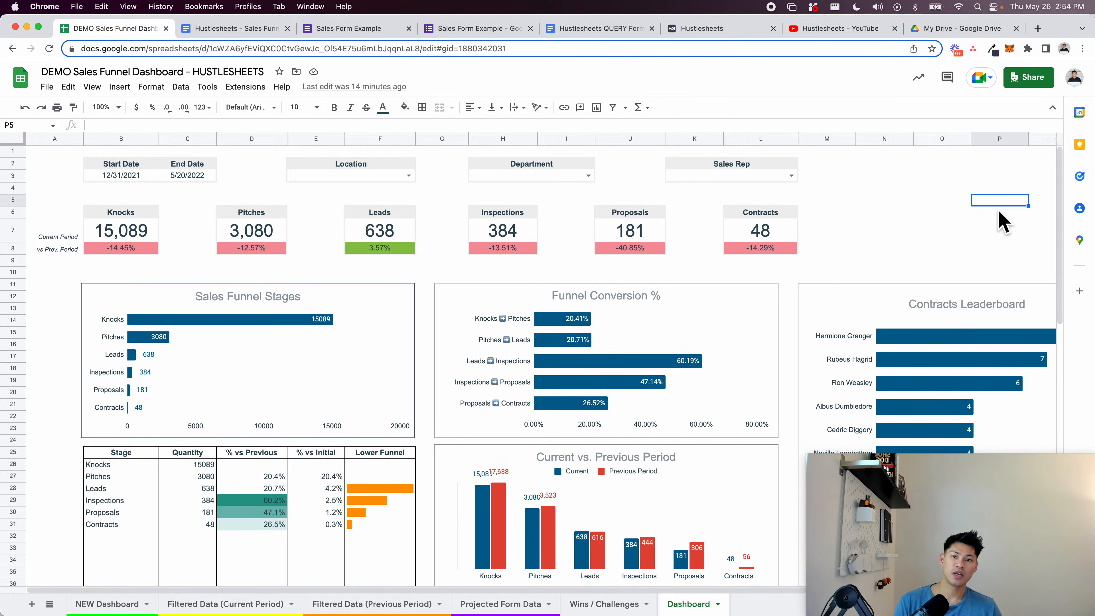
Highlight the Dashboard overview, Google Form and QUERY formula outline items, then go to the Hustlesheets YouTube channel
click(276, 31)
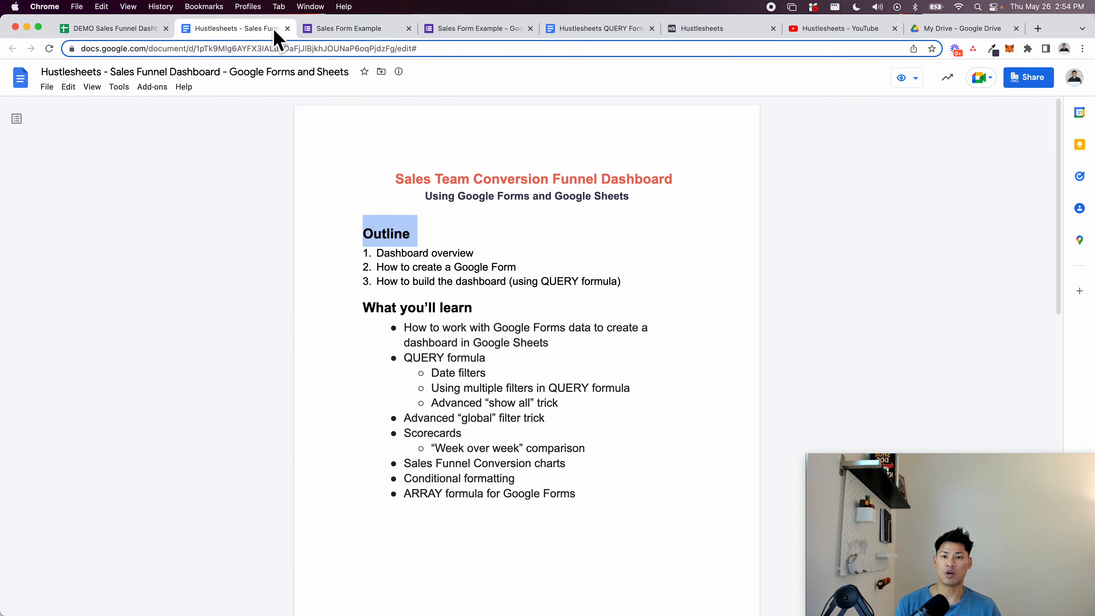
drag(378, 256, 533, 263)
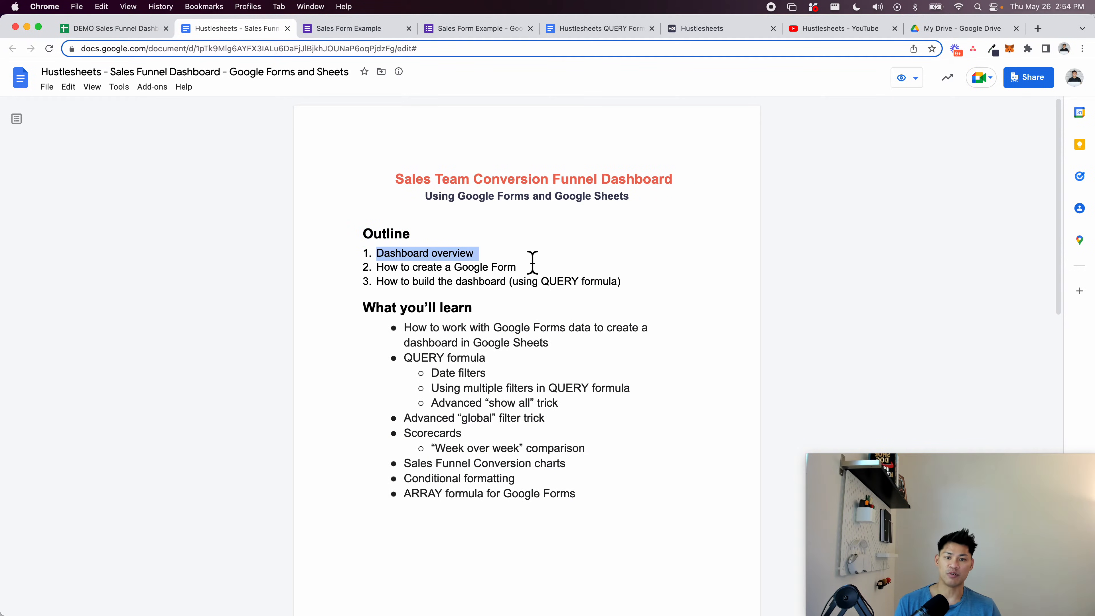
click(531, 262)
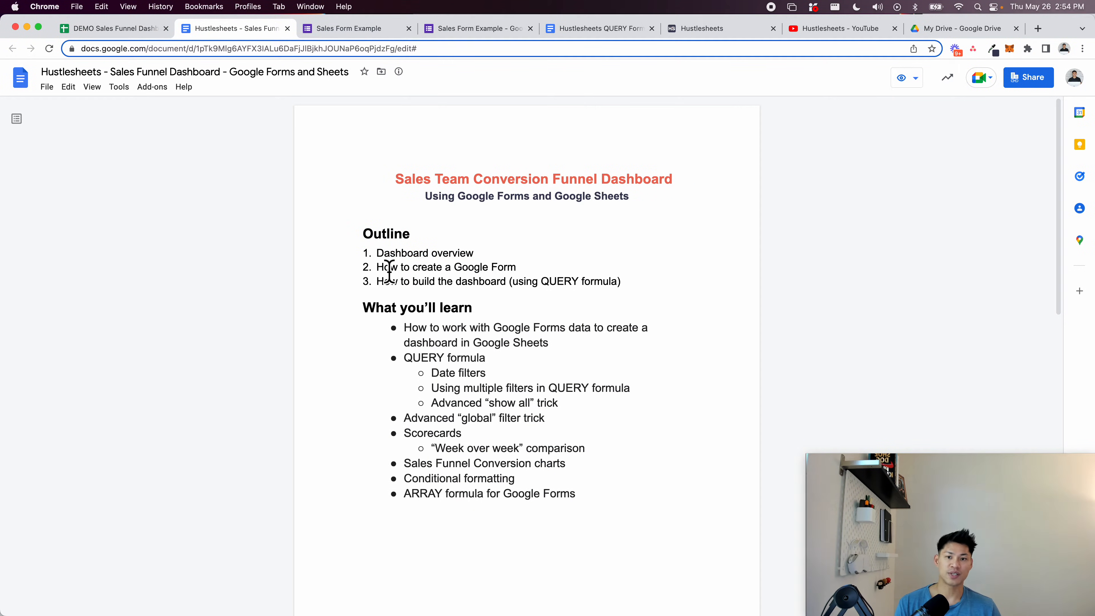
drag(377, 270, 523, 273)
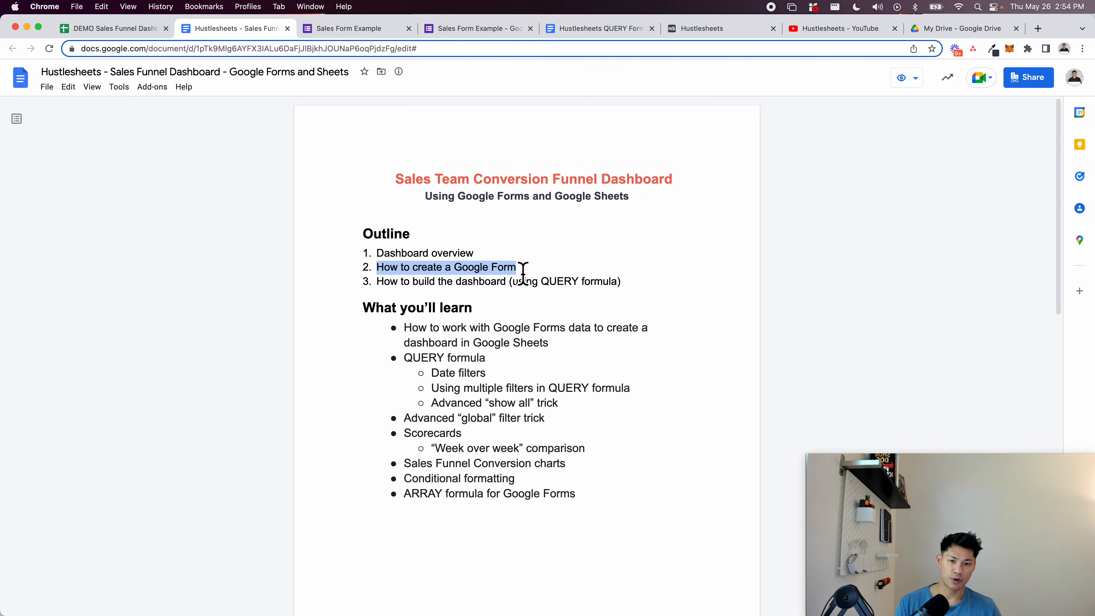
click(523, 273)
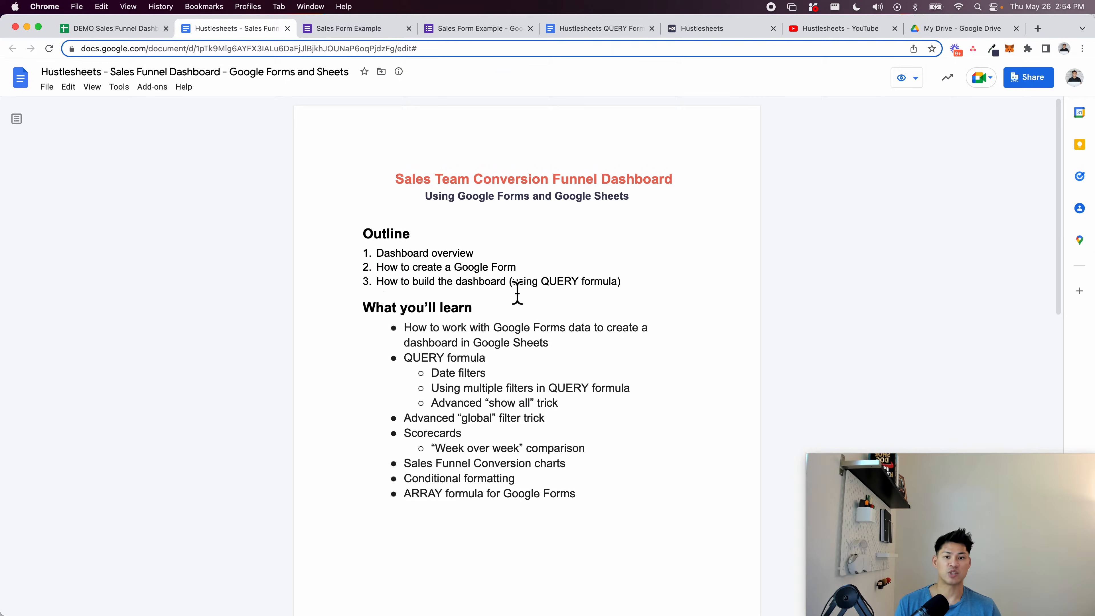
drag(517, 292, 624, 291)
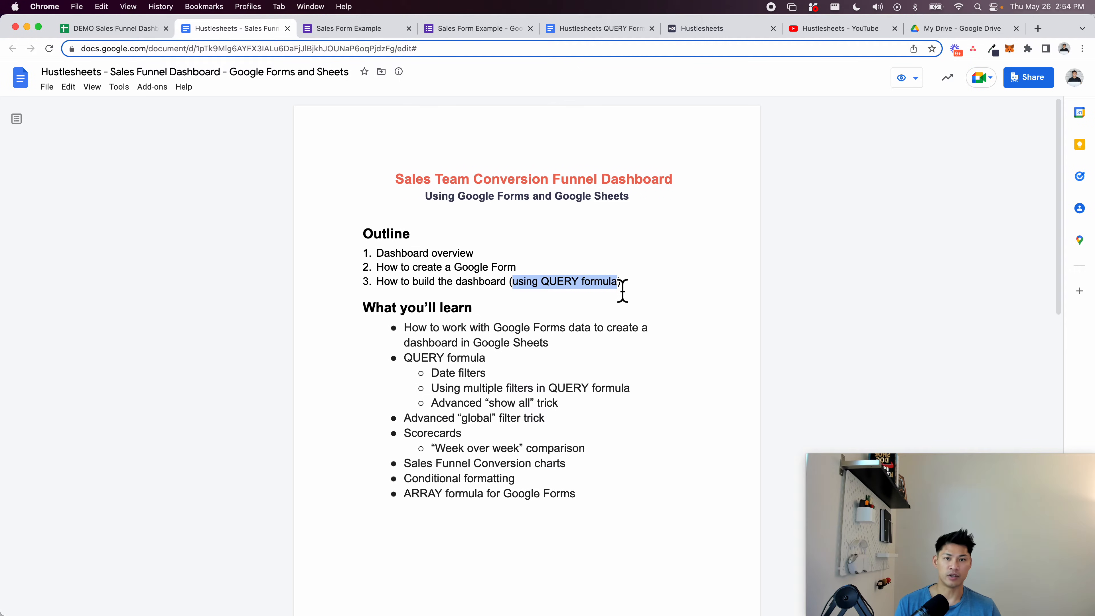
click(512, 286)
click(844, 30)
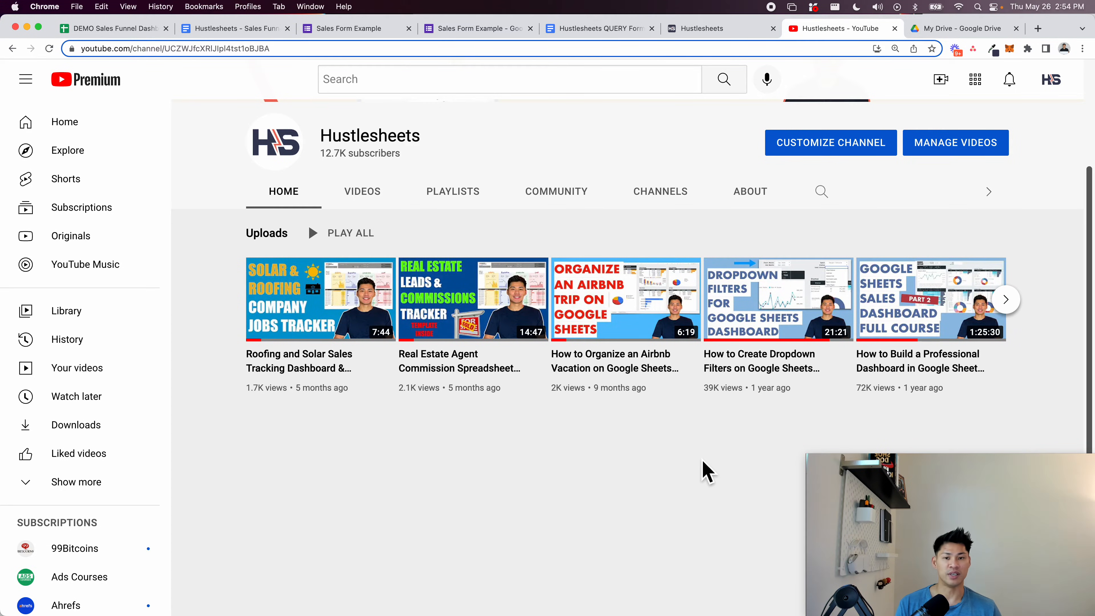
Return from YouTube to the DEMO Sales Funnel Dashboard spreadsheet
click(123, 31)
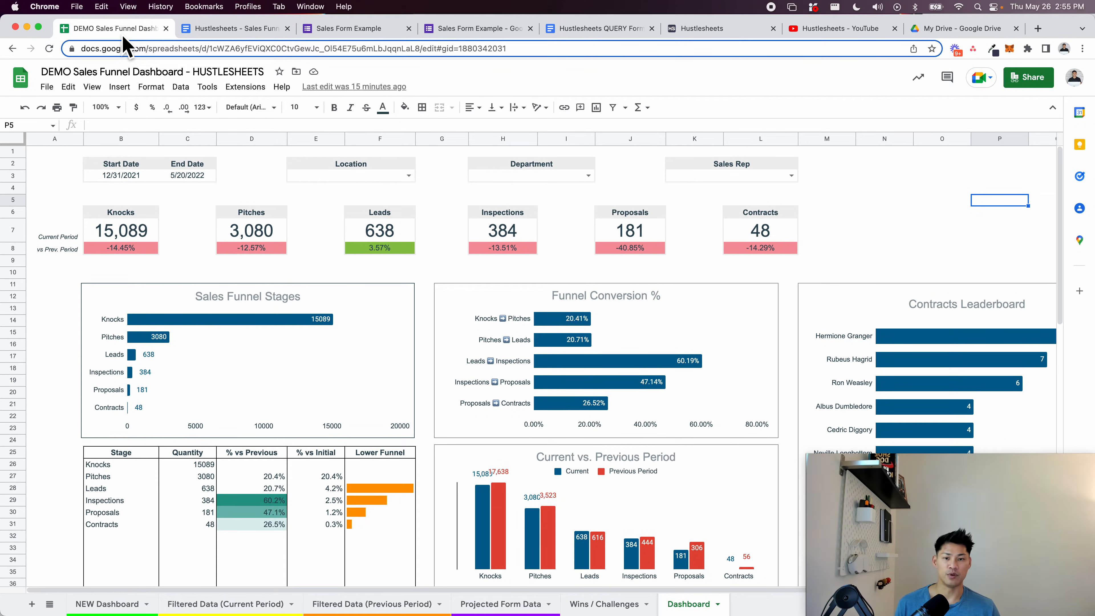
Leave the dashboard for the Sales Form Example form with its Date, Location, Department, Sales Rep and Knocks questions
click(908, 231)
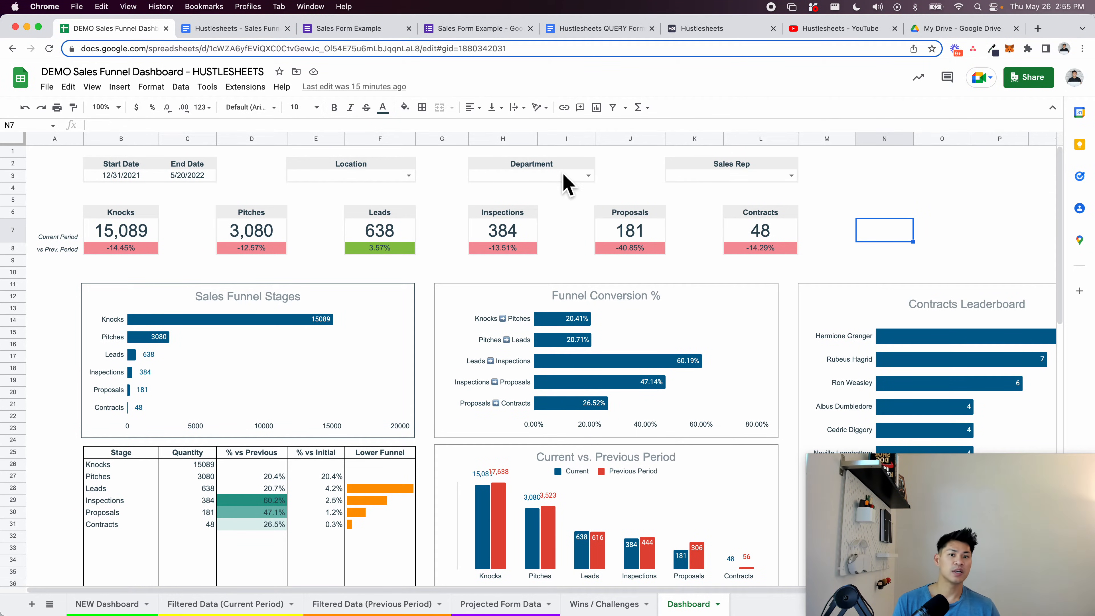
click(366, 29)
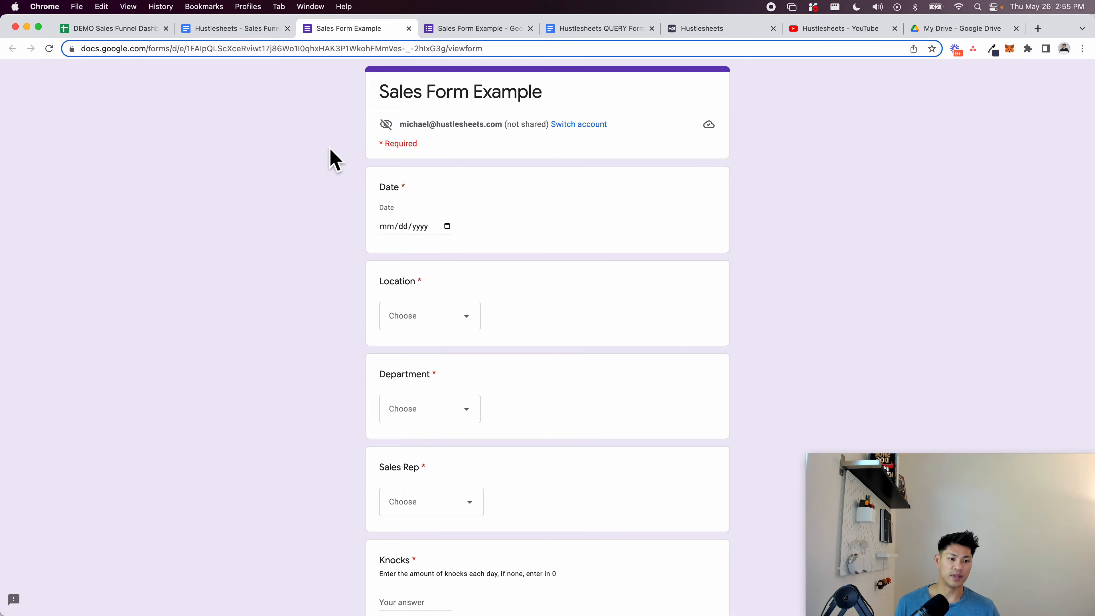
Enter the Date field and leave it empty so the form flags it as required
click(405, 227)
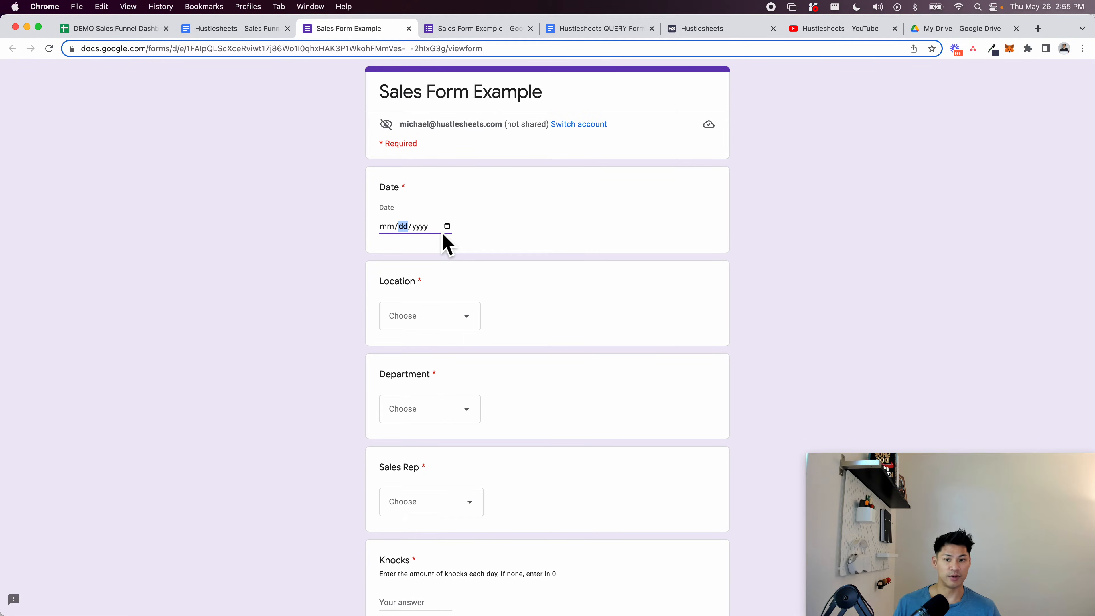
scroll(342, 242, down, 3)
click(339, 243)
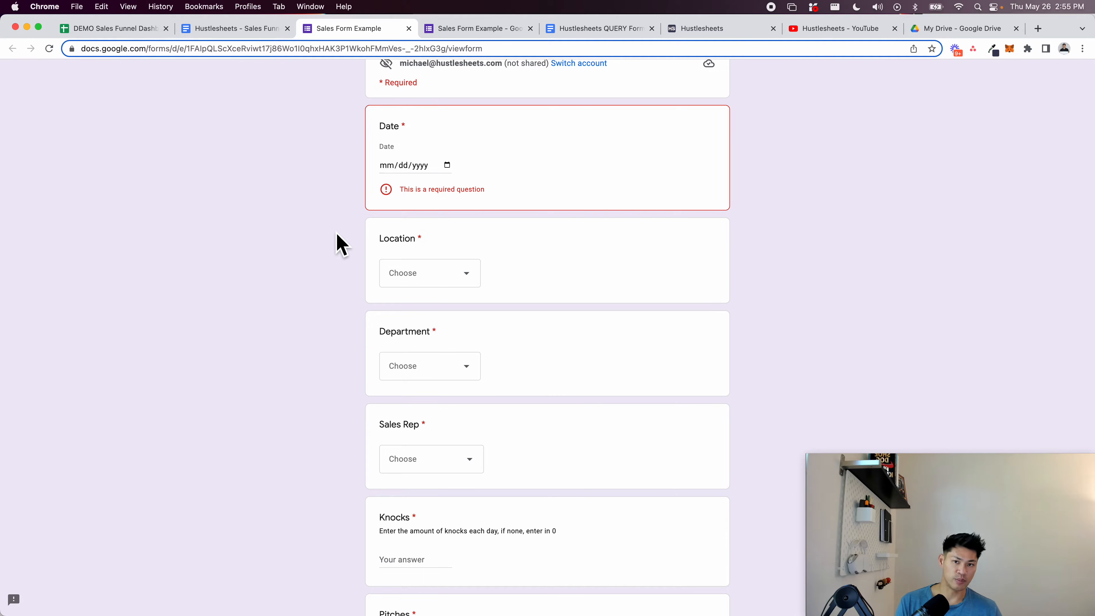
click(294, 166)
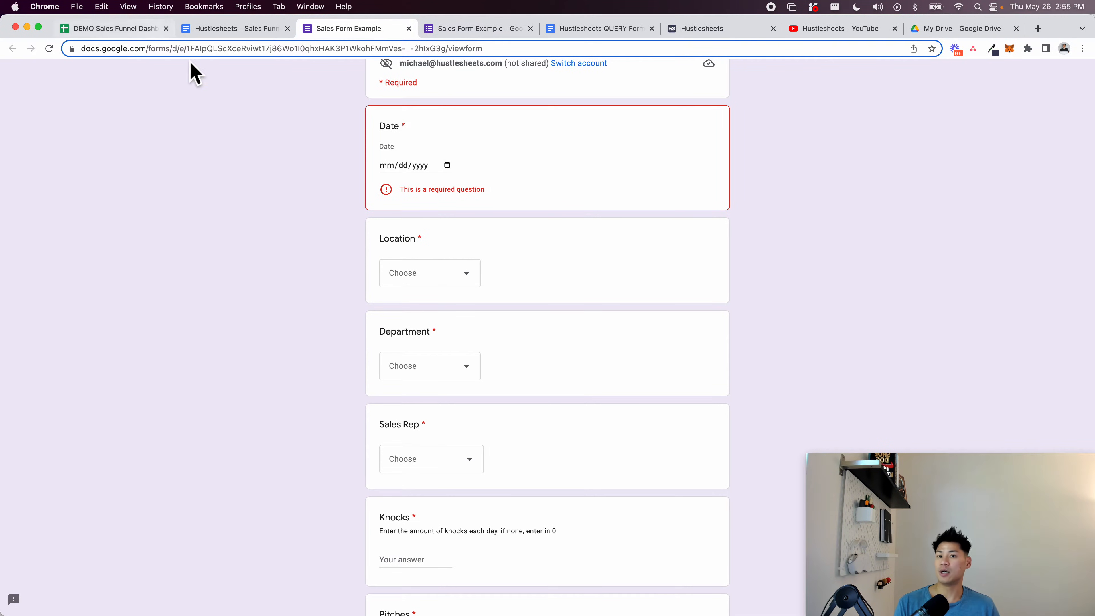
Scroll through the remaining form questions, then return to the DEMO Sales Funnel Dashboard spreadsheet
scroll(300, 206, up, 3)
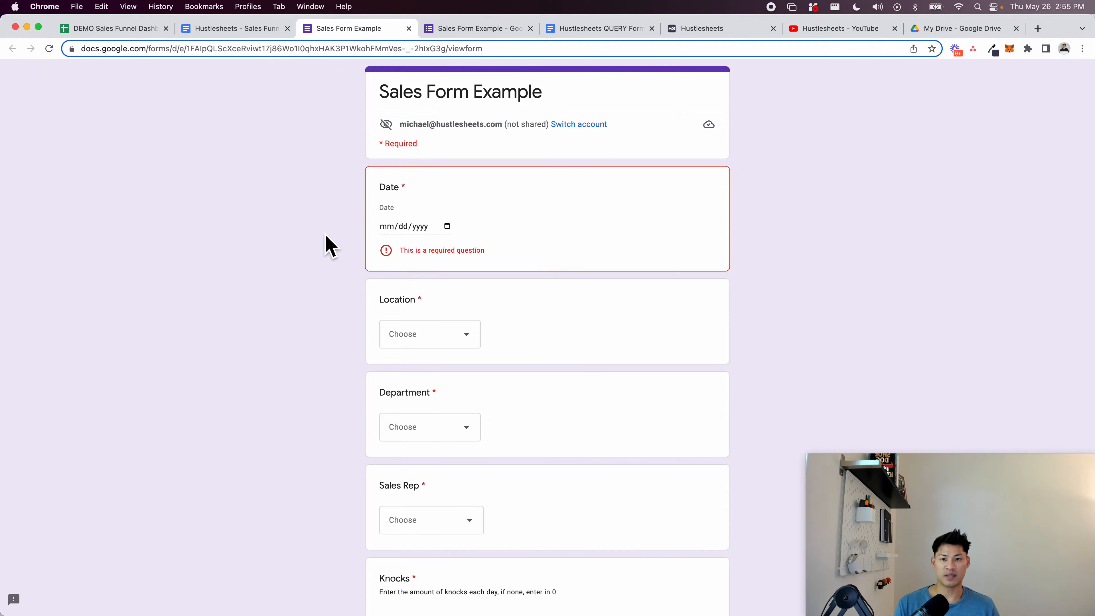
scroll(435, 330, down, 3)
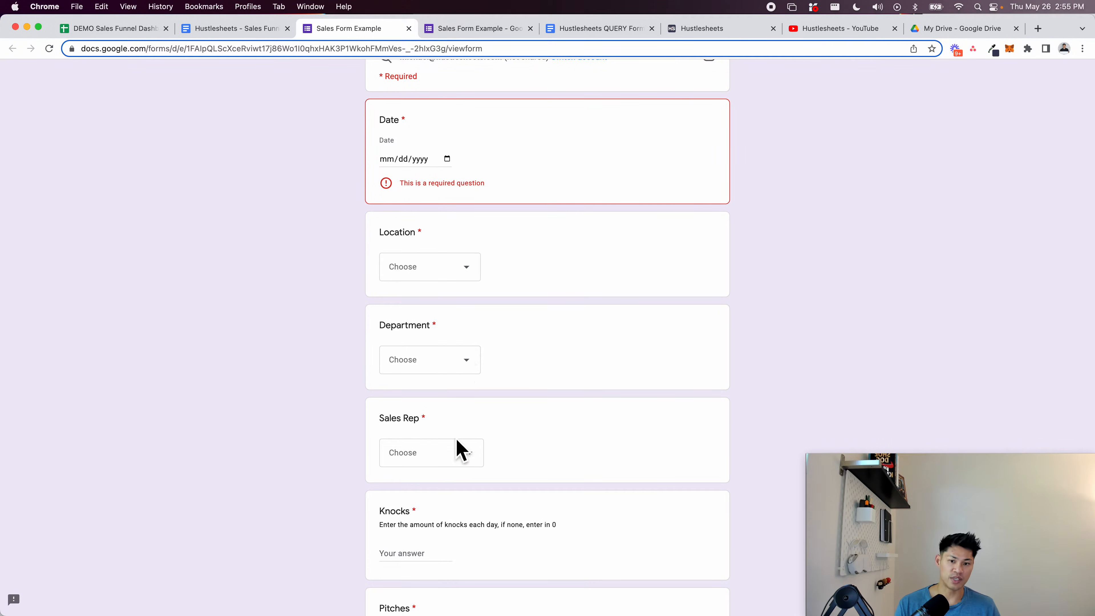
scroll(458, 442, down, 4)
scroll(466, 410, down, 4)
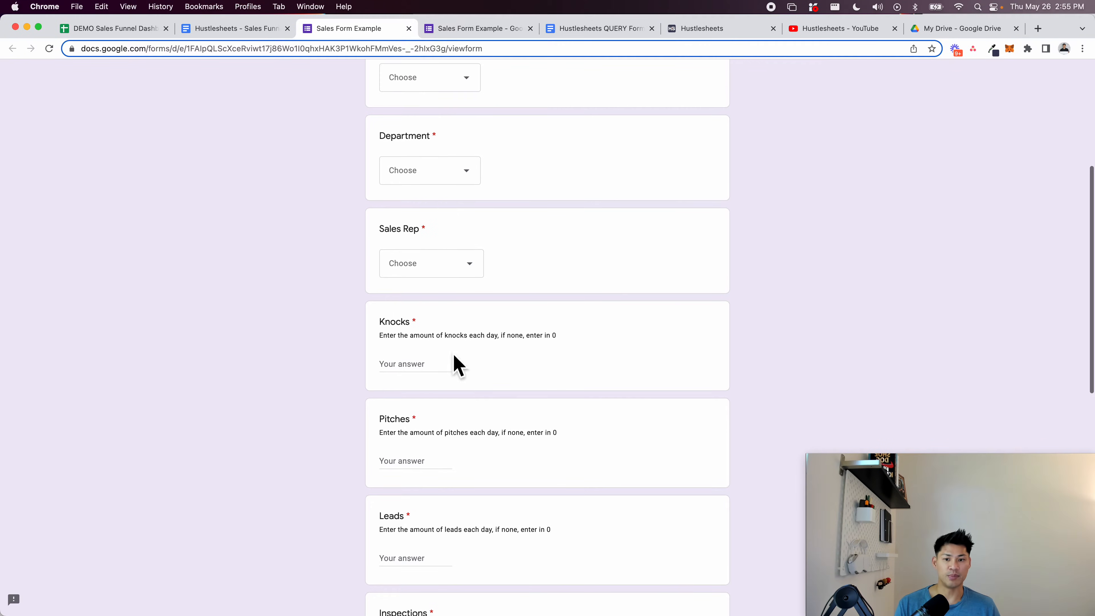
scroll(471, 318, down, 15)
scroll(467, 302, up, 10)
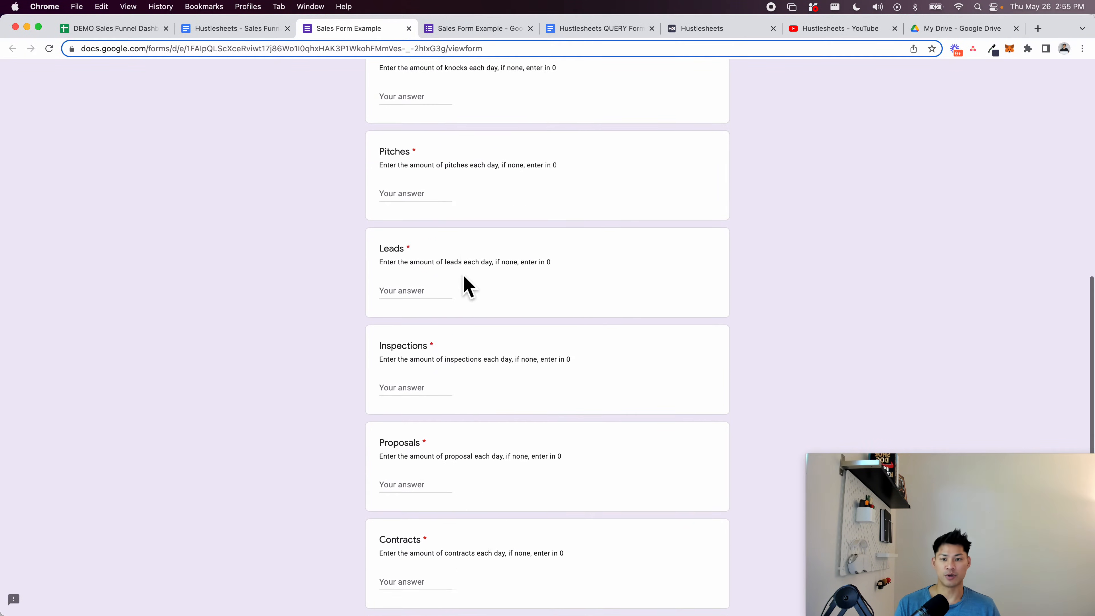
click(117, 29)
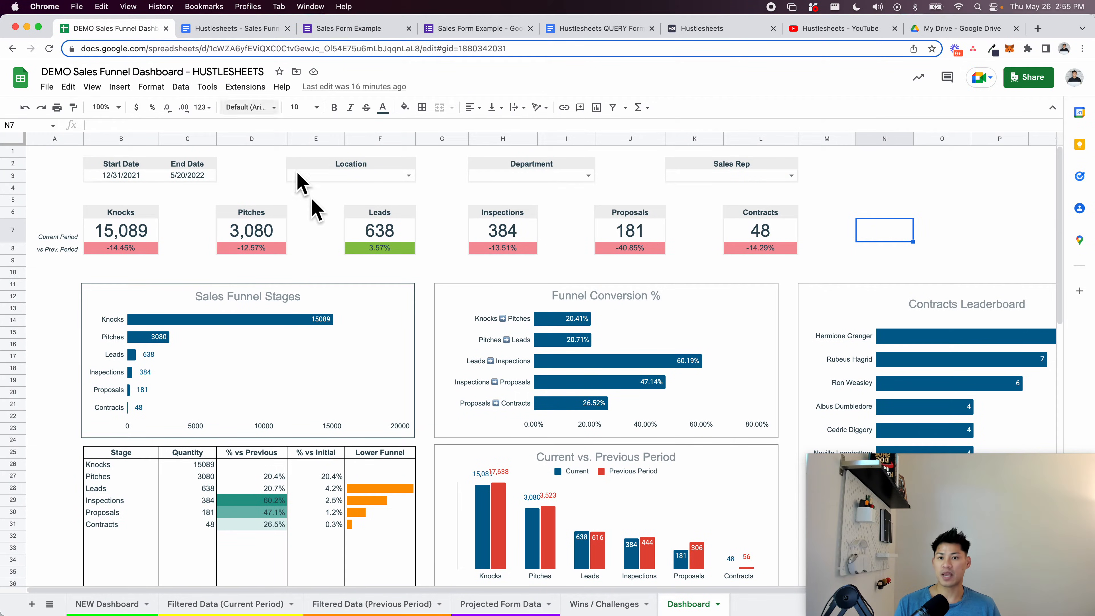
Inspect a few dashboard cells, then switch to the other dashboard copy with End Date 3/23/2022
click(332, 202)
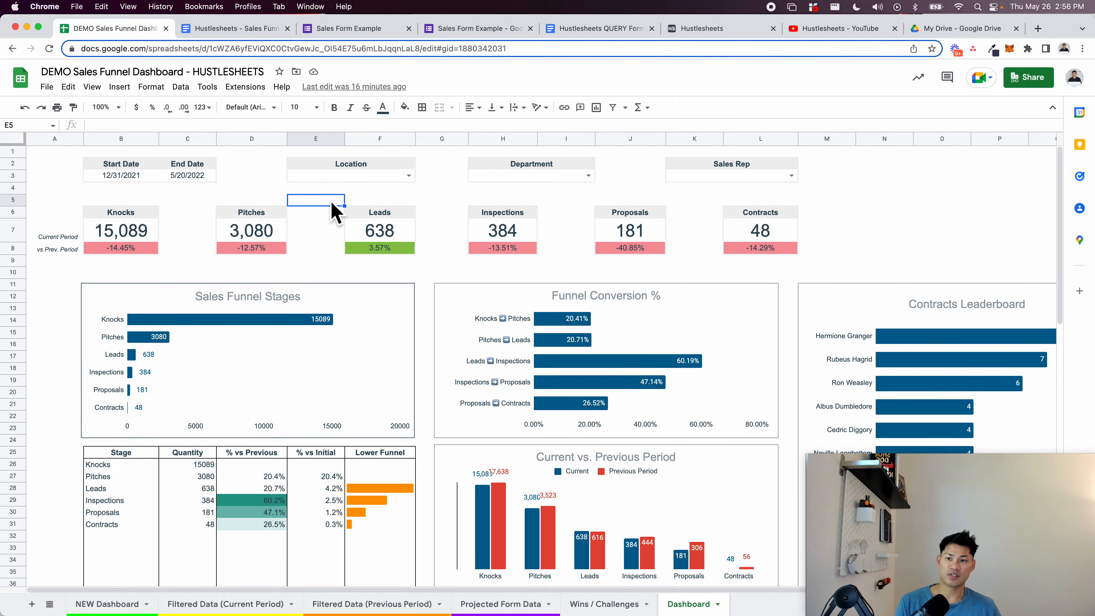
click(244, 175)
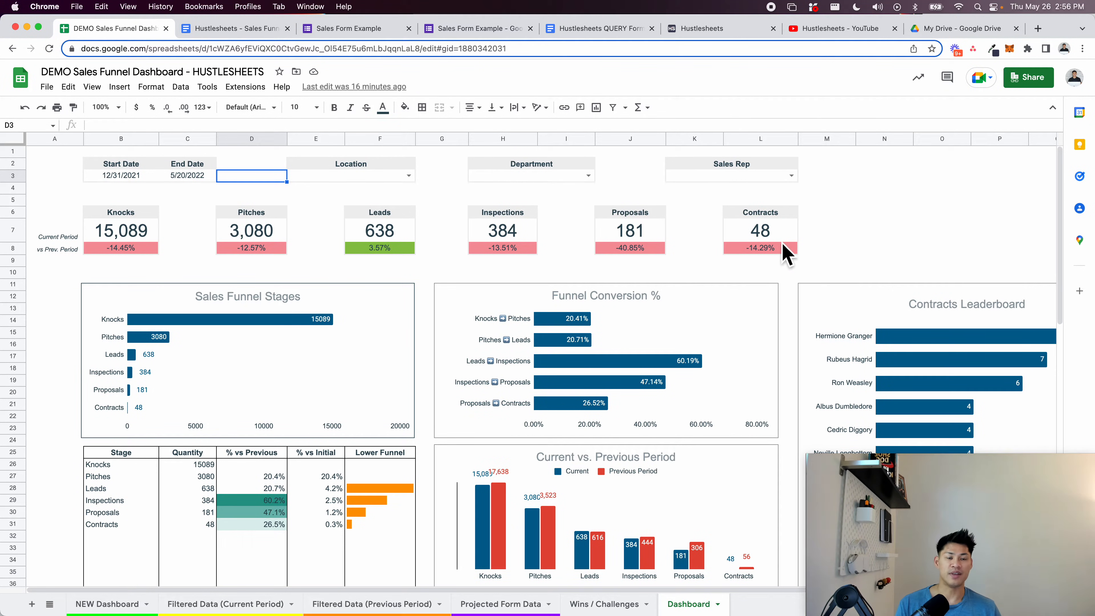
click(901, 216)
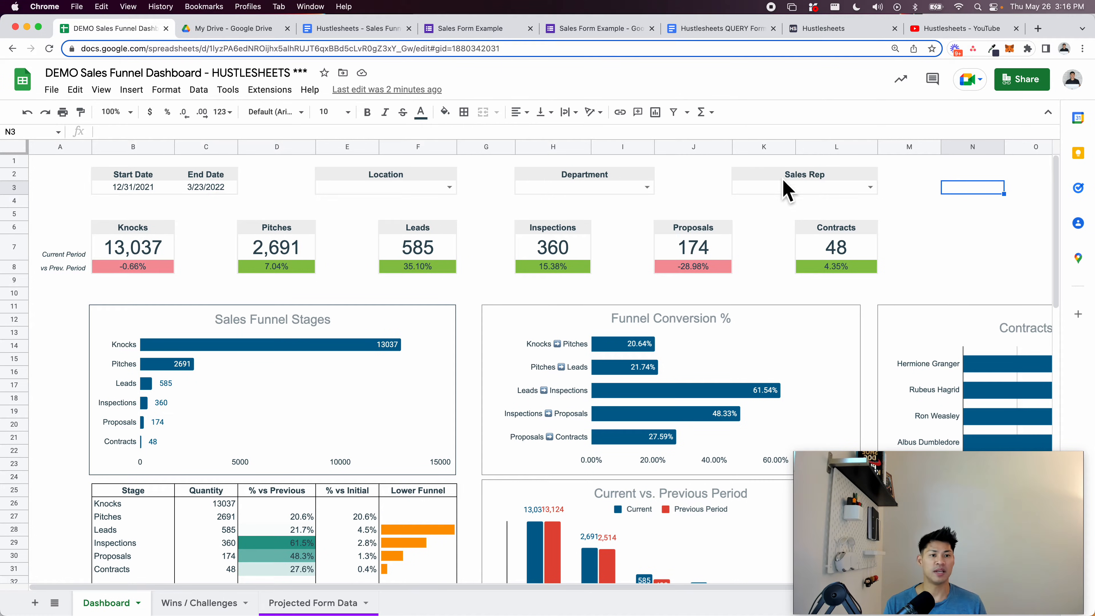
Set the End Date in C3 to April 6, 2022 with the date picker
click(987, 218)
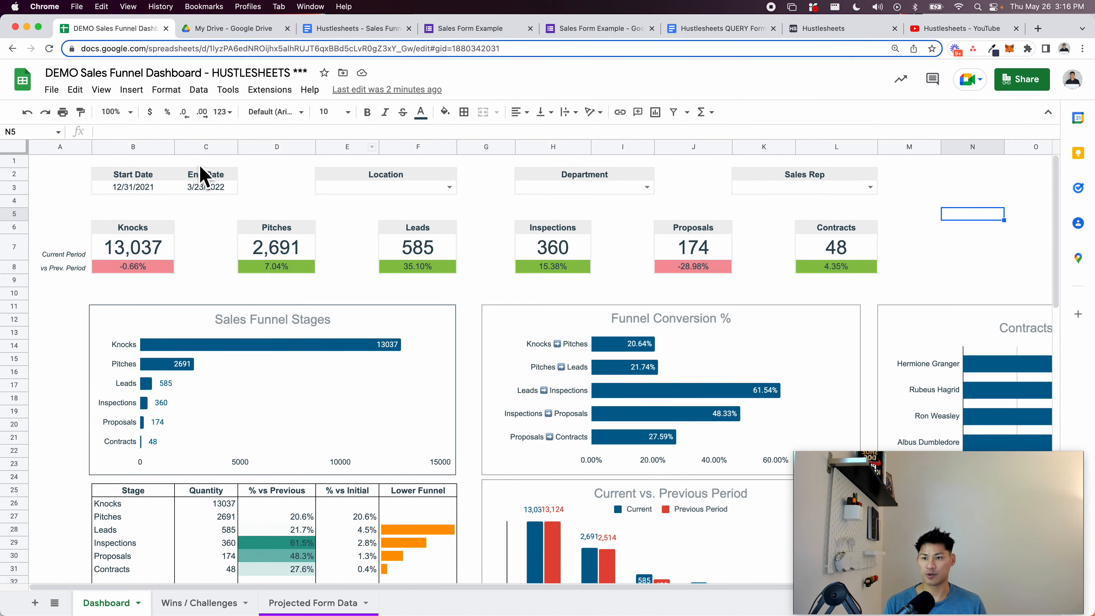
click(199, 191)
double_click(199, 192)
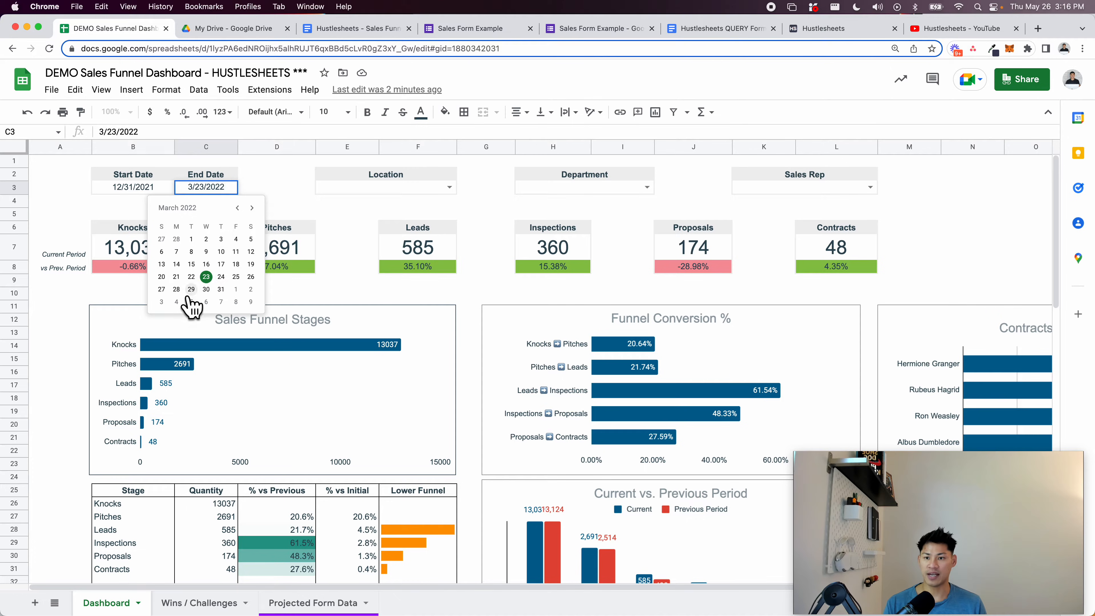
click(206, 302)
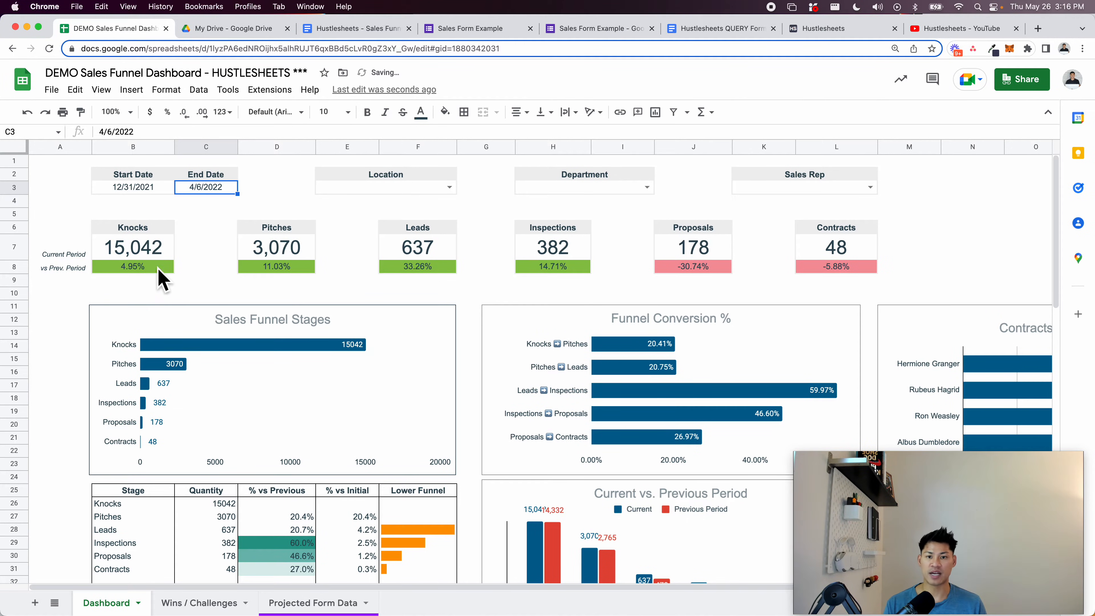
Check the Start Date cell and bring up the Location filter choices
click(139, 189)
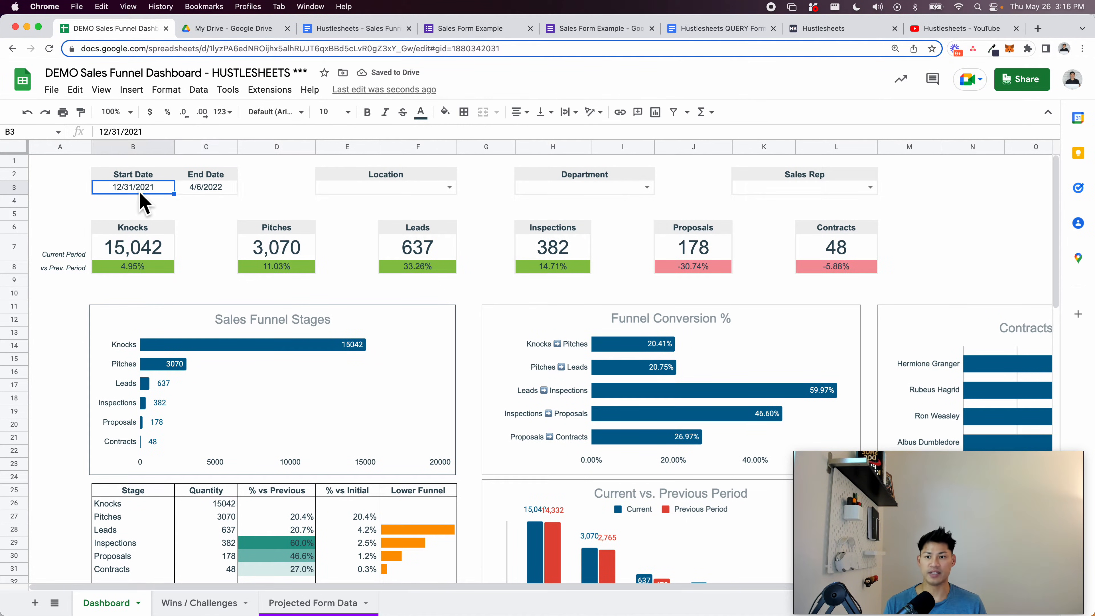
click(69, 188)
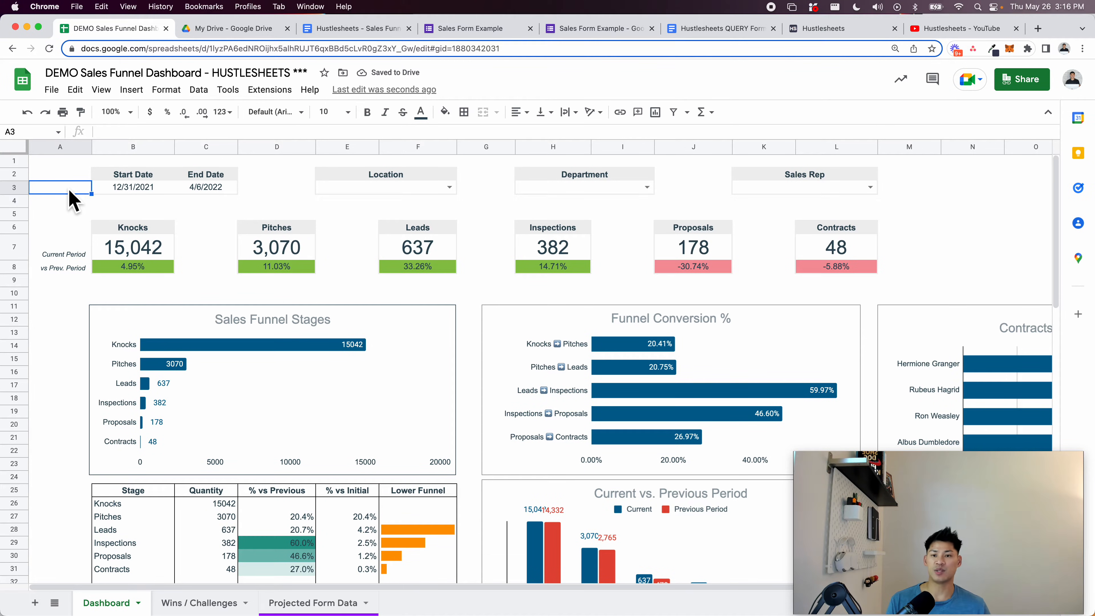
click(116, 193)
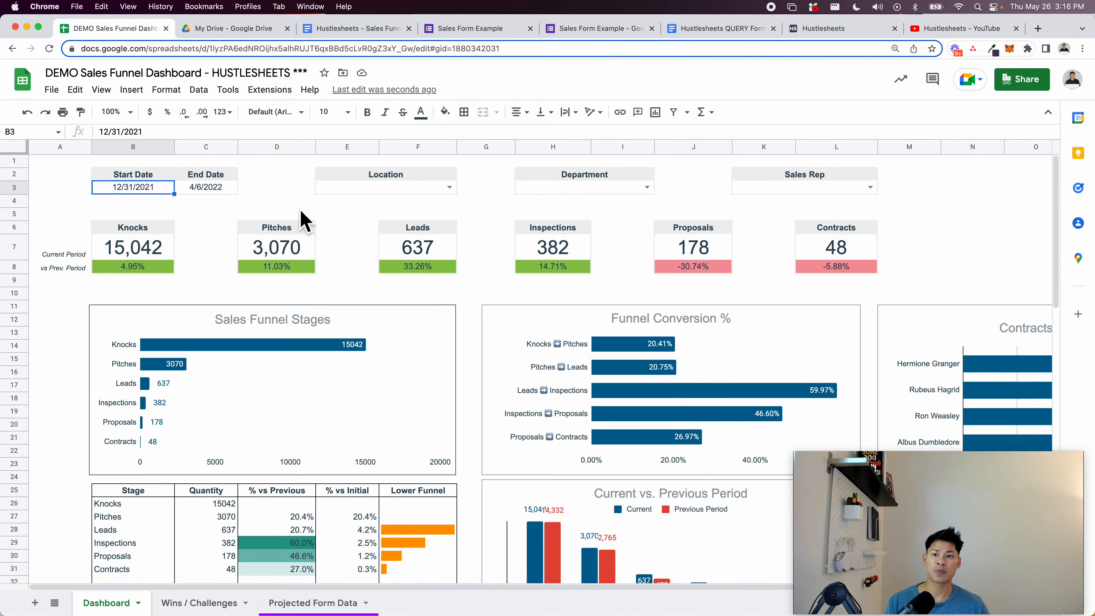
click(448, 192)
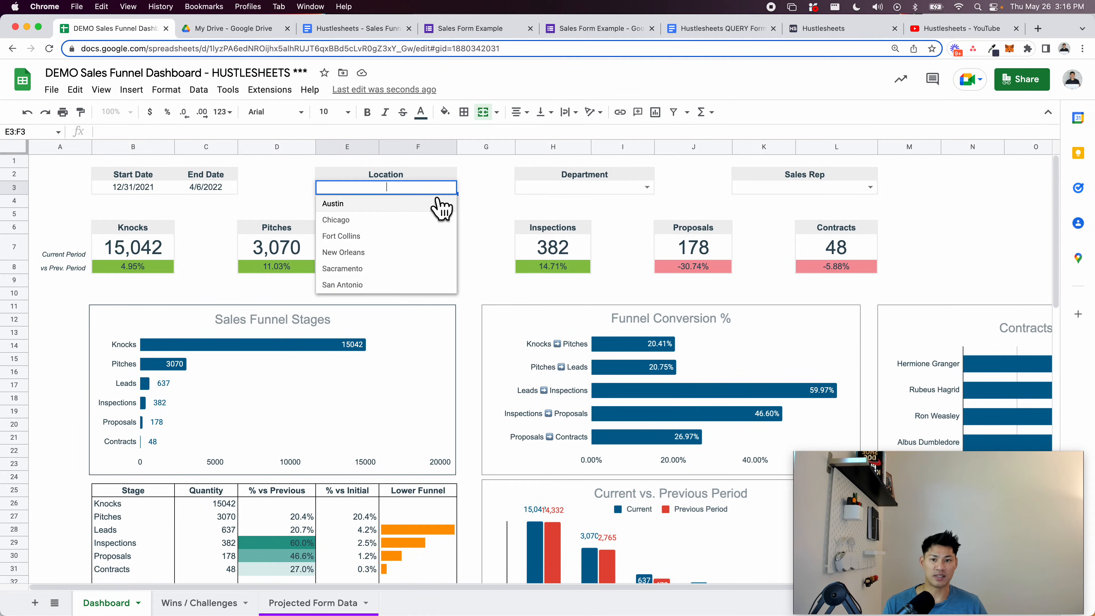
Filter Location to Austin, try Department Roofing then Solar, and clear the Department filter
click(438, 202)
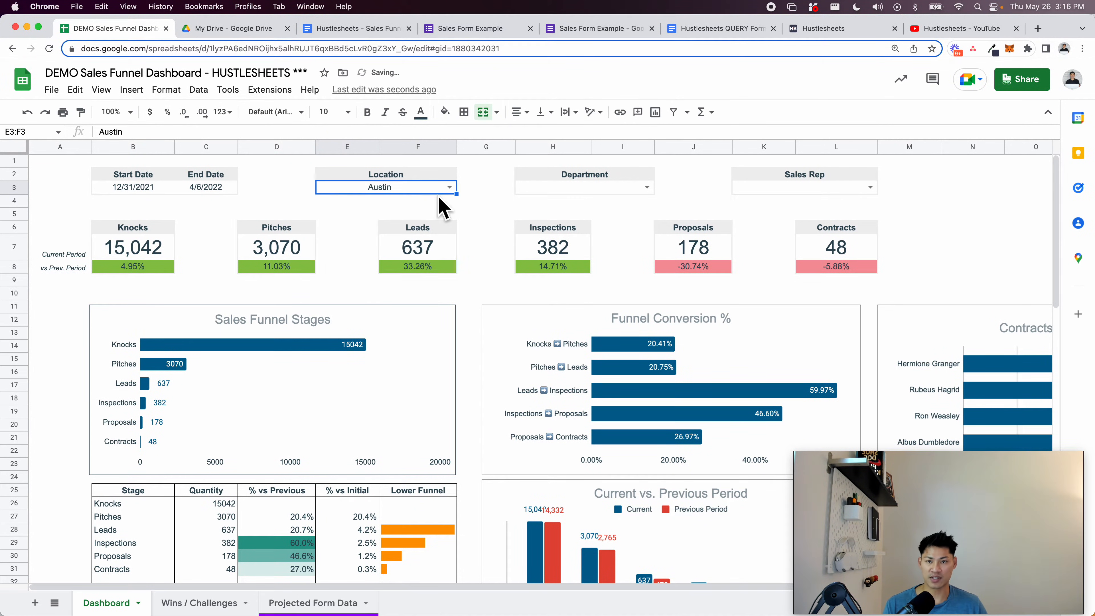
click(647, 187)
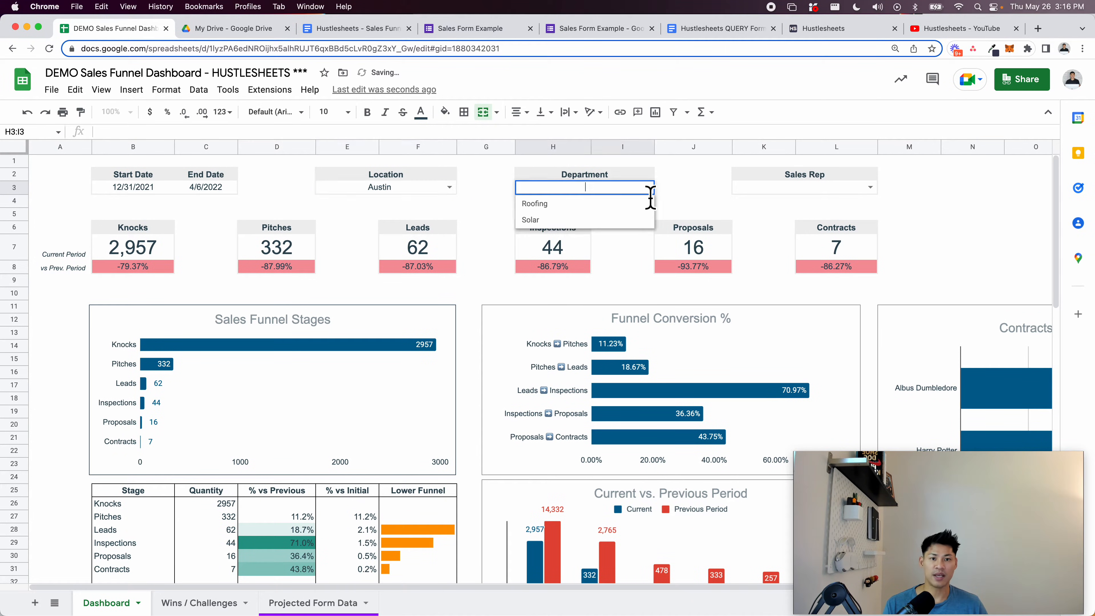
click(637, 210)
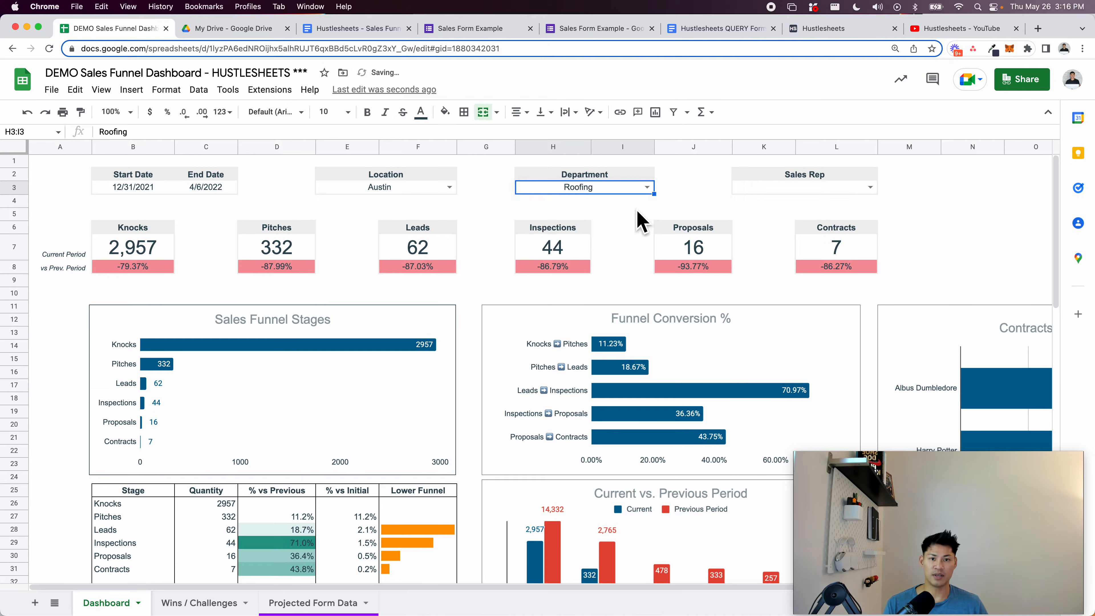
click(621, 220)
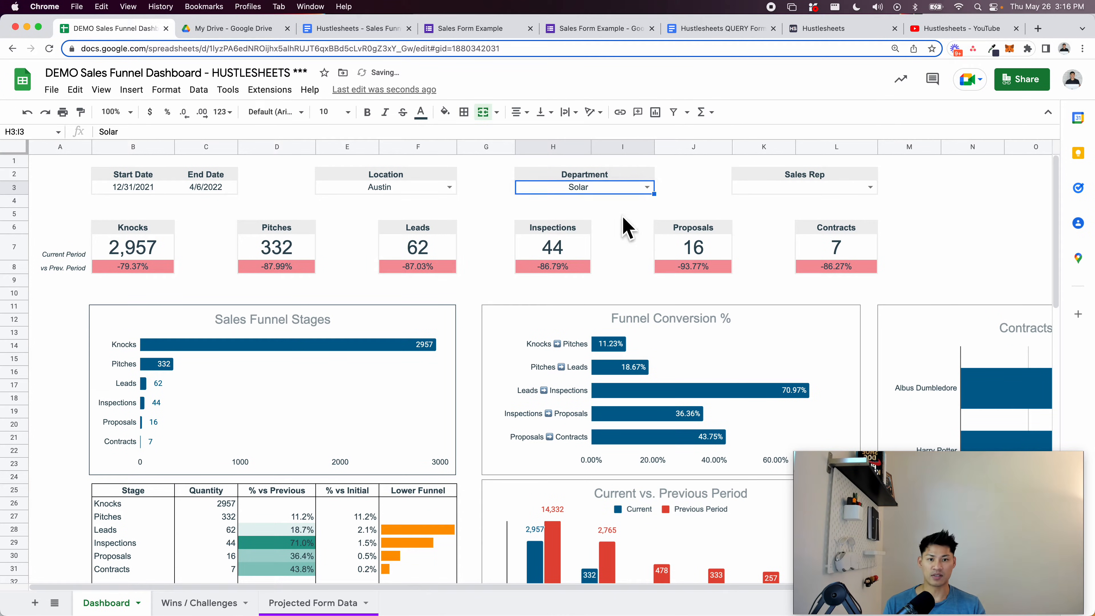
key(Delete)
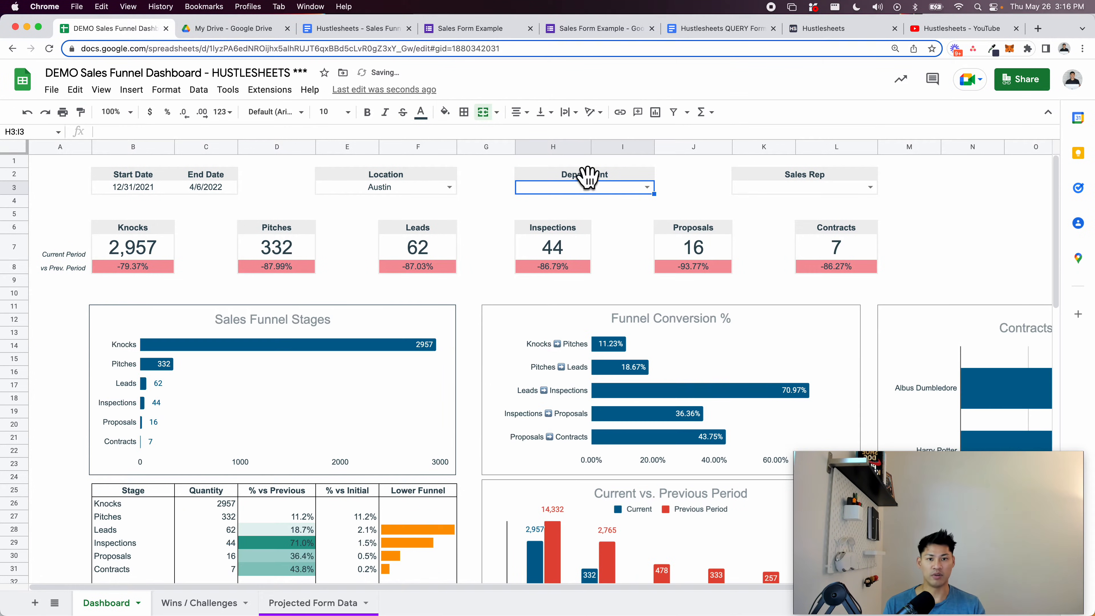
Filter the dashboard's Sales Rep to a single chosen rep from the list
click(648, 190)
click(690, 192)
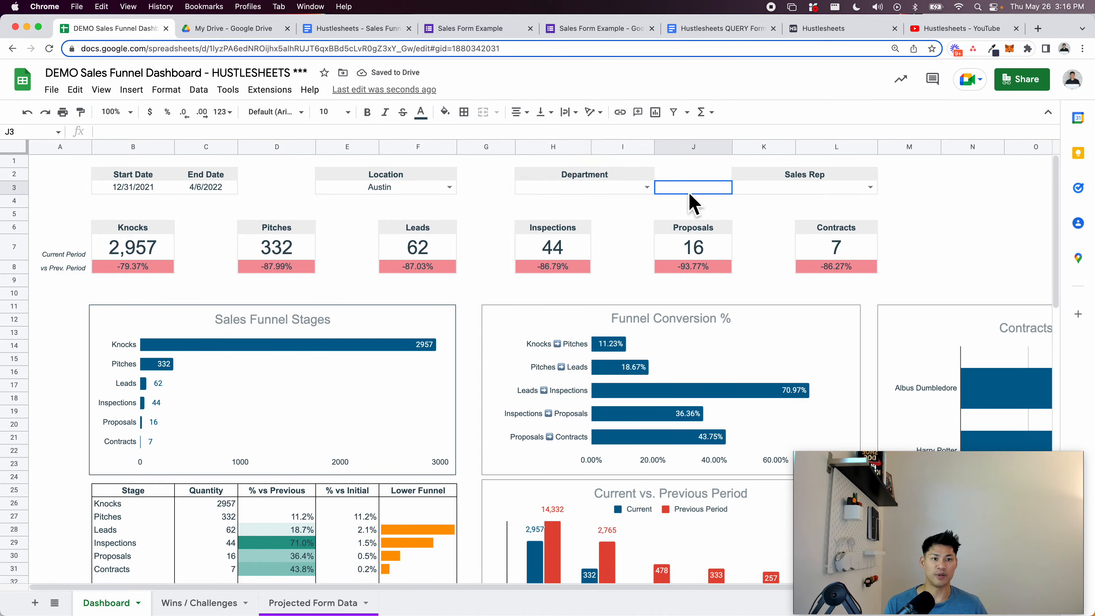
click(871, 188)
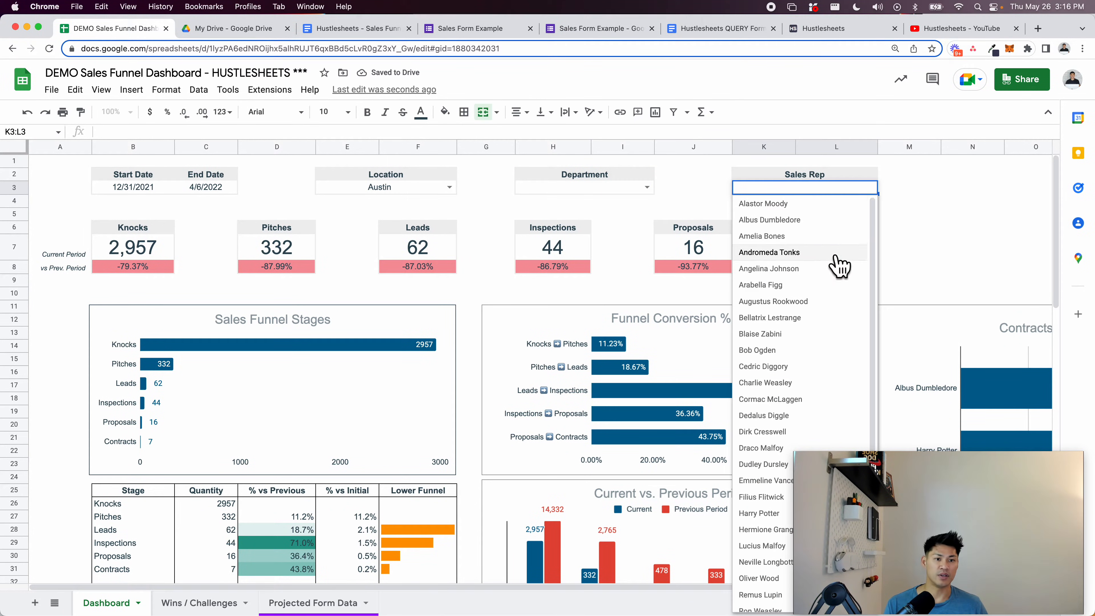
scroll(807, 350, down, 2)
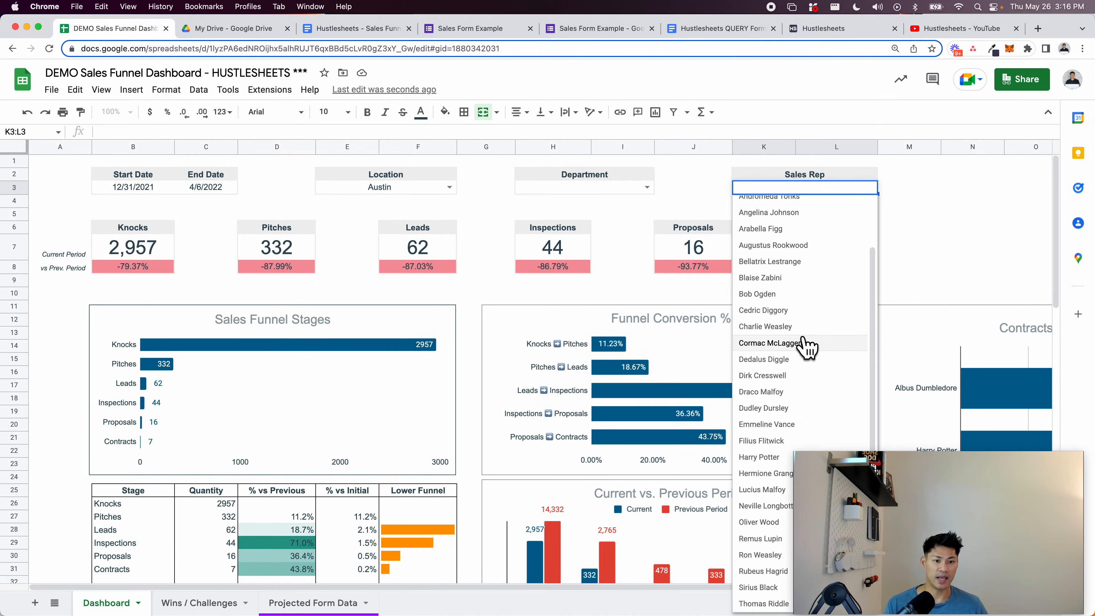
click(763, 461)
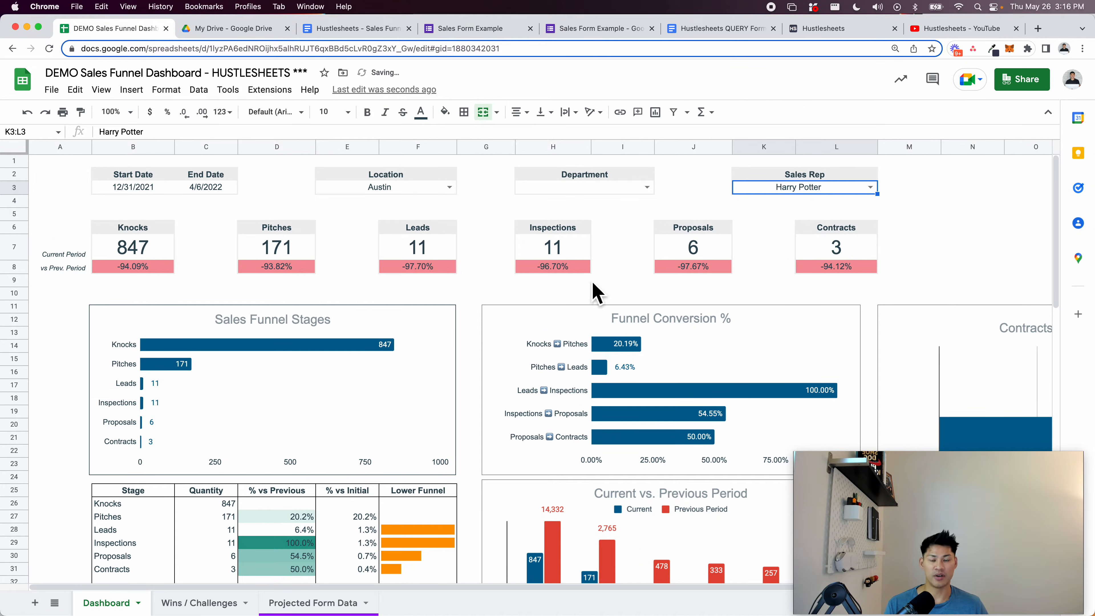
Clear the Location, Department and Sales Rep filter values in E3:L3
click(375, 192)
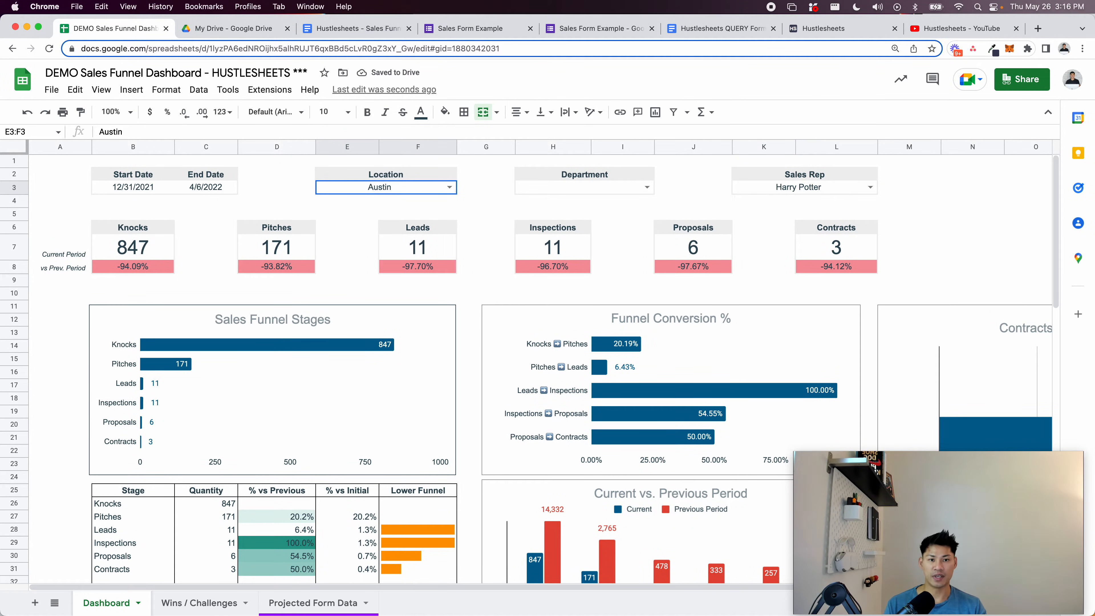
shift+click(781, 189)
shift+click(778, 185)
key(Delete)
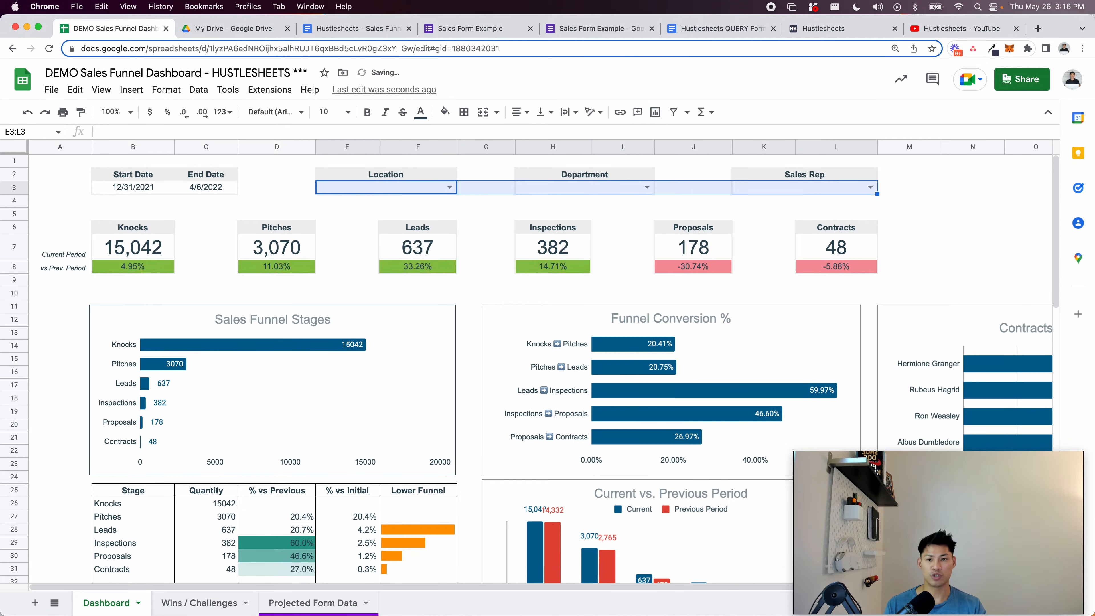
click(306, 193)
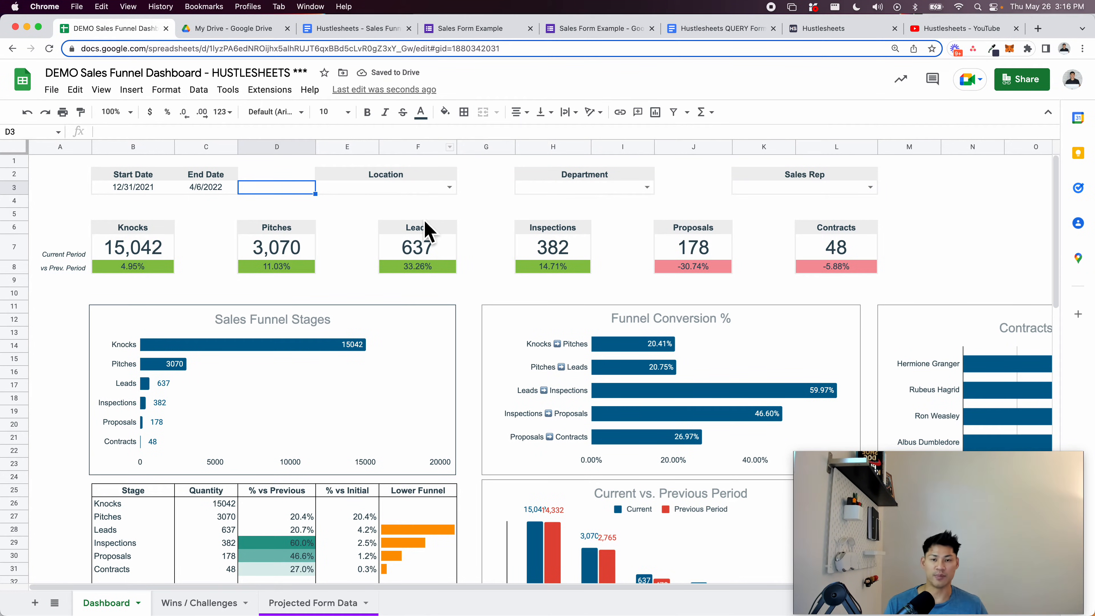
click(72, 216)
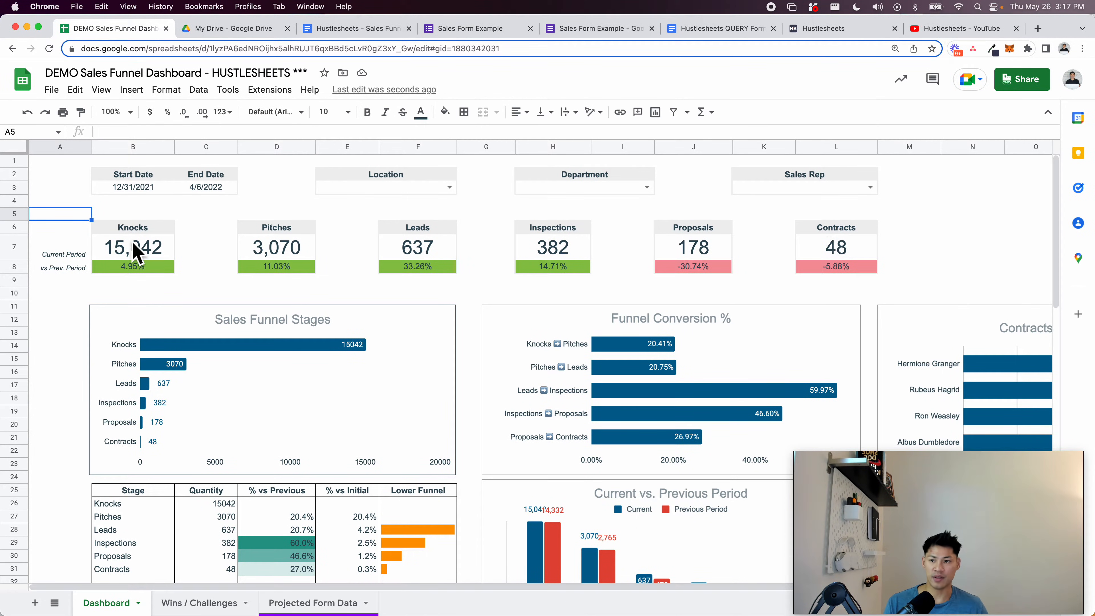
click(52, 280)
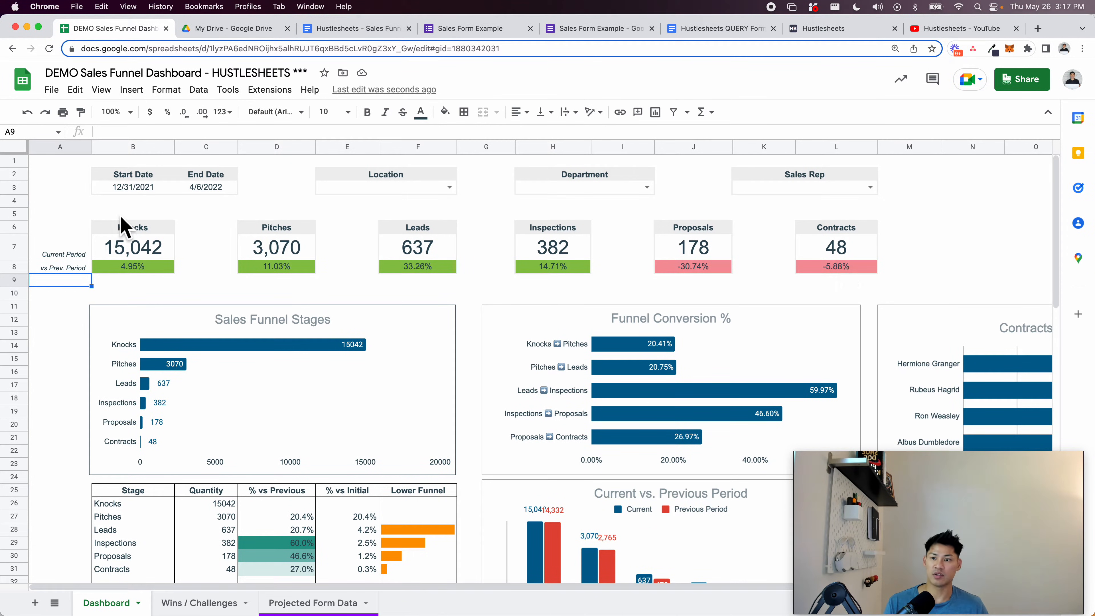
click(130, 191)
click(208, 194)
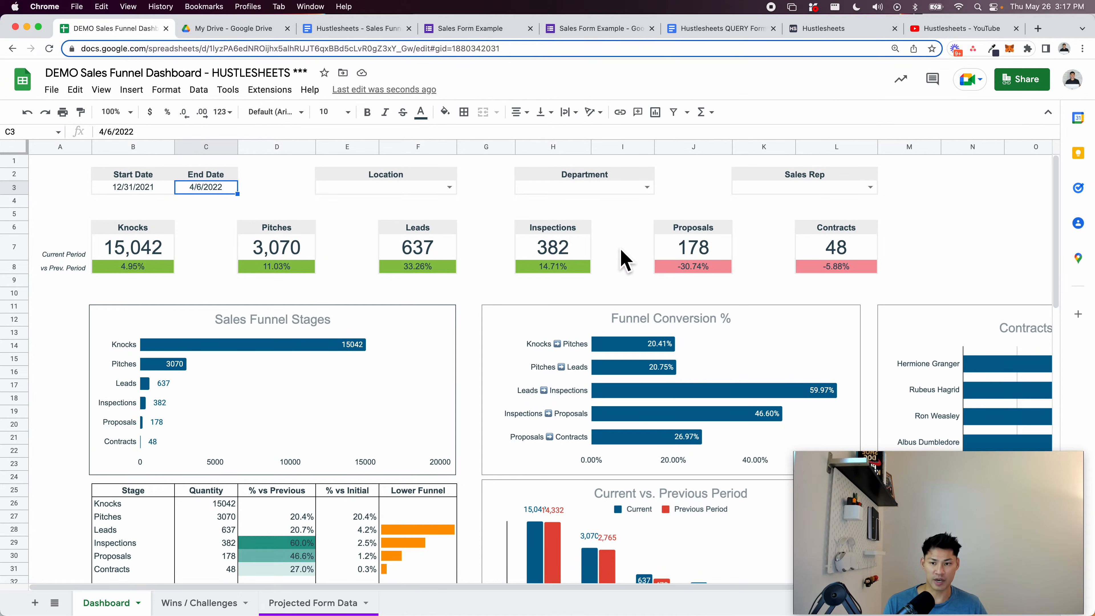
Reset the browser zoom to 100% and scroll back to the dashboard's top-left
click(624, 258)
scroll(582, 265, down, 5)
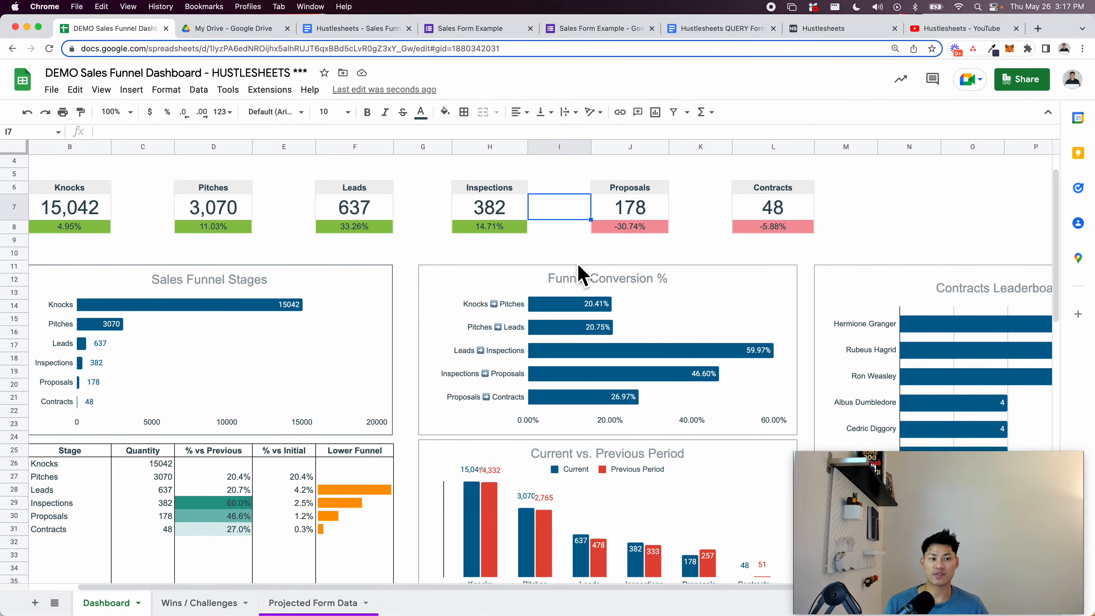
scroll(582, 276, right, 3)
key(super+minus)
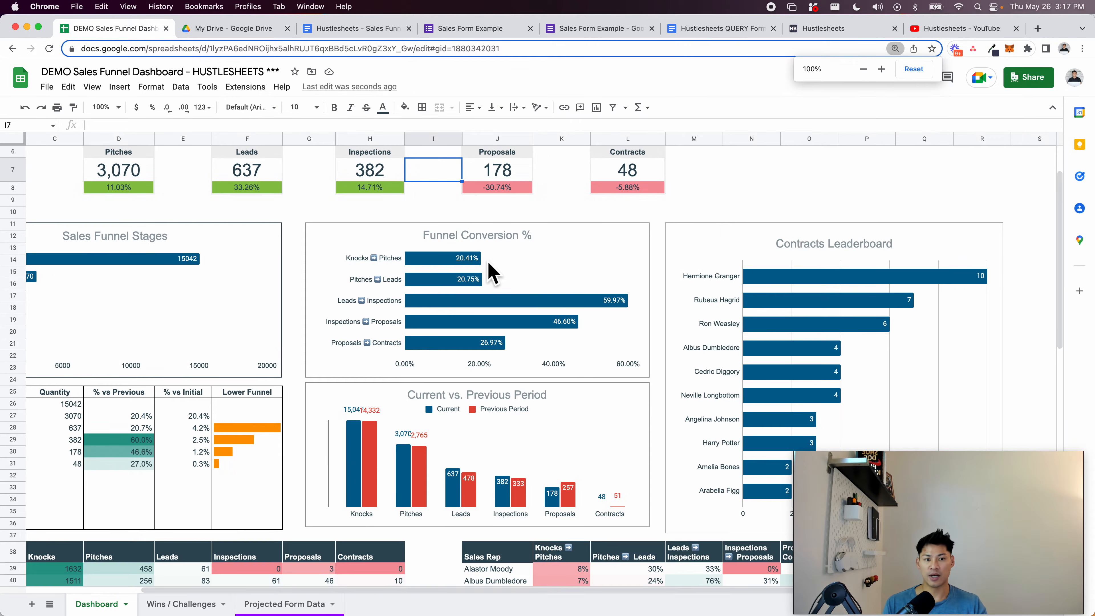
scroll(498, 264, left, 3)
scroll(226, 240, up, 2)
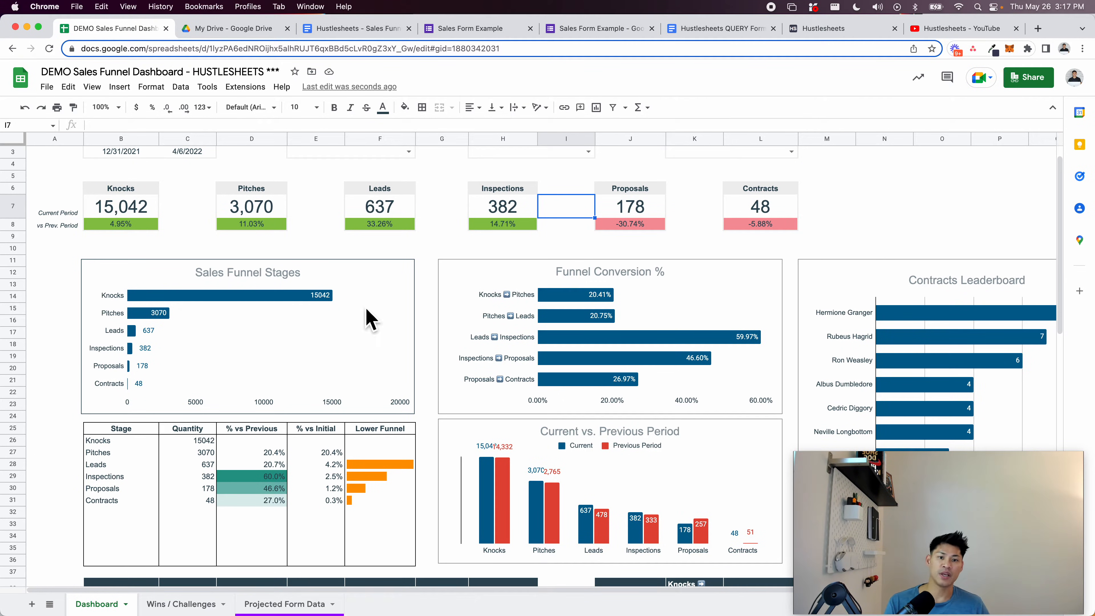
Select the Funnel Conversion % chart, then the Sales Funnel Stages chart
click(474, 291)
click(656, 247)
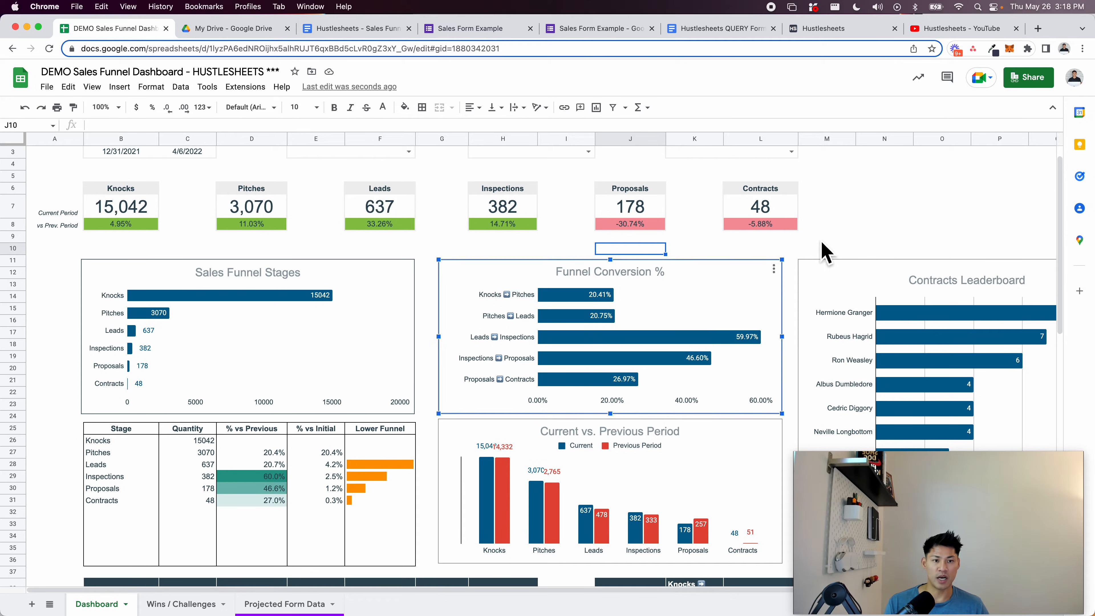
click(831, 242)
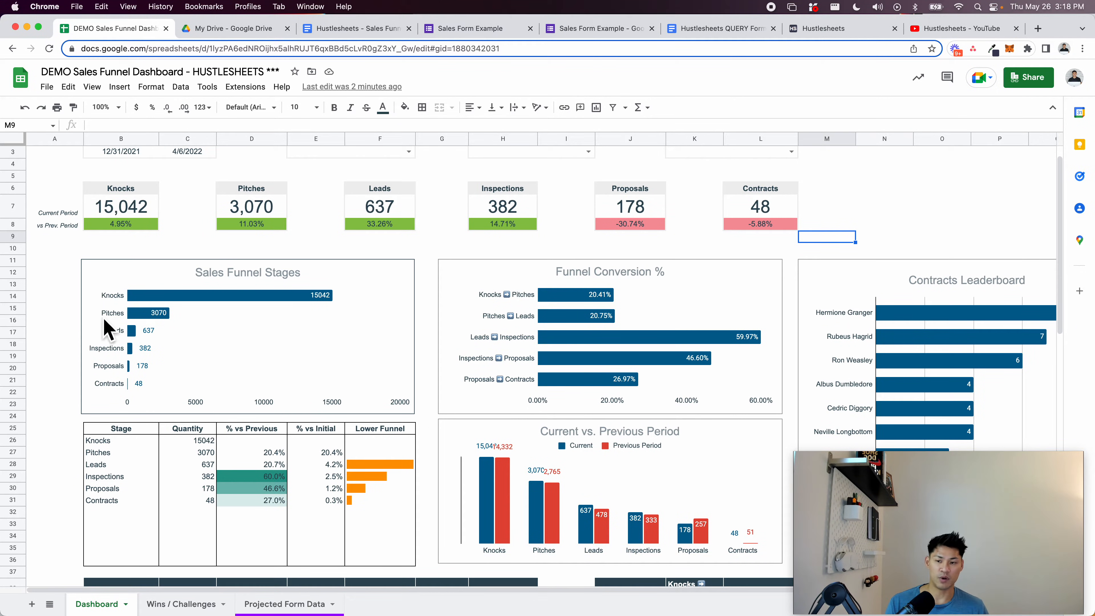
click(149, 315)
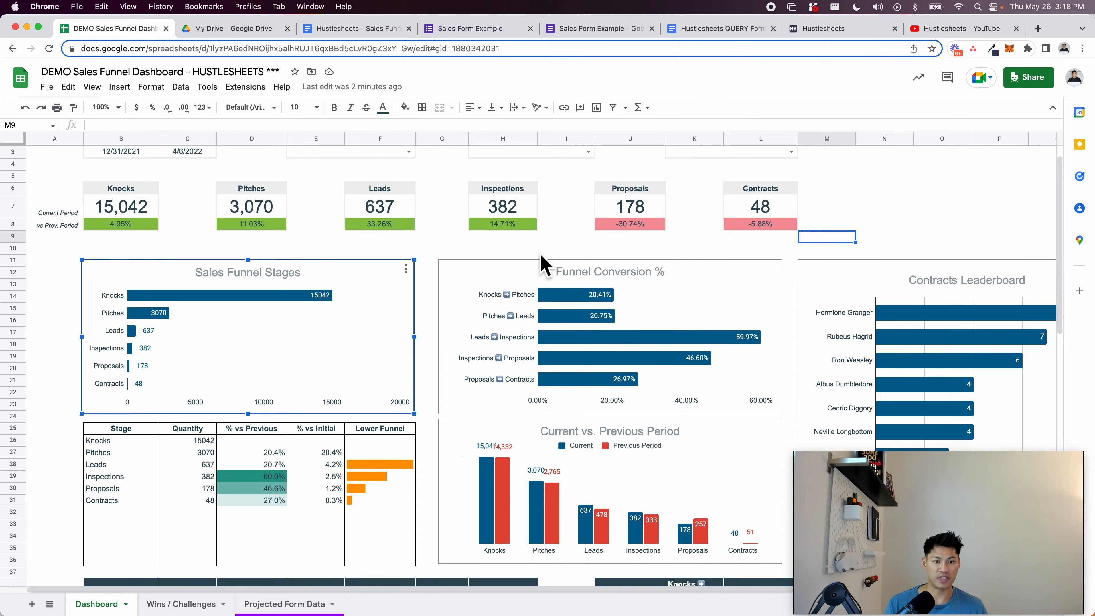
scroll(542, 265, right, 5)
scroll(542, 265, down, 1)
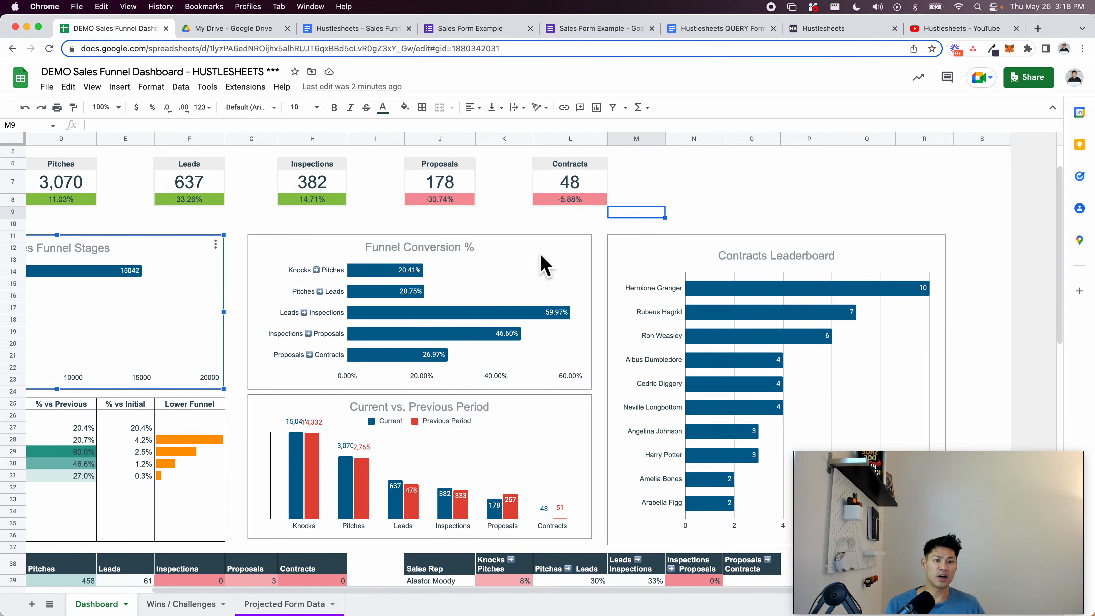
scroll(570, 308, down, 1)
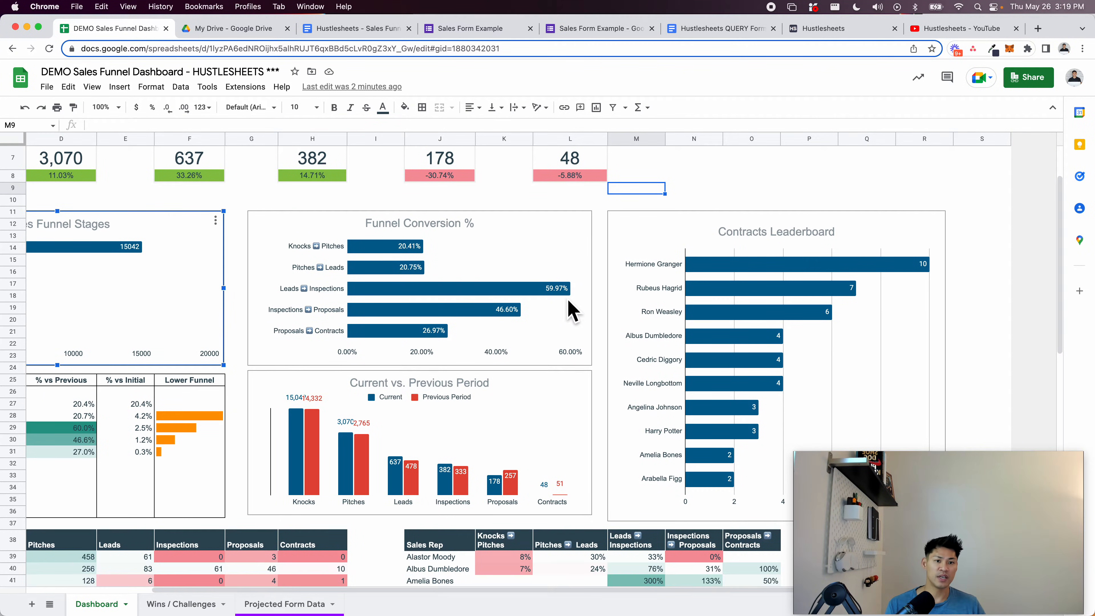
scroll(603, 289, up, 1)
scroll(577, 253, up, 2)
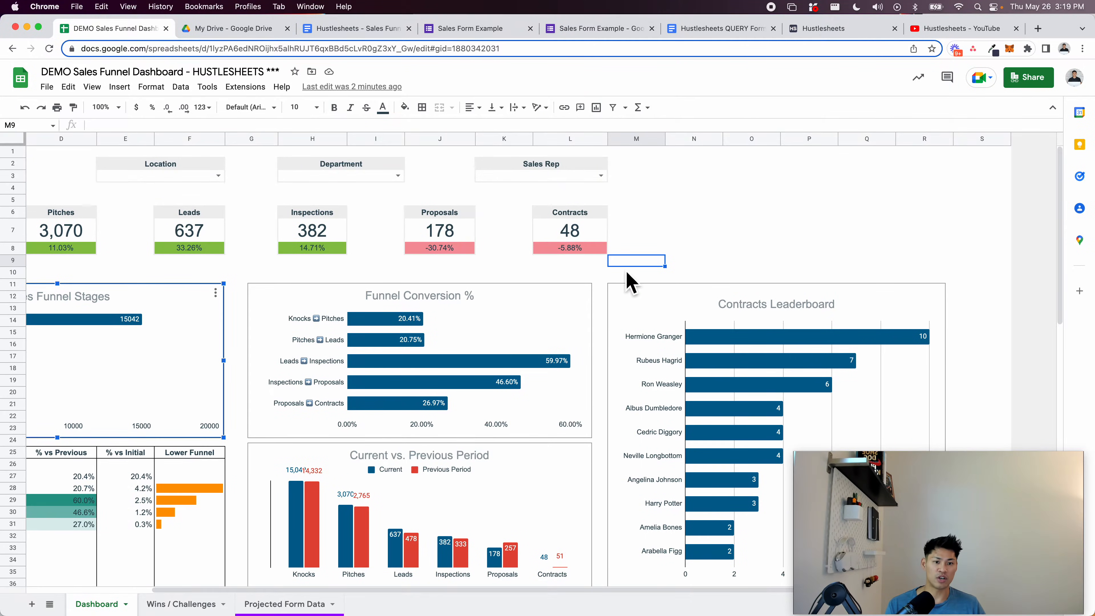
scroll(631, 281, down, 1)
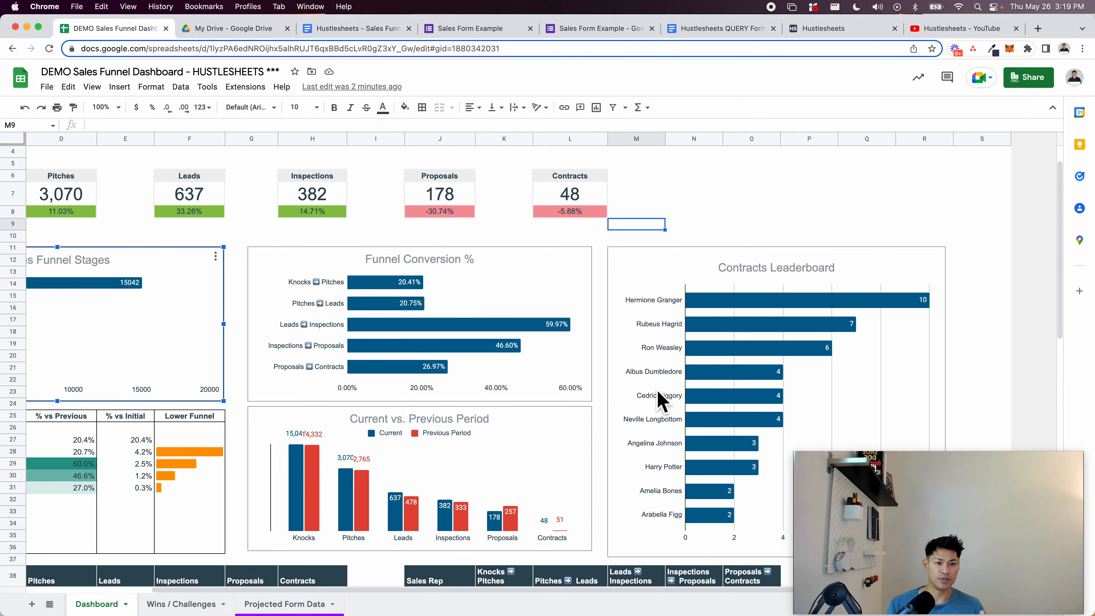
scroll(659, 399, down, 3)
scroll(660, 391, left, 5)
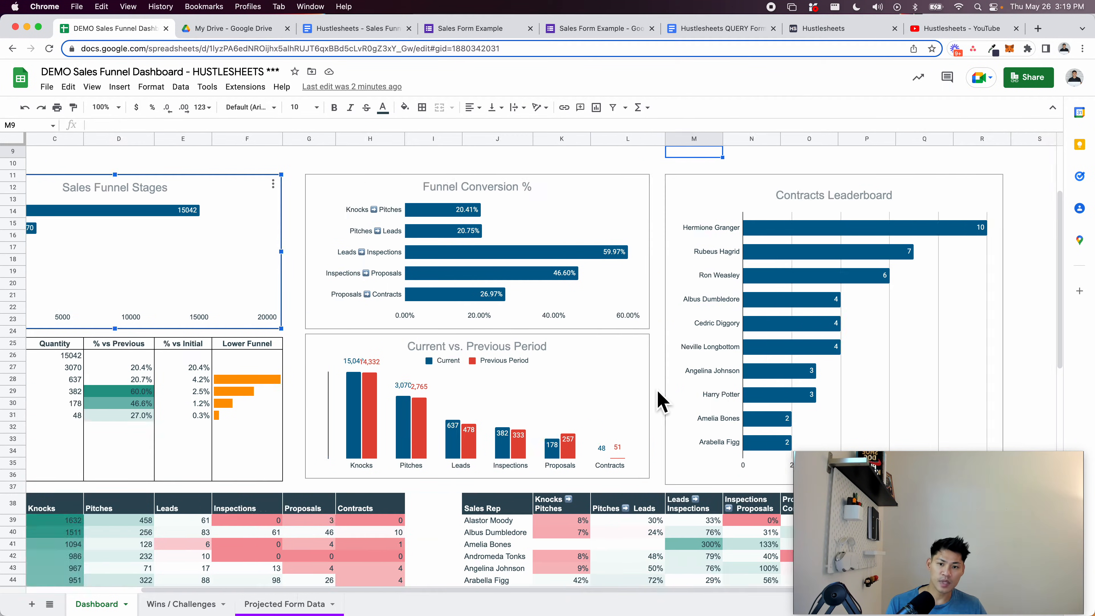
click(138, 367)
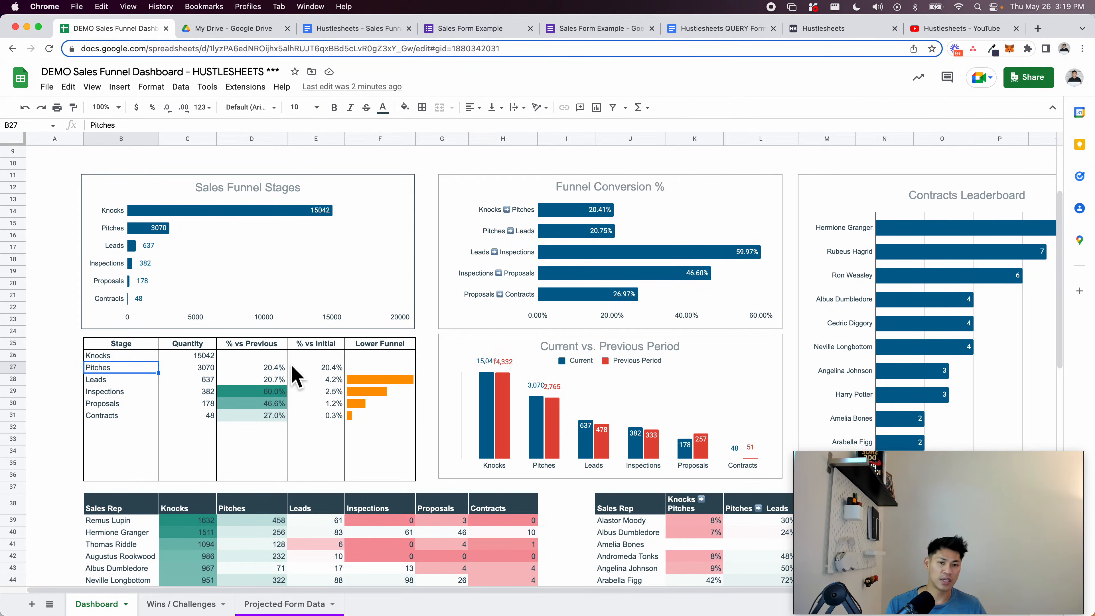
click(331, 266)
click(553, 265)
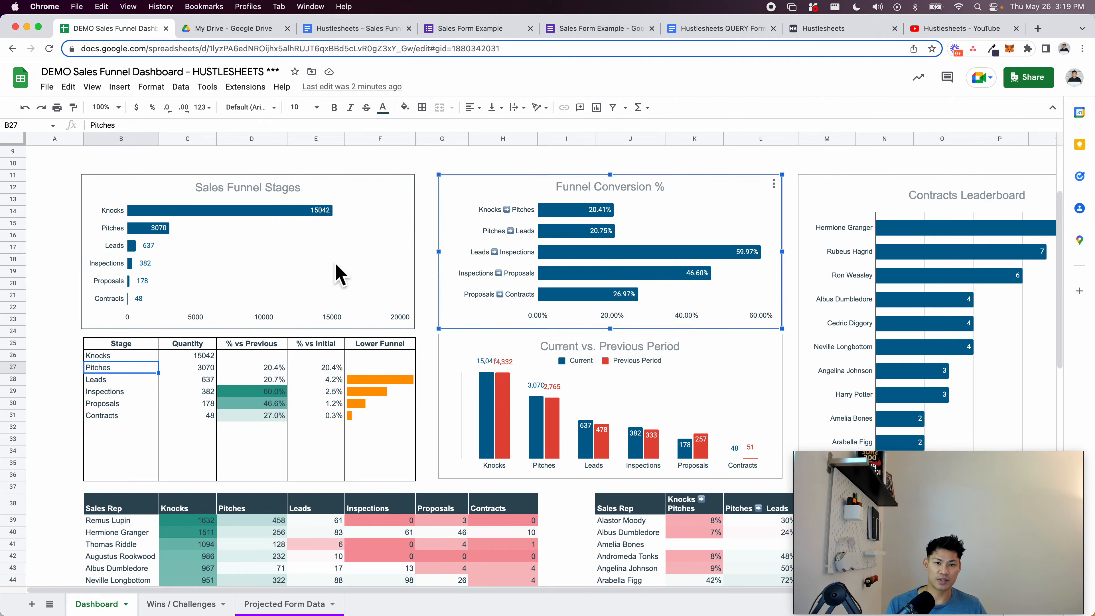
drag(169, 358, 228, 420)
click(274, 367)
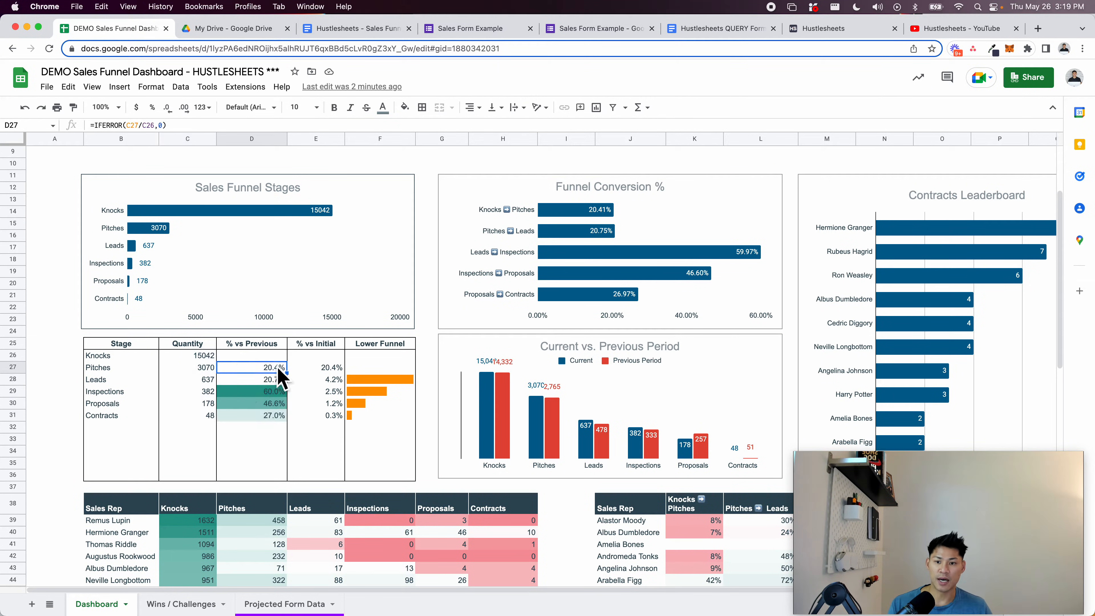
click(311, 357)
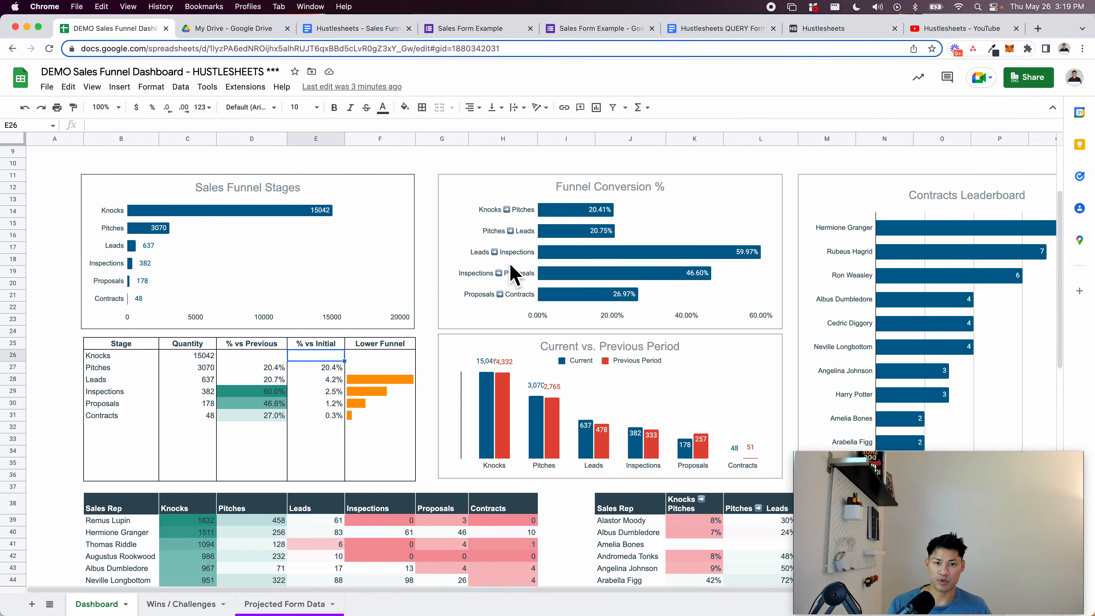
click(129, 360)
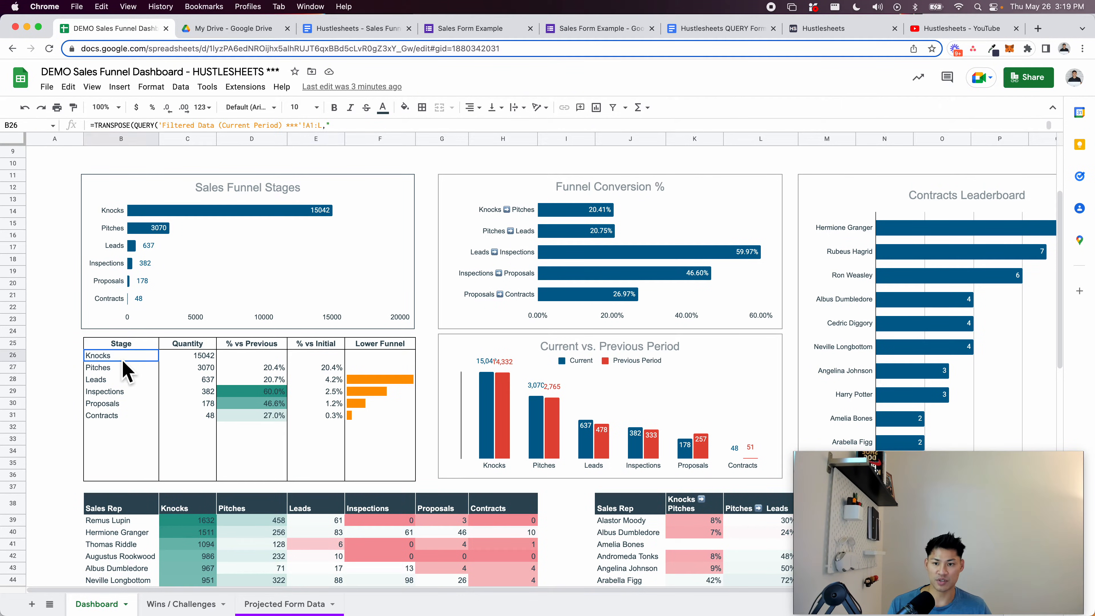
click(327, 418)
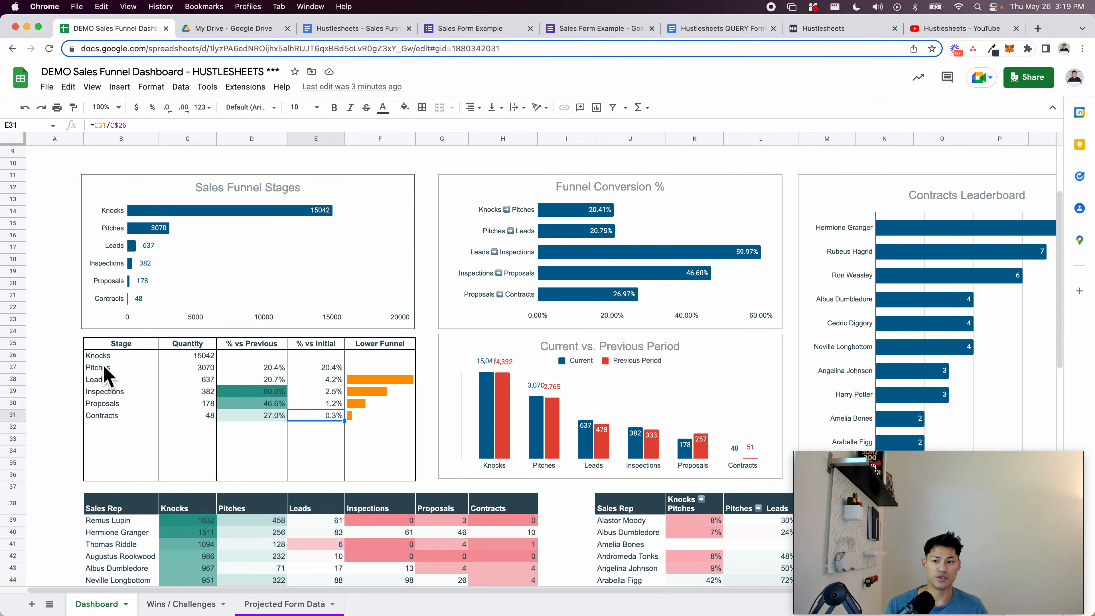
click(119, 416)
click(315, 405)
click(140, 360)
click(130, 407)
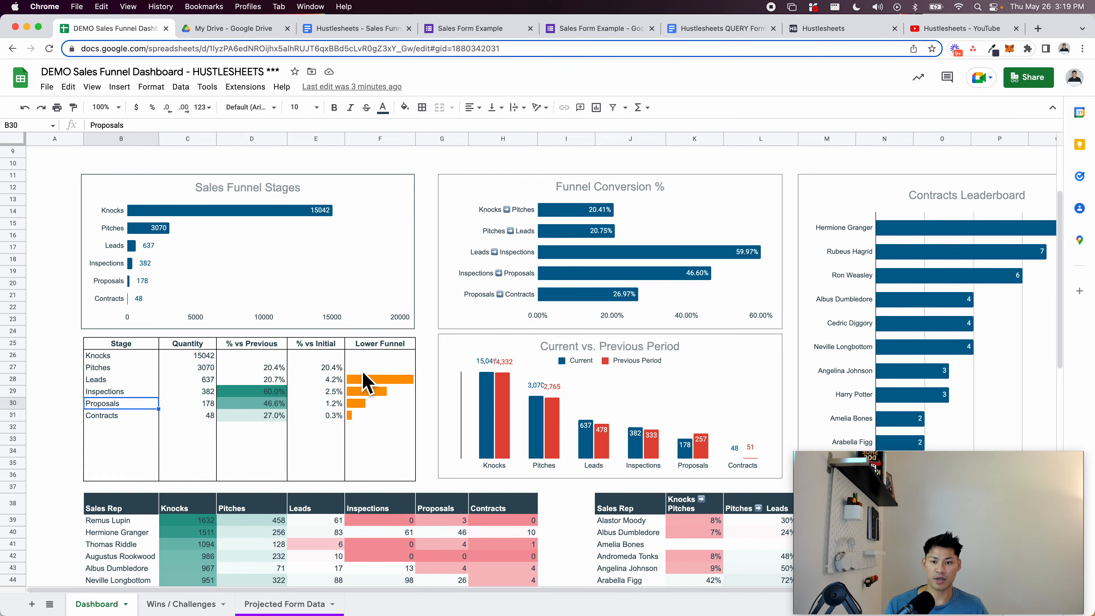
click(123, 383)
drag(313, 383, 383, 431)
click(393, 452)
click(295, 261)
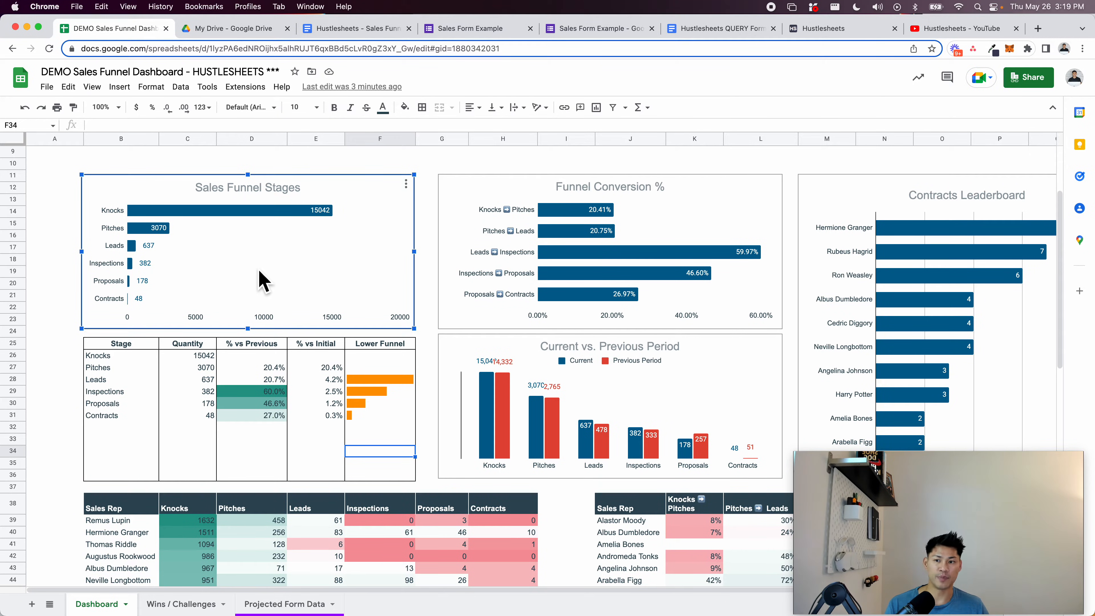
mouse_move(325, 226)
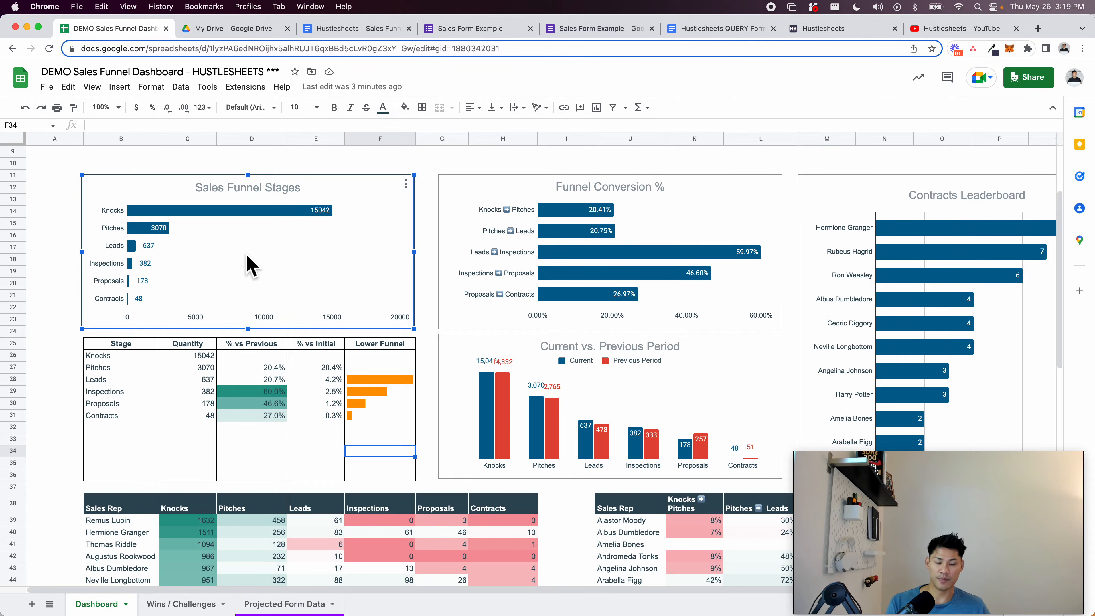
Scroll through the dashboard charts, selecting the Current vs. Previous Period chart along the way
scroll(429, 345, down, 1)
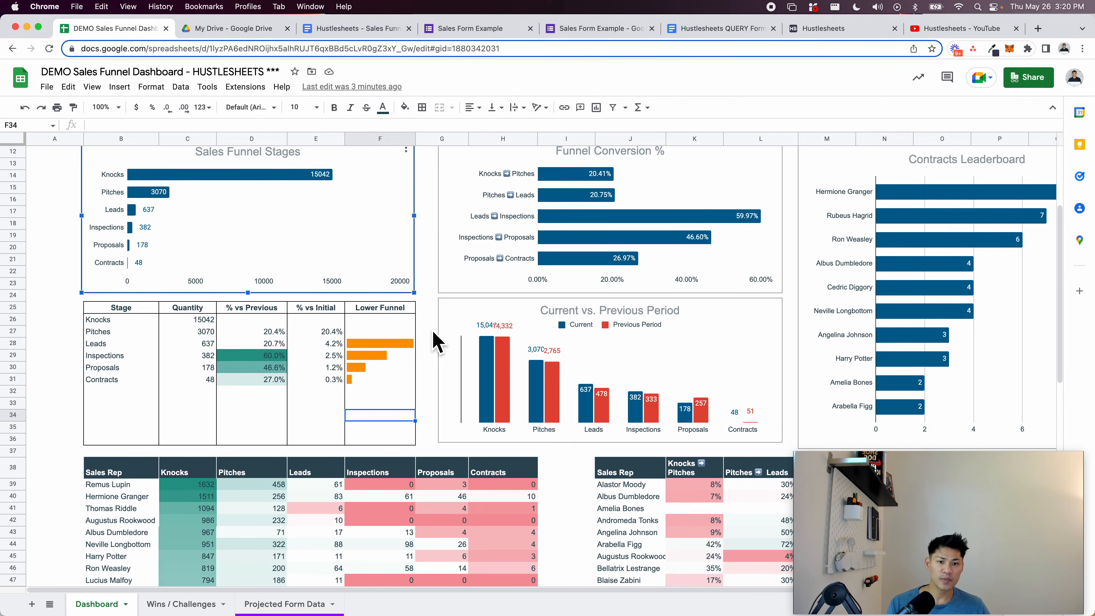
click(481, 325)
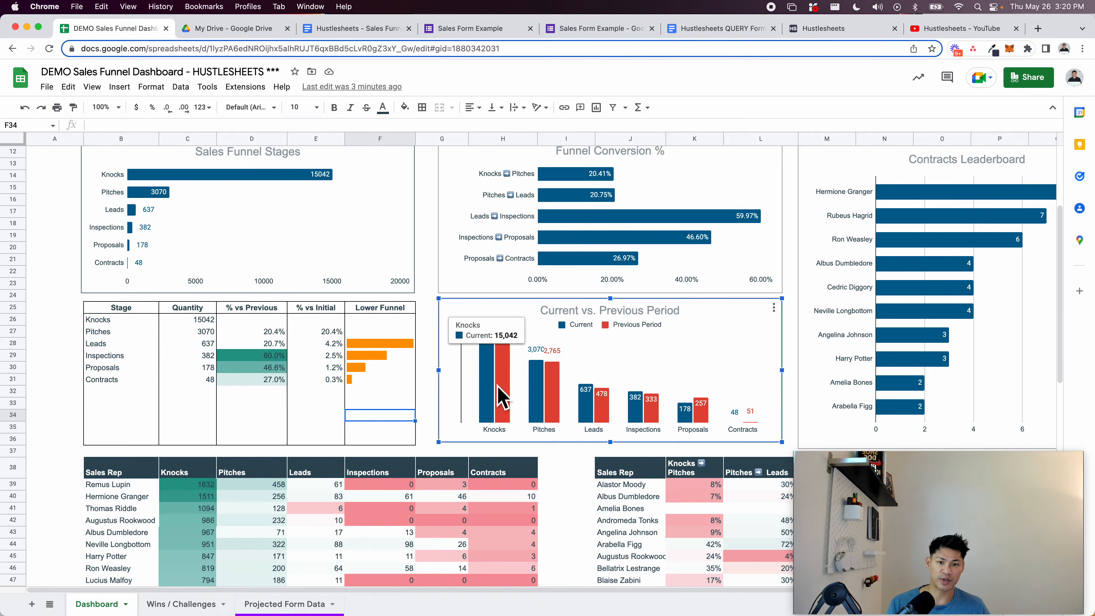
scroll(464, 362, up, 5)
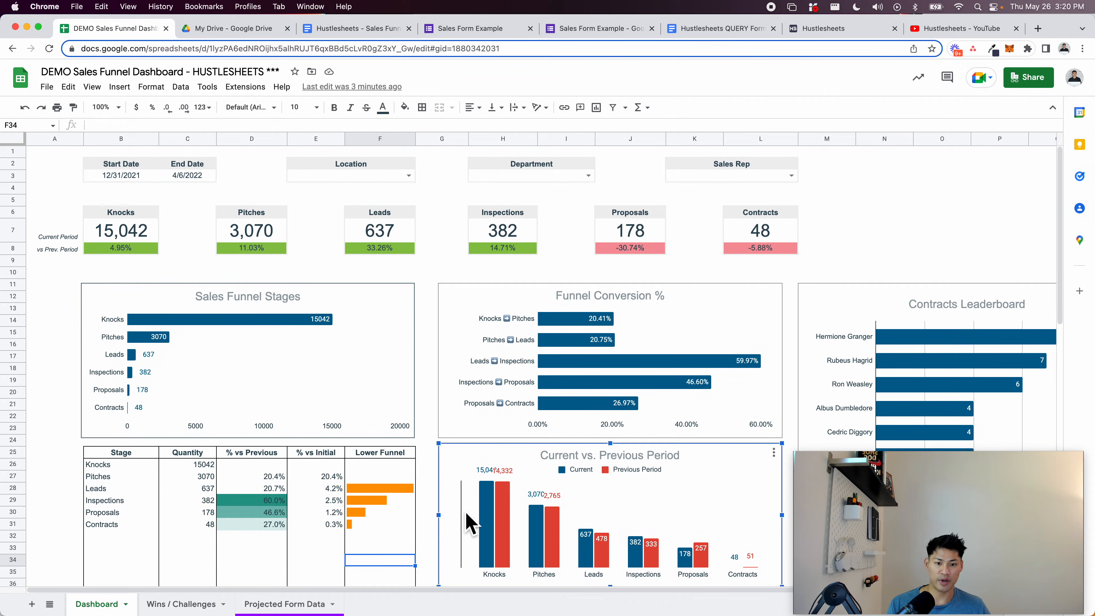
scroll(614, 510, down, 1)
scroll(615, 510, down, 5)
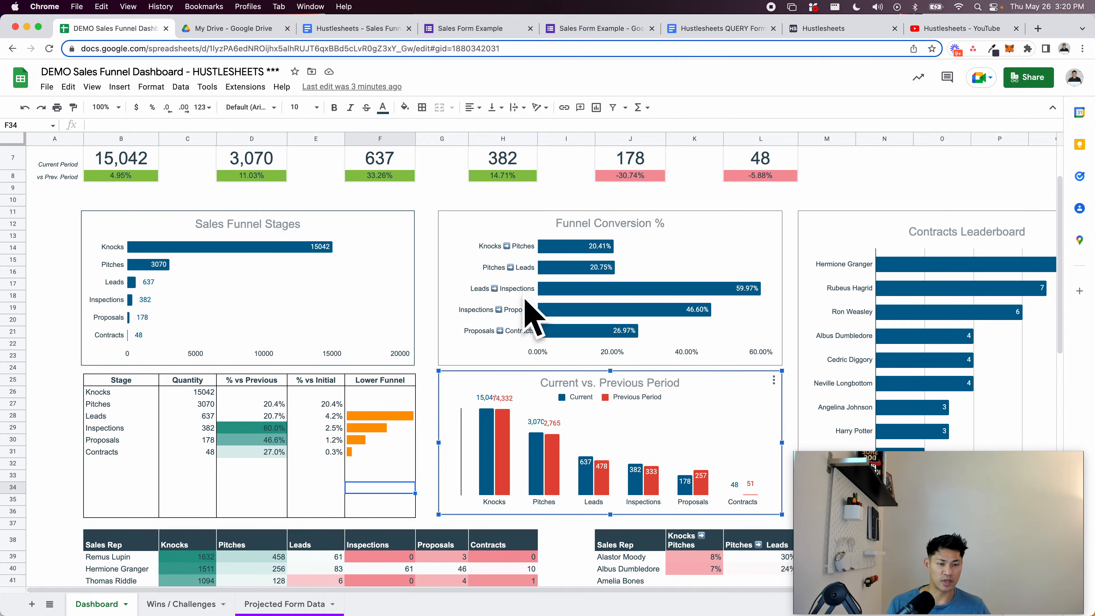
scroll(791, 208, down, 8)
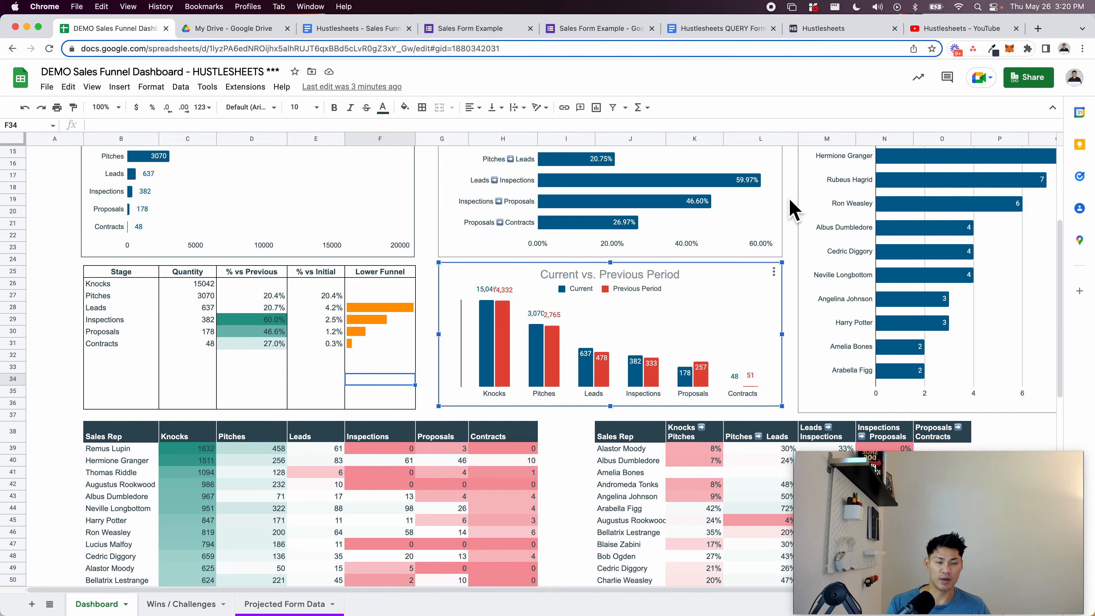
click(791, 210)
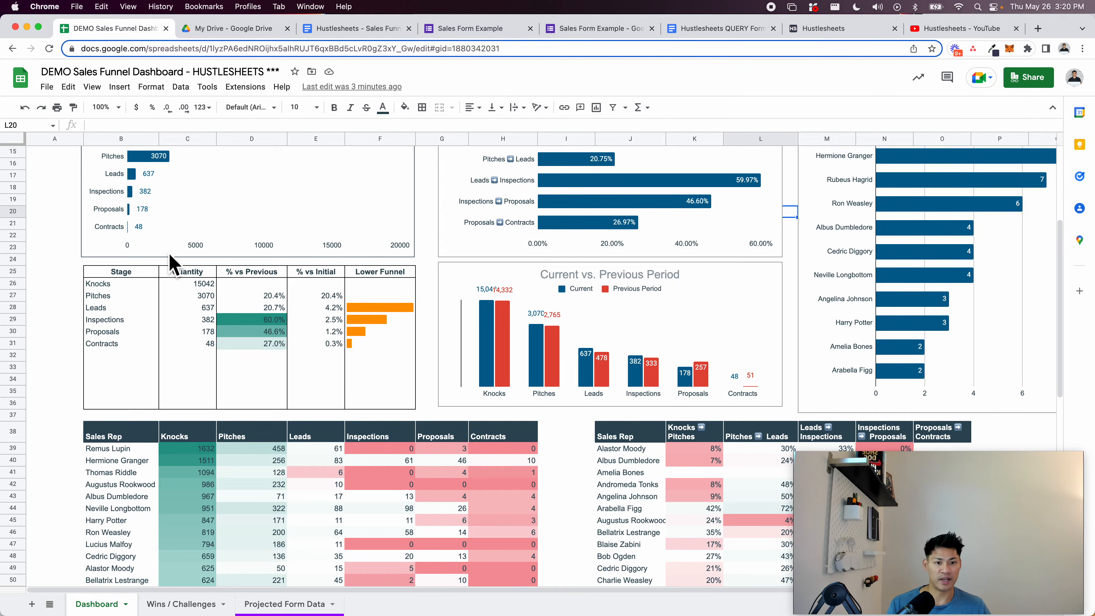
scroll(112, 294, down, 5)
scroll(107, 286, down, 5)
Review the Sales Rep breakdown table values, like the 1511 Knocks, then open Wins / Challenges
click(75, 272)
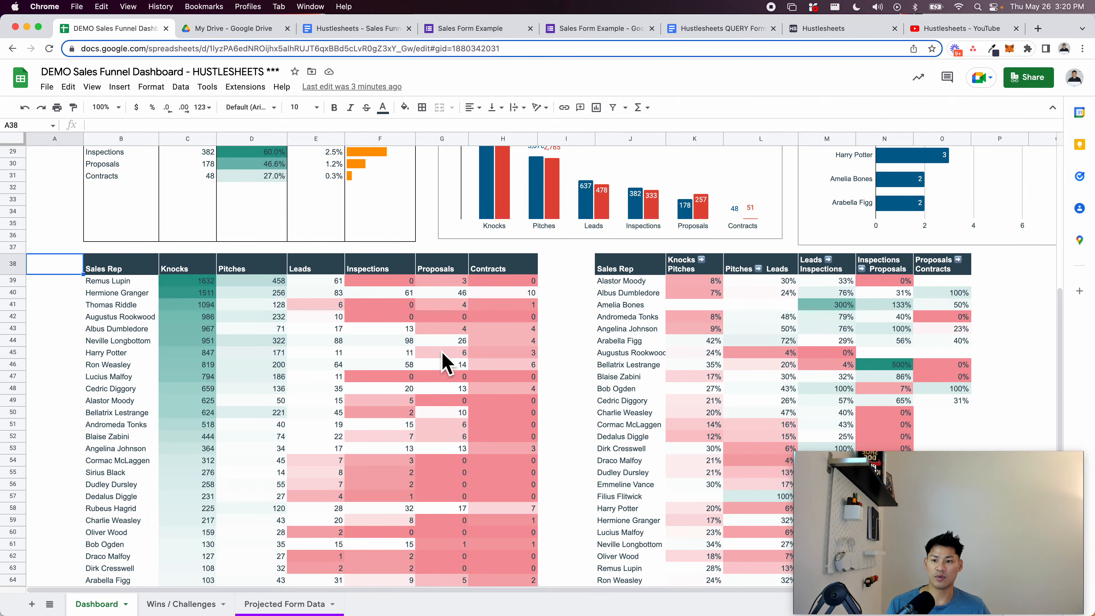
scroll(445, 360, up, 6)
scroll(445, 360, up, 3)
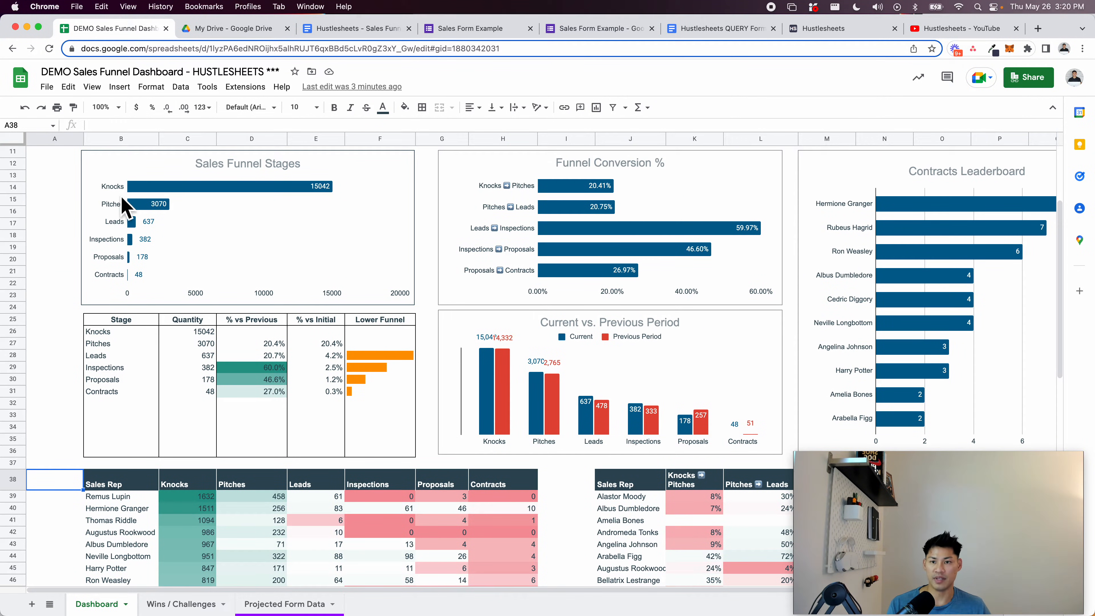
scroll(65, 297, down, 9)
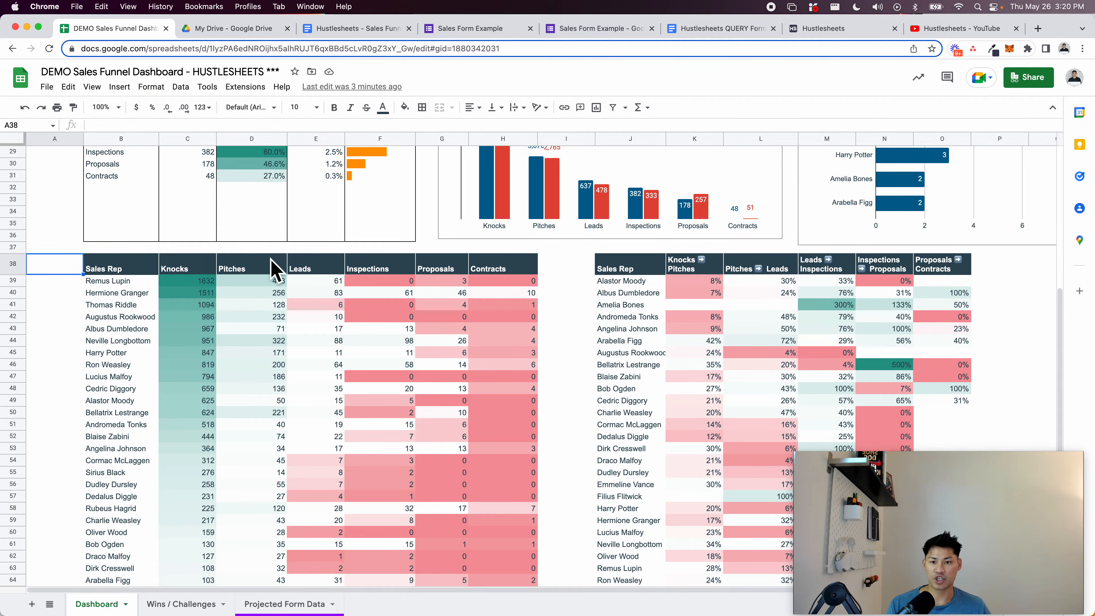
scroll(350, 359, down, 5)
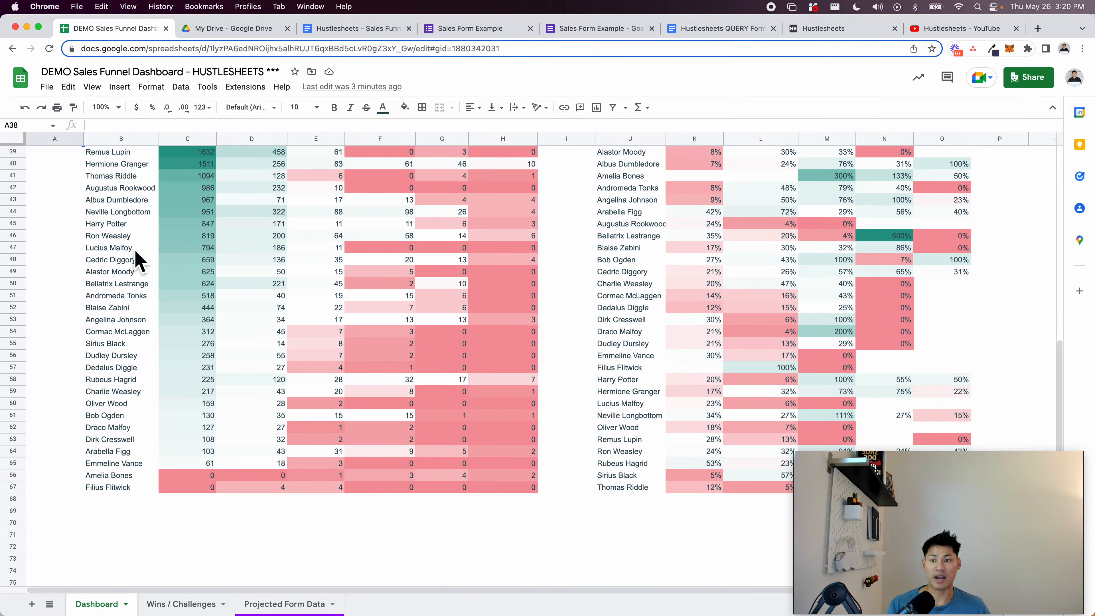
scroll(241, 283, up, 2)
click(177, 221)
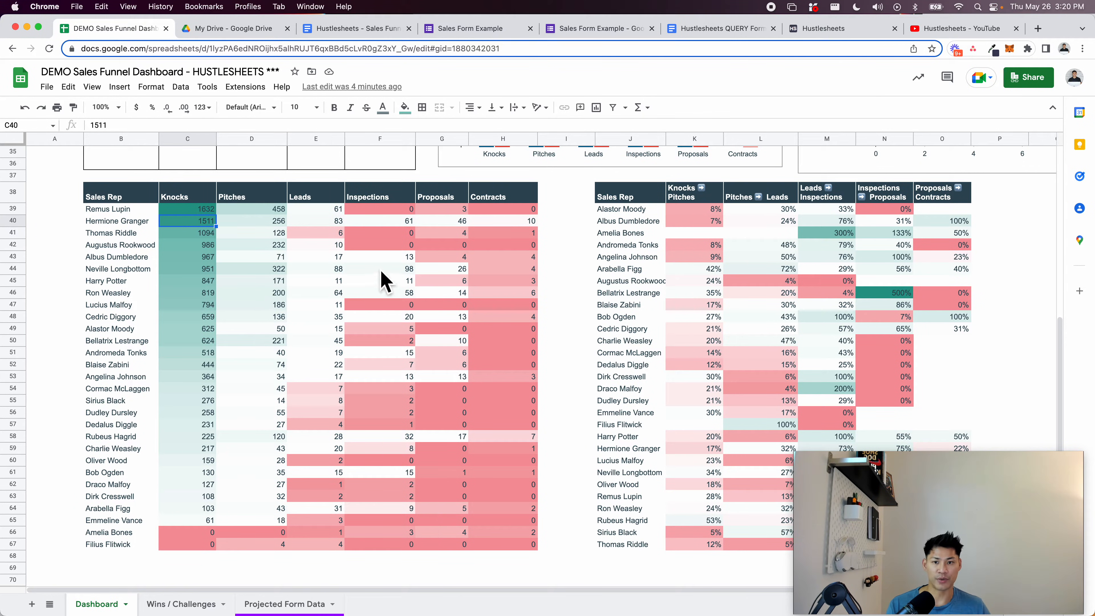
click(389, 235)
scroll(522, 321, right, 5)
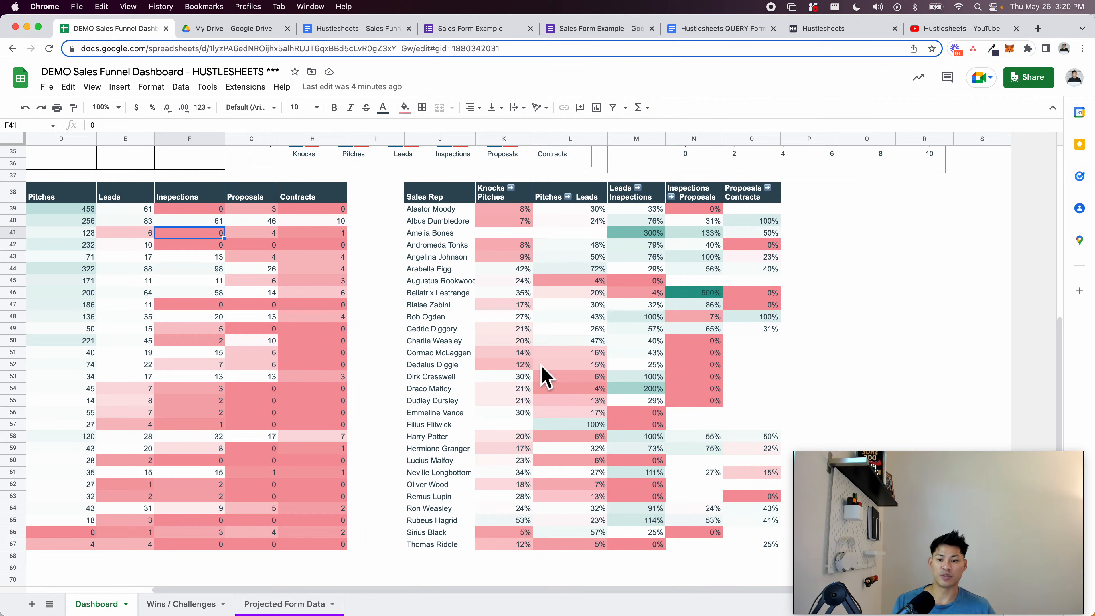
click(194, 603)
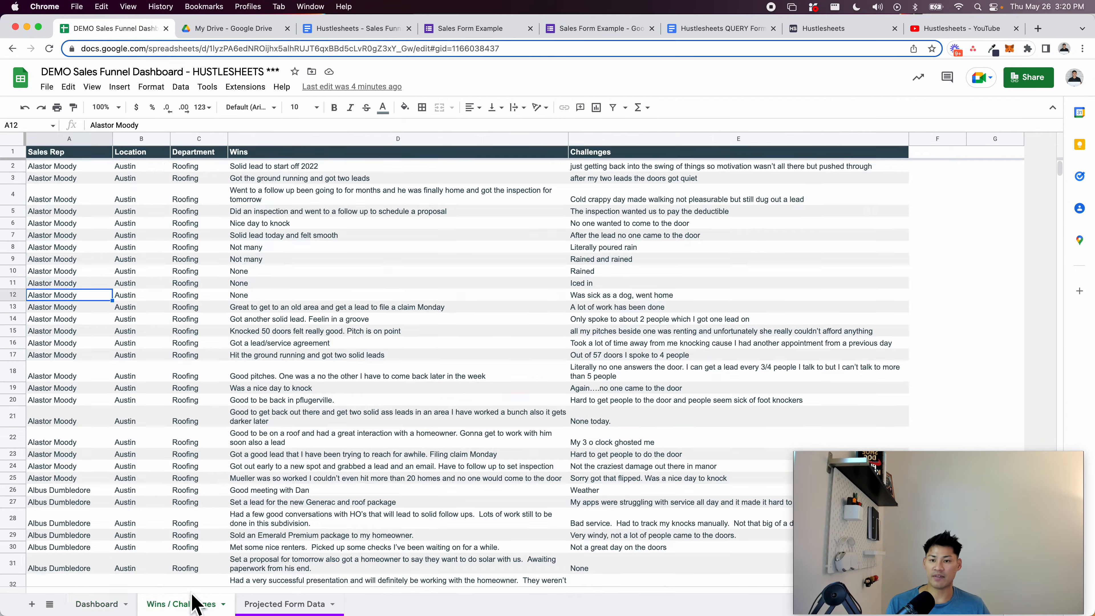
click(478, 49)
click(470, 28)
scroll(523, 259, down, 15)
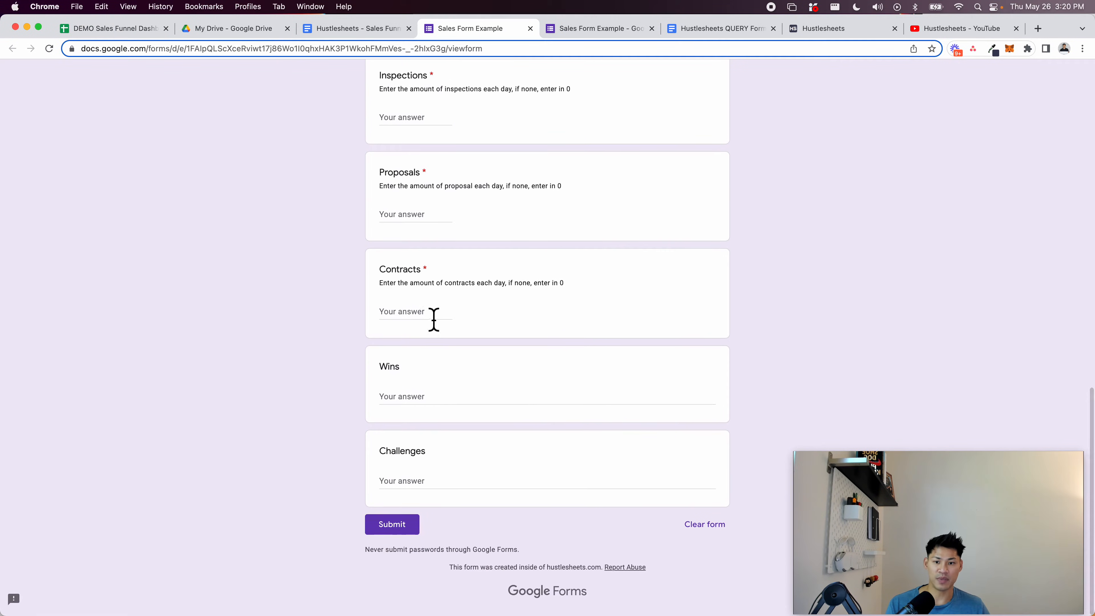
click(429, 397)
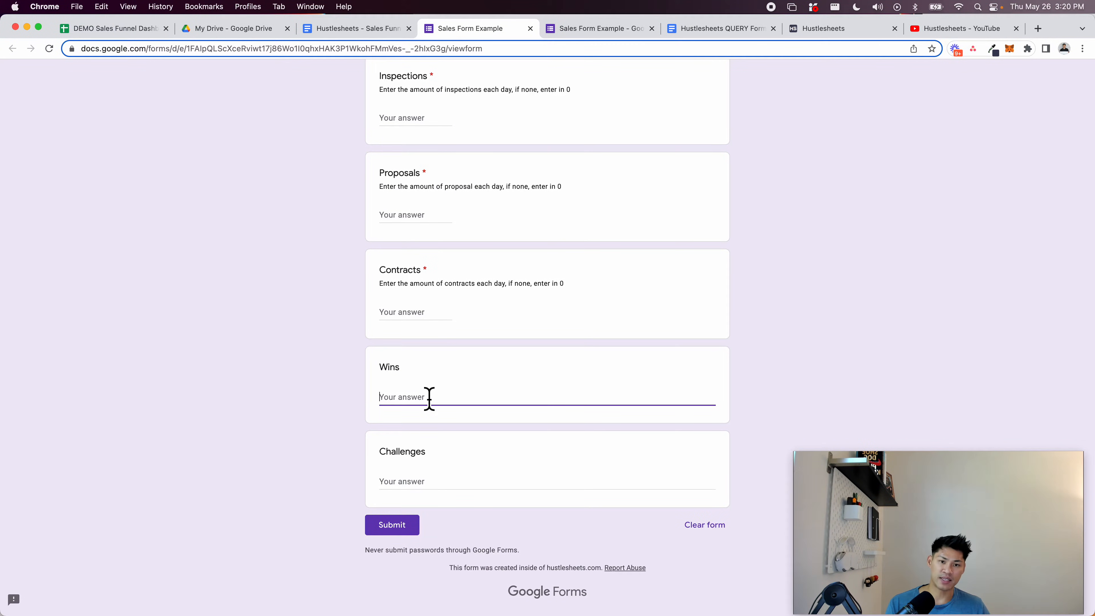
click(426, 484)
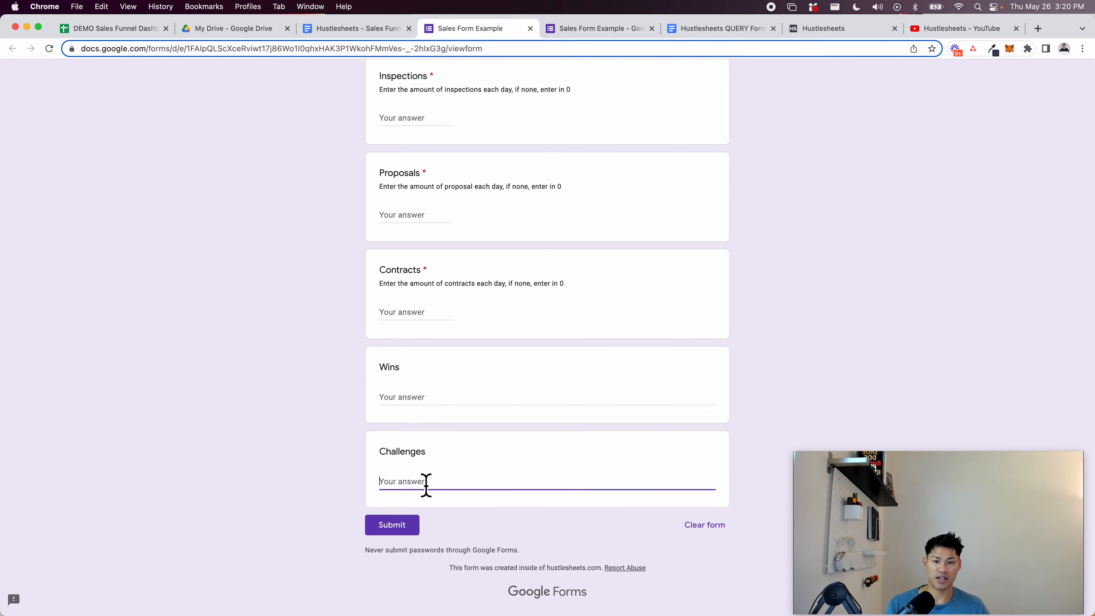
click(130, 32)
click(283, 284)
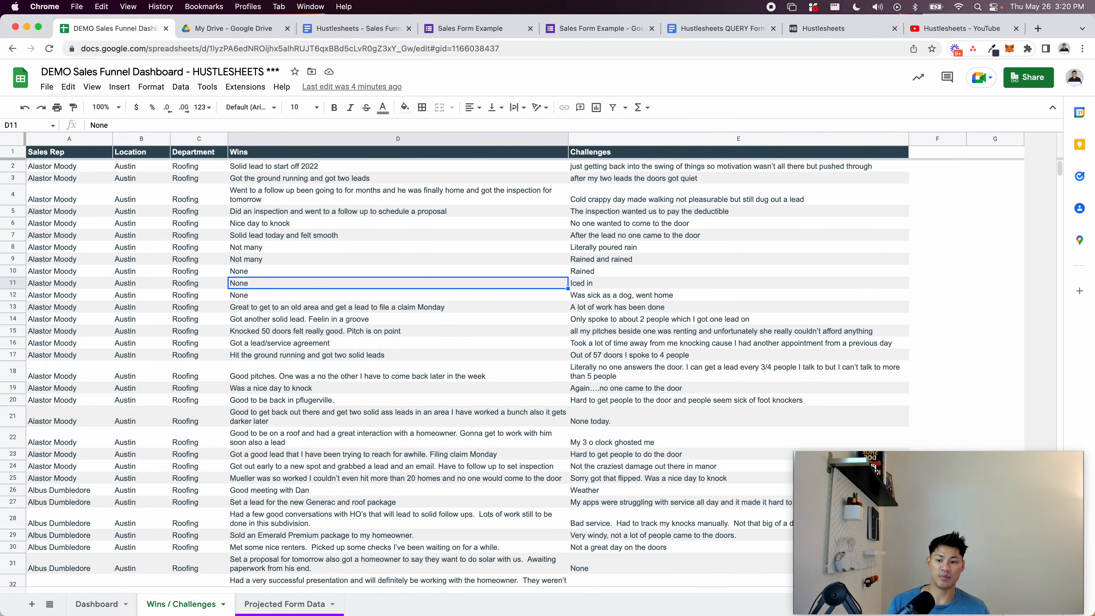
On the Dashboard, type 'ha' in the K3 Sales Rep dropdown and pick the matching rep: 847 Knocks, 3 Contracts
click(119, 603)
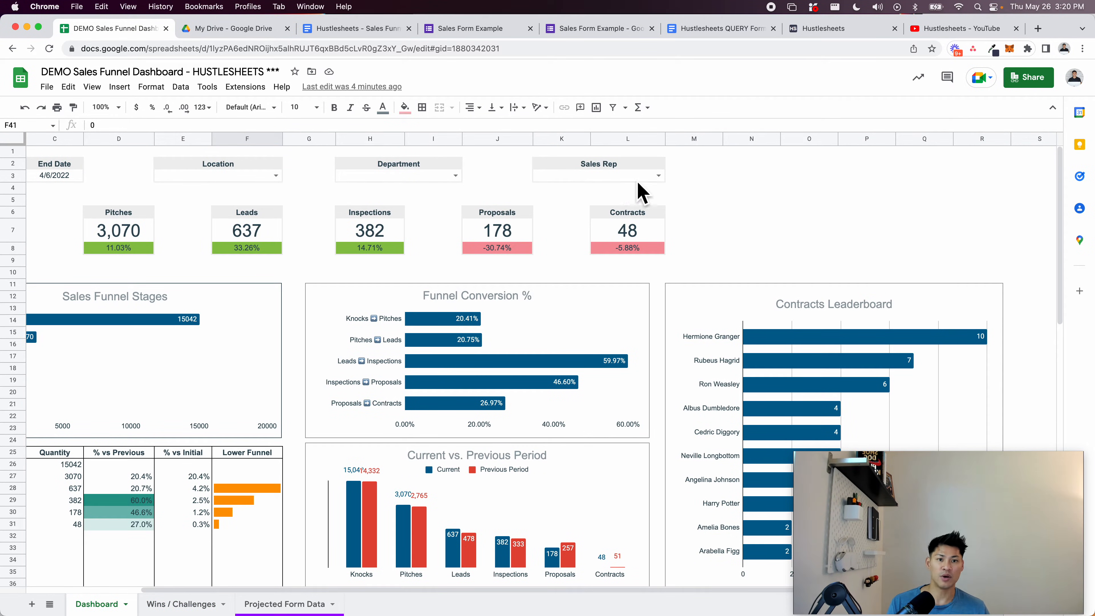
click(657, 176)
text(ha)
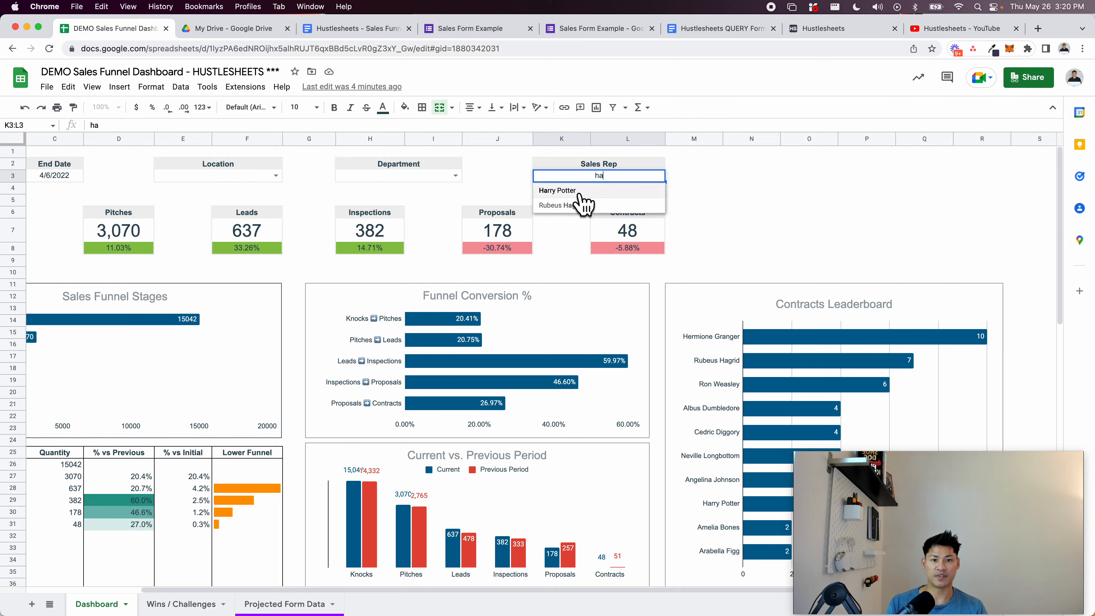
click(580, 195)
scroll(379, 207, left, 3)
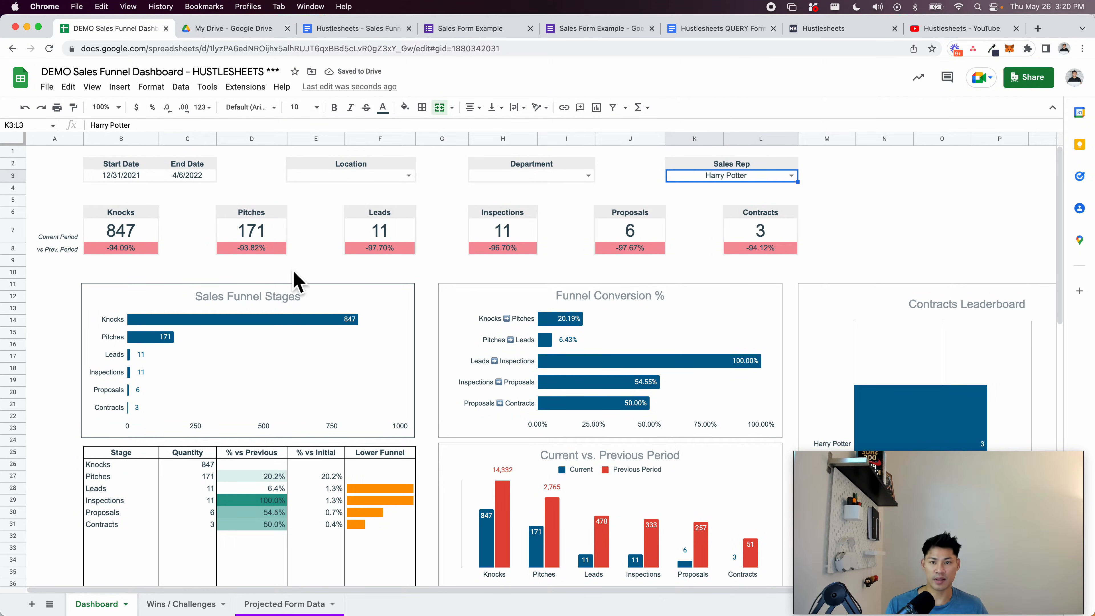
Review the rep's Wins / Challenges sheet, including the 2 leads and Allstate approval entries
click(182, 604)
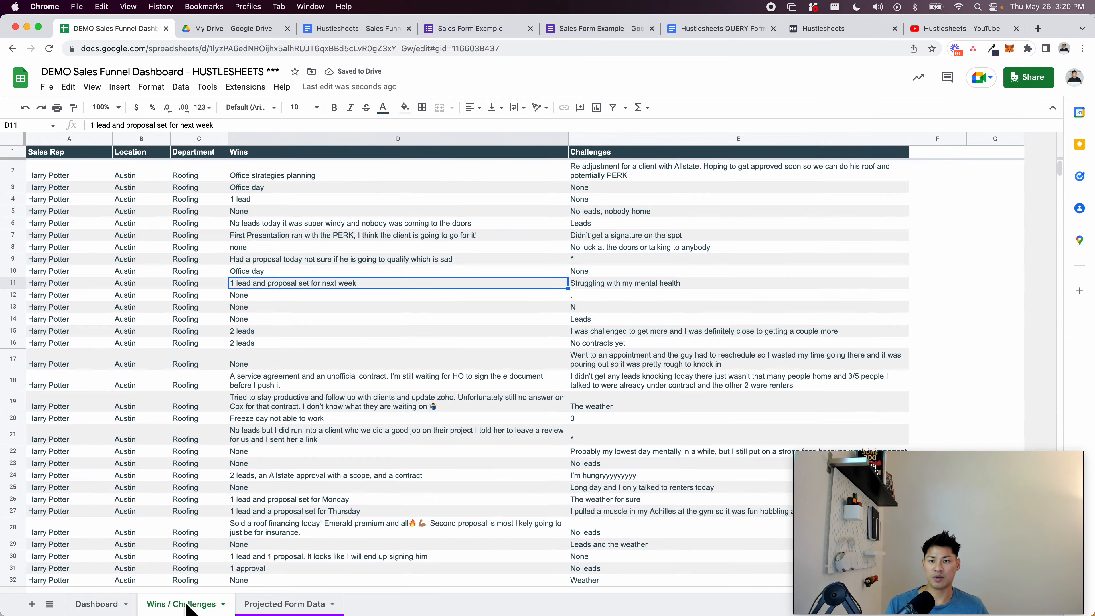
scroll(127, 290, down, 2)
scroll(82, 227, up, 3)
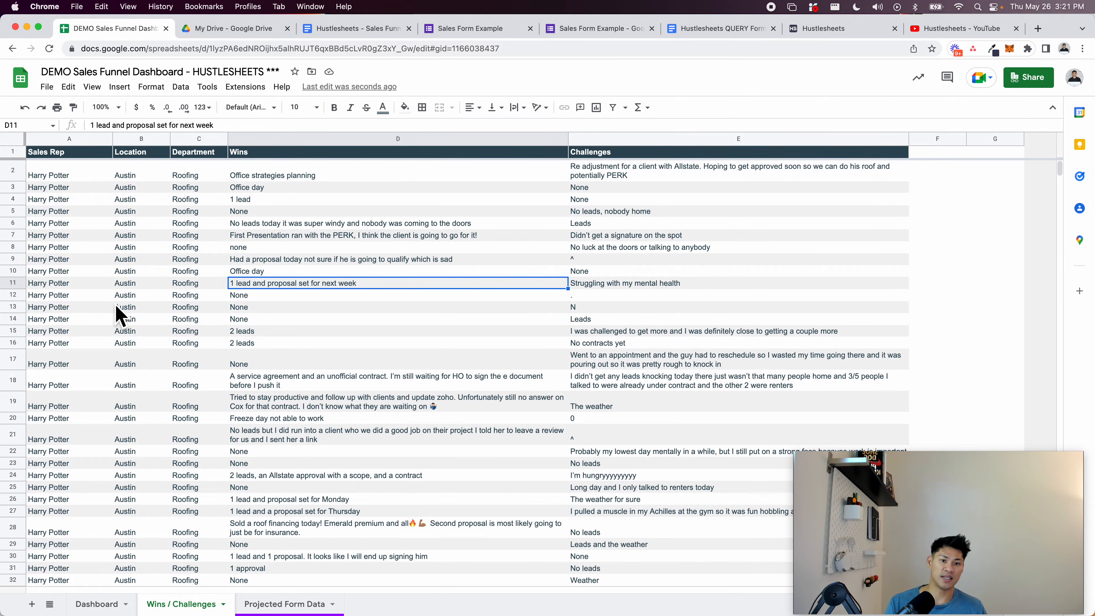
click(310, 345)
scroll(311, 352, down, 10)
scroll(312, 359, up, 5)
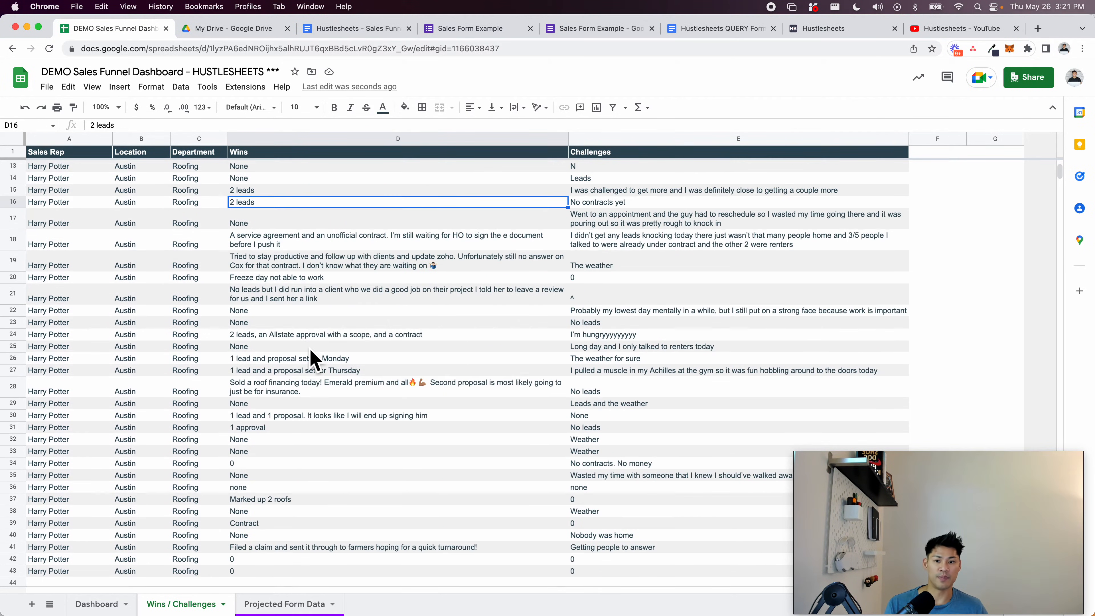
click(313, 339)
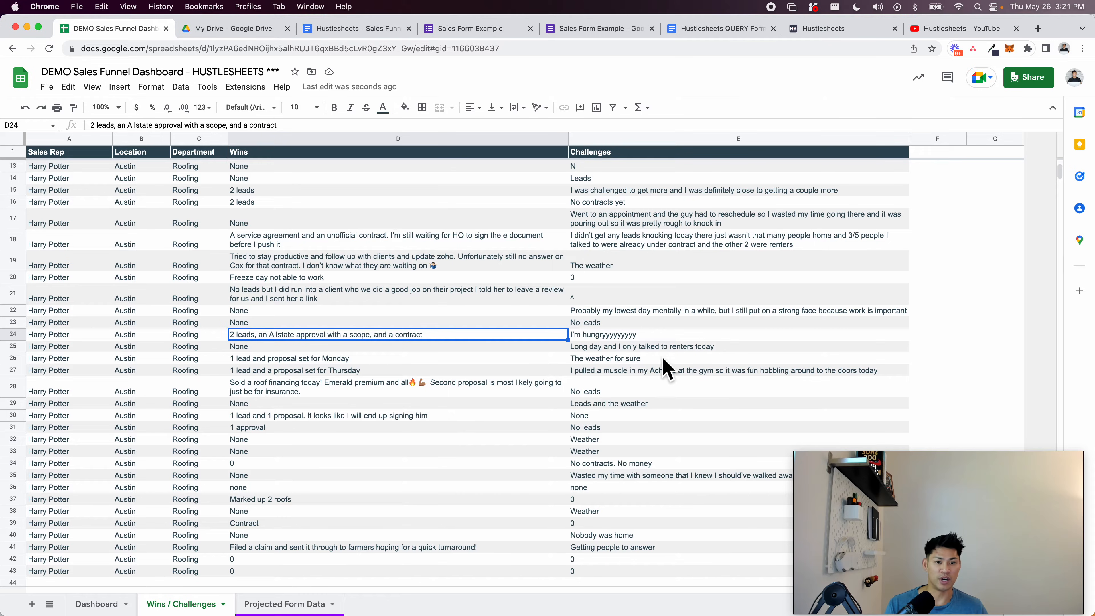
scroll(666, 369, up, 5)
Compare the Dashboard and Wins / Challenges sheets, checking a written challenge entry, ending on Dashboard
click(112, 605)
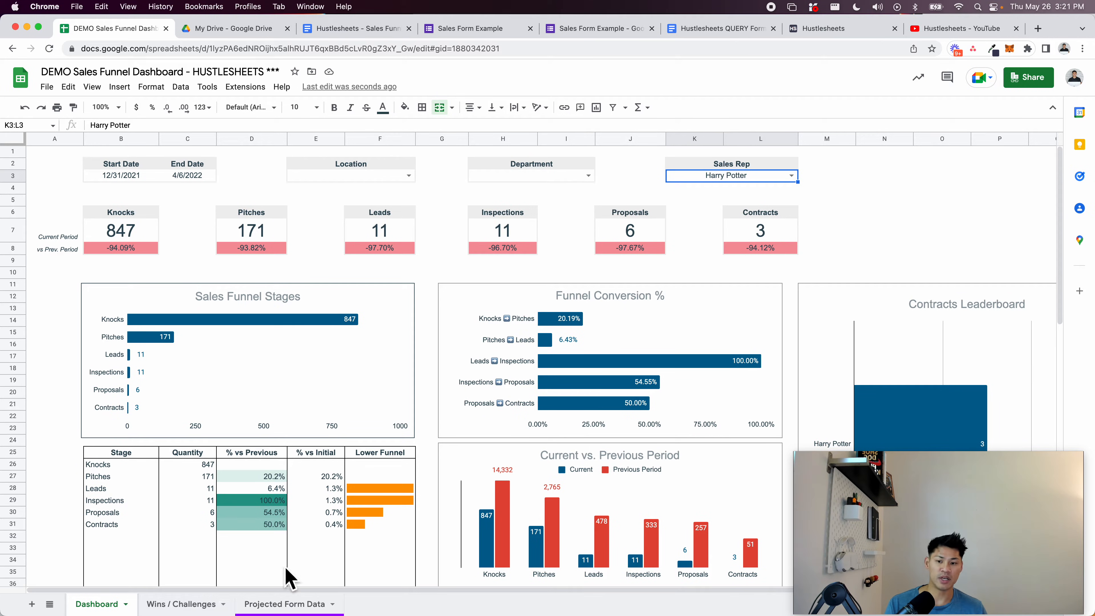
click(202, 604)
click(112, 605)
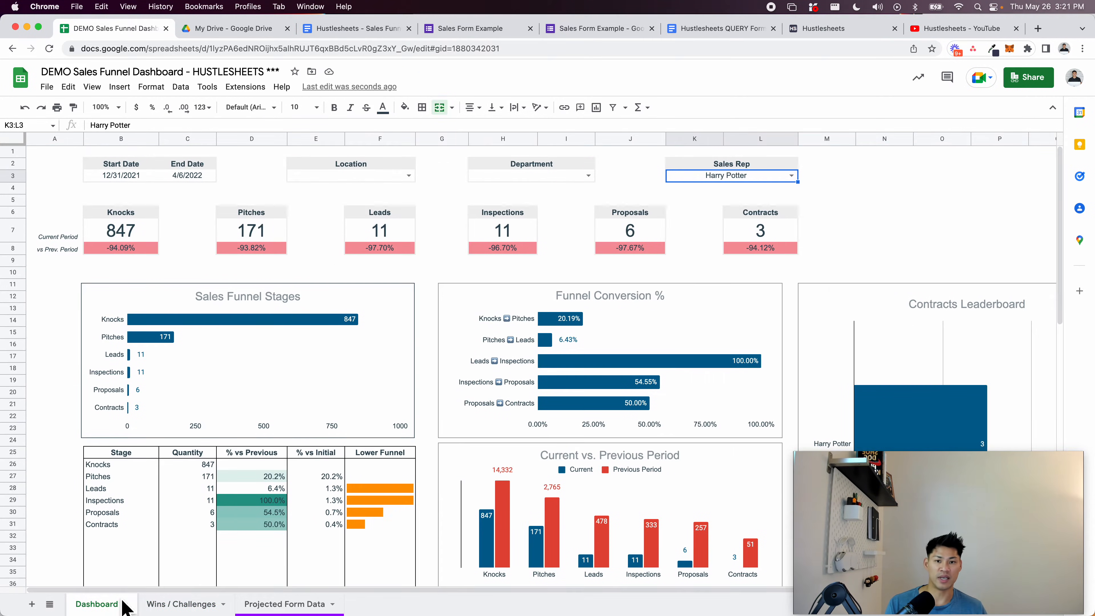
click(194, 603)
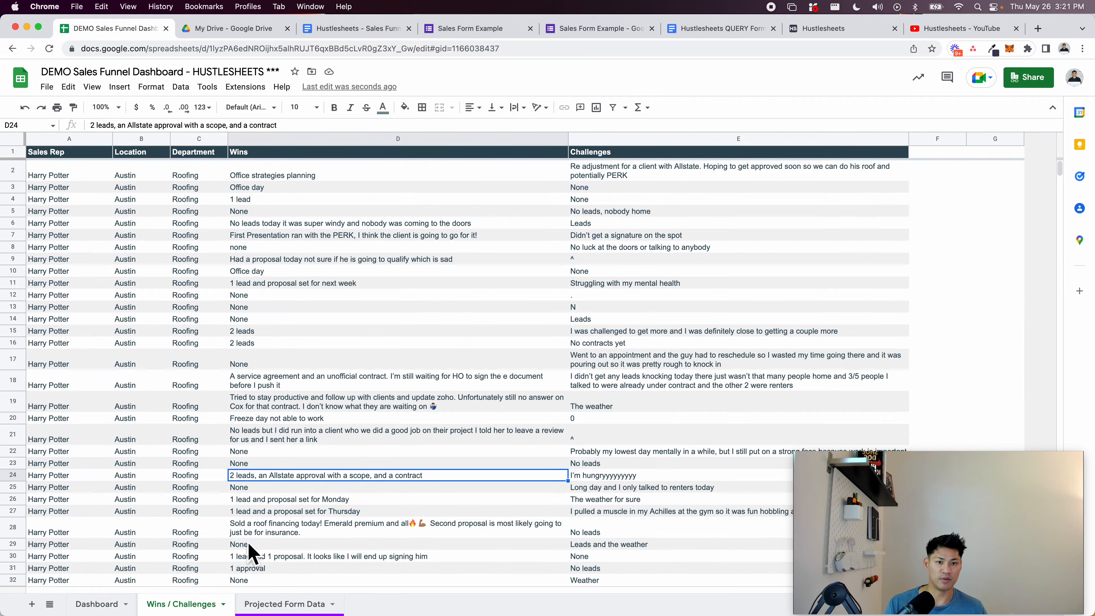
click(605, 285)
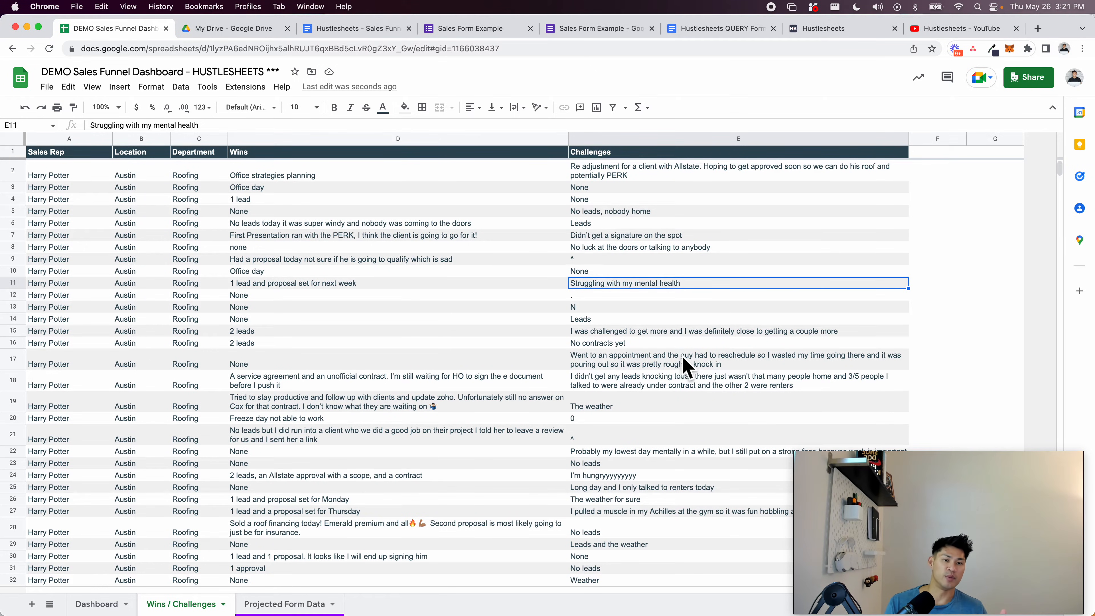
click(108, 604)
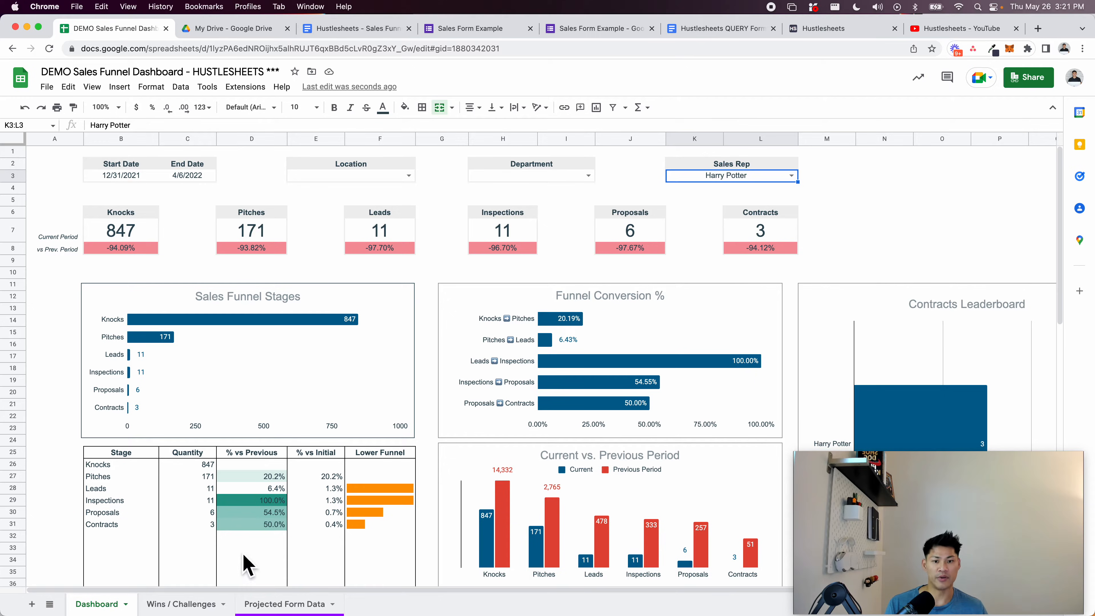
Switch to the sales funnel outline document and select its 'How to create a Google Form' line
click(875, 216)
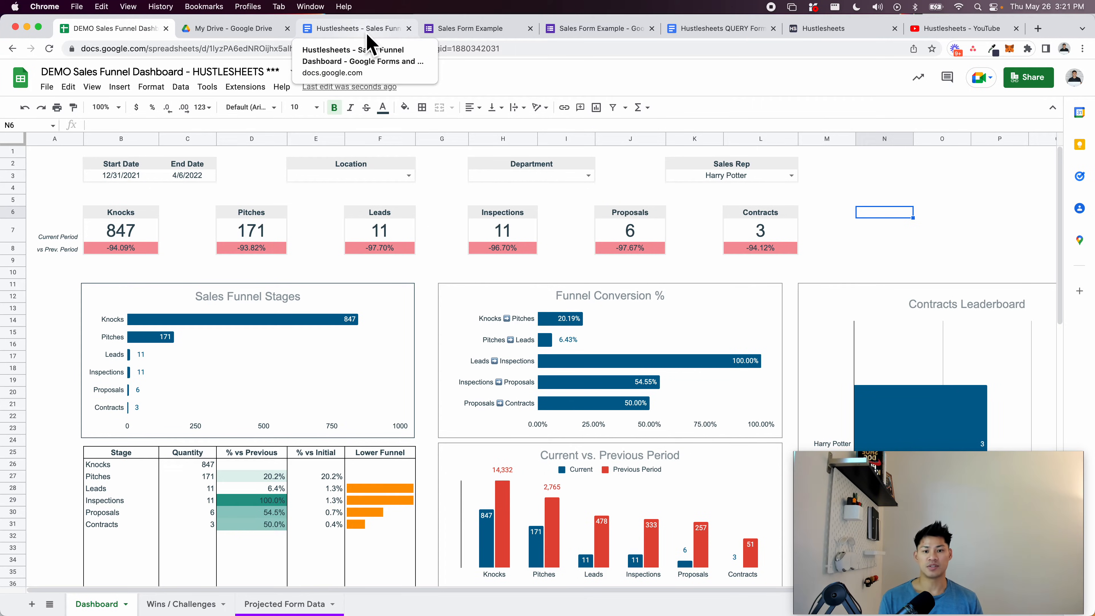
click(358, 28)
triple_click(544, 267)
Glance at the Sales Form Example form's questions, then return to the DEMO Sales Funnel Dashboard
click(544, 274)
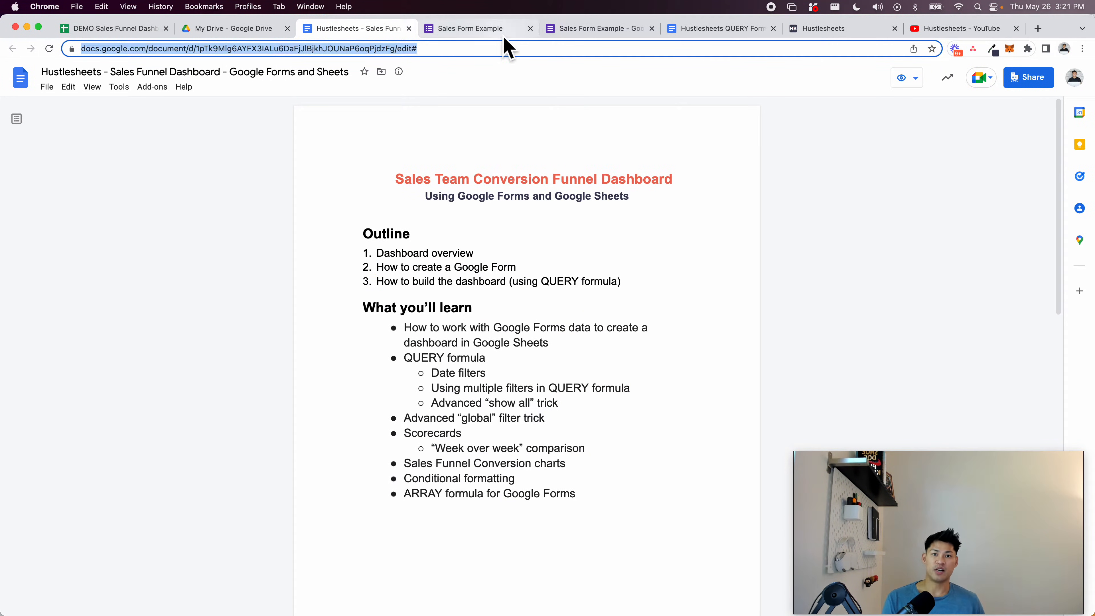
click(483, 28)
scroll(455, 215, up, 15)
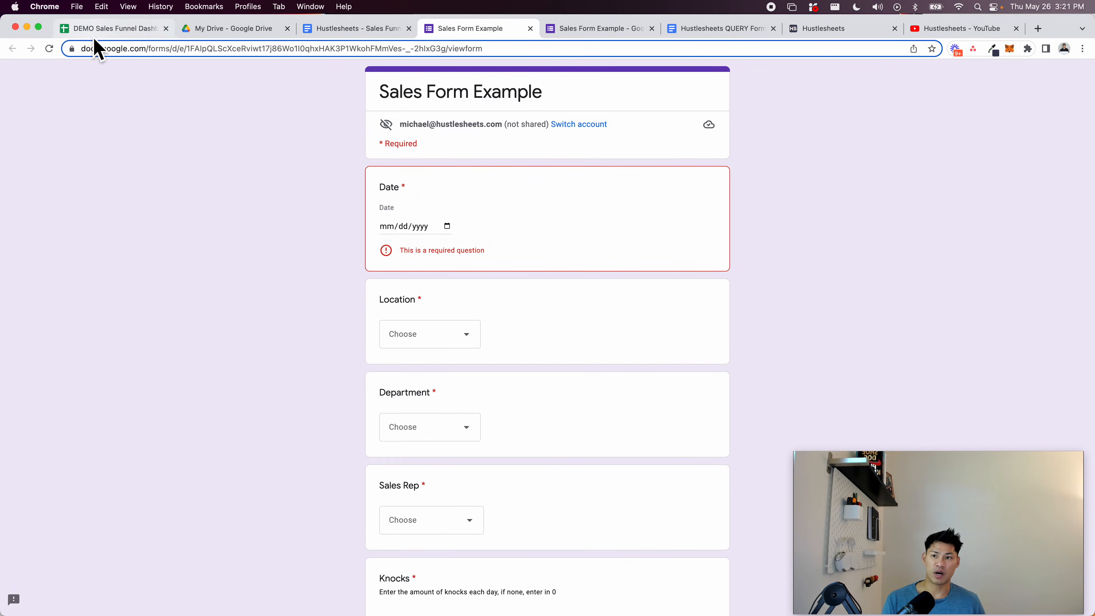
click(101, 29)
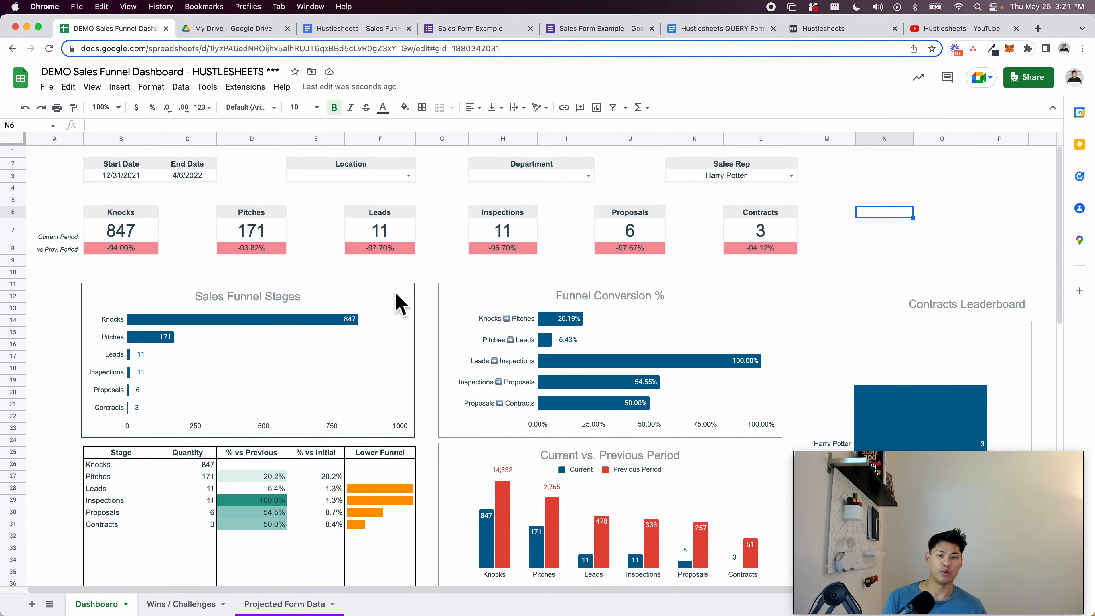
Leave the dashboard for My Drive in Google Drive
click(441, 277)
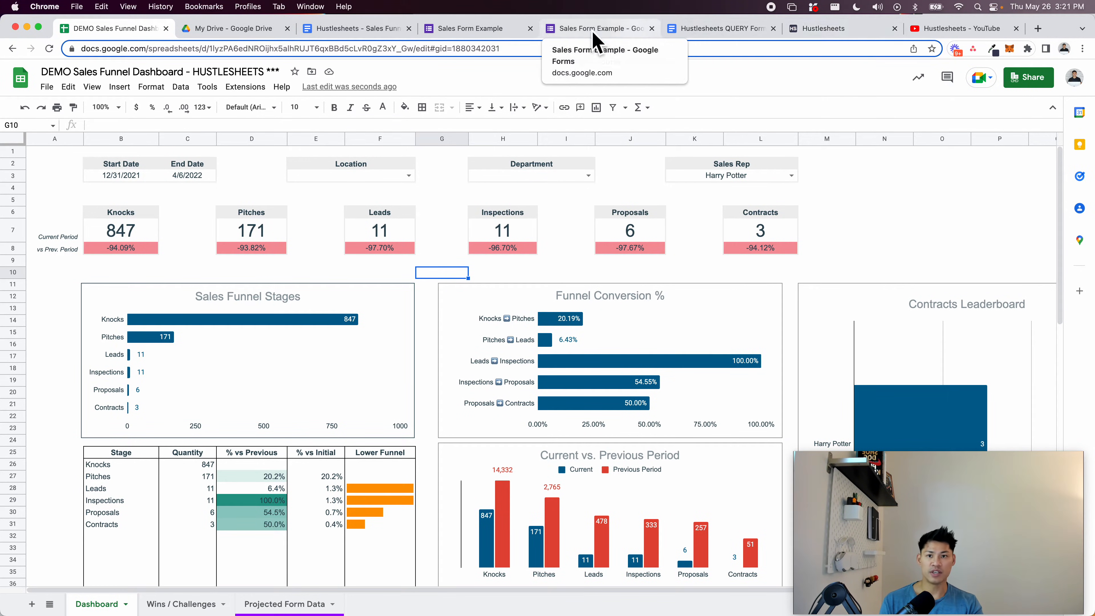
click(217, 31)
Create a blank Google Form from Drive's New menu, then highlight the dashboard's KPI scorecards
click(53, 115)
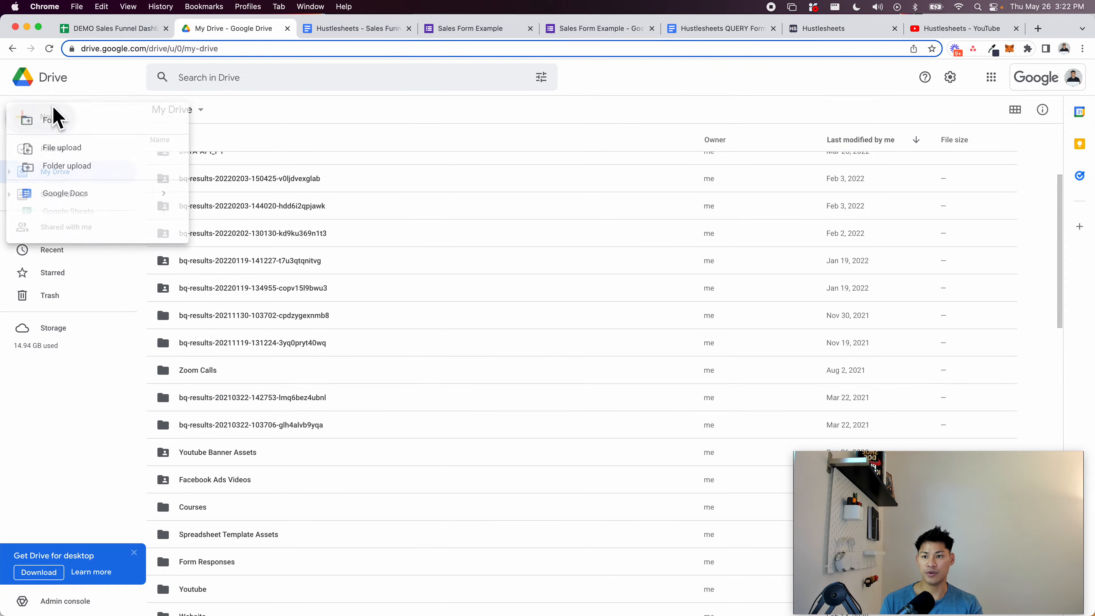
click(86, 249)
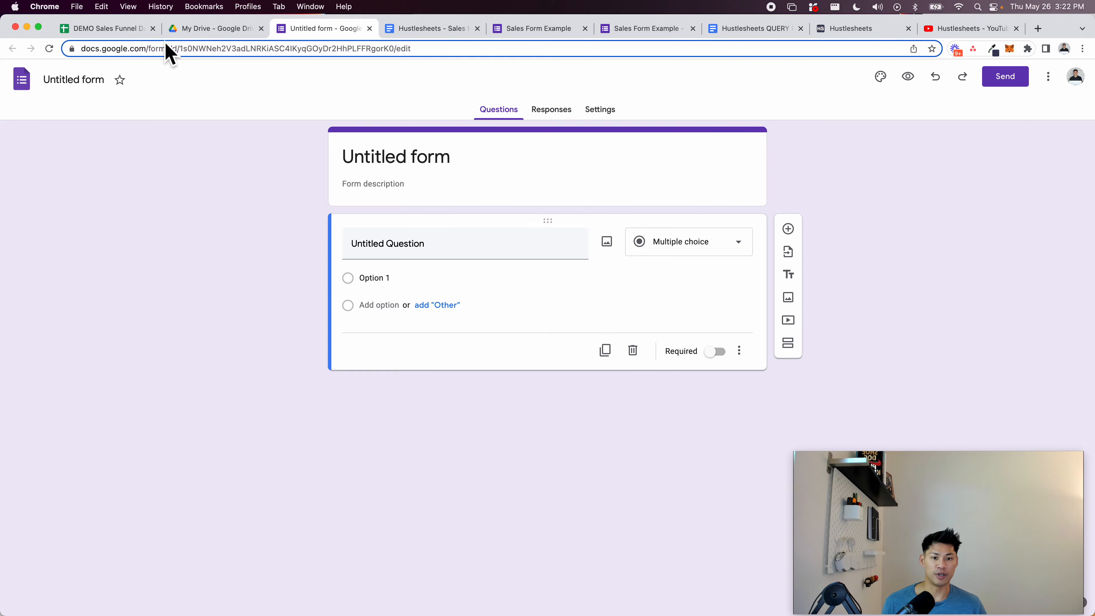
click(120, 30)
drag(130, 229, 763, 252)
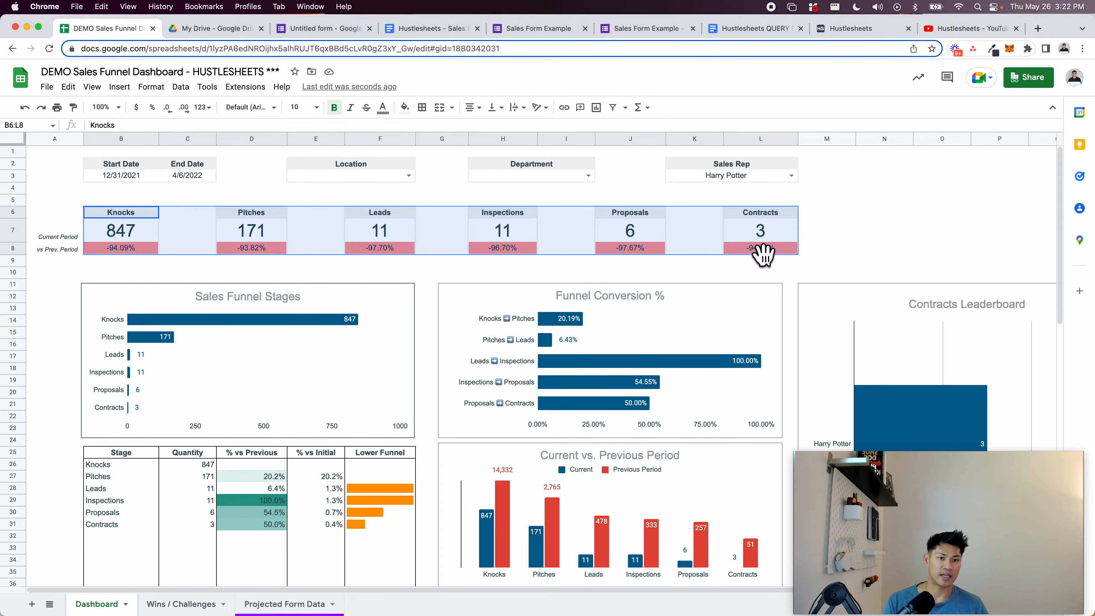
Highlight the six KPI scorecards across the top of the dashboard, then deselect them
click(832, 250)
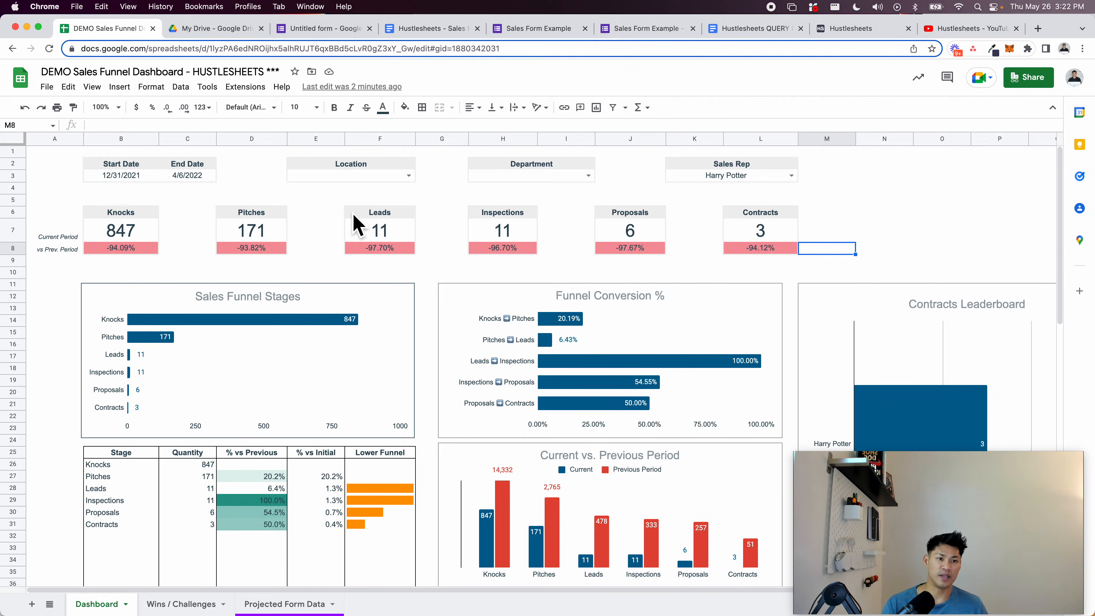
click(893, 212)
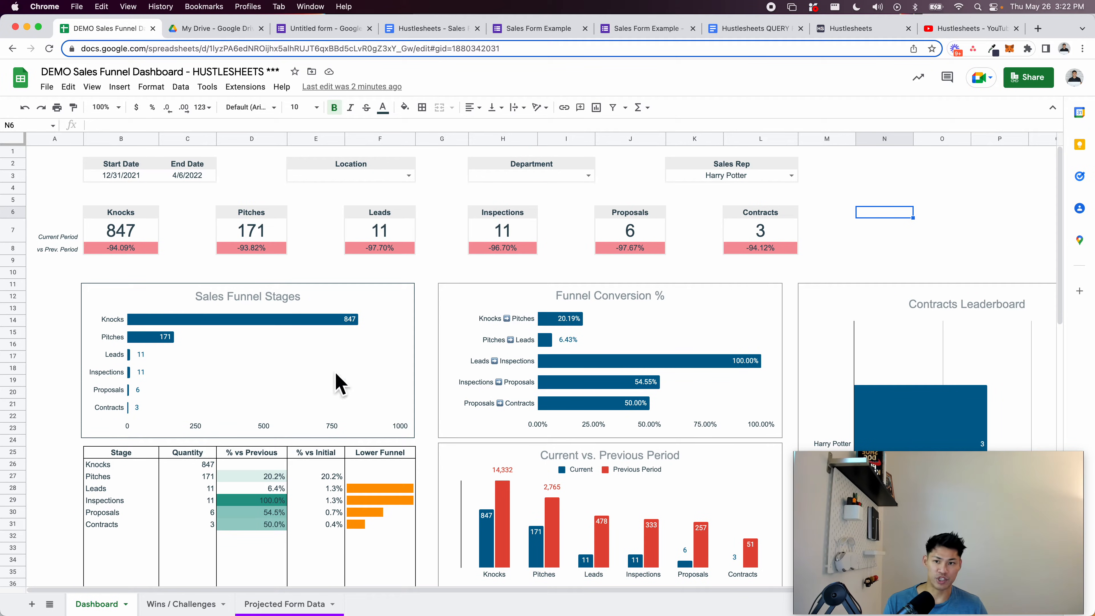
click(185, 212)
drag(139, 208, 91, 218)
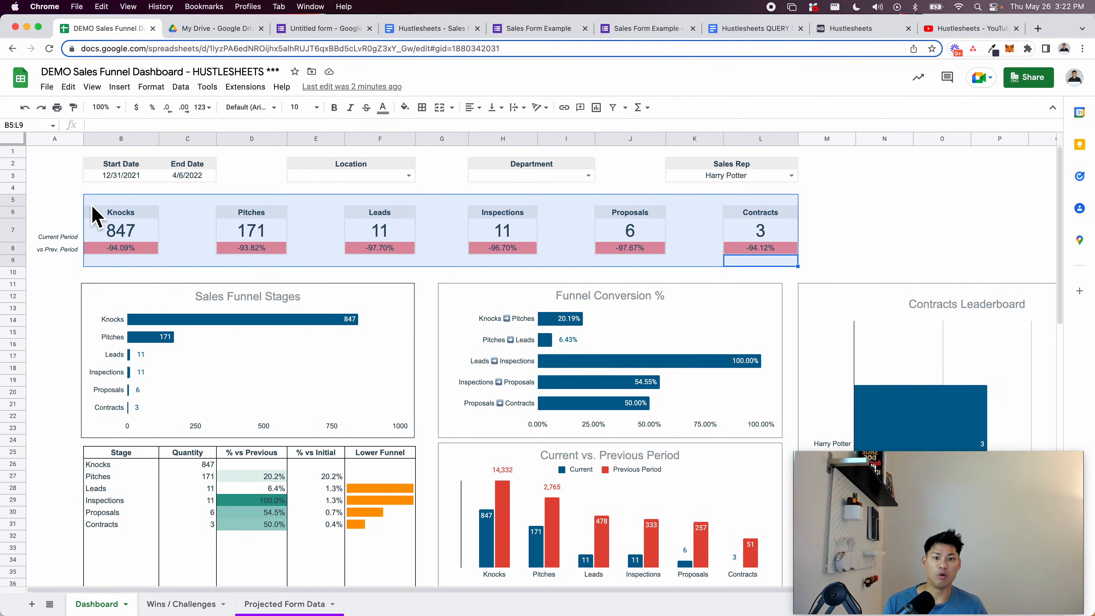
click(58, 203)
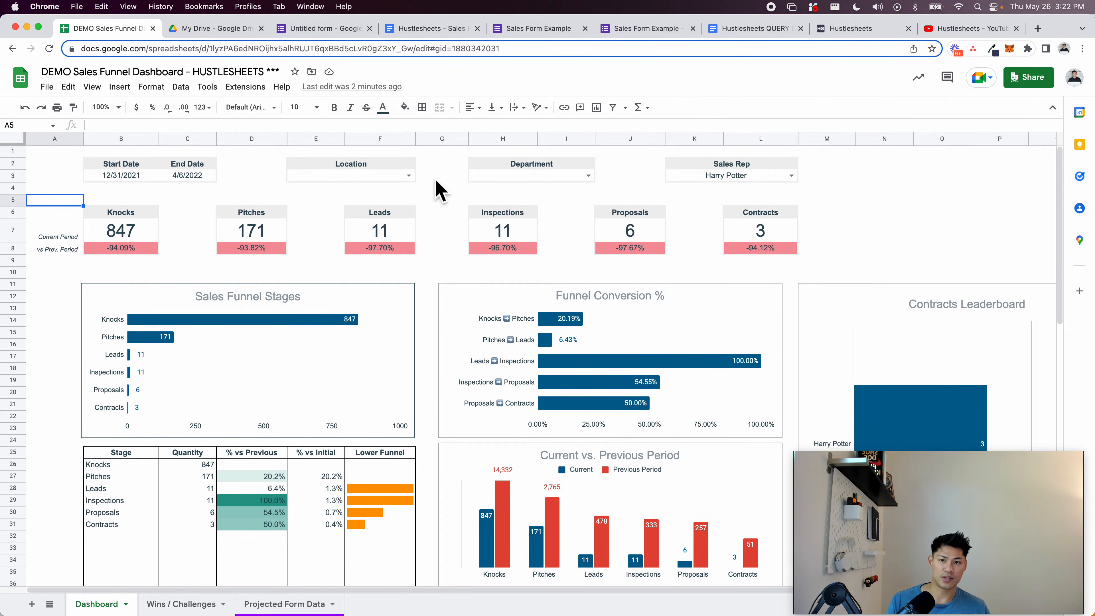
Point out the Location and Department filters and clear the Sales Rep filter
click(381, 179)
click(513, 181)
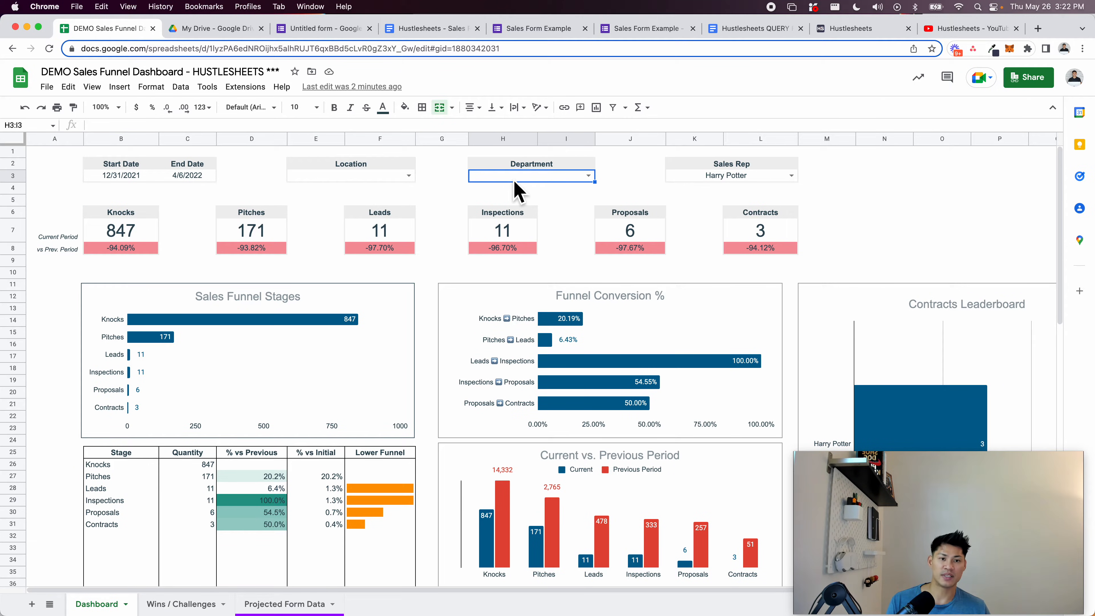
click(722, 180)
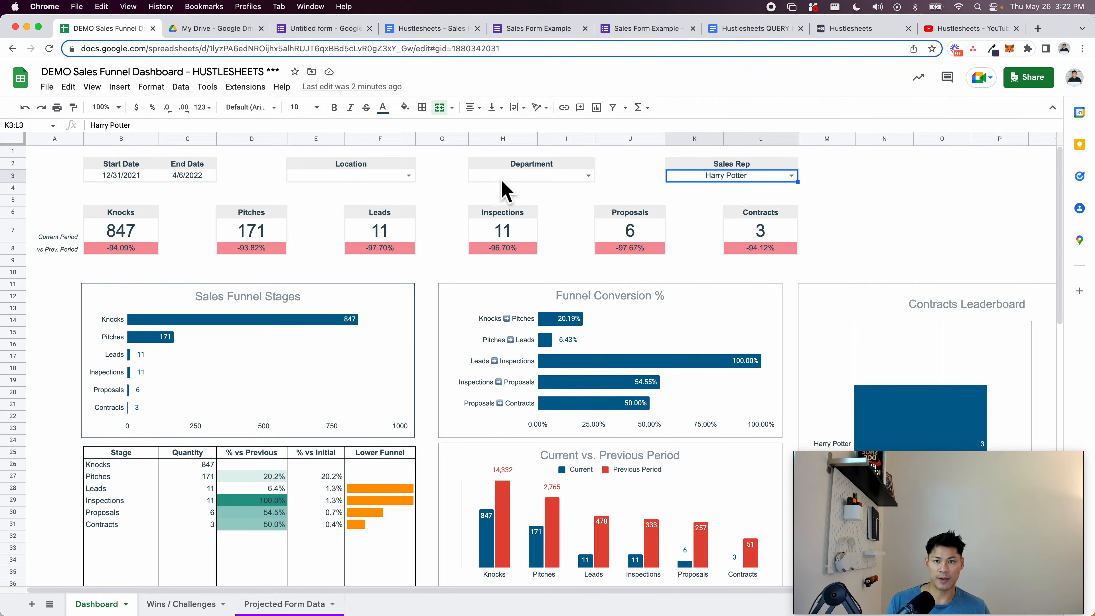
key(Delete)
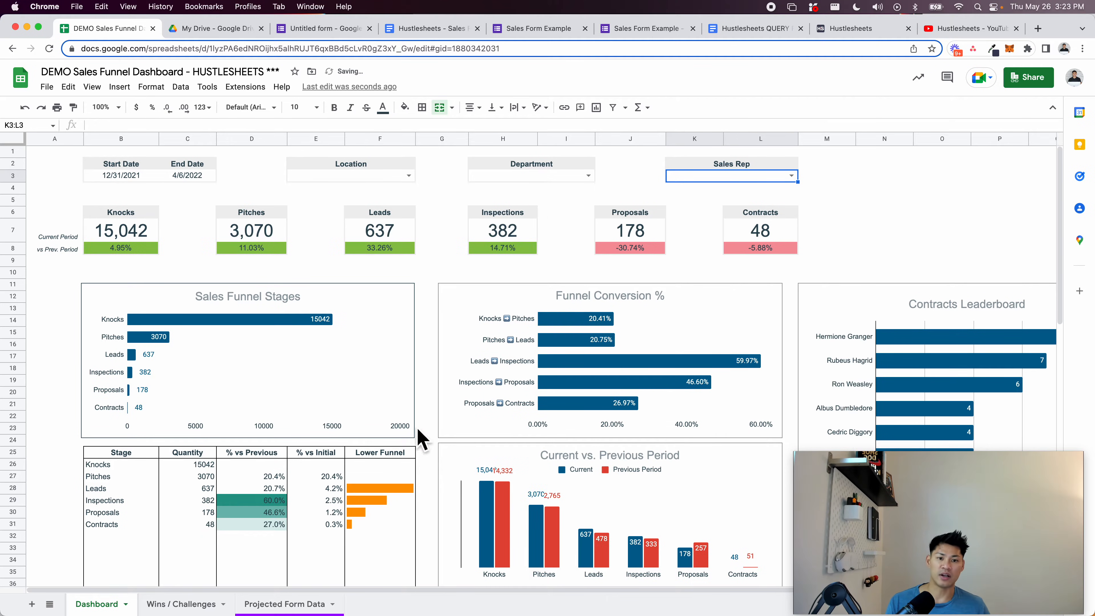
Filter the dashboard to Fort Collins and compare it with the sales form's Location question
click(408, 176)
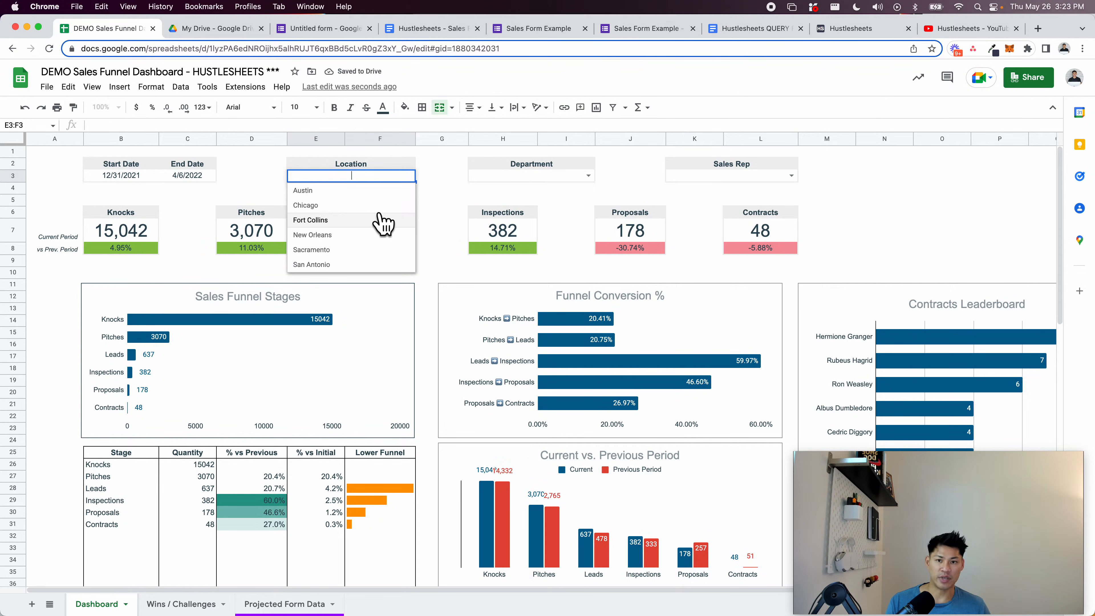
click(381, 221)
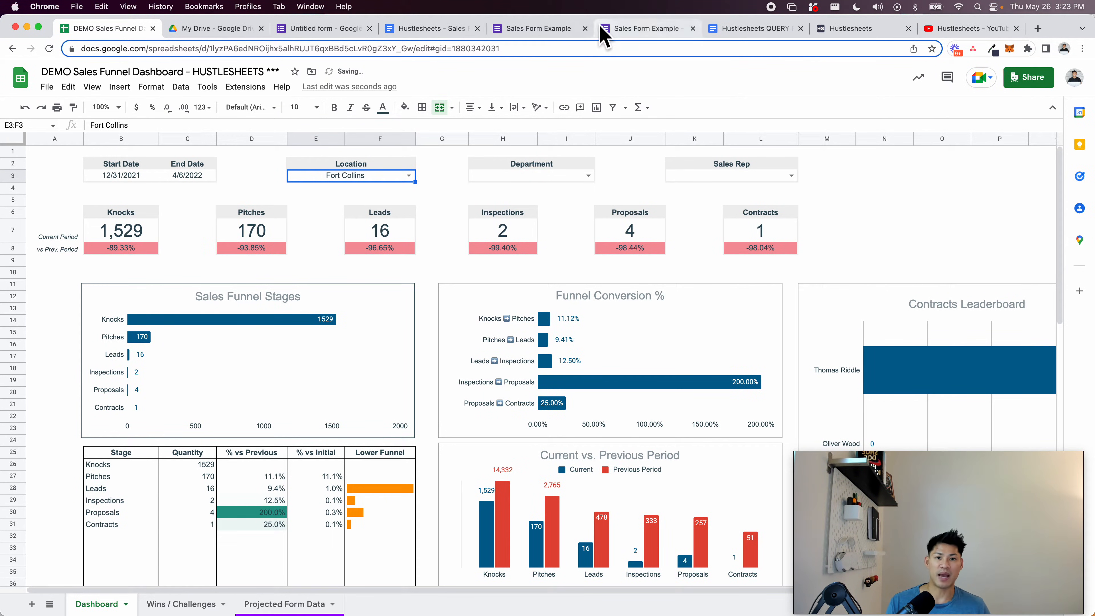
click(522, 31)
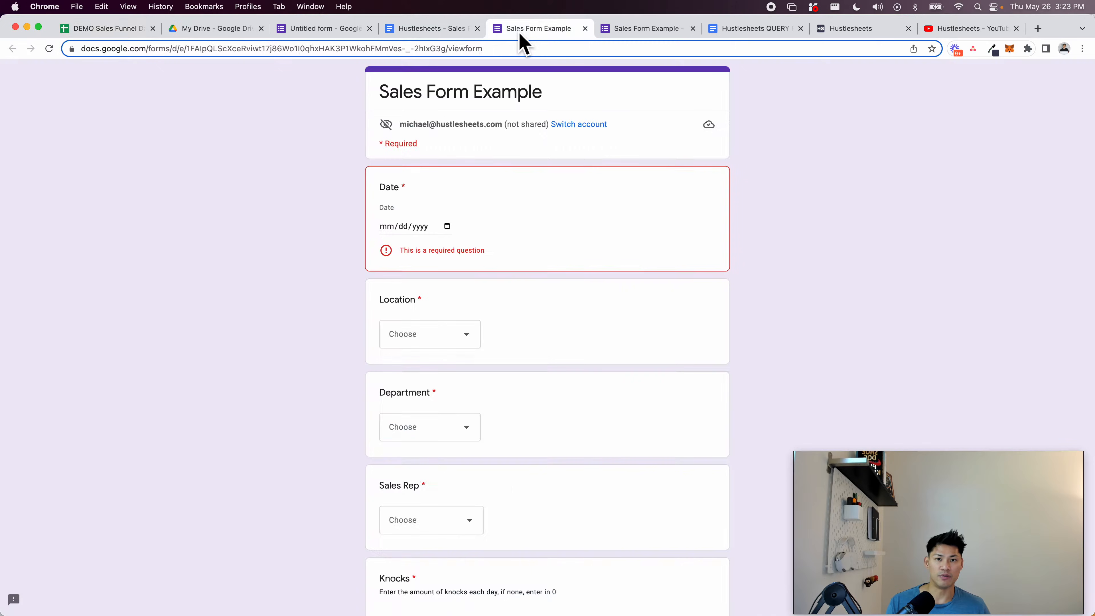
scroll(357, 274, down, 1)
click(411, 300)
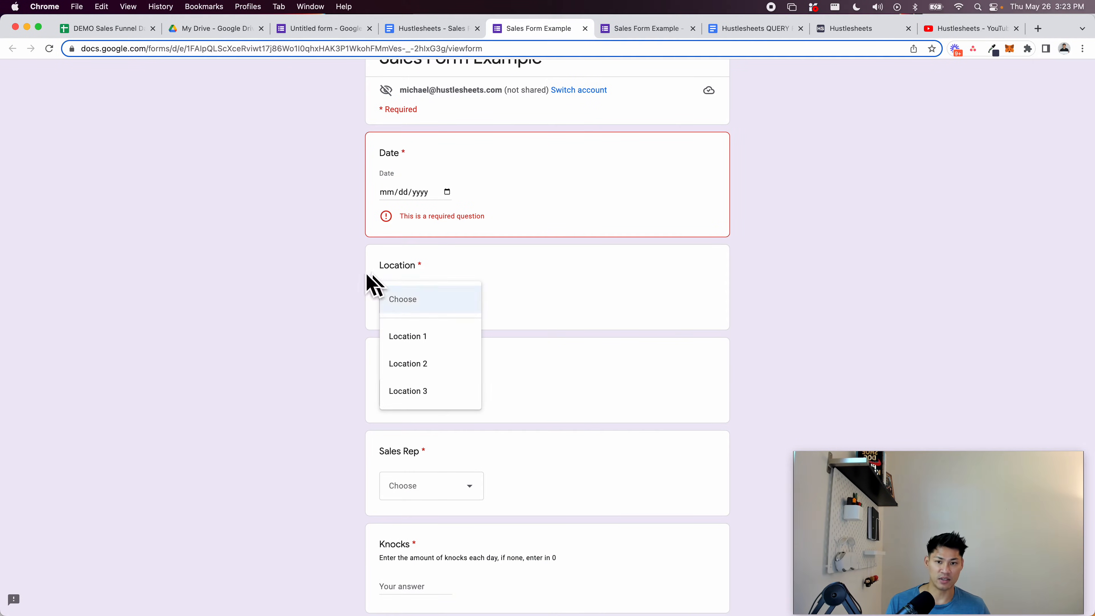
click(354, 281)
click(101, 29)
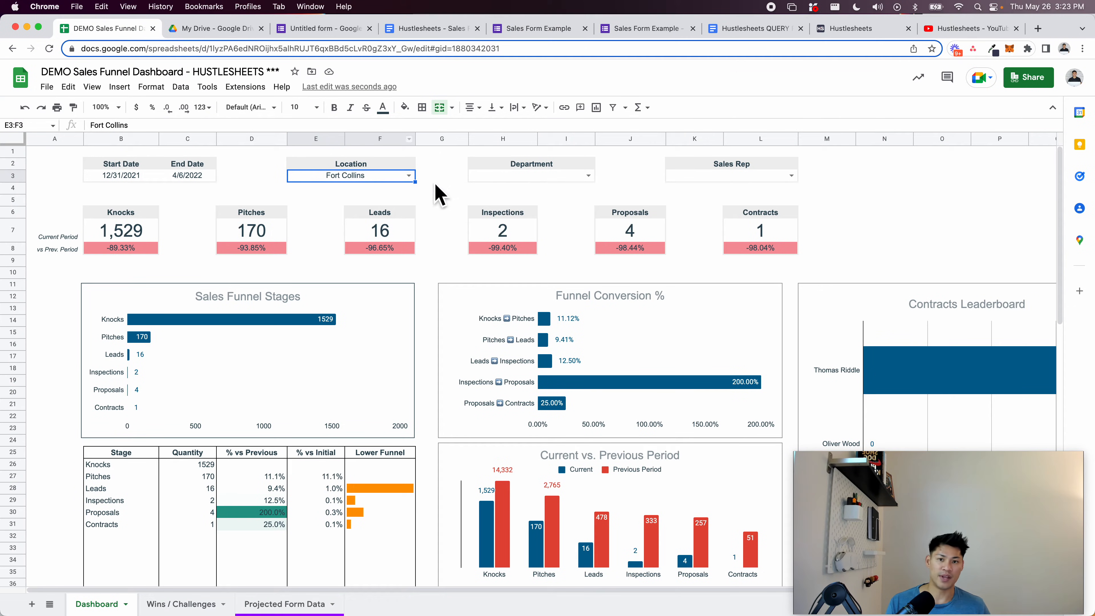
Browse the Department options like Roofing and Solar without choosing, then add new sheet Sheet17
click(710, 179)
click(519, 177)
click(589, 176)
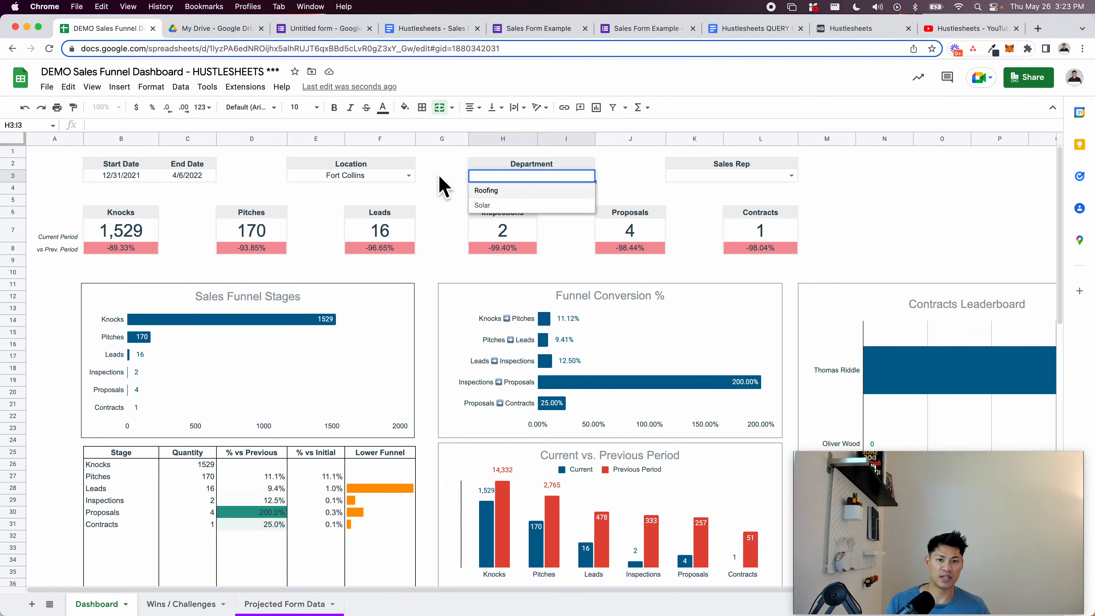
click(452, 177)
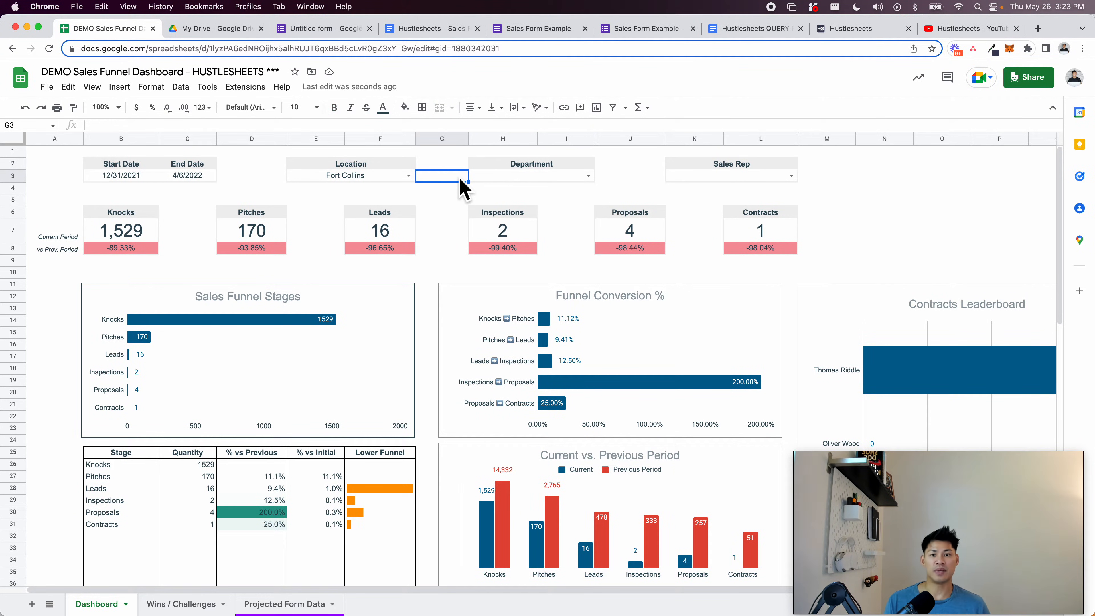
double_click(541, 177)
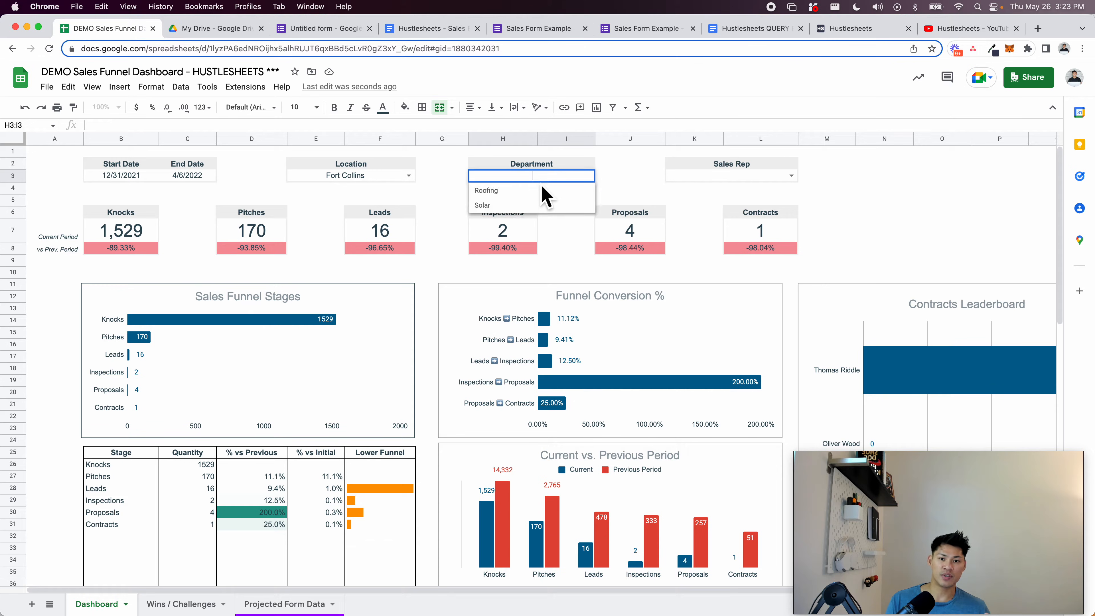
click(630, 187)
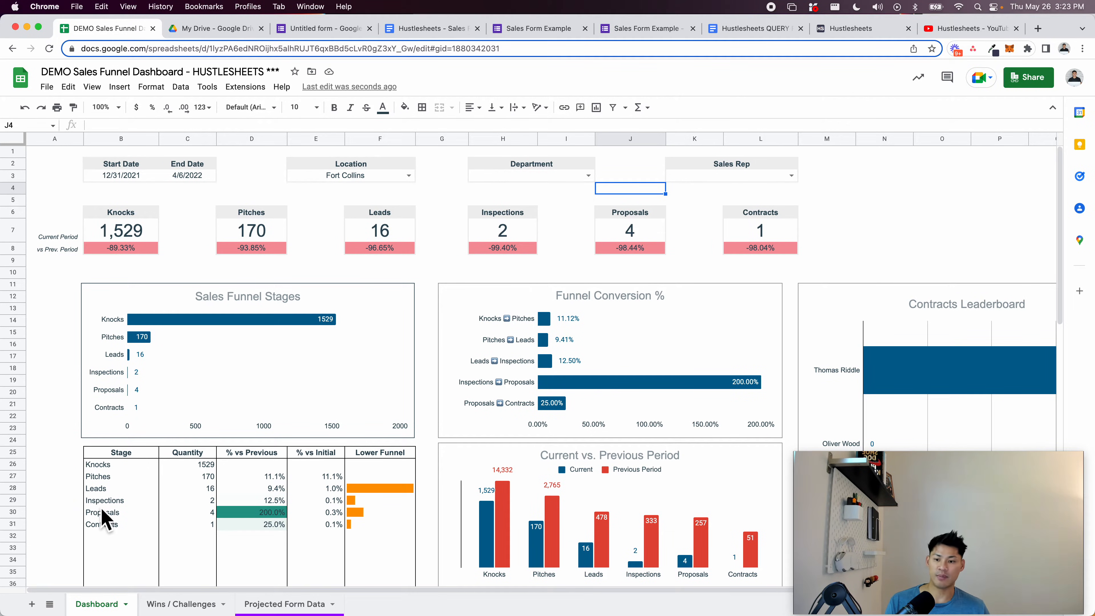
click(31, 604)
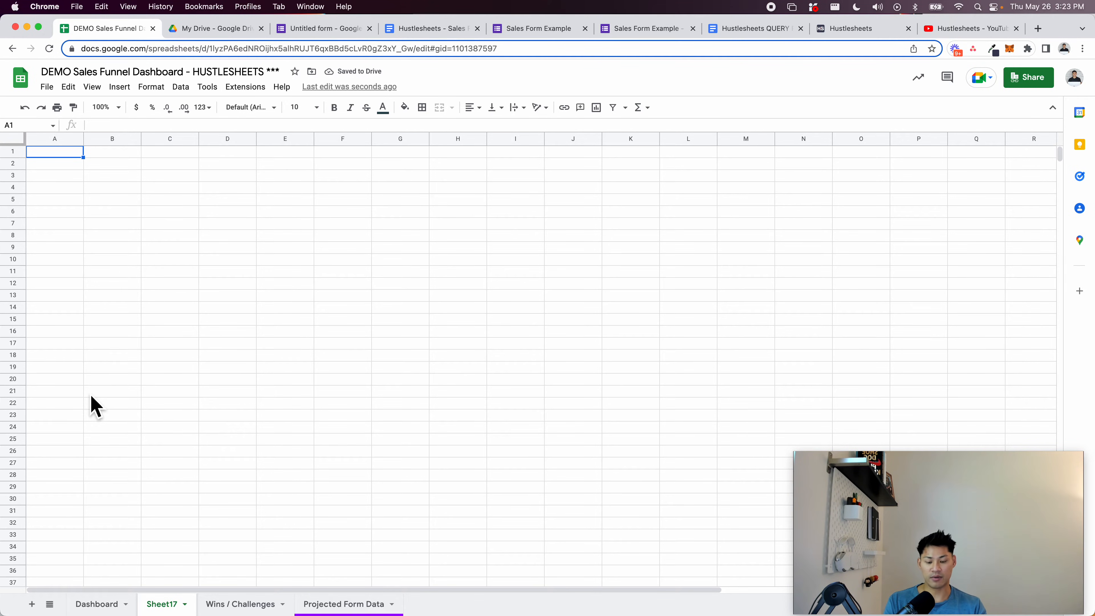
Enter the headers Date, Location, Department and Sales across A1:D1
text(Date)
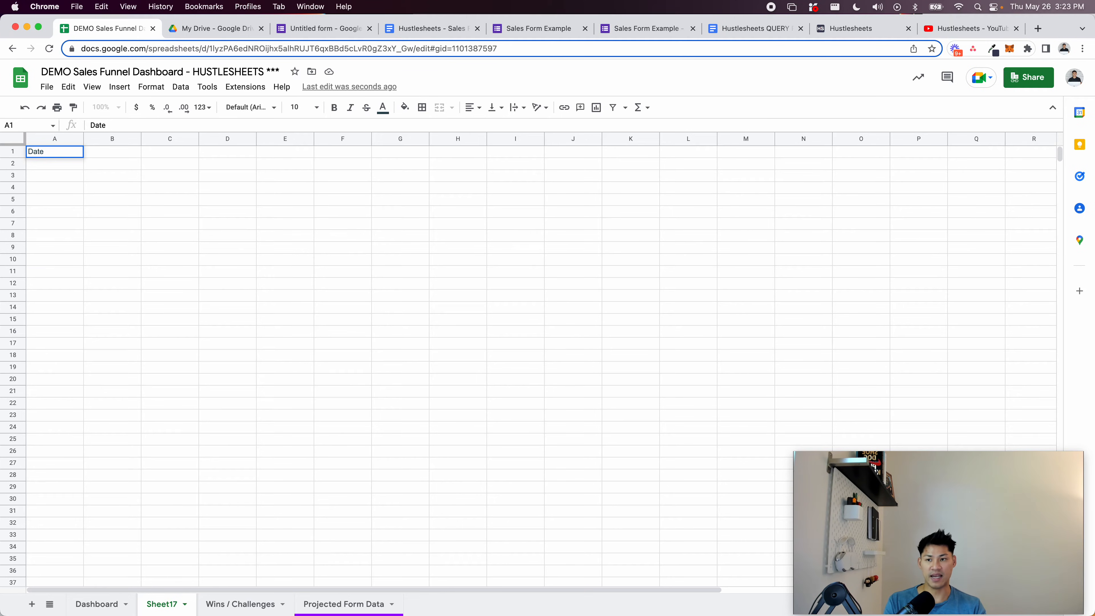
key(Tab)
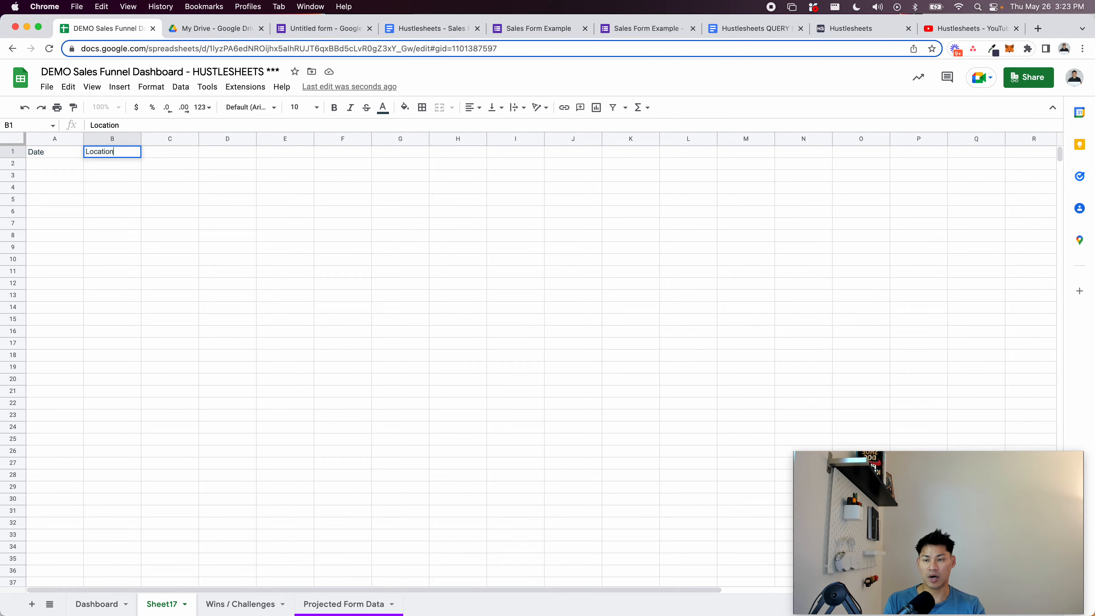
key(Tab)
text(Depa)
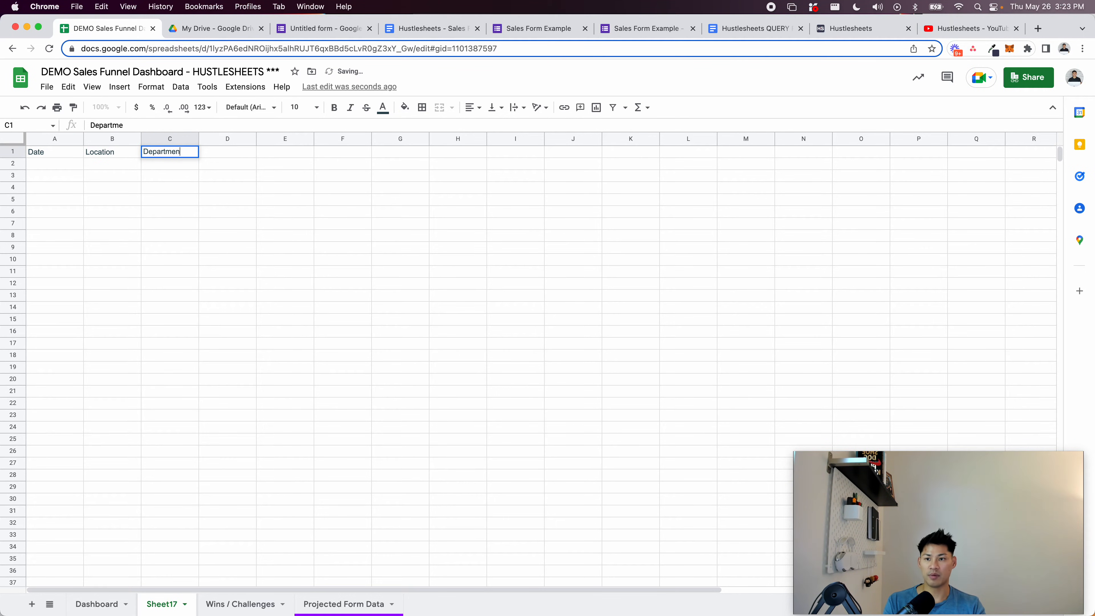
text(rtment)
key(Return)
key(super+equal)
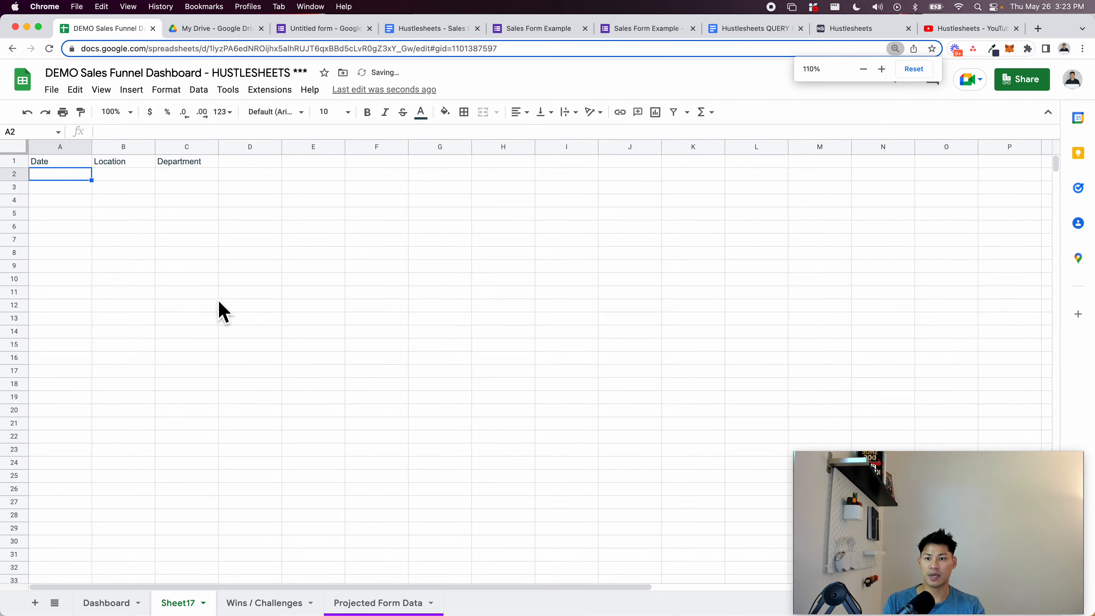
click(267, 162)
text(Sales)
key(Return)
Make the A1:D1 headers bold with a light blue fill
click(266, 164)
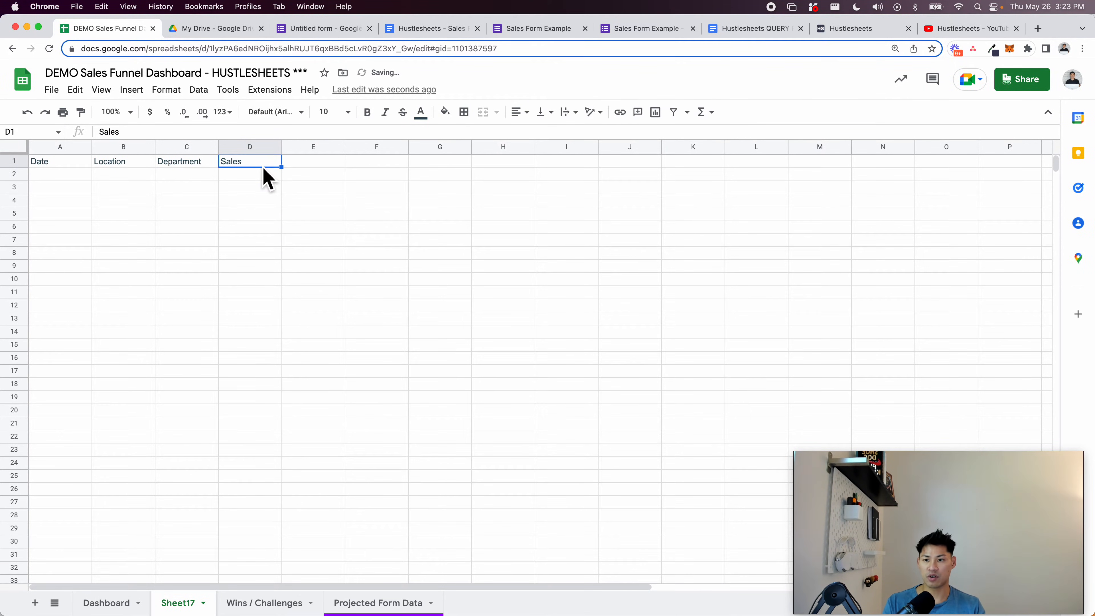
key(shift+Left)
key(shift+Left)
key(shift+Left)
click(445, 113)
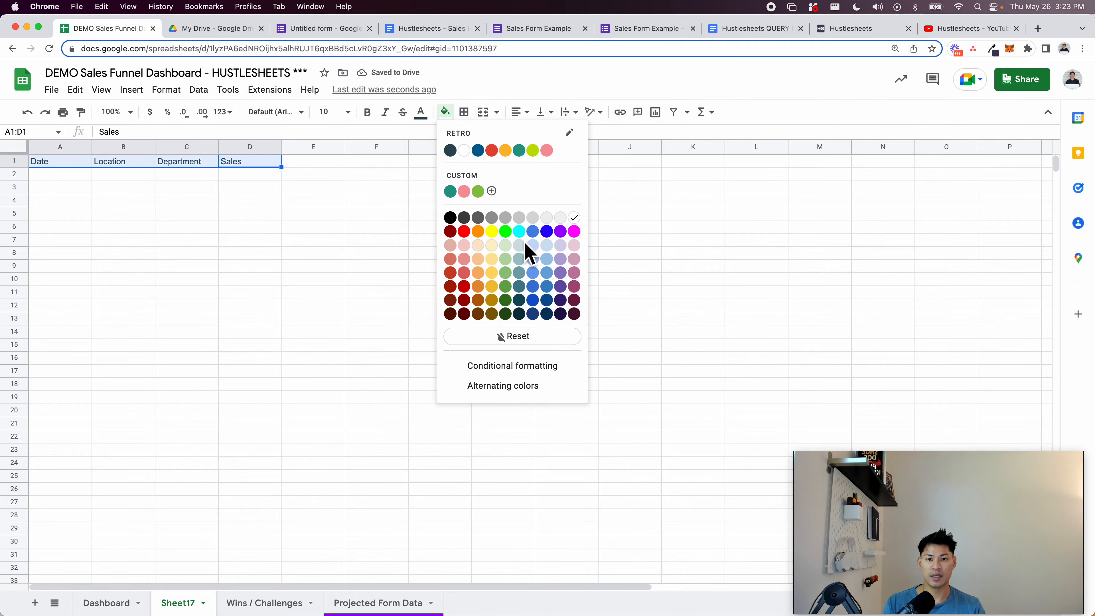
click(532, 231)
key(super+equal)
key(super+b)
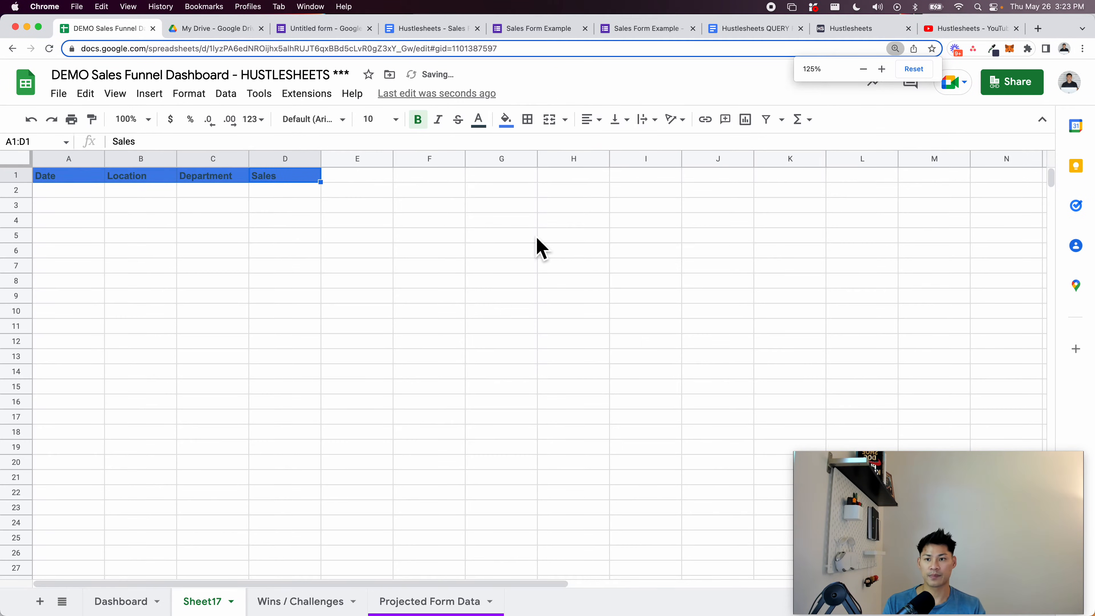
click(506, 119)
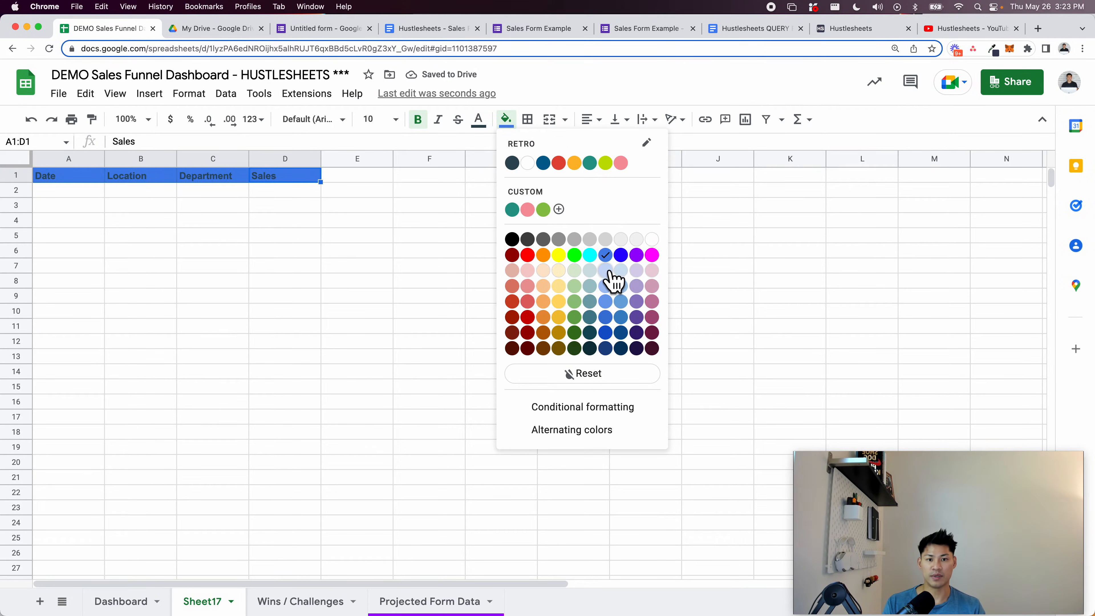
click(620, 272)
click(370, 178)
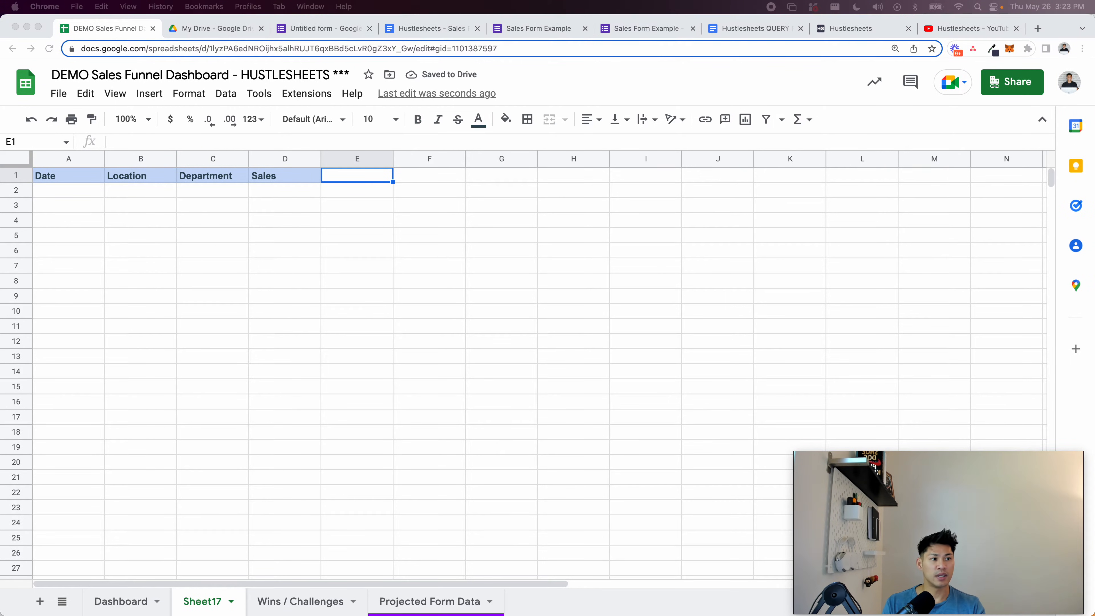
Rename the D1 header to Sales Rep
click(367, 180)
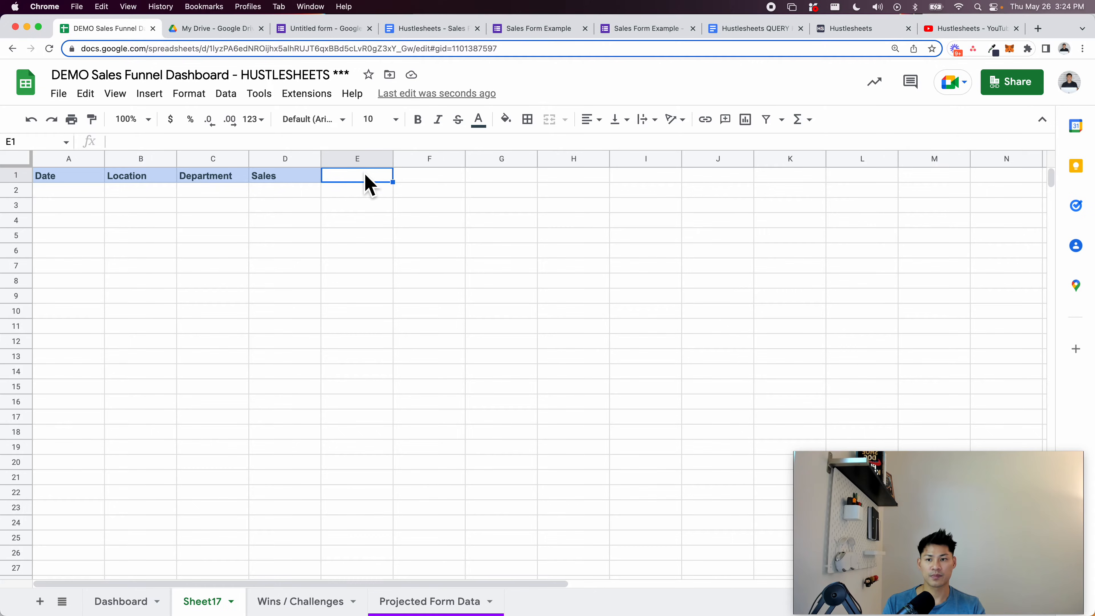
click(262, 178)
key(Return)
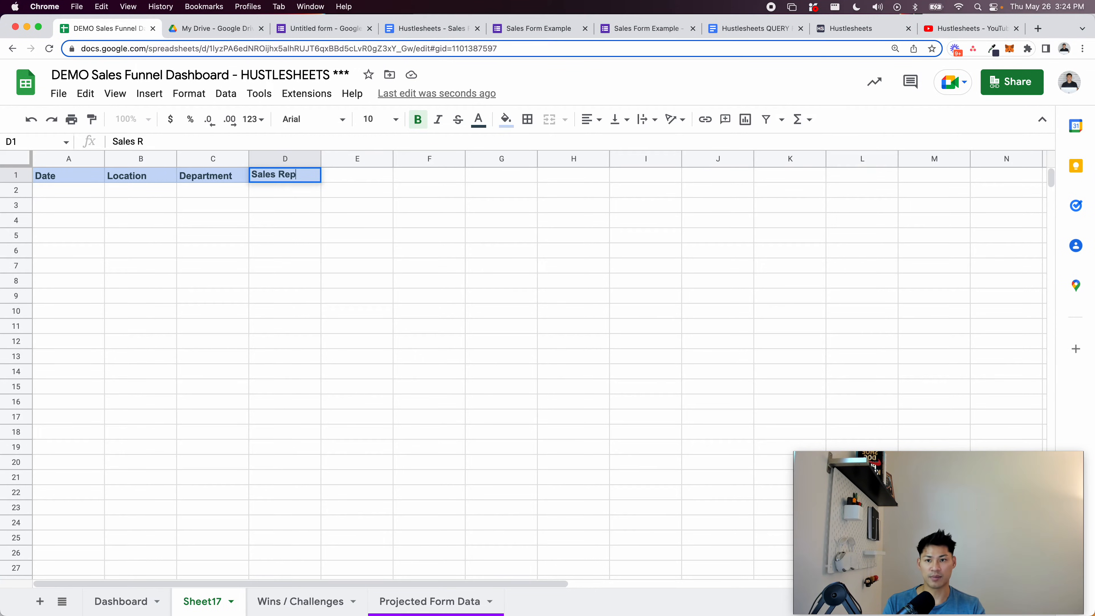
key(Return)
Enter Knocks, Pitches, Leads and Inspections as headers in E1:H1
click(362, 177)
text(Knocks)
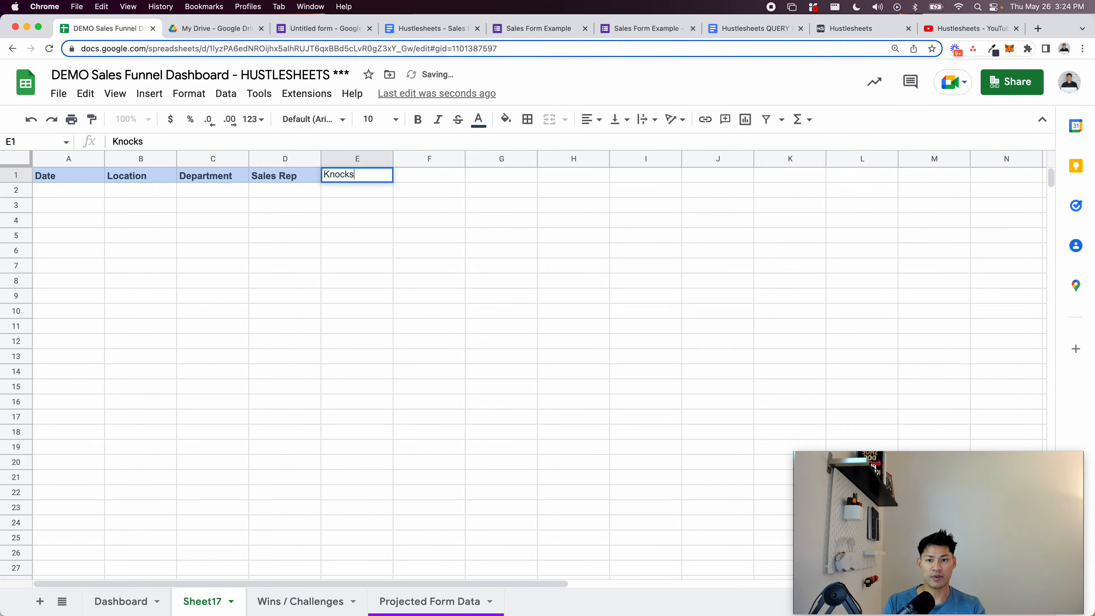
key(Tab)
text(P)
key(Tab)
text(Lwea)
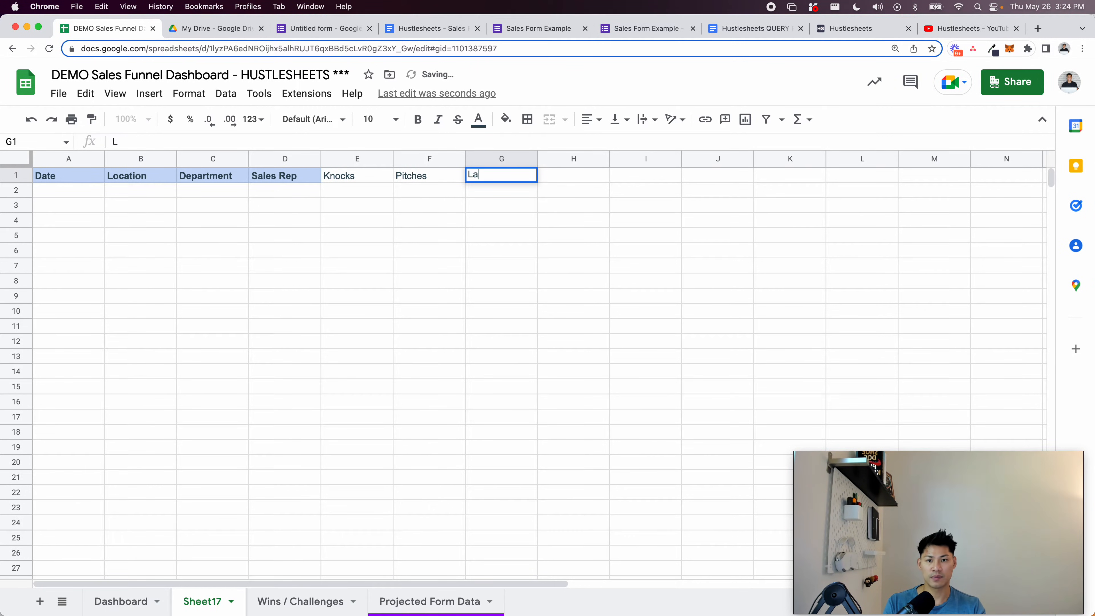
key(Tab)
text(I)
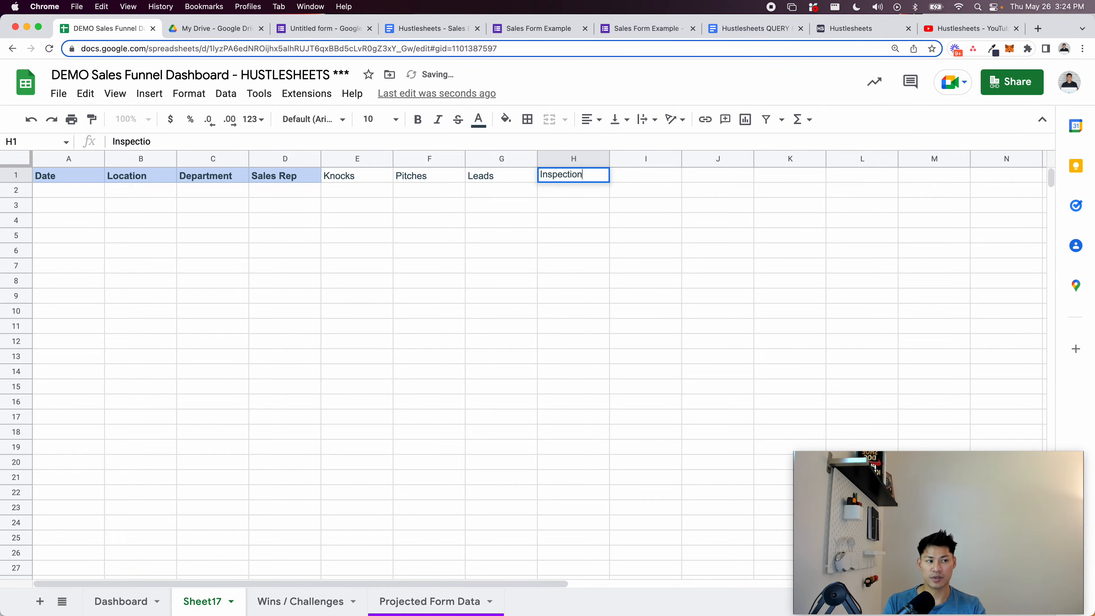
text(nspections)
key(Tab)
Enter Proposals, Contracts, Wins and Challenges as headers in I1:L1
text(P)
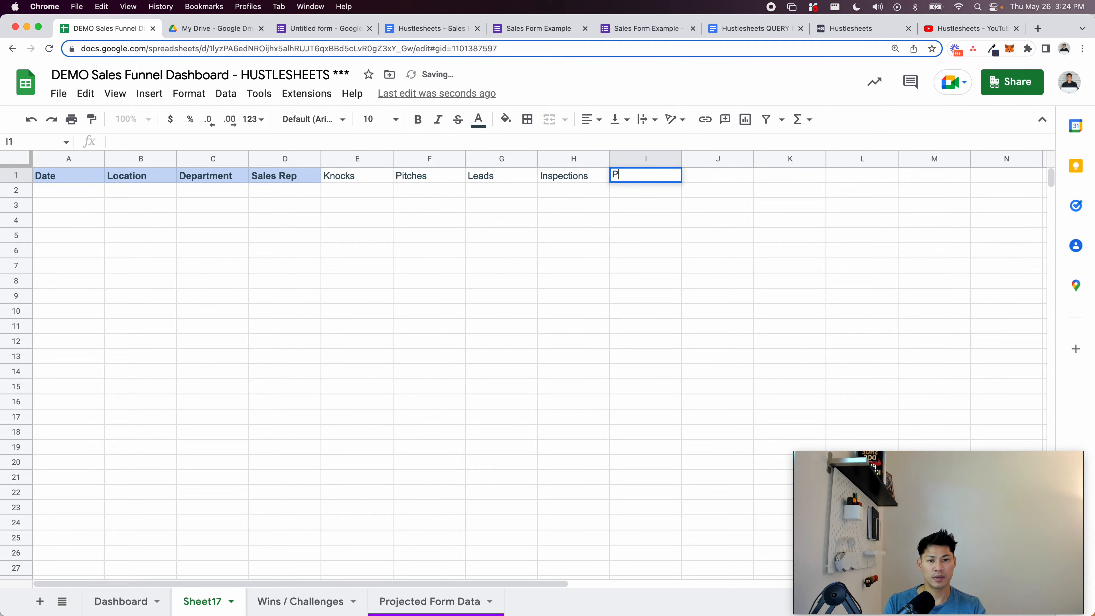
text(roposals)
key(Tab)
text(Co)
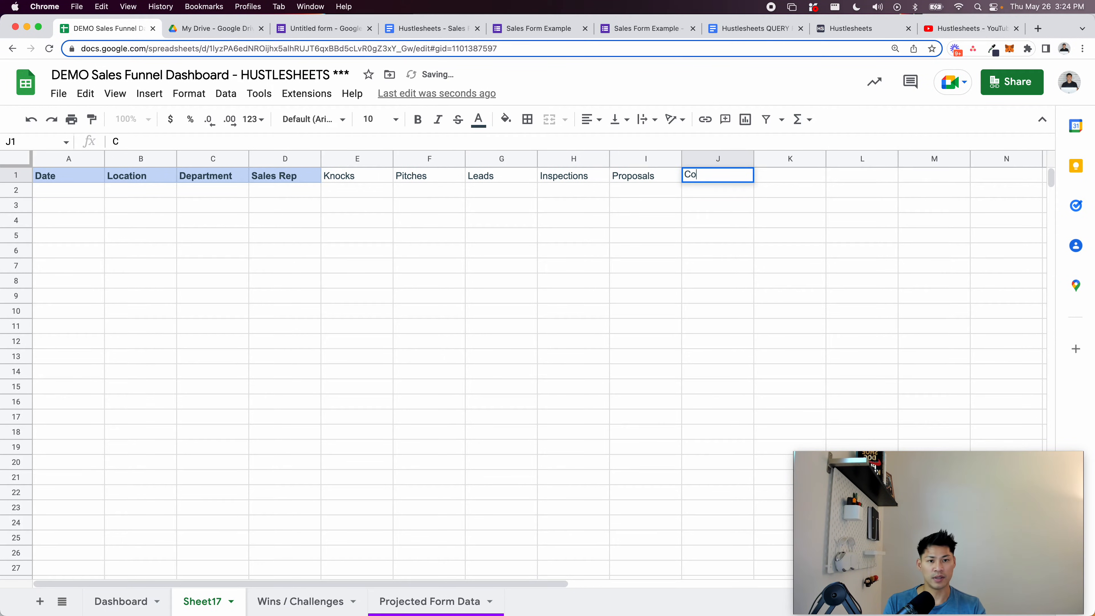
text(ntracts)
key(Tab)
text(W)
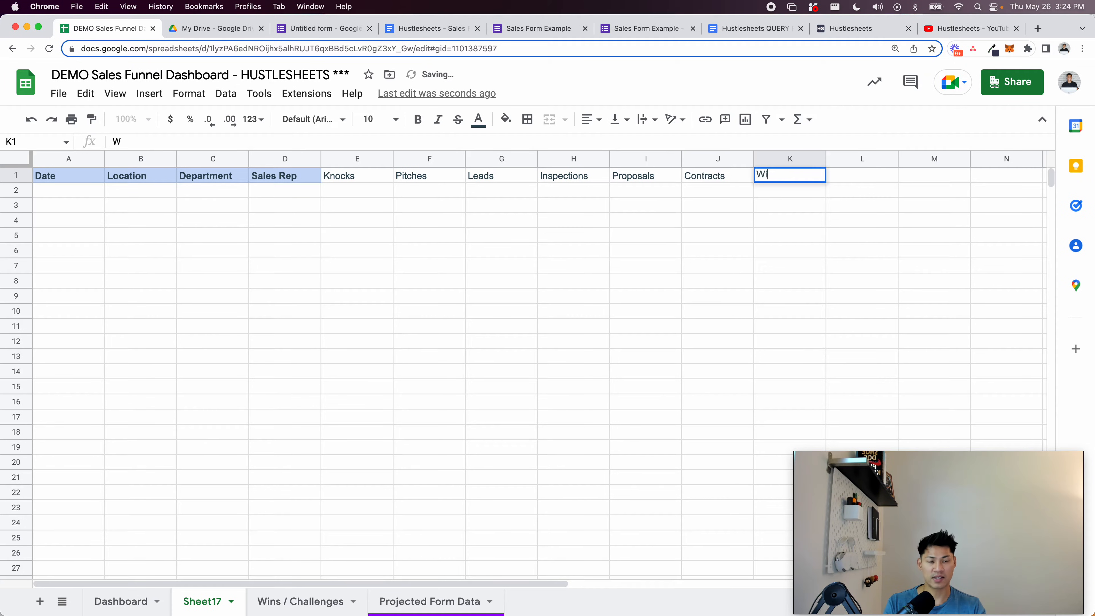
key(Tab)
text(Cha)
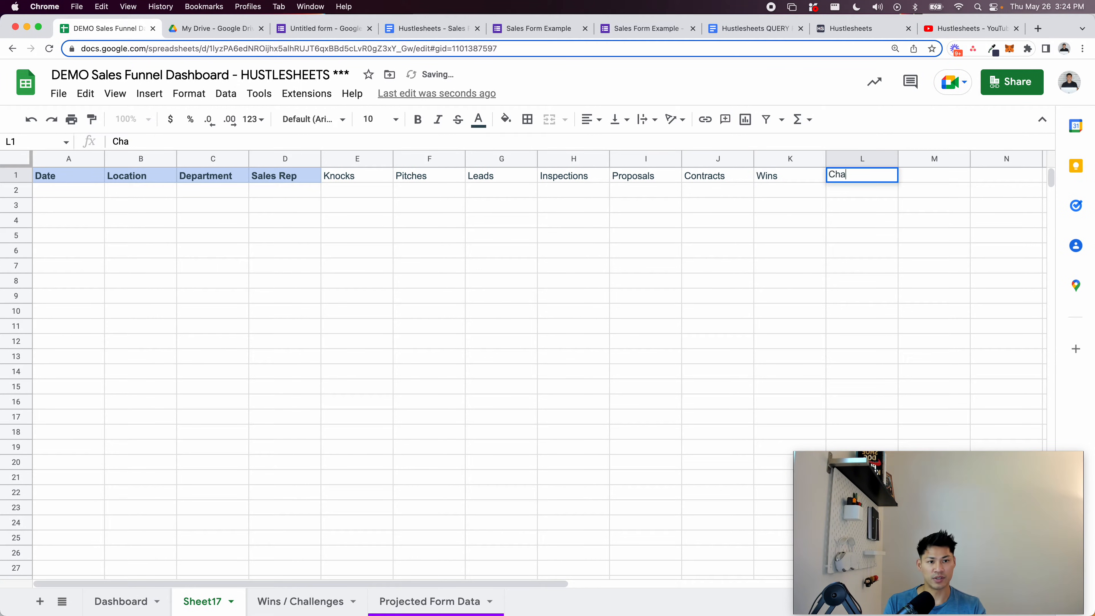
text(llenges)
key(Return)
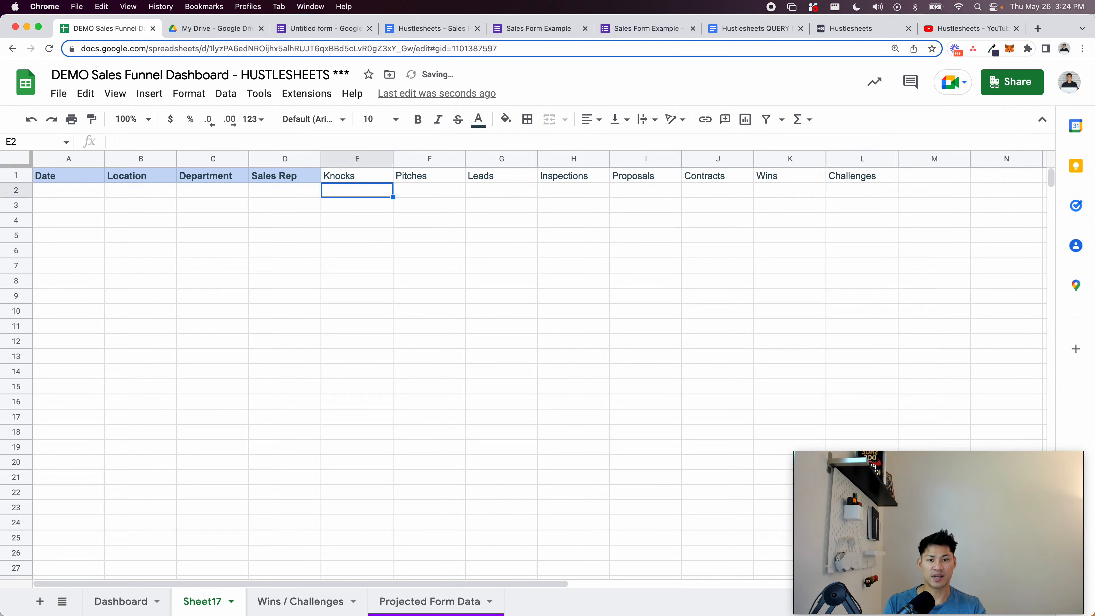
Fill the Knocks through Contracts headers (E1:J1) light green
key(Up)
key(ctrl+shift+Right)
key(shift+Left)
key(shift+Left)
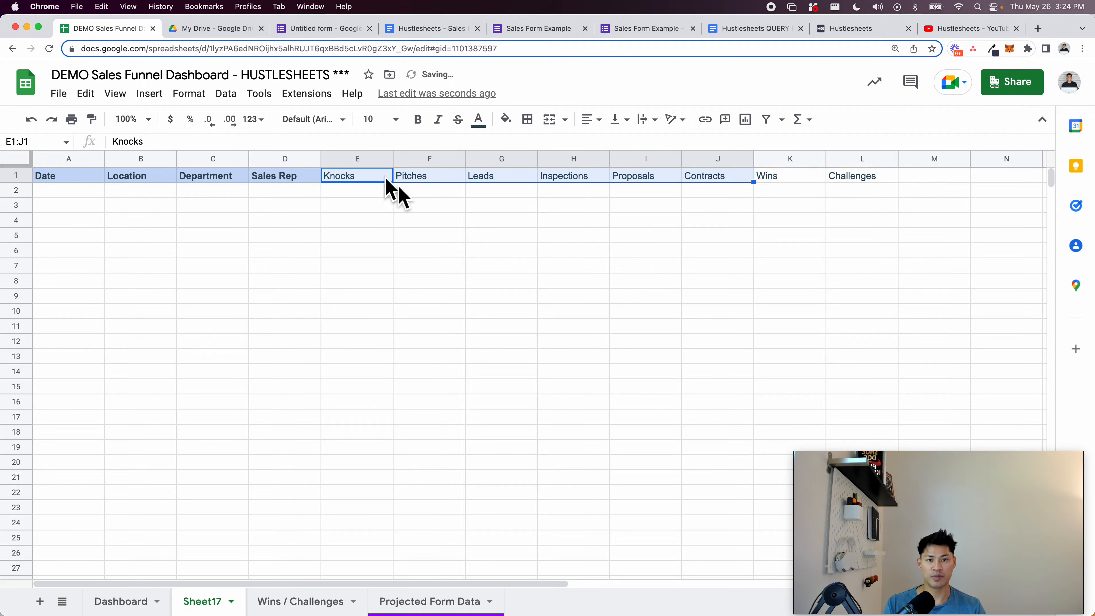
click(506, 118)
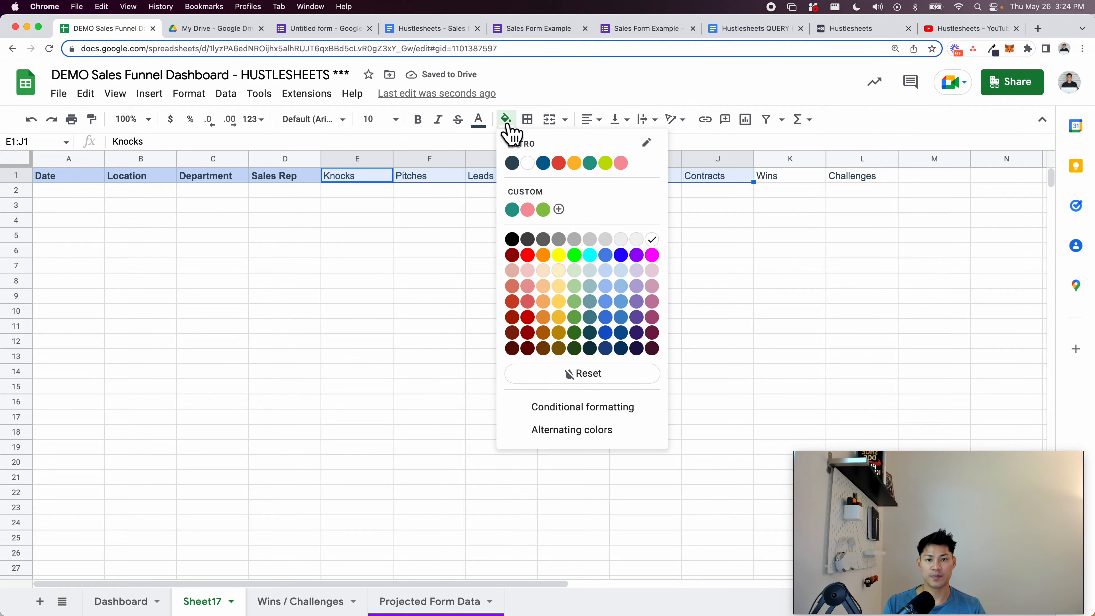
click(582, 280)
Make the Wins and Challenges headers bold
drag(788, 179, 866, 182)
click(833, 180)
drag(217, 180, 73, 179)
drag(812, 182, 878, 192)
key(super+b)
Type 'whole number' into E2 beneath the Knocks header
click(343, 206)
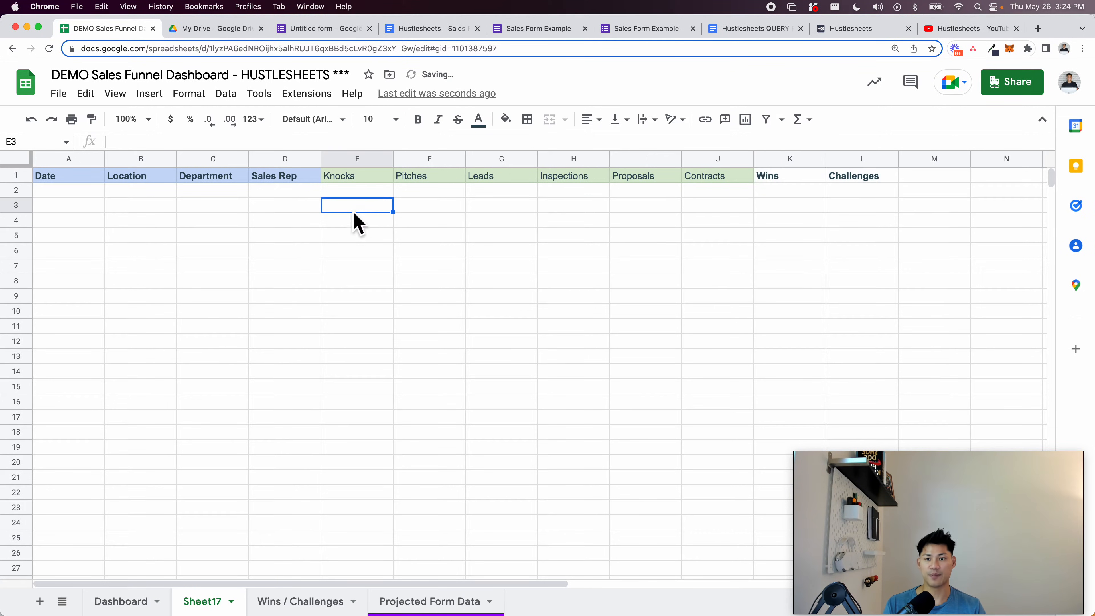
click(352, 193)
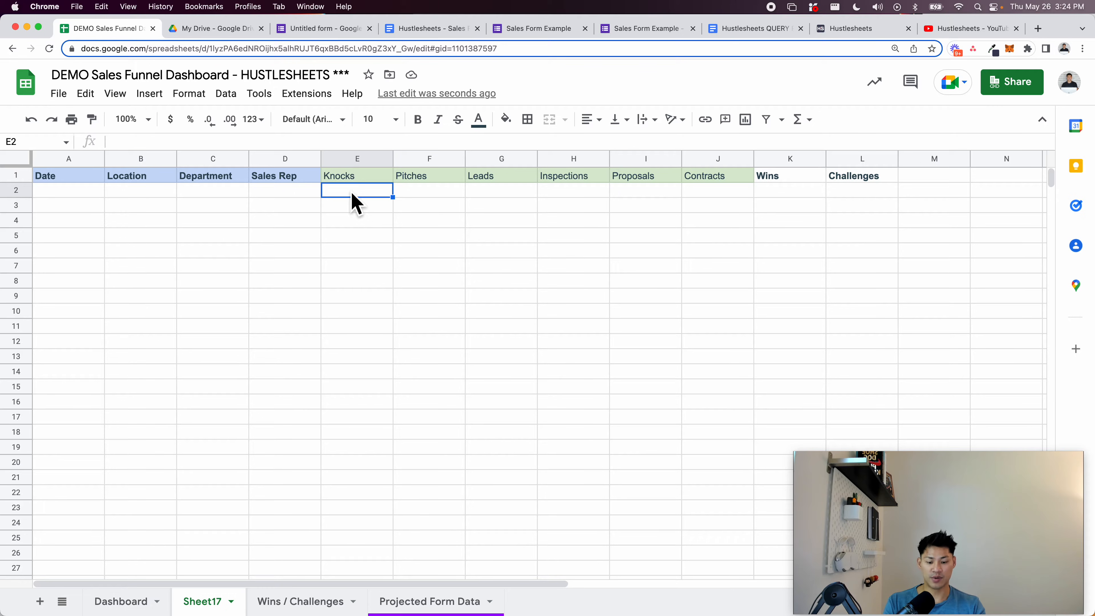
text(nu)
text(whole)
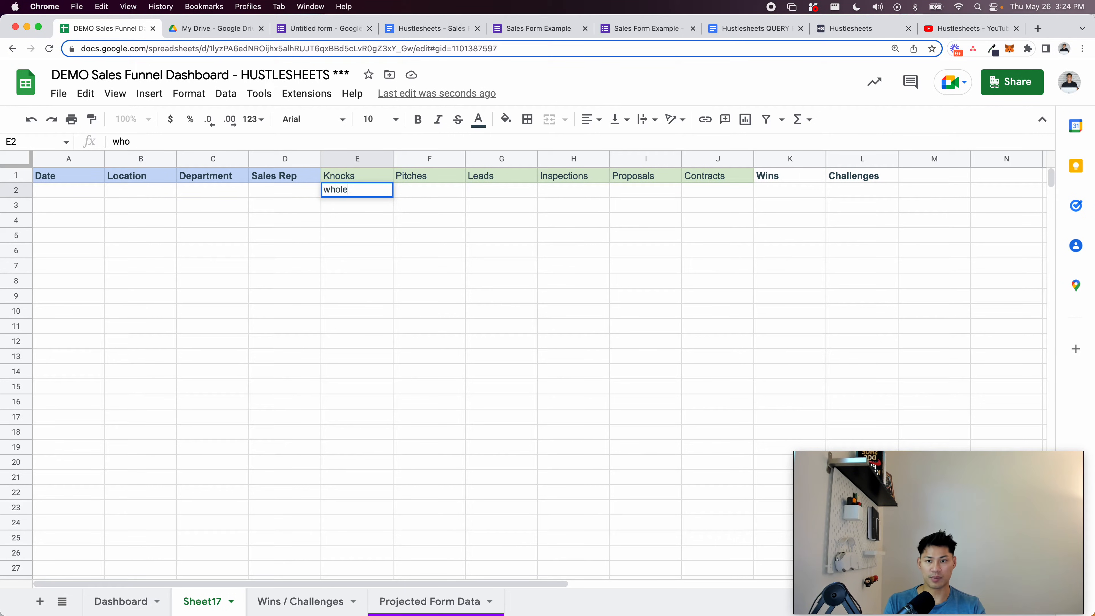
text( number)
Fill 'whole number' across E2:J2 and 'long text' into K2 and L2
key(shift+Right)
key(shift+Right)
key(shift+Right)
key(shift+Right)
key(shift+Right)
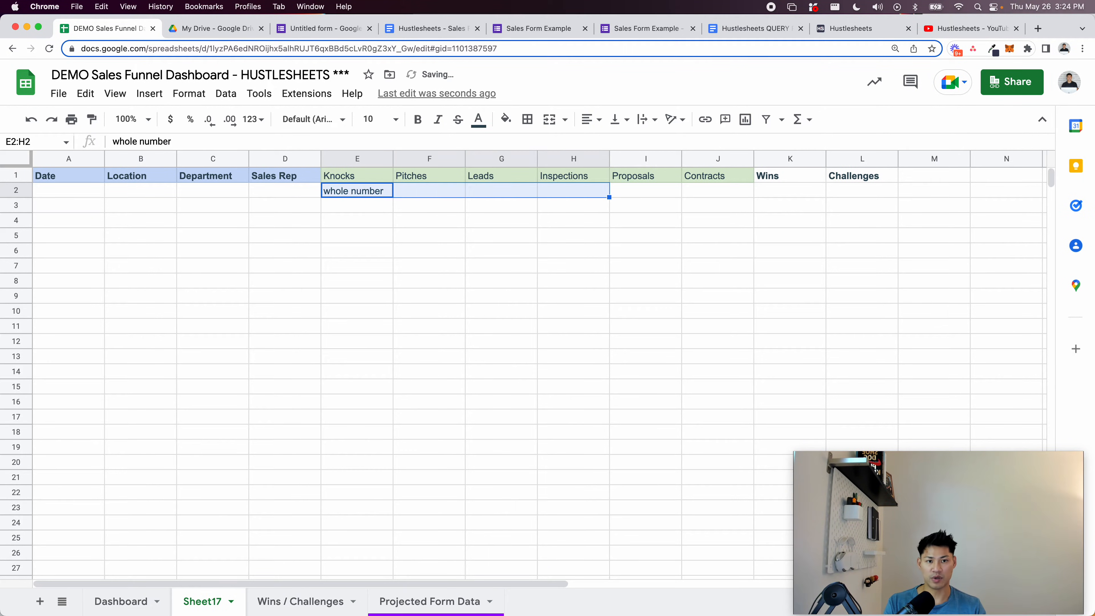
key(cmd+t)
key(super+w)
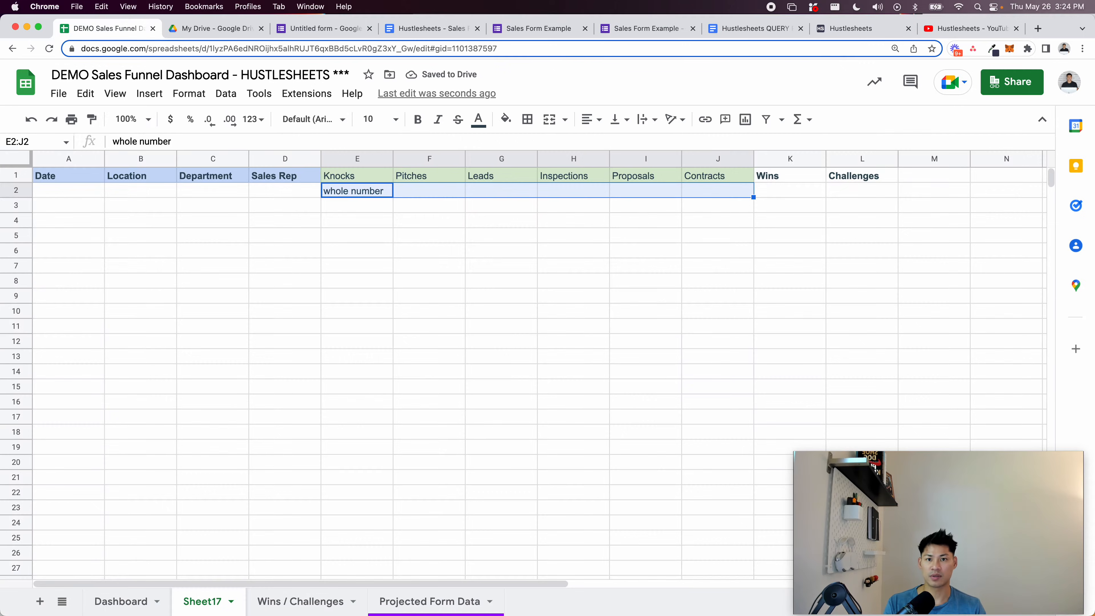
key(super+Return)
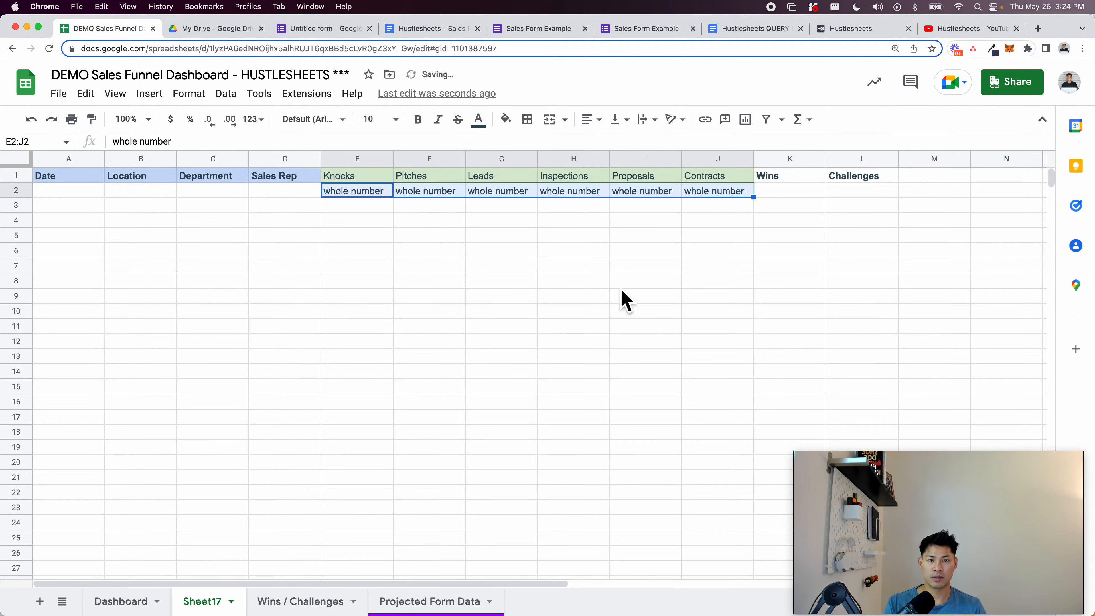
click(500, 191)
click(784, 191)
text(t)
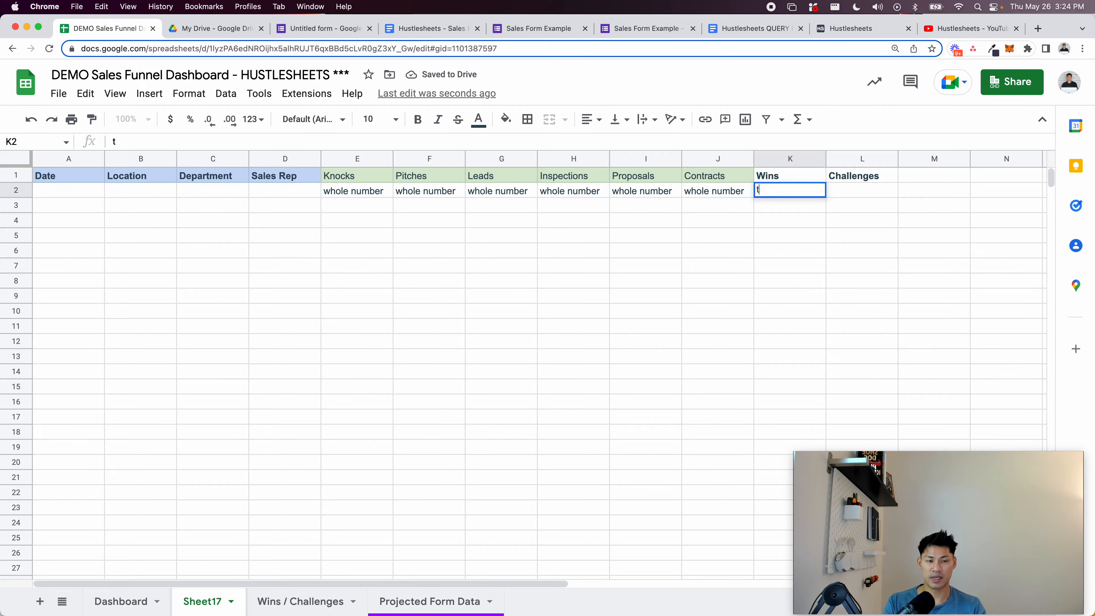
text(long text)
key(Tab)
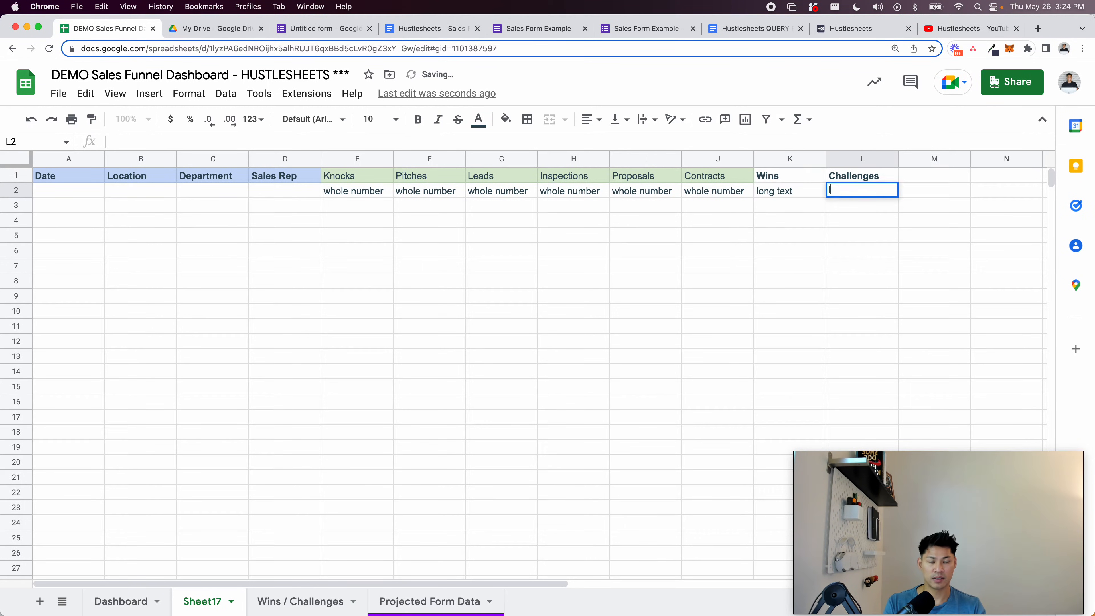
text(long text)
key(Return)
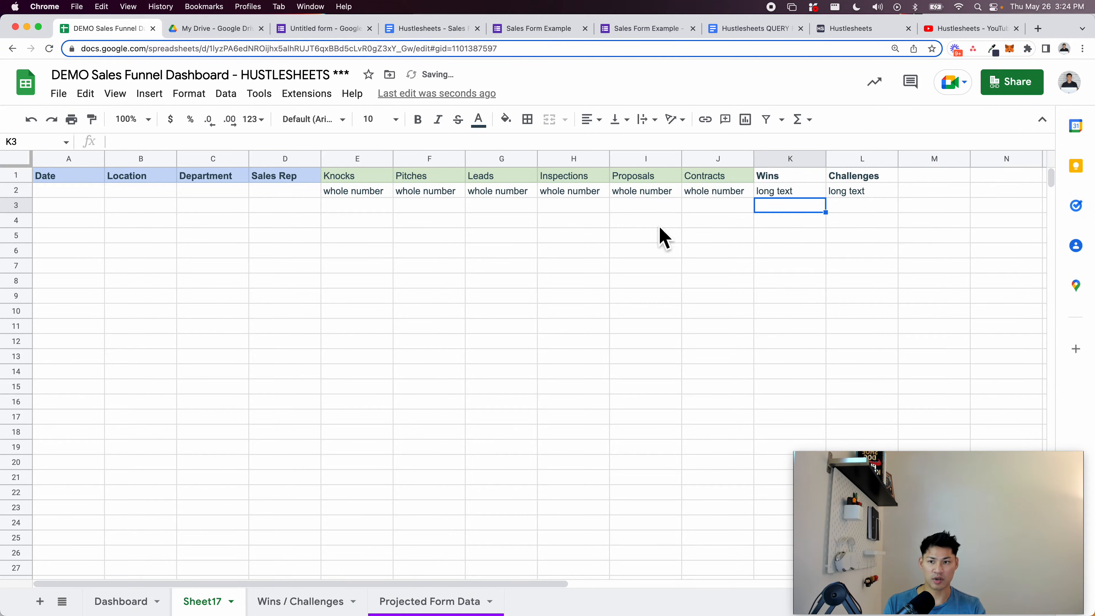
Enter 'date' in A2 and 'dropdown' across B2:D2
click(99, 195)
text(date)
key(Tab)
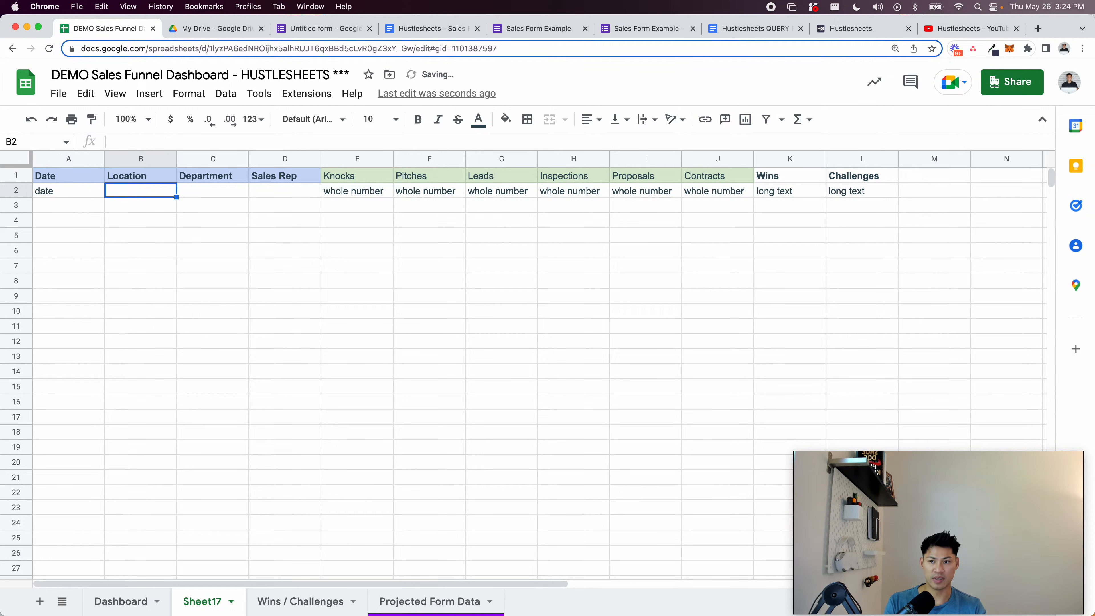
text(dropdown)
key(shift+Right)
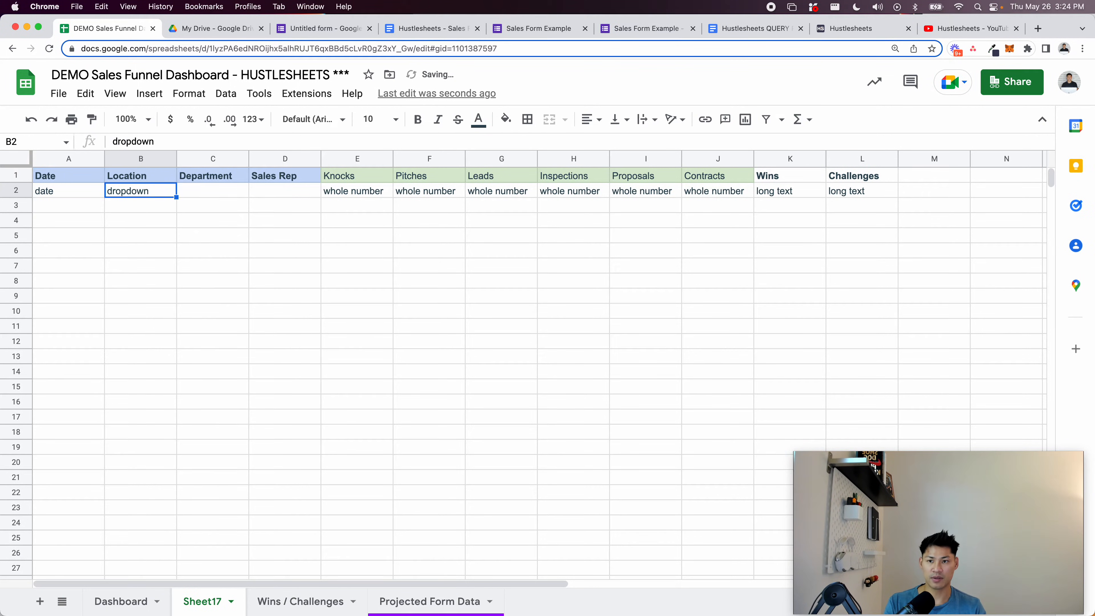
key(shift+Right)
key(ctrl+r)
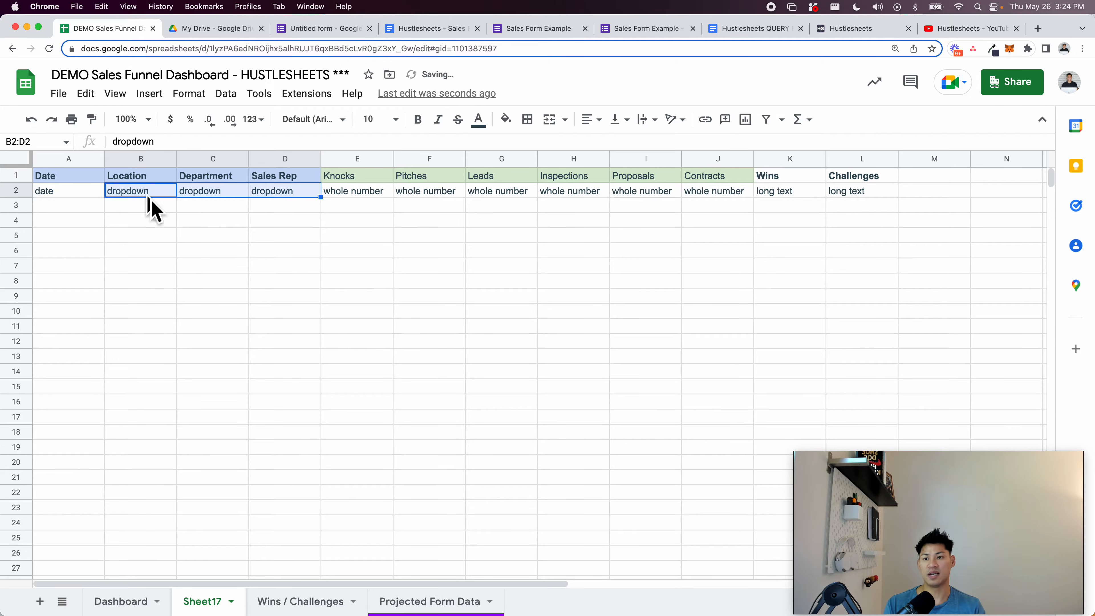
click(243, 222)
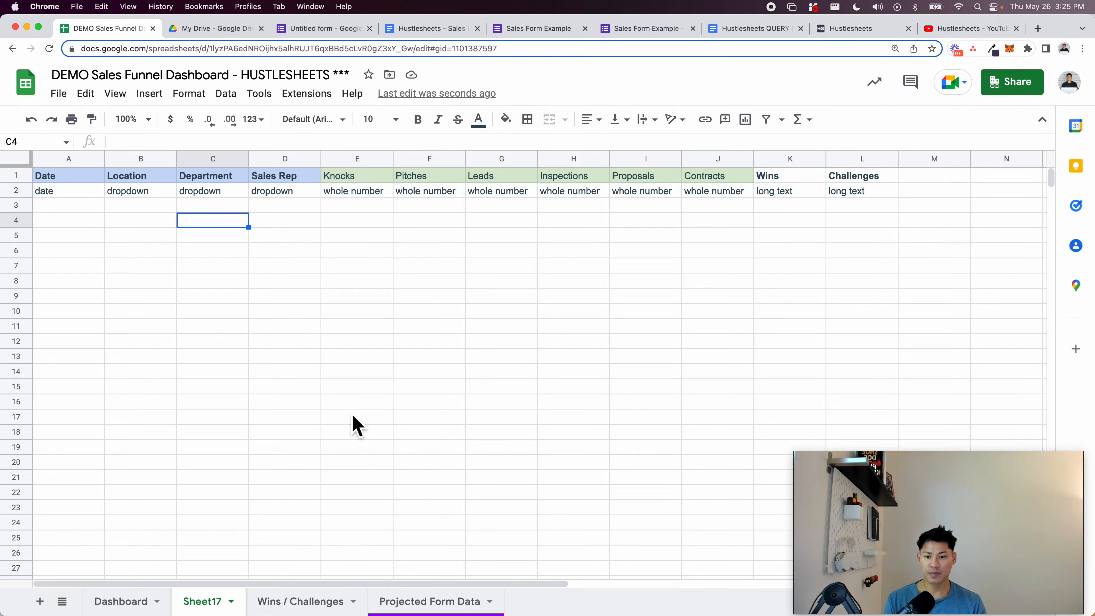
Retitle the form Sample Form, checking the Sheet17 Date, Location, Department and Sales Rep headers
click(320, 38)
triple_click(396, 195)
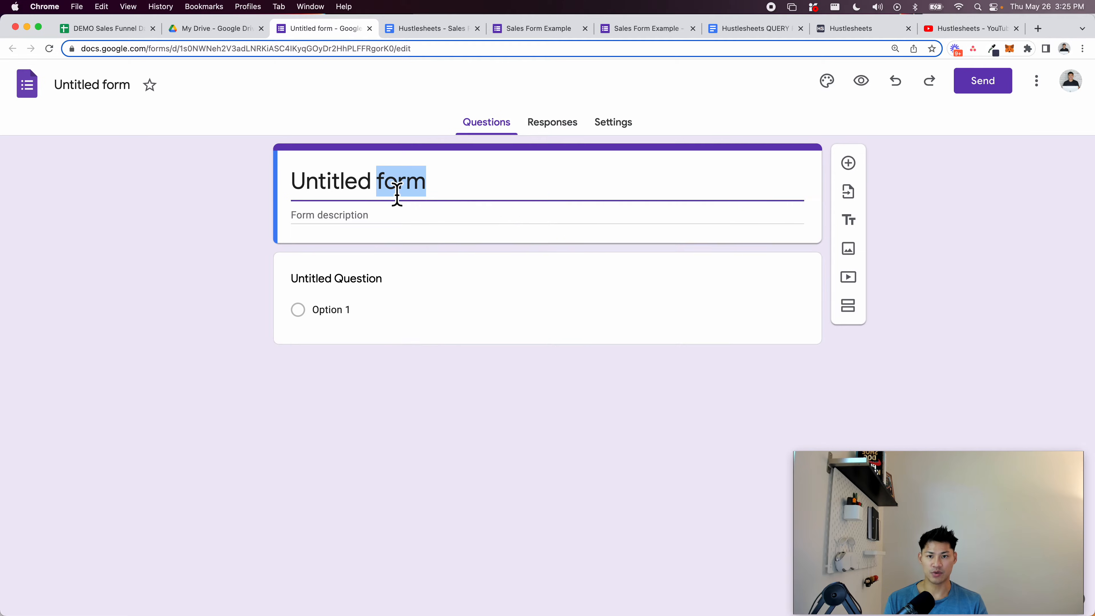
text(Sample Form)
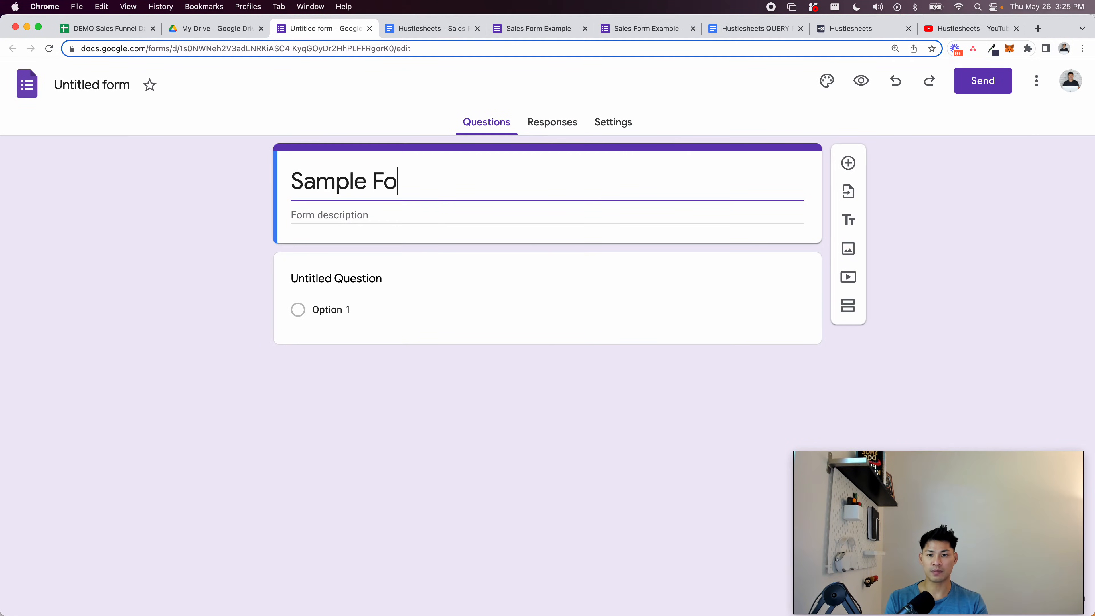
click(105, 29)
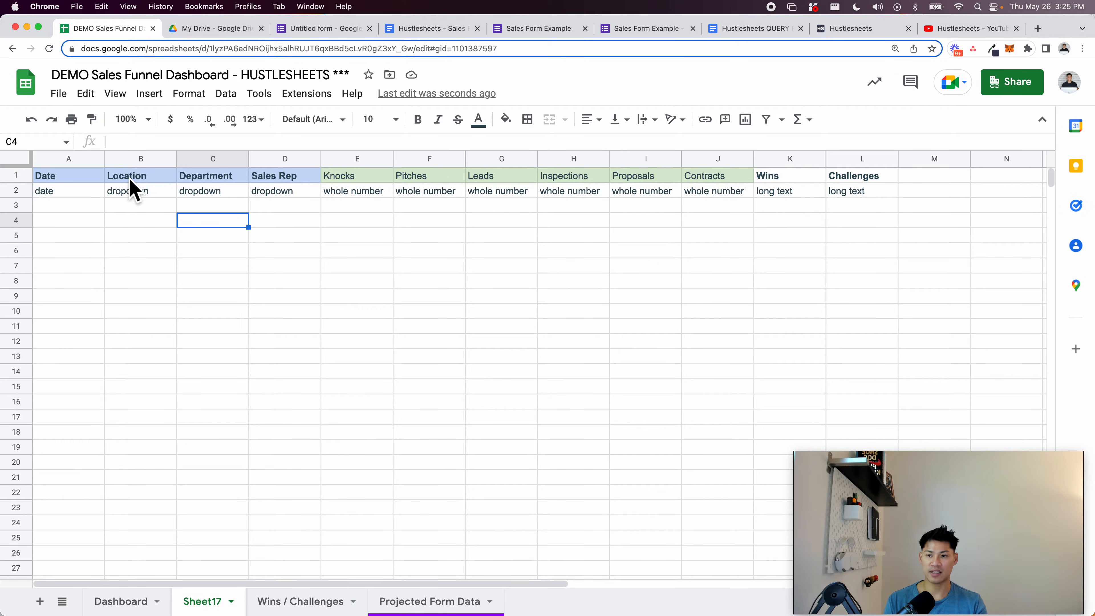
drag(138, 159, 277, 179)
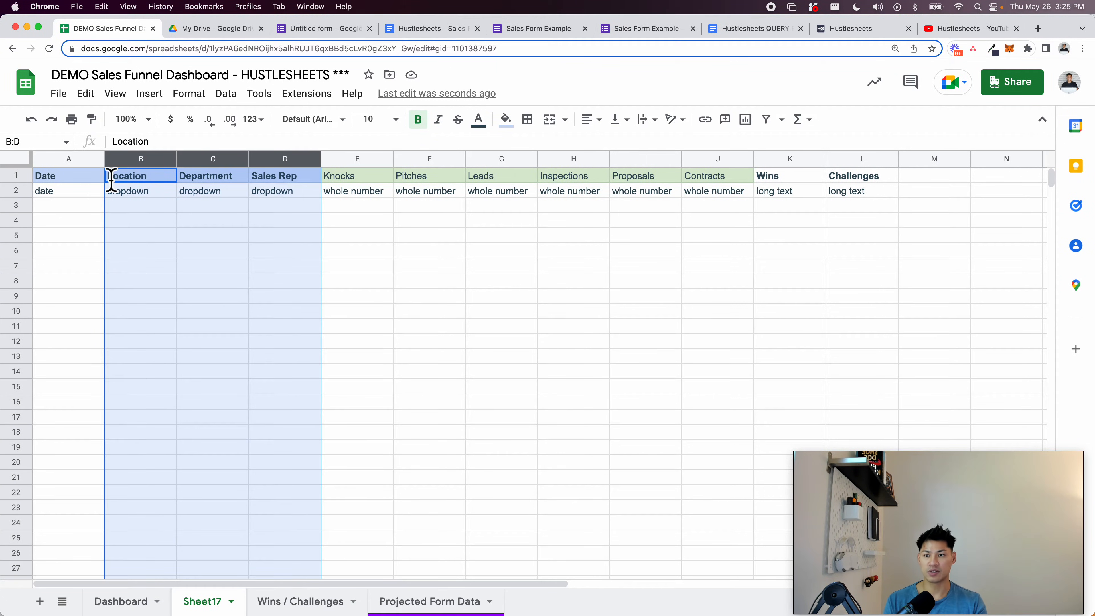
click(143, 180)
click(203, 181)
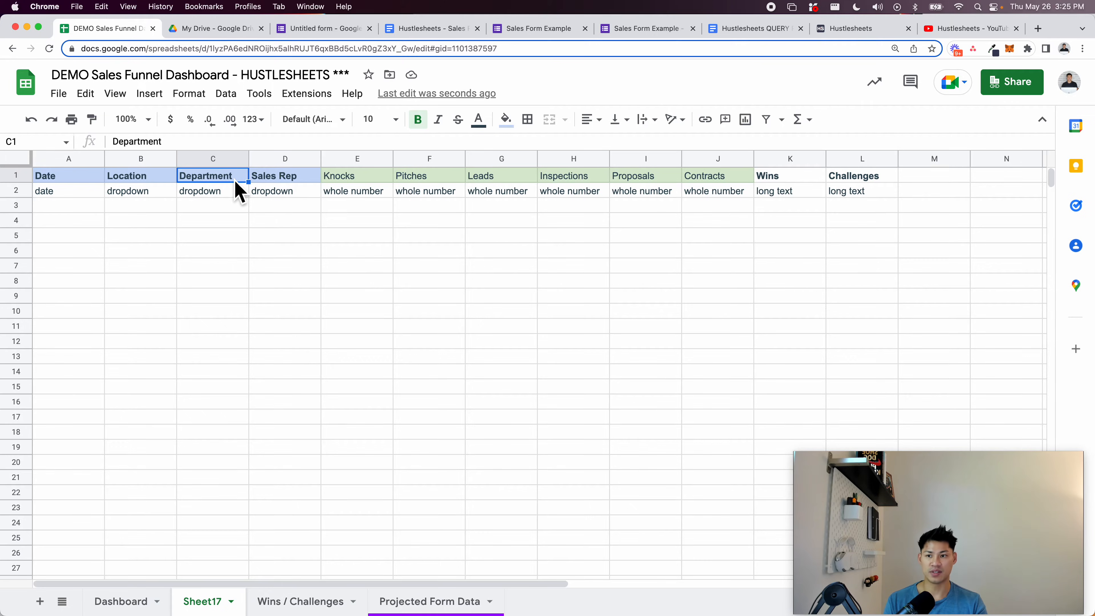
click(67, 180)
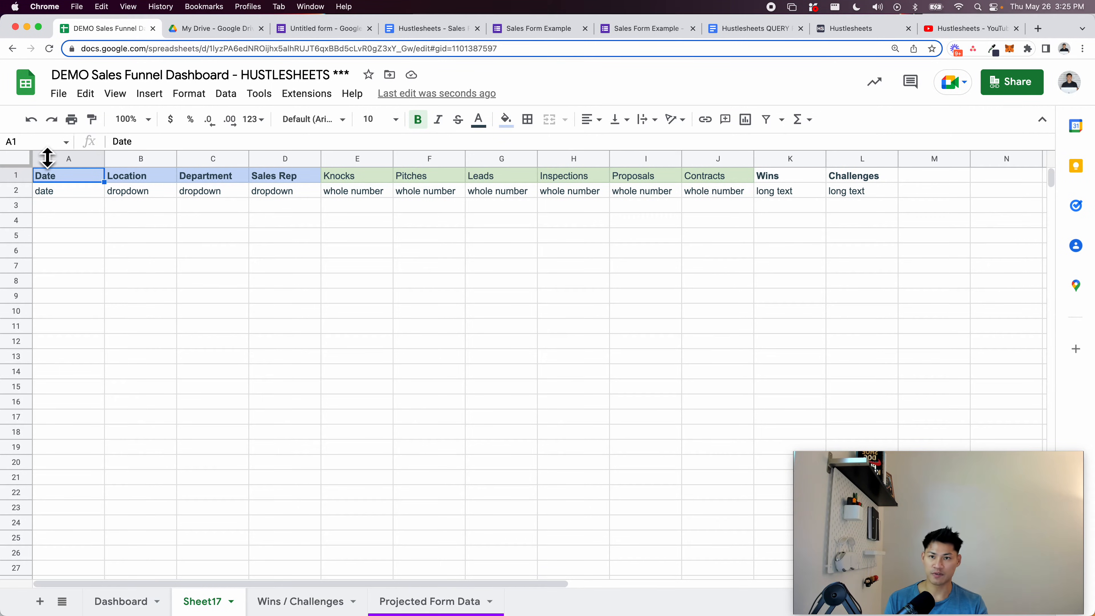
Name the first question Date, make it required, add a new question, and close the Drive tab
click(315, 30)
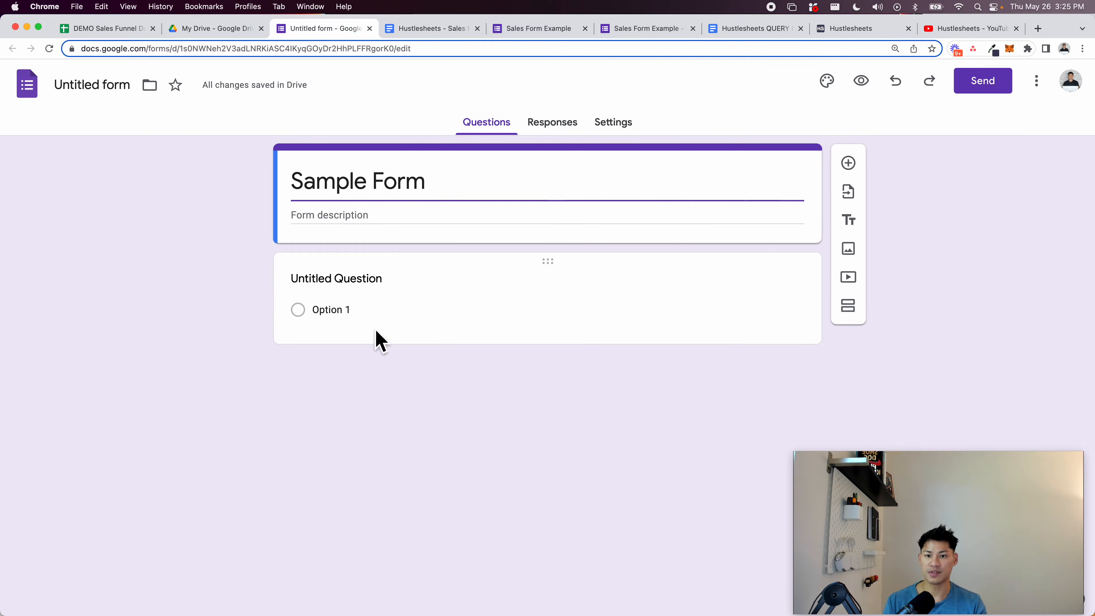
click(364, 294)
text(Date)
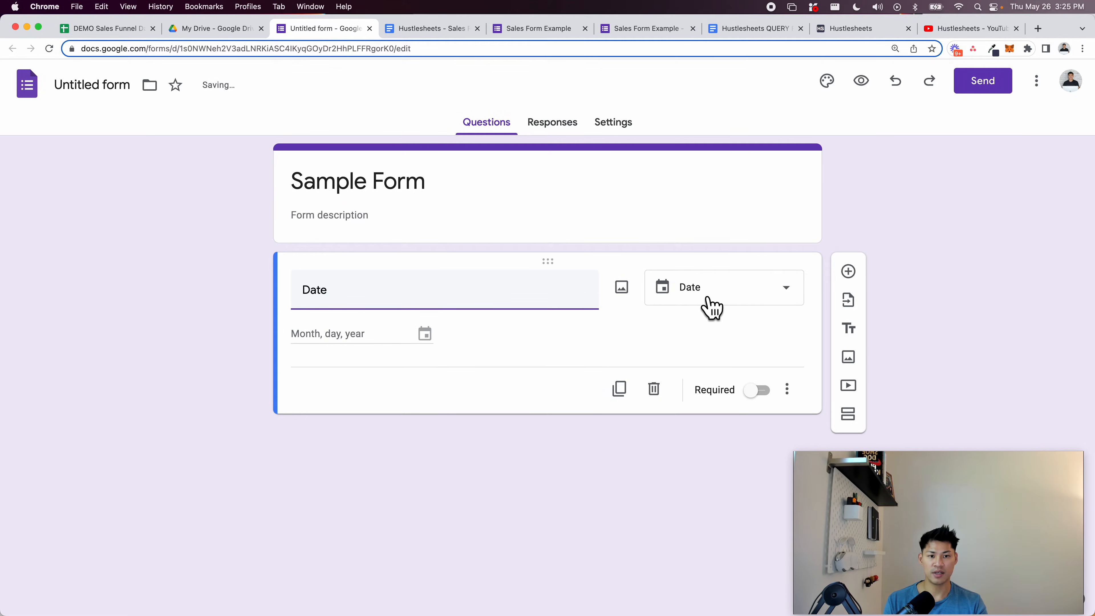
click(709, 364)
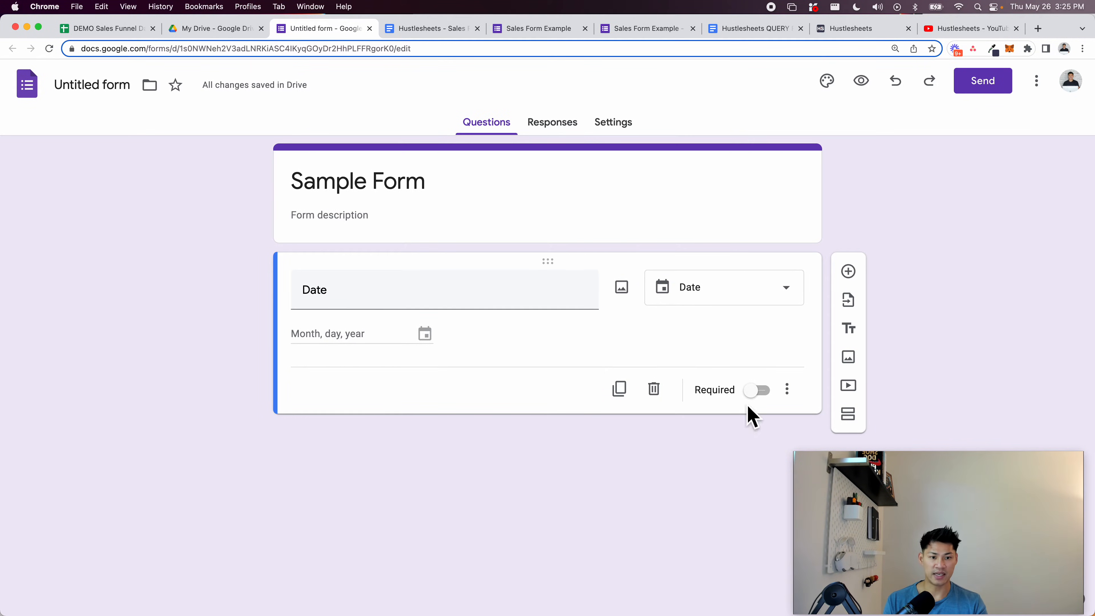
click(756, 390)
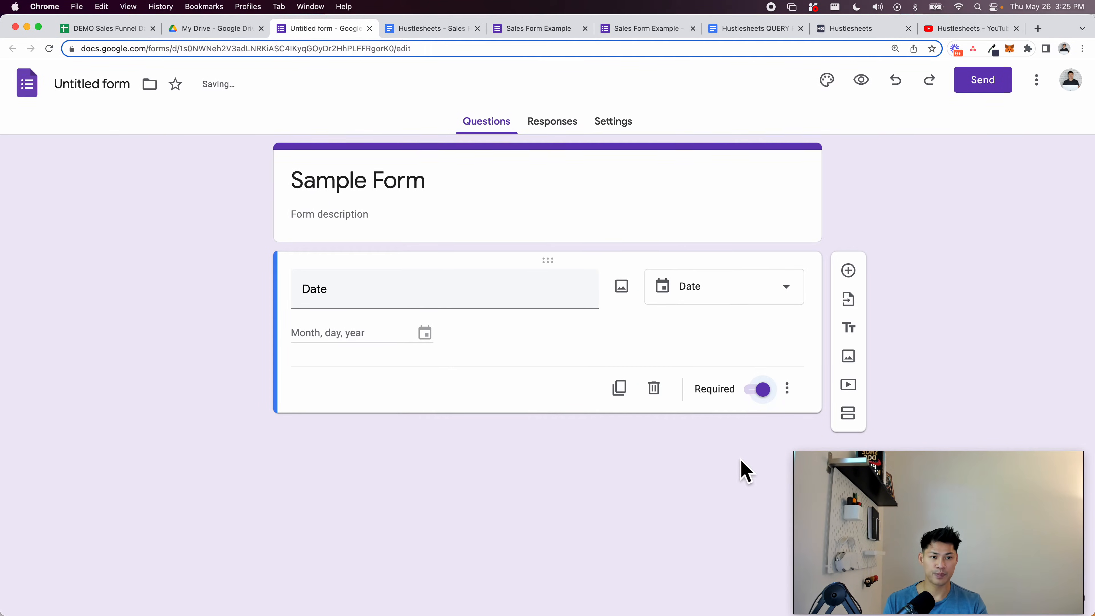
click(848, 272)
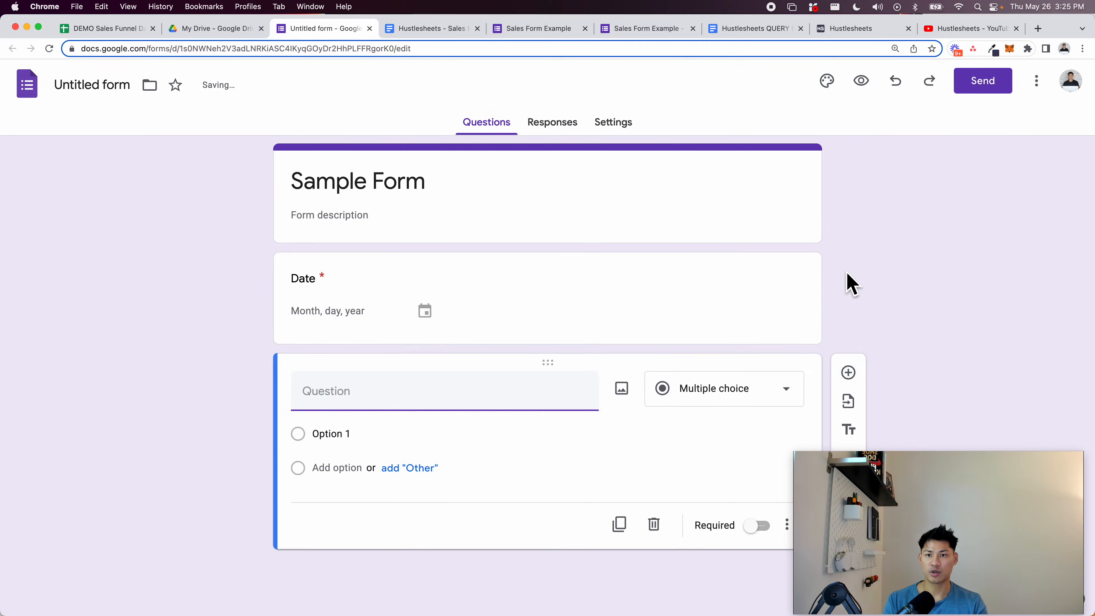
key(ctrl+shift+Tab)
key(super+w)
Title the new question Location and make it a Dropdown question
key(ctrl+shift+Tab)
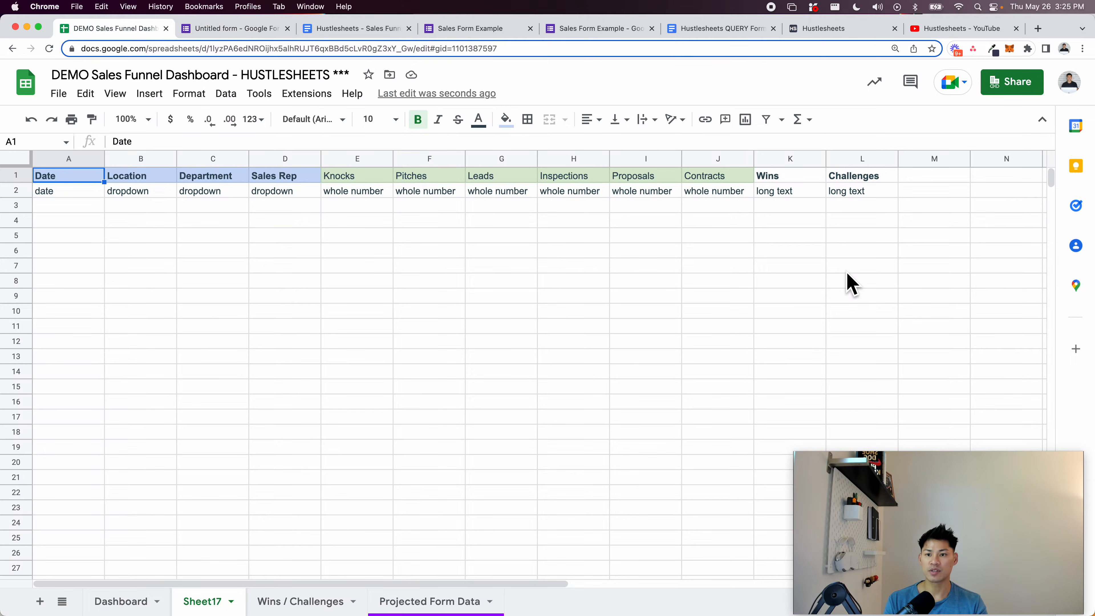
drag(225, 179, 298, 178)
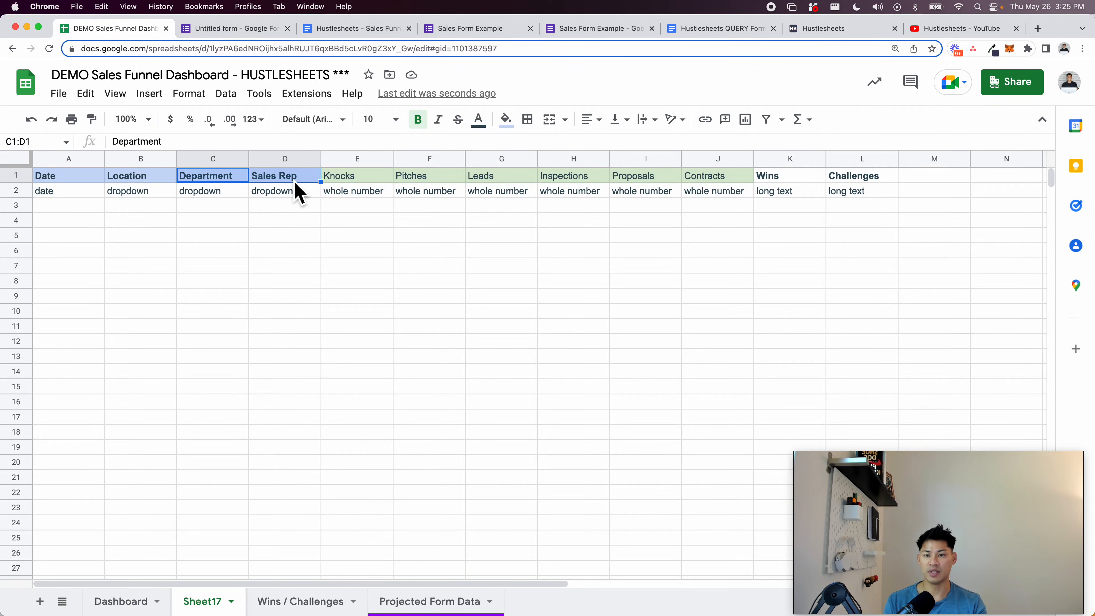
key(ctrl+Tab)
text(Lo)
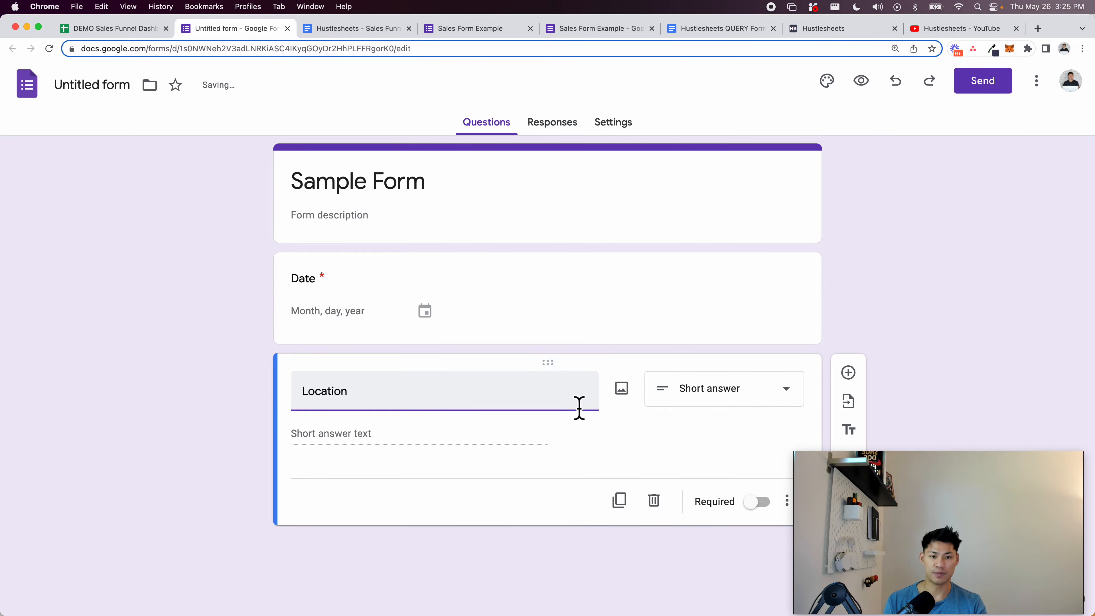
click(670, 401)
click(717, 341)
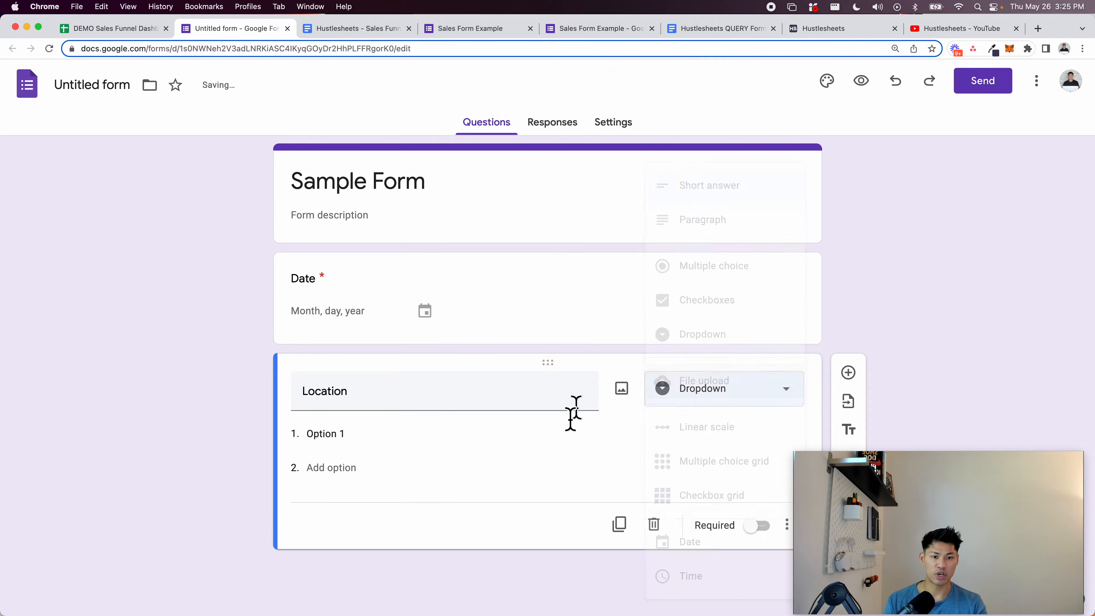
Give the Location dropdown the options Austin, Chicago and Los Angeles
click(492, 436)
text(Austin)
key(Return)
text(Chicago)
key(Return)
text(Los A)
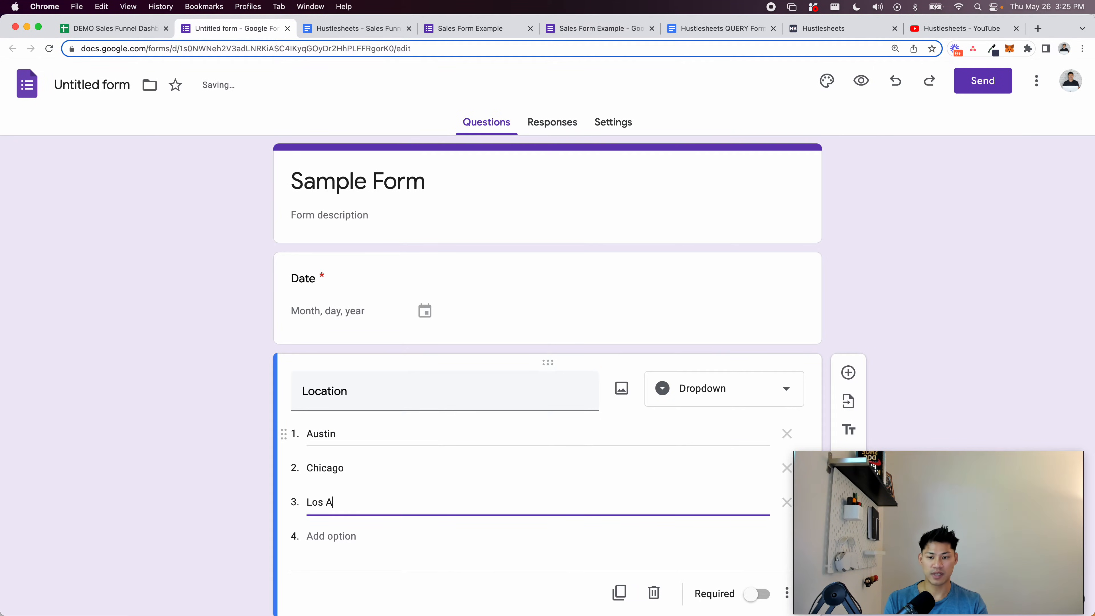
text(ngeles)
click(256, 403)
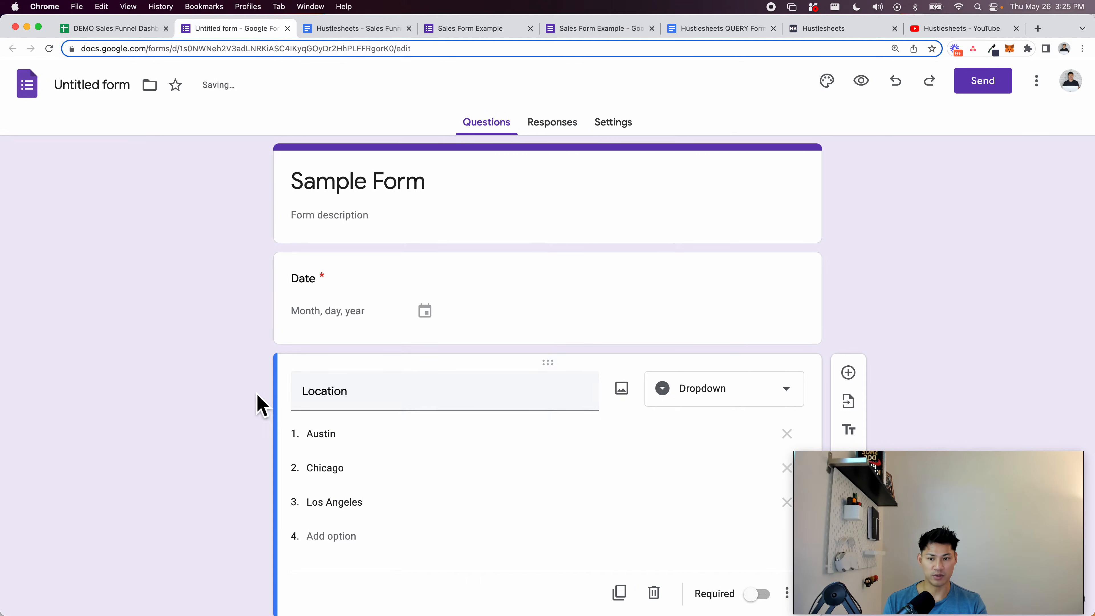
Make Location required, adding and then removing a description
scroll(302, 397, down, 2)
click(755, 548)
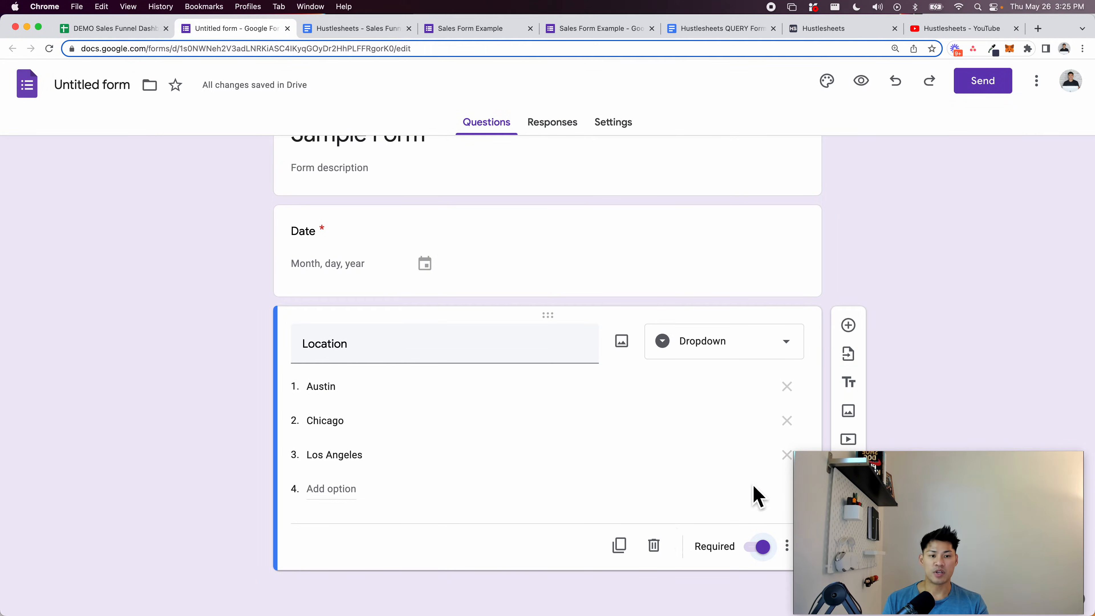
click(787, 547)
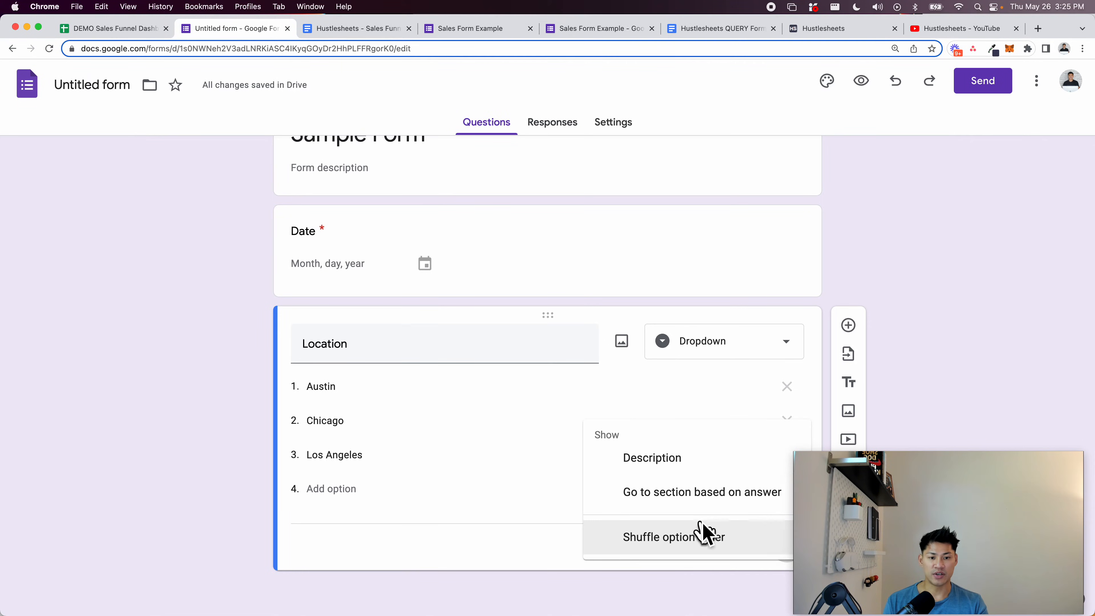
click(688, 471)
text(E)
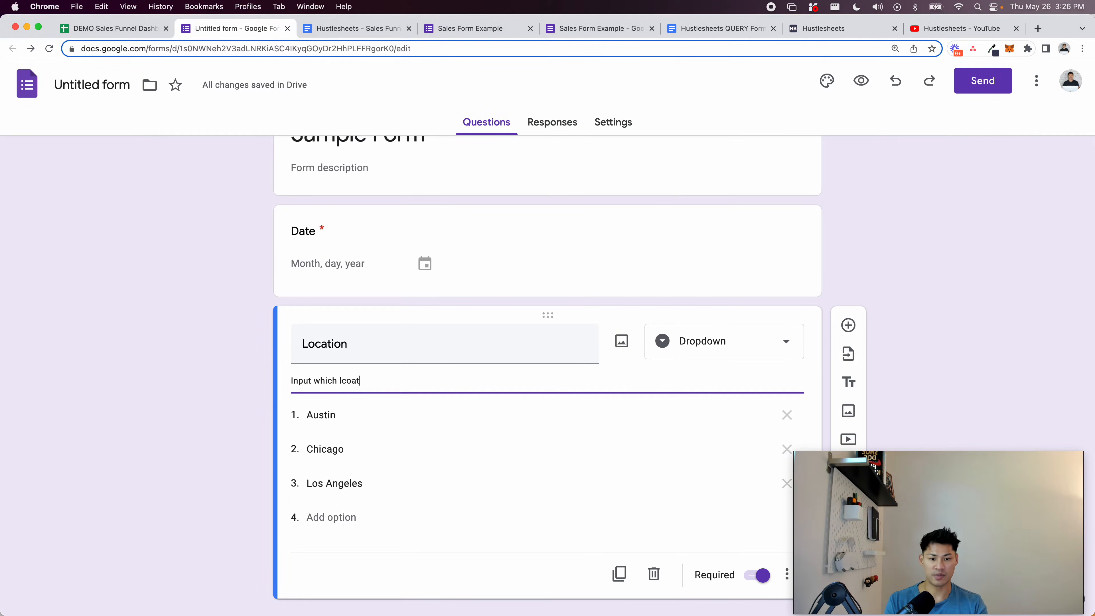
click(787, 574)
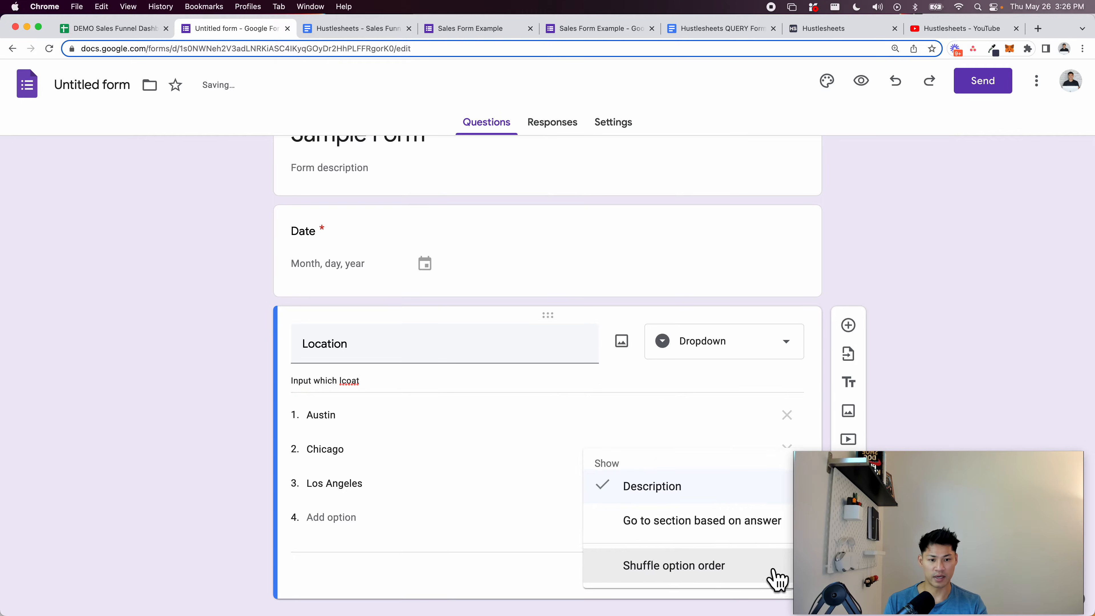
click(709, 491)
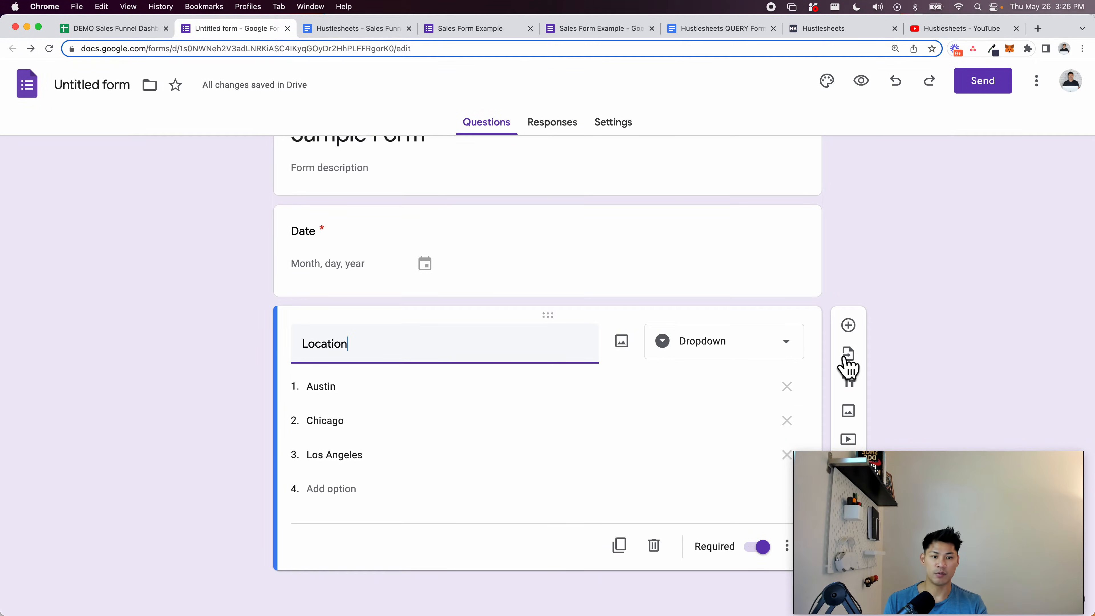
click(848, 326)
Add a Department dropdown question with the options Solar and Roofing
text(Department)
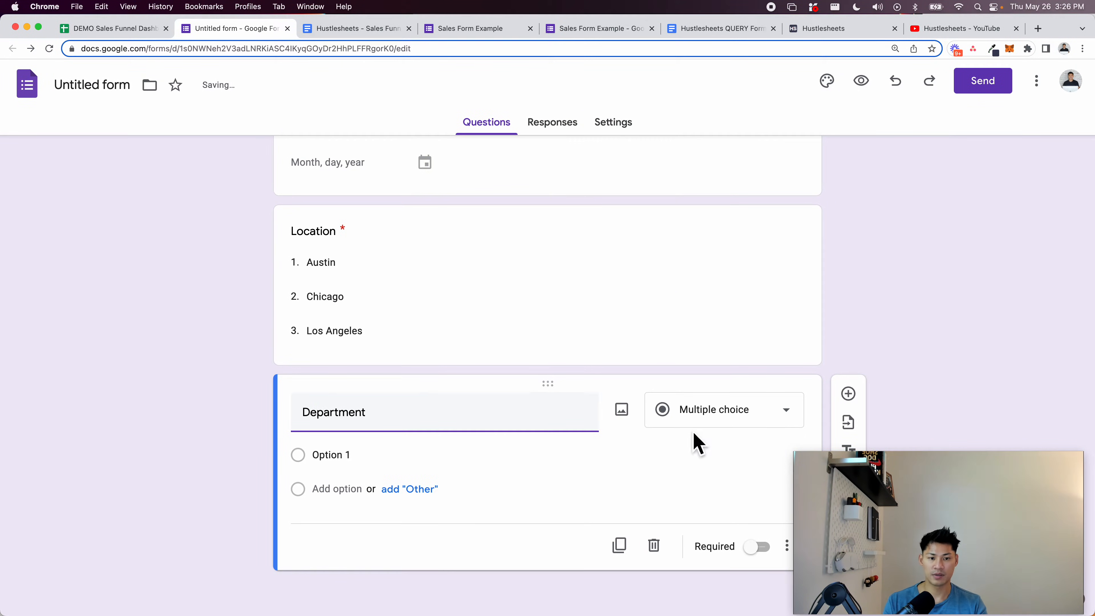
click(690, 429)
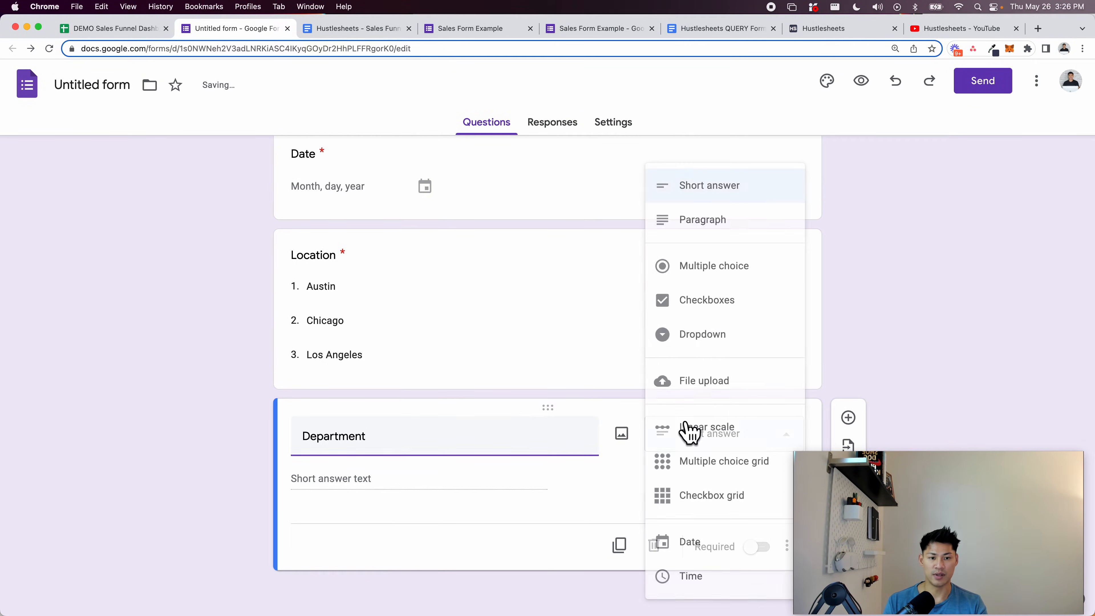
click(712, 341)
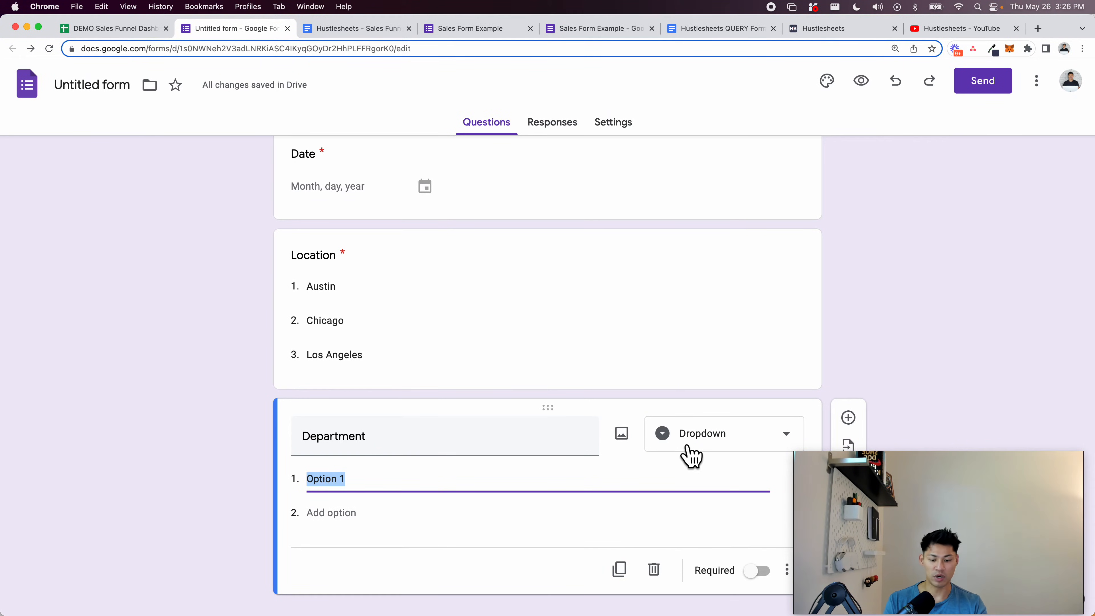
text(Solar)
click(630, 505)
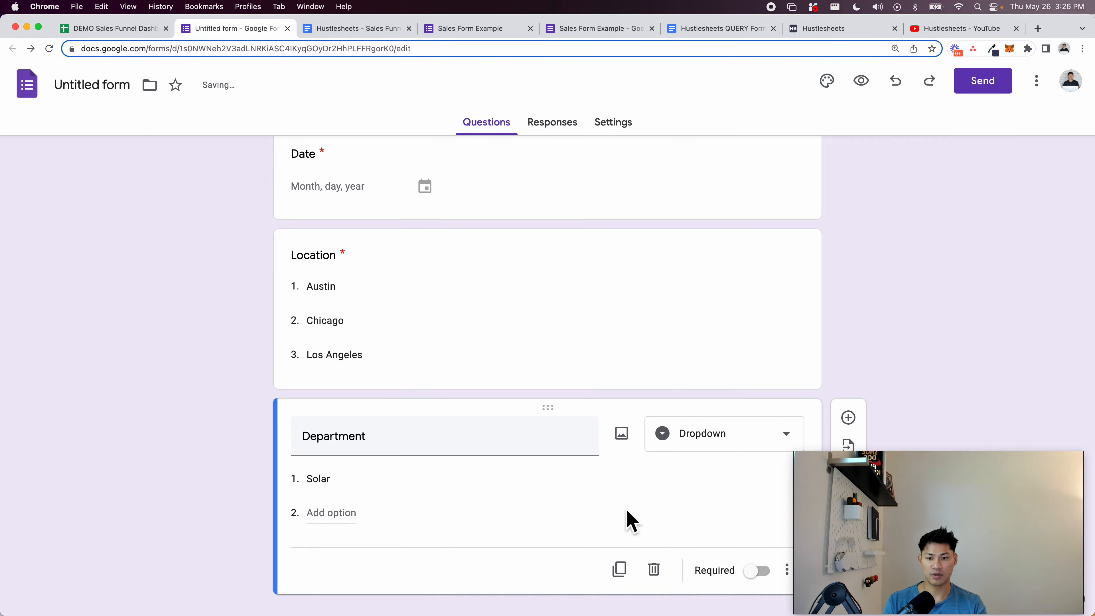
click(346, 515)
text(Roof)
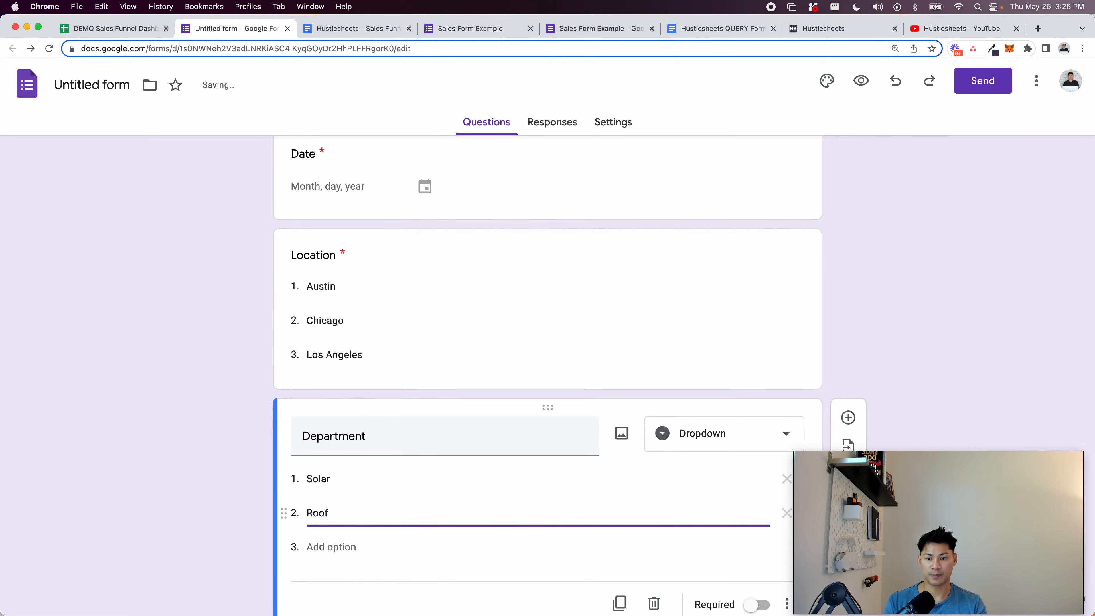
scroll(350, 524, down, 2)
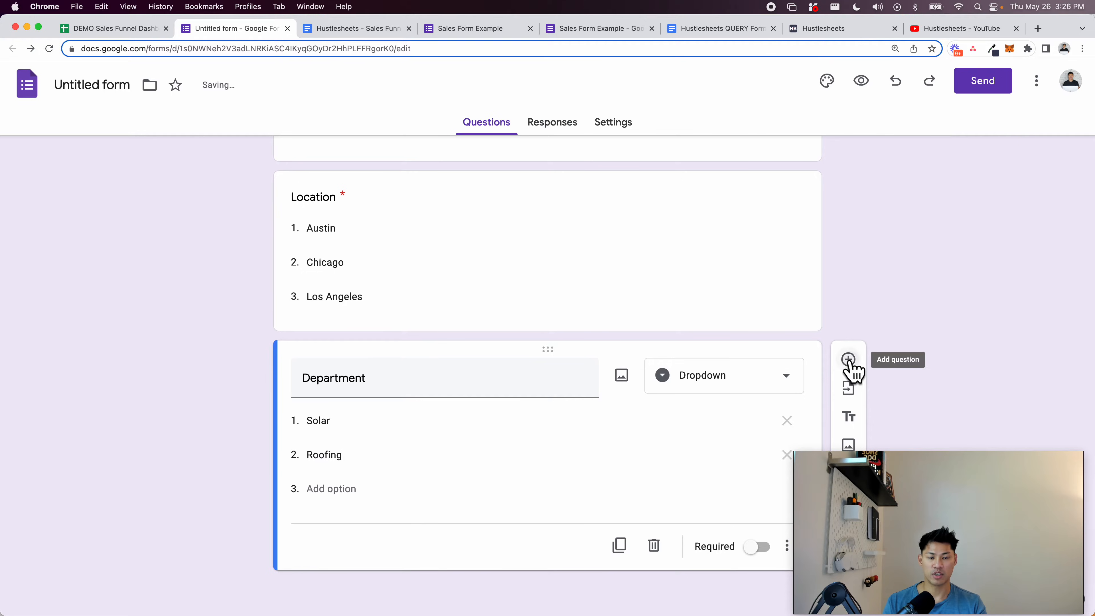
Add a new question titled Sales Rep and make it a dropdown
click(850, 366)
text(Sl)
text(les Rep)
click(724, 510)
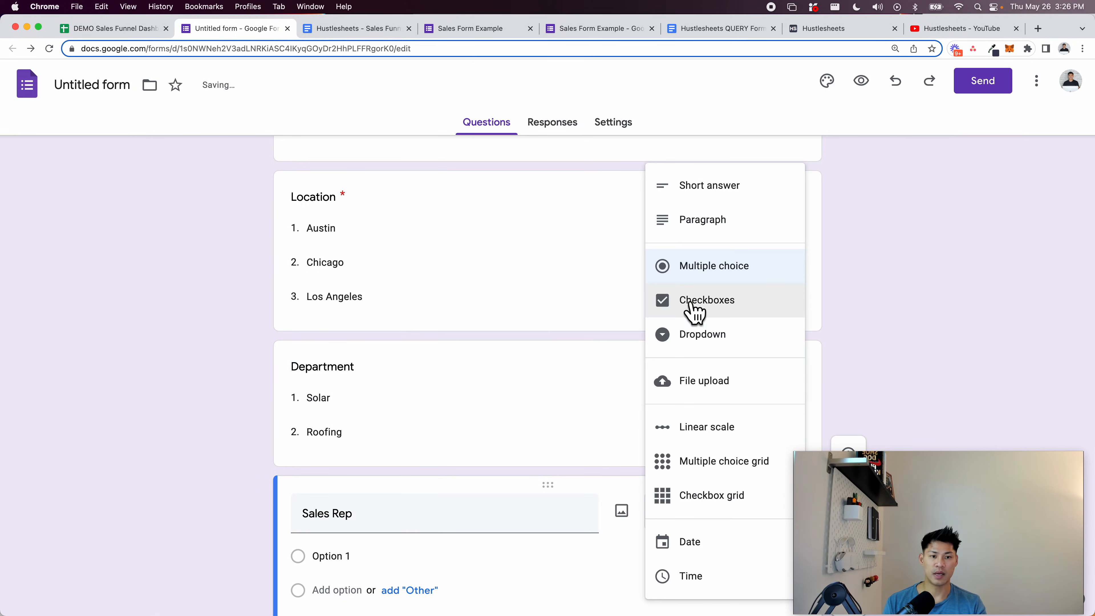
click(706, 335)
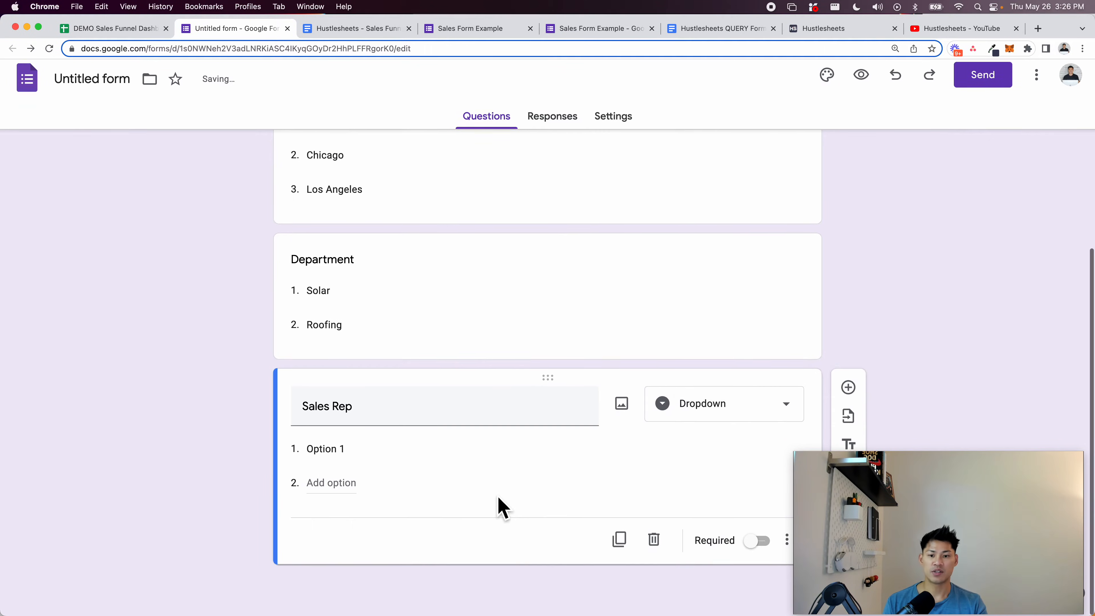
Fill the Sales Rep dropdown with placeholder Options 1–3 and 5–8, removing Option 4 and an empty option
click(442, 461)
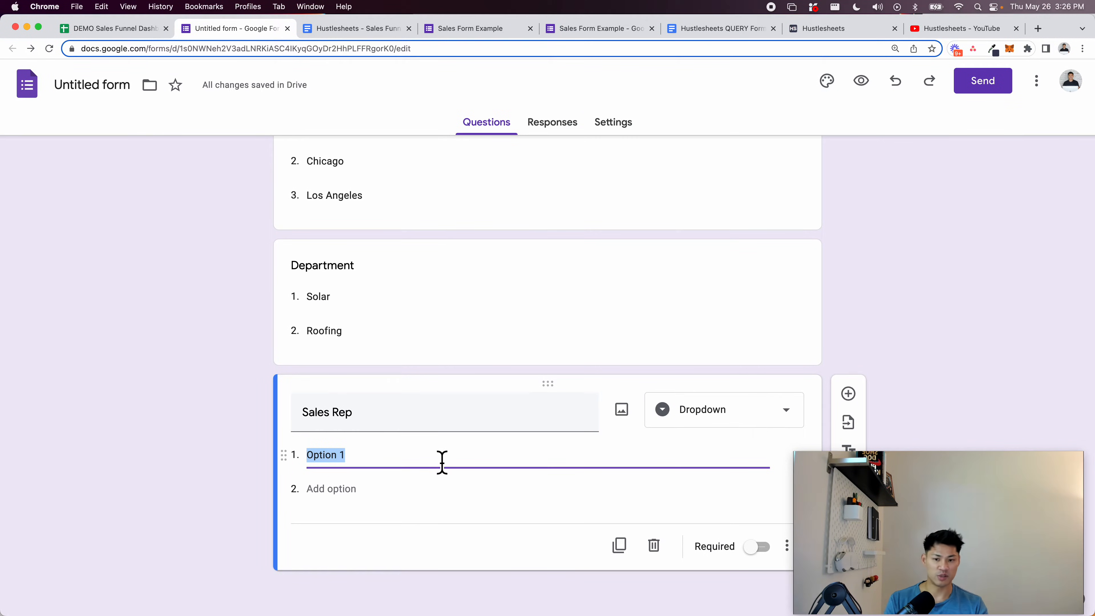
key(Return)
key(Return)
key(Return)
key(Return)
key(Return)
key(Return)
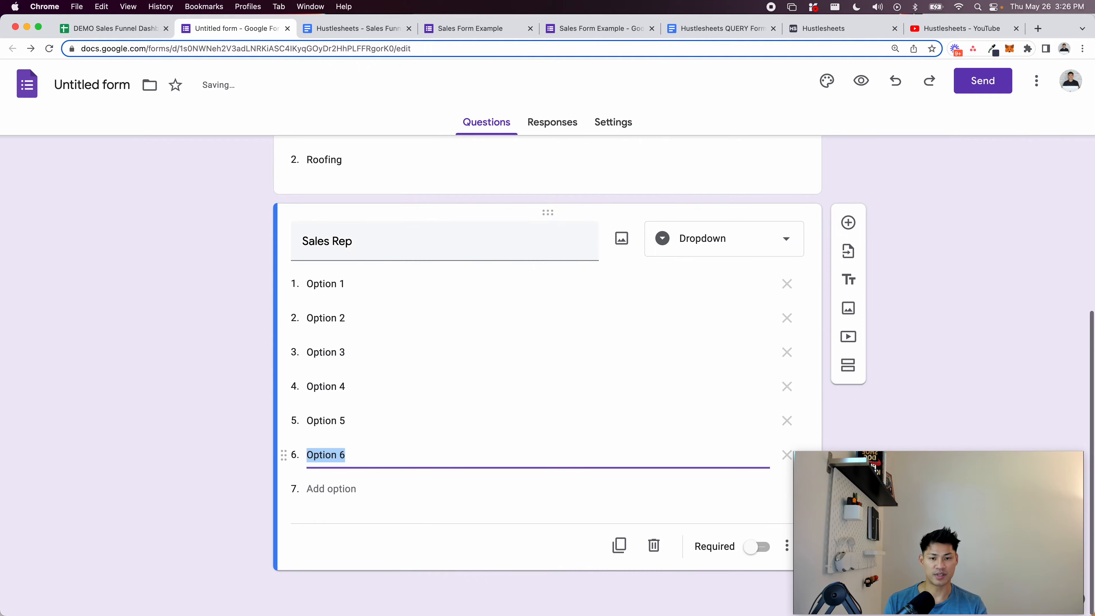
key(Return)
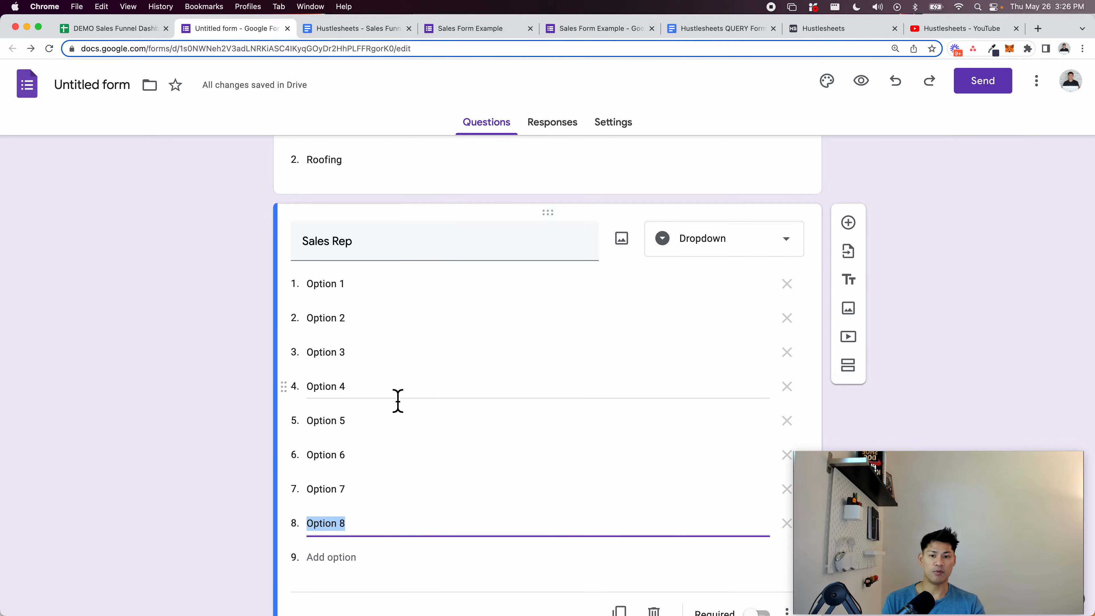
click(784, 393)
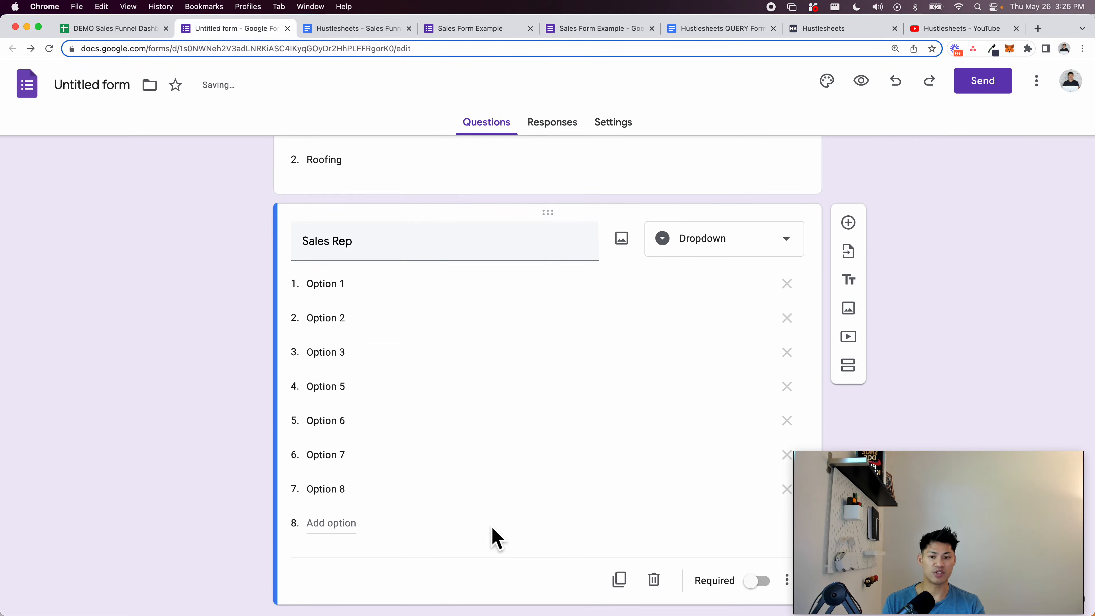
click(351, 528)
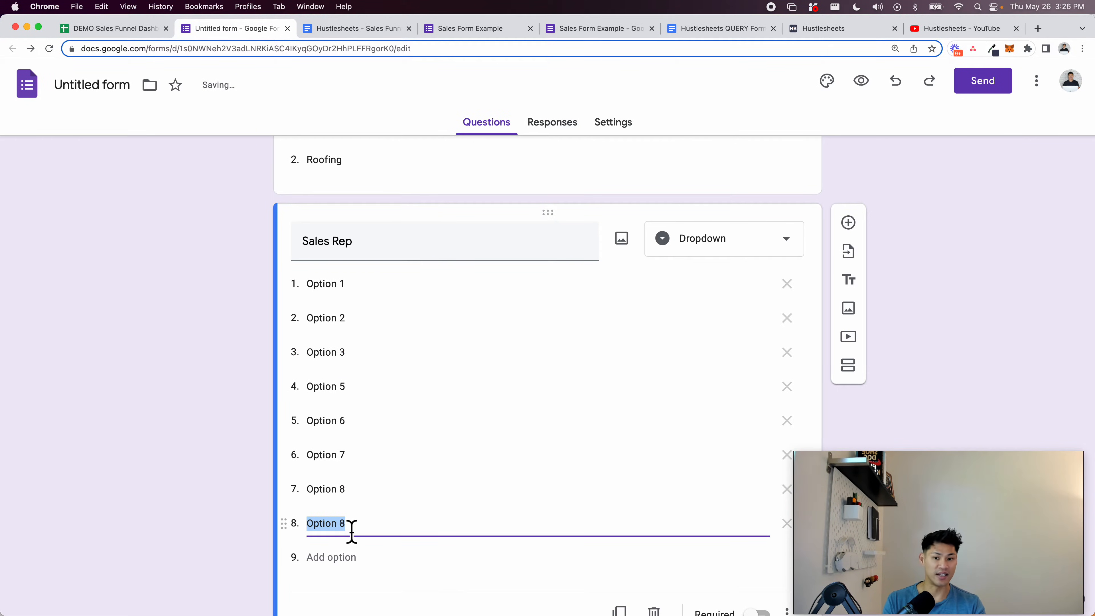
text(Nam)
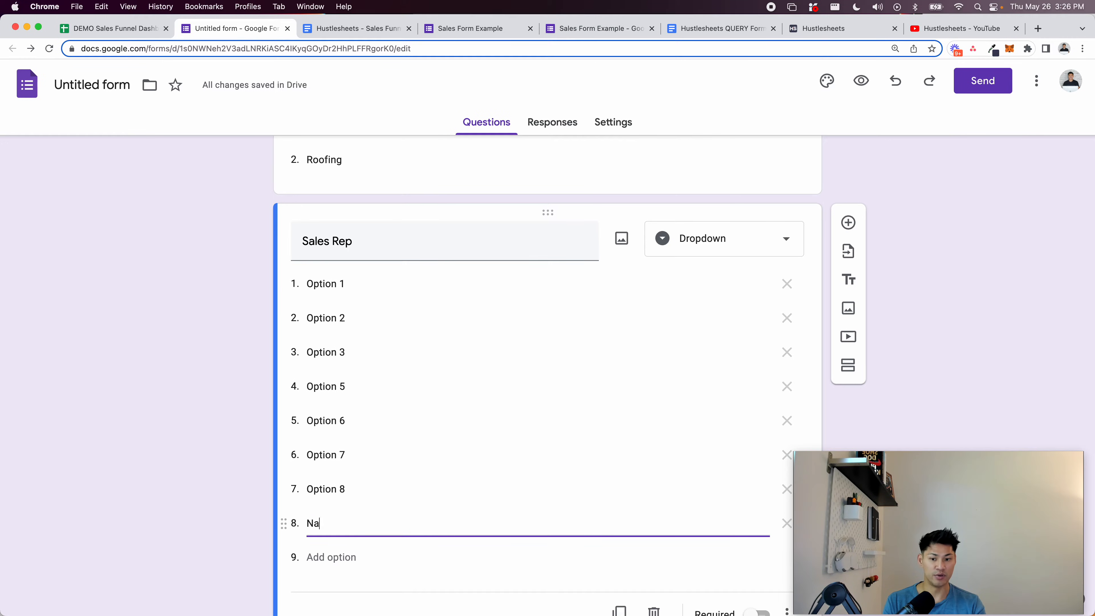
click(201, 371)
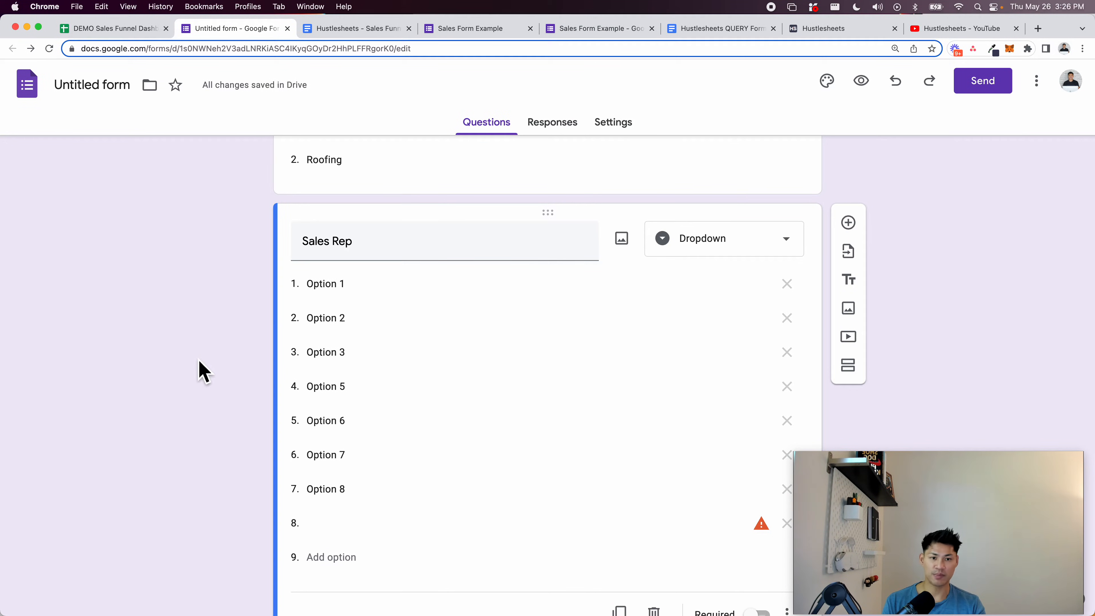
click(787, 523)
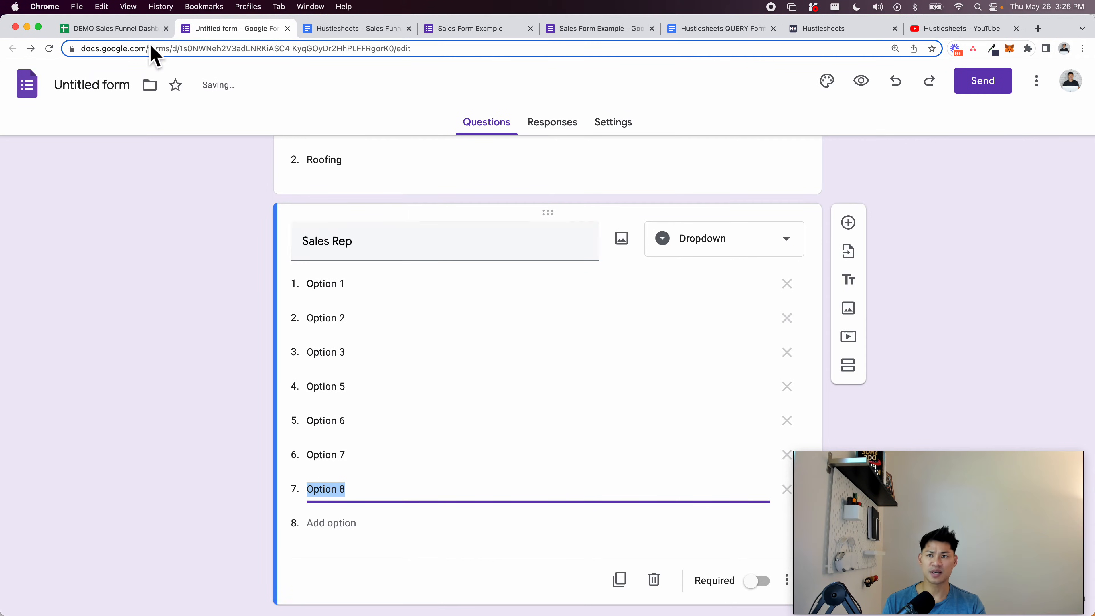
click(142, 29)
Enter Michael Jordan, Lebron James, Kobe Bryant, Harry Potter and Hermione Granger in B8:B12
click(215, 341)
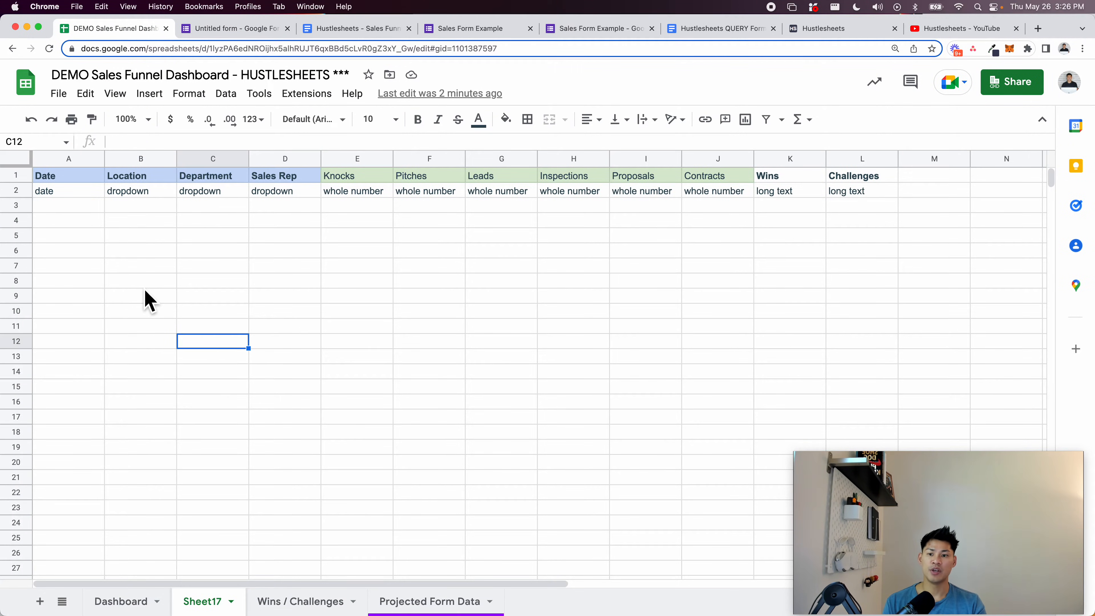
click(145, 288)
text(Michael)
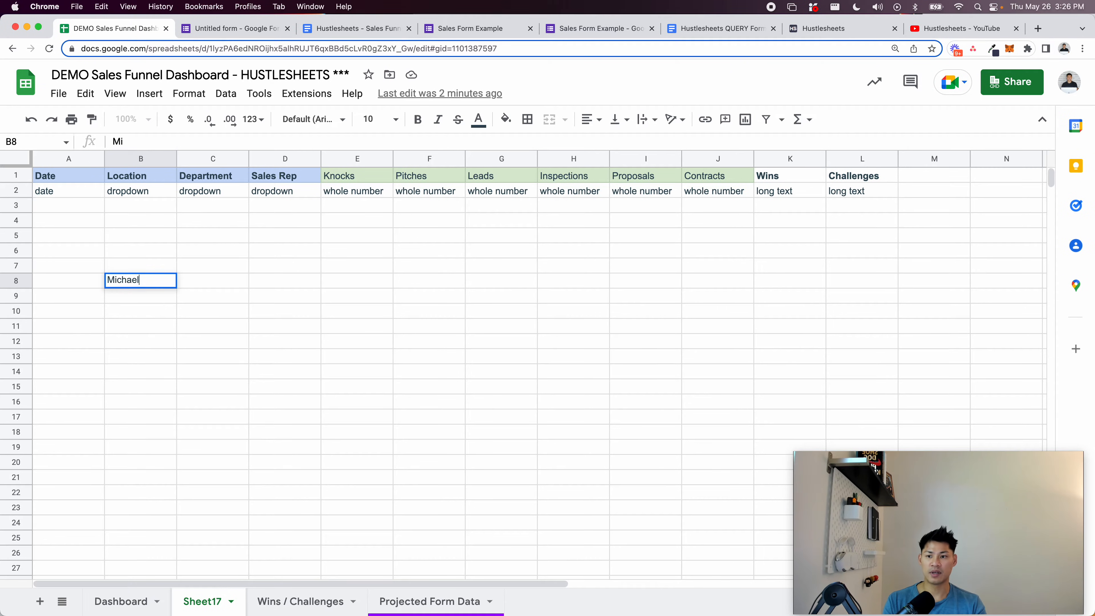
text( Jordan)
key(Return)
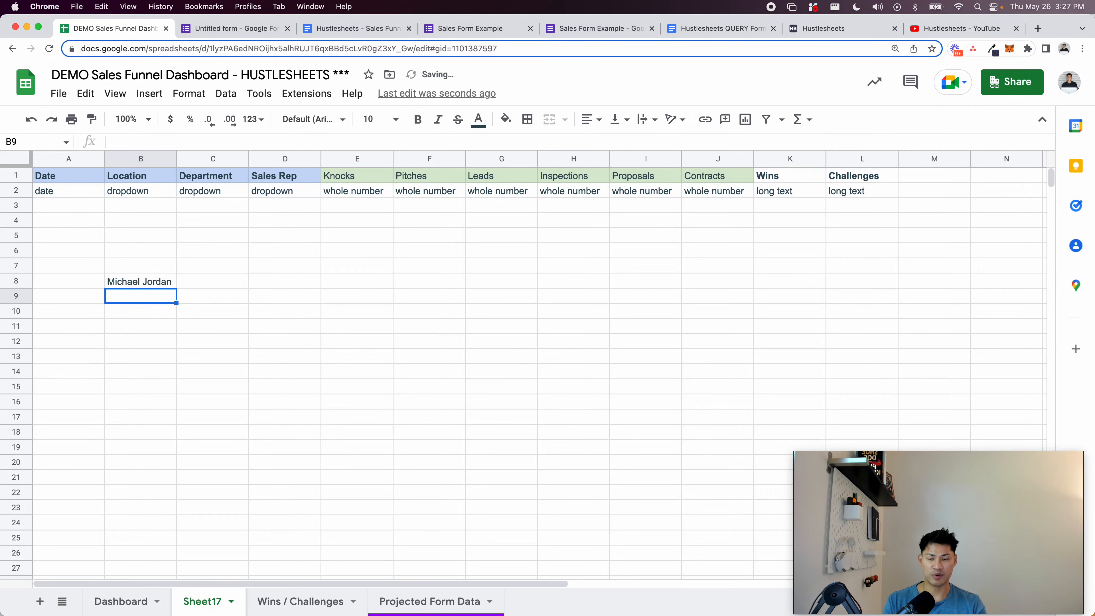
text(Lebron K)
key(BackSpace)
text(James)
key(Return)
text(KObe Bryant)
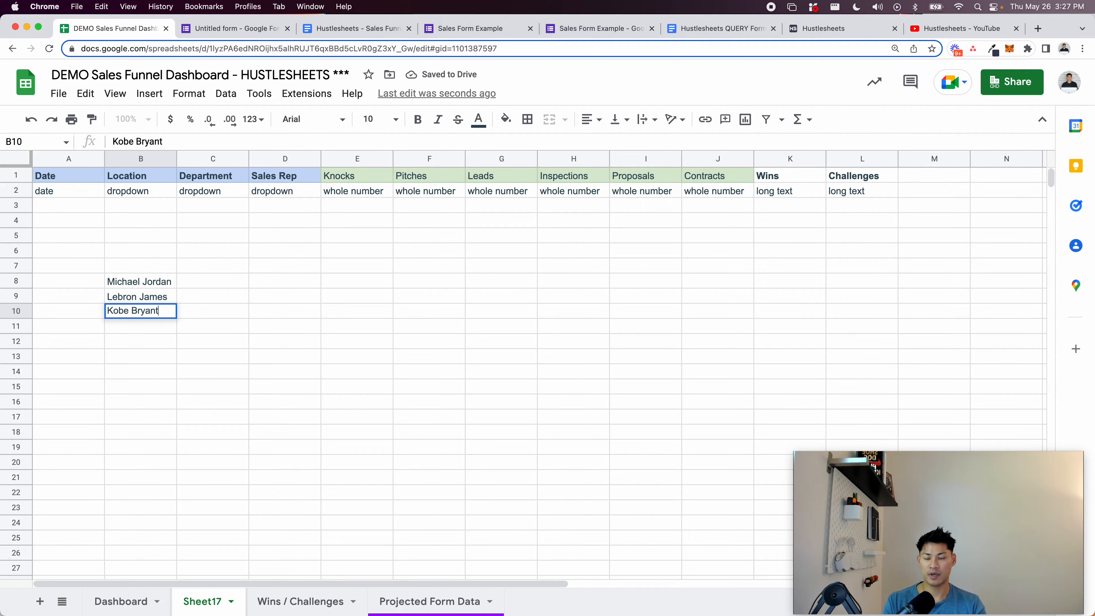
key(Return)
text(harry)
key(alt+BackSpace)
text(Harry Potter)
key(Return)
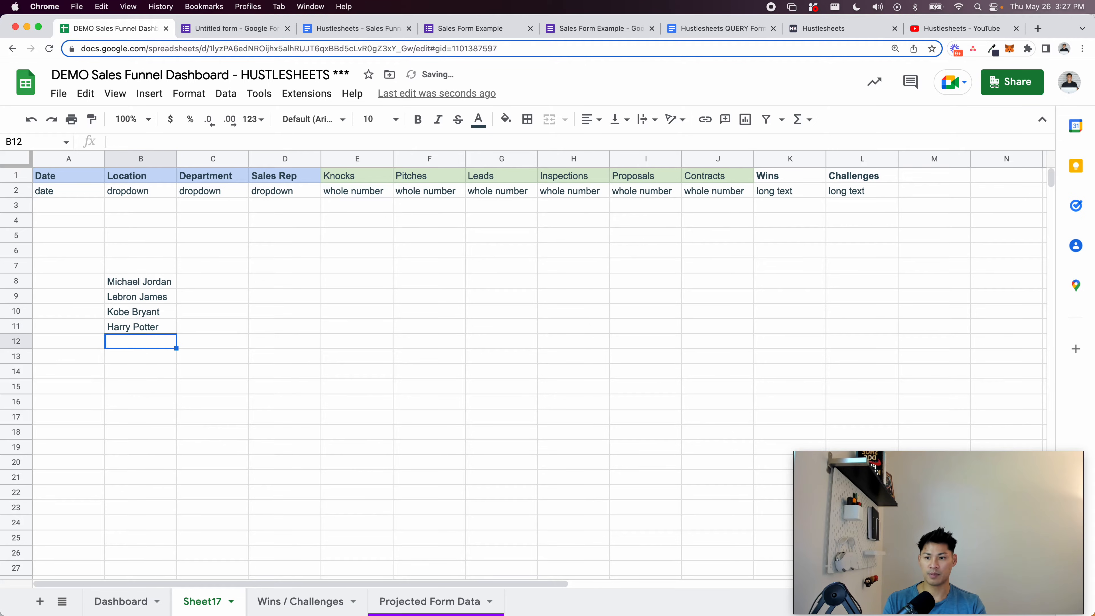
text(Herminone Granger)
key(Return)
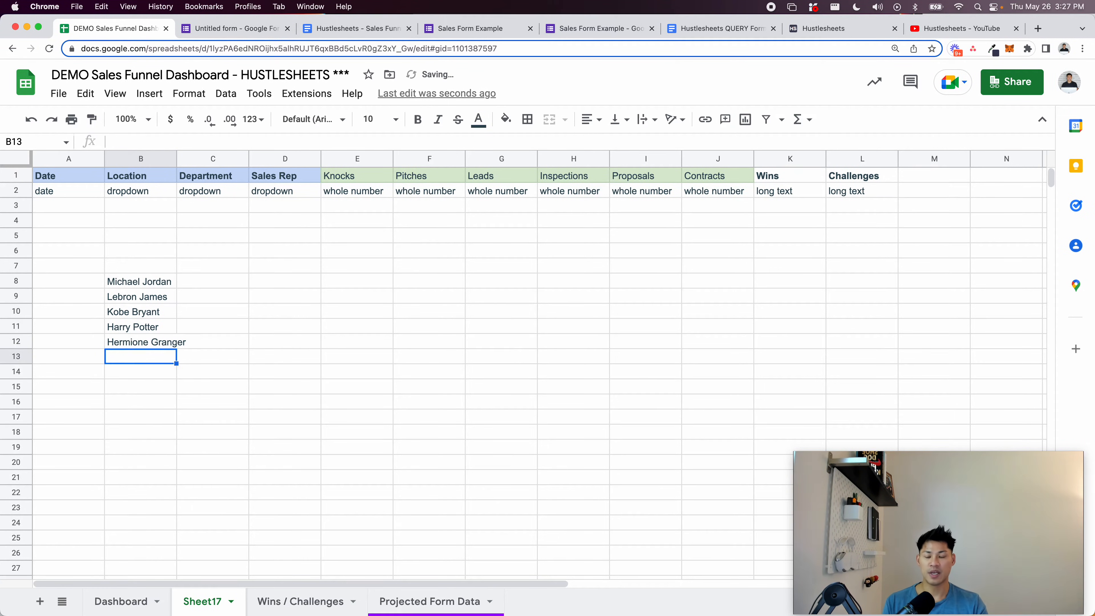
Add a bold 'Active Sales Team' header in B7
drag(159, 282, 172, 344)
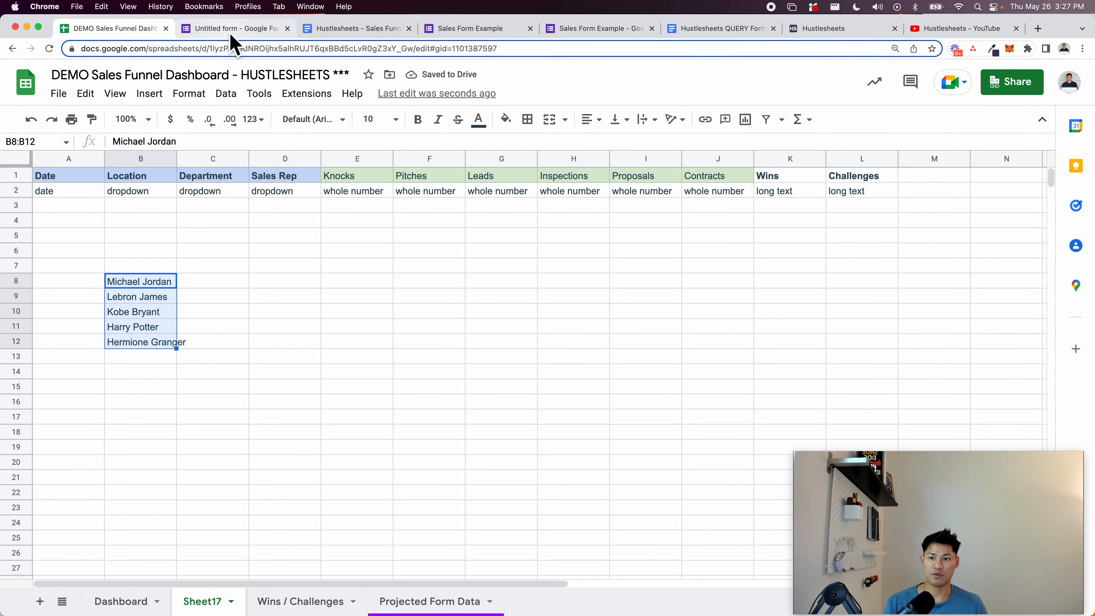
click(161, 270)
text(SalActive)
text( Sales Tea)
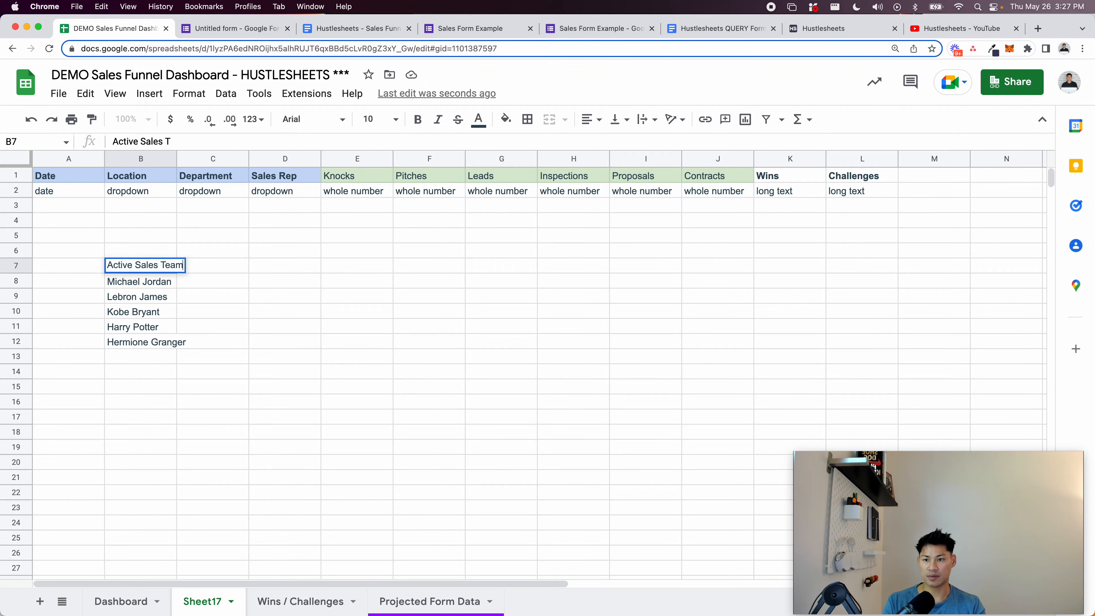
text(m)
key(Return)
key(Up)
key(super+b)
Copy B7:B12 and paste it into A1 of a new sheet
drag(165, 274, 168, 348)
key(super+c)
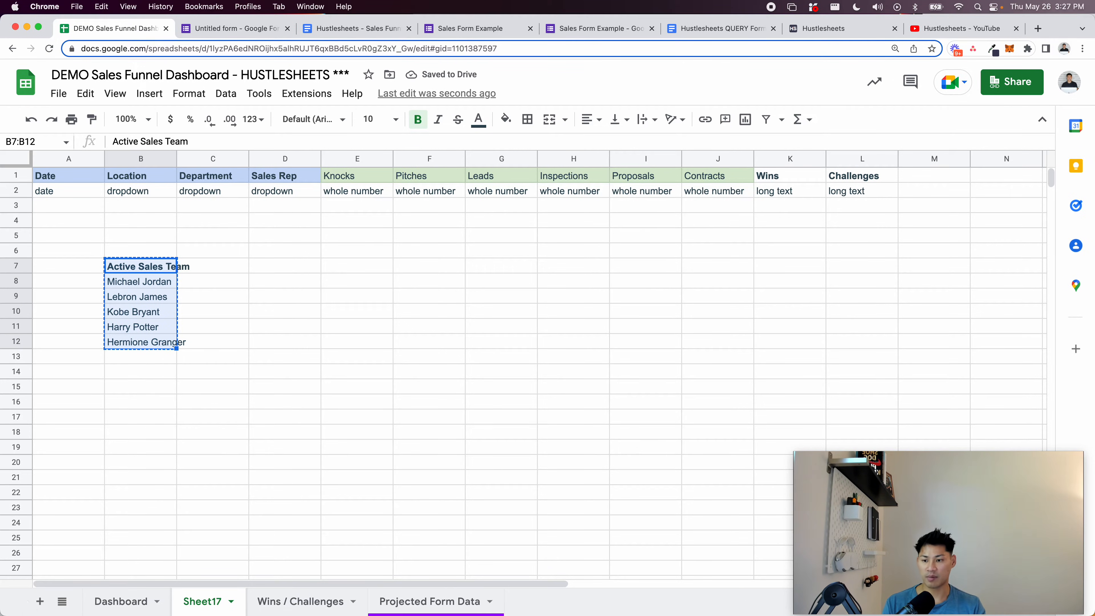
click(38, 601)
key(super+v)
Widen column A to fit the names and trim the A2 name
key(Right)
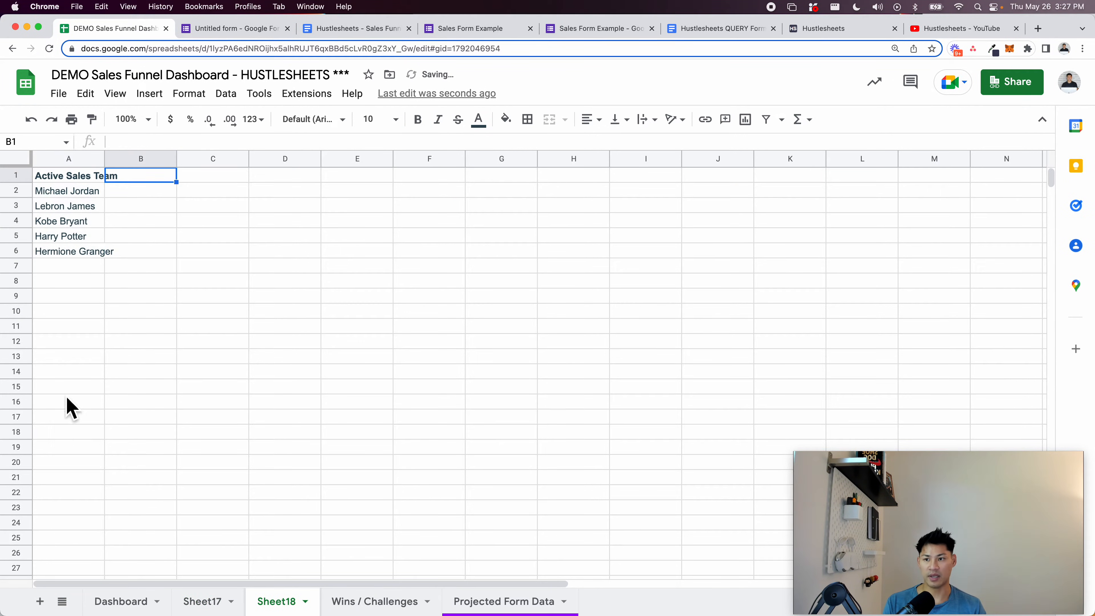
drag(111, 167, 164, 167)
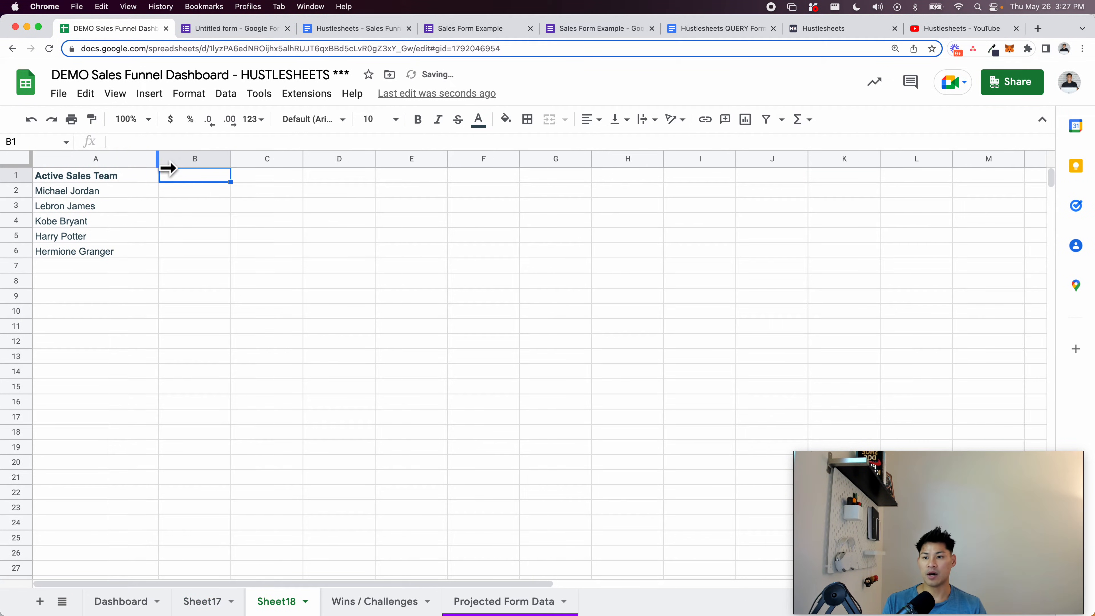
click(111, 197)
double_click(111, 198)
key(BackSpace)
key(BackSpace)
key(BackSpace)
key(BackSpace)
key(BackSpace)
key(BackSpace)
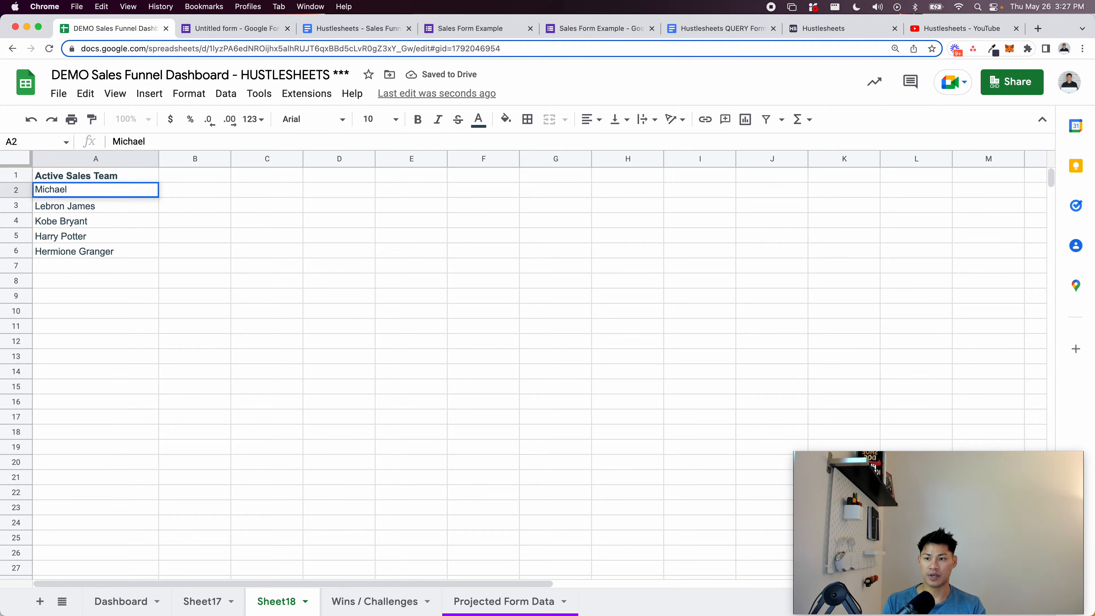
key(Return)
click(88, 266)
text(Michae)
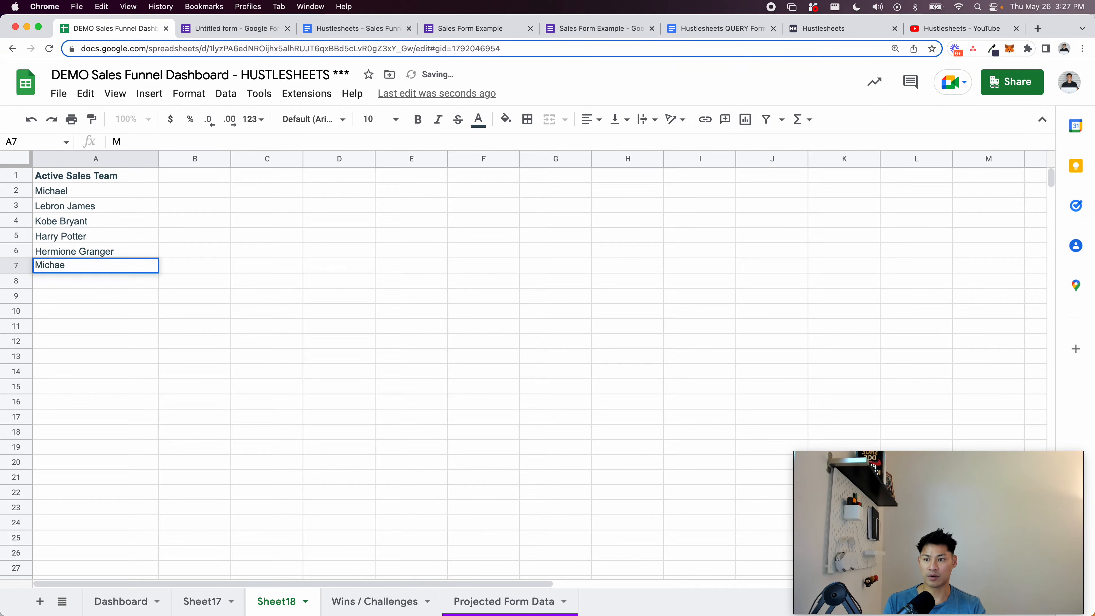
key(Return)
text(Mike)
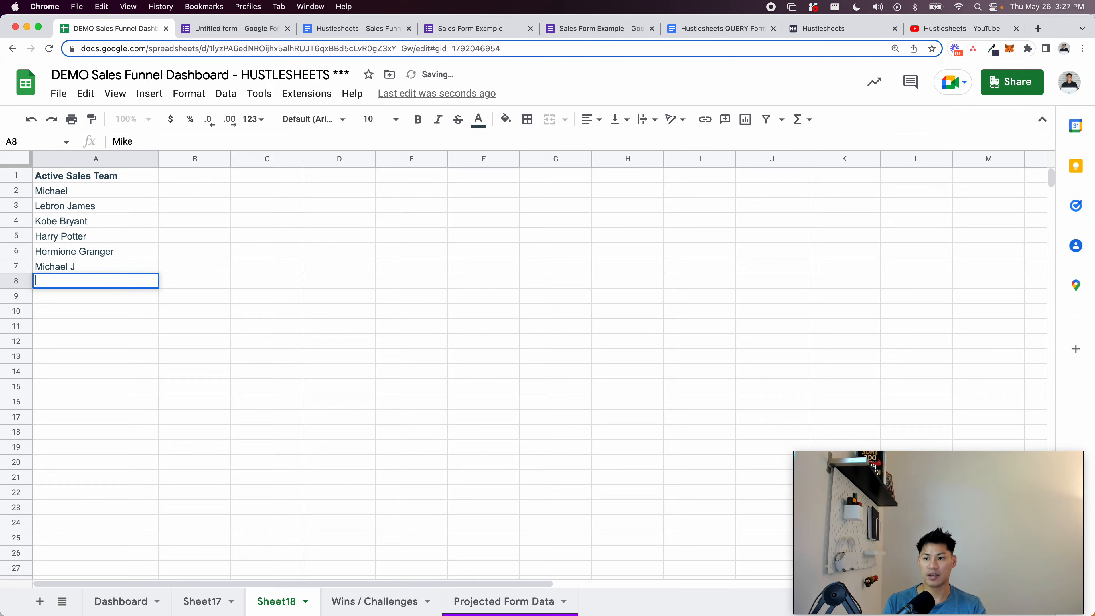
key(Escape)
key(Up)
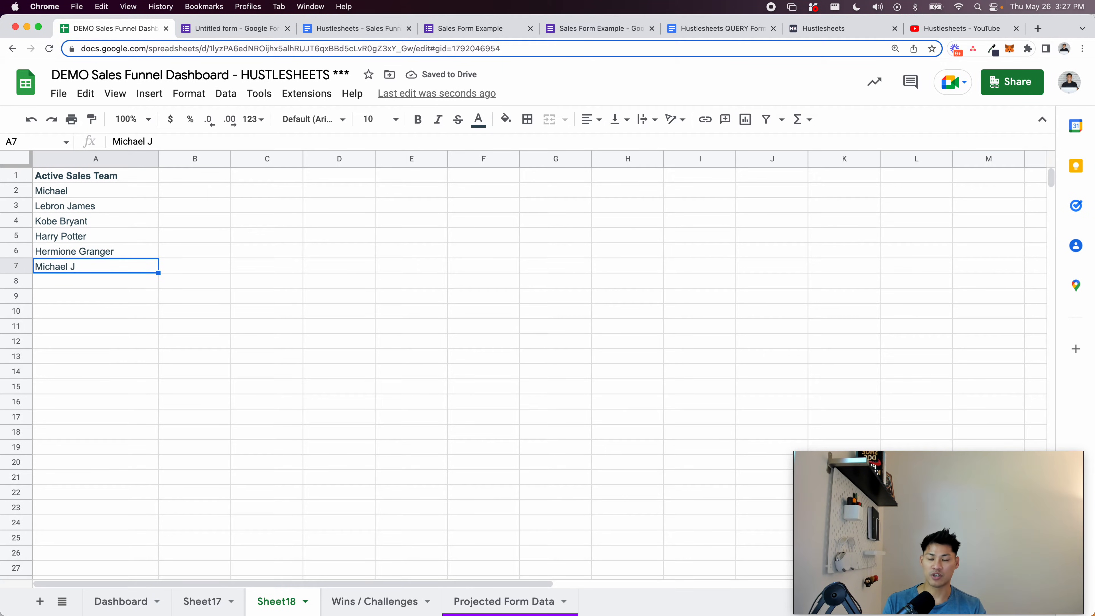
key(Up)
key(Up)
key(Up)
key(Up)
key(Up)
key(Return)
text(Jordan)
click(104, 270)
key(Return)
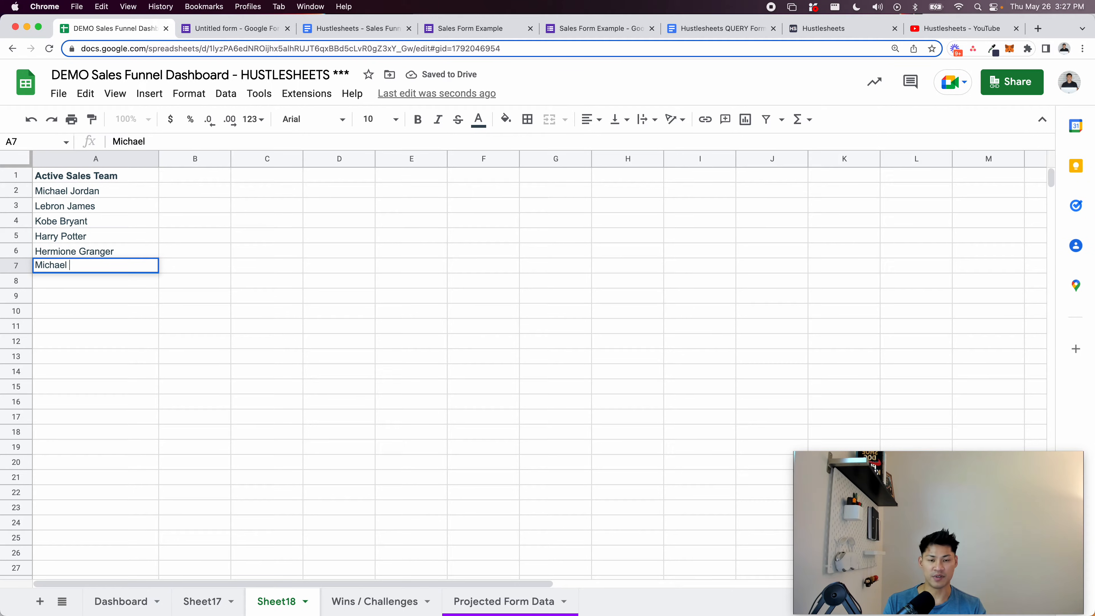
text(Heap)
key(Return)
key(Up)
key(Up)
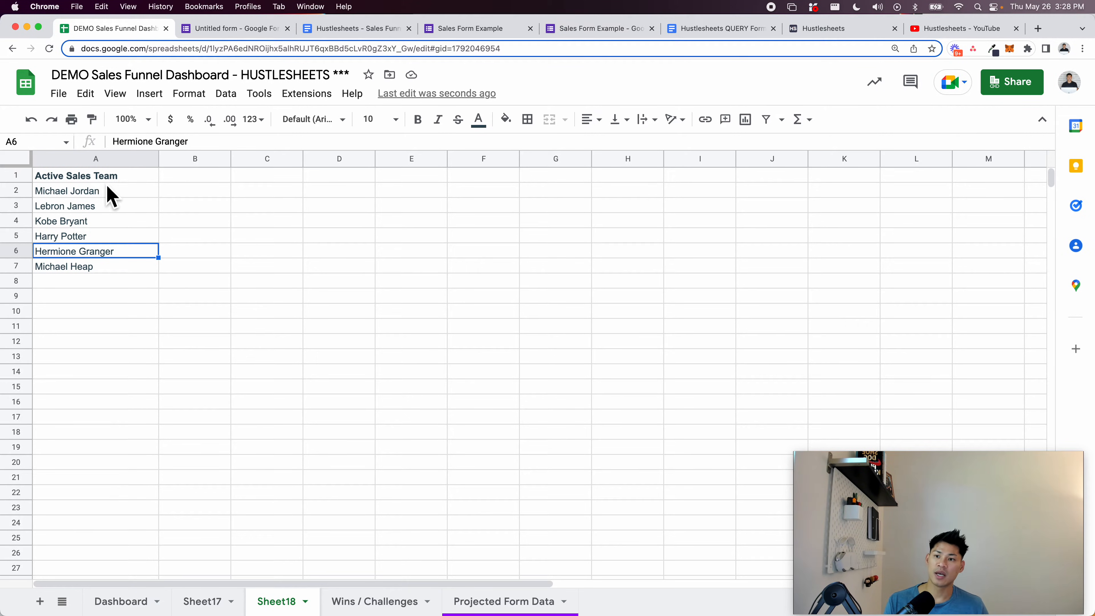
Clear the name in A5 after checking it against the form's Sales Rep options
click(110, 193)
click(110, 222)
click(117, 238)
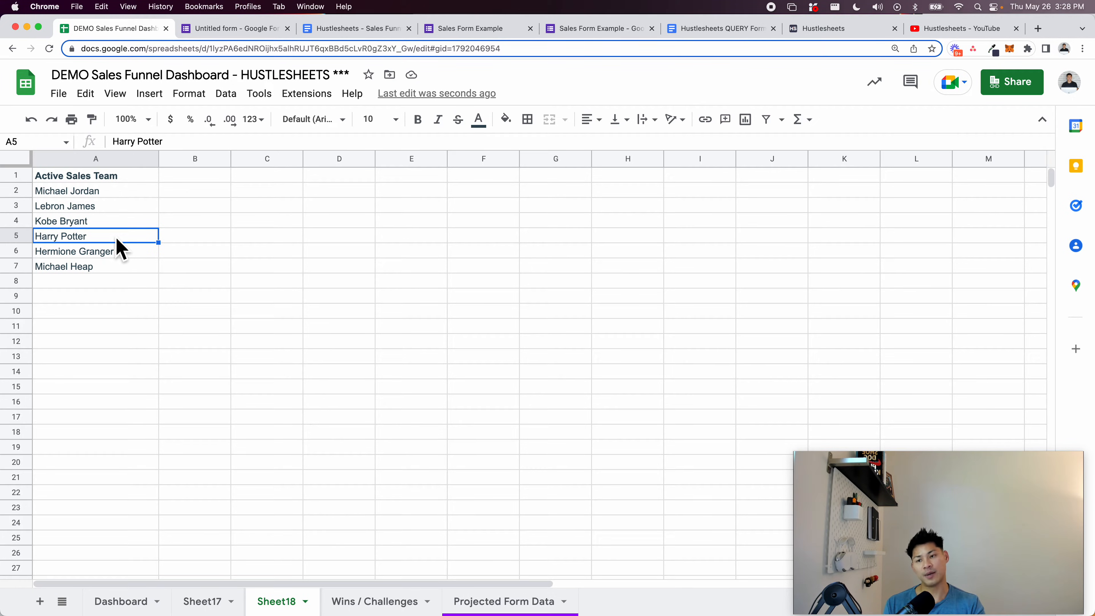
click(204, 32)
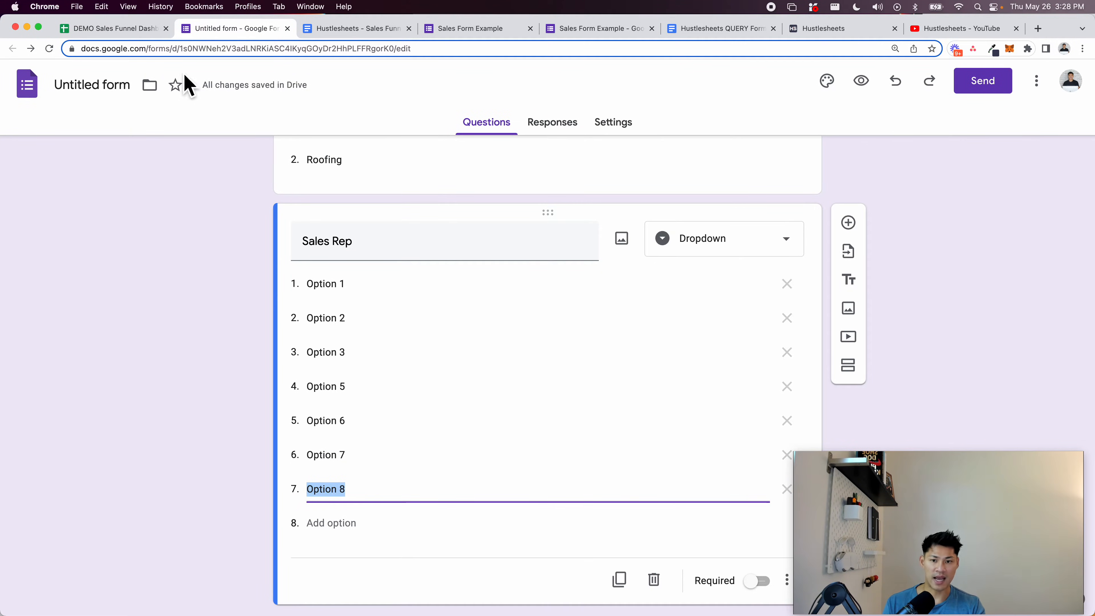
click(144, 30)
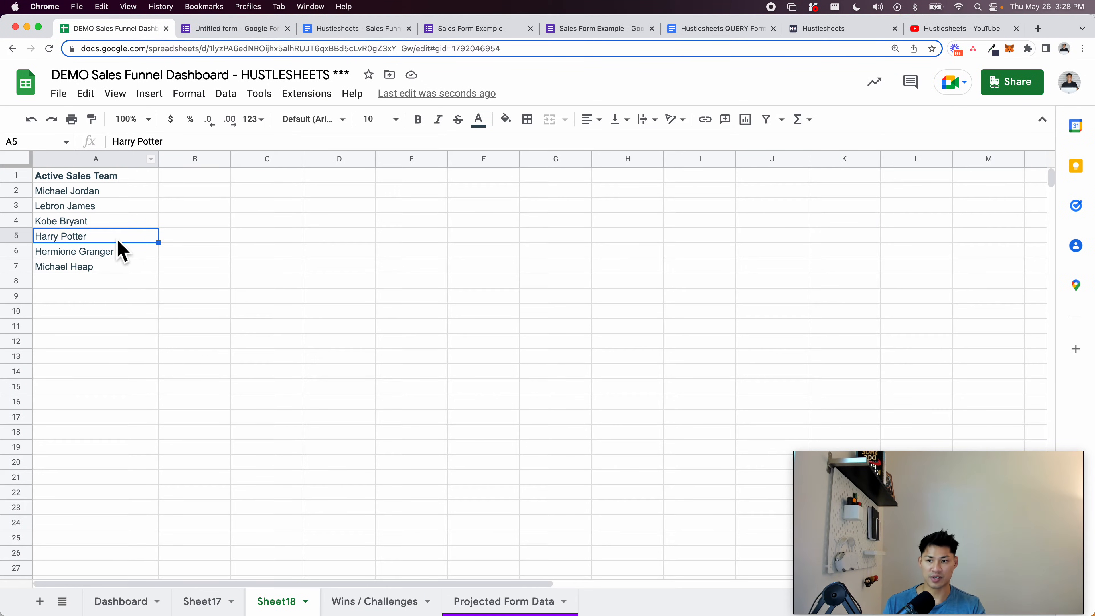
key(Delete)
Filter column A, sort the team names A→Z, and copy the five sorted names
click(113, 158)
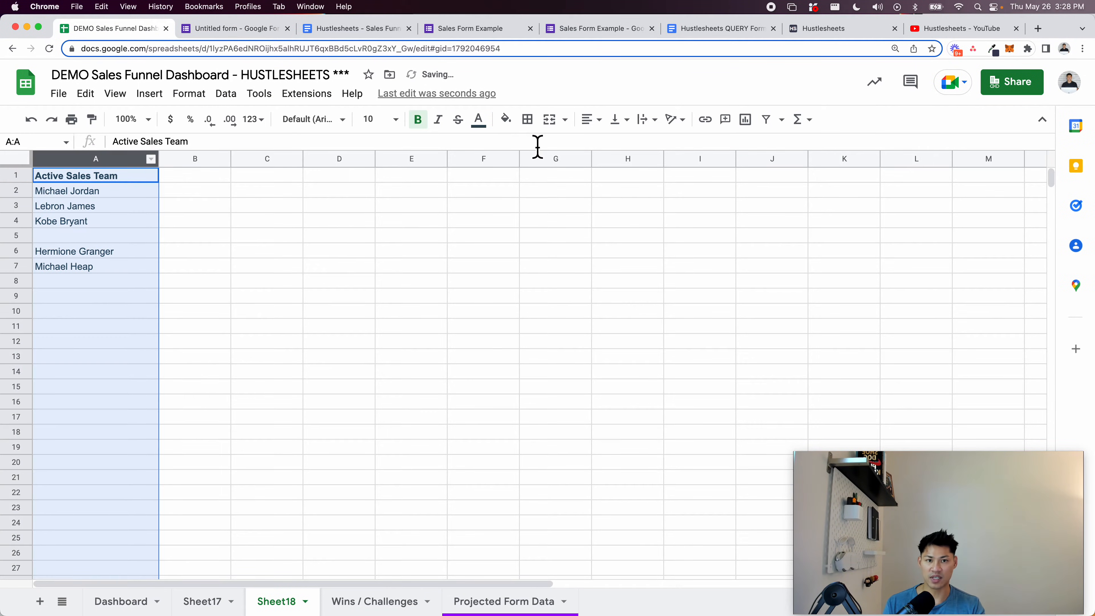
click(766, 120)
click(133, 195)
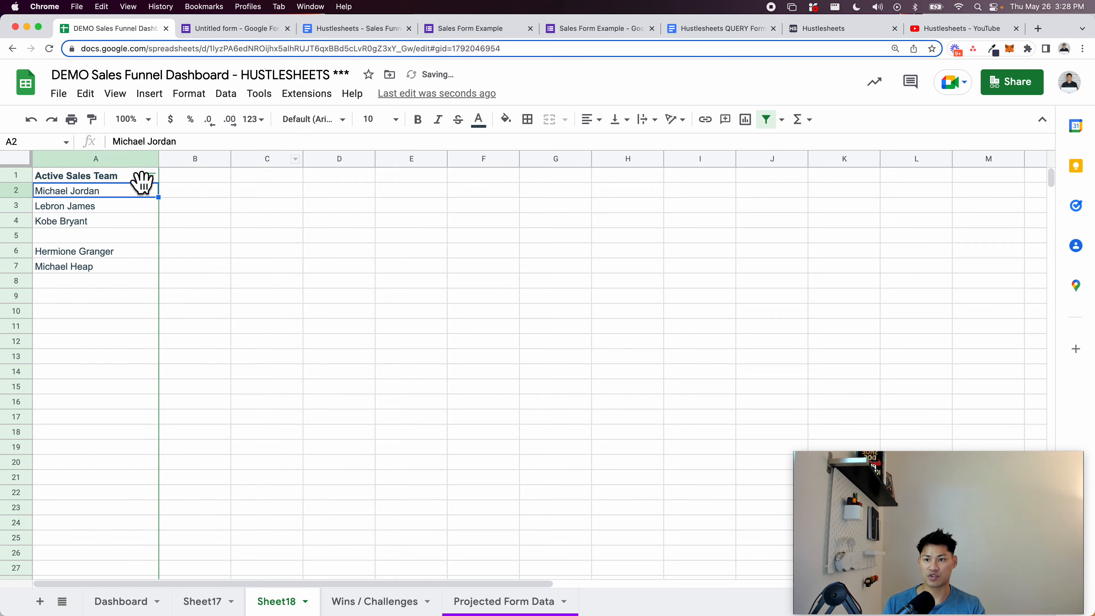
click(151, 175)
click(190, 198)
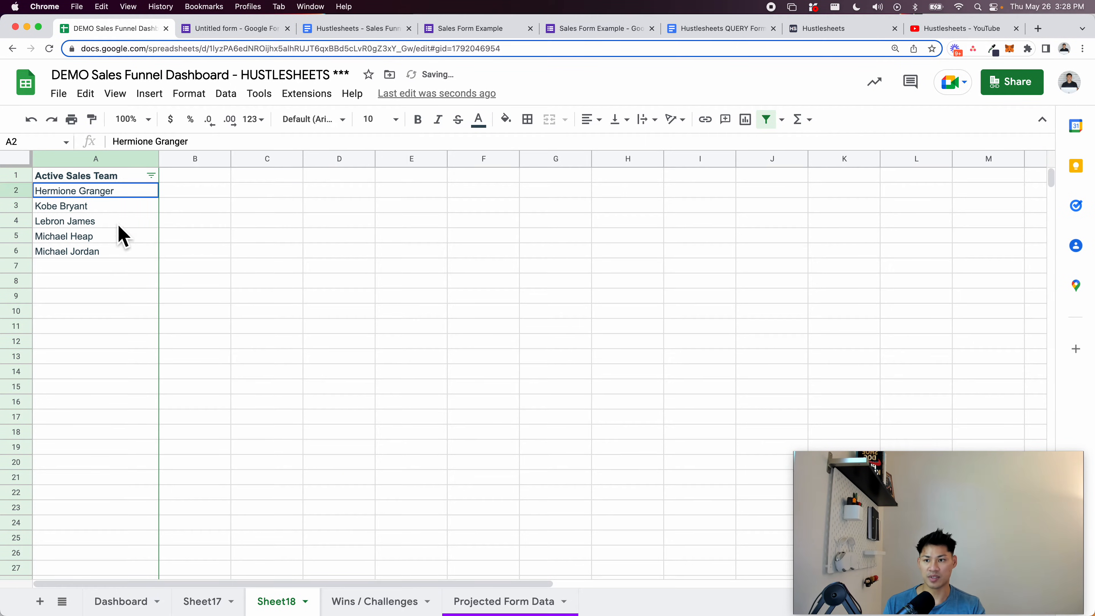
shift+click(122, 255)
key(super+c)
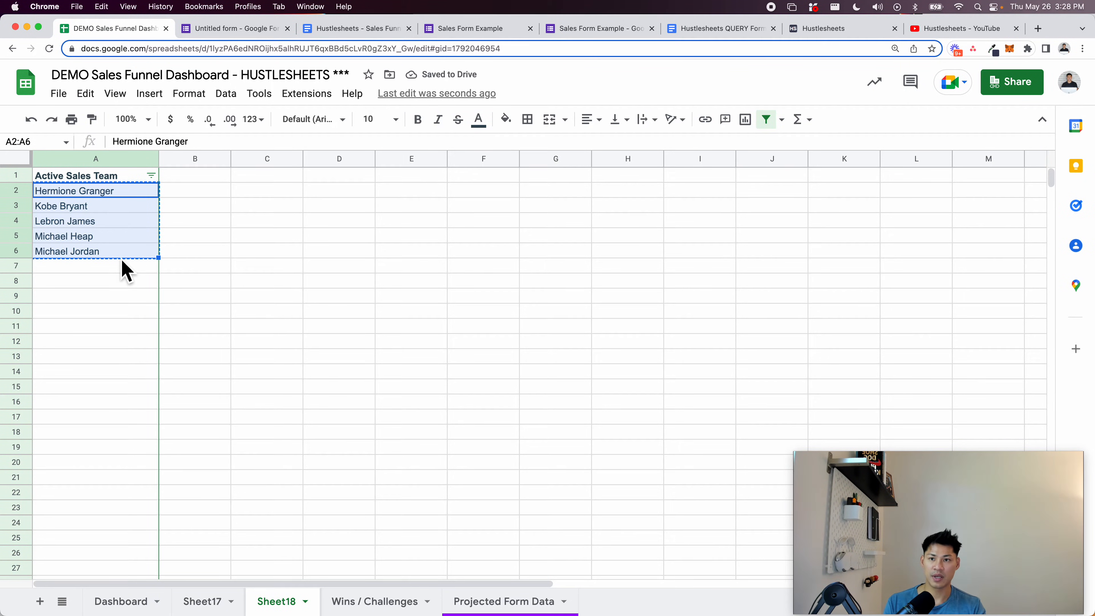
click(236, 27)
Replace the Sales Rep placeholder options with the five pasted team names
click(792, 494)
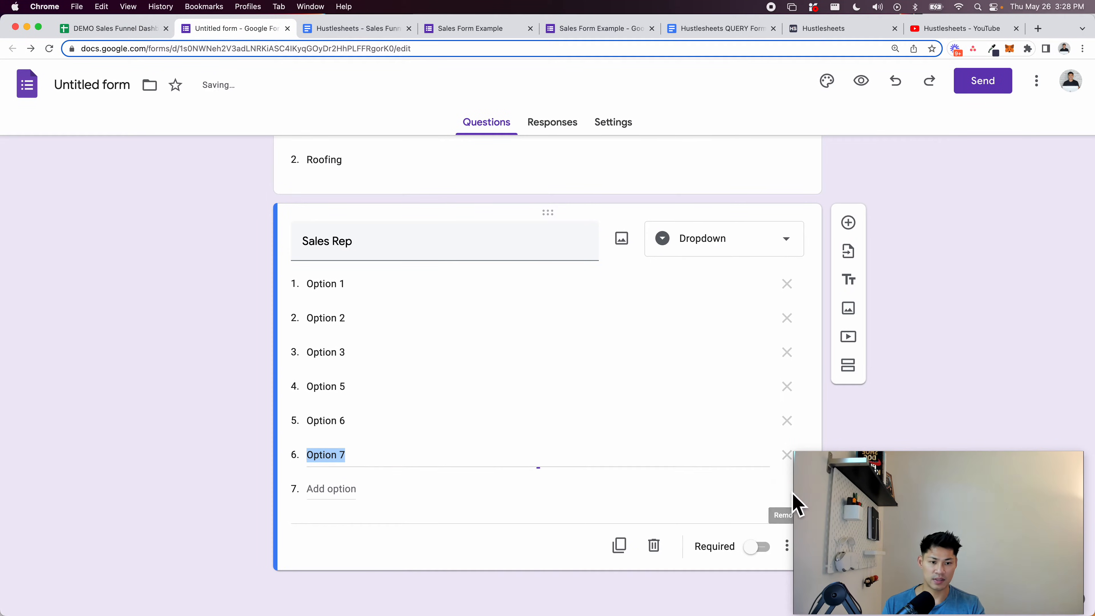
click(786, 455)
click(787, 422)
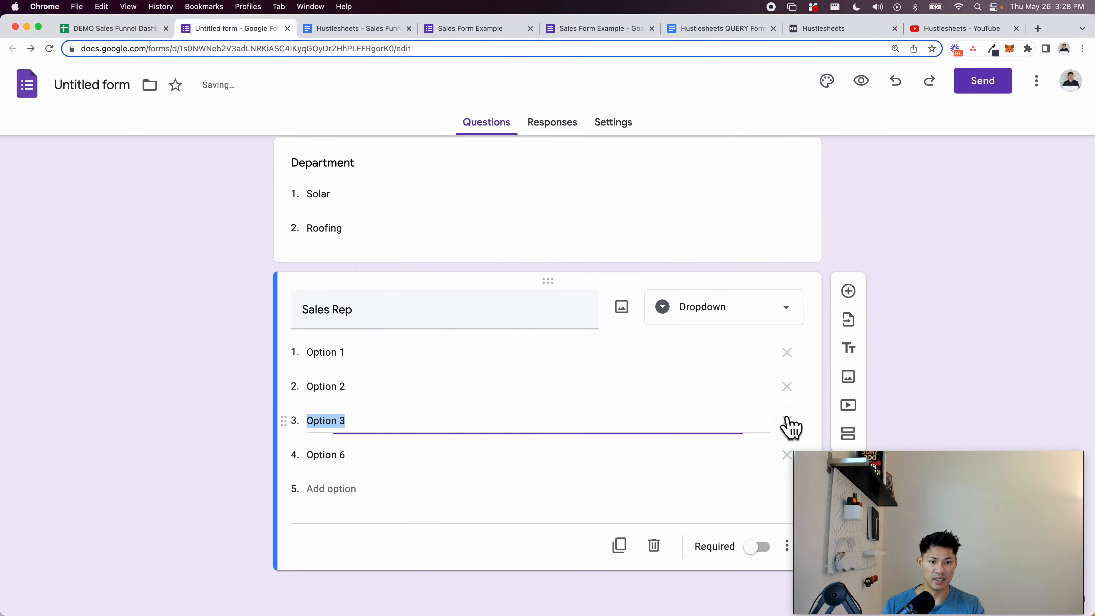
click(788, 420)
click(788, 420)
click(788, 421)
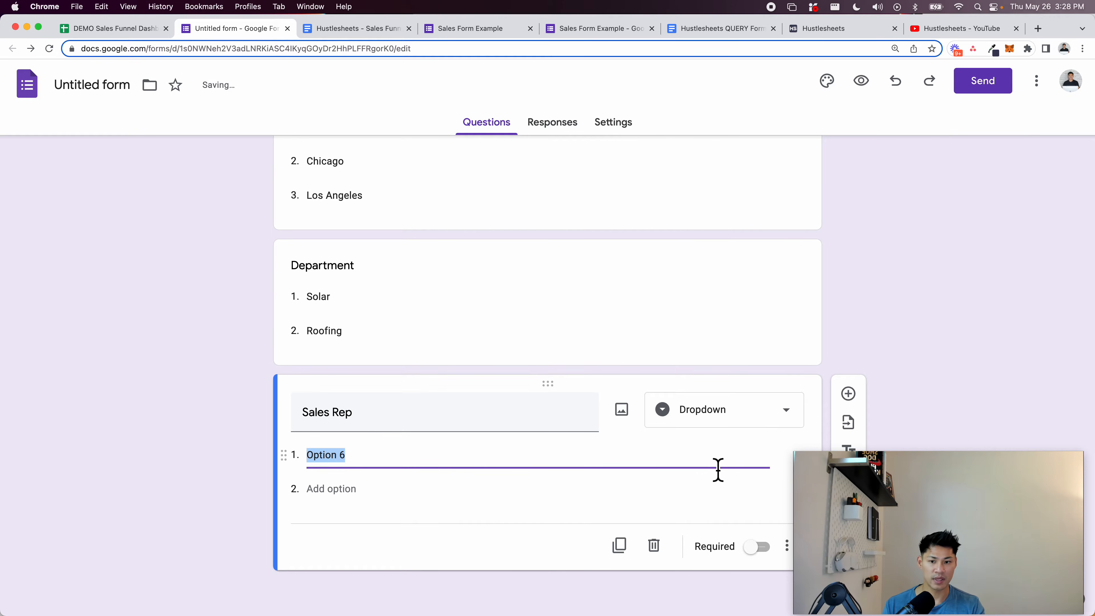
key(super+v)
scroll(374, 442, down, 3)
click(208, 377)
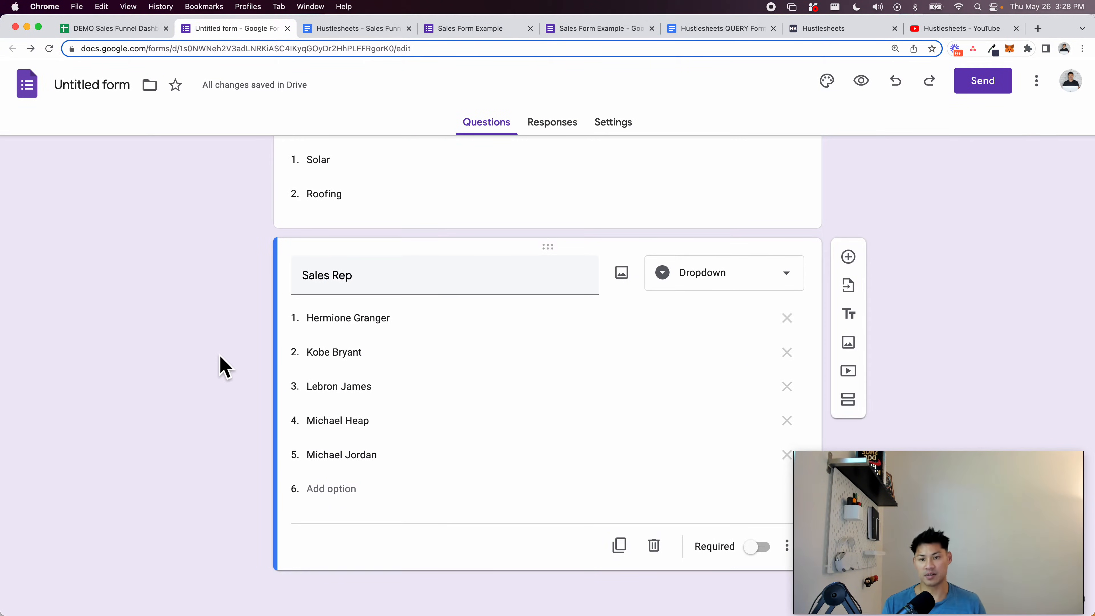
Make the Sales Rep question required and zoom the form out
click(85, 27)
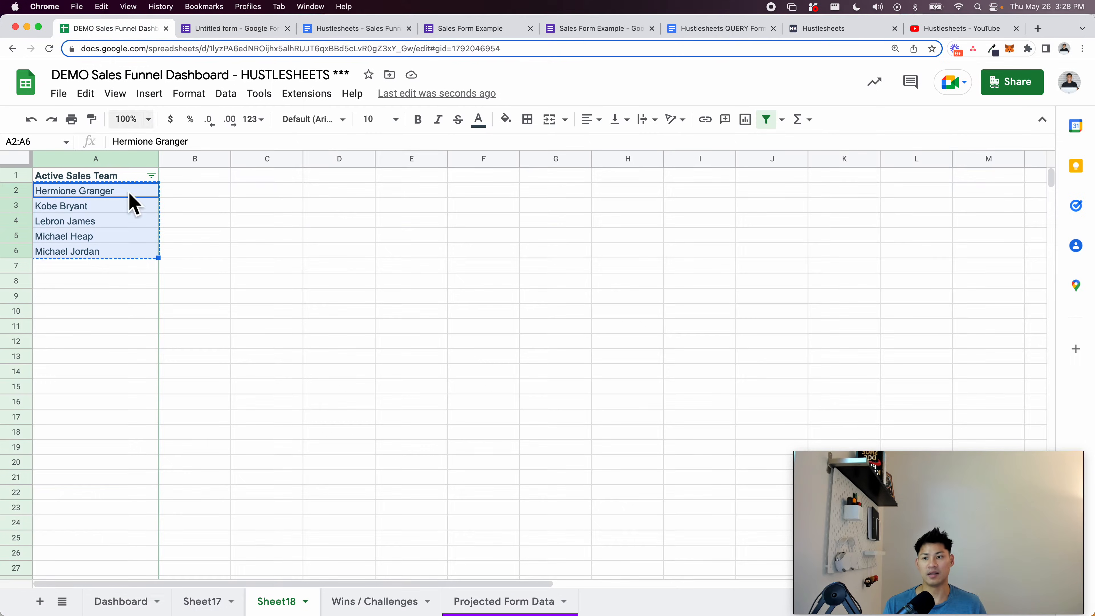
click(212, 27)
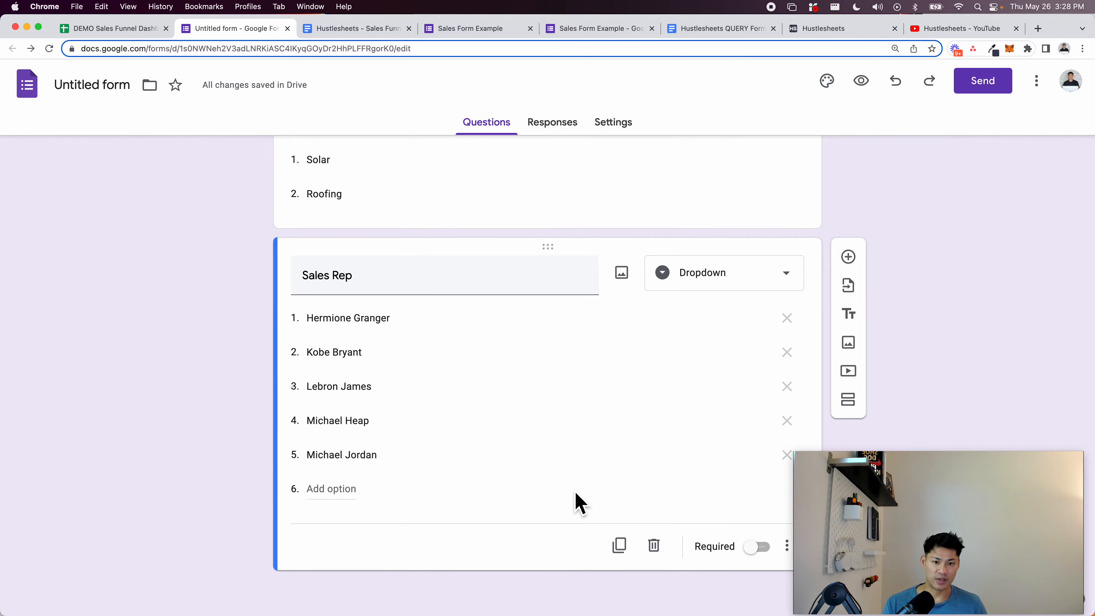
click(750, 547)
key(super+minus)
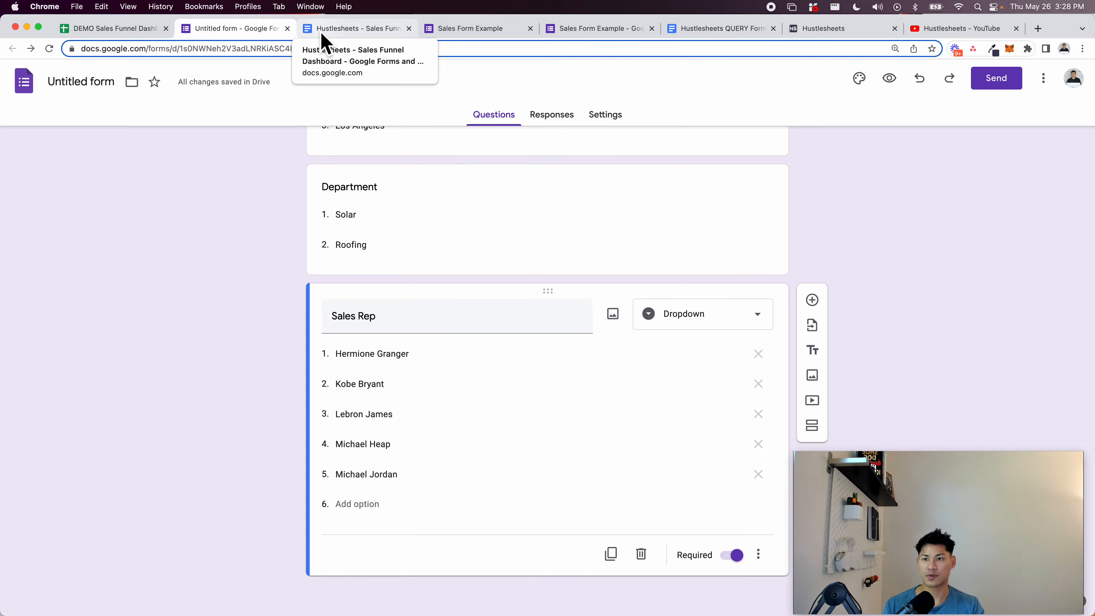
click(80, 30)
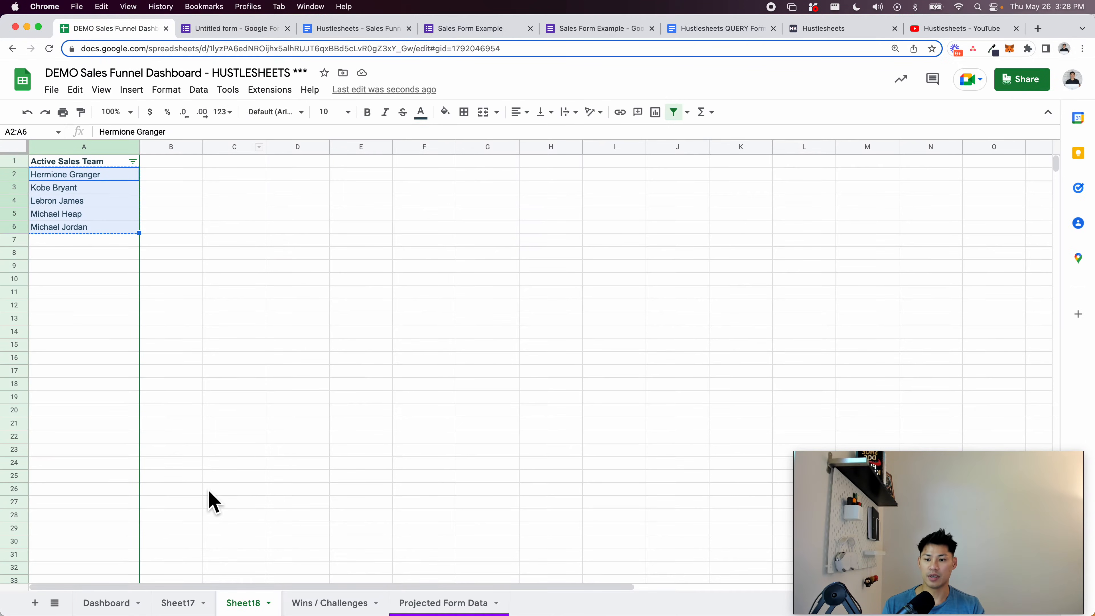
click(178, 603)
click(302, 177)
click(367, 177)
click(440, 177)
click(560, 178)
click(621, 177)
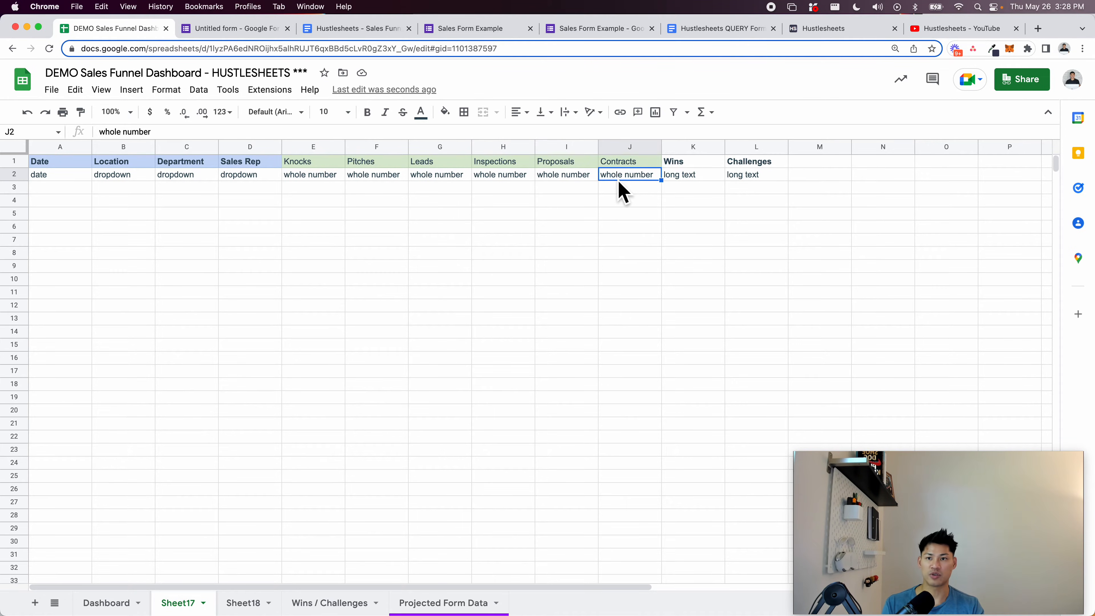
key(ctrl+Tab)
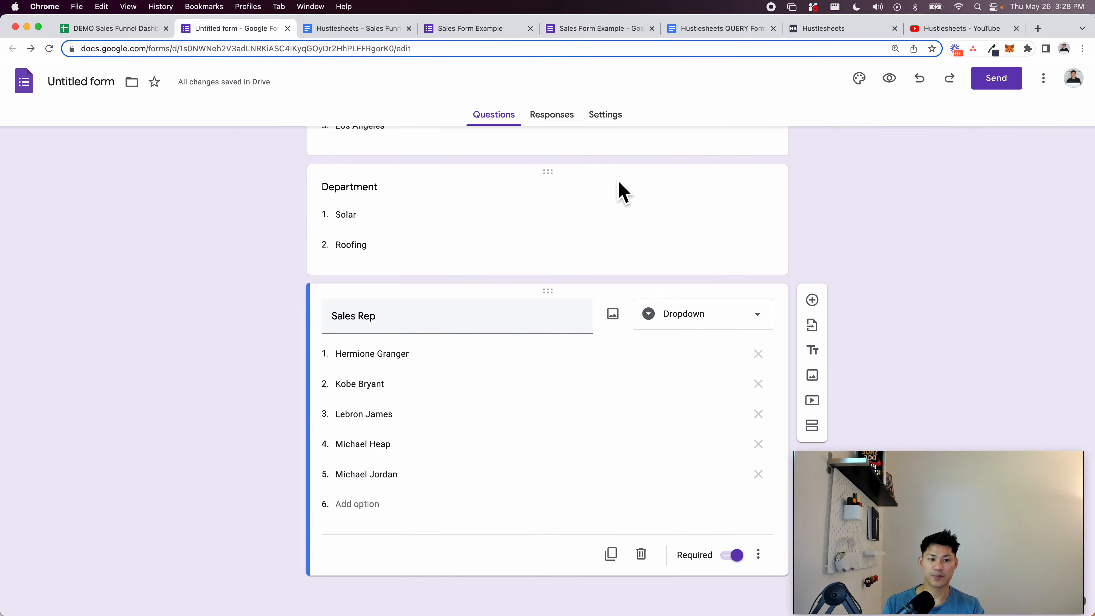
click(811, 301)
Add a required short-answer Knocks question validated to accept whole numbers only
text(Knocks)
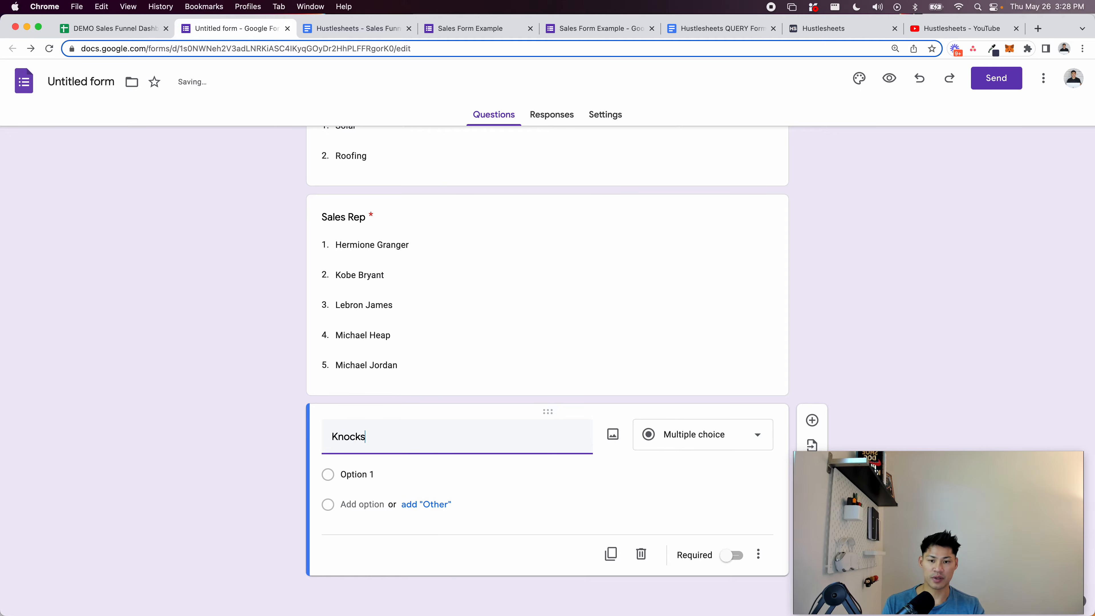
click(690, 457)
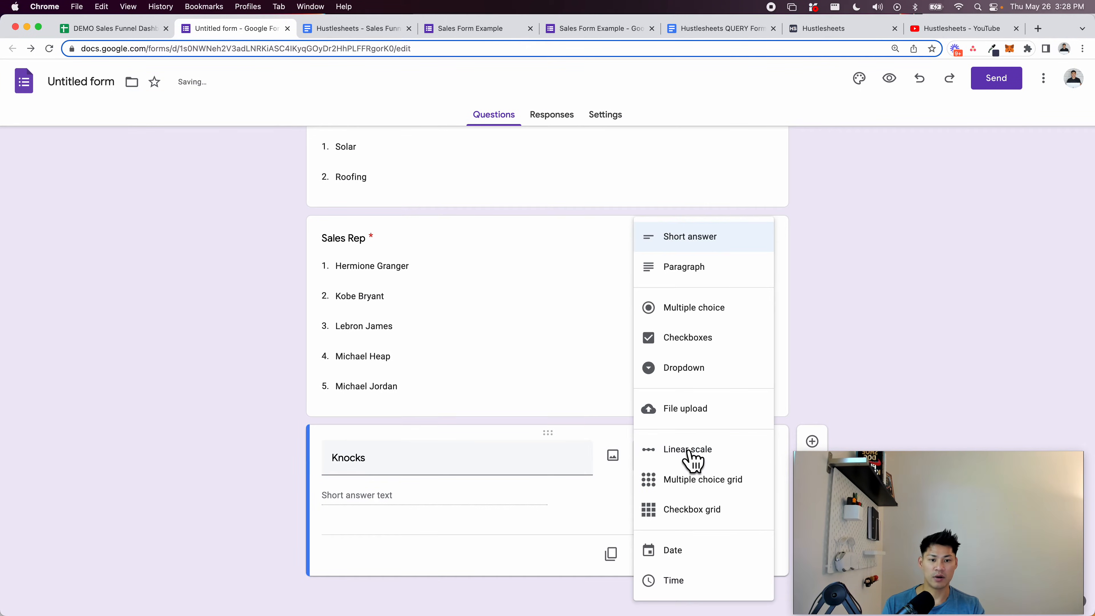
click(729, 248)
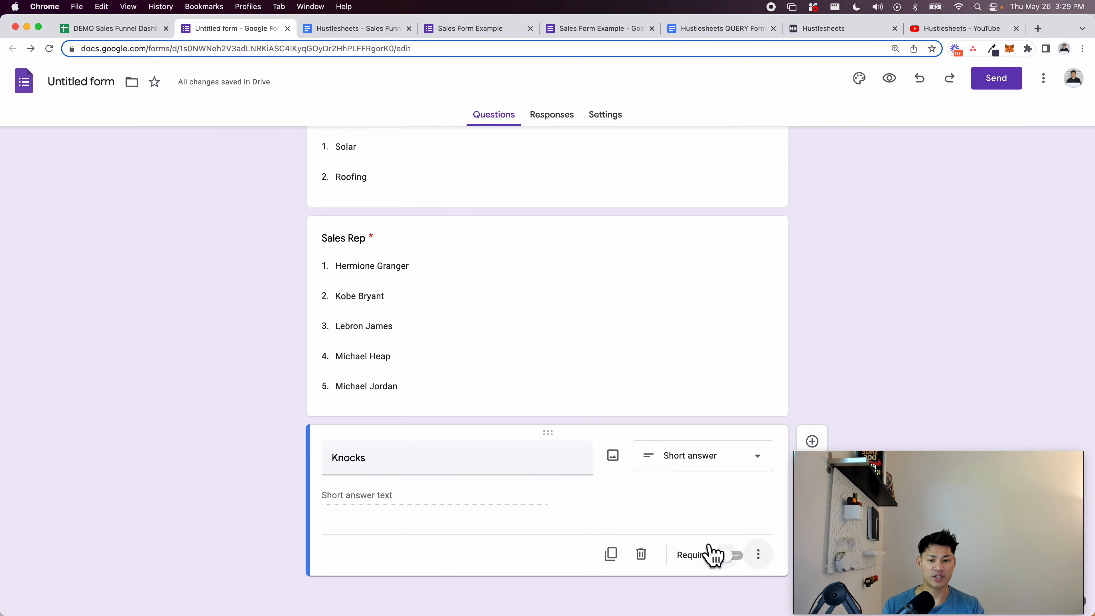
click(759, 556)
click(758, 582)
click(756, 556)
click(732, 552)
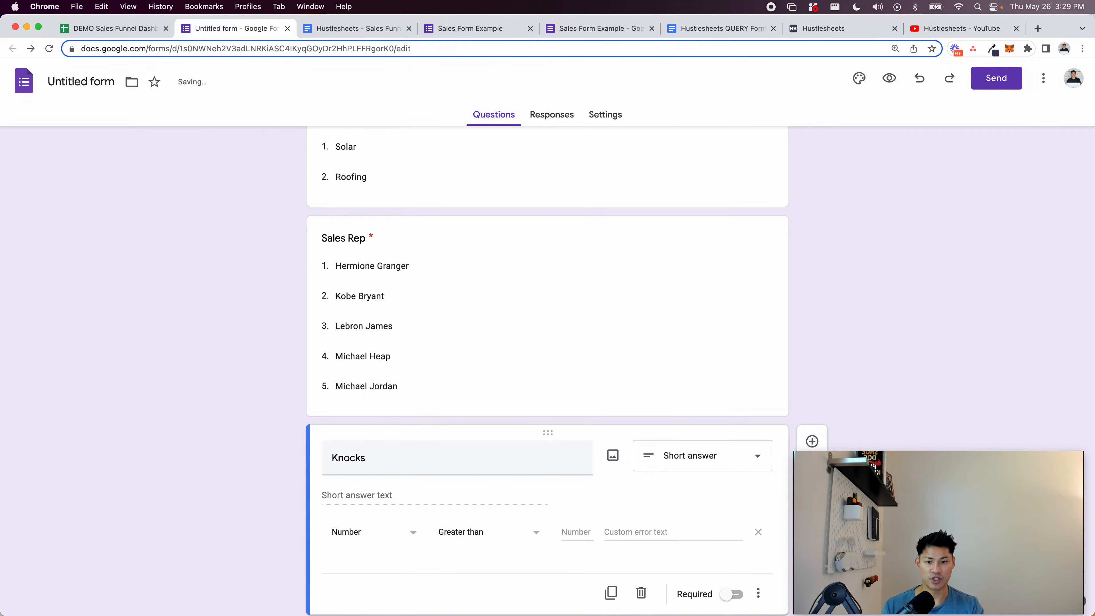
click(455, 544)
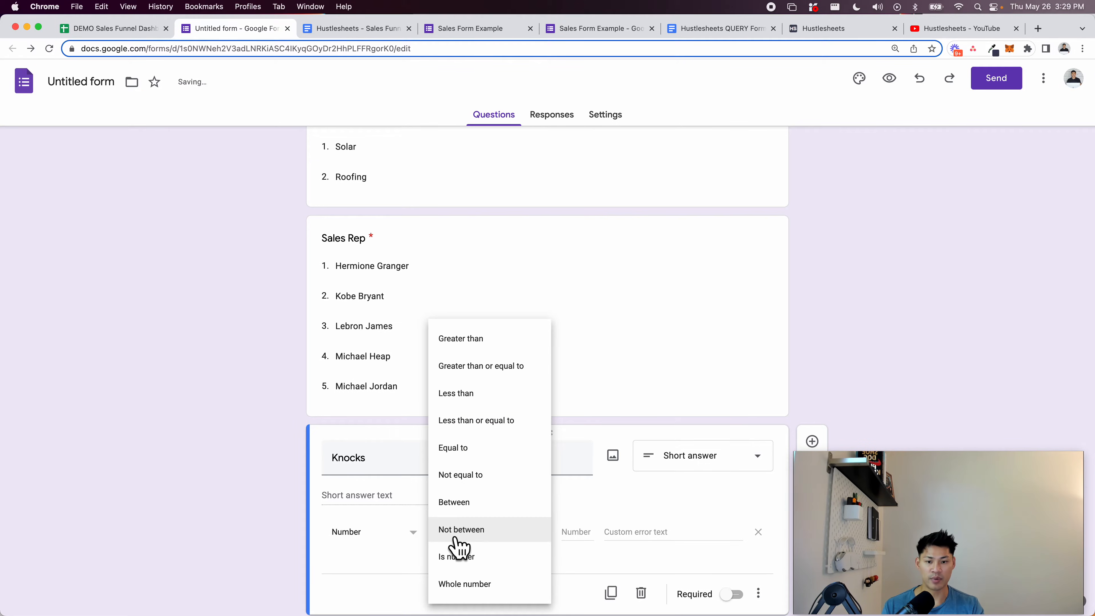
click(482, 586)
scroll(560, 548, down, 1)
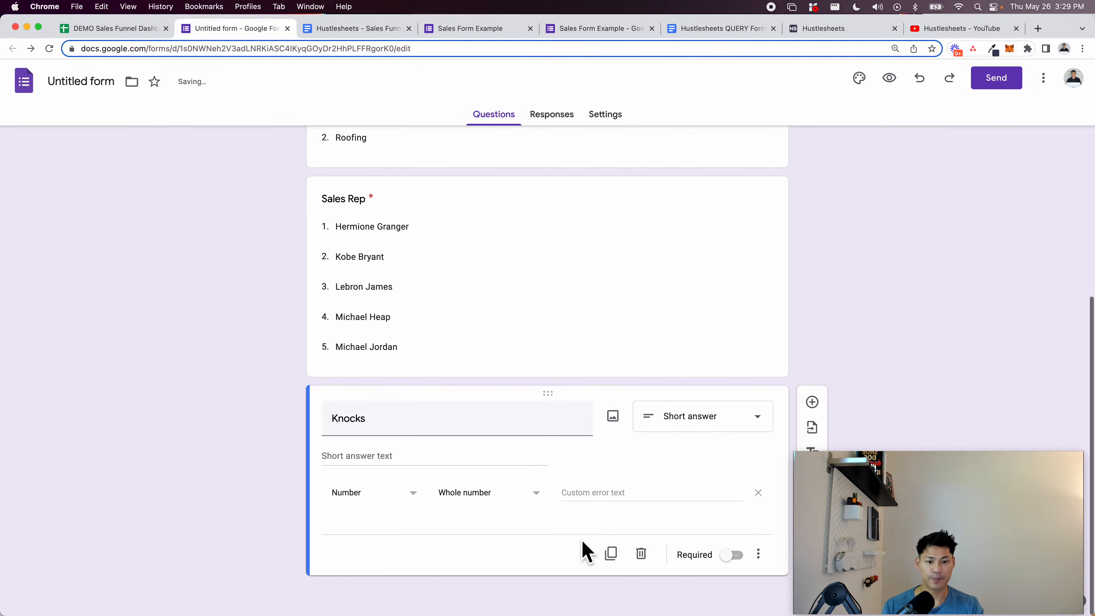
click(732, 555)
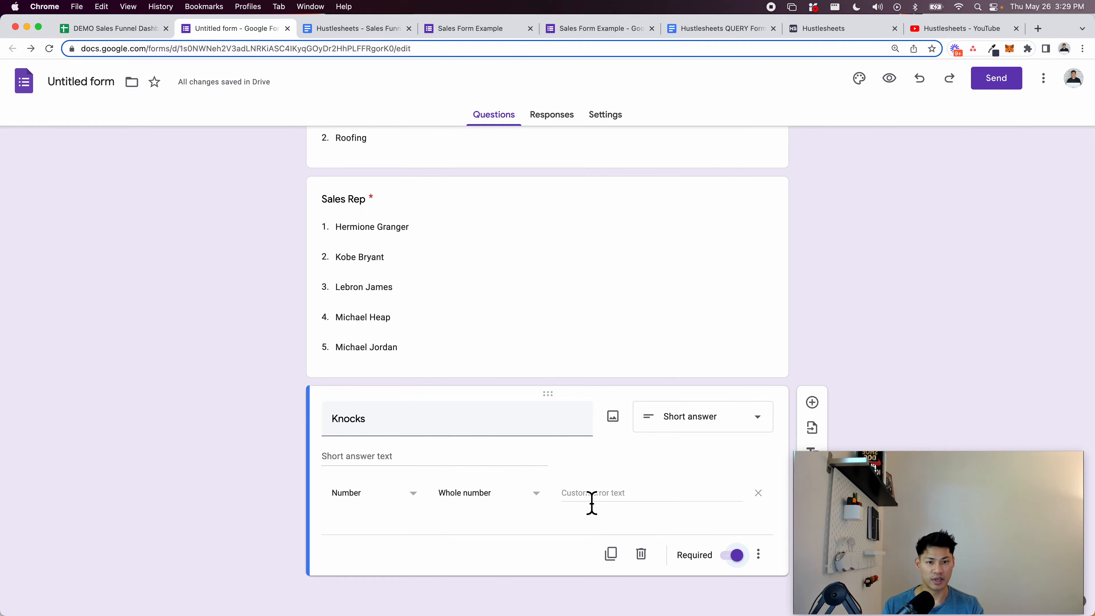
Start the Knocks custom error message with 'PLease'
click(758, 555)
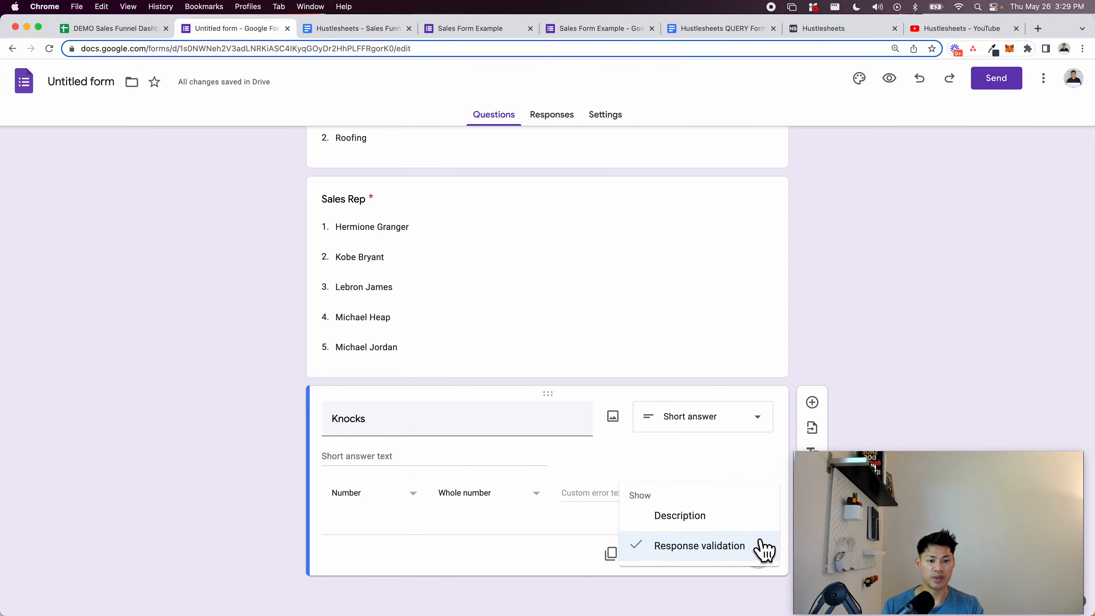
click(747, 530)
text(Pl)
key(BackSpace)
click(611, 521)
text(PLease)
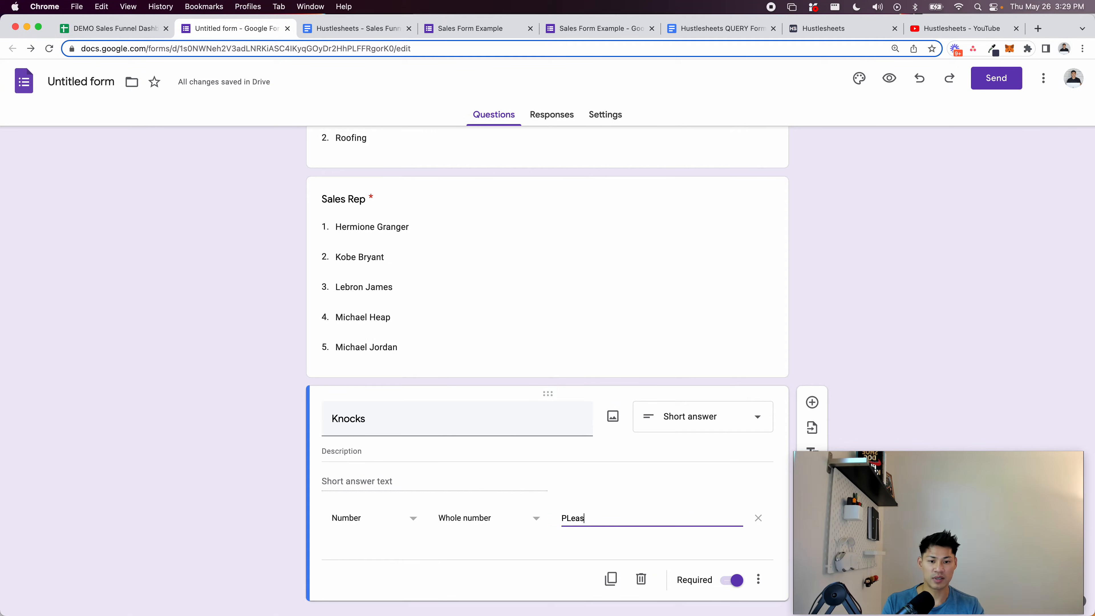
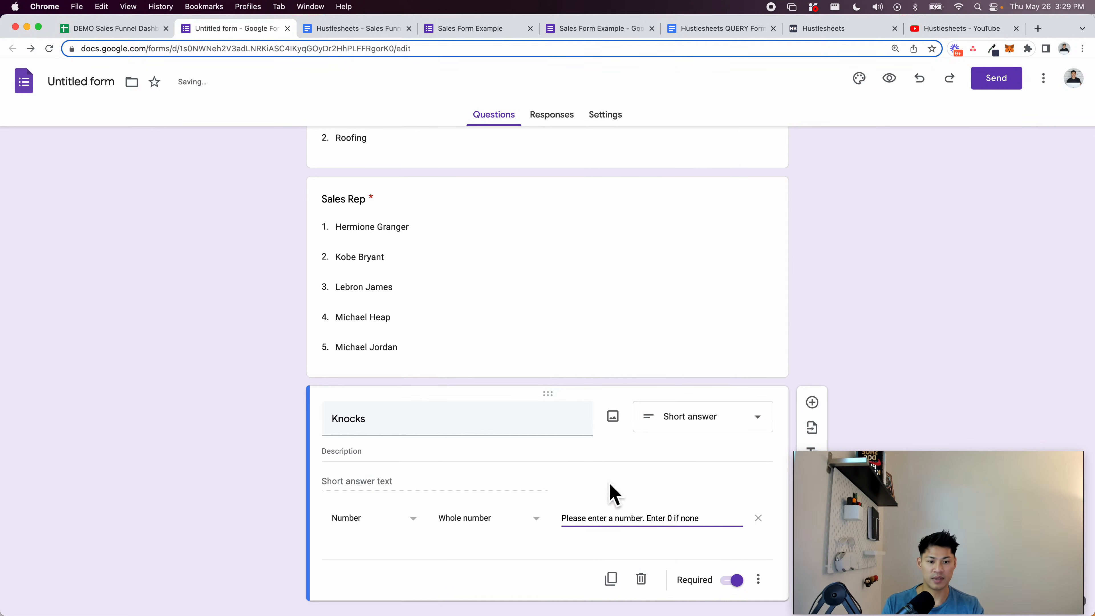
Hide the Knocks description and duplicate Knocks into Pitches and Leads questions
click(758, 579)
click(748, 544)
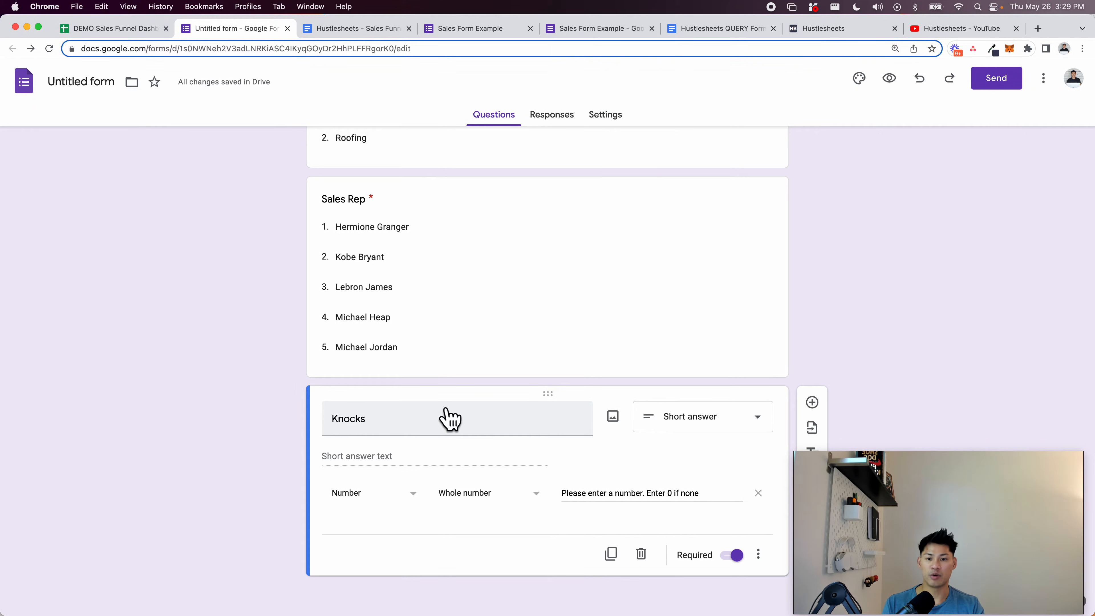
click(607, 561)
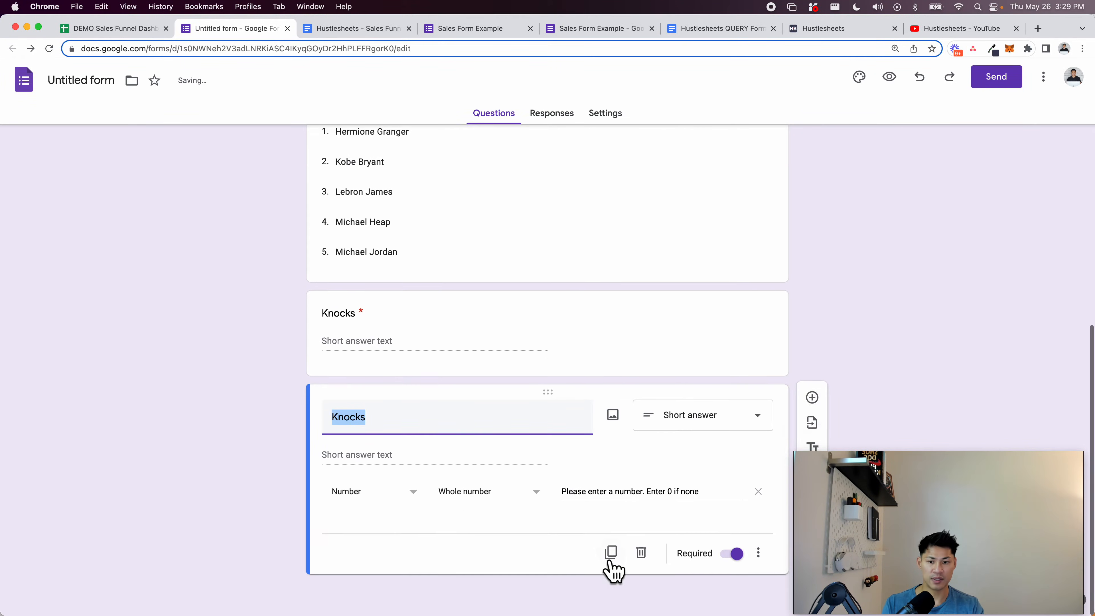
text(Pitches)
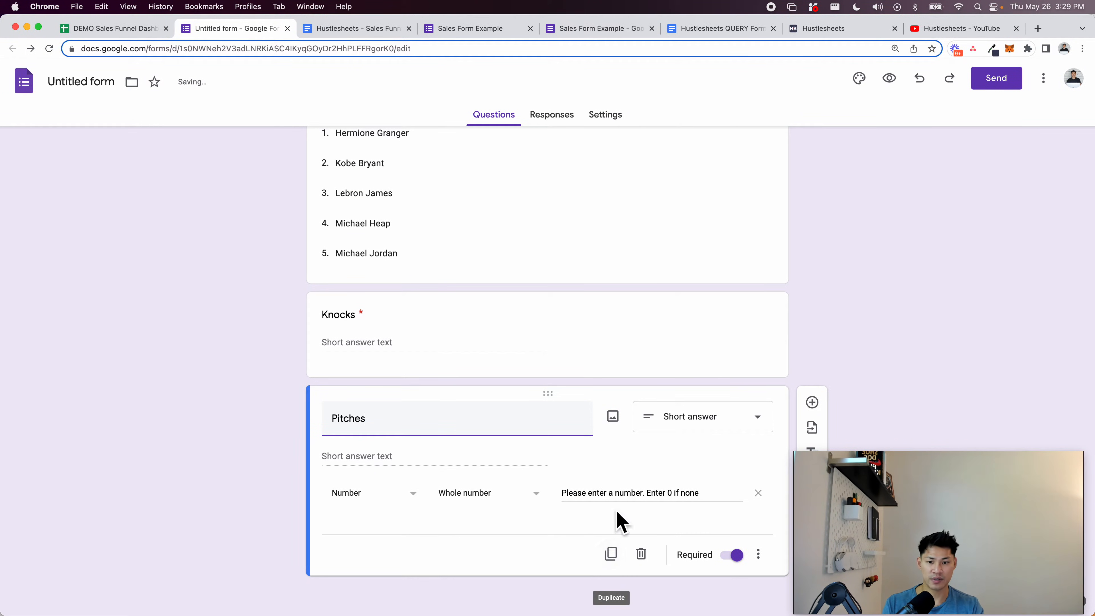
click(611, 553)
text(Leads)
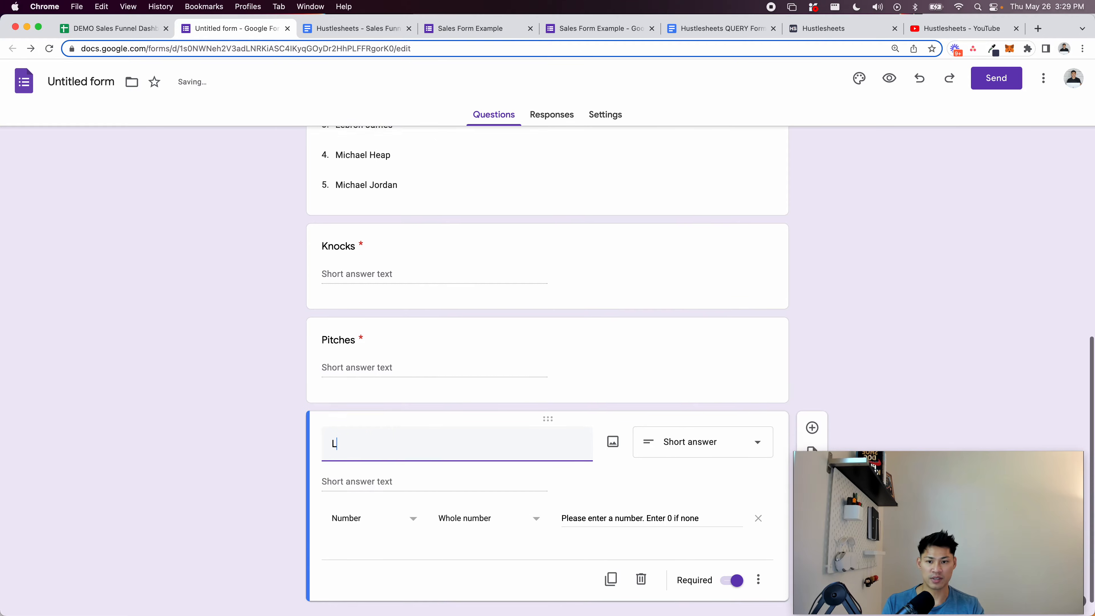
Add further duplicates titled Inspections, Proposals and Contracts
click(611, 578)
text(Ins)
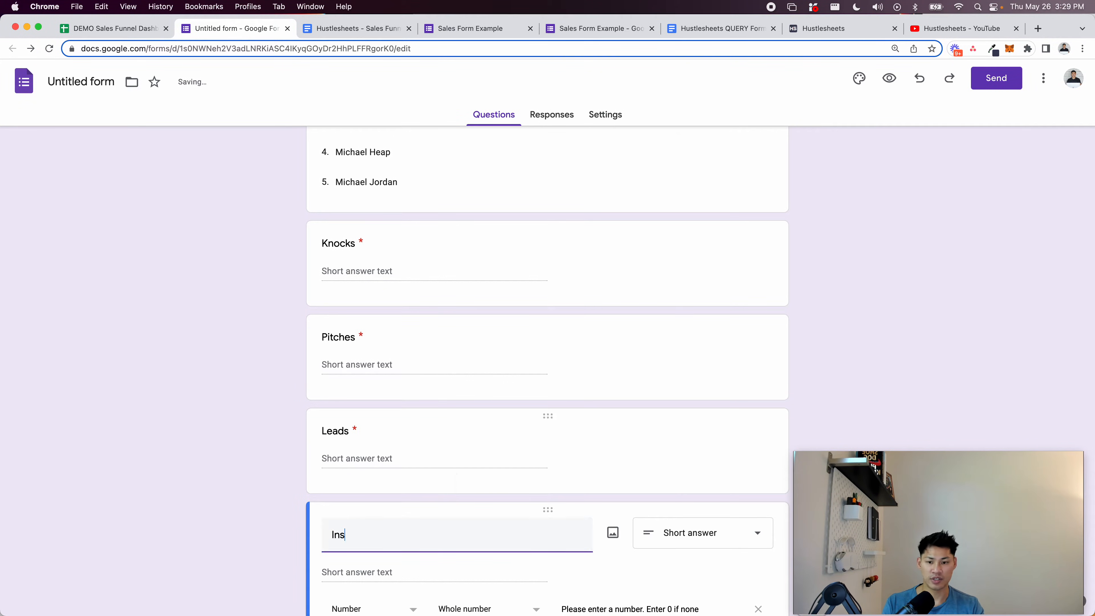
scroll(489, 550, down, 3)
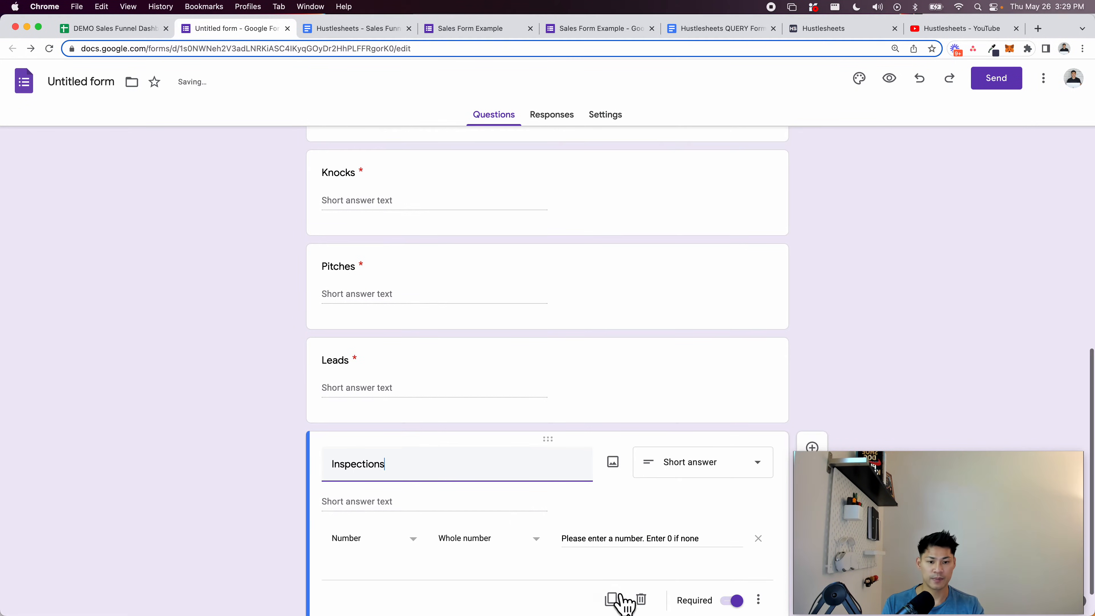
click(623, 600)
text(Proposal)
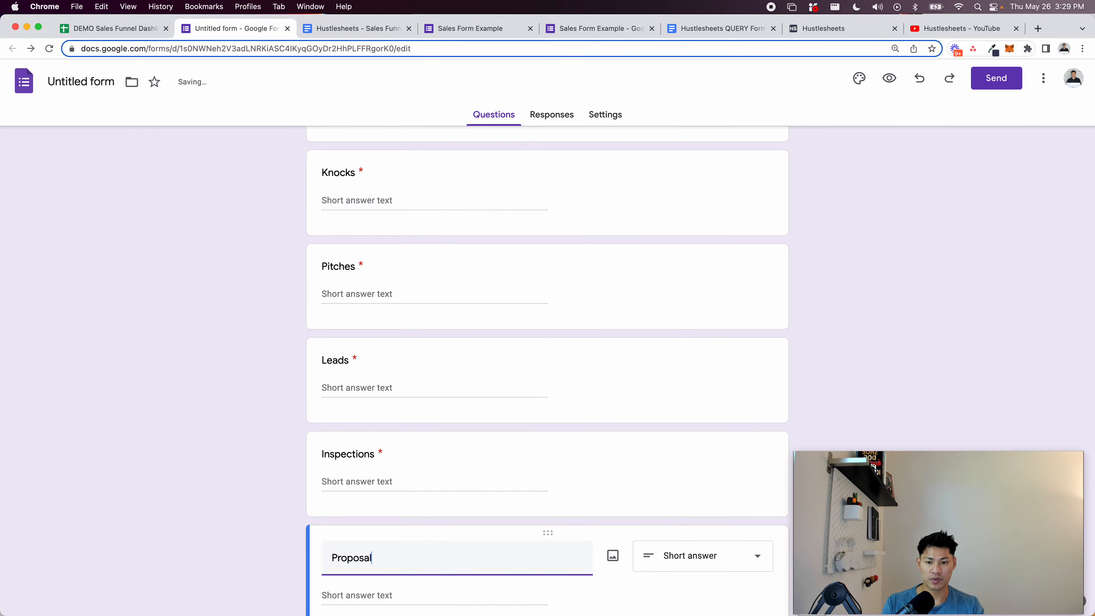
text(s)
scroll(611, 558, down, 3)
click(610, 558)
text(Cont)
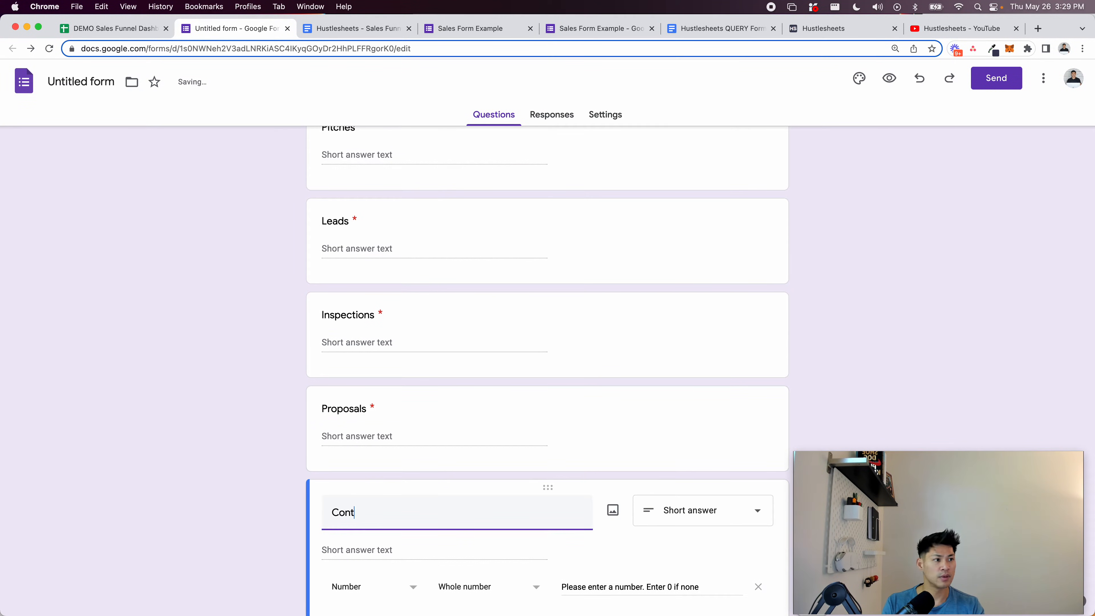
scroll(548, 371, down, 3)
click(276, 430)
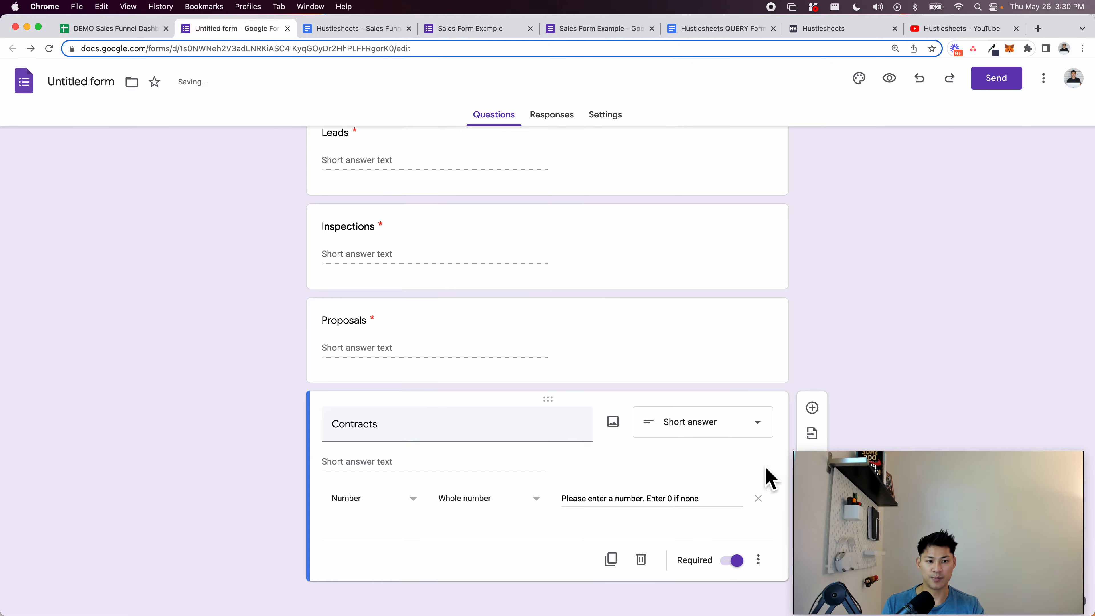
Add a new question titled Wins as a Paragraph question
click(813, 410)
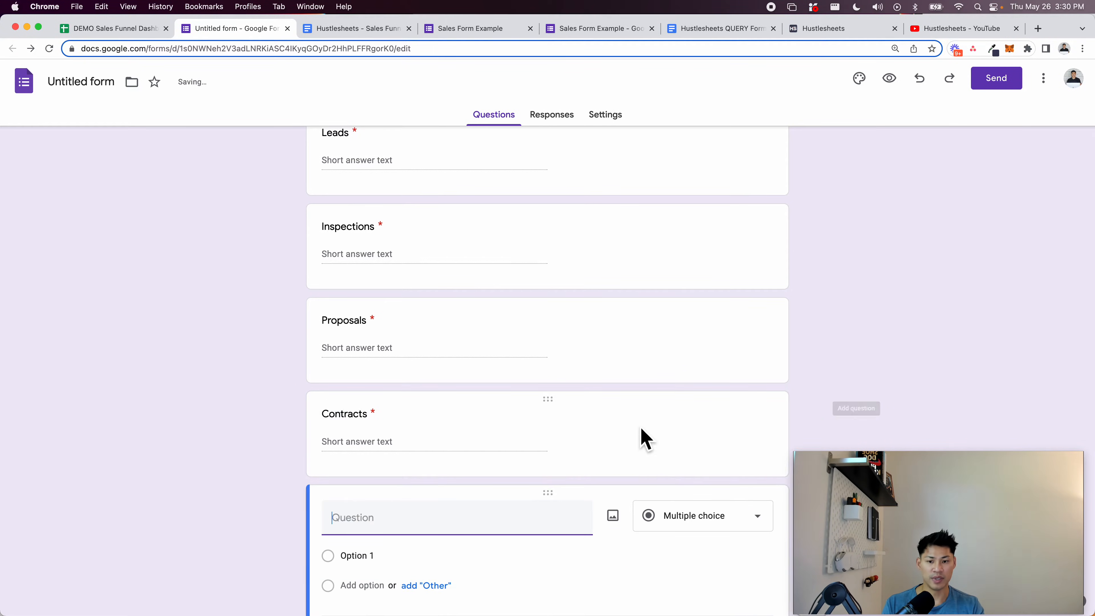
text(Wins)
click(717, 440)
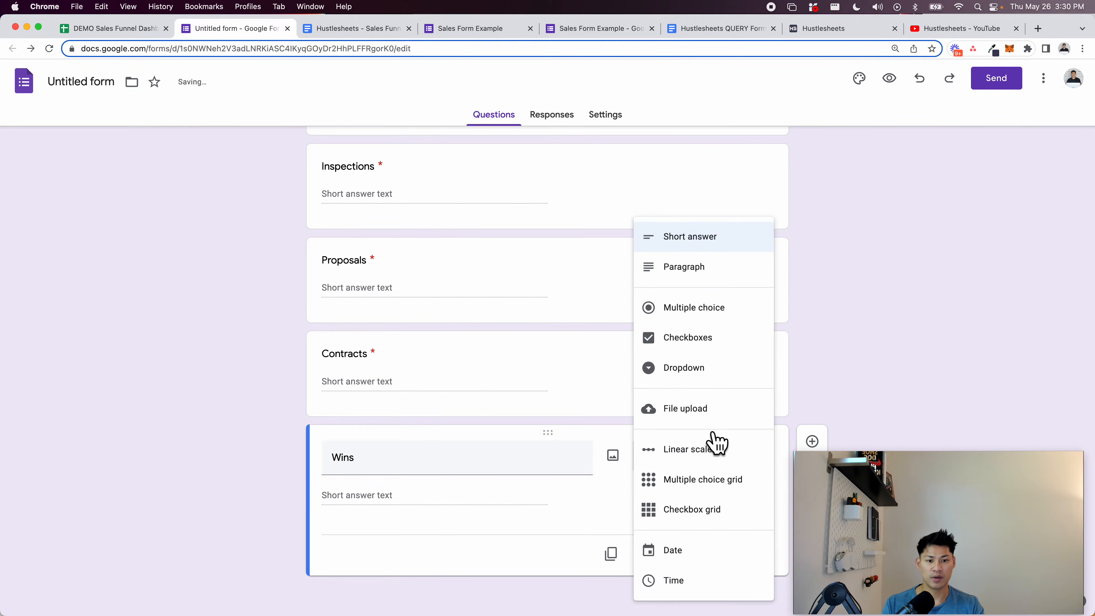
click(680, 272)
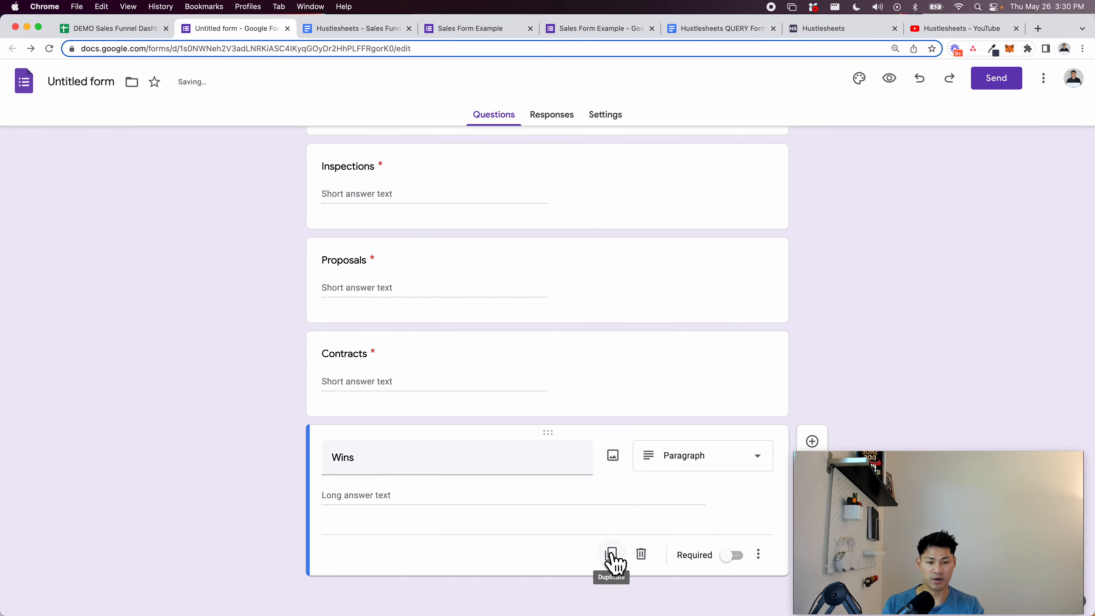
Duplicate Wins and retitle the copy Challenges
click(611, 554)
text(L)
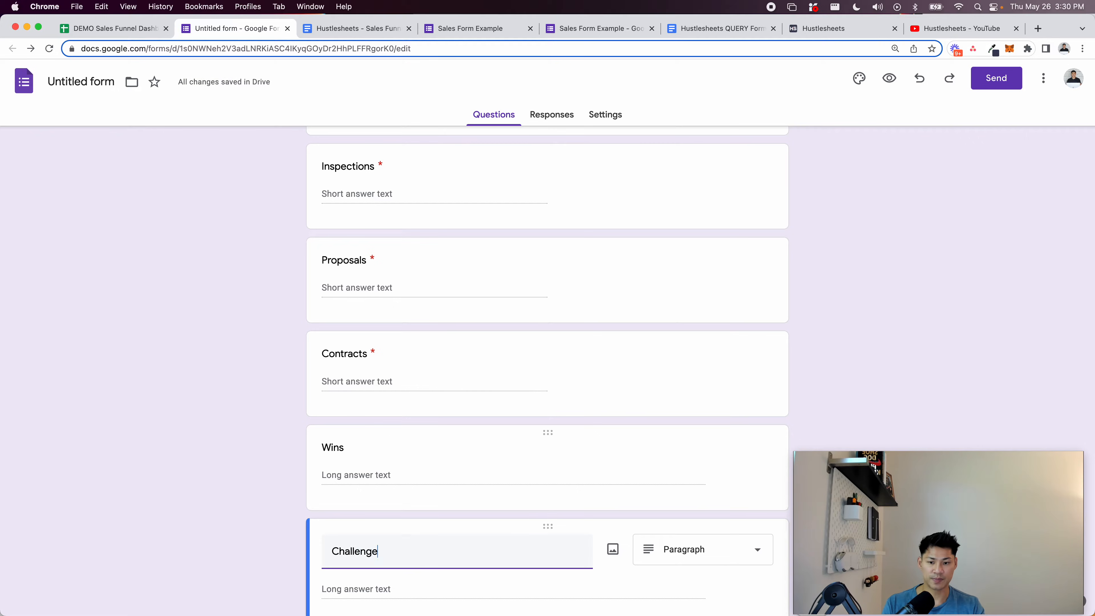
click(816, 391)
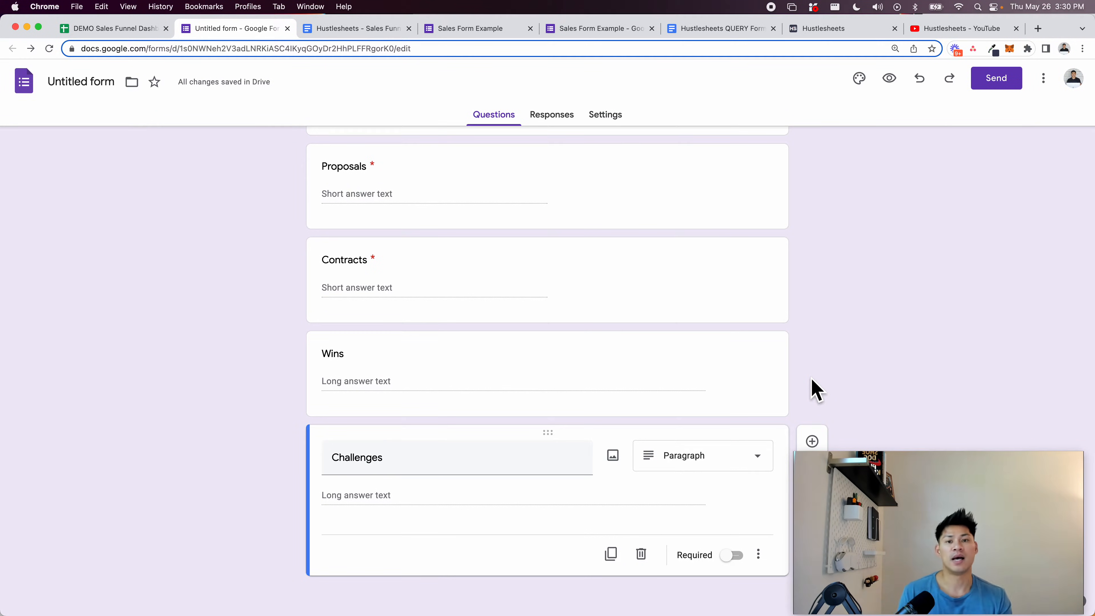
scroll(815, 391, up, 7)
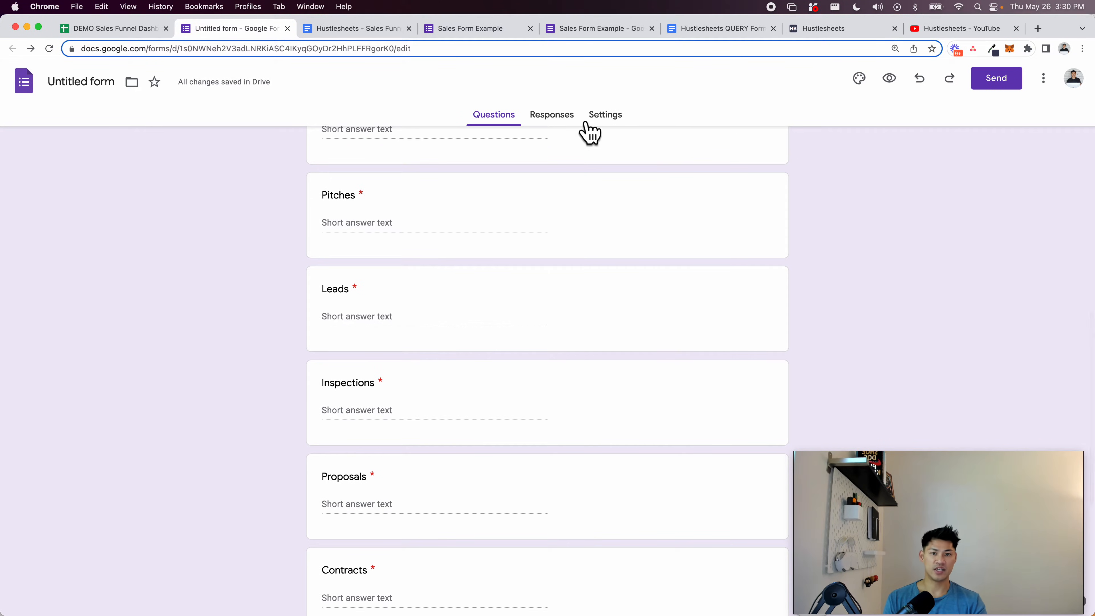
Rename the form to Sample Form
scroll(408, 166, up, 15)
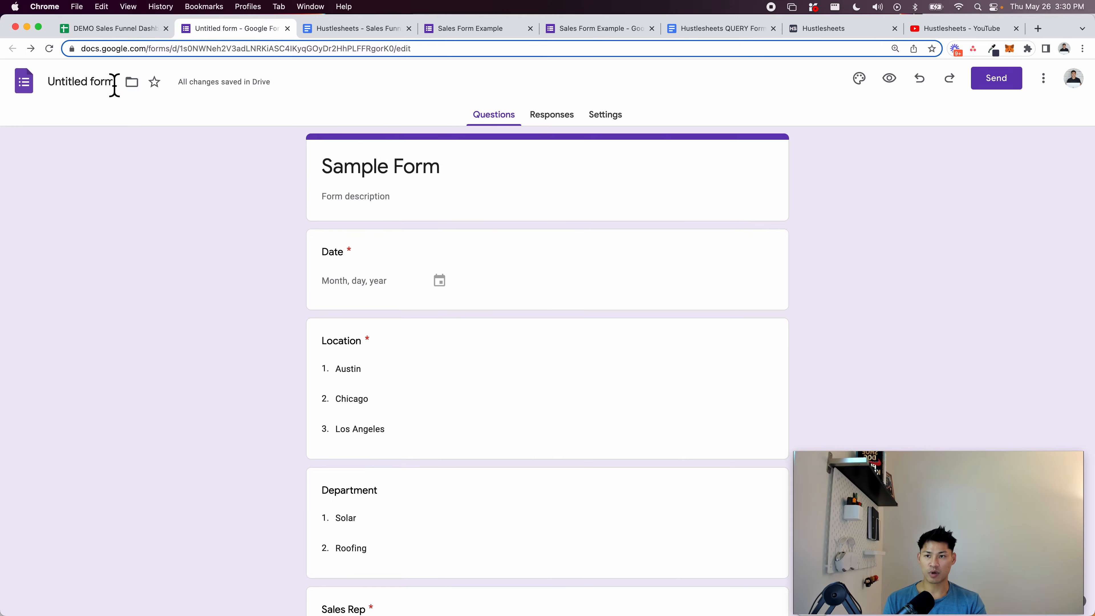
click(105, 92)
click(162, 215)
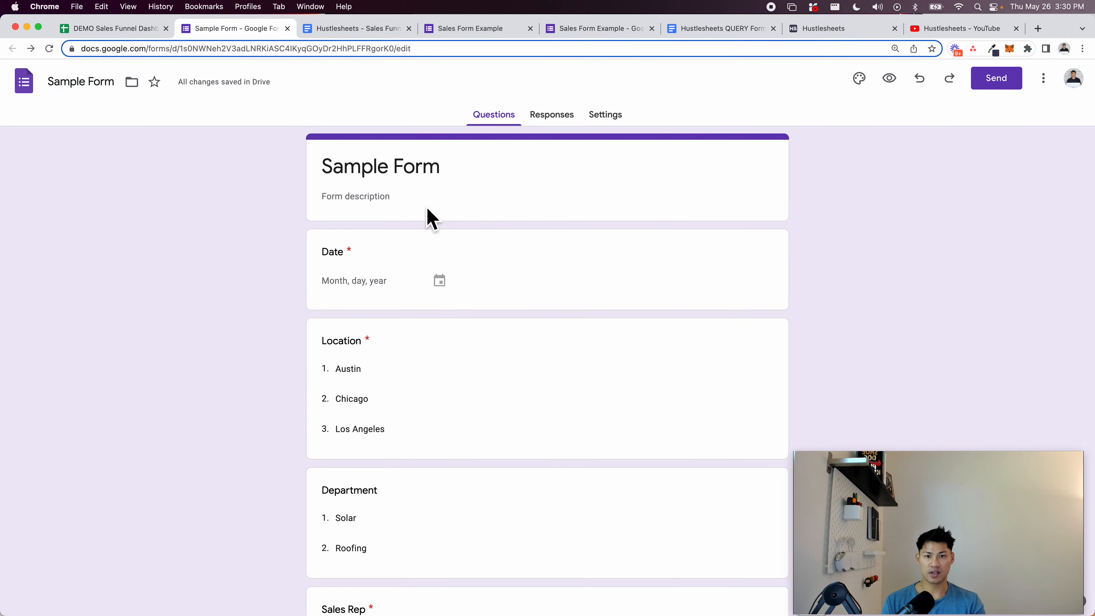
Link the form's responses to a new spreadsheet, Sample Form (Responses)
click(553, 116)
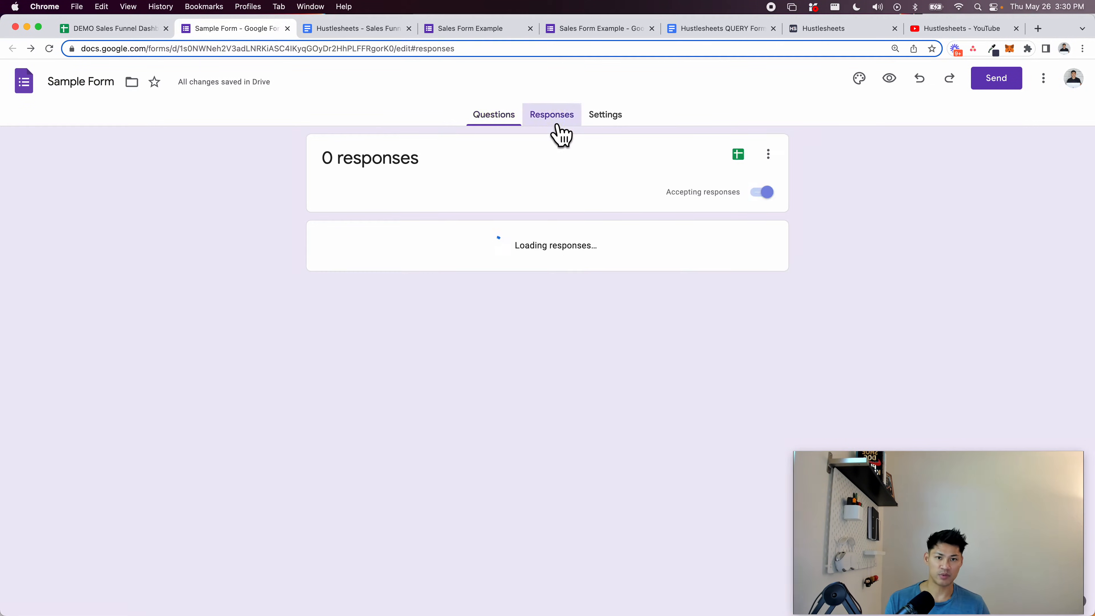
click(738, 156)
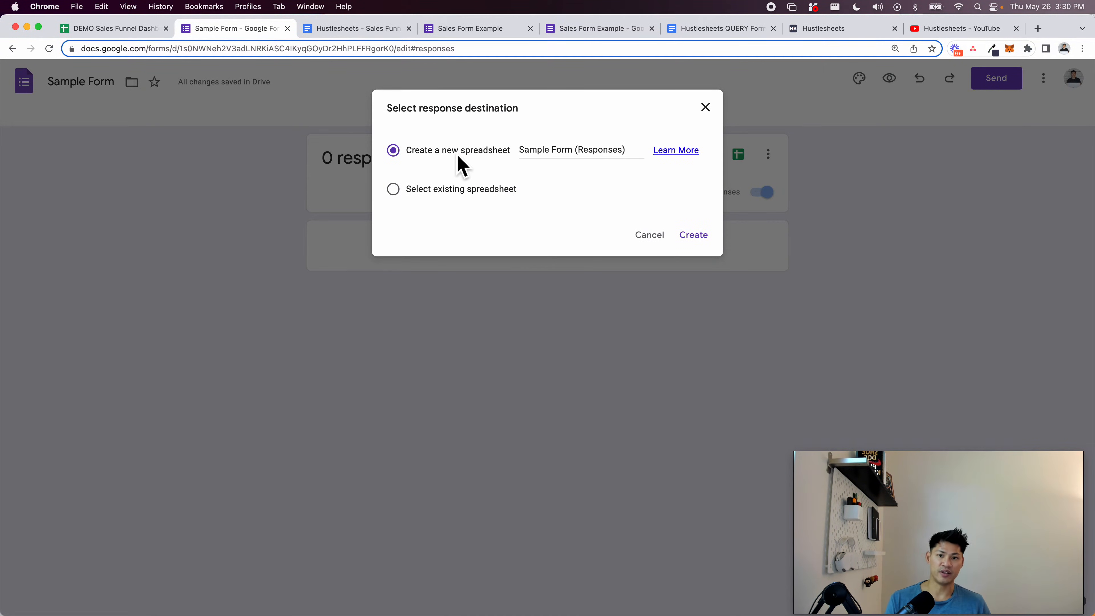
click(459, 191)
click(402, 152)
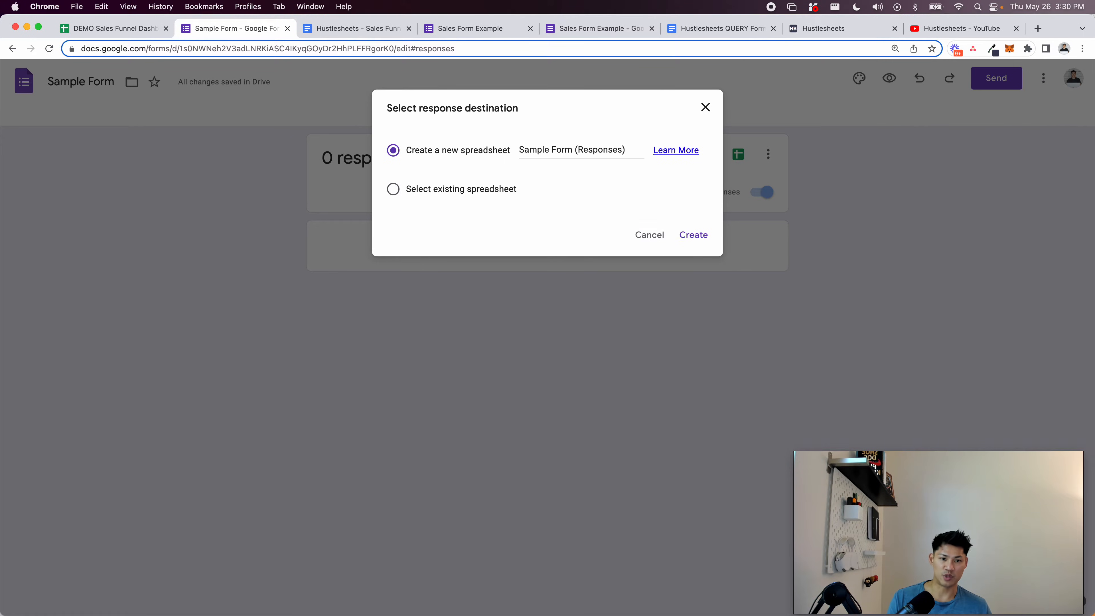
click(691, 238)
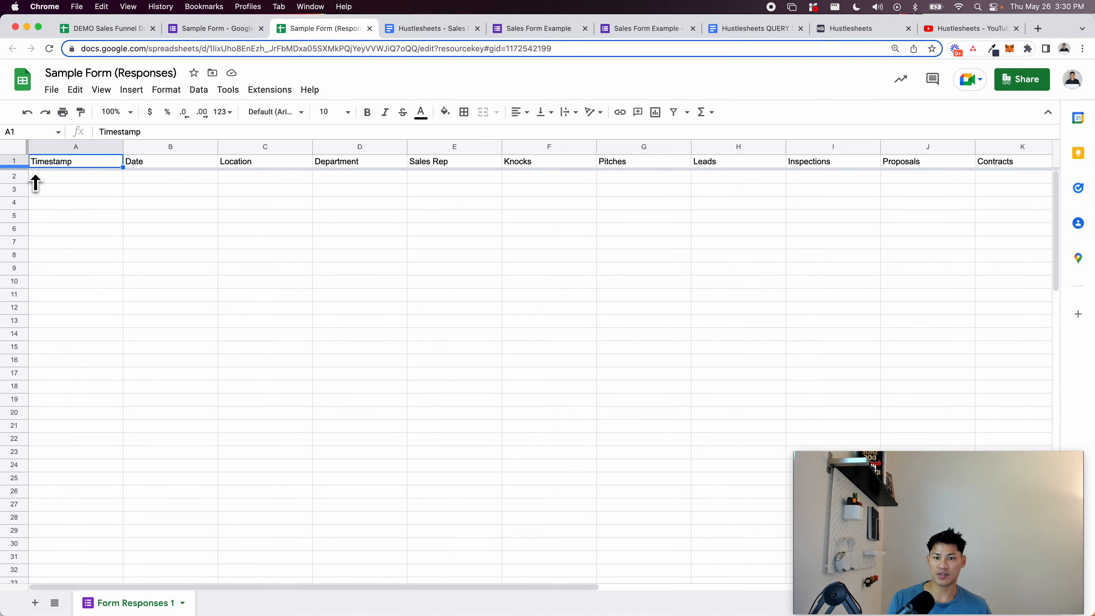
Scroll across the response sheet headers, then go back to the form's Responses page
scroll(120, 299, right, 10)
scroll(120, 299, left, 10)
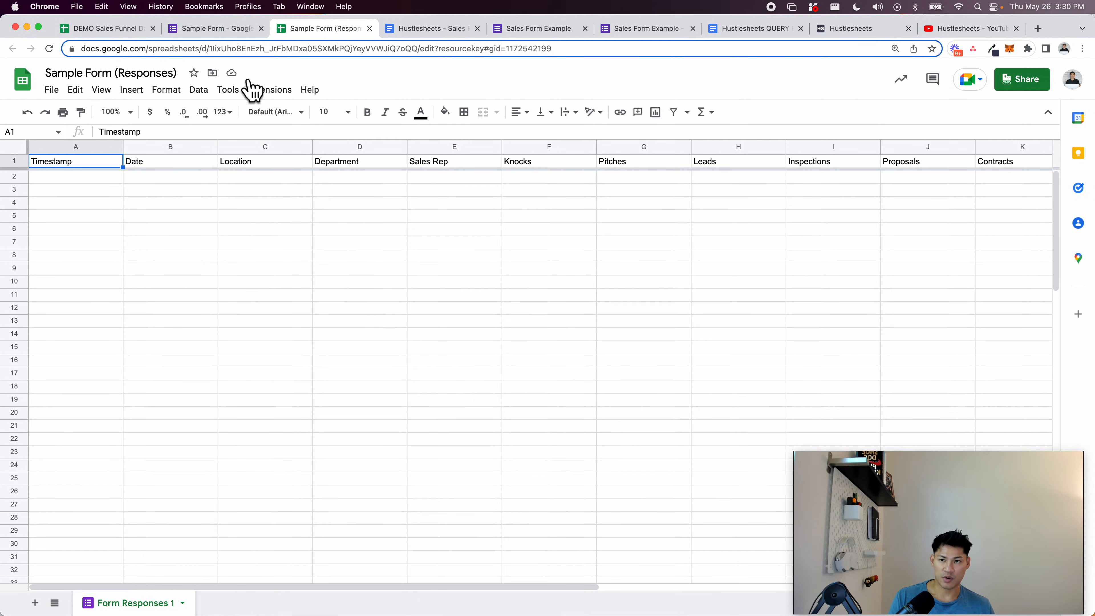
click(213, 29)
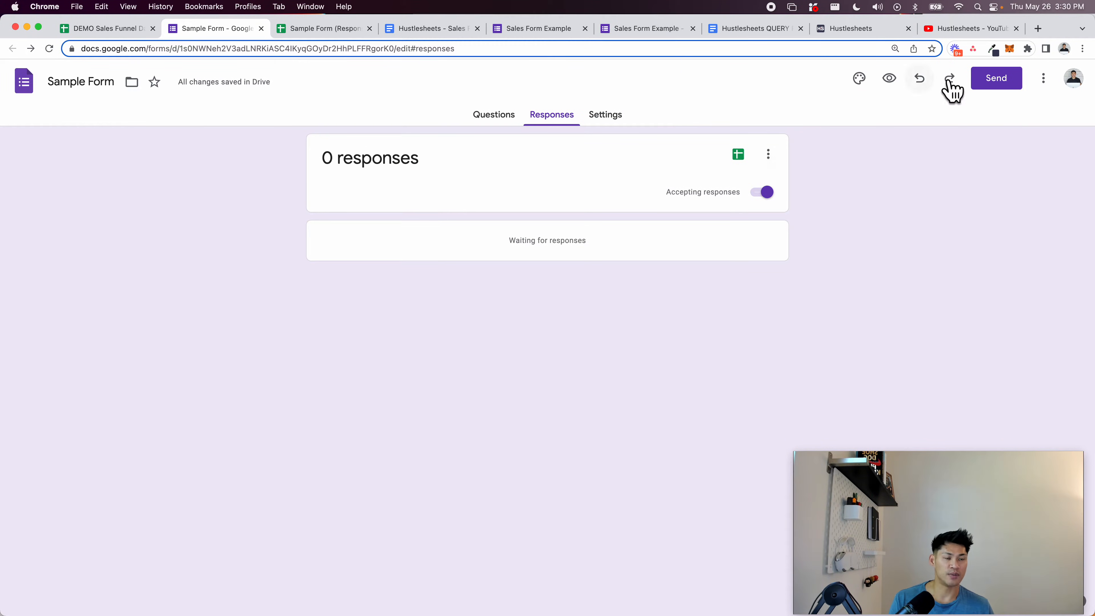
Copy the form's shortened share link and load the live form in a new tab
click(990, 81)
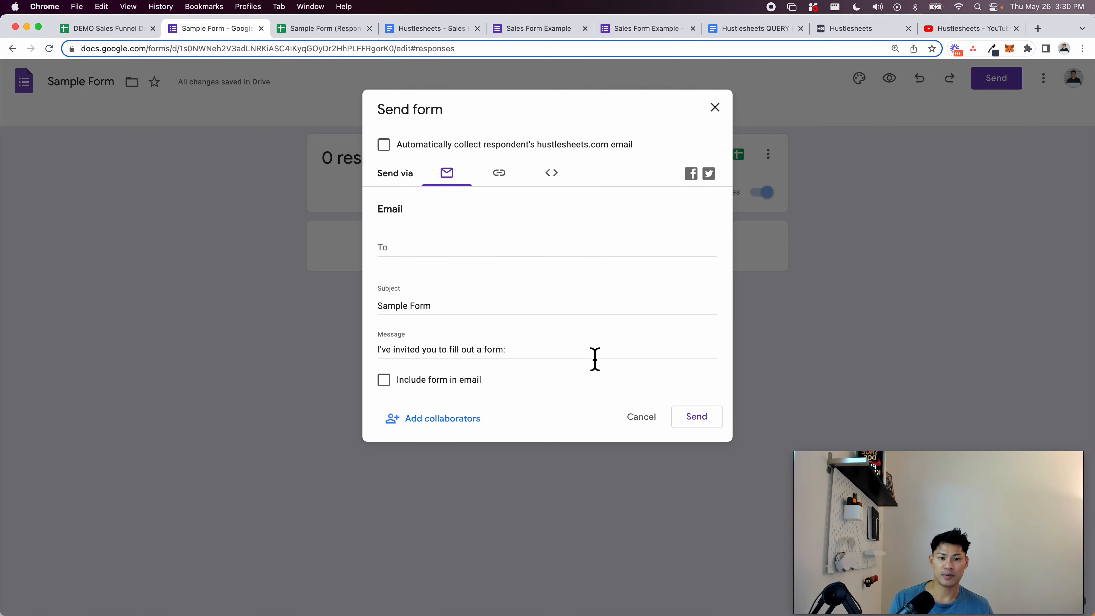
click(498, 179)
click(416, 255)
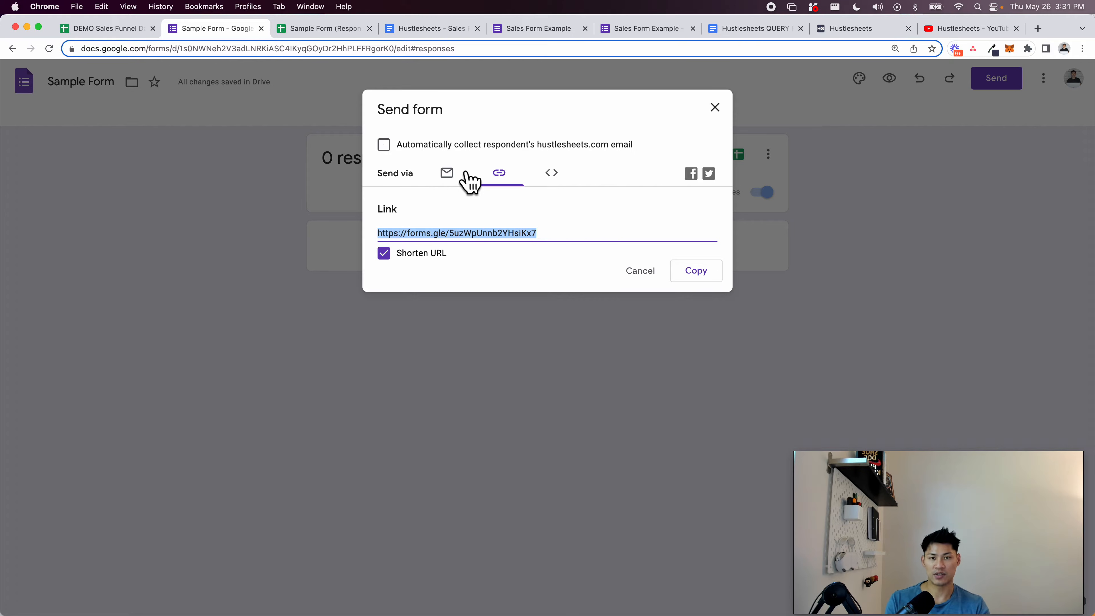
key(super+c)
key(super+t)
key(super+v)
key(Return)
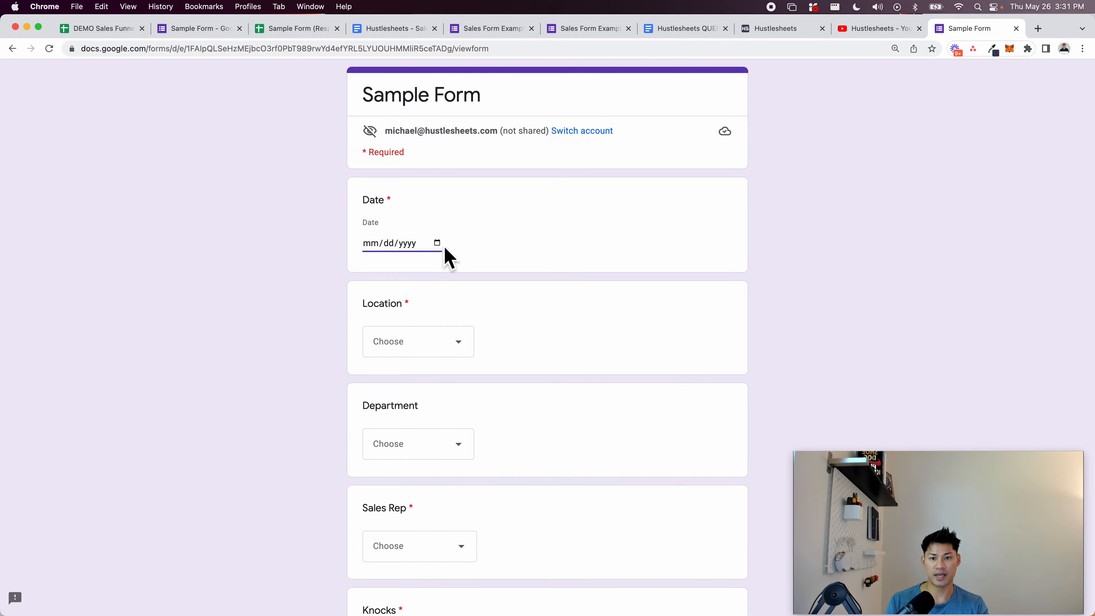
Answer Date 05/26/2022, Location Chicago, Department Roofing, and choose a sales rep
click(437, 244)
click(448, 358)
click(433, 338)
click(431, 412)
scroll(425, 399, down, 1)
click(425, 399)
click(418, 465)
scroll(418, 465, down, 2)
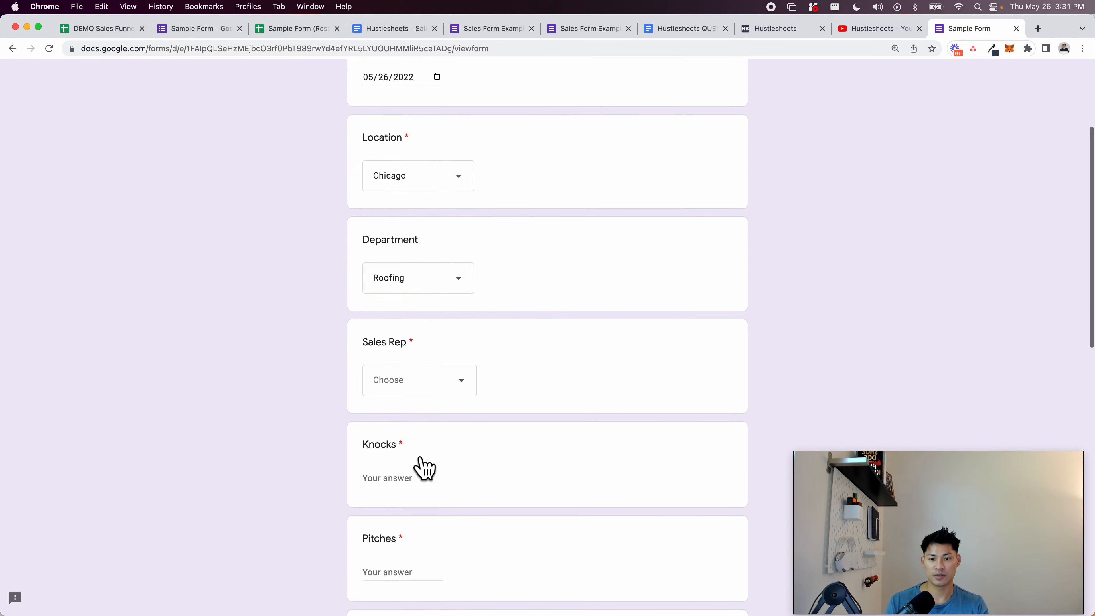
click(419, 395)
click(422, 424)
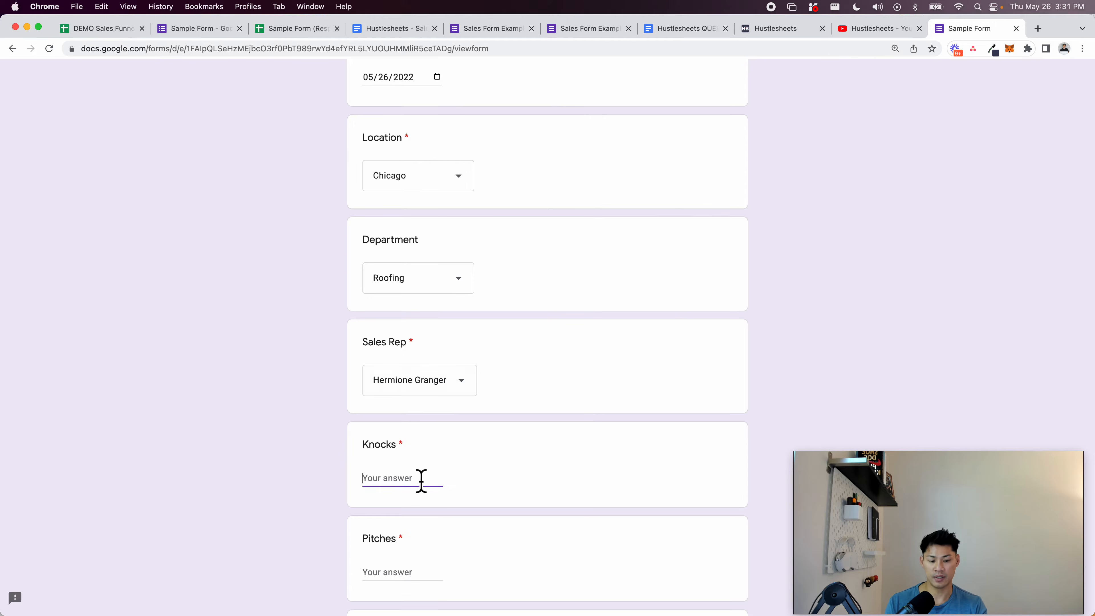
Enter 0 for Knocks, Pitches, Leads, Inspections, Proposals and Contracts
text(0)
scroll(421, 480, down, 3)
click(410, 440)
text(0)
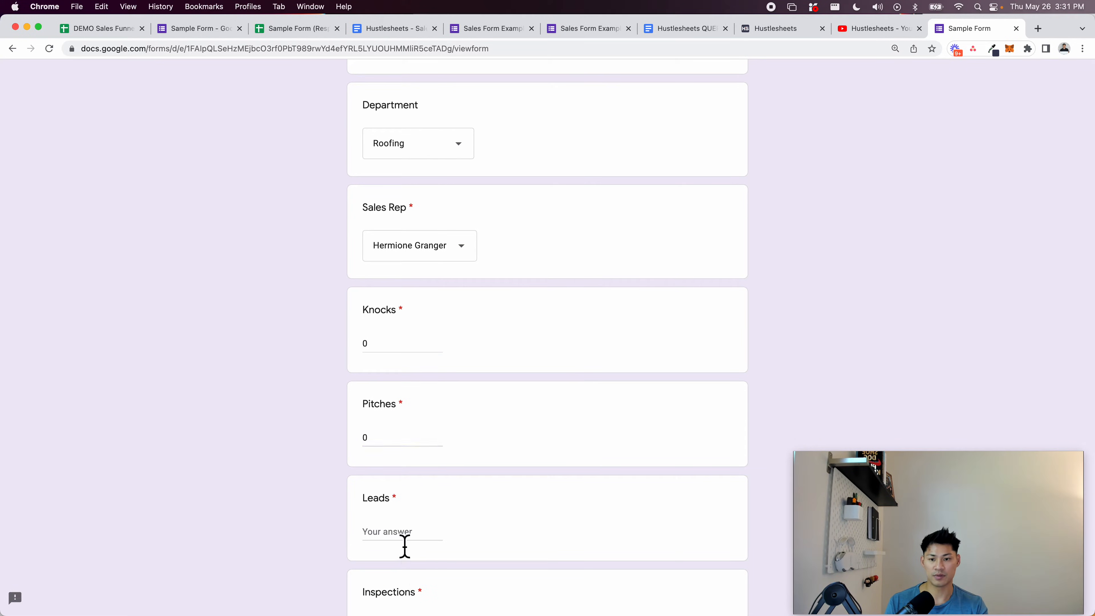
click(404, 547)
text(0)
scroll(405, 539, down, 3)
click(406, 518)
text(0)
scroll(410, 509, down, 3)
click(407, 492)
text(00)
scroll(410, 573, down, 5)
Answer Wins with 'test' and submit the test response
click(447, 460)
text(test)
click(456, 544)
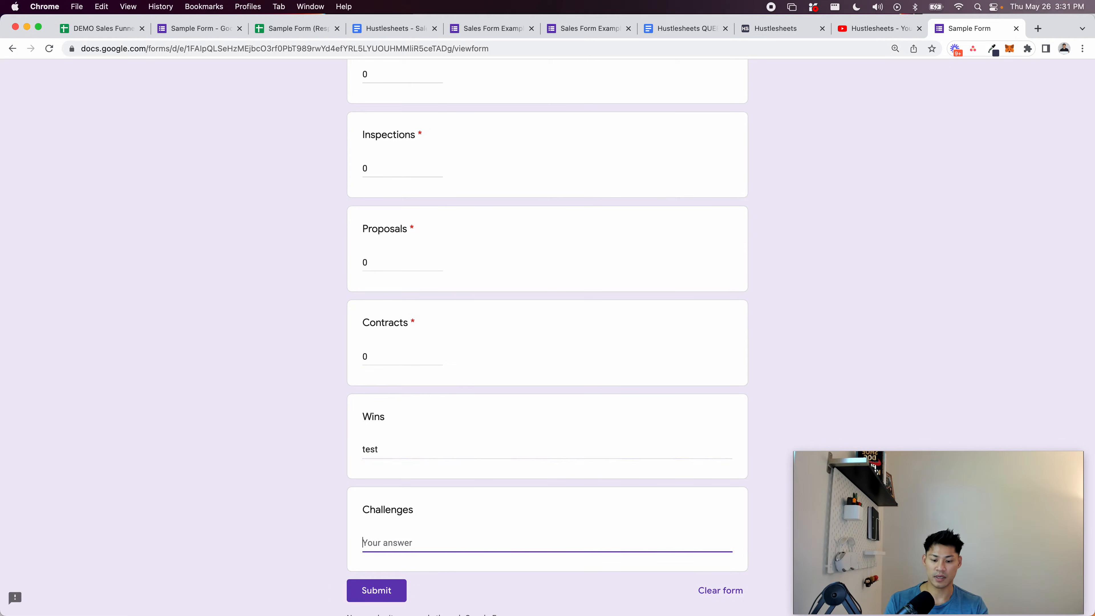
click(357, 595)
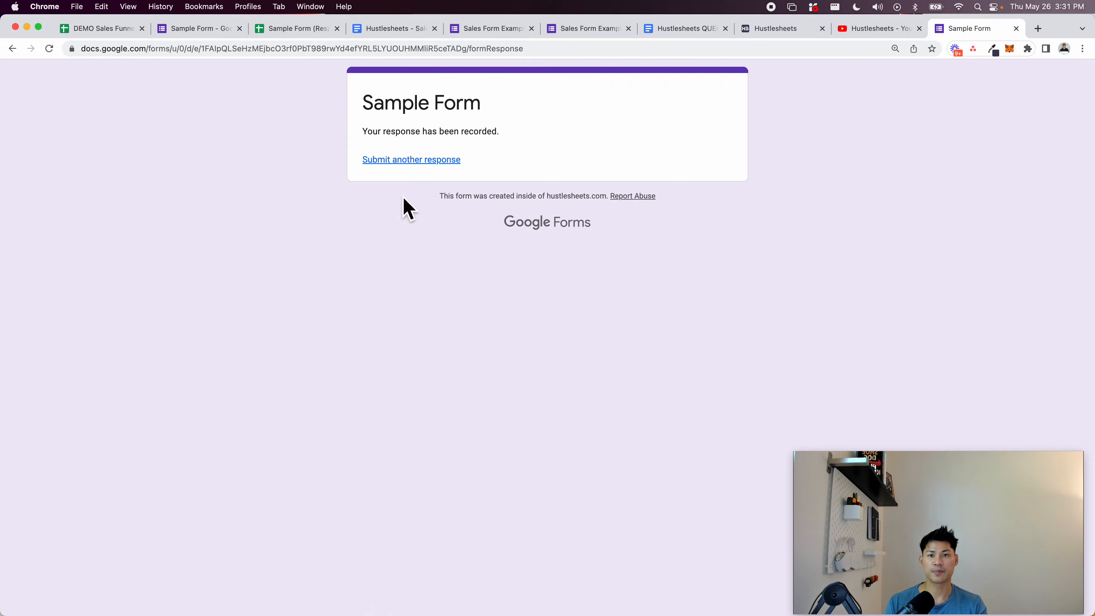
click(299, 33)
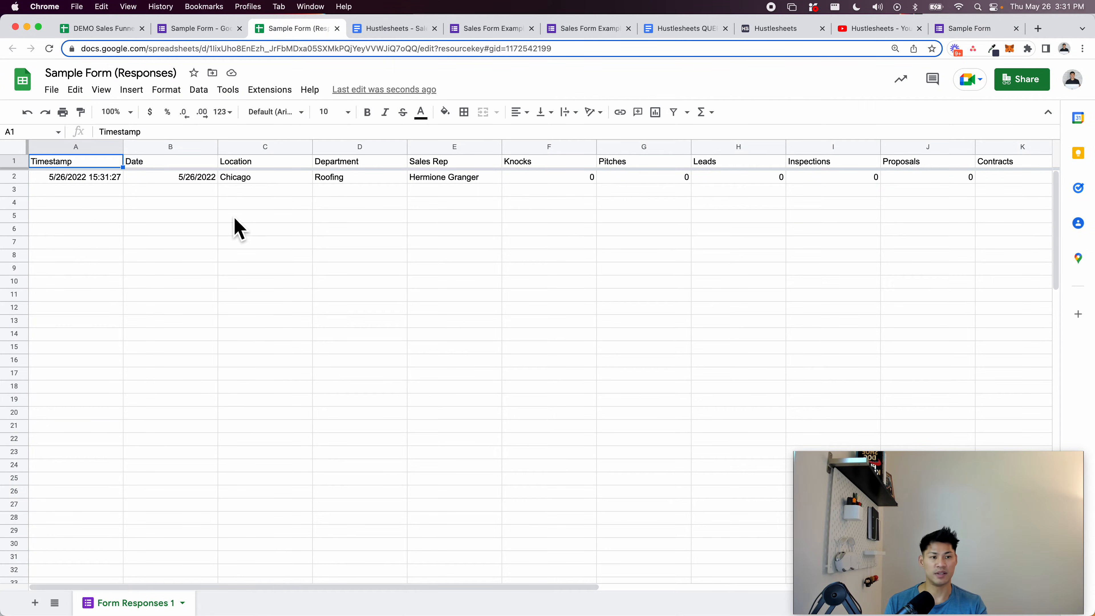
Bold the header row of the Sample Form (Responses) sheet
scroll(235, 221, right, 3)
scroll(236, 223, right, 5)
scroll(195, 210, left, 10)
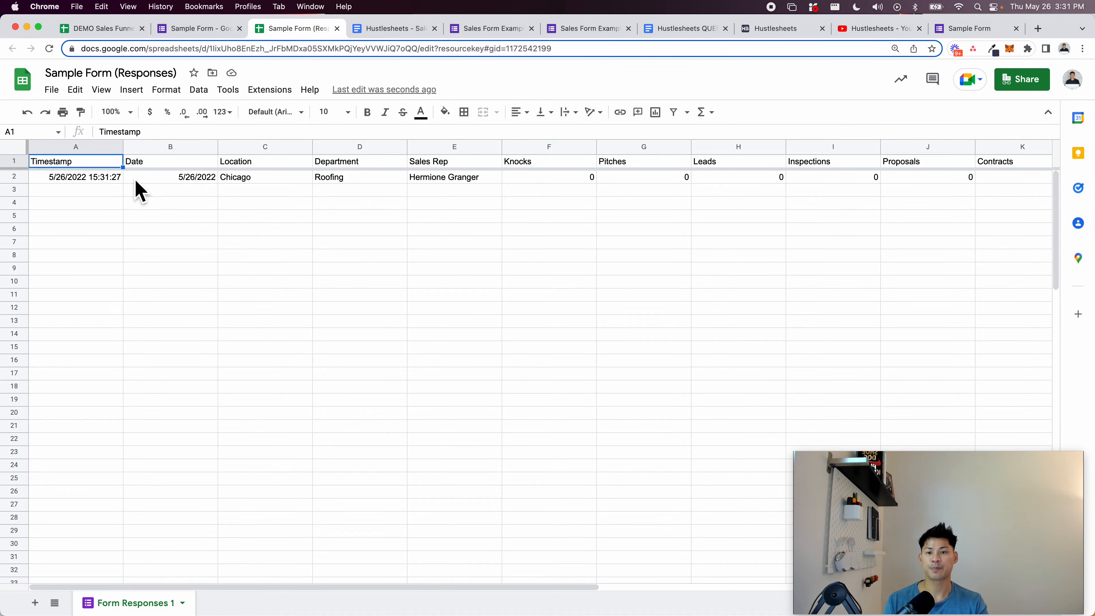
click(16, 149)
click(11, 161)
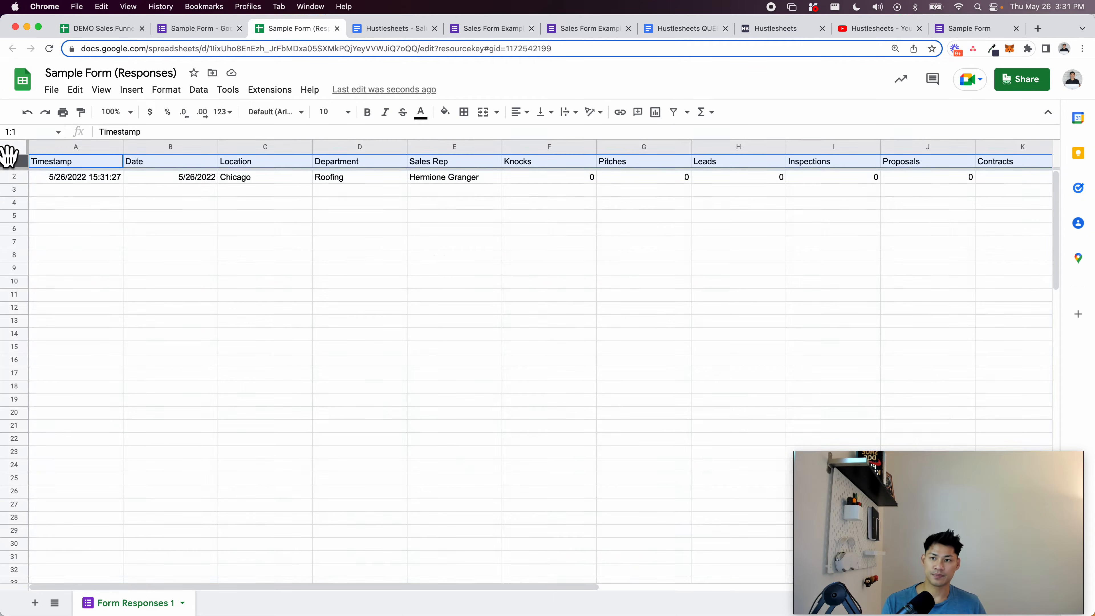
key(super+b)
scroll(291, 301, right, 2)
scroll(291, 301, left, 2)
Review the Projected Form Data sheet in the dashboard, then return to the responses sheet
click(103, 28)
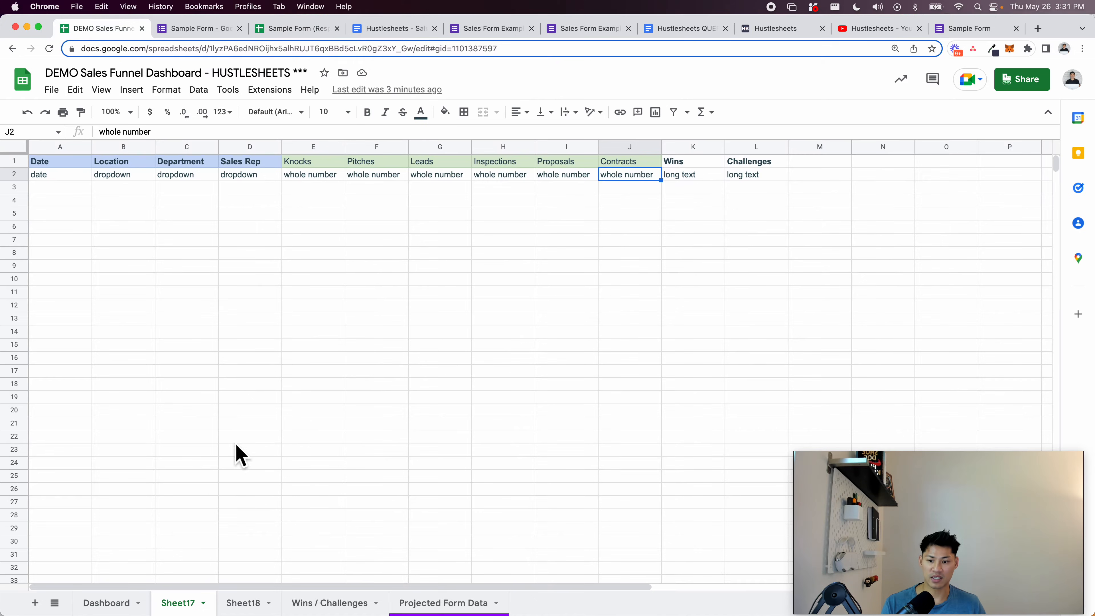
click(425, 603)
scroll(332, 345, left, 5)
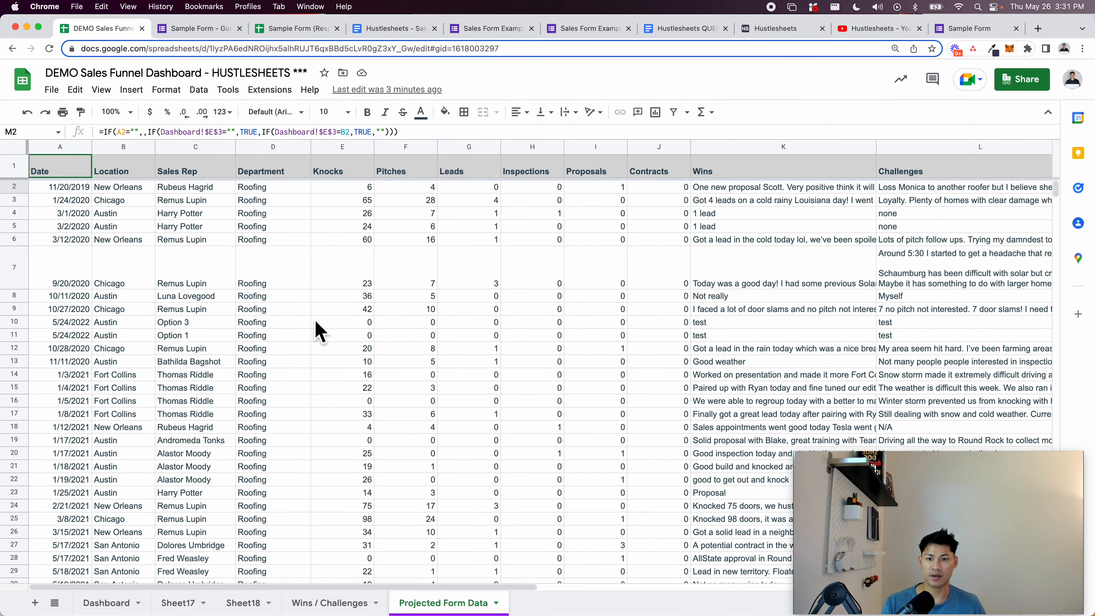
click(293, 308)
drag(67, 177, 782, 375)
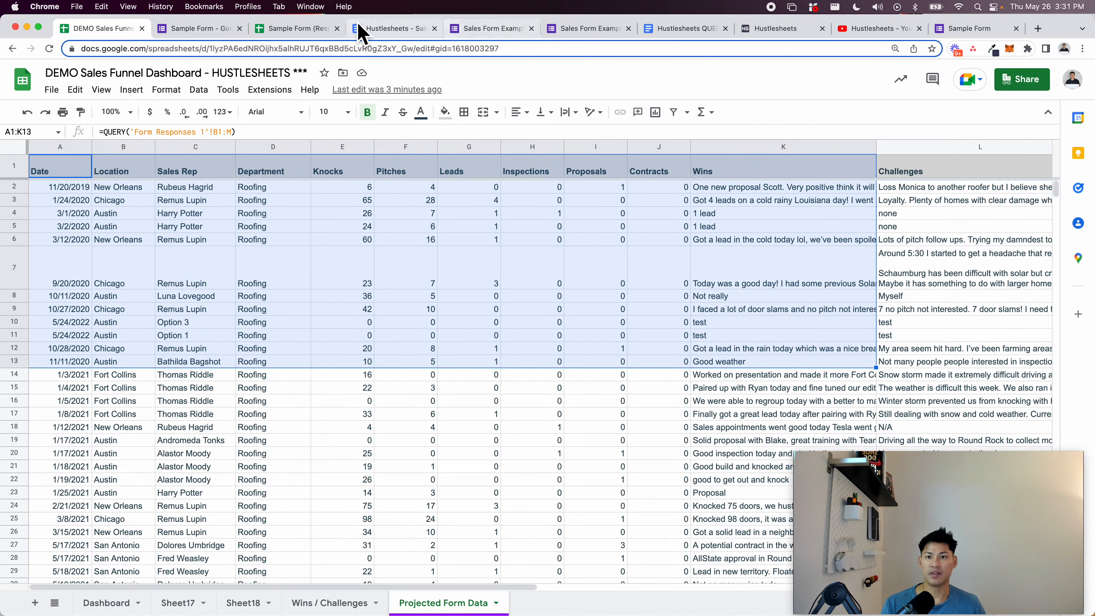
click(298, 28)
click(273, 233)
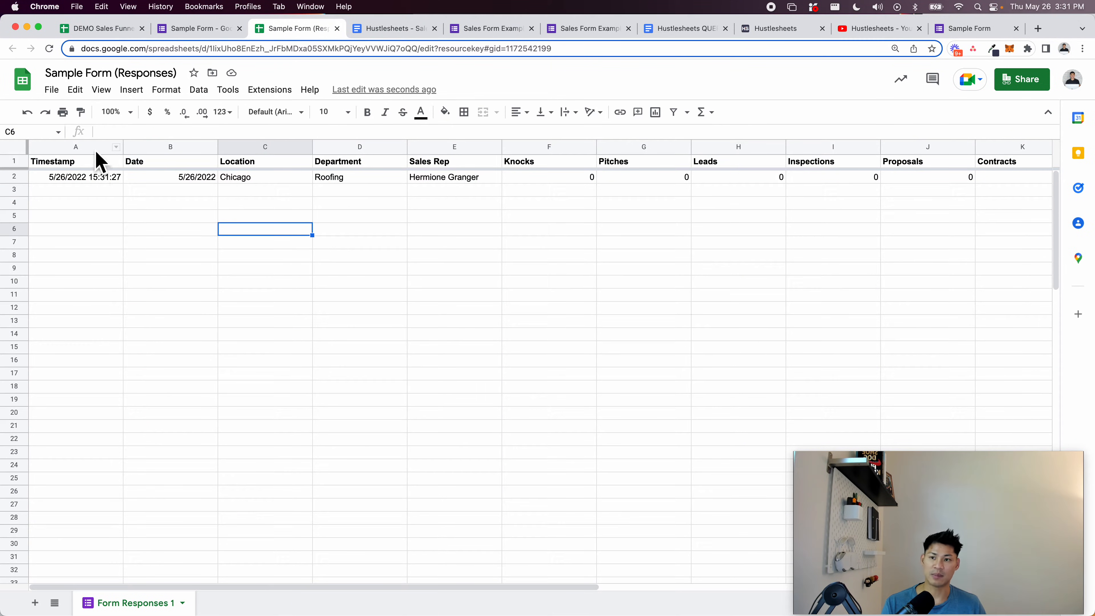
Inspect the response cells from Timestamp and Date across the sheet
click(76, 147)
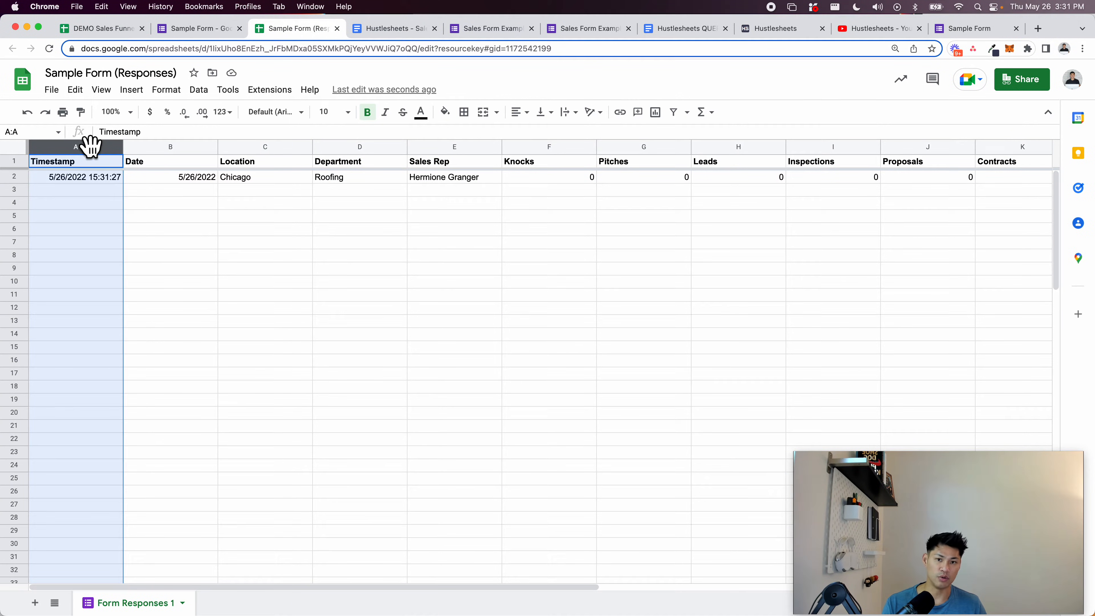
click(102, 178)
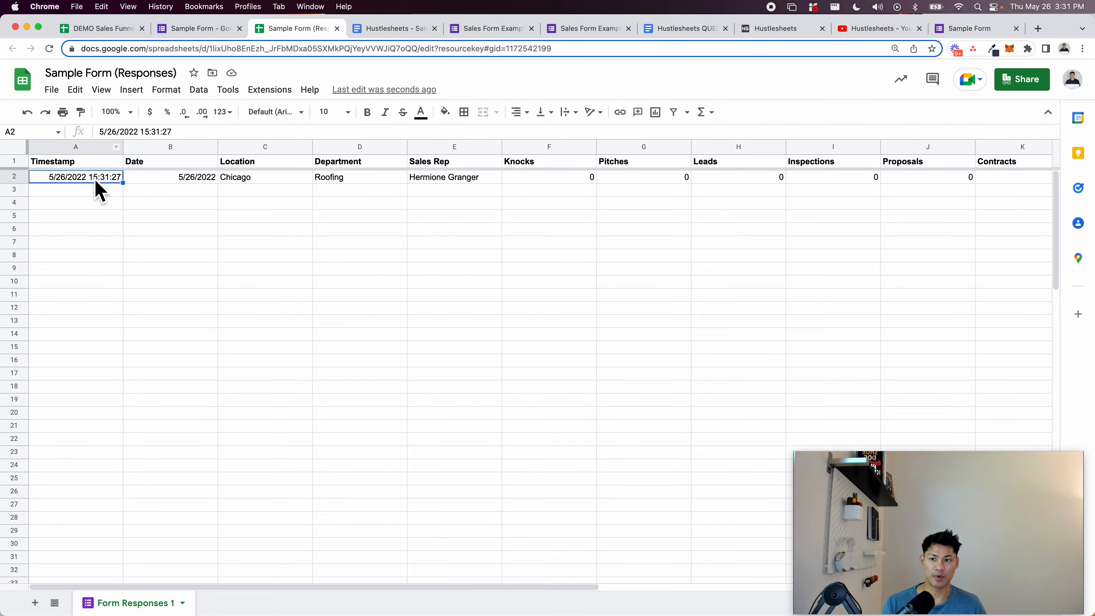
click(166, 184)
drag(171, 161, 184, 226)
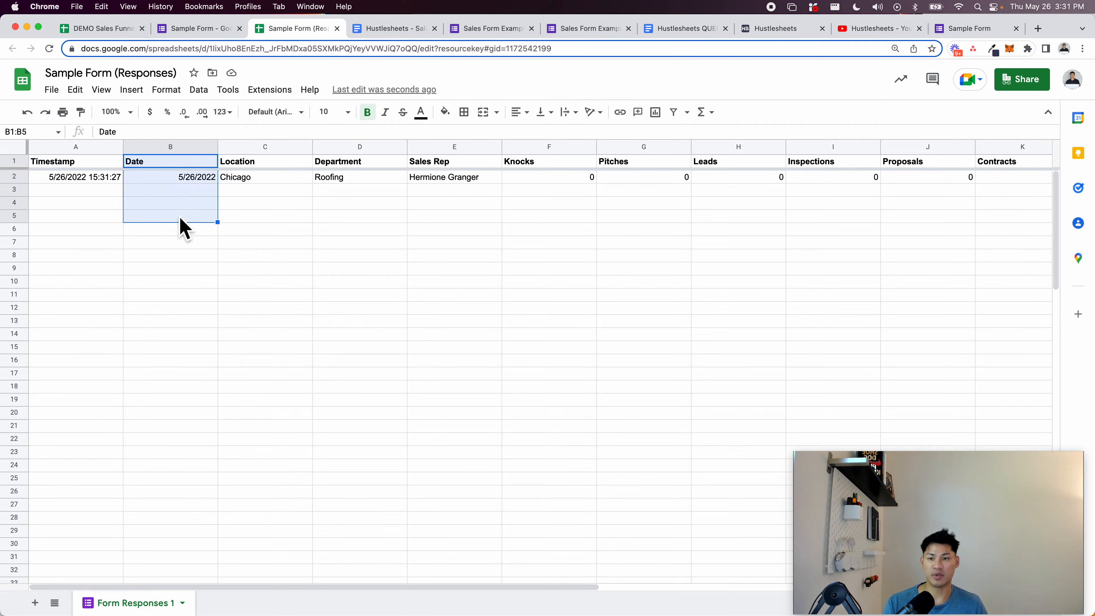
click(179, 195)
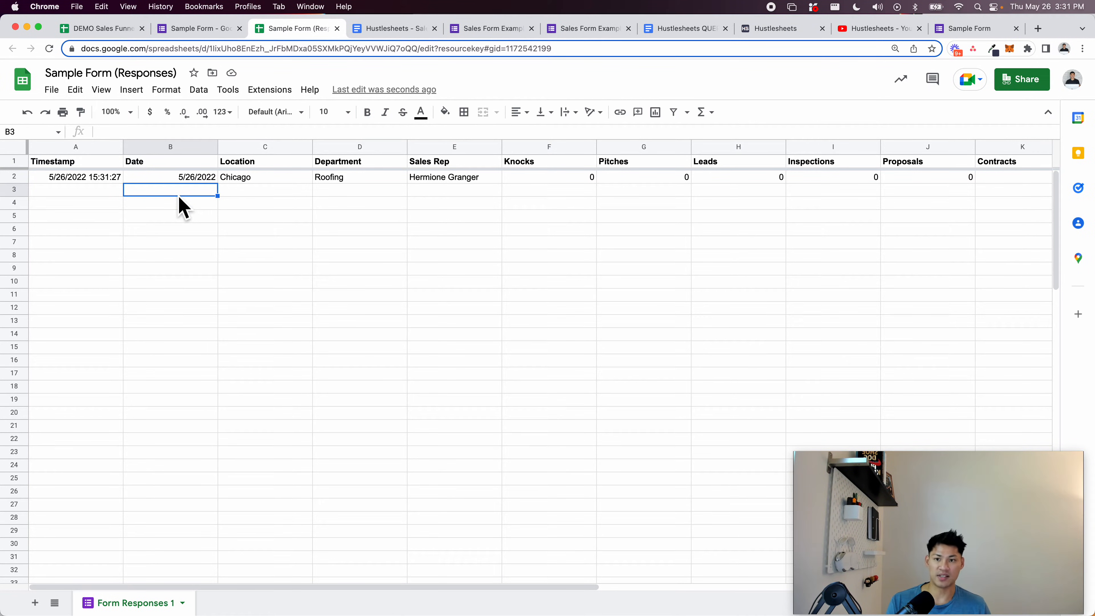
click(185, 182)
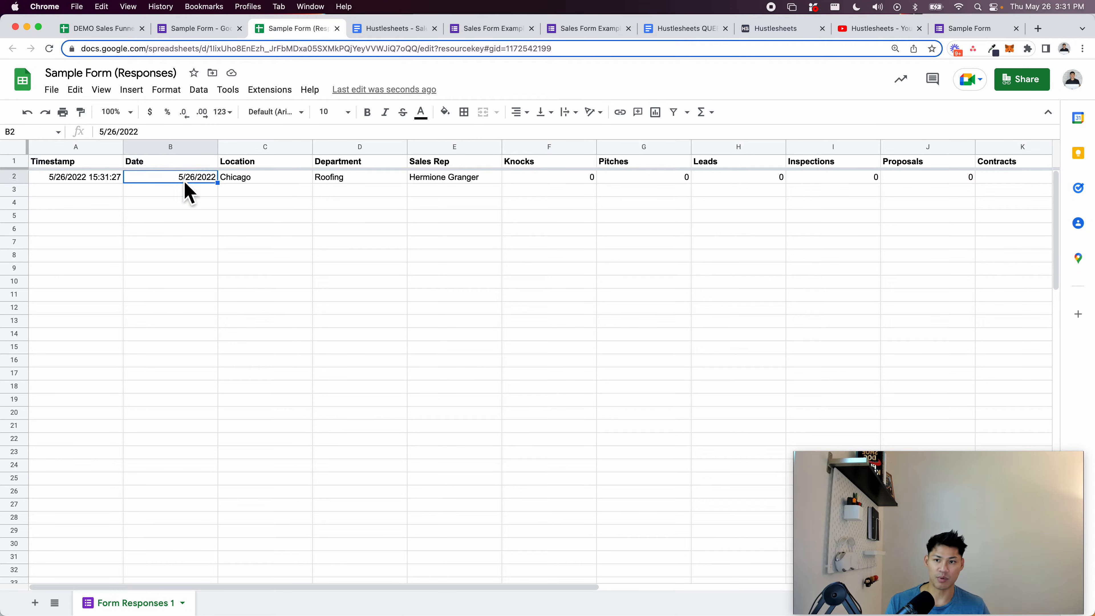
scroll(169, 196, right, 10)
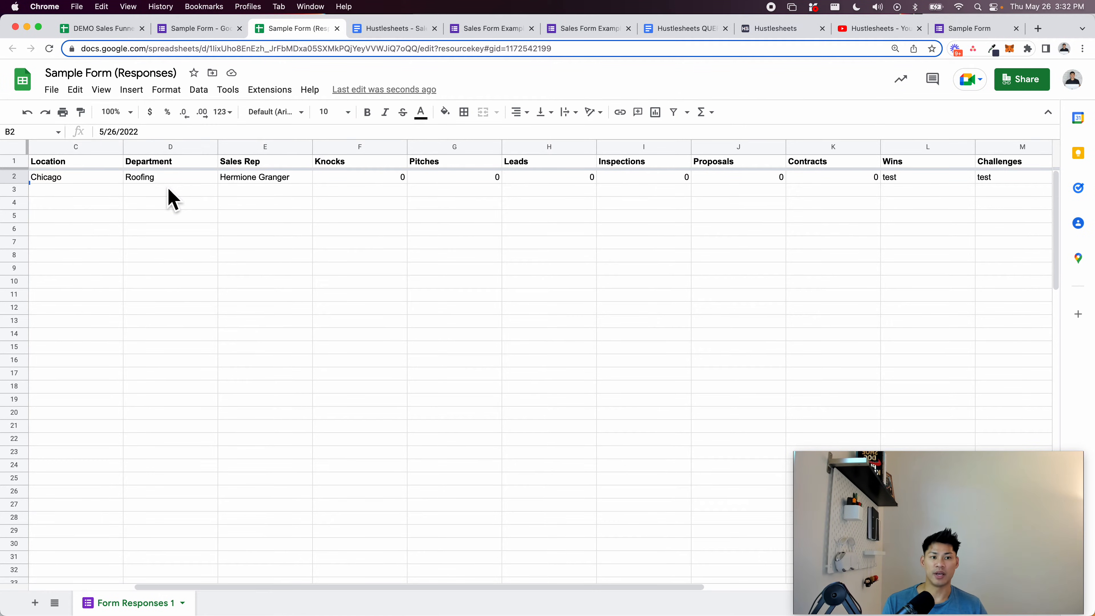
scroll(168, 197, left, 10)
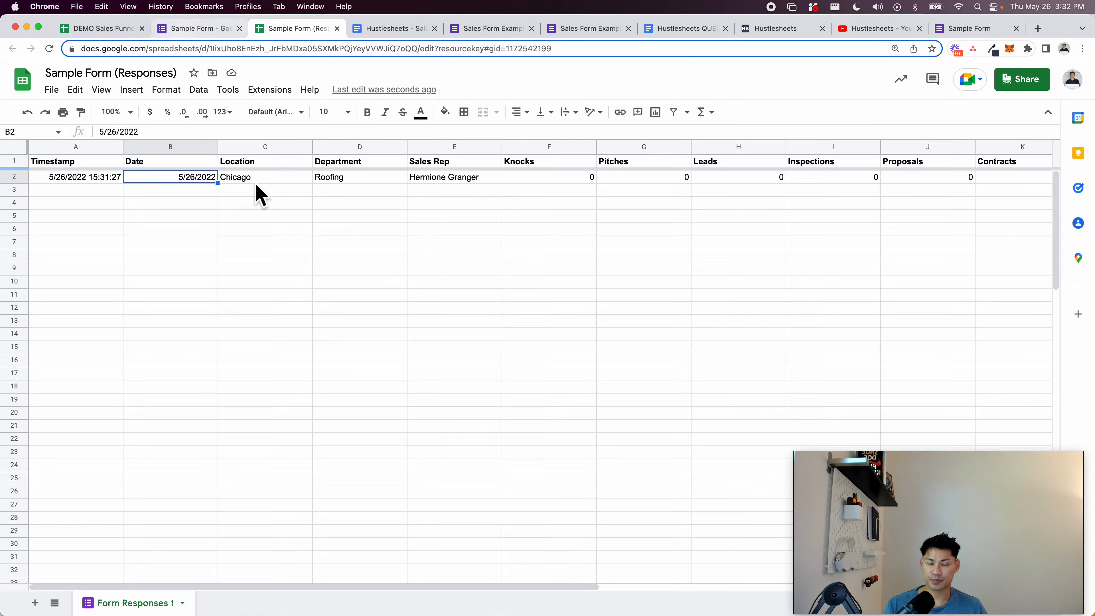
scroll(257, 195, right, 2)
click(254, 297)
scroll(253, 298, right, 4)
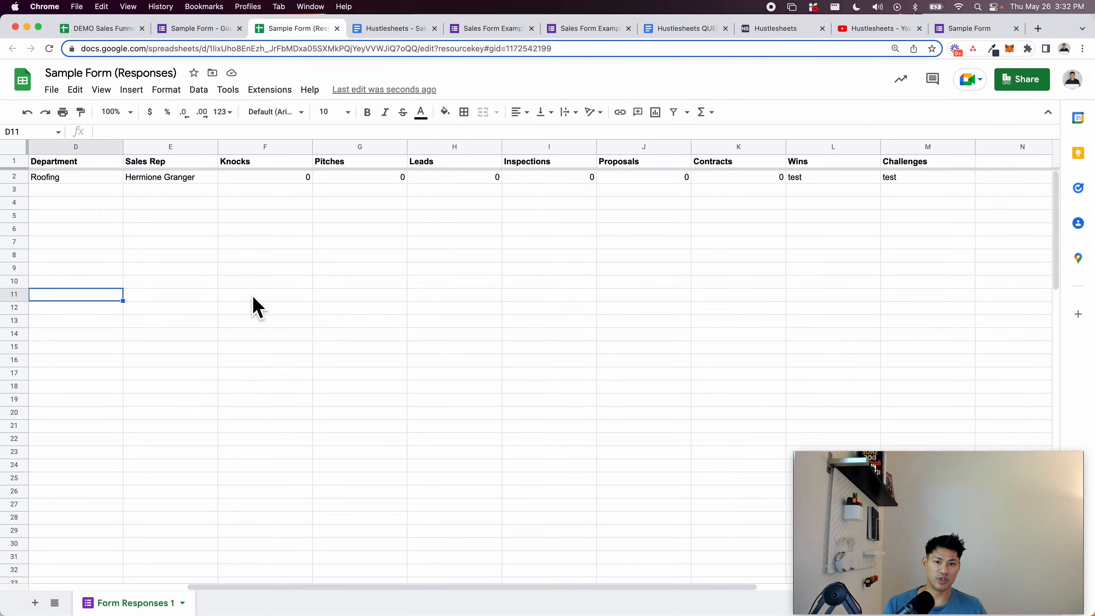
scroll(258, 307, left, 6)
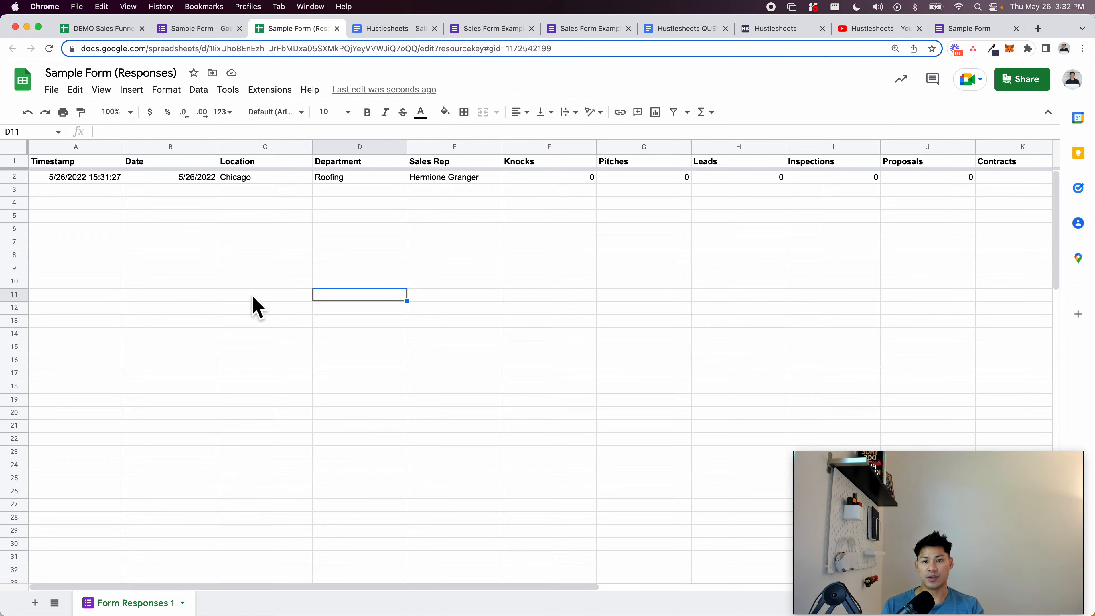
scroll(257, 307, right, 8)
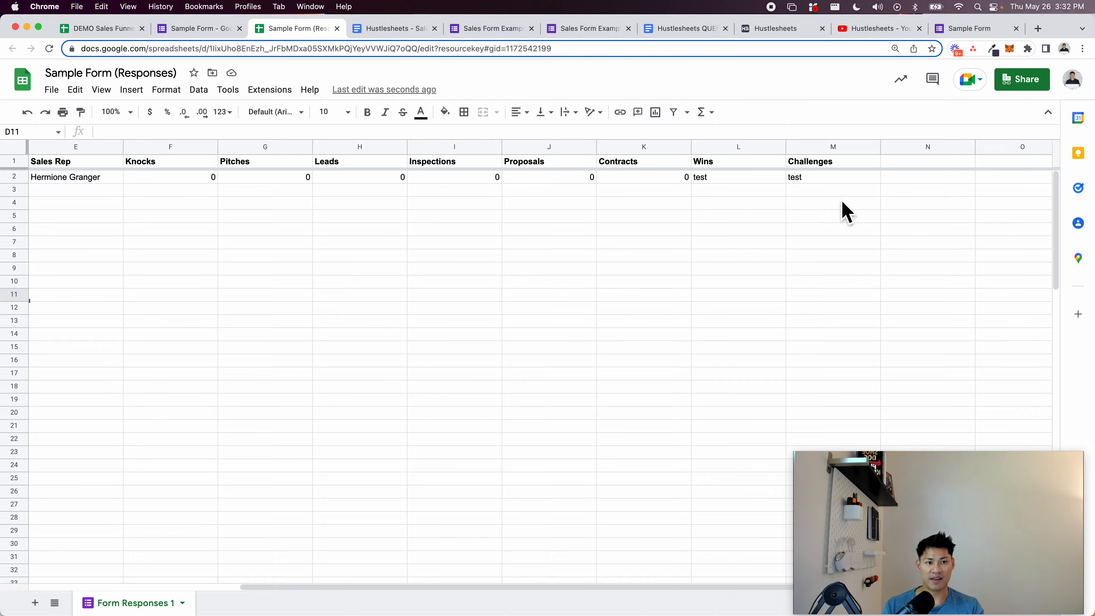
Select header row A1:M1 and fill it light grey
click(920, 180)
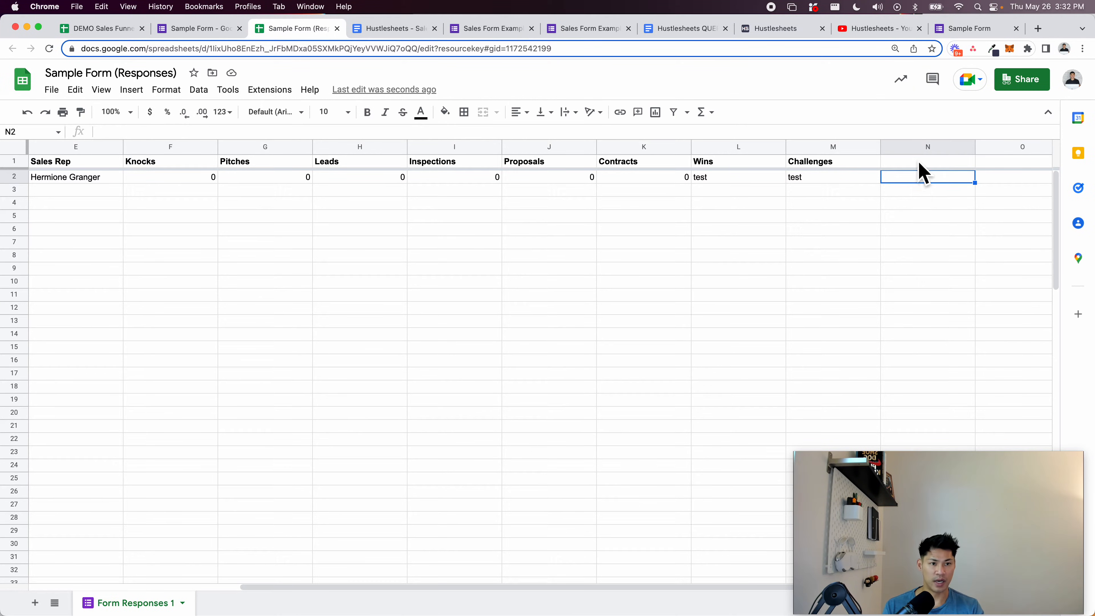
drag(834, 146, 656, 148)
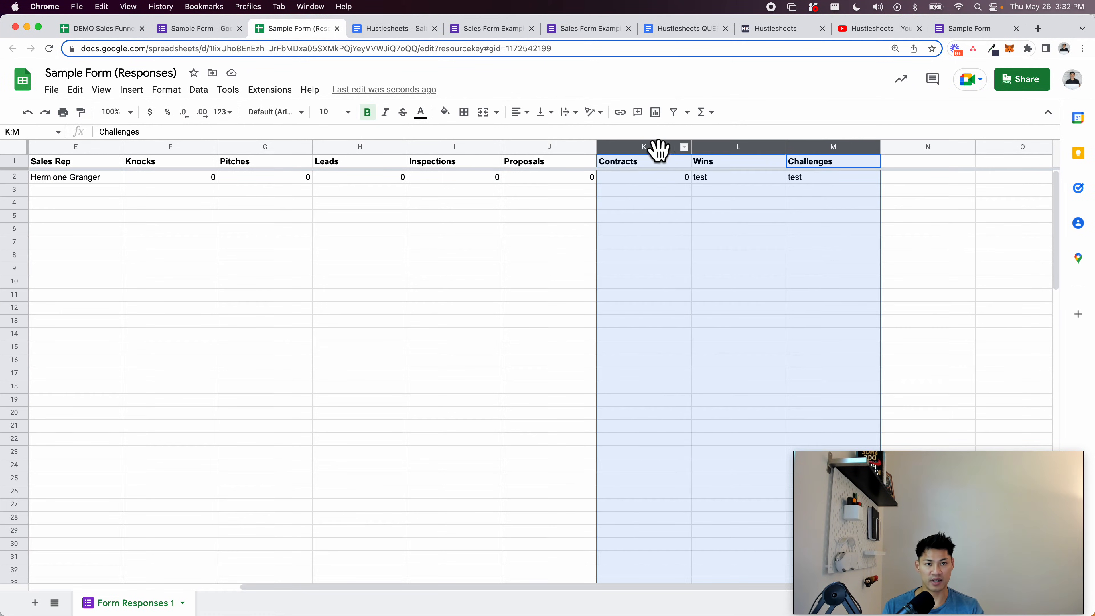
click(819, 164)
key(super+shift+Left)
click(445, 113)
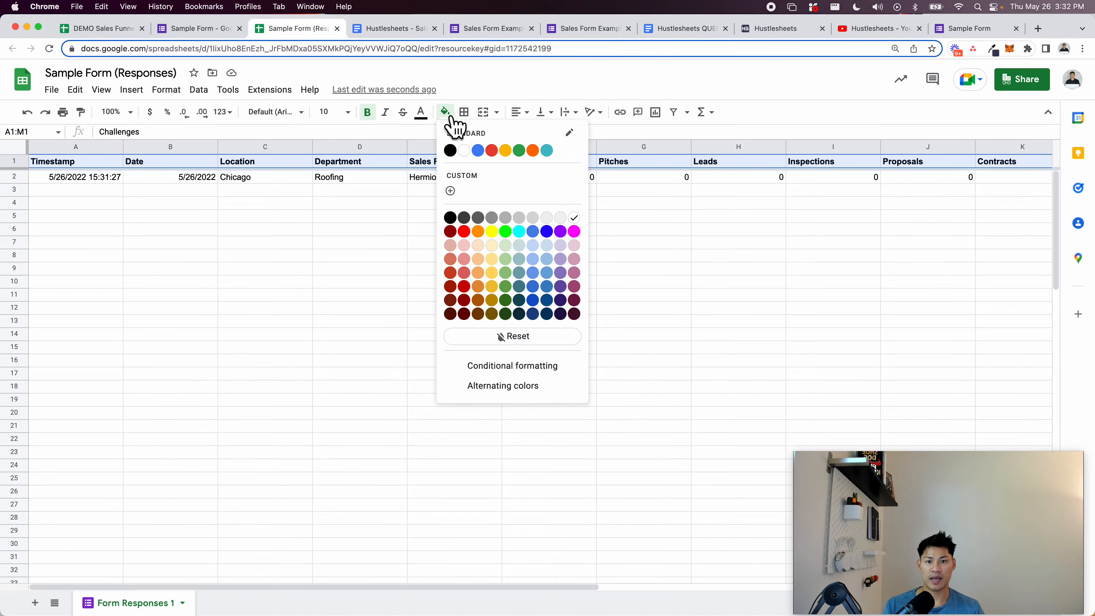
click(544, 218)
click(563, 221)
scroll(563, 221, right, 10)
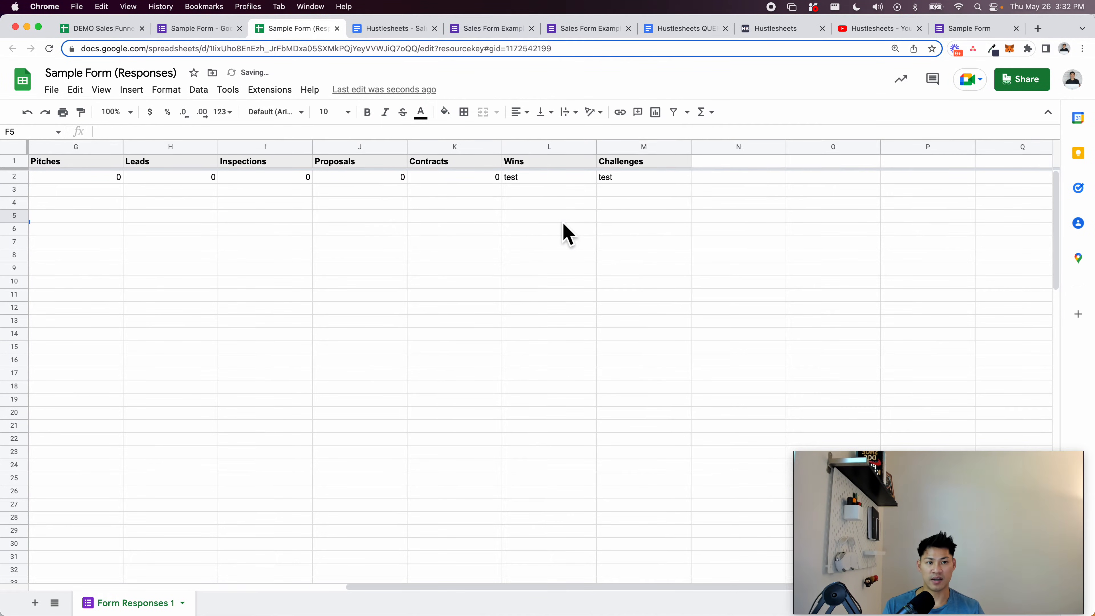
click(726, 176)
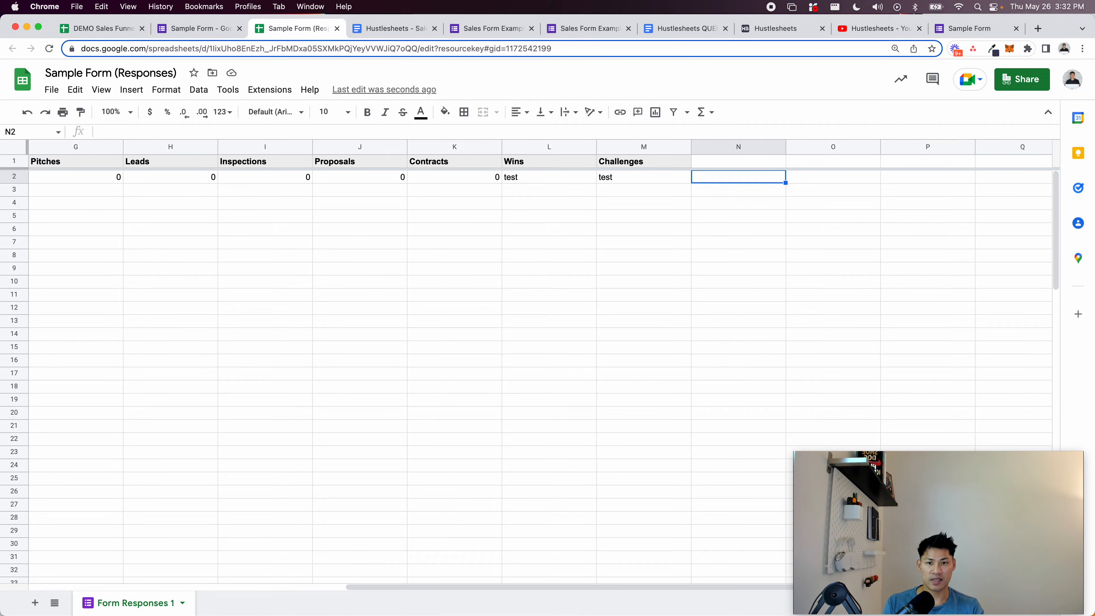
Enter =K2+10 in N2 and fill it down column N
text(=)
click(456, 180)
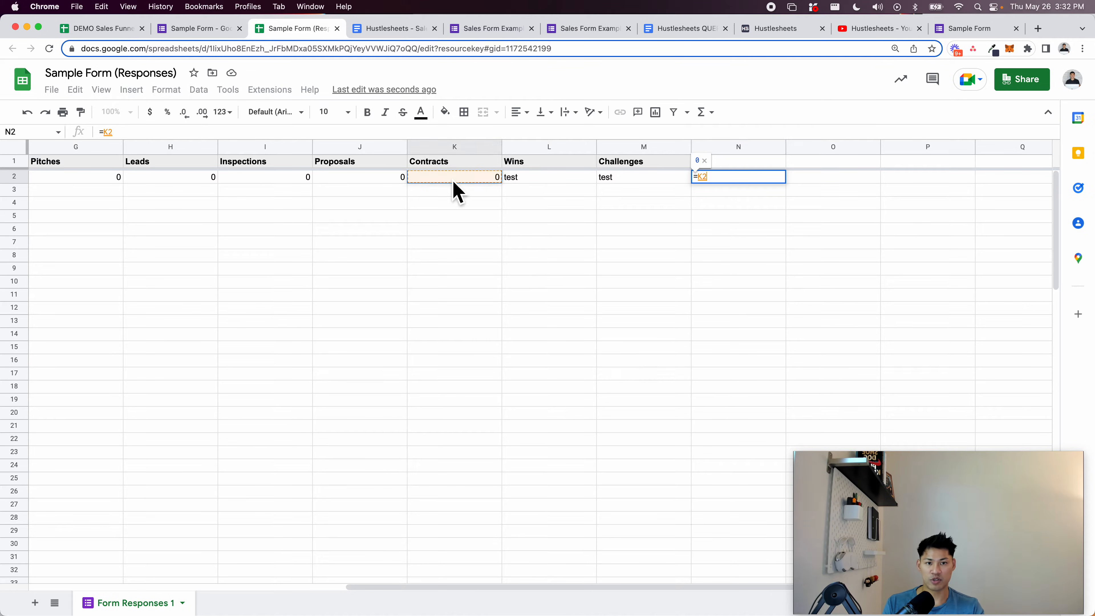
text(+10)
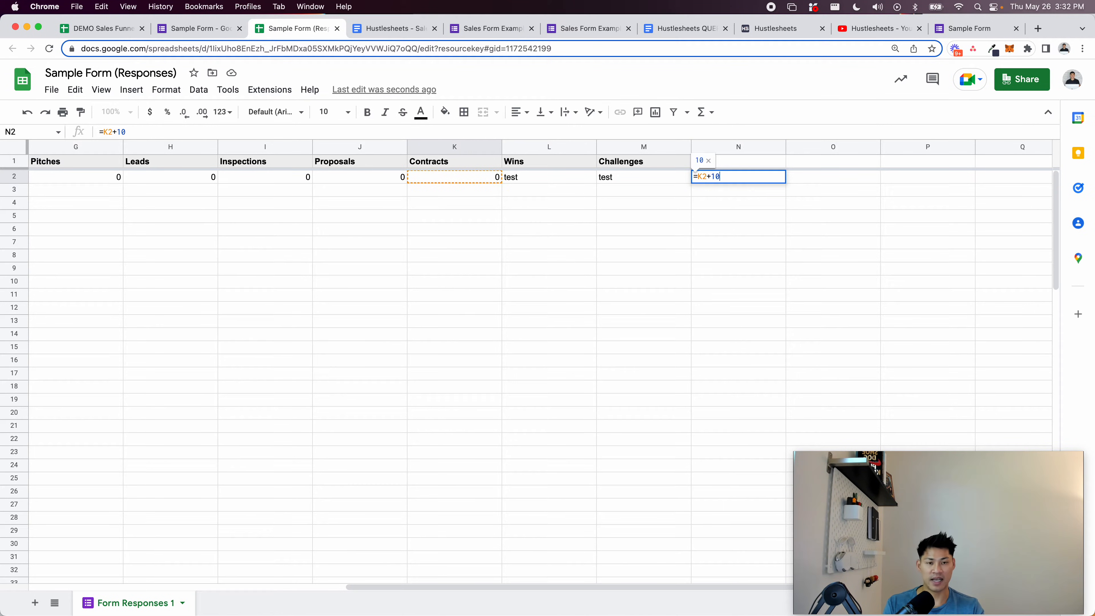
key(Return)
key(Up)
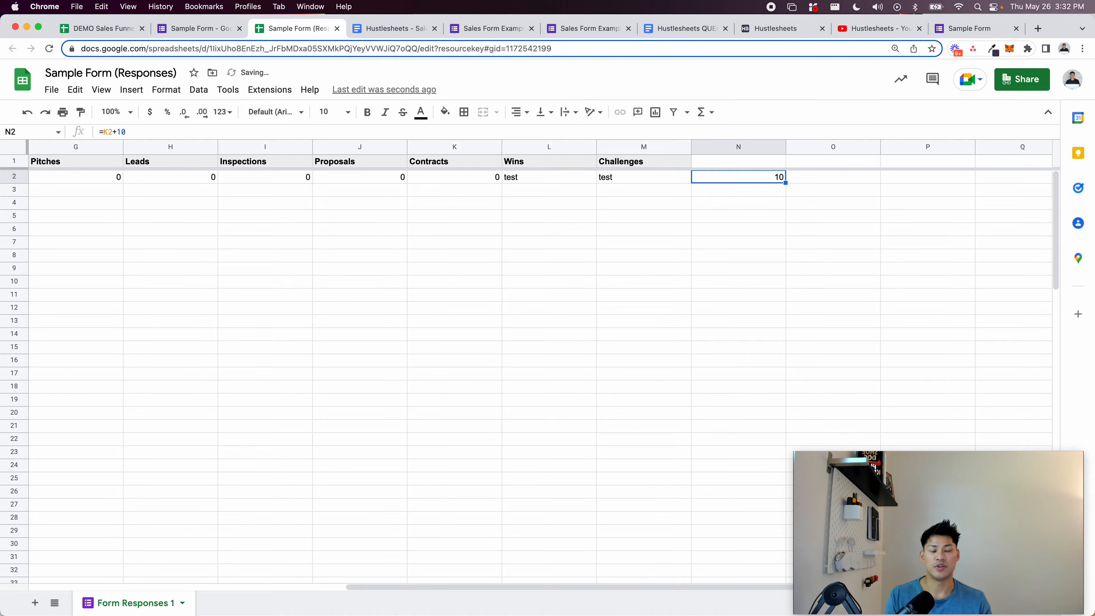
key(super+shift+Down)
key(super+d)
key(super+shift+Up)
Head column N 'Contract + 10' and check the filled formulas at 125% zoom
key(Up)
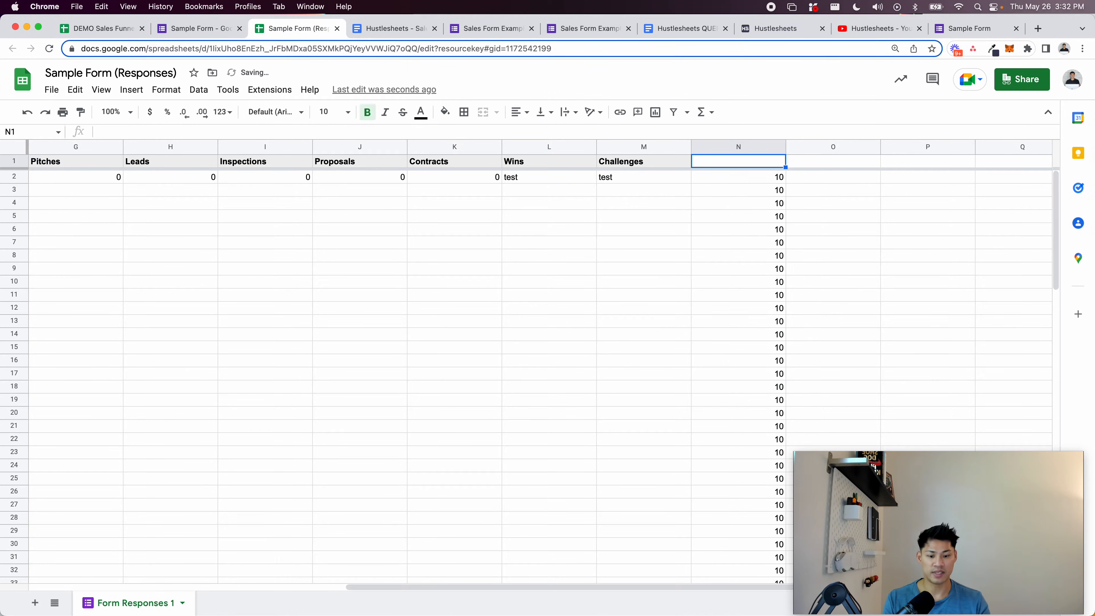
text(Contract + 10)
key(Return)
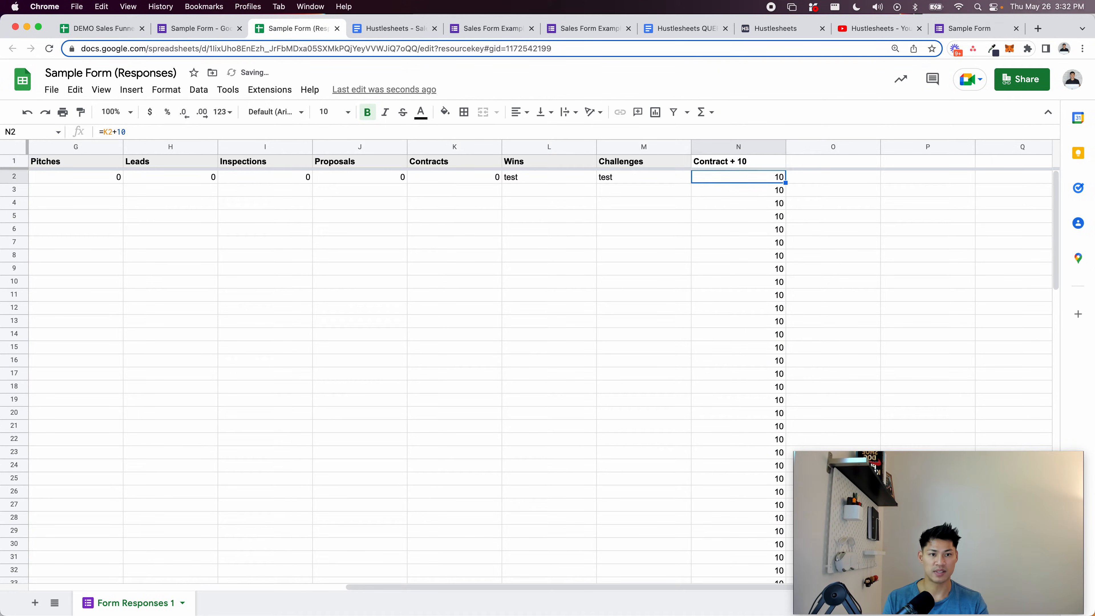
key(Return)
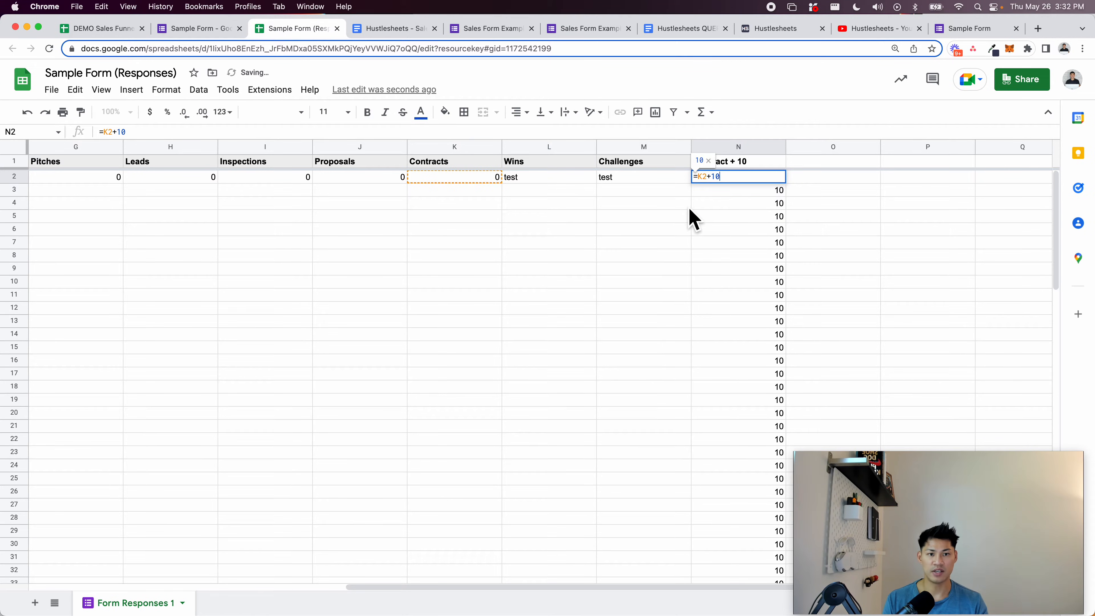
key(Return)
key(Return)
key(Return)
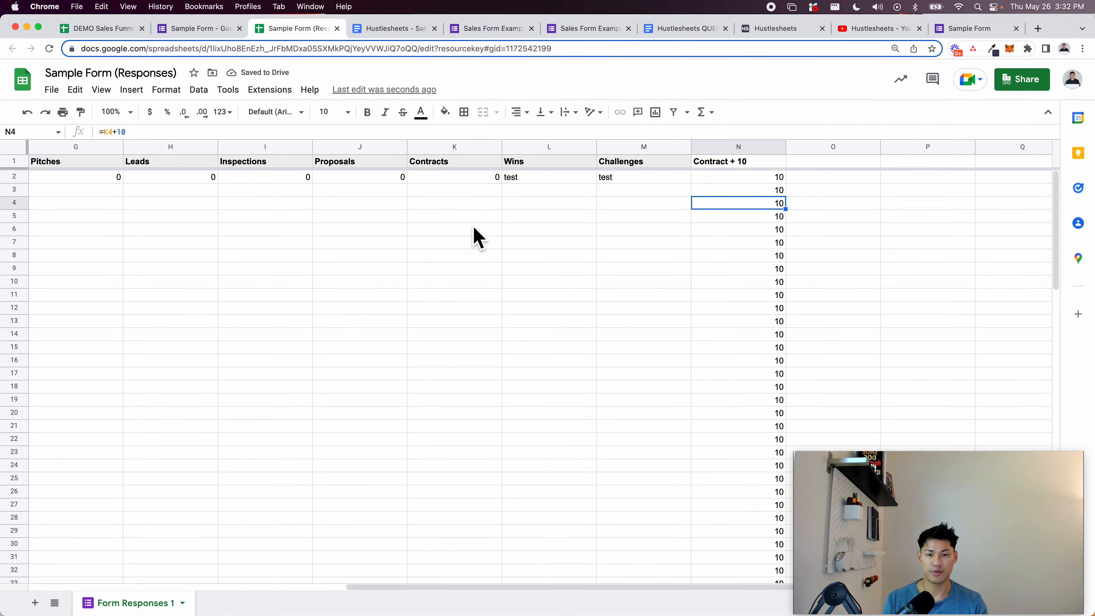
key(super+equal)
key(super+equal)
scroll(474, 231, left, 6)
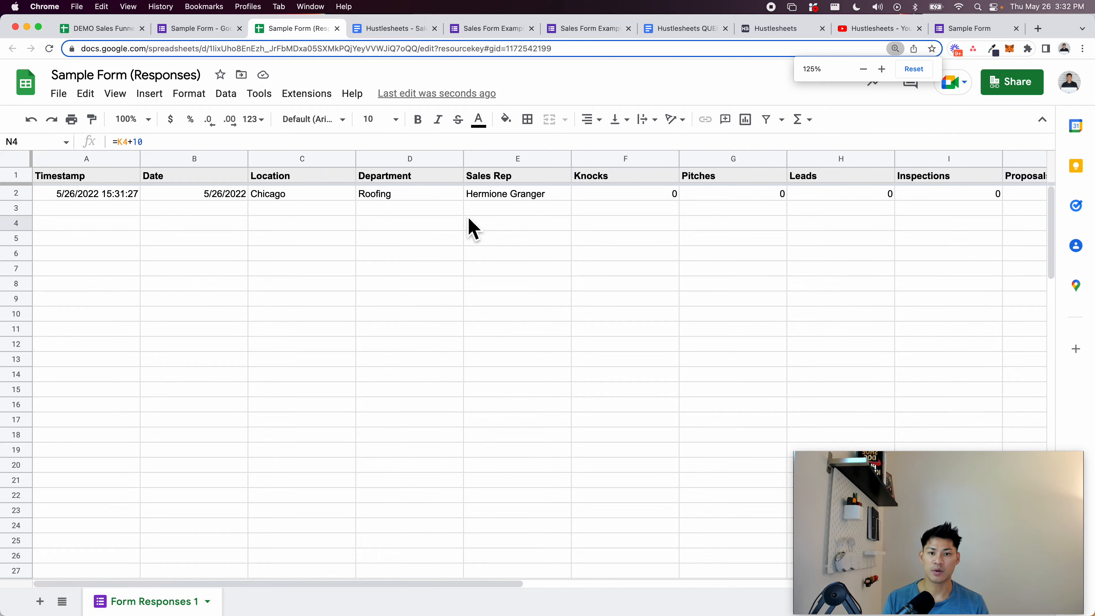
scroll(144, 232, right, 3)
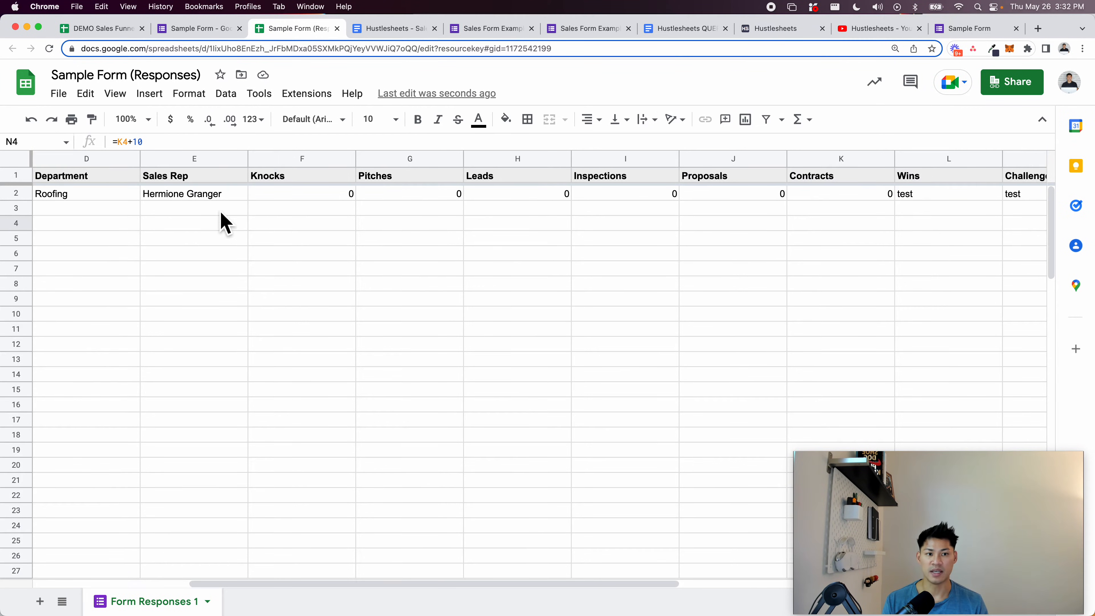
scroll(224, 222, right, 2)
click(808, 211)
key(shift+Home)
scroll(813, 221, right, 3)
click(807, 238)
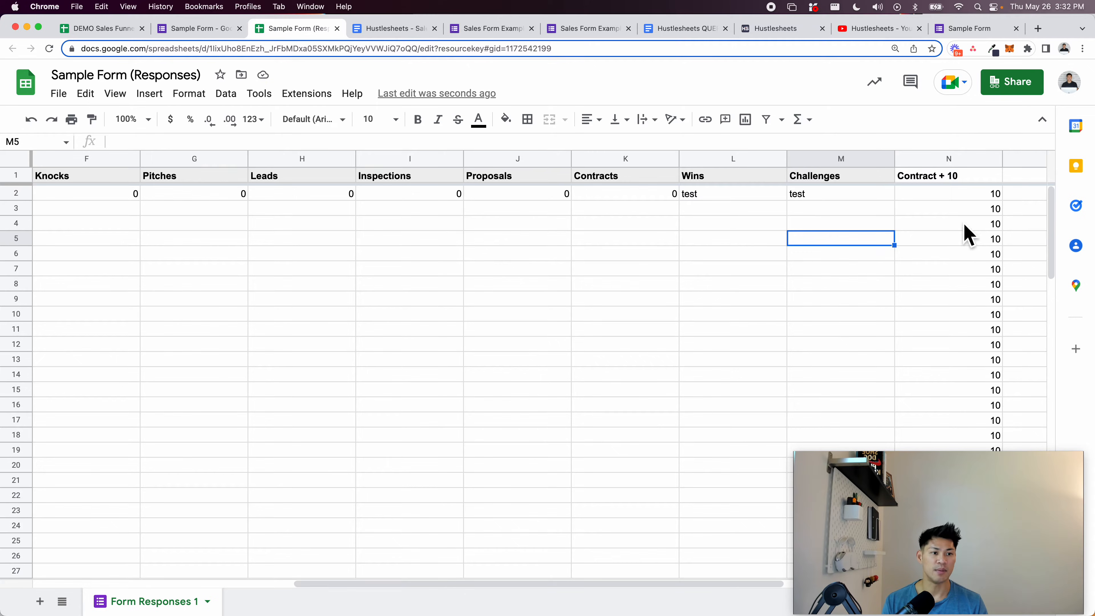
click(970, 209)
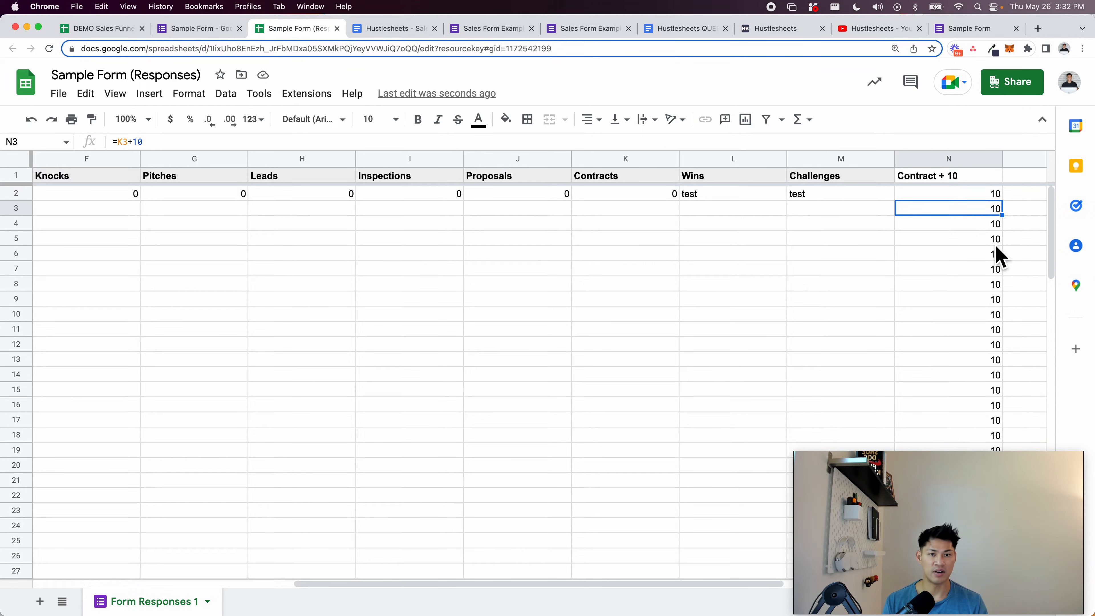
Start another form response and set its date to 05/19/2022
click(190, 29)
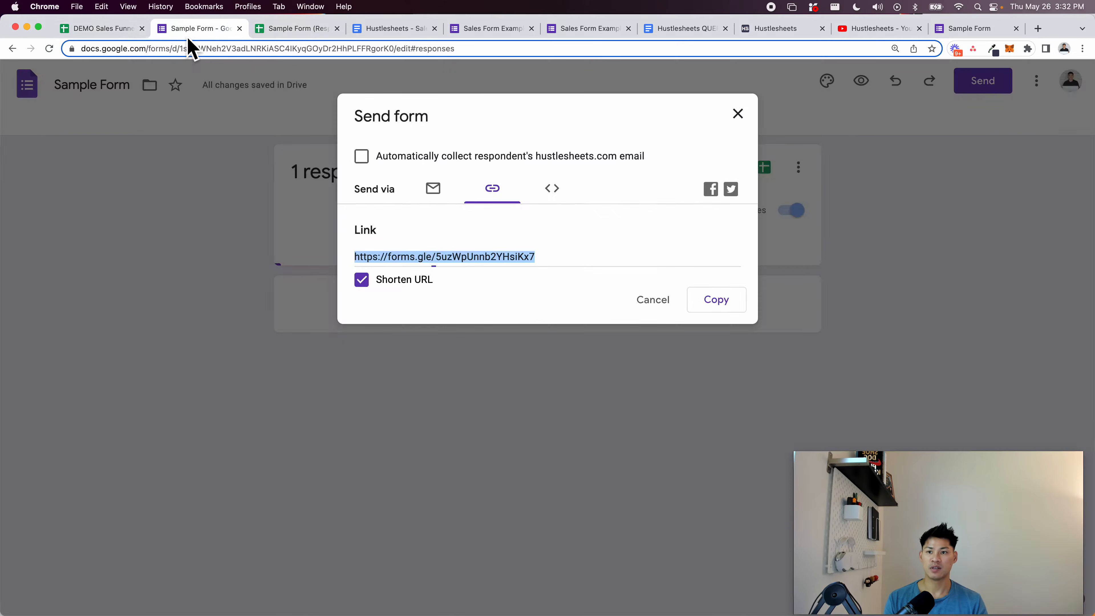
click(968, 29)
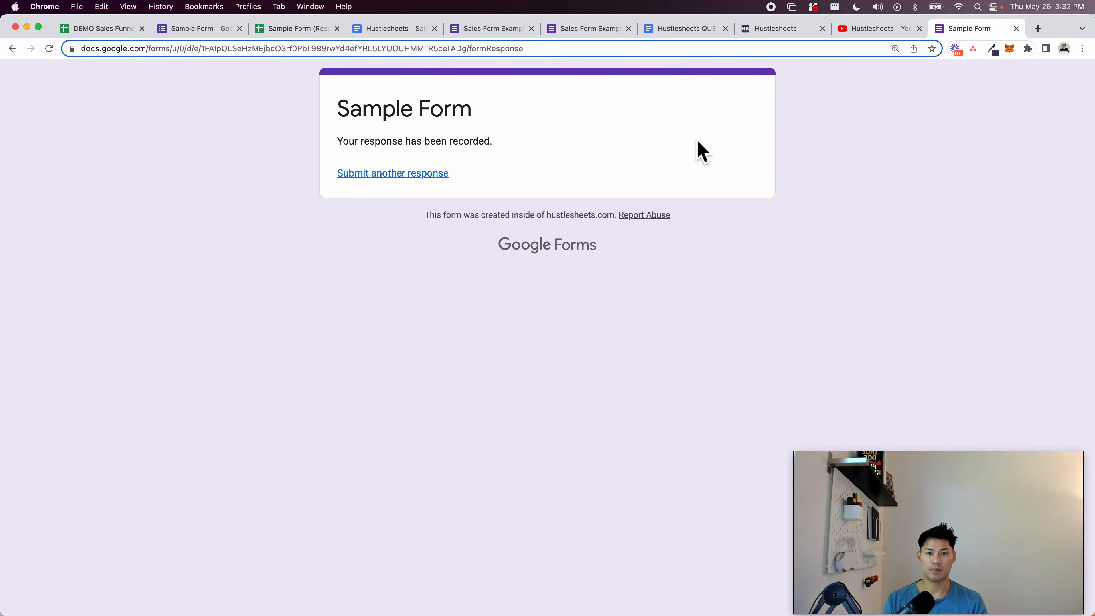
click(427, 175)
click(409, 273)
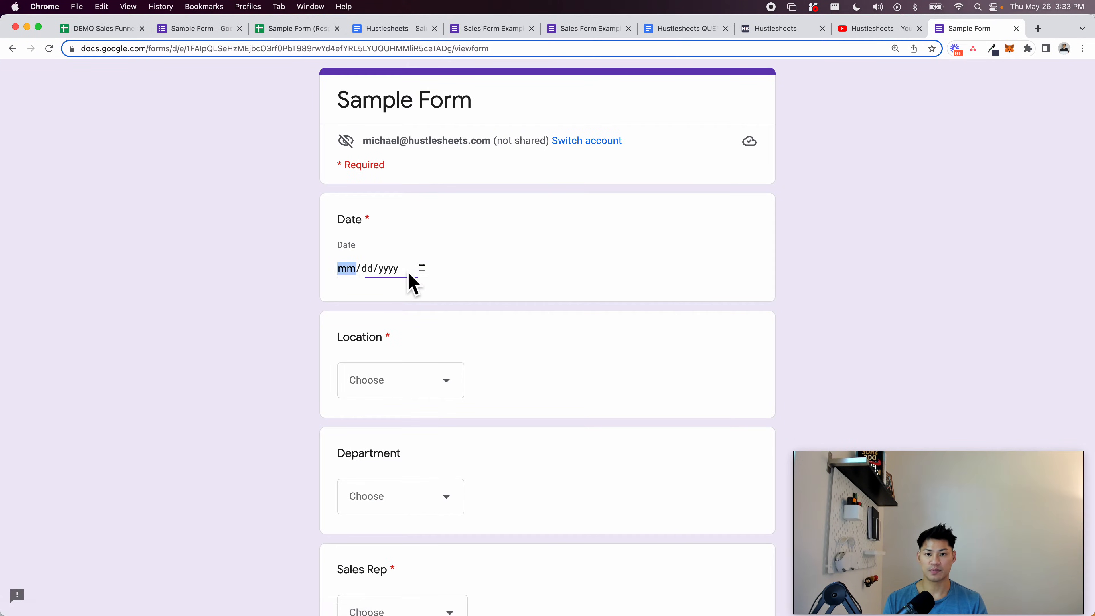
click(422, 269)
click(434, 380)
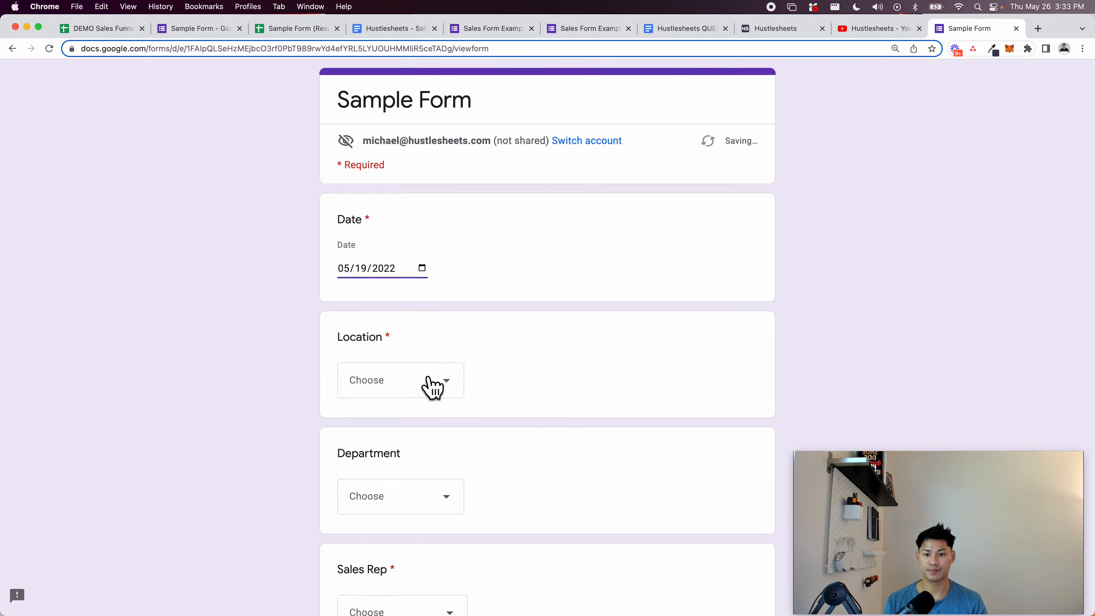
Choose Austin as location and Solar as department, and pick the sales rep
click(371, 388)
click(379, 426)
click(382, 509)
click(391, 554)
scroll(393, 535, down, 3)
click(400, 472)
click(403, 482)
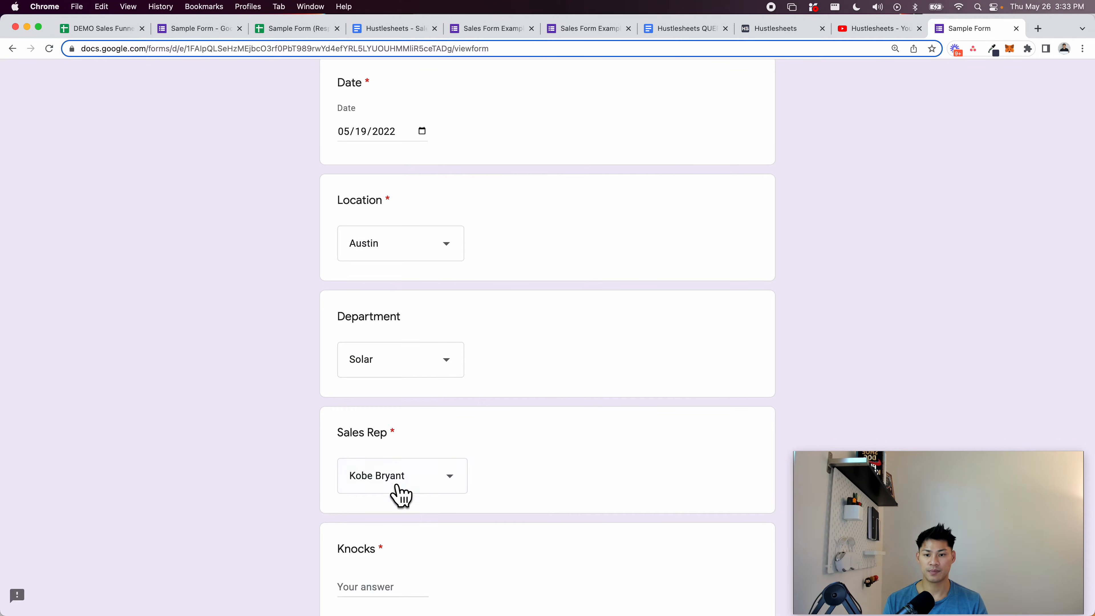
Enter 0 for Knocks, Pitches, Leads and Inspections
scroll(402, 500, down, 4)
click(397, 444)
text(0)
click(387, 537)
text(0)
scroll(384, 521, down, 4)
click(376, 475)
text(0)
scroll(376, 475, down, 2)
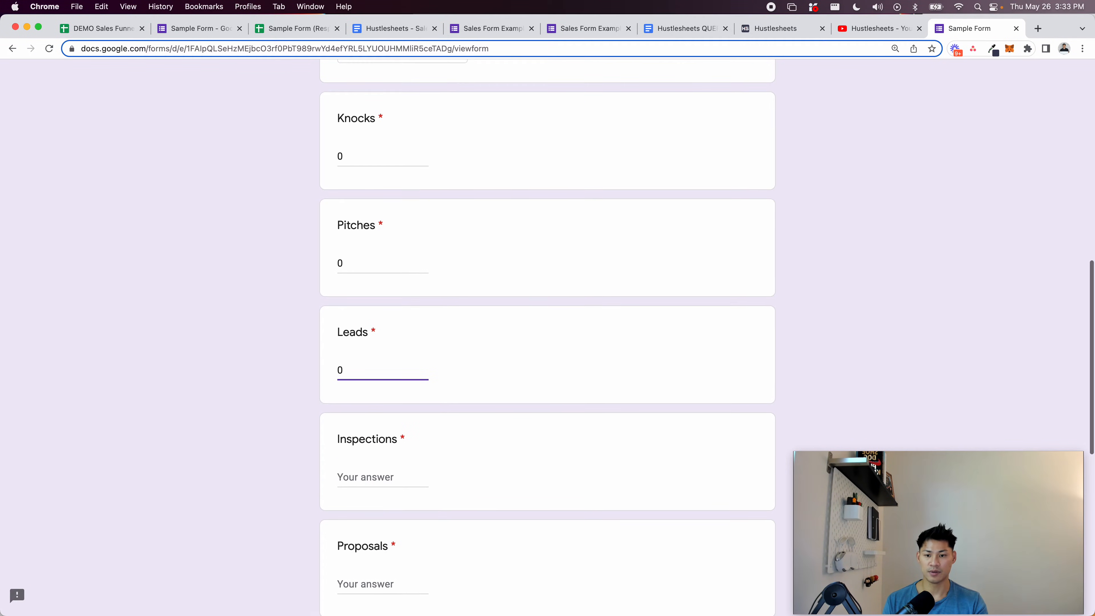
click(381, 485)
text(0)
Enter 0 Proposals and 5 Contracts, submit, and return to the responses spreadsheet
scroll(381, 485, down, 3)
click(381, 471)
text(0)
scroll(381, 471, down, 2)
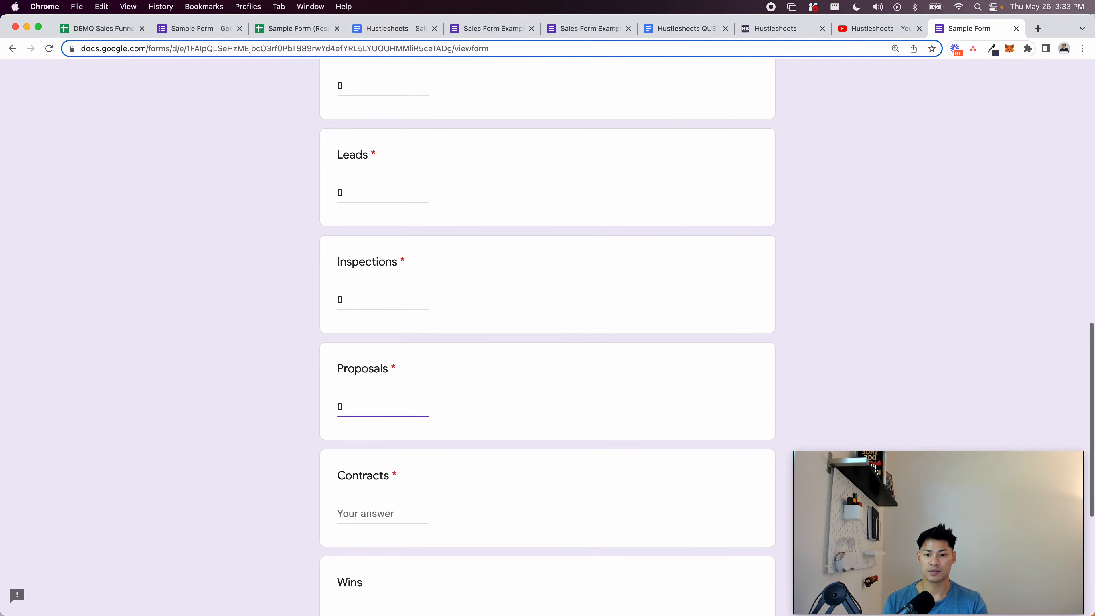
scroll(384, 445, down, 2)
click(380, 454)
text(5)
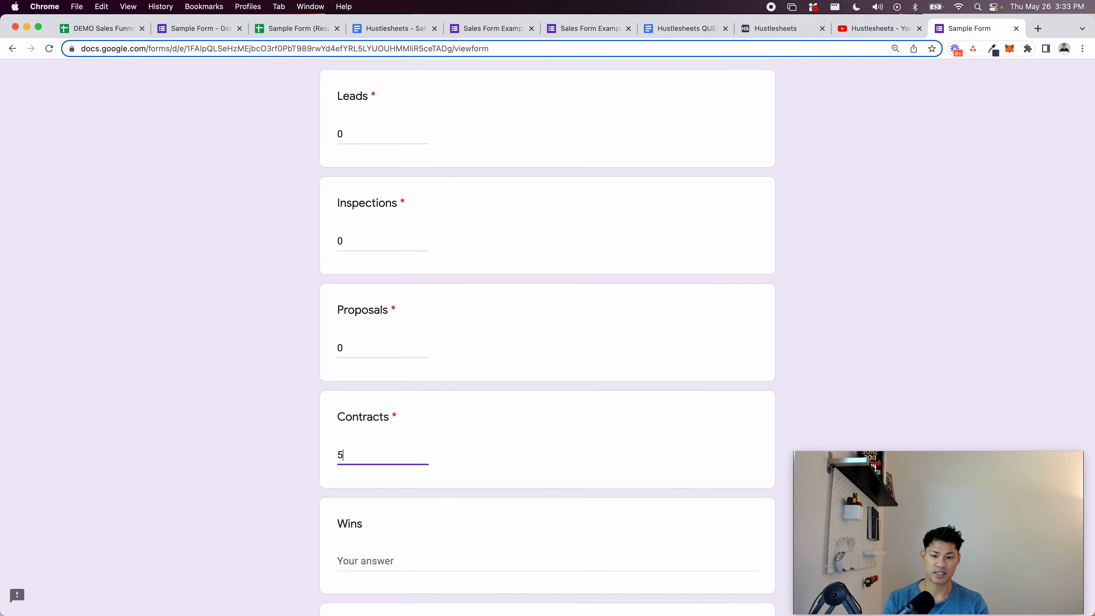
scroll(379, 463, down, 5)
click(358, 523)
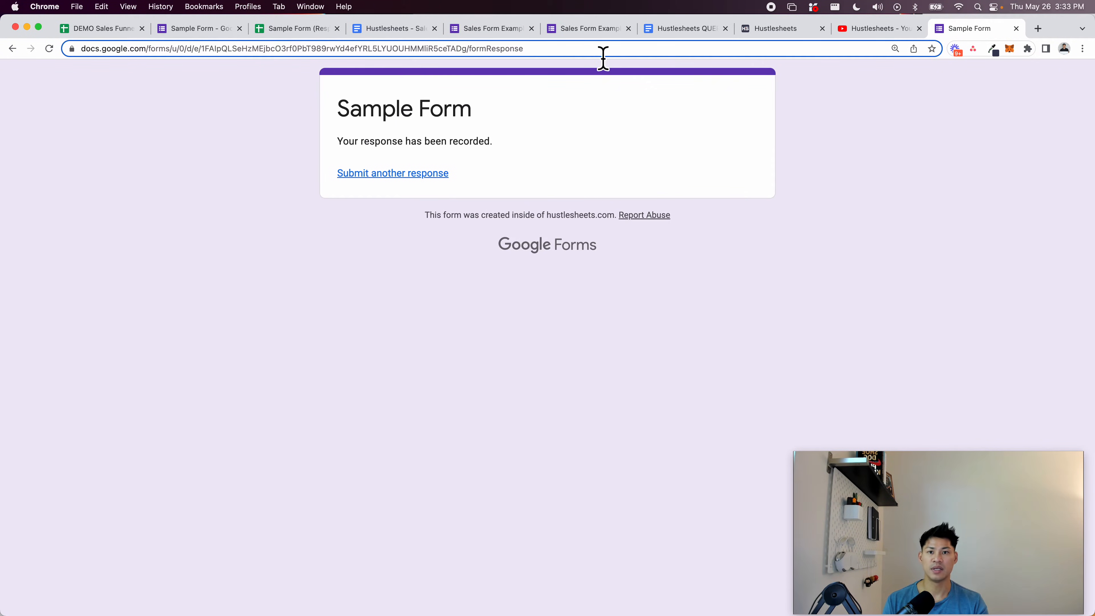
click(285, 29)
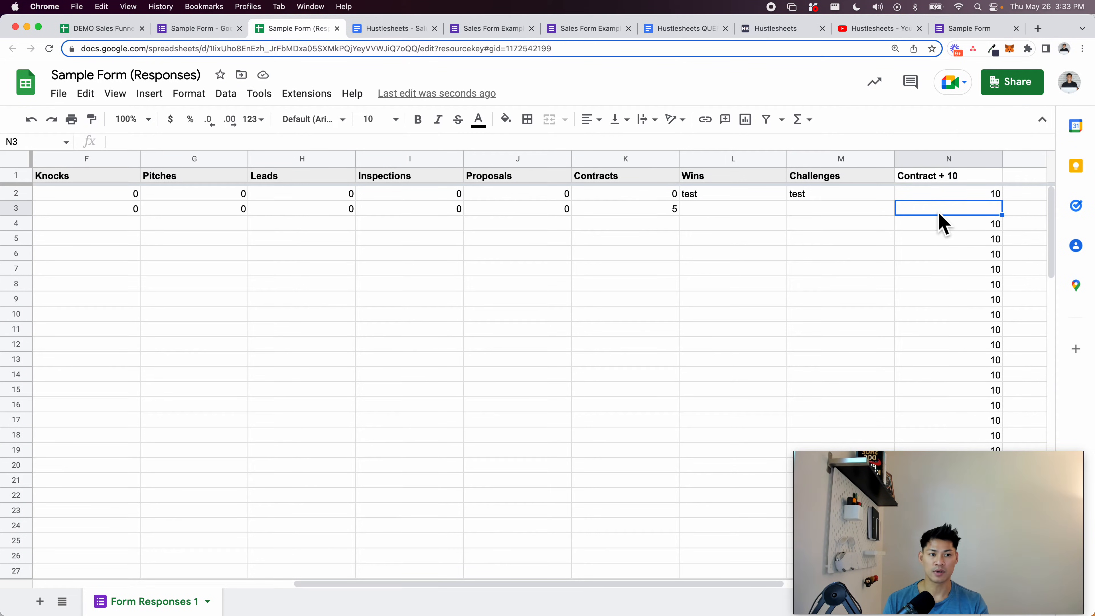
scroll(943, 224, right, 2)
click(884, 226)
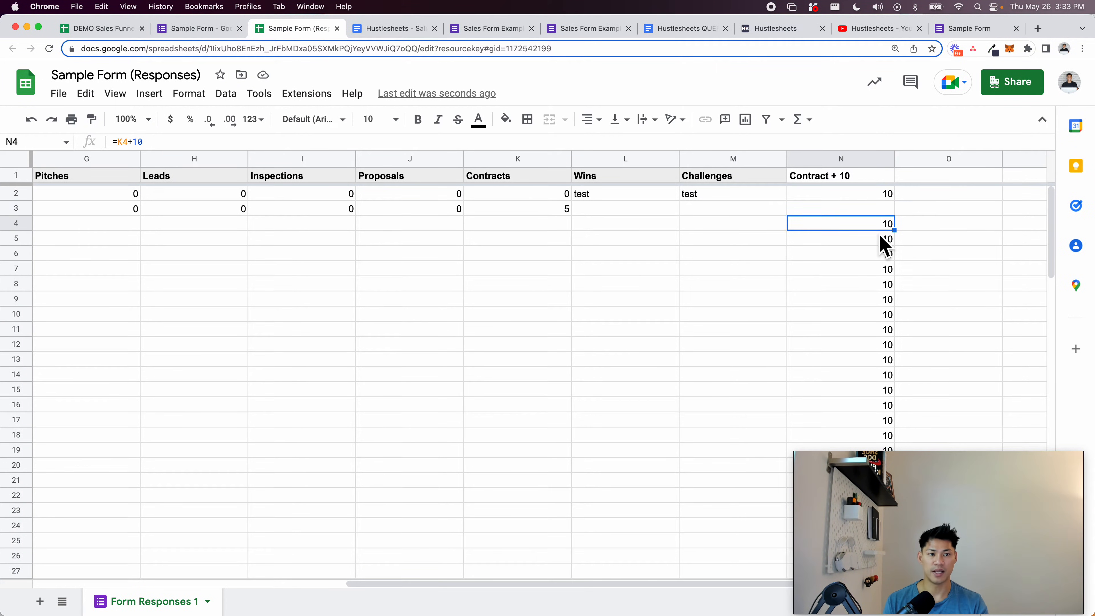
key(Return)
key(Escape)
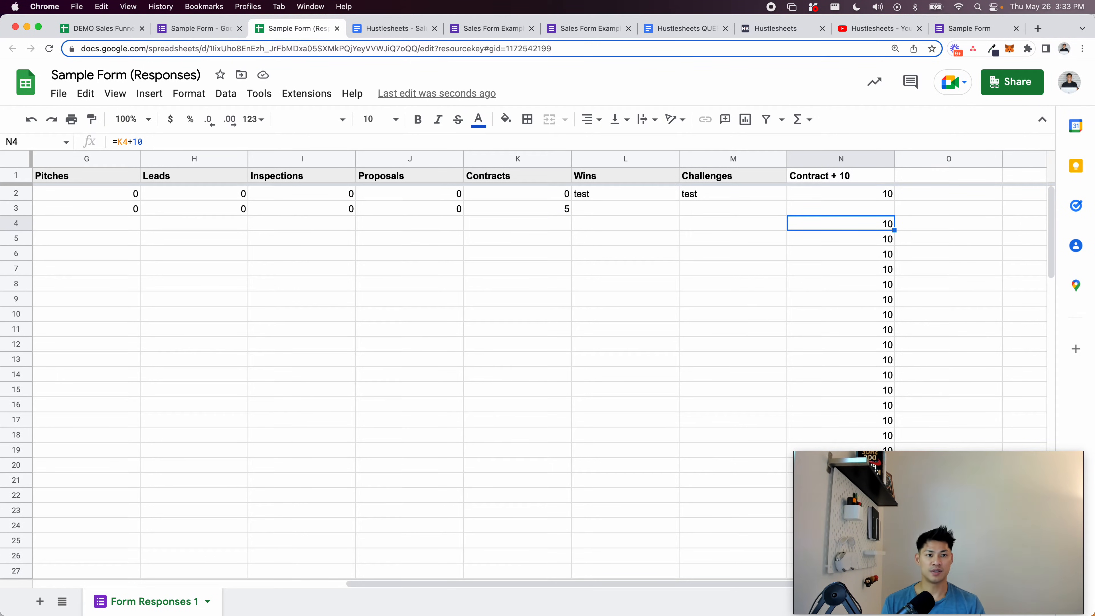
key(Up)
key(Up)
key(Up)
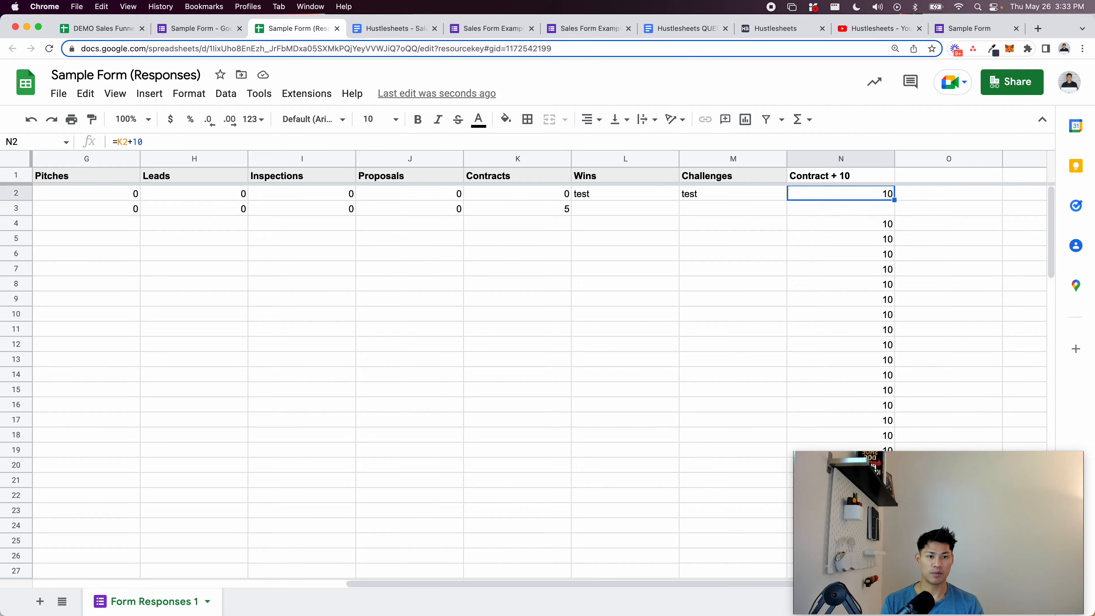
key(Down)
key(Up)
key(Down)
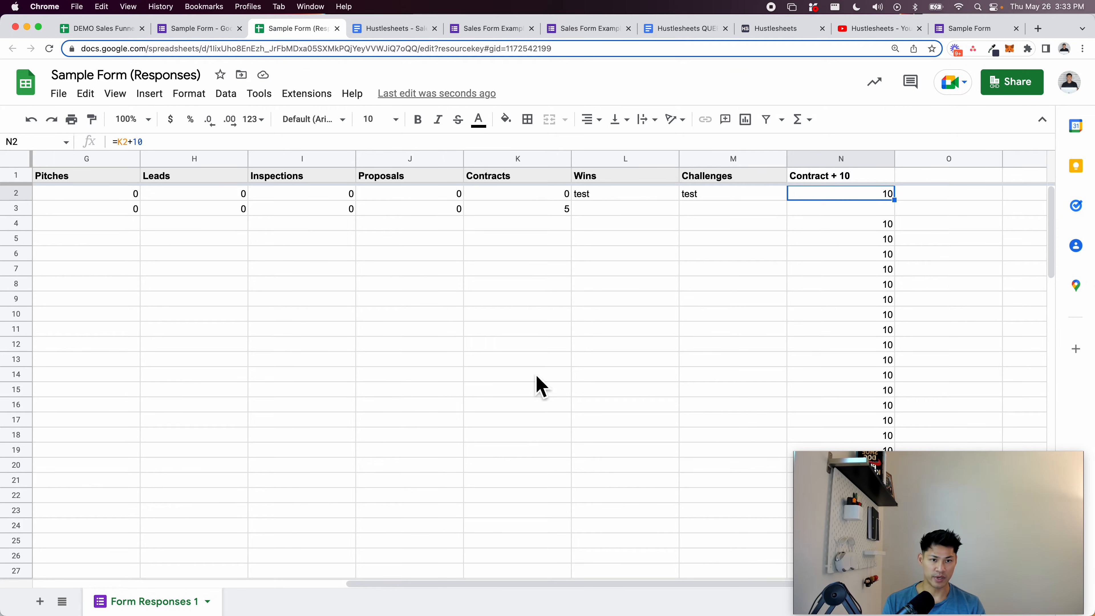
Add Sheet2 and enter =QUERY('Form Responses 1'!B1:M,"SELECT *") in A1
click(40, 601)
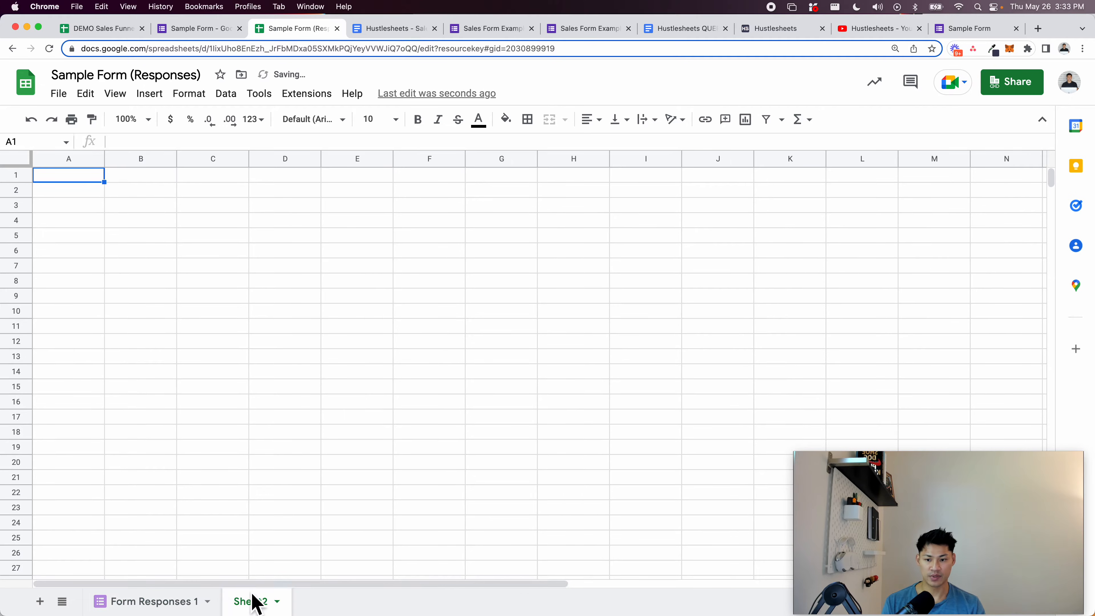
text(=quer)
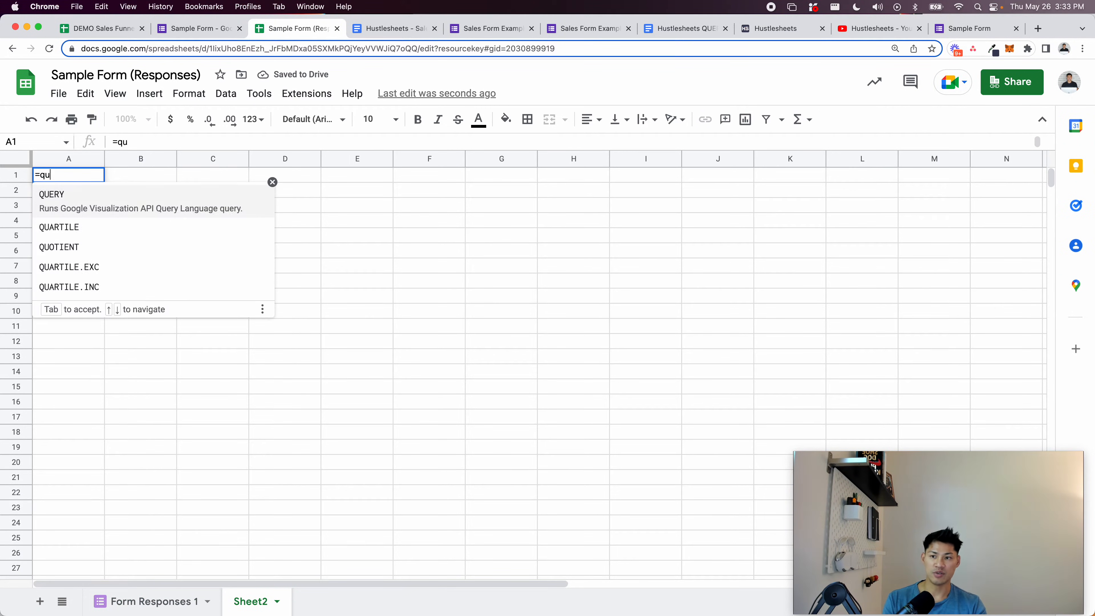
key(BackSpace)
key(BackSpace)
key(BackSpace)
key(BackSpace)
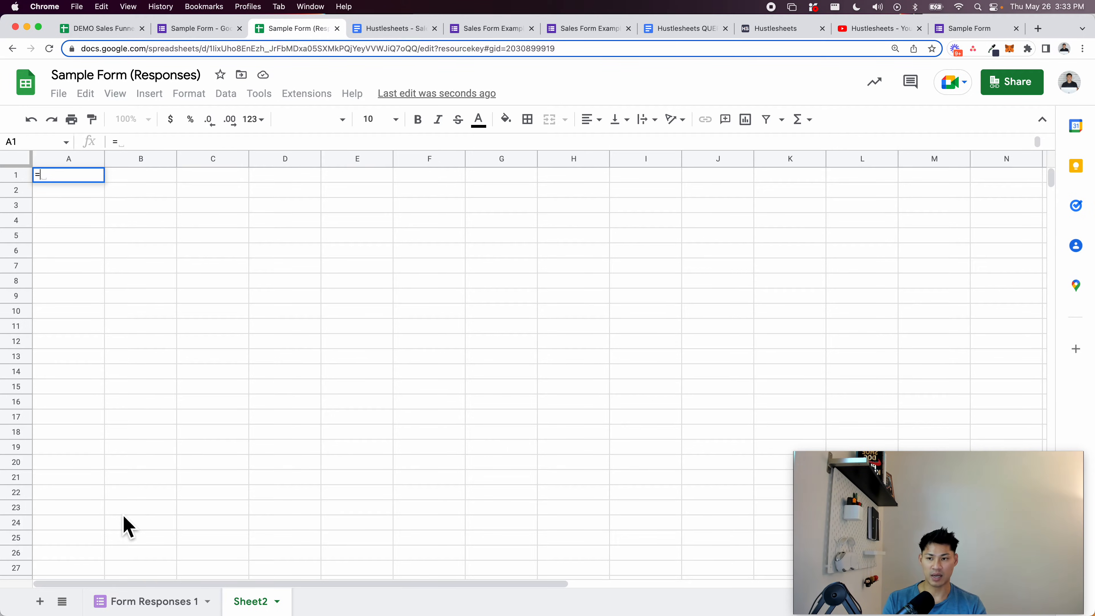
text(quer)
key(Tab)
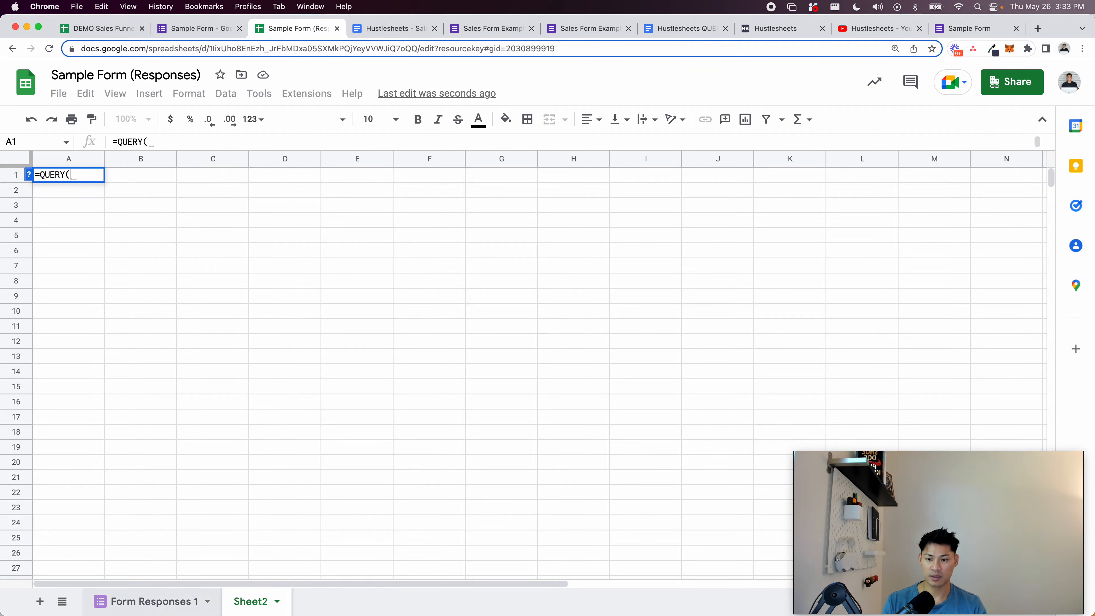
click(170, 604)
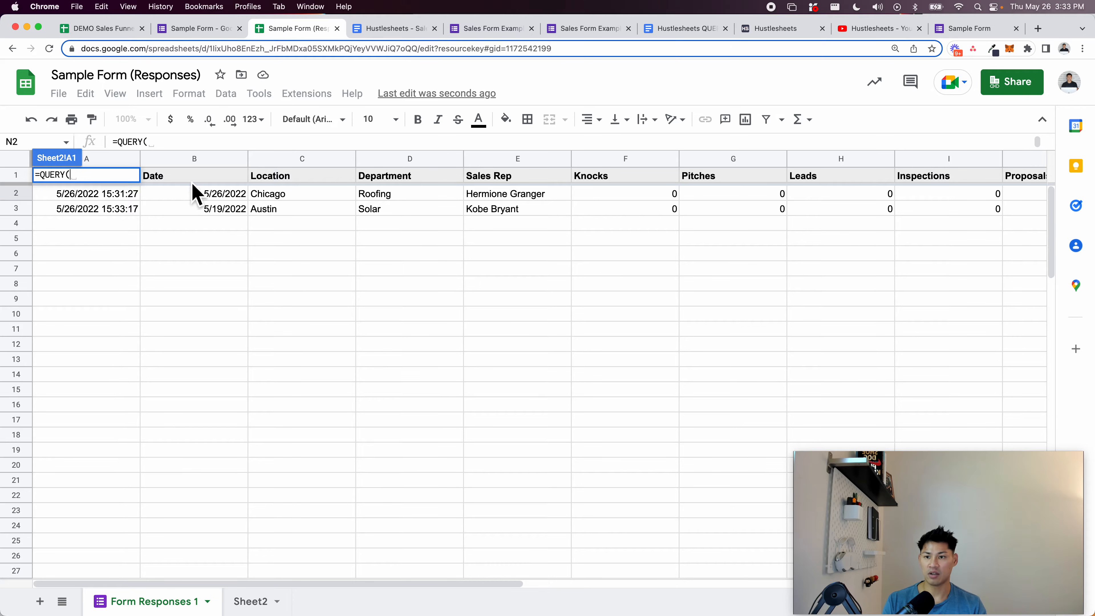
click(107, 176)
drag(194, 176, 1000, 176)
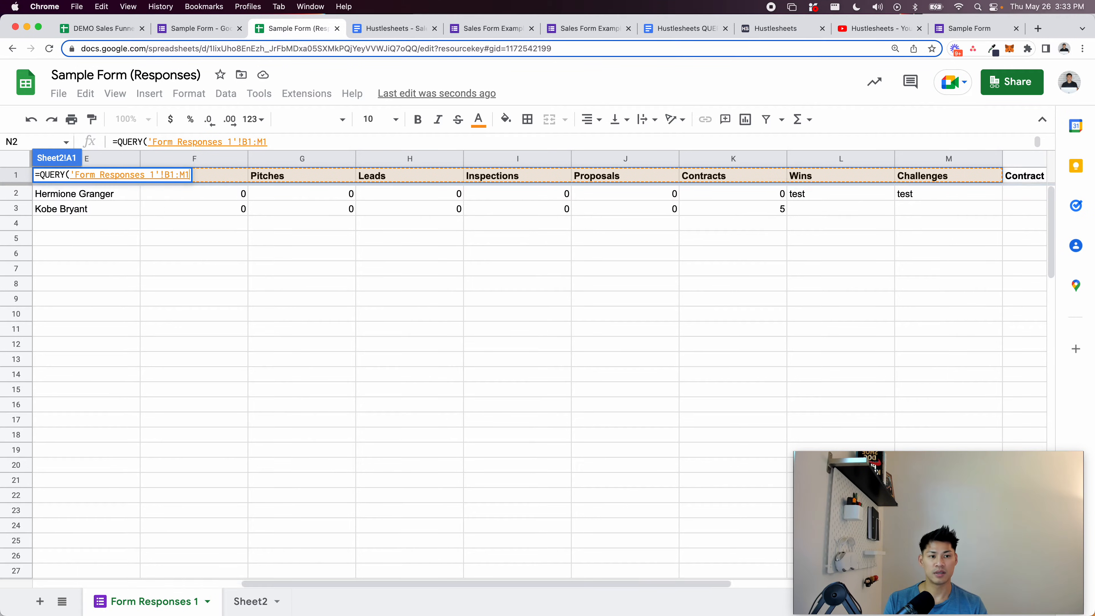
key(BackSpace)
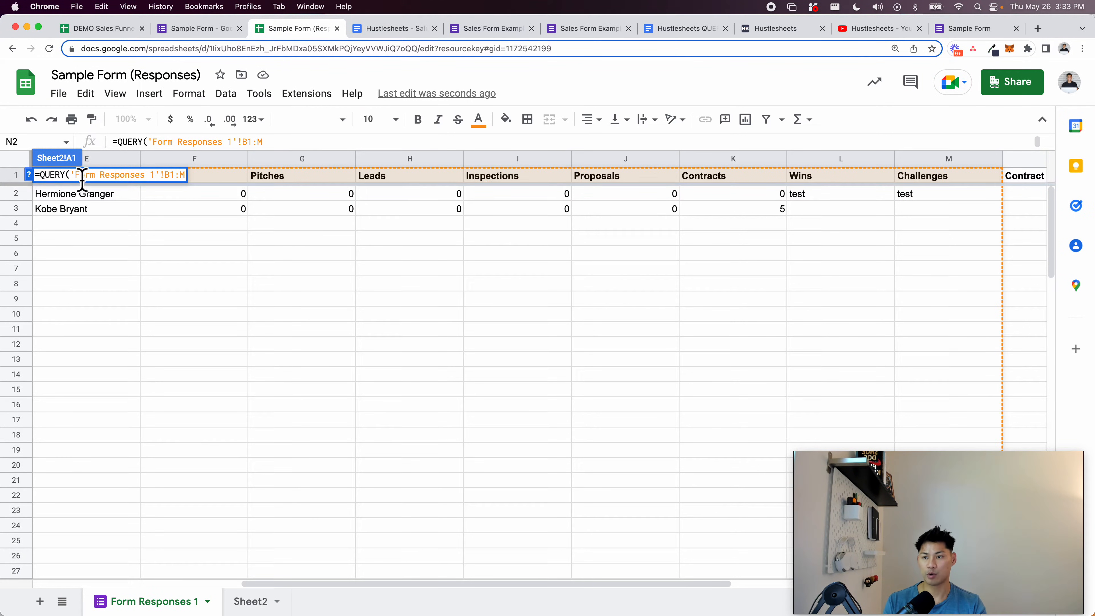
text(,"SELECT *)
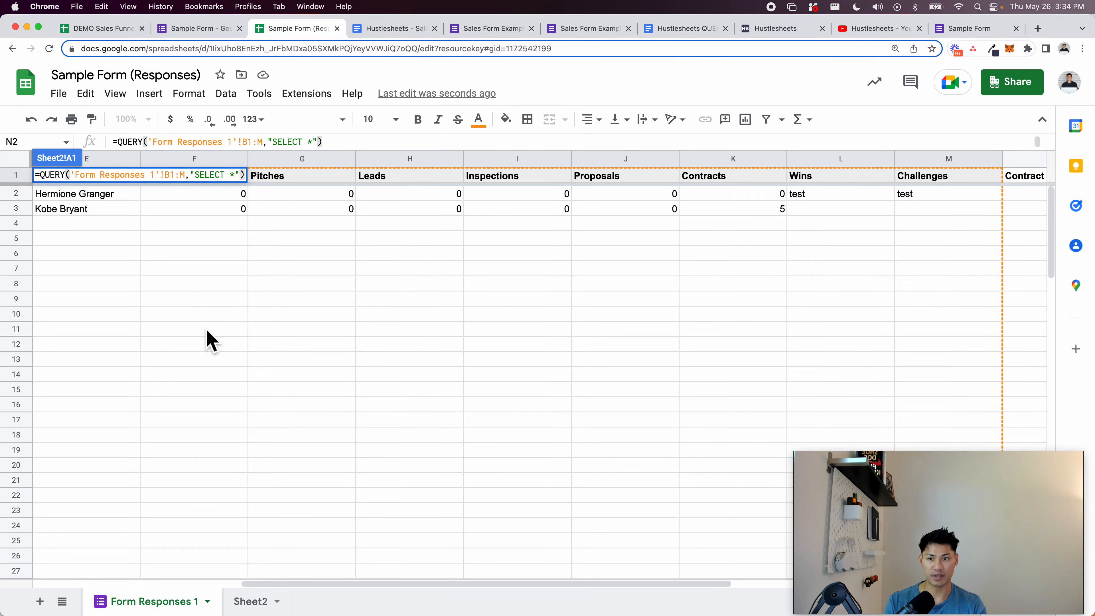
key(Return)
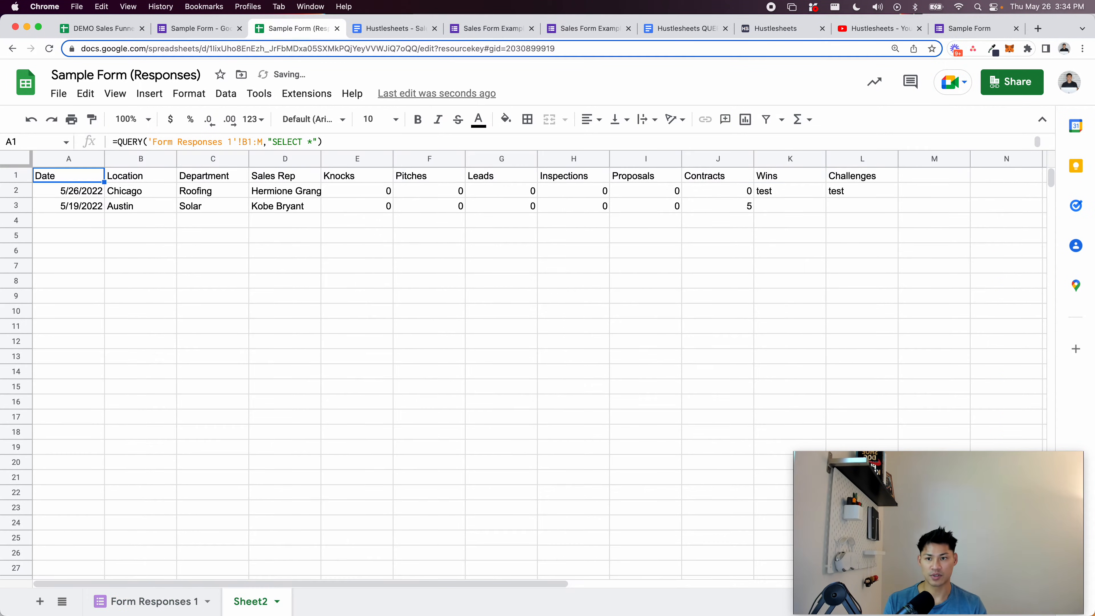
Bold the header row and add the header 'Contract + 10' in M1
key(shift+space)
key(super+b)
key(Down)
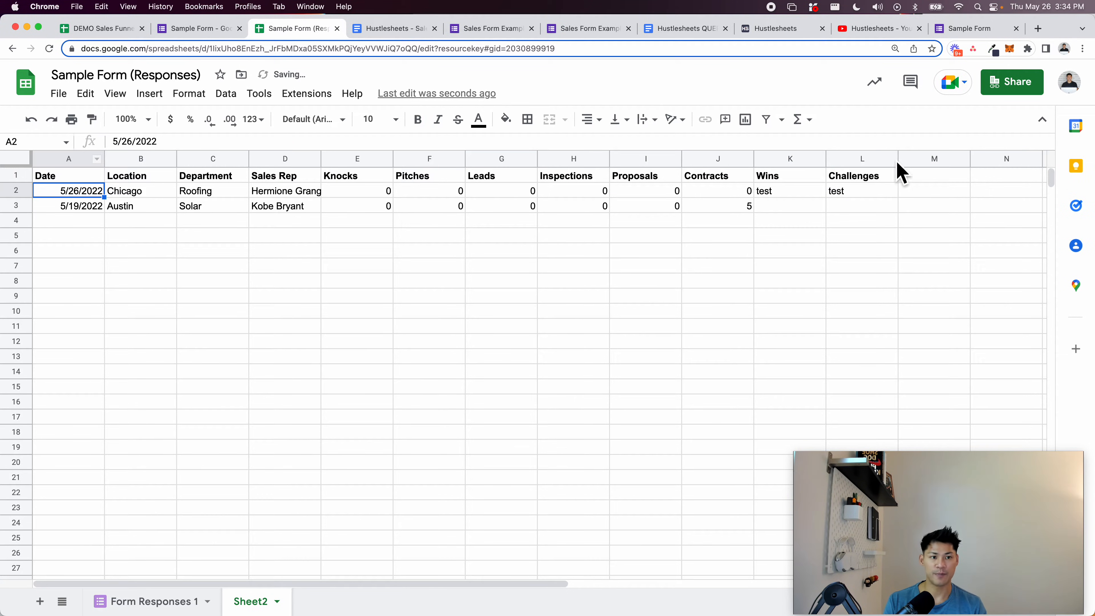
click(936, 179)
text(Contract + 10)
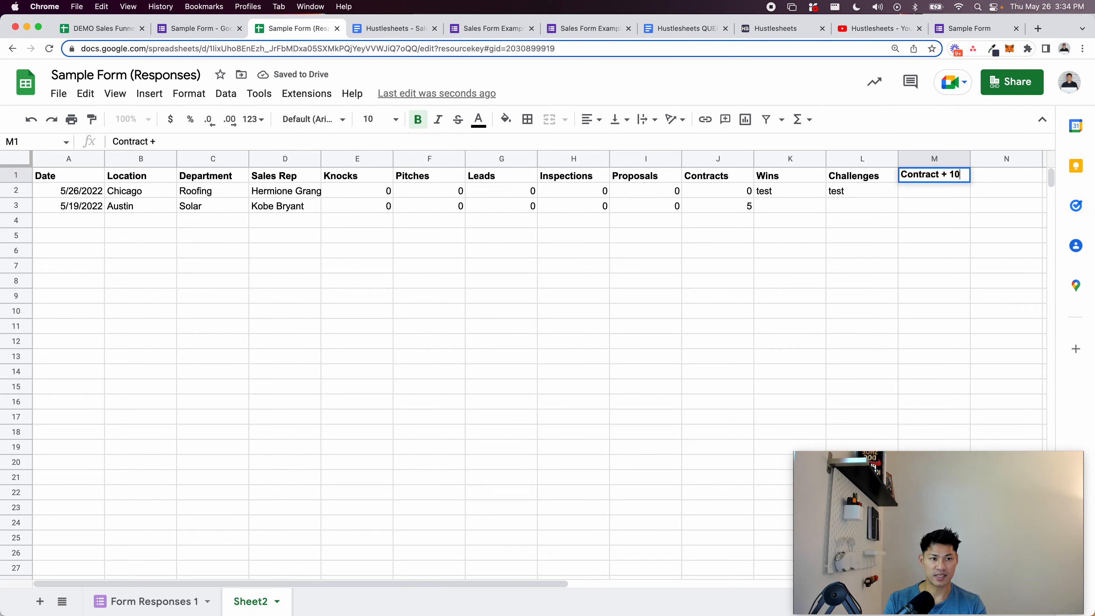
key(Return)
Fill the headers A1:L1 bright green
key(Up)
key(Left)
key(shift+super+Left)
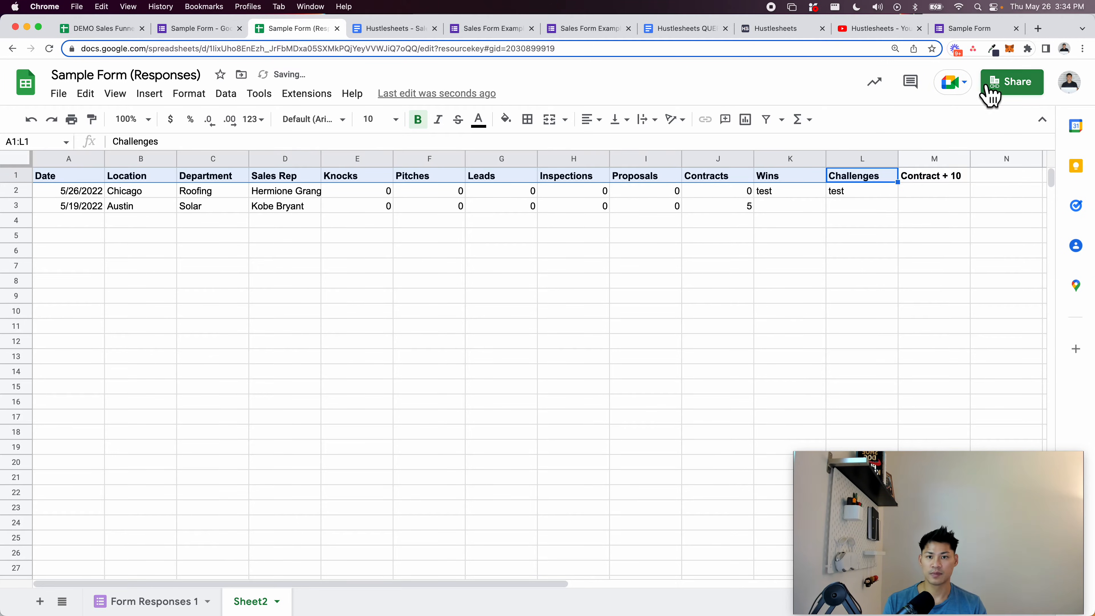
click(505, 119)
click(562, 257)
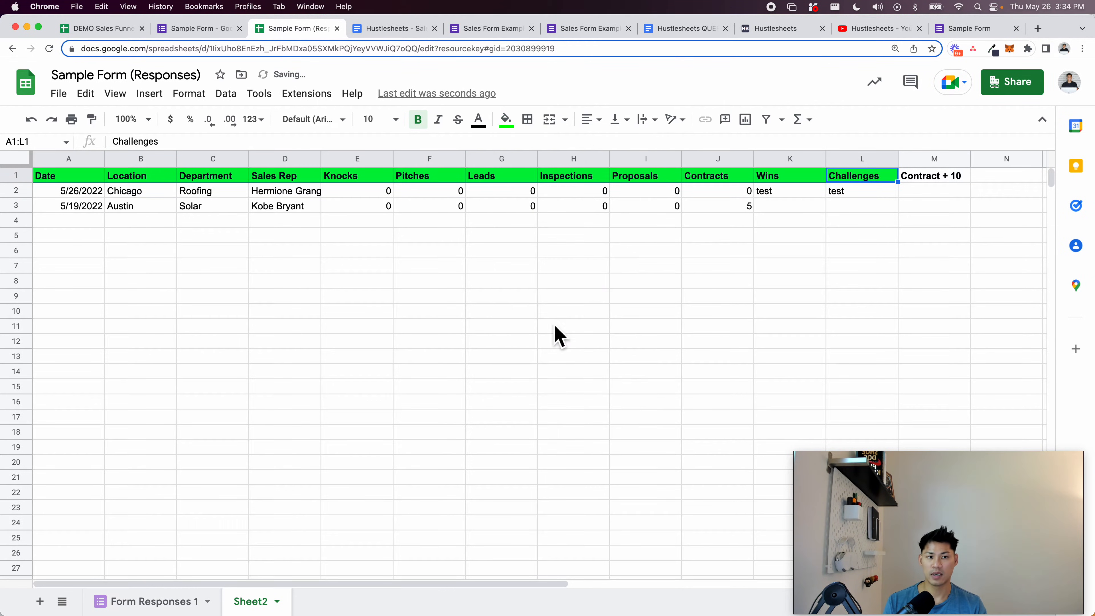
Rename Sheet2 to 'Projected Form Data'
double_click(241, 597)
text(Pri)
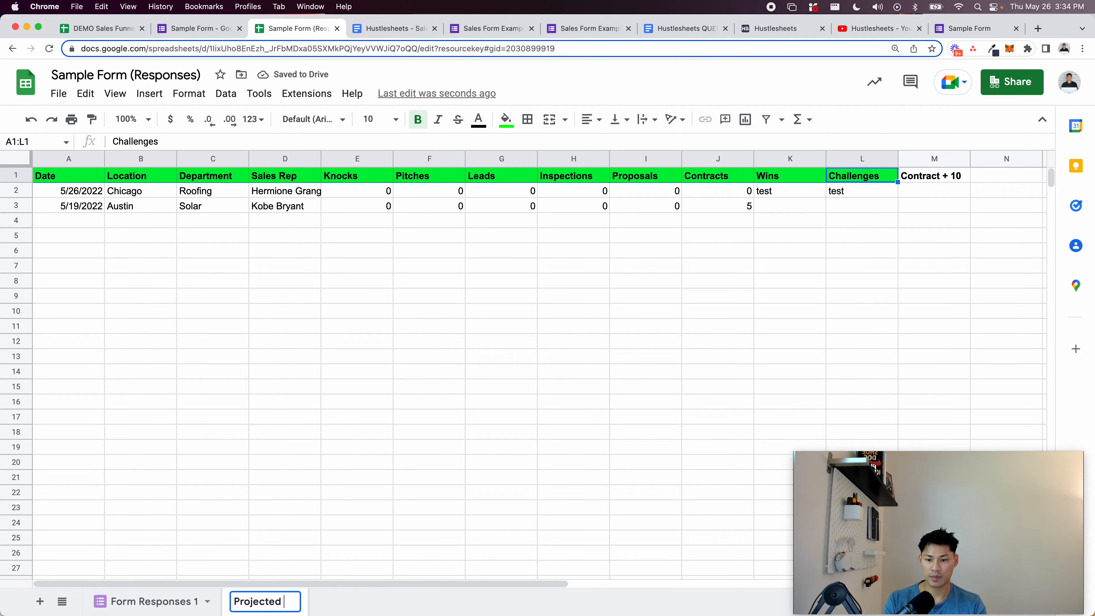
text(jected fo)
key(BackSpace)
key(BackSpace)
text(Form Data)
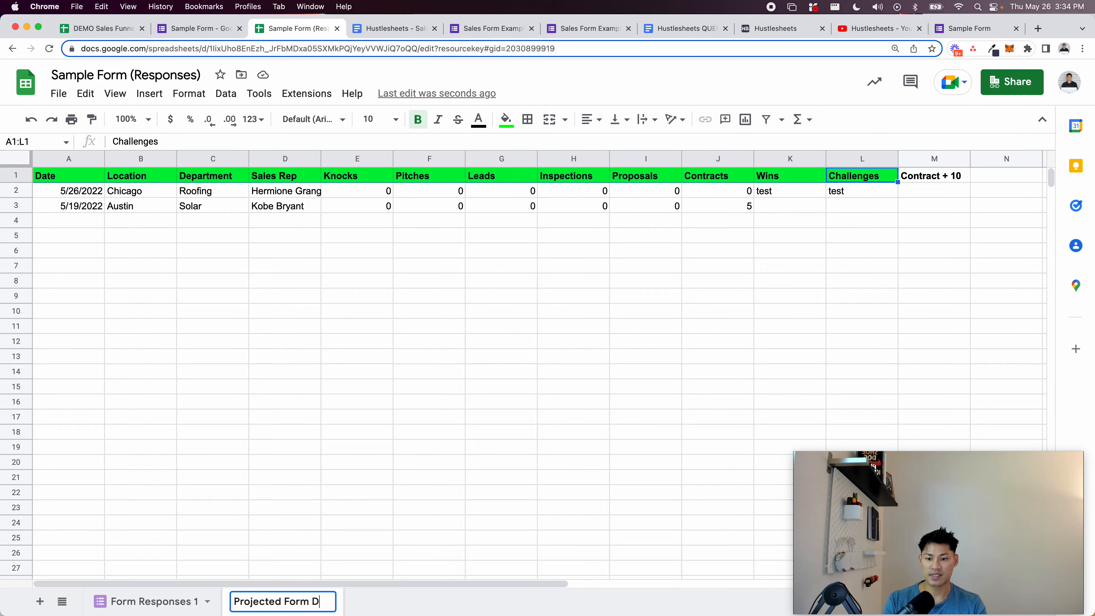
key(Return)
Deselect the headers and switch back to the Form Responses 1 sheet
click(203, 391)
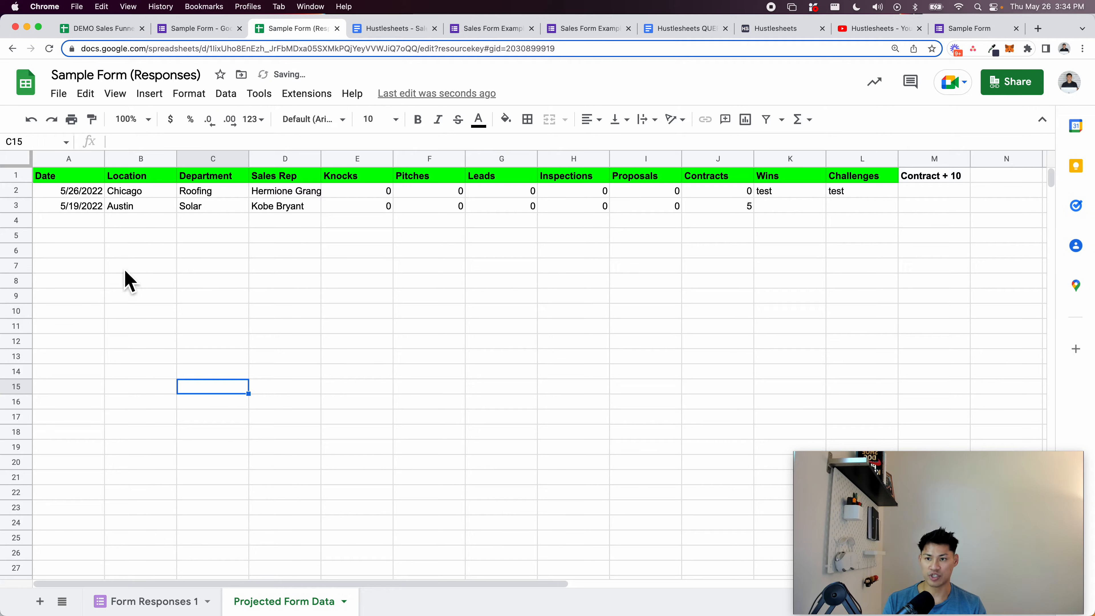
click(92, 194)
click(147, 601)
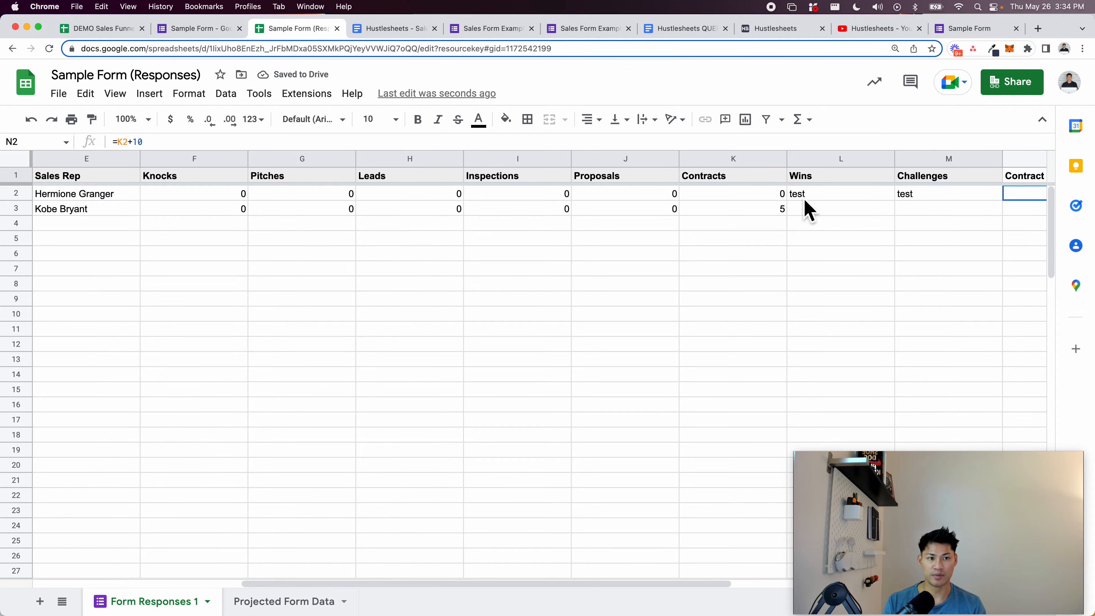
drag(923, 160, 8, 144)
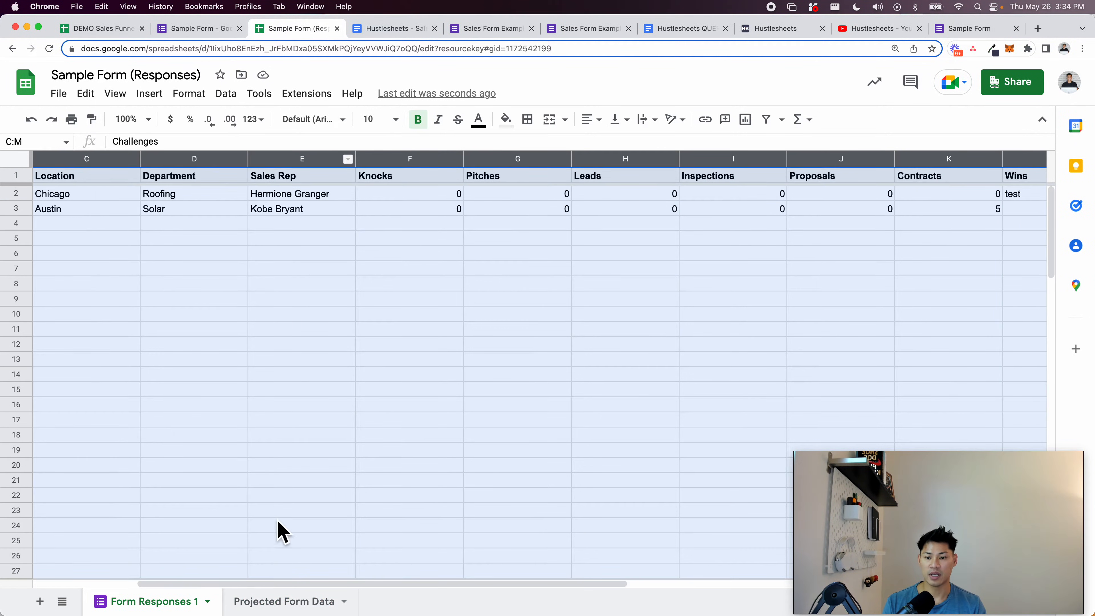
On Projected Form Data, enter =J2+10 in M2 and autofill it down the column
click(286, 601)
click(744, 237)
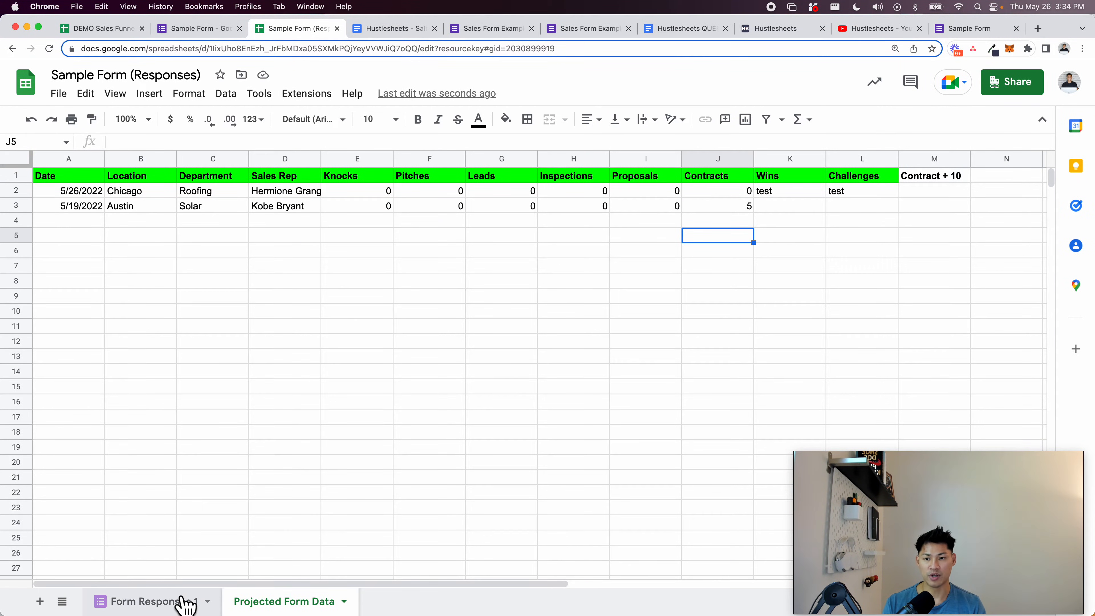
click(860, 205)
drag(861, 160, 809, 160)
click(942, 192)
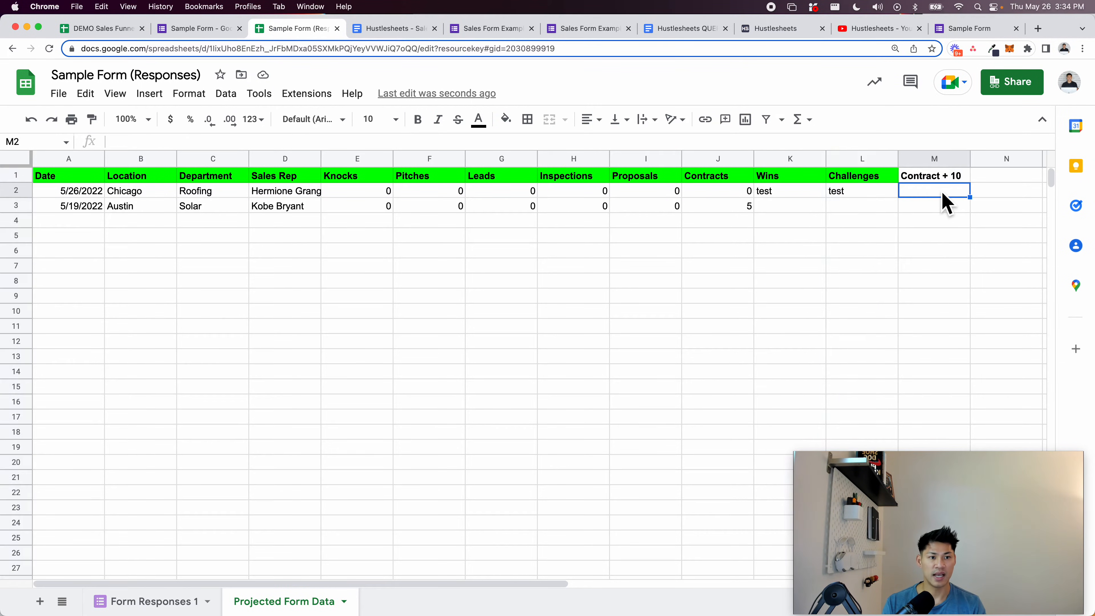
text(=)
click(722, 195)
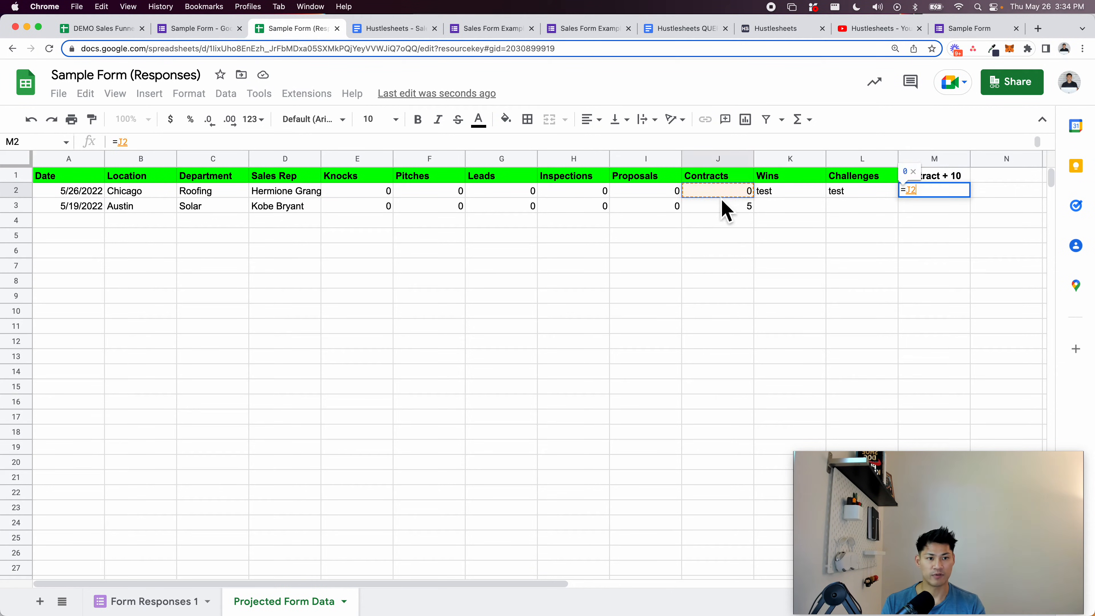
text(+10)
key(Return)
key(super+Return)
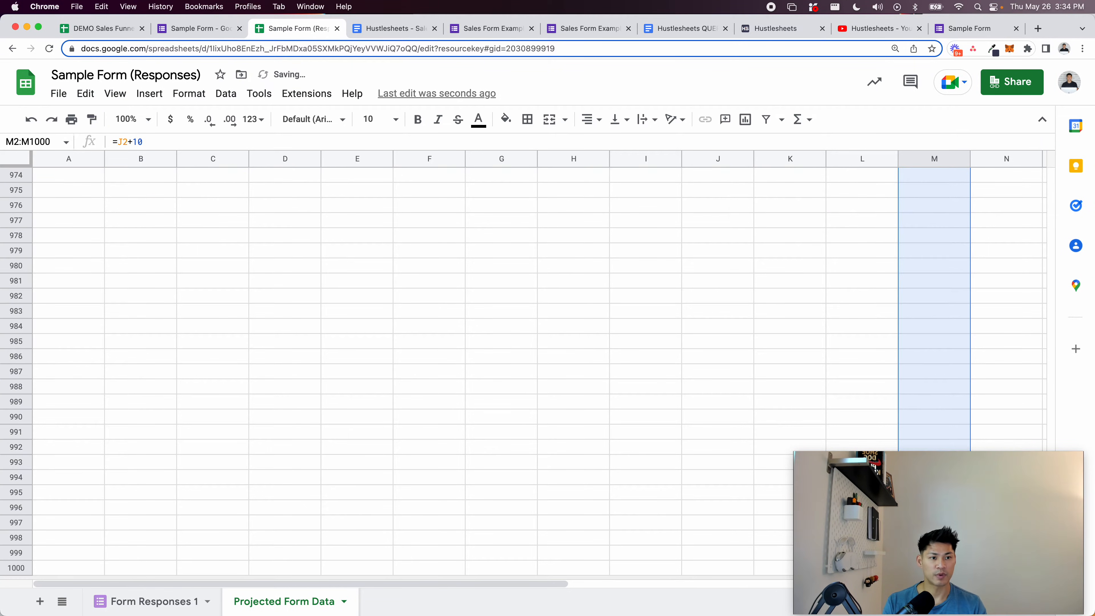
scroll(958, 275, right, 2)
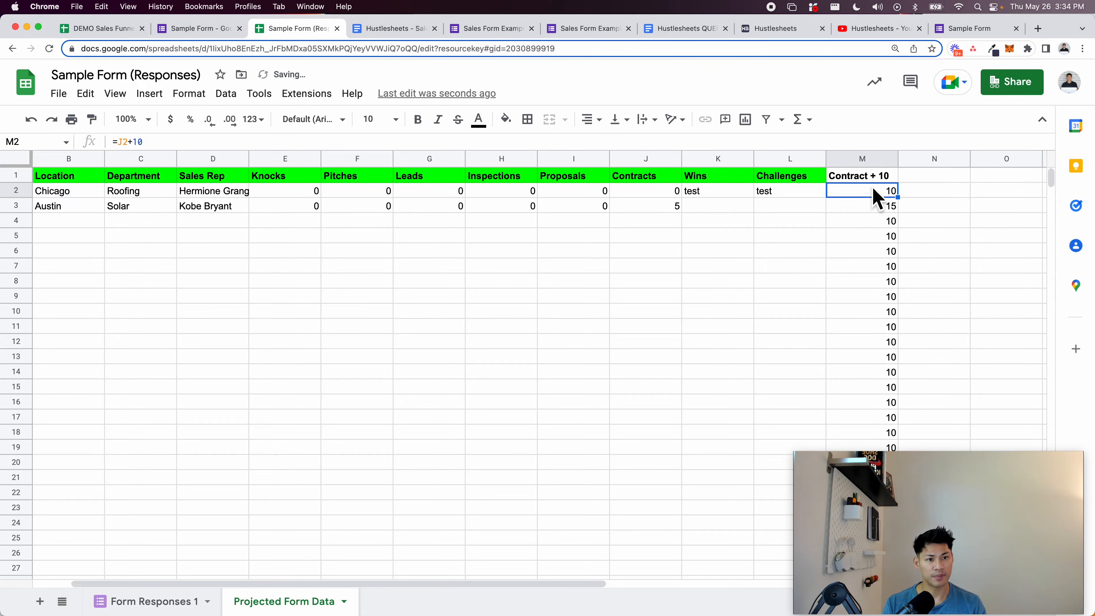
On Form Responses 1, delete the Contract + 10 values from N2 to the bottom
click(190, 603)
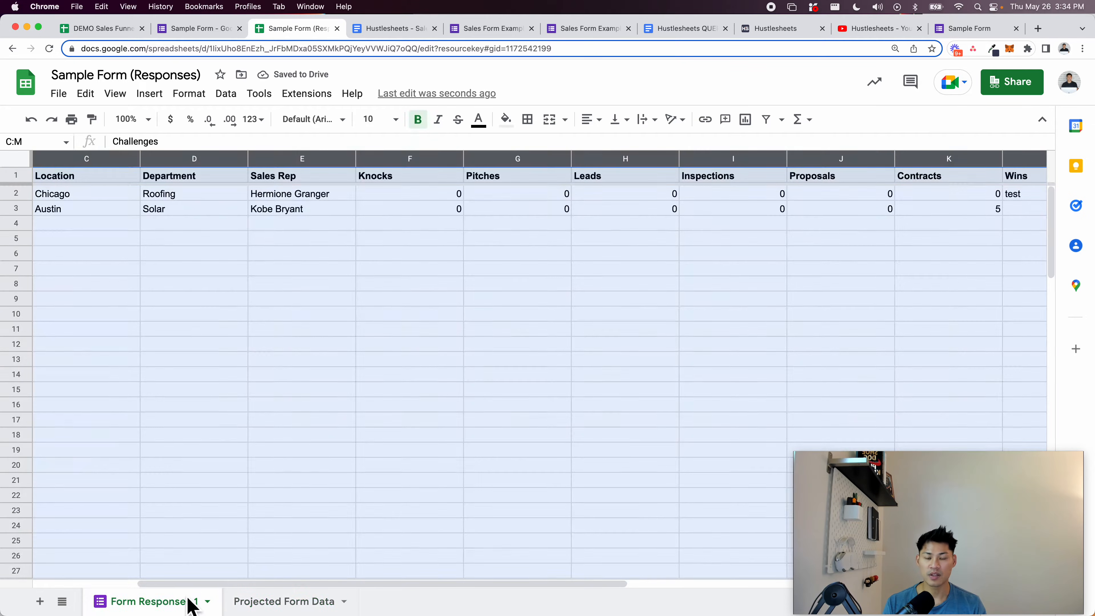
click(242, 515)
scroll(310, 440, right, 5)
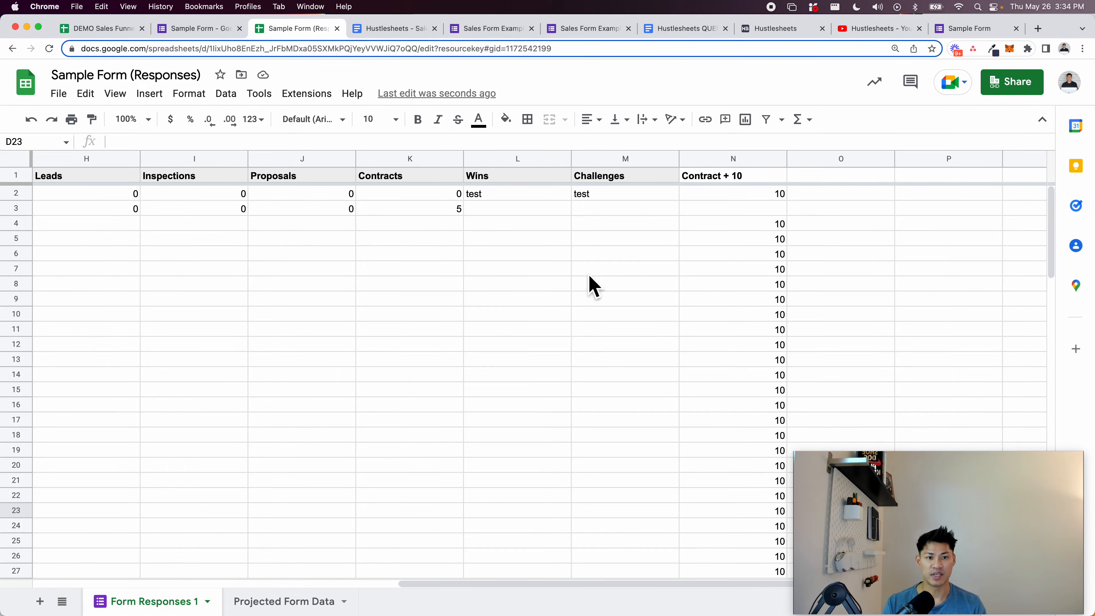
click(733, 178)
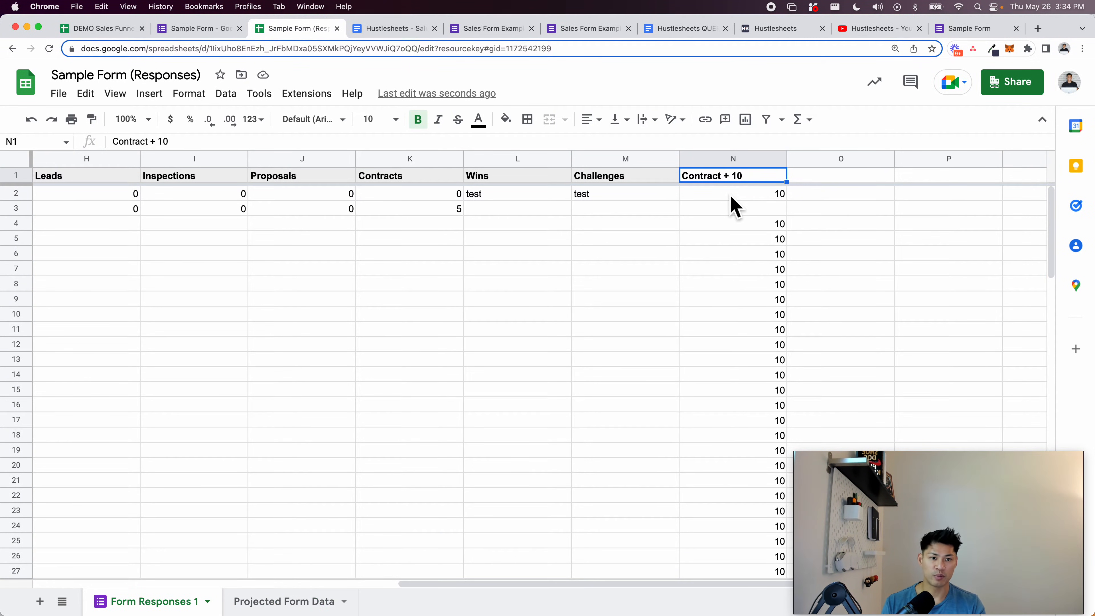
click(731, 197)
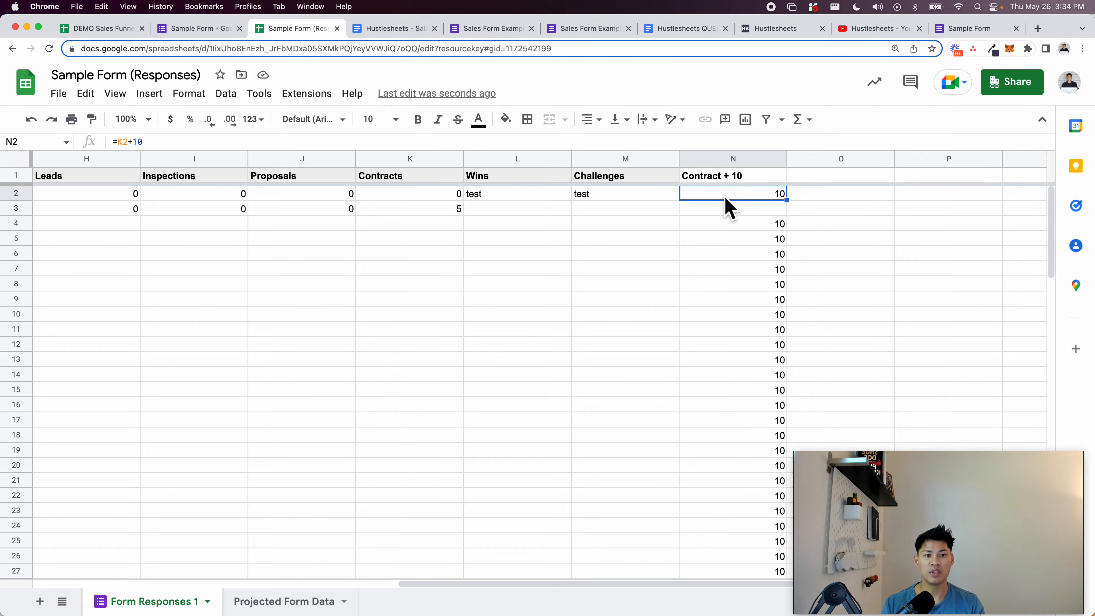
key(shift+Down)
key(shift+Down)
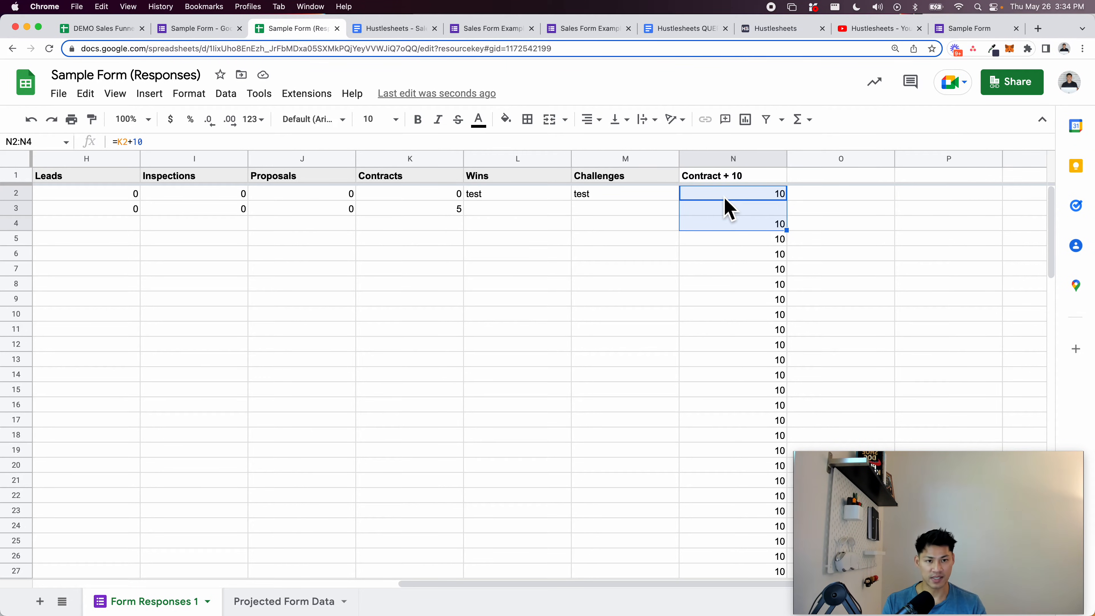
key(ctrl+shift+Down)
key(Delete)
key(ctrl+Up)
key(Down)
Enter a K2 + 10 formula in N2, then extend it to the whole-column range K2:K
text(=)
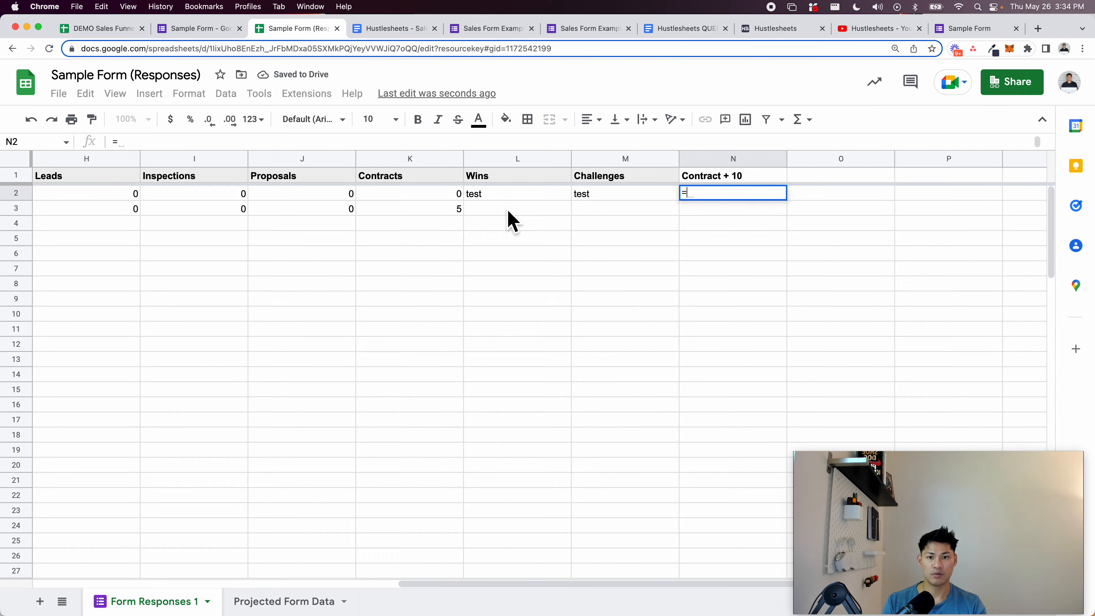
click(447, 198)
text(+1)
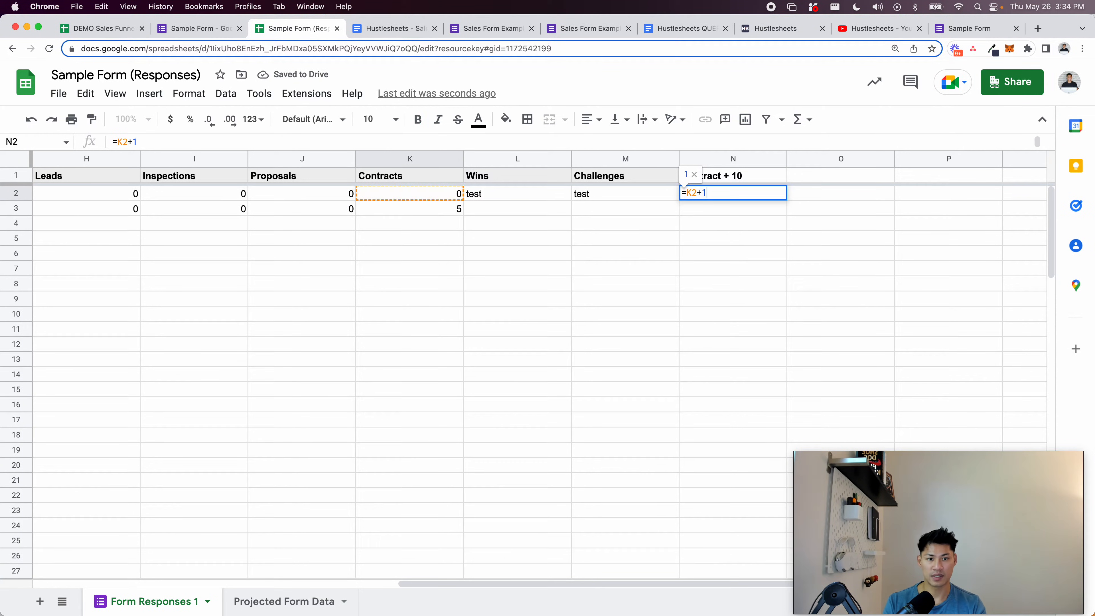
key(Return)
key(Up)
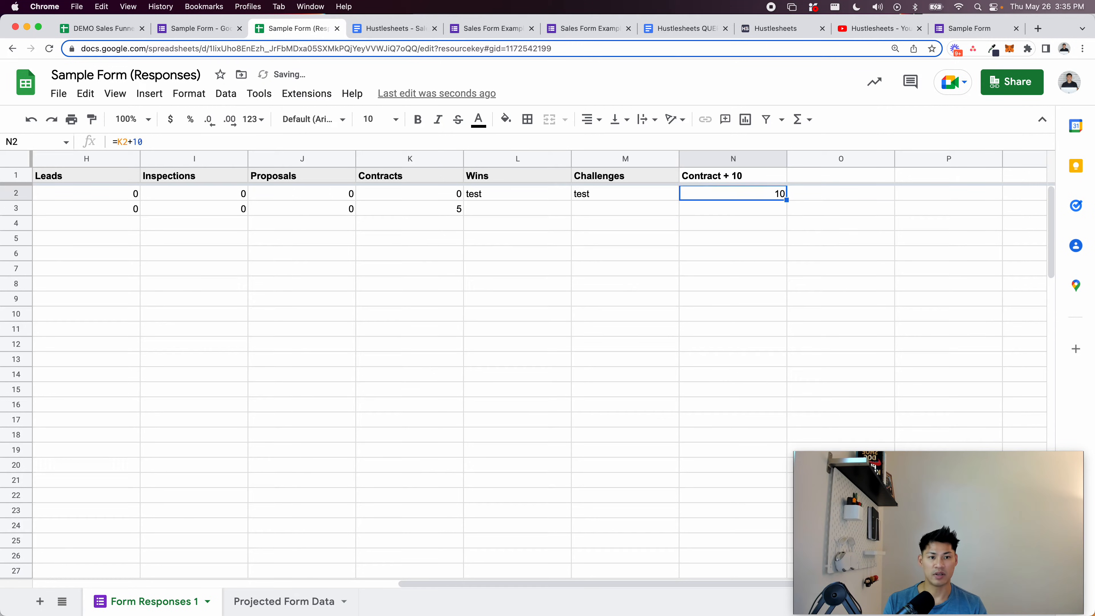
key(Return)
key(super+equal)
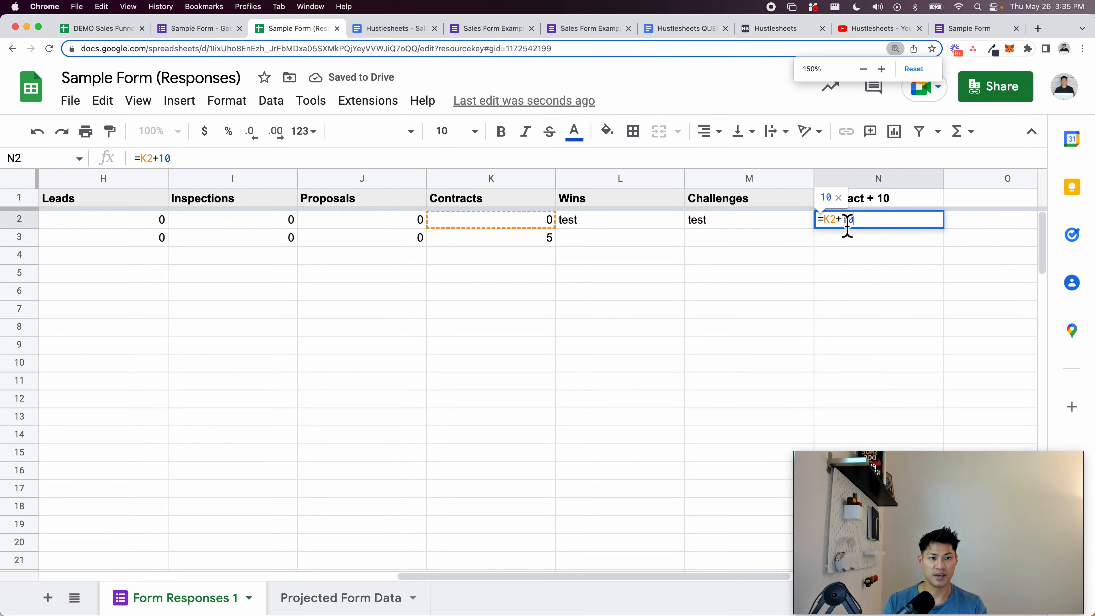
text(:K)
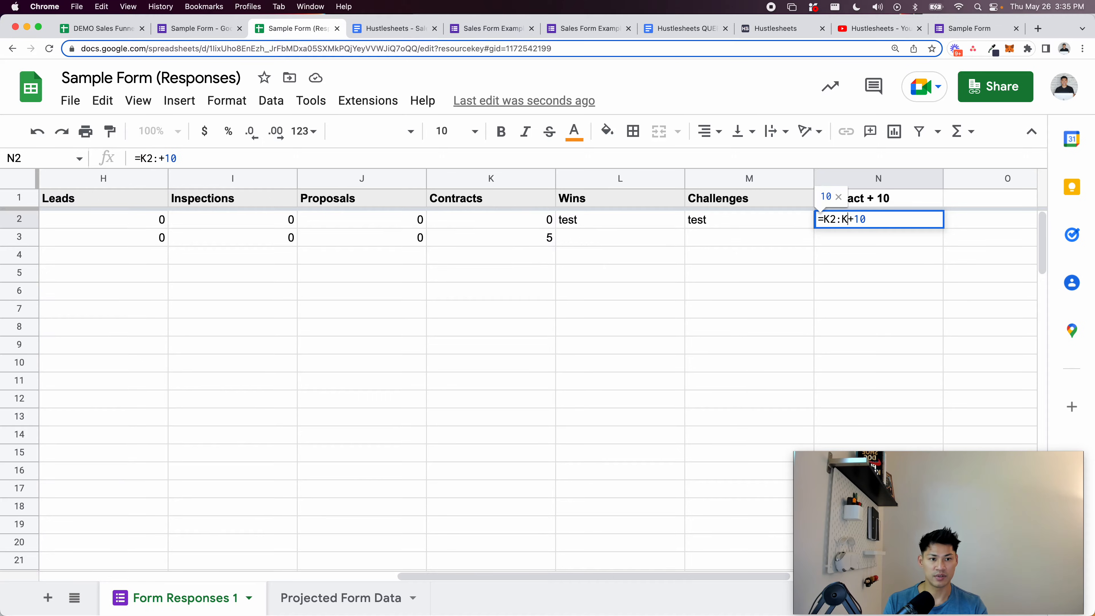
key(Return)
Wrap the N2 formula as =ARRAYFORMULA(K2:K+10)
key(Up)
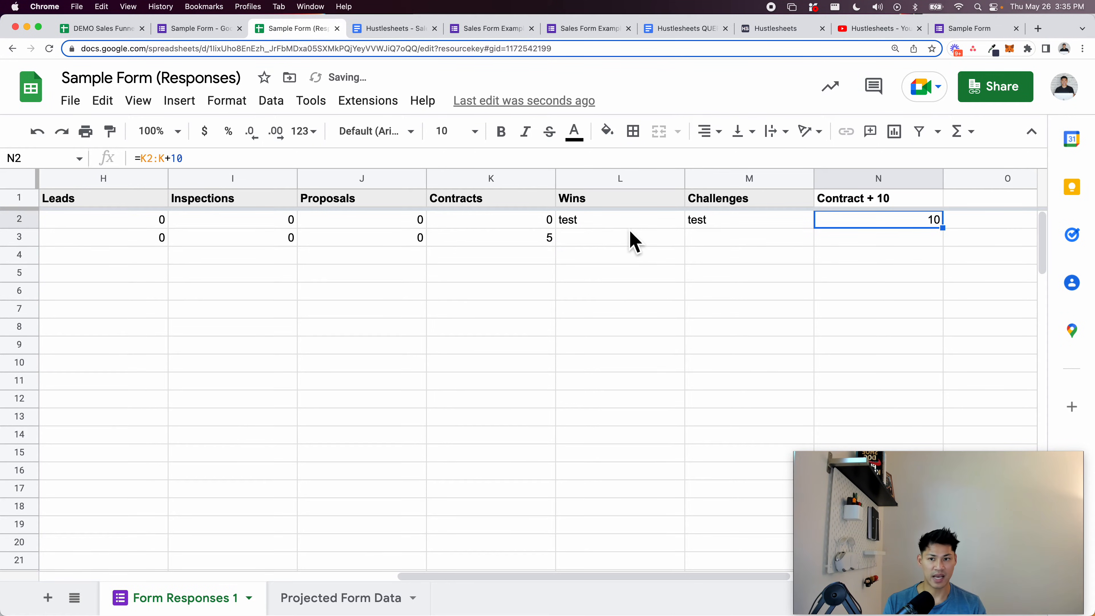
key(Return)
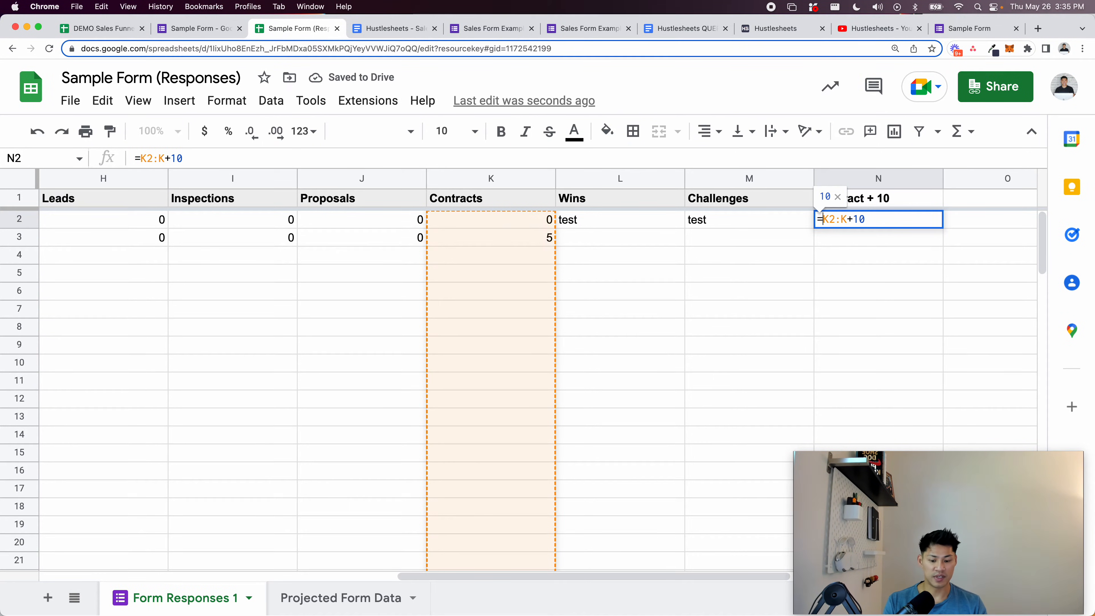
text(ARRAYFORMULA()
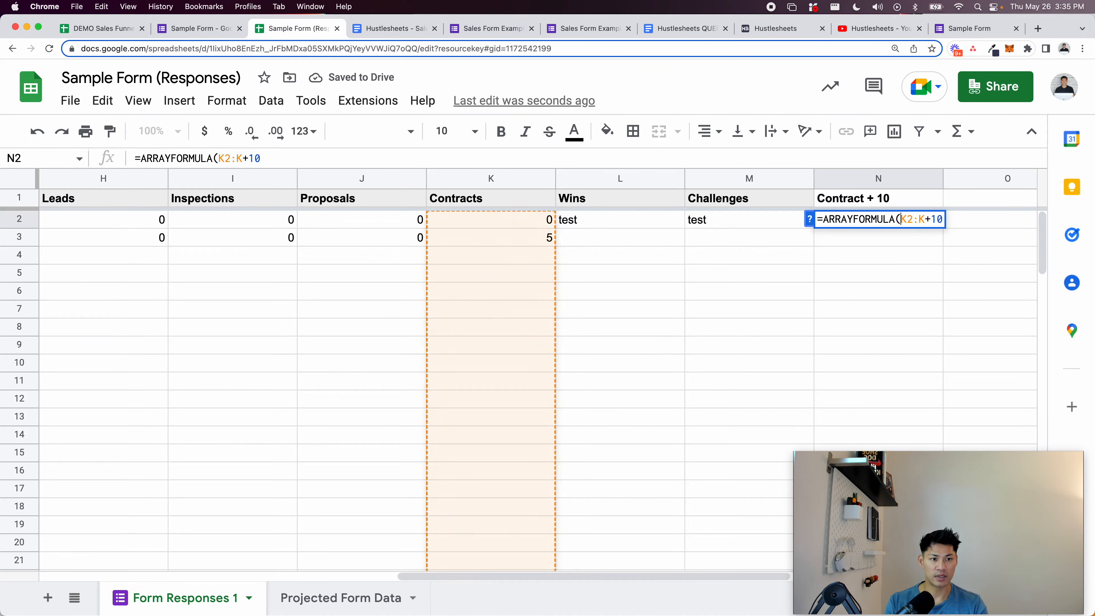
key(Return)
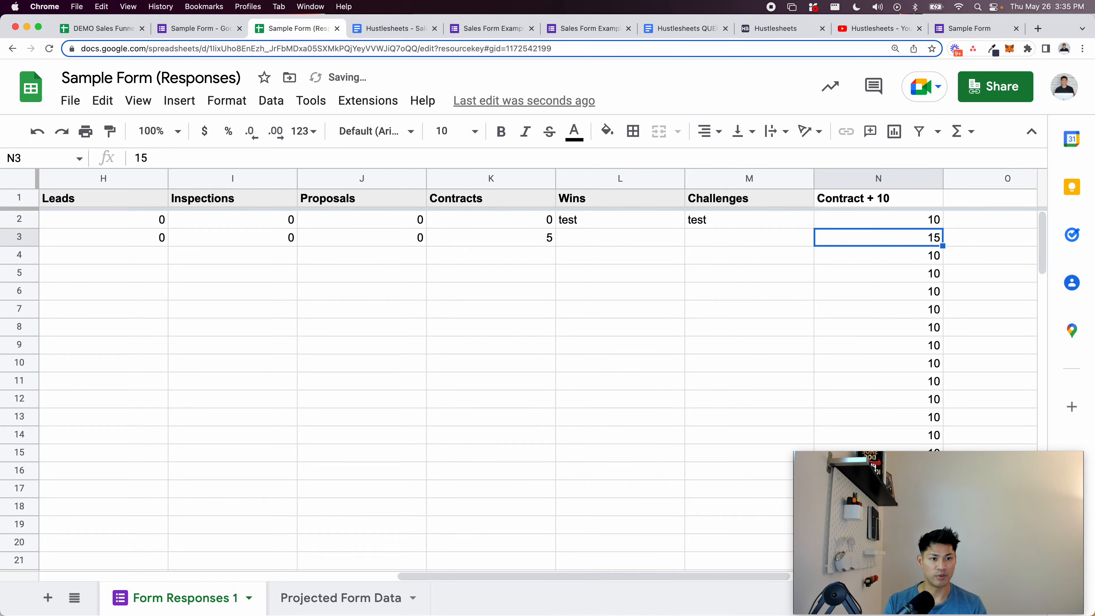
double_click(859, 223)
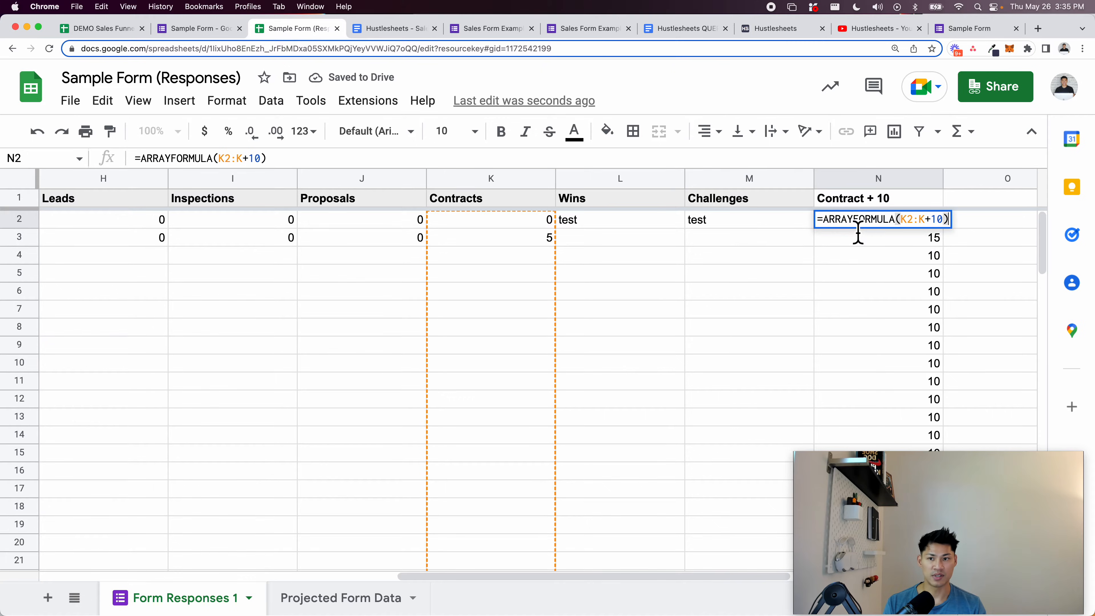
key(Return)
Check the spilled Contract + 10 values 10, 15, 10 down column N
click(834, 276)
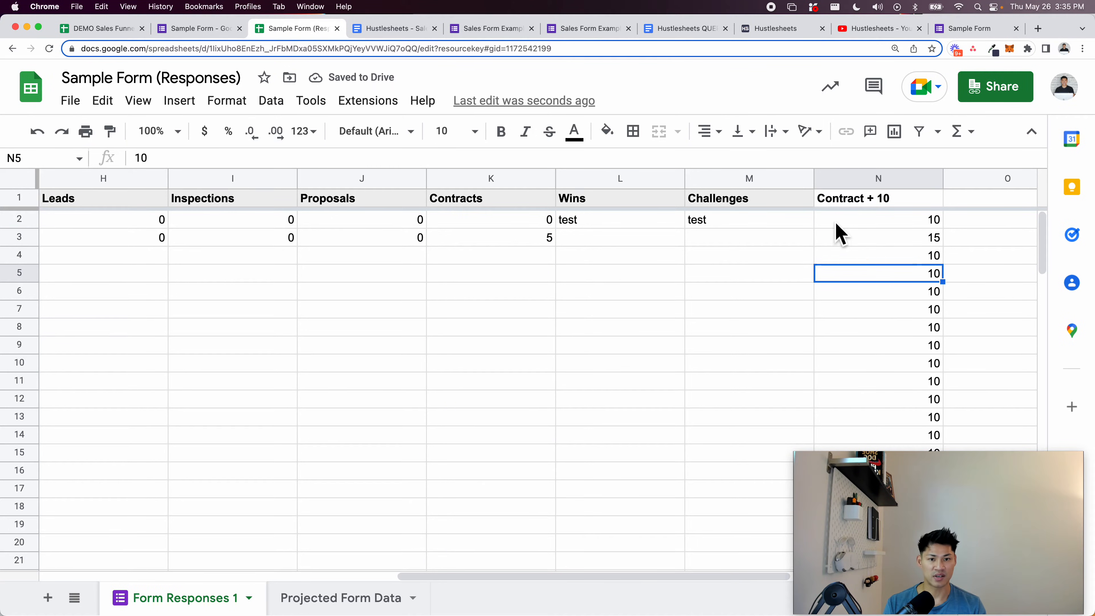
click(855, 256)
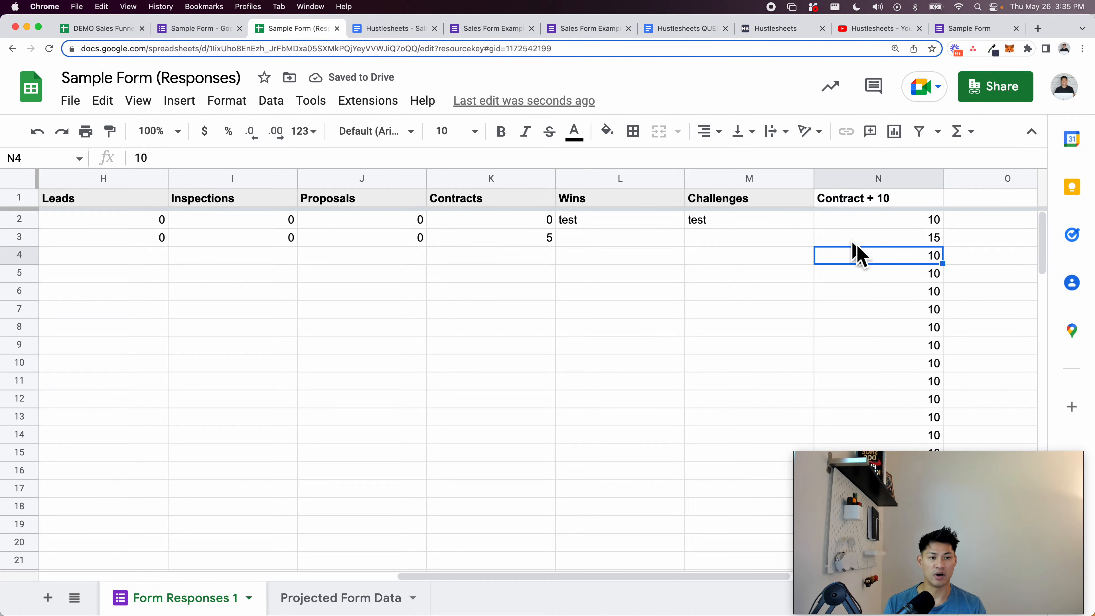
click(590, 238)
click(554, 259)
click(633, 316)
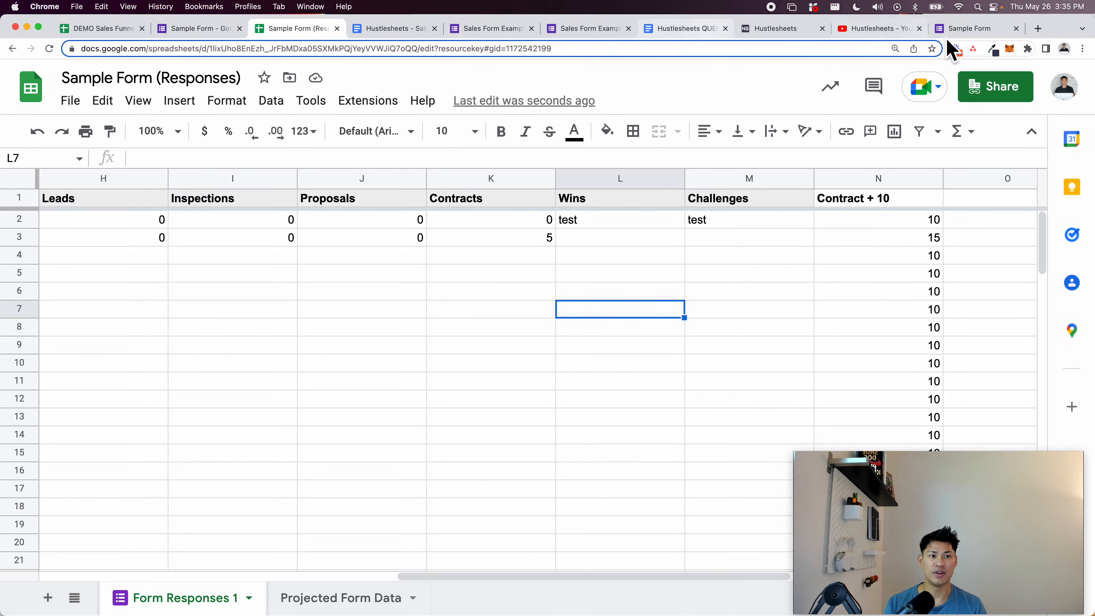
Start another Sample Form response dated 05/10/2022 for Austin, Roofing, and a sales rep
click(967, 29)
click(377, 200)
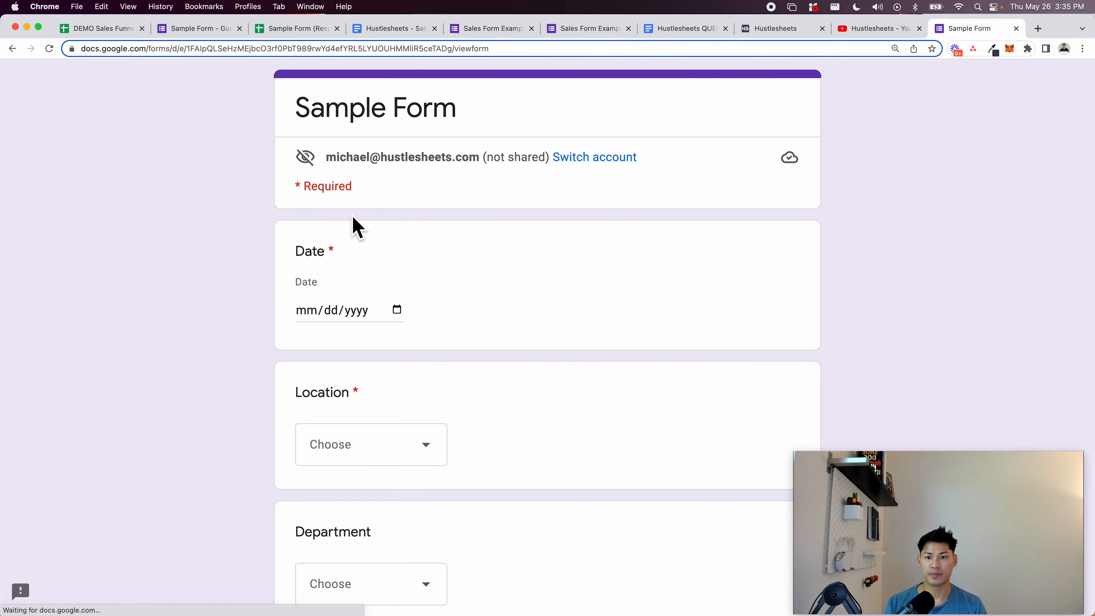
click(362, 314)
click(396, 311)
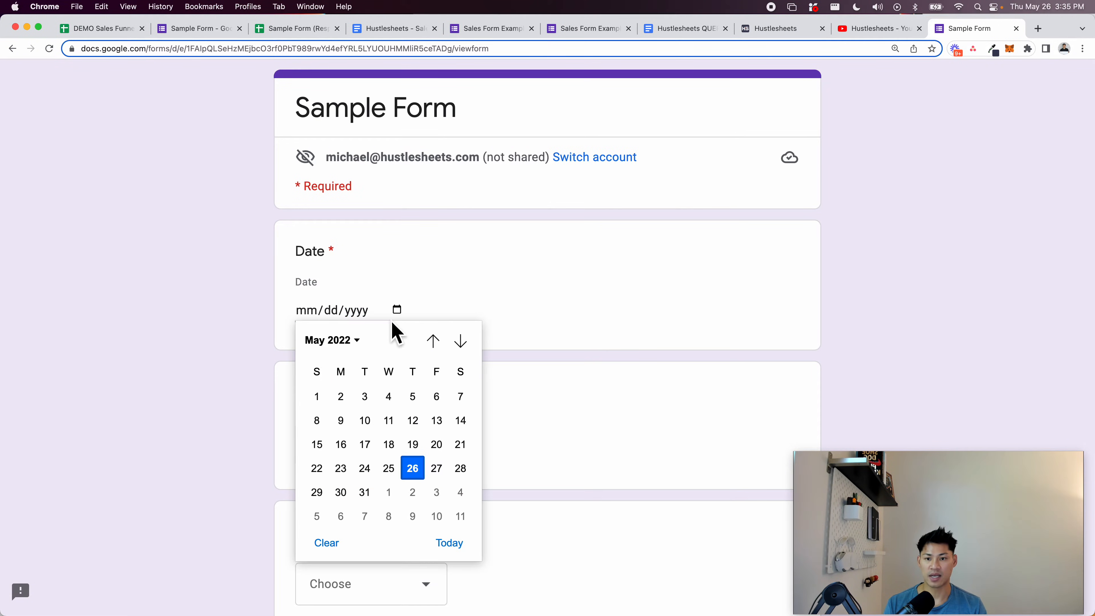
click(364, 418)
click(366, 453)
click(358, 485)
scroll(357, 508, down, 5)
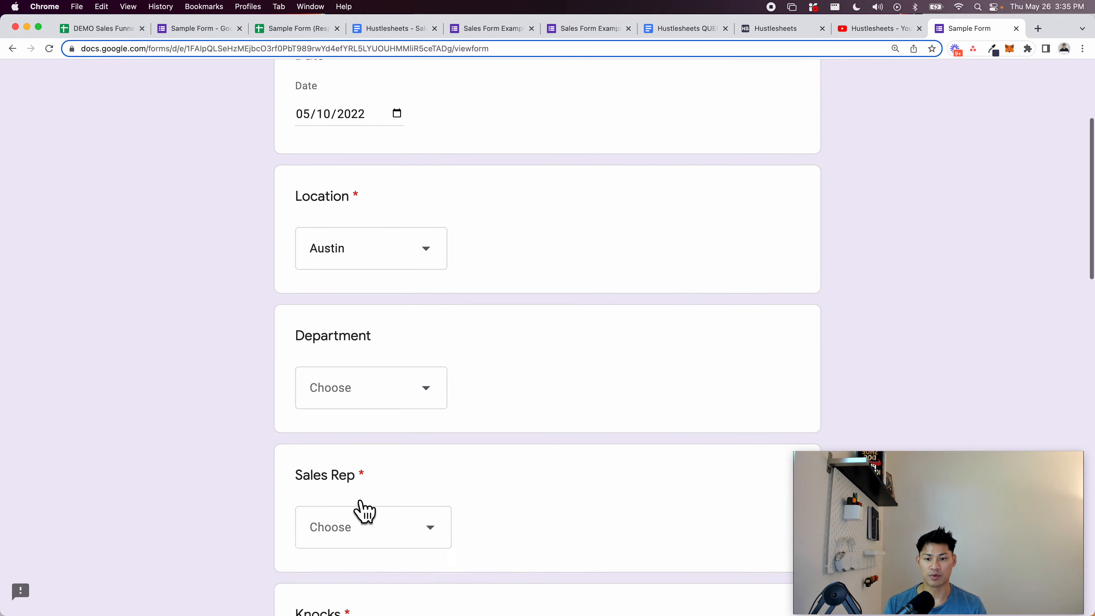
click(358, 402)
click(360, 468)
scroll(366, 470, down, 4)
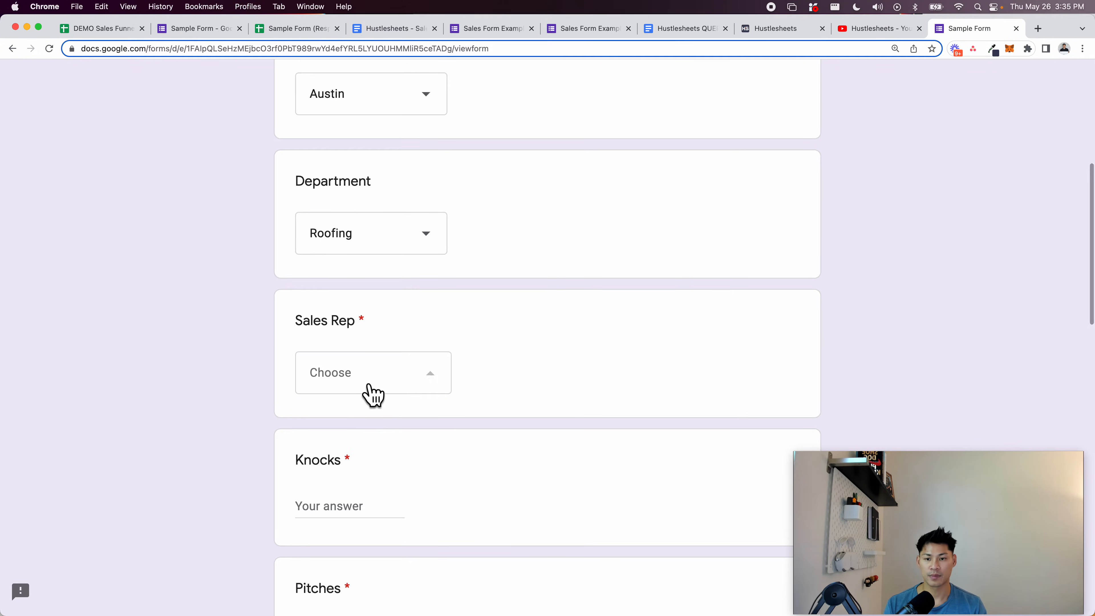
click(371, 394)
click(364, 457)
Enter 0 for Knocks, Pitches, Leads, Inspections and Proposals, 25 Contracts, and submit
scroll(367, 444, down, 2)
click(357, 421)
text(0)
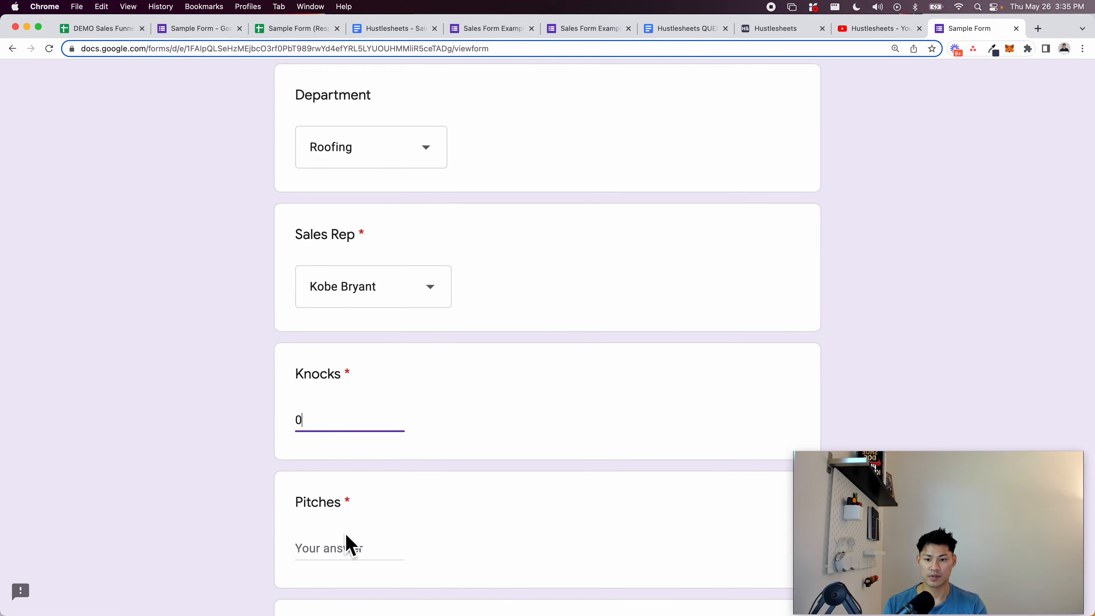
click(347, 546)
text(0)
scroll(349, 496, down, 5)
click(348, 457)
text(0)
scroll(350, 444, down, 3)
click(350, 454)
text(0)
scroll(350, 453, down, 4)
click(352, 435)
click(355, 418)
text(0)
click(354, 535)
text(25)
scroll(351, 517, down, 8)
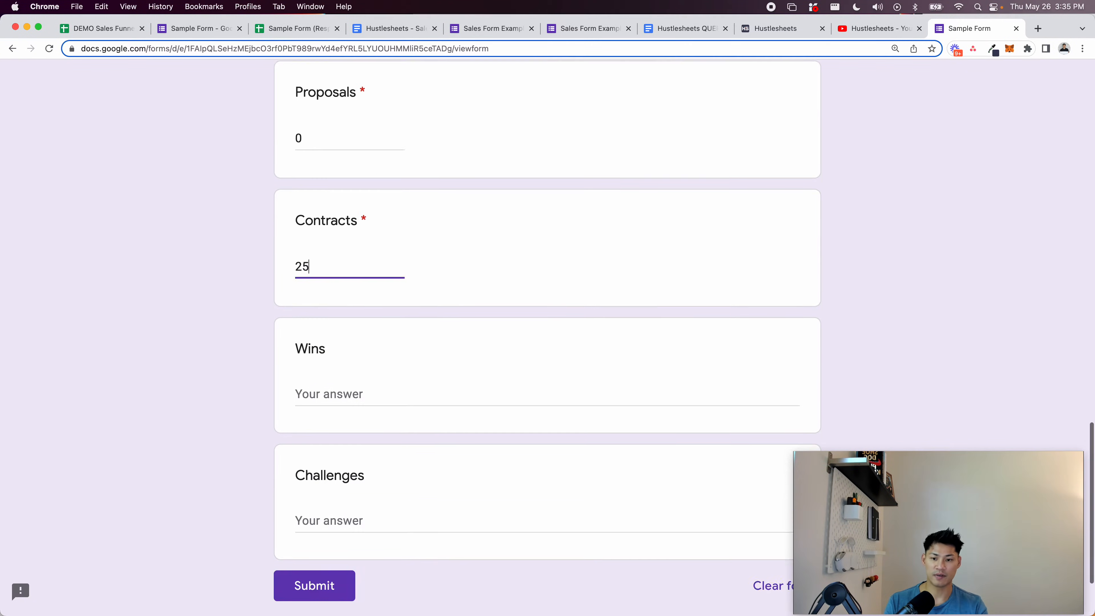
click(335, 481)
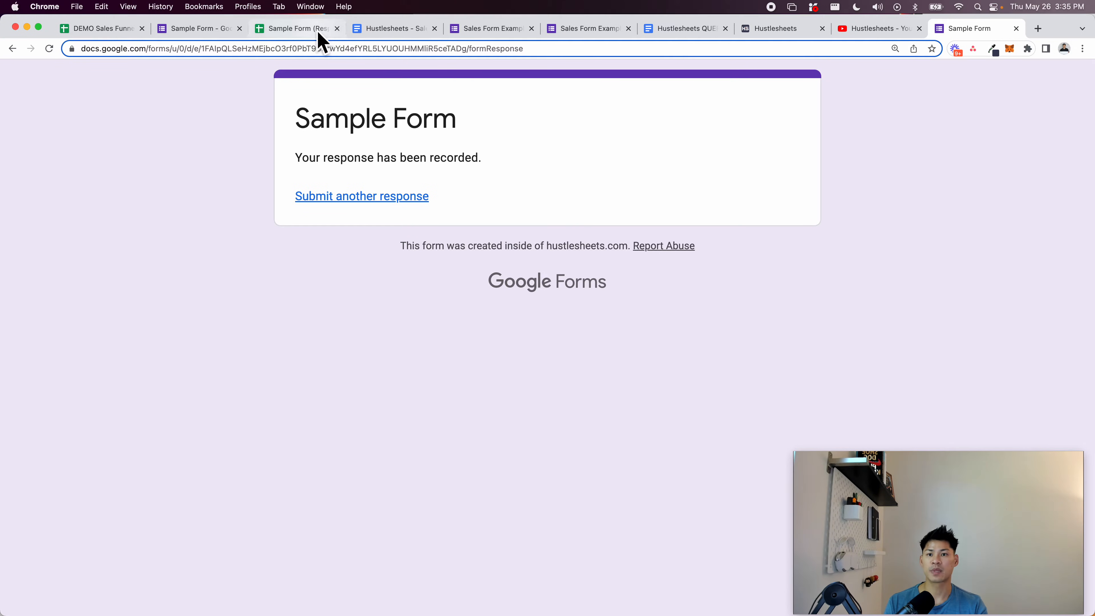
Check the new response's Contracts value of 25 in the responses spreadsheet
click(318, 30)
click(492, 298)
click(501, 258)
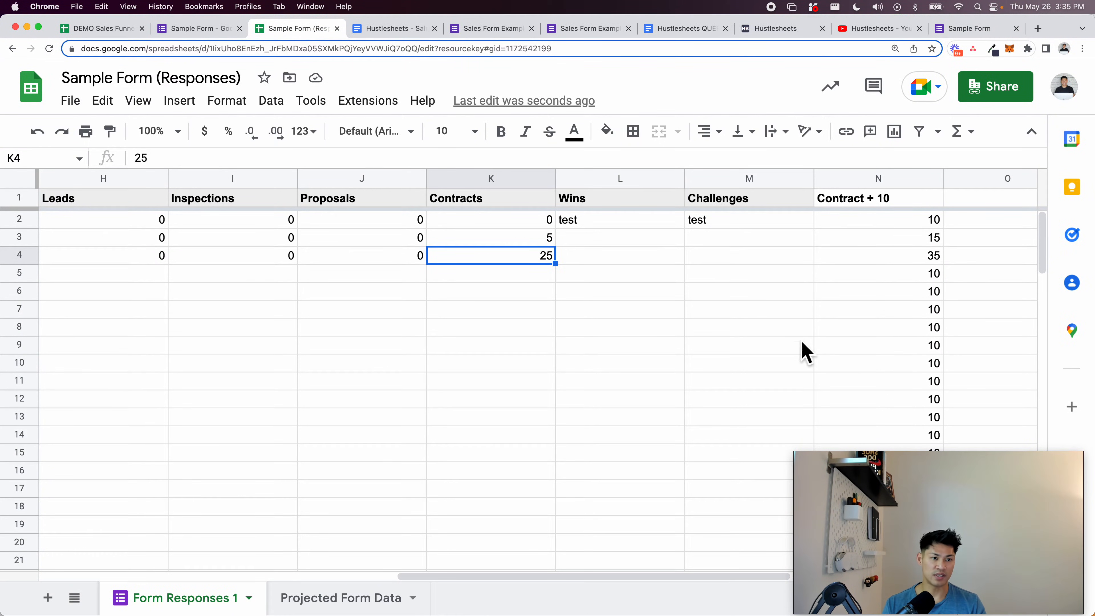
Check the Contract + 10 result of 35 and the per-row =J2+10 formulas in Projected Form Data
click(911, 277)
click(901, 260)
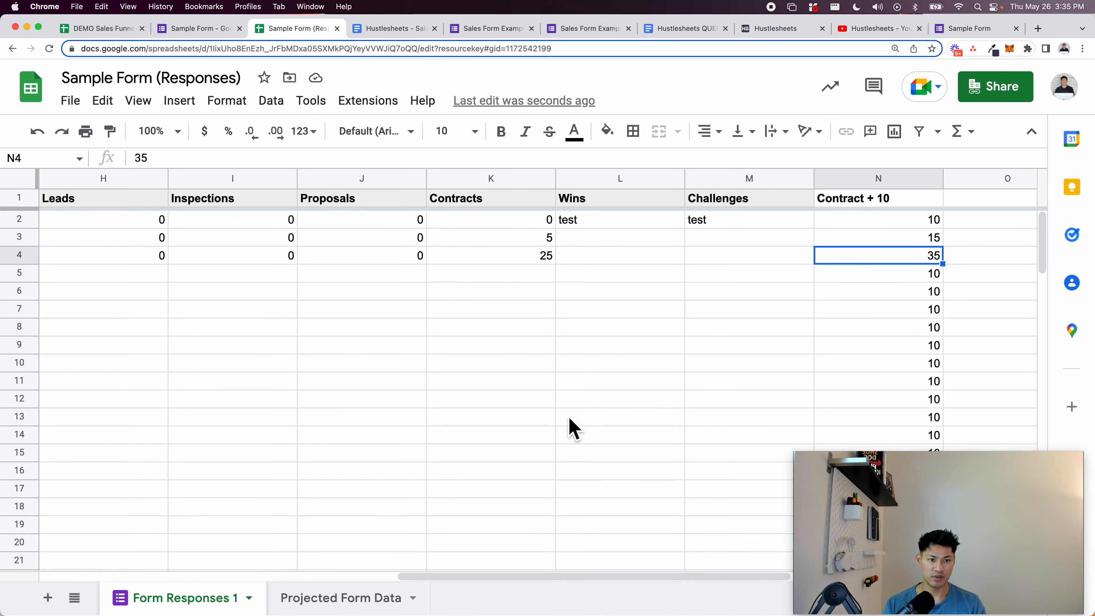
click(371, 588)
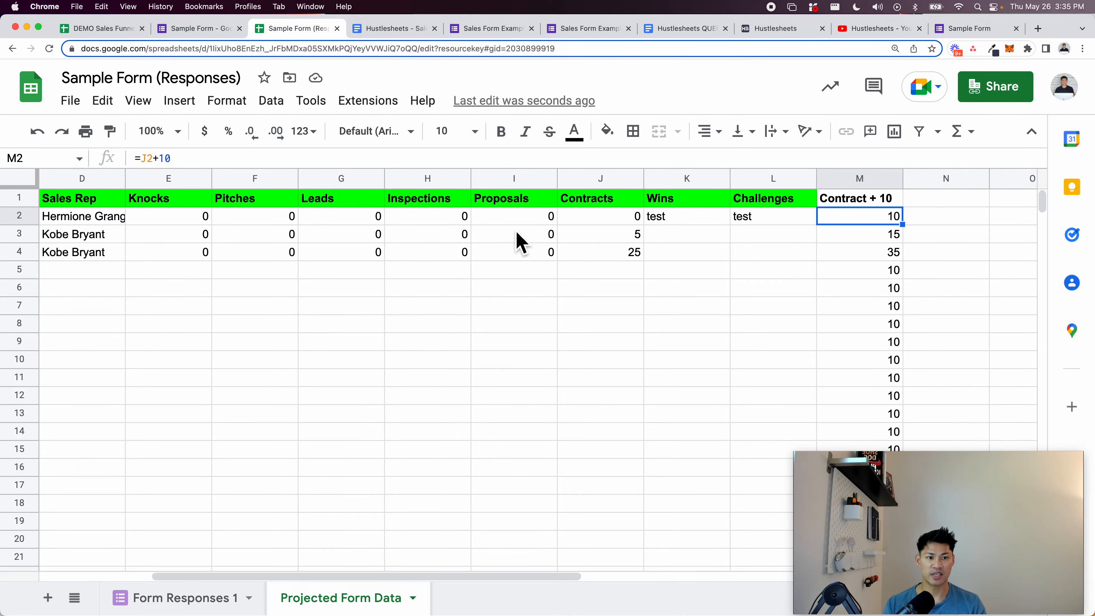
click(872, 256)
click(858, 276)
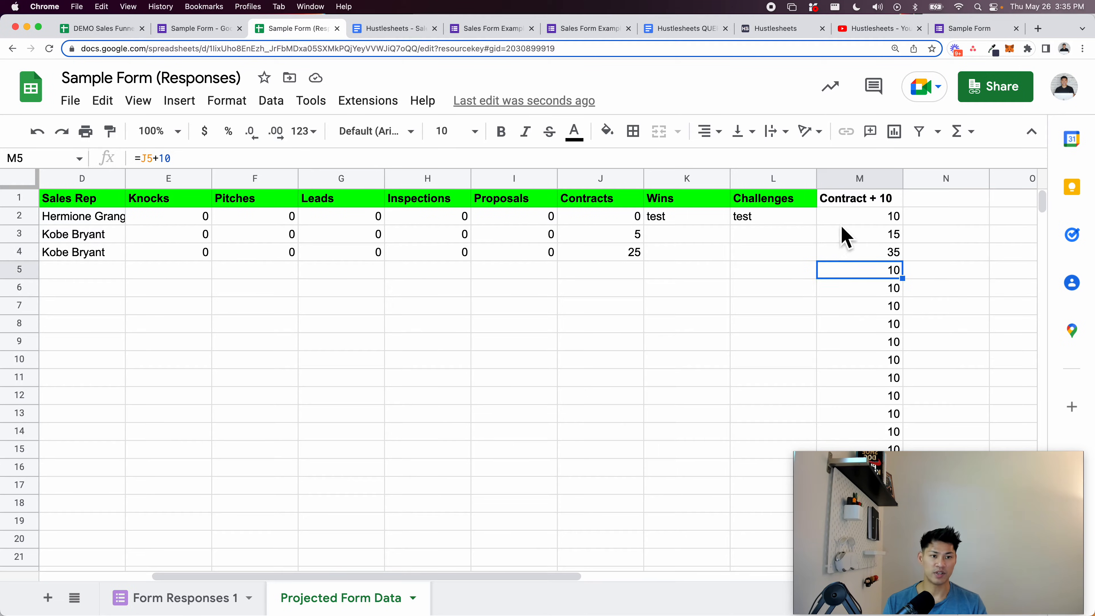
click(832, 223)
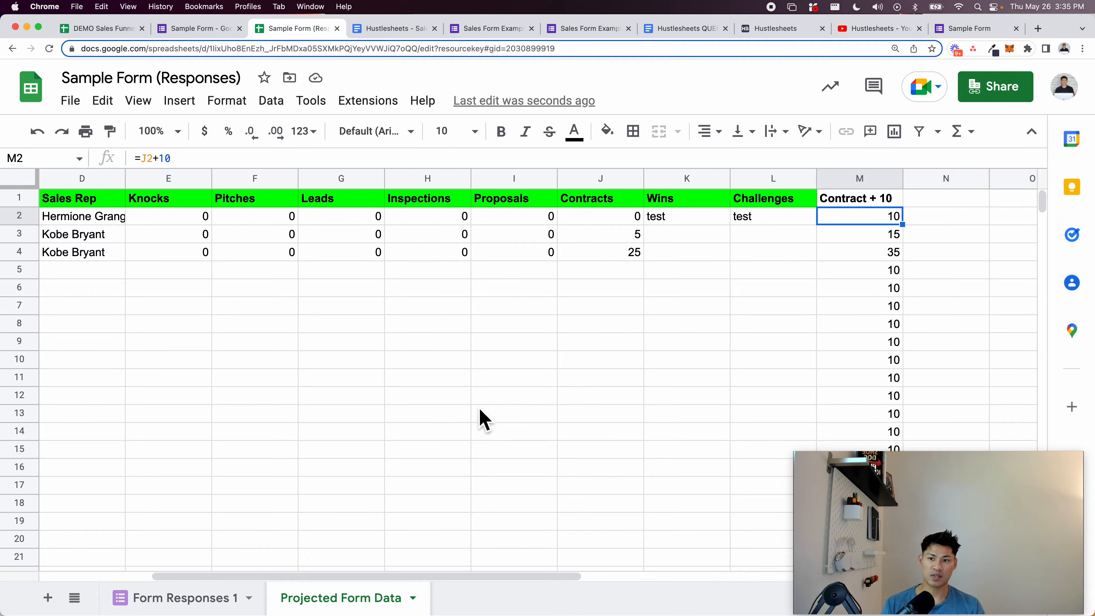
Inspect the ARRAYFORMULA behind Contract + 10 in Form Responses 1 cell N2
click(215, 596)
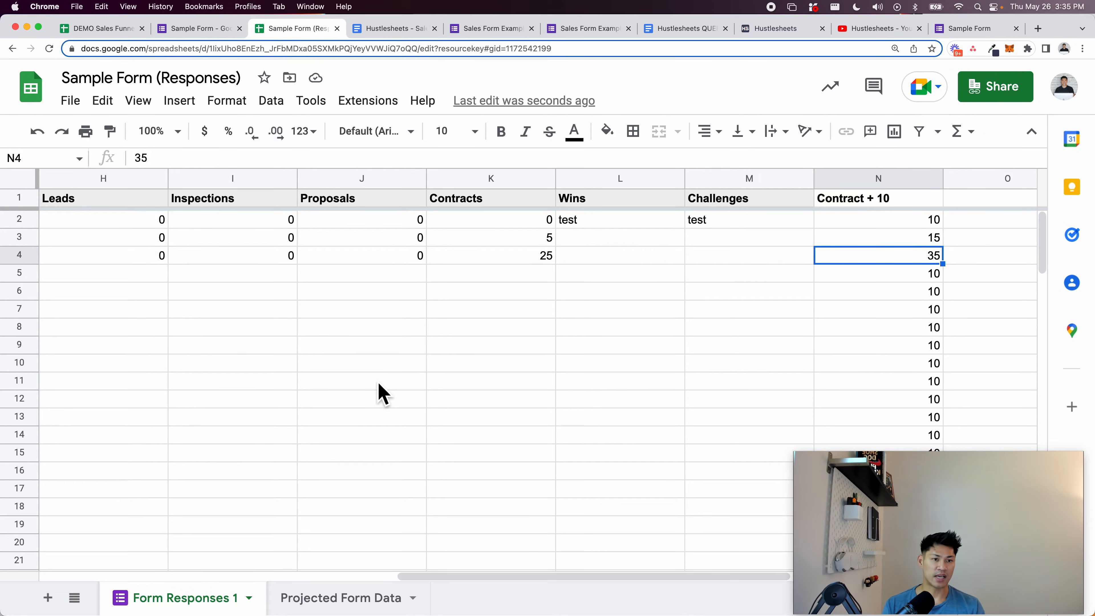
key(Up)
key(Up)
key(Up)
key(Down)
key(Return)
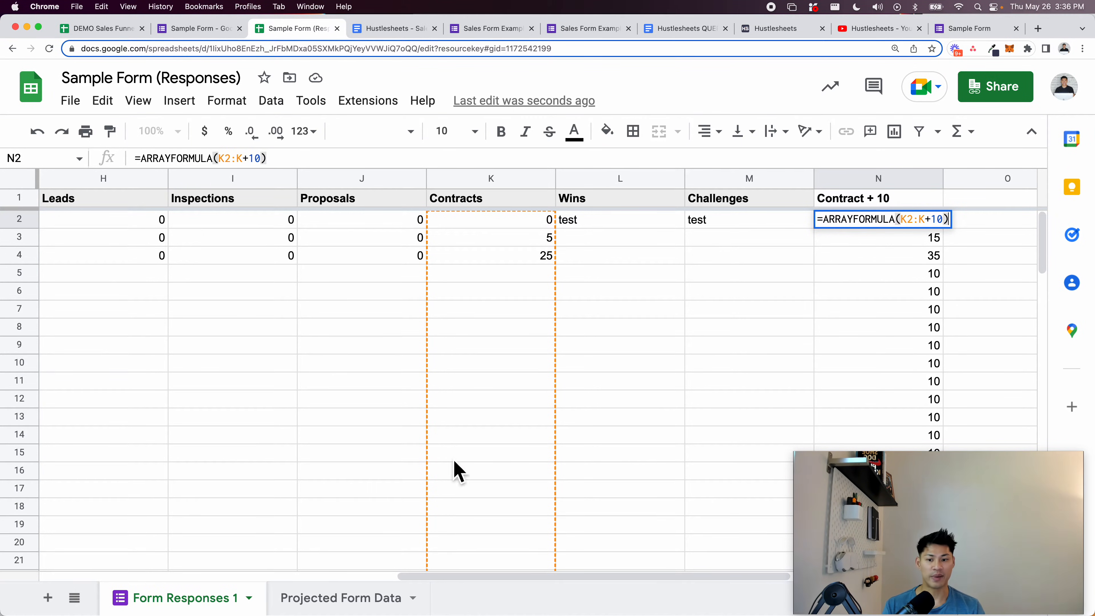
Return to Projected Form Data, select a header cell and bring up the freeze options
click(341, 597)
scroll(487, 431, down, 4)
scroll(487, 432, up, 4)
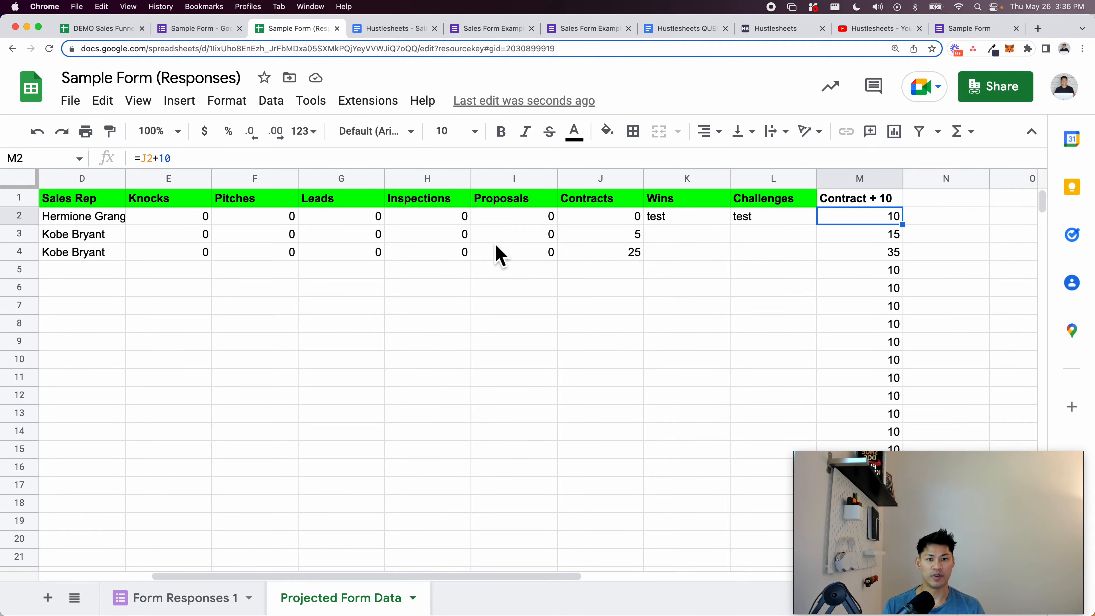
click(452, 199)
click(145, 111)
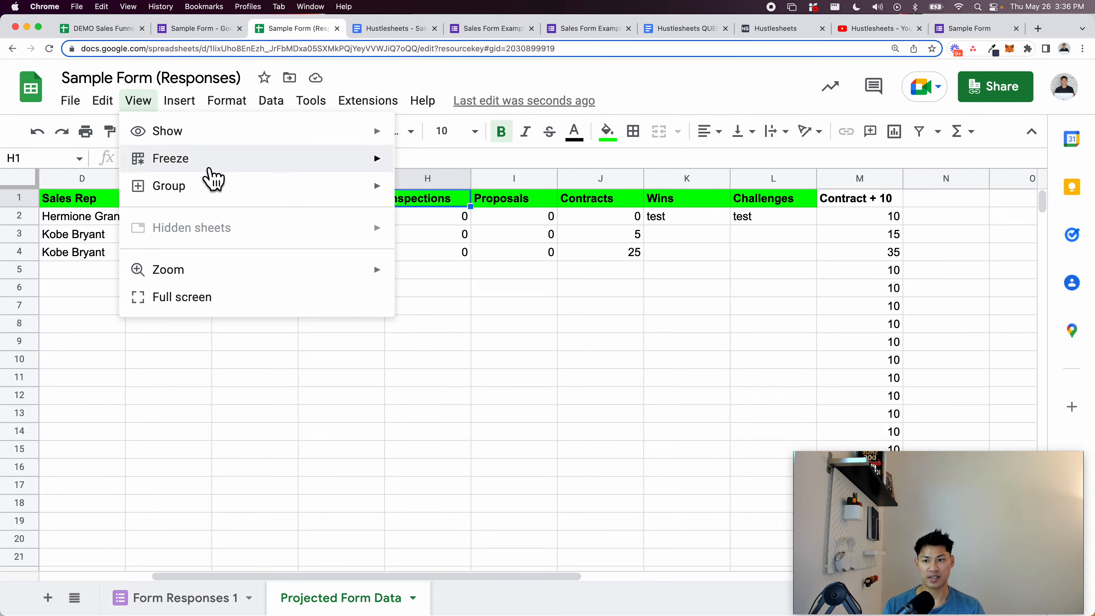
Freeze the header row and add 1000 more rows to Projected Form Data
click(537, 252)
scroll(539, 267, down, 20)
scroll(540, 270, down, 20)
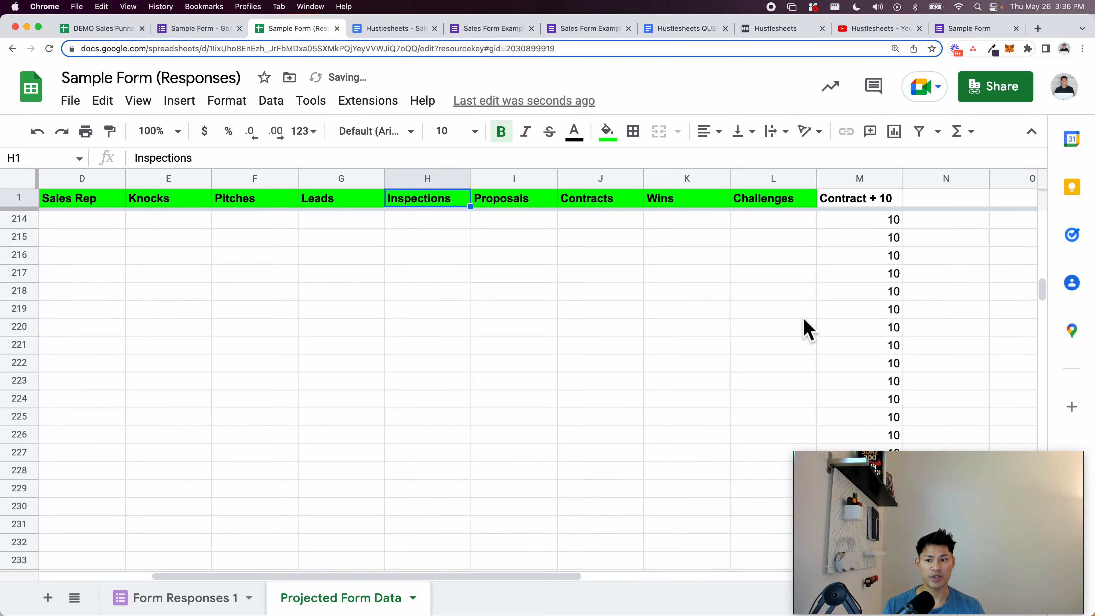
drag(1044, 298, 961, 122)
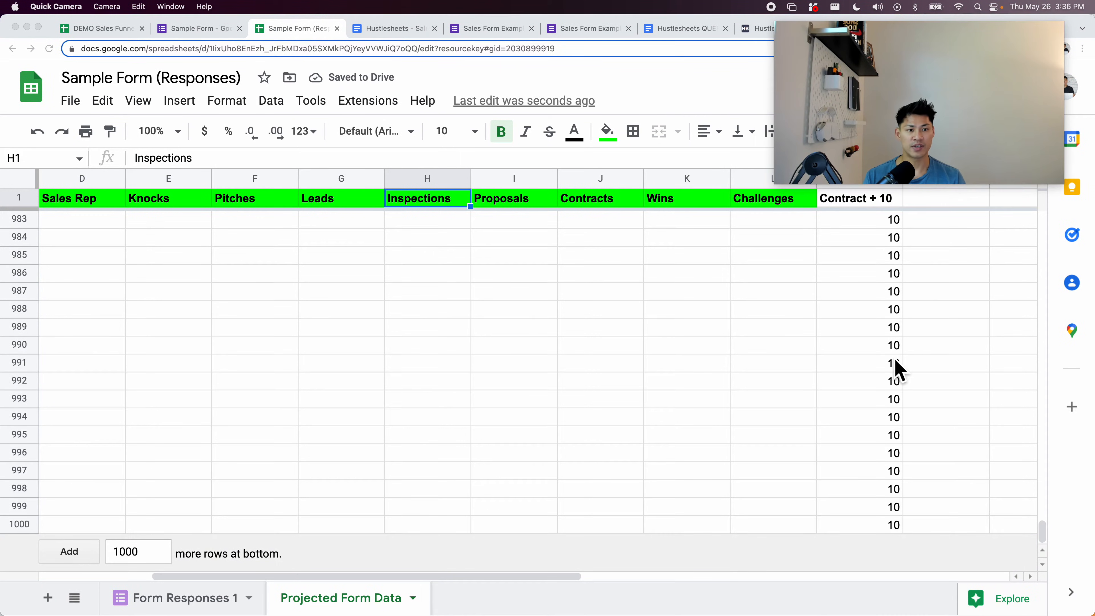
click(150, 494)
drag(77, 257, 704, 571)
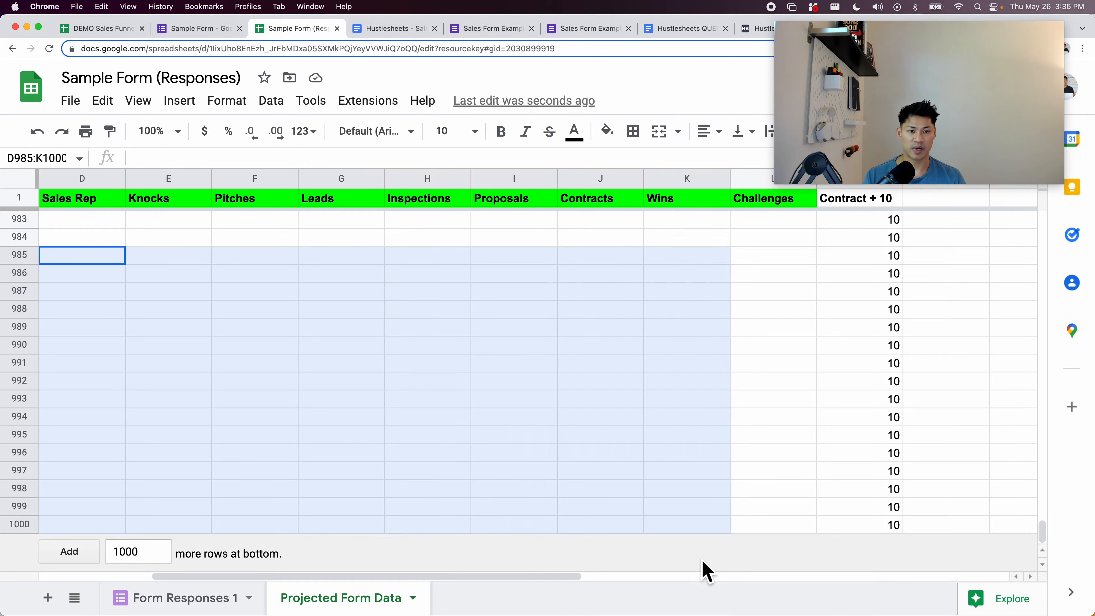
click(92, 551)
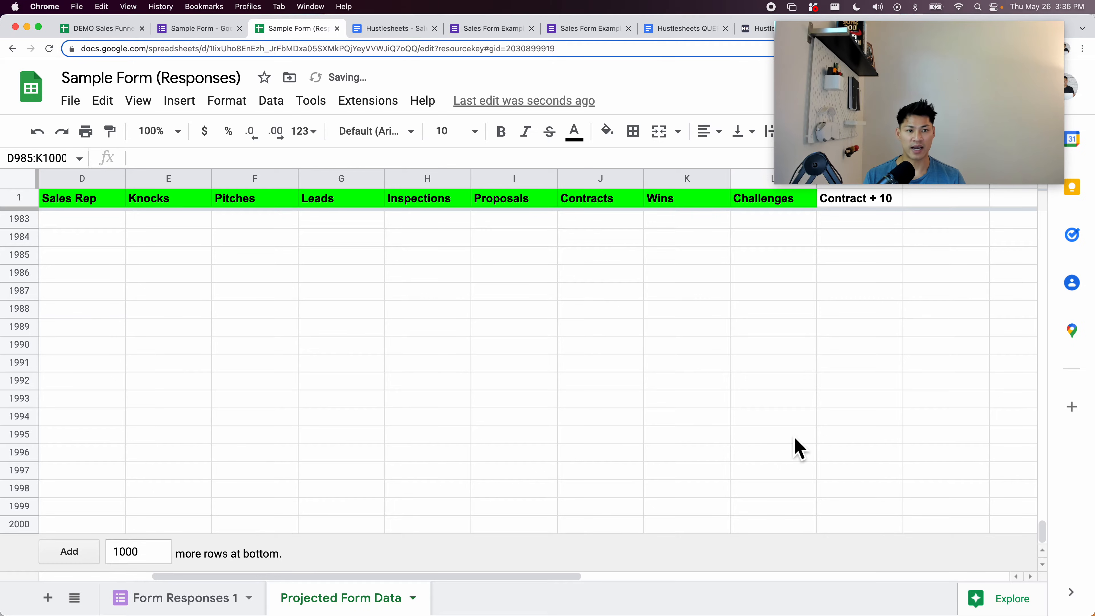
Fill the =J2+10 Contract + 10 formula from M1000 down to M2000
click(834, 421)
key(super+Up)
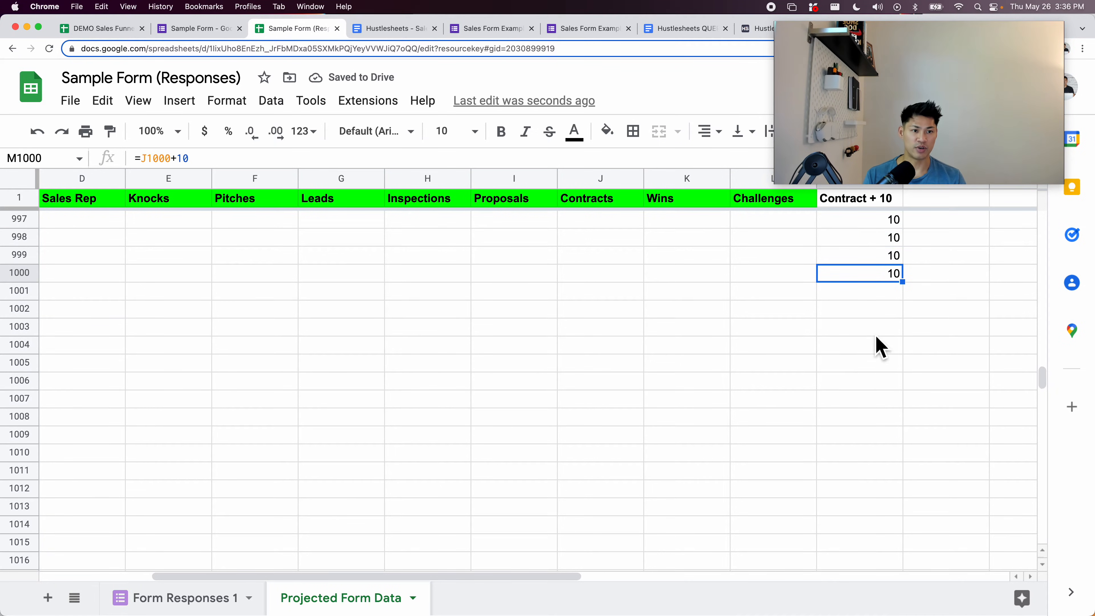
click(883, 288)
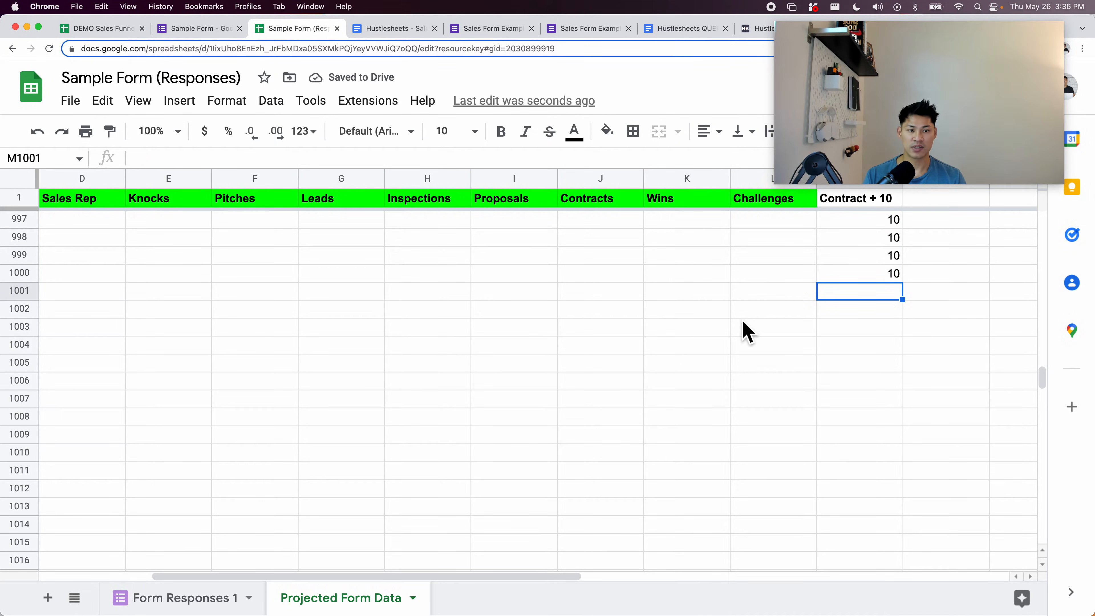
drag(874, 294, 887, 547)
key(shift+Up)
key(shift+Up)
key(shift+Up)
key(shift+Up)
key(Up)
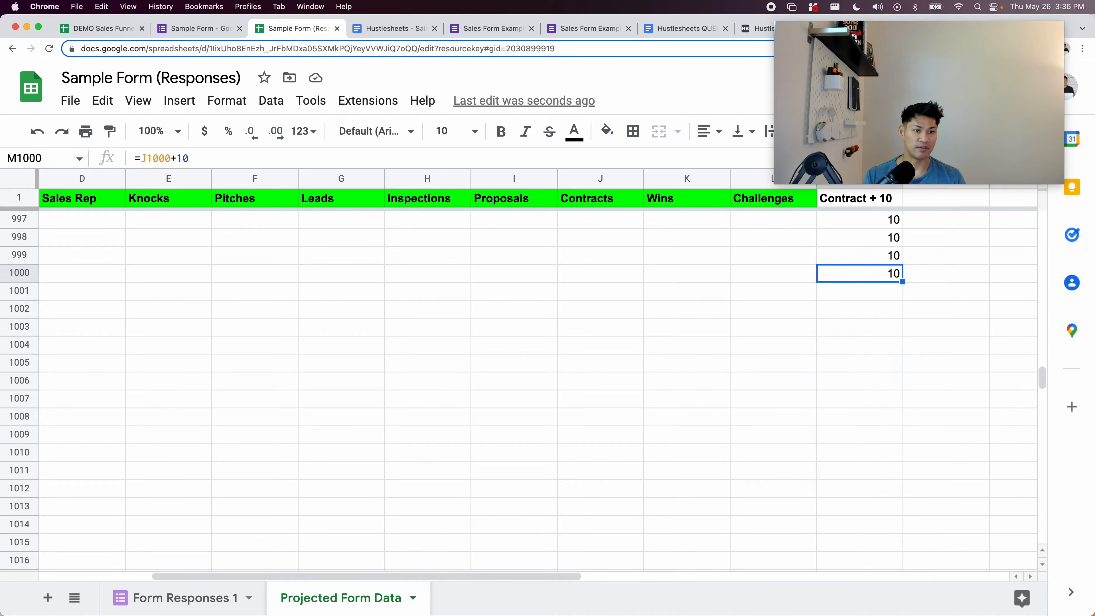
key(super+shift+Down)
key(super+d)
key(Up)
key(Down)
key(super+Down)
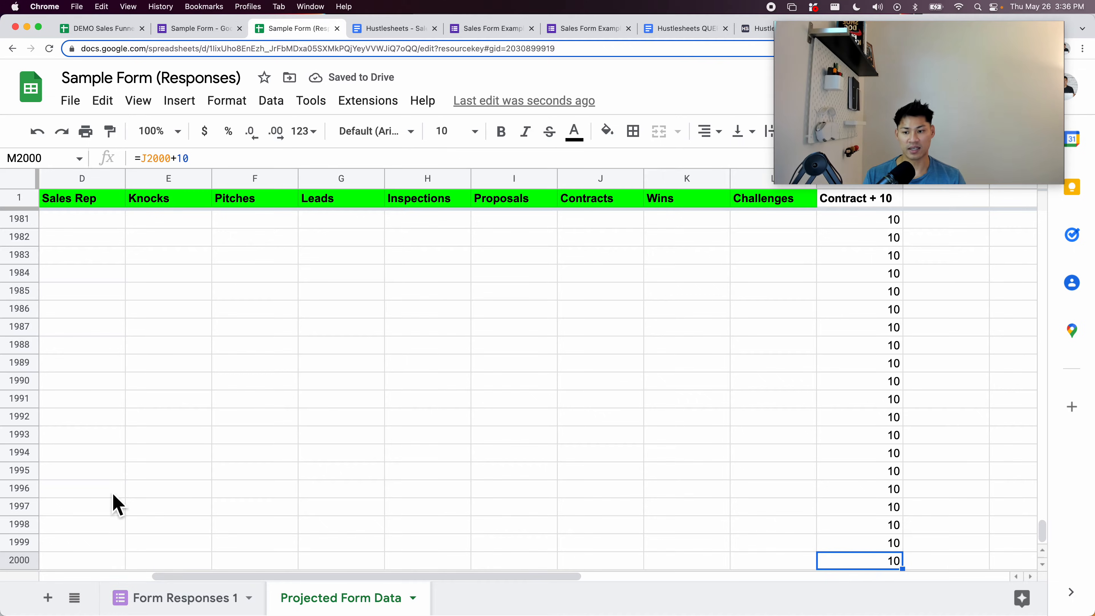
Add rows up to 5000 and fill the formula from M2000 down to row 5000
scroll(112, 502, down, 20)
scroll(112, 501, left, 3)
click(80, 552)
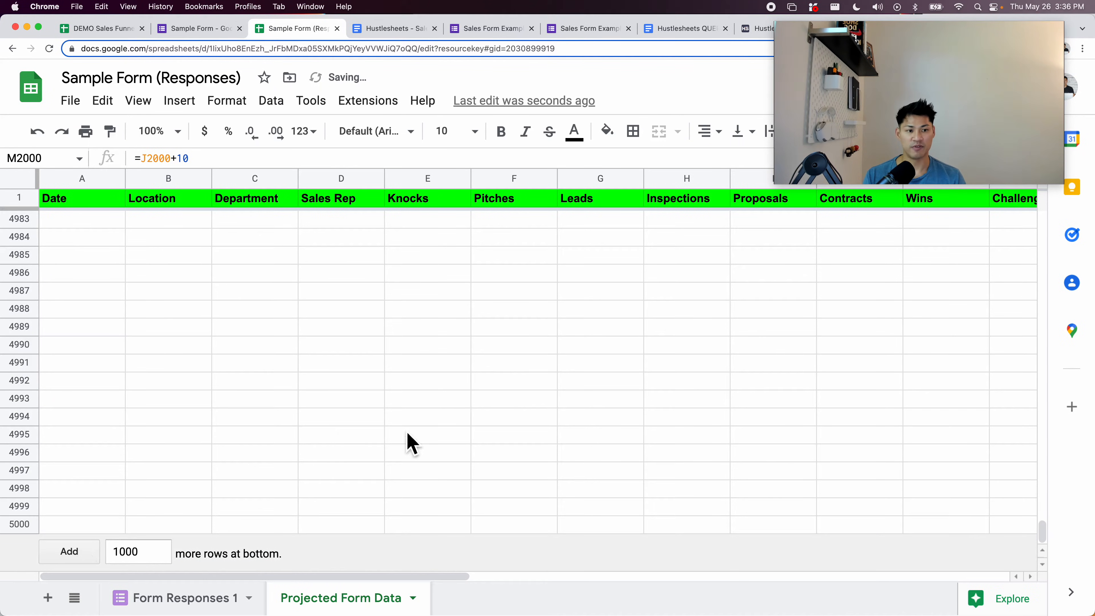
scroll(427, 444, right, 2)
click(916, 326)
key(super+Up)
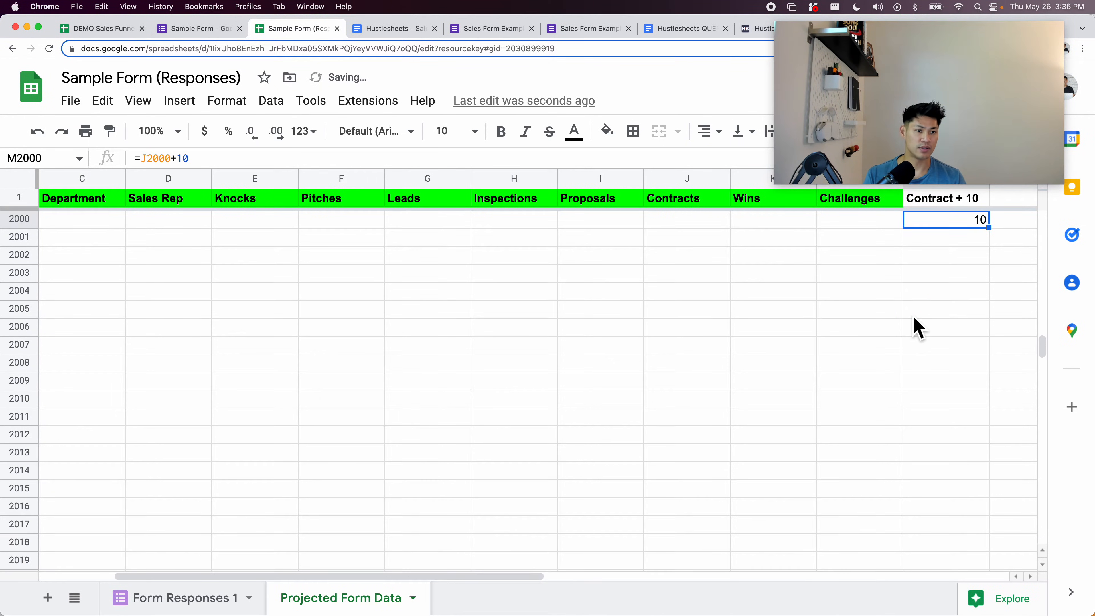
key(shift+super+Down)
key(super+d)
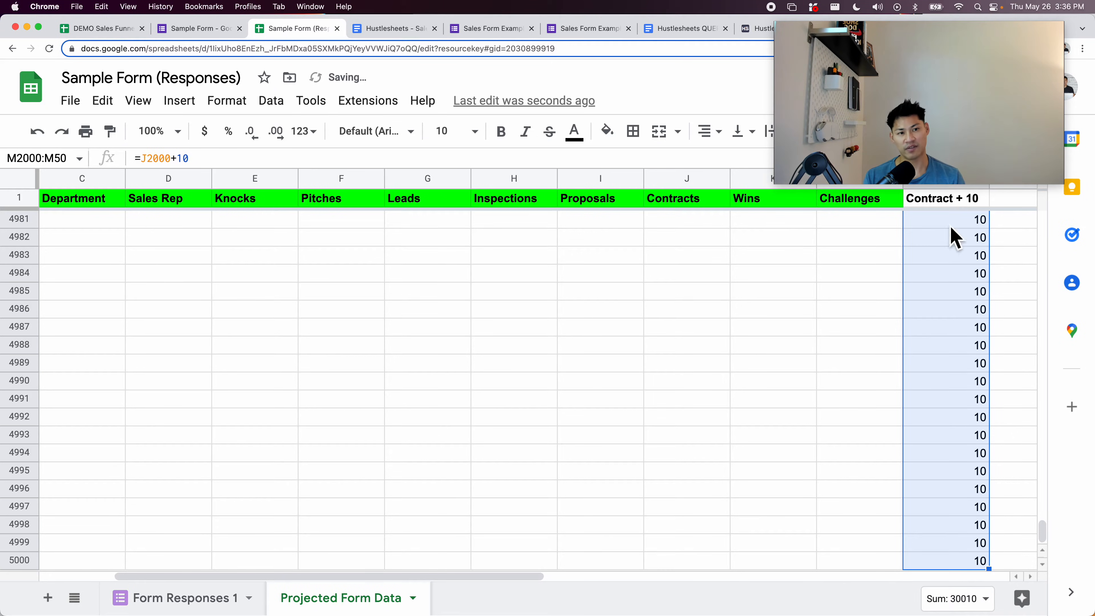
click(940, 203)
key(Down)
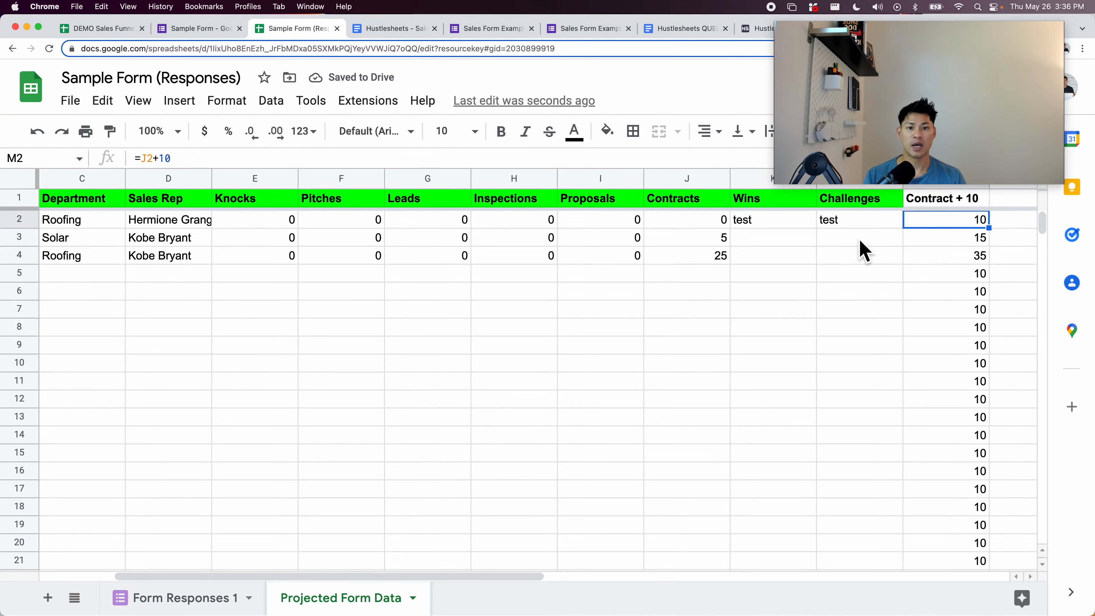
scroll(854, 241, right, 1)
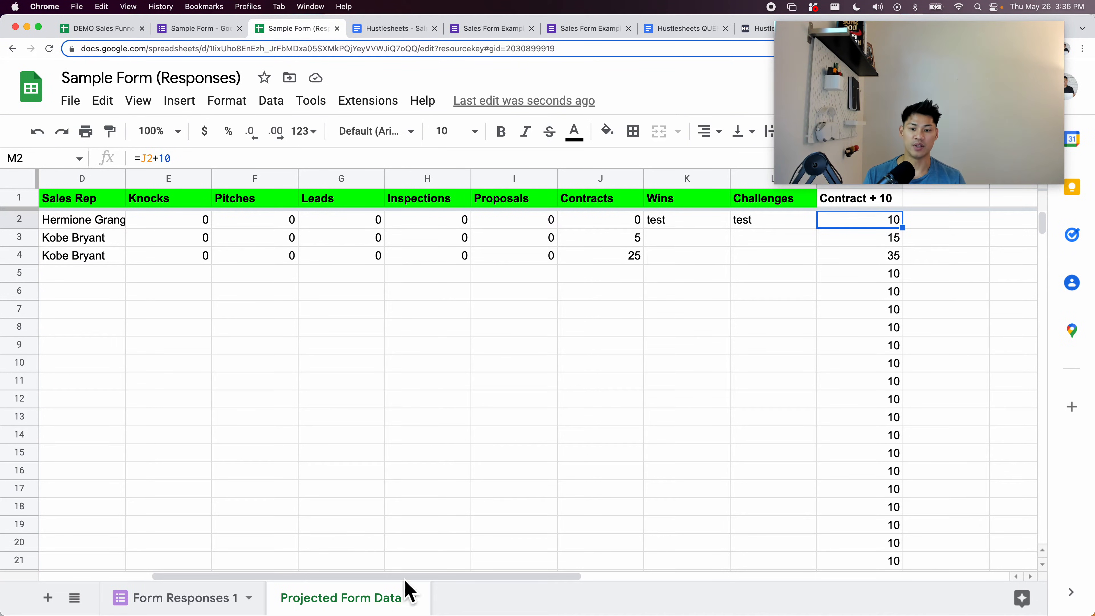
Switch to the DEMO Sales Funnel Dashboard and zoom out to review the Projected Form Data columns
click(107, 34)
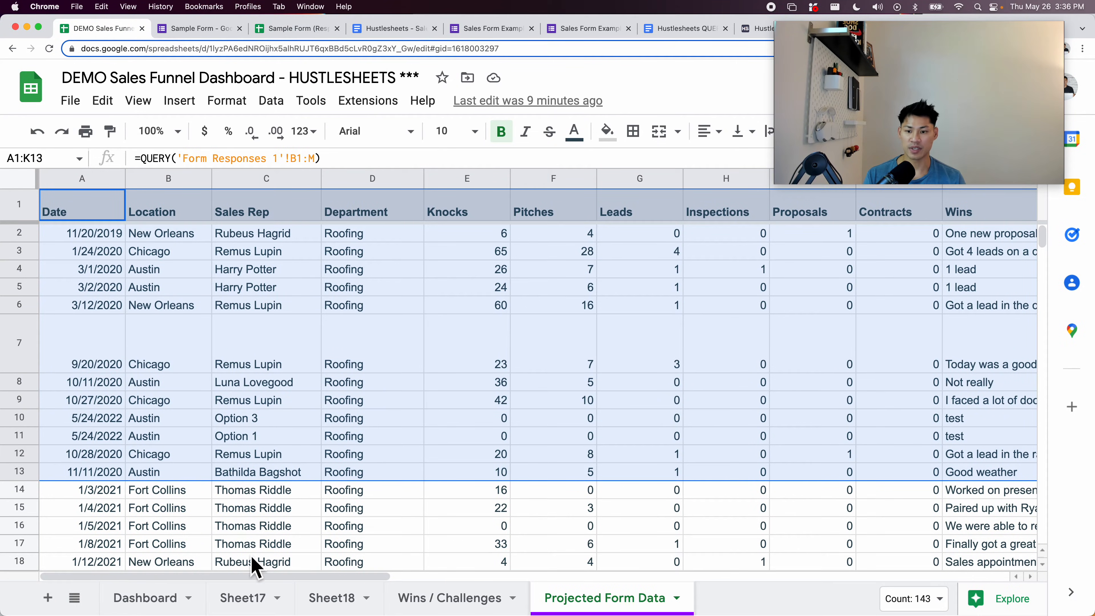
click(496, 511)
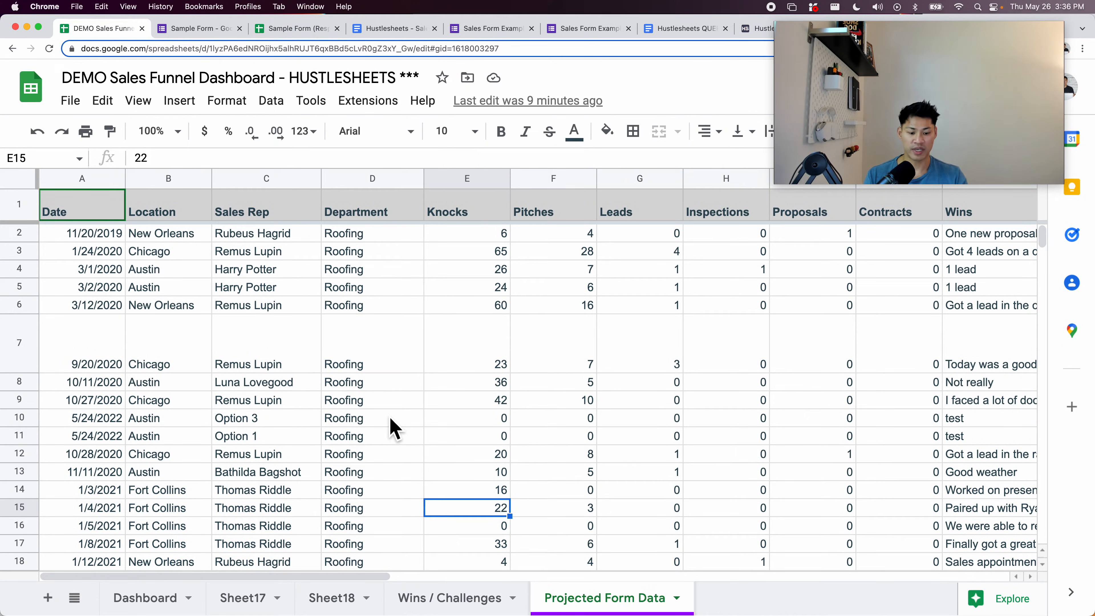
key(super+minus)
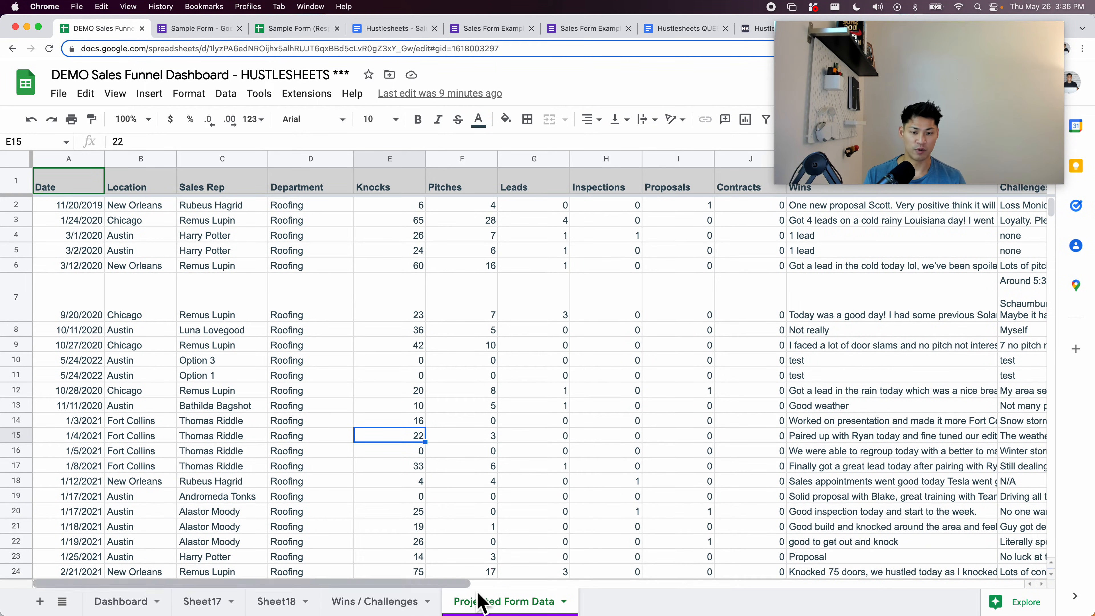
scroll(440, 482, right, 10)
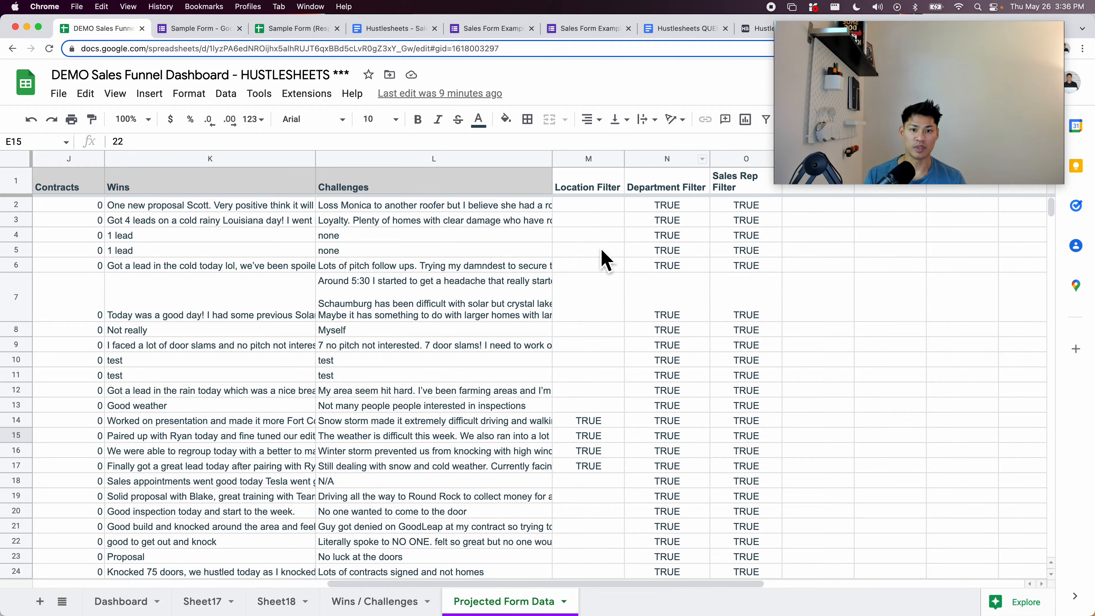
drag(866, 154, 867, 589)
click(513, 268)
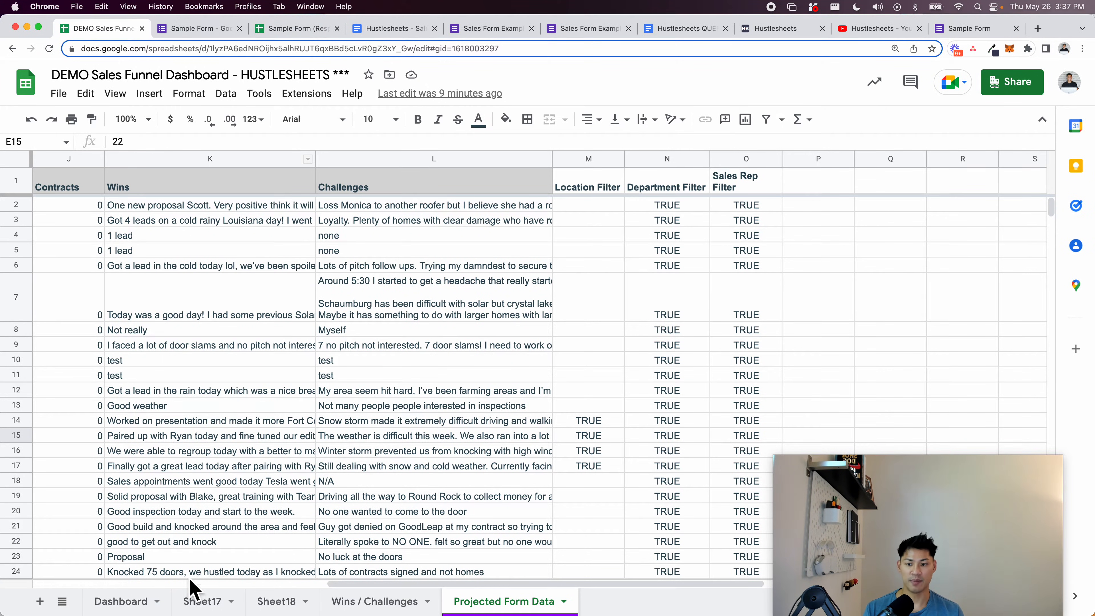
View the Dashboard sheet's funnel KPIs and consult the QUERY formula course document
click(146, 601)
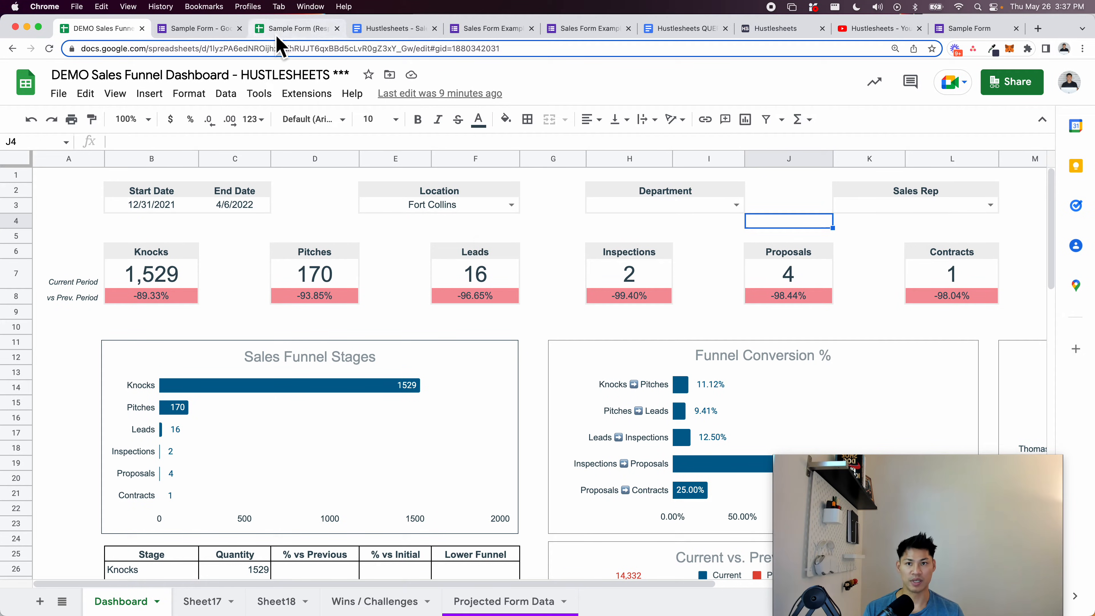
click(683, 29)
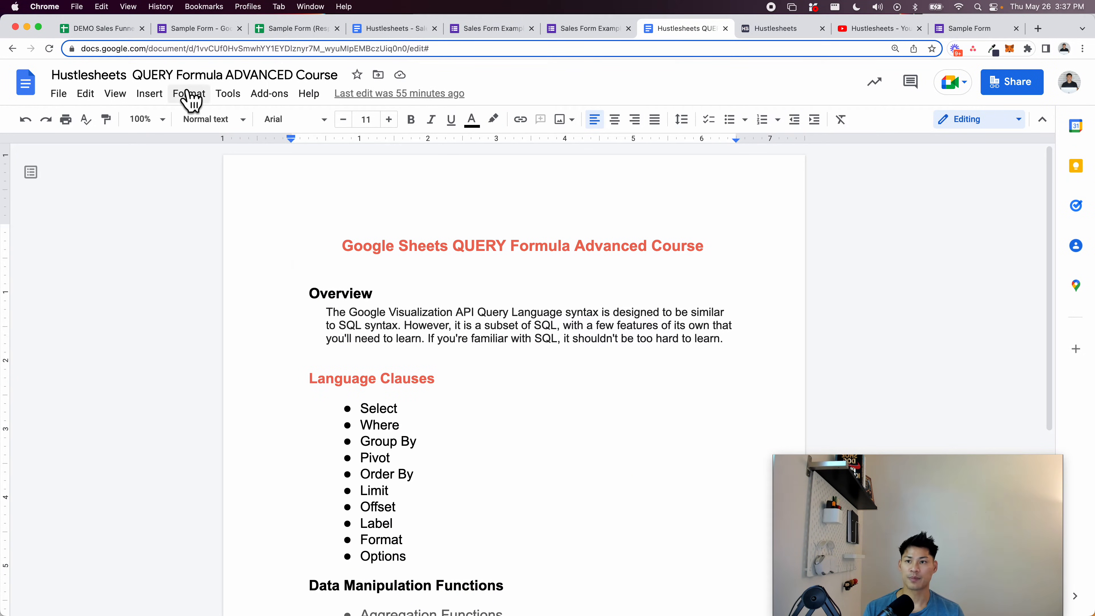
click(119, 30)
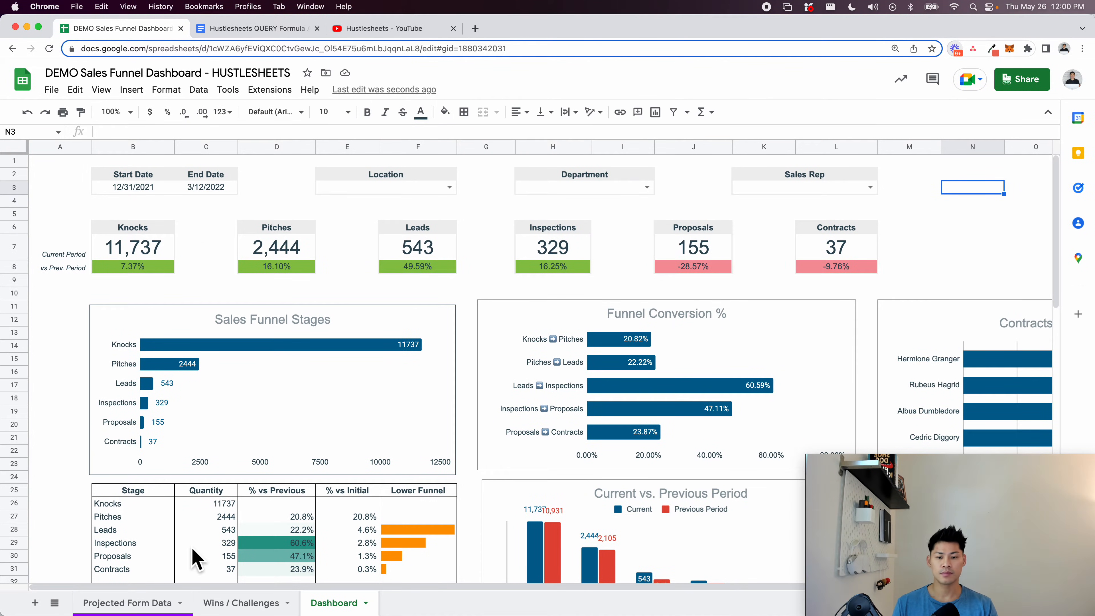
click(170, 603)
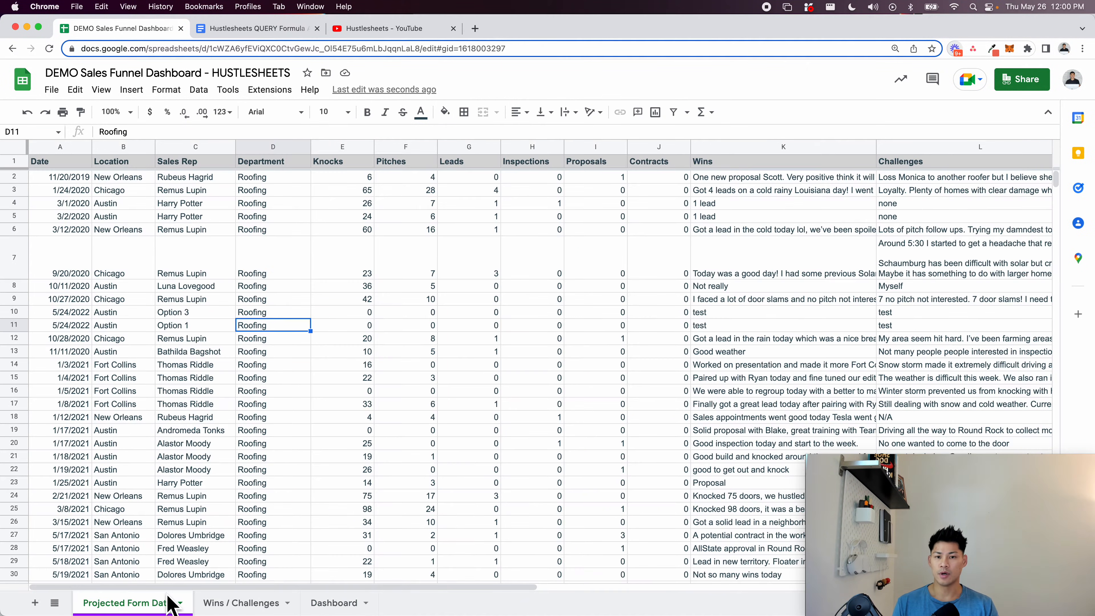
click(369, 287)
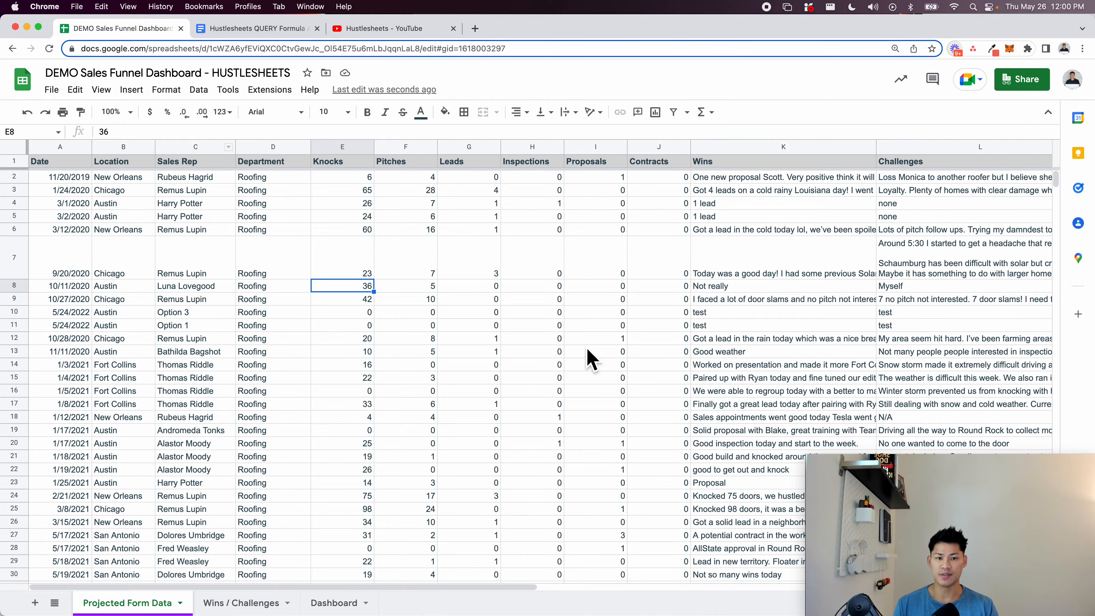
scroll(460, 379, right, 2)
scroll(461, 381, left, 2)
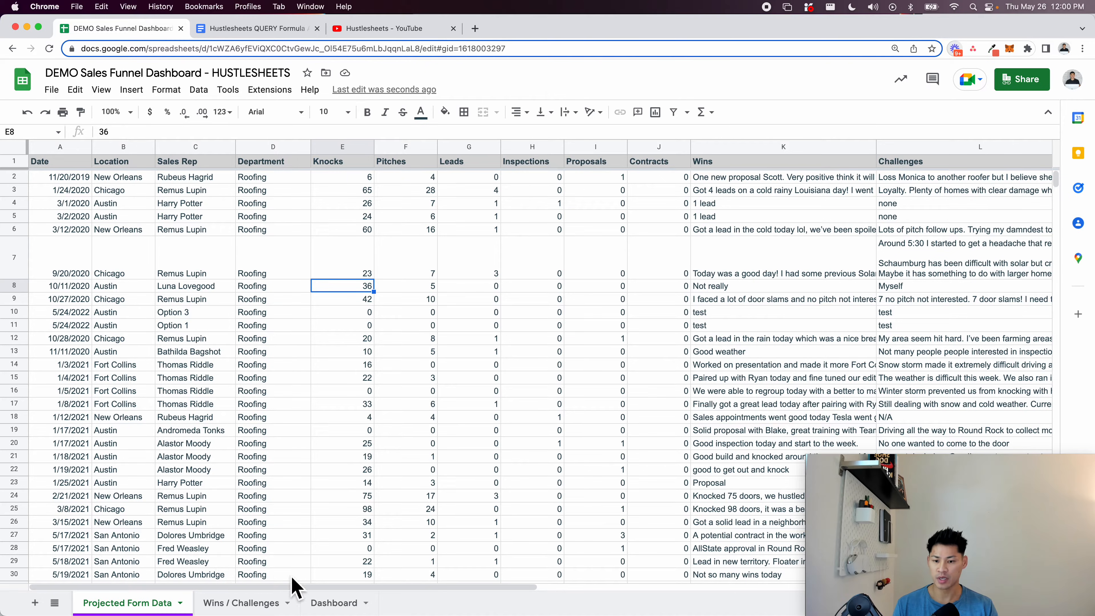
click(340, 604)
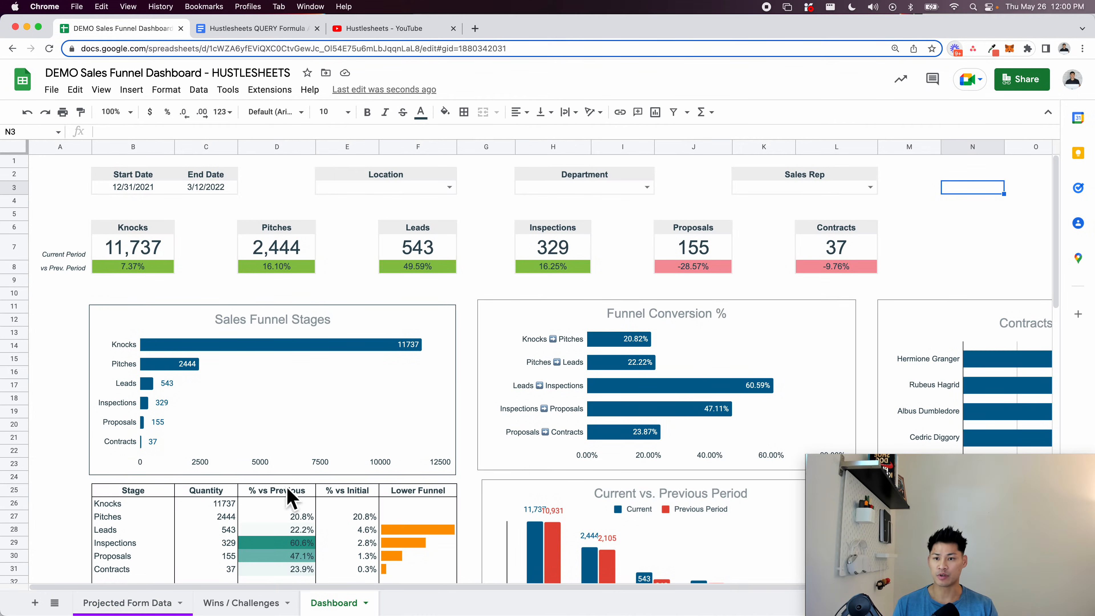
click(57, 177)
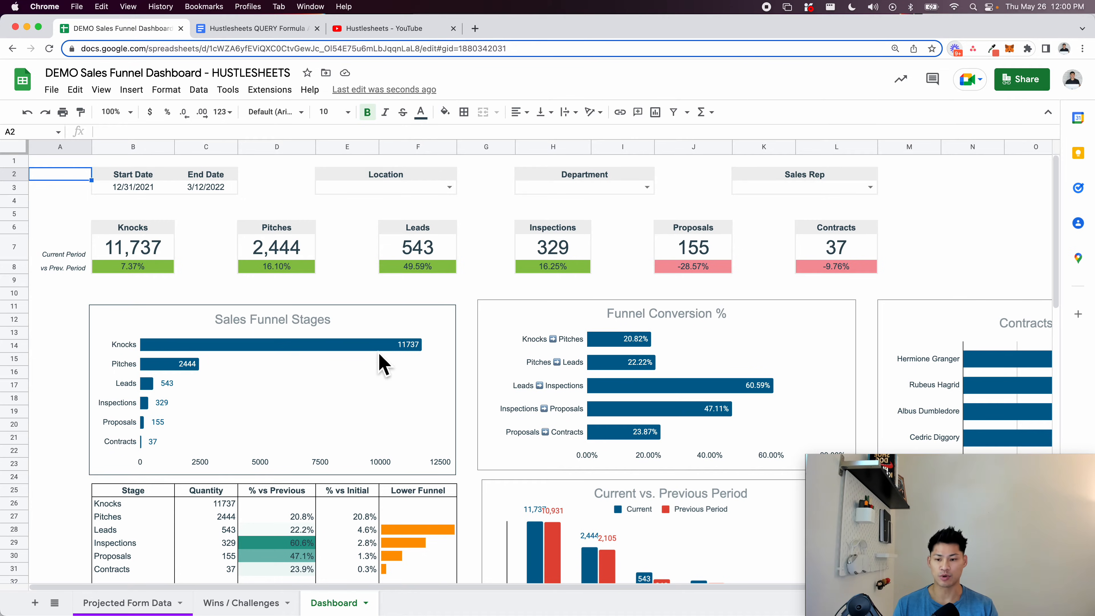
Add a new sheet and name it 'NEW Dashboard'
click(34, 604)
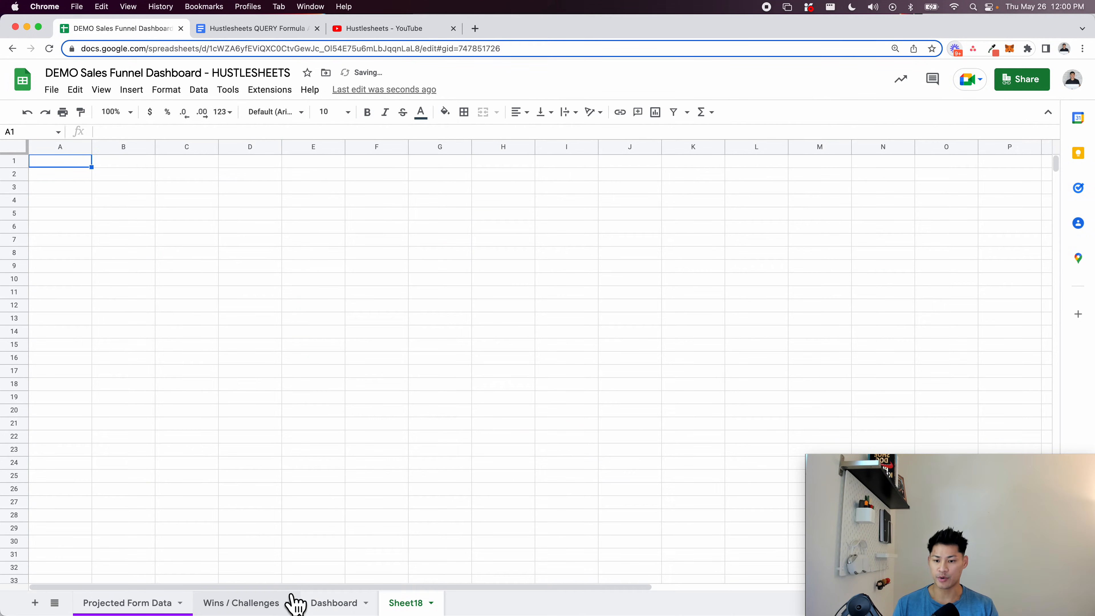
double_click(408, 604)
text(NEW Dashboard)
key(Return)
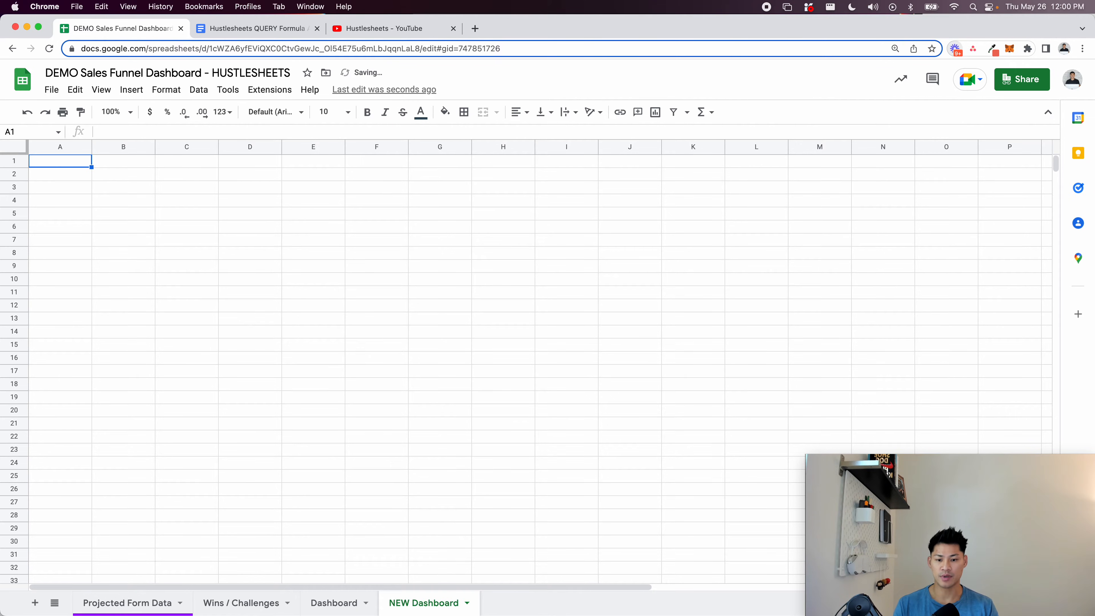
Colour the NEW Dashboard tab green and move it to the first sheet position
click(468, 603)
mouse_move(445, 469)
click(544, 353)
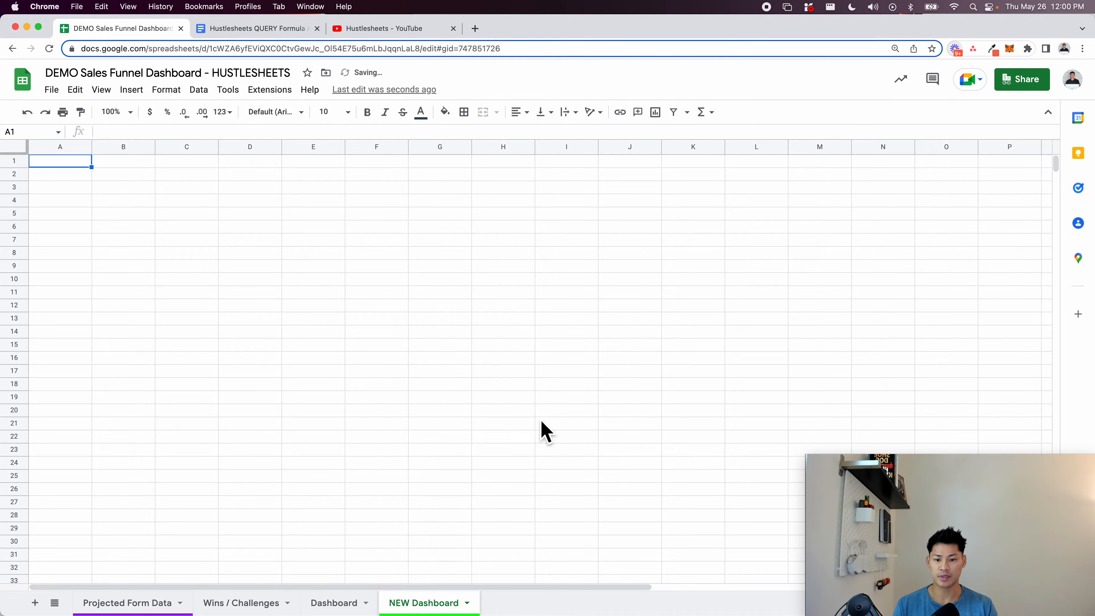
drag(432, 608, 121, 604)
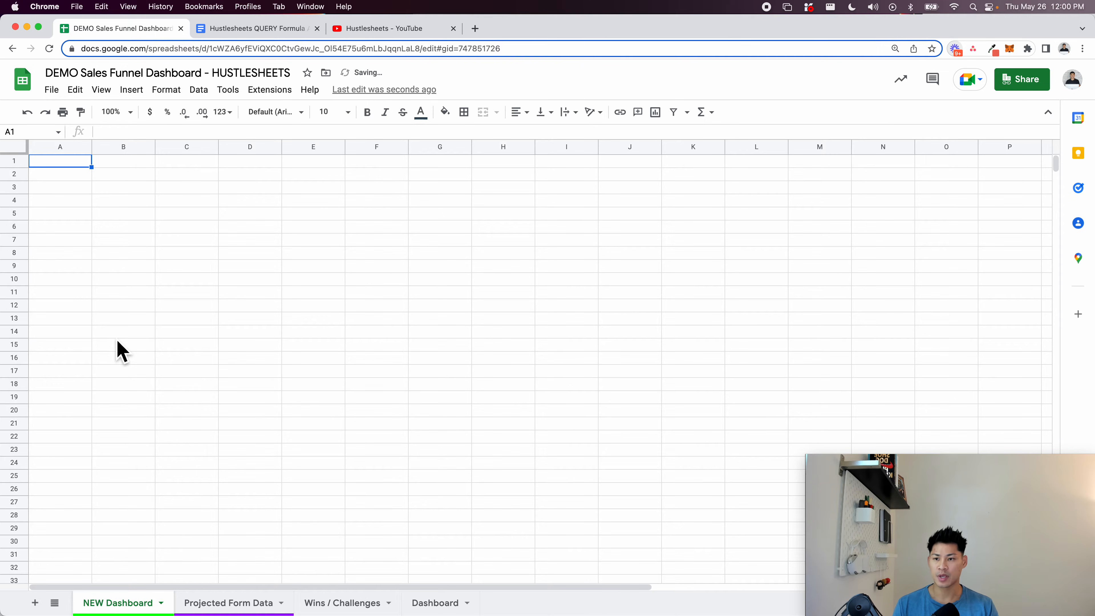
click(133, 179)
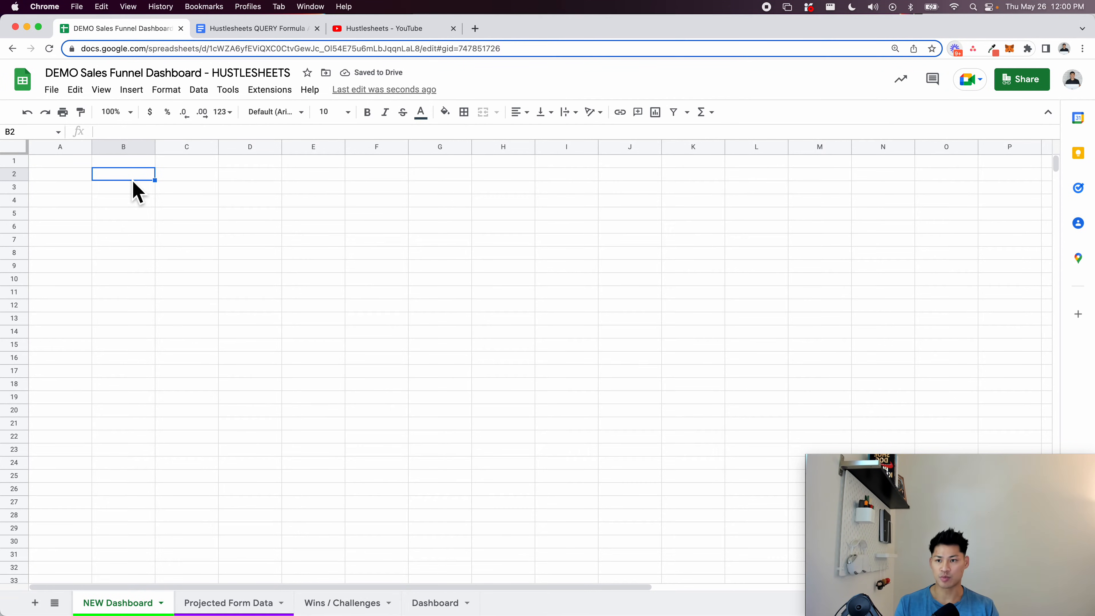
Enter headers Start Date in B2, End Date in C2, Location in E2, Department in H2, Sales Rep in K2
text(Start D)
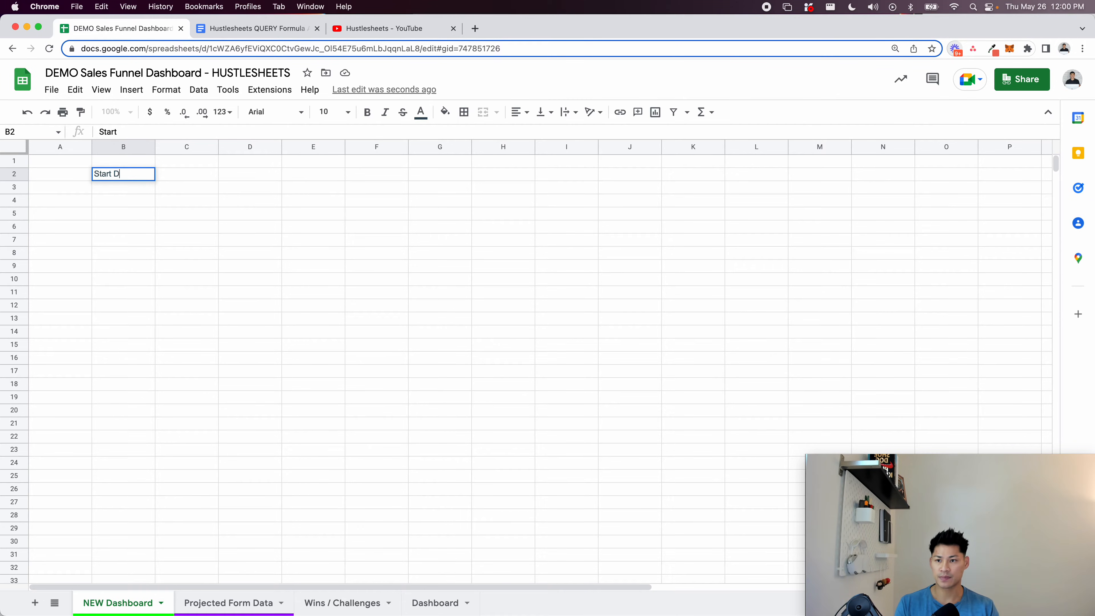
text(ate)
key(Tab)
text(E)
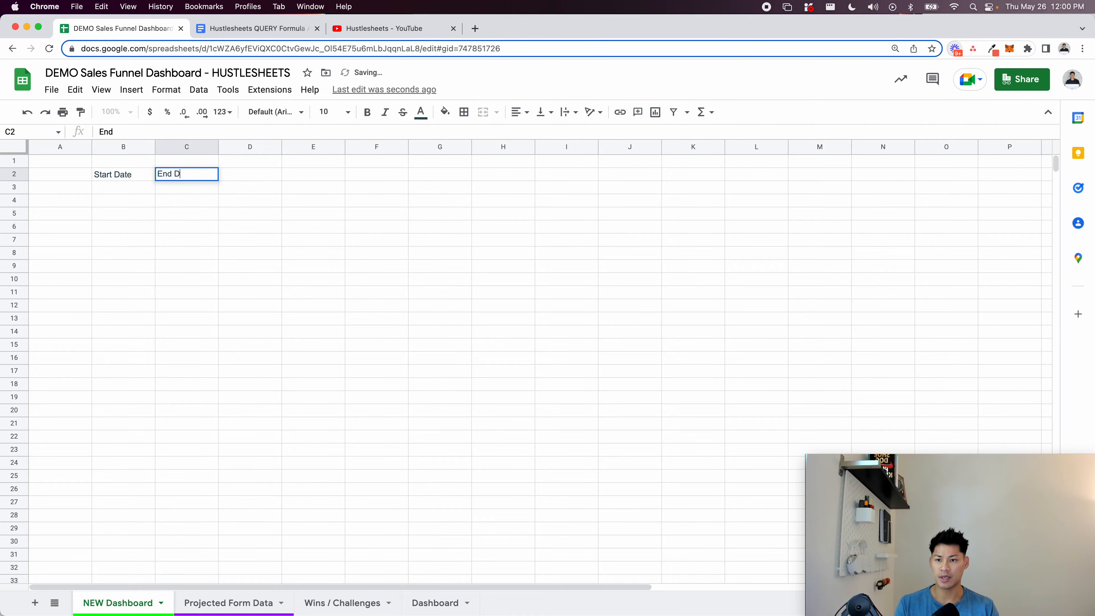
text(nd Date)
key(Tab)
click(367, 178)
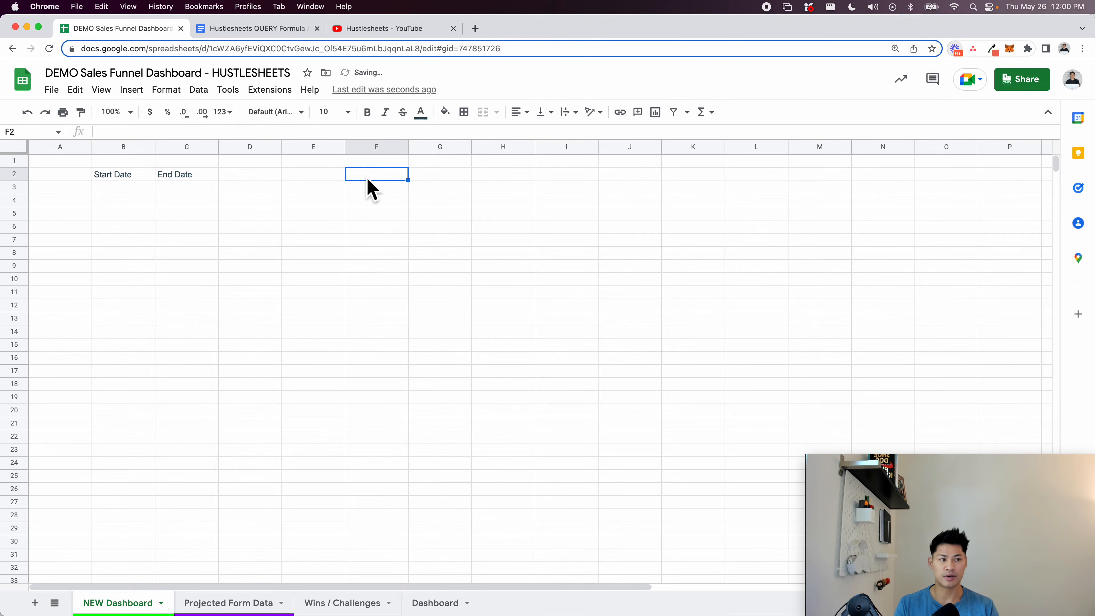
key(Left)
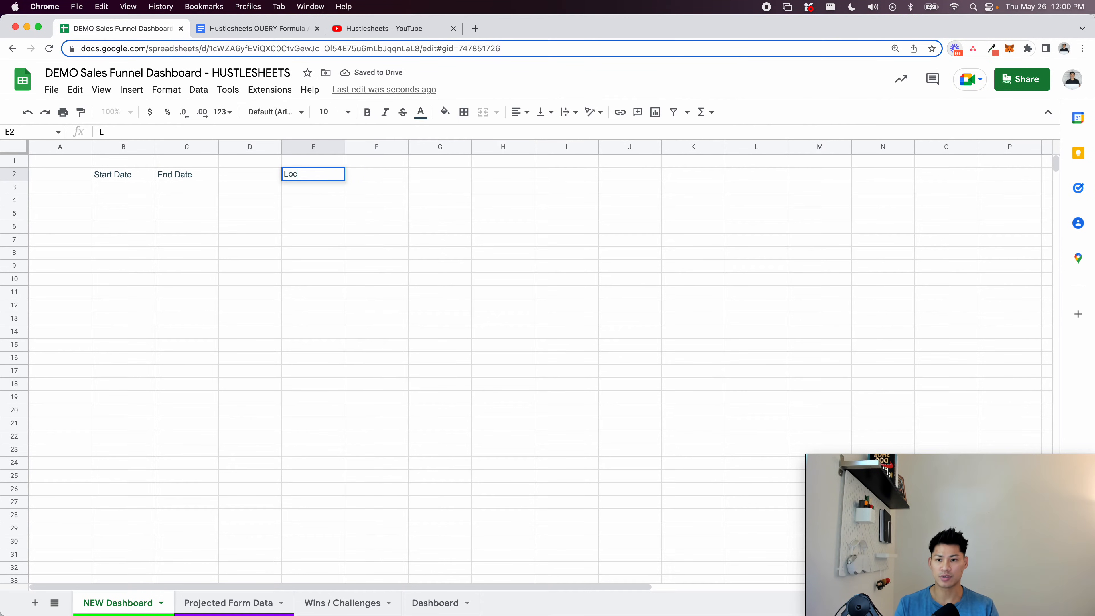
key(Tab)
key(Tab)
key(Tab)
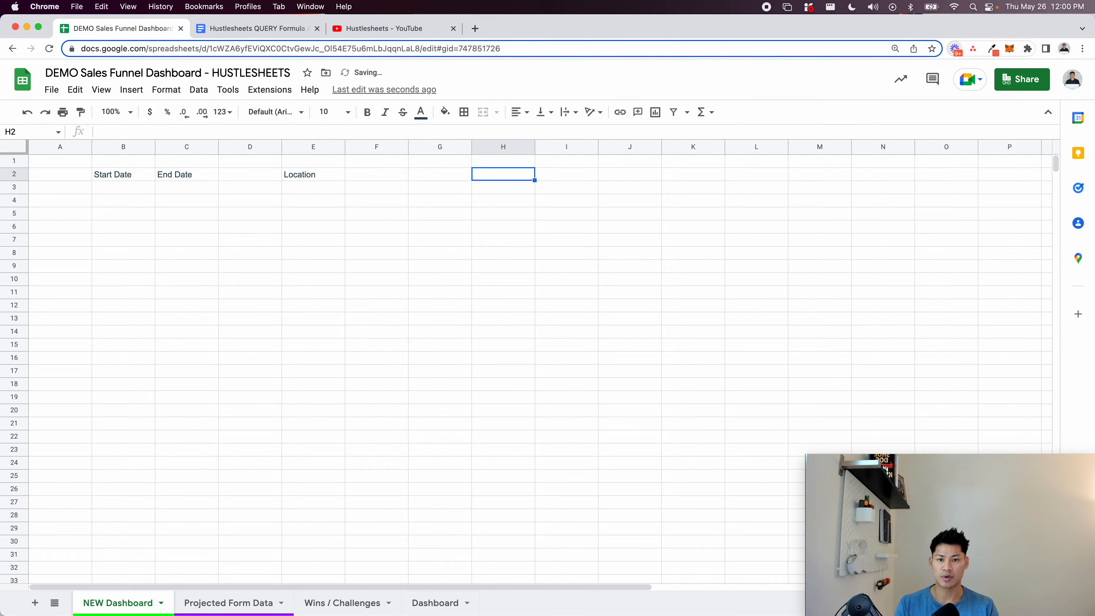
key(Tab)
key(Tab)
key(Tab)
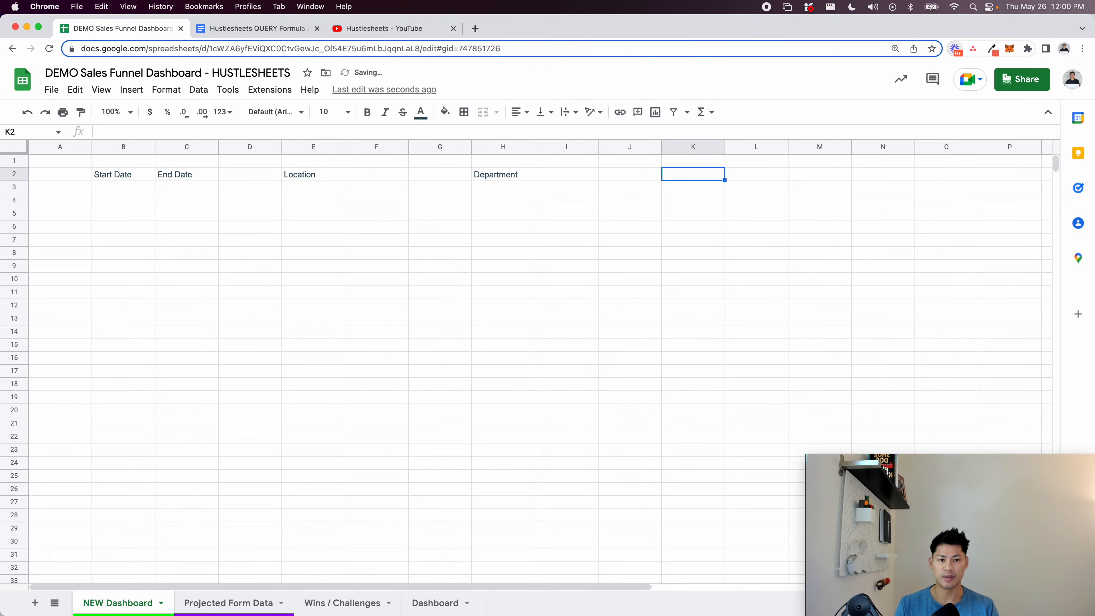
key(Return)
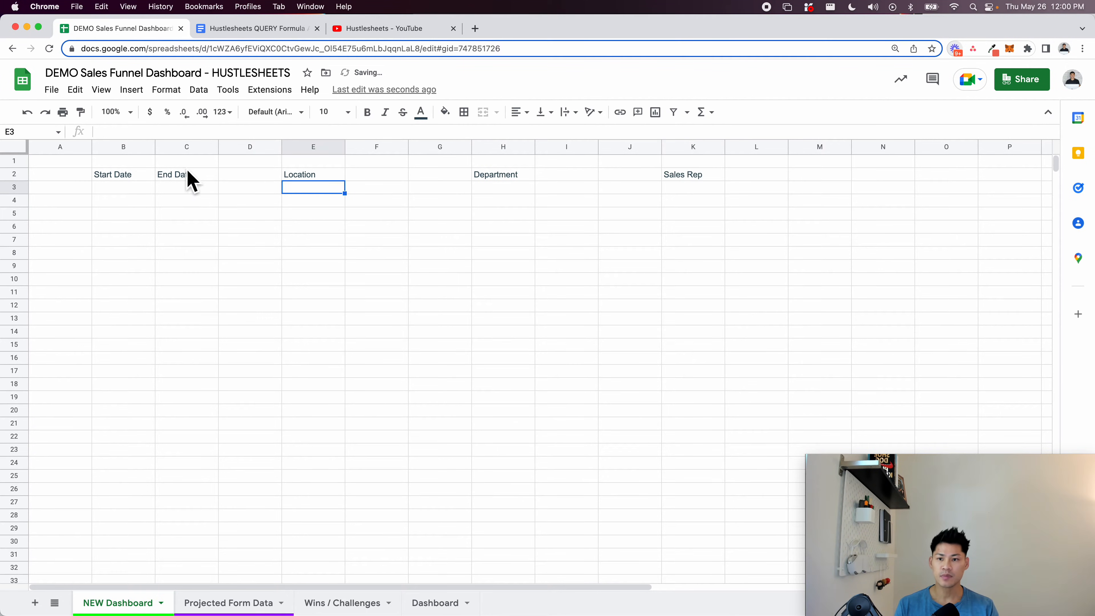
mouse_move(126, 197)
mouse_down()
mouse_move(193, 195)
mouse_move(186, 190)
mouse_up()
click(133, 191)
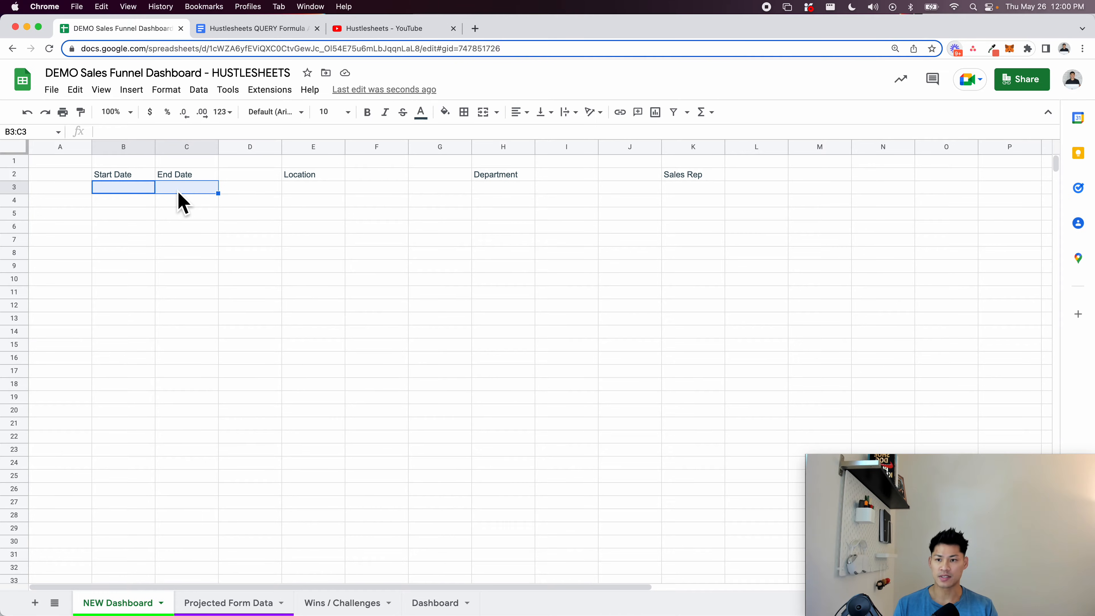
Add a data validation rule to B3:C3 requiring a valid date
right_click(179, 201)
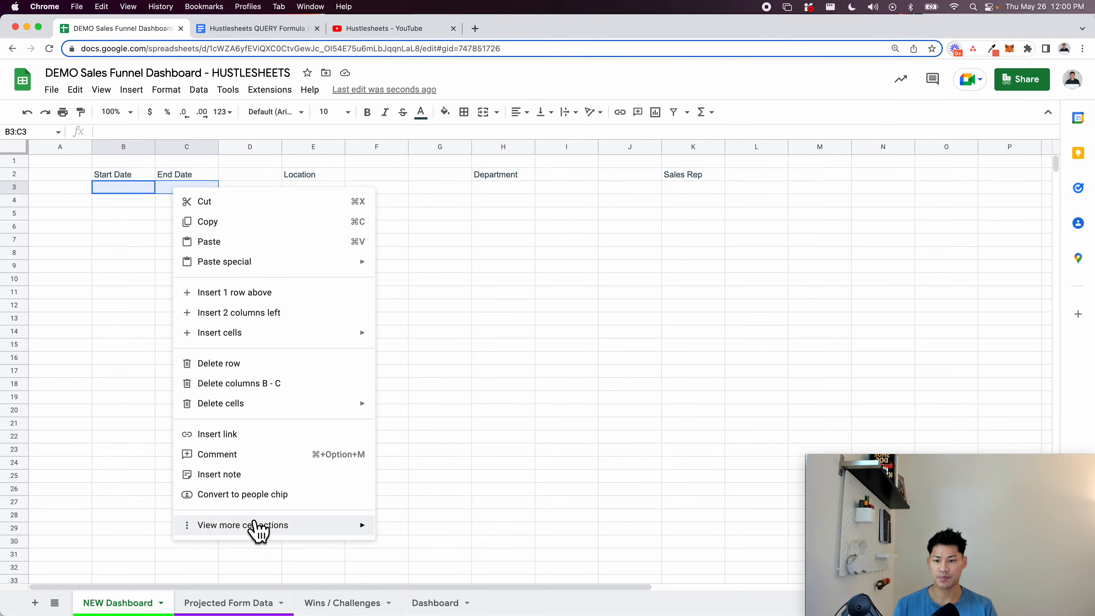
mouse_move(257, 531)
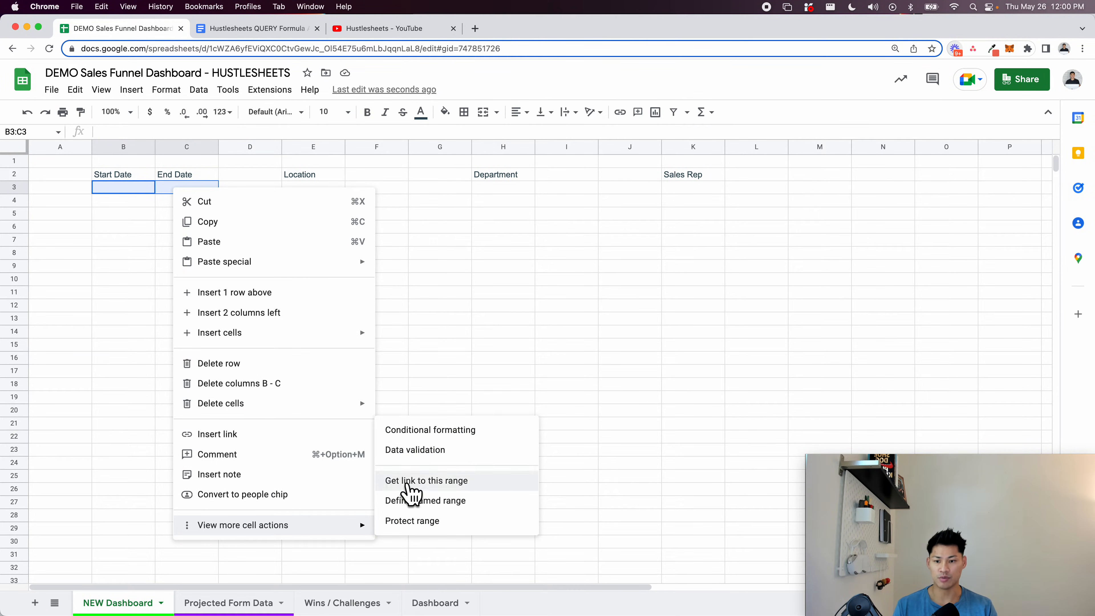
click(448, 468)
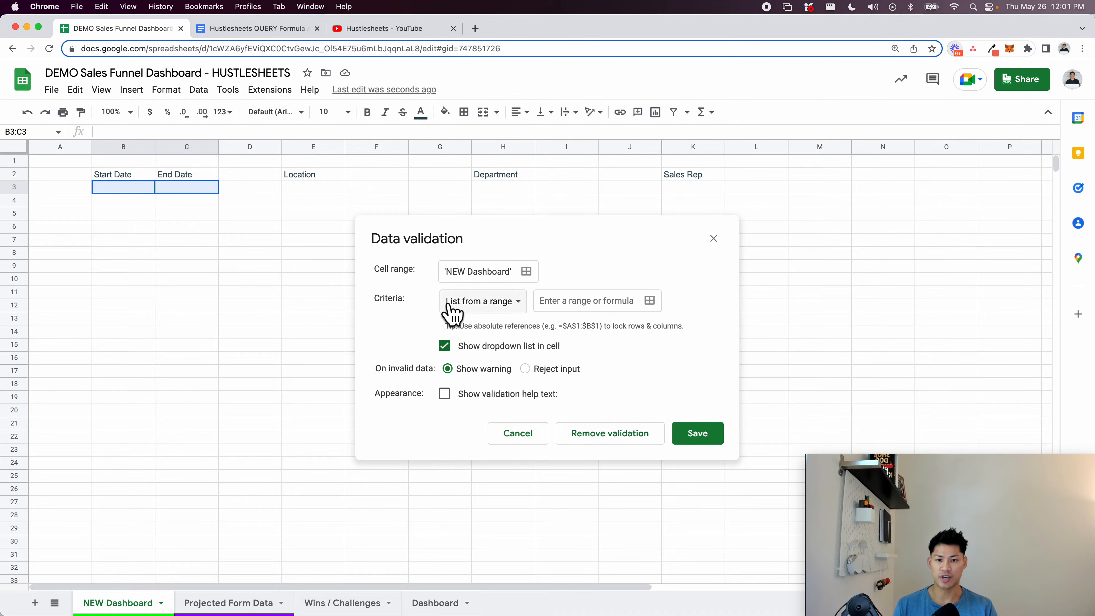
click(492, 302)
click(508, 382)
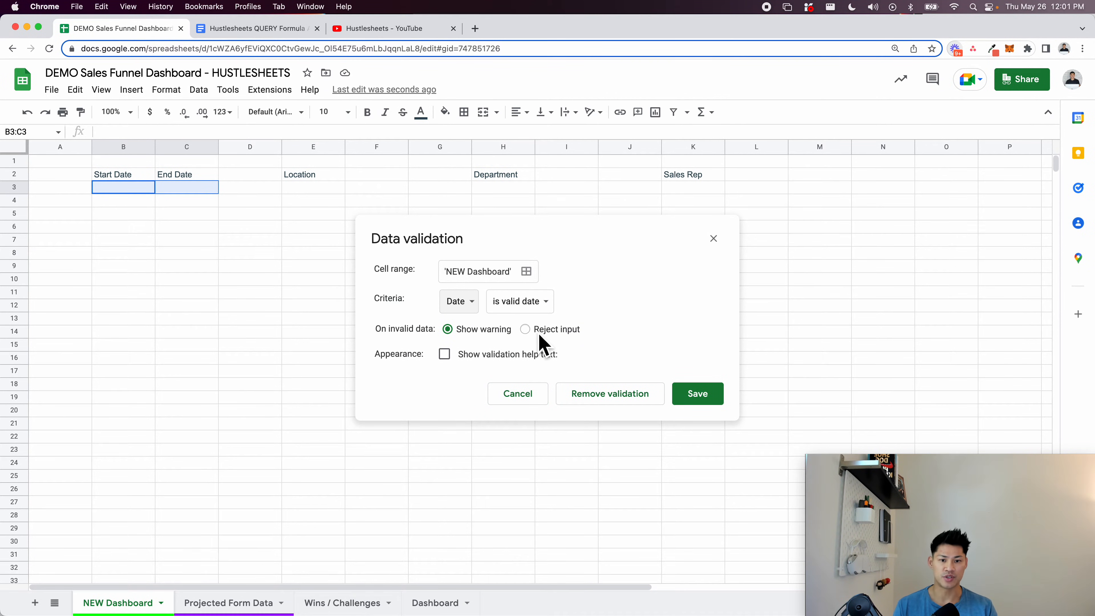
click(685, 390)
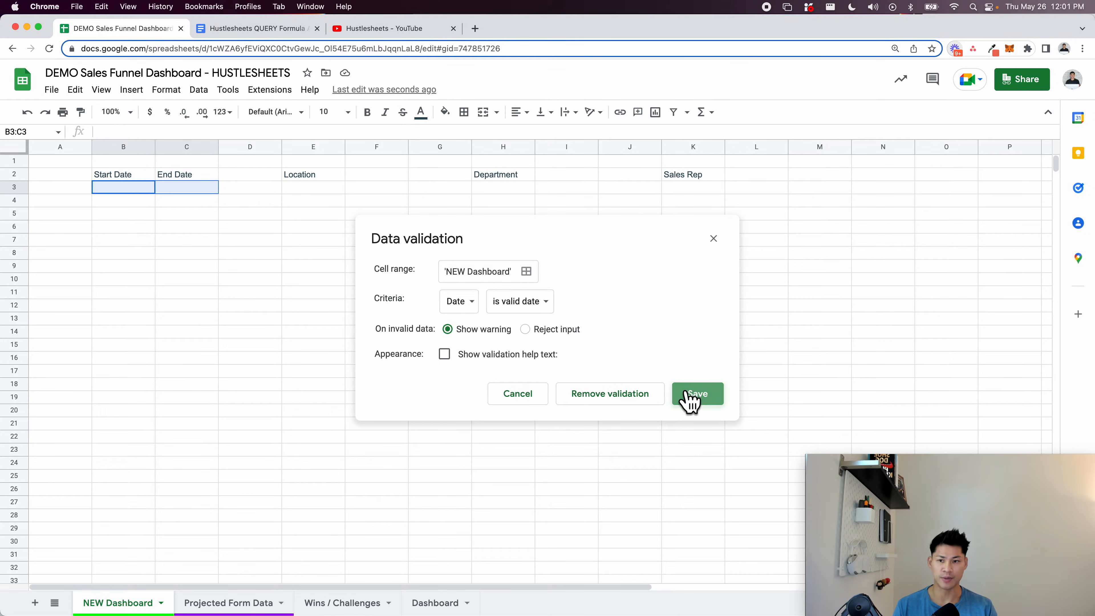
click(147, 192)
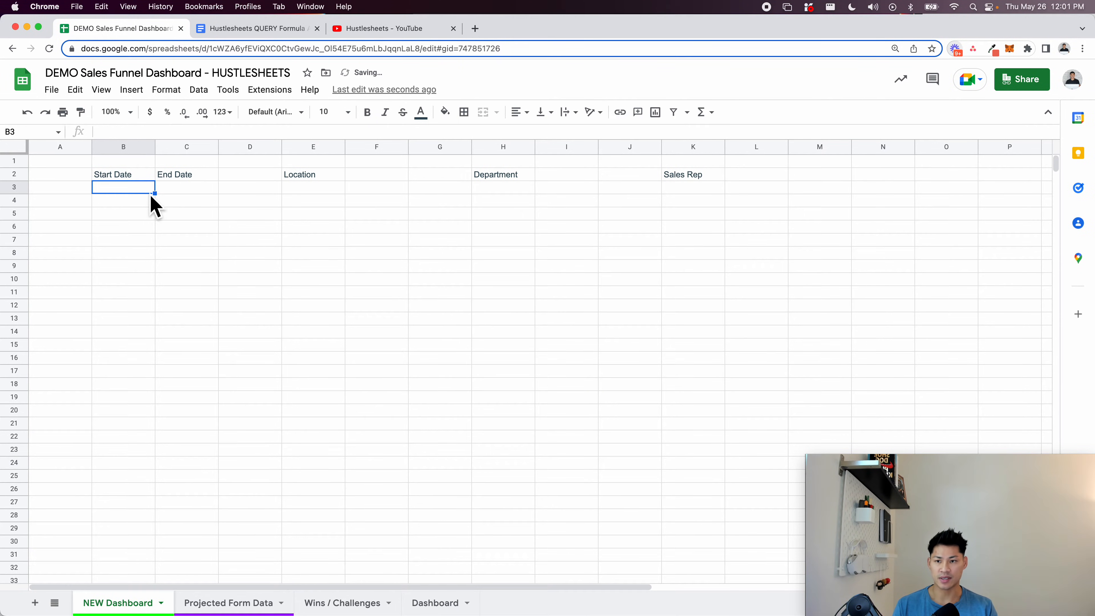
Test B3 with a typed 'ju' entry, which the date validation flags as invalid
double_click(147, 190)
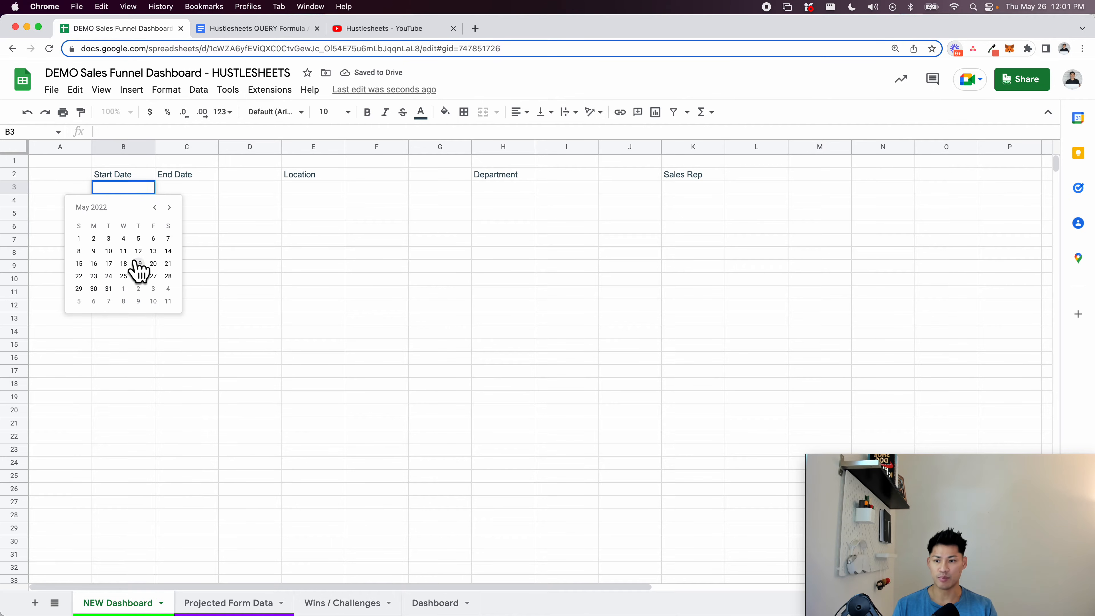
double_click(196, 189)
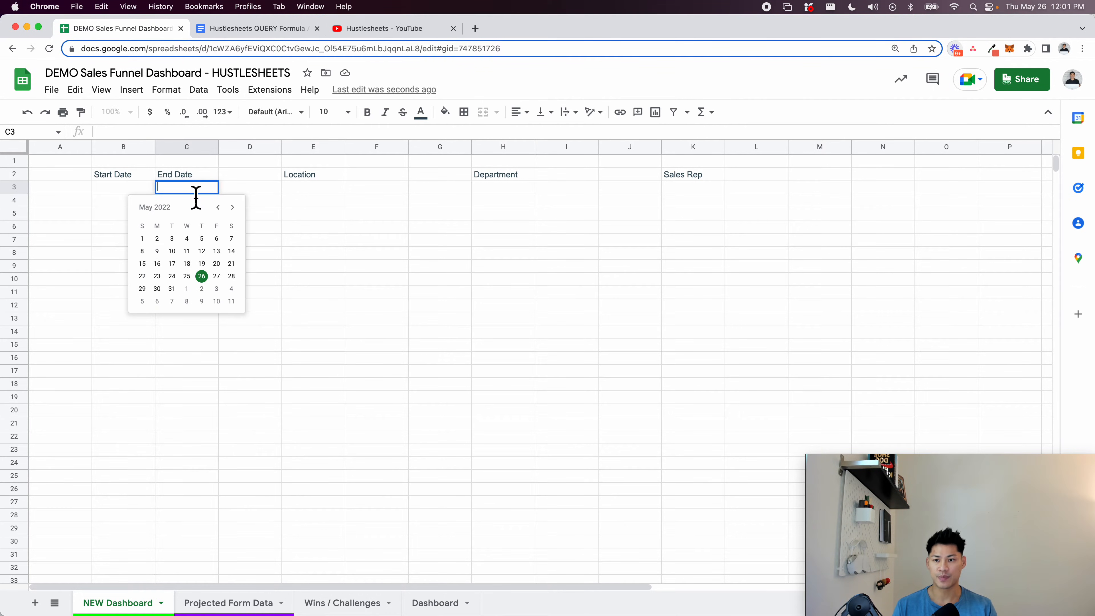
click(132, 194)
text(ju)
key(Return)
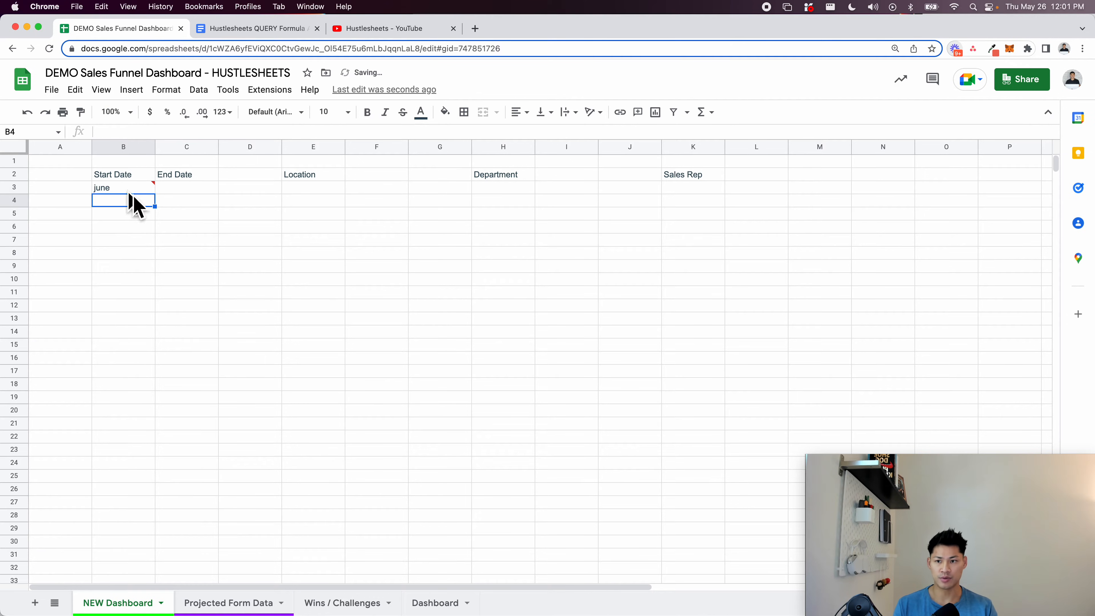
mouse_move(156, 190)
key(super+equal)
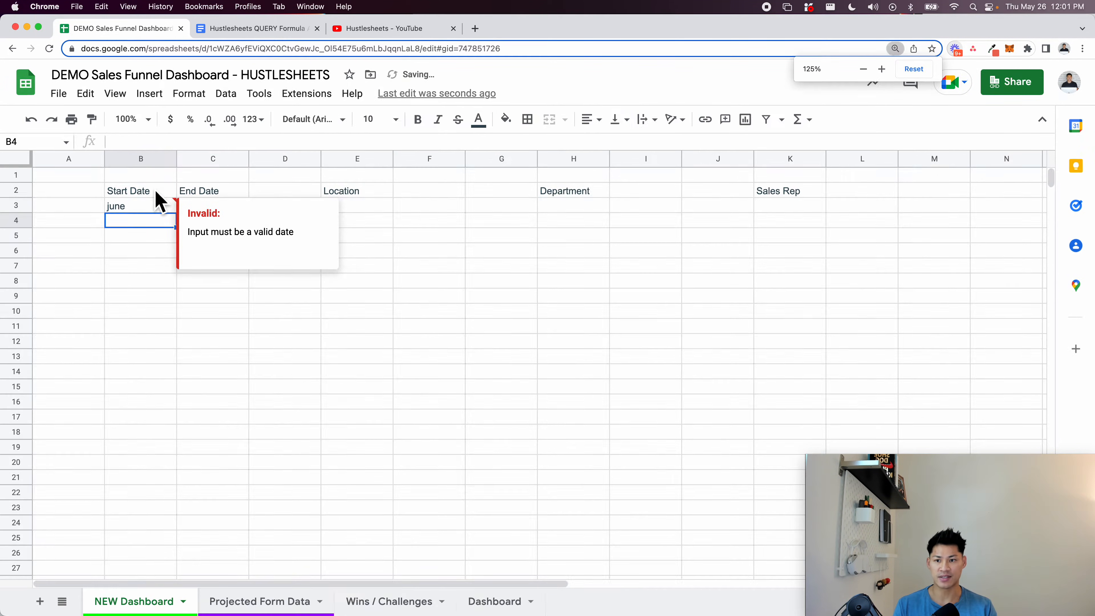
click(155, 211)
click(140, 255)
click(139, 208)
Pick Start Date 6 February 2022 in B3 and End Date 24 April 2022 in C3
double_click(140, 206)
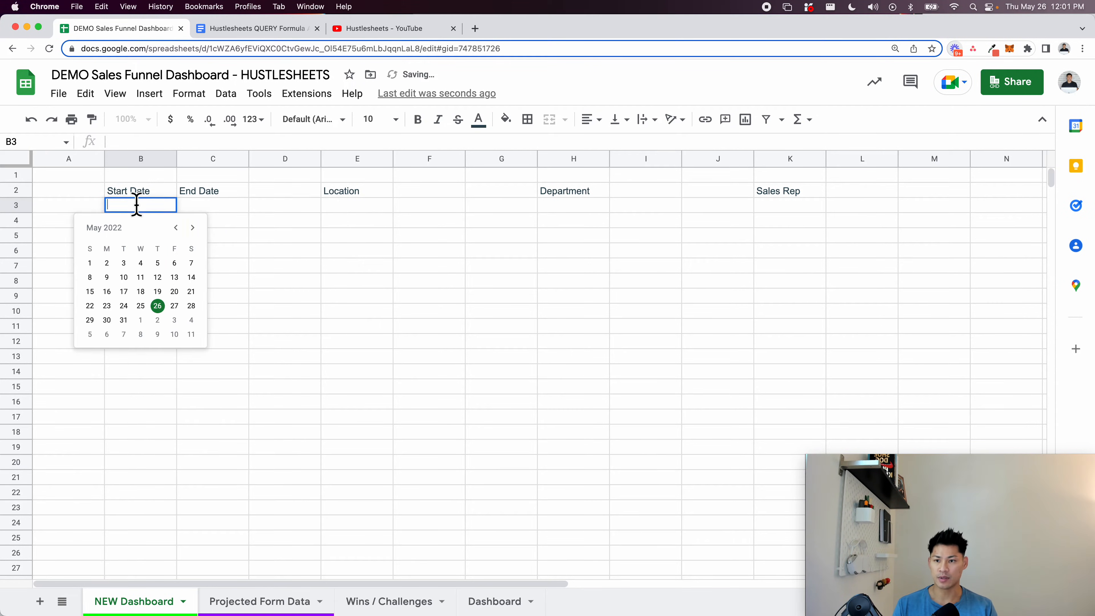
click(176, 228)
click(176, 227)
click(175, 228)
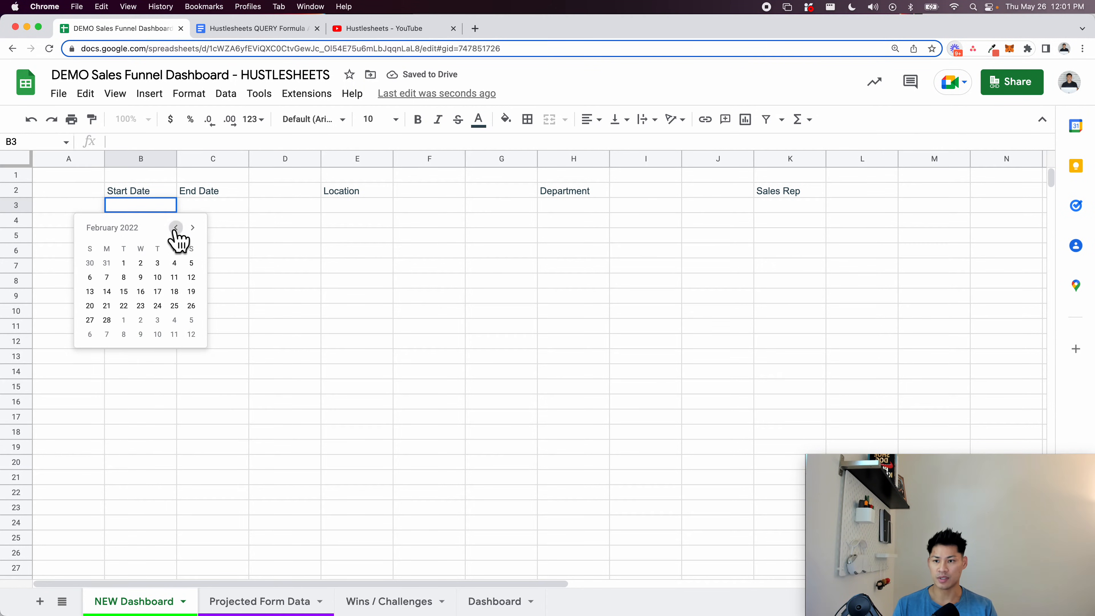
click(90, 277)
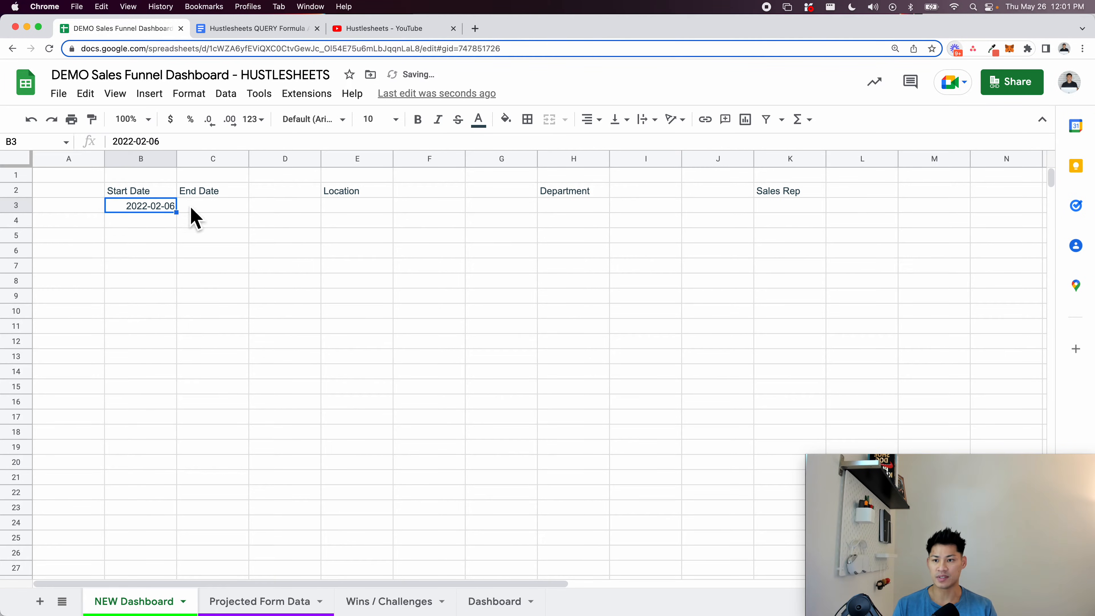
double_click(226, 210)
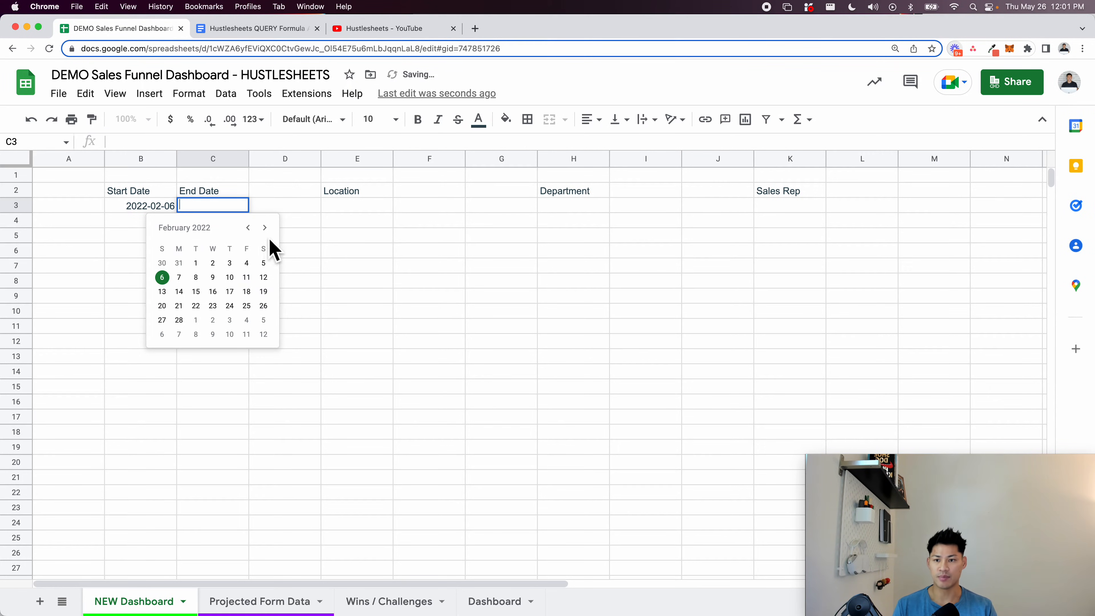
click(264, 227)
click(265, 228)
click(162, 320)
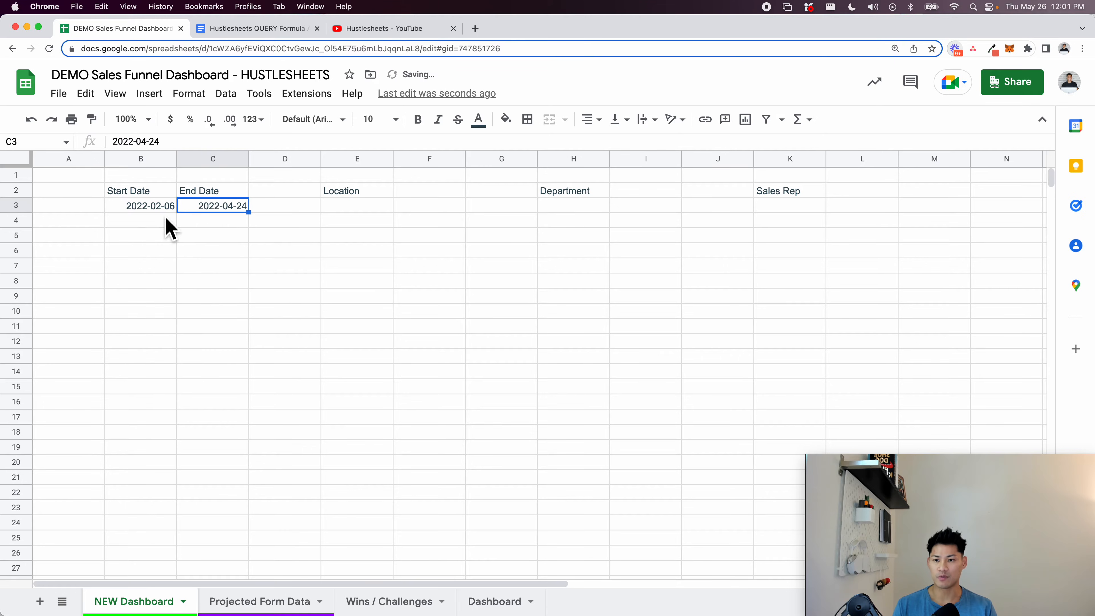
Format B3:C3 with the Date number format
drag(147, 211, 212, 208)
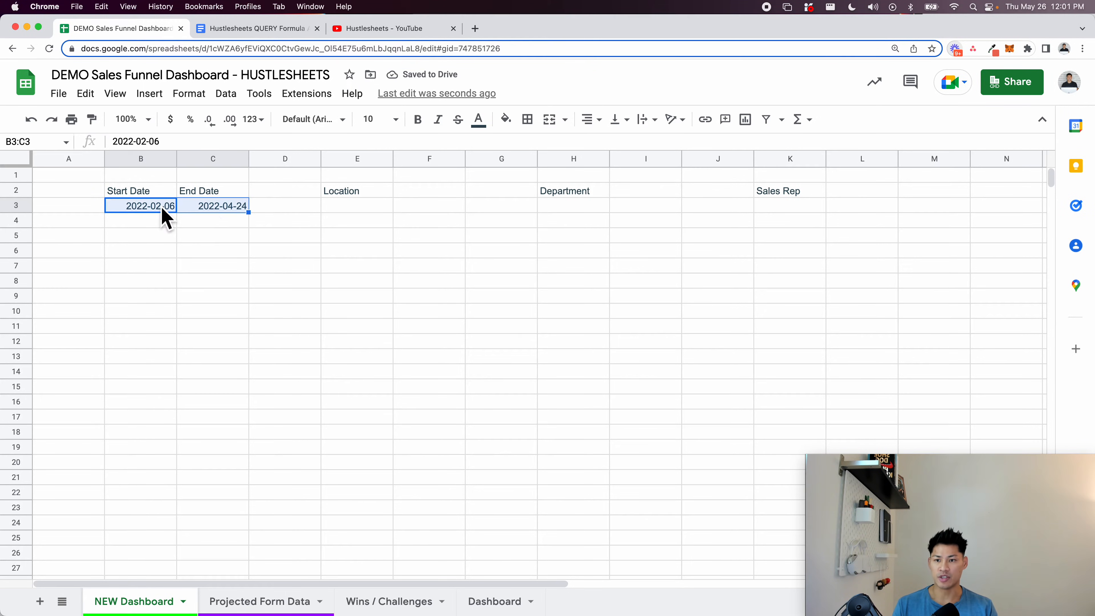
click(178, 98)
mouse_move(253, 157)
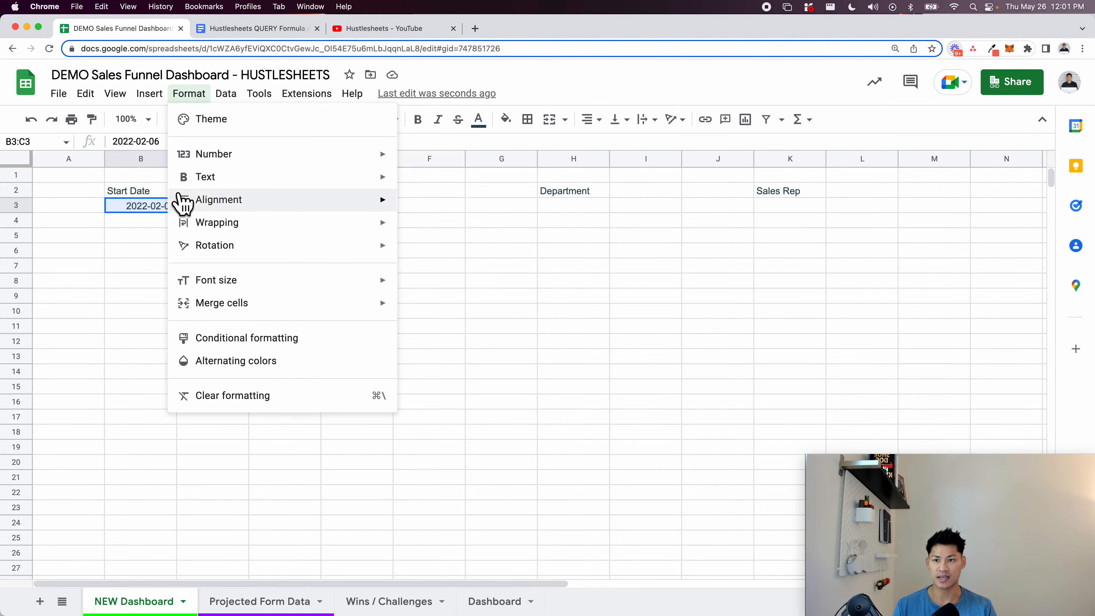
mouse_move(209, 154)
click(493, 377)
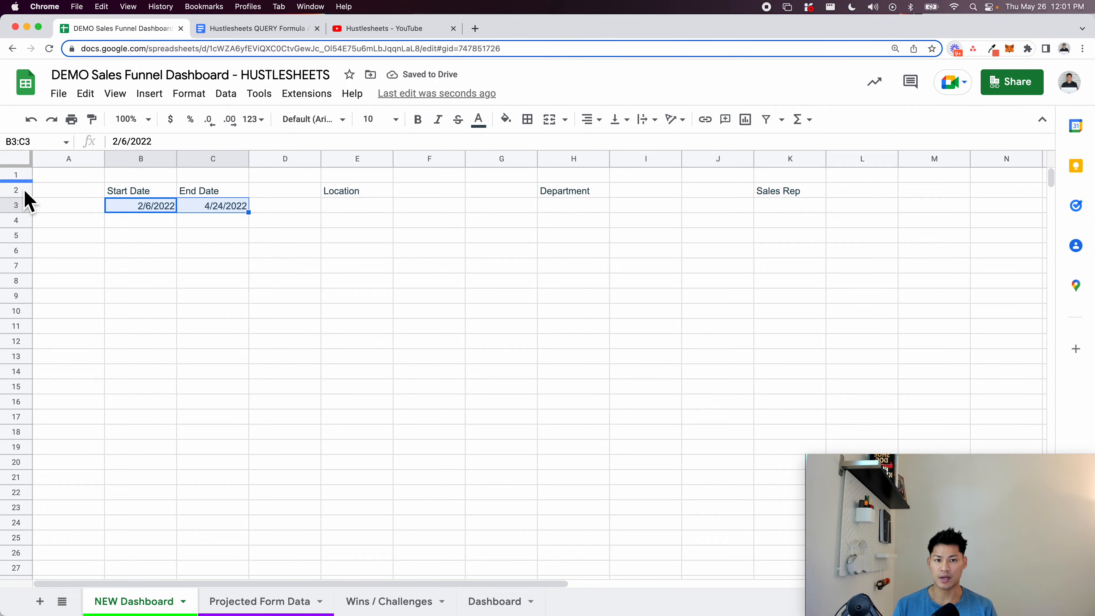
Centre rows 2–3 and bold the Start Date, End Date, Location, Department and Sales Rep headers
drag(18, 190, 19, 203)
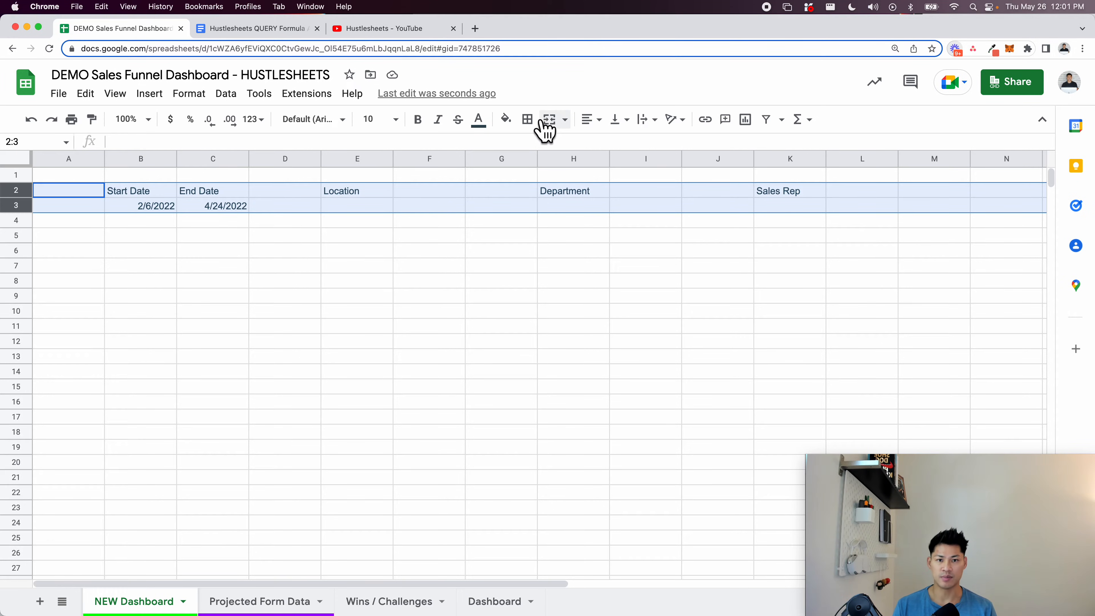
click(586, 127)
click(605, 149)
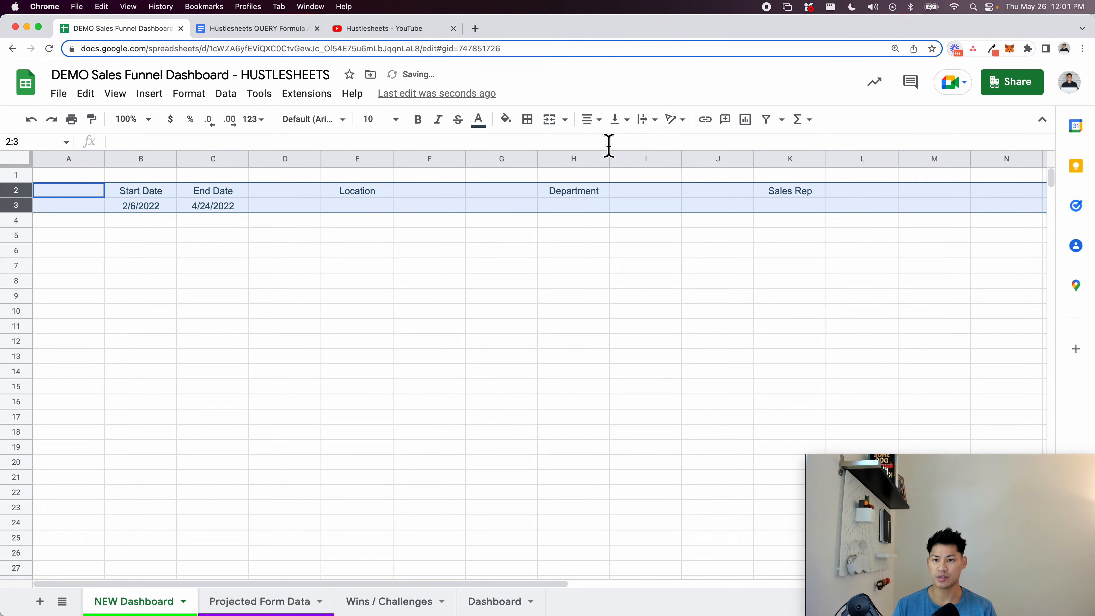
click(243, 251)
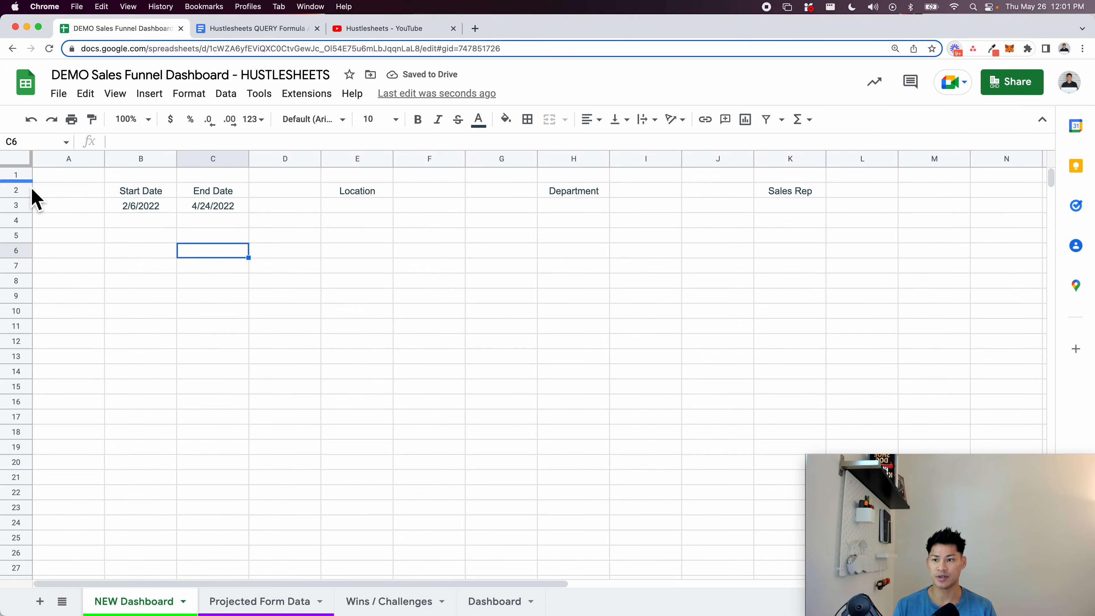
click(16, 190)
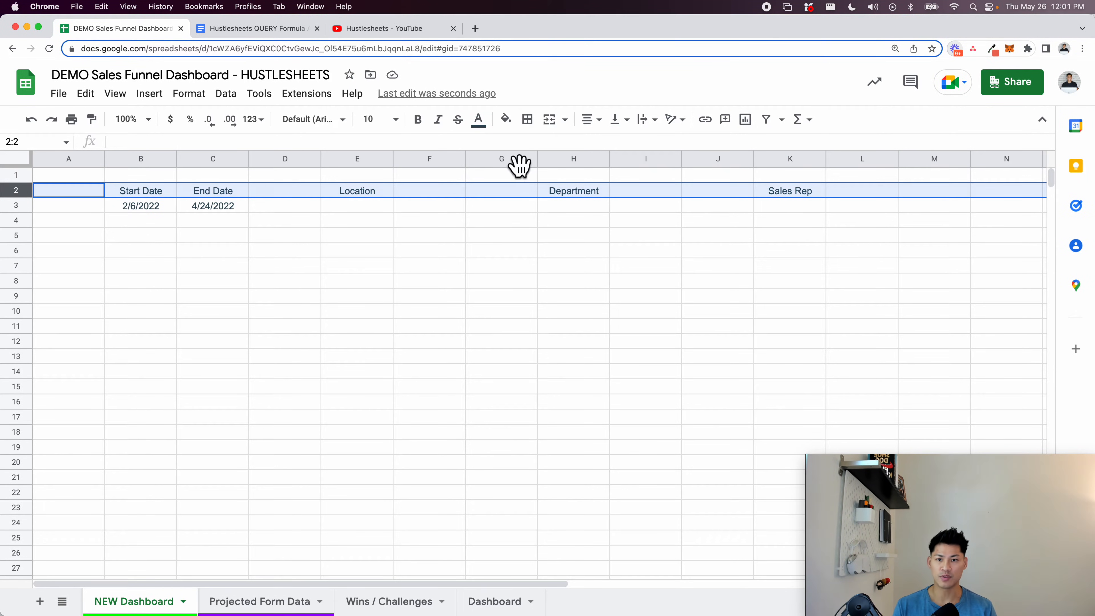
click(418, 120)
click(369, 210)
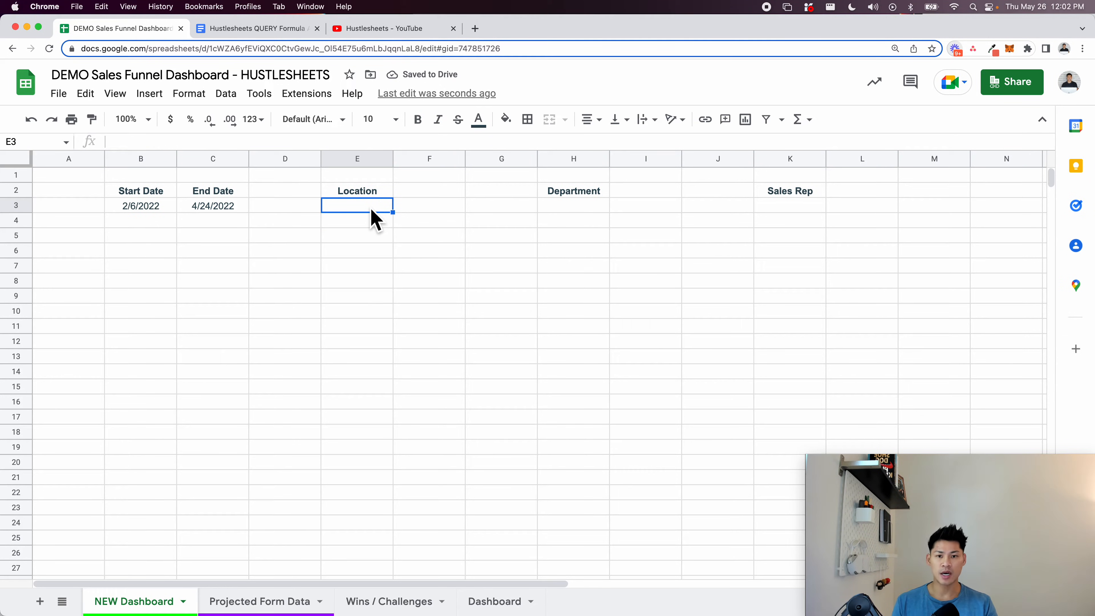
Add a data validation list to E3 sourced from 'Projected Form Data'!B2:B
right_click(347, 211)
mouse_move(519, 597)
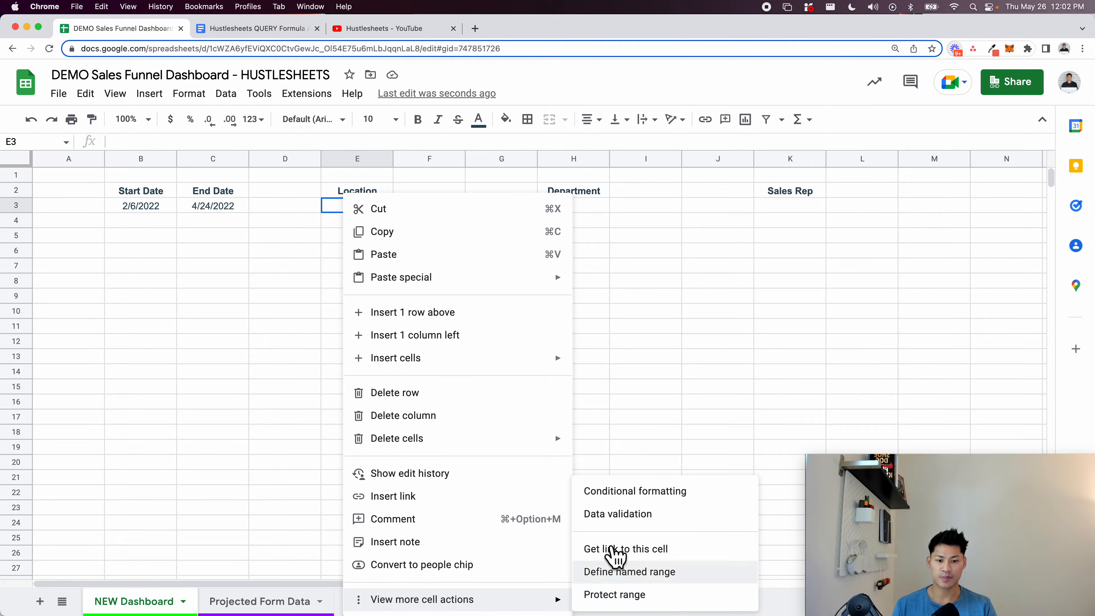
click(662, 520)
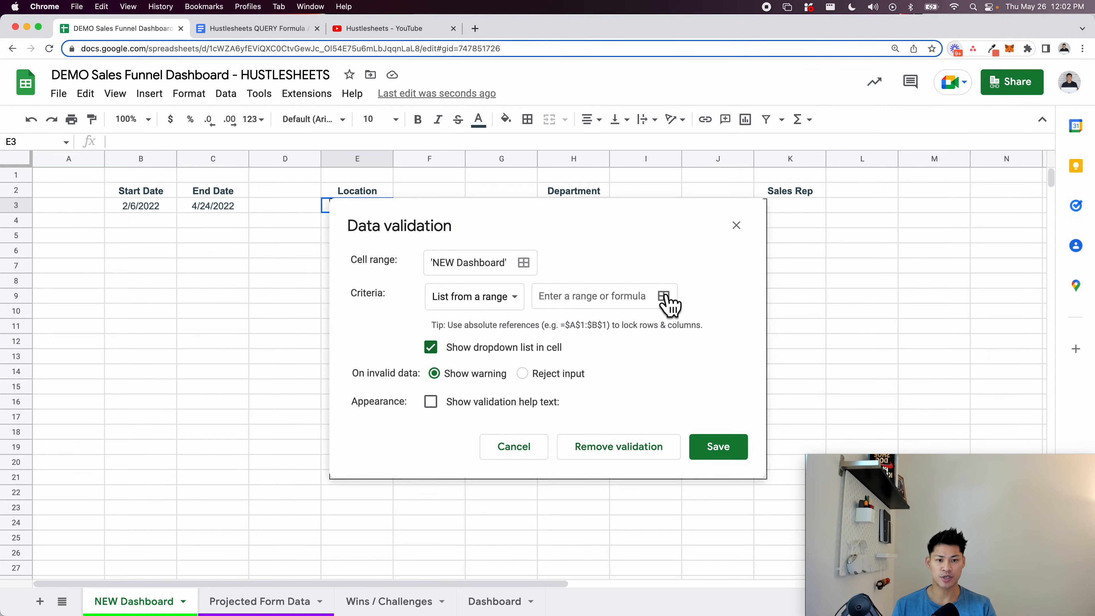
click(668, 302)
click(274, 604)
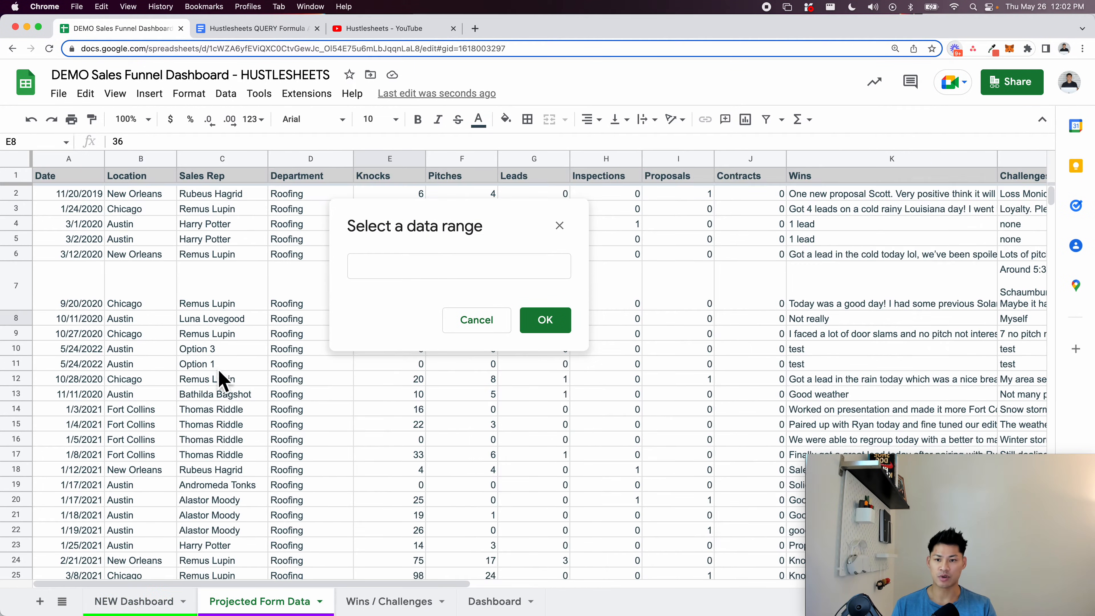
scroll(220, 377, down, 1)
scroll(220, 378, up, 1)
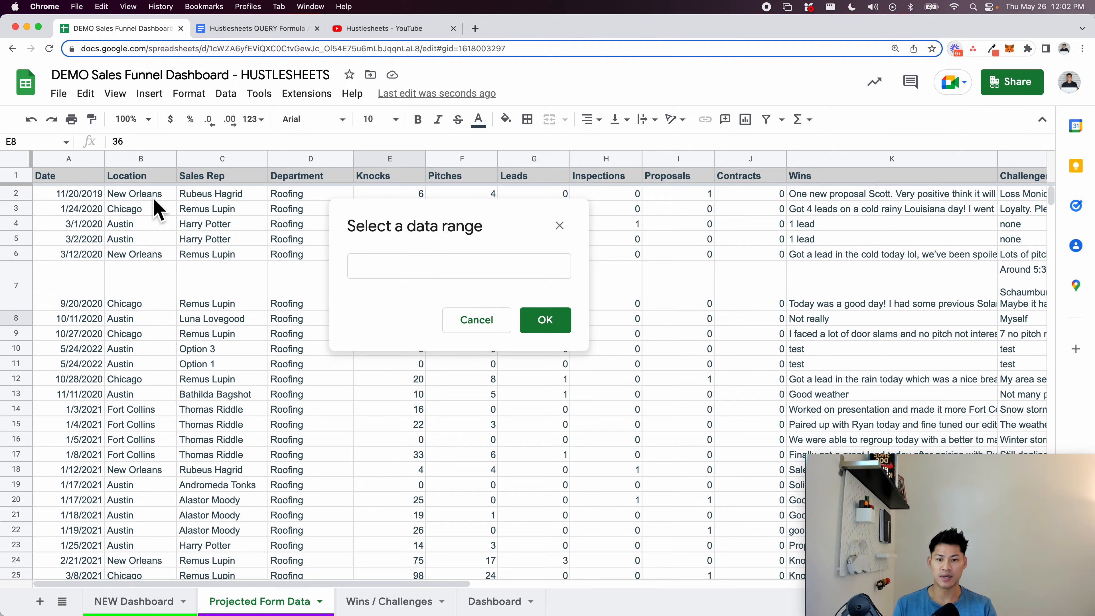
drag(154, 200, 168, 563)
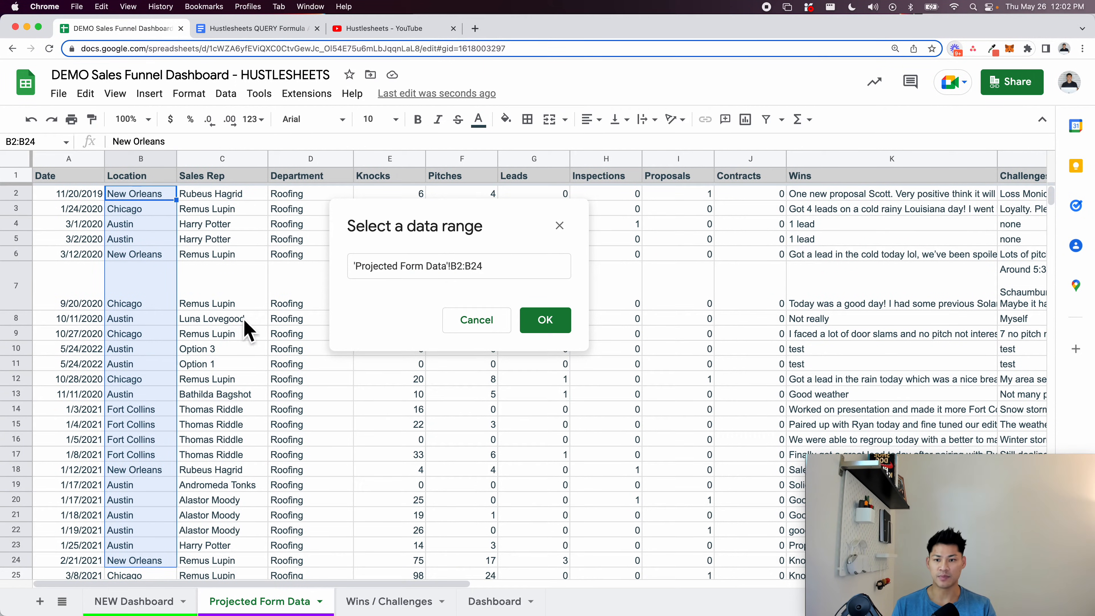
click(495, 273)
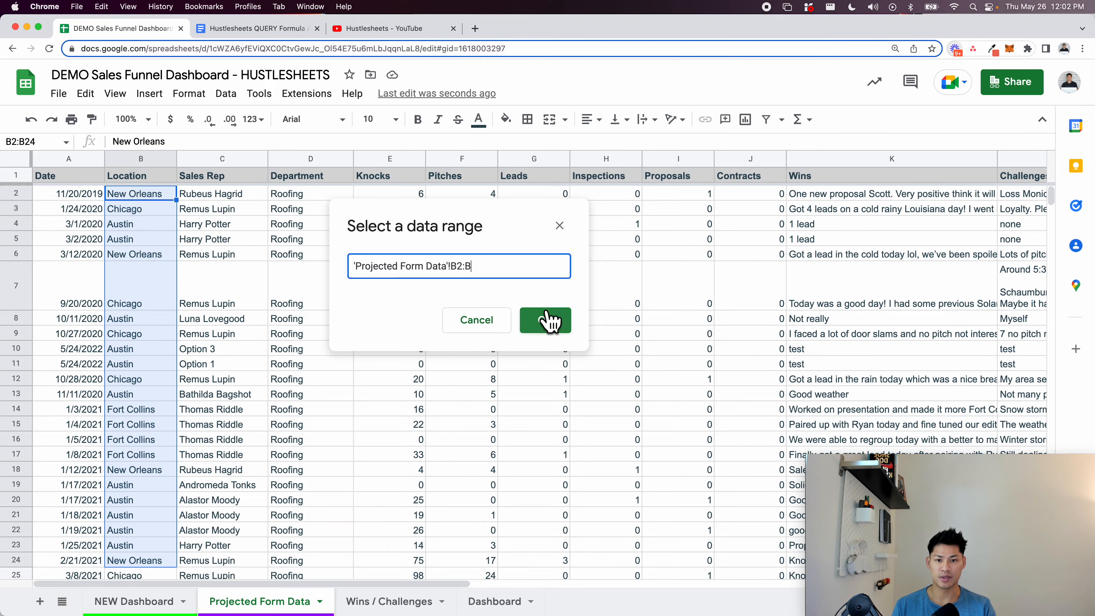
click(548, 320)
click(719, 448)
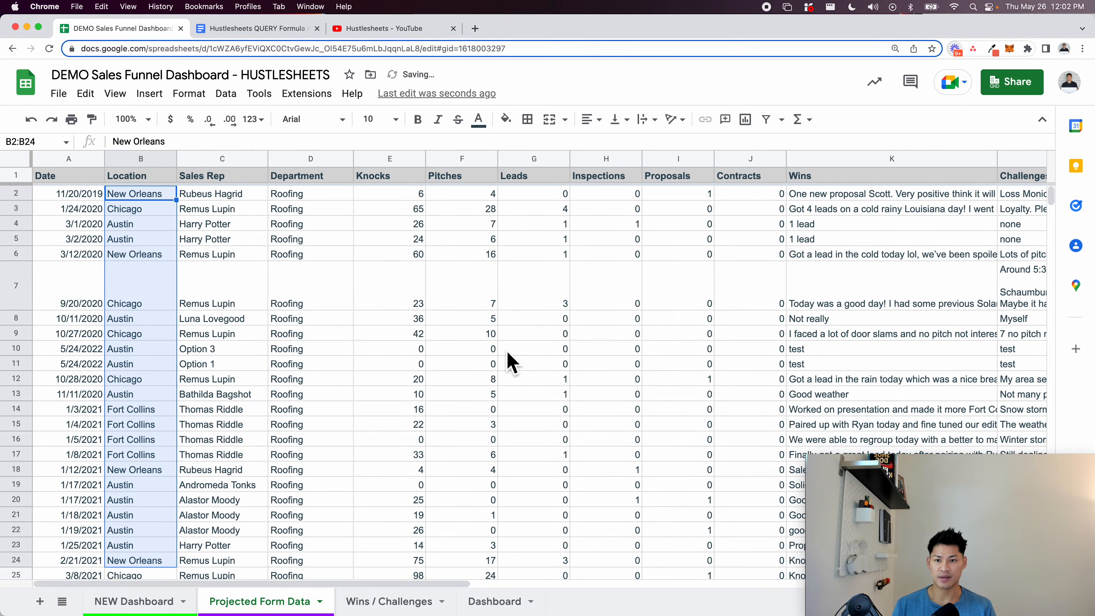
Test the new Location dropdown on NEW Dashboard, then select the Location header and dropdown cells
click(190, 611)
click(247, 390)
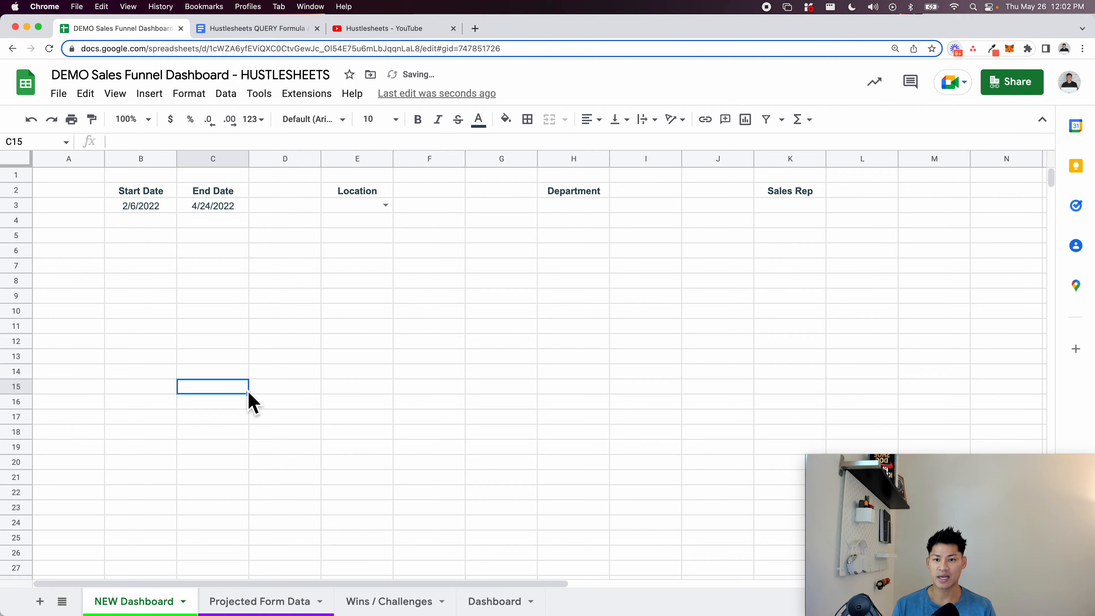
click(390, 207)
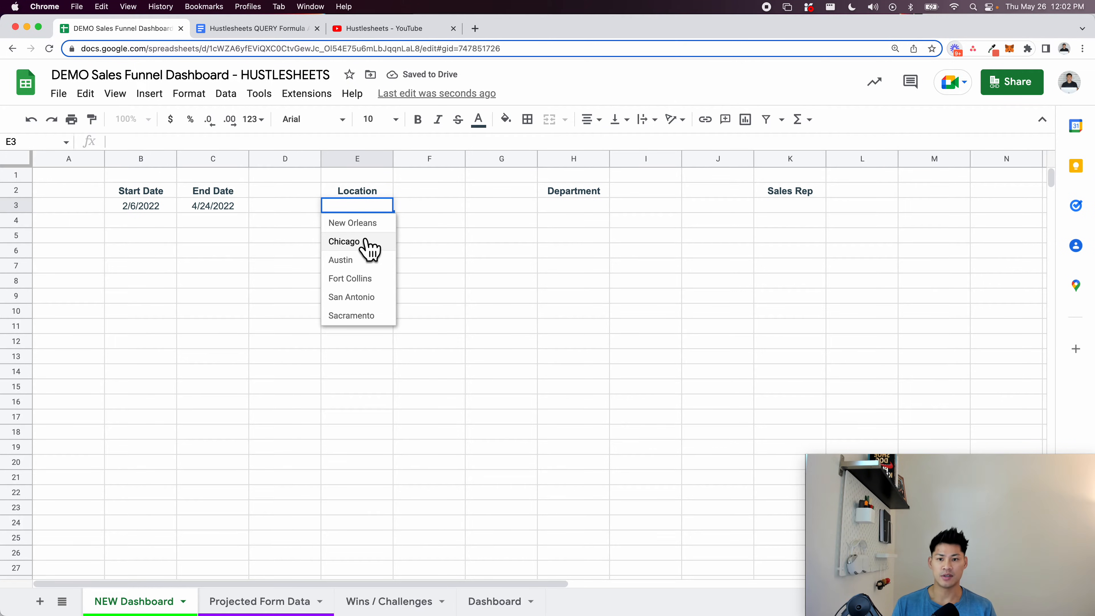
click(437, 224)
click(364, 206)
click(579, 207)
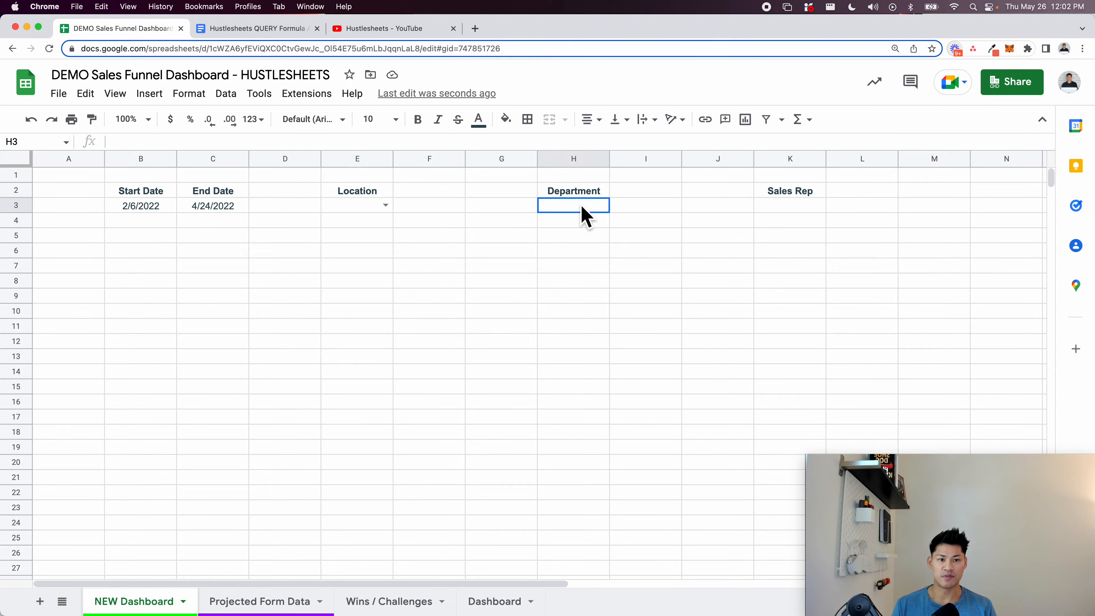
click(776, 208)
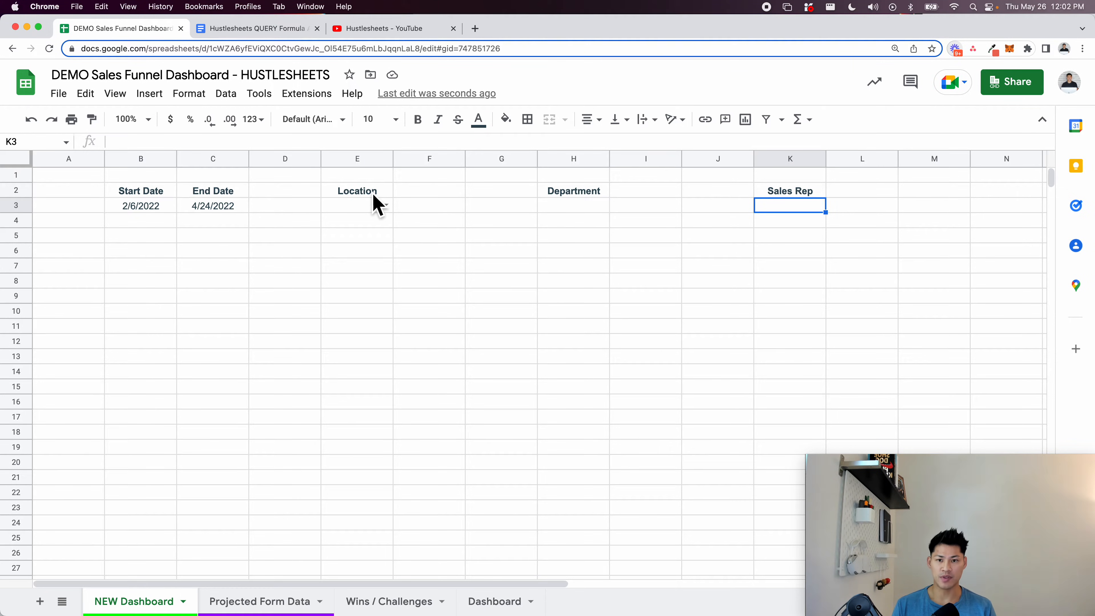
drag(368, 197, 420, 220)
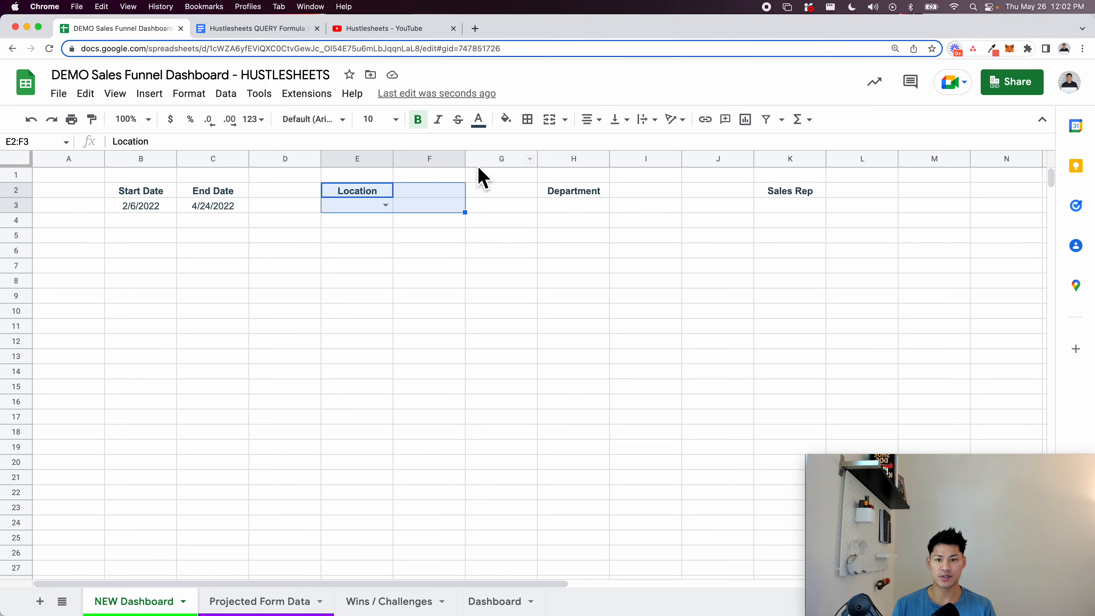
Merge the Location header and dropdown horizontally across columns E–F and test the dropdown
click(566, 121)
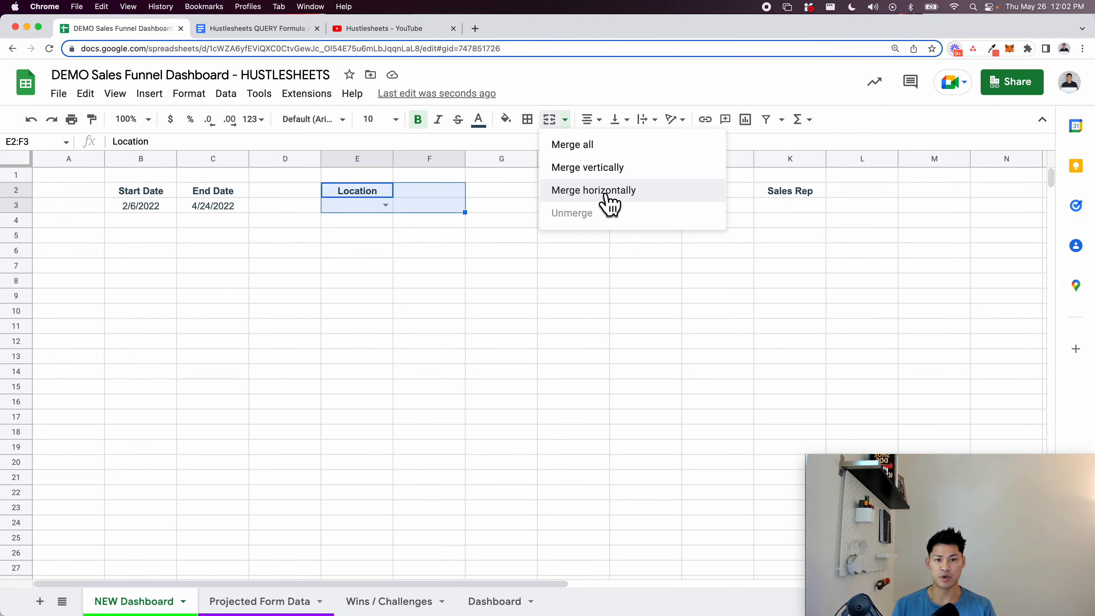
click(652, 198)
click(421, 284)
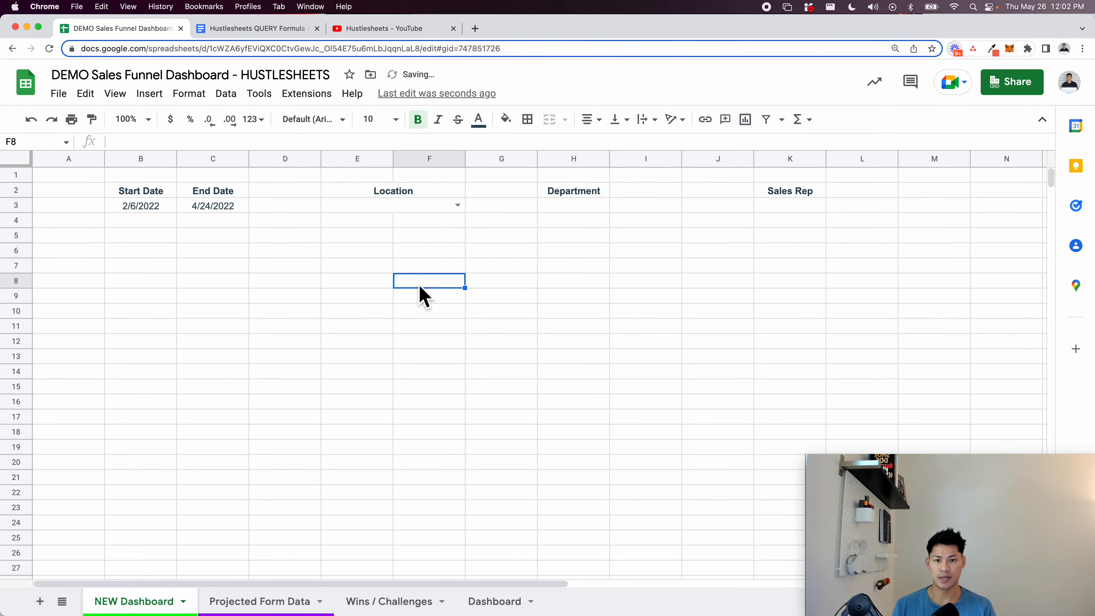
click(455, 210)
click(521, 289)
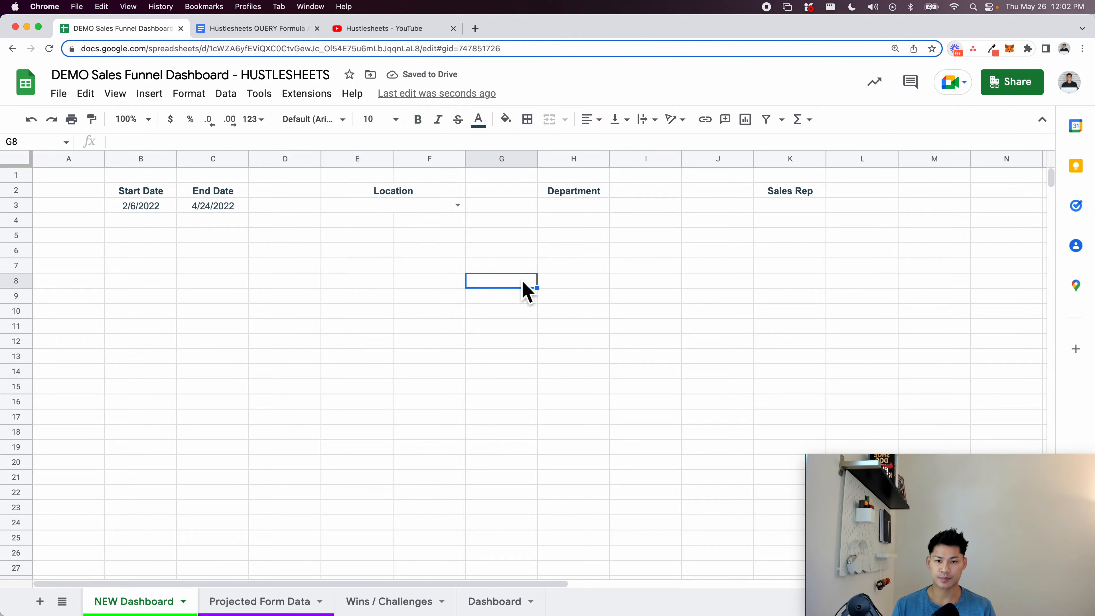
Copy the merged Location block into H2:I3 and rename its header Department
click(433, 196)
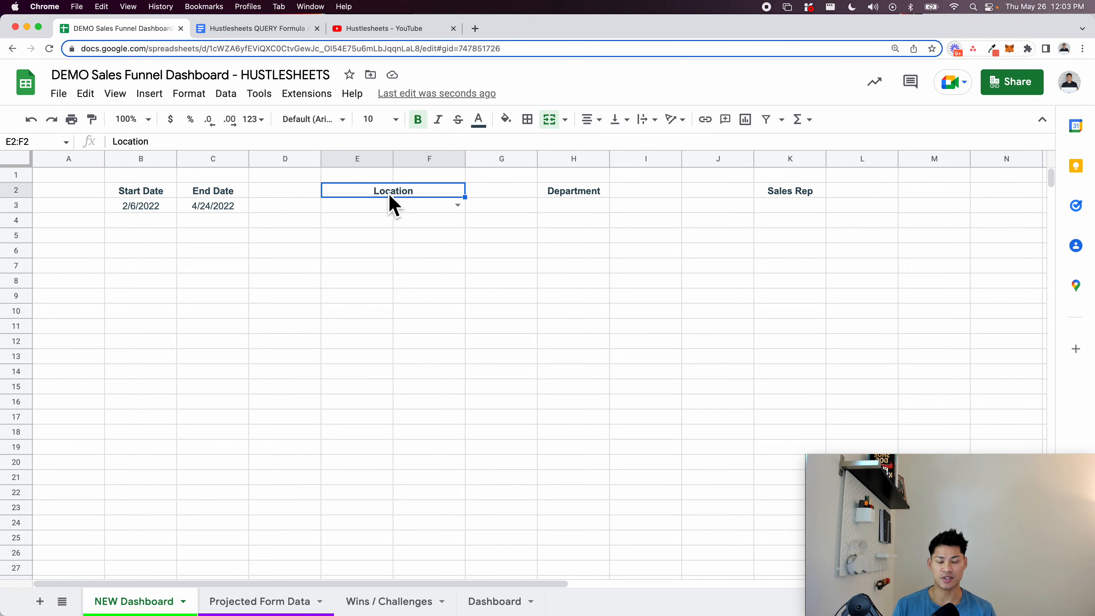
drag(389, 194, 390, 209)
key(super+c)
click(571, 196)
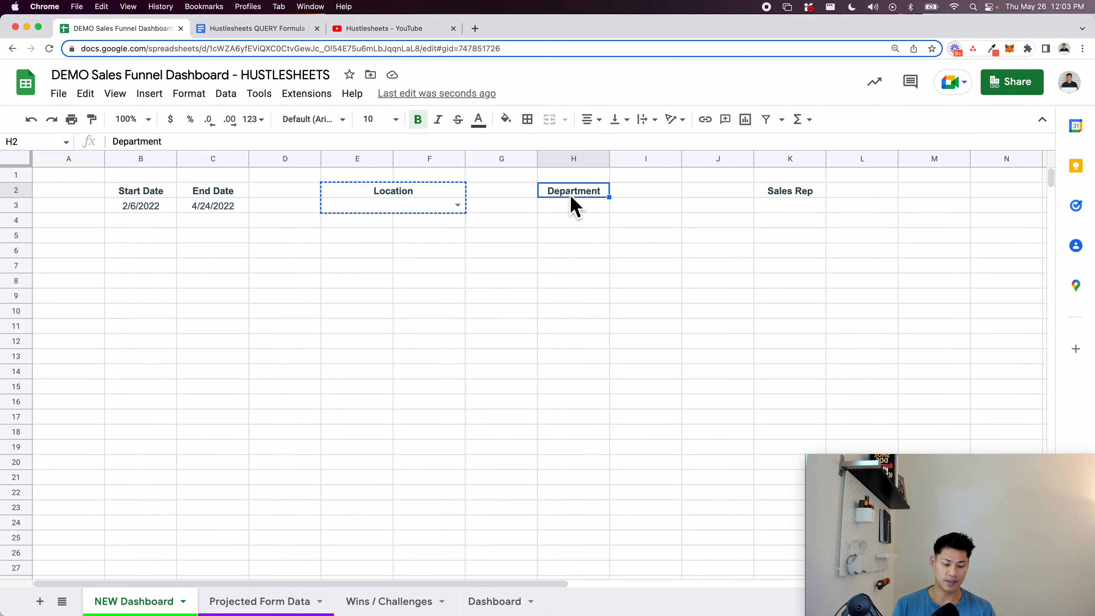
key(super+v)
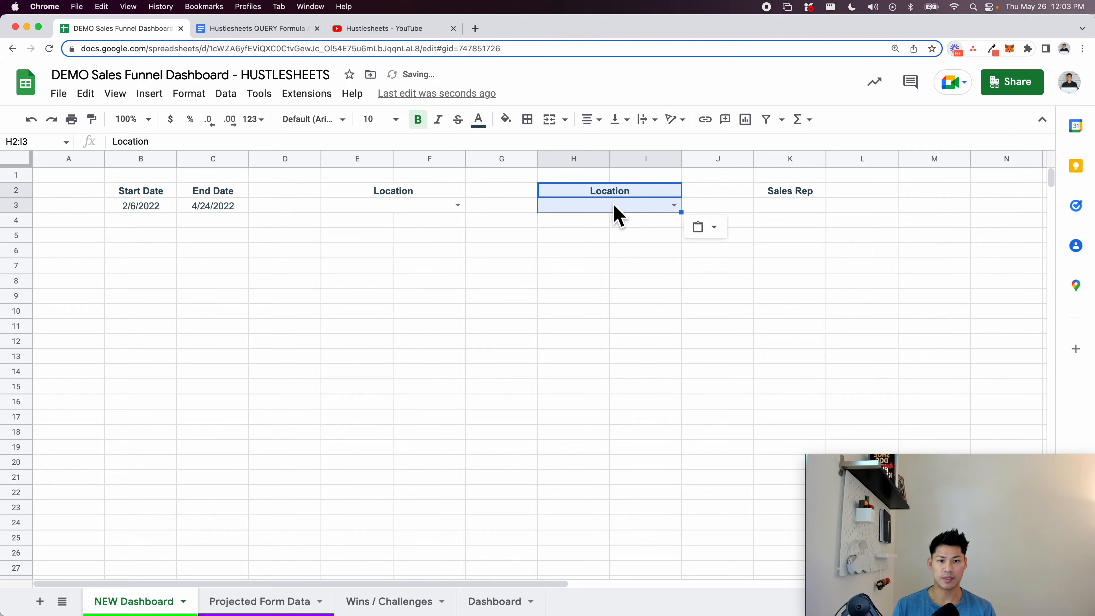
text(Department)
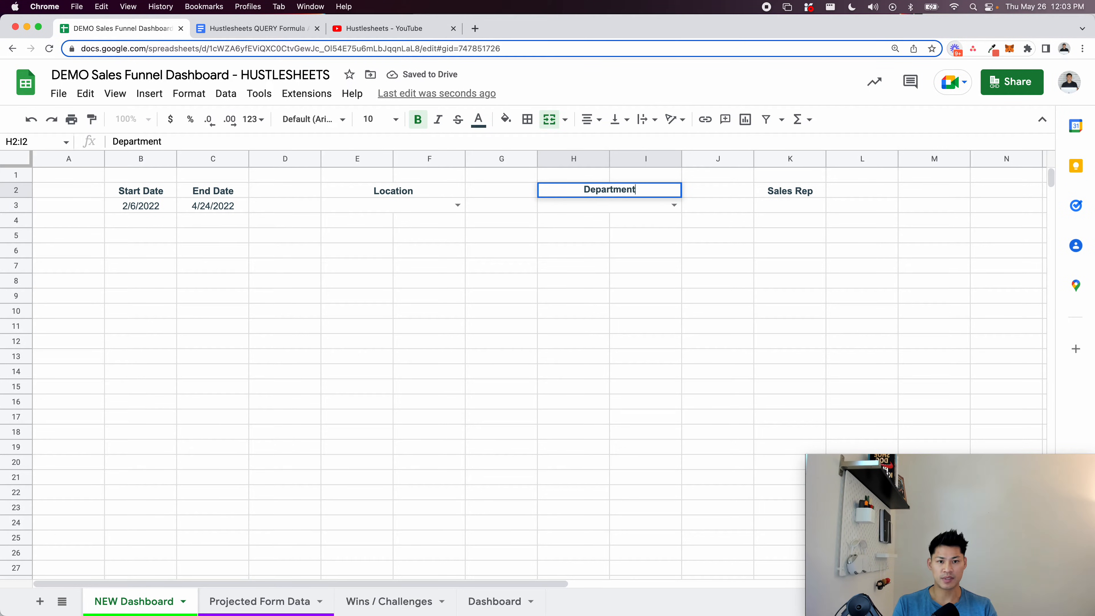
key(Return)
Change the Department dropdown's list source to the Department column of Projected Form Data
right_click(656, 206)
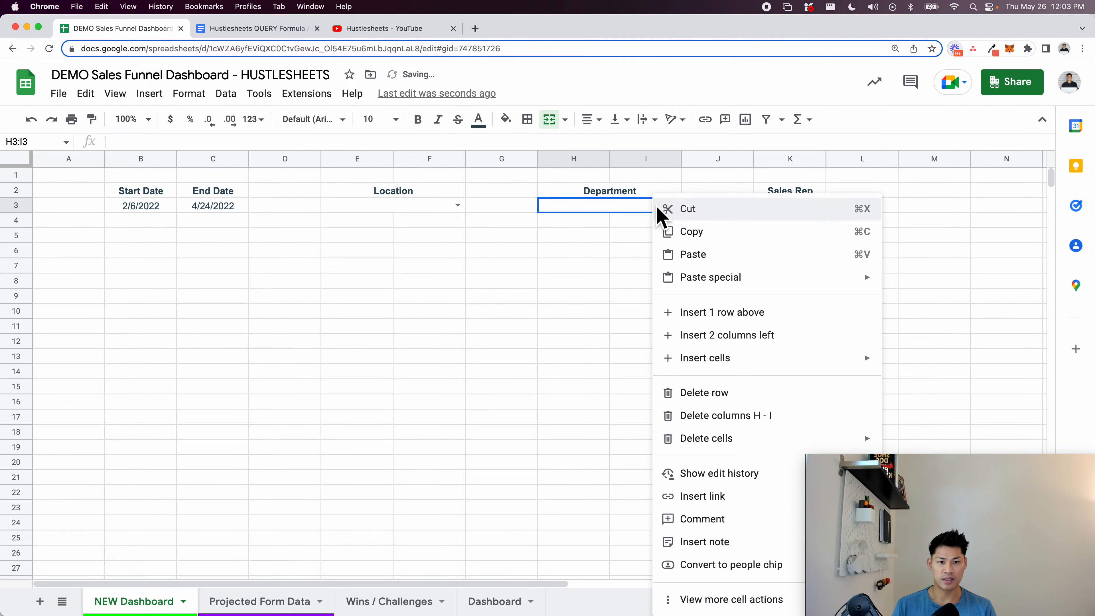
click(495, 361)
scroll(431, 319, right, 5)
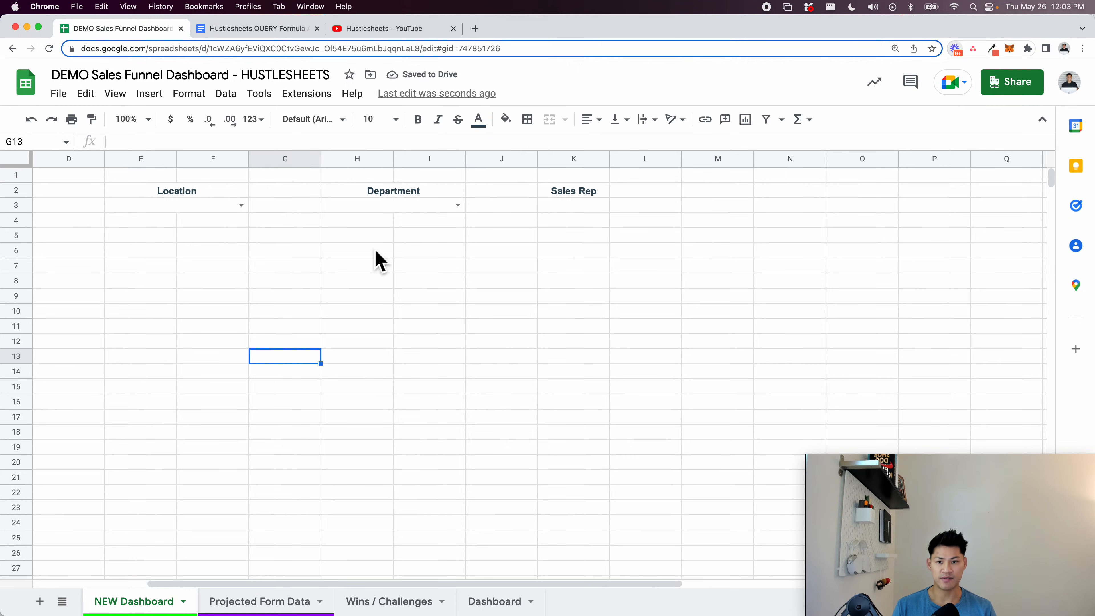
click(358, 207)
right_click(357, 207)
mouse_move(501, 599)
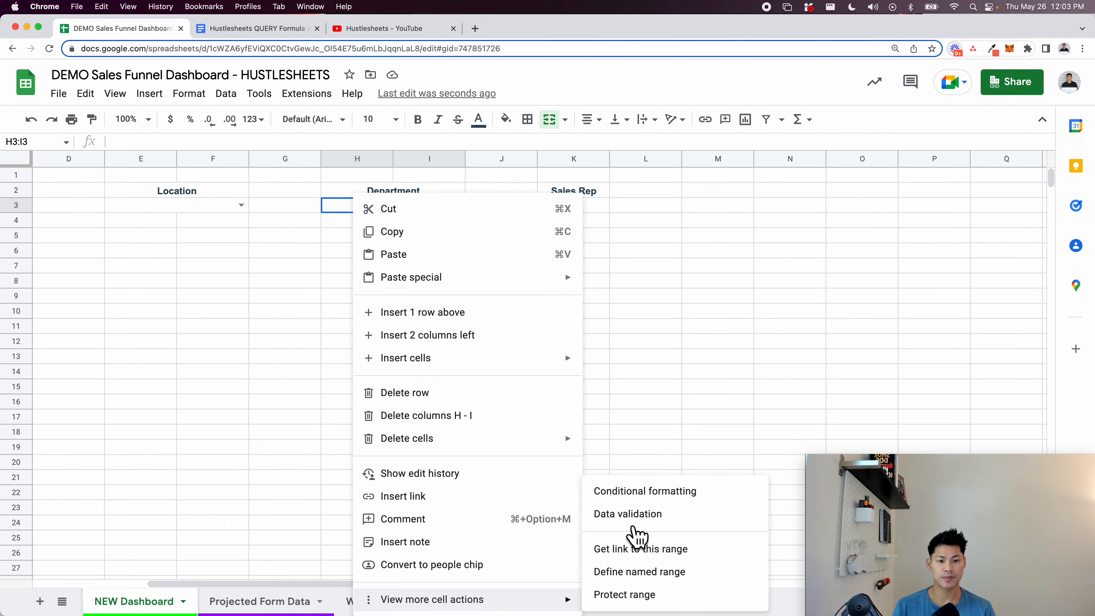
click(634, 516)
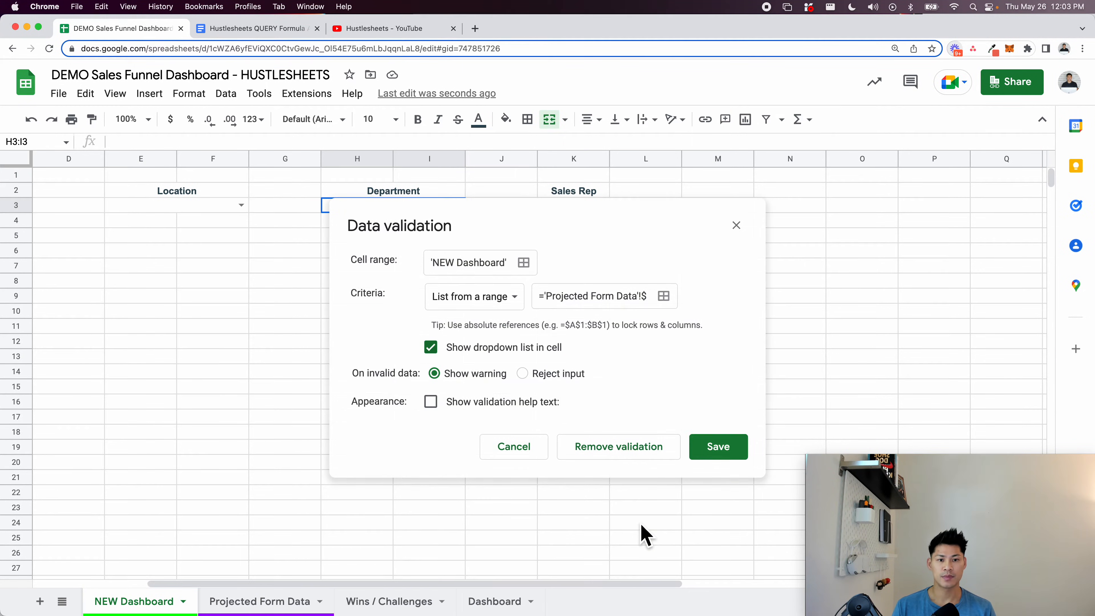
click(663, 297)
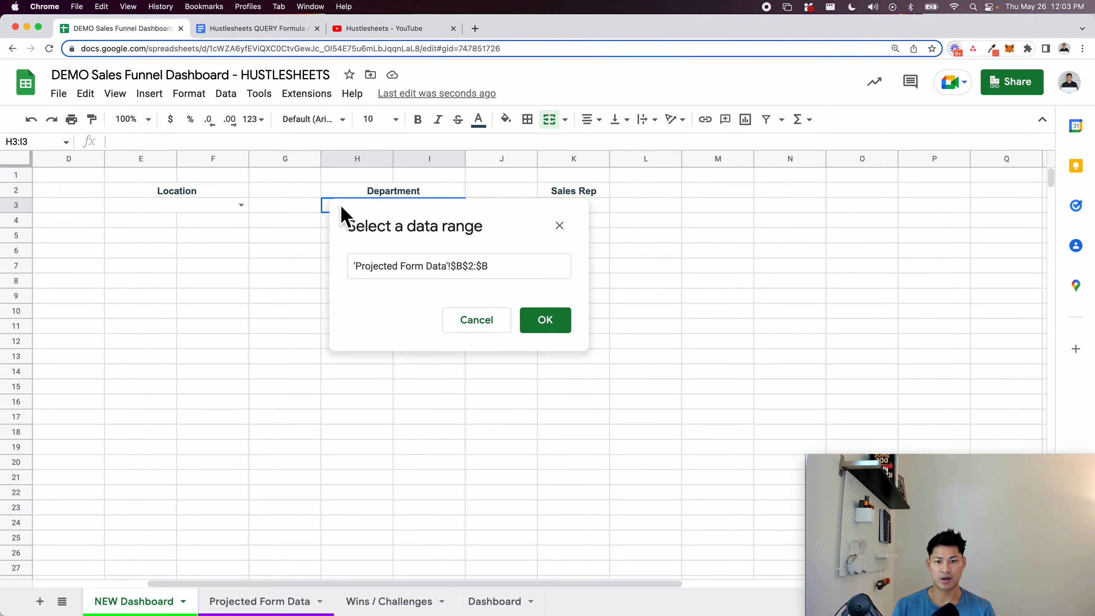
click(279, 604)
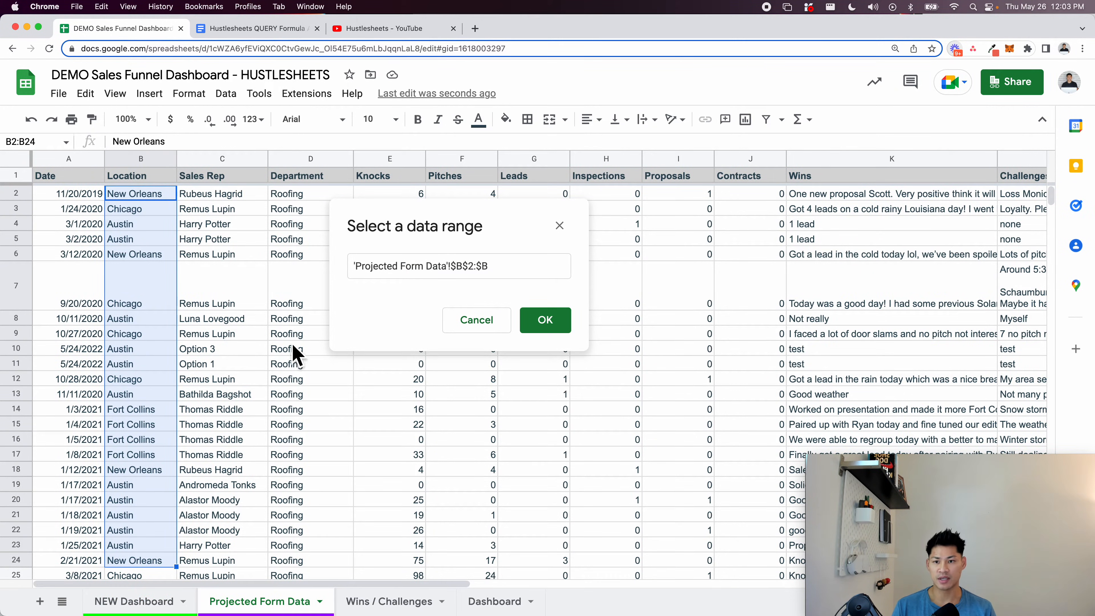
click(458, 272)
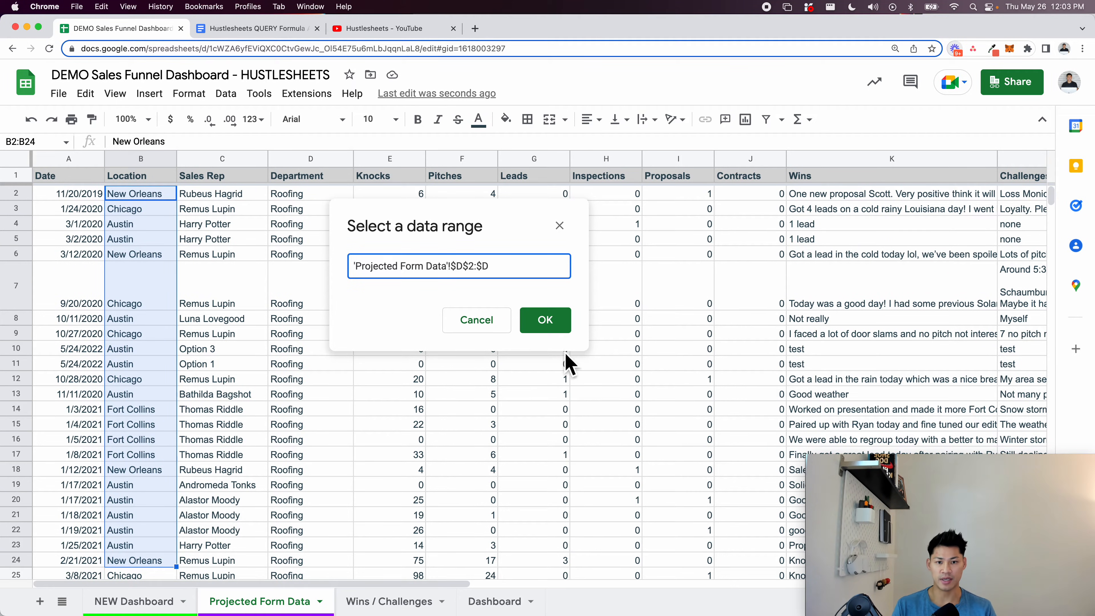
click(546, 320)
click(722, 448)
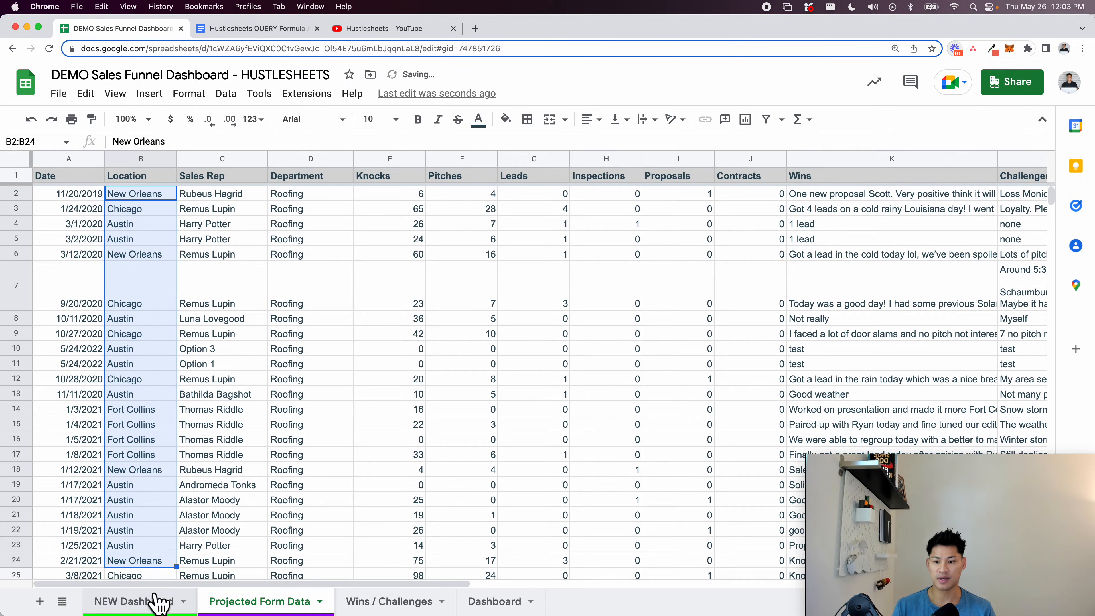
Check the Department dropdown choices and look over the Sales Rep column in Projected Form Data
click(158, 601)
click(458, 206)
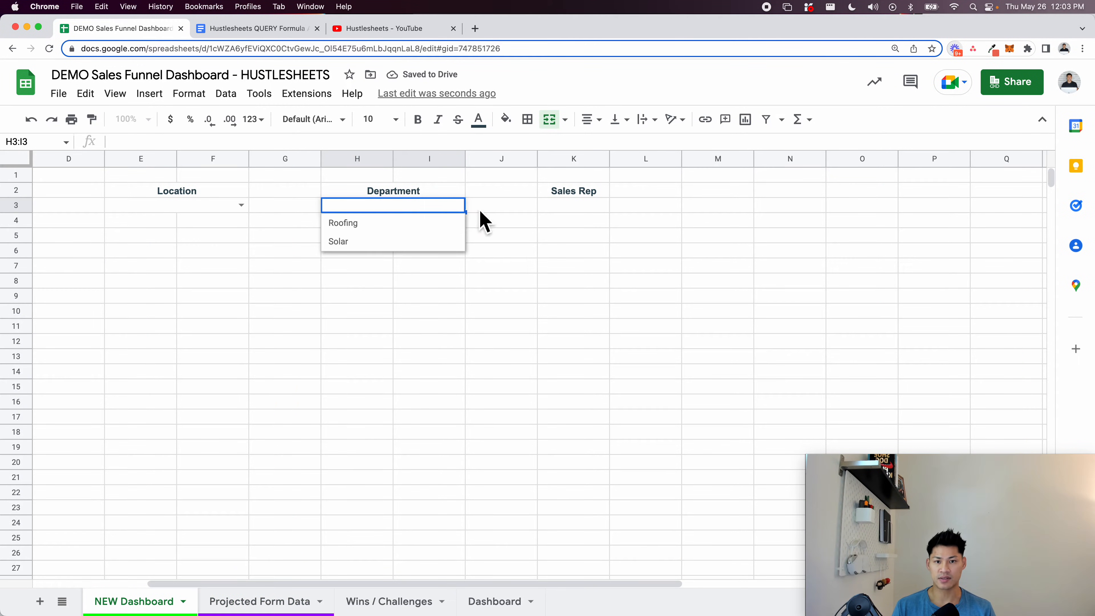
key(Escape)
click(292, 599)
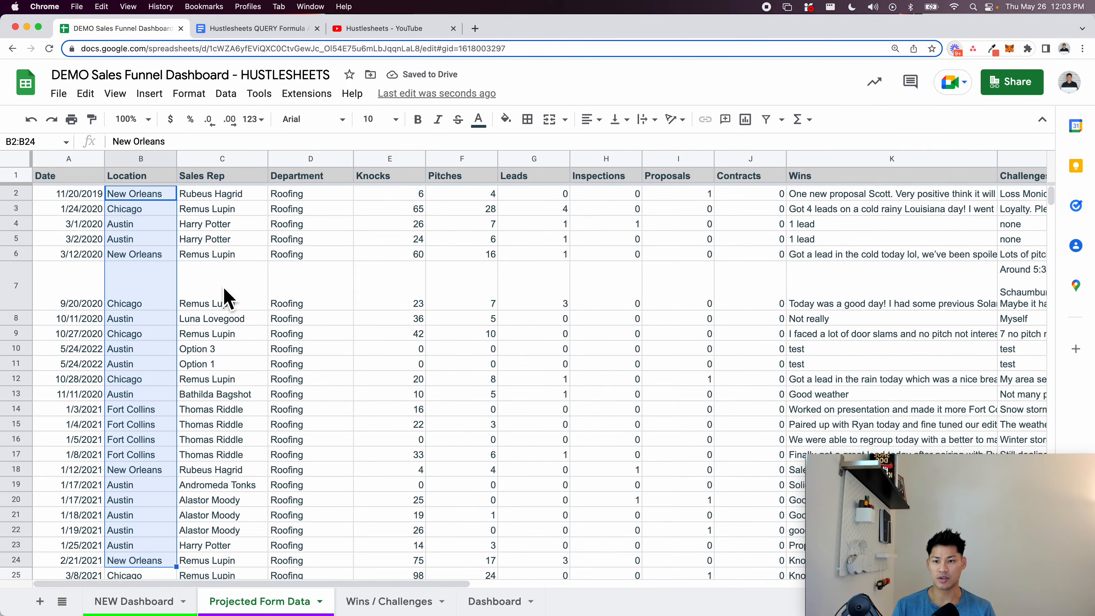
click(223, 238)
click(177, 596)
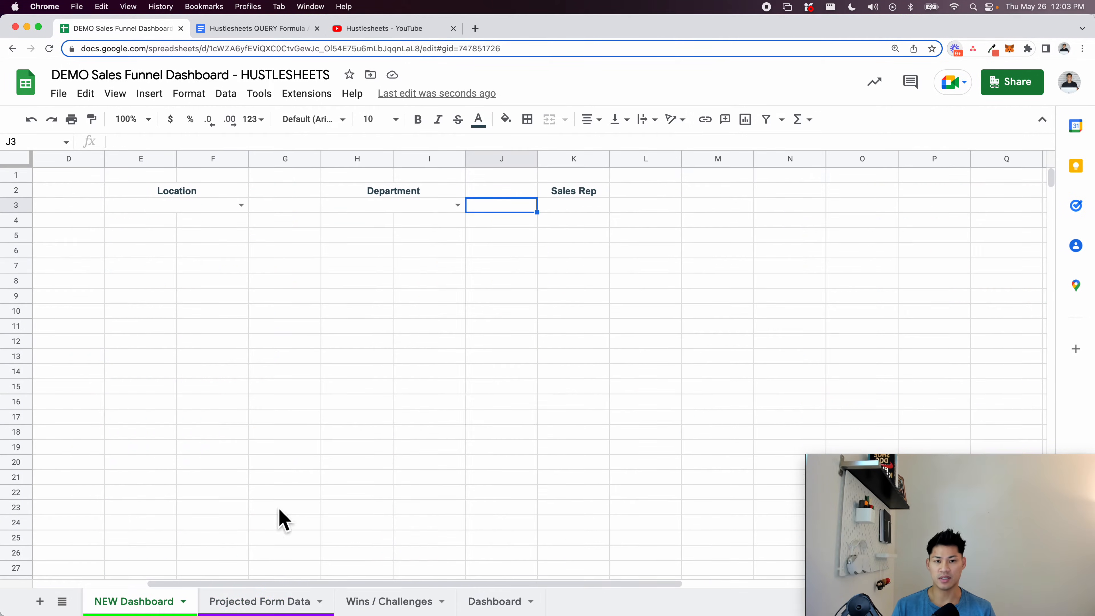
Copy the Department block into K2:L3 and rename its header Sales Rep
drag(460, 195, 442, 207)
key(cmd+c)
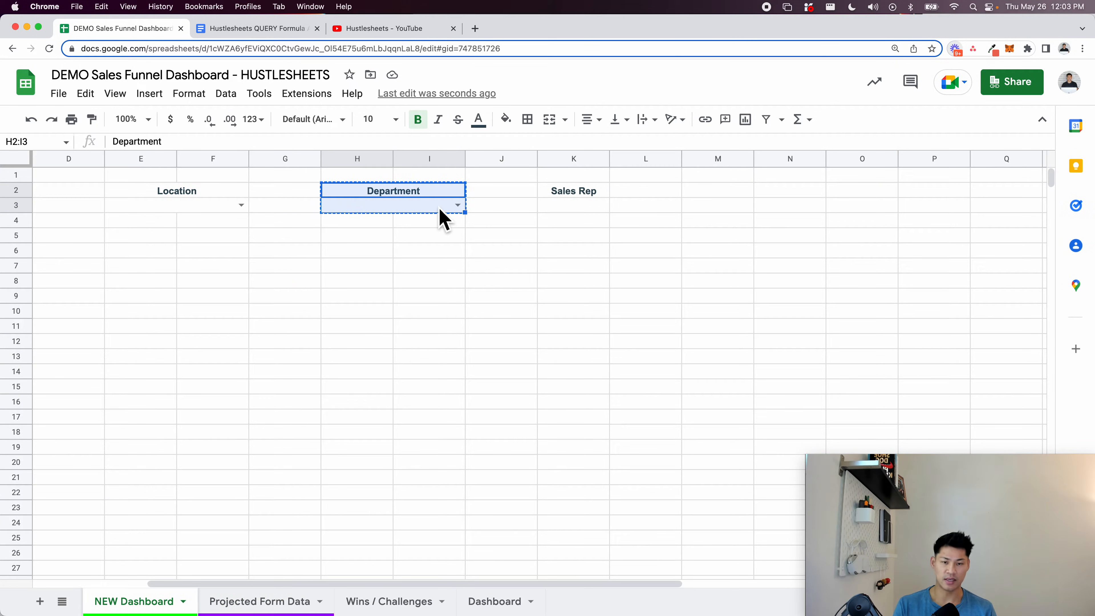
key(Right)
key(Right)
key(super+v)
key(Right)
key(Left)
text(Sales)
key(BackSpace)
text(es Rep)
key(Return)
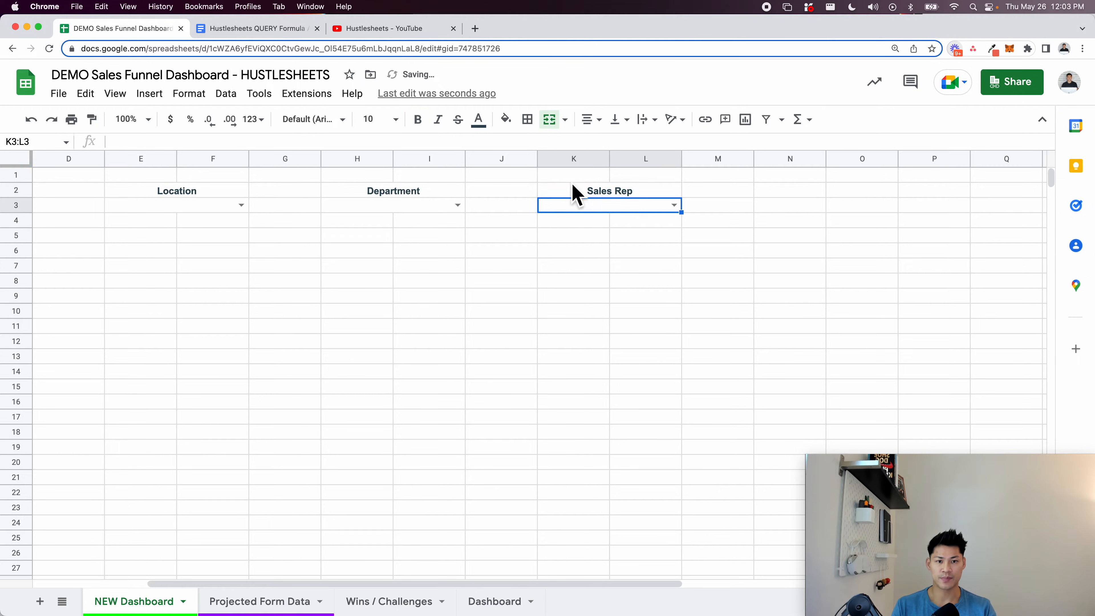
Set the K3:L3 dropdown to list values from 'Projected Form Data'!$C$2:$C
right_click(592, 209)
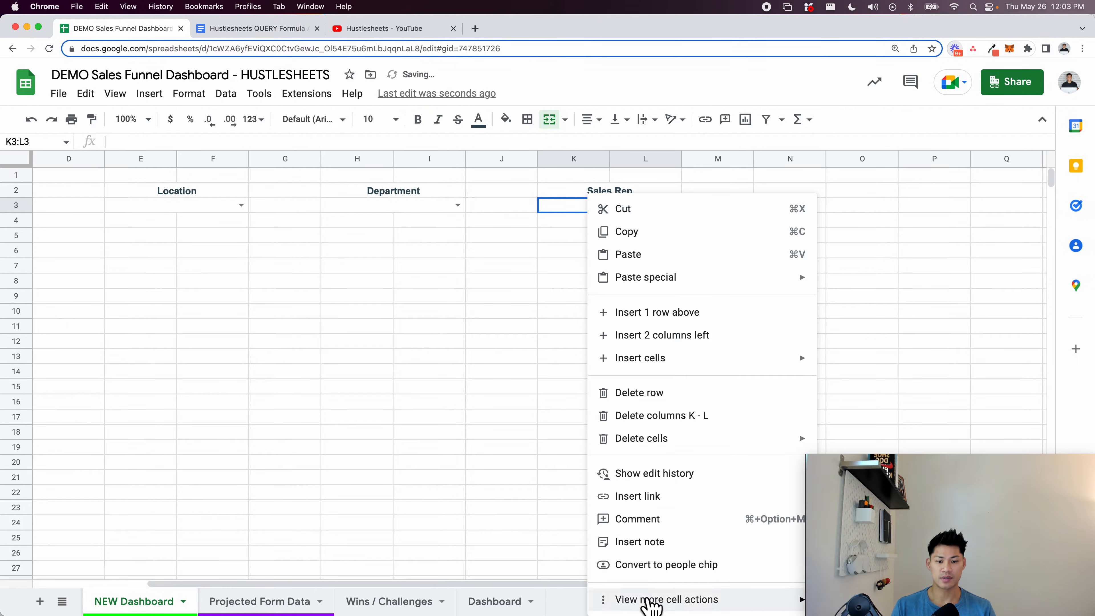
click(464, 313)
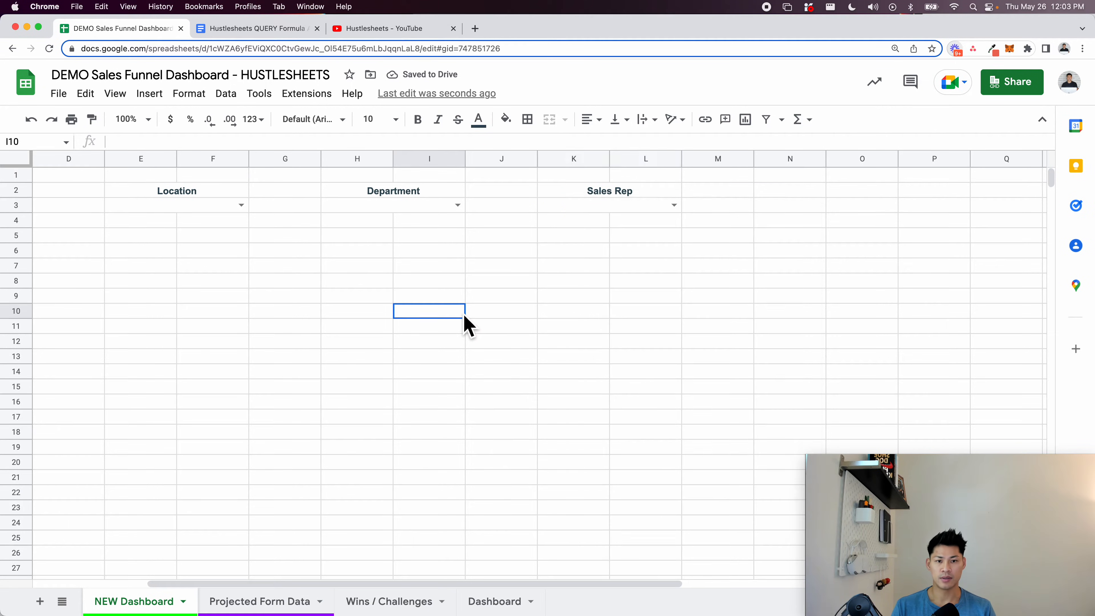
scroll(366, 225, right, 3)
click(435, 208)
right_click(435, 208)
mouse_move(550, 599)
click(709, 525)
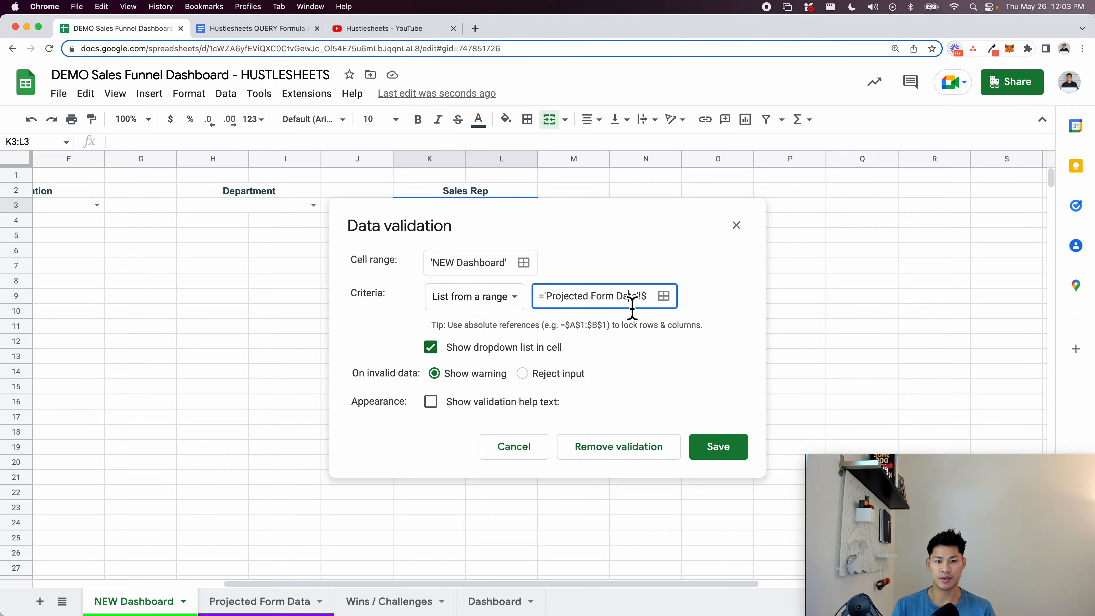
click(664, 296)
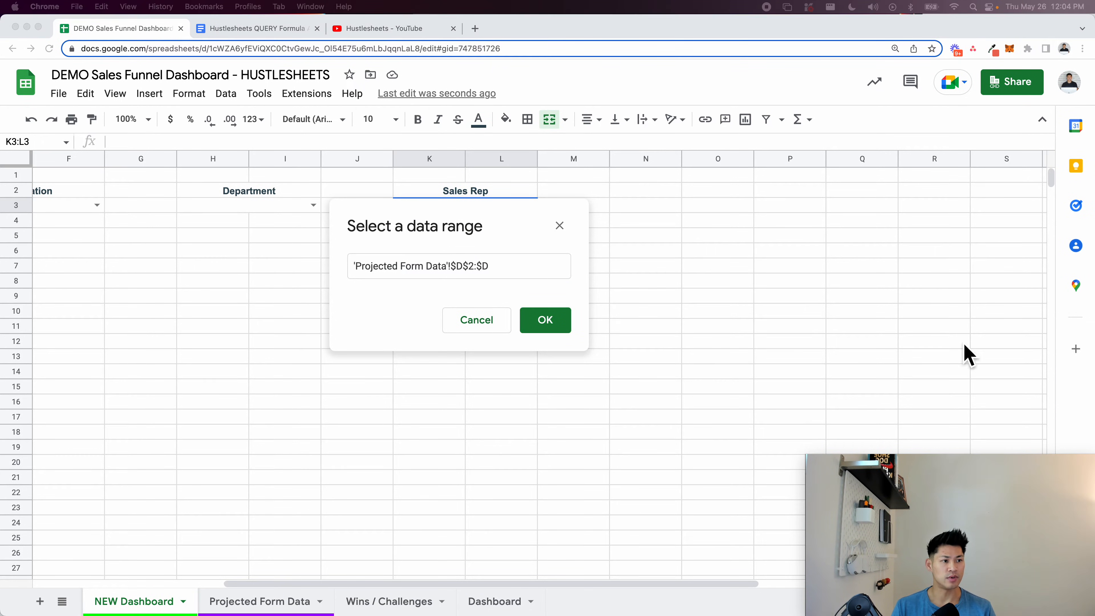
click(464, 276)
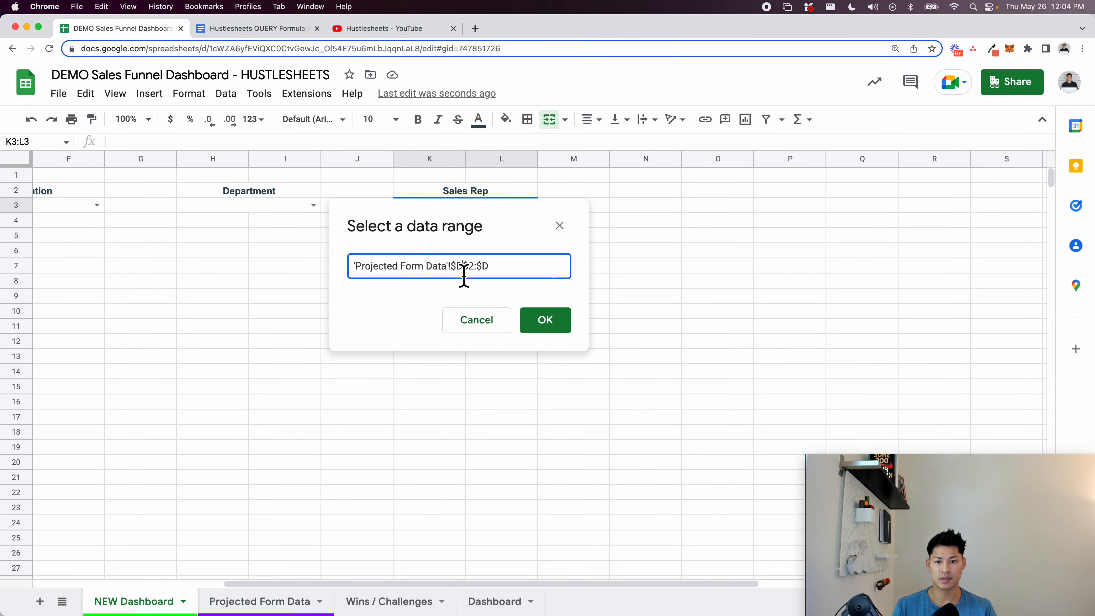
text(C)
click(533, 325)
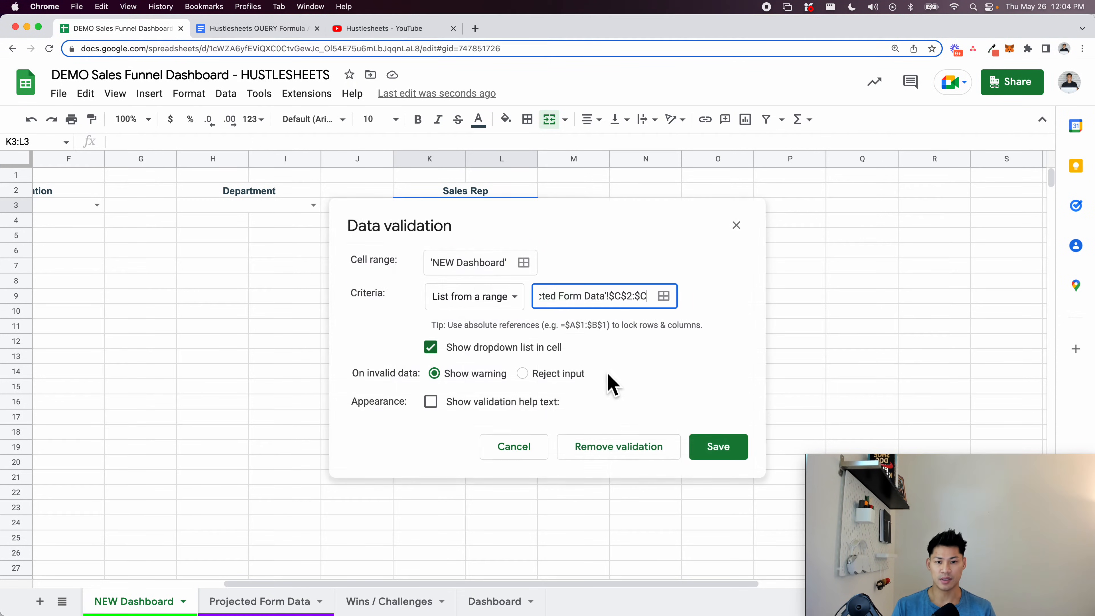
click(714, 449)
scroll(482, 297, left, 5)
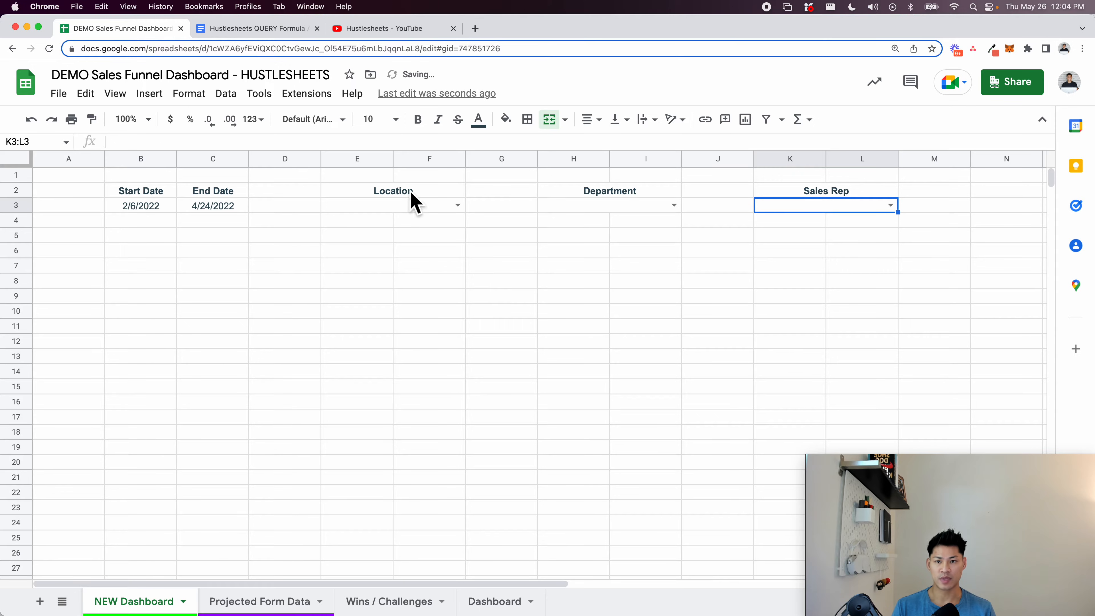
click(382, 181)
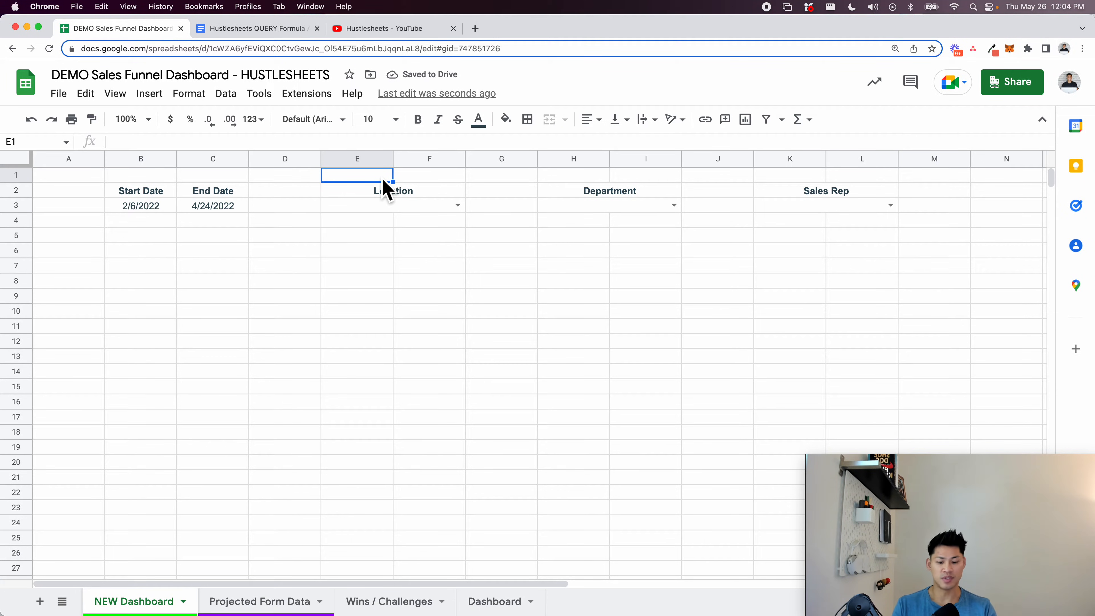
Label E1 'Column B', H1 'Column D' and K1 'Column C'
text(Column B)
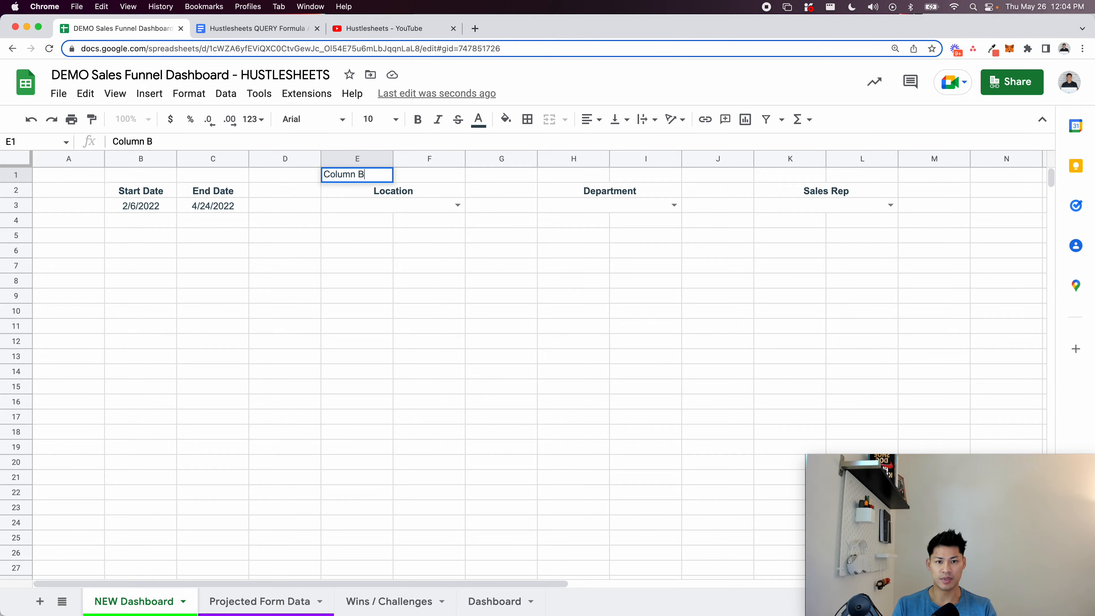
key(Tab)
key(Tab)
key(Tab)
text(Column)
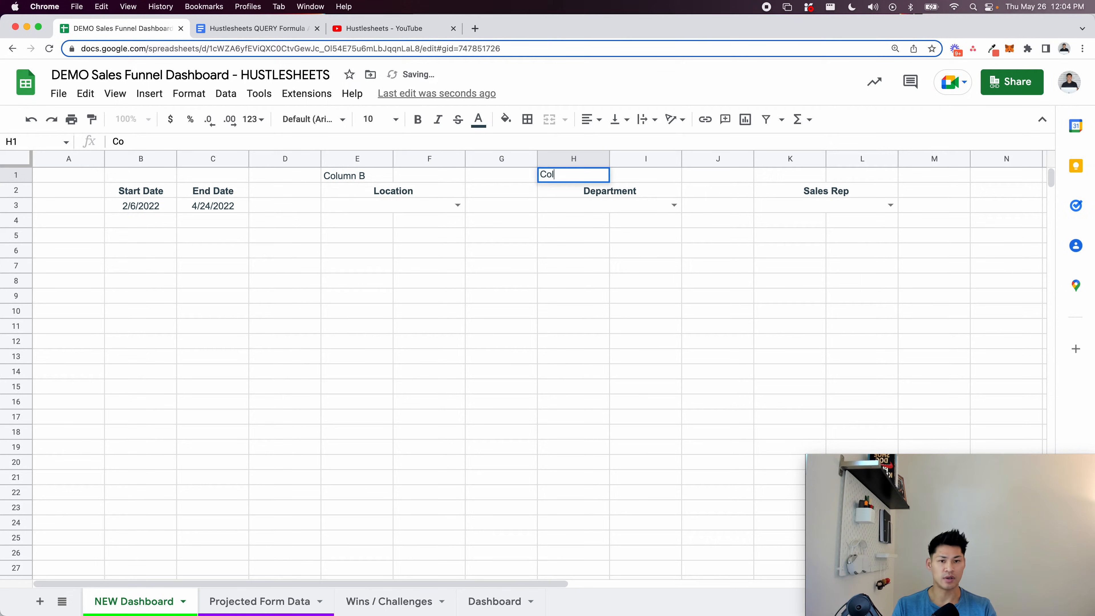
key(Tab)
key(Tab)
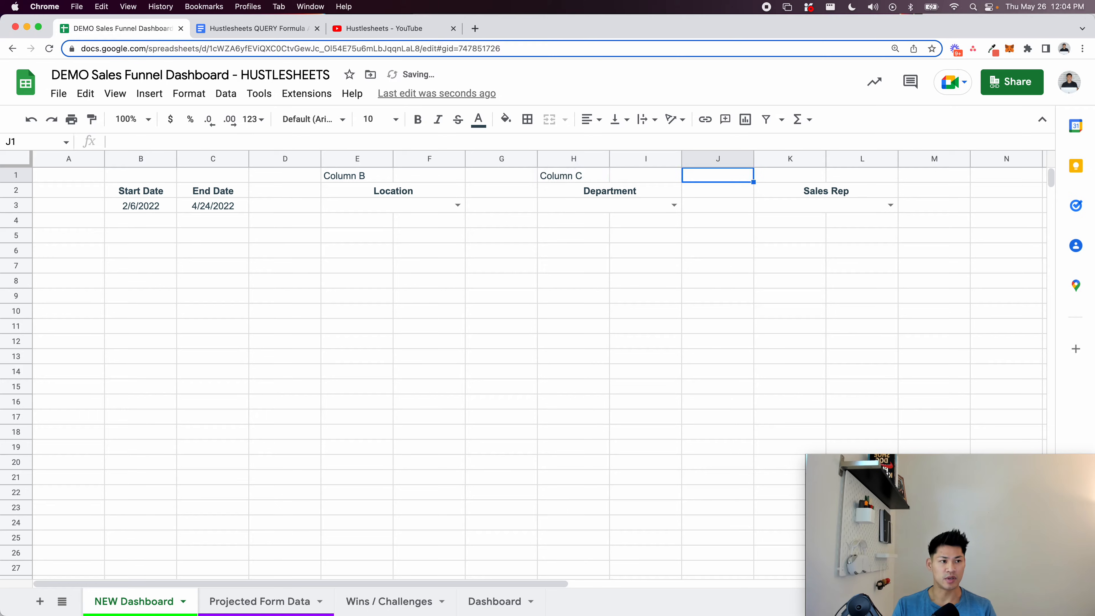
key(Left)
key(Left)
key(Return)
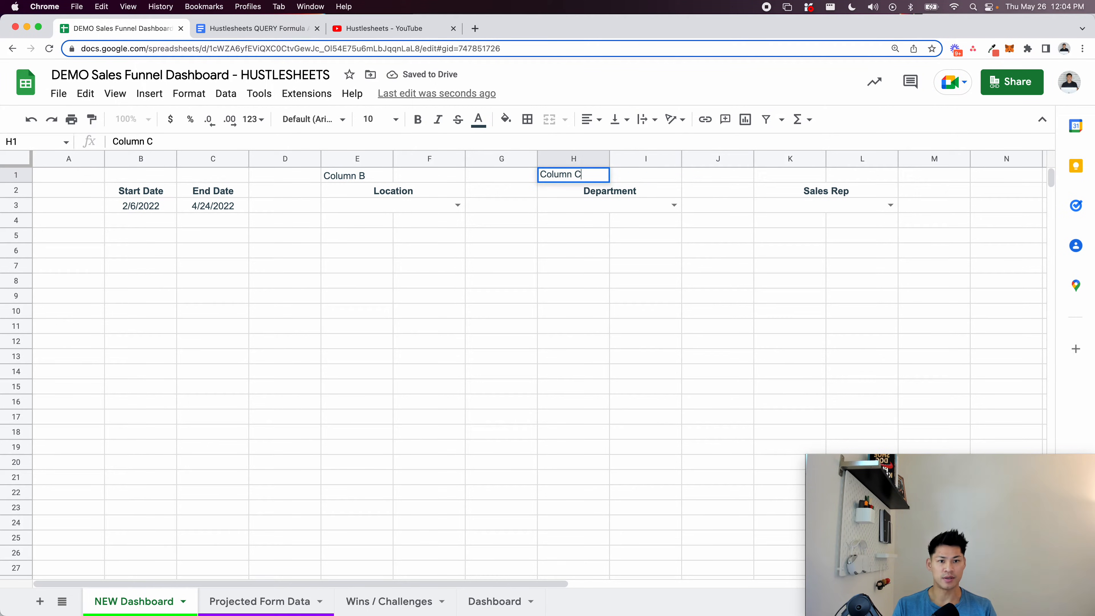
key(Tab)
key(Tab)
key(Tab)
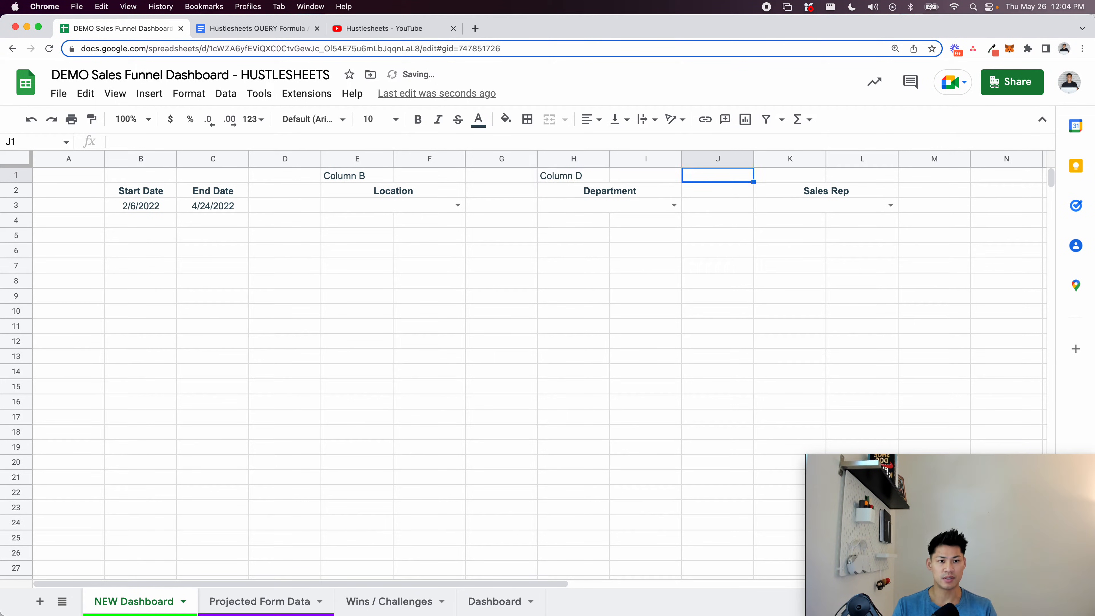
text(Column C)
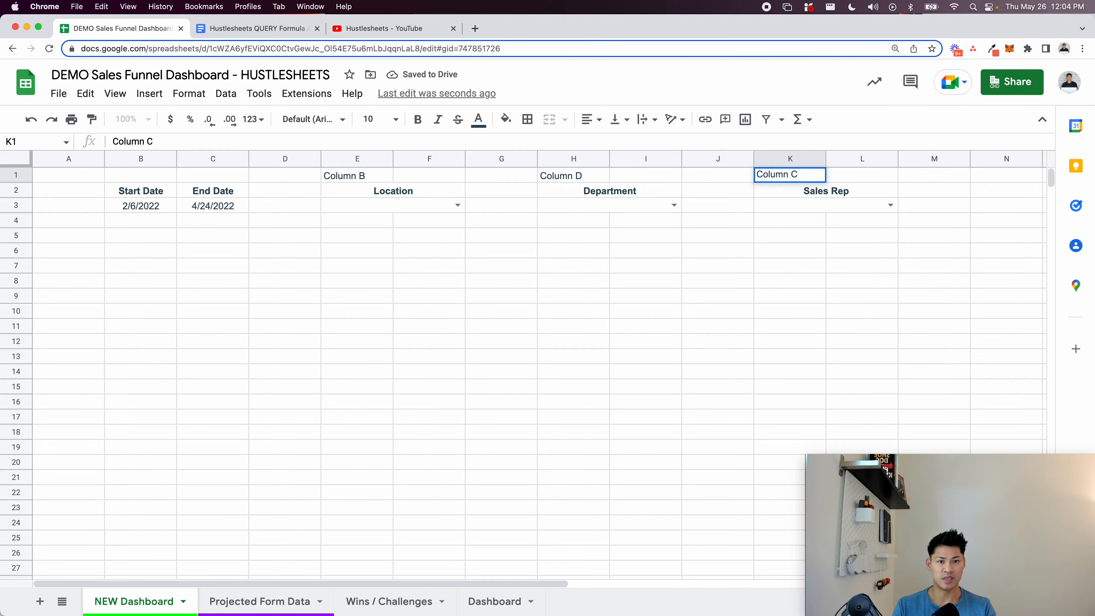
key(Return)
Choose New Orleans in the Location filter dropdown
click(218, 223)
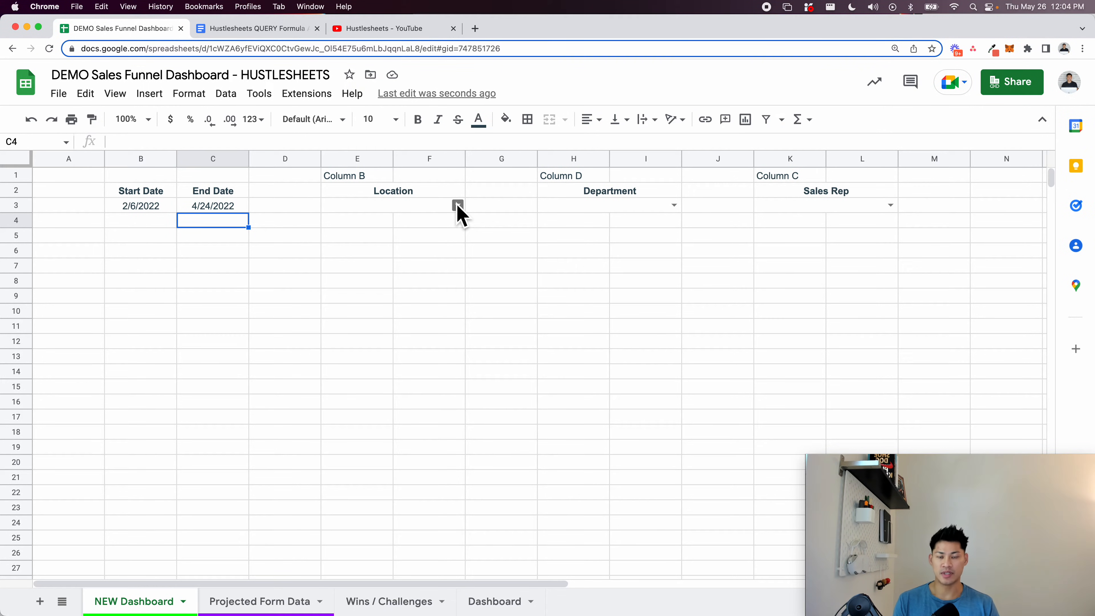
click(457, 206)
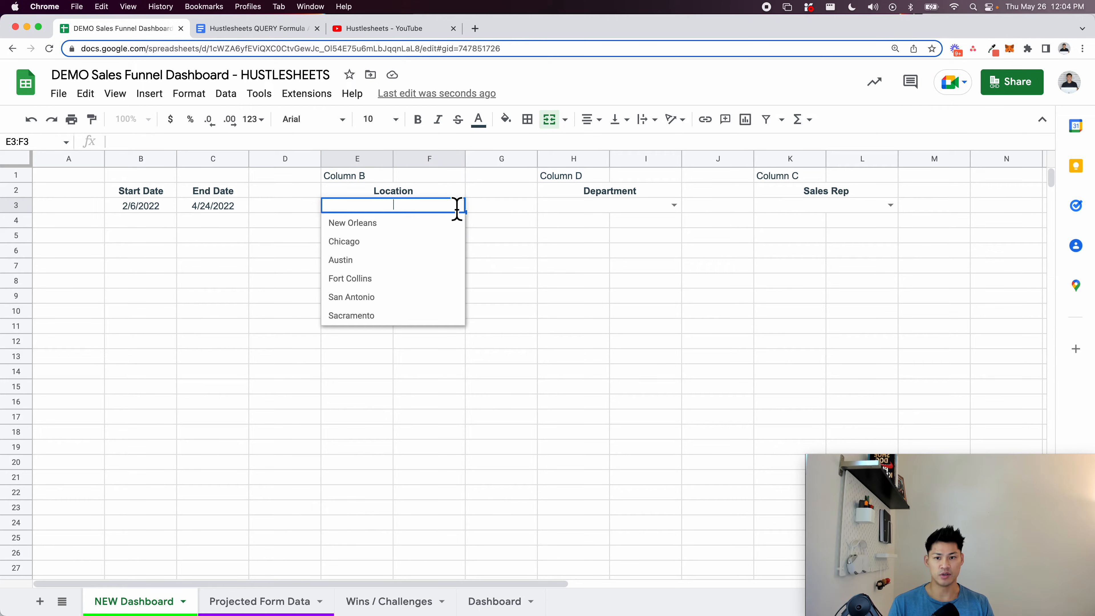
click(457, 229)
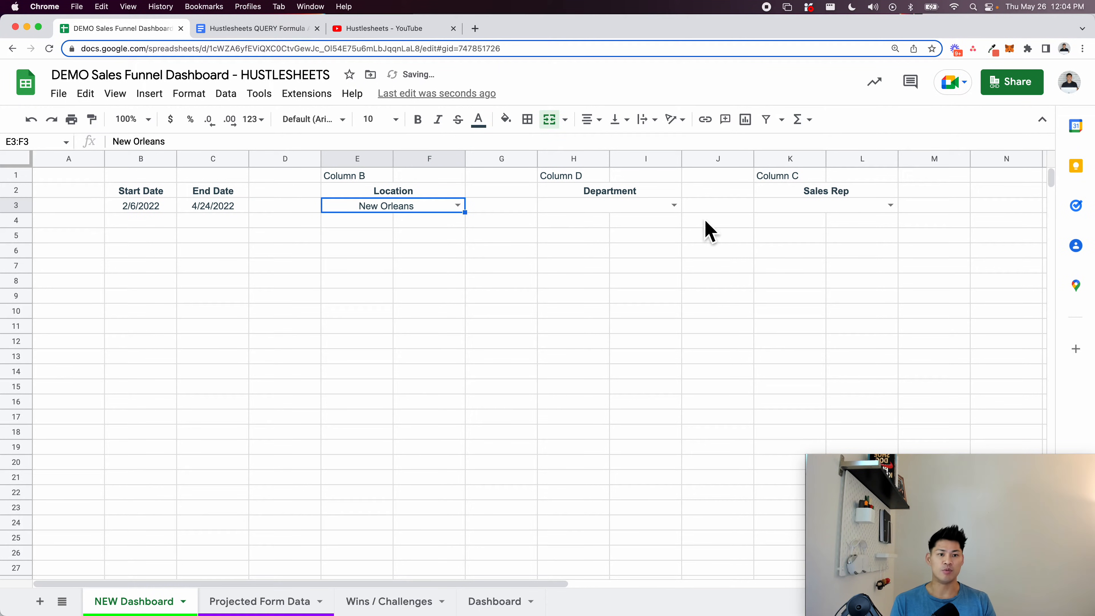
Preview the Sales Rep dropdown list and close it without selecting a rep
click(825, 207)
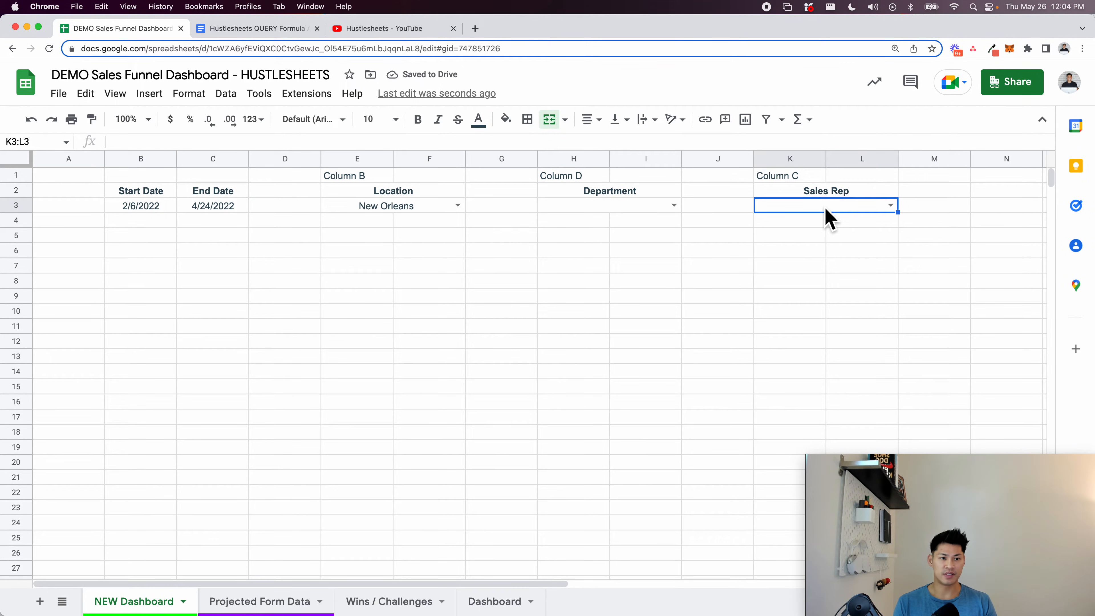
click(889, 206)
scroll(814, 286, down, 5)
scroll(817, 286, down, 3)
scroll(816, 286, up, 15)
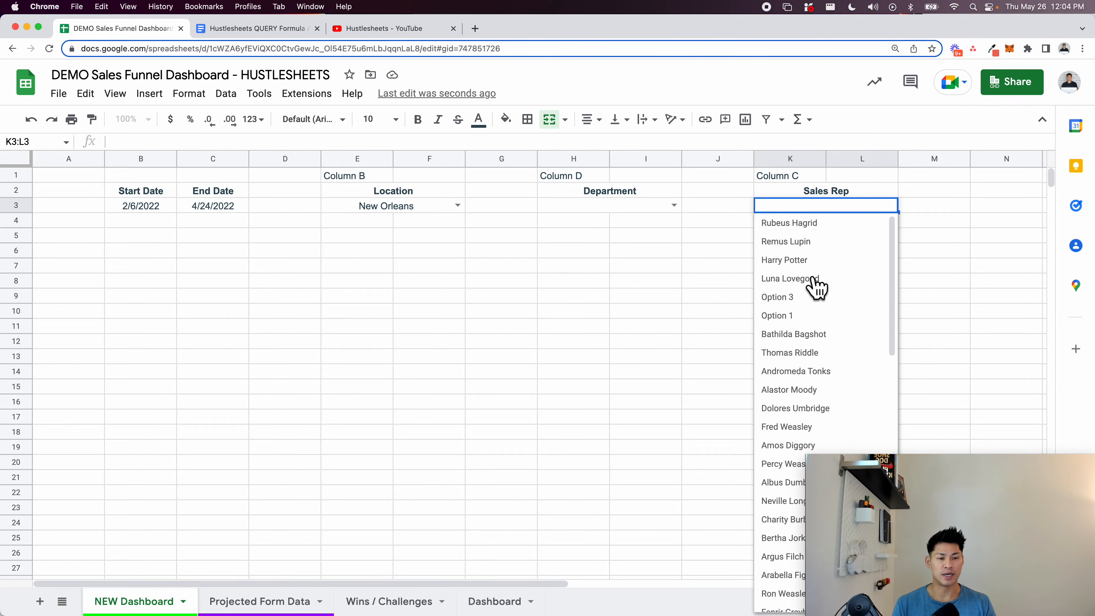
click(413, 207)
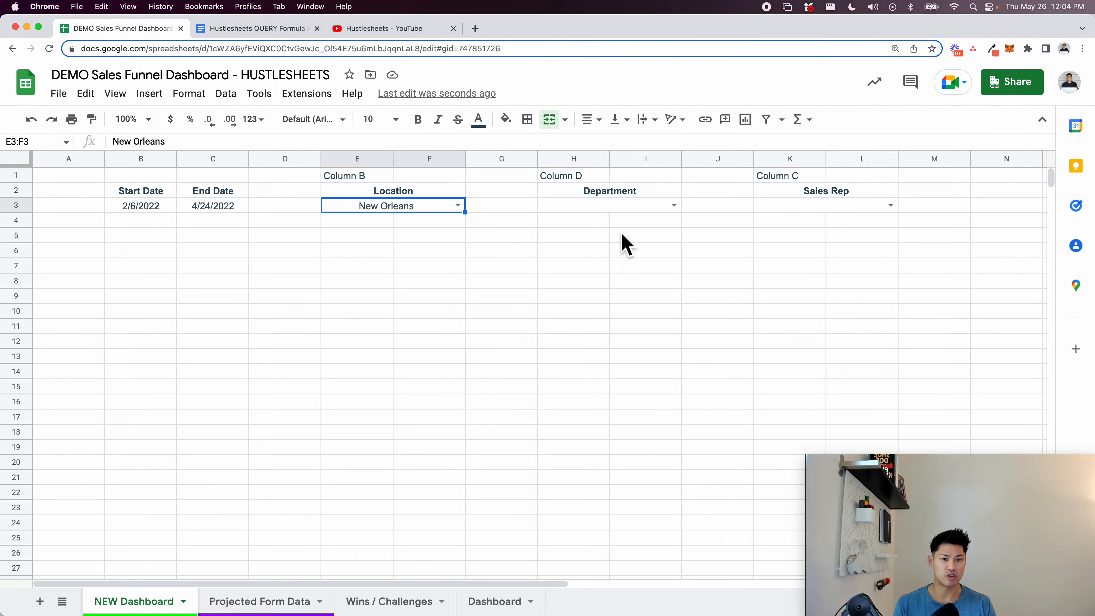
click(645, 226)
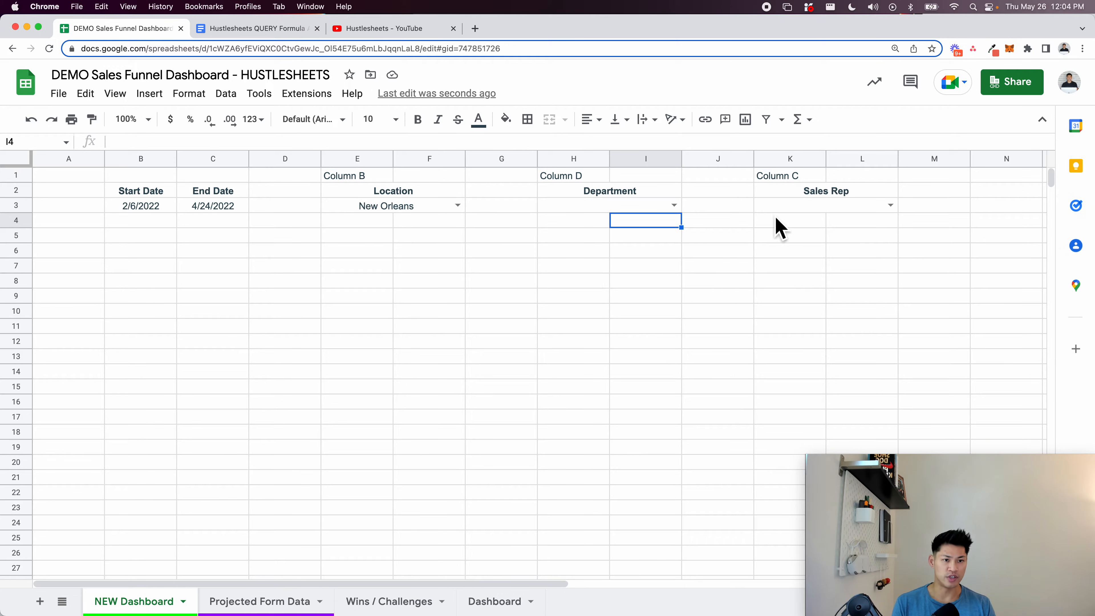
click(776, 207)
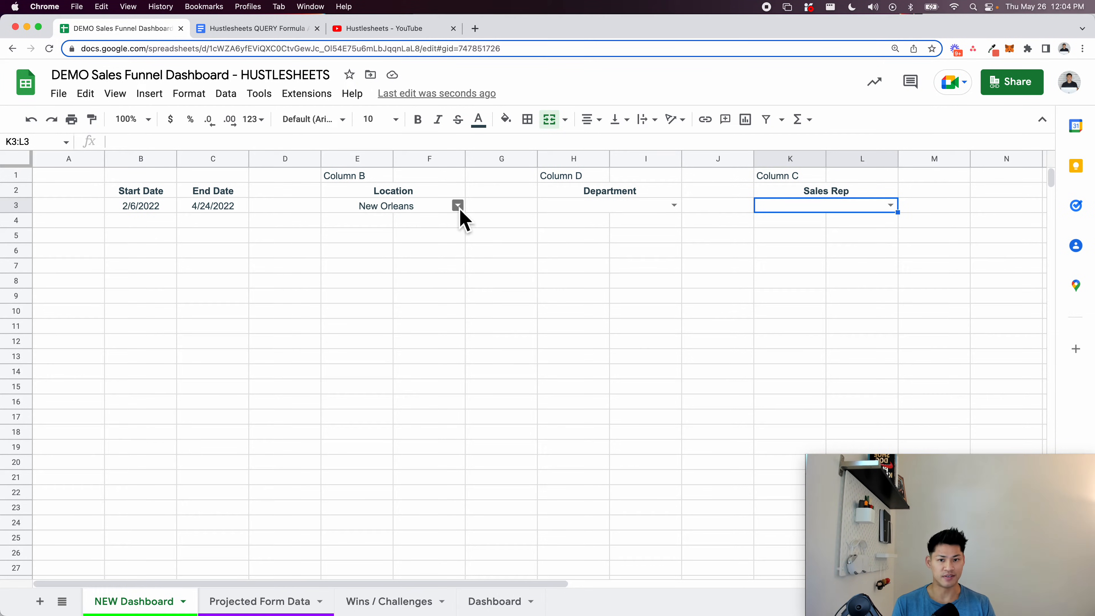
Centre the Column B, Column D and Column C labels in row 1
click(15, 175)
click(590, 120)
click(611, 146)
click(609, 238)
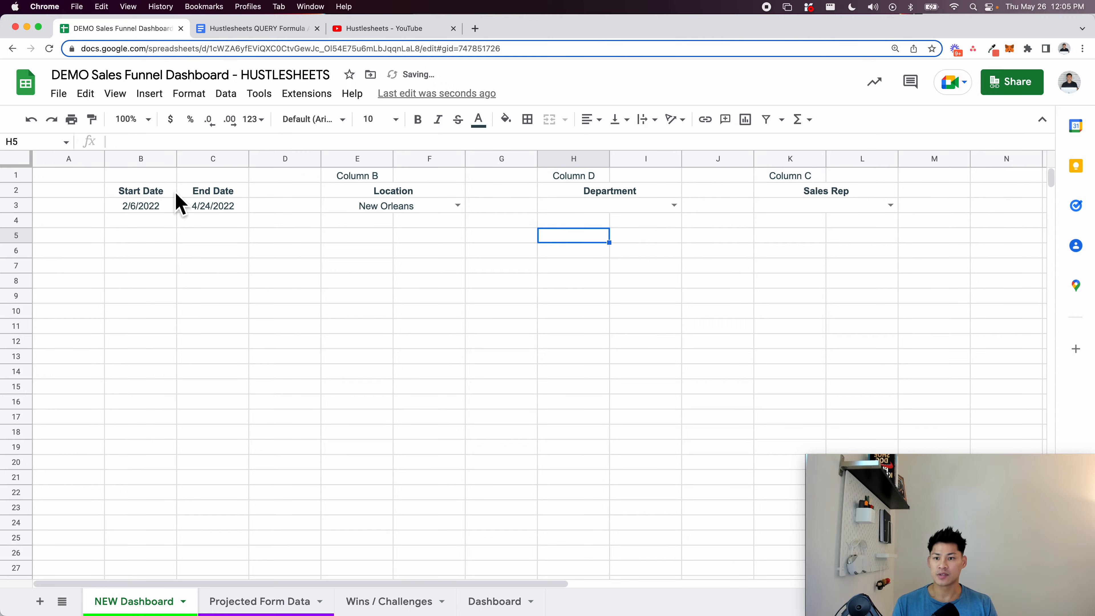
Turn off gridlines on the NEW Dashboard sheet via View > Show > Gridlines
click(102, 206)
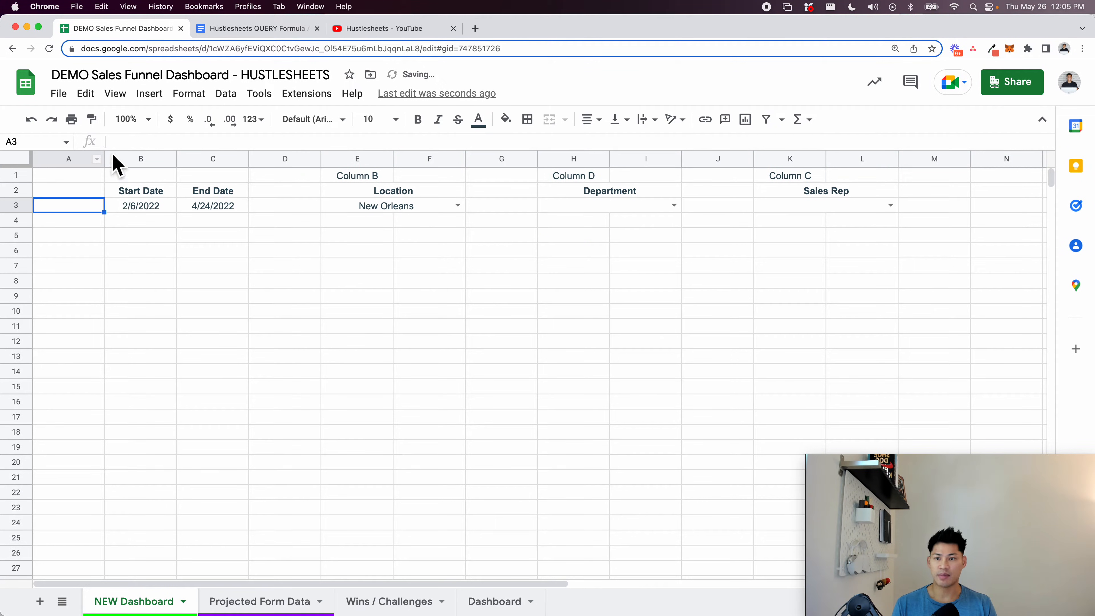
click(115, 94)
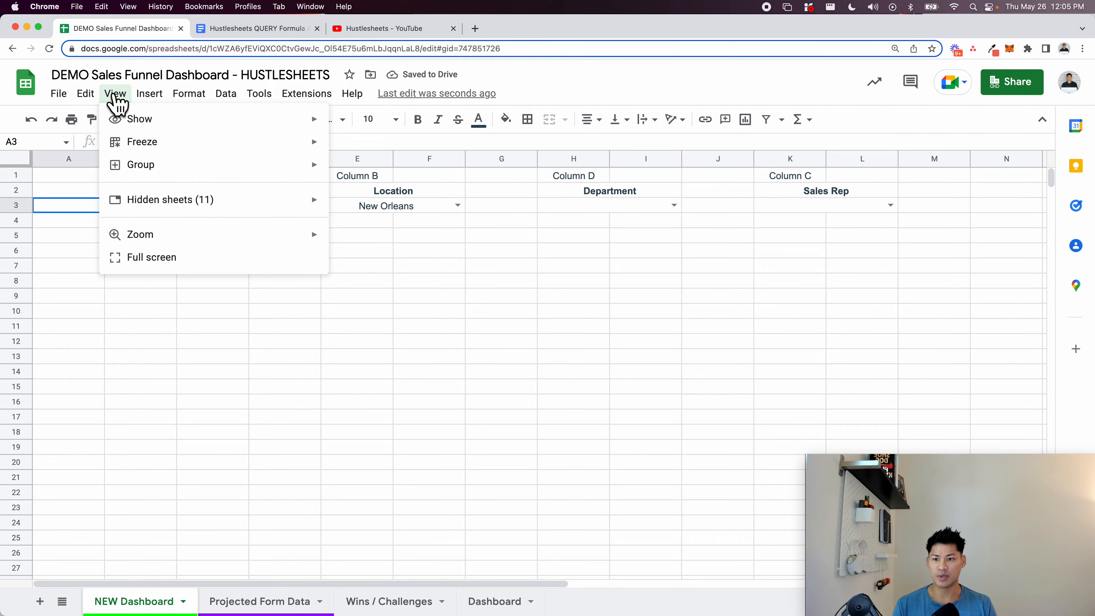
mouse_move(134, 122)
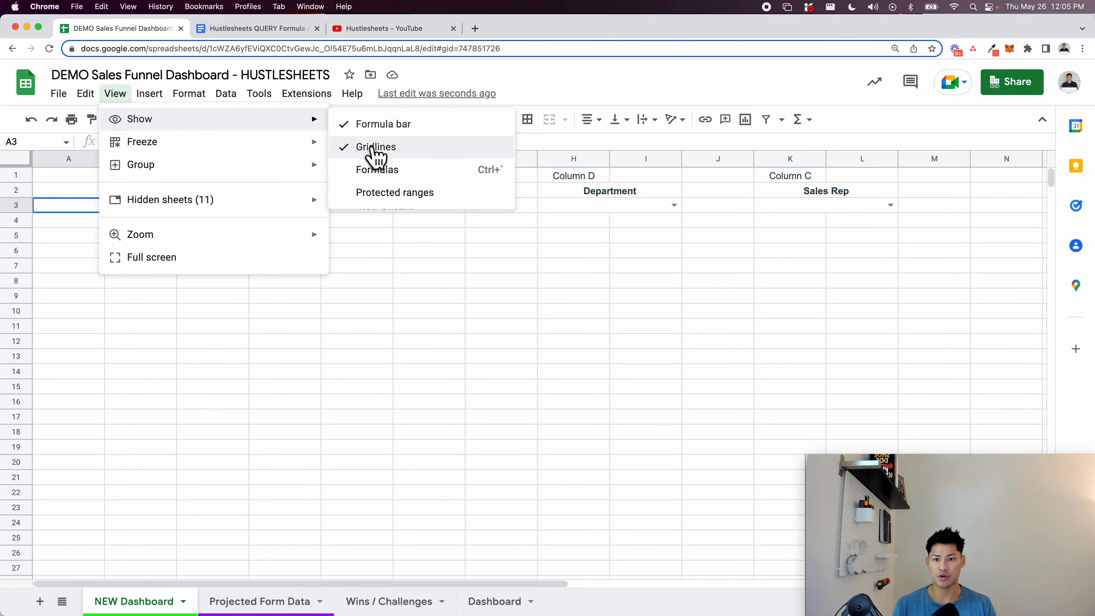
click(374, 149)
click(293, 238)
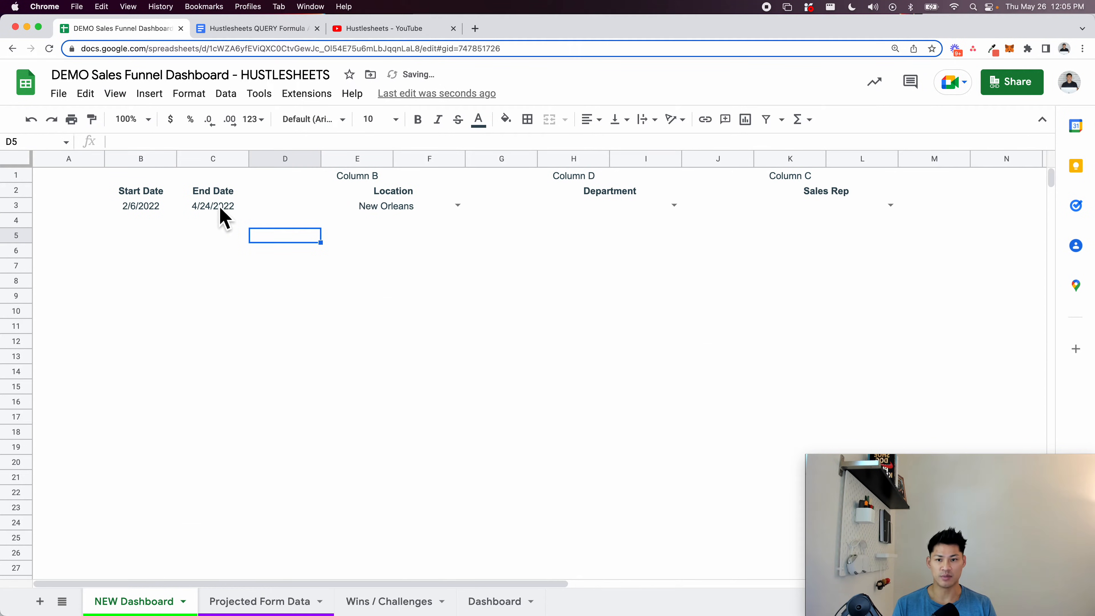
click(337, 177)
click(232, 272)
drag(140, 191, 201, 208)
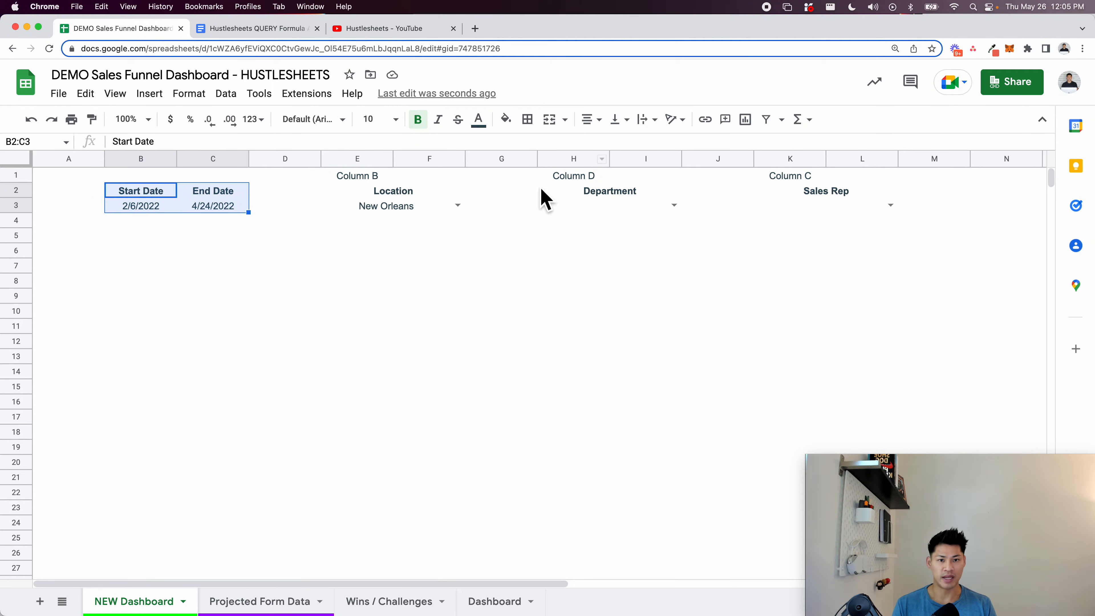
click(286, 283)
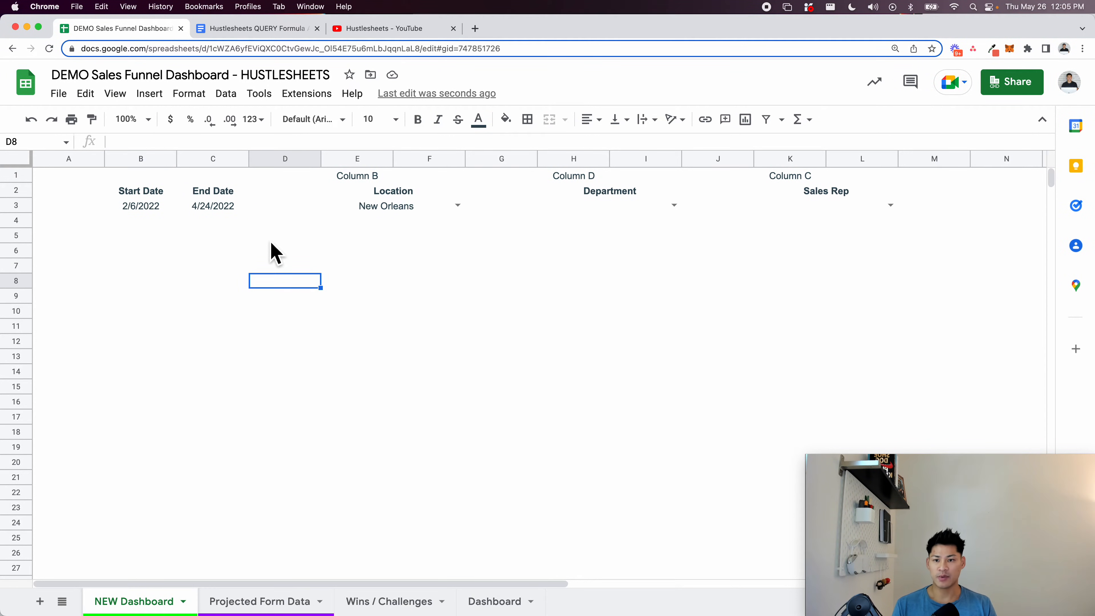
click(500, 603)
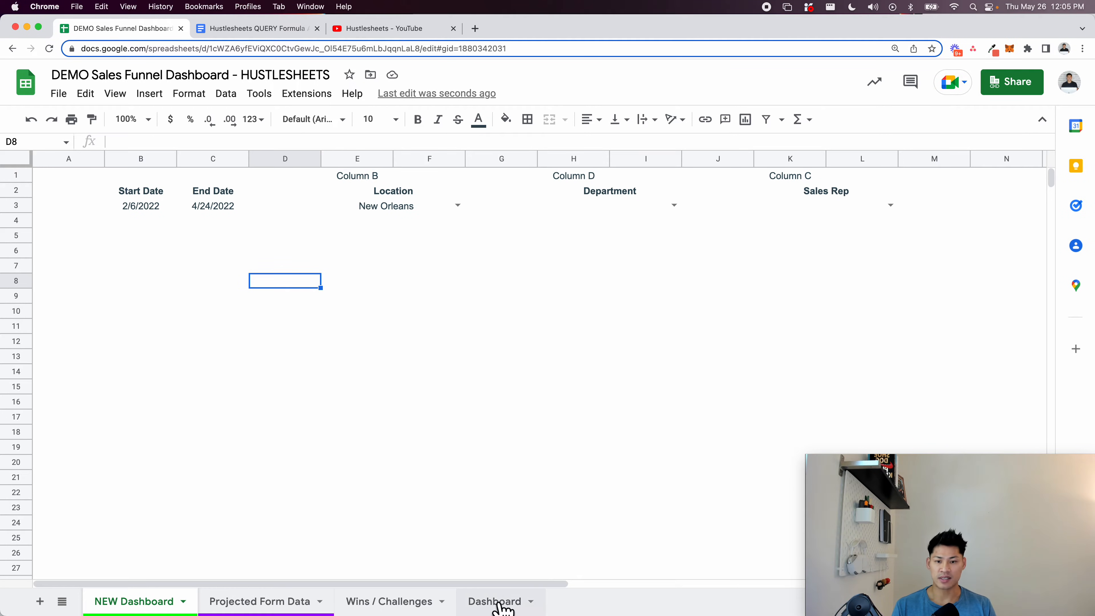
click(120, 272)
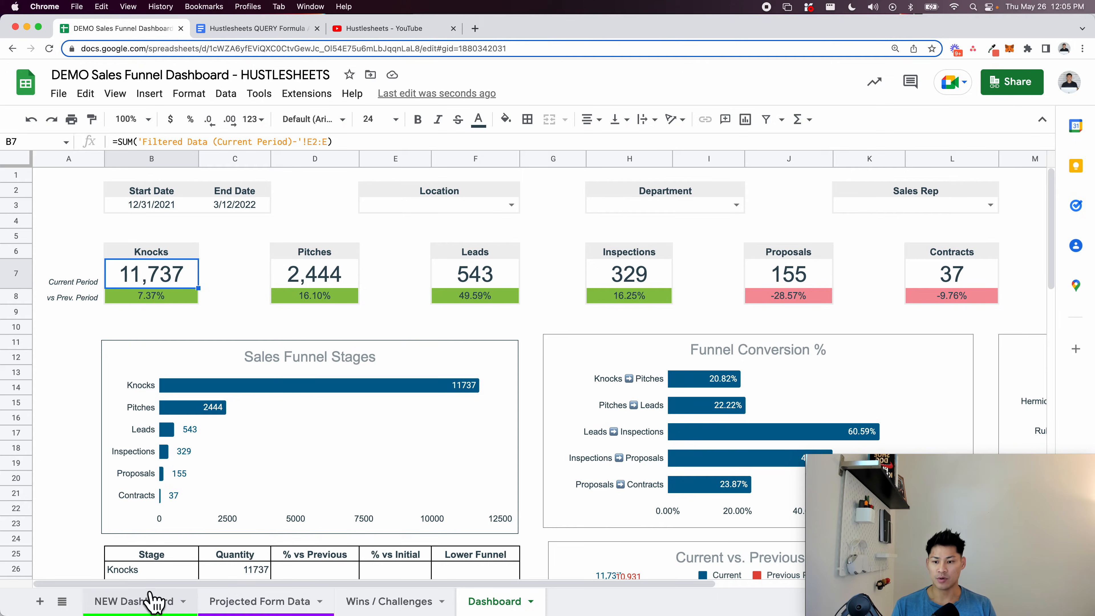
click(153, 602)
click(151, 264)
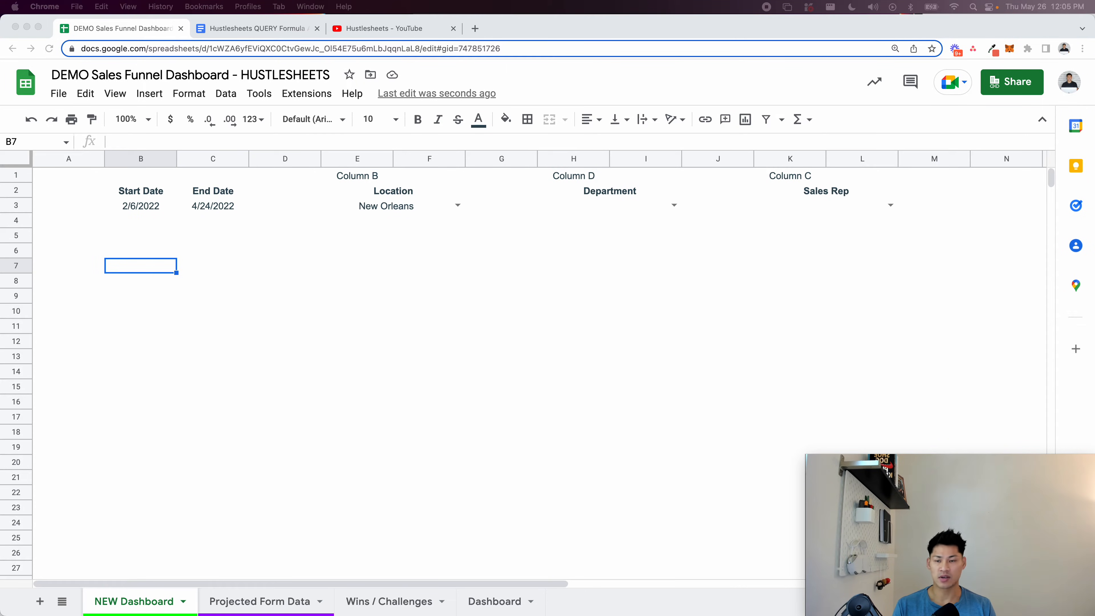
click(147, 262)
Enter the label Knocks in B6 and a placeholder 1000 in B7
click(149, 252)
text(Knocks)
key(Return)
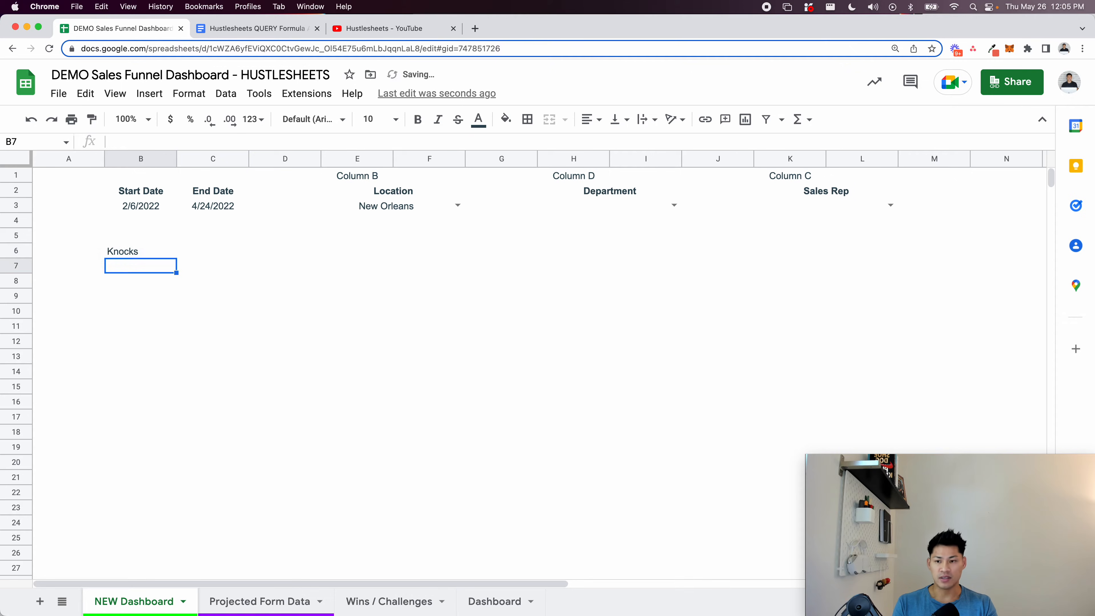
text(1000)
key(Return)
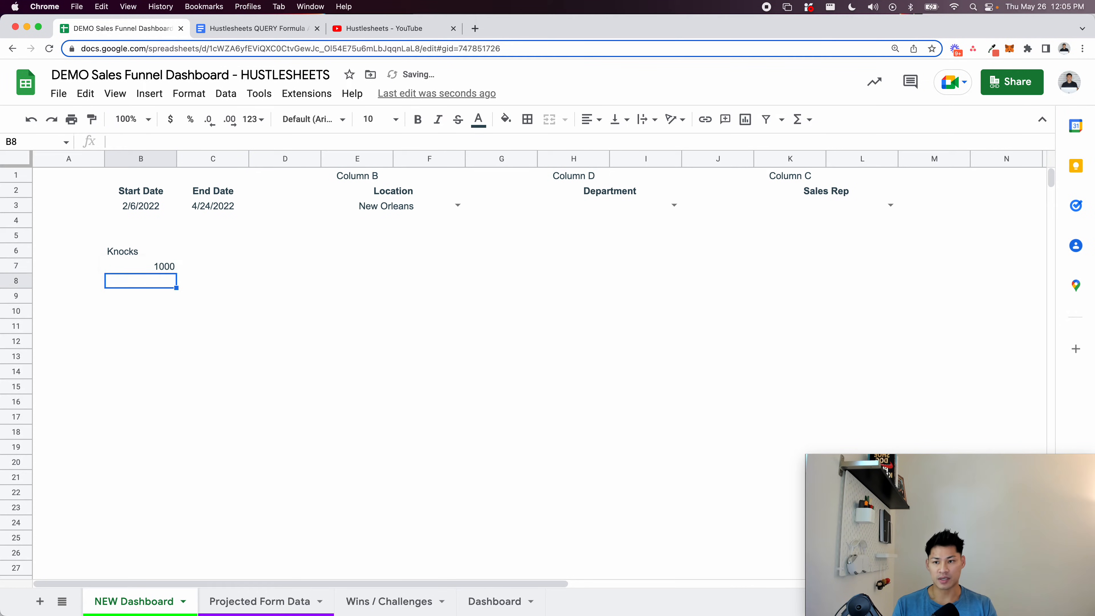
click(157, 265)
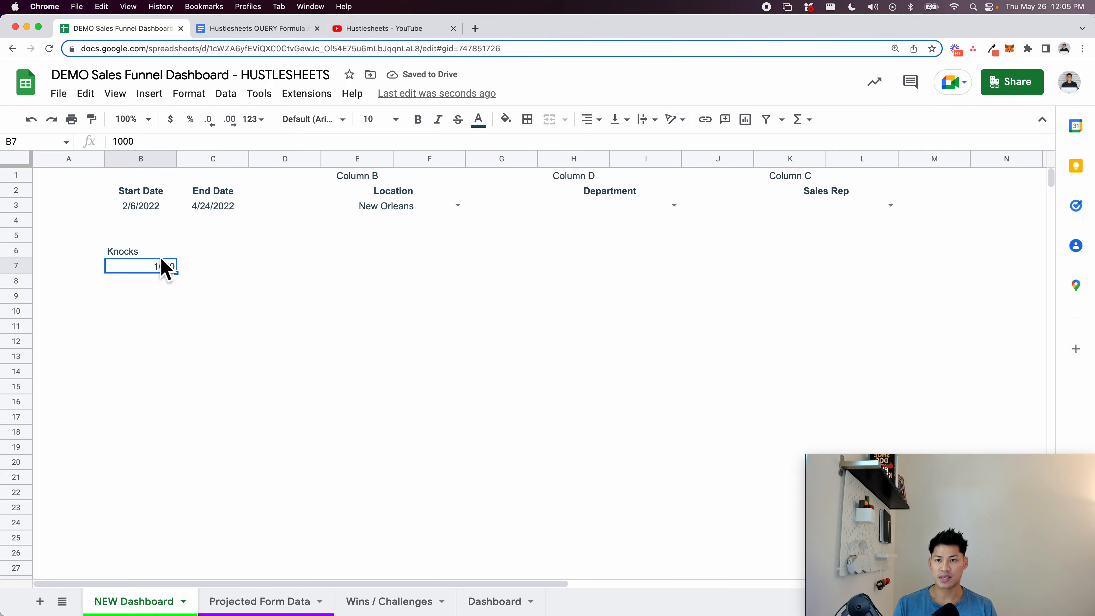
click(282, 282)
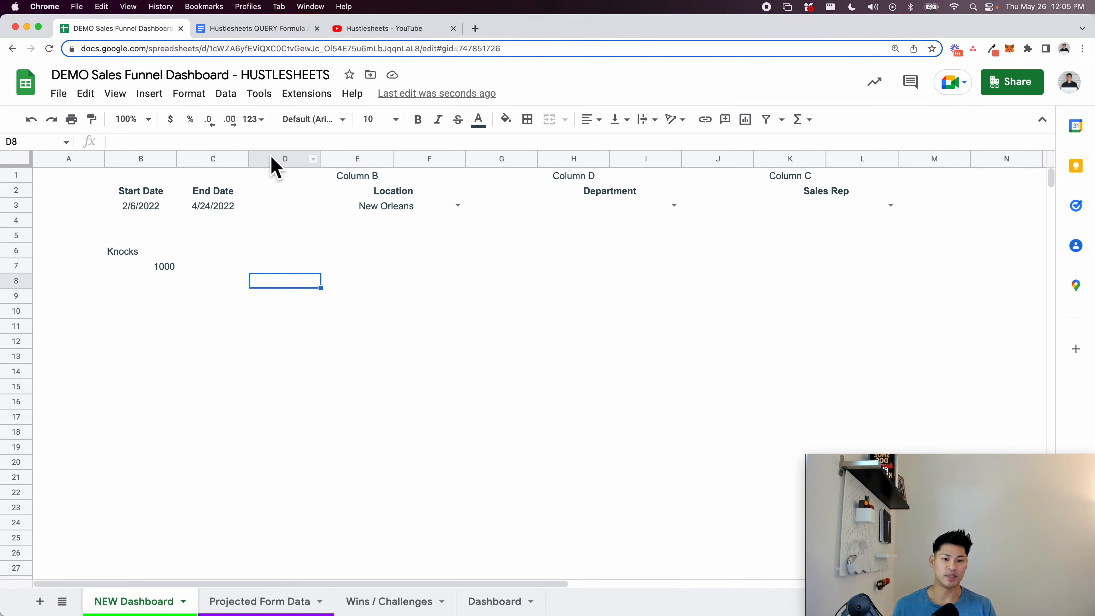
Glance at the Hustlesheets YouTube tab and return to the spreadsheet
click(377, 30)
scroll(631, 286, down, 3)
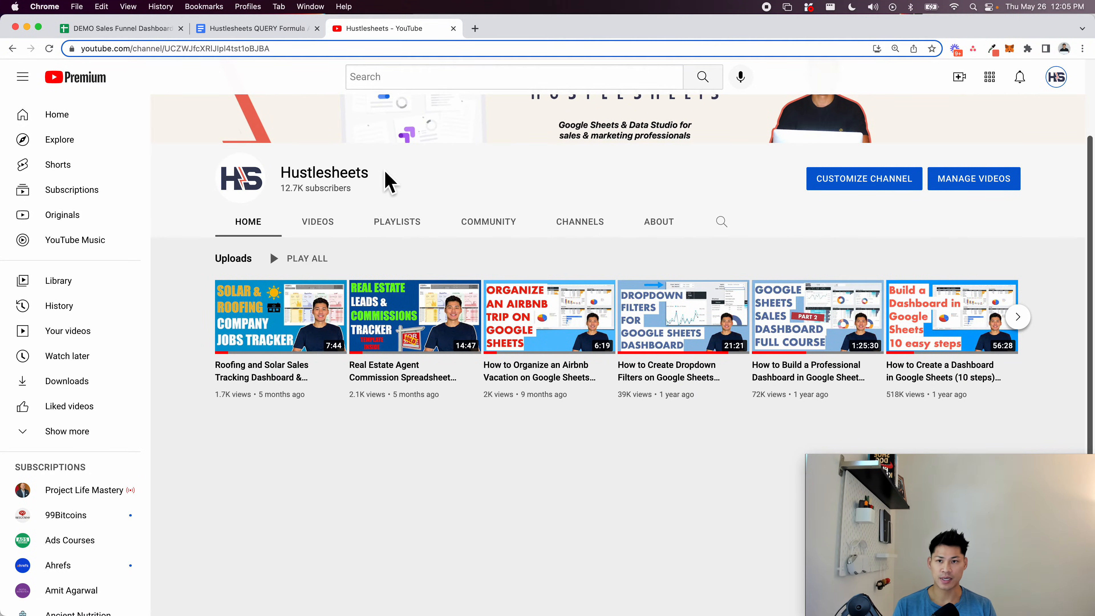
click(130, 29)
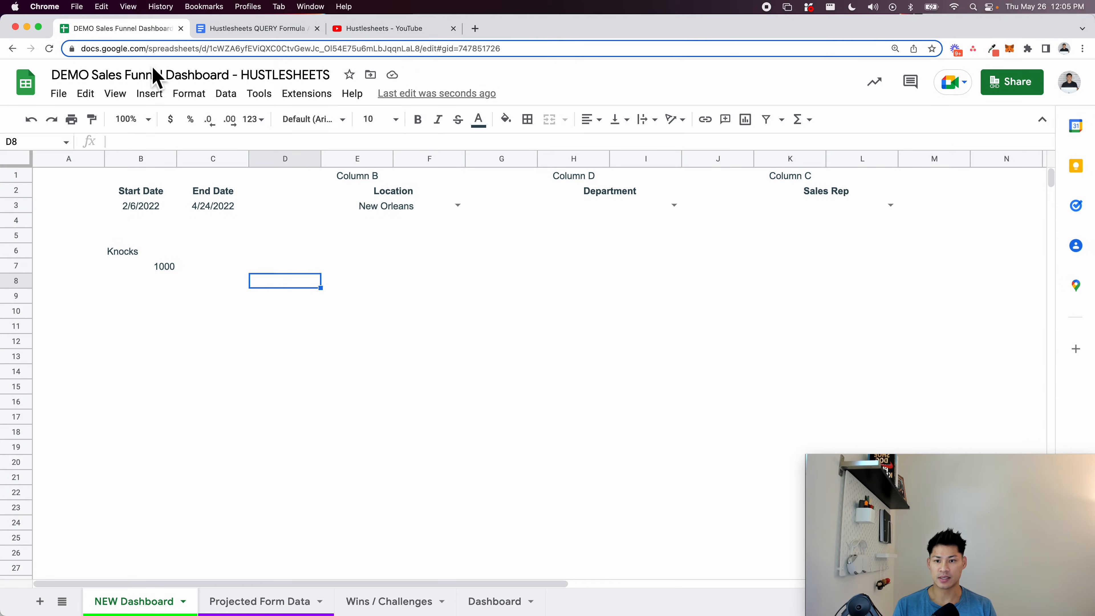
Clear the Knocks label and 1000 placeholder from B6:B7
click(150, 256)
drag(149, 259, 154, 273)
key(Delete)
Start a =QUERY( formula in B6, zooming the page to 150%
click(149, 255)
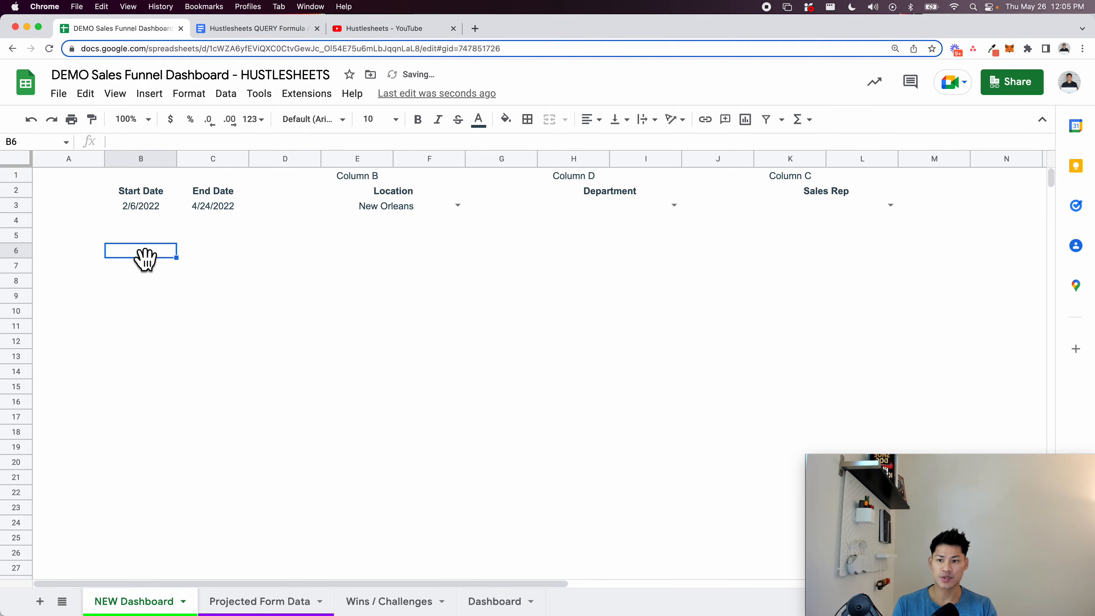
text(=)
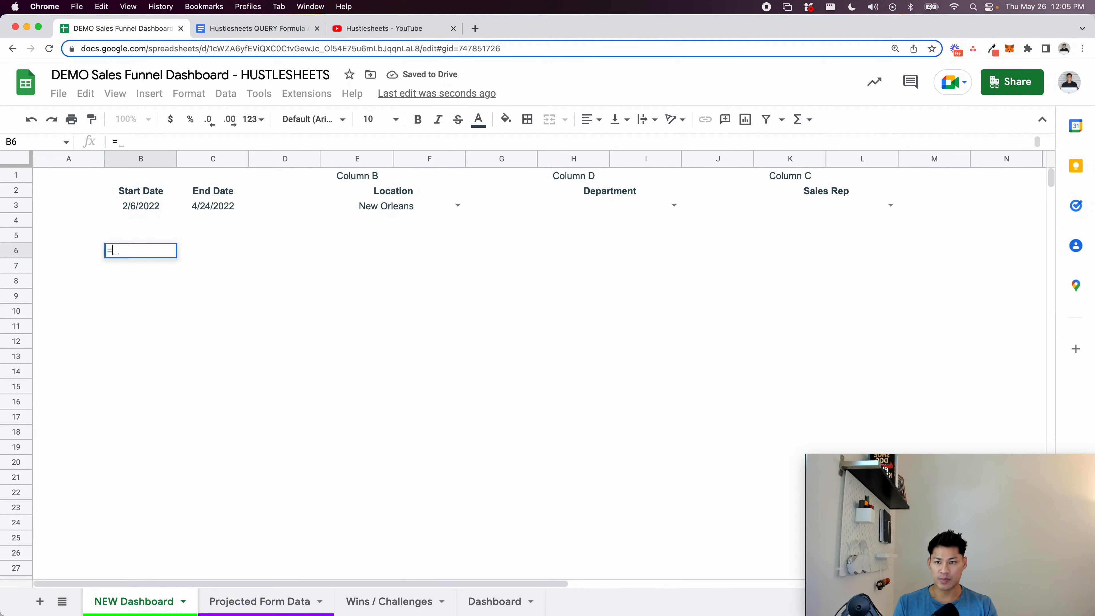
key(super+equal)
key(super+equal)
key(super+equal)
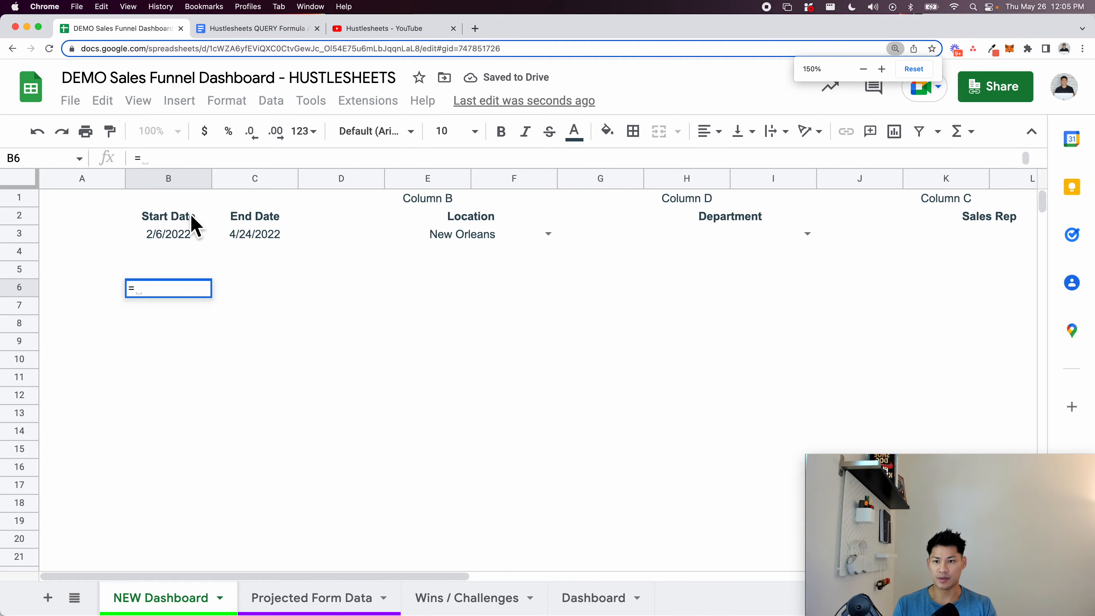
text(QUERY()
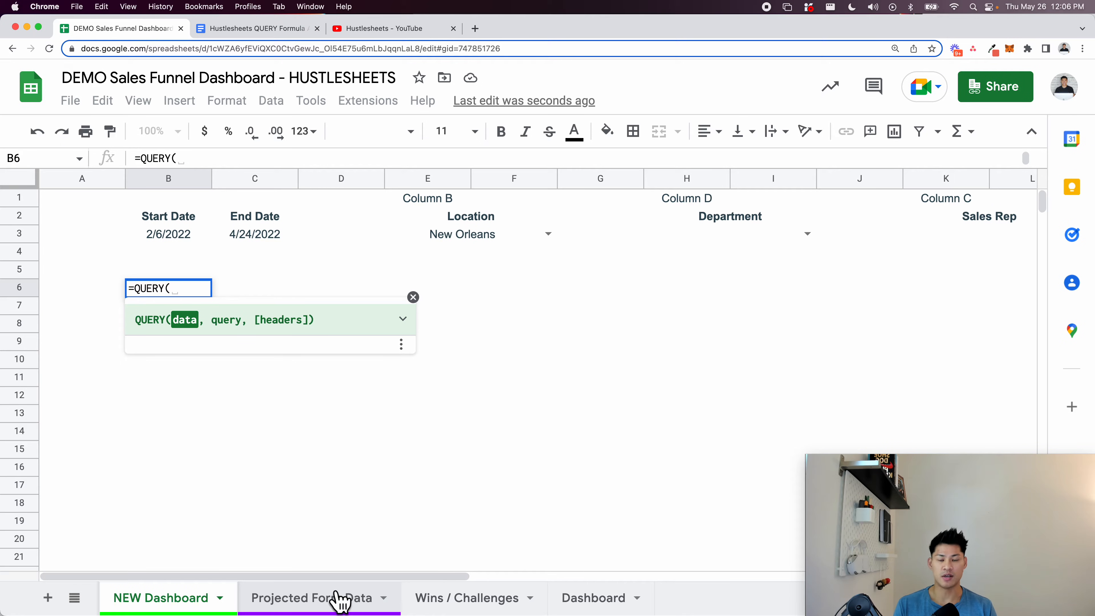
Set the QUERY data range to columns A to L of Projected Form Data
click(312, 601)
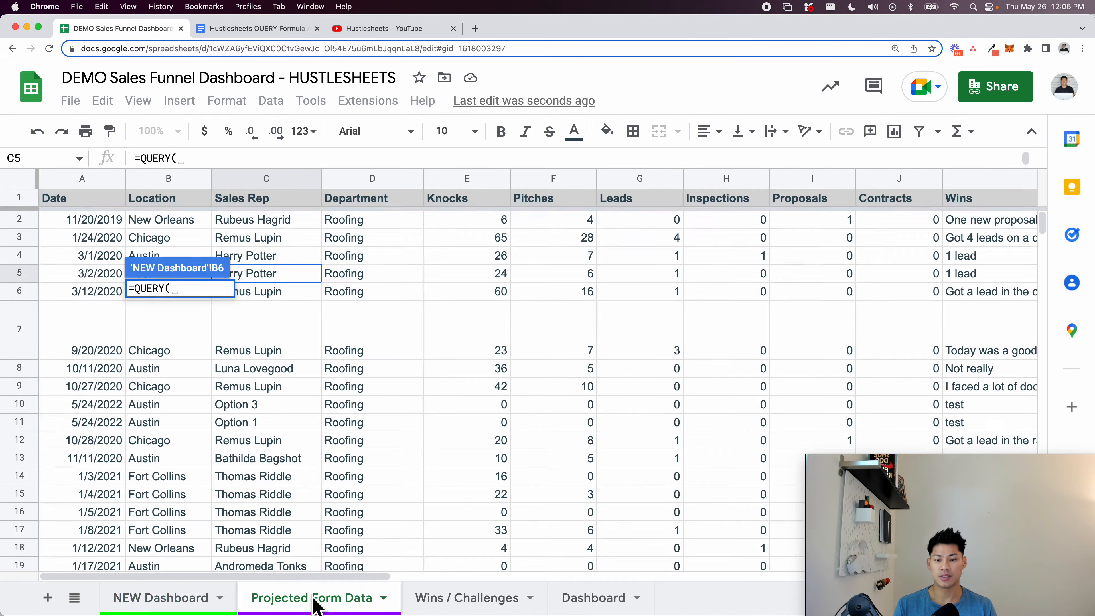
drag(77, 202, 608, 553)
scroll(542, 367, right, 8)
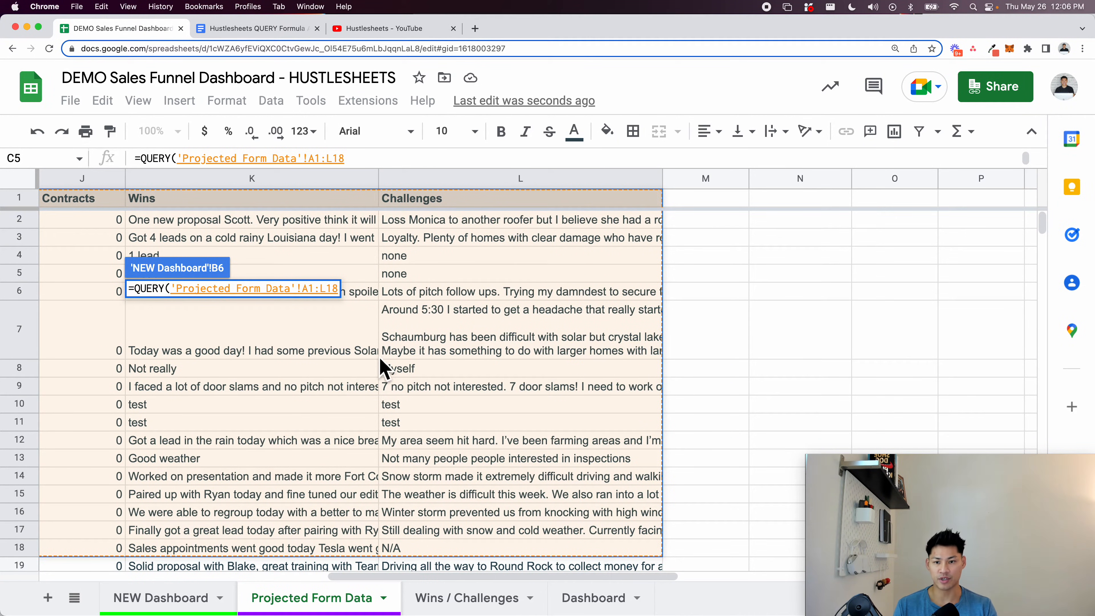
key(BackSpace)
key(BackSpace)
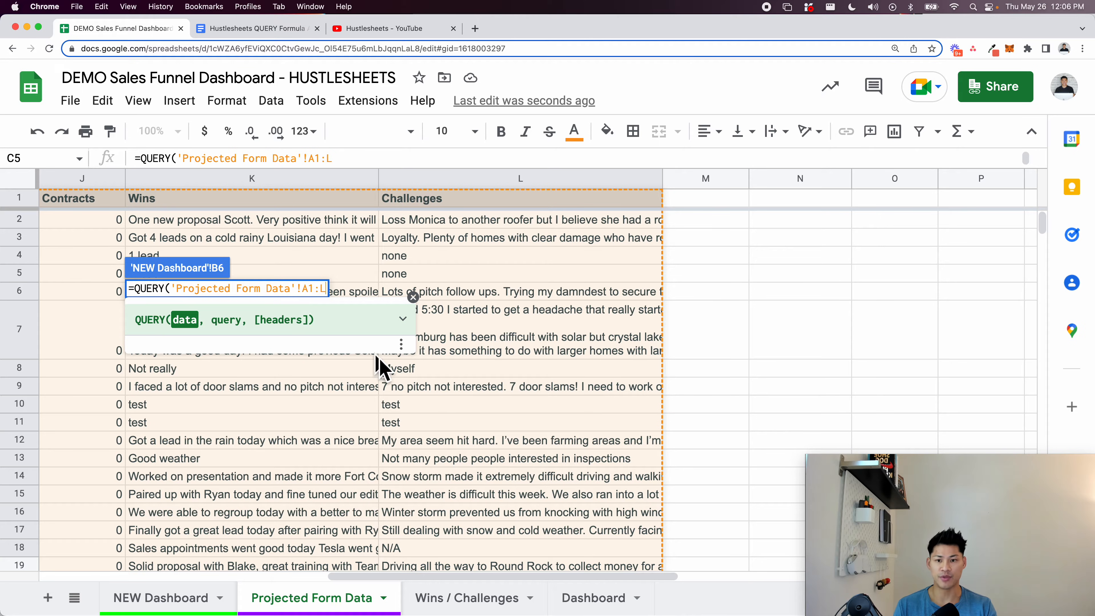
text(,)
scroll(339, 487, left, 10)
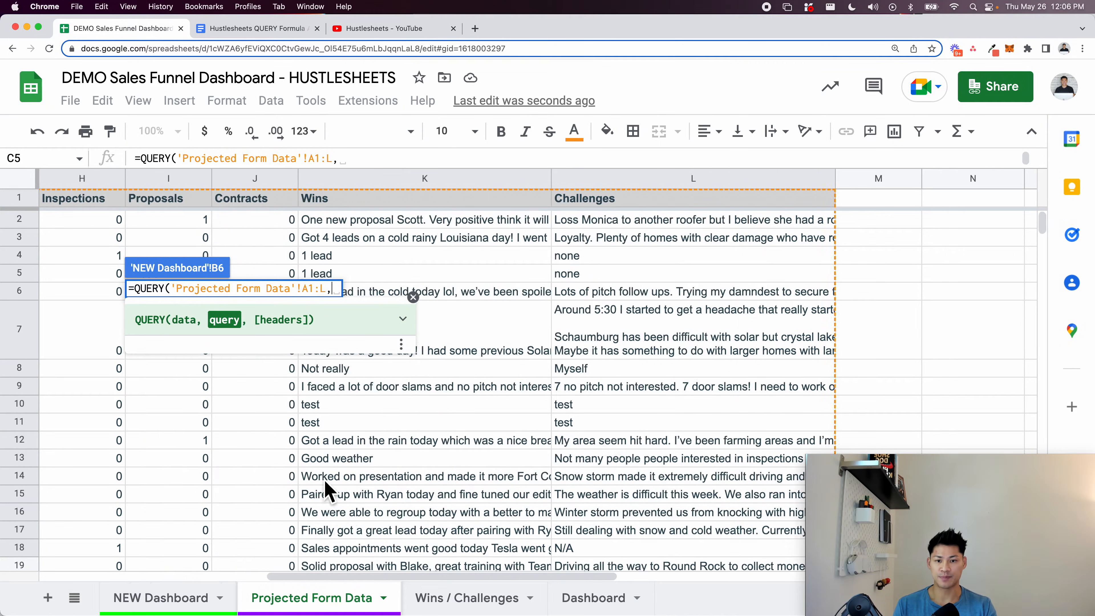
Complete the formula with "SELECT SUM(E)" and commit it, returning sum Knocks 40841
click(403, 320)
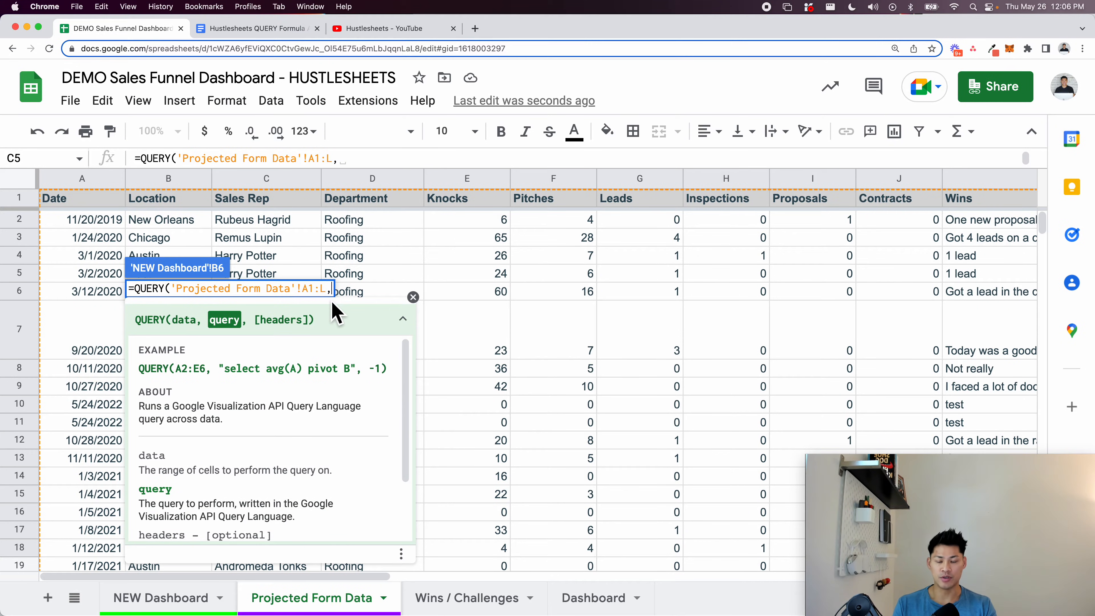
text(")
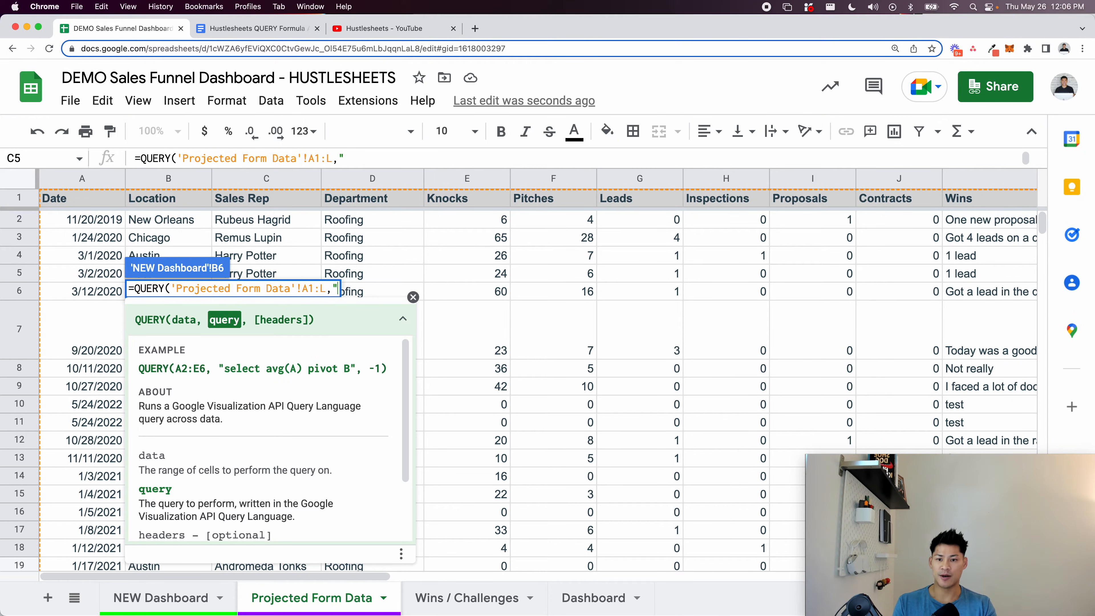
text(SELECT)
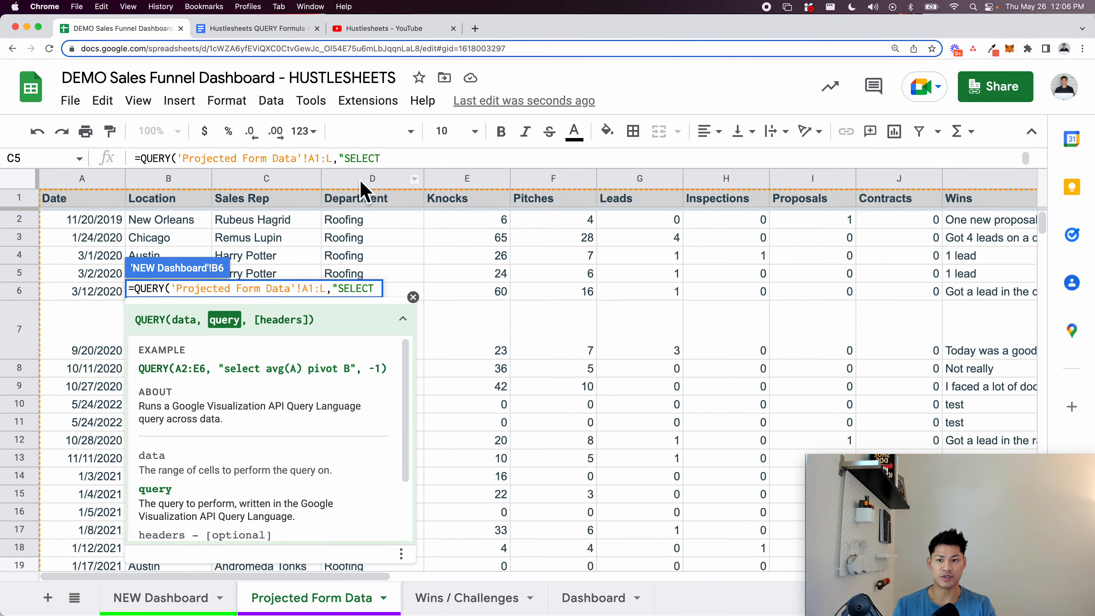
scroll(613, 212, right, 2)
scroll(615, 212, left, 2)
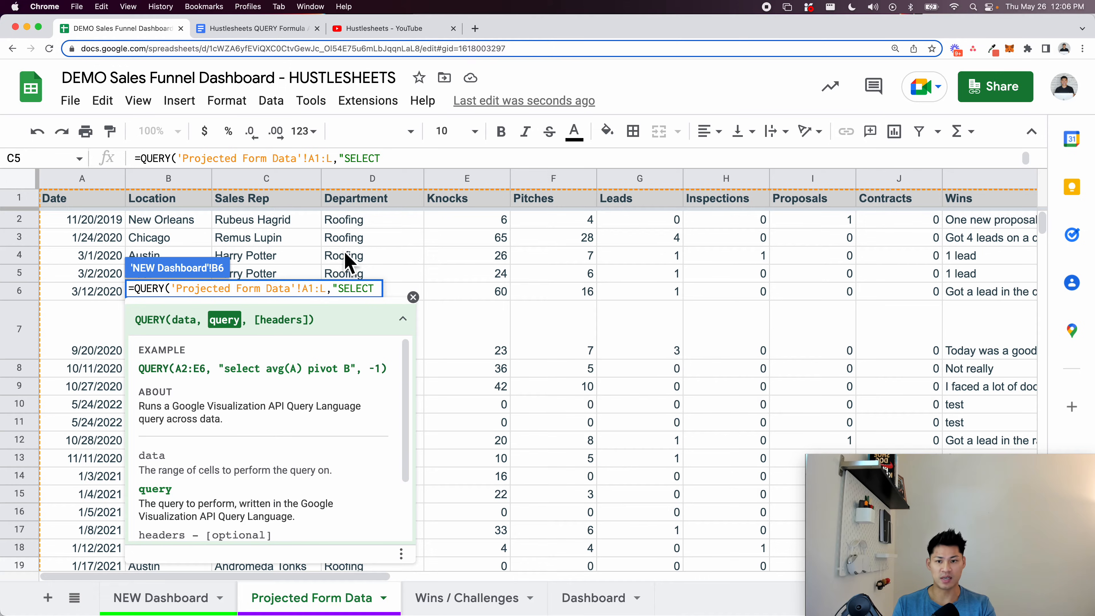
text(SUM(E)
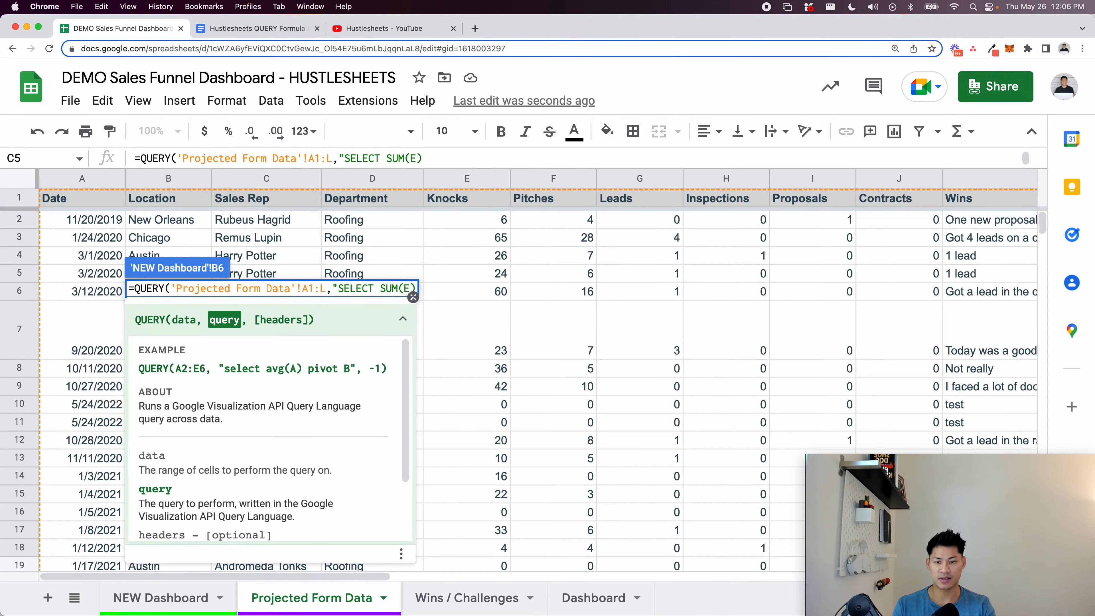
text()")
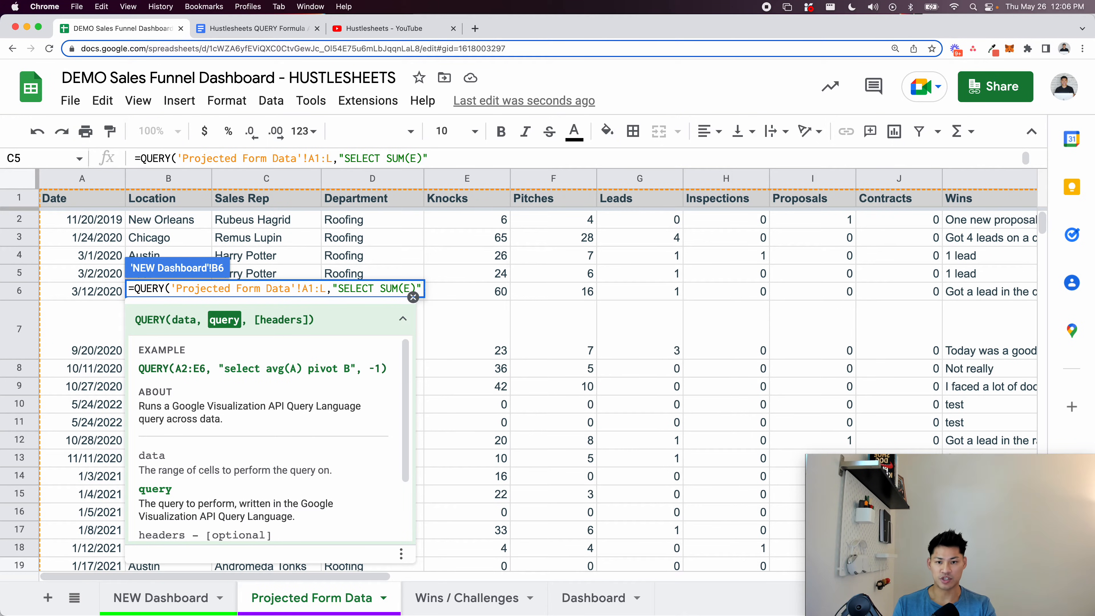
text())
key(Return)
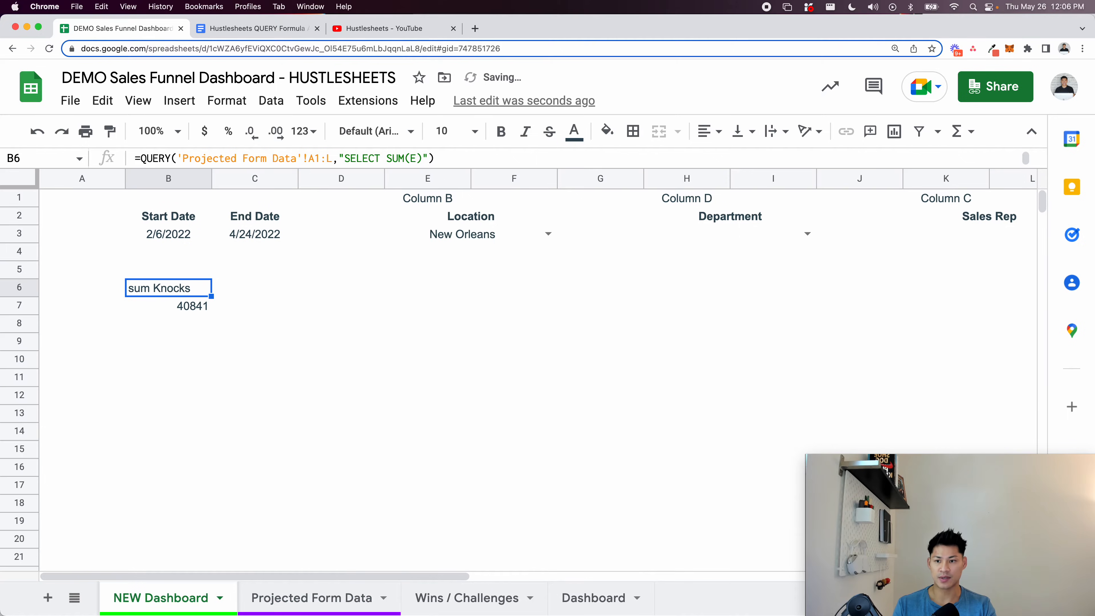
Review B6's QUERY formula and its 40841 result, then bring up the Hustlesheets QUERY Formula course document
click(188, 306)
click(187, 294)
click(186, 307)
key(Up)
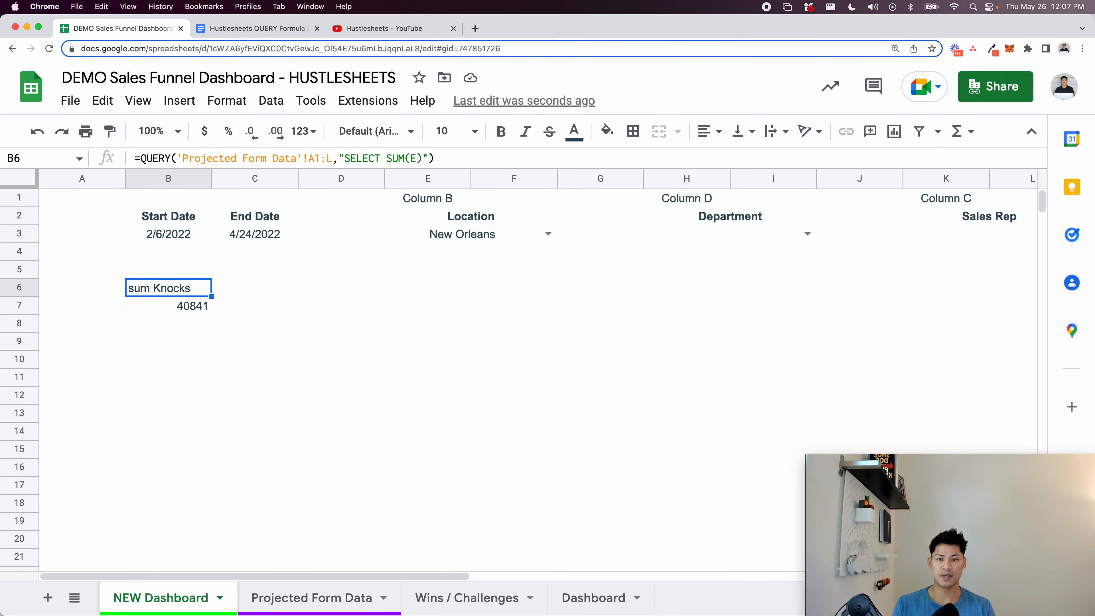
key(Return)
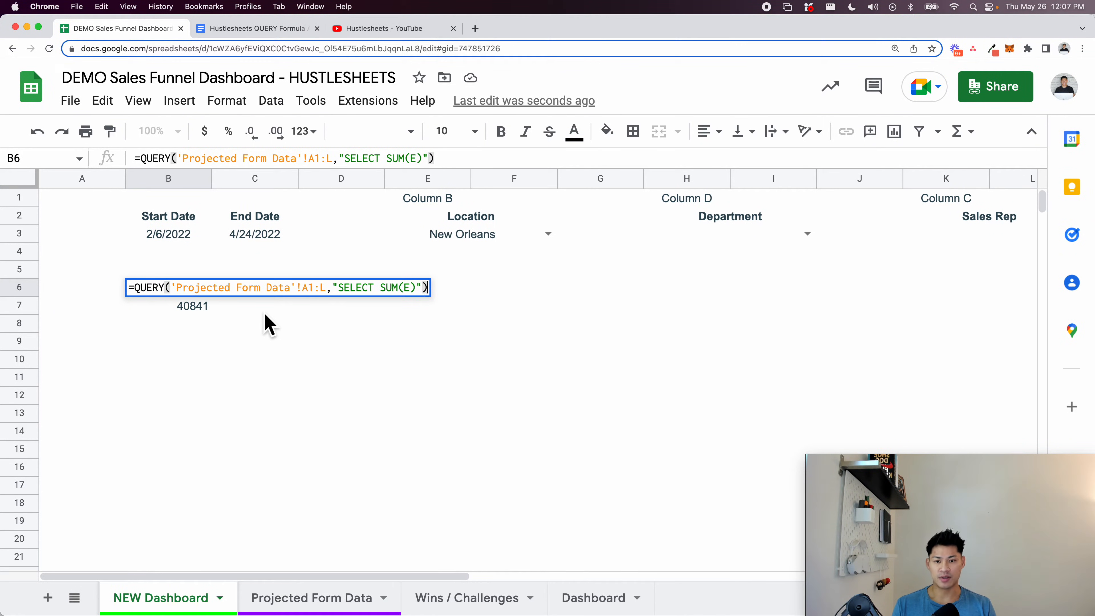
key(Left)
key(Left)
click(280, 30)
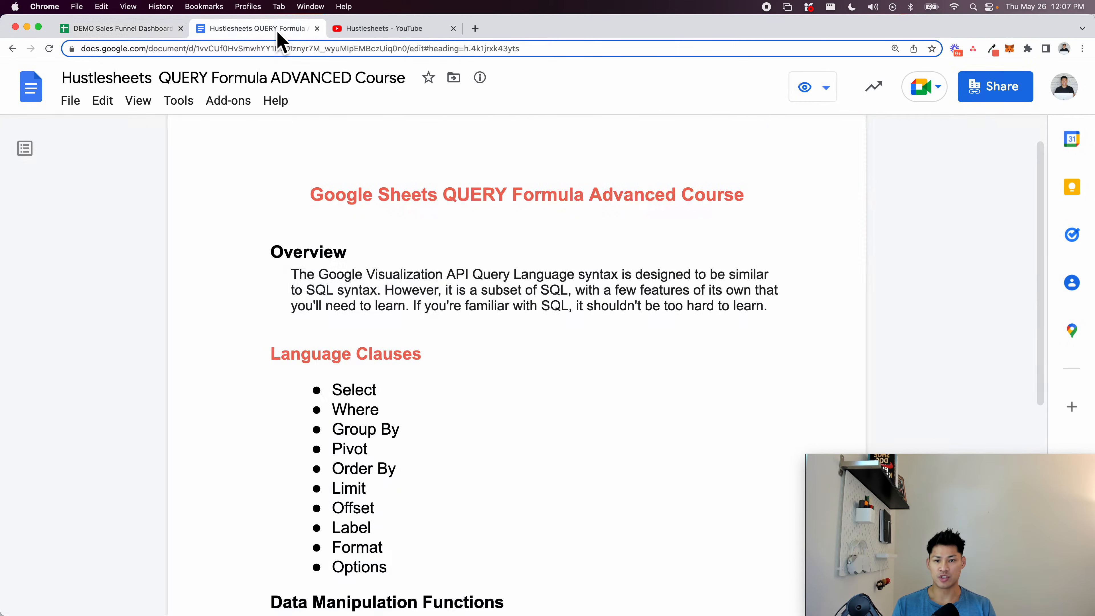
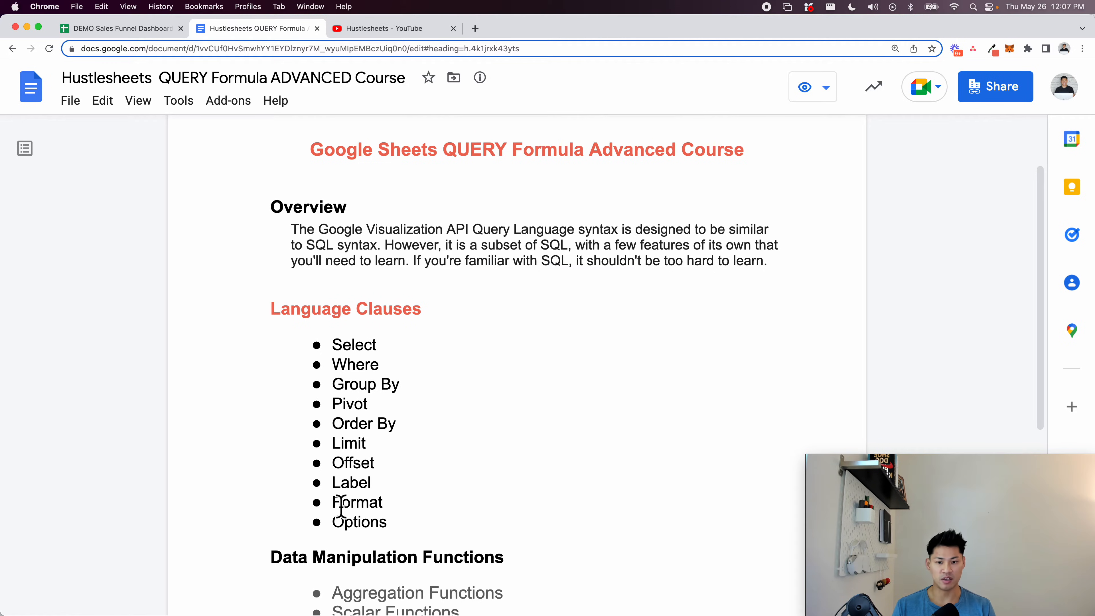
Append LABEL SUM(E) 'Knocks' to B6's QUERY, following the course notes, and commit it
drag(335, 490, 376, 492)
click(404, 494)
click(116, 29)
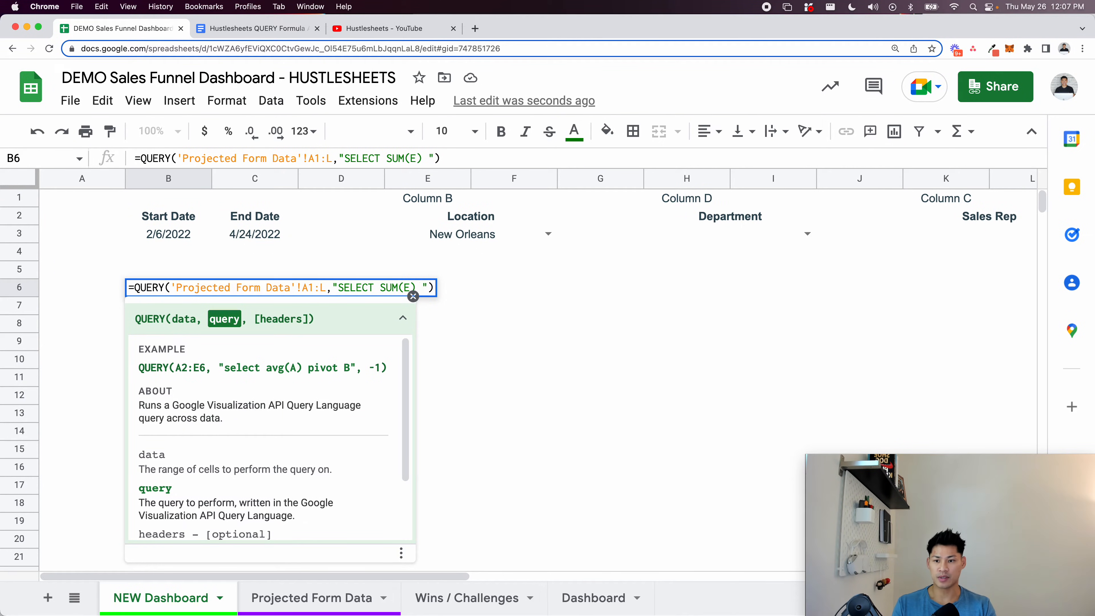
text(LABEL)
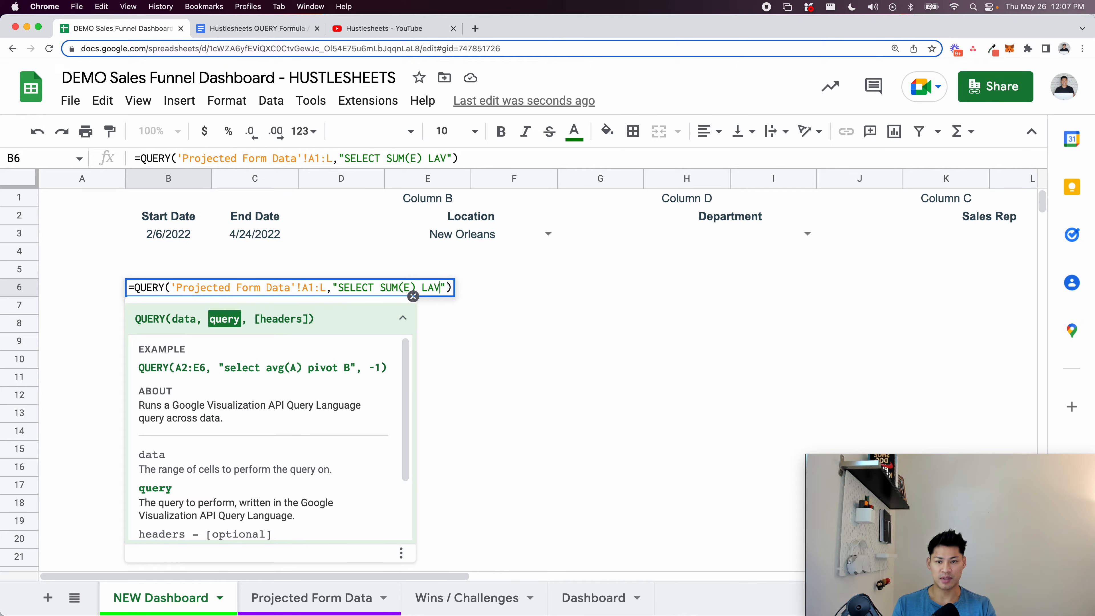
drag(380, 288, 412, 288)
click(458, 289)
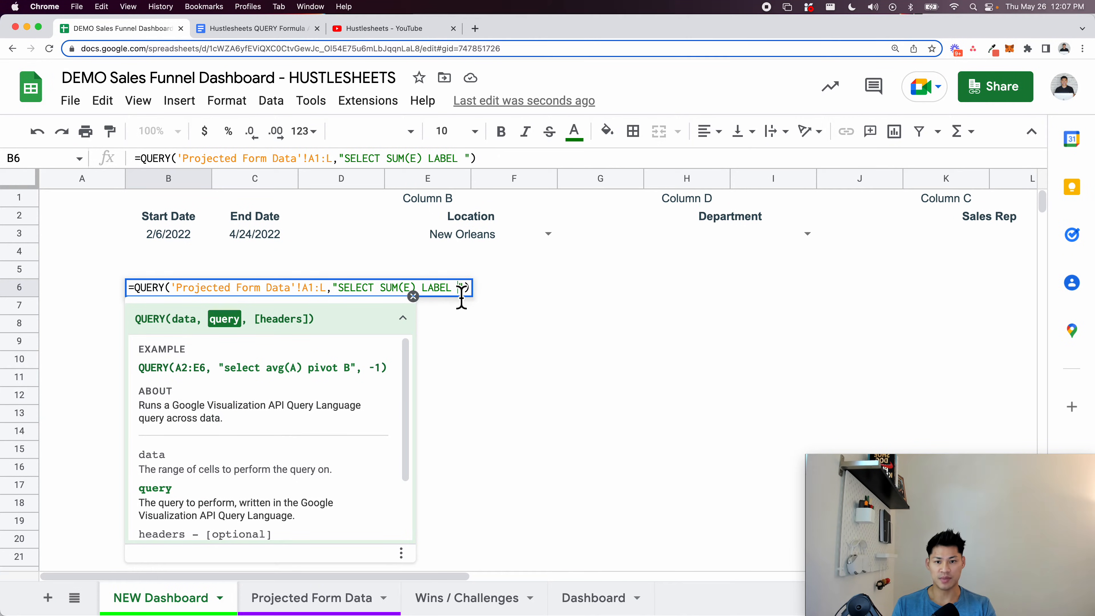
text(AU)
key(BackSpace)
key(BackSpace)
text(SUM(E))
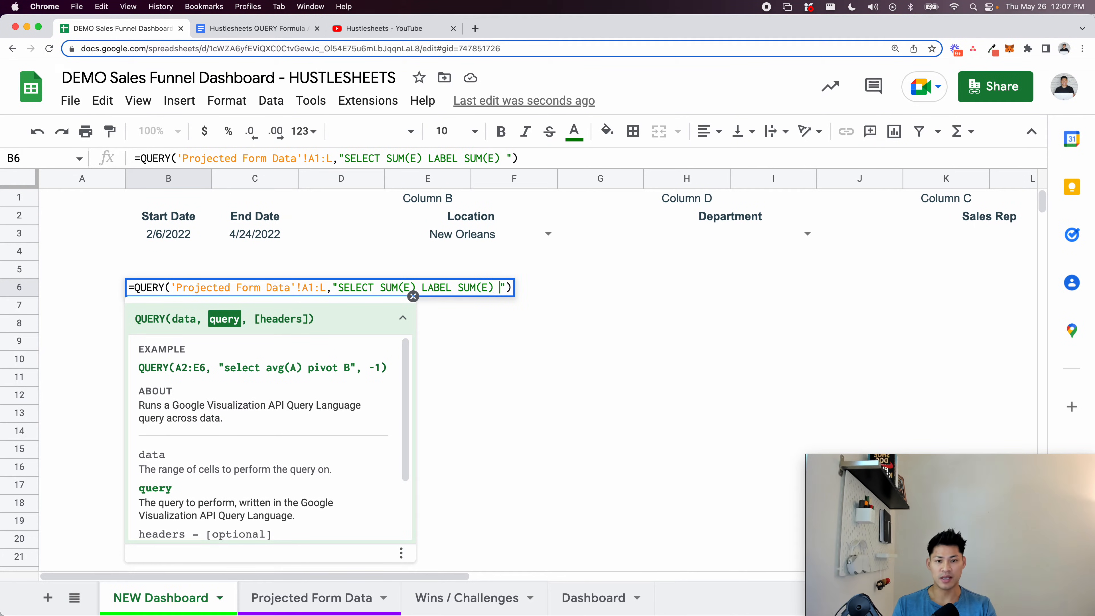
text(  '')
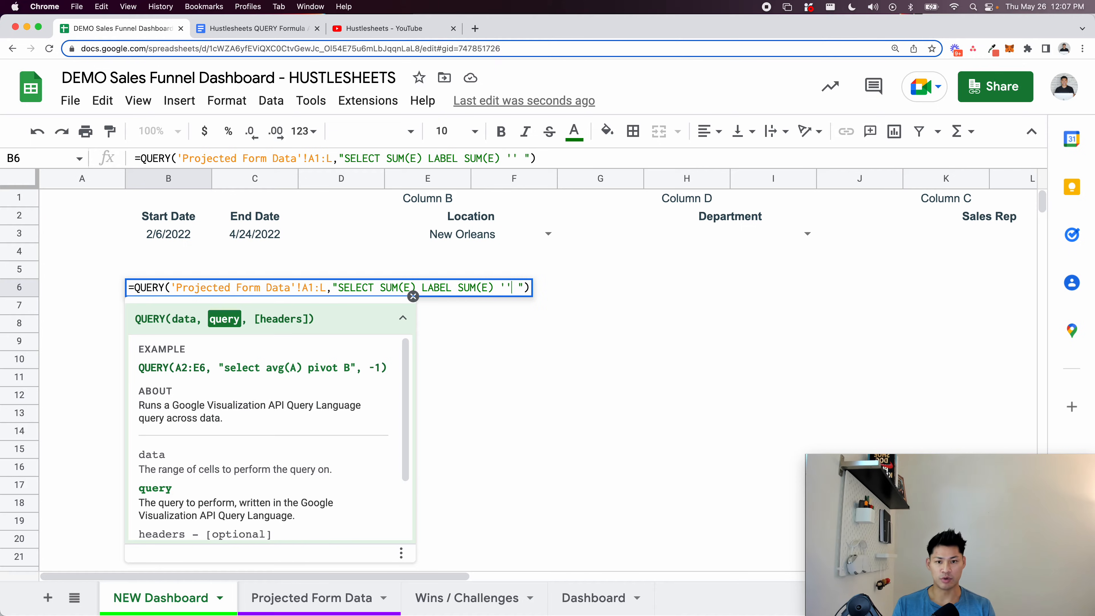
text(Knocks)
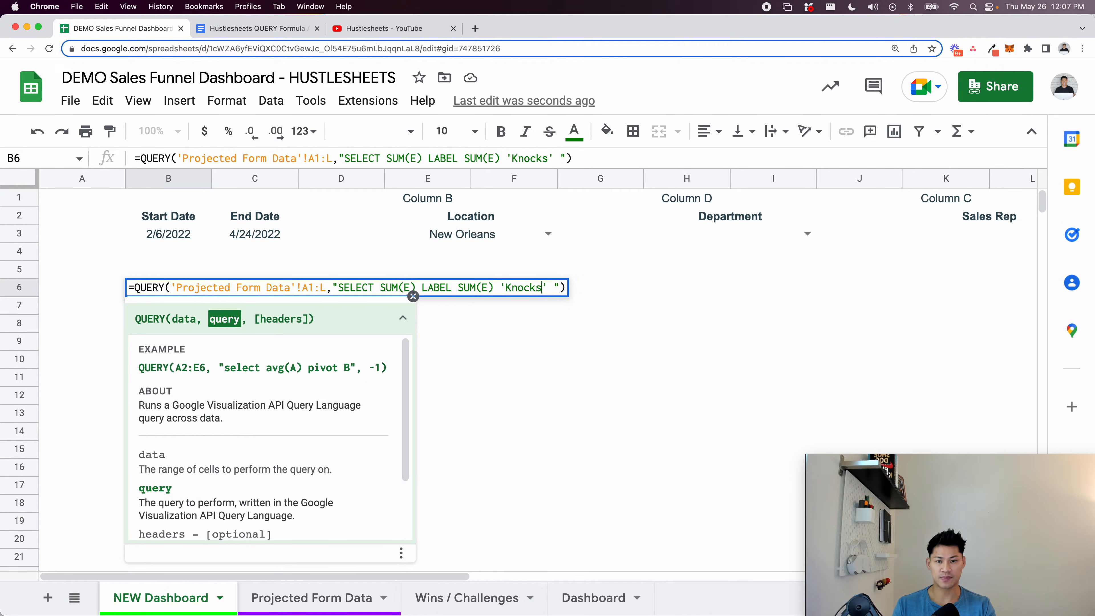
key(Return)
Centre-align B6:B7, set the B7 total to font size 24, and bold the B6 header
key(Up)
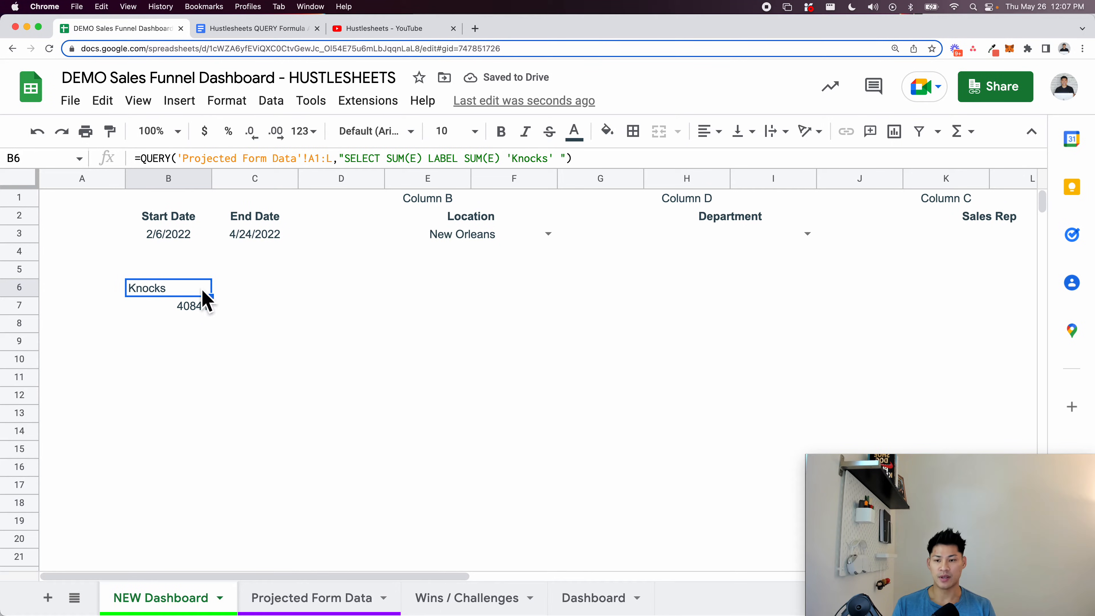
drag(202, 289, 207, 322)
click(707, 132)
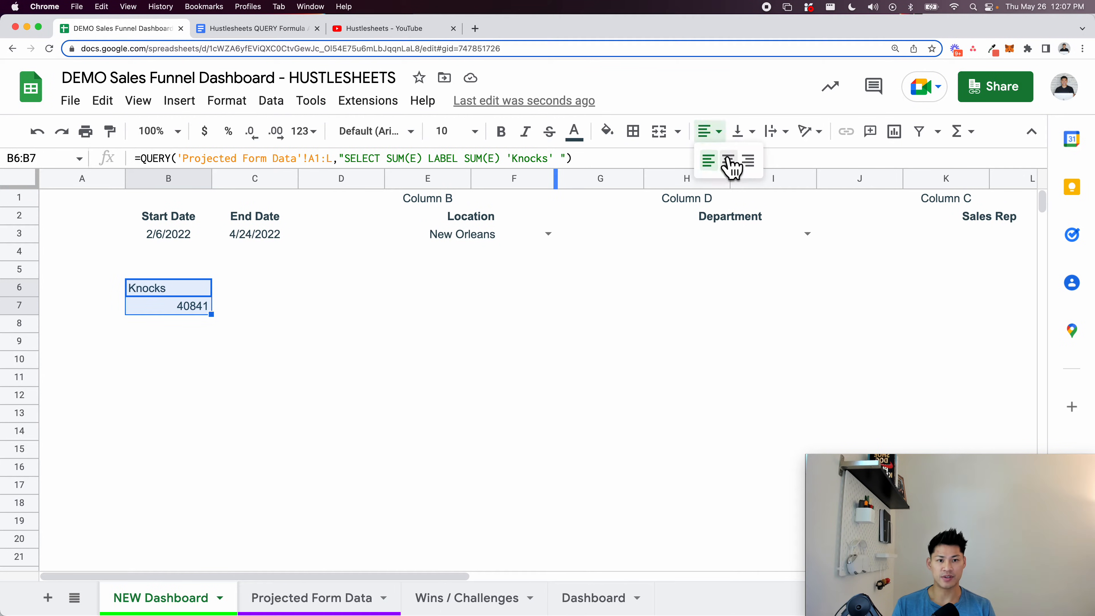
click(729, 163)
click(163, 309)
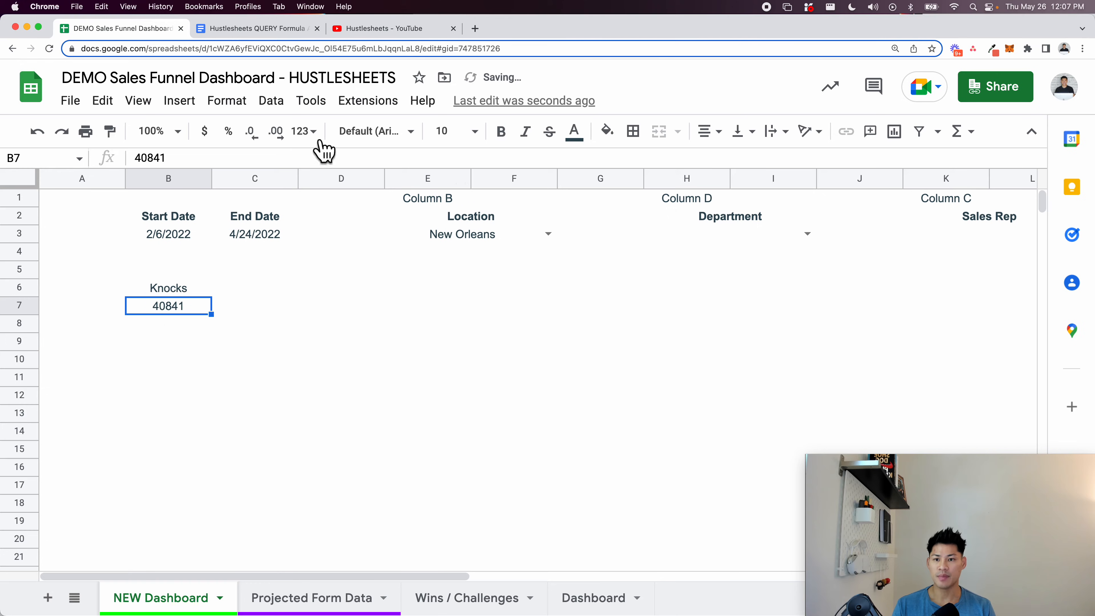
click(457, 130)
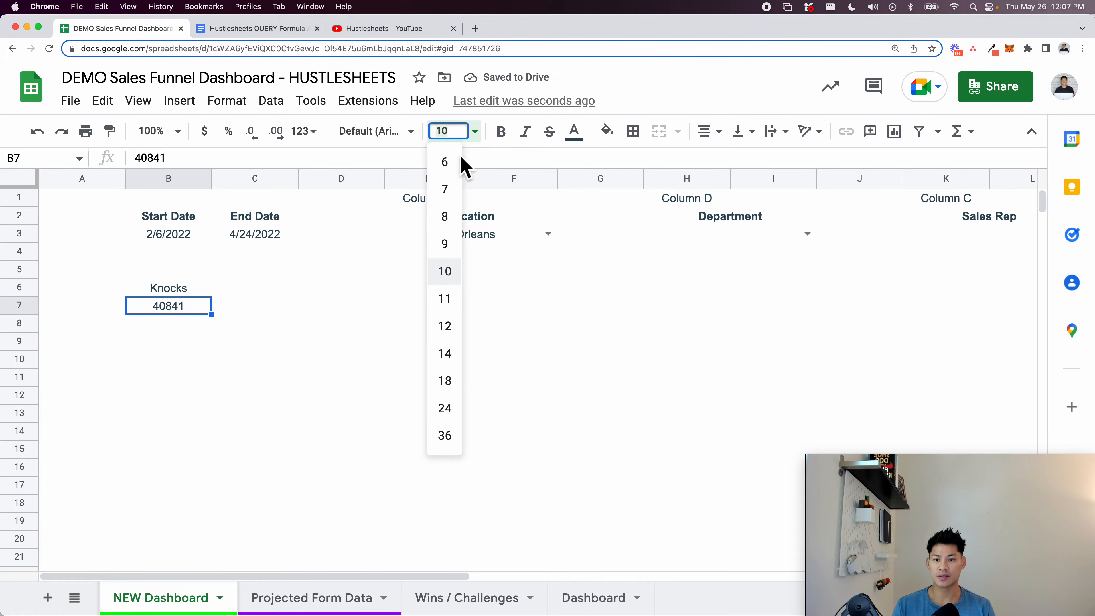
click(450, 418)
click(181, 286)
key(super+b)
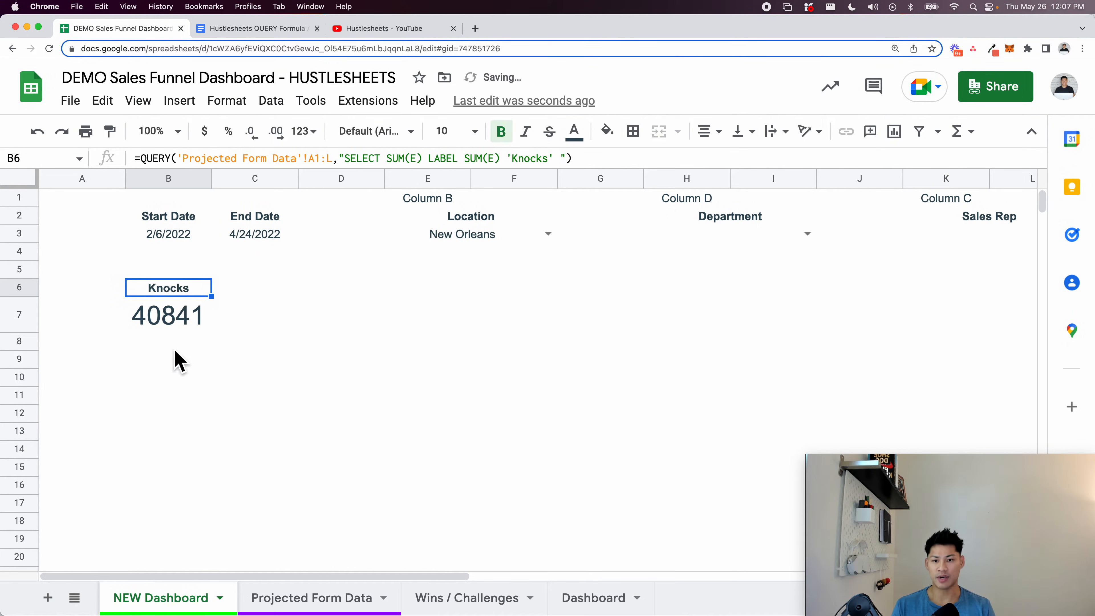
Break B6's QUERY onto new lines before SELECT, LABEL and the closing quote
double_click(183, 294)
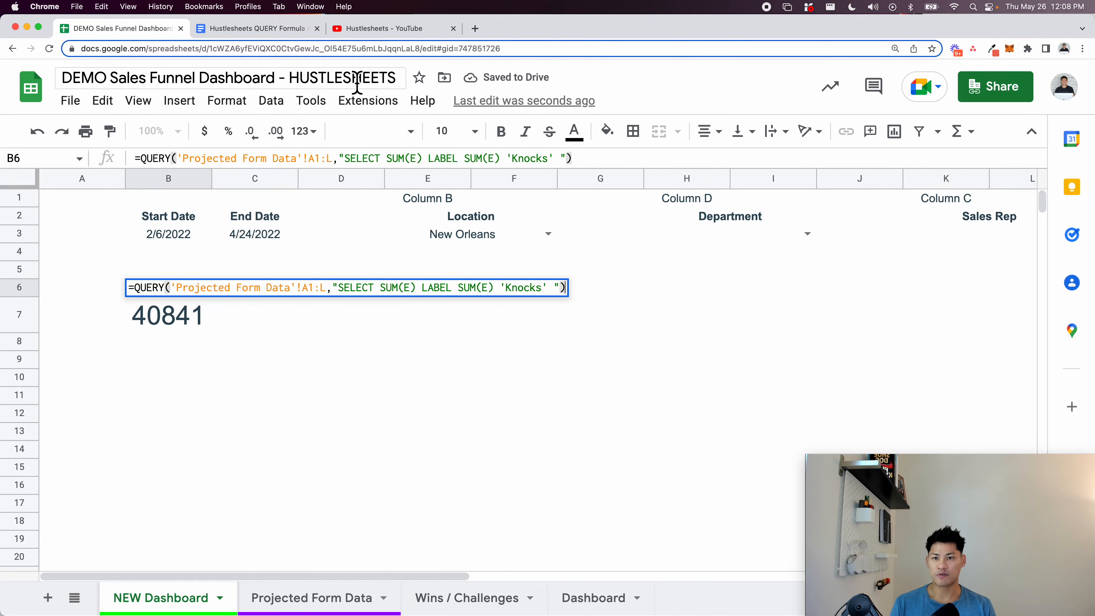
click(371, 37)
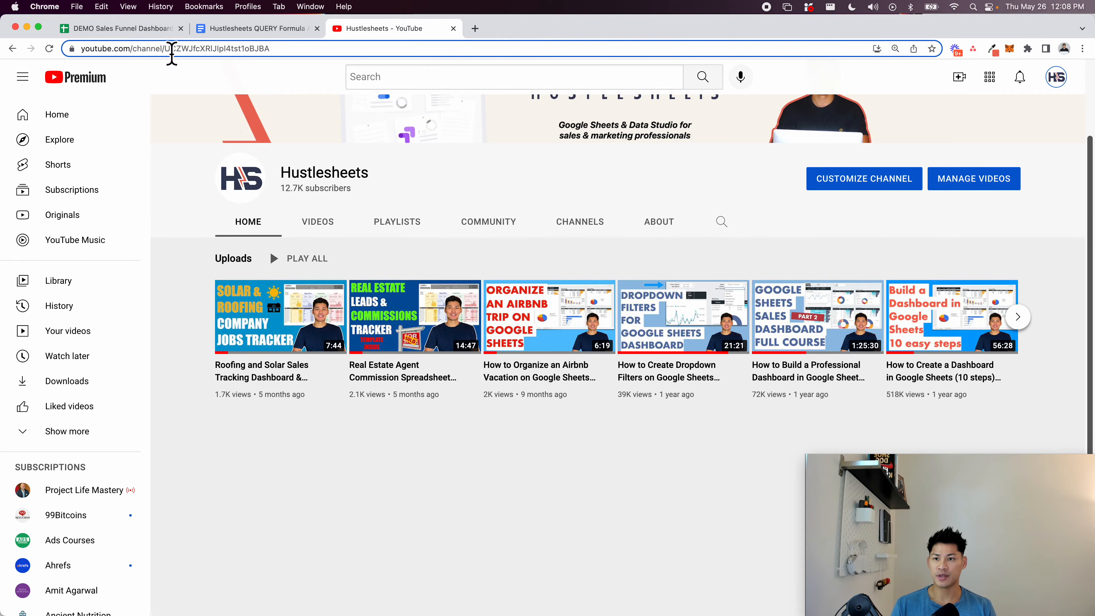
key(super+1)
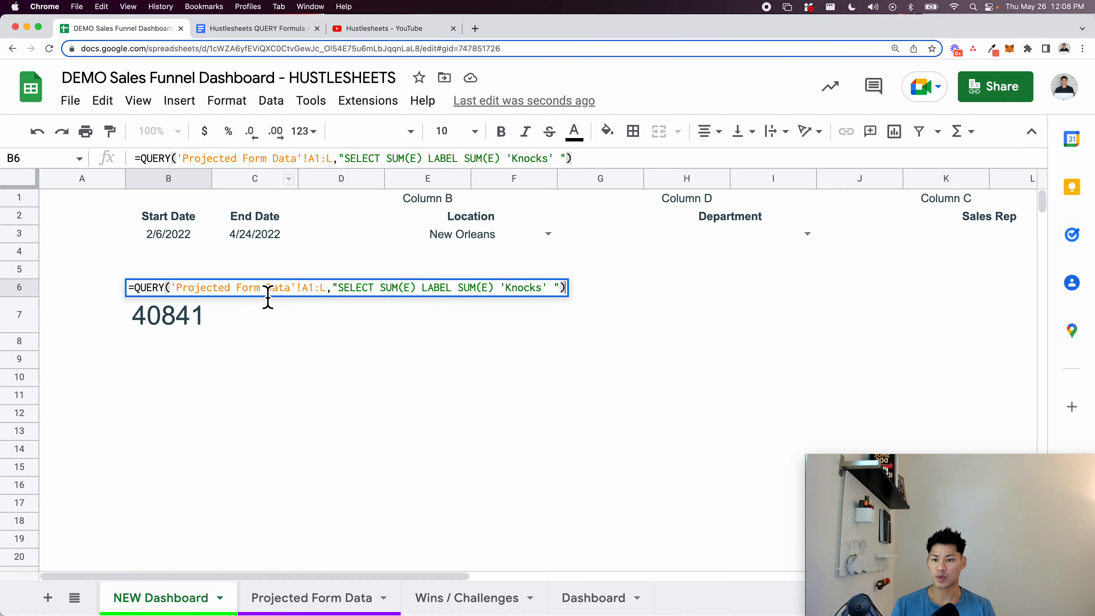
click(341, 288)
click(413, 296)
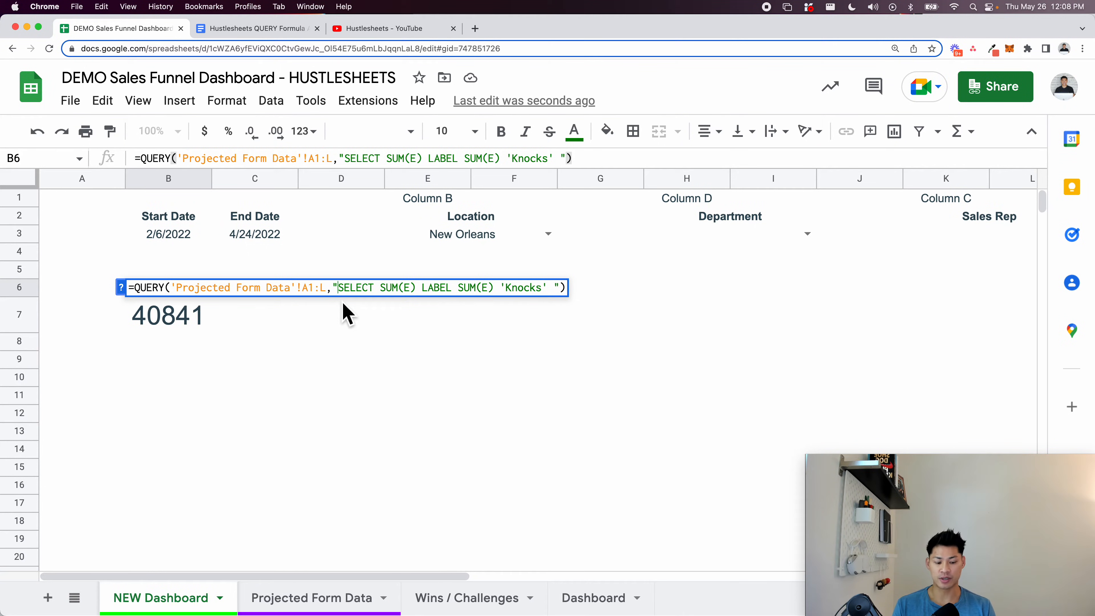
key(alt+Return)
key(alt+Return)
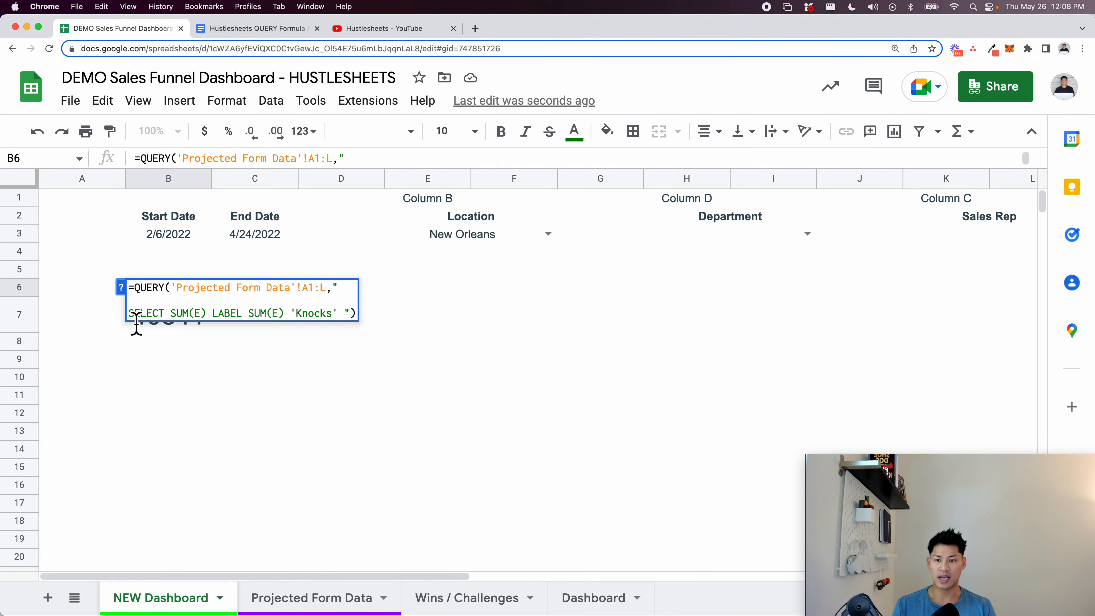
drag(134, 323, 324, 324)
click(314, 323)
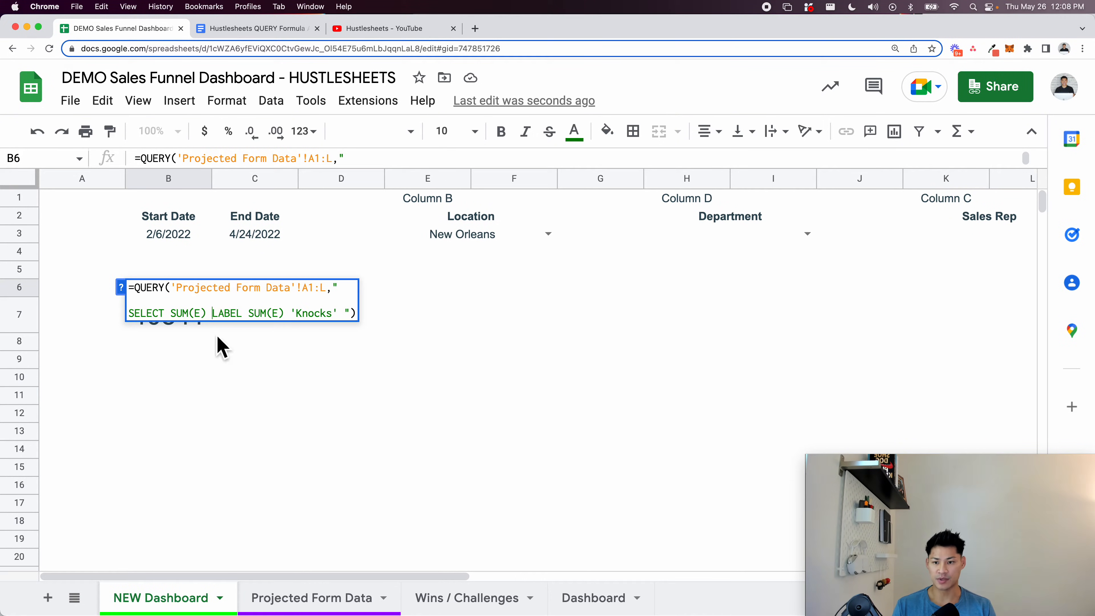
key(alt+Return)
click(260, 339)
key(alt+Return)
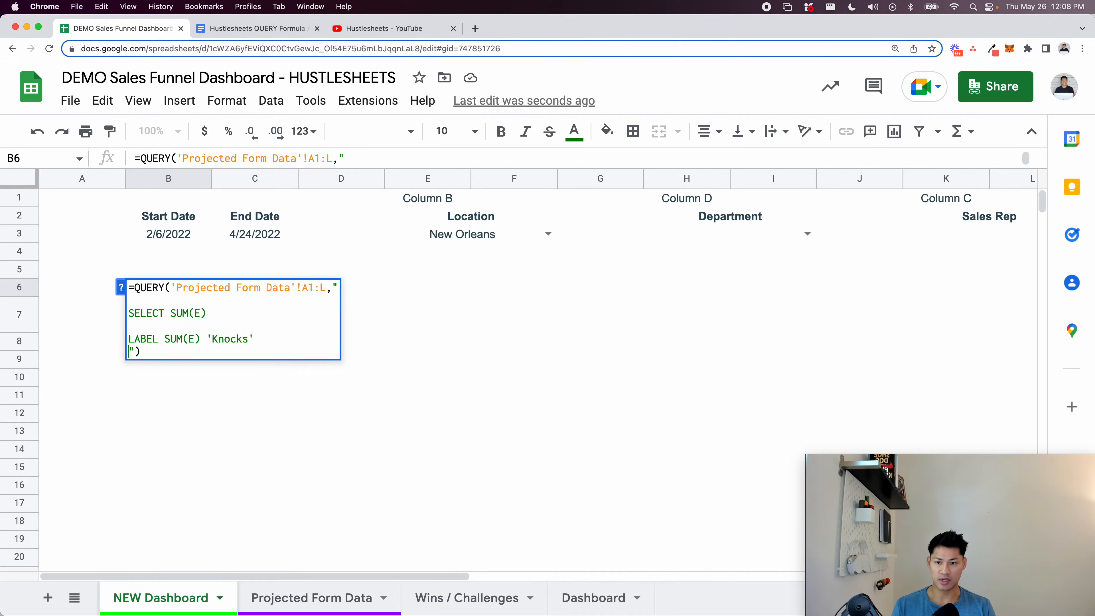
key(Return)
Review the multi-line formula's data range, SELECT SUM(E) and LABEL lines, then recommit it
double_click(190, 289)
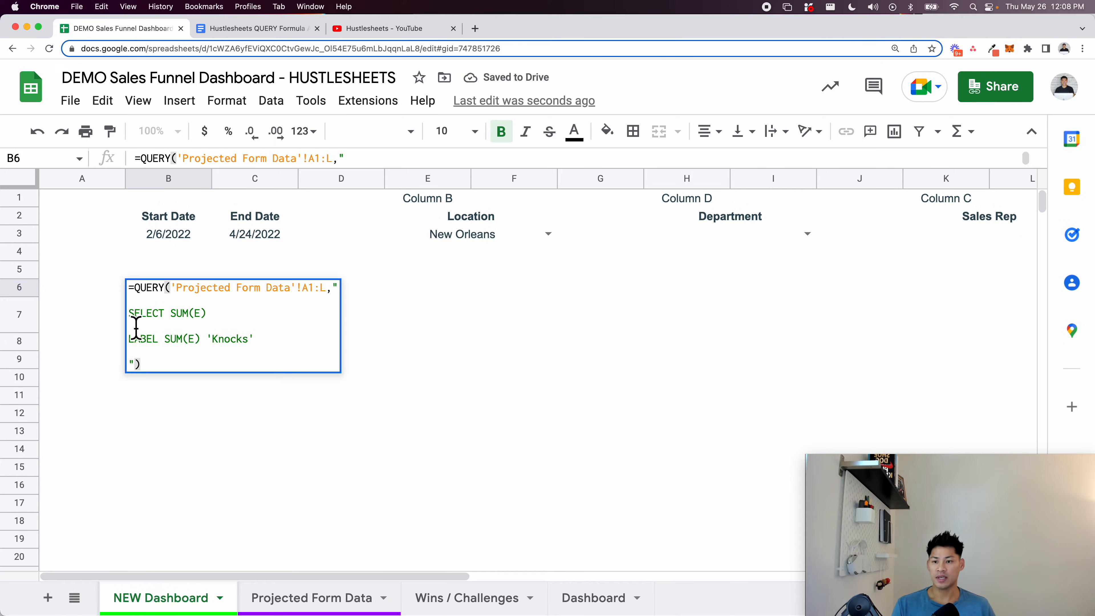
drag(130, 323, 238, 322)
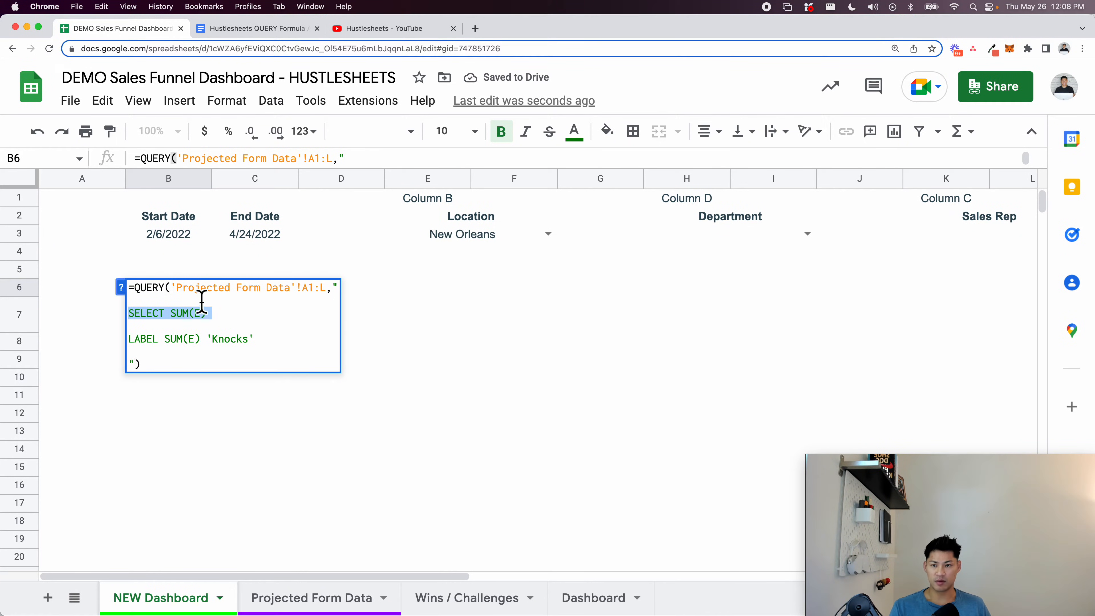
click(166, 288)
drag(166, 288, 354, 307)
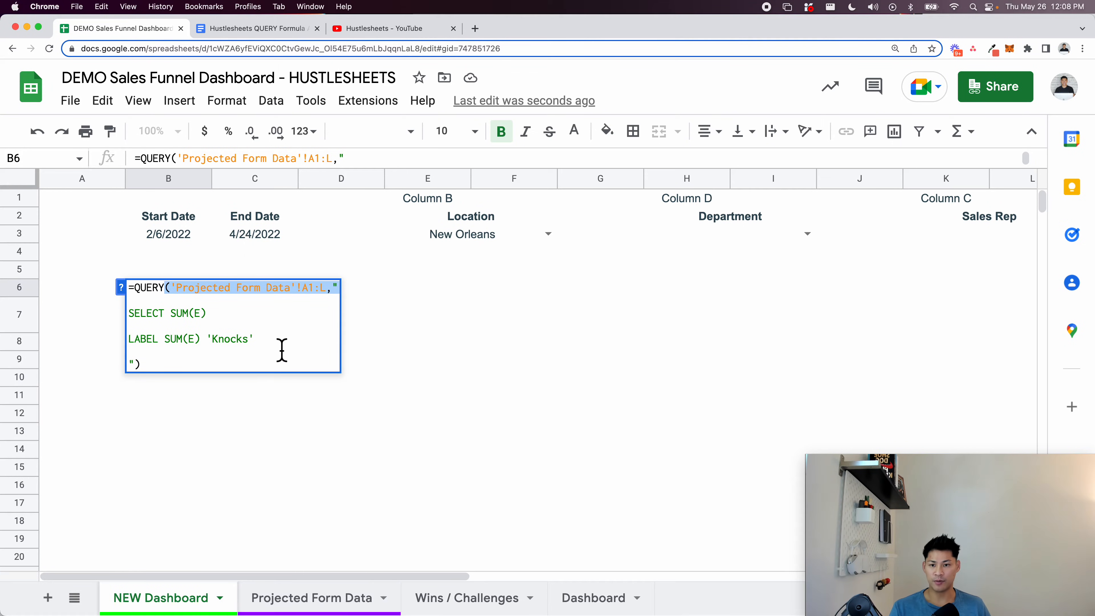
click(286, 328)
drag(133, 319, 222, 325)
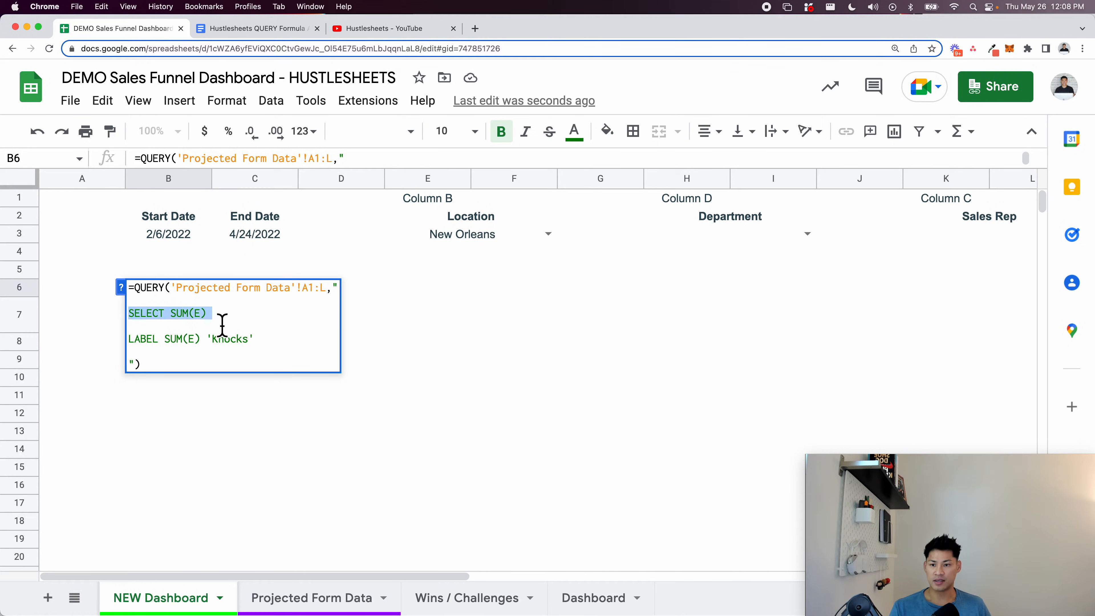
click(207, 329)
drag(162, 348, 203, 347)
click(223, 347)
click(269, 350)
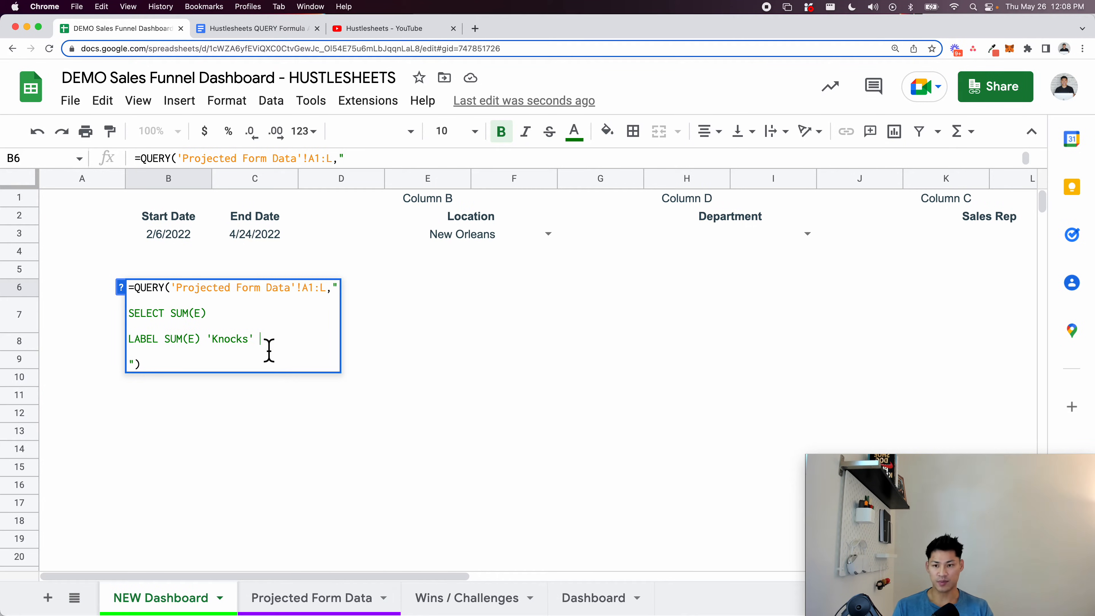
key(Return)
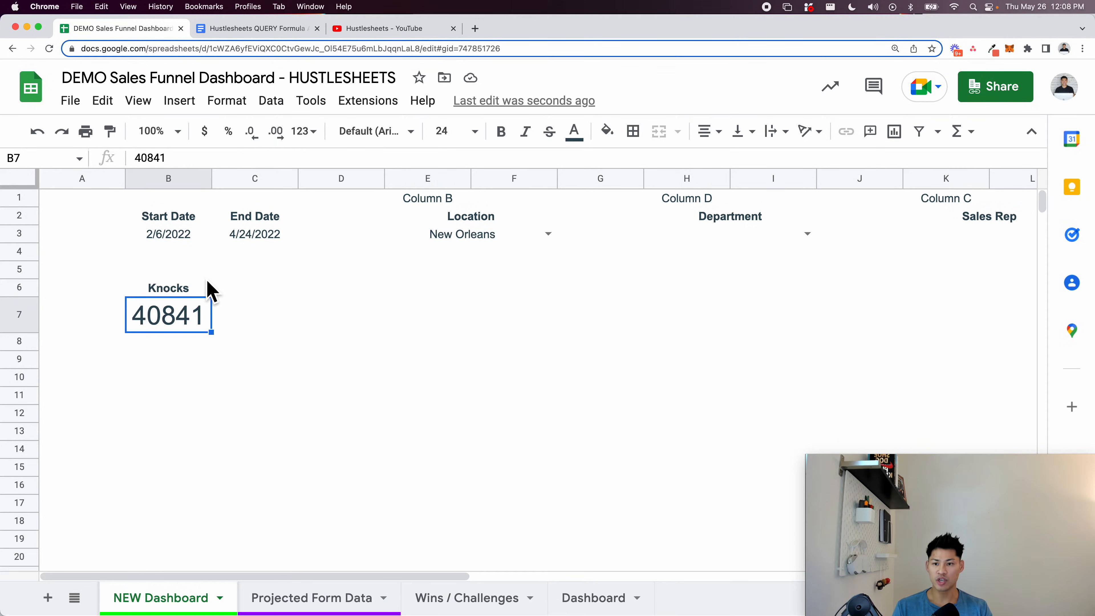
Set the Start Date in B3 to 1/30/2022 and check the date and Knocks cells
double_click(195, 237)
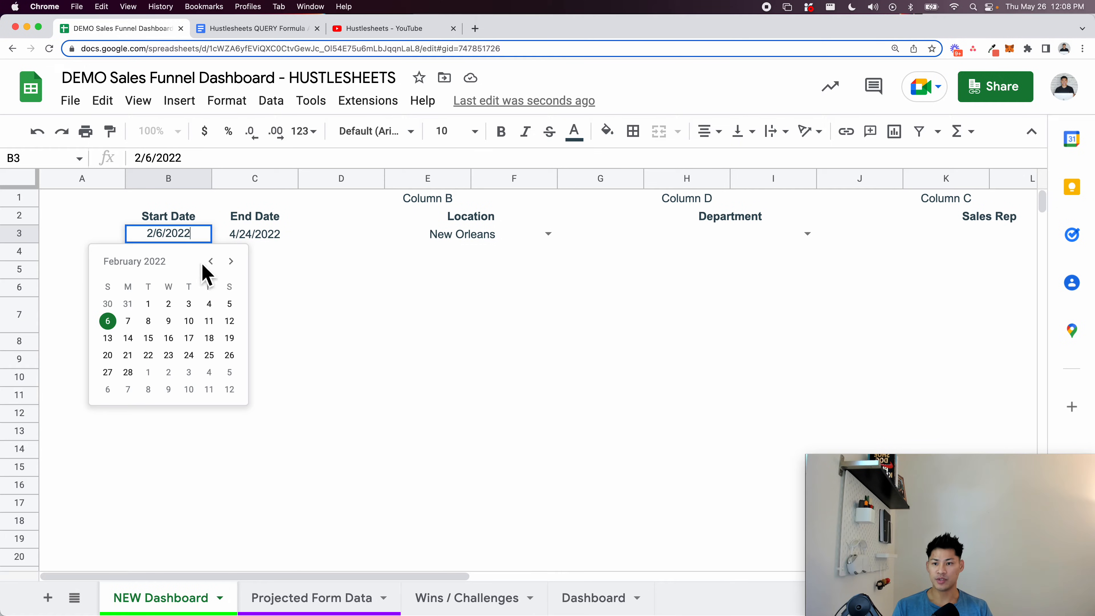
click(107, 304)
click(180, 314)
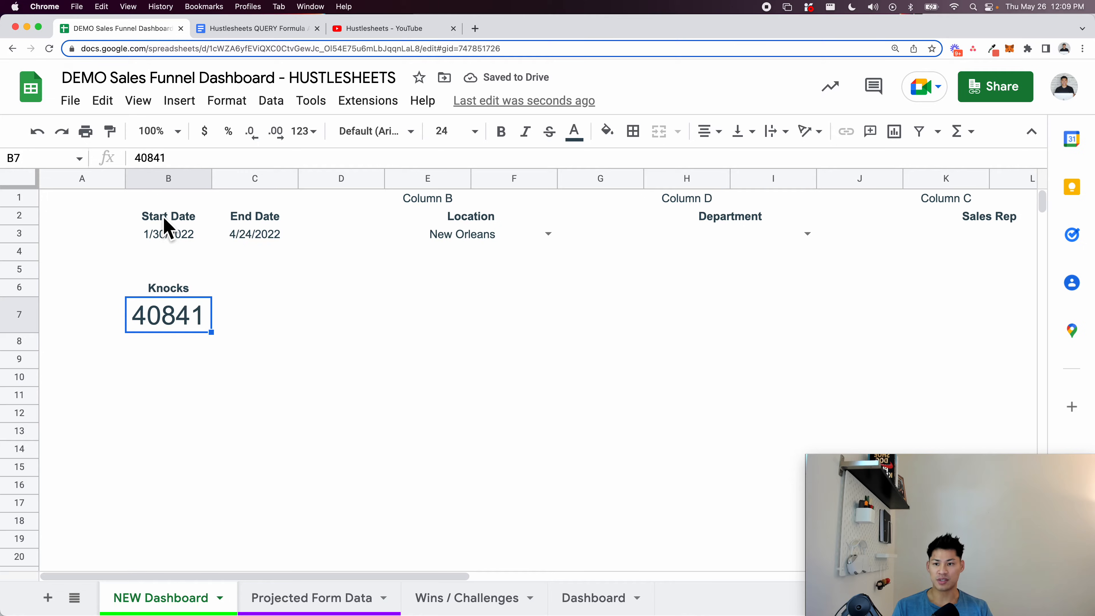
click(178, 238)
click(261, 242)
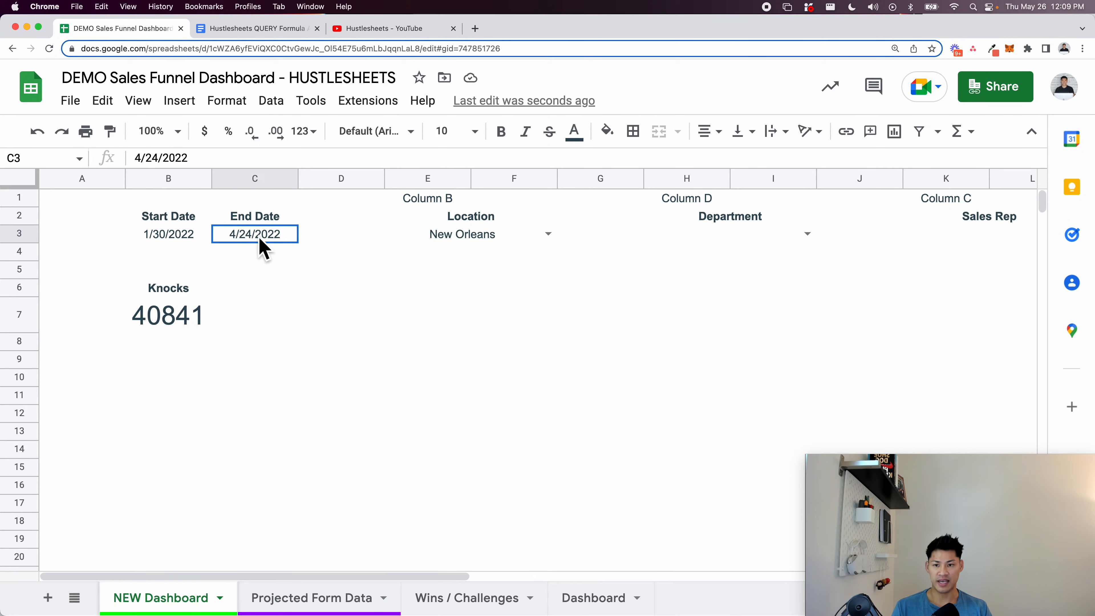
click(171, 319)
click(183, 289)
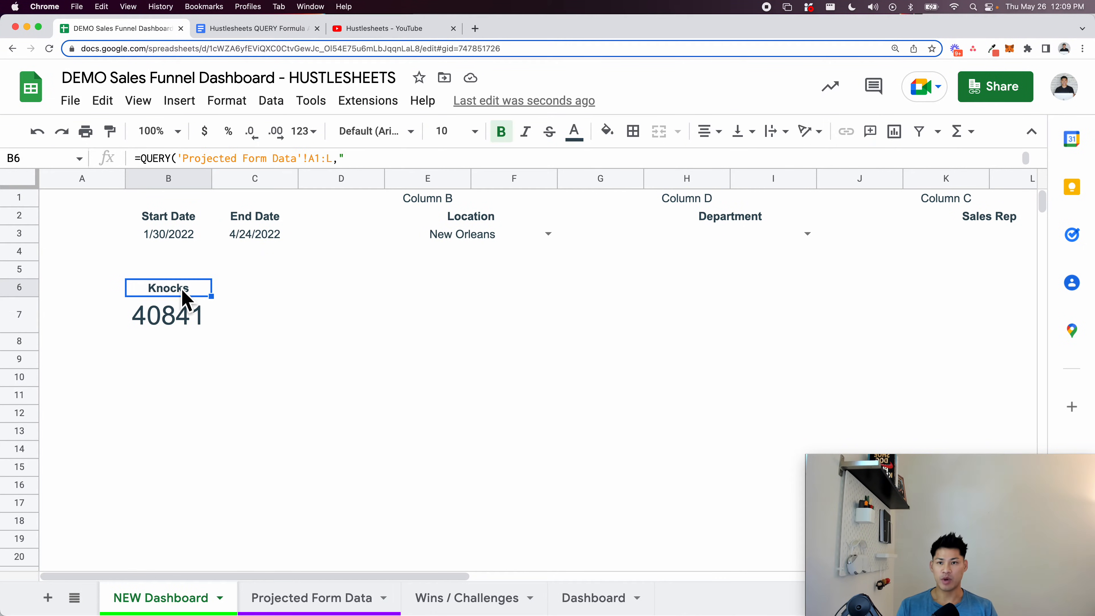
Review the Where clause in the course notes, then reopen B6's formula after SELECT SUM(E)
click(256, 29)
drag(390, 365, 298, 371)
click(298, 371)
click(145, 29)
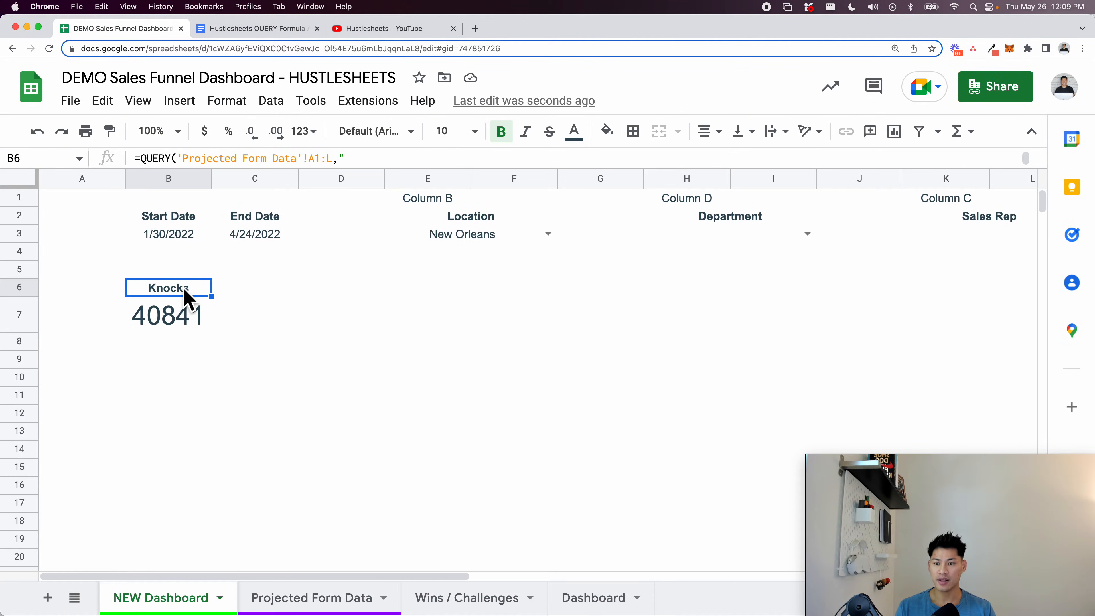
double_click(203, 291)
click(250, 37)
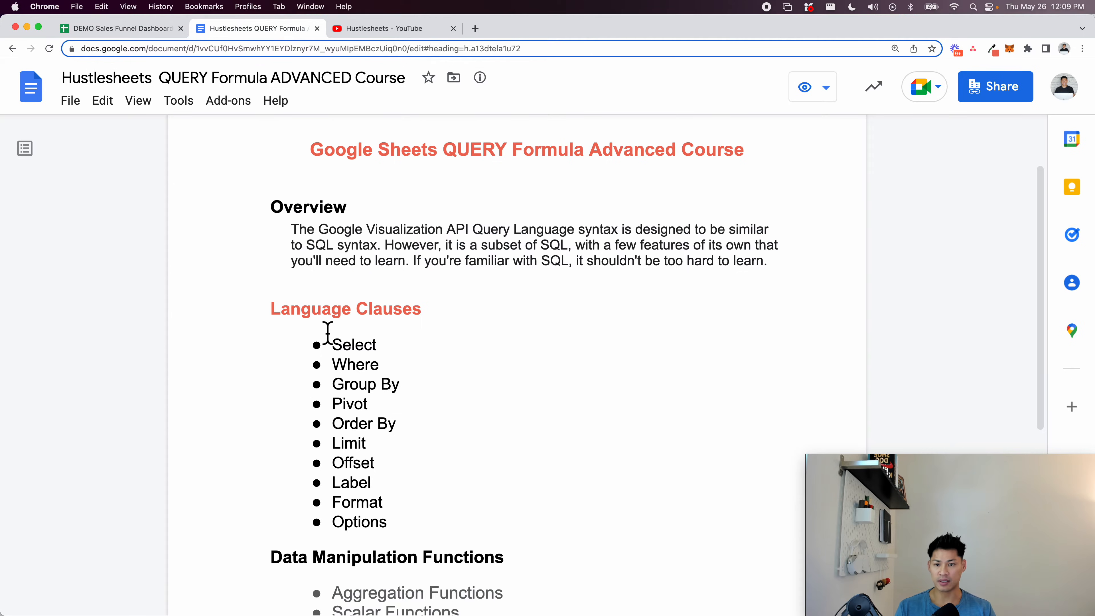
click(117, 35)
click(258, 320)
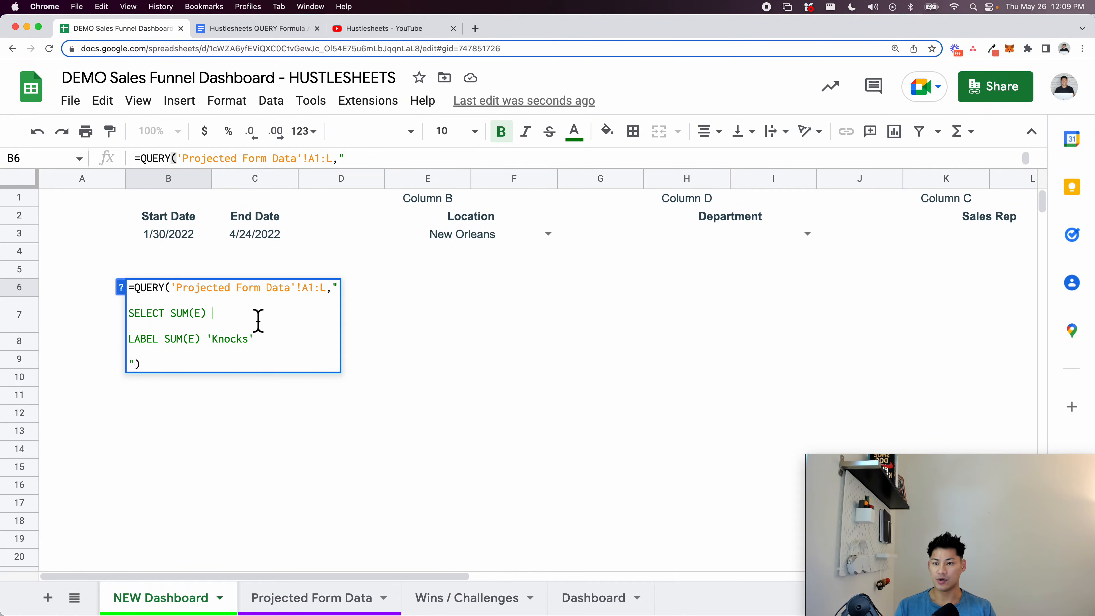
Start a WHERE line, then inspect the Date column A and Knocks column E in Projected Form Data
key(alt+Return)
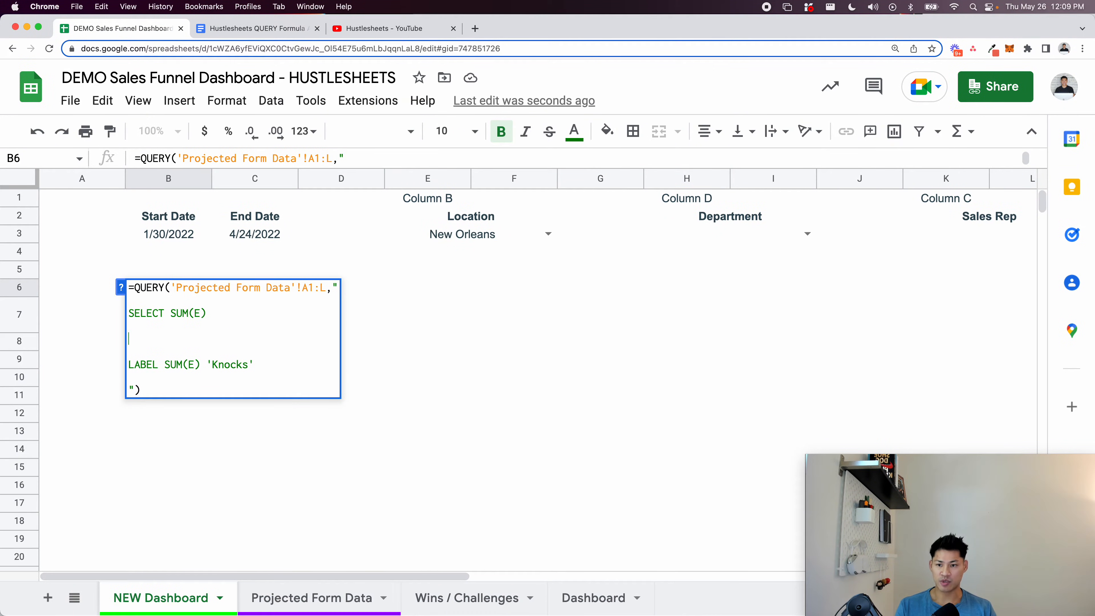
text(WHERE)
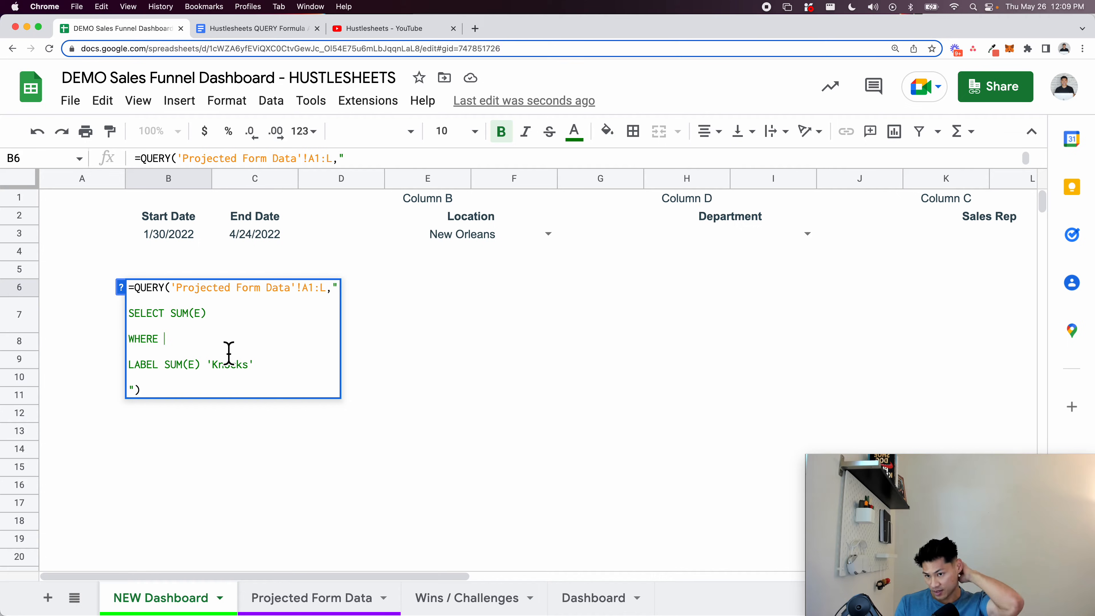
click(310, 597)
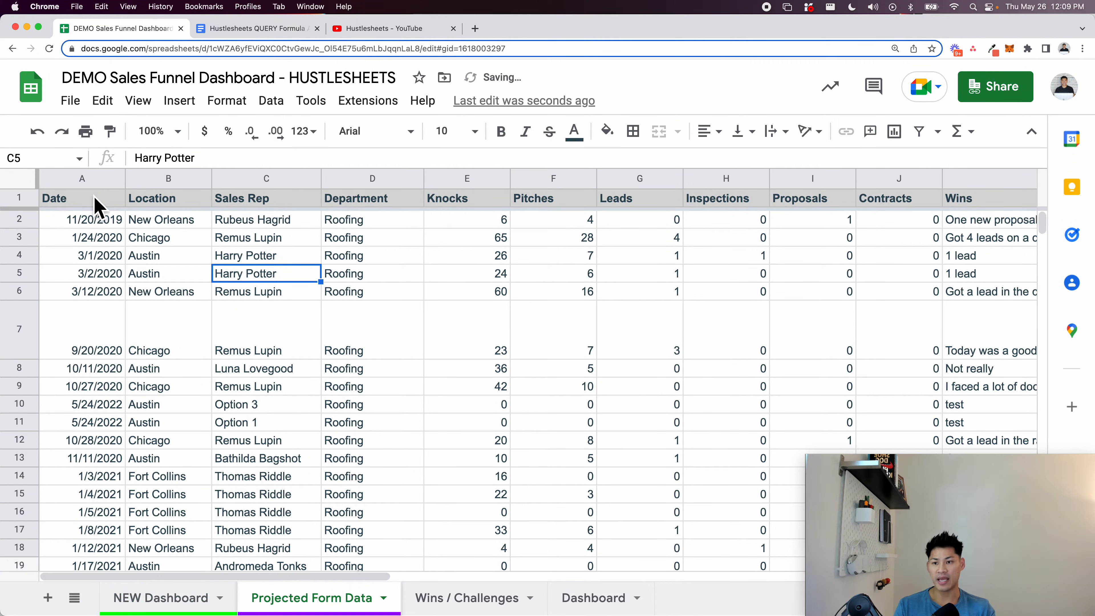
drag(94, 197, 113, 393)
click(113, 394)
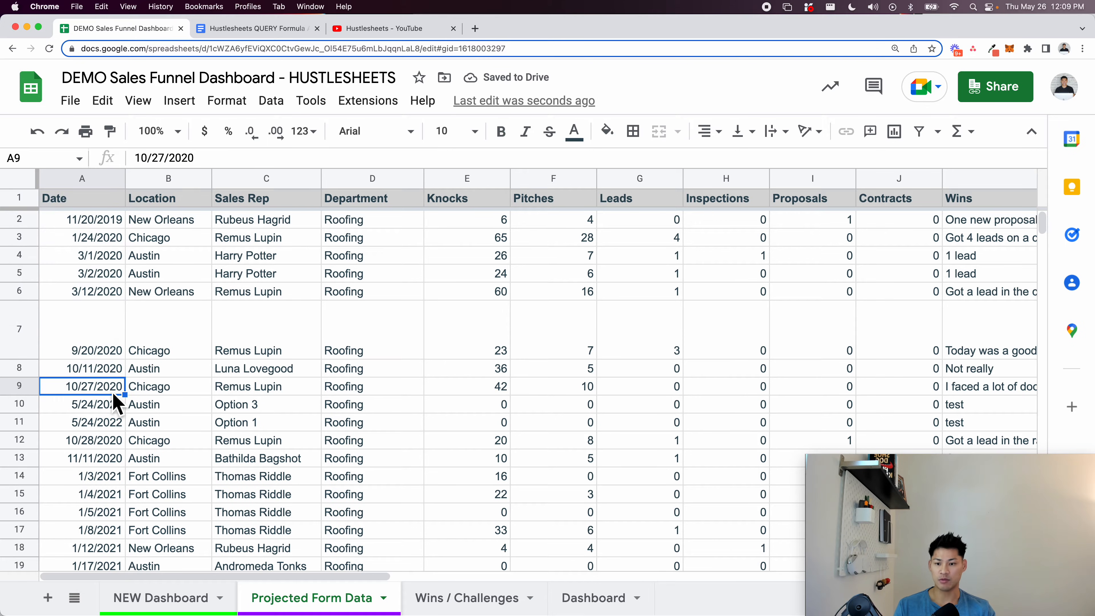
key(Right)
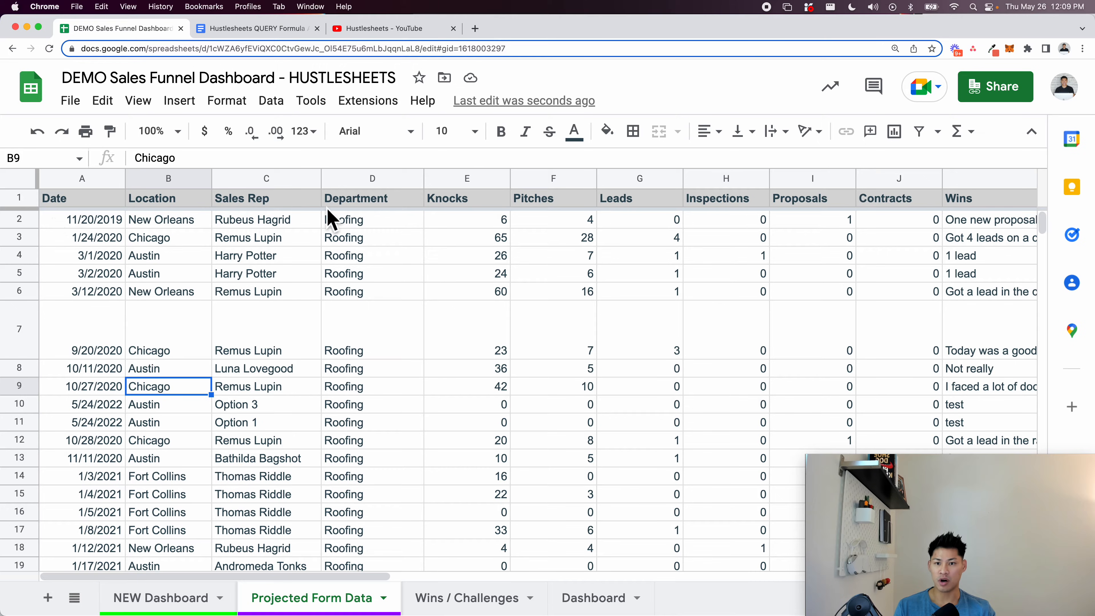
drag(468, 222, 470, 343)
click(467, 345)
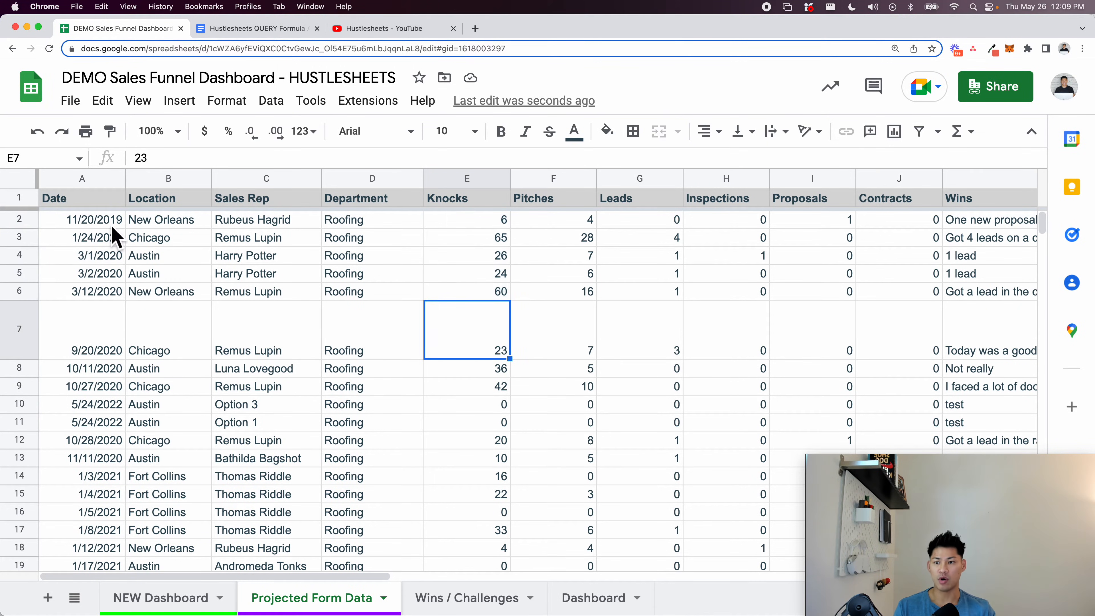
click(111, 179)
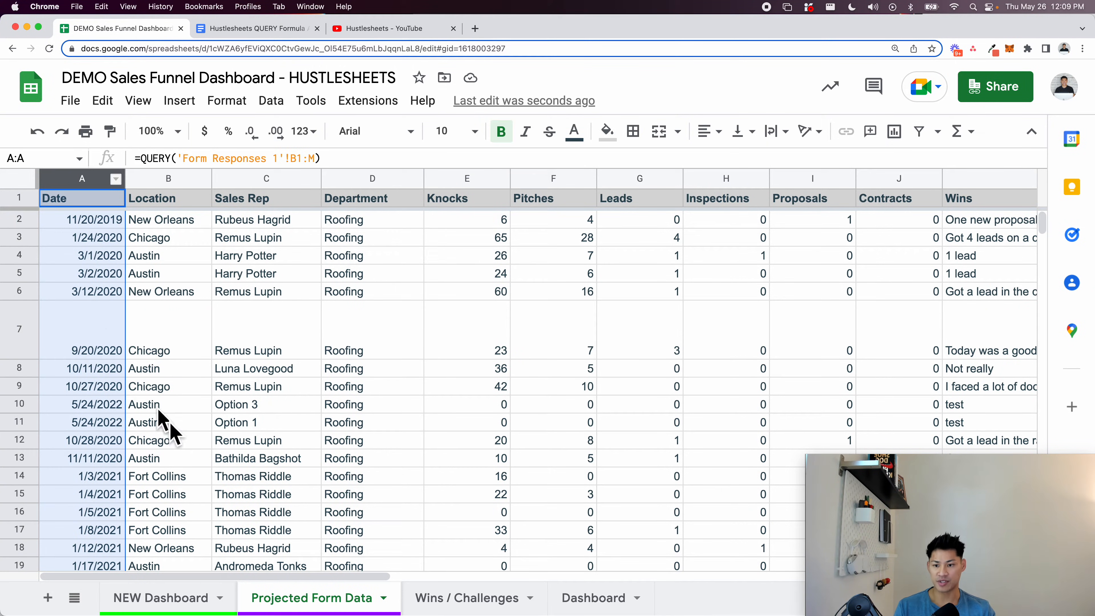
Undo the draft edit, then add a WHERE line filtering column A between B3 and C3
click(191, 597)
click(178, 239)
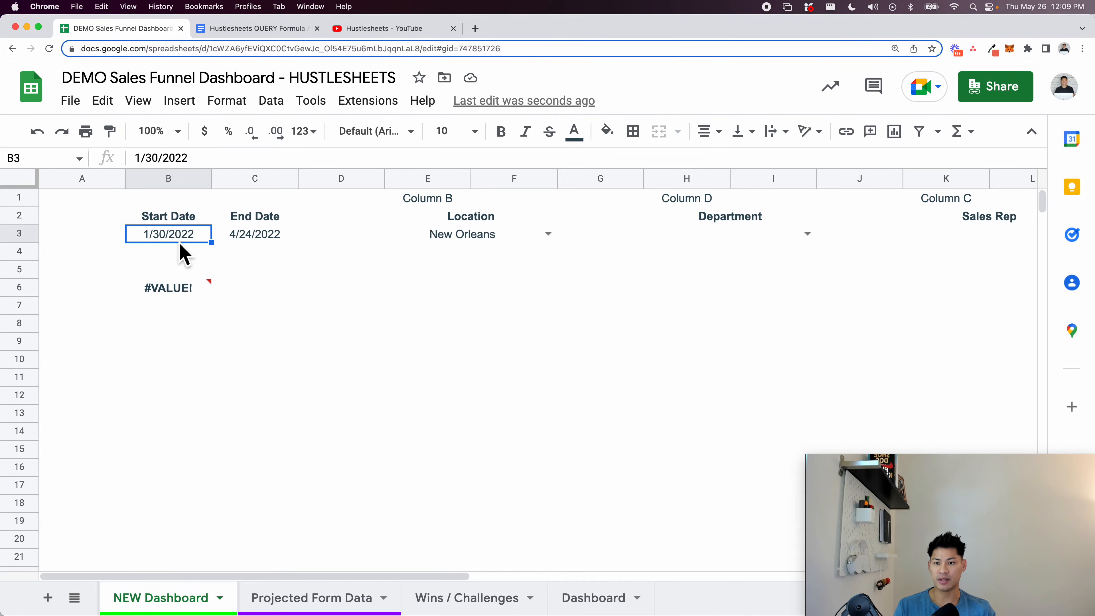
click(252, 242)
key(super+z)
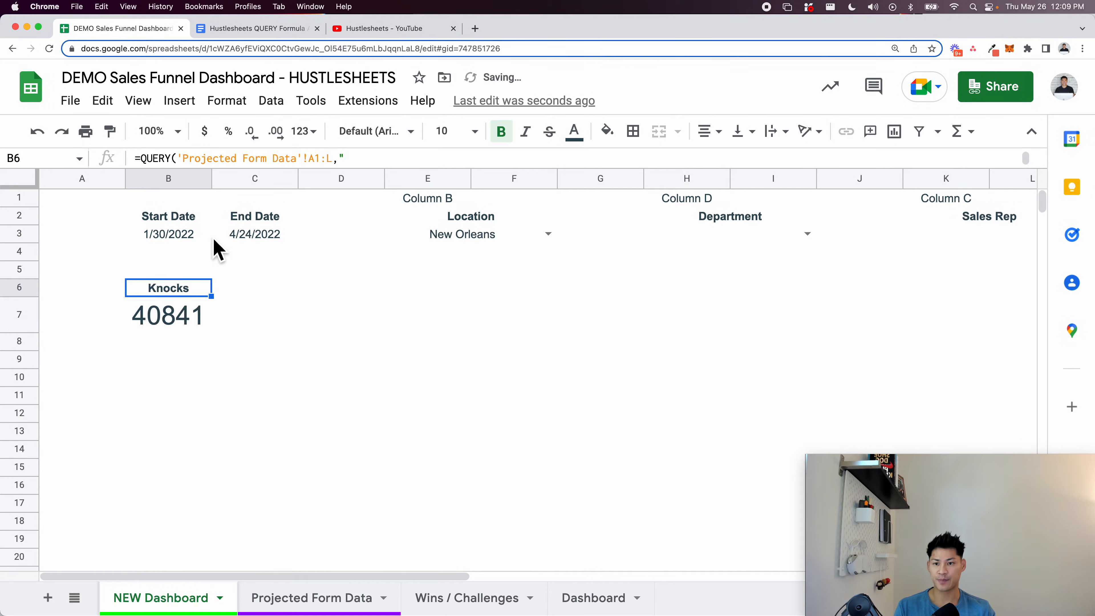
click(173, 236)
double_click(168, 288)
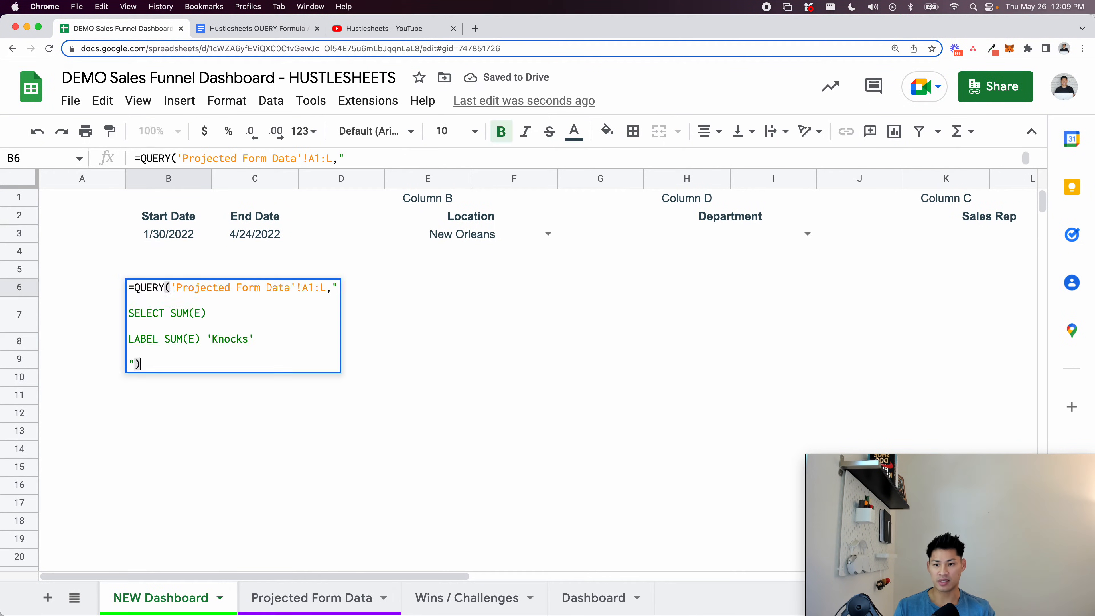
click(230, 326)
key(alt+Return)
text(WHERE A >= B3 AND A <= C3)
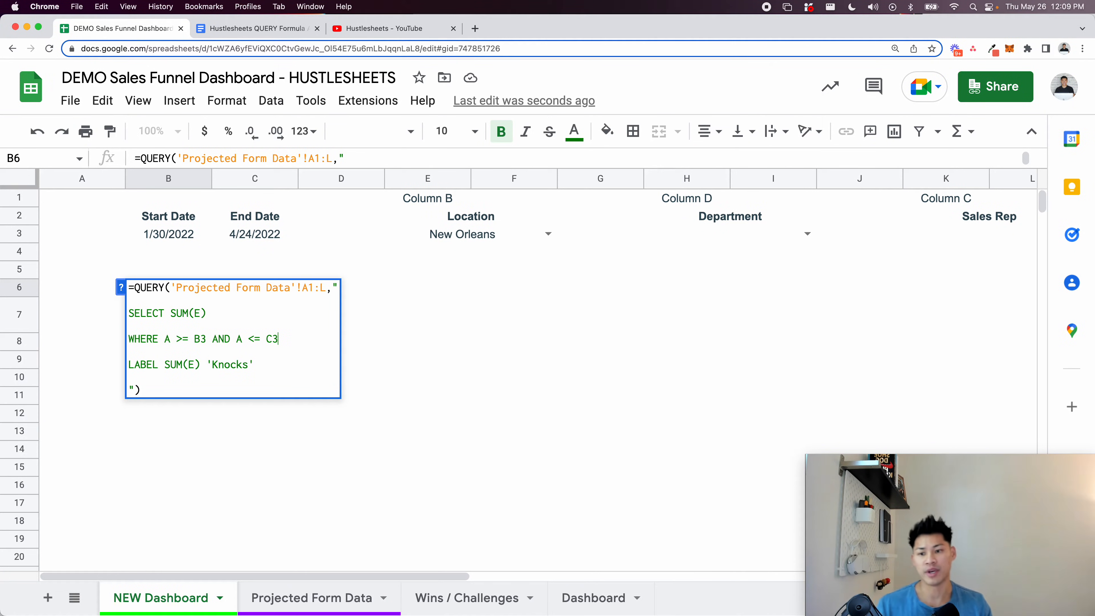
key(Return)
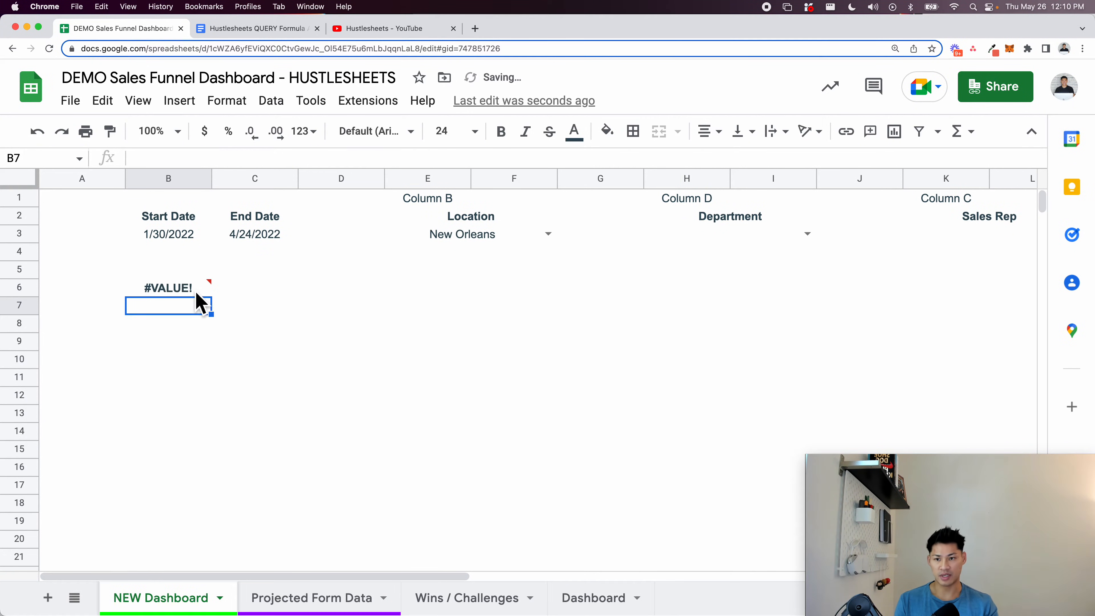
Wrap the B3 and C3 references as """&B3&""" concatenations and commit the formula
click(195, 292)
key(Return)
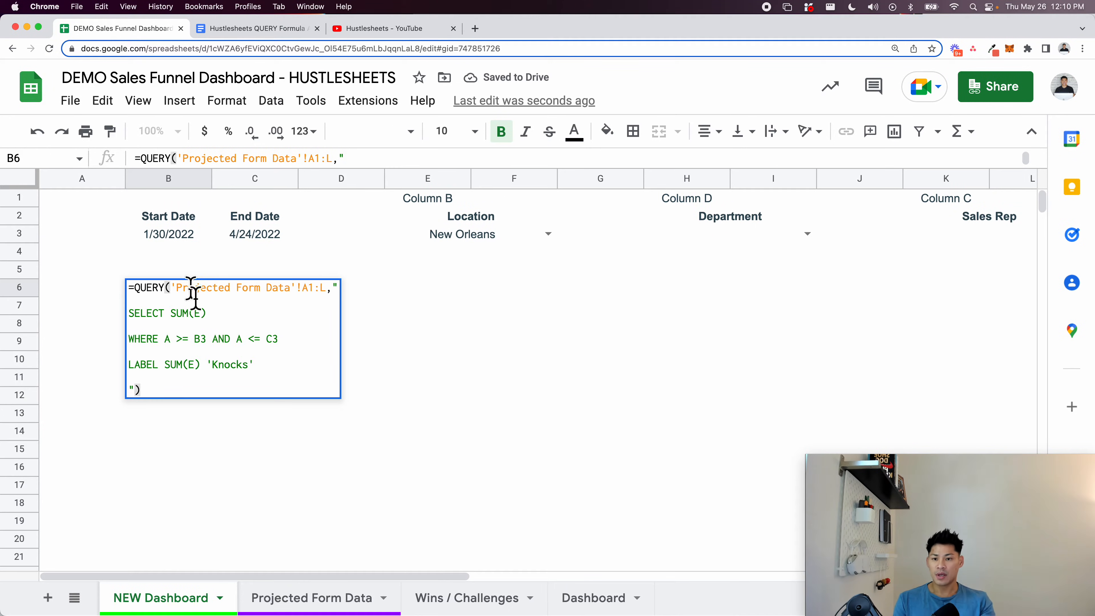
click(194, 339)
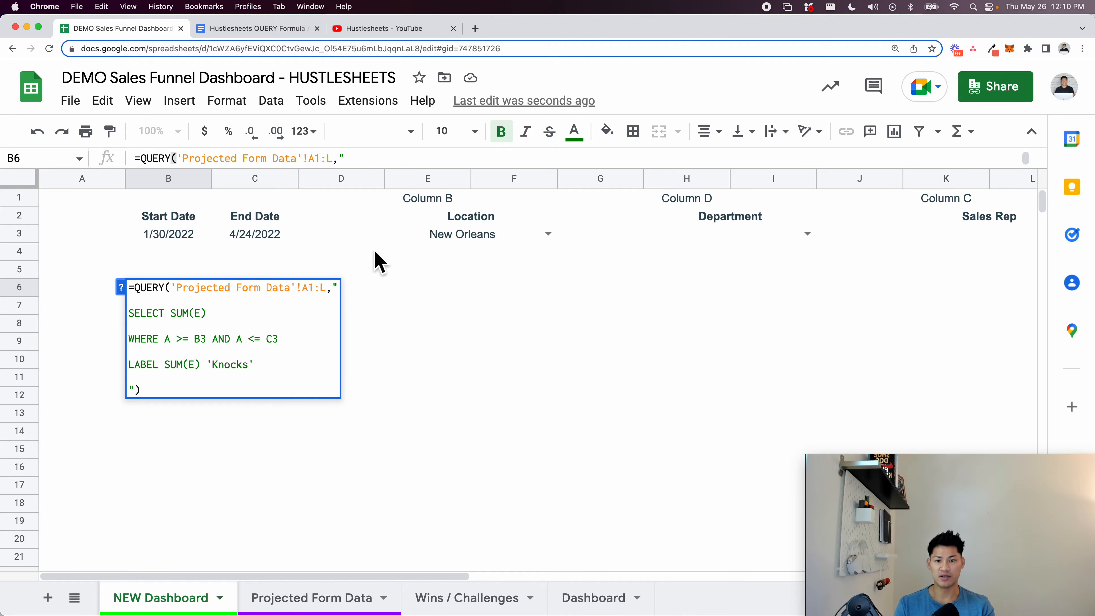
text("""&B3)
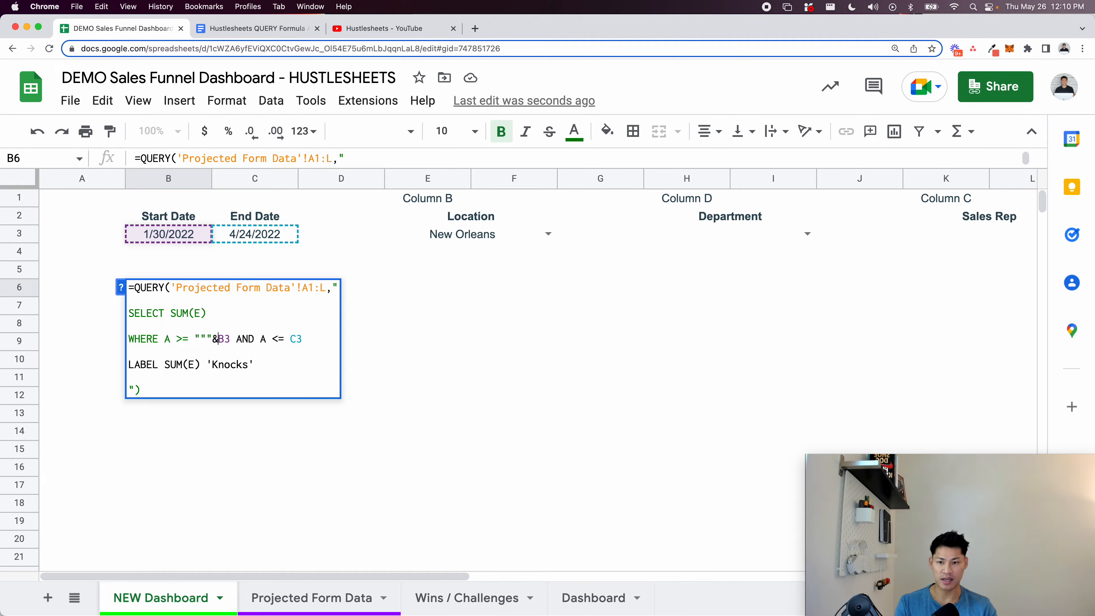
text(&""")
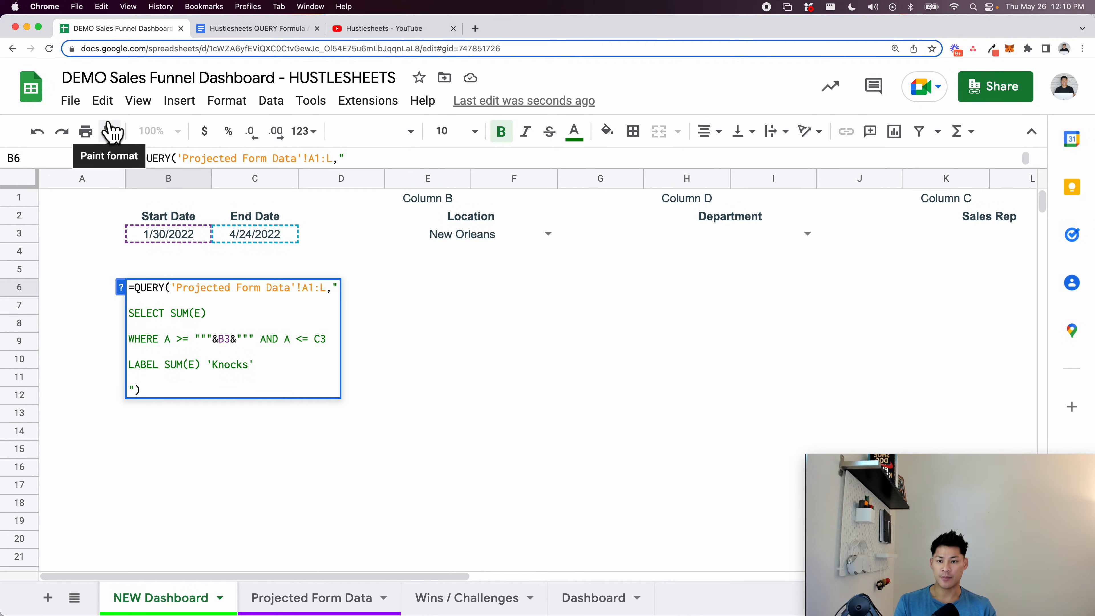
text("""&B3)
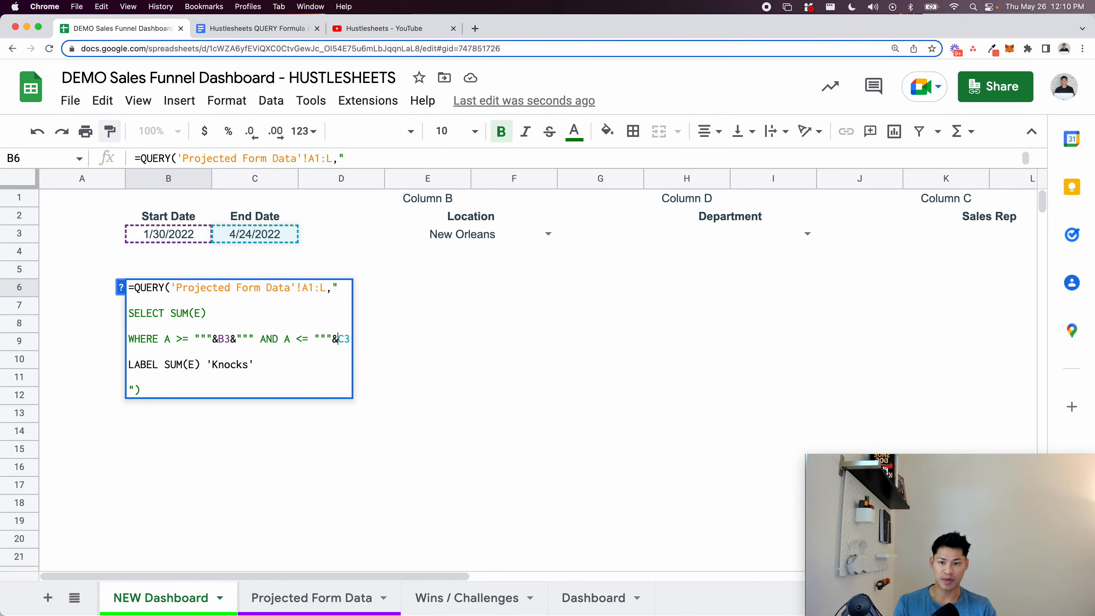
text(&)
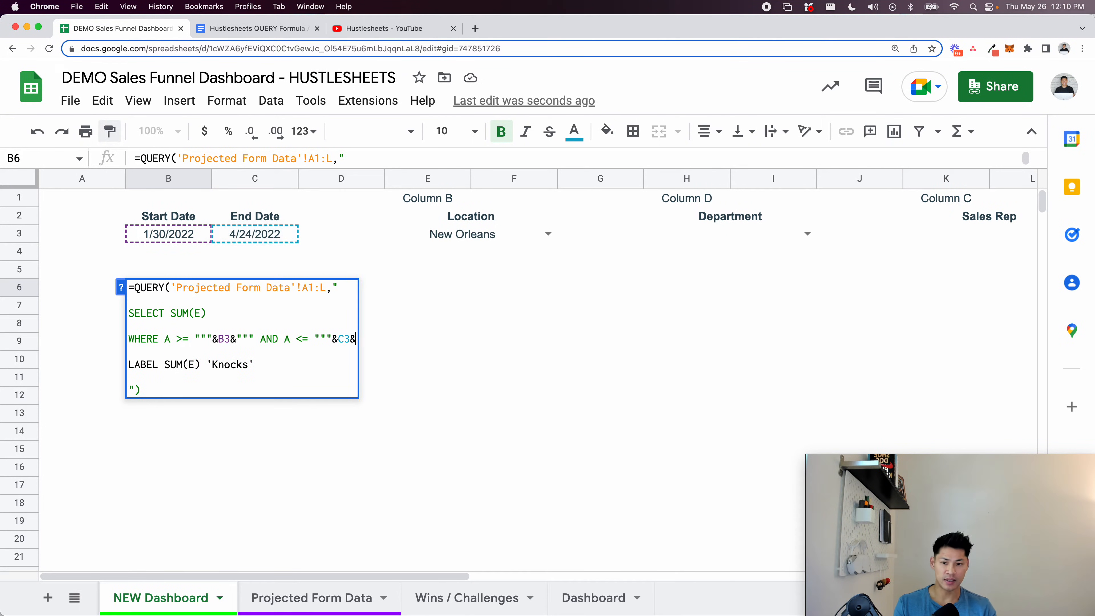
text(""")
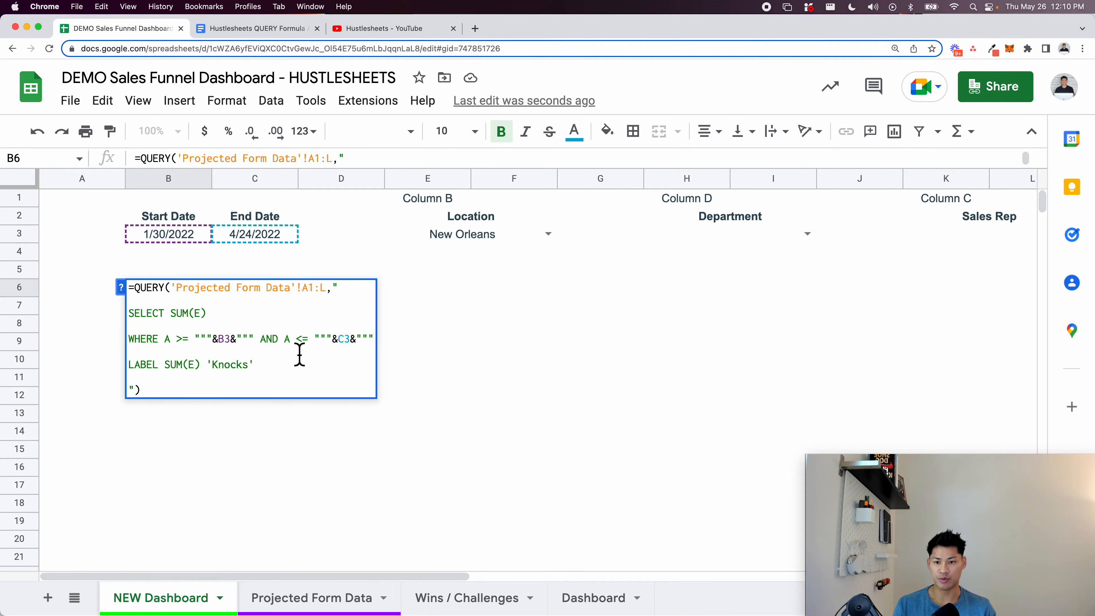
key(Return)
click(199, 289)
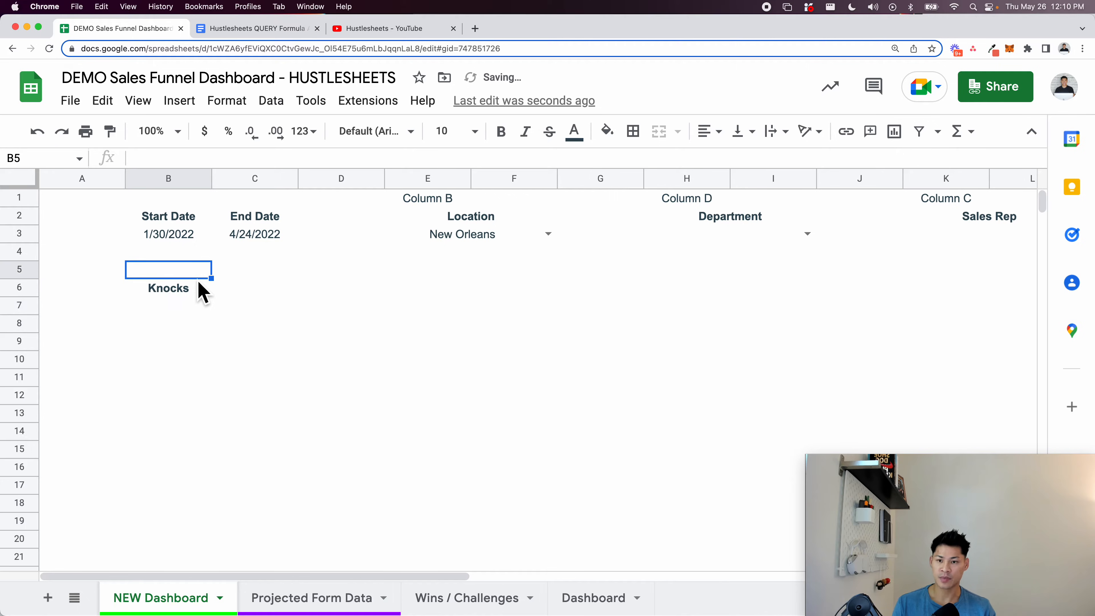
Replace the WHERE line with date-keyword comparisons using text(B3/C3,"yyyy-MM-dd") on one line
double_click(197, 293)
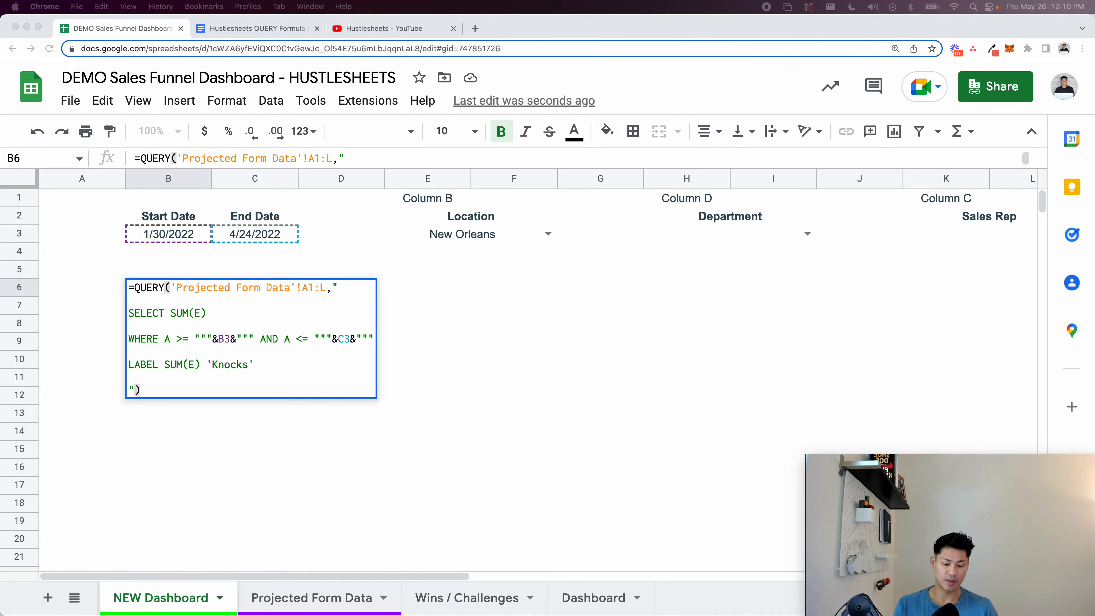
click(132, 337)
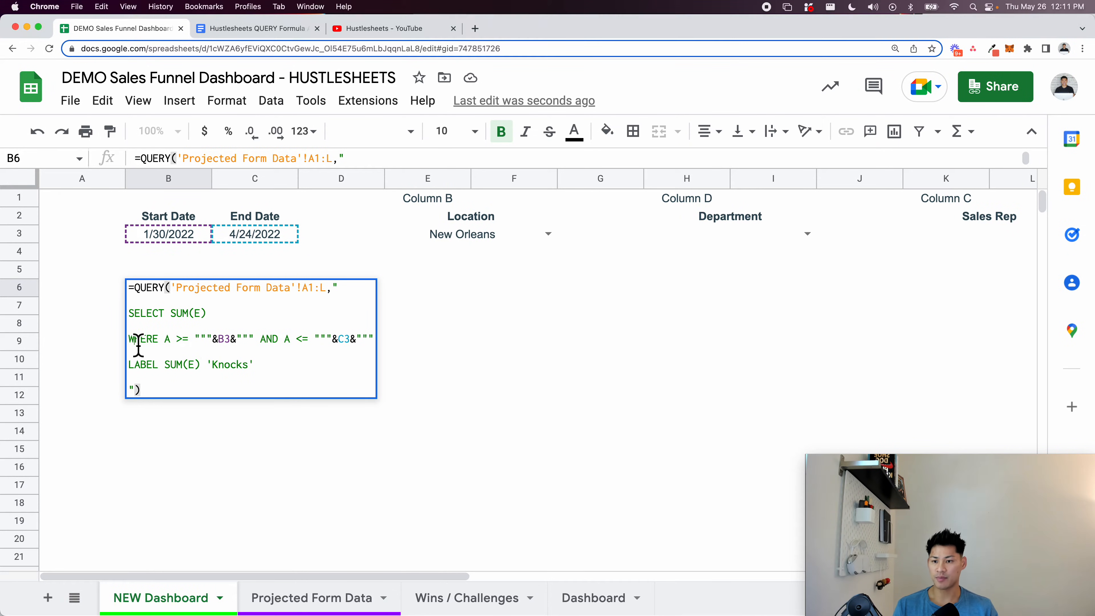
key(shift+End)
text(WHERE A >= date """&text(B3,"yyyy-MM-dd")&""" AND A <= date """&text(C3,"yyyy-MM-dd")&""")
click(129, 352)
key(BackSpace)
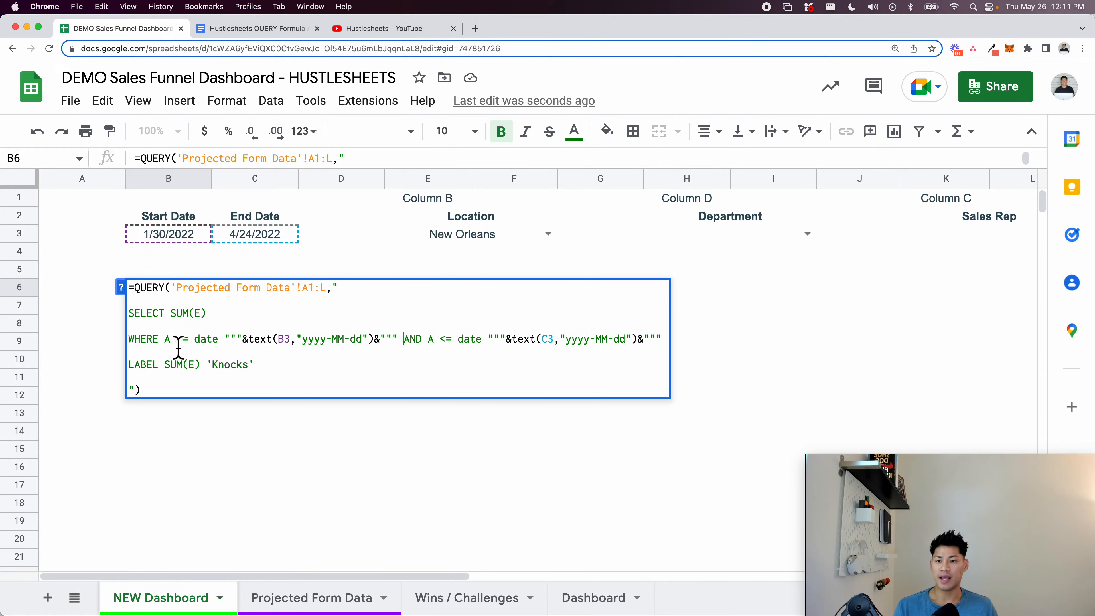
Review the date keyword and the text() conversions of the start and end dates
double_click(211, 341)
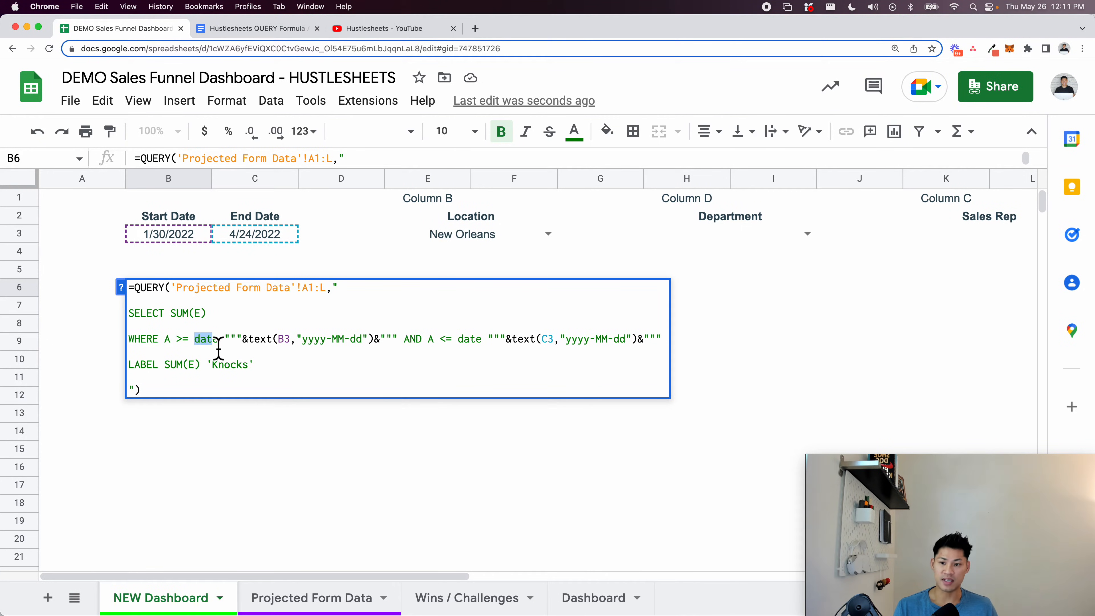
drag(249, 345, 374, 345)
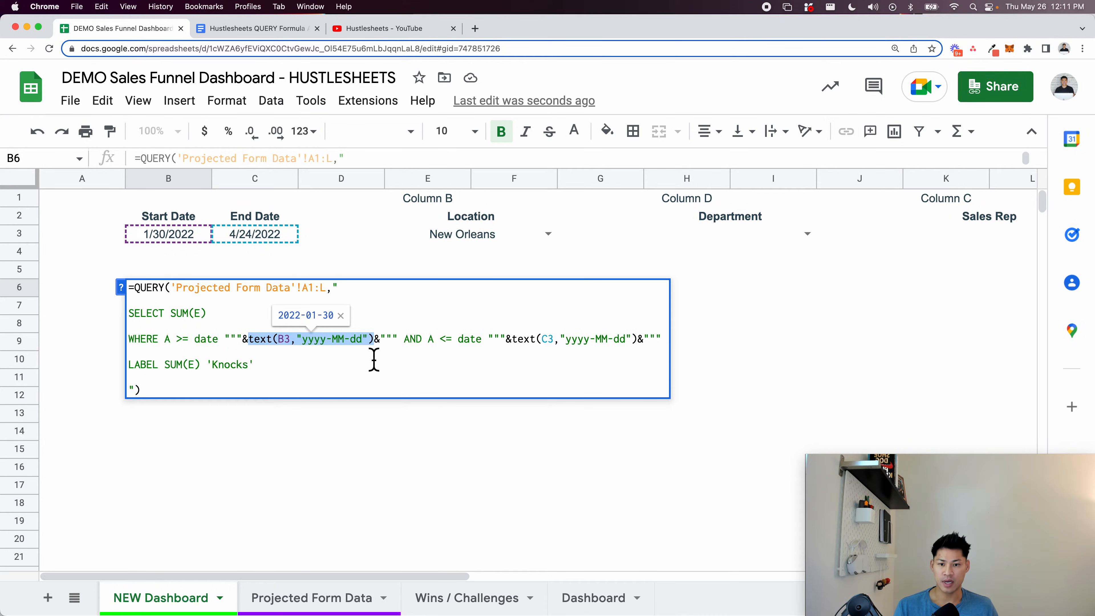
click(523, 348)
drag(138, 349, 663, 350)
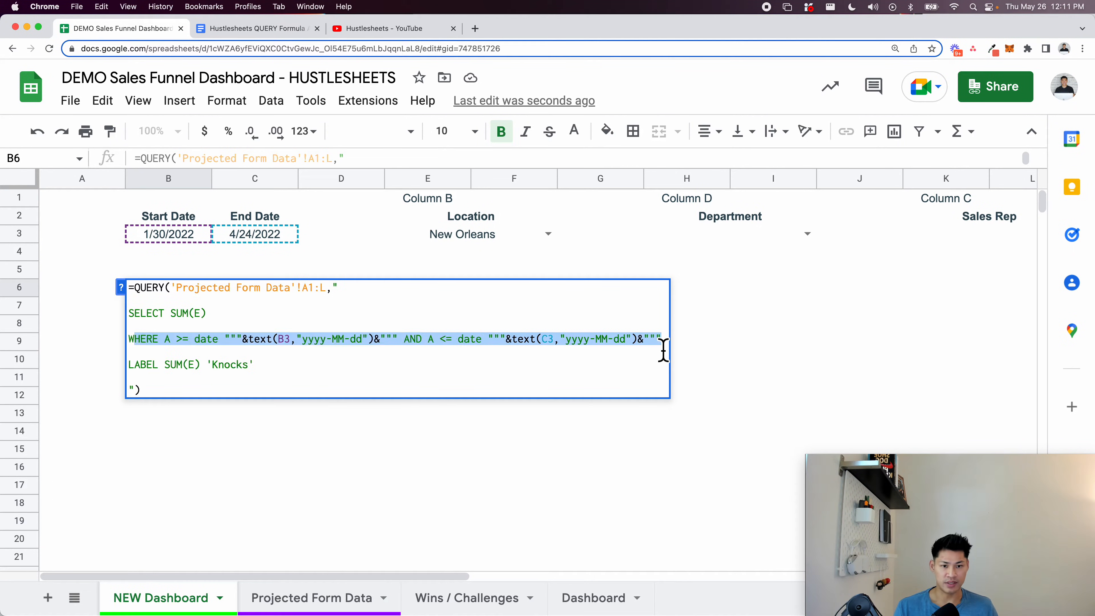
click(663, 350)
Commit the formula, then set the start date to 2/13/2022 and then 12/26/2021
key(Return)
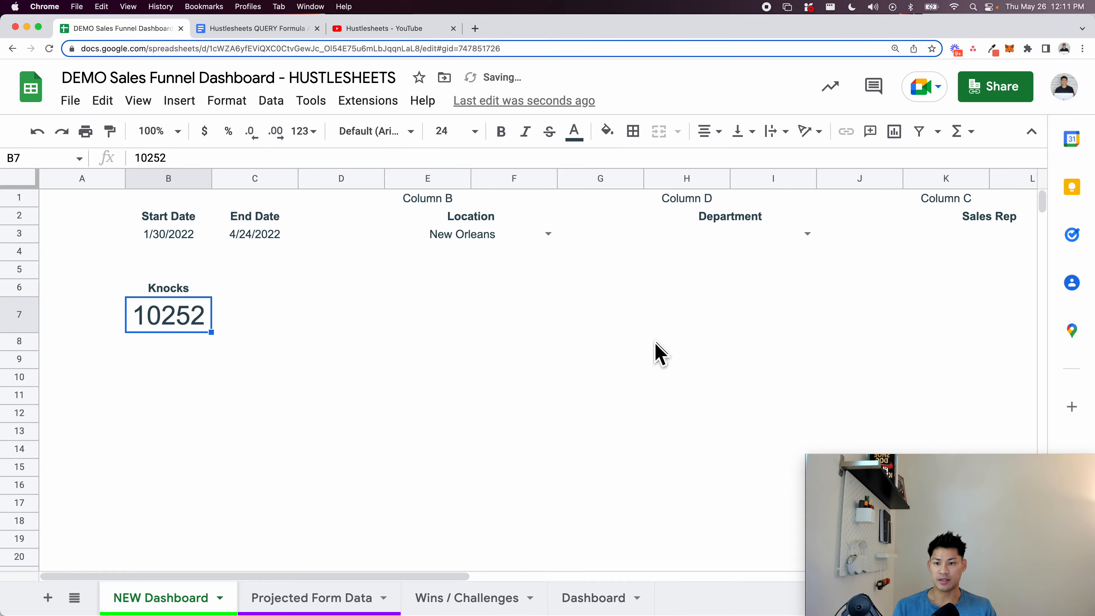
double_click(180, 234)
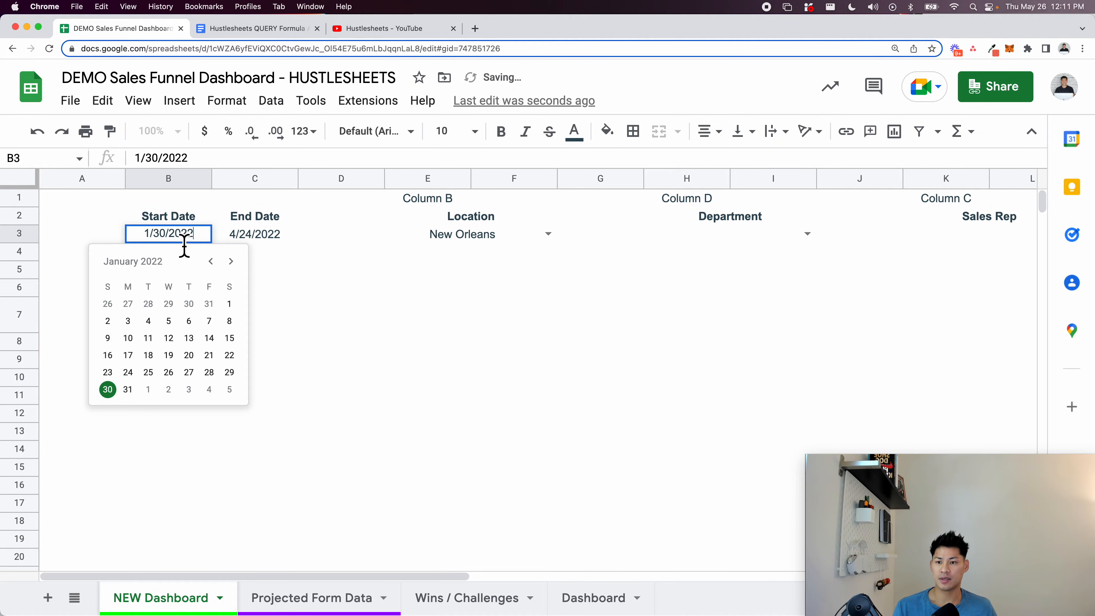
click(231, 261)
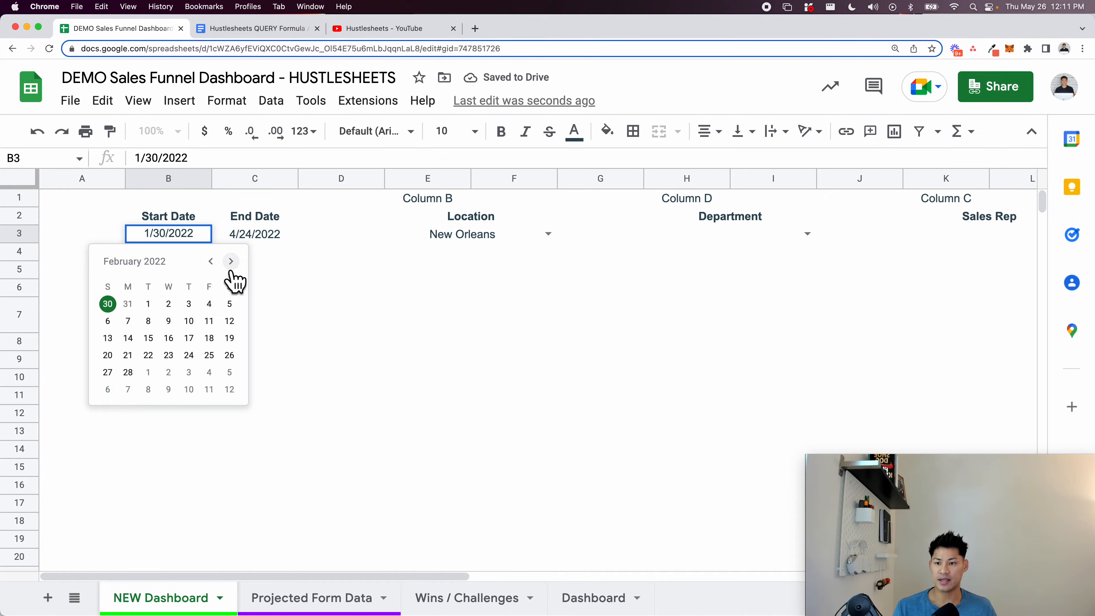
click(108, 343)
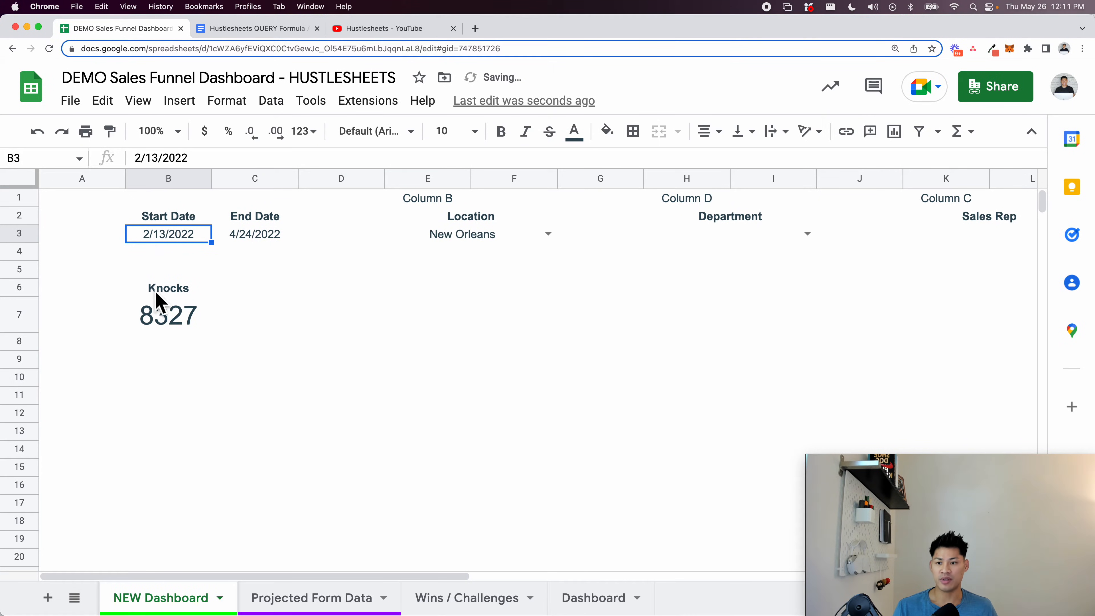
double_click(178, 236)
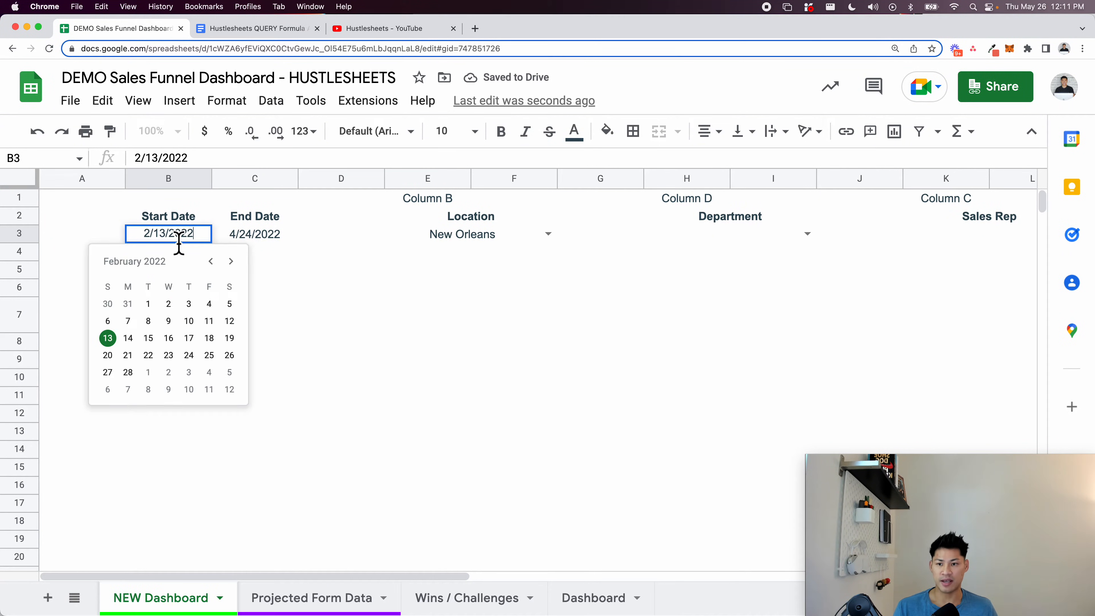
click(211, 261)
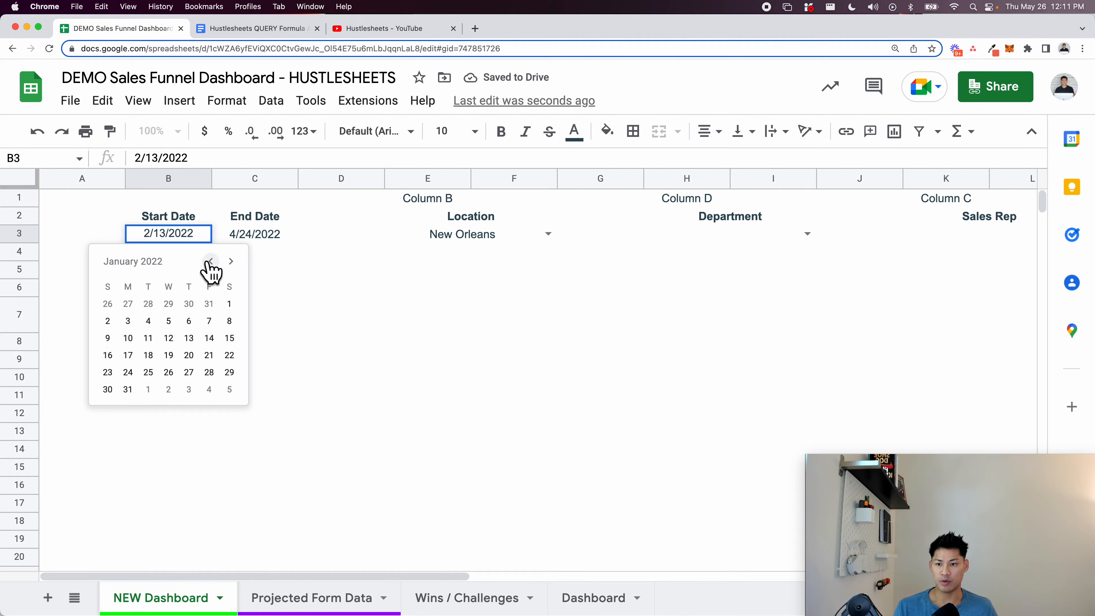
click(111, 307)
click(252, 347)
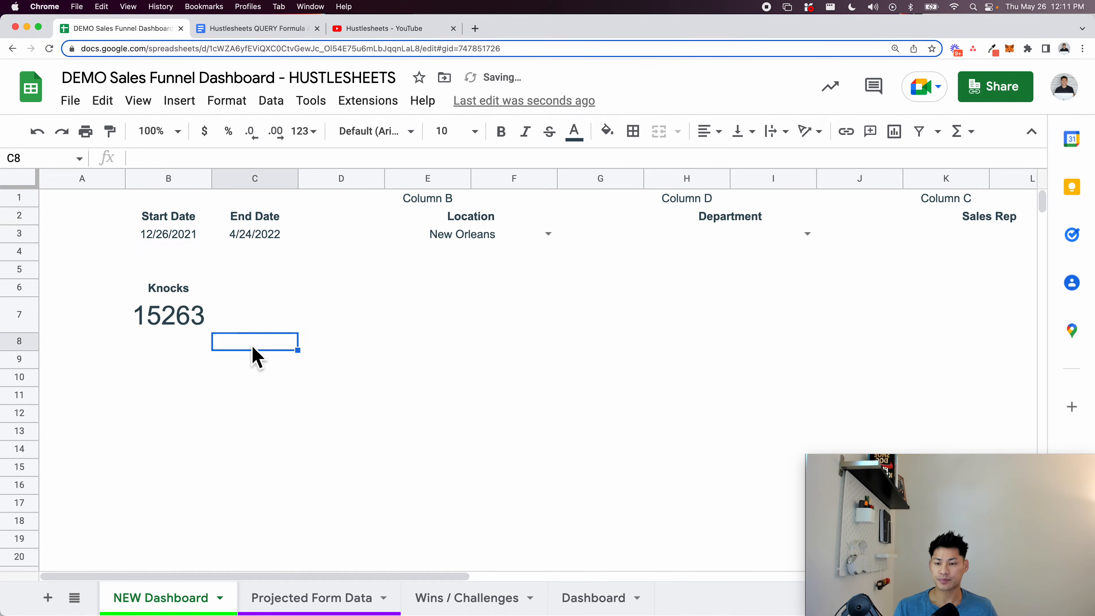
Format the B7 total as Number with zero decimal places, showing 15,263
click(182, 324)
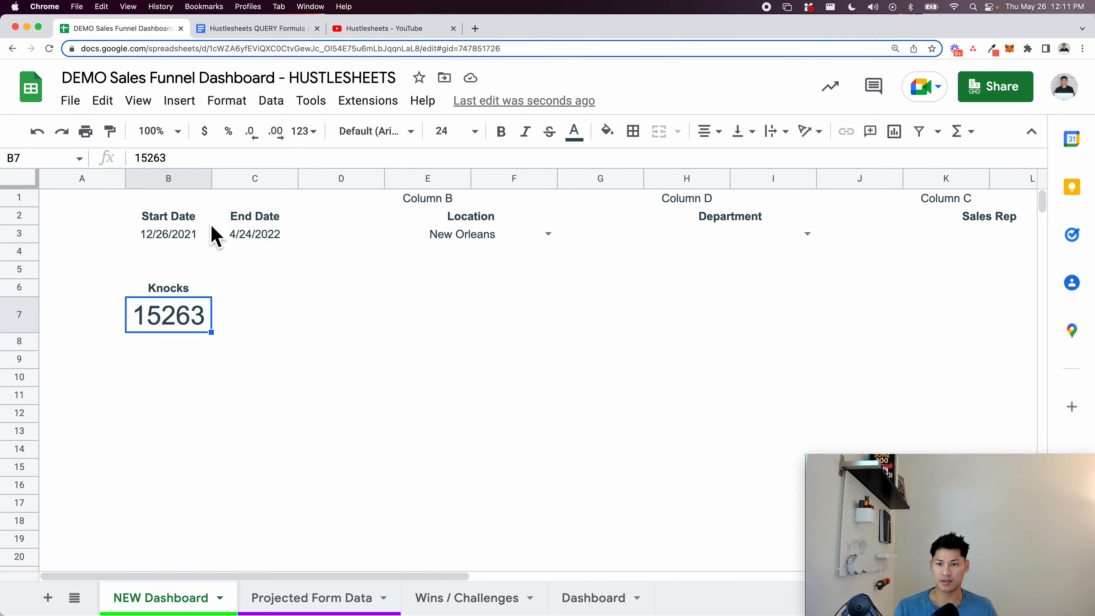
click(226, 100)
mouse_move(260, 177)
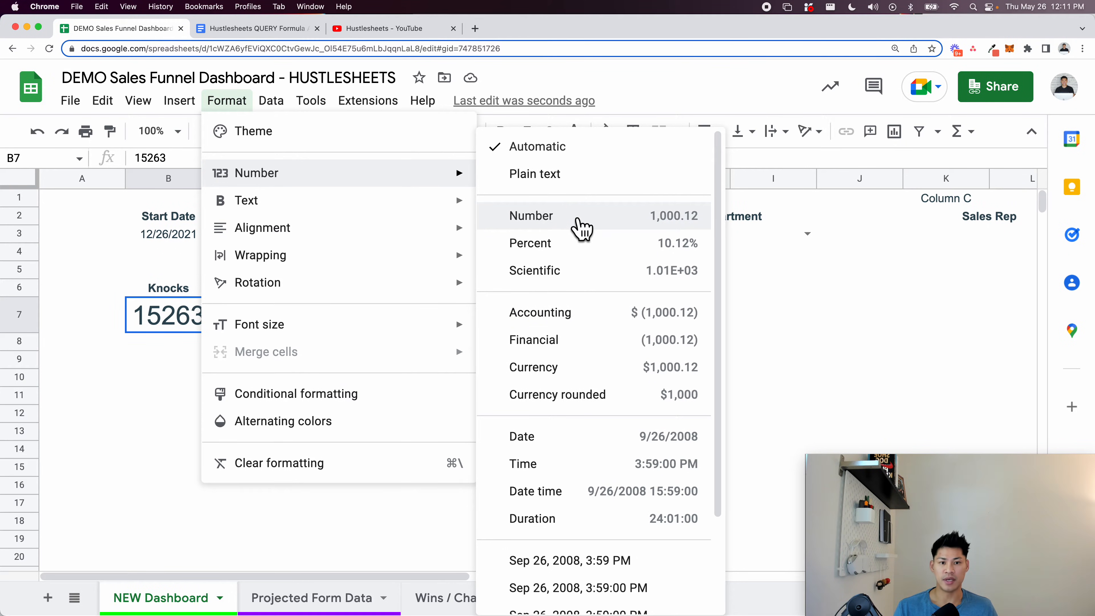
click(579, 218)
click(251, 133)
click(252, 133)
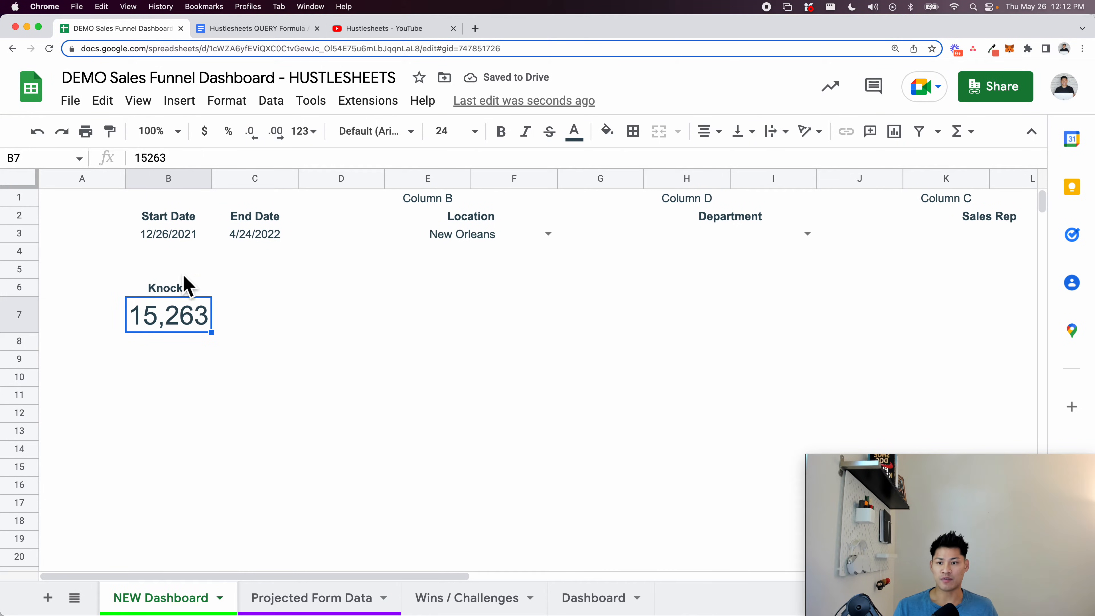
click(274, 239)
click(466, 241)
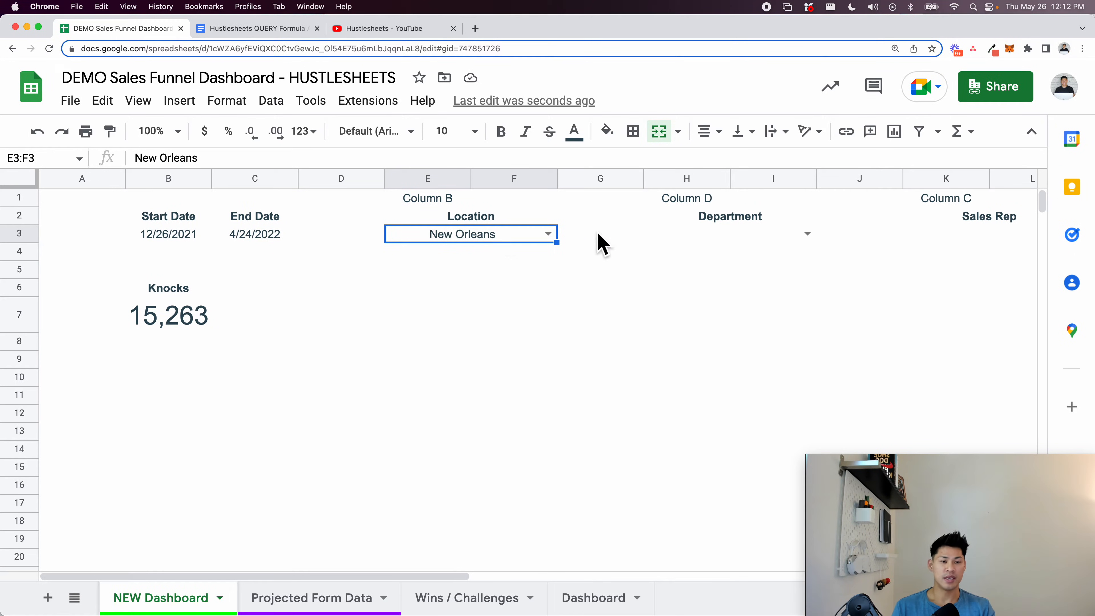
Set Location to Chicago and add the condition B = """&E3&""" to B6's Knocks QUERY
click(549, 235)
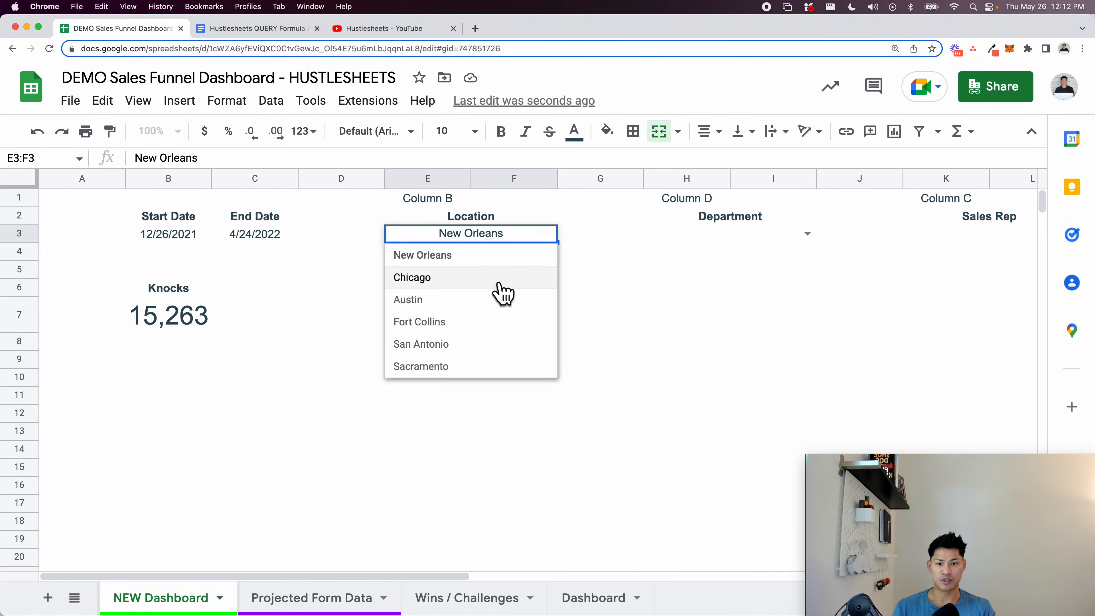
click(498, 281)
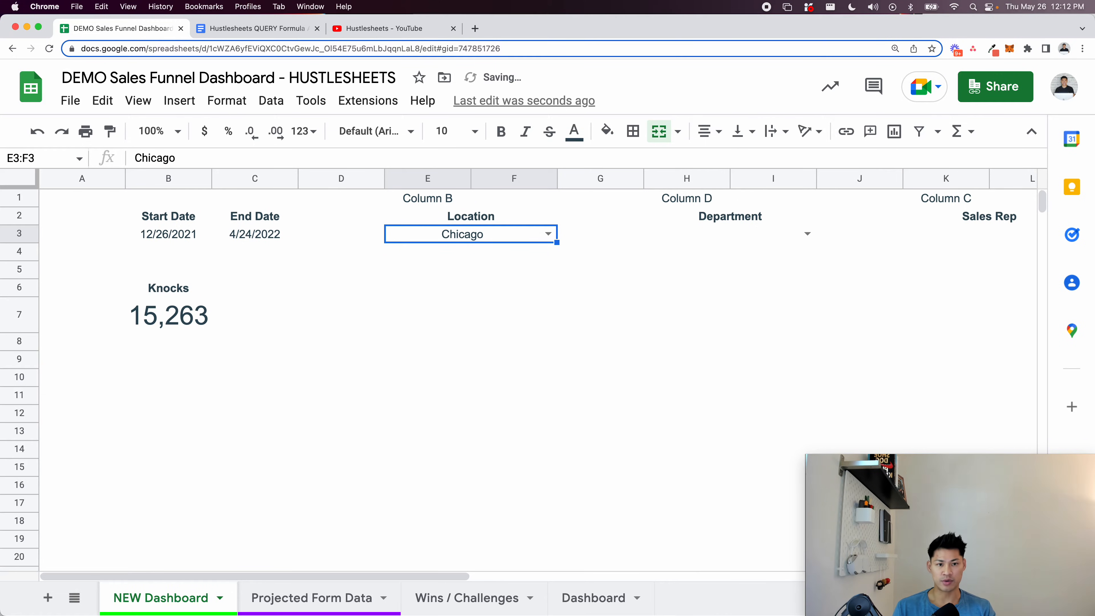
click(166, 309)
click(174, 291)
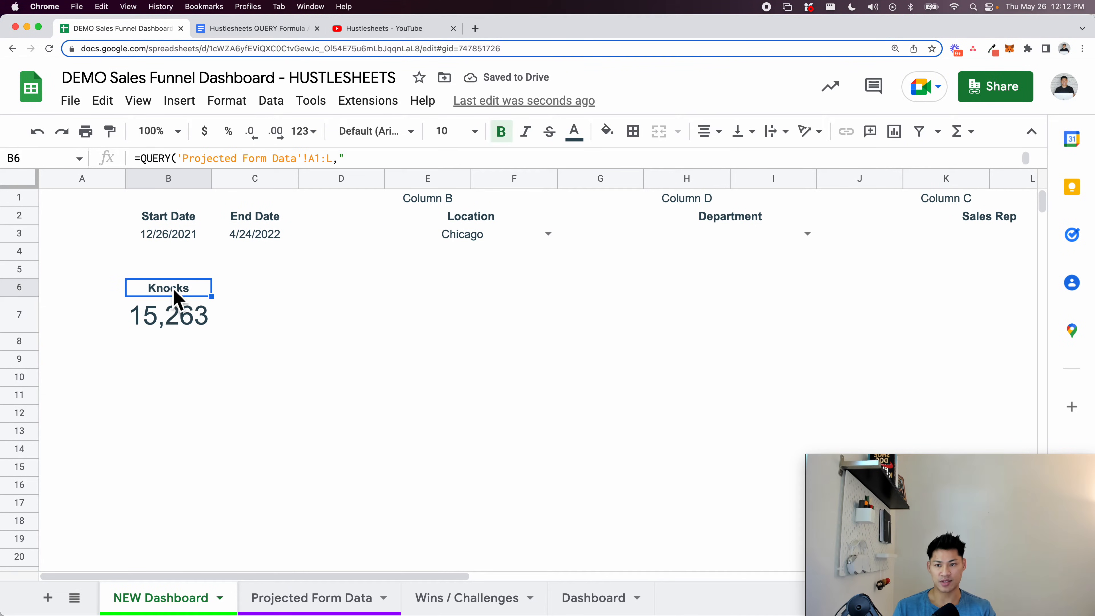
double_click(175, 293)
click(670, 342)
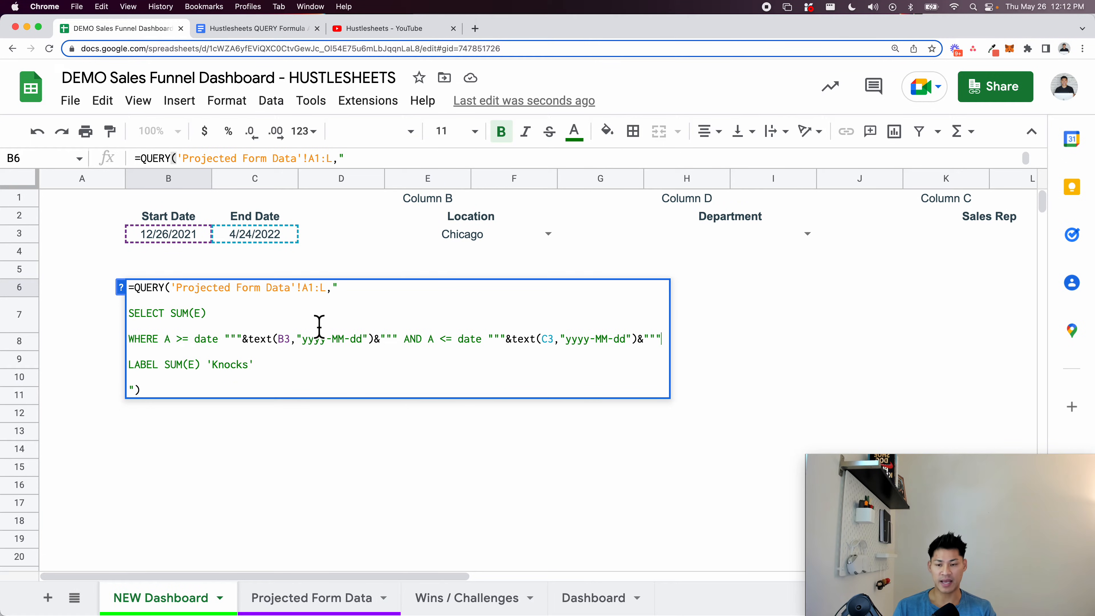
click(167, 344)
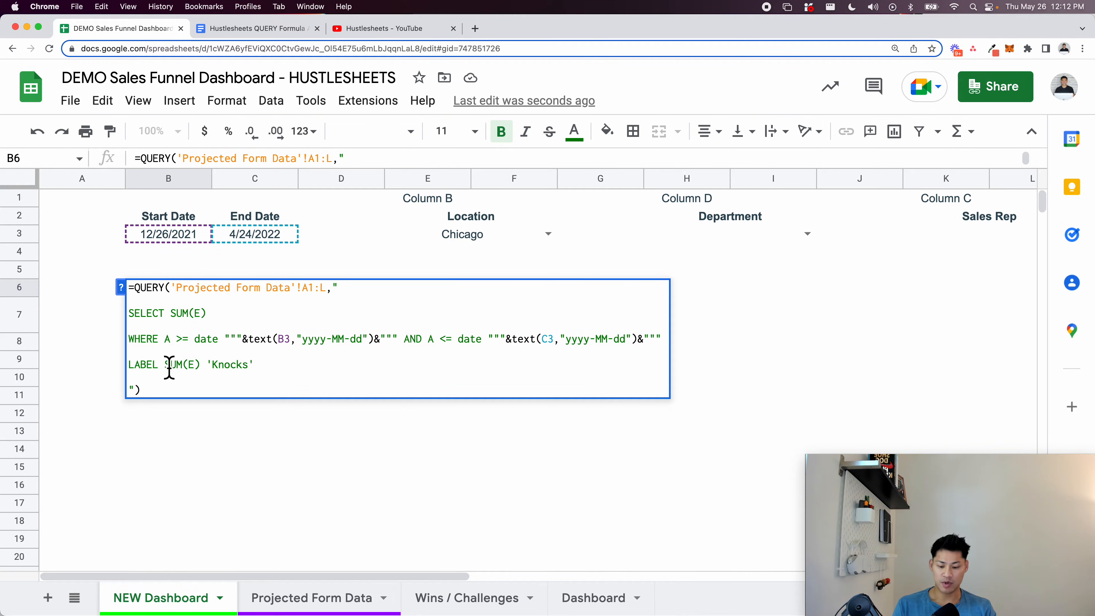
key(alt+Return)
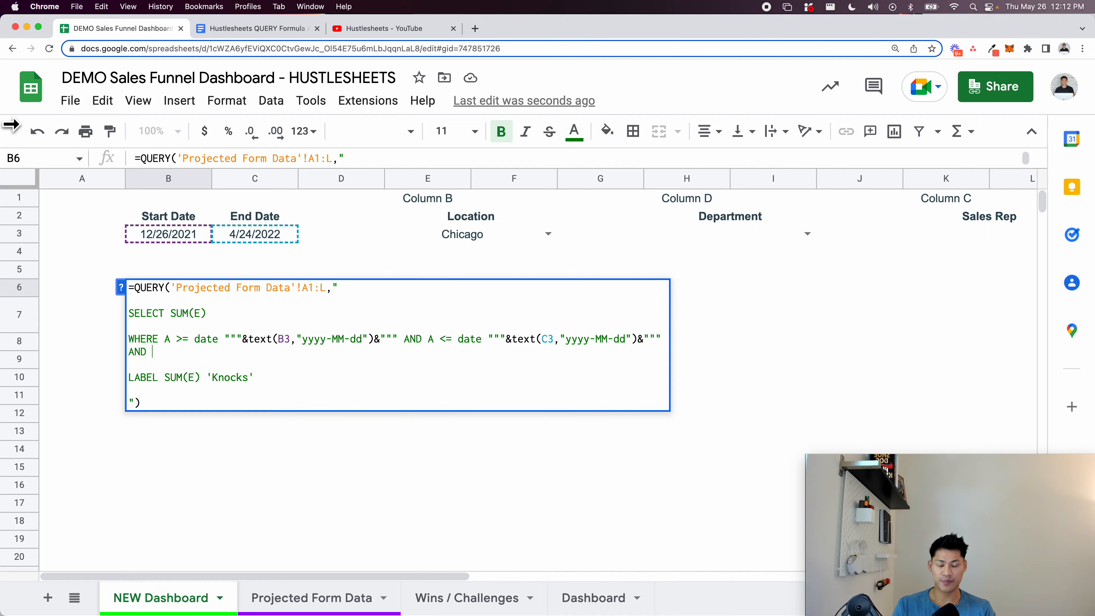
text(B)
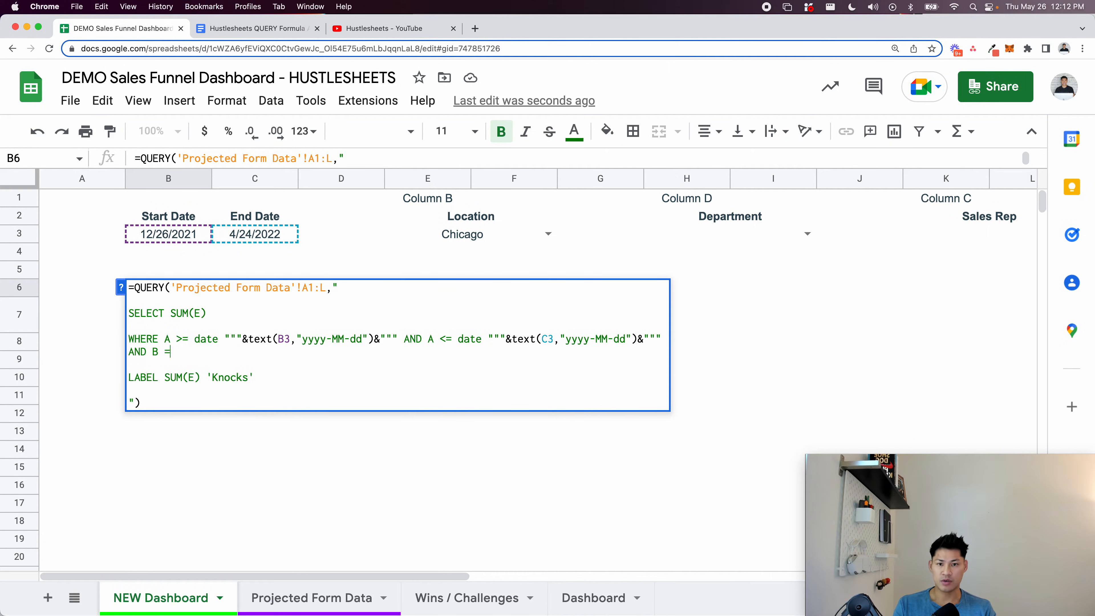
text( = """)
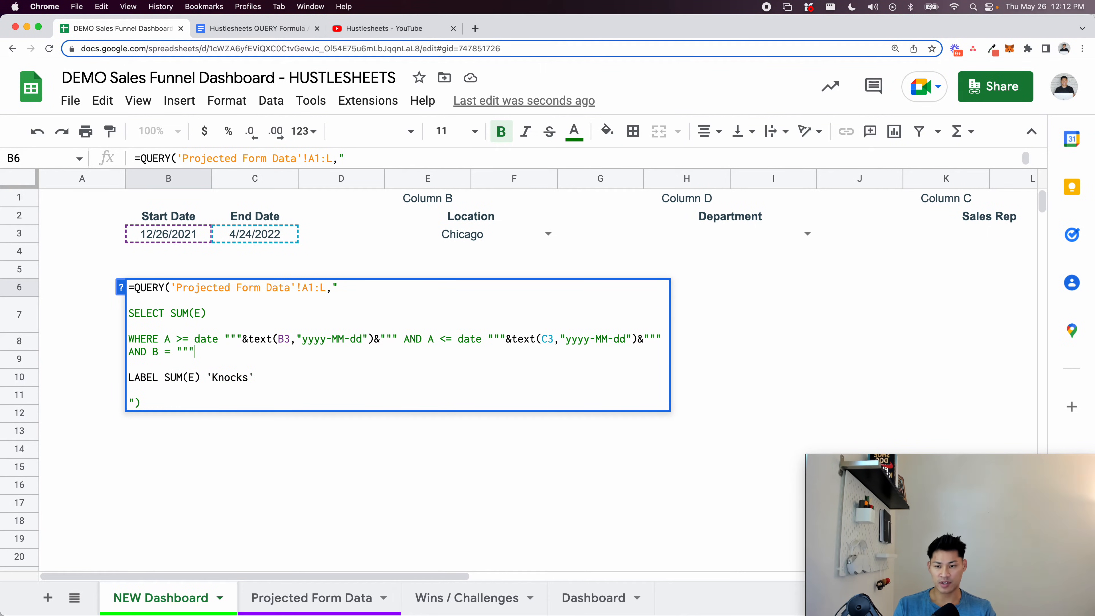
text(&&""")
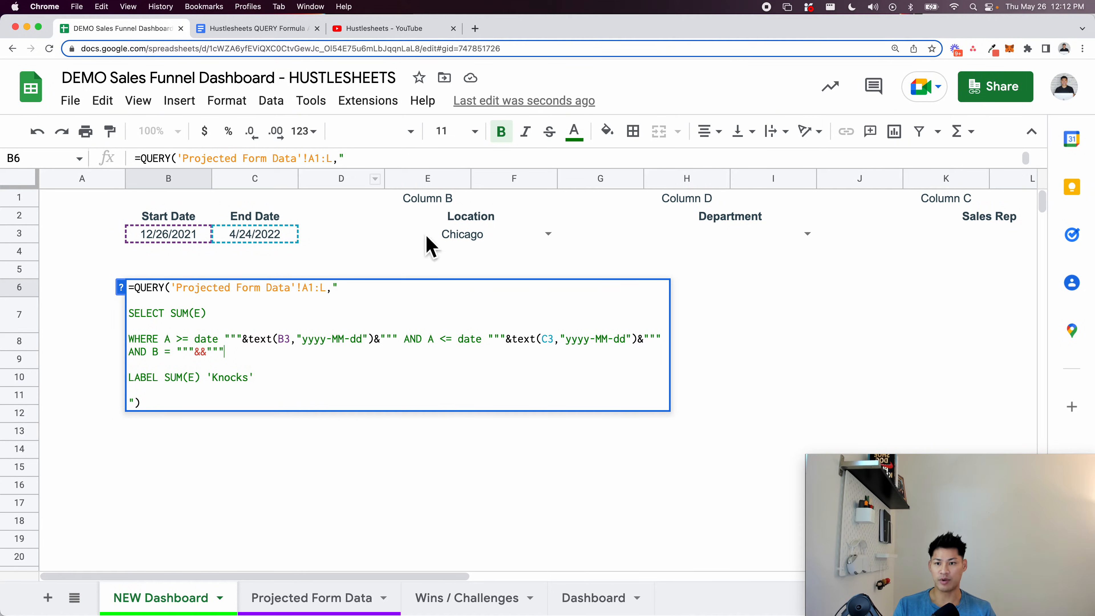
click(201, 352)
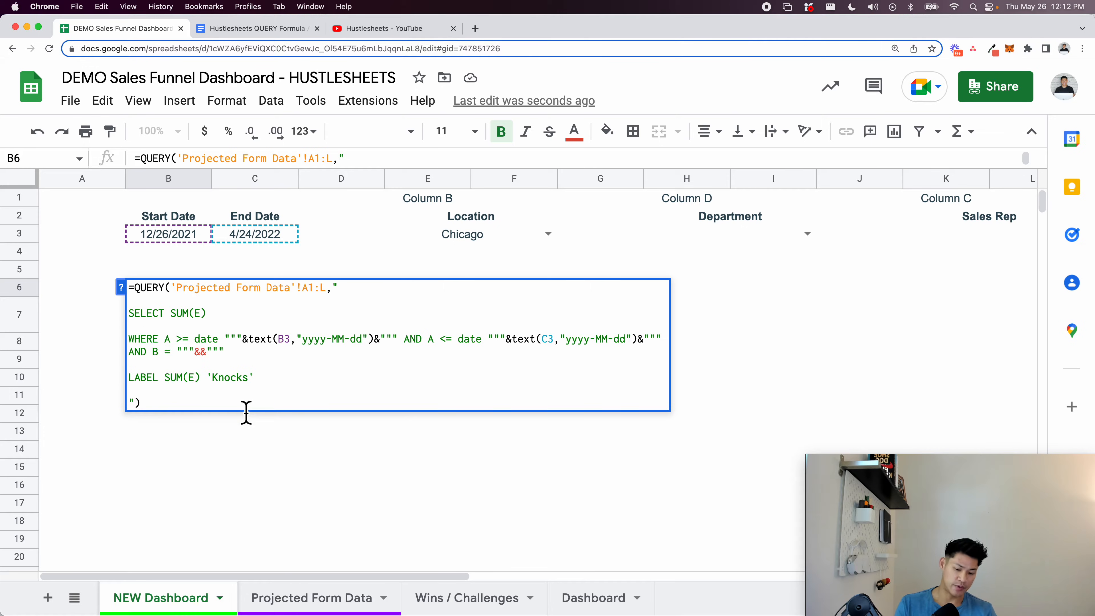
text(E3)
key(Return)
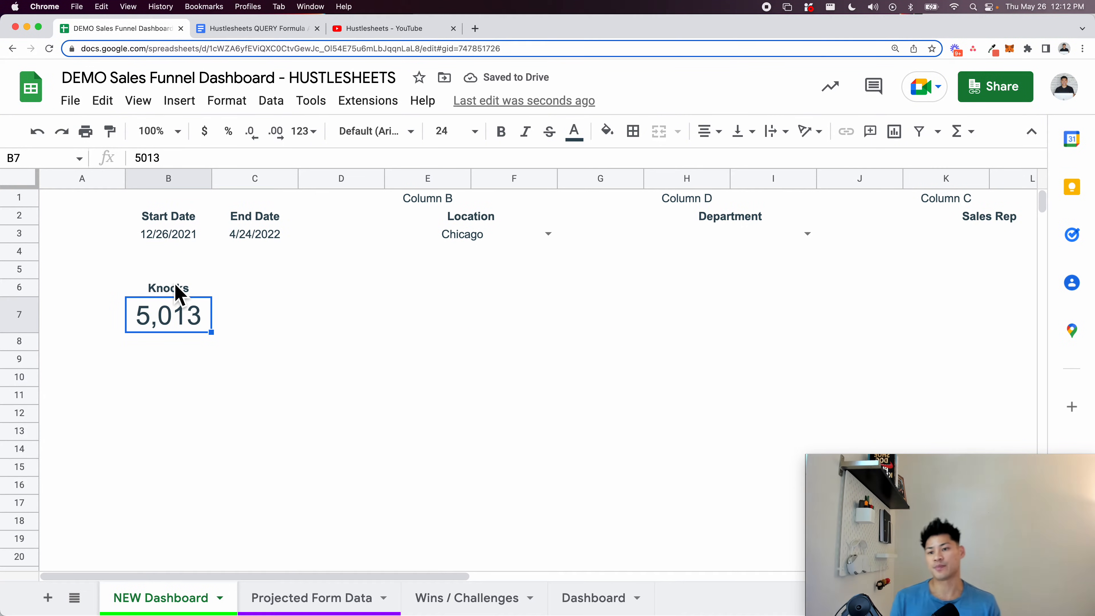
Check the Chicago location, the start and end dates, and the Knocks total of 5,013
click(483, 242)
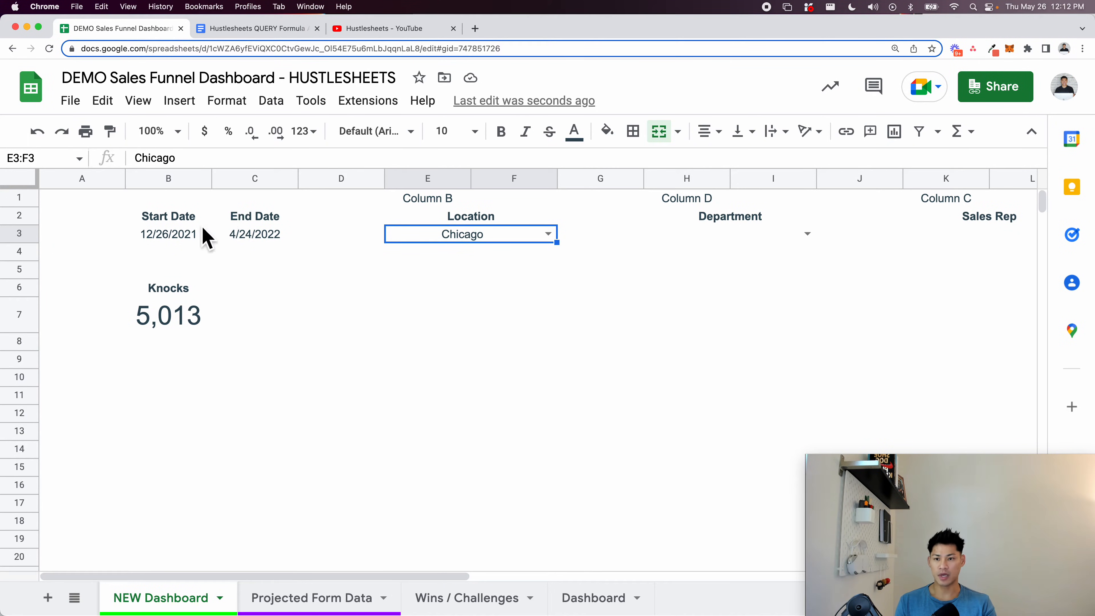
click(193, 242)
drag(194, 242, 246, 231)
click(247, 232)
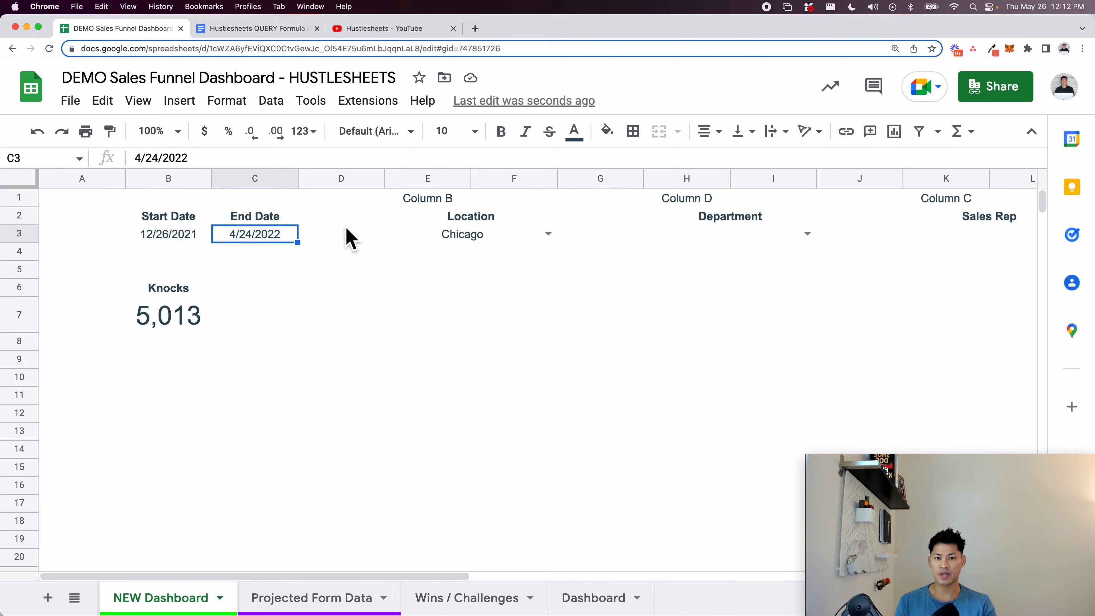
click(460, 242)
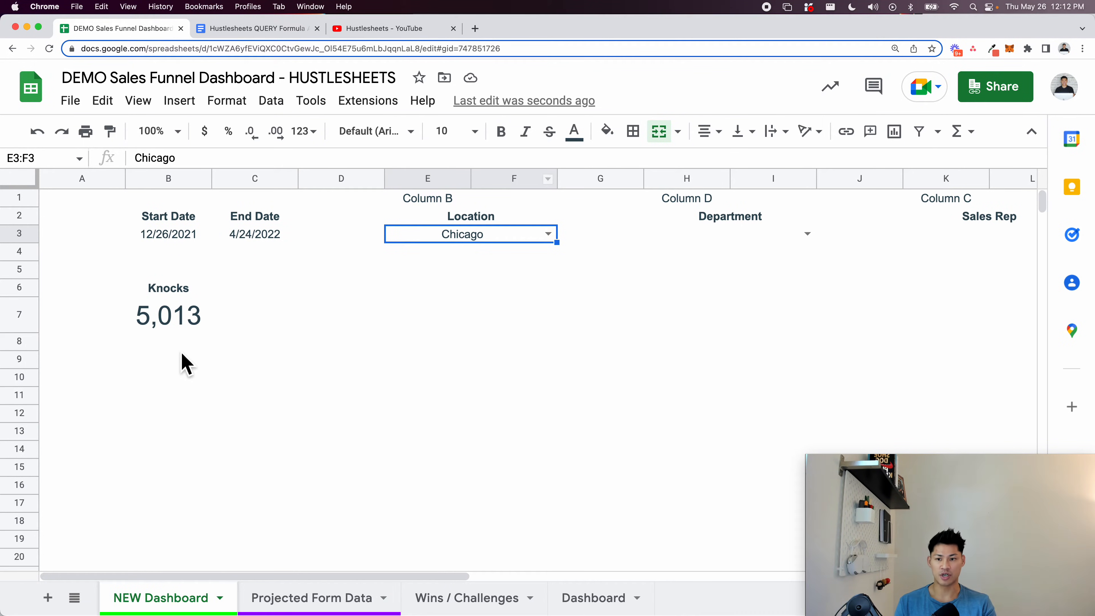
click(171, 309)
click(742, 238)
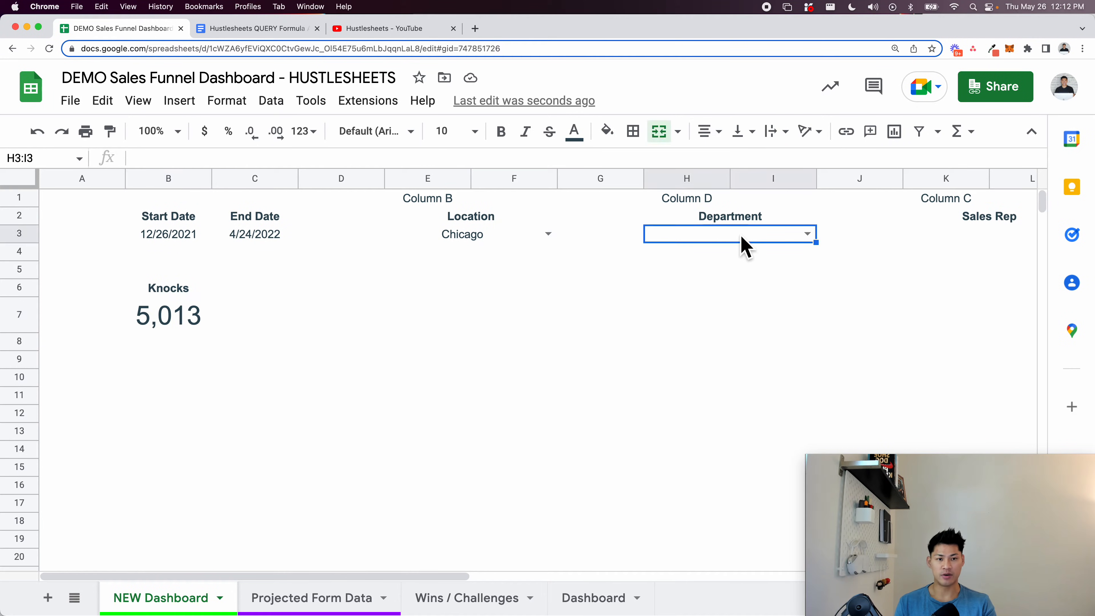
Reformat B6's QUERY so each WHERE condition sits on its own line, ending with a new line
double_click(179, 313)
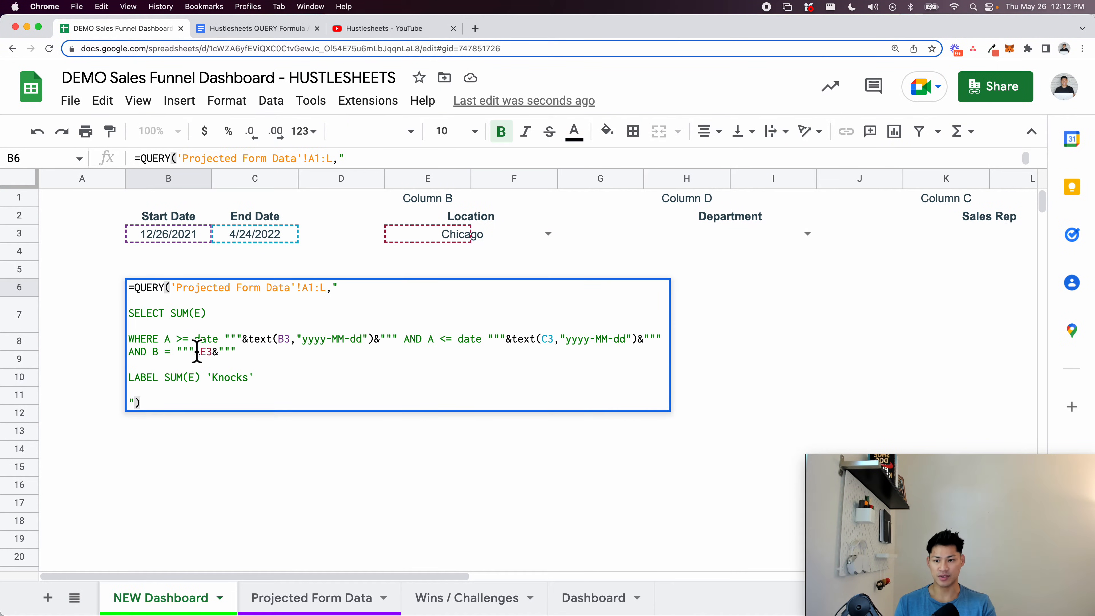
click(269, 357)
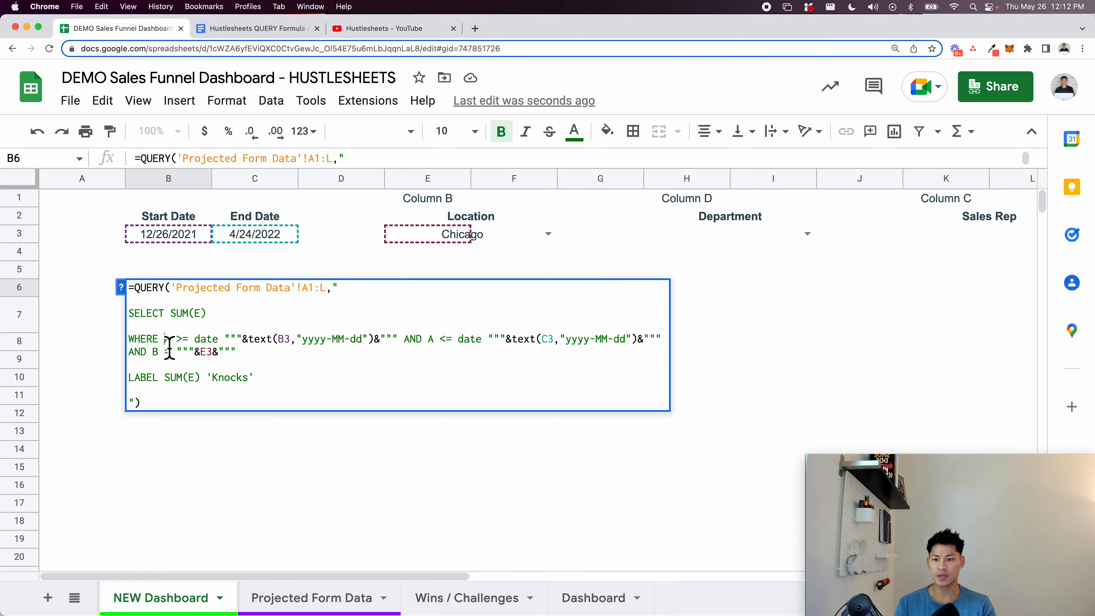
key(ctrl+Return)
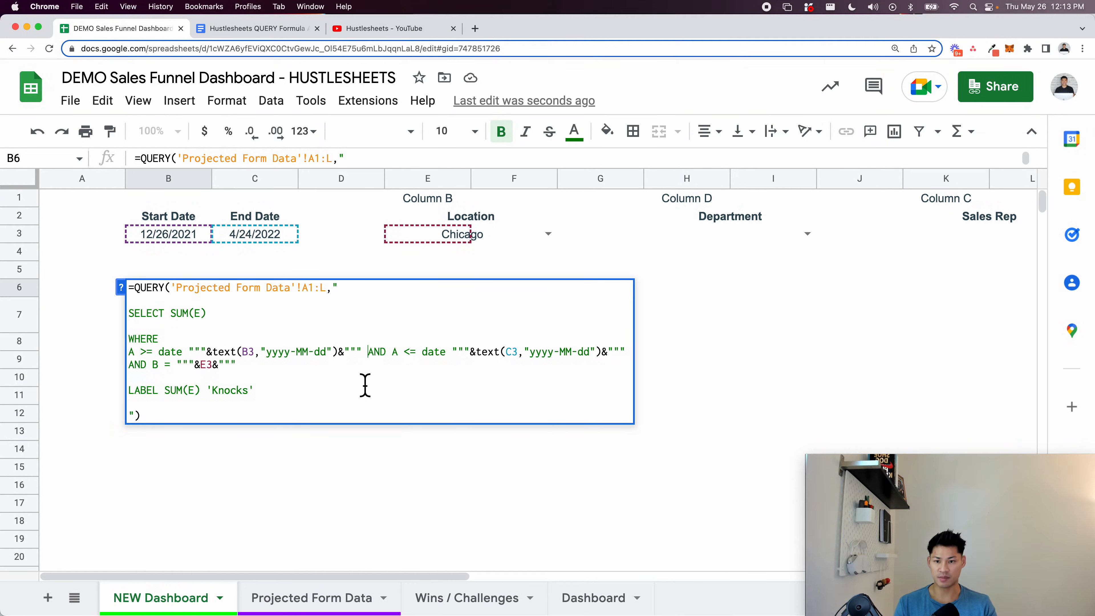
click(368, 351)
key(ctrl+Return)
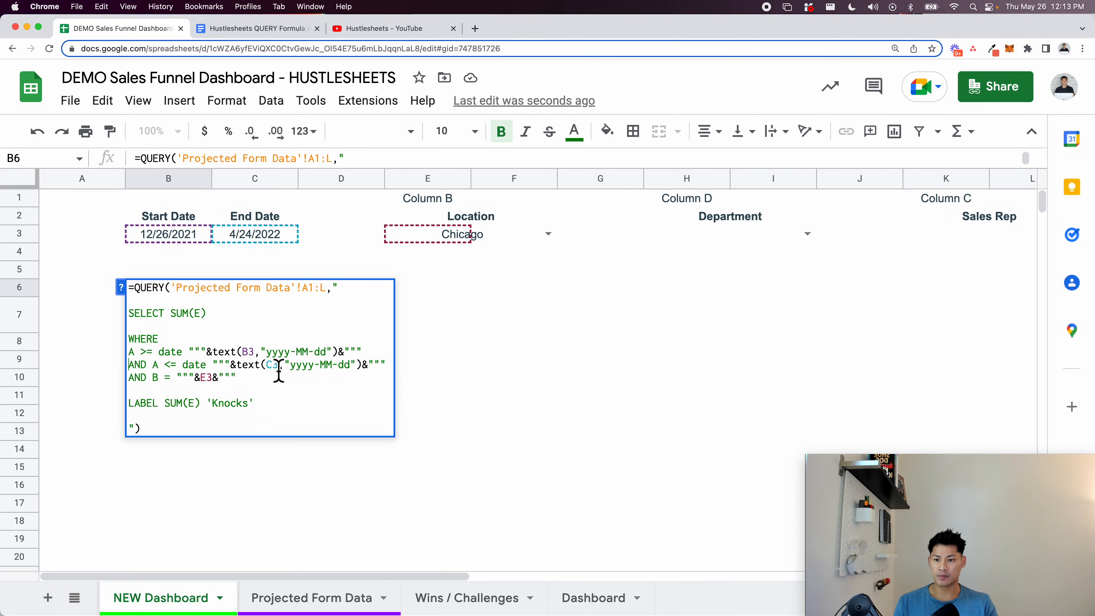
key(BackSpace)
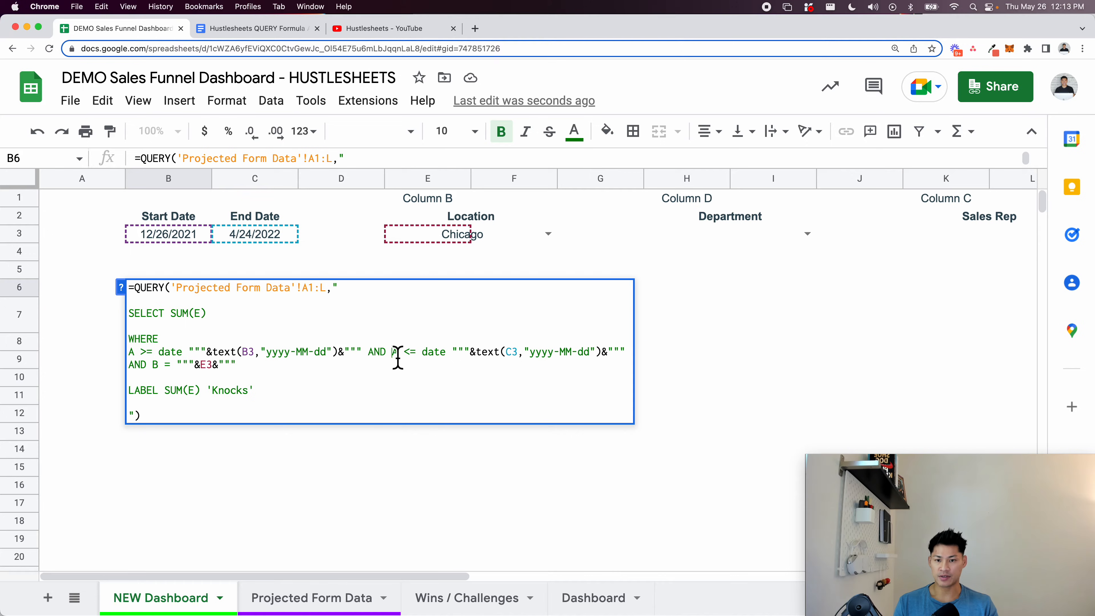
key(ctrl+Return)
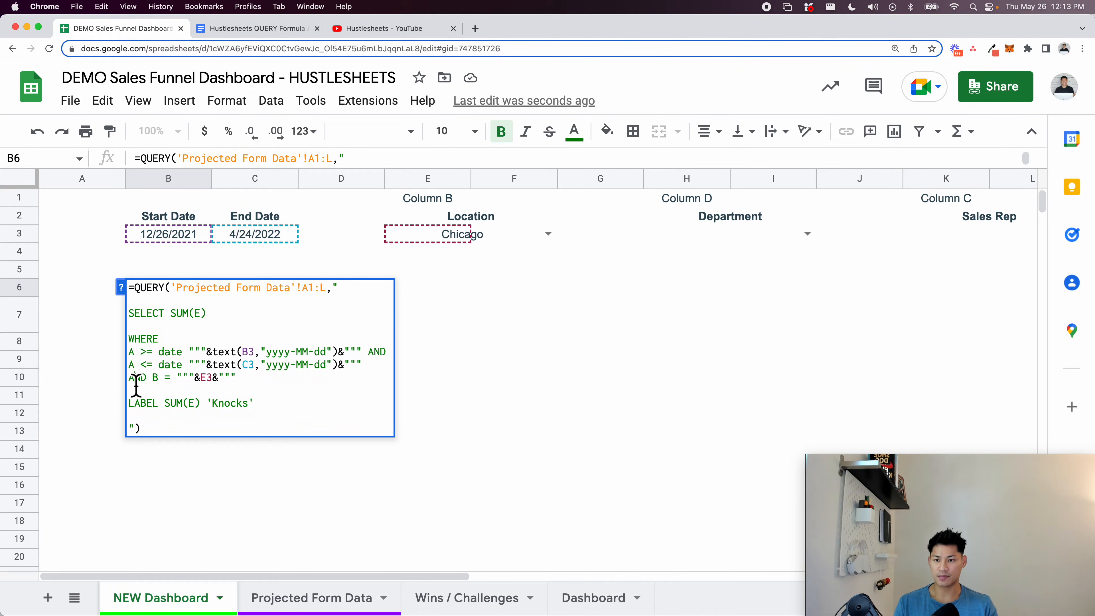
key(BackSpace)
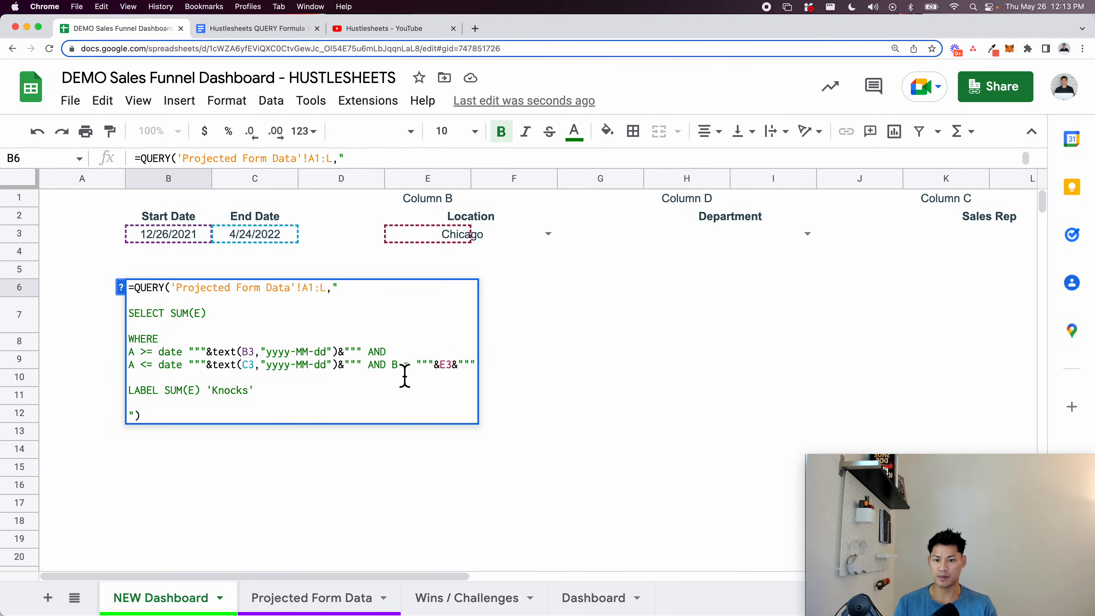
key(ctrl+Return)
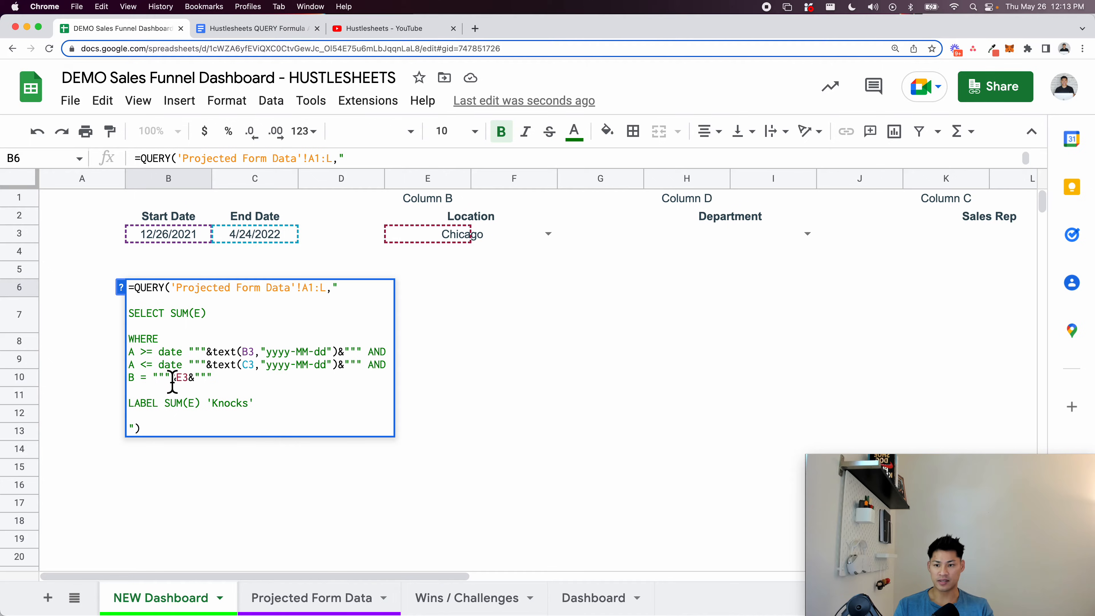
key(ctrl+Return)
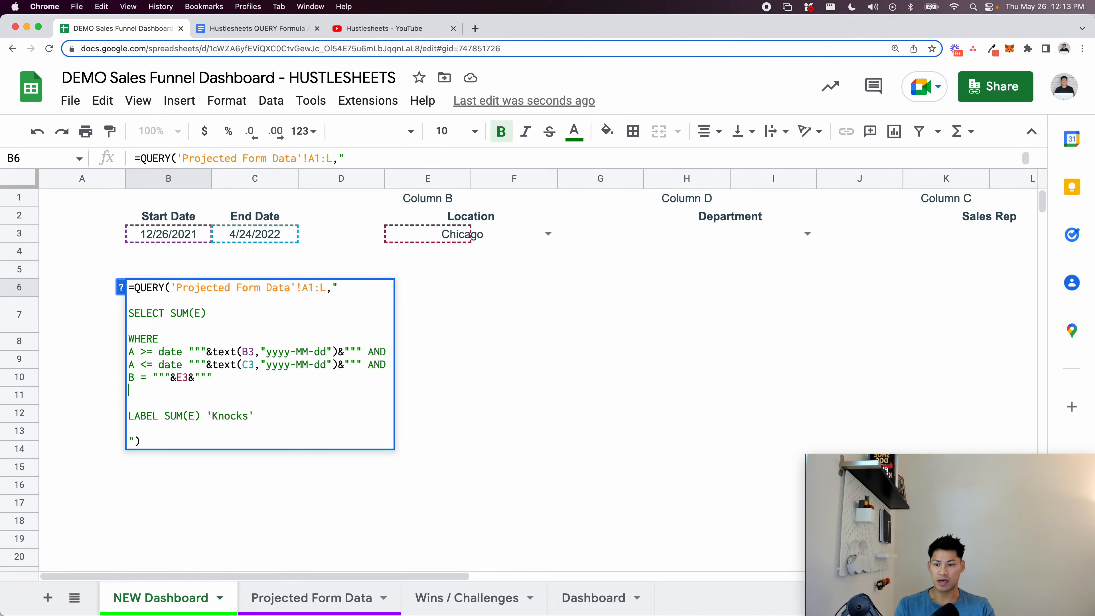
key(BackSpace)
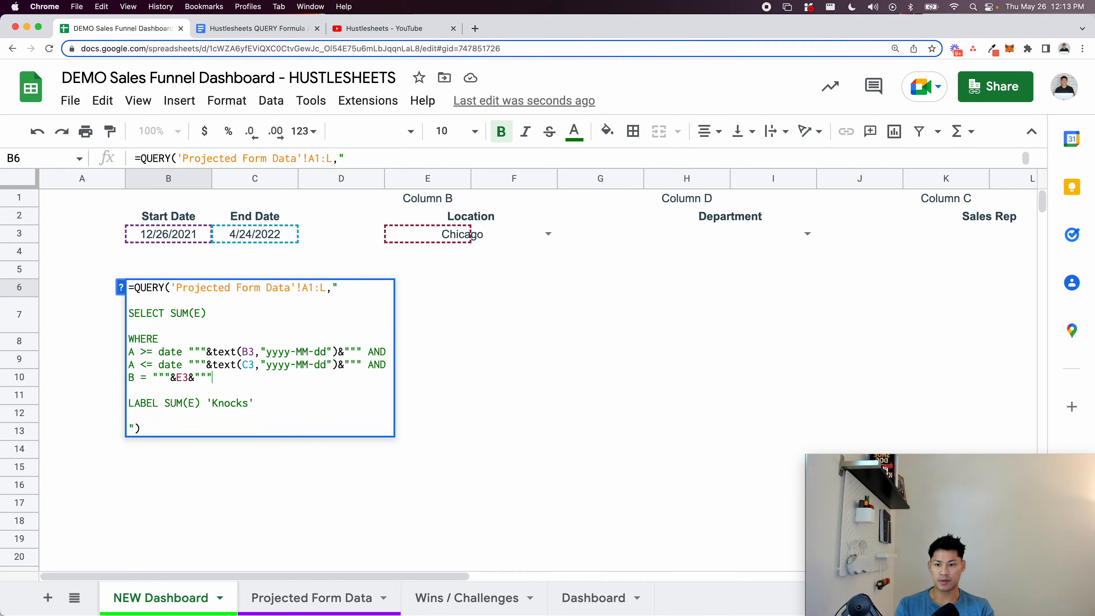
key(ctrl+Return)
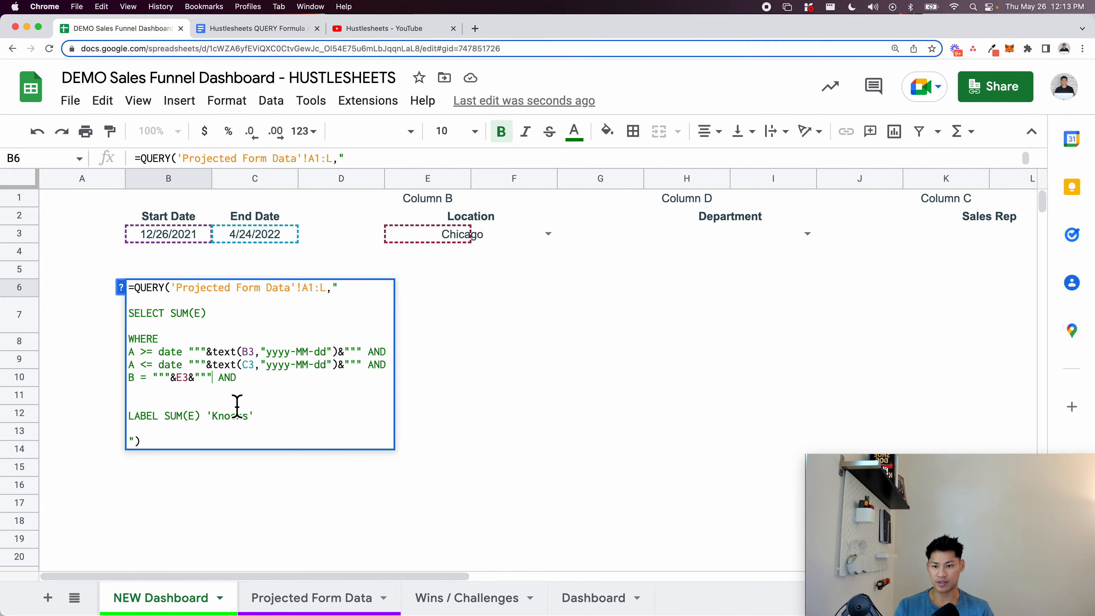
Duplicate the location condition in B6's QUERY as D = """&H3&""" to filter by Department
key(super+shift+Left)
key(super+c)
key(Down)
key(super+v)
key(BackSpace)
text(D)
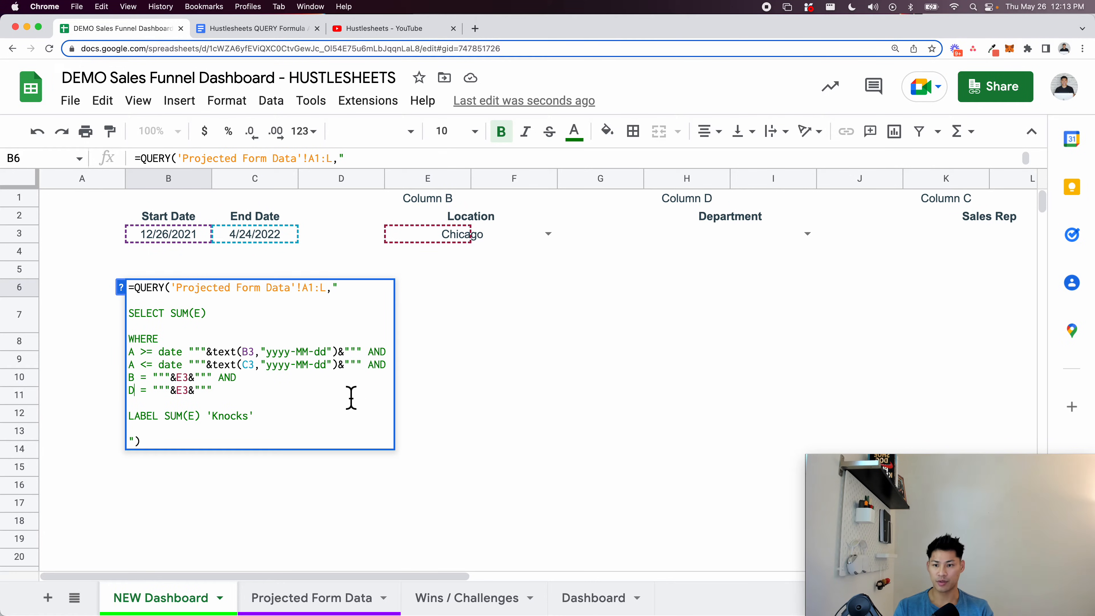
click(190, 392)
text(H)
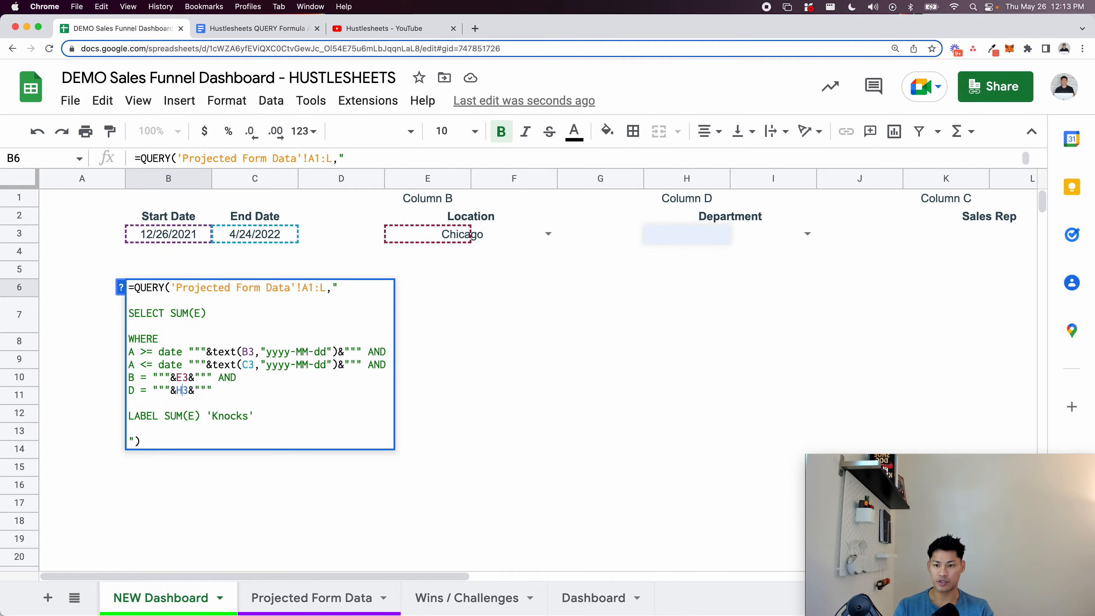
key(Return)
Test the Department dropdown with Roofing, Solar, then Roofing again, giving Knocks 3,566, and reopen B6
double_click(764, 237)
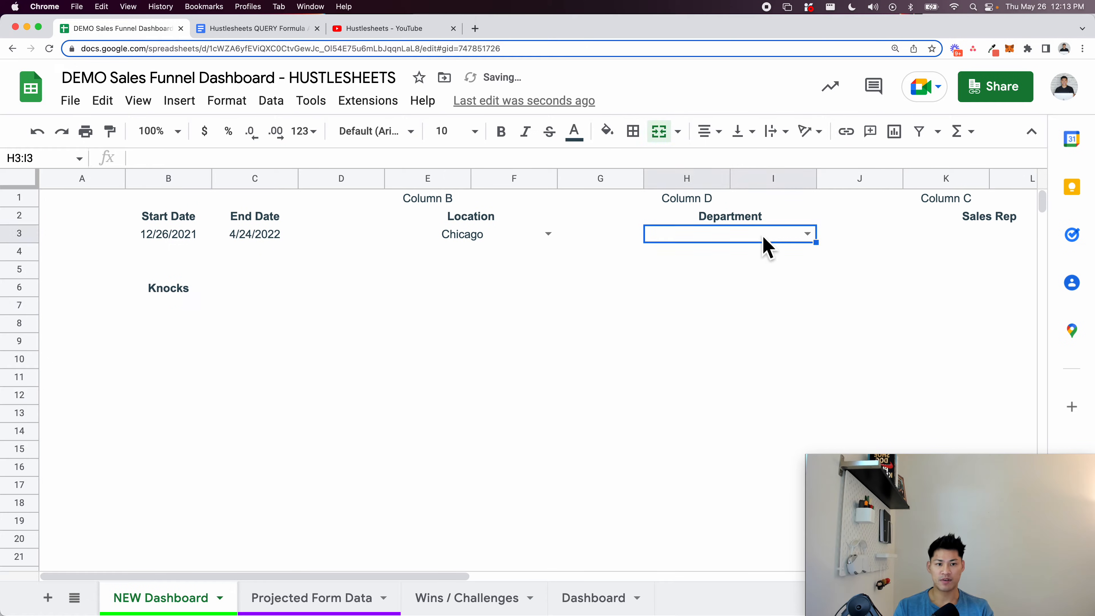
click(758, 255)
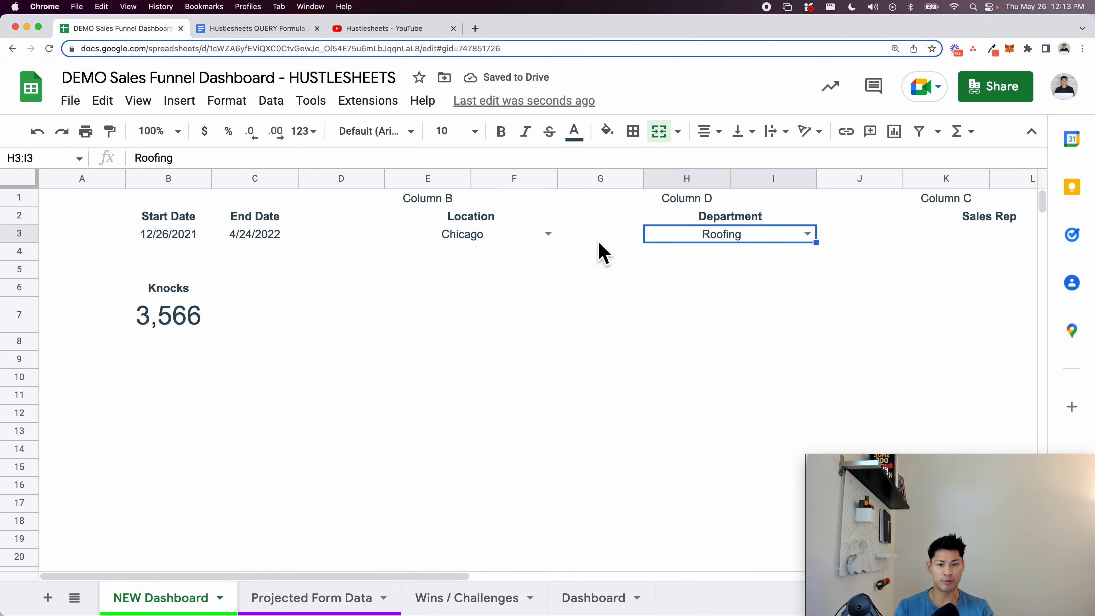
double_click(739, 242)
click(733, 279)
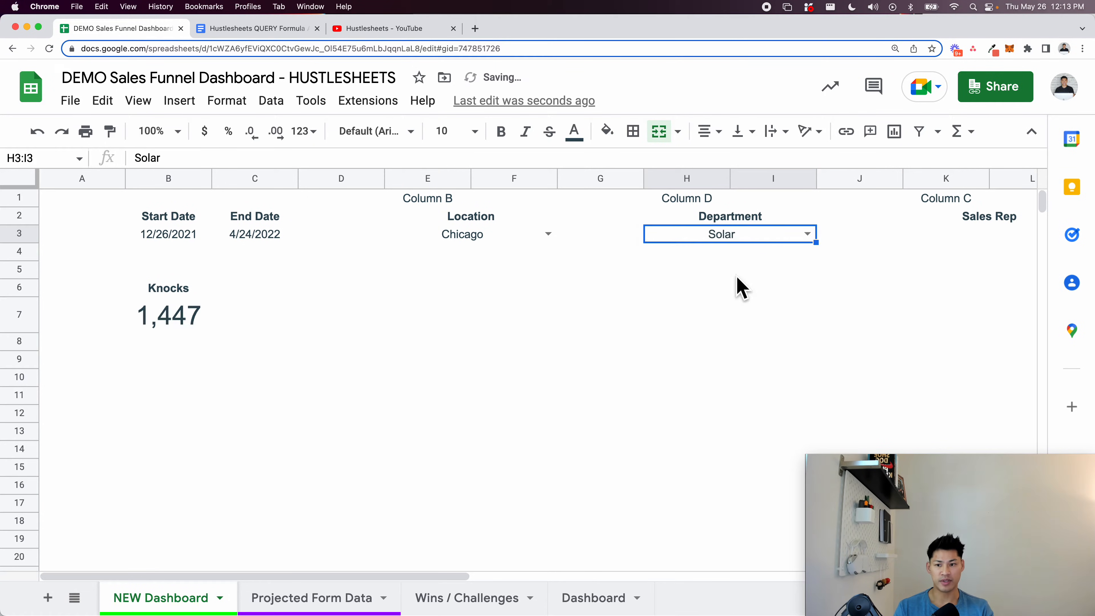
double_click(699, 239)
click(700, 255)
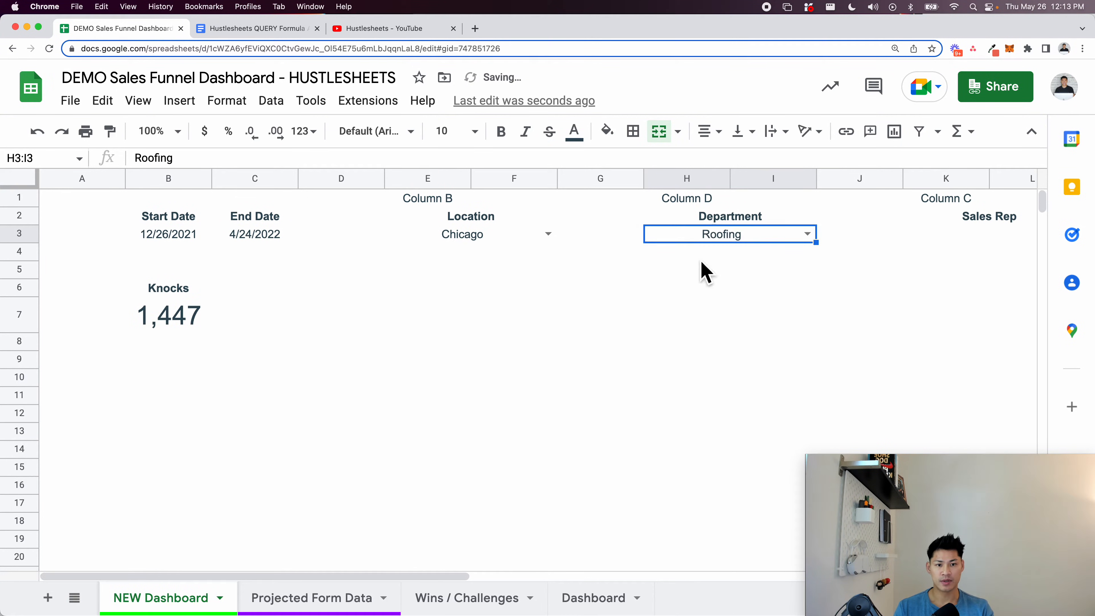
click(174, 319)
click(179, 295)
double_click(181, 294)
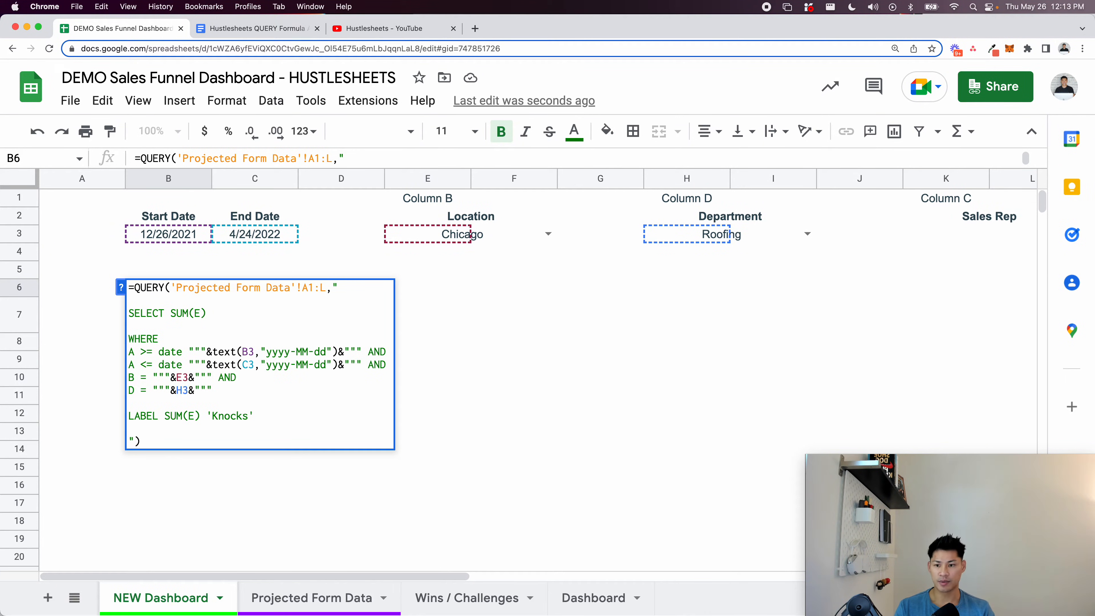
Add a C = """&K3&""" Sales Rep condition line to B6's QUERY
text(D = """&H3&""")
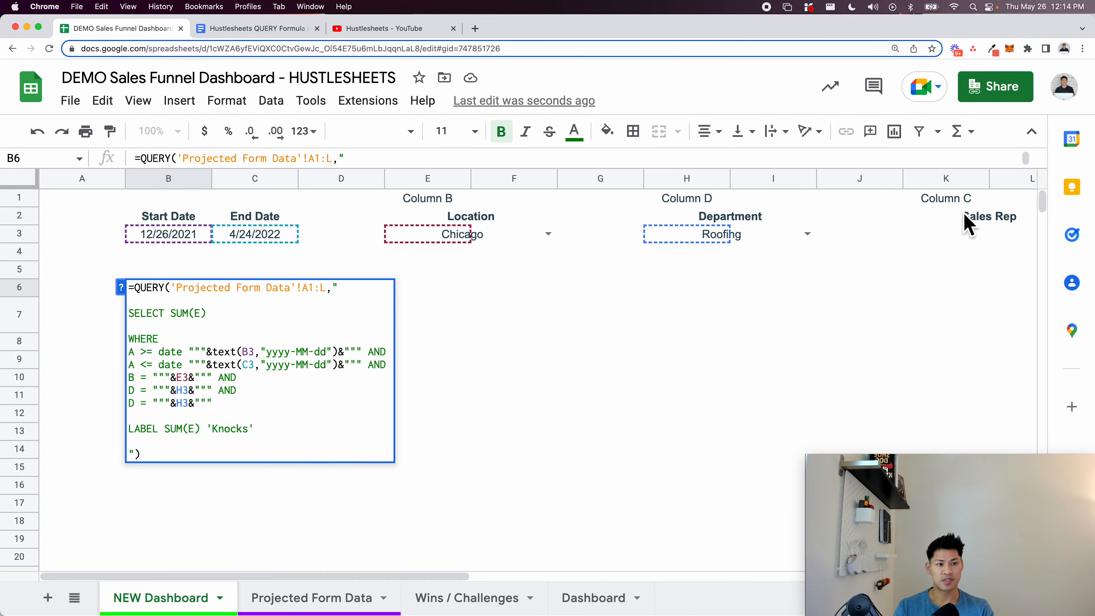
key(BackSpace)
text(C)
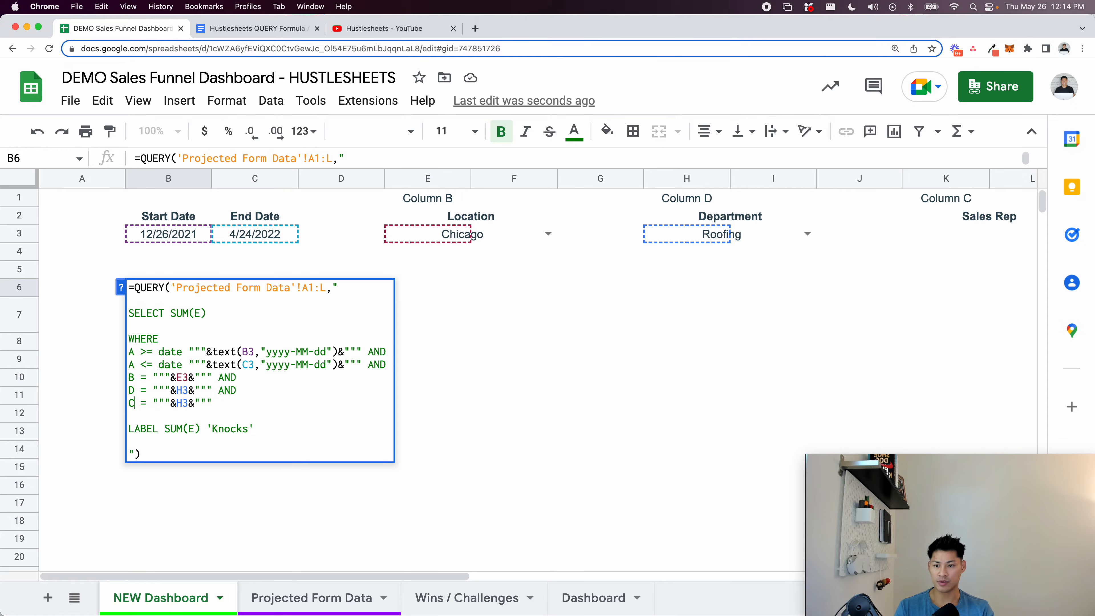
double_click(181, 403)
text(K3)
key(Return)
Change the Location dropdown to Austin and the Department dropdown to Solar
click(452, 235)
click(452, 234)
click(454, 282)
click(470, 240)
click(464, 307)
click(742, 241)
click(733, 274)
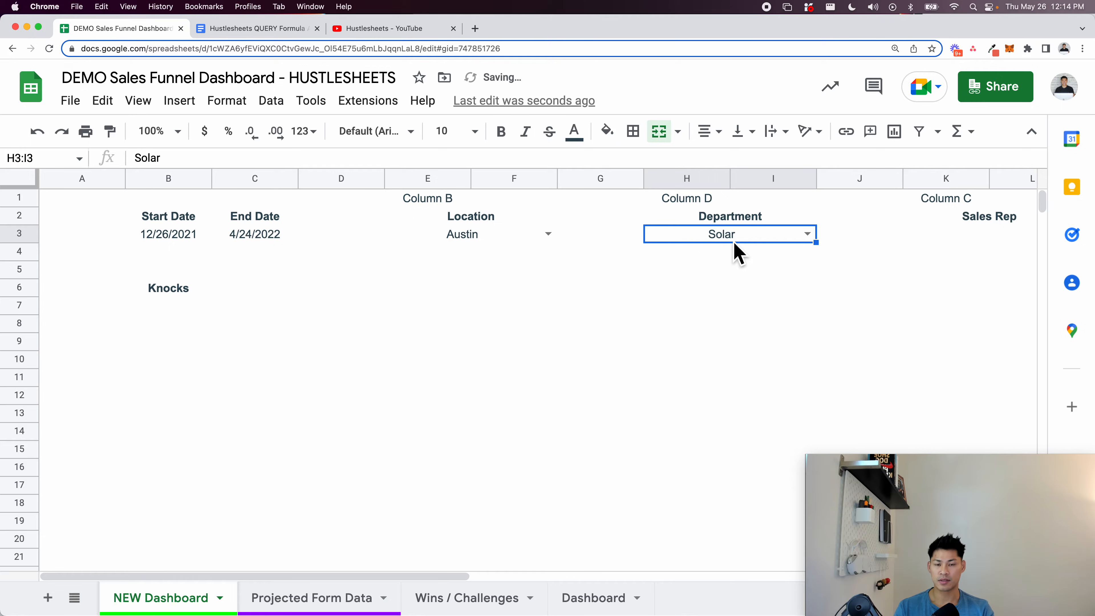
Clear Solar from the Department cell and choose Roofing instead
key(Delete)
click(519, 271)
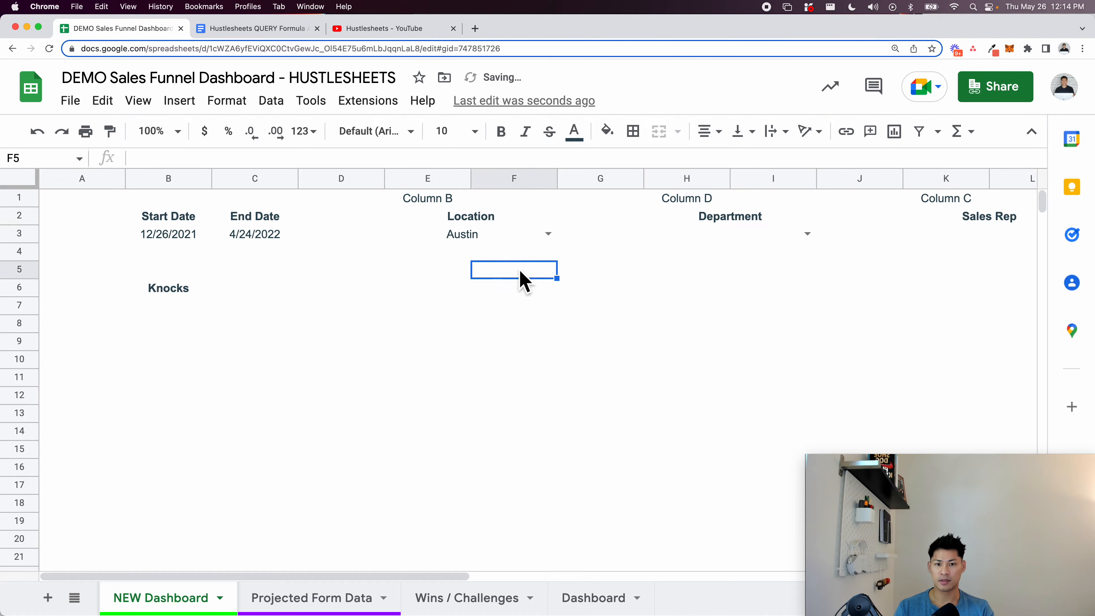
click(698, 241)
click(705, 255)
scroll(929, 238, right, 1)
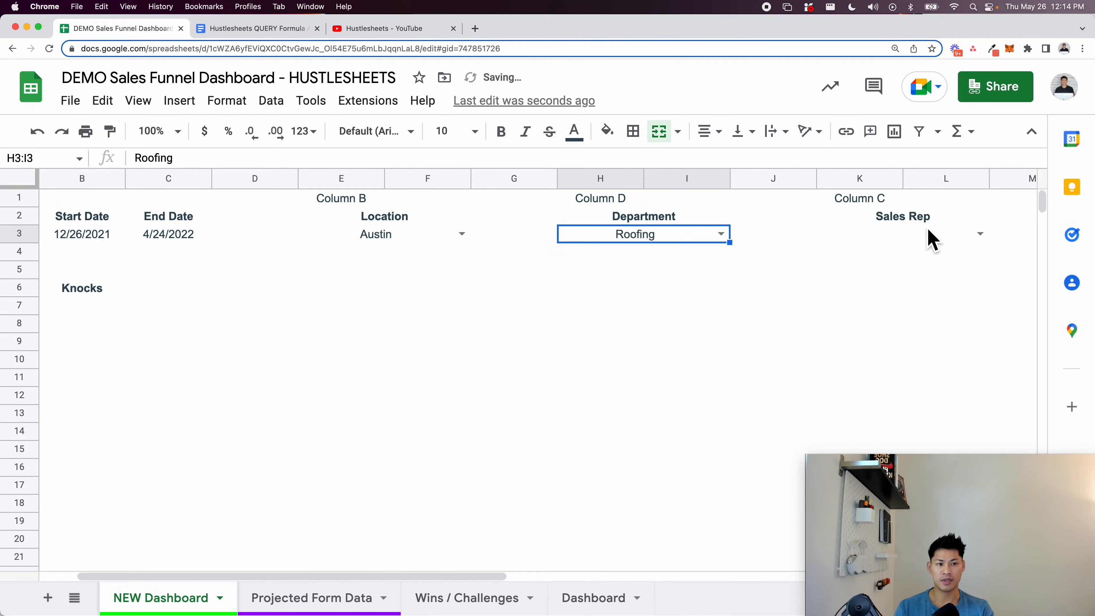
Pick a sales rep from the K3 Sales Rep dropdown and browse the other names
click(953, 237)
click(950, 238)
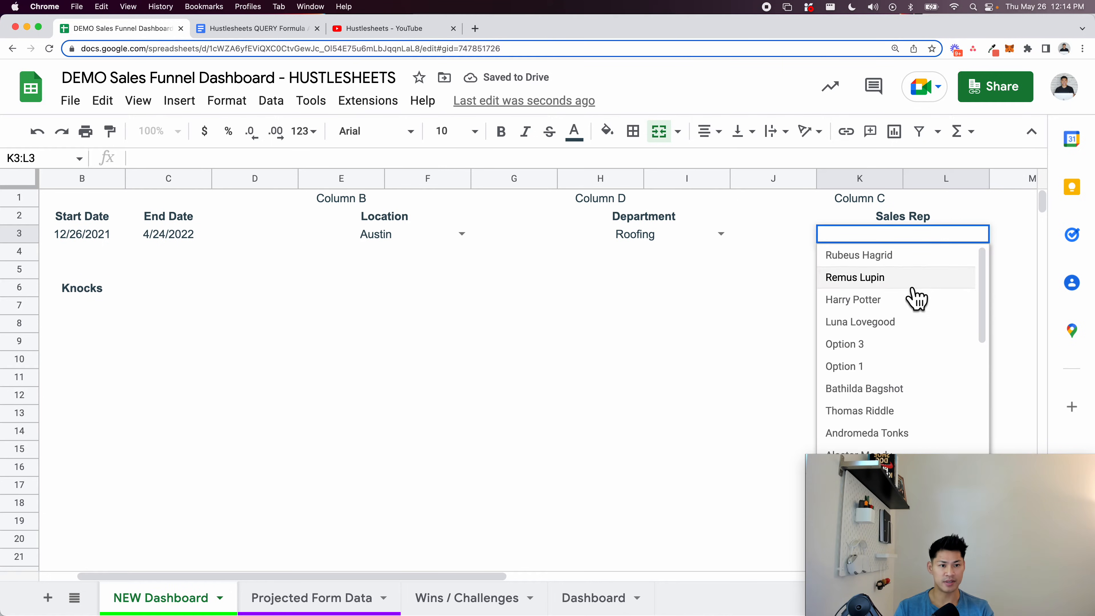
click(916, 312)
scroll(662, 297, left, 1)
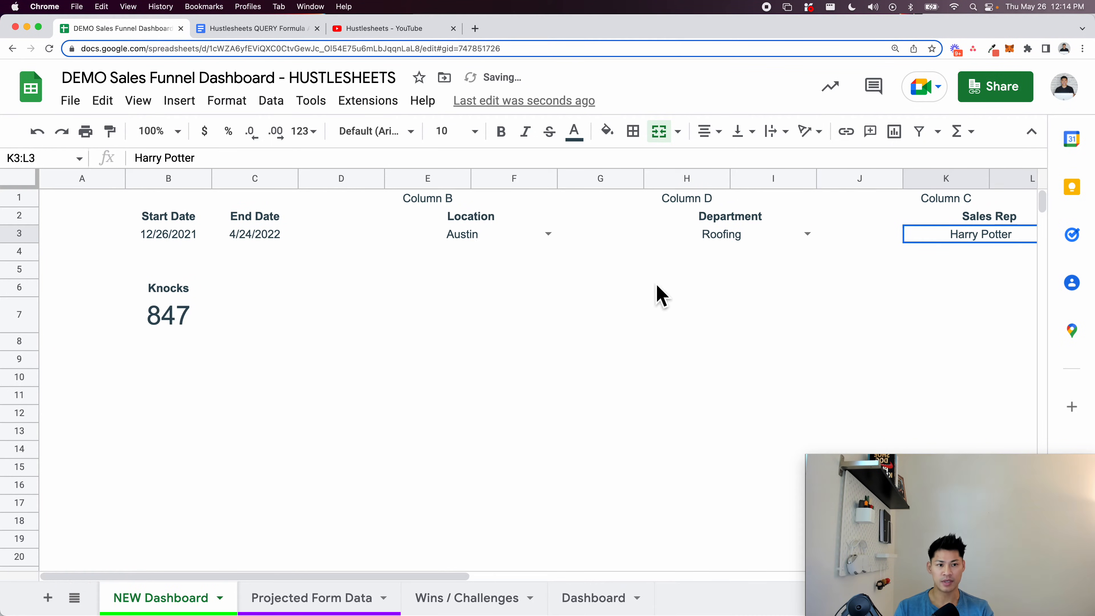
scroll(598, 288, right, 1)
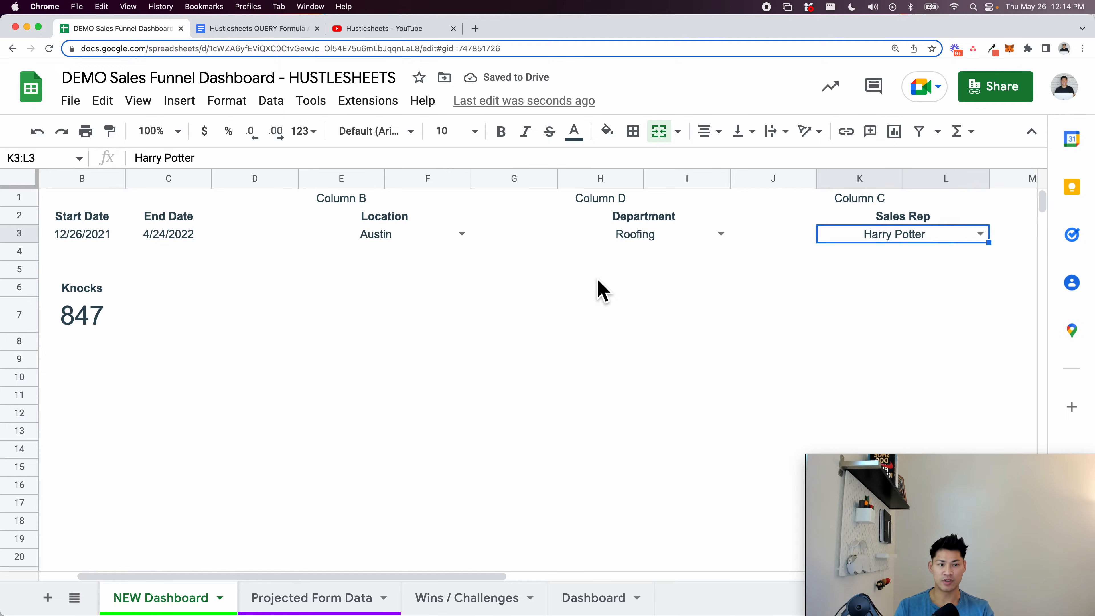
click(892, 236)
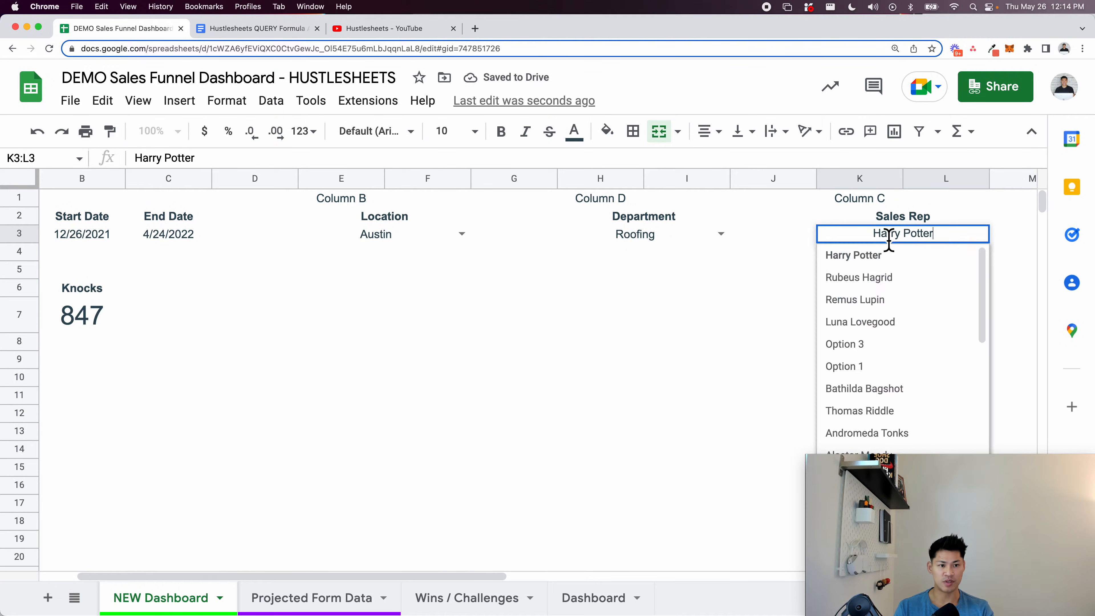
scroll(913, 372, down, 5)
scroll(910, 372, up, 3)
scroll(888, 364, up, 3)
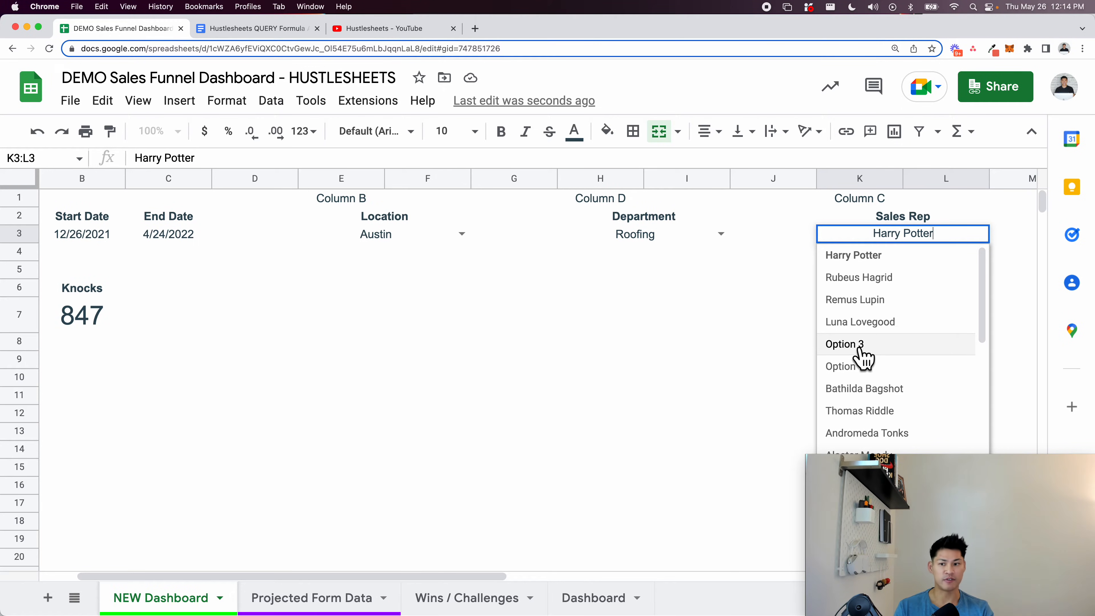
scroll(867, 343, down, 5)
scroll(866, 343, down, 3)
click(692, 271)
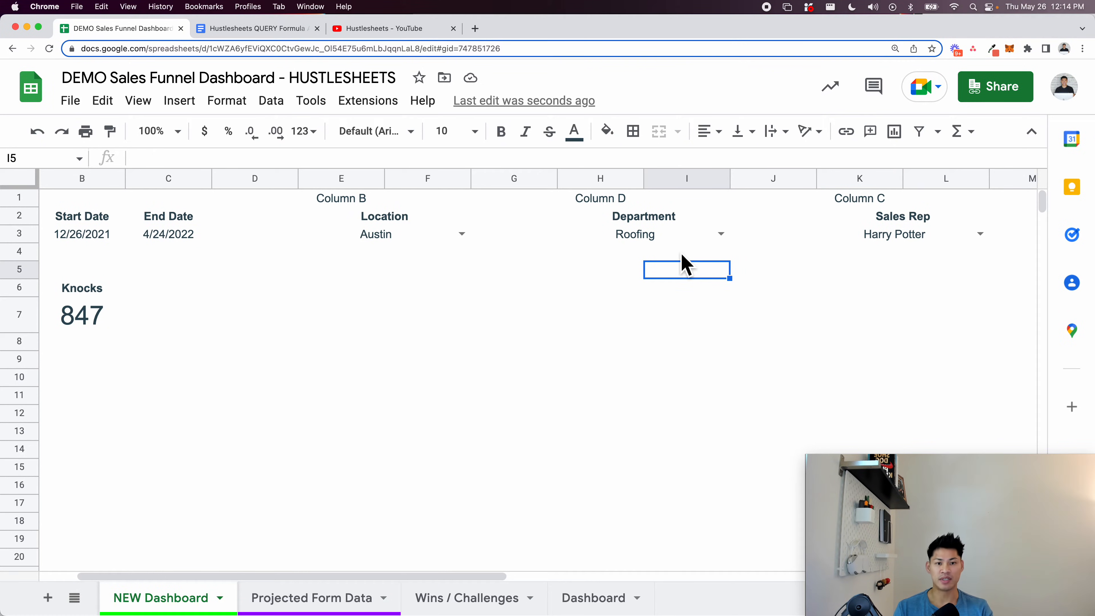
Check the Knocks total of 847 for Austin, Roofing and the chosen rep
scroll(685, 265, left, 2)
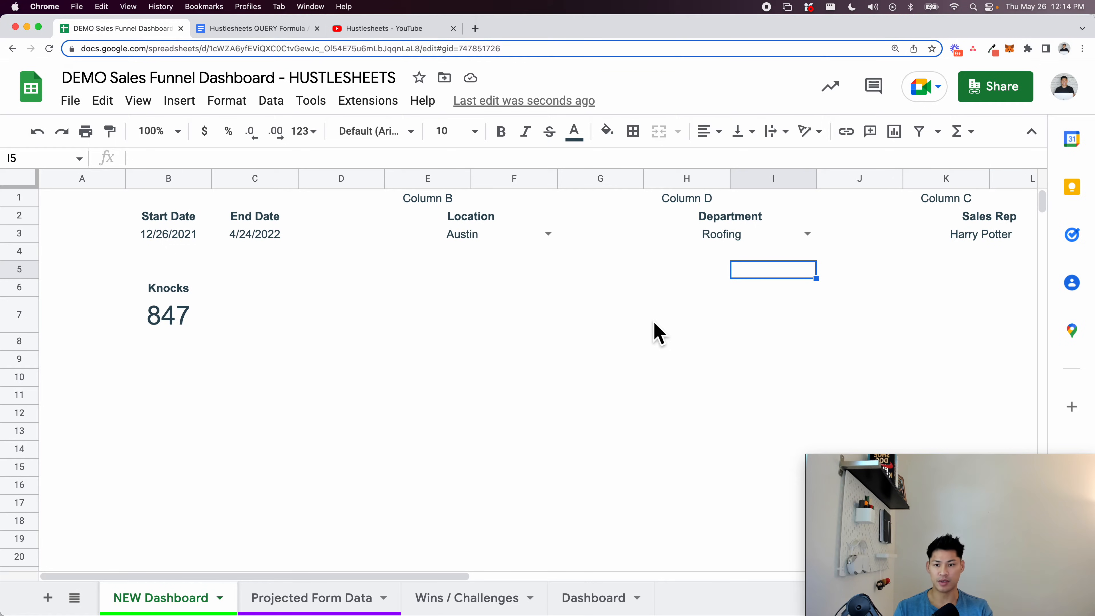
scroll(574, 317, right, 2)
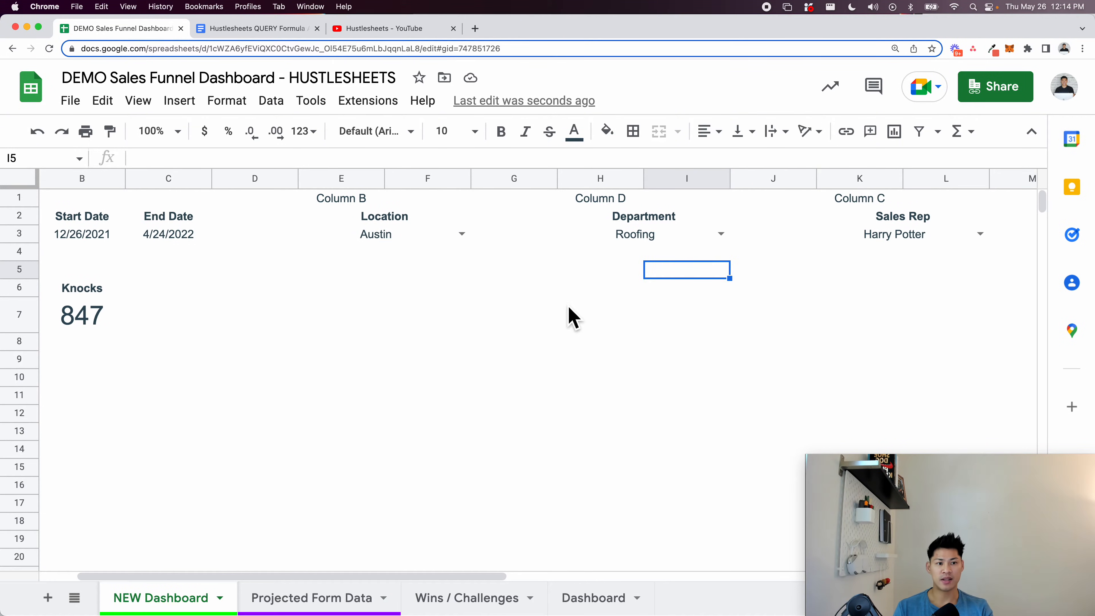
scroll(573, 317, left, 2)
click(171, 309)
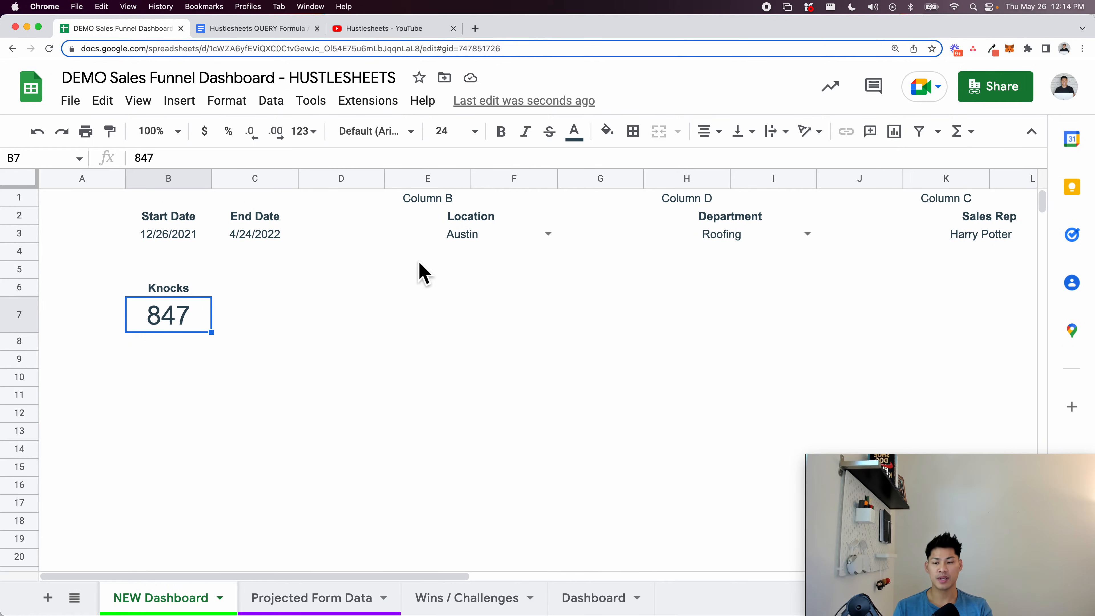
scroll(526, 268, right, 2)
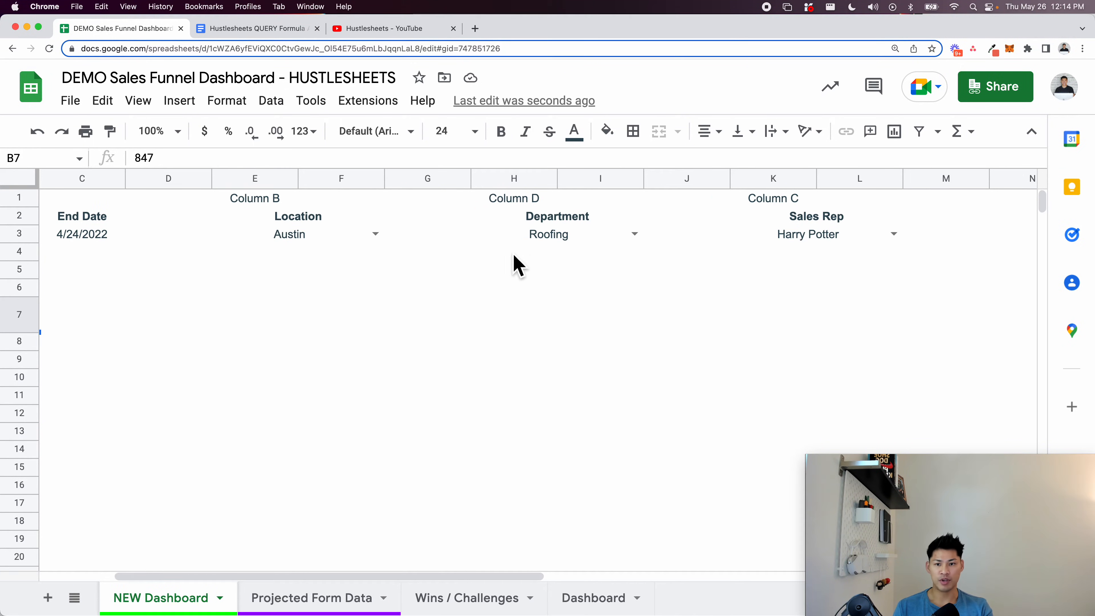
Clear the Department, Sales Rep and Location filter values, leaving Location empty
drag(533, 238, 807, 241)
key(Delete)
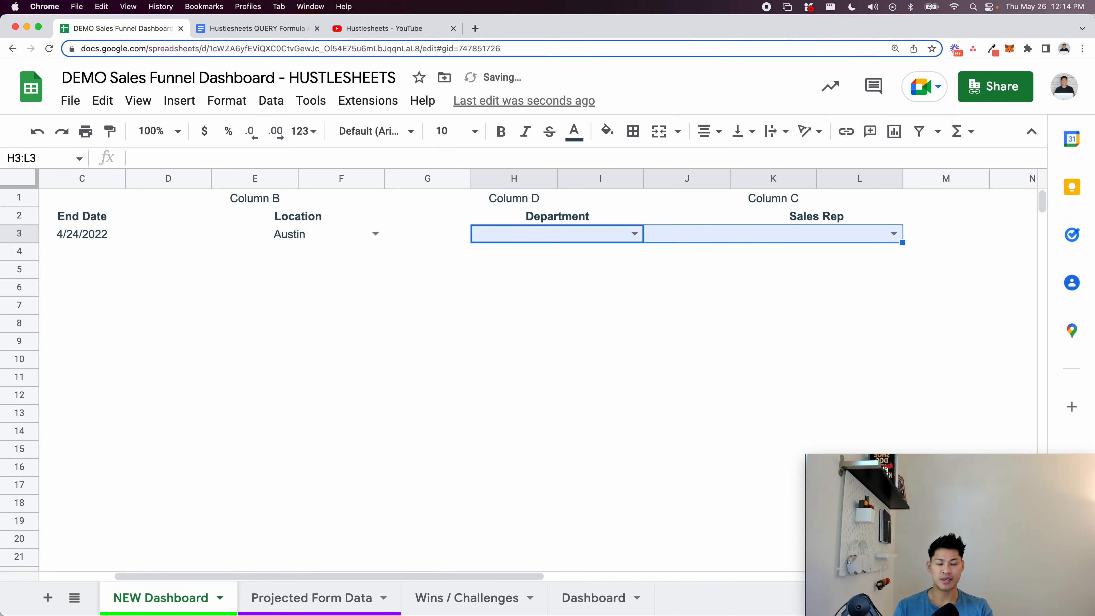
scroll(526, 345, left, 2)
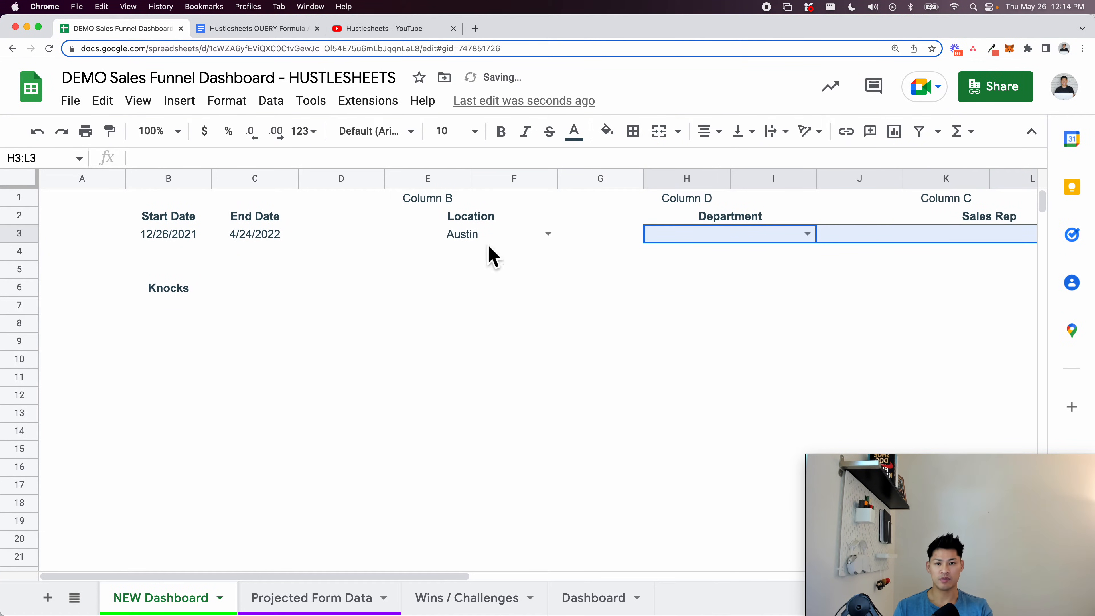
click(613, 311)
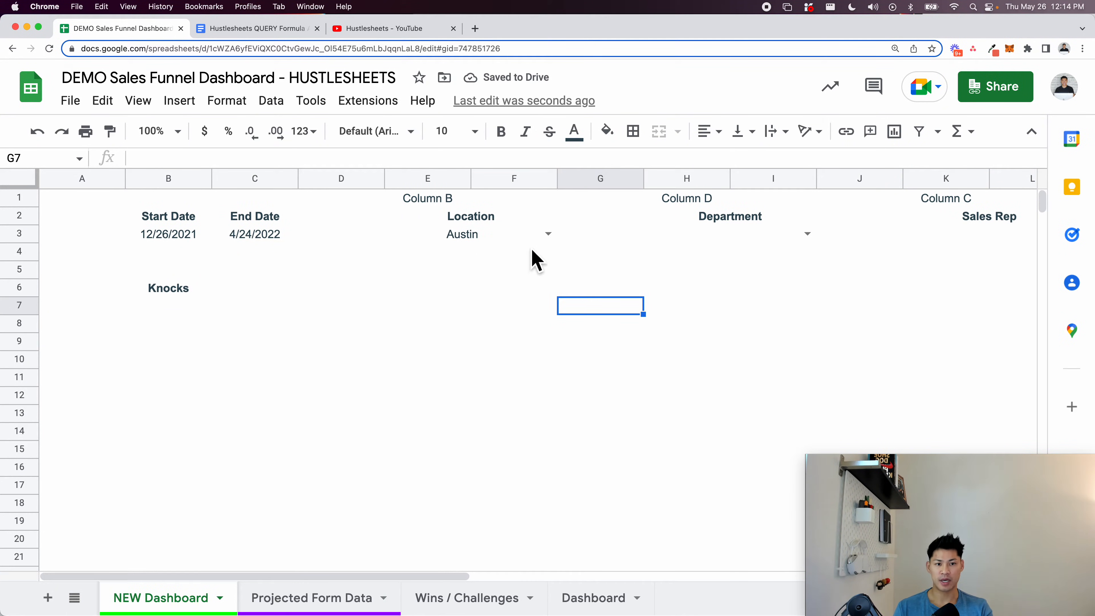
click(176, 292)
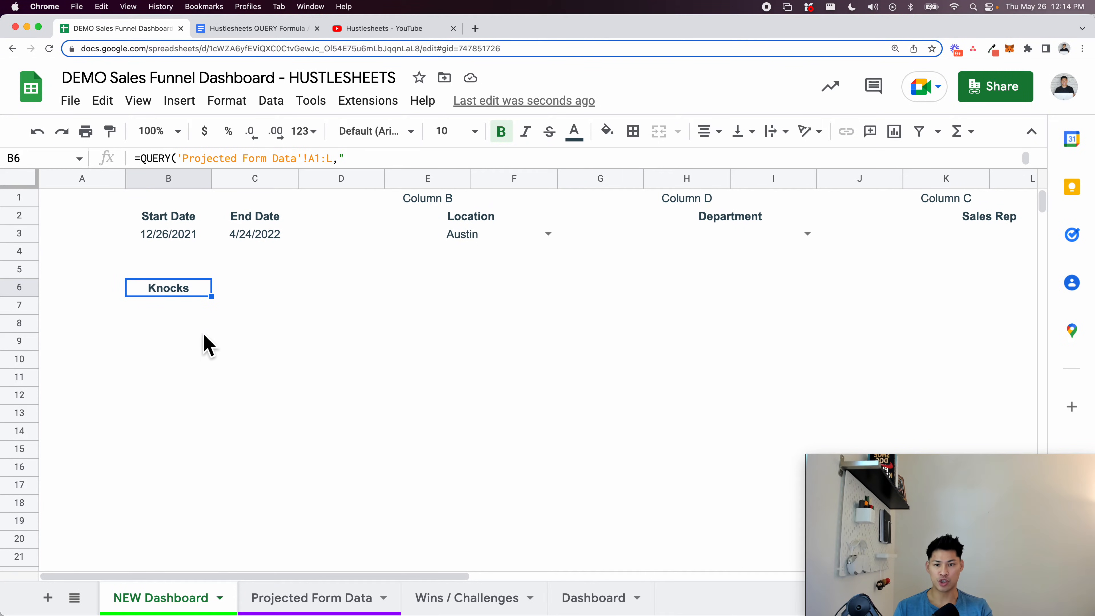
click(484, 238)
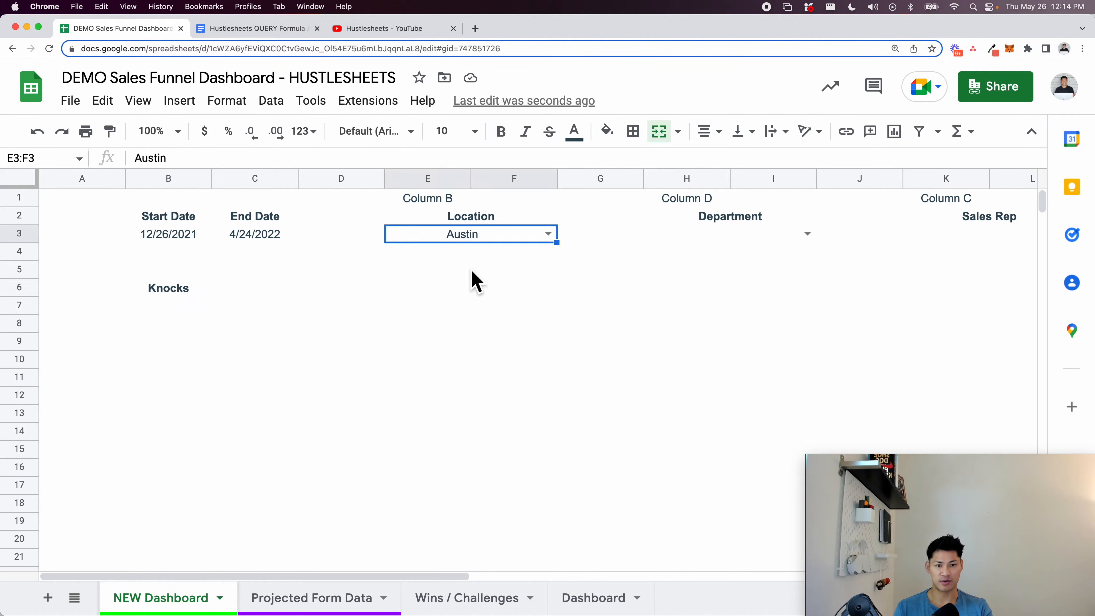
key(Delete)
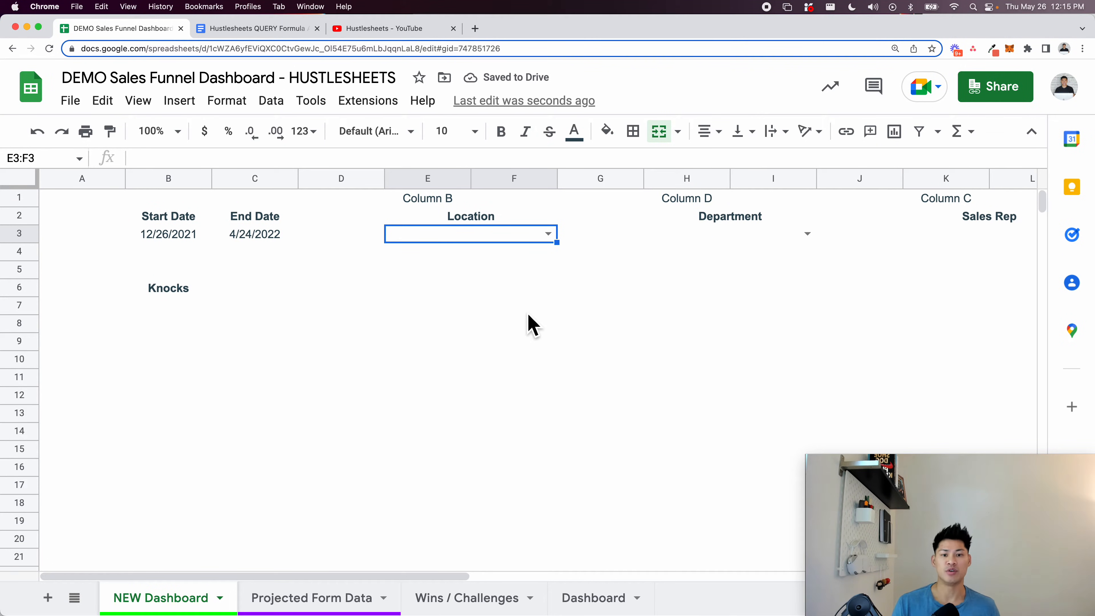
click(549, 235)
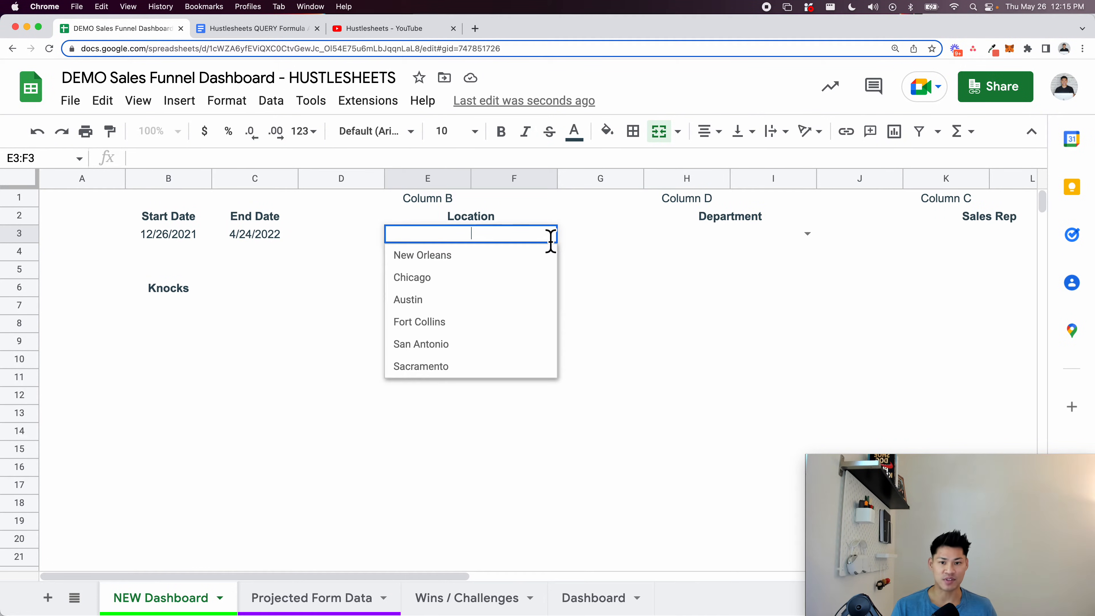
click(621, 309)
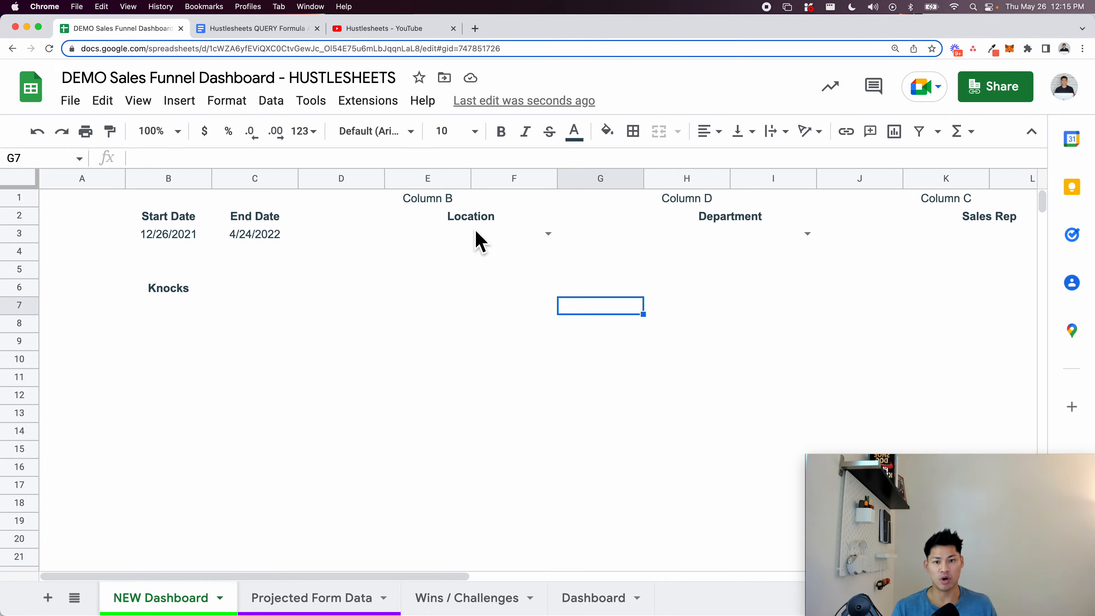
click(507, 241)
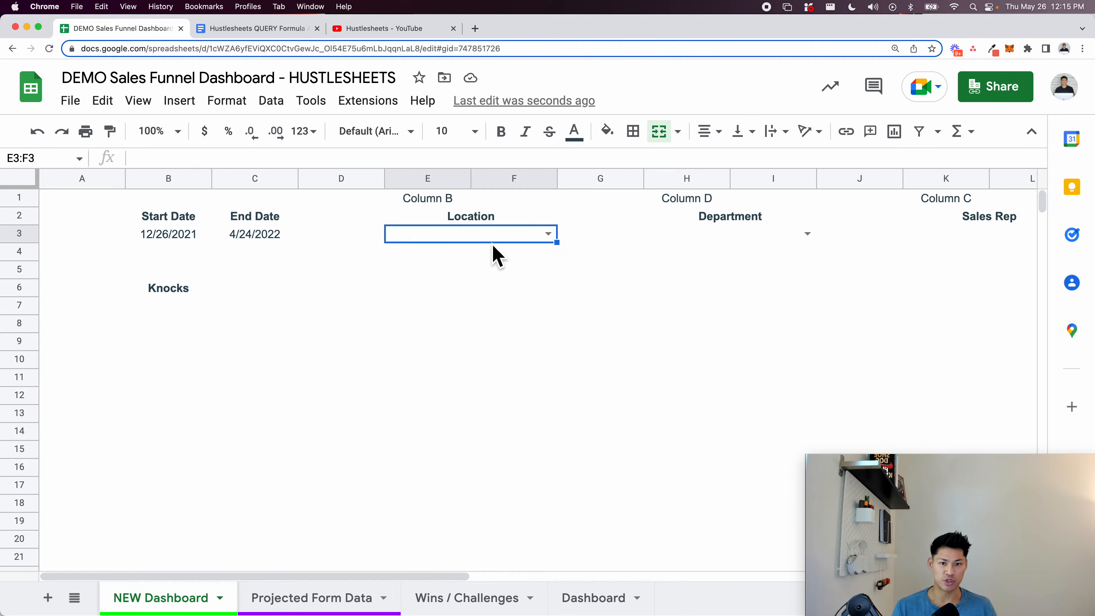
click(379, 330)
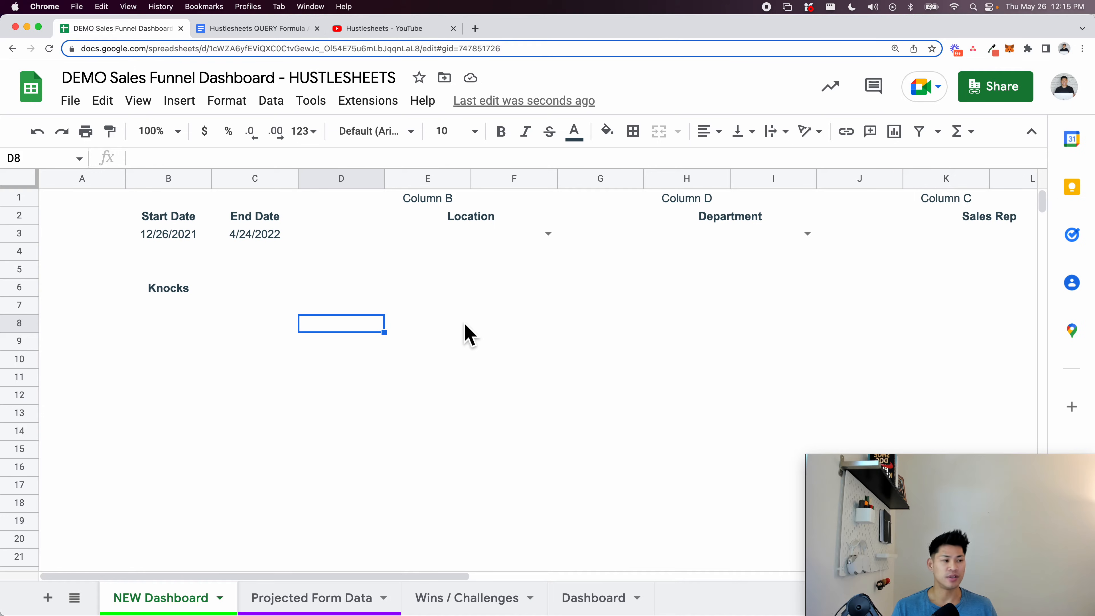
Inspect the cells around the Knocks heading, then switch to the Hustlesheets YouTube channel tab
click(566, 295)
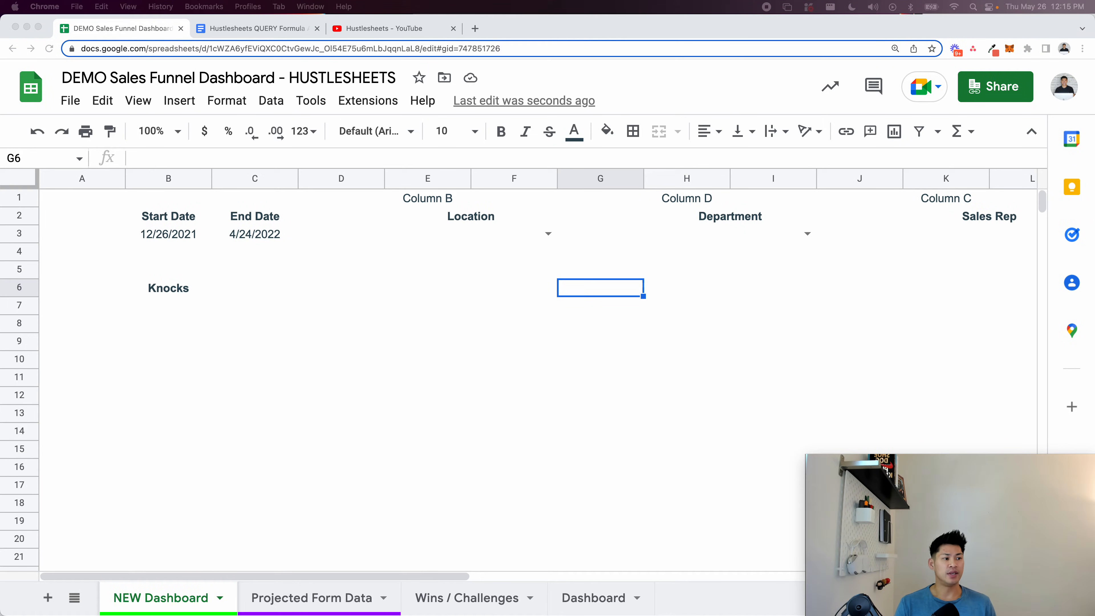
click(176, 345)
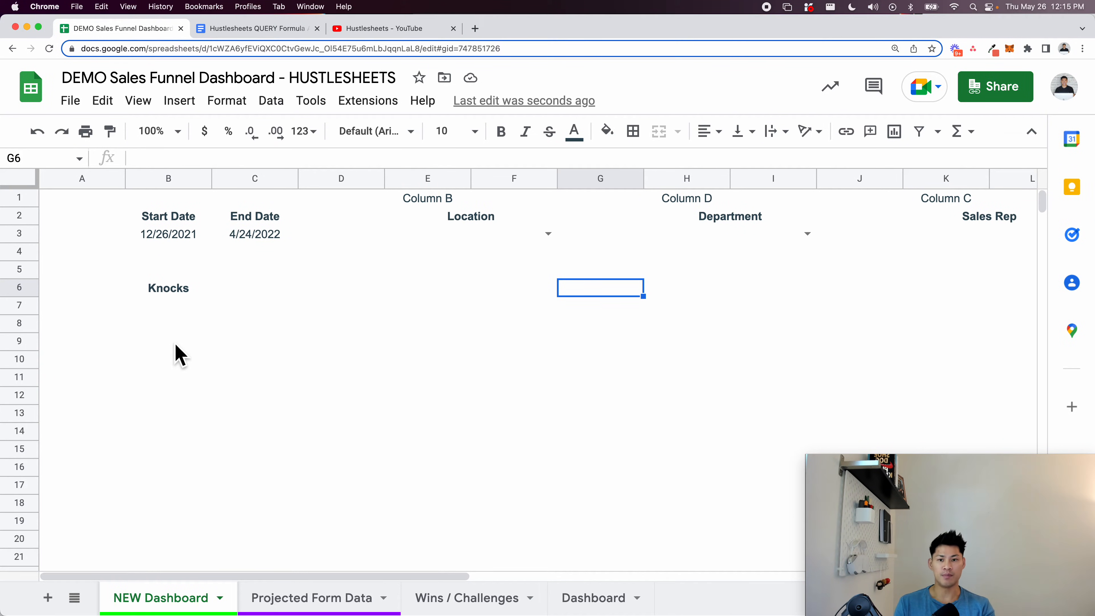
click(177, 346)
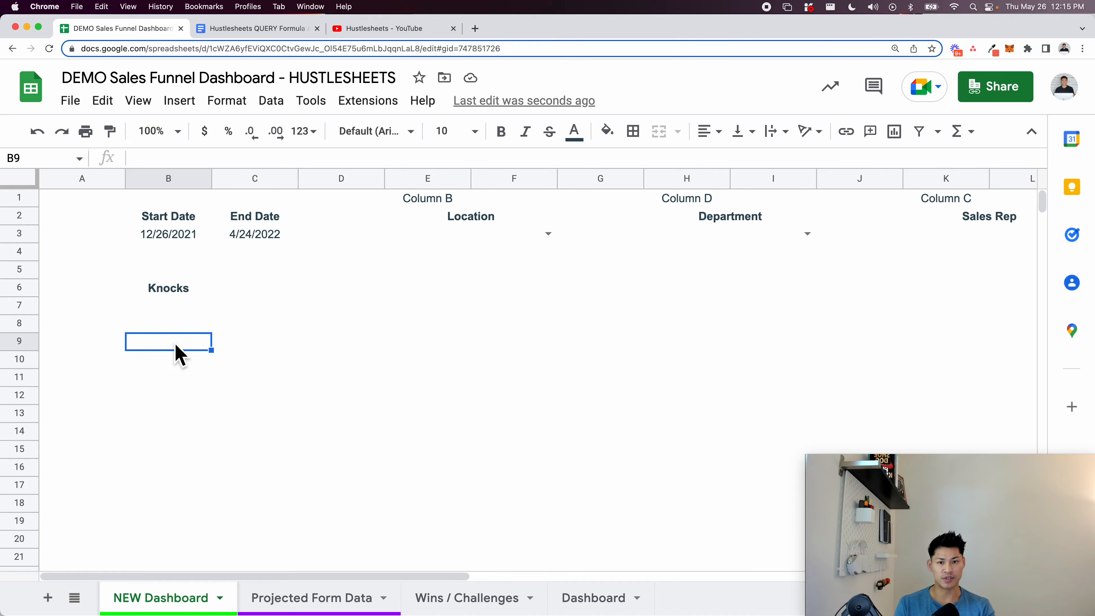
click(166, 294)
click(175, 313)
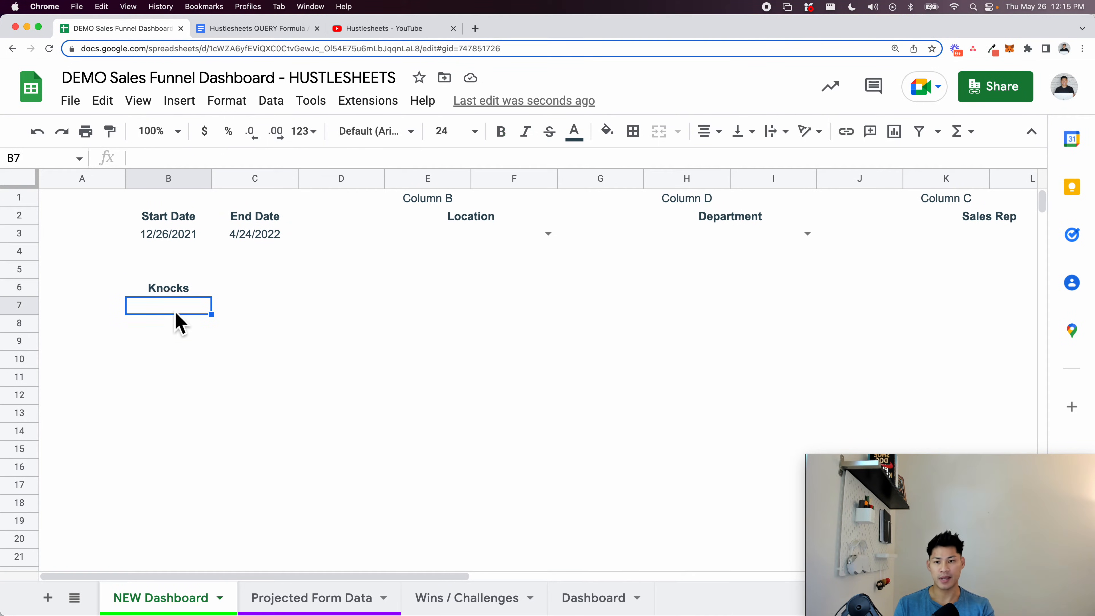
click(314, 431)
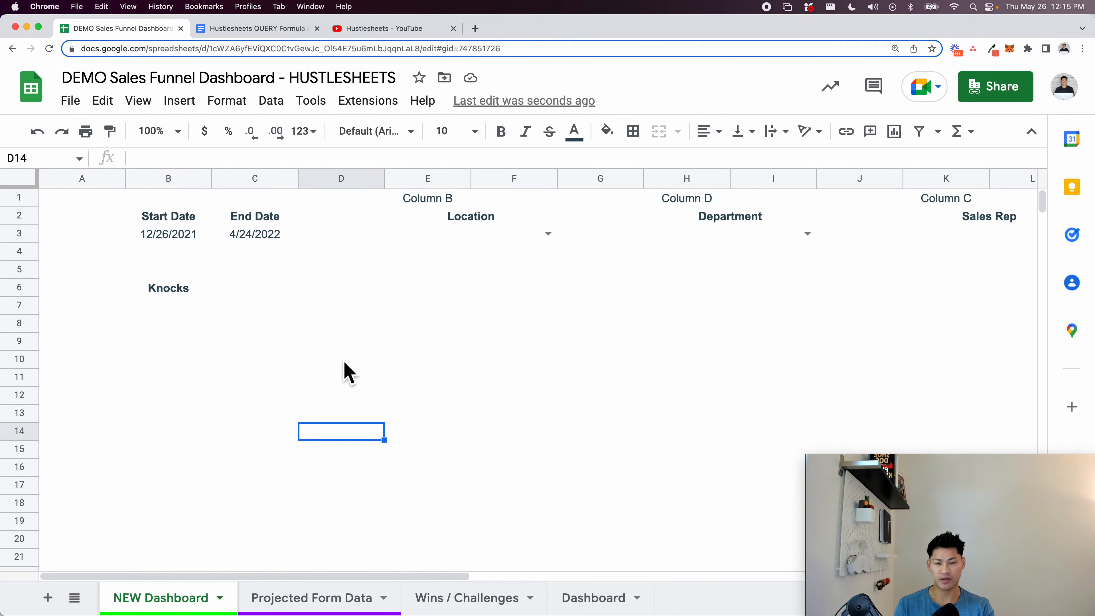
click(380, 28)
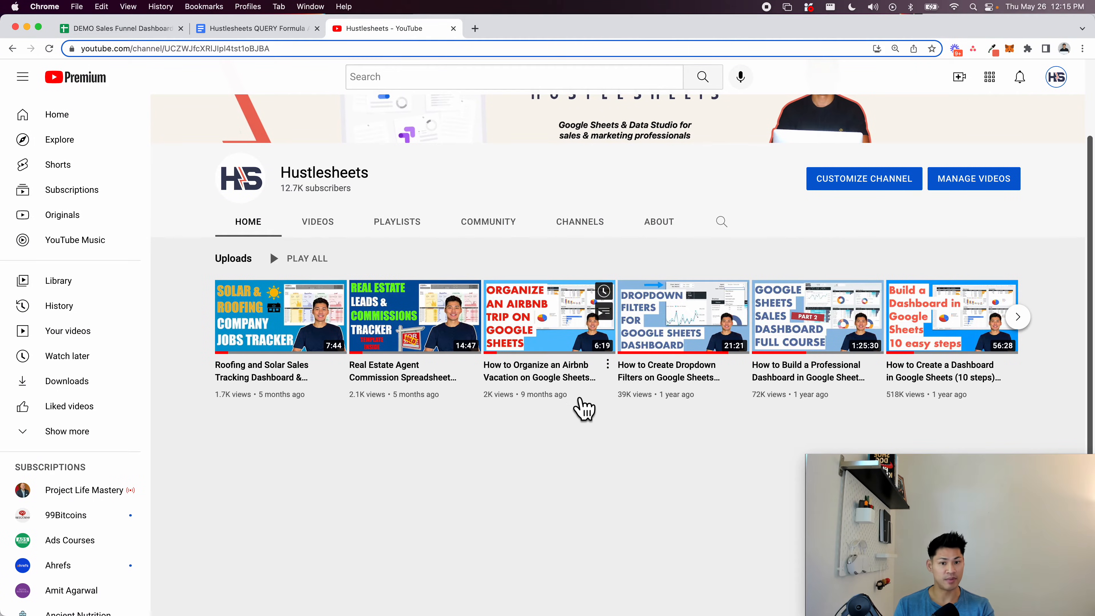
Open the 'How to Create Dropdown Filters' video and highlight its title, then go back to the spreadsheet
click(666, 387)
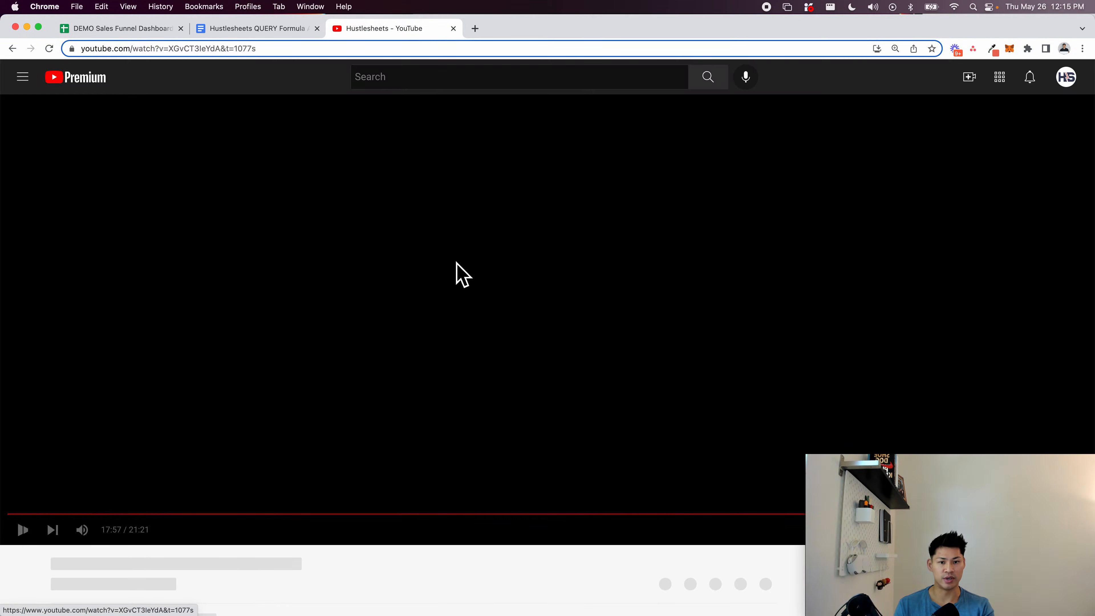
scroll(459, 272, down, 3)
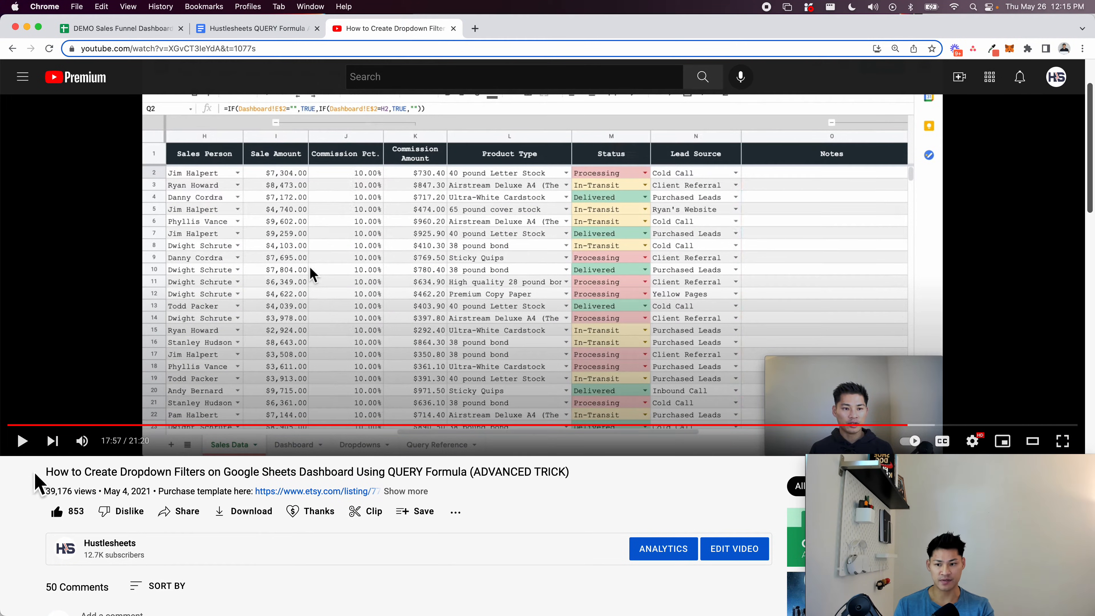
drag(47, 473, 596, 486)
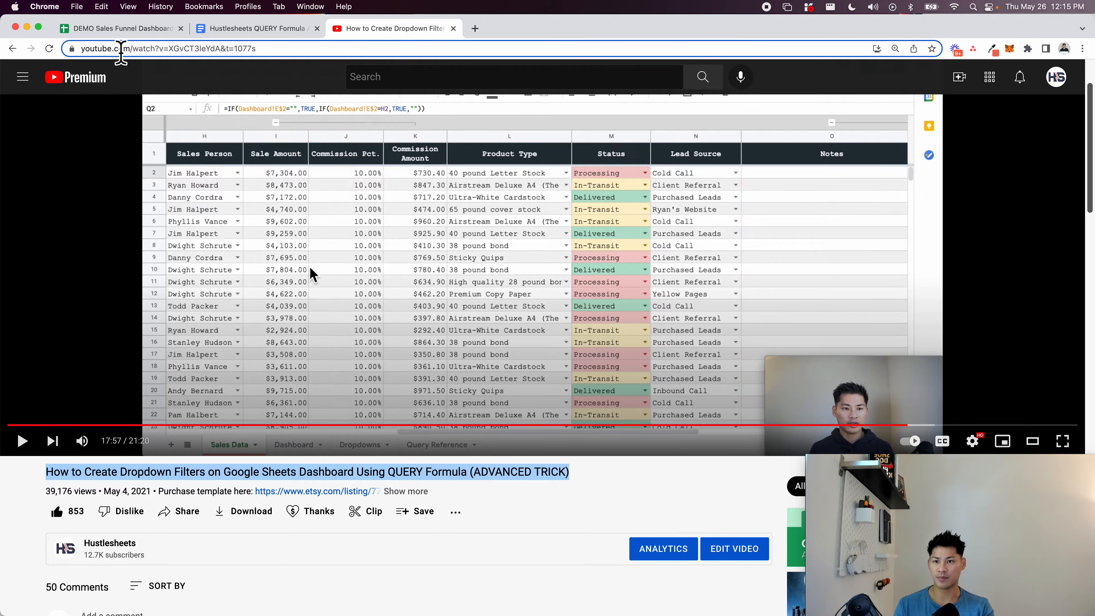
click(130, 31)
Review B6's Knocks QUERY without changing it, then view the Projected Form Data sheet
click(241, 253)
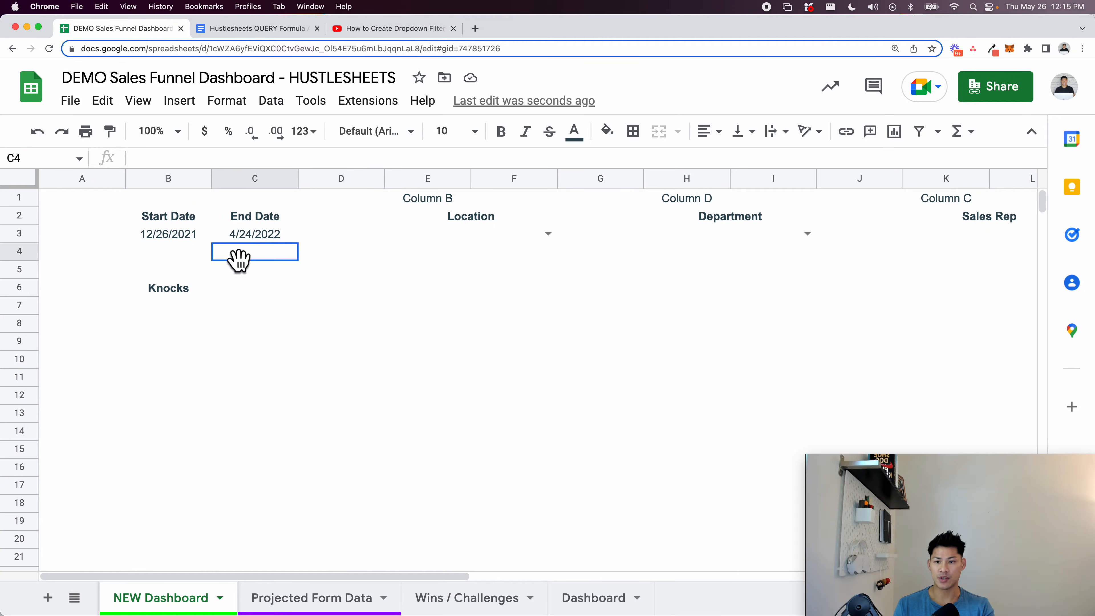
click(198, 289)
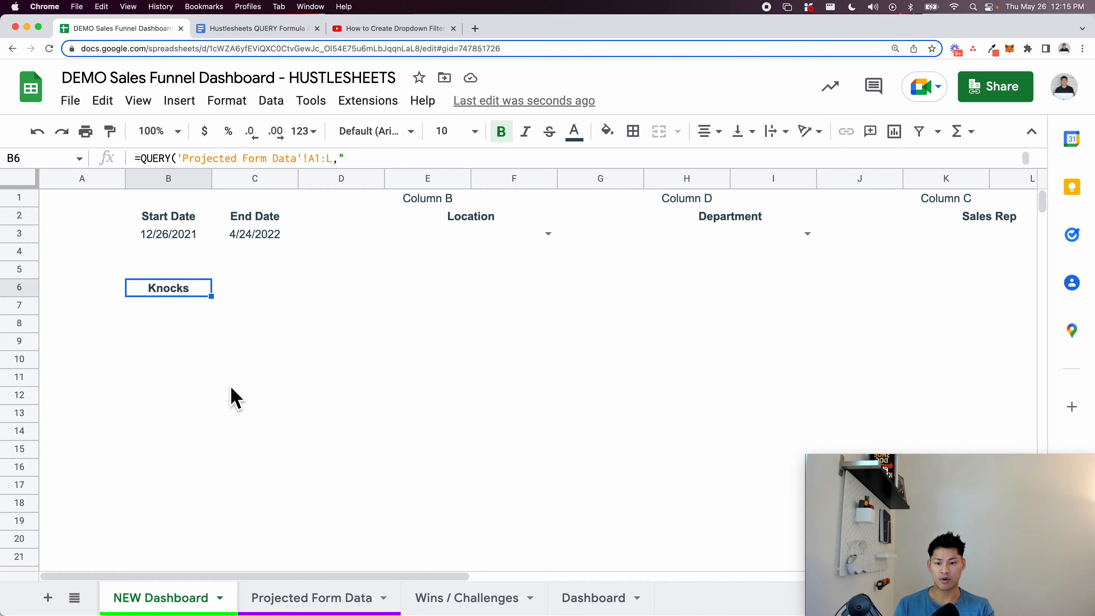
click(166, 307)
click(170, 277)
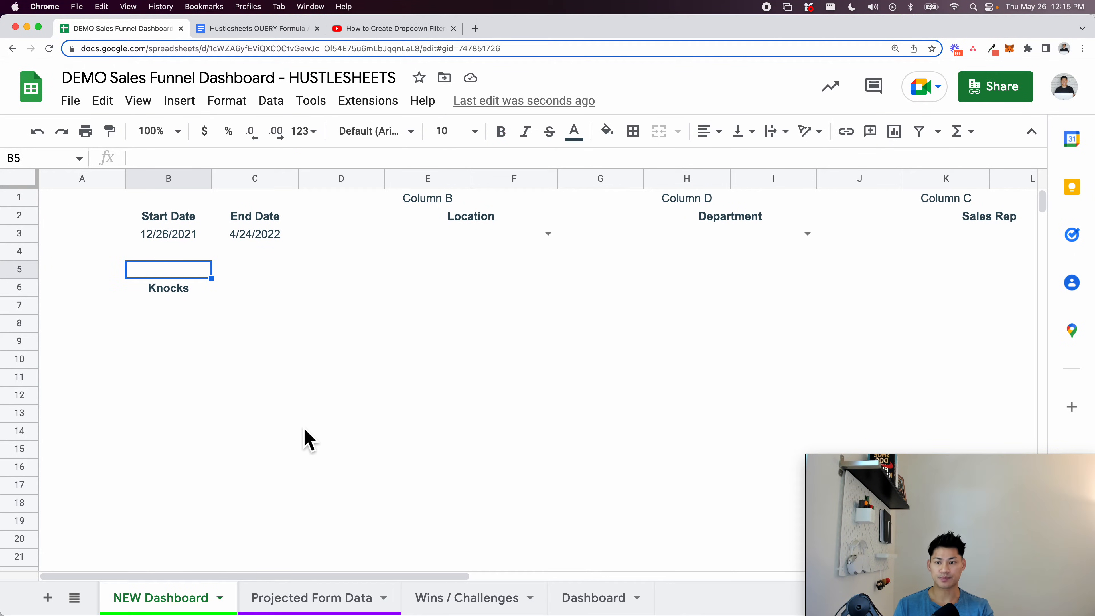
click(199, 288)
key(Return)
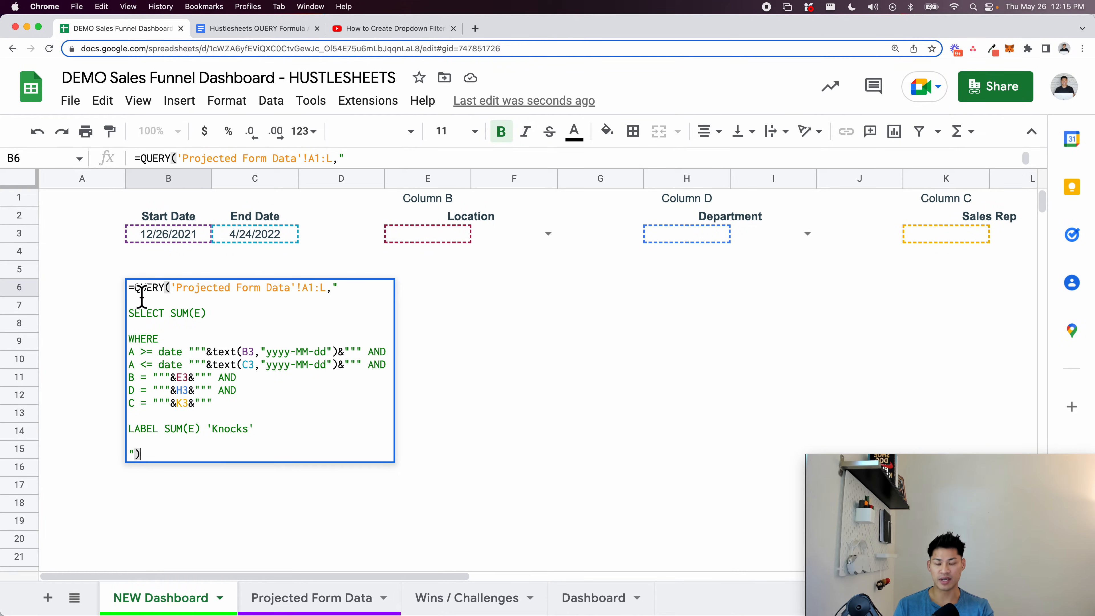
drag(152, 303, 286, 477)
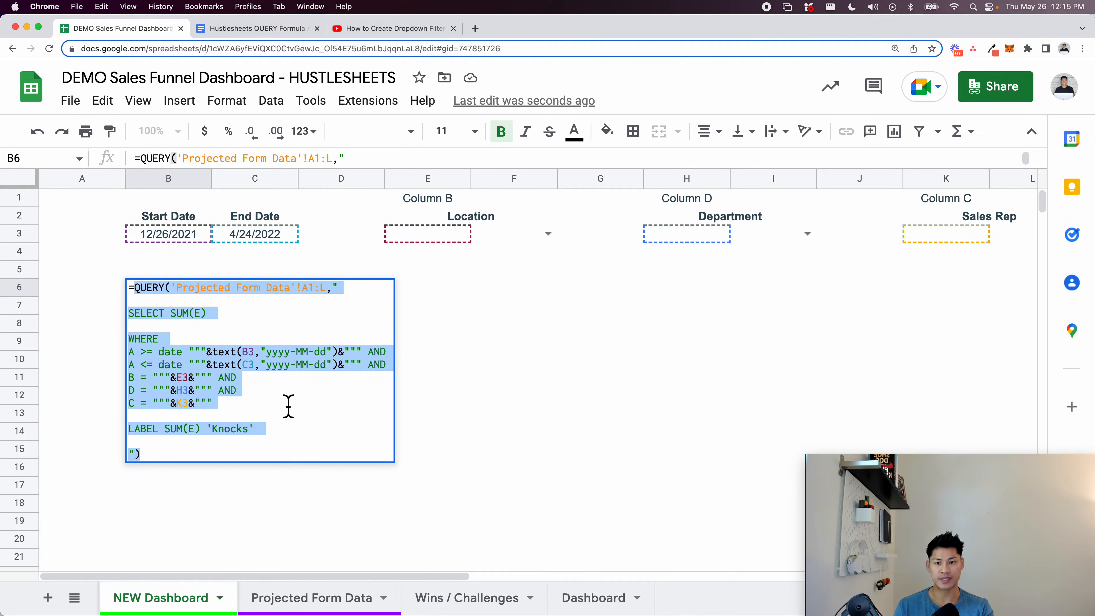
click(512, 417)
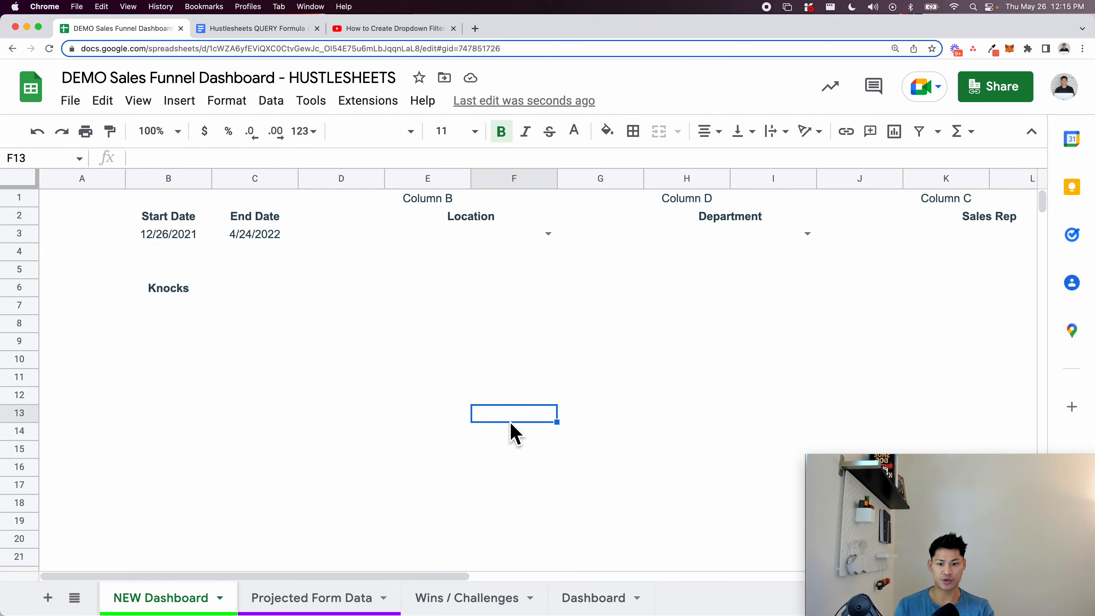
click(330, 599)
Zoom out on Projected Form Data to bring the empty columns beside the data into view
click(332, 457)
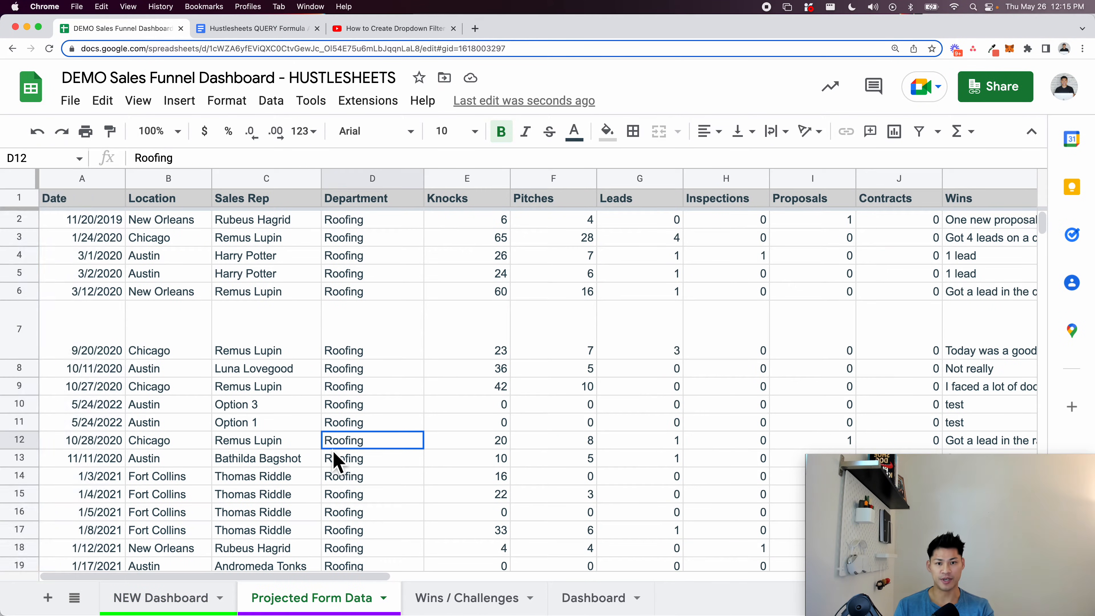
key(super+minus)
key(super+minus)
key(super+minus)
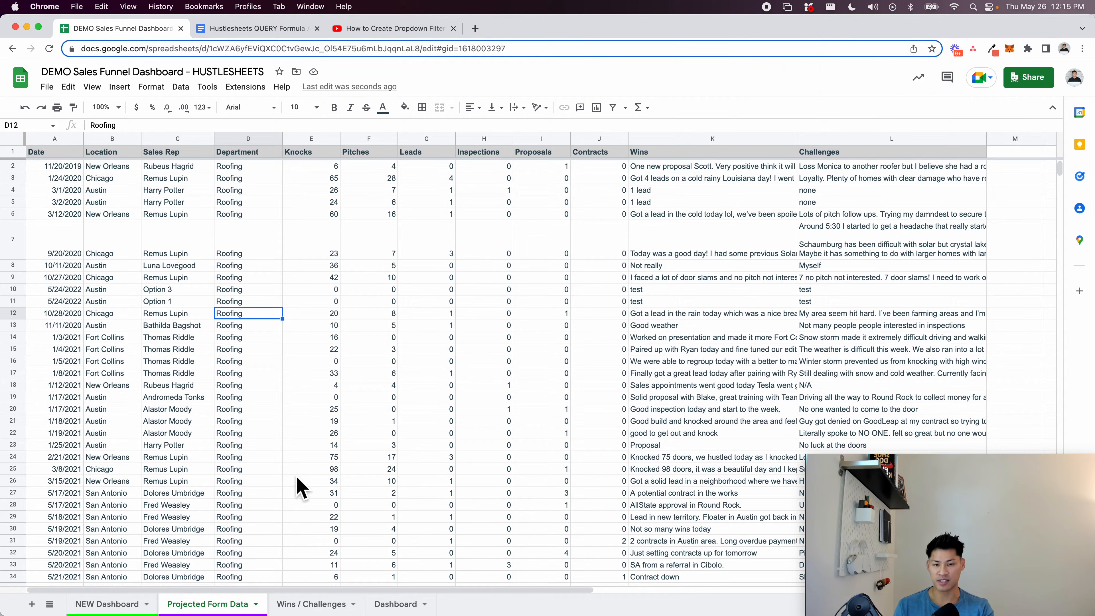
scroll(296, 457, right, 5)
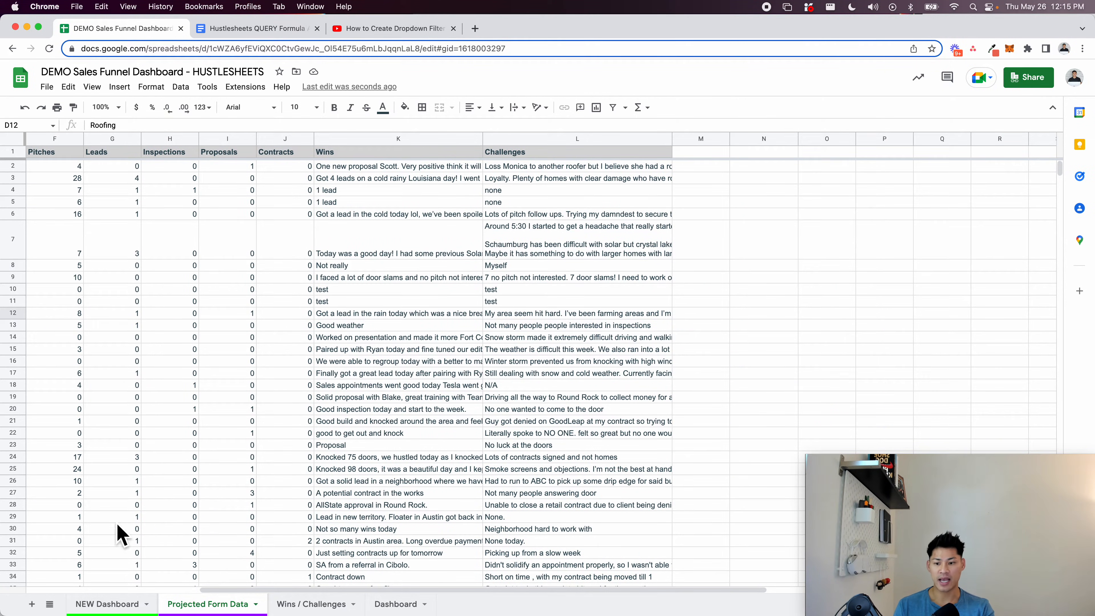
click(108, 602)
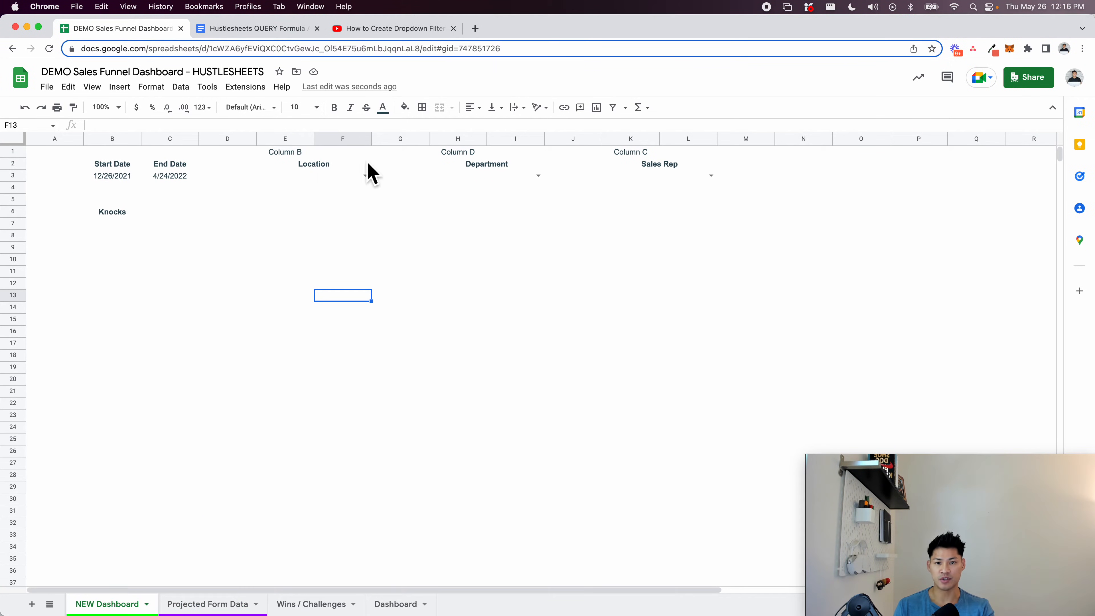
click(206, 604)
Add bold headers Location Filter, Department Filter and Sales Rep Filter in M1:O1
text(Location Filter)
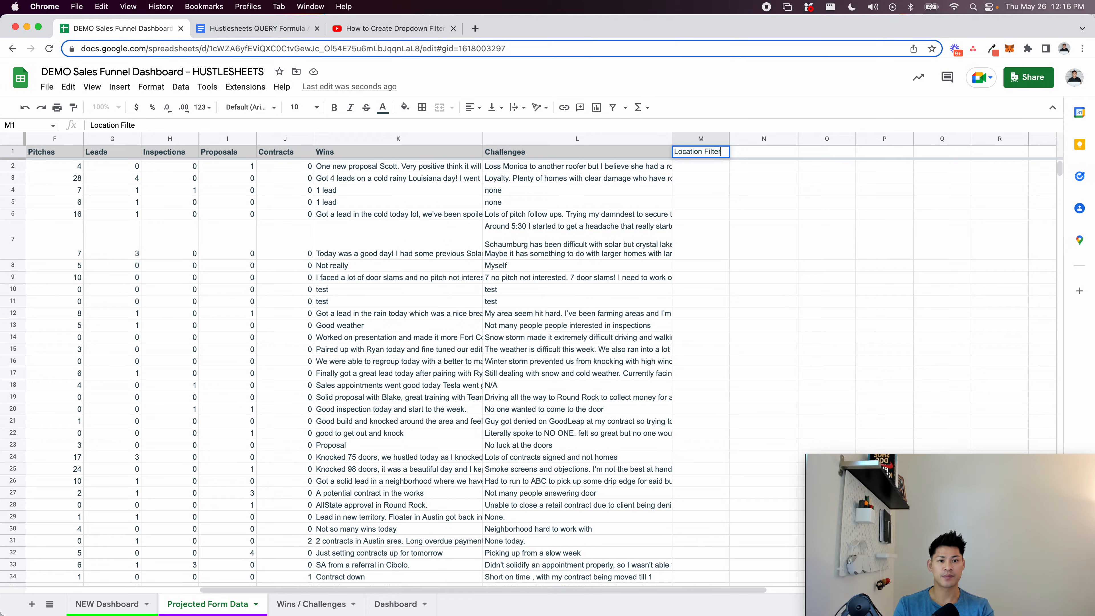
key(Tab)
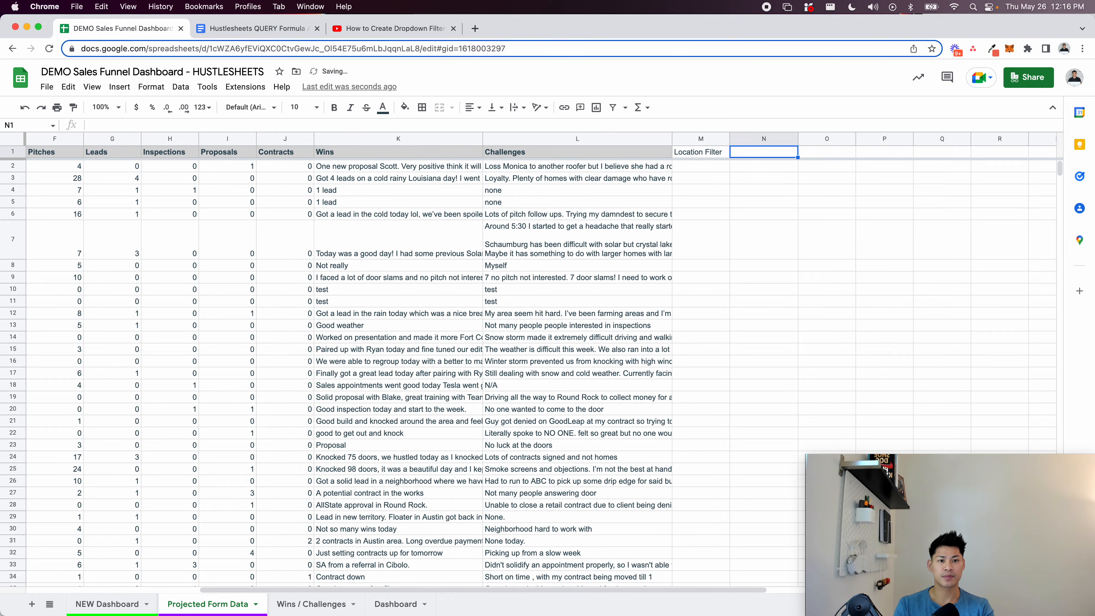
text(Depra)
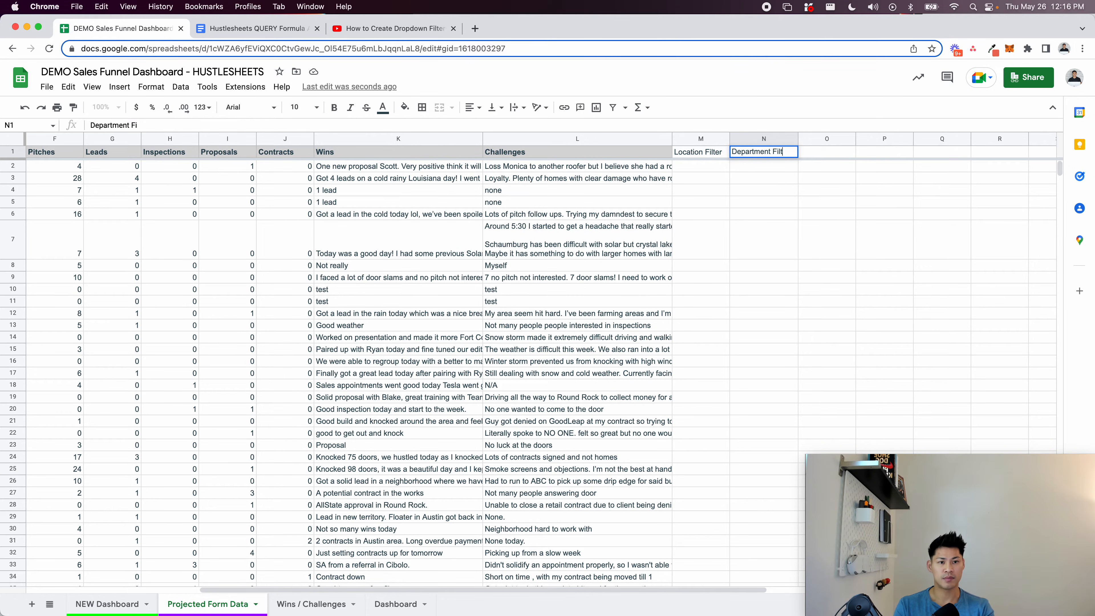
key(Tab)
text(Sal)
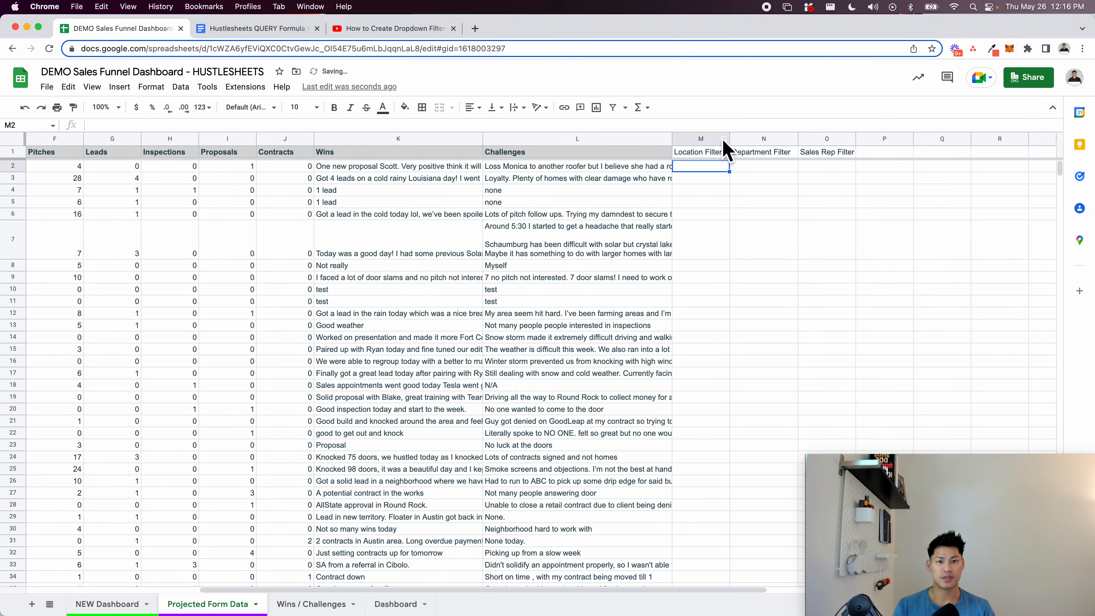
drag(724, 139, 833, 136)
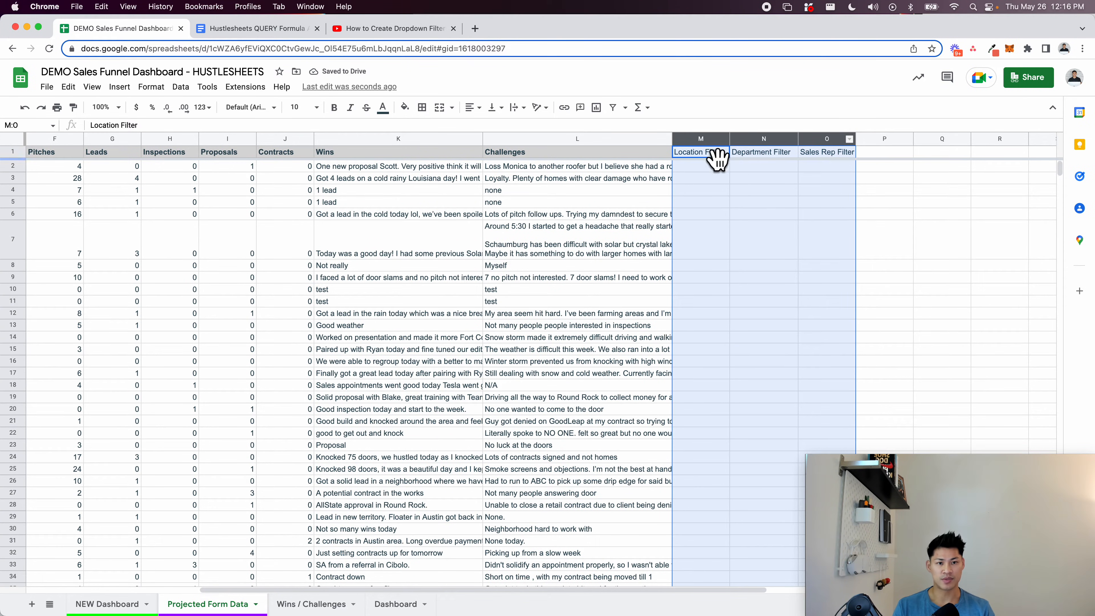
click(709, 160)
key(shift+Right)
key(shift+Right)
key(super+b)
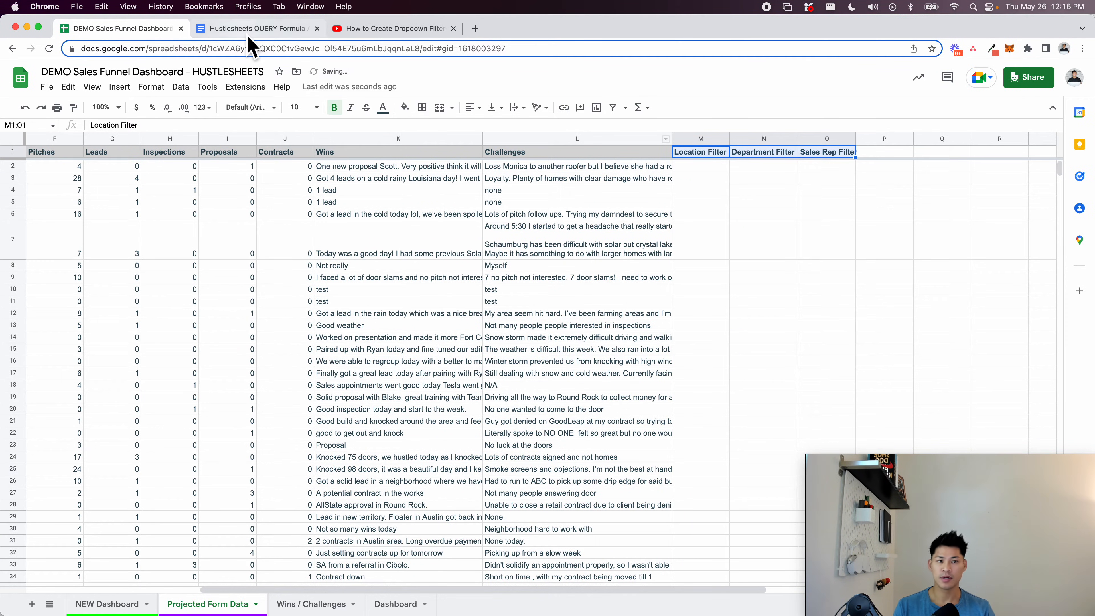
click(151, 86)
Wrap the long filter headers onto two lines and zoom the sheet in slightly
mouse_move(215, 199)
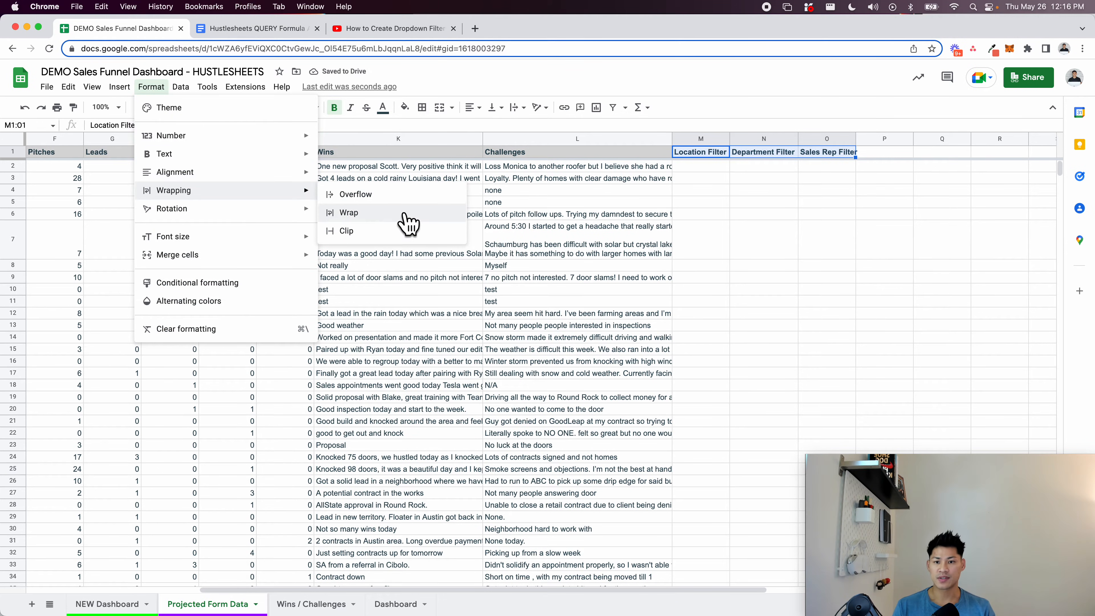
click(410, 219)
key(super+equal)
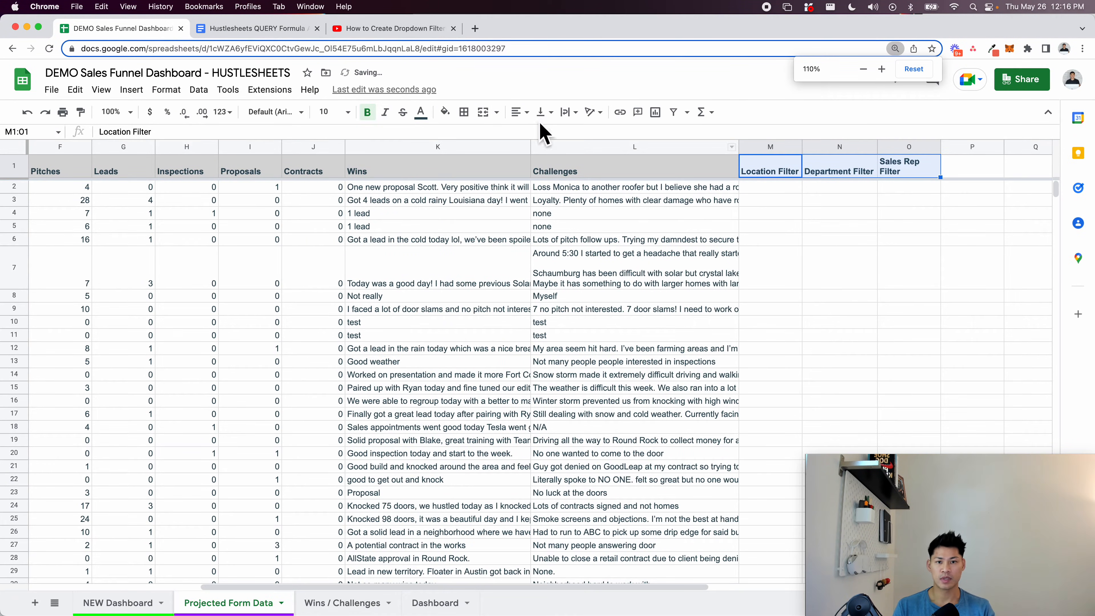
click(666, 216)
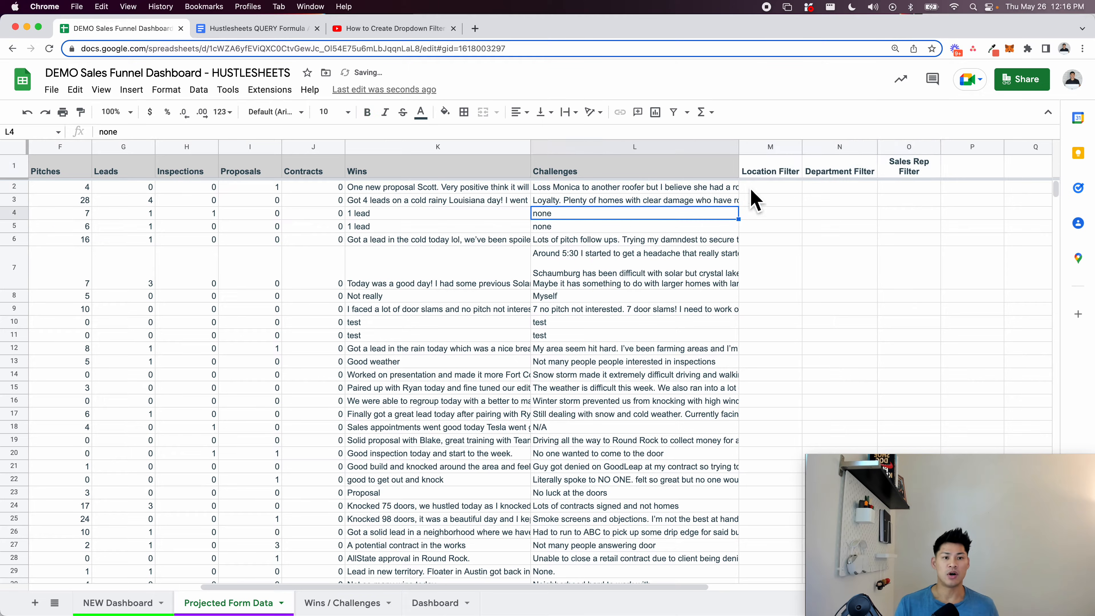
Fill M2:O13 of the Location, Department and Sales Rep Filter columns with TRUE
click(776, 175)
click(779, 190)
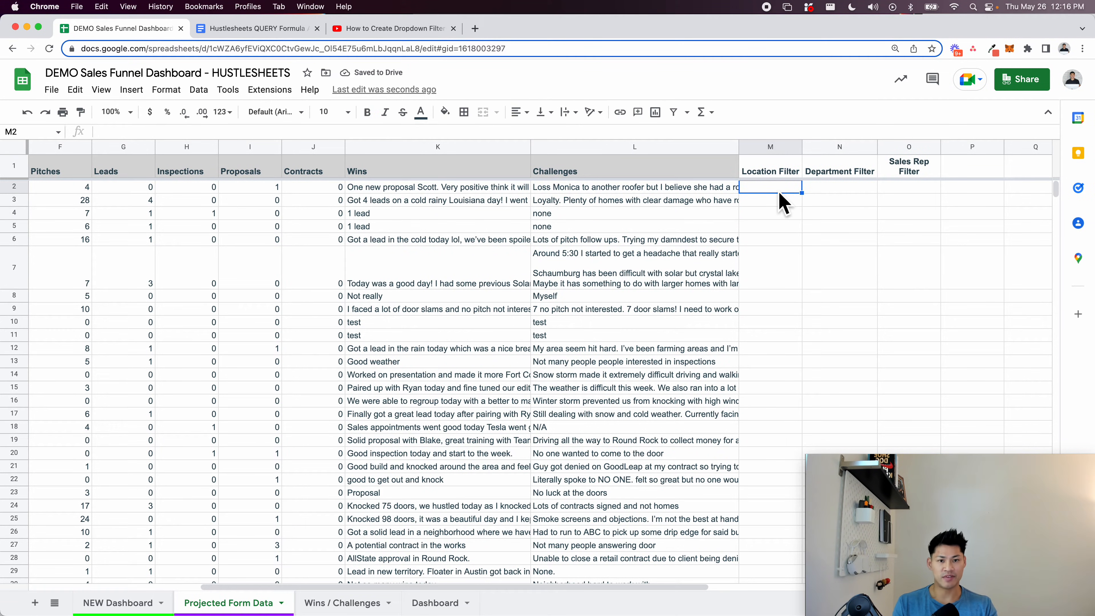
text(TRUE)
key(Return)
key(Up)
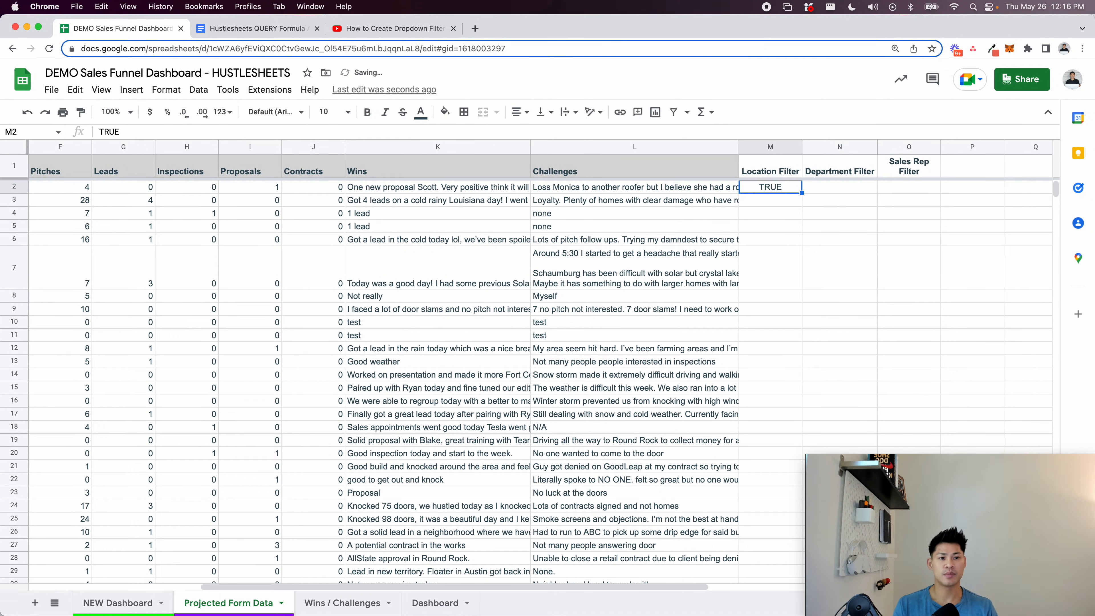
key(shift+Right)
key(shift+Right)
key(shift+Down)
key(shift+Down)
key(shift+Down)
key(shift+Down)
key(shift+Down)
key(shift+Down)
key(shift+Down)
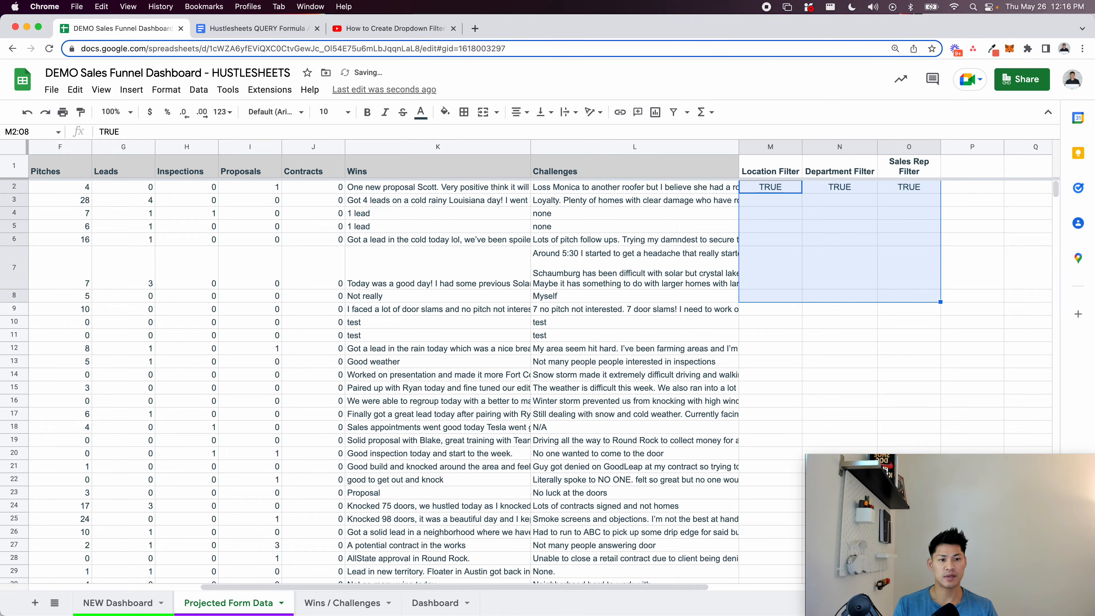
key(ctrl+d)
key(shift+Down)
key(shift+Down)
key(shift+Down)
key(shift+Down)
key(ctrl+d)
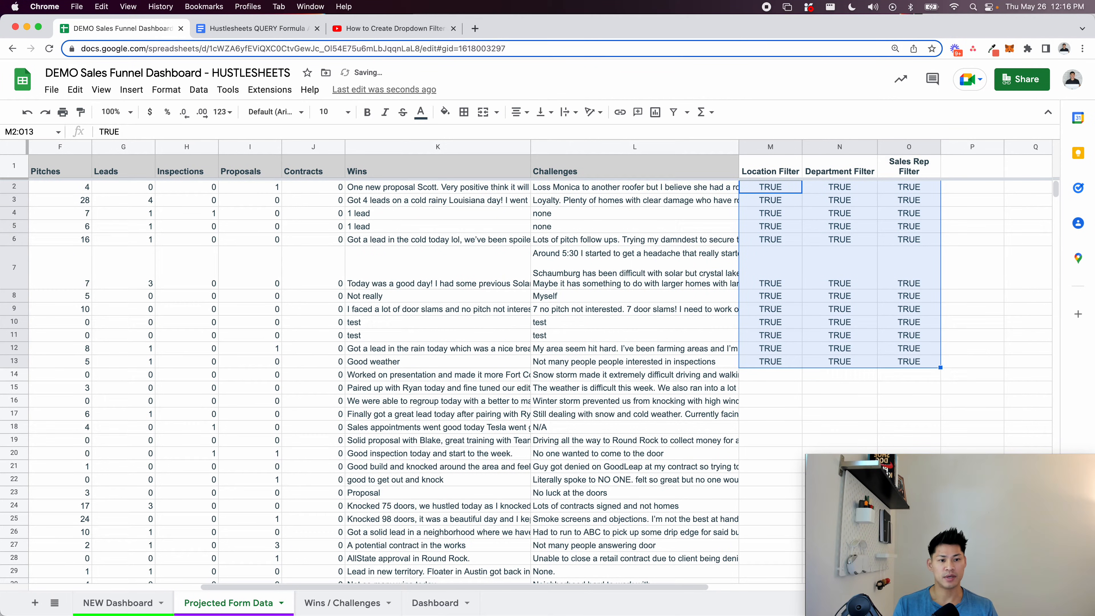
Review the filled filter values, then select the Location, Department and Sales Rep dropdowns on NEW Dashboard
click(782, 192)
drag(788, 190, 813, 378)
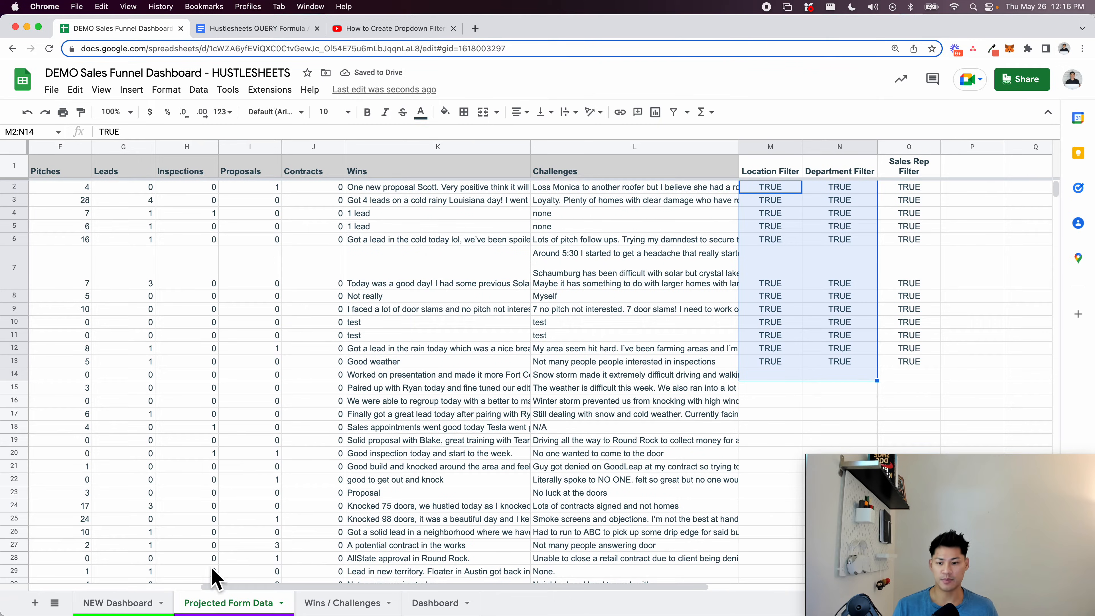
click(166, 602)
drag(345, 202, 398, 193)
Set the dashboard Location filter to Austin and hide columns F–L on Projected Form Data
click(398, 190)
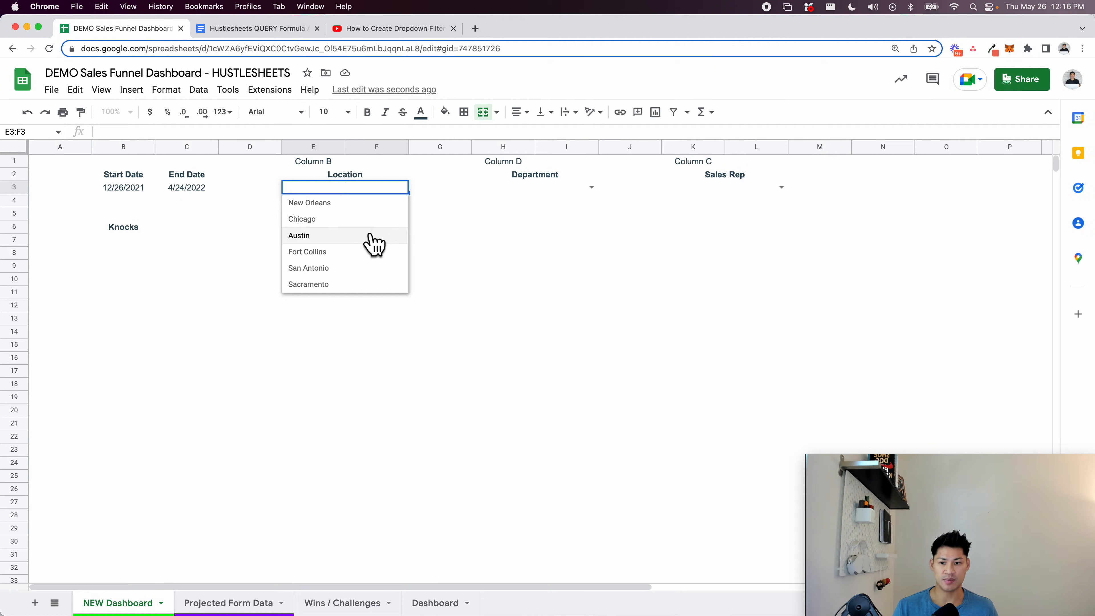
click(374, 243)
click(256, 603)
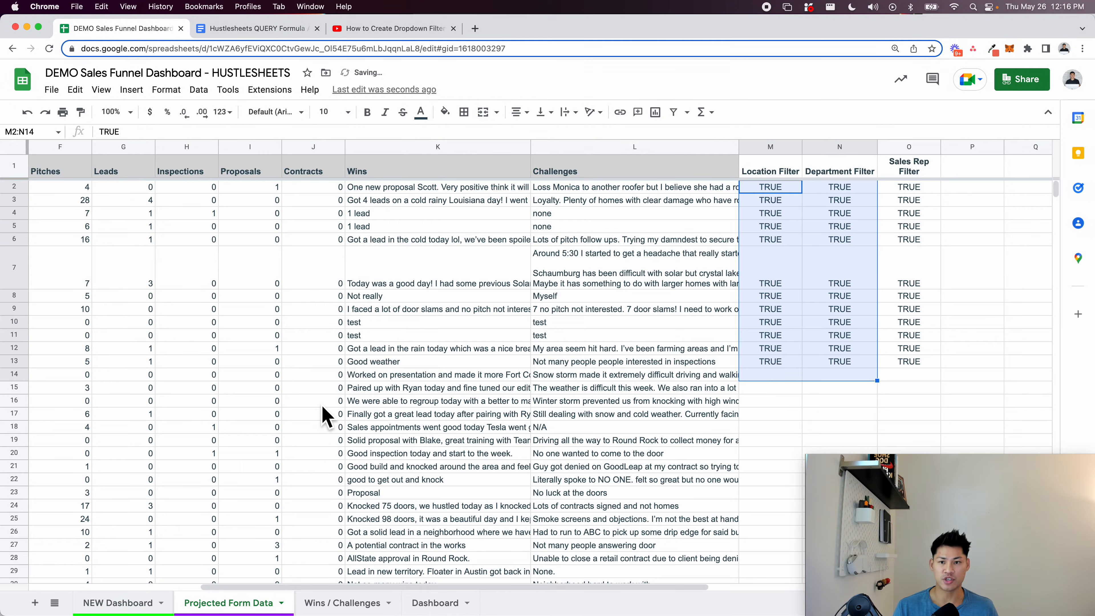
scroll(326, 416, left, 5)
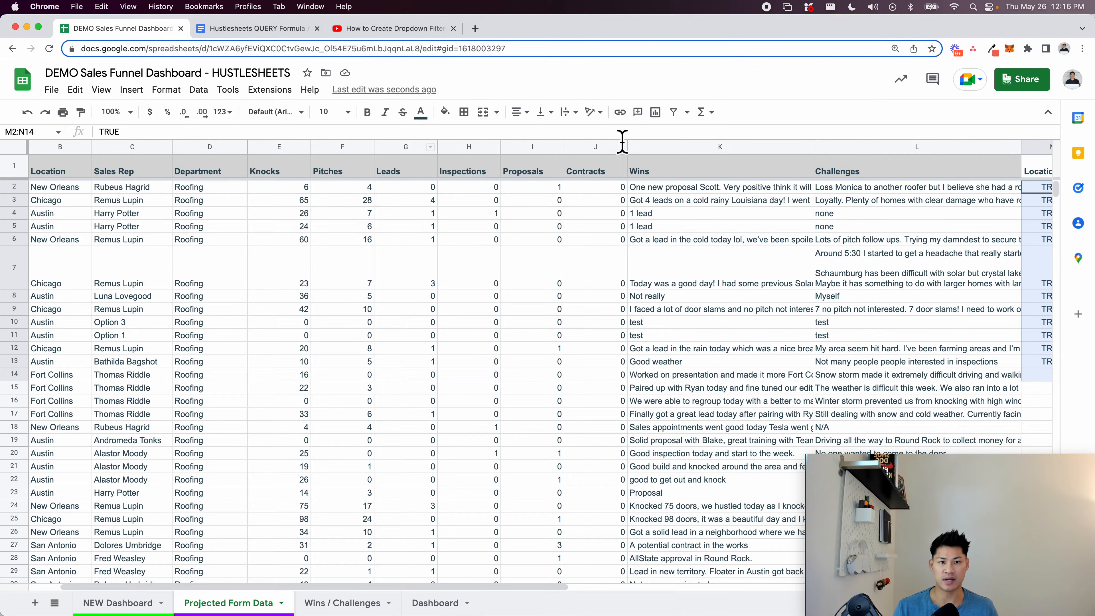
drag(879, 149, 363, 147)
right_click(363, 147)
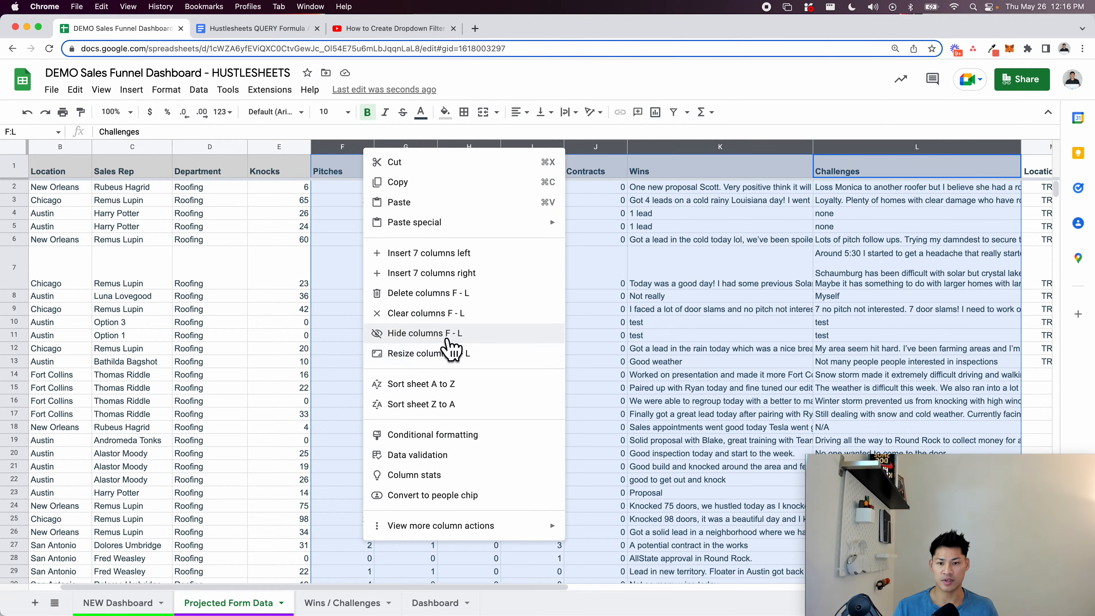
click(447, 350)
Check a Location Filter TRUE value and look at the Department choices without changing them
click(323, 357)
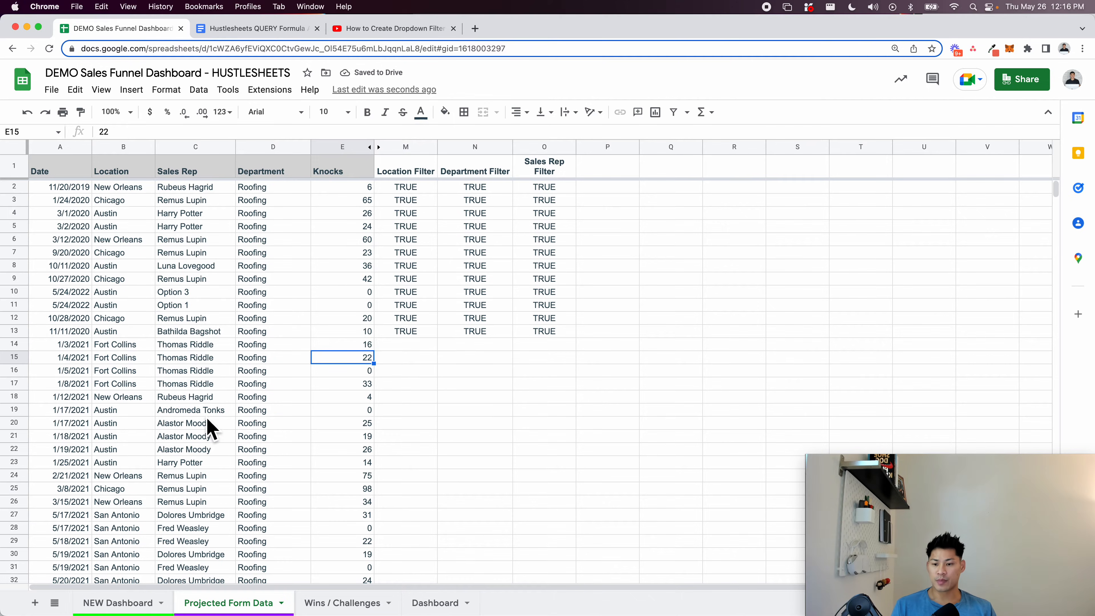
click(410, 212)
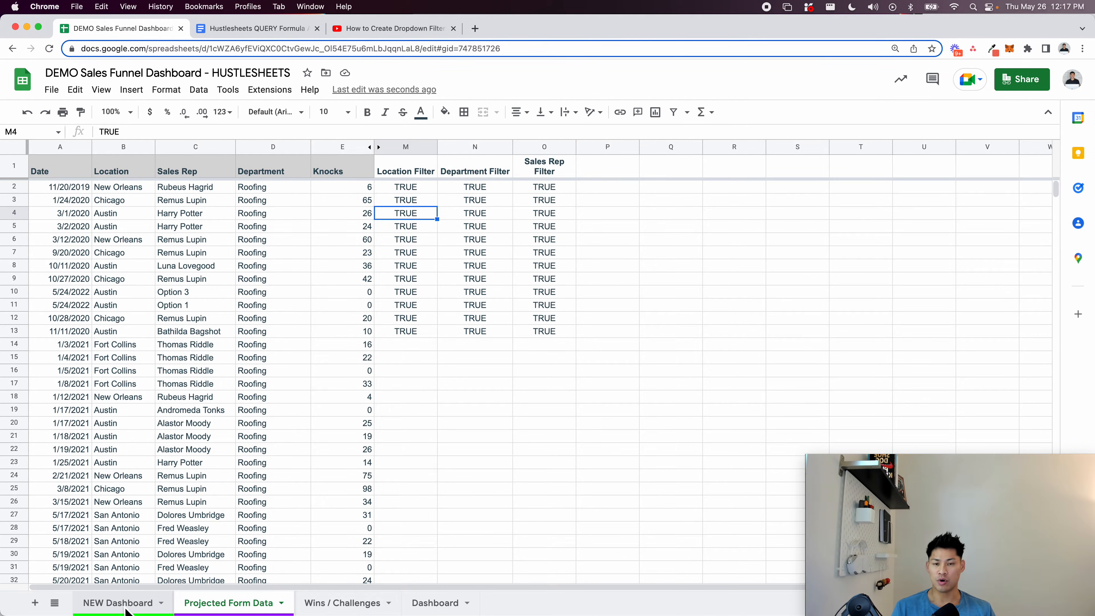
click(123, 604)
click(590, 187)
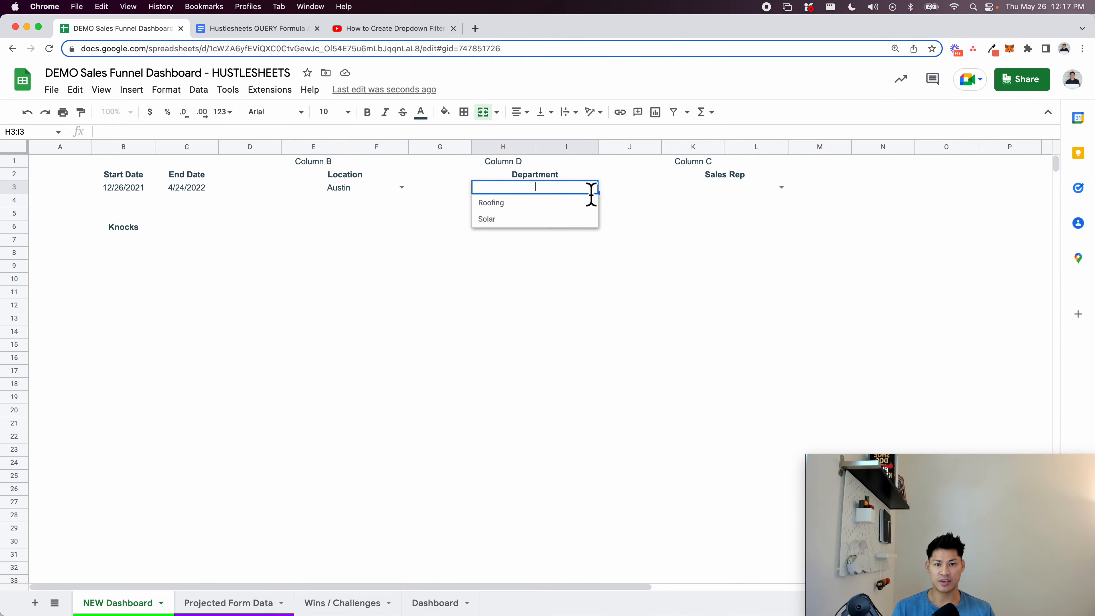
click(350, 194)
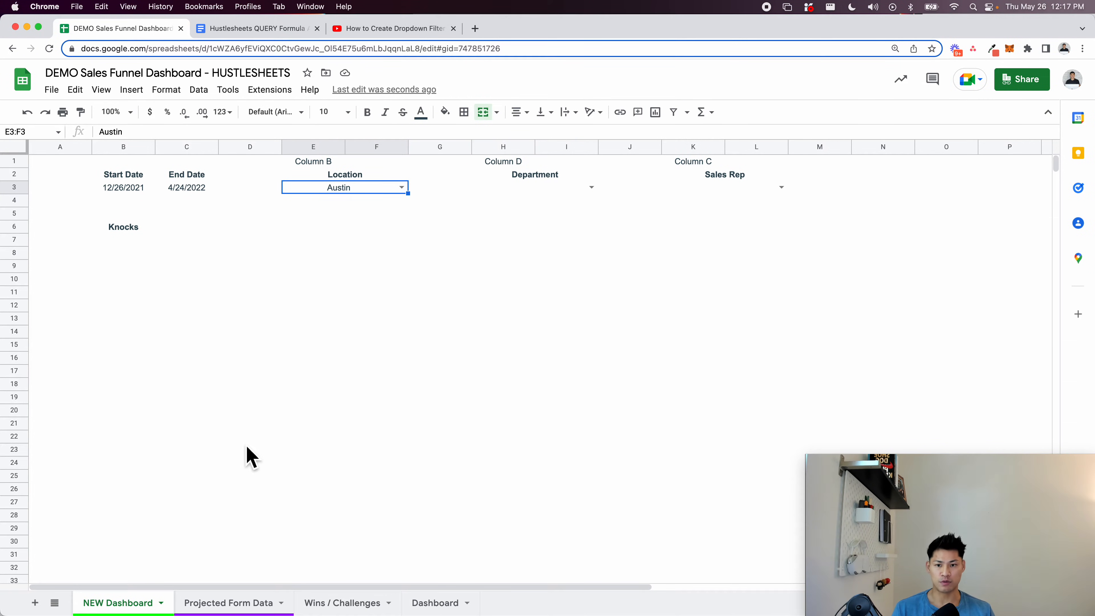
click(256, 600)
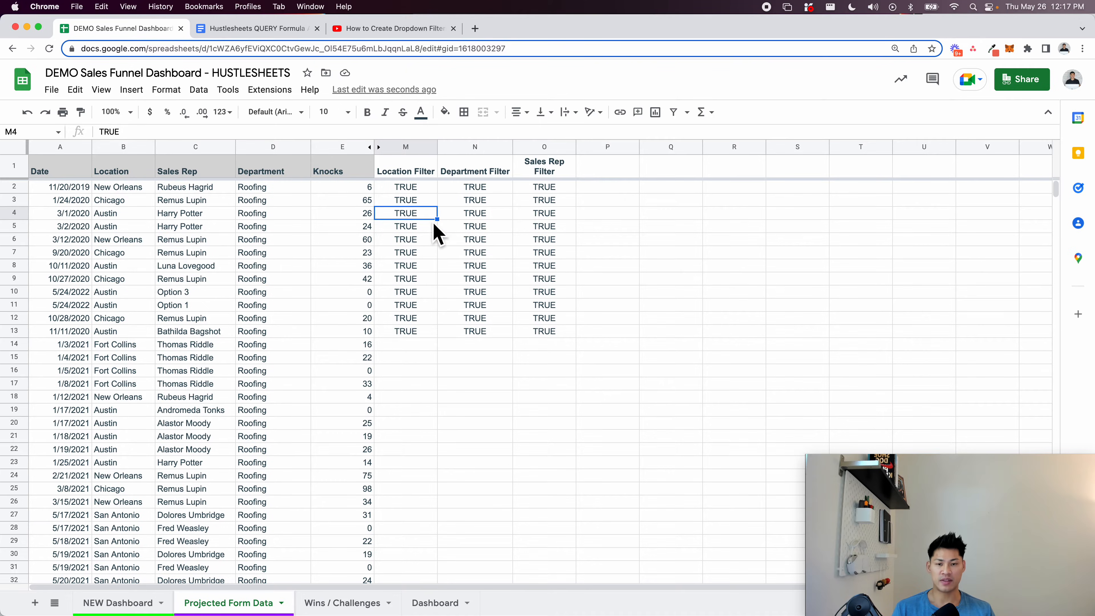
Review the Knocks QUERY formula in B6 on NEW Dashboard
click(113, 604)
click(139, 231)
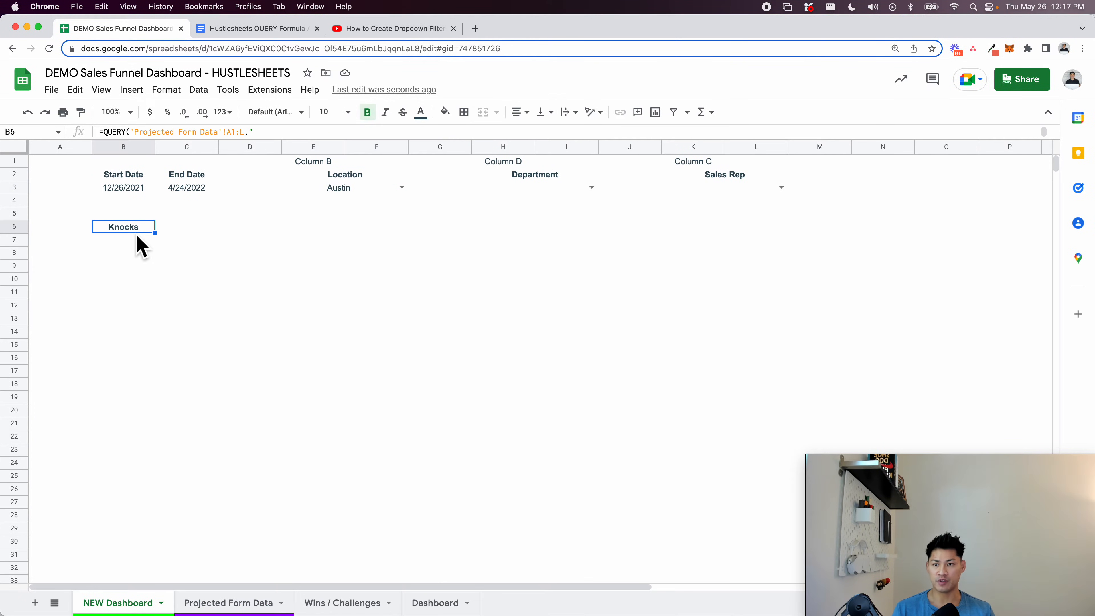
double_click(139, 231)
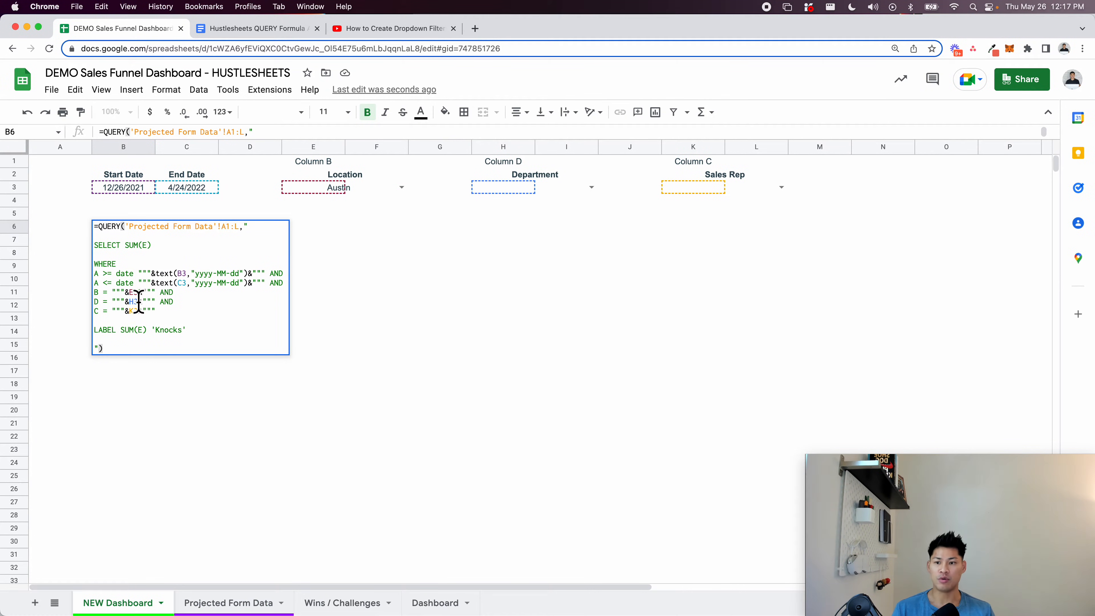
Delete the TRUE values from M2:O13 of the three filter columns on Projected Form Data
click(228, 602)
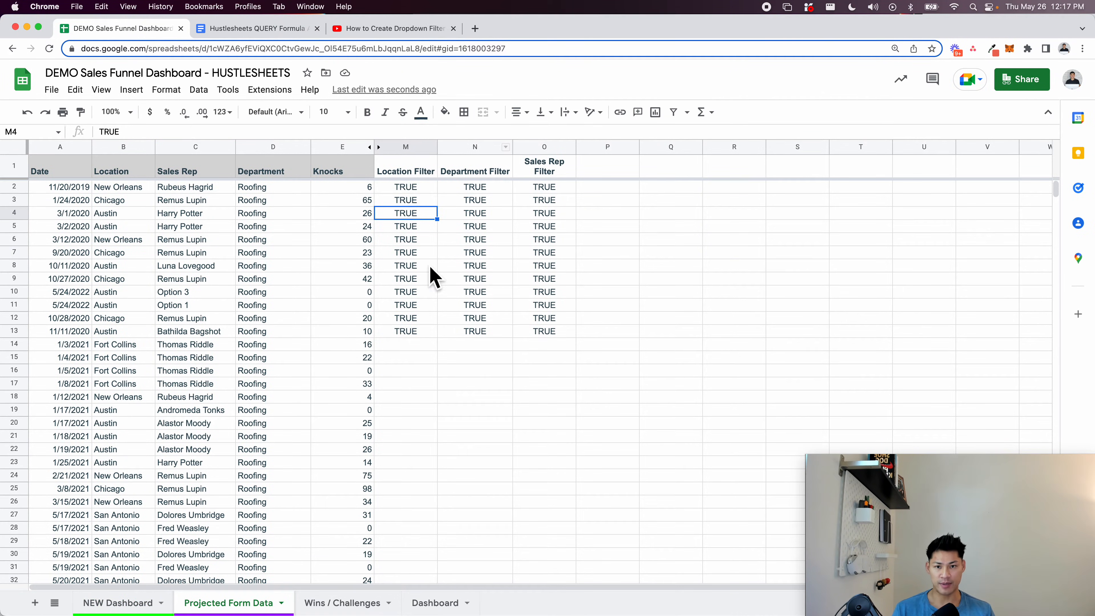
click(417, 228)
click(413, 177)
key(Down)
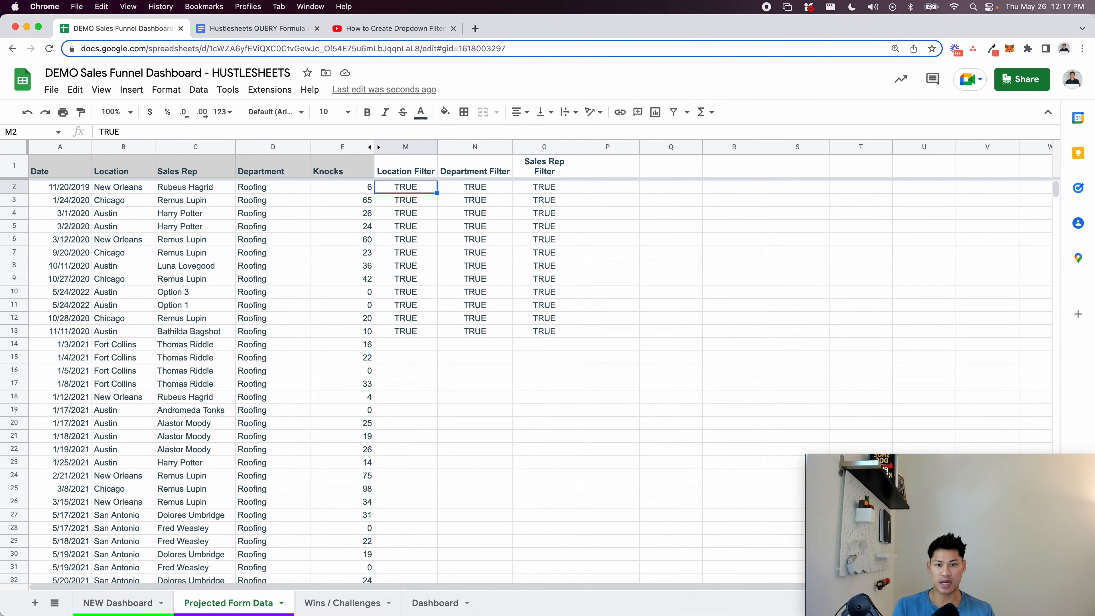
key(super+shift+Right)
key(super+shift+Down)
key(Delete)
click(418, 170)
key(Down)
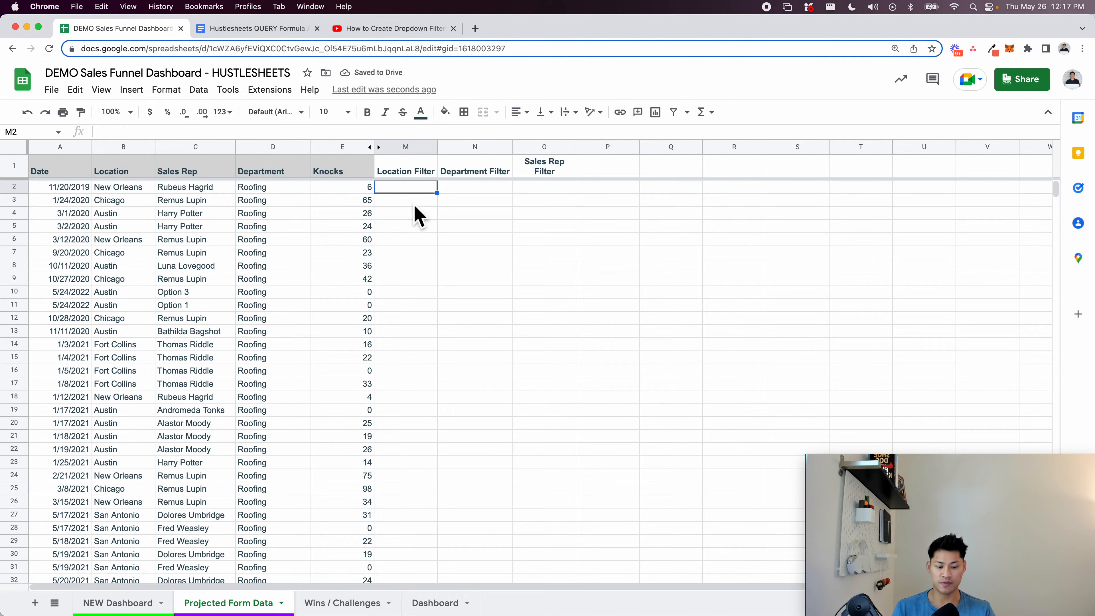
Start an =IF( formula in M2 at 150% zoom and read the IF function help
text(=)
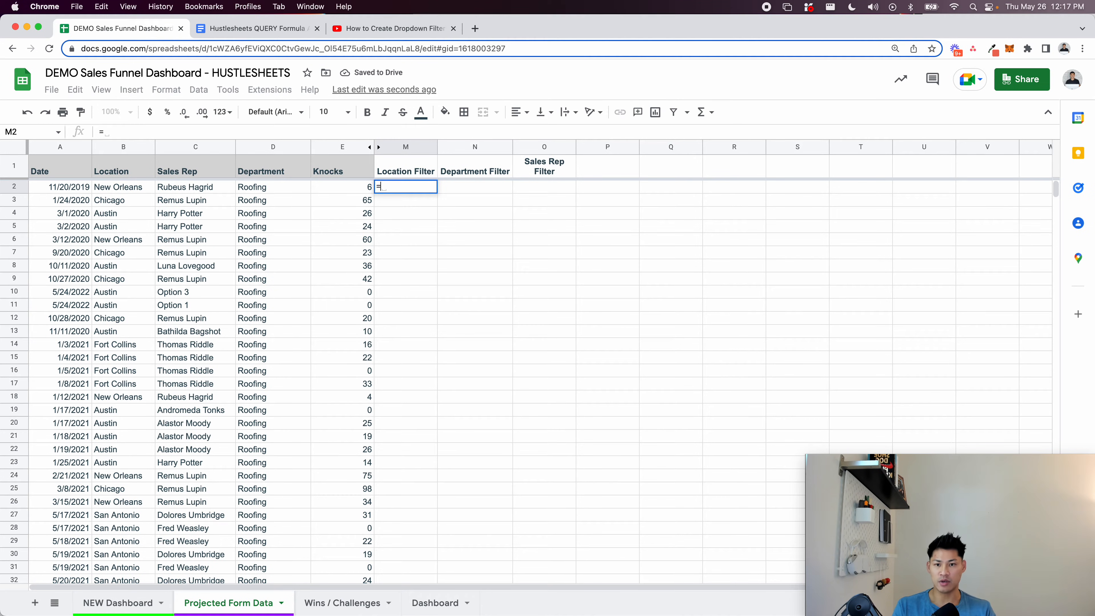
key(super+equal)
key(super+equal)
key(super+equal)
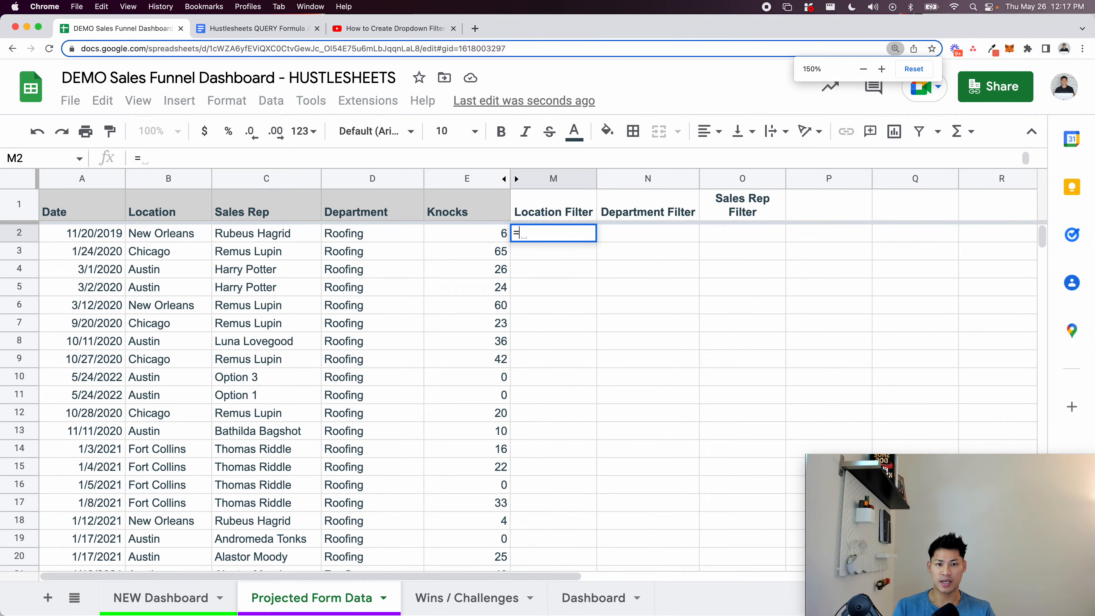
scroll(420, 298, right, 3)
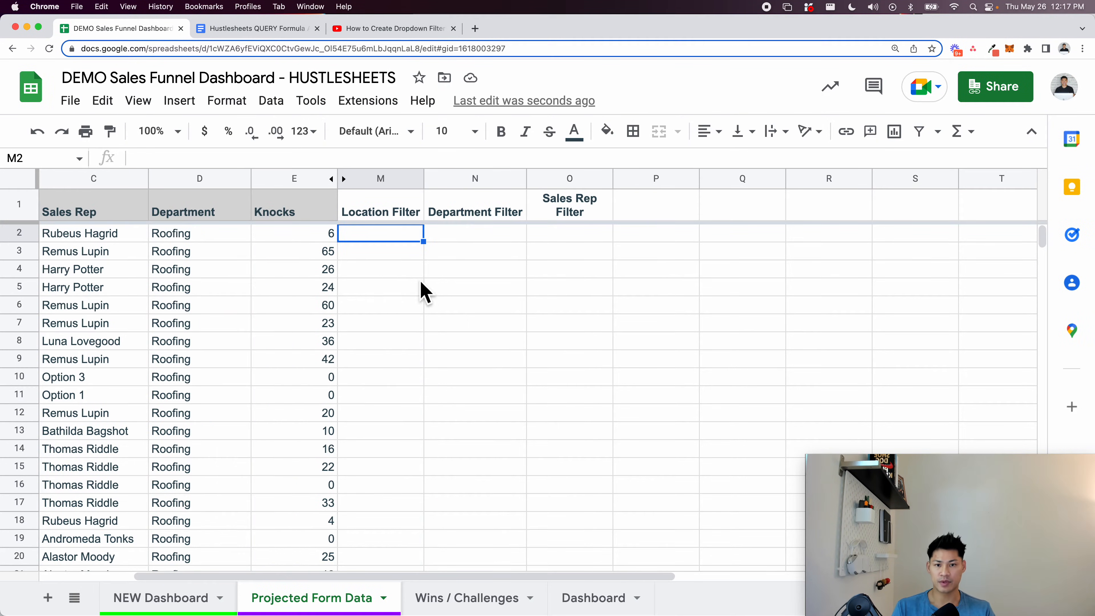
text(if)
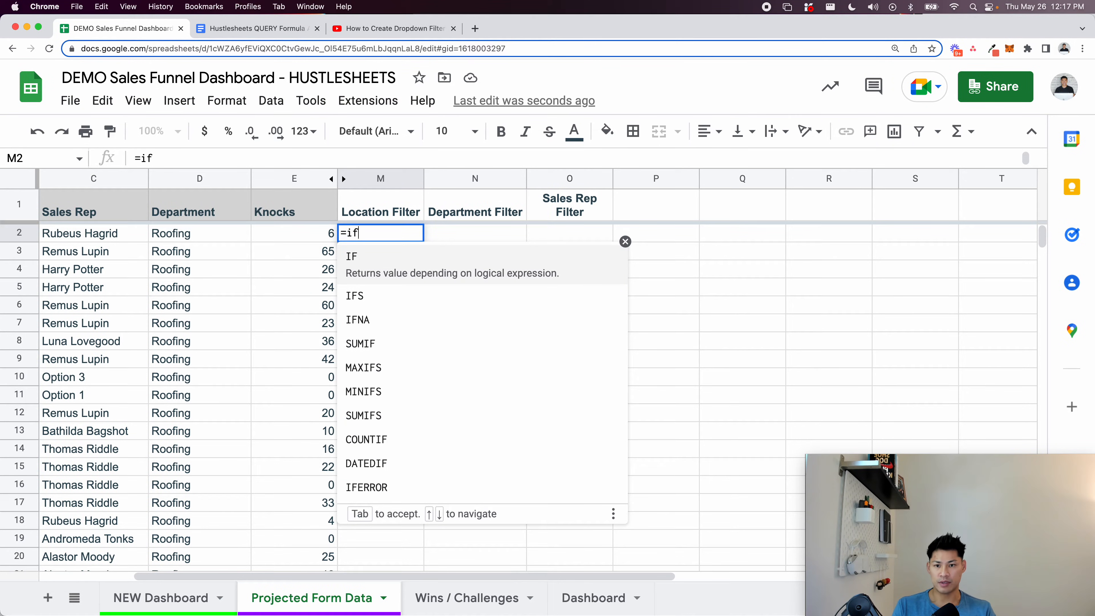
key(Tab)
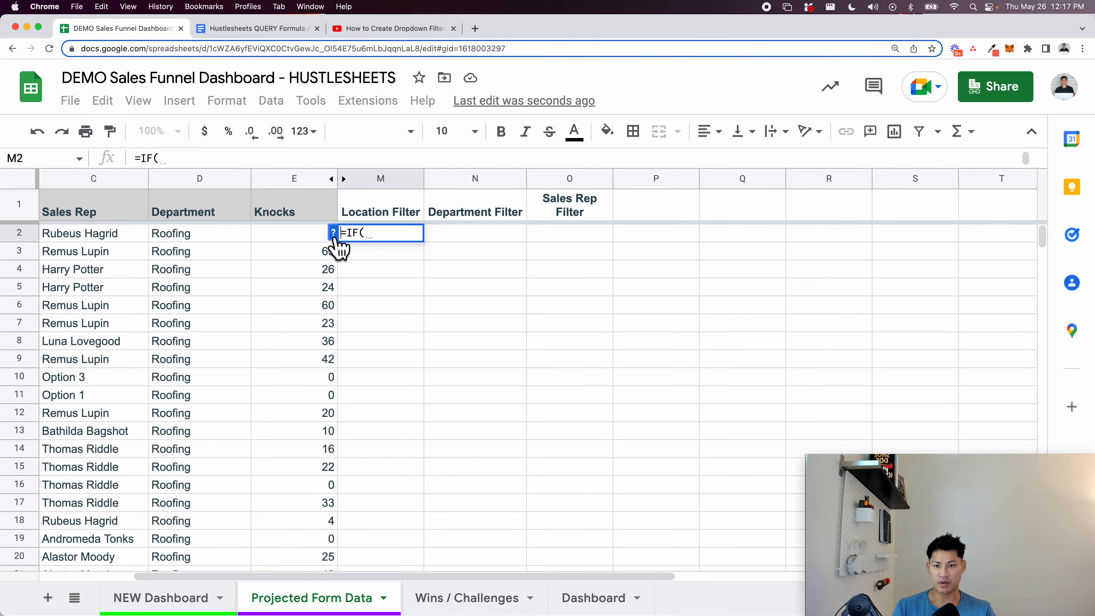
click(333, 233)
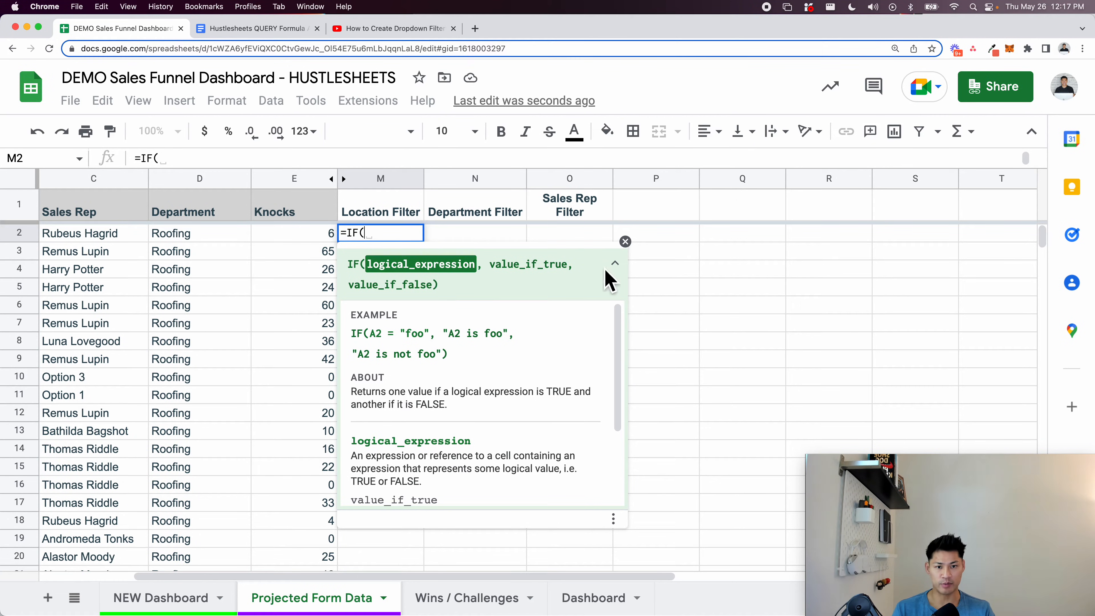
click(625, 242)
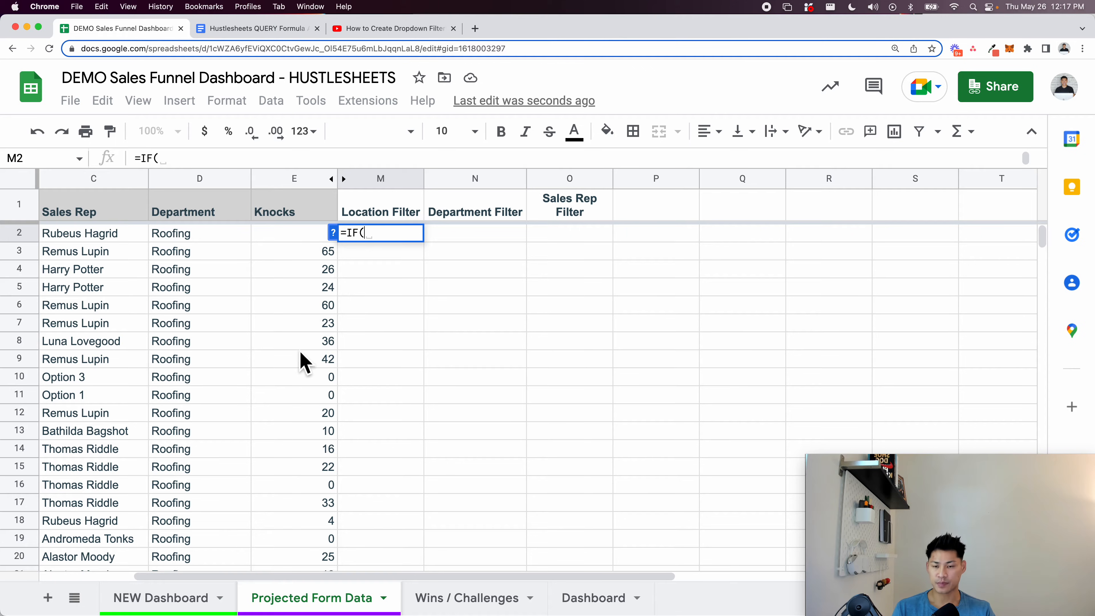
click(333, 233)
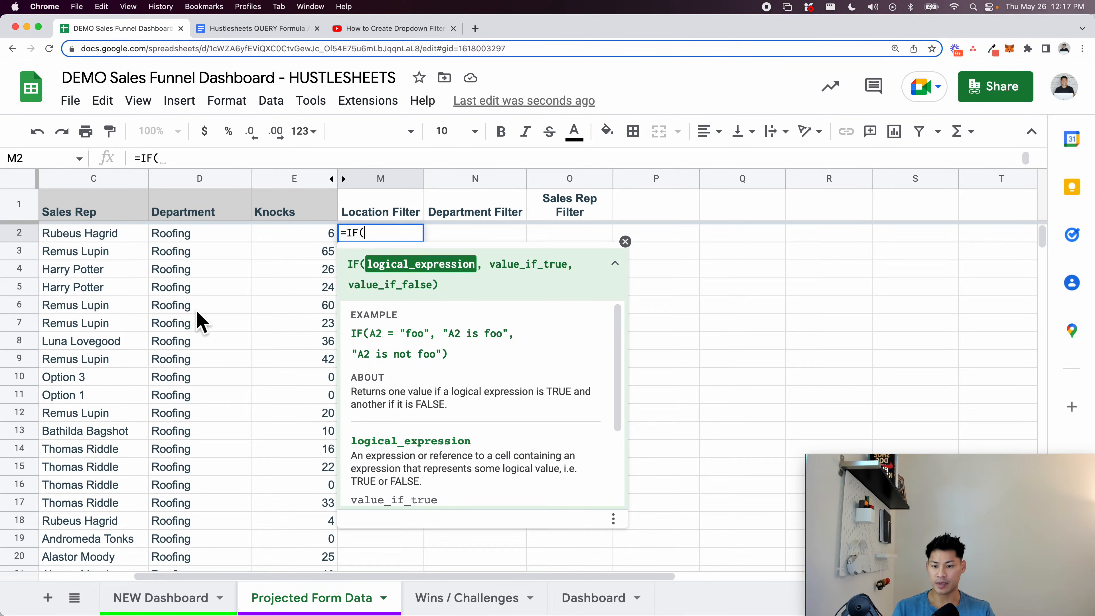
Clear Austin from the dashboard's Location filter cell E3
click(161, 594)
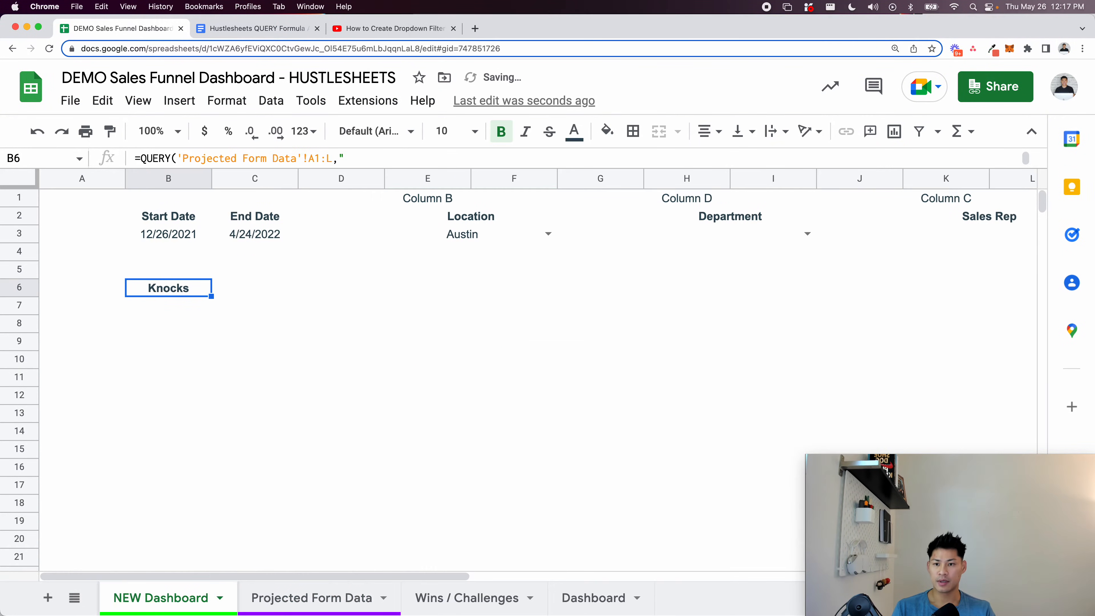
click(460, 240)
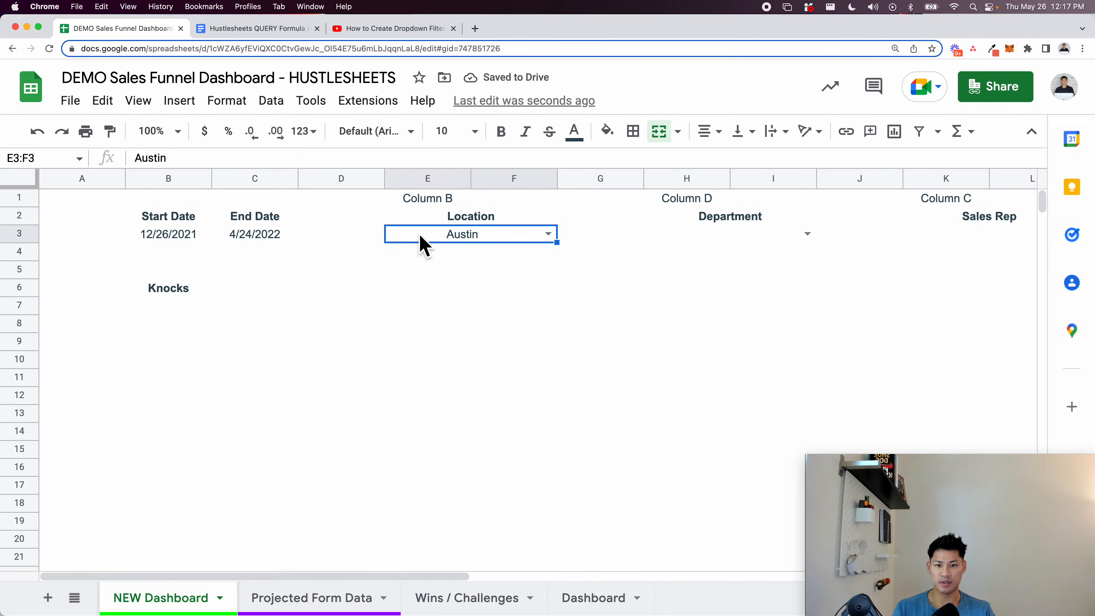
key(Delete)
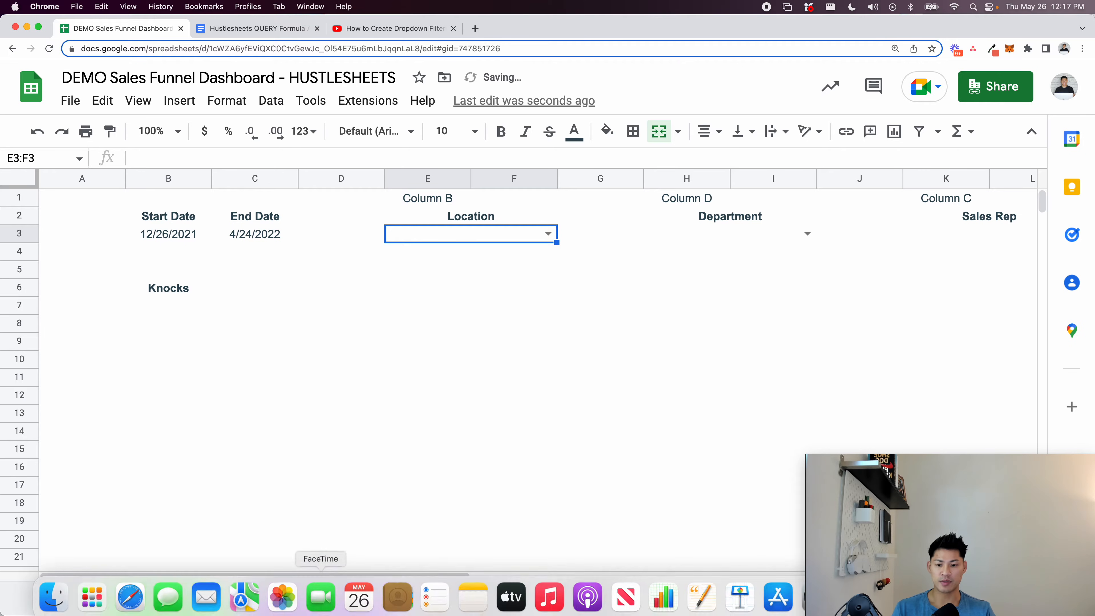
click(330, 598)
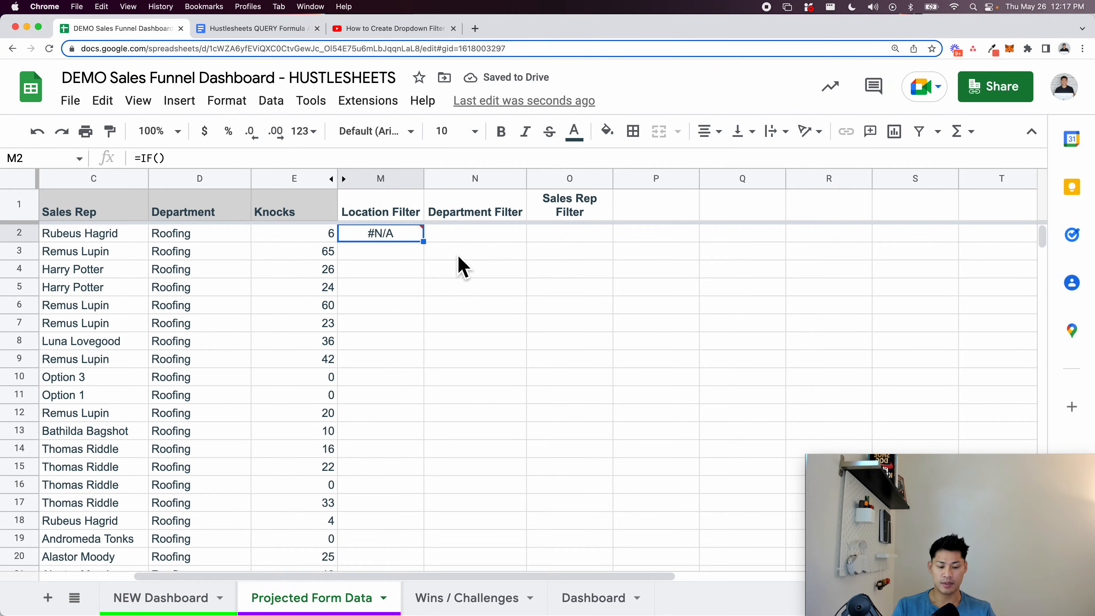
Enter =IF('NEW Dashboard'!E3="",TRUE,FALSE) in M2 of Projected Form Data
text(=f)
key(BackSpace)
text(IF()
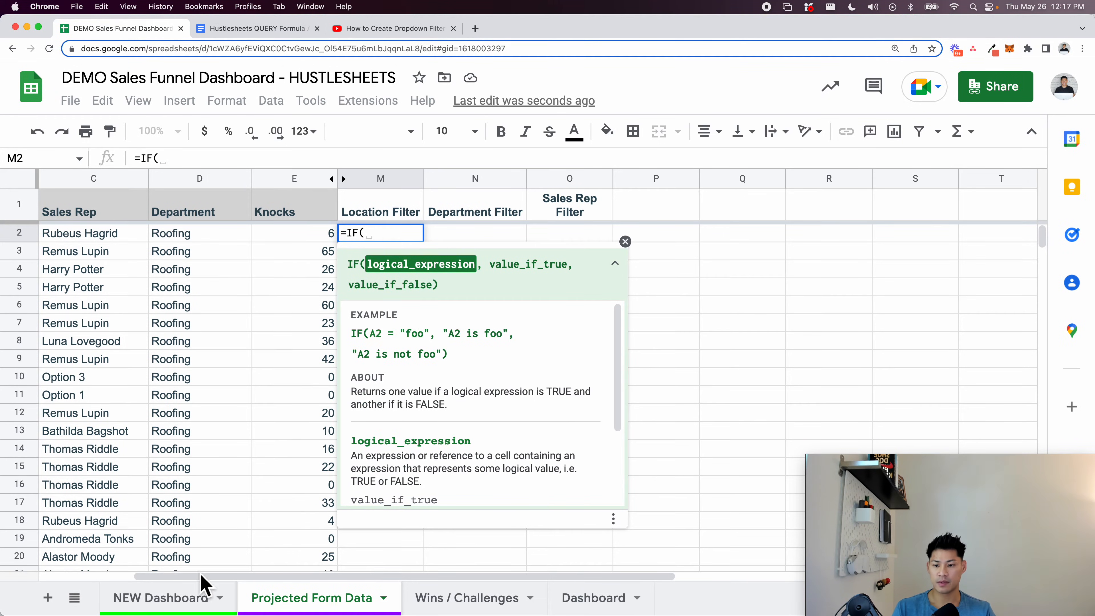
click(204, 600)
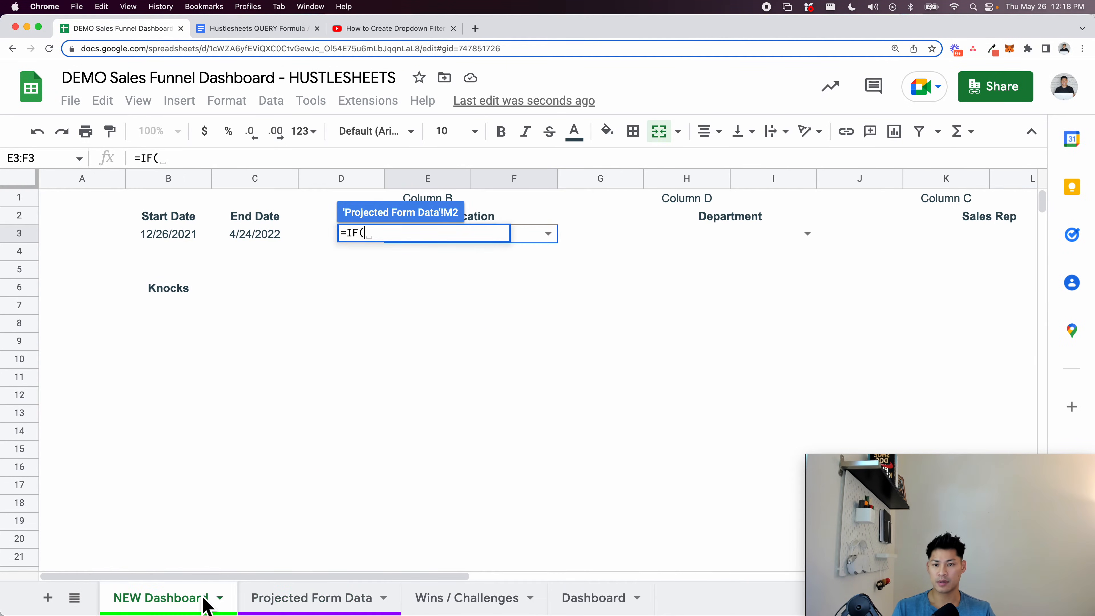
click(515, 219)
click(496, 233)
scroll(394, 293, right, 3)
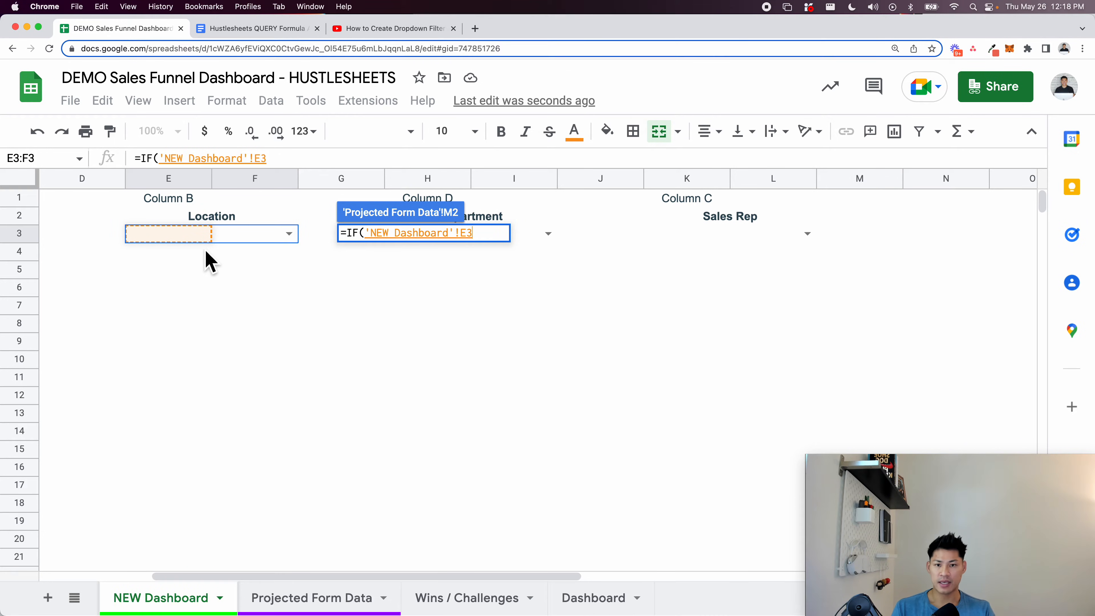
text(=")
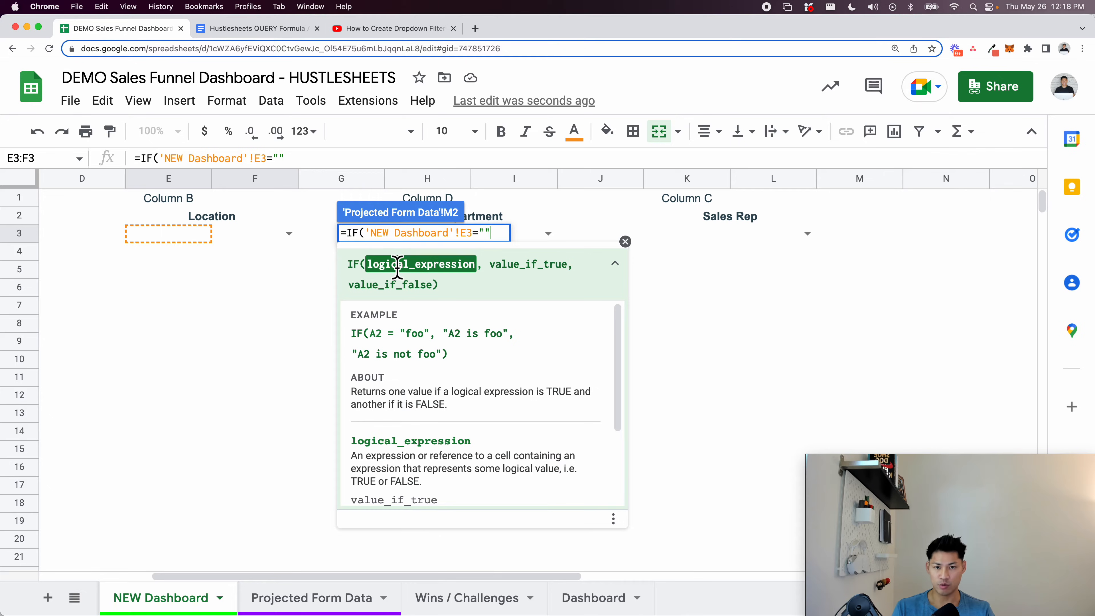
text(")
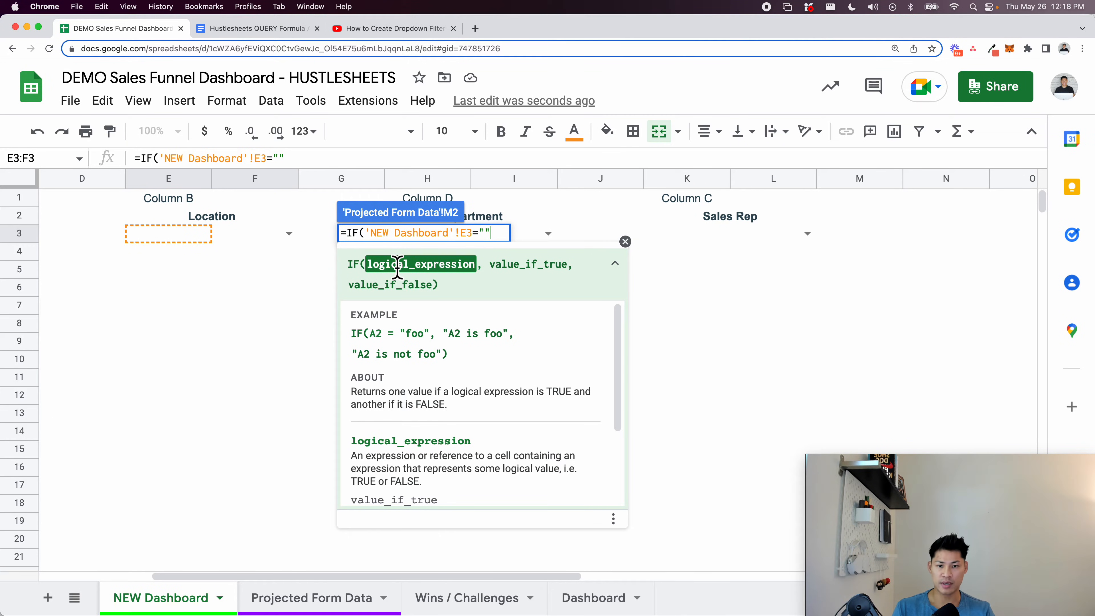
text(, TRUE)
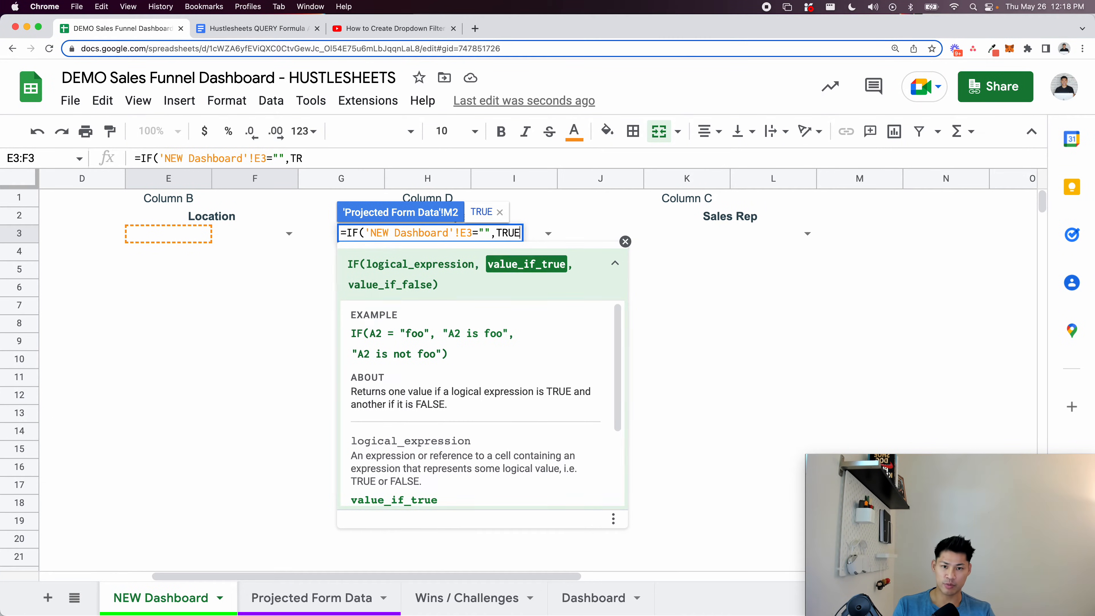
text(, )
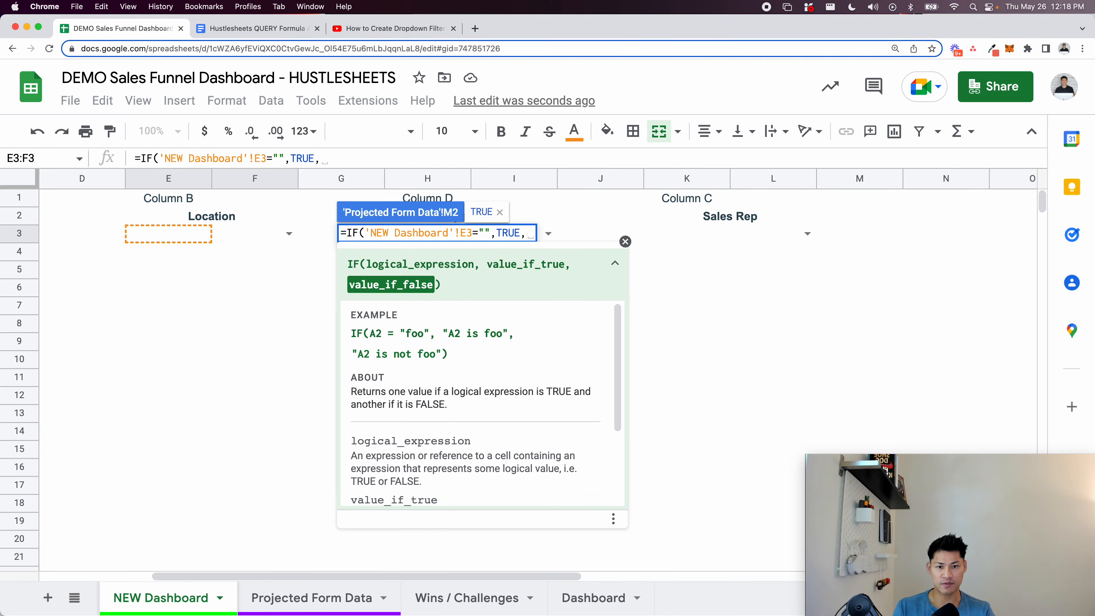
text(FALSE))
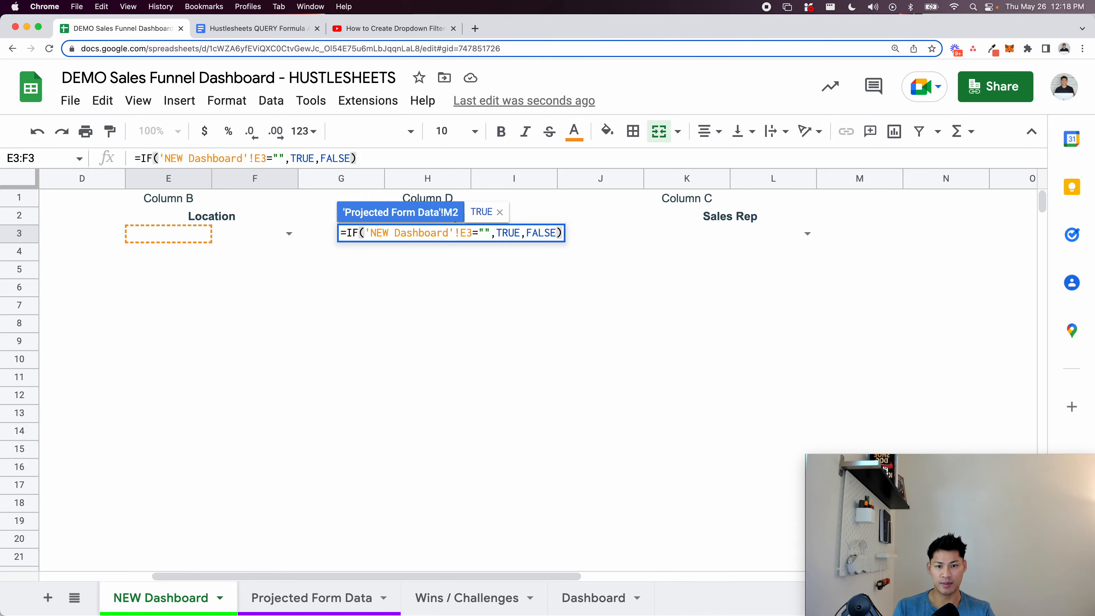
key(Return)
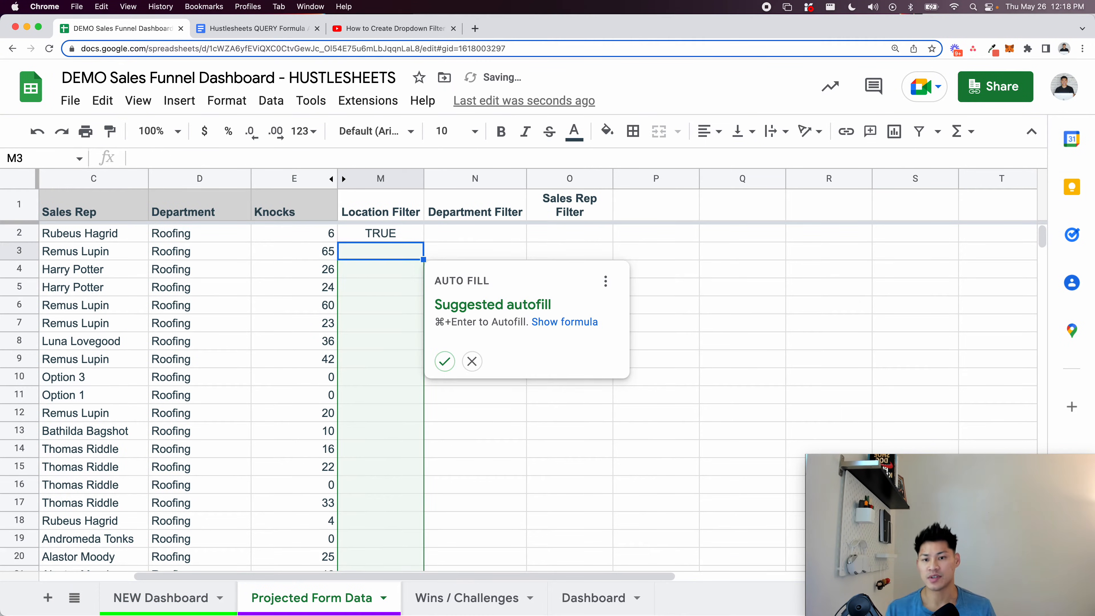
Change M2's reference to the absolute 'NEW Dashboard'!$E$3
key(Up)
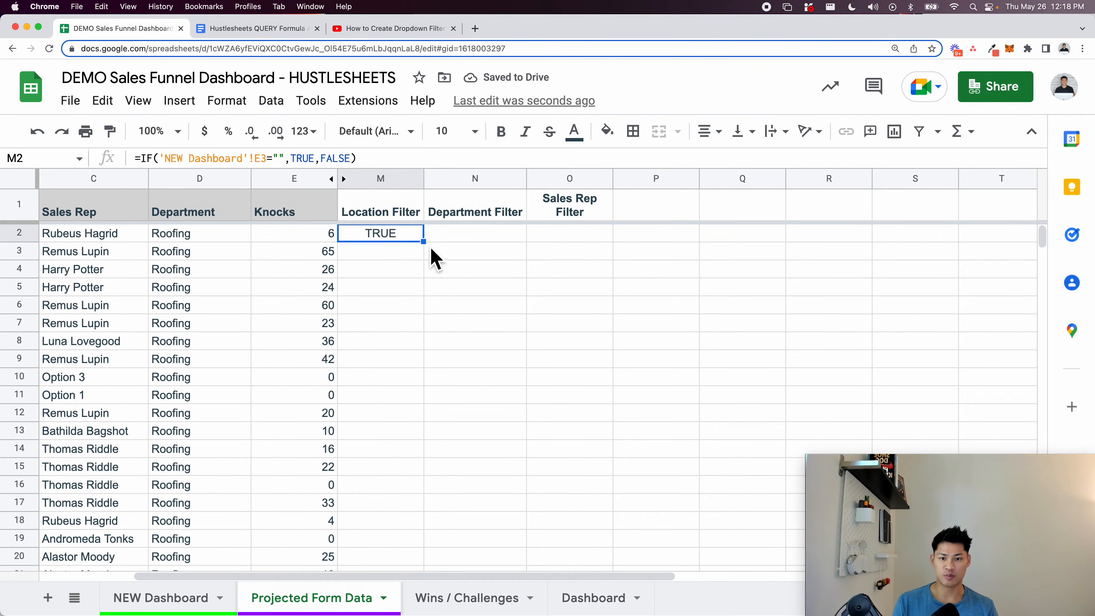
double_click(380, 233)
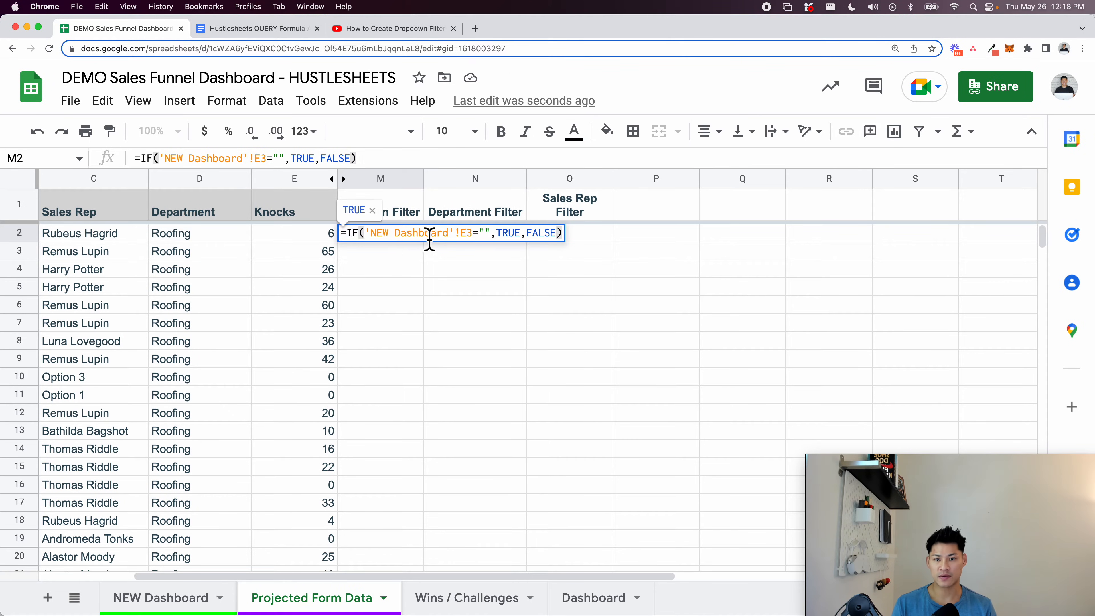
click(459, 235)
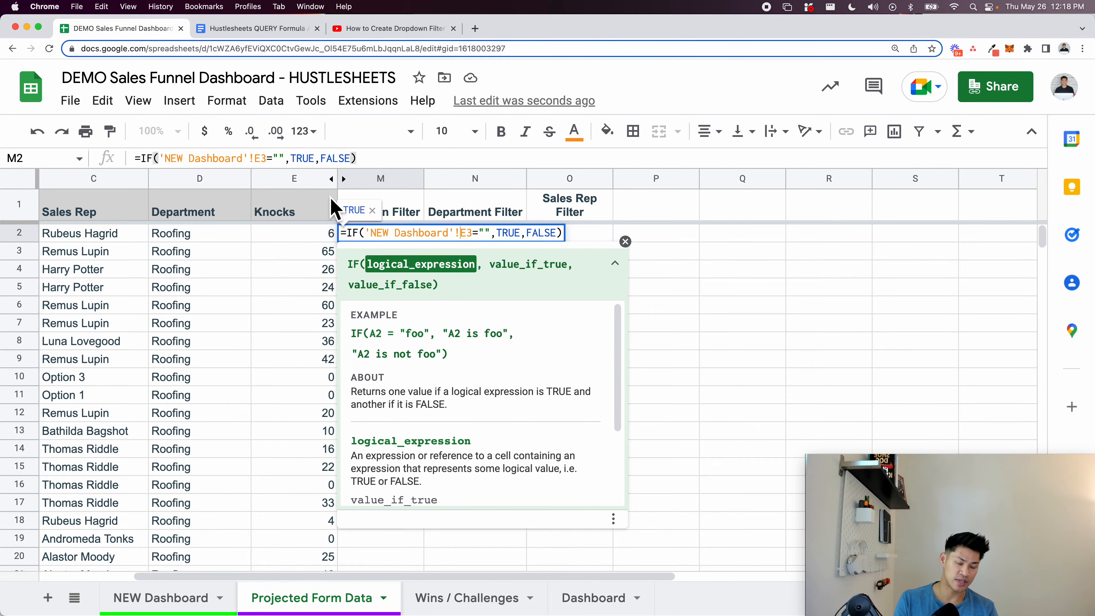
text($)
key(Right)
text($)
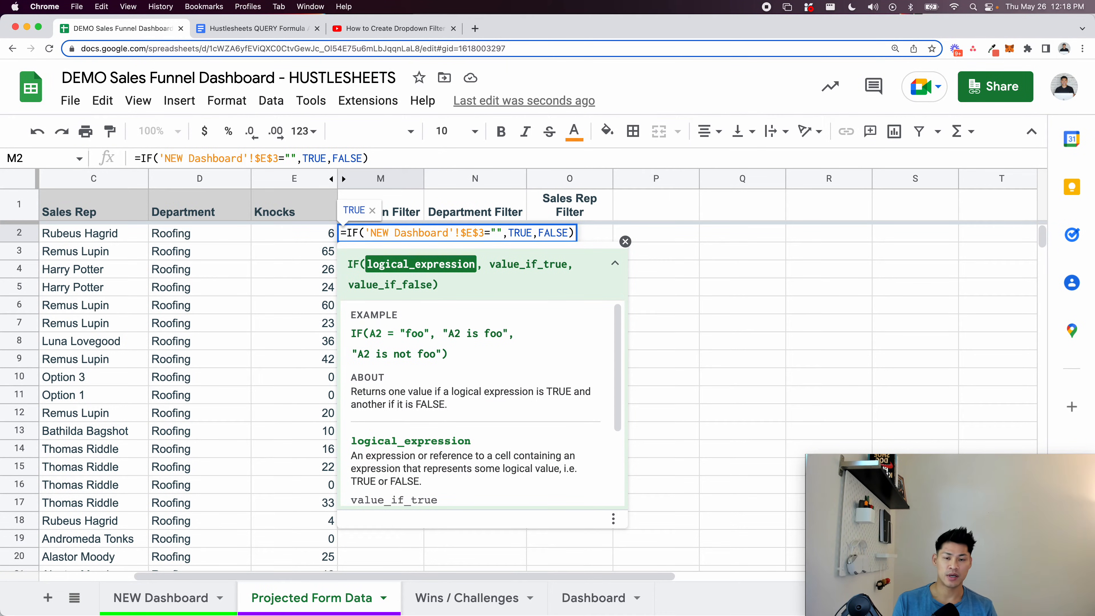
key(Return)
Check the dashboard Location dropdown, then select M2 down to the last data row
click(183, 598)
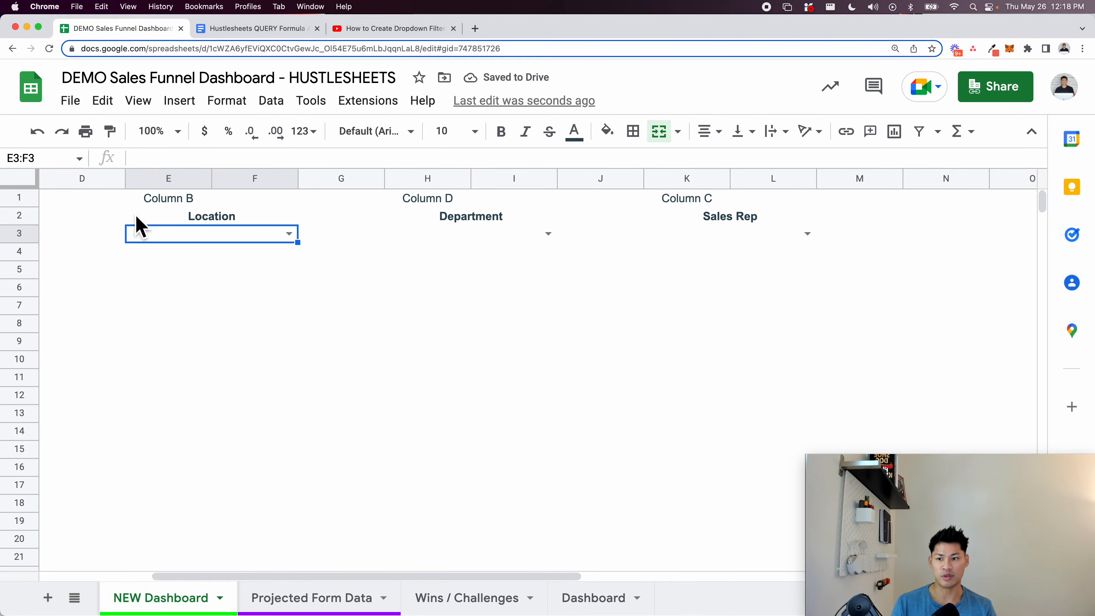
click(355, 598)
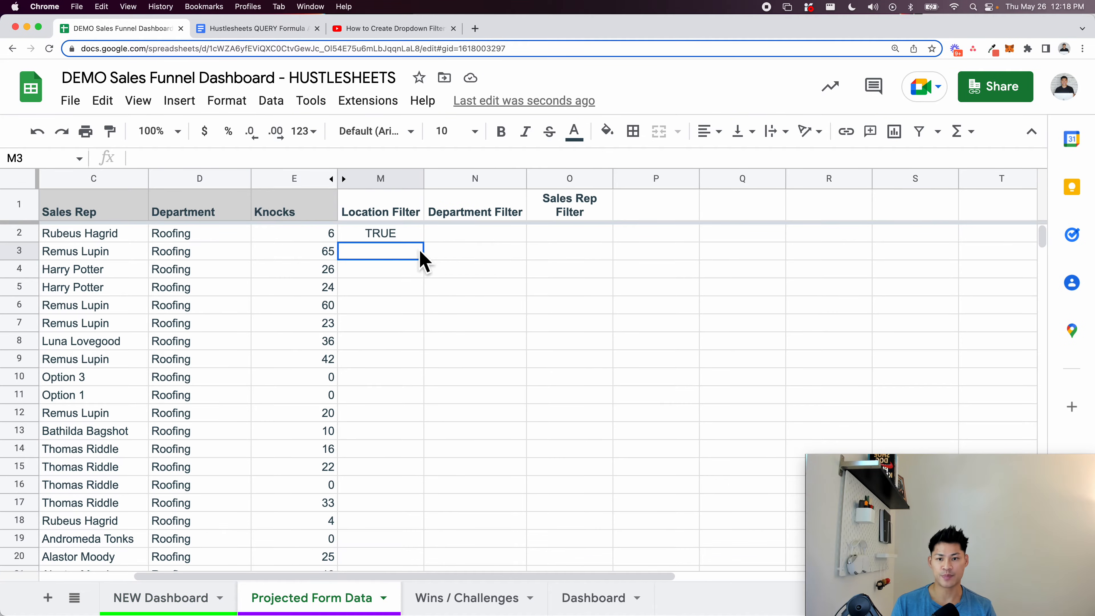
click(403, 237)
mouse_move(432, 251)
mouse_down()
mouse_move(447, 373)
mouse_move(423, 255)
mouse_up()
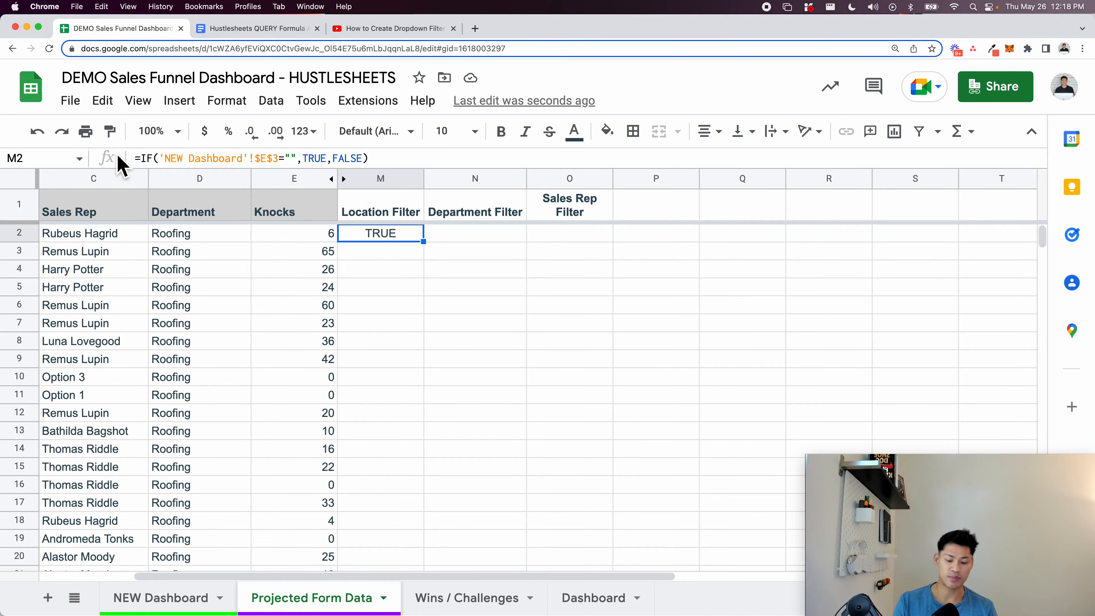
key(super+shift+Down)
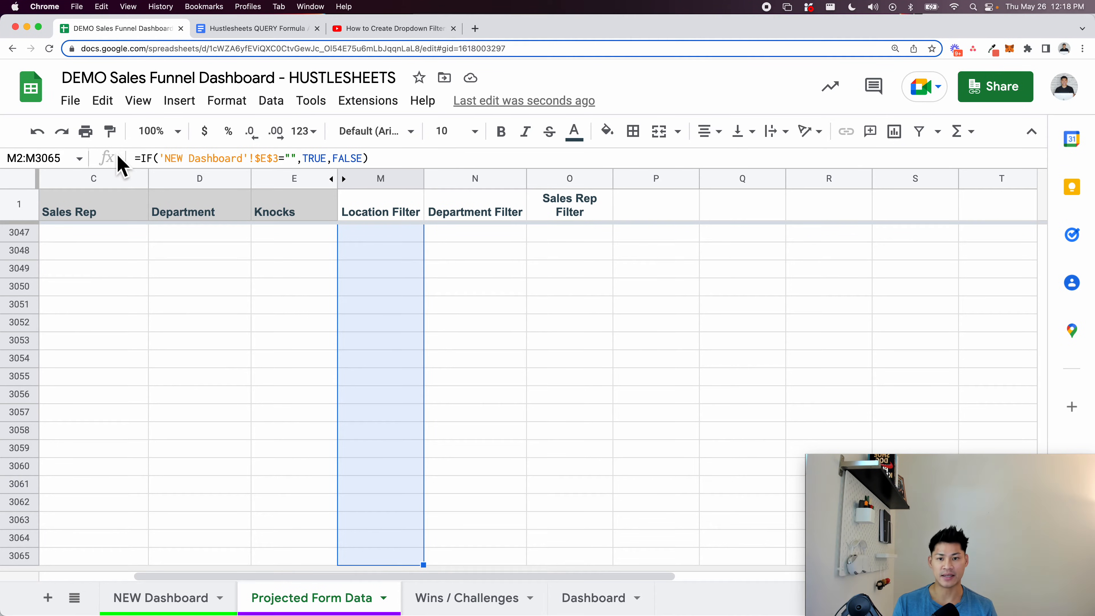
Fill the Location Filter formula down column M and review the TRUE results
key(super+Up)
key(Down)
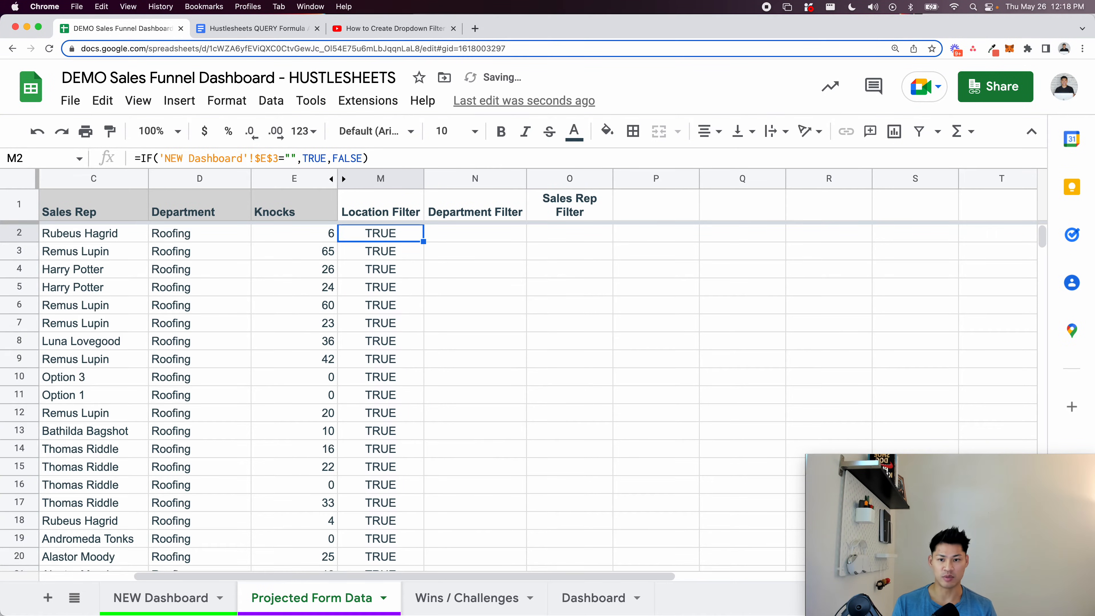
key(Down)
scroll(248, 218, down, 4)
scroll(248, 219, up, 4)
scroll(248, 219, left, 1)
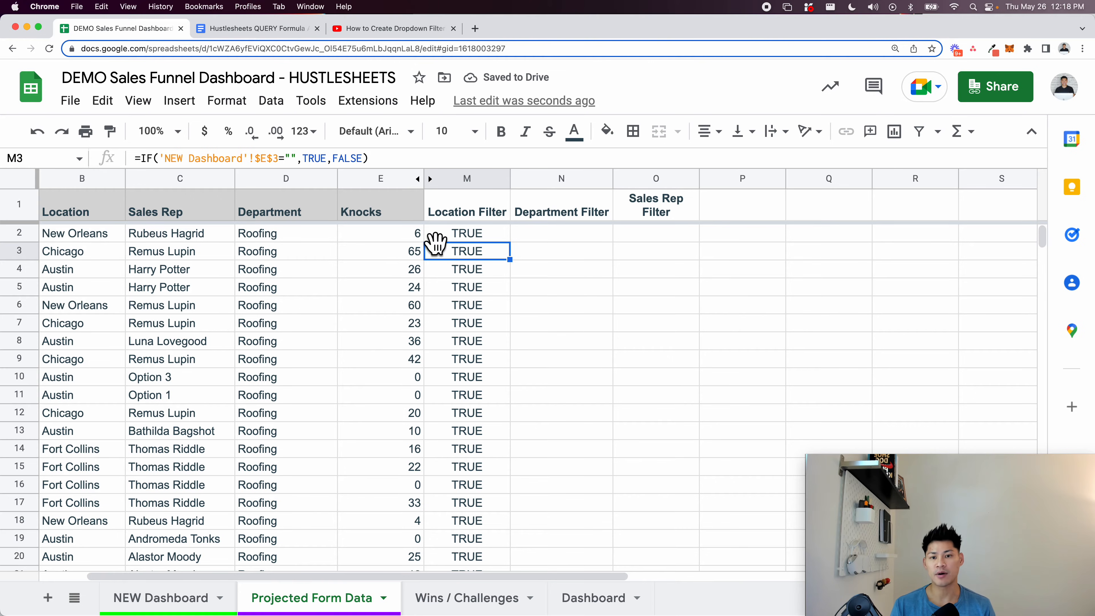
click(469, 238)
key(Up)
key(Down)
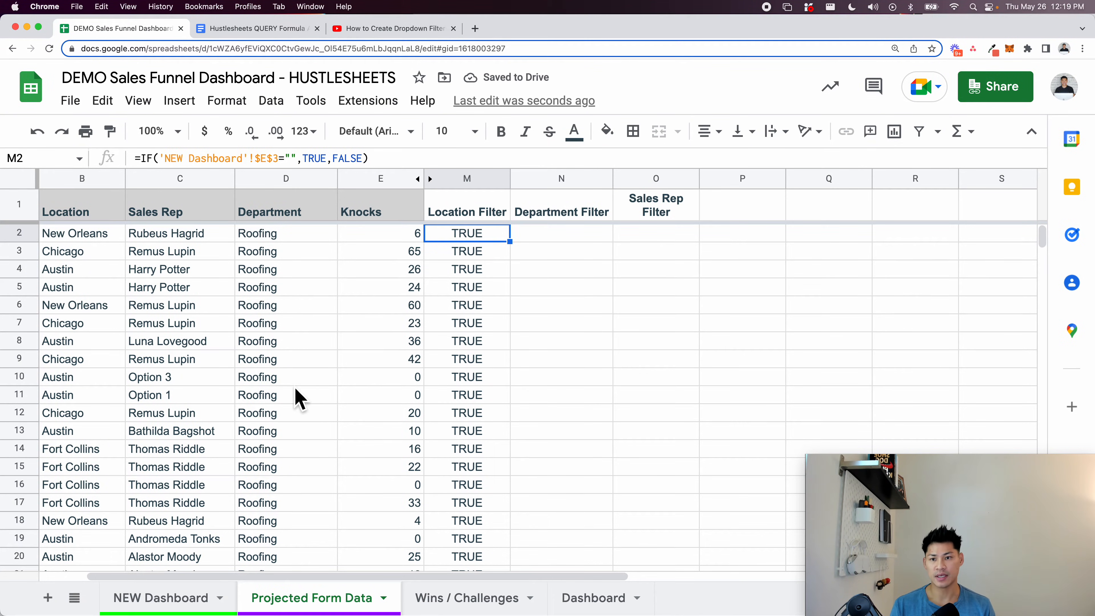
click(224, 598)
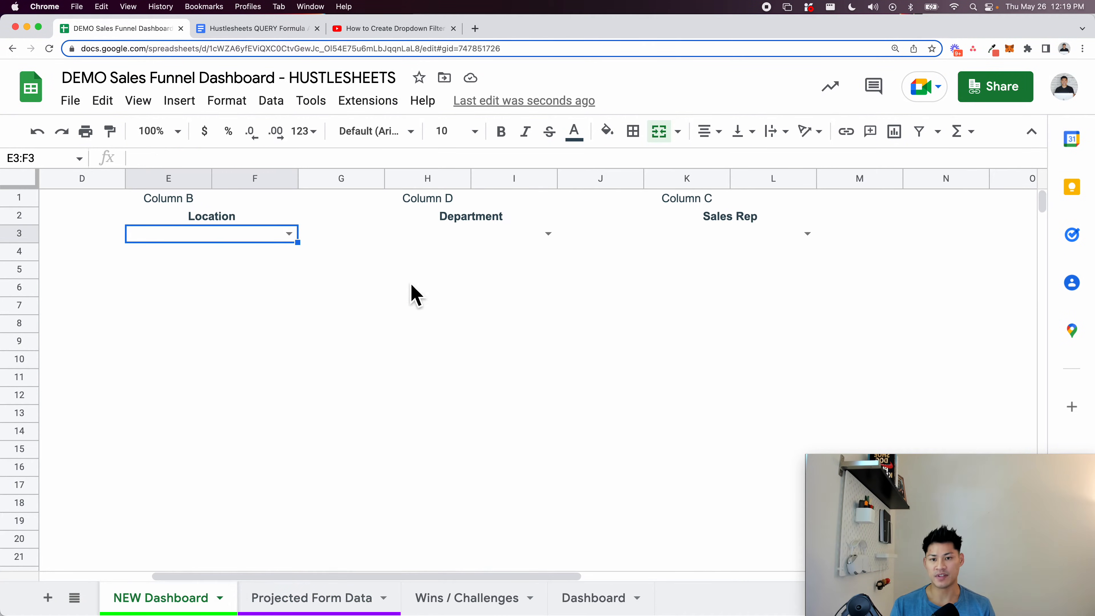
click(318, 597)
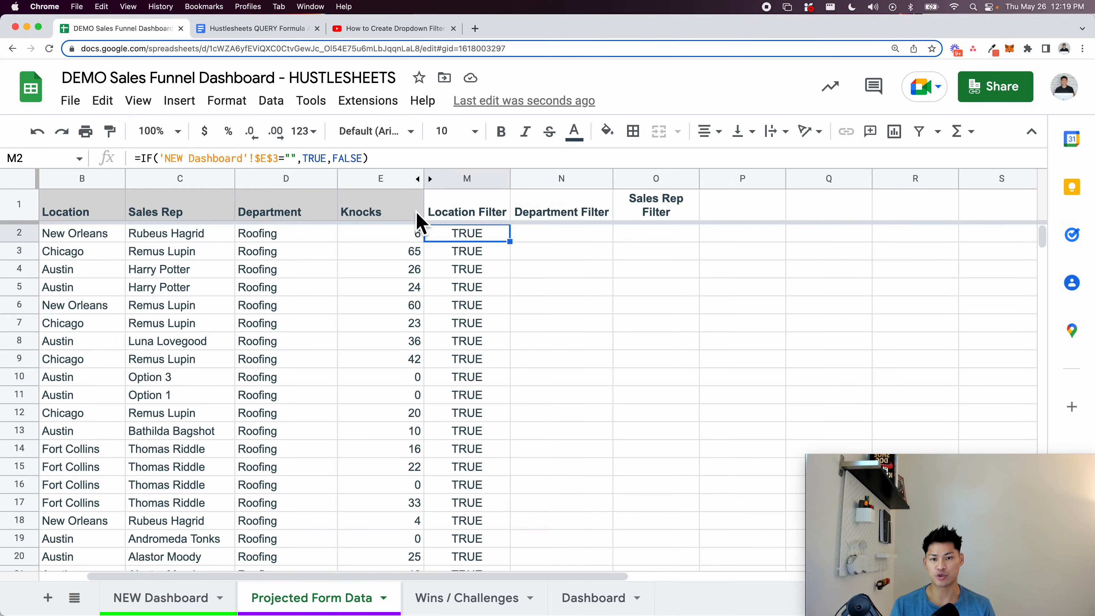
scroll(408, 409, down, 8)
Set the dashboard Location dropdown E3 to Chicago and confirm M2 now shows FALSE
click(155, 600)
click(289, 234)
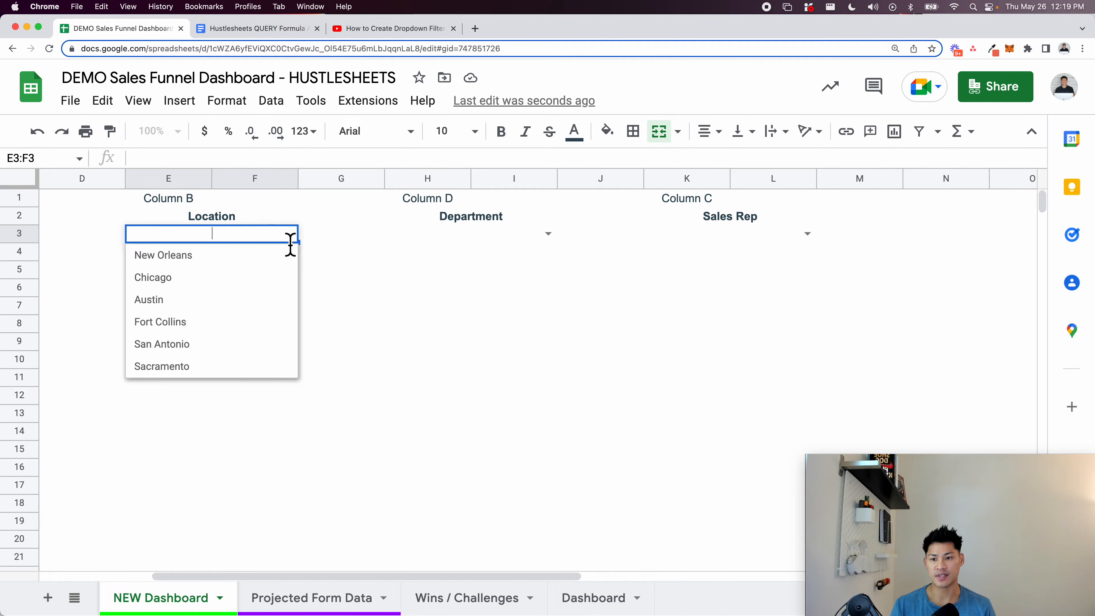
click(271, 278)
click(306, 595)
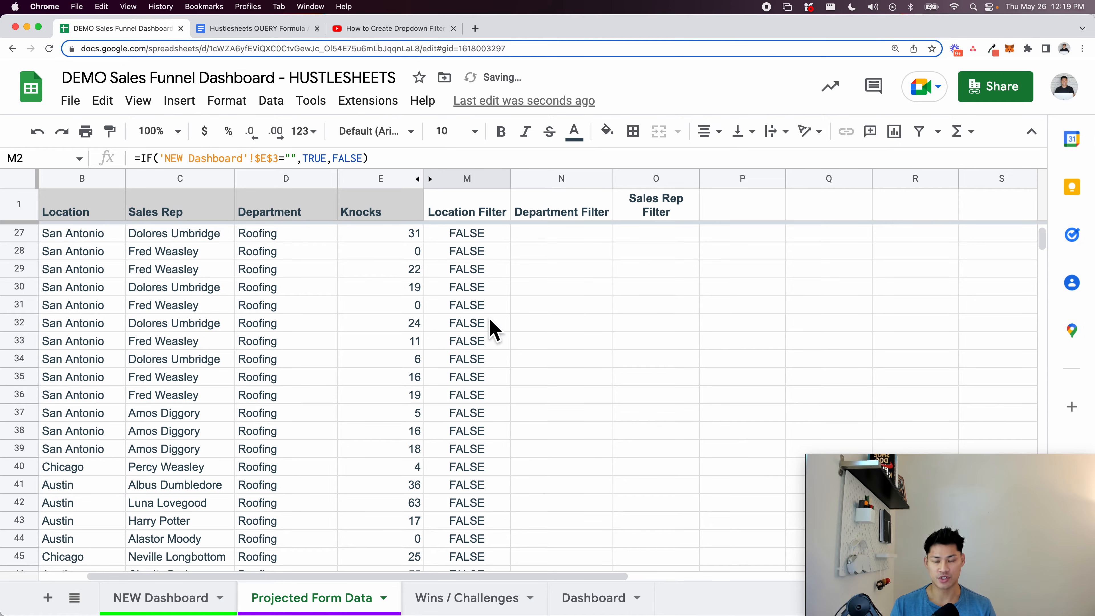
click(487, 218)
key(Down)
key(Return)
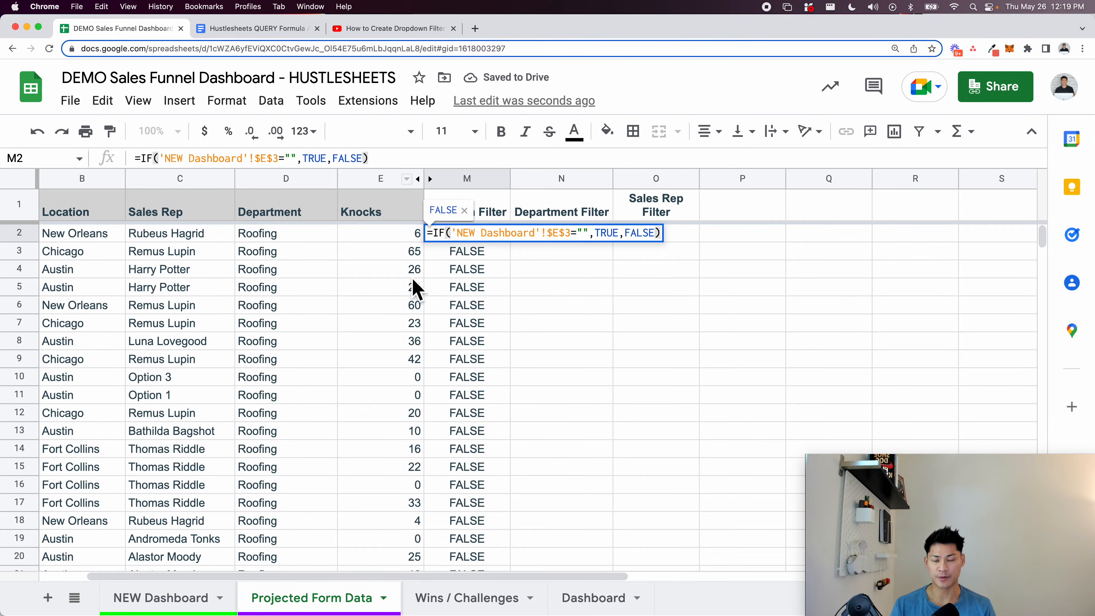
key(Escape)
scroll(414, 362, left, 2)
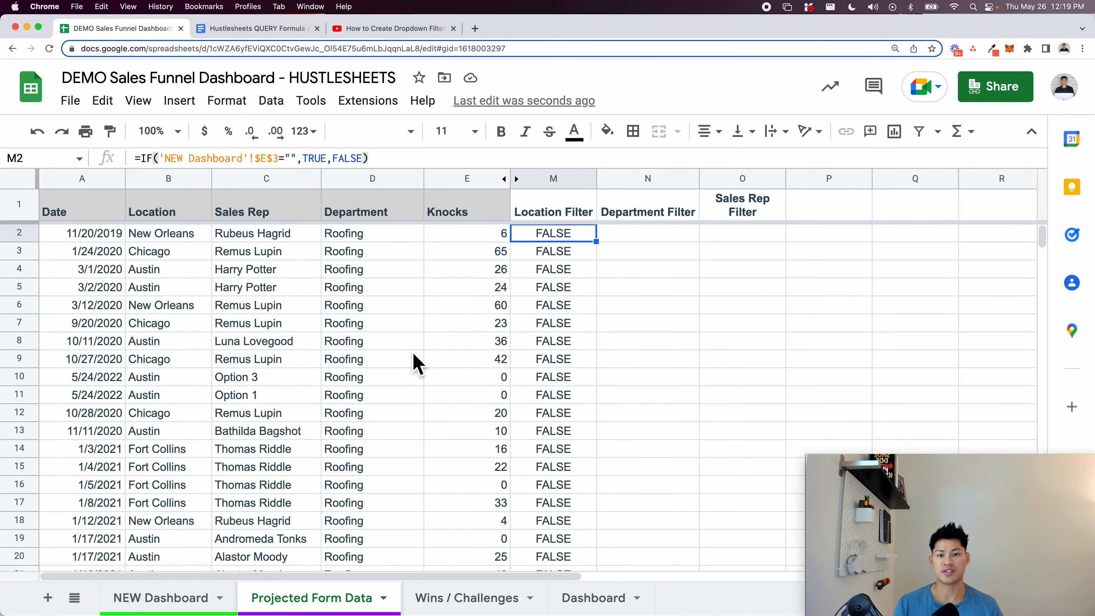
Compare the New Orleans (B2) and Chicago (B3) rows against their FALSE Location Filter results
click(203, 598)
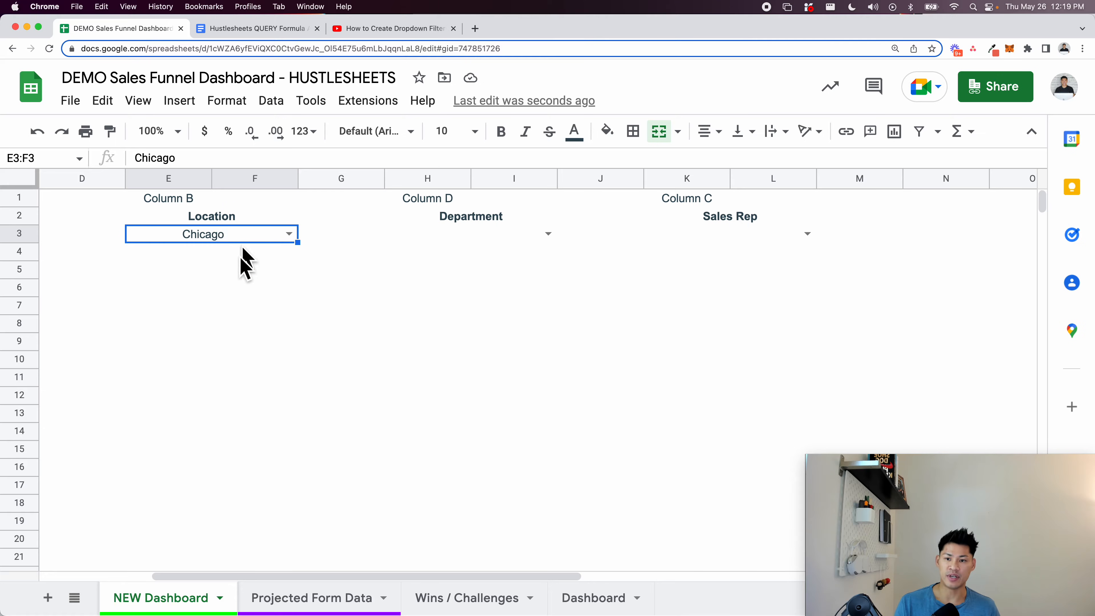
click(313, 600)
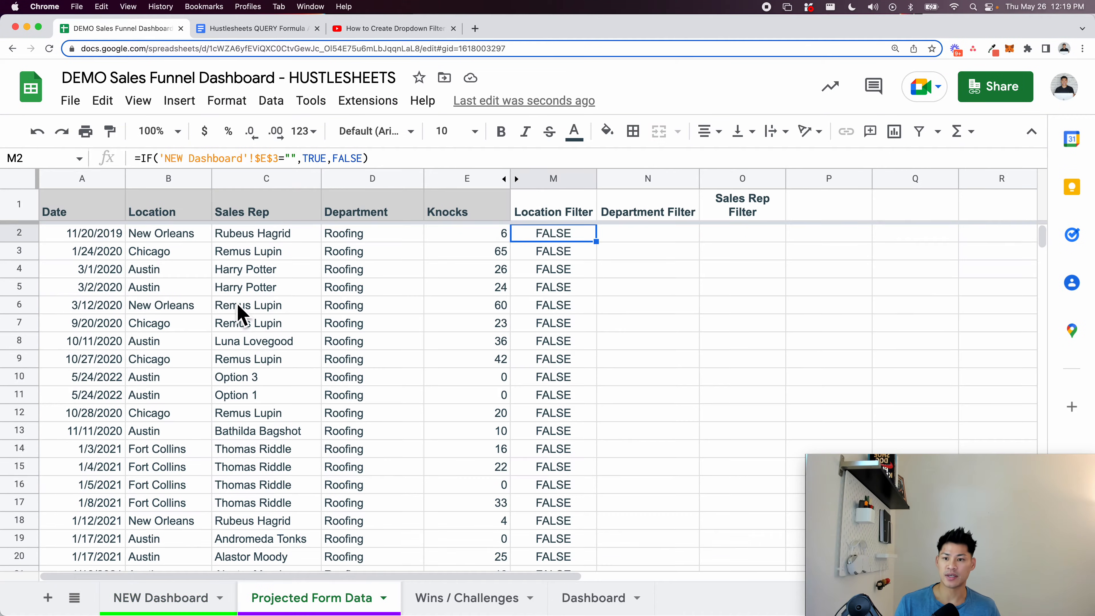
click(168, 241)
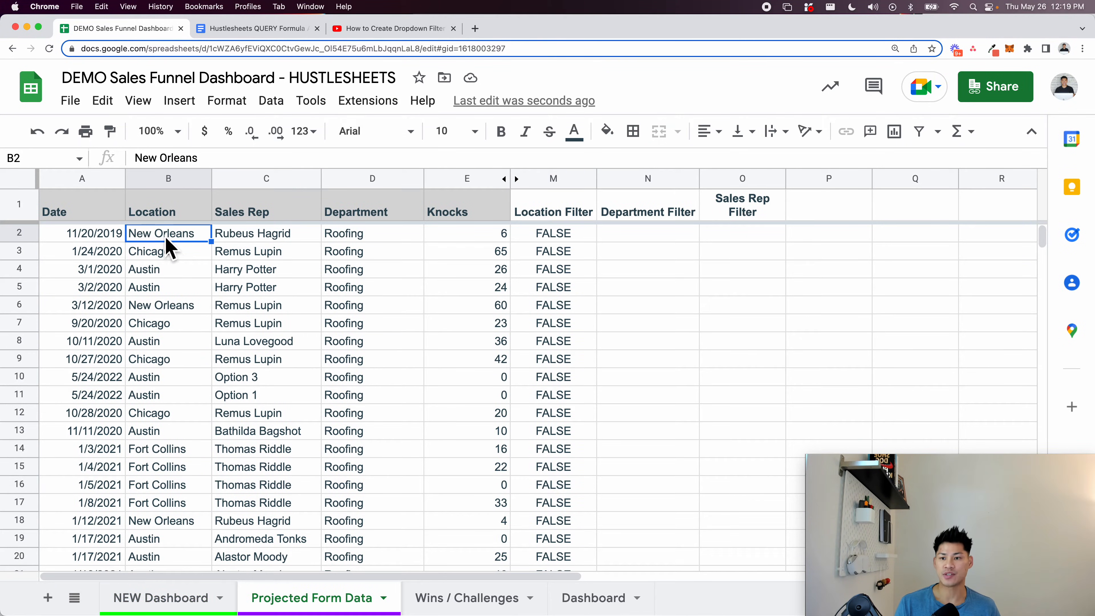
click(169, 258)
click(12, 255)
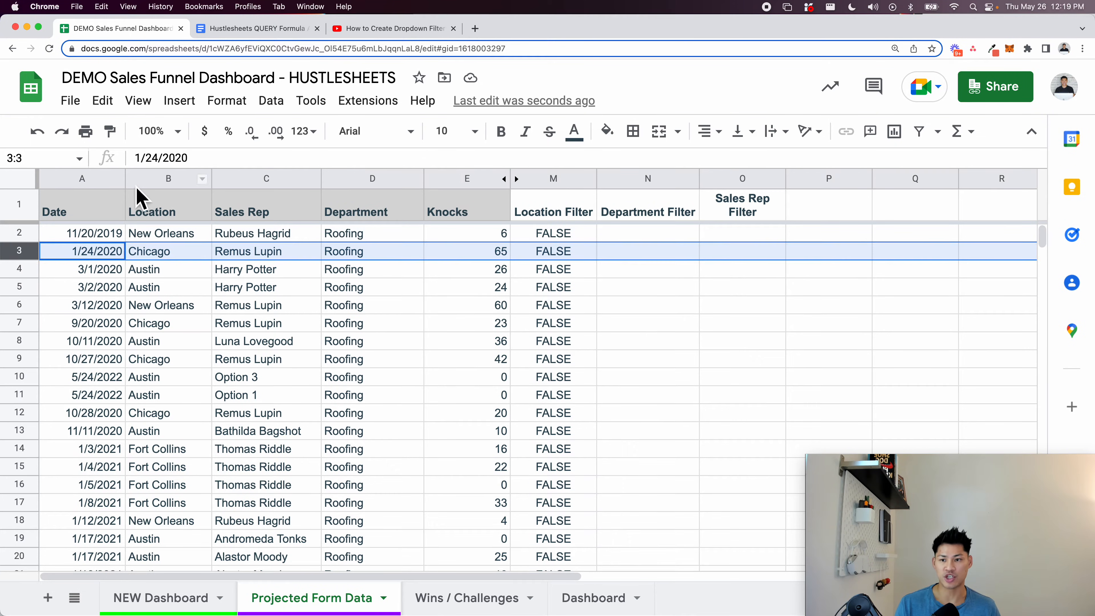
click(149, 209)
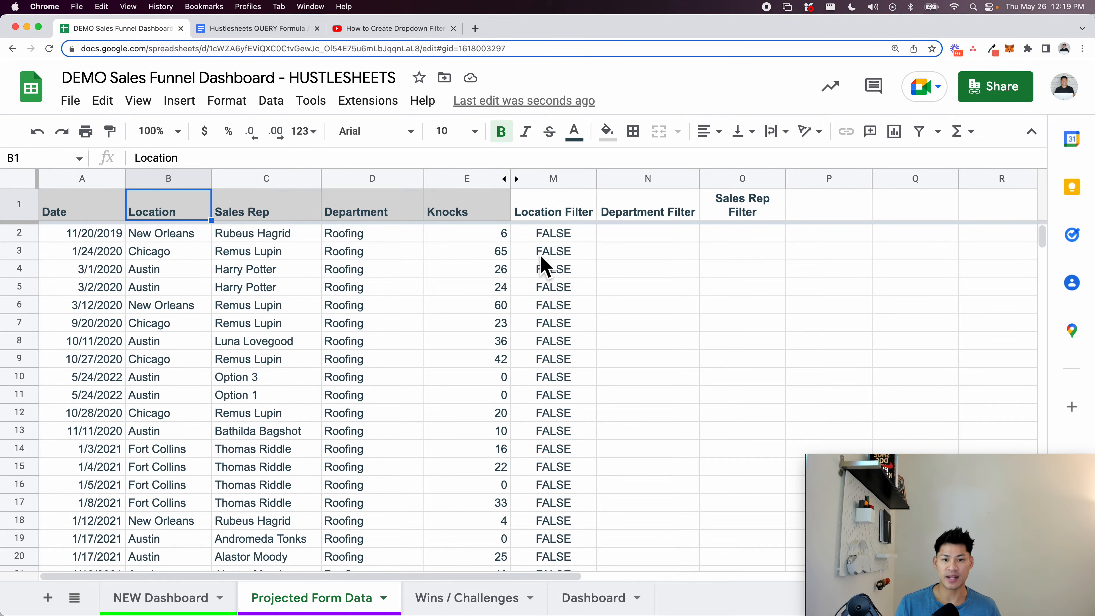
click(559, 254)
click(569, 215)
click(569, 235)
double_click(568, 235)
Replace FALSE in M2's formula with a nested IF(, trying E3 and B2 references
drag(711, 242, 745, 242)
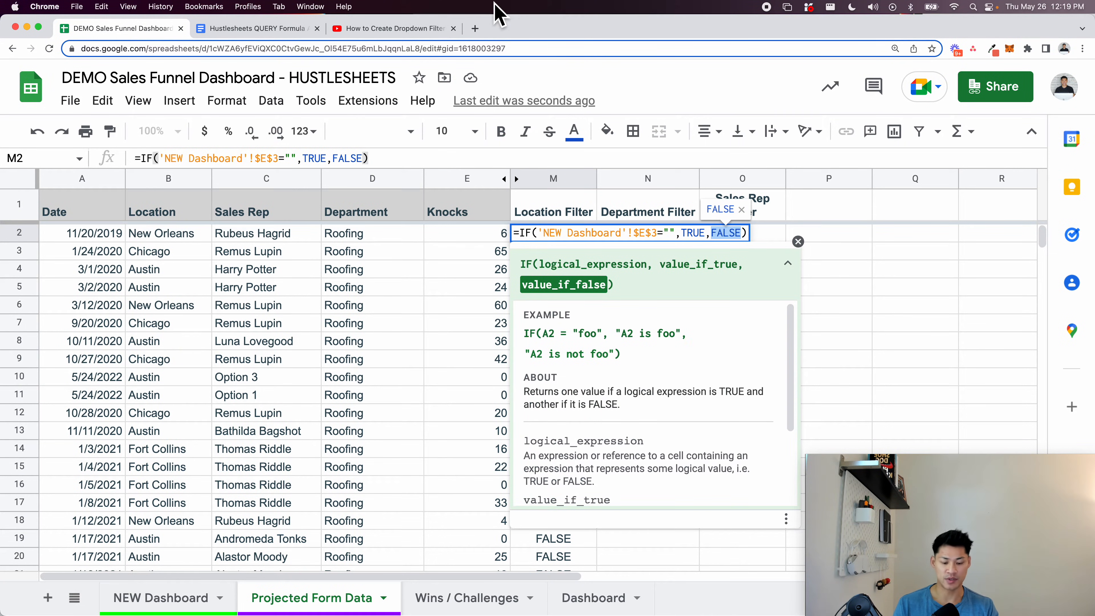
key(BackSpace)
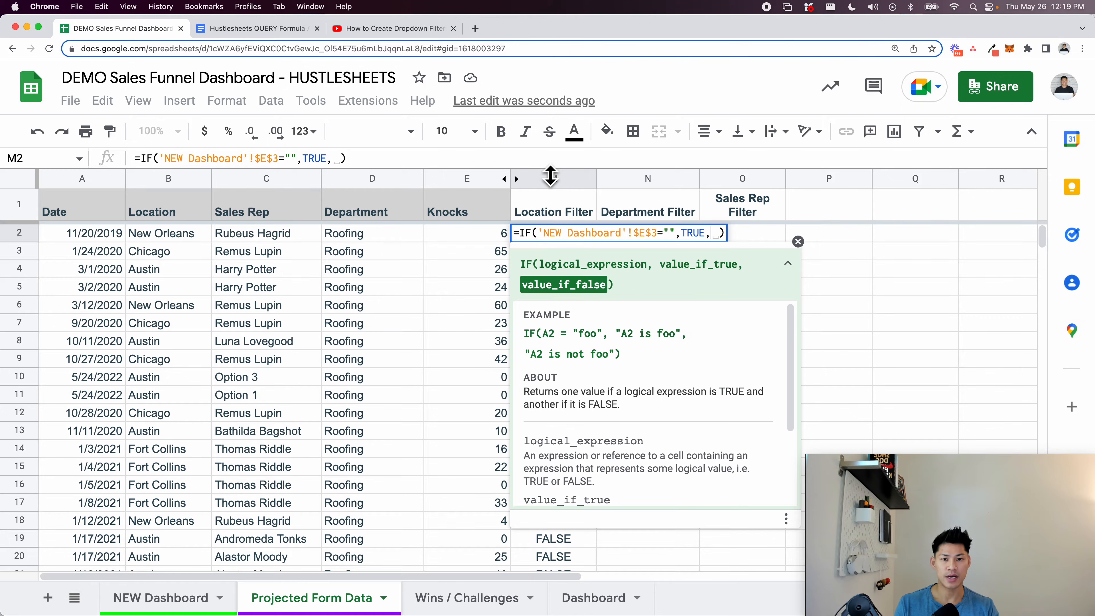
text(IF)
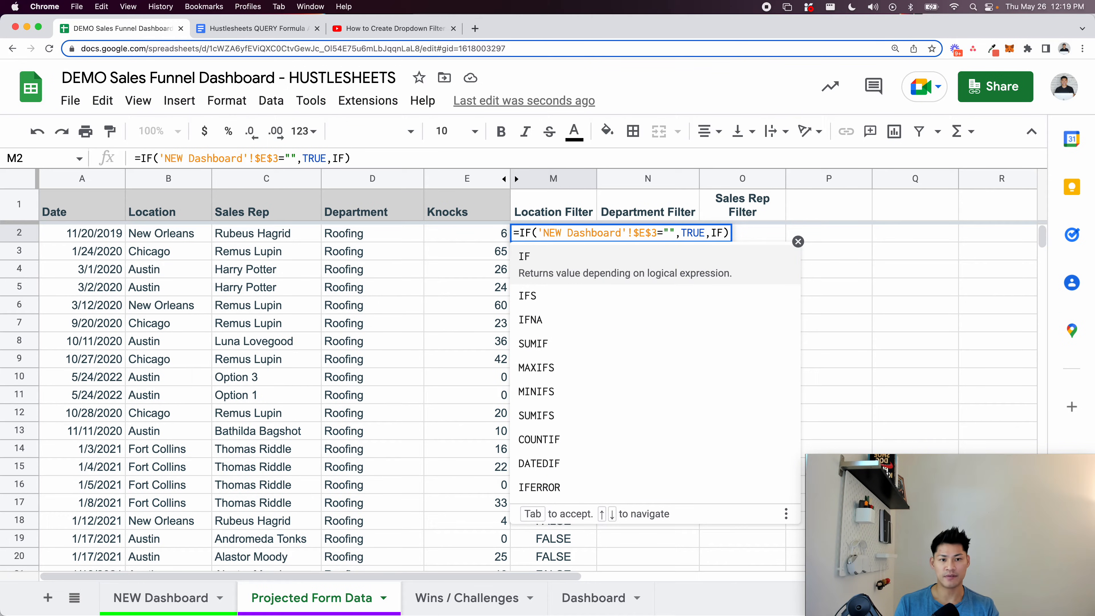
text(()
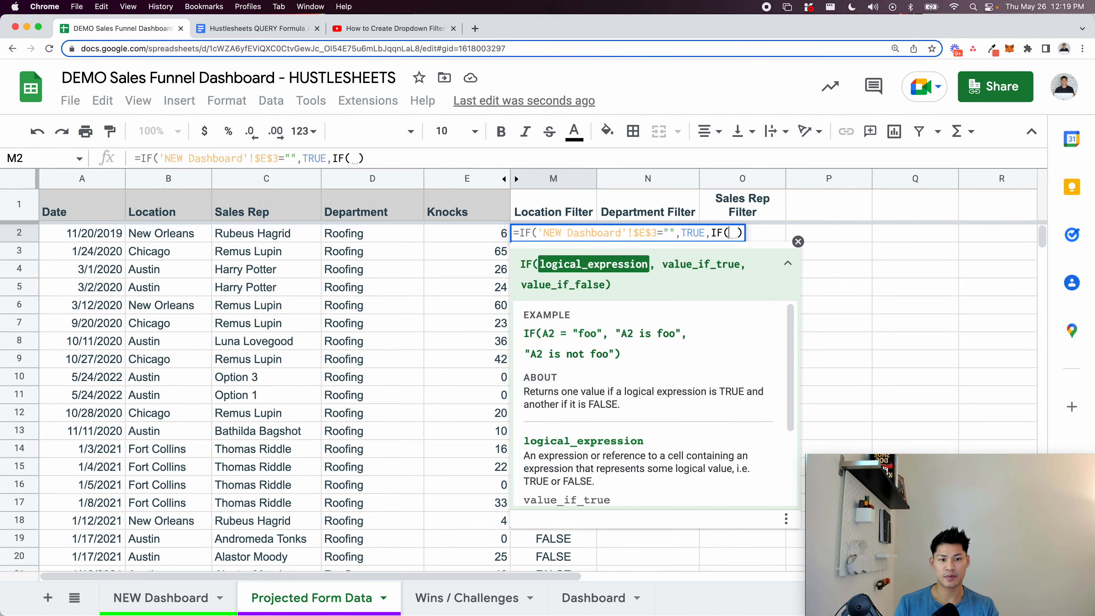
click(212, 602)
click(225, 250)
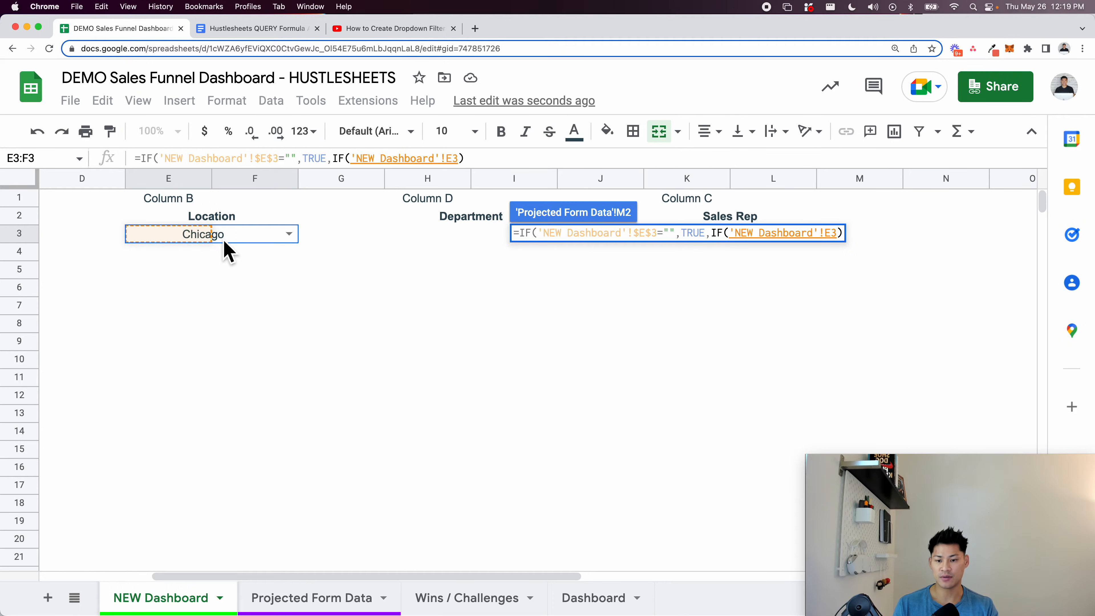
click(335, 599)
click(174, 239)
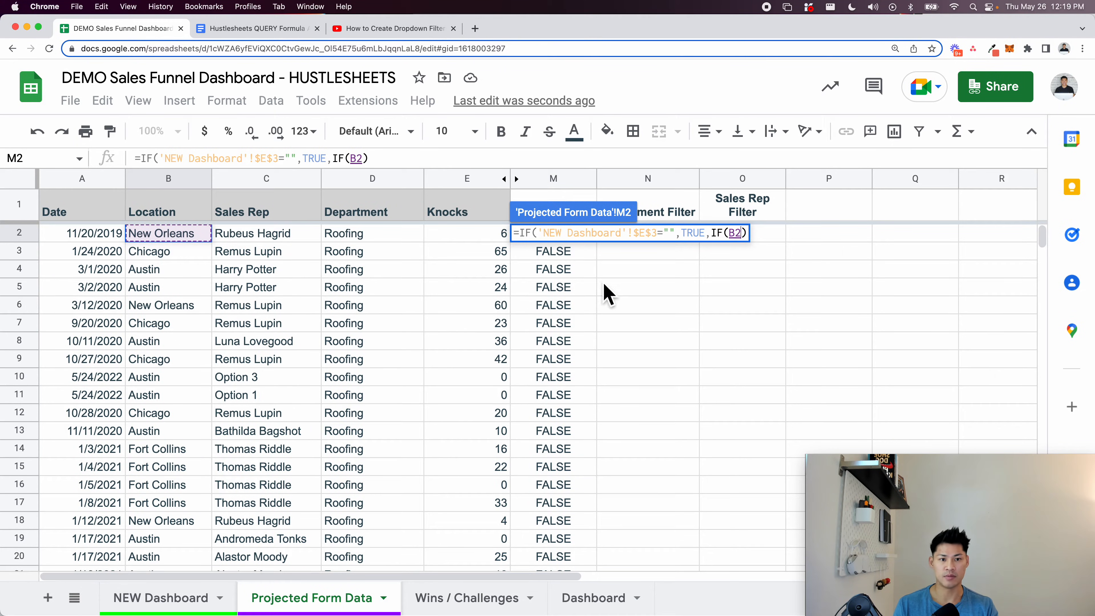
Complete the inner IF as 'NEW Dashboard'!E3=B2,TRUE,FALSE and commit the formula
key(BackSpace)
key(BackSpace)
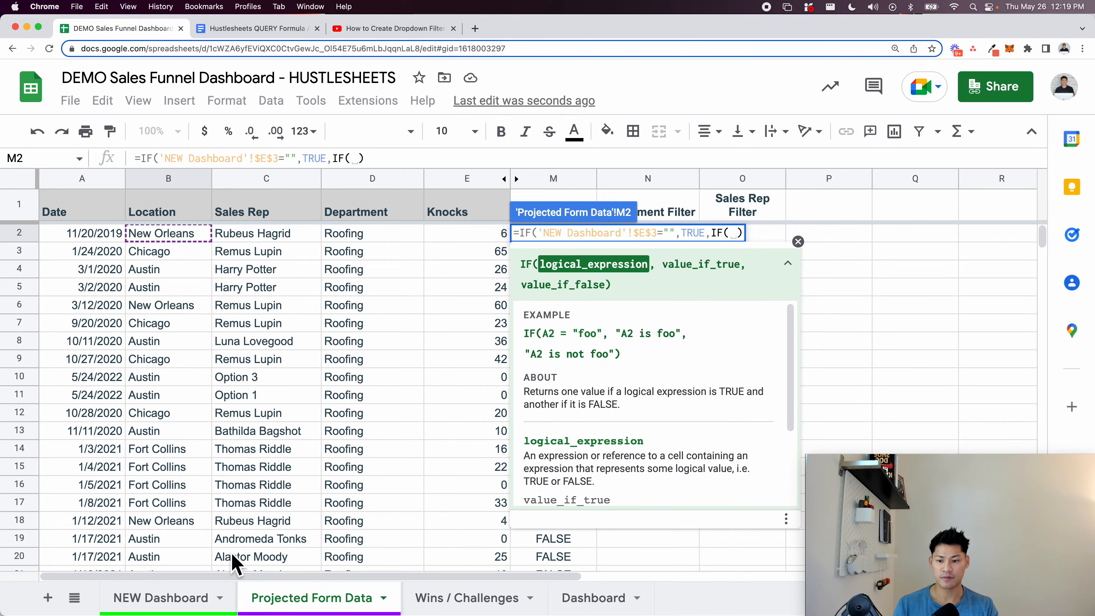
click(215, 597)
click(244, 240)
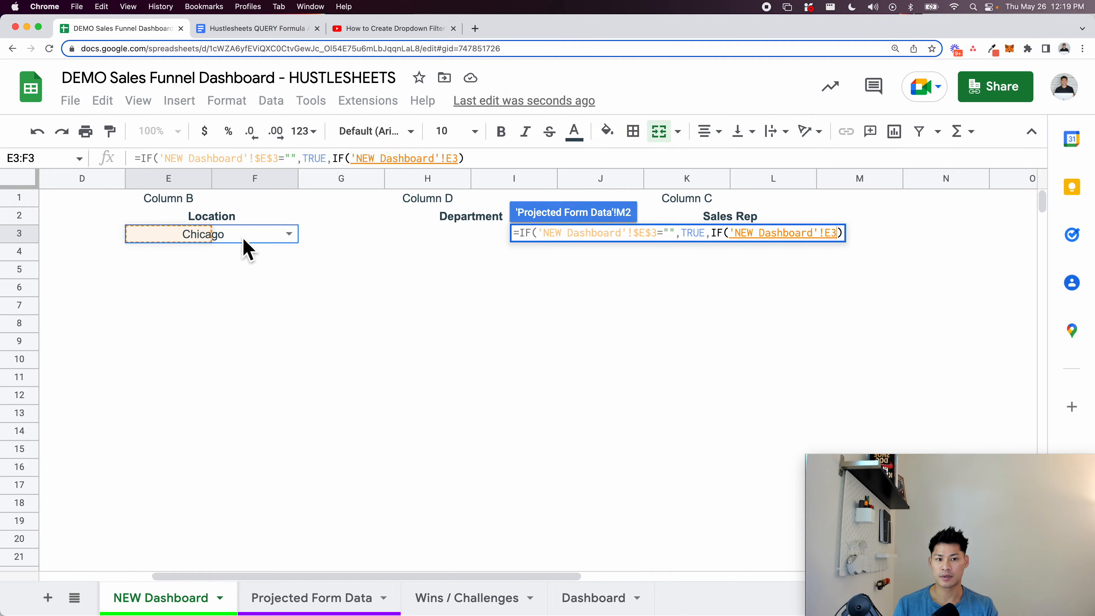
text(=)
click(302, 598)
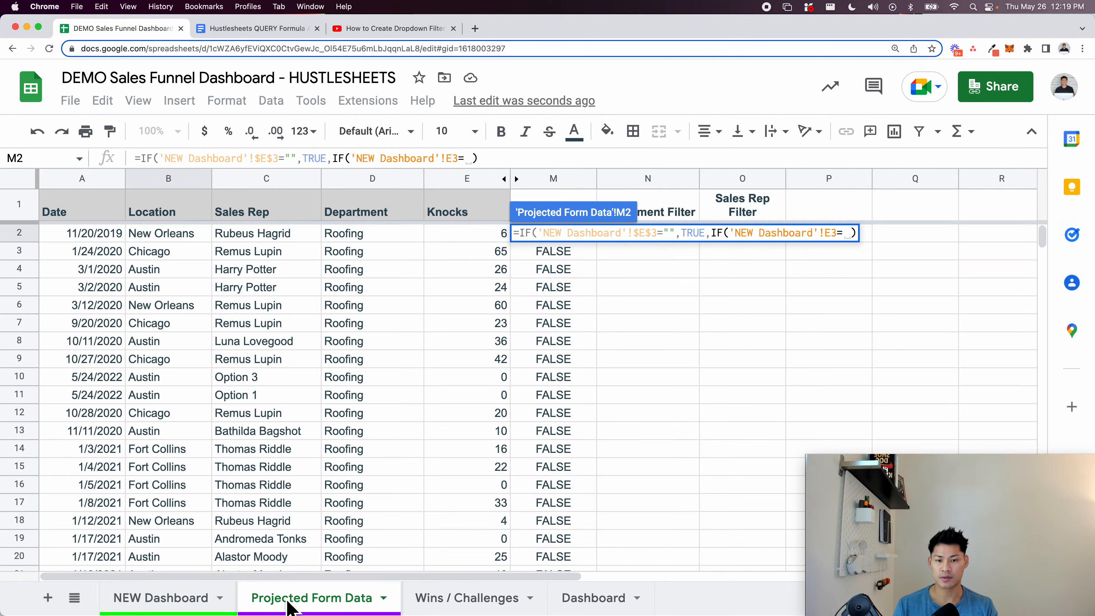
click(151, 235)
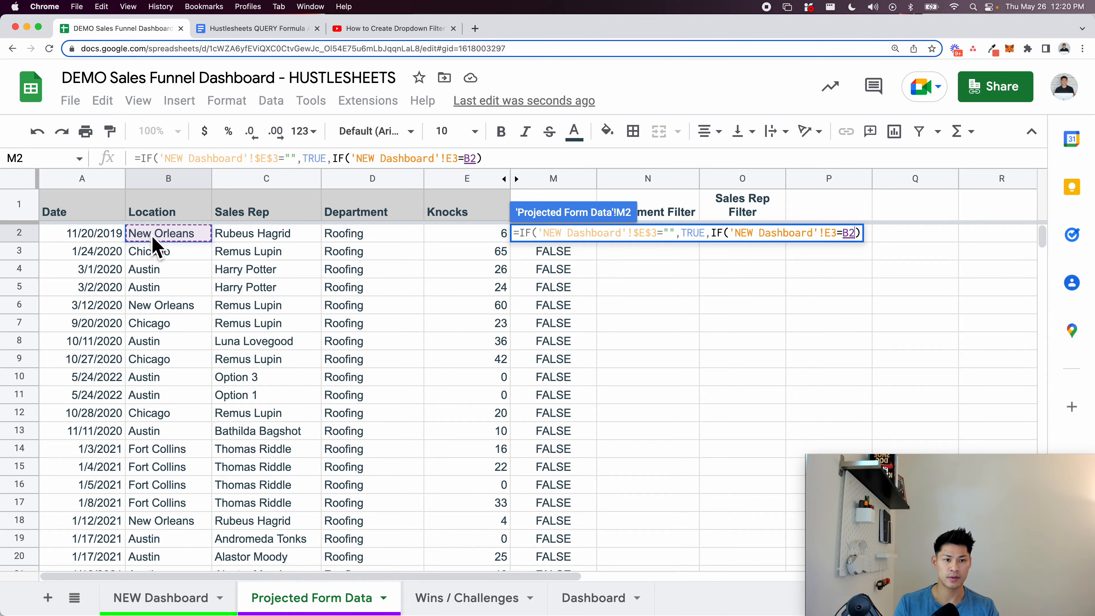
text(,TRUE,)
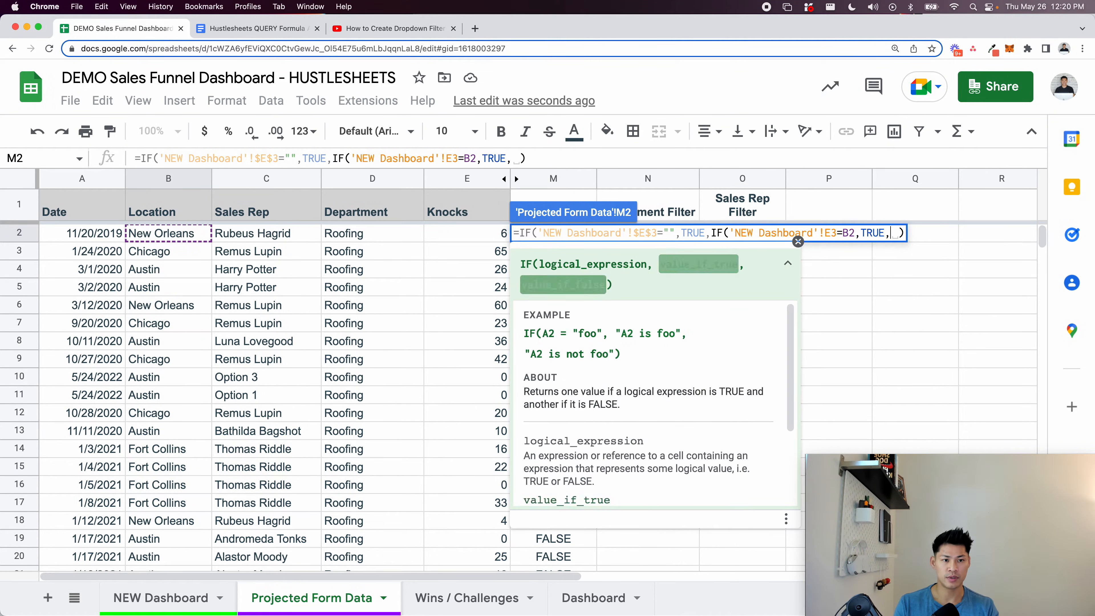
text(FAL)
key(Tab)
key(Return)
Make the inner reference absolute ($E$3) and fill the formula from M2 down to M3065
key(Up)
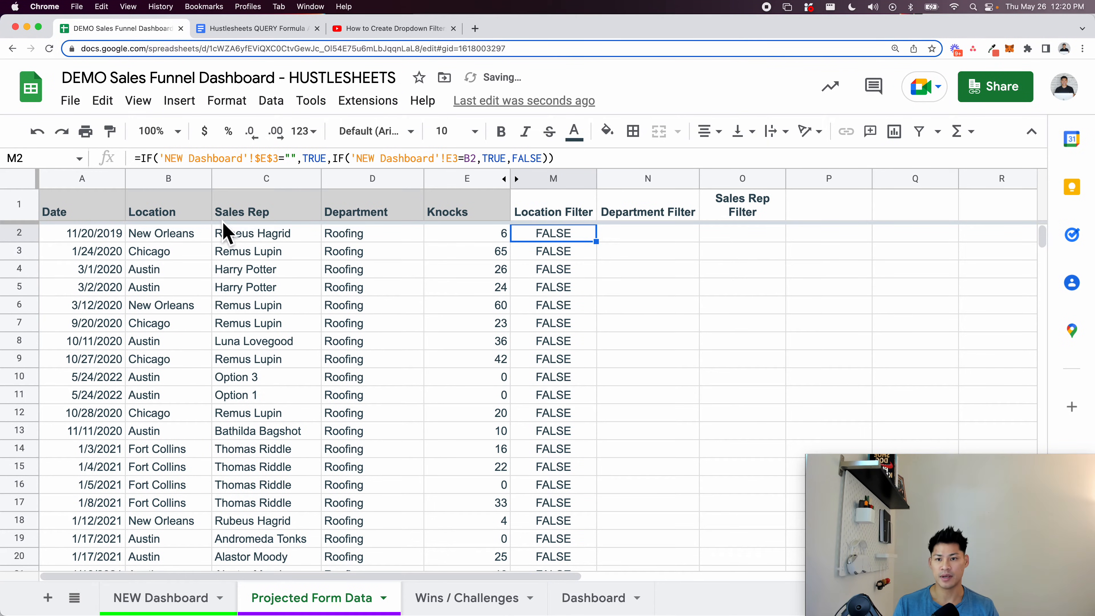
click(447, 158)
text($)
key(Right)
text($)
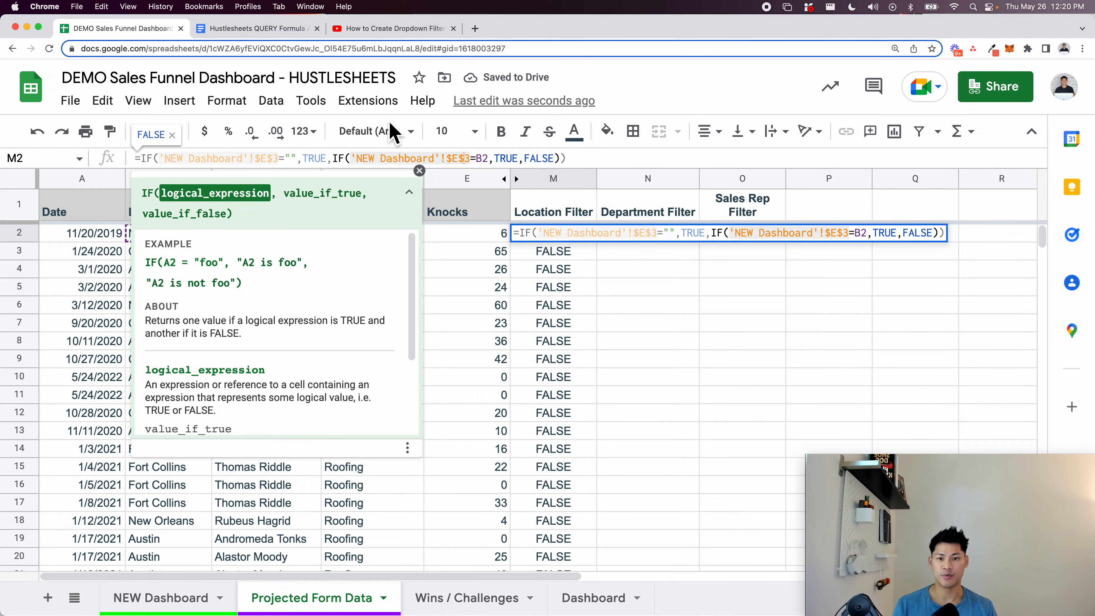
key(Return)
key(Up)
key(Up)
key(Down)
key(super+shift+Down)
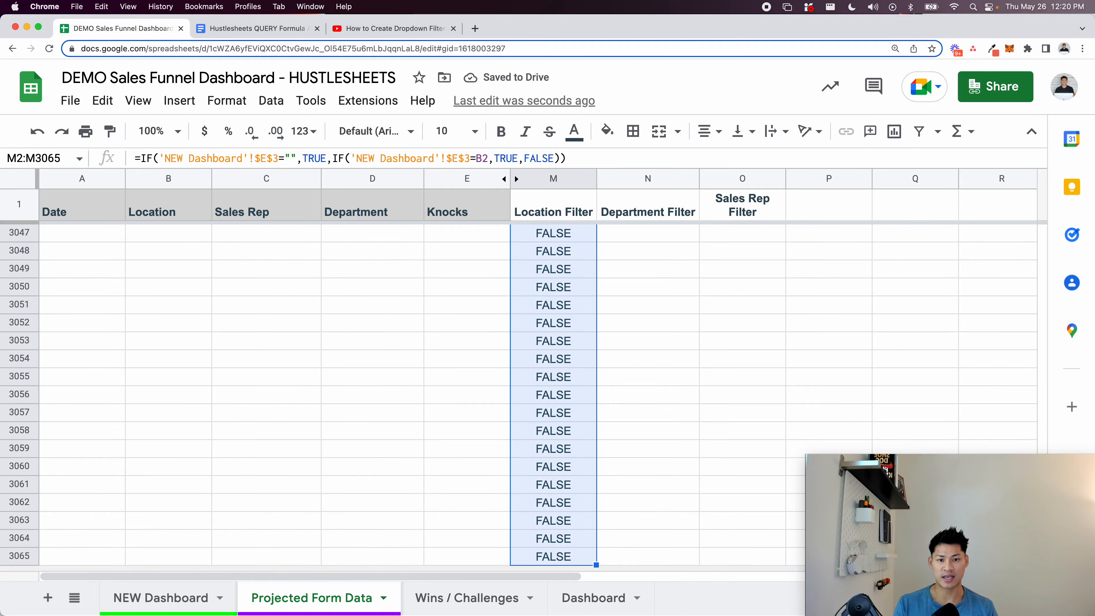
key(super+Up)
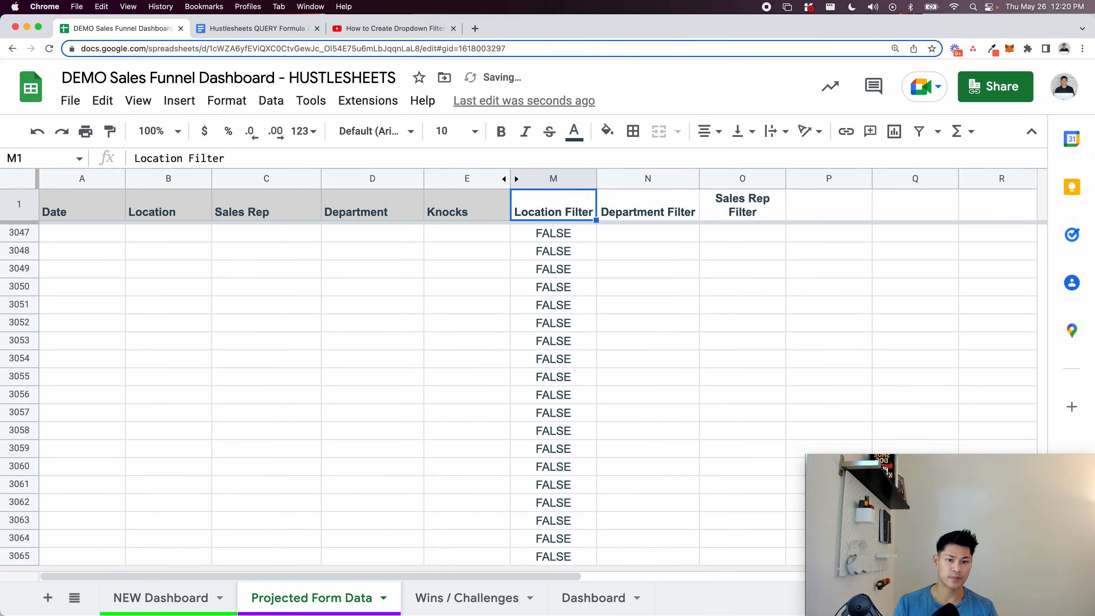
key(Down)
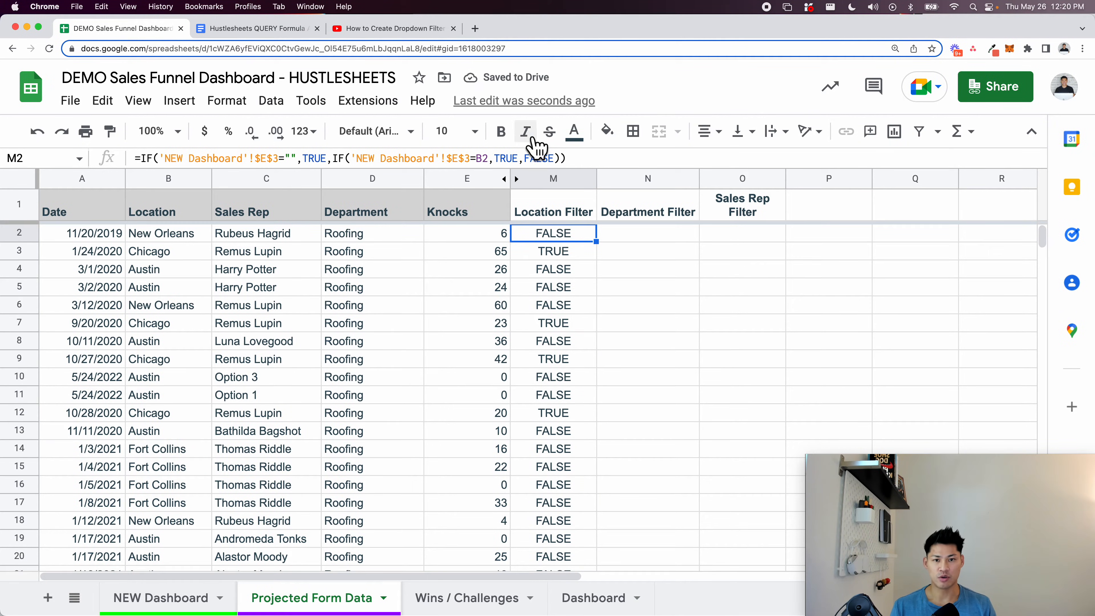
Remove FALSE from M2's Location Filter formula and fill it down to M3065
drag(524, 158, 561, 158)
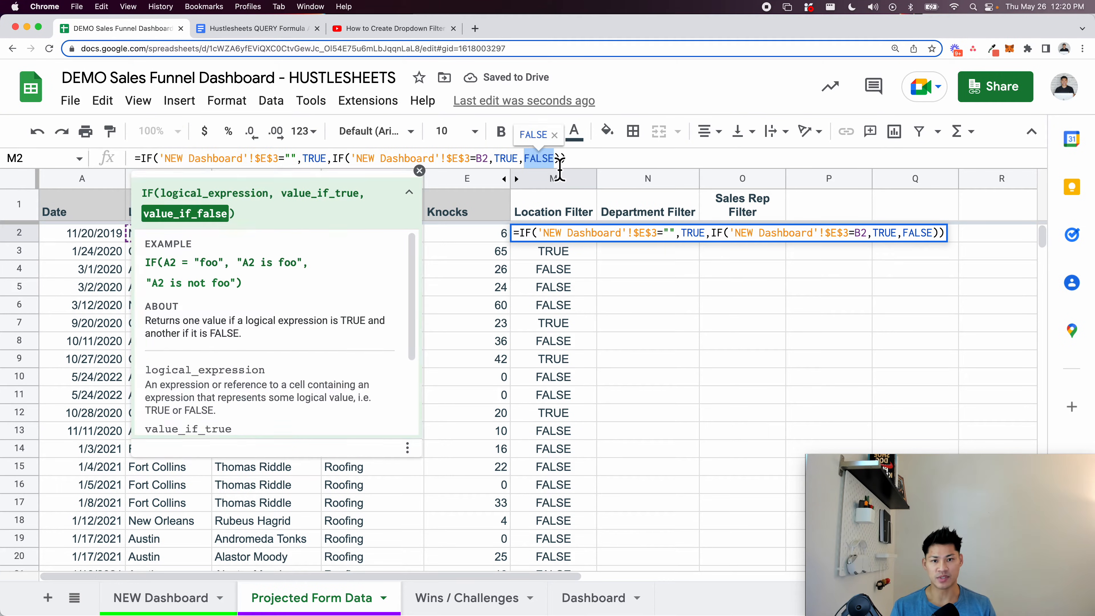
key(BackSpace)
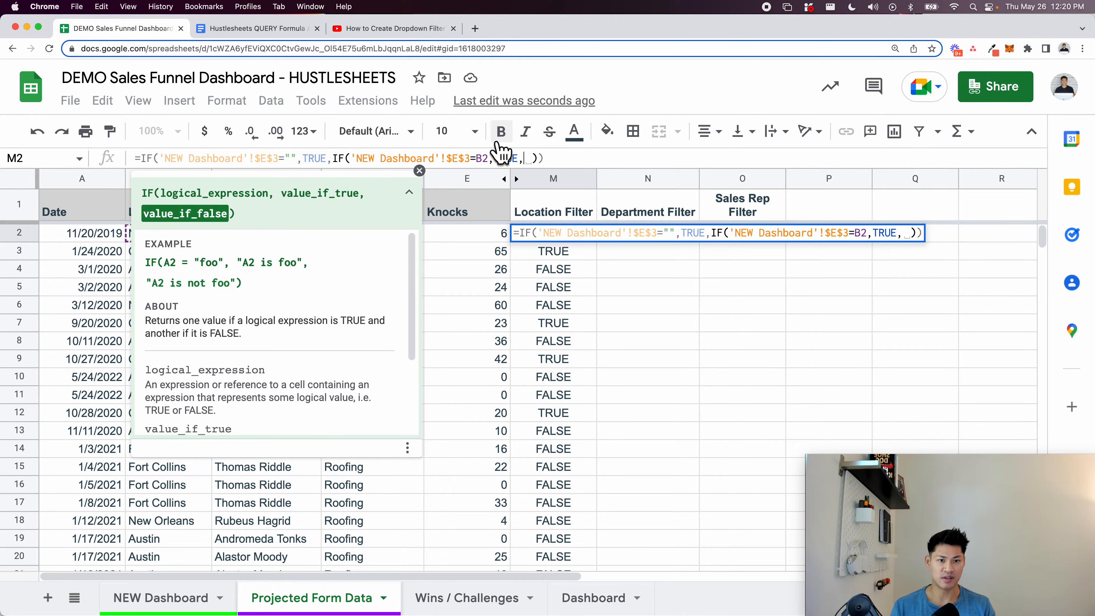
key(Return)
key(Up)
key(super+shift+Down)
key(super+d)
key(super+Up)
key(Down)
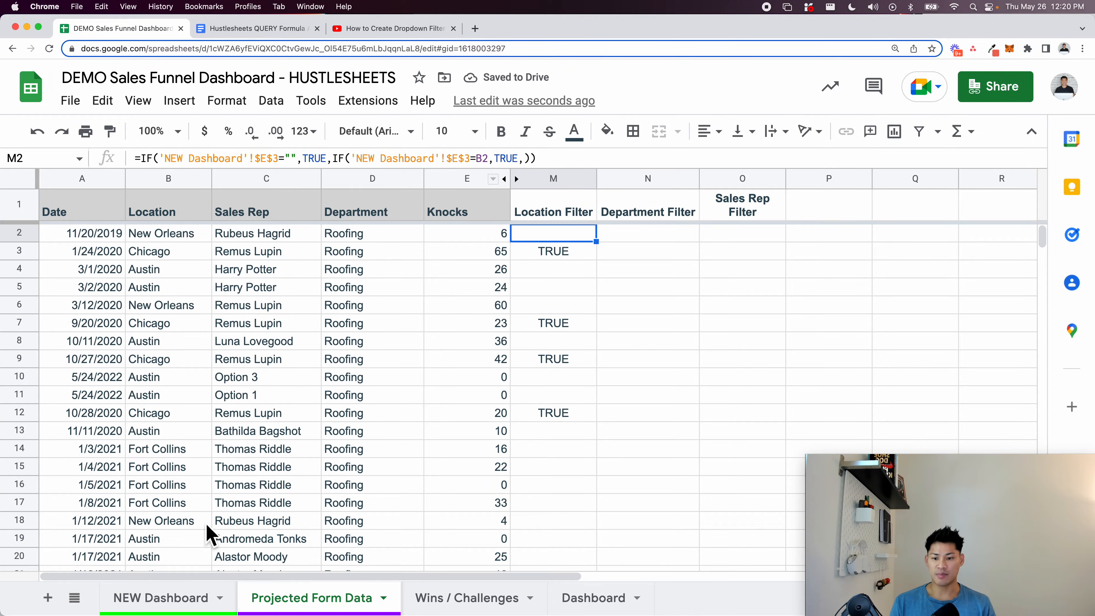
Check the dashboard Location dropdown and inspect M3's nested IF formula without changing it
click(207, 598)
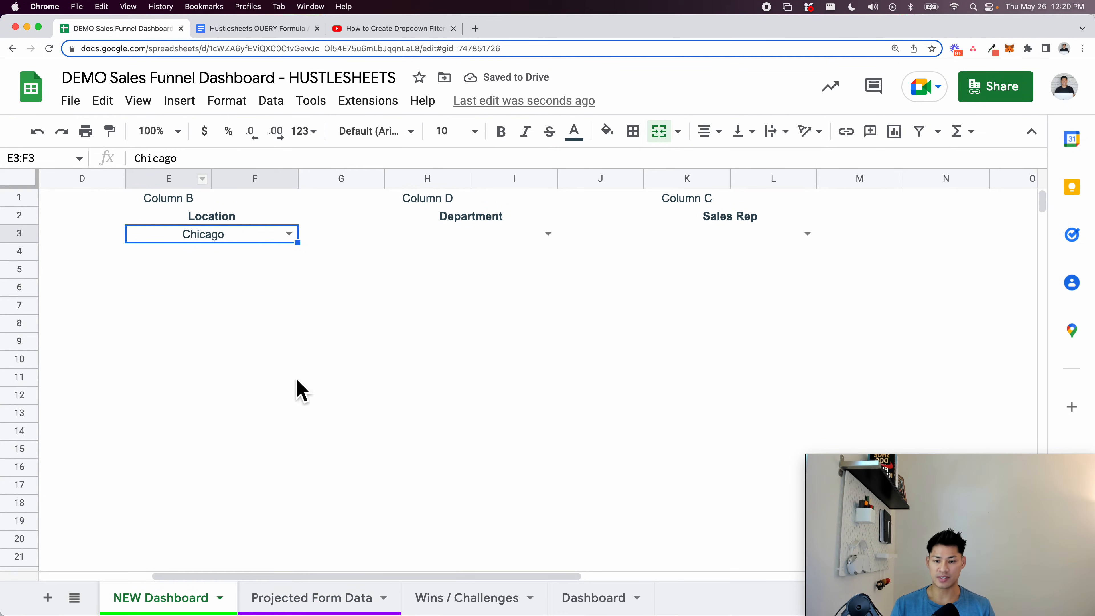
click(336, 598)
click(550, 254)
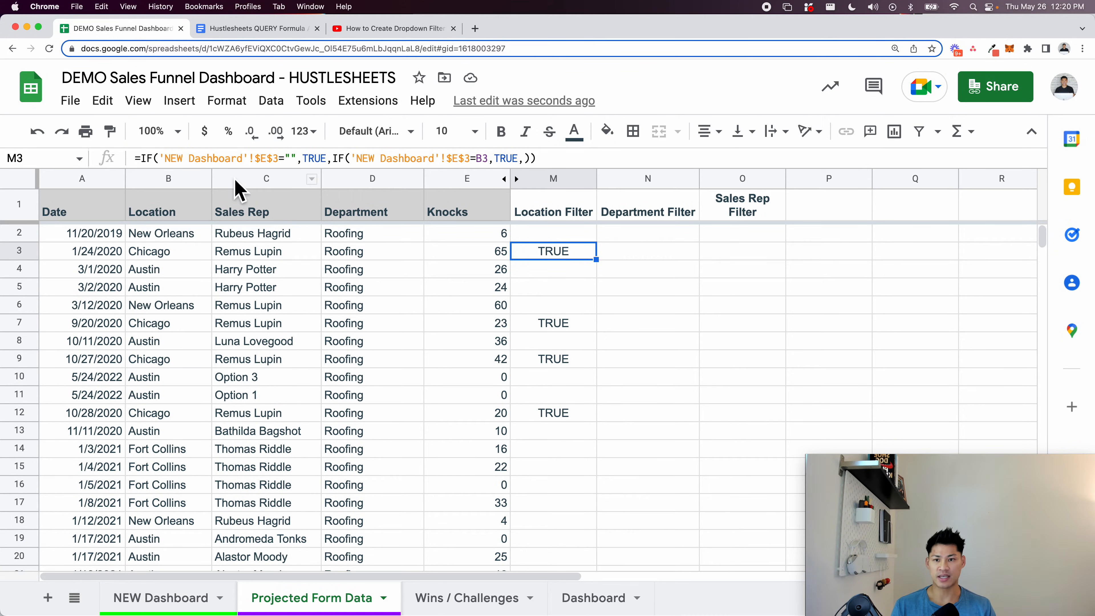
click(297, 165)
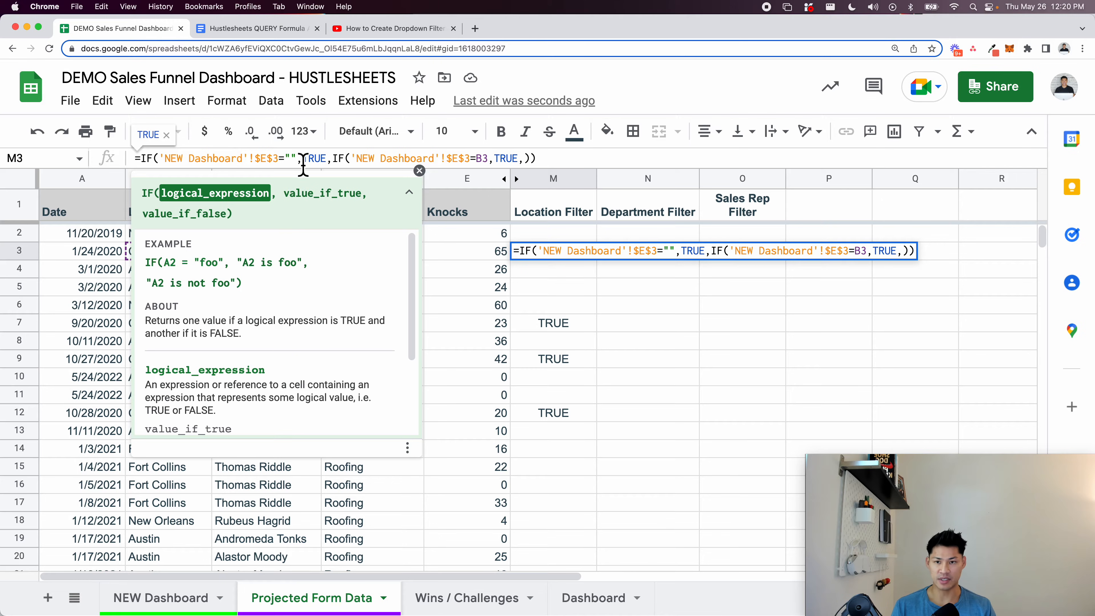
drag(338, 166, 523, 168)
key(Escape)
key(Return)
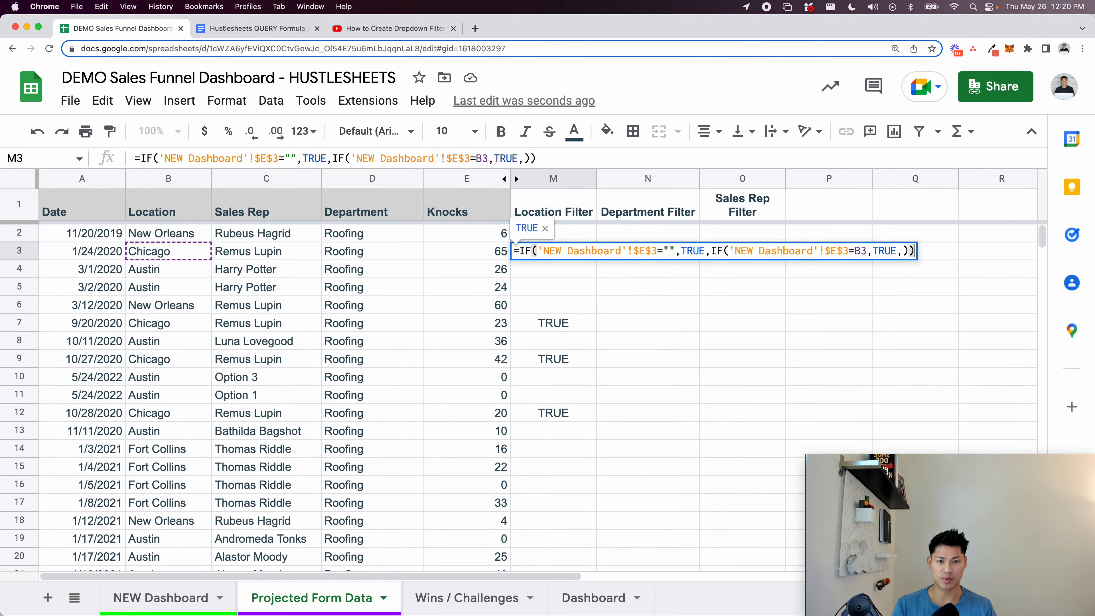
Try splitting M2's formula onto two lines after the opening IF, then discard the edit
click(576, 237)
key(Return)
click(539, 236)
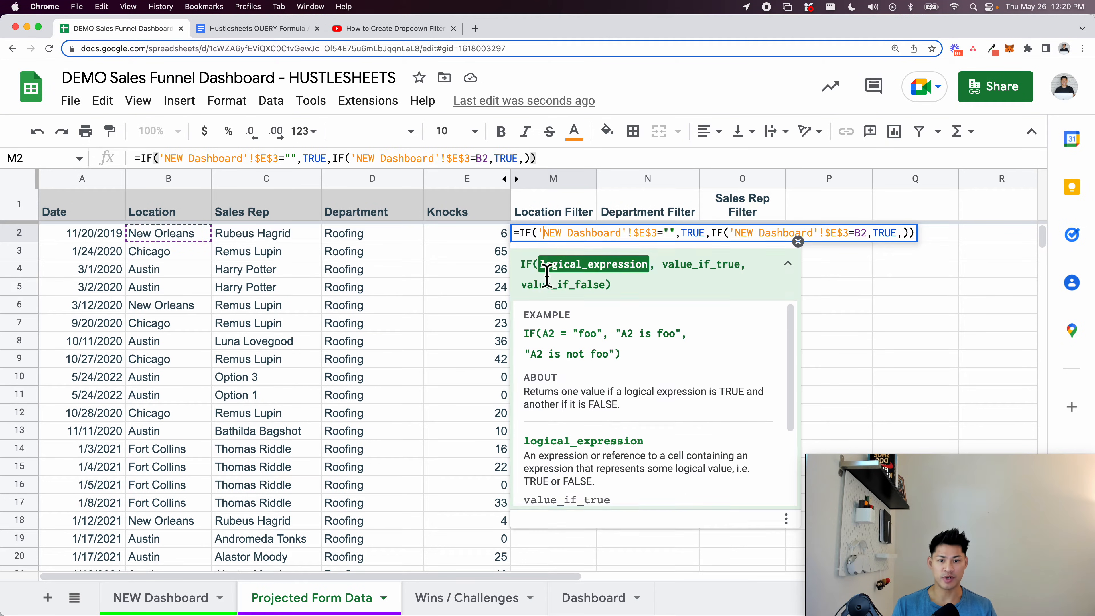
key(alt+Return)
click(629, 245)
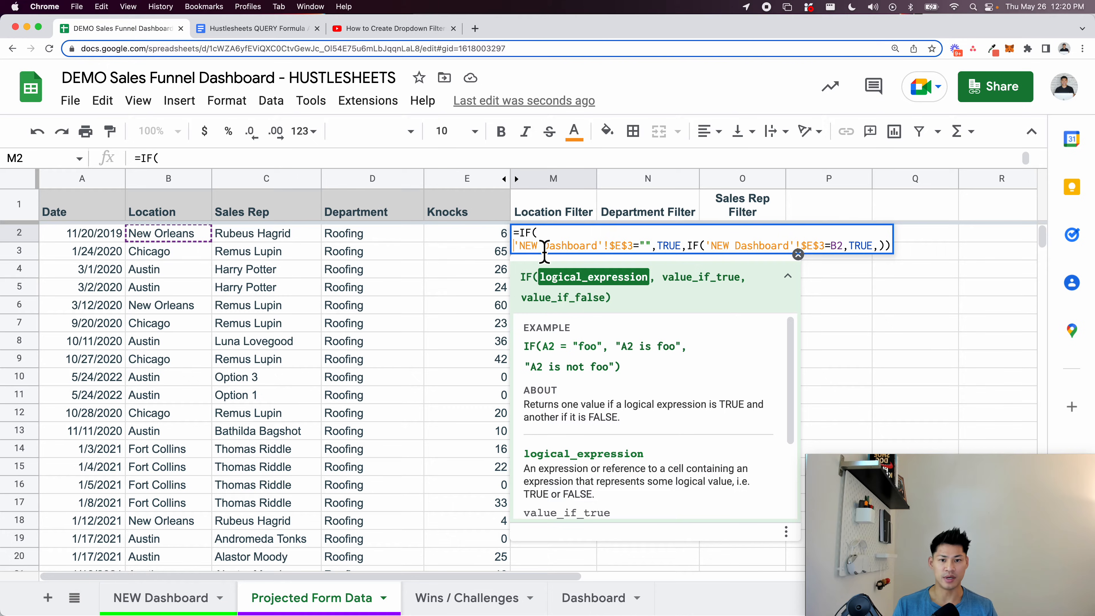
key(Escape)
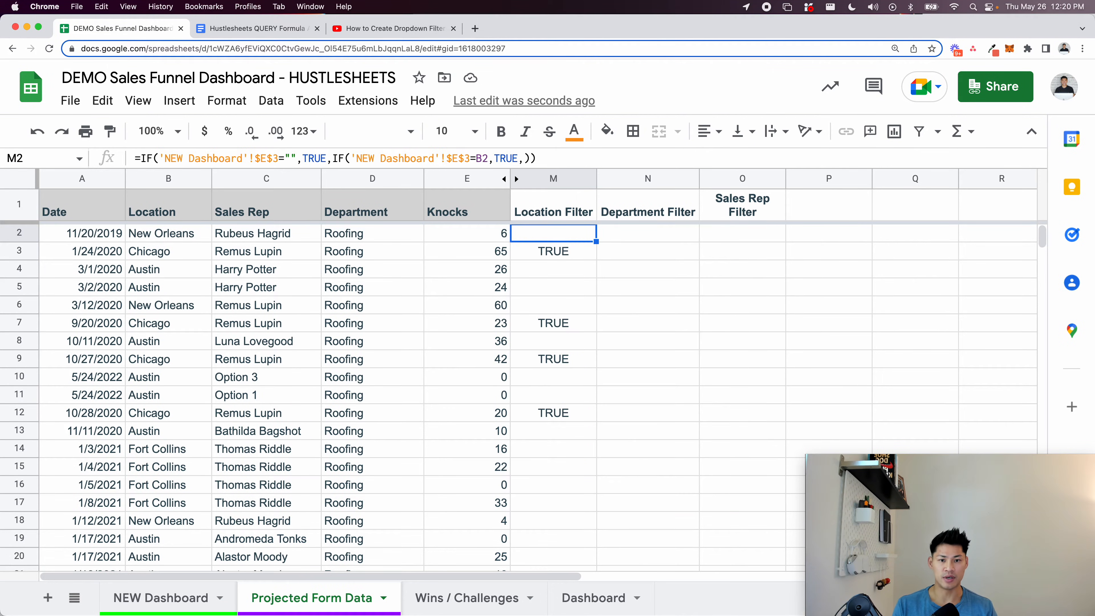
Try putting M2's inner IF on its own line, then cancel the change
key(Return)
click(719, 236)
key(Left)
key(alt+Return)
click(719, 253)
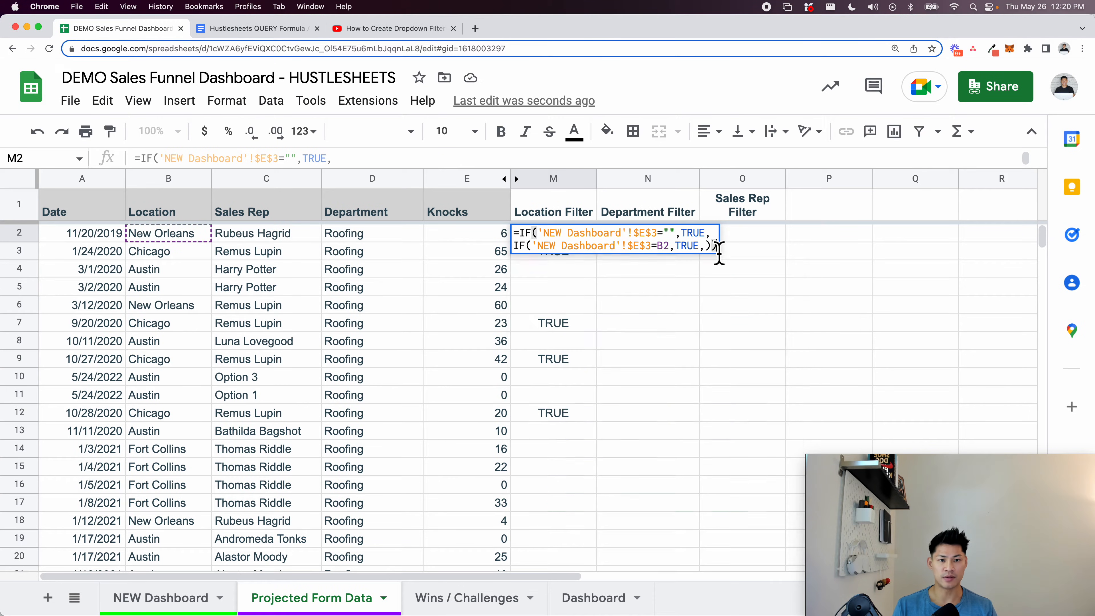
key(Escape)
key(Up)
key(Down)
key(Down)
key(Down)
key(Up)
key(Up)
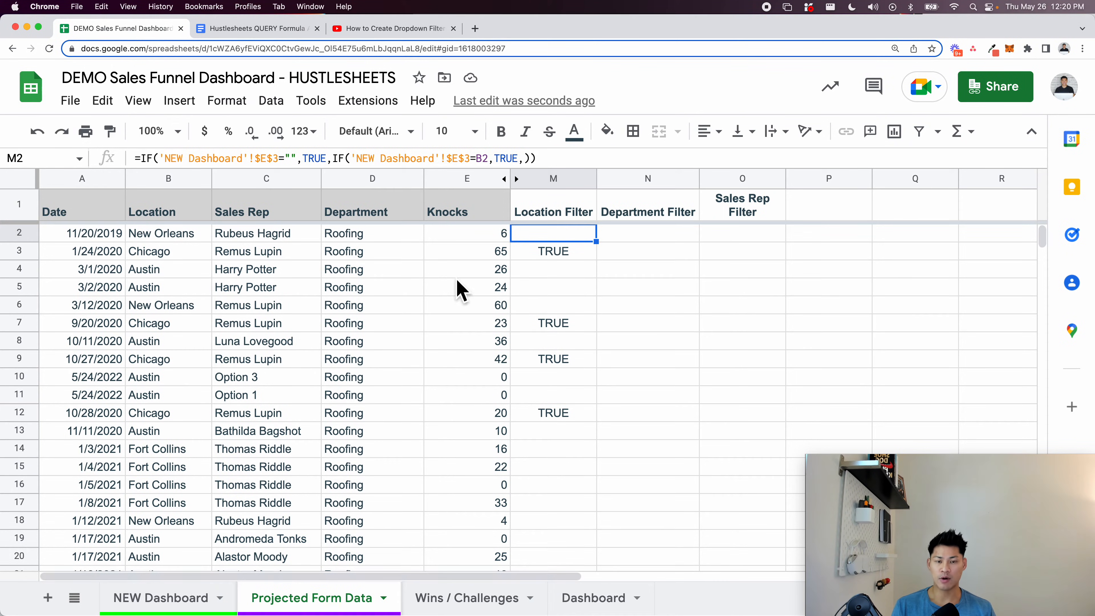
Clear Chicago from the NEW Dashboard Location dropdown and confirm the filter column shows TRUE
click(196, 597)
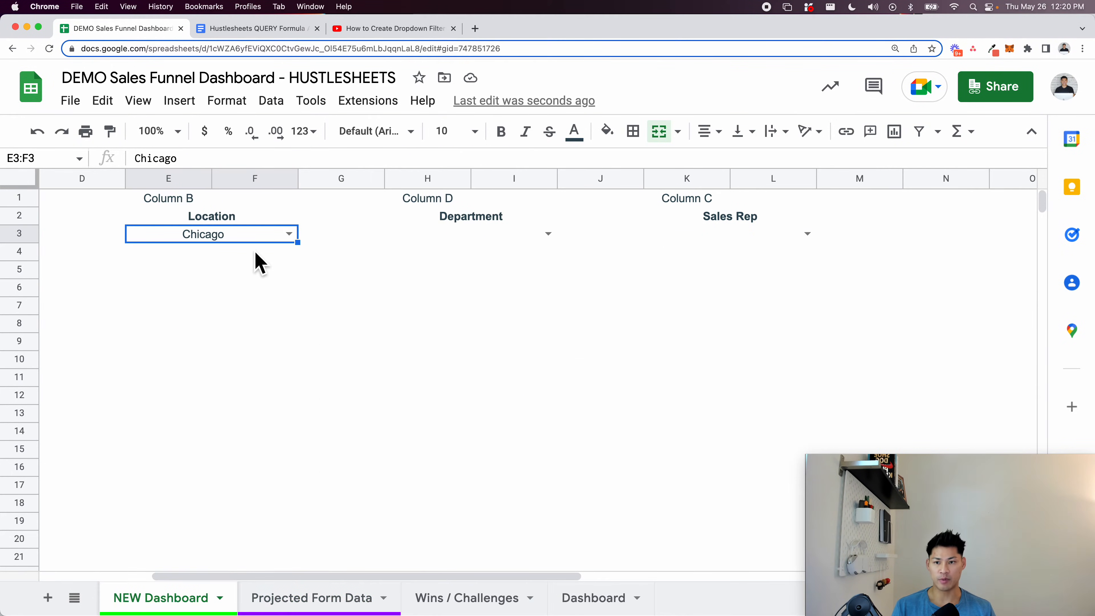
key(Delete)
click(354, 597)
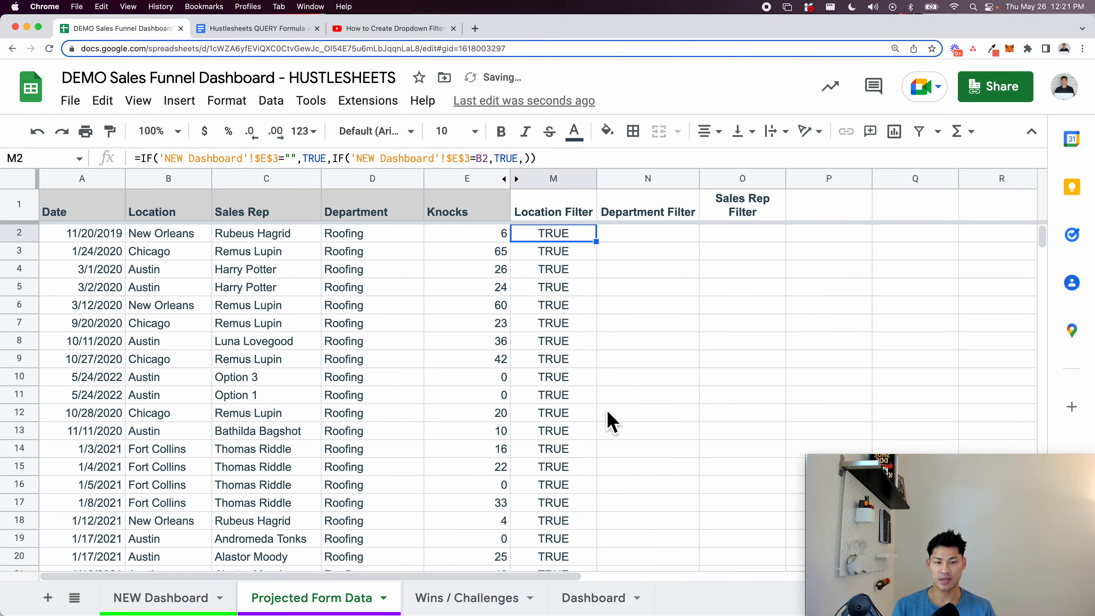
click(185, 598)
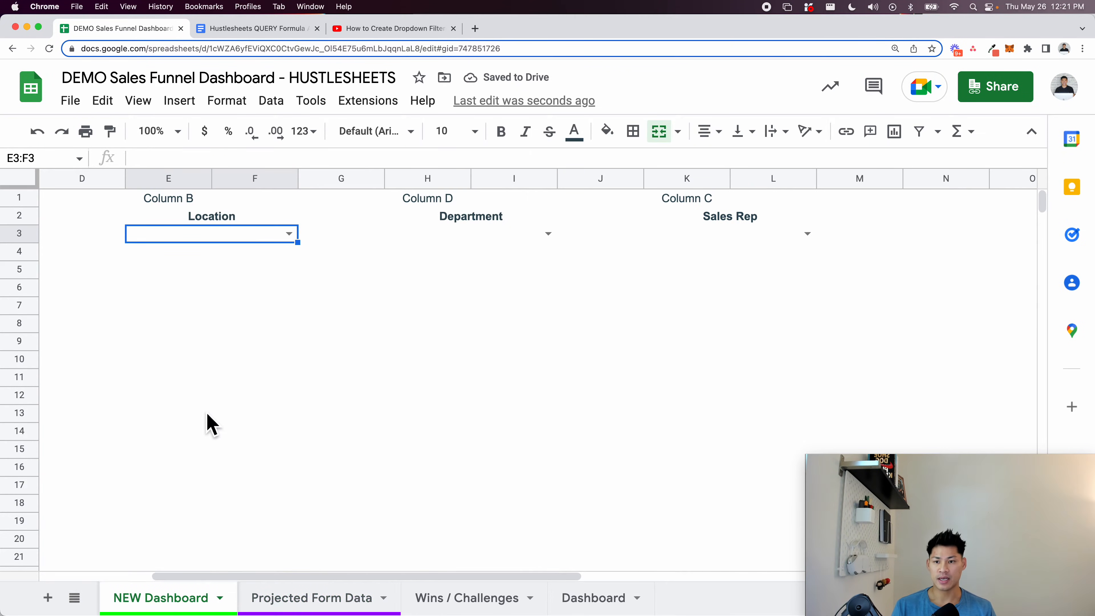
scroll(207, 425, left, 5)
click(177, 290)
Add a blank line after B6's date conditions and select the Location, Department and Sales Rep lines
key(Return)
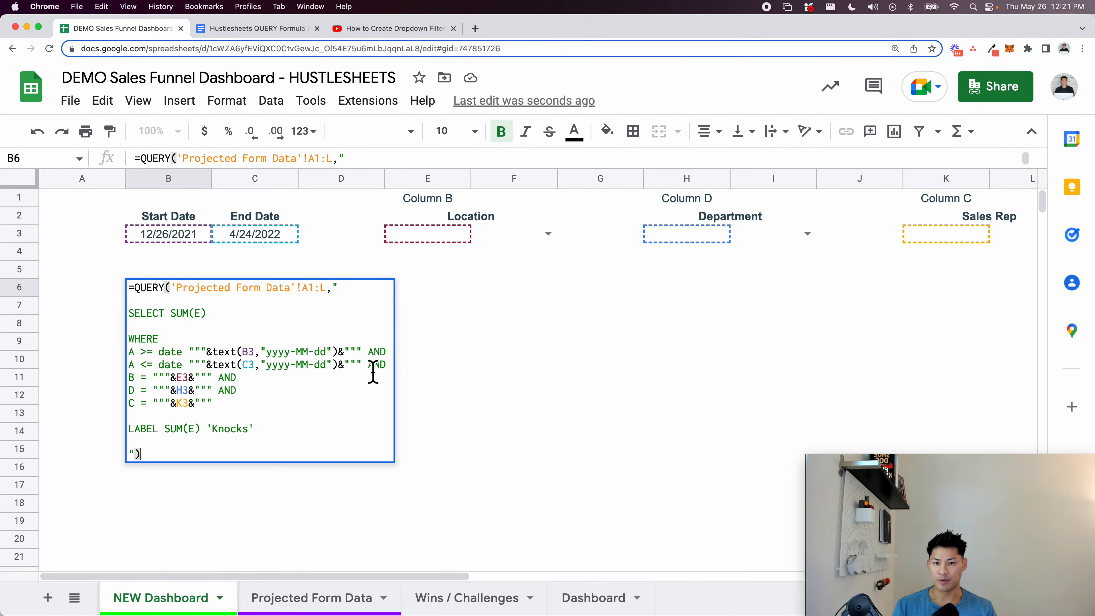
click(387, 373)
click(413, 350)
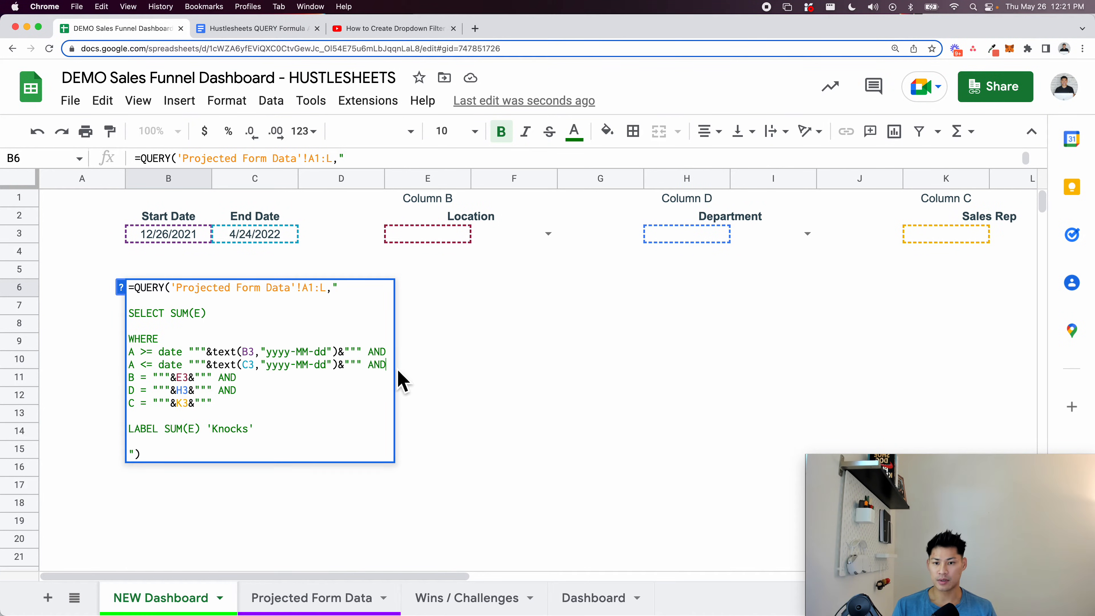
key(alt+Return)
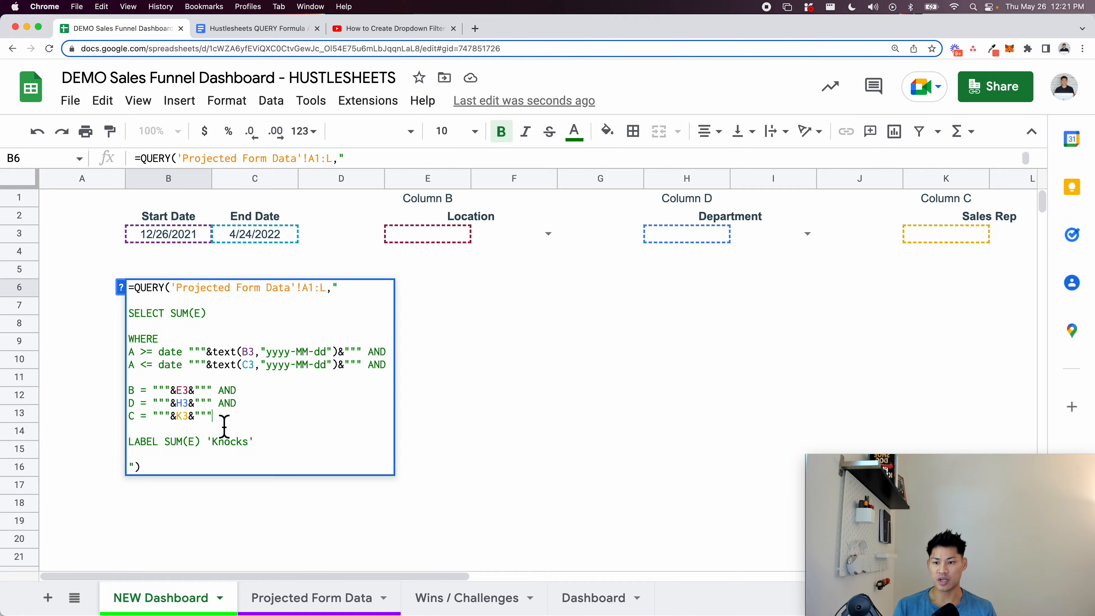
drag(217, 418, 130, 394)
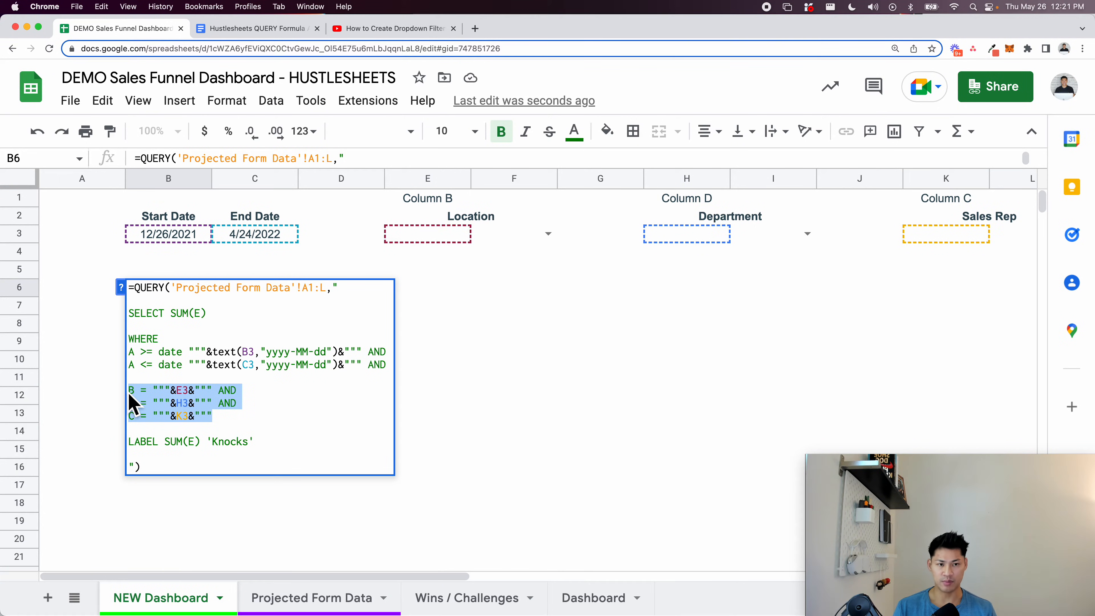
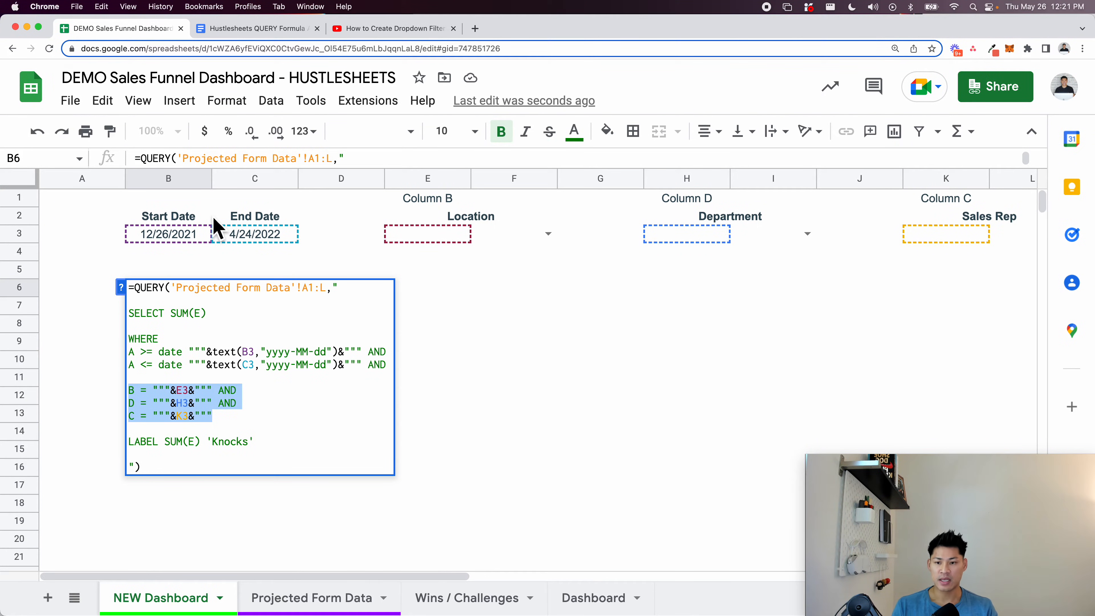
Delete the Location, Department and Sales Rep conditions and the dangling AND from B6's QUERY, showing 15,263
key(BackSpace)
key(BackSpace)
key(Return)
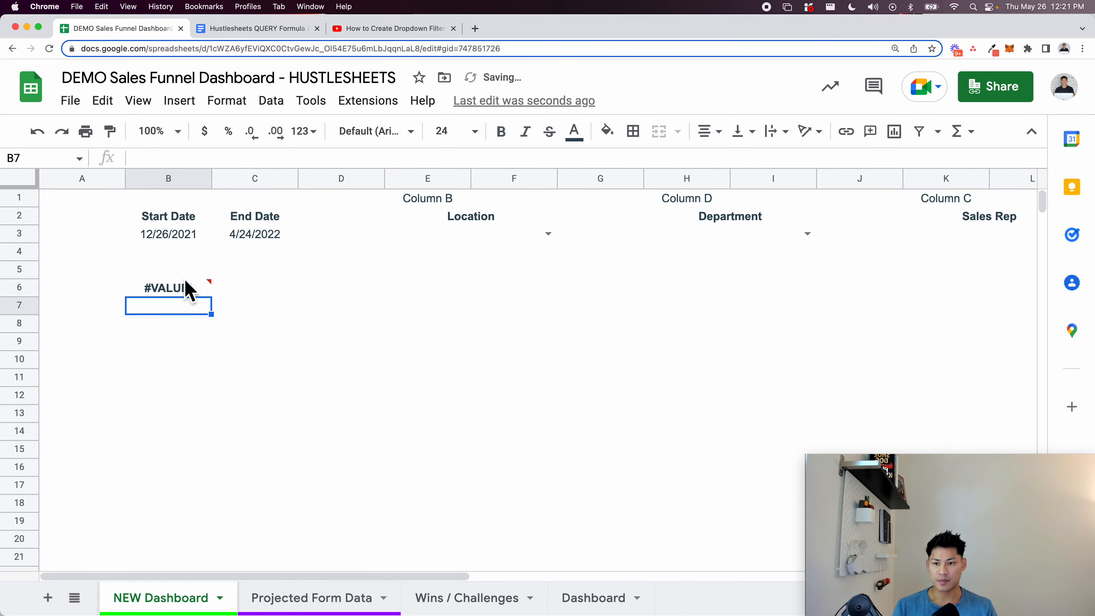
key(super+z)
key(Return)
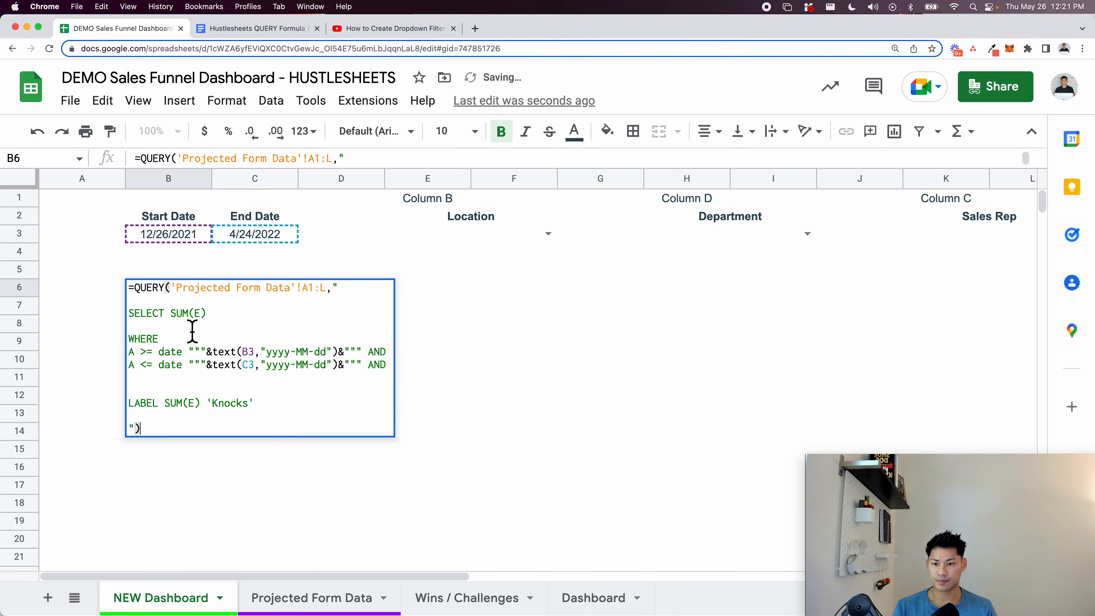
click(189, 395)
double_click(378, 373)
click(385, 371)
key(BackSpace)
key(BackSpace)
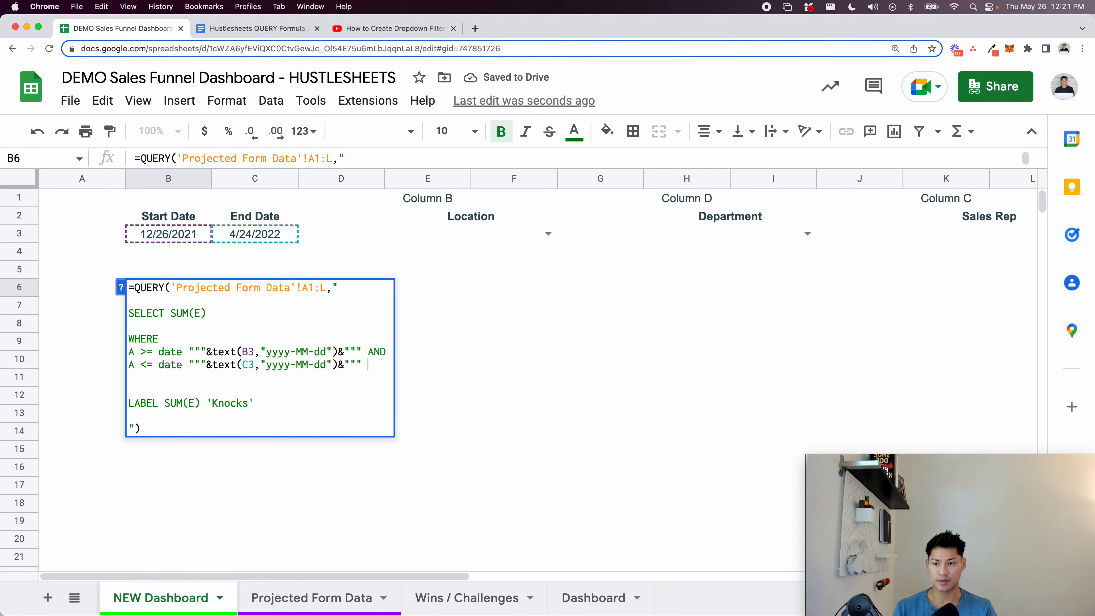
key(Return)
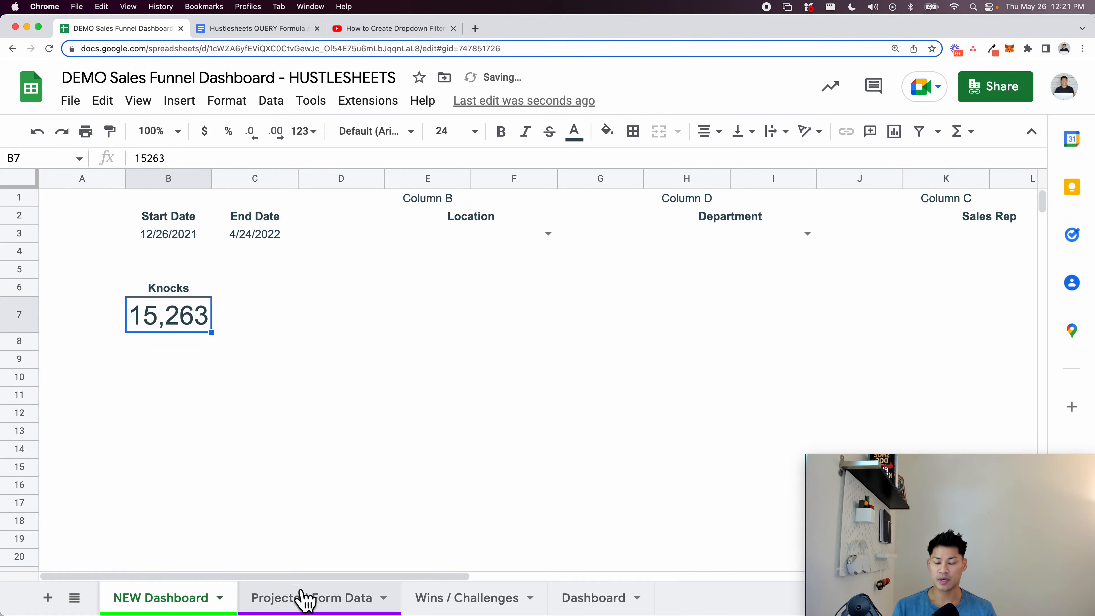
Join the start-date and end-date conditions onto one WHERE line in B6's Knocks QUERY
double_click(176, 297)
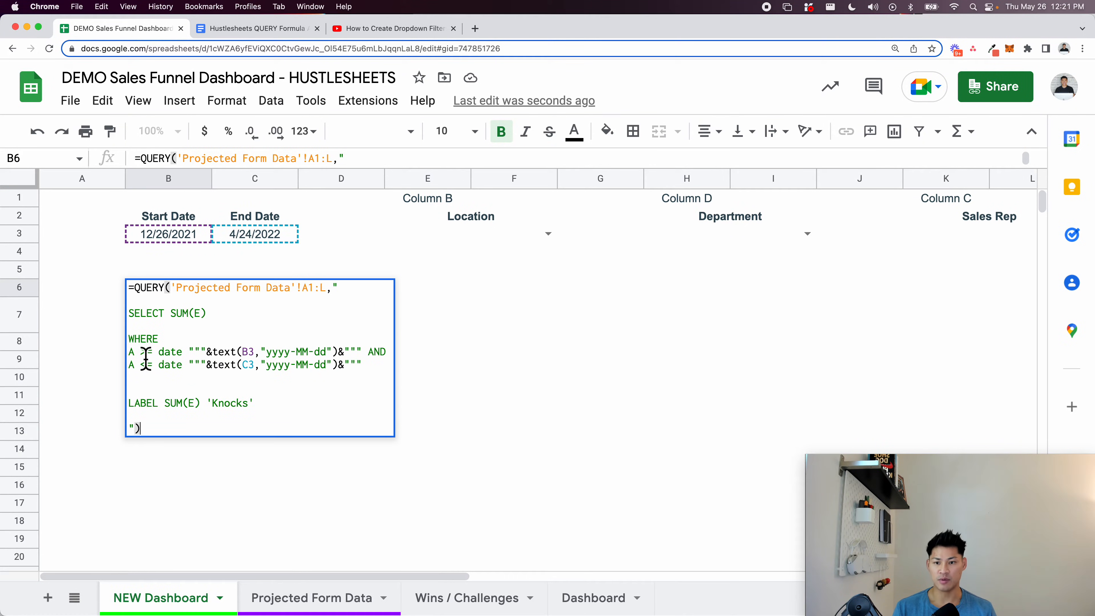
click(136, 375)
key(BackSpace)
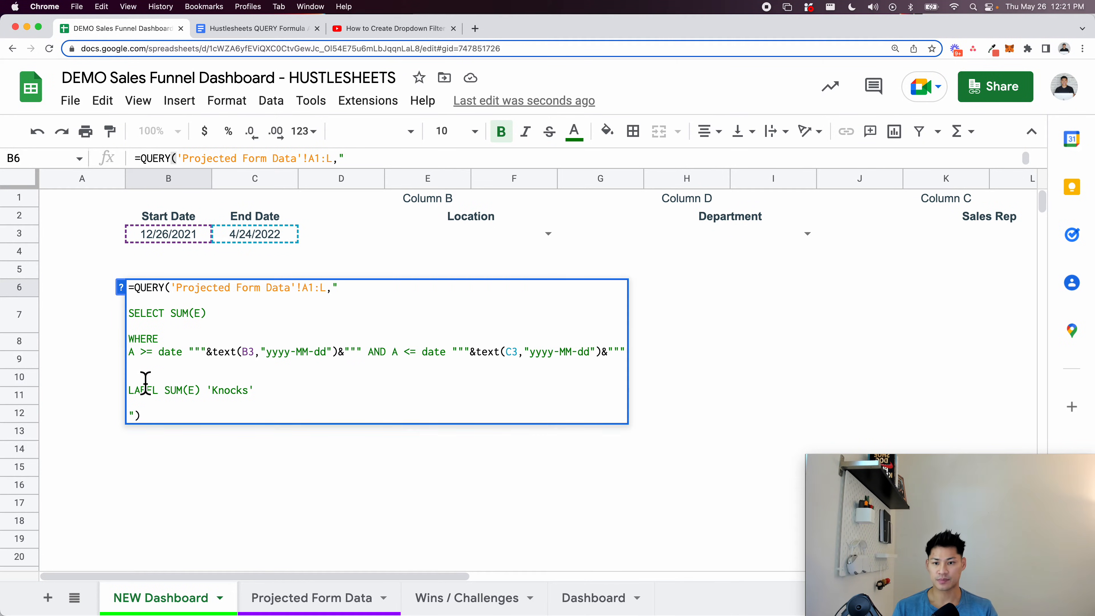
key(Return)
key(Up)
key(Return)
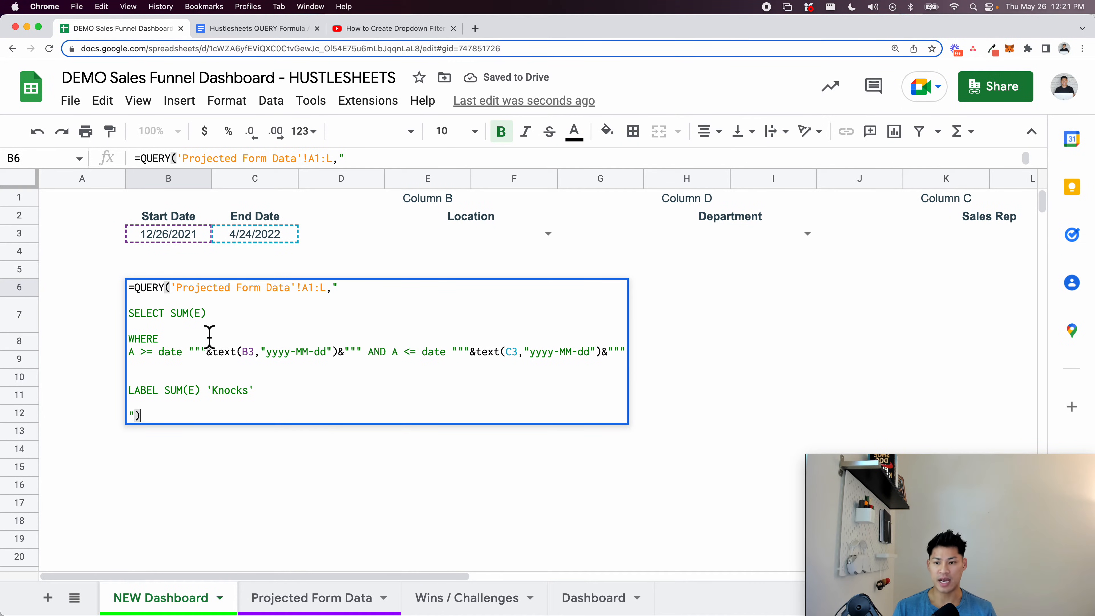
Check the Location Filter column M on Projected Form Data, then reopen B6 after the date conditions
click(291, 597)
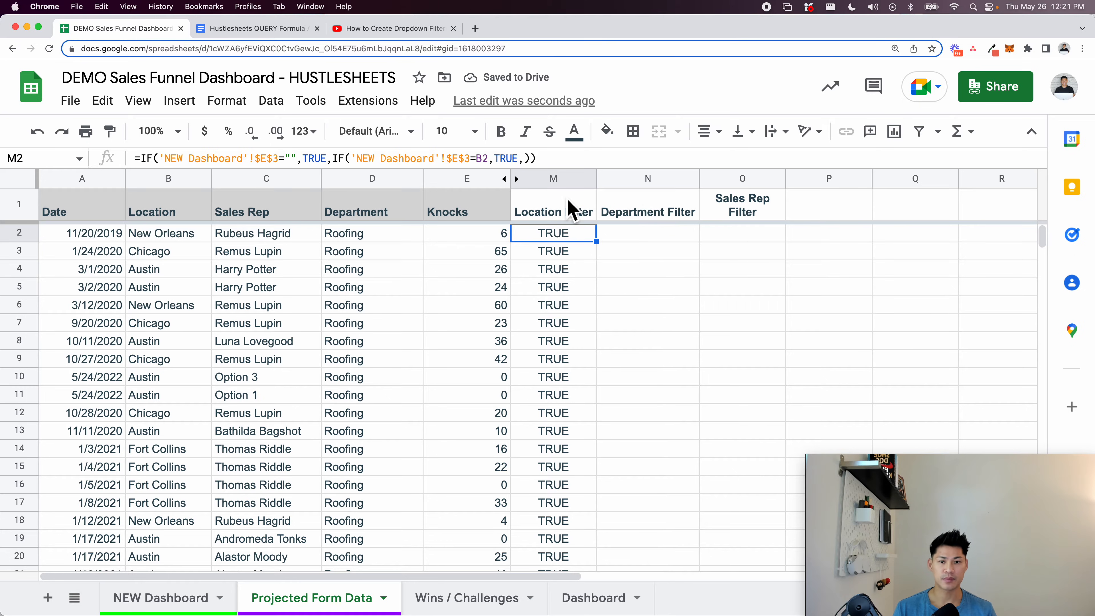
click(565, 178)
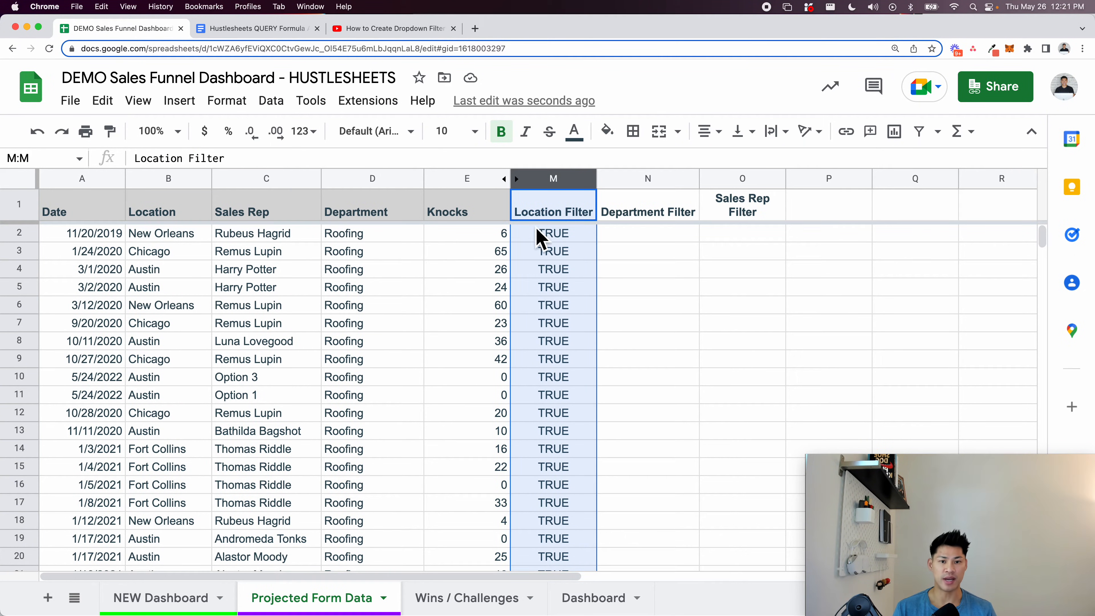
click(170, 591)
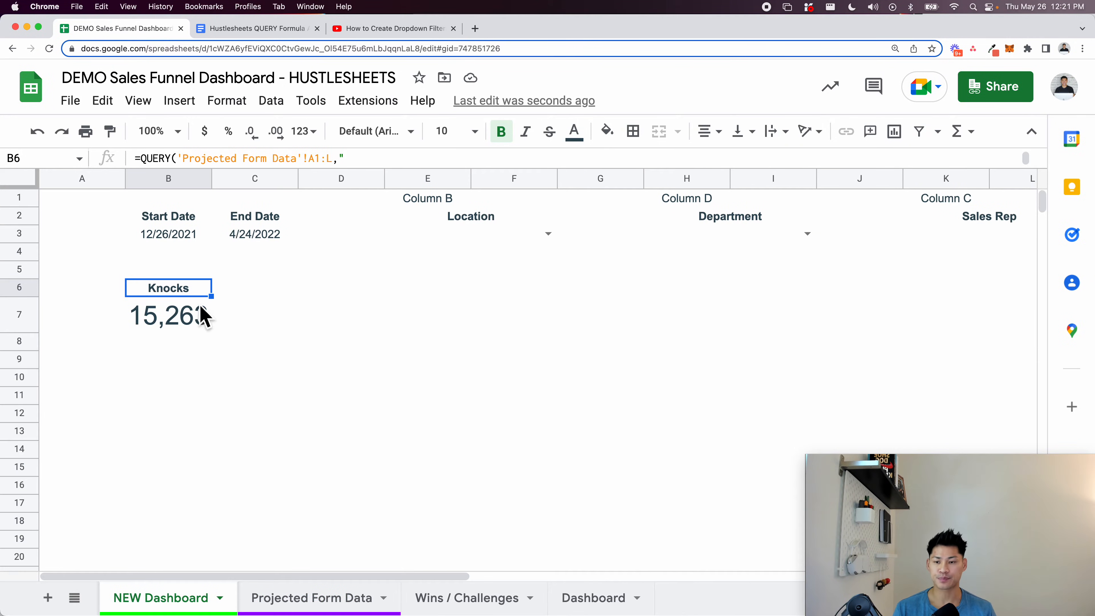
click(175, 305)
key(Up)
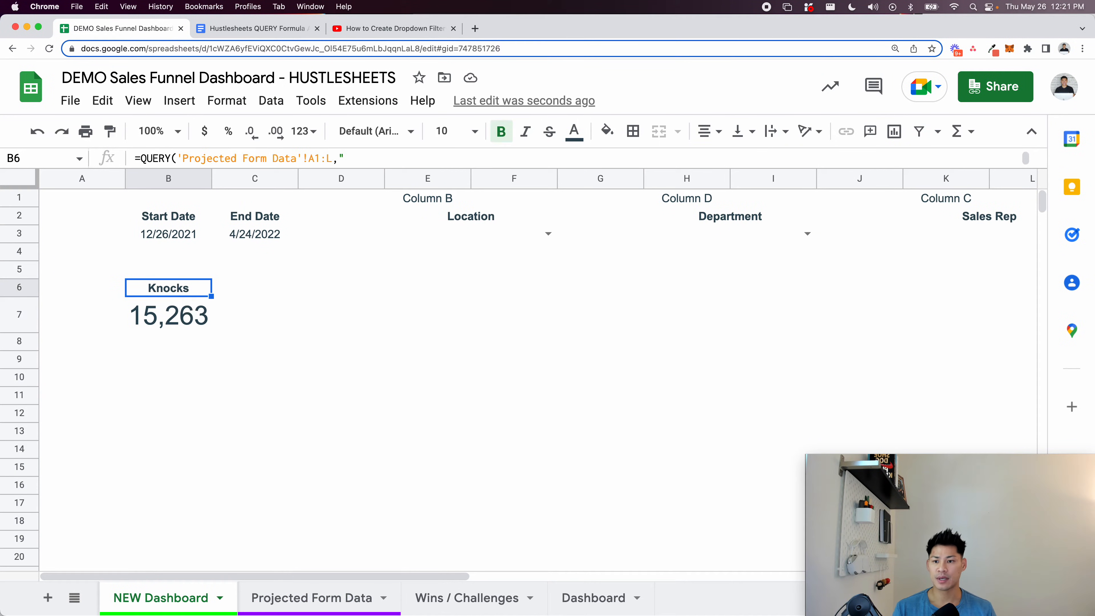
key(Return)
click(619, 353)
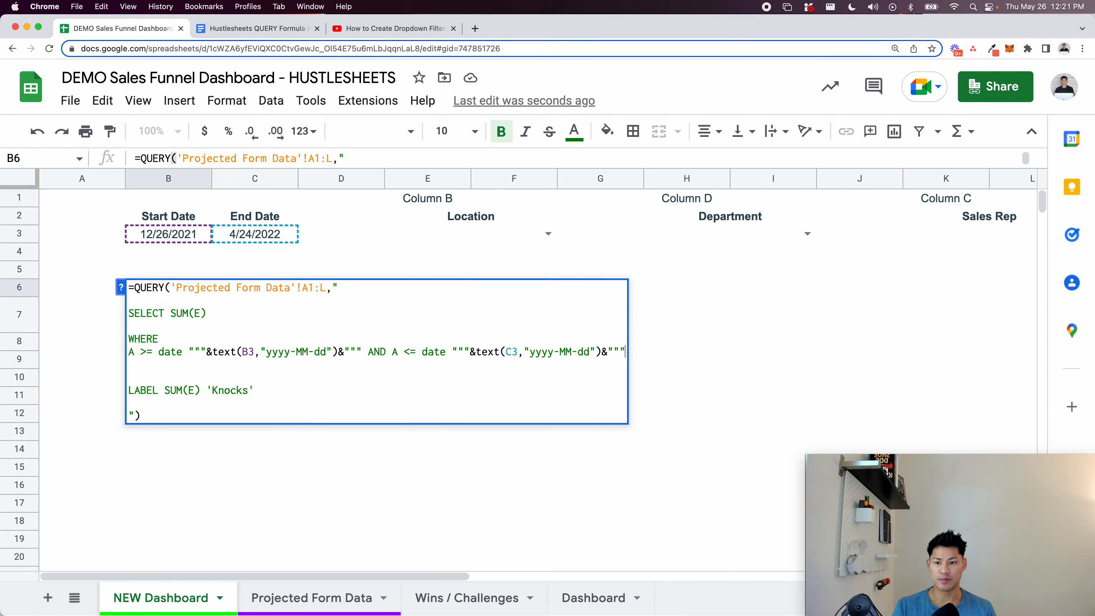
Append 'AND M = TRUE' on a new line of B6's WHERE clause
text(AND)
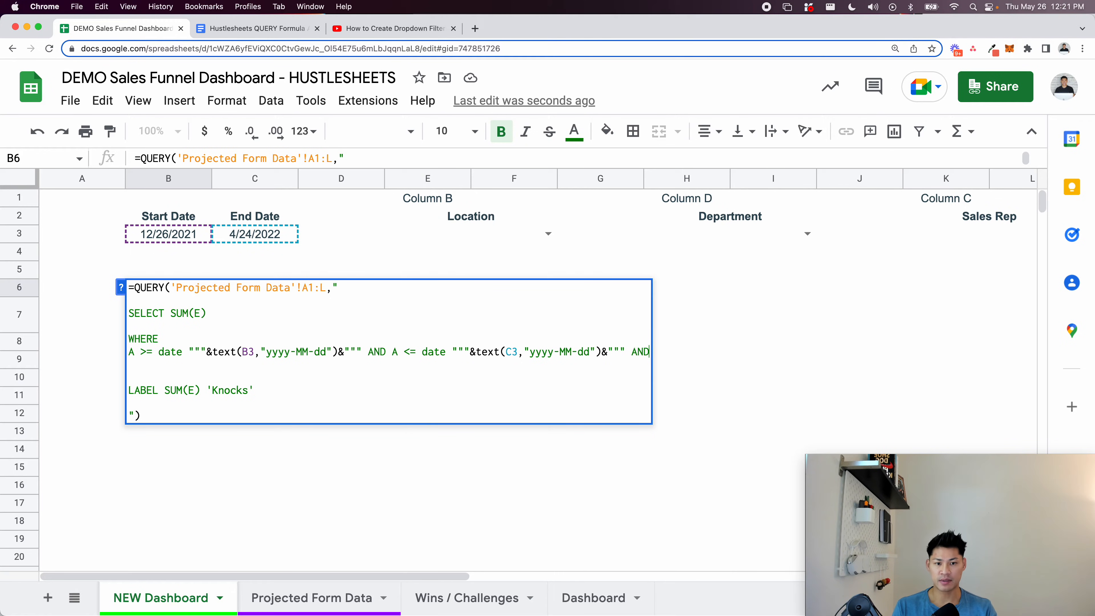
key(alt+Return)
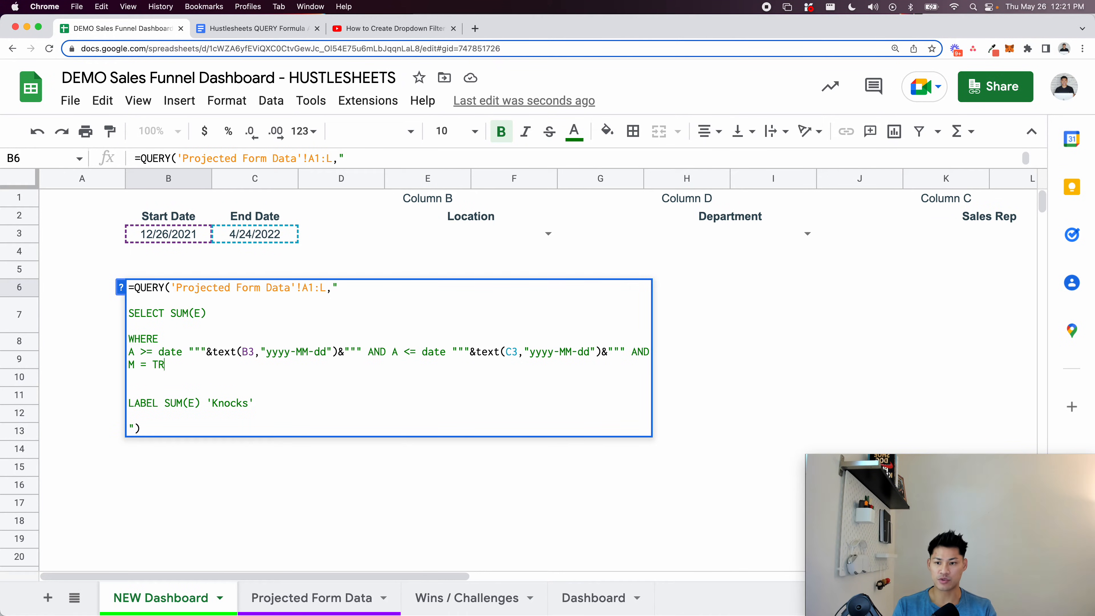
text(M = TRUE)
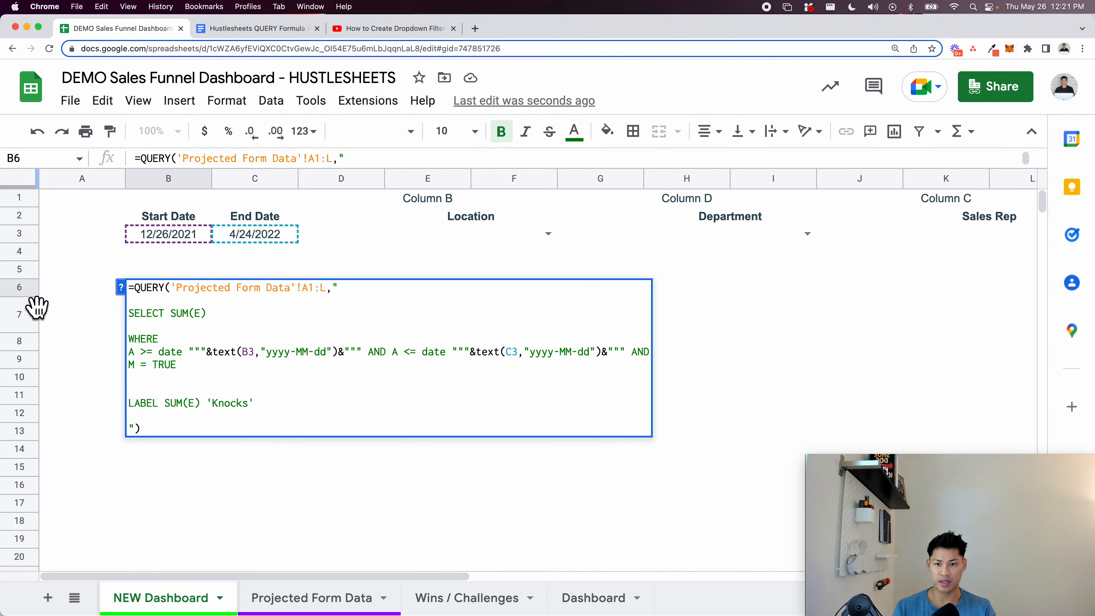
key(Return)
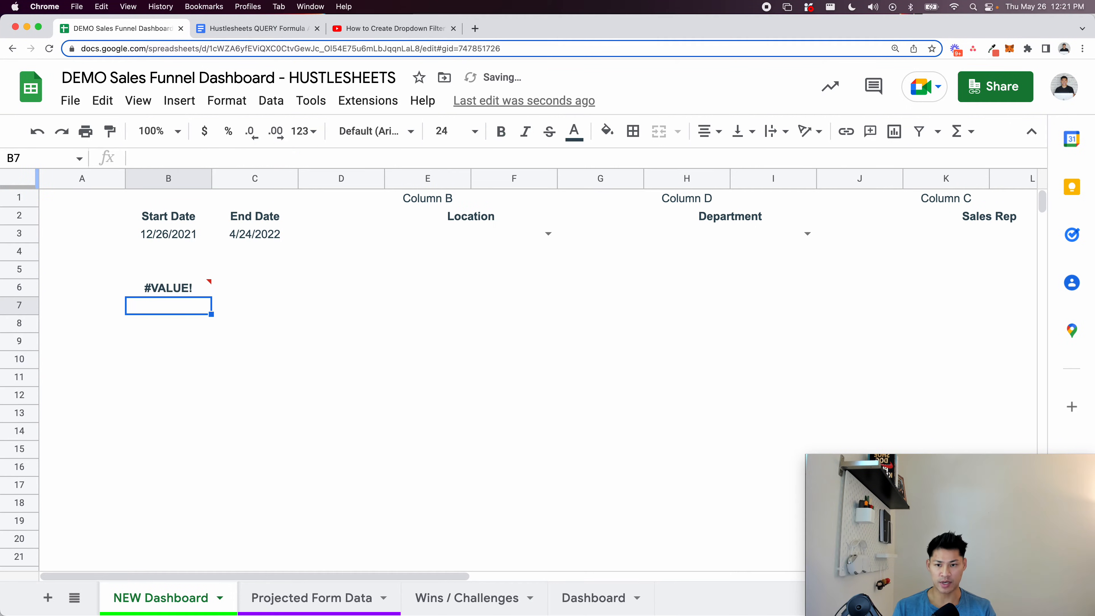
Read B6's #VALUE! error, which reports NO_COLUMN: M
click(204, 293)
drag(226, 321, 379, 345)
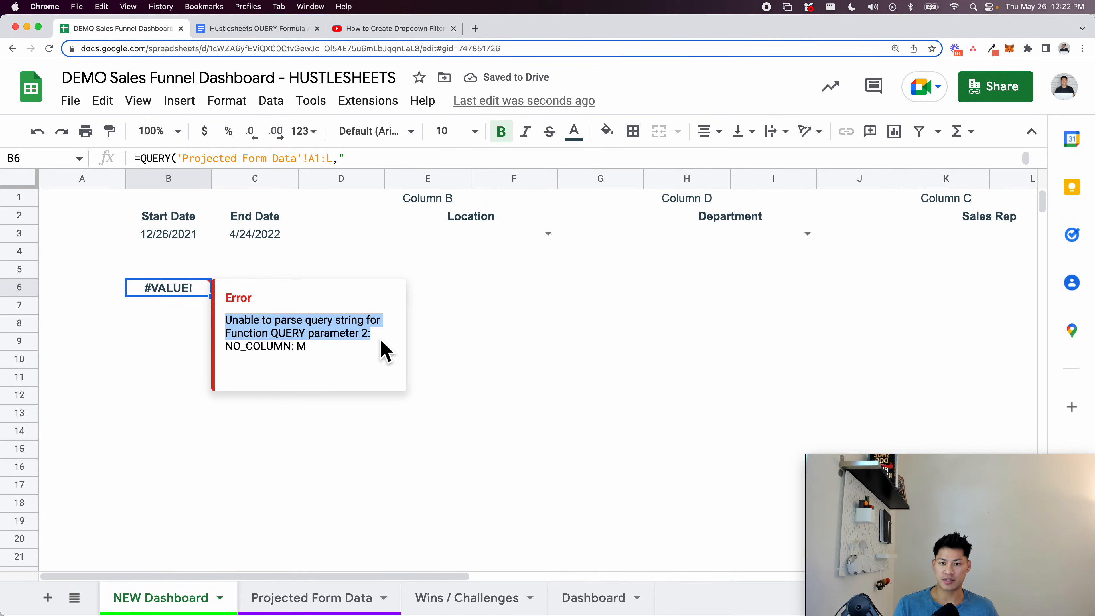
click(307, 345)
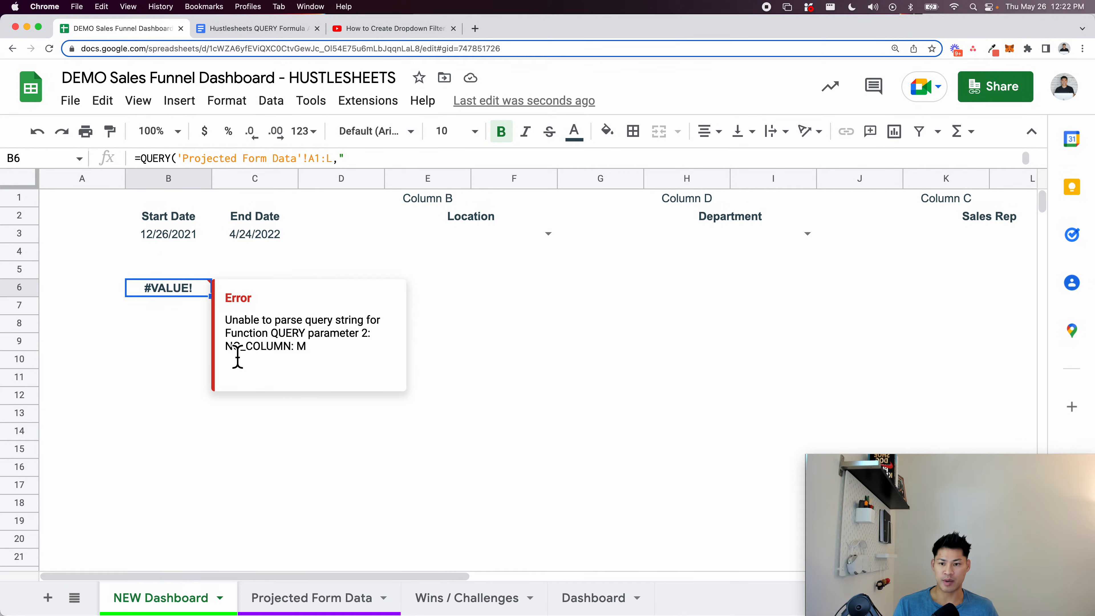
drag(232, 357, 366, 361)
click(374, 344)
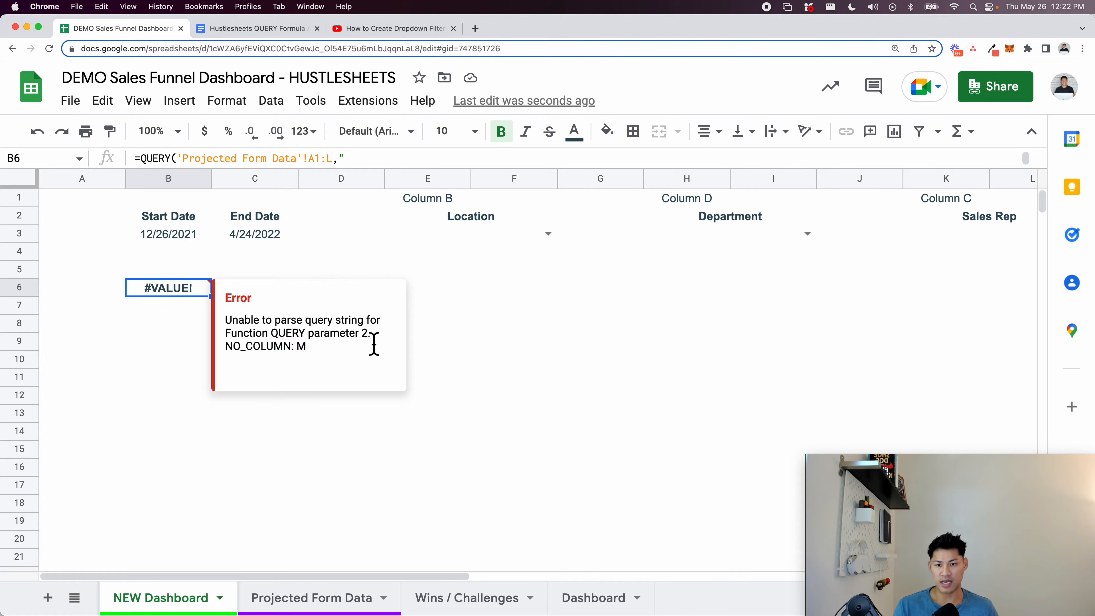
drag(233, 356, 335, 359)
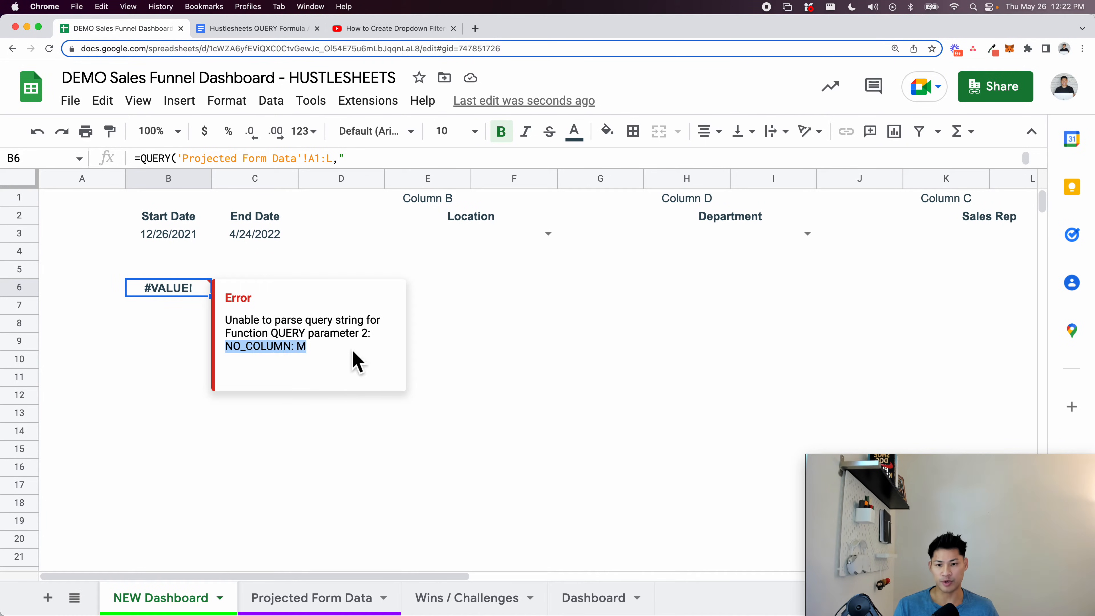
click(234, 360)
click(163, 348)
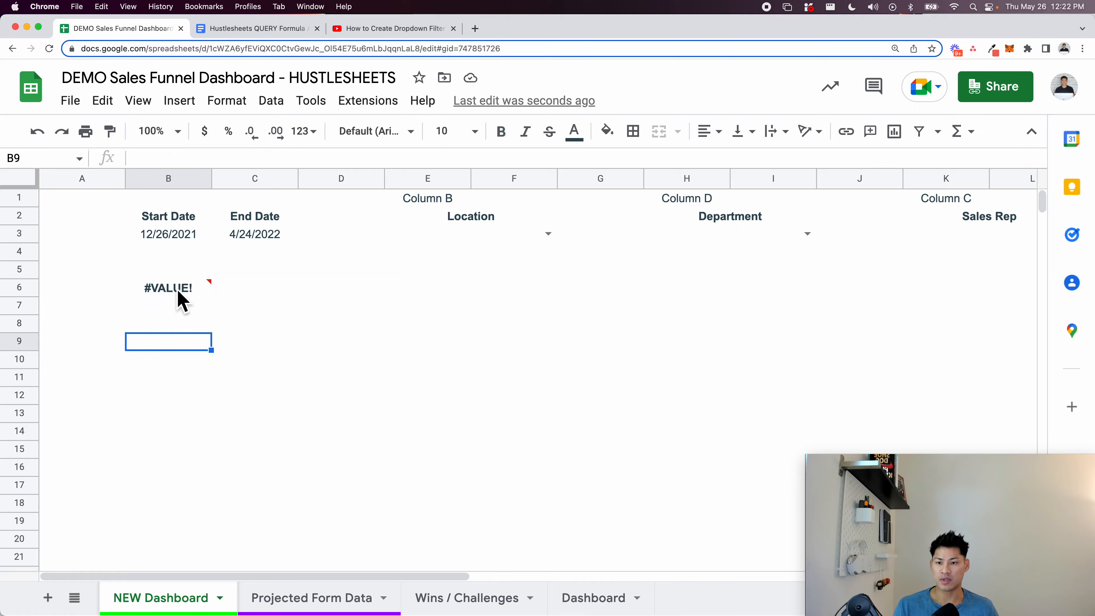
Reopen the Knocks QUERY and compare the M = TRUE condition with the 'Projected Form Data'!A1:L range
double_click(180, 297)
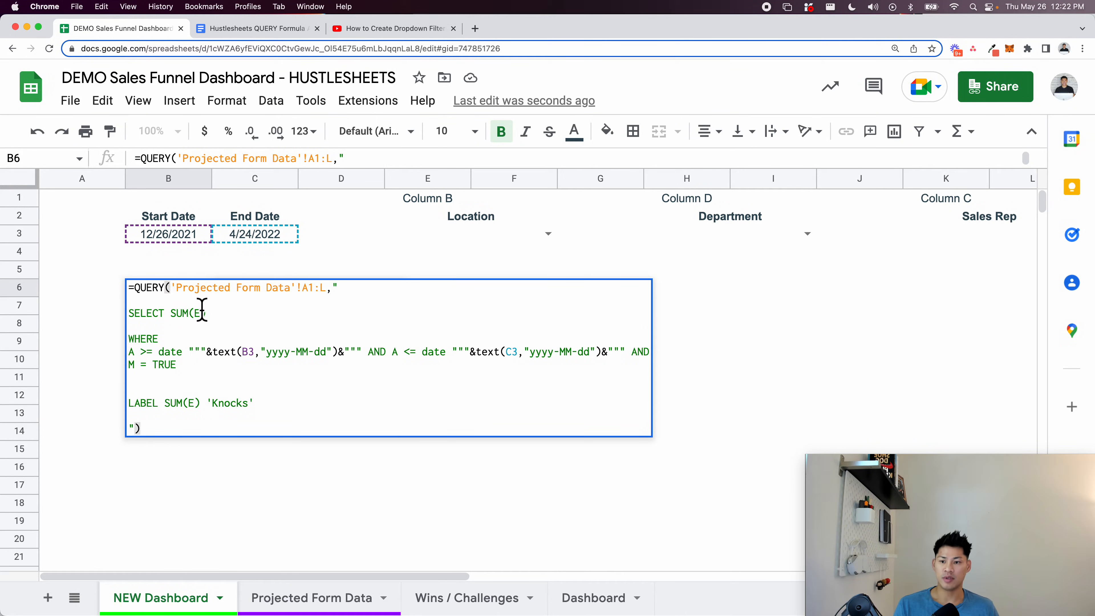
drag(153, 371, 219, 373)
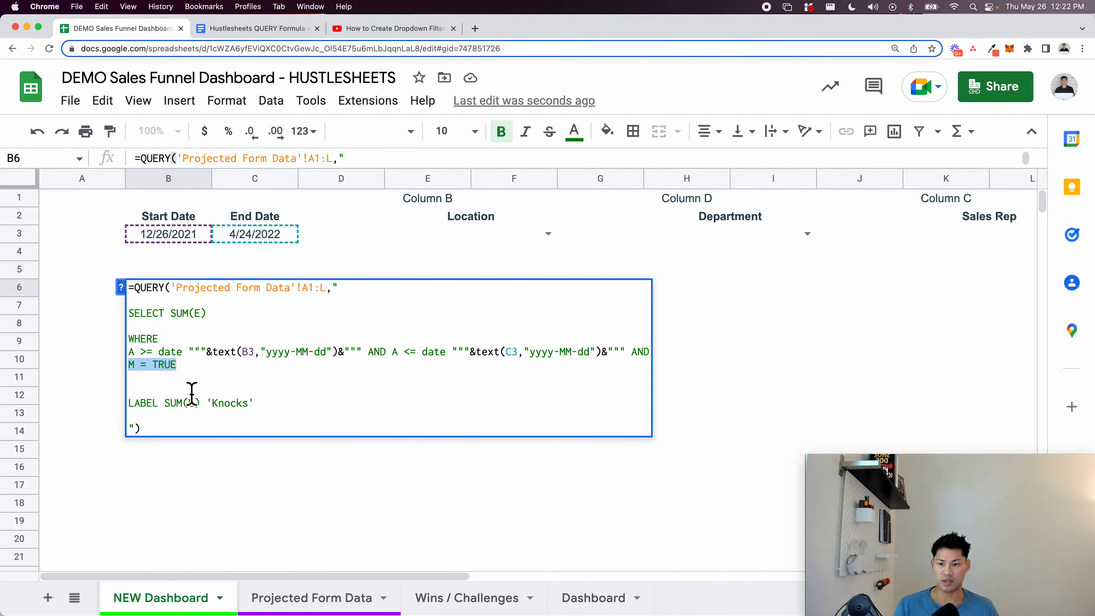
click(196, 345)
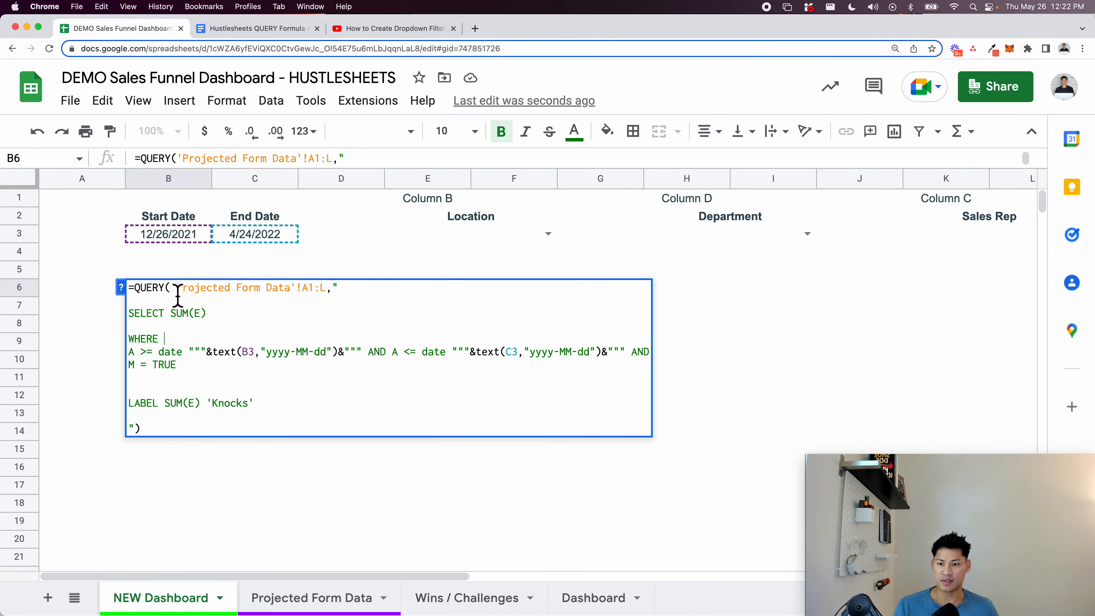
drag(175, 296, 331, 300)
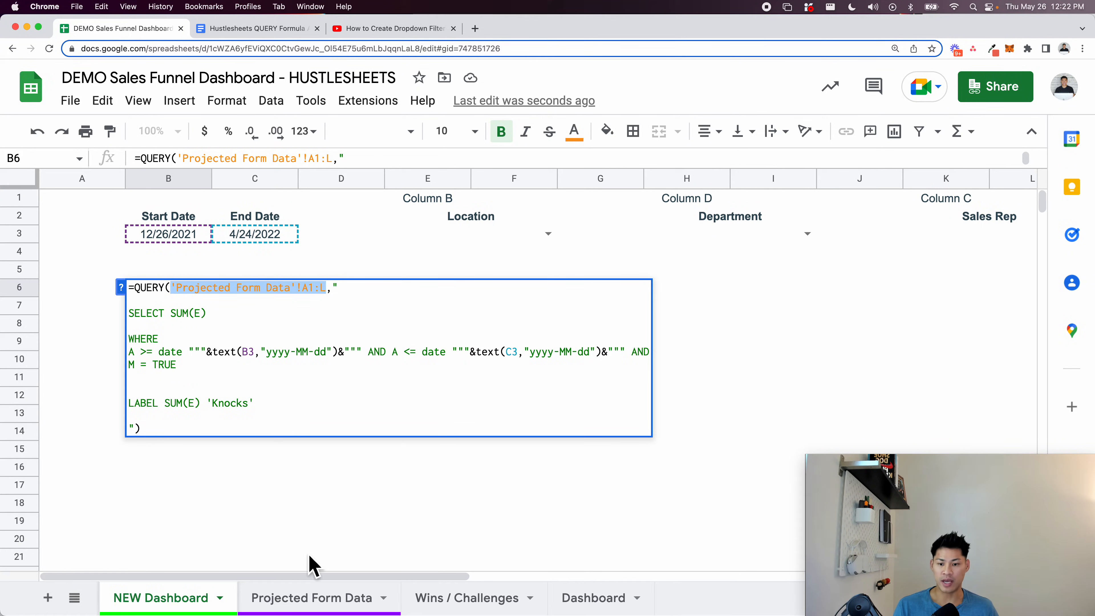
Select the Location, Department and Sales Rep Filter headers M1:O1 on Projected Form Data
click(318, 597)
click(482, 275)
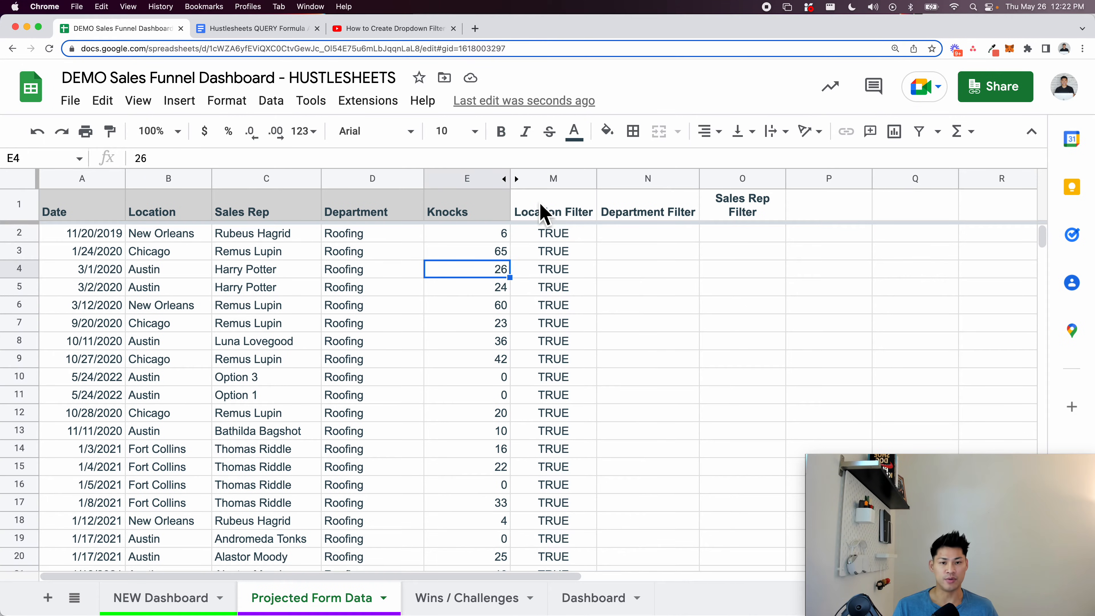
click(545, 212)
click(659, 214)
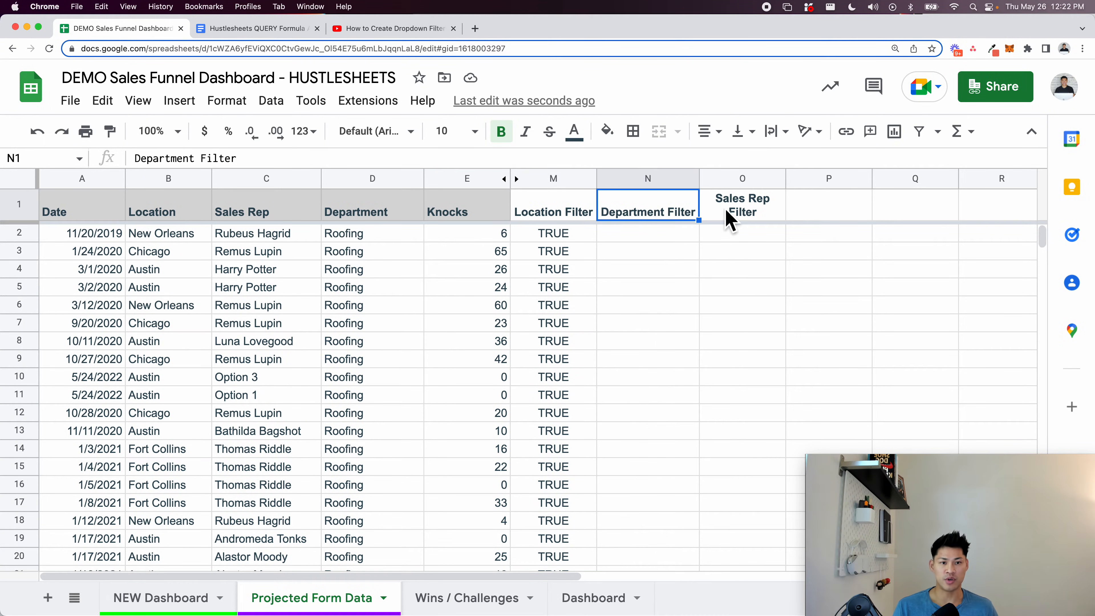
click(725, 214)
drag(570, 217, 725, 220)
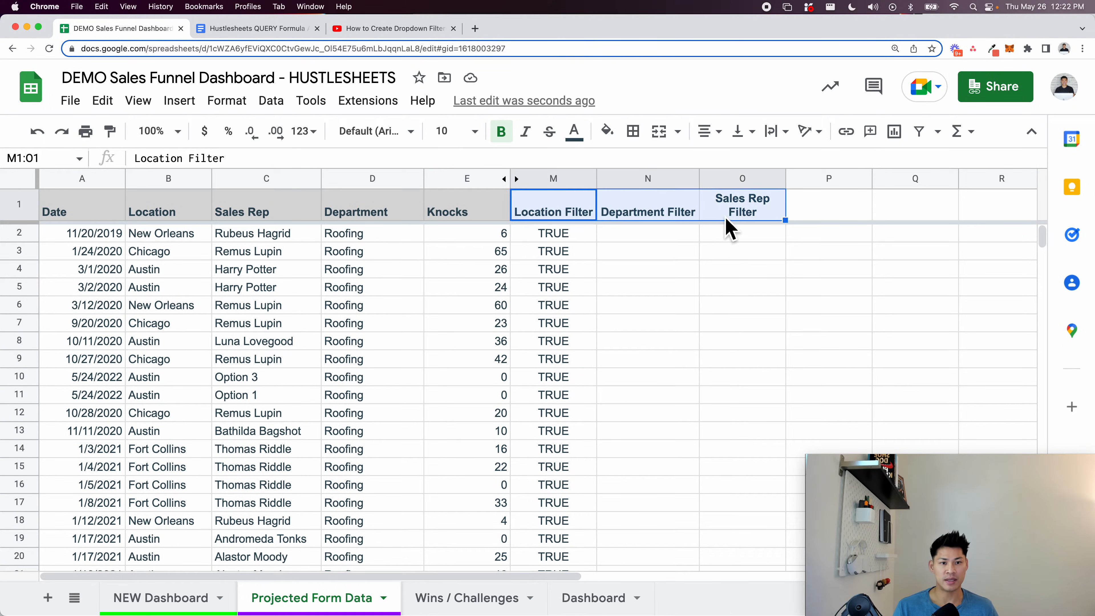
click(725, 220)
click(576, 218)
drag(576, 218, 733, 218)
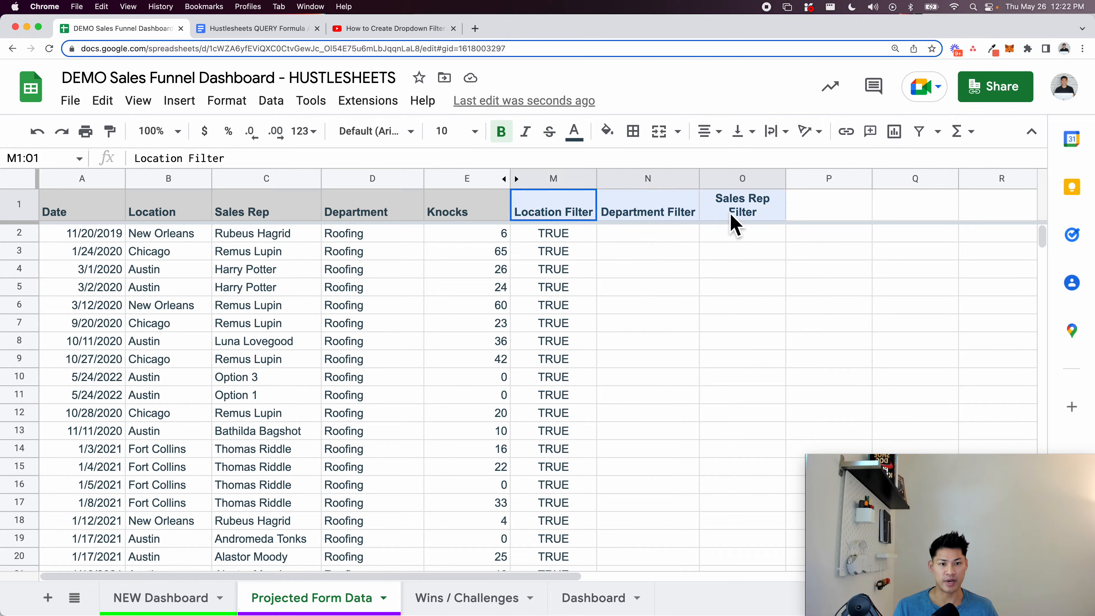
click(733, 218)
click(572, 219)
click(764, 222)
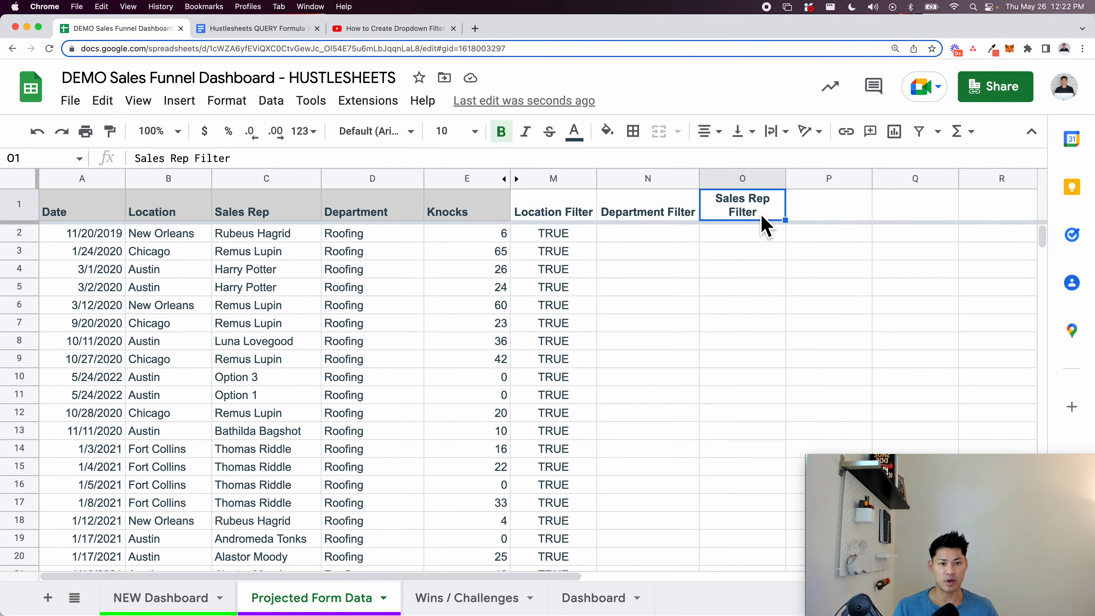
scroll(764, 223, right, 10)
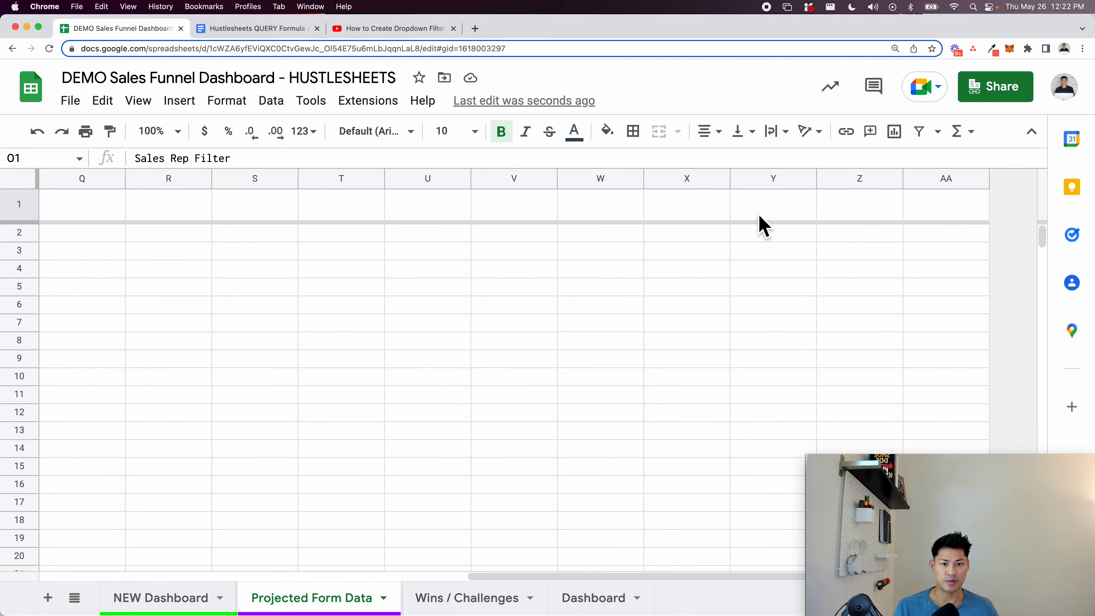
scroll(759, 224, left, 10)
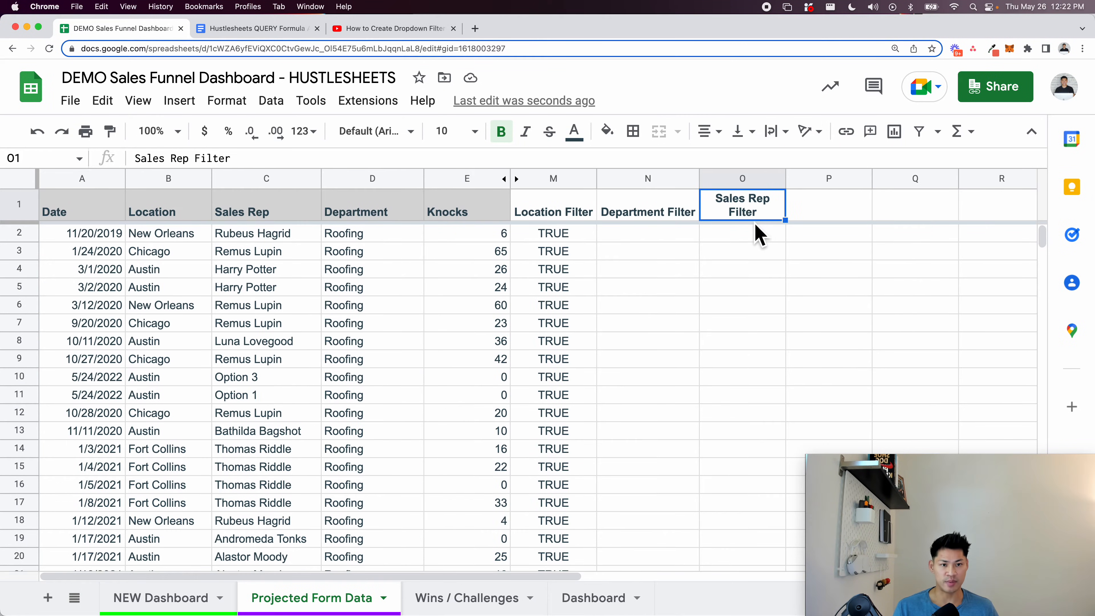
Inspect the Location Filter formula in M5 and the Sales Rep Filter column, then return to NEW Dashboard
click(748, 275)
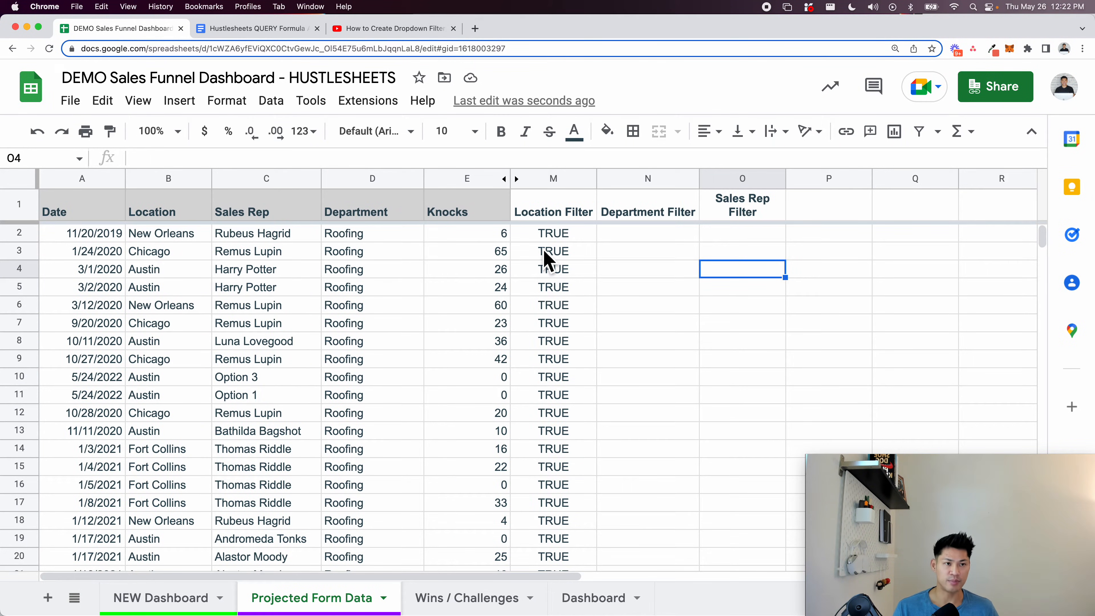
click(552, 287)
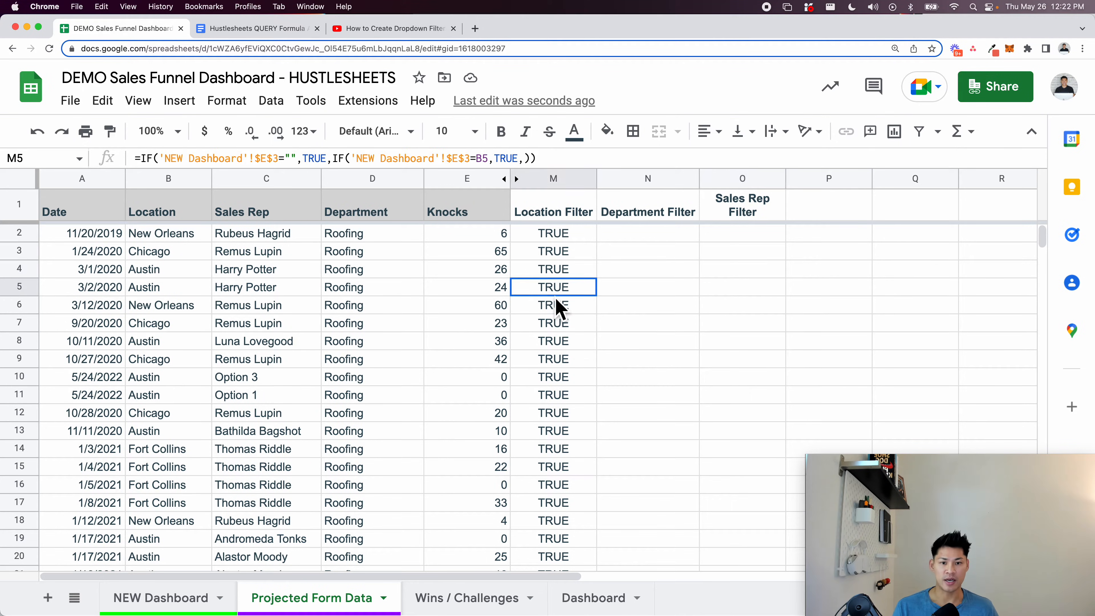
click(550, 219)
drag(709, 286, 728, 246)
click(735, 215)
click(733, 178)
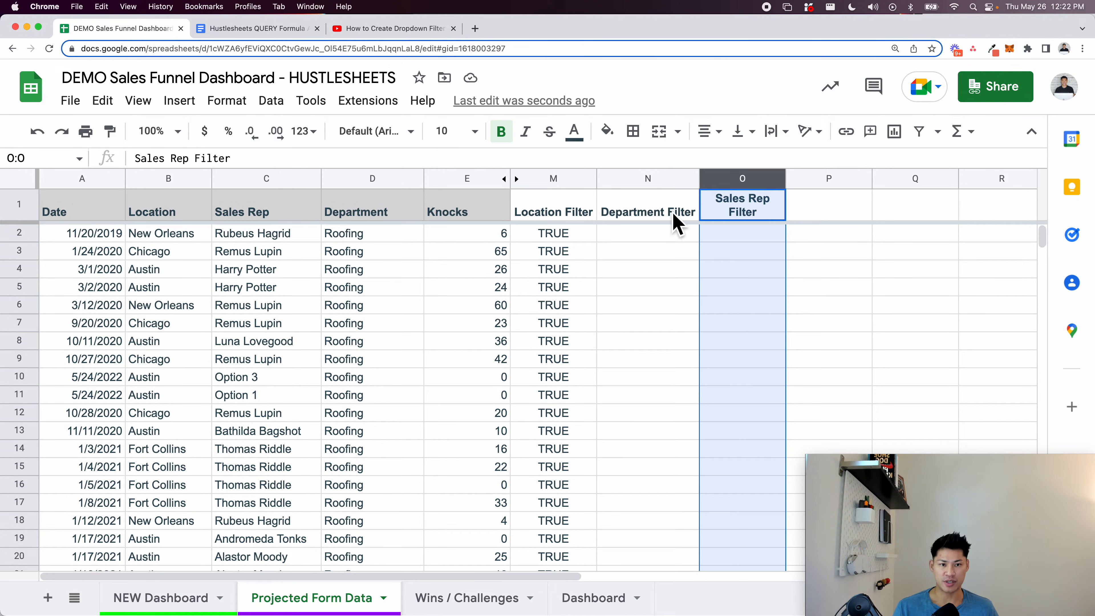
click(726, 209)
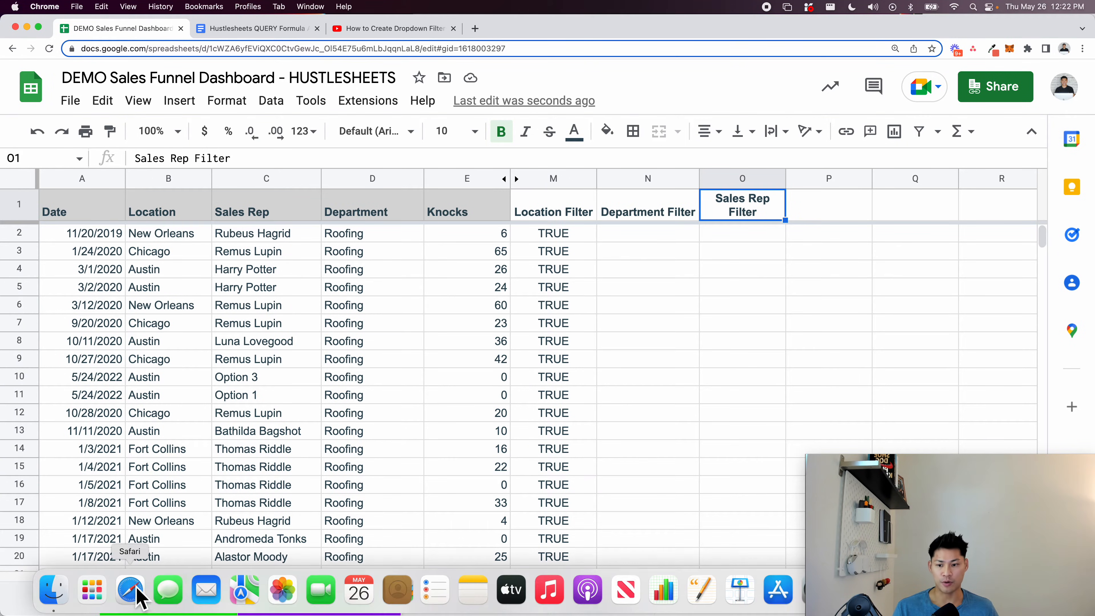
click(163, 597)
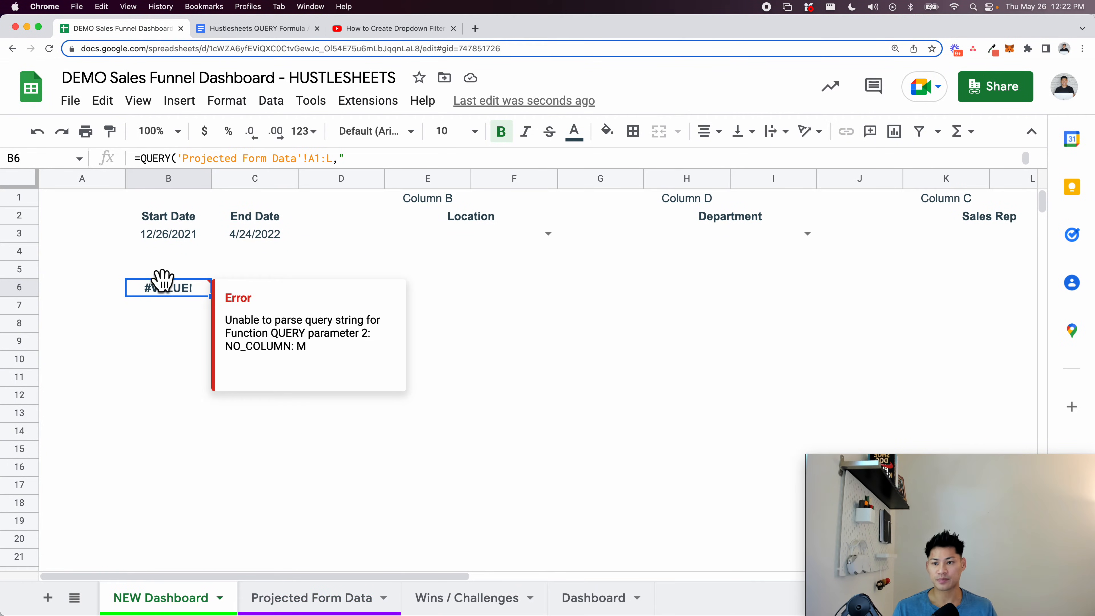
Widen B6's QUERY range from A1:L to A1:O so Knocks shows 15,263 again
double_click(189, 293)
click(320, 297)
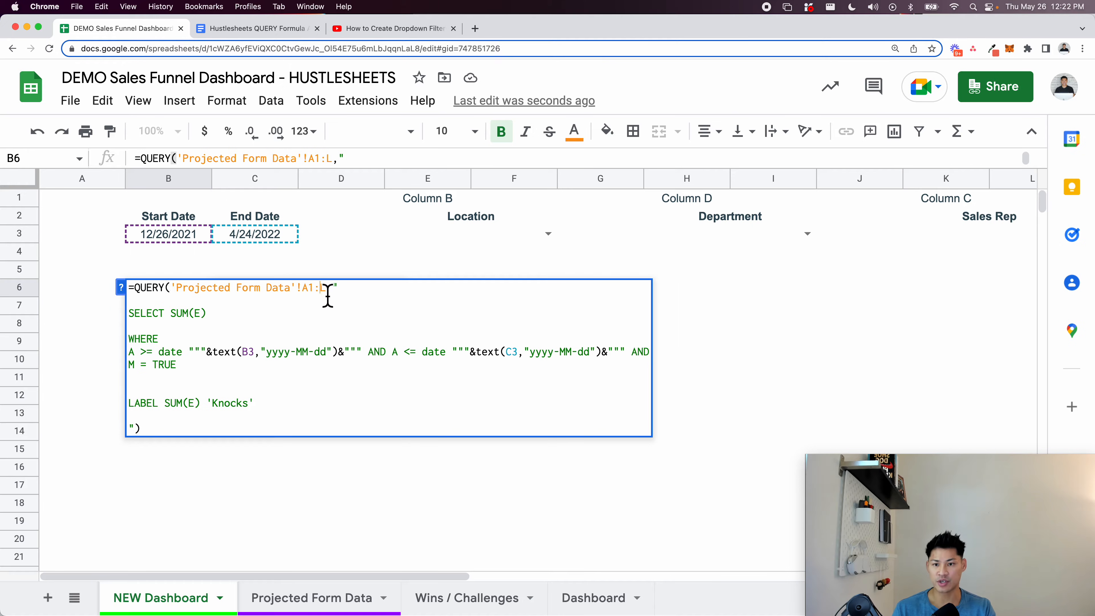
click(121, 290)
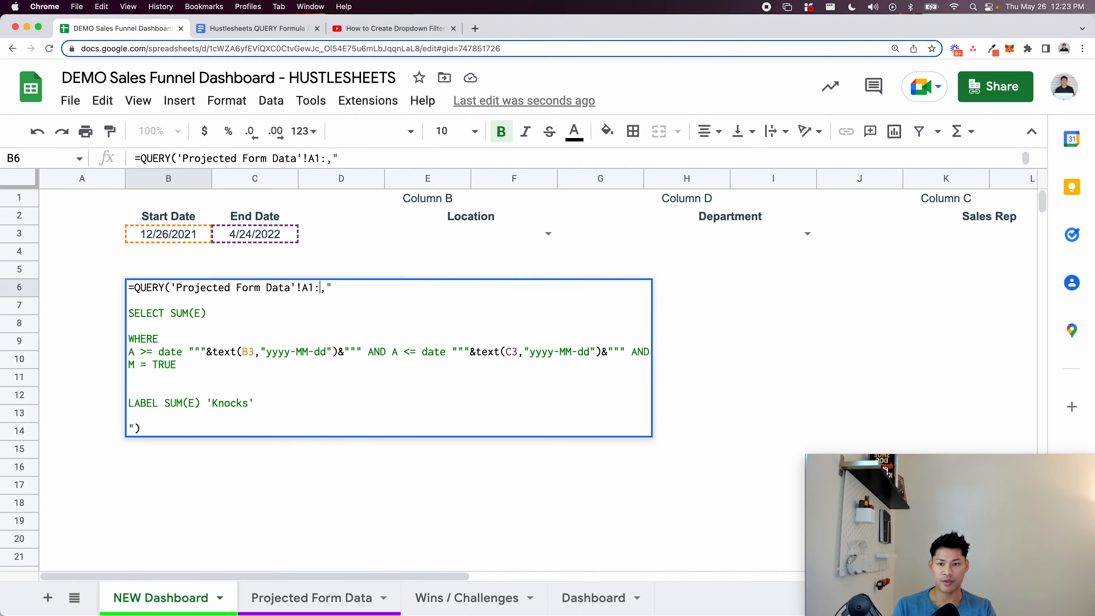
key(Return)
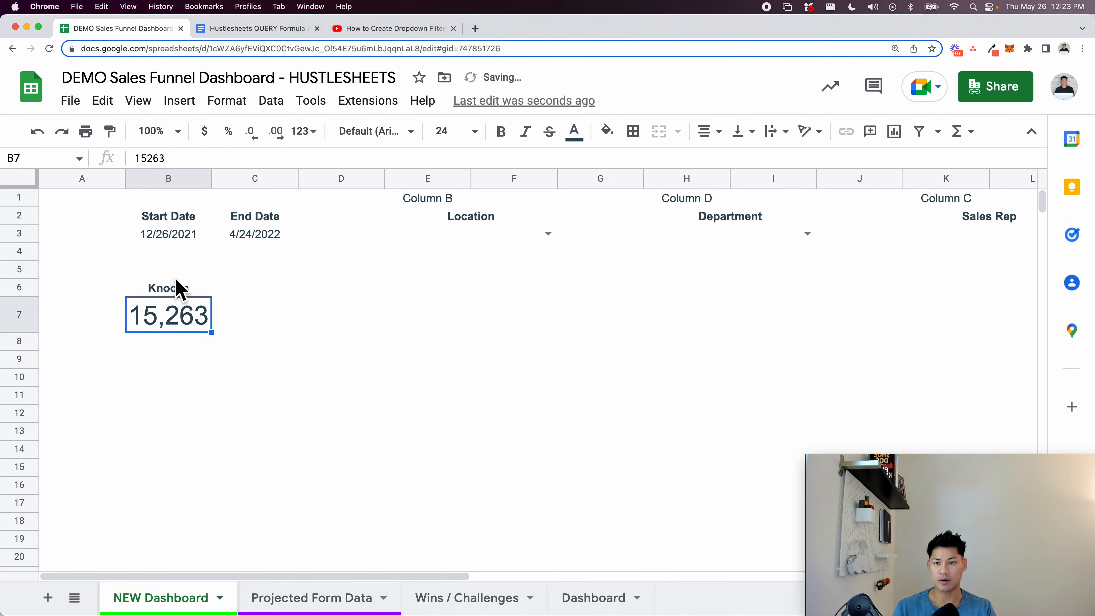
click(190, 290)
click(196, 318)
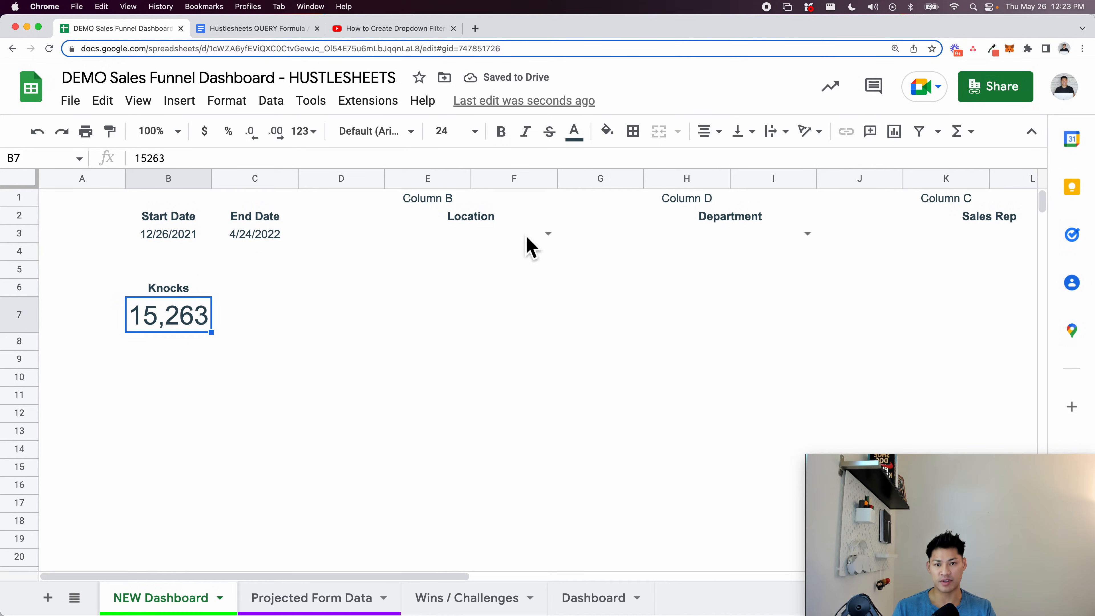
Open and close the Location dropdown, recheck the Knocks QUERY, and scan Projected Form Data
click(548, 234)
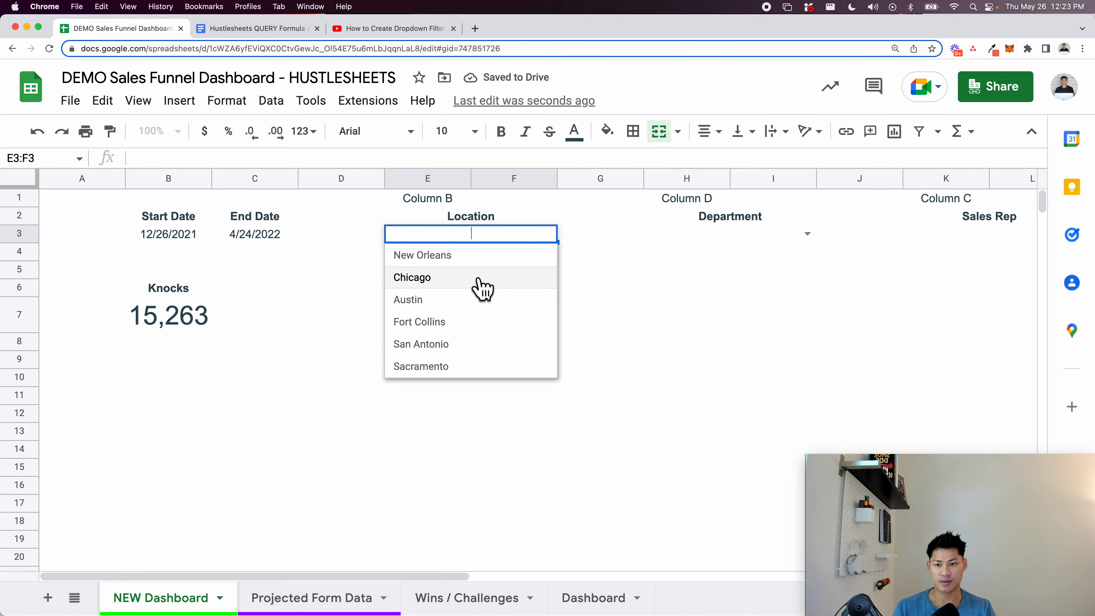
click(191, 332)
double_click(172, 300)
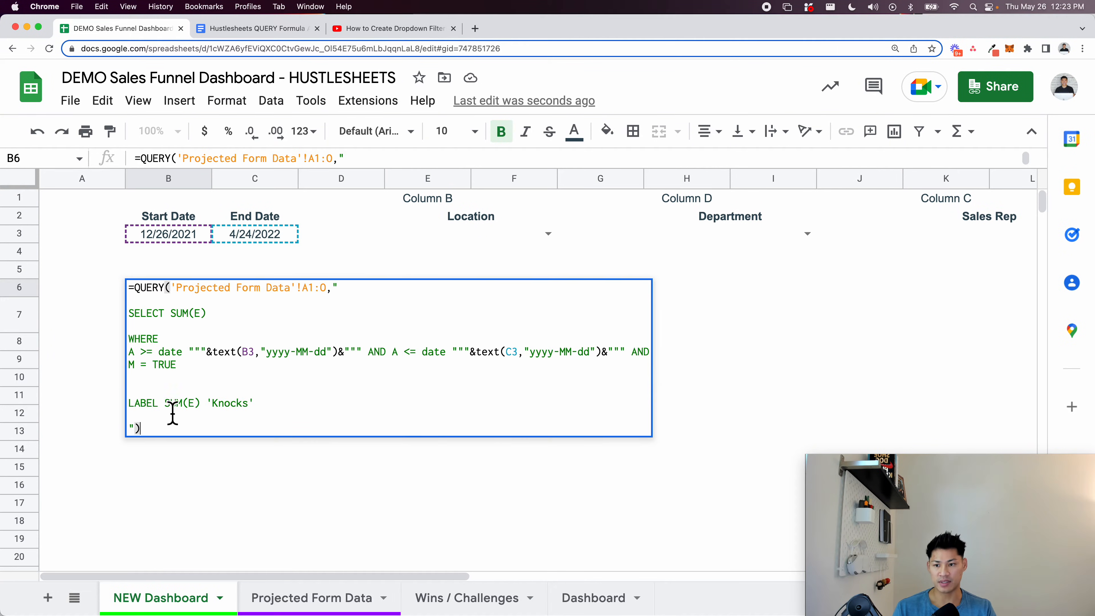
click(267, 598)
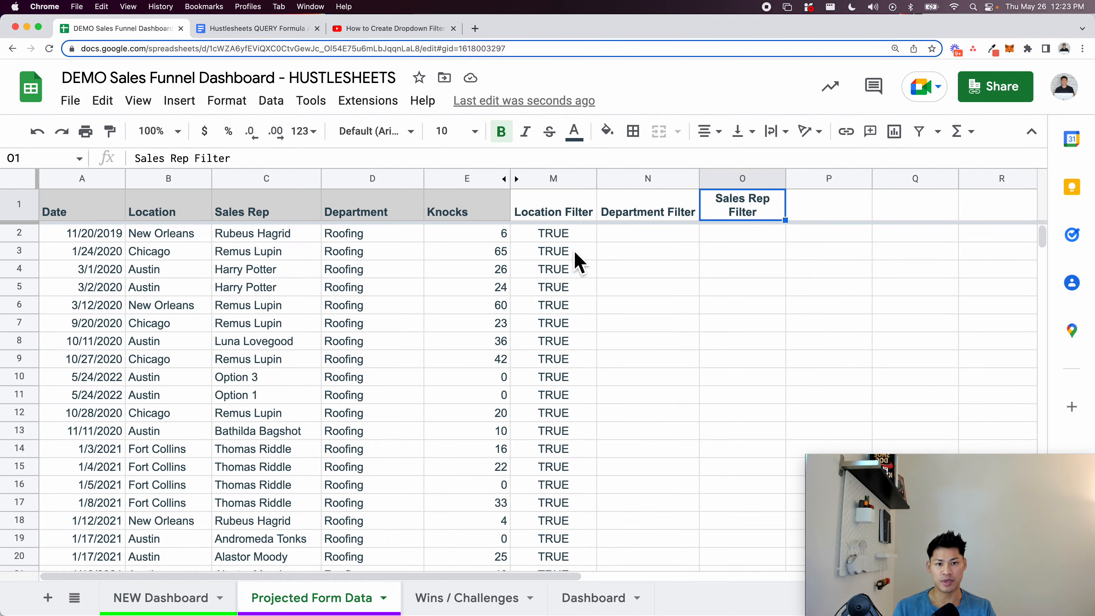
scroll(565, 410, down, 5)
scroll(565, 401, down, 4)
scroll(567, 398, up, 1)
click(190, 598)
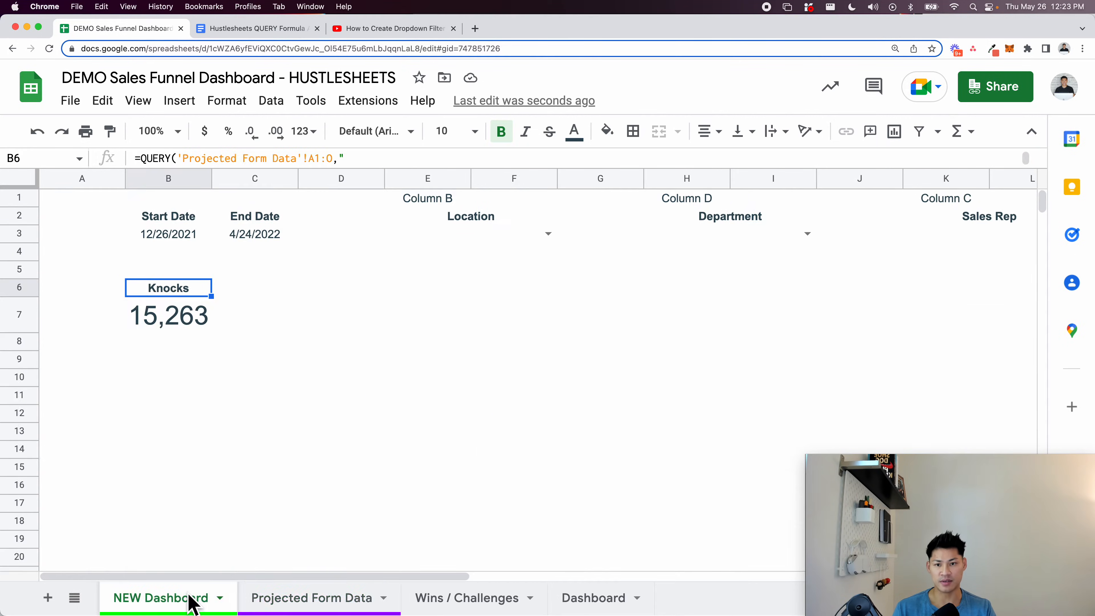
Filter the dashboard Location to Austin and verify row 78's Location Filter result on Projected Form Data
click(470, 235)
click(548, 233)
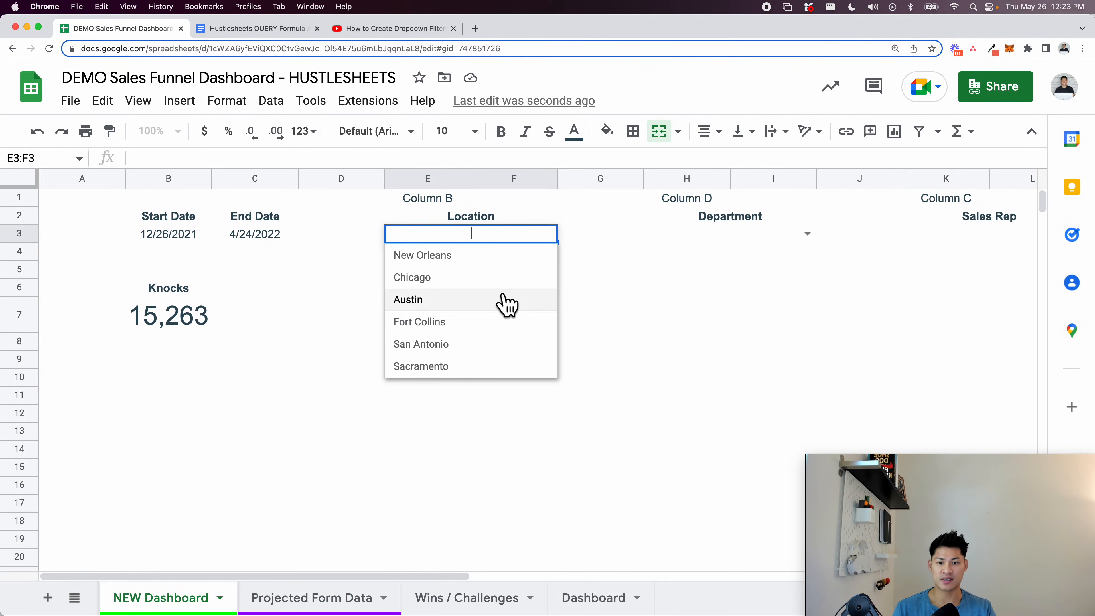
click(506, 304)
click(354, 595)
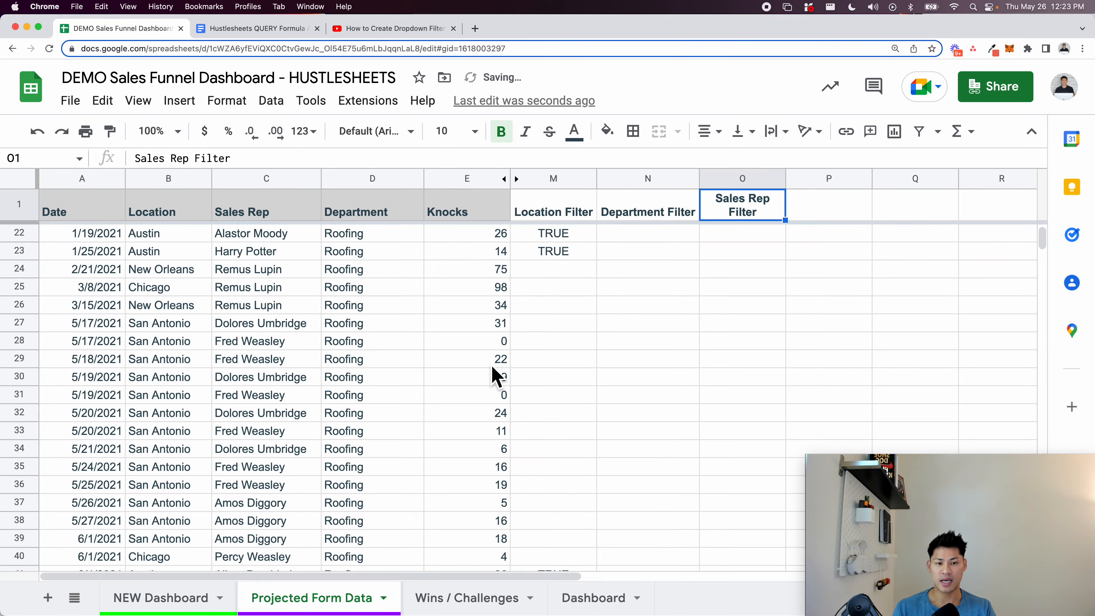
scroll(556, 274, down, 20)
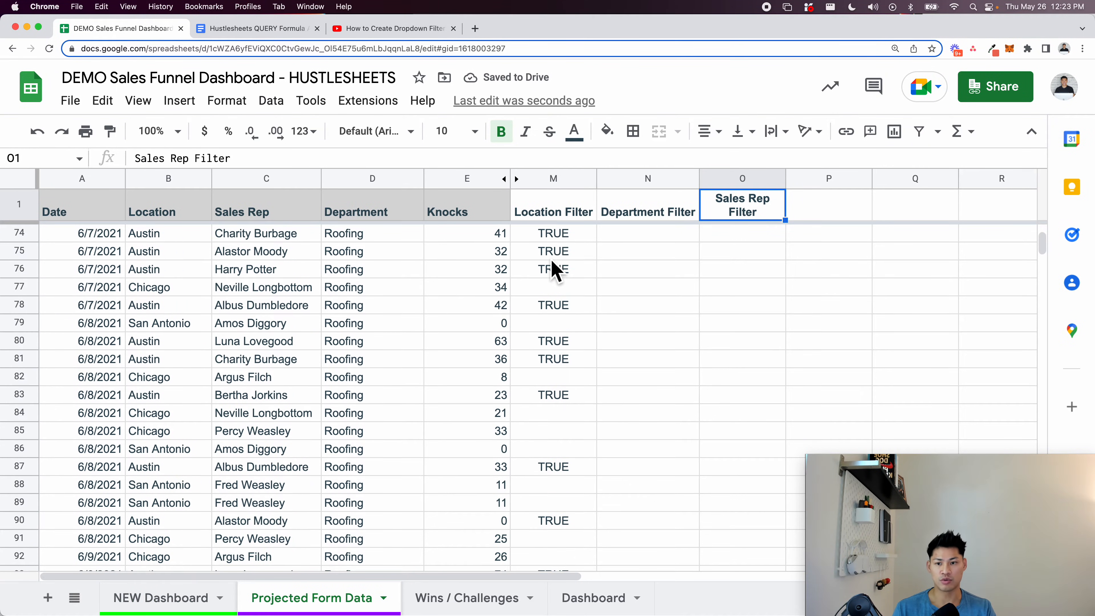
click(554, 255)
click(552, 307)
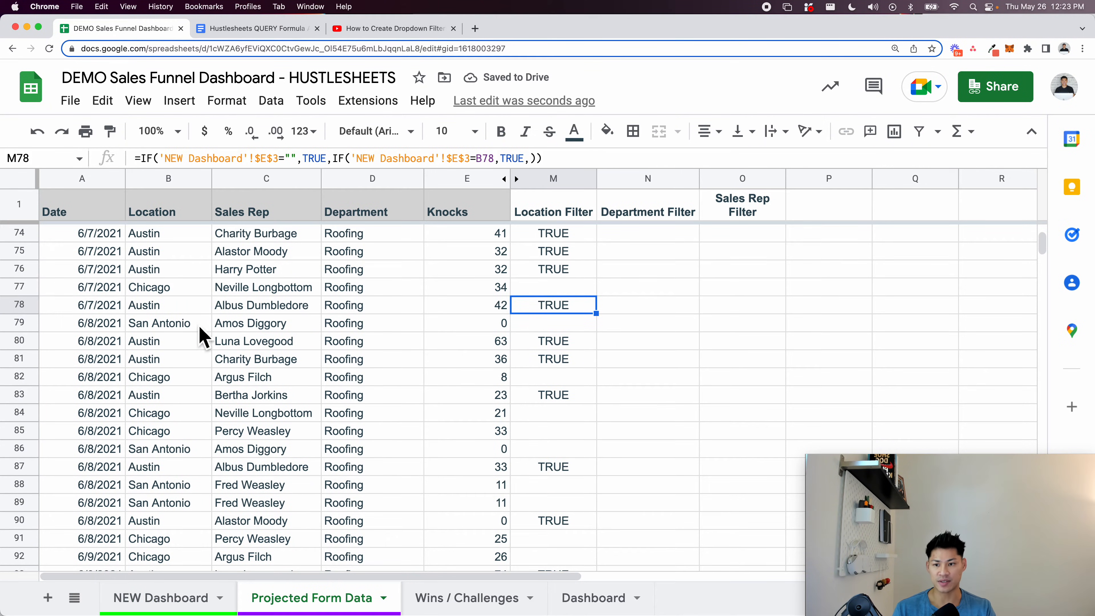
click(183, 311)
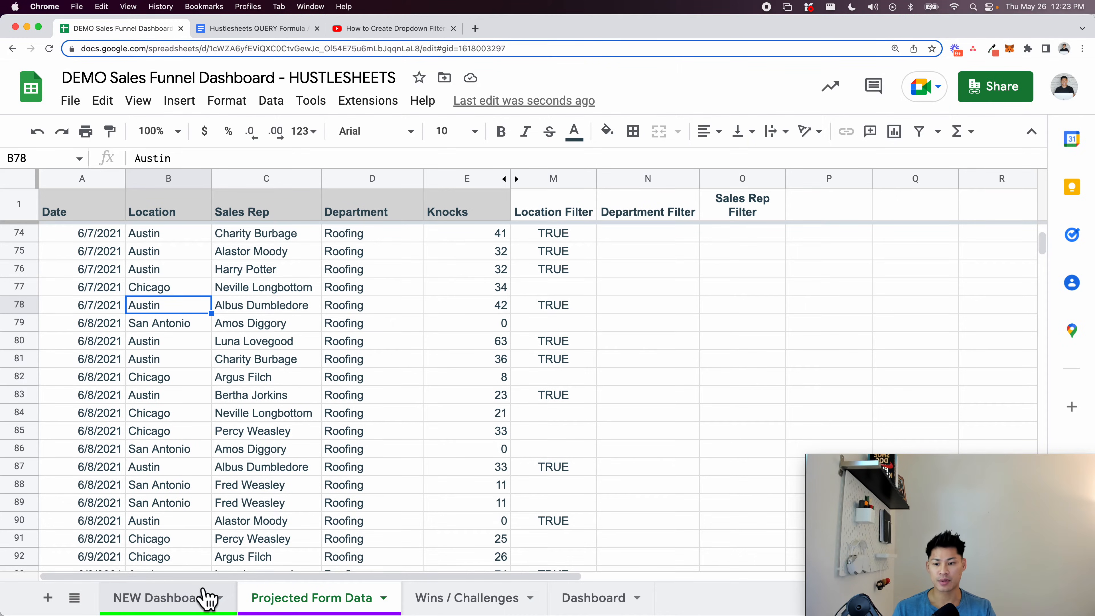
click(207, 596)
Try Fort Collins in the Location dropdown, clear it, and look at the Department filter cell
click(161, 309)
click(548, 233)
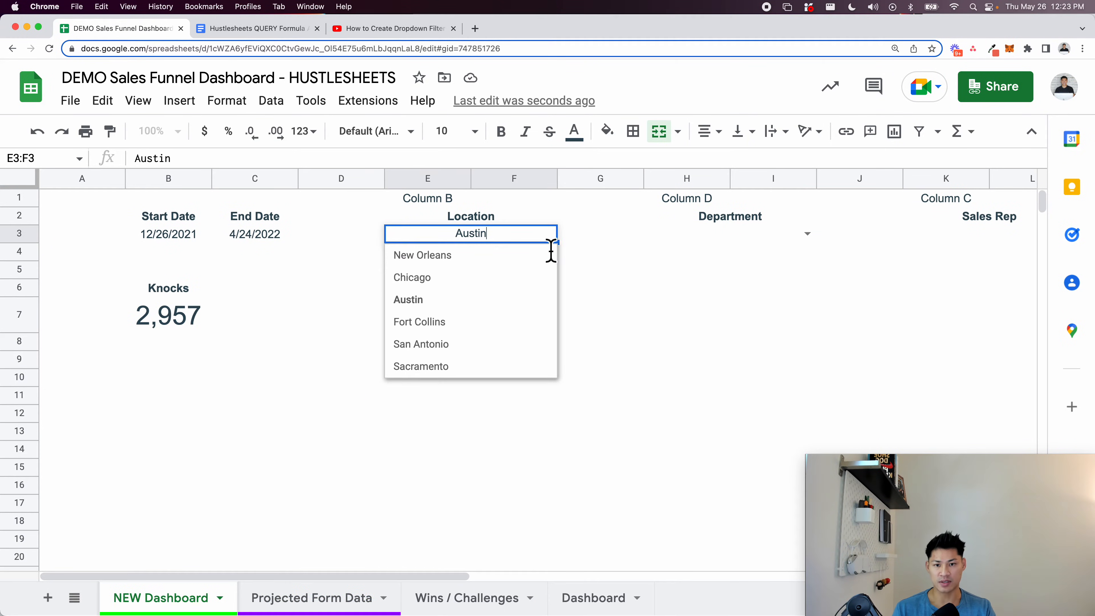
click(513, 322)
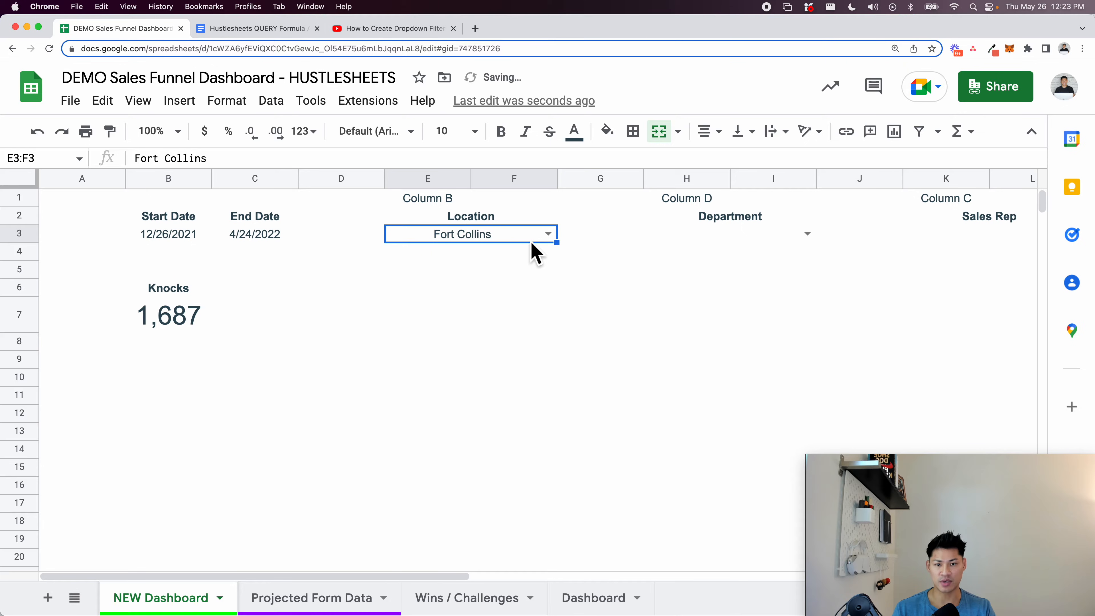
key(Delete)
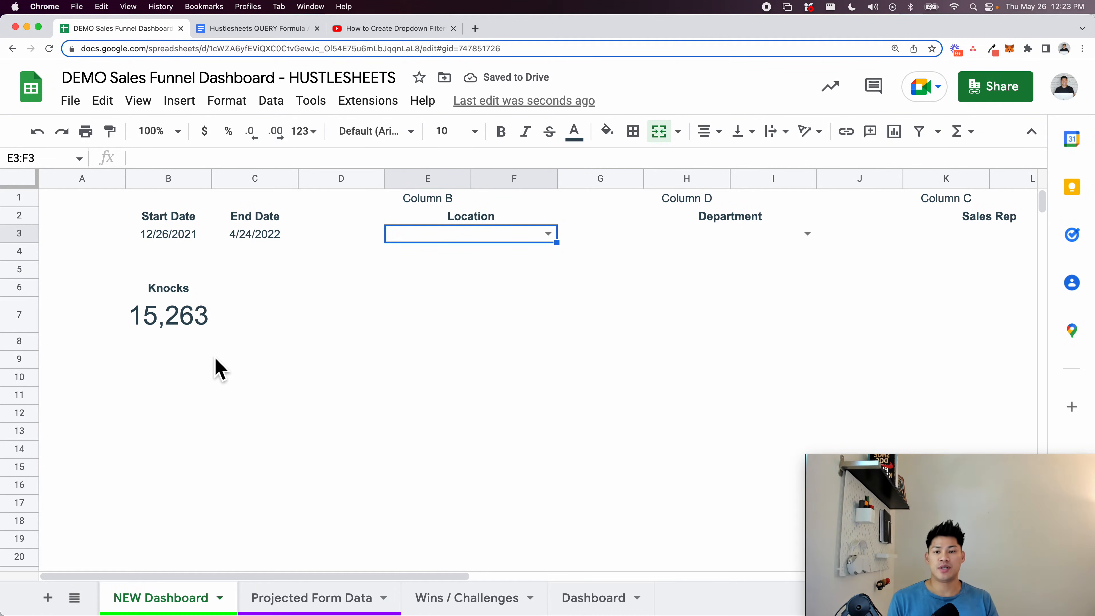
scroll(664, 259, right, 3)
scroll(672, 257, left, 3)
click(690, 218)
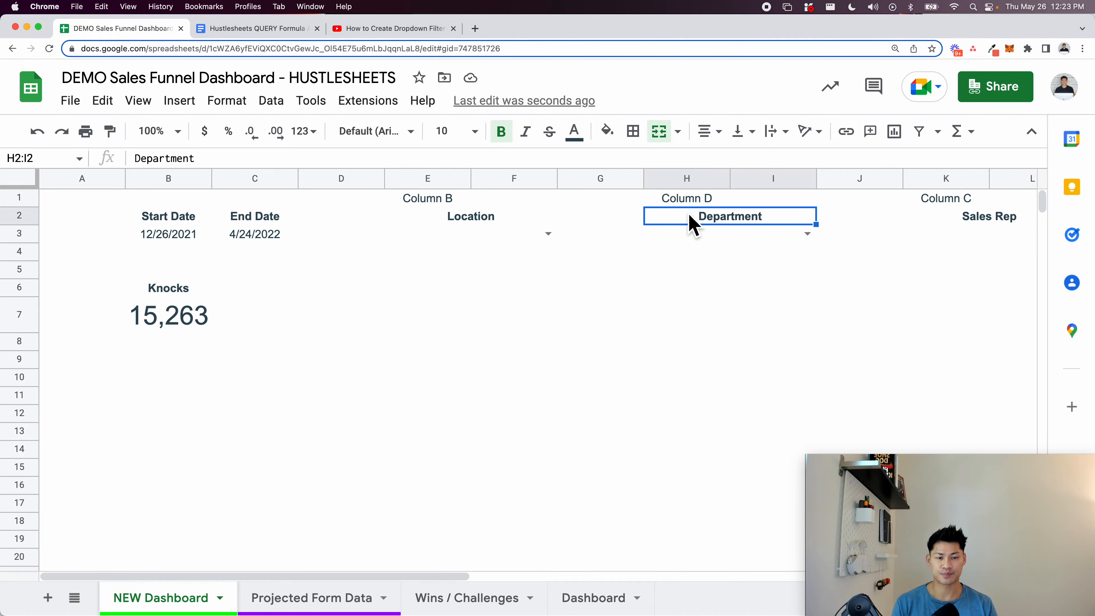
click(691, 237)
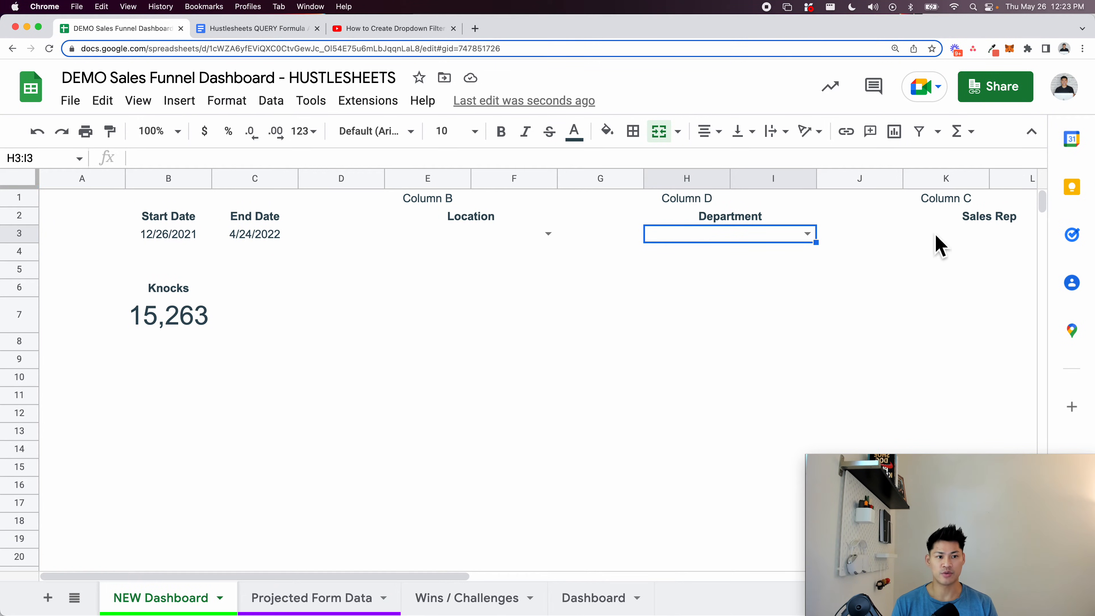
click(288, 595)
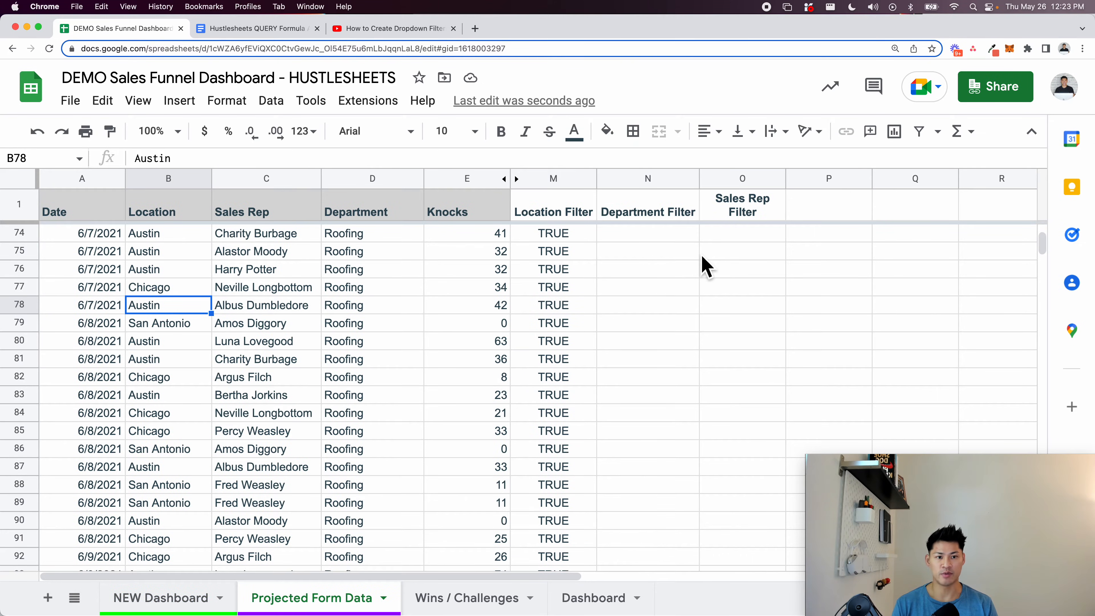
Write the note 'H3 and K3' in header cell P1
click(869, 207)
text(H3 and)
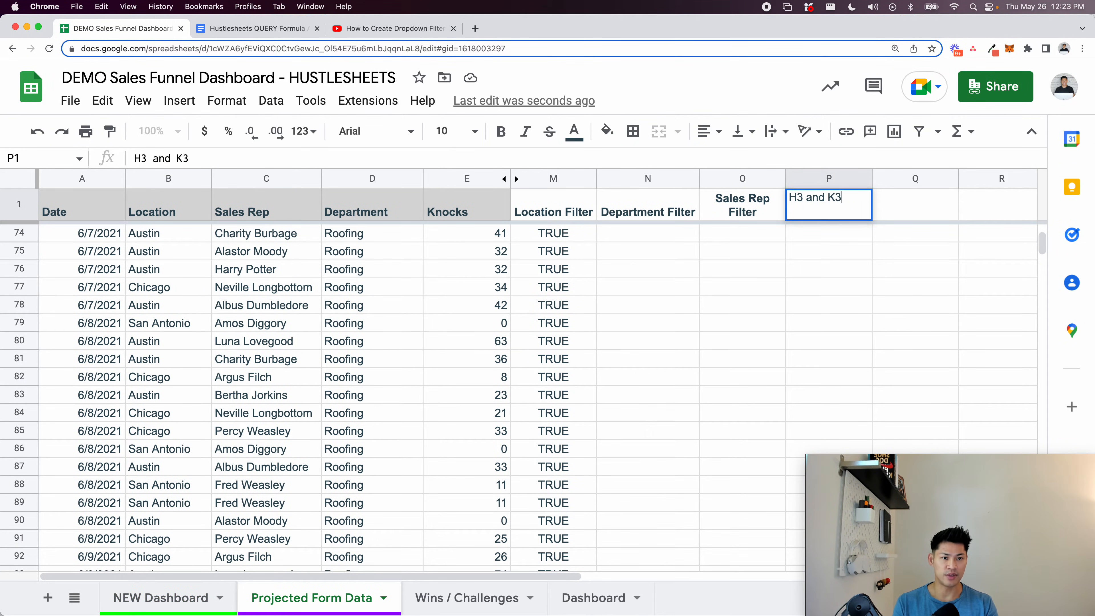
text( K3)
key(Return)
click(821, 211)
key(Down)
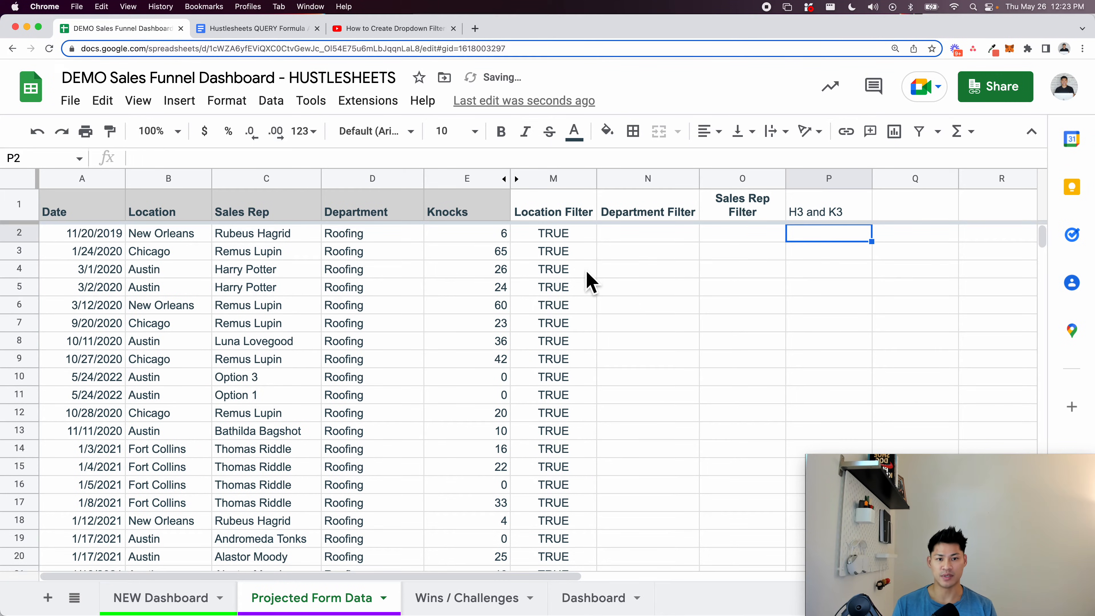
Copy the Location Filter formula from M2 without changing it
click(548, 231)
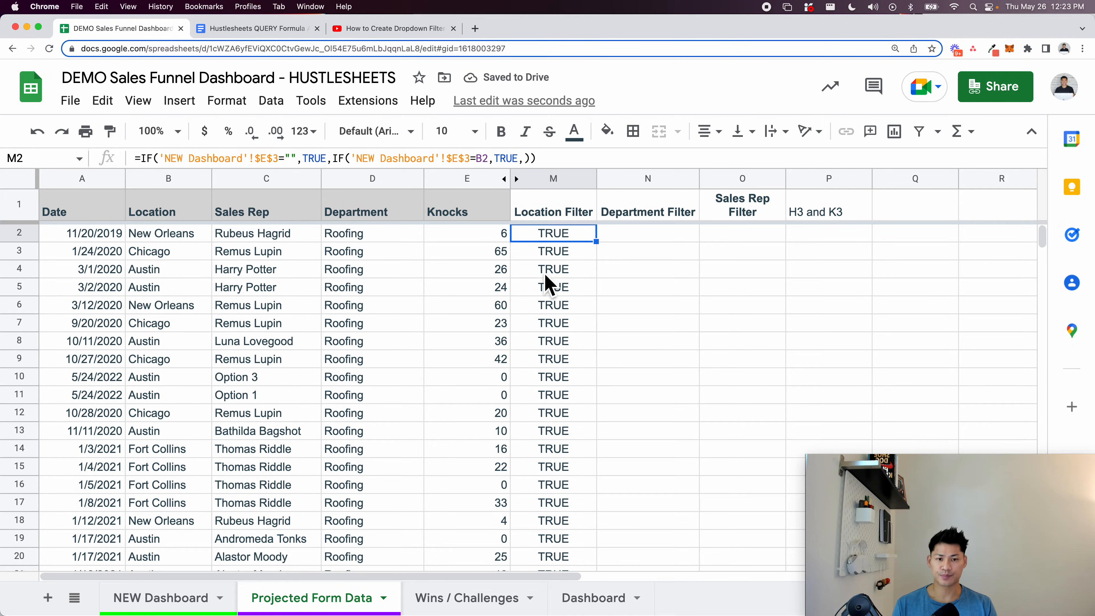
key(Return)
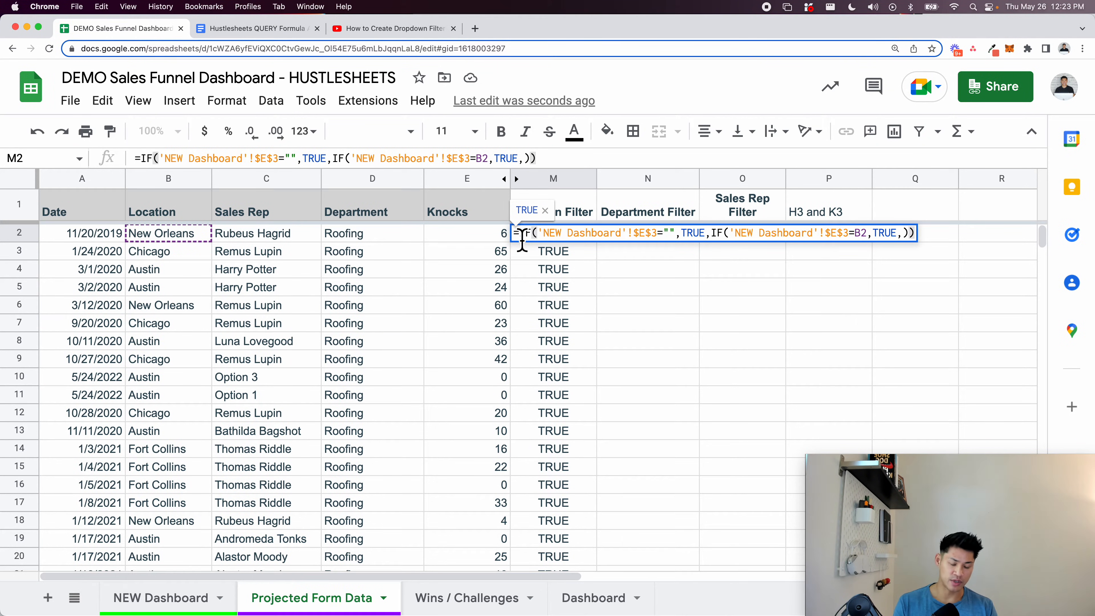
key(super+a)
key(super+c)
key(Escape)
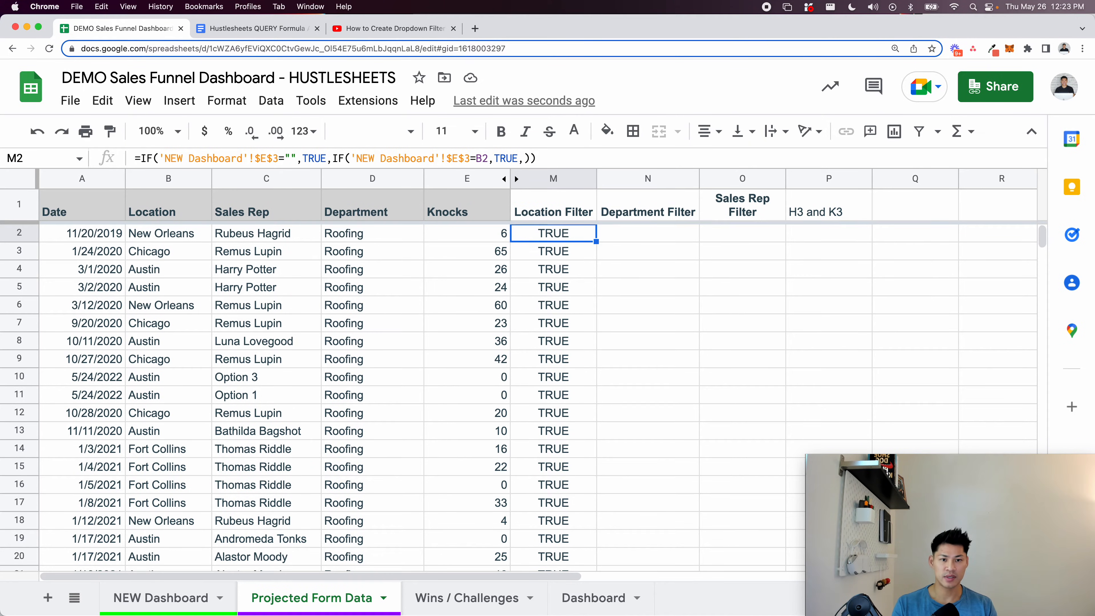
Paste the Location Filter formula into N2, review it, then clear N2 again
click(620, 239)
key(Return)
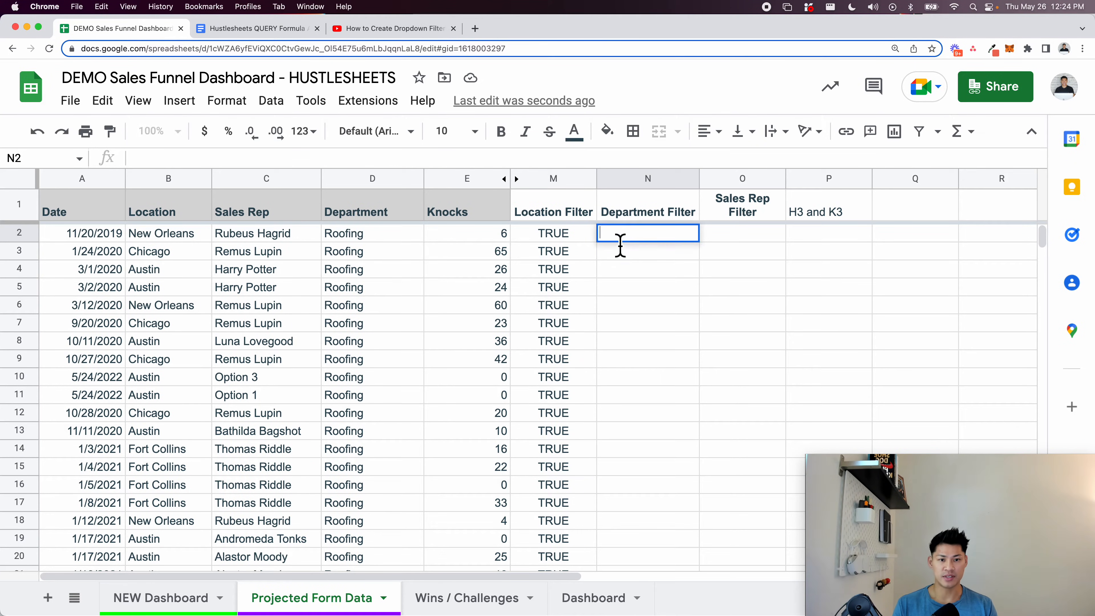
key(super+v)
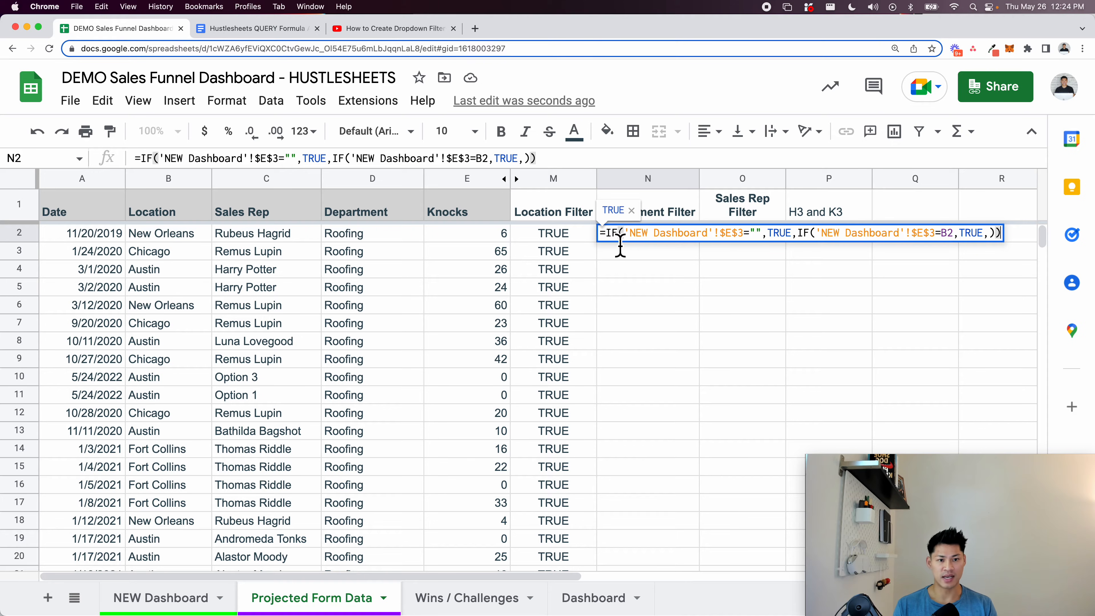
key(Return)
key(Up)
key(Return)
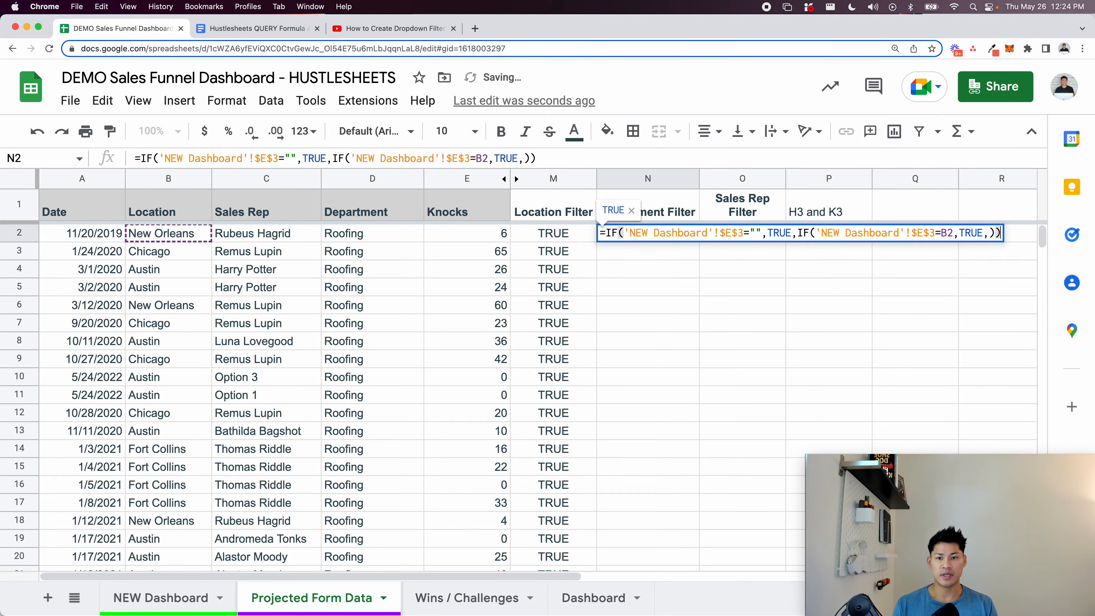
key(Escape)
key(Delete)
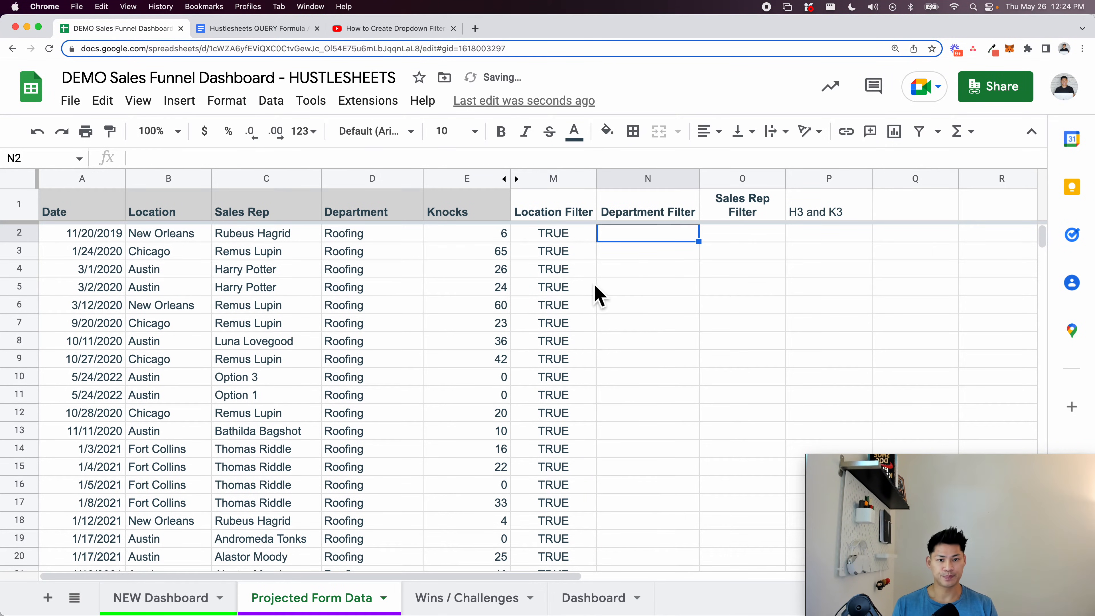
Confirm the data ends at row 1565 and inspect the Location Filter cells below it
click(586, 290)
key(ctrl+Down)
click(496, 343)
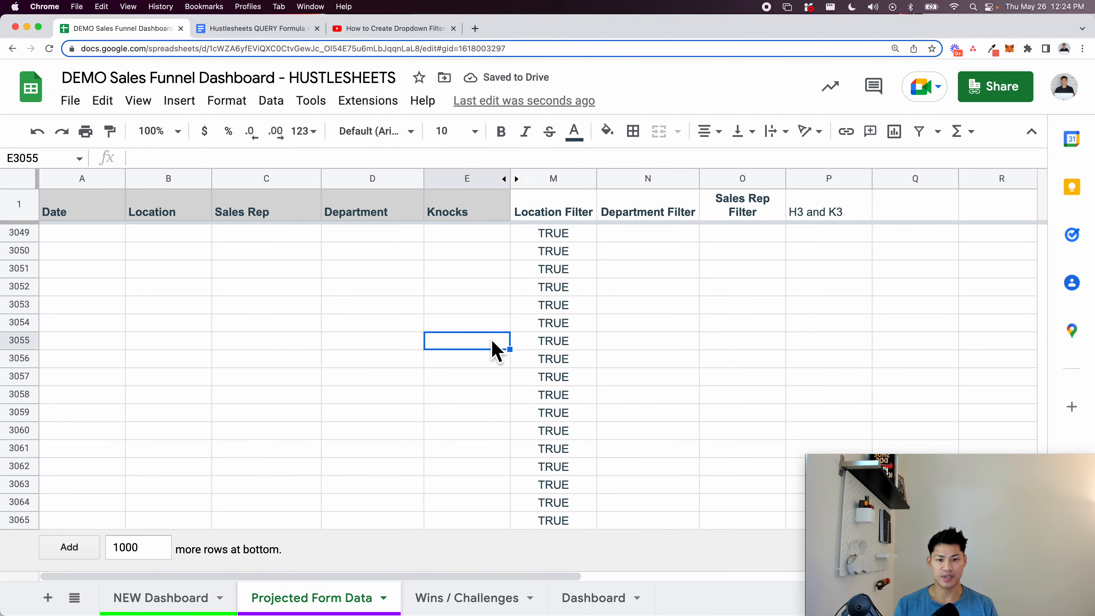
key(ctrl+Down)
key(ctrl+Up)
scroll(496, 343, up, 1)
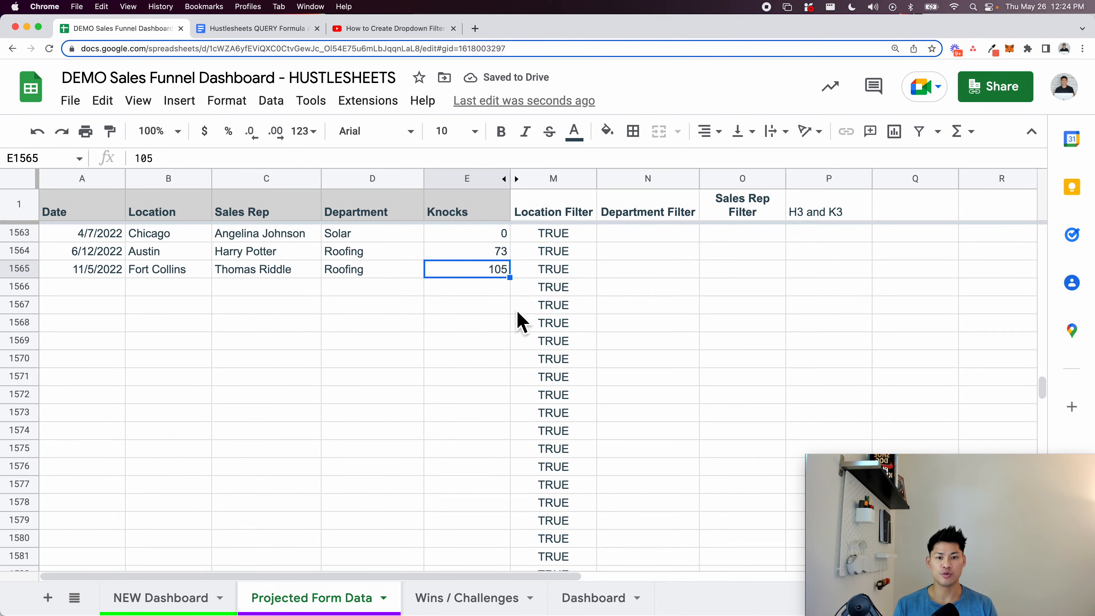
click(540, 293)
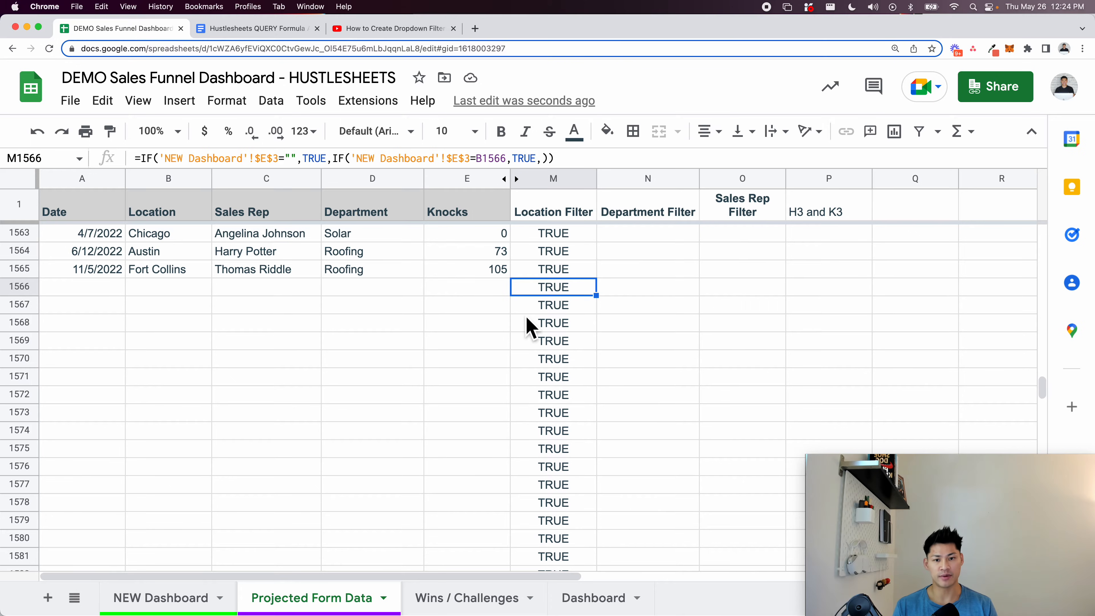
drag(95, 288, 267, 306)
Return to M2 and open its Location Filter formula for editing
click(556, 205)
key(Down)
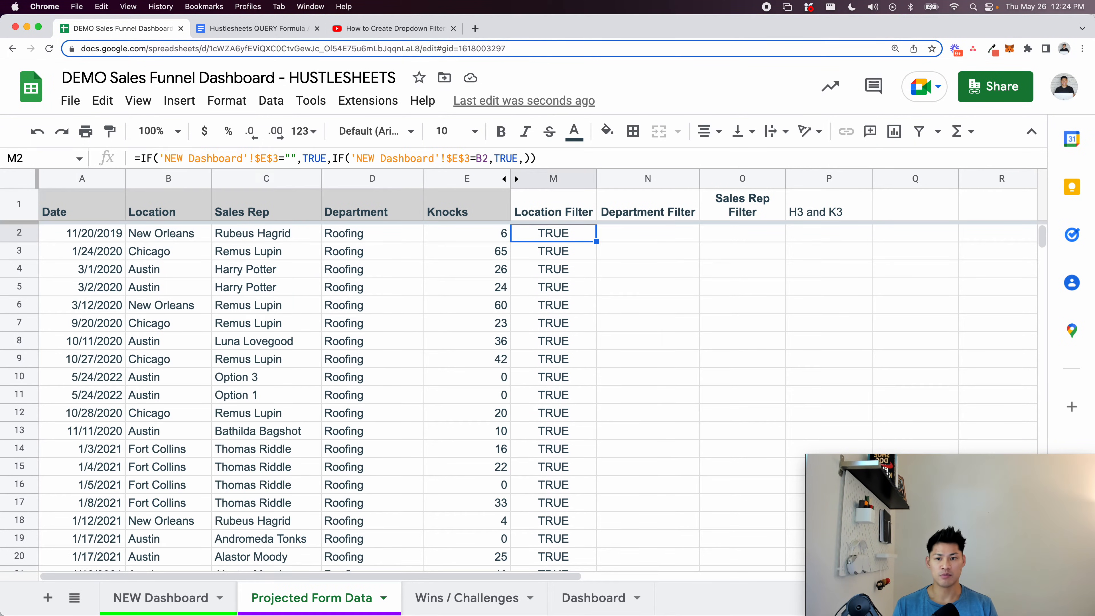
key(Return)
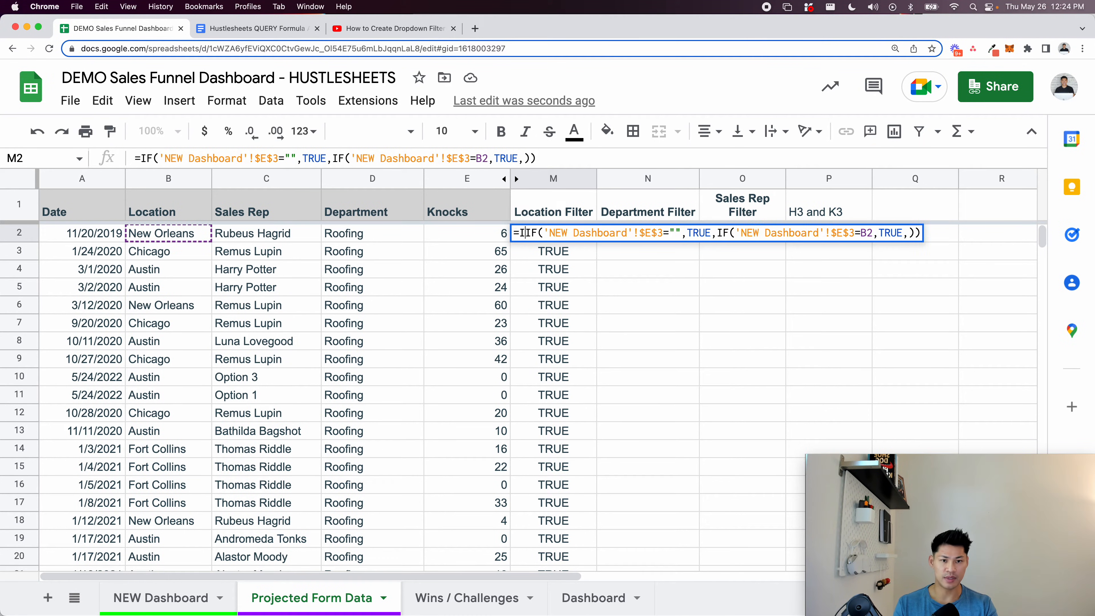
Wrap the M2 Location Filter formula in IF(A2="",, …) so dateless rows stay blank
text(IF)
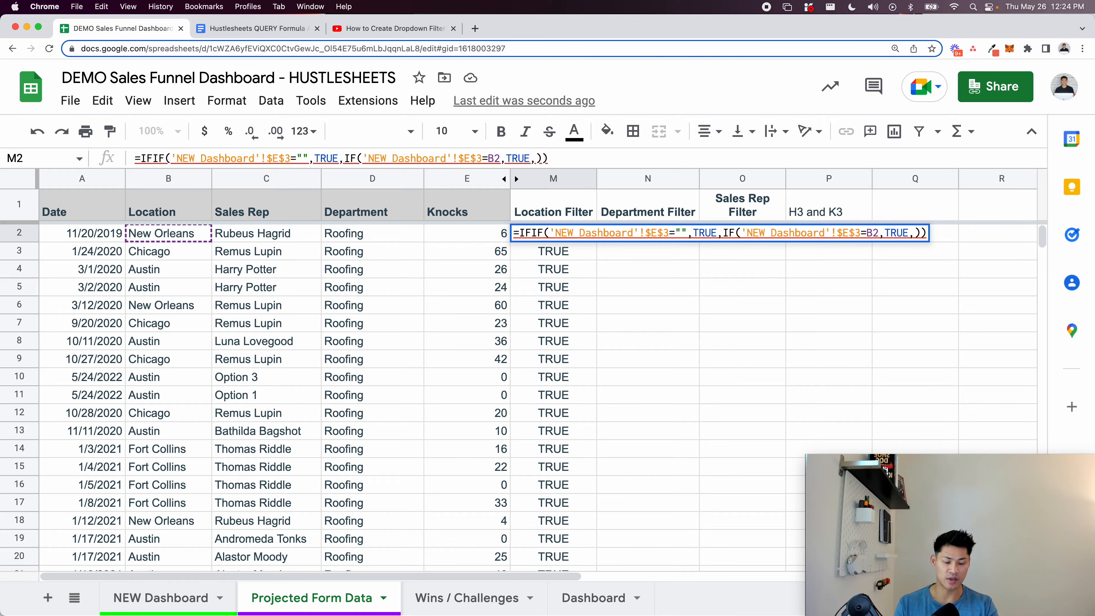
text(()
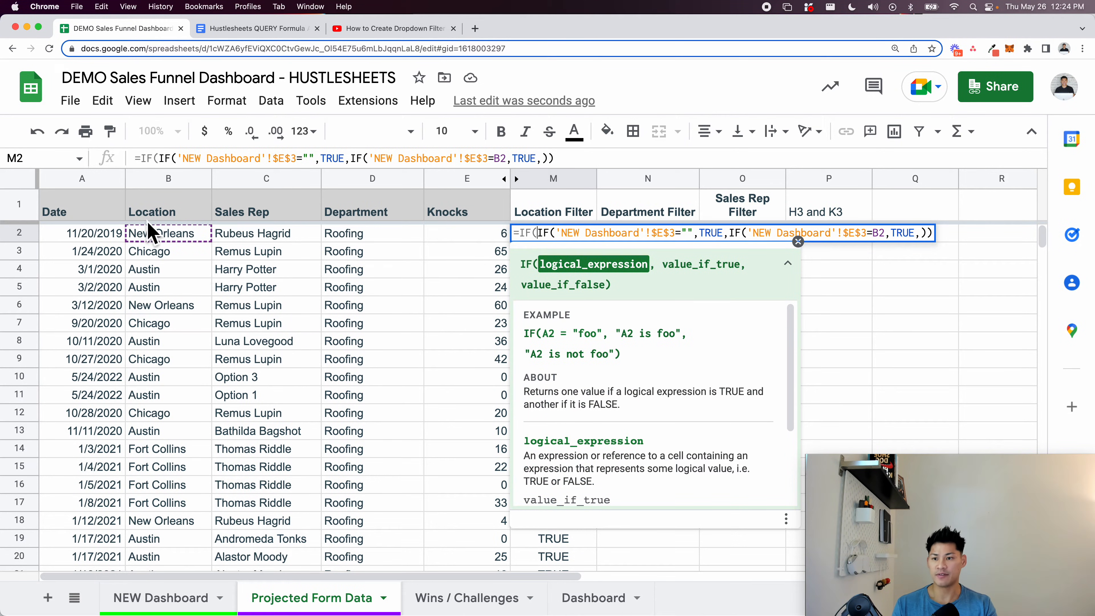
click(97, 235)
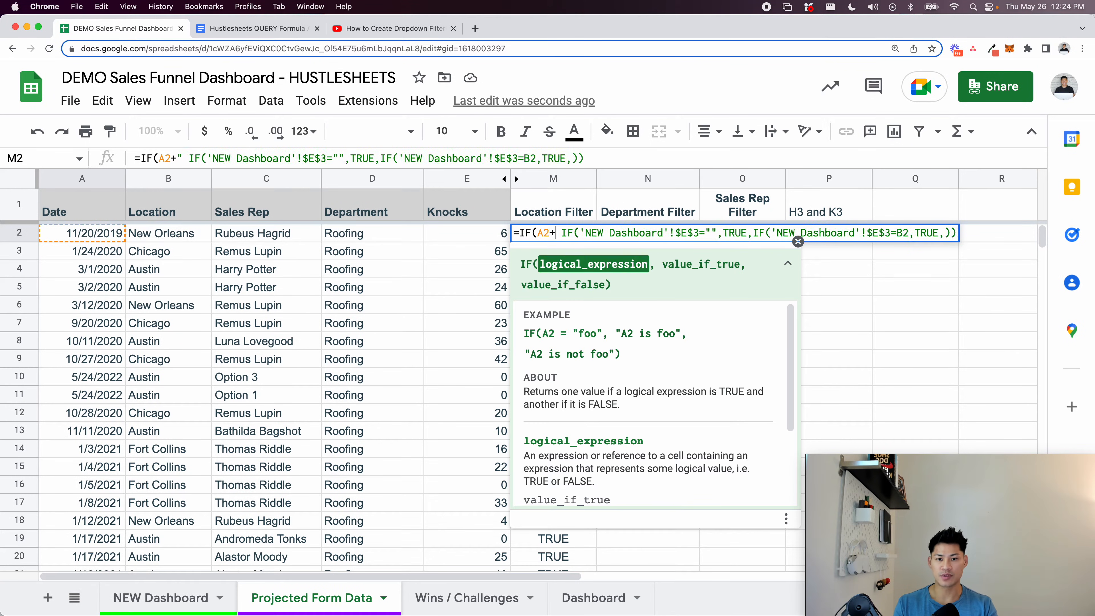
text(="")
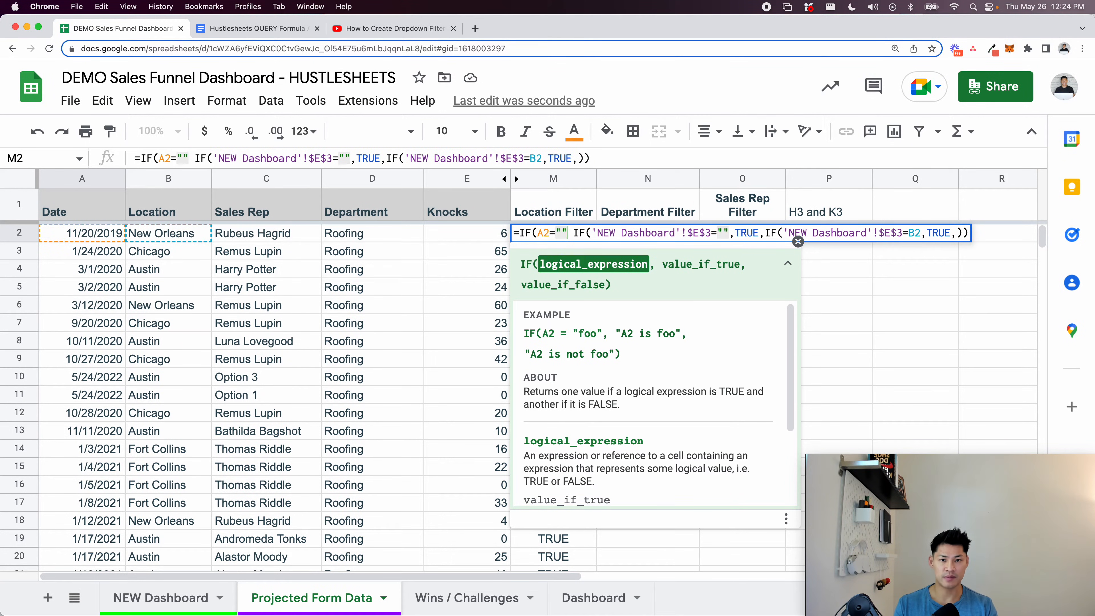
text(,,)
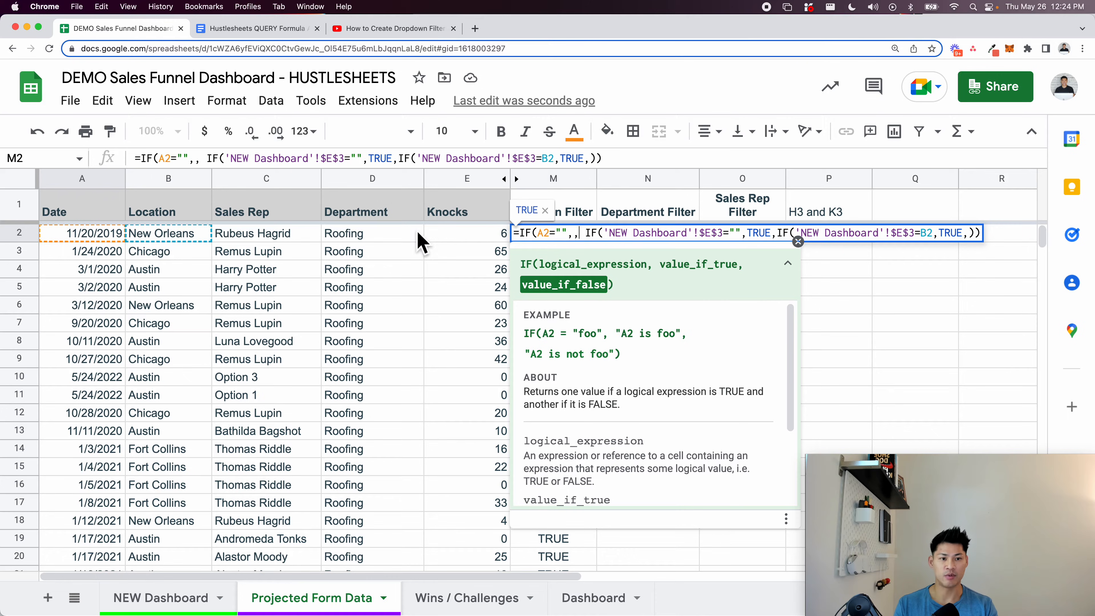
key(Return)
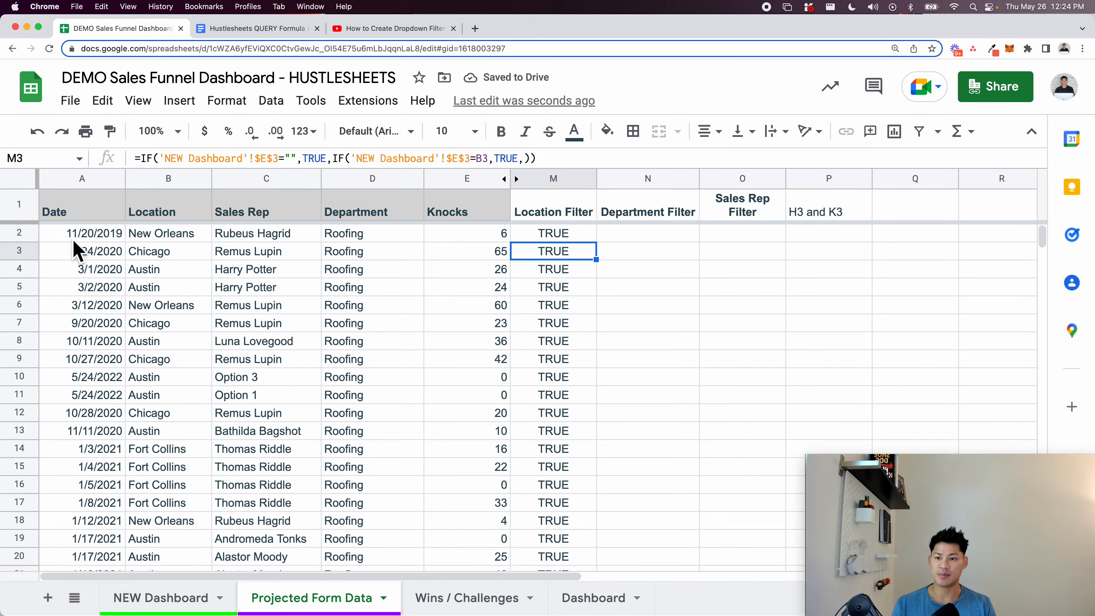
Fill the revised formula down column M and check it on the last data row
click(549, 240)
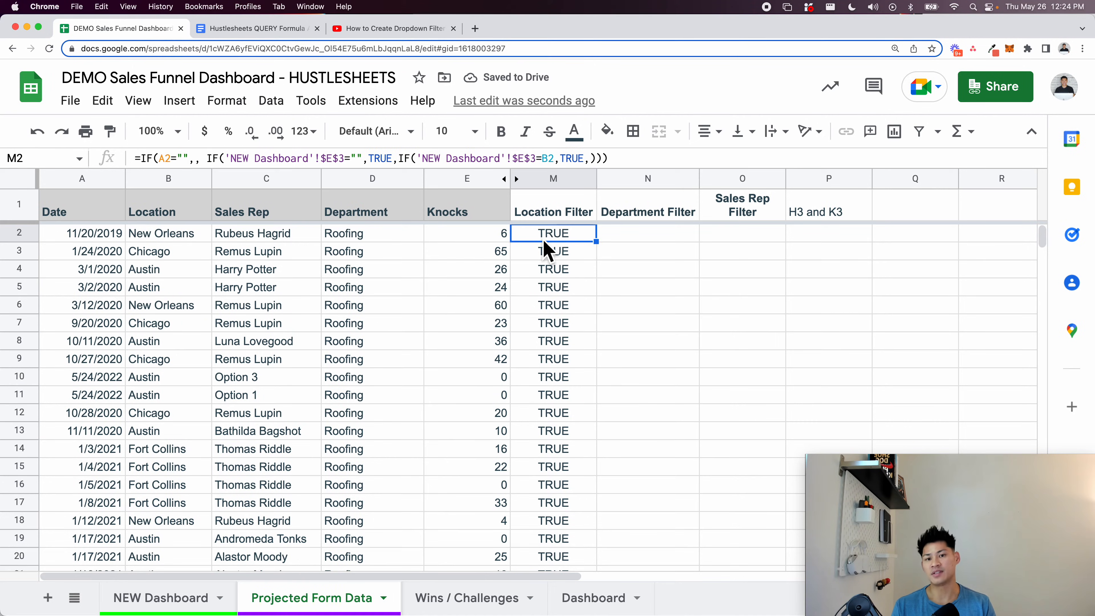
key(super+shift+Down)
key(BackSpace)
click(558, 306)
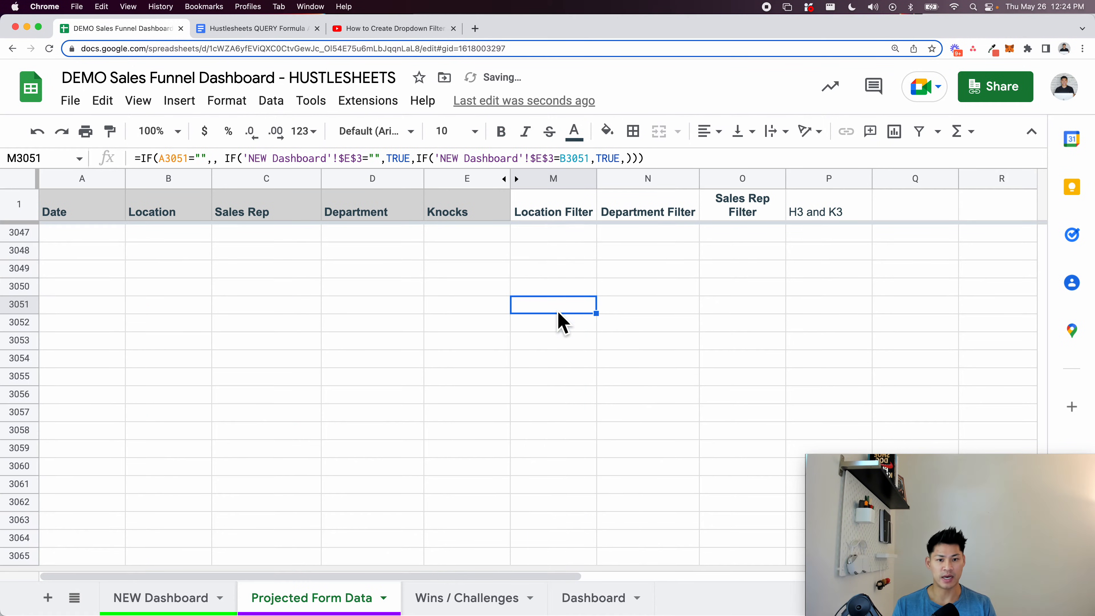
click(491, 276)
key(super+Up)
key(Down)
key(Right)
key(Up)
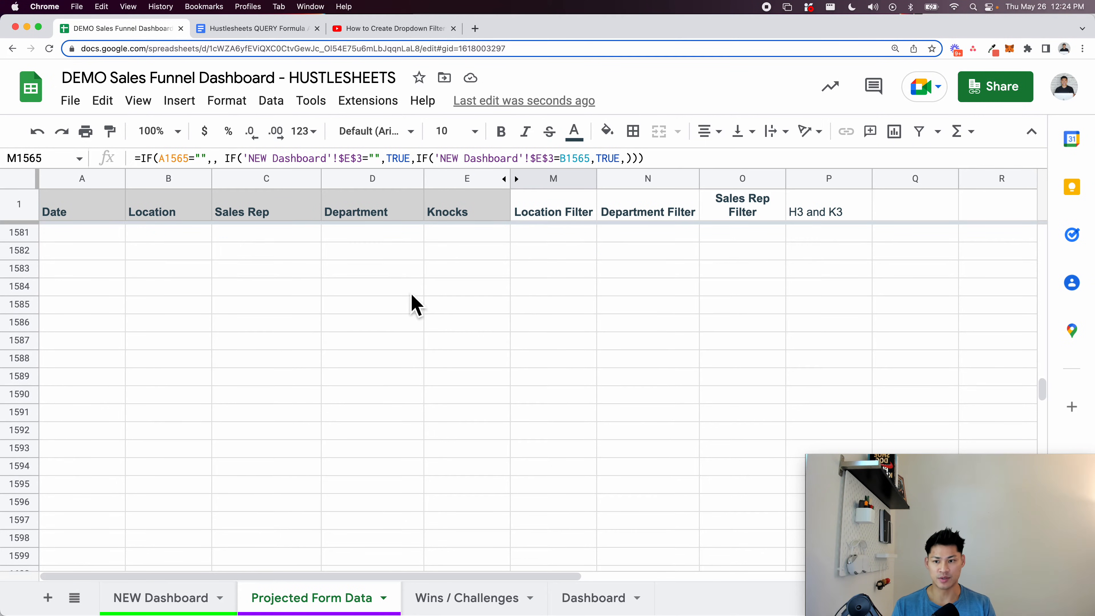
scroll(416, 304, up, 7)
scroll(416, 304, down, 3)
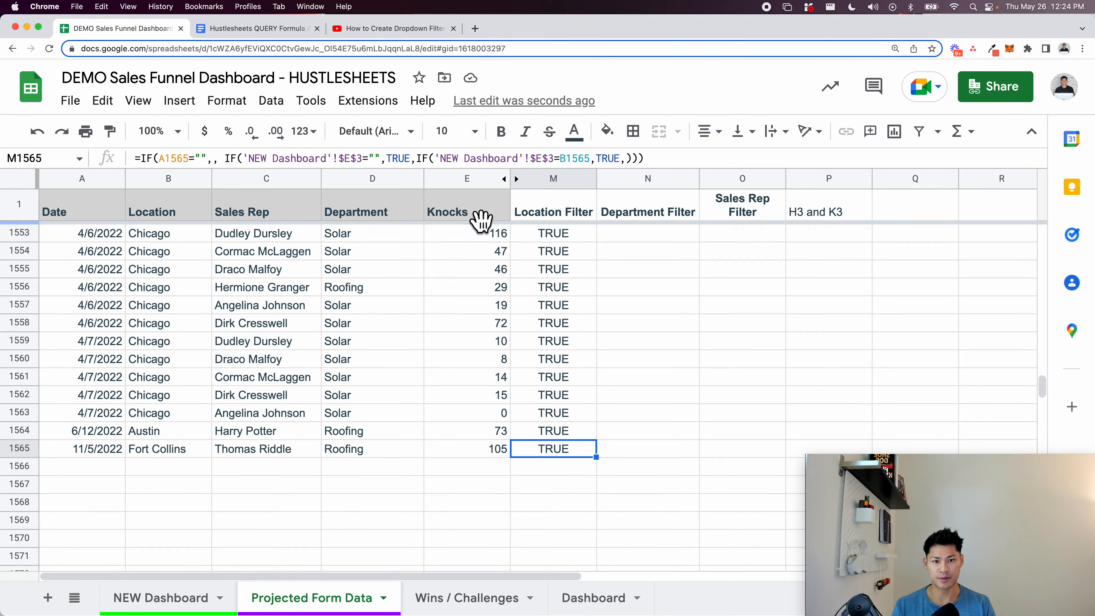
Copy M2's Location Filter formula into N2 under Department Filter, which shows TRUE
click(550, 207)
key(Down)
key(Return)
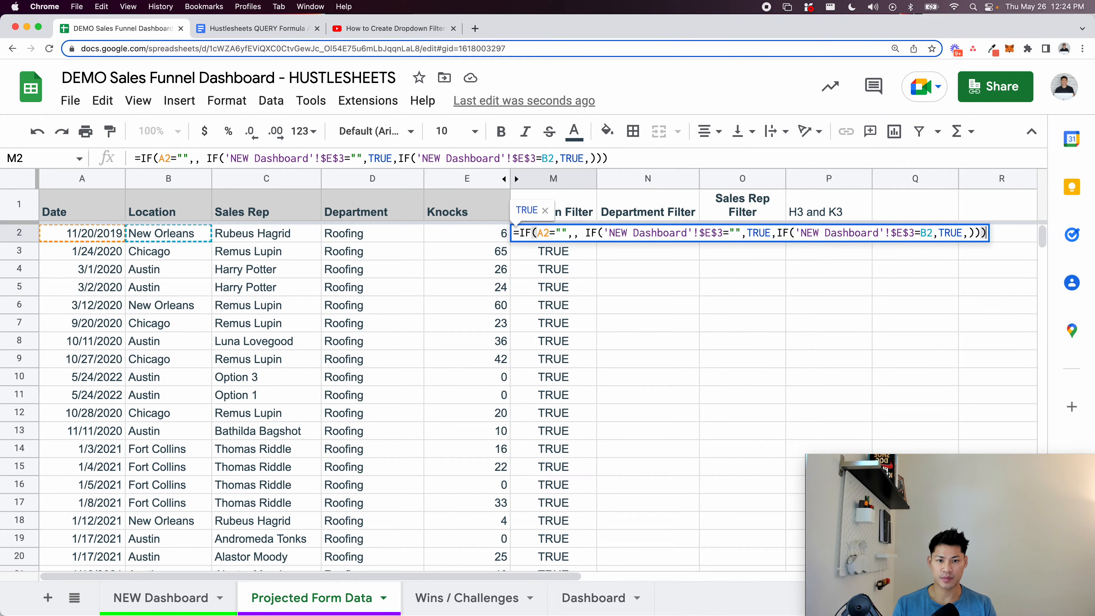
key(super+a)
key(super+c)
key(Escape)
key(Right)
key(Return)
key(super+v)
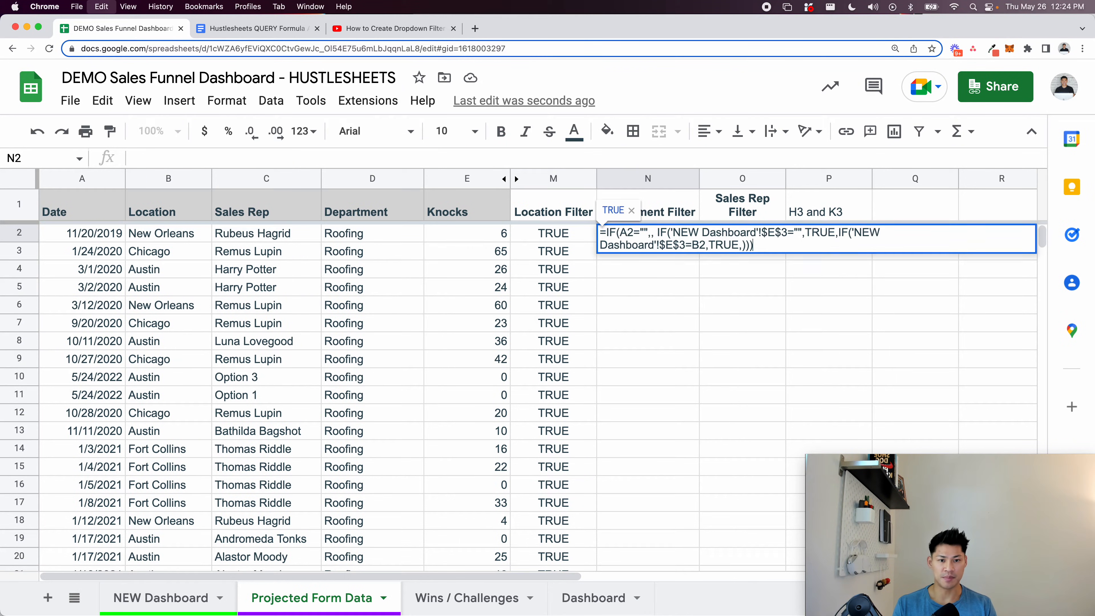
key(Return)
key(Up)
key(Return)
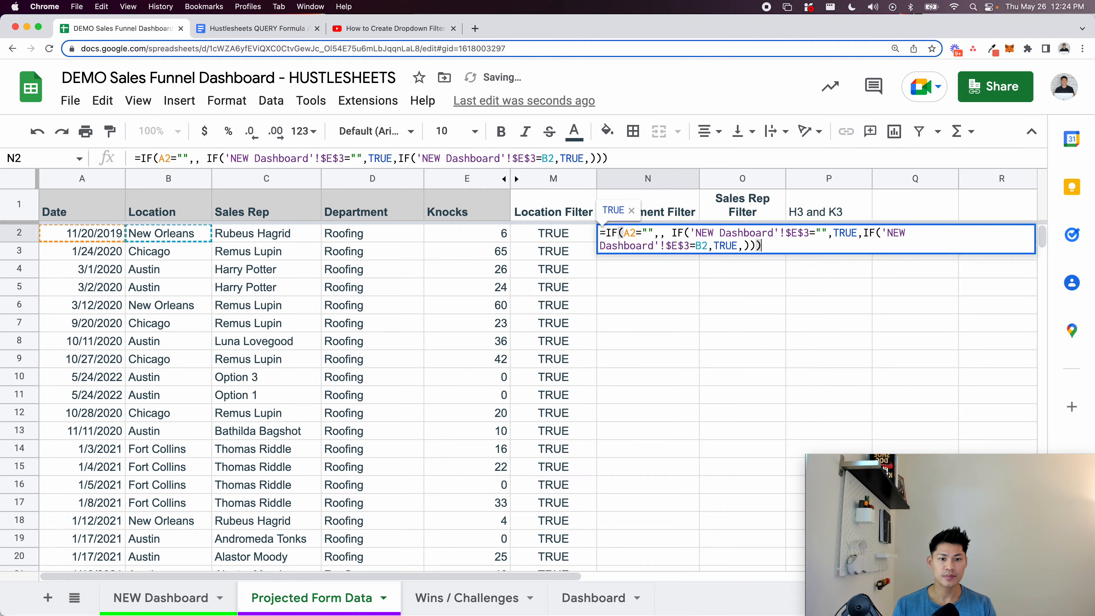
click(586, 341)
click(662, 233)
Change N2's formula to use $H$3 in both places and compare against D2
scroll(662, 242, right, 2)
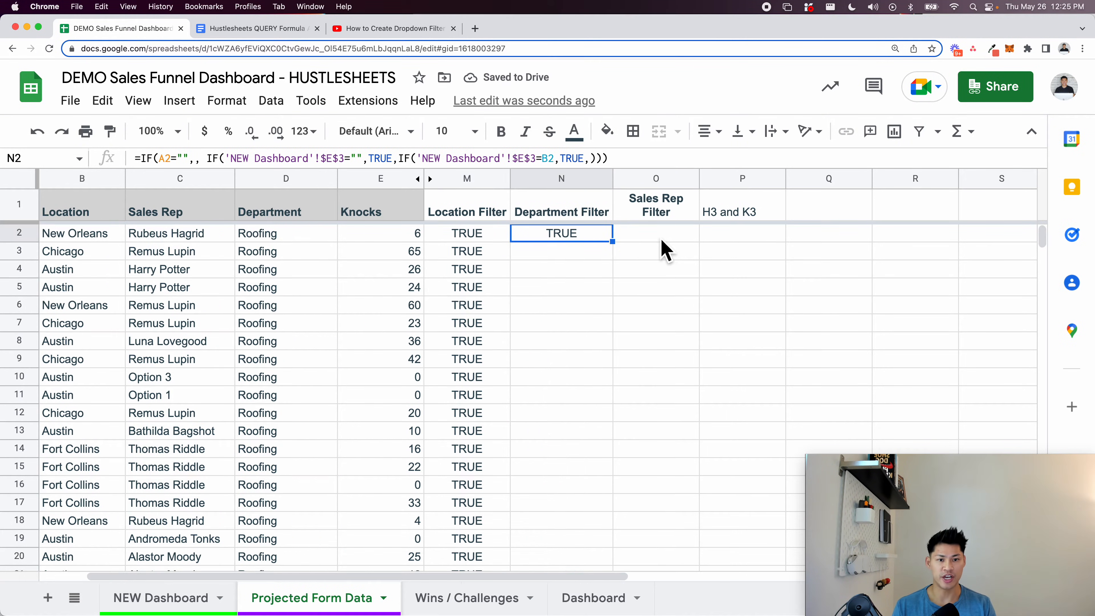
key(Return)
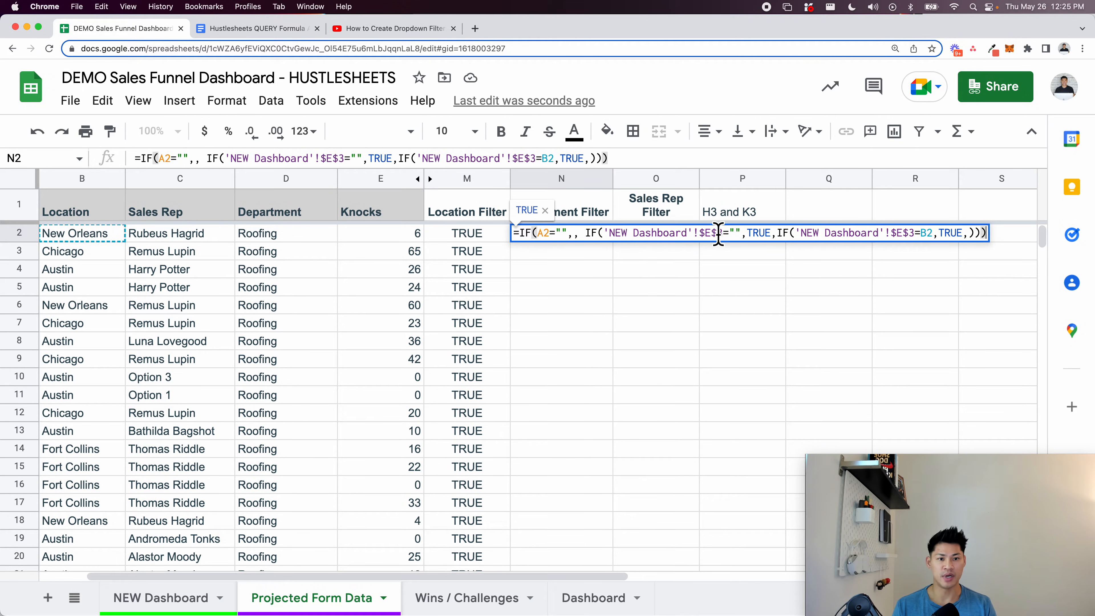
click(714, 240)
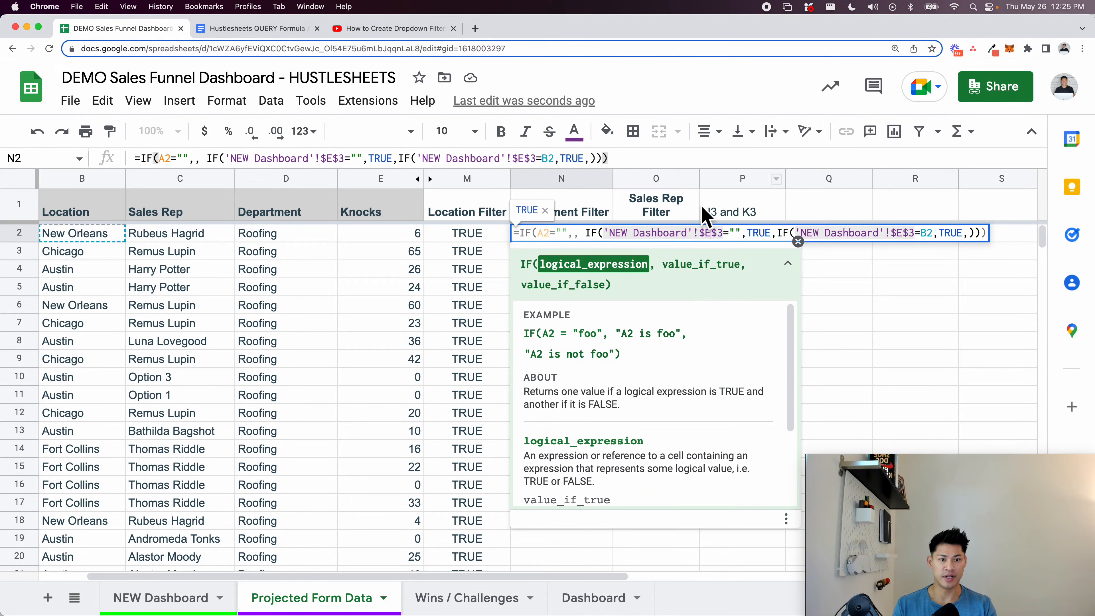
key(BackSpace)
text(H)
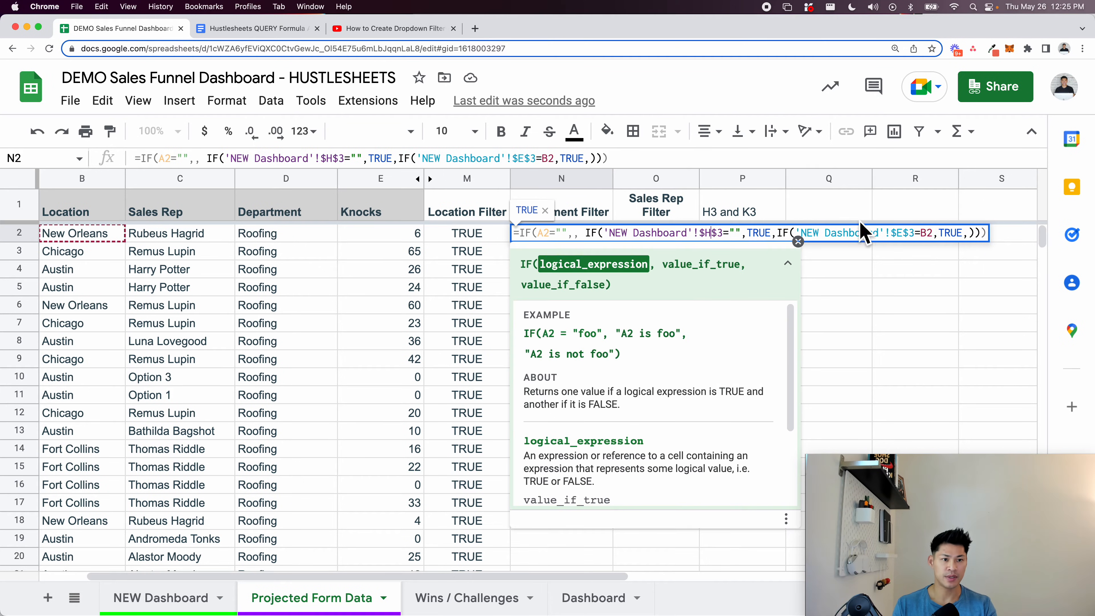
click(901, 235)
key(BackSpace)
text(H)
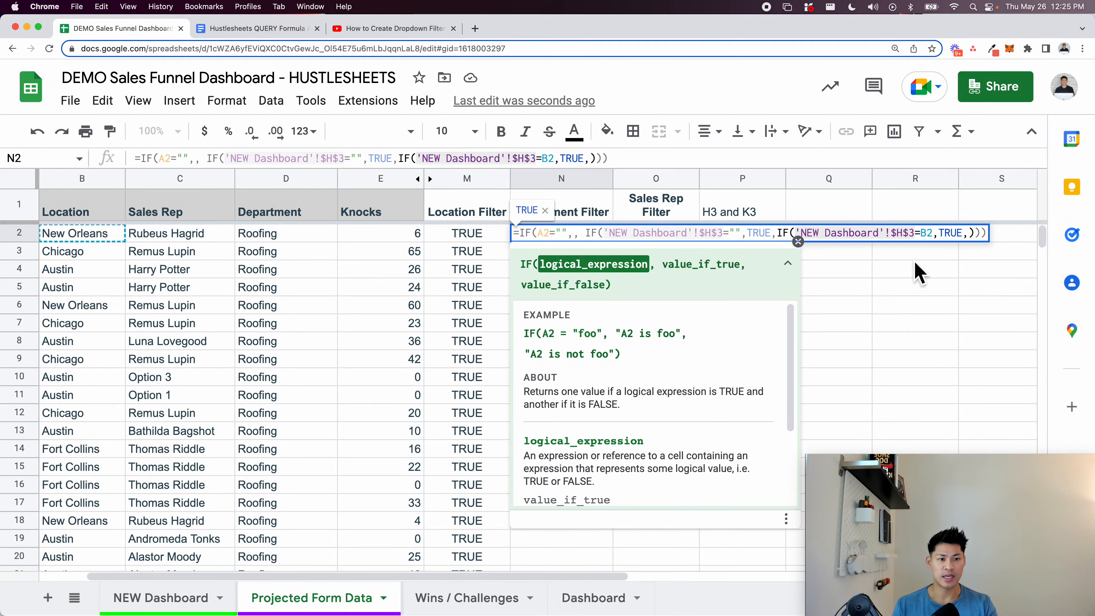
scroll(311, 272, left, 2)
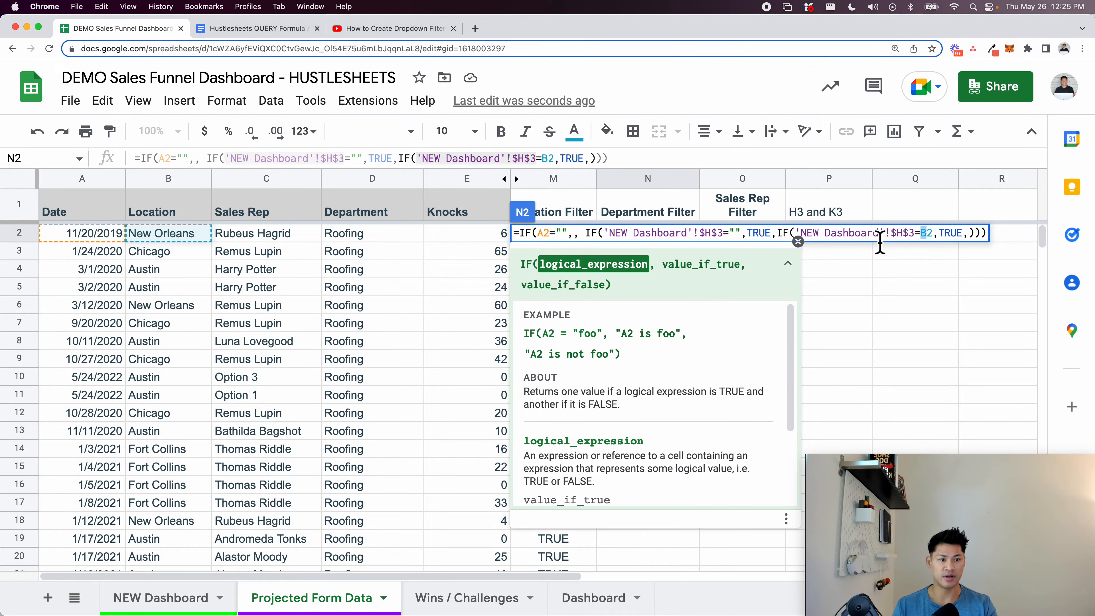
text(D2)
key(Return)
Fill the Department Filter formula down column N to the last data row
key(Up)
key(super+shift+Down)
key(super+d)
key(super+Up)
key(Down)
scroll(704, 360, down, 2)
scroll(701, 364, down, 5)
scroll(603, 475, up, 7)
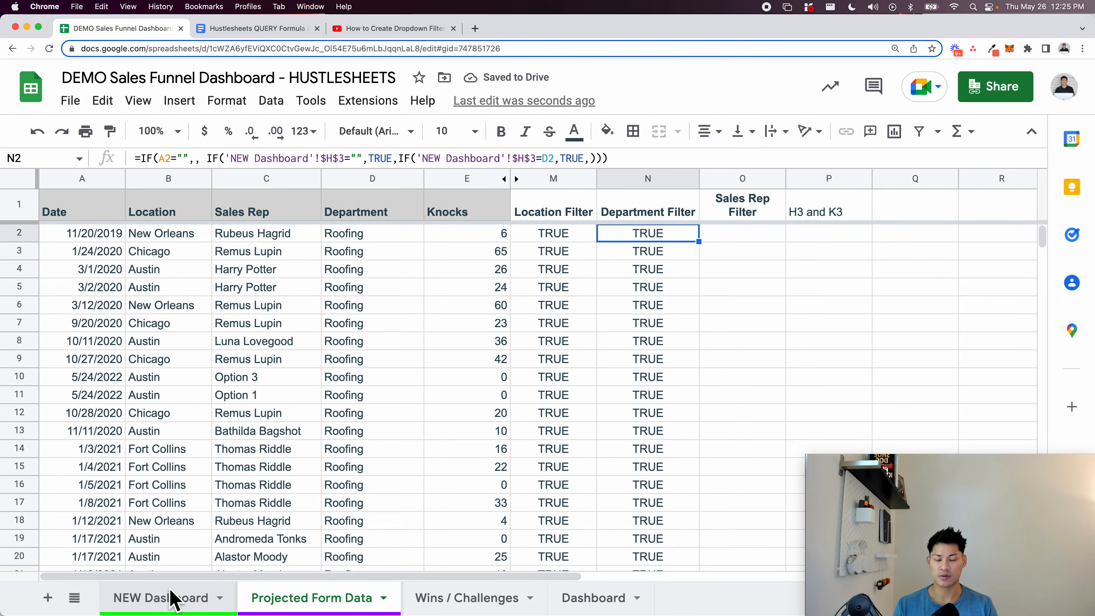
Set the NEW Dashboard Department dropdown in H3 to Solar
click(171, 597)
double_click(738, 240)
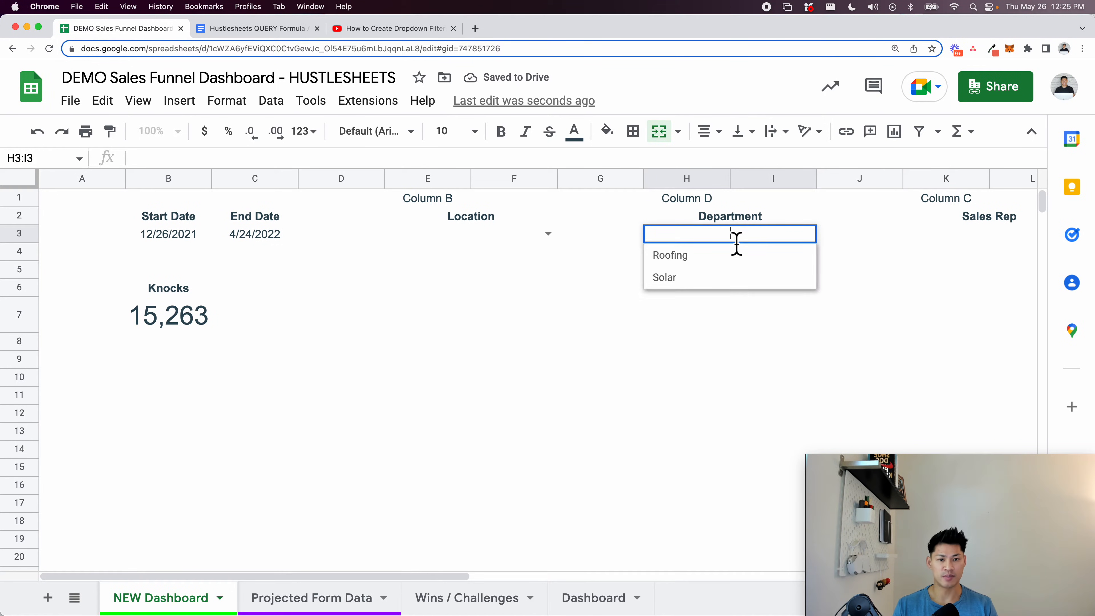
click(666, 278)
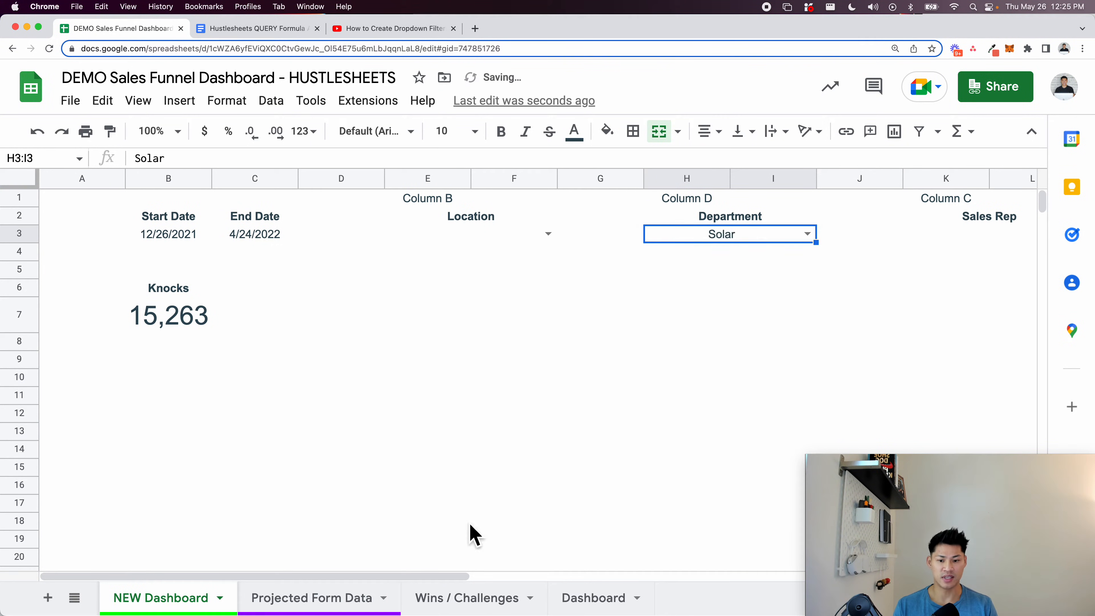
Confirm a Solar row on Projected Form Data shows TRUE in column N
click(340, 600)
scroll(404, 477, down, 20)
drag(1041, 259, 1041, 379)
click(664, 524)
key(shift+space)
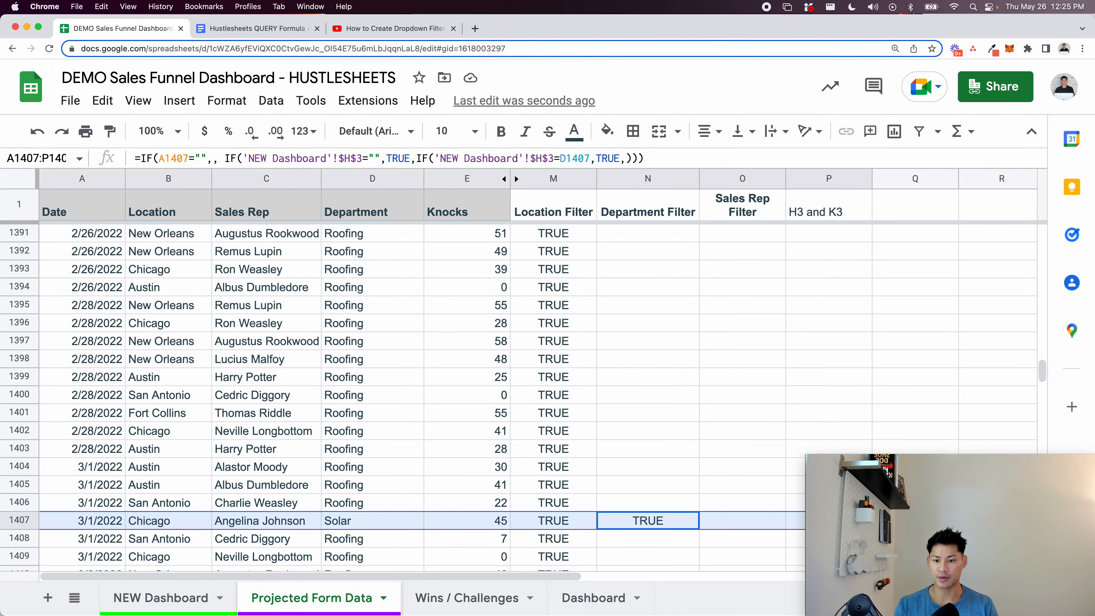
scroll(396, 449, down, 4)
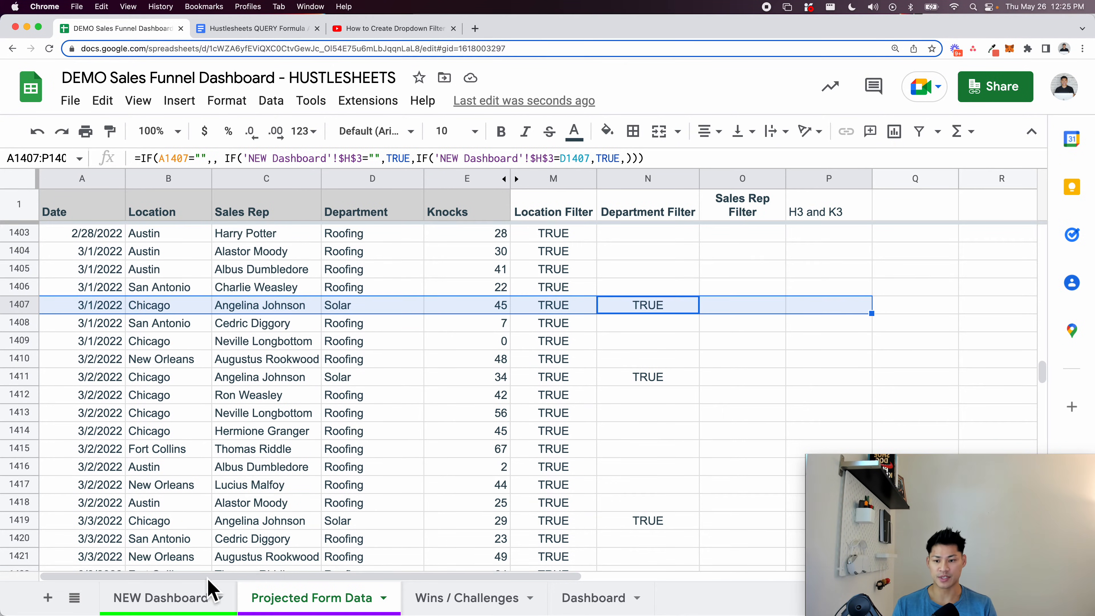
scroll(431, 310, up, 2)
Copy N2's Department Filter formula and paste it into O2 under Sales Rep Filter
click(668, 217)
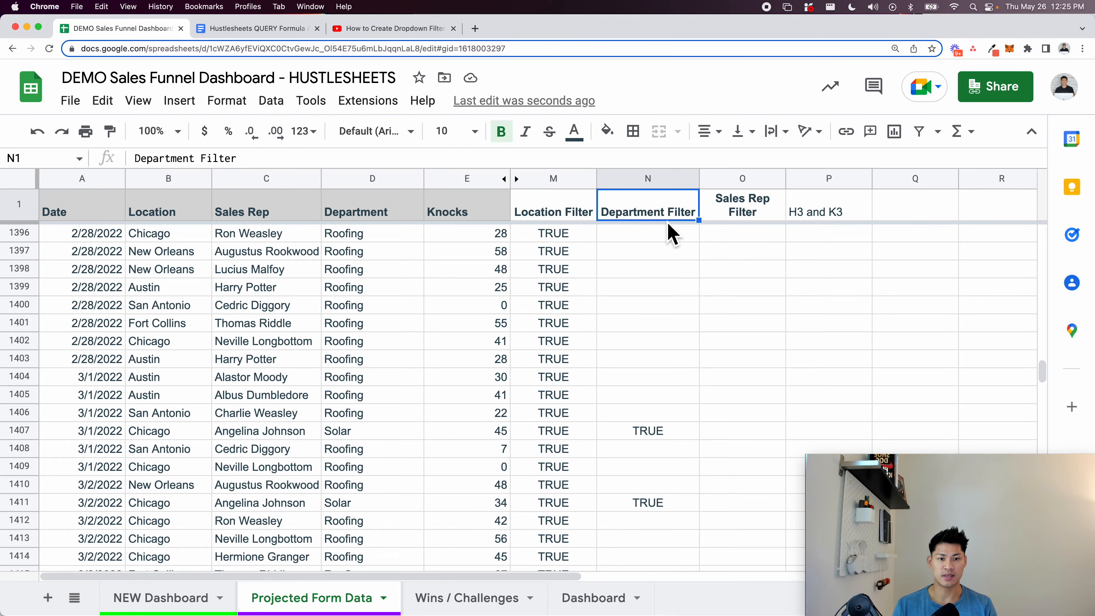
key(Down)
key(Return)
key(super+a)
key(super+c)
key(Escape)
key(Right)
key(Return)
key(super+v)
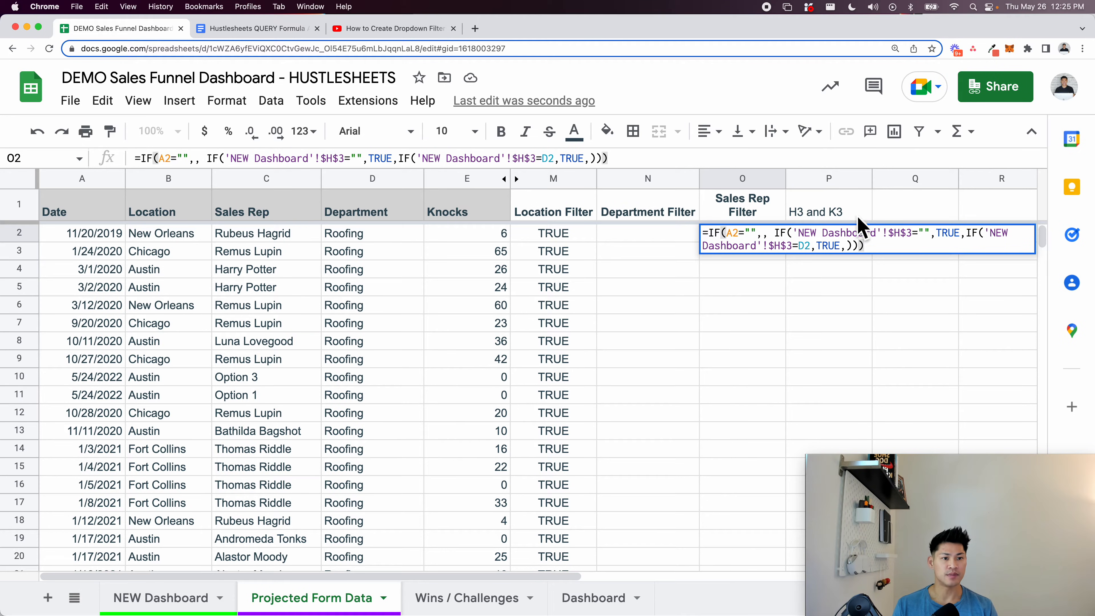
Edit O2 to compare 'NEW Dashboard'!$K$3 with each row's sales rep in C2
click(903, 241)
key(BackSpace)
text(K)
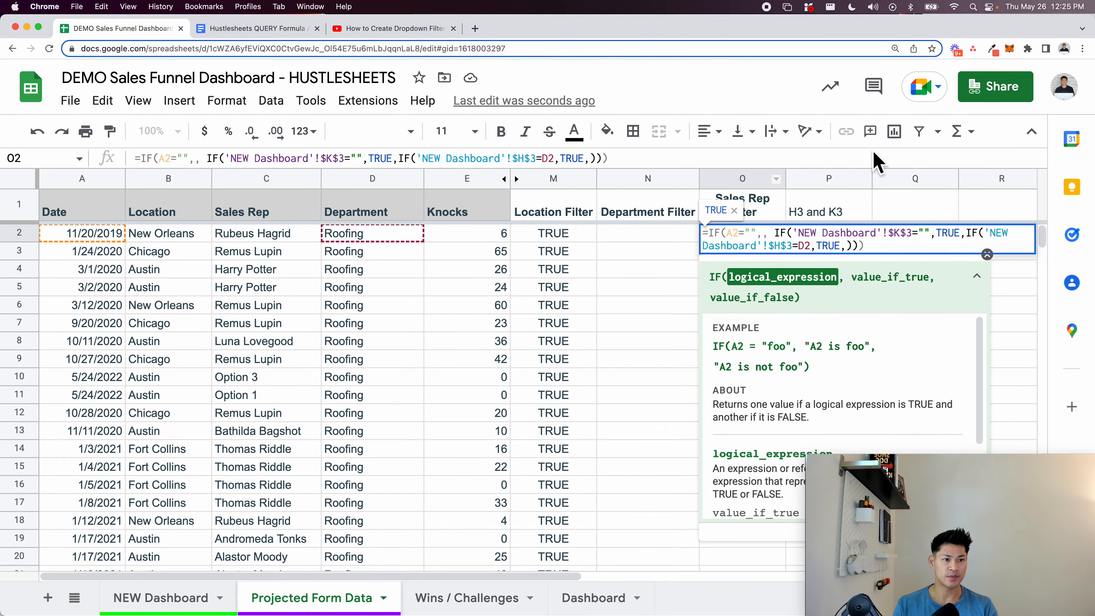
click(784, 248)
key(BackSpace)
text(K)
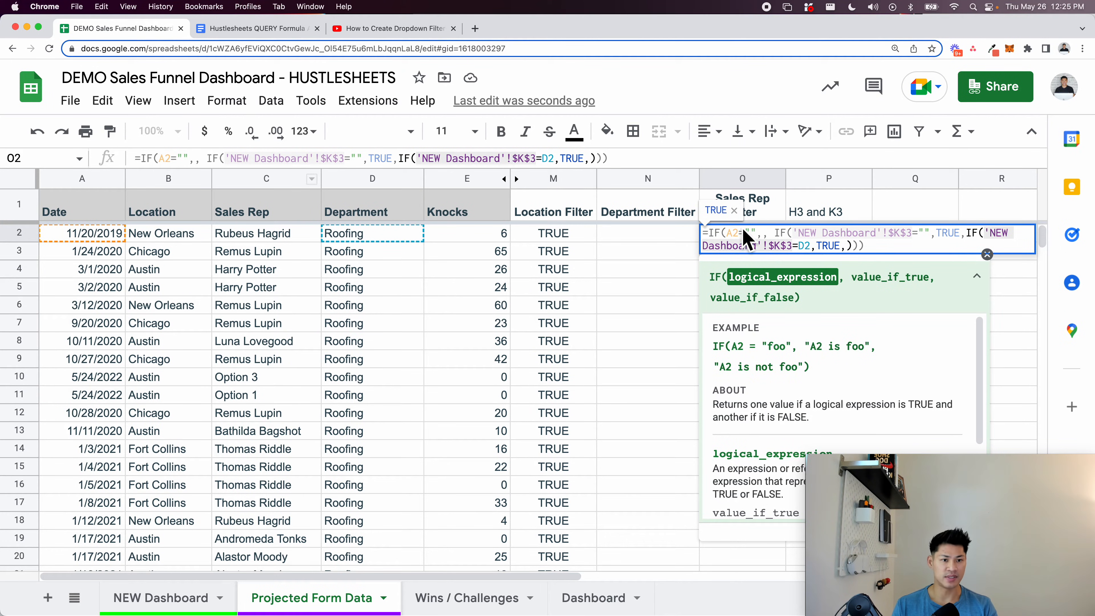
key(BackSpace)
text(C)
key(Return)
Fill the Sales Rep Filter down column O and delete the note in P1
key(Up)
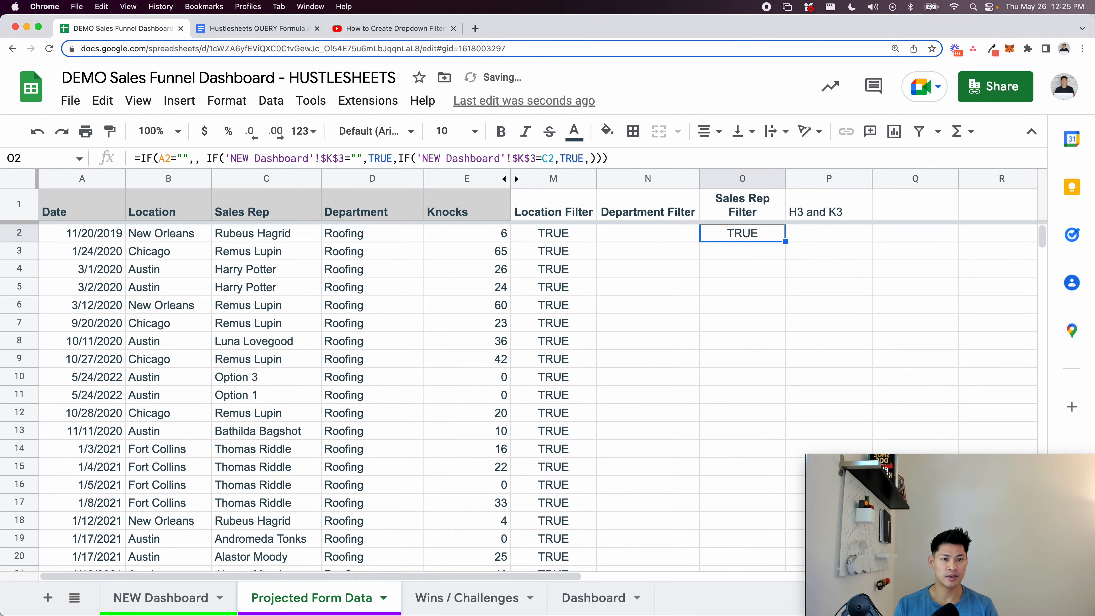
key(super+shift+Down)
key(super+d)
key(super+Up)
key(Right)
key(Delete)
Set the NEW Dashboard filters to Department Roofing, Location Austin and Sales Rep Harry Potter
click(196, 598)
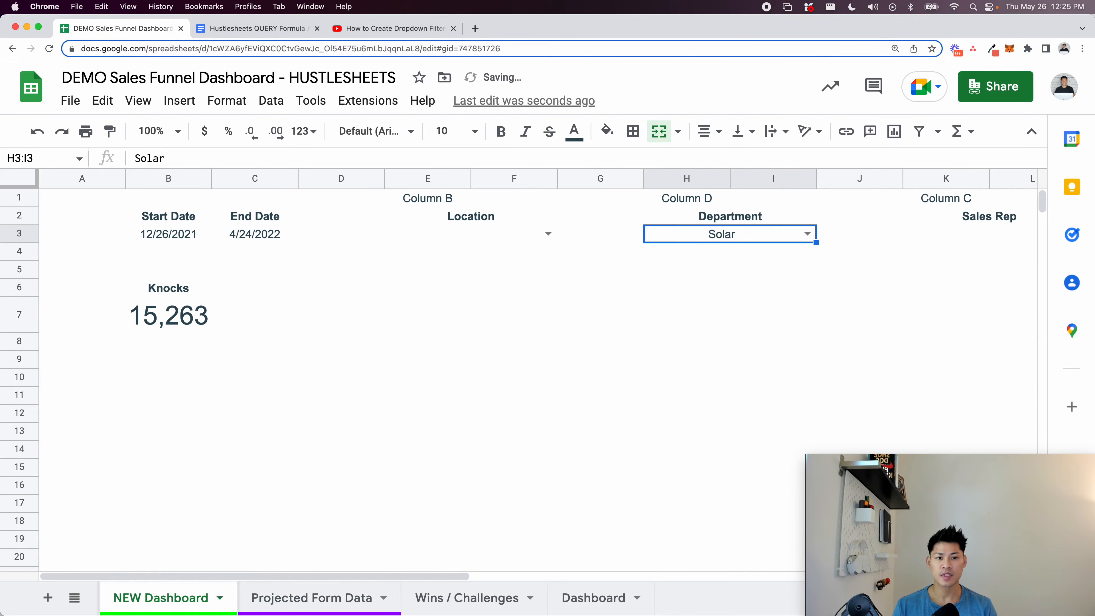
scroll(806, 256, right, 1)
click(720, 234)
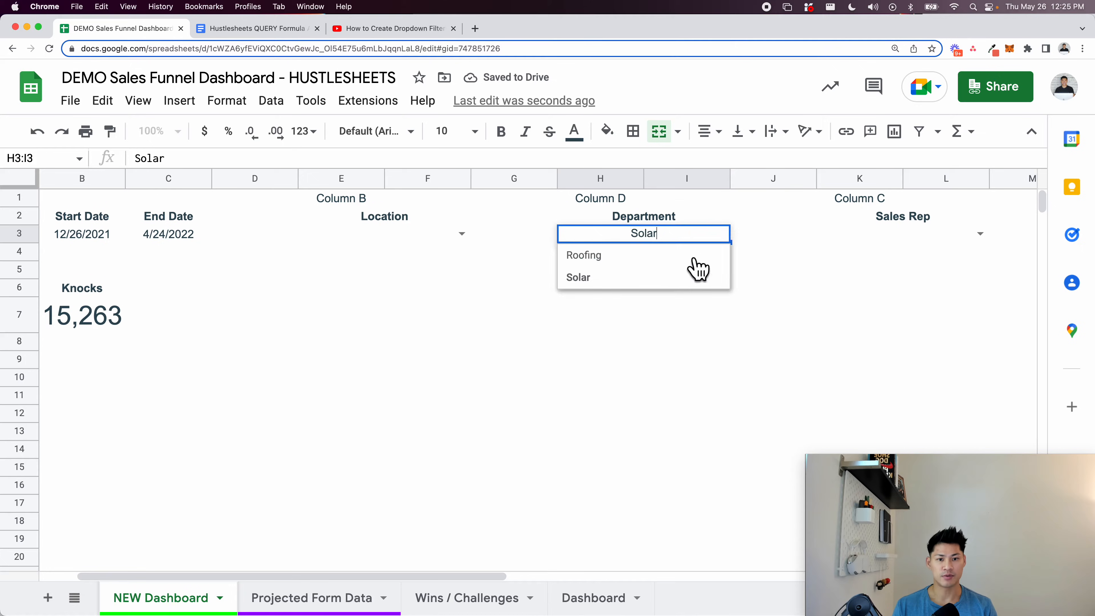
click(701, 257)
click(462, 233)
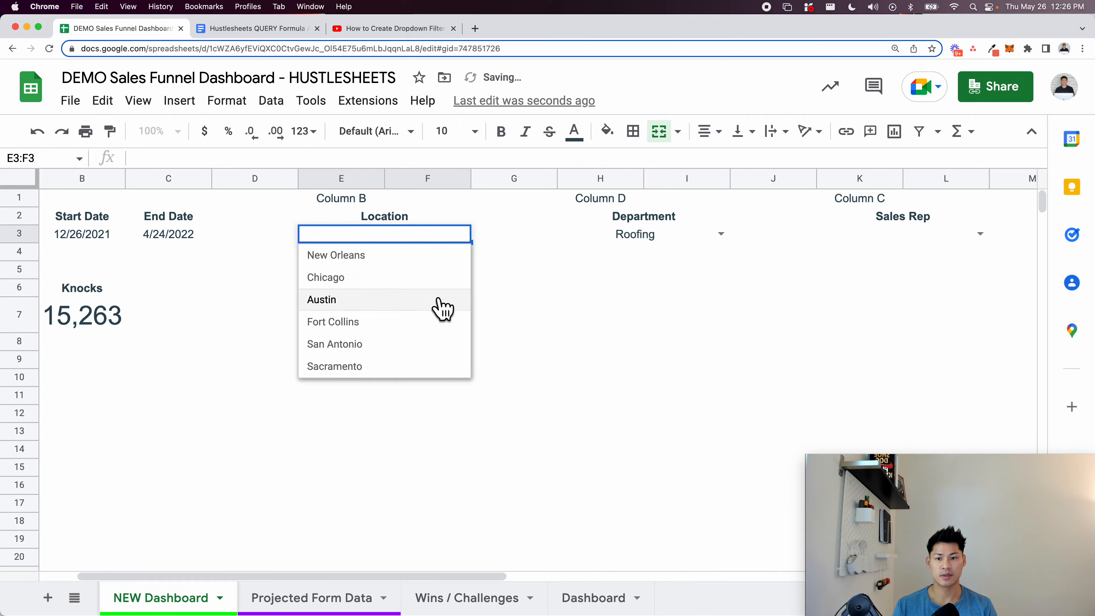
click(451, 298)
click(979, 233)
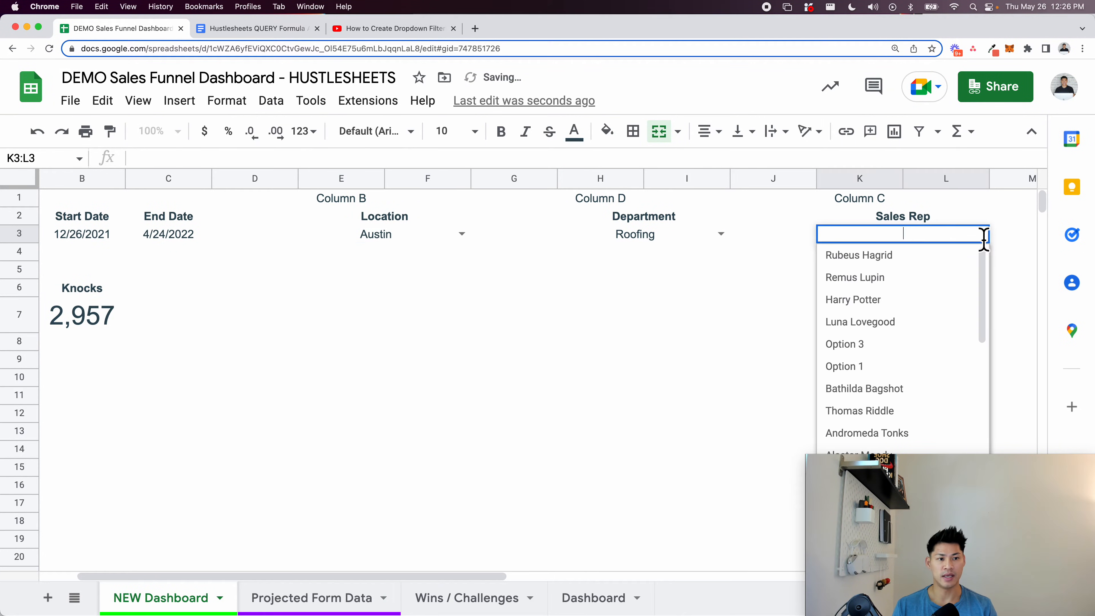
click(878, 304)
scroll(495, 374, left, 1)
scroll(647, 320, right, 3)
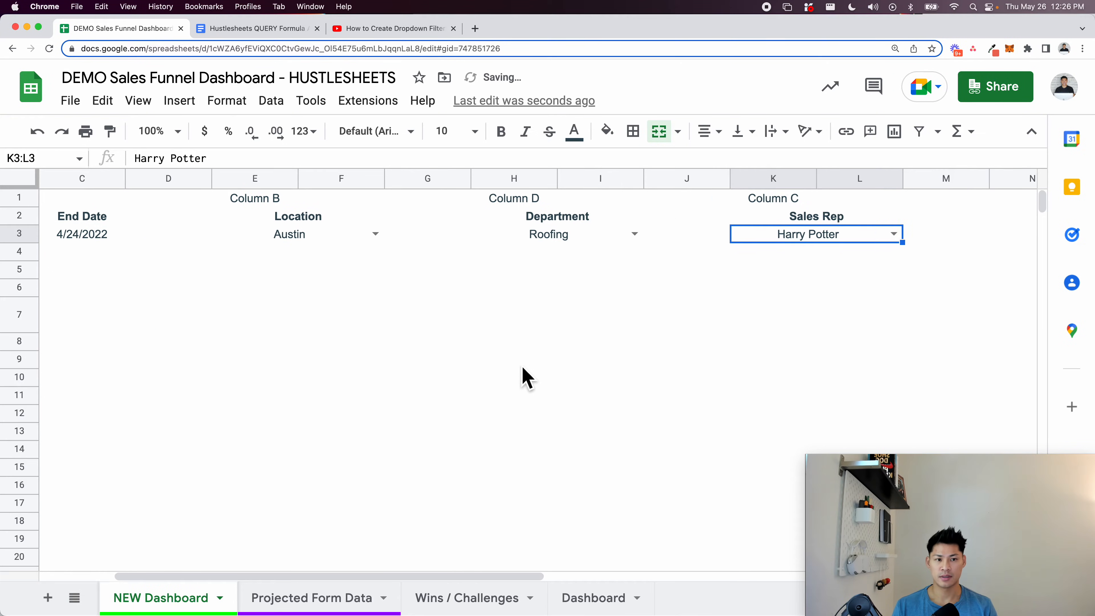
key(BackSpace)
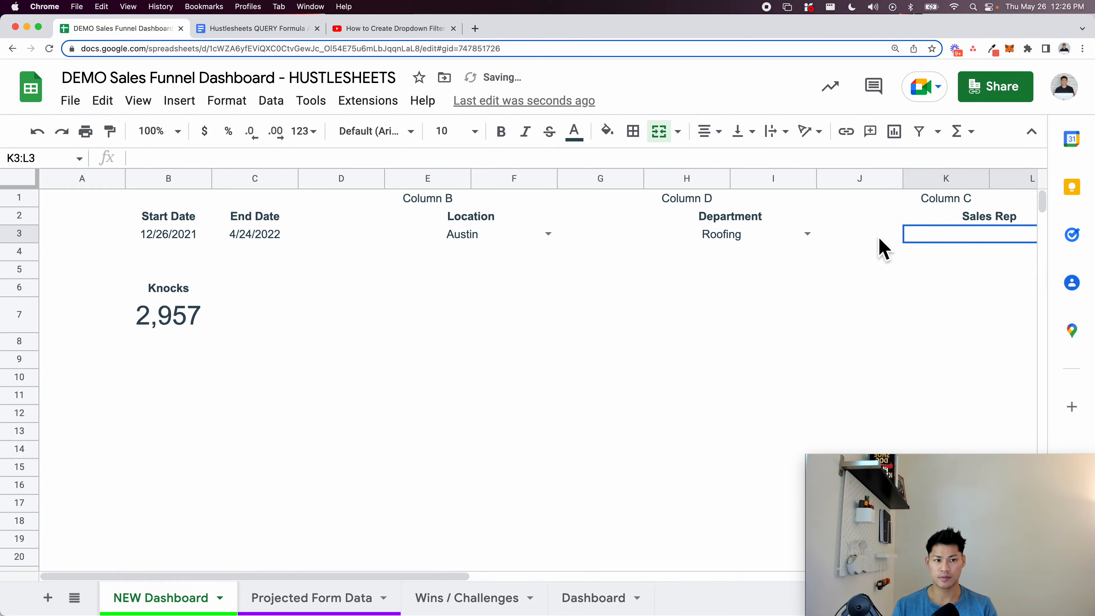
double_click(932, 235)
click(934, 308)
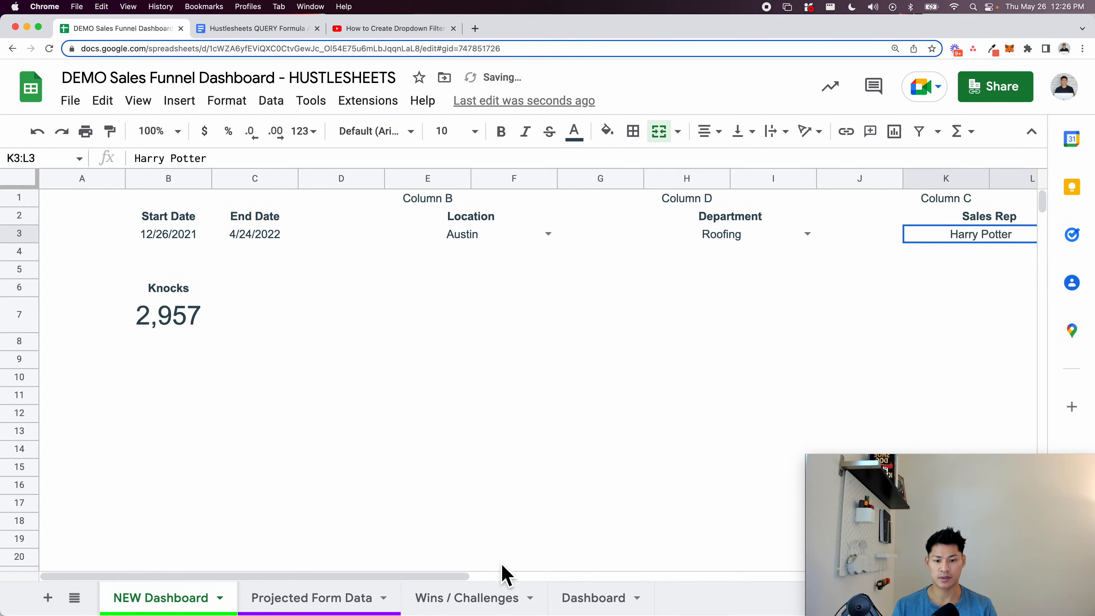
Verify Harry Potter's rows read TRUE in column O, then open B6's Knocks QUERY
click(375, 598)
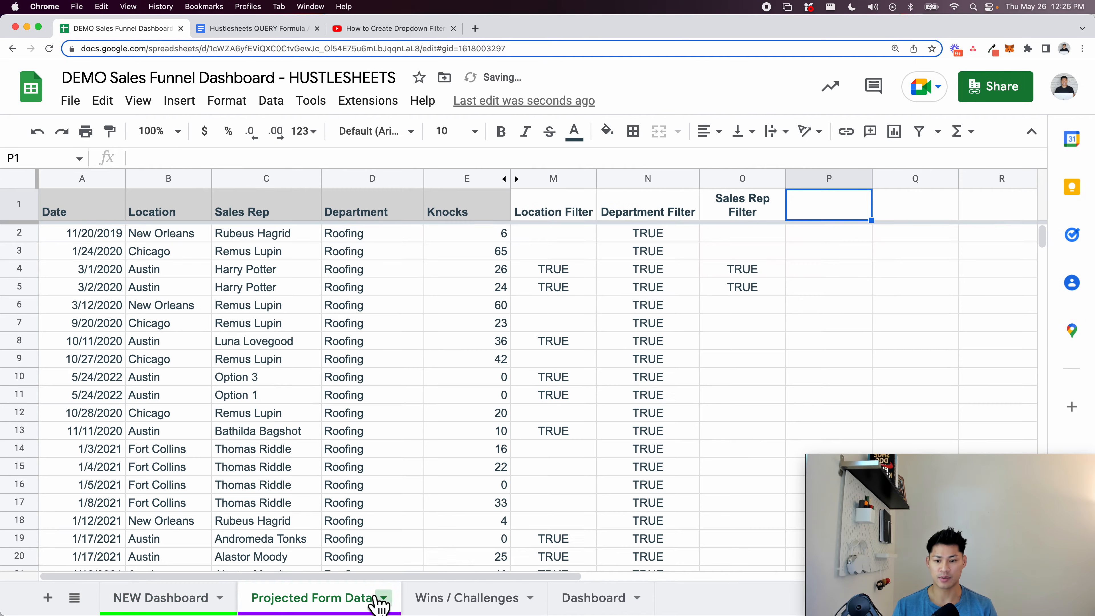
click(711, 233)
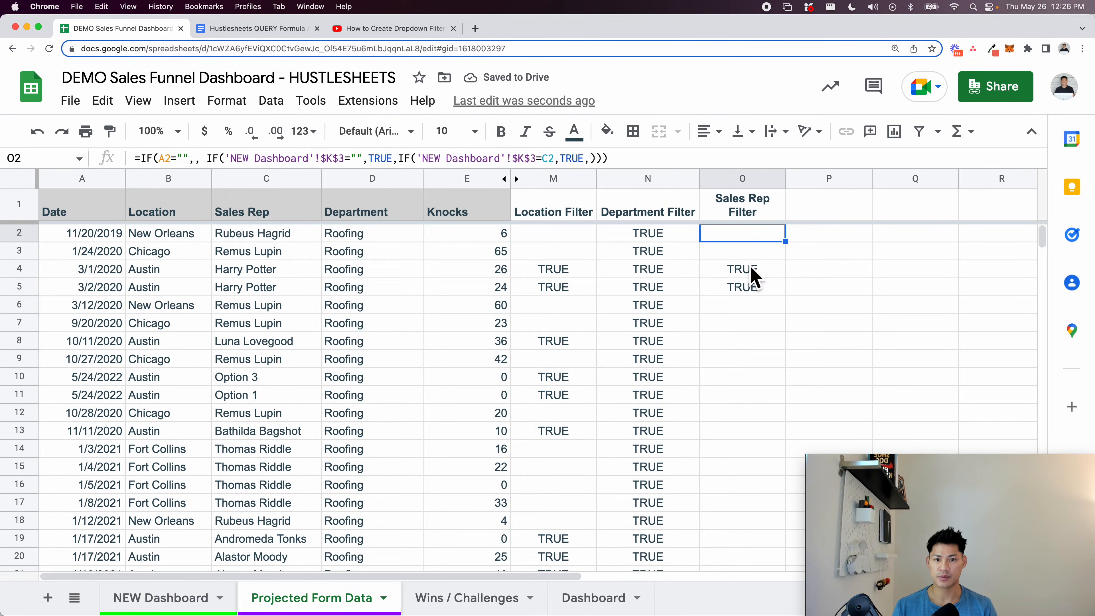
key(Return)
key(Return)
click(724, 267)
key(ctrl+c)
key(Escape)
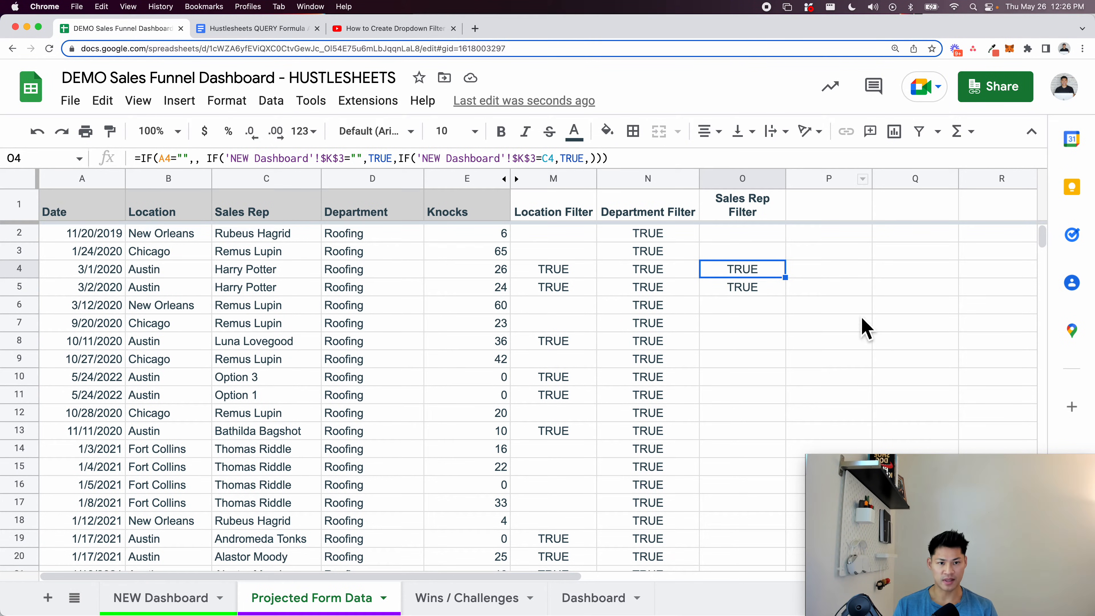
click(172, 596)
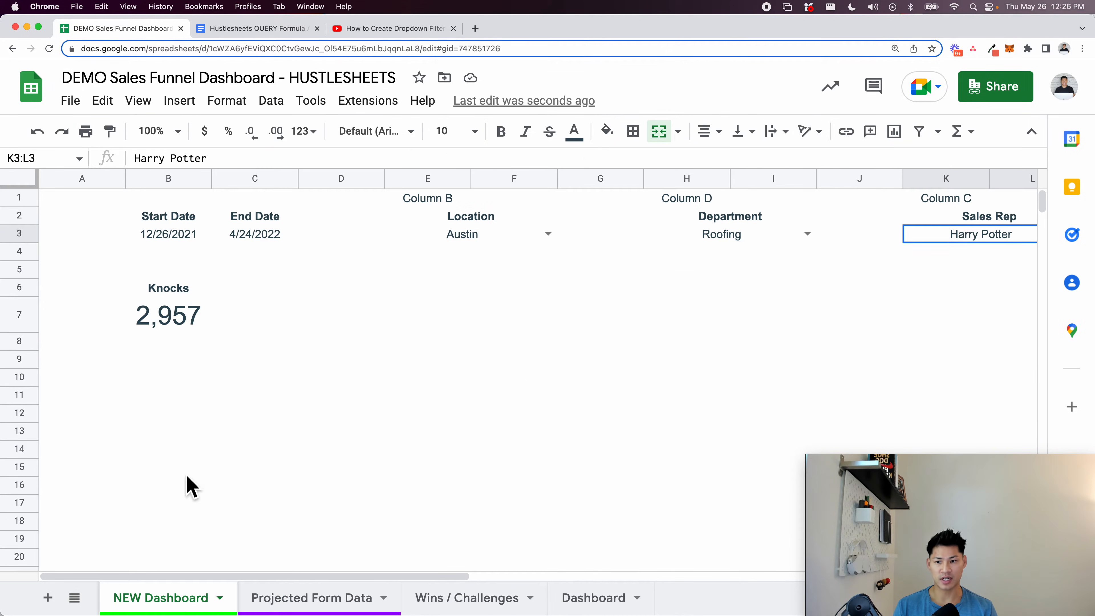
double_click(174, 296)
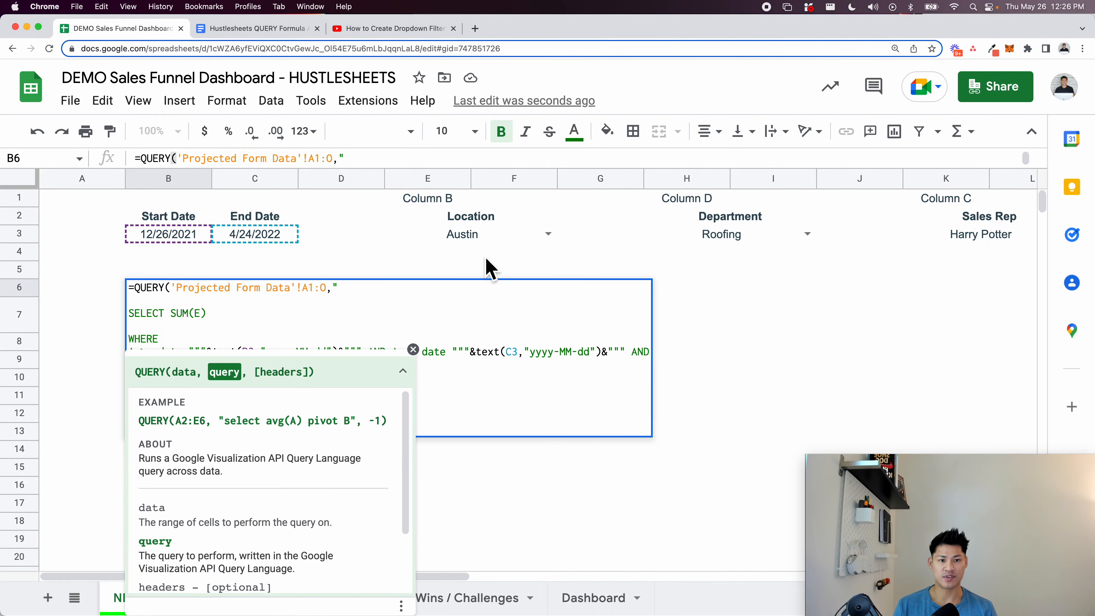
Inspect the Location Filter formula in M4 on Projected Form Data
key(Escape)
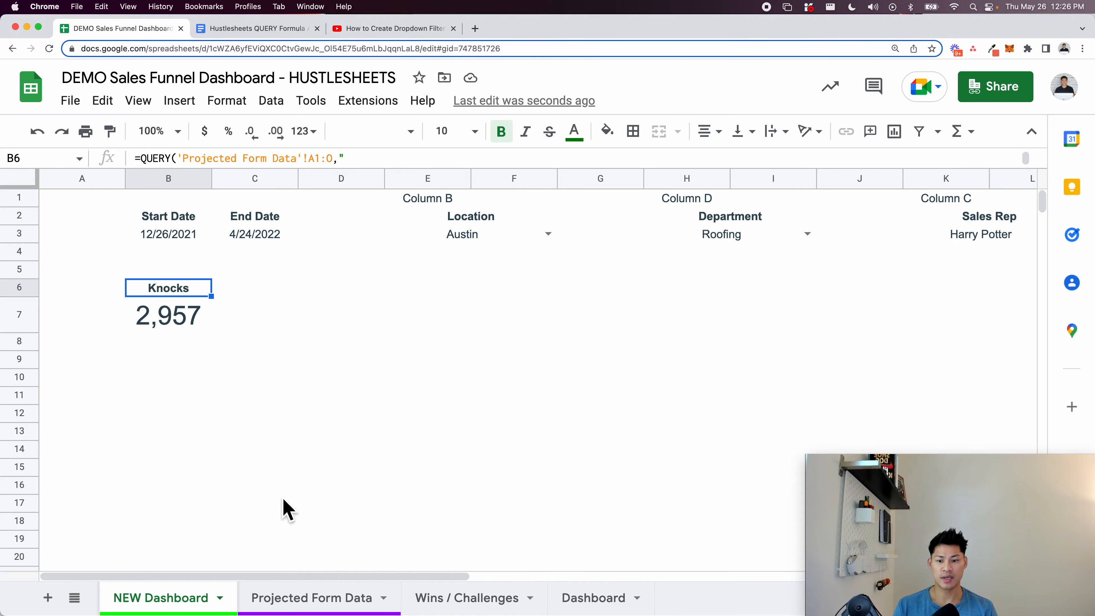
click(312, 597)
click(551, 210)
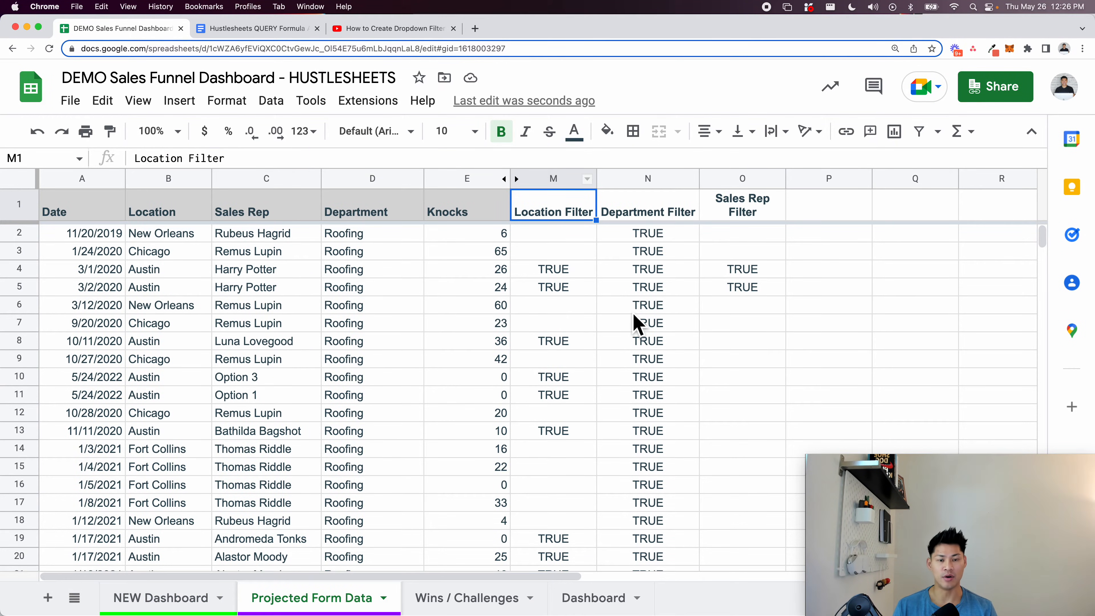
click(544, 275)
key(shift+space)
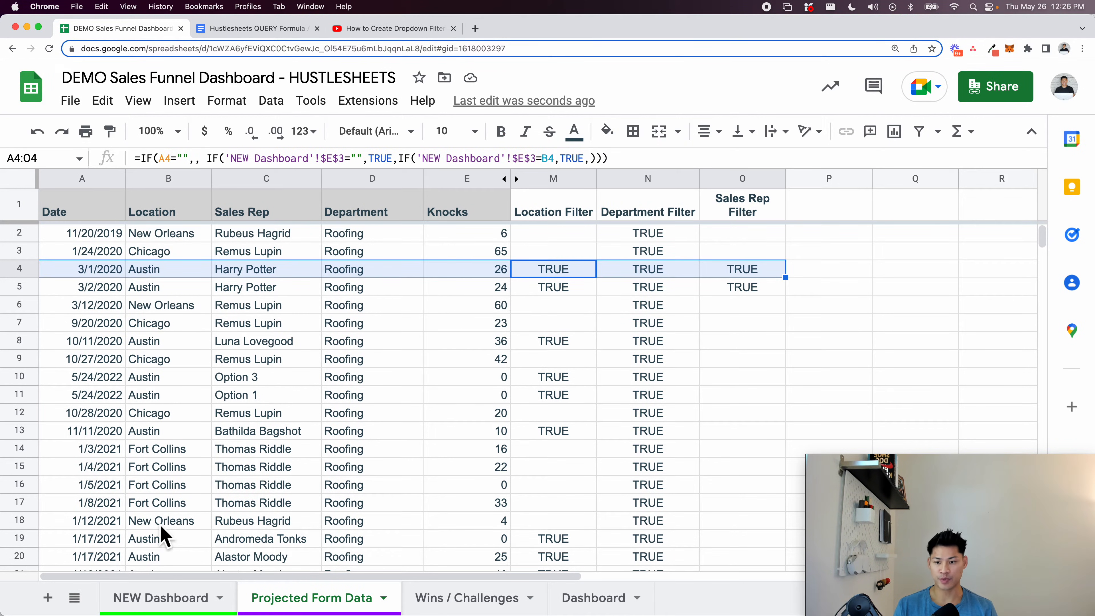
Add 'H = TRUE AND' and a K condition line after the M condition in B6's QUERY
click(169, 598)
double_click(161, 343)
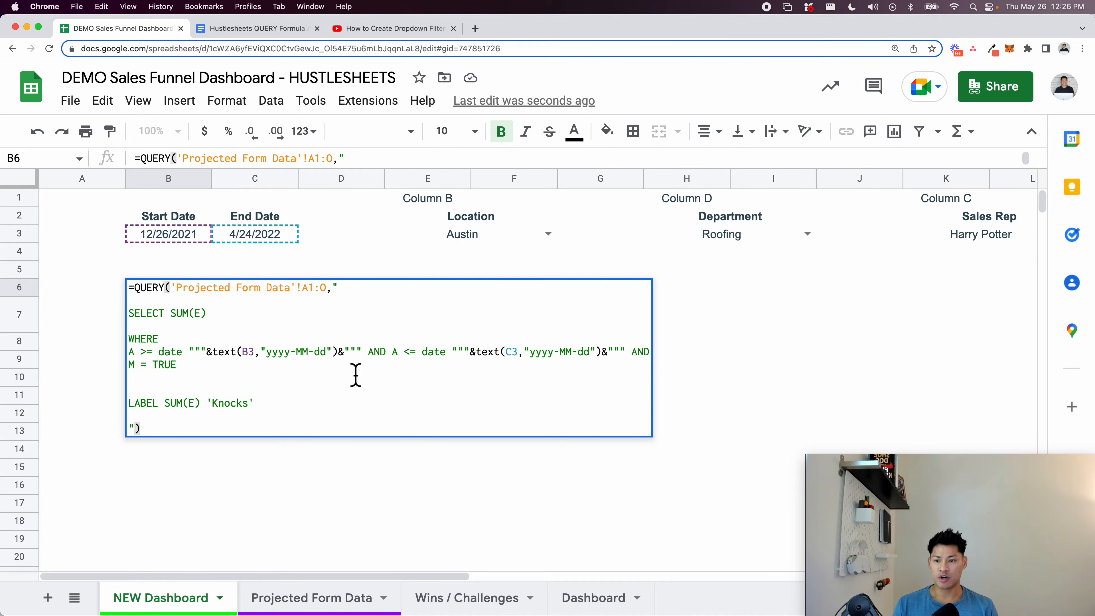
click(334, 375)
click(412, 350)
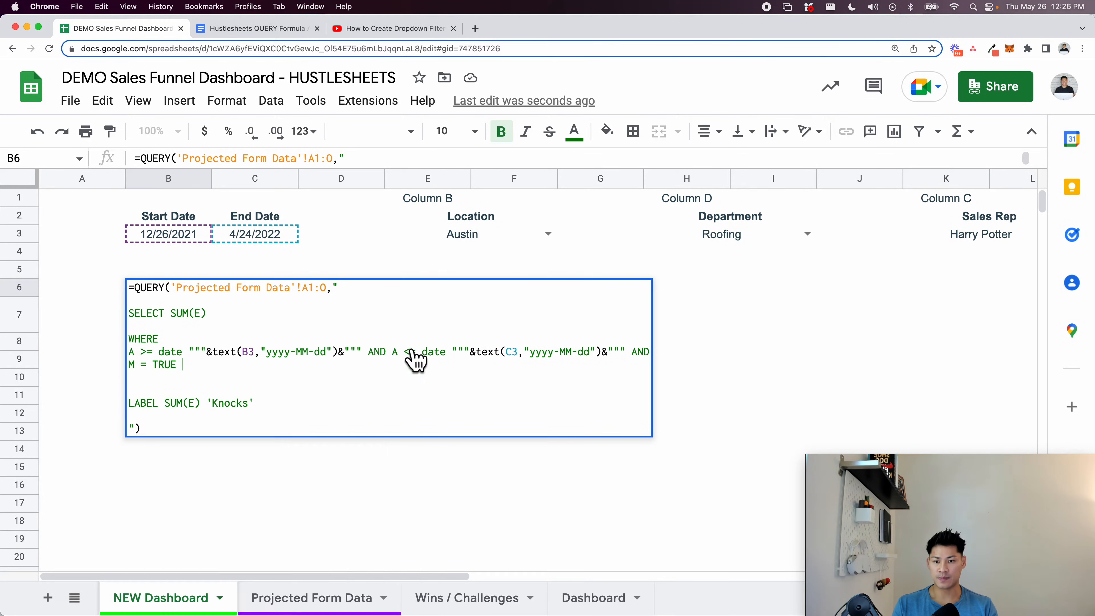
key(alt+Return)
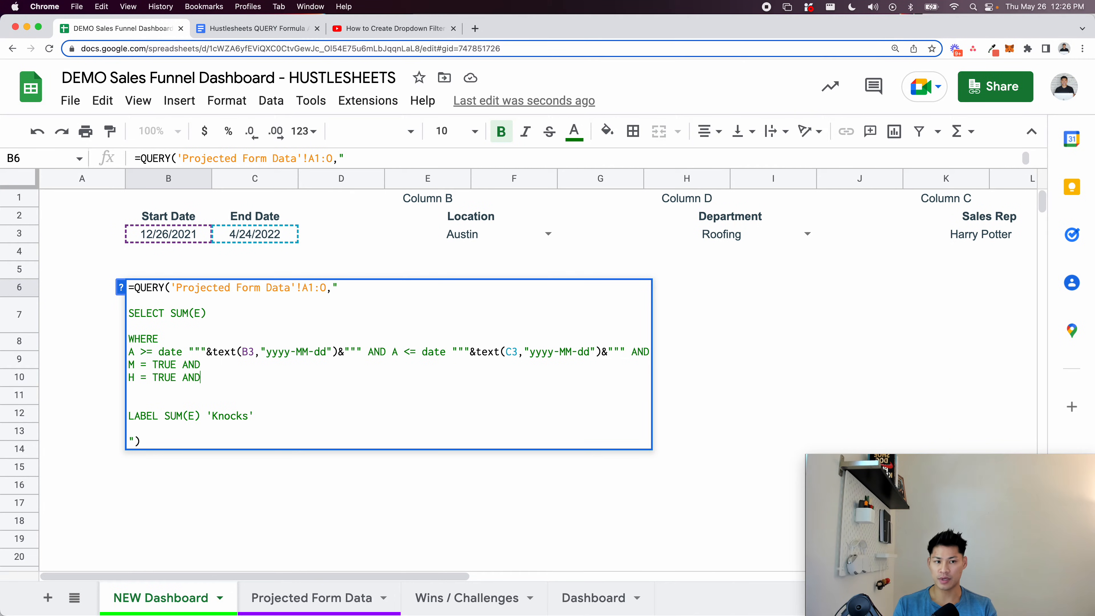
text(H = TRUE AND)
key(alt+Return)
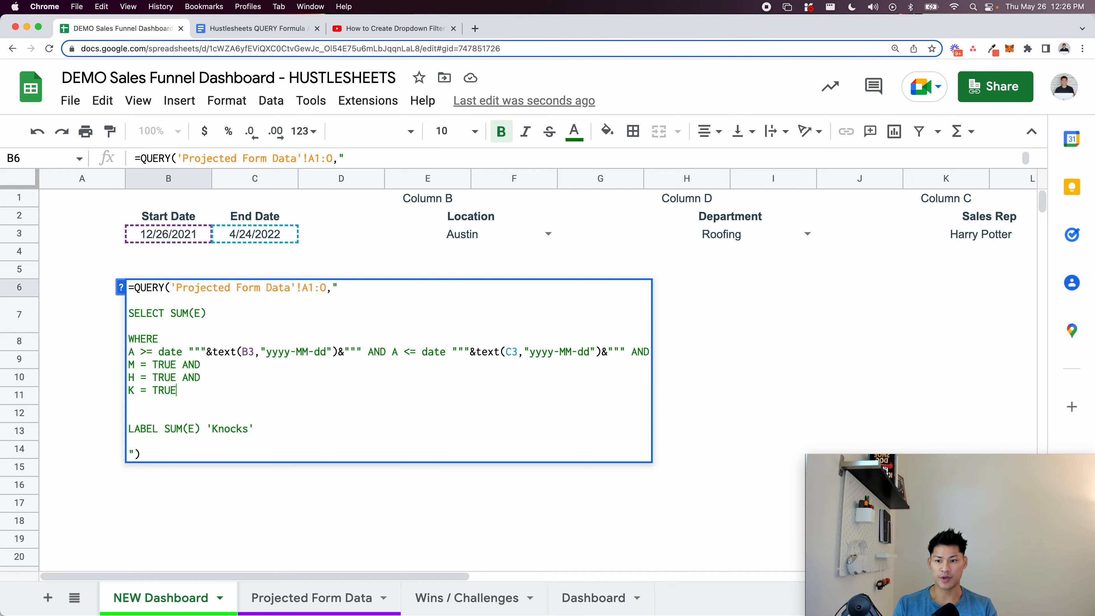
text(")
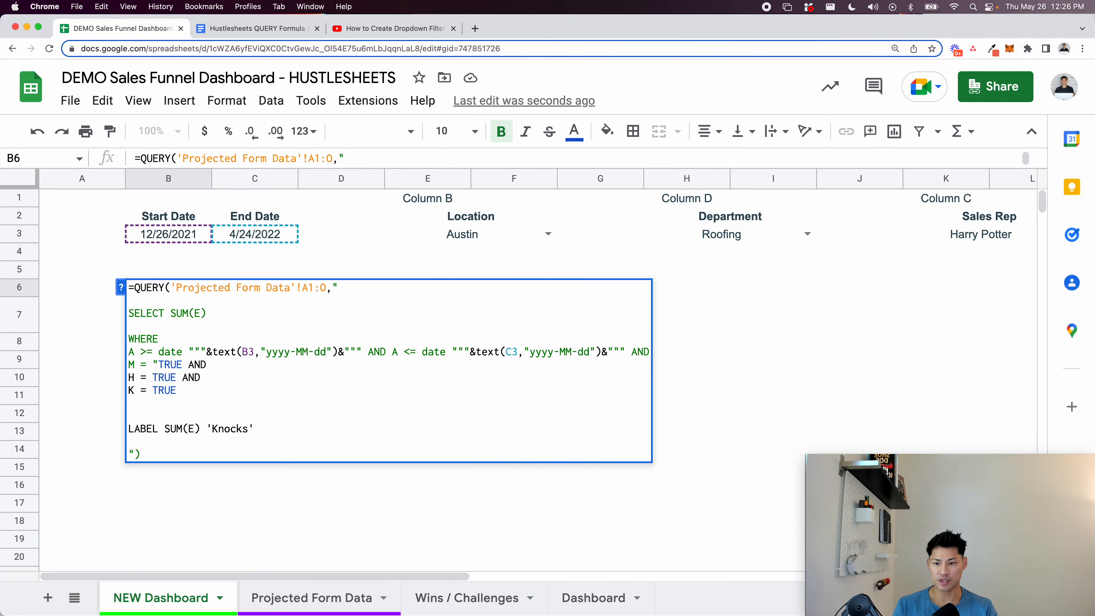
text(')
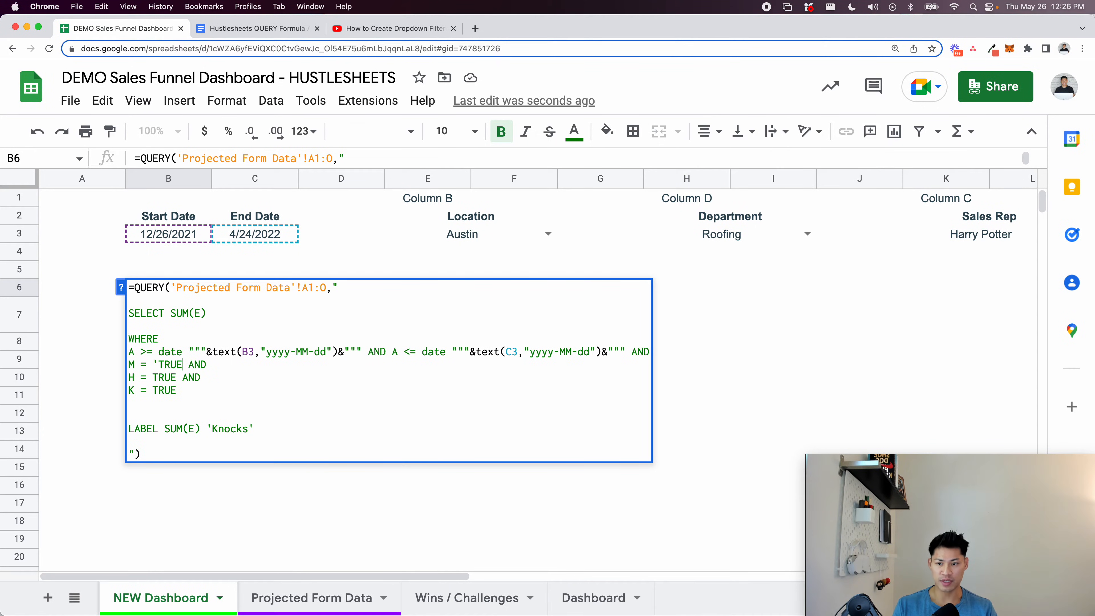
Review the Language Clauses list in the QUERY Formula ADVANCED Course doc
click(216, 28)
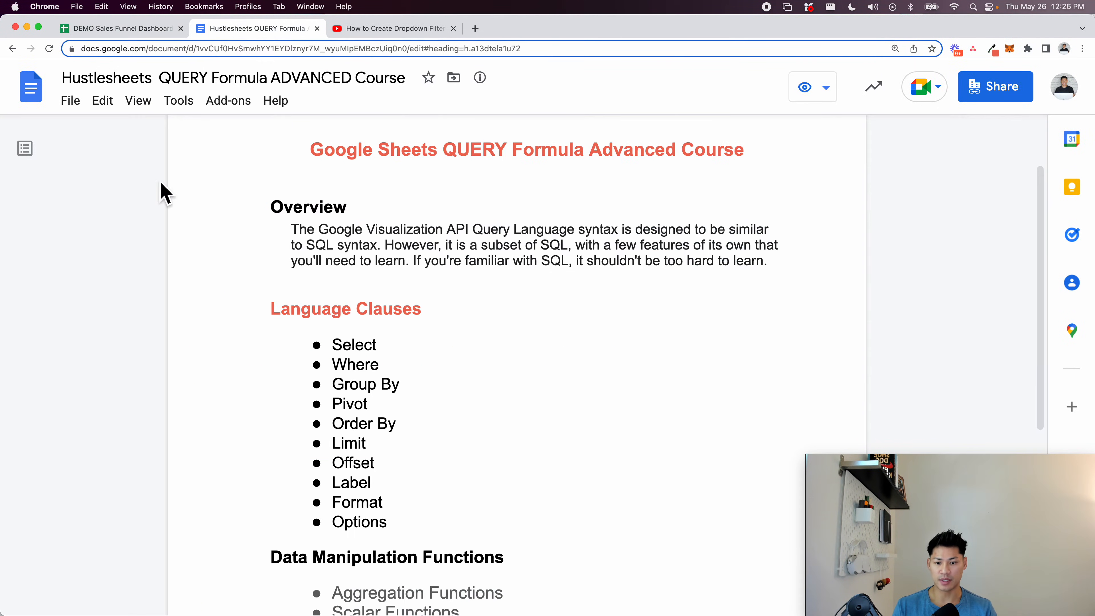
scroll(161, 191, down, 5)
scroll(162, 191, up, 2)
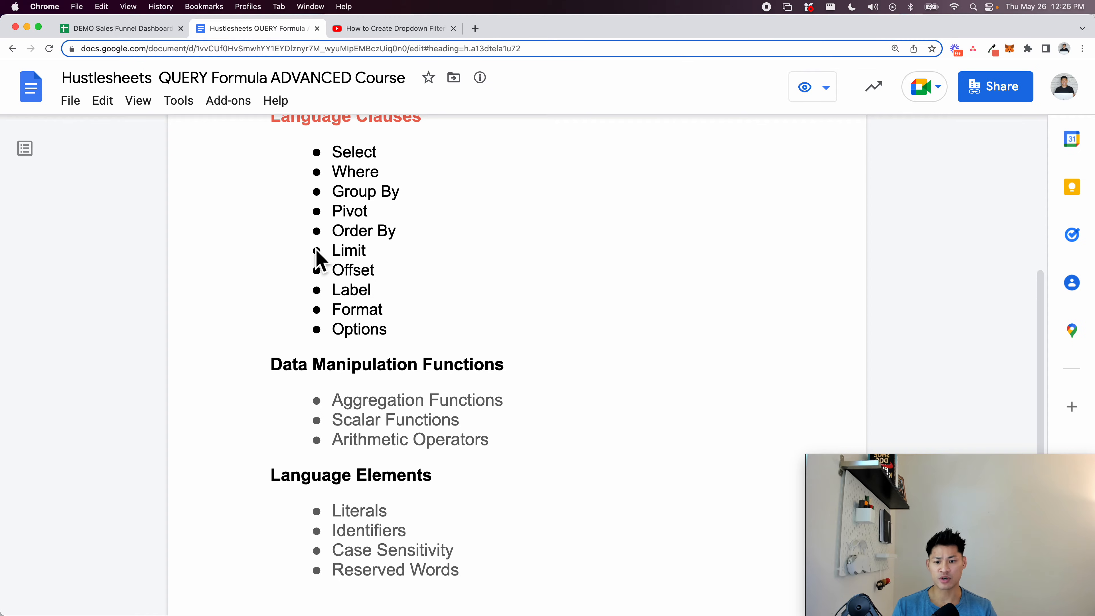
click(149, 29)
Finish quoting the TRUE values and commit the revised Knocks QUERY in B6
text('TRUE' AND)
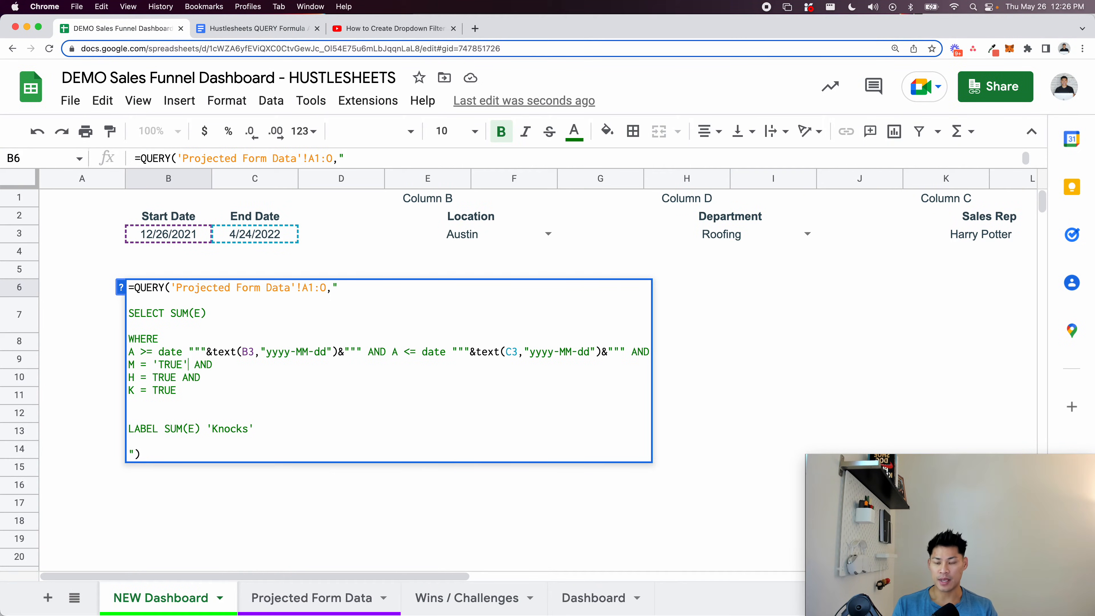
key(Return)
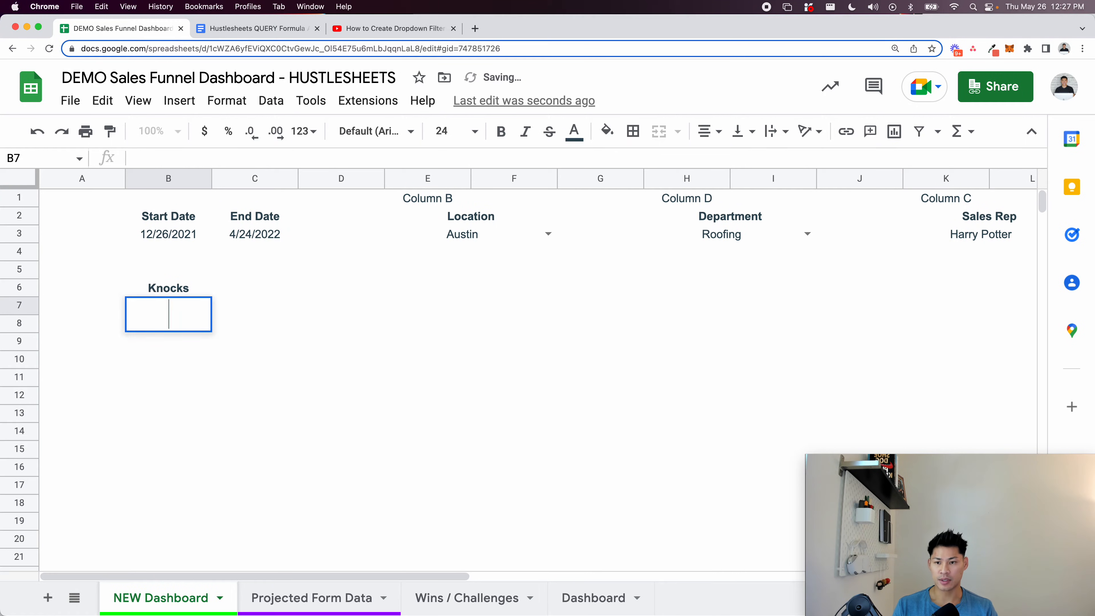
double_click(176, 289)
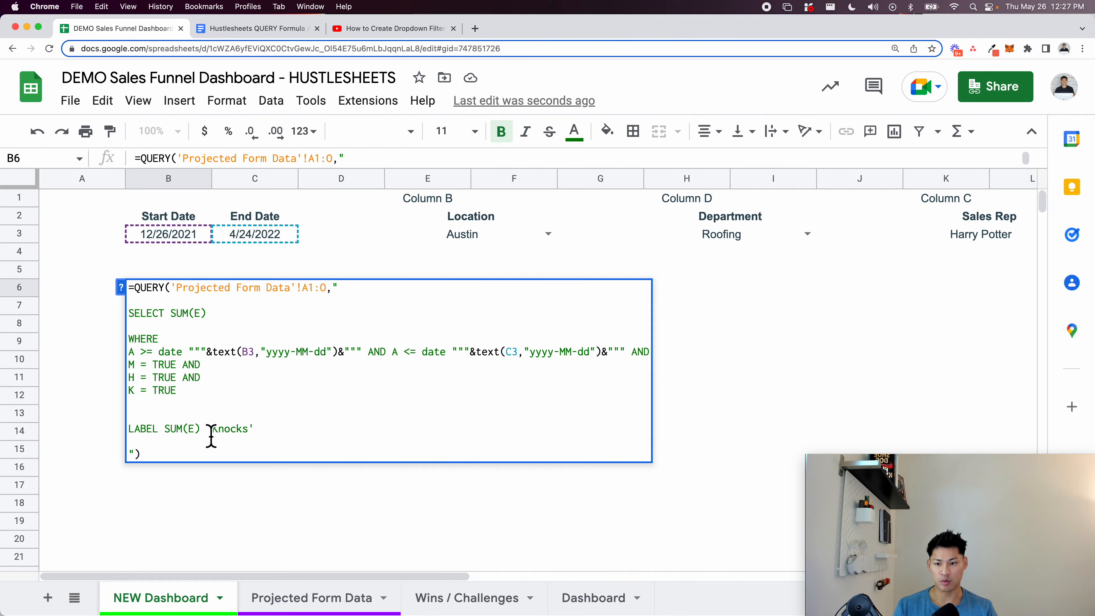
drag(208, 436, 281, 436)
key(Return)
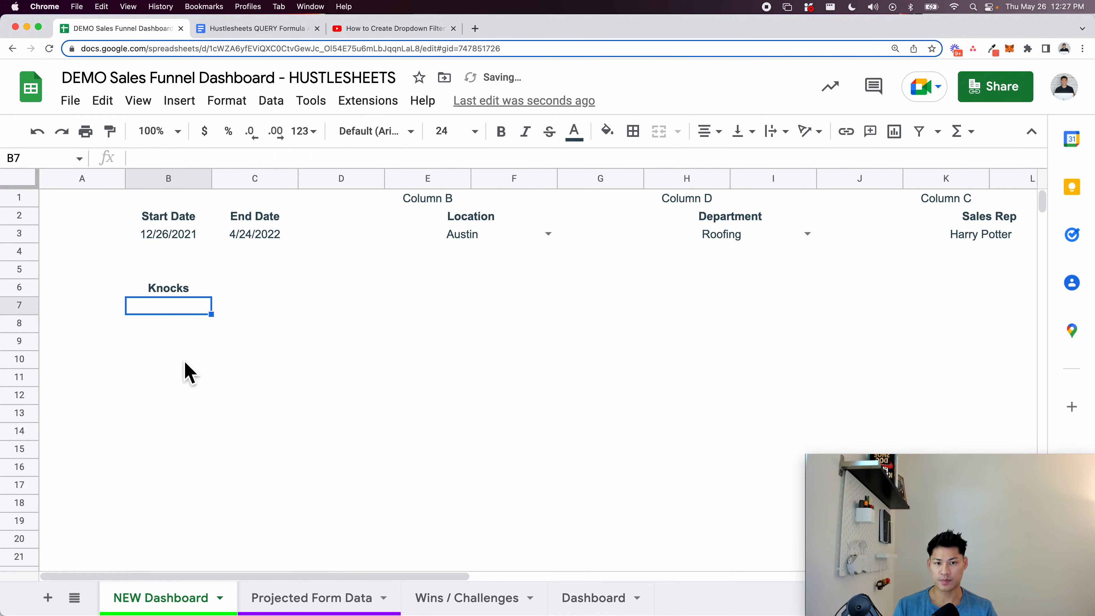
click(167, 289)
key(Return)
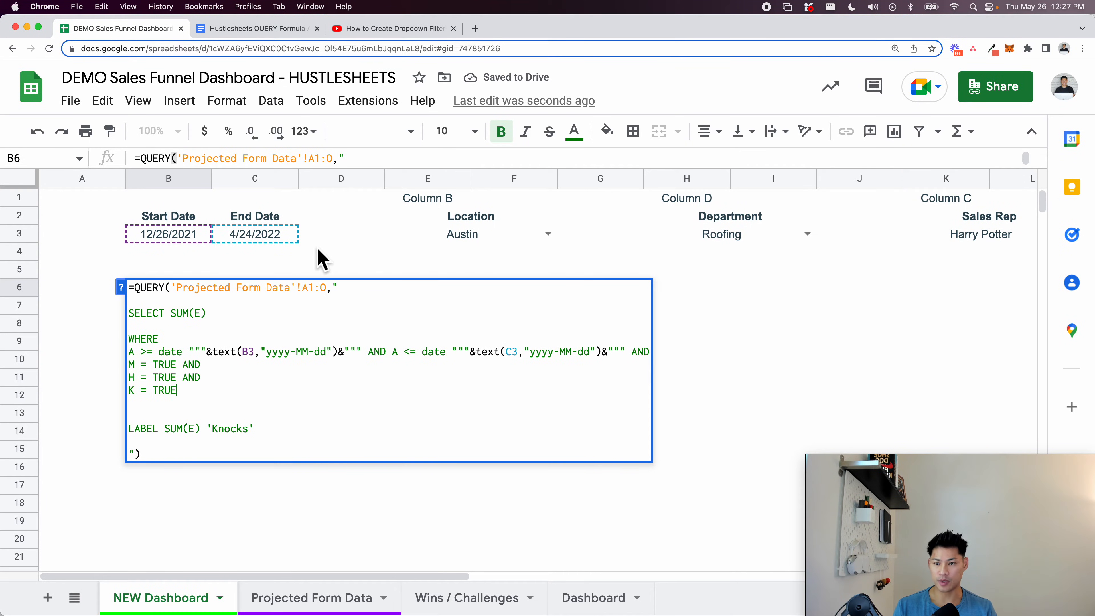
key(Return)
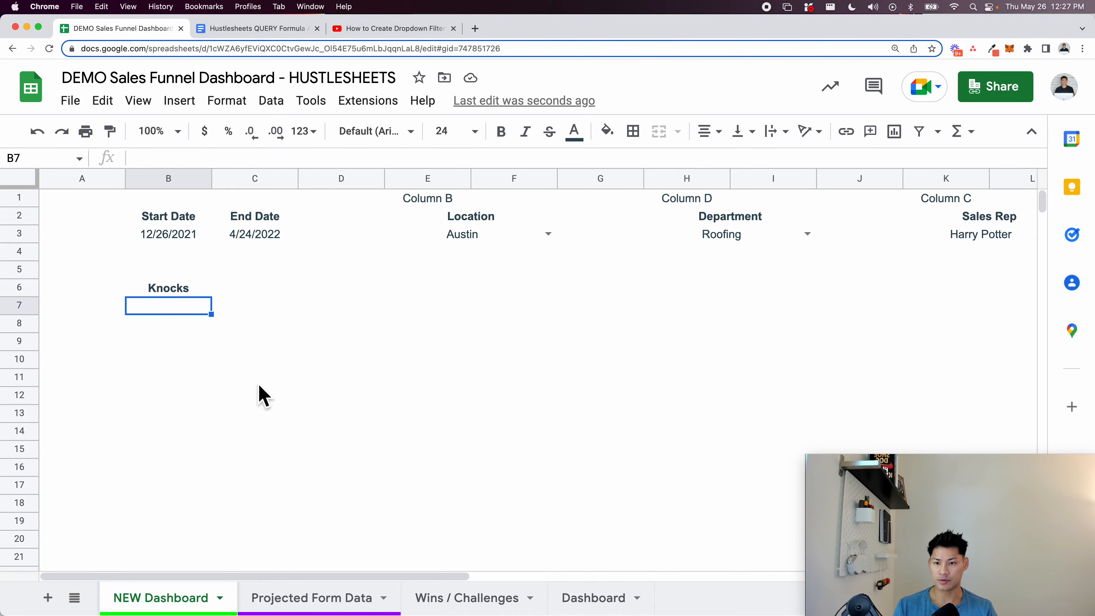
Clear the Roofing value from the Department filter in H3
scroll(703, 259, right, 2)
click(664, 236)
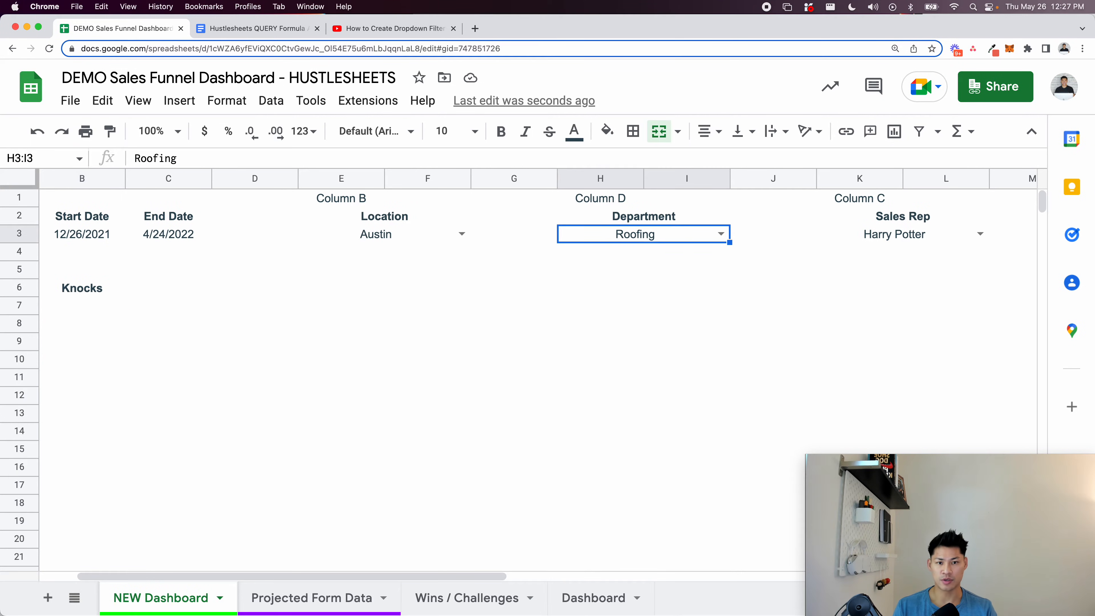
key(Delete)
scroll(733, 281, left, 2)
Change the QUERY's 'H = TRUE' condition to 'N = TRUE', making Knocks read 847
click(181, 306)
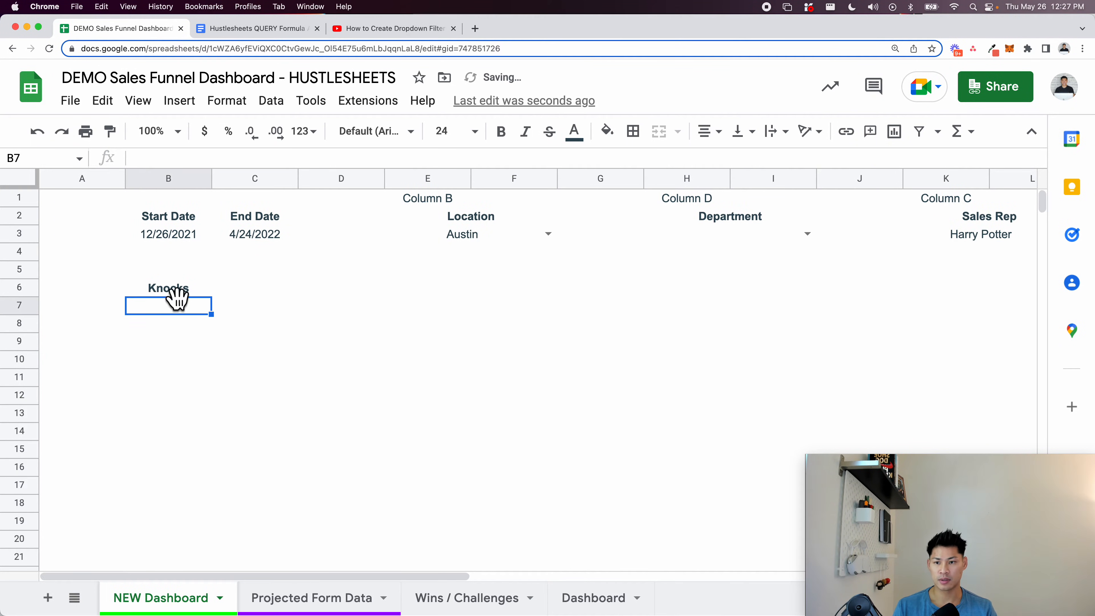
double_click(180, 291)
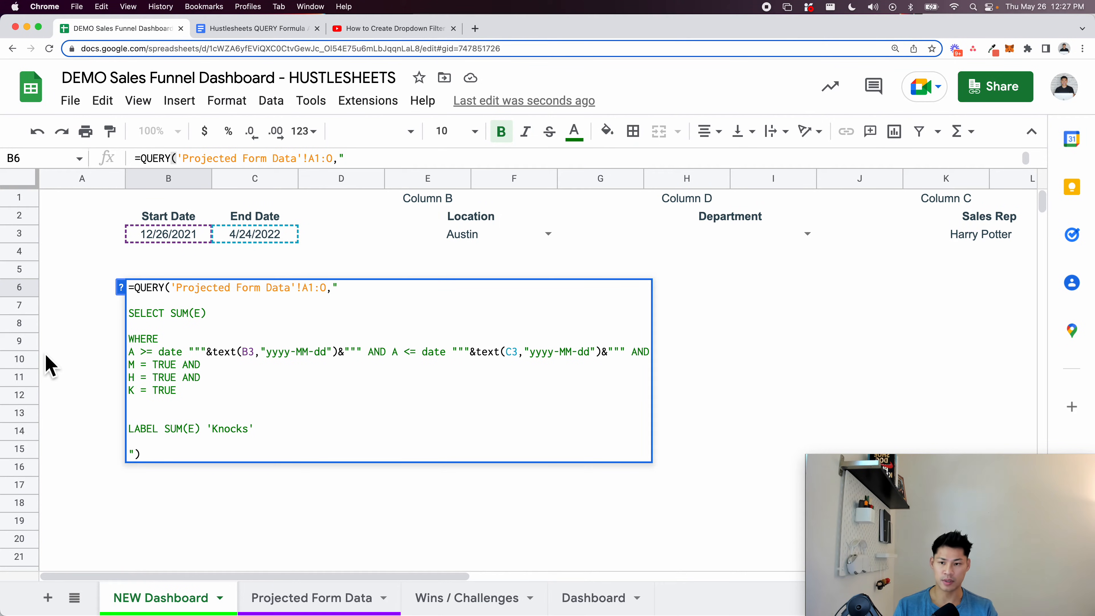
key(BackSpace)
text(N)
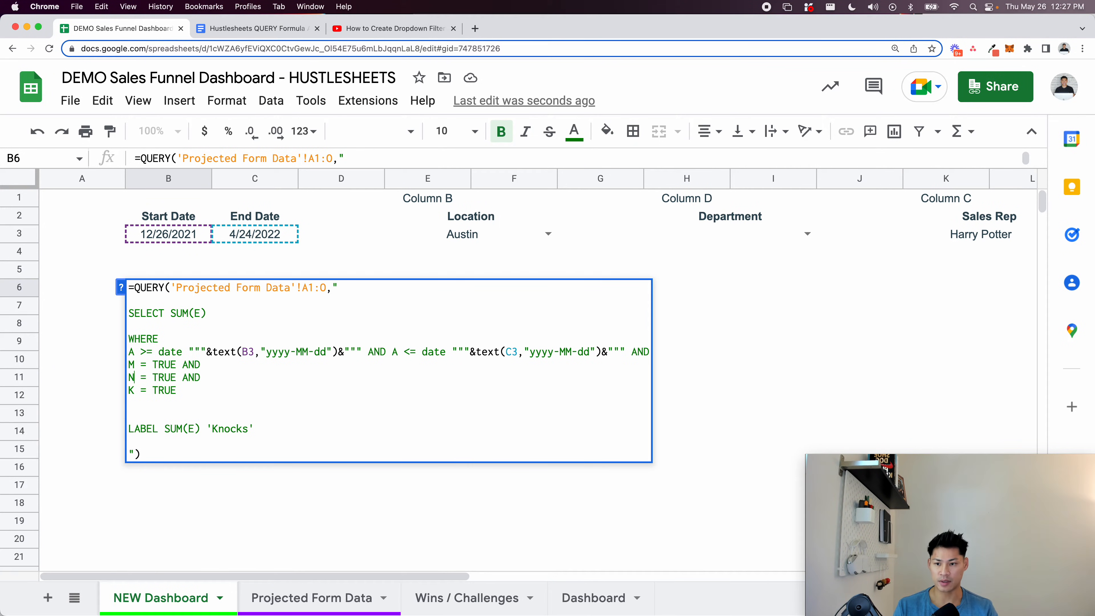
key(Return)
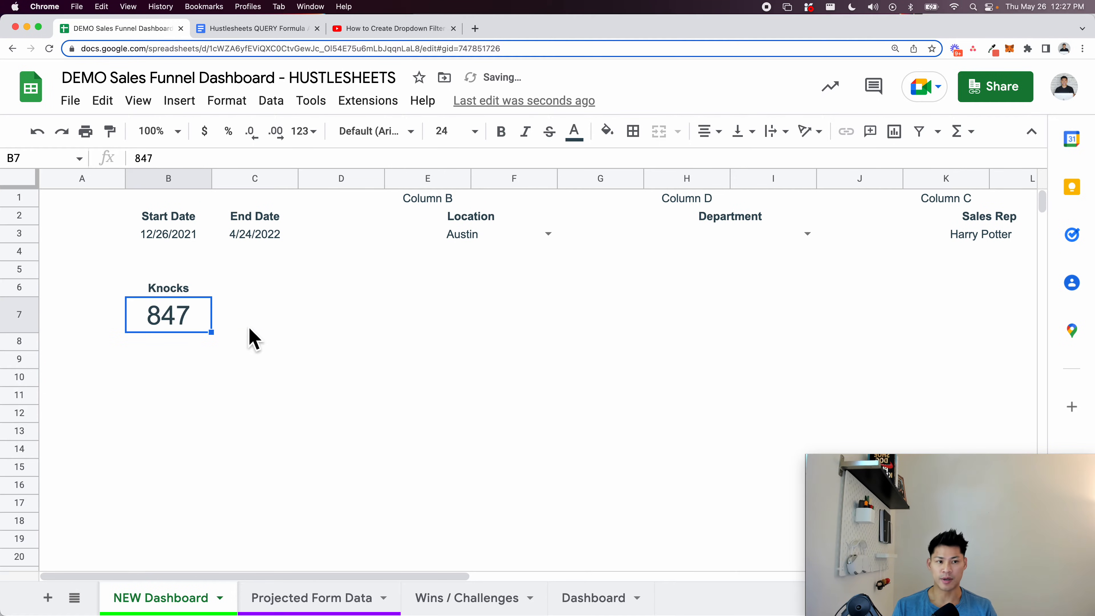
Zoom the page out, pick a sales rep, and clear the Austin location filter
scroll(733, 255, right, 3)
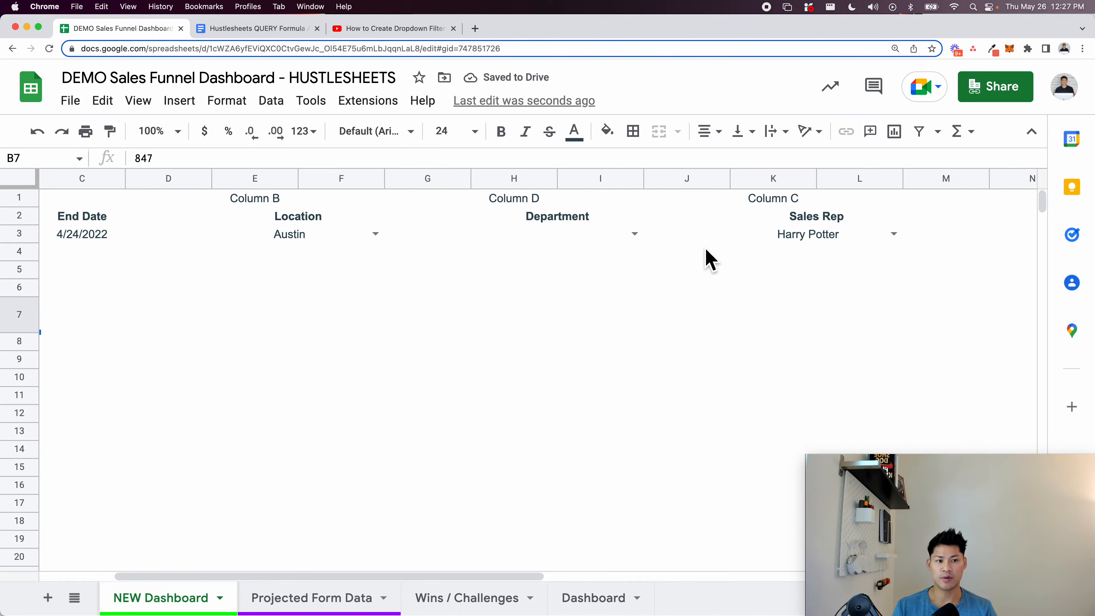
scroll(870, 252, left, 3)
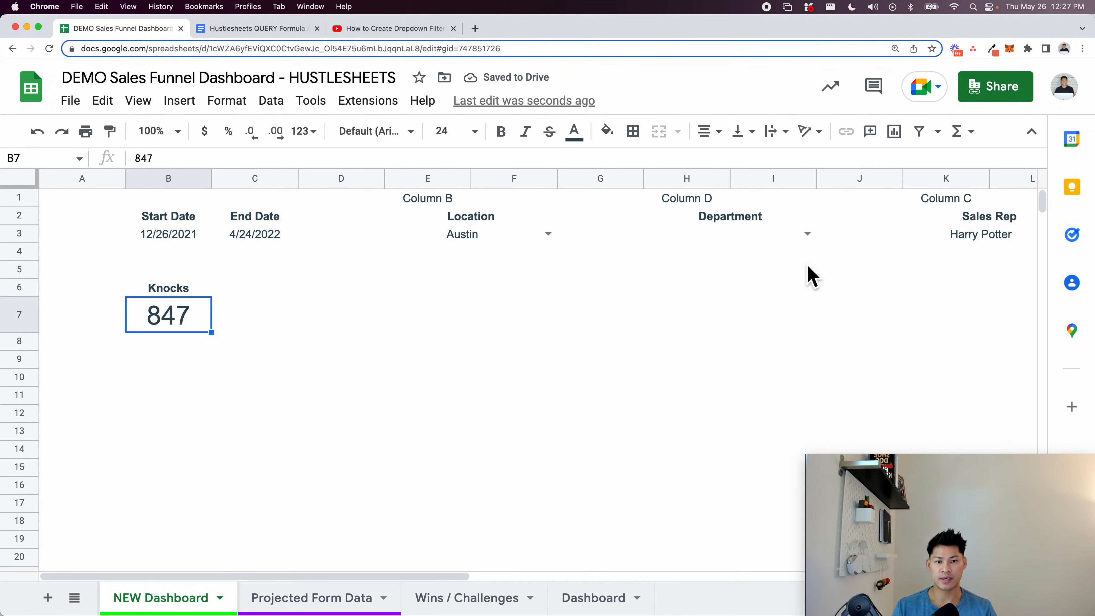
key(super+minus)
click(892, 206)
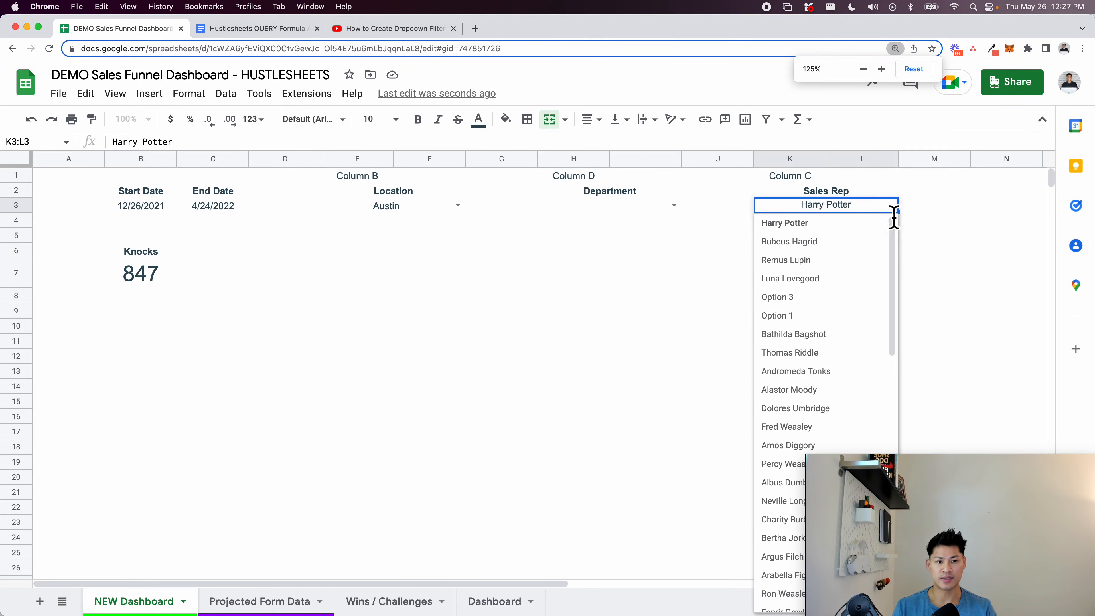
click(835, 285)
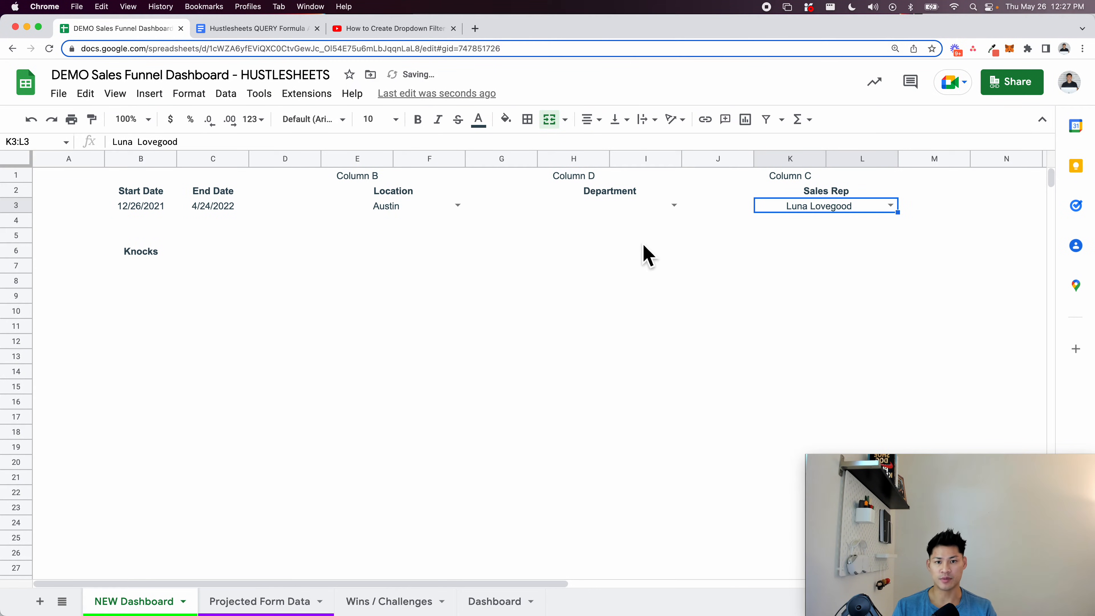
click(436, 212)
key(Delete)
Inspect the Department Filter formulas on the Projected Form Data sheet
click(244, 603)
click(541, 281)
click(544, 298)
key(super+shift+Right)
key(super+shift+Left)
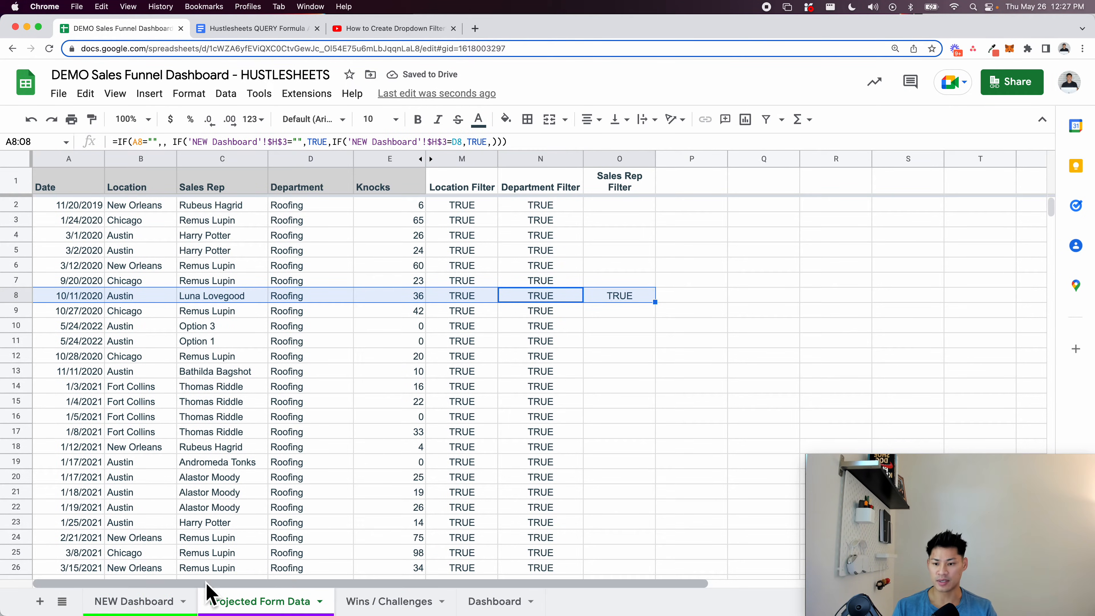
click(178, 602)
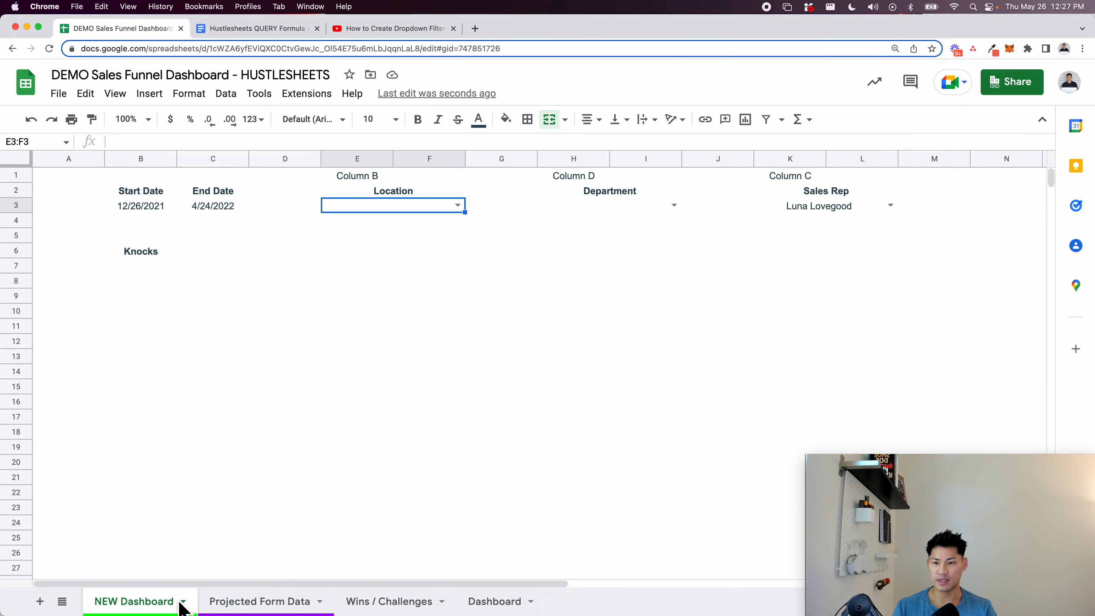
Set the Start Date in B3 to 8/31/2021 using the date picker
click(151, 211)
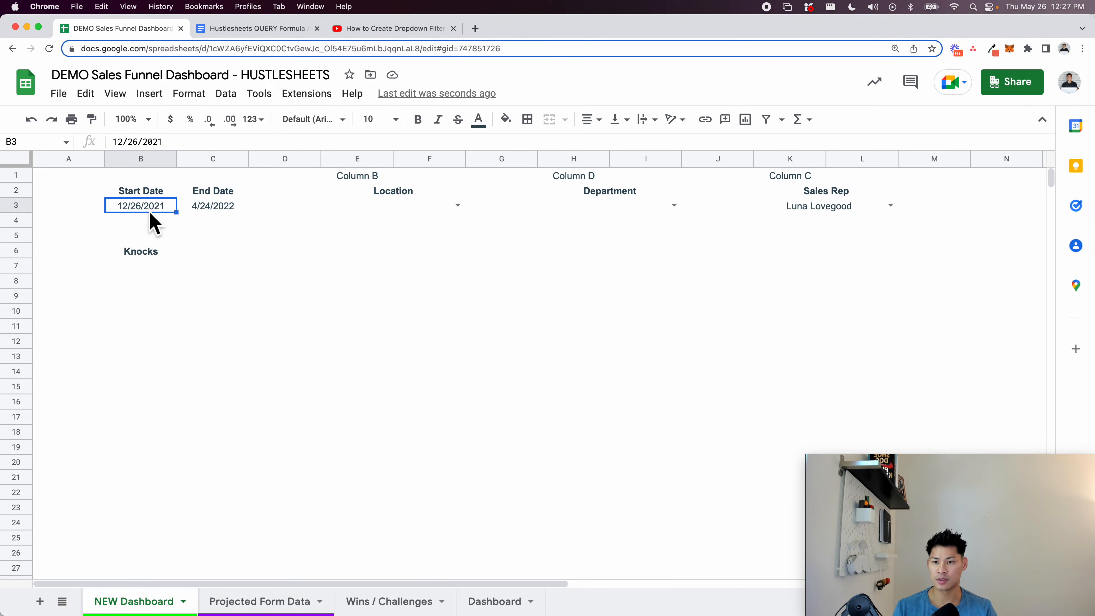
double_click(150, 211)
click(175, 228)
click(175, 228)
click(175, 228)
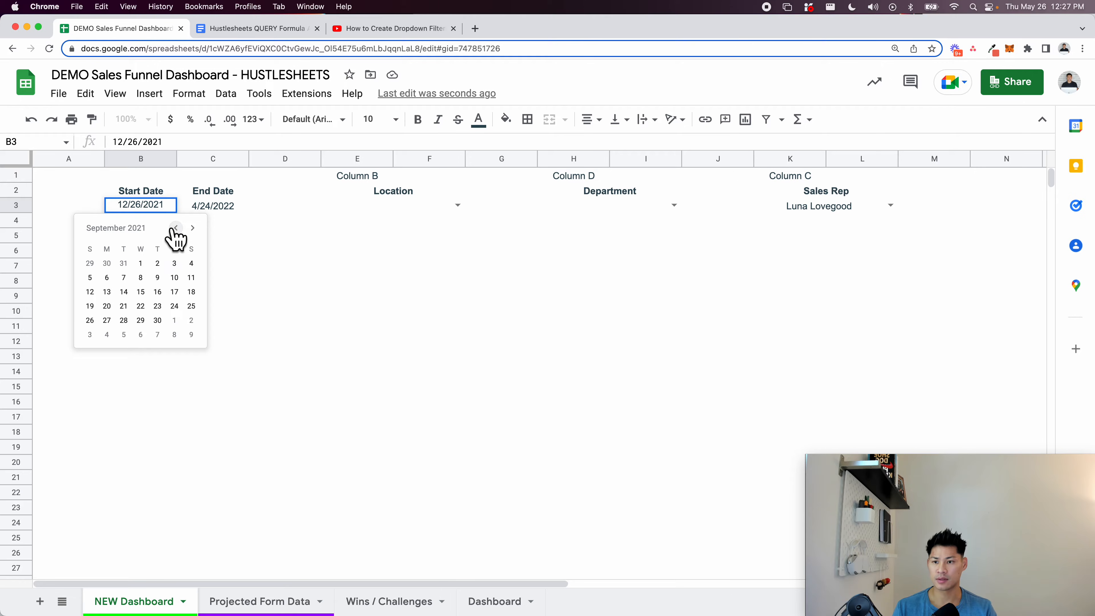
click(124, 263)
click(137, 282)
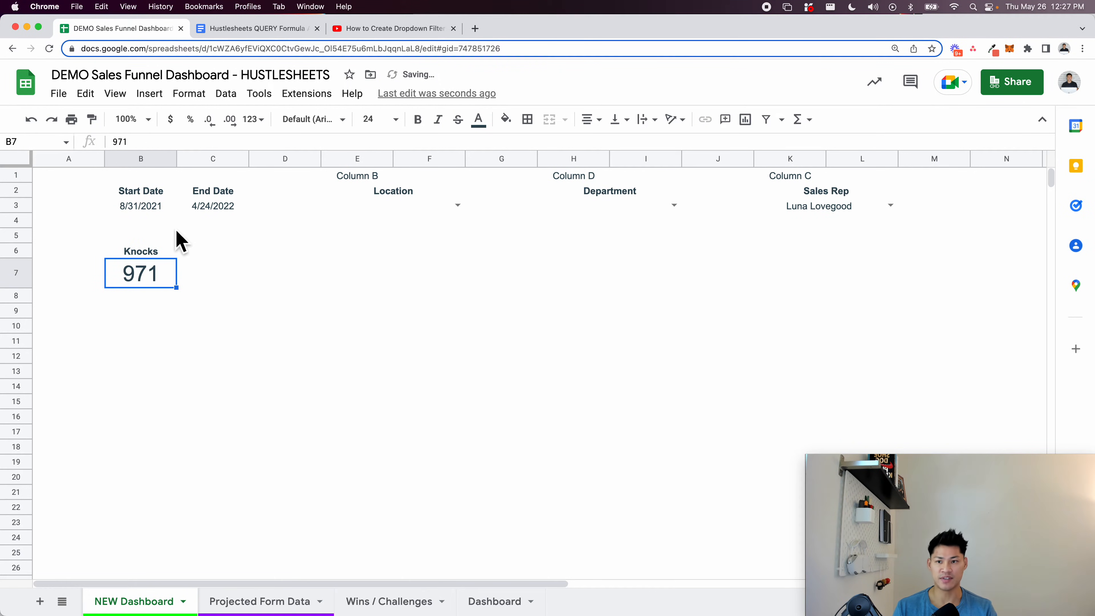
Search for a sales rep with 'her', then clear the Sales Rep filter
click(377, 210)
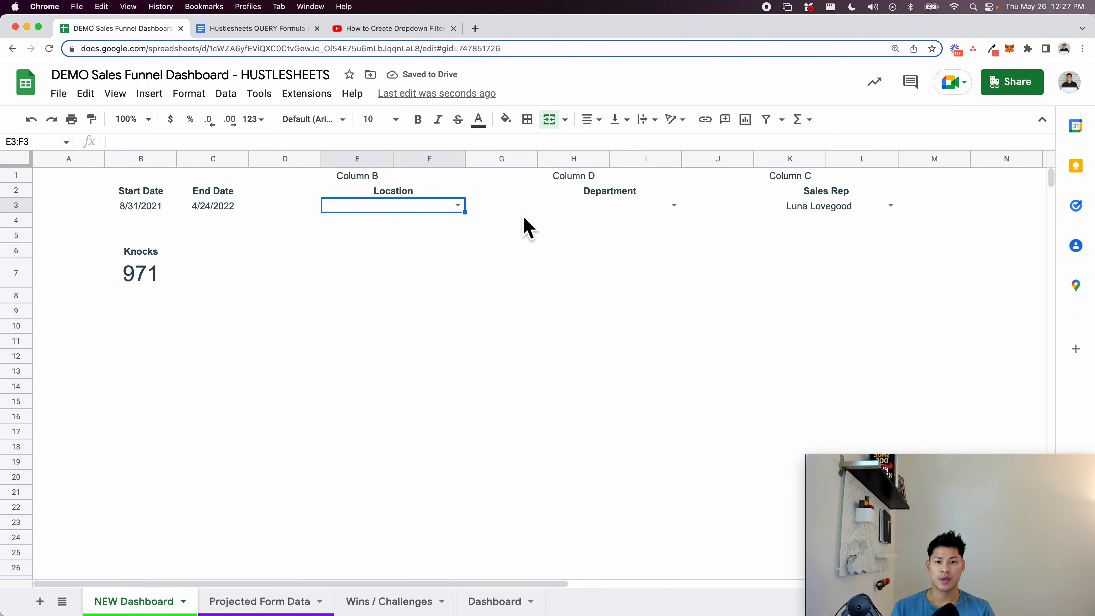
click(890, 205)
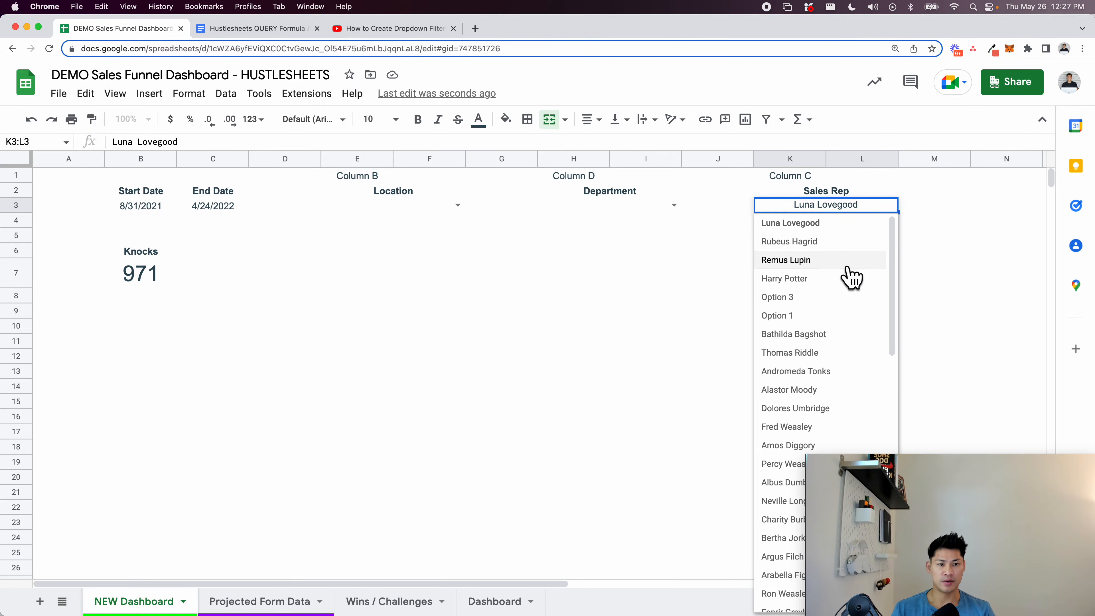
scroll(838, 345, down, 1)
key(BackSpace)
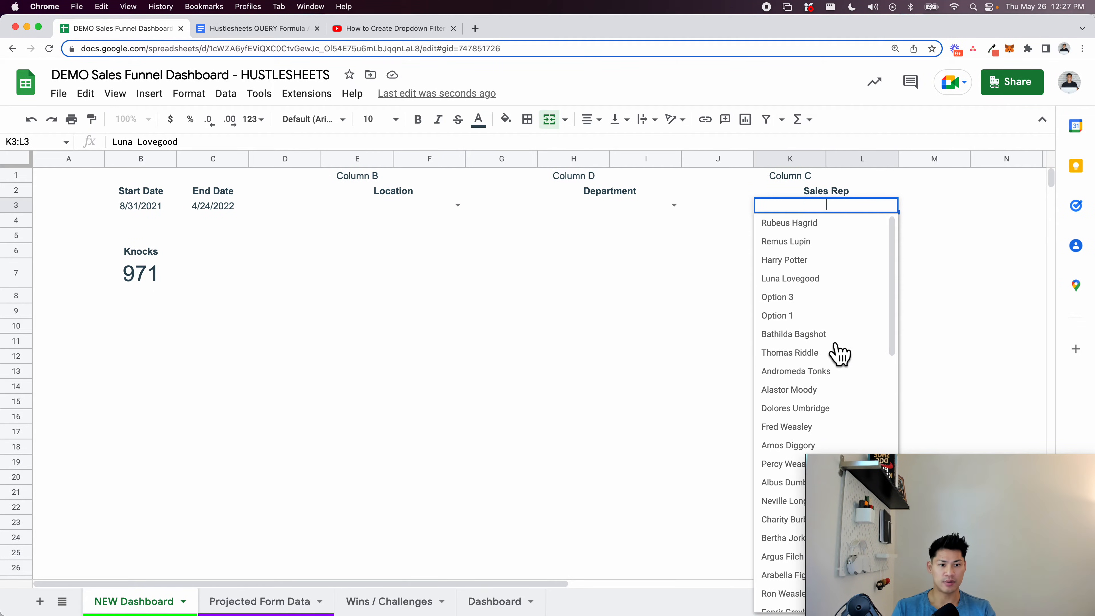
text(her)
click(810, 232)
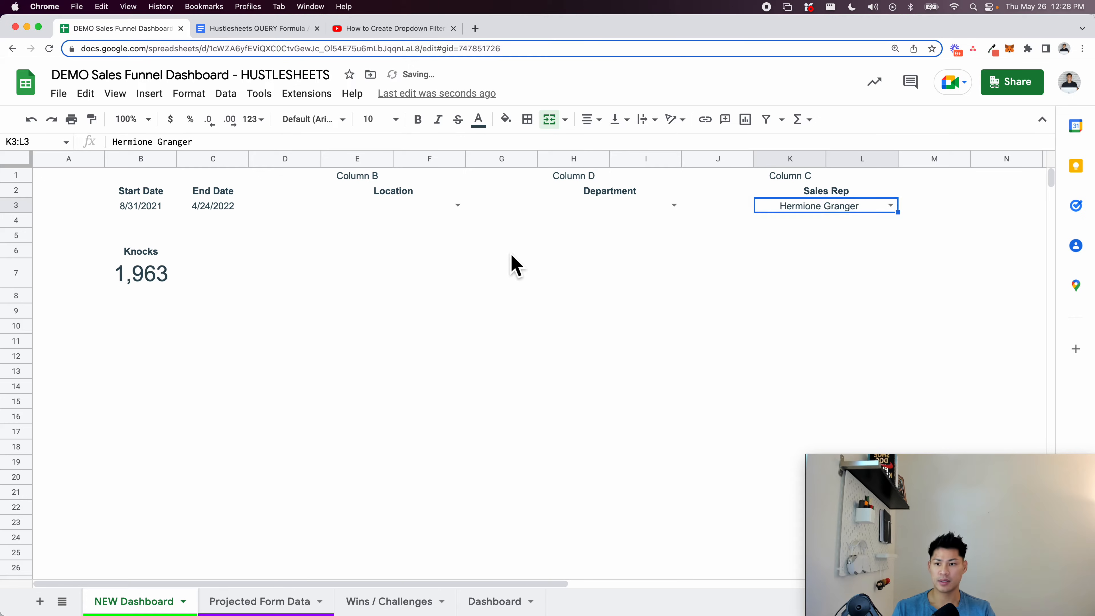
key(Delete)
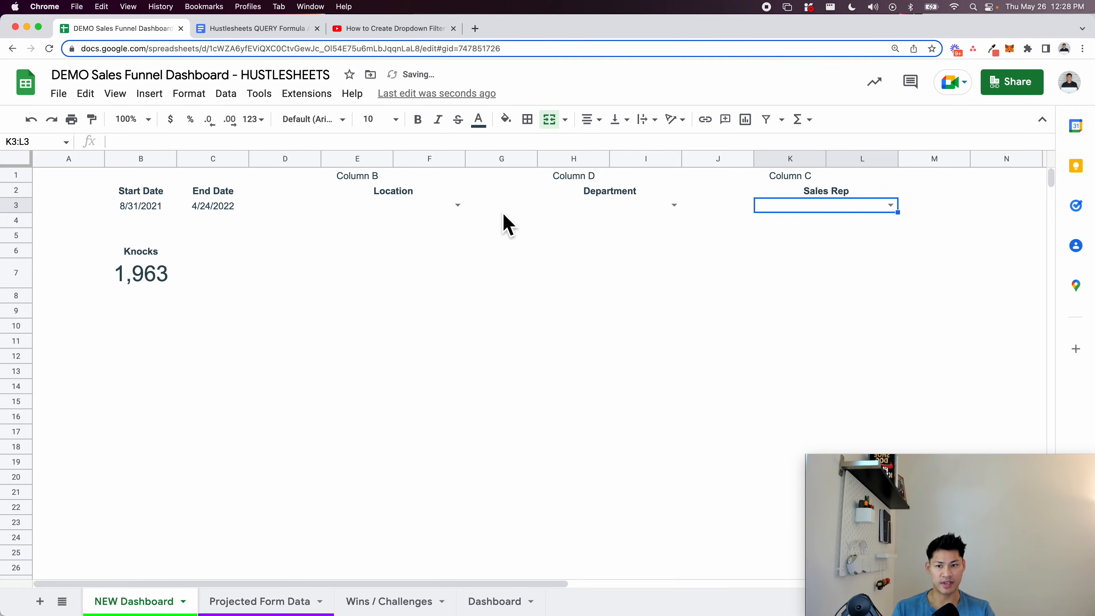
Filter Location to Chicago, check the Knocks total, and view the original Dashboard
click(457, 206)
click(427, 240)
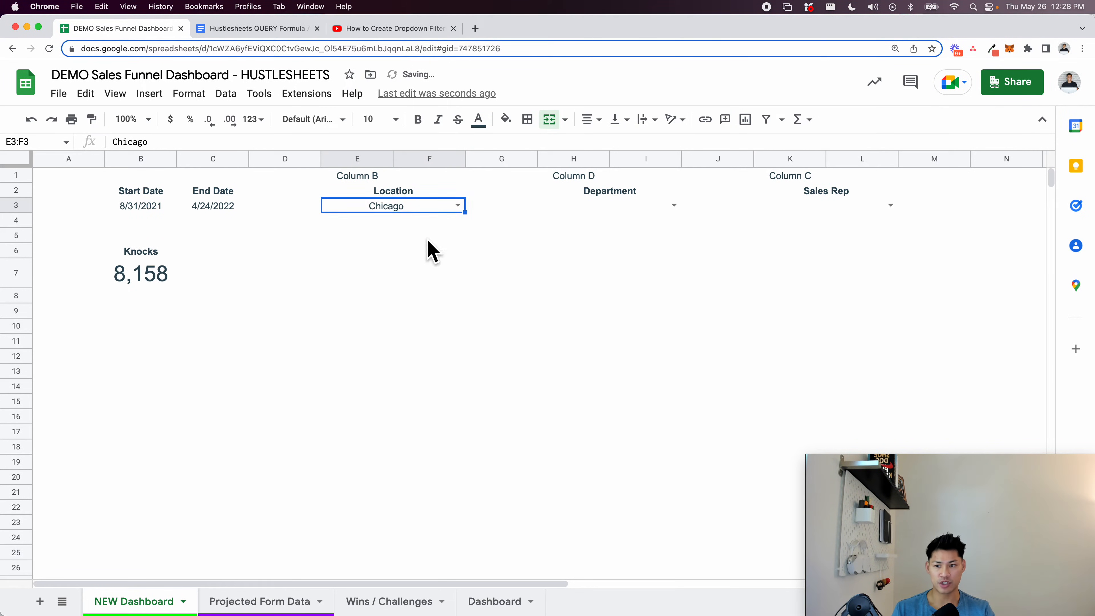
click(319, 361)
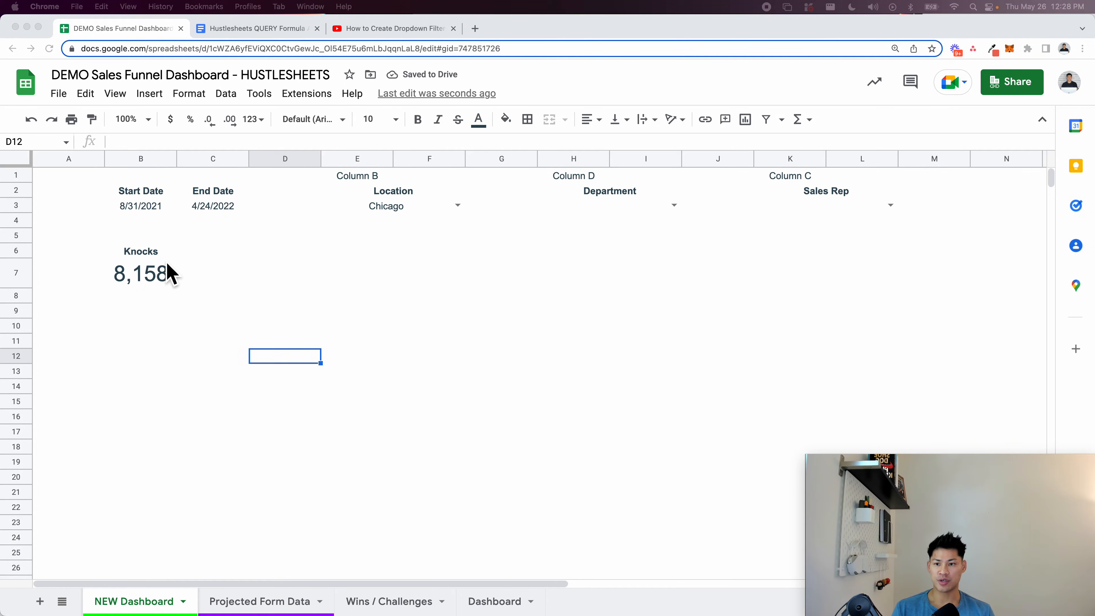
click(156, 257)
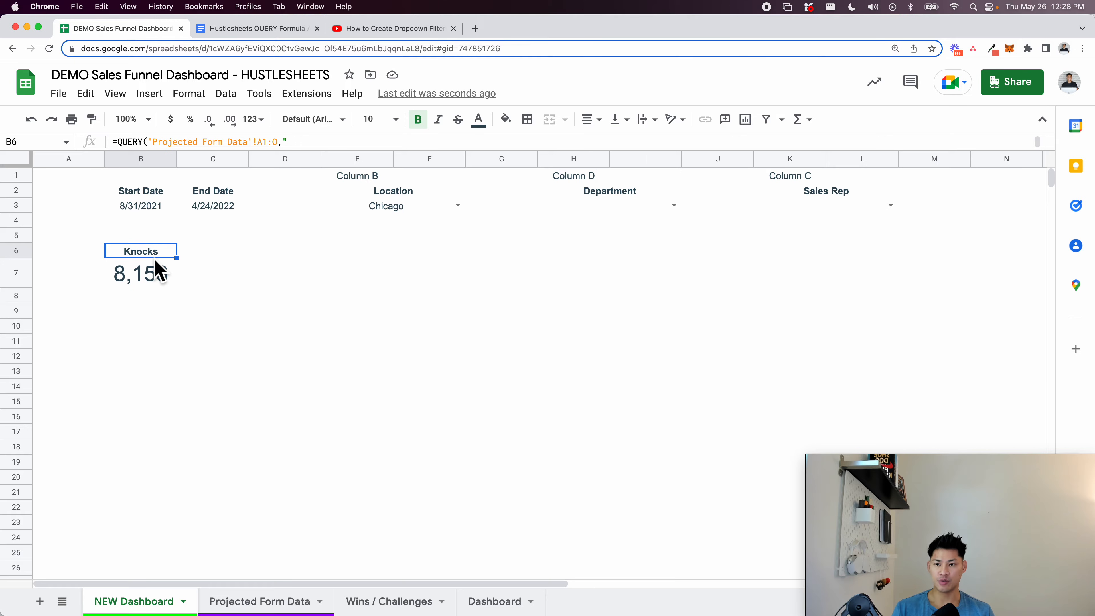
click(486, 604)
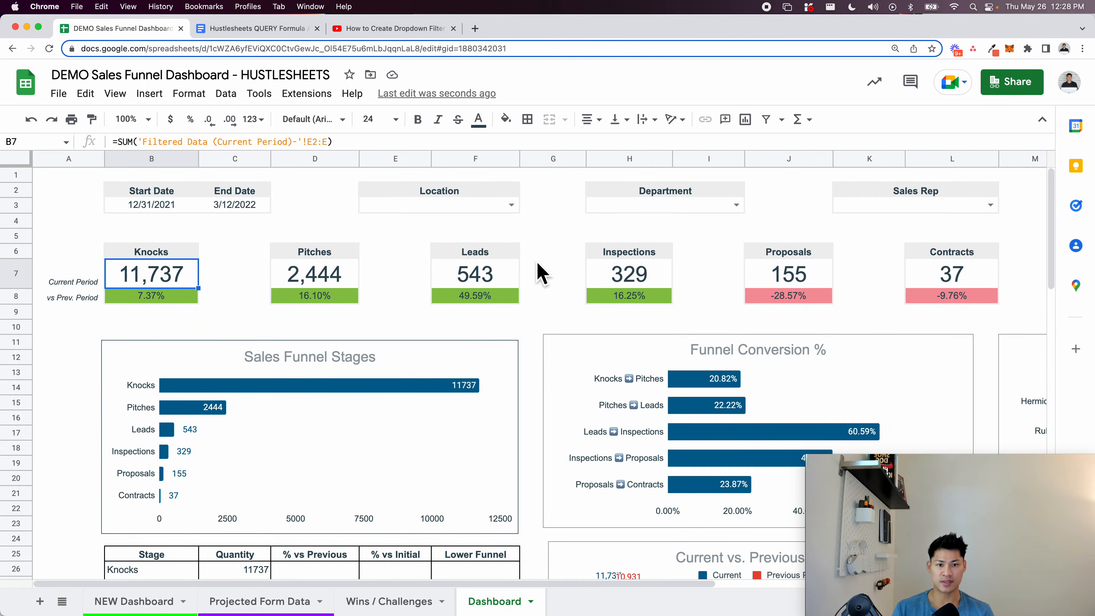
Copy the Knocks QUERY formula from B6 into D6 on NEW Dashboard
click(174, 600)
key(Return)
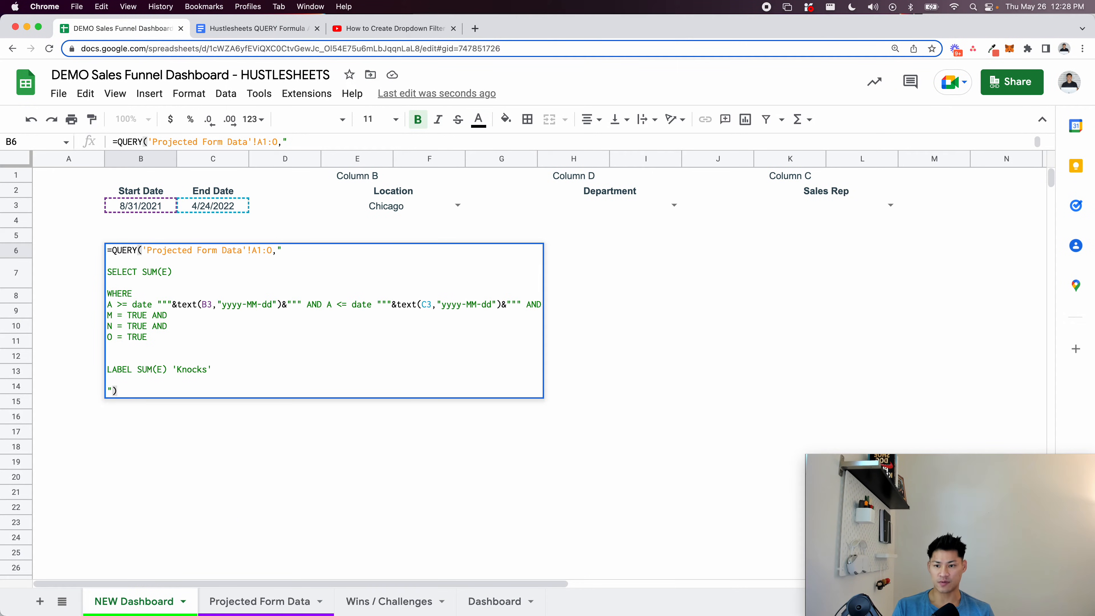
key(super+a)
key(super+c)
key(Escape)
key(Right)
key(Right)
key(Return)
key(super+v)
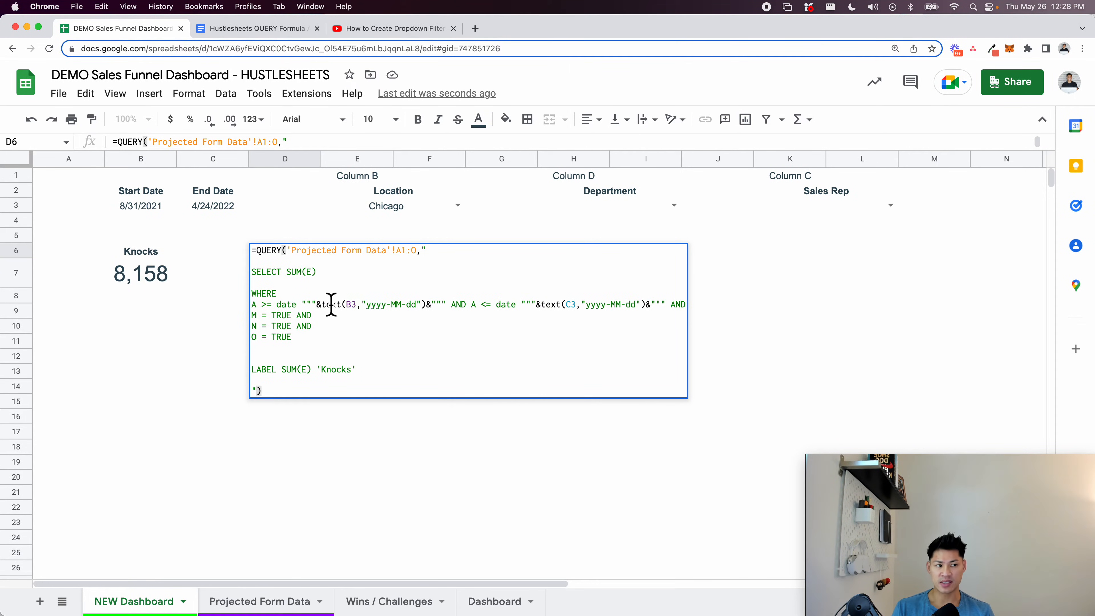
key(Return)
Unhide the Pitches–Contracts columns, then make D6 sum column F as Pitches (2020)
click(309, 604)
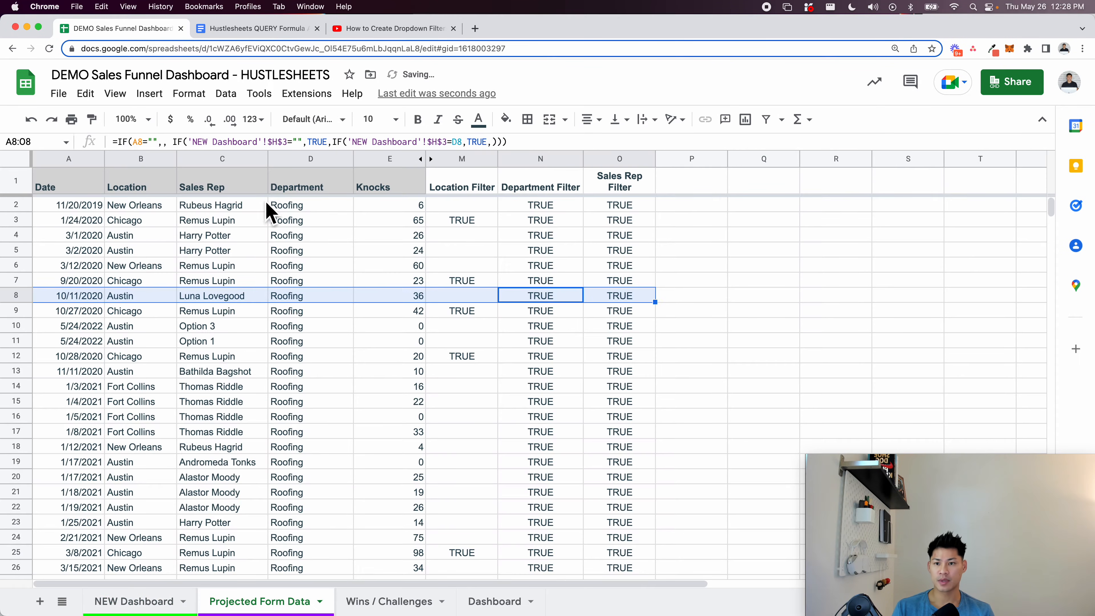
click(427, 162)
click(451, 189)
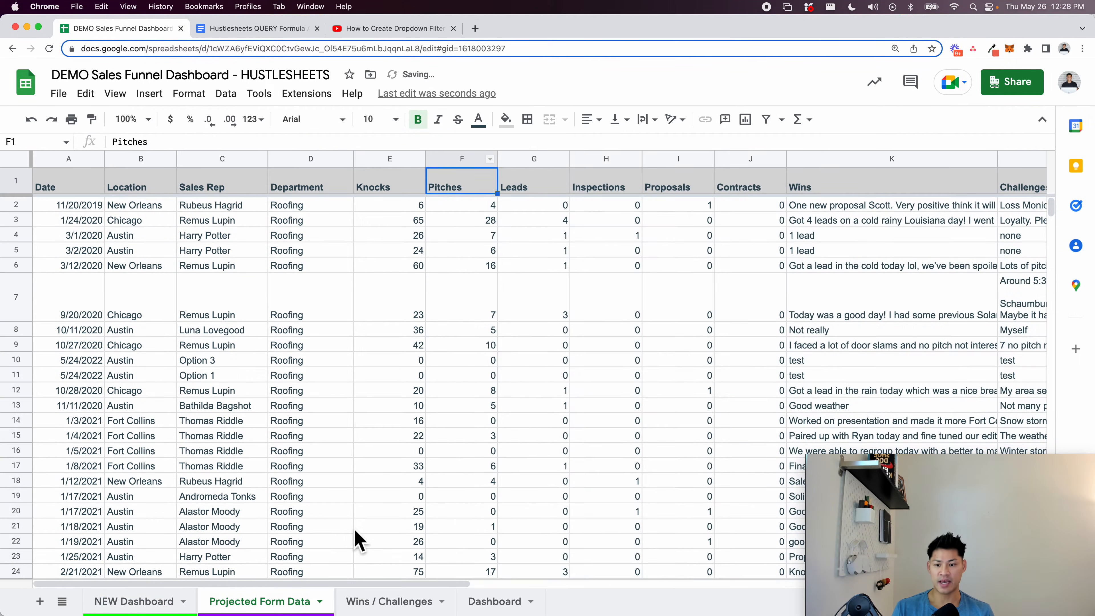
click(153, 603)
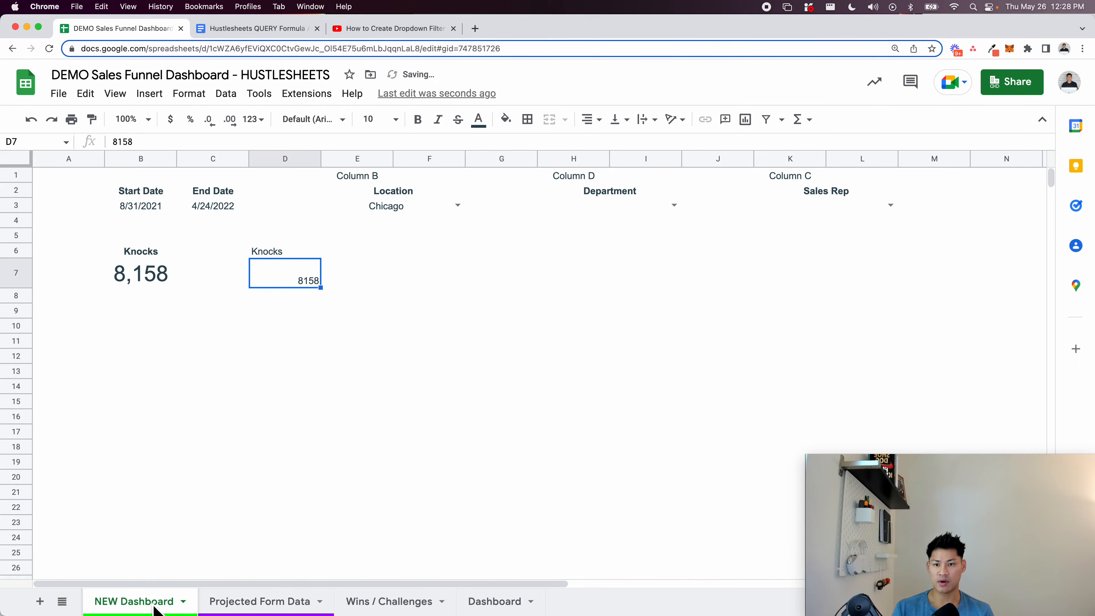
double_click(278, 252)
key(BackSpace)
text(F)
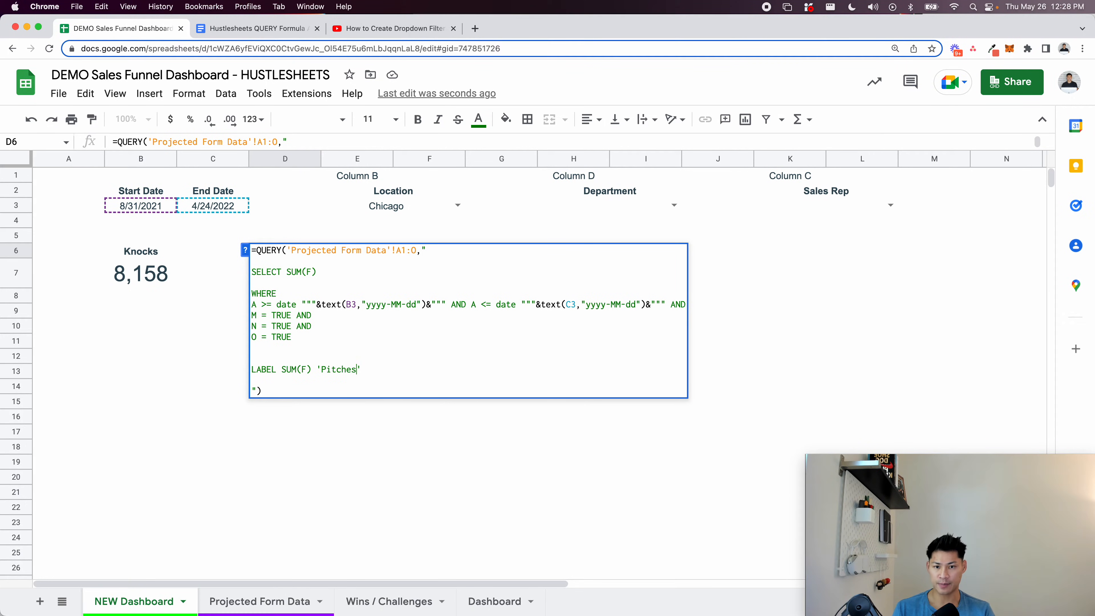
key(Return)
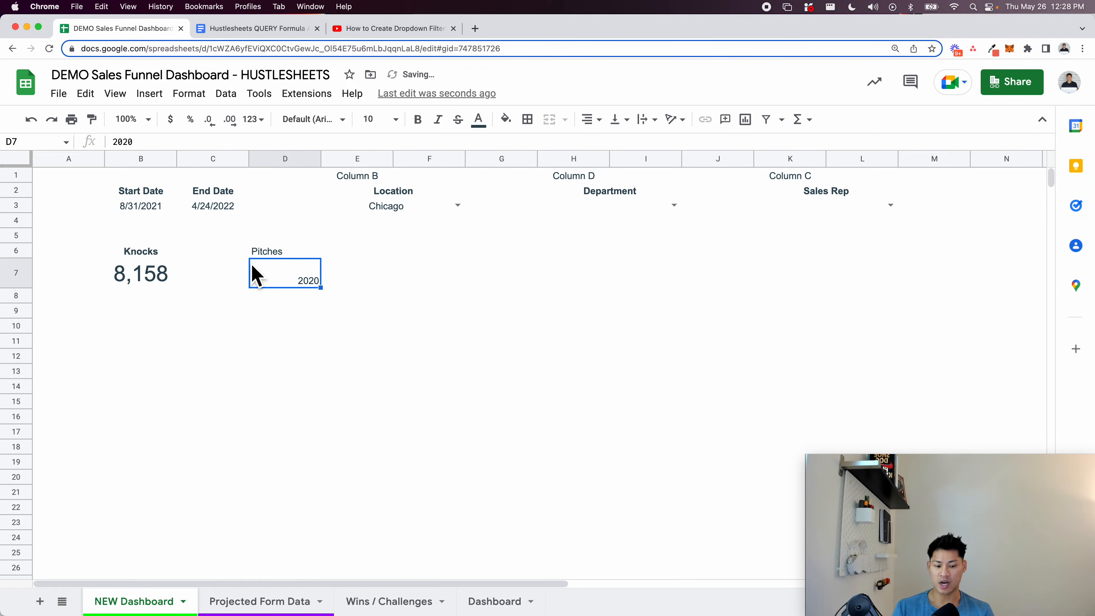
key(super+equal)
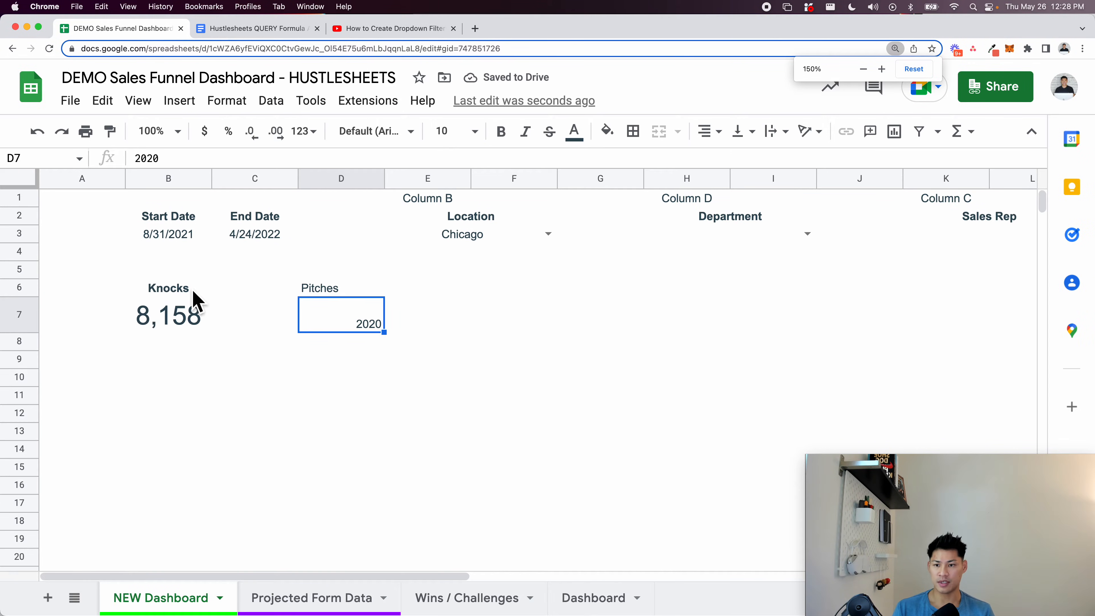
Paint-format the Knocks block B6:B7 onto the Pitches cells D6:D7
drag(195, 298, 205, 325)
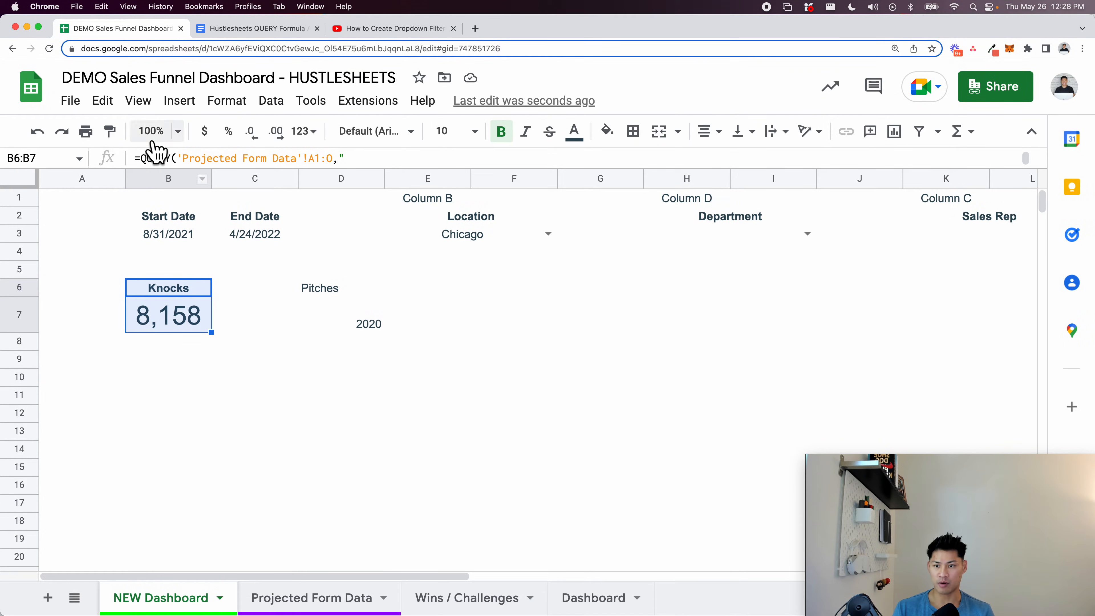
click(111, 131)
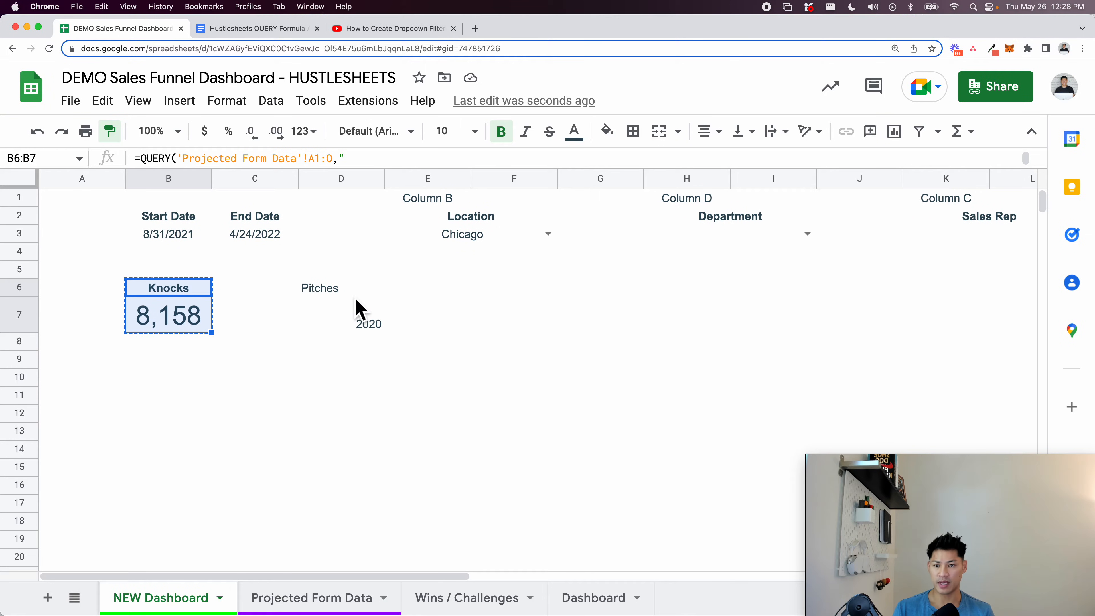
drag(354, 298, 356, 311)
click(325, 372)
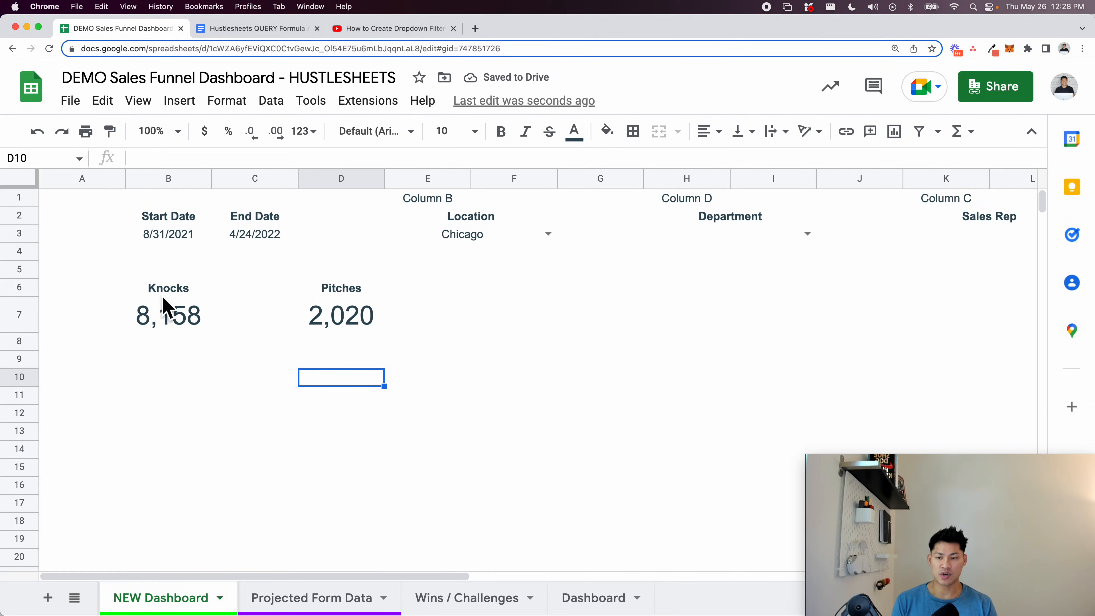
Review B6's Knocks QUERY formula, then switch to the dropdown filters tutorial video
click(180, 293)
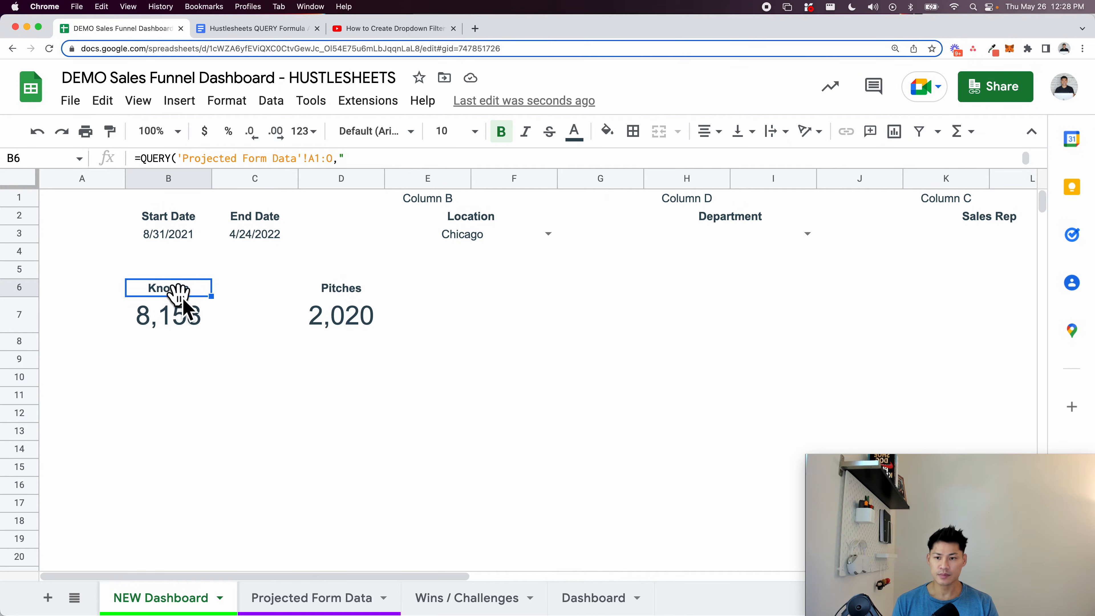
double_click(179, 293)
click(108, 302)
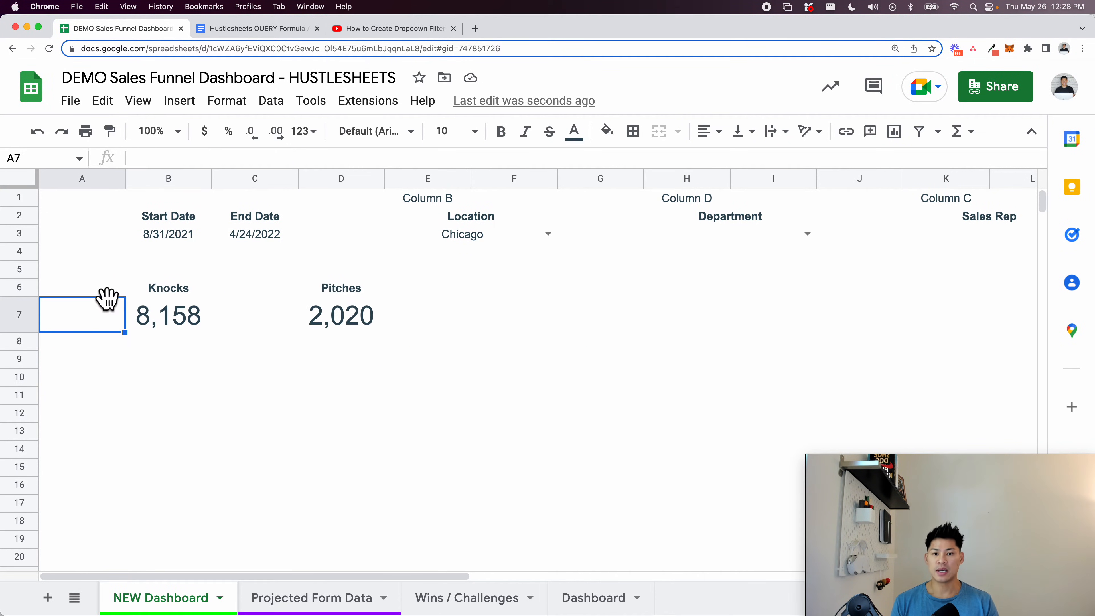
click(427, 29)
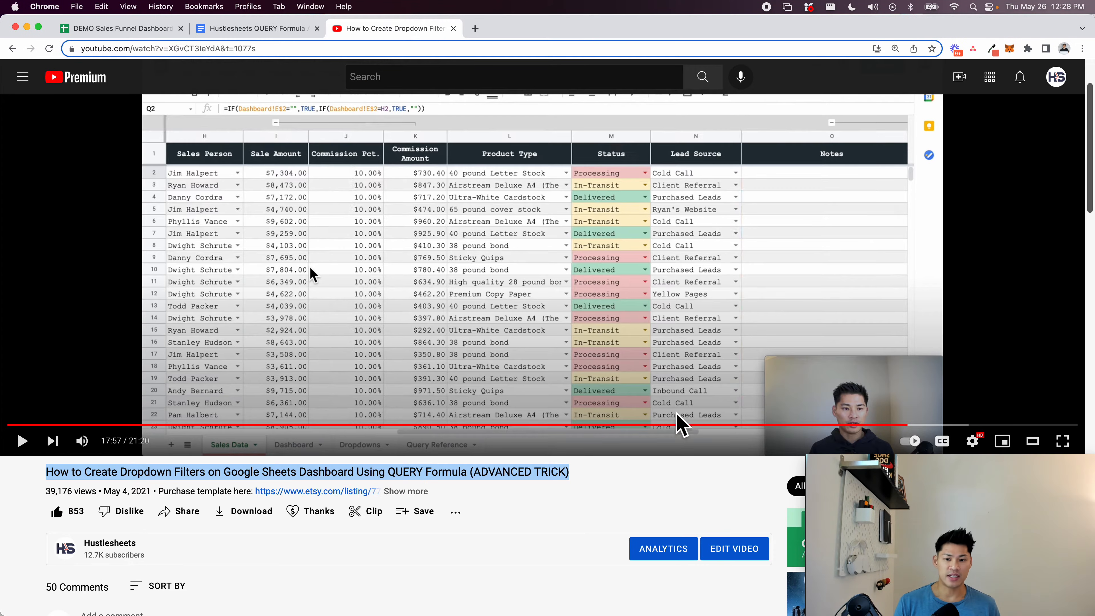
Swipe back to the Hustlesheets channel page and return to the DEMO Sales Funnel Dashboard tab
scroll(309, 167, left, 5)
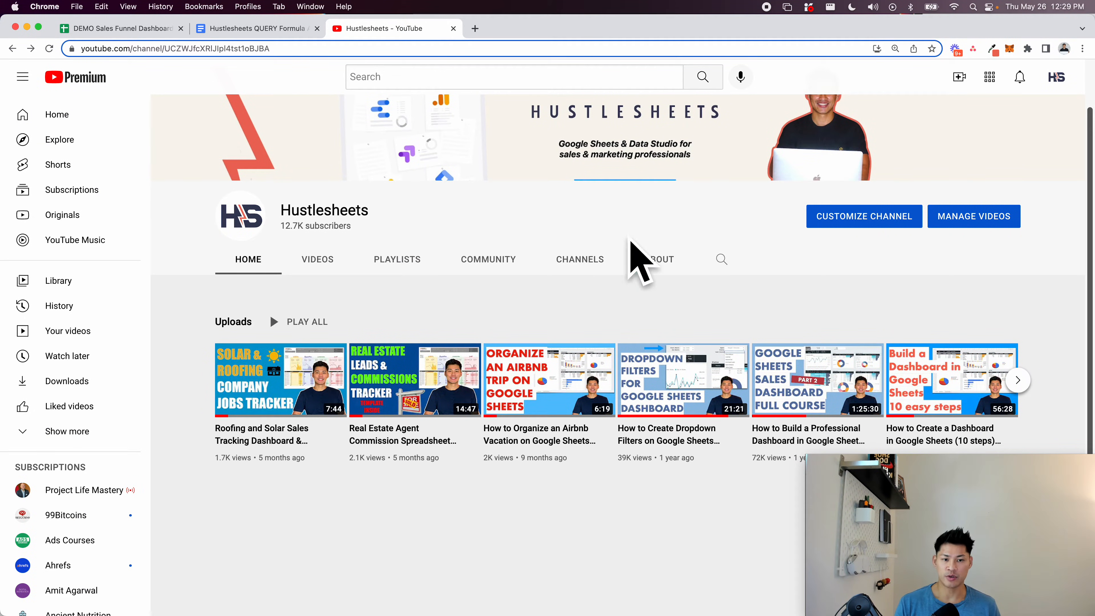
click(108, 34)
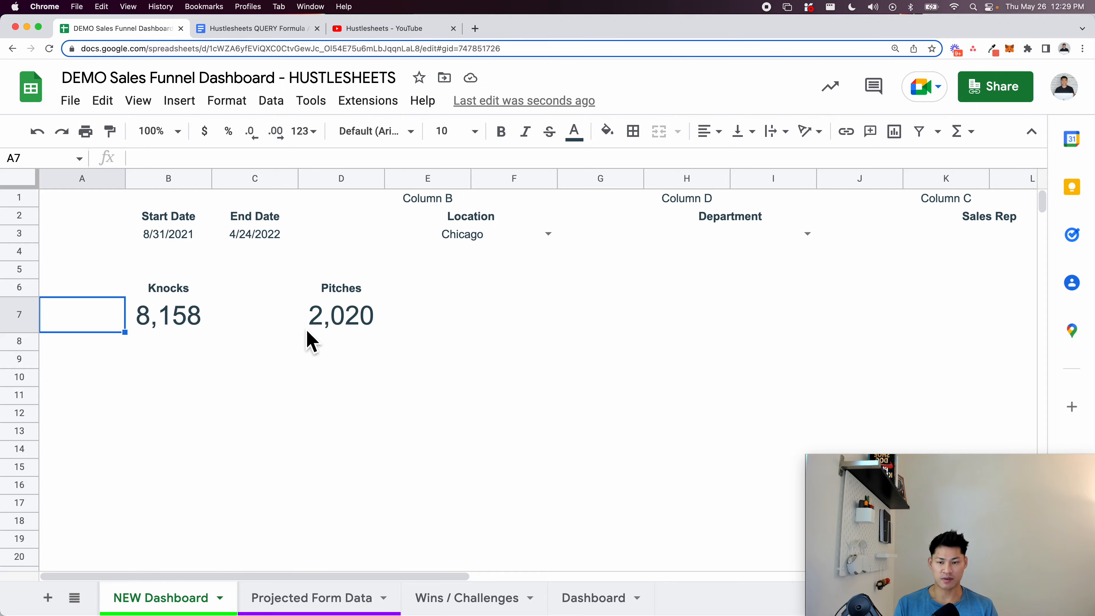
Open and close B6's Knocks QUERY formula several times without changing it
click(162, 292)
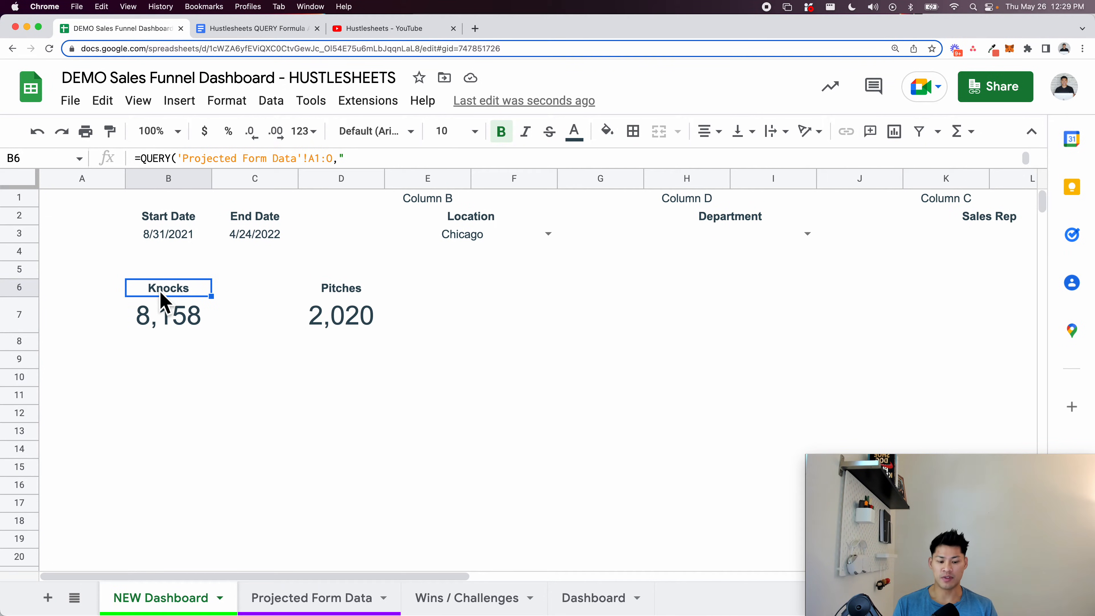
double_click(161, 293)
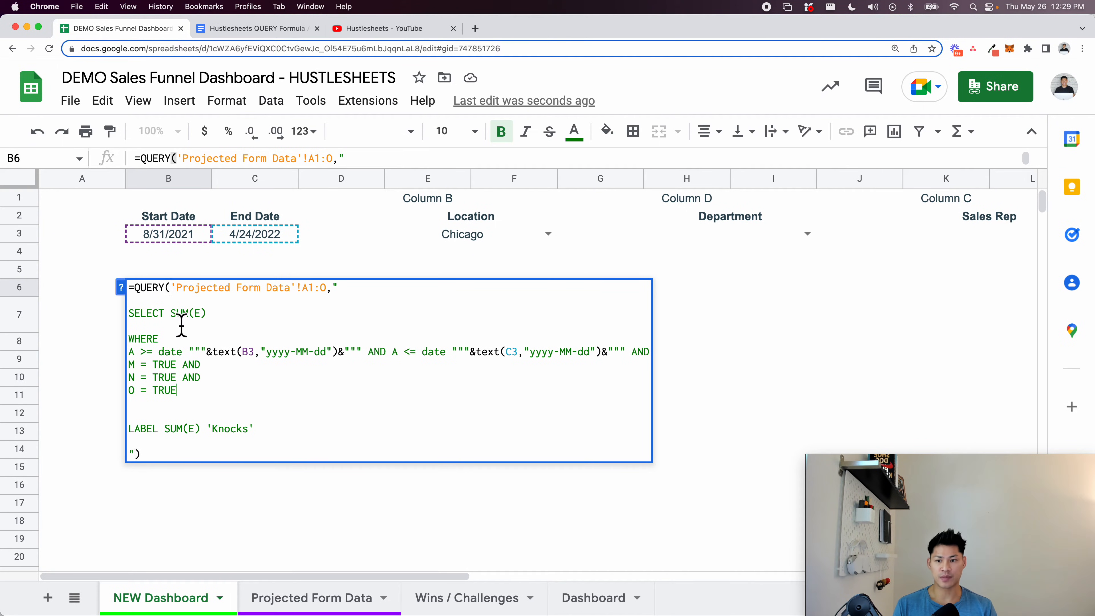
click(122, 258)
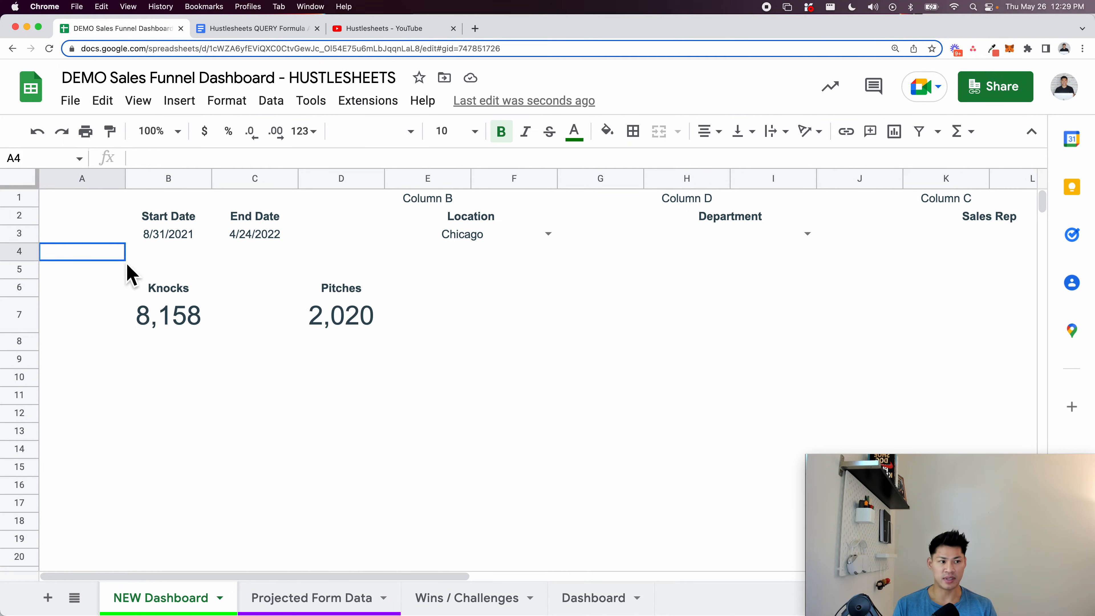
click(185, 296)
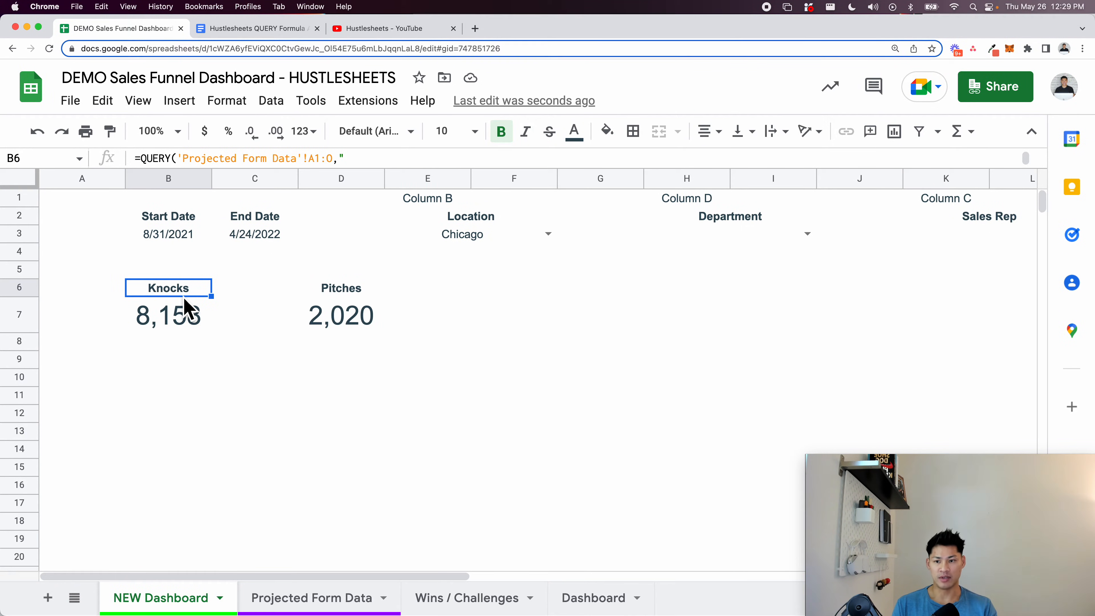
double_click(186, 293)
click(184, 259)
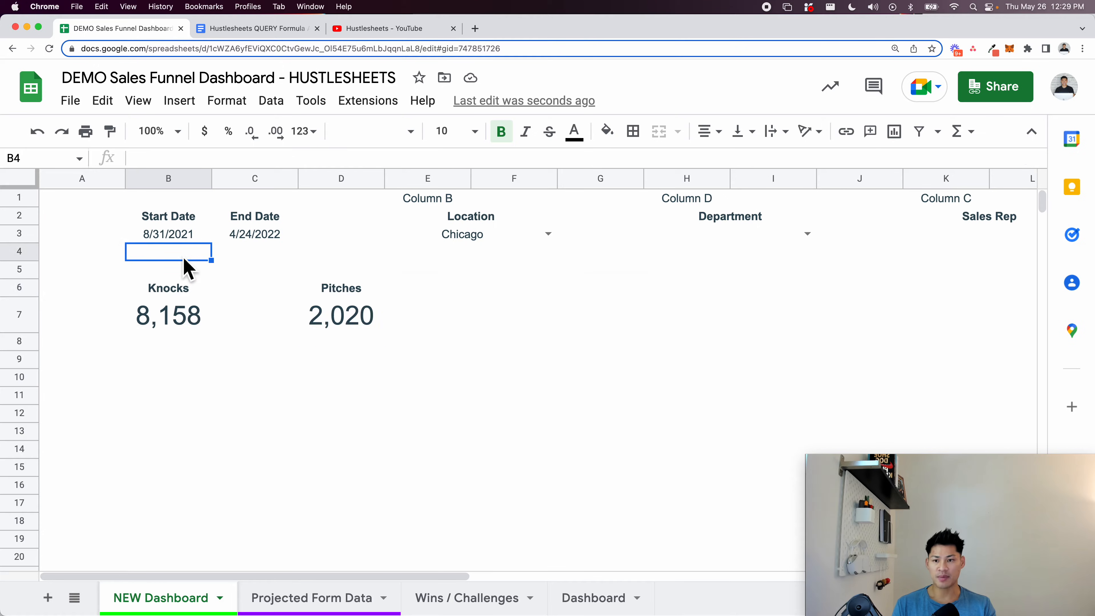
click(179, 292)
double_click(179, 295)
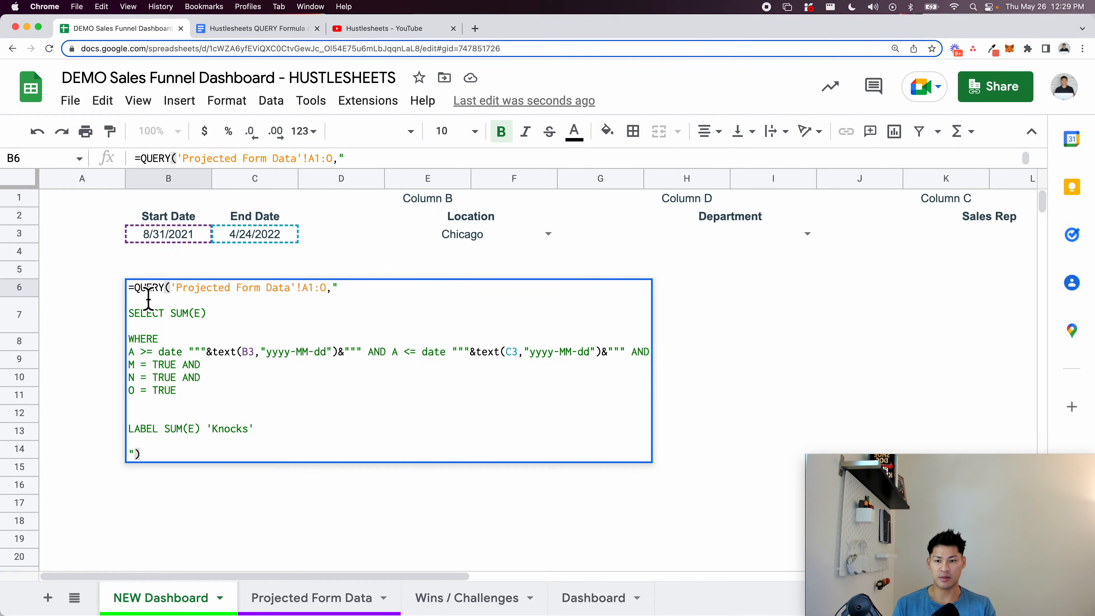
click(116, 269)
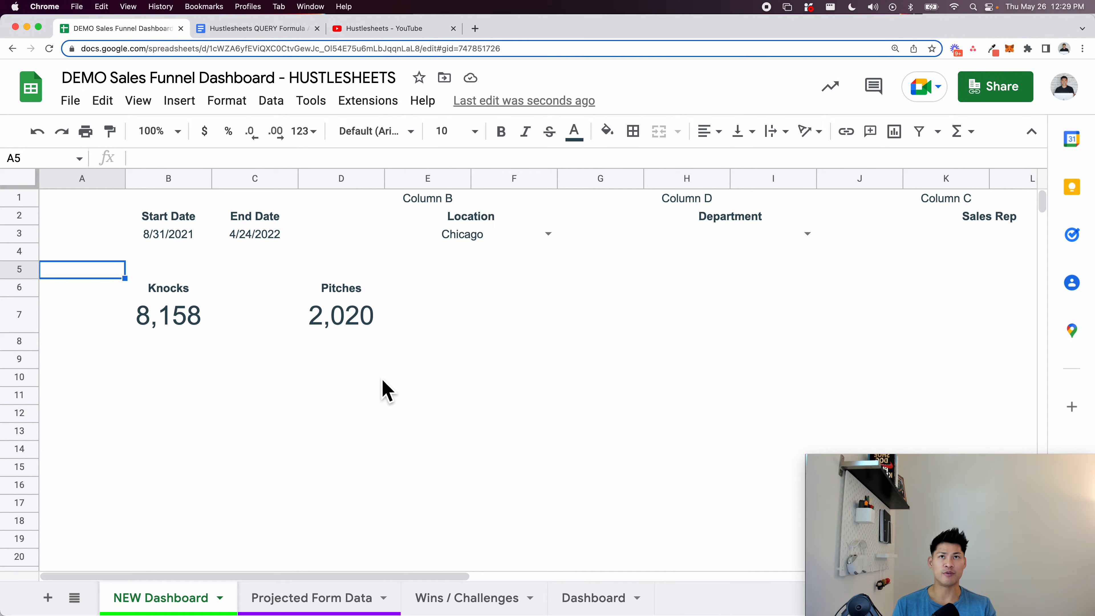
Walk through the Knocks QUERY's WHERE clause: start-date format, end date C3, N = TRUE
click(205, 313)
click(181, 270)
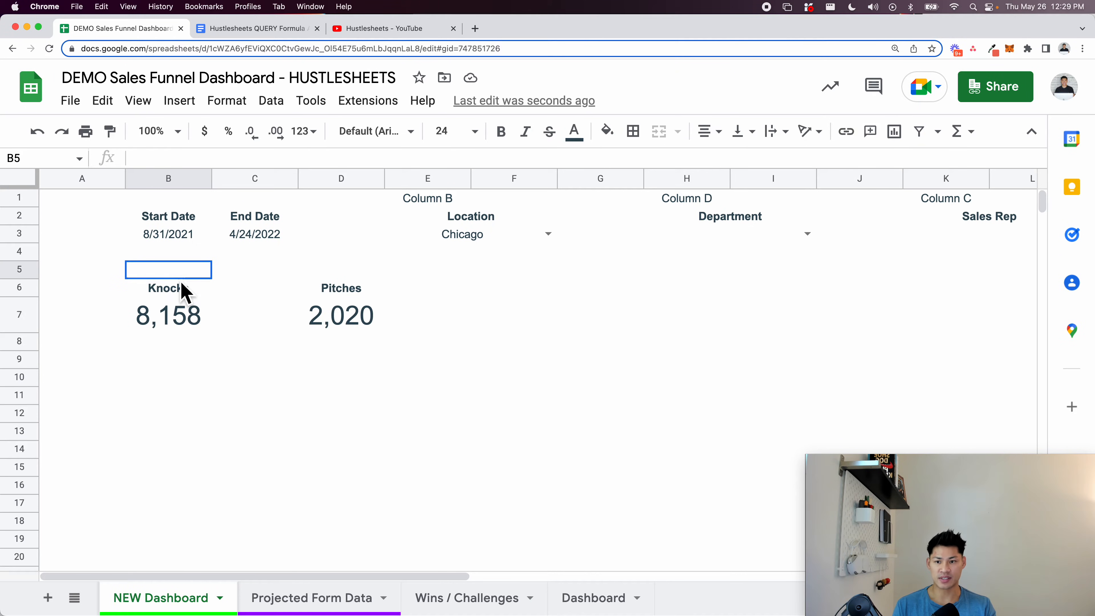
click(182, 293)
double_click(182, 293)
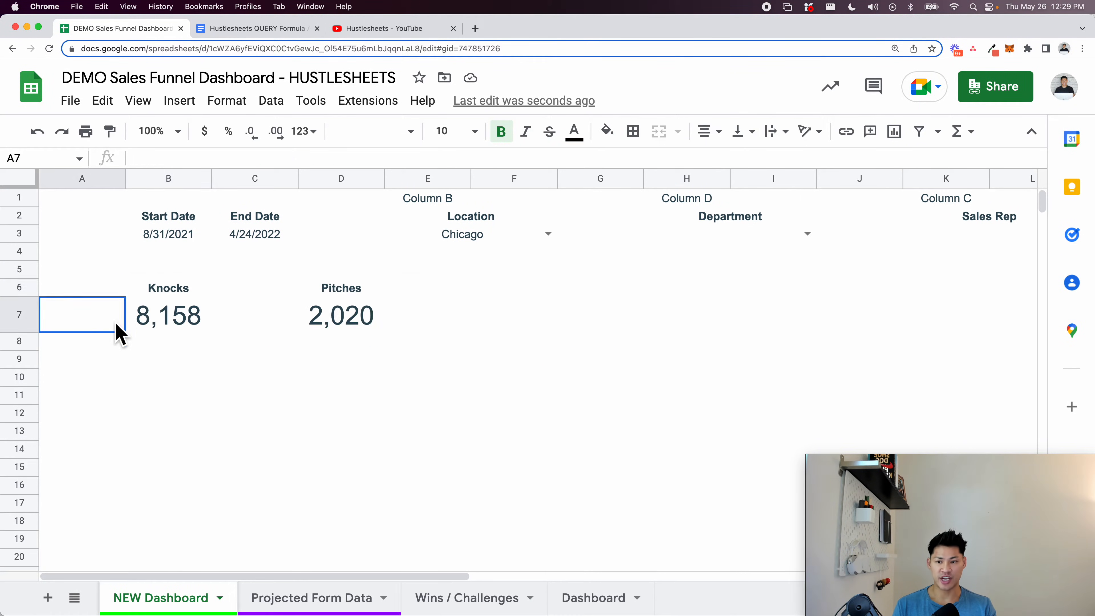
click(116, 323)
double_click(181, 289)
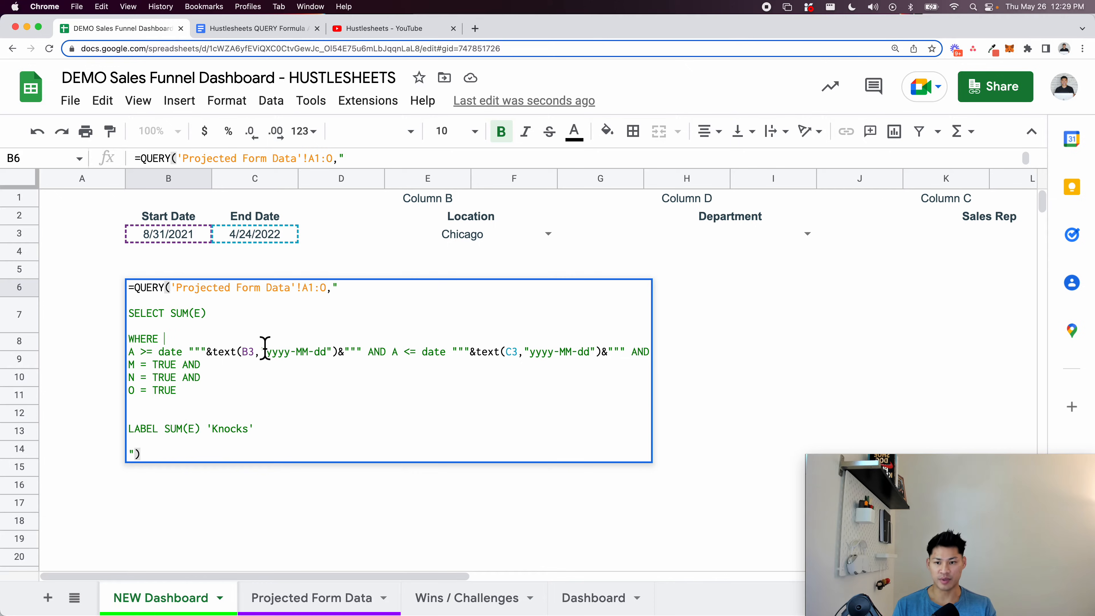
click(267, 357)
click(348, 357)
click(513, 357)
click(317, 388)
click(102, 283)
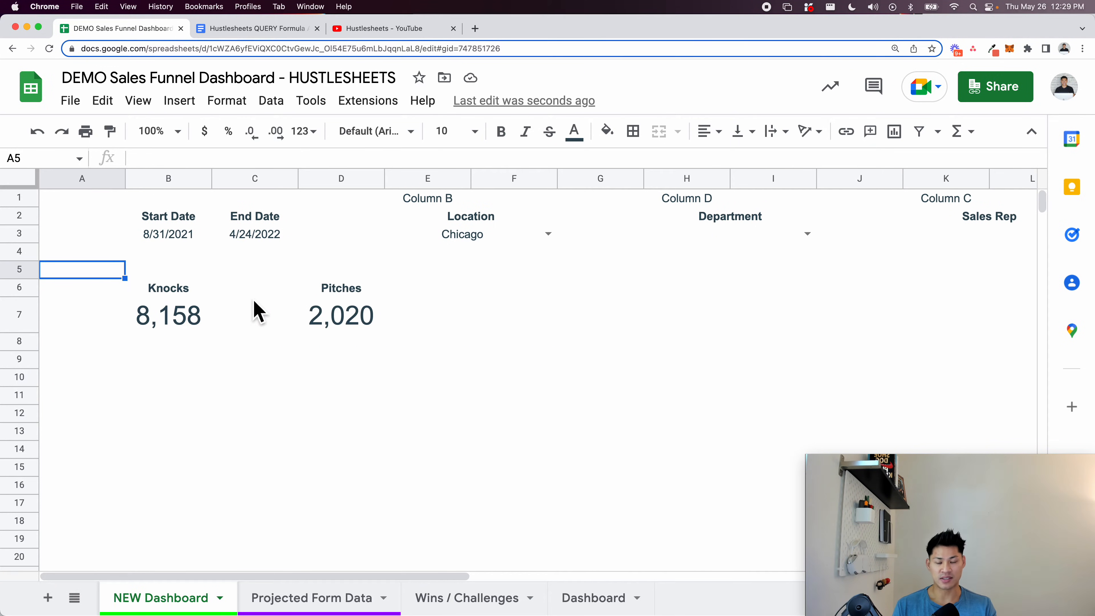
Compare with D6's Pitches QUERY, recheck B6, and add a new blank sheet
click(294, 322)
click(342, 289)
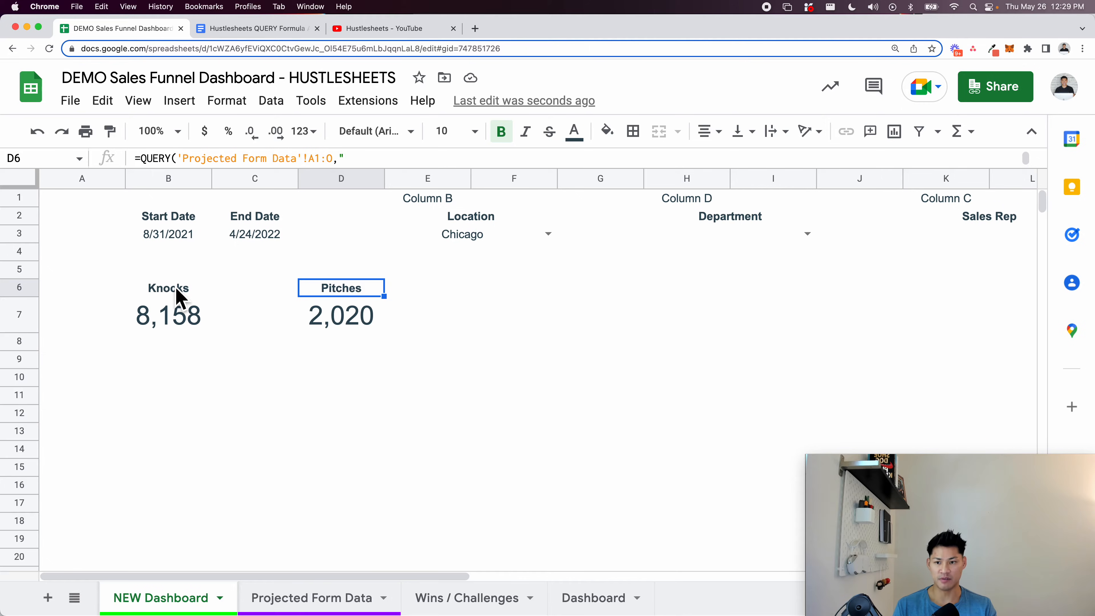
click(180, 298)
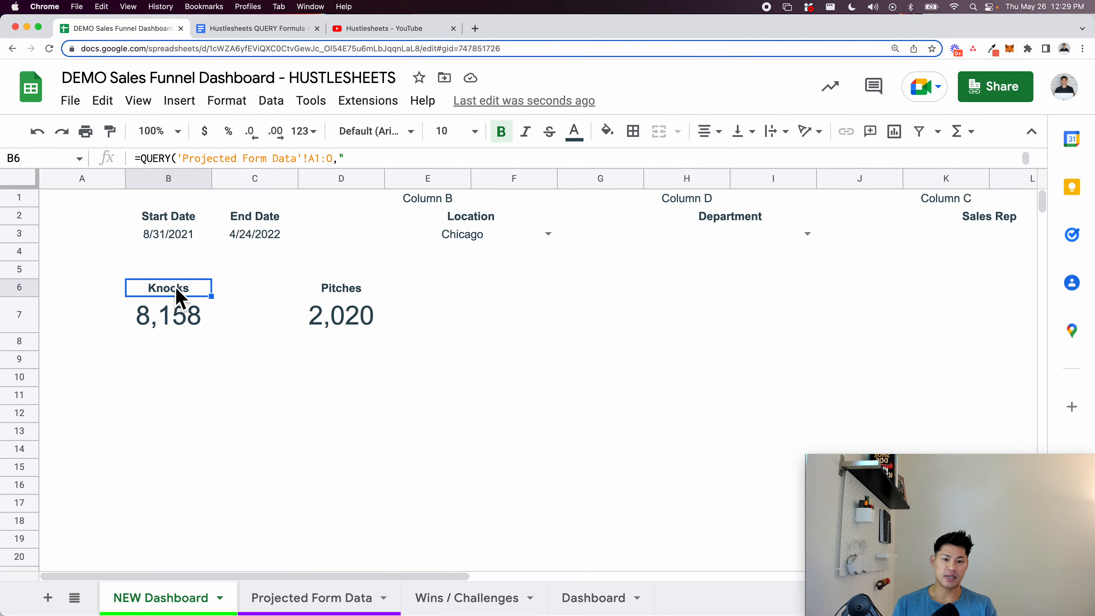
key(Return)
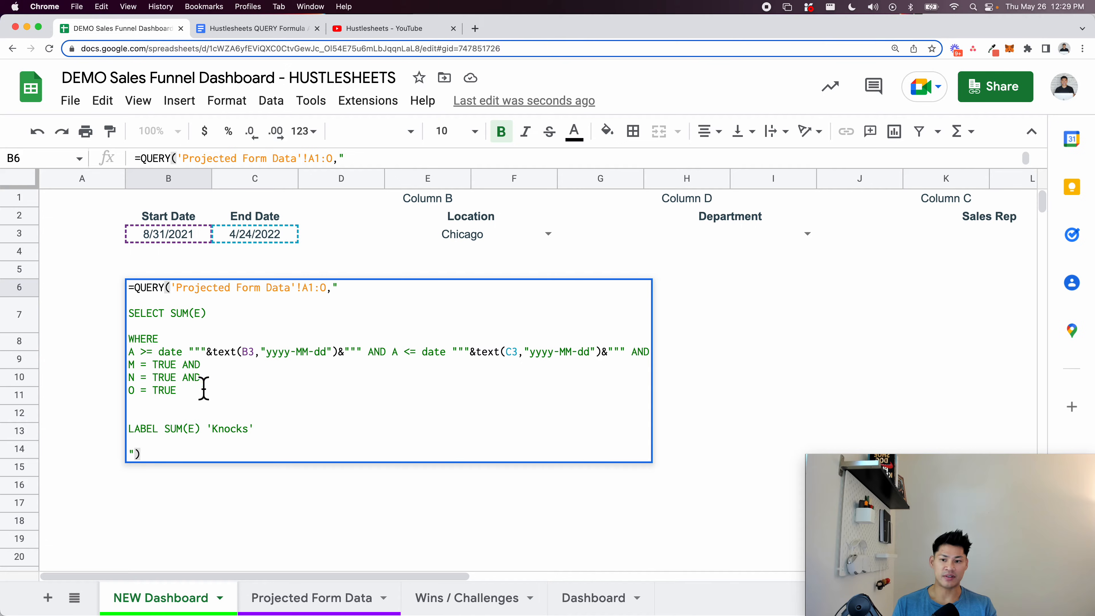
click(257, 485)
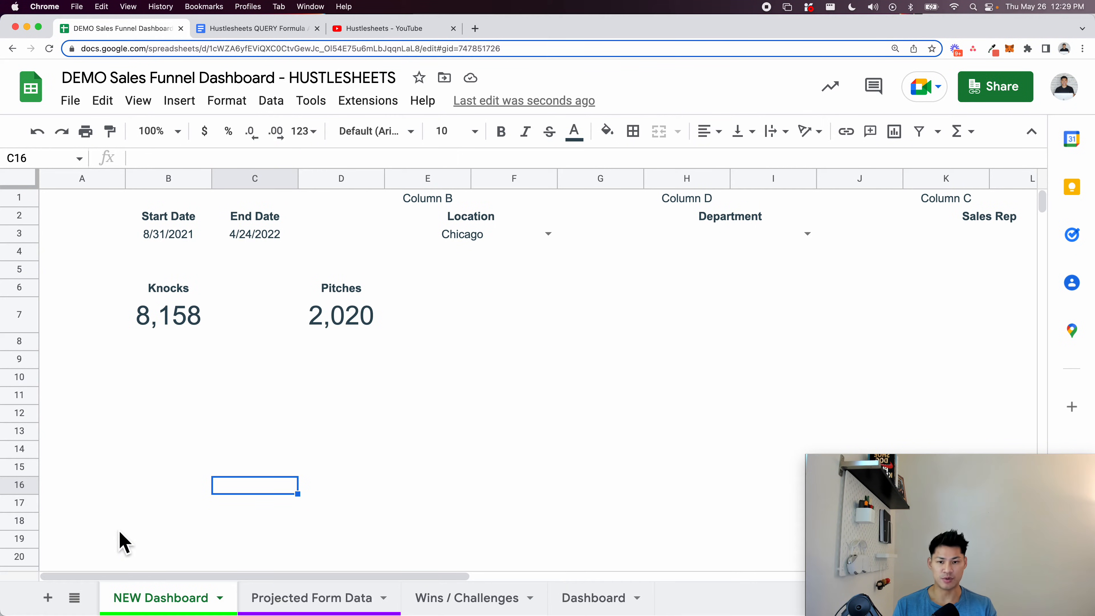
double_click(168, 298)
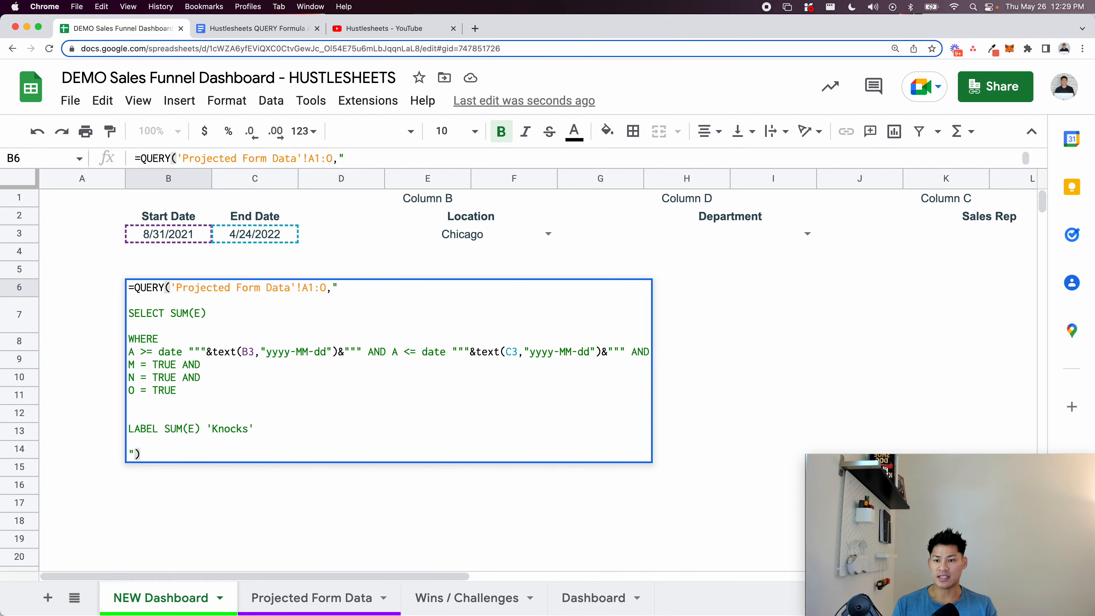
click(179, 483)
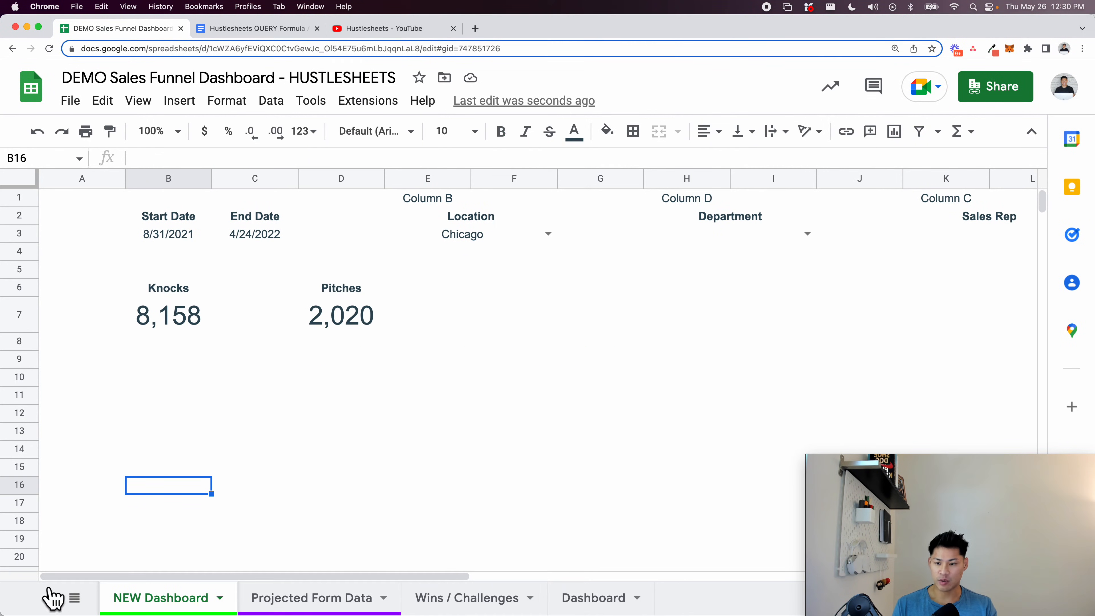
click(48, 597)
Rename the new sheet to 'Filtered Data'
double_click(278, 599)
text(F)
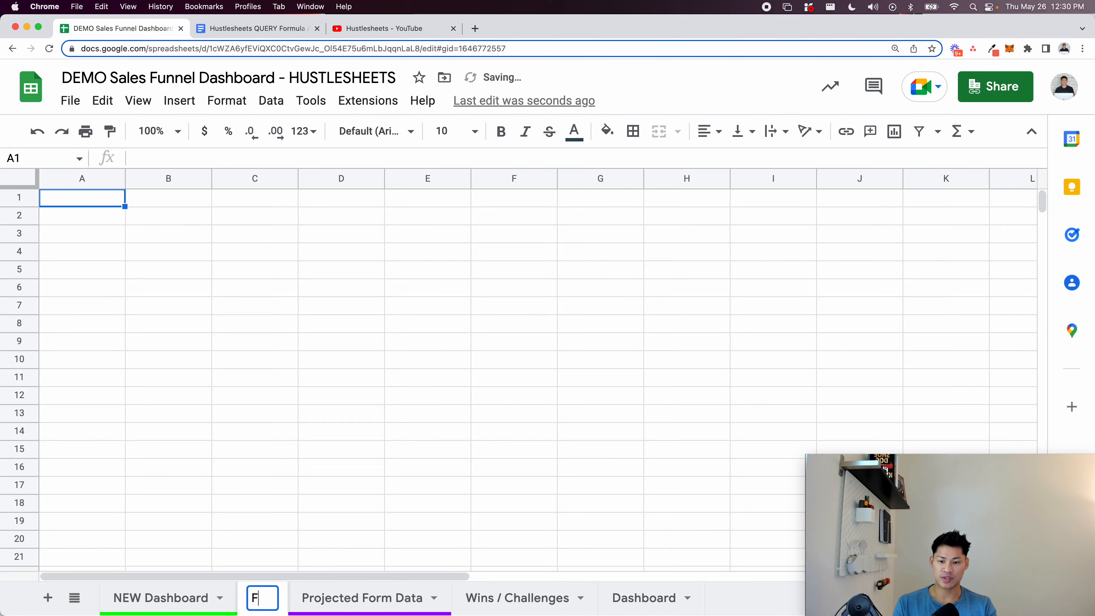
text(iltered Data)
key(Return)
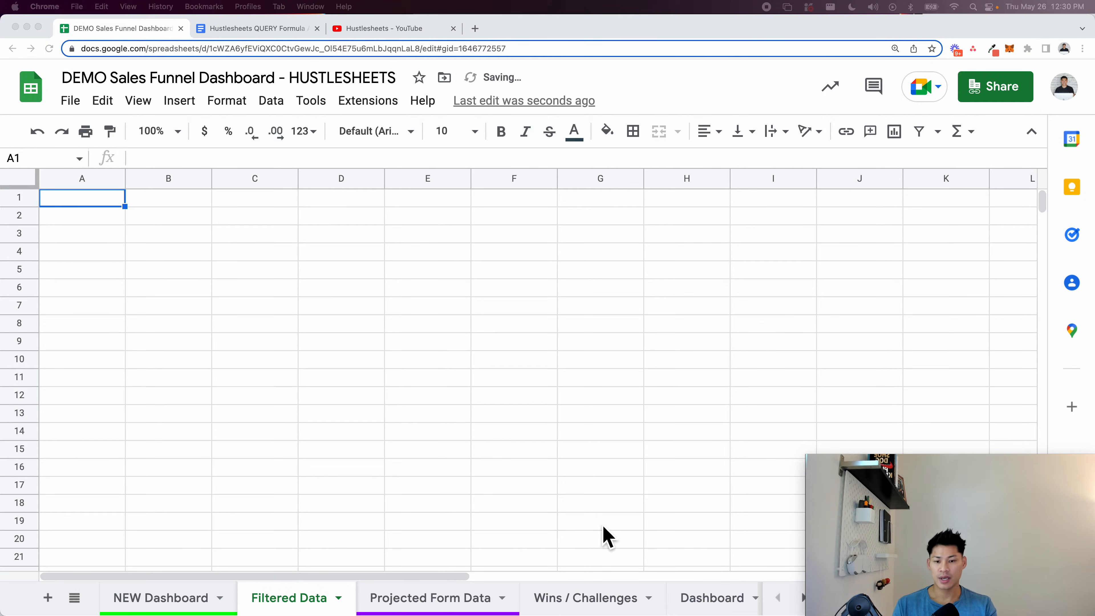
click(304, 604)
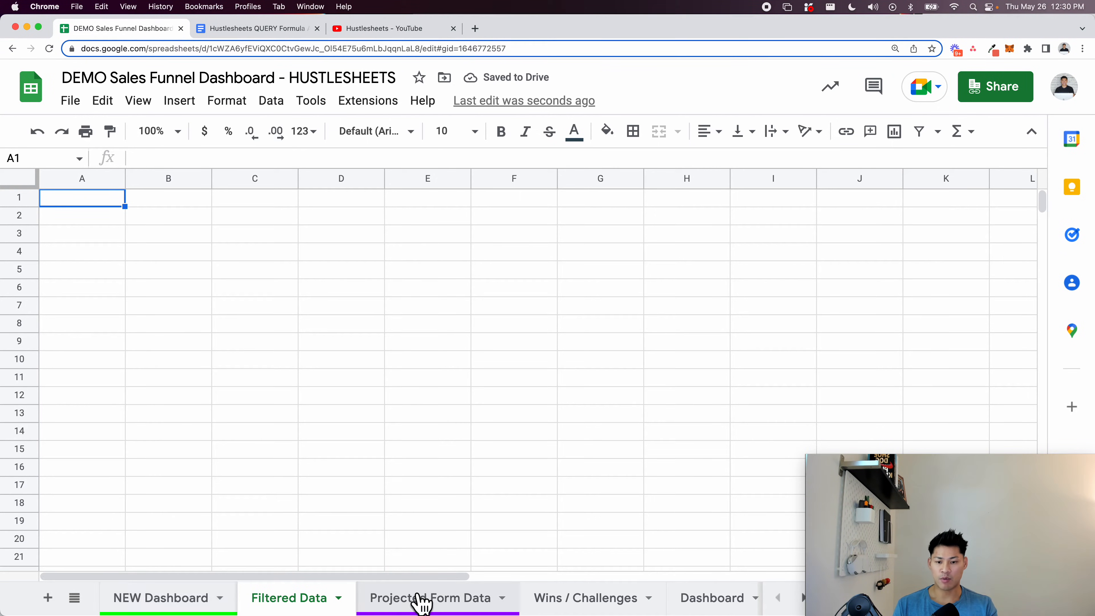
Review the Projected Form Data table and dashboard criteria rows, then open Filtered Data
click(420, 603)
scroll(228, 306, down, 3)
scroll(203, 285, up, 3)
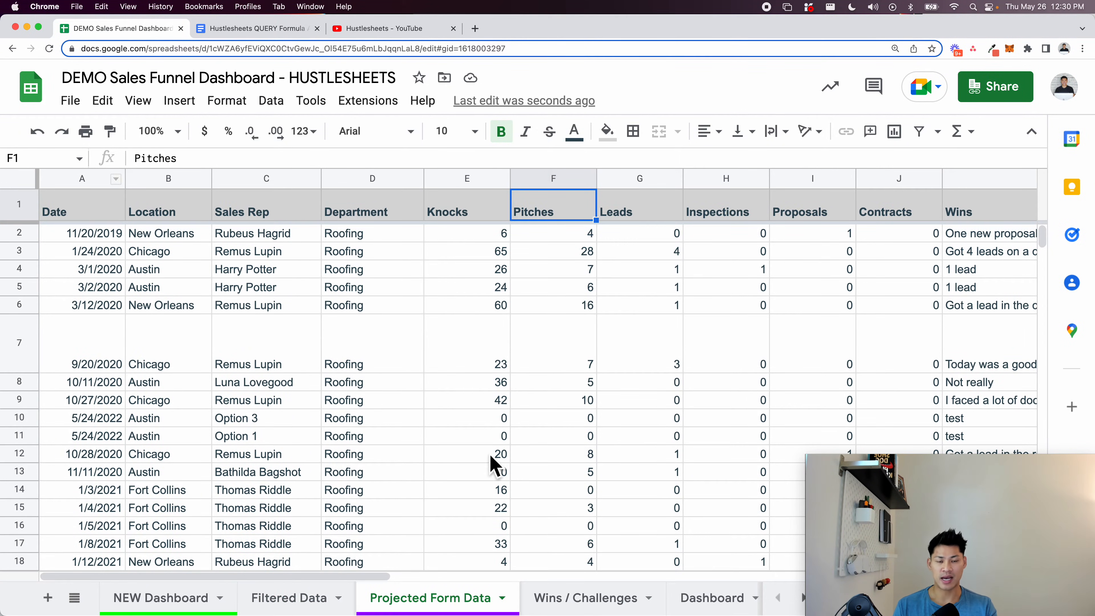
click(192, 600)
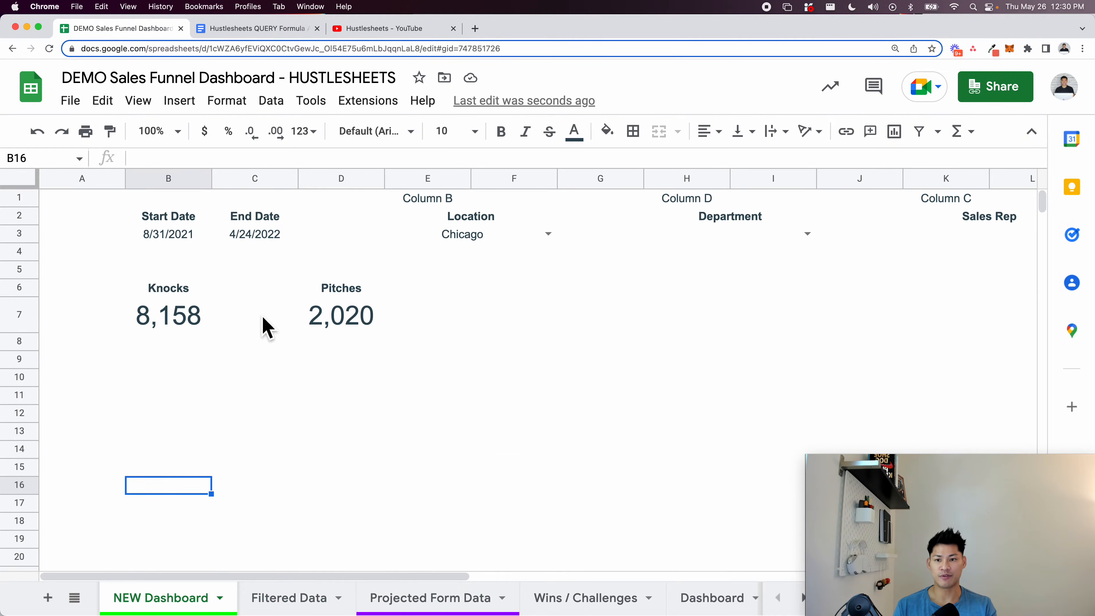
drag(196, 220, 948, 244)
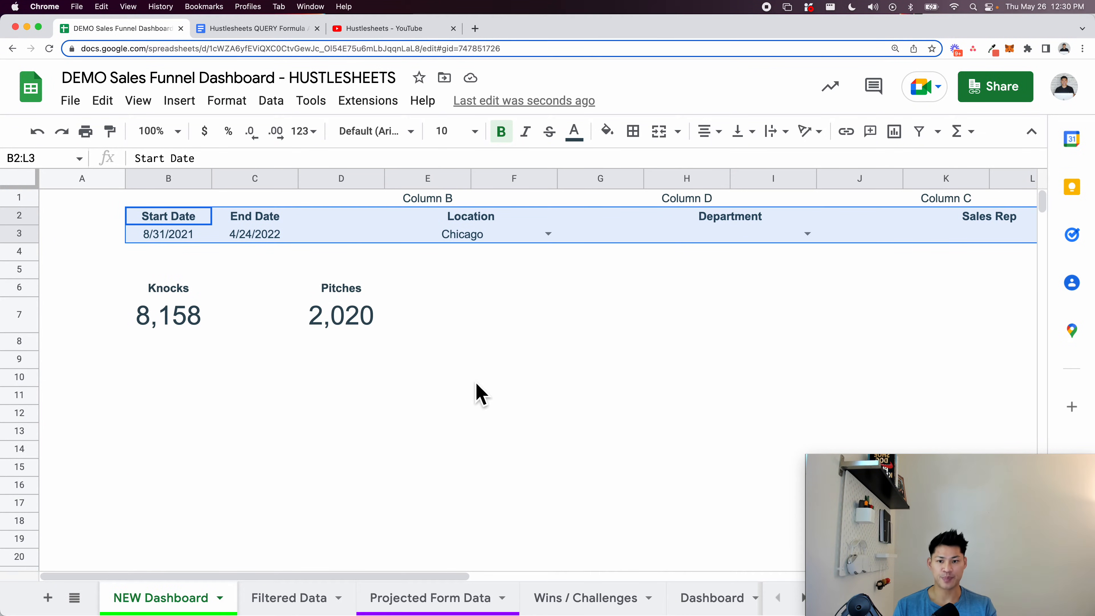
click(319, 362)
click(158, 317)
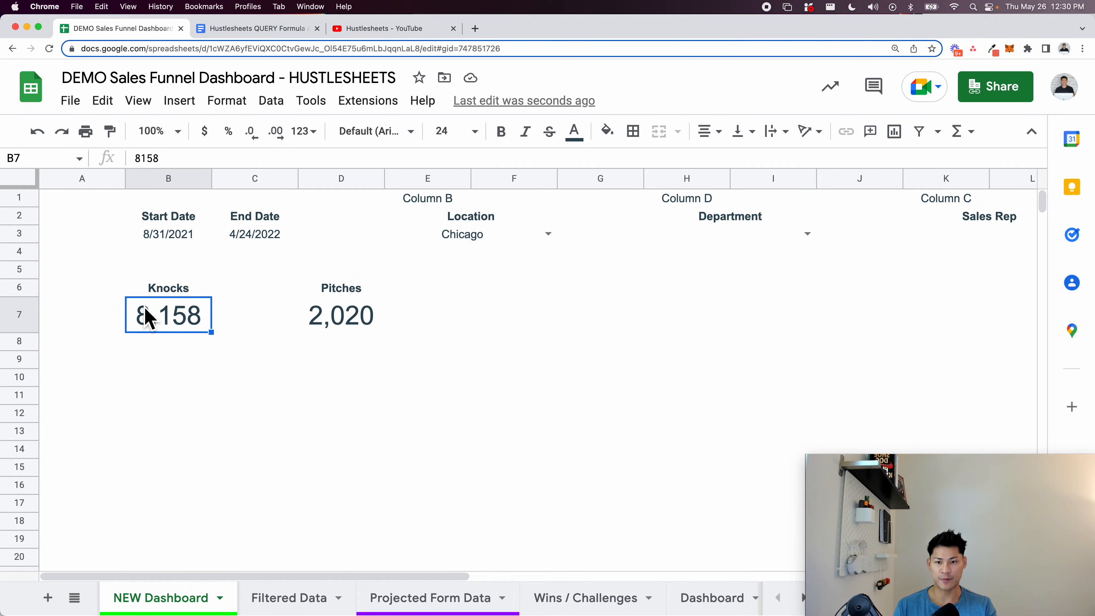
click(309, 601)
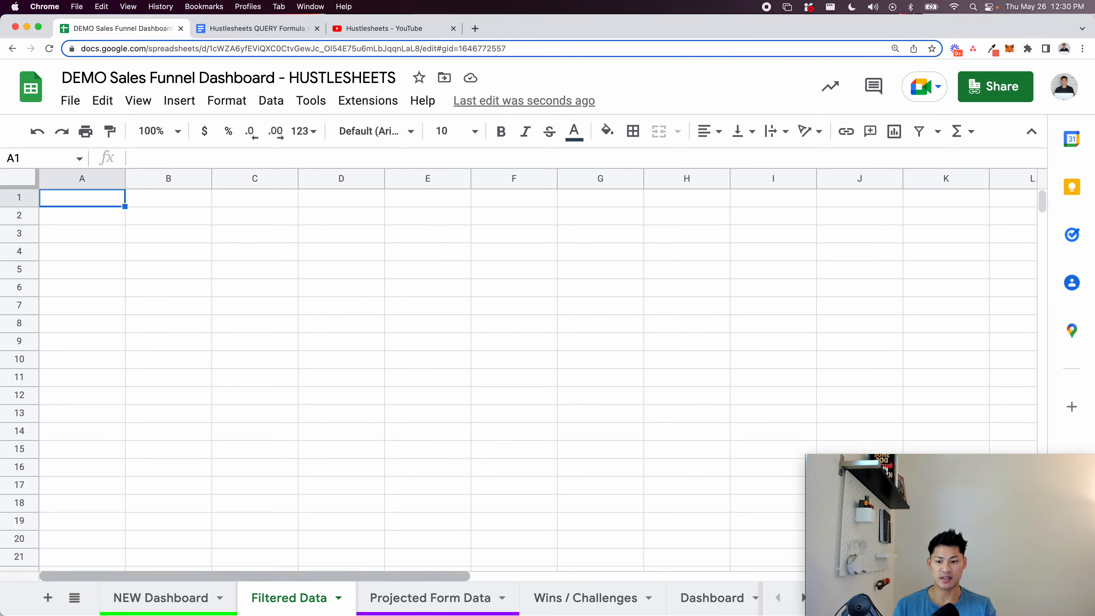
Start a QUERY in Filtered Data!A1 over 'Projected Form Data'!A1:O
click(212, 597)
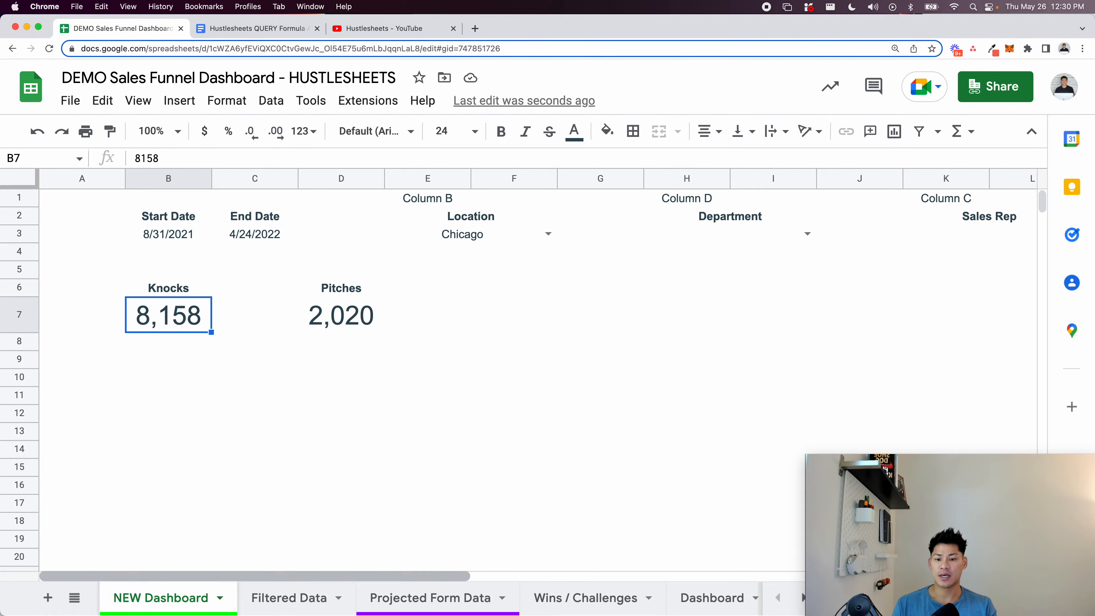
click(313, 598)
text(=quer)
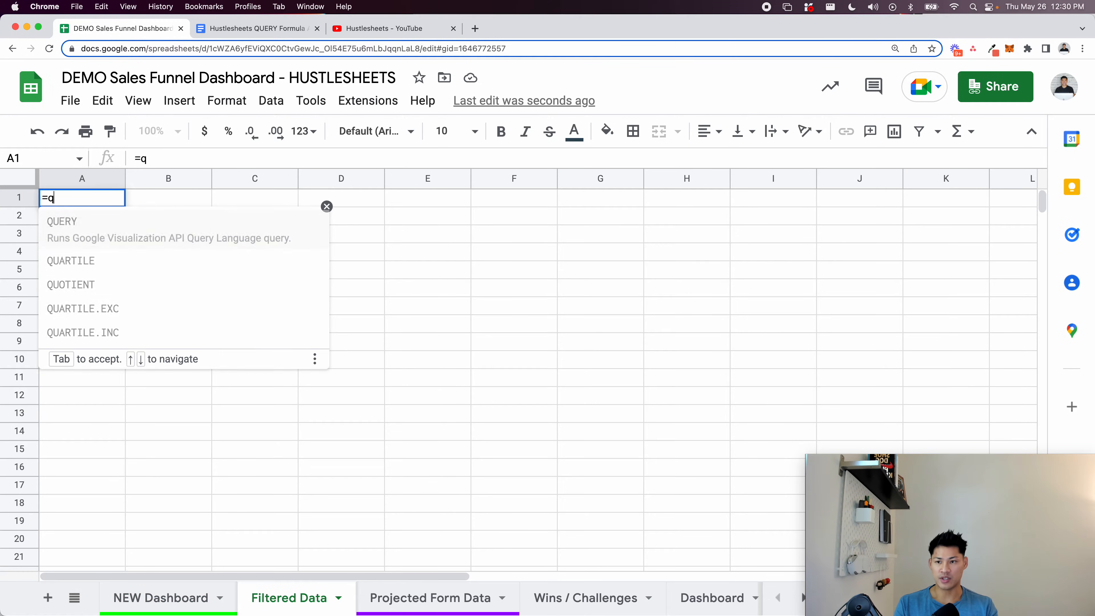
key(Tab)
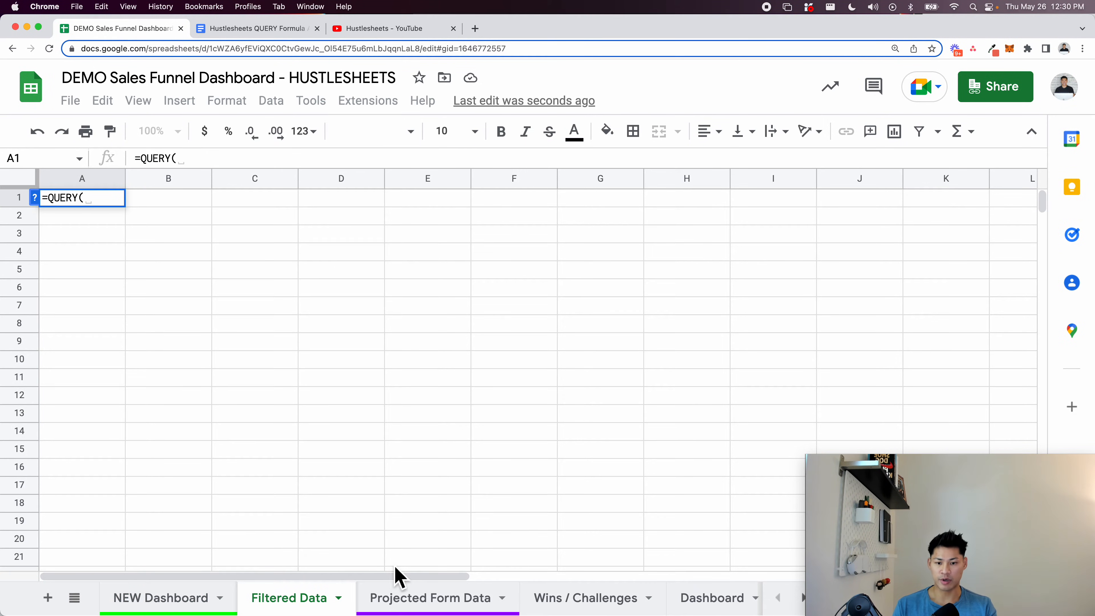
click(403, 598)
click(151, 217)
key(Left)
key(super+shift+Right)
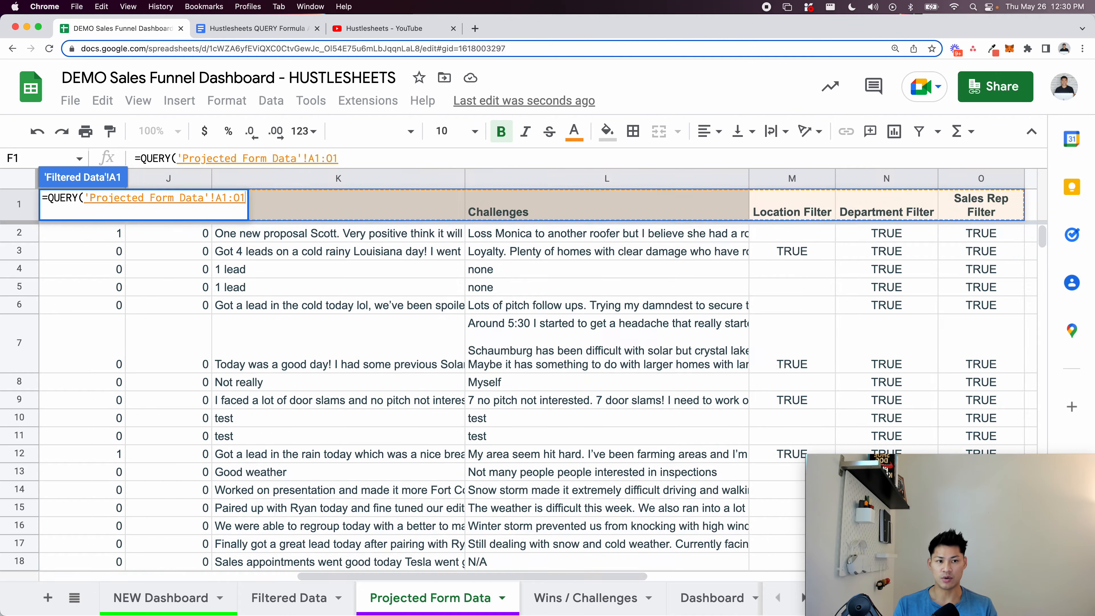
key(BackSpace)
text(,)
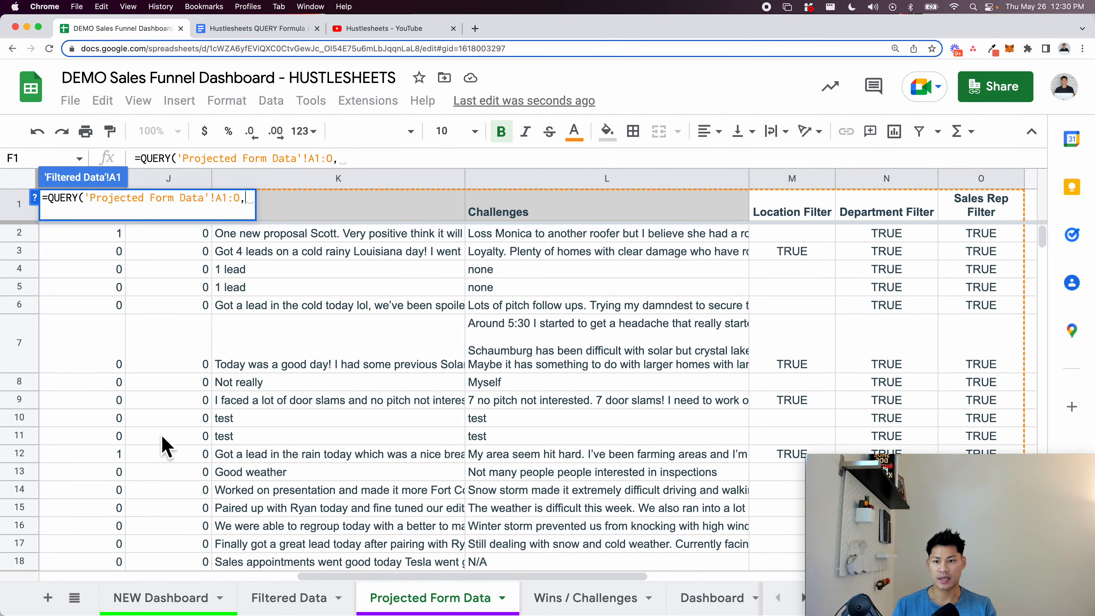
Type "SELECT * WHERE into the query, then discard the unfinished formula
click(177, 597)
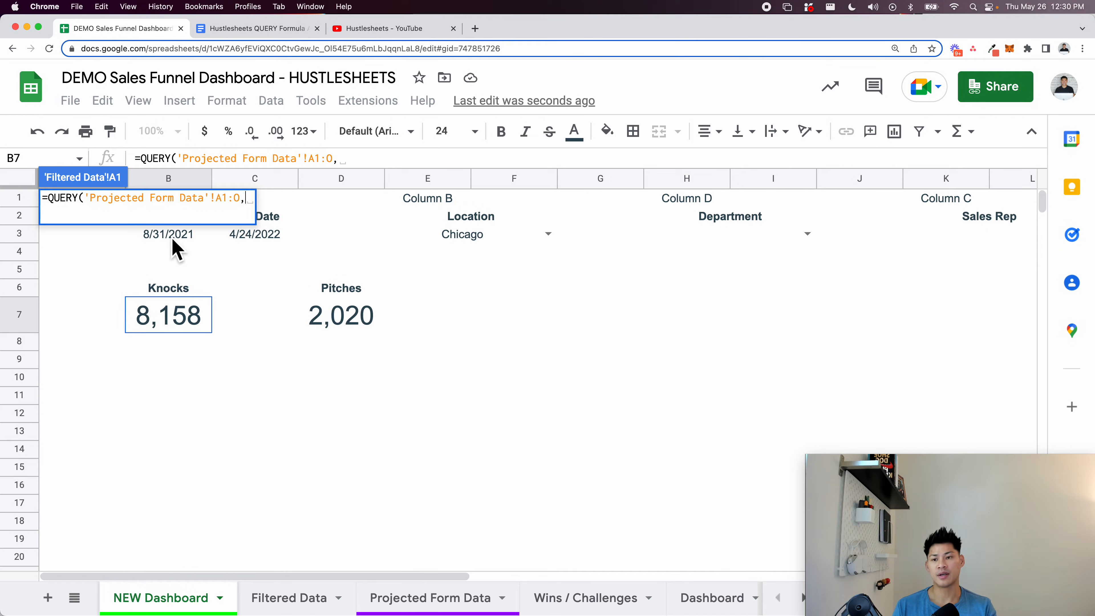
text("SELECRT)
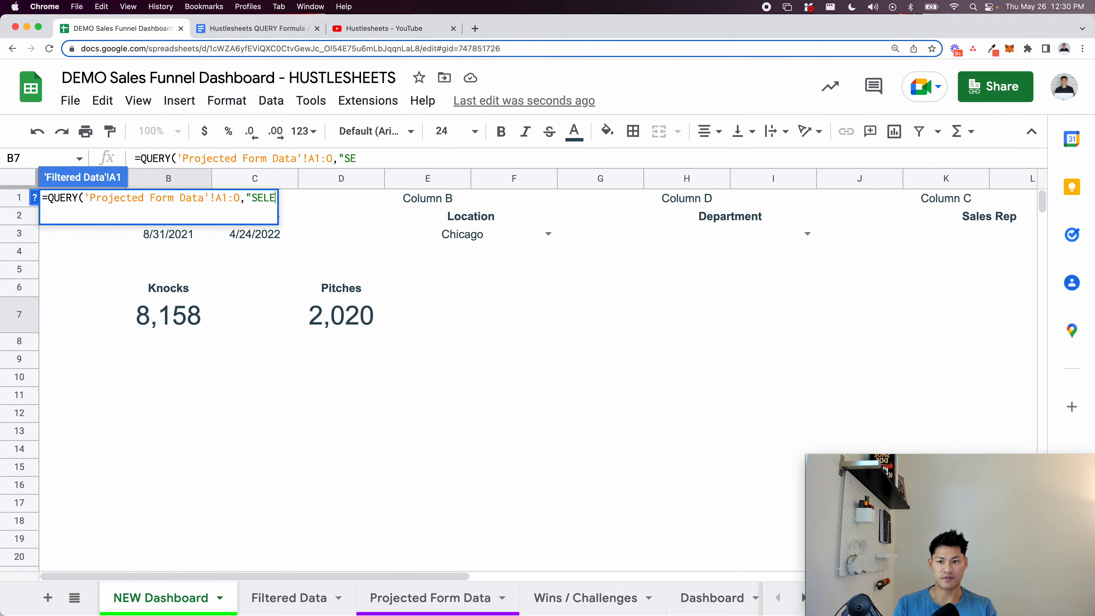
key(BackSpace)
key(BackSpace)
key(BackSpace)
text(T *)
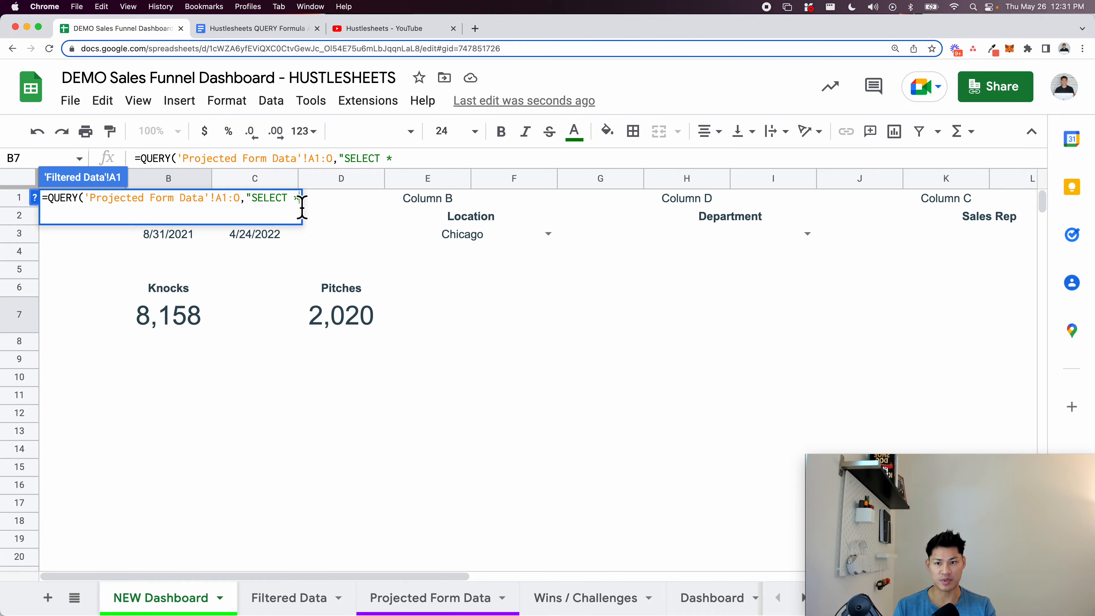
text(WHERE)
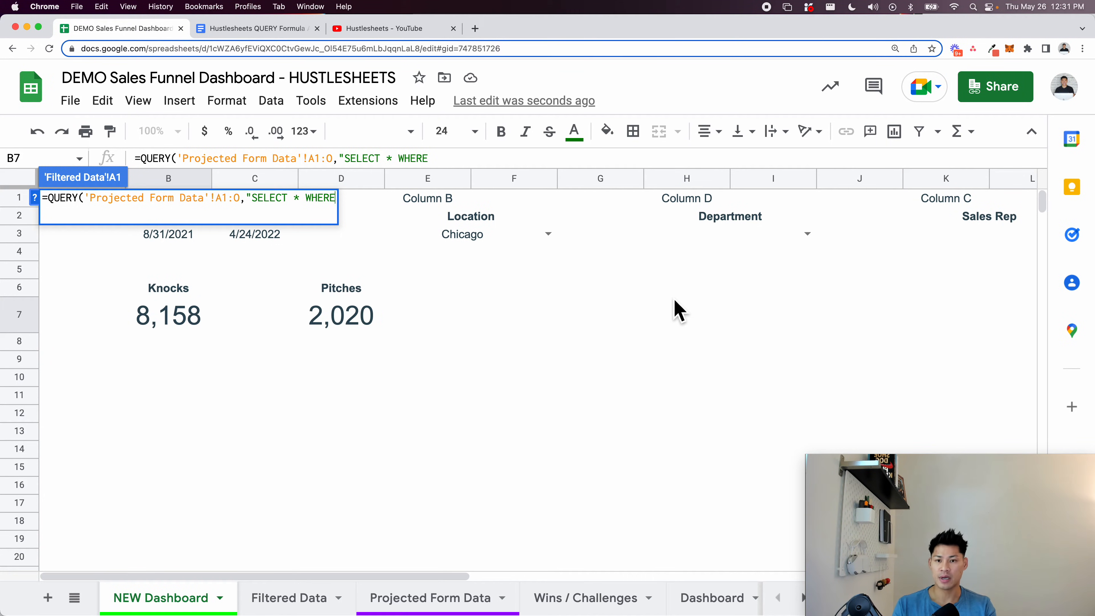
key(Escape)
Copy the full Knocks QUERY formula from B6 on NEW Dashboard
click(199, 597)
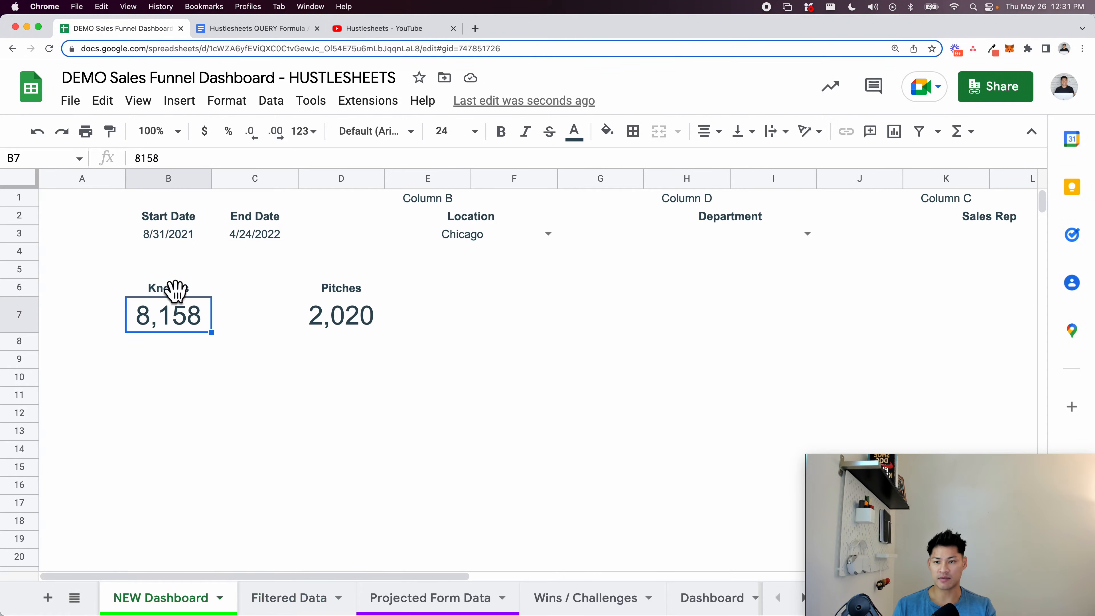
double_click(184, 299)
drag(249, 456, 101, 289)
key(super+c)
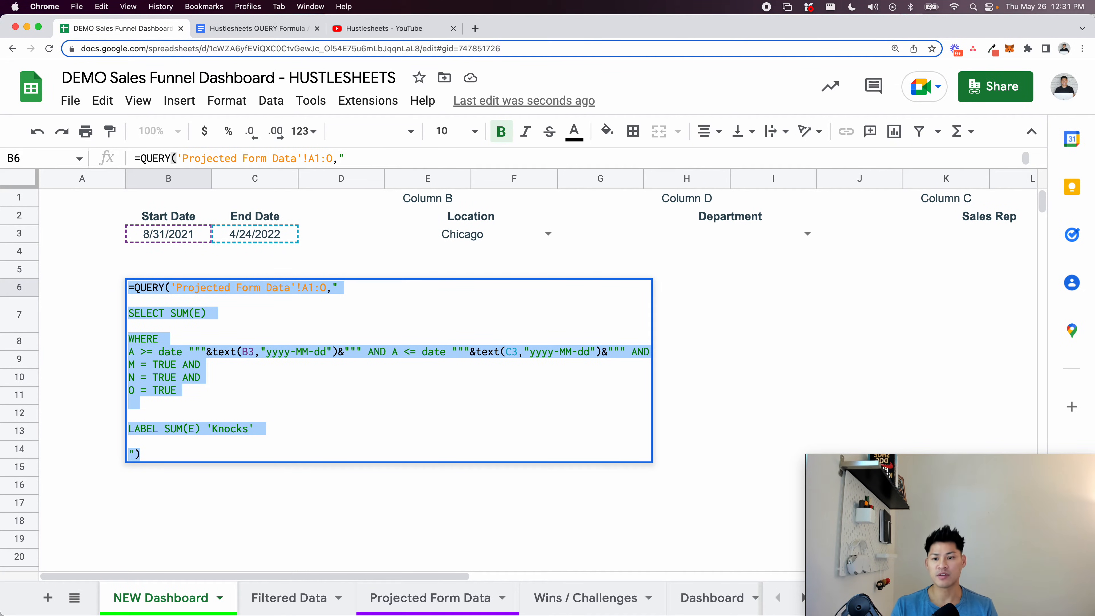
key(Escape)
Paste it into Filtered Data!A1, then select the start and end dates B3:C3 on NEW Dashboard
click(317, 595)
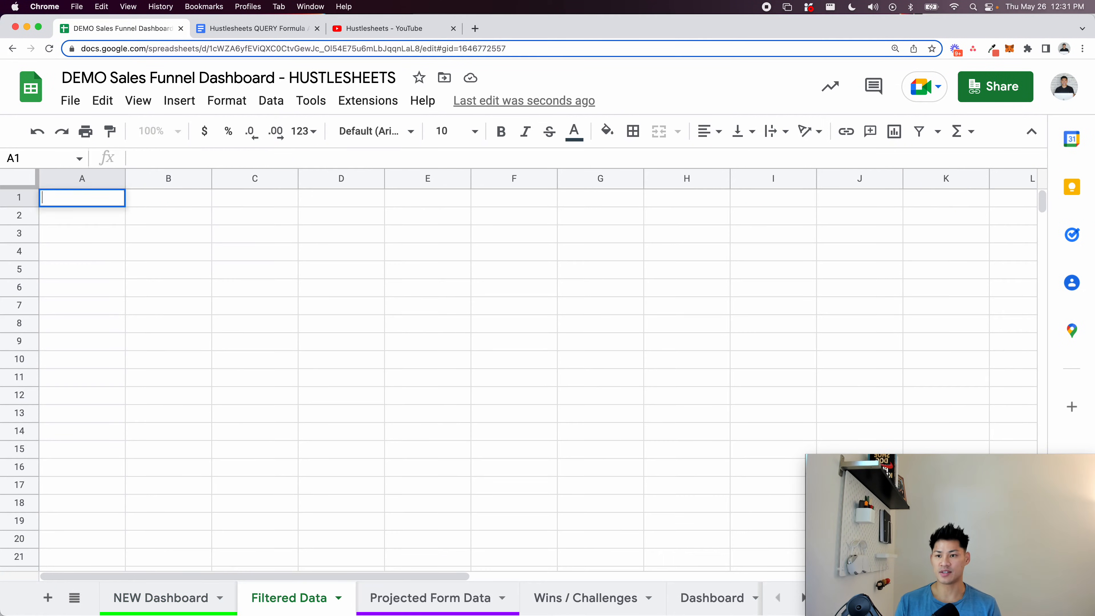
key(super+v)
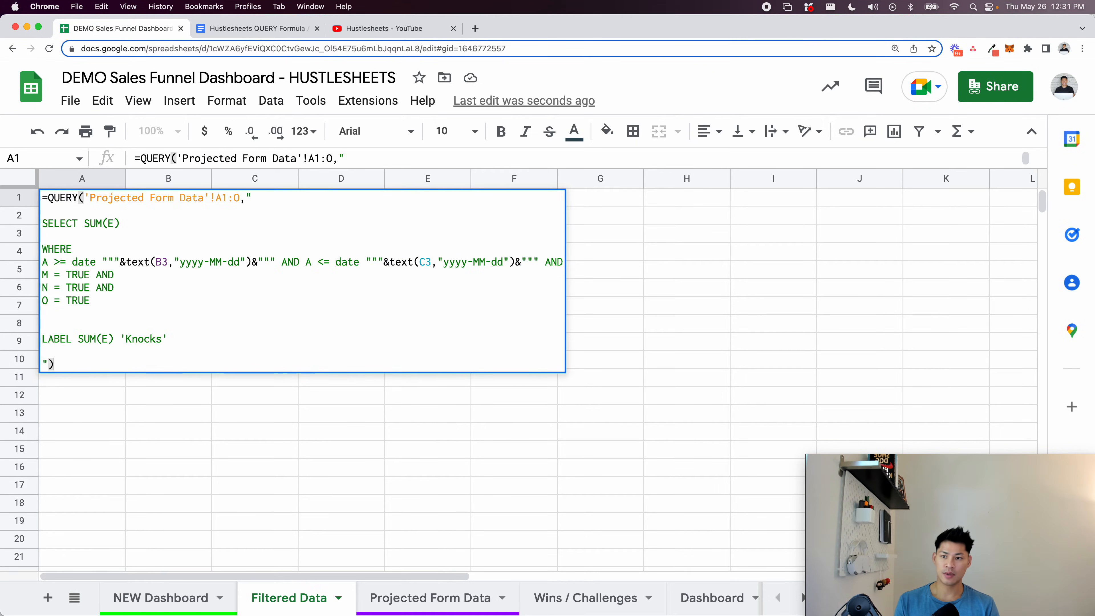
key(Return)
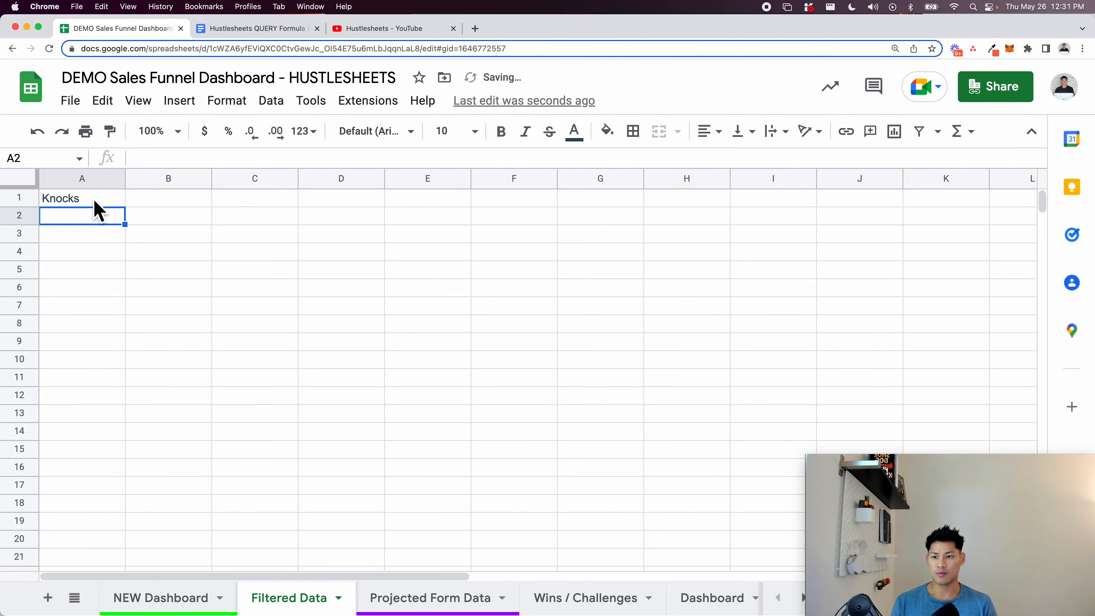
click(95, 203)
key(Return)
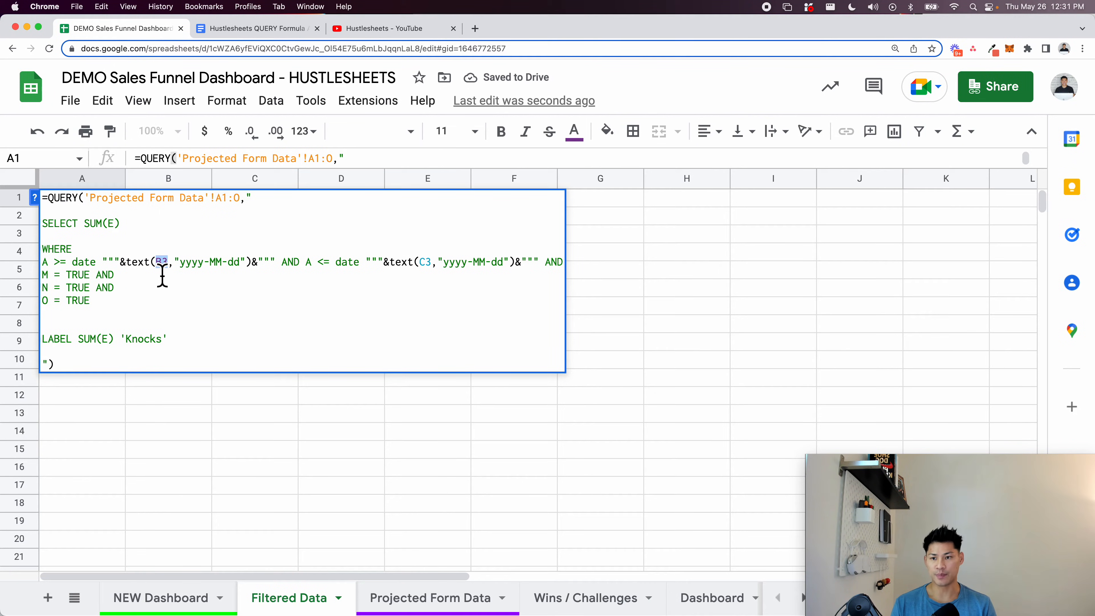
click(192, 598)
drag(185, 235, 267, 238)
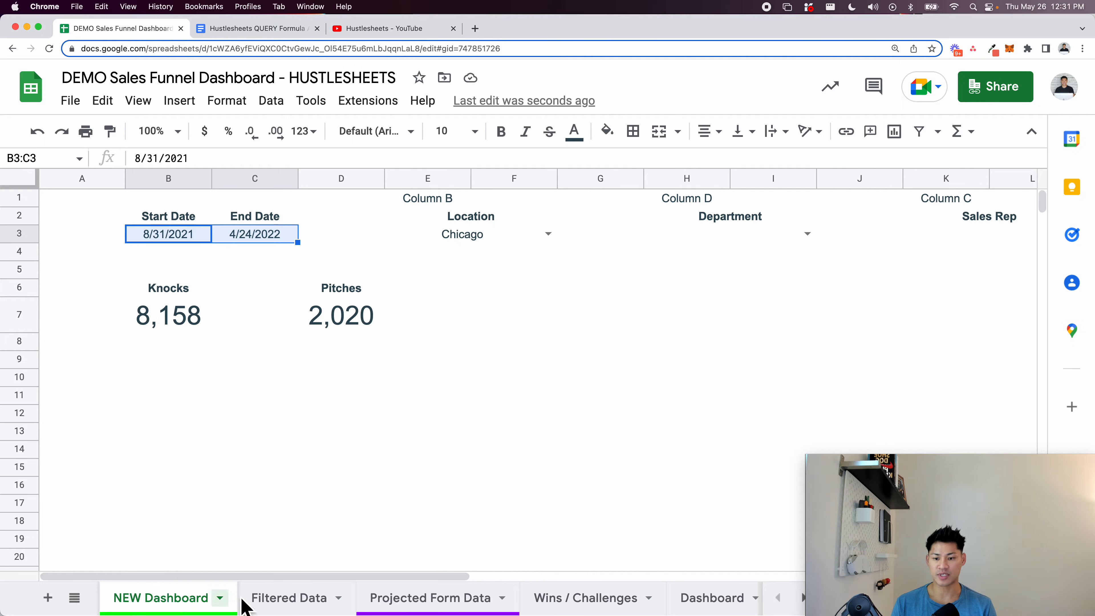
Replace SUM(E) with * in the SELECT clause of Filtered Data!A1
click(285, 600)
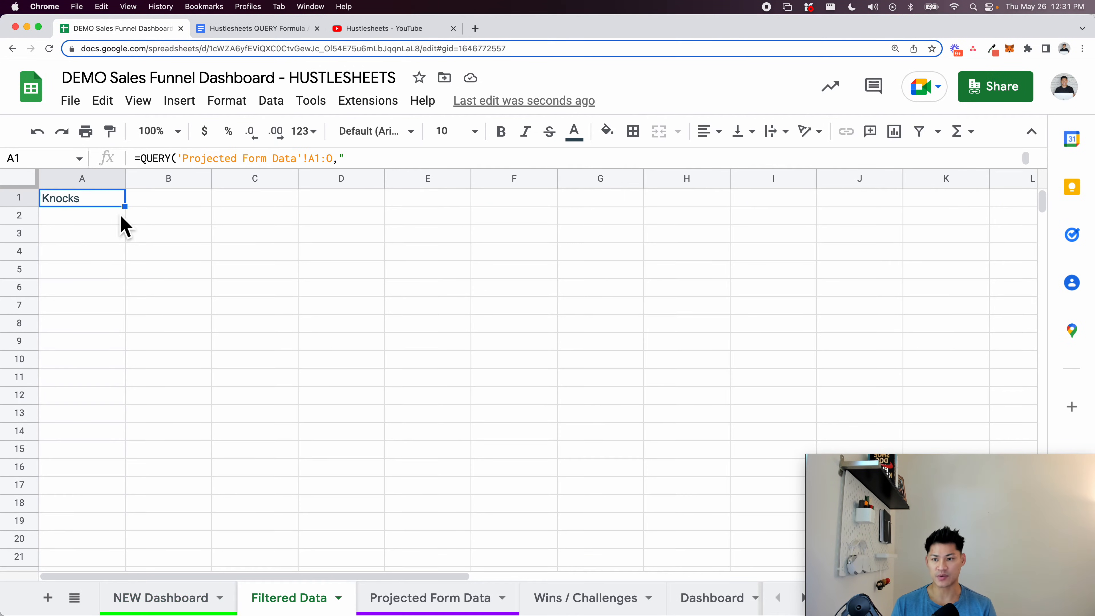
key(Return)
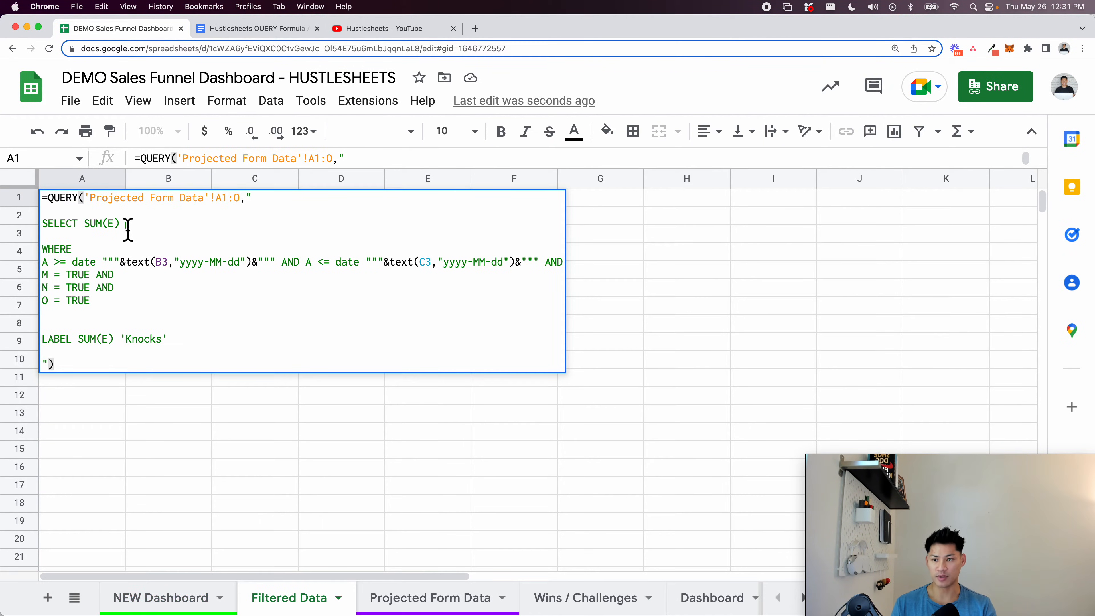
drag(91, 232, 118, 232)
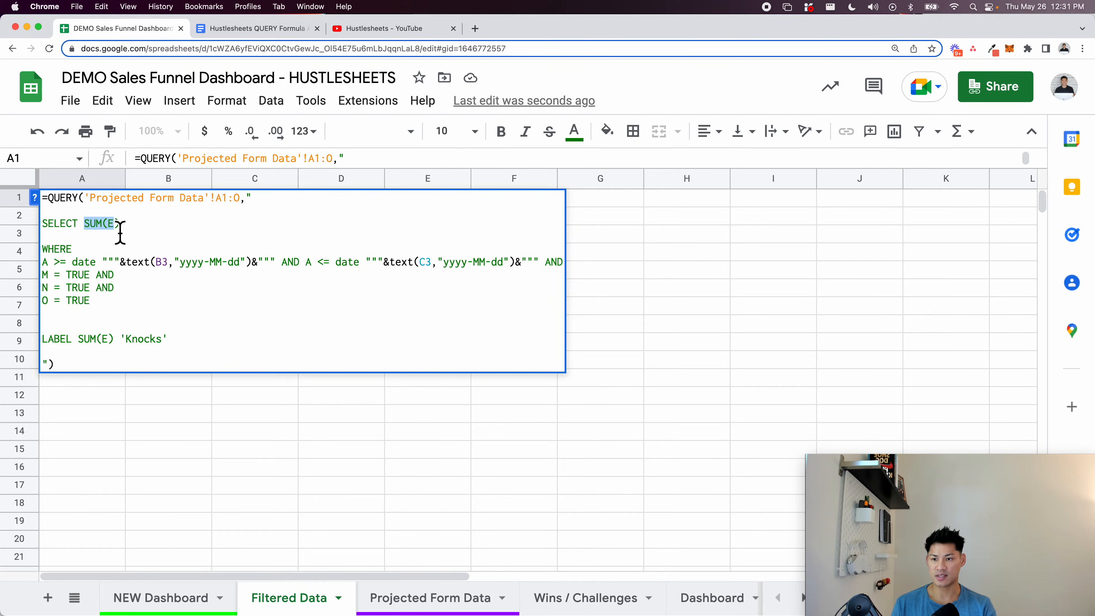
text(*)
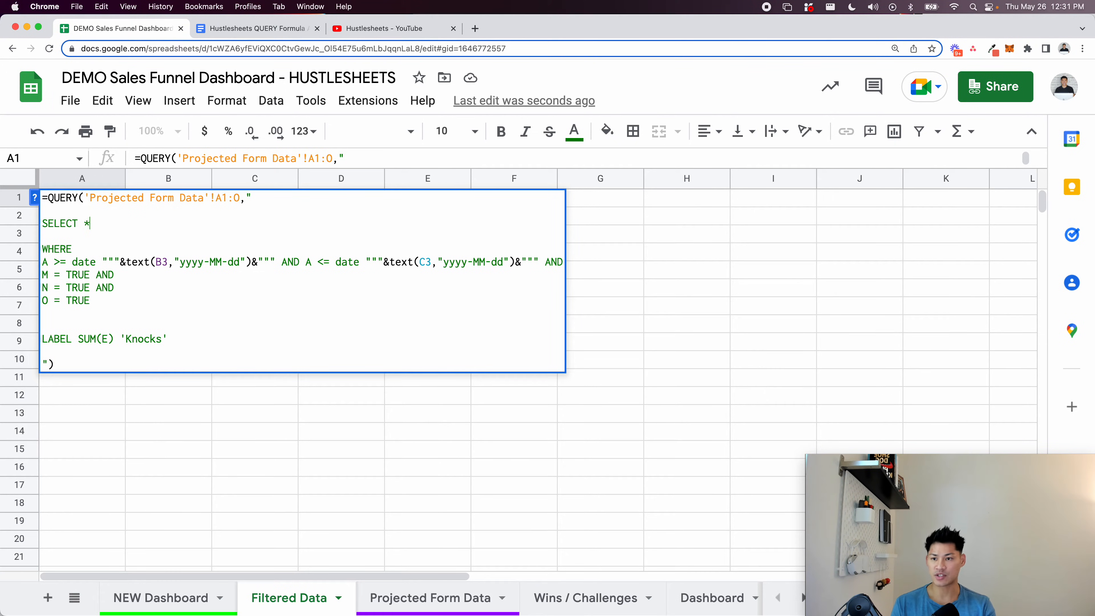
key(Return)
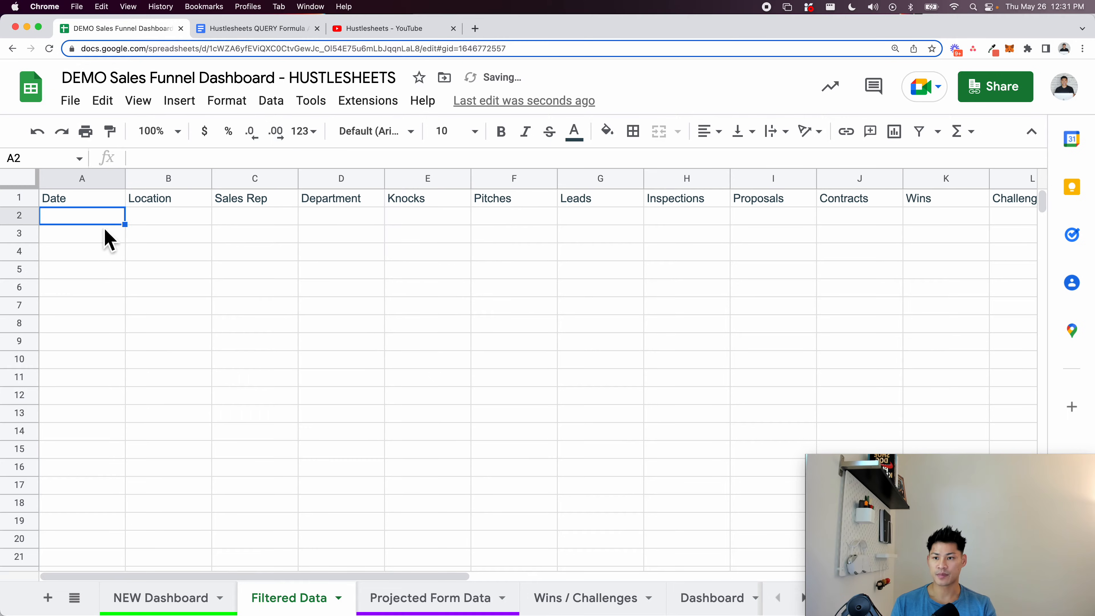
Delete the LABEL SUM(E) 'Knocks' line so row 1 returns Date, Location, Sales Rep headers
click(103, 200)
key(Return)
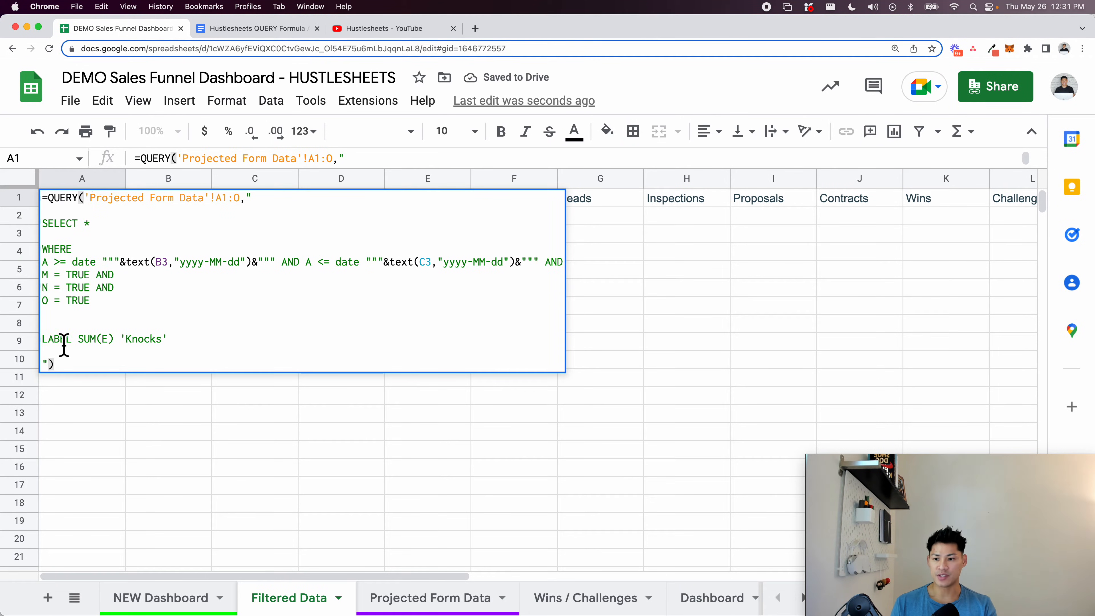
drag(49, 345, 233, 352)
key(BackSpace)
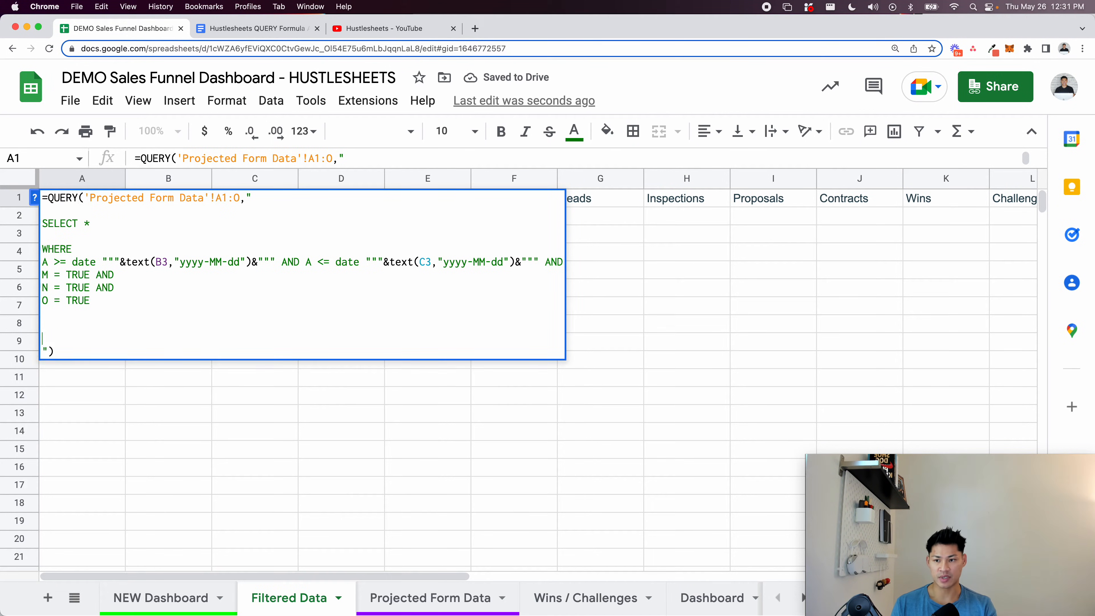
key(BackSpace)
key(Return)
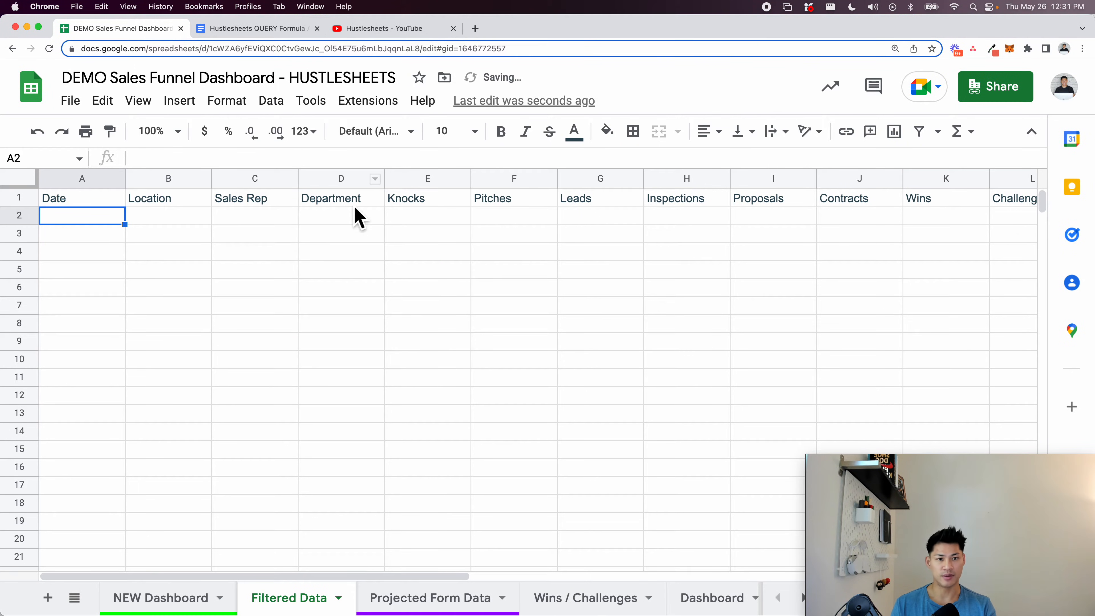
click(29, 198)
click(80, 239)
double_click(85, 205)
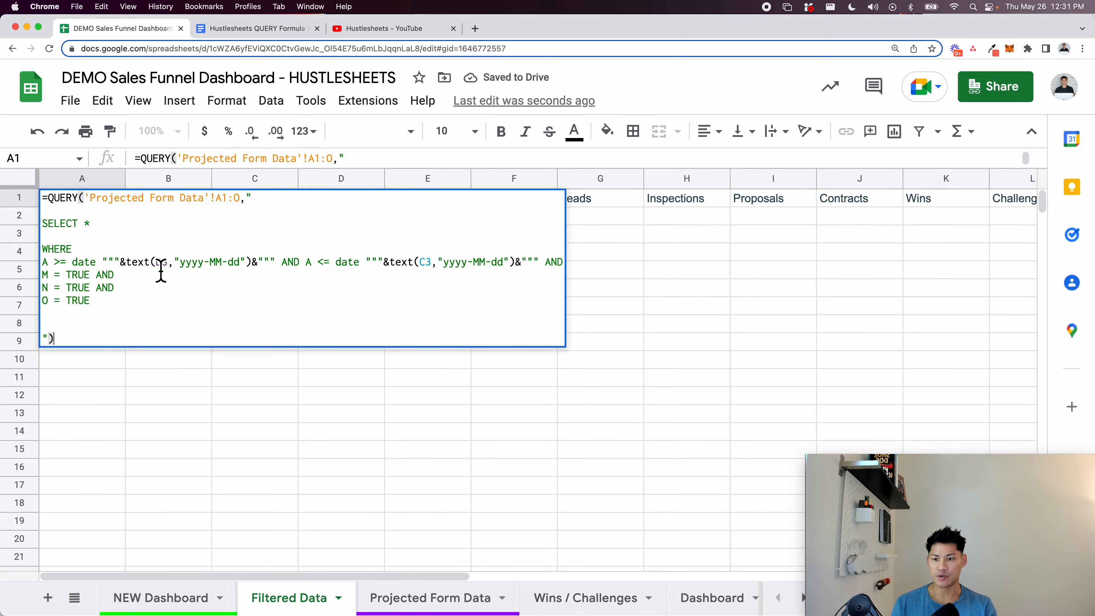
click(161, 267)
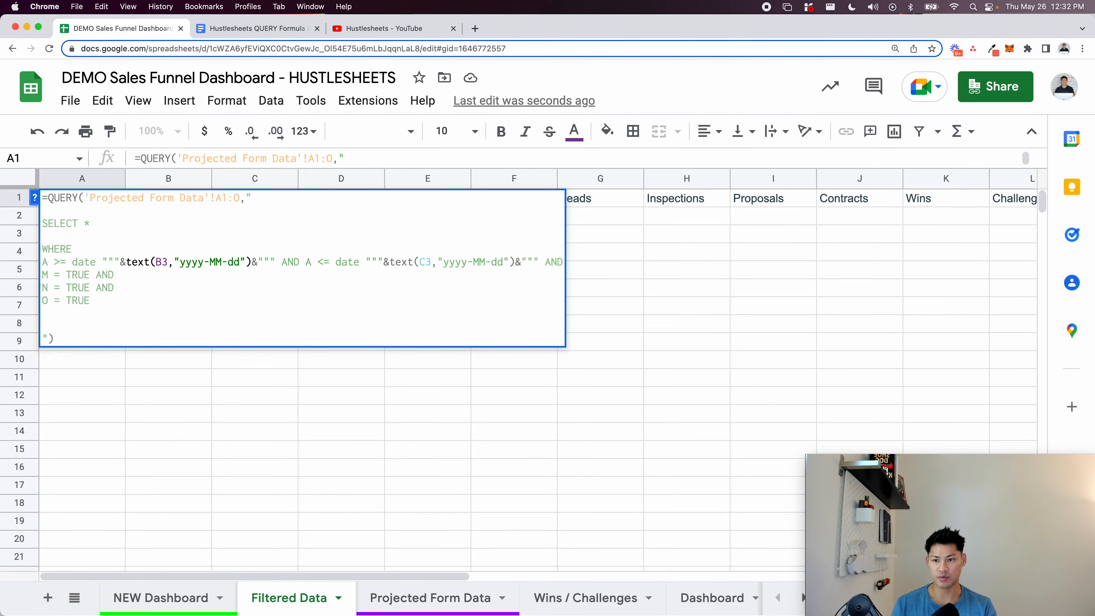
Point the Filtered Data QUERY's start date at 'NEW Dashboard'!B3
key(Escape)
key(super+minus)
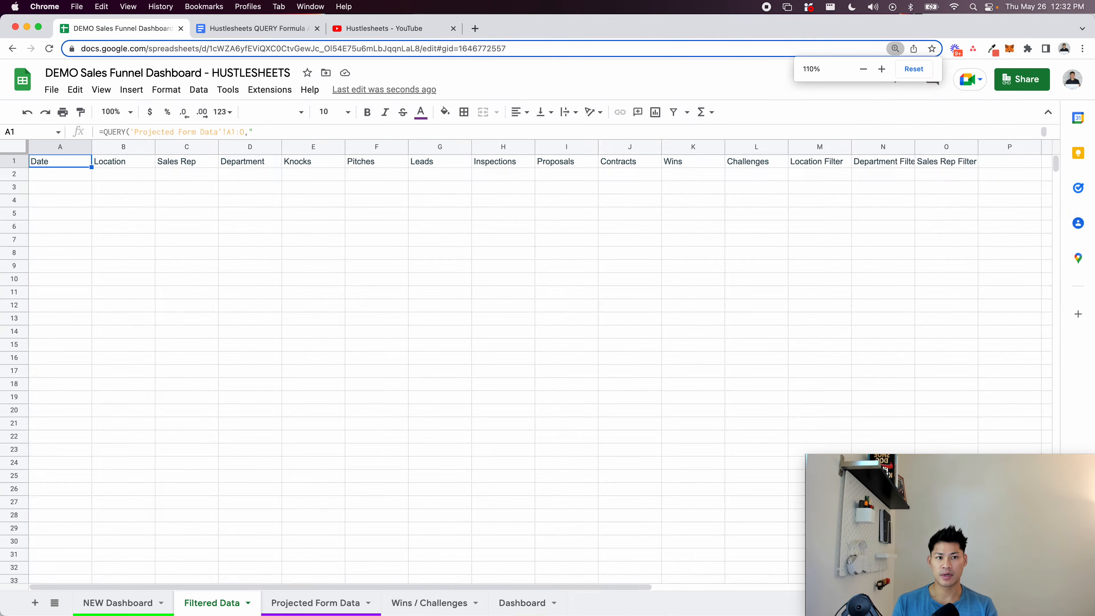
key(super+minus)
key(Return)
click(113, 197)
key(BackSpace)
key(BackSpace)
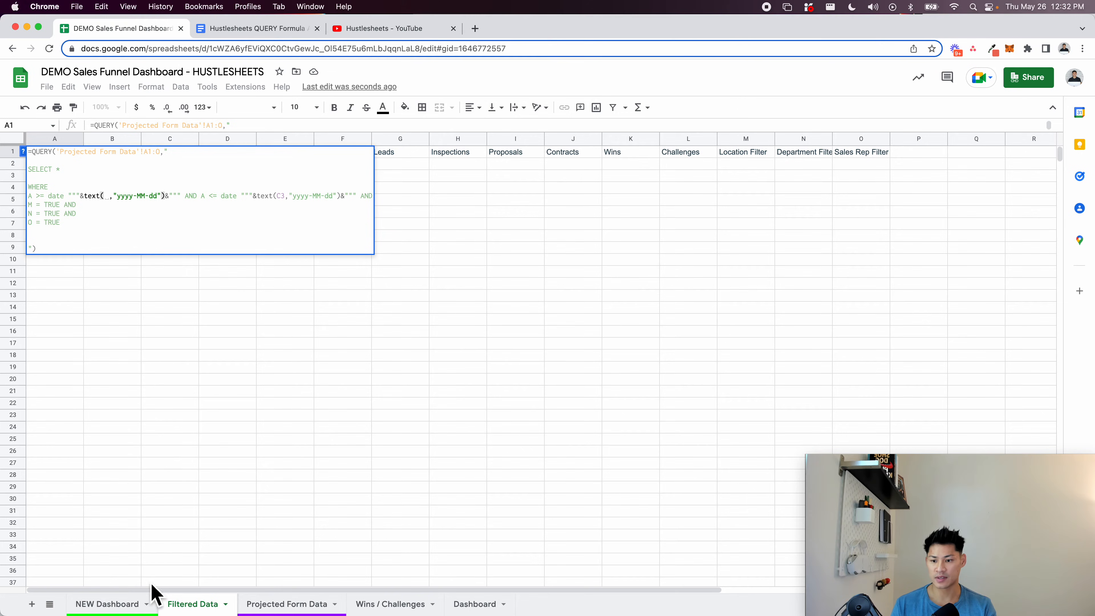
click(139, 600)
click(193, 319)
key(Up)
key(Up)
key(Left)
key(Up)
key(Up)
key(Up)
key(Up)
key(Up)
key(Up)
key(Up)
key(Up)
key(Up)
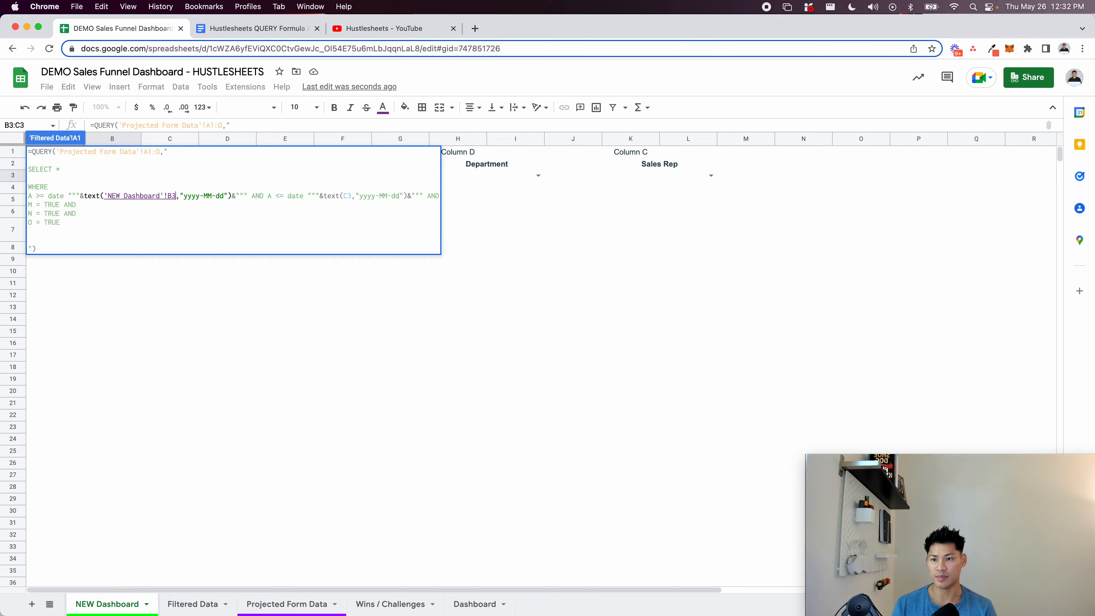
key(Return)
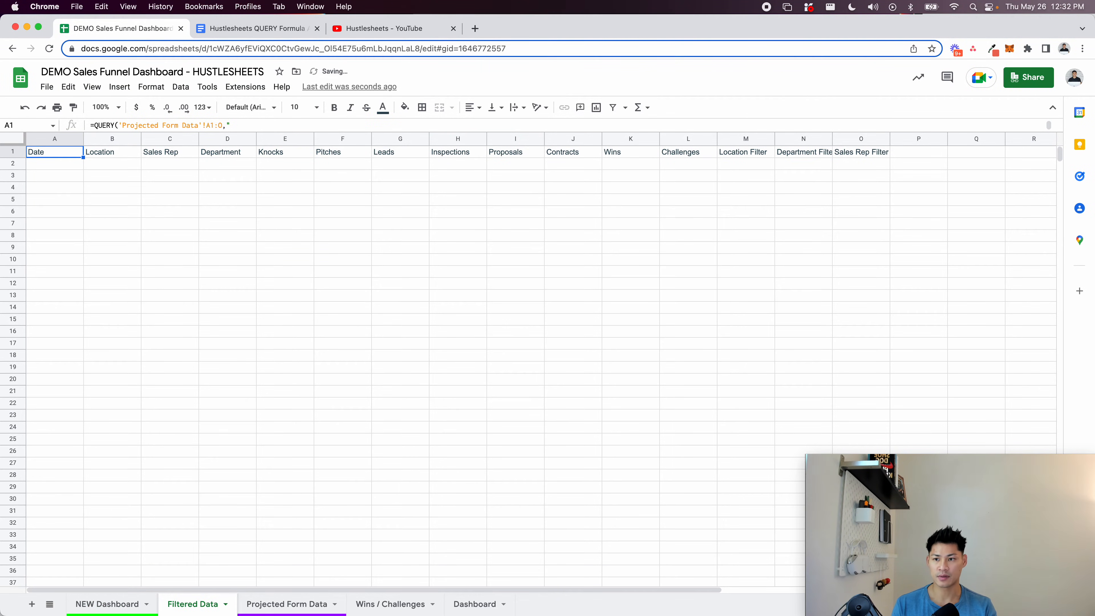
Change the QUERY's end-date reference to 'NEW Dashboard'!C3 and commit it
key(super+equal)
key(Return)
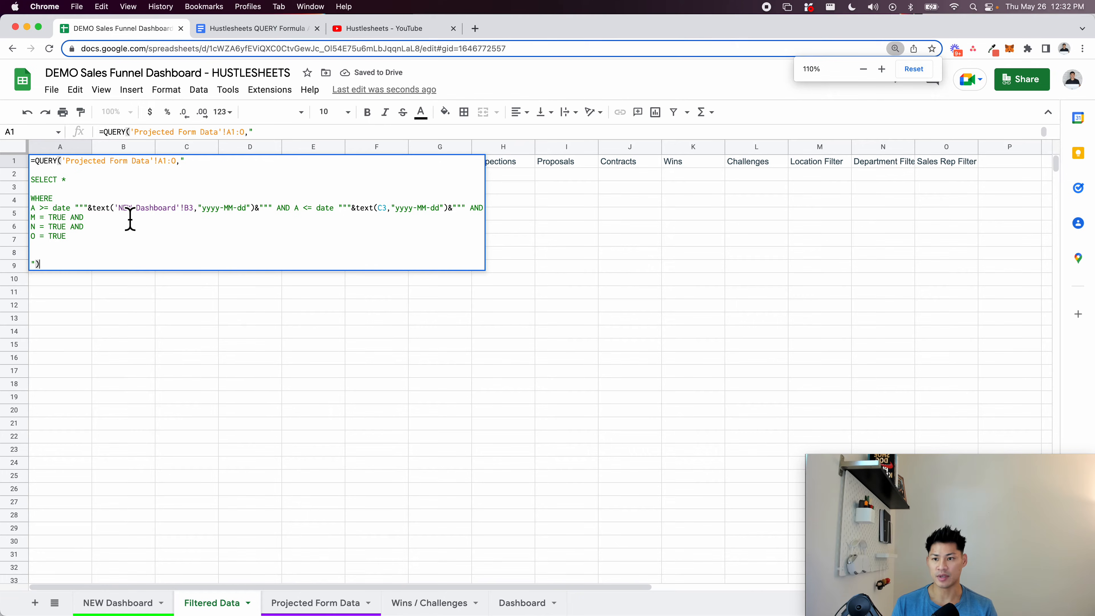
click(116, 208)
drag(131, 207, 189, 208)
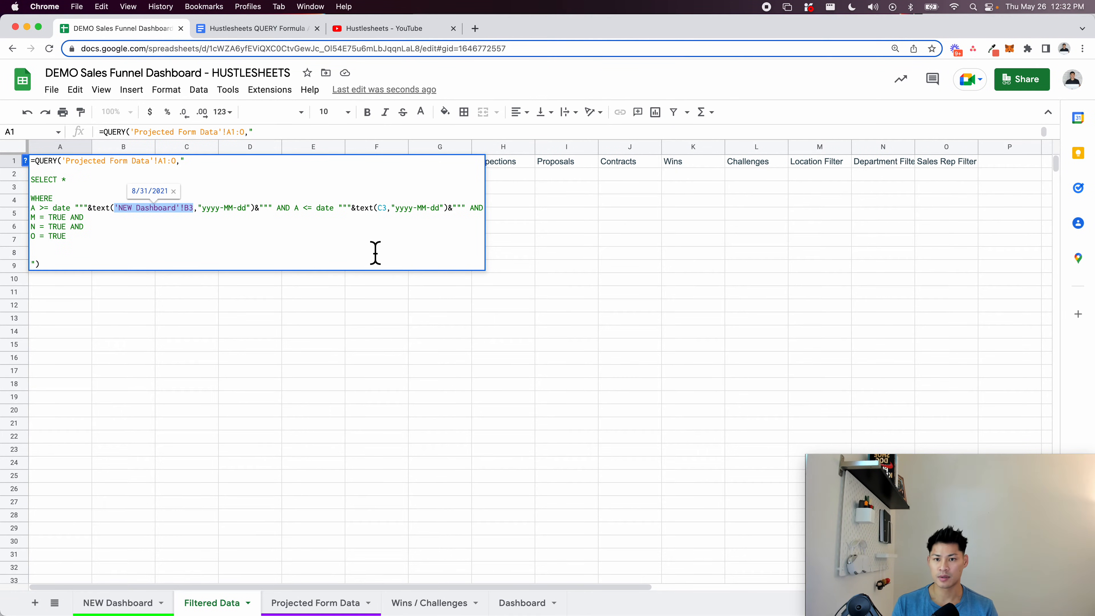
double_click(381, 209)
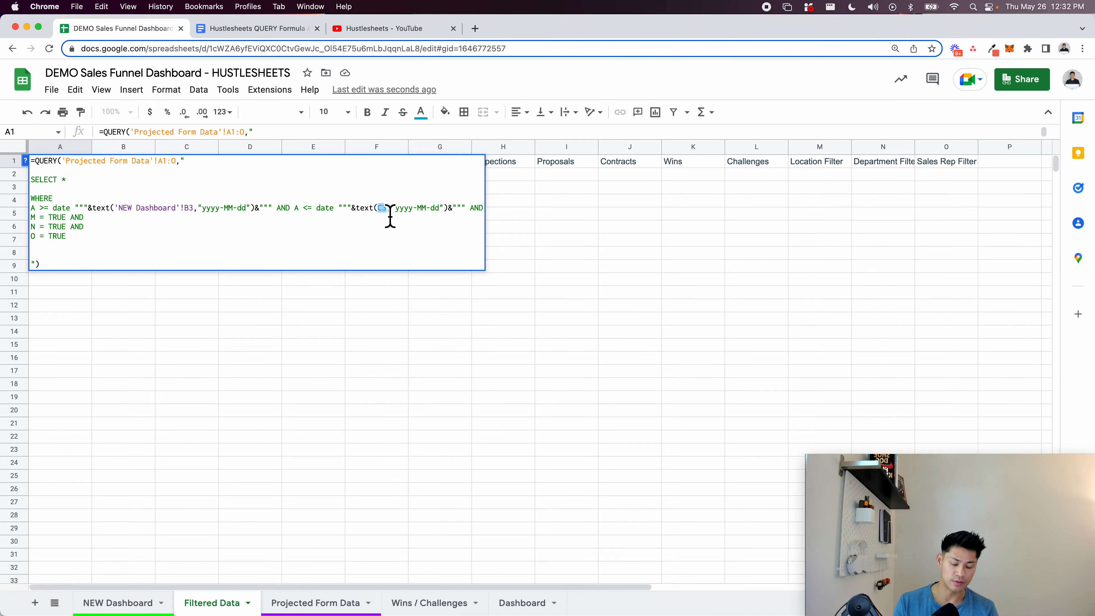
text('NEW Dashboard'!B3)
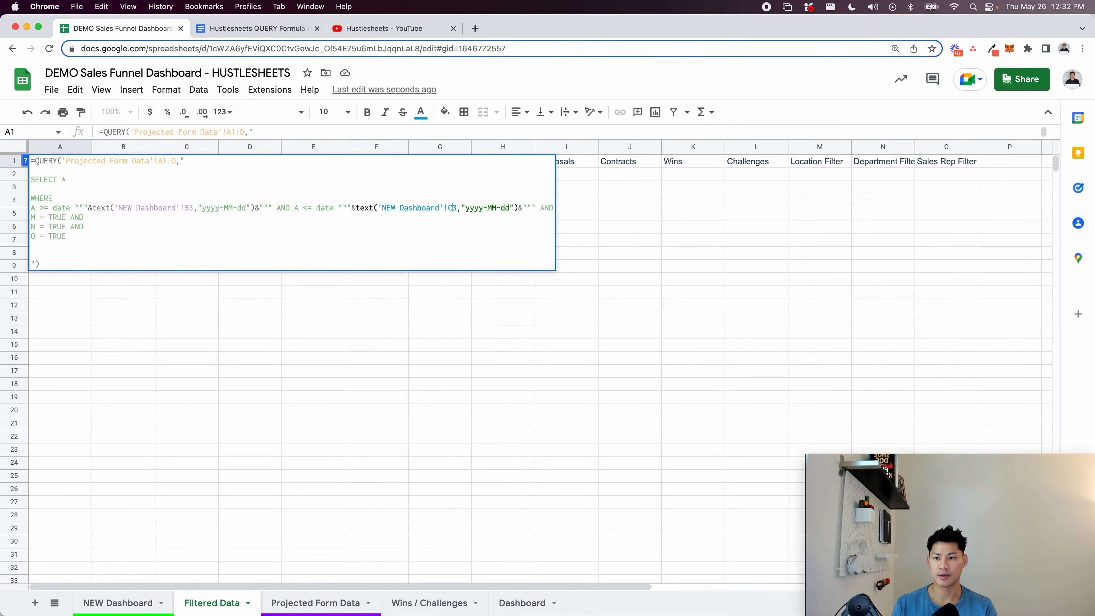
key(Return)
Bold the Filtered Data header row and freeze it at row 1
click(7, 160)
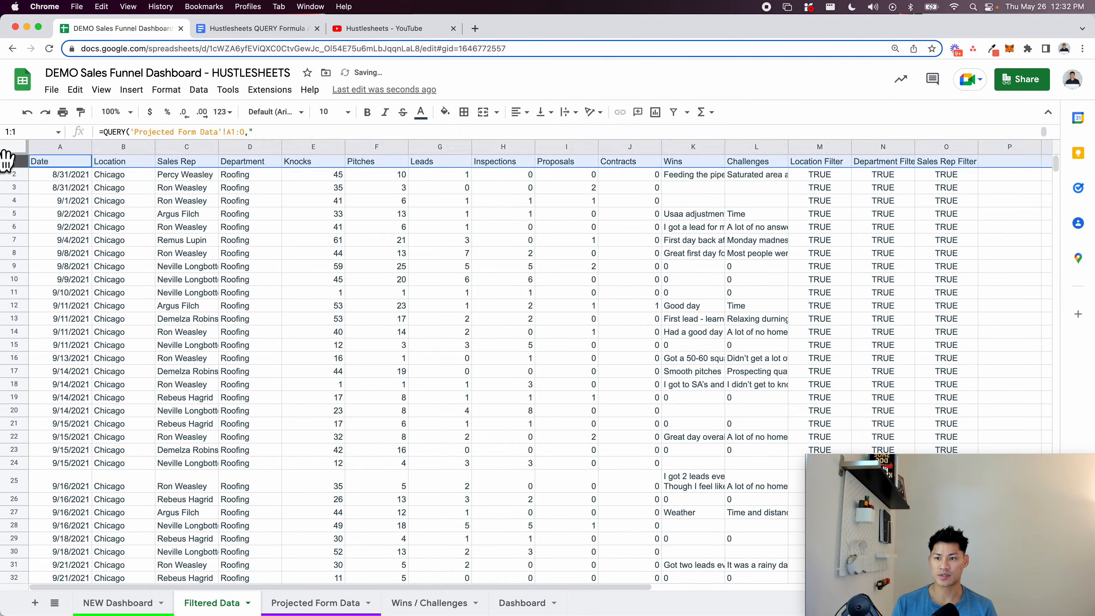
key(super+b)
click(100, 89)
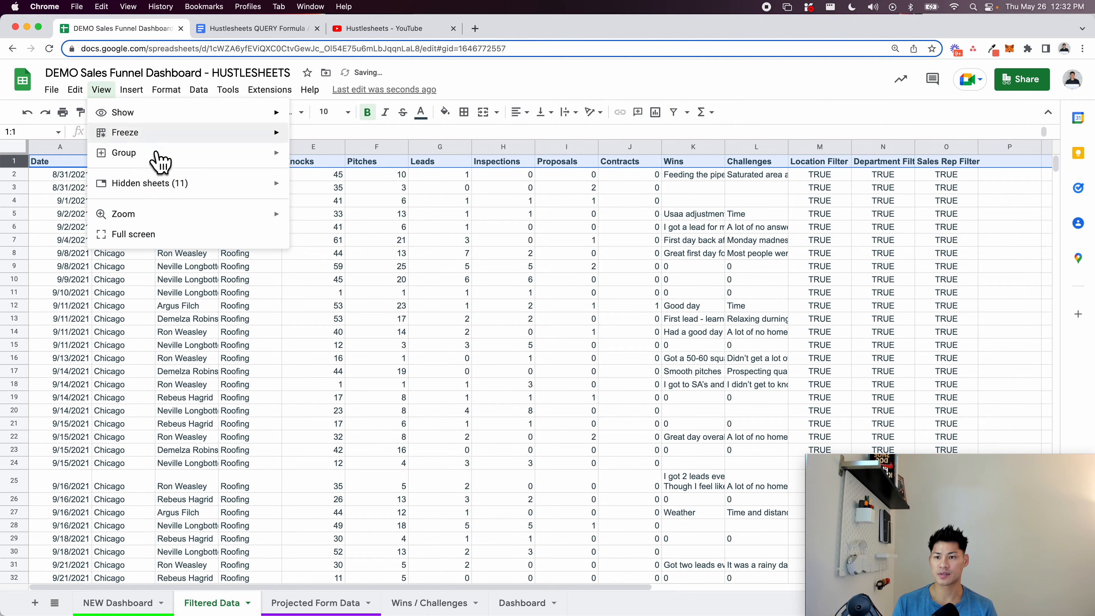
mouse_move(173, 139)
click(366, 199)
scroll(347, 289, down, 15)
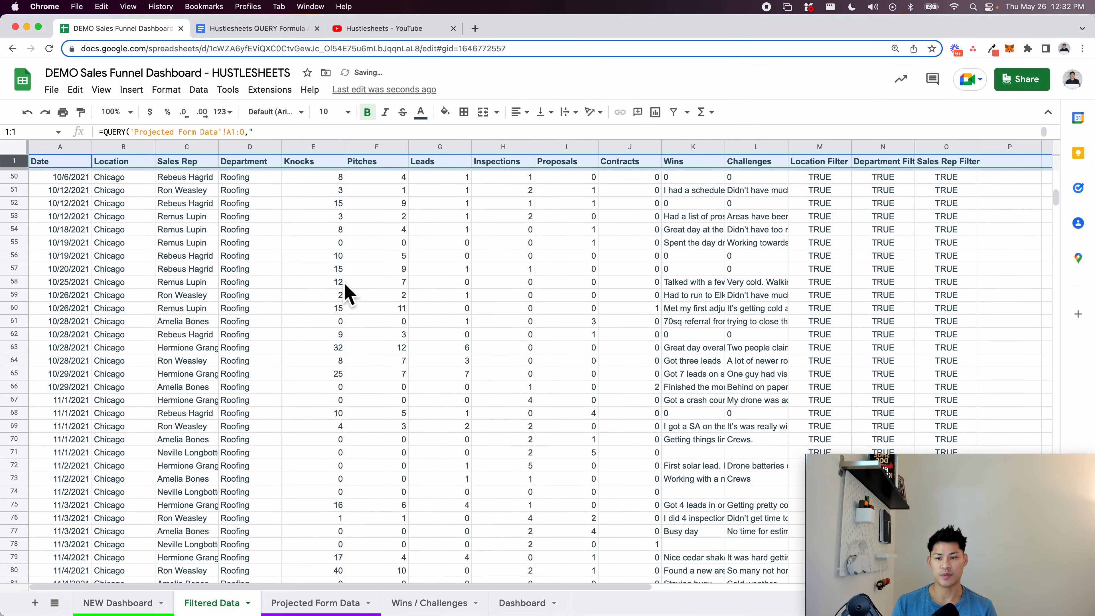
scroll(508, 332, up, 8)
scroll(509, 332, up, 4)
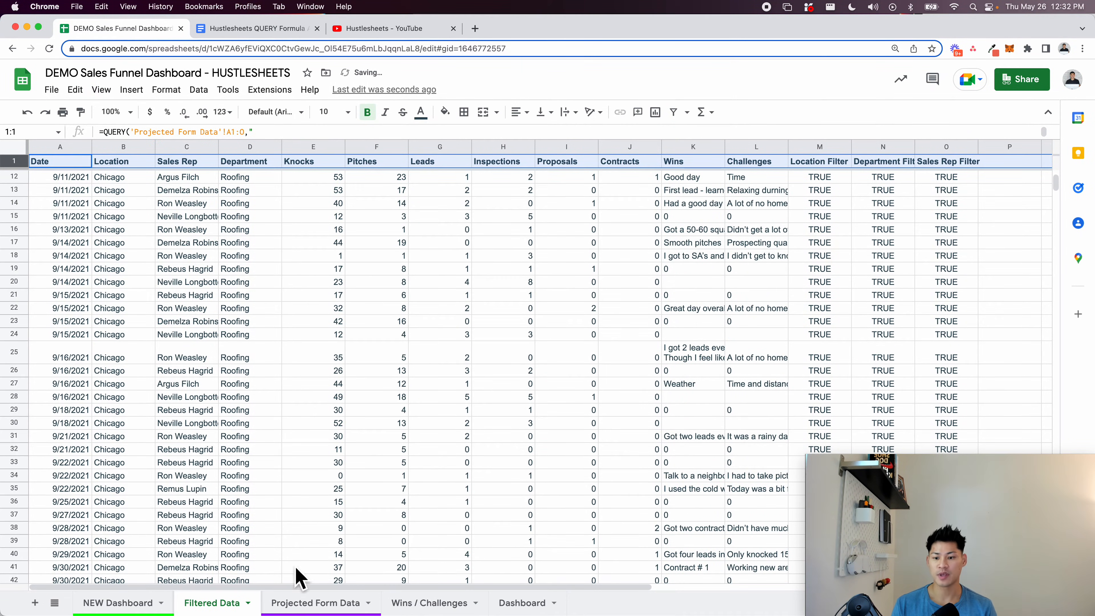
Colour the Filtered Data tab yellow and glance over the Projected Form Data sheet
click(248, 603)
mouse_move(212, 465)
click(334, 362)
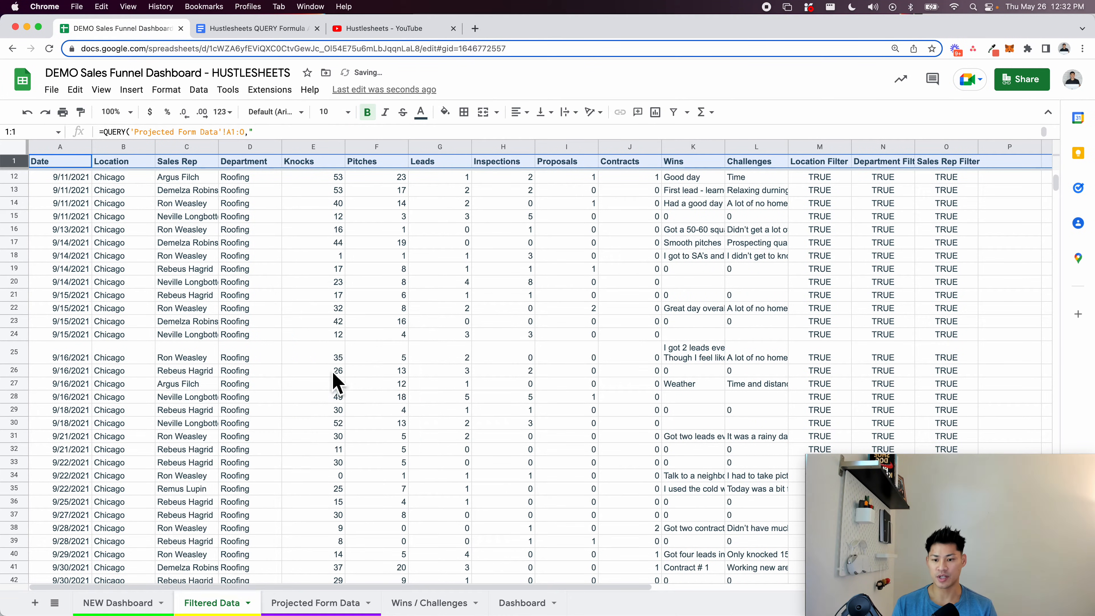
click(319, 602)
click(303, 392)
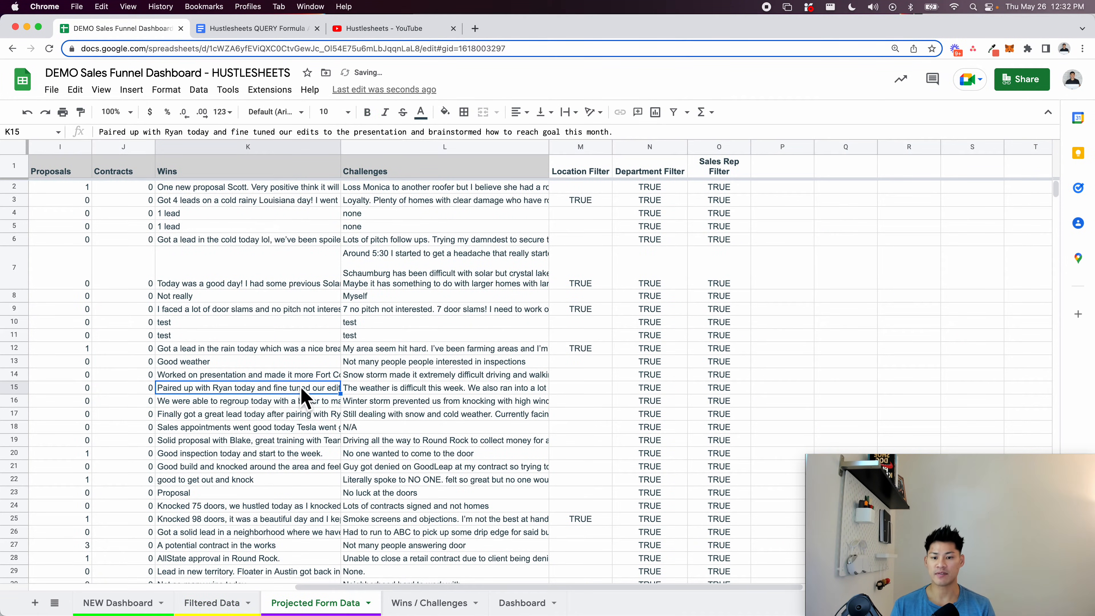
scroll(303, 391, left, 10)
click(206, 605)
click(202, 451)
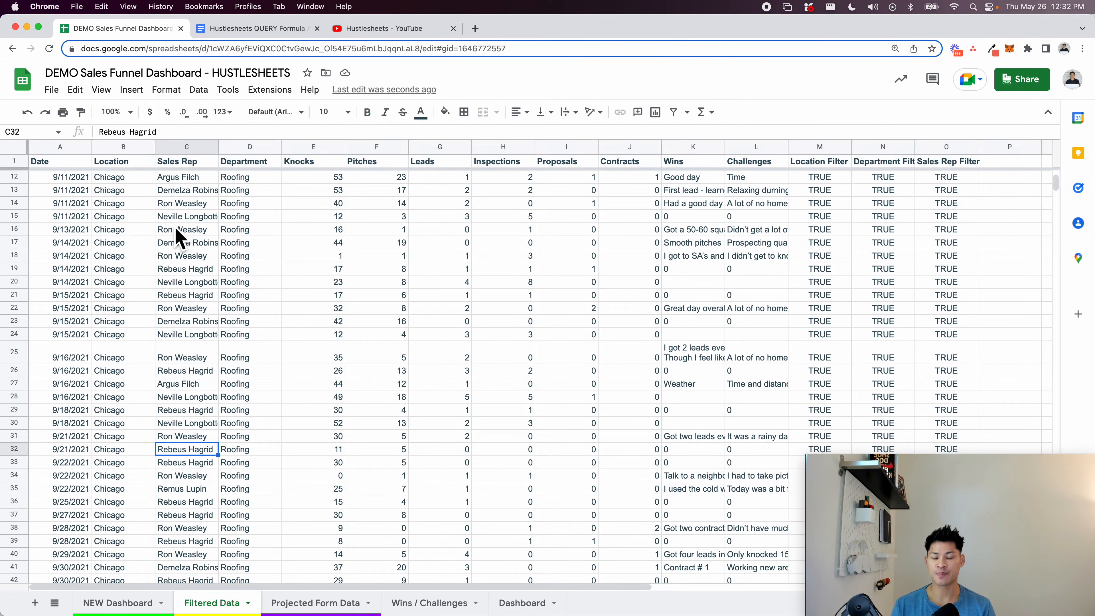
Clear the dashboard's Location filter and check the unfiltered Filtered Data rows at 125%
click(117, 602)
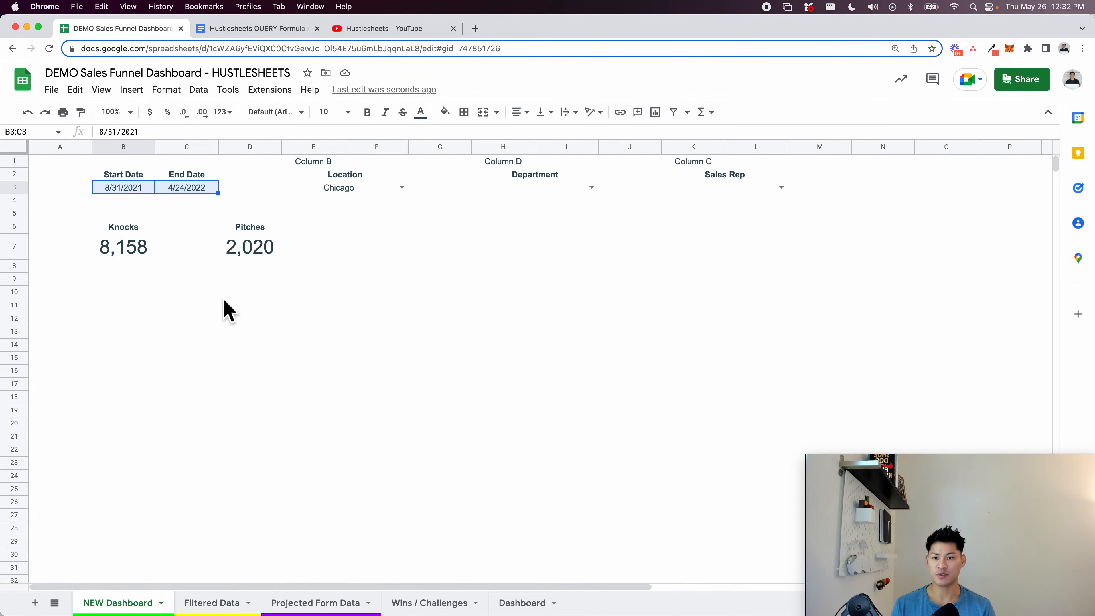
click(342, 190)
key(Delete)
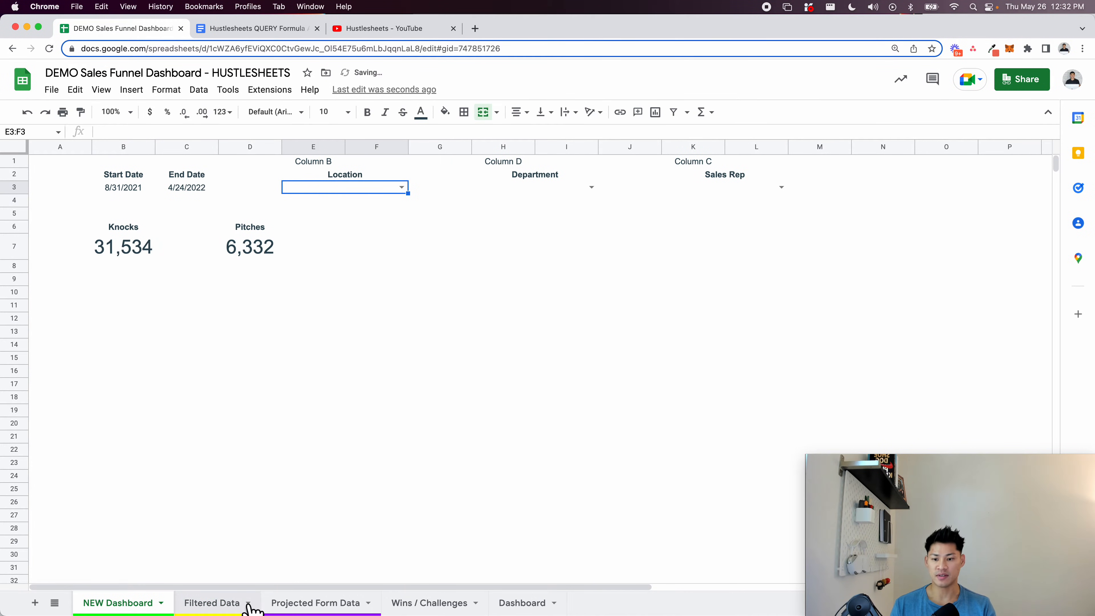
click(232, 602)
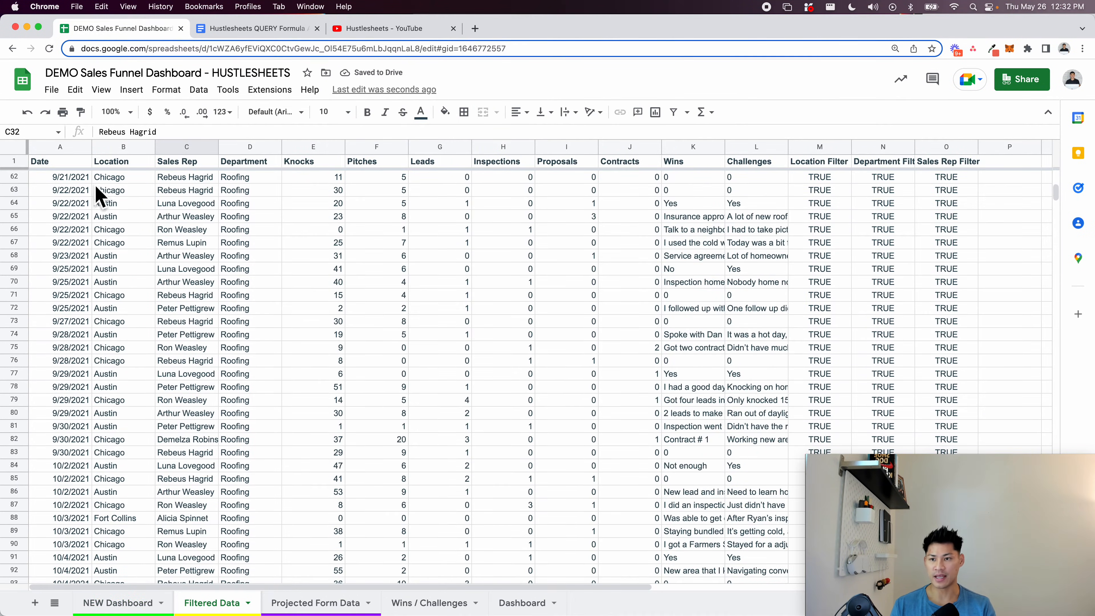
key(super+equal)
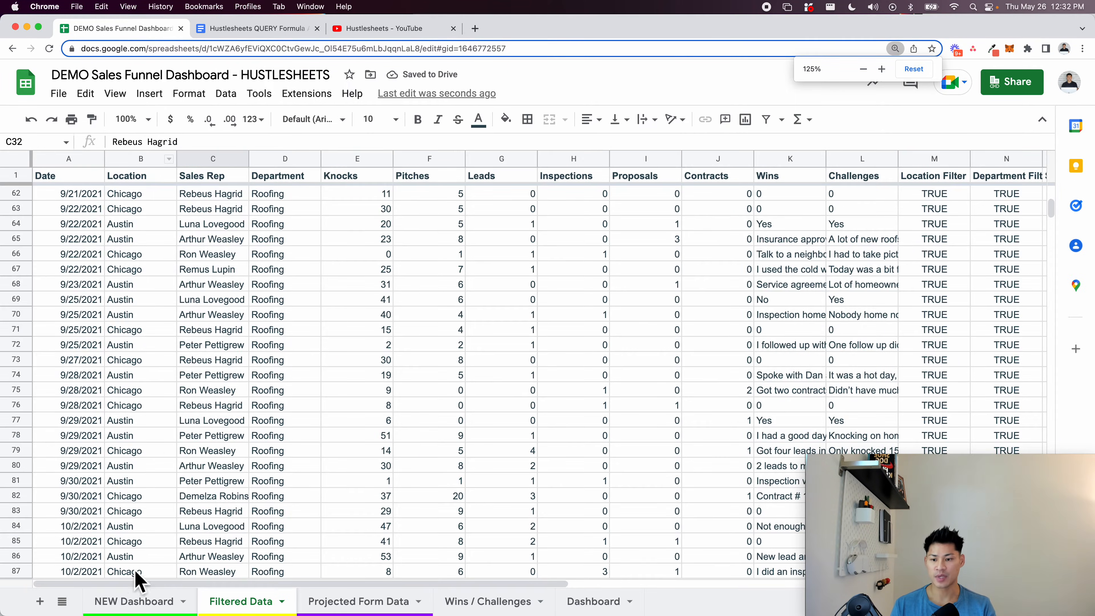
click(139, 601)
Test the Location filter with Chicago and then Austin, verifying Filtered Data each time
click(457, 206)
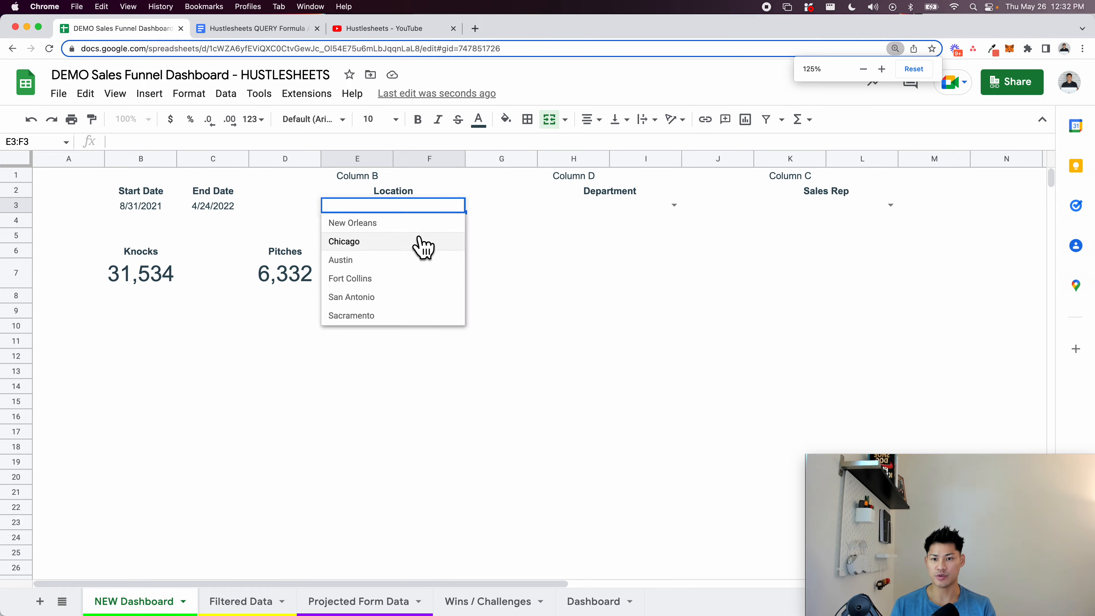
click(420, 242)
click(261, 601)
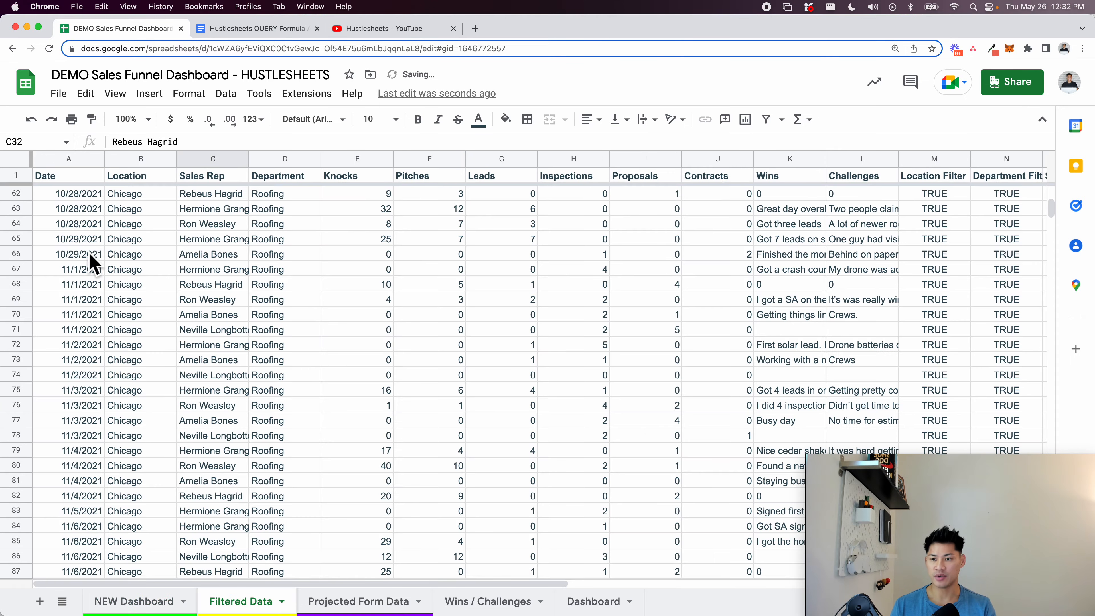
drag(149, 193, 145, 588)
click(147, 600)
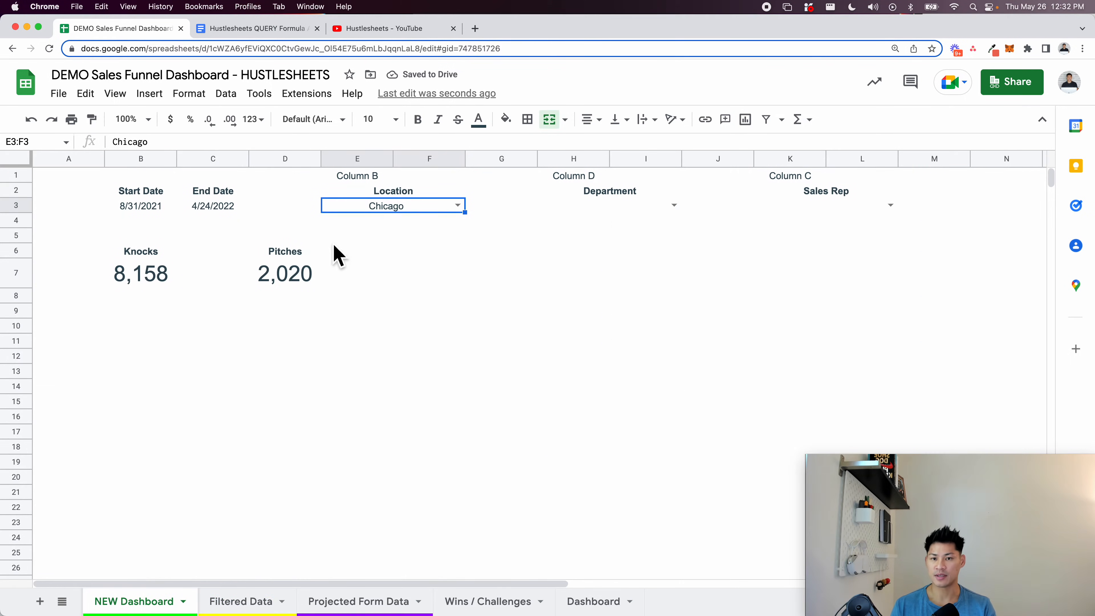
click(458, 205)
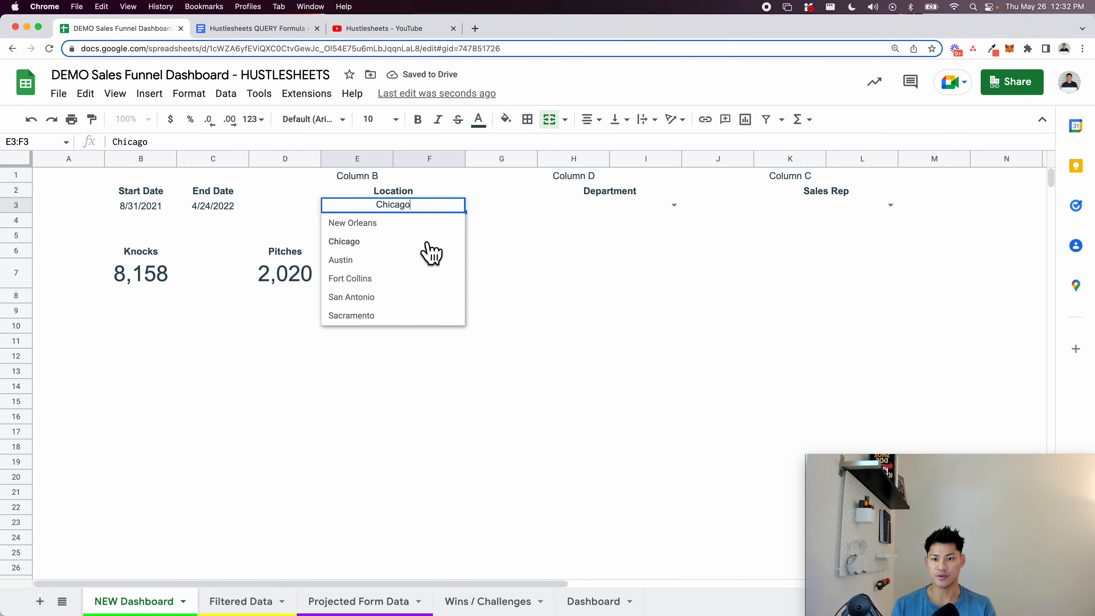
click(419, 264)
click(252, 600)
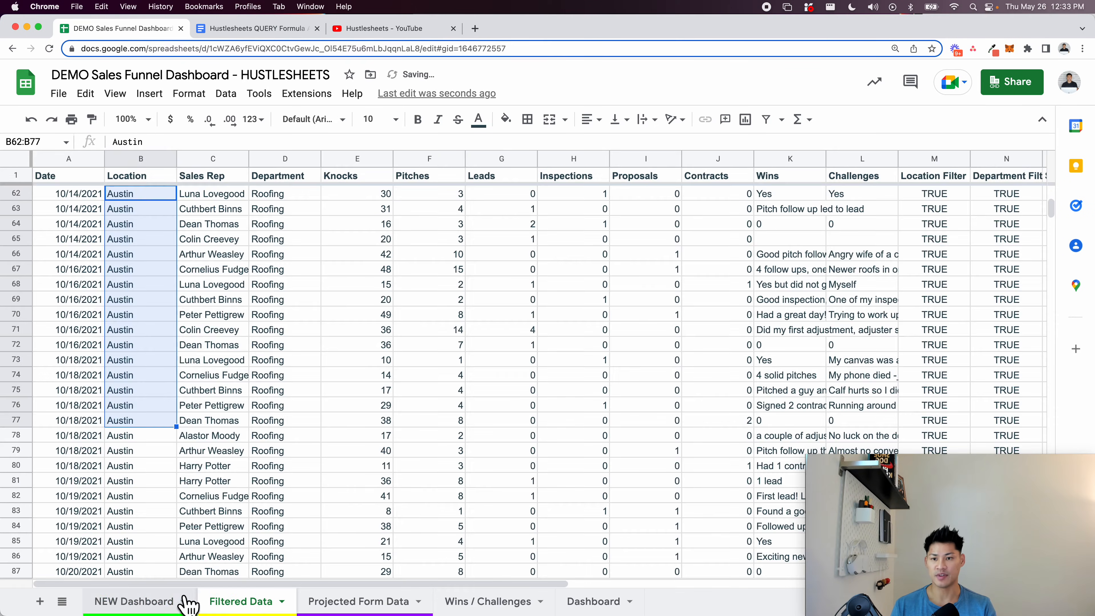
click(169, 542)
click(135, 609)
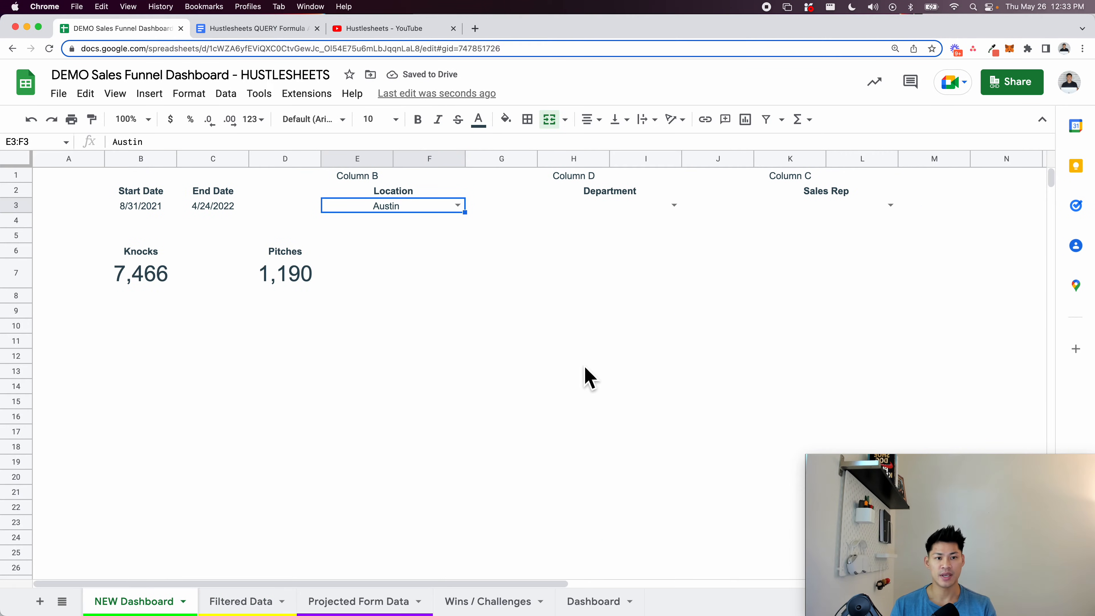
Filter by a single Sales Rep, verify Filtered Data, then select the three filter cells
click(887, 207)
click(841, 260)
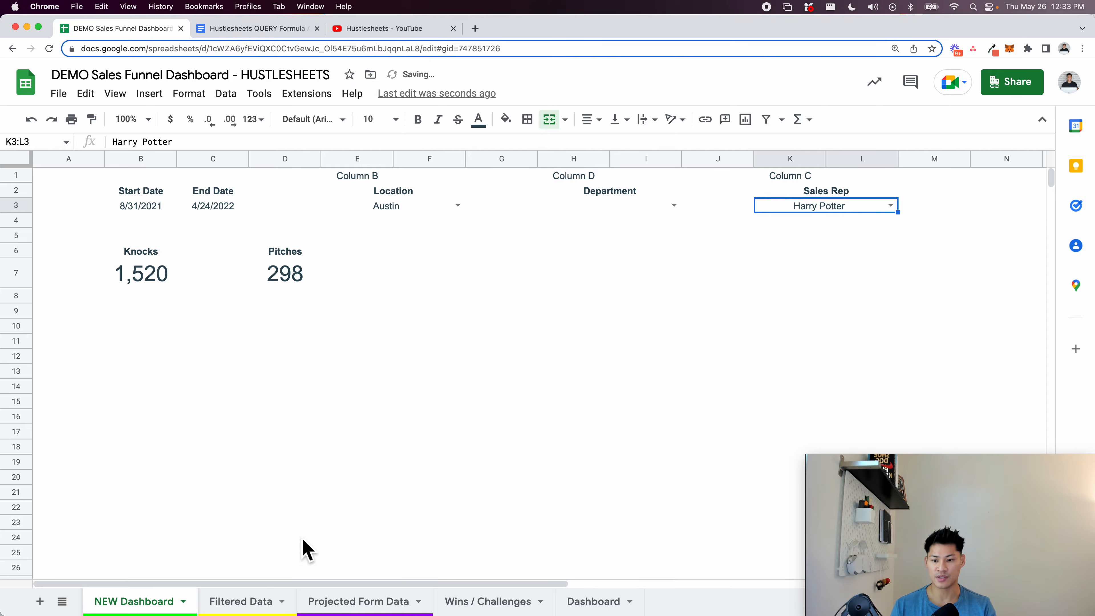
click(276, 601)
scroll(220, 198, up, 10)
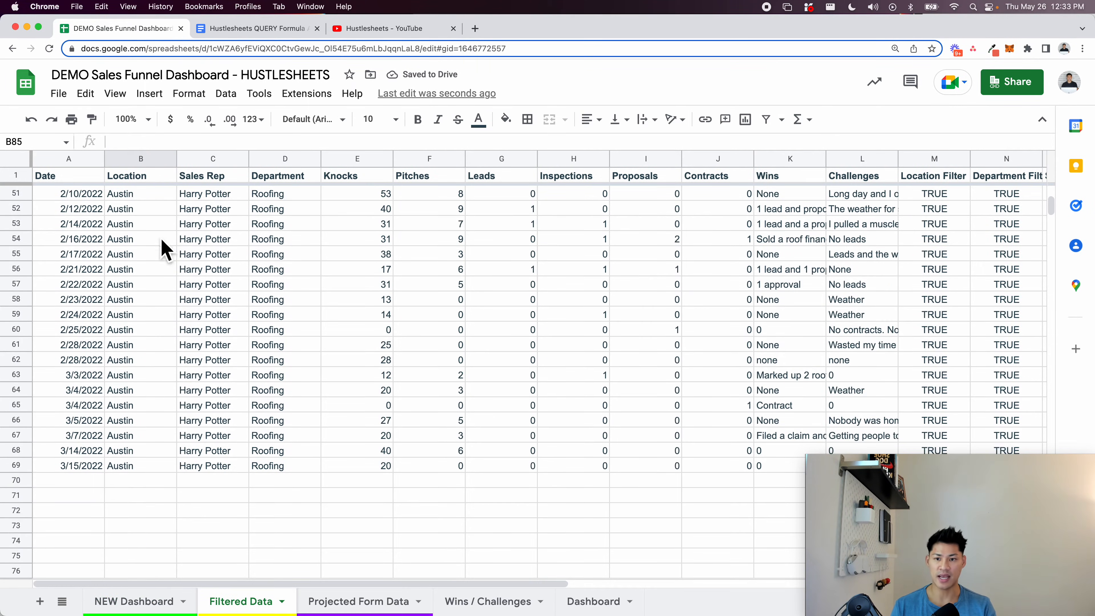
click(134, 601)
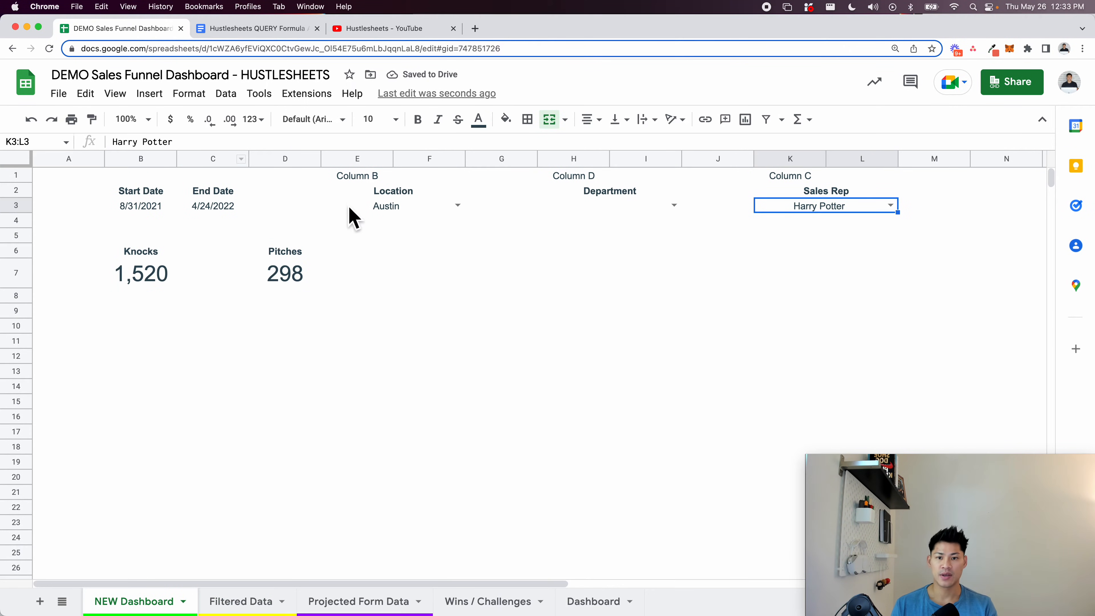
click(360, 208)
shift+click(824, 210)
Clear the three dashboard filters and inspect the Knocks QUERY formula
key(Delete)
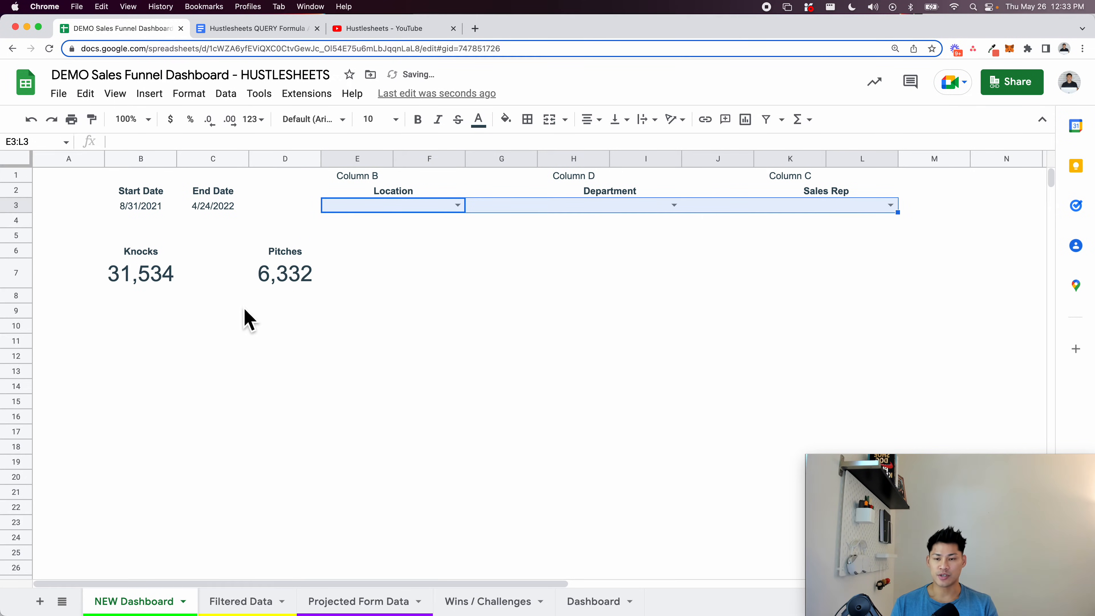
click(149, 283)
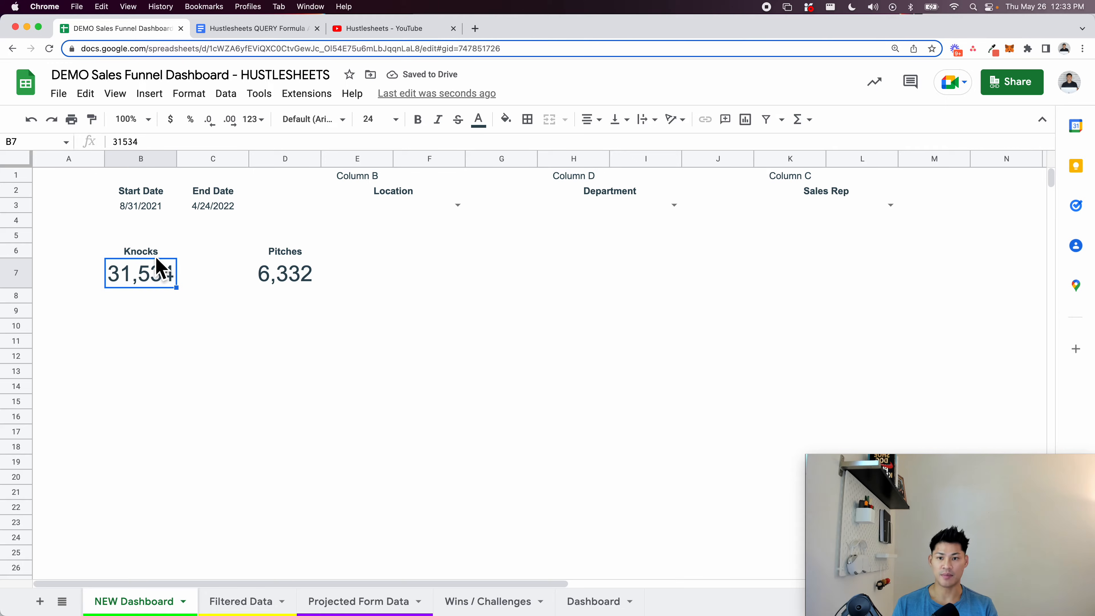
click(154, 256)
key(Return)
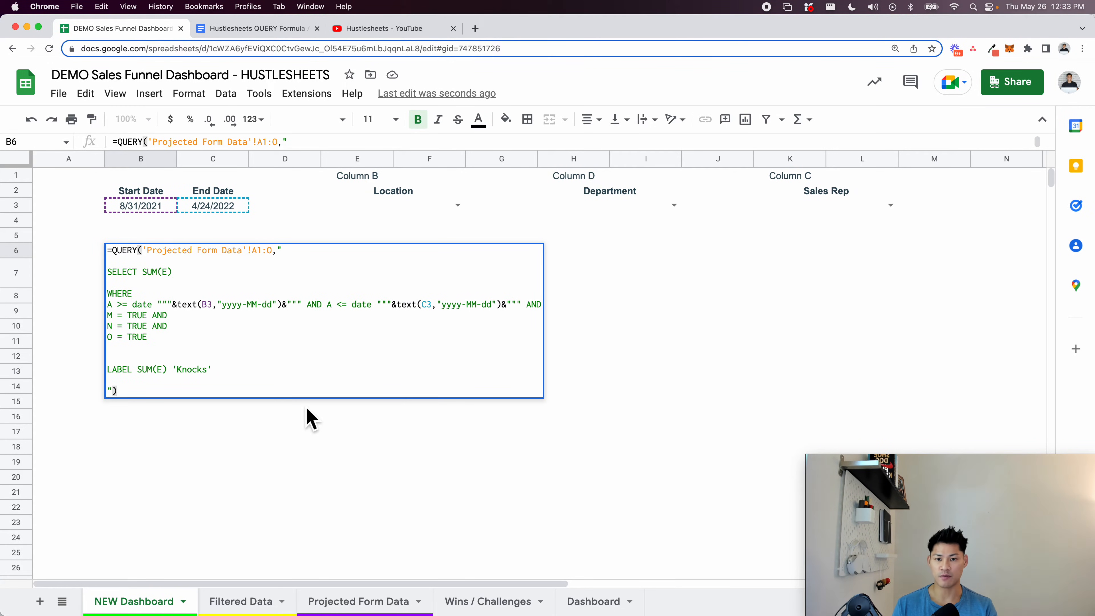
key(Escape)
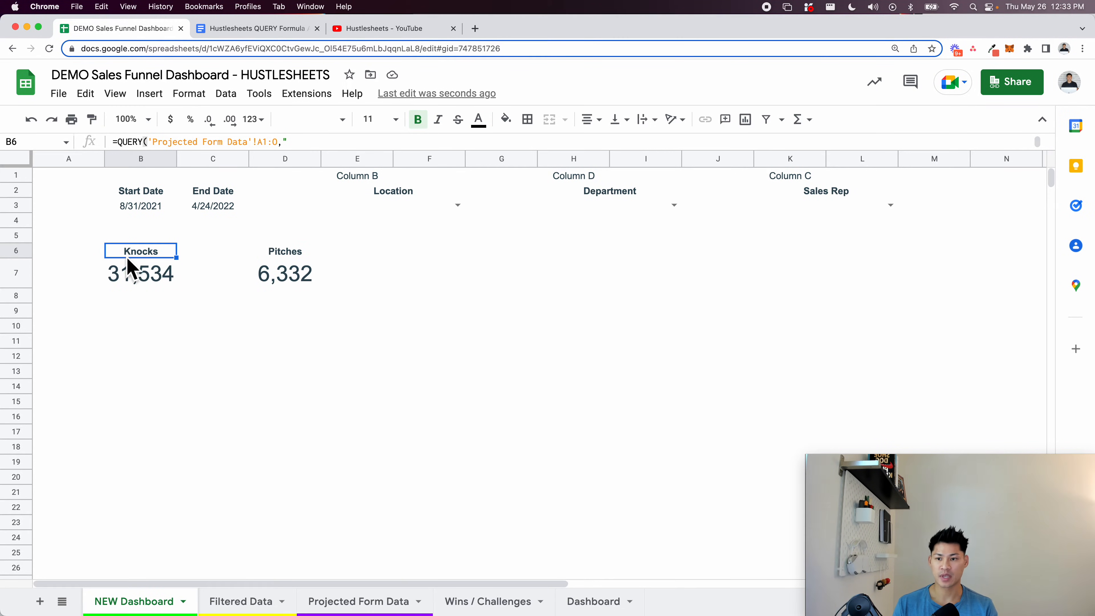
Replace the Knocks QUERY cells with a plain 'Knocks' label in B6
drag(127, 257, 138, 276)
key(Delete)
click(143, 254)
text(Knocks)
key(Return)
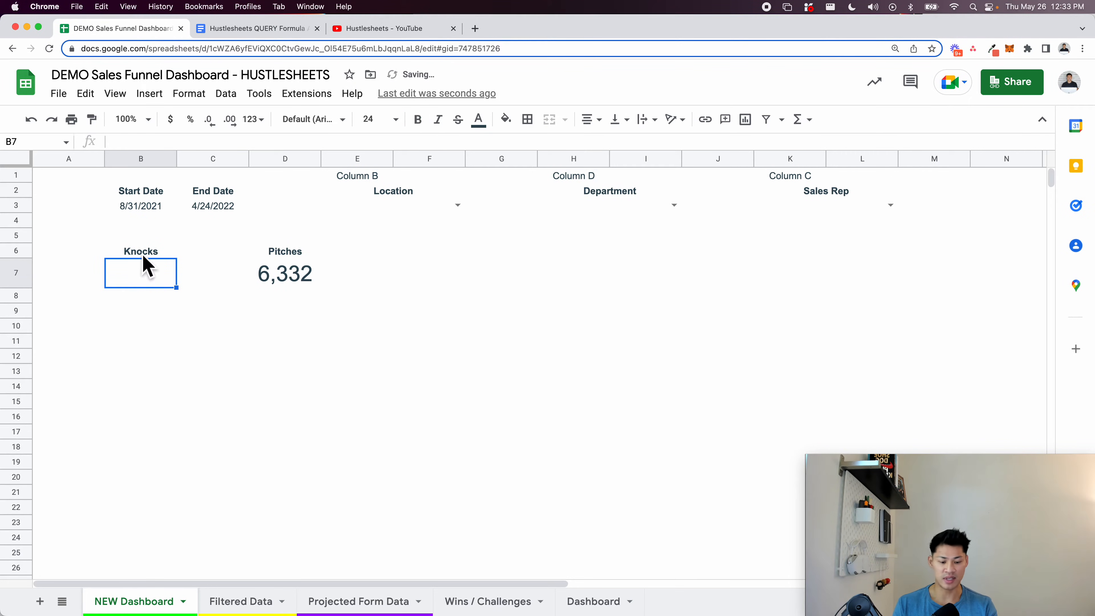
Enter =SUM('Filtered Data'!E2:E) in B7 to total the Knocks column
text(=sum)
key(Tab)
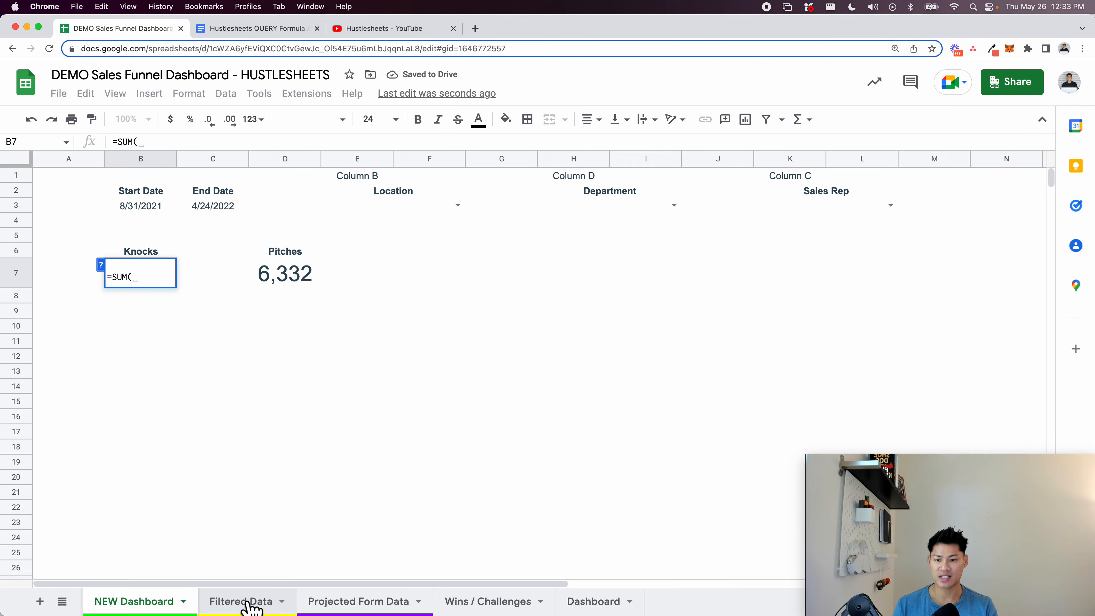
click(259, 602)
scroll(276, 213, up, 10)
drag(348, 198, 353, 351)
key(BackSpace)
key(BackSpace)
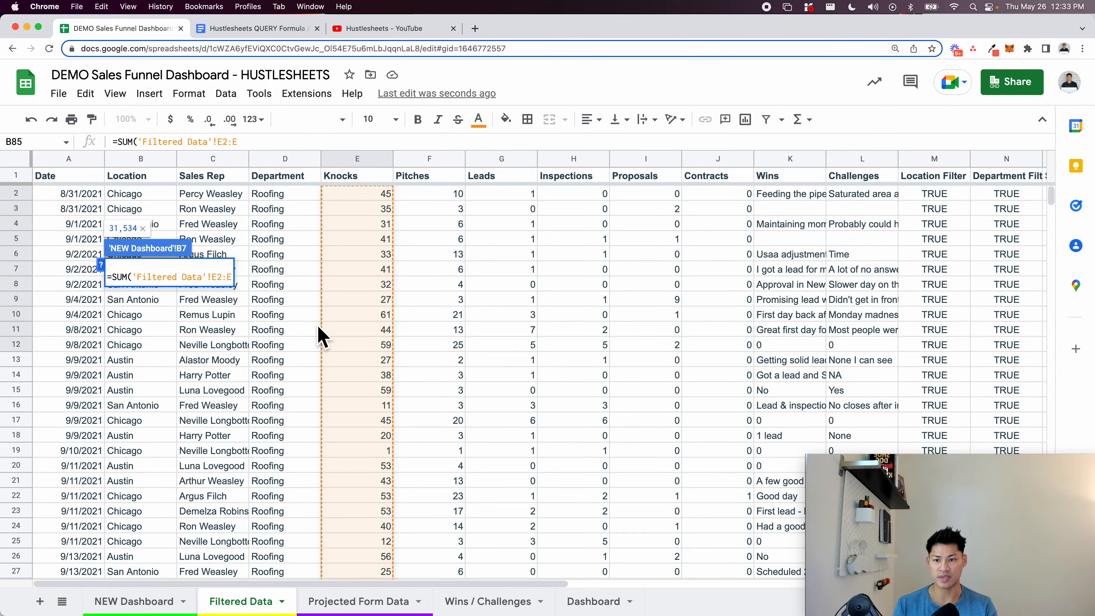
key(Return)
Switch the Location filter through Chicago and Fort Collins, settling on San Antonio
click(457, 207)
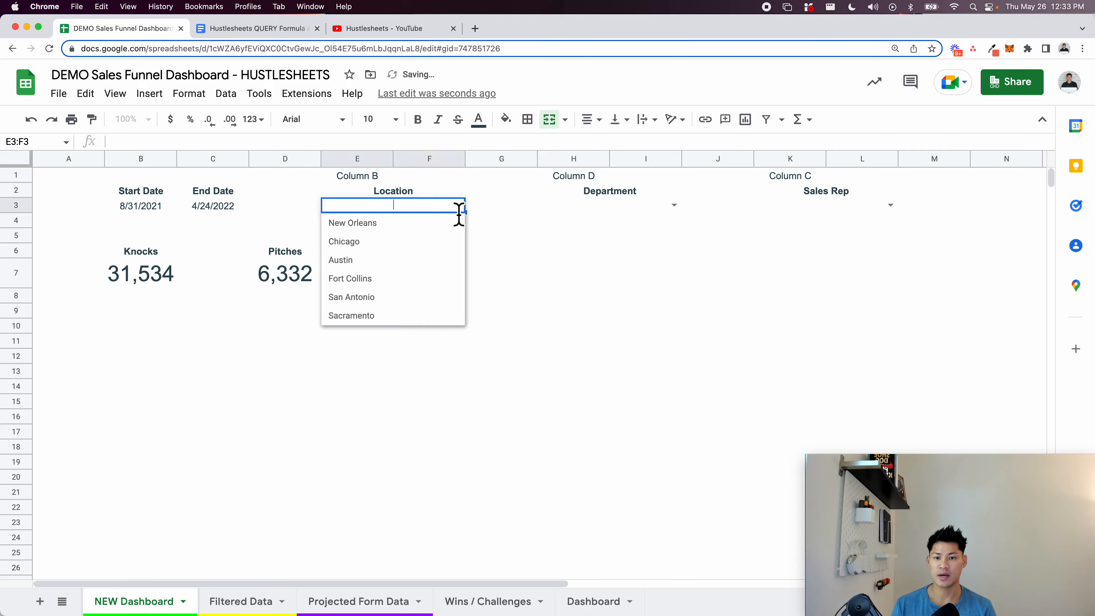
click(437, 243)
click(457, 206)
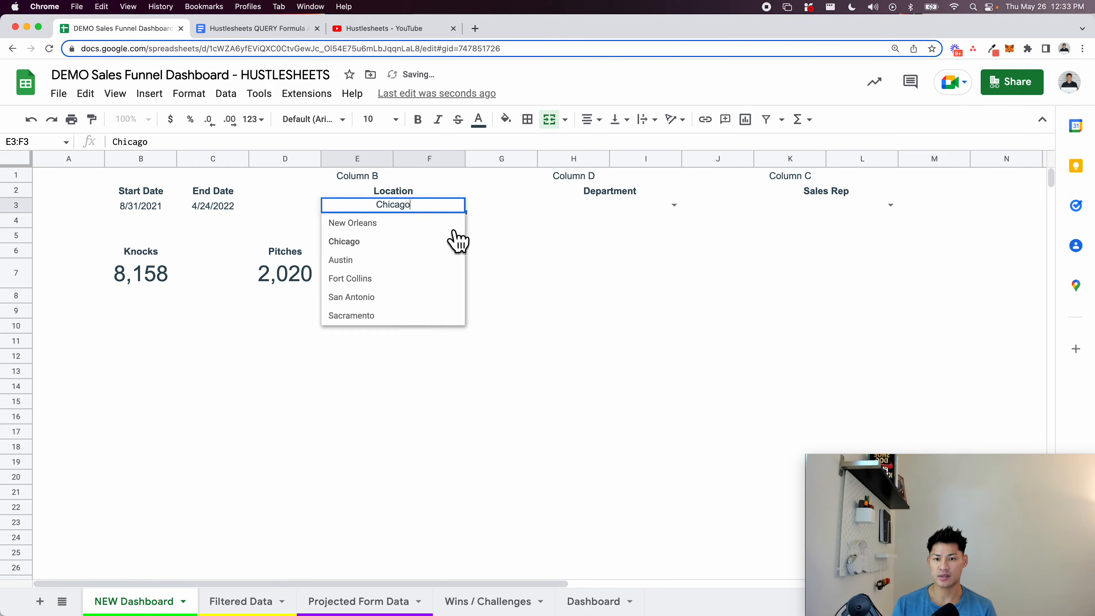
click(440, 279)
click(460, 207)
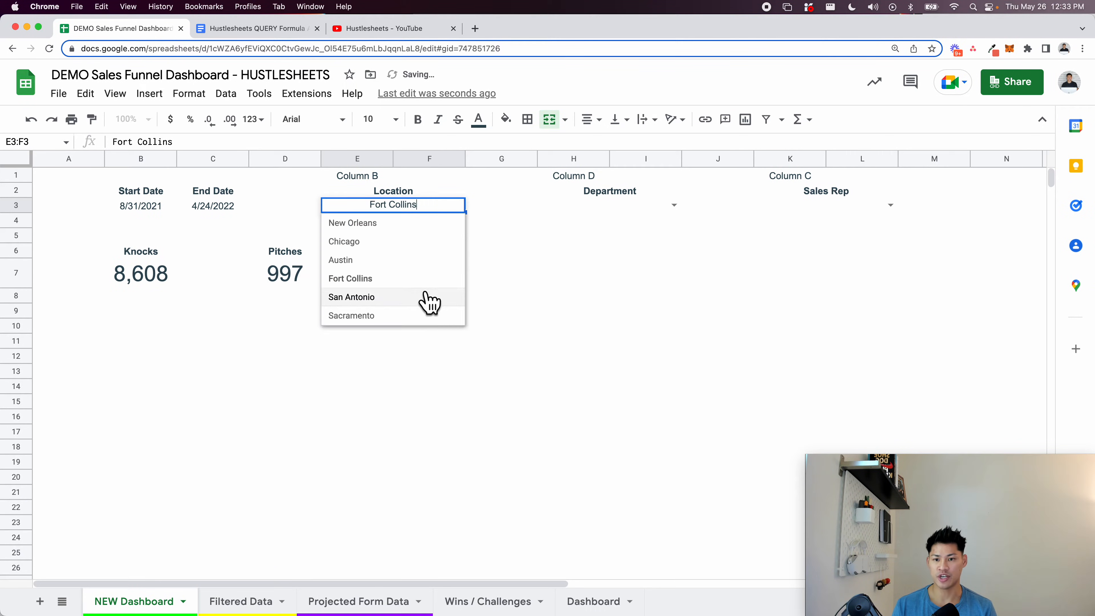
click(430, 297)
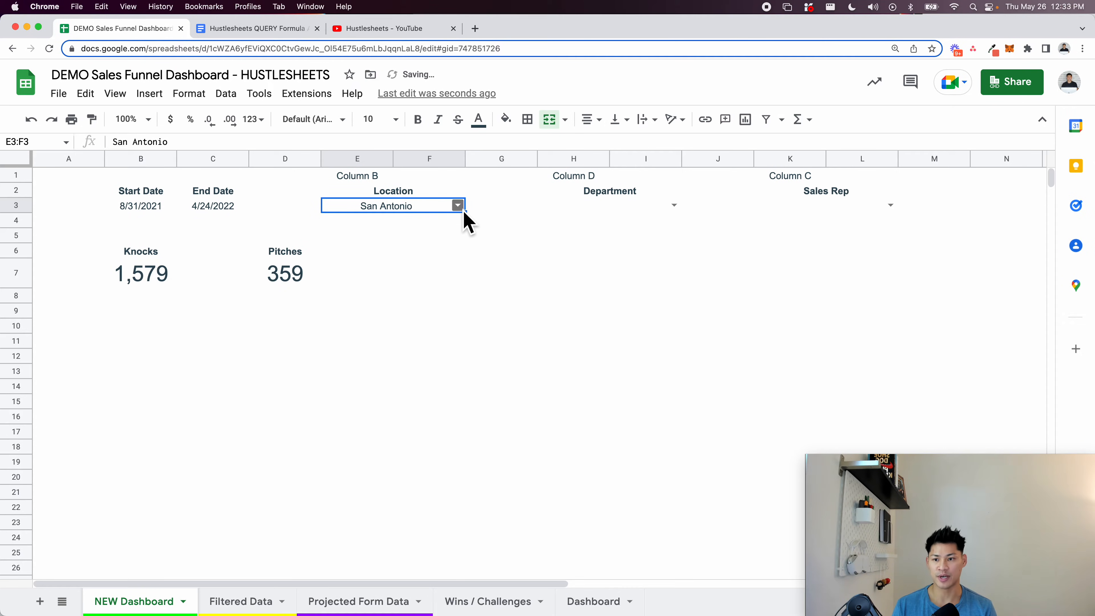
Compare the Pitches D6 and Knocks B7 formulas and edit the Knocks header text
drag(159, 255, 188, 275)
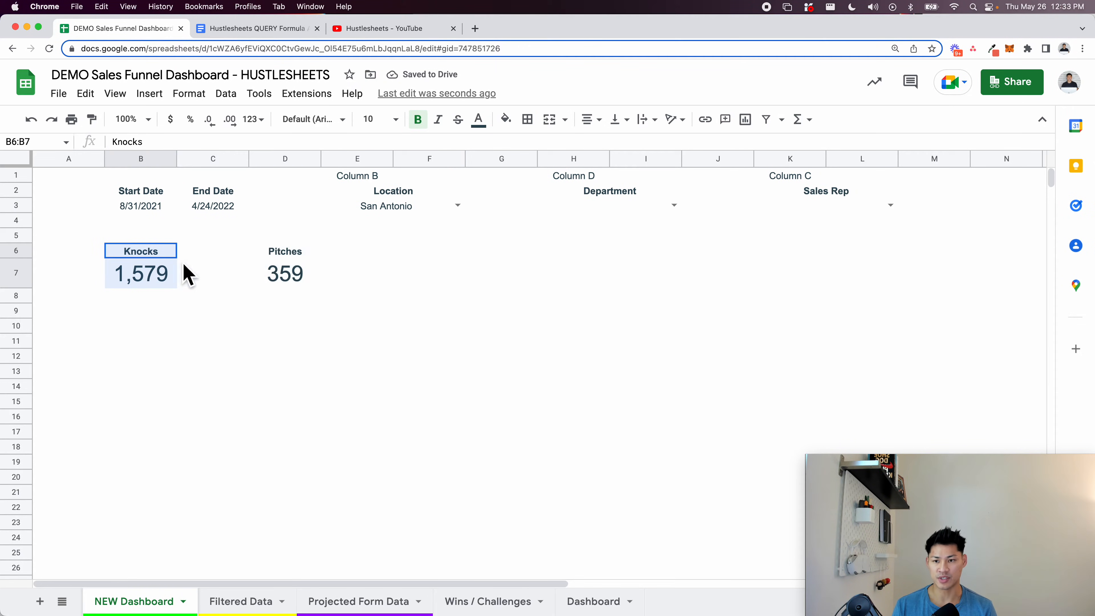
click(281, 256)
click(158, 256)
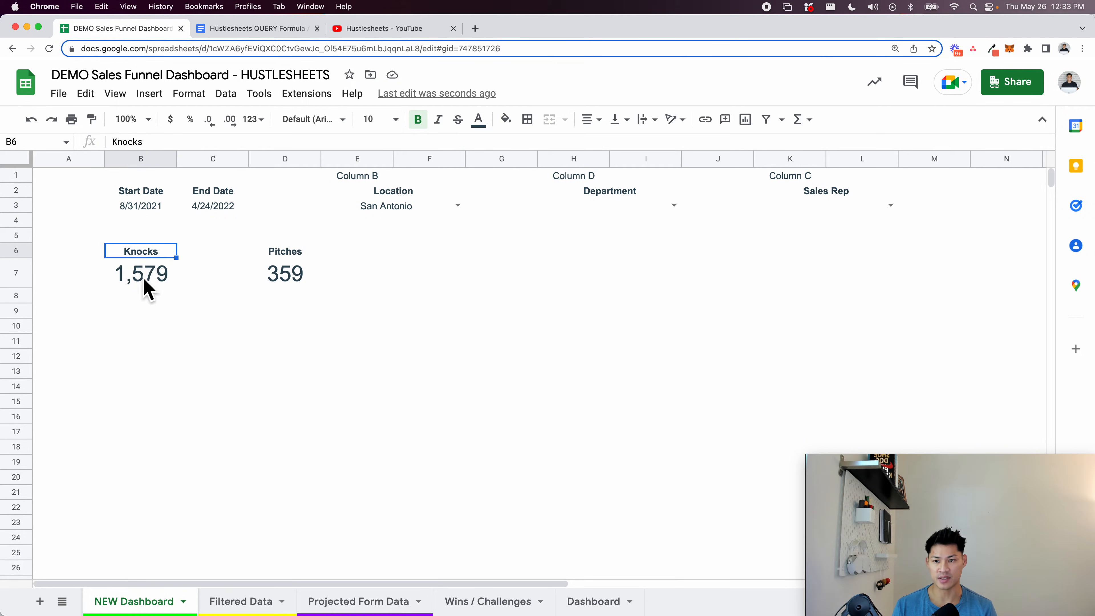
click(147, 285)
click(137, 248)
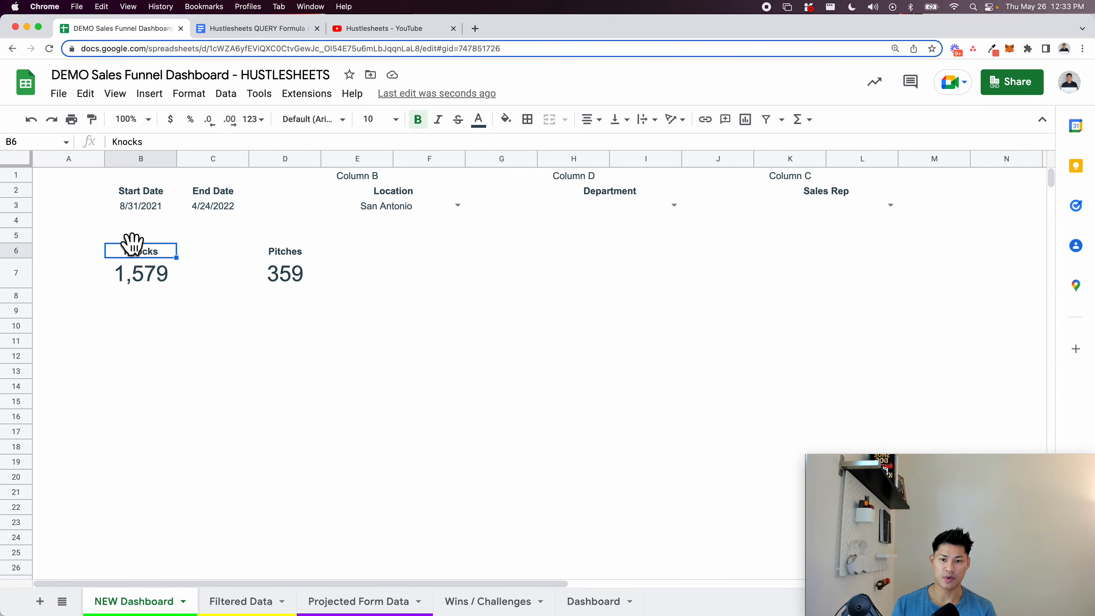
double_click(132, 243)
key(BackSpace)
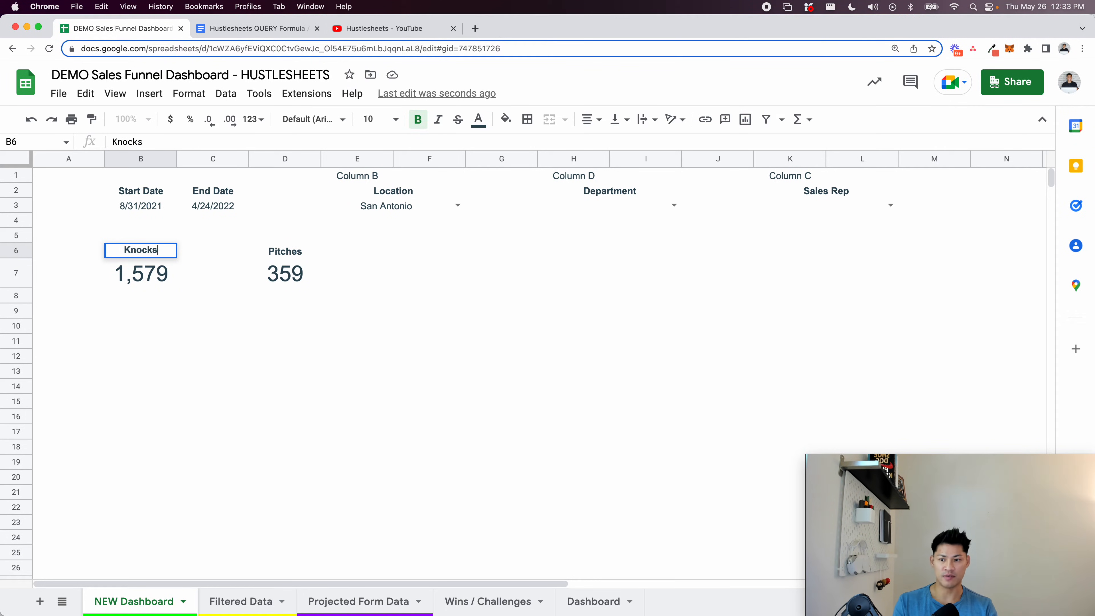
Review the Filtered Data A1 QUERY's conditions, then open the Pitches formula in D6
click(276, 600)
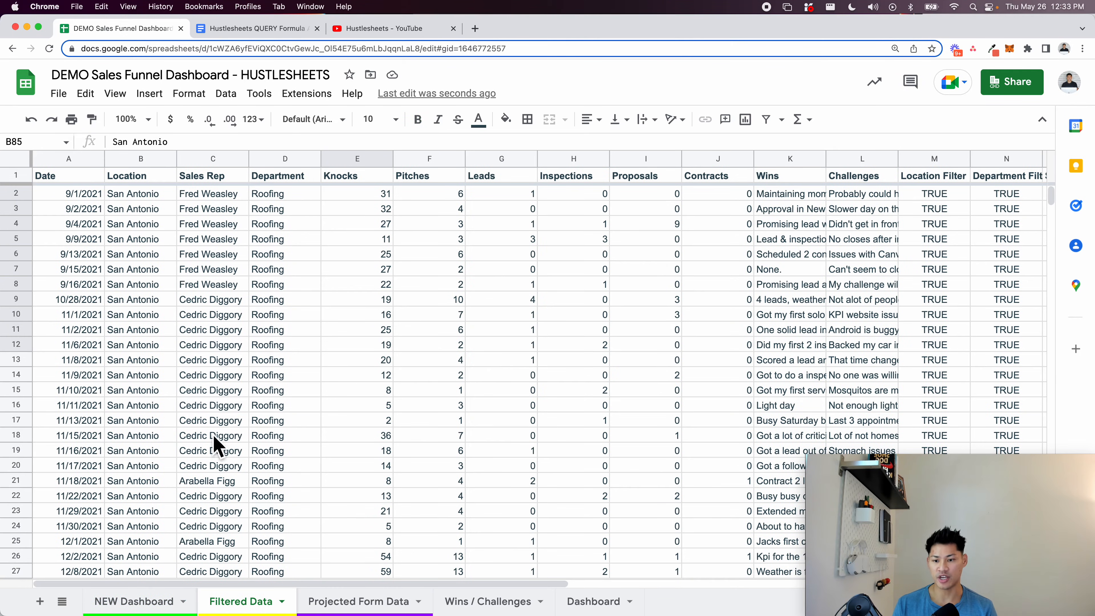
double_click(59, 176)
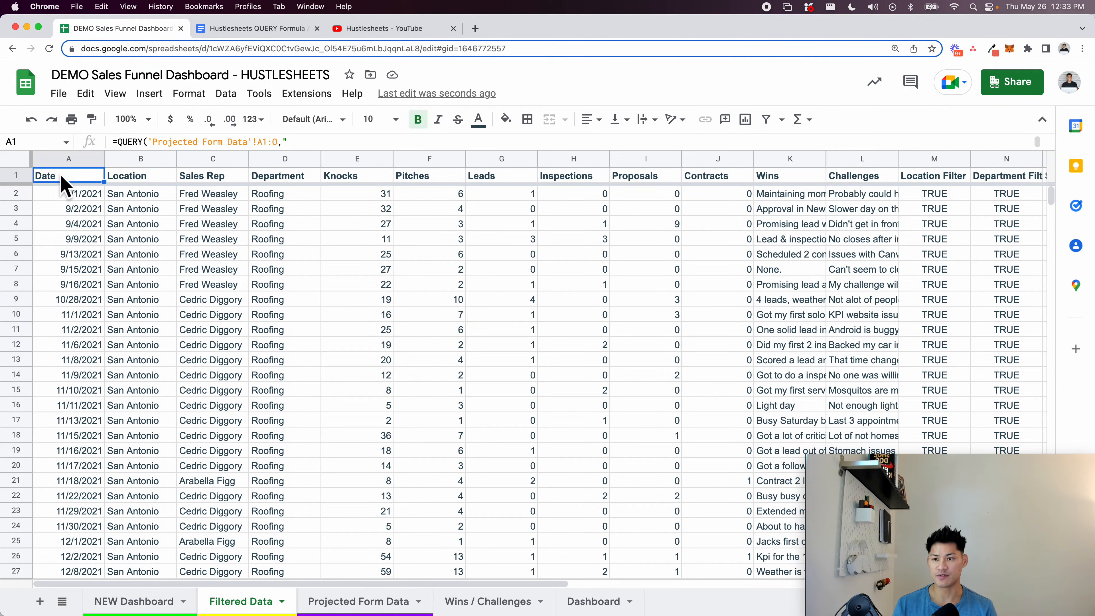
click(128, 266)
scroll(654, 405, right, 4)
scroll(707, 406, left, 4)
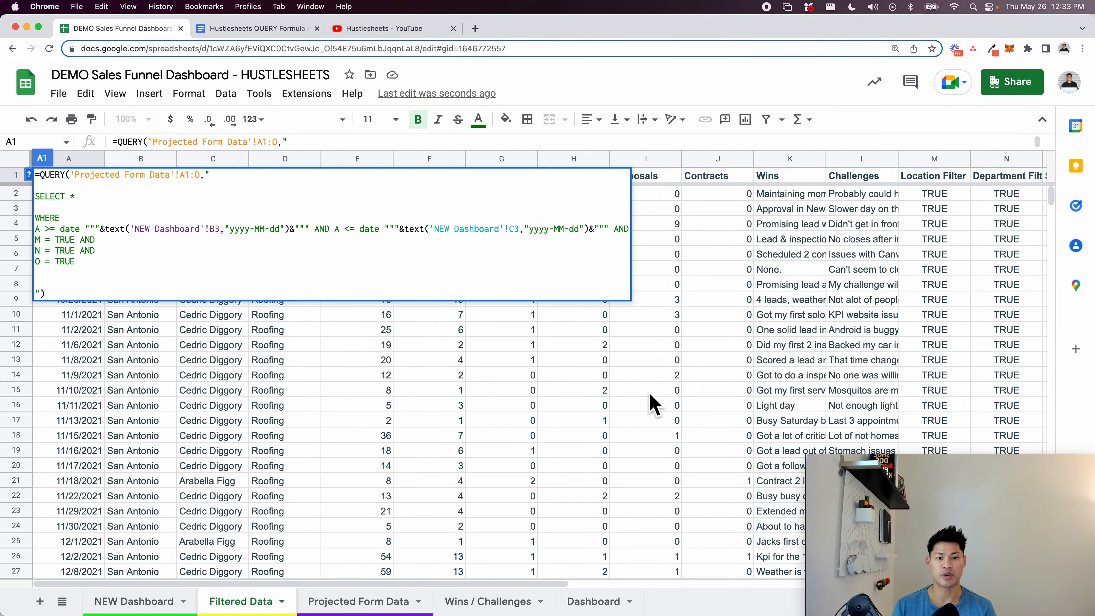
scroll(653, 405, right, 1)
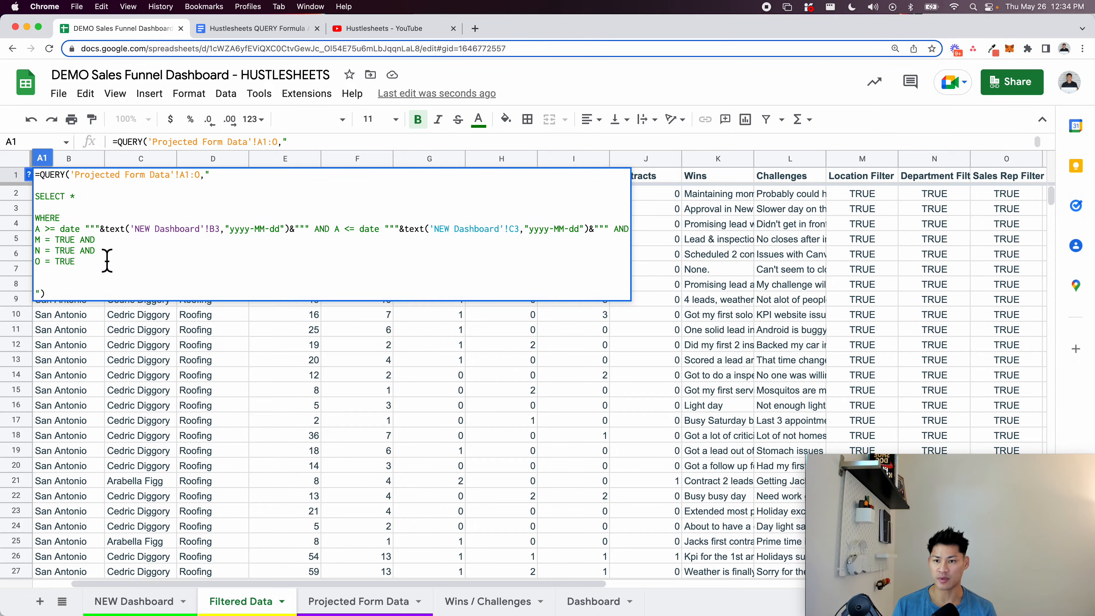
click(135, 601)
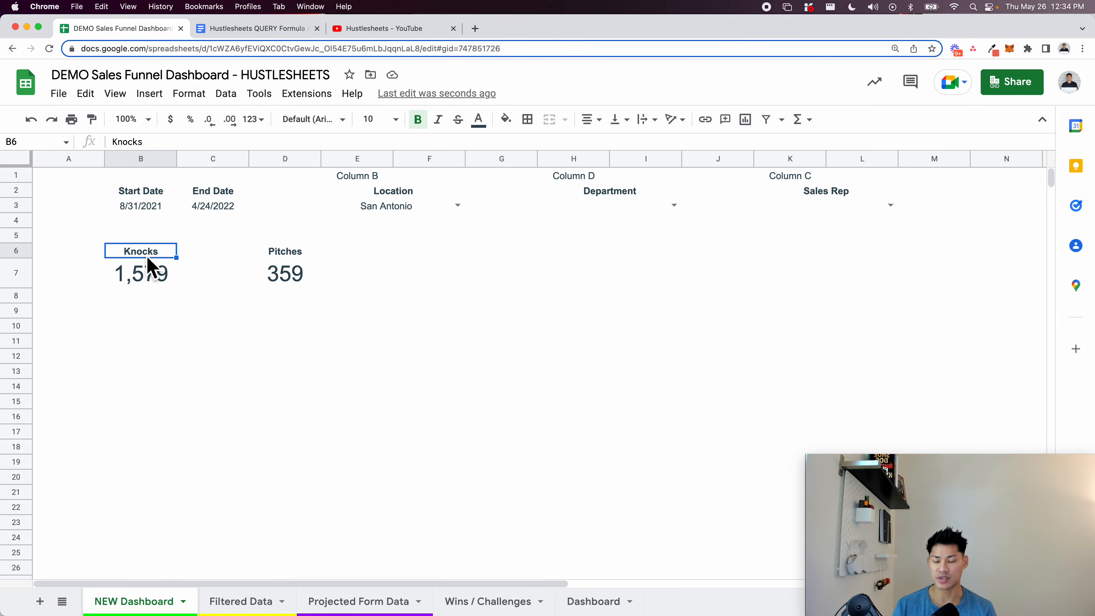
double_click(259, 258)
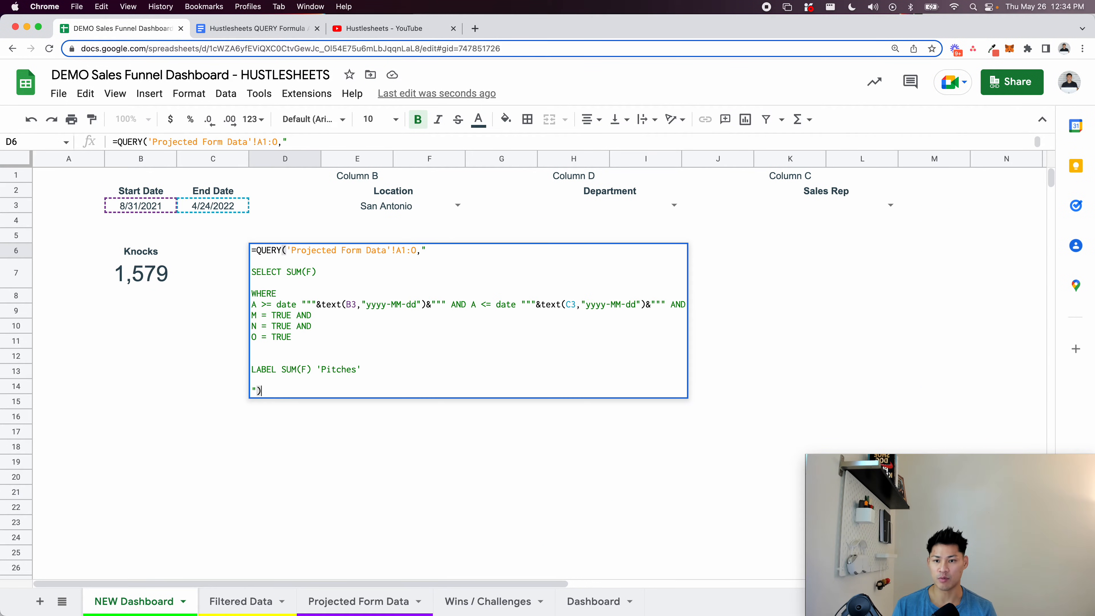
Clear the Pitches QUERY cells D6:D7 and relabel D6 'Pitches'
click(612, 461)
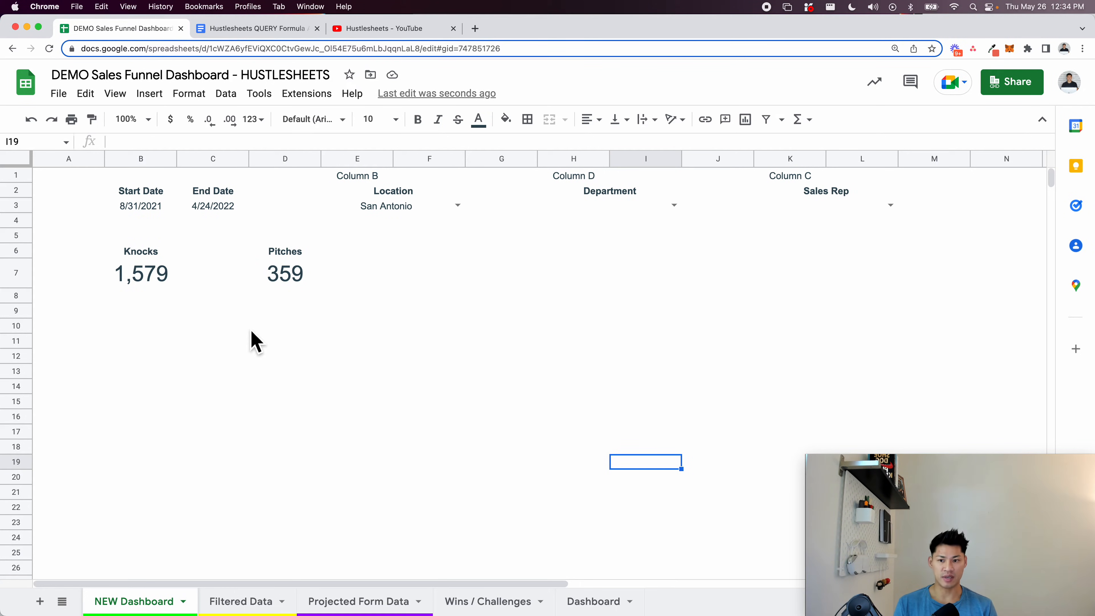
click(170, 257)
key(Right)
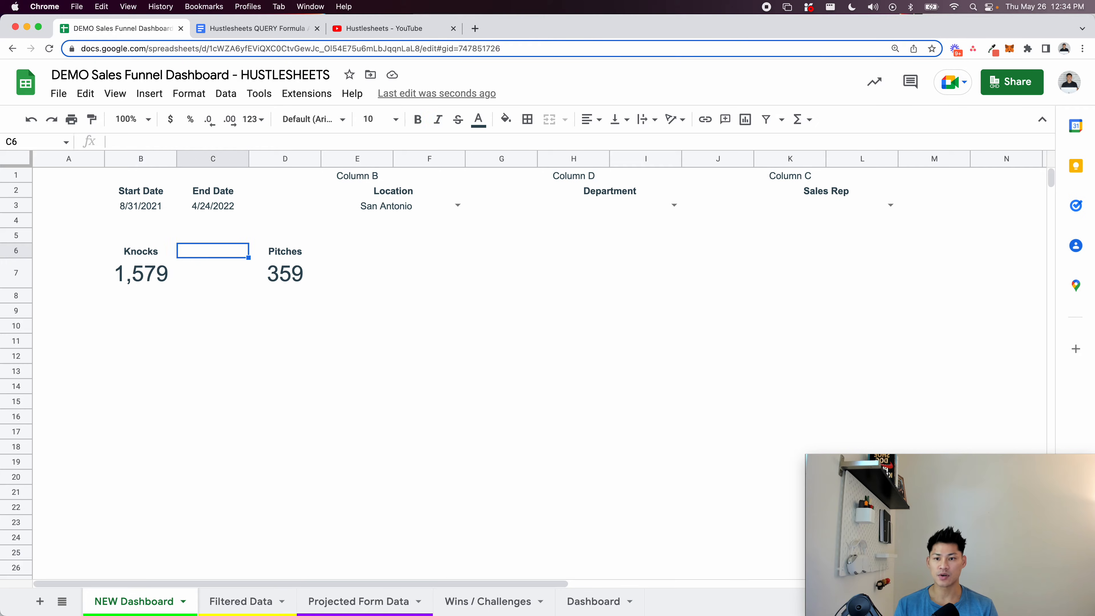
key(Right)
key(shift+Down)
key(Delete)
key(Left)
key(Left)
key(Right)
key(Right)
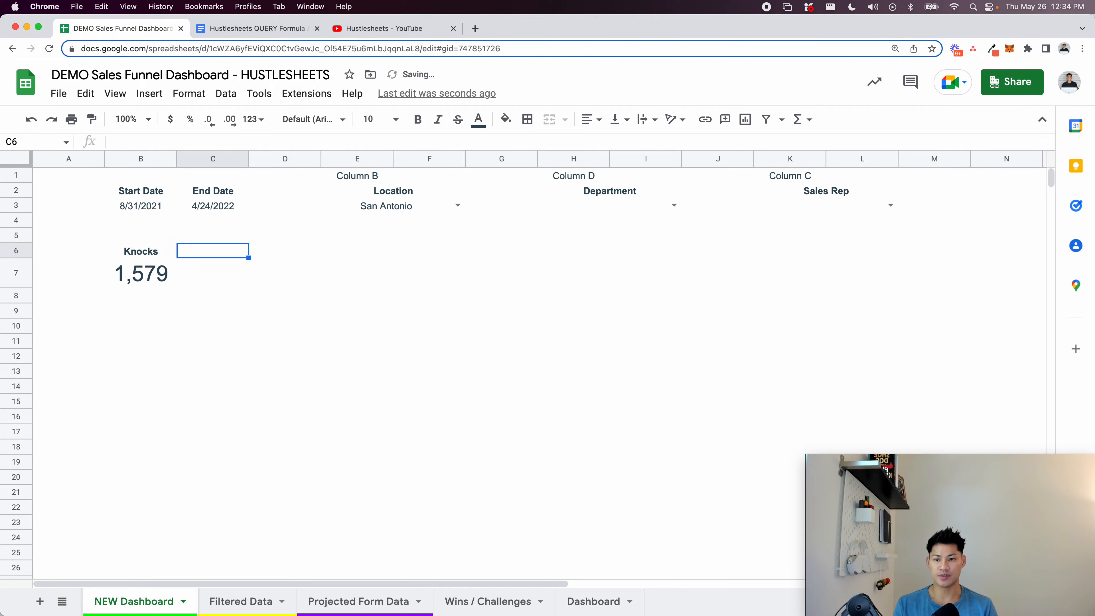
text(Pitches)
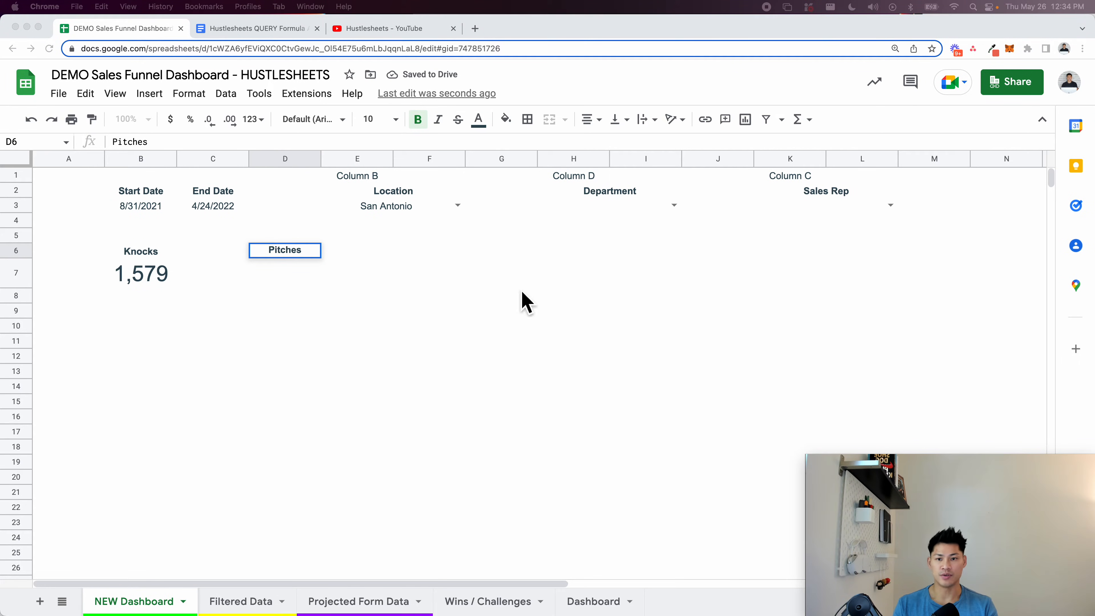
Label F6, H6, J6 and L6 Leads, Inspections, Proposals and Contracts
click(347, 264)
key(Right)
text(Leads)
key(Right)
key(Right)
text(In)
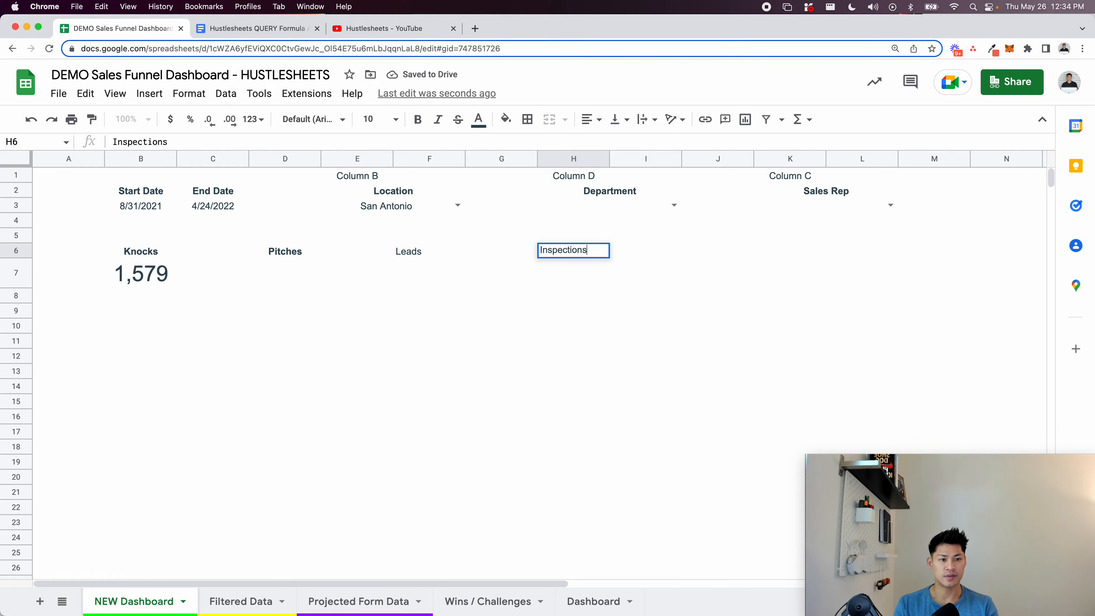
key(Right)
key(Right)
text(Pro)
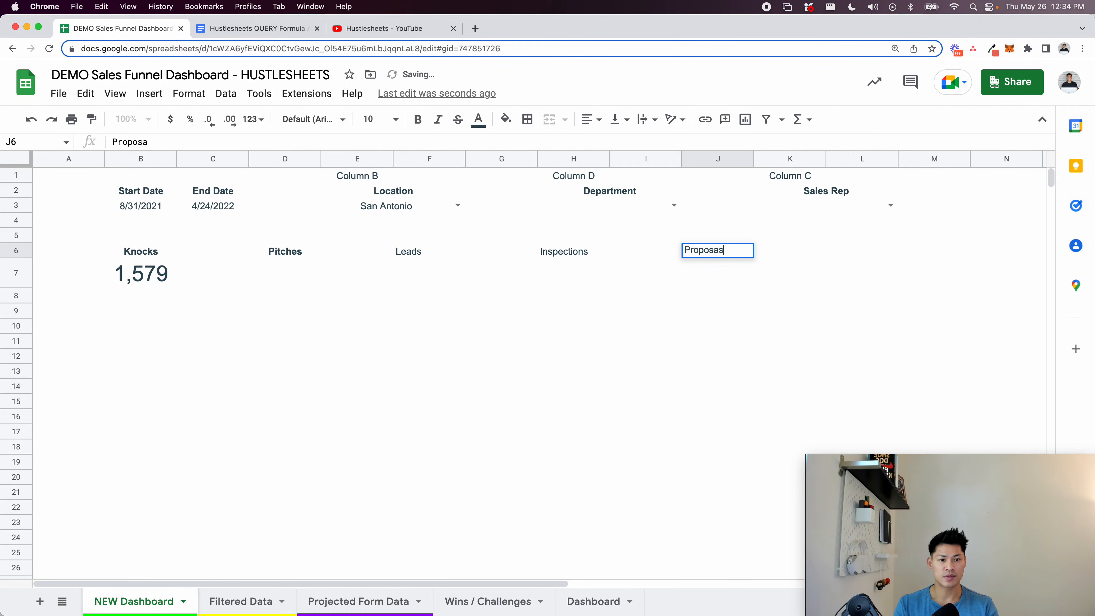
key(Right)
key(Right)
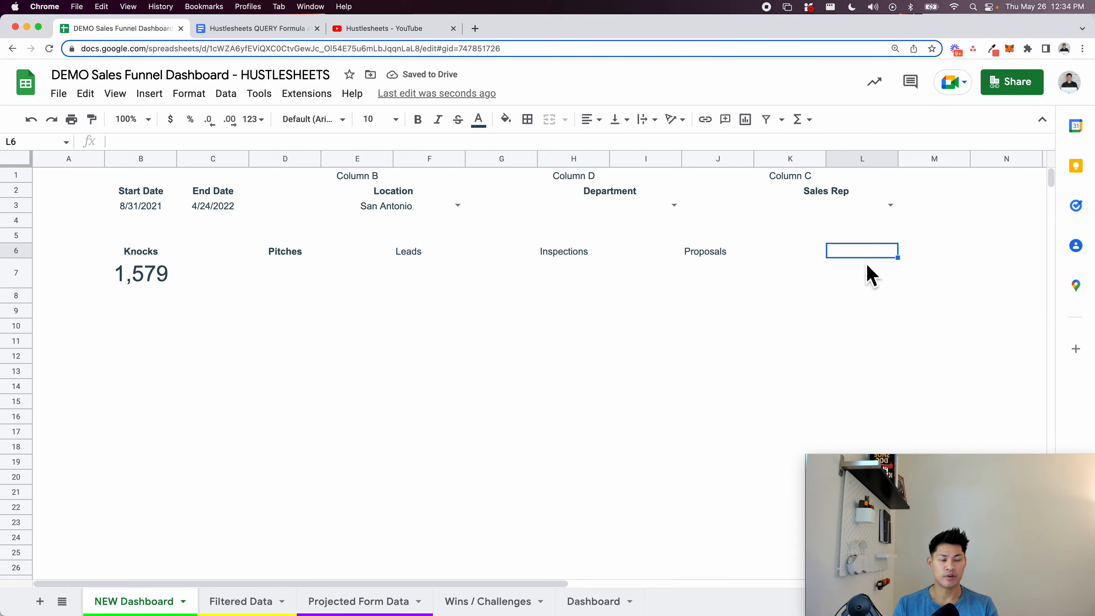
text(Contracts)
key(Return)
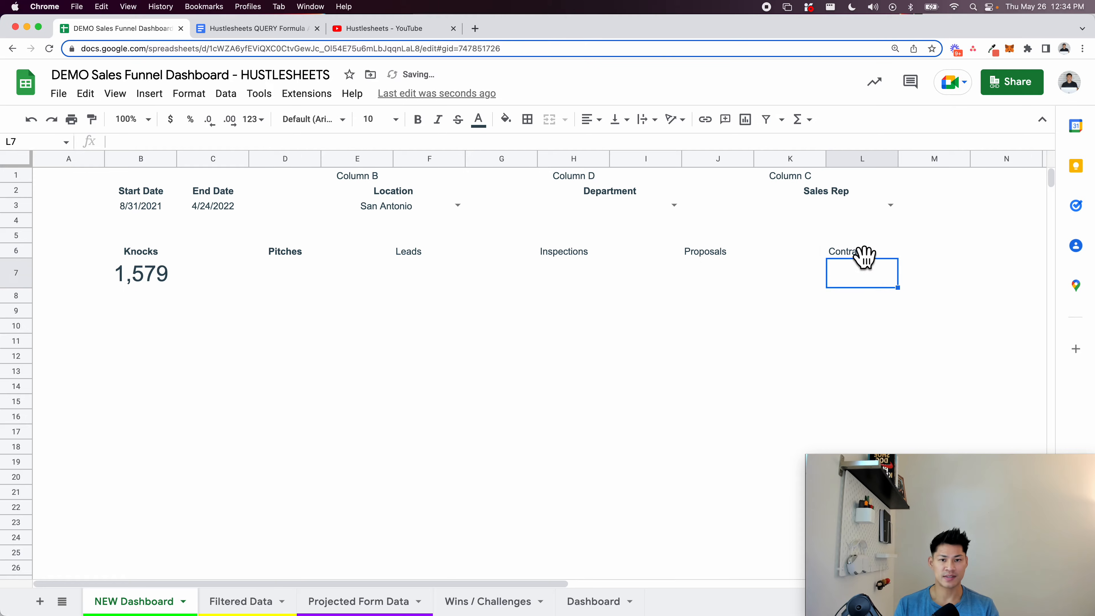
double_click(148, 251)
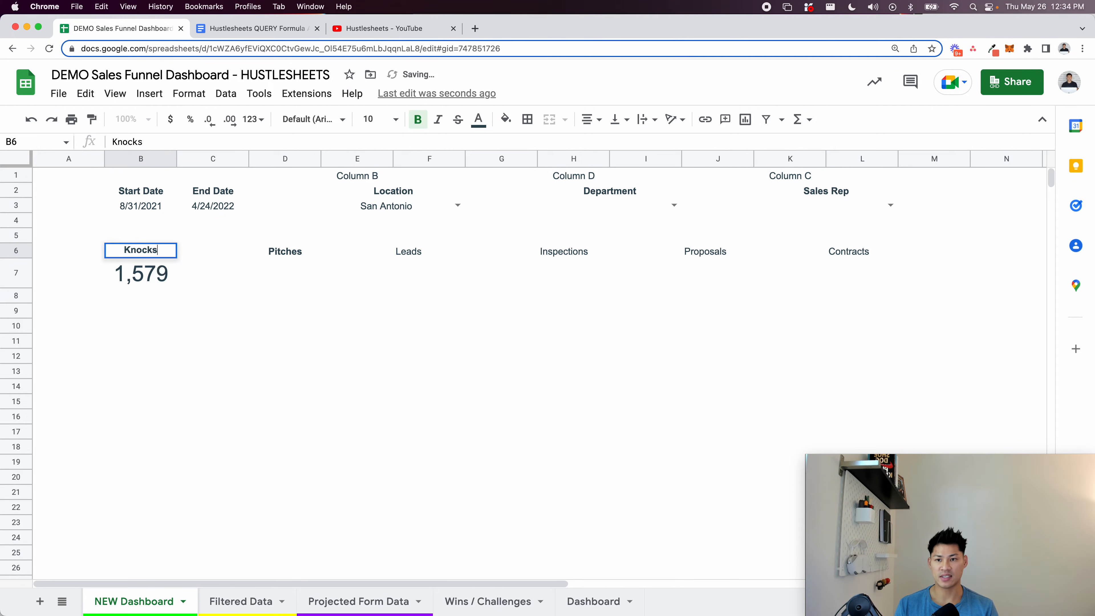
Review the QUERY formula in Filtered Data's A1
click(157, 271)
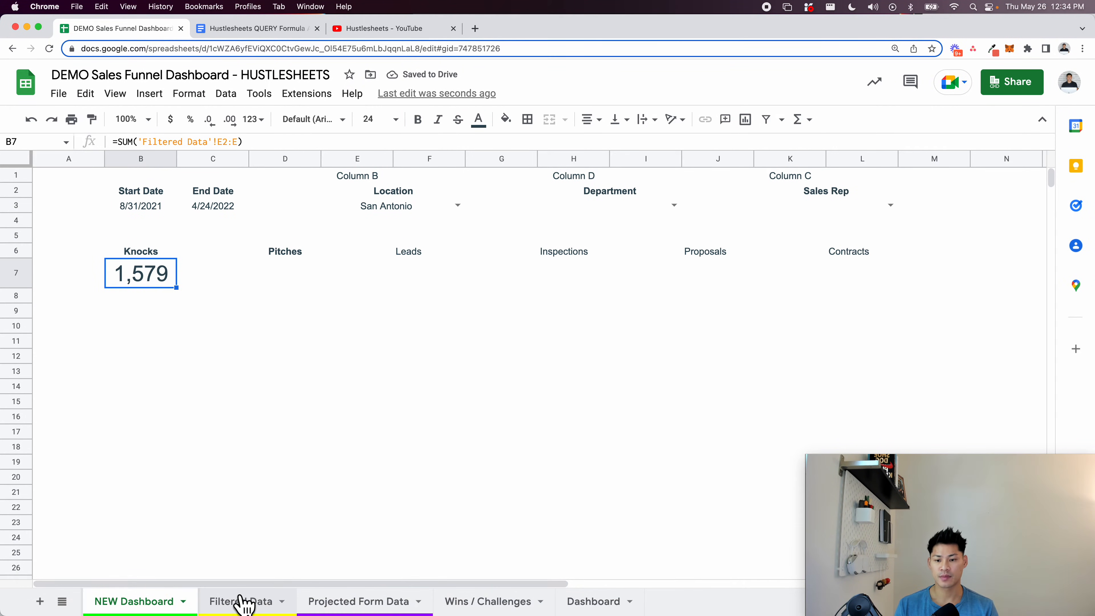
click(244, 601)
click(68, 183)
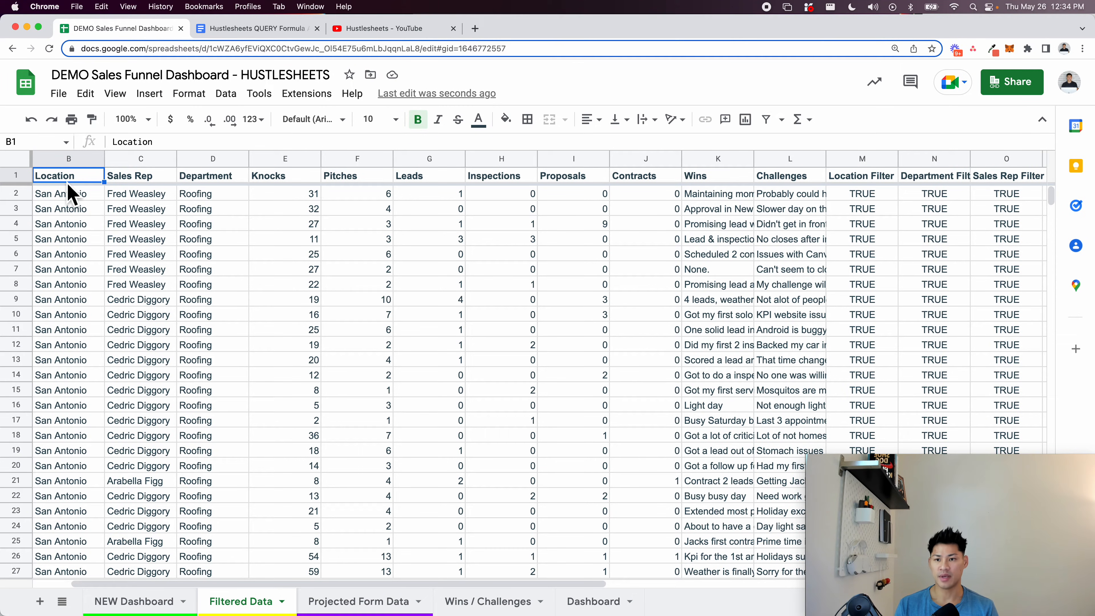
key(Left)
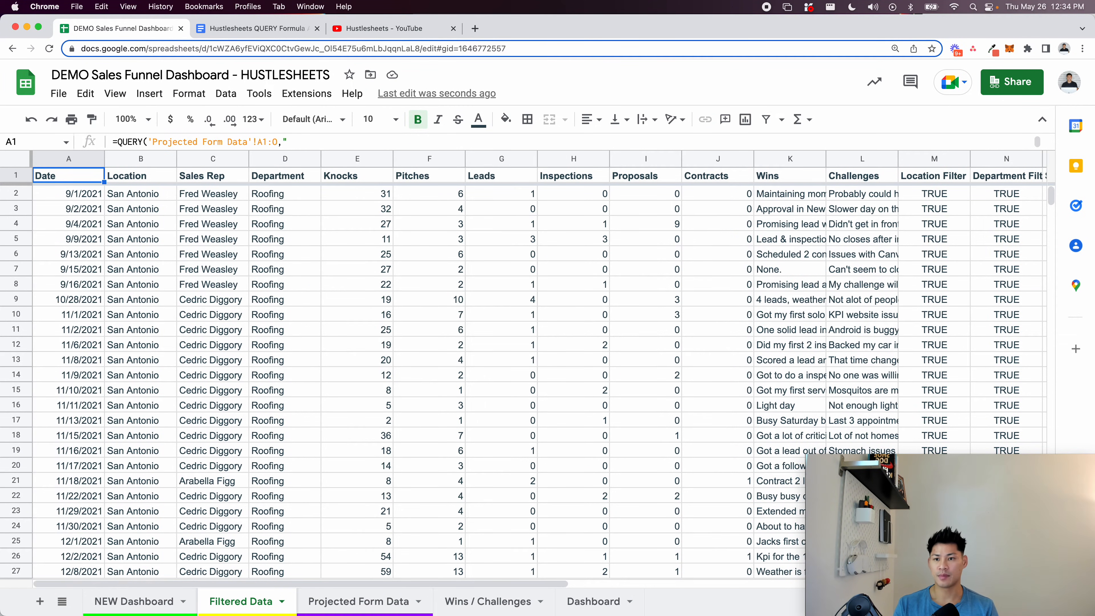
key(Return)
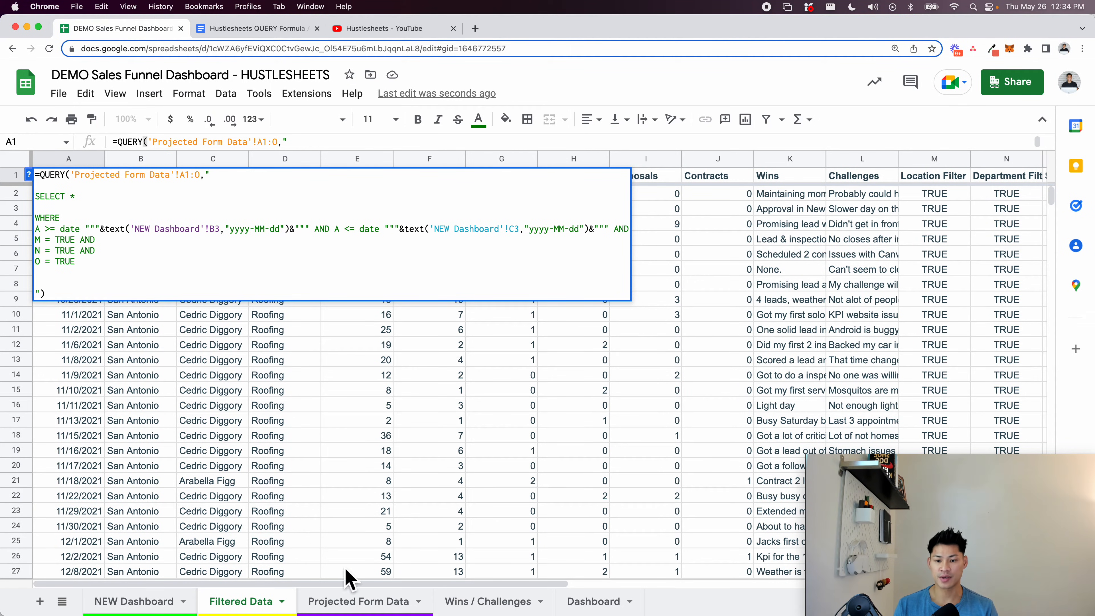
Browse the Projected Form Data sheet's form entries and its Knocks-to-Contracts columns E to J
click(368, 604)
click(388, 407)
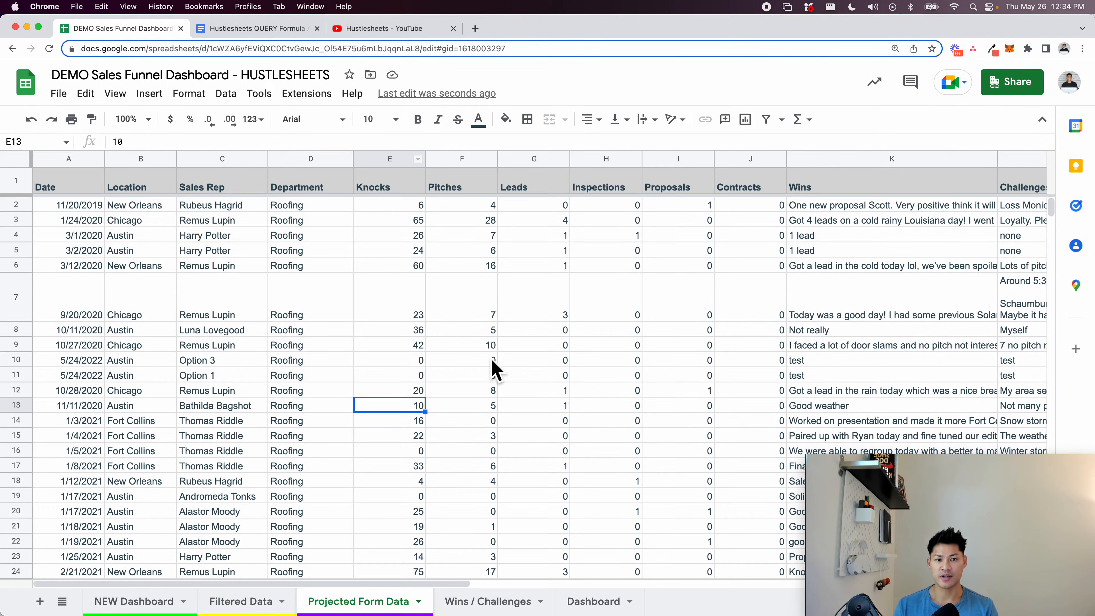
scroll(405, 233, right, 3)
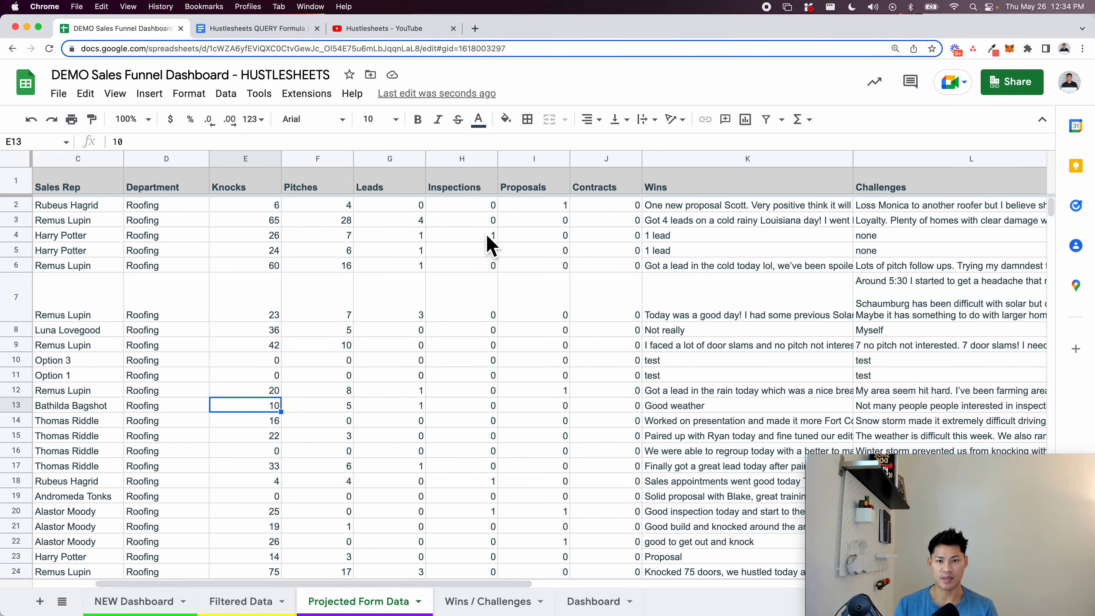
scroll(453, 334, left, 3)
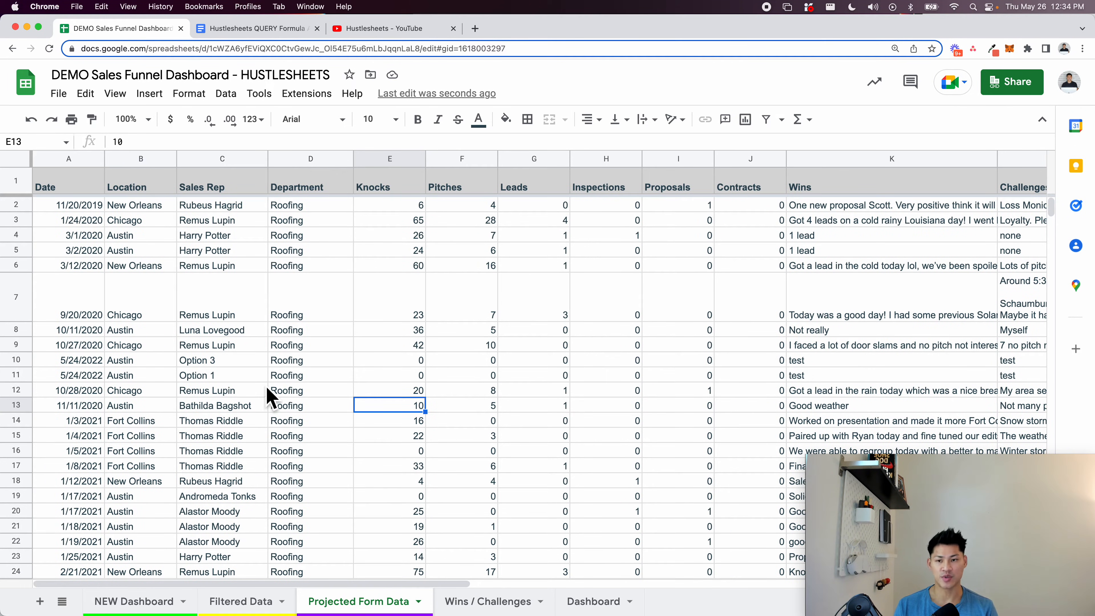
drag(81, 184, 677, 453)
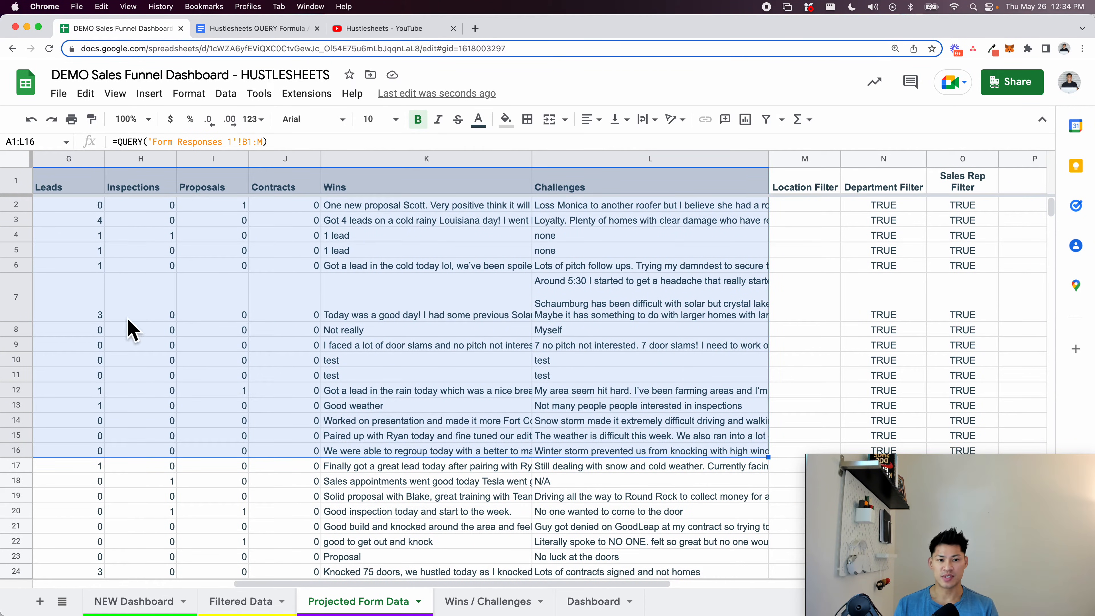
click(392, 289)
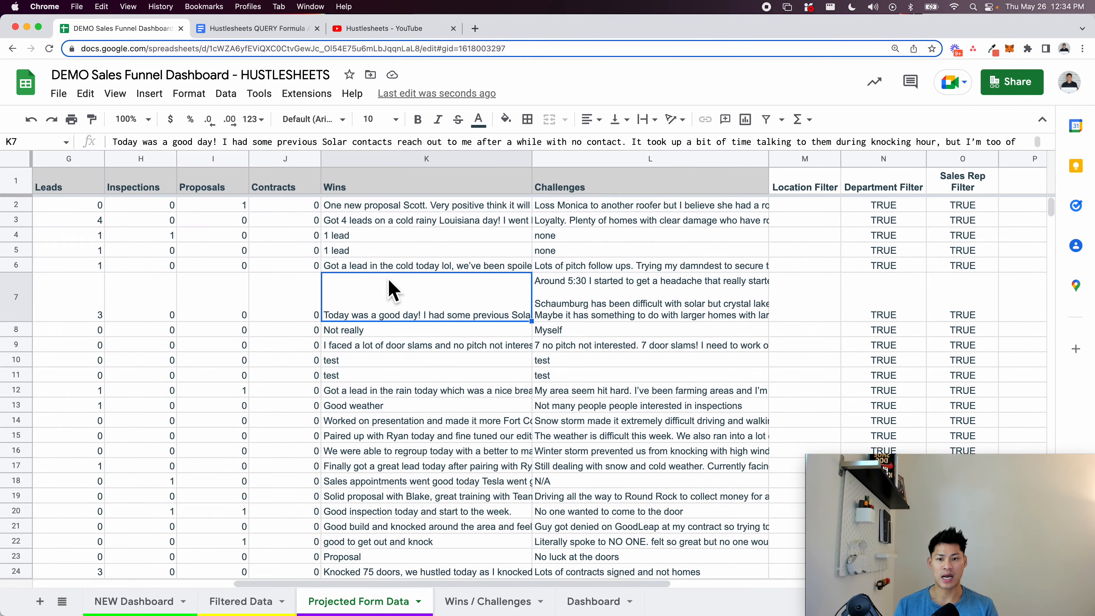
scroll(393, 289, right, 5)
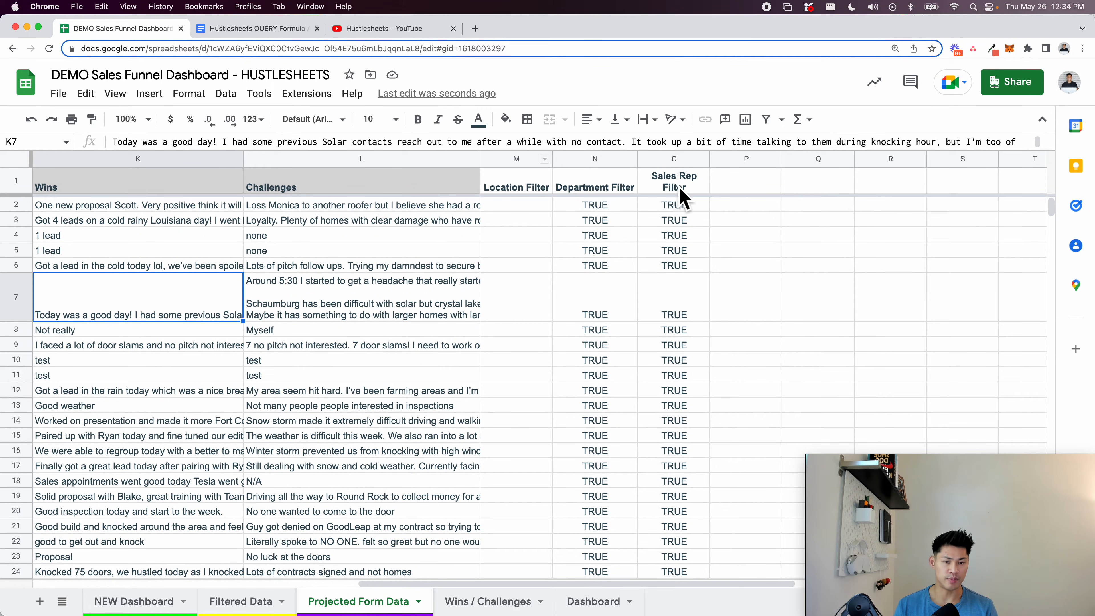
scroll(517, 259, left, 5)
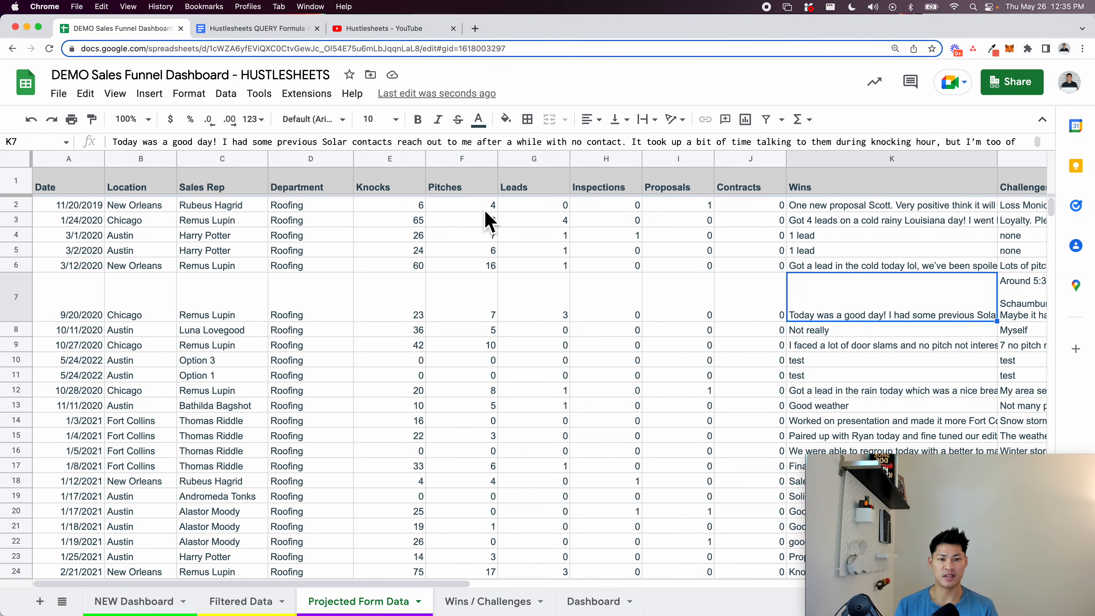
Check a Knocks value in the raw data, then return to the NEW Dashboard's 1,579 Knocks total
click(372, 237)
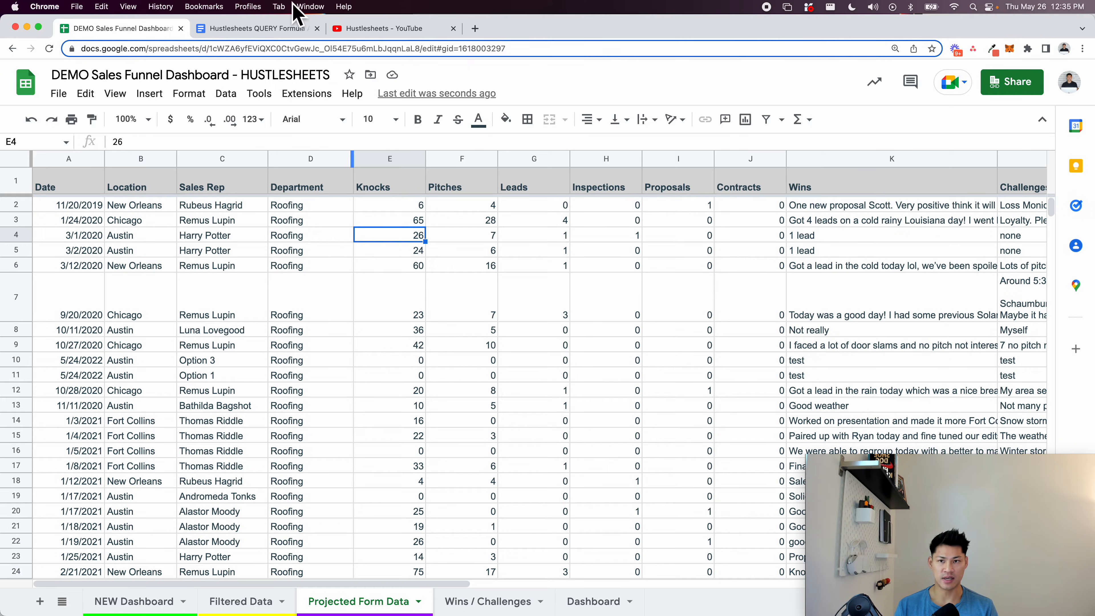
click(273, 36)
scroll(181, 215, up, 5)
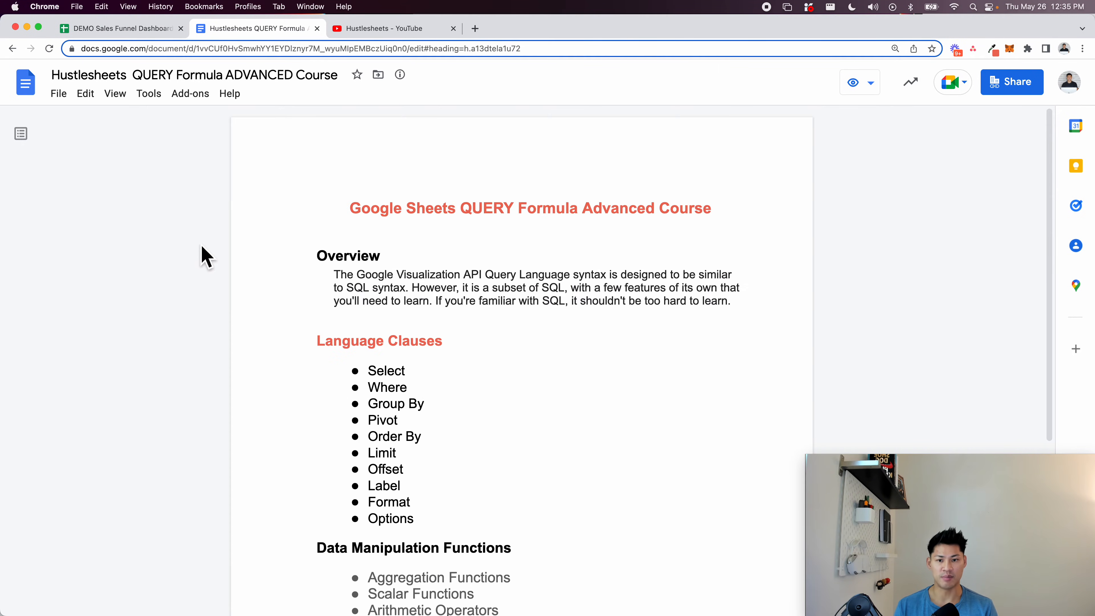
click(61, 32)
click(151, 602)
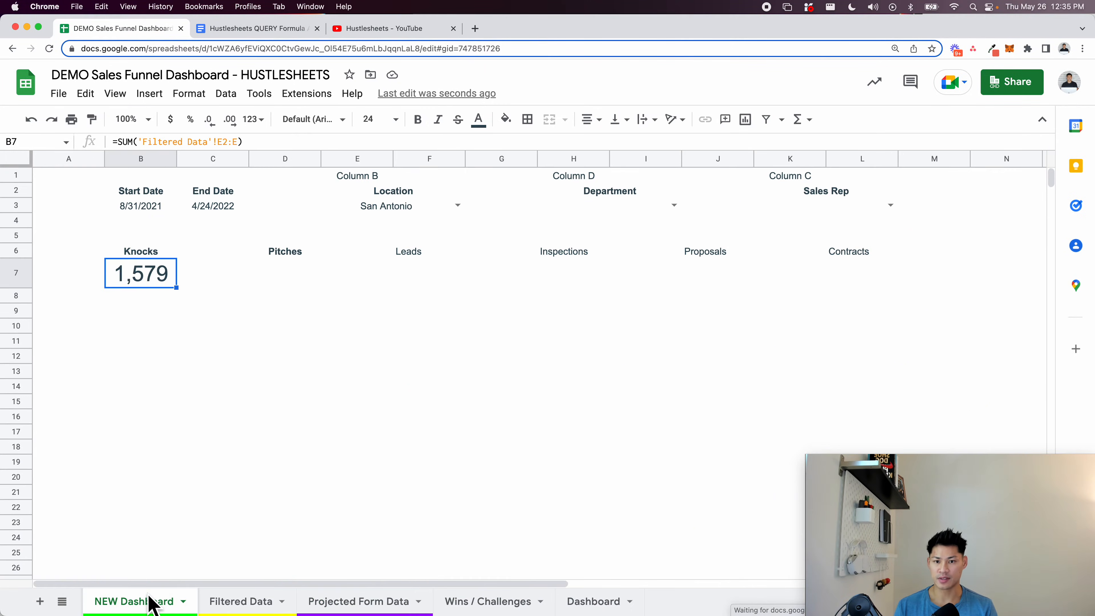
Copy B7's Knocks SUM formula into D7, switching the column to F for a Pitches total of 359
click(288, 276)
click(171, 274)
key(Return)
key(super+a)
key(super+c)
key(Escape)
key(Right)
key(Right)
key(Return)
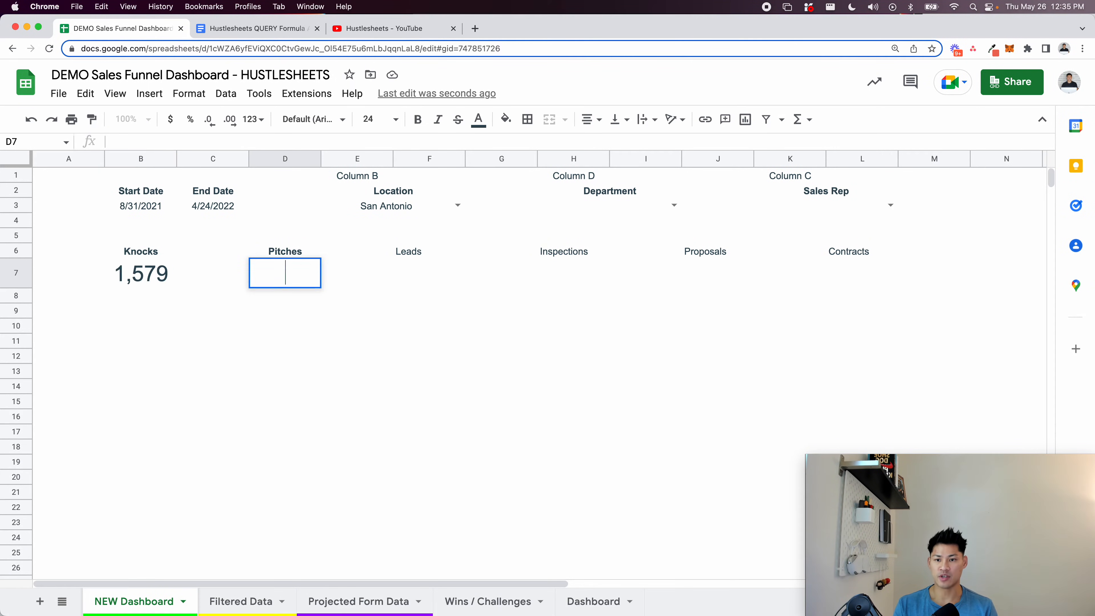
key(super+v)
click(225, 276)
key(BackSpace)
text(D)
key(Right)
key(Right)
key(Right)
key(BackSpace)
text(F)
key(Right)
key(Right)
key(BackSpace)
text(F)
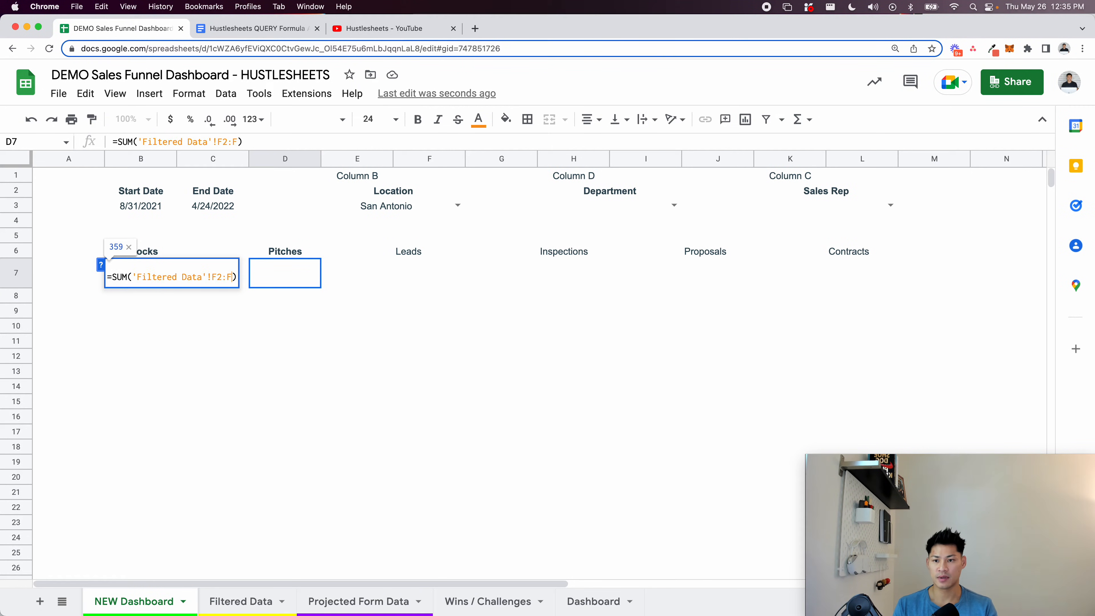
key(Return)
Add the Leads total in F7 (column G, 117) and Inspections in H7 (column H, 54)
key(Up)
key(Return)
key(super+a)
key(super+c)
key(Escape)
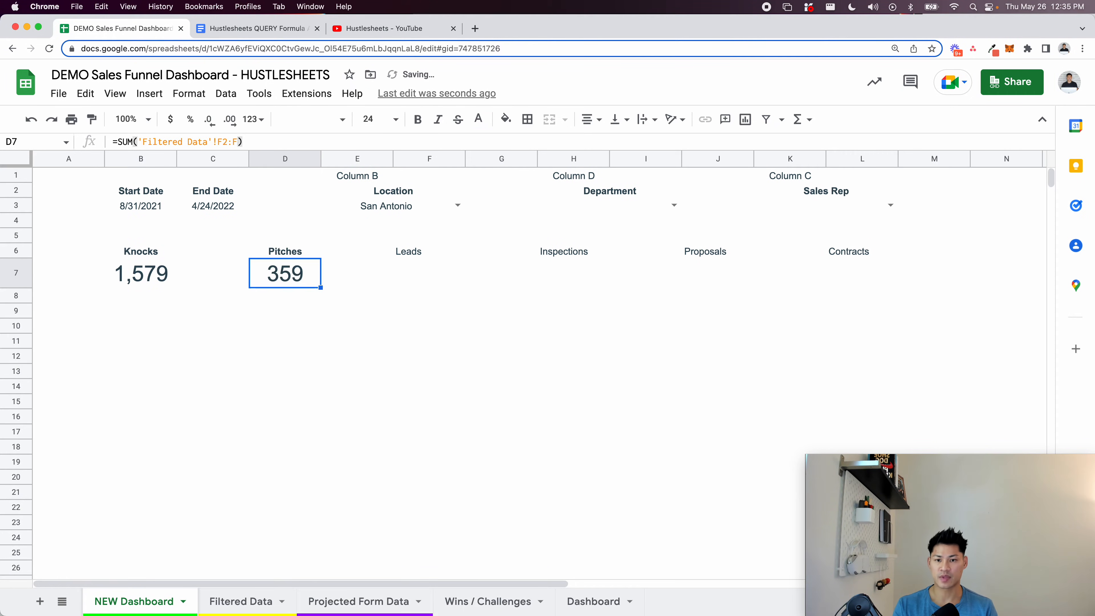
key(Right)
key(Right)
key(Return)
key(super+v)
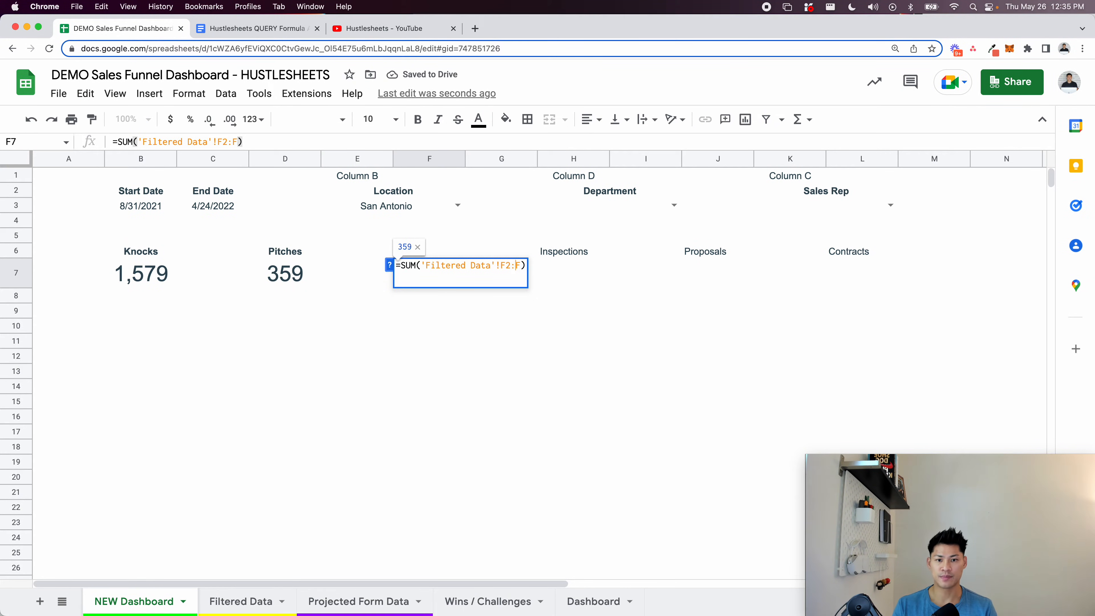
key(BackSpace)
text(G)
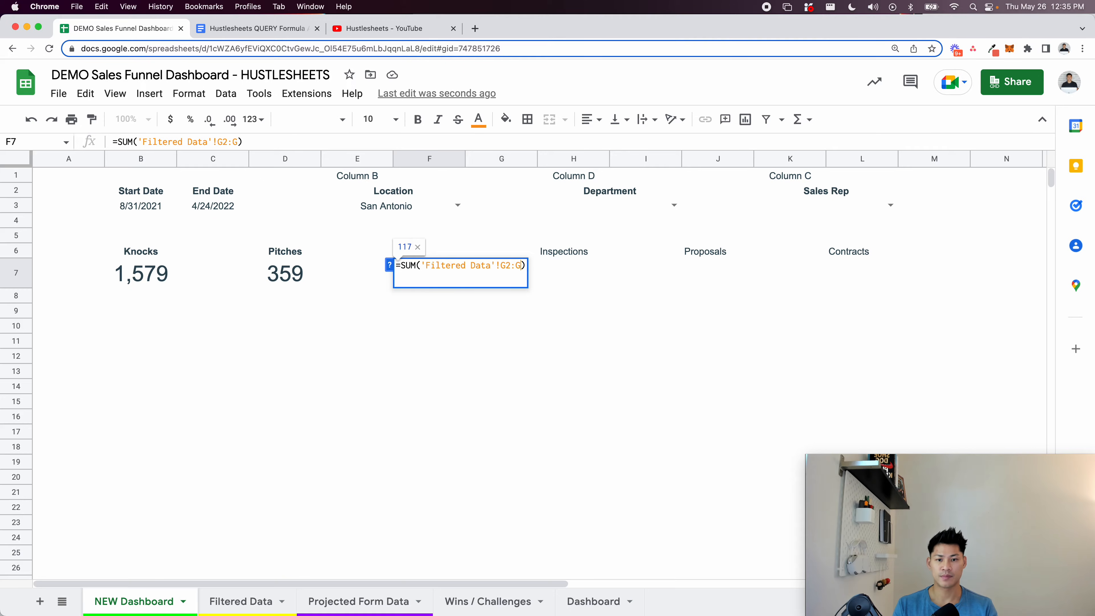
key(Return)
key(Up)
key(Right)
key(Right)
key(Return)
key(super+v)
key(Left)
key(BackSpace)
text(H)
key(BackSpace)
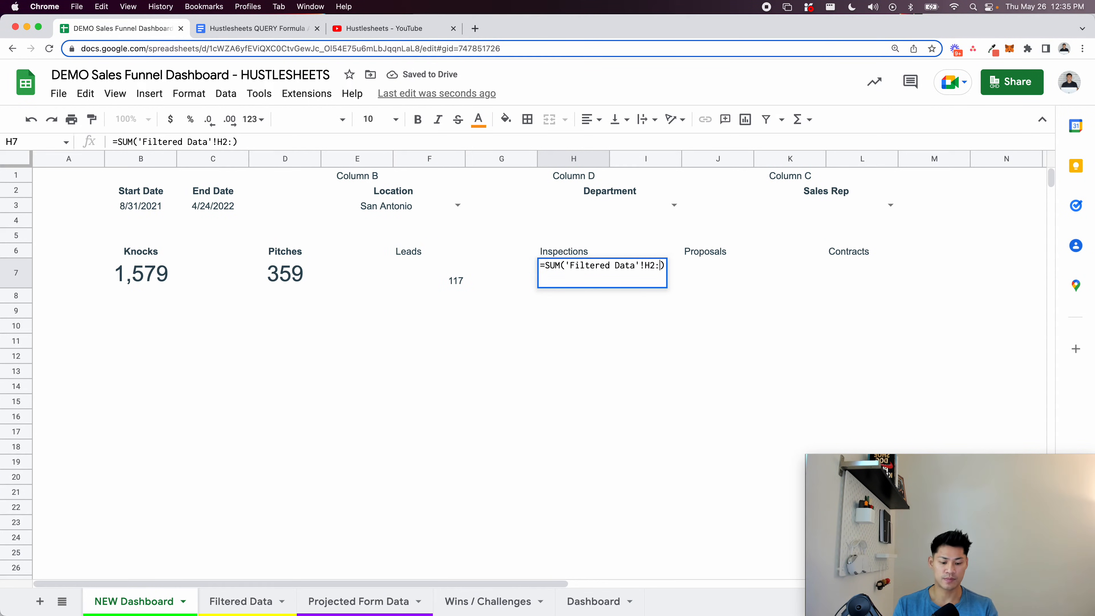
text(H)
key(Return)
Add the Proposals total in J7 (column I, 42) and Contracts in L7 (column J, 10)
key(Up)
key(Right)
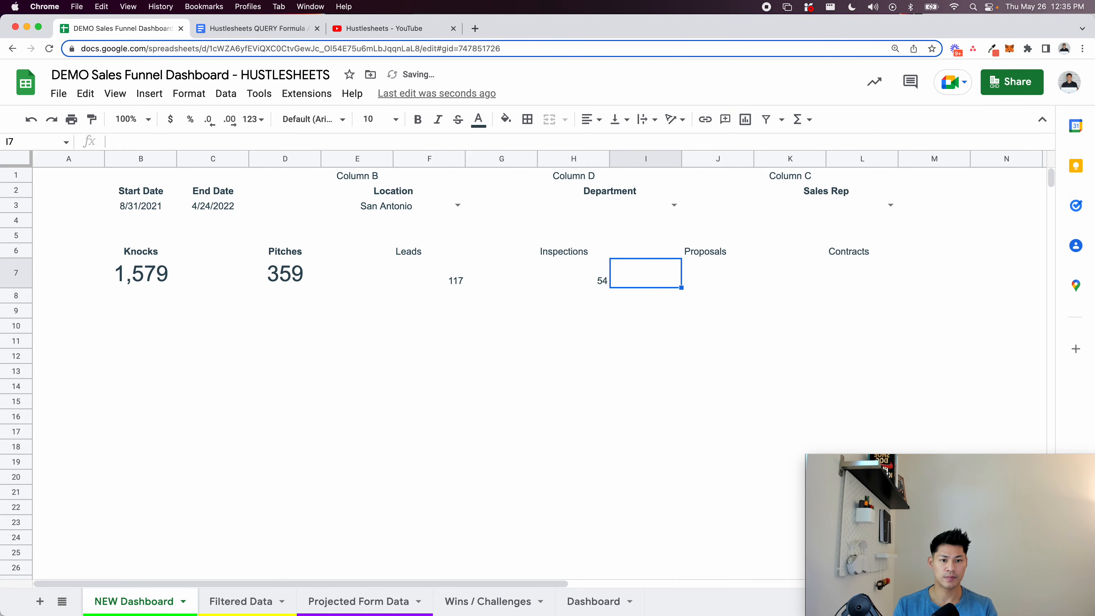
key(Right)
key(Return)
key(cmd+v)
key(BackSpace)
text(I)
key(Right)
key(Right)
key(Right)
key(BackSpace)
text(I)
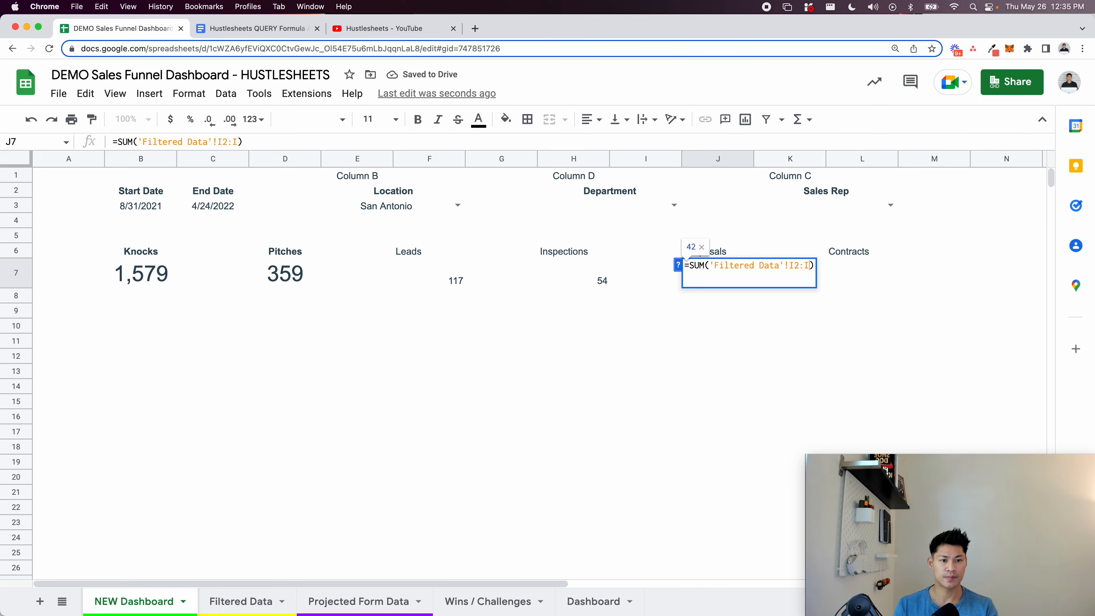
key(Return)
key(Up)
key(Right)
key(Right)
key(Return)
key(cmd+v)
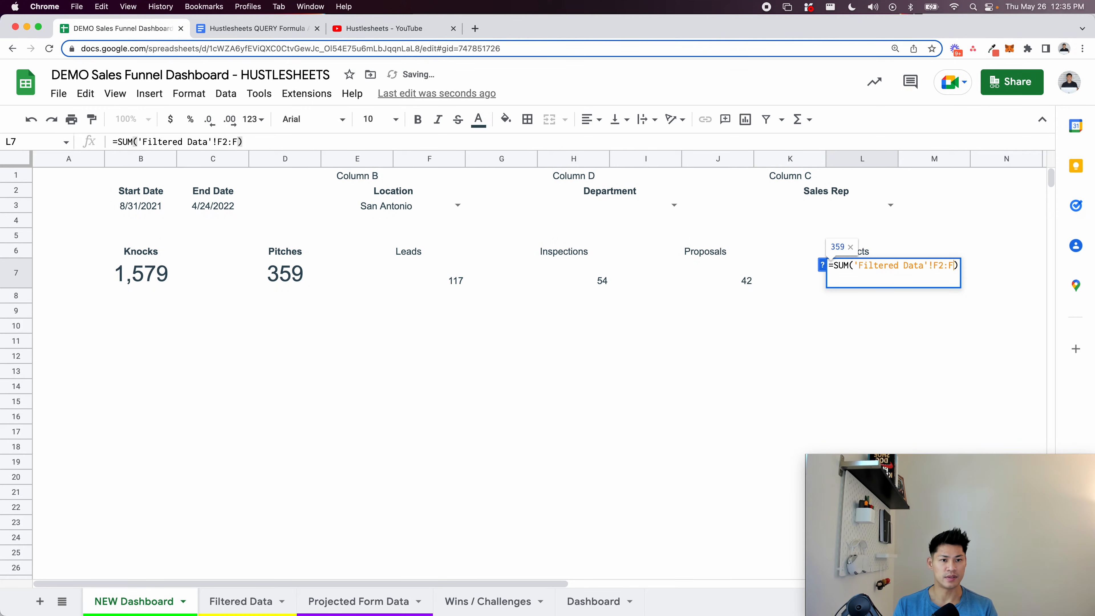
key(Left)
key(Left)
key(BackSpace)
text(J)
key(Right)
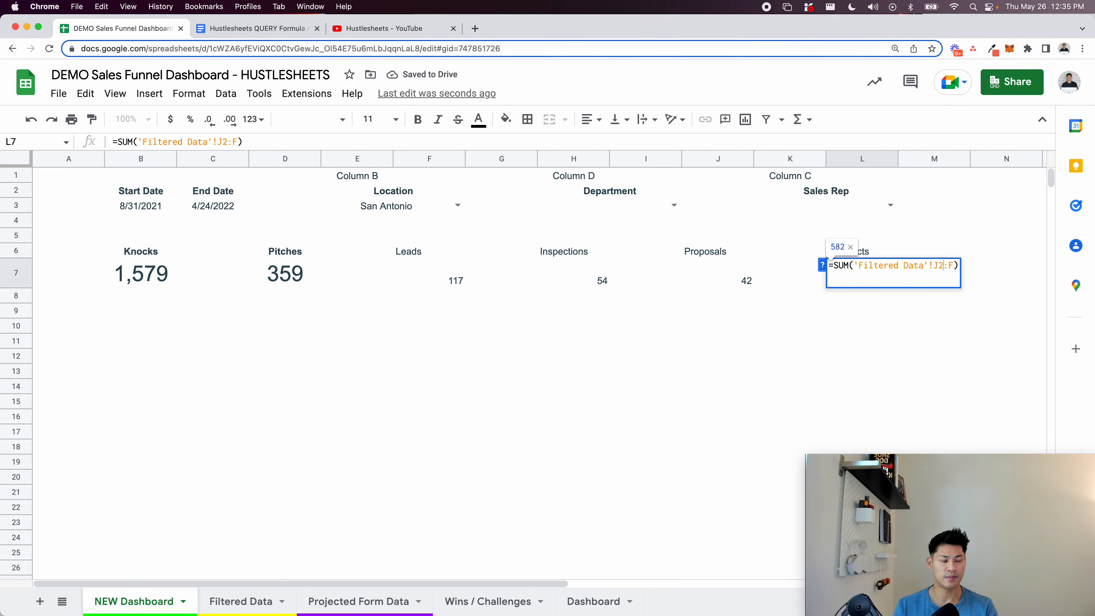
key(Return)
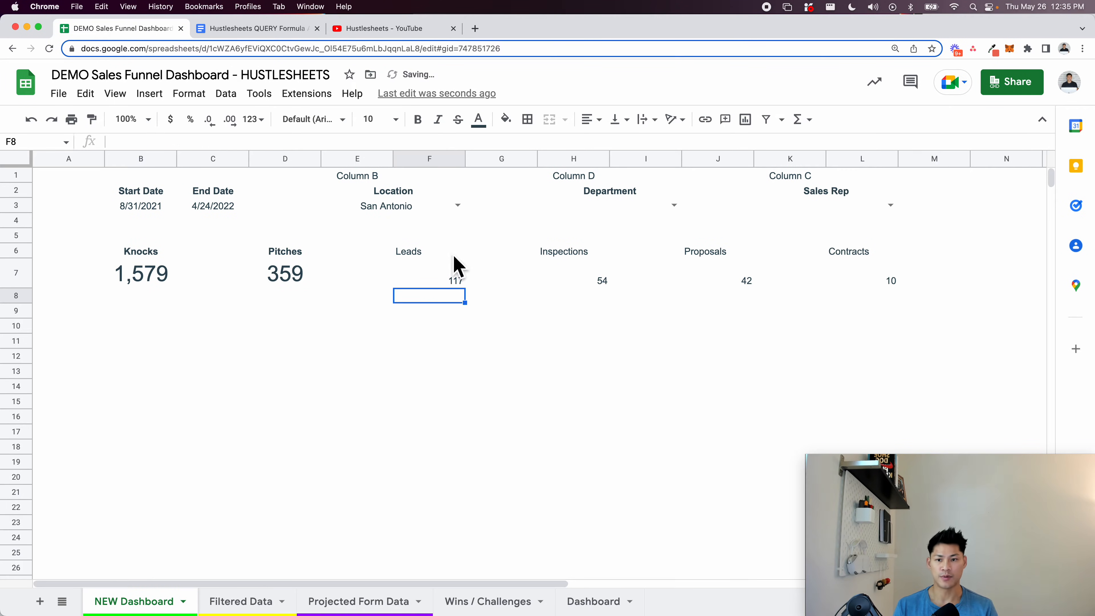
Paint the Knocks header and total formatting from B6:B7 onto D6:L7
drag(160, 252, 144, 276)
click(92, 119)
mouse_move(307, 267)
mouse_down()
mouse_move(899, 306)
mouse_move(896, 284)
mouse_up()
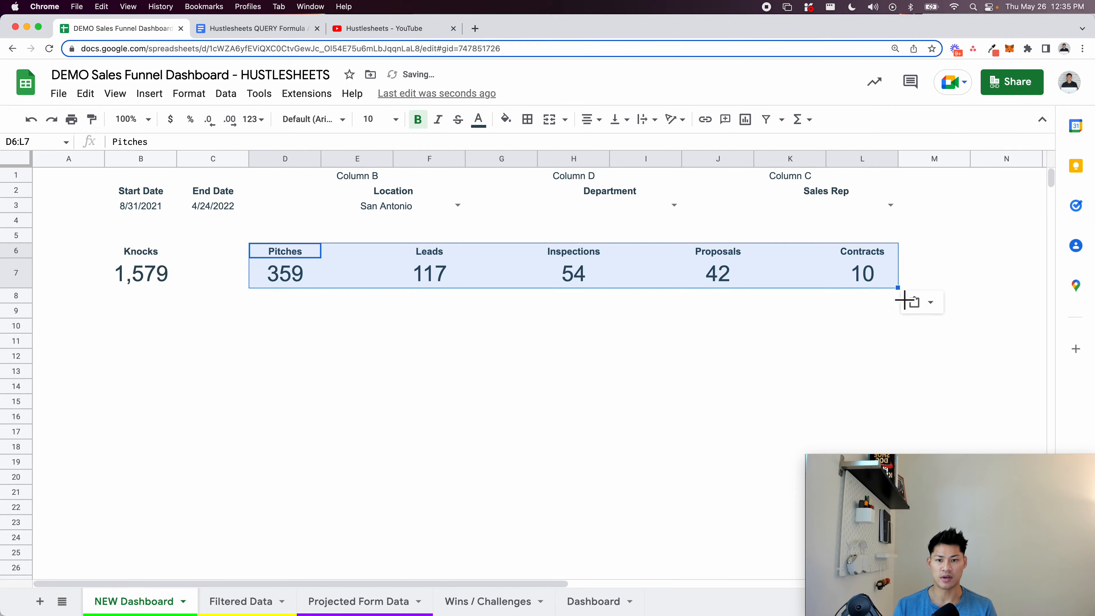
click(793, 327)
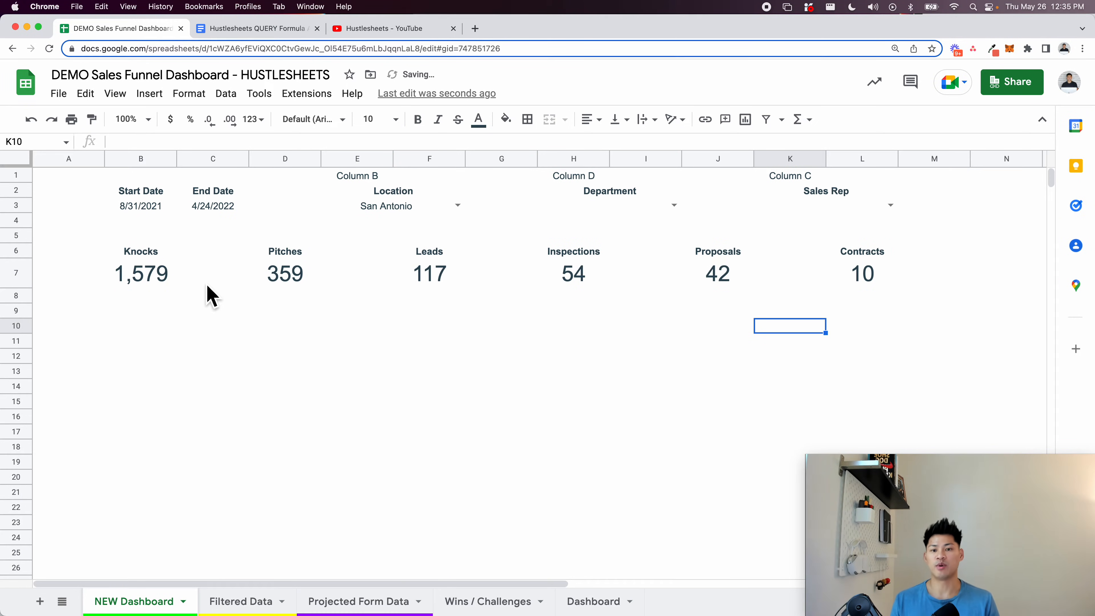
Clear the San Antonio Location filter so Knocks totals 31,534, and check the Knocks formula
click(362, 208)
key(Delete)
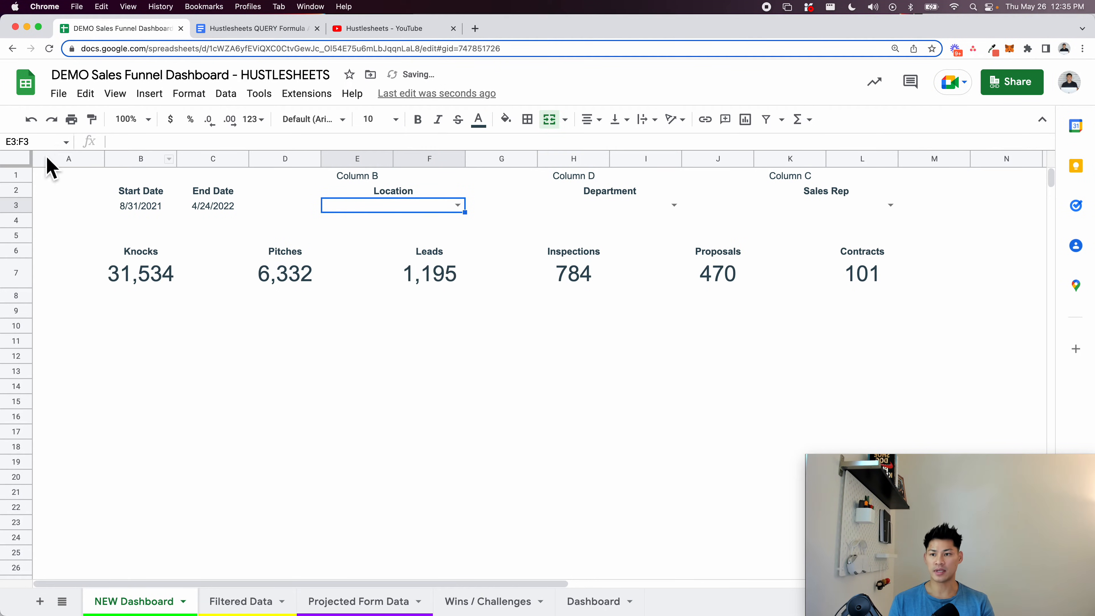
click(113, 254)
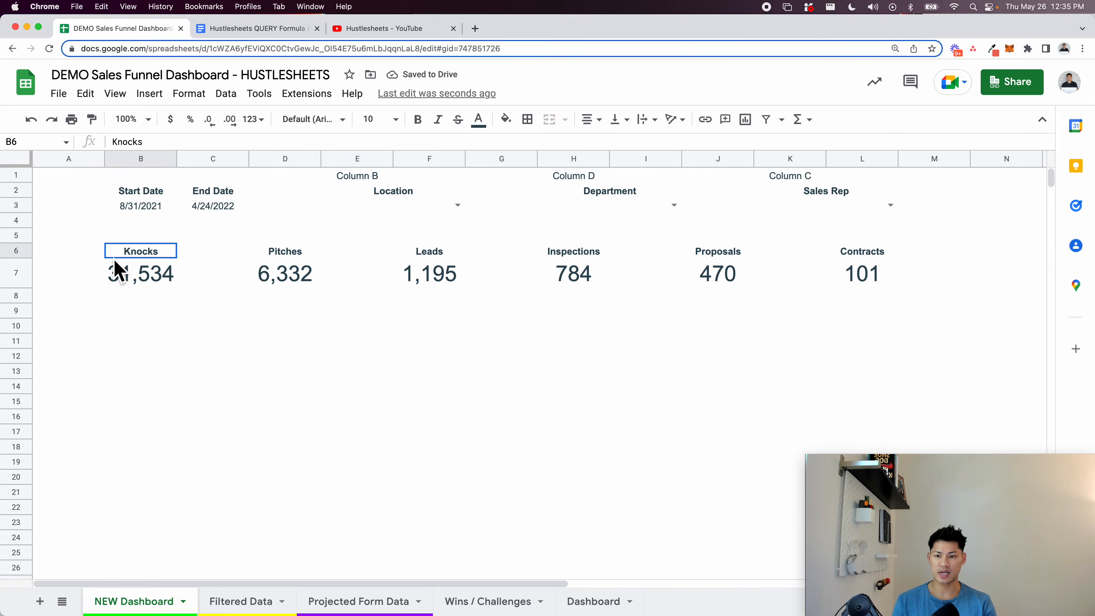
click(142, 280)
click(207, 433)
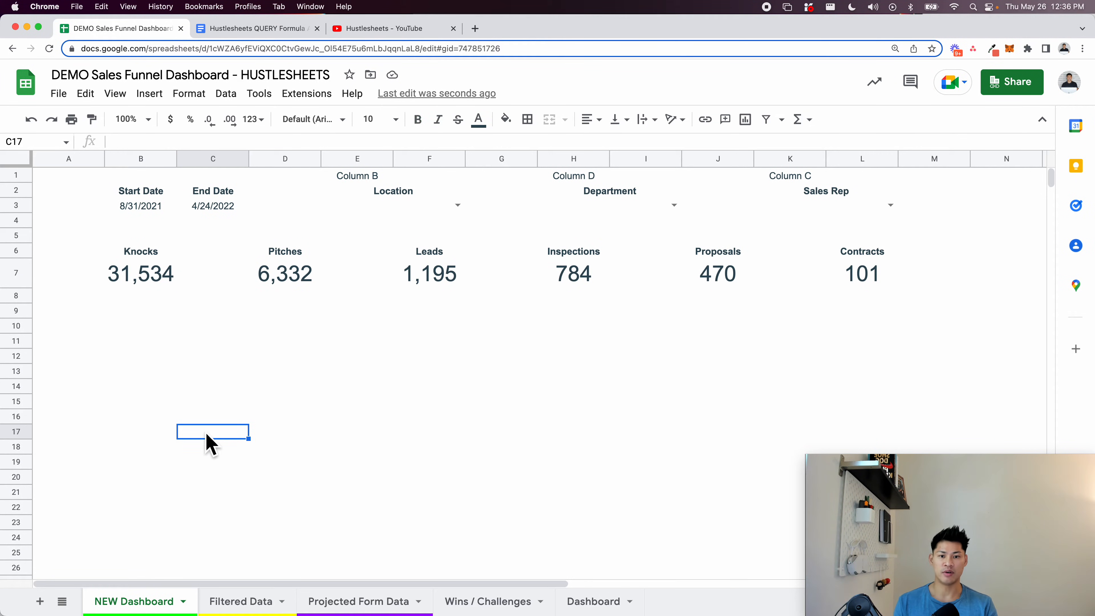
Briefly choose Fort Collins as the Location, then clear the filter again
click(437, 207)
click(458, 205)
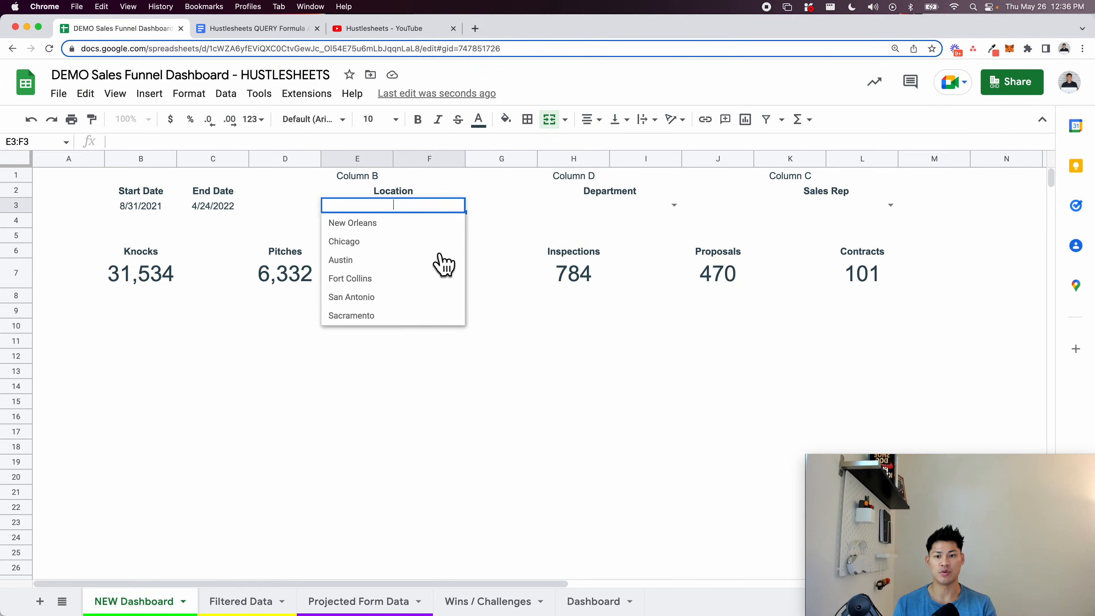
click(442, 279)
key(BackSpace)
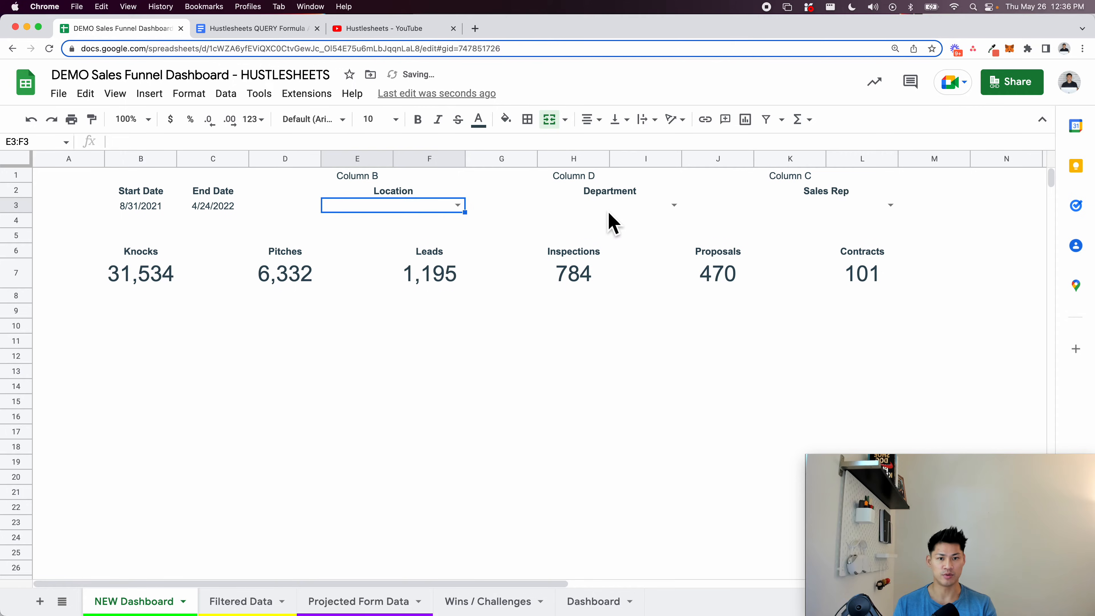
click(606, 208)
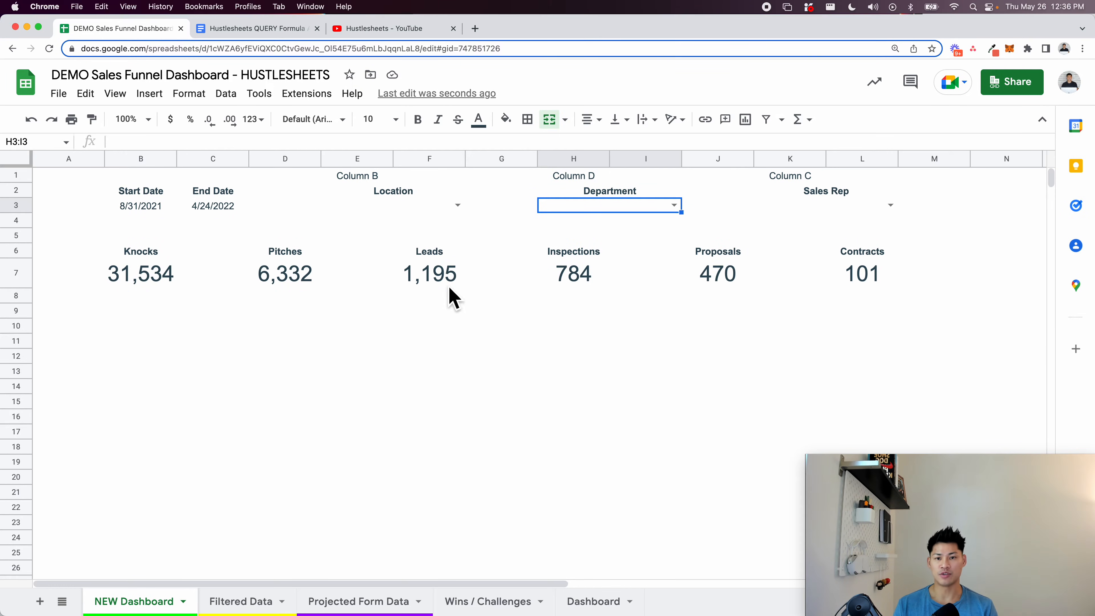
click(574, 608)
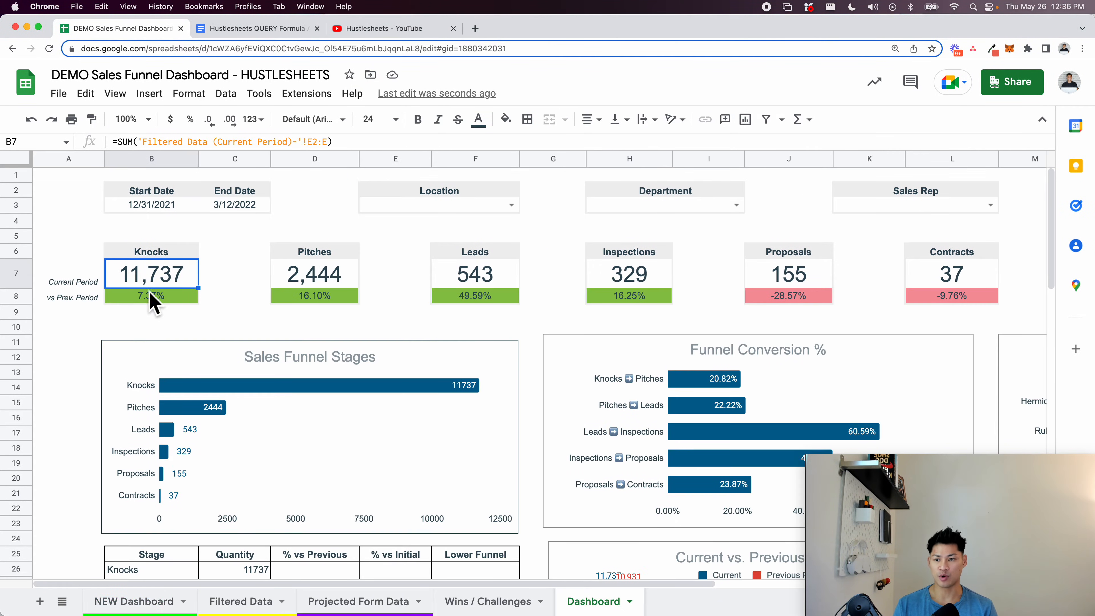
click(91, 332)
click(74, 304)
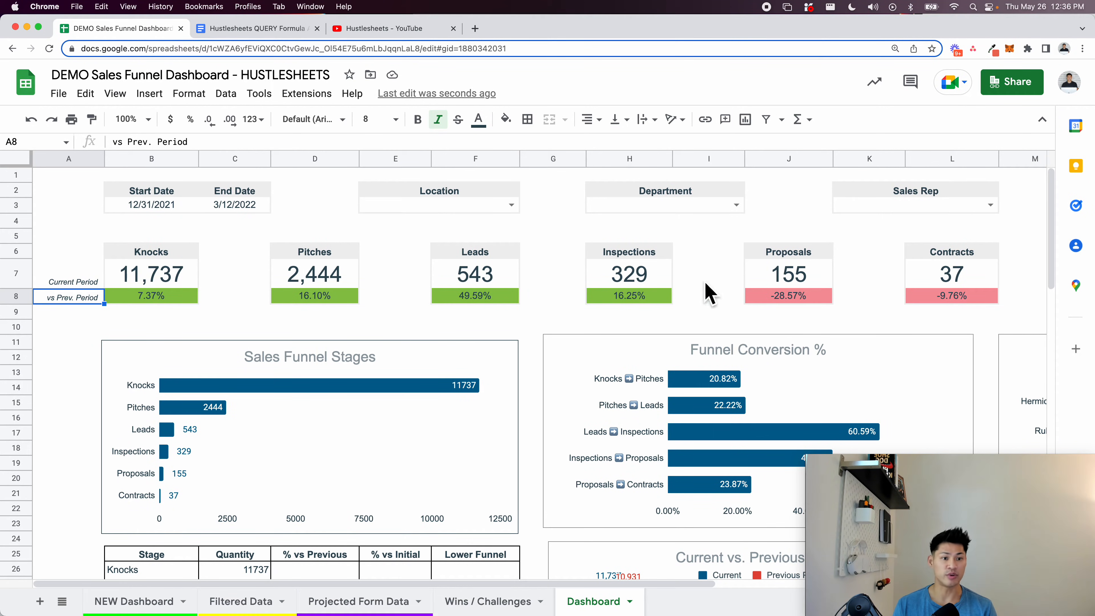
click(247, 302)
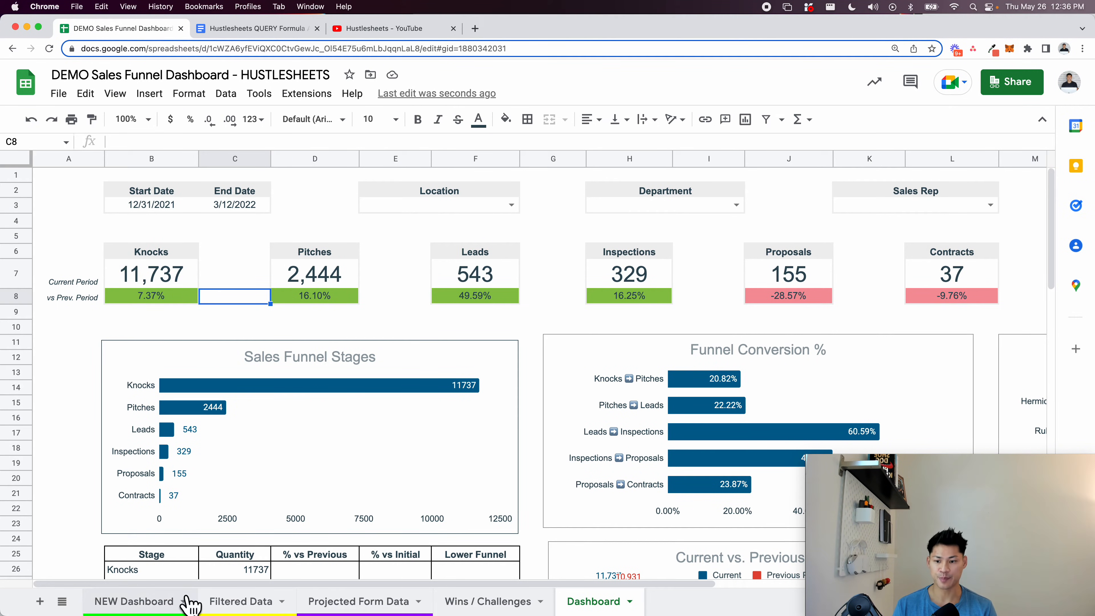
click(159, 601)
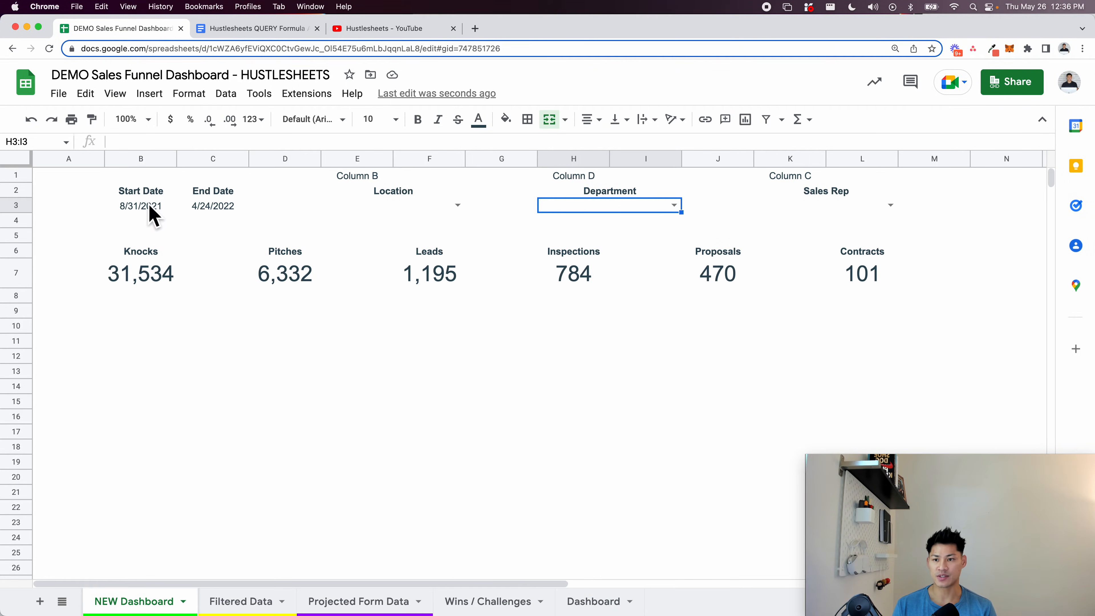
Use the date pickers to set Start Date 1/9/2022 and End Date 1/16/2022
double_click(149, 207)
click(212, 209)
double_click(166, 208)
click(193, 228)
click(192, 228)
click(192, 227)
click(192, 228)
click(193, 228)
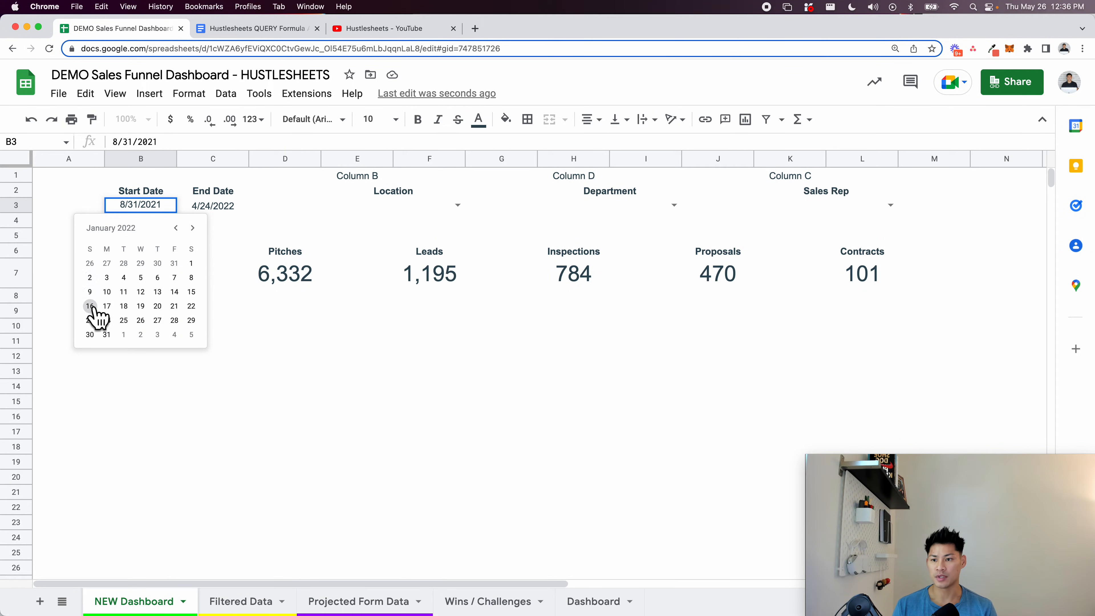
click(91, 292)
click(223, 211)
double_click(223, 212)
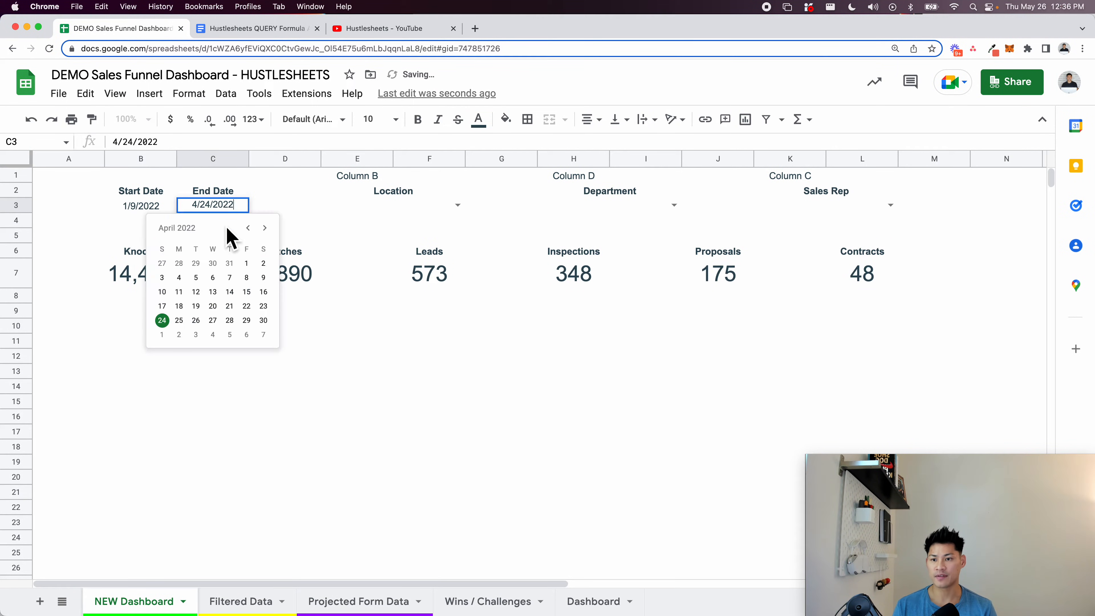
click(248, 229)
click(248, 228)
click(248, 229)
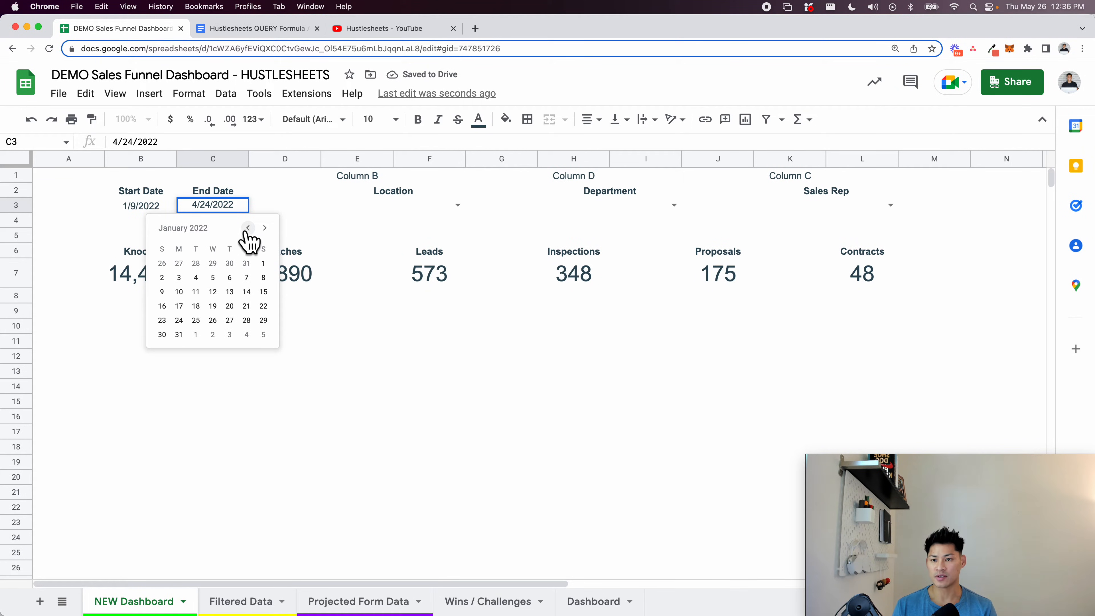
click(162, 306)
Change the Start Date to 1/10/2022 and enlarge the page view
double_click(144, 211)
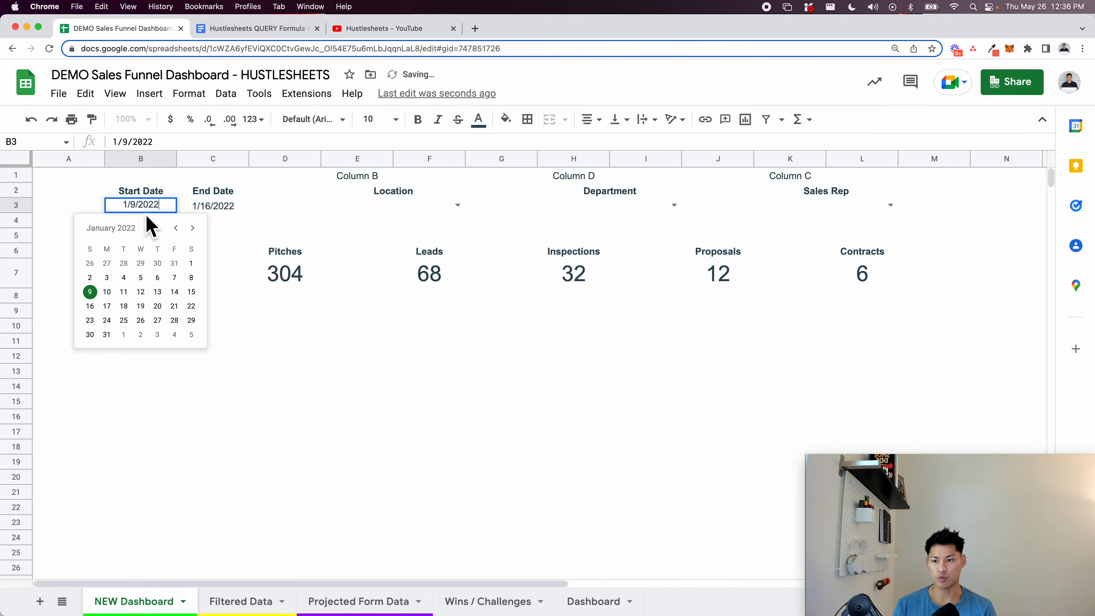
click(104, 297)
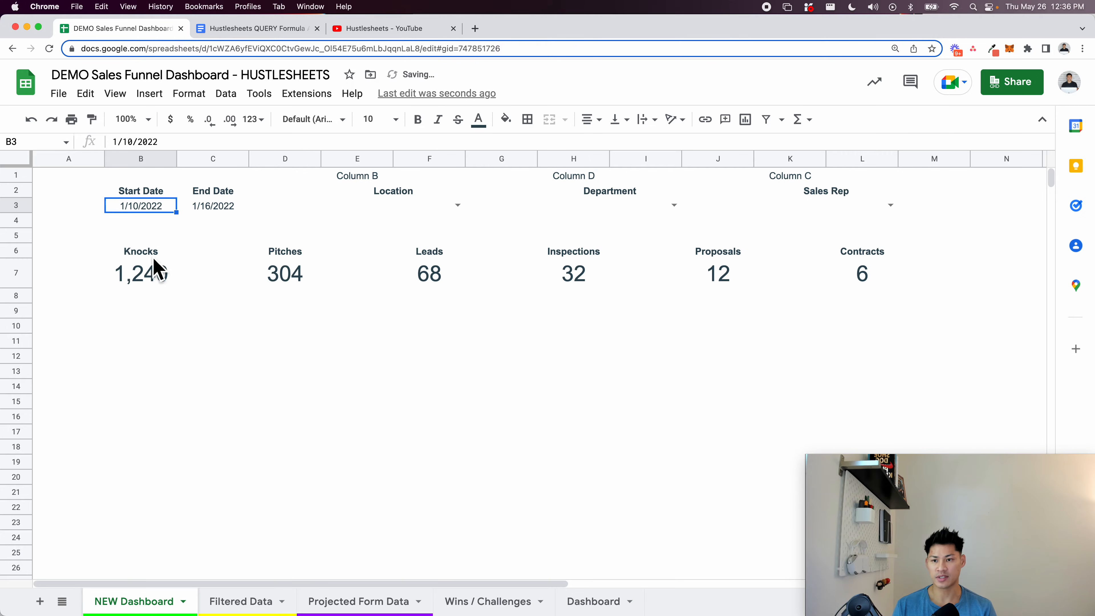
double_click(221, 210)
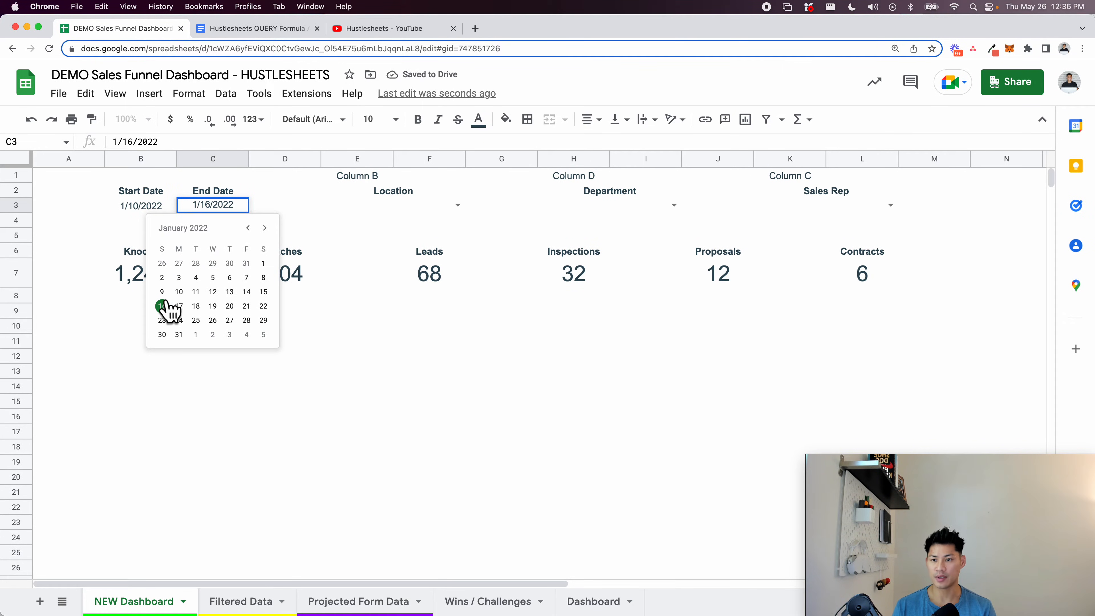
click(125, 299)
key(super+equal)
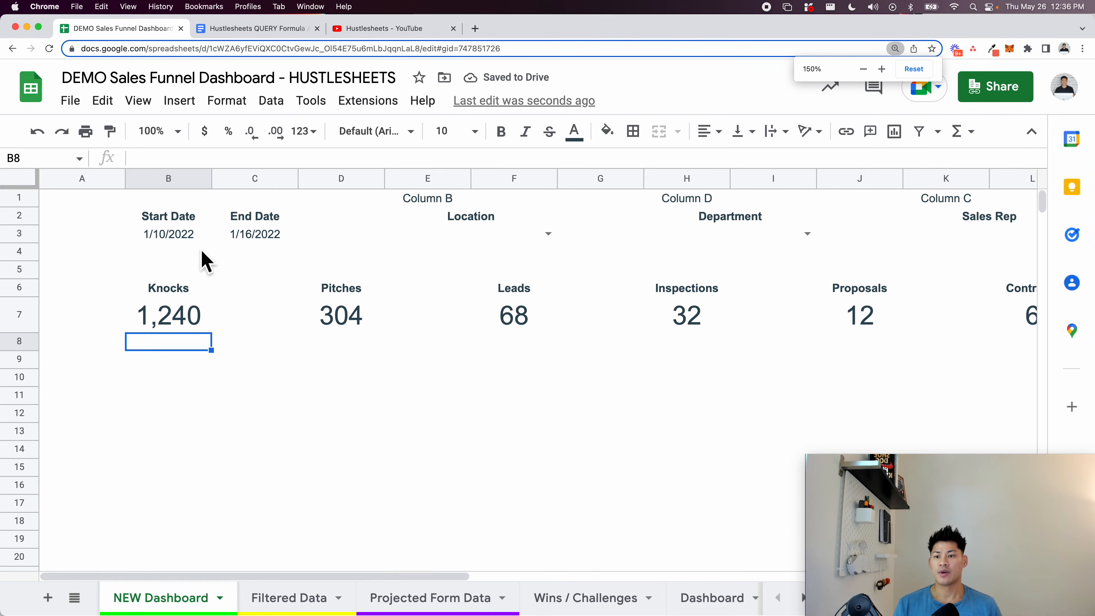
click(170, 218)
click(178, 238)
double_click(178, 238)
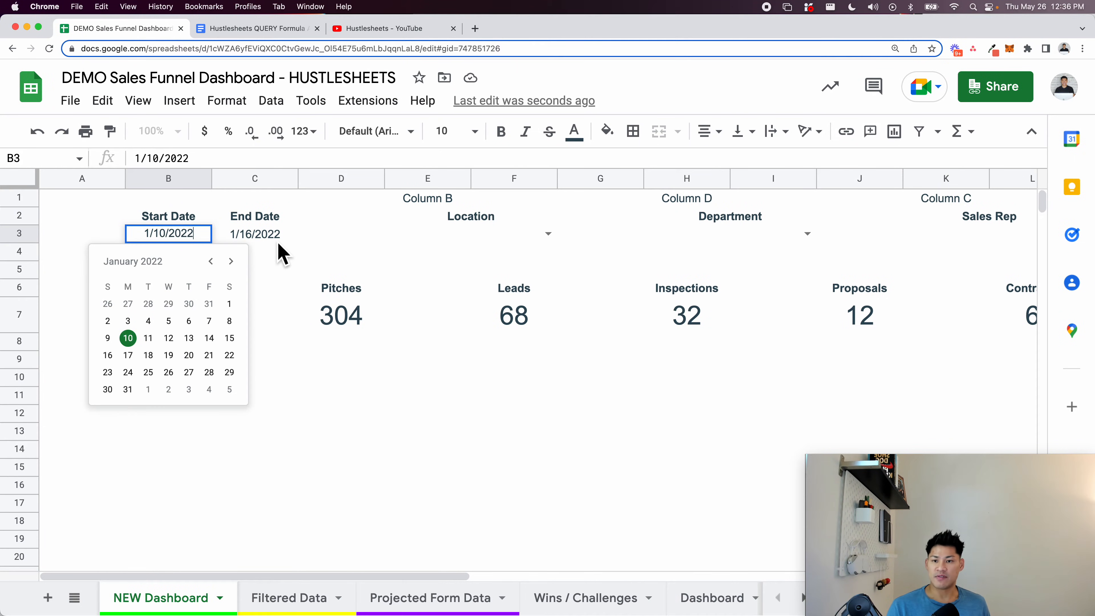
click(277, 239)
Change the End Date to 1/12/2022, keeping Start Date 1/10/2022, so Knocks reads 799
click(177, 338)
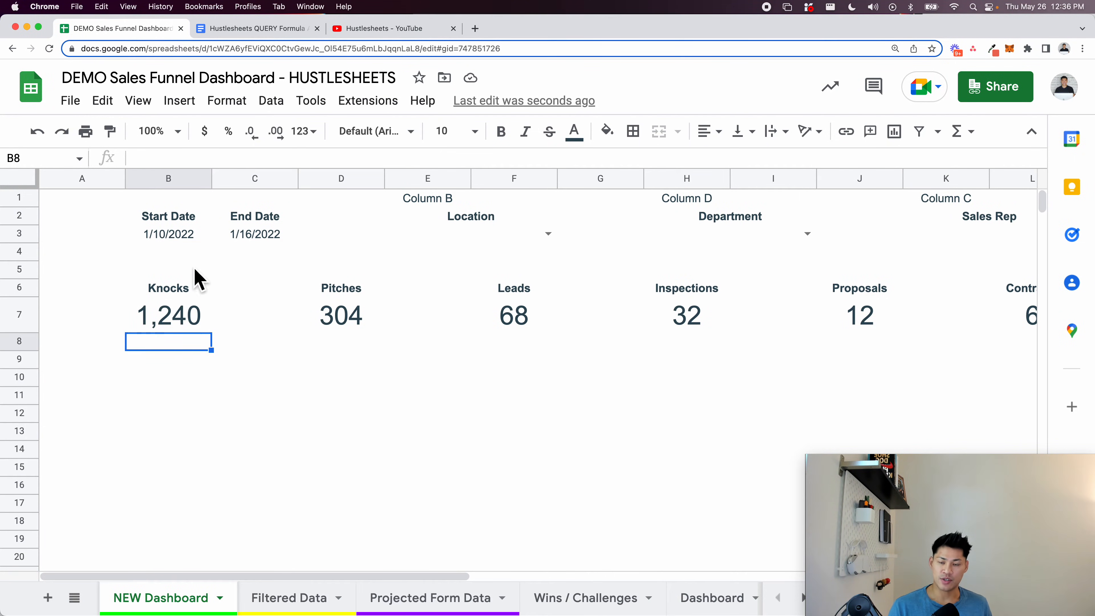
click(174, 258)
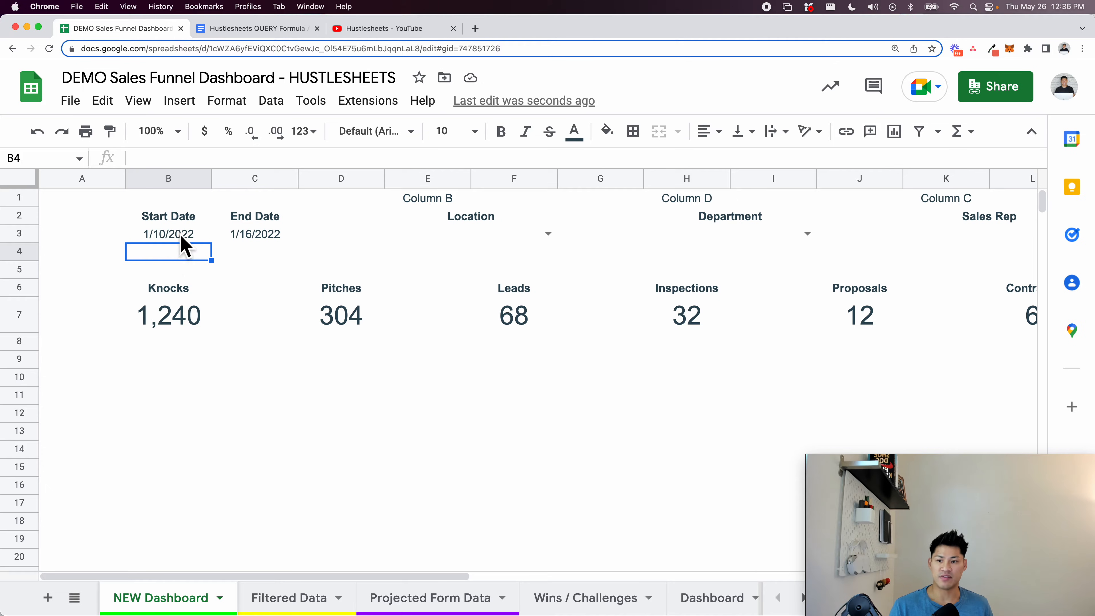
double_click(180, 236)
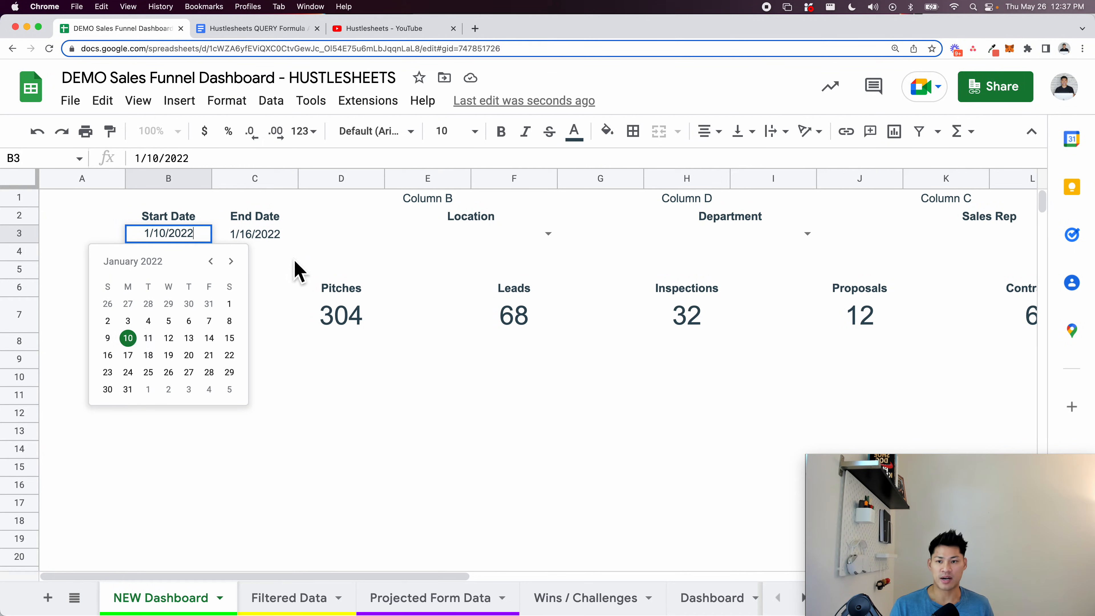
click(276, 249)
double_click(277, 235)
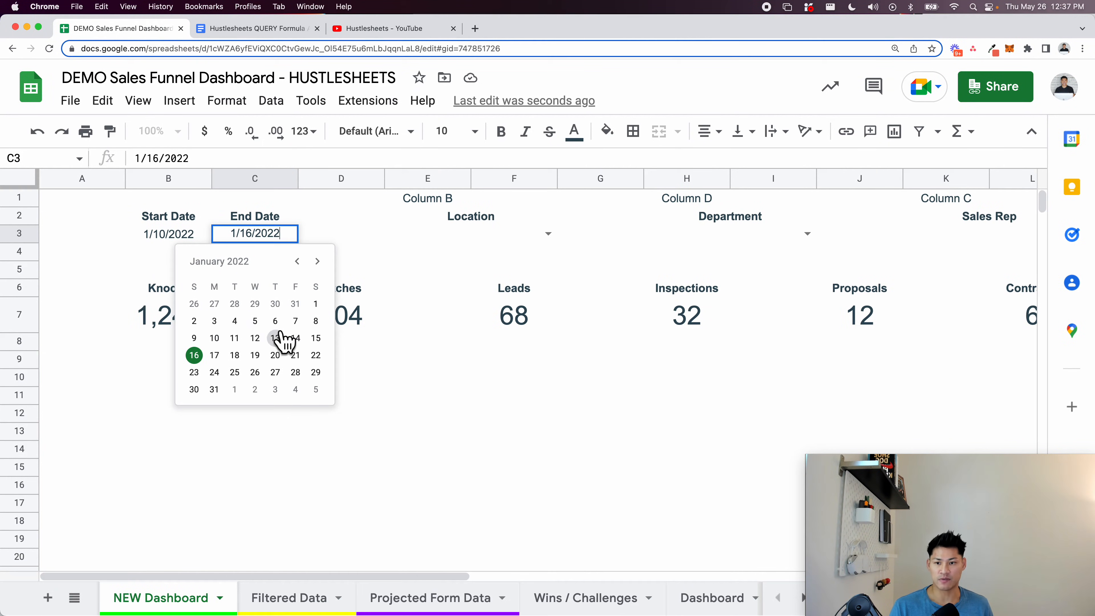
click(254, 338)
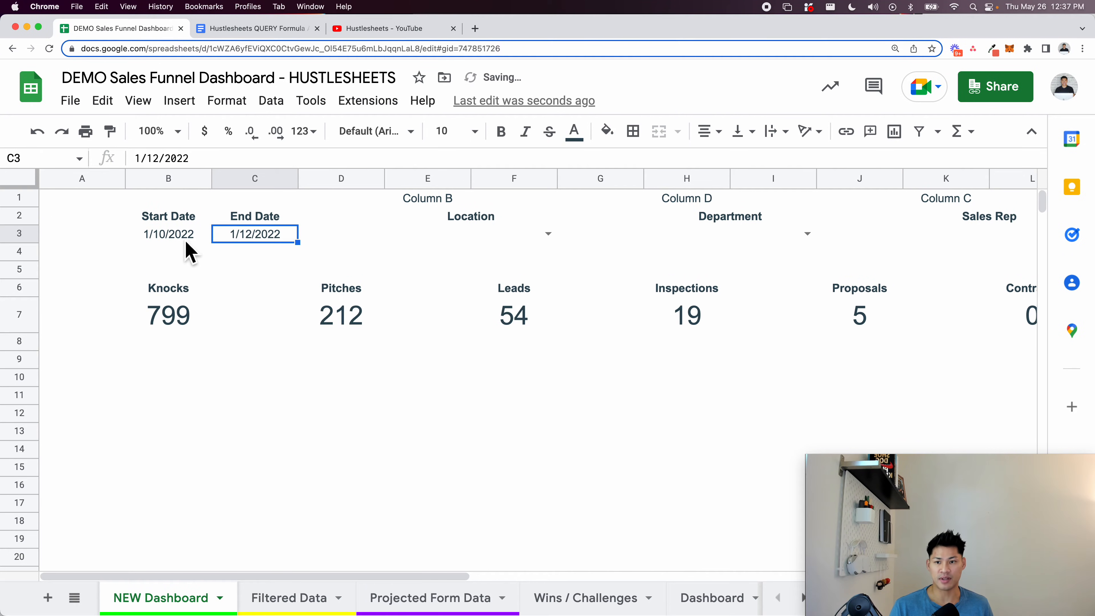
click(185, 241)
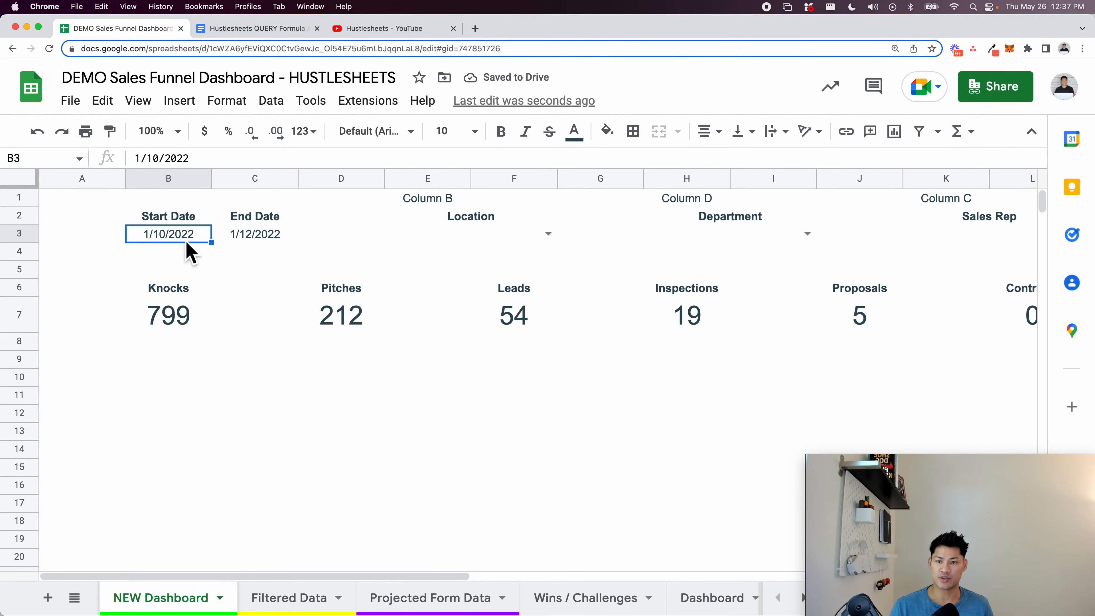
double_click(186, 240)
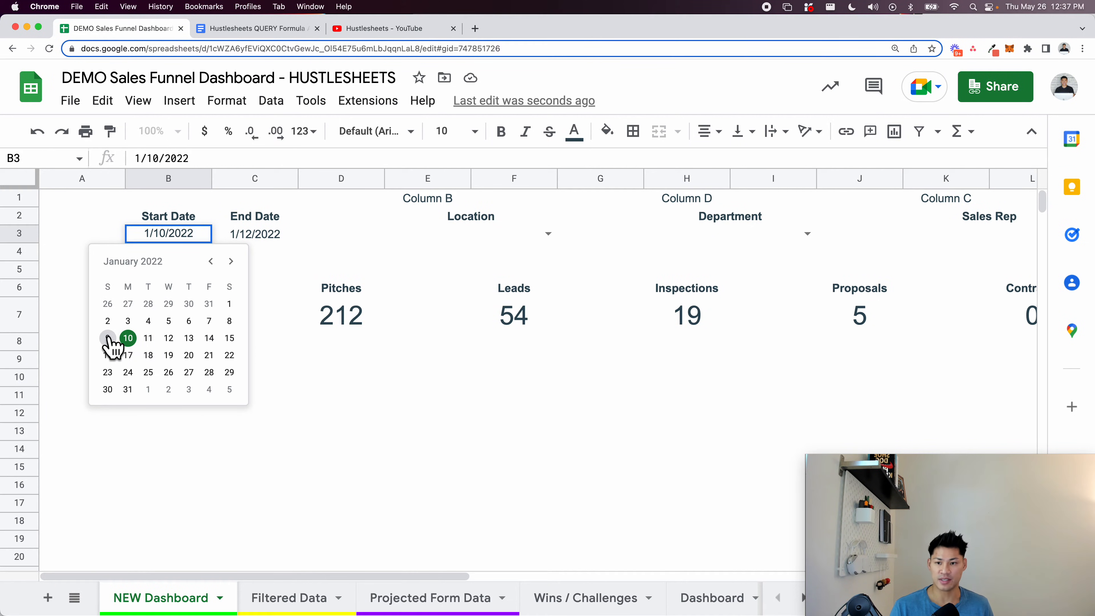
click(304, 254)
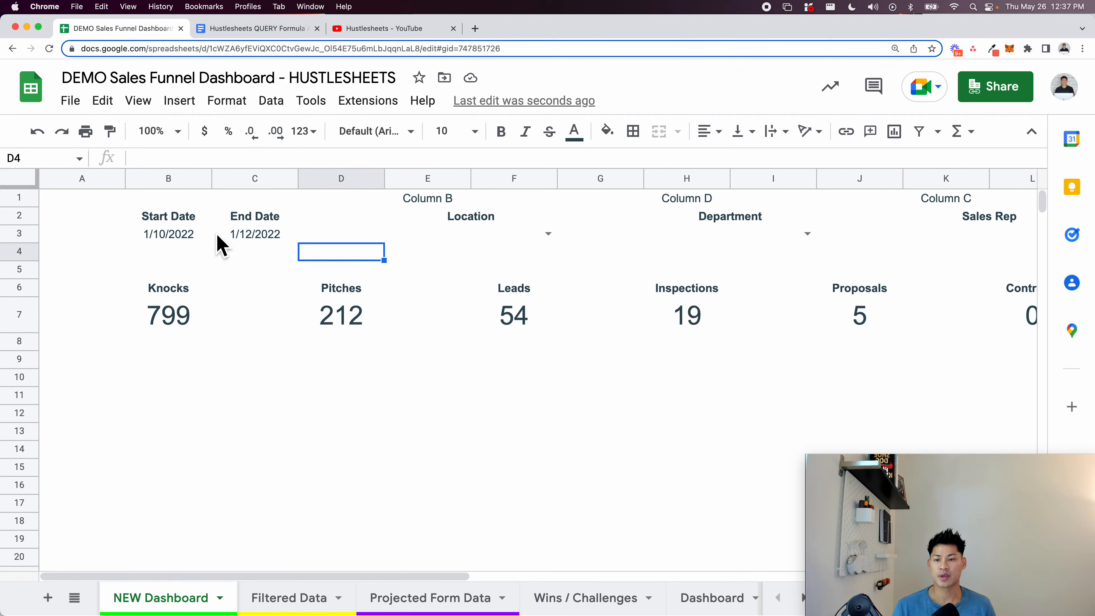
click(200, 237)
click(113, 237)
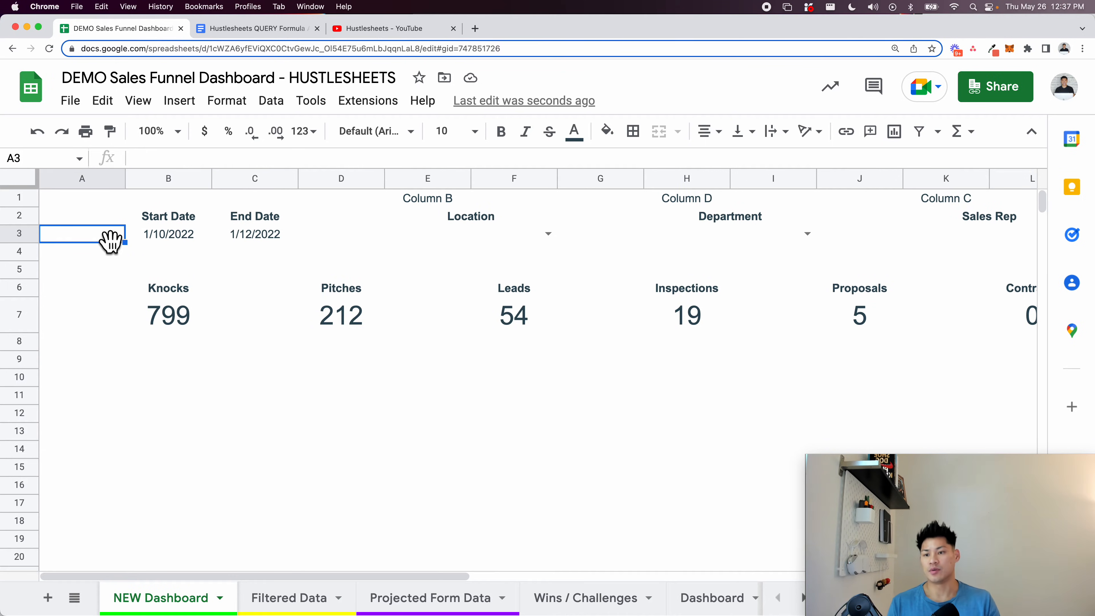
Enter the labels 'Current Period' in A7 and 'vs. Previous Period' in A8
click(107, 322)
text(Current Period)
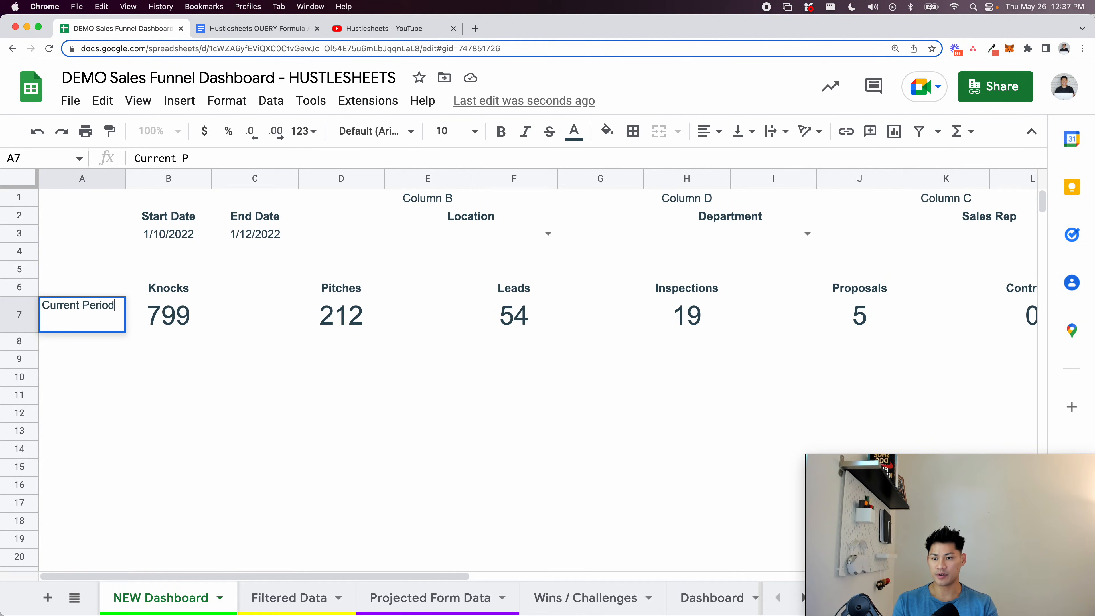
key(Return)
text(Pr)
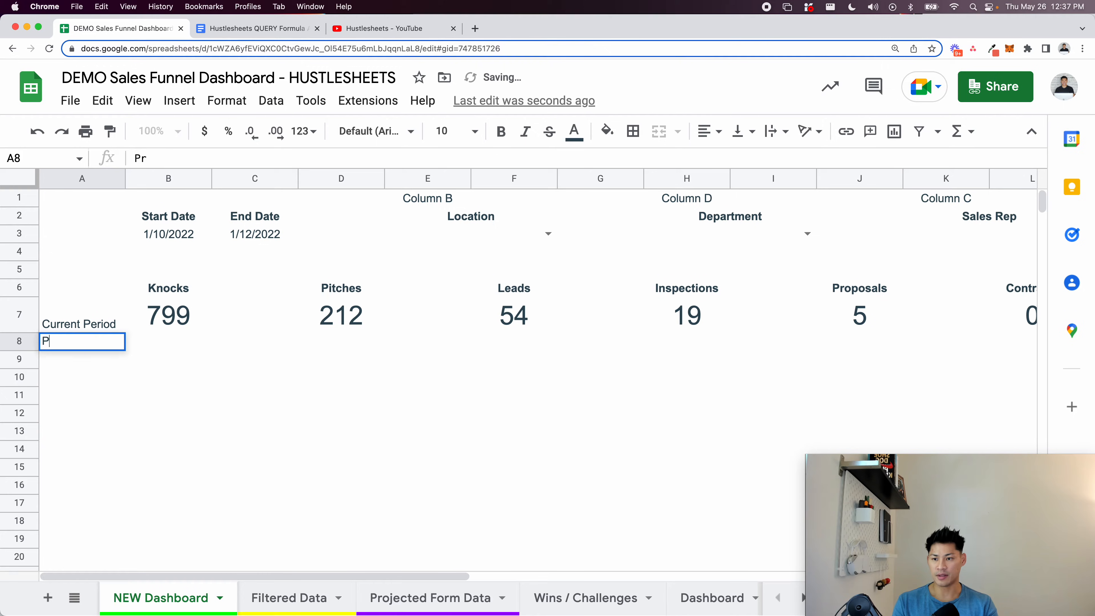
text(vs. Previous Period)
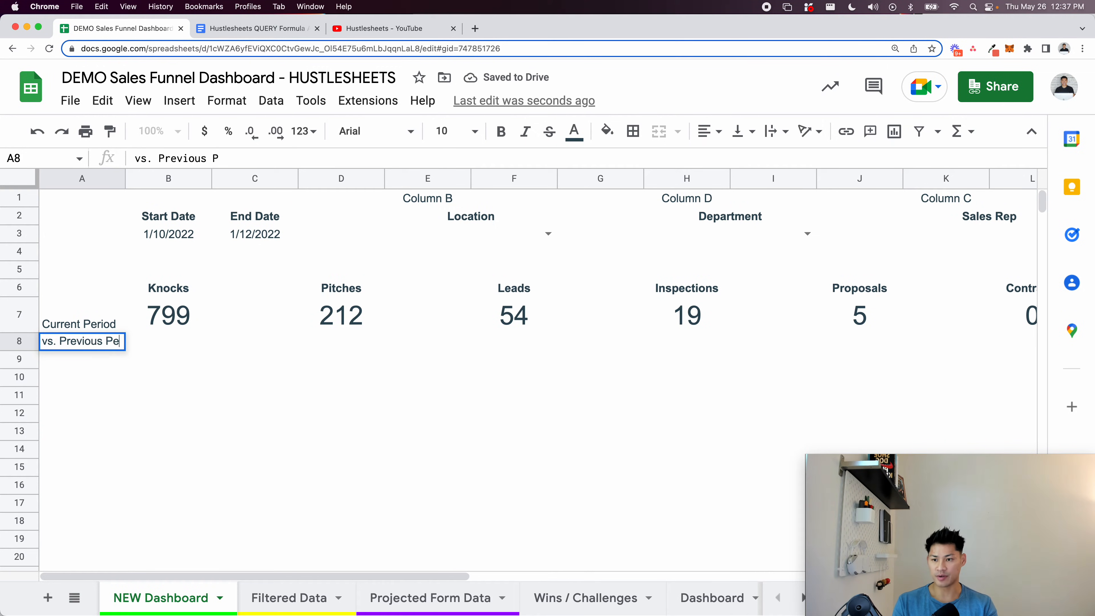
key(Return)
Format A7:A8 as font size 8, italic and right-aligned
key(Up)
key(Up)
key(shift+Down)
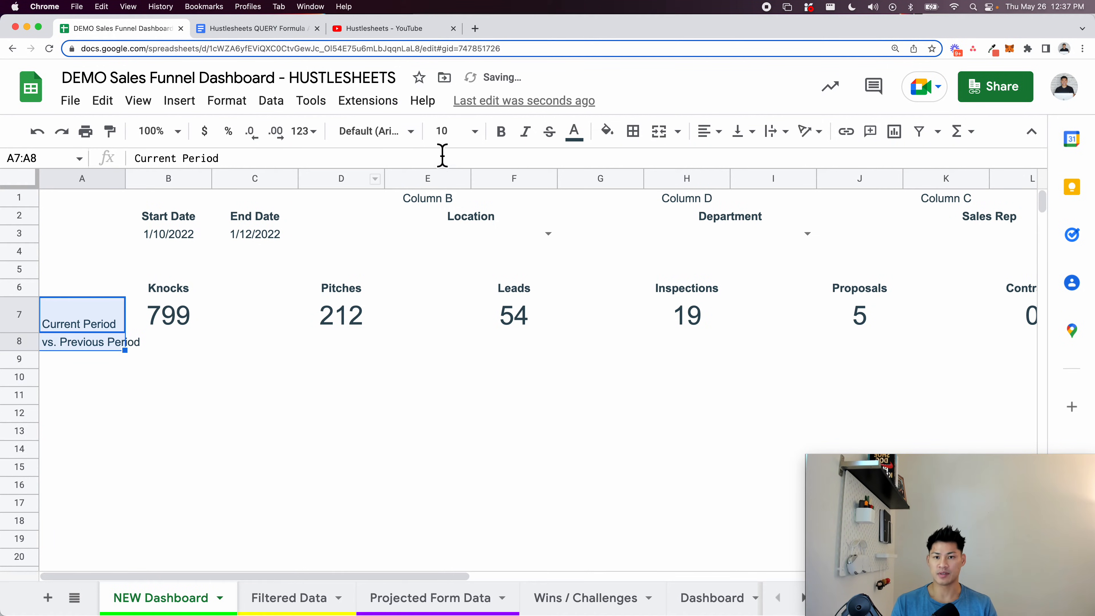
click(467, 132)
click(459, 220)
key(super+i)
click(708, 131)
click(750, 163)
click(120, 235)
Copy the two formatted labels from A7:A8 into A3:A4 beside the dates
key(Down)
key(Down)
key(Down)
key(Down)
key(Down)
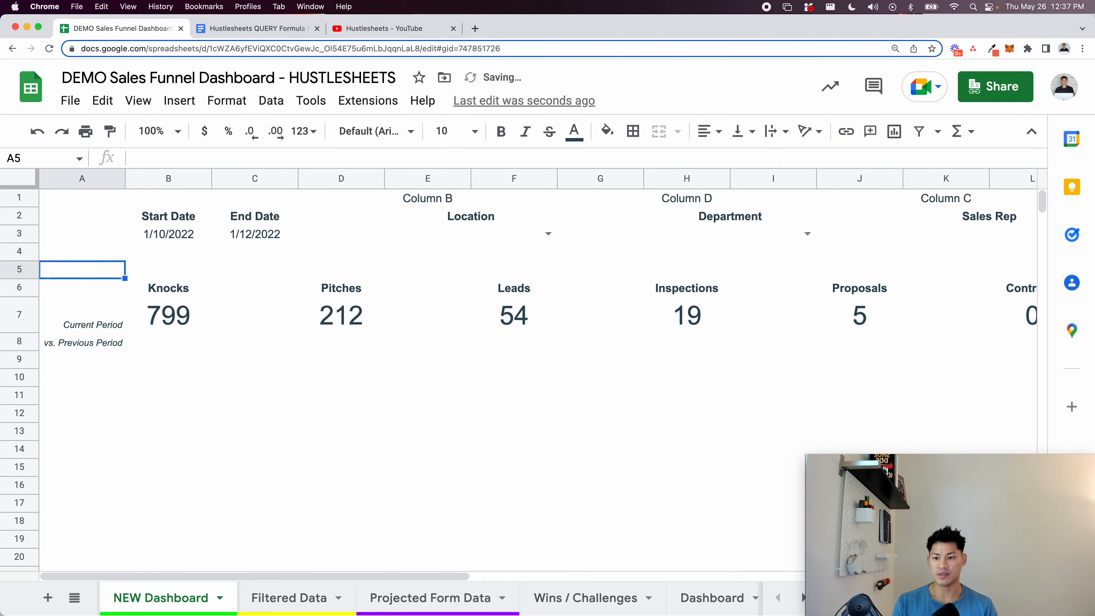
key(Up)
key(Up)
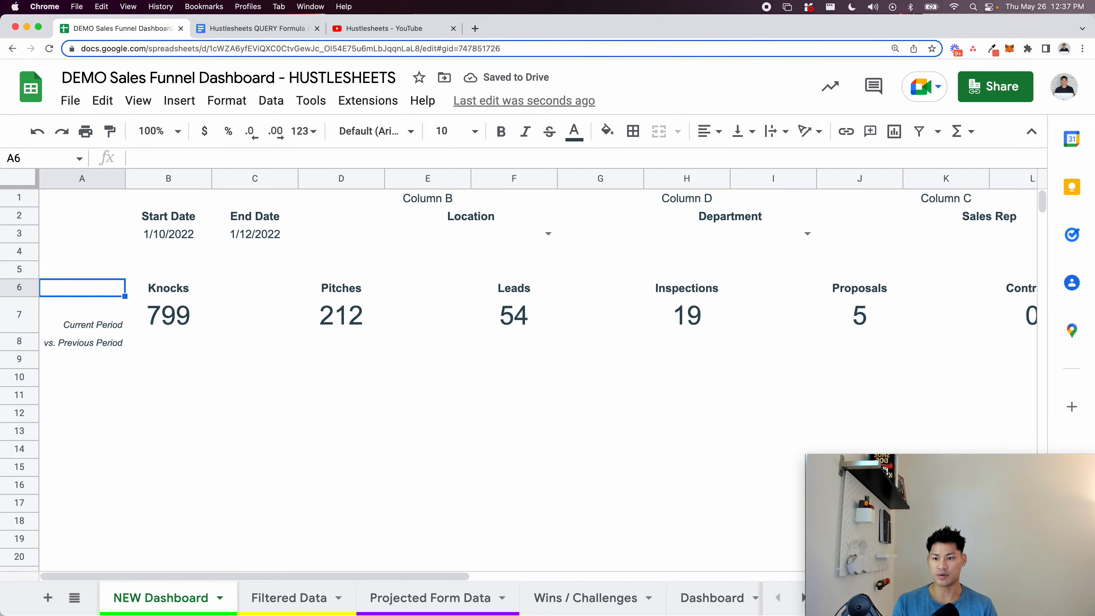
key(Down)
key(Down)
key(Up)
key(shift+Down)
key(super+c)
key(Up)
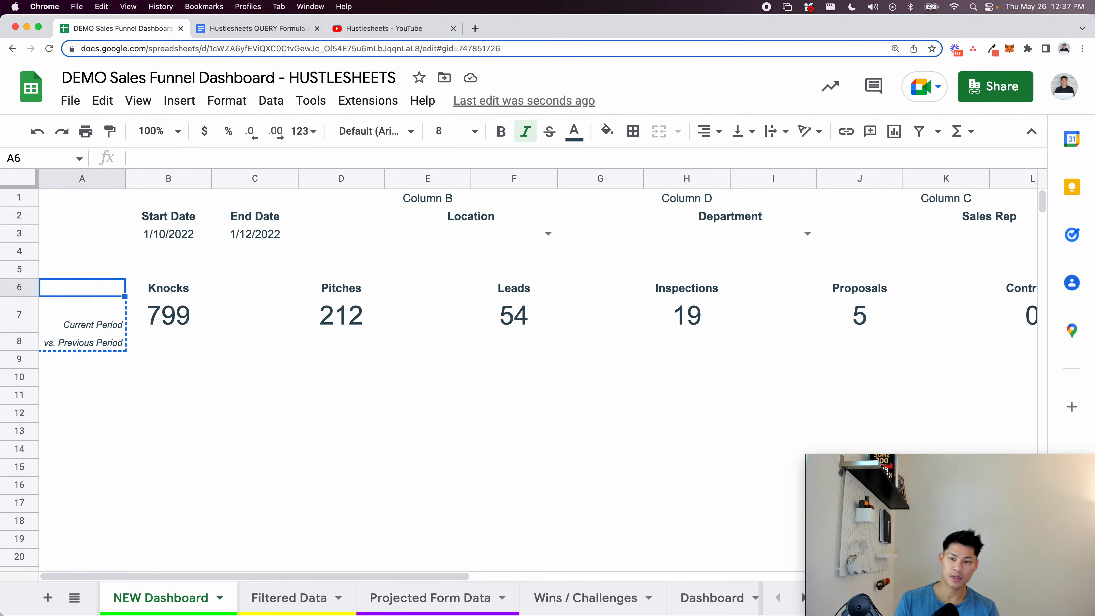
key(Up)
key(Up)
key(Up)
key(super+v)
key(Down)
Edit A4 to read 'Previous Period' by removing 'vs.'
key(Return)
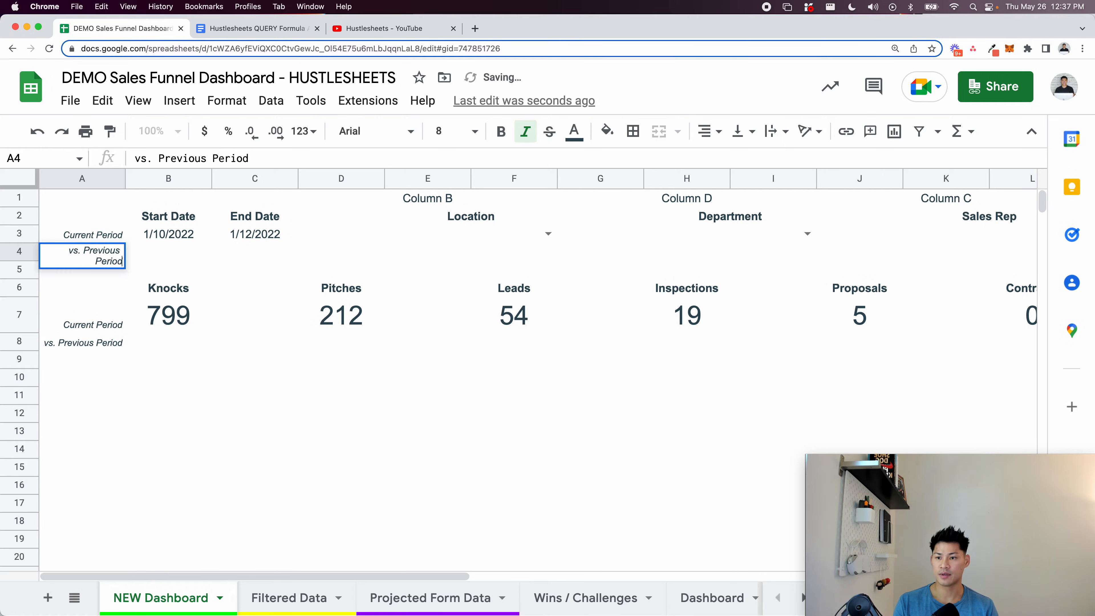
key(super+Up)
key(Delete)
key(Delete)
key(Delete)
key(Delete)
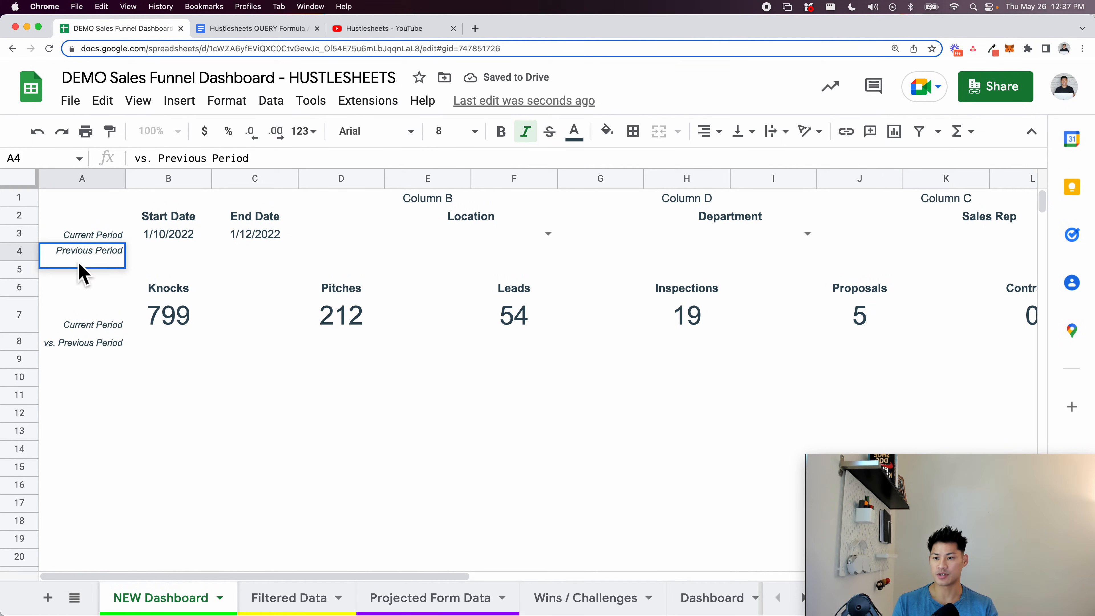
key(Return)
click(168, 247)
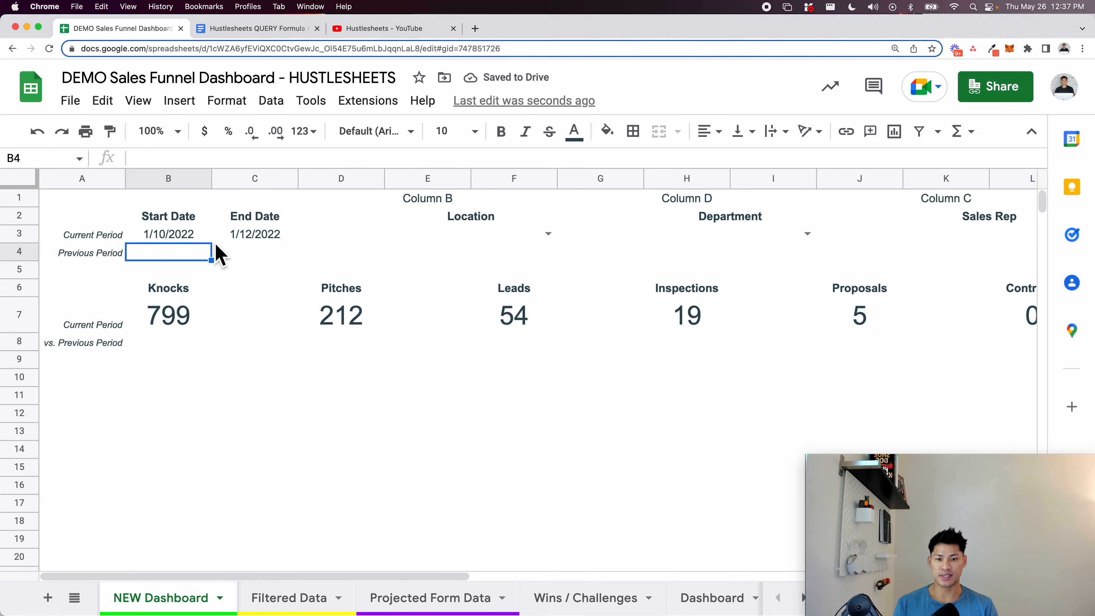
Change the dashboard start date from 1/10/2022 to 1/11/2022, keeping end date 1/12/2022
click(237, 242)
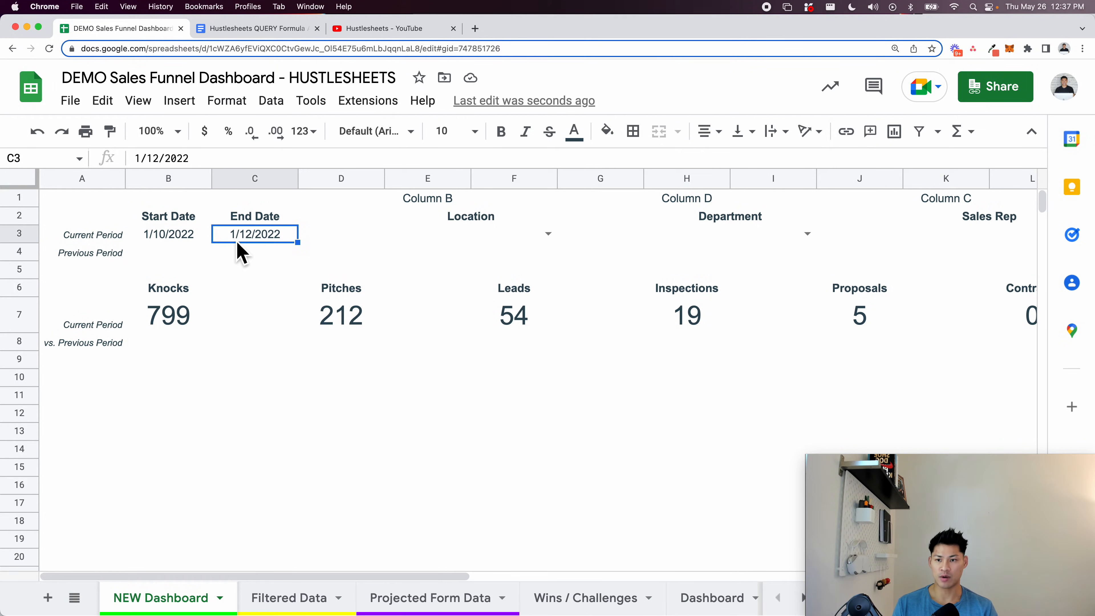
click(193, 239)
double_click(192, 239)
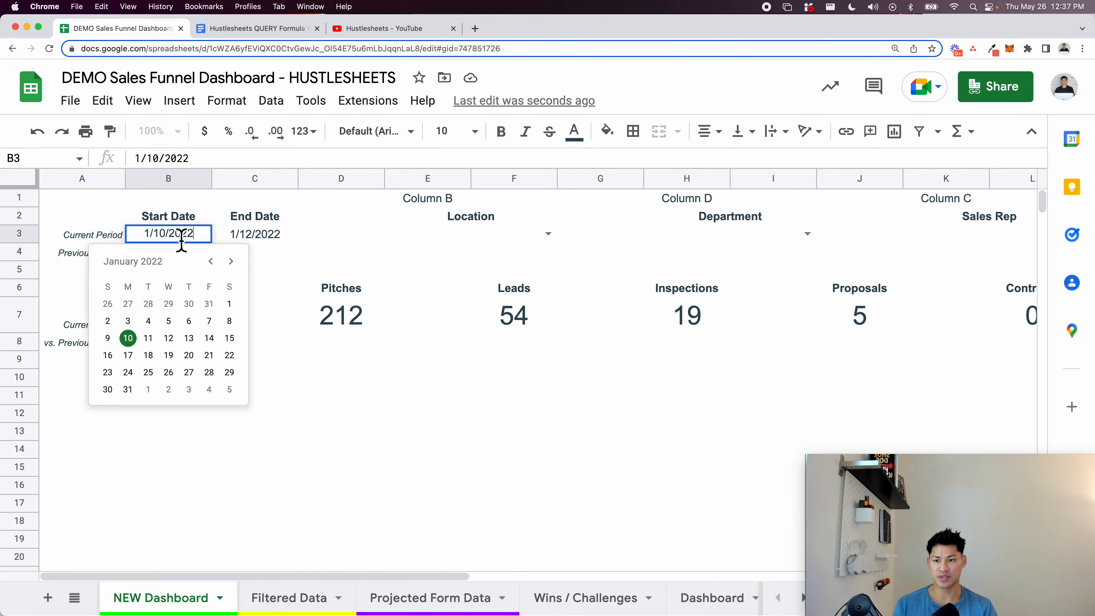
click(148, 337)
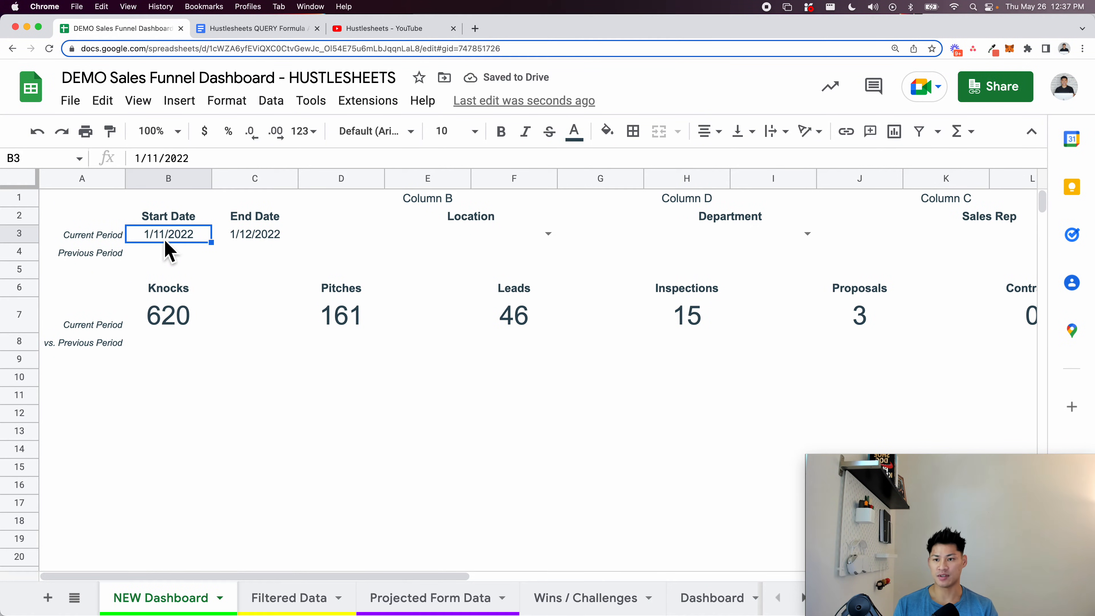
click(262, 240)
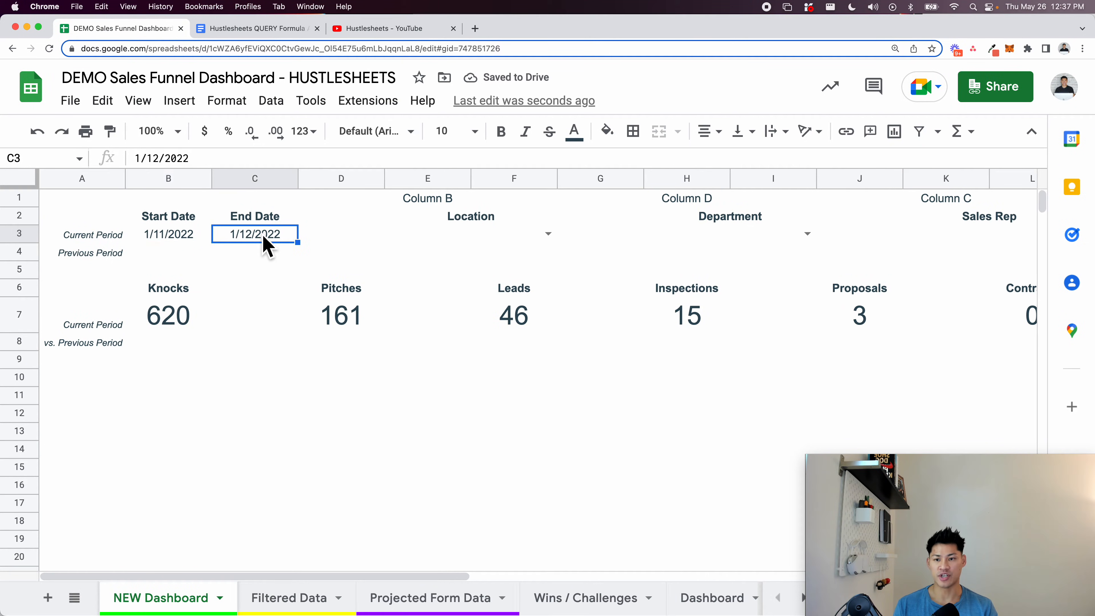
click(164, 235)
click(234, 240)
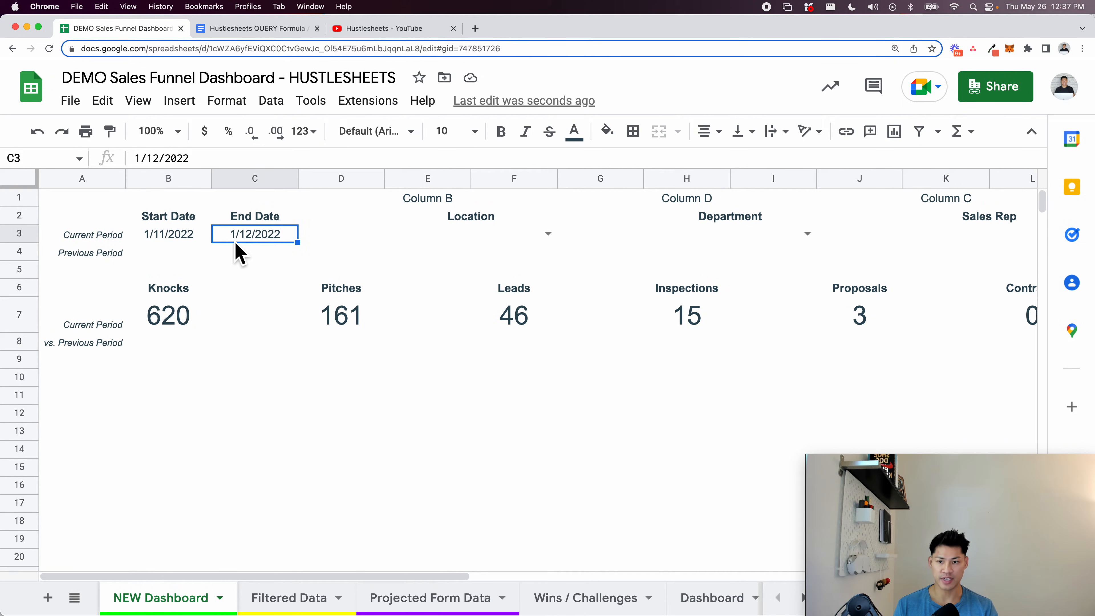
click(170, 240)
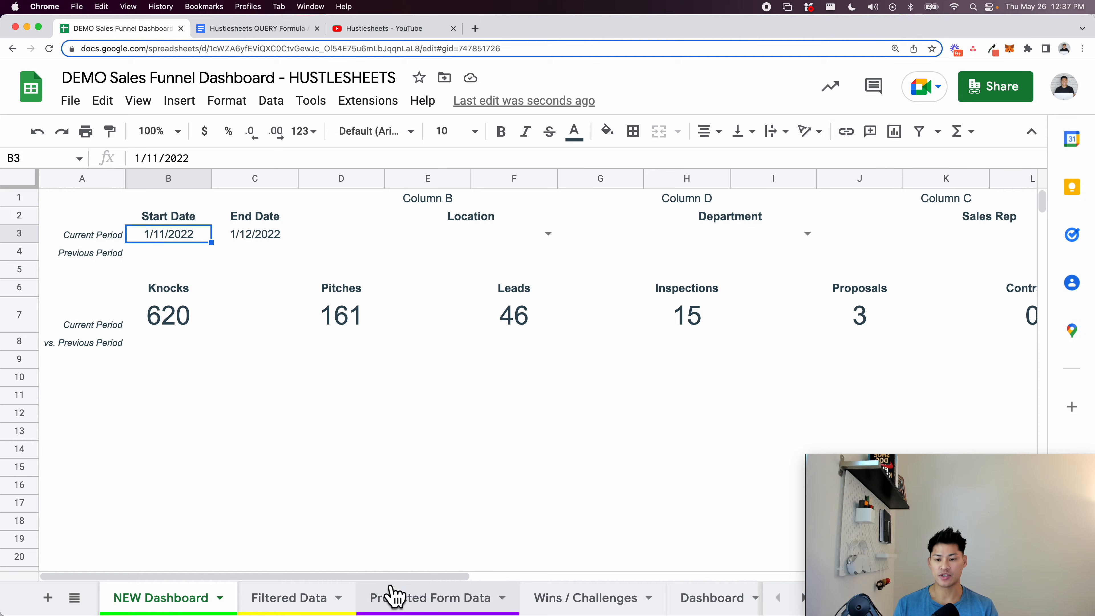
Make the Filtered Data QUERY's end-date comparison strictly less than, commit it, and return to NEW Dashboard
click(293, 597)
key(Return)
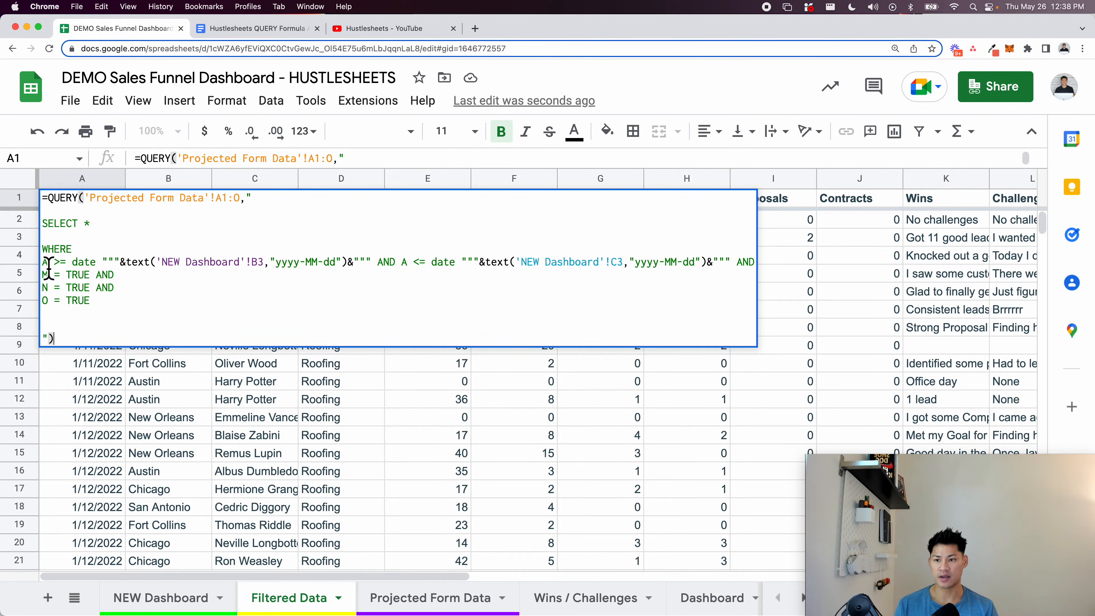
click(46, 276)
key(alt+Return)
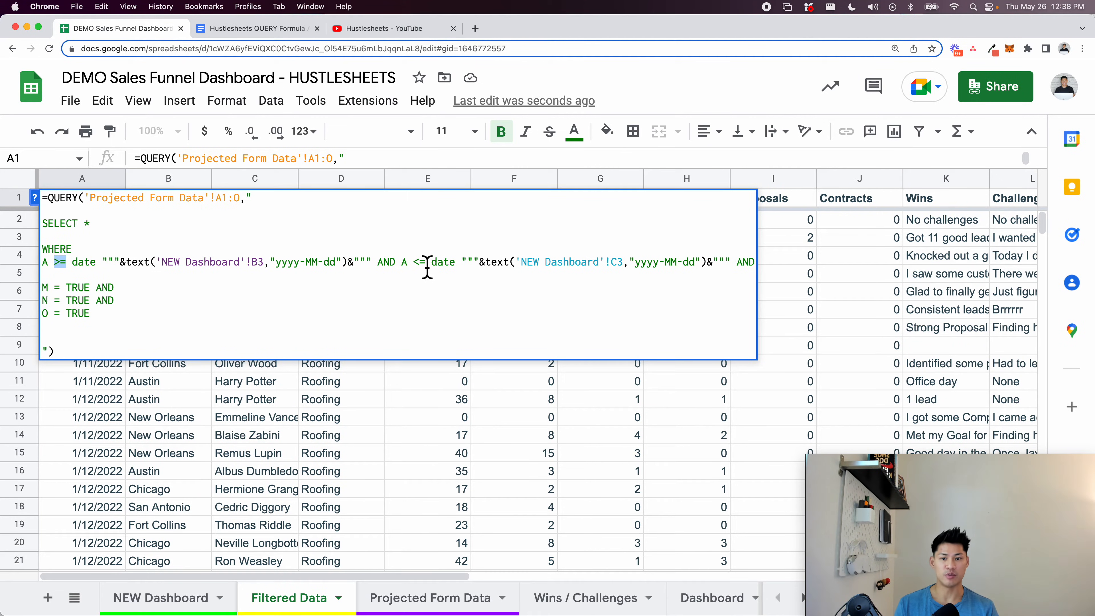
key(BackSpace)
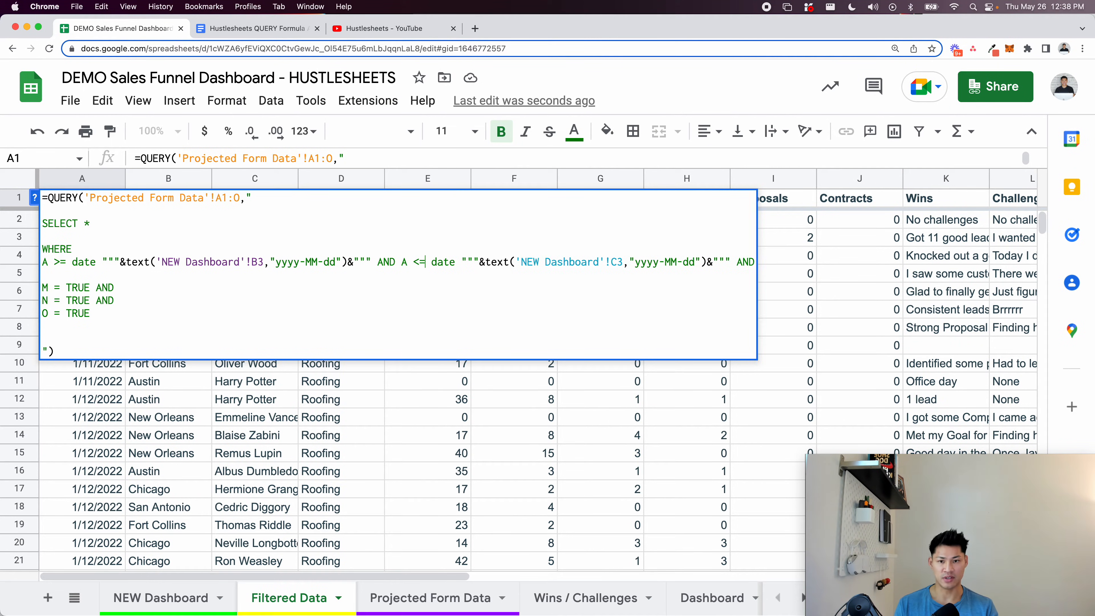
key(Return)
click(166, 598)
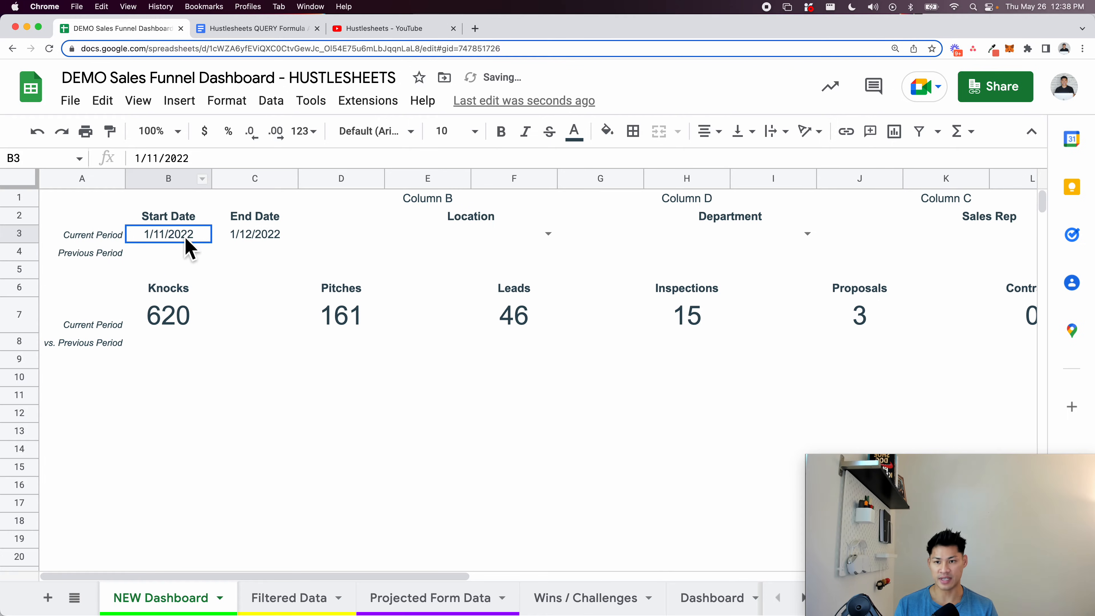
Inspect the current period dates 1/11/2022 and 1/12/2022 in B3 and C3
drag(189, 245, 260, 247)
click(263, 237)
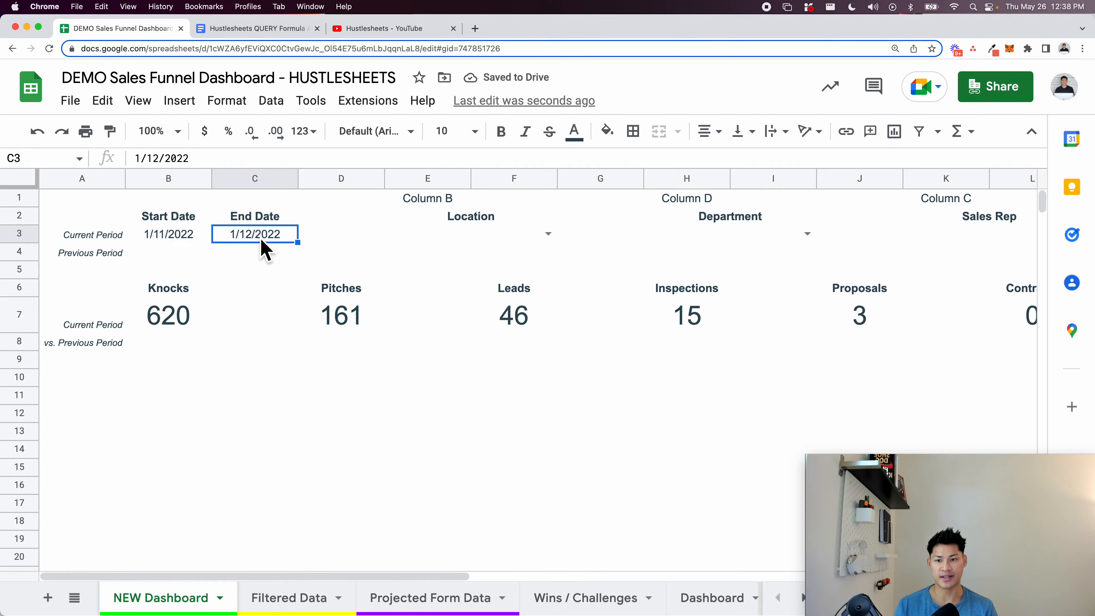
click(198, 240)
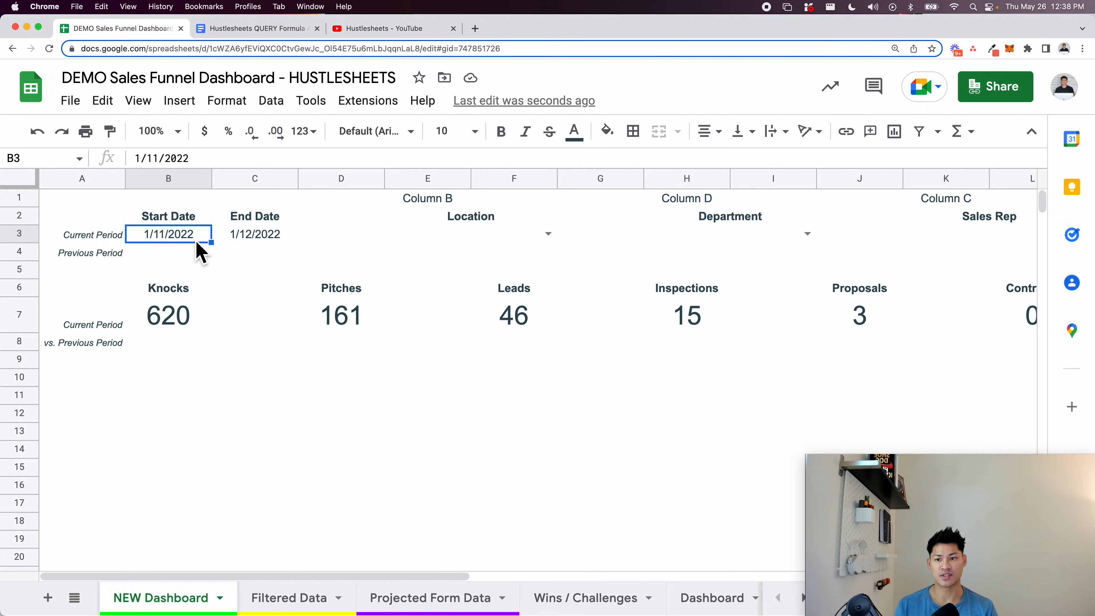
double_click(197, 240)
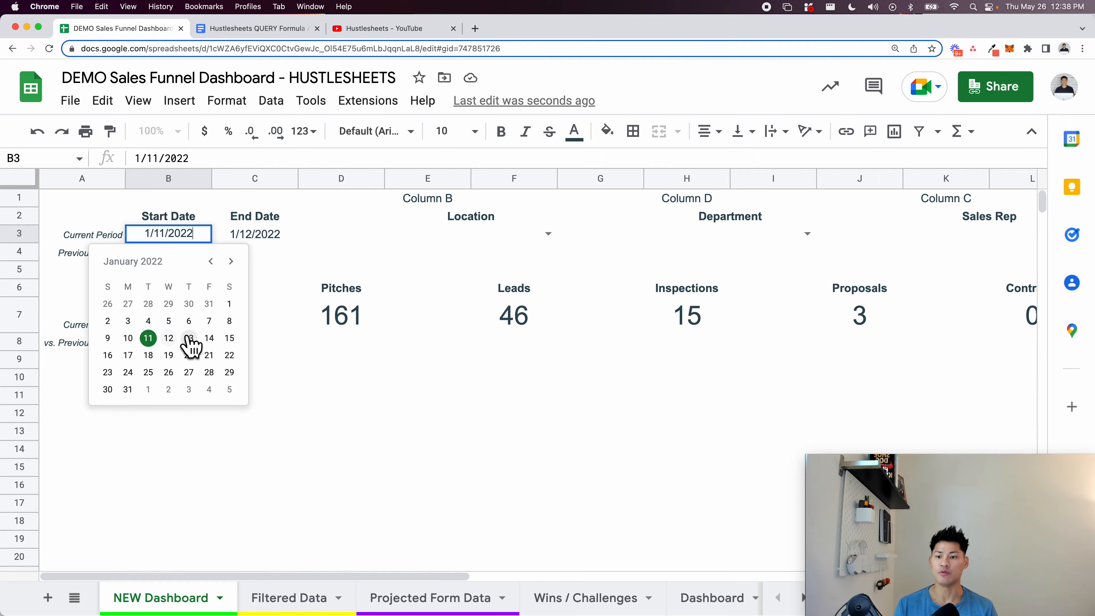
click(287, 239)
Enter =DAYS(C3,B3) in D3 to count days between the current period dates
click(314, 240)
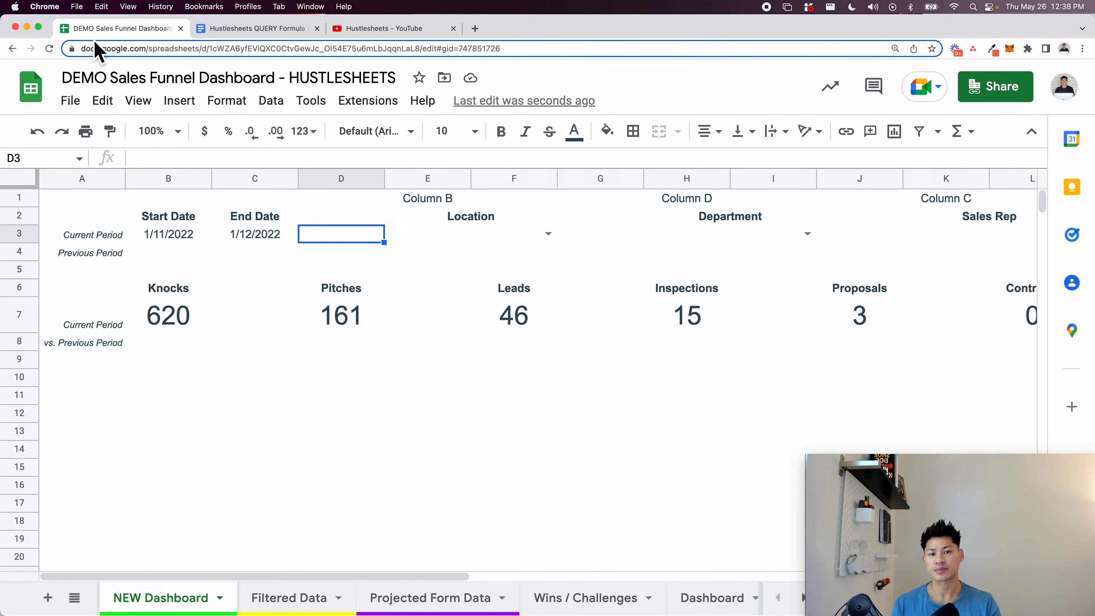
text(=days)
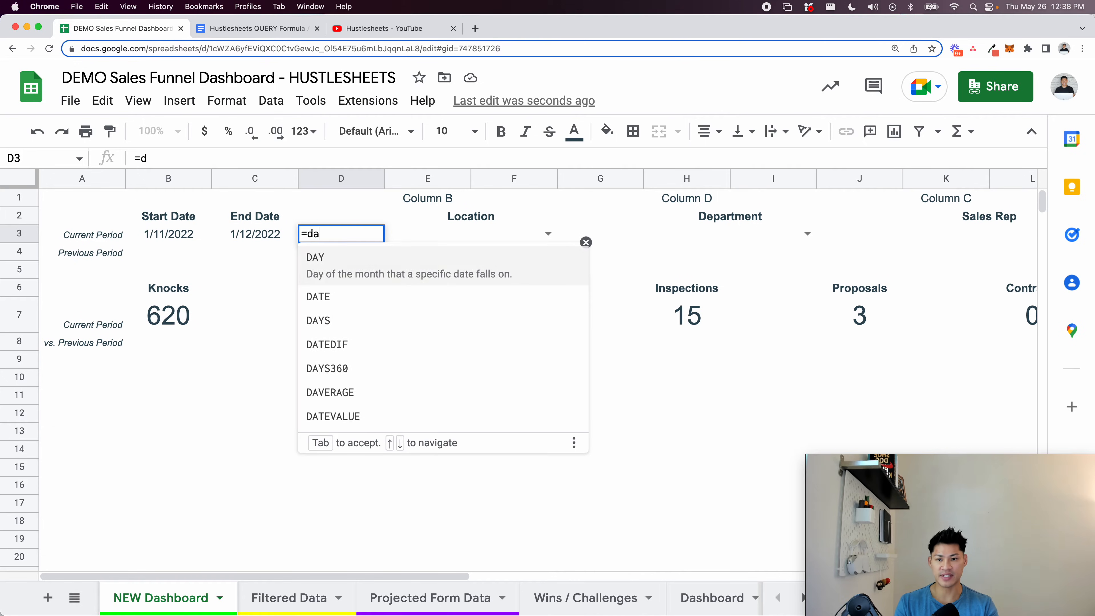
key(Tab)
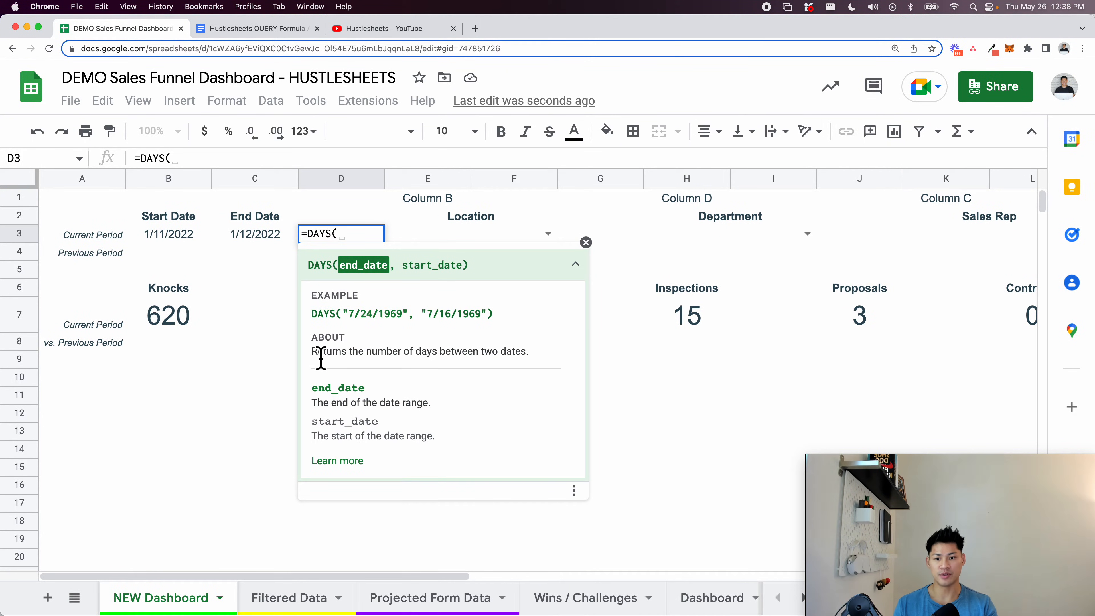
drag(321, 358, 550, 358)
click(586, 243)
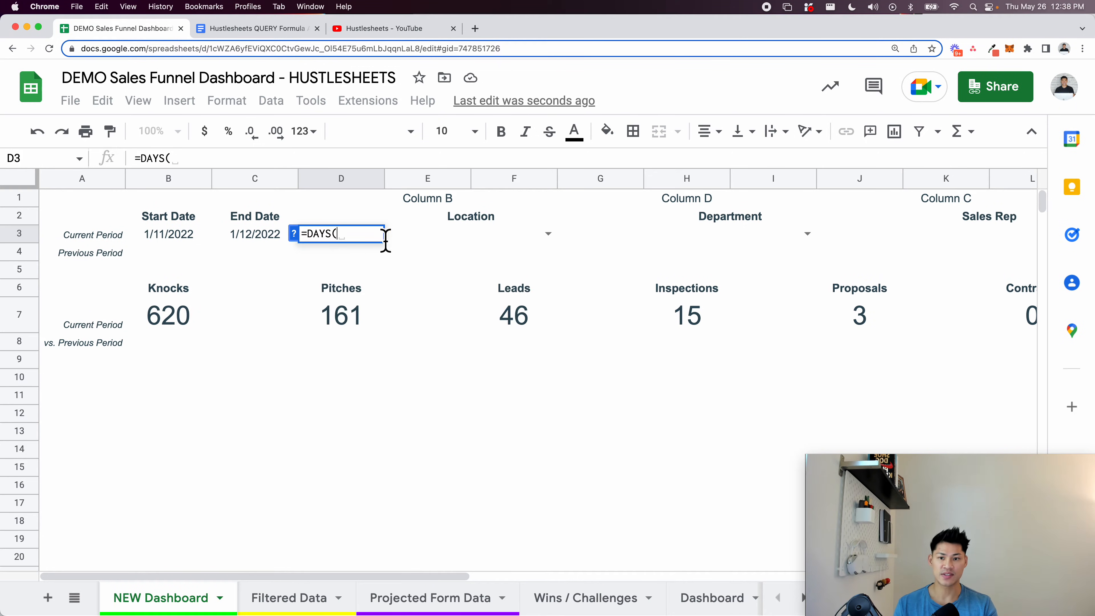
click(264, 240)
text(,)
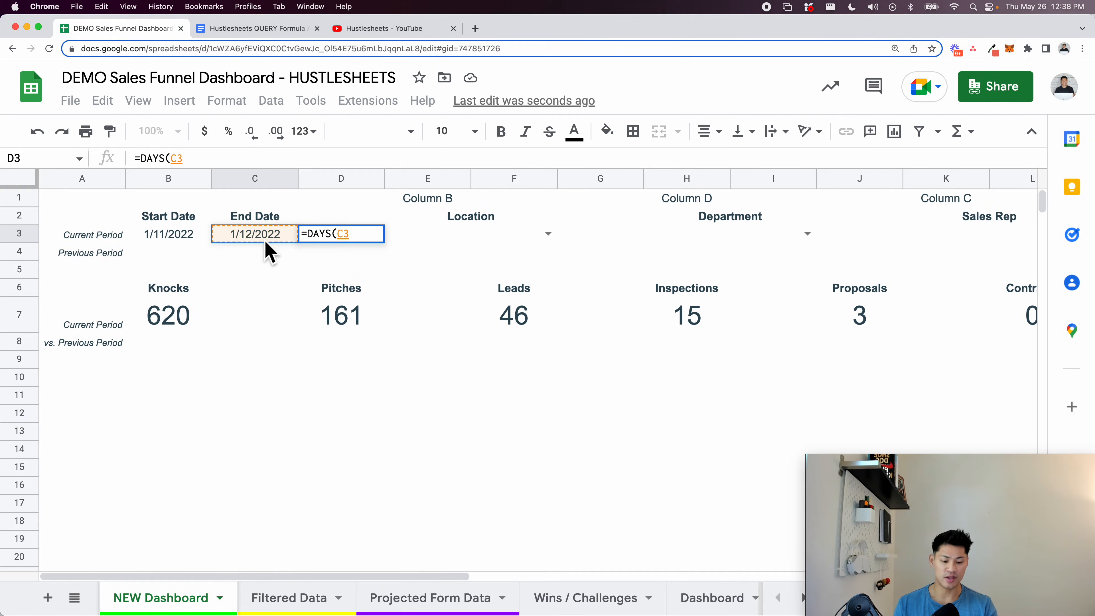
click(177, 235)
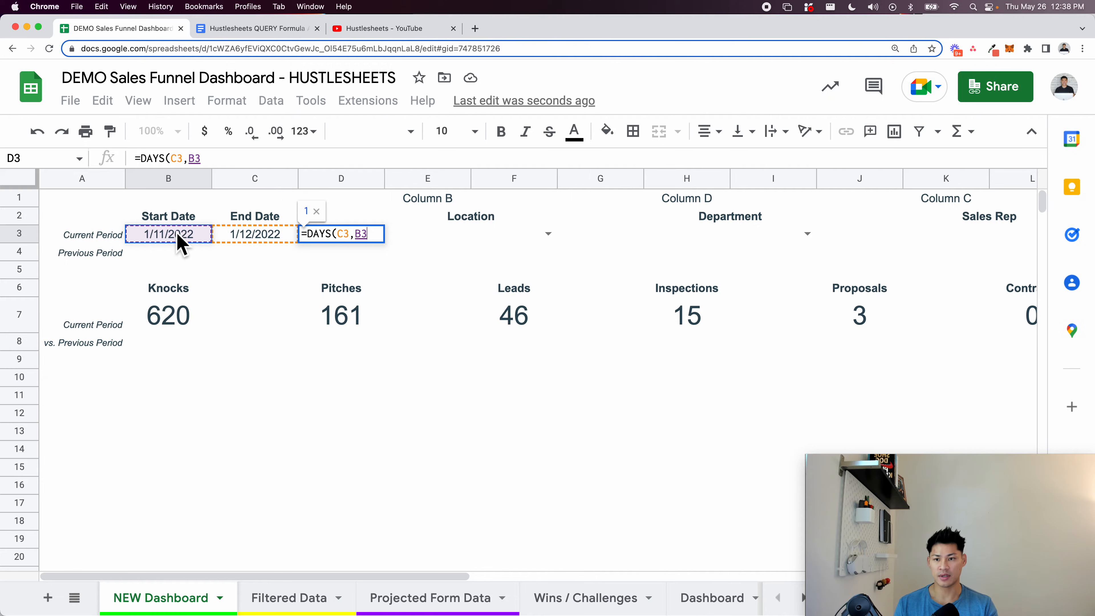
key(Return)
key(Up)
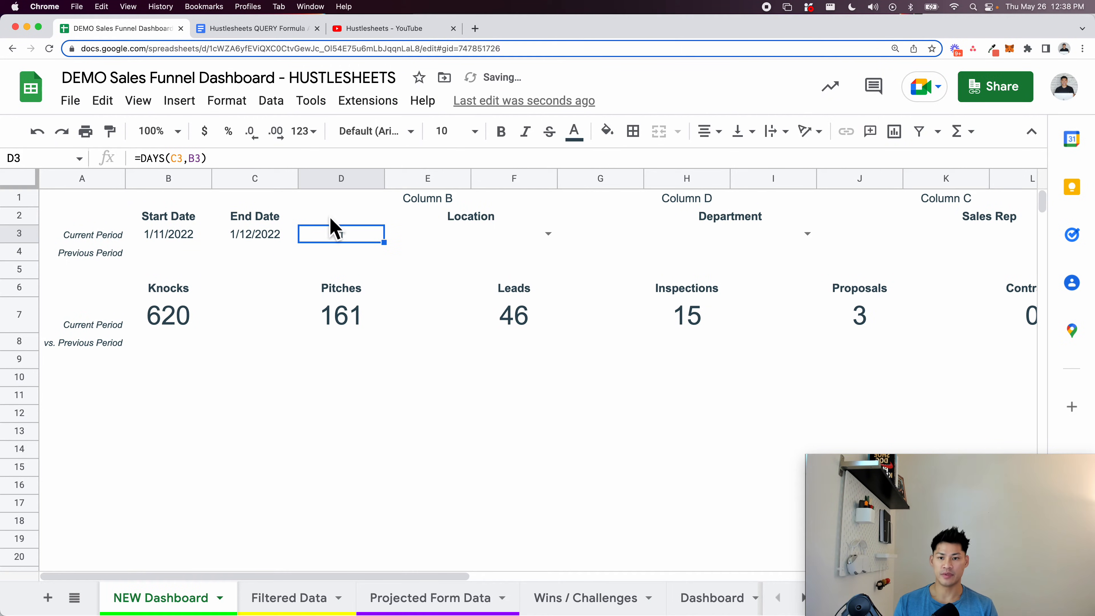
double_click(341, 241)
key(Escape)
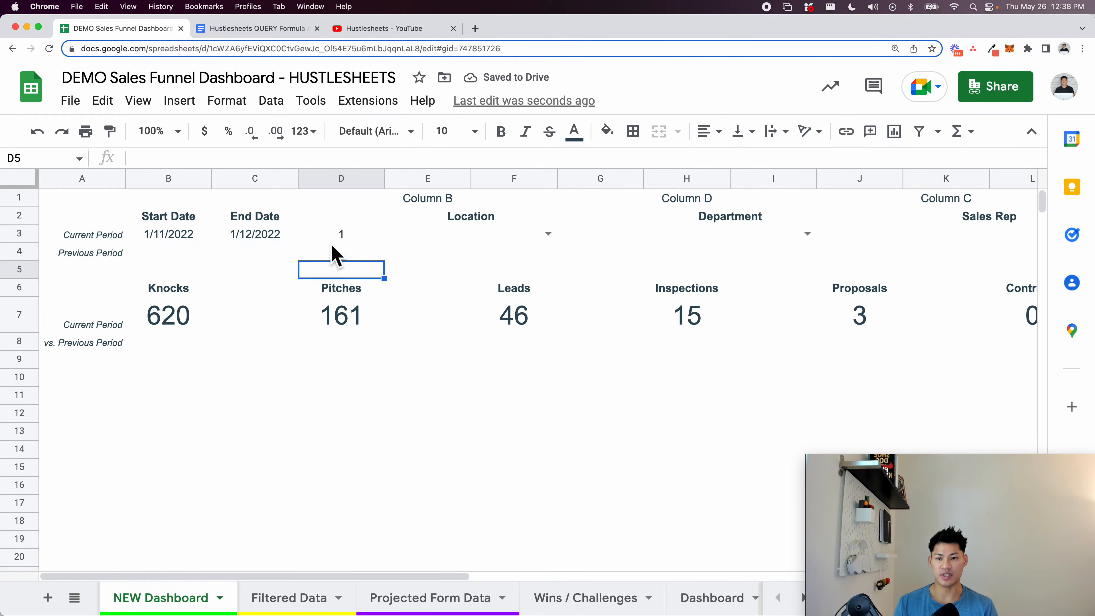
Add the header 'Total # Days' in D2
click(190, 237)
click(252, 238)
click(346, 239)
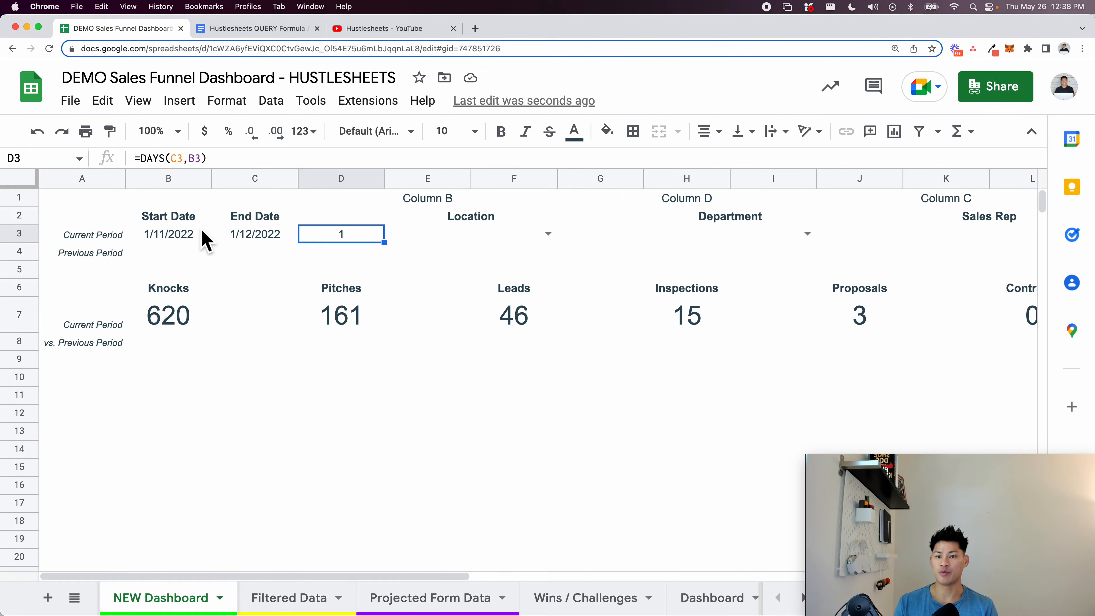
key(Up)
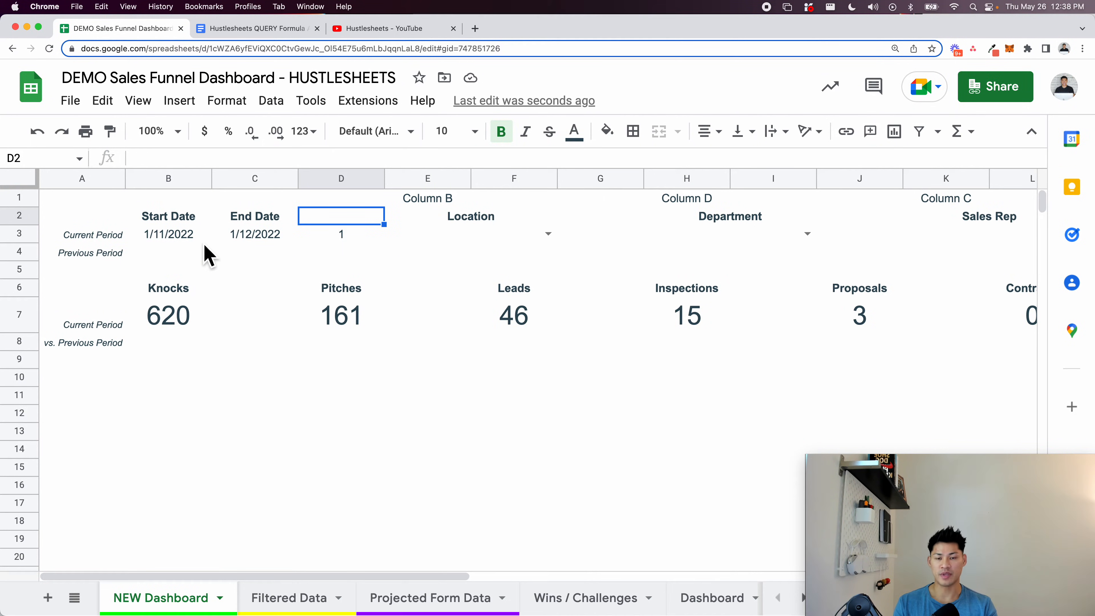
text(otal # Days)
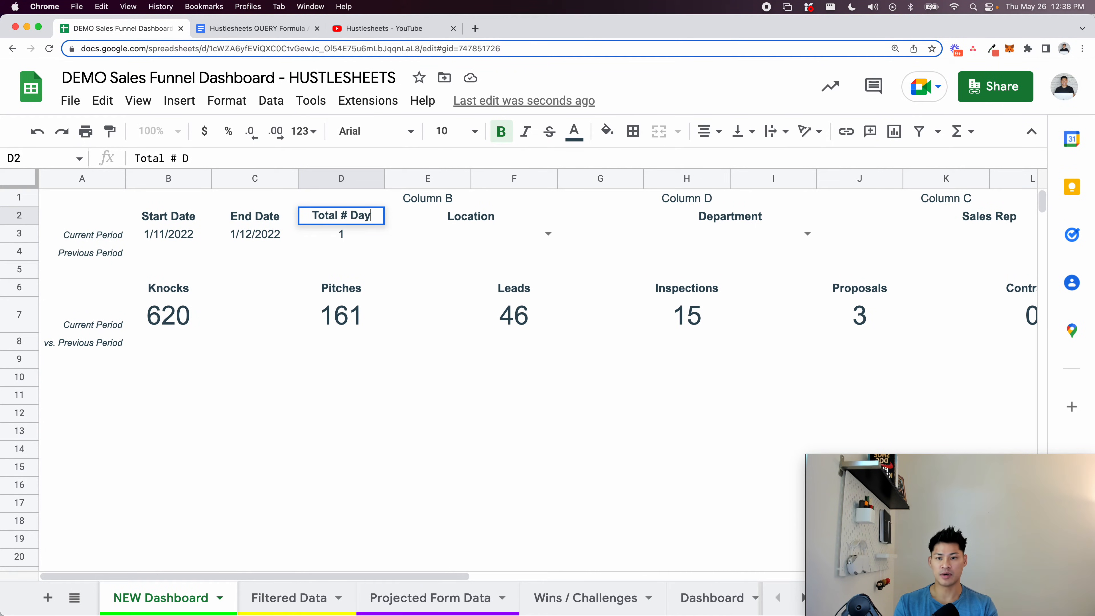
key(Return)
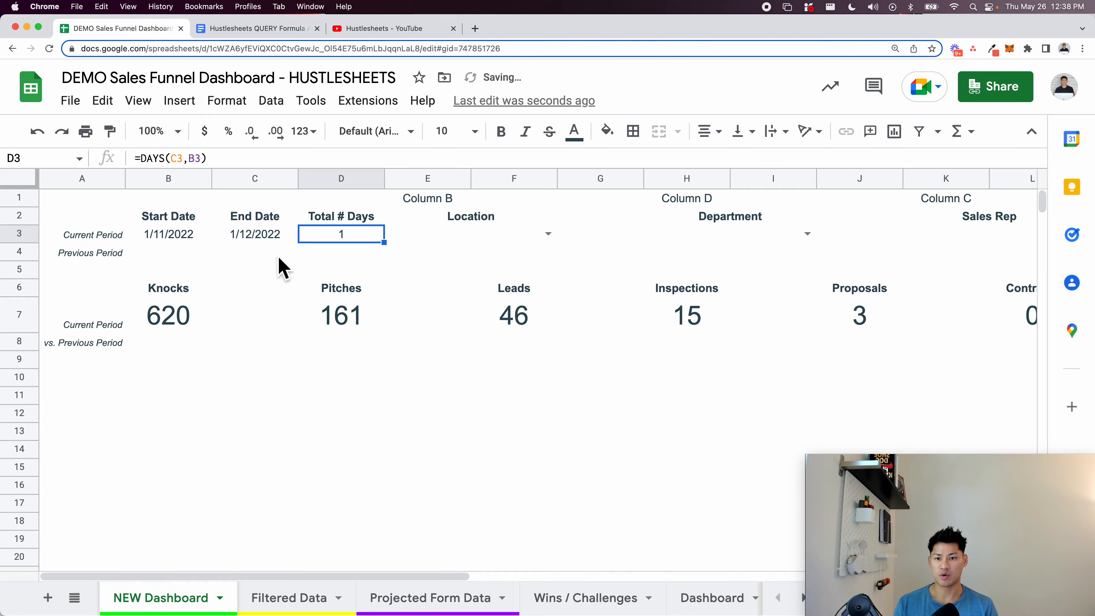
Change D3 to =DAYS(C3,B3)+1 so both end days count, giving 2
click(178, 239)
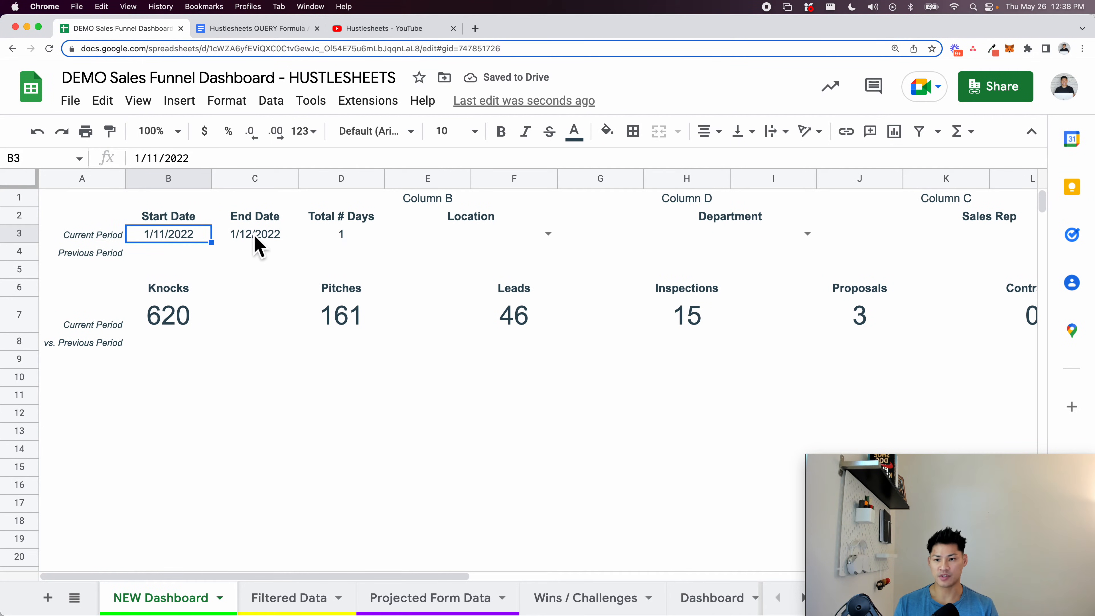
click(343, 236)
double_click(344, 238)
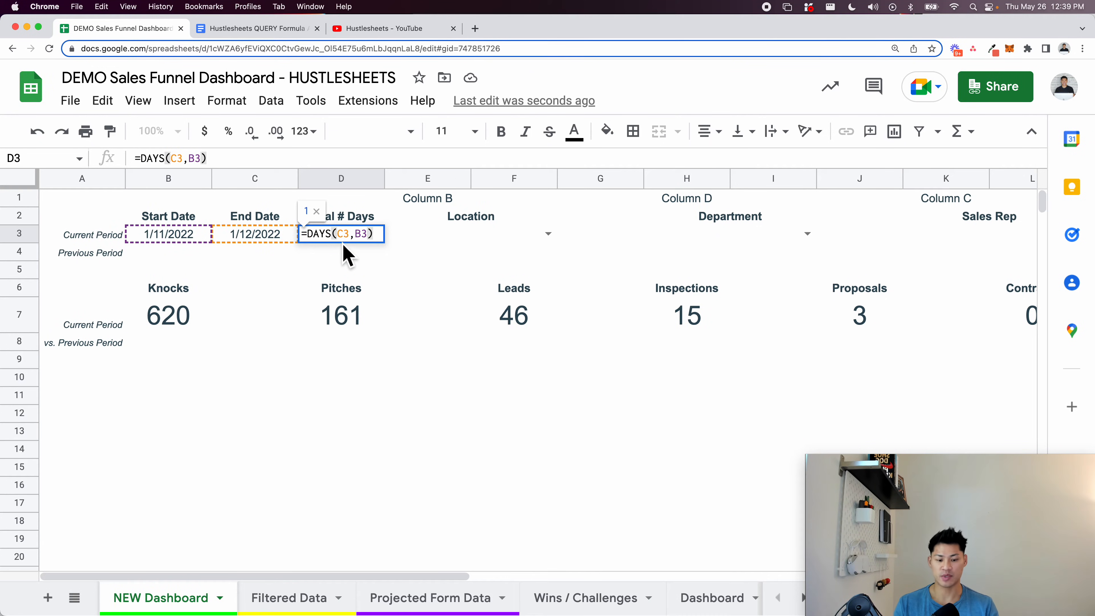
text(+1)
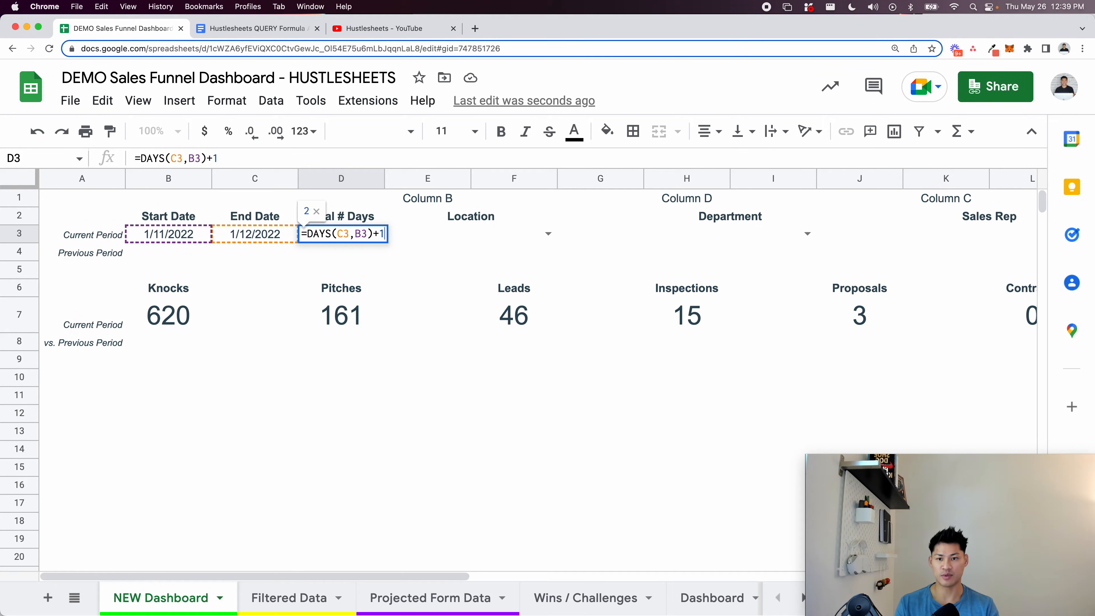
key(Return)
click(166, 222)
Fill the previous period row by hand with 1/9/2022 and 1/10/2022
click(169, 245)
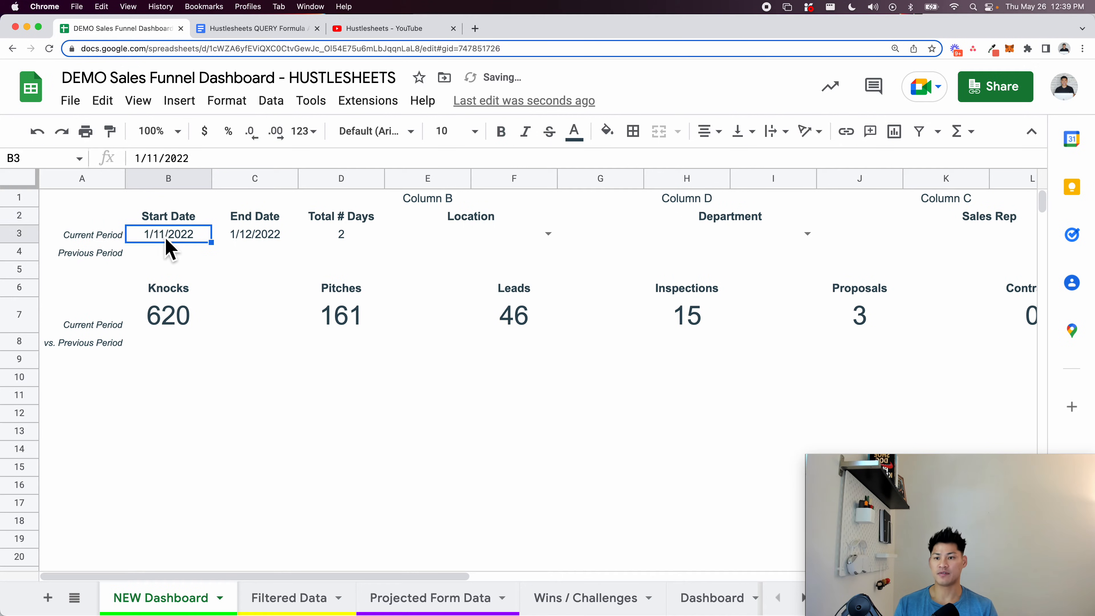
click(344, 236)
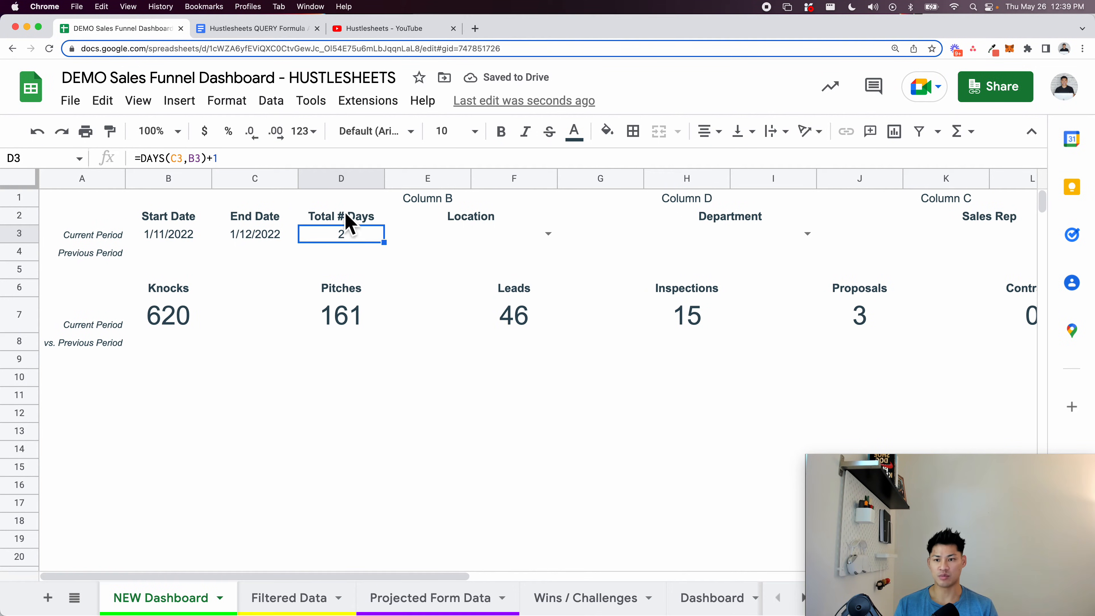
click(183, 258)
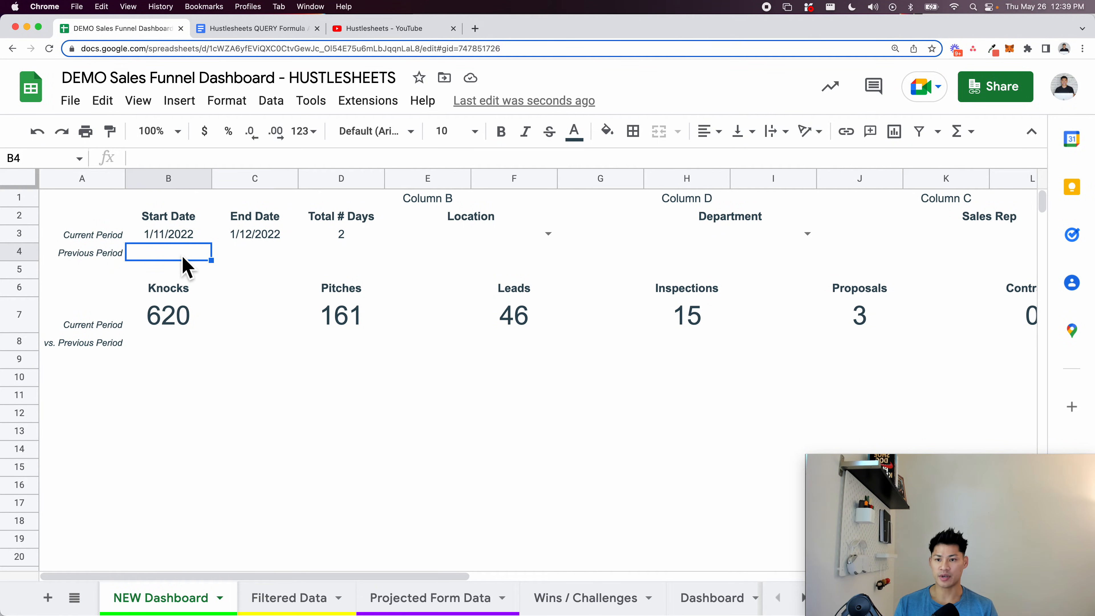
key(Up)
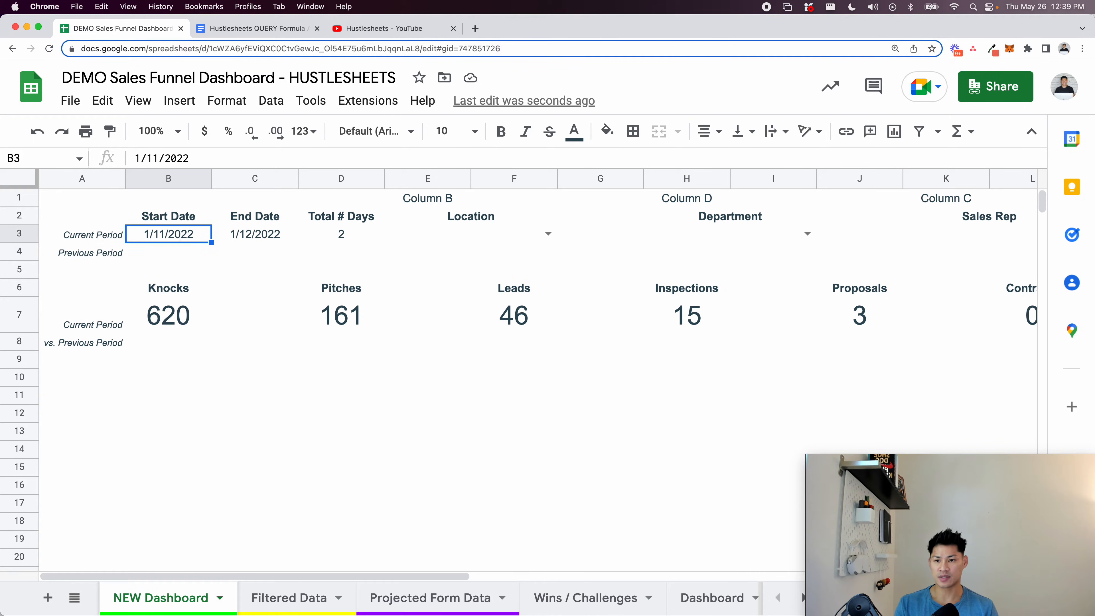
key(shift+Right)
key(shift+Down)
key(super+d)
key(Down)
double_click(171, 258)
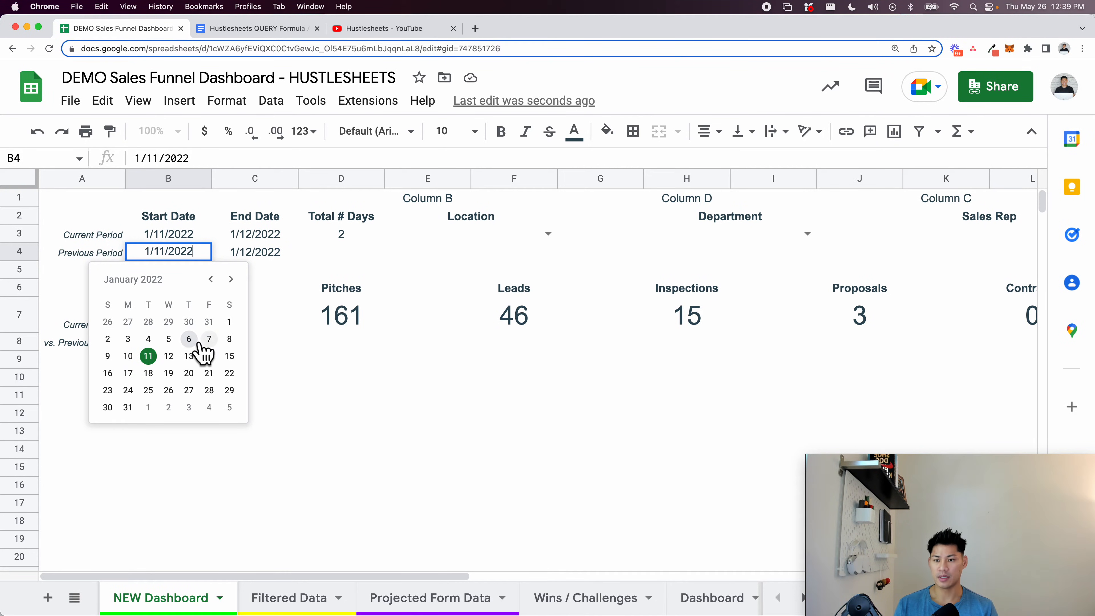
click(107, 355)
double_click(273, 264)
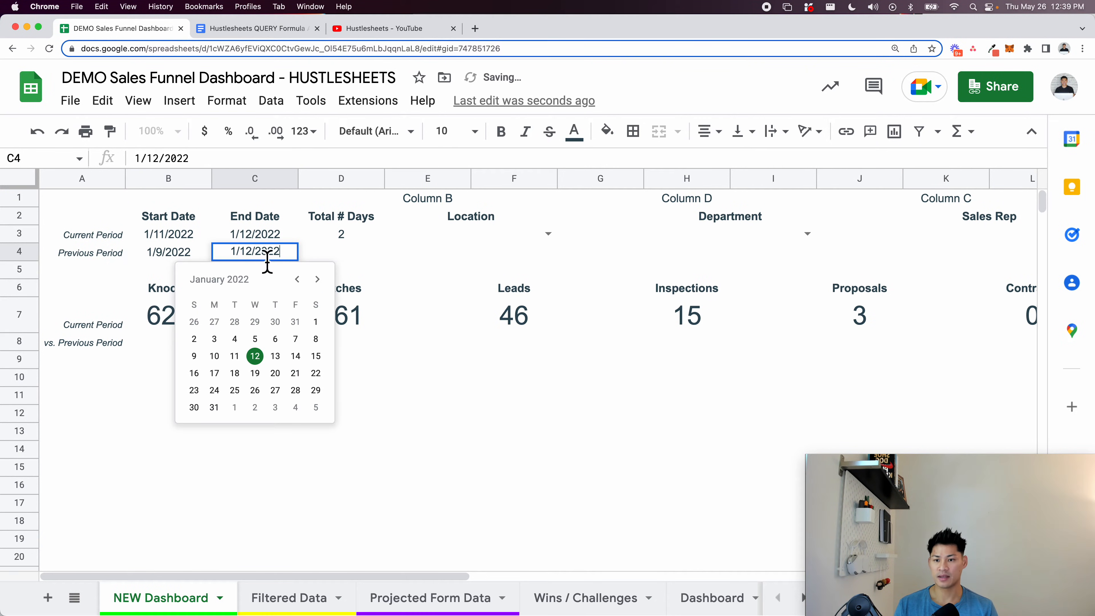
click(219, 367)
Clear the hand-entered previous period dates in B4:C4
click(167, 258)
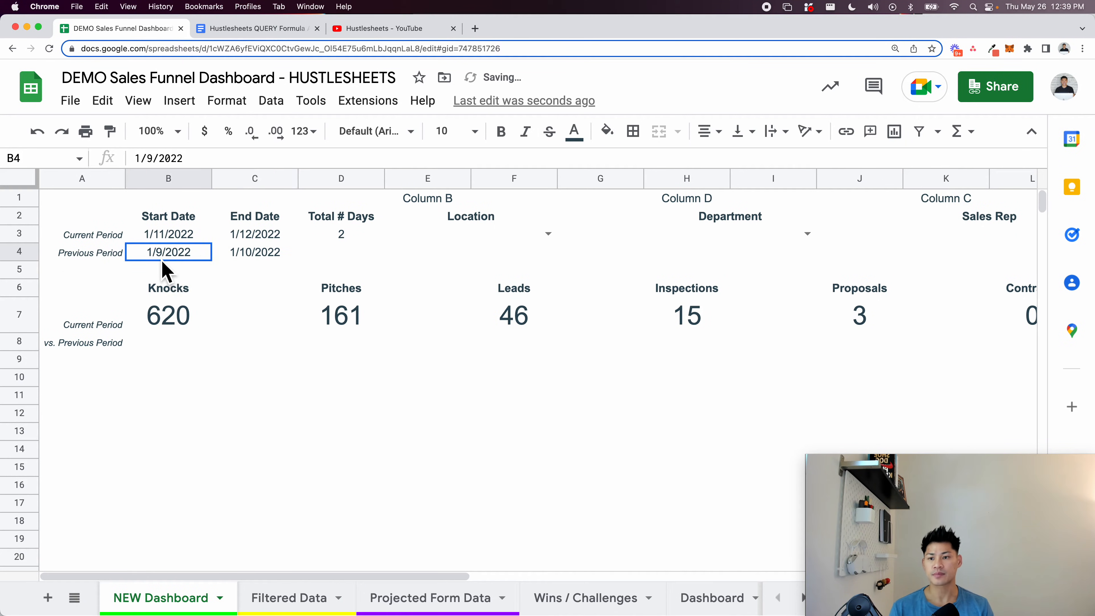
drag(172, 232, 245, 238)
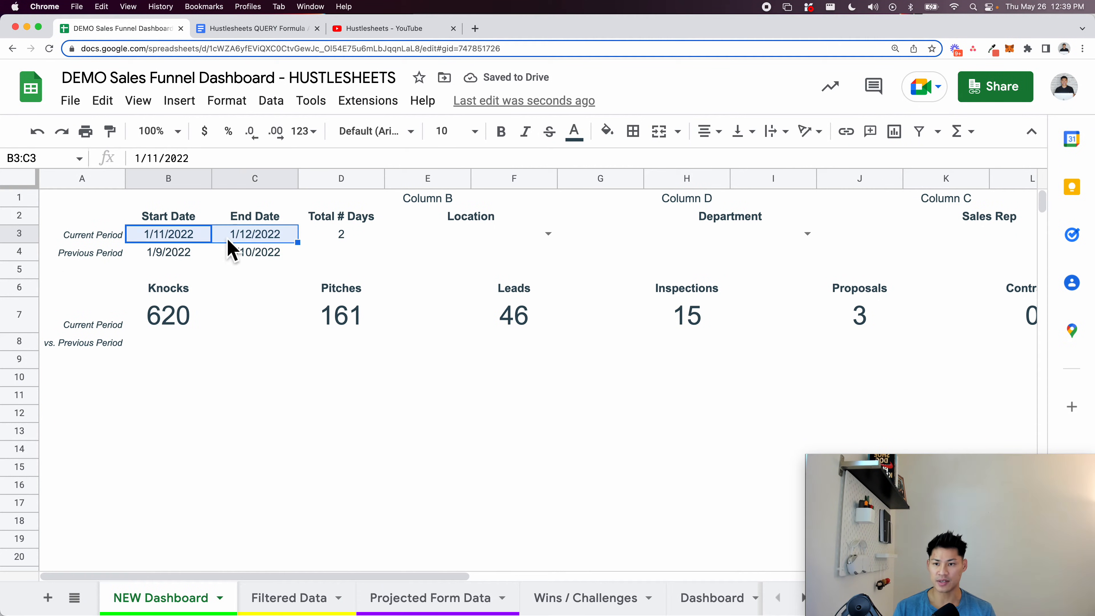
drag(171, 259, 263, 260)
drag(262, 259, 262, 260)
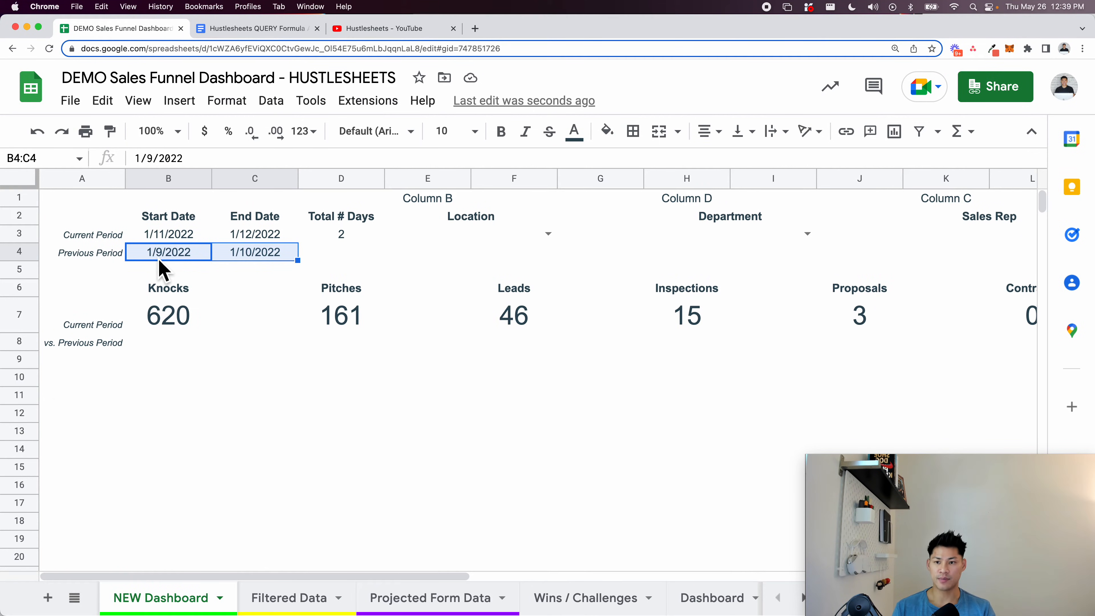
key(Delete)
Review D3's formula and copy its DAYS(C3,B3)+1 expression
click(168, 241)
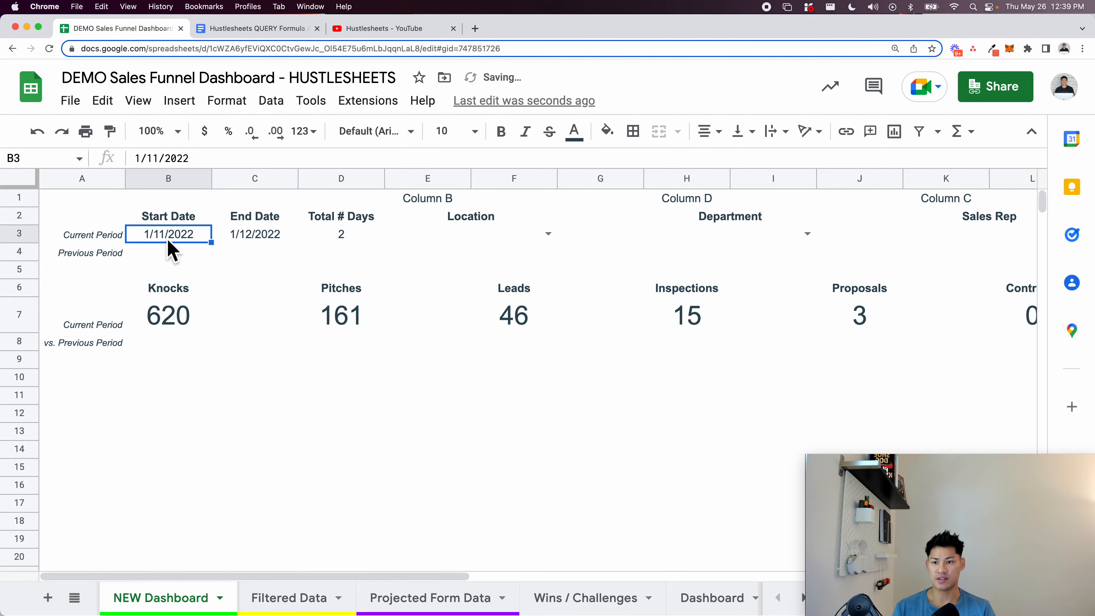
click(348, 242)
double_click(382, 241)
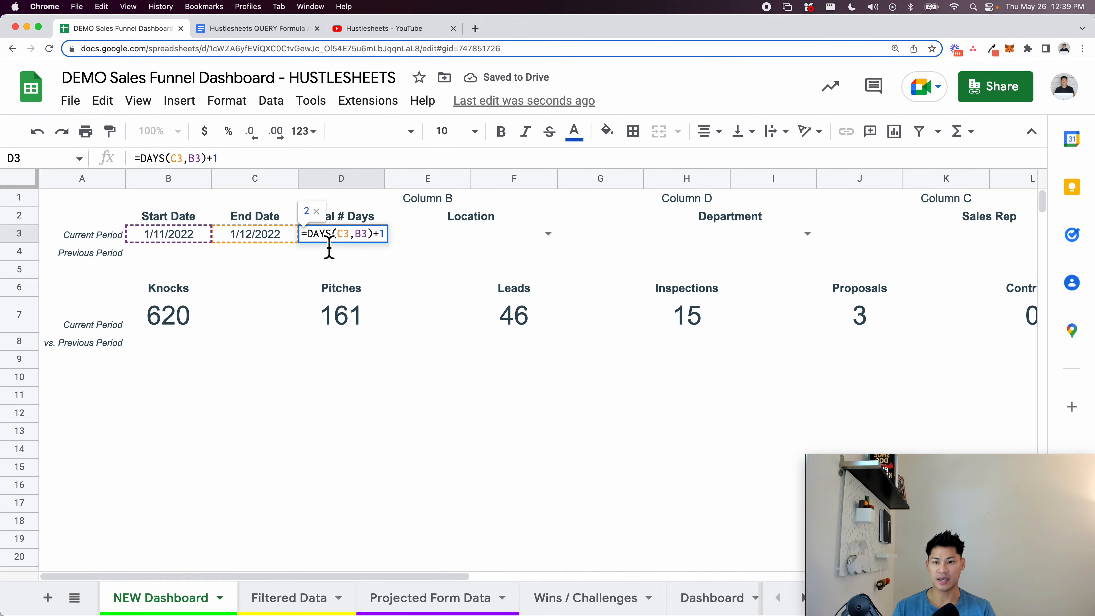
drag(309, 240, 423, 241)
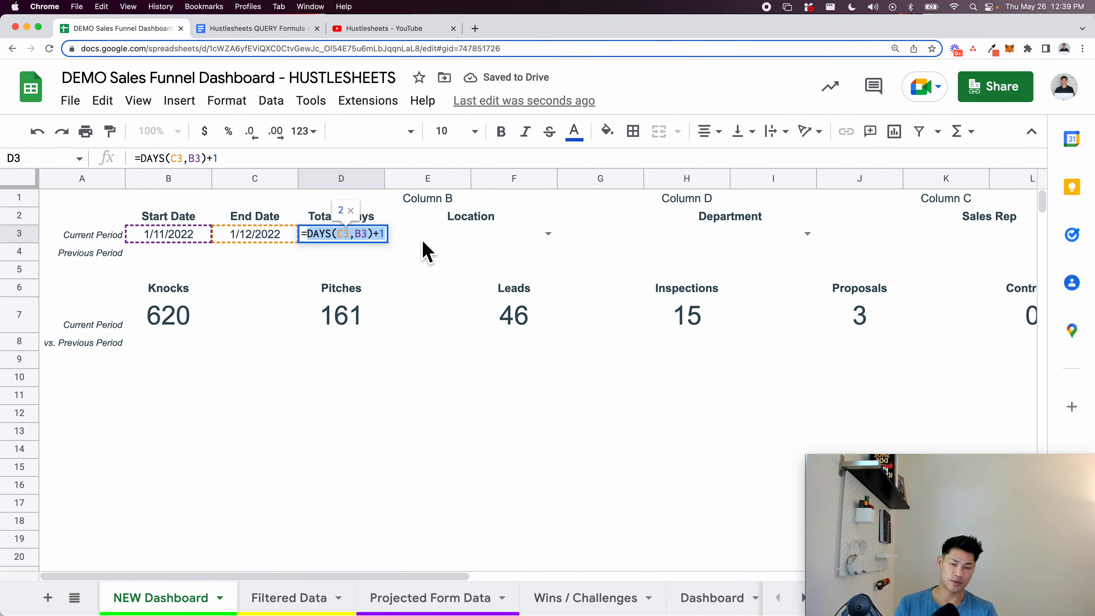
key(Escape)
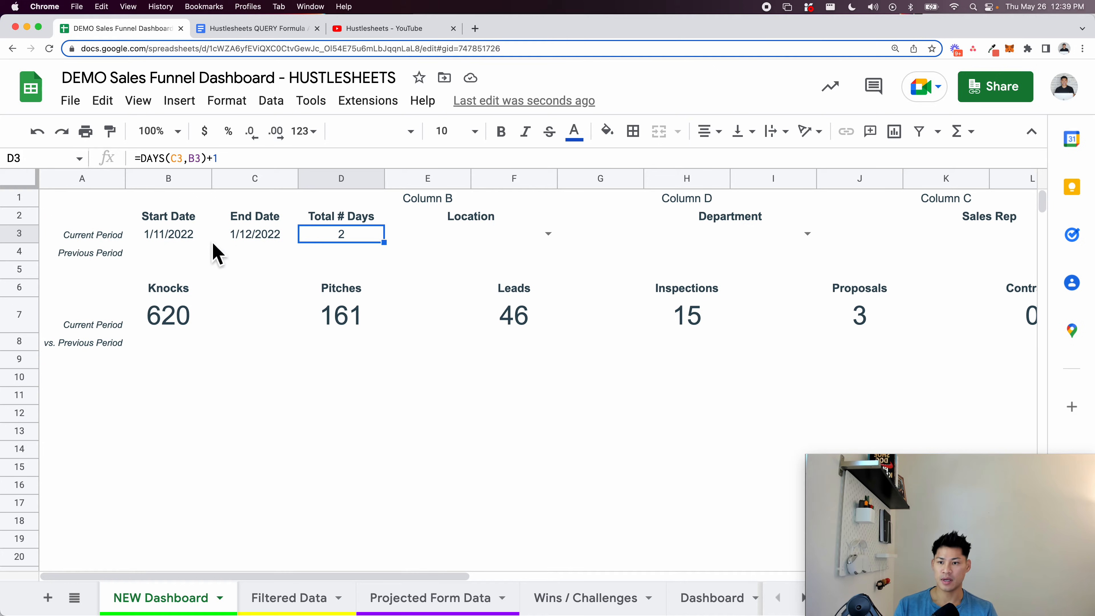
click(198, 242)
Enter =B3 - (DAYS(C3,B3)+1) in B4, giving previous start 1/9/2022
click(199, 252)
text(=)
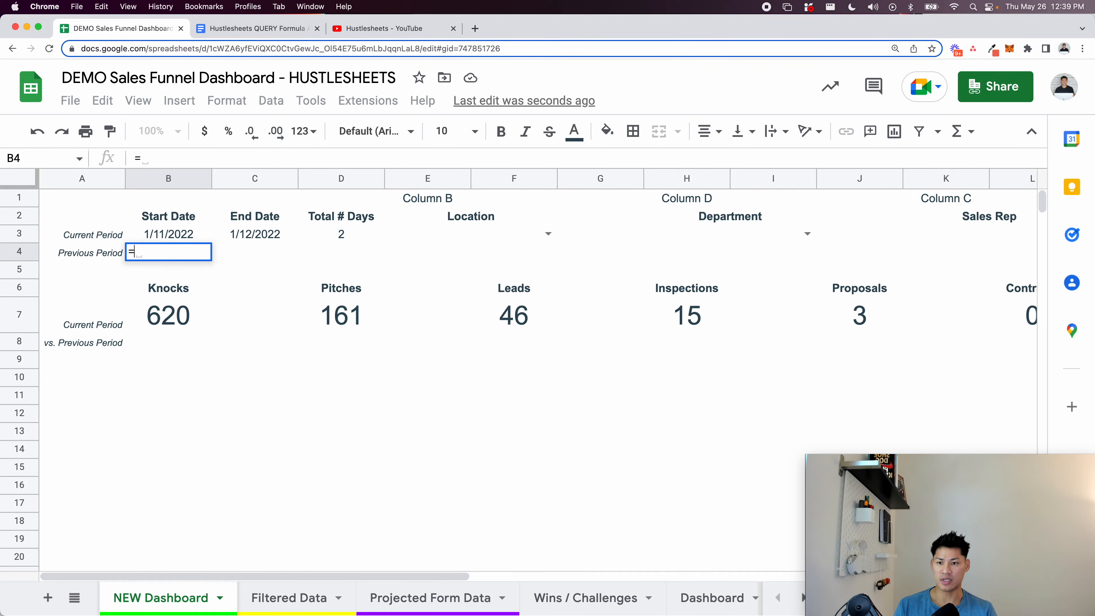
click(167, 238)
text(- )
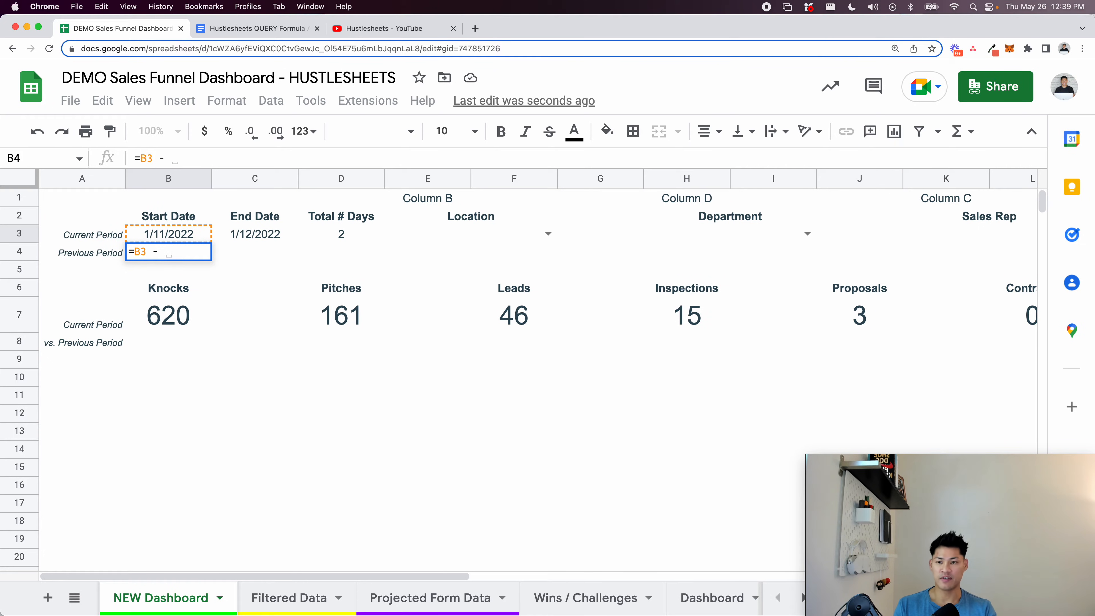
text((DAYS(C3,B3)+1)
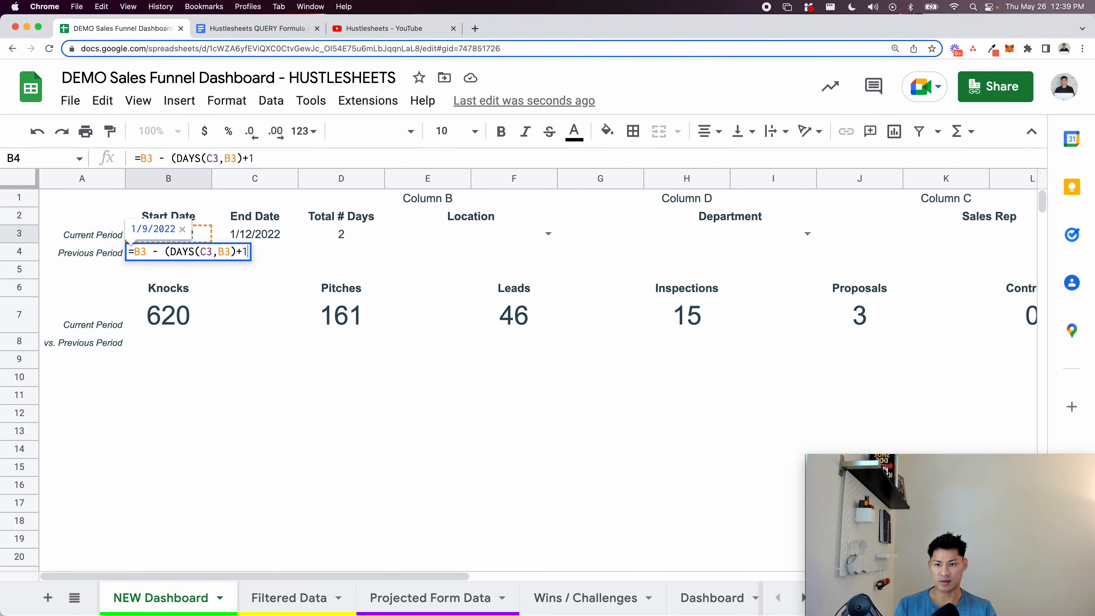
text())
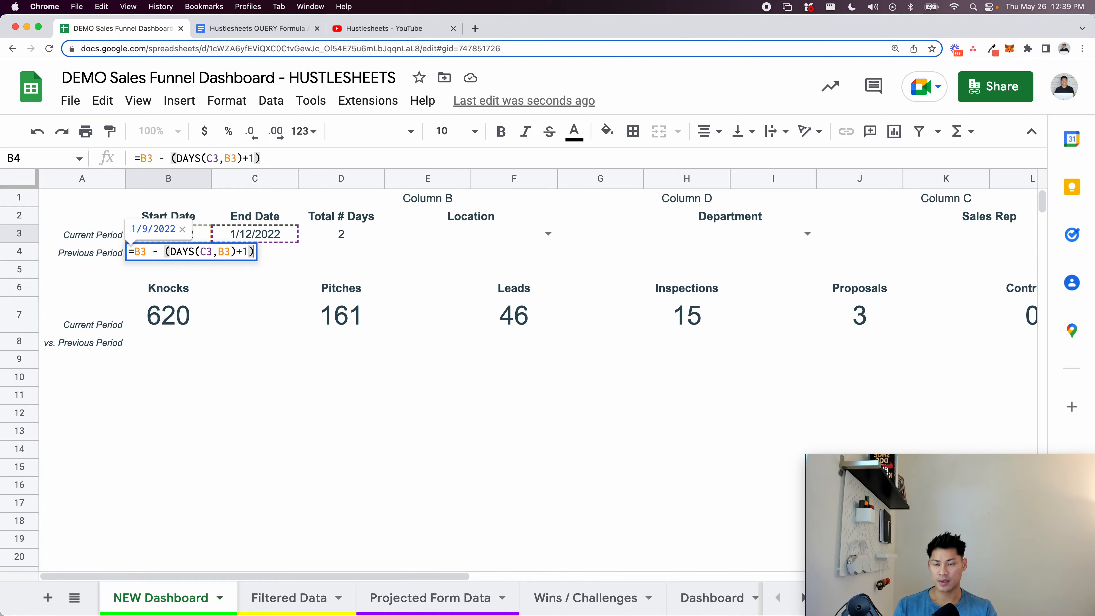
key(Return)
click(158, 244)
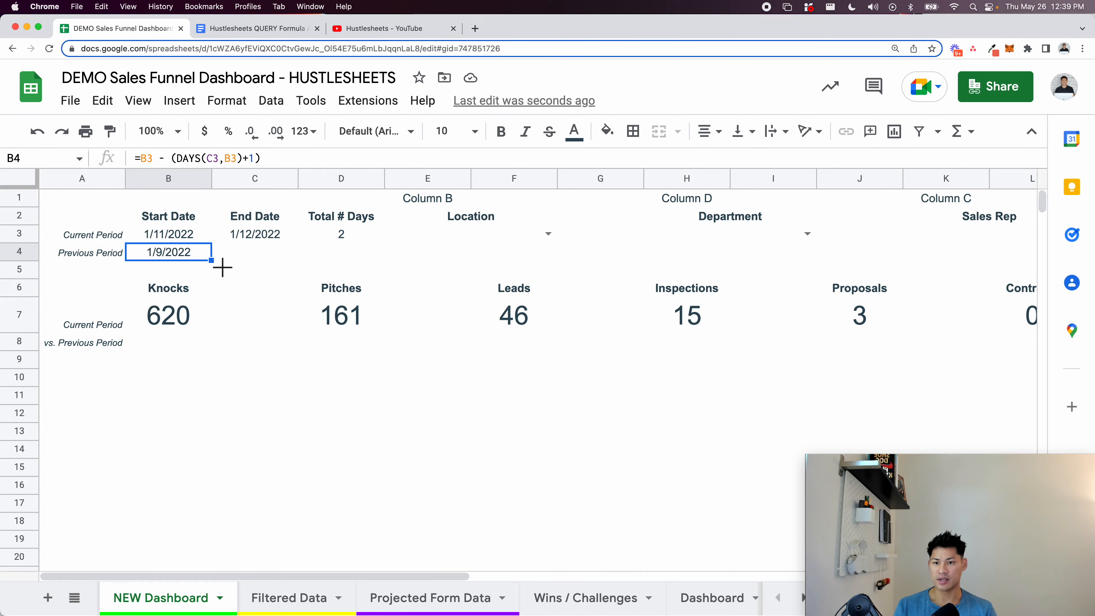
Enter =C3 - (DAYS(C3,B3)+1) in C4, giving previous end 1/10/2022
double_click(254, 251)
text(DAYS(C3,B3)+1)
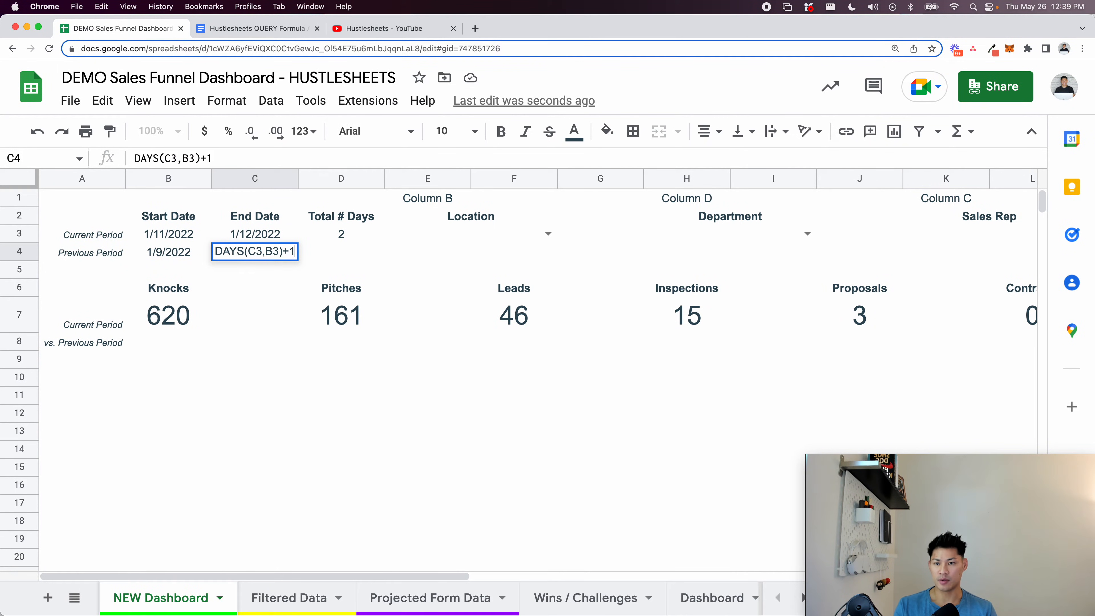
key(Escape)
text(=)
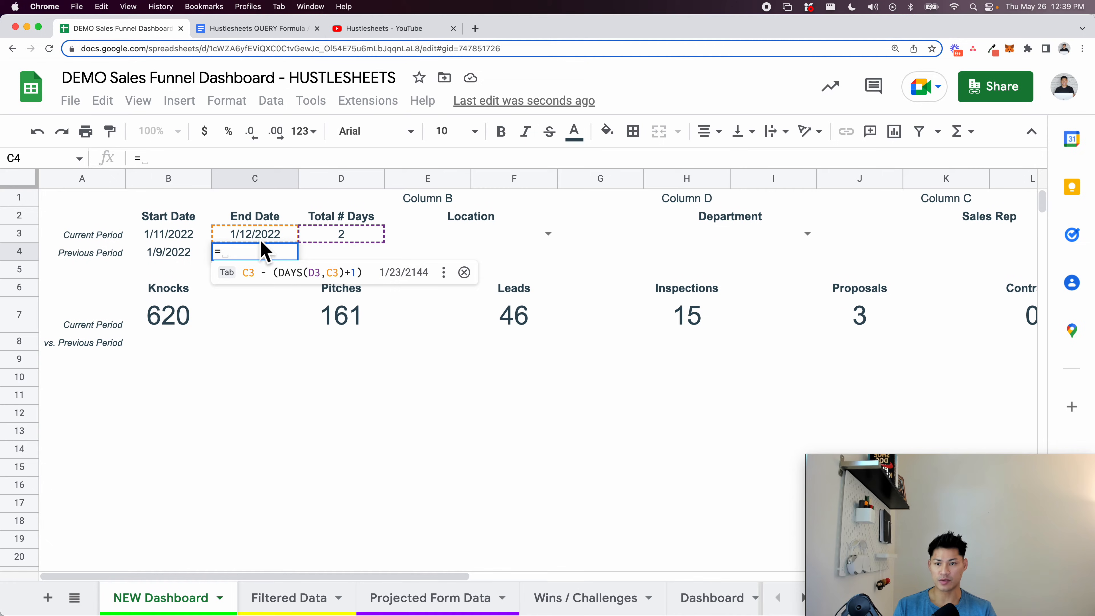
click(261, 241)
text(-)
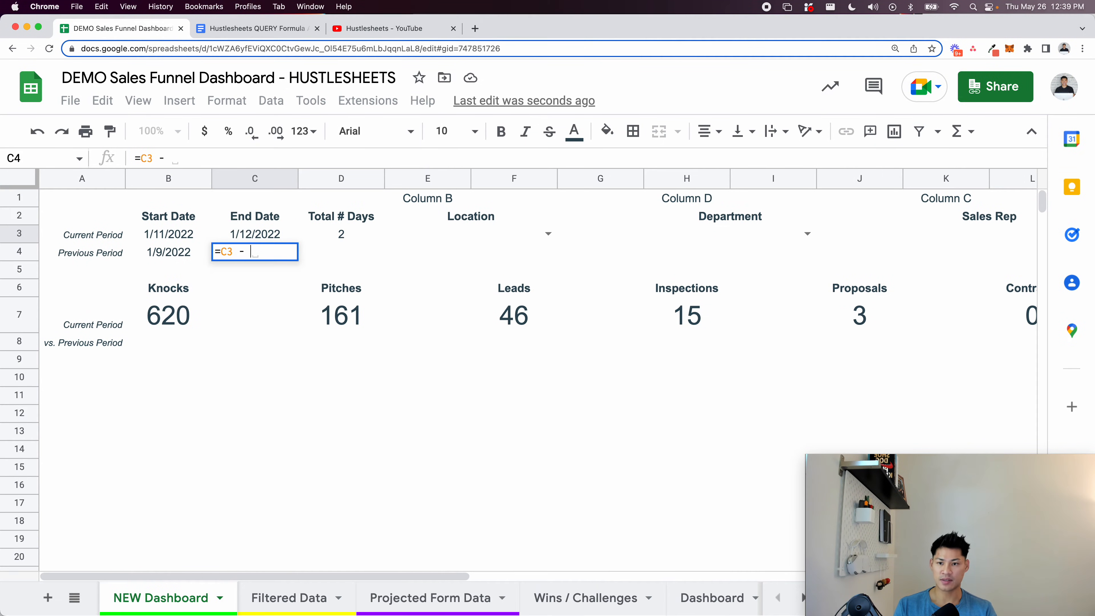
text( ()
text(DAYS(C3,B3)+1)
text())
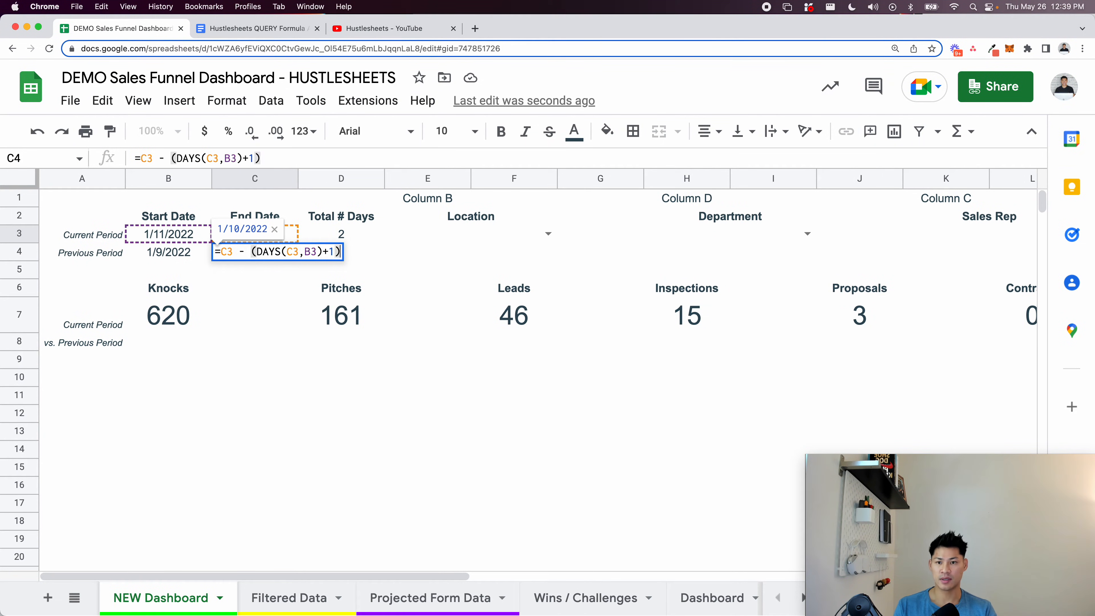
key(Return)
click(260, 249)
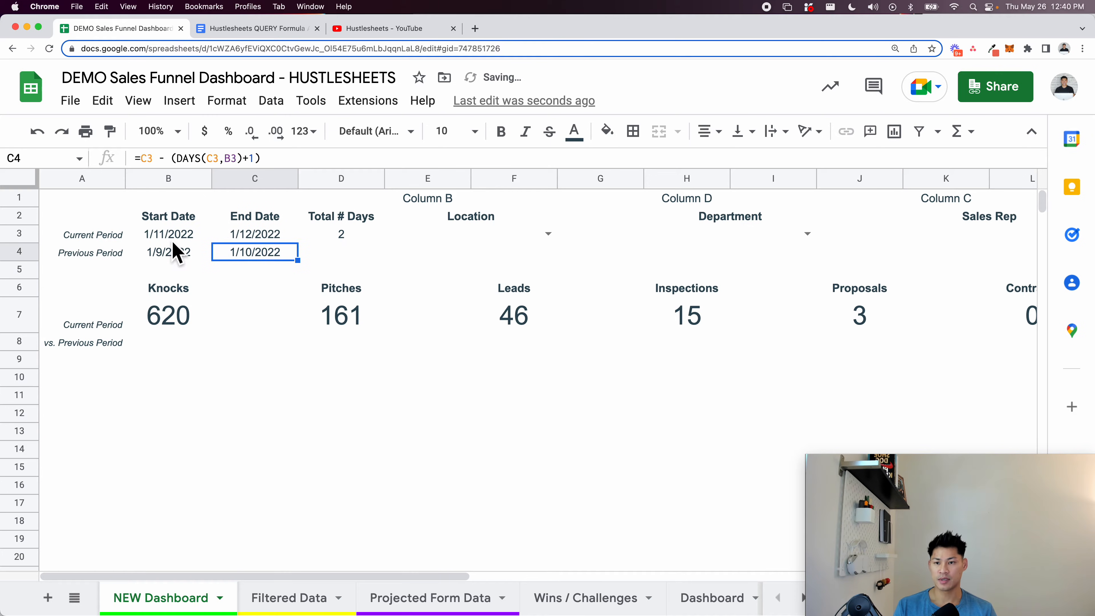
Shade Previous Period row A4:C4 light yellow and Current Period row A3:C3 light green
click(144, 252)
drag(89, 254, 245, 260)
click(607, 130)
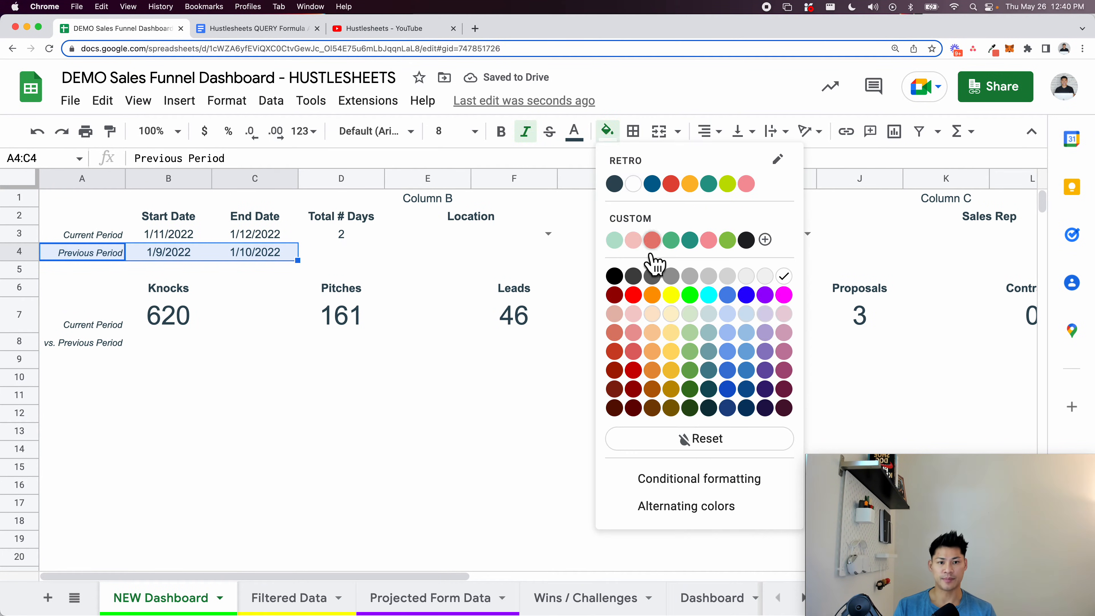
click(673, 312)
click(448, 306)
drag(116, 235, 284, 241)
click(607, 131)
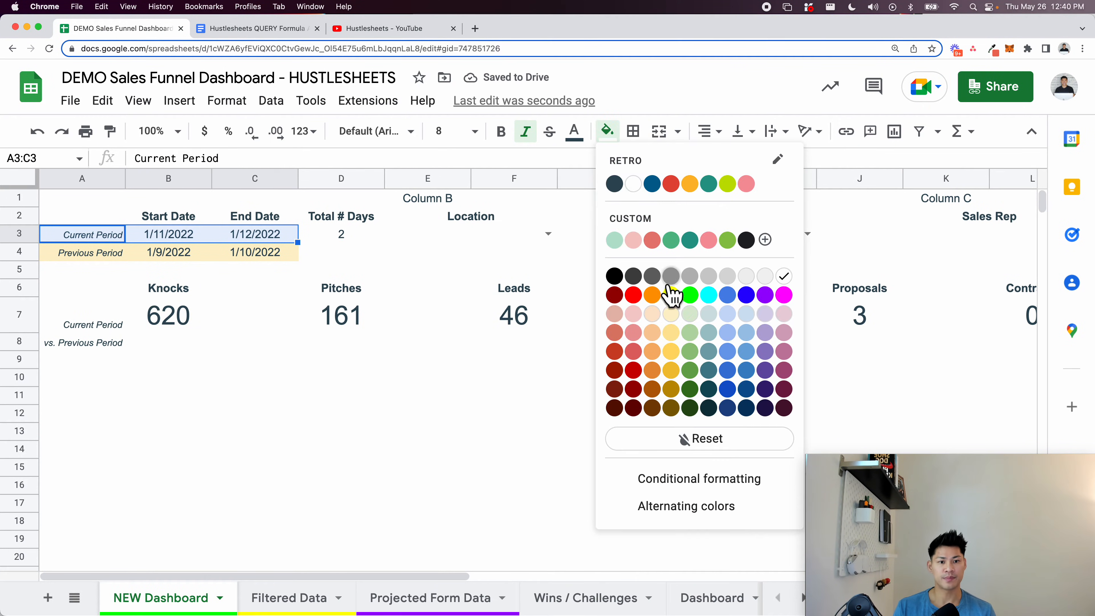
click(690, 314)
click(464, 271)
Set the current period to 1/10/2022 through 1/20/2022
double_click(193, 235)
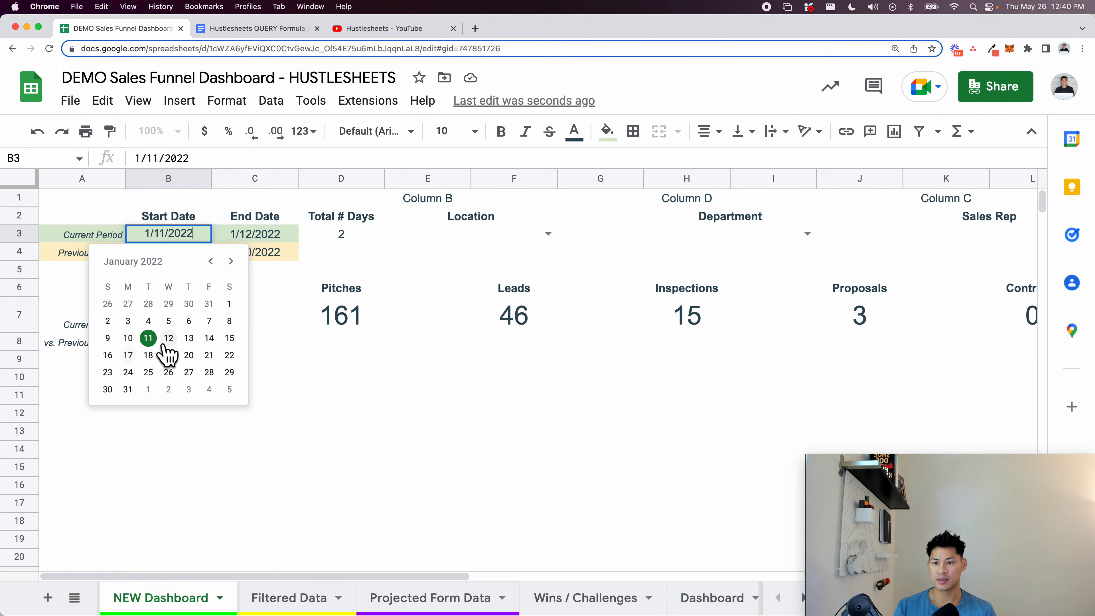
click(128, 338)
double_click(257, 234)
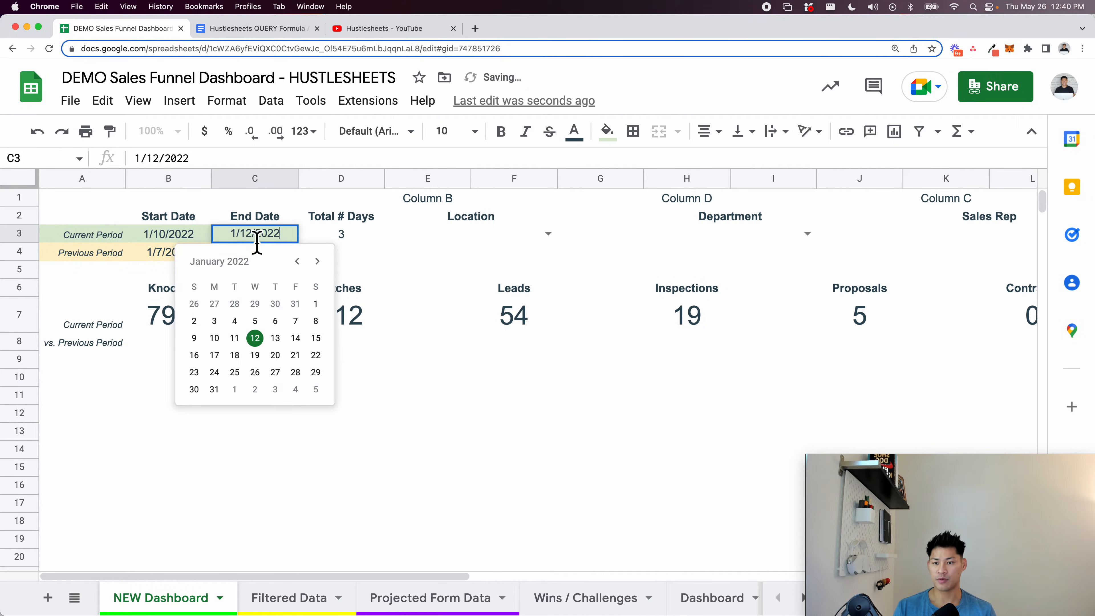
click(275, 355)
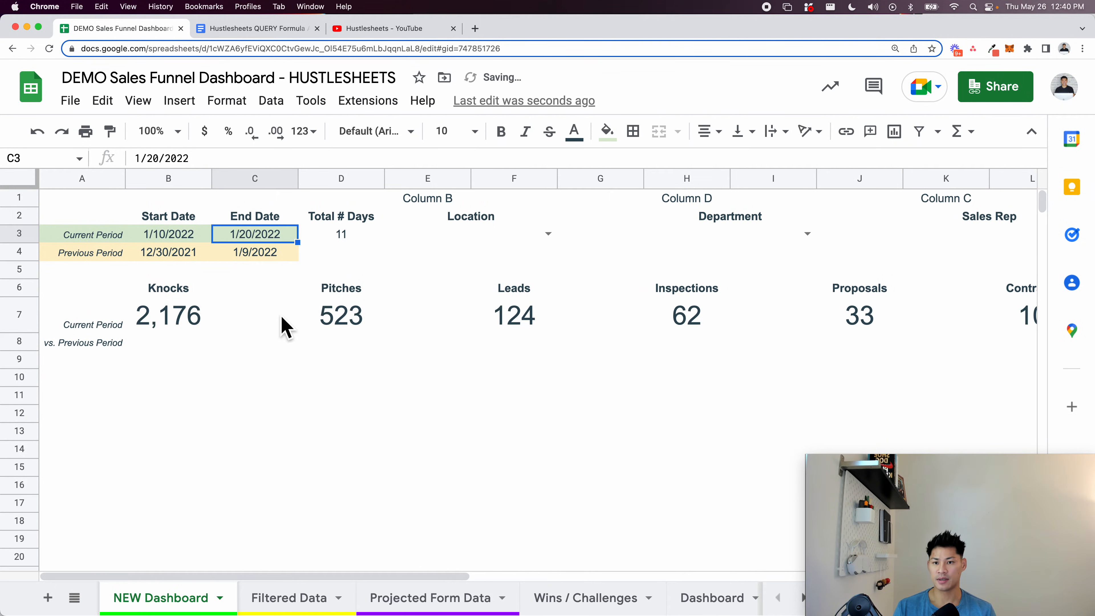
Check the previous period formulas now recalculate to 12/30/2021–1/9/2022
double_click(185, 258)
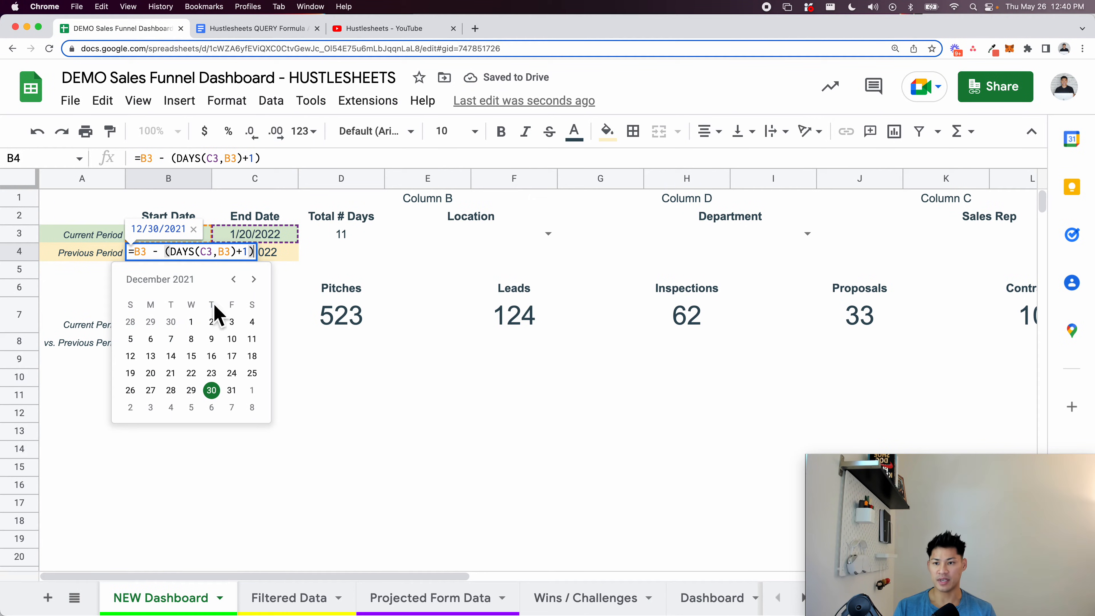
click(216, 267)
double_click(177, 256)
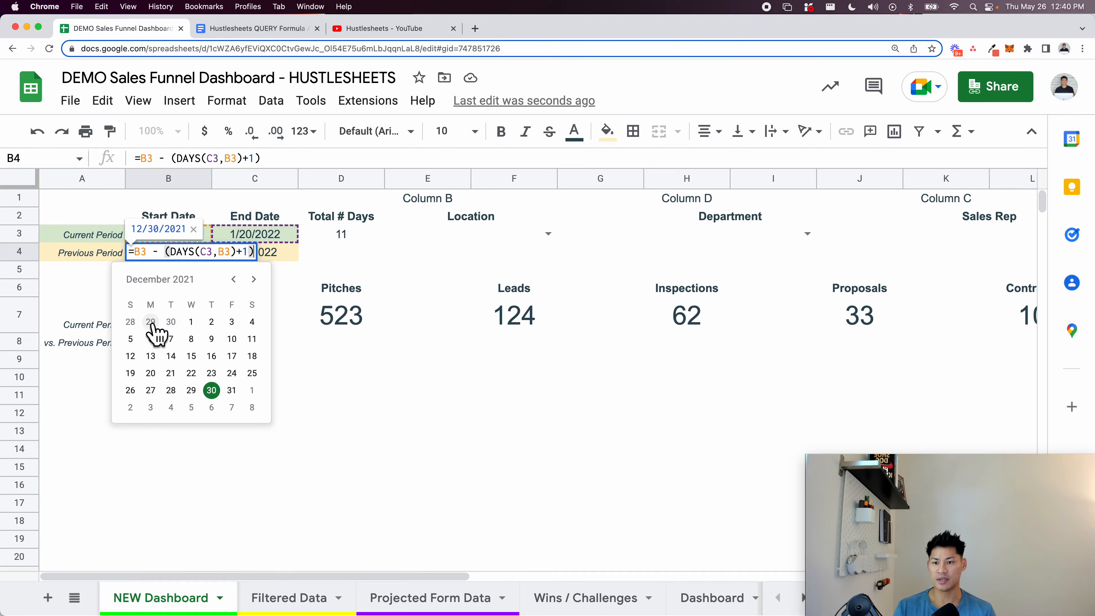
click(295, 295)
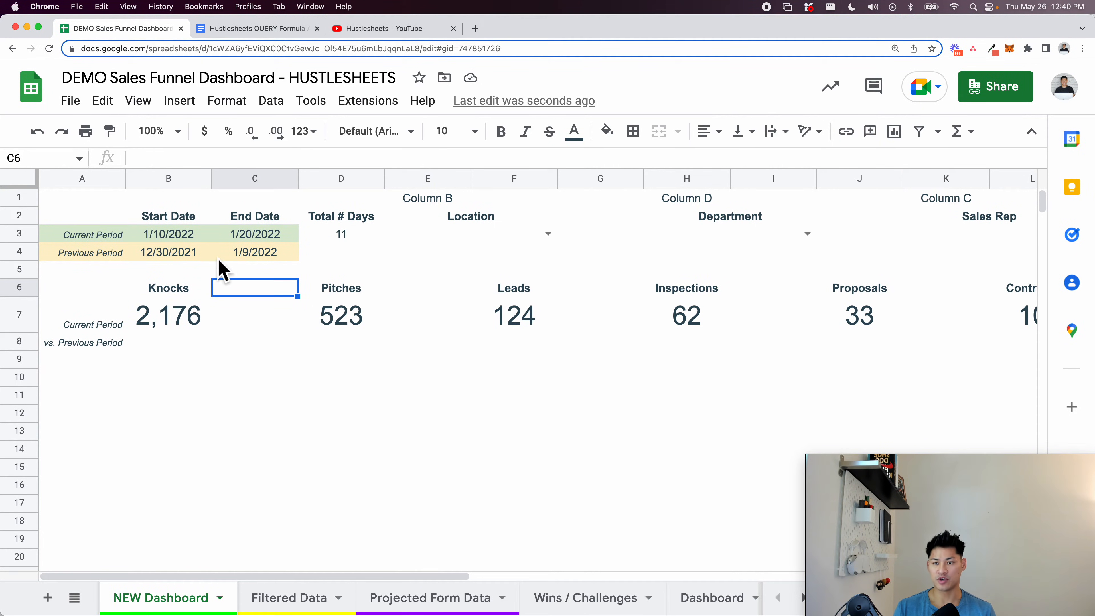
drag(190, 254, 278, 257)
click(195, 257)
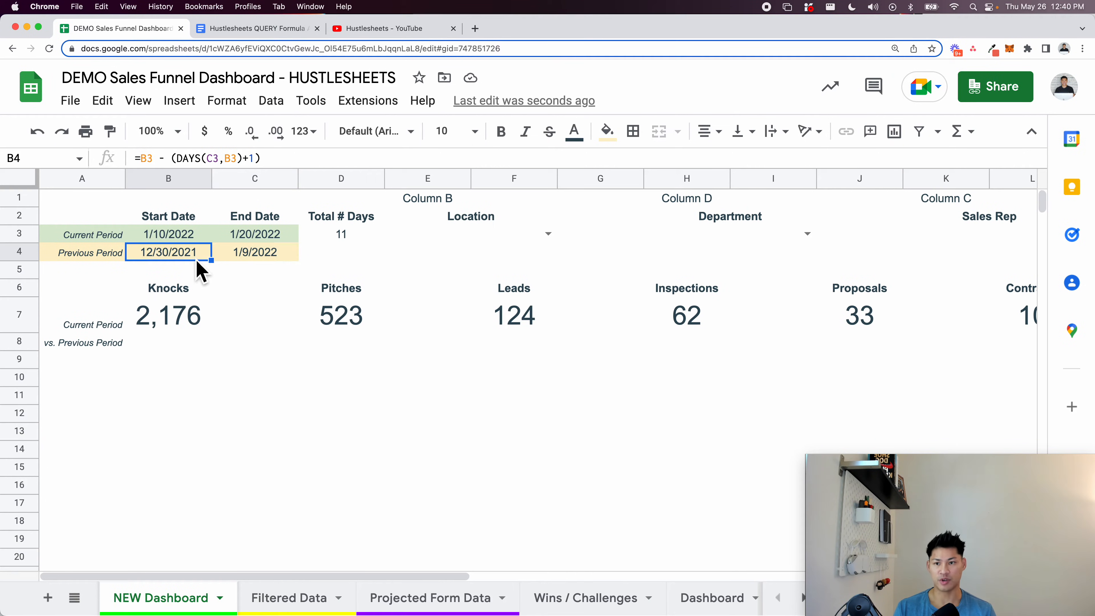
double_click(195, 257)
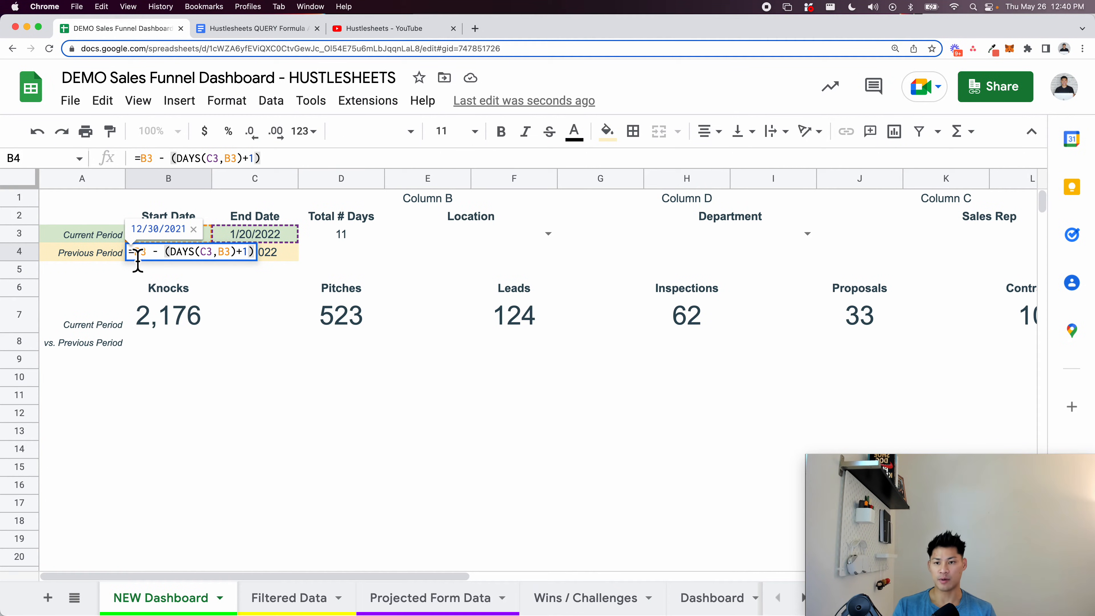
key(Escape)
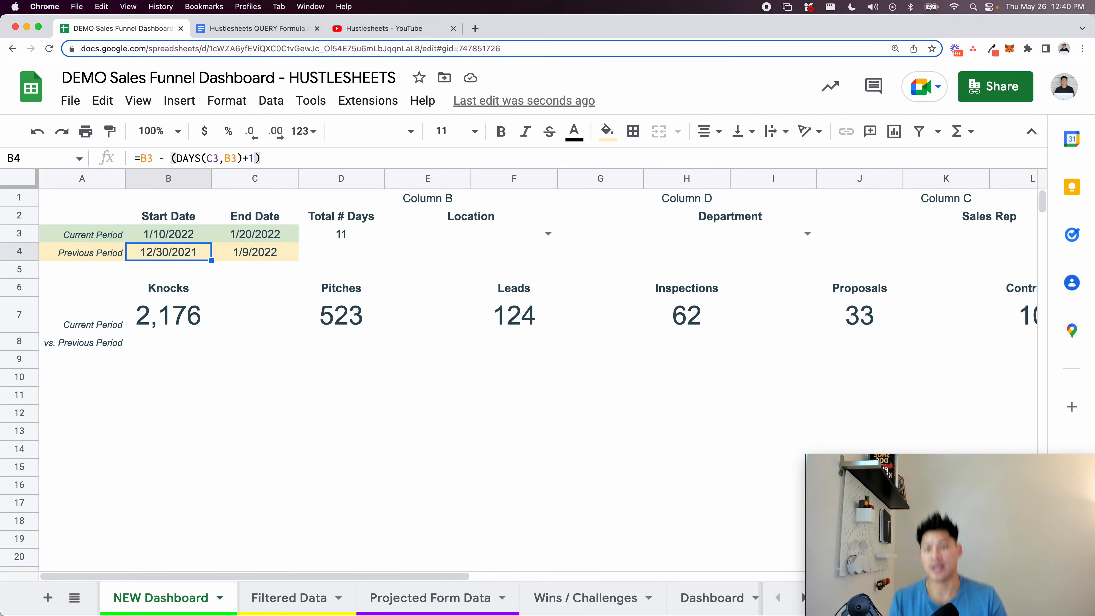
click(261, 456)
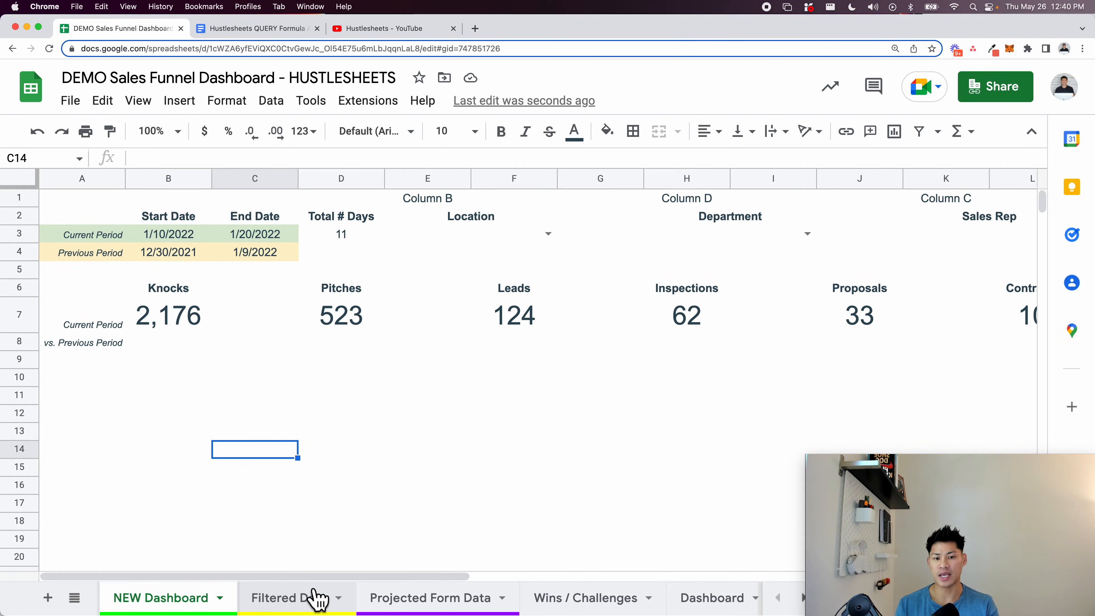
Rename the Filtered Data sheet to 'Filtered Data (Current Period)'
click(311, 602)
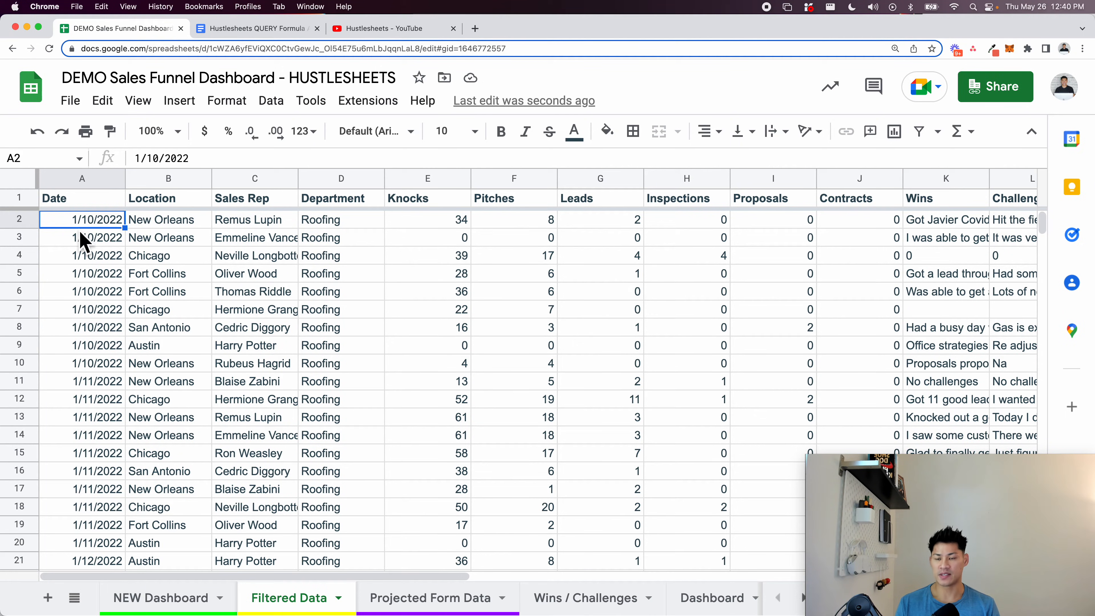
click(203, 597)
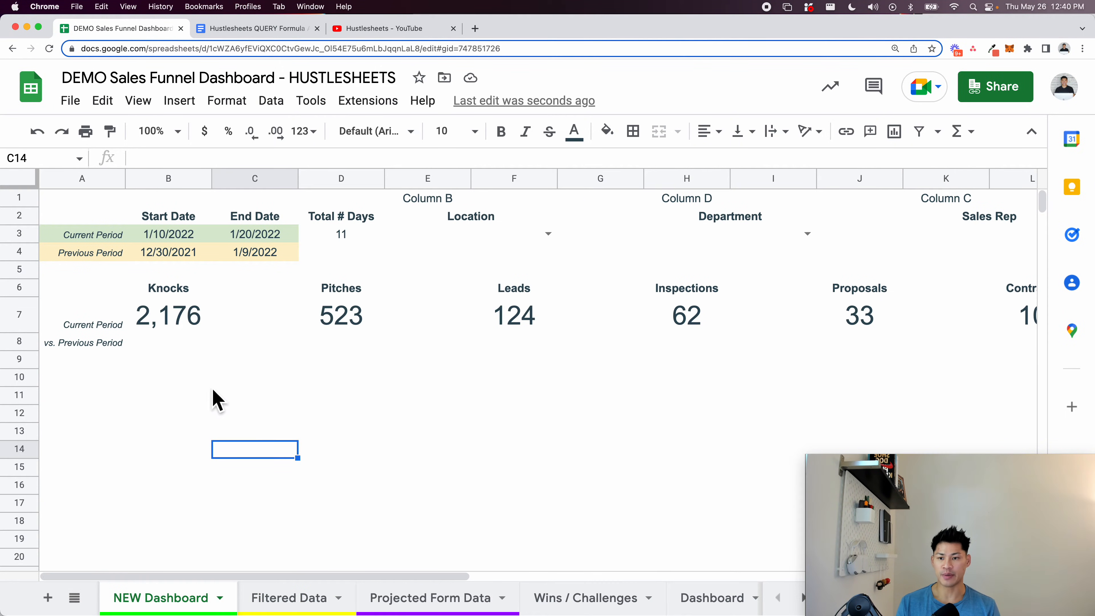
click(156, 240)
click(297, 597)
scroll(195, 327, down, 1)
scroll(195, 327, down, 15)
scroll(195, 324, up, 4)
double_click(298, 600)
key(Right)
text(()
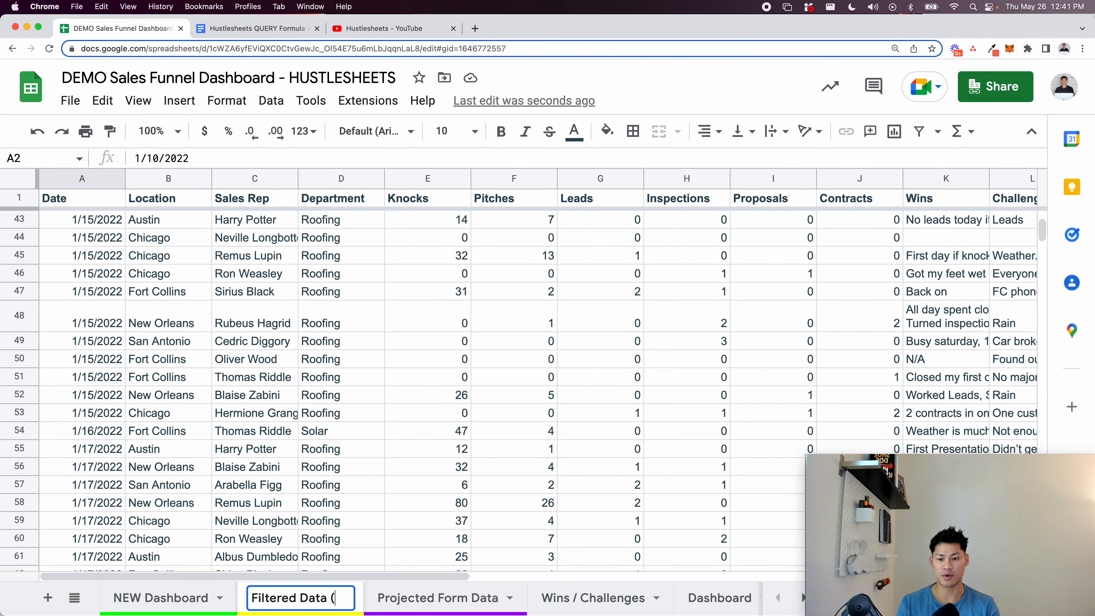
text(Current Period))
key(Return)
Duplicate that sheet and name the copy 'Filtered Data (Previous Period)'
click(437, 597)
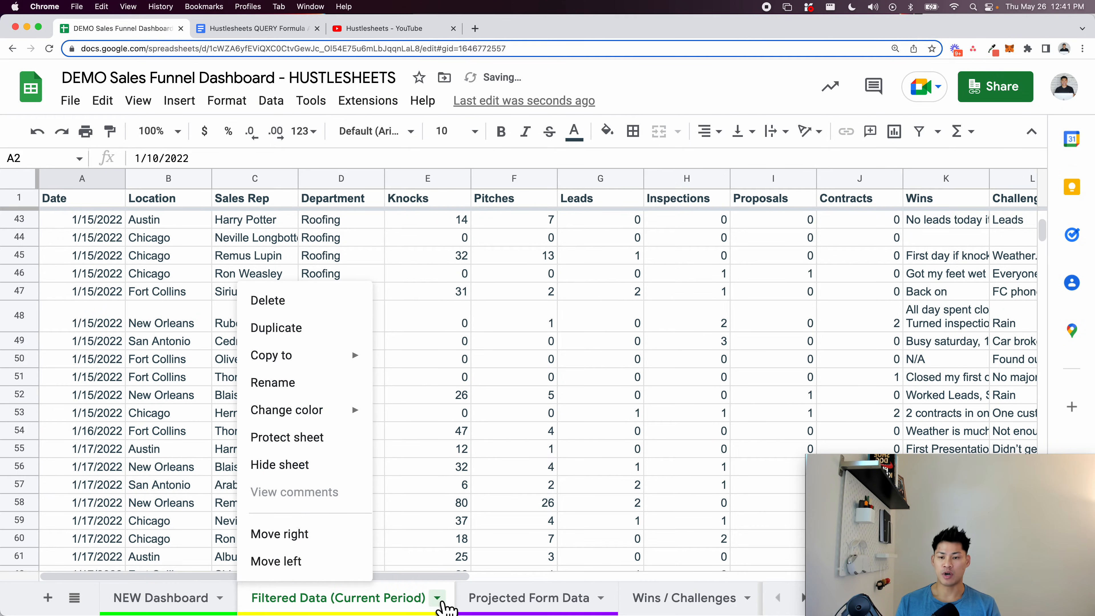
click(278, 330)
double_click(508, 602)
click(519, 601)
key(super+BackSpace)
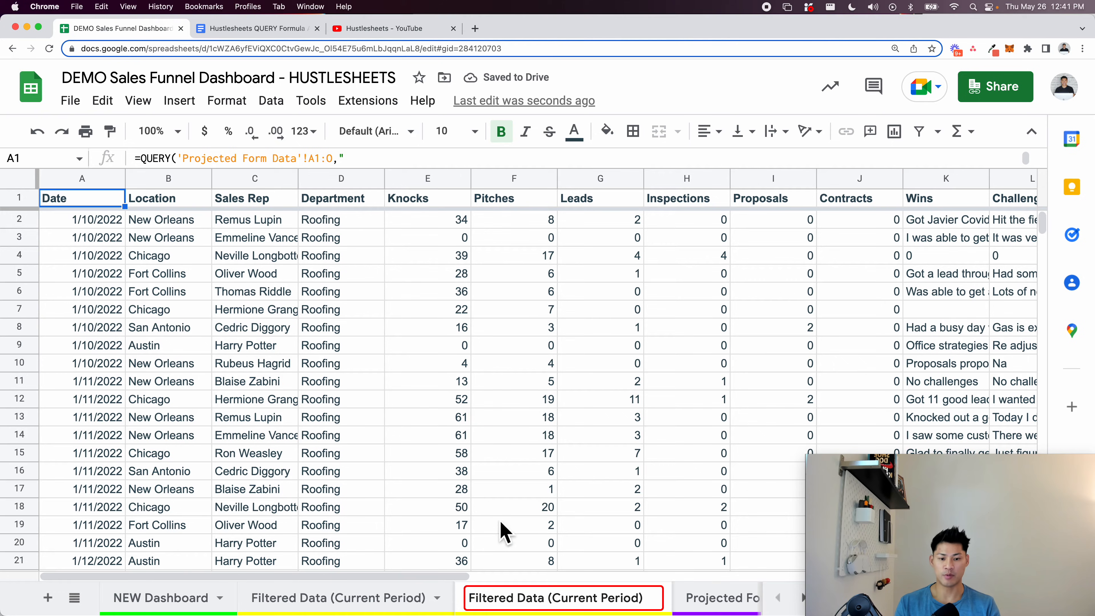
double_click(574, 603)
text(Previous)
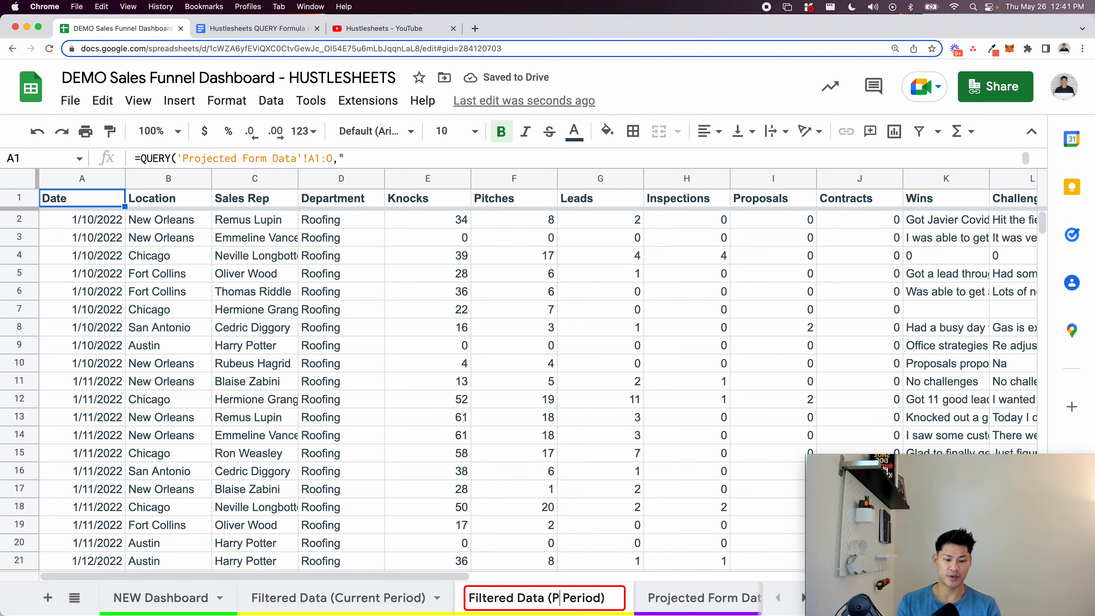
key(Return)
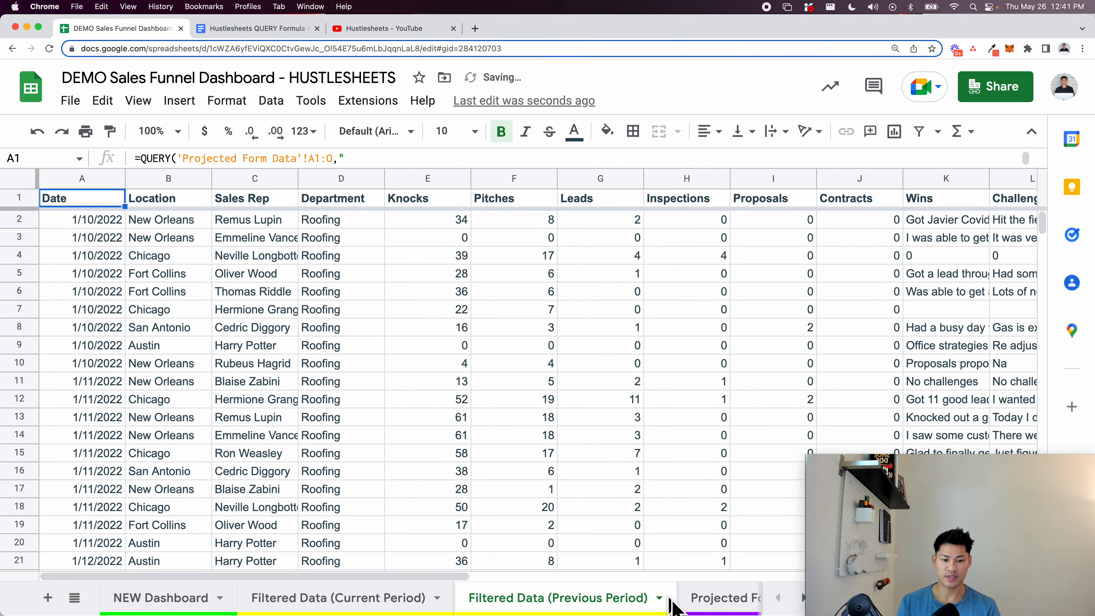
Colour the Filtered Data (Previous Period) tab orange and return to NEW Dashboard
click(659, 598)
mouse_move(550, 415)
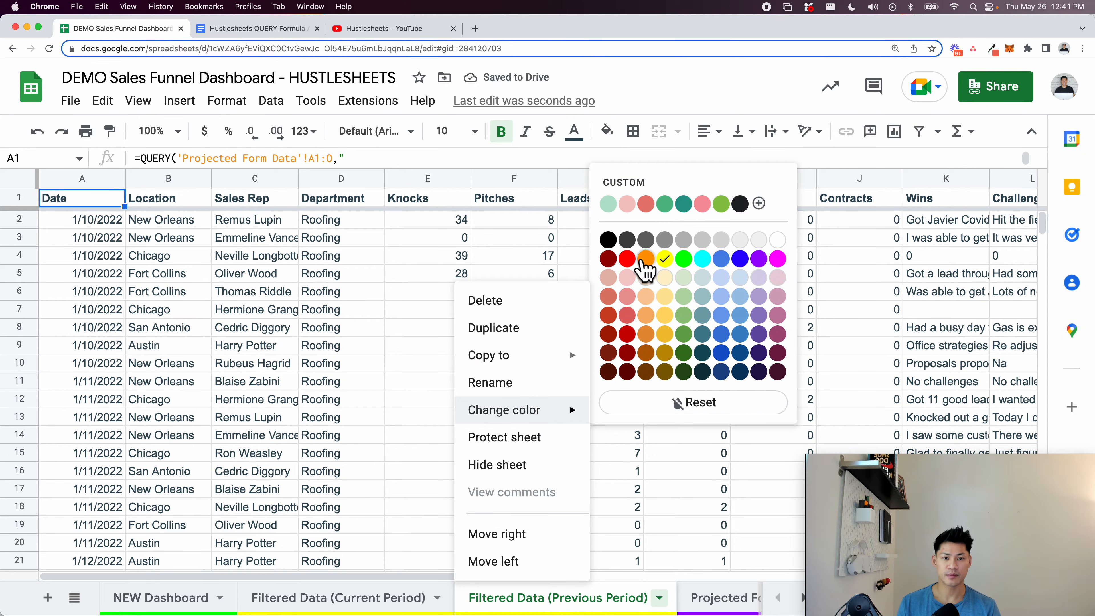
click(645, 259)
click(413, 424)
scroll(415, 436, down, 5)
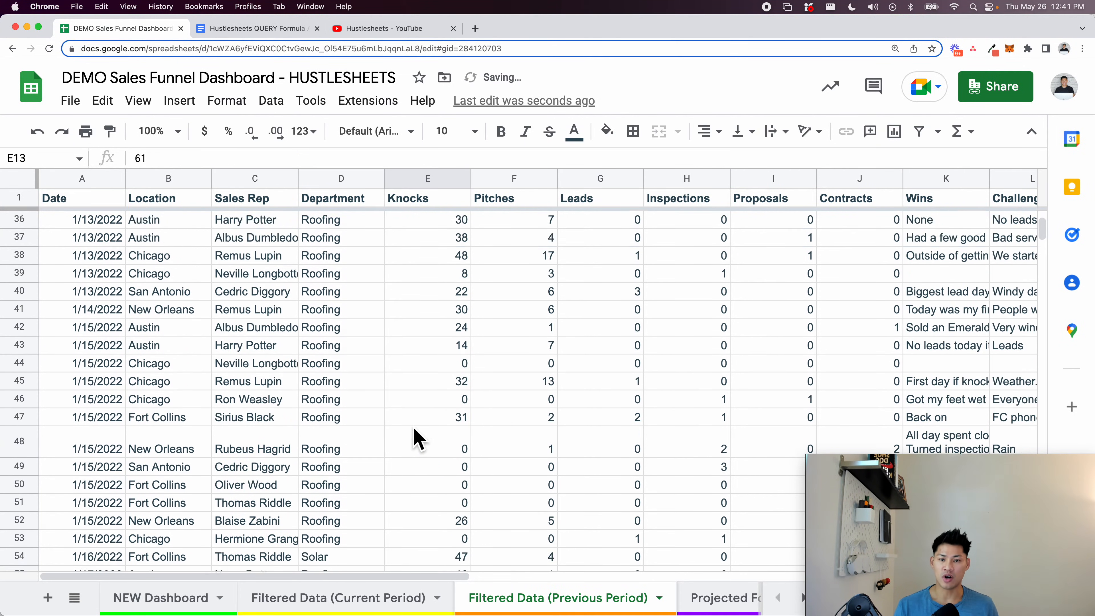
scroll(416, 474, up, 4)
click(156, 598)
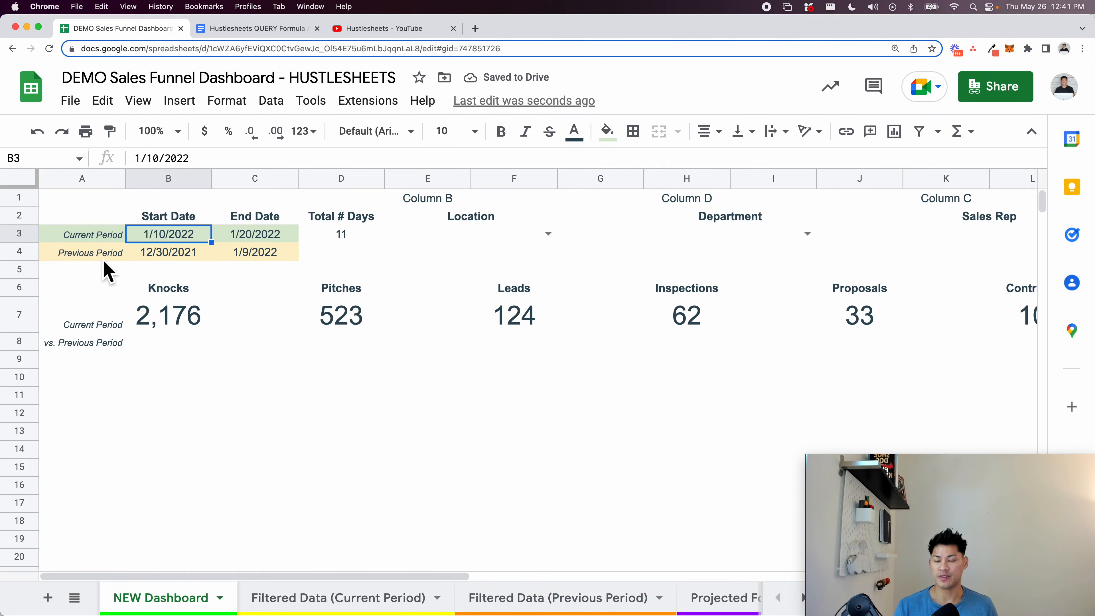
Review B4's previous-period start-date formula and the A1 QUERY on Filtered Data (Previous Period)
drag(108, 253, 271, 255)
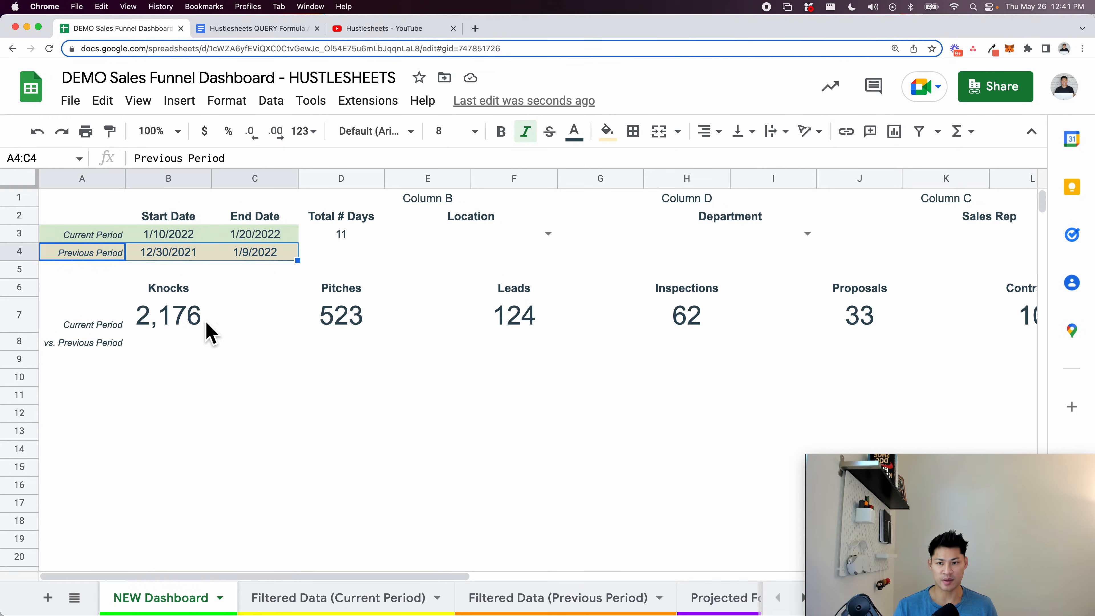
click(259, 416)
click(163, 254)
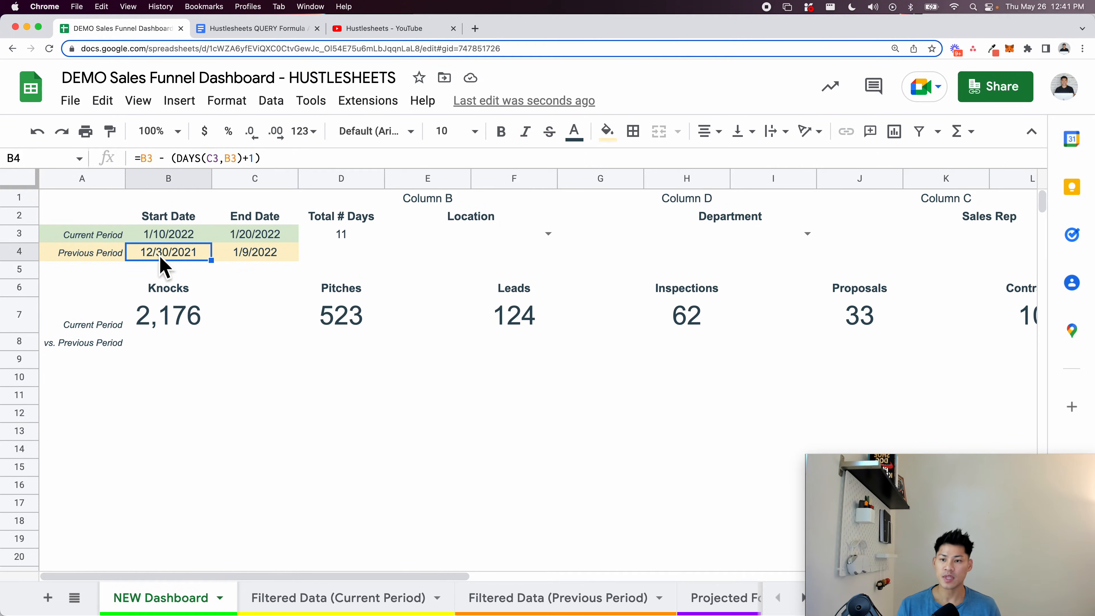
double_click(159, 258)
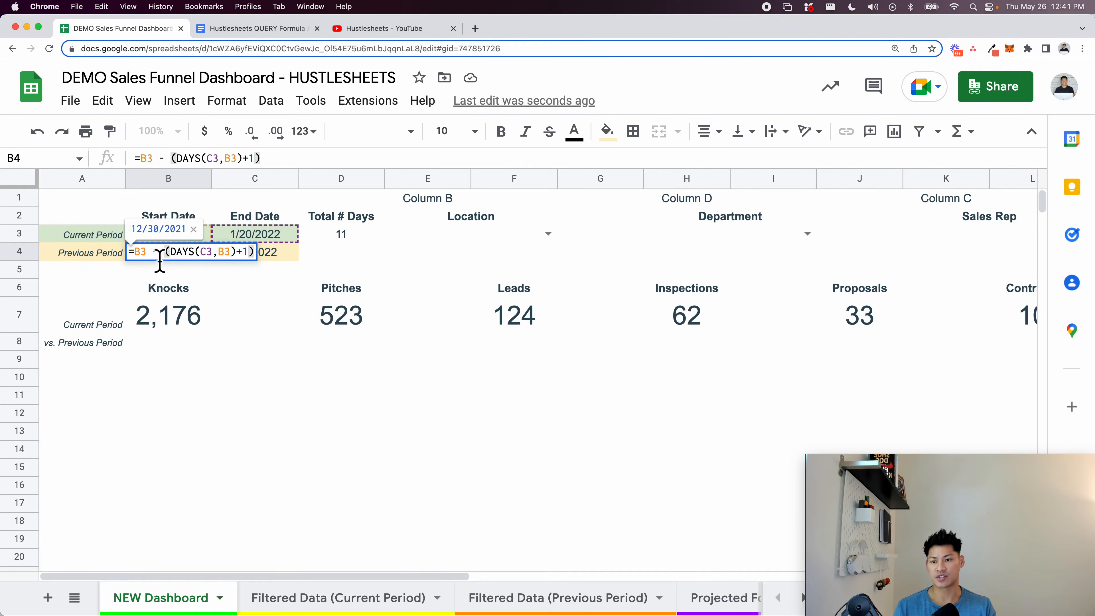
drag(137, 253, 288, 264)
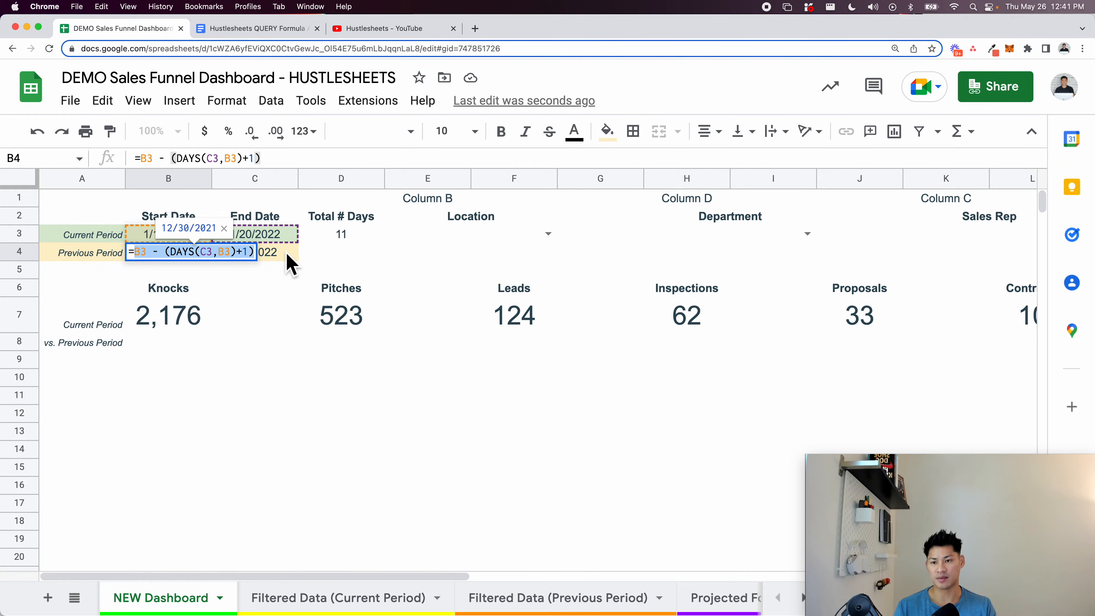
key(Escape)
click(509, 595)
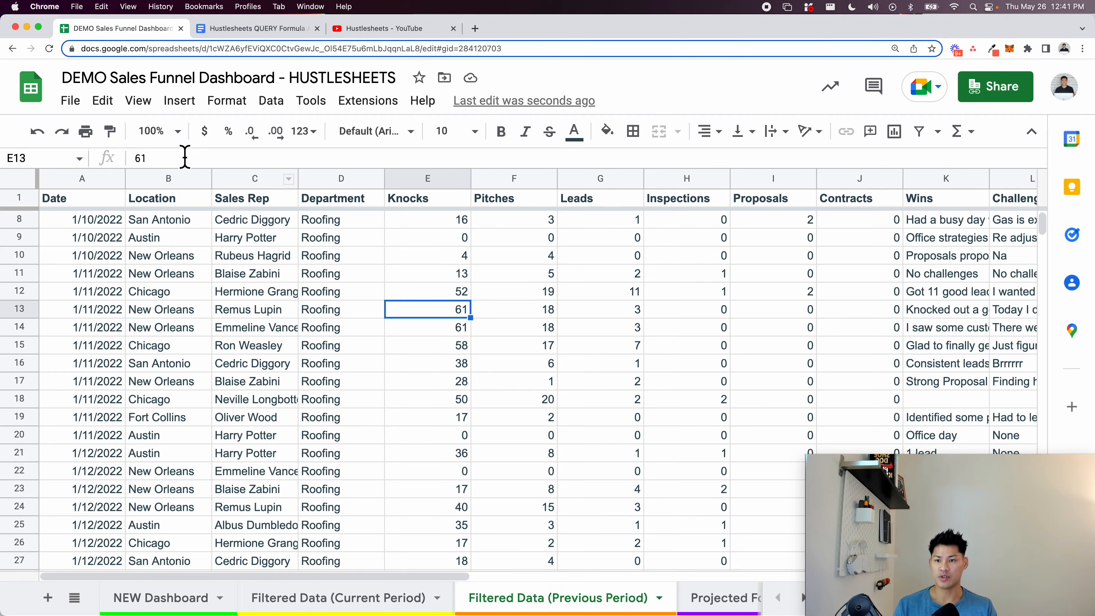
click(103, 206)
double_click(103, 206)
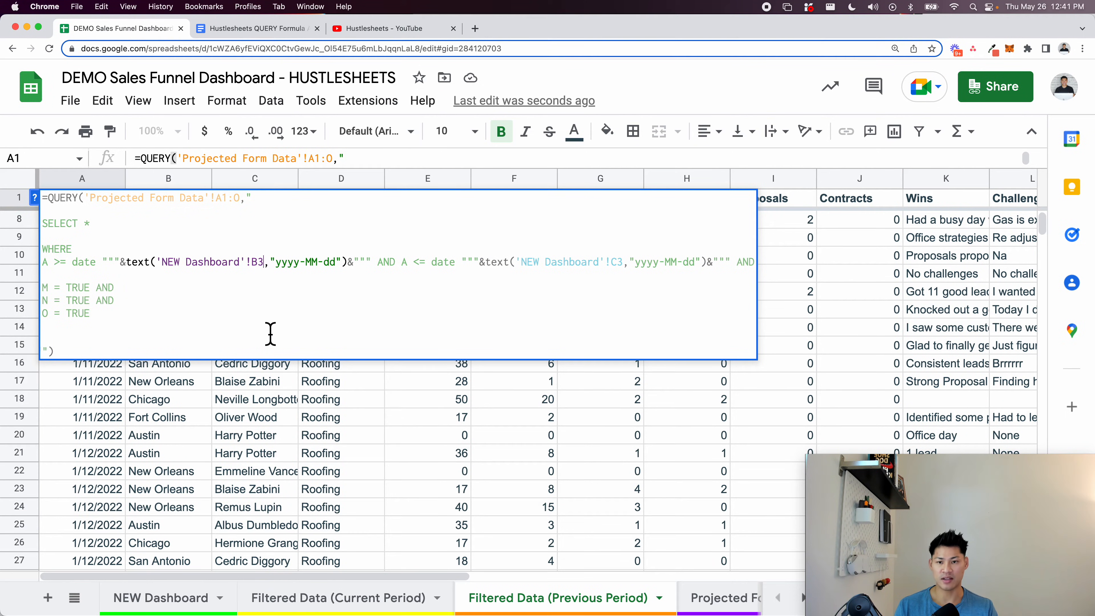
key(Escape)
Copy the - (DAYS(C3,B3)+1) offset from B4 and go to Filtered Data (Previous Period)
click(202, 596)
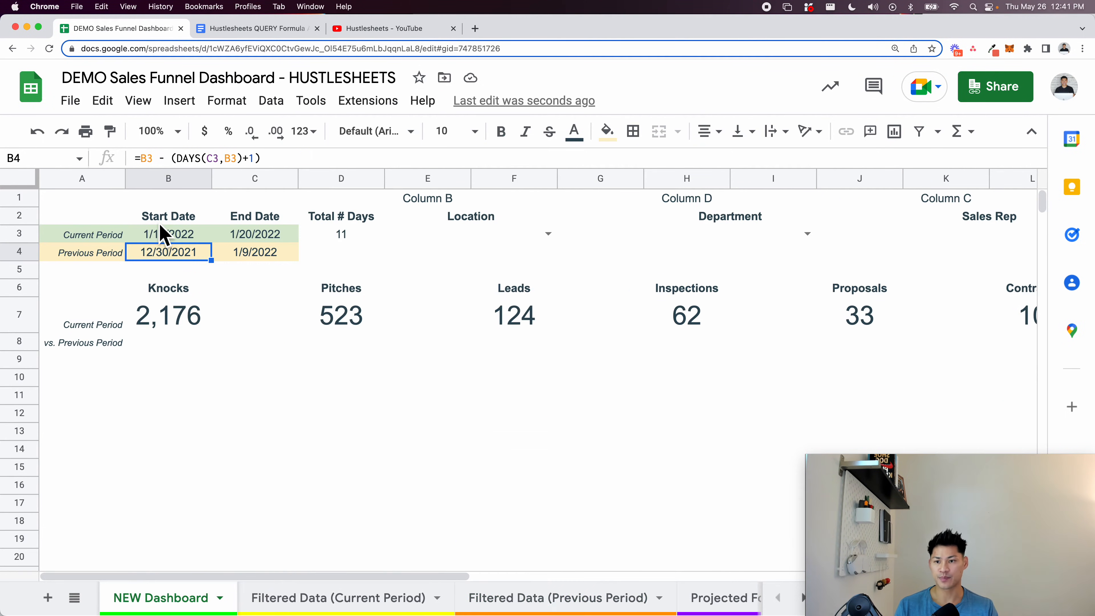
double_click(166, 253)
drag(155, 259, 261, 257)
key(super+c)
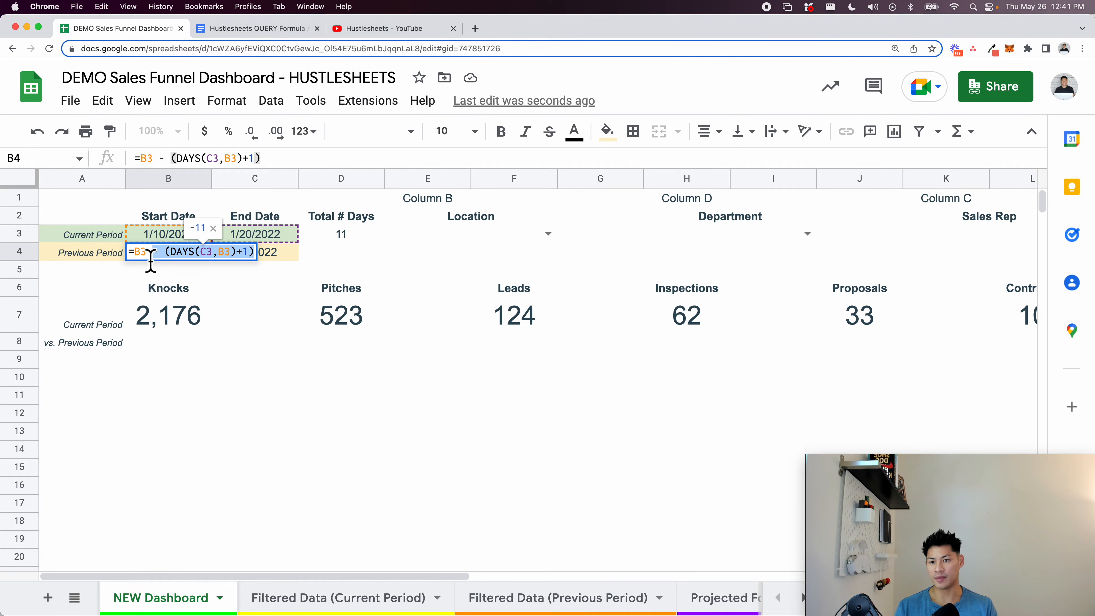
key(Escape)
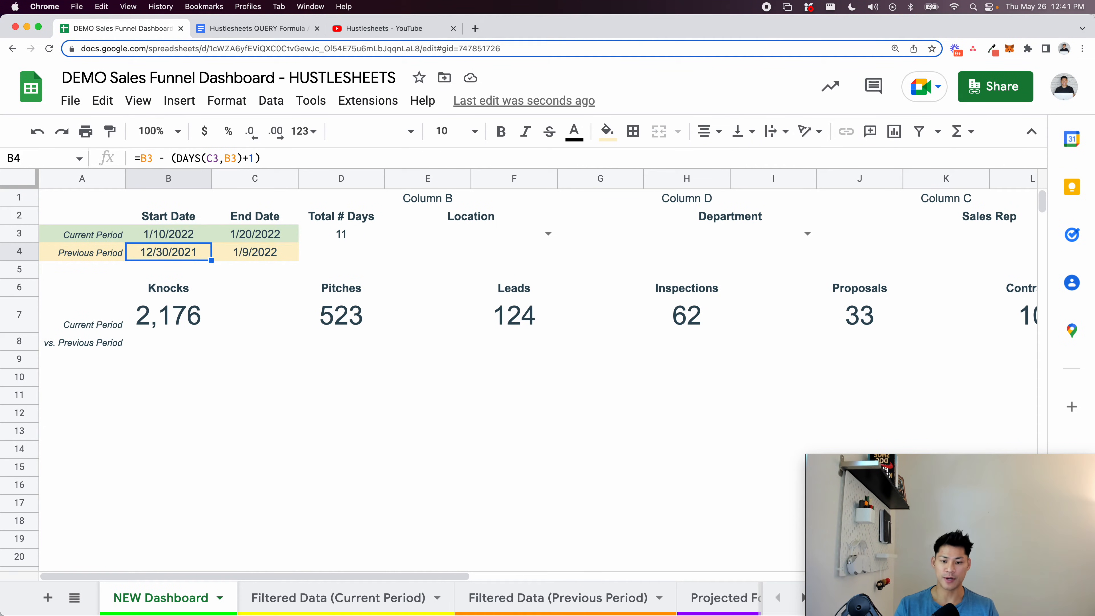
click(496, 602)
Paste the - (DAYS(C3,B3)+1) offset after 'NEW Dashboard'!B3 in A1's QUERY
key(Return)
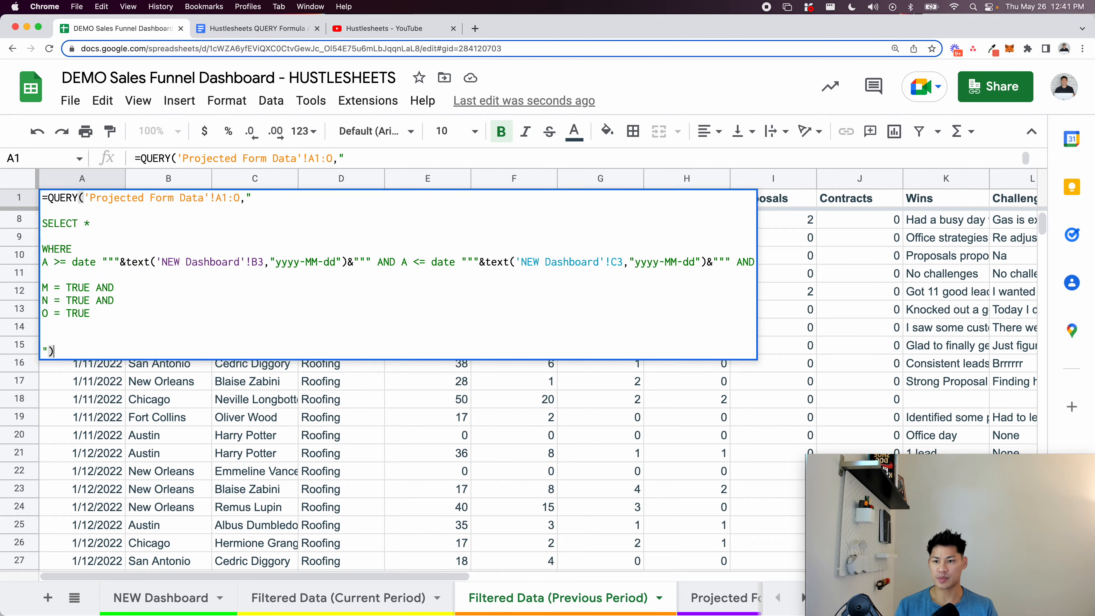
click(266, 261)
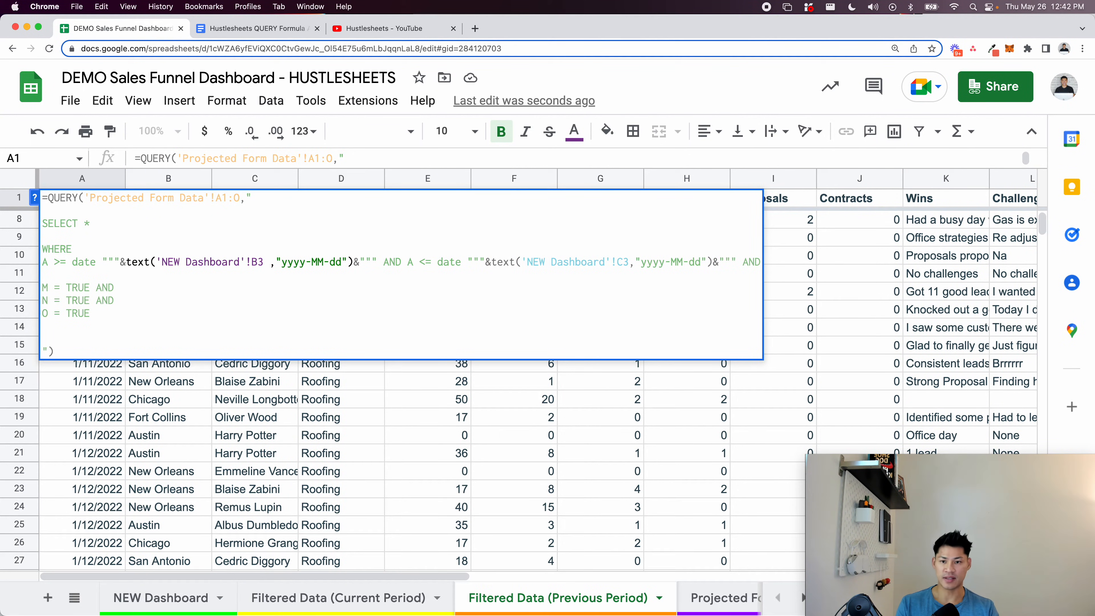
key(super+v)
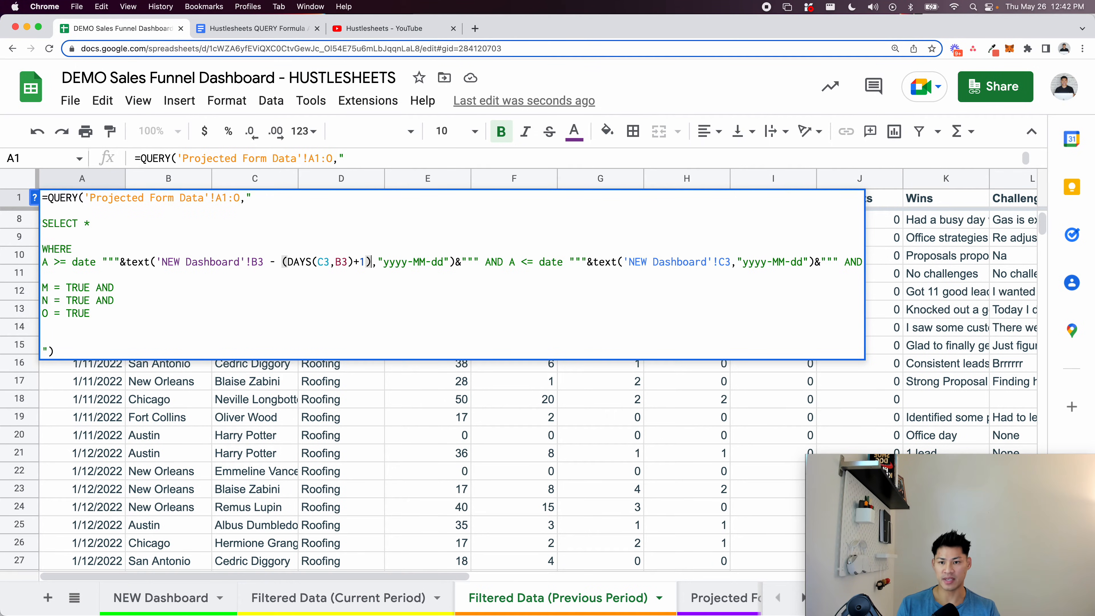
Prefix C3 and B3 inside DAYS with 'NEW Dashboard'! and commit the query
click(324, 270)
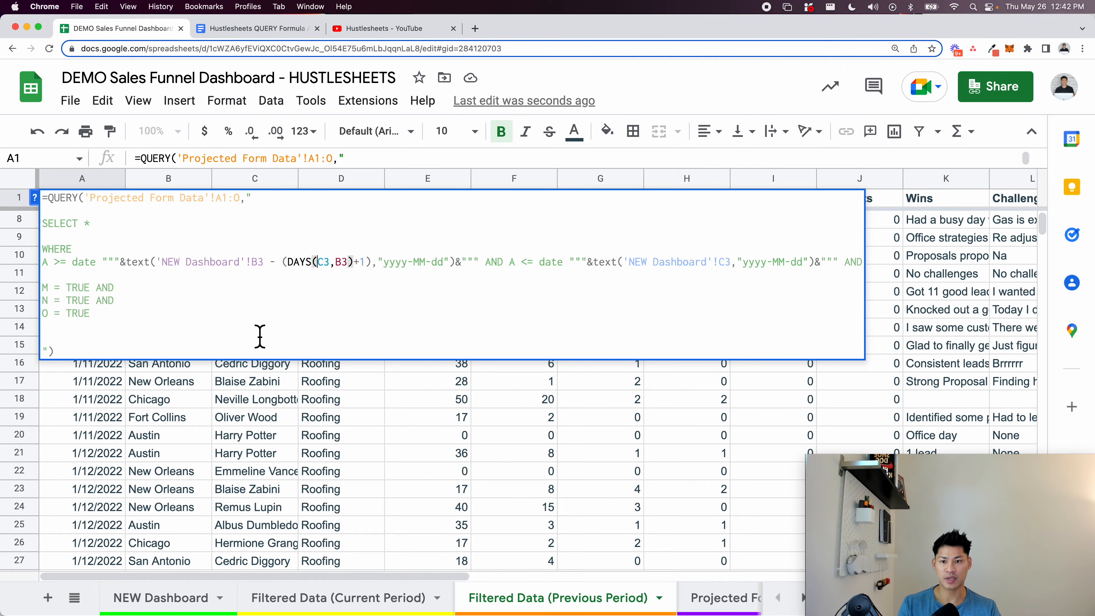
text('NEW)
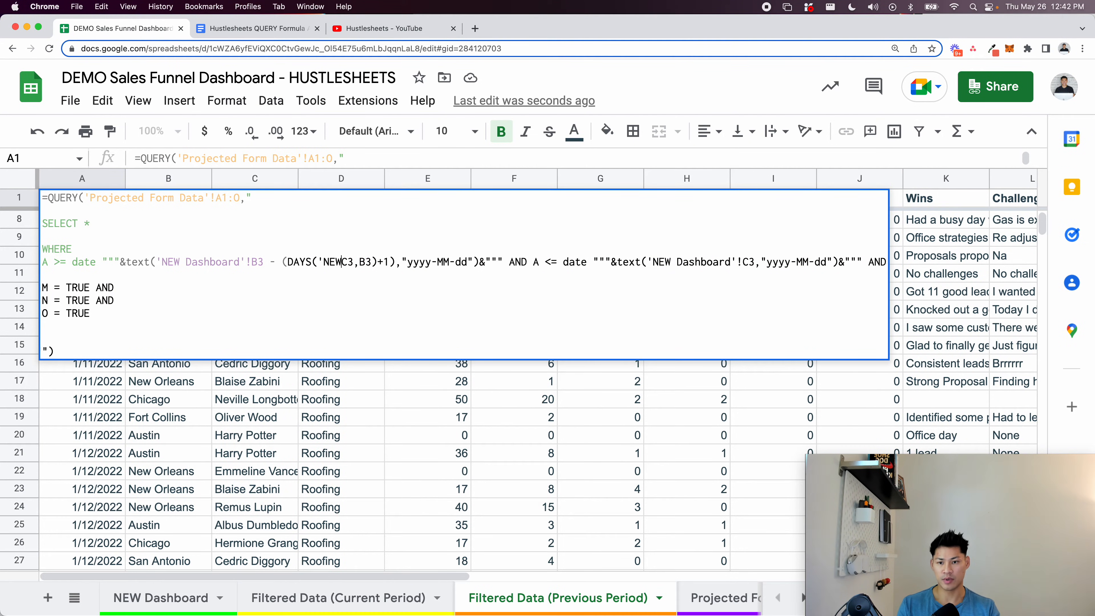
text( Dash)
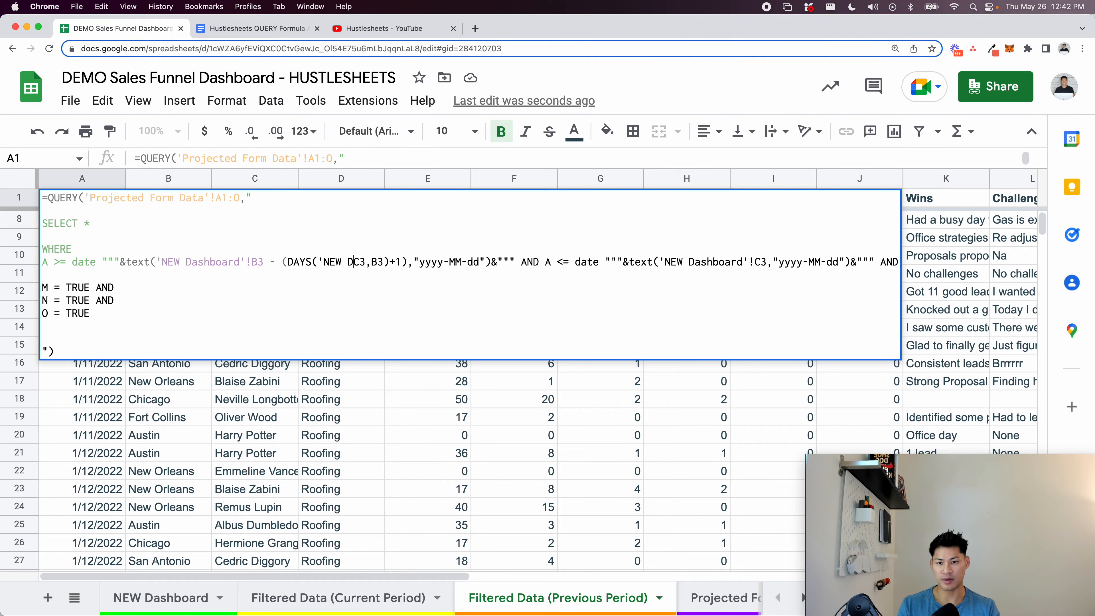
text(oar)
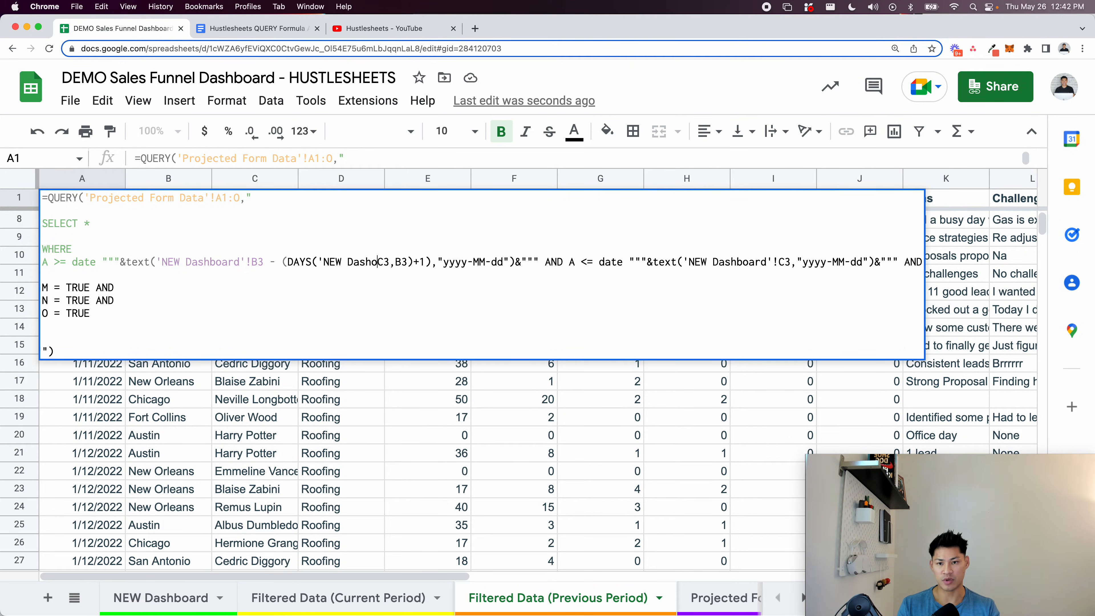
key(BackSpace)
key(BackSpace)
key(BackSpace)
text(board)
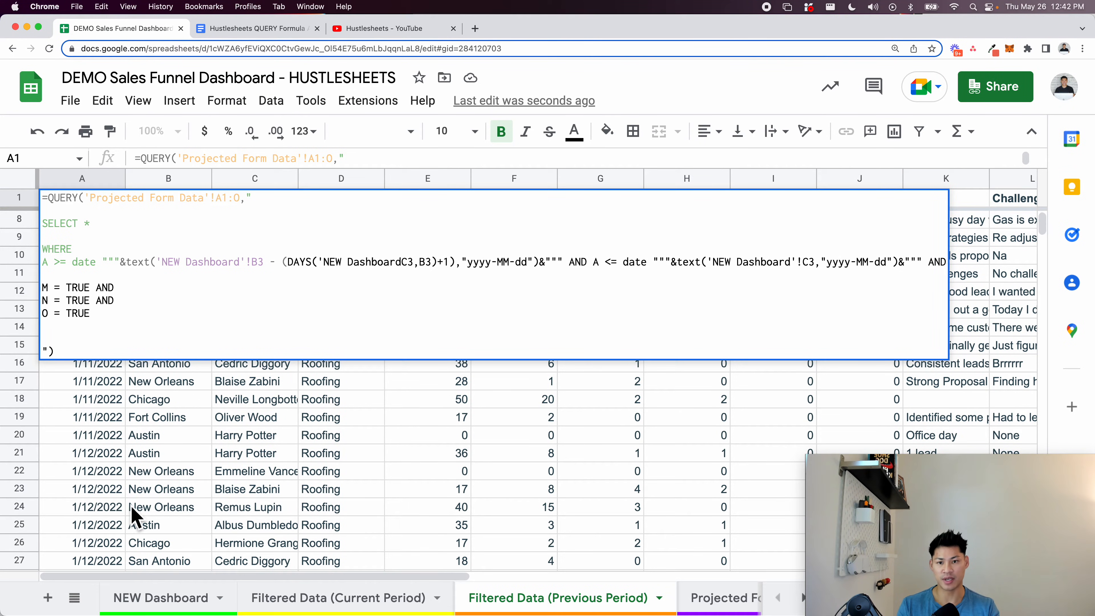
text('!)
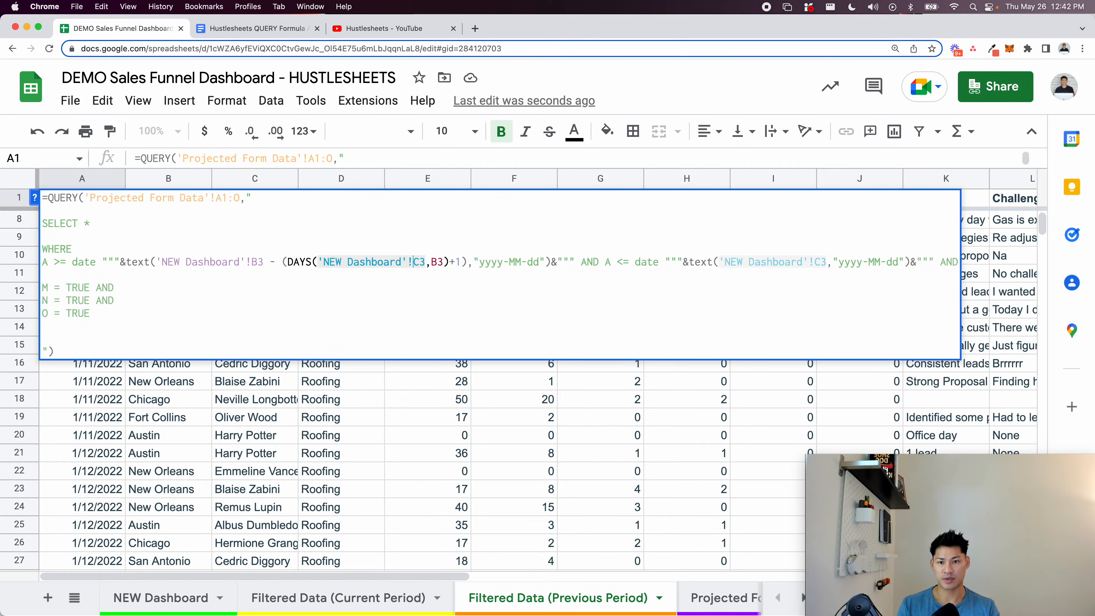
key(alt+shift+Left)
key(alt+shift+Left)
key(shift+Left)
key(shift+Left)
key(super+c)
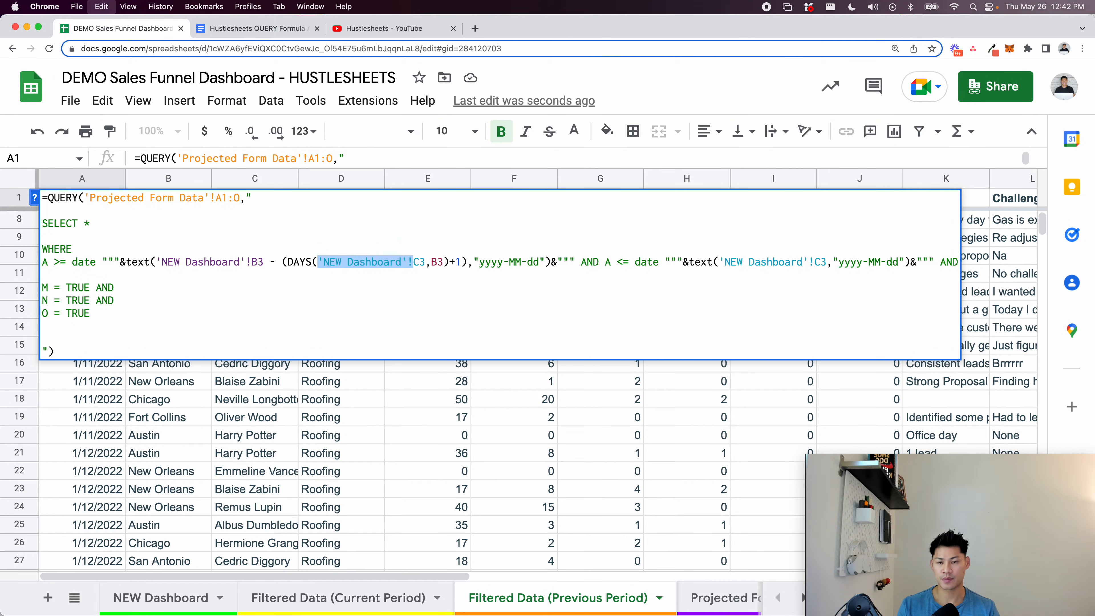
click(431, 266)
key(super+v)
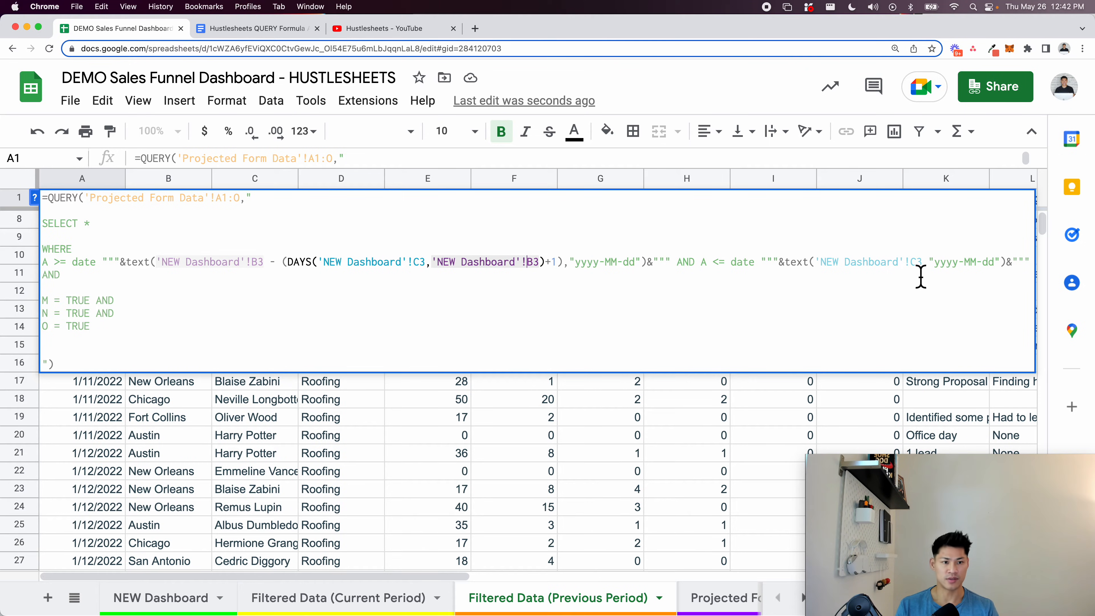
click(923, 264)
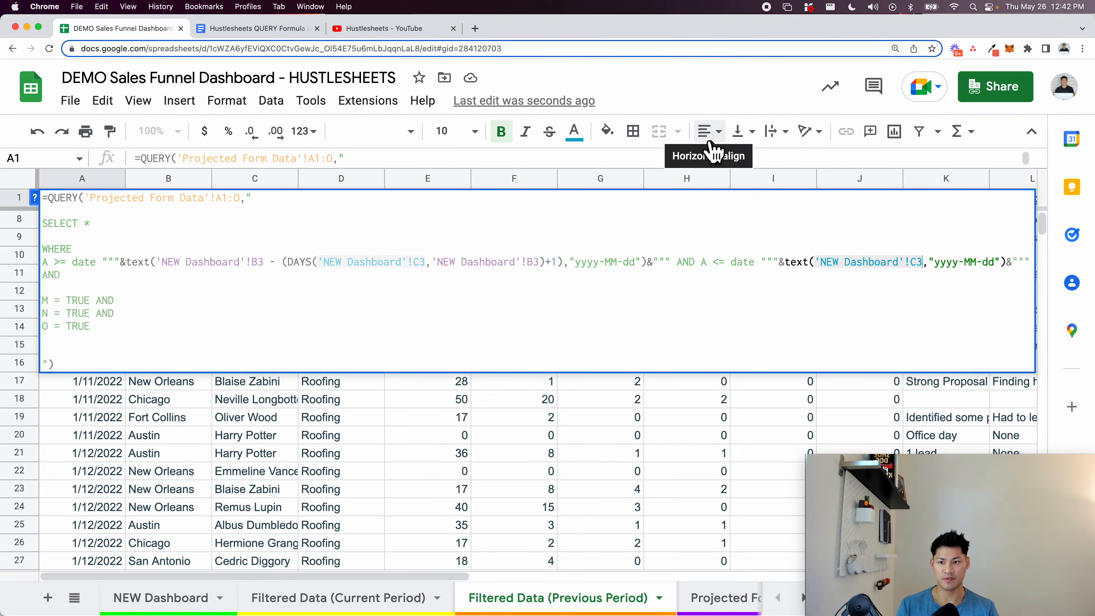
key(Return)
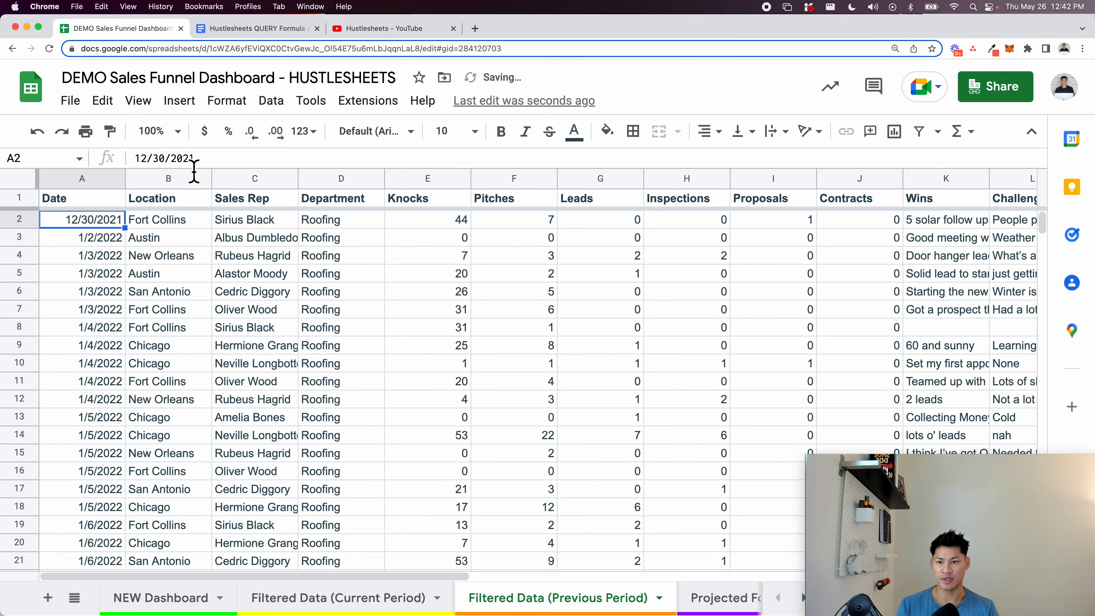
Attempt an edit to the end-date clause of A1's QUERY, then cancel it
click(121, 190)
key(Return)
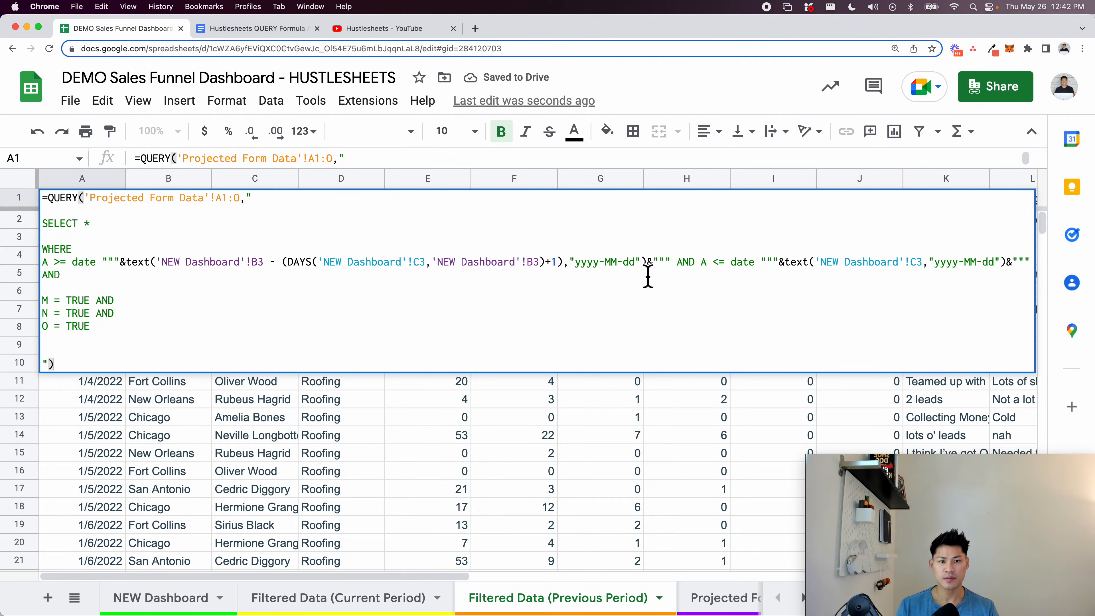
click(683, 269)
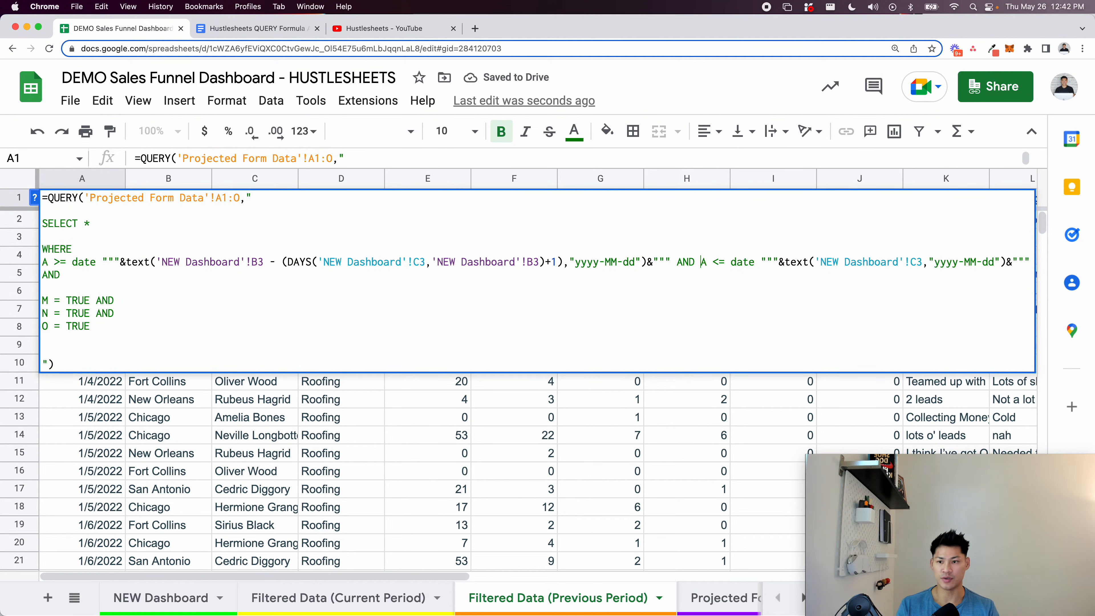
key(alt+Return)
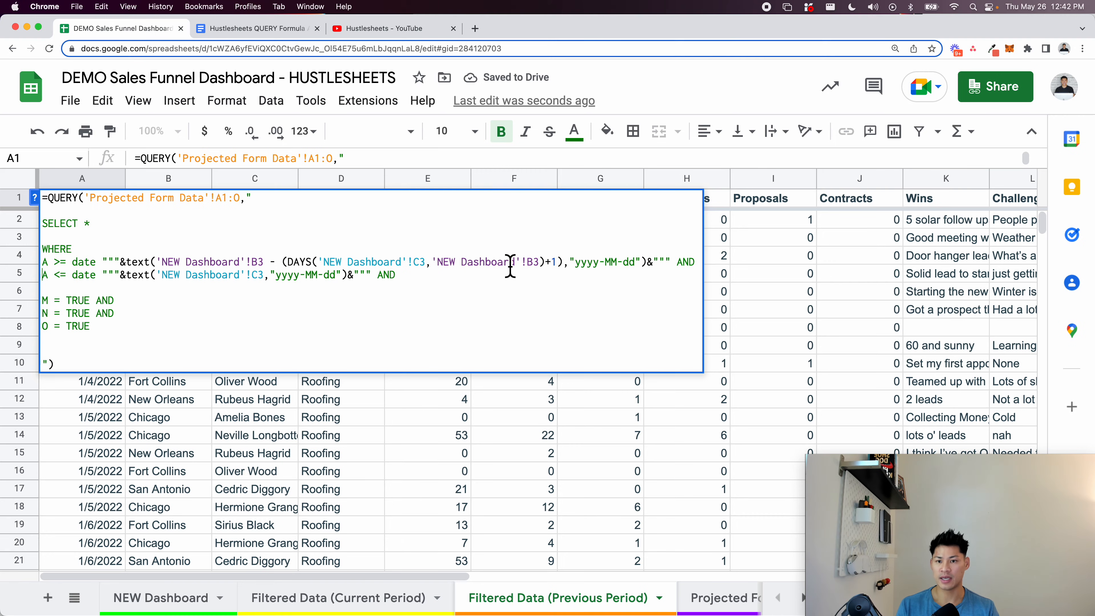
click(266, 278)
text('NEW Dashboard'!)
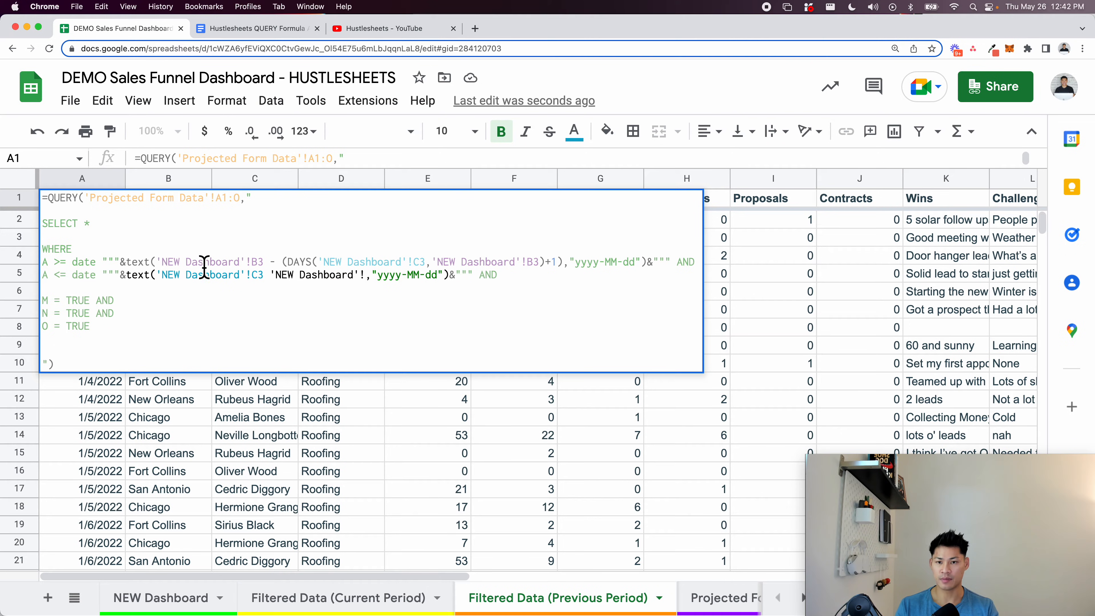
key(Escape)
key(Return)
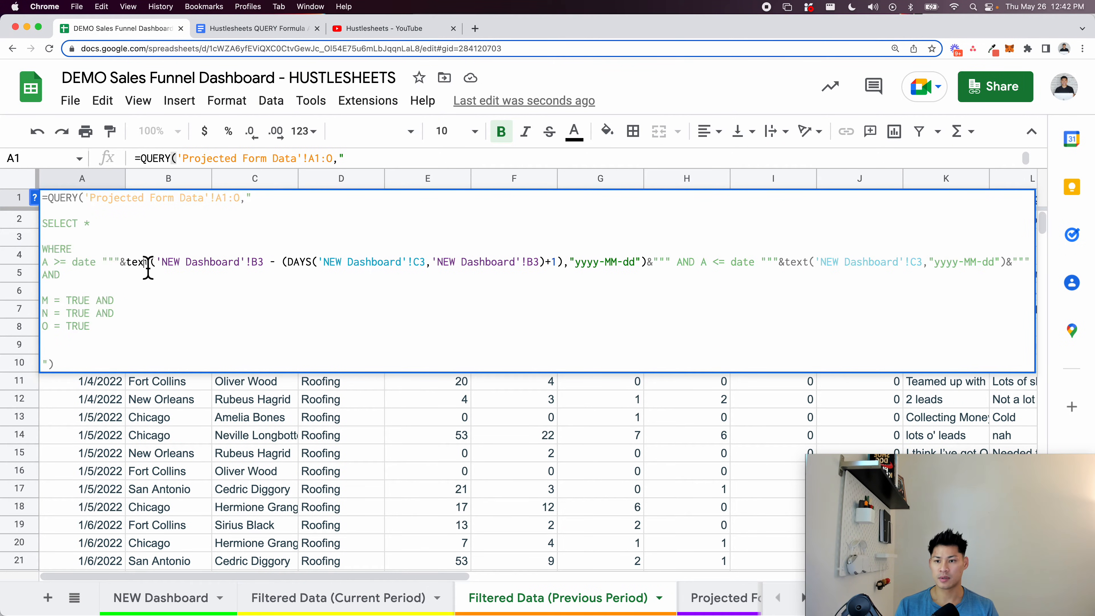
drag(272, 272, 564, 276)
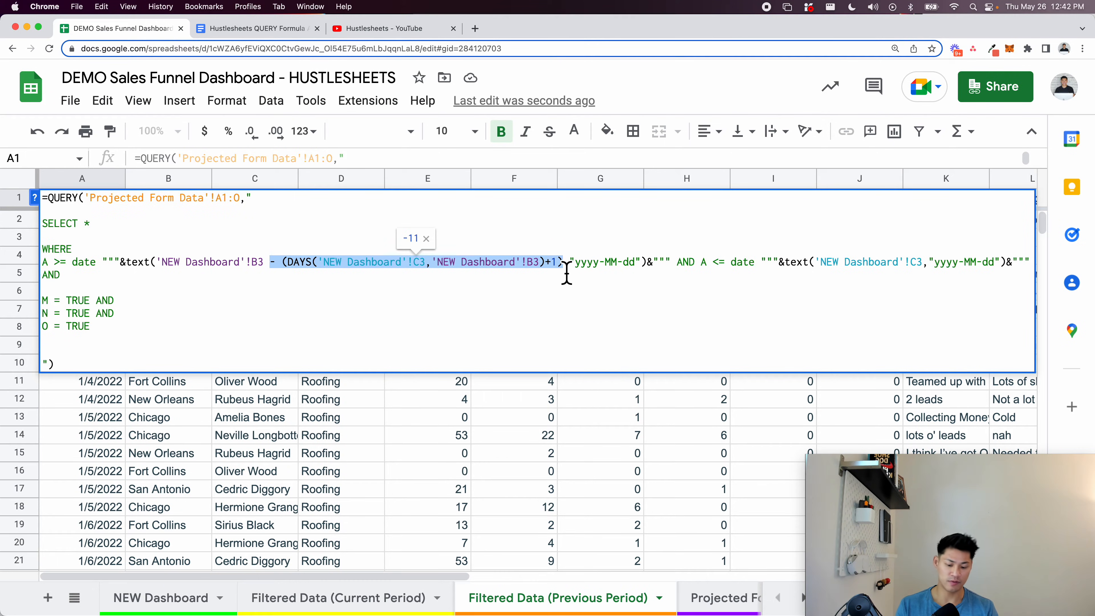
key(Escape)
Put the end-date condition on its own line, paste the DAYS offset after C3, and commit
key(Return)
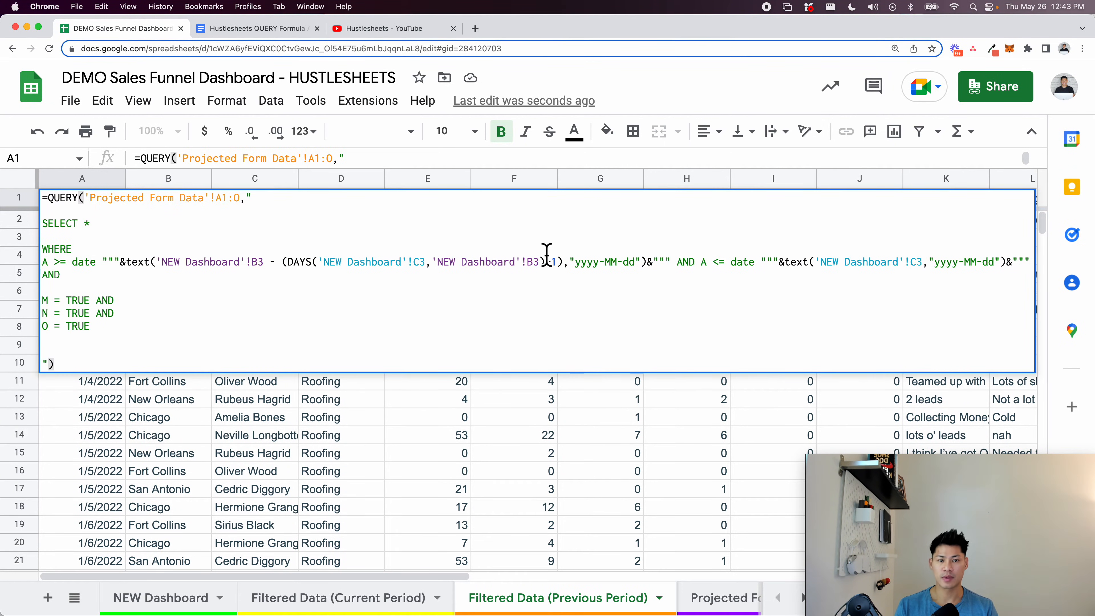
click(702, 264)
key(alt+Return)
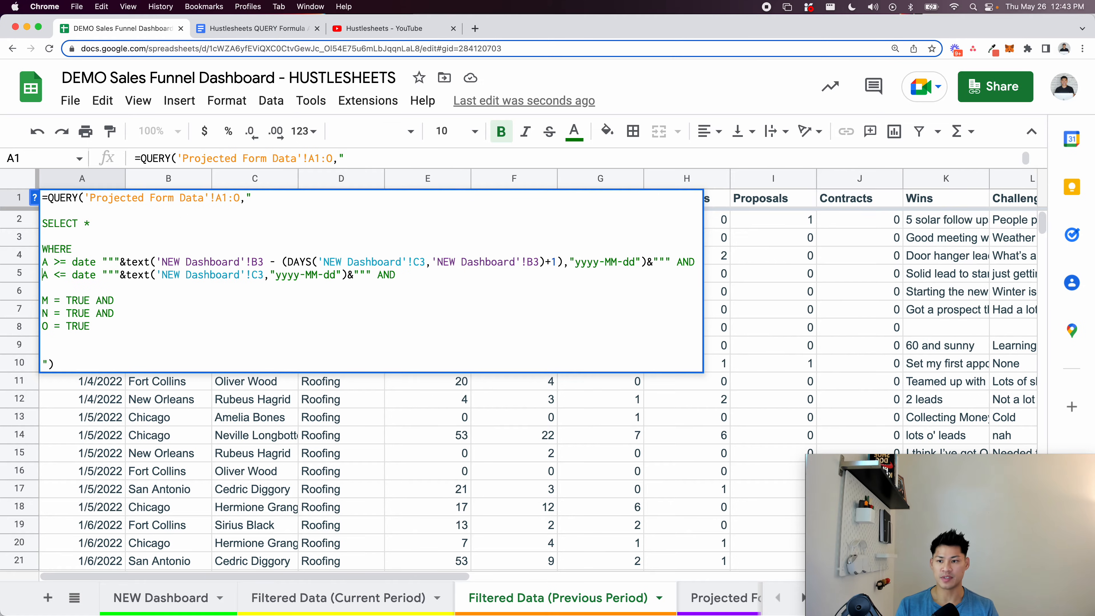
click(263, 288)
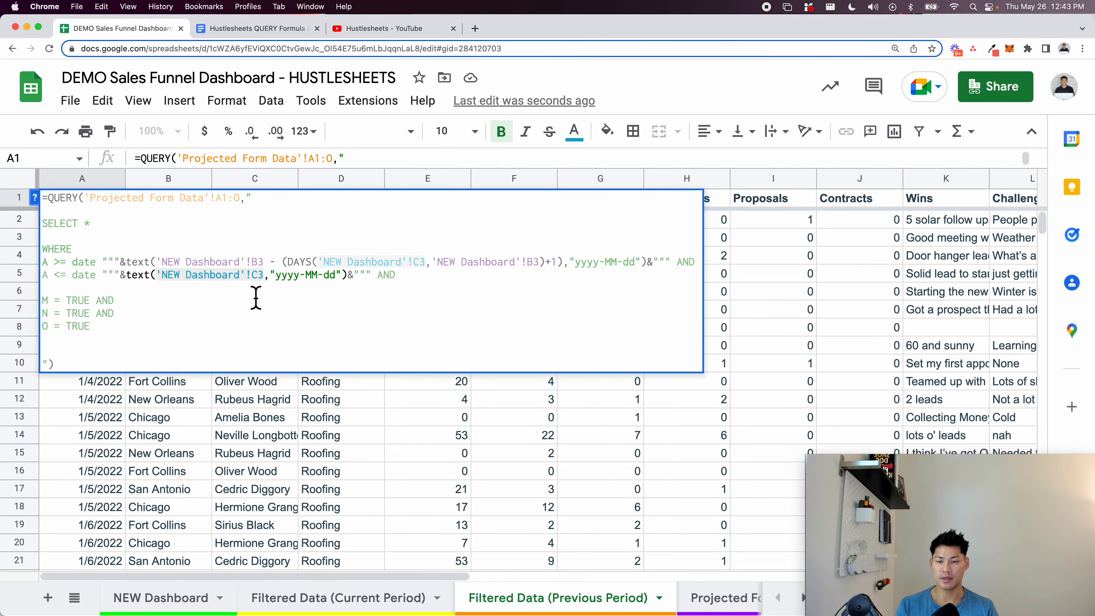
text(- (DAYS('NEW Dashboard'!C3,'NEW Dashboard'!B3)+1))
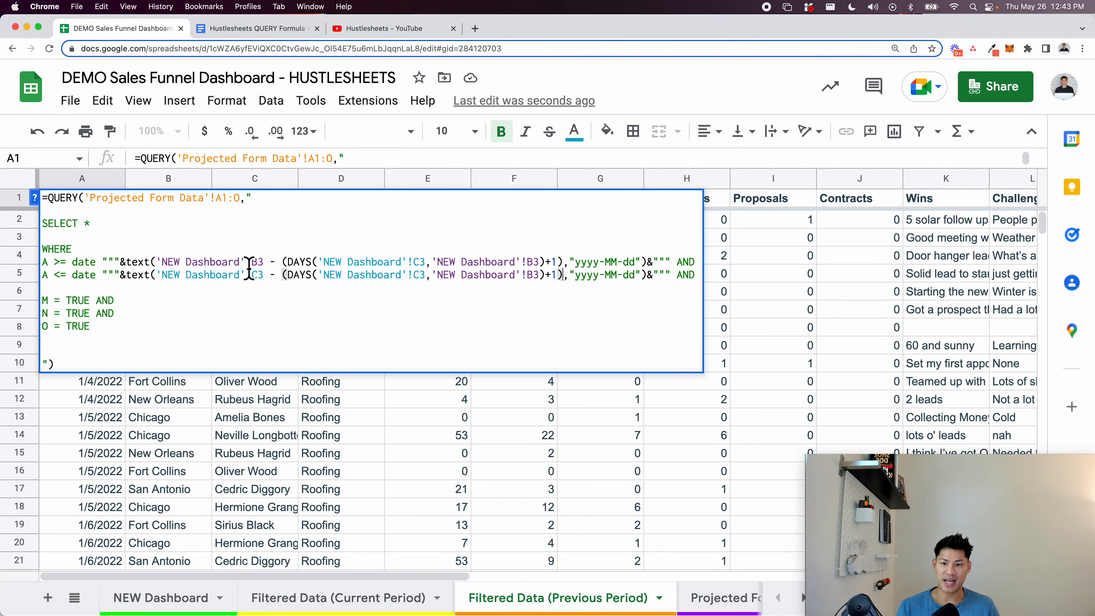
drag(557, 262, 557, 286)
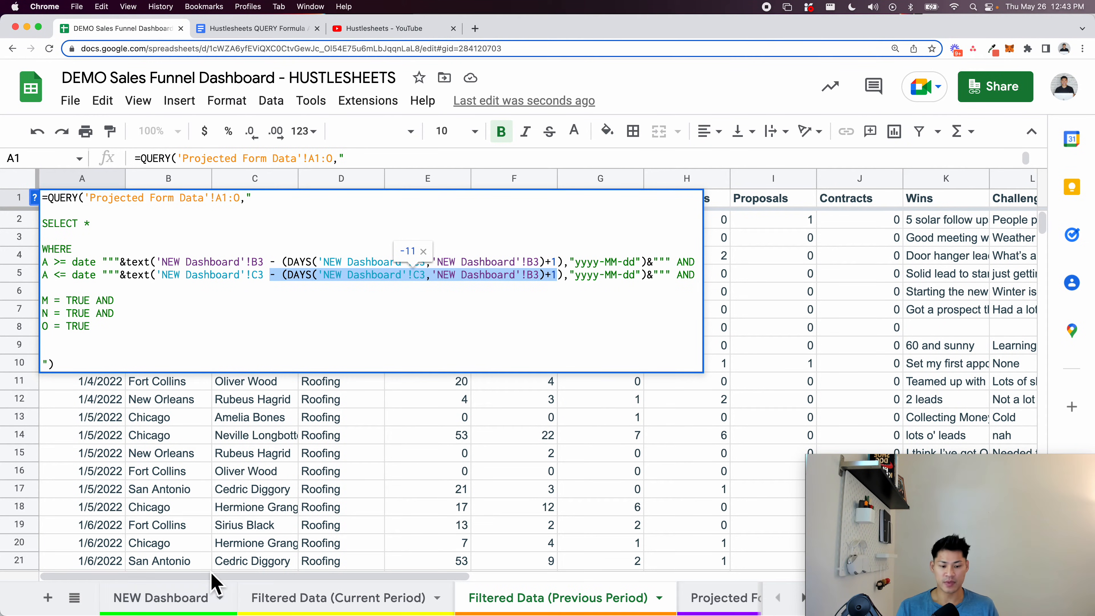
key(Return)
click(151, 600)
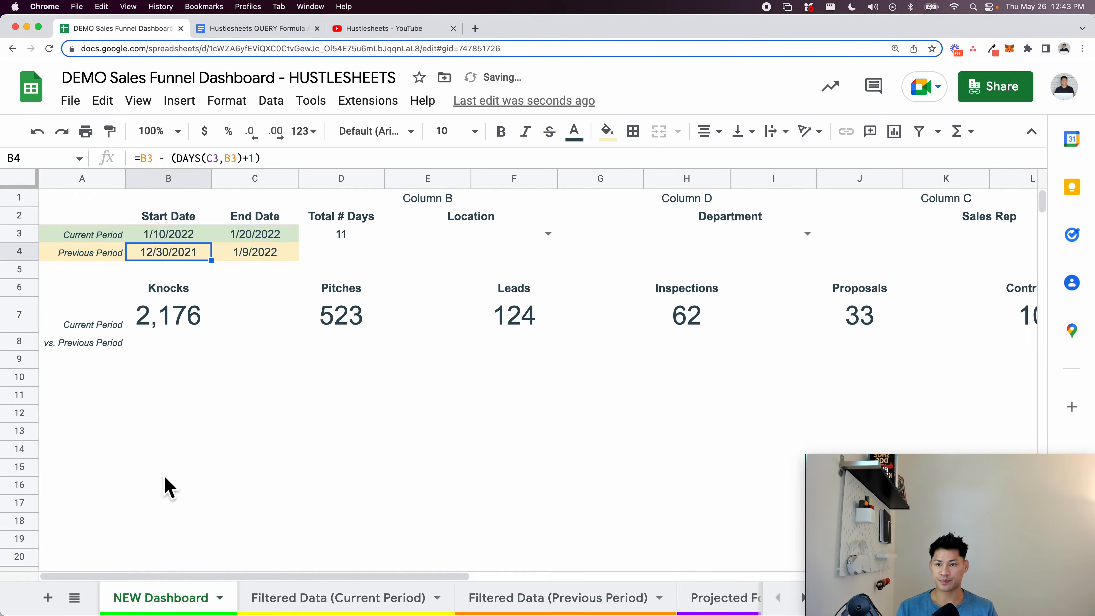
double_click(202, 236)
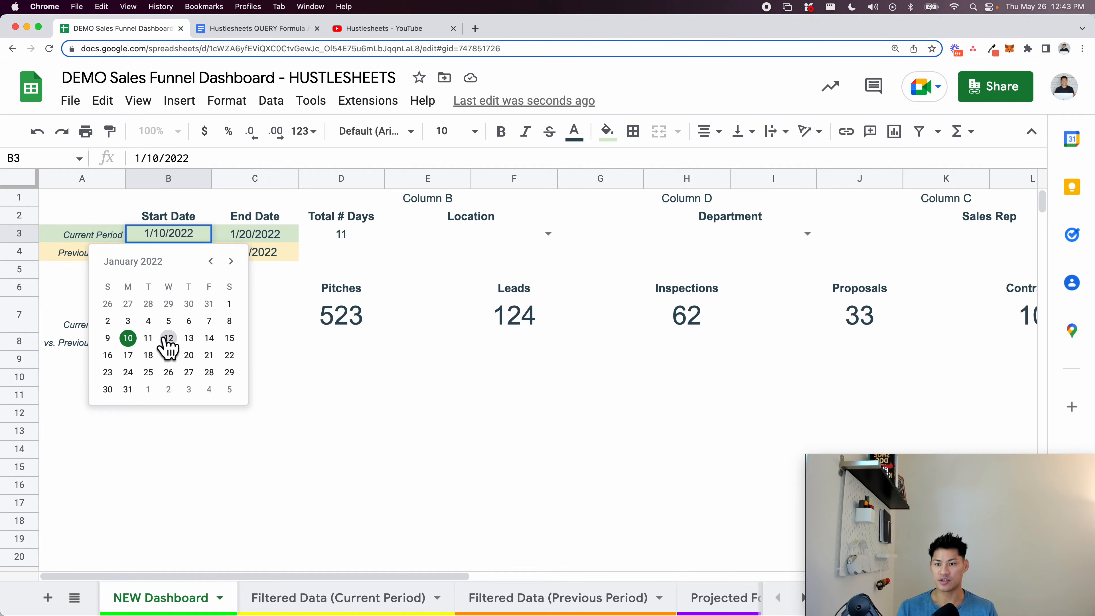
click(148, 338)
double_click(243, 237)
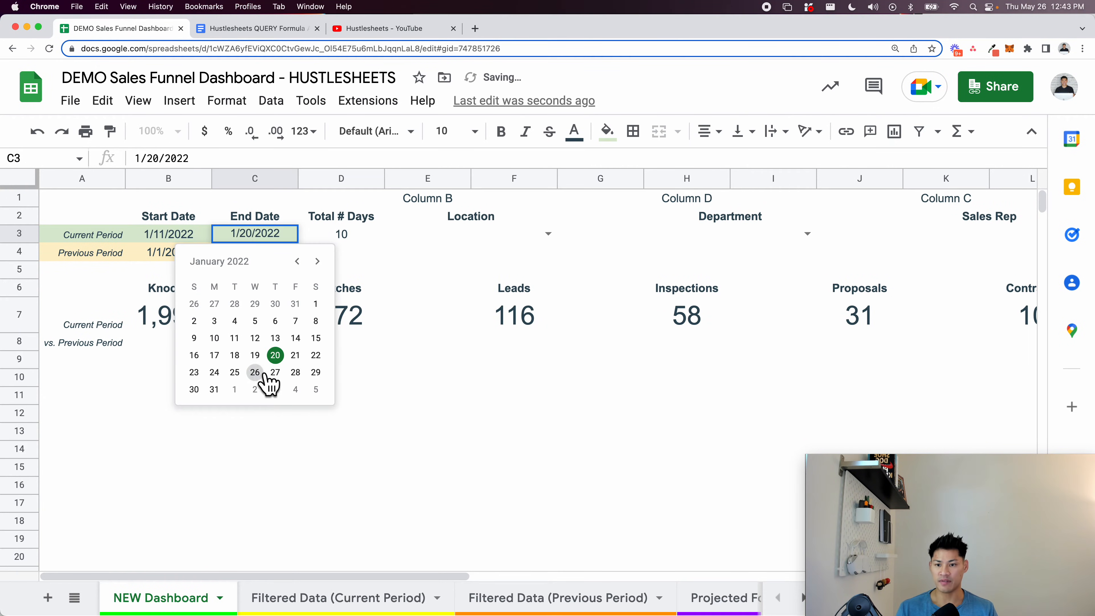
click(261, 339)
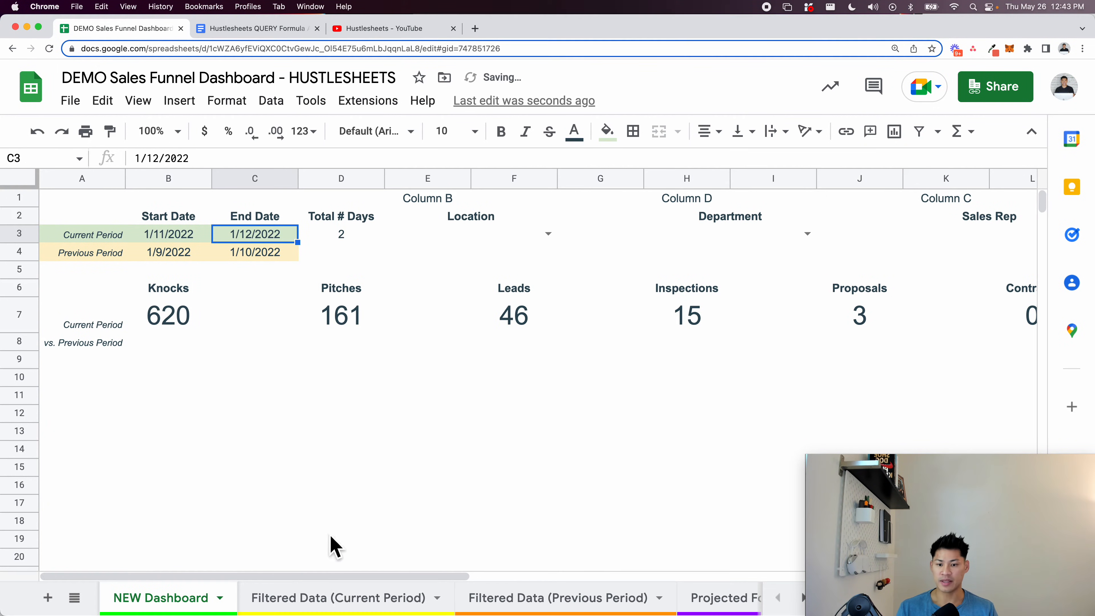
click(345, 599)
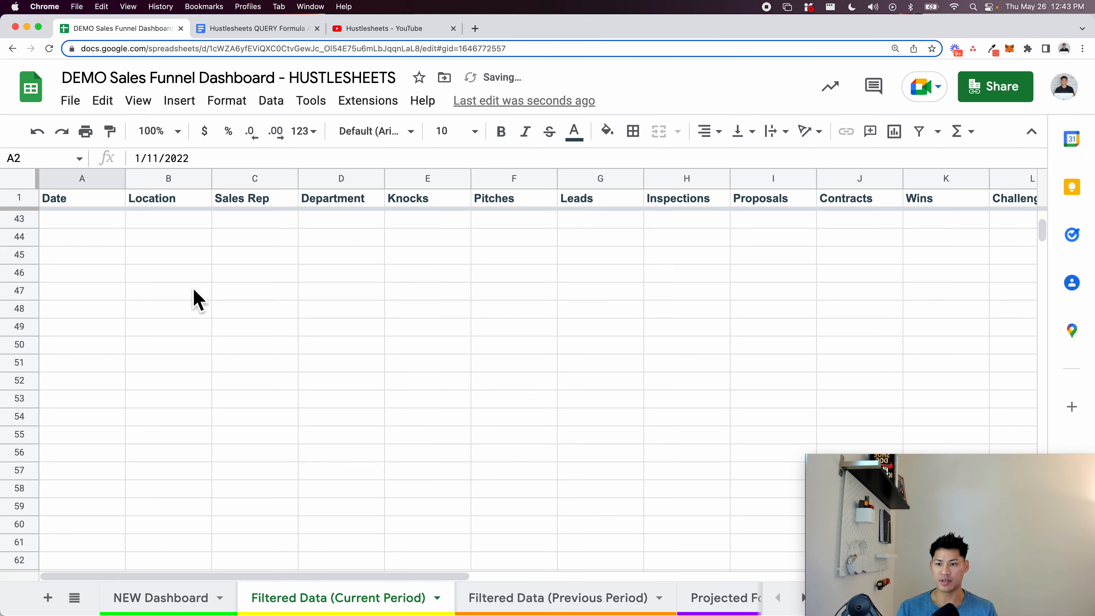
click(154, 203)
scroll(166, 293, down, 1)
scroll(166, 294, down, 3)
scroll(152, 336, up, 4)
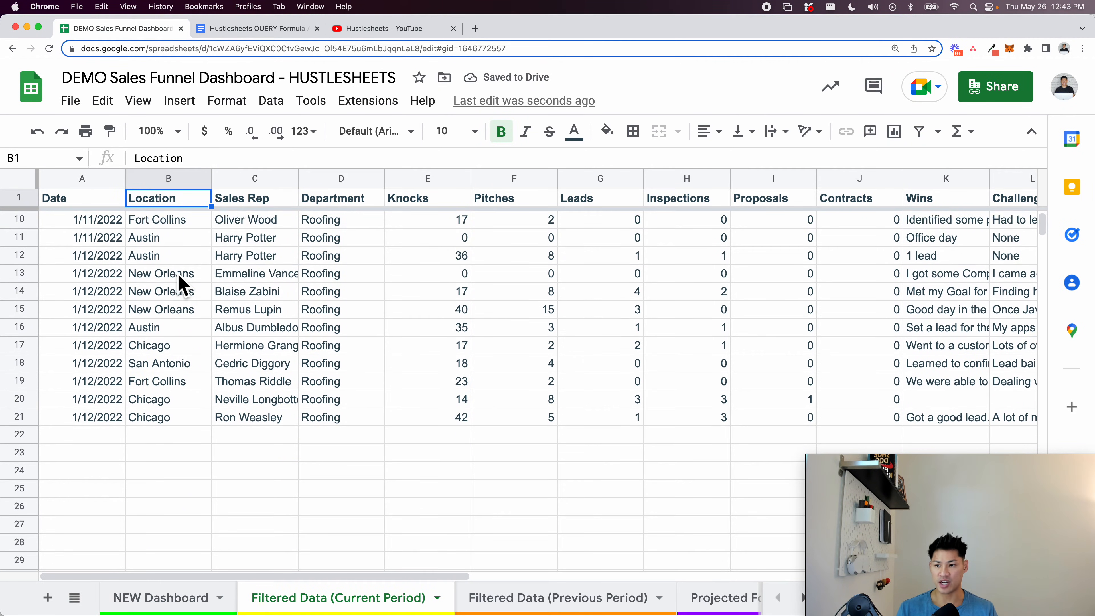
click(215, 598)
click(166, 258)
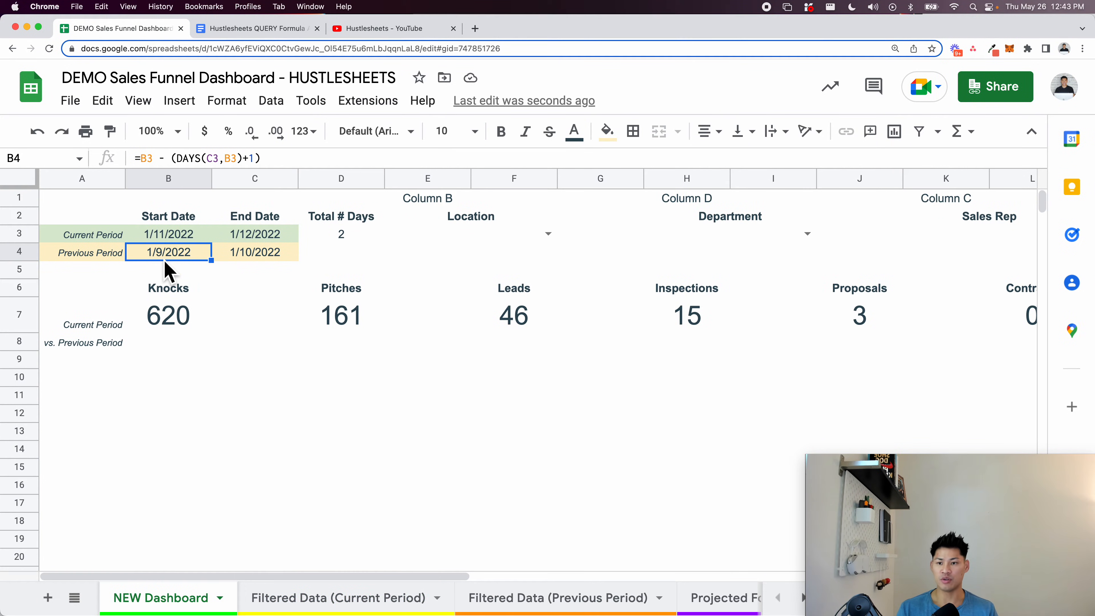
click(261, 257)
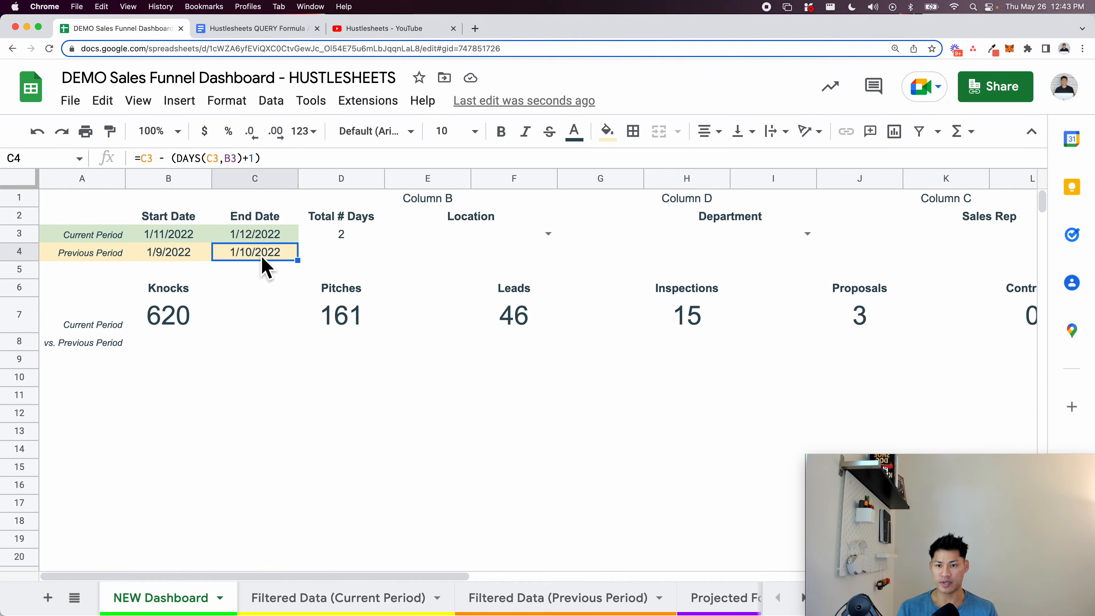
click(520, 597)
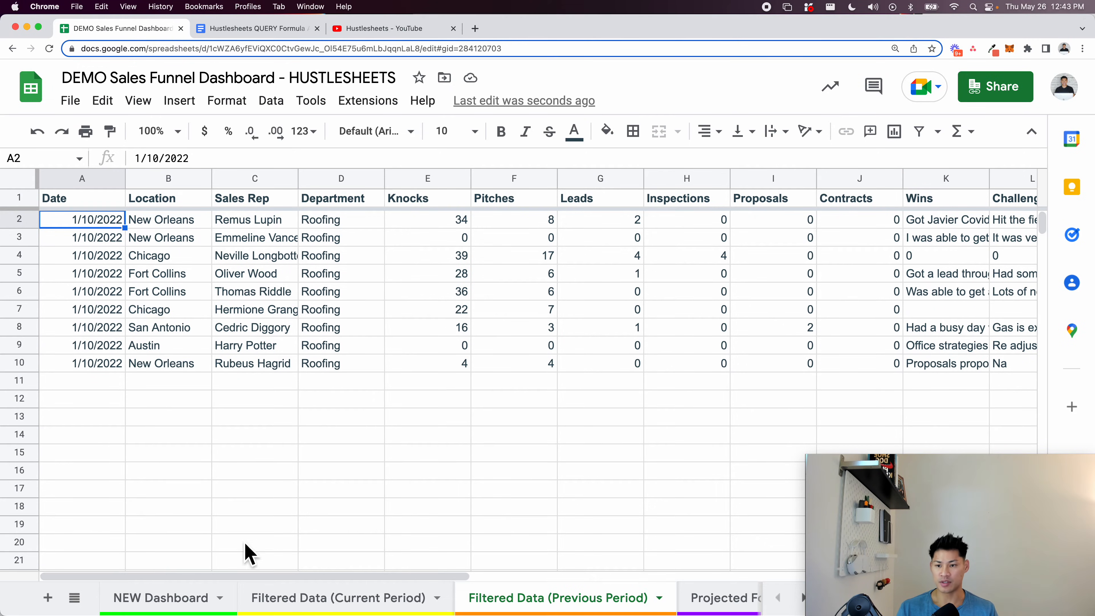
click(164, 597)
click(183, 238)
double_click(183, 237)
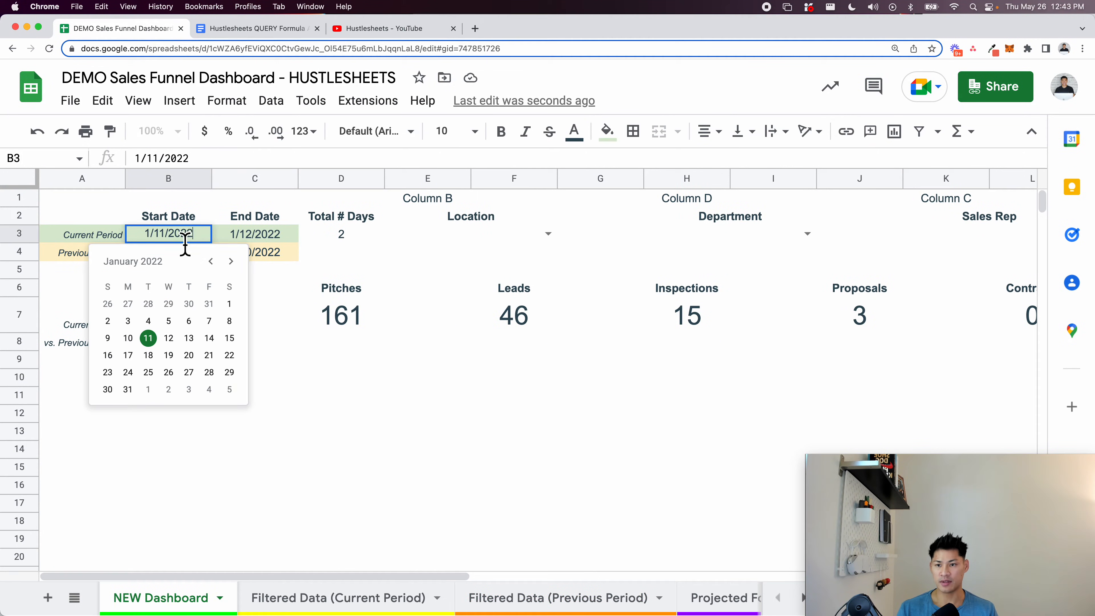
click(184, 341)
click(254, 236)
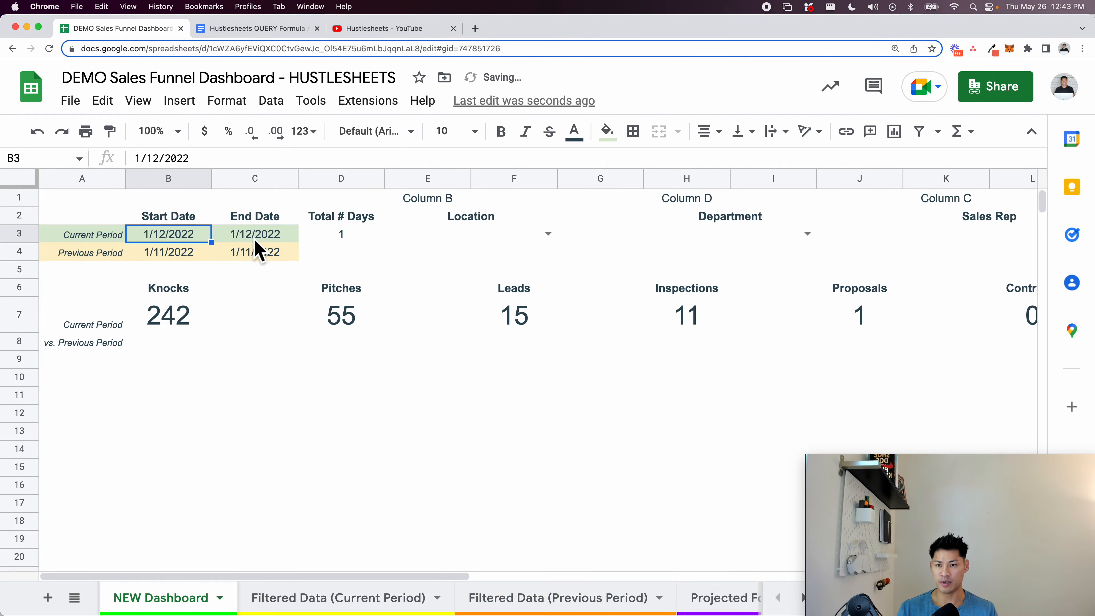
double_click(255, 236)
click(267, 343)
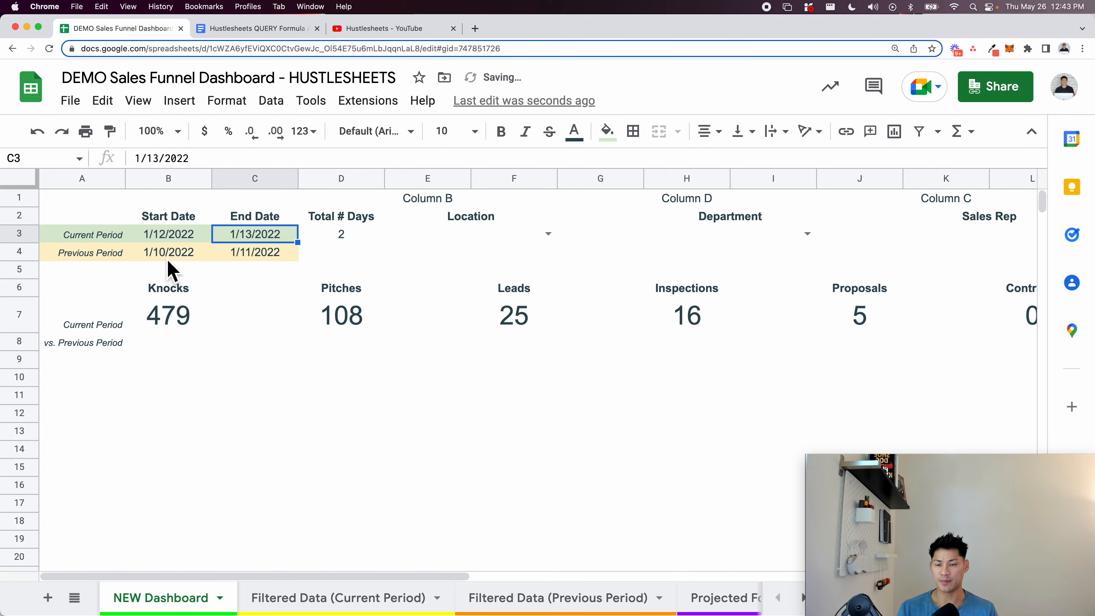
click(339, 594)
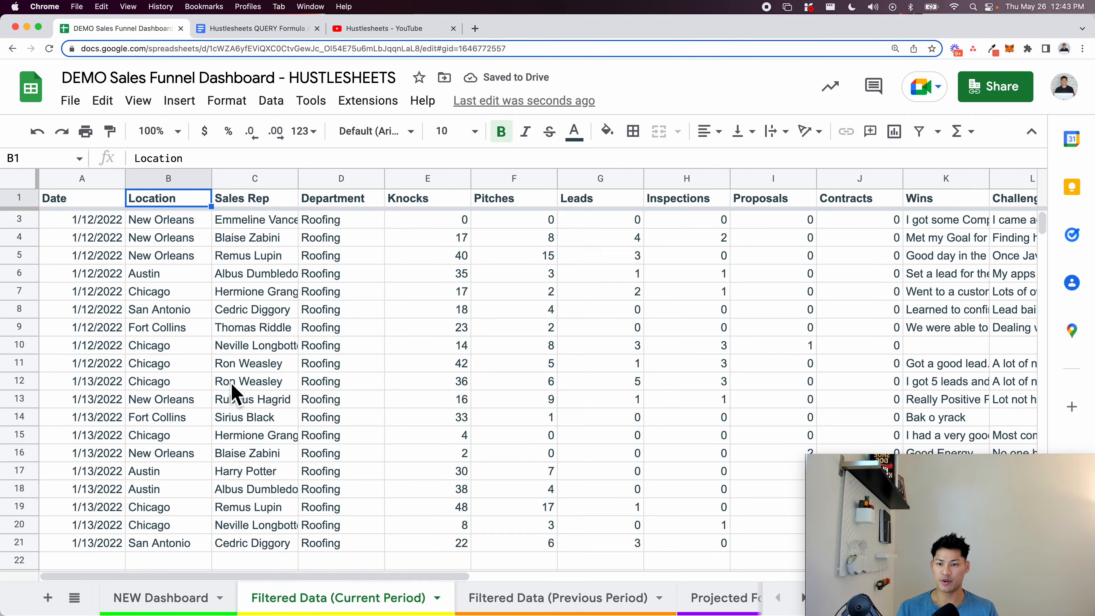
scroll(181, 436, down, 3)
click(203, 597)
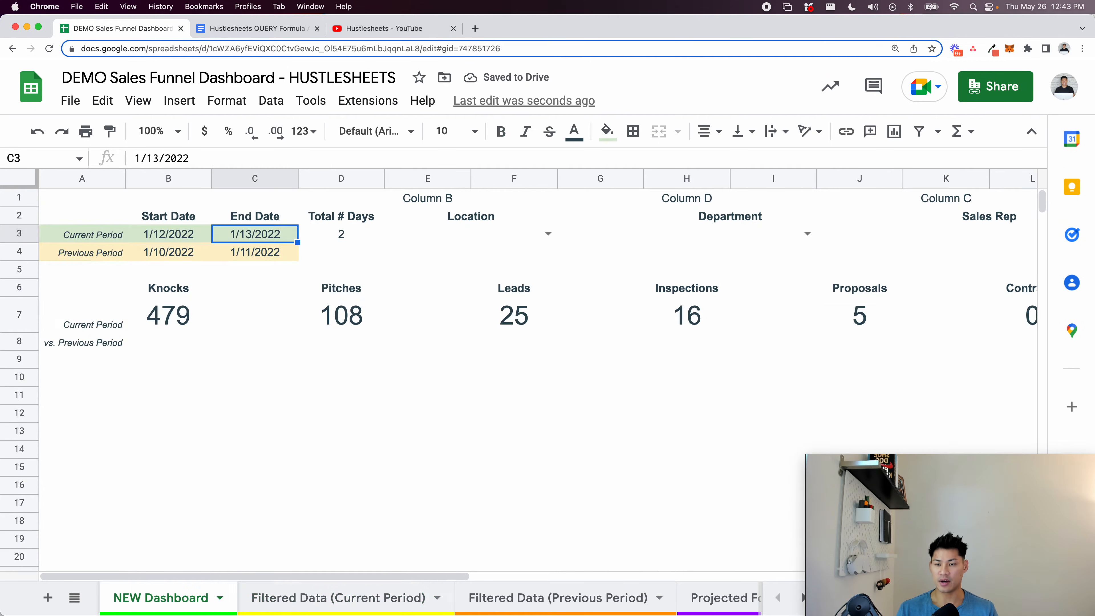
drag(168, 252, 280, 259)
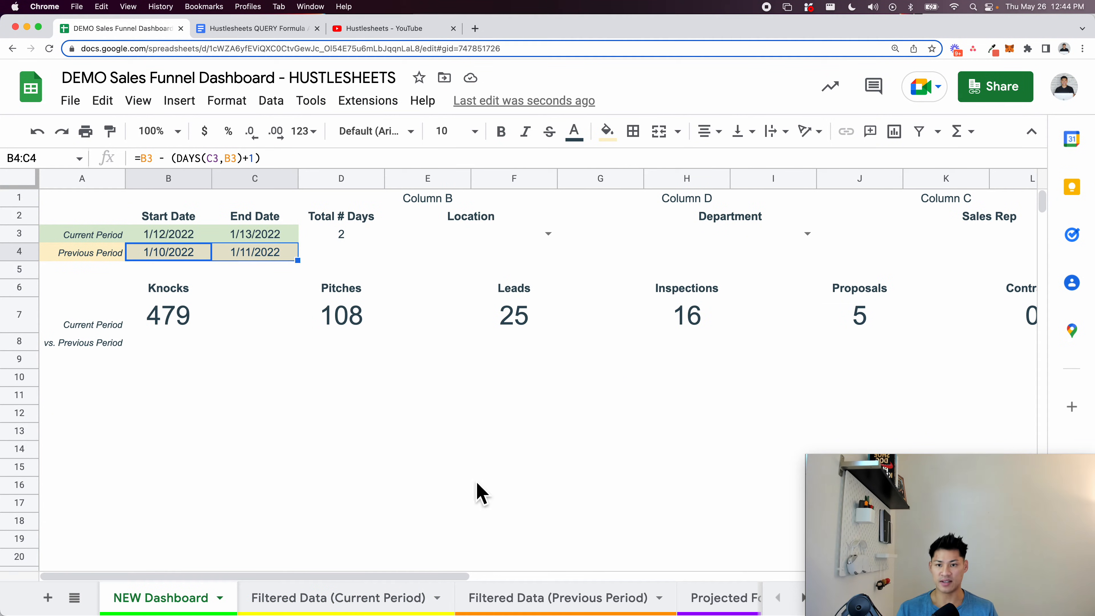
click(541, 599)
scroll(146, 349, down, 3)
scroll(135, 325, up, 3)
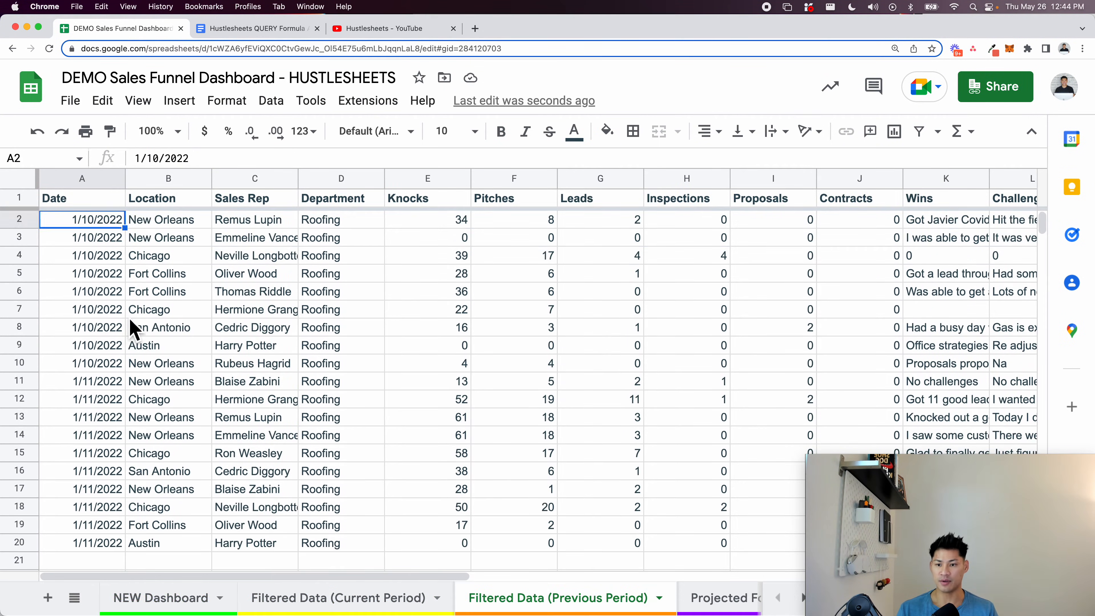
click(177, 600)
double_click(257, 235)
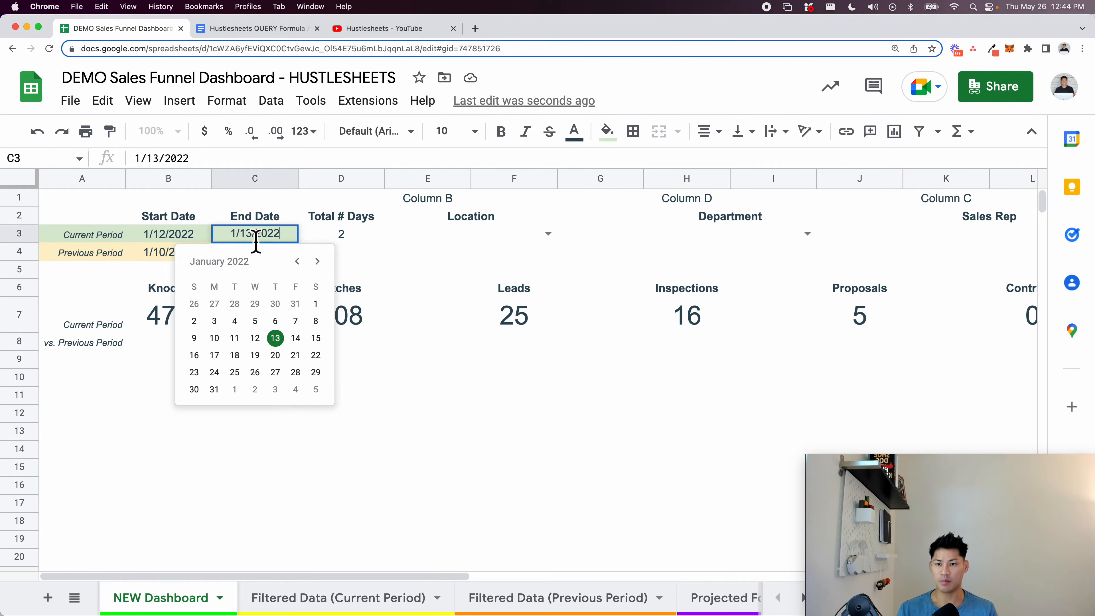
click(296, 336)
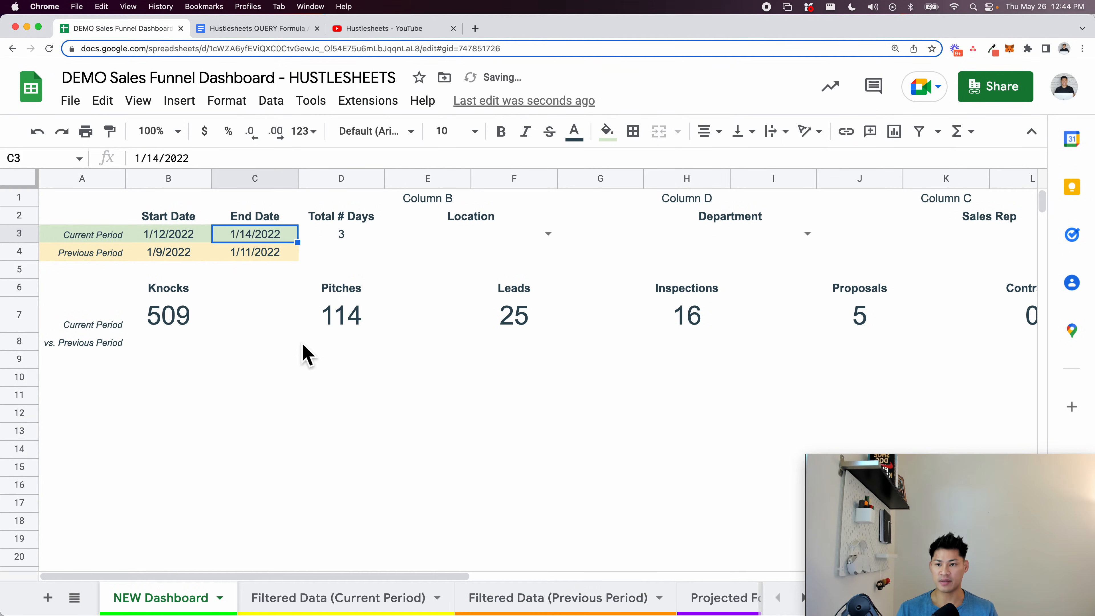
click(420, 597)
scroll(351, 383, up, 4)
scroll(85, 289, down, 4)
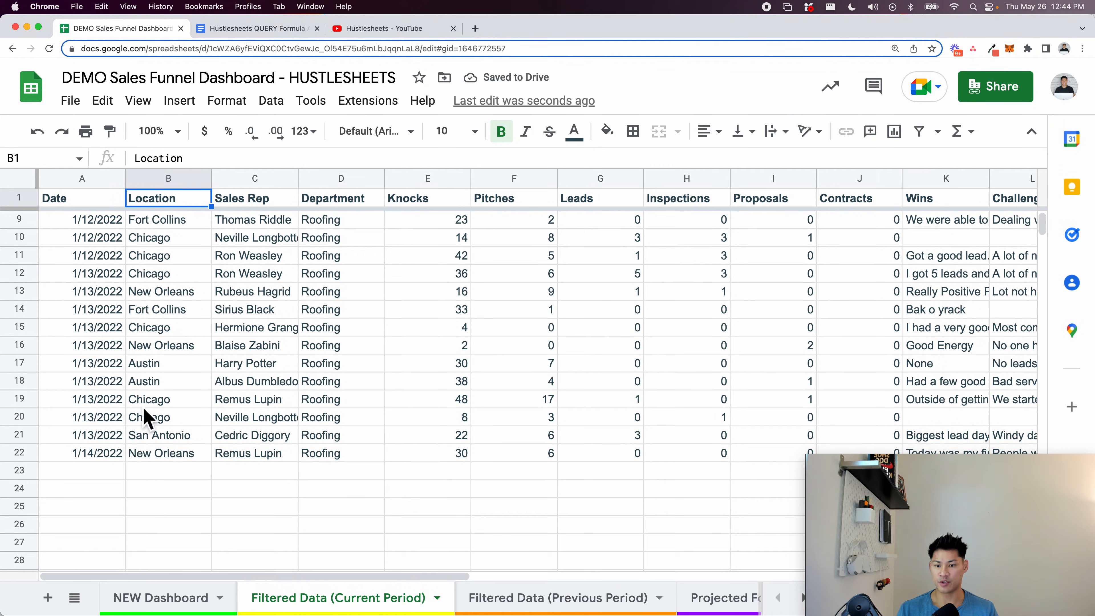
click(500, 597)
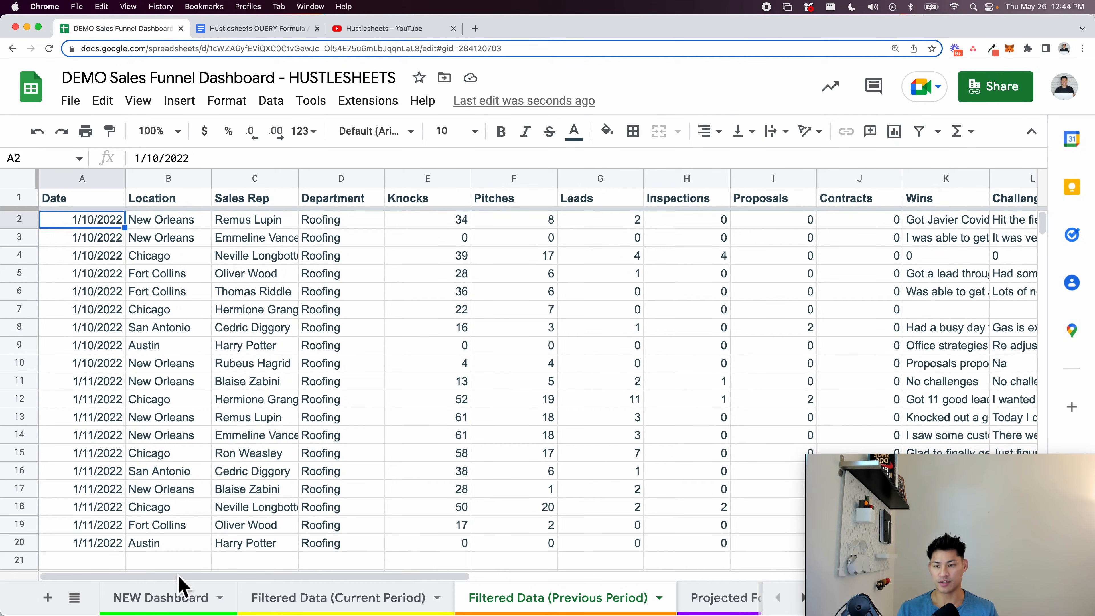
click(179, 596)
click(173, 235)
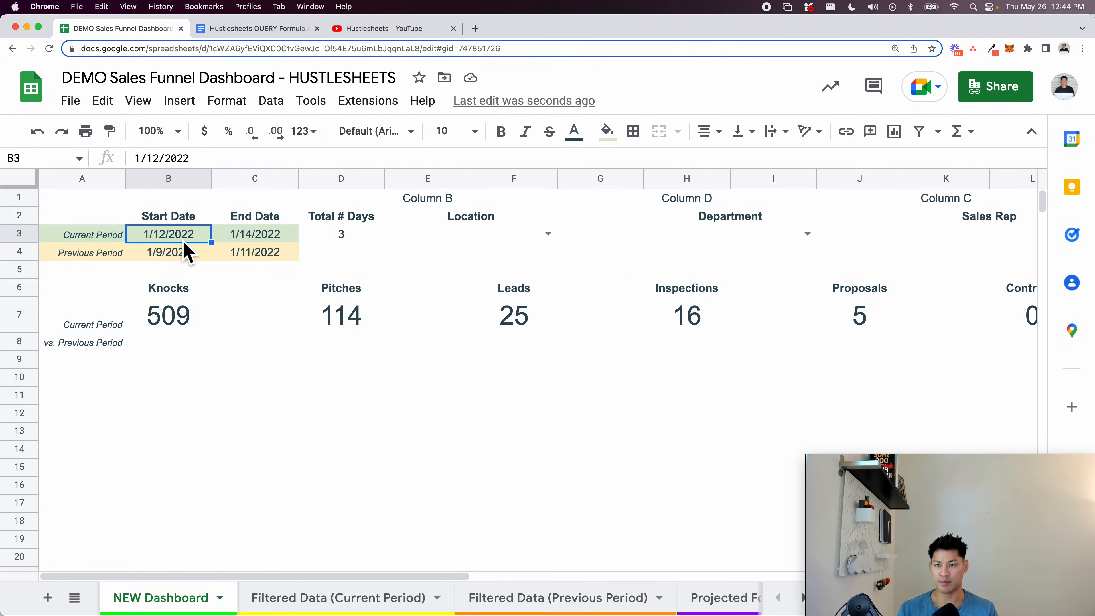
double_click(183, 240)
click(191, 339)
click(238, 229)
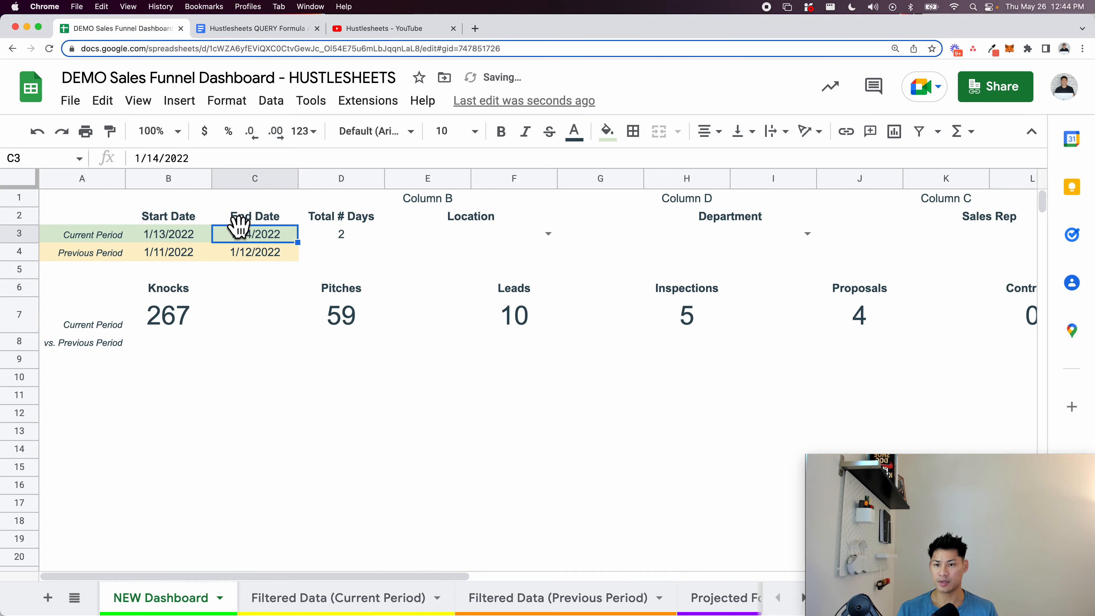
double_click(247, 238)
click(313, 341)
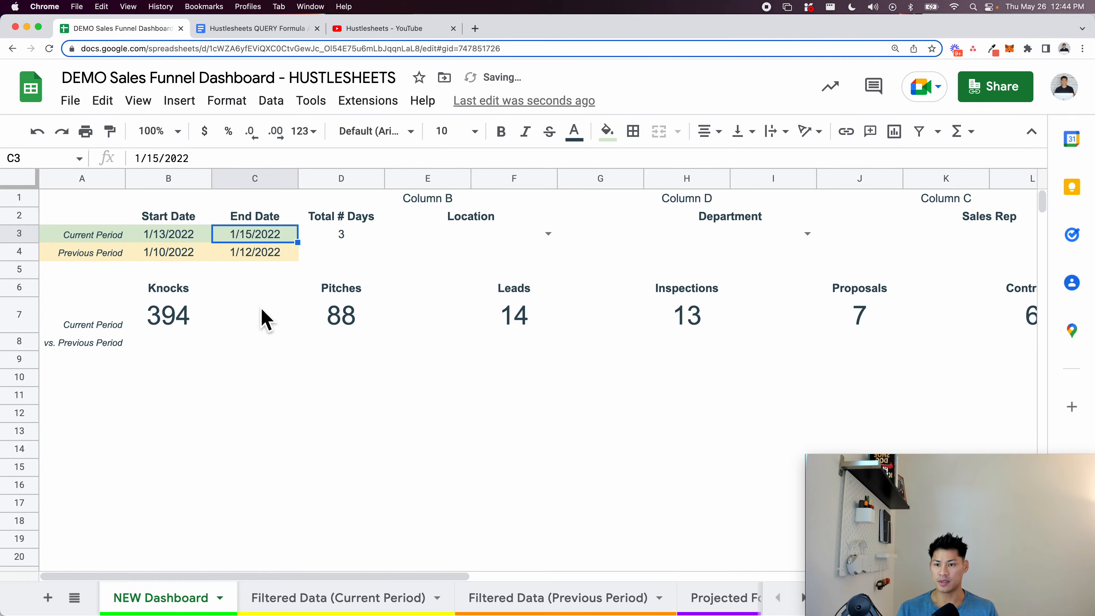
click(514, 601)
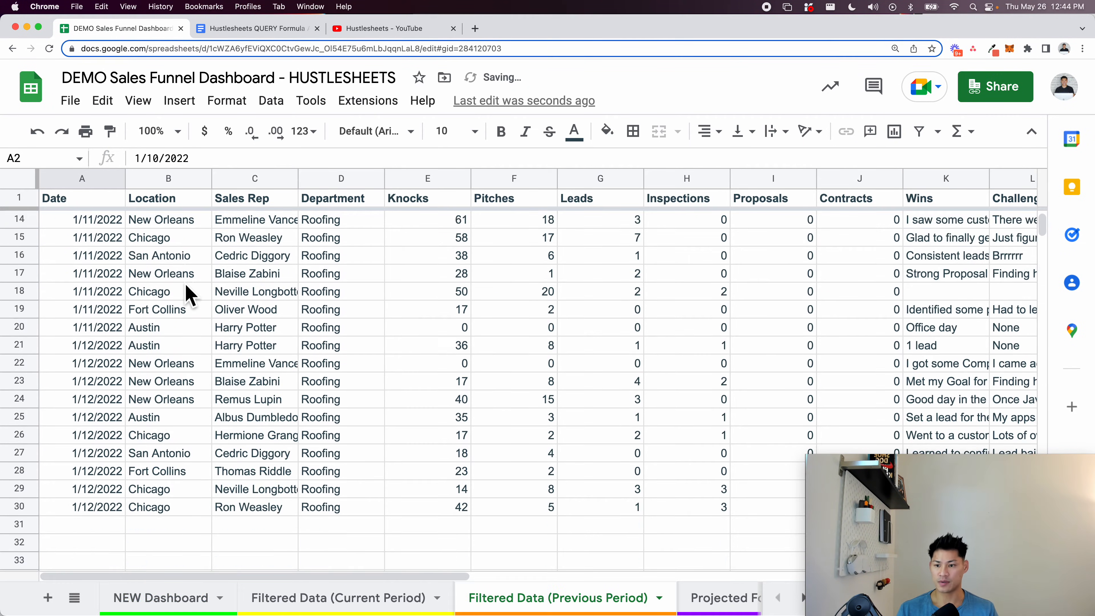
click(294, 600)
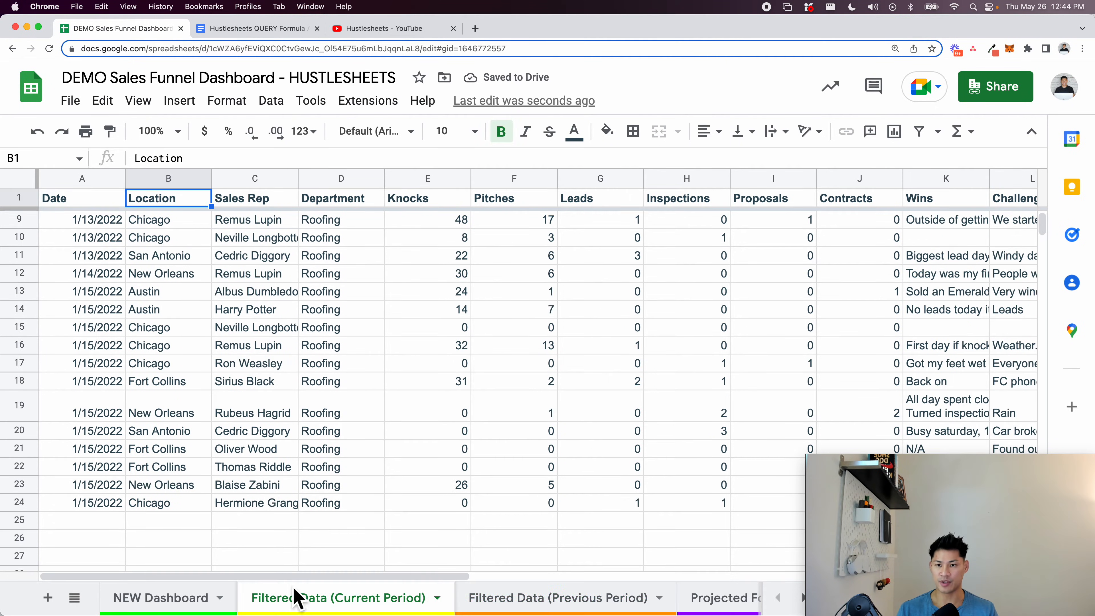
click(183, 597)
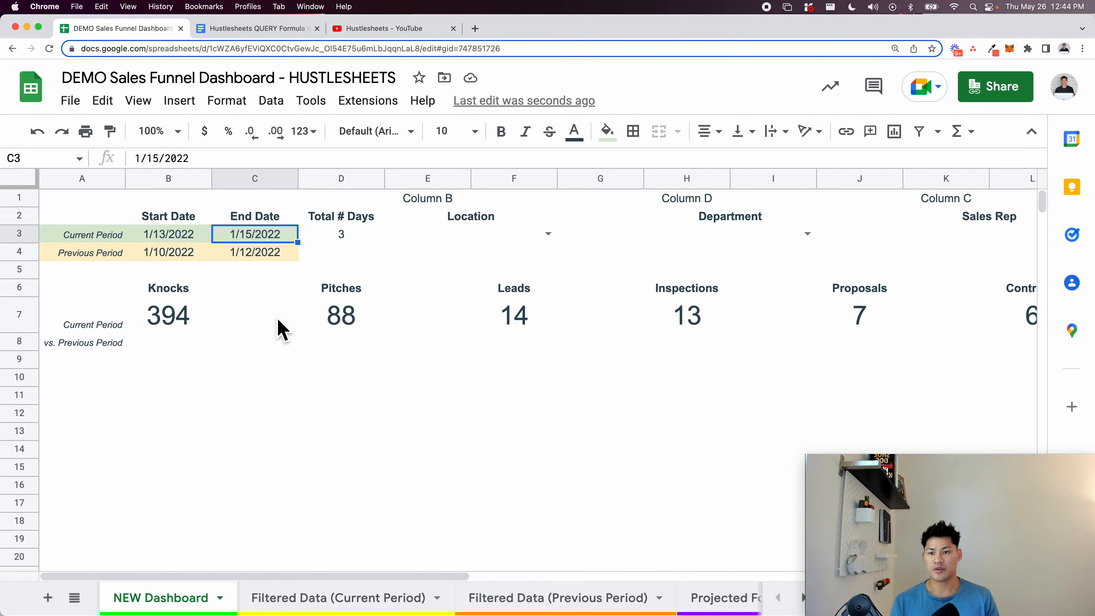
click(226, 257)
drag(112, 254, 278, 259)
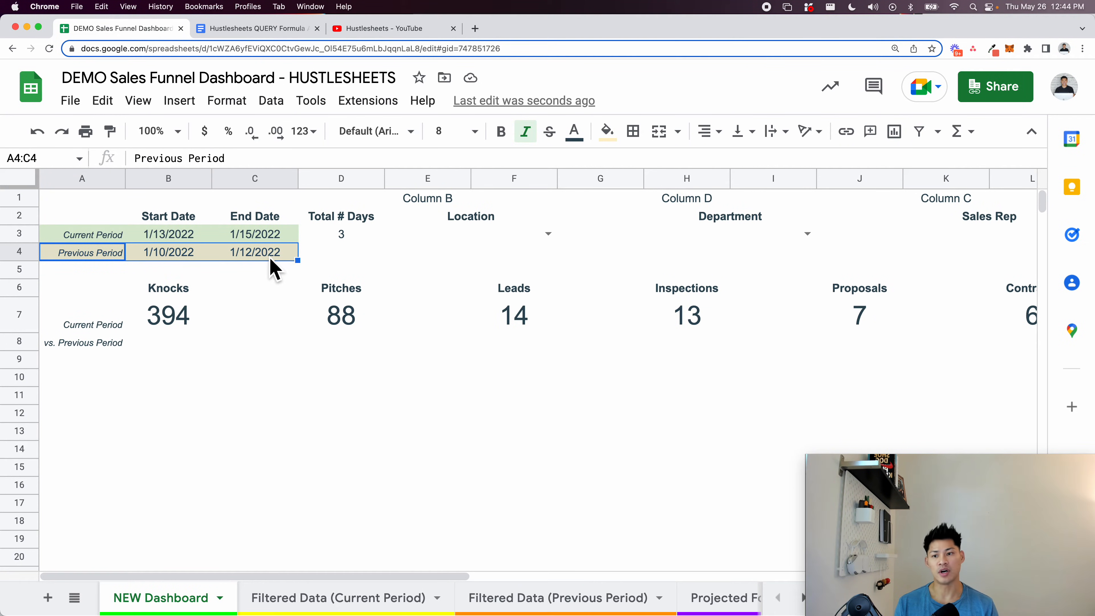
key(shift+Left)
key(shift+Right)
drag(121, 237, 267, 237)
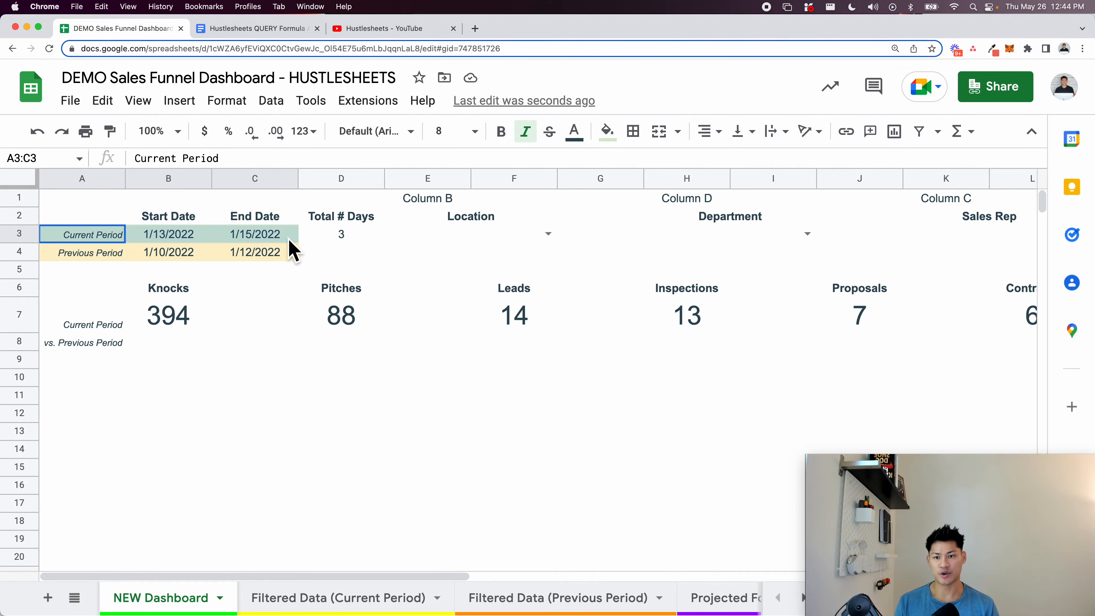
drag(349, 234, 350, 258)
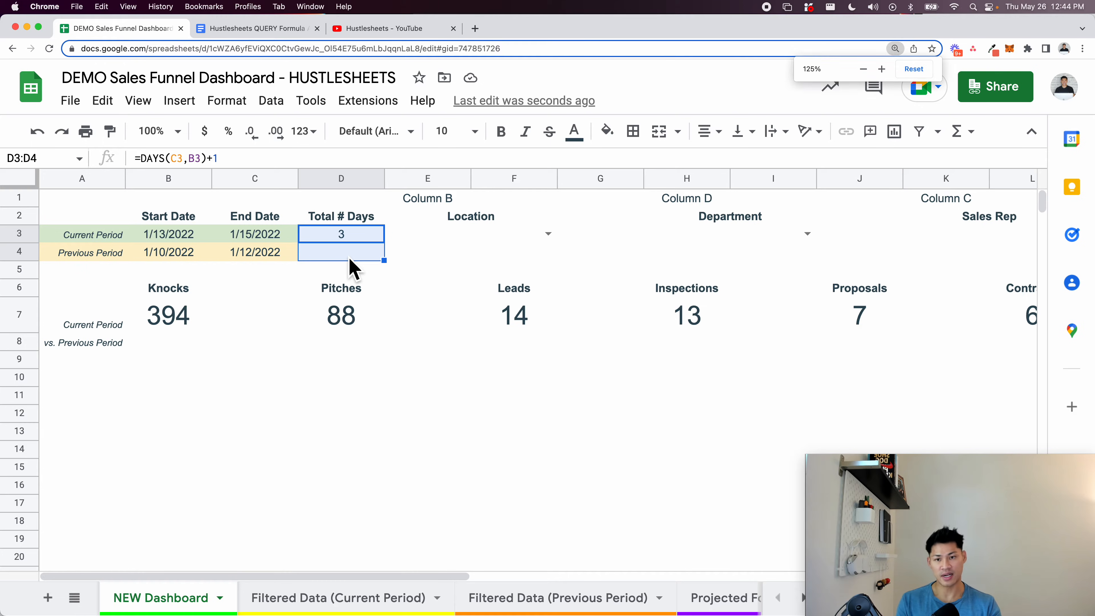
key(super+minus)
Enter a SUM of Filtered Data (Previous Period) column E from E2 in B8, giving 799
click(350, 361)
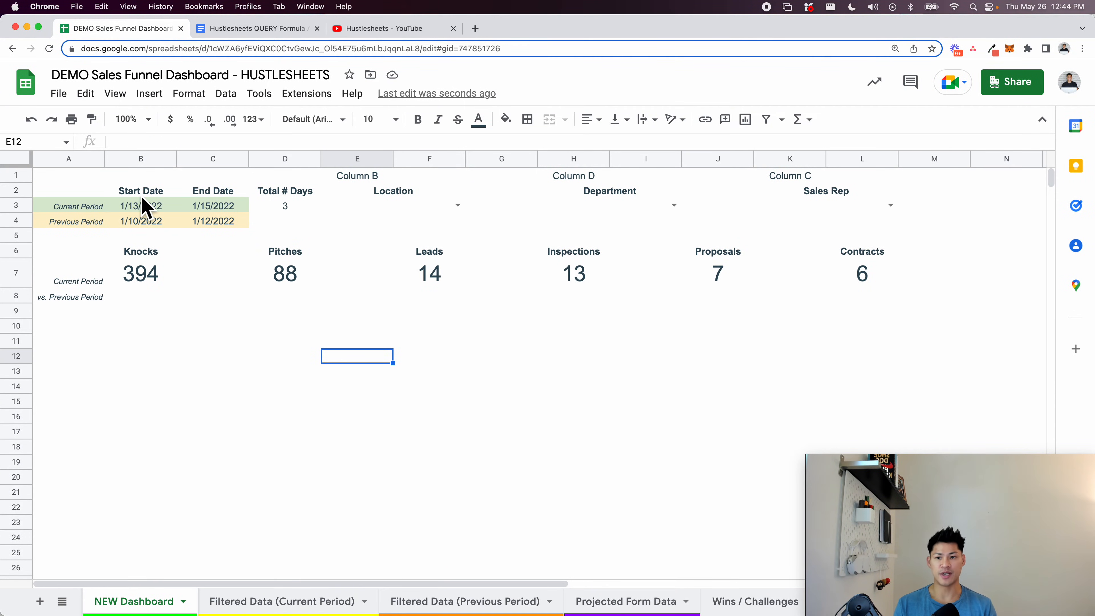
click(151, 287)
click(151, 302)
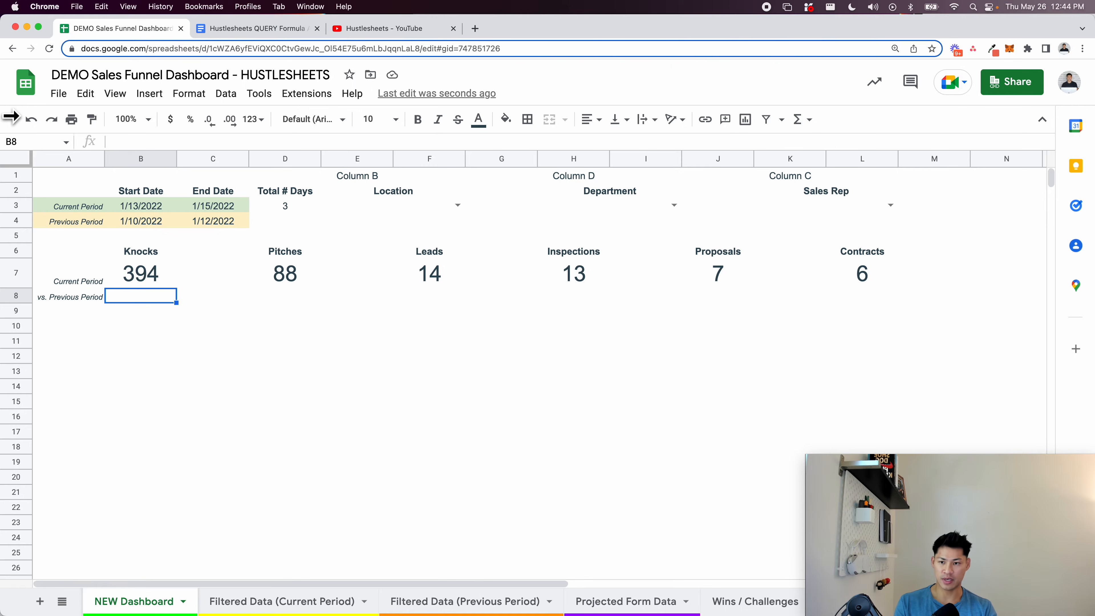
text(=sum)
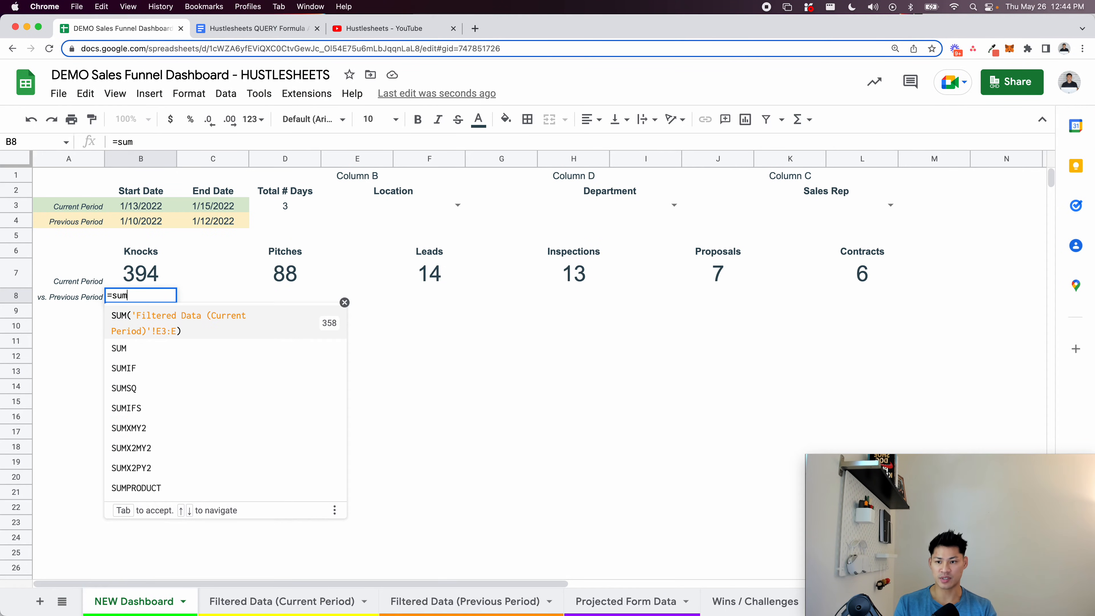
click(123, 350)
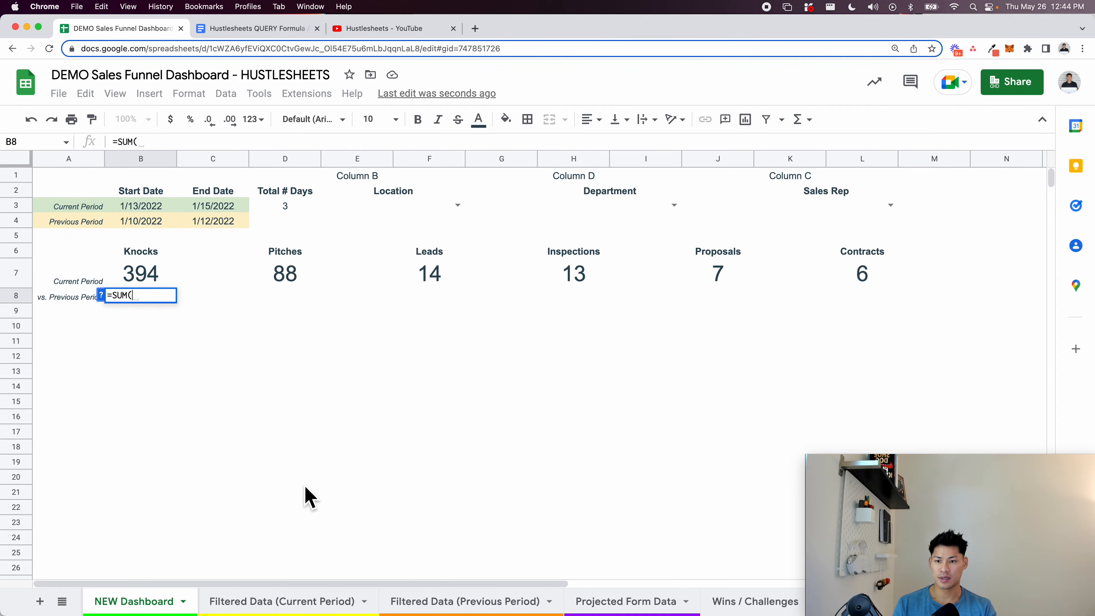
click(440, 604)
scroll(252, 244, up, 5)
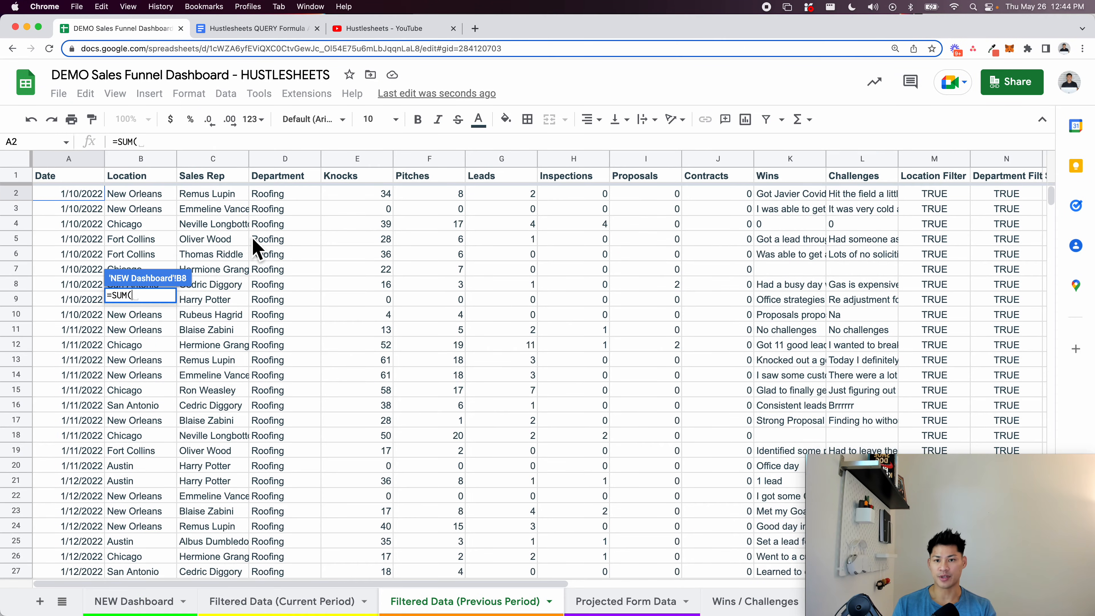
click(359, 193)
text(:E)
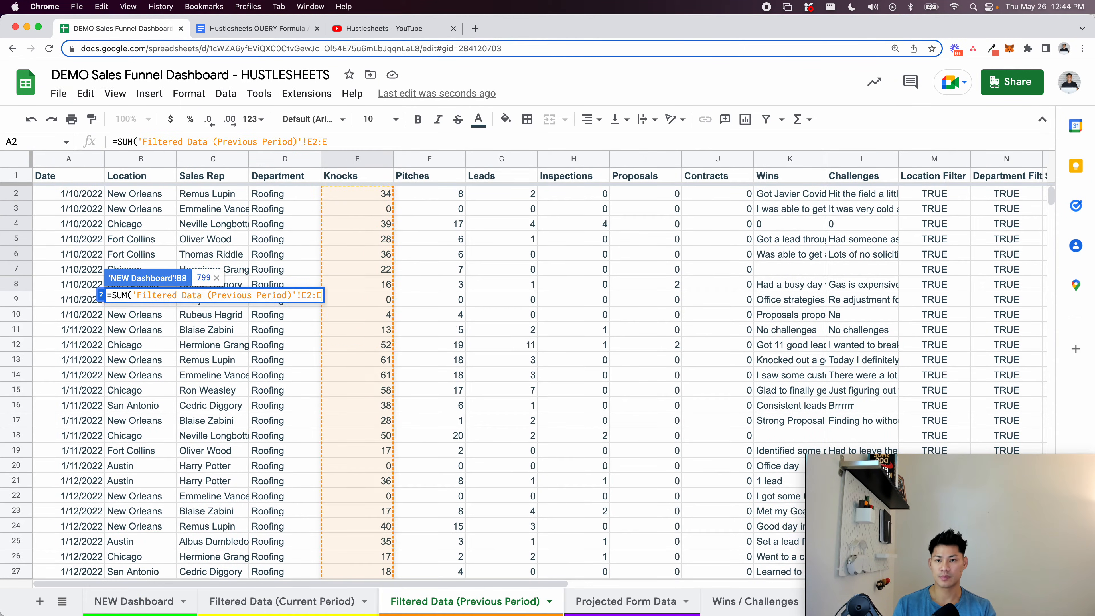
key(Return)
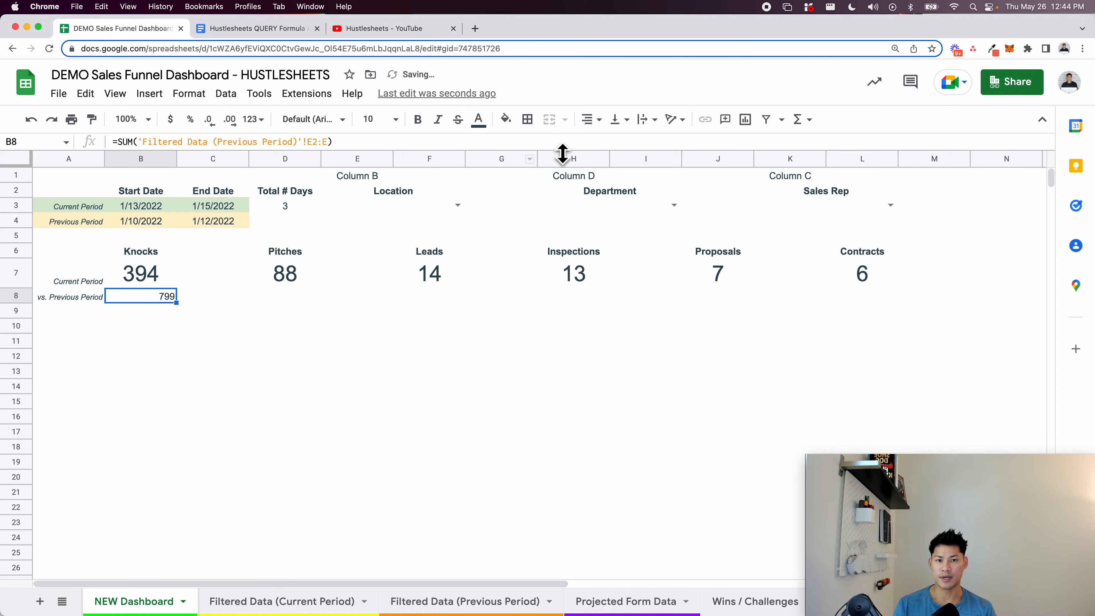
Centre-align the 799 in B8
click(589, 120)
click(607, 144)
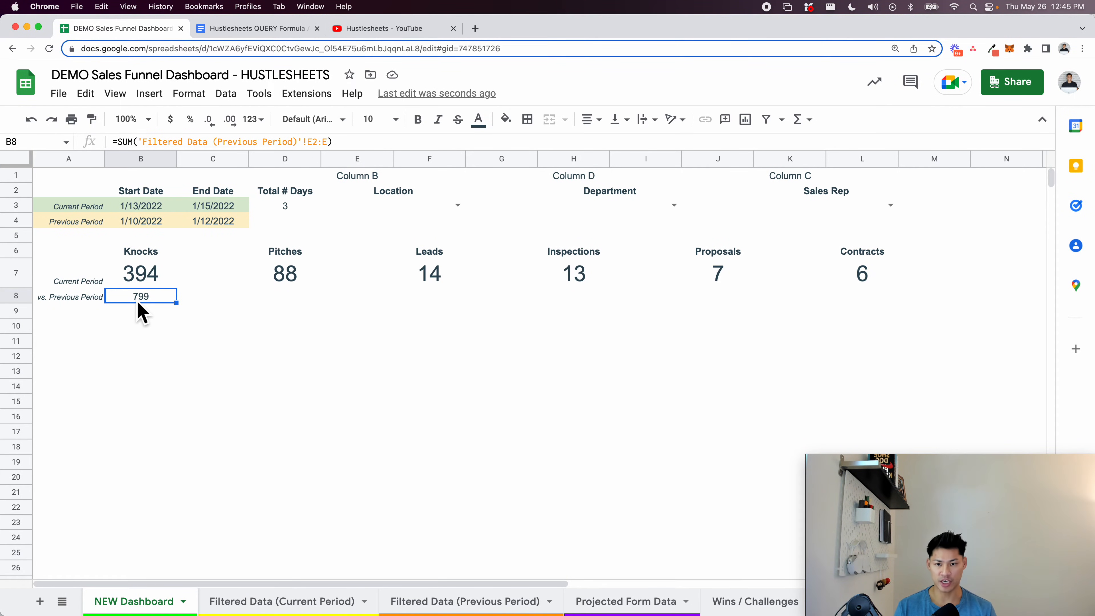
click(142, 331)
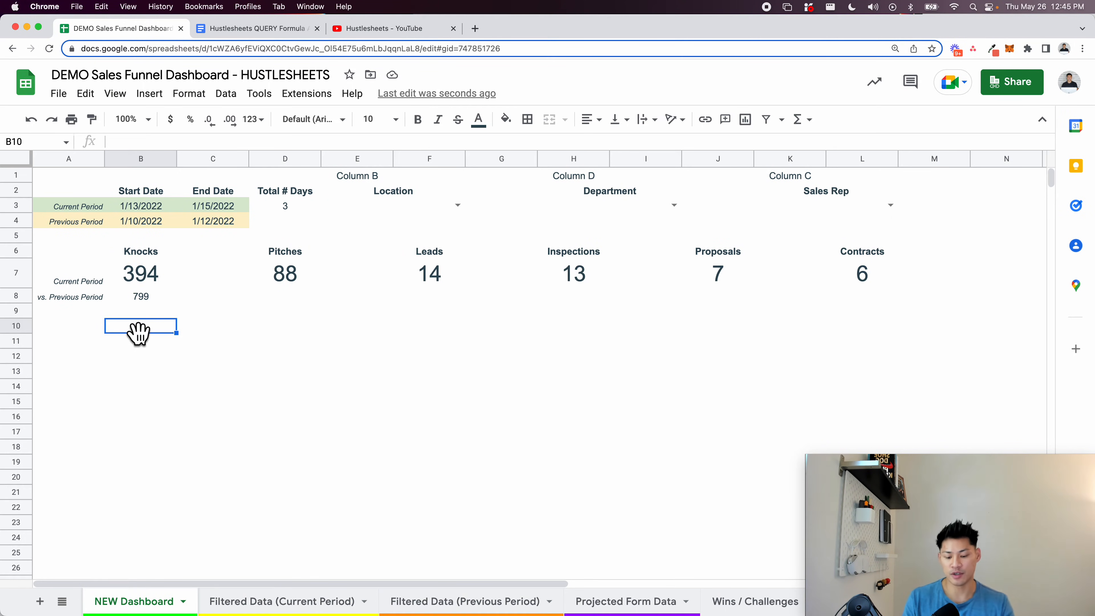
key(super+t)
Search Google for 'percent change formula', note (New − Old)/Old, and close the tab
text(perce)
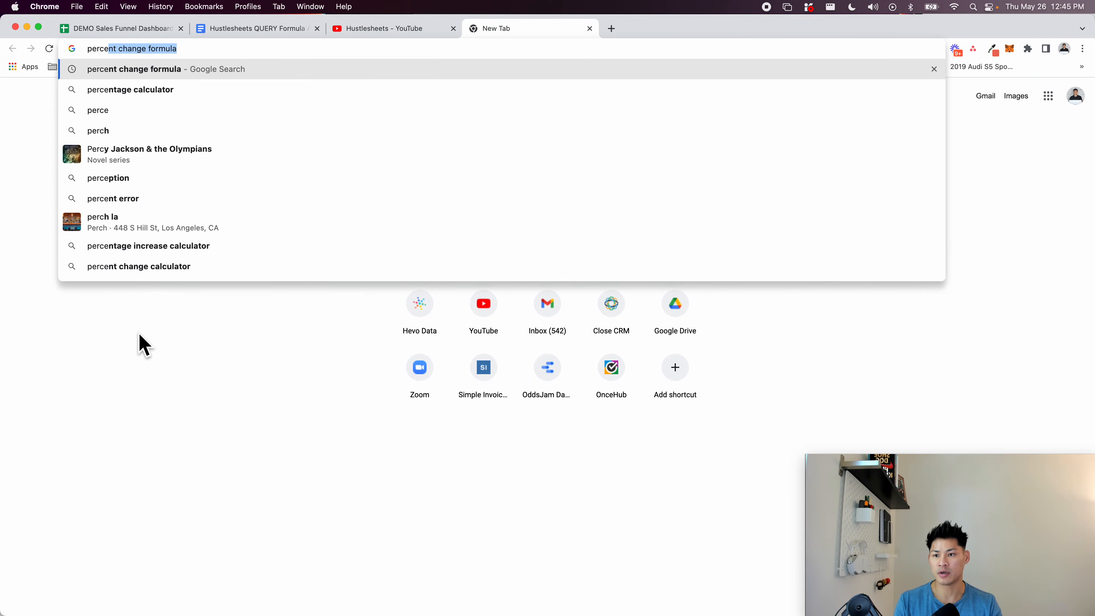
text(nt)
key(Return)
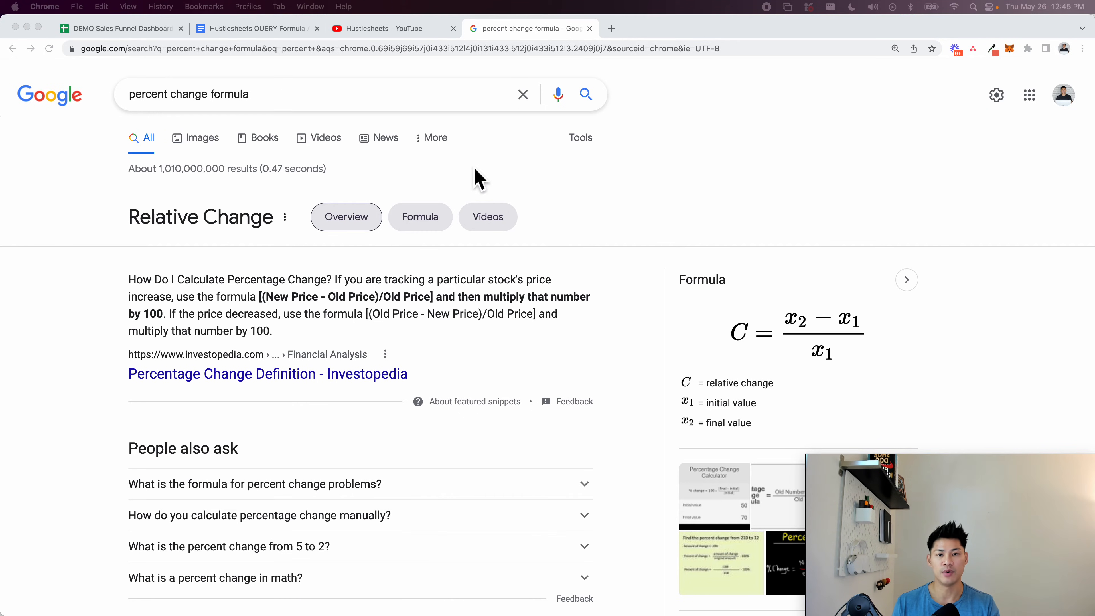
click(590, 29)
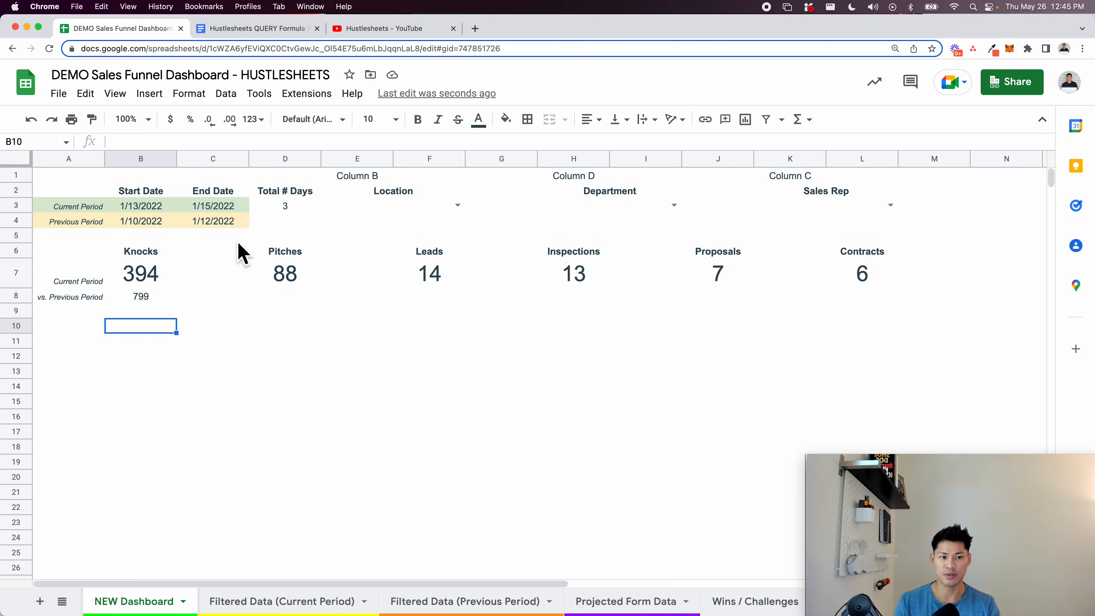
Label C8 'Old' and C7 'New' beside the Knocks totals
click(142, 302)
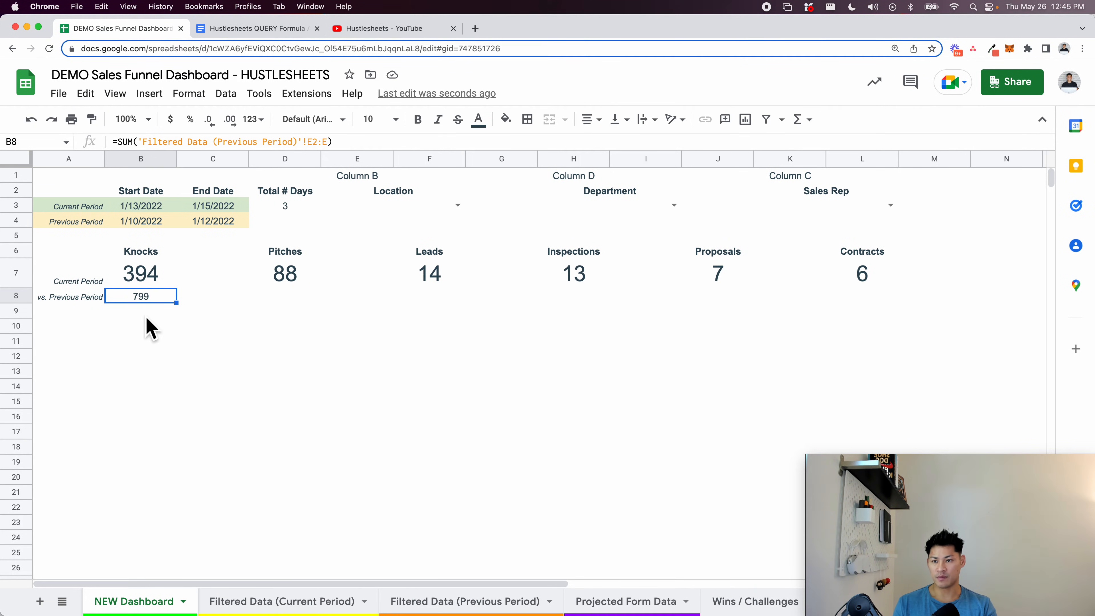
click(147, 312)
click(148, 301)
click(212, 300)
text(Old)
key(Return)
click(207, 282)
text(New)
key(Return)
Enter =(B7-B8)/B8 in B11 and format it as a percentage, showing -50.69%
click(153, 284)
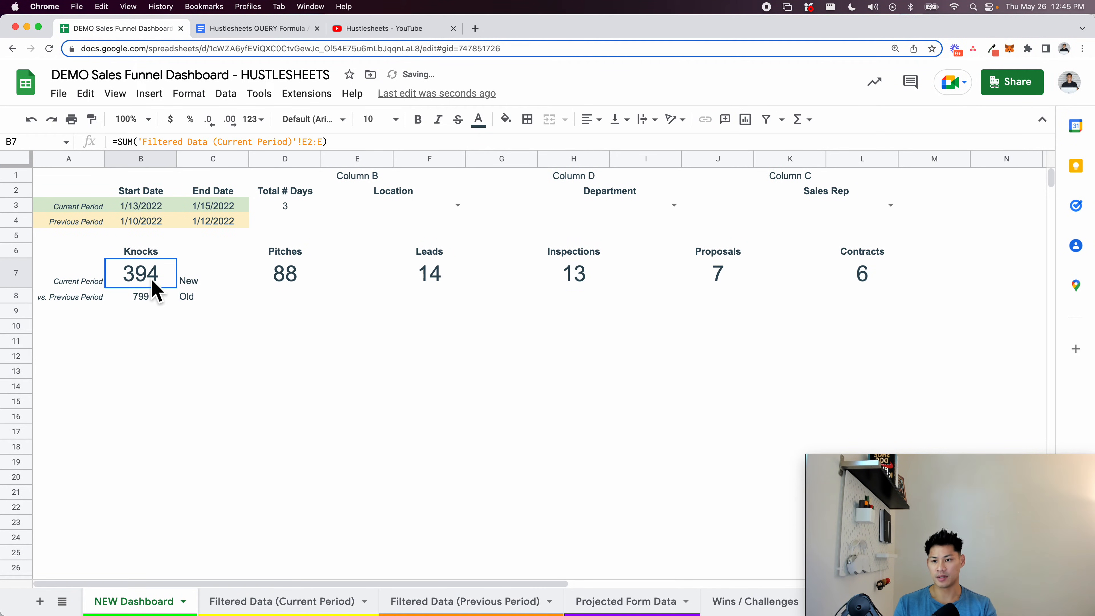
click(146, 344)
text(=)
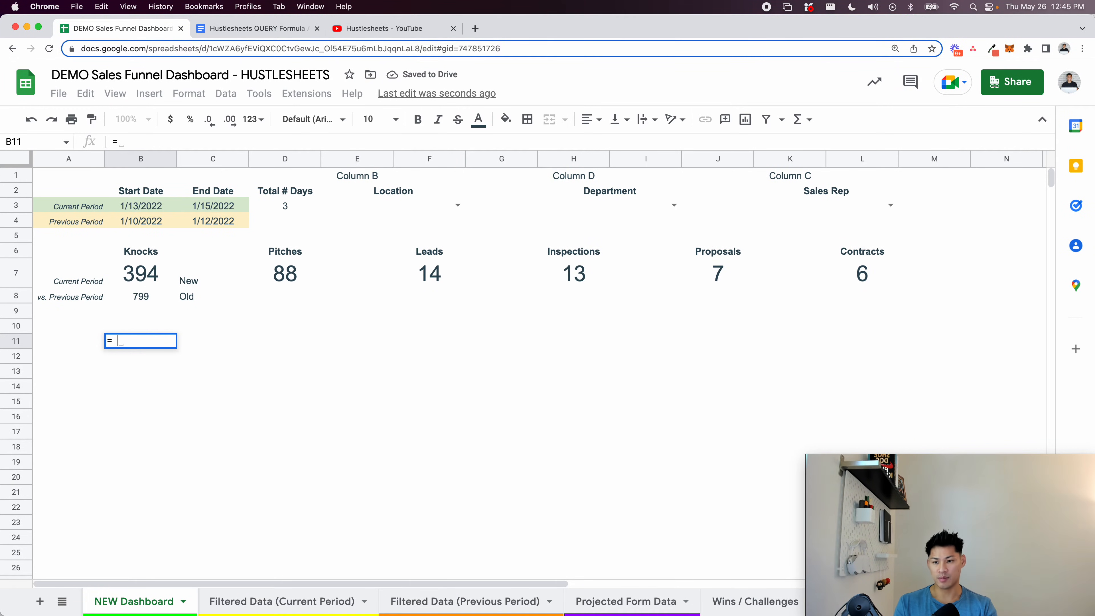
text( ()
click(147, 279)
text(-)
click(153, 301)
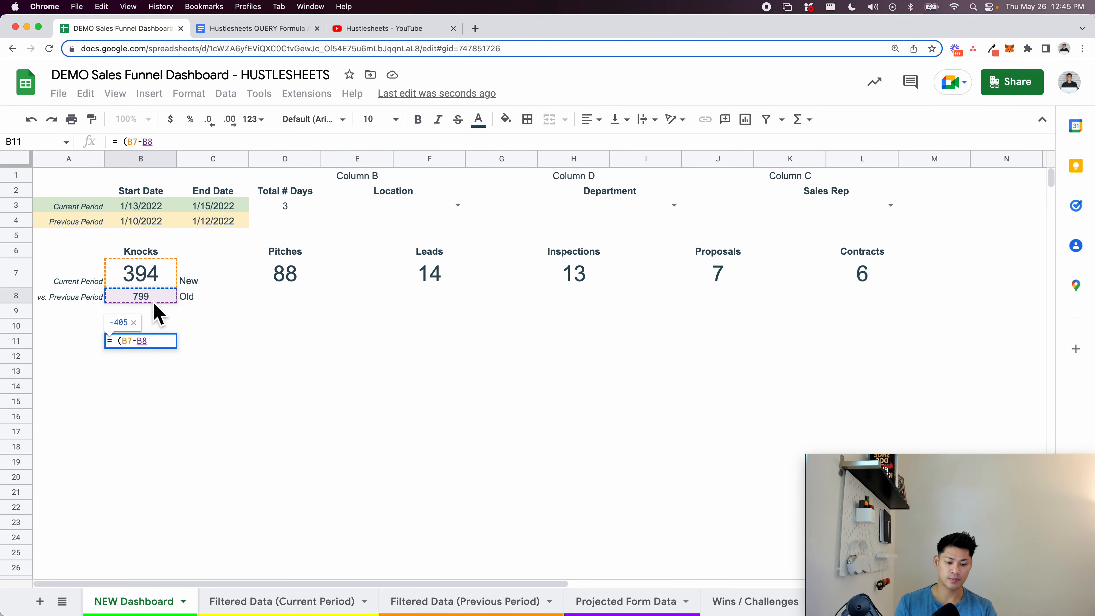
text() /)
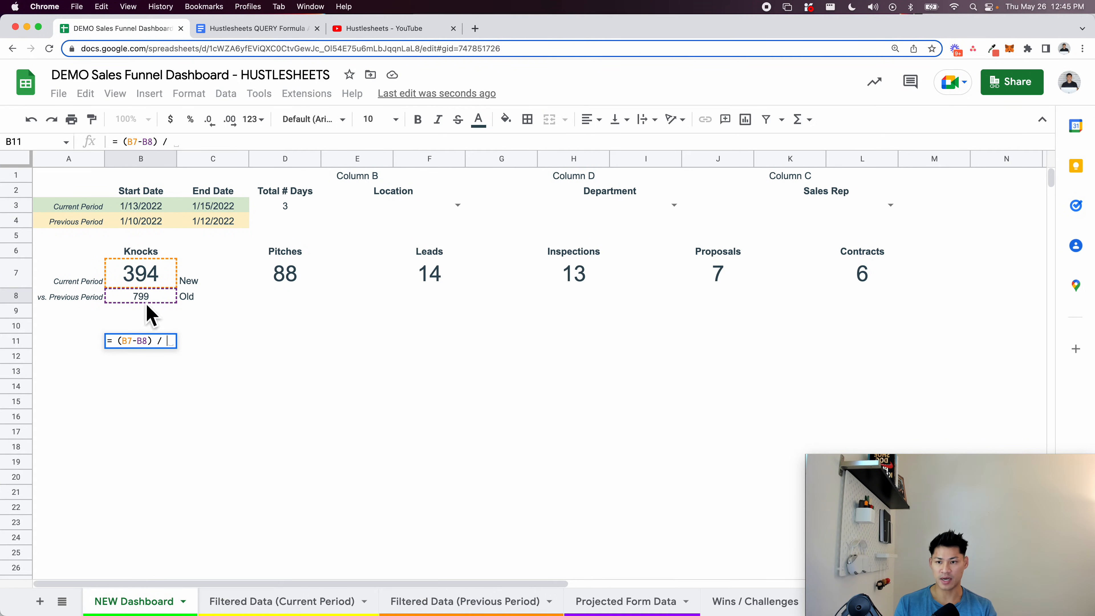
click(142, 301)
key(Return)
click(143, 341)
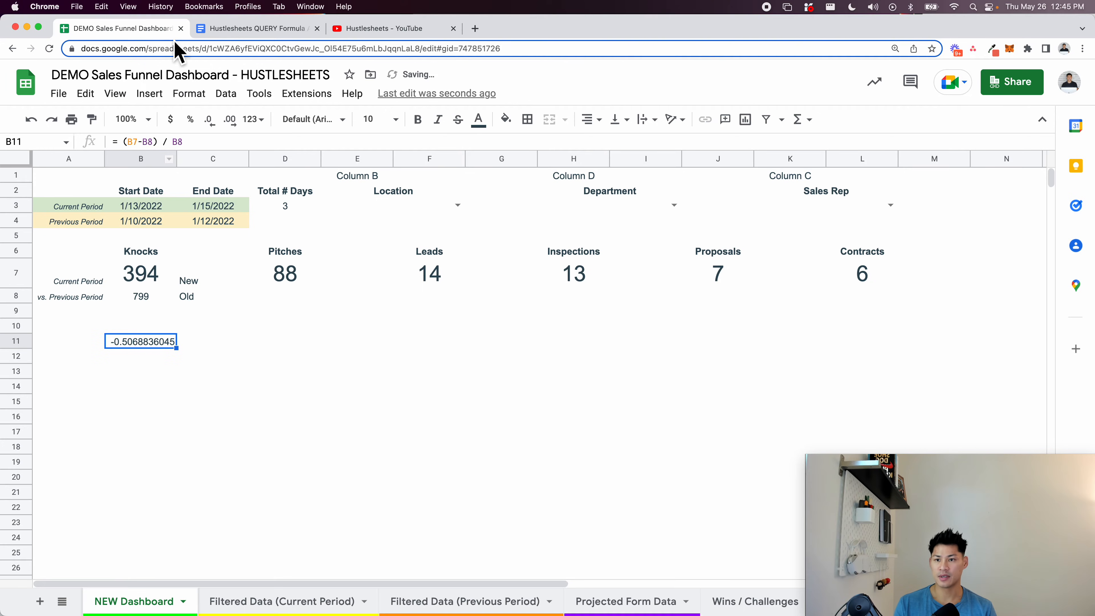
click(191, 119)
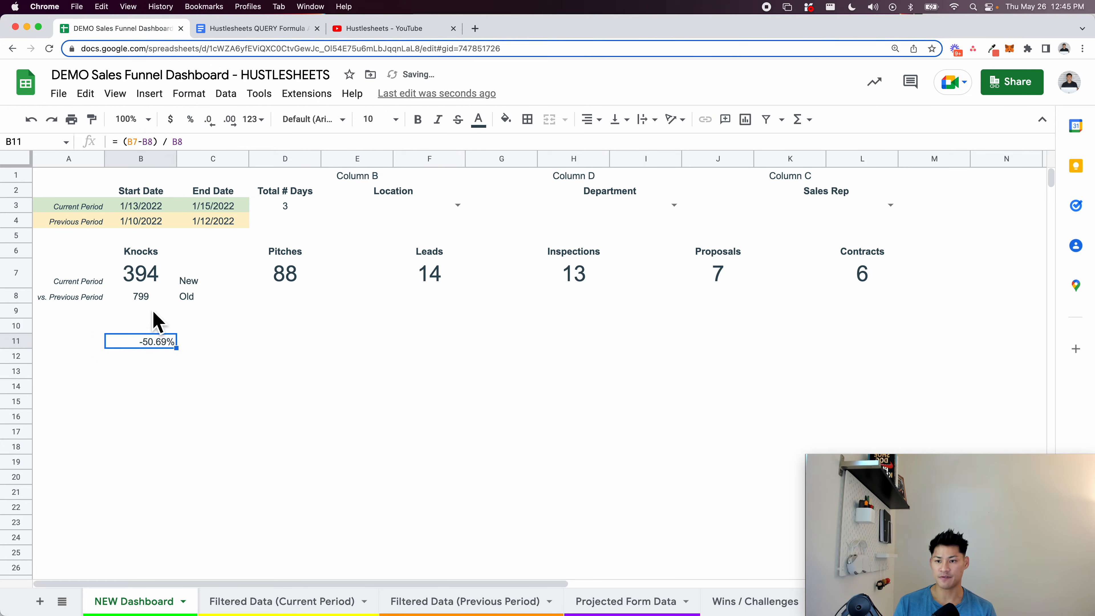
Compare the new total 394 in B7 with the old total 799 in B8
click(146, 302)
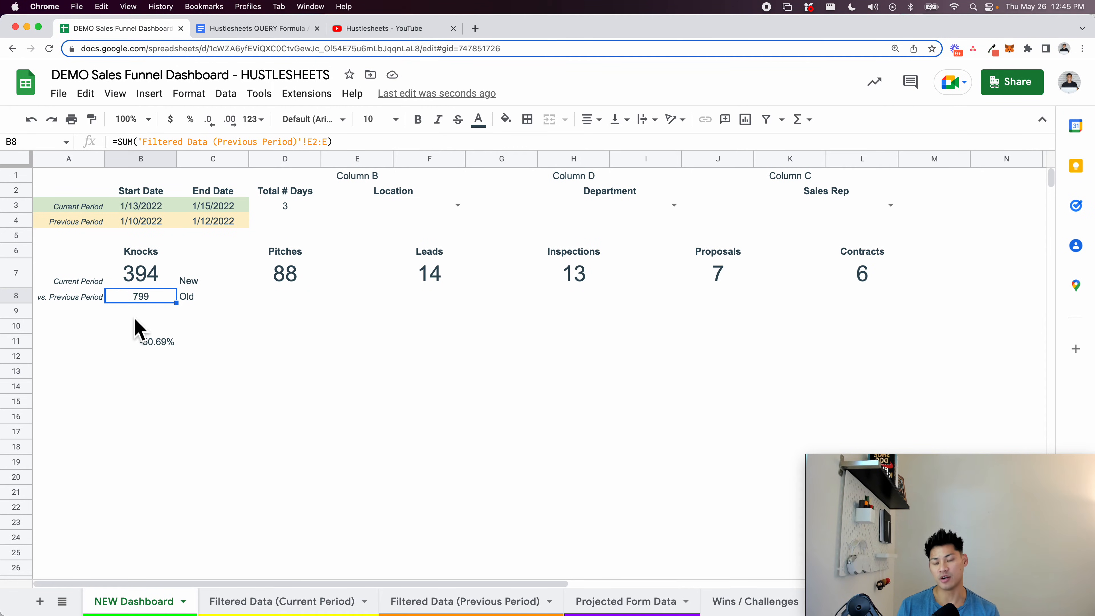
click(134, 282)
click(143, 302)
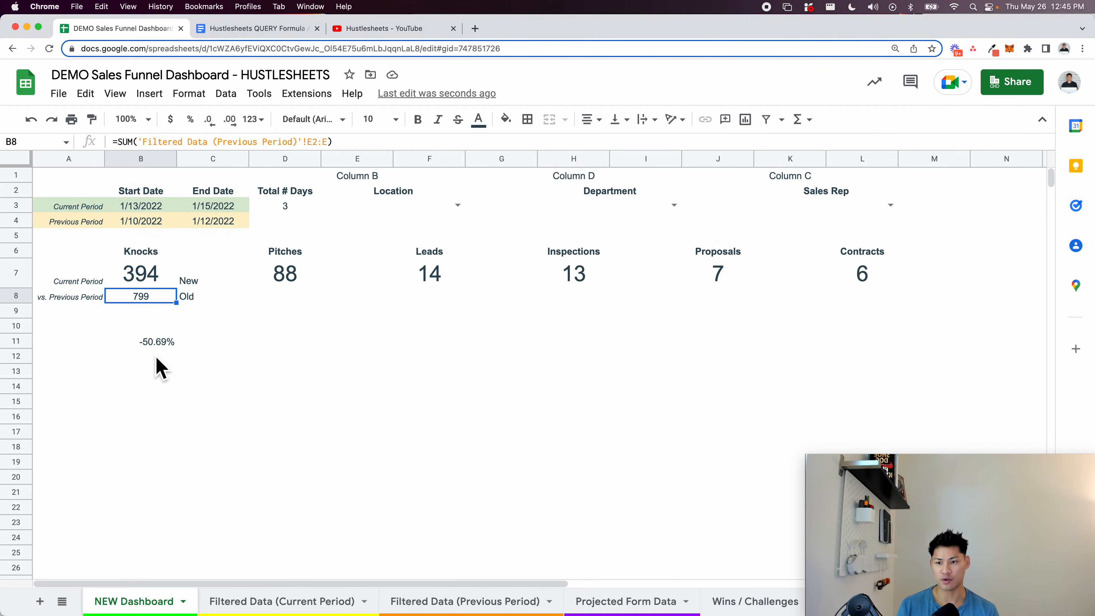
click(154, 284)
click(154, 296)
click(149, 356)
click(149, 298)
Enter =B7-B8 in B10, giving -405
click(145, 314)
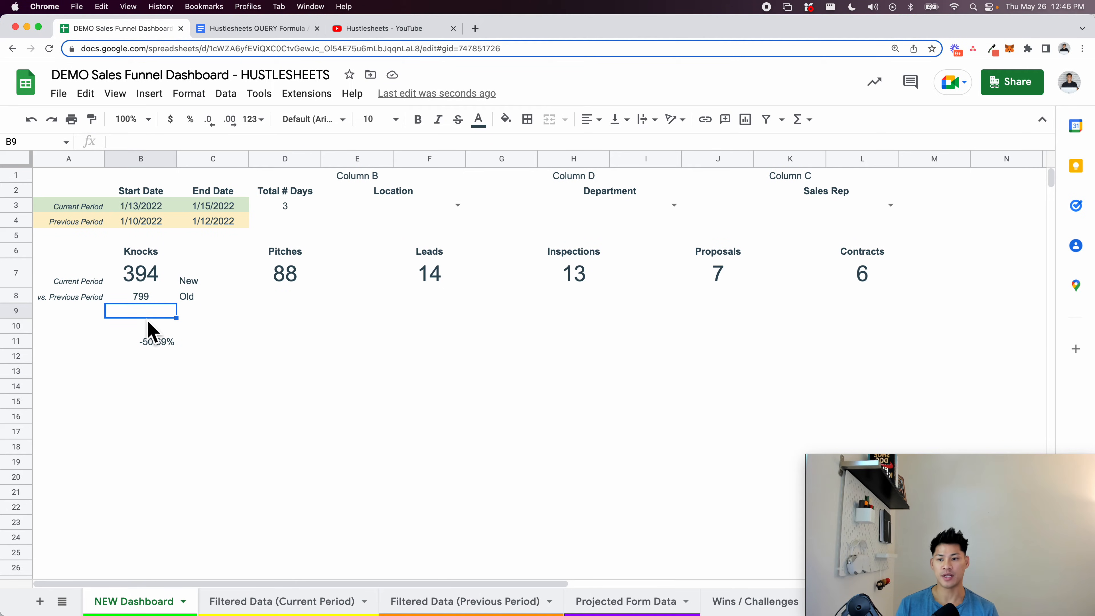
click(147, 326)
text(=)
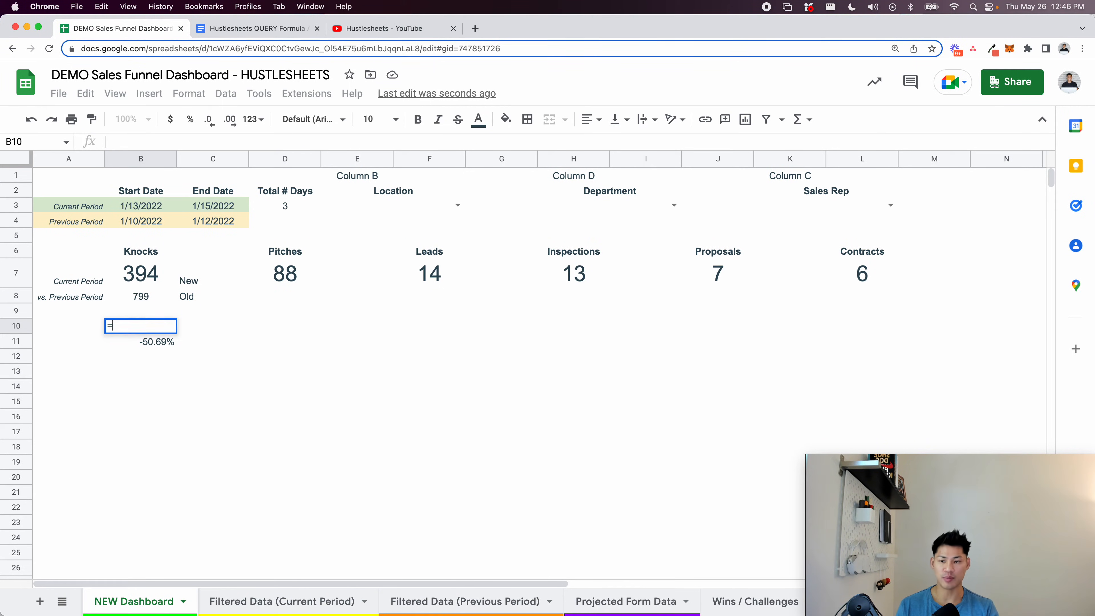
click(152, 302)
click(148, 276)
text(-)
click(153, 298)
key(Return)
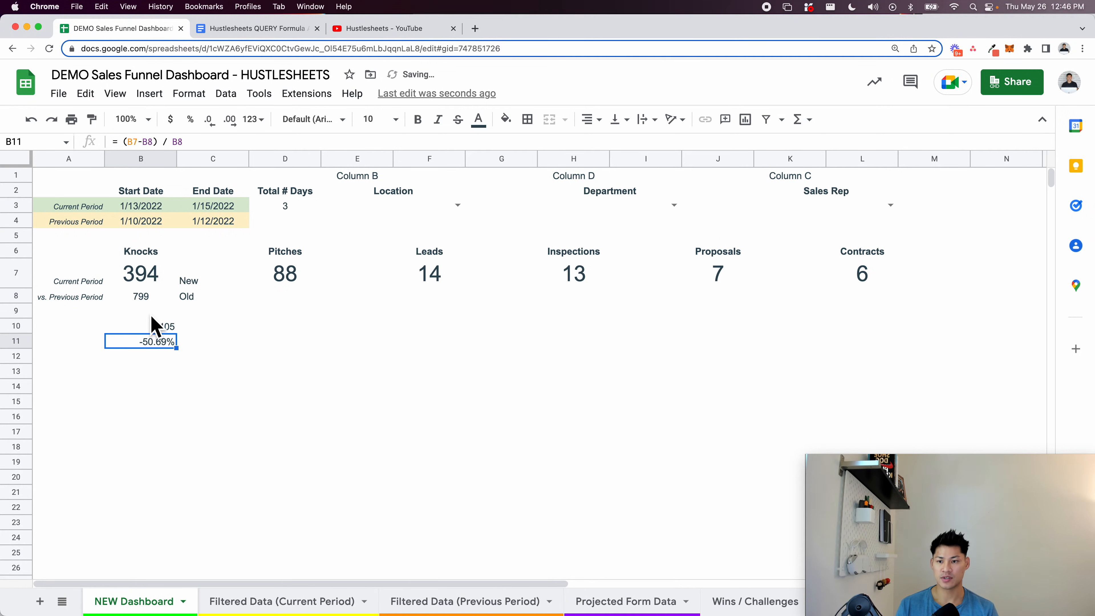
Copy B10's =B7-B8 formula into B9
click(155, 327)
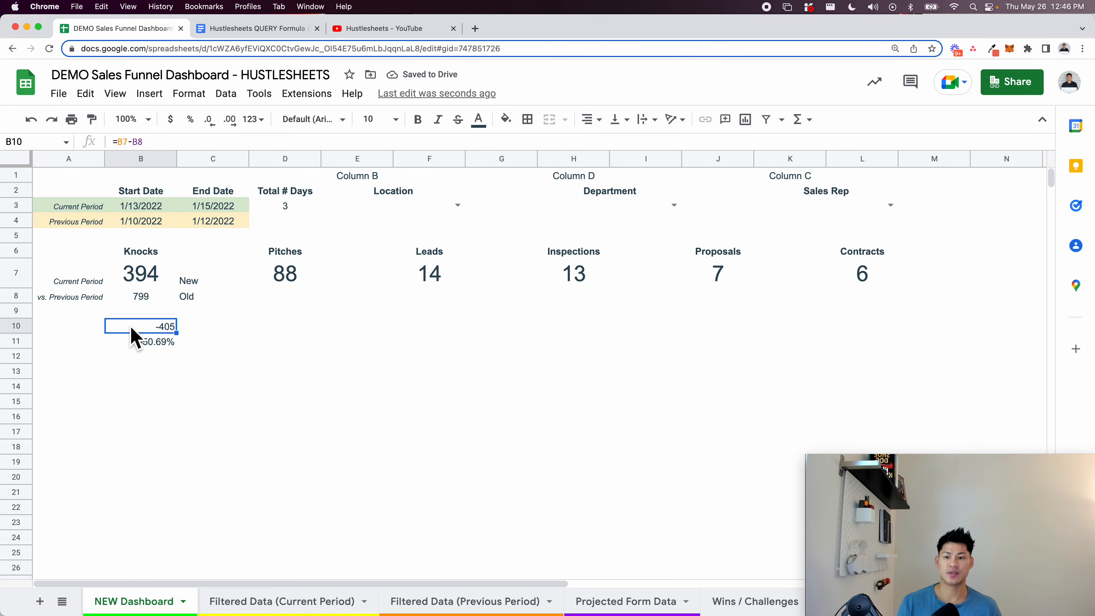
key(Return)
key(super+a)
key(super+c)
key(Escape)
key(Up)
key(Return)
key(super+v)
key(Return)
key(Up)
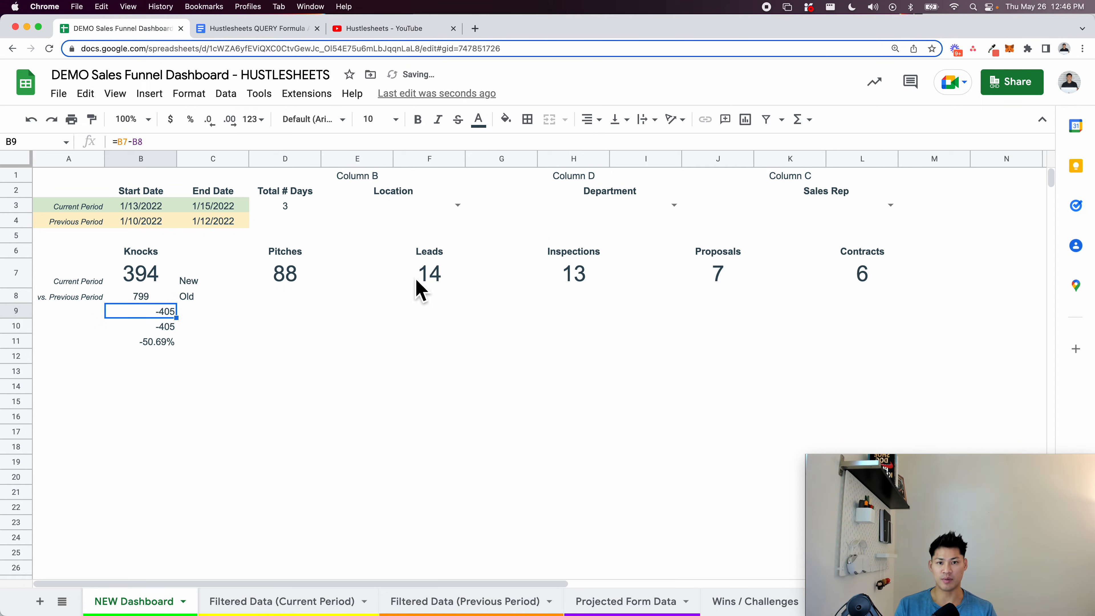
Centre the -405 in B9 and select B10:B11
click(590, 119)
click(604, 142)
drag(156, 329, 156, 341)
Inspect B8's total formula and copy the current-period Knocks SUM formula from B7
click(152, 296)
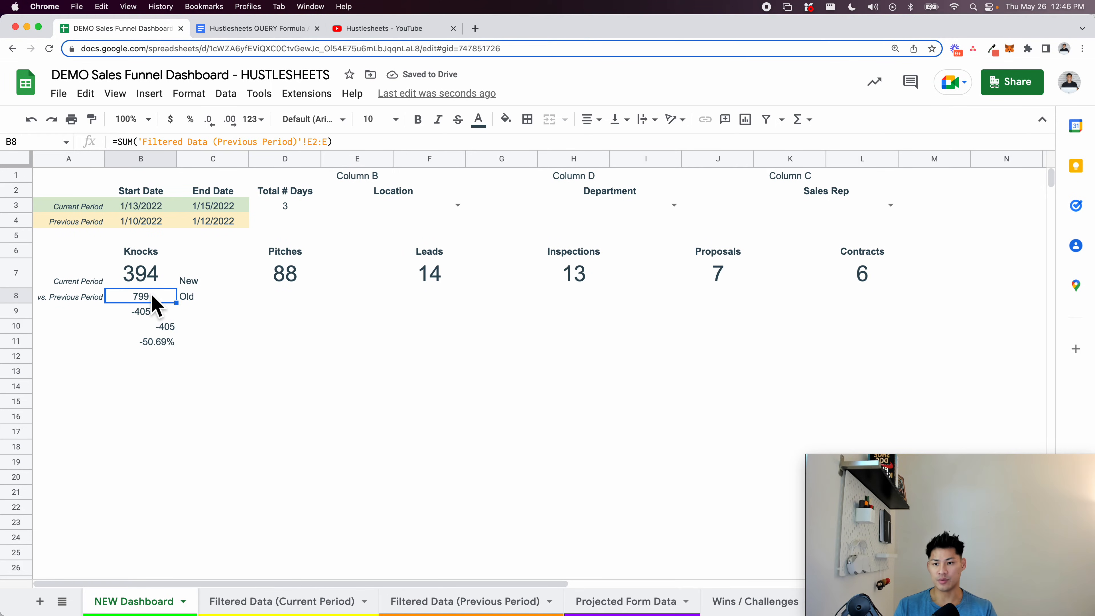
double_click(152, 298)
click(149, 343)
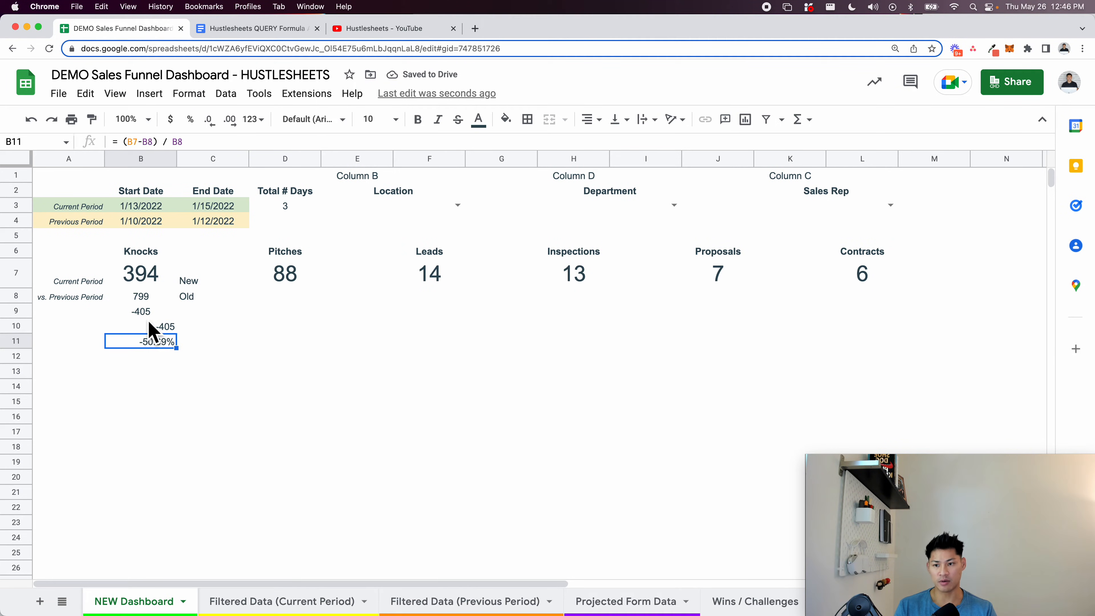
double_click(151, 297)
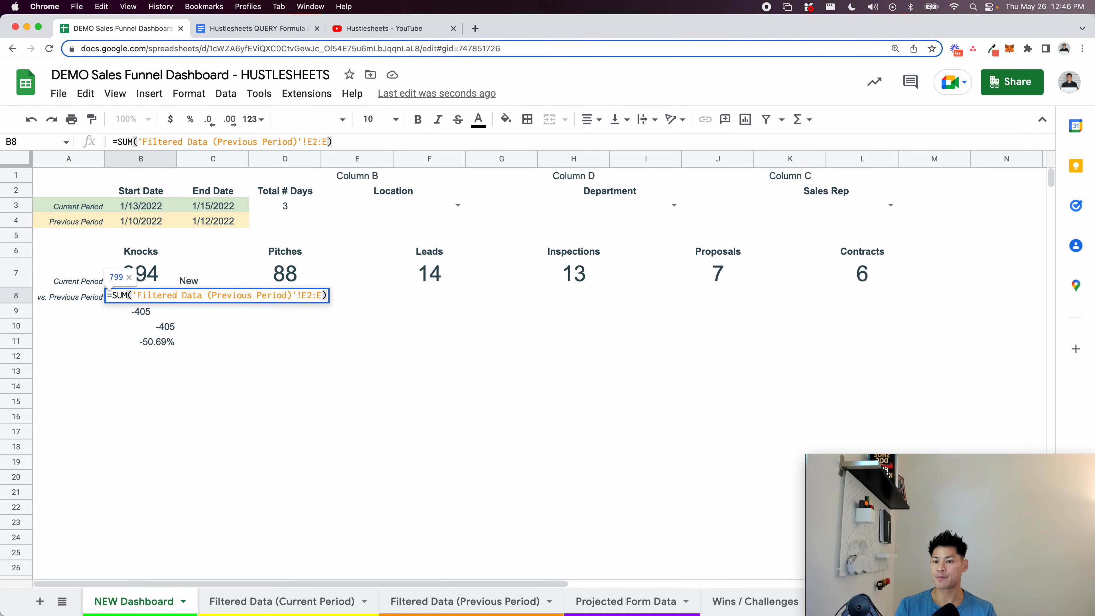
key(Escape)
double_click(129, 280)
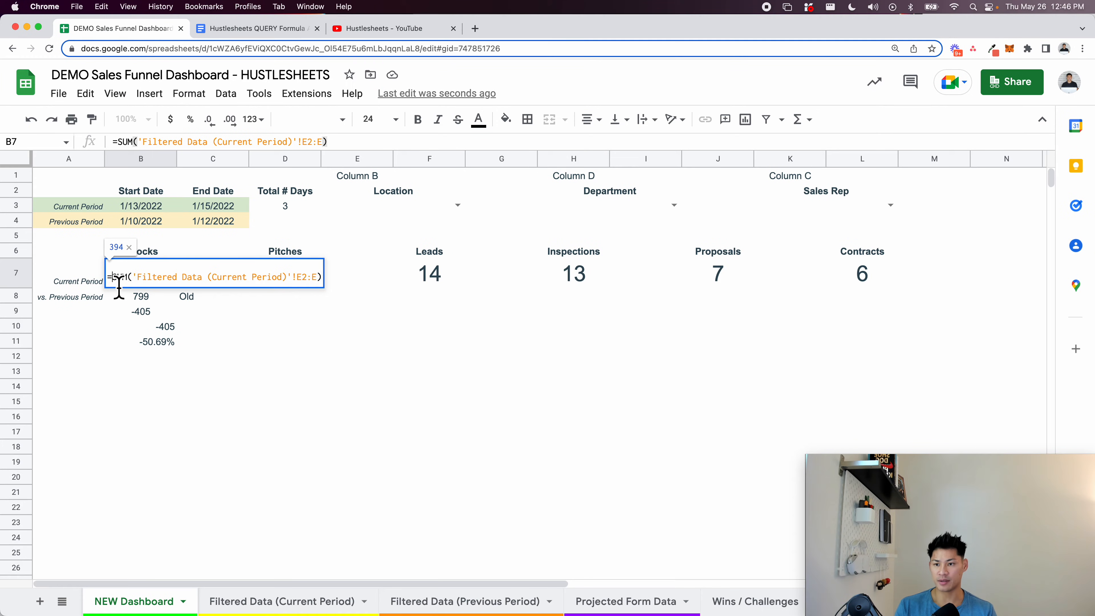
key(super+a)
key(super+c)
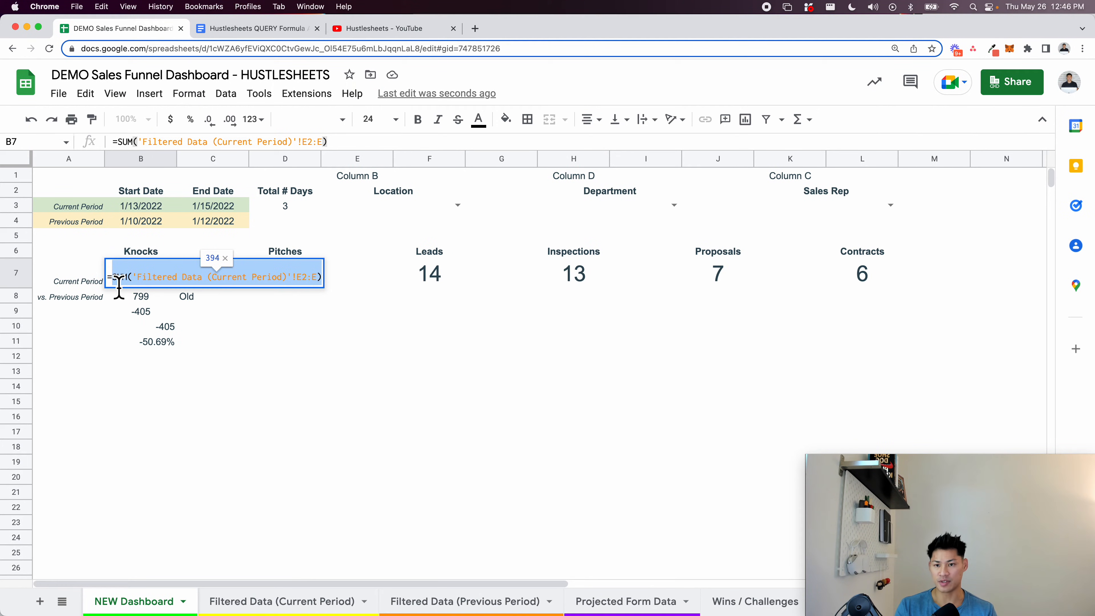
key(Escape)
Rewrite B8 as (current-period SUM minus previous-period SUM) in parentheses
click(125, 297)
double_click(121, 297)
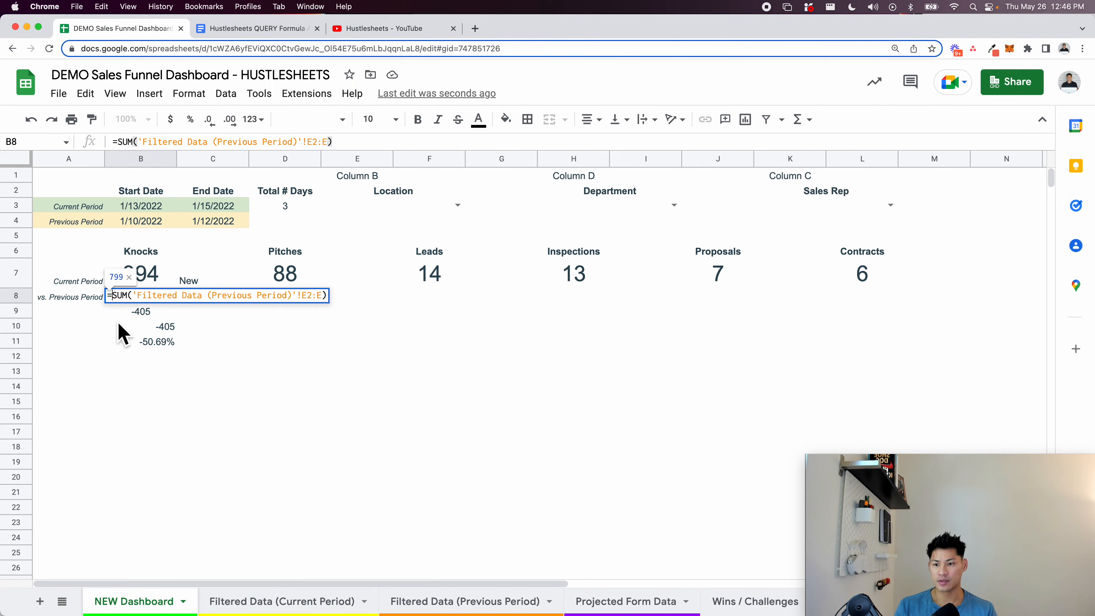
key(super+v)
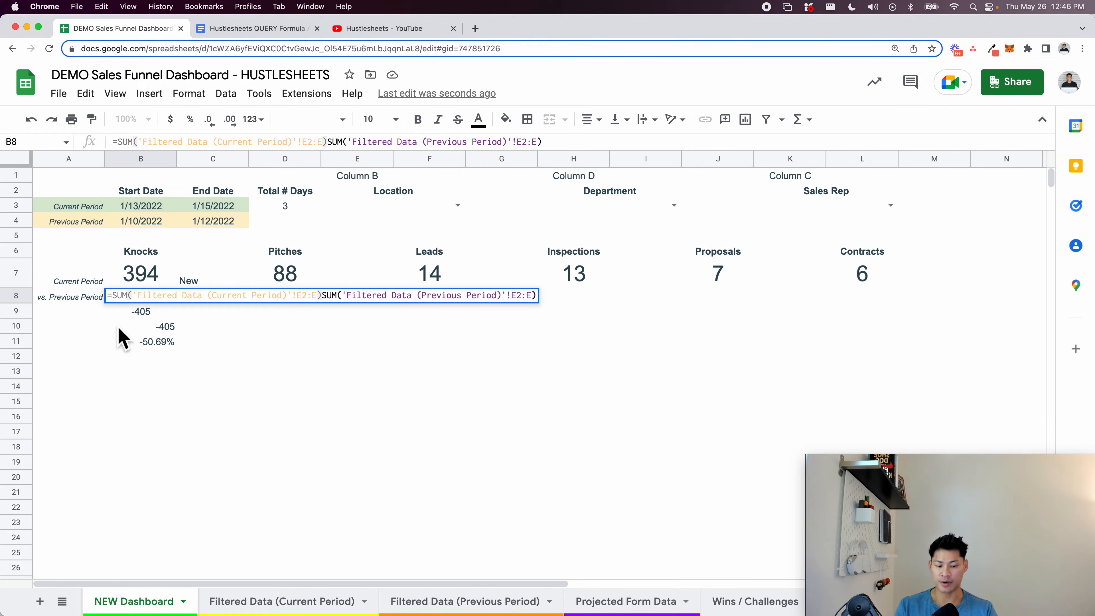
text(-)
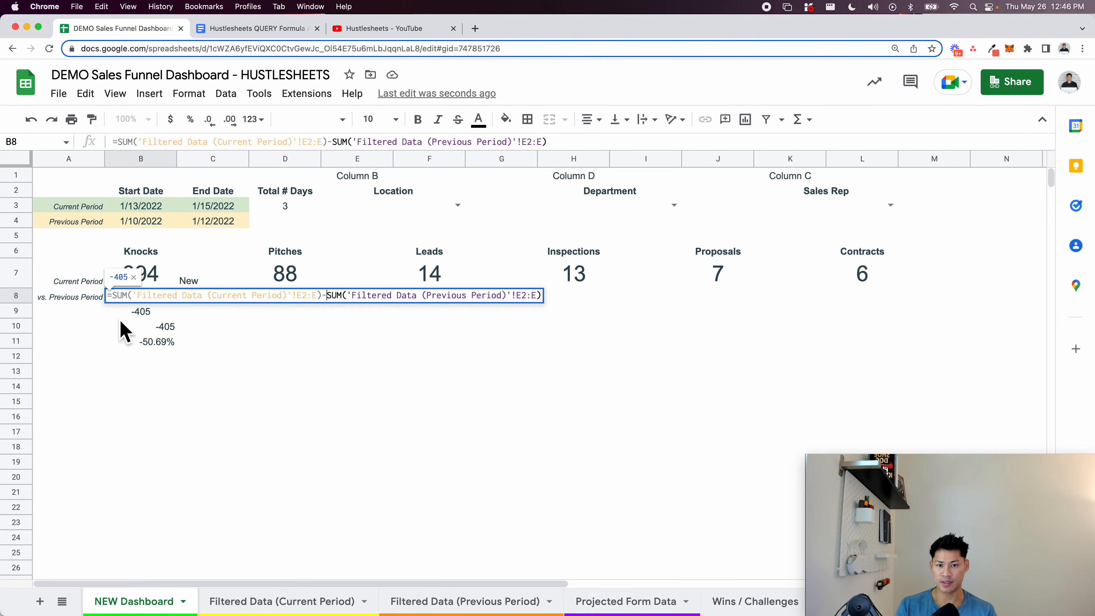
key(super+Left)
key(Right)
text(()
key(super+Right)
text(_)
key(BackSpace)
text())
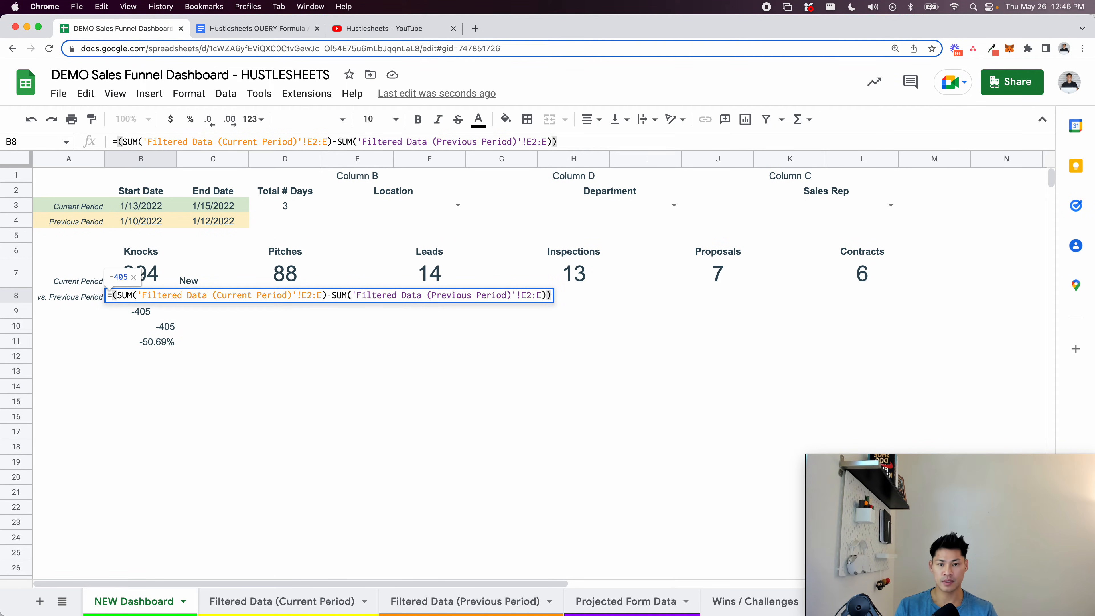
Divide the difference by SUM('Filtered Data (Previous Period)'!E2:E) and tidy spacing
drag(335, 303, 541, 306)
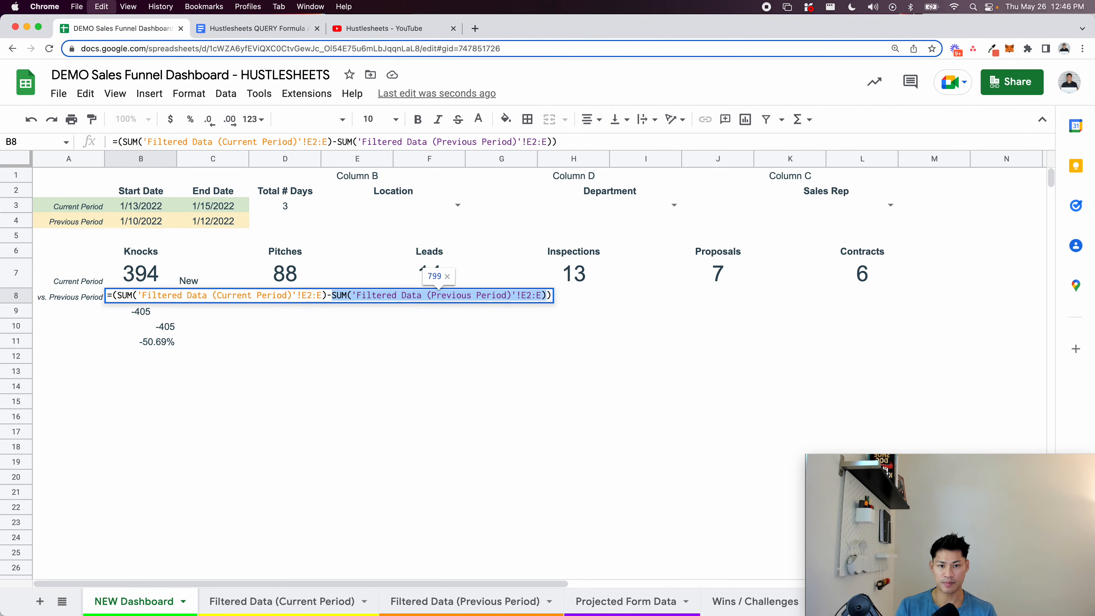
click(544, 302)
text(/)
text(SUM('Filtered Data (Previous Period)'!E2:E))
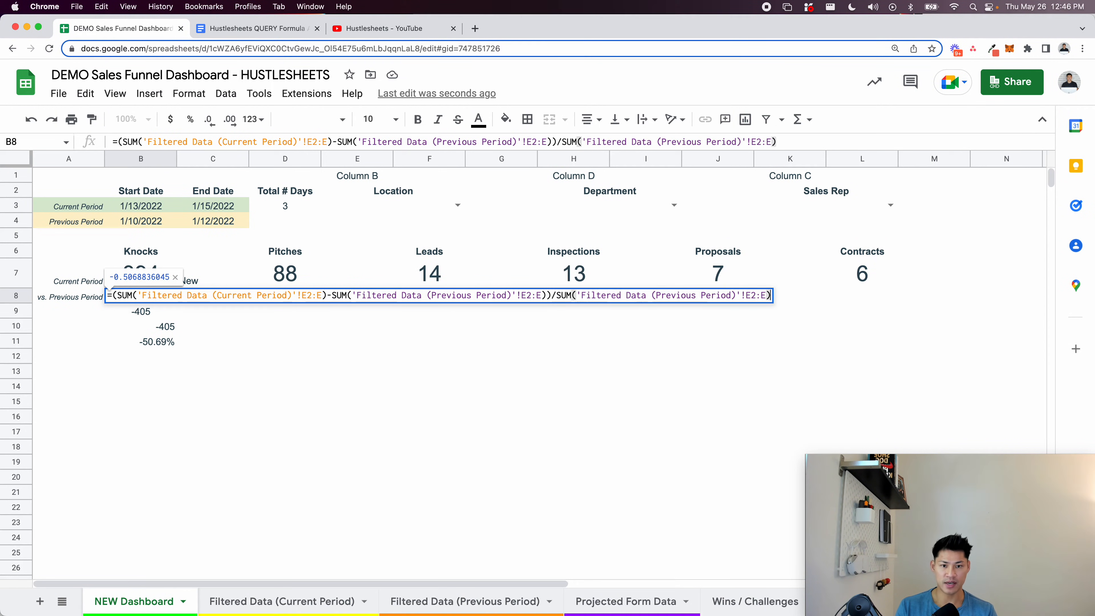
click(548, 301)
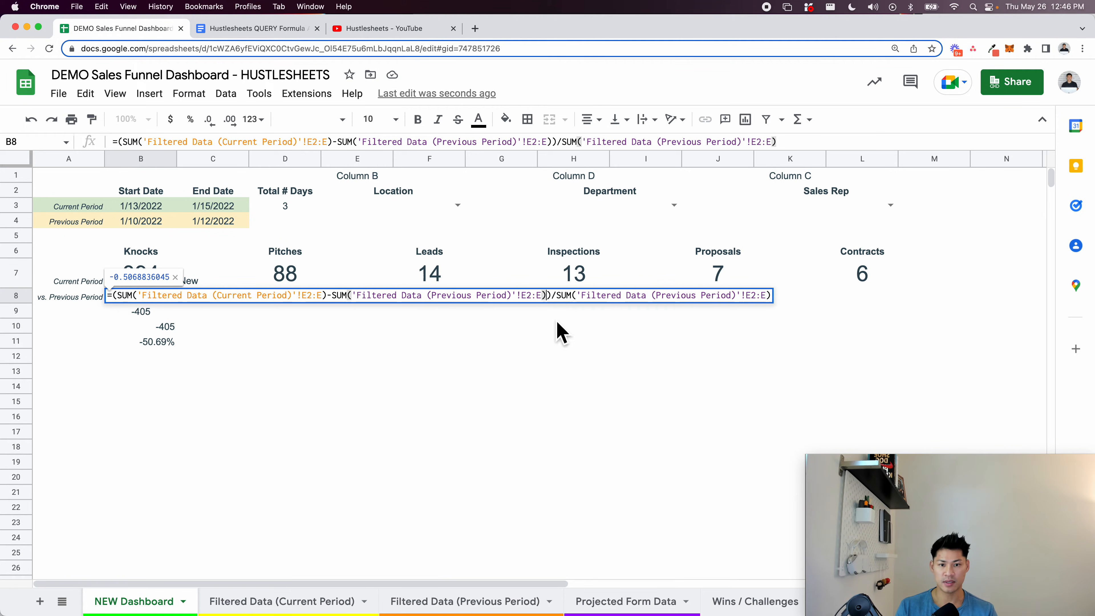
click(119, 302)
click(335, 302)
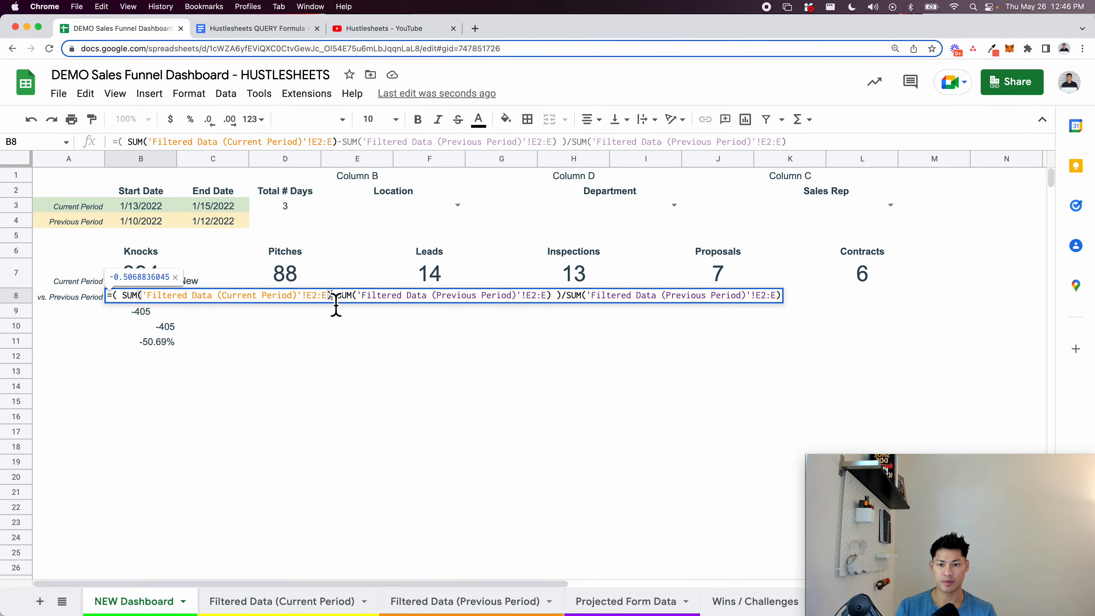
key(Right)
Break B8's formula across lines, adjust spacing, and commit it, showing -0.5068836045
click(579, 298)
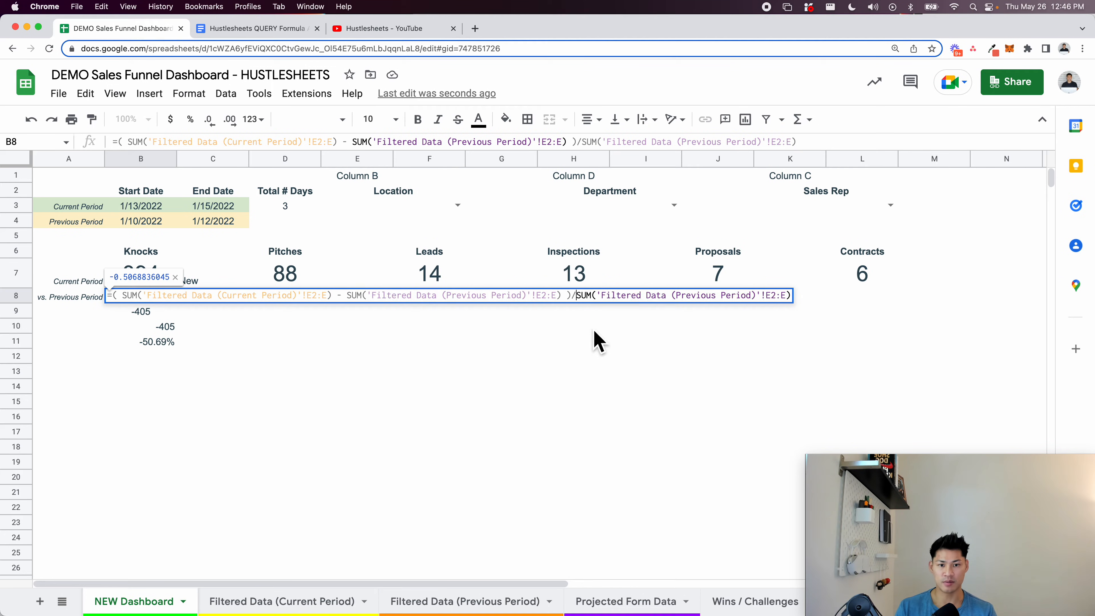
key(alt+Return)
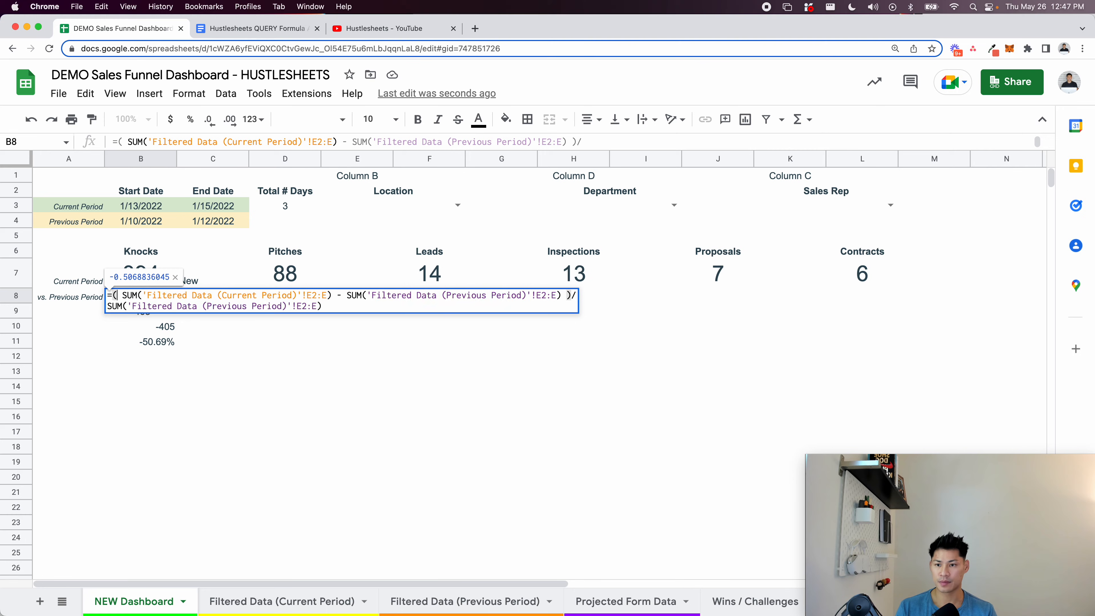
key(alt+Return)
key(Delete)
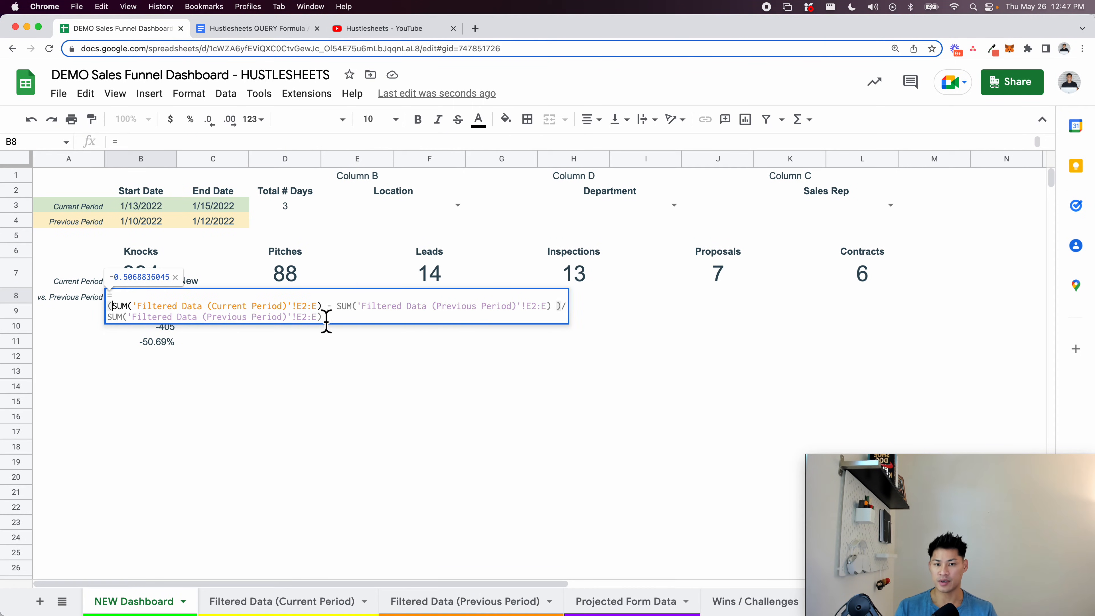
click(568, 313)
click(561, 306)
drag(113, 308, 564, 321)
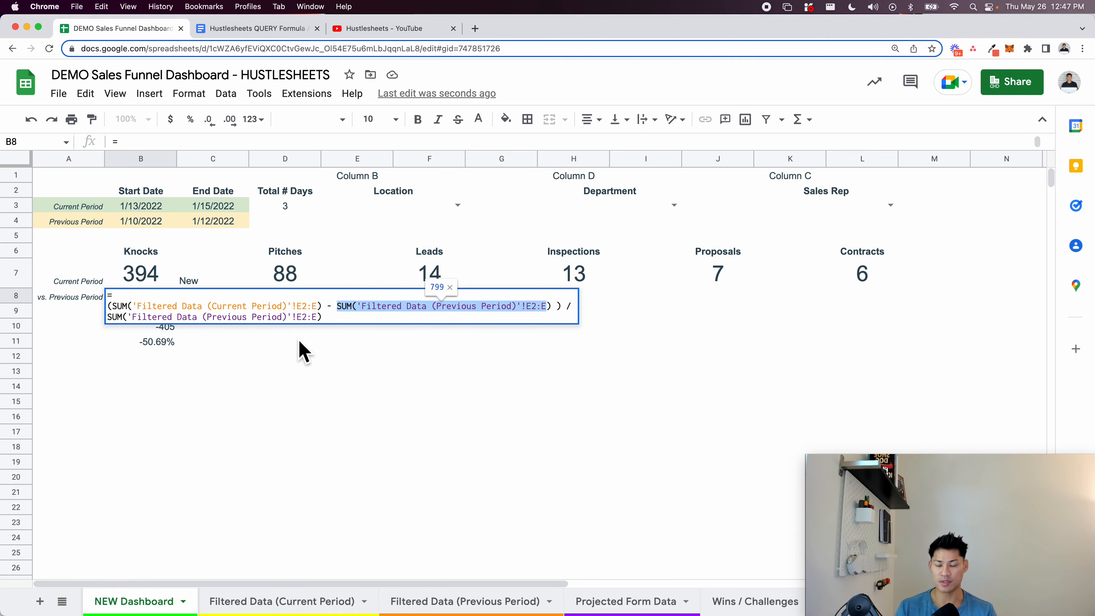
key(Return)
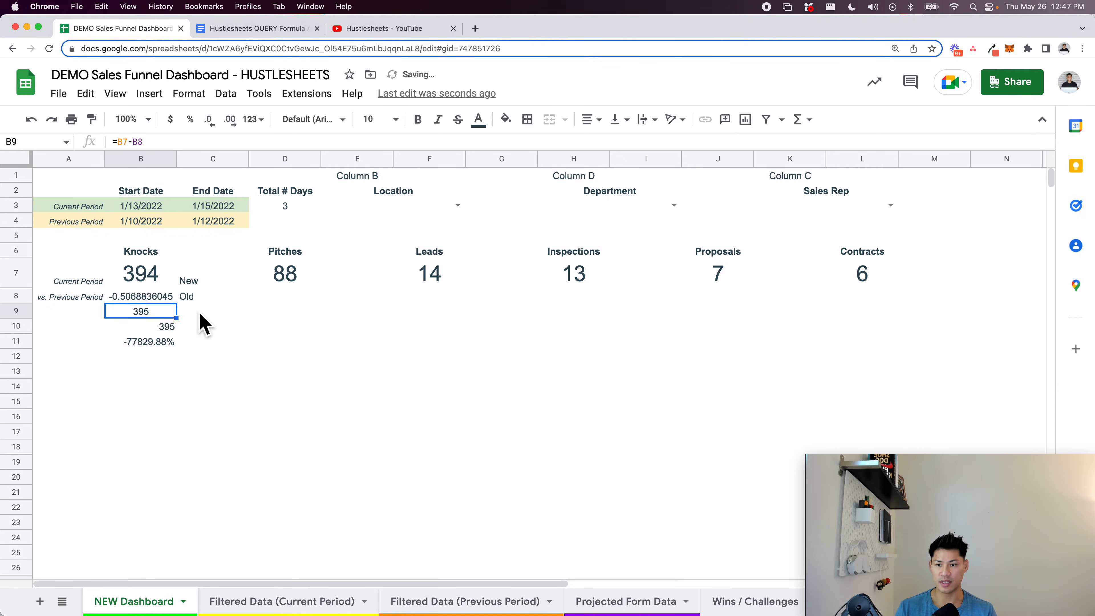
Format B8 as a percentage and clear the scratch cells B10:C11 and New/Old labels
click(166, 298)
click(192, 122)
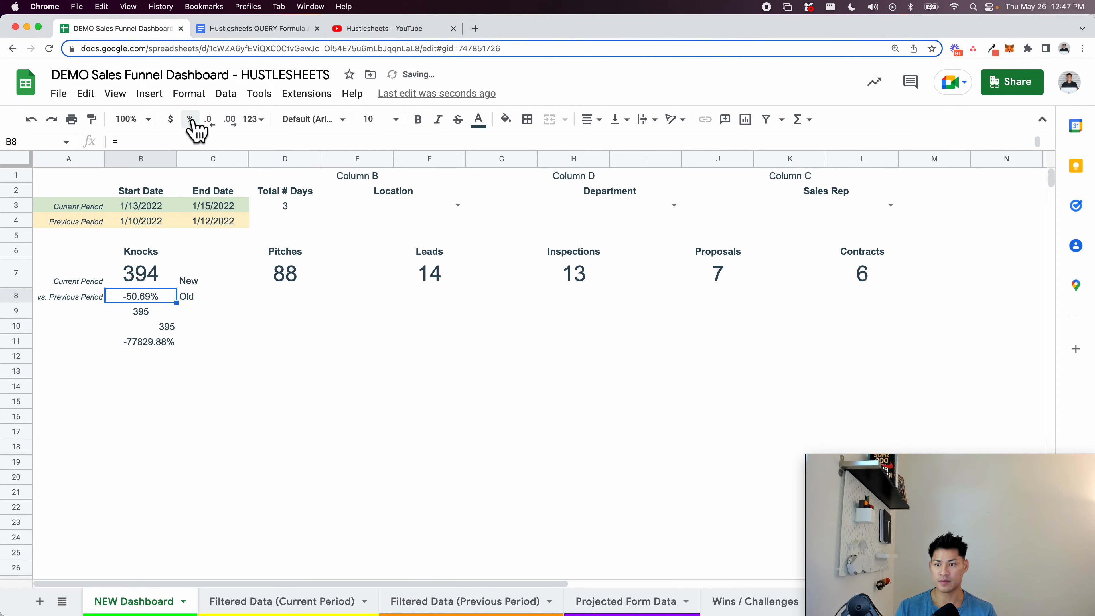
drag(143, 334, 173, 343)
key(Delete)
drag(208, 276, 211, 328)
key(Delete)
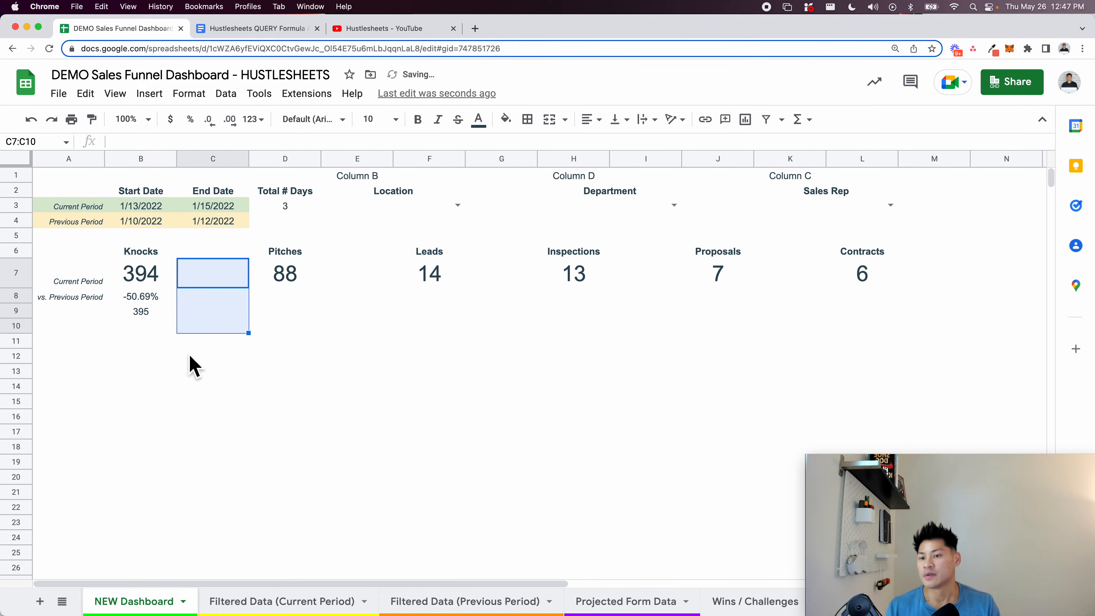
Try entering a 'vs' label in A9, then cancel it
click(137, 301)
click(81, 314)
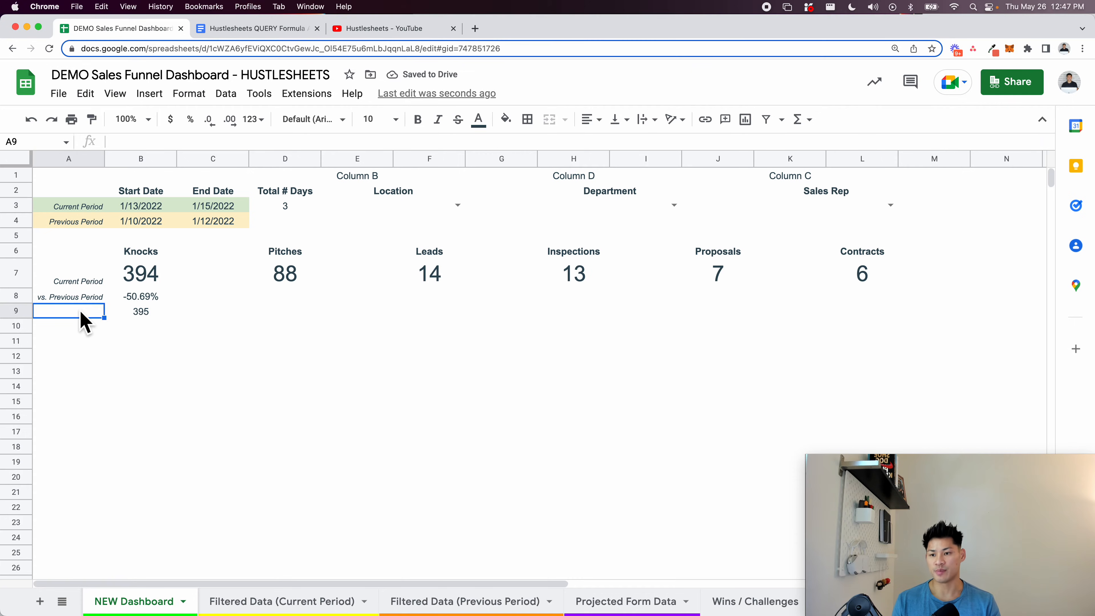
text(vs)
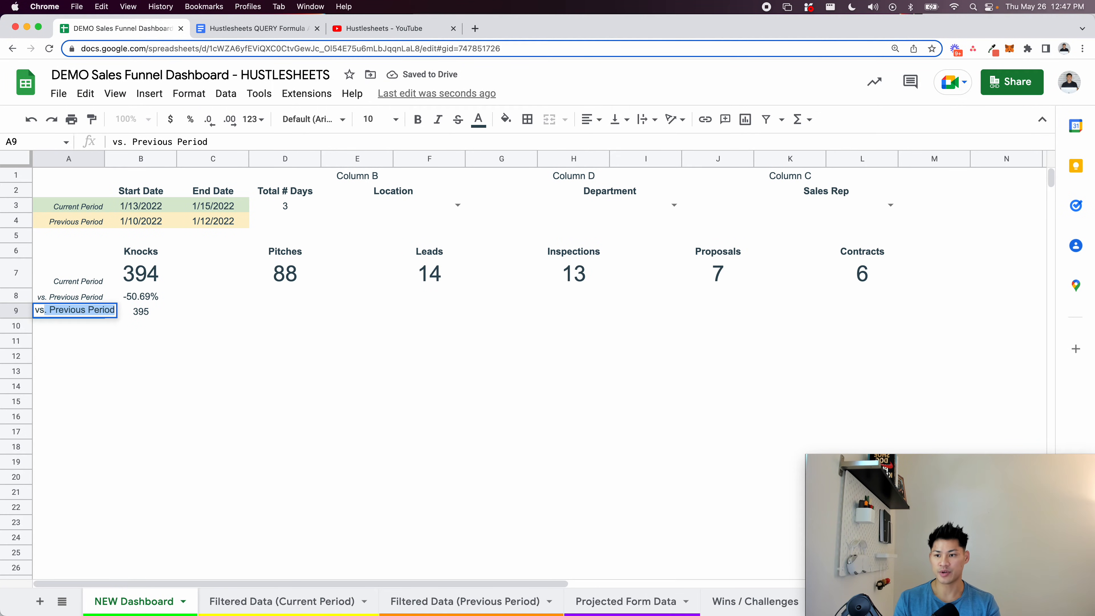
key(BackSpace)
key(BackSpace)
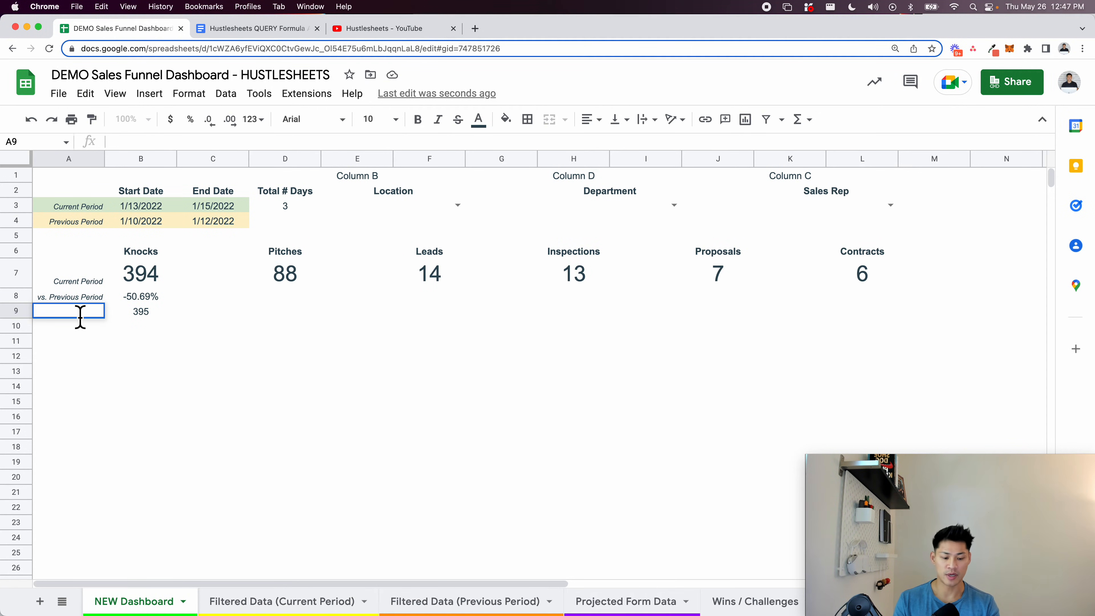
text(+/0)
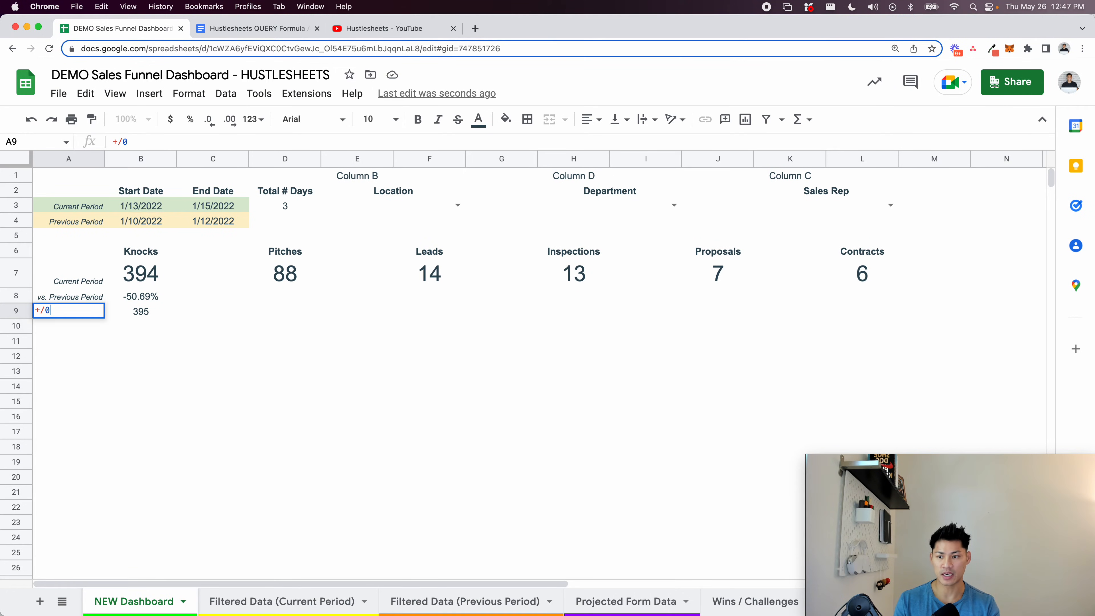
key(Escape)
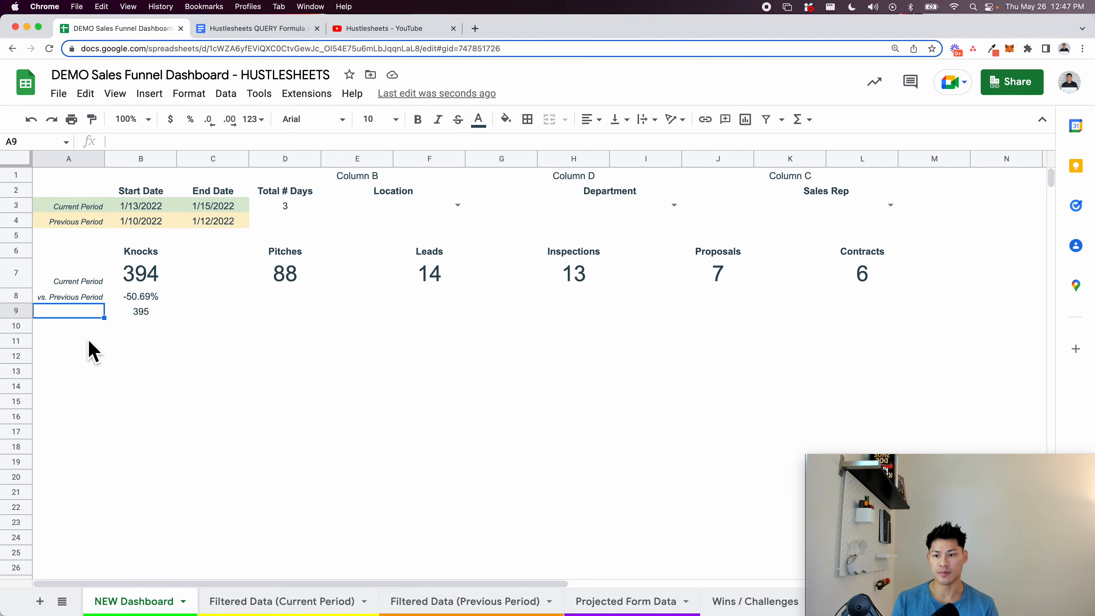
Review B9's difference calculation, then delete it
click(148, 314)
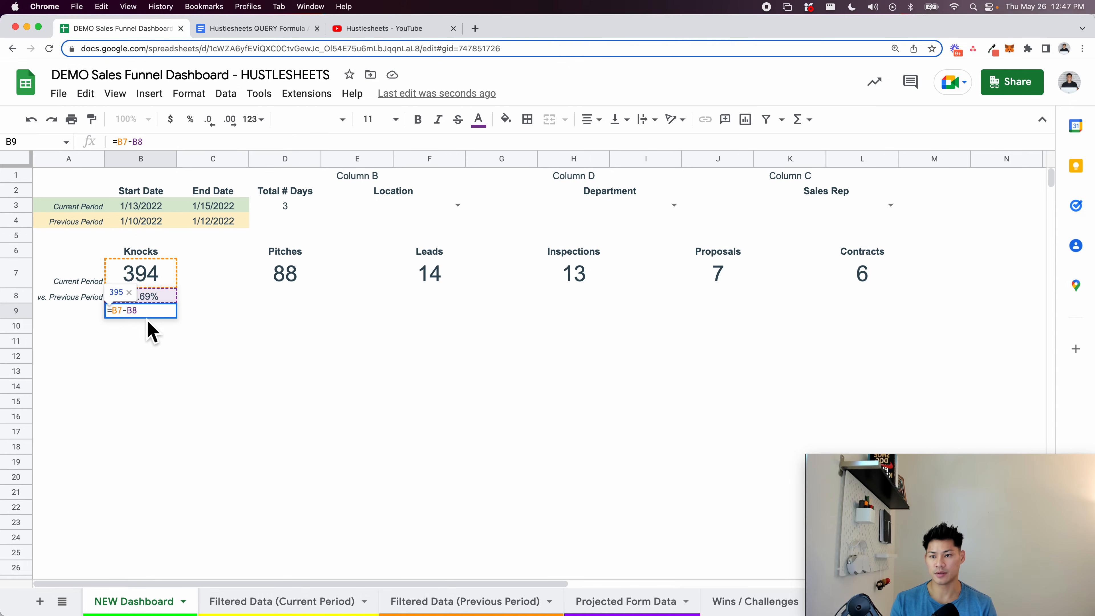
key(Return)
key(Escape)
key(Return)
key(Escape)
key(Delete)
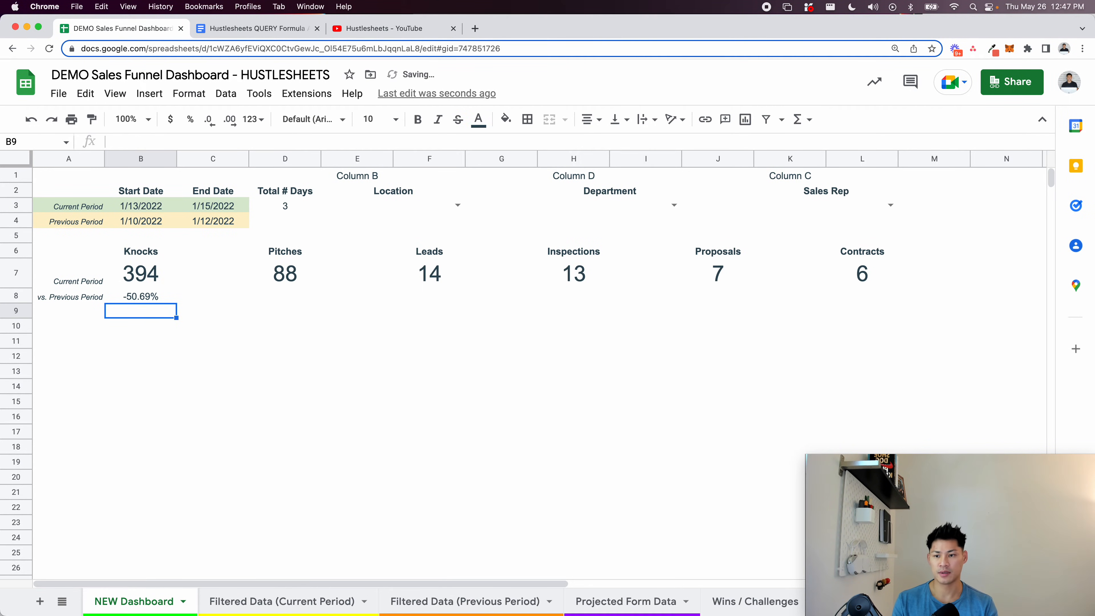
Review B8's formula, confirming it shows -50.69% without changes
click(149, 298)
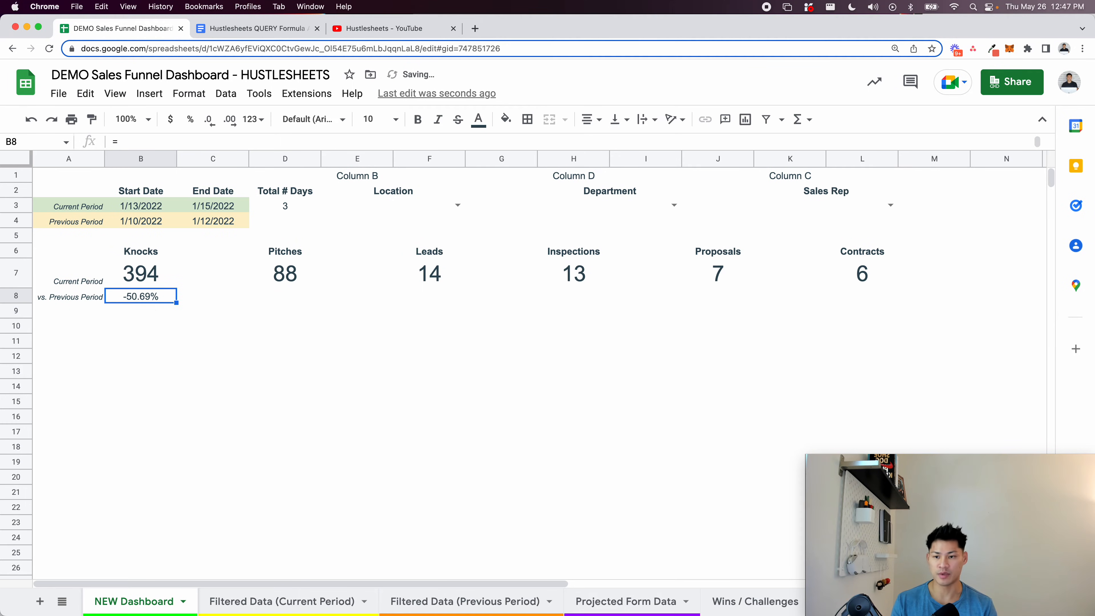
key(Return)
click(177, 390)
click(133, 313)
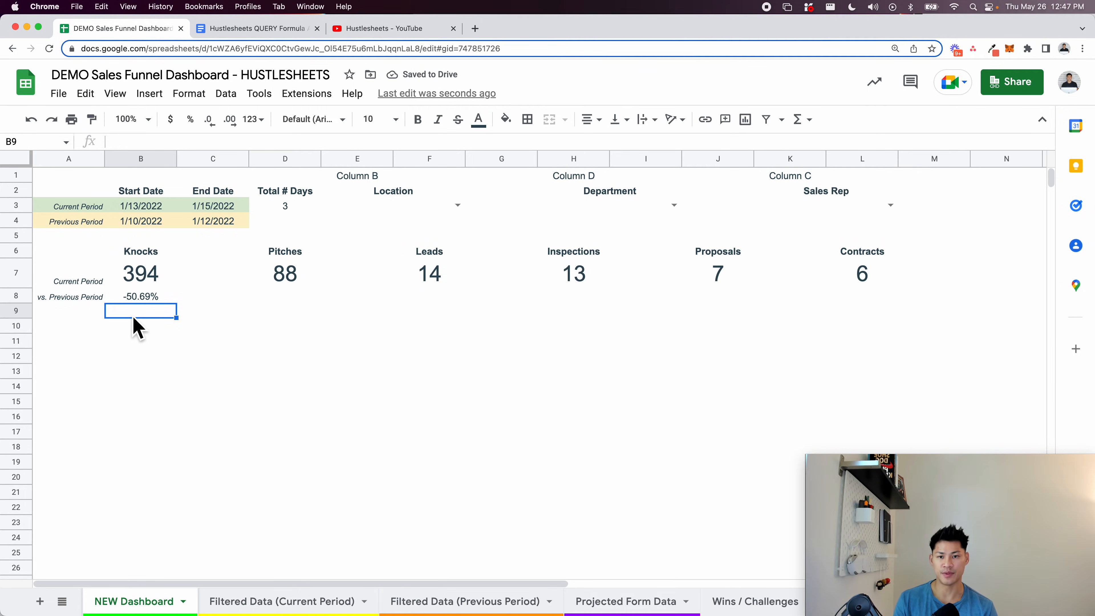
click(138, 297)
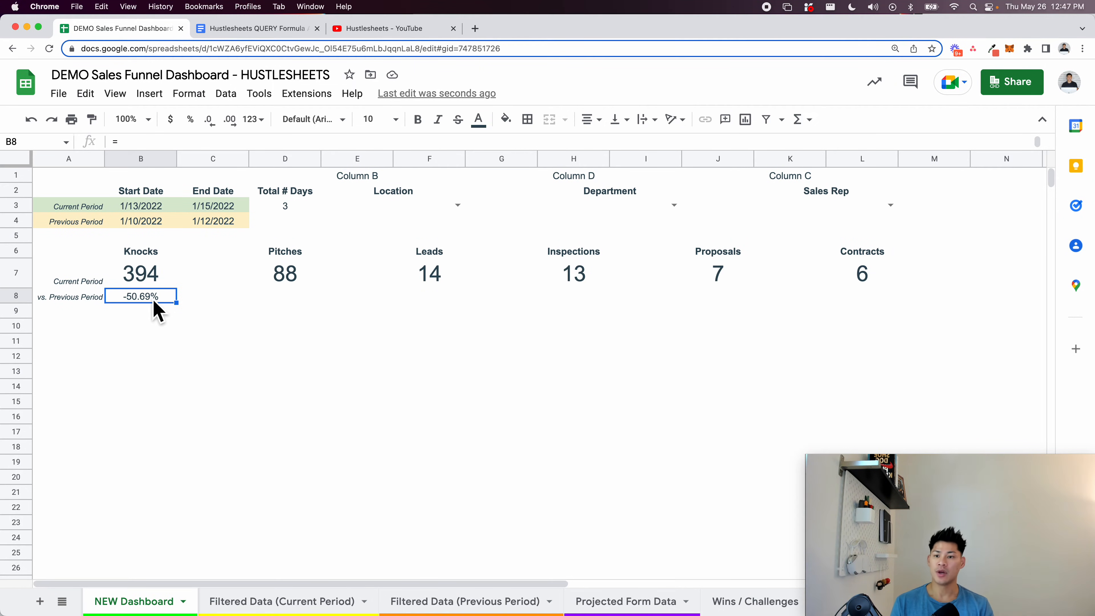
key(Return)
key(Escape)
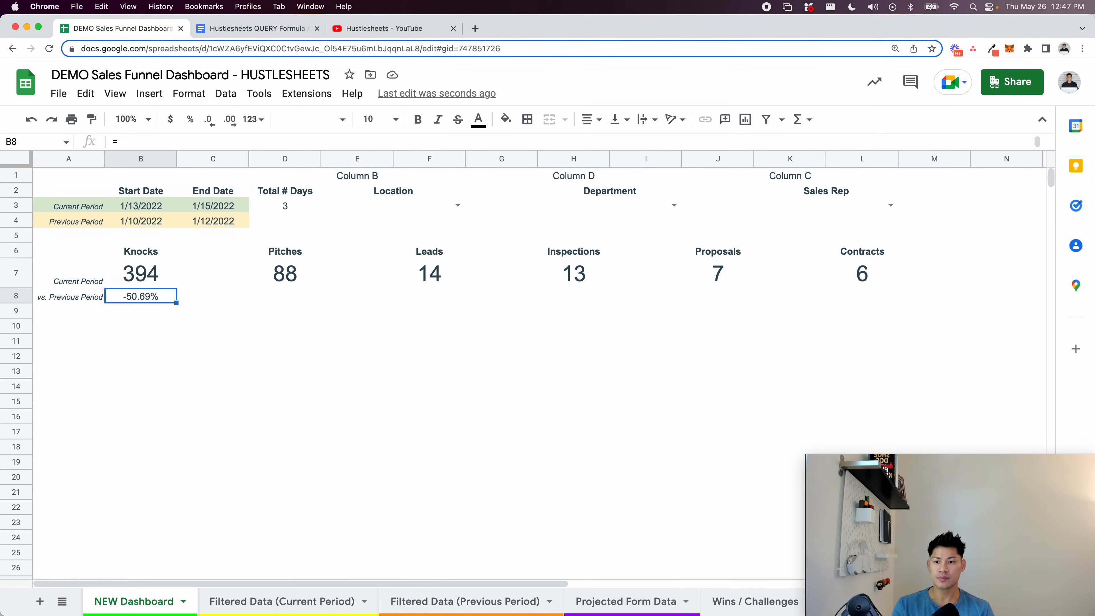
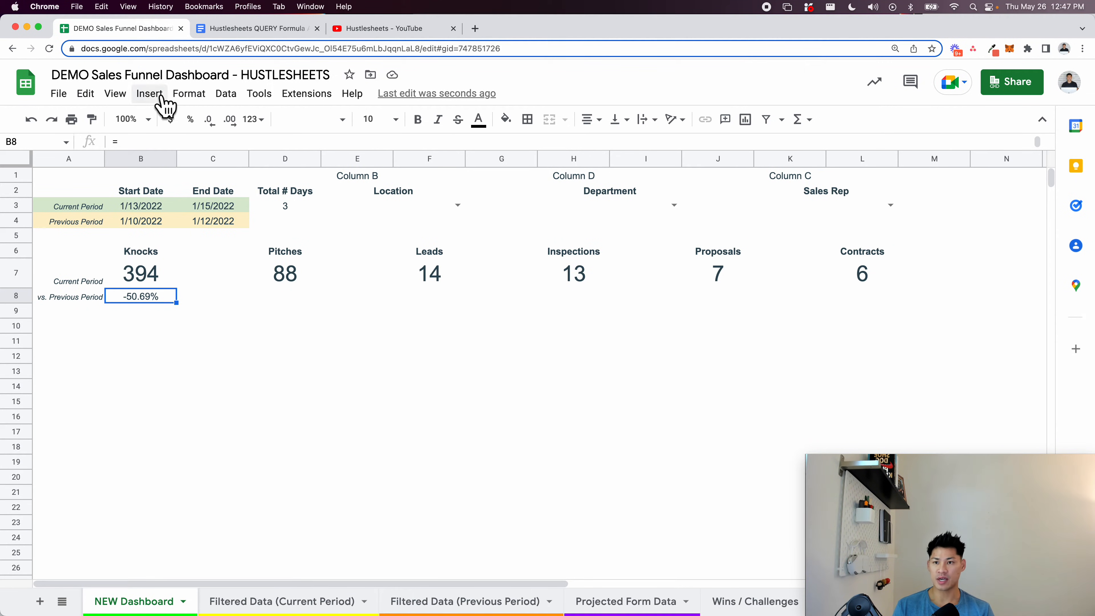
Add a conditional format rule to B8 that colours it green when greater than 0
click(177, 97)
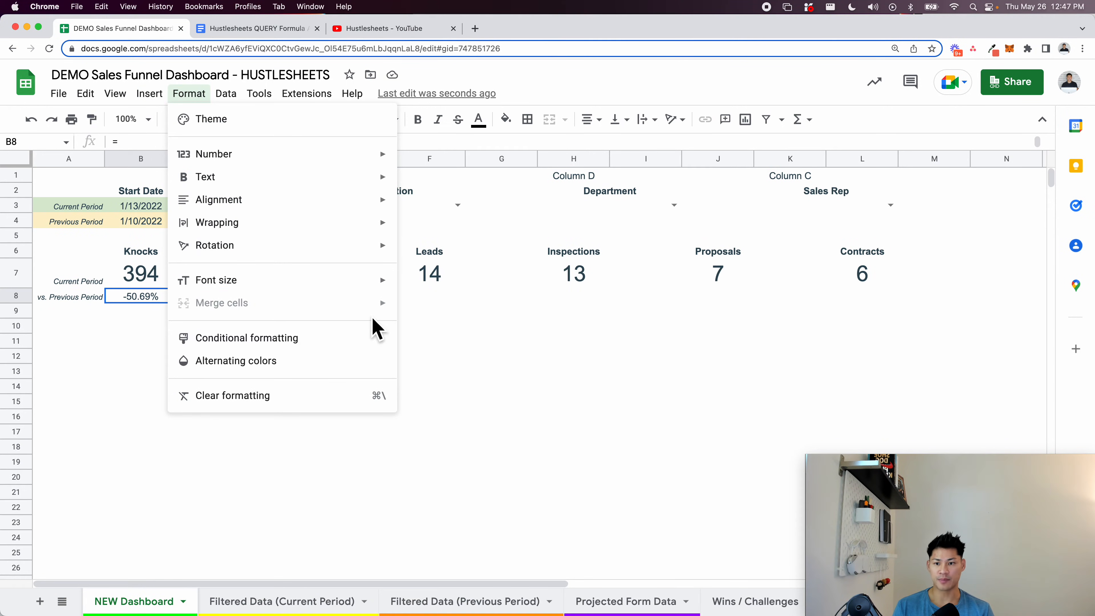
click(361, 336)
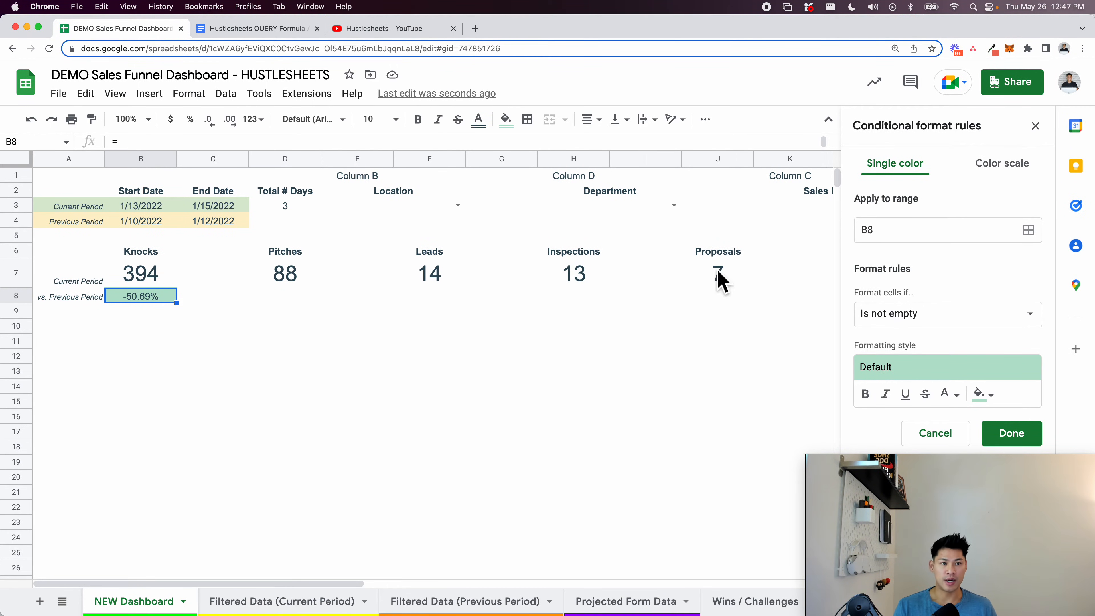
drag(944, 476, 122, 465)
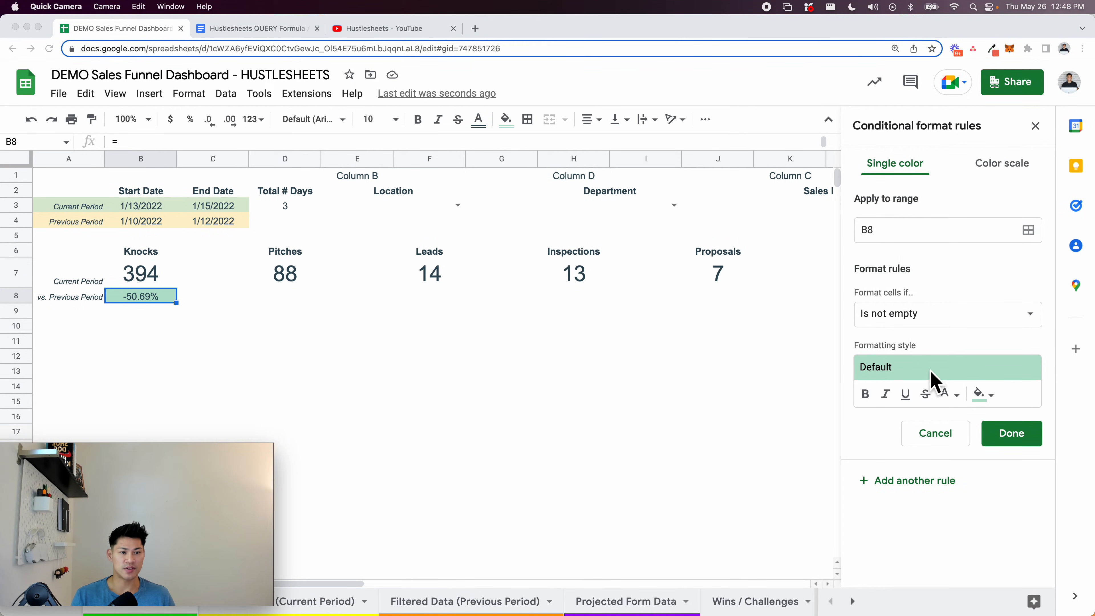
click(938, 321)
click(939, 319)
scroll(939, 500, down, 1)
scroll(939, 514, down, 4)
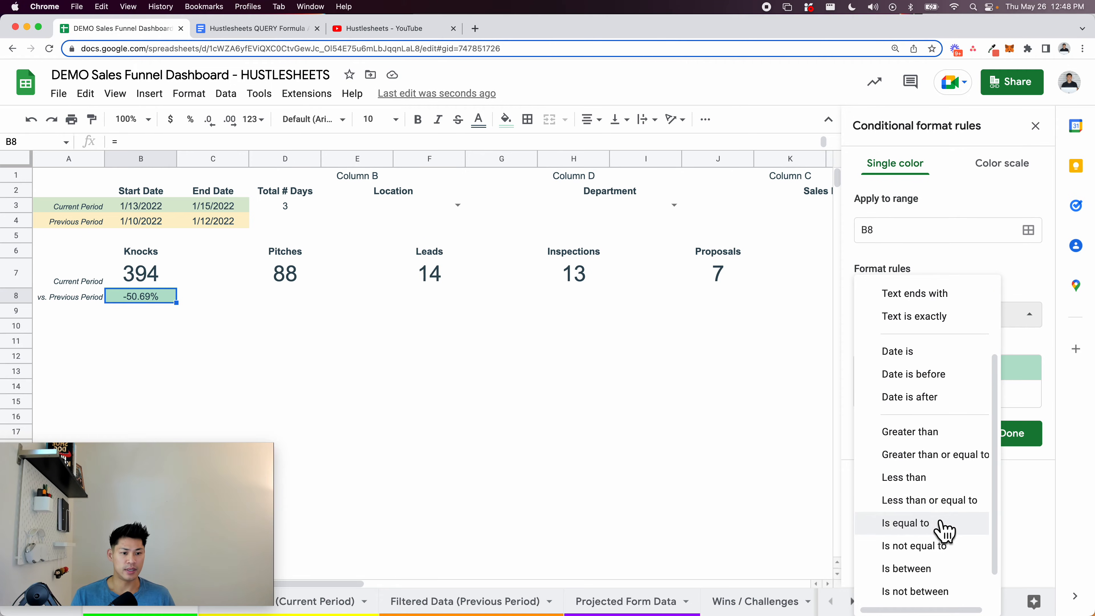
scroll(940, 544, down, 1)
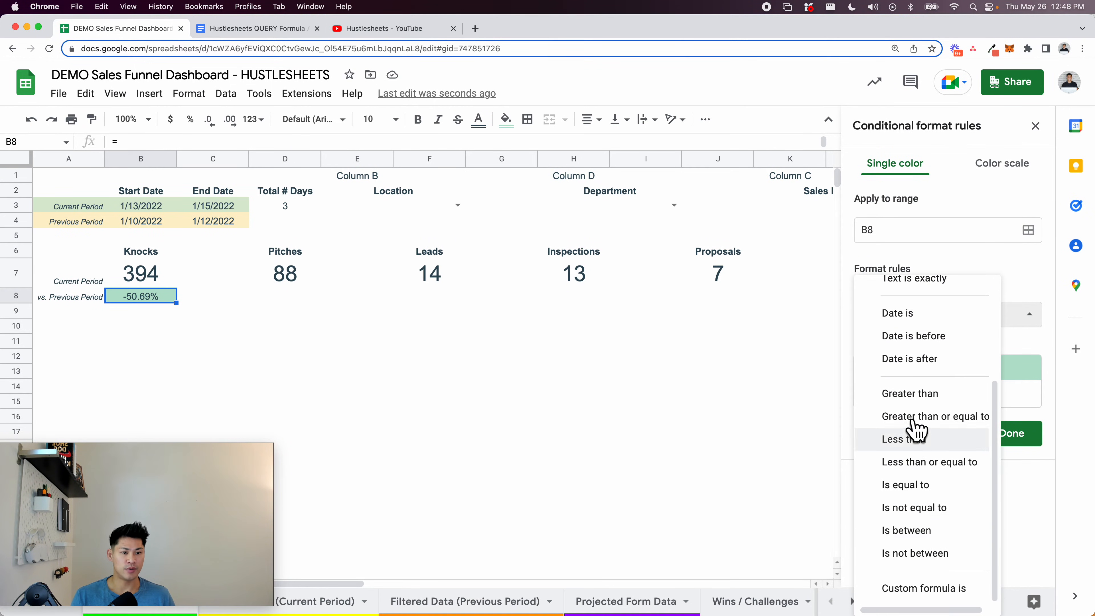
click(920, 404)
text(0)
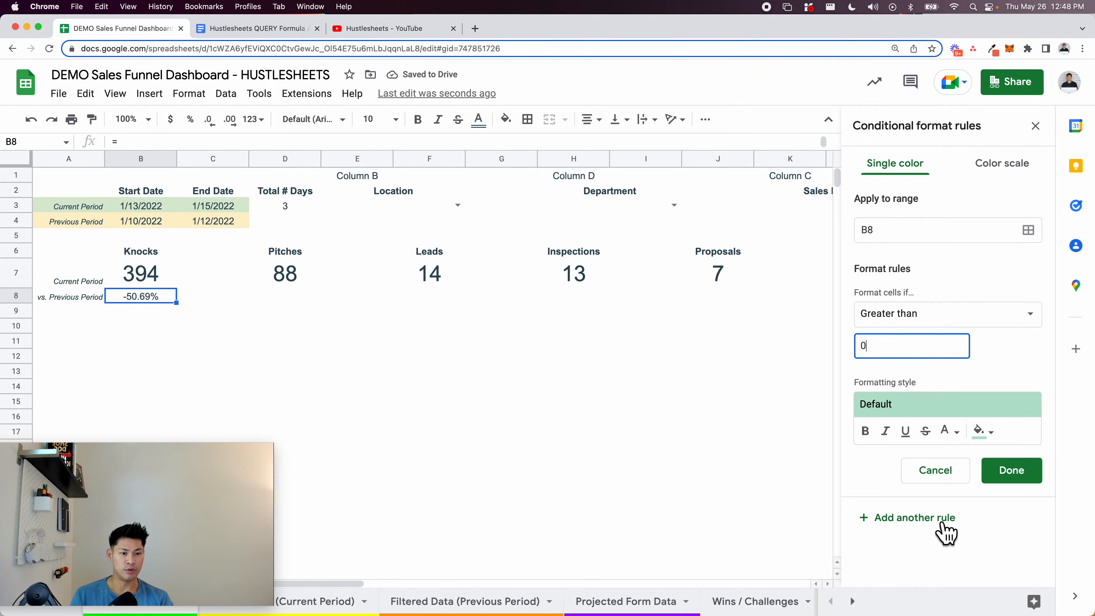
Add a second rule using the red preset when B8 is less than 0, then close the panel
click(905, 314)
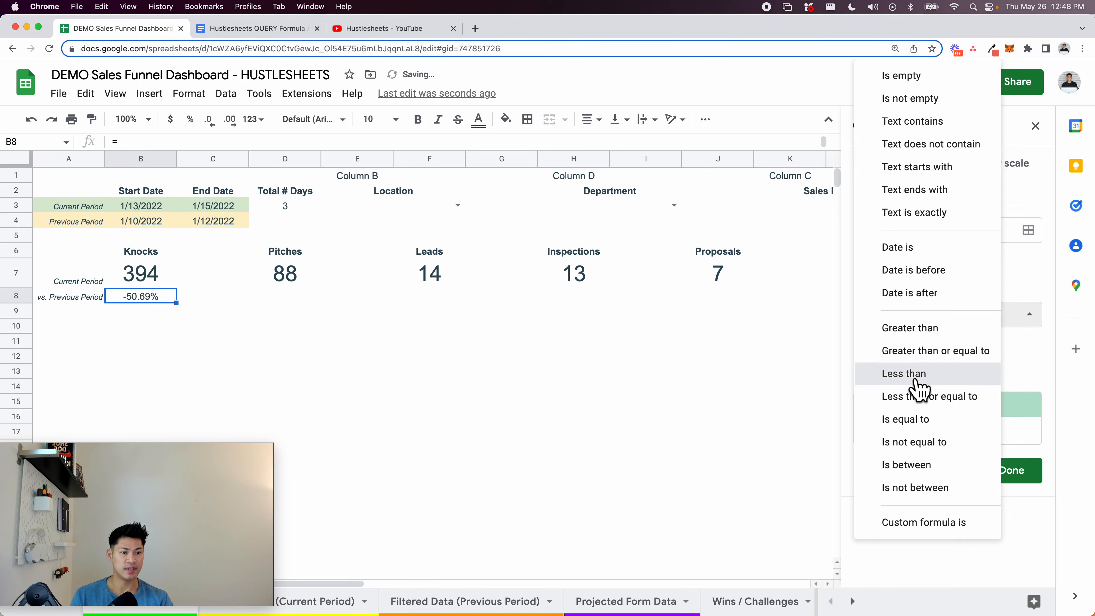
click(919, 390)
click(916, 414)
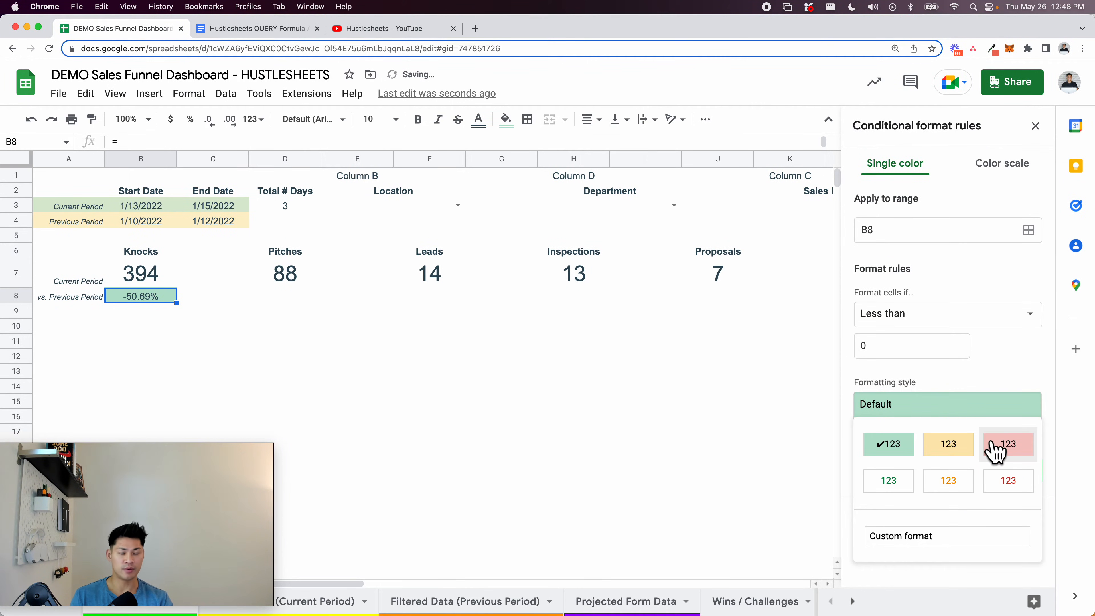
click(998, 449)
click(1014, 476)
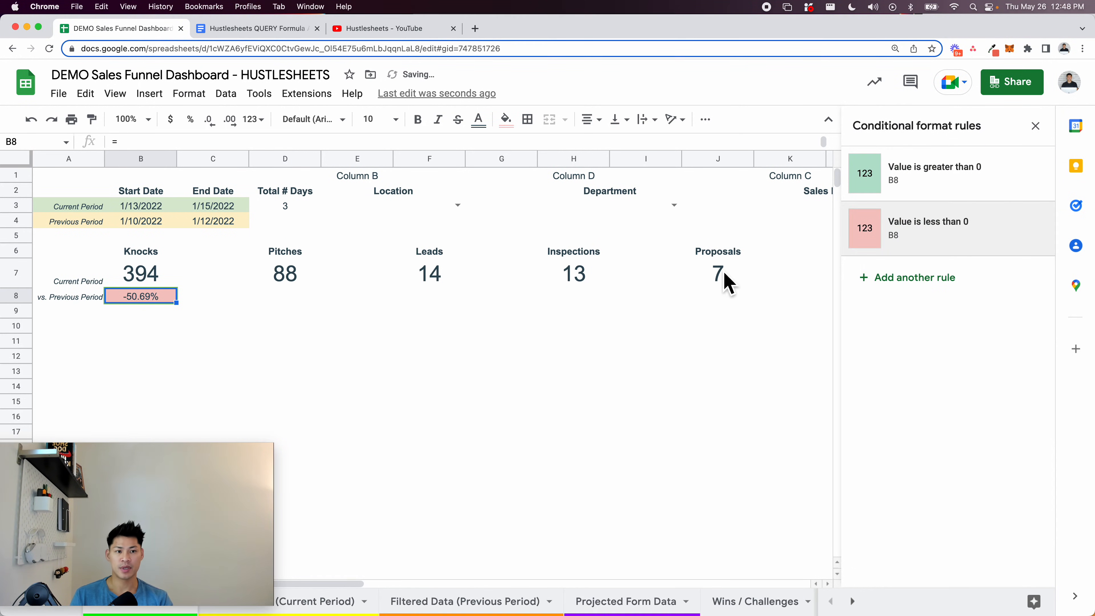
click(1035, 126)
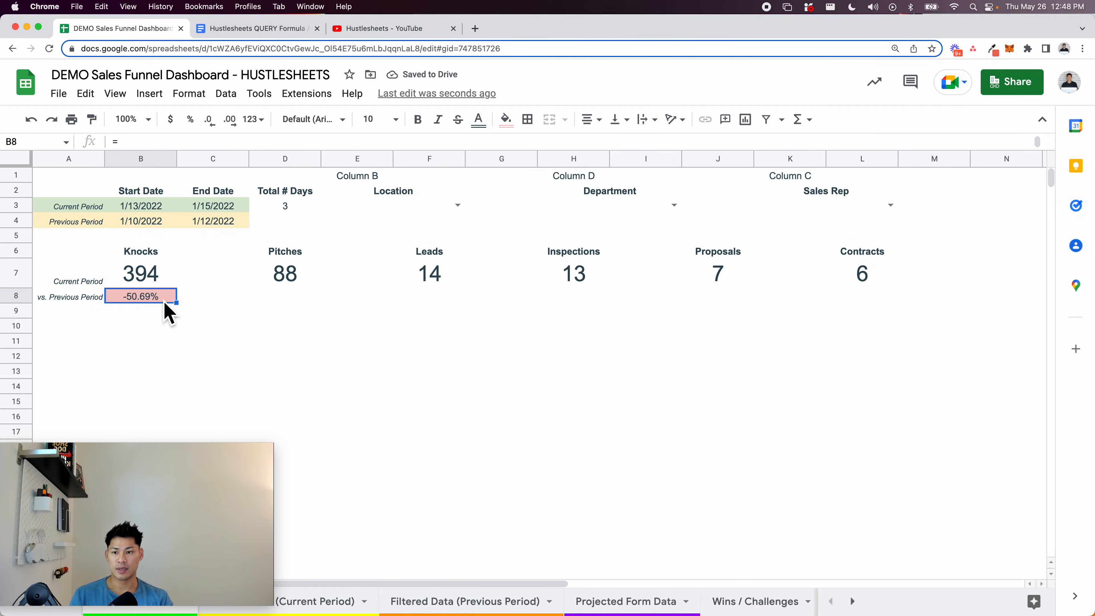
double_click(165, 302)
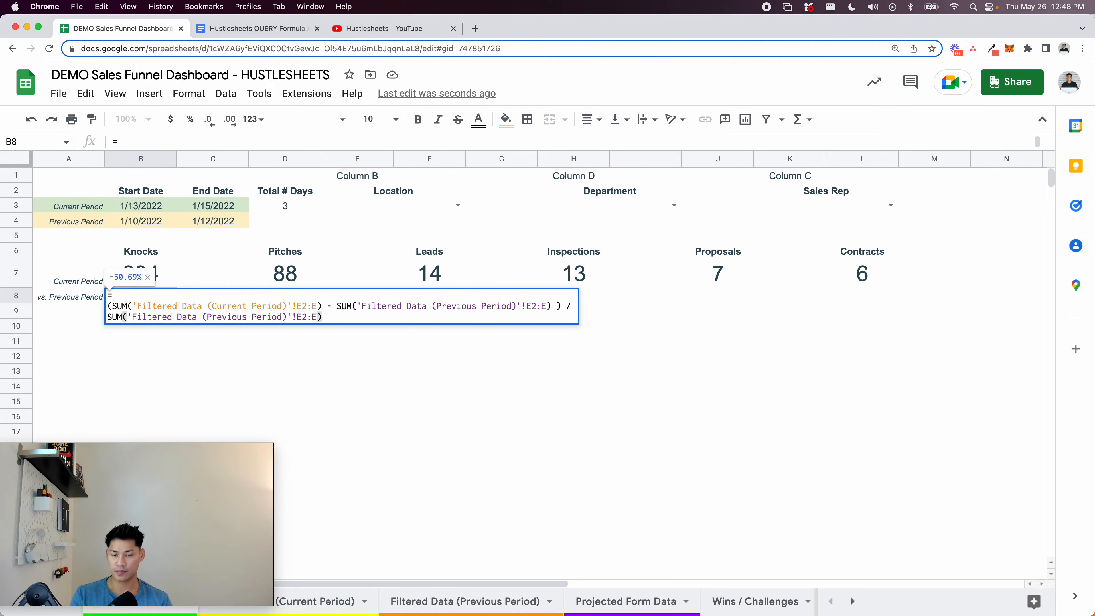
Copy B8's percent-change formula into D8, changing its E column references to F
key(super+a)
key(super+c)
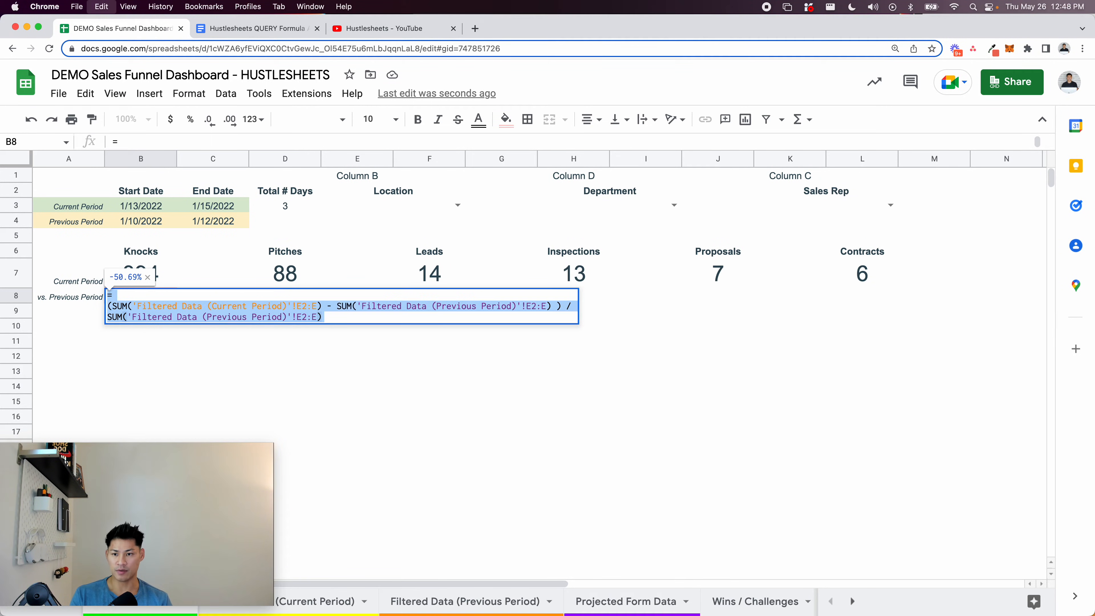
key(Escape)
key(Right)
key(Right)
key(Return)
key(super+v)
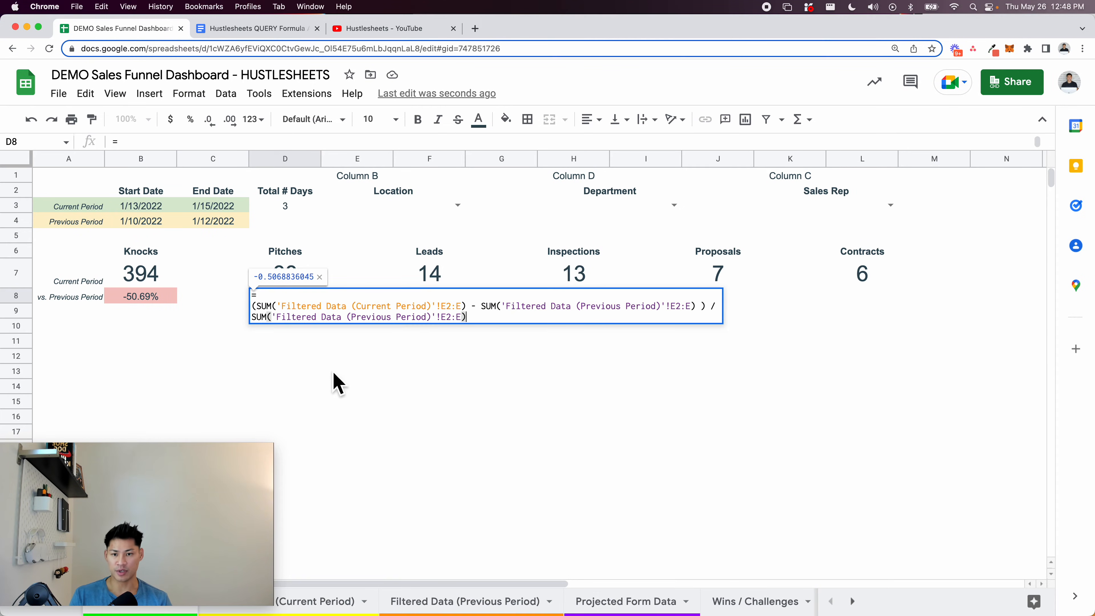
click(448, 307)
key(BackSpace)
text(F)
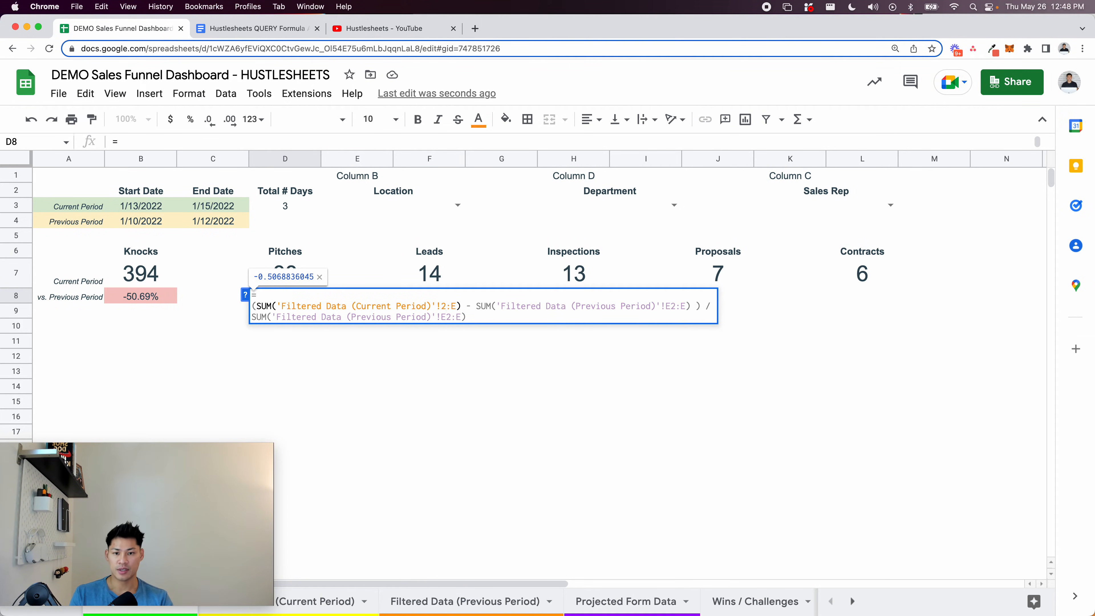
key(Right)
key(Right)
key(Right)
key(BackSpace)
text(F)
key(Down)
key(BackSpace)
text(F)
key(BackSpace)
text(F)
key(BackSpace)
text(F)
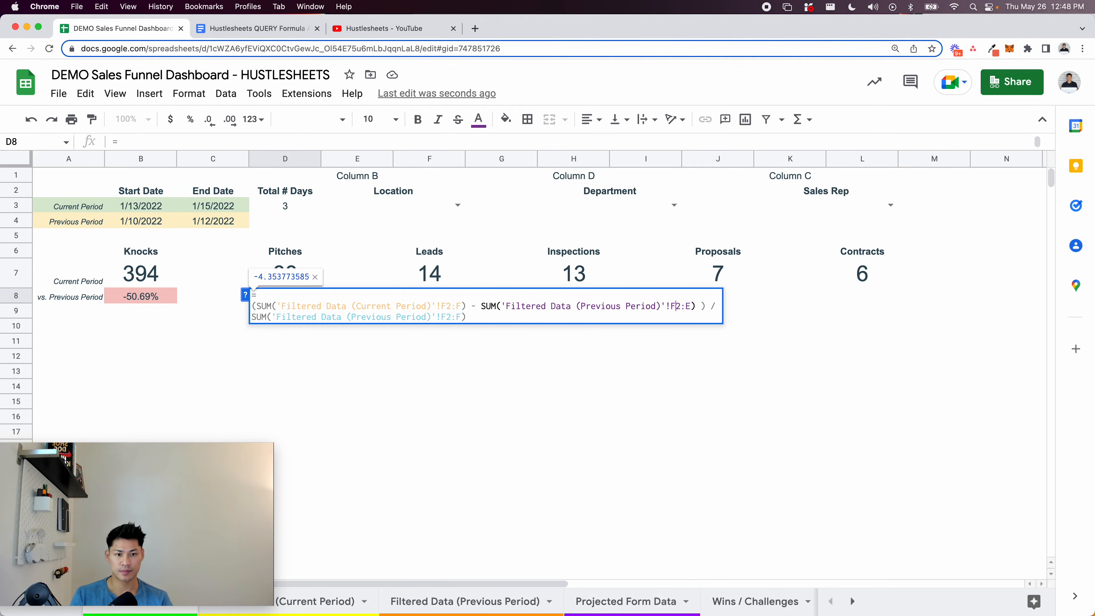
key(BackSpace)
text(F)
key(Return)
Copy D8's formula into F8, changing its F column references to G
key(Up)
key(Return)
key(super+a)
key(super+c)
key(Escape)
key(Right)
key(Right)
key(Return)
key(super+v)
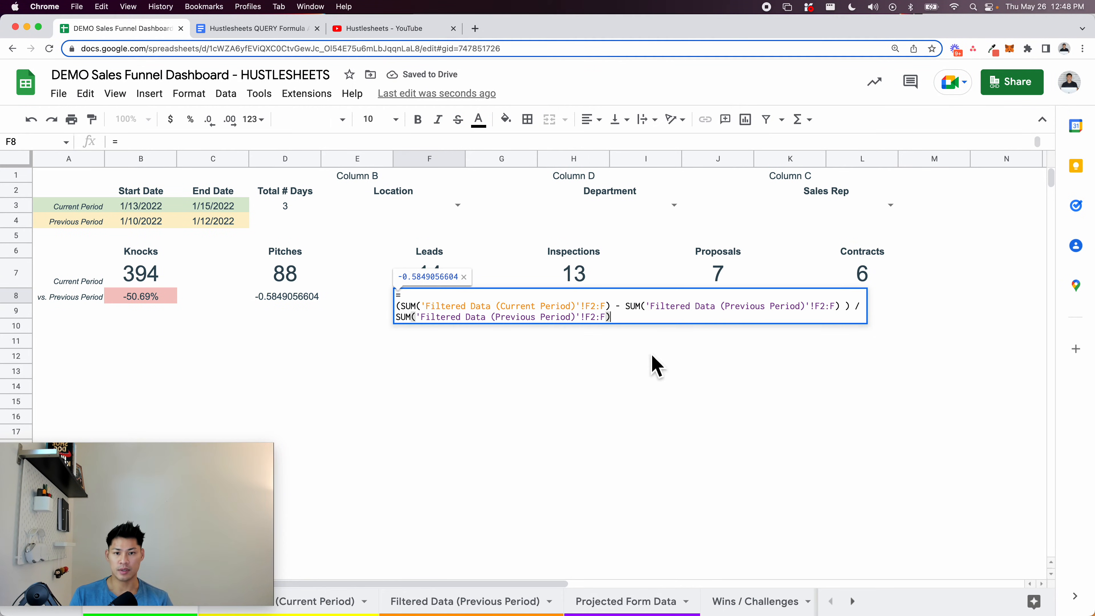
key(BackSpace)
text(G)
key(Right)
key(Right)
key(BackSpace)
text(G)
key(Down)
key(BackSpace)
text(G)
key(Left)
key(Left)
key(Left)
key(BackSpace)
text(G)
key(BackSpace)
text(G)
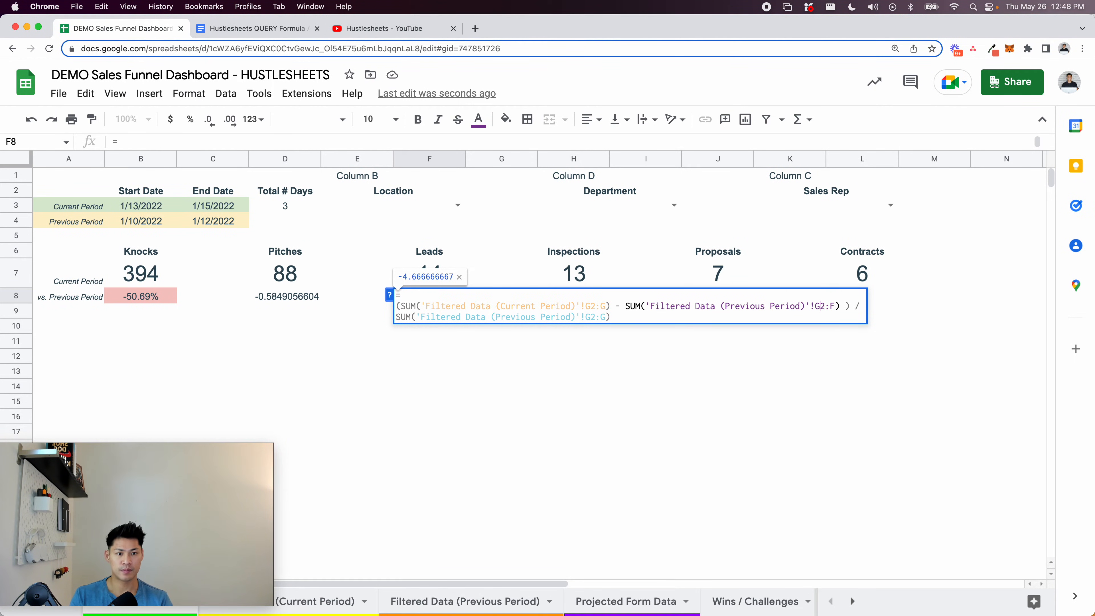
key(BackSpace)
text(G)
key(Return)
Copy the formula into H8, replacing its G column references with H
key(Up)
key(Return)
key(super+a)
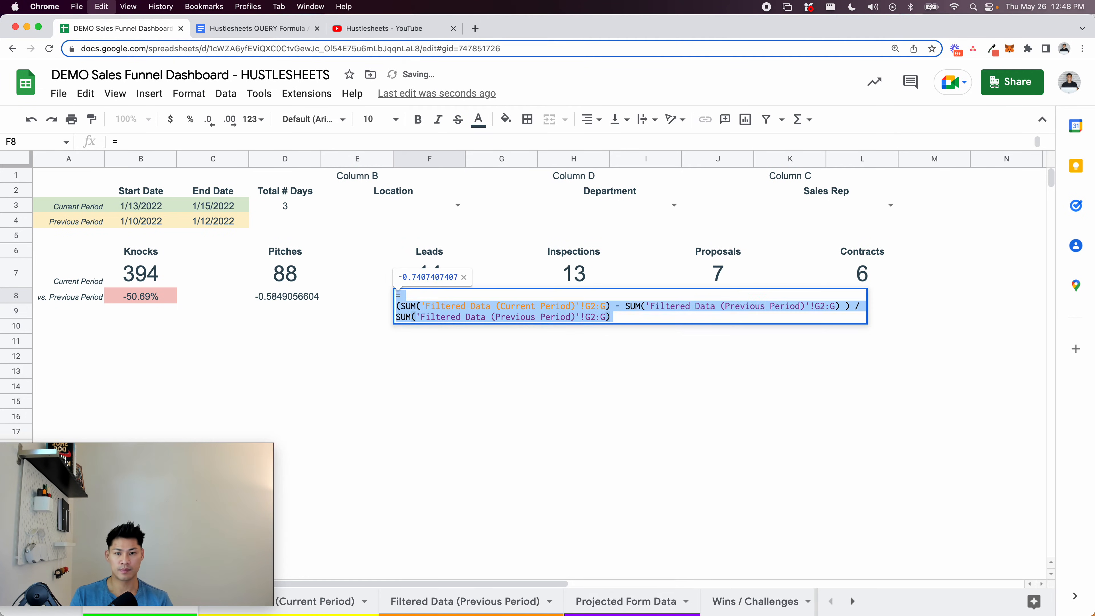
key(super+c)
key(Escape)
key(Right)
key(Right)
key(super+v)
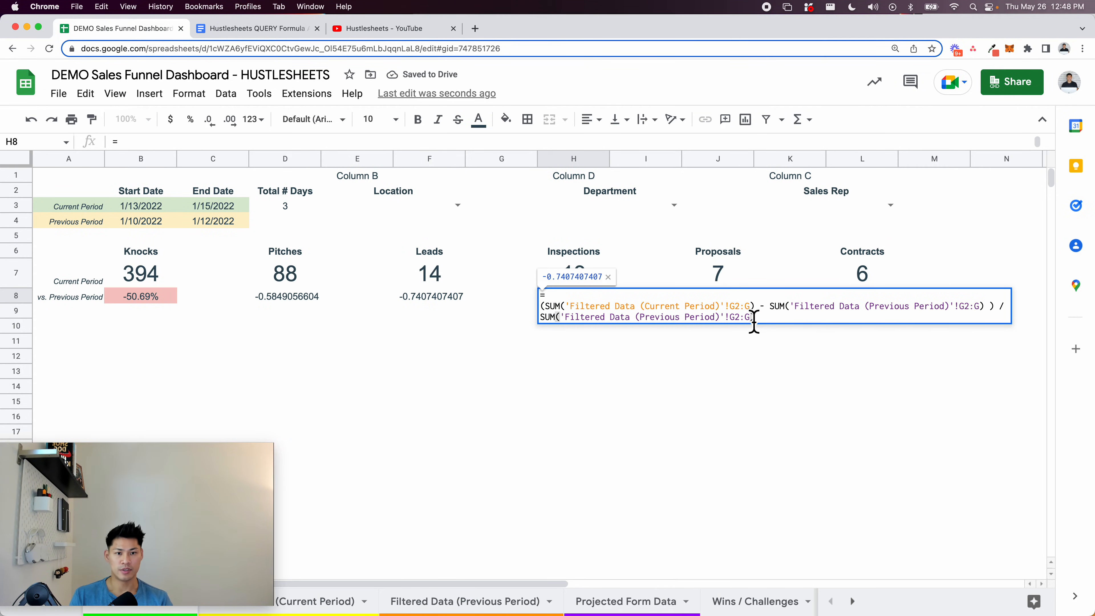
click(735, 310)
key(BackSpace)
text(H)
key(Right)
key(Right)
key(Delete)
text(H)
click(739, 321)
key(BackSpace)
text(H)
key(Right)
key(Right)
key(Delete)
text(H)
click(965, 307)
key(BackSpace)
text(H)
key(Right)
key(Right)
key(Right)
key(BackSpace)
text(H)
key(Return)
Paste the formula into J8, changing its column references to I
key(Up)
key(Right)
key(Right)
key(Return)
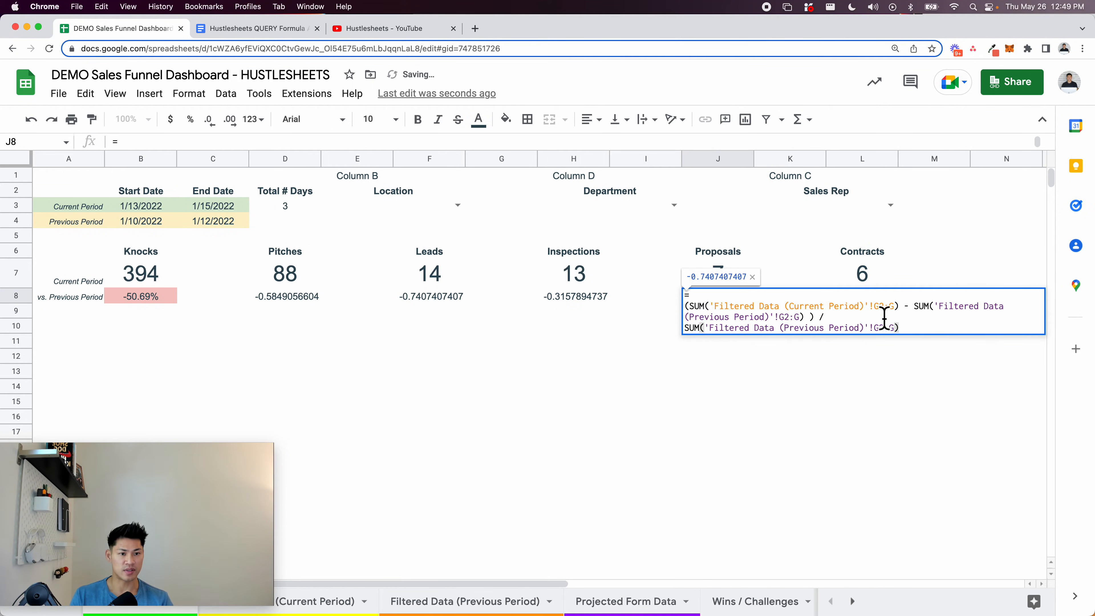
click(879, 309)
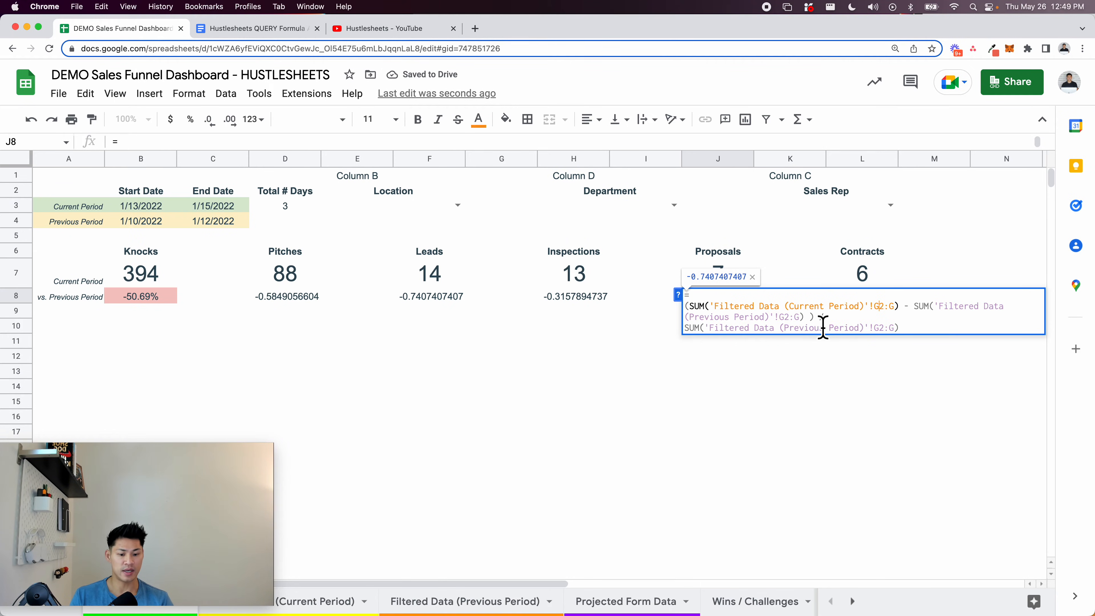
key(BackSpace)
text(J)
key(BackSpace)
text(I)
click(894, 309)
key(BackSpace)
text(I)
click(785, 318)
key(BackSpace)
text(I)
click(801, 318)
key(BackSpace)
text(I)
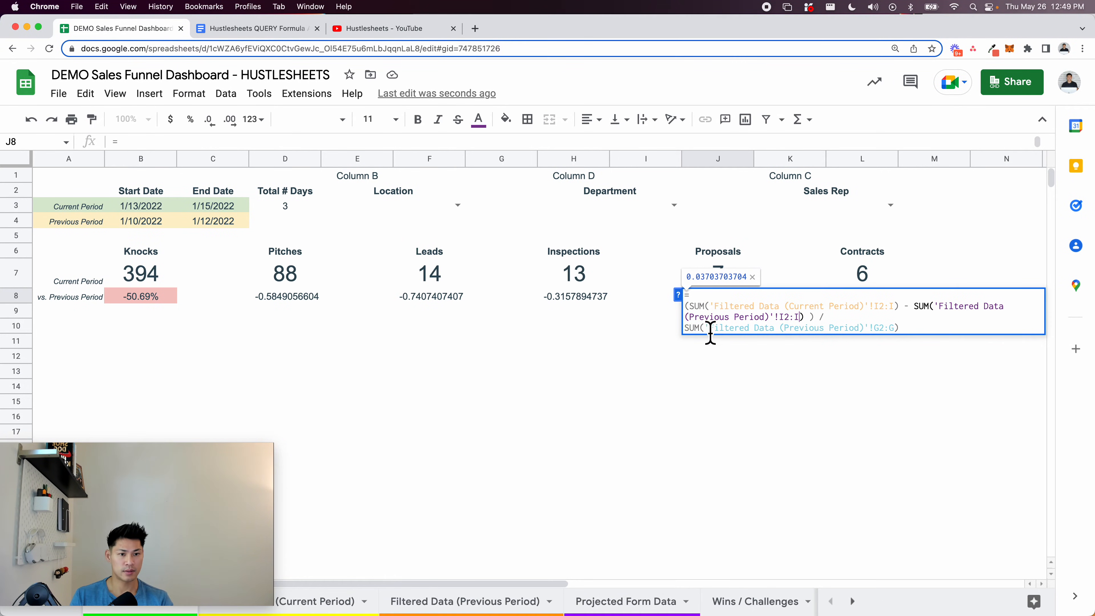
click(880, 330)
key(BackSpace)
text(I)
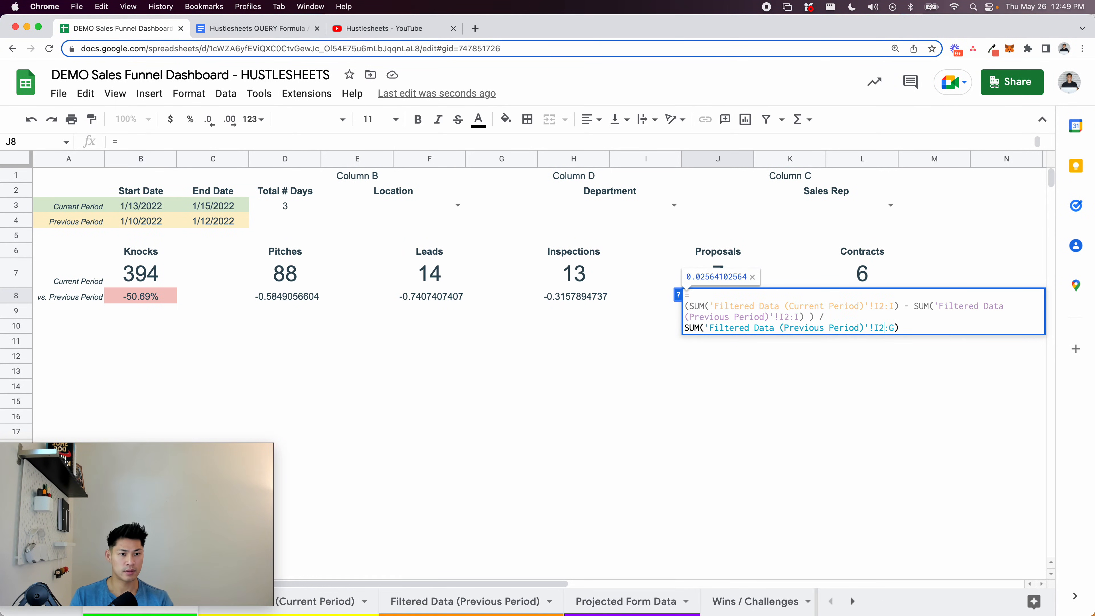
key(BackSpace)
text(I)
key(Return)
Paste the formula into L8 with J2:J ranges and select L8
key(Down)
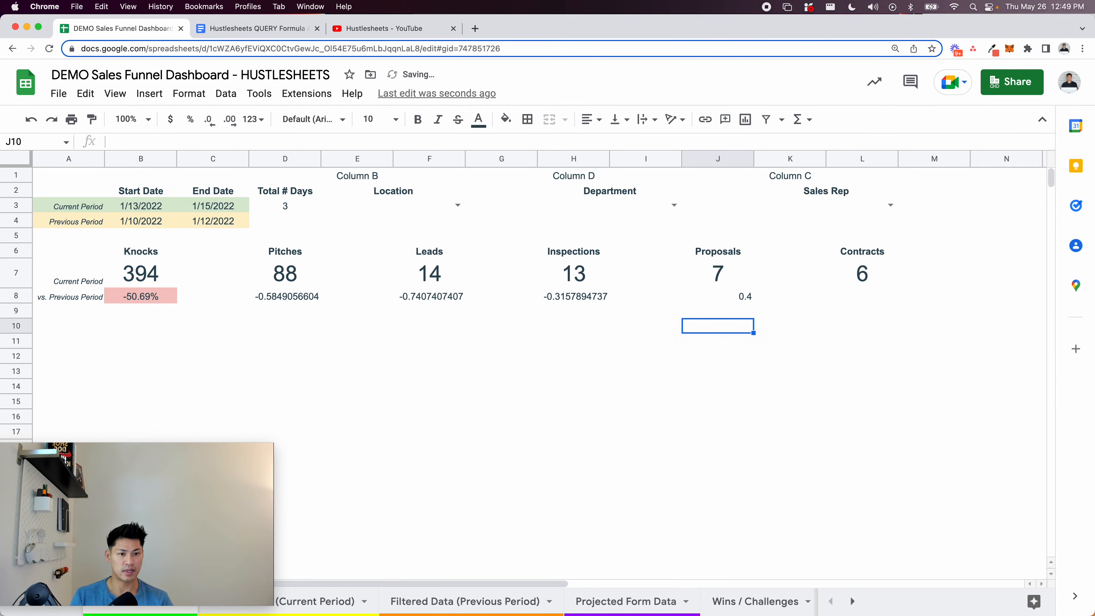
key(Up)
key(Up)
key(Right)
key(Right)
key(super+v)
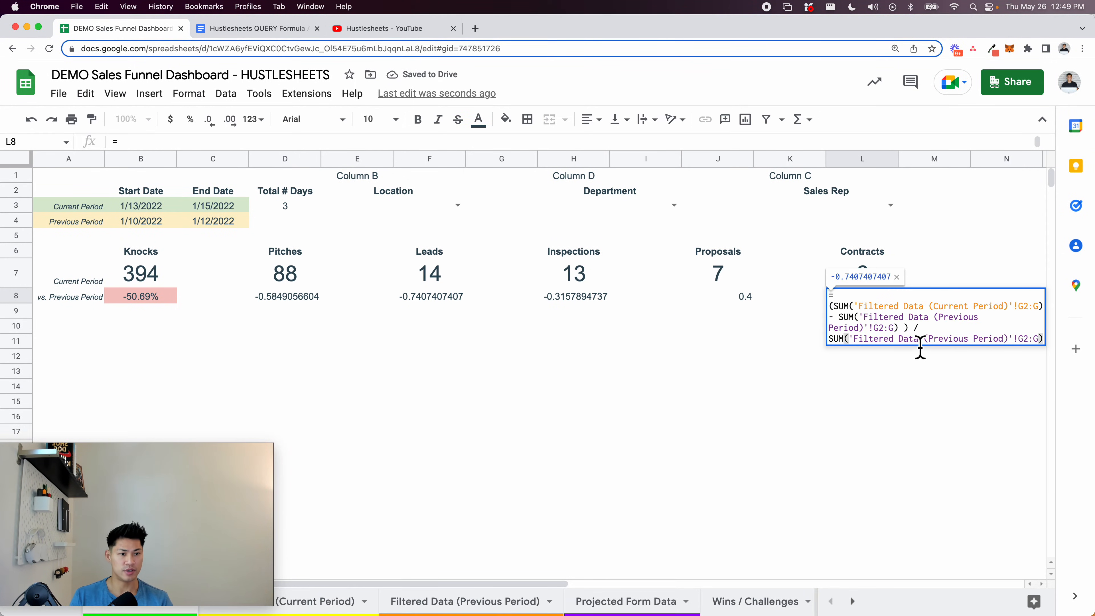
click(1024, 306)
key(BackSpace)
text(J)
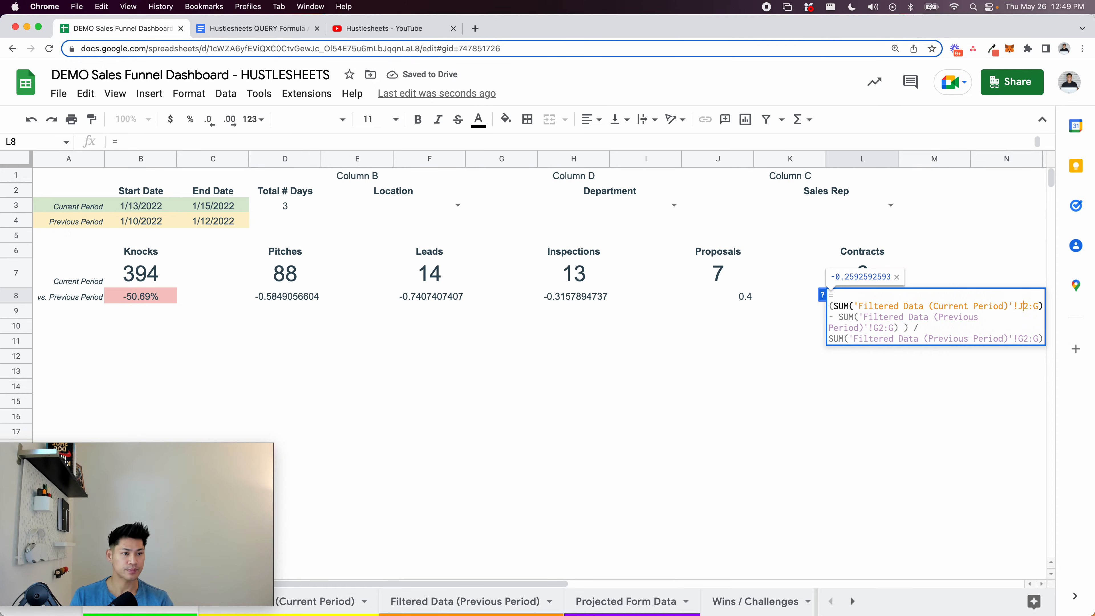
key(BackSpace)
text(J)
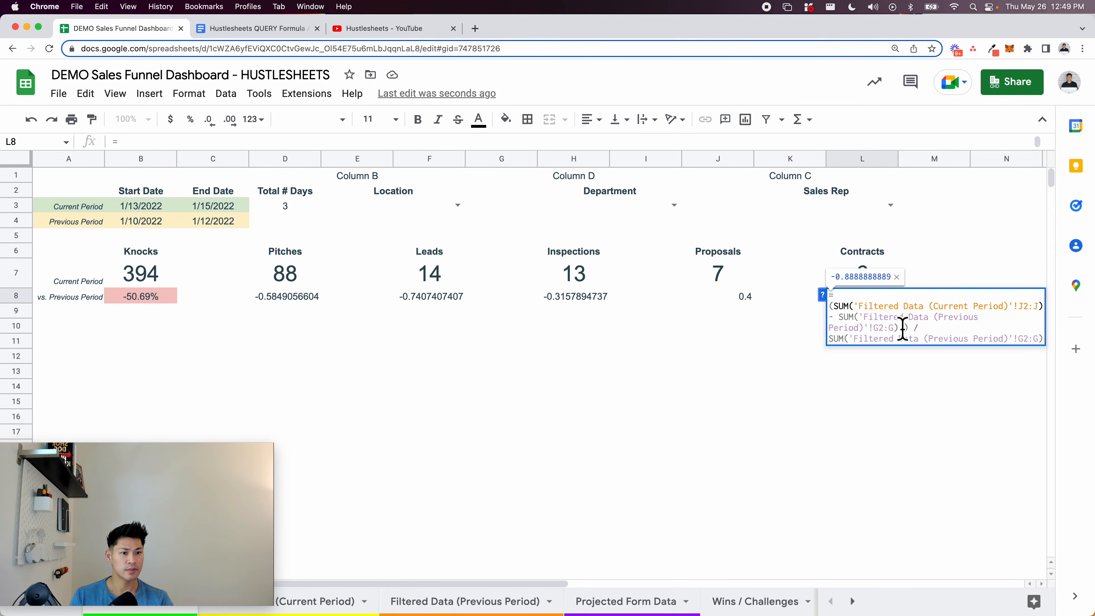
click(881, 328)
key(BackSpace)
text(J)
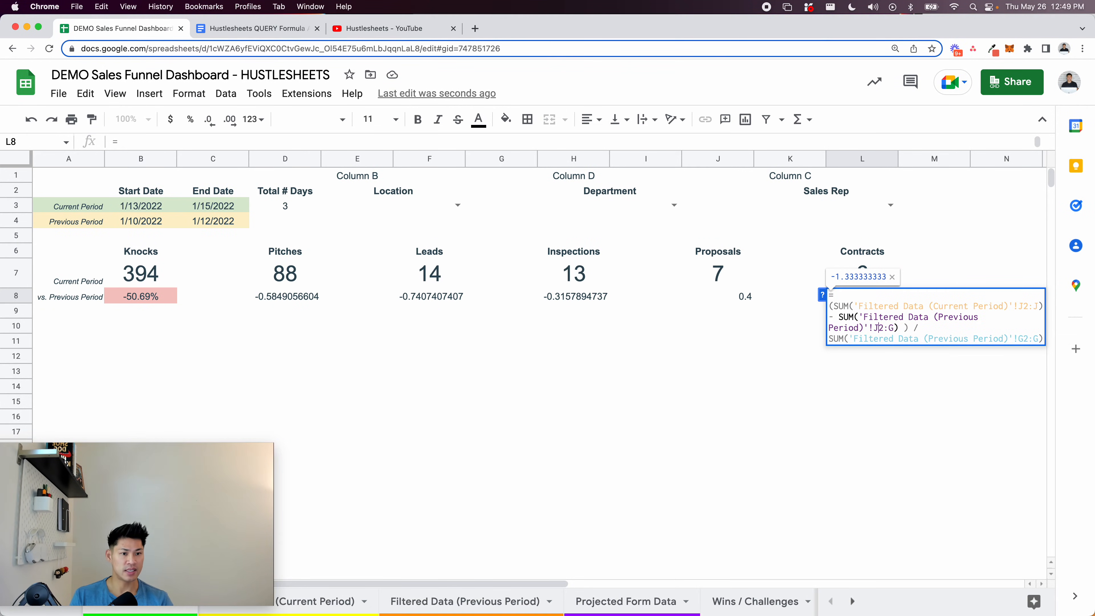
key(BackSpace)
text(J)
click(1021, 339)
key(BackSpace)
text(J)
key(BackSpace)
text(J)
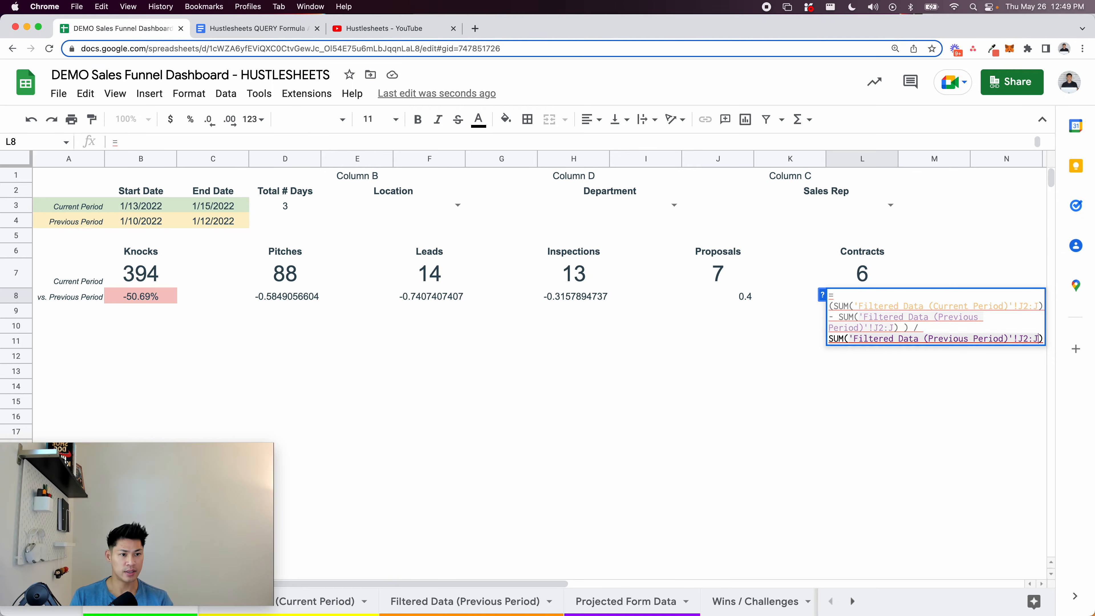
key(Return)
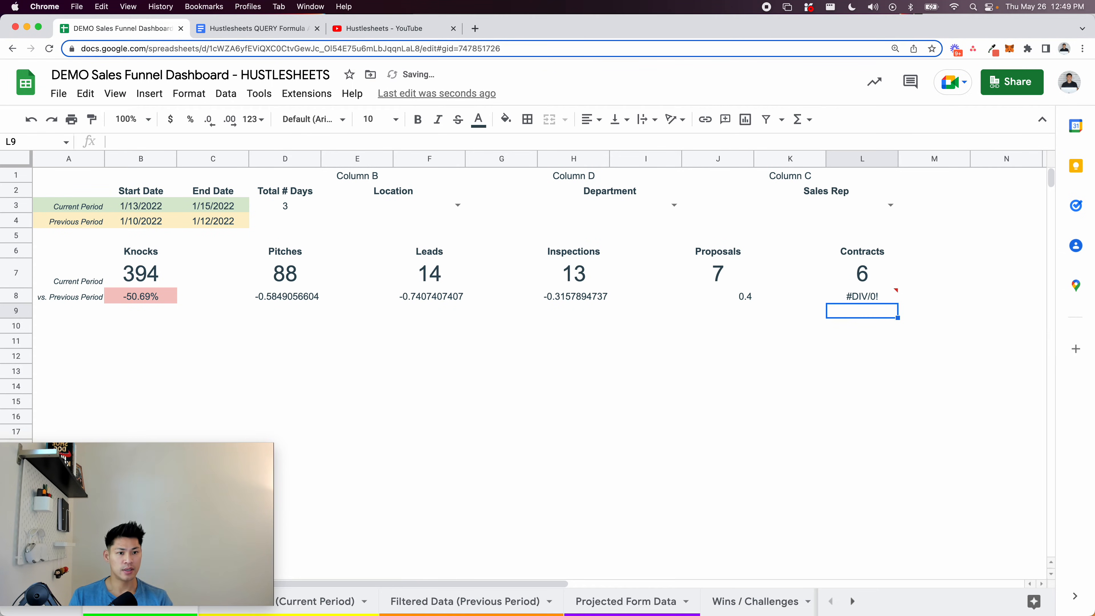
click(881, 291)
Inspect L8's #DIV/0! Contracts change formula, D8's Pitches change and the L7 total formula
key(Return)
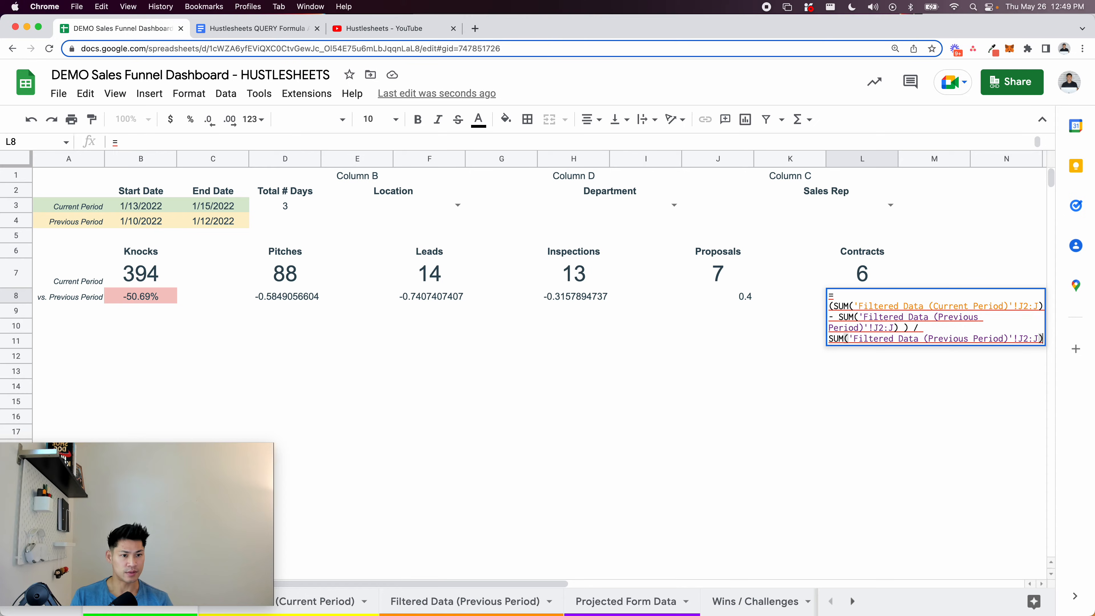
key(Return)
click(880, 297)
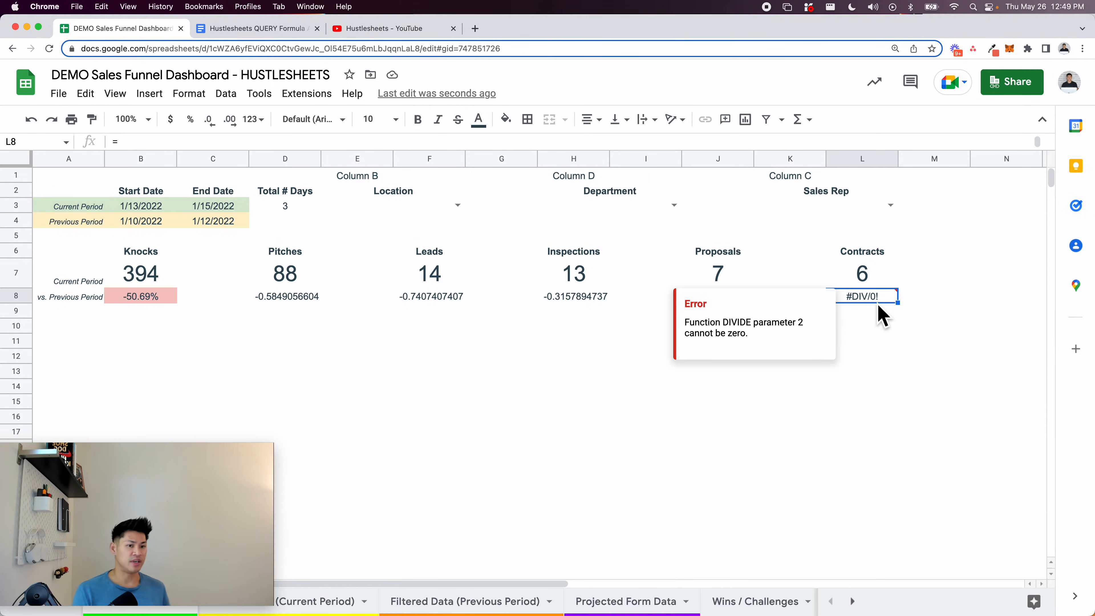
click(321, 298)
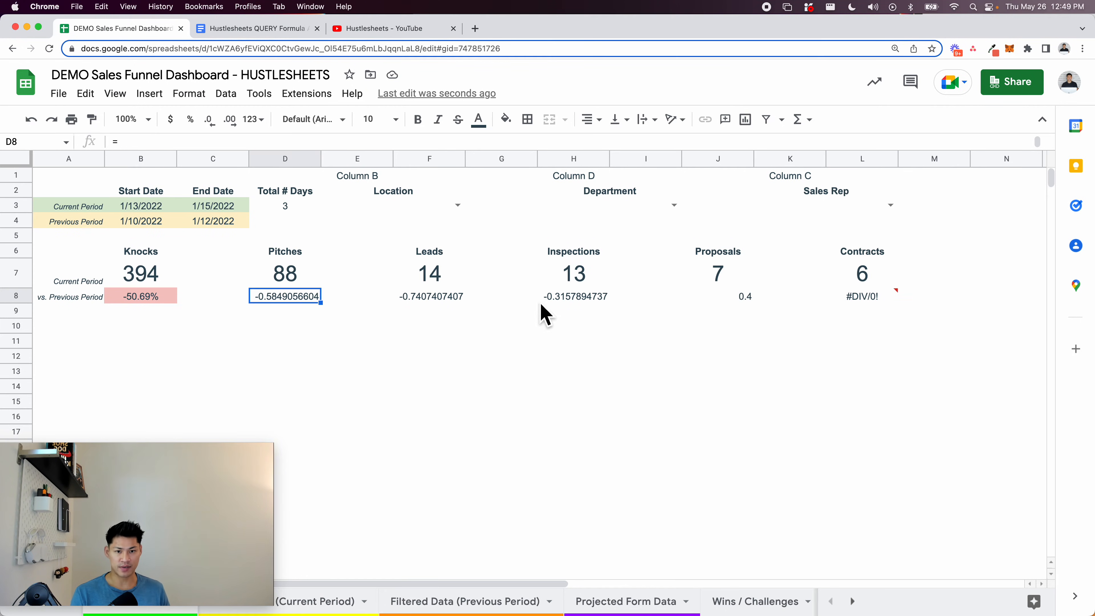
click(858, 311)
key(Up)
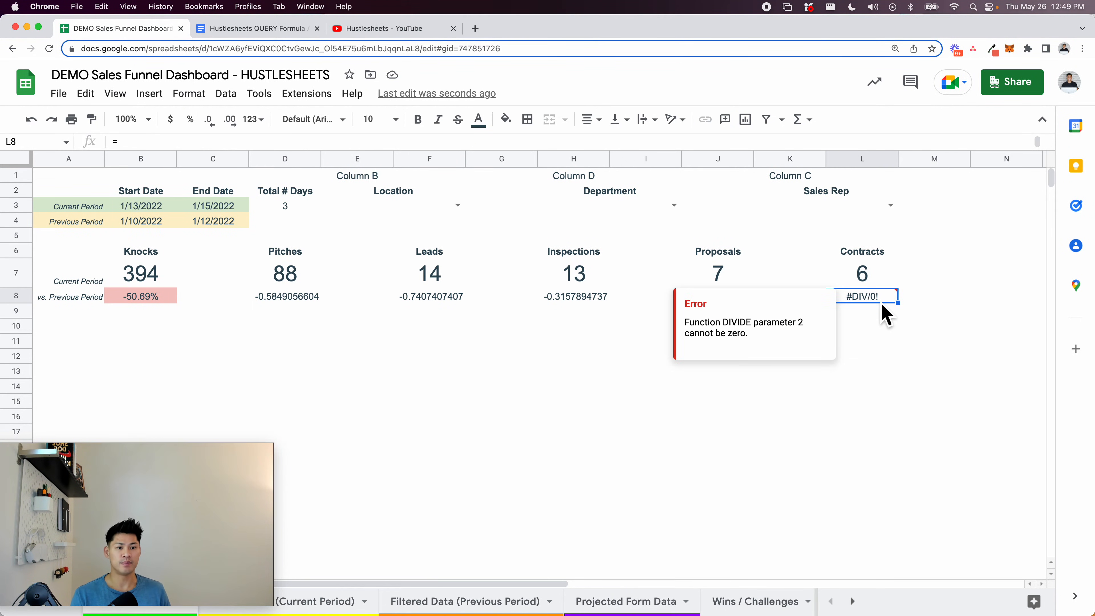
click(866, 283)
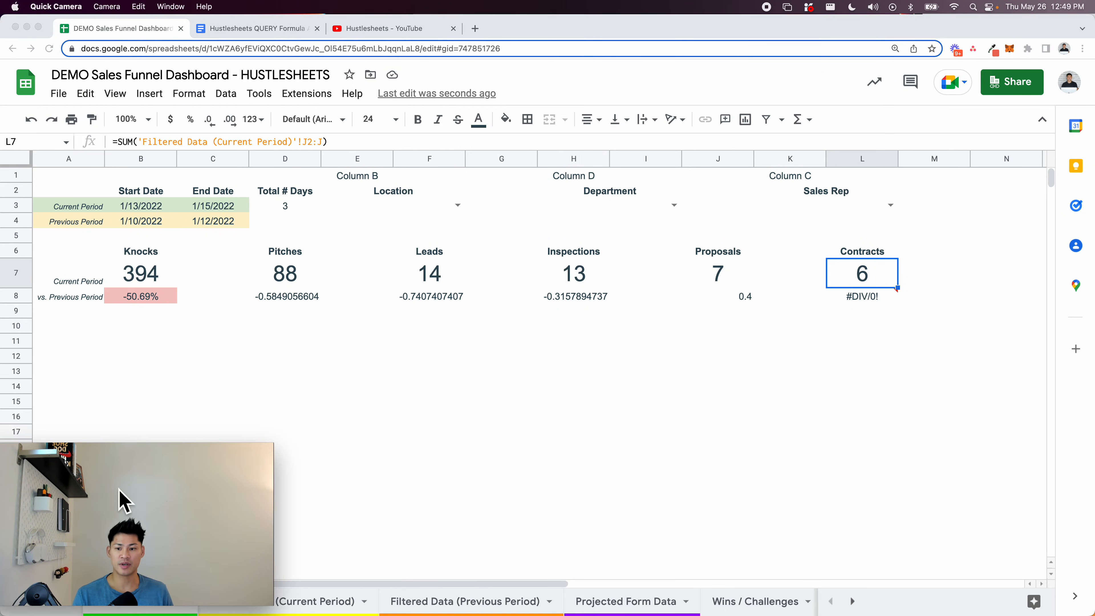
drag(122, 563, 933, 571)
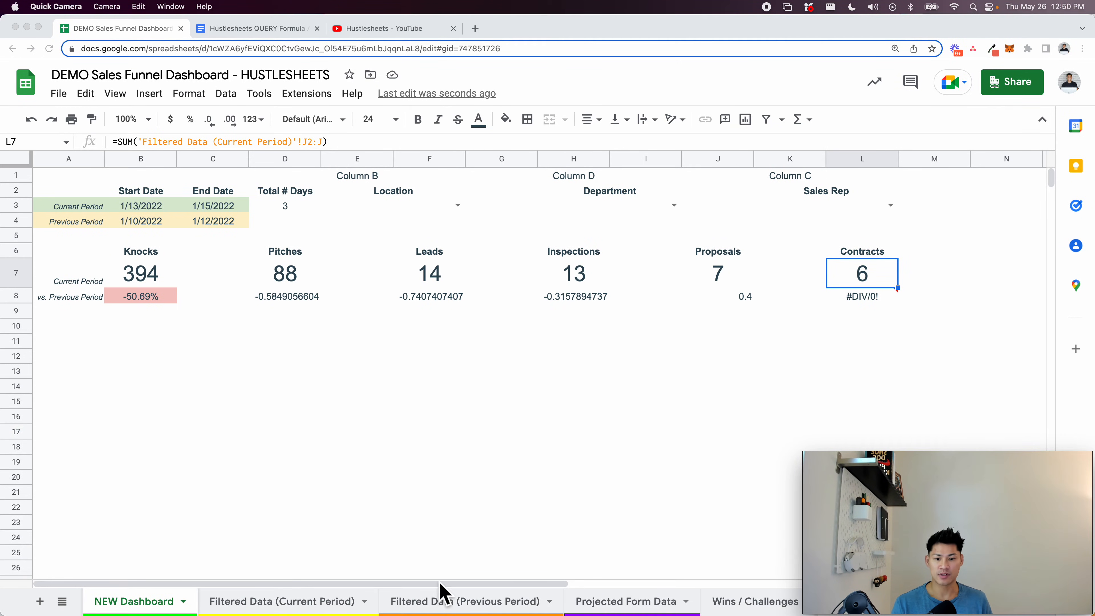
Check the Contracts column values on the Filtered Data (Previous Period) sheet, then return to NEW Dashboard
click(483, 604)
scroll(533, 274, right, 2)
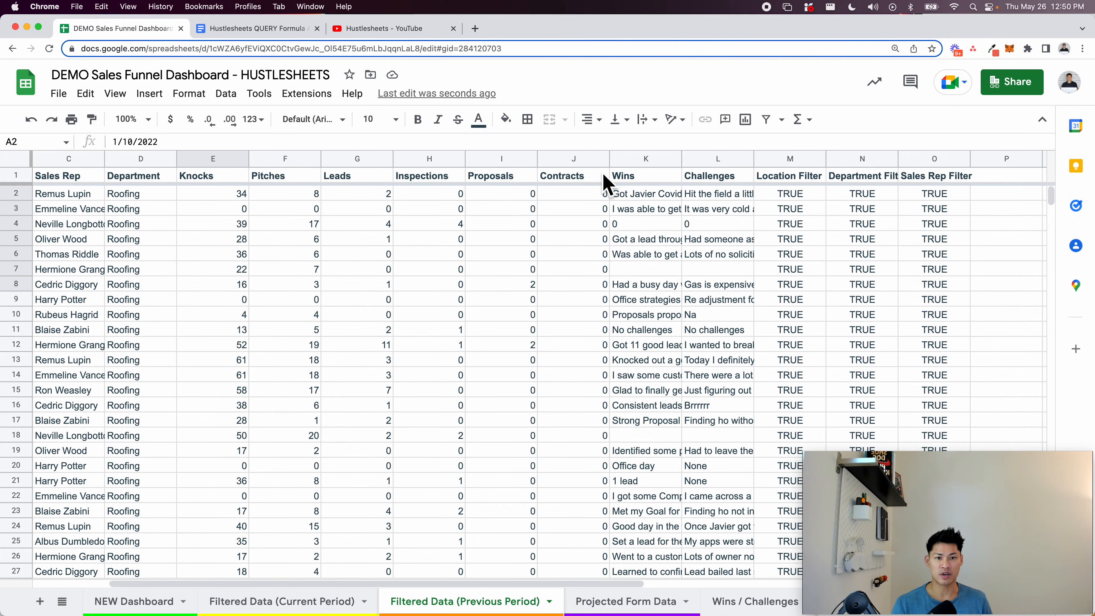
click(568, 157)
drag(892, 533, 849, 314)
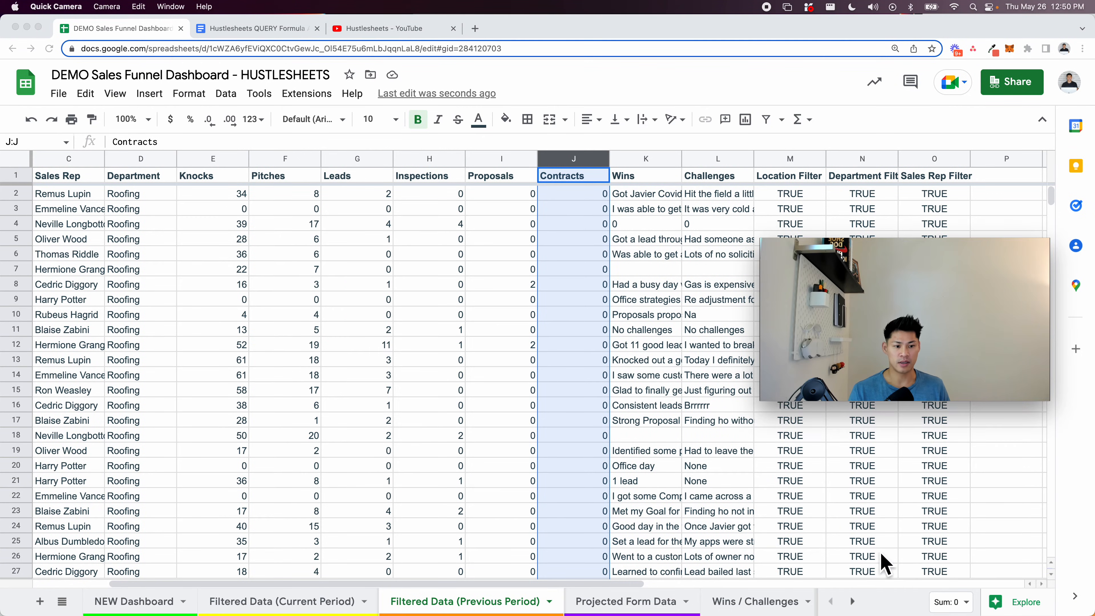
scroll(623, 446, down, 9)
scroll(623, 446, up, 9)
click(138, 604)
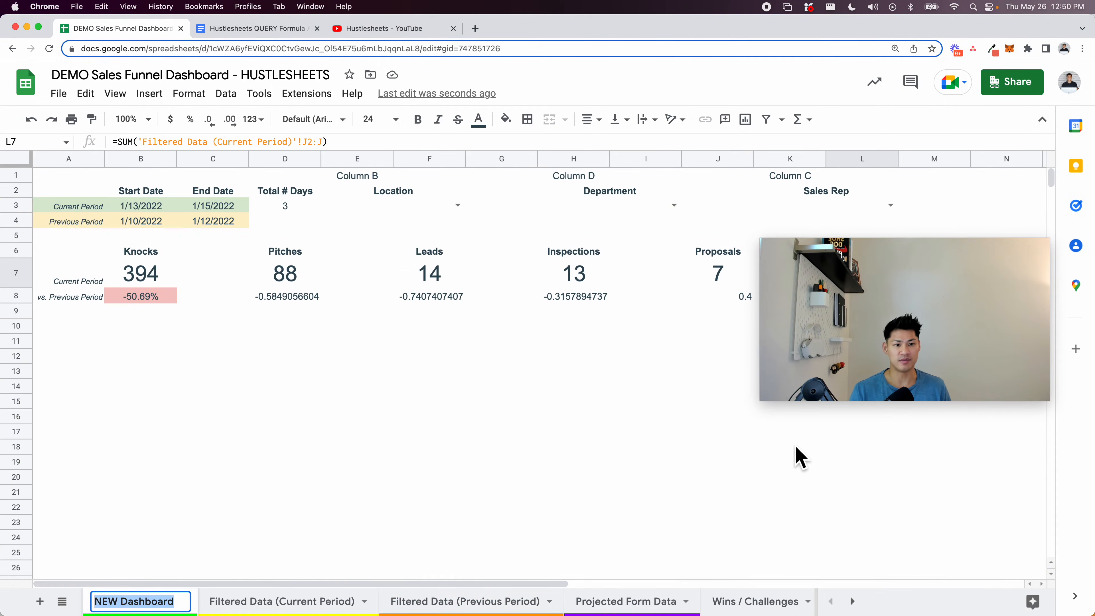
click(810, 402)
drag(822, 350, 864, 562)
Wrap L8's formula in IFERROR with an "error" fallback
click(872, 299)
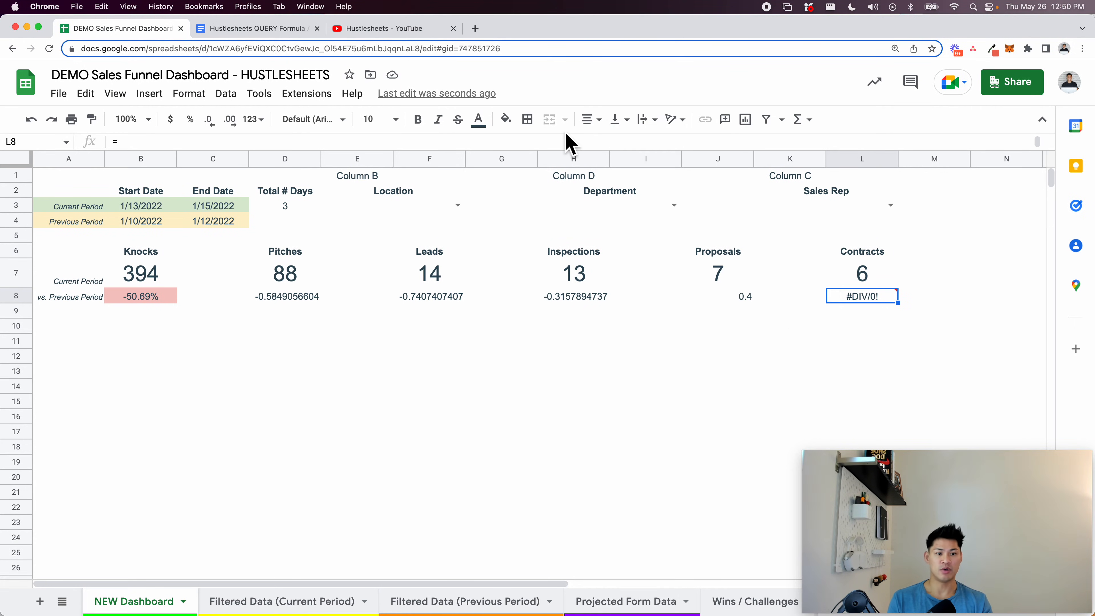
key(Return)
text(IFERROR)
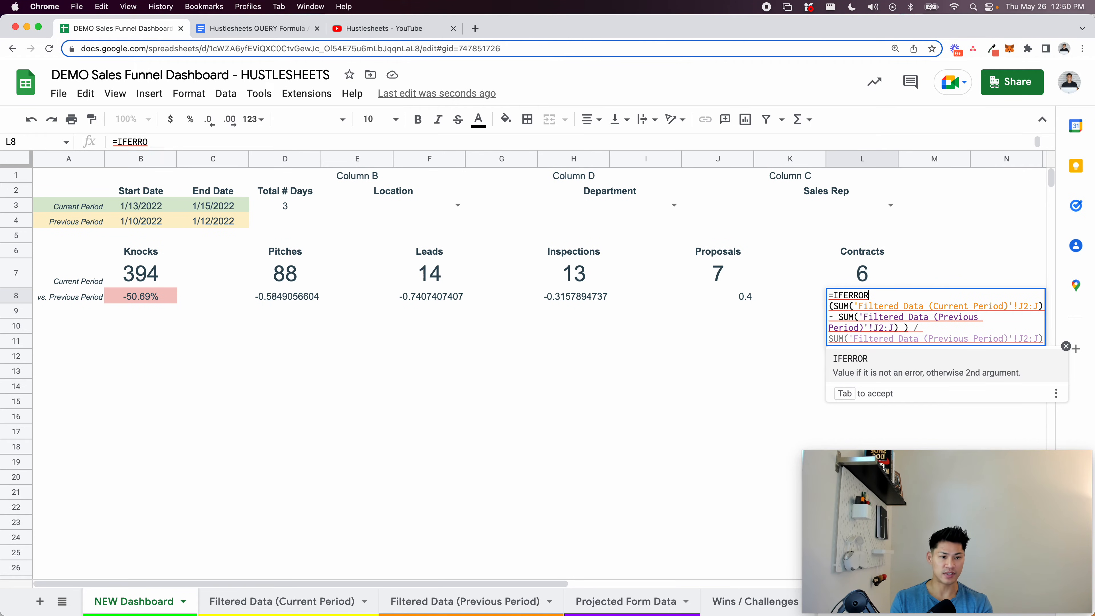
text(()
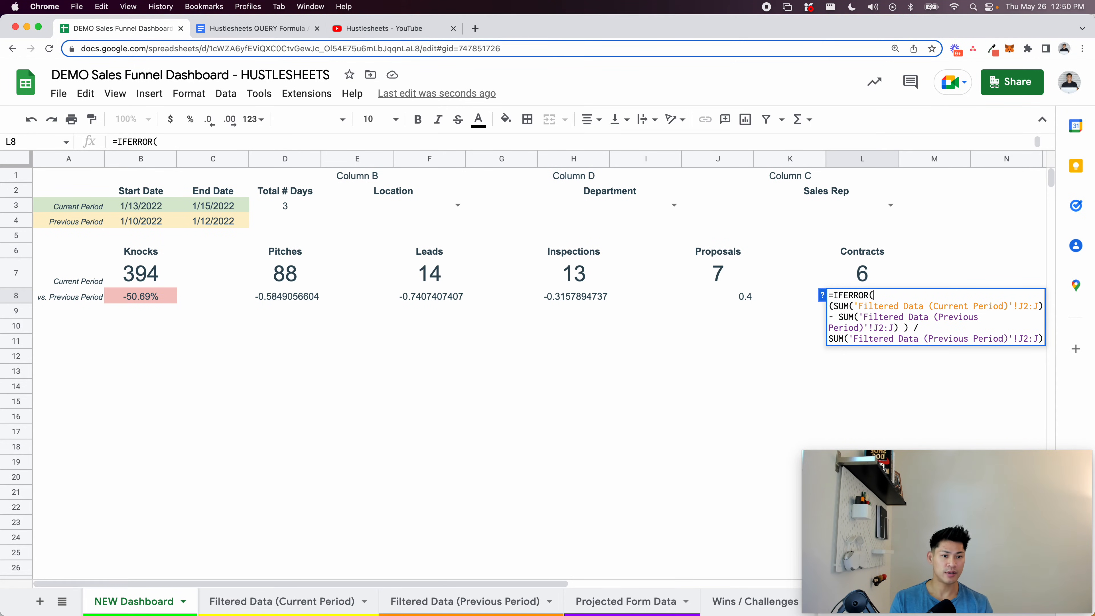
click(822, 296)
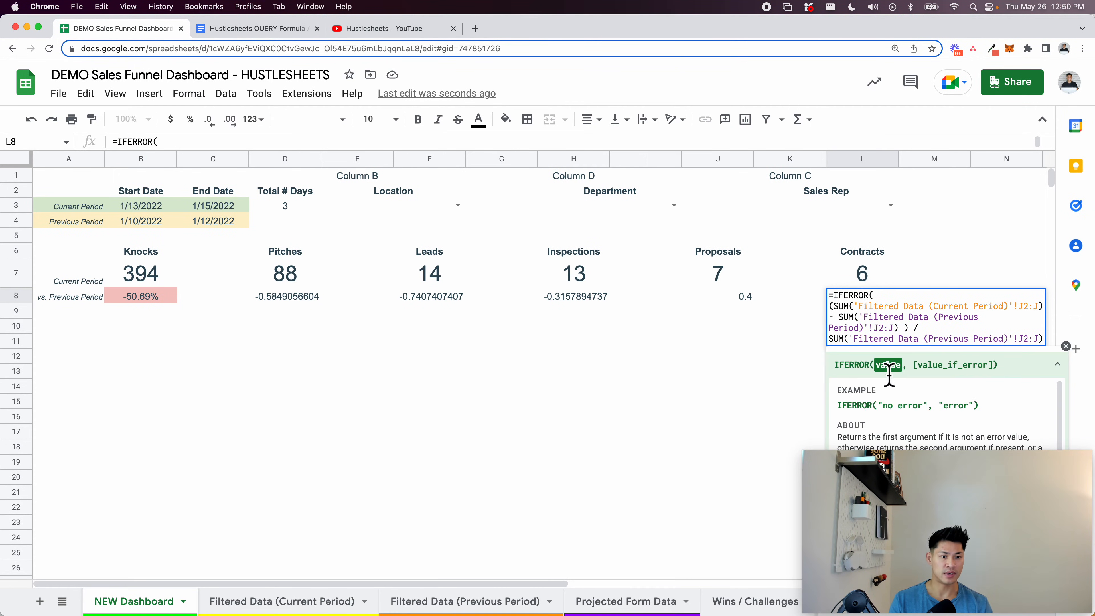
drag(956, 459, 444, 461)
right_click(925, 330)
click(905, 338)
click(903, 344)
key(Down)
text(,)
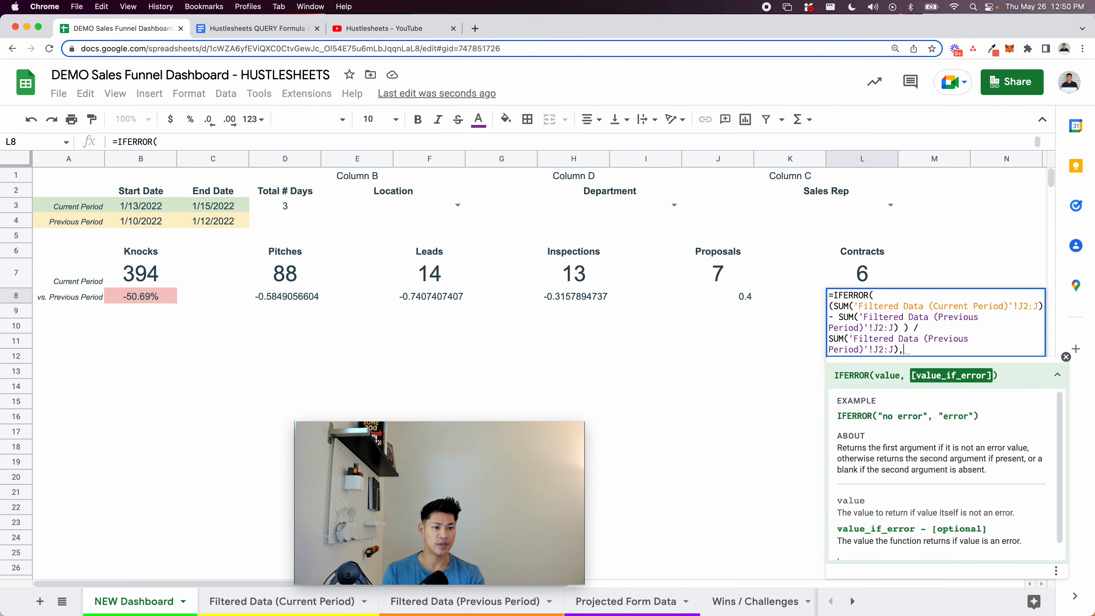
text("error)
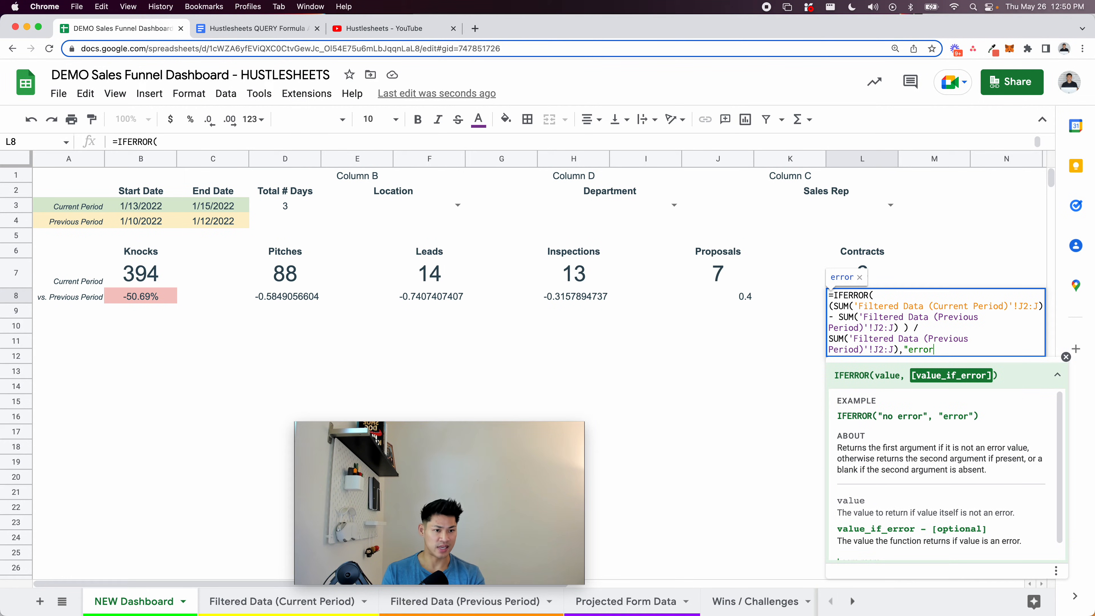
text(")
key(Return)
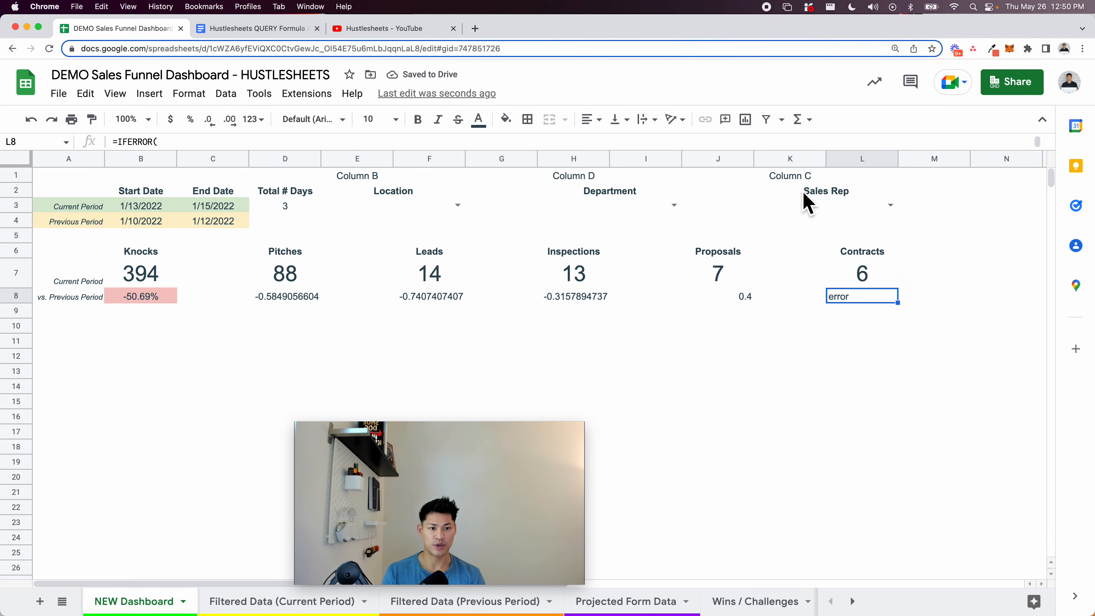
Change L8's IFERROR fallback so the cell displays a dash instead
double_click(863, 300)
key(Left)
key(Left)
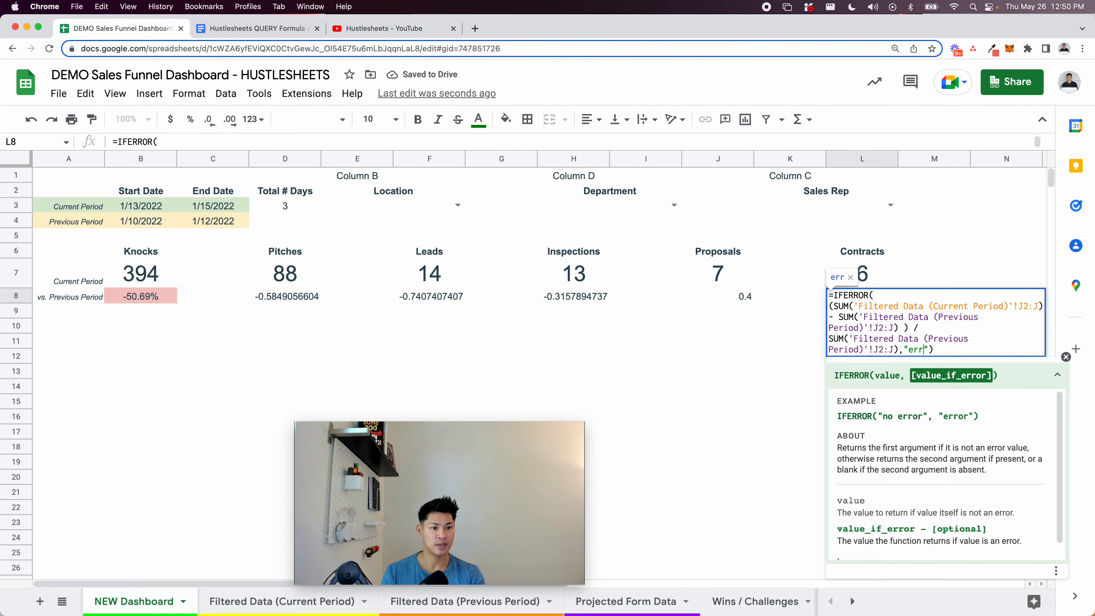
key(BackSpace)
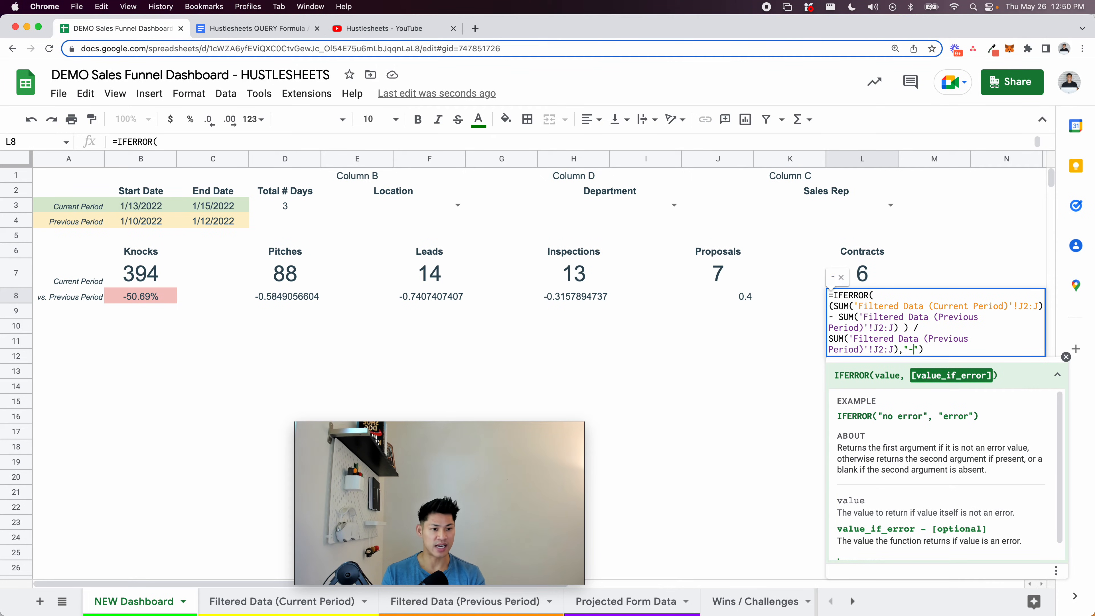
key(Return)
key(Up)
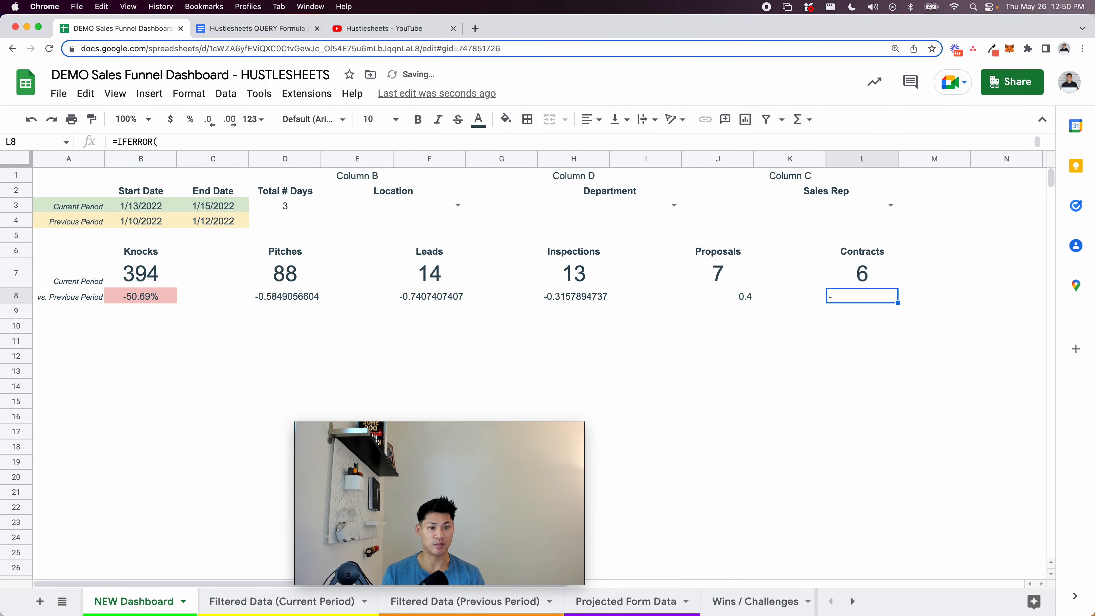
key(Return)
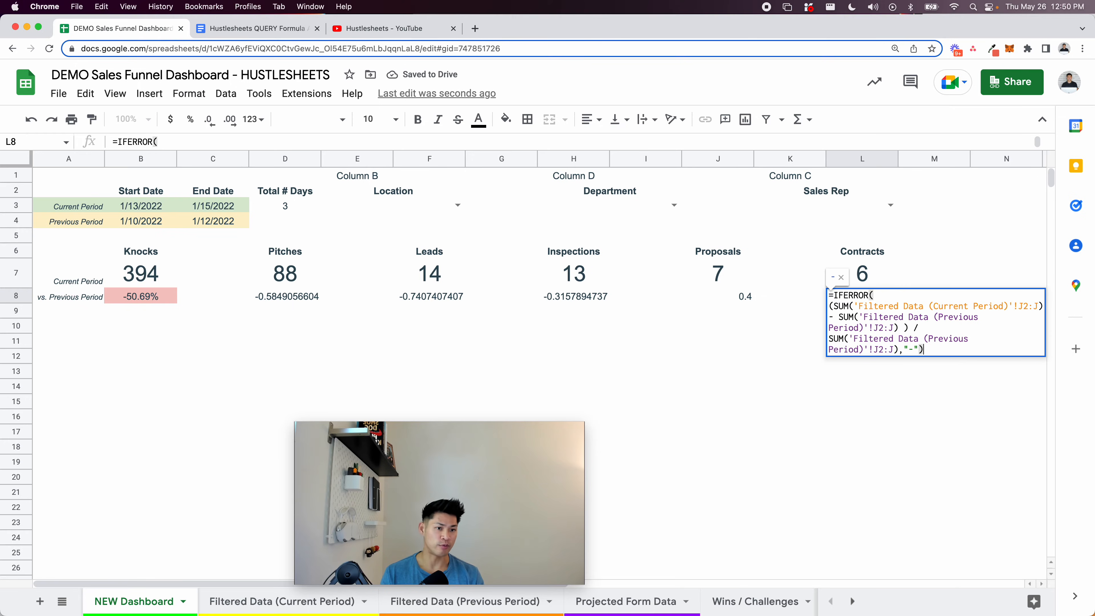
key(Escape)
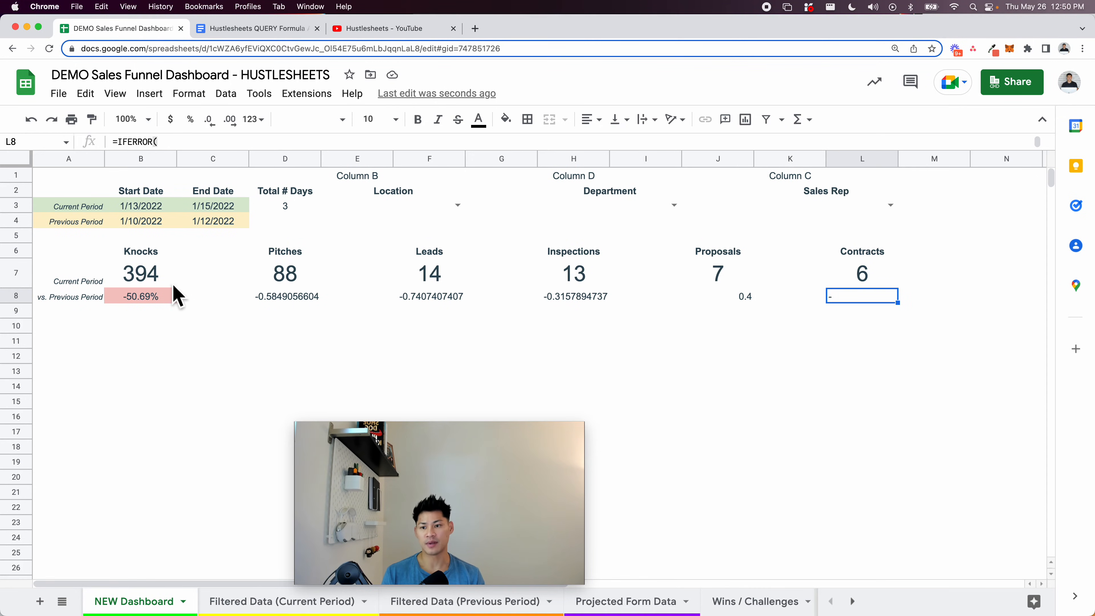
click(155, 301)
Inspect the row 8 change cells and the Knocks total formula in B7
click(261, 301)
click(719, 299)
key(shift+space)
click(724, 296)
key(shift+space)
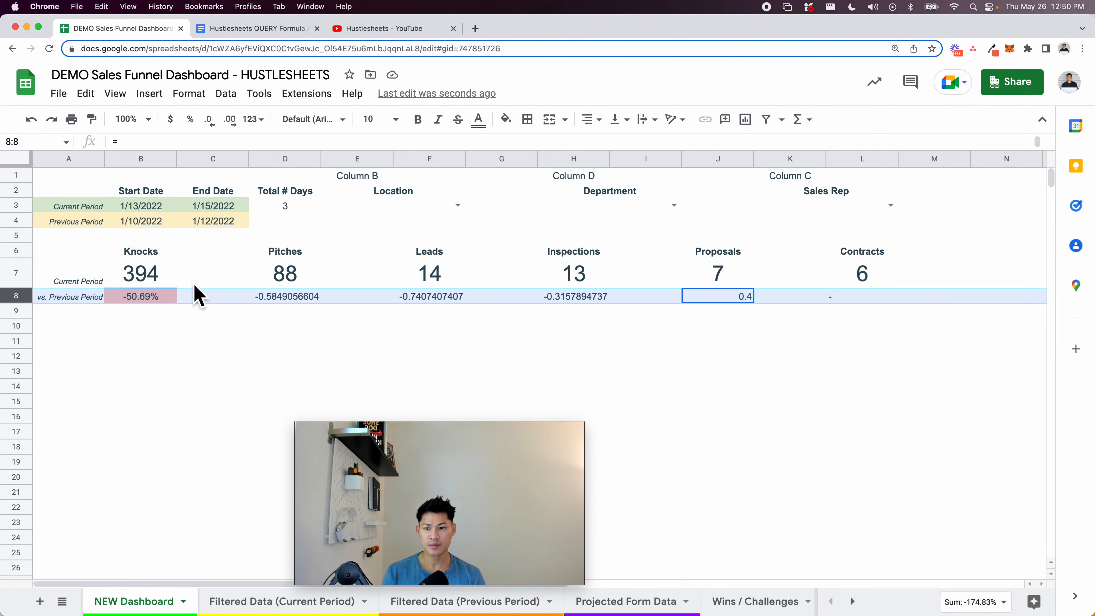
click(163, 283)
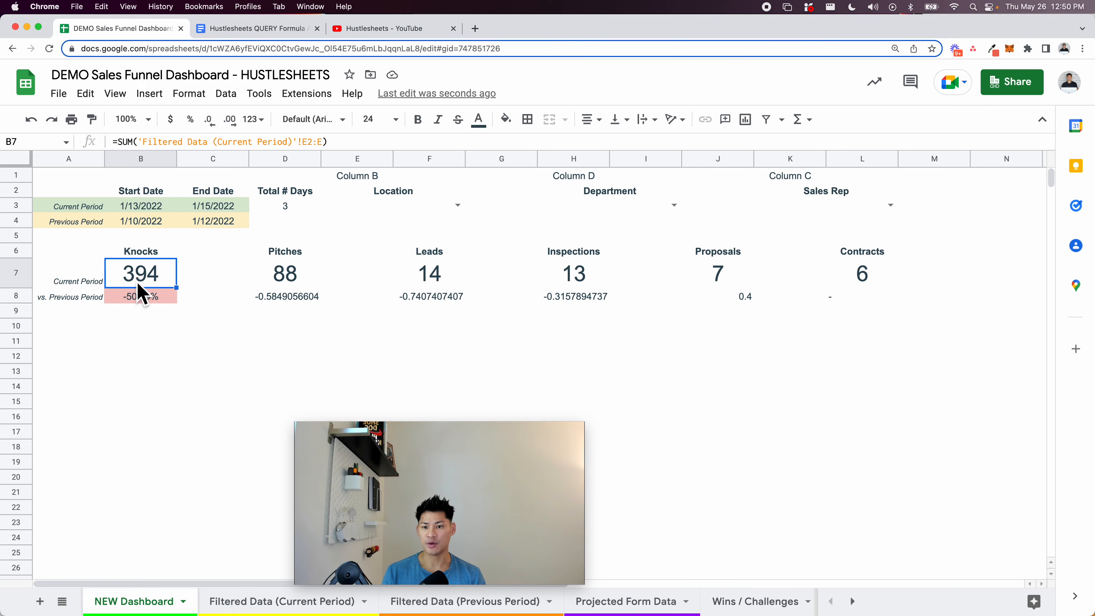
Paint B8's red/green percentage format onto D8, F8, H8, J8 and L8
click(138, 301)
click(91, 119)
click(300, 299)
click(92, 120)
click(429, 297)
click(92, 120)
click(598, 299)
click(92, 120)
click(733, 302)
click(92, 120)
click(868, 299)
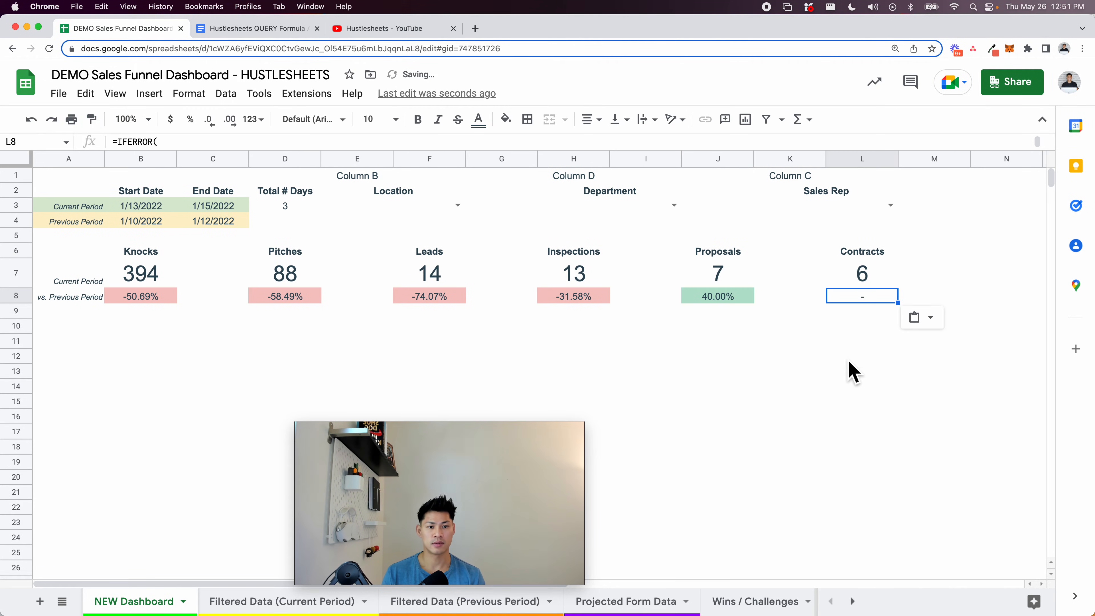
click(848, 360)
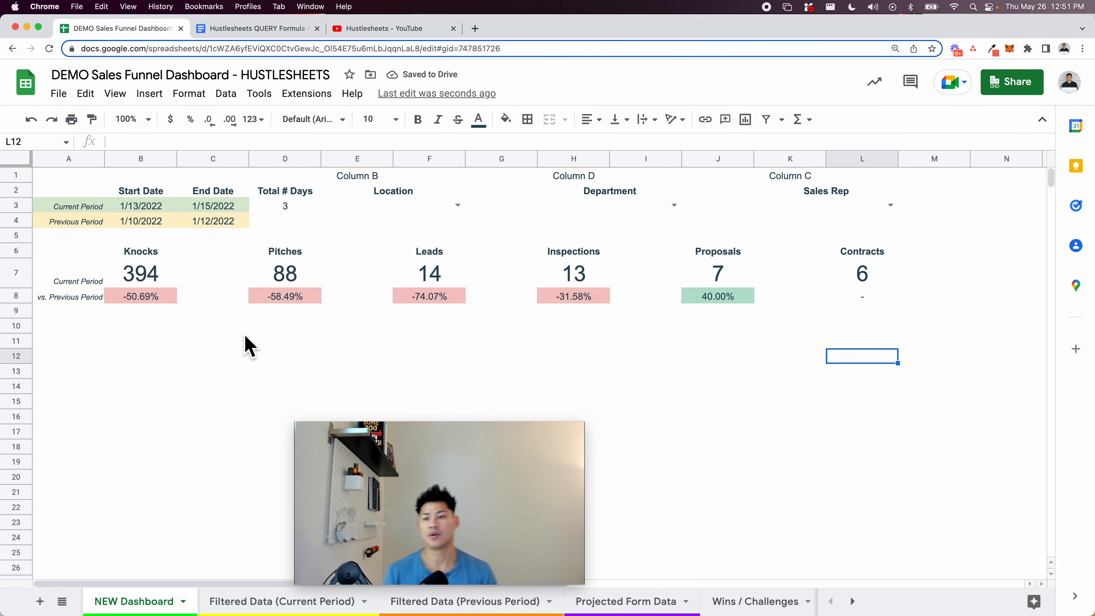
Clear the Column B, D and C helper labels from row 1, then recheck B8
click(13, 174)
key(Delete)
click(202, 312)
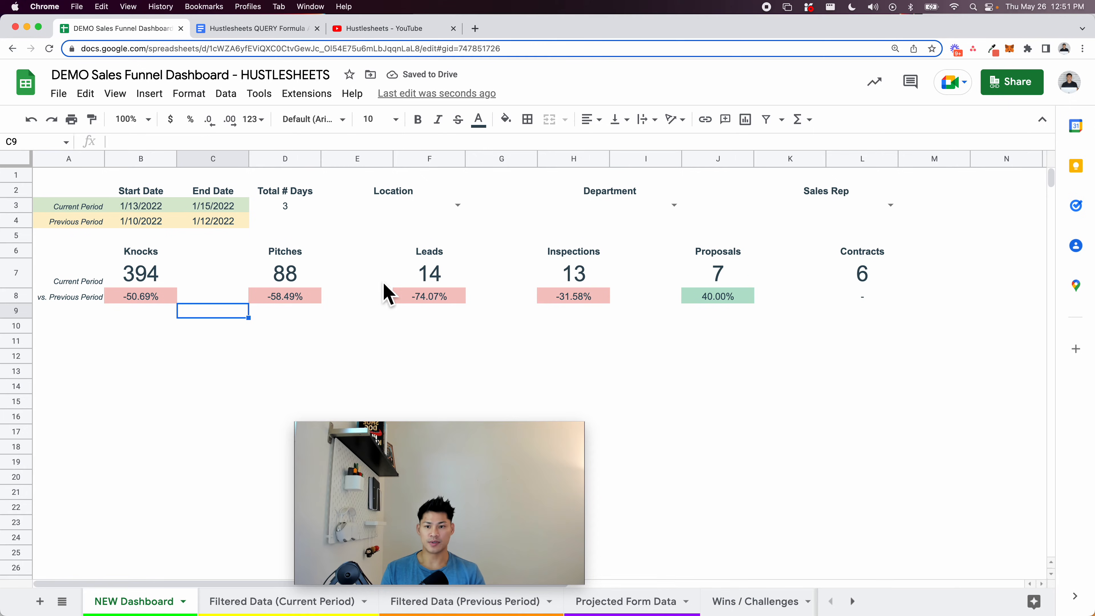
click(140, 298)
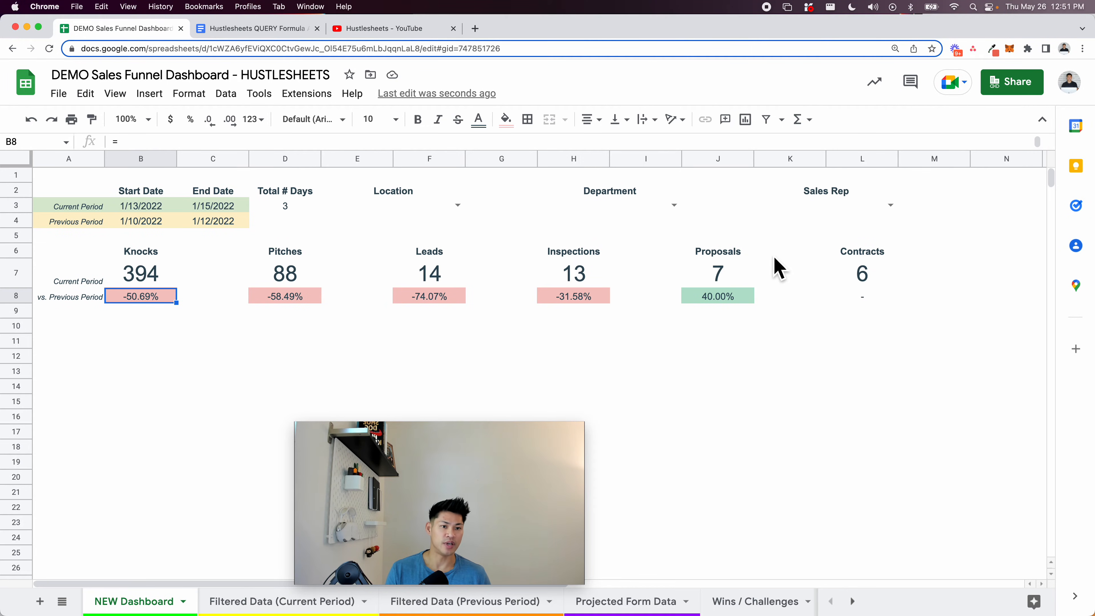
Filter to one sales rep and wrap J8's Proposals comparison formula in IFERROR
click(891, 206)
click(851, 260)
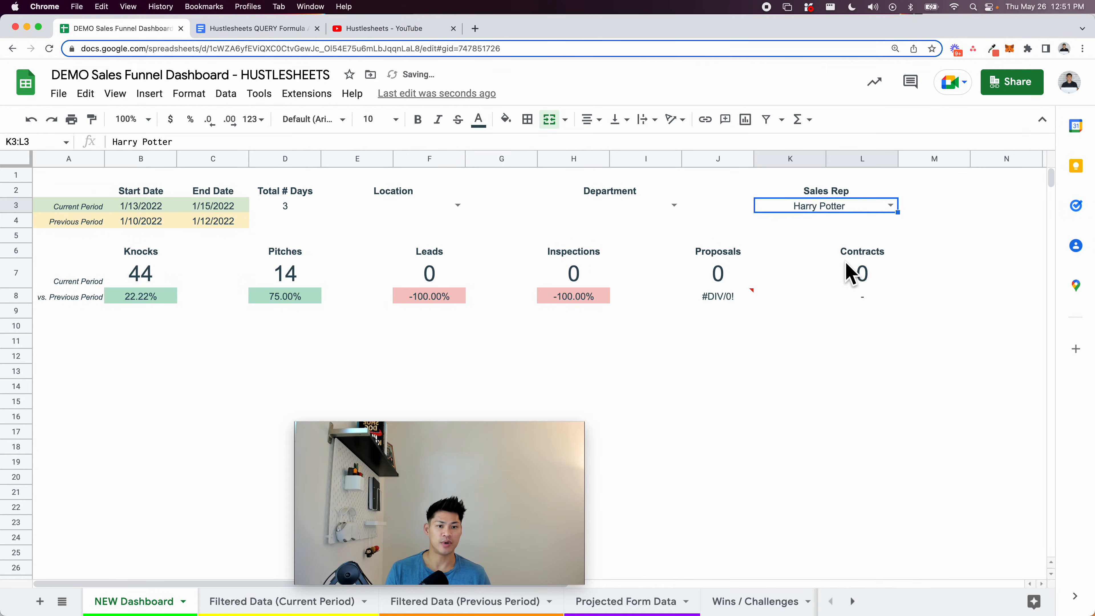
click(731, 300)
key(Return)
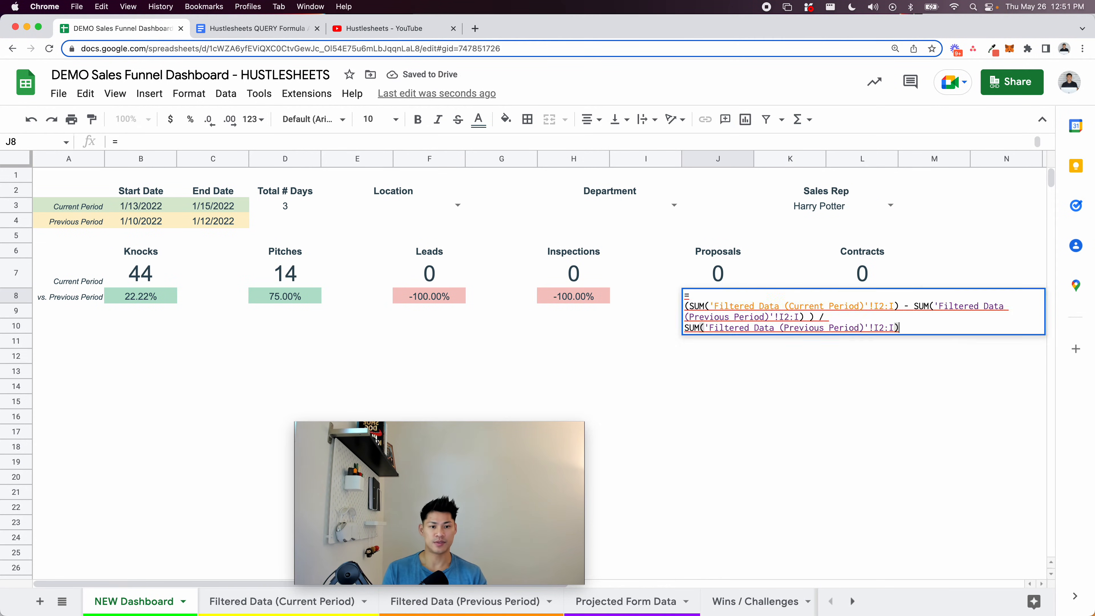
text(IFERROR()
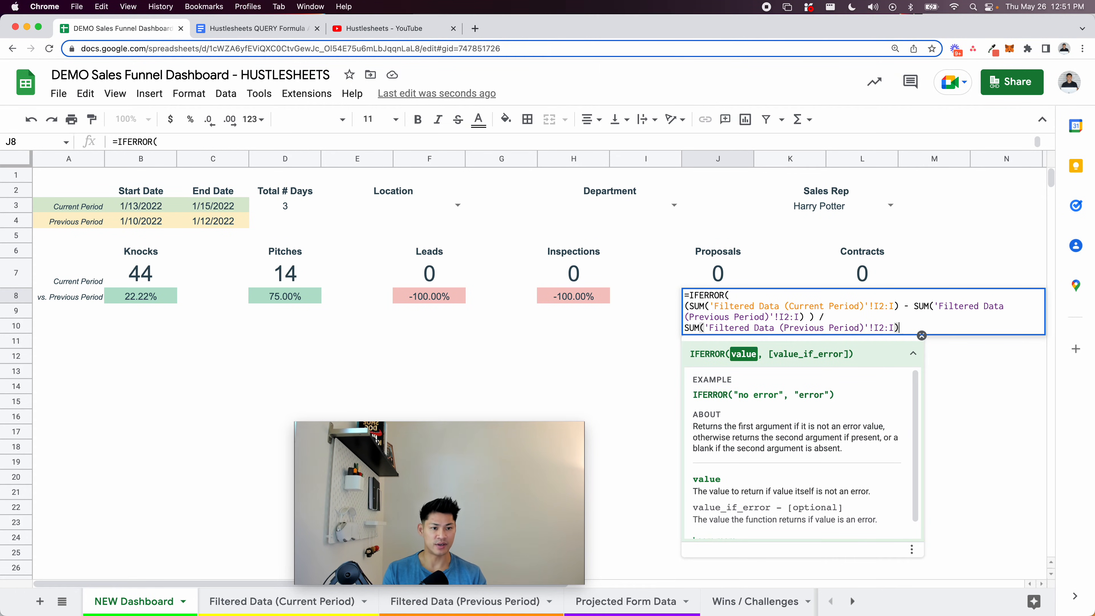
text(,"0)
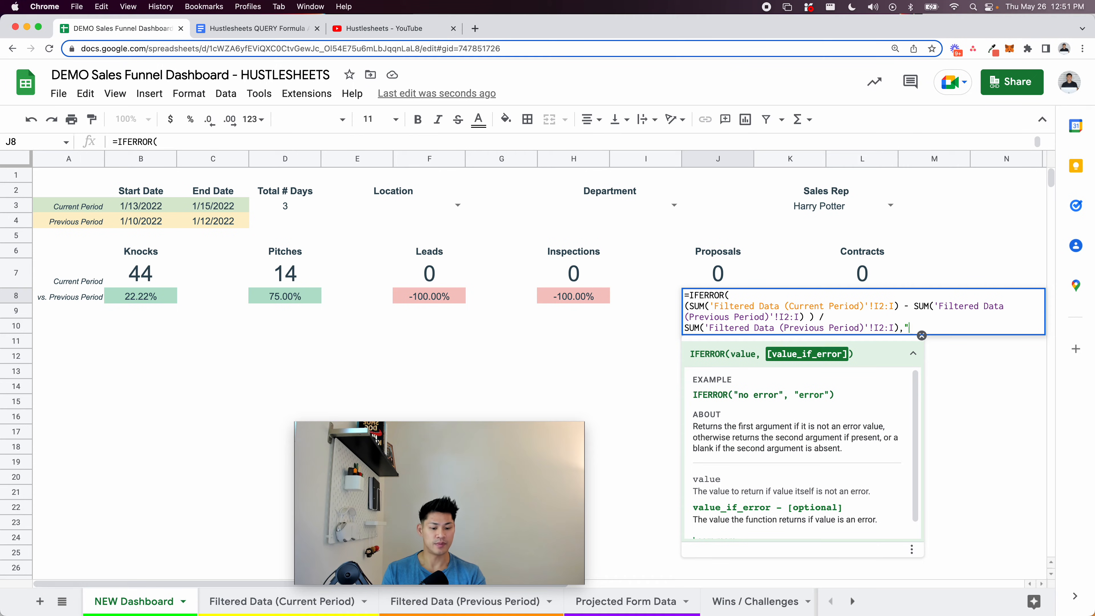
key(Return)
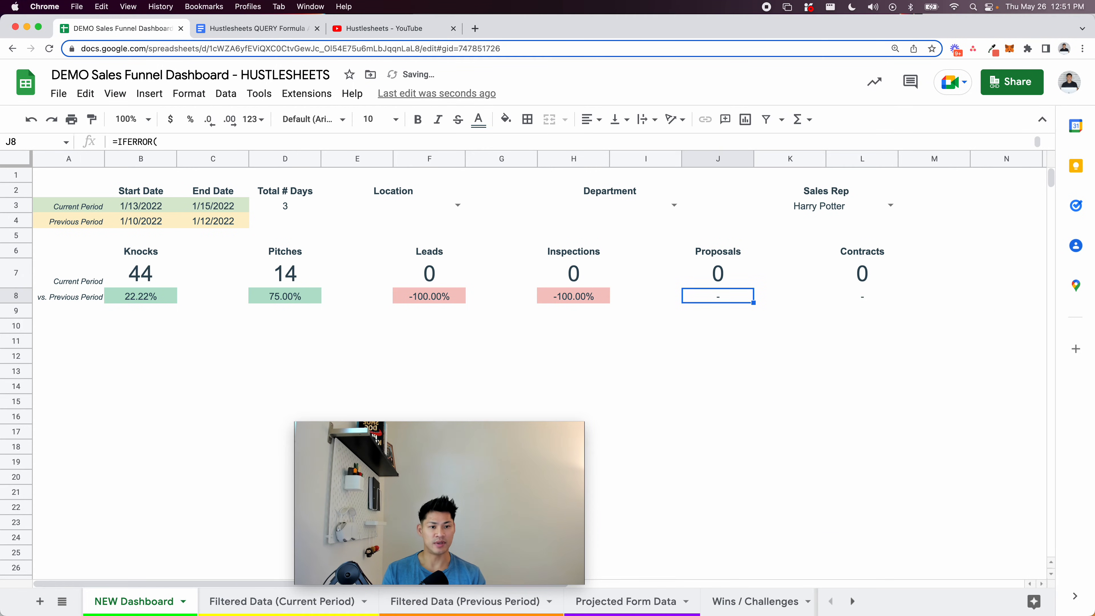
Filter to another rep and wrap H8's Inspections formula in IFERROR with a "-" fallback
click(890, 206)
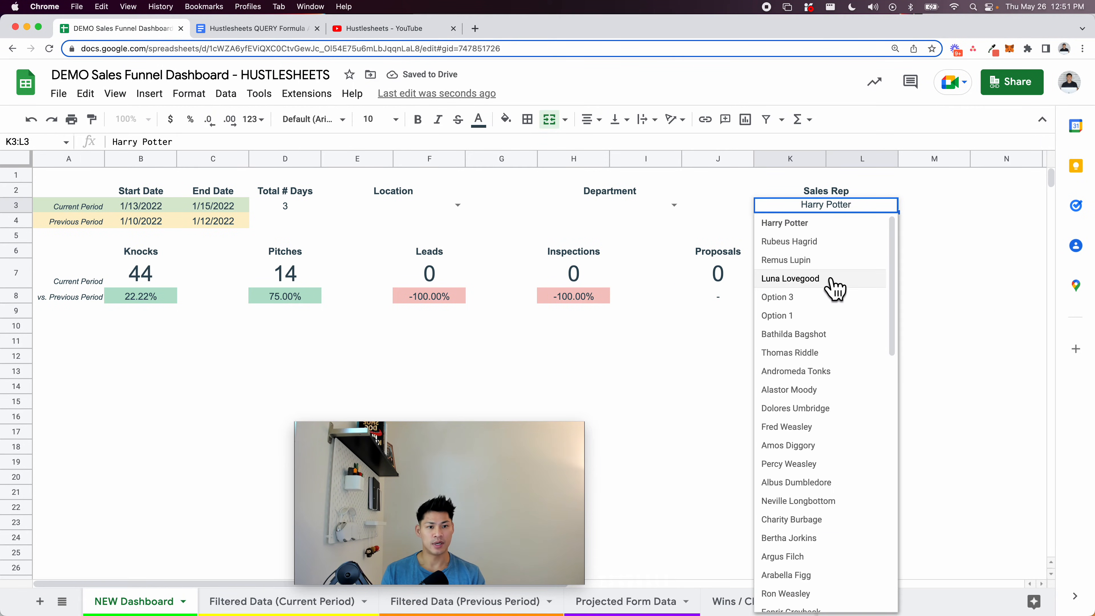
click(835, 260)
double_click(587, 297)
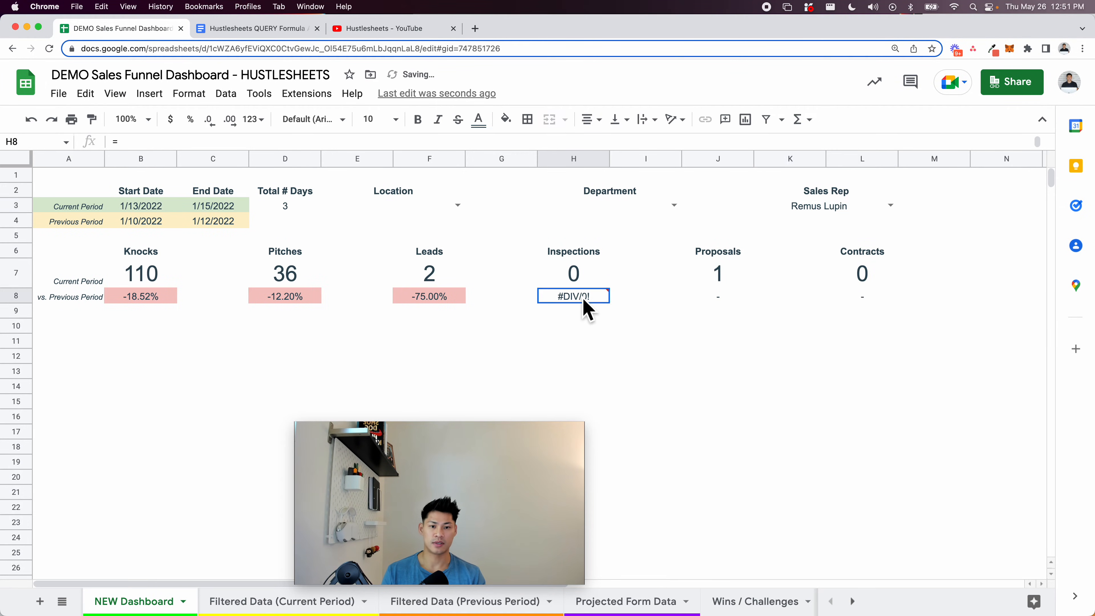
click(546, 296)
text(I)
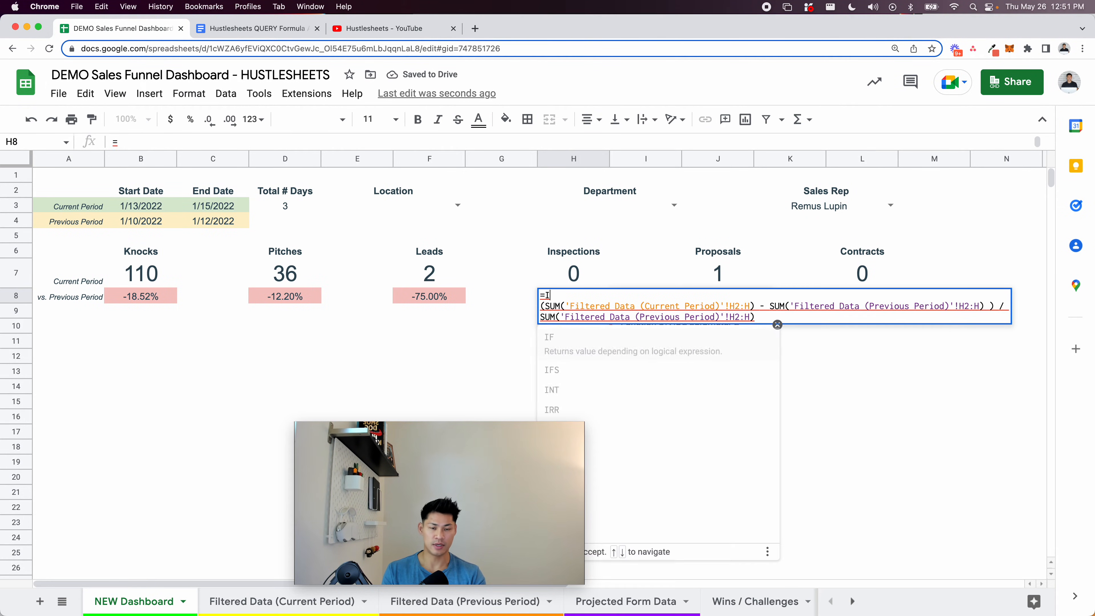
text(FERROR()
text(,")
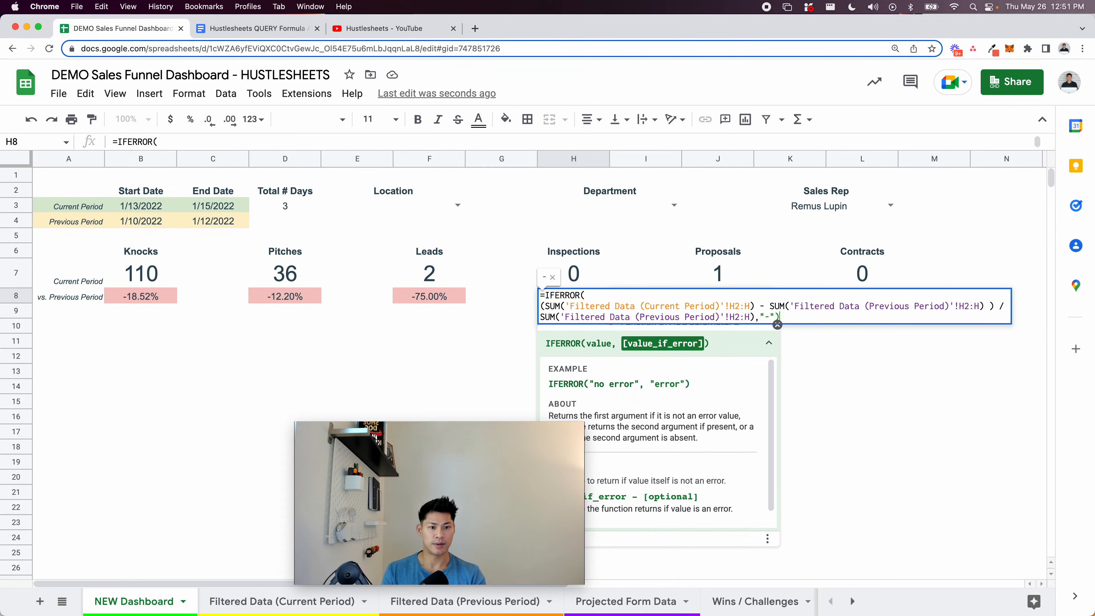
text(-")
key(Return)
Choose a different sales rep by typing part of the name, showing 4 Knocks and 2 Contracts
click(890, 206)
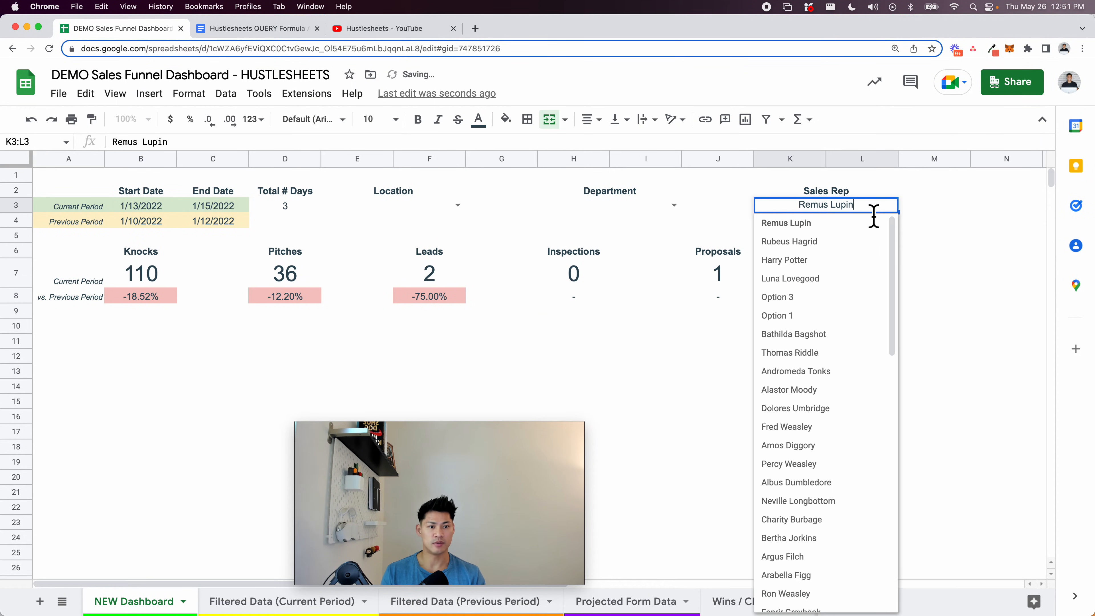
text(her)
click(844, 225)
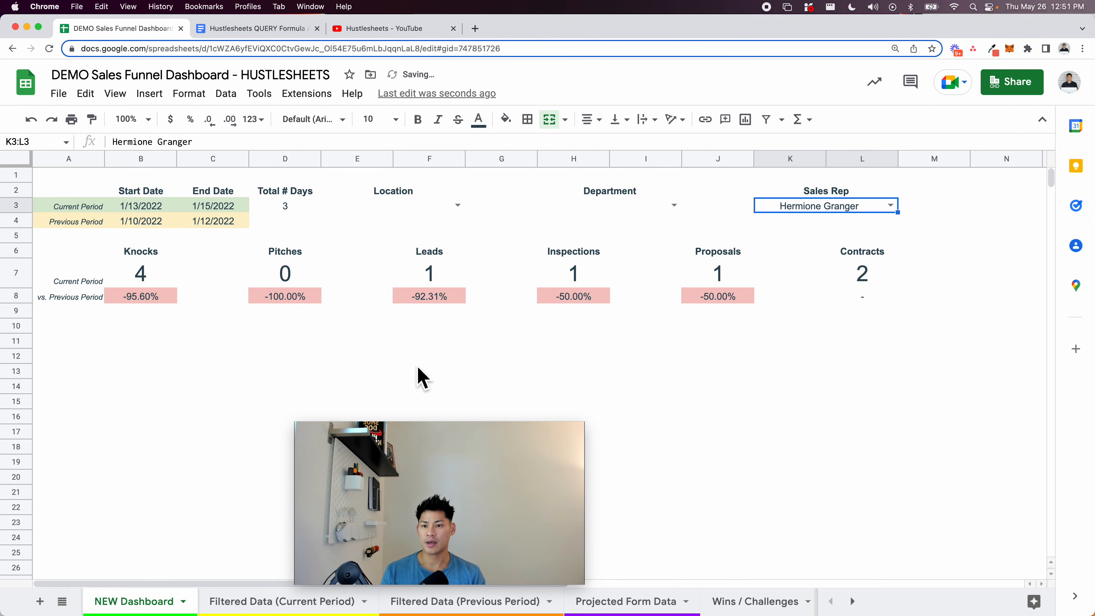
click(339, 331)
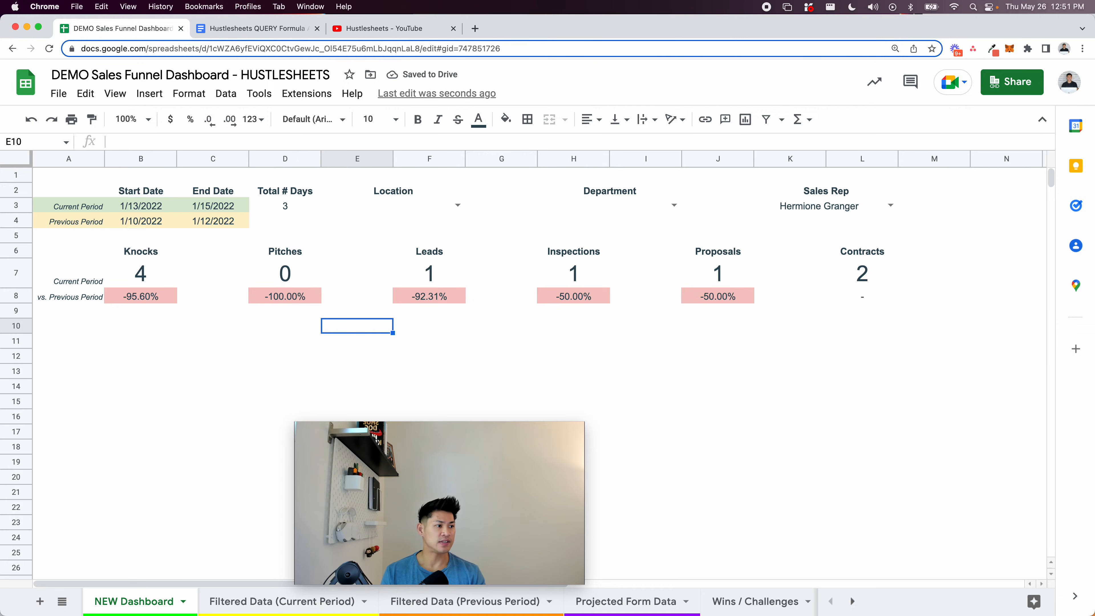
click(624, 333)
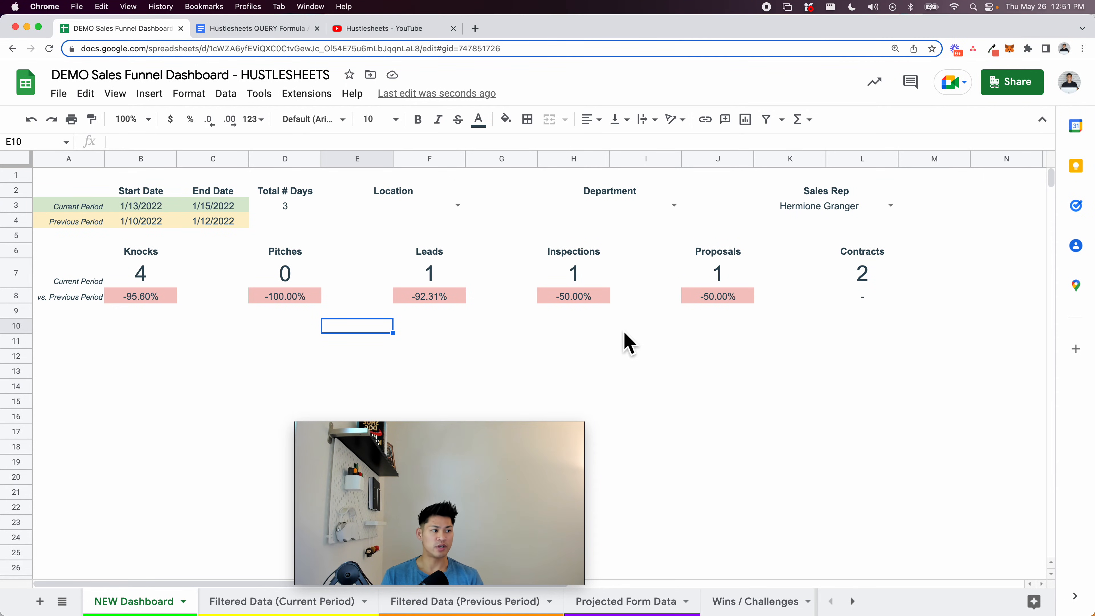
click(193, 344)
drag(458, 549, 968, 586)
click(417, 458)
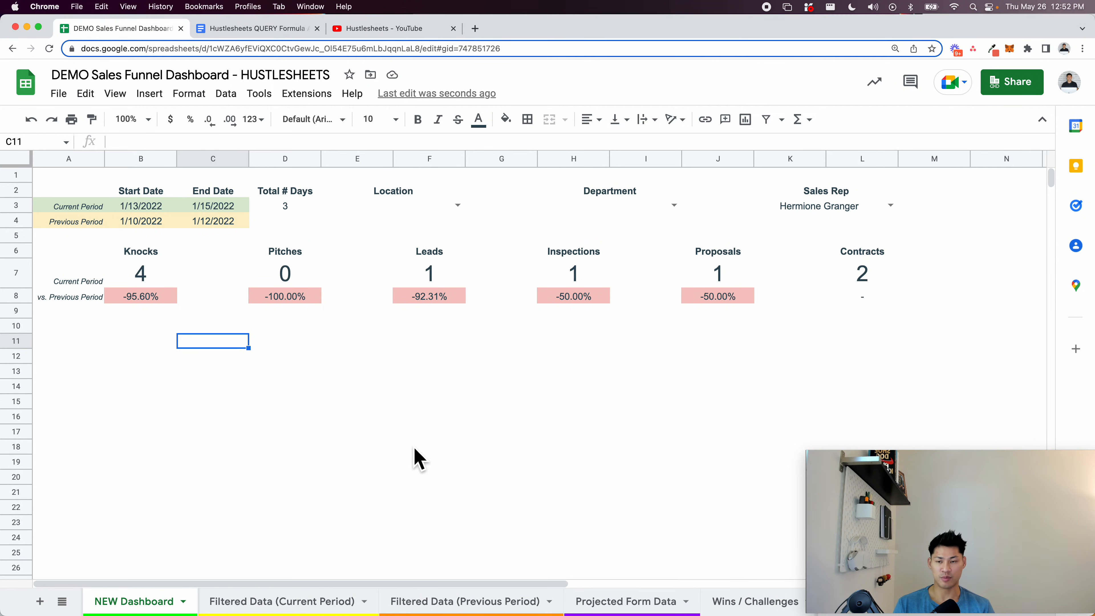
drag(125, 254, 164, 302)
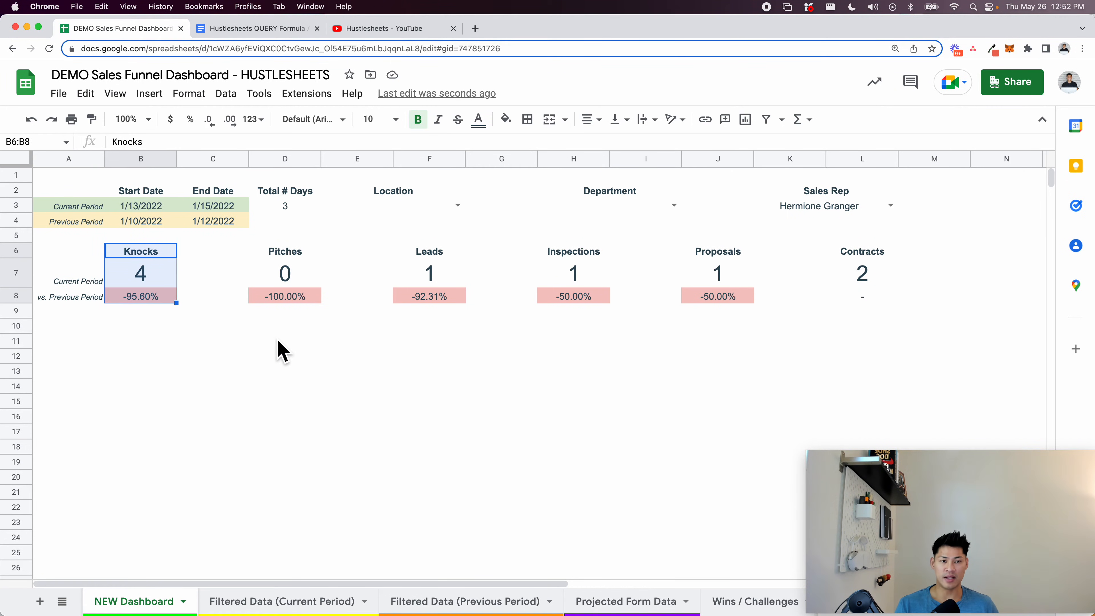
scroll(633, 600, right, 5)
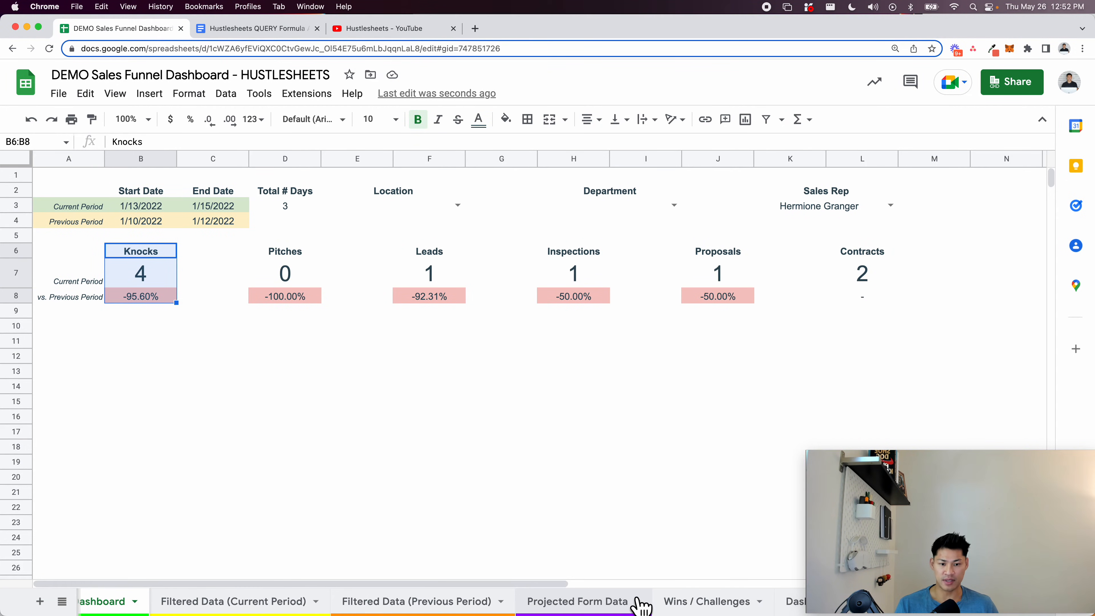
click(771, 601)
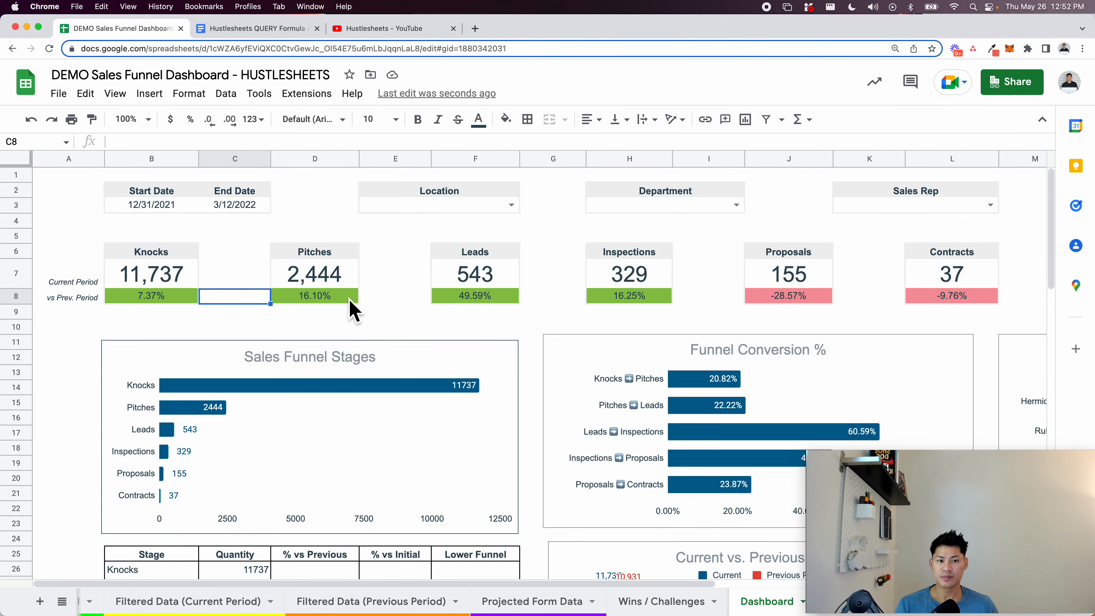
click(399, 314)
scroll(319, 330, down, 5)
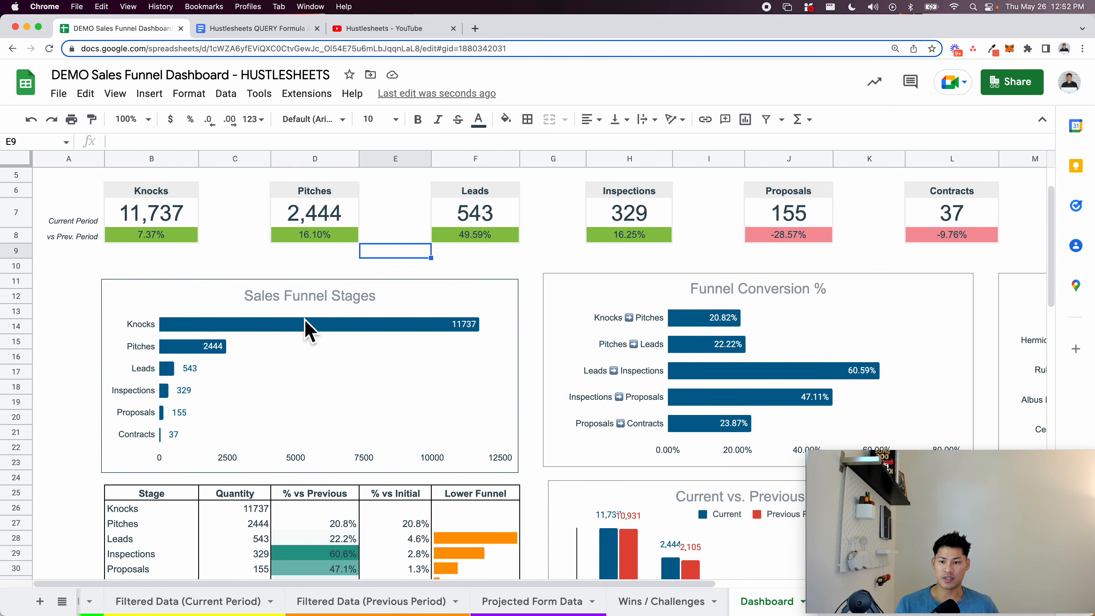
click(284, 319)
scroll(301, 315, up, 2)
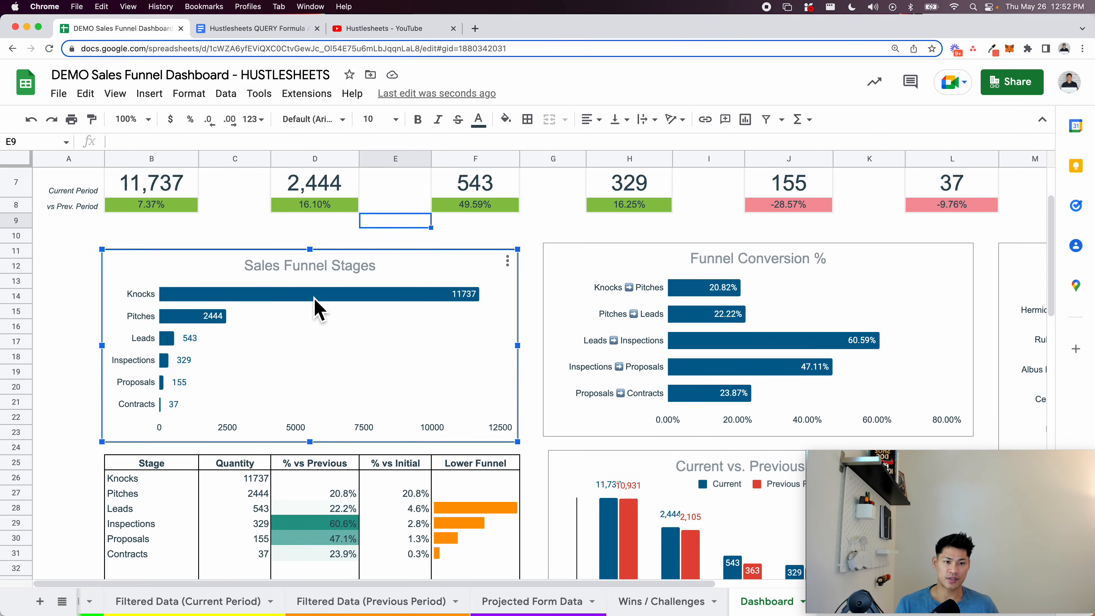
scroll(614, 343, down, 1)
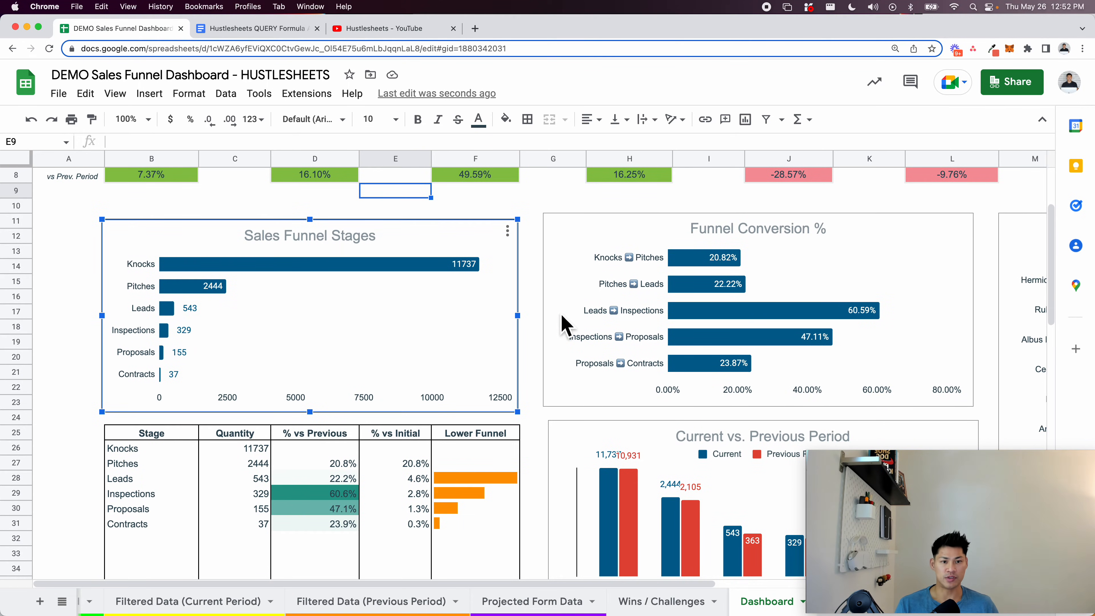
scroll(572, 322, right, 6)
scroll(574, 324, down, 1)
scroll(573, 324, left, 3)
scroll(573, 324, down, 6)
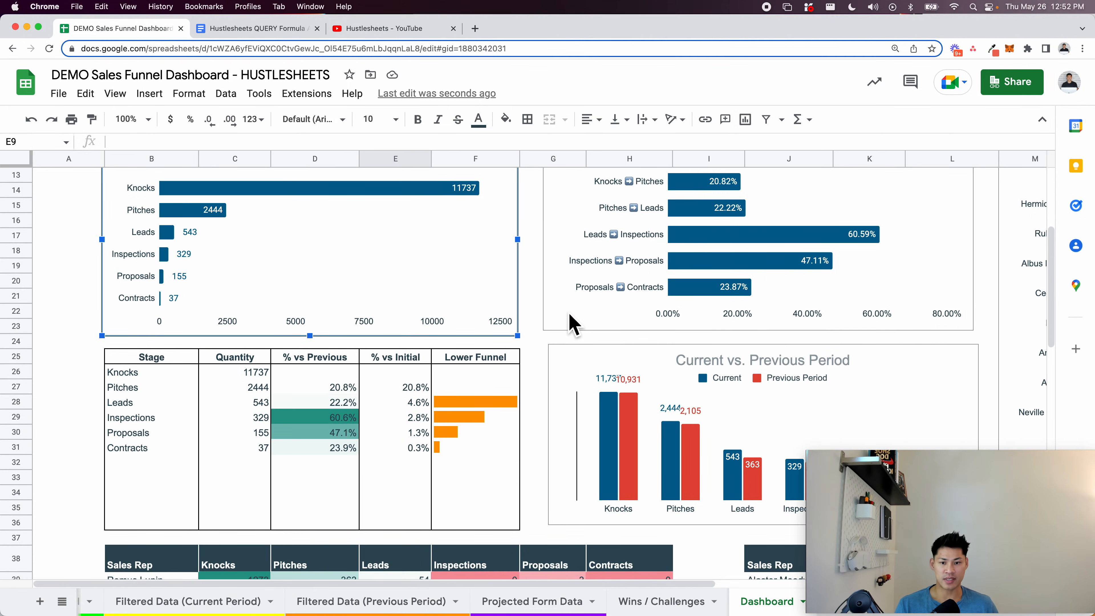
scroll(573, 321, right, 3)
scroll(573, 324, up, 2)
scroll(573, 325, up, 1)
click(366, 310)
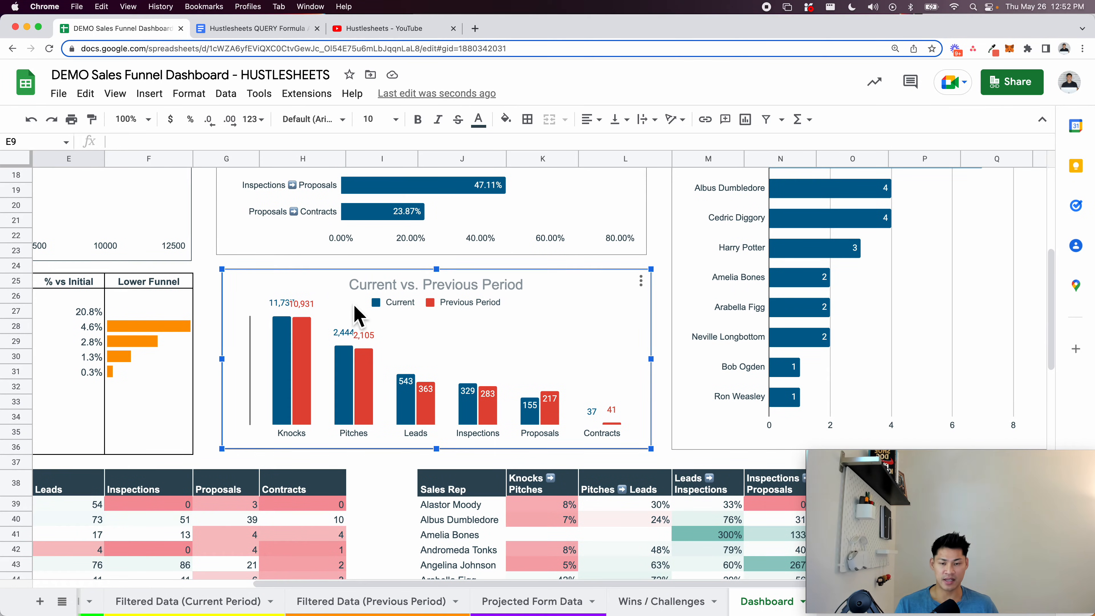
scroll(452, 389, left, 4)
scroll(453, 388, up, 2)
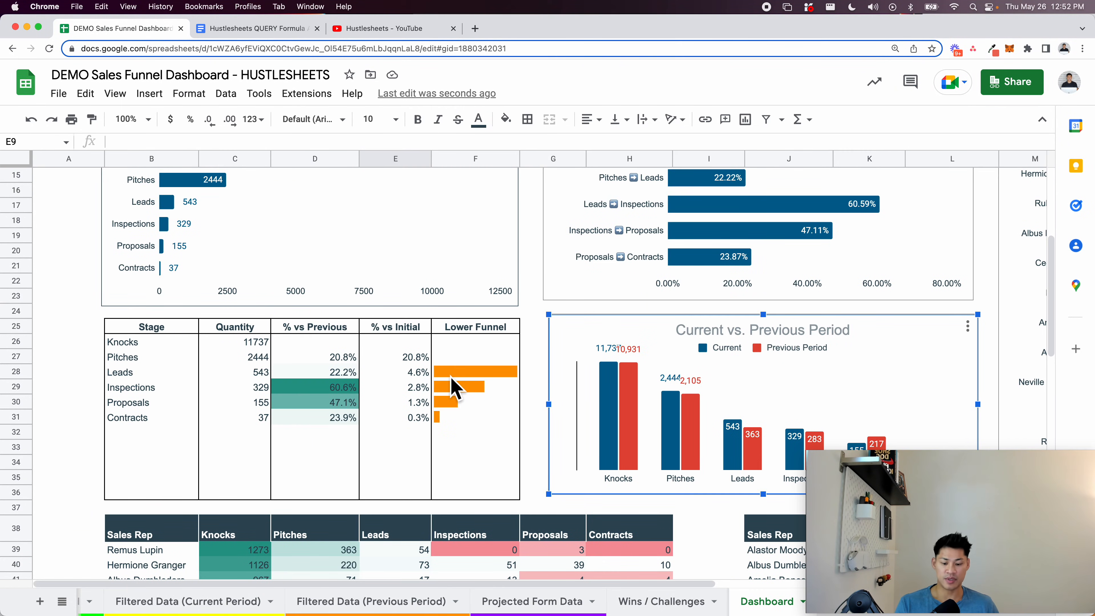
scroll(453, 386, up, 8)
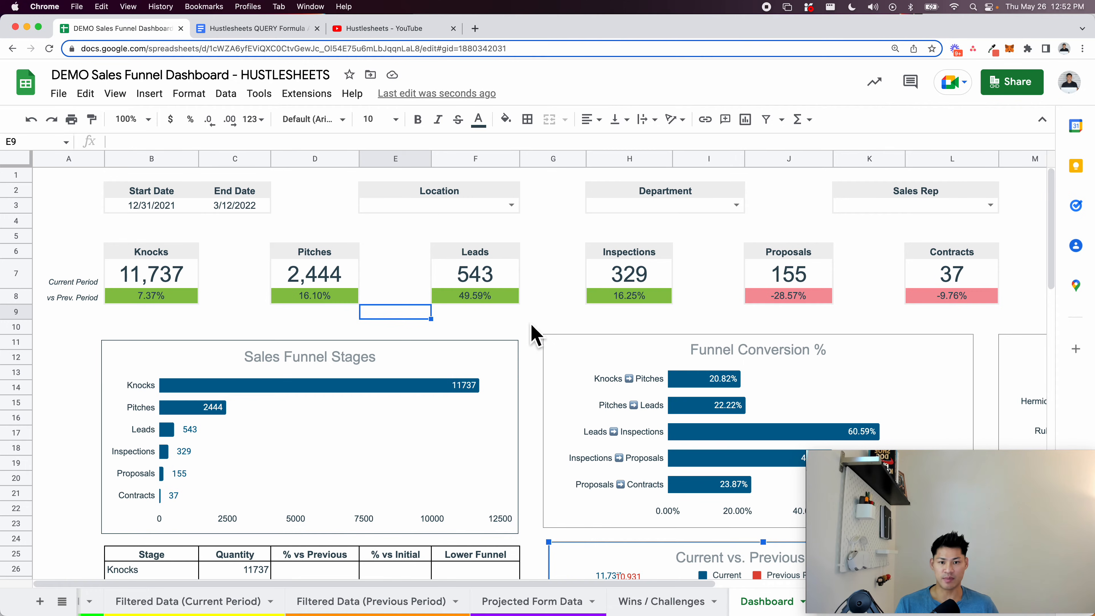
click(535, 313)
scroll(252, 406, down, 2)
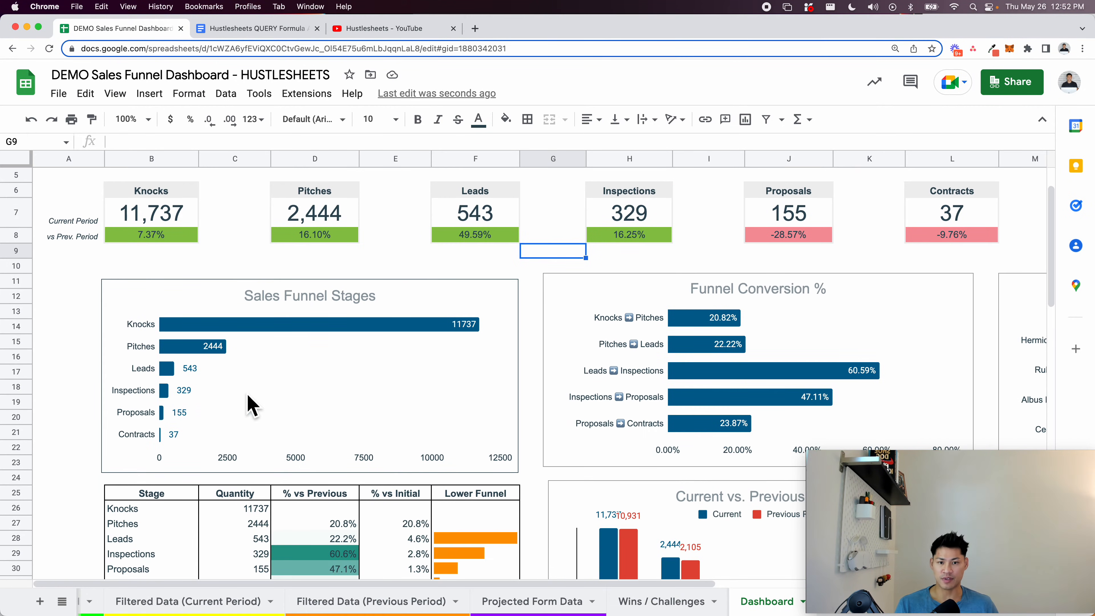
click(556, 332)
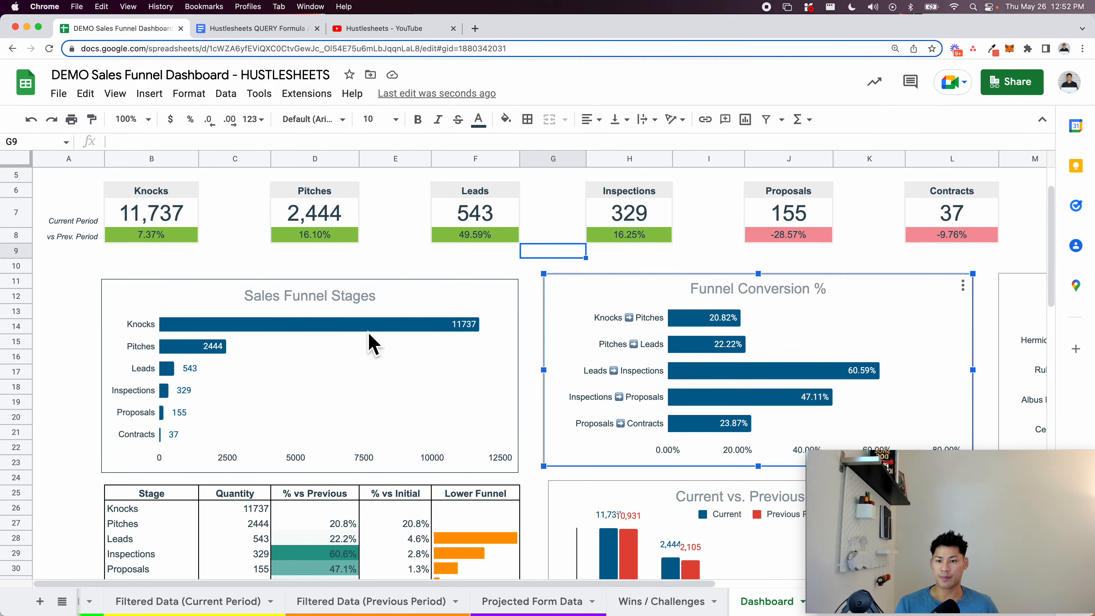
scroll(374, 342, down, 2)
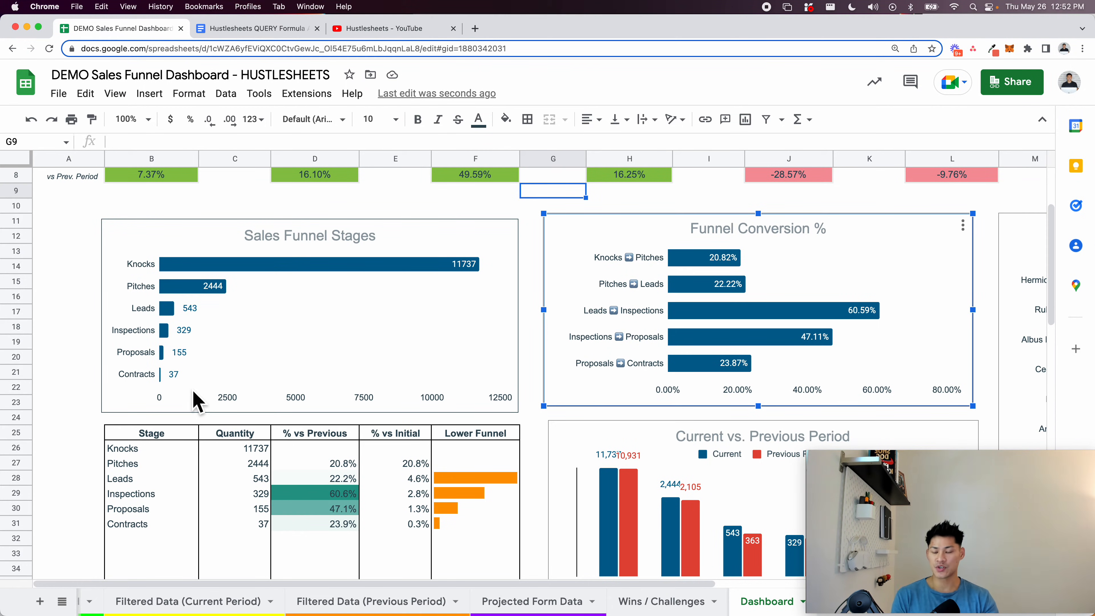
click(179, 304)
scroll(179, 304, up, 2)
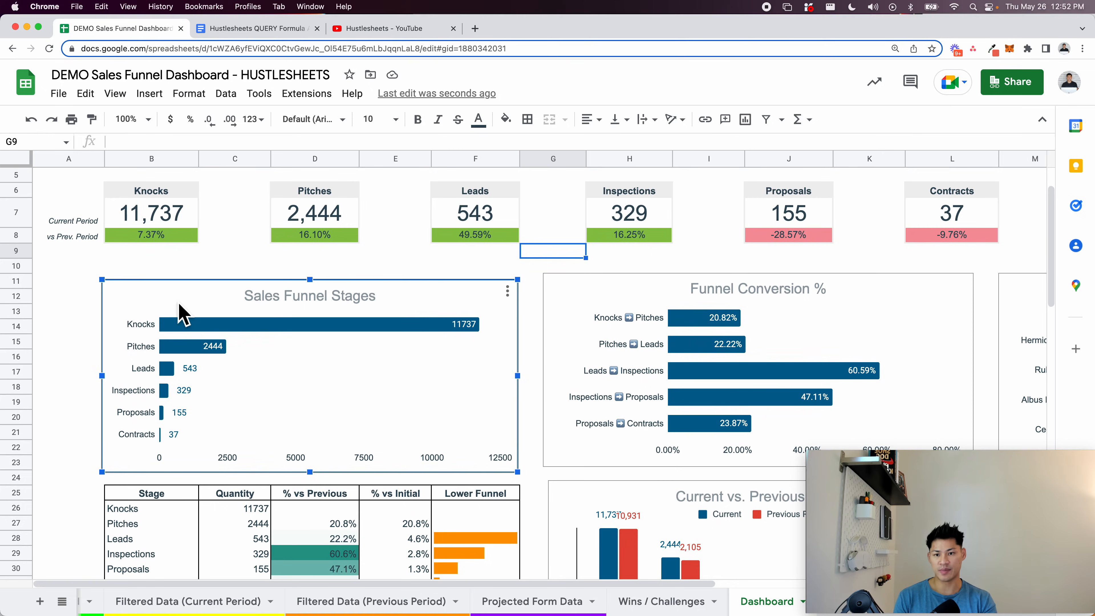
scroll(179, 304, down, 1)
mouse_move(181, 349)
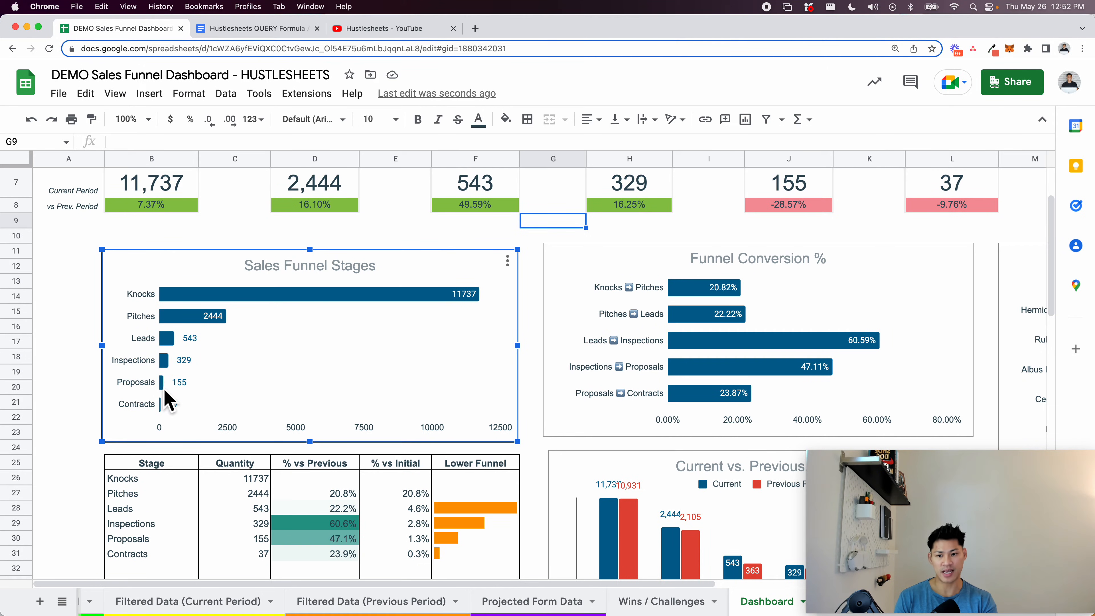
scroll(168, 399, down, 1)
scroll(171, 435, down, 3)
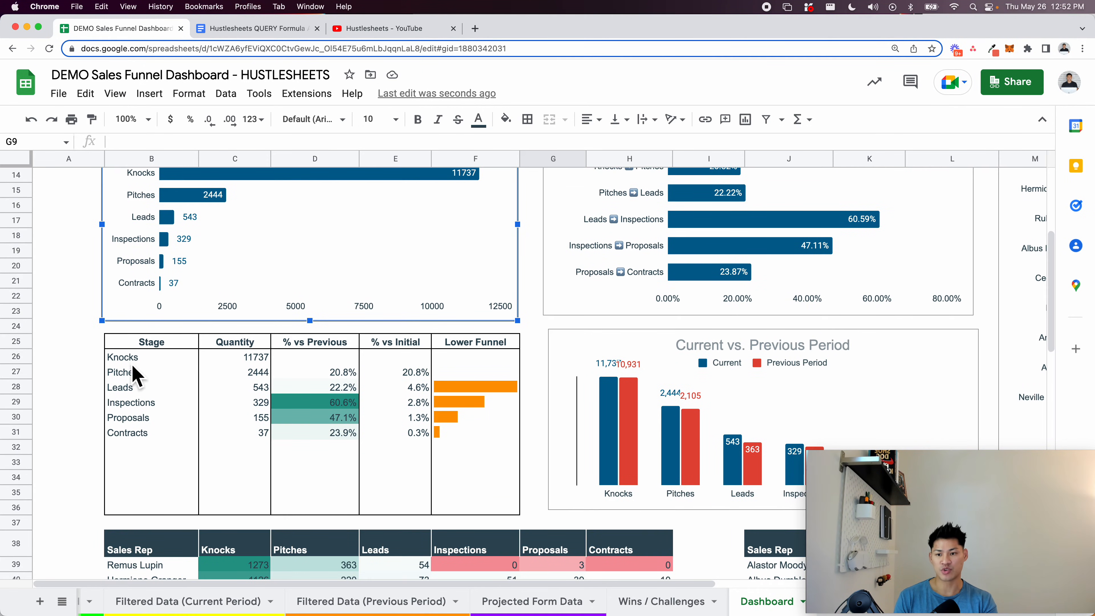
scroll(304, 388, up, 5)
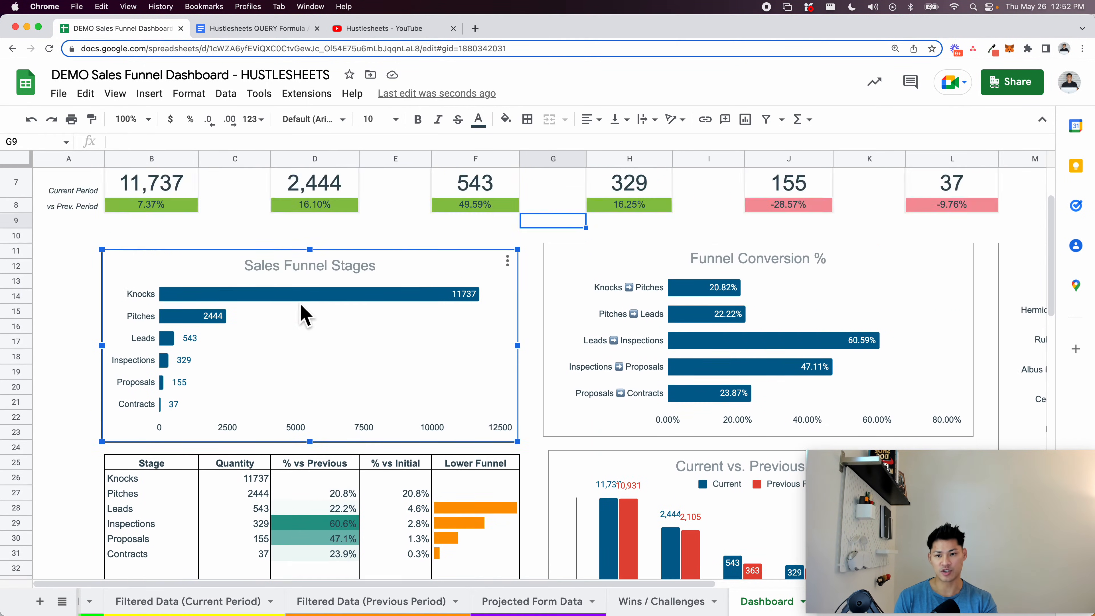
scroll(284, 375, down, 5)
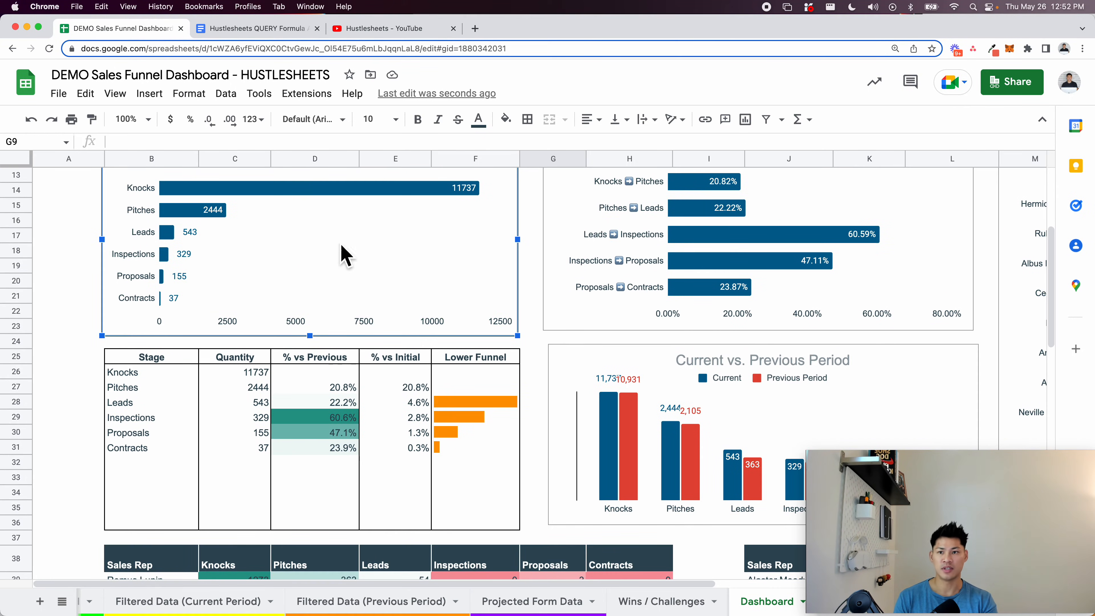
click(166, 603)
click(136, 602)
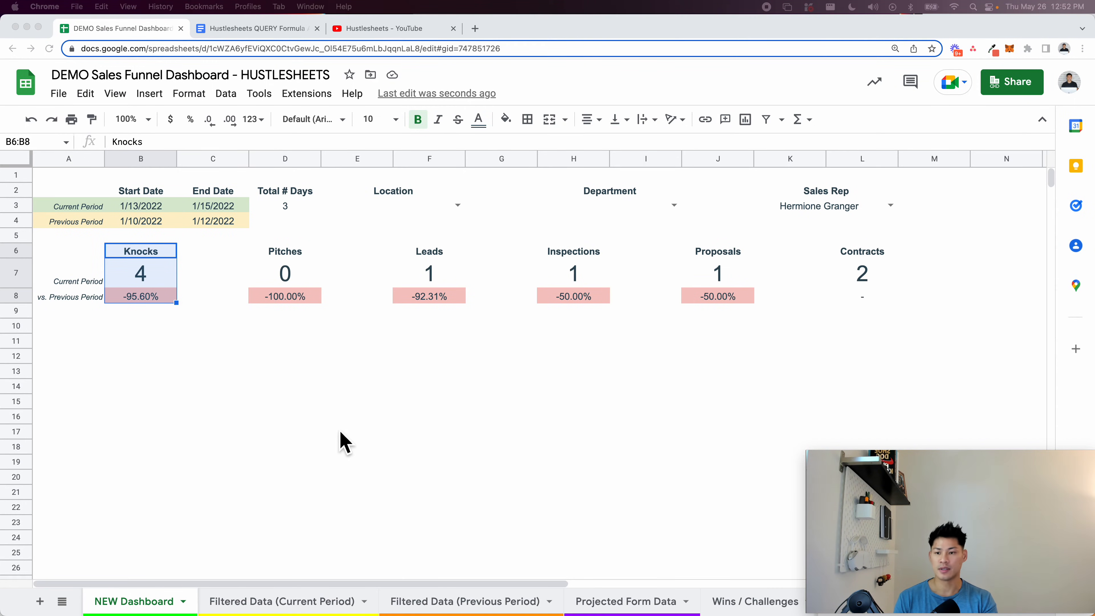
Start a QUERY in B25 referencing the Filtered Data (Current Period) sheet, then cancel it
click(142, 508)
scroll(148, 532, down, 1)
click(148, 527)
click(148, 540)
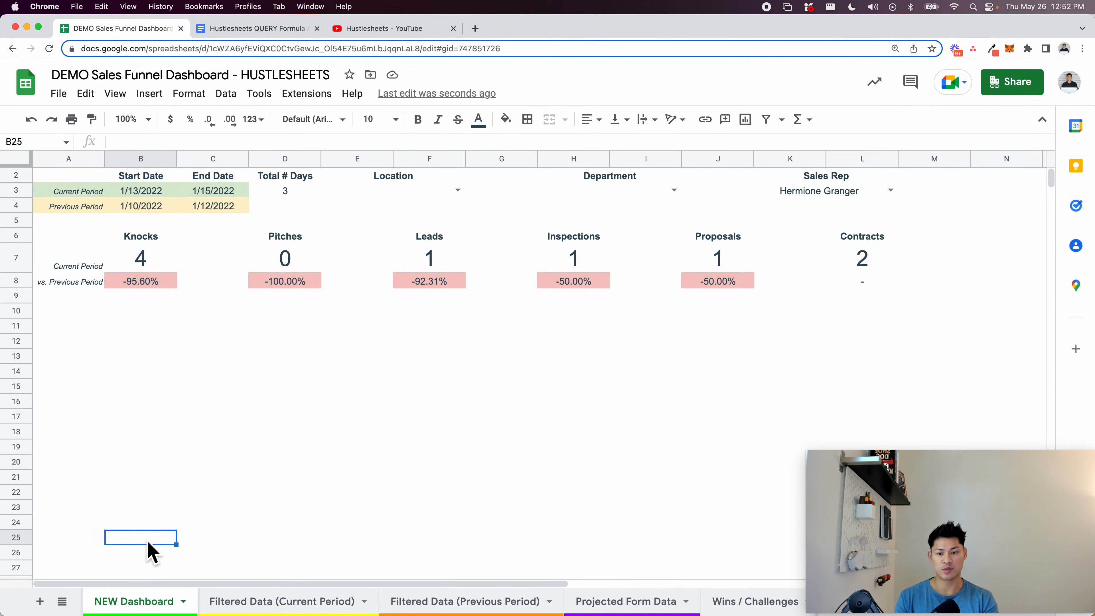
text(=query)
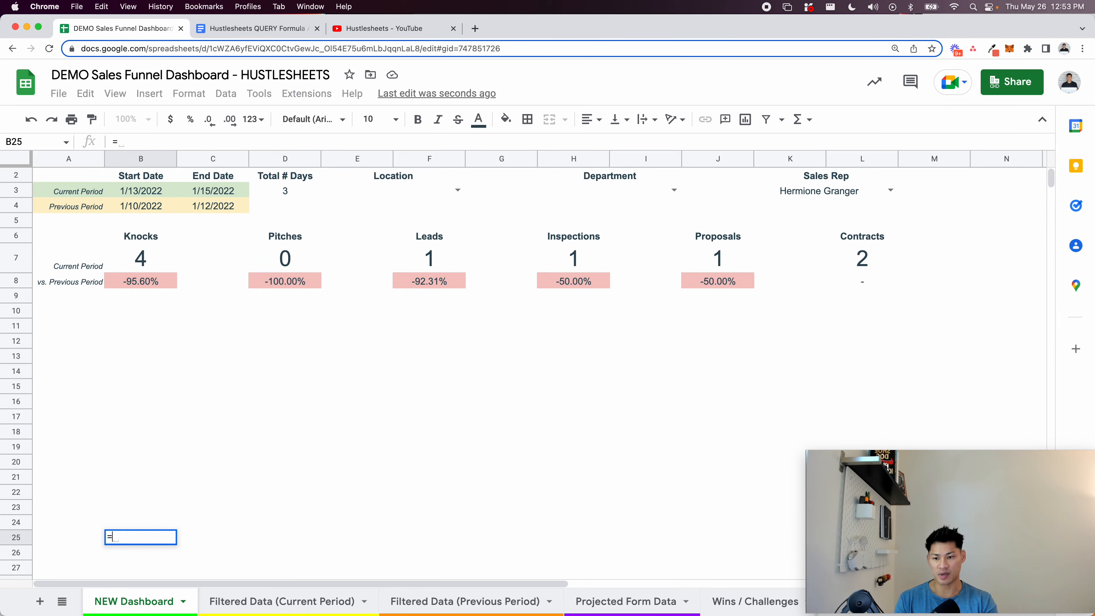
key(Tab)
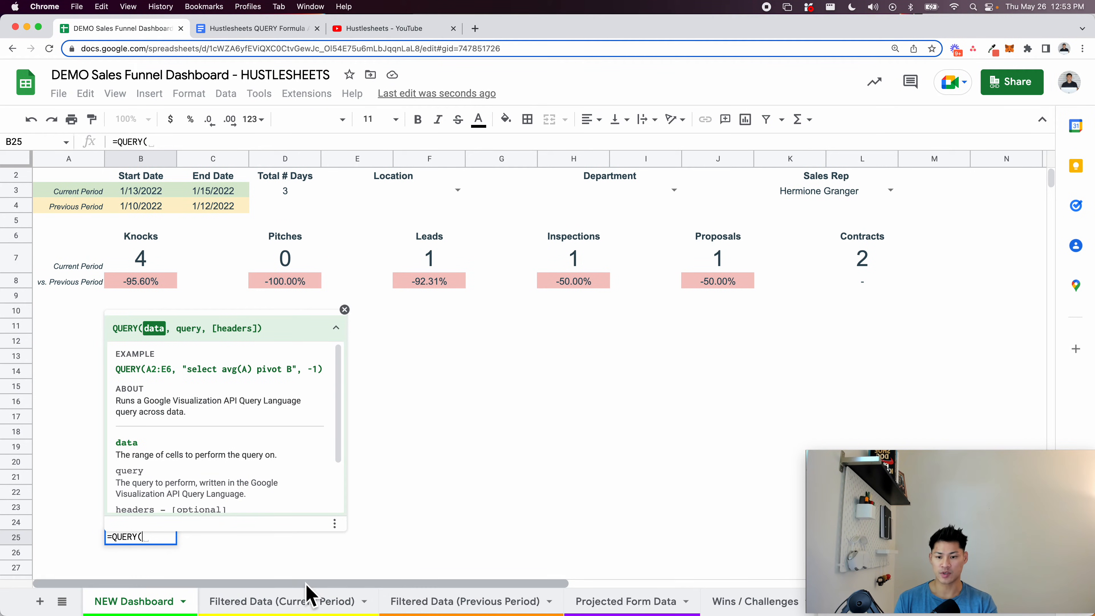
click(285, 601)
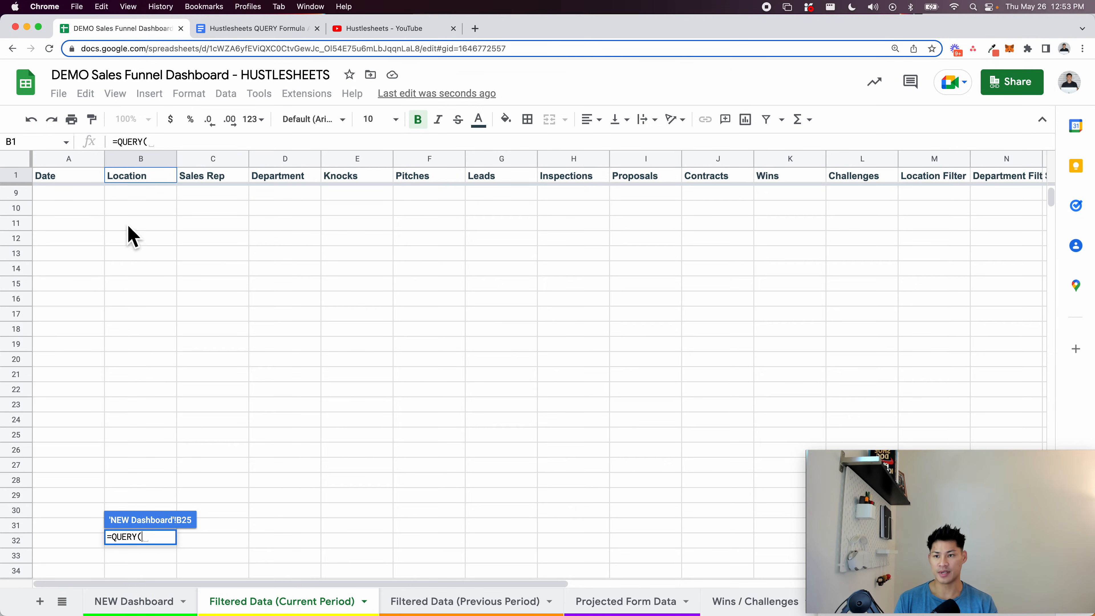
click(67, 177)
key(Down)
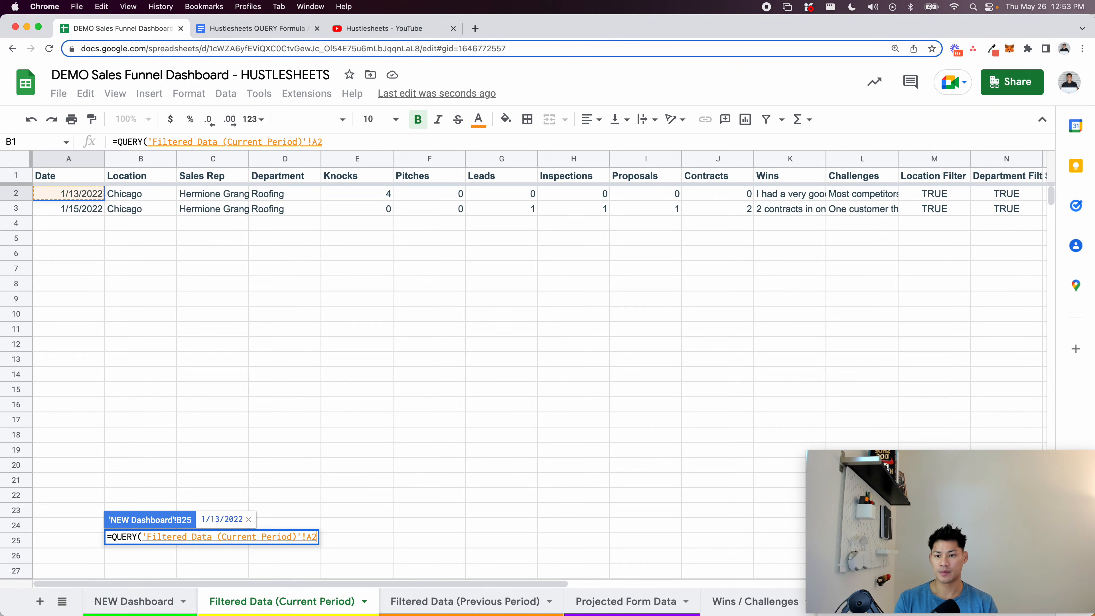
key(Escape)
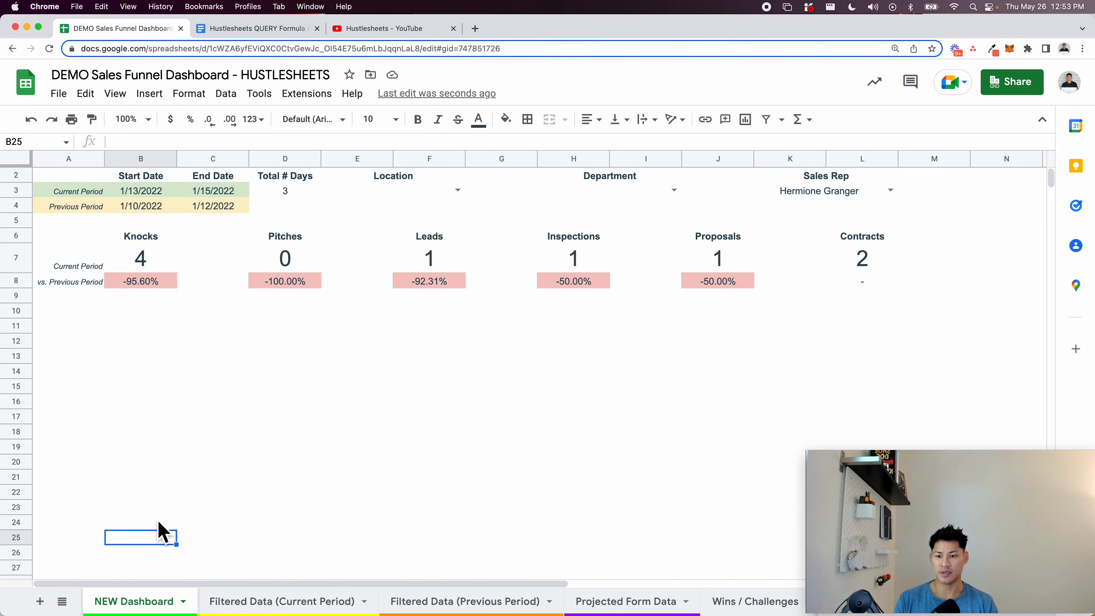
Clear the Sales Rep filter and set the End Date to April 24, 2022
click(807, 198)
key(Delete)
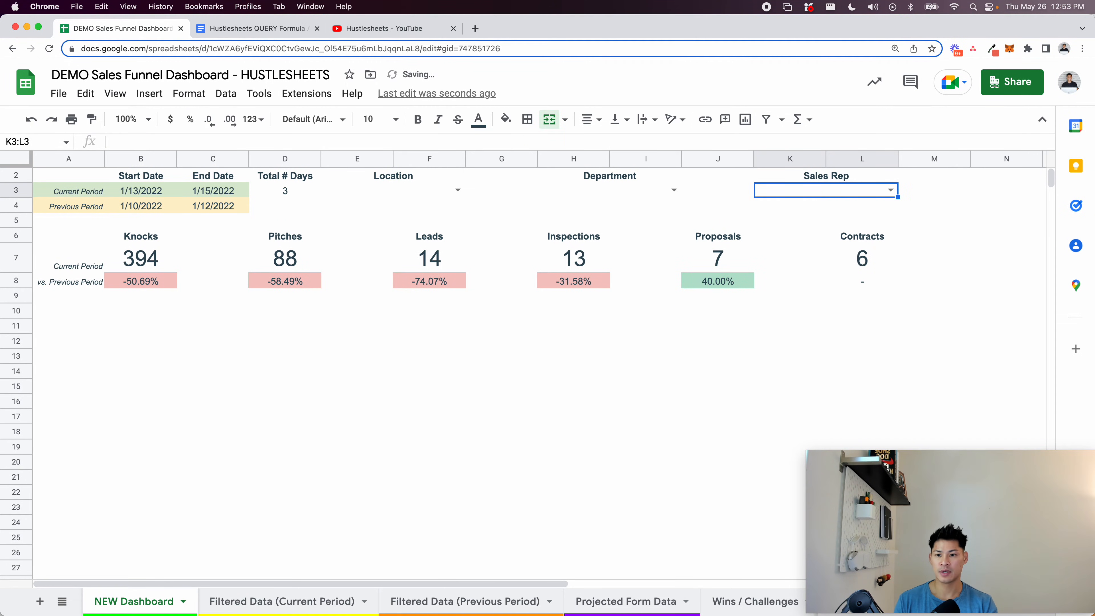
double_click(200, 192)
click(265, 213)
click(265, 212)
click(265, 213)
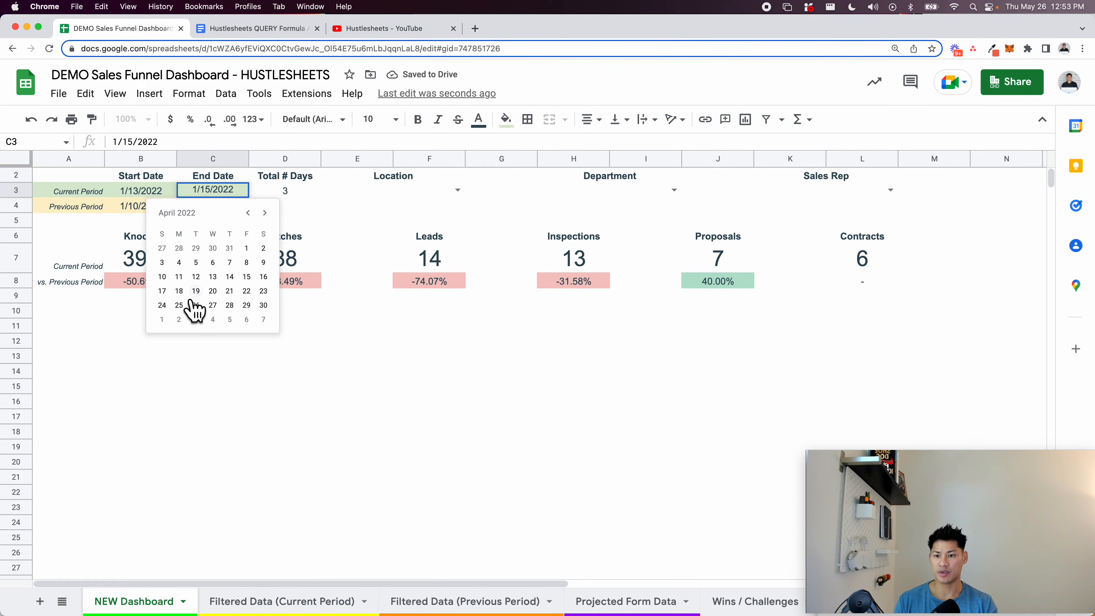
click(162, 304)
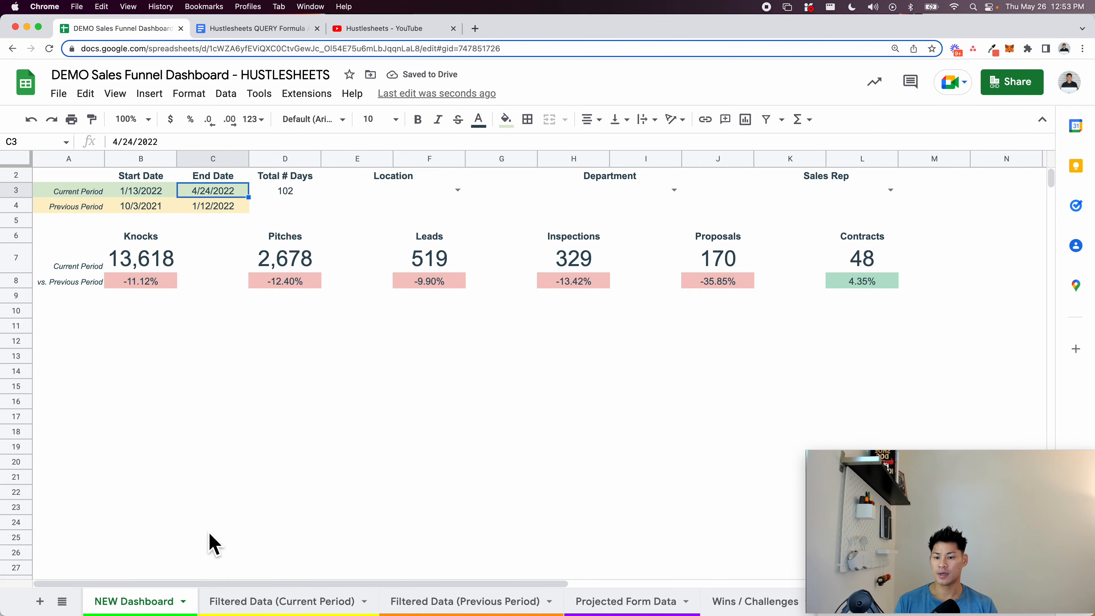
click(271, 601)
click(157, 601)
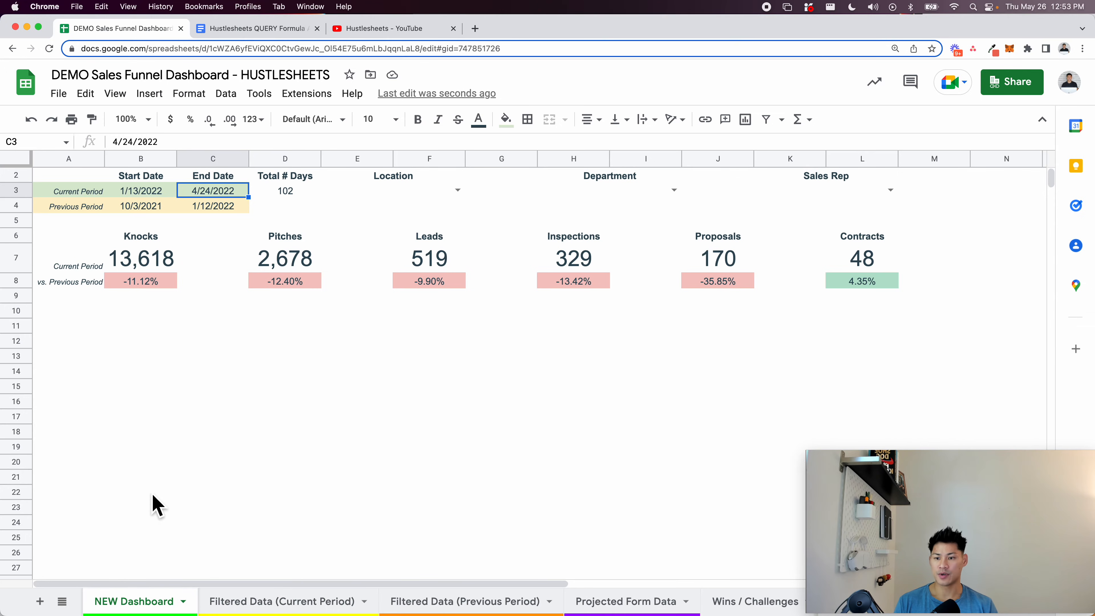
click(113, 516)
Begin a QUERY formula in B25 of NEW Dashboard, zooming the page in
scroll(127, 540, down, 1)
click(127, 529)
text(=quer)
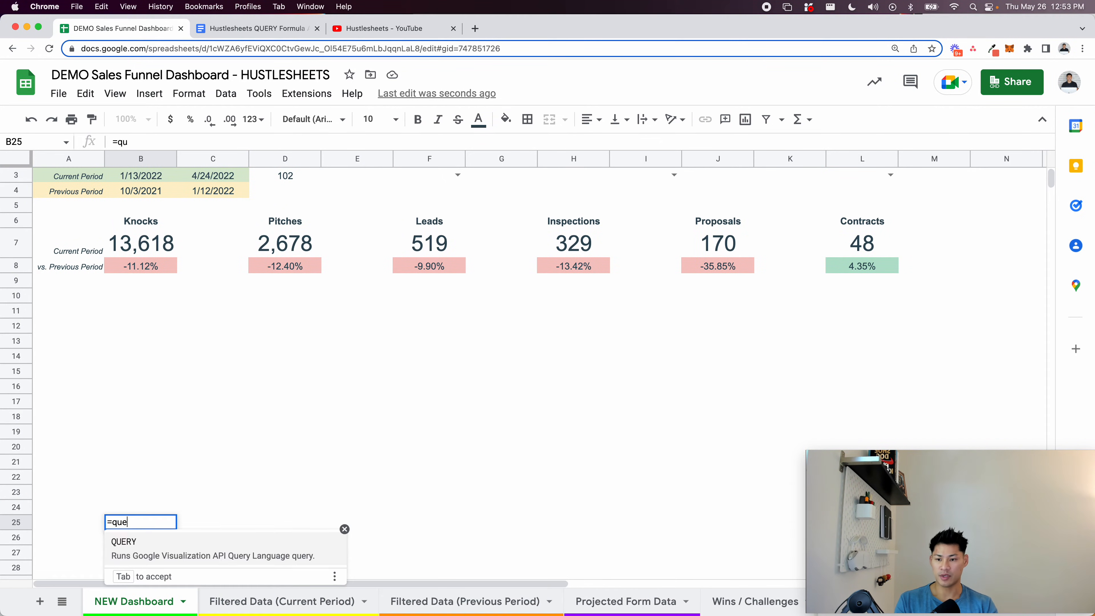
key(Tab)
key(super+plus)
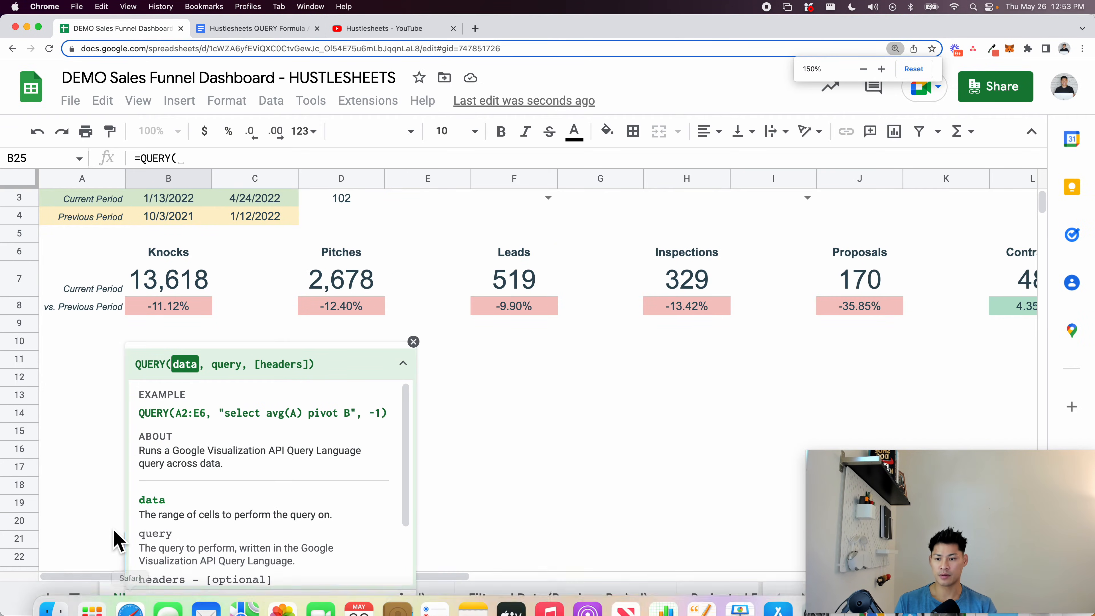
scroll(113, 530, down, 5)
key(Escape)
text(=q)
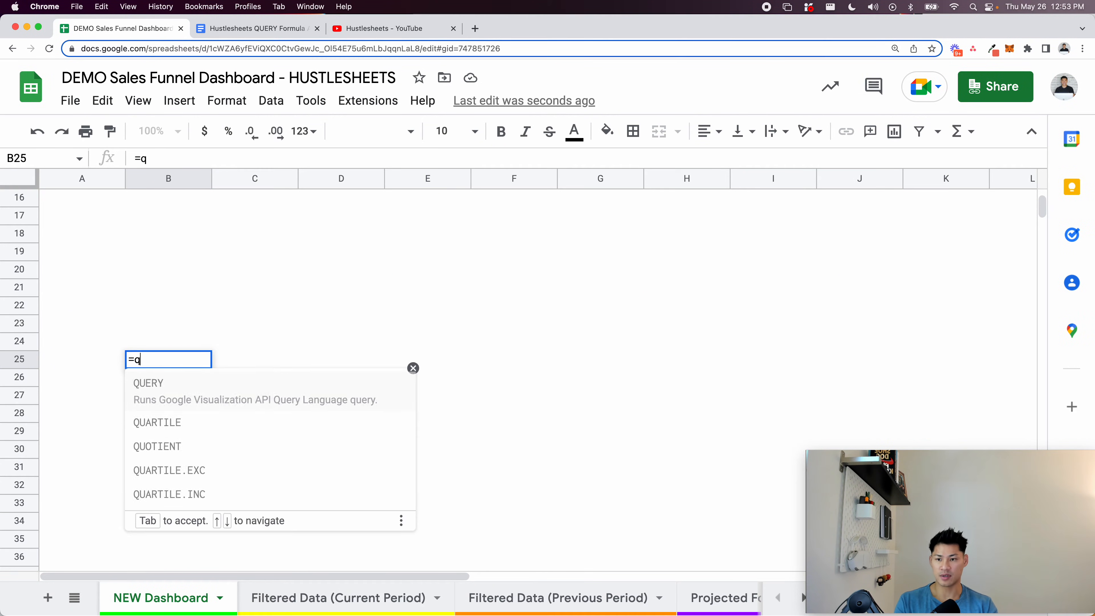
key(Tab)
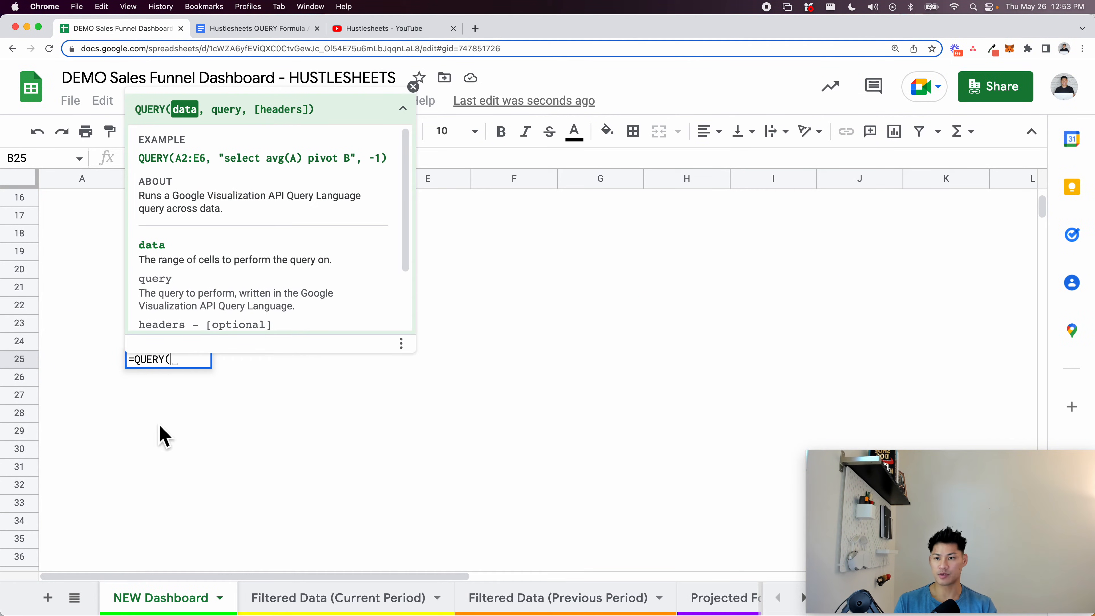
click(413, 87)
Complete it with 'Filtered Data (Current Period)'!A1:O and "SELECT SUM(E),…,SUM(J)", returning 13618–48
click(367, 597)
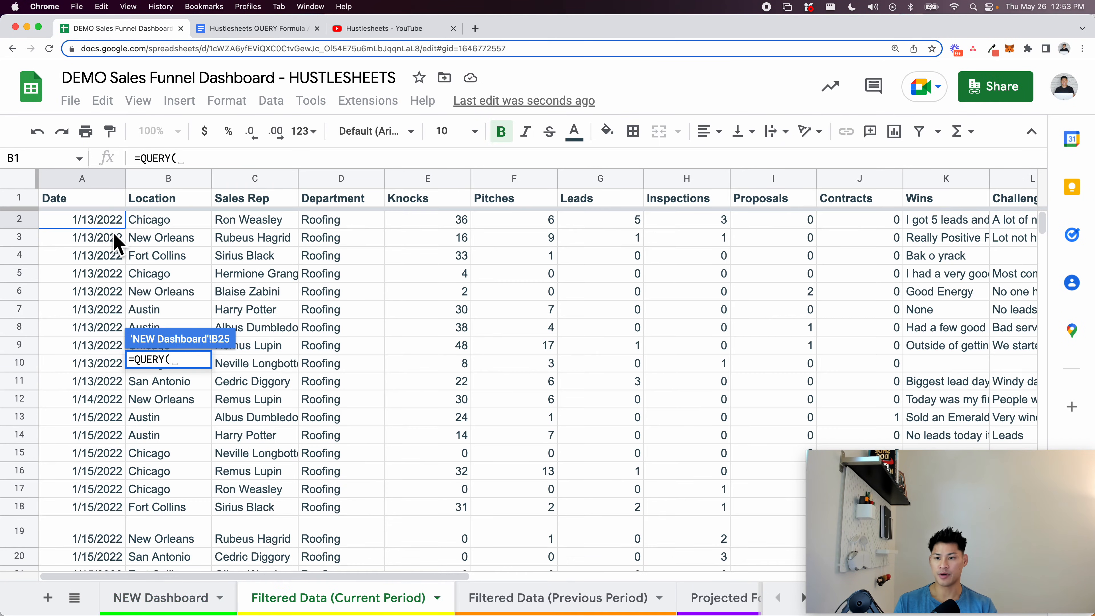
click(104, 203)
key(shift+super+Right)
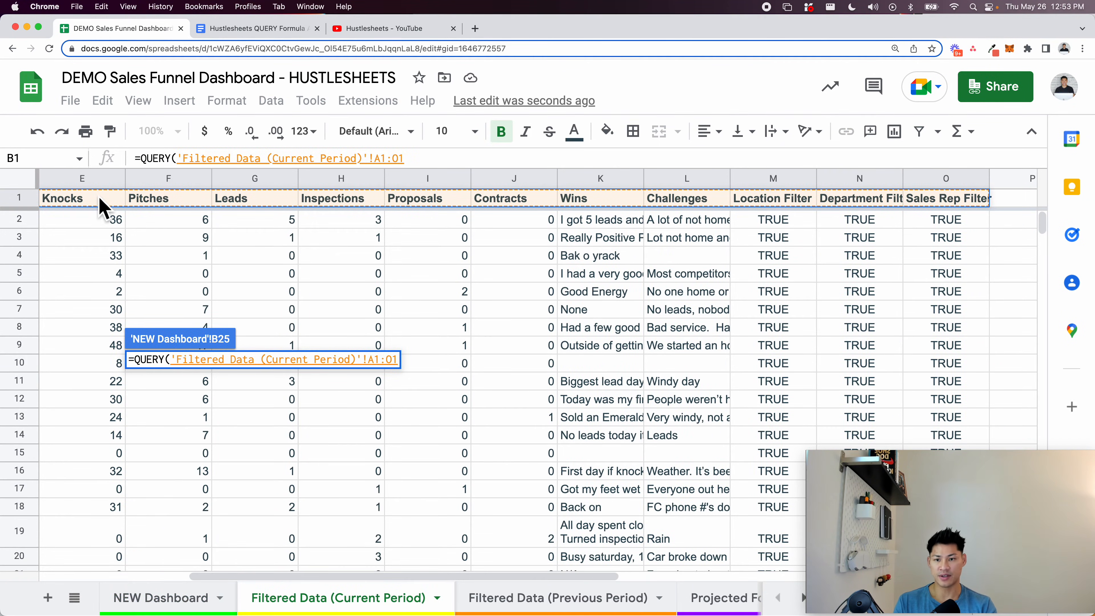
key(BackSpace)
text(,)
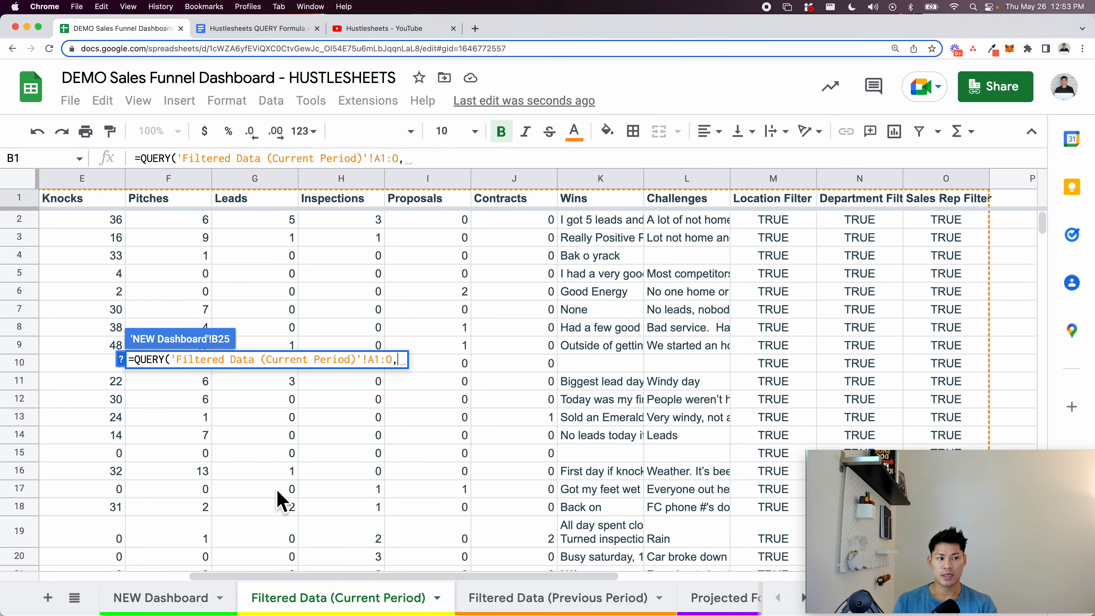
scroll(283, 502, left, 5)
text("SELE)
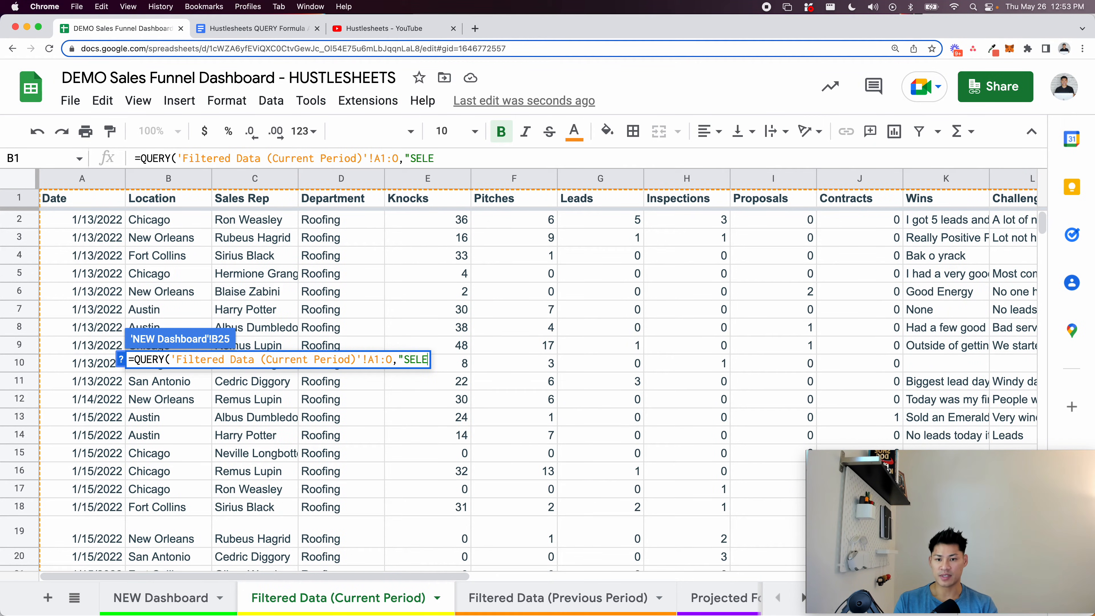
text(CT SUM()
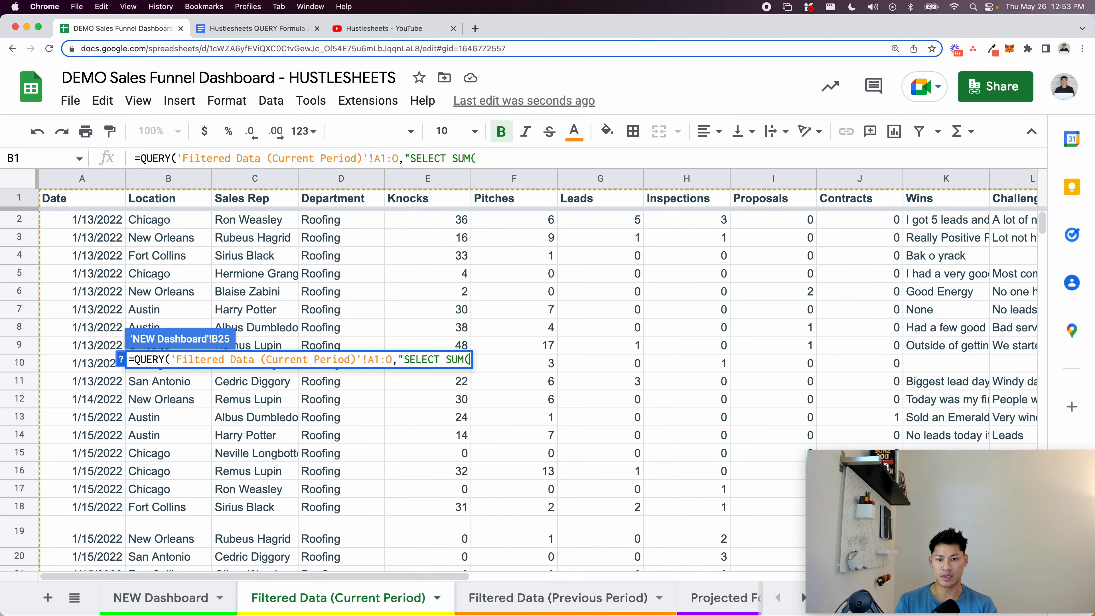
text(E),SUM(F)
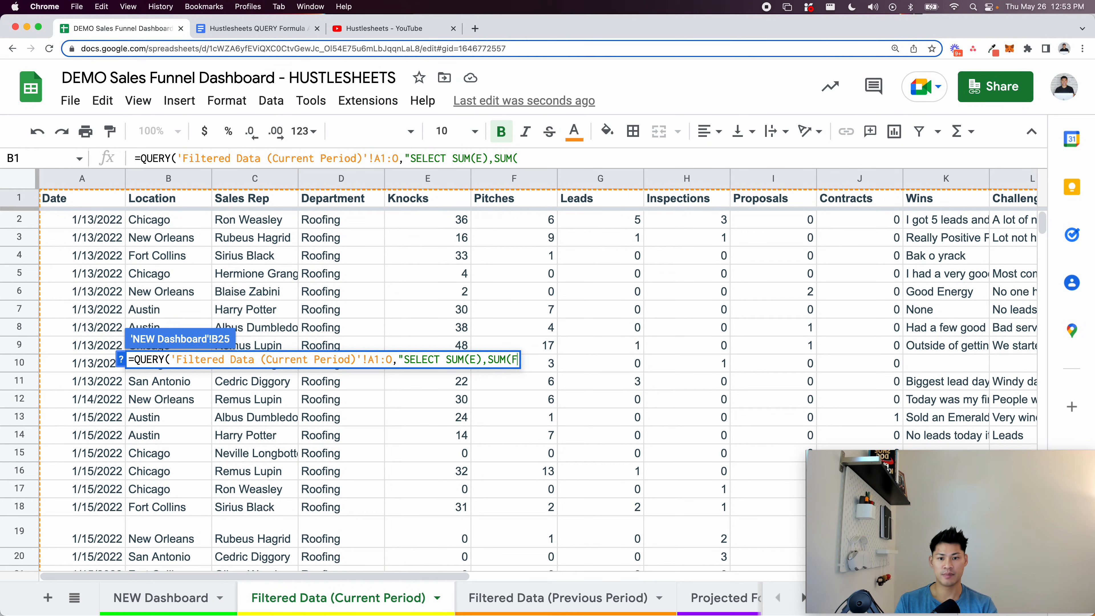
text(),SUM(G))
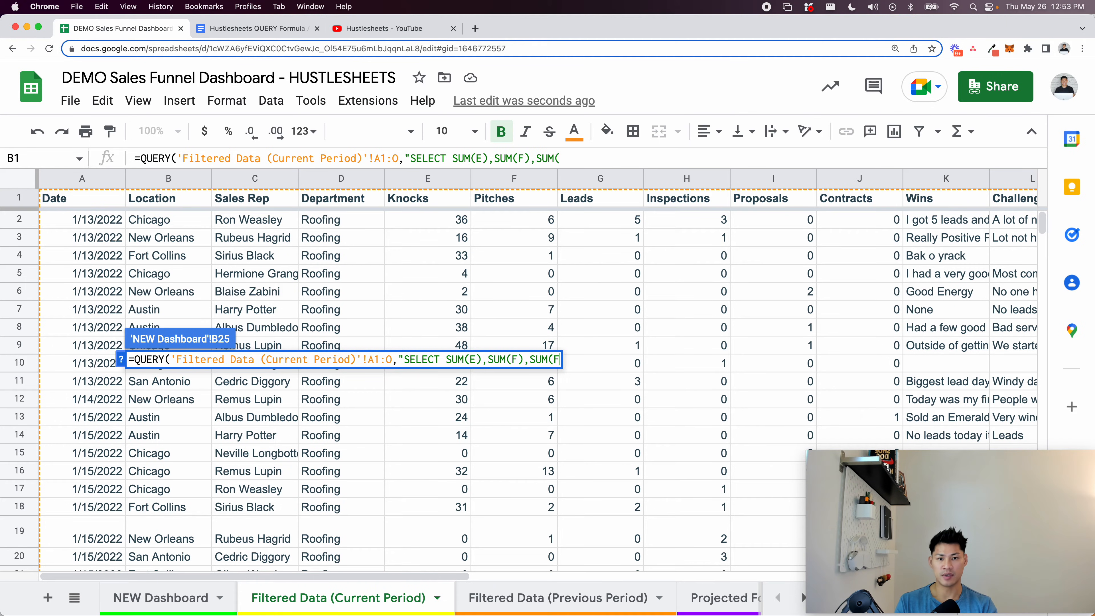
text(,SUM)
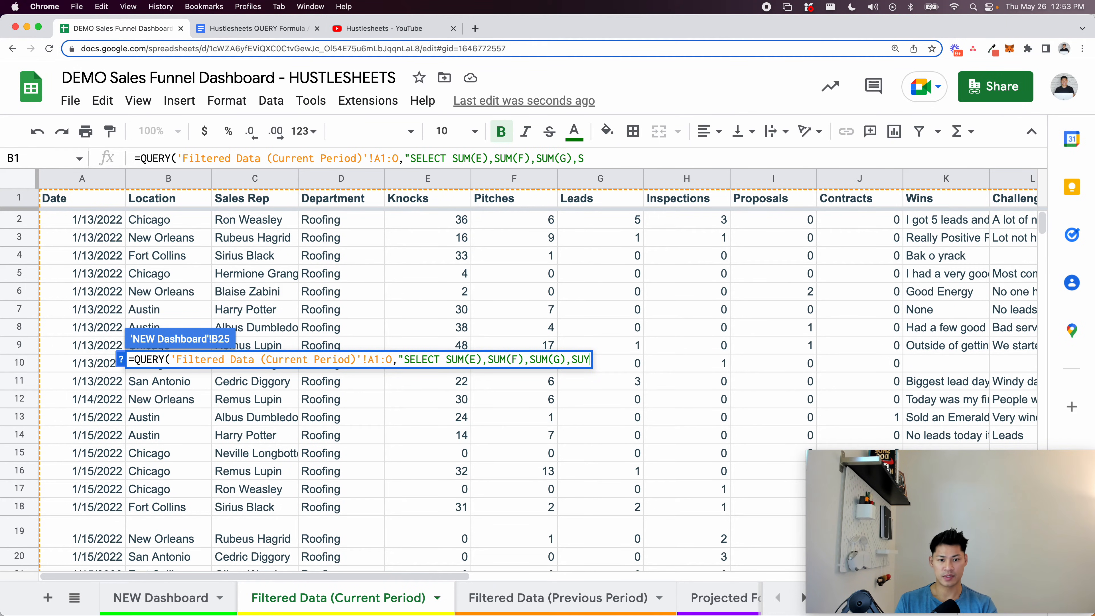
text((H),SUM()
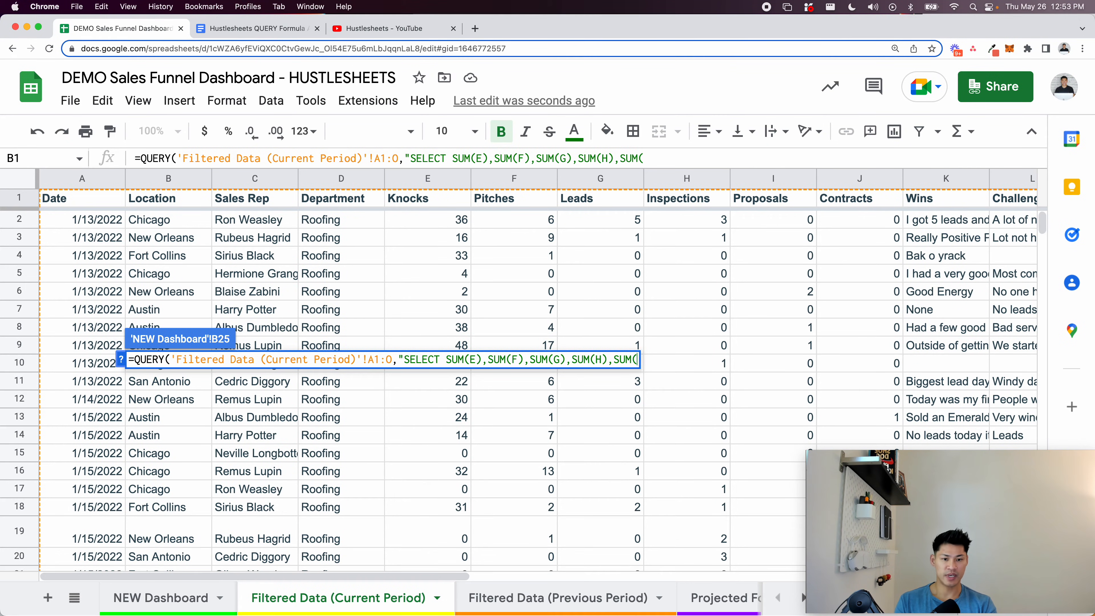
text(I),SUM()
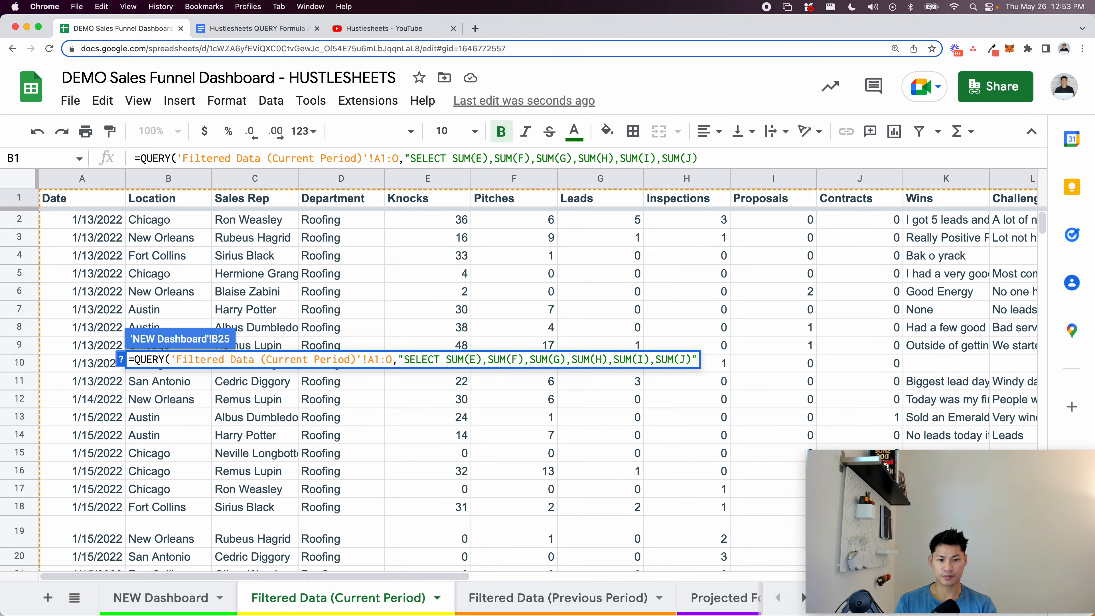
text(J)")
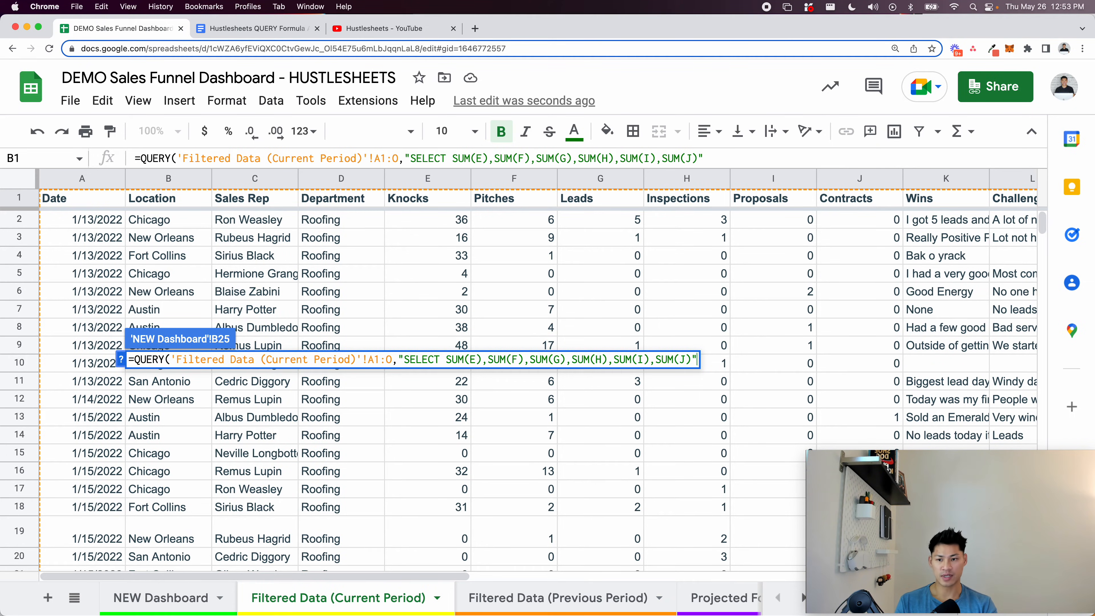
text())
key(Return)
drag(258, 372, 621, 382)
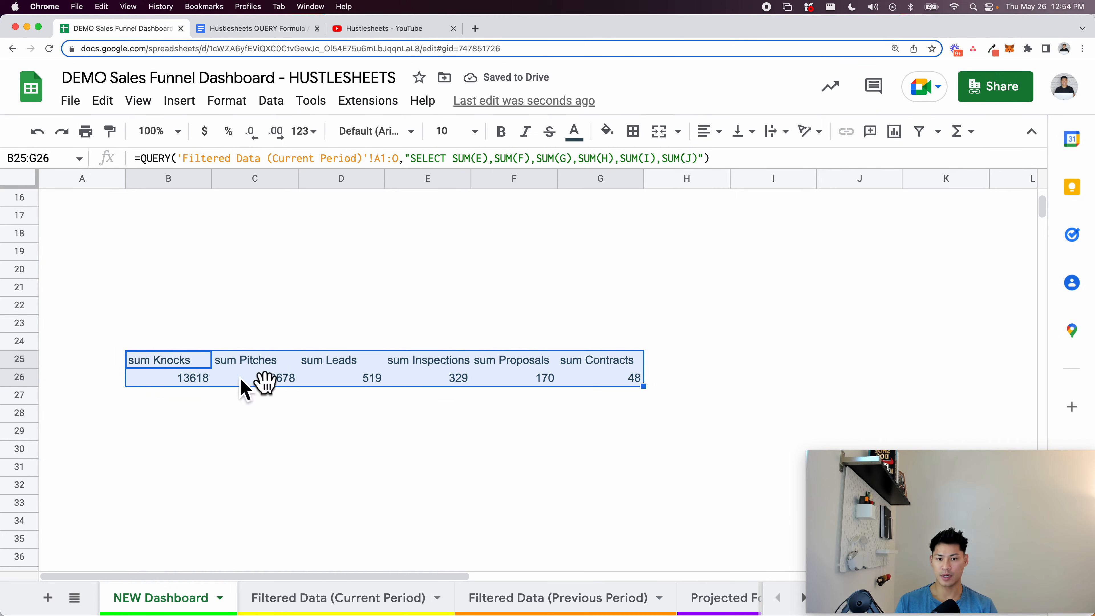
Scroll through the Filtered Data (Current Period) sheet to review its rows
click(189, 366)
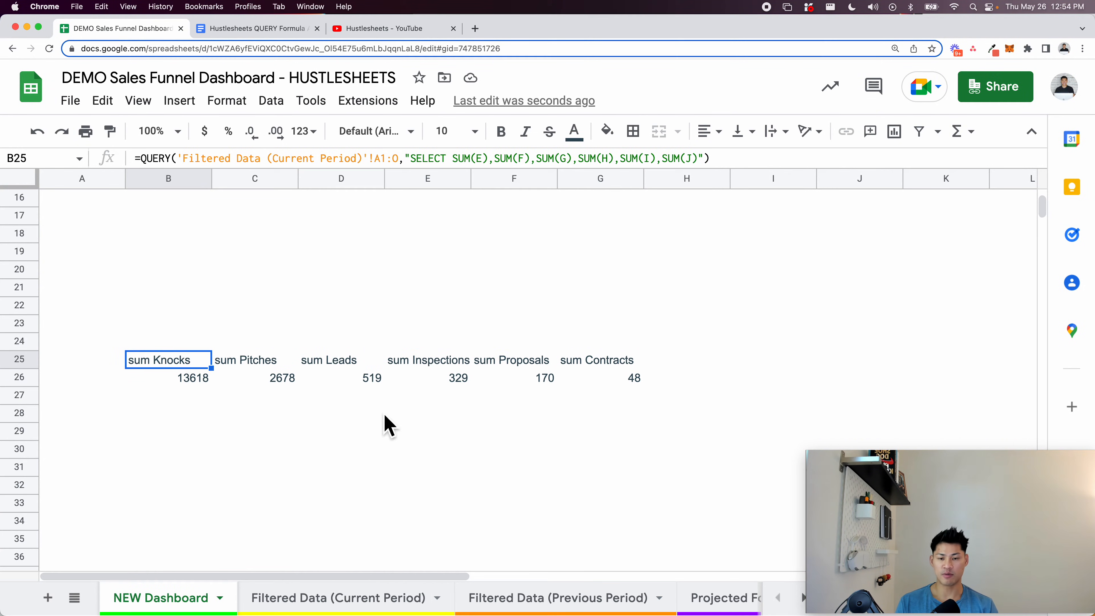
scroll(388, 425, up, 2)
click(351, 604)
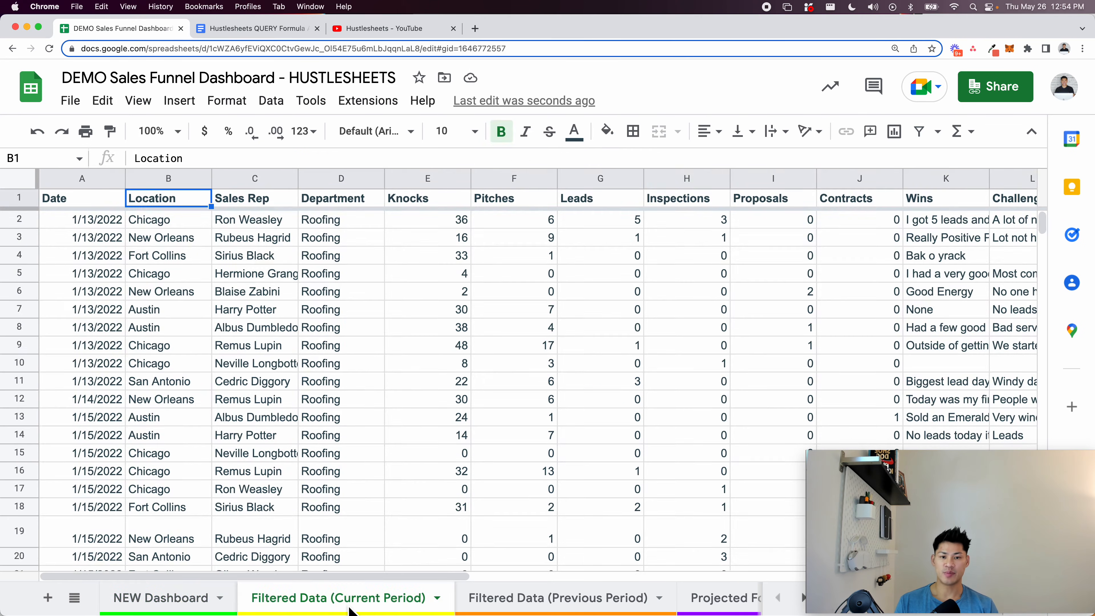
scroll(367, 398, down, 5)
scroll(366, 399, up, 5)
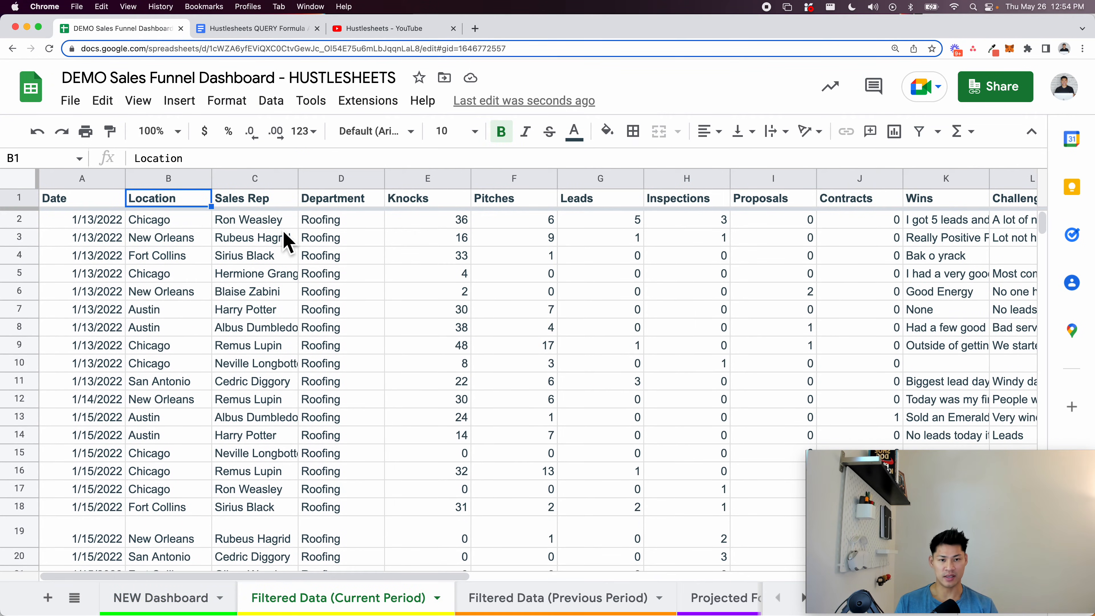
scroll(454, 256, down, 8)
scroll(454, 257, up, 8)
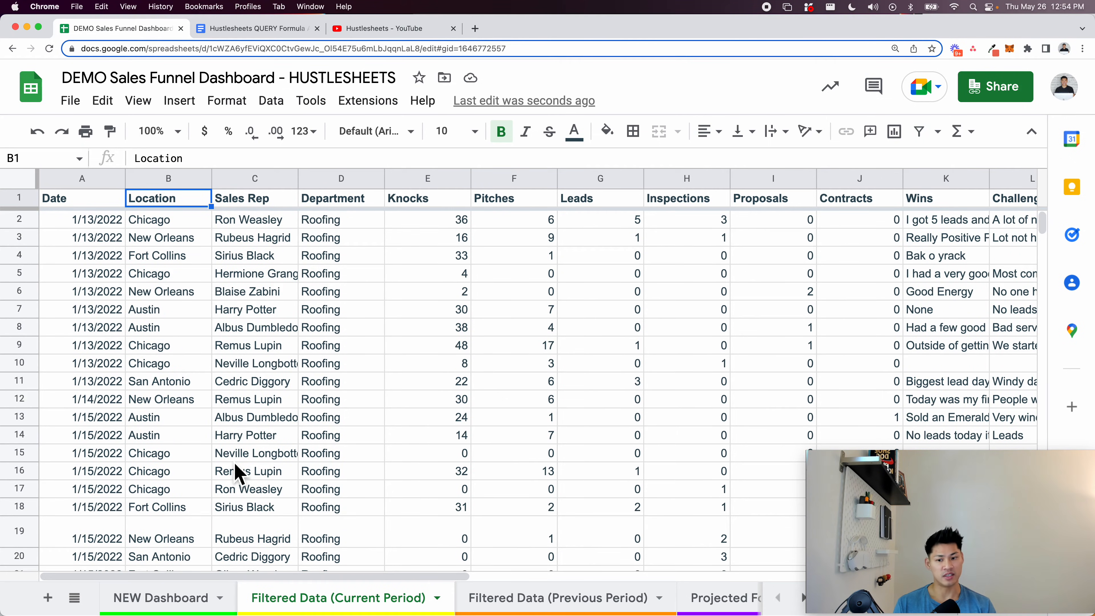
scroll(252, 367, down, 12)
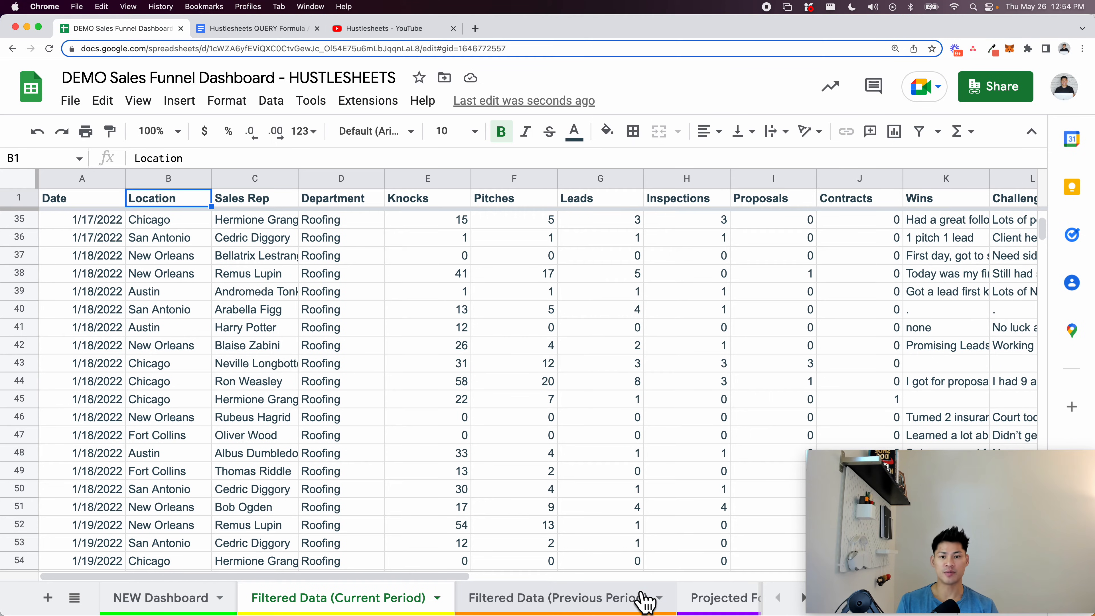
scroll(387, 403, up, 12)
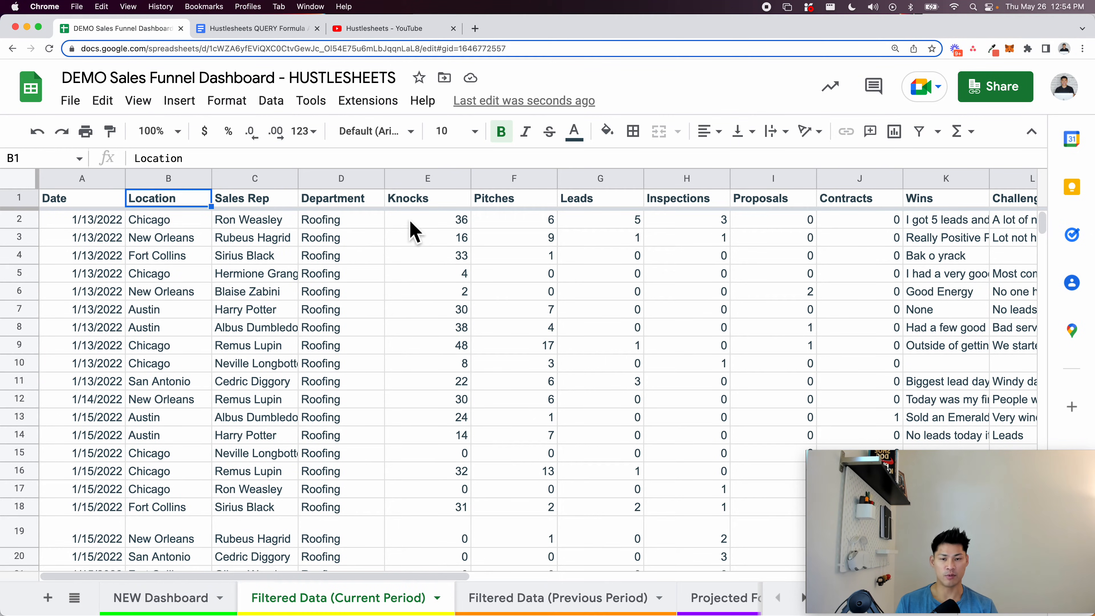
Highlight the funnel metric columns, then select the B25:G26 totals on NEW Dashboard
drag(329, 203, 841, 352)
click(371, 388)
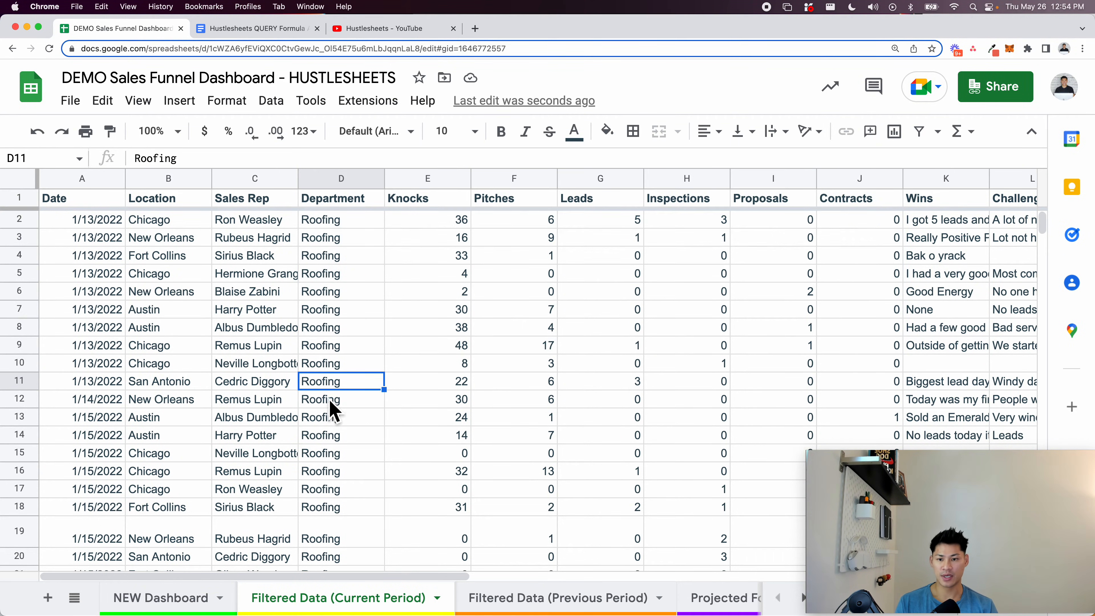
click(179, 598)
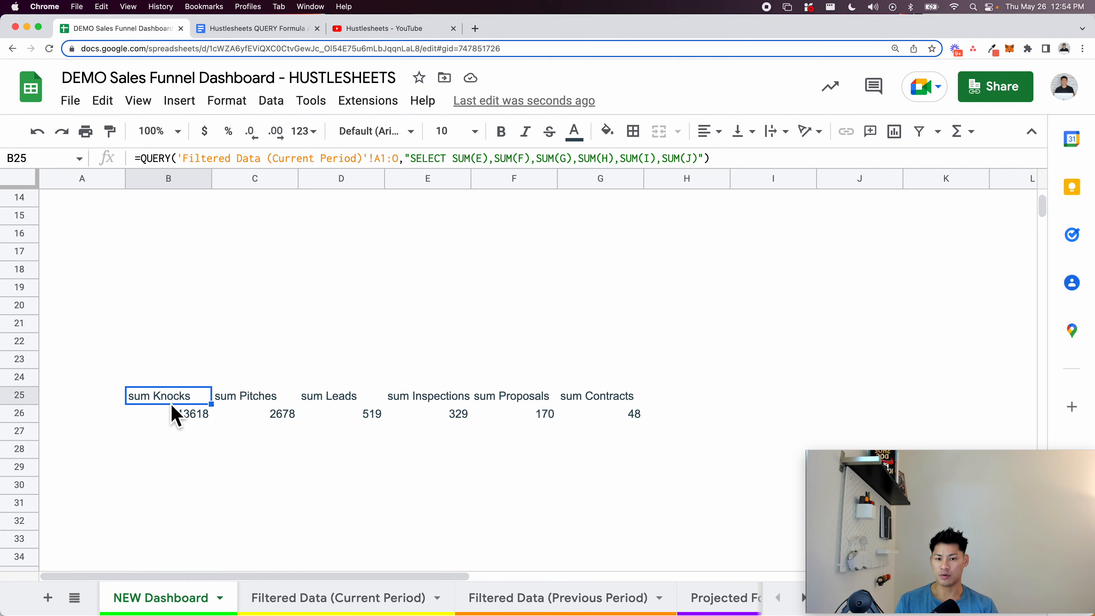
drag(172, 402, 629, 419)
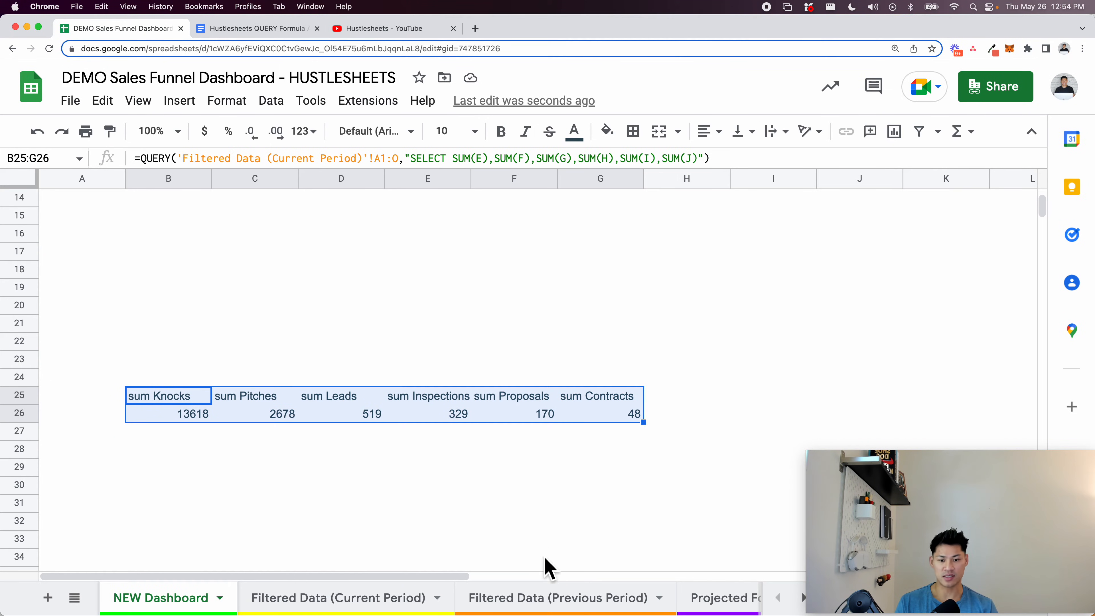
scroll(558, 599, right, 5)
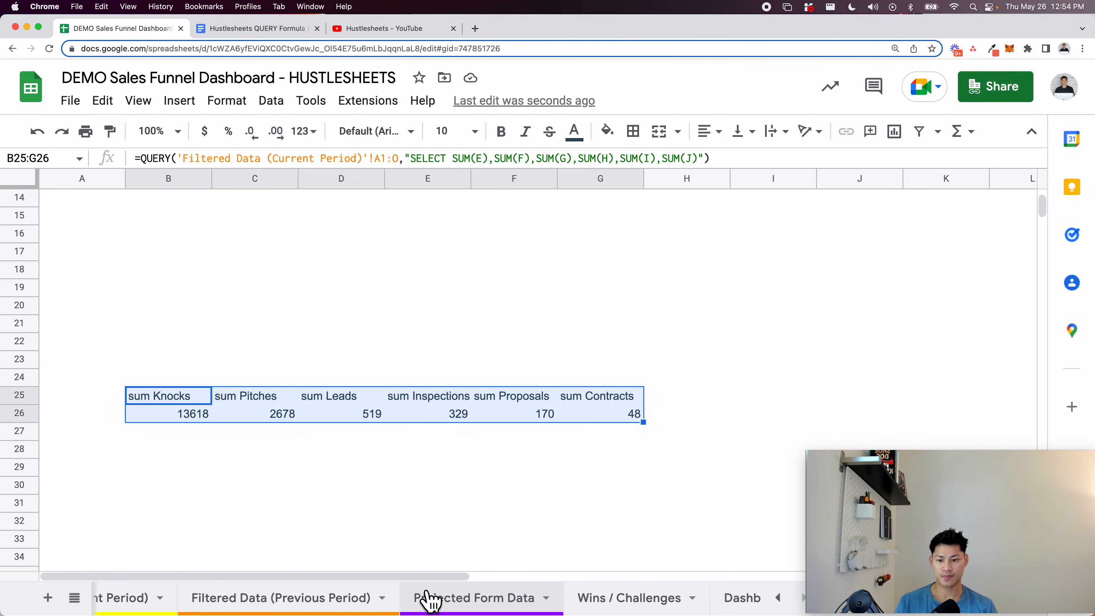
scroll(475, 598, right, 2)
click(690, 597)
scroll(147, 414, down, 3)
drag(160, 387, 164, 473)
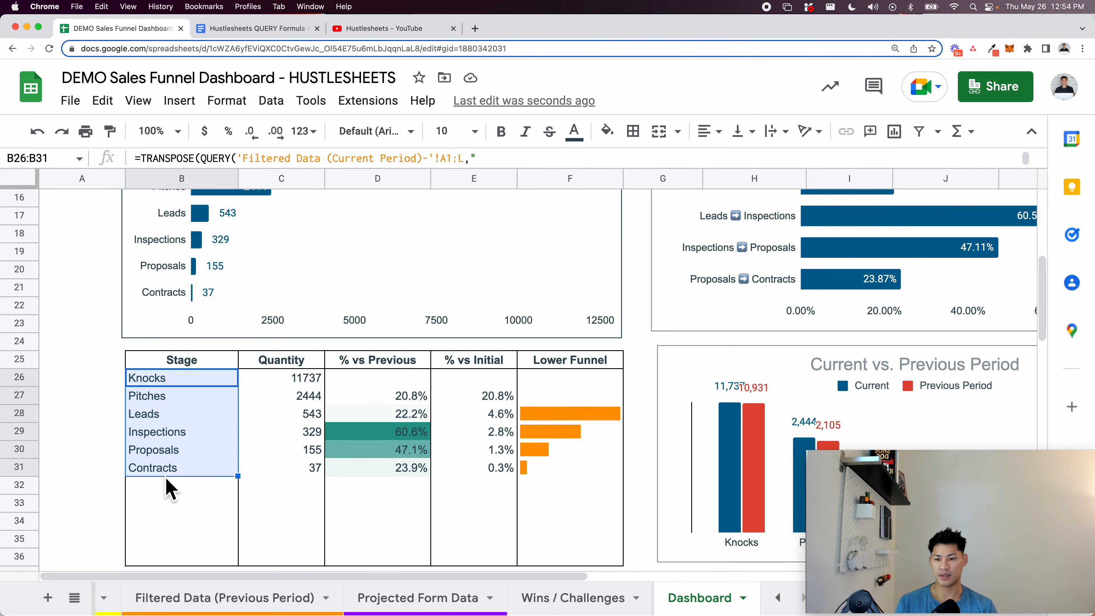
scroll(151, 597, left, 4)
click(152, 597)
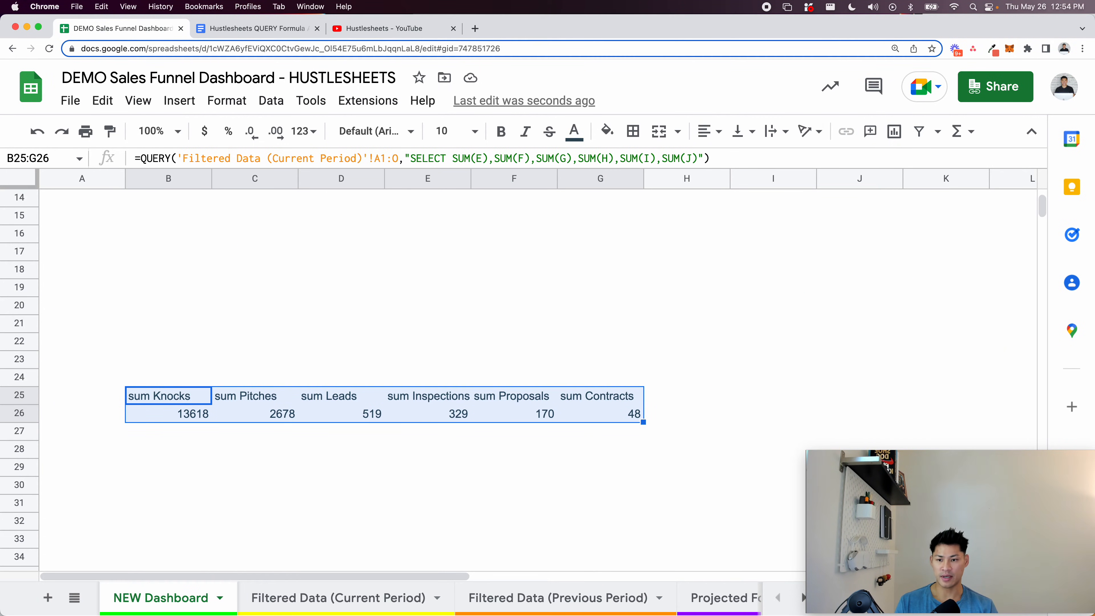
click(185, 402)
double_click(185, 401)
Wrap B25's QUERY formula in TRANSPOSE so the sums list down the column
click(134, 395)
text(TRANSPOSE()
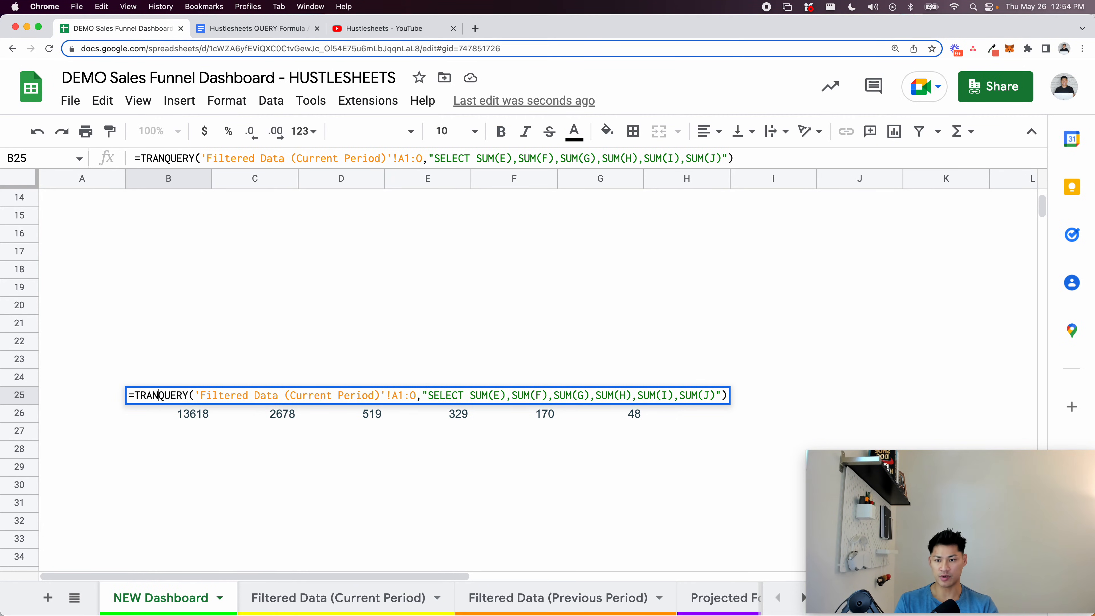
key(End)
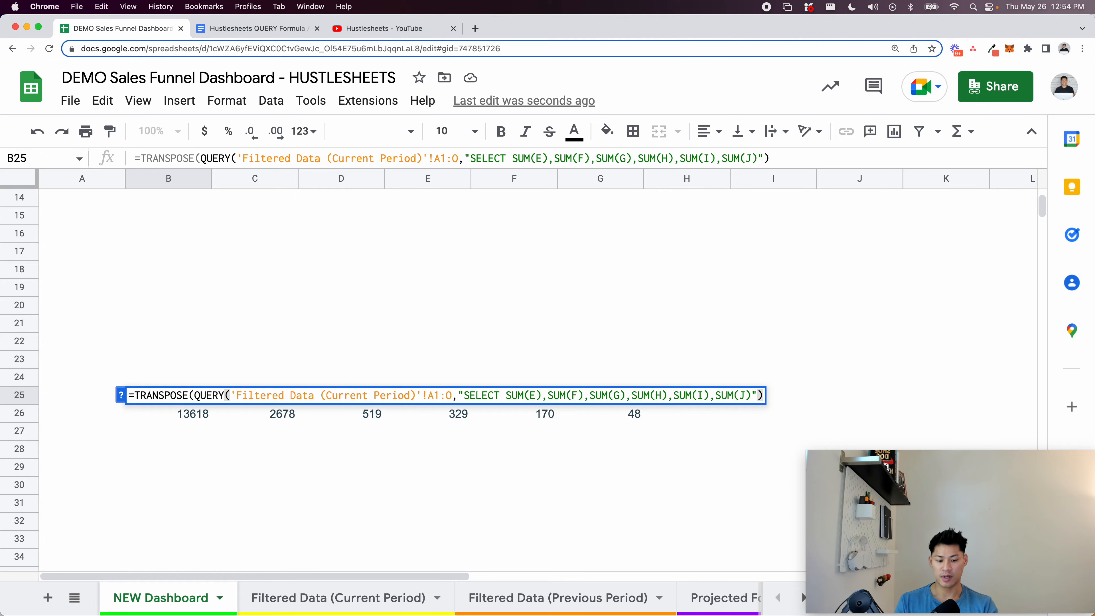
text())
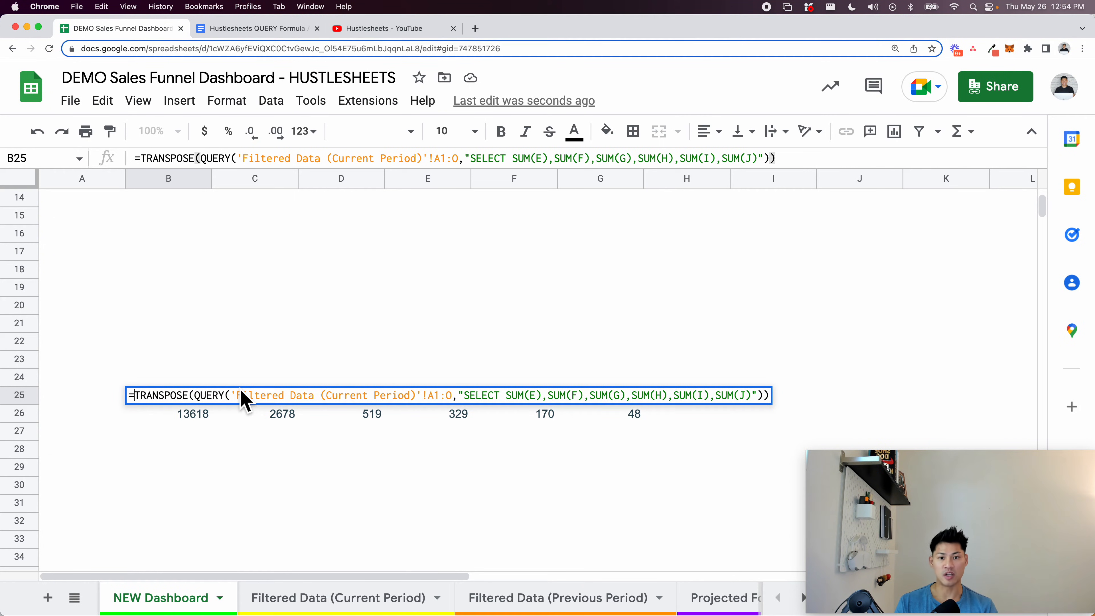
key(Return)
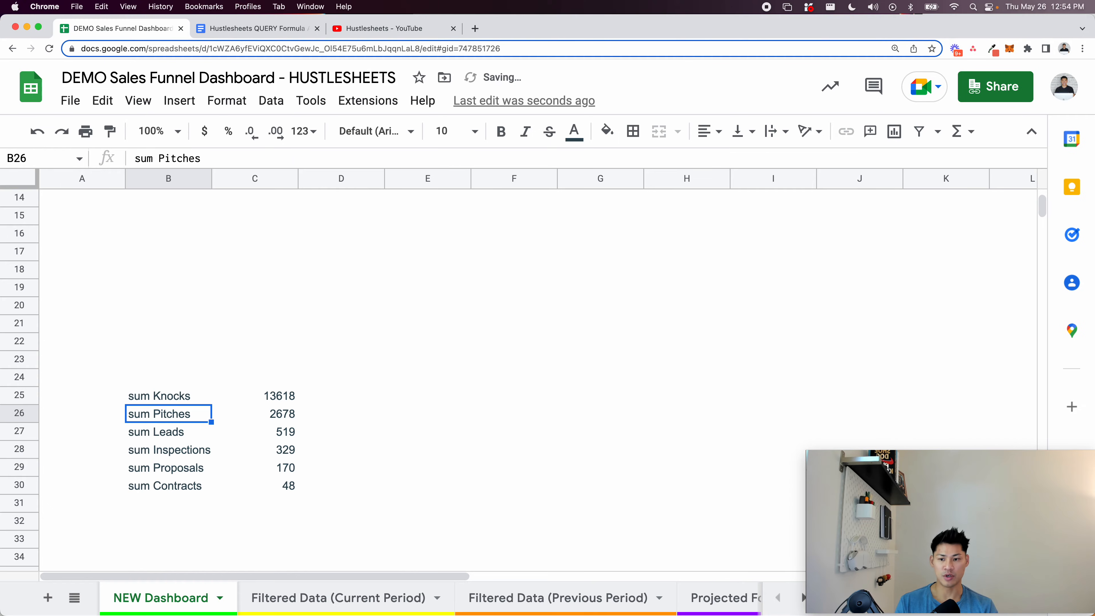
Reopen B25's formula and add line breaks before SELECT and the closing quote
click(172, 399)
double_click(172, 399)
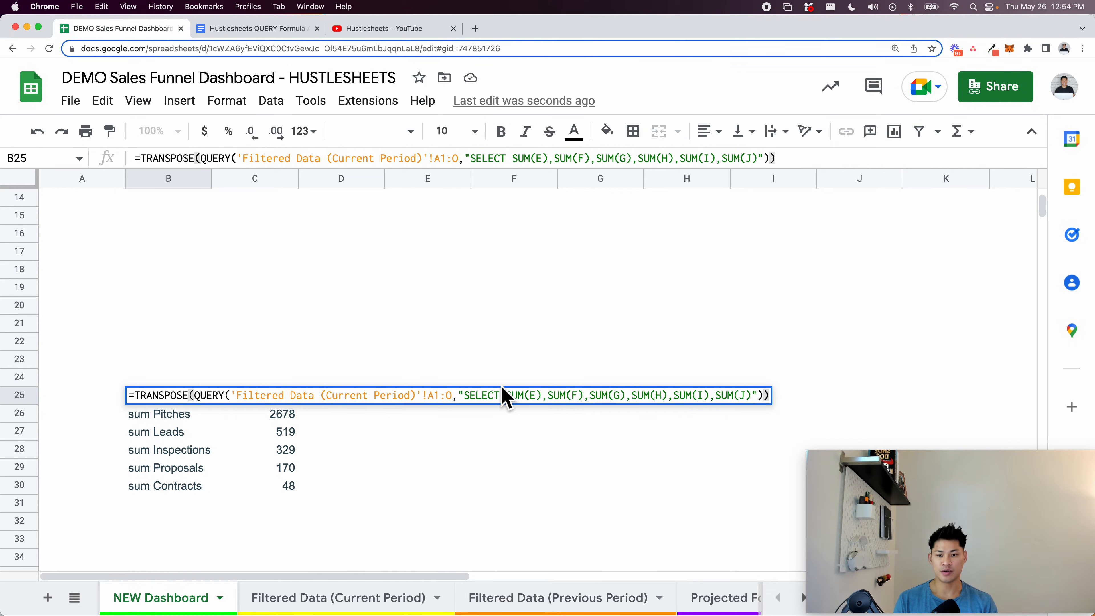
click(463, 403)
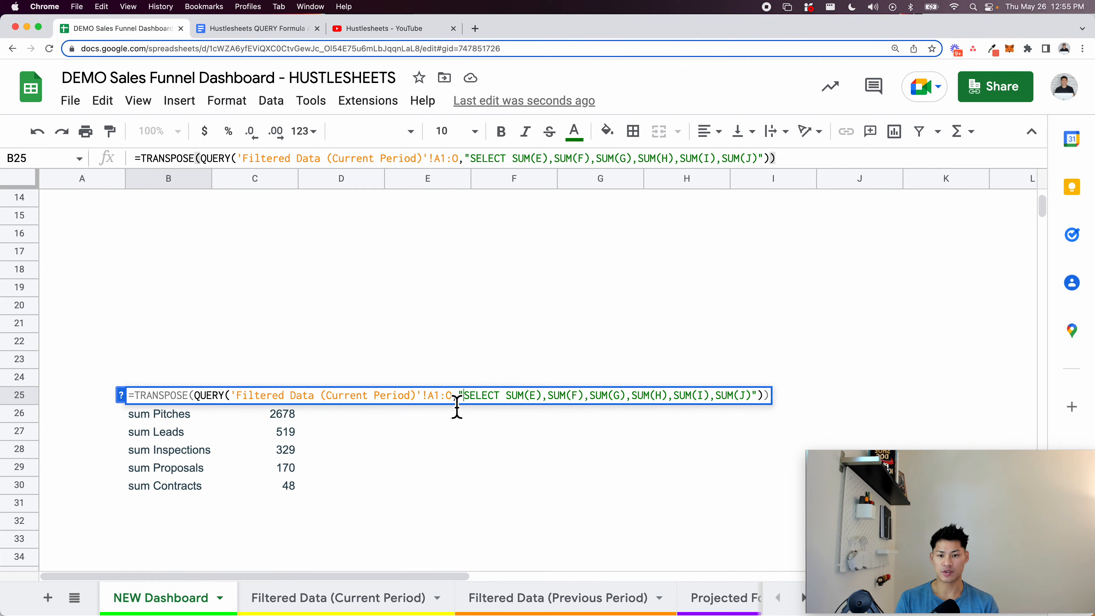
key(alt+Return)
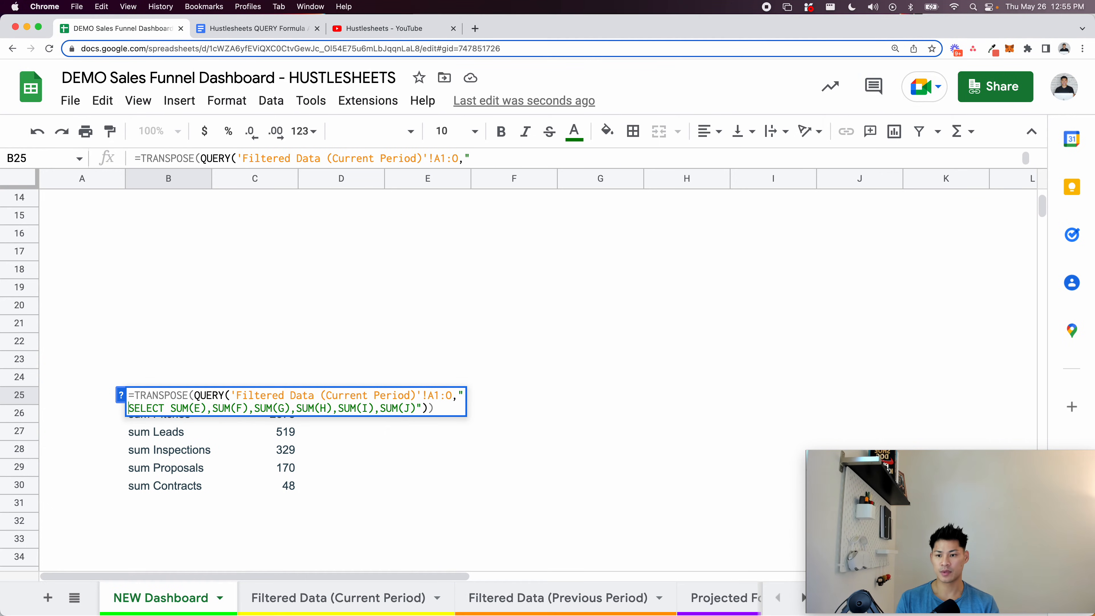
click(417, 408)
key(alt+Return)
key(alt+Return)
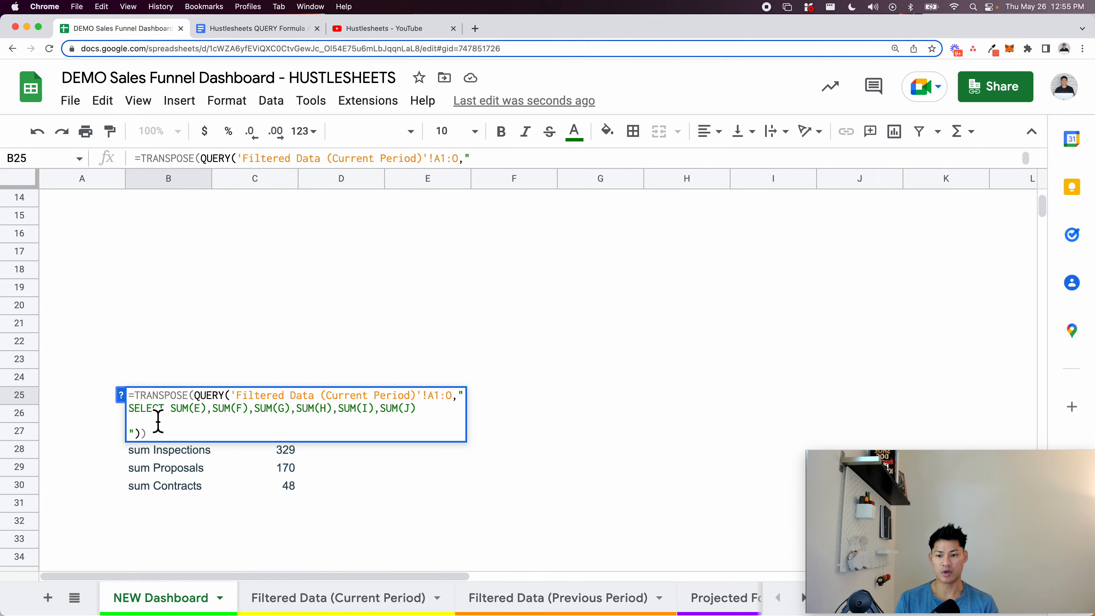
Try adding a LABEL line with the copied SUM list, then discard those edits
click(171, 408)
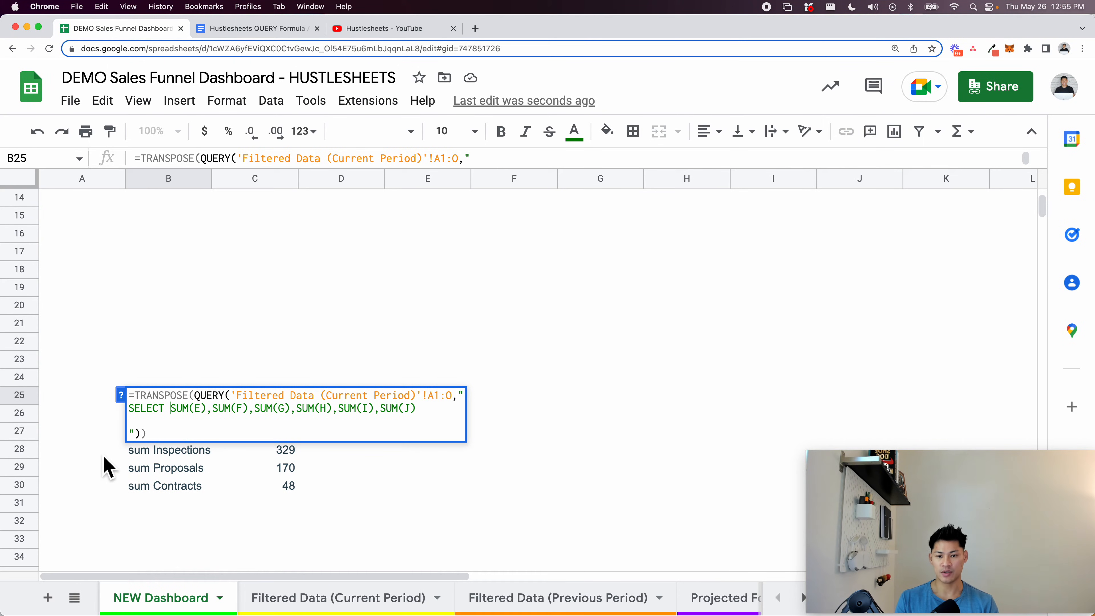
key(shift+End)
key(cmd+c)
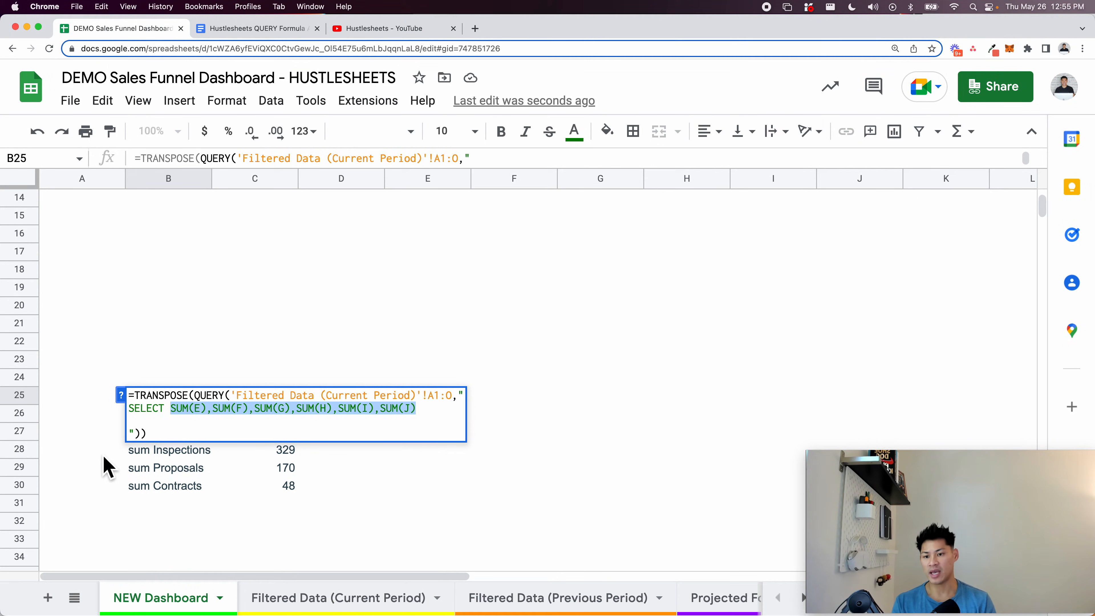
key(Right)
key(alt+Return)
text(LABEL)
key(cmd+v)
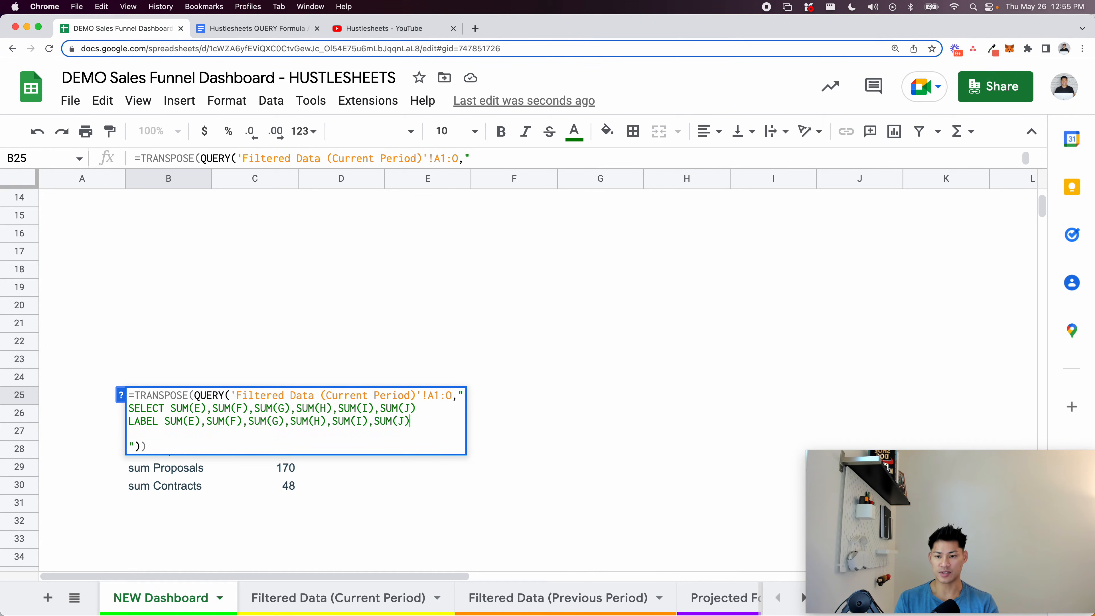
click(203, 423)
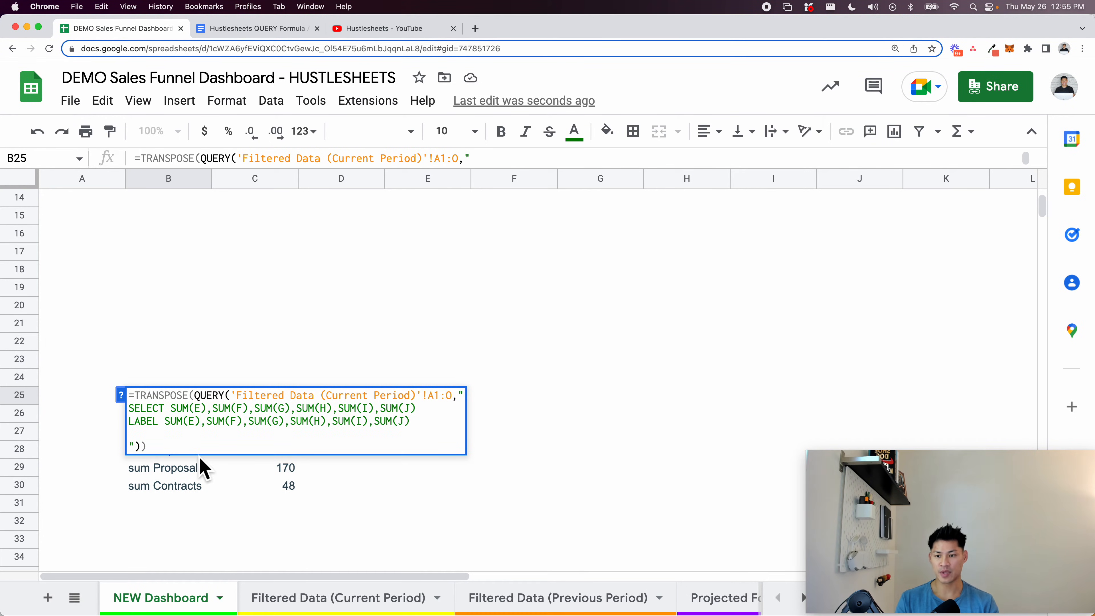
key(alt+Return)
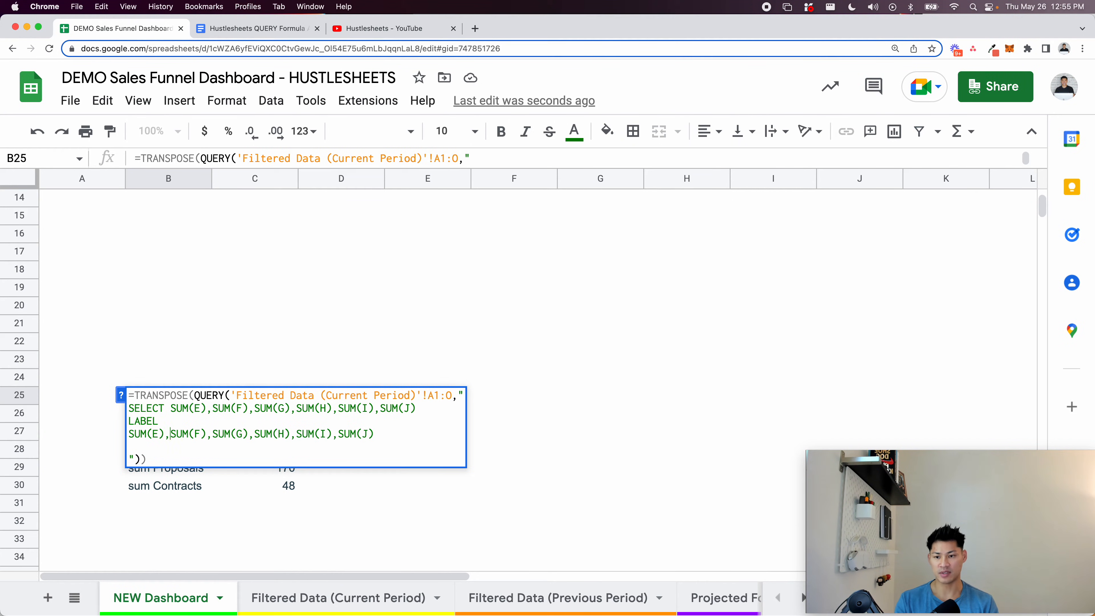
key(Escape)
key(Return)
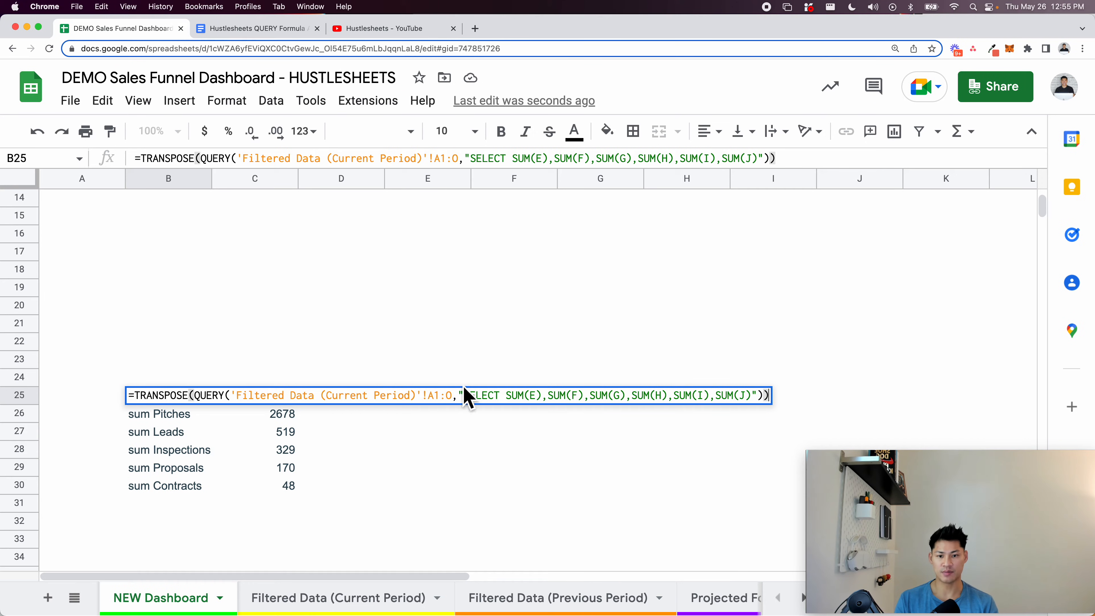
Add a LABEL clause after the sums, followed by the pasted SUM(E)–SUM(J) list
click(464, 396)
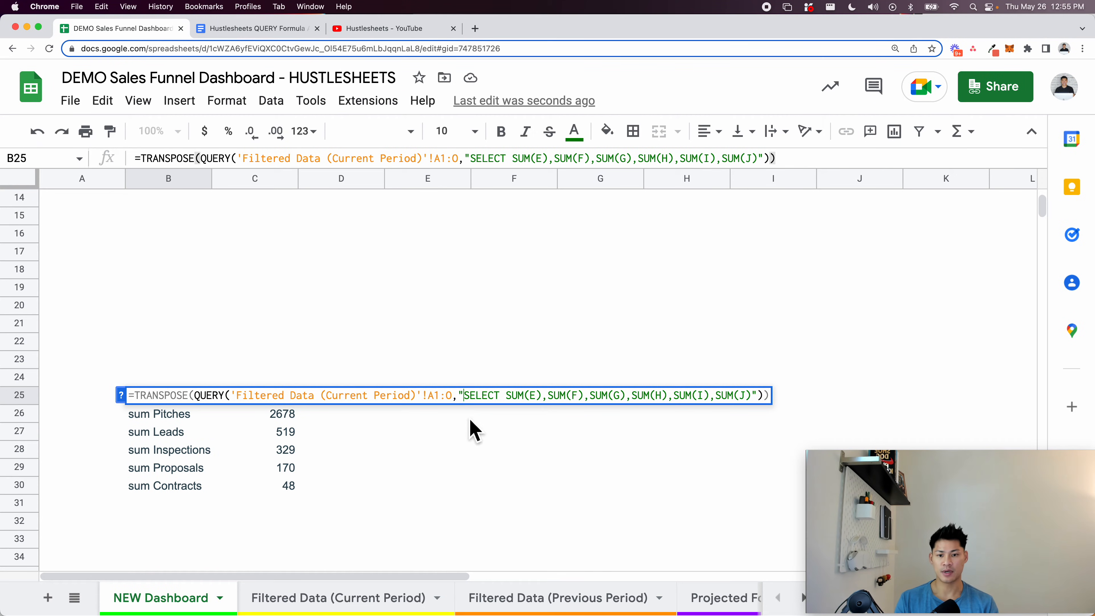
key(alt+Return)
click(415, 408)
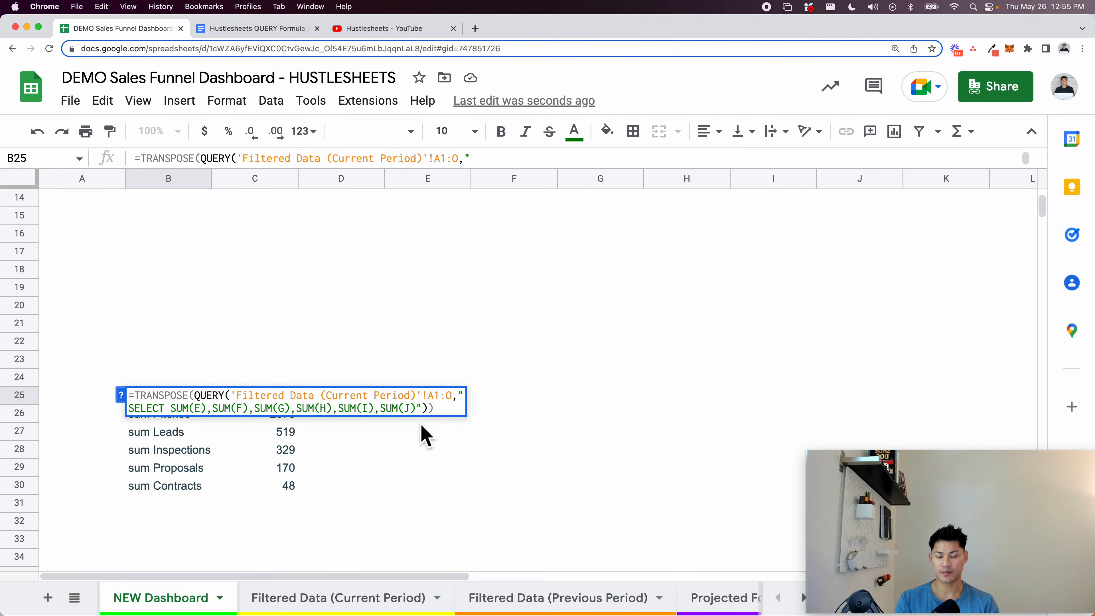
text(LABEL)
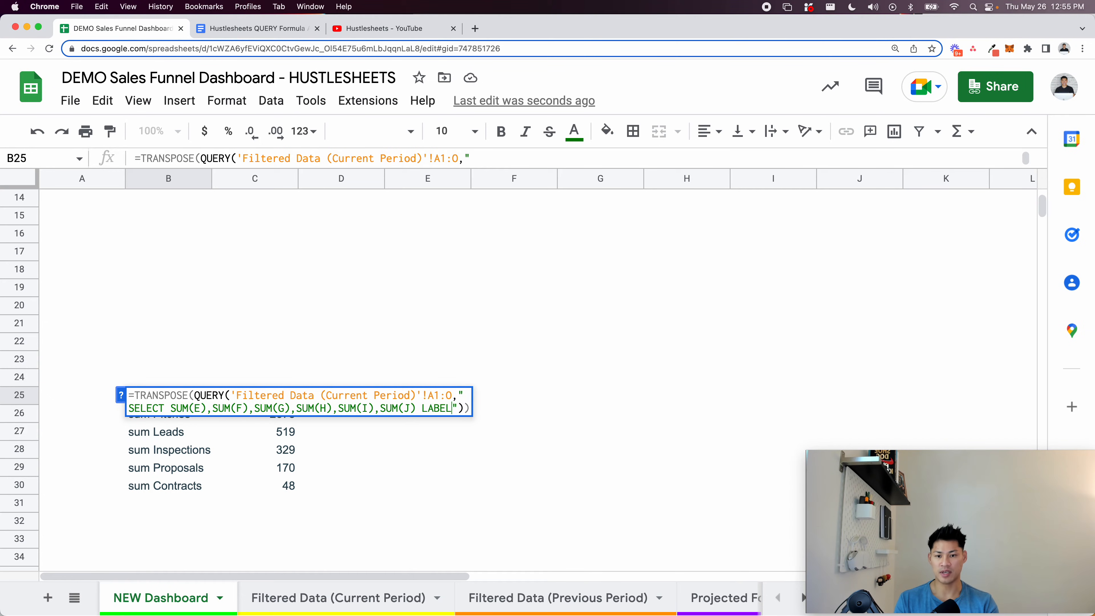
text(SUM(E),SUM(F),SUM(G),SUM(H),SUM(I),SUM(J))
Label SUM(E) as 'Knocks' in the LABEL clause
click(497, 410)
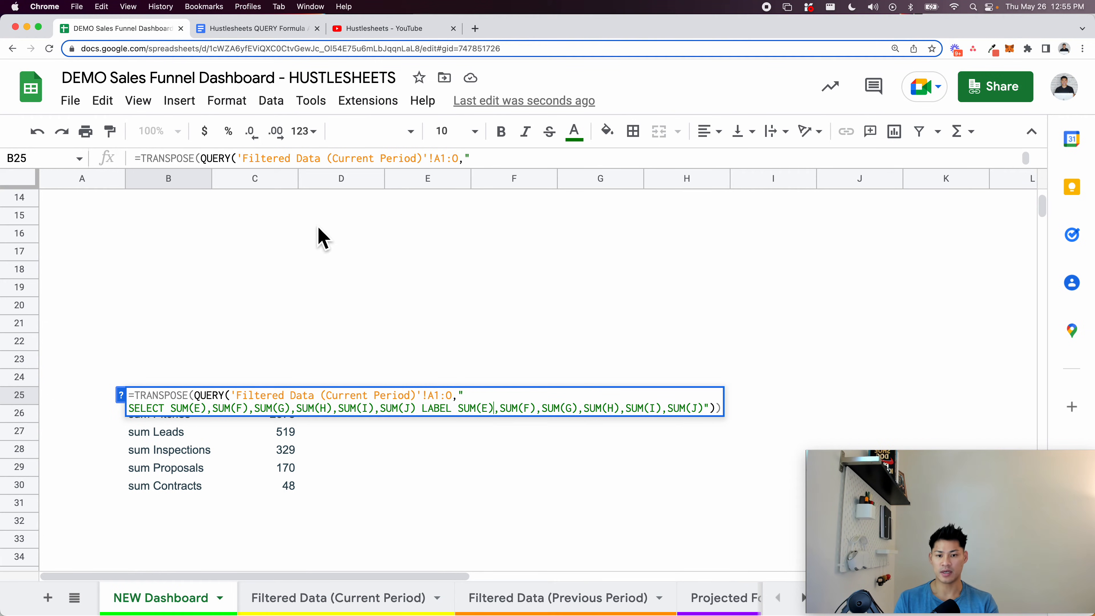
text('')
key(Left)
text(KNOCKS)
key(BackSpace)
key(BackSpace)
key(BackSpace)
key(BackSpace)
text(boc)
key(BackSpace)
key(BackSpace)
key(BackSpace)
key(BackSpace)
text(nocks)
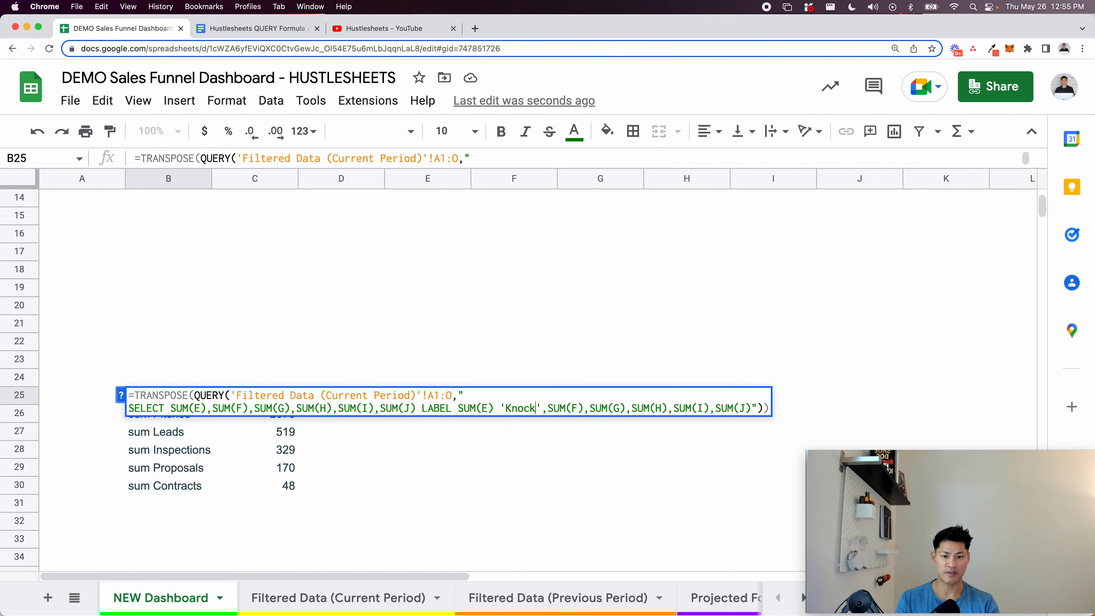
Label the remaining sums 'Pitches', 'Leads', 'Inspections', 'Proposals' and 'Contracts', and commit the formula
key(Right)
text('')
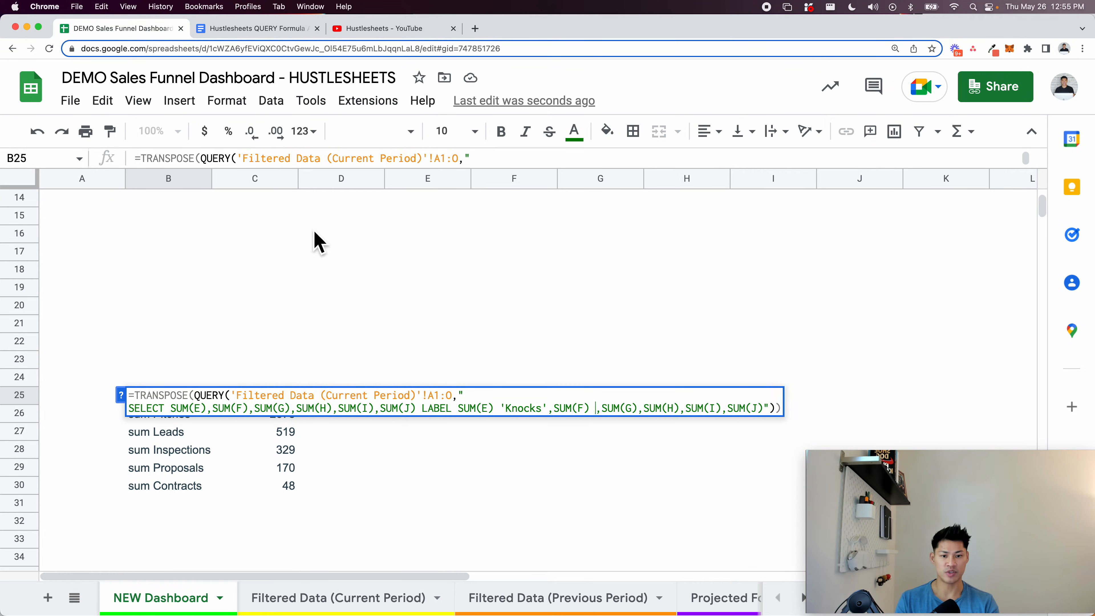
key(Left)
text(Piutc)
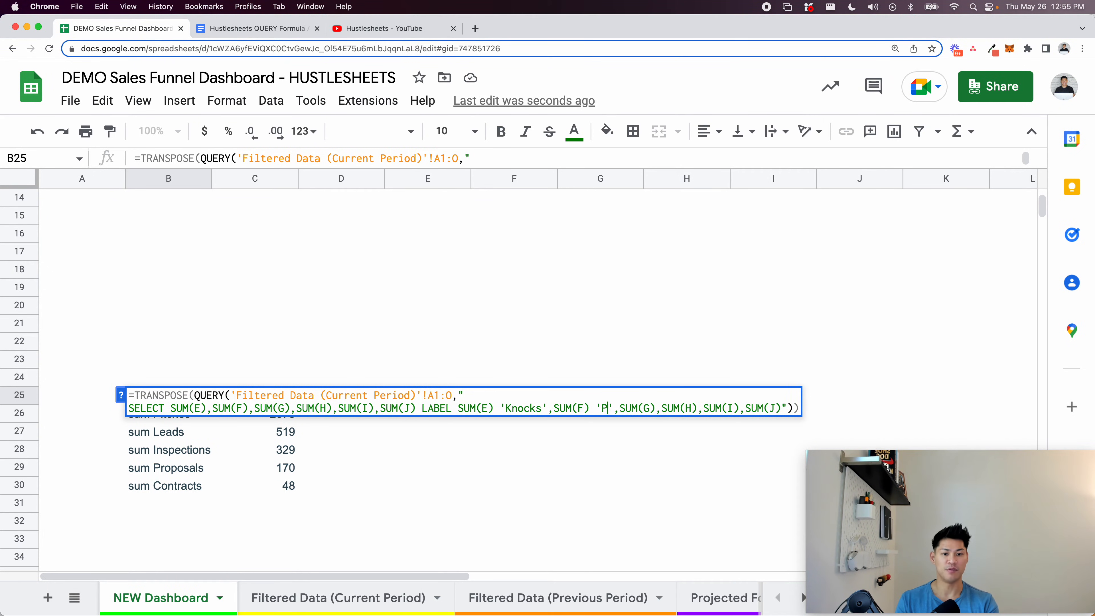
key(BackSpace)
key(BackSpace)
key(BackSpace)
text(tches)
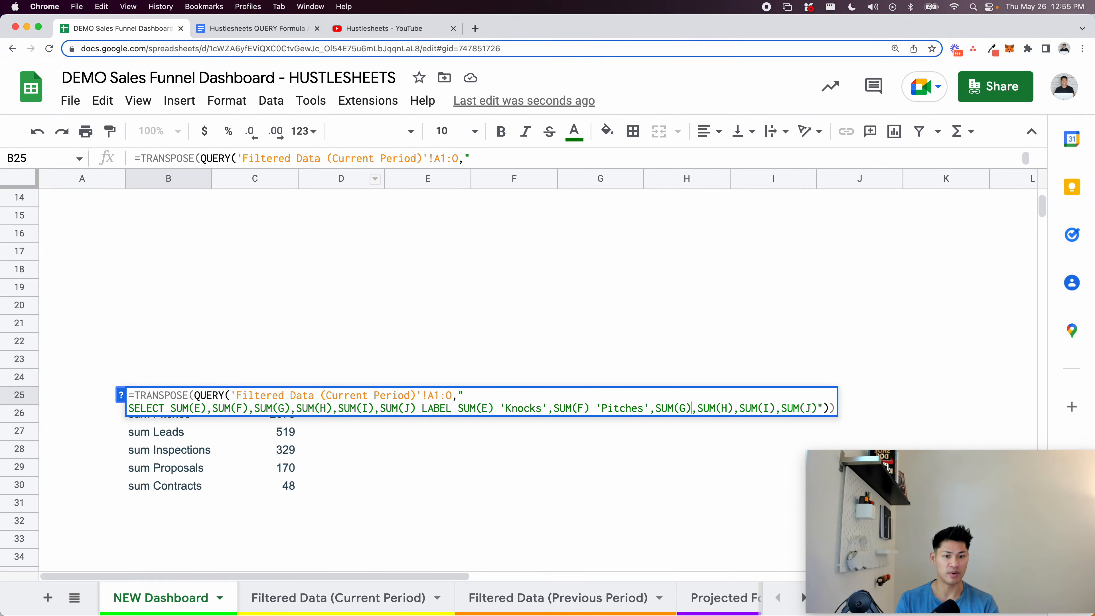
text( '')
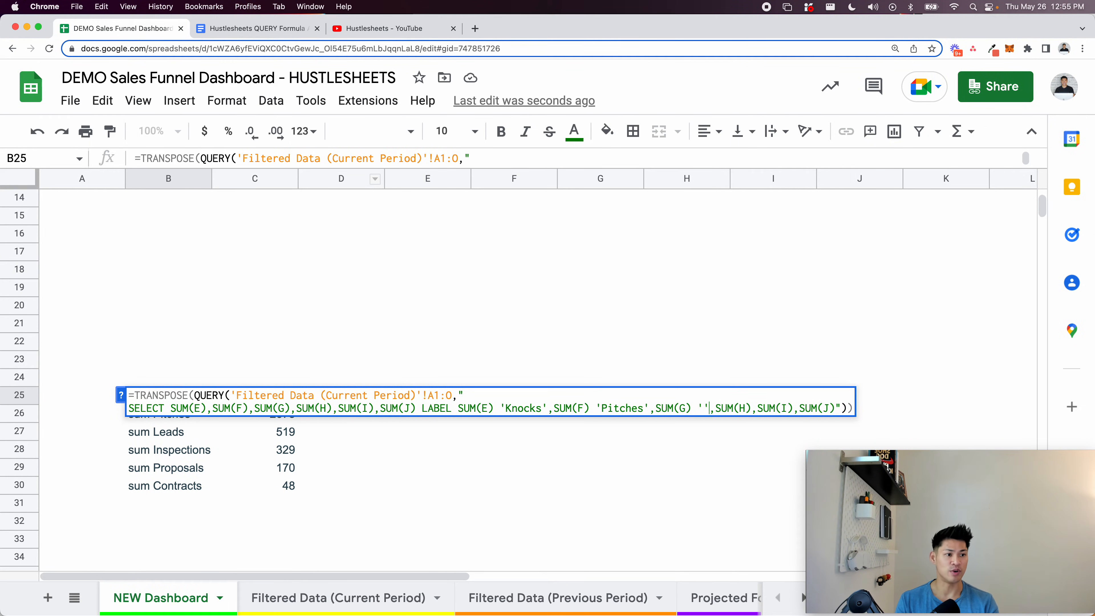
text(Leads)
key(Right)
key(Right)
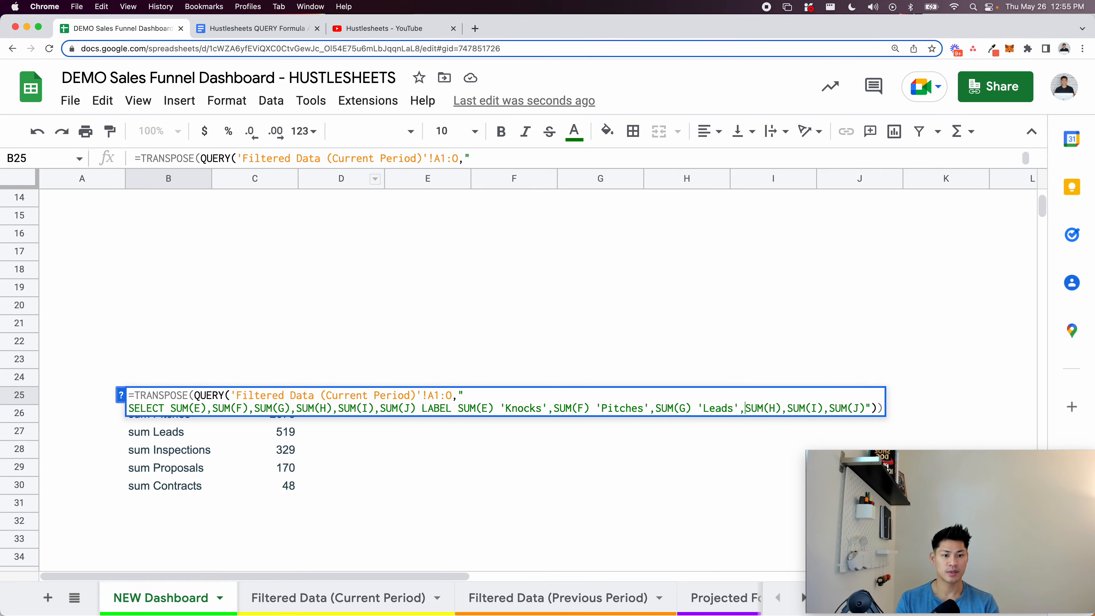
text('Inspectons)
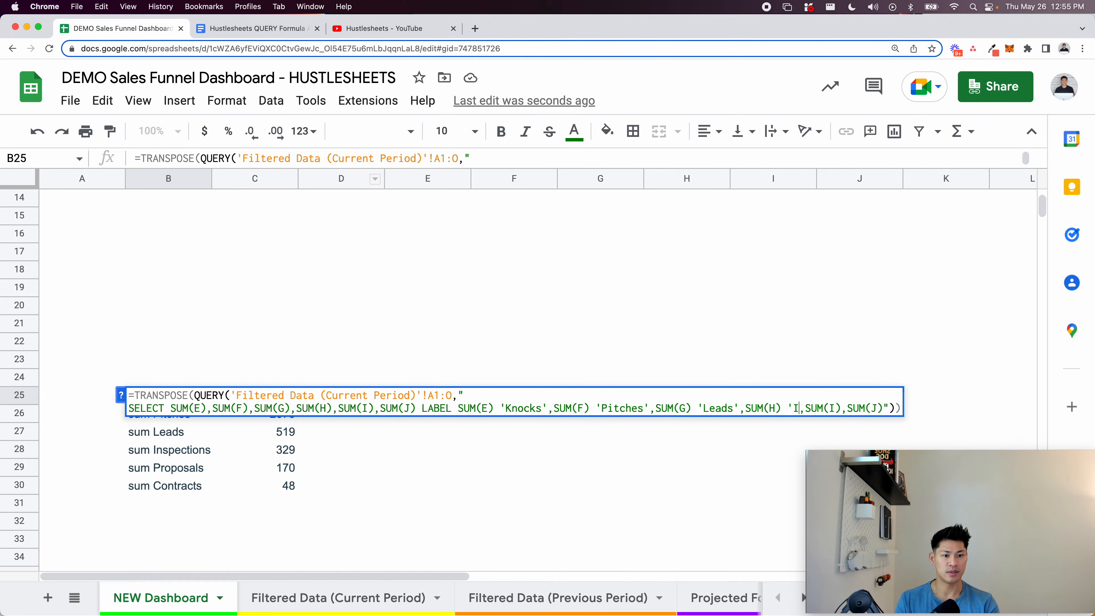
key(BackSpace)
key(BackSpace)
key(BackSpace)
text(ions')
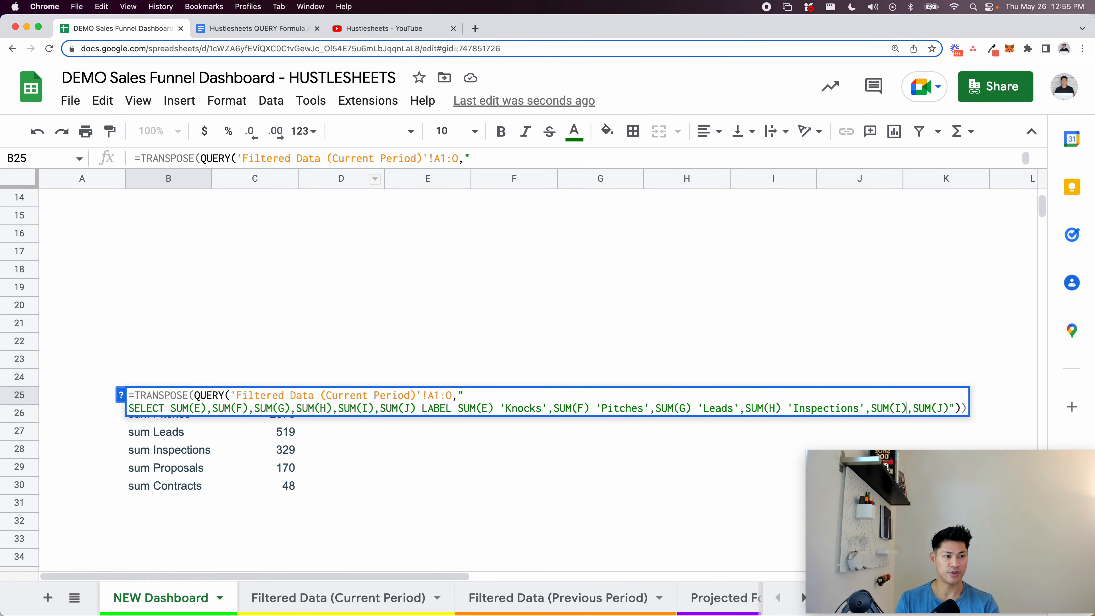
text( '')
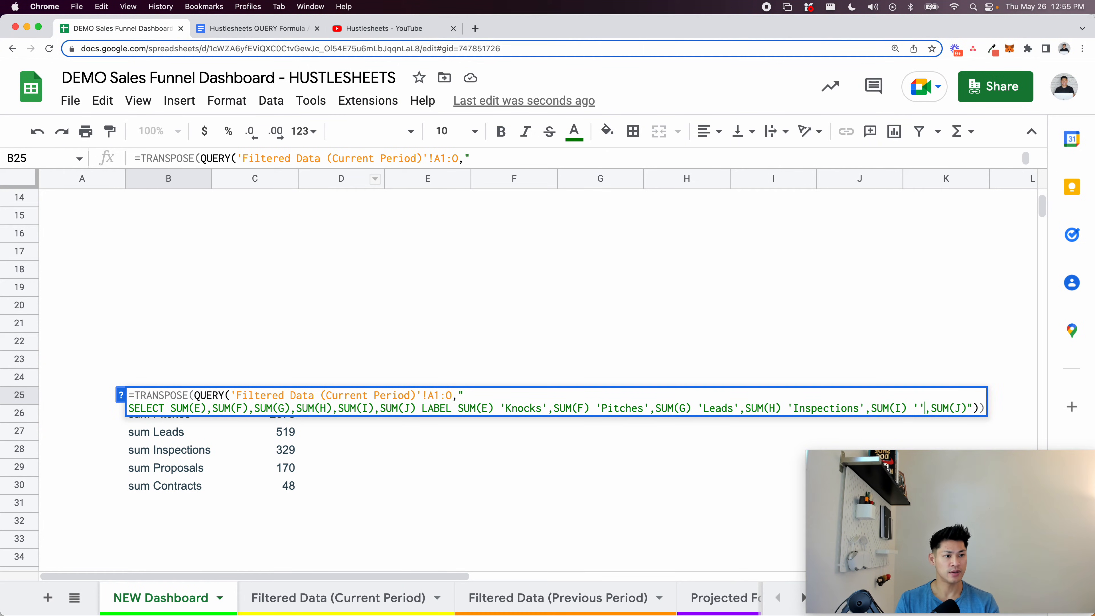
text(Proposals)
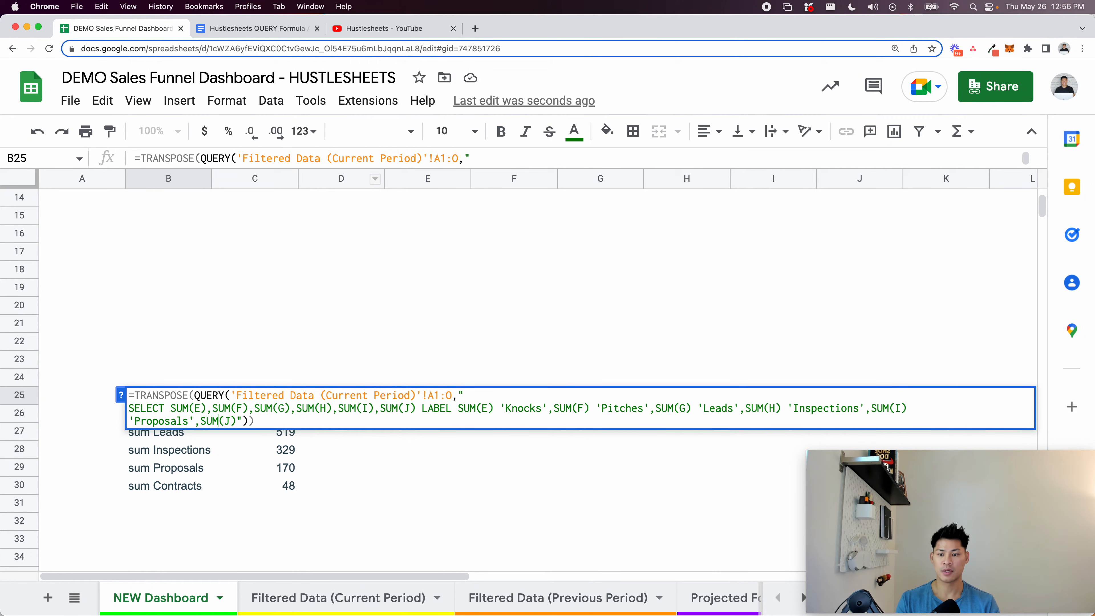
text( 'Contracts')
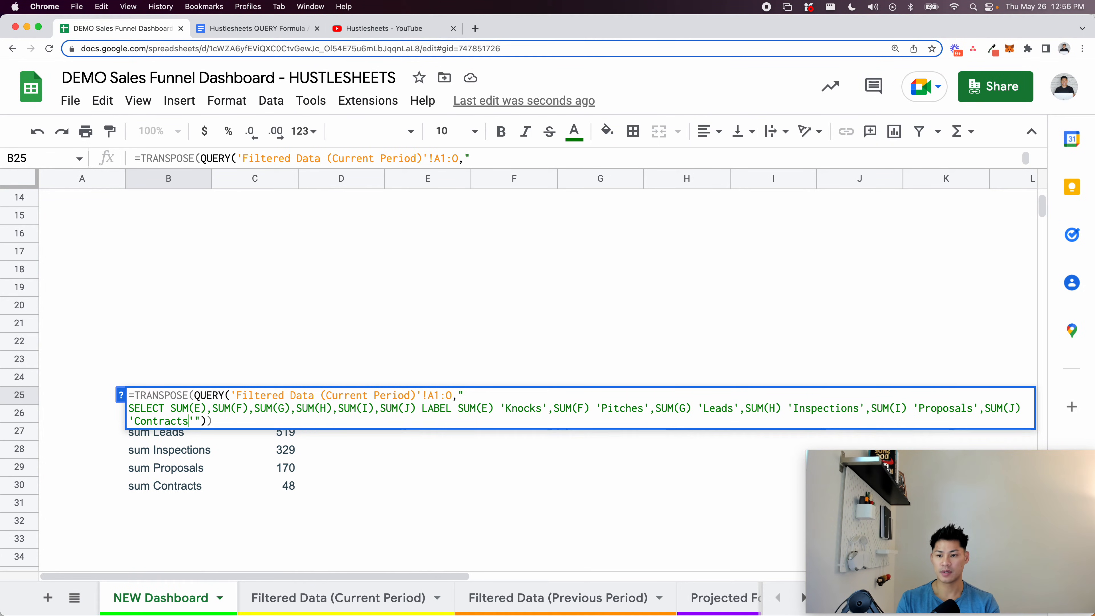
key(Return)
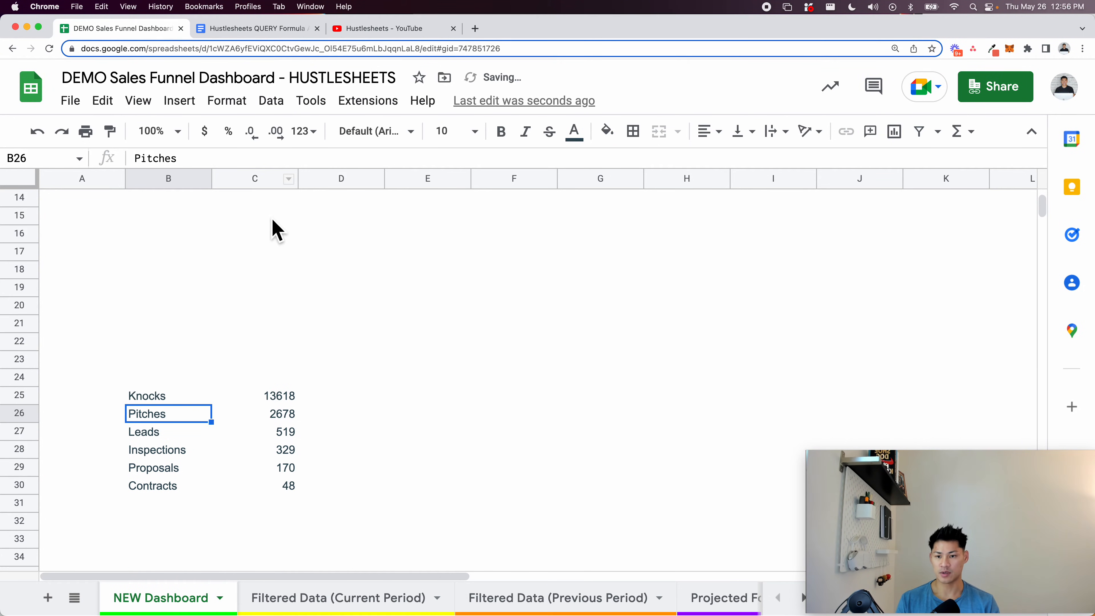
Reformat B25's formula so QUERY, LABEL and each stage label sit on separate lines
click(195, 393)
key(Return)
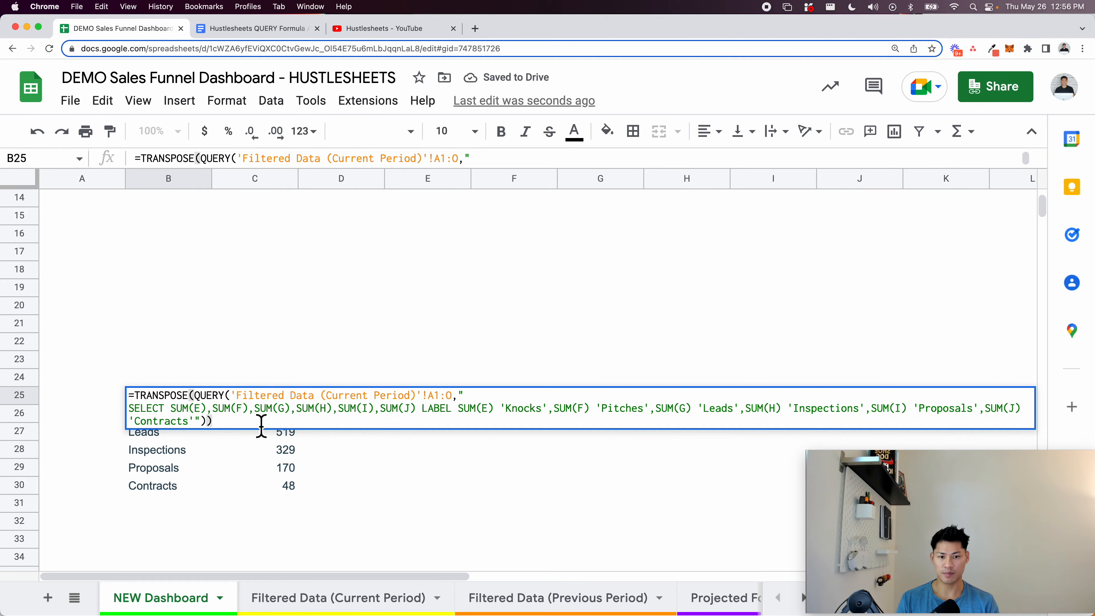
click(194, 396)
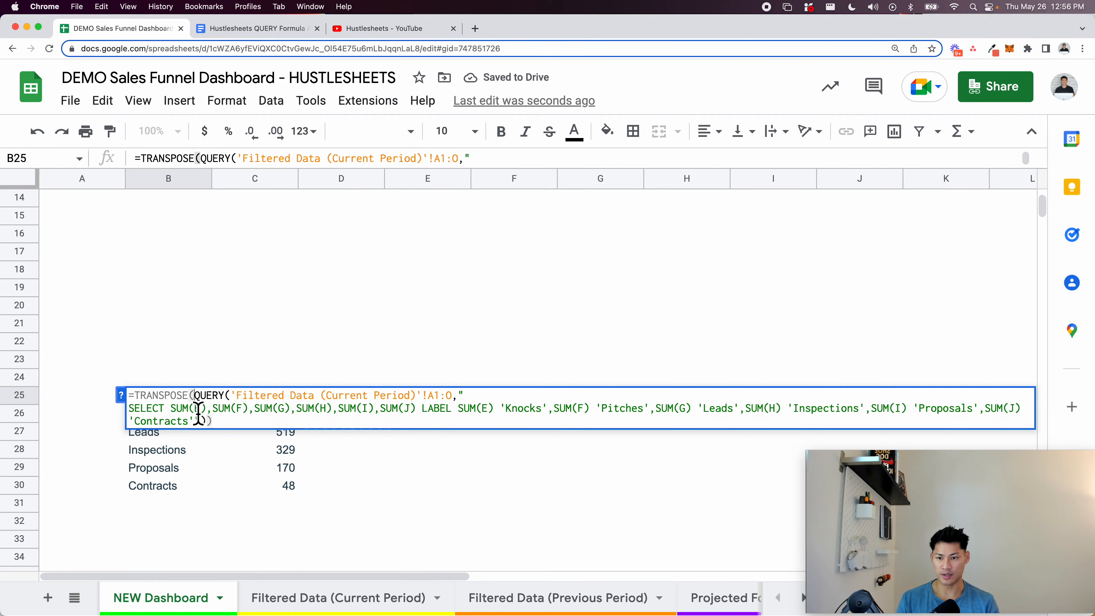
key(alt+Return)
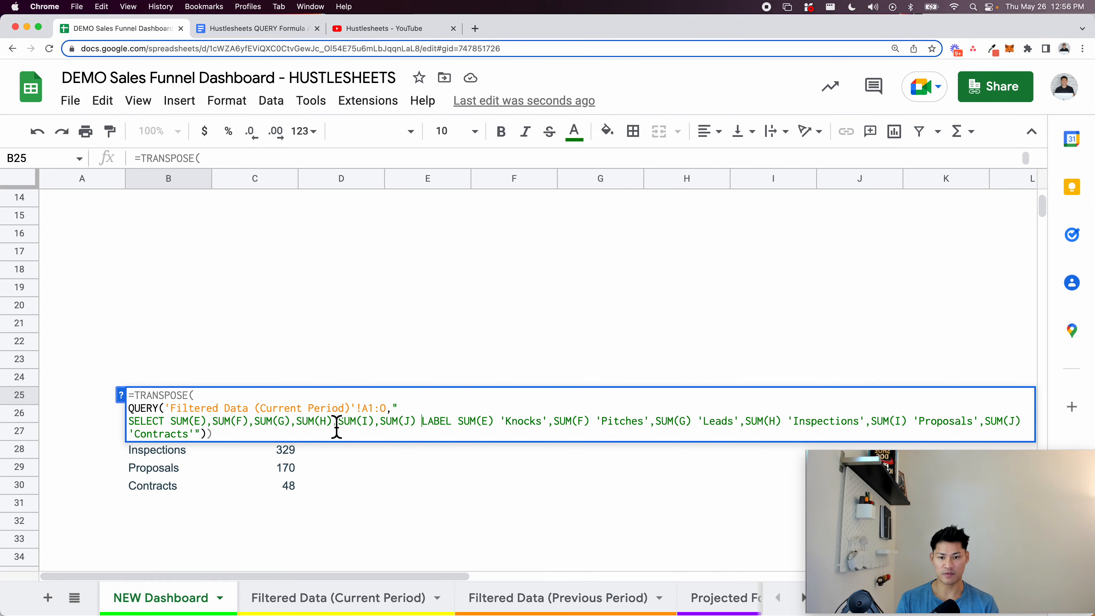
key(alt+Return)
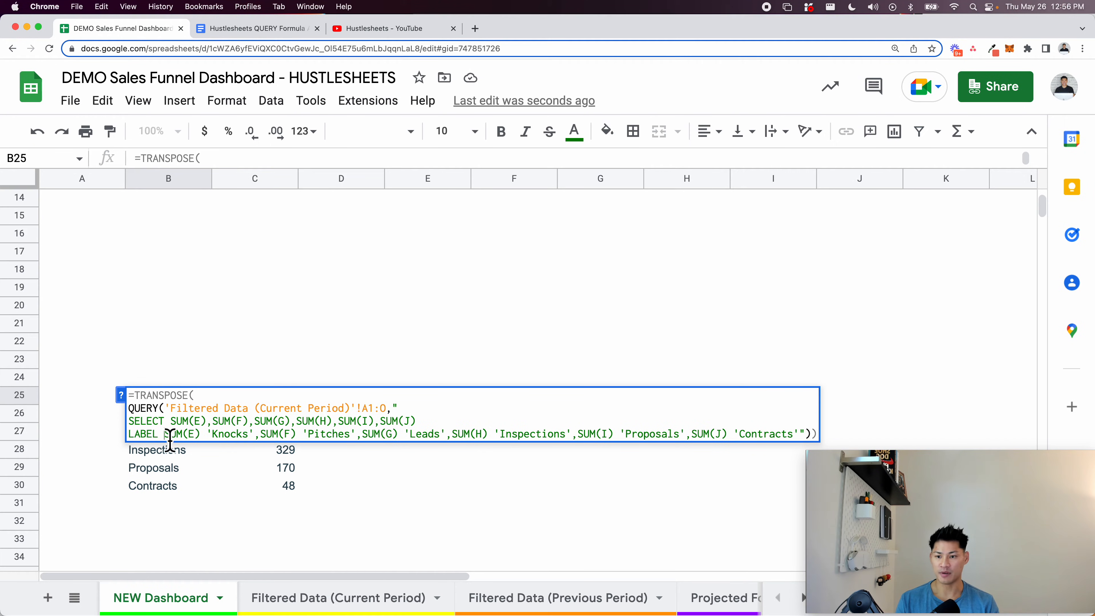
key(alt+Return)
key(Right)
key(Right)
key(Right)
key(Right)
key(Right)
key(Right)
key(Right)
key(Right)
key(alt+Return)
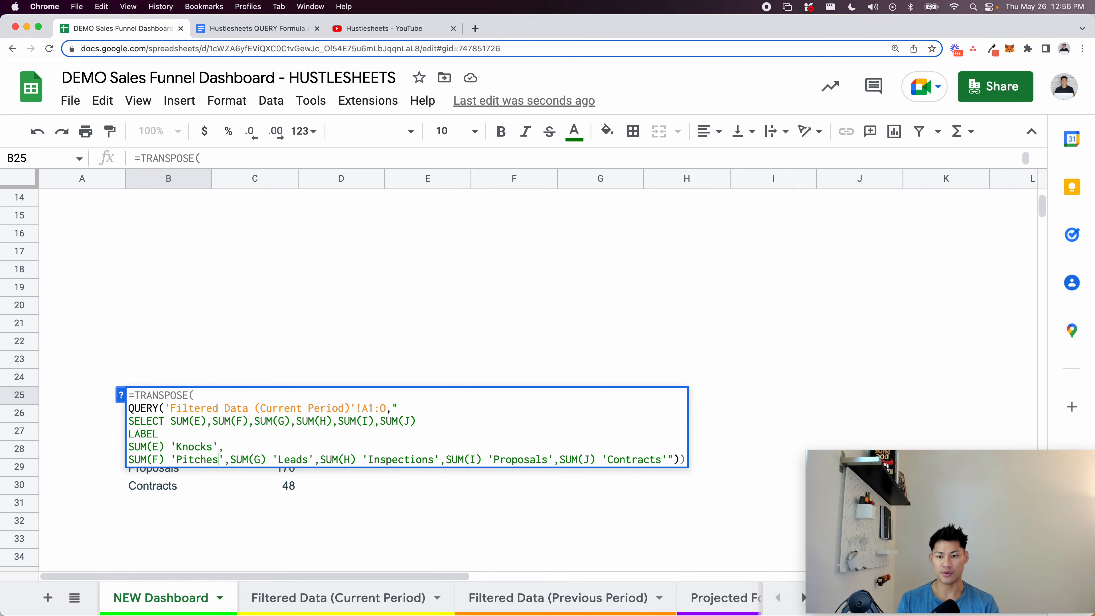
key(Right)
key(Right)
key(Right)
key(Right)
key(Right)
key(Right)
key(Right)
key(Right)
key(Right)
key(alt+Return)
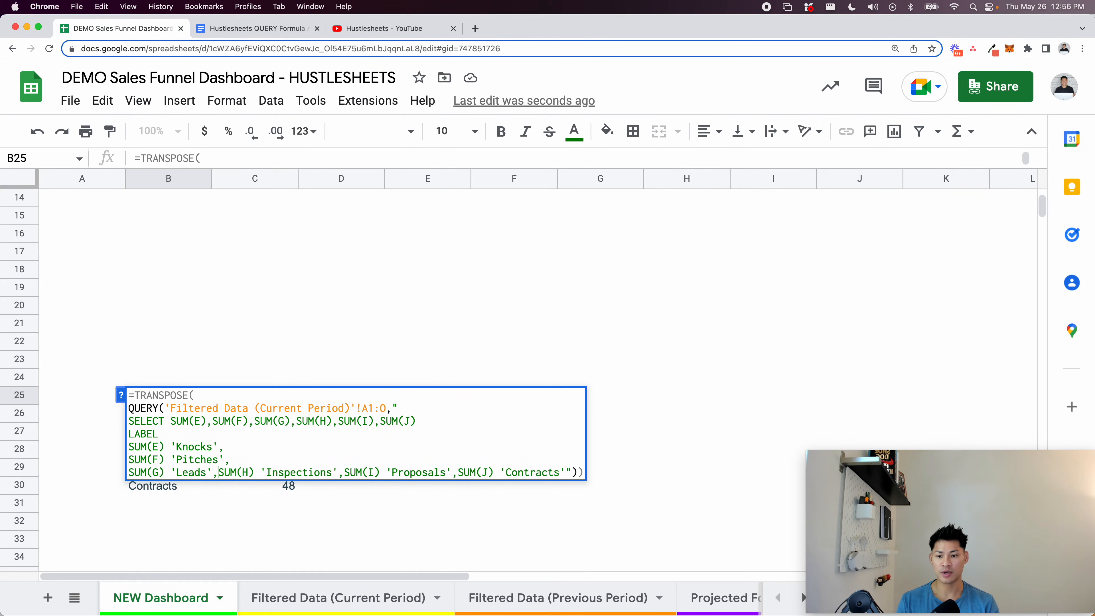
key(alt+Return)
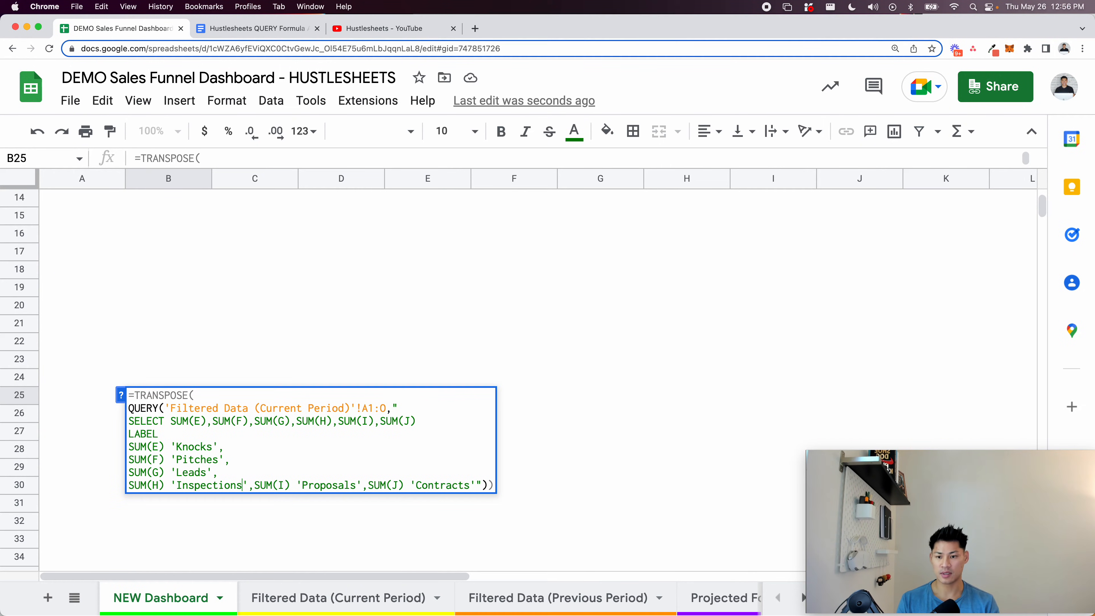
key(alt+Return)
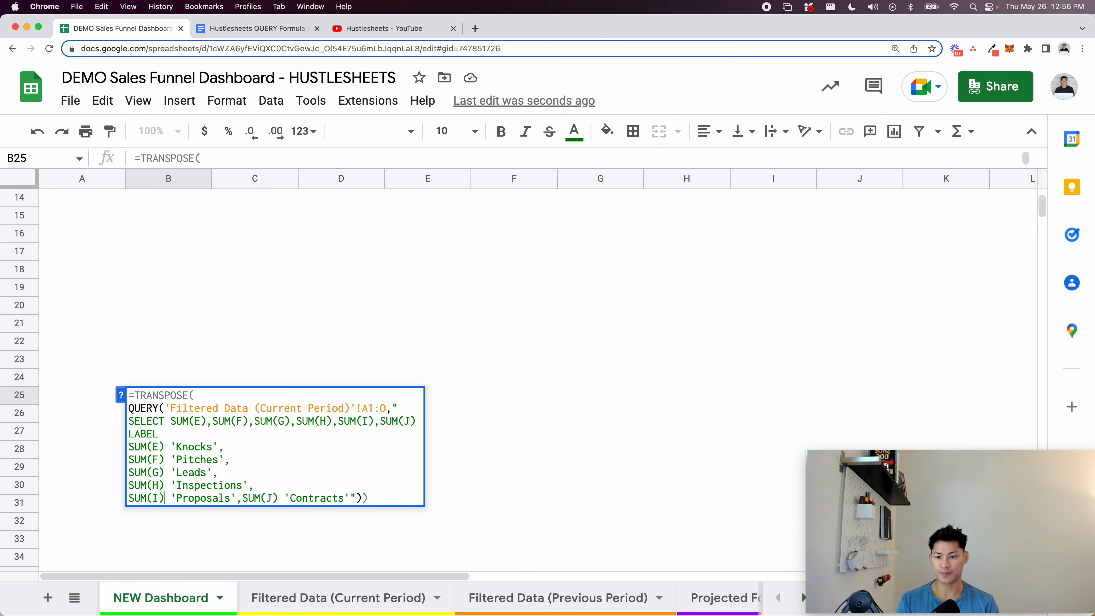
key(alt+Return)
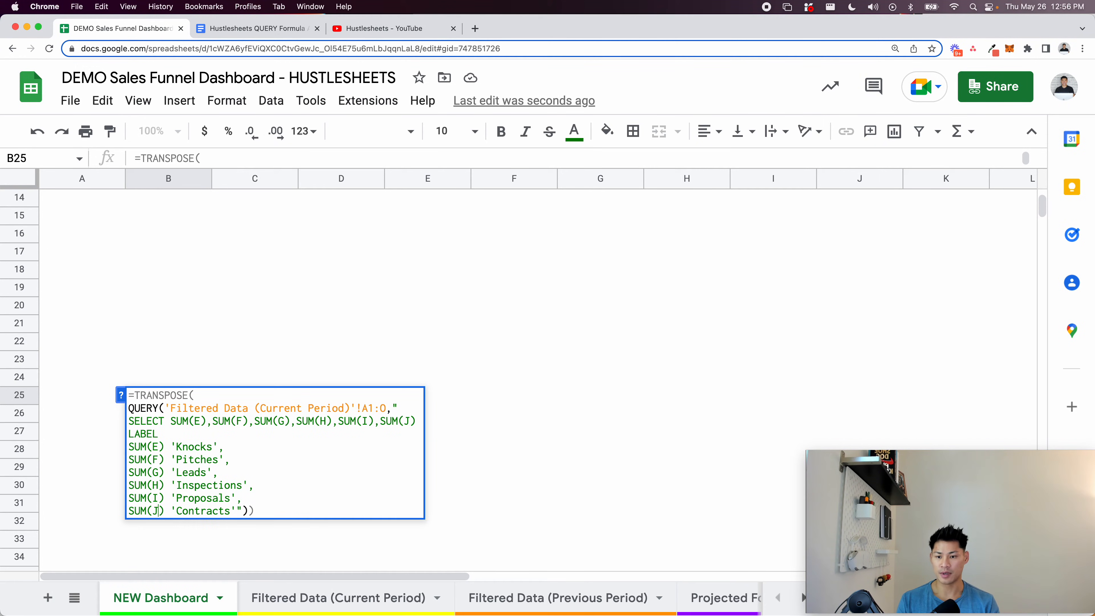
key(Right)
key(alt+Return)
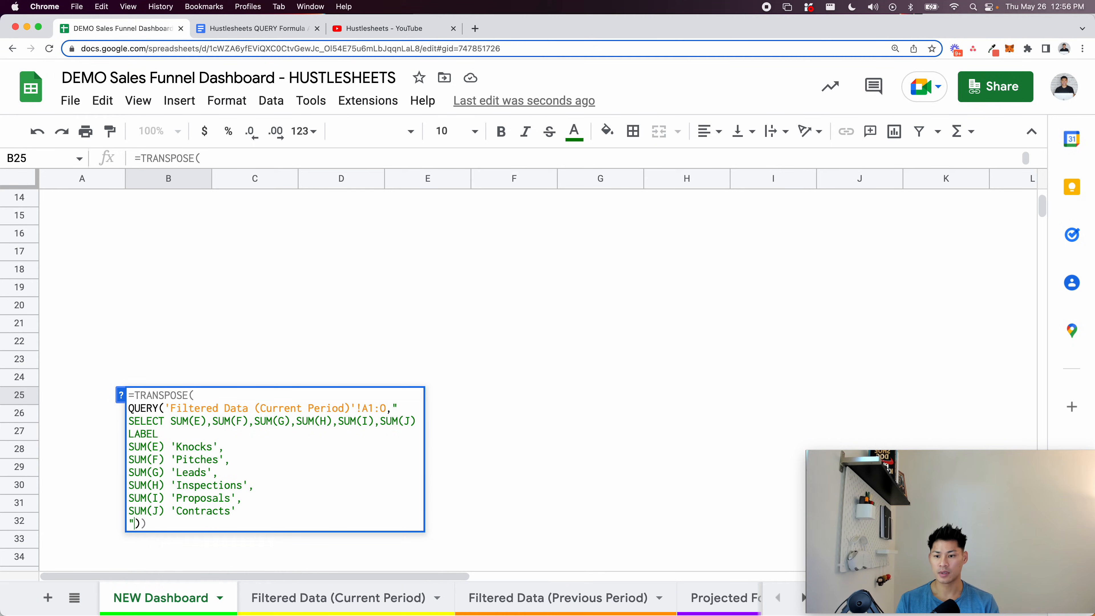
key(Right)
key(alt+Return)
Add blank lines before SELECT and LABEL and commit the formula
click(131, 425)
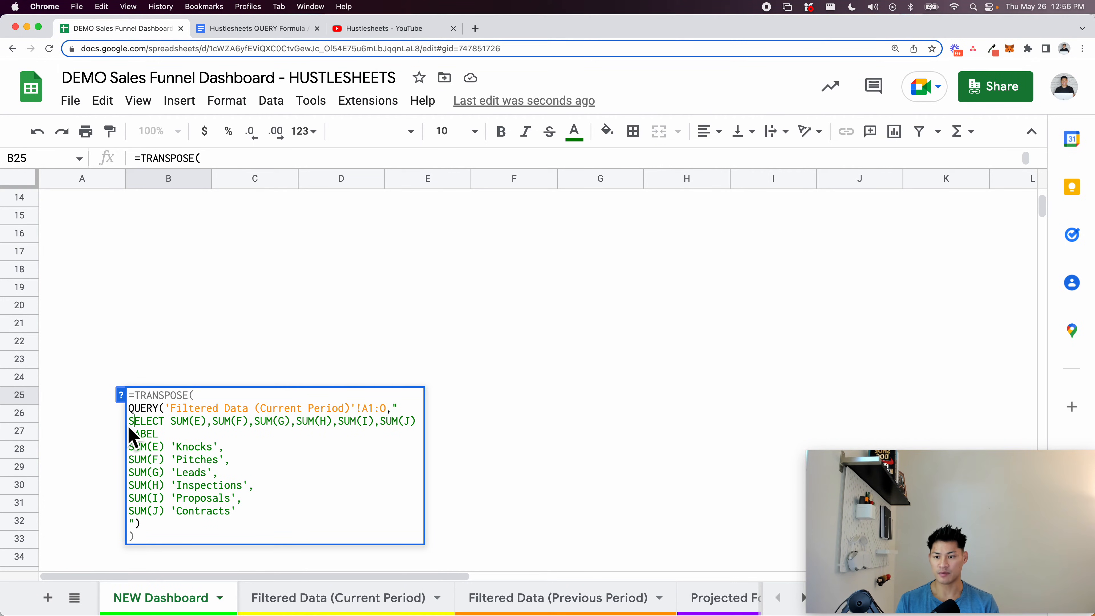
key(alt+Return)
key(Down)
key(alt+Return)
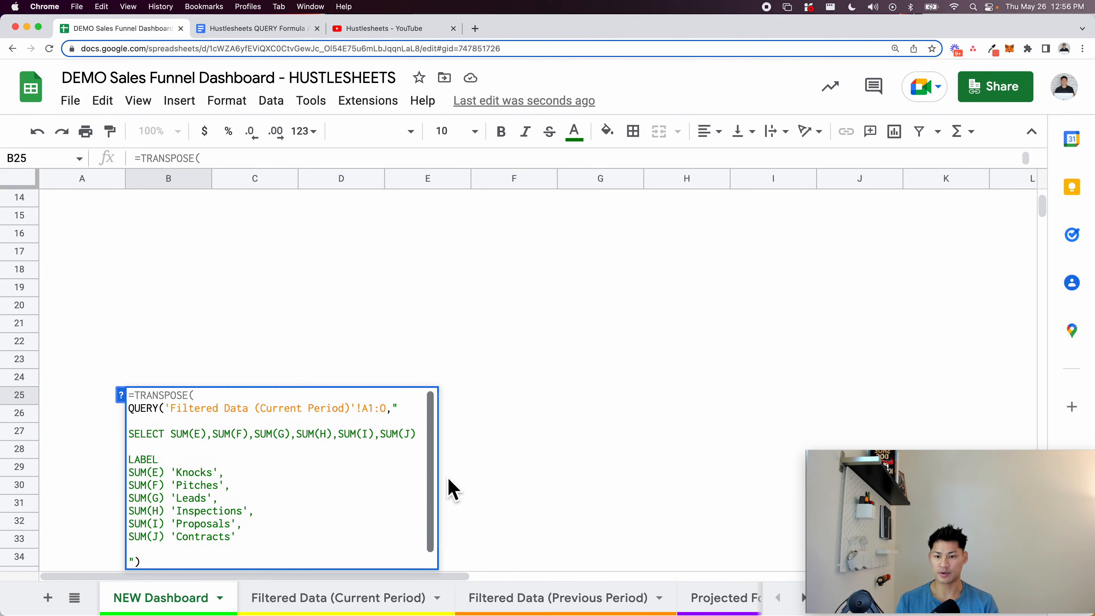
key(Return)
Put each SUM(E) through SUM(J) term on its own line and commit
click(210, 396)
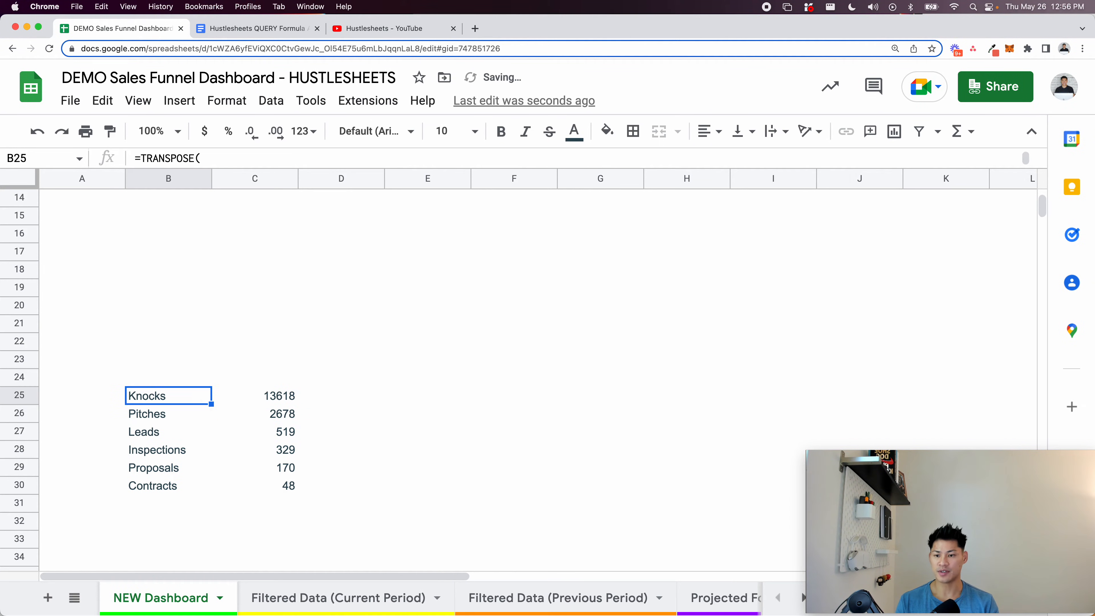
key(Return)
click(171, 435)
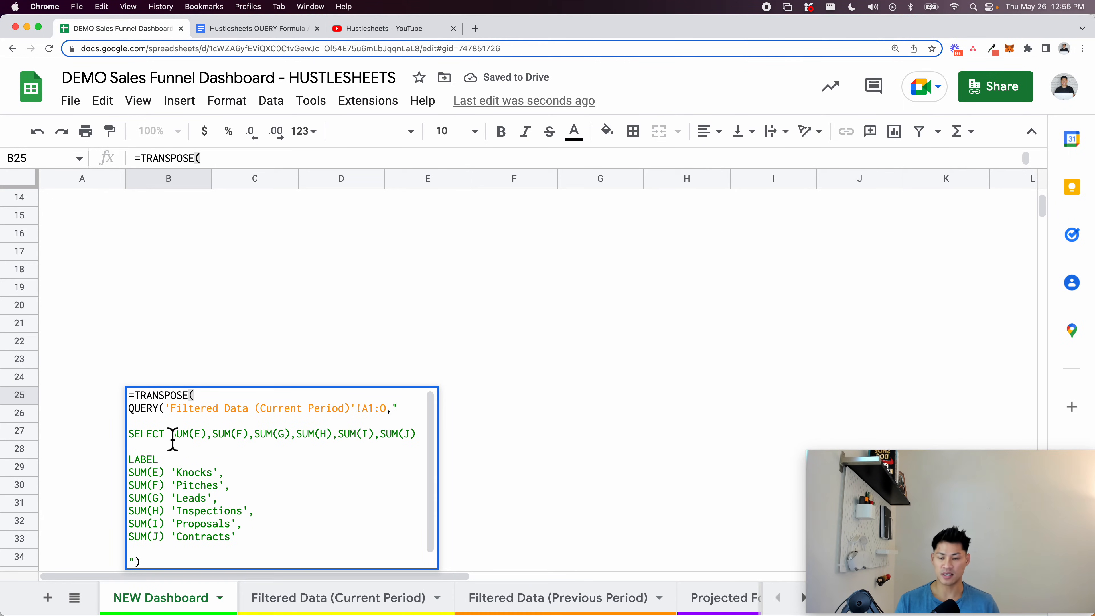
key(alt+Return)
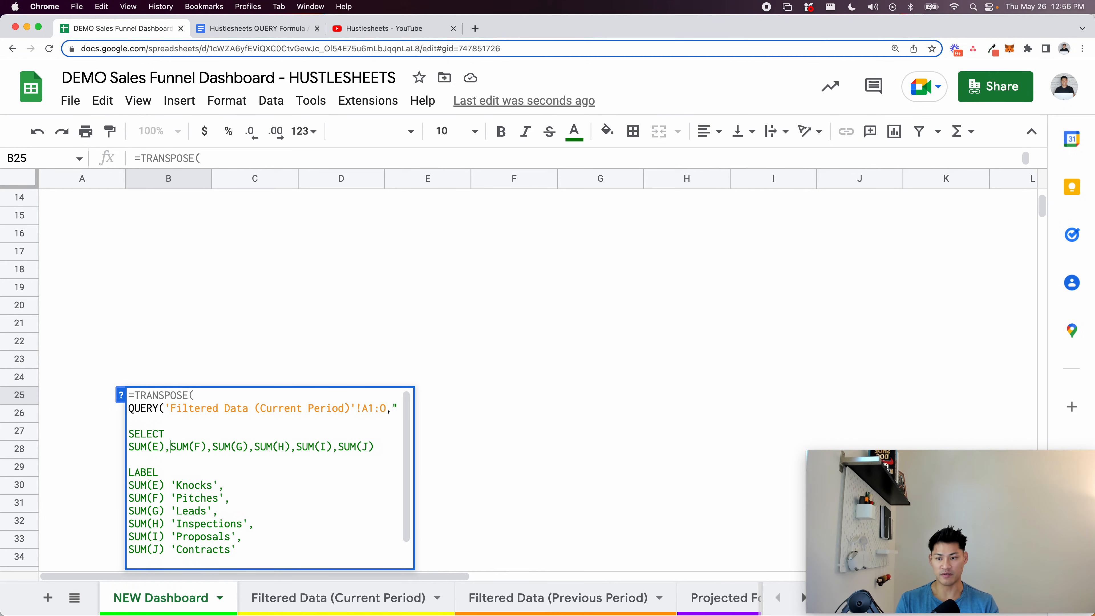
click(175, 447)
key(alt+Return)
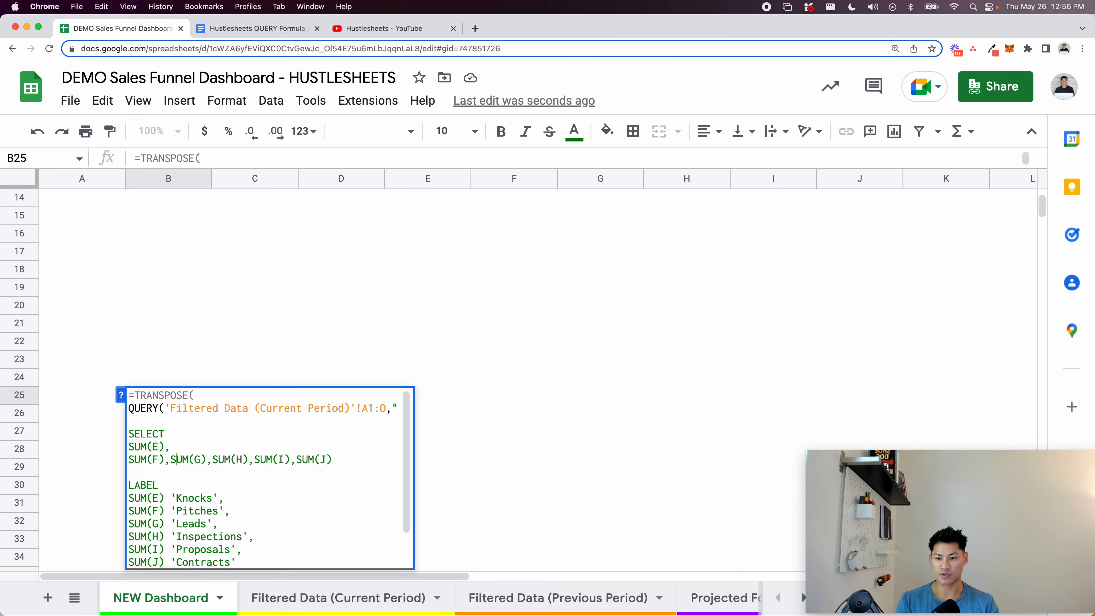
key(alt+Return)
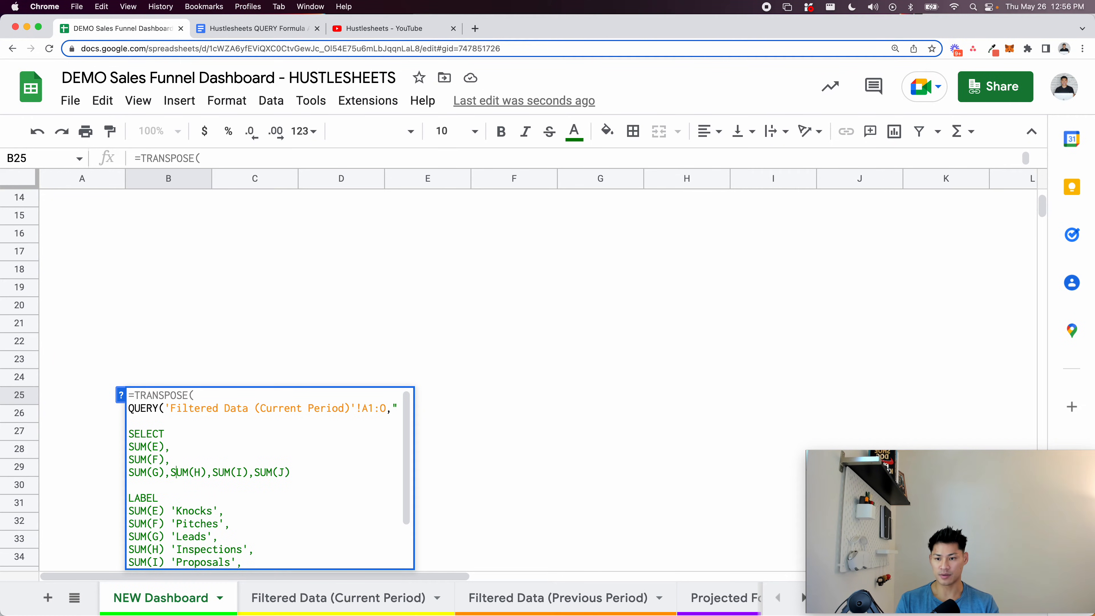
key(alt+Return)
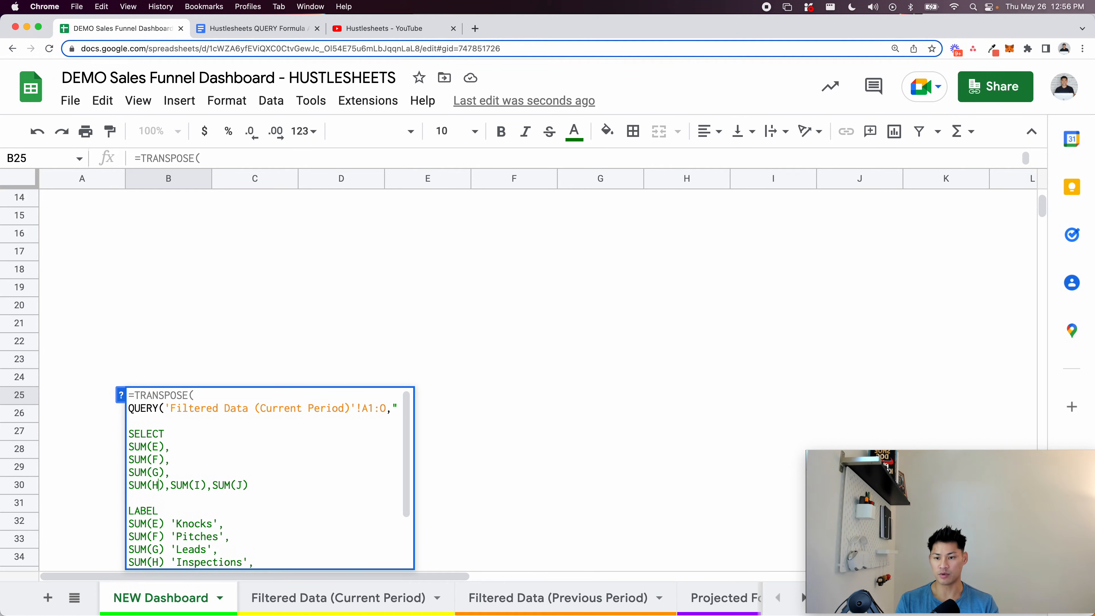
key(alt+Return)
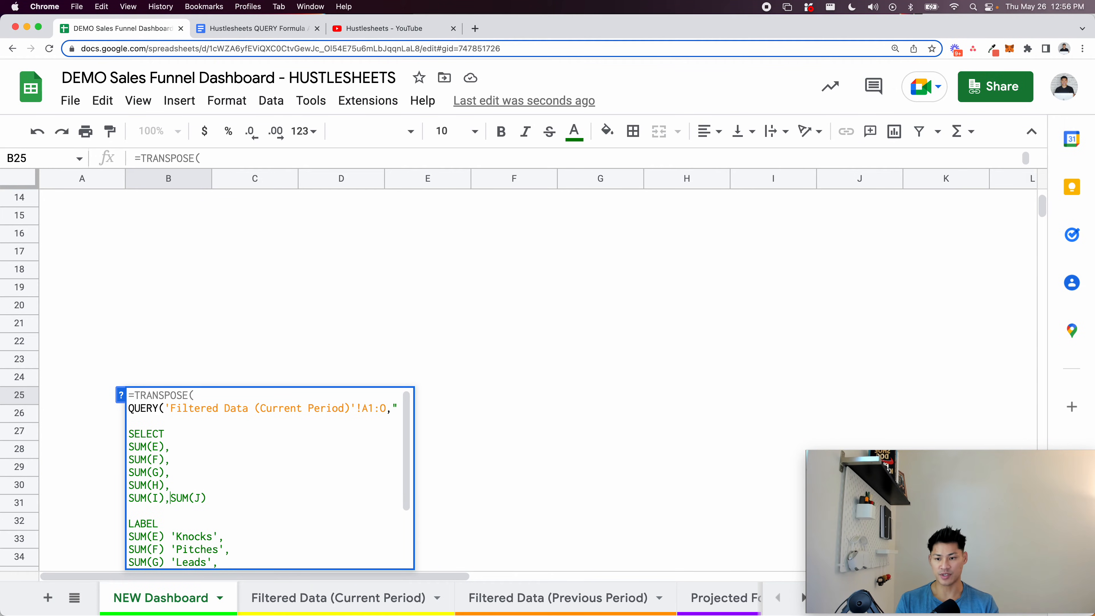
key(Left)
key(alt+Return)
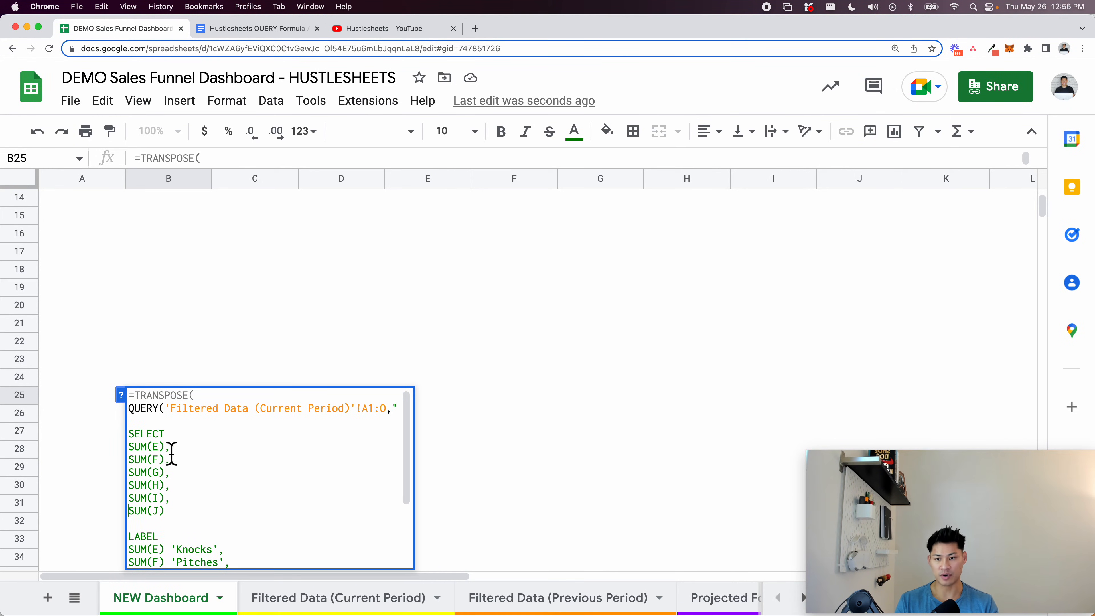
key(Return)
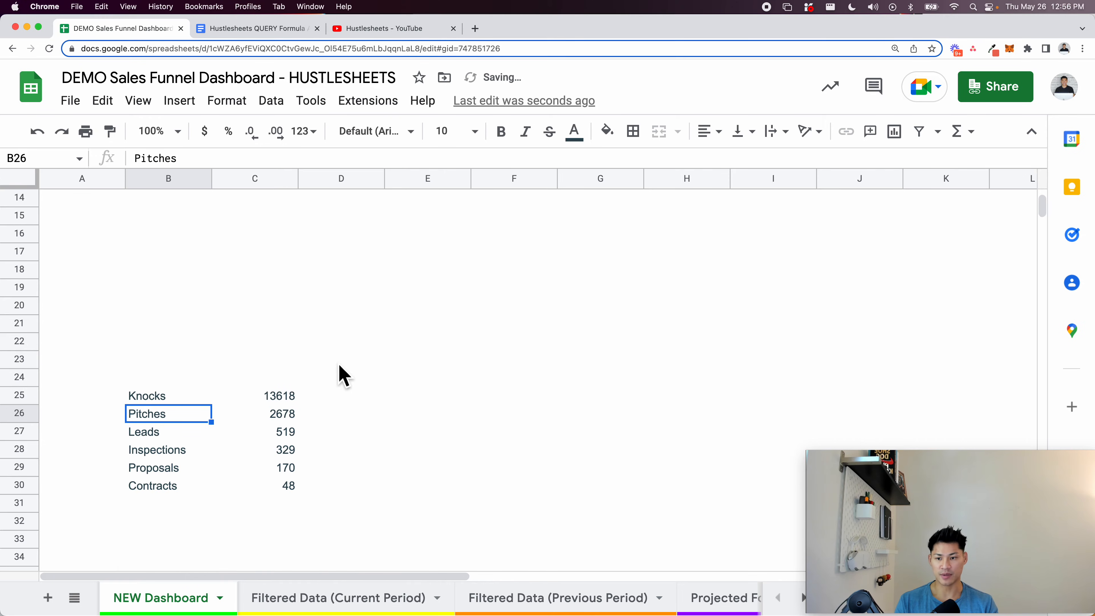
Undo the multi-line SELECT layout and commit, showing Knocks 13618 down to Contracts 48
scroll(301, 354, down, 3)
click(182, 330)
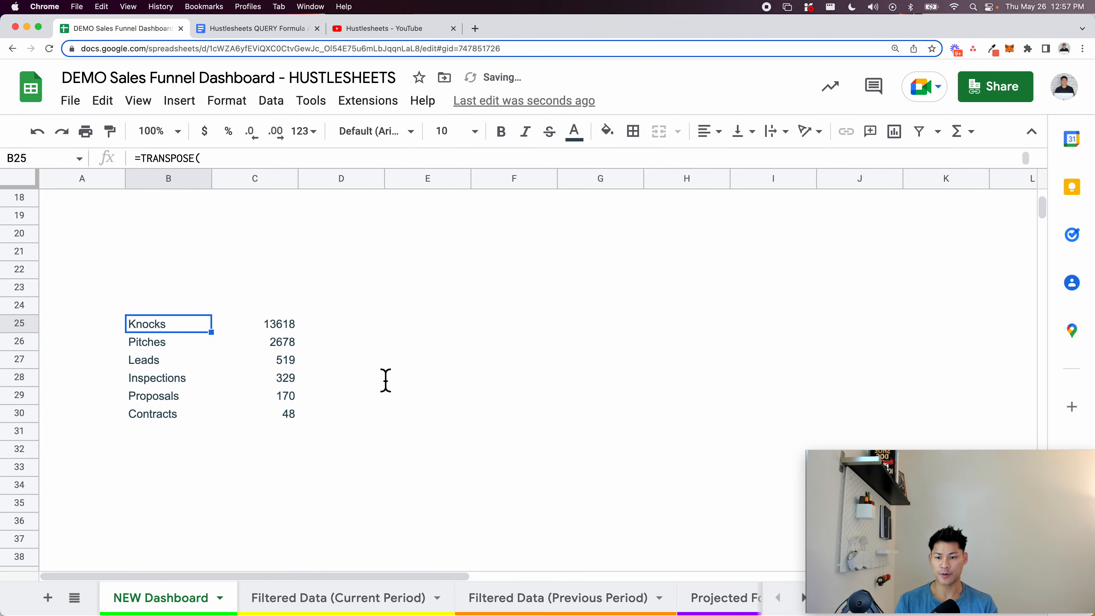
key(Return)
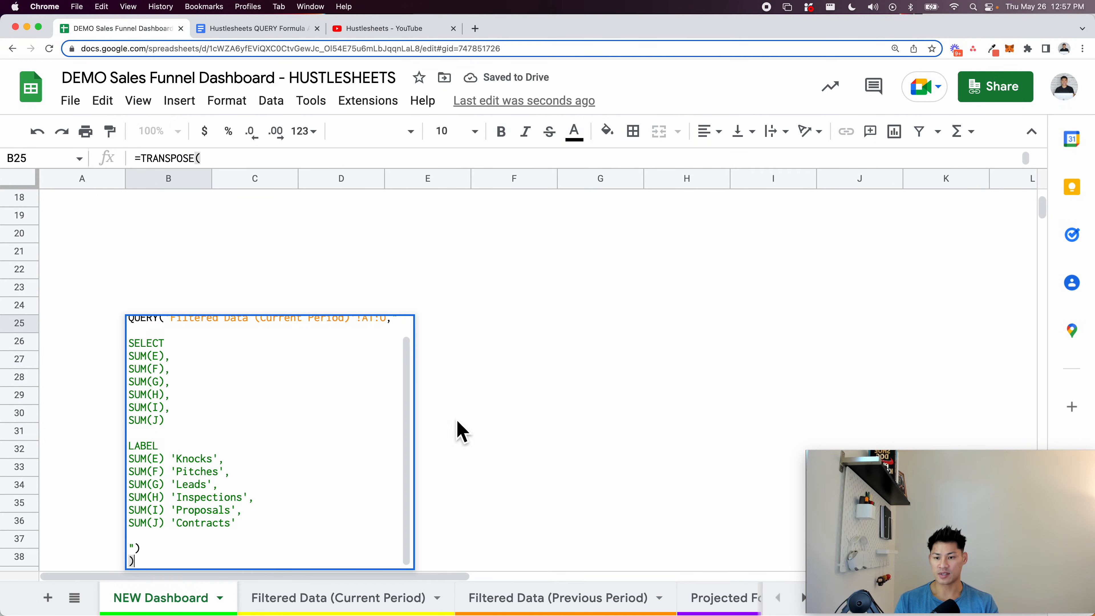
click(457, 421)
key(super+z)
key(Left)
key(Right)
key(Return)
drag(147, 360, 332, 377)
click(164, 413)
drag(188, 439, 193, 455)
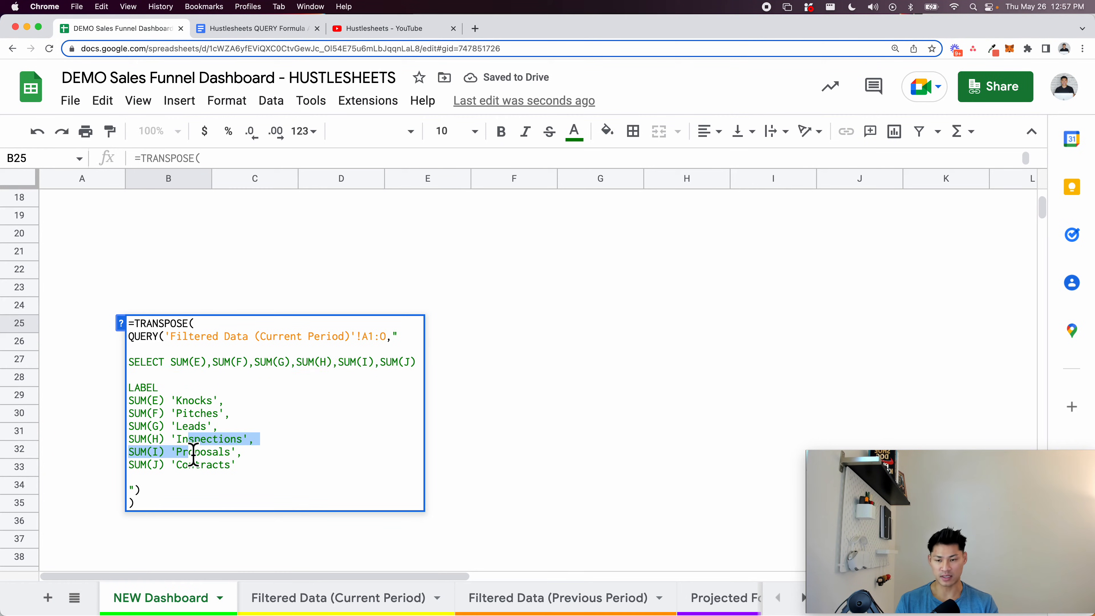
click(237, 458)
key(Return)
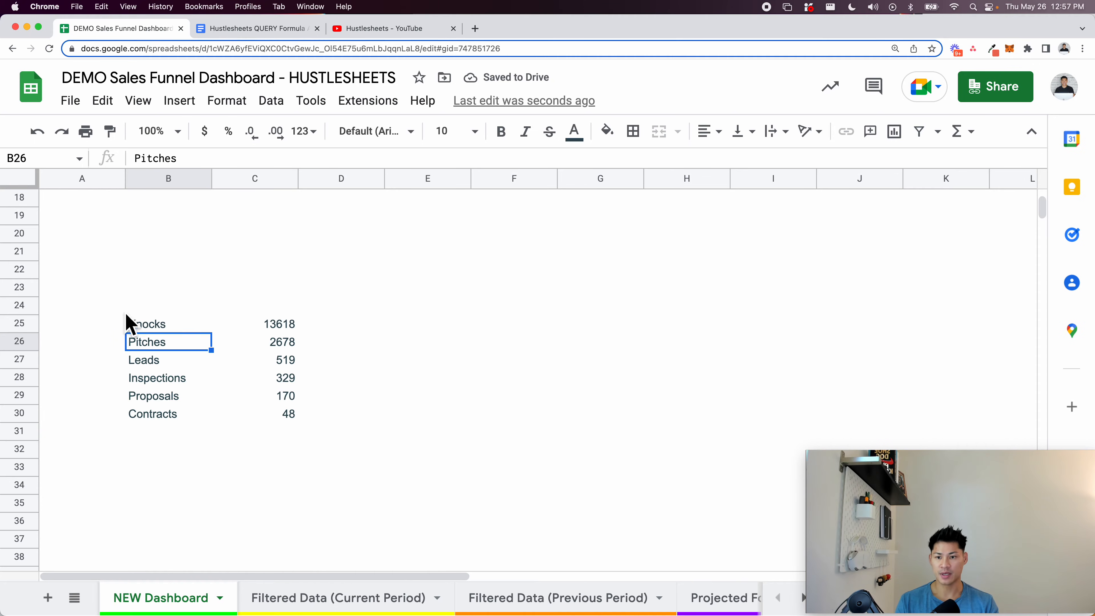
click(164, 325)
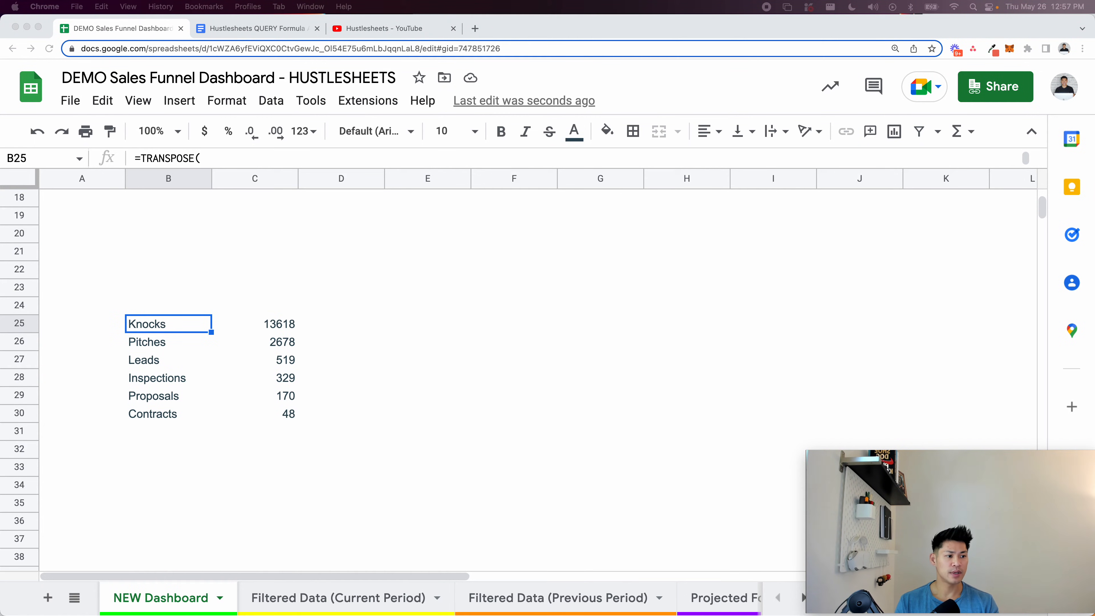
scroll(716, 596, right, 3)
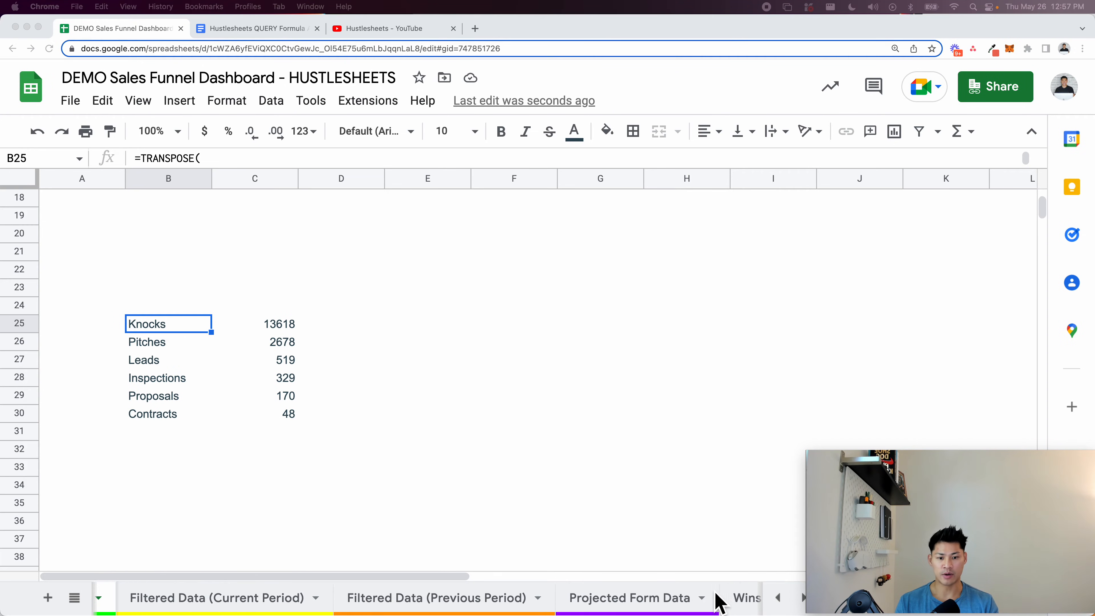
scroll(604, 595, right, 4)
click(677, 600)
scroll(244, 367, down, 3)
click(225, 323)
click(217, 363)
click(220, 325)
click(317, 326)
click(289, 365)
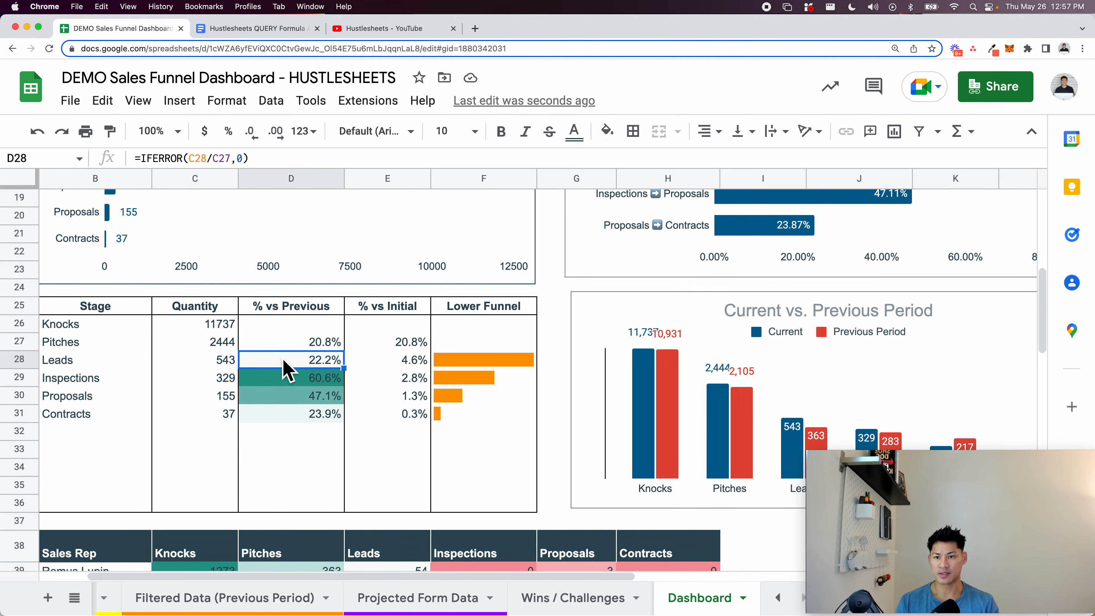
click(129, 345)
scroll(203, 500, up, 2)
scroll(203, 501, left, 2)
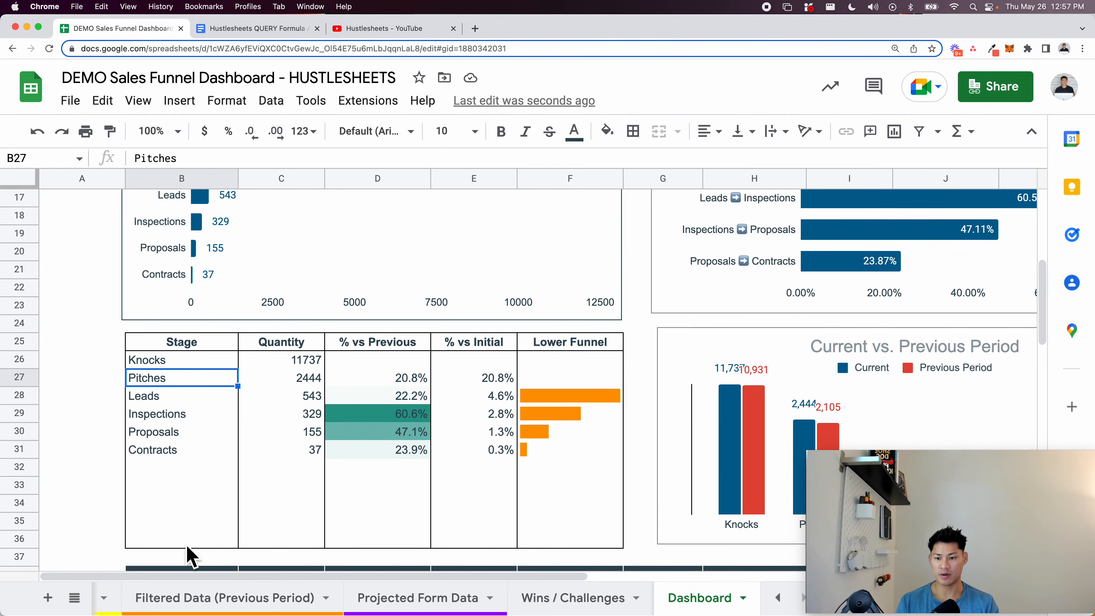
scroll(181, 604, left, 3)
click(177, 601)
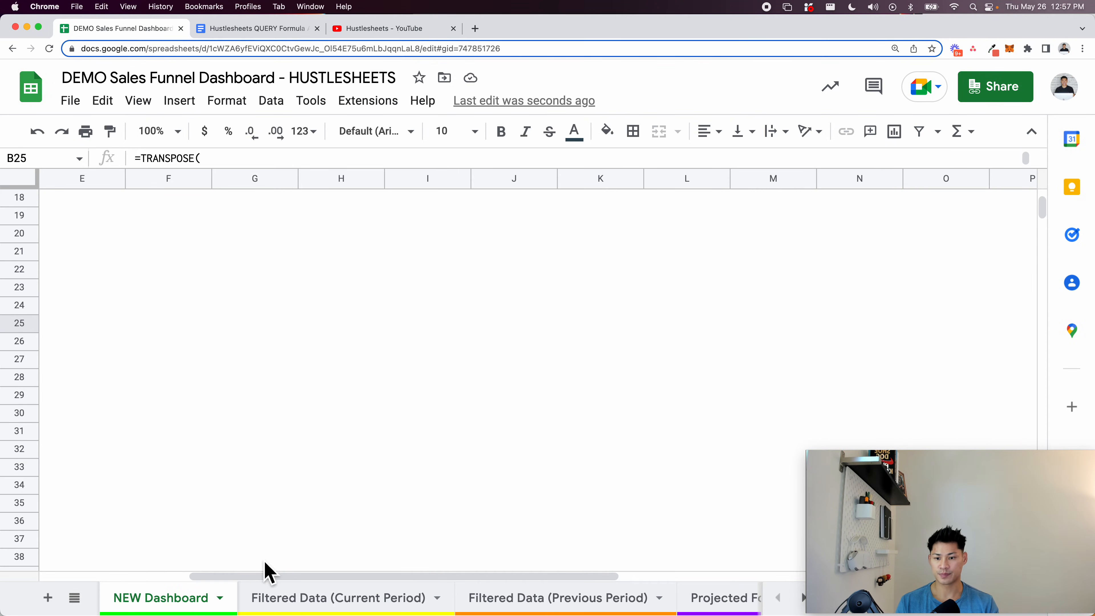
scroll(266, 571, down, 5)
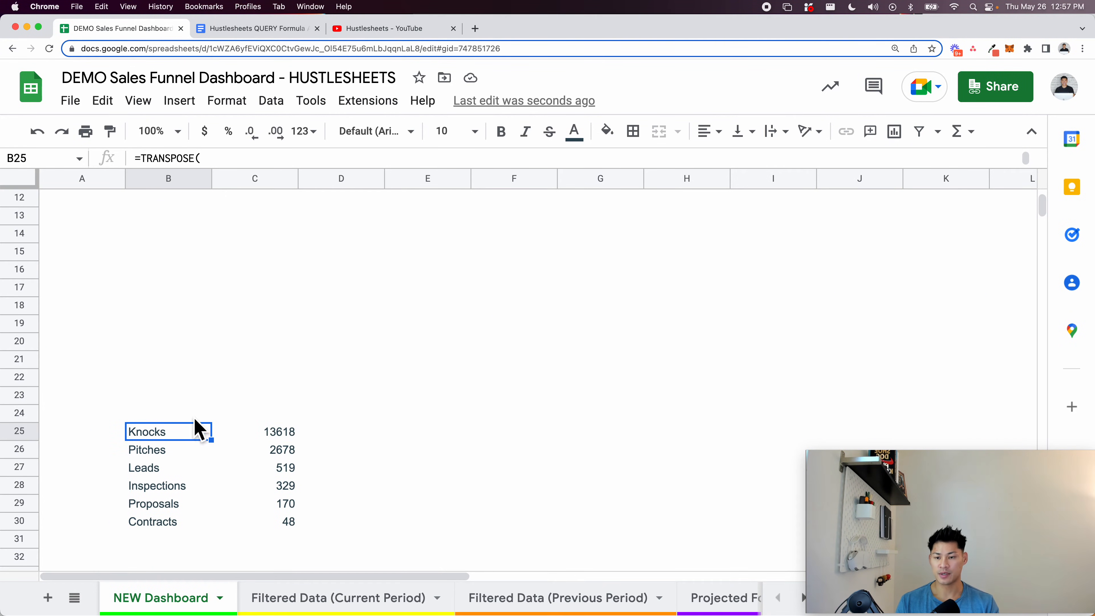
click(193, 416)
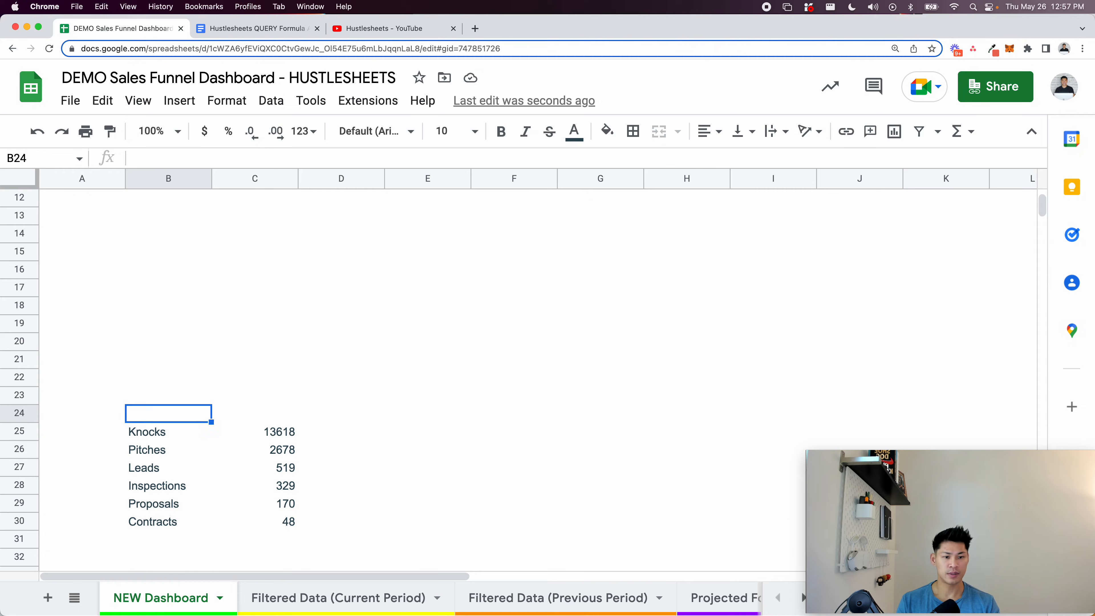
Move the stage-total formula from B25 down to B26
key(Down)
key(Return)
key(super+a)
key(super+c)
key(Escape)
key(Delete)
key(Down)
key(Return)
key(super+v)
key(Return)
Enter headers Stages in B25, Volume in C25 and % vs Previous in D25
key(Up)
key(Up)
text(Stat)
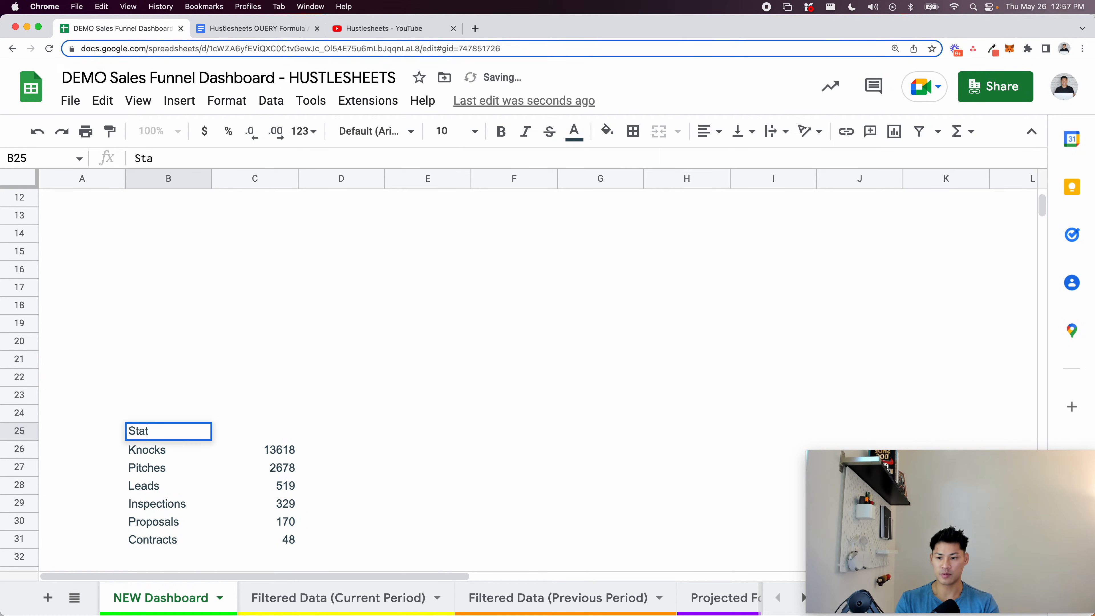
key(BackSpace)
text(ges)
key(Tab)
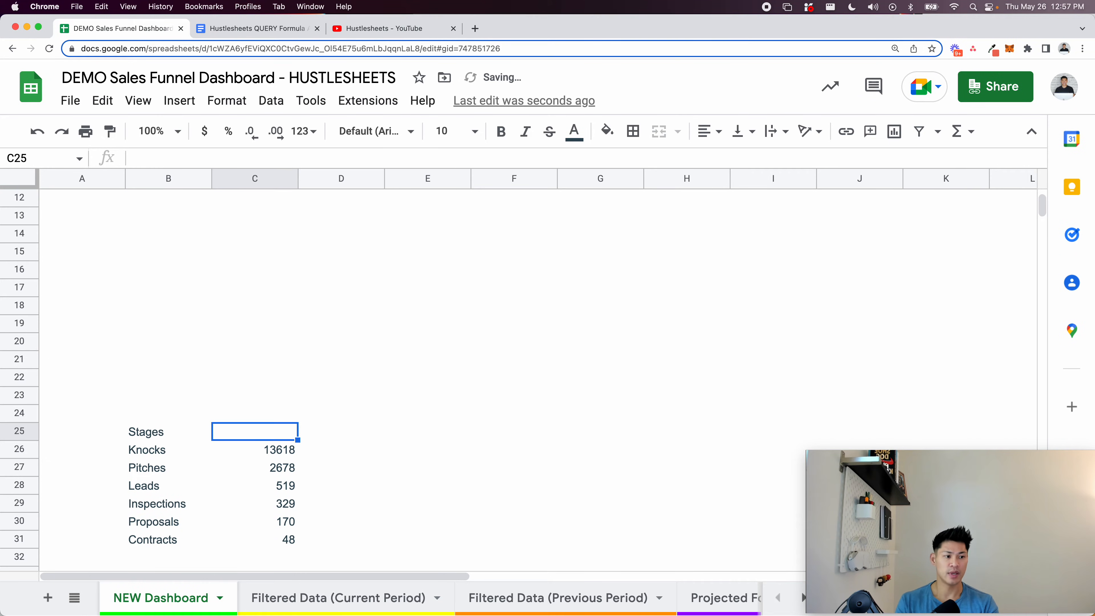
text(Quanti)
key(BackSpace)
text(tity)
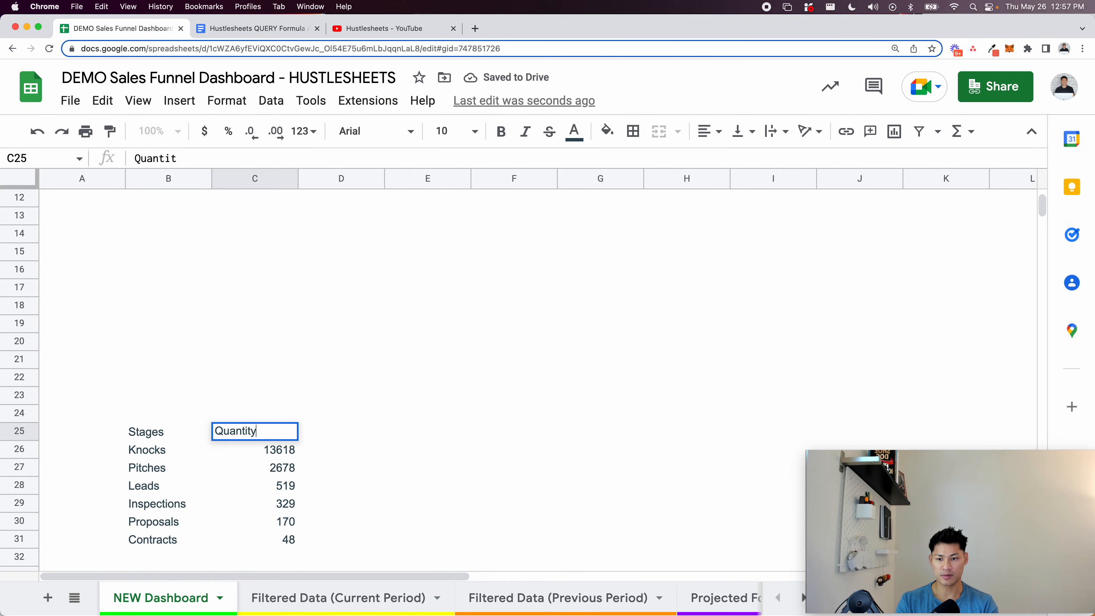
text(Volume)
key(Return)
key(Up)
key(Right)
key(Right)
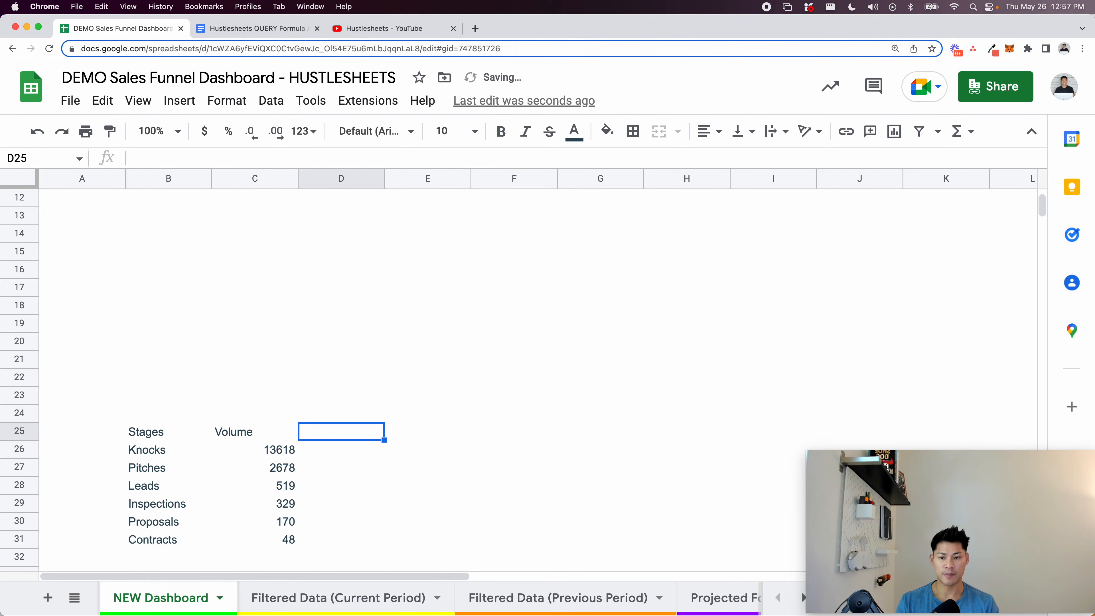
text(% V)
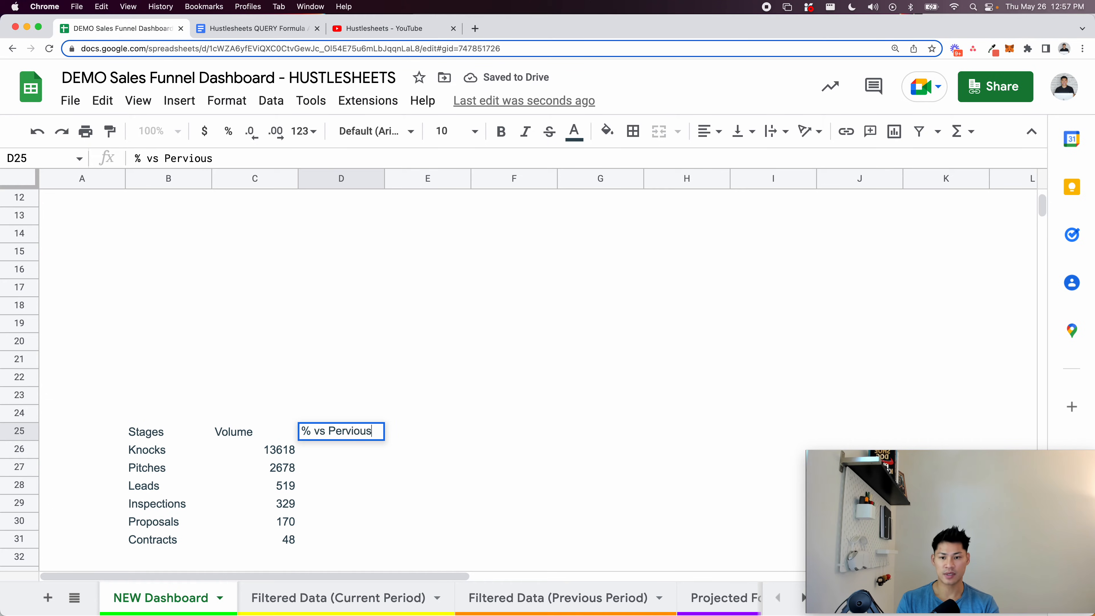
text(s Perevious)
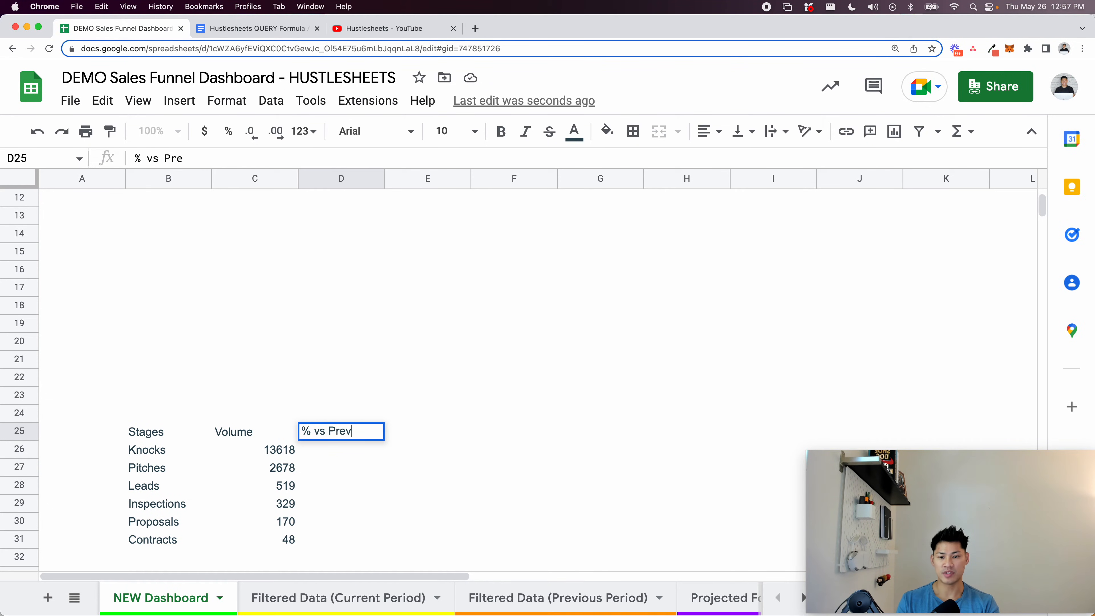
key(Return)
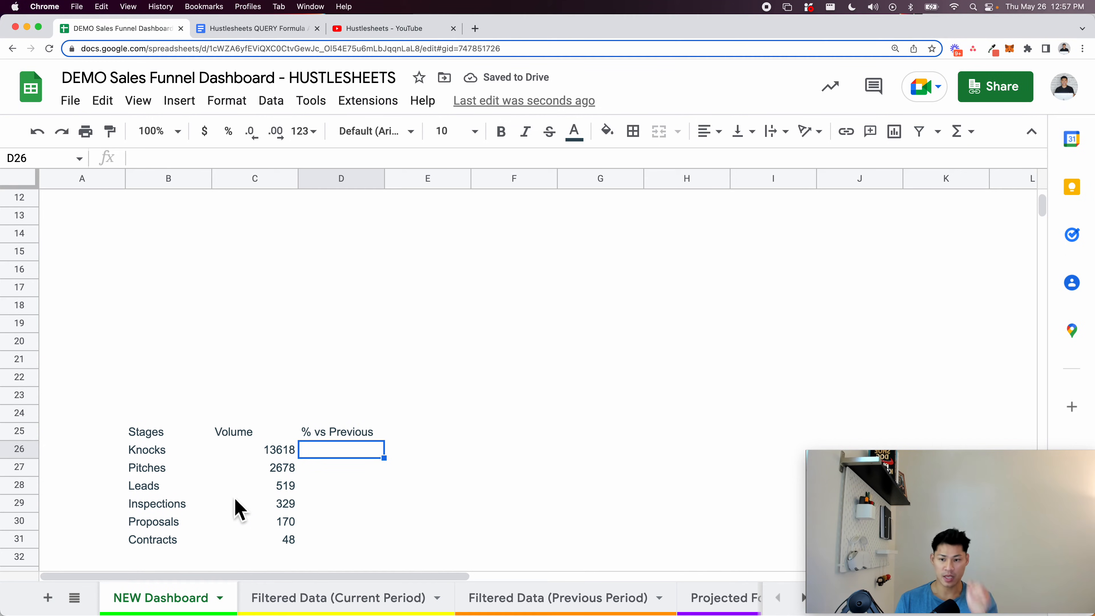
Enter =C27/C26 in D27 to compare Pitches against Knocks
click(253, 456)
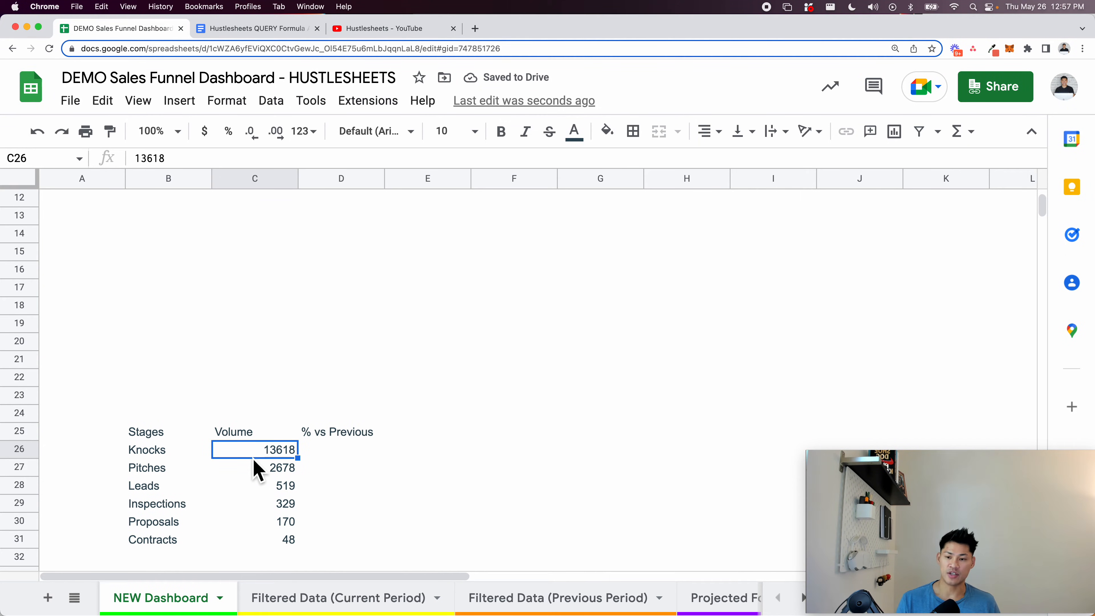
click(276, 466)
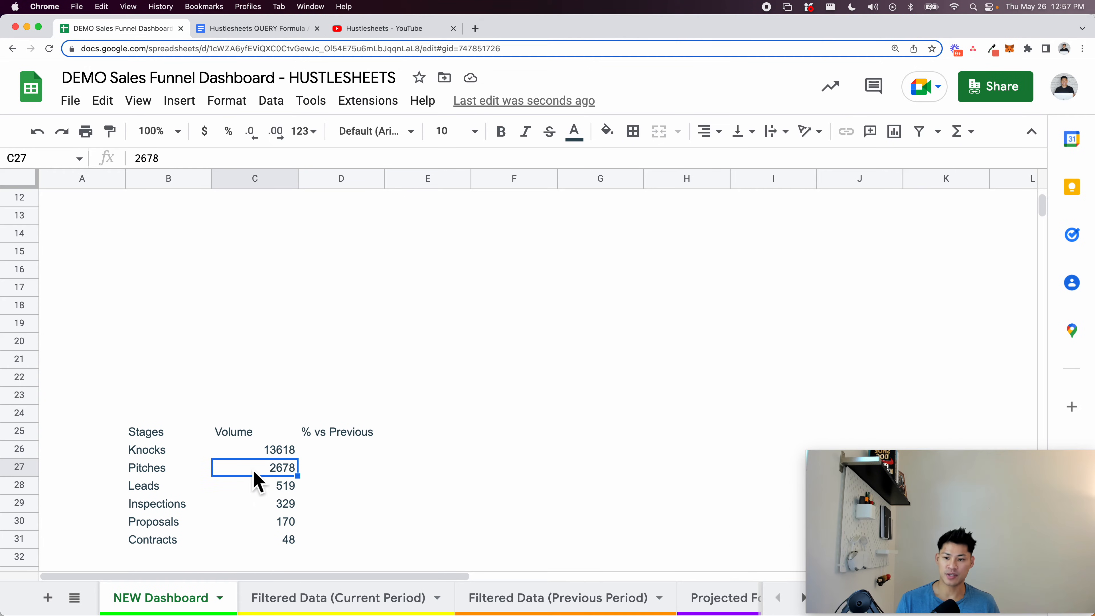
click(136, 487)
click(345, 456)
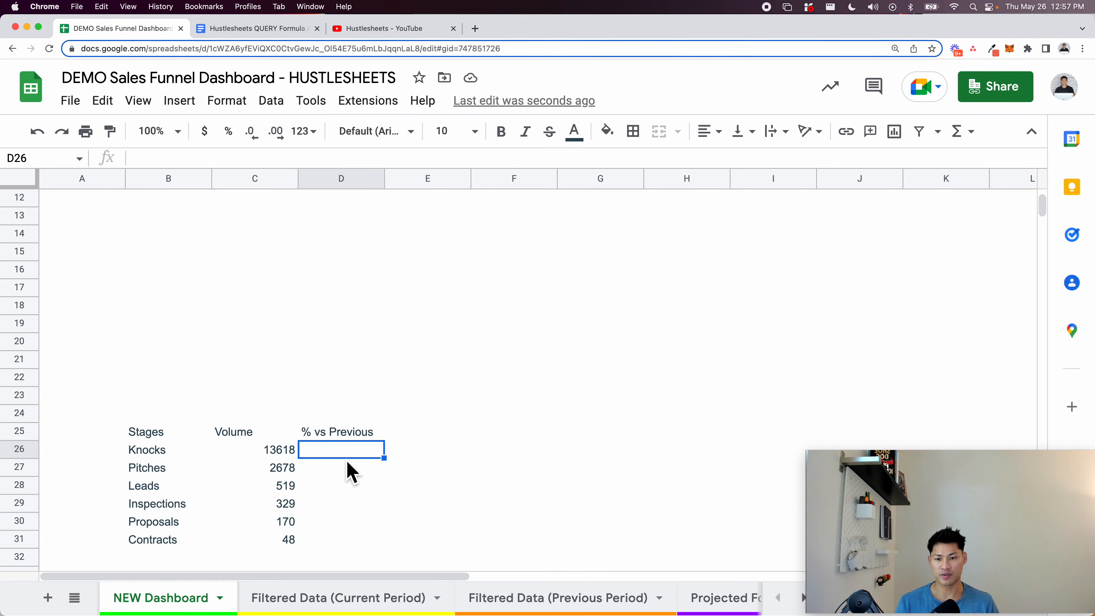
click(348, 474)
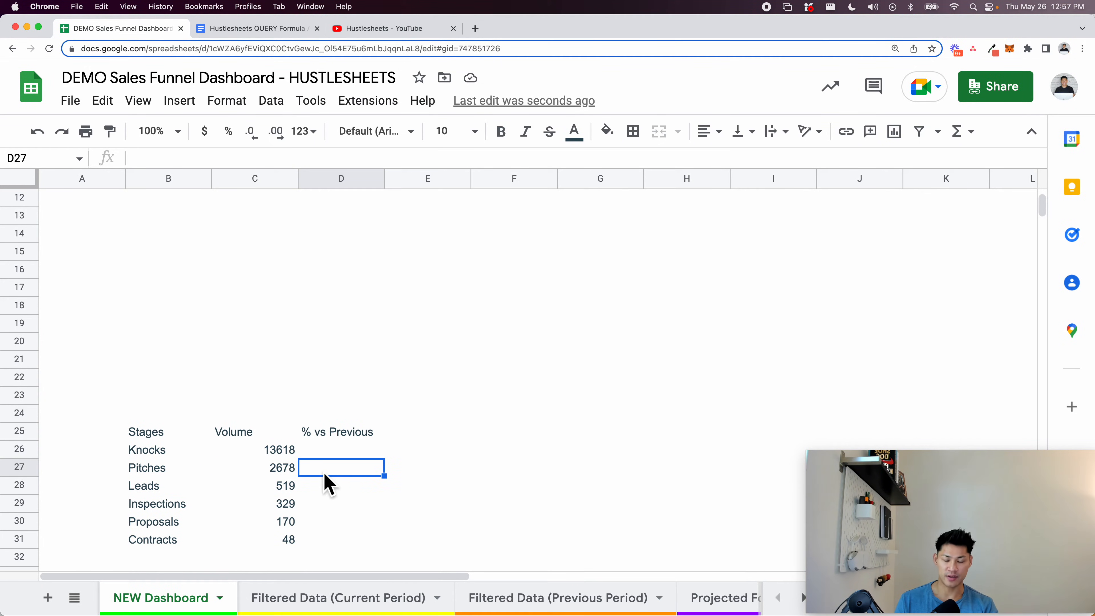
text(=)
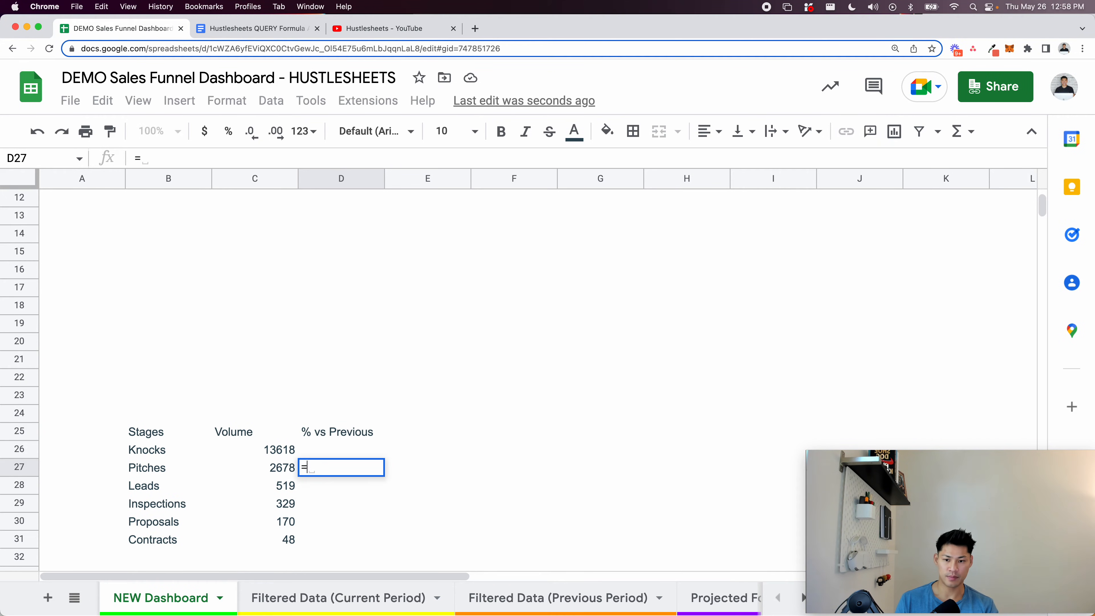
click(284, 470)
text(/)
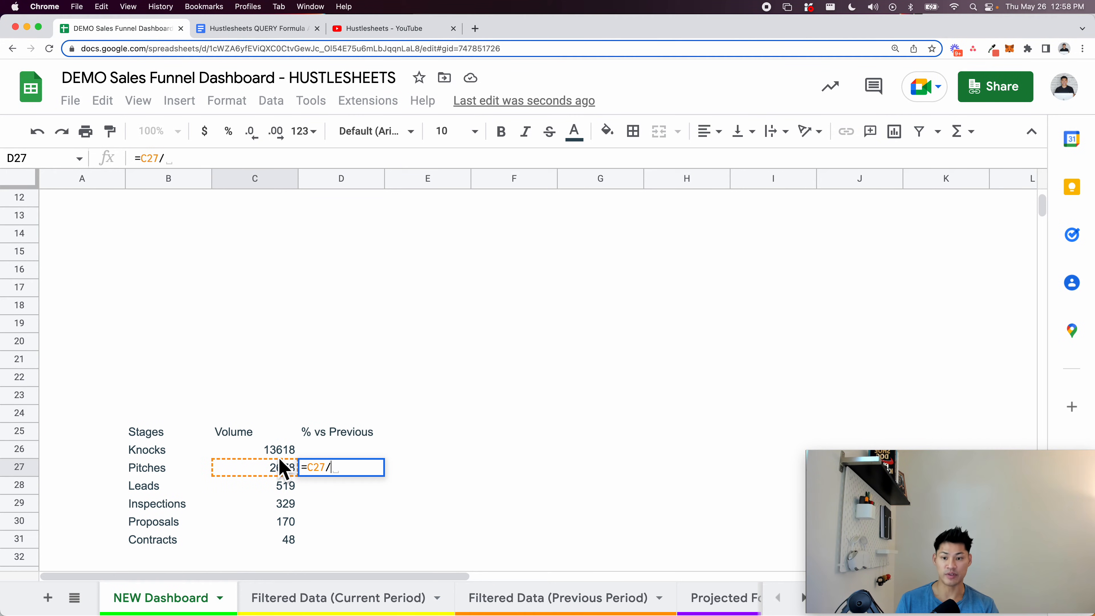
click(278, 451)
key(Return)
Fill the ratio down to D31 and format it as percentages (19.67% to 28.24%)
drag(320, 470, 332, 541)
key(super+d)
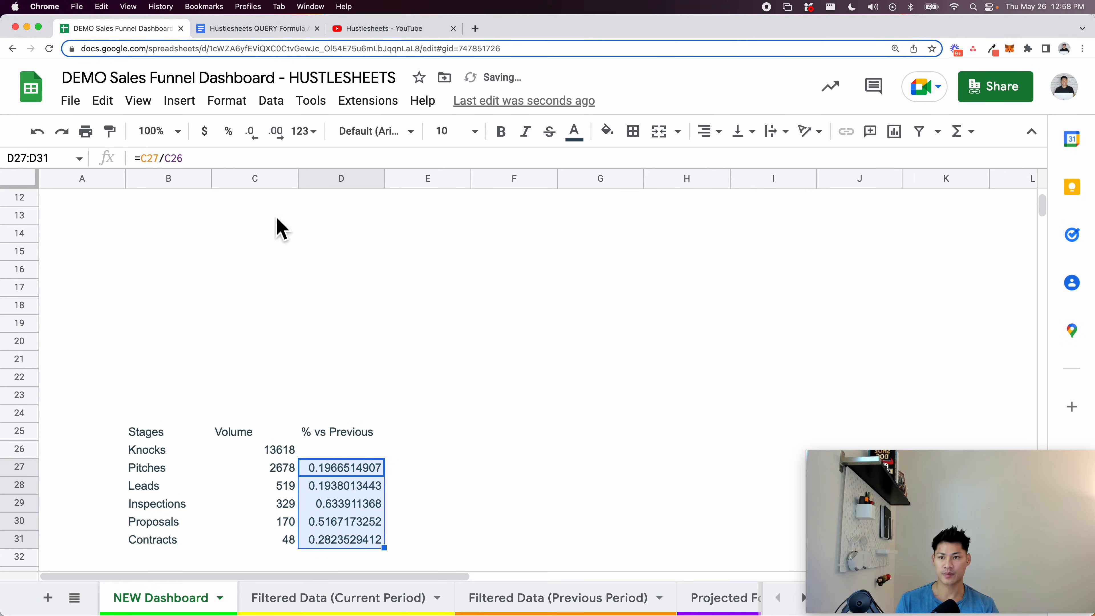
click(228, 131)
double_click(337, 466)
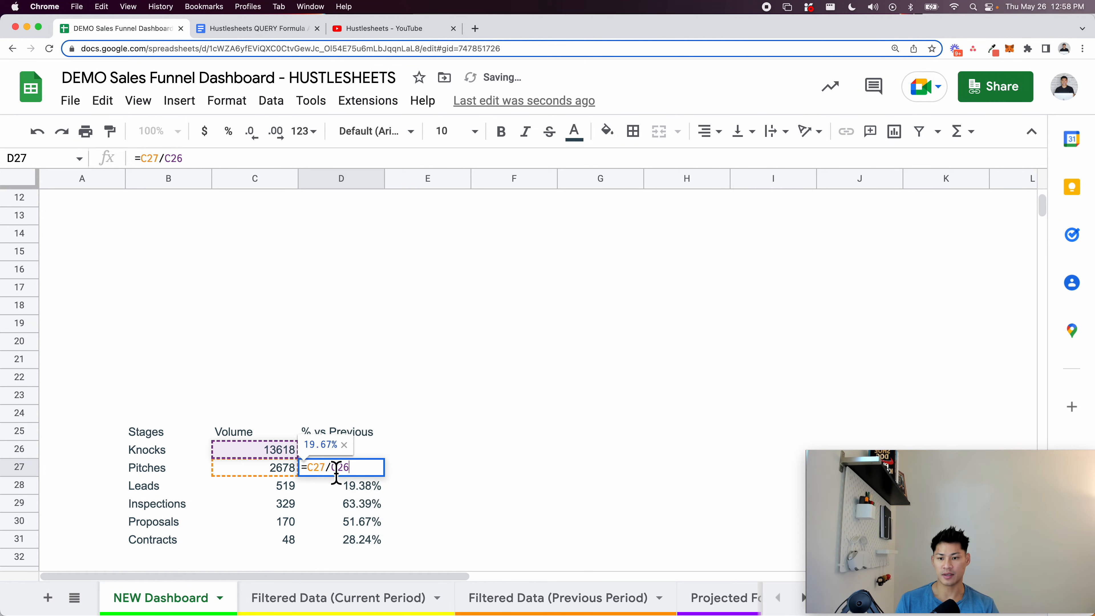
double_click(350, 490)
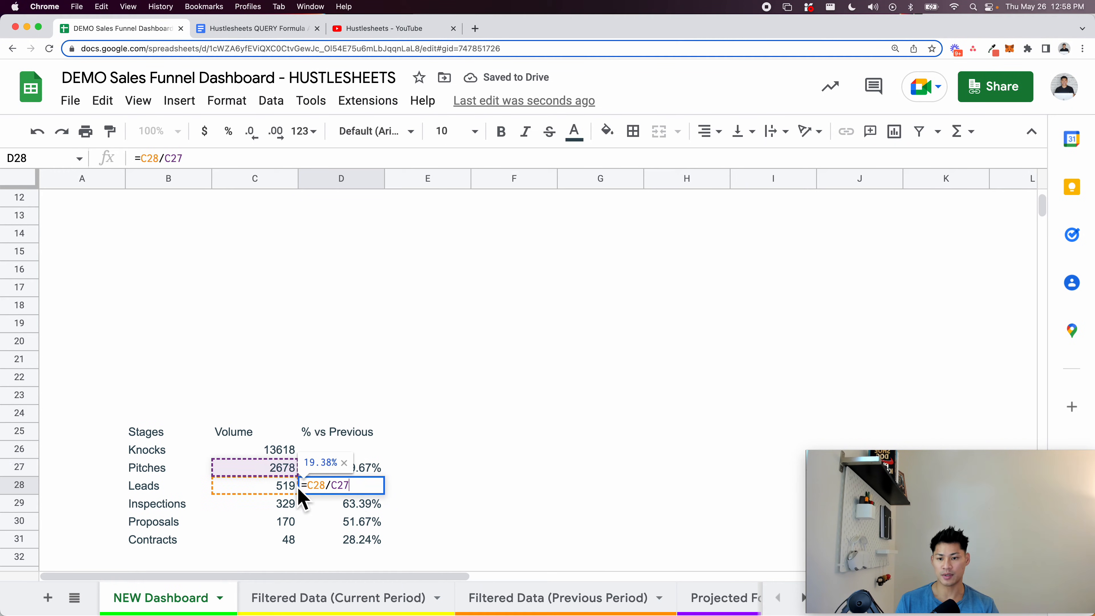
click(342, 522)
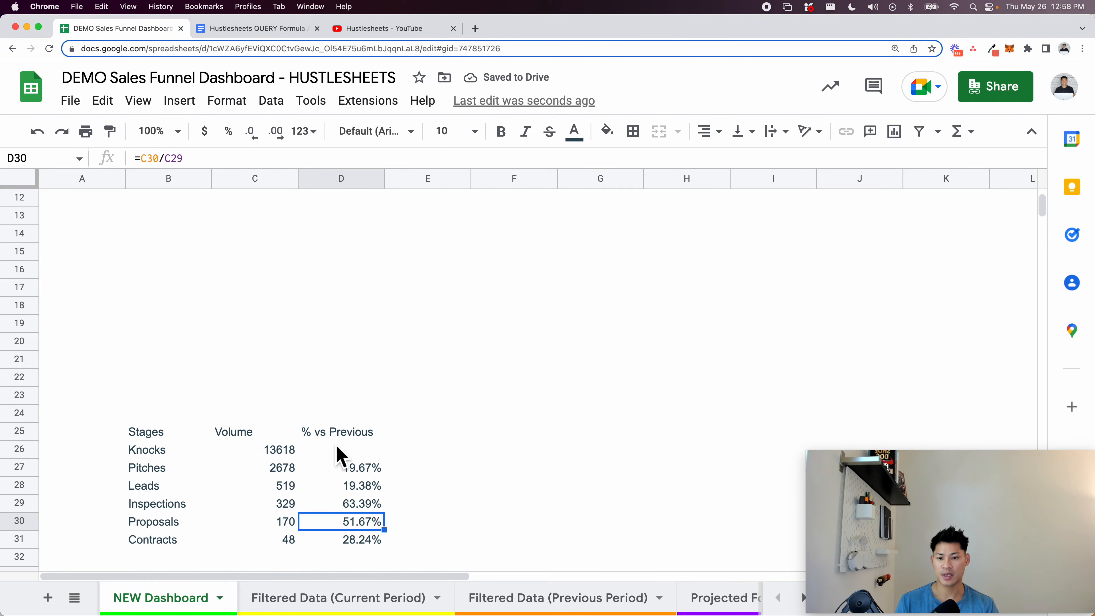
Copy the % vs Previous header into E25 to start a second percentage column
click(374, 450)
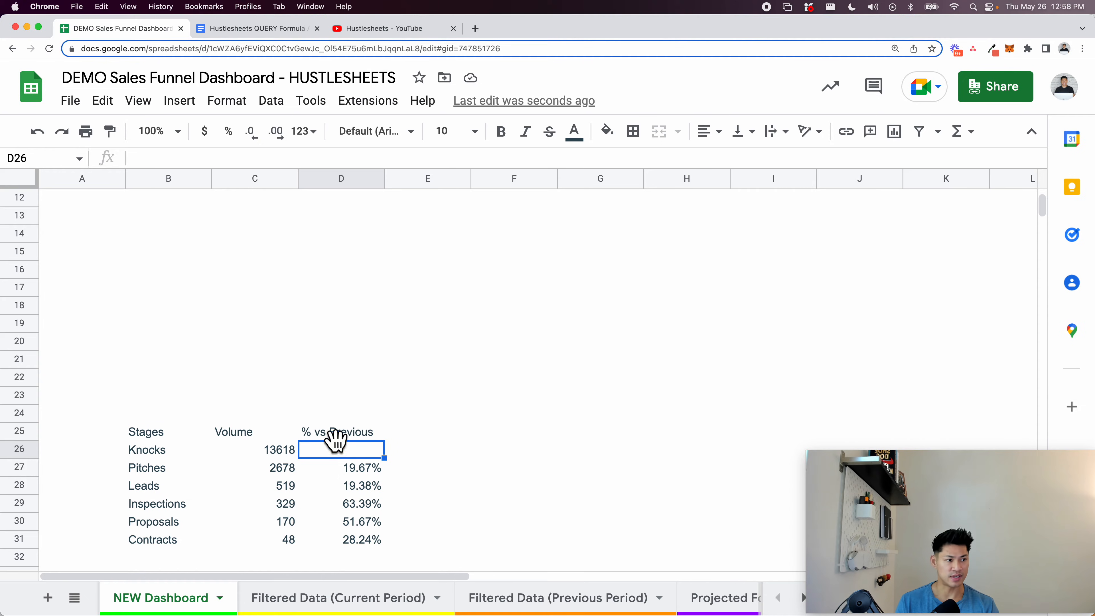
click(425, 457)
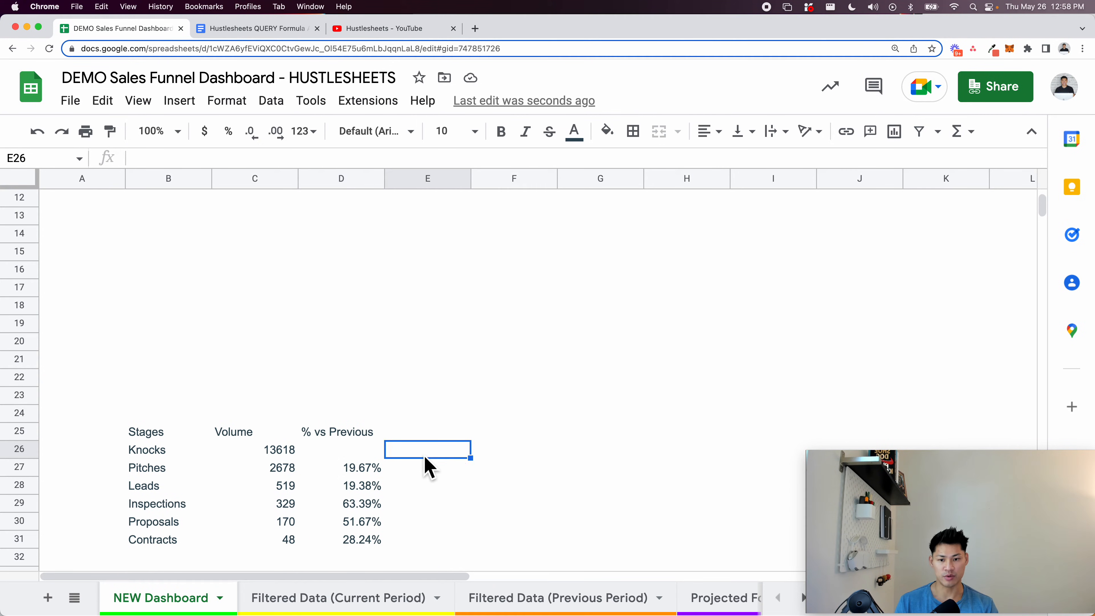
click(423, 437)
key(Left)
key(shift+Right)
key(super+r)
key(Right)
Change the E25 header to '% vs Initial'
key(Return)
key(alt+BackSpace)
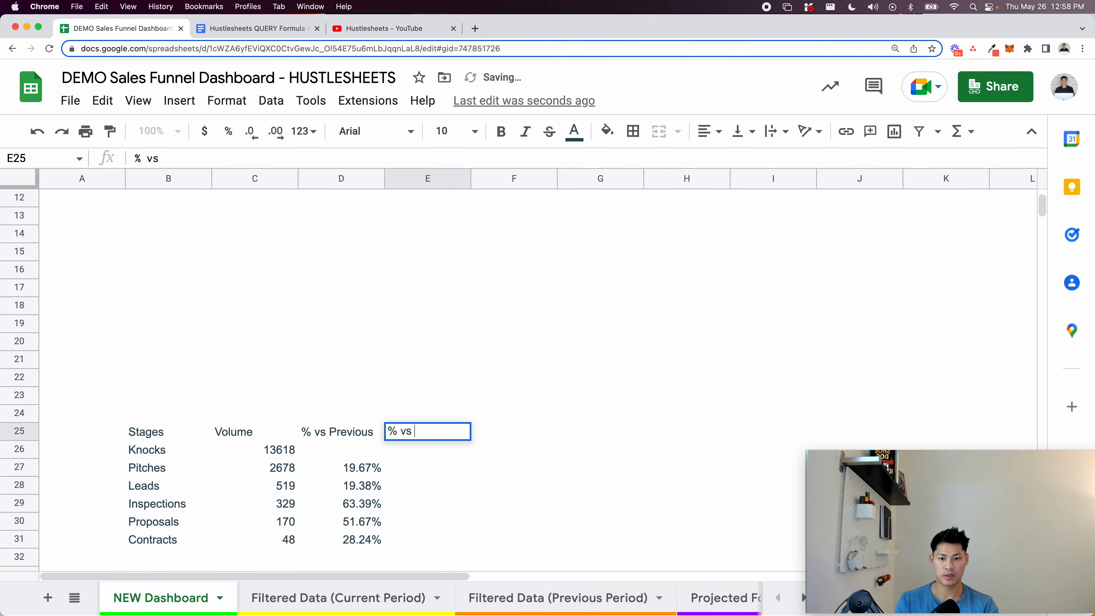
key(Return)
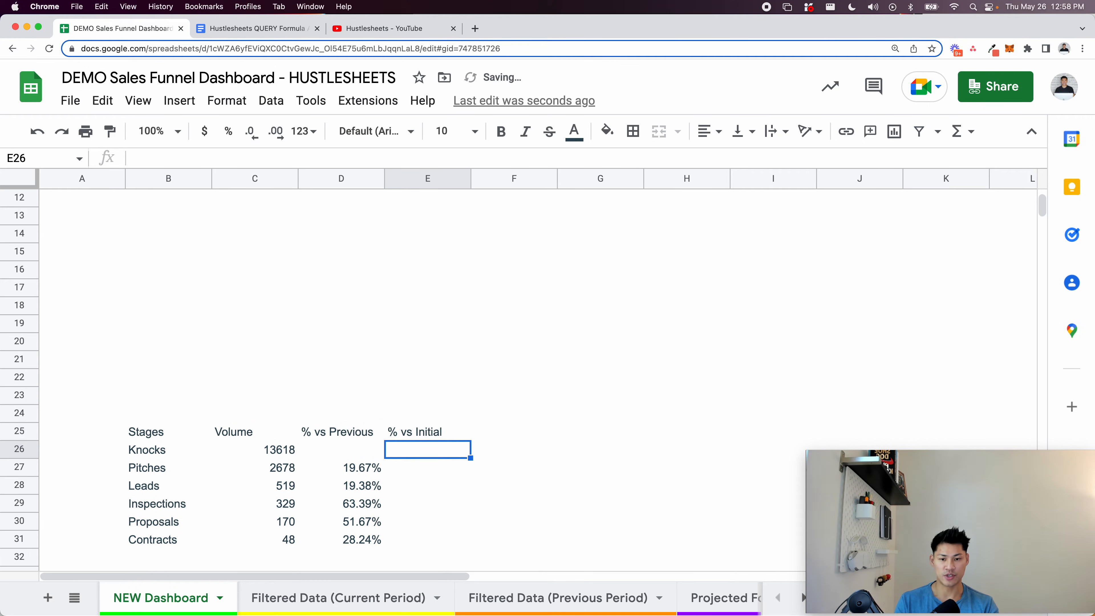
click(253, 433)
drag(172, 454, 416, 458)
Enter =C27/C$26 in E27 and fill it down through E31 for Contracts
click(421, 472)
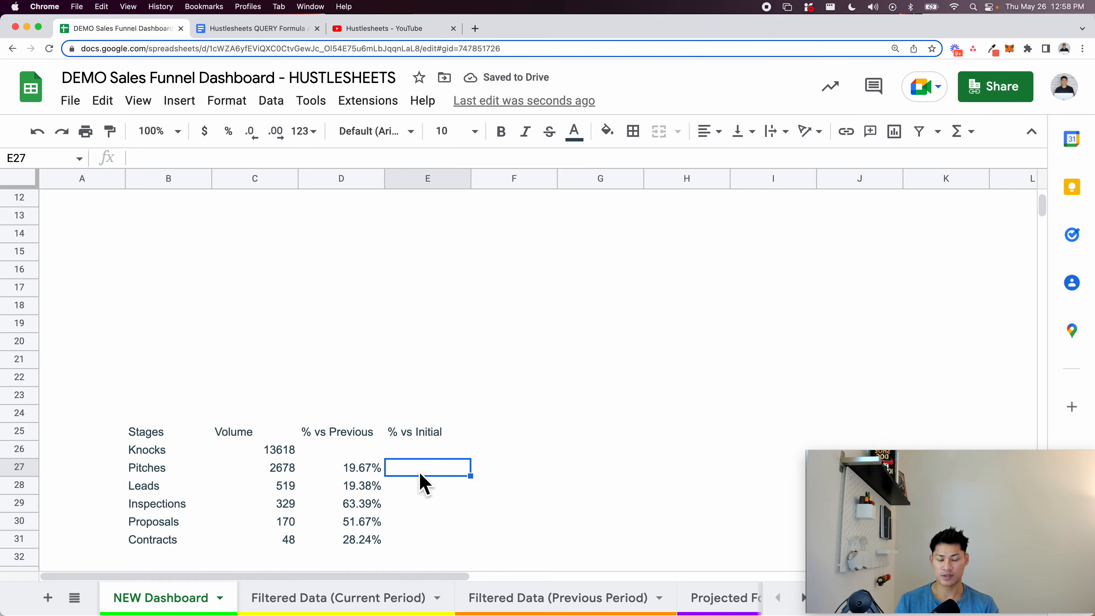
text(=)
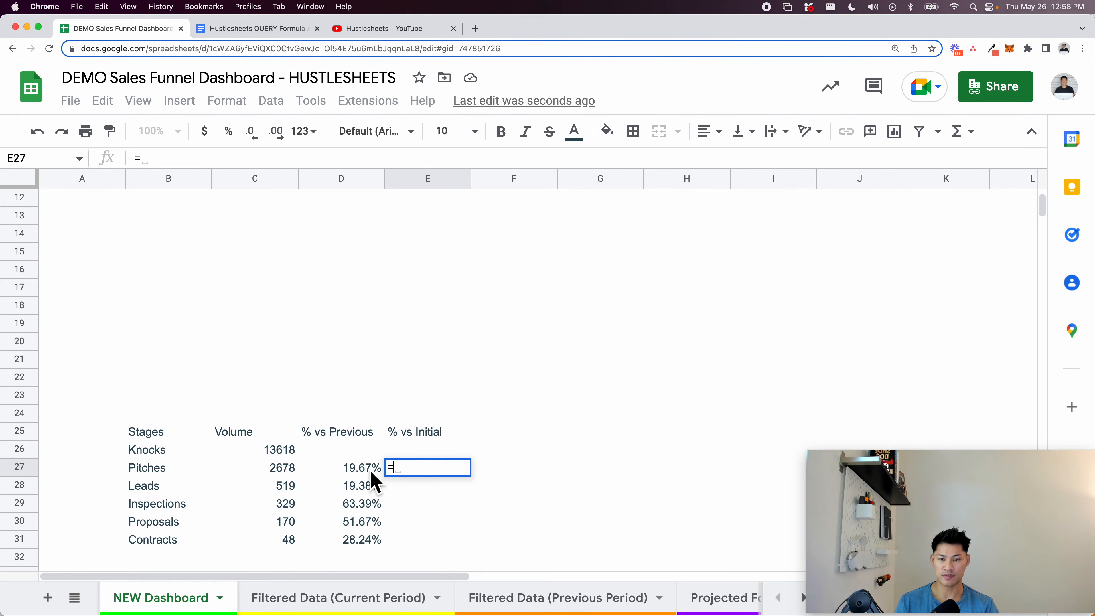
click(291, 468)
text(/)
click(288, 451)
key(Return)
key(Up)
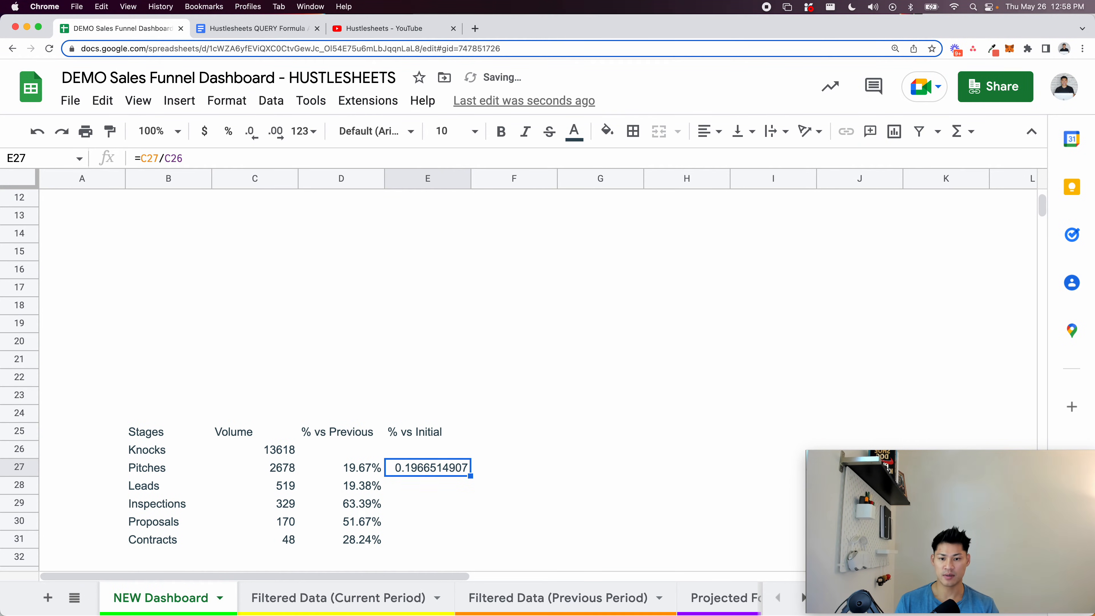
click(170, 166)
key(F4)
key(Return)
key(Up)
key(shift+Down)
key(shift+Down)
key(shift+Down)
key(shift+Down)
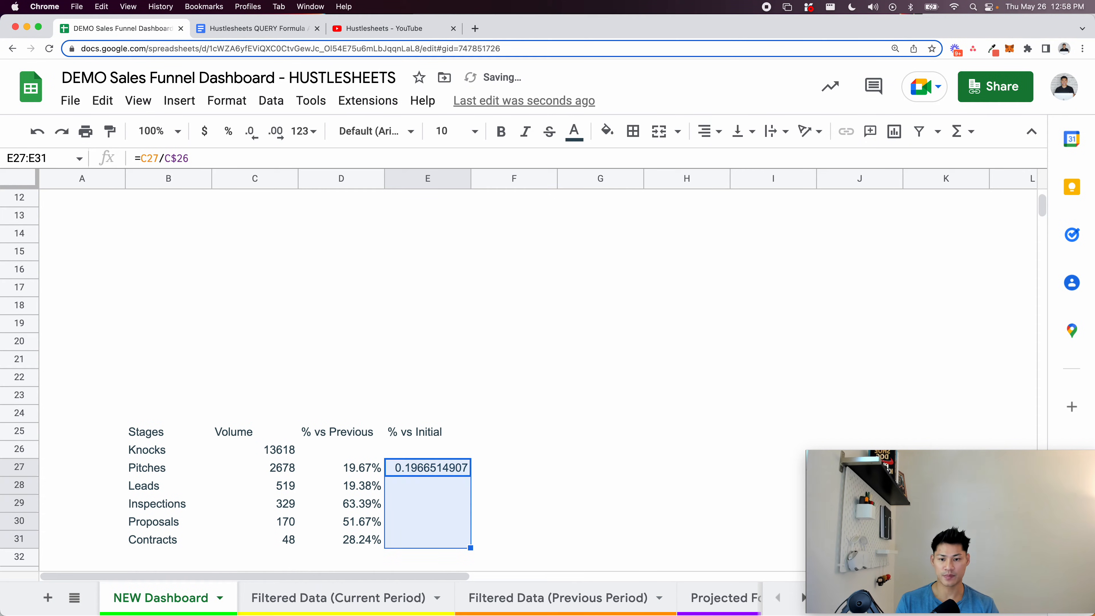
key(super+d)
Format the ratios as percentages and round D27:E31 to whole-number percents
click(229, 131)
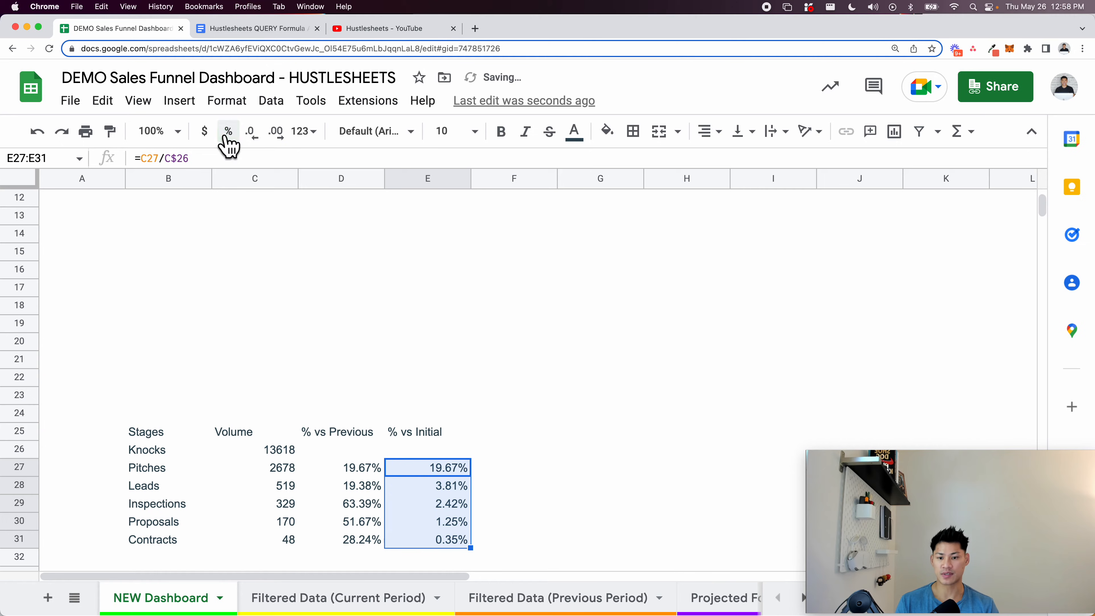
right_click(343, 451)
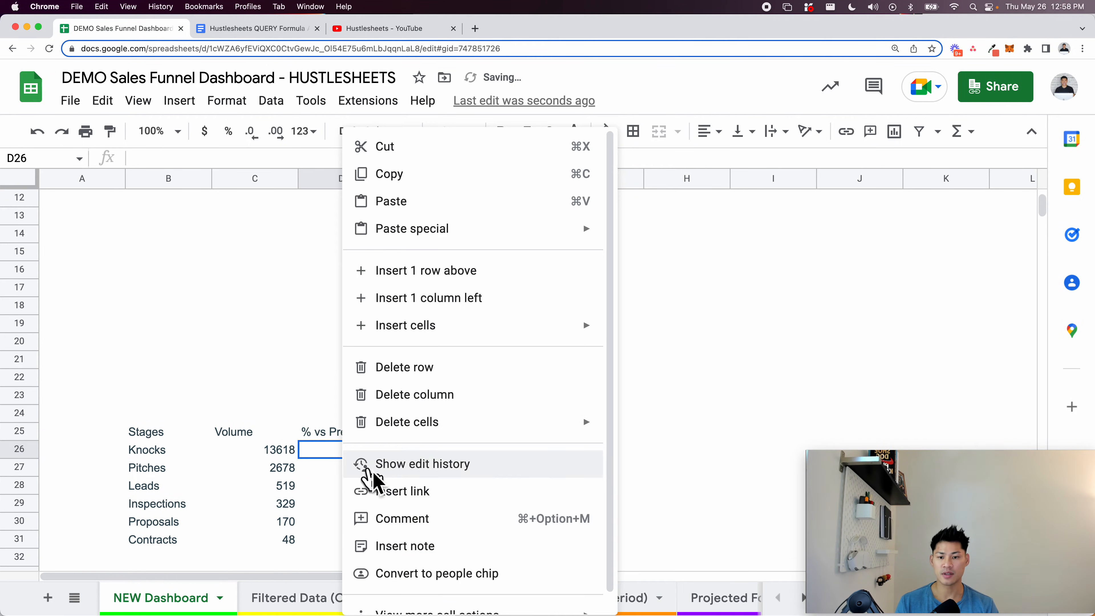
click(319, 509)
drag(331, 454, 453, 547)
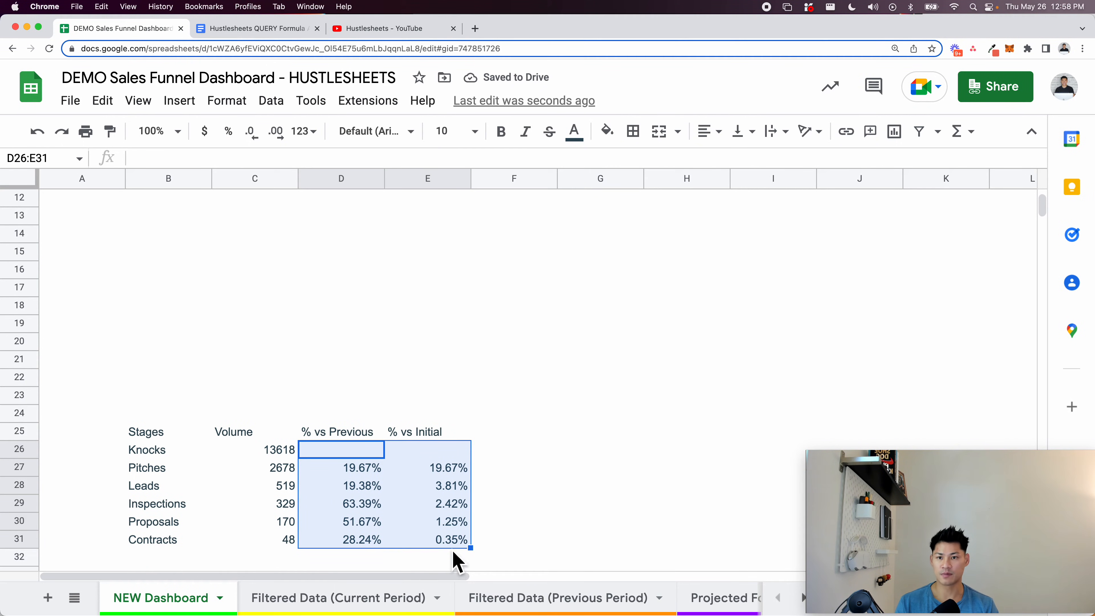
click(252, 134)
click(252, 133)
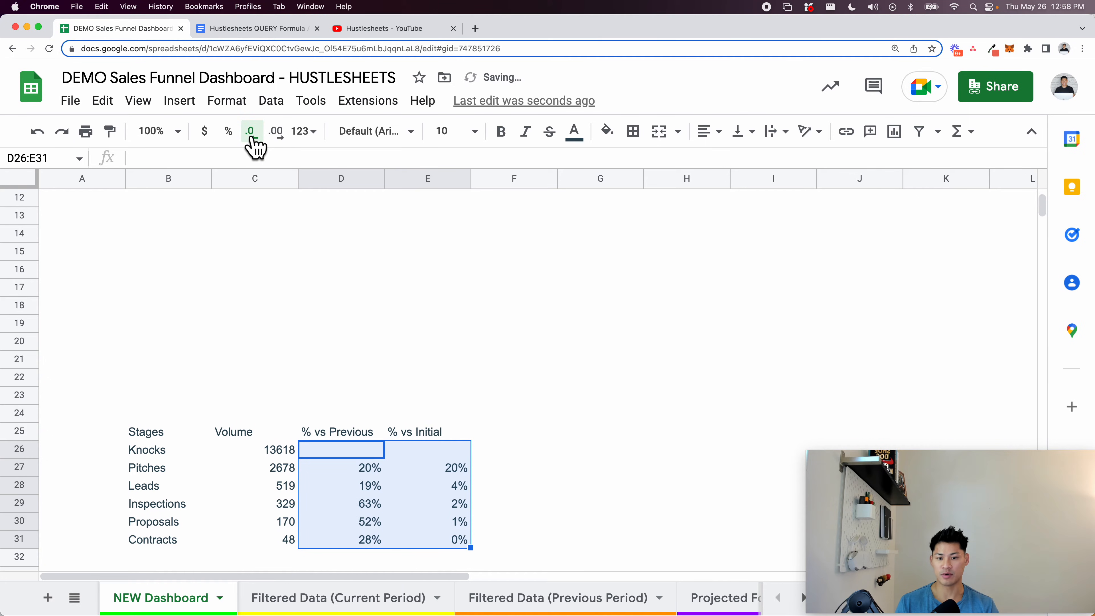
click(357, 298)
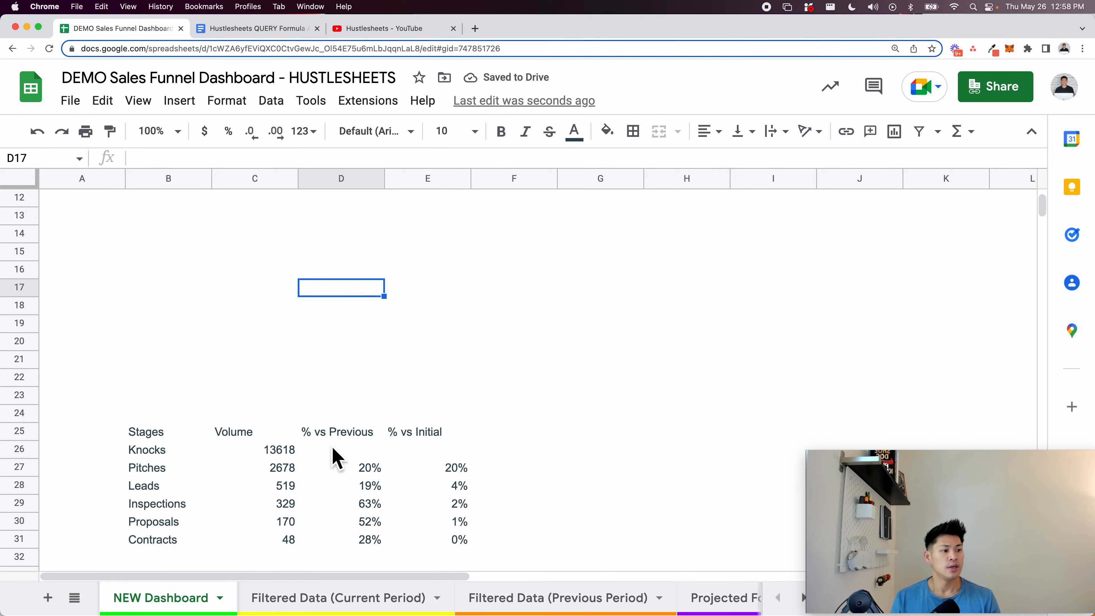
scroll(637, 597, right, 5)
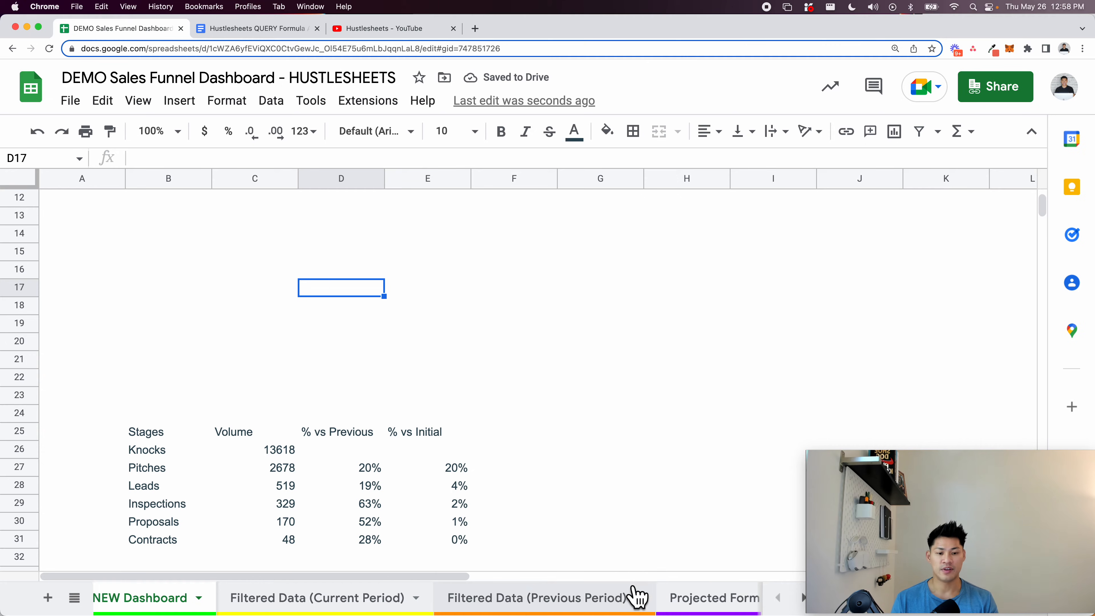
scroll(637, 597, right, 3)
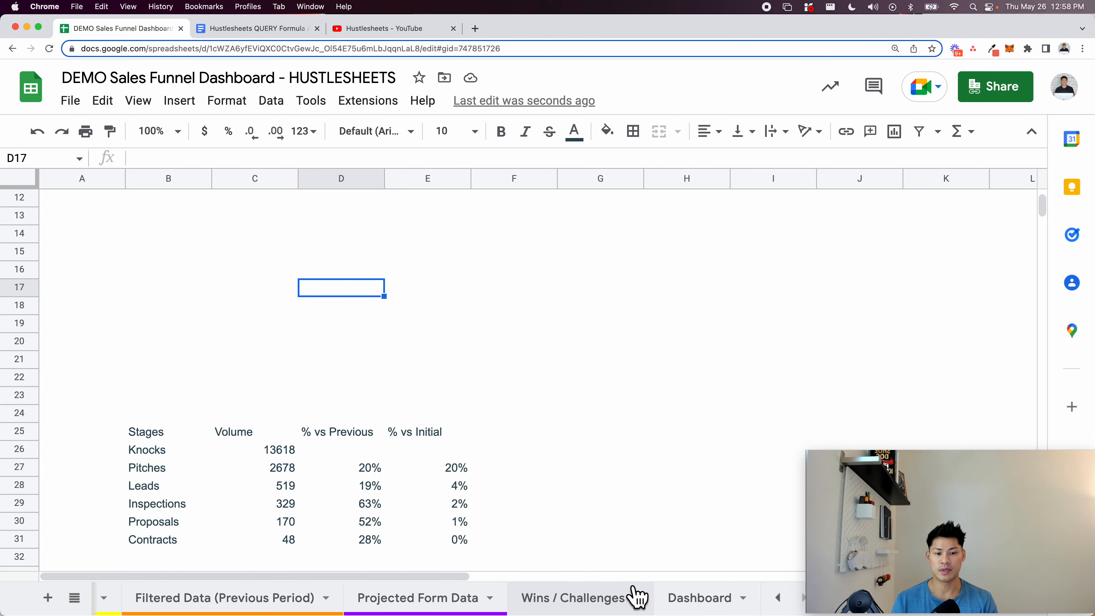
click(690, 597)
click(574, 364)
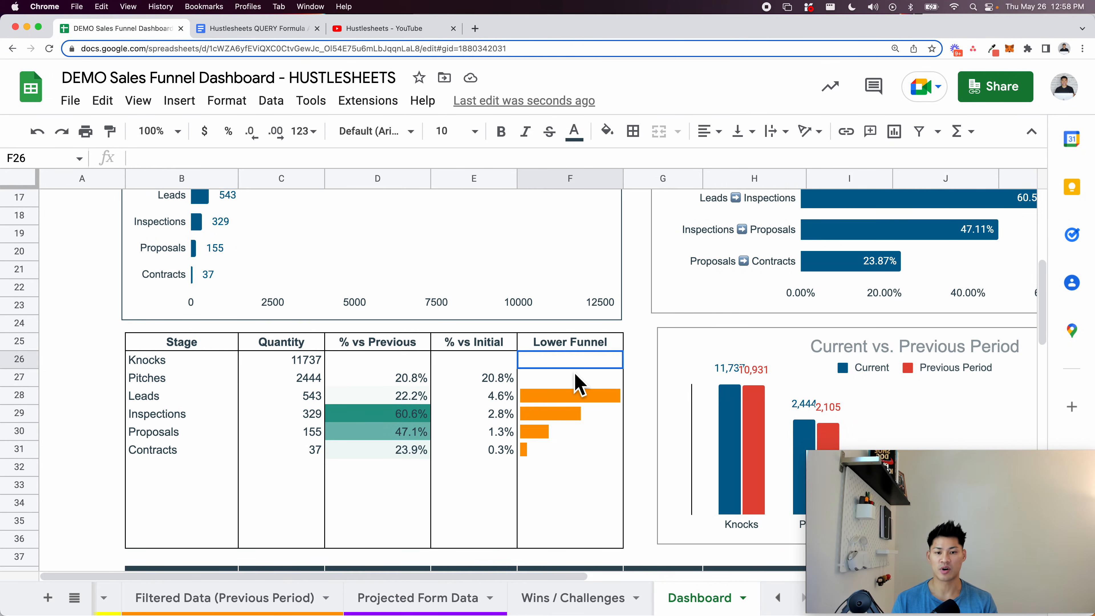
click(573, 399)
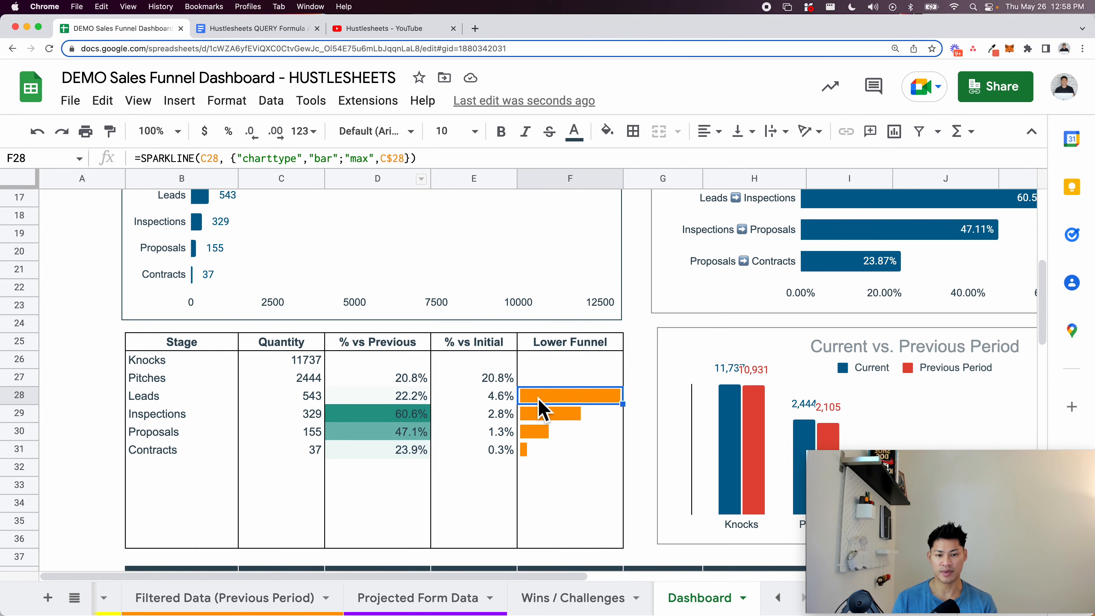
key(Return)
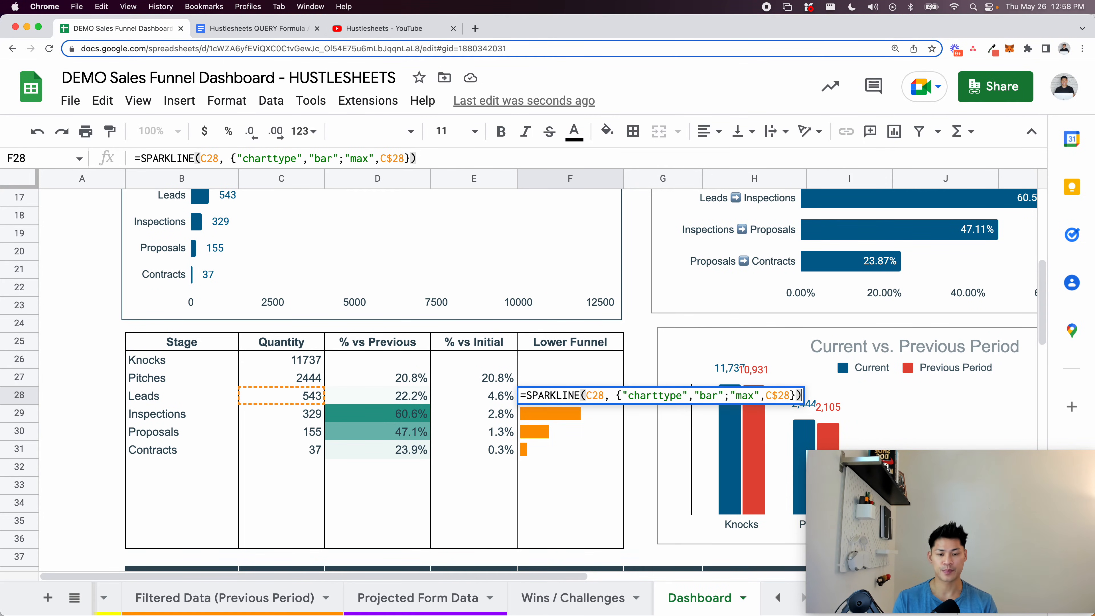
key(Escape)
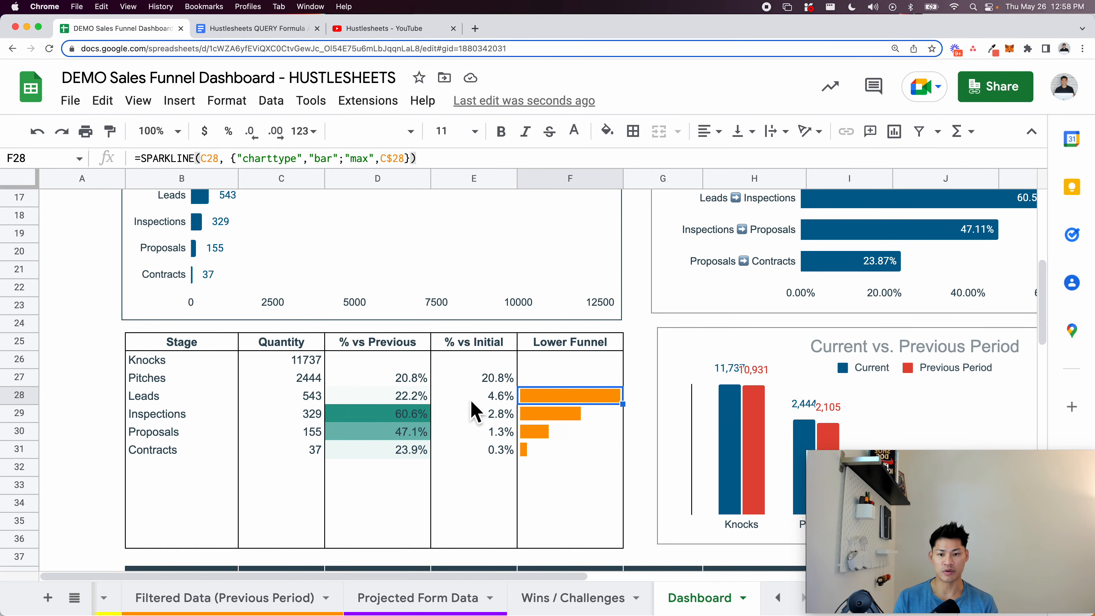
click(190, 403)
drag(188, 403, 606, 394)
scroll(485, 348, up, 1)
scroll(485, 348, up, 5)
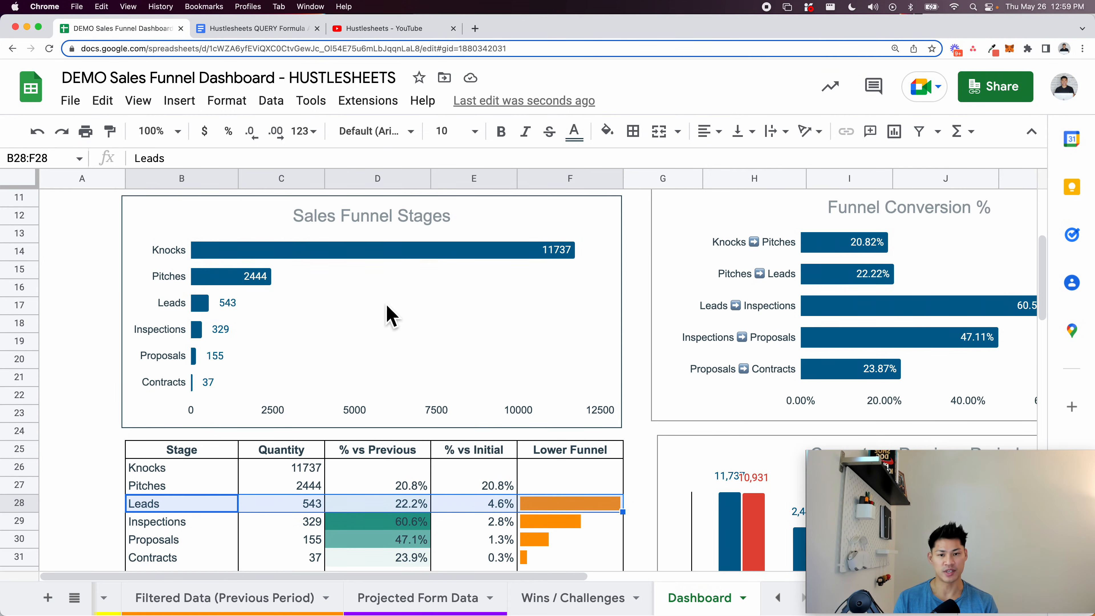
click(267, 321)
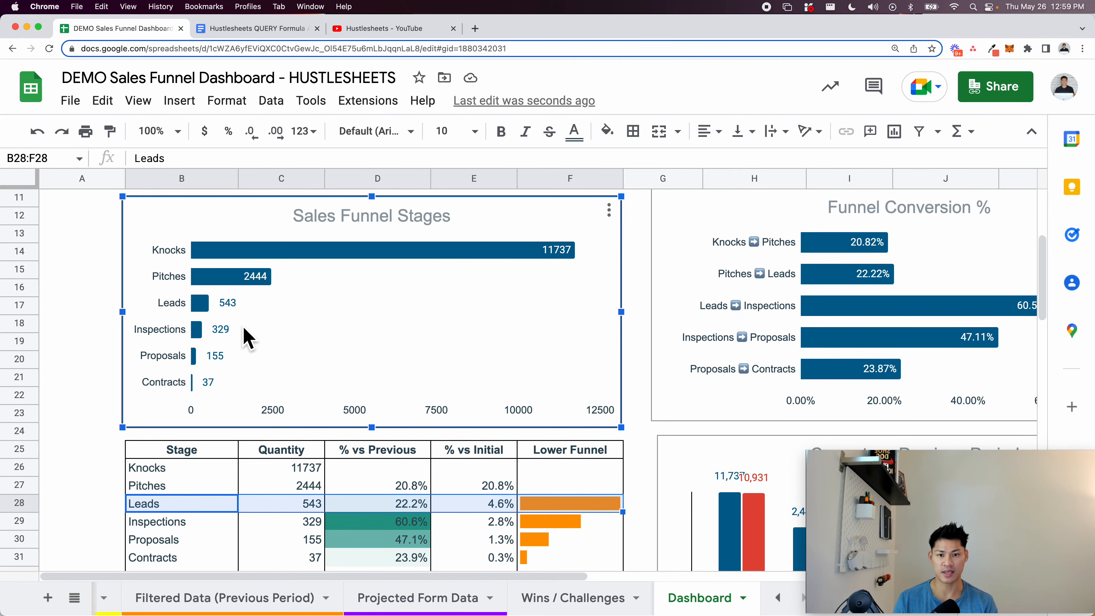
scroll(342, 448, down, 5)
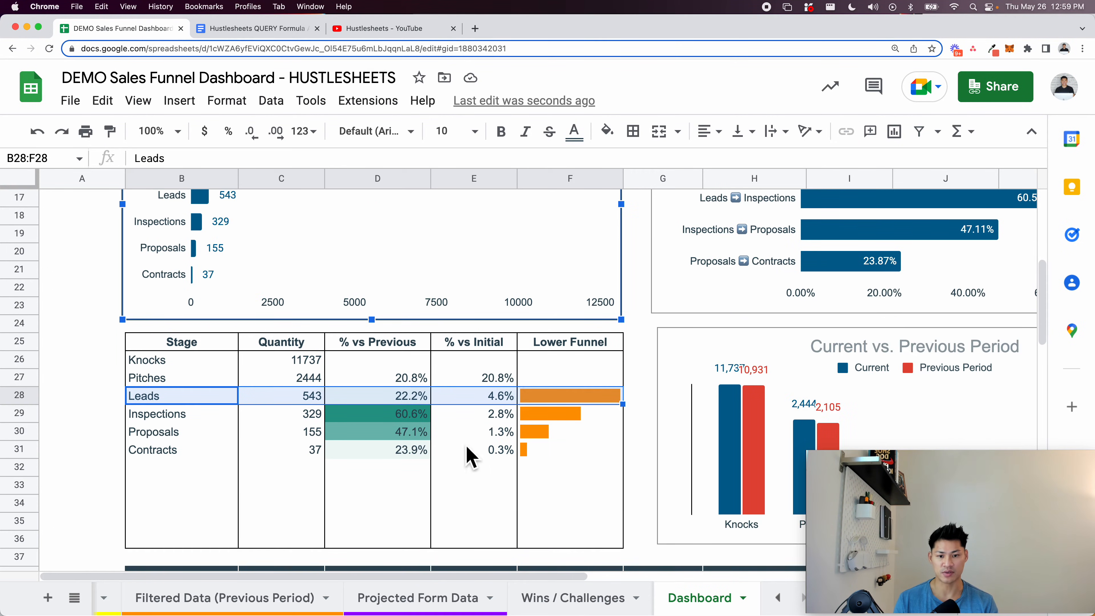
click(540, 435)
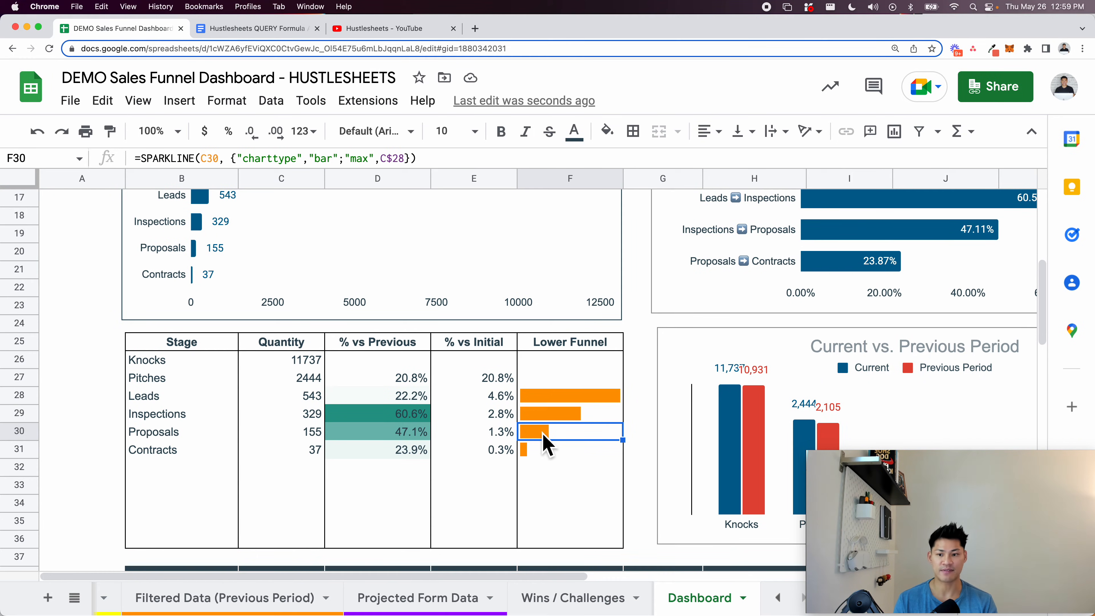
click(160, 415)
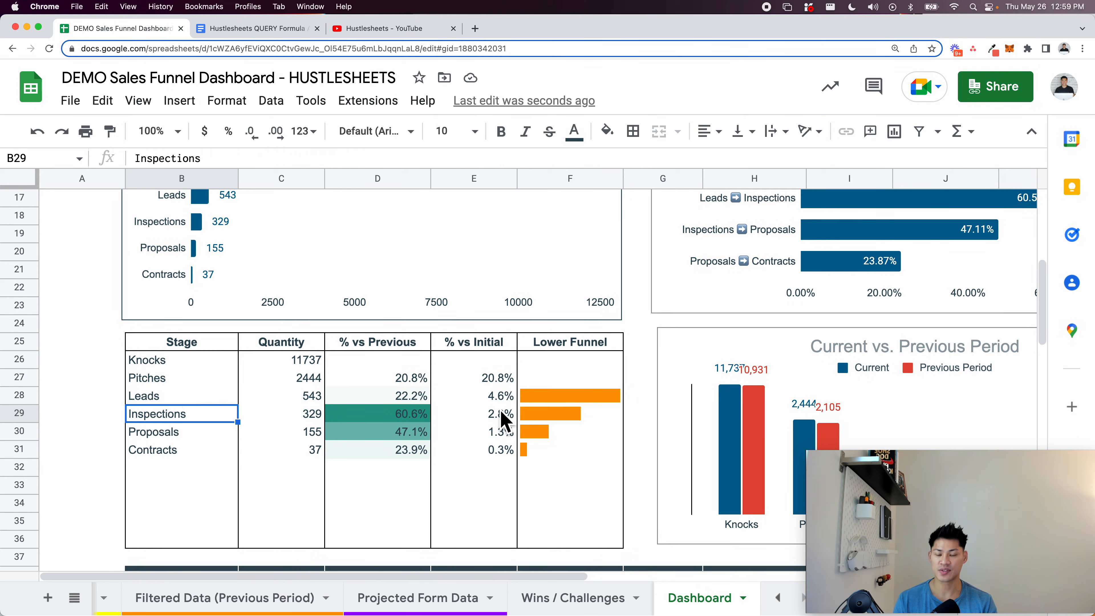
click(535, 434)
scroll(359, 379, up, 5)
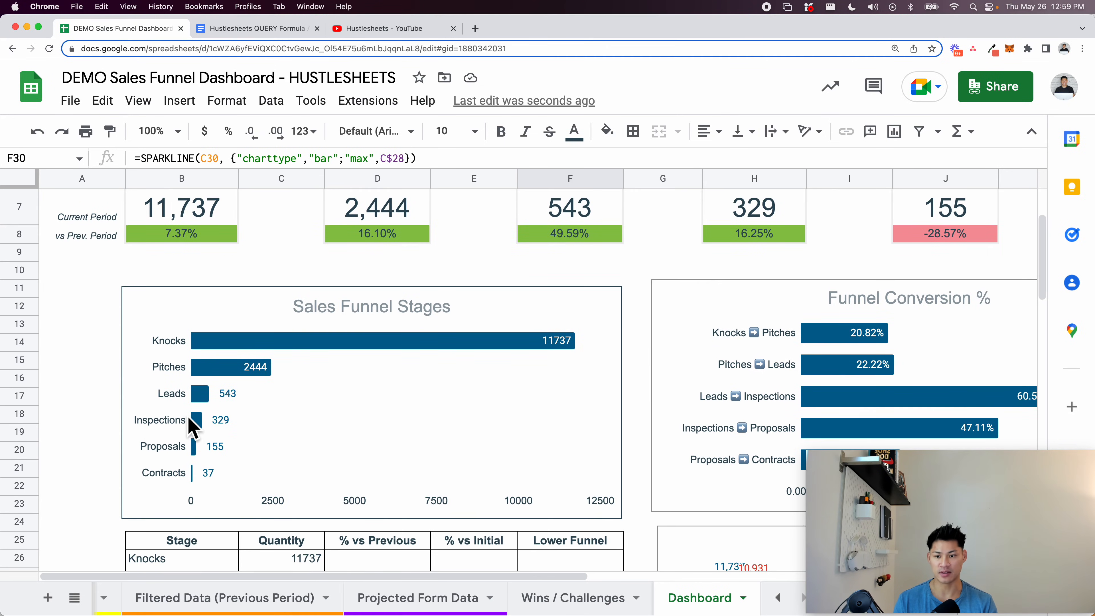
scroll(241, 595, left, 5)
Paste the copied sparkline formula into column F beside the Leads row
click(177, 599)
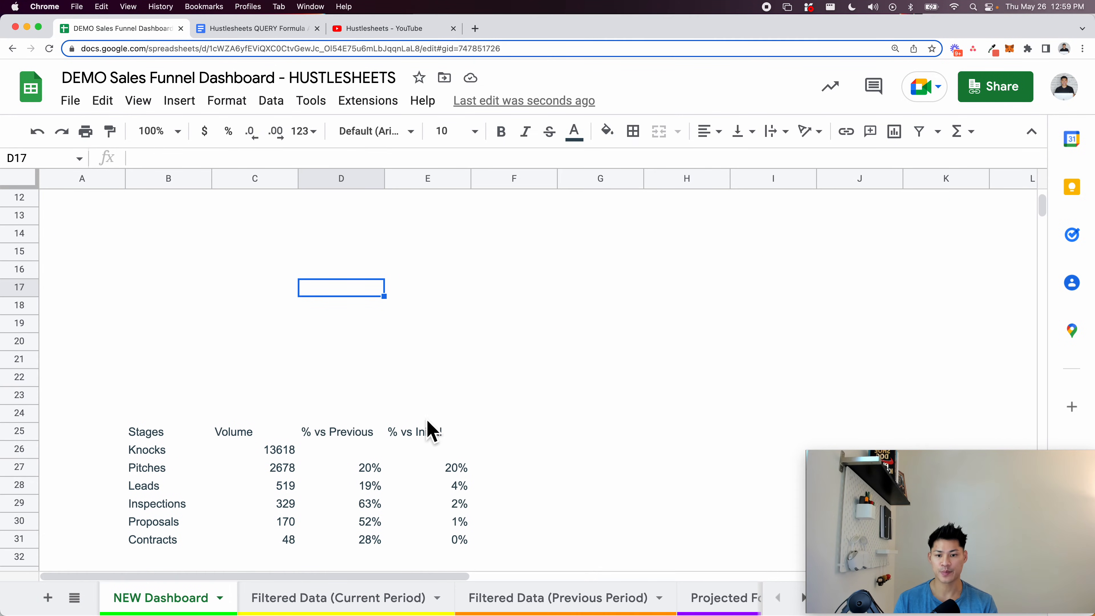
click(537, 448)
click(536, 468)
text(=SPARKLINE(C28, {"charttype","bar";"max",C$28}))
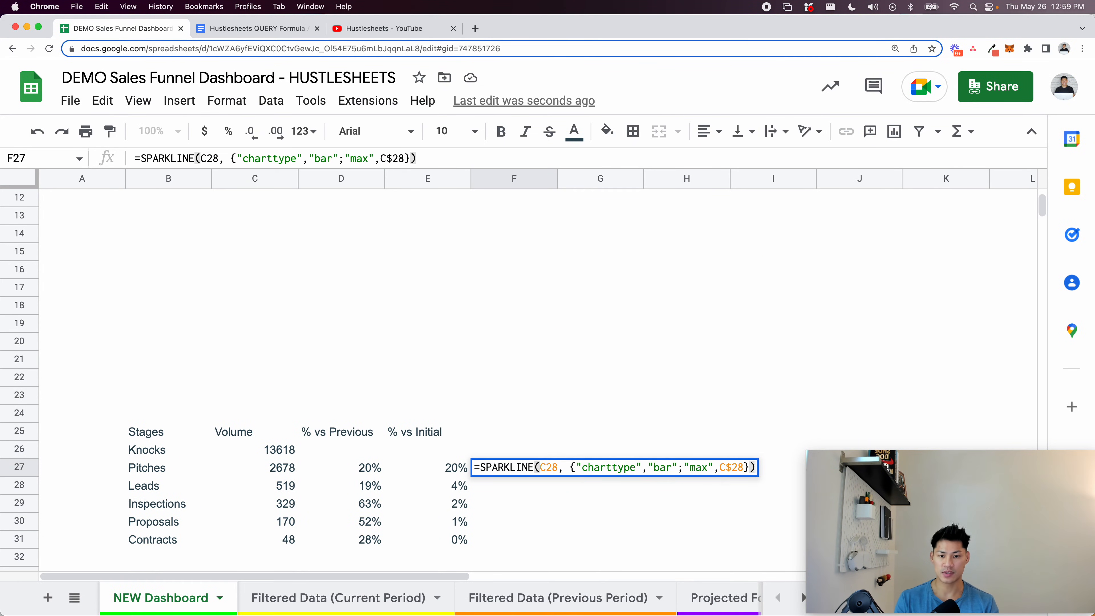
key(Return)
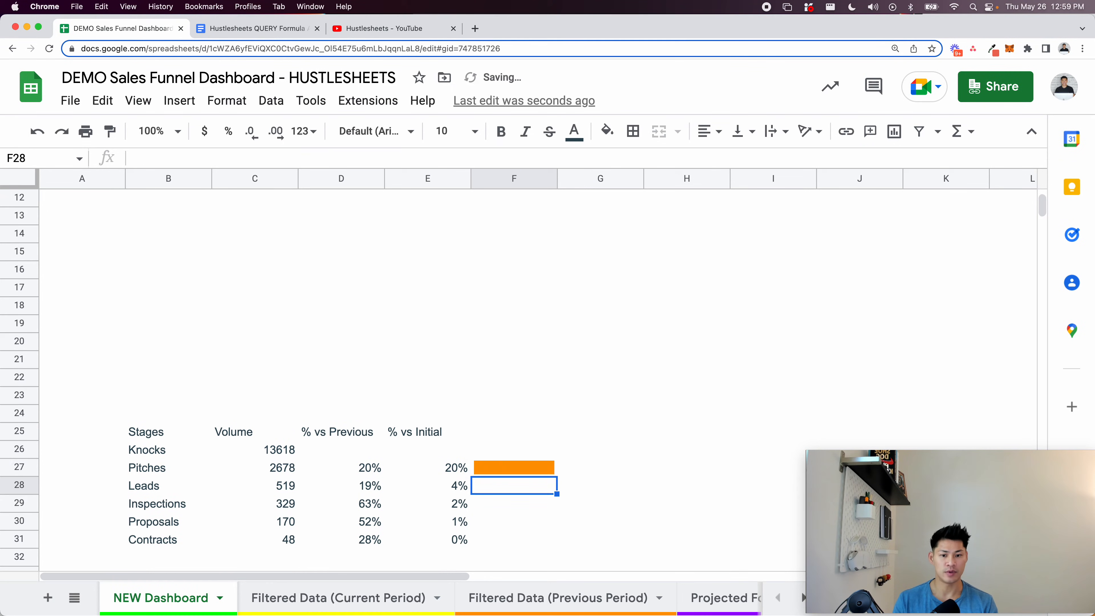
key(super+z)
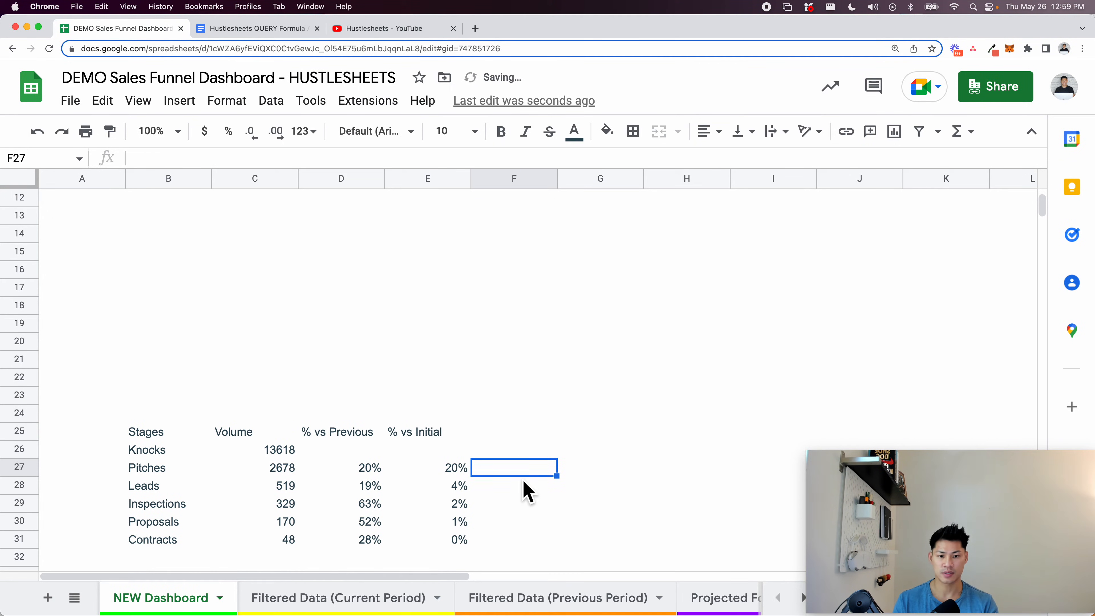
click(524, 487)
text(=SPARKLINE(C28, {"charttype","bar";"max",C$28}))
key(Return)
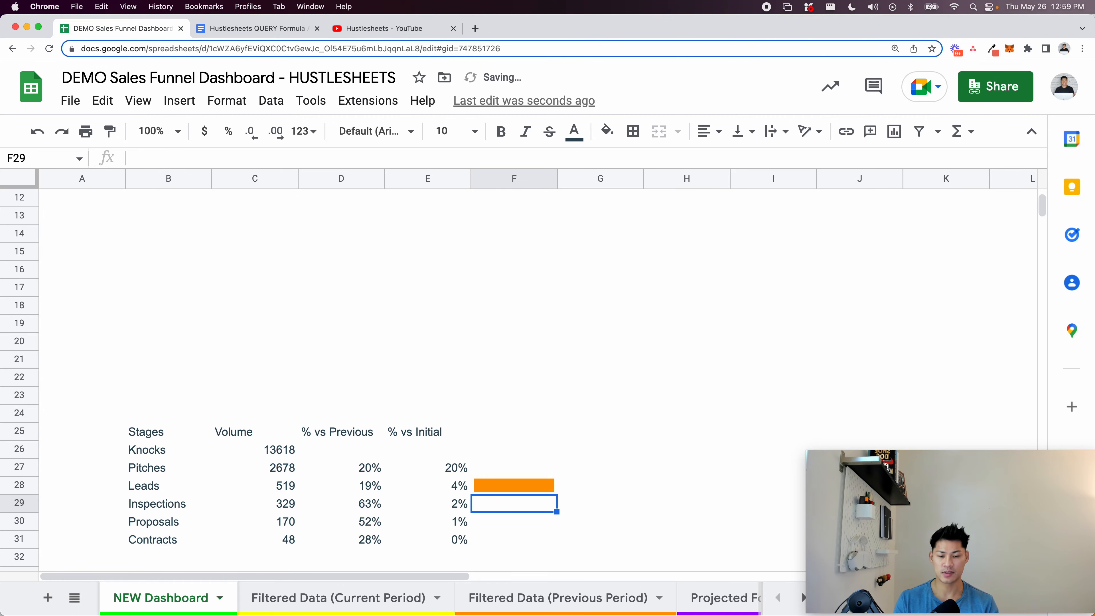
Fill the Lower Funnel sparklines down from Leads to Contracts
drag(526, 487, 529, 505)
key(shift+Down)
key(shift+Down)
key(super+d)
key(Up)
key(Down)
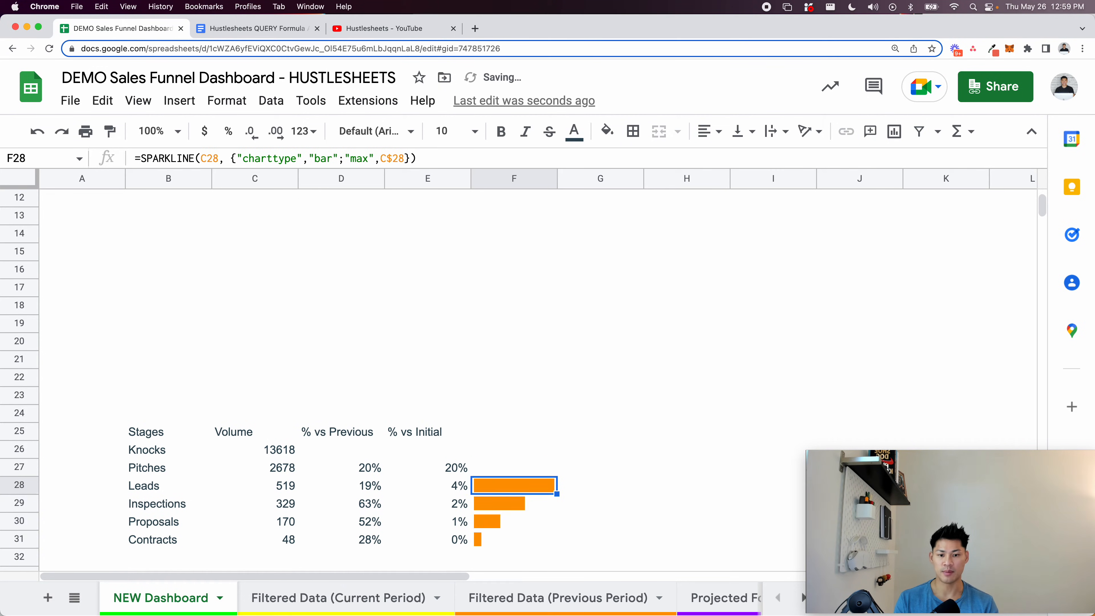
key(Return)
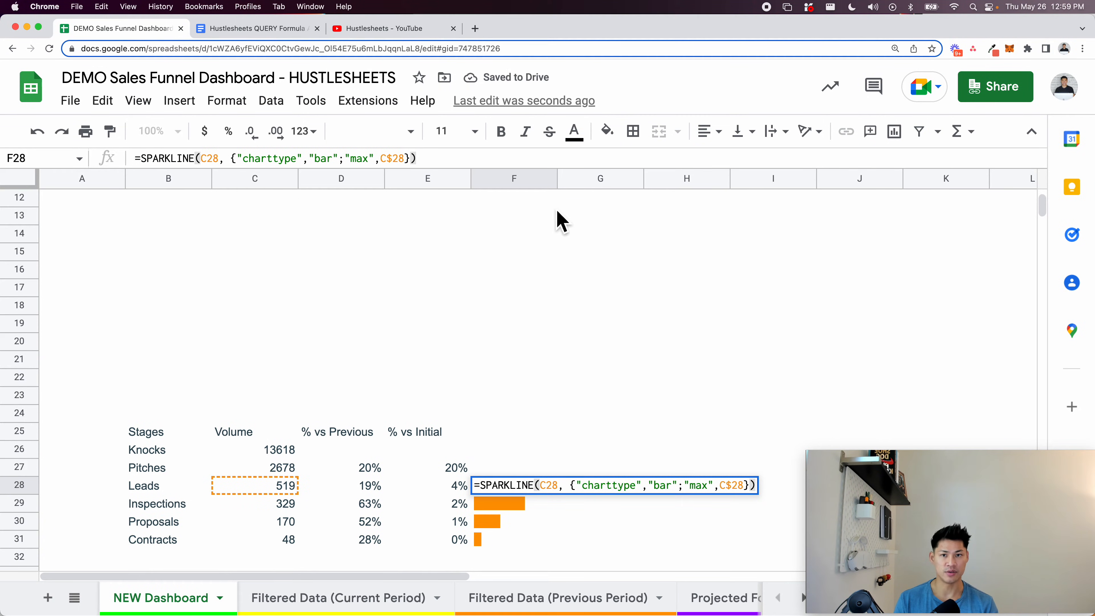
click(384, 29)
scroll(531, 432, down, 2)
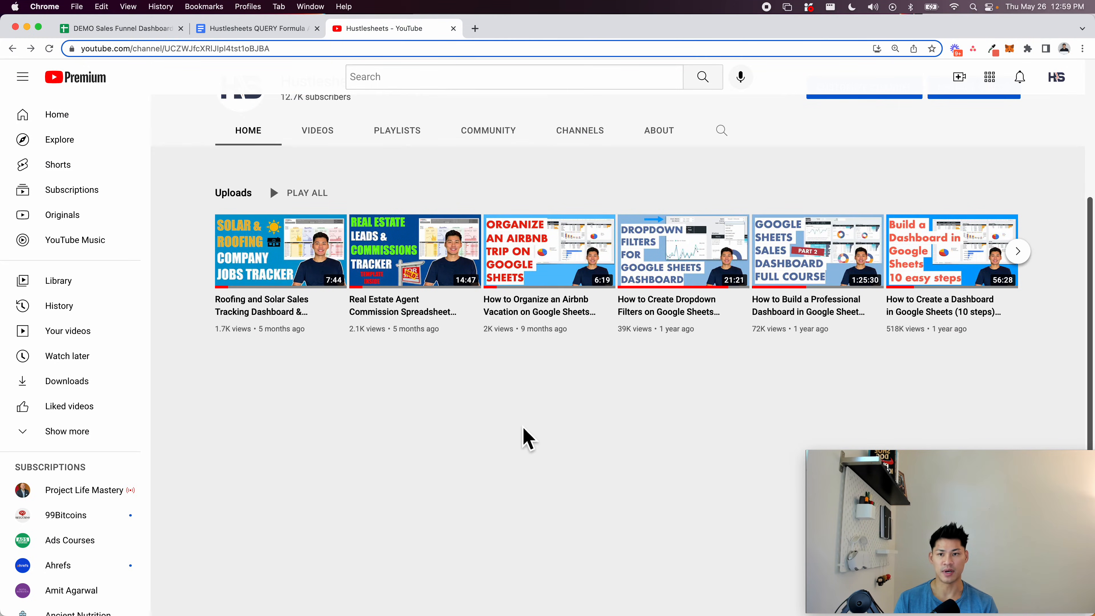
click(102, 33)
click(340, 363)
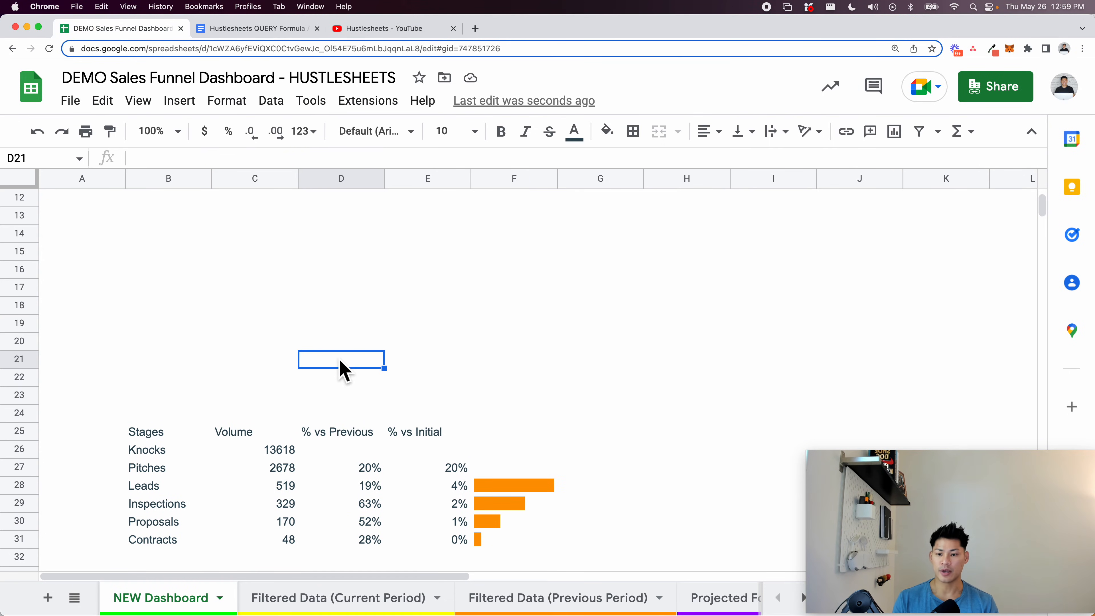
Enter 'Lower Funnel' in F25 and bold the header row B25:F25
scroll(500, 431, down, 2)
click(502, 398)
text(Lower Funnel)
key(Return)
key(Up)
key(shift+Left)
key(shift+Left)
key(shift+Left)
key(shift+Left)
key(super+b)
key(Down)
key(Up)
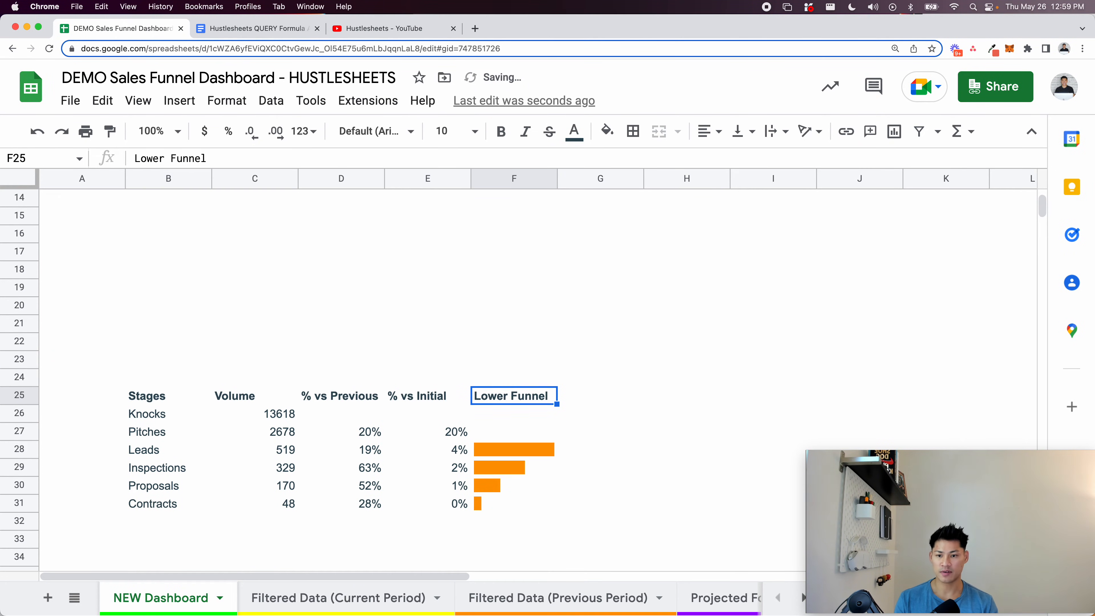
scroll(249, 441, up, 3)
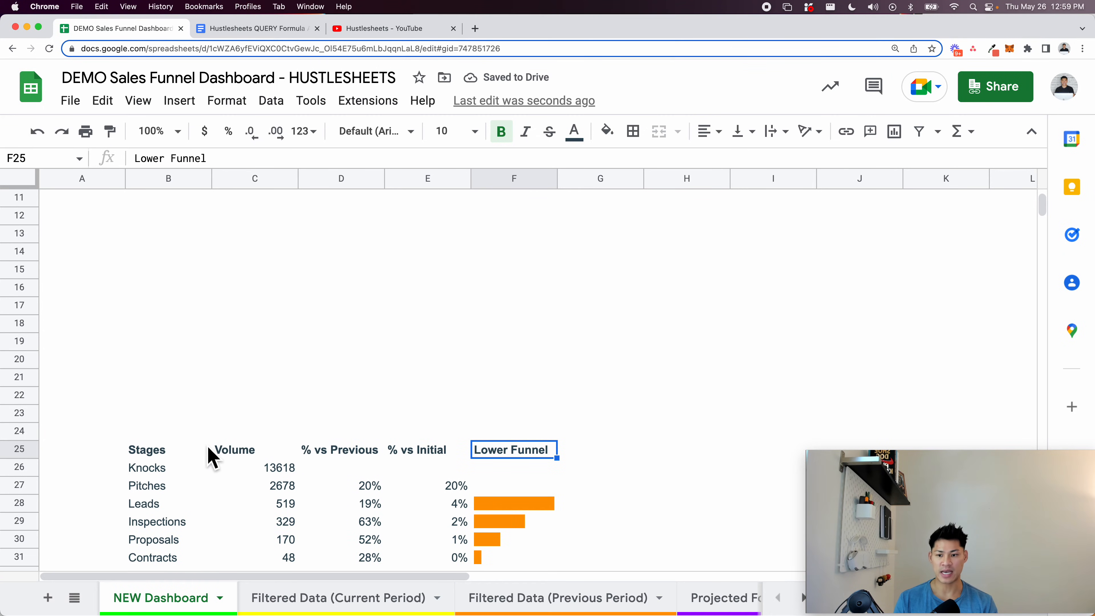
scroll(208, 447, down, 2)
drag(149, 415, 512, 532)
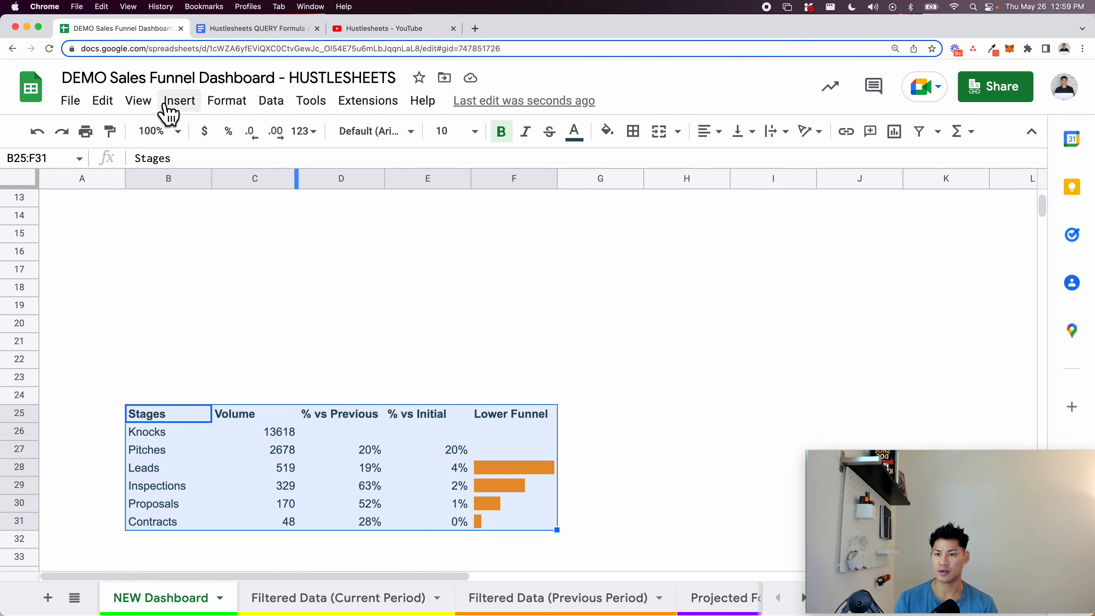
Insert a chart from the B25:F31 funnel table
click(174, 113)
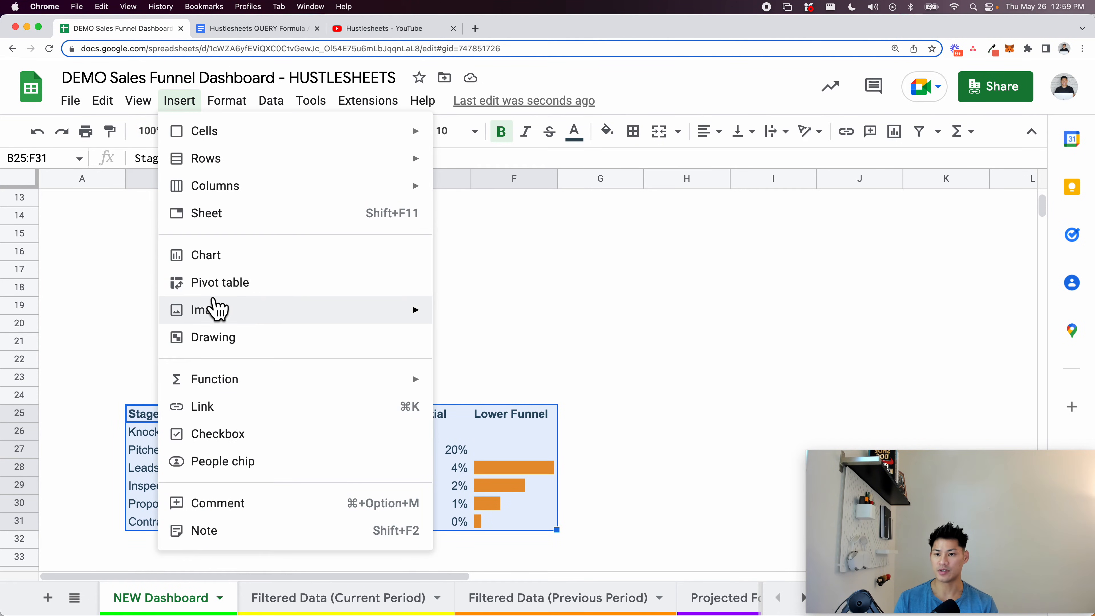
click(209, 259)
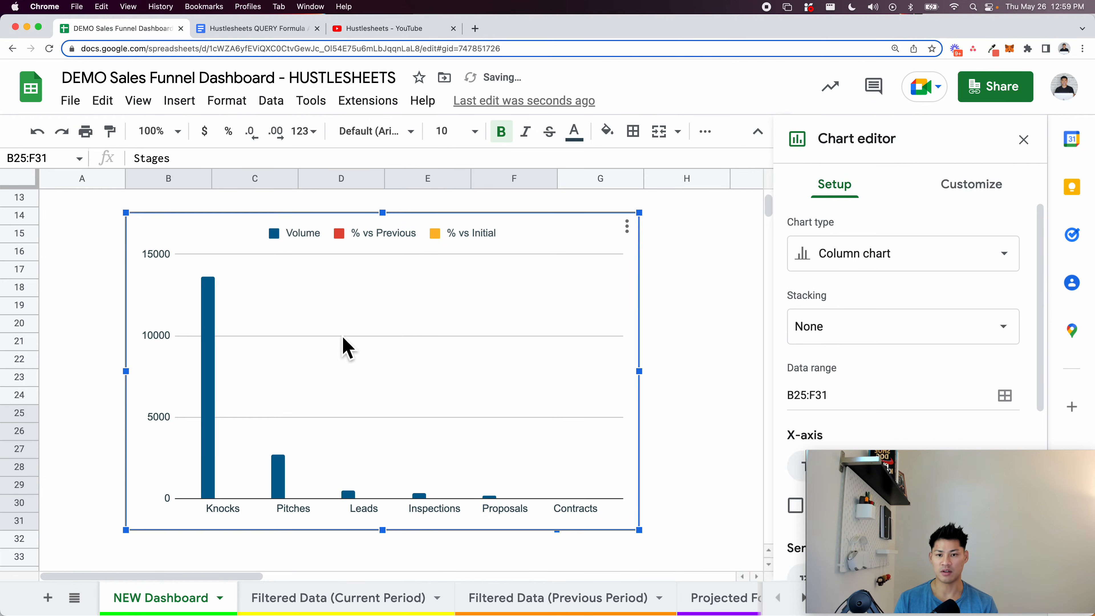
drag(965, 487, 165, 464)
click(88, 331)
key(super+minus)
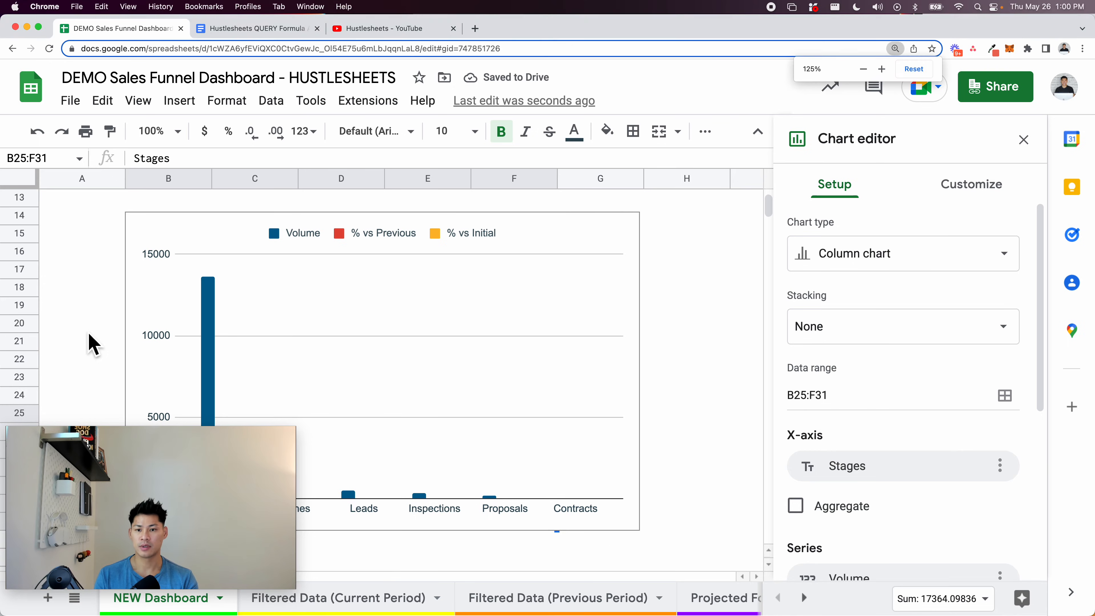
Change the chart type to a horizontal bar chart
click(379, 296)
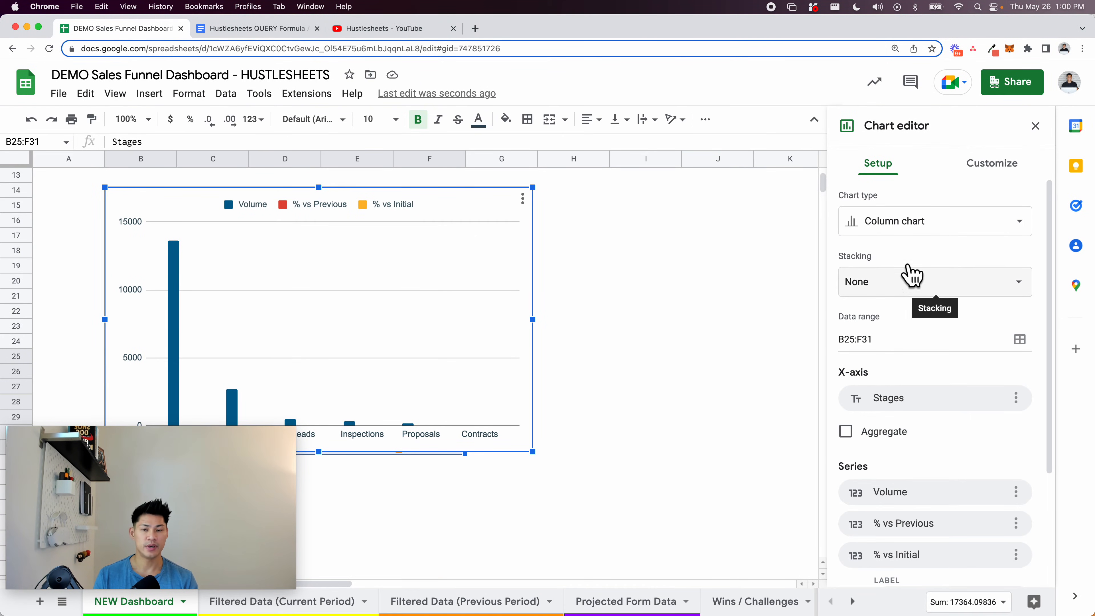
click(911, 228)
scroll(910, 479, down, 2)
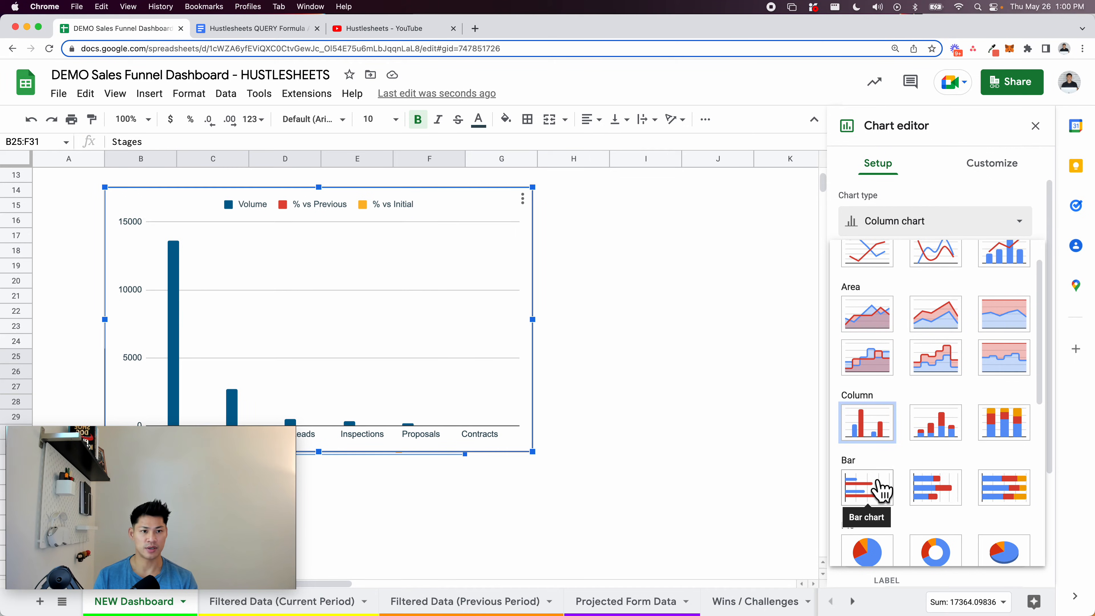
click(875, 485)
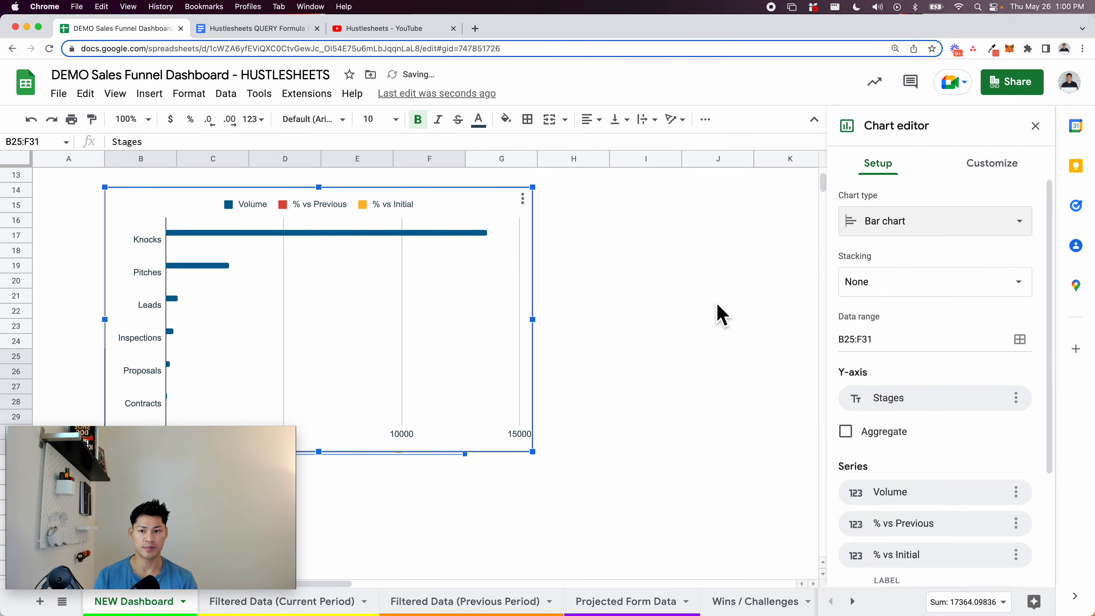
scroll(978, 403, down, 4)
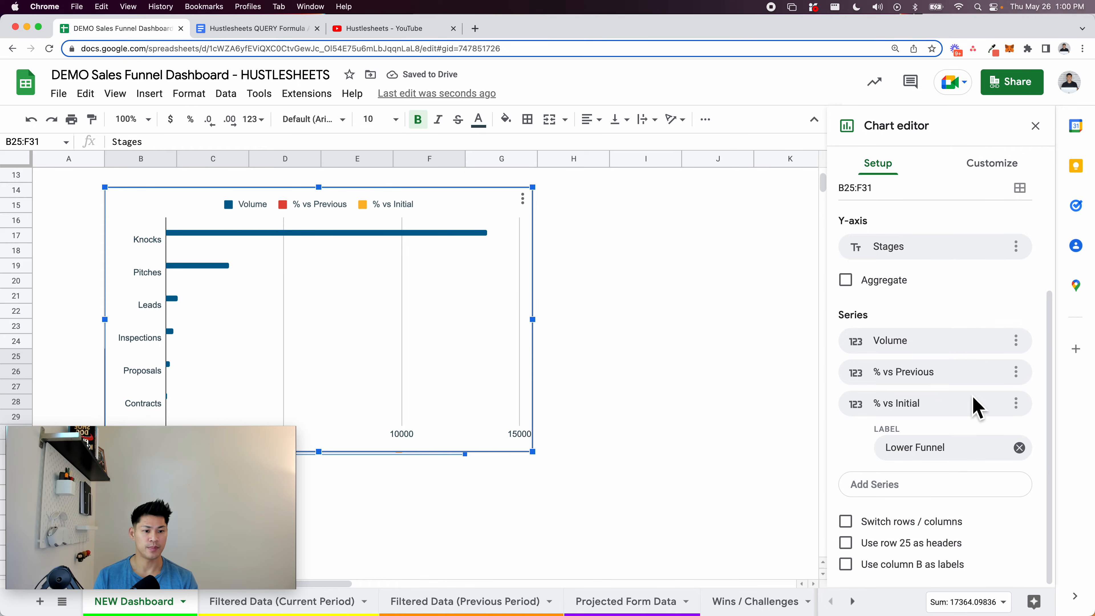
drag(212, 516, 729, 114)
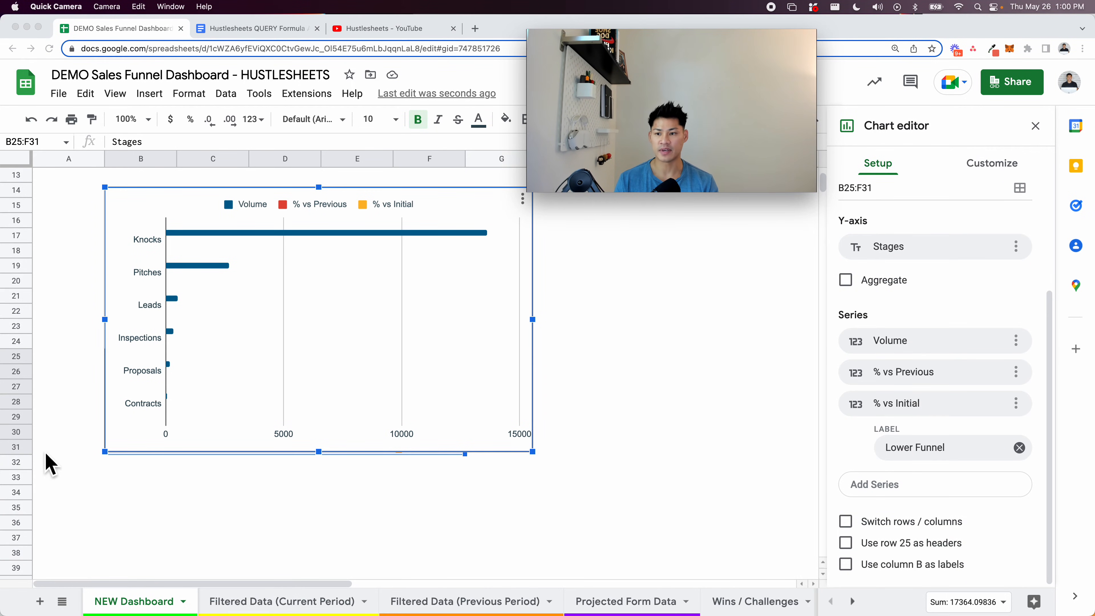
Move the chart above the funnel table and shrink it so the headers show
scroll(45, 340, up, 1)
scroll(44, 341, up, 5)
scroll(45, 340, down, 10)
scroll(44, 341, up, 9)
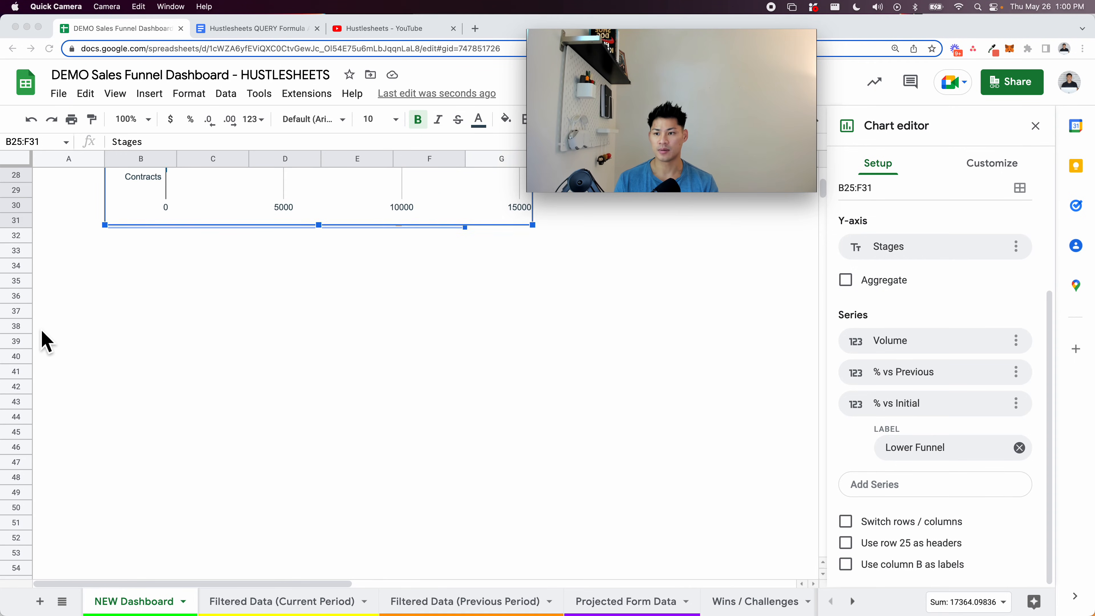
click(188, 291)
drag(214, 344, 197, 264)
drag(536, 463, 457, 406)
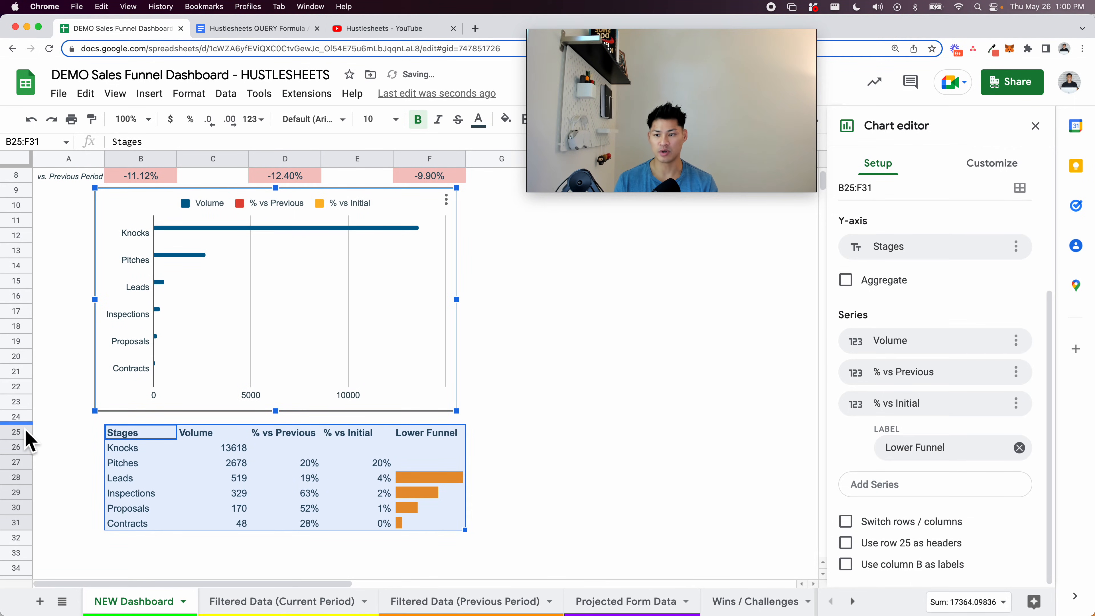
Use row 25 as headers and column B stage names as labels
click(845, 543)
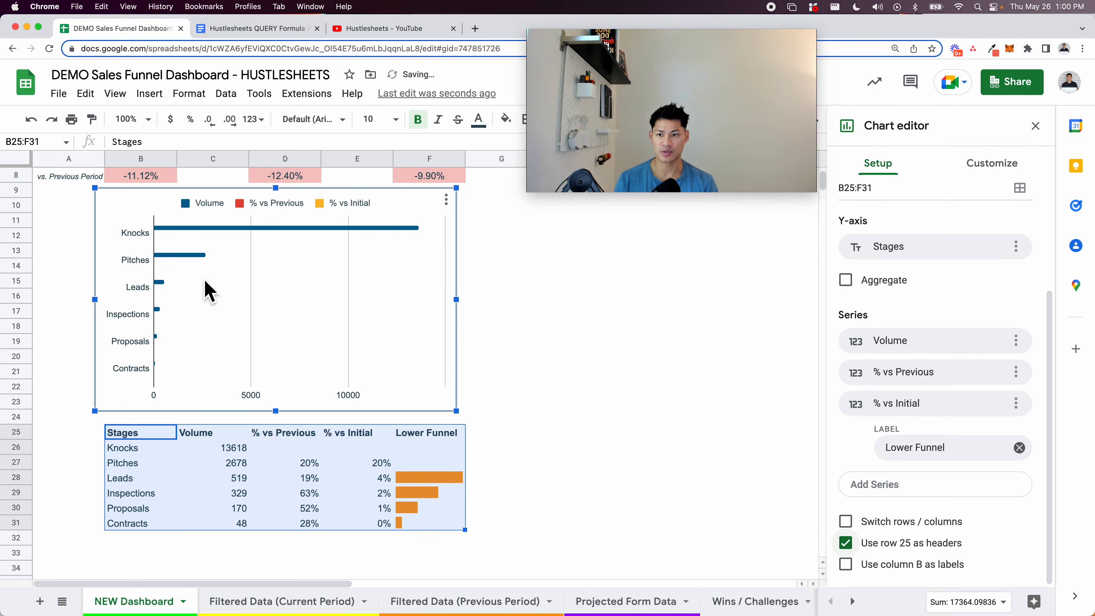
click(857, 567)
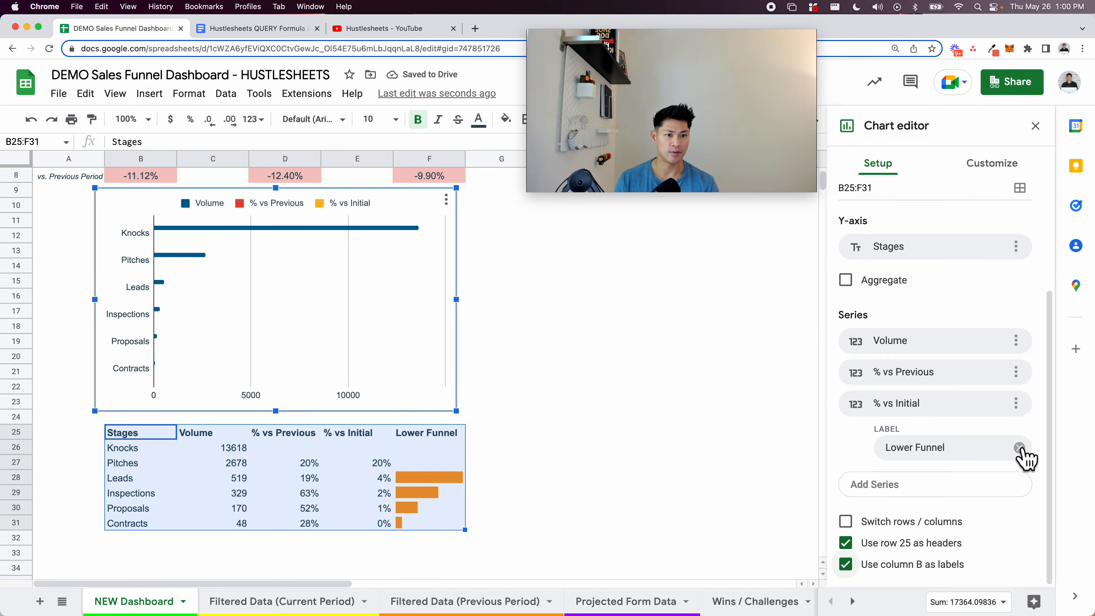
click(309, 477)
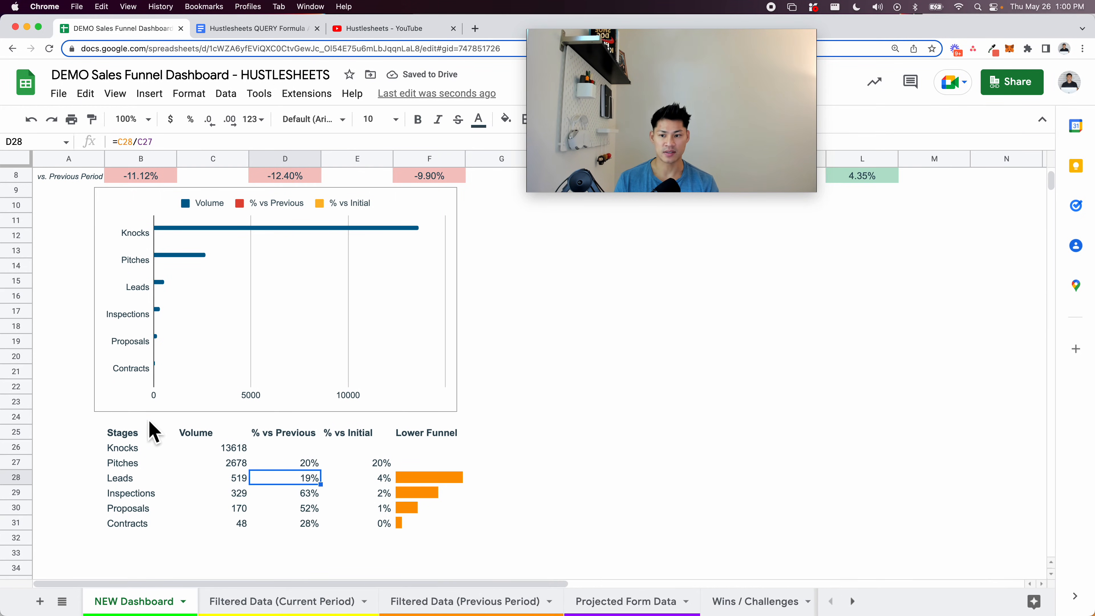
click(144, 434)
double_click(154, 398)
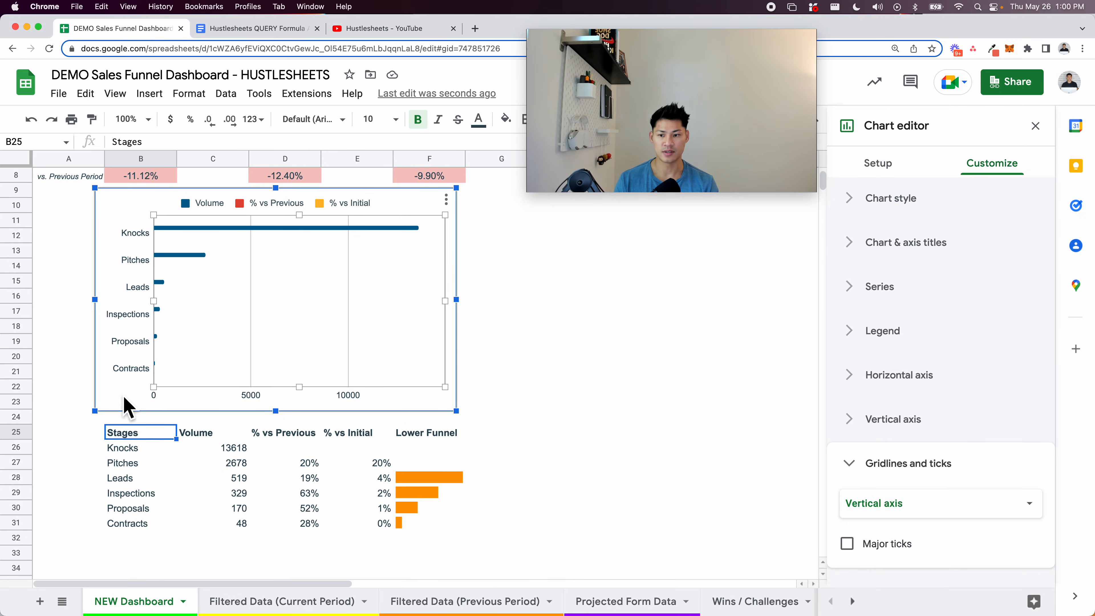
click(862, 244)
click(858, 243)
click(875, 164)
scroll(890, 321, down, 2)
scroll(894, 448, down, 1)
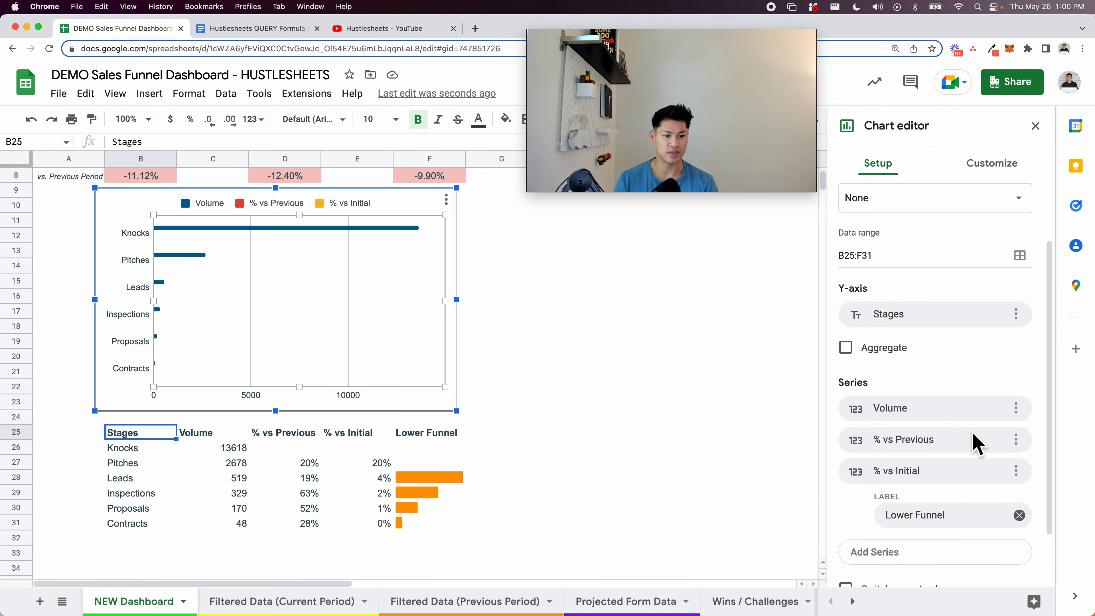
Remove the % vs Previous, % vs Initial and Lower Funnel series, keeping aggregated Volume
click(1016, 439)
click(991, 465)
click(1026, 483)
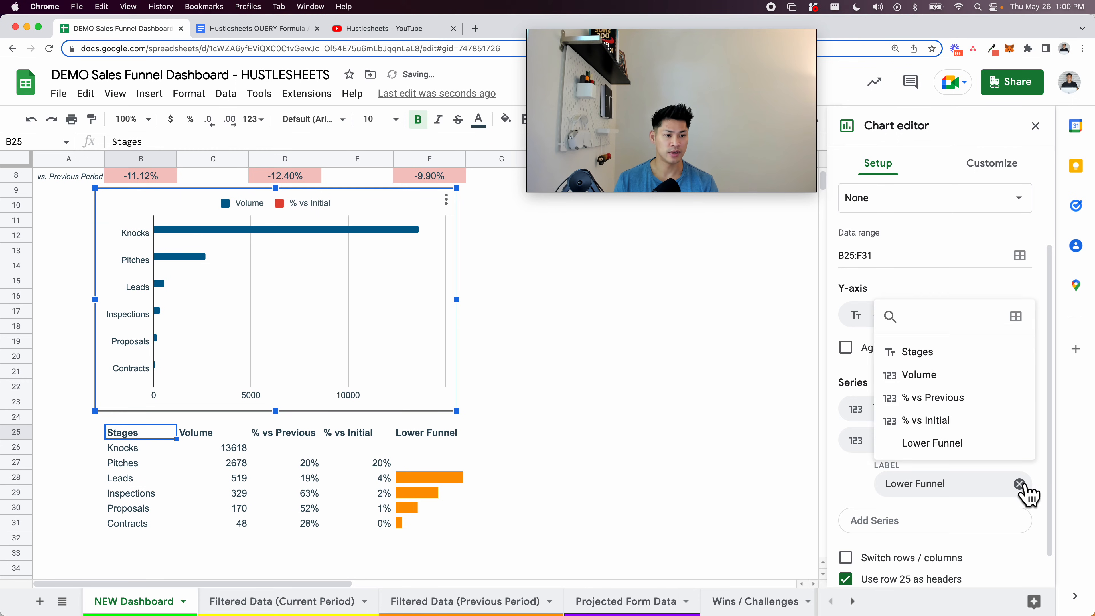
click(1044, 481)
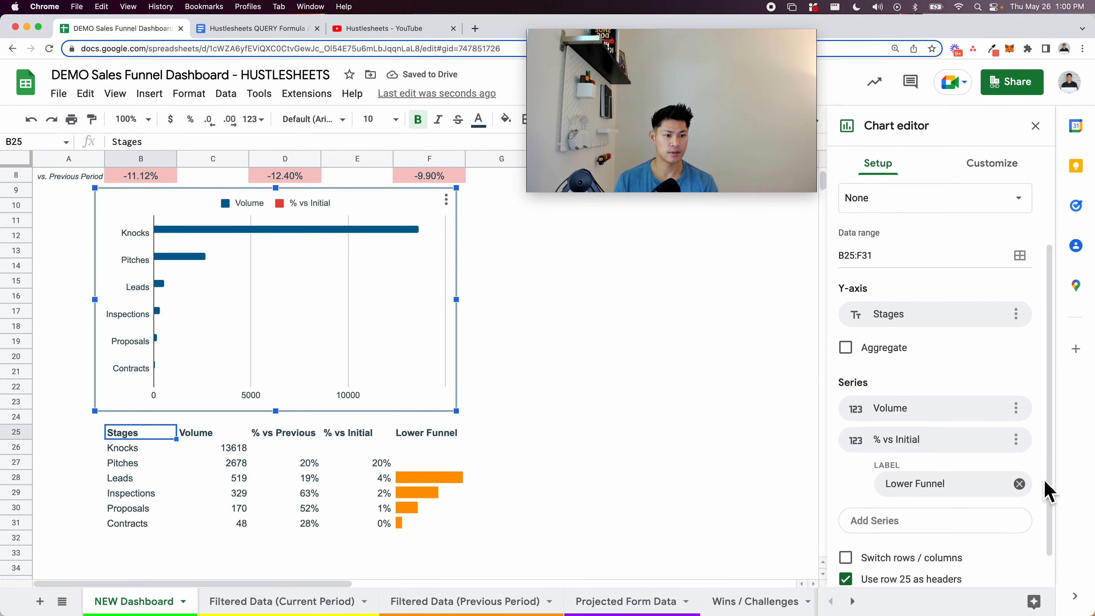
click(1016, 440)
click(998, 472)
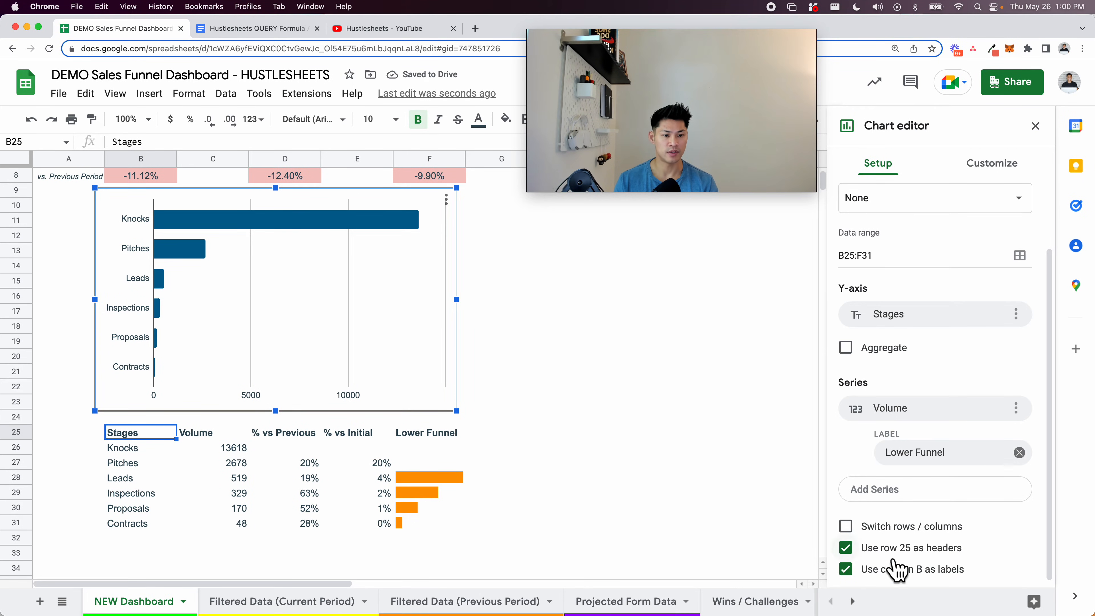
click(867, 572)
click(1019, 451)
click(847, 404)
click(845, 353)
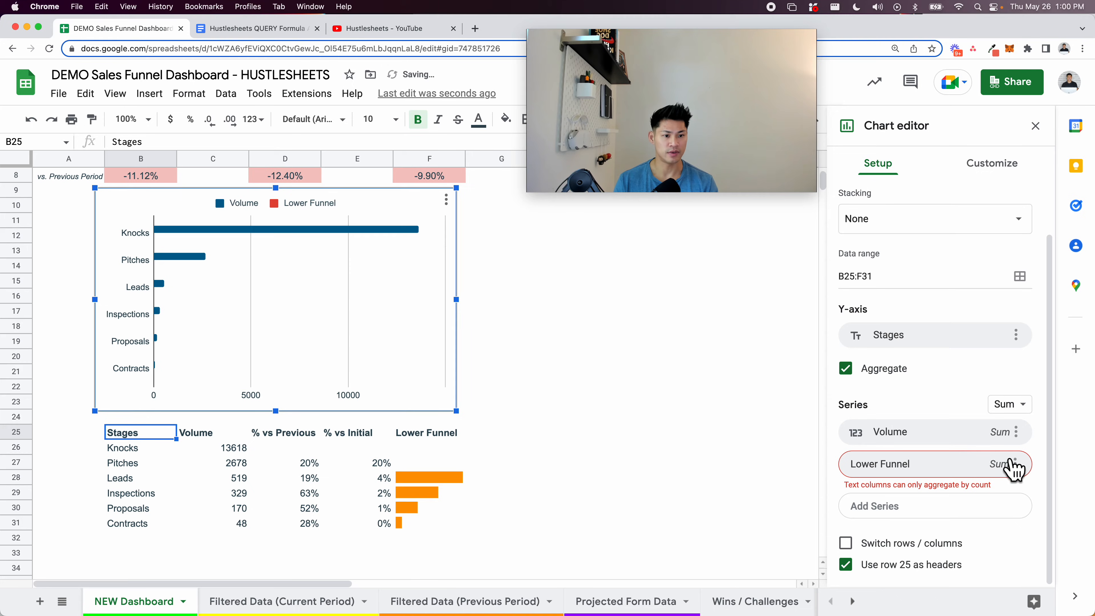
click(1015, 463)
click(960, 492)
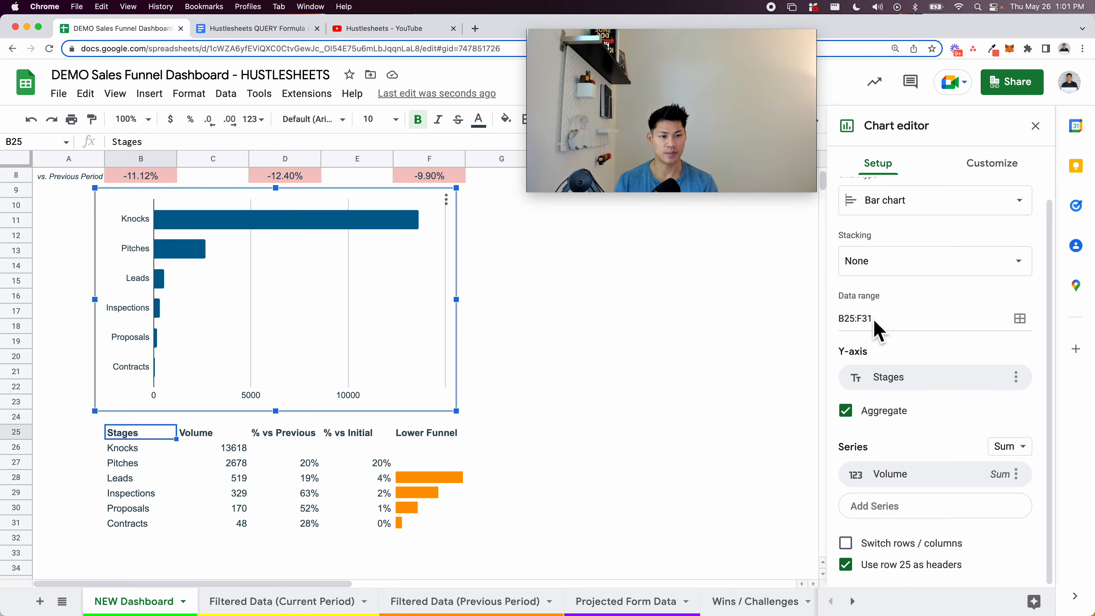
Turn on data labels for the Volume bars
click(992, 166)
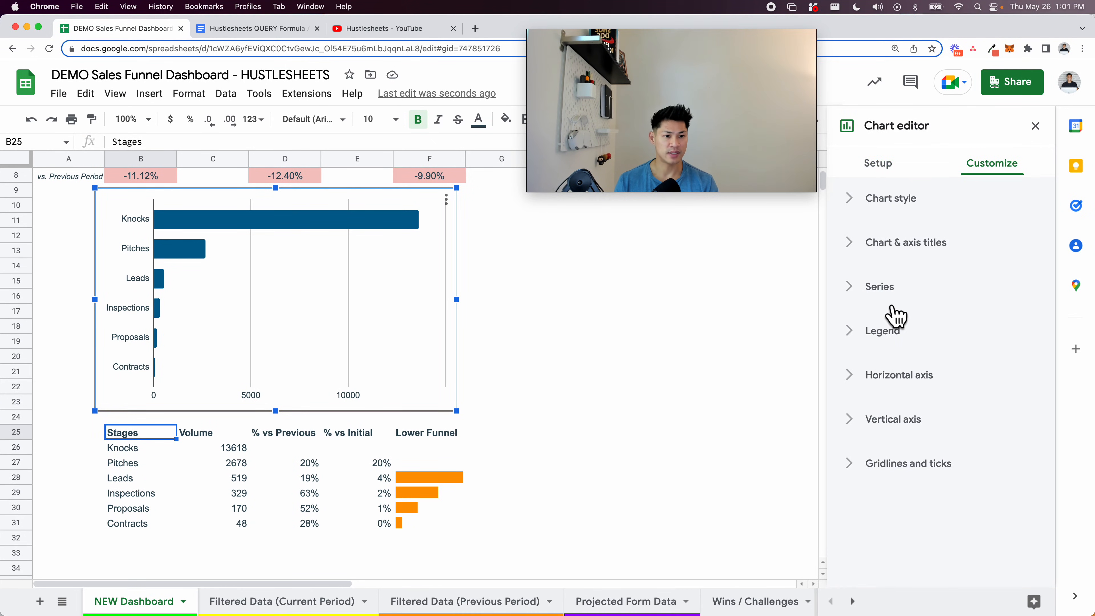
click(896, 317)
scroll(924, 374, down, 5)
scroll(926, 375, up, 3)
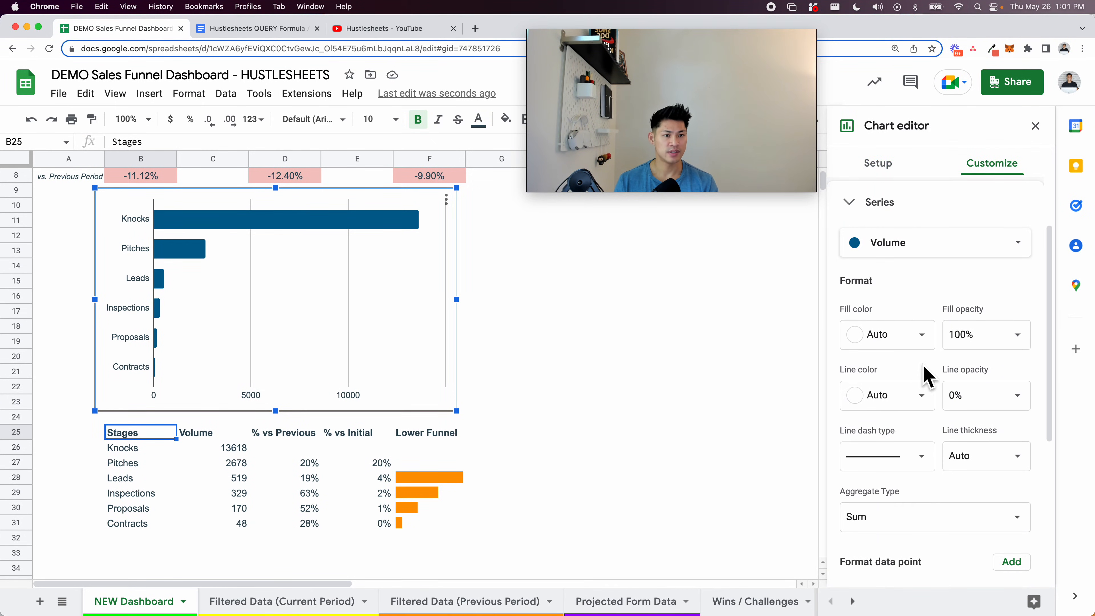
scroll(924, 375, up, 1)
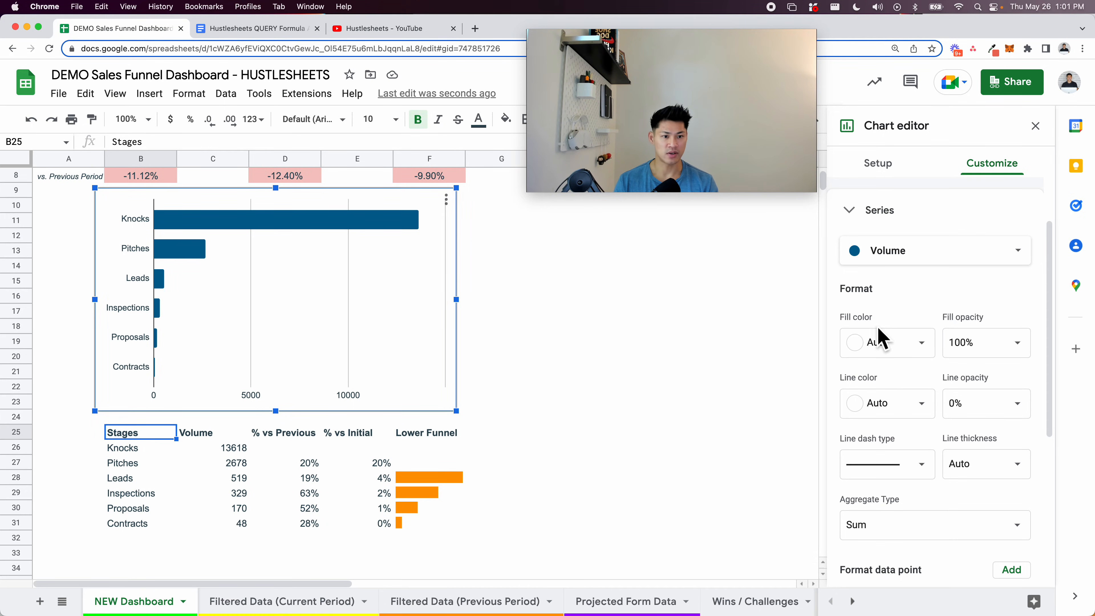
scroll(909, 377, down, 3)
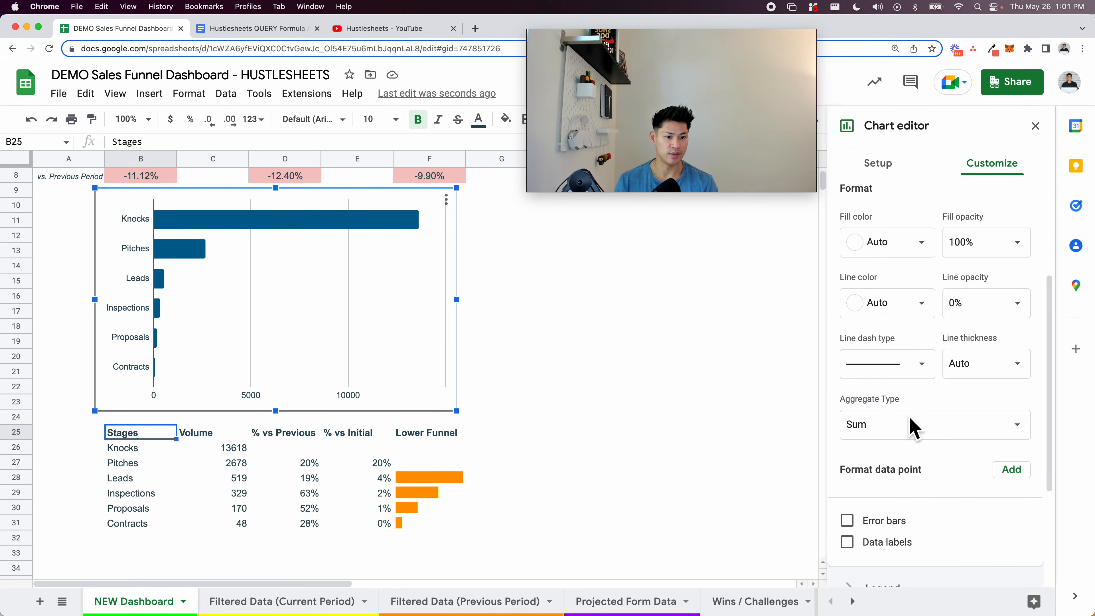
click(878, 544)
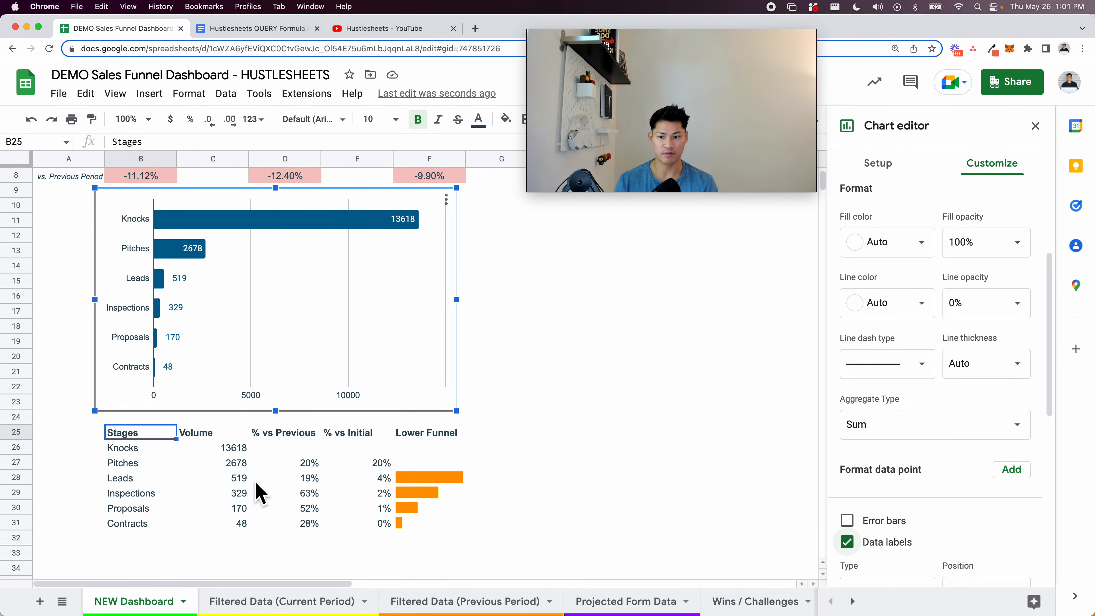
Format C26:C31 as Number with no decimal places
drag(227, 450, 238, 524)
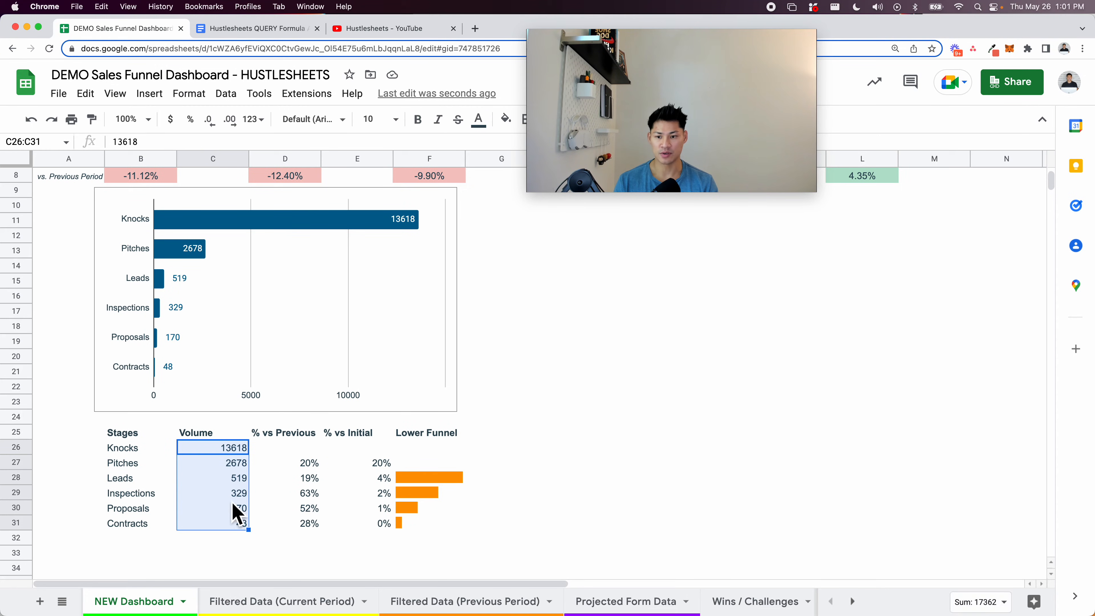
click(190, 94)
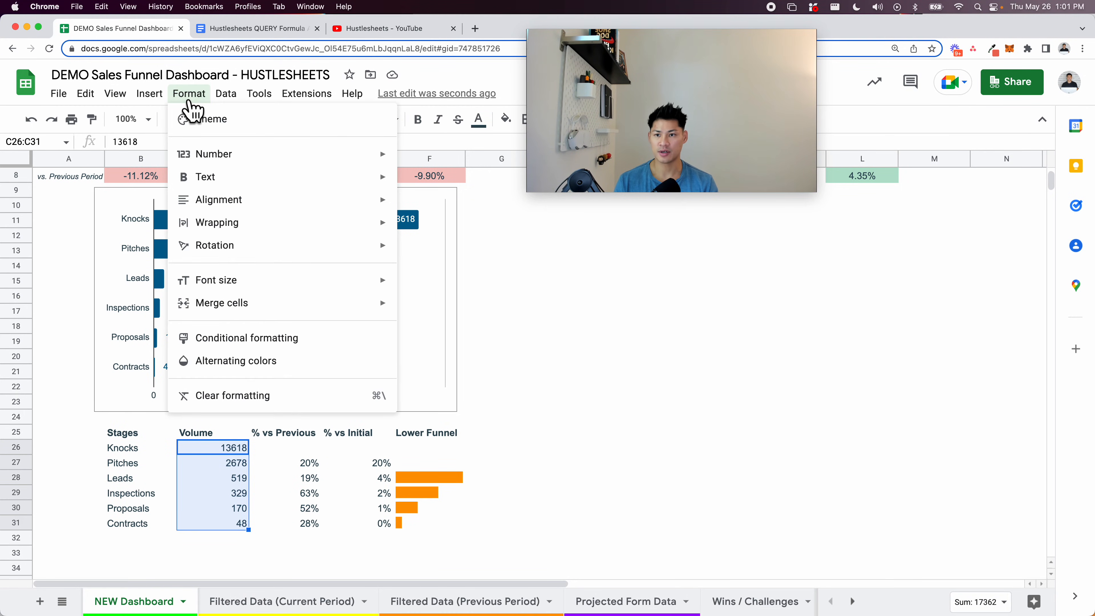
mouse_move(225, 154)
click(486, 191)
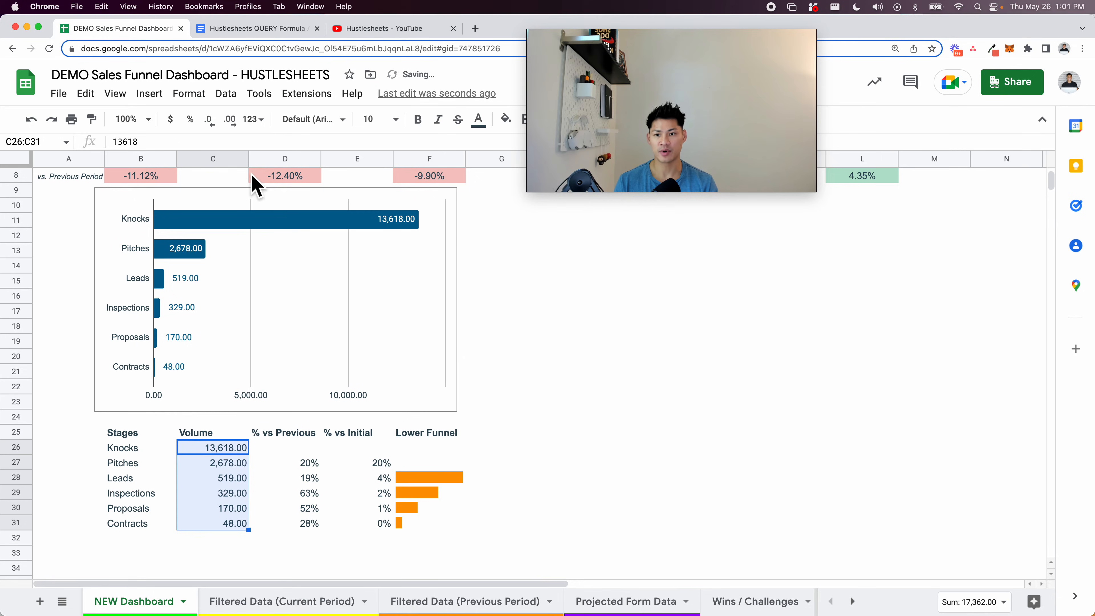
click(210, 121)
click(211, 122)
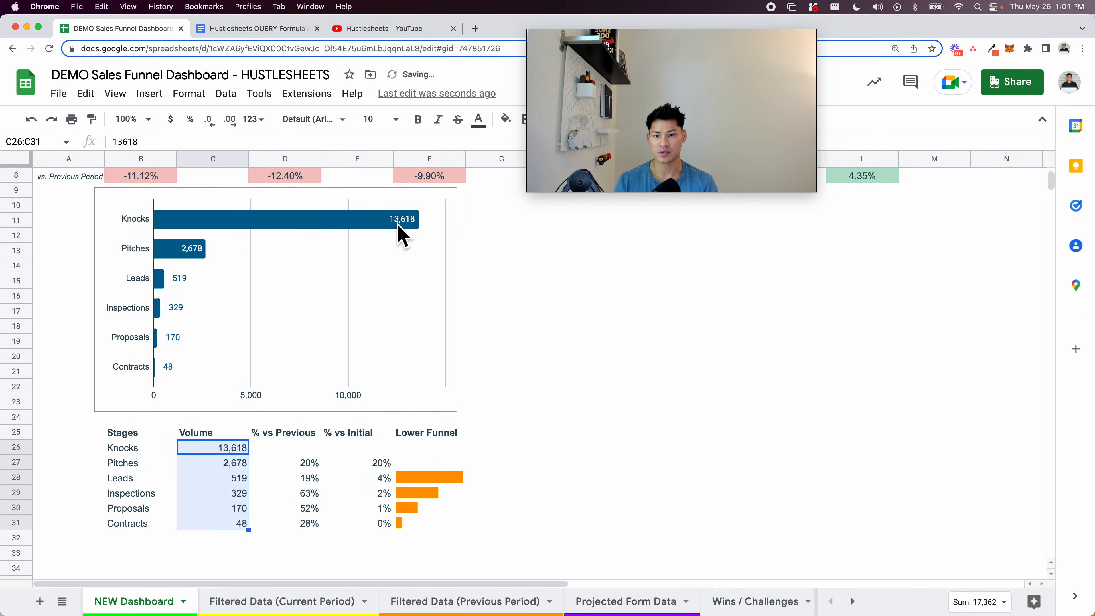
click(610, 149)
drag(649, 186, 904, 598)
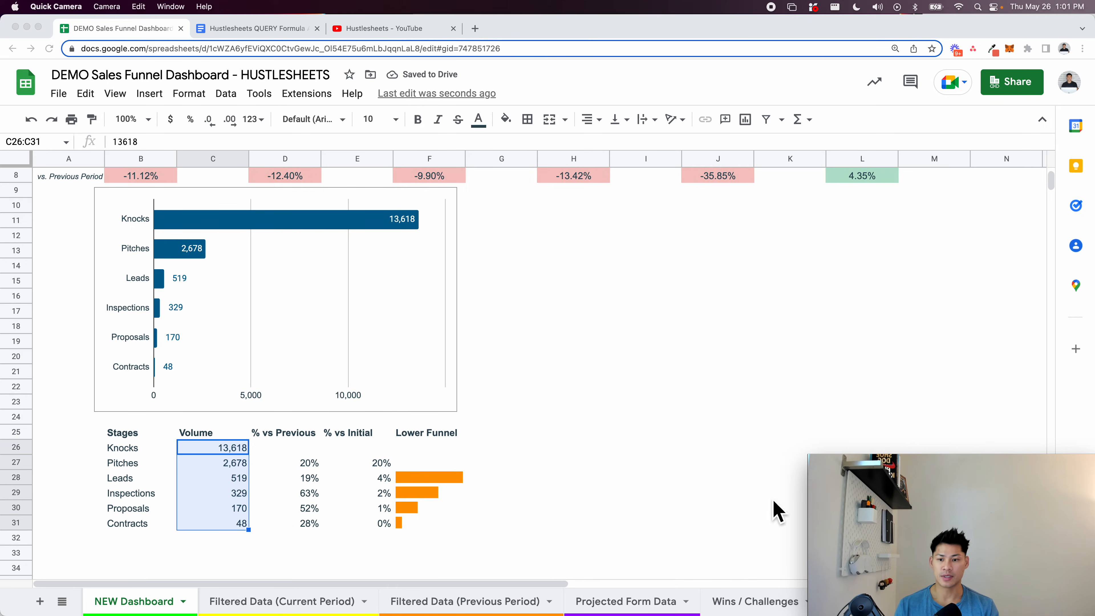
Give the chart the title 'Sales Funnel Stages'
click(328, 370)
scroll(330, 371, up, 3)
click(332, 373)
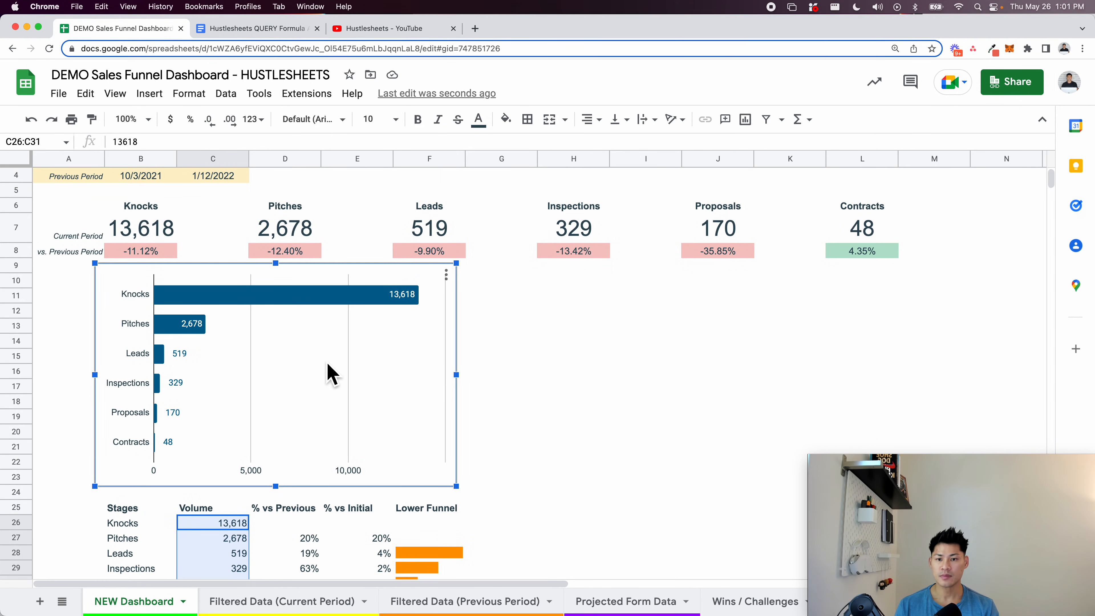
double_click(362, 347)
drag(940, 509, 119, 500)
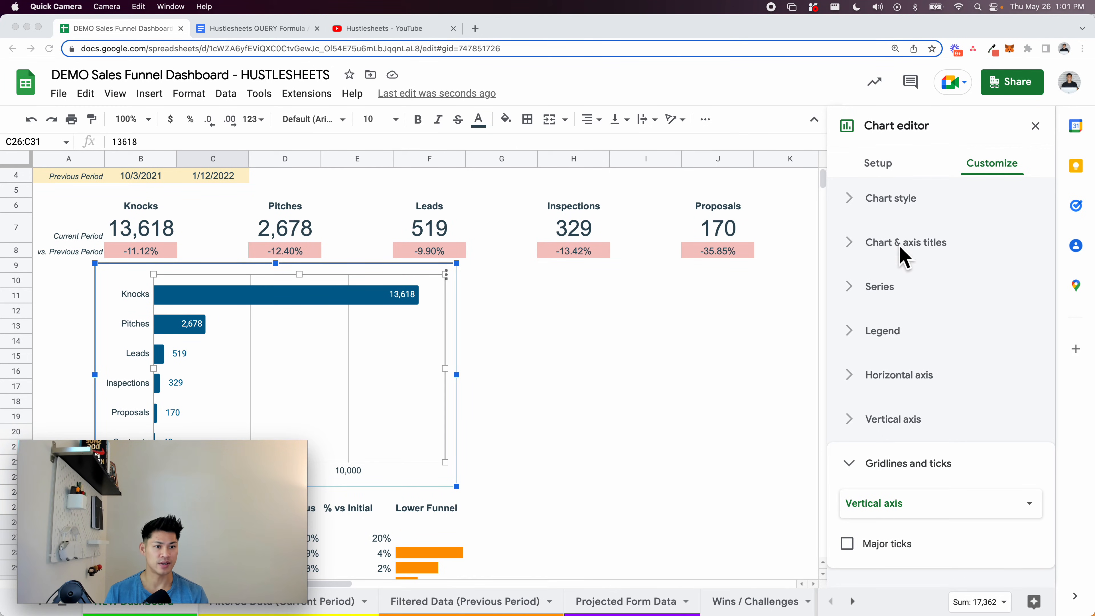
click(903, 258)
click(904, 259)
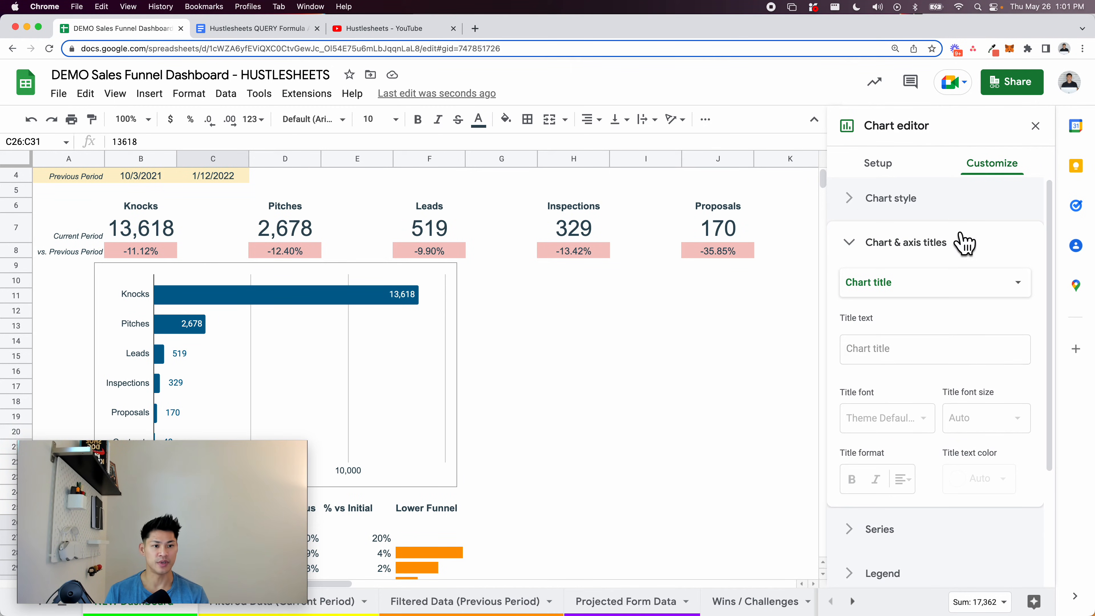
click(926, 356)
text(Sales F)
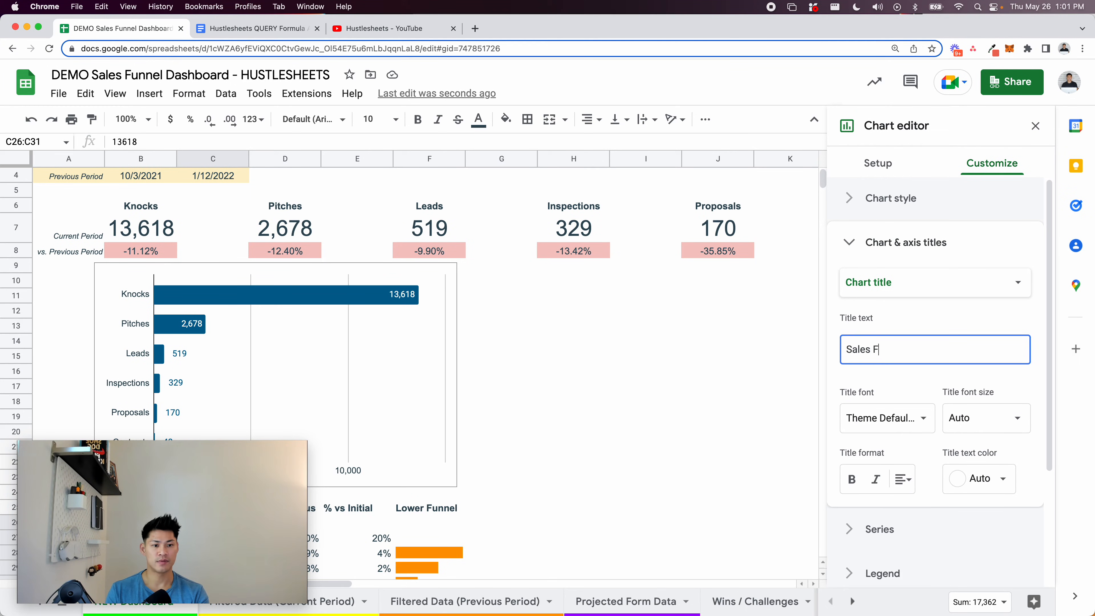
text(unnel Stages)
Remove the horizontal-axis major gridlines from the chart
scroll(928, 424, down, 4)
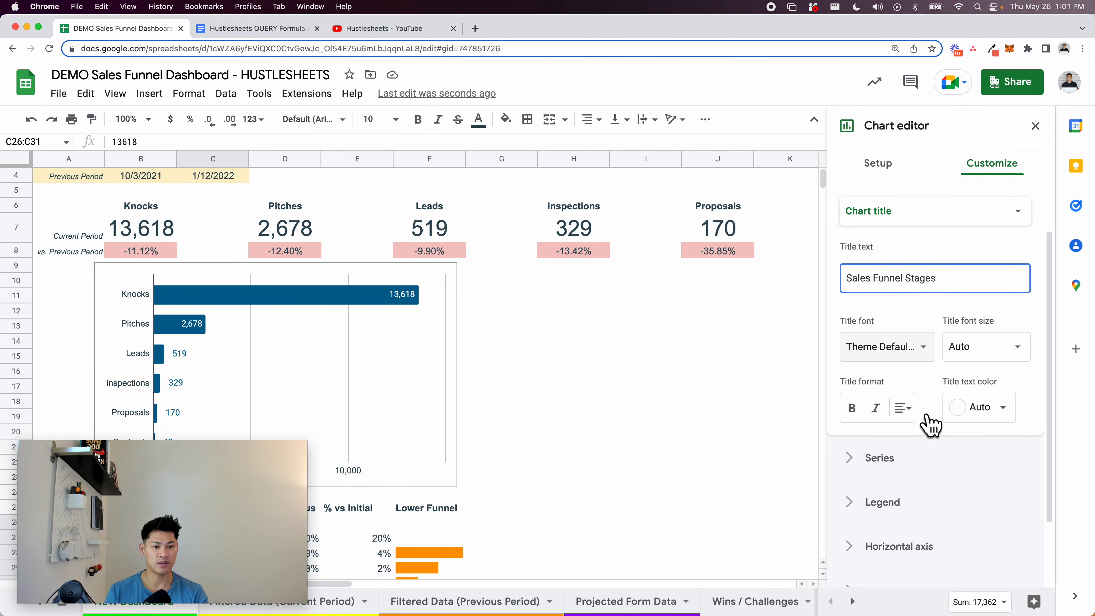
click(923, 545)
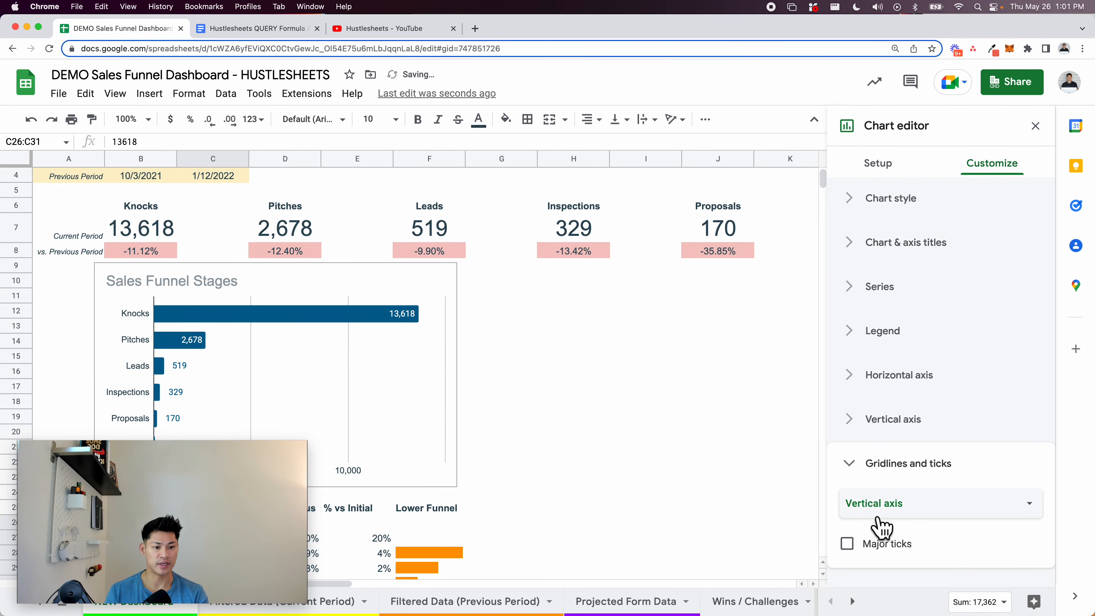
click(904, 508)
click(906, 479)
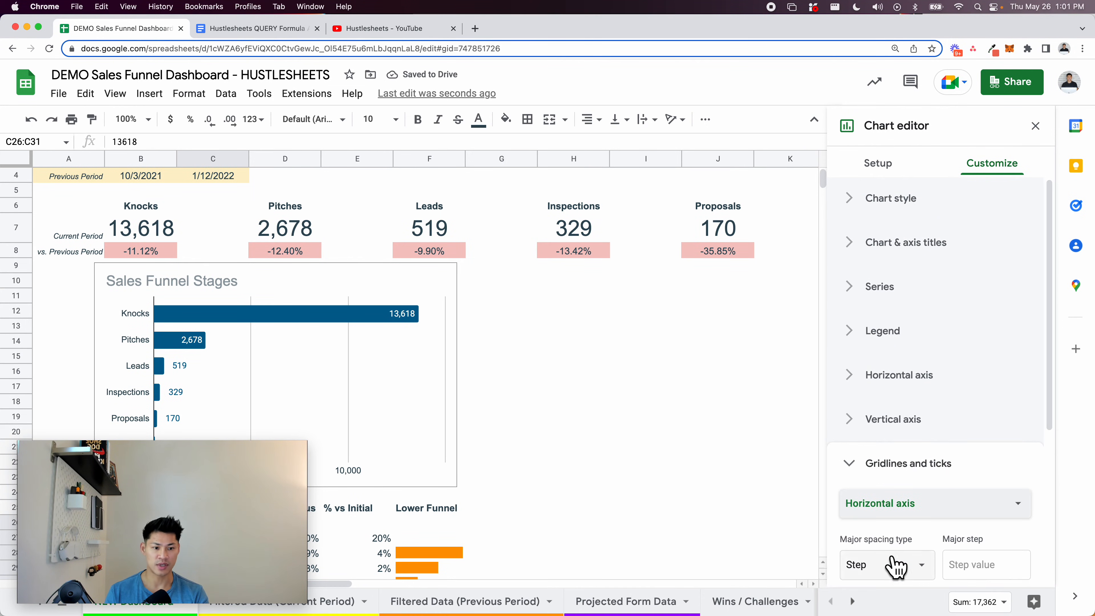
scroll(907, 556, down, 5)
click(848, 436)
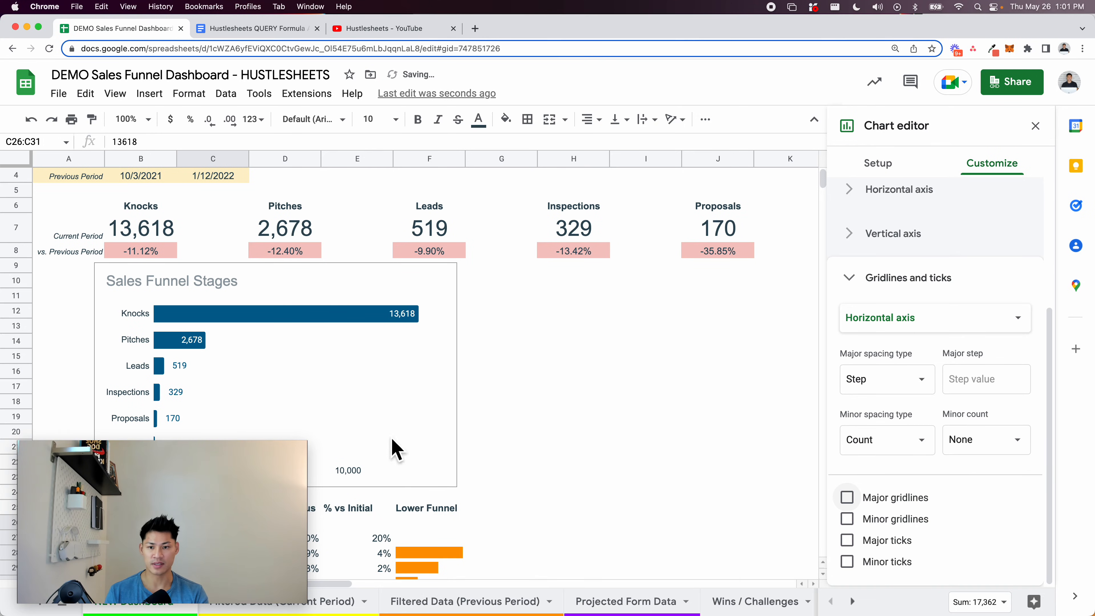
click(143, 535)
drag(143, 535, 911, 555)
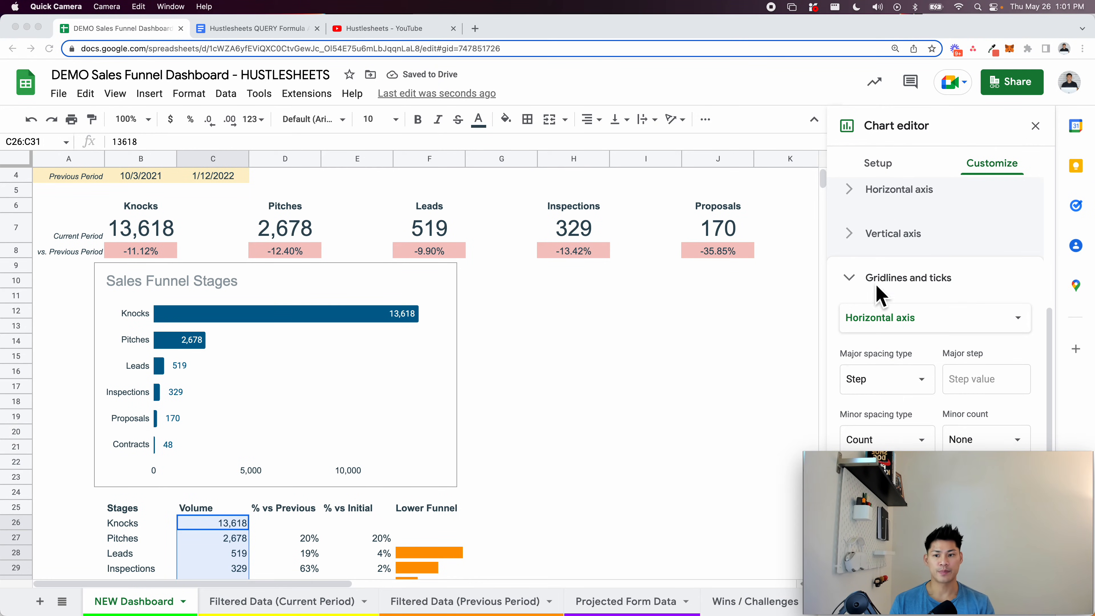
click(352, 391)
Centre the chart title and nudge the chart slightly right and down
click(323, 386)
click(208, 285)
drag(963, 501, 997, 518)
click(903, 436)
click(929, 466)
click(374, 386)
drag(315, 380, 327, 388)
Shorten the Sales Funnel Stages chart from its top edge, then select its plot area and gridlines
drag(298, 276, 298, 286)
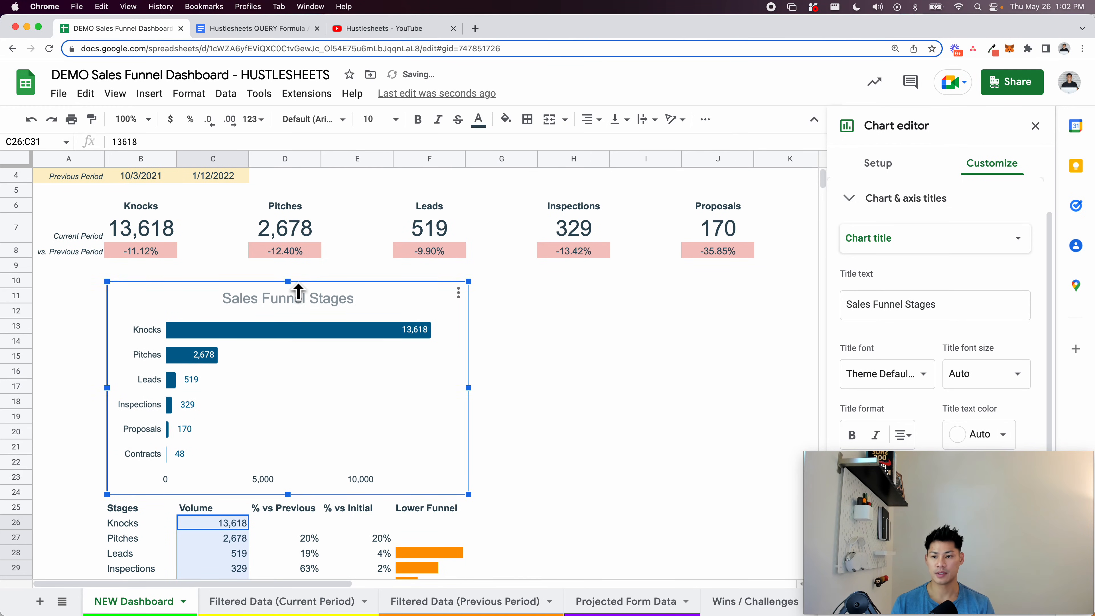
click(879, 513)
drag(879, 514, 509, 91)
scroll(390, 513, down, 3)
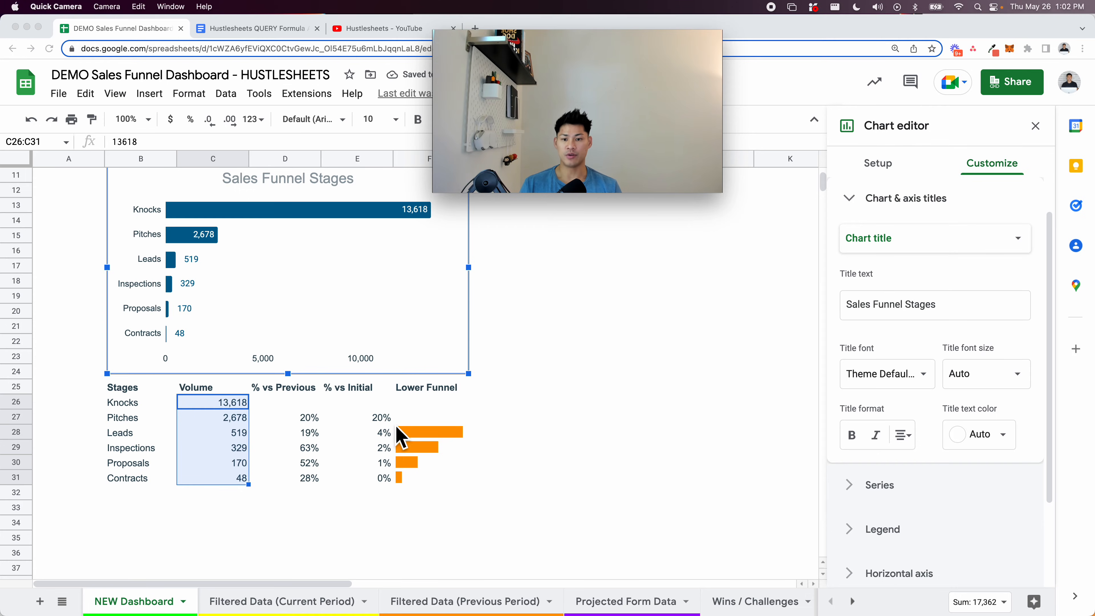
click(413, 478)
click(364, 349)
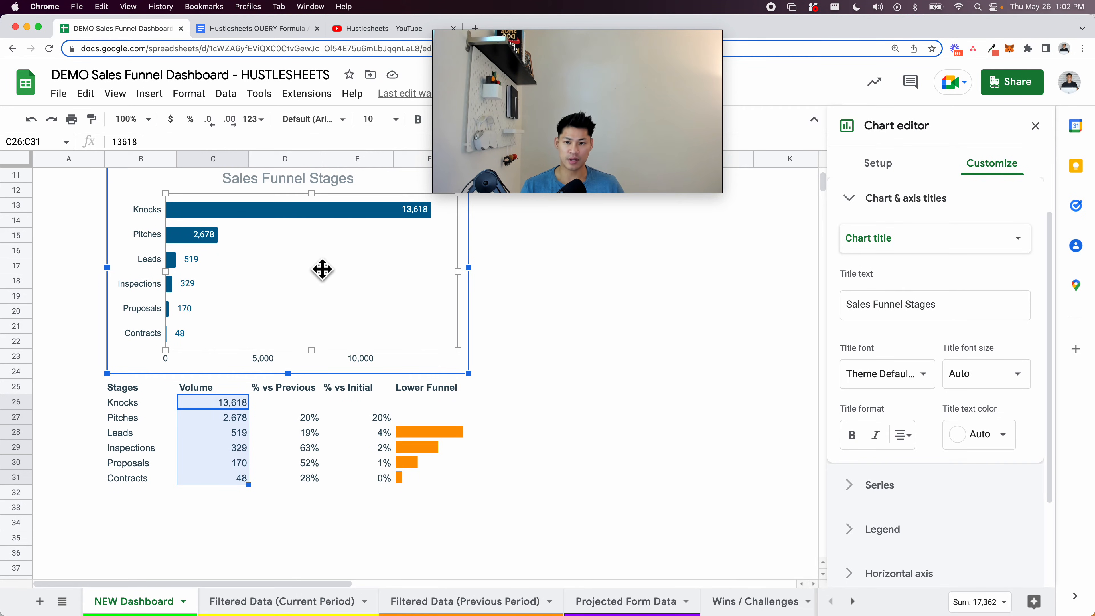
scroll(294, 289, up, 2)
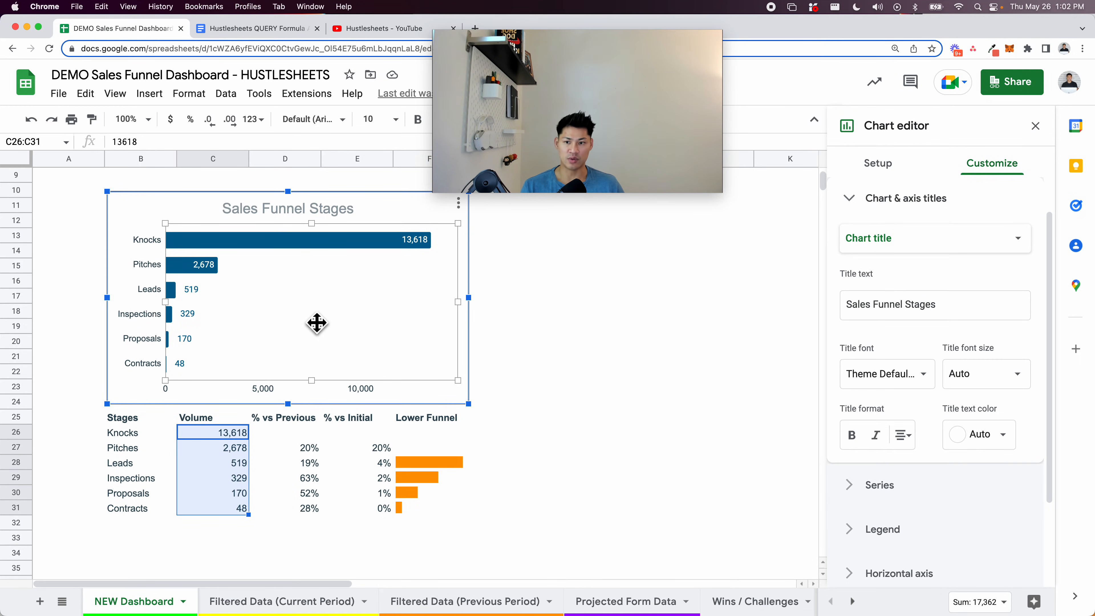
click(413, 275)
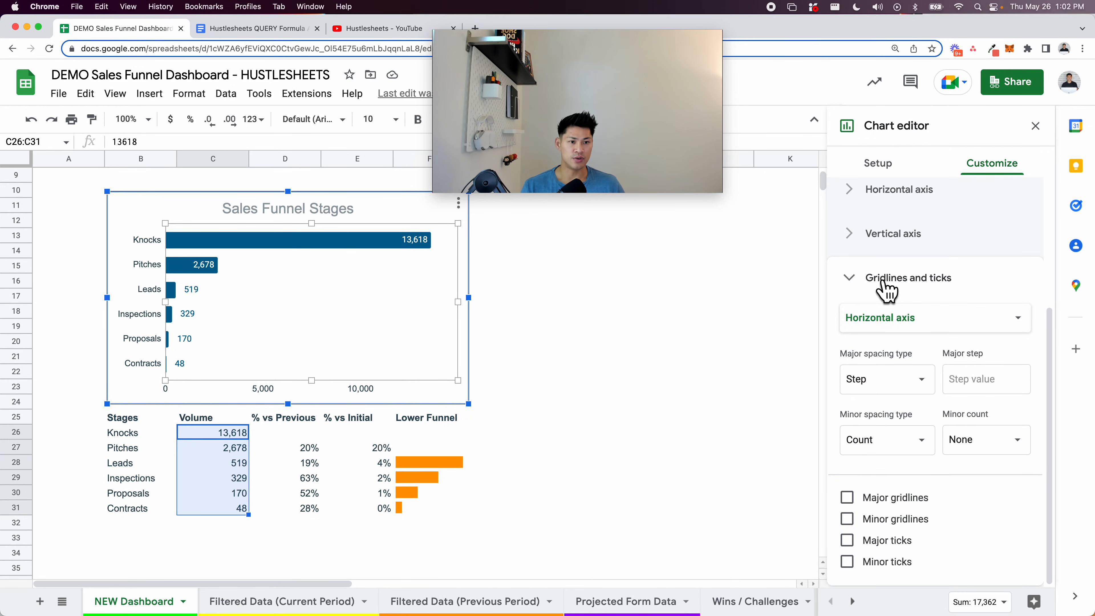
Switch the horizontal axis to a log scale and narrow the plot area slightly from the right
click(886, 281)
click(868, 295)
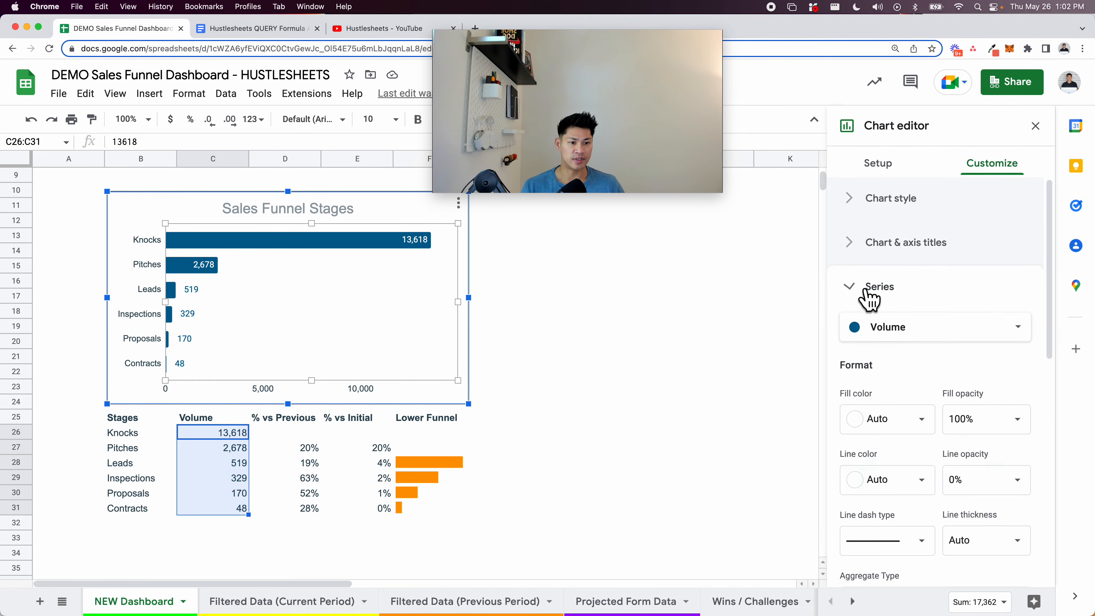
scroll(883, 333, down, 8)
scroll(883, 332, down, 5)
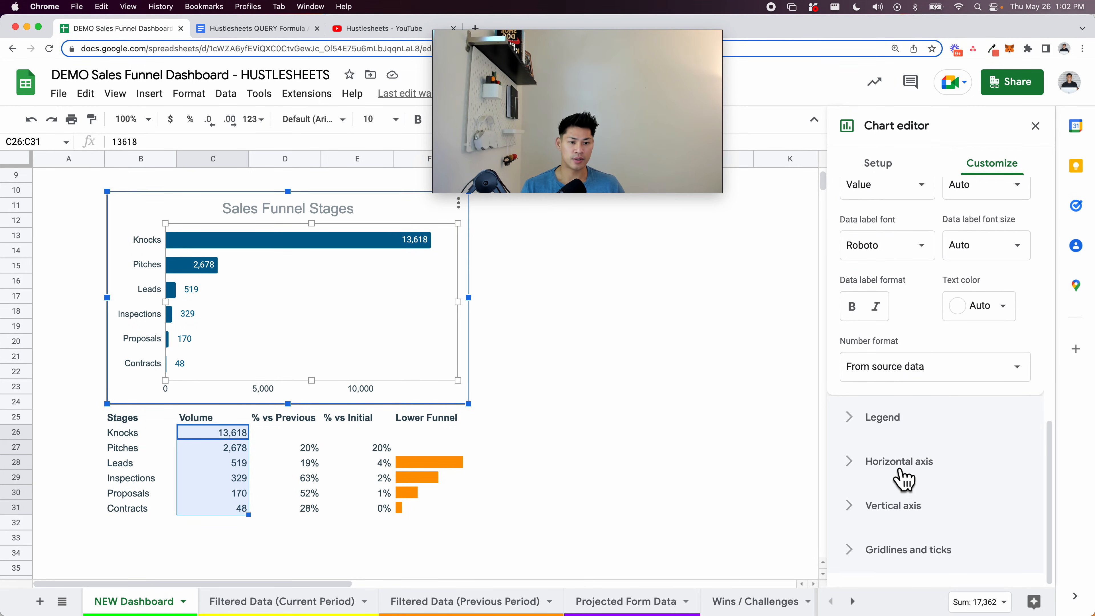
click(905, 481)
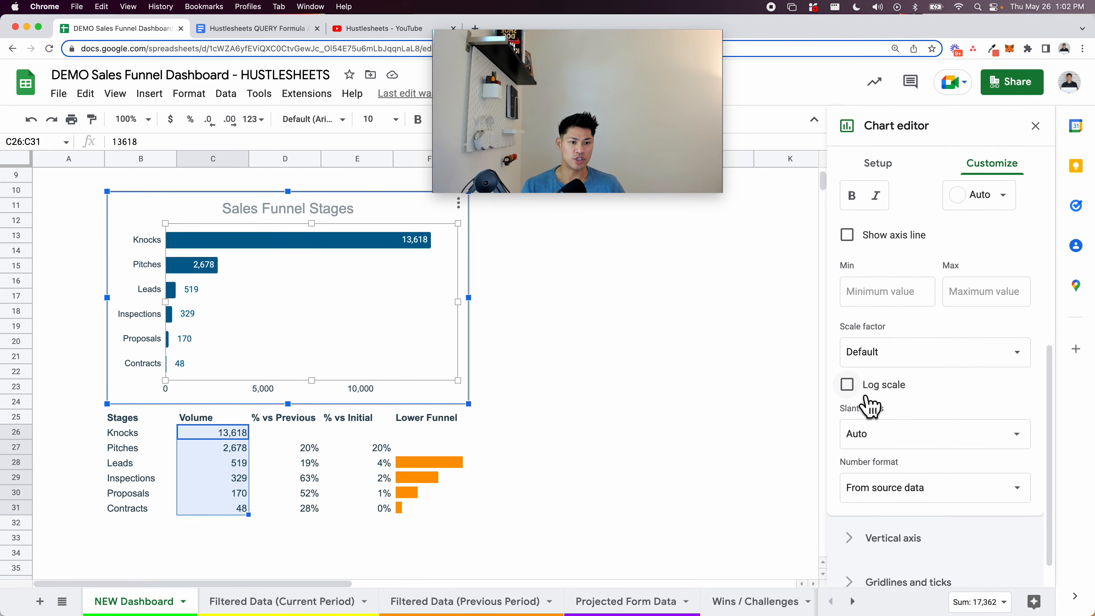
click(847, 383)
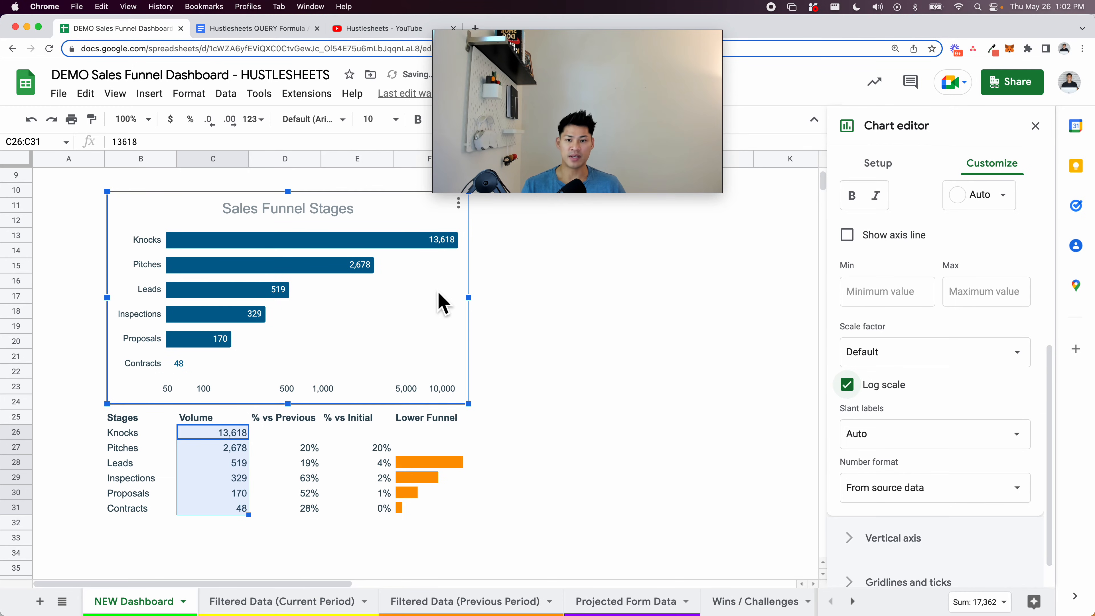
click(350, 320)
drag(467, 312, 460, 311)
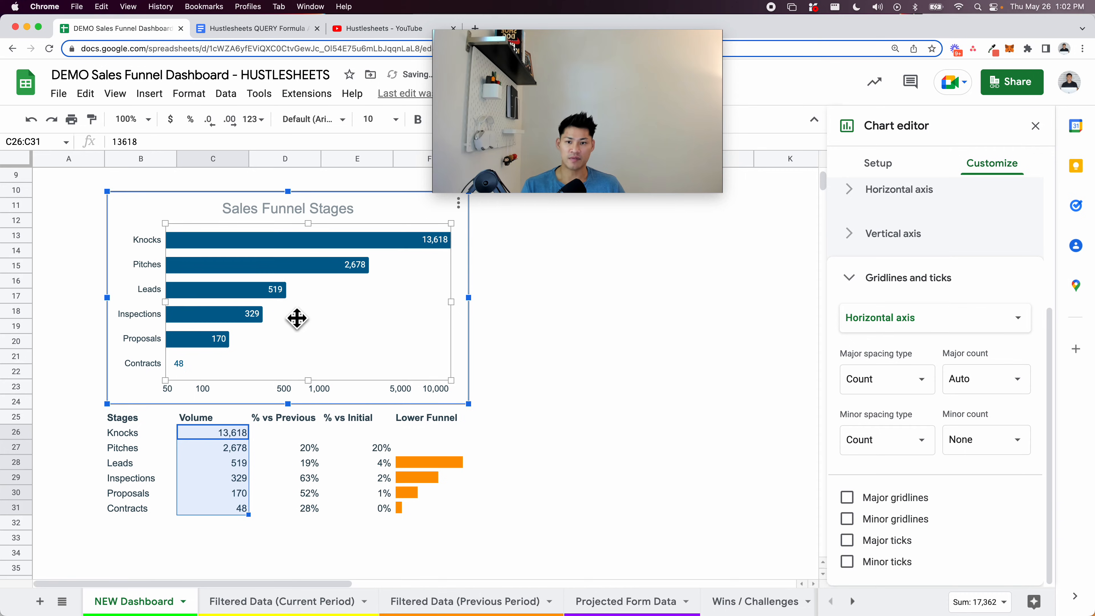
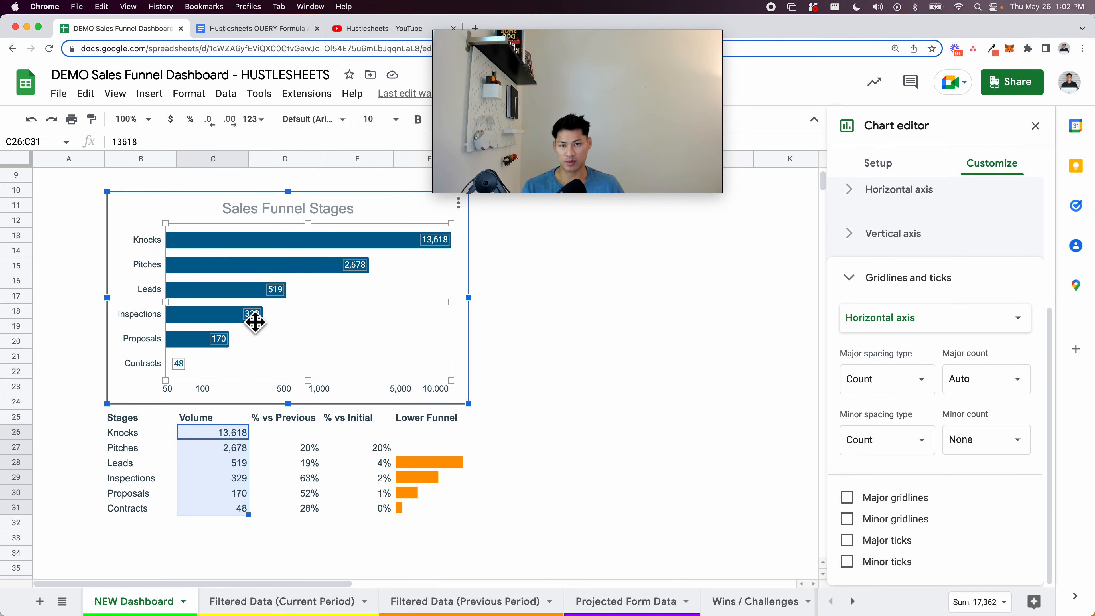
Close the chart editor, then select the finished Sales Funnel Stages chart and scroll up to the KPI row
click(710, 343)
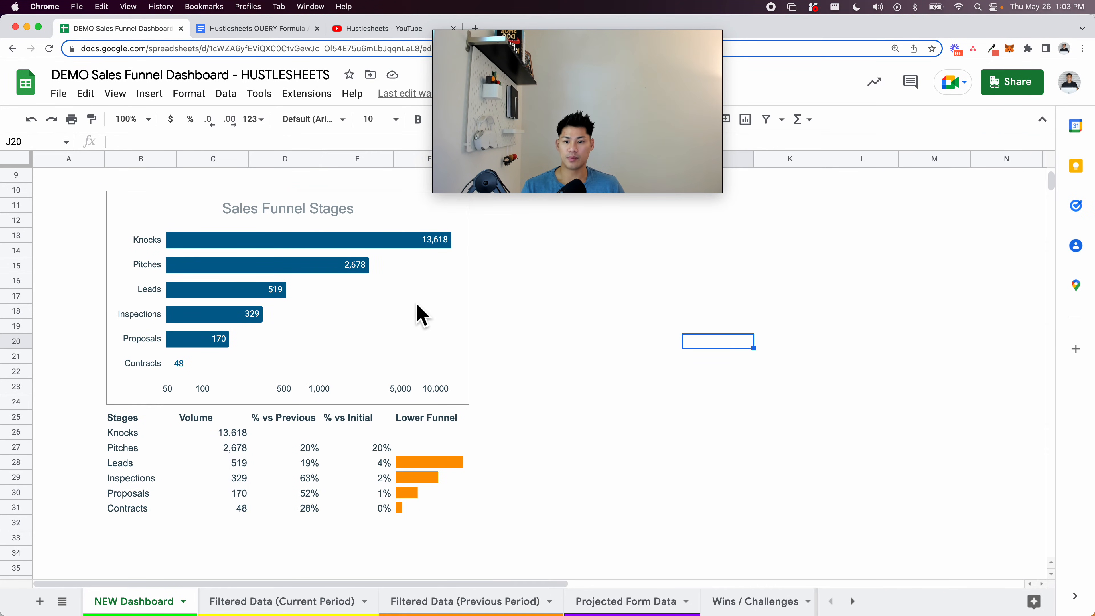
click(413, 353)
scroll(556, 371, up, 2)
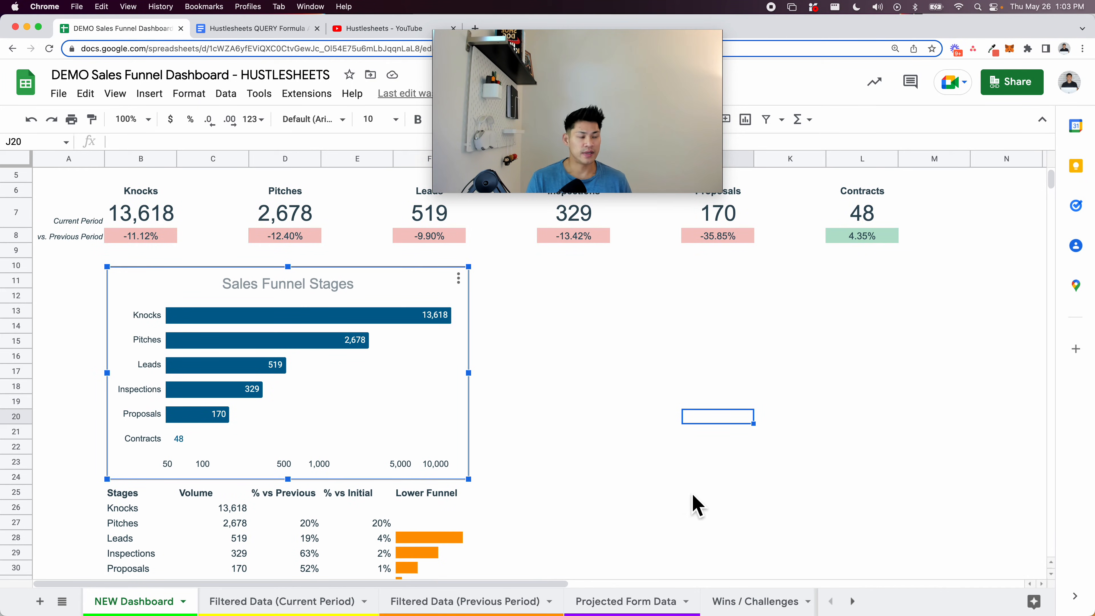
scroll(629, 600, right, 3)
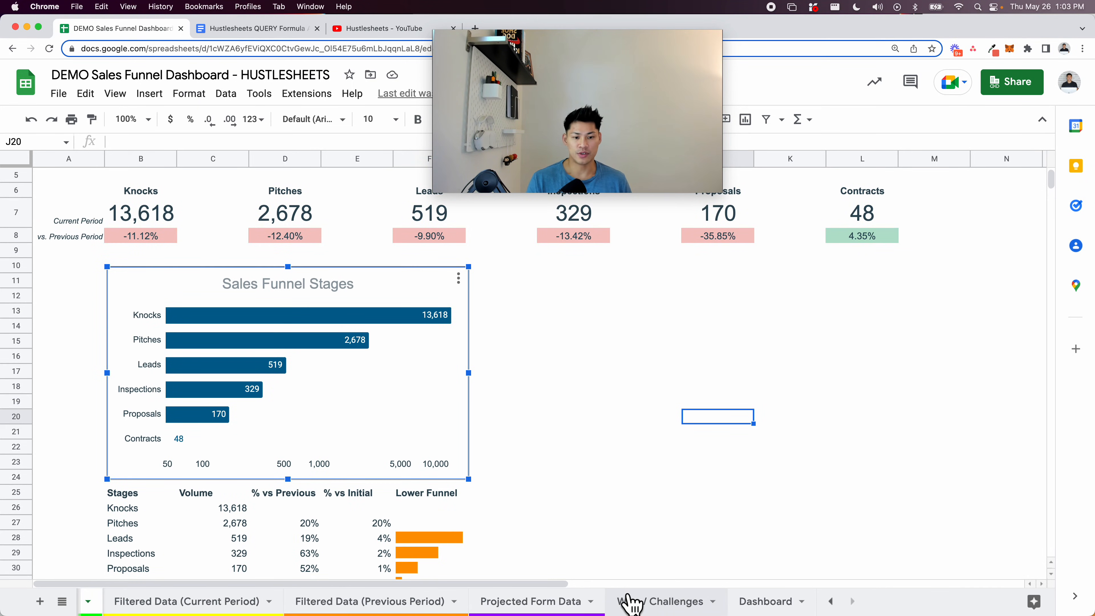
click(754, 600)
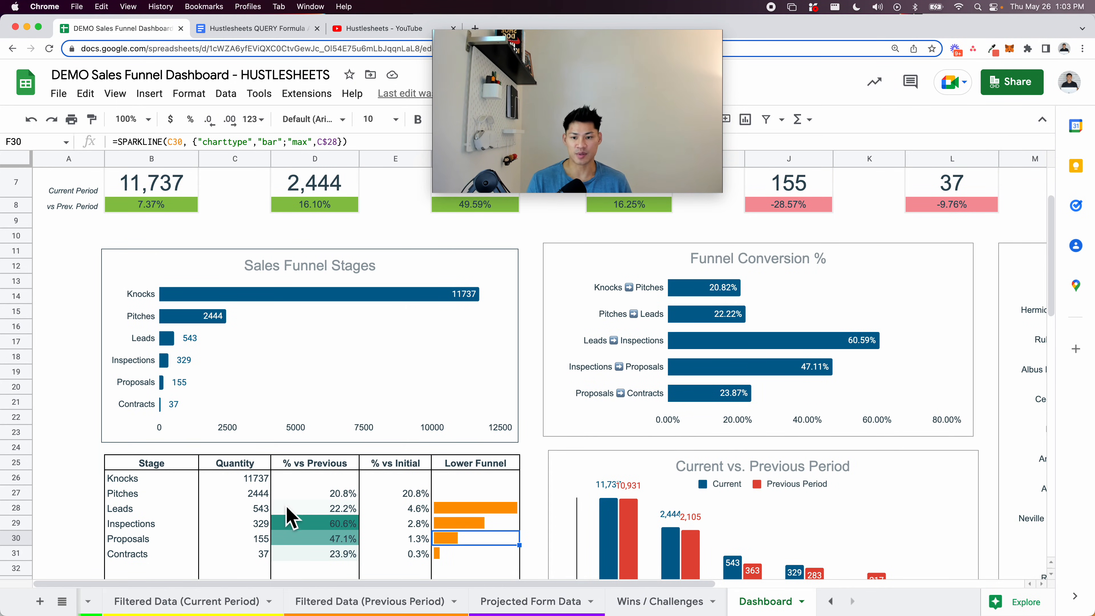
click(689, 332)
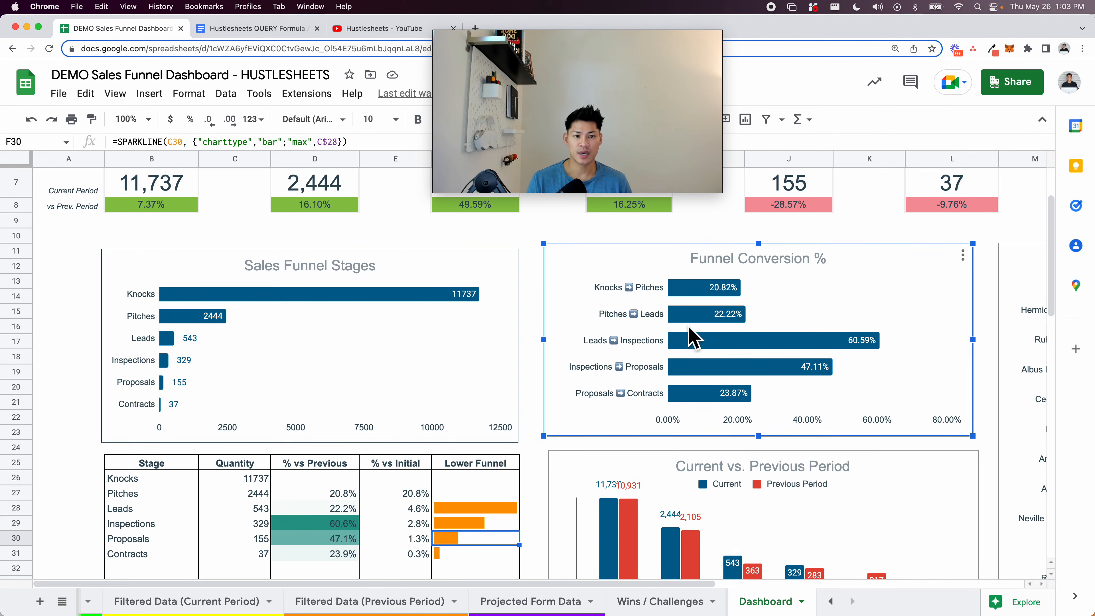
scroll(691, 338, up, 2)
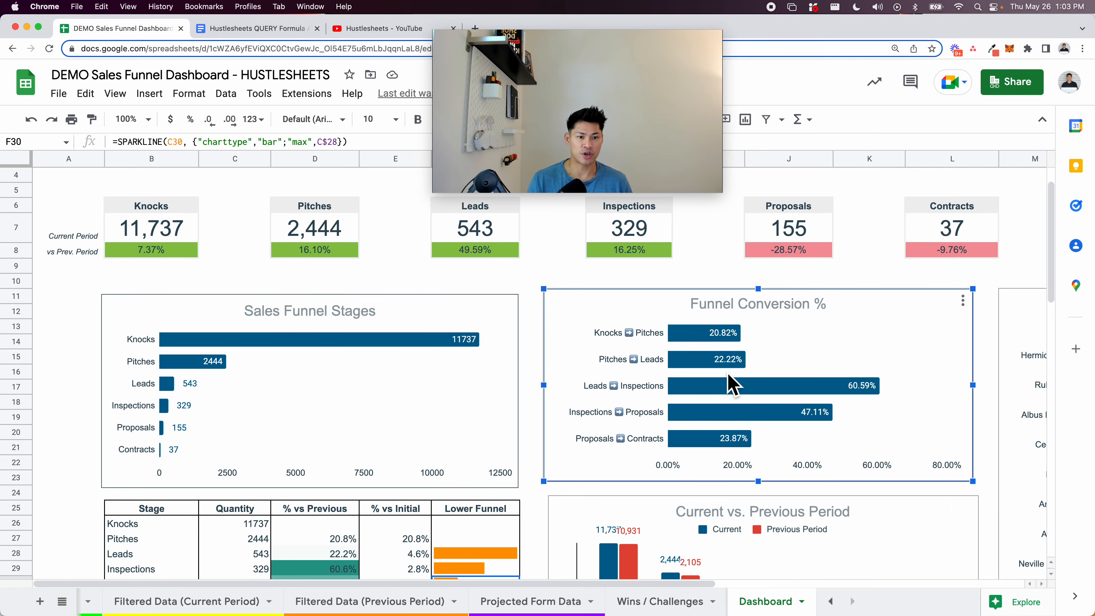
scroll(731, 383, down, 1)
scroll(142, 604, left, 2)
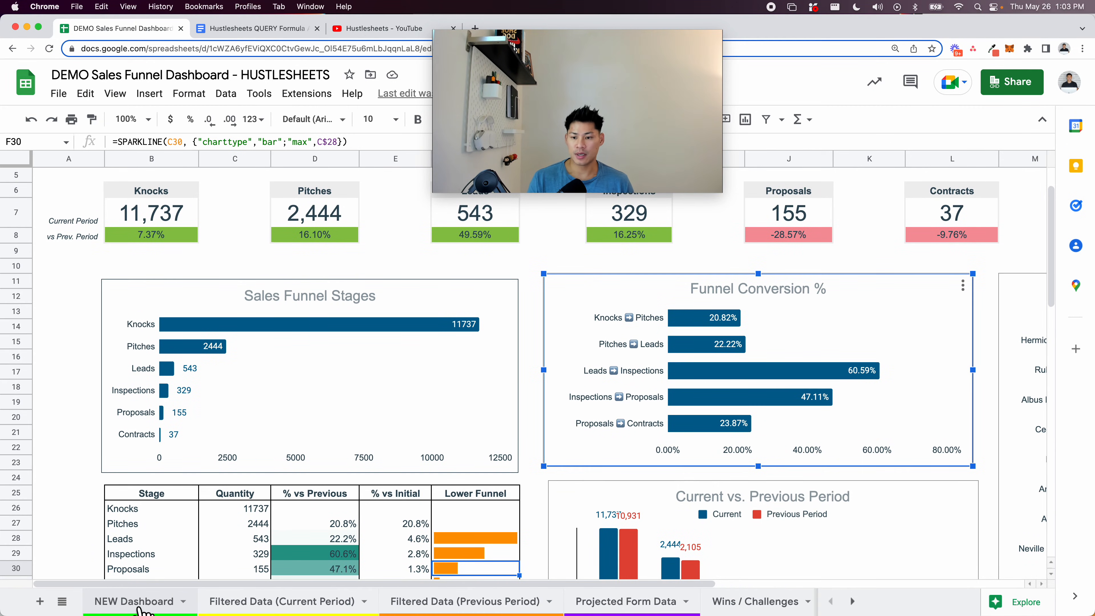
click(142, 604)
scroll(220, 432, down, 5)
drag(224, 387, 239, 479)
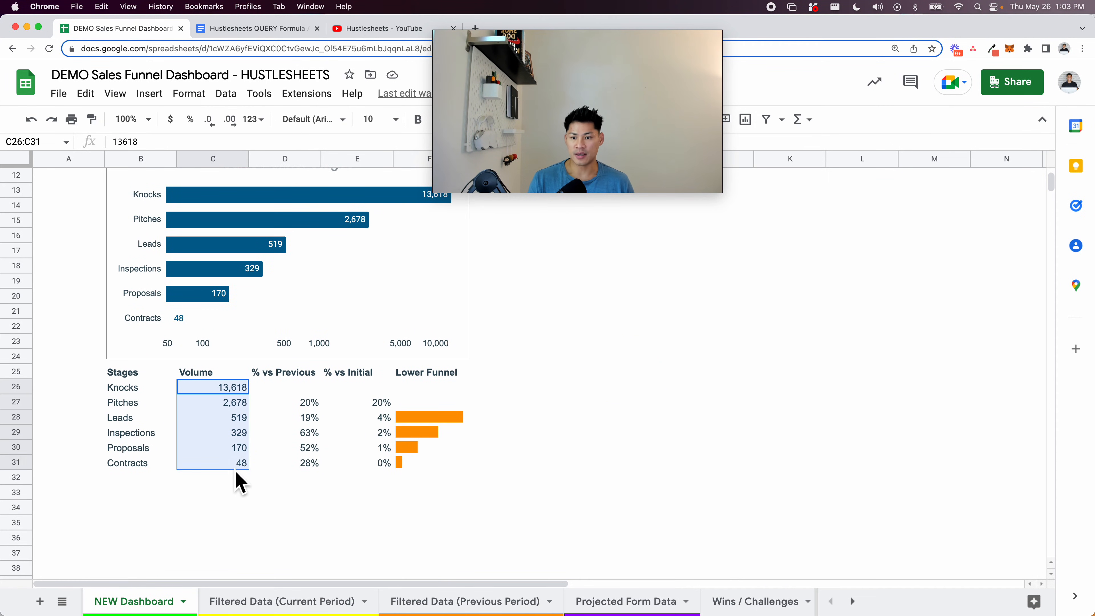
drag(287, 387, 293, 474)
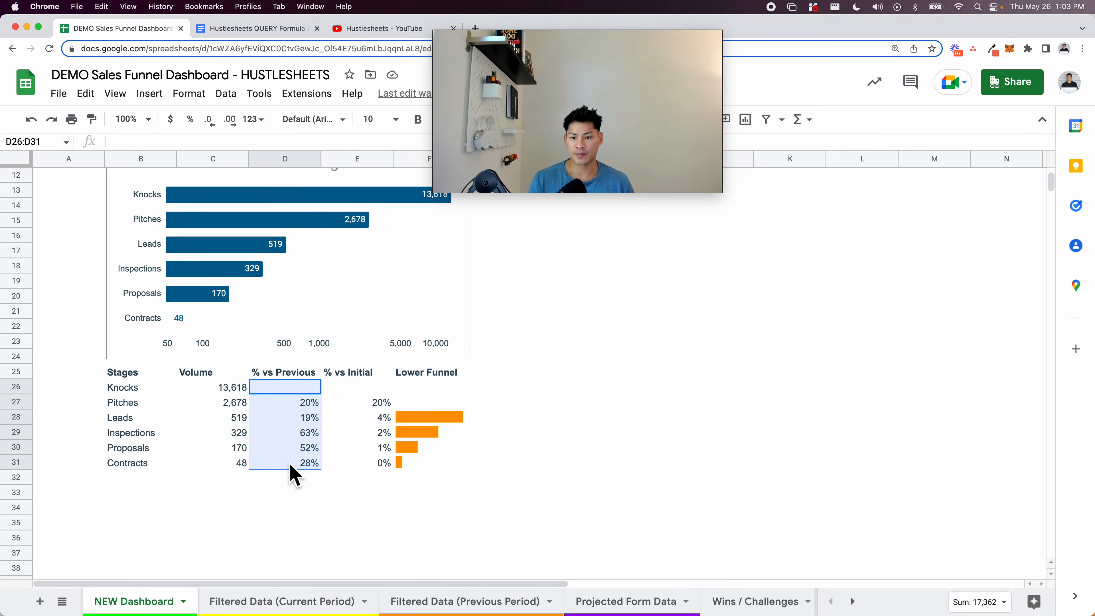
Apply a red-to-white-to-green colour scale to the % vs Previous cells D26:D31
click(185, 96)
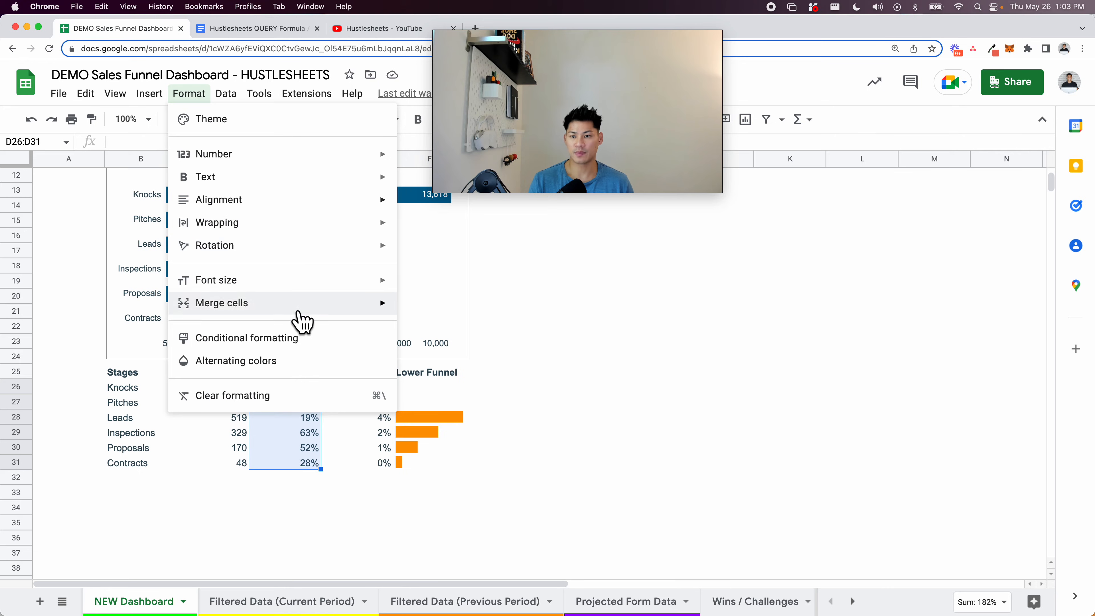
click(302, 338)
click(1013, 166)
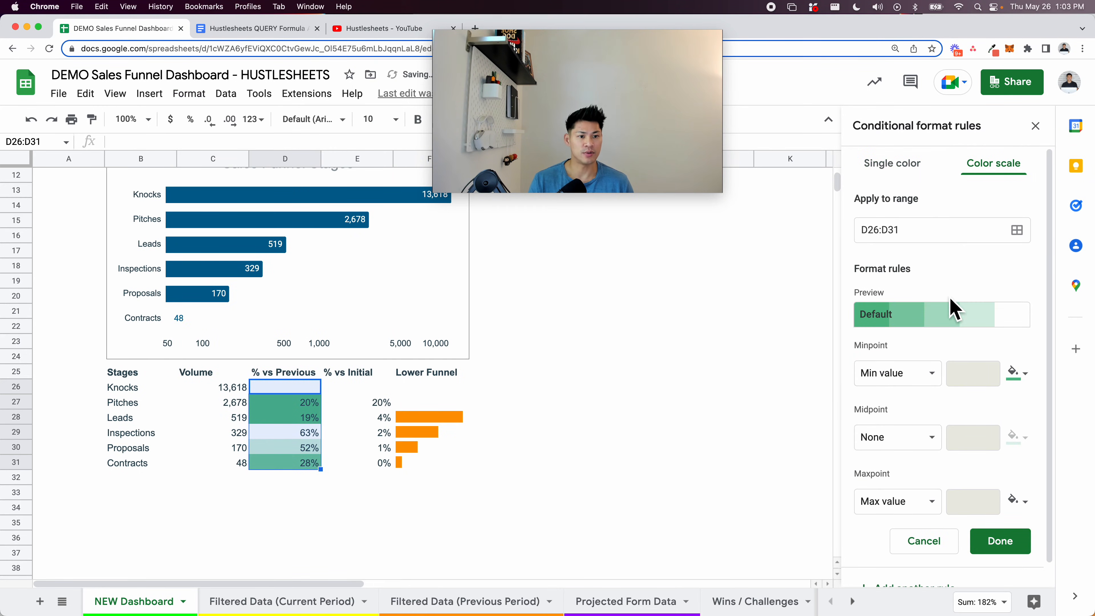
click(957, 321)
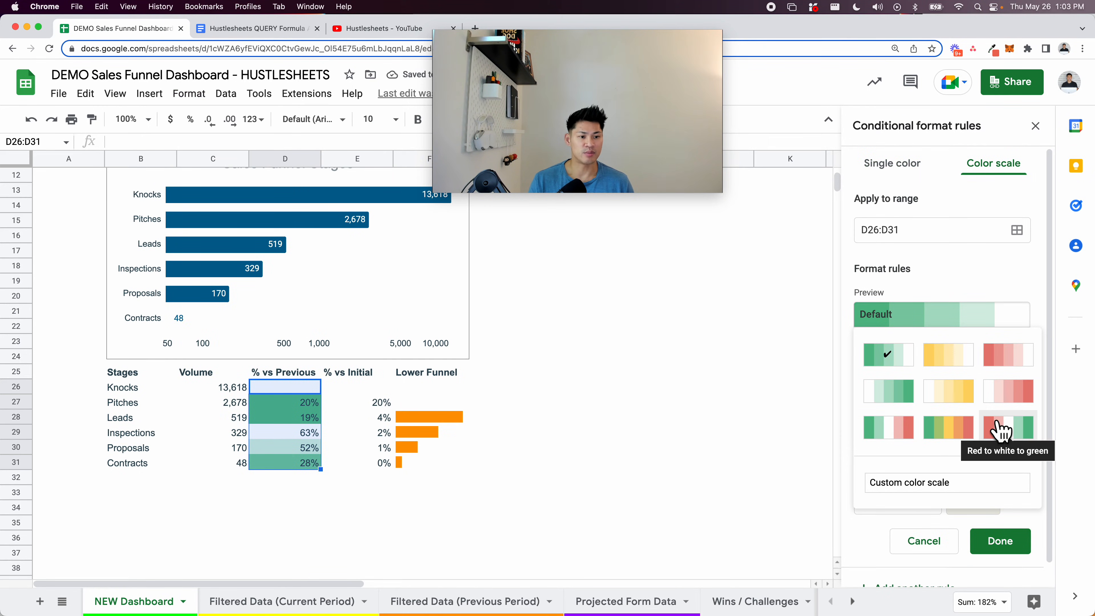
click(1000, 432)
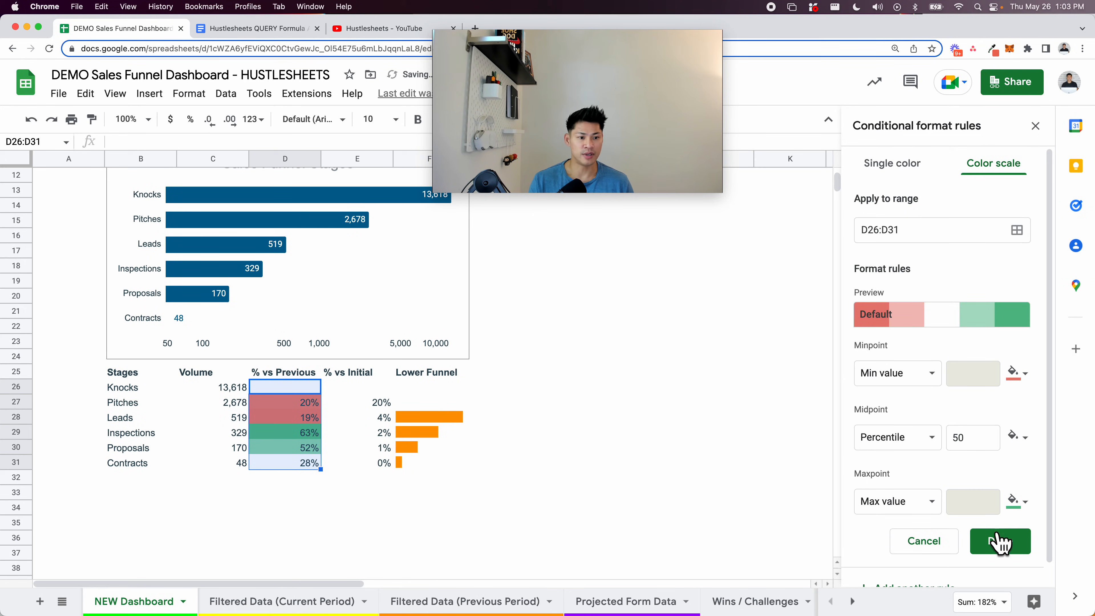
click(1000, 541)
Select the stages table header row B25:F25 and close the conditional formatting panel
click(462, 408)
click(339, 393)
drag(338, 398, 340, 479)
click(243, 422)
drag(140, 372, 429, 372)
drag(577, 172, 941, 582)
click(1035, 126)
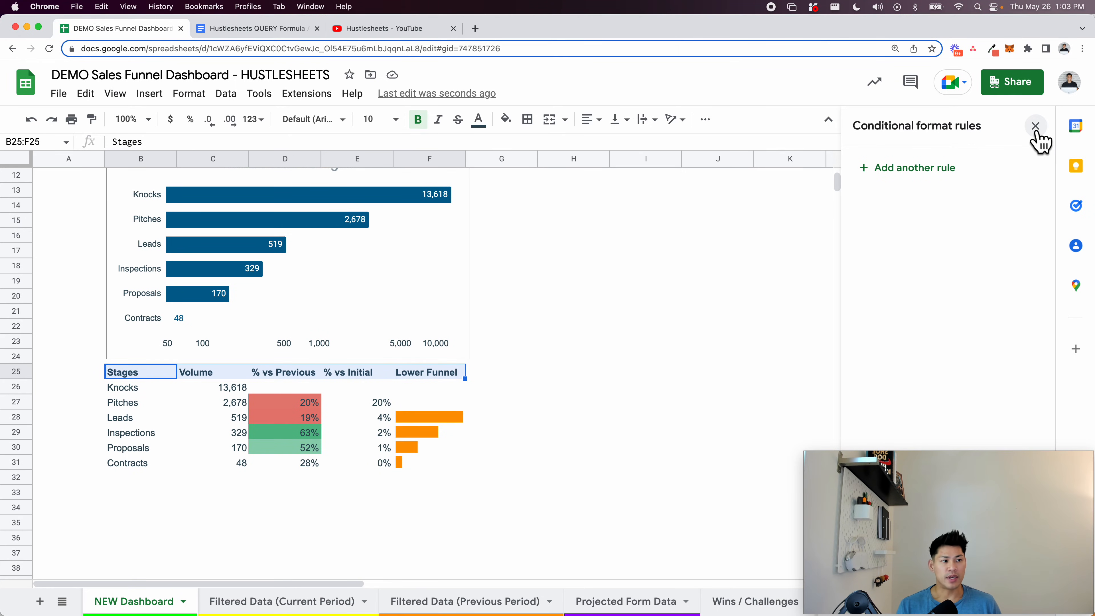
click(1036, 127)
scroll(631, 313, up, 3)
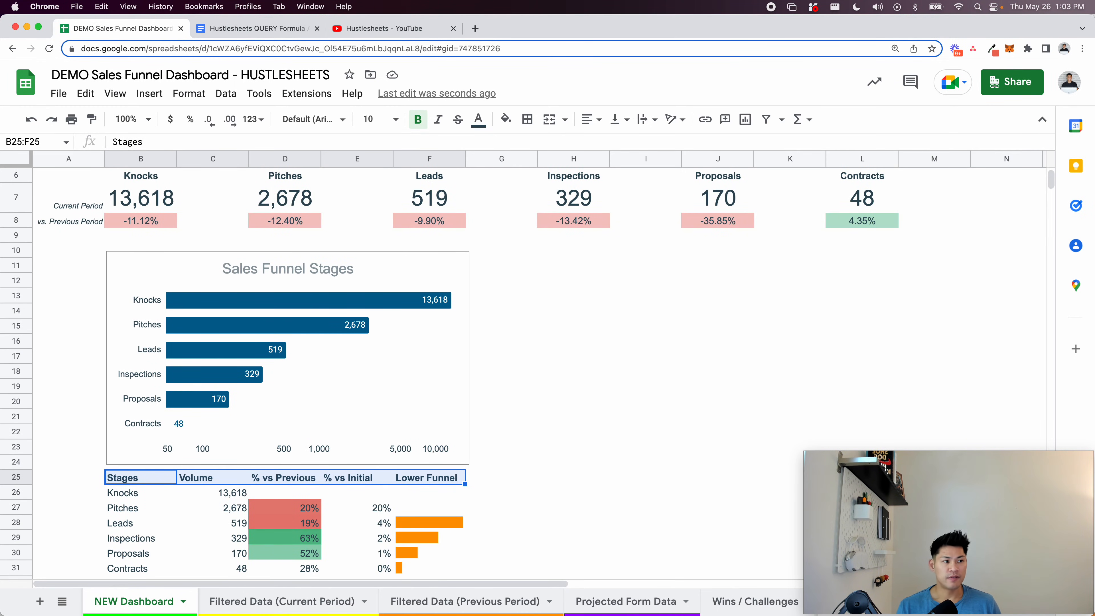
Insert a chart from the Stages, Volume and % vs Previous range B25:D31
click(621, 328)
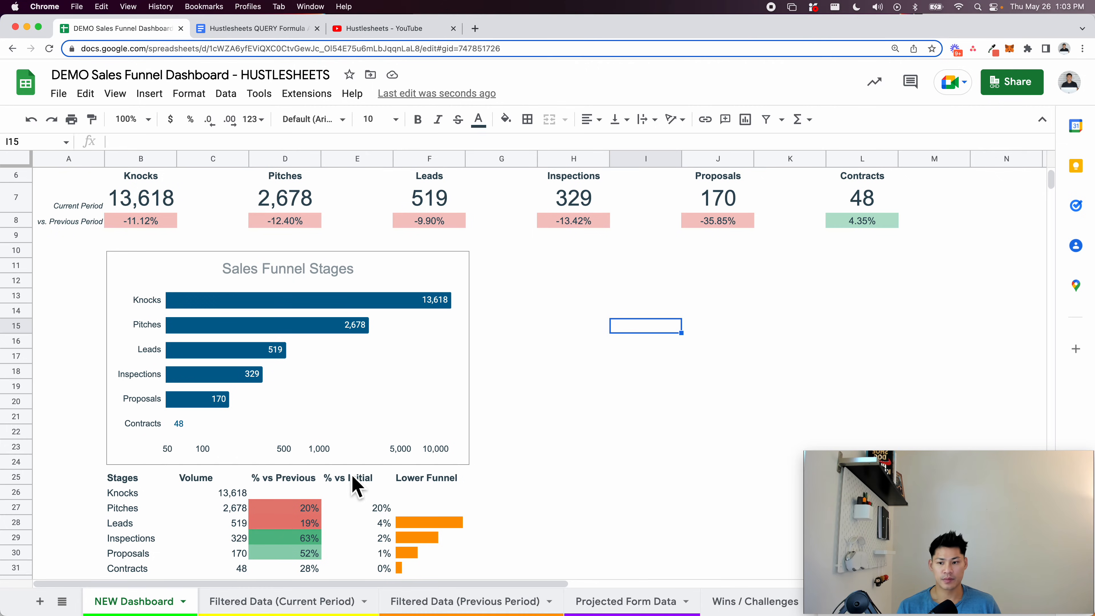
scroll(354, 485, down, 2)
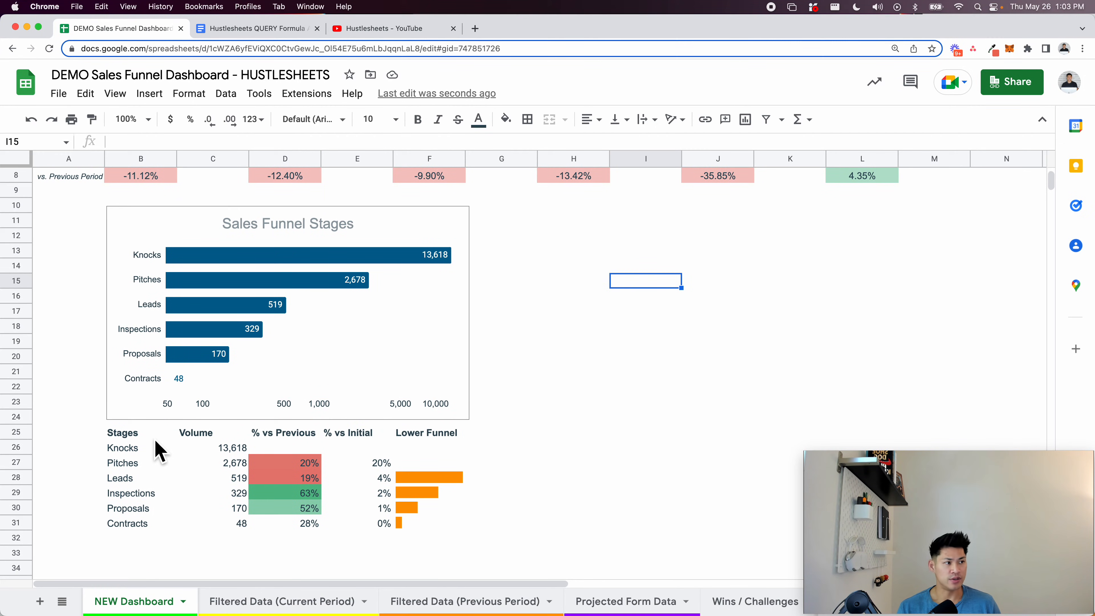
drag(138, 435, 281, 527)
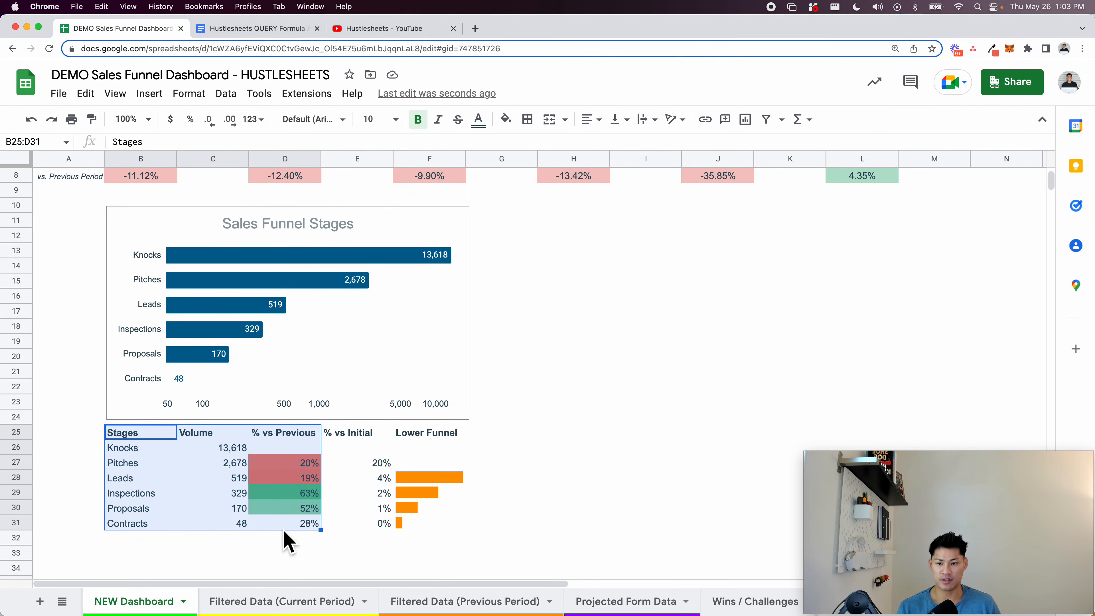
click(150, 94)
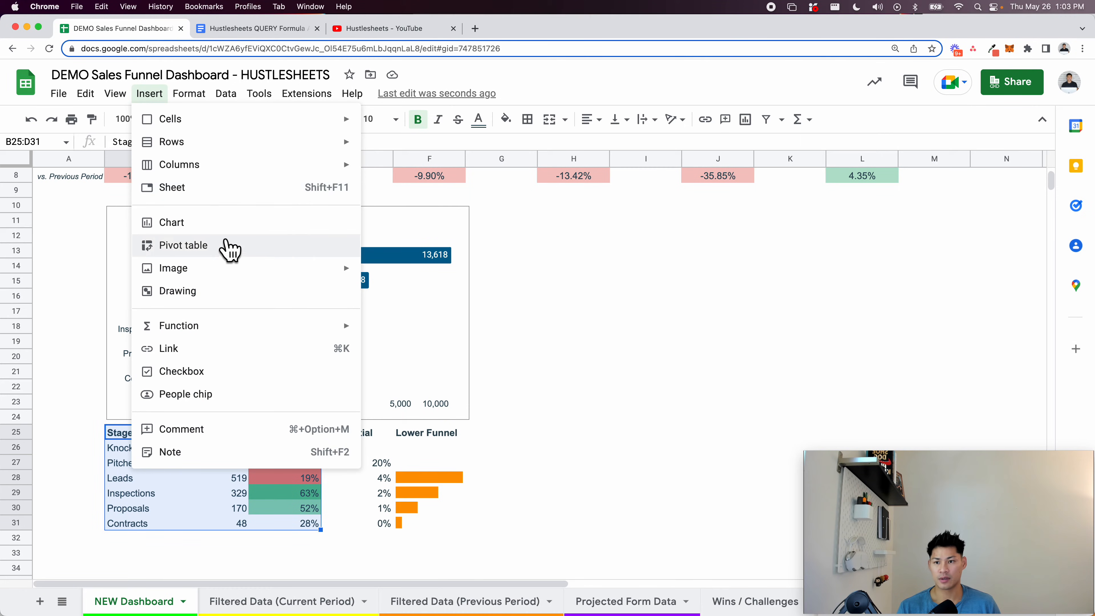
click(225, 222)
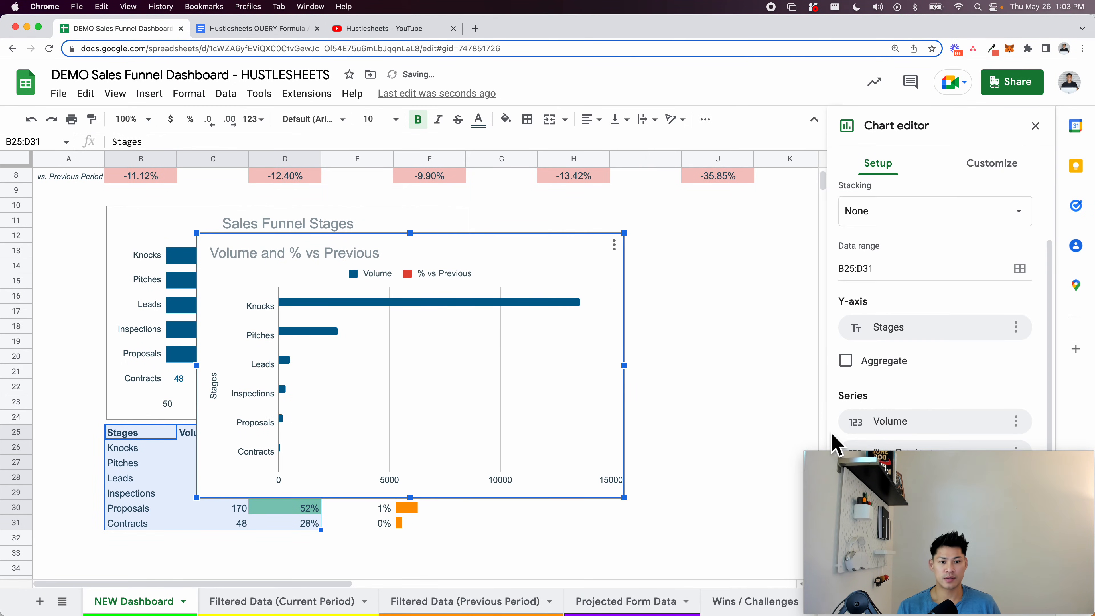
drag(885, 479, 605, 36)
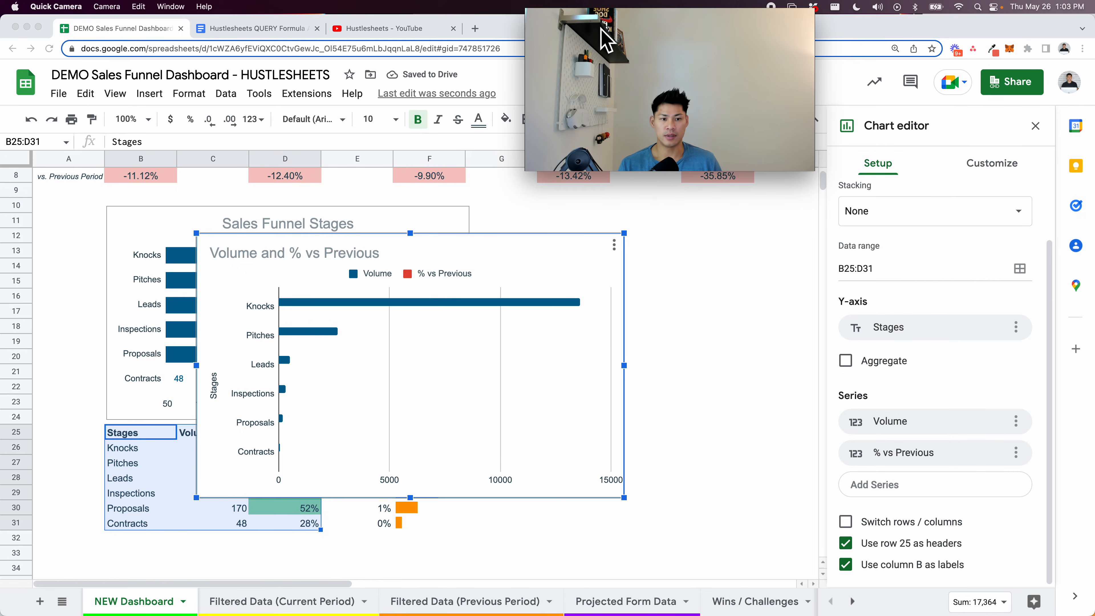
click(1003, 388)
Remove the Volume series, add percentage value labels and move the chart right
click(1016, 421)
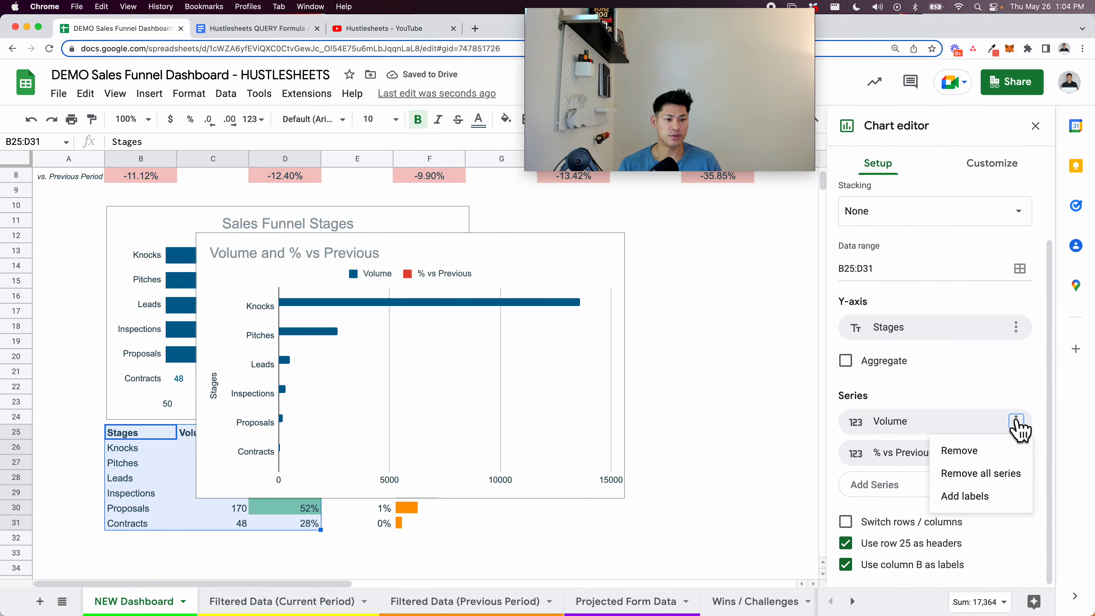
click(1008, 460)
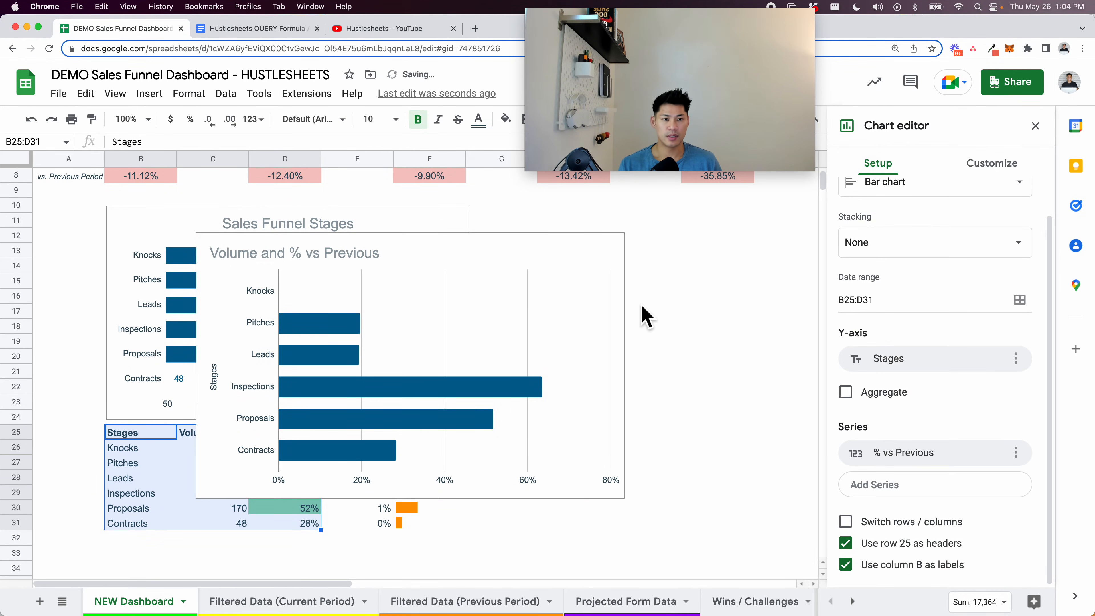
click(970, 167)
click(929, 307)
scroll(929, 388, down, 5)
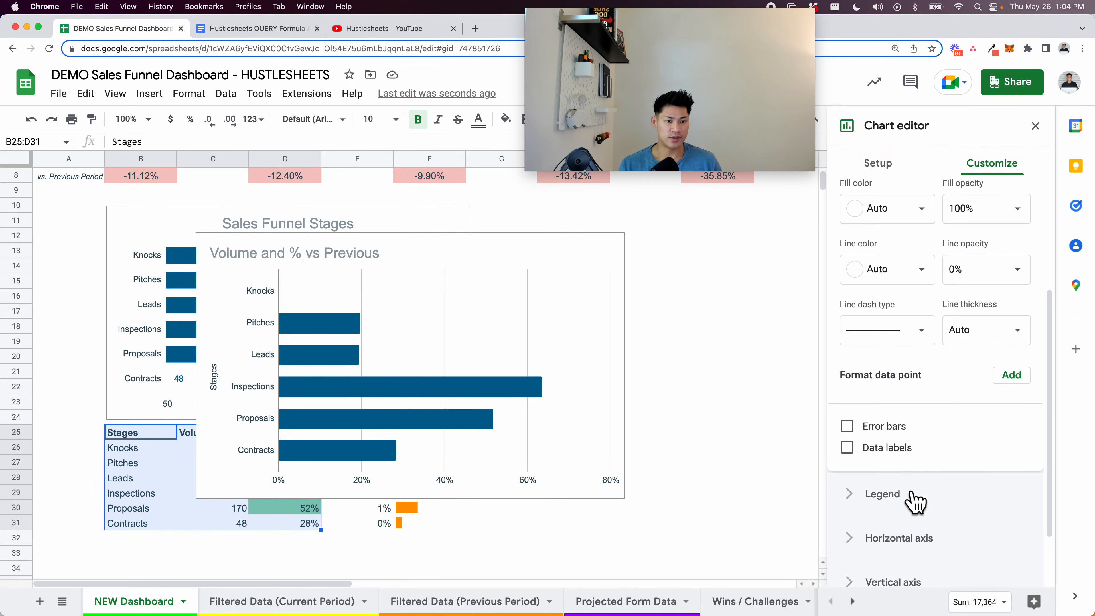
scroll(883, 373, up, 5)
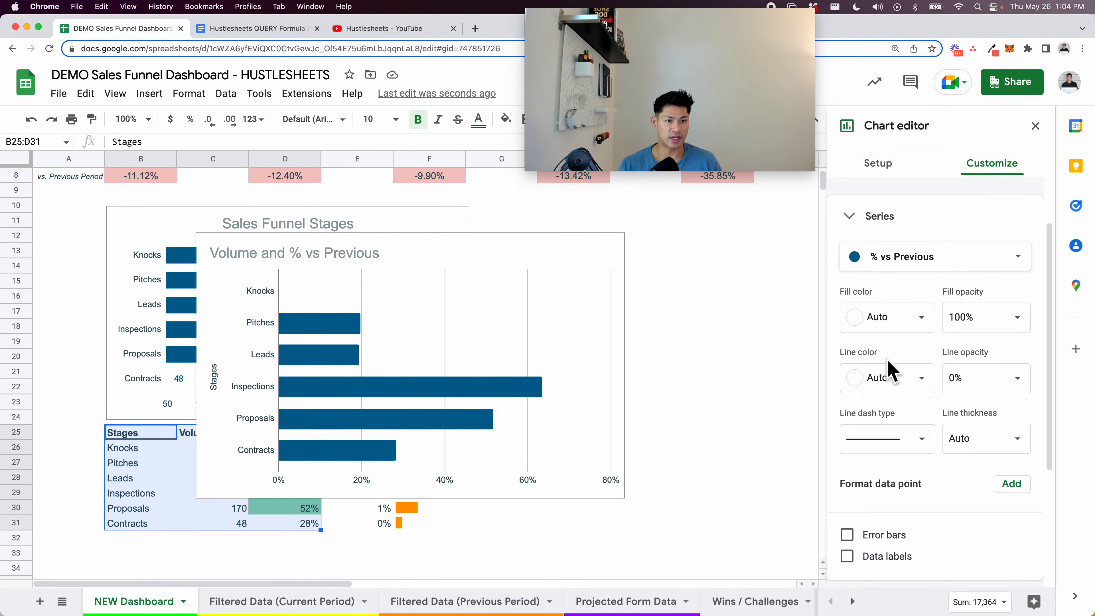
click(881, 557)
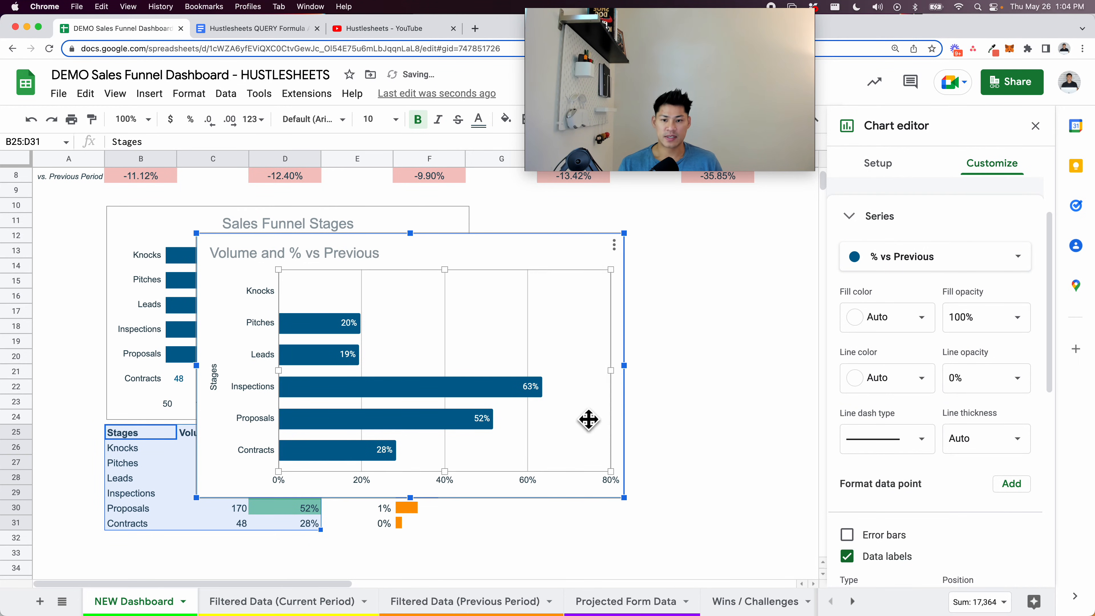
drag(590, 420, 701, 400)
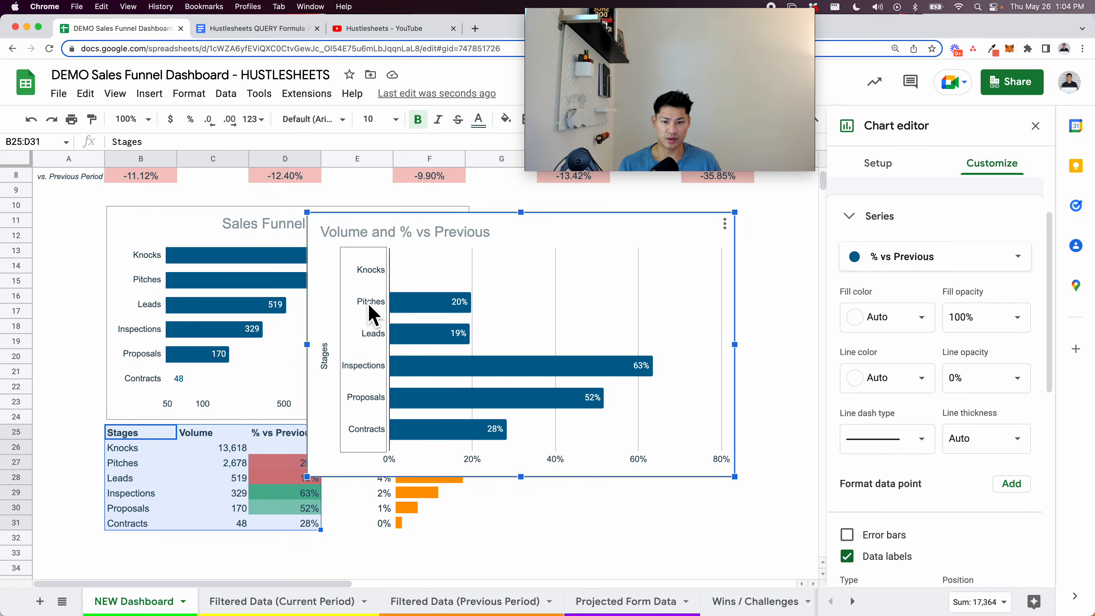
Try removing the chart's gridlines, then delete the trial Volume chart and select cell H12
click(399, 372)
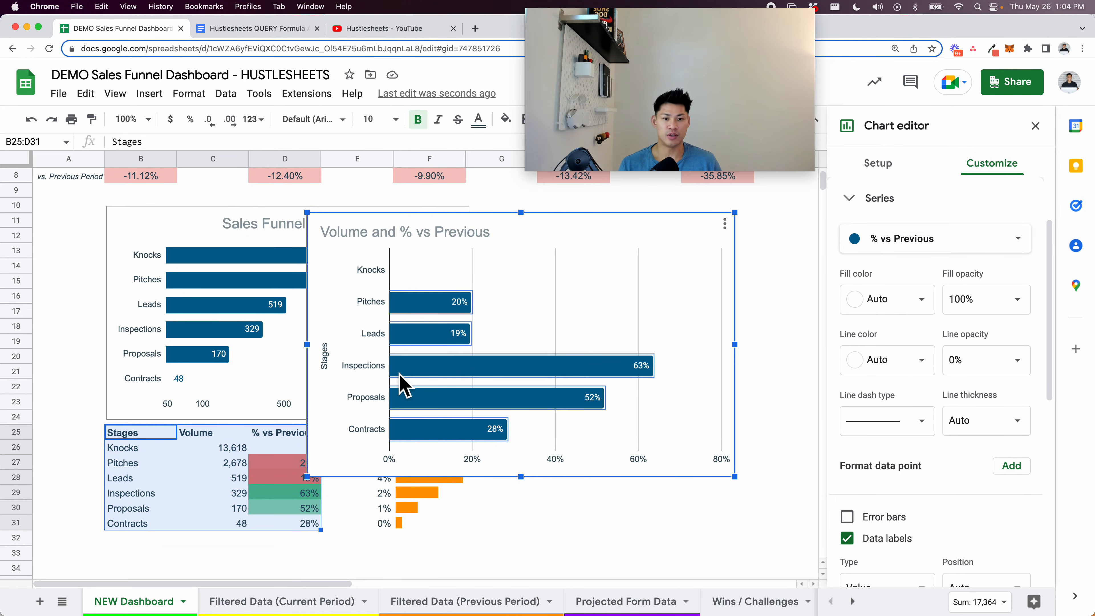
click(553, 339)
key(Delete)
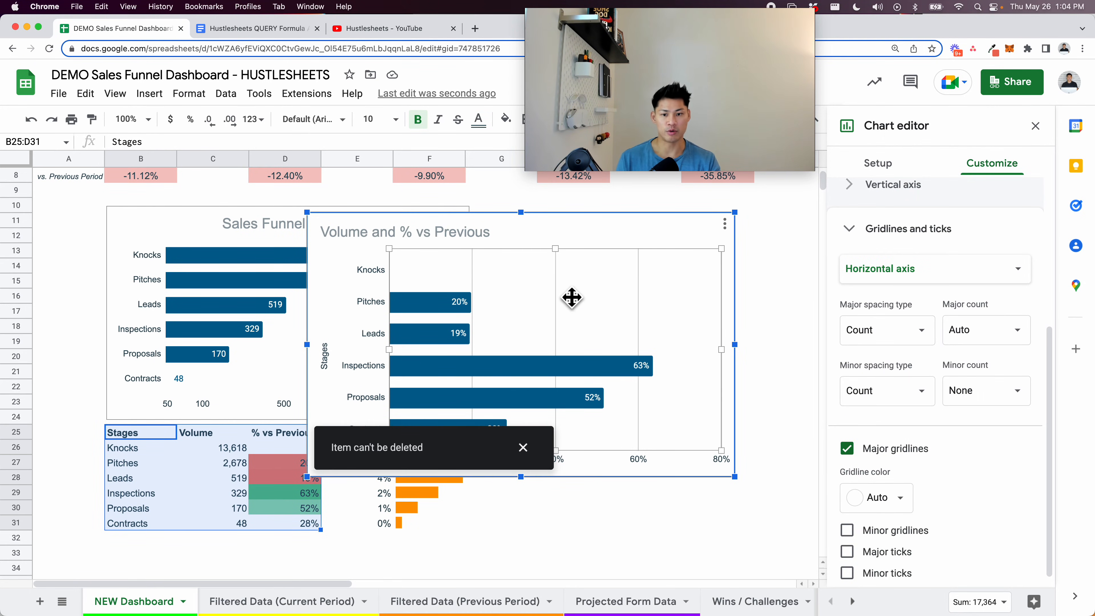
click(725, 224)
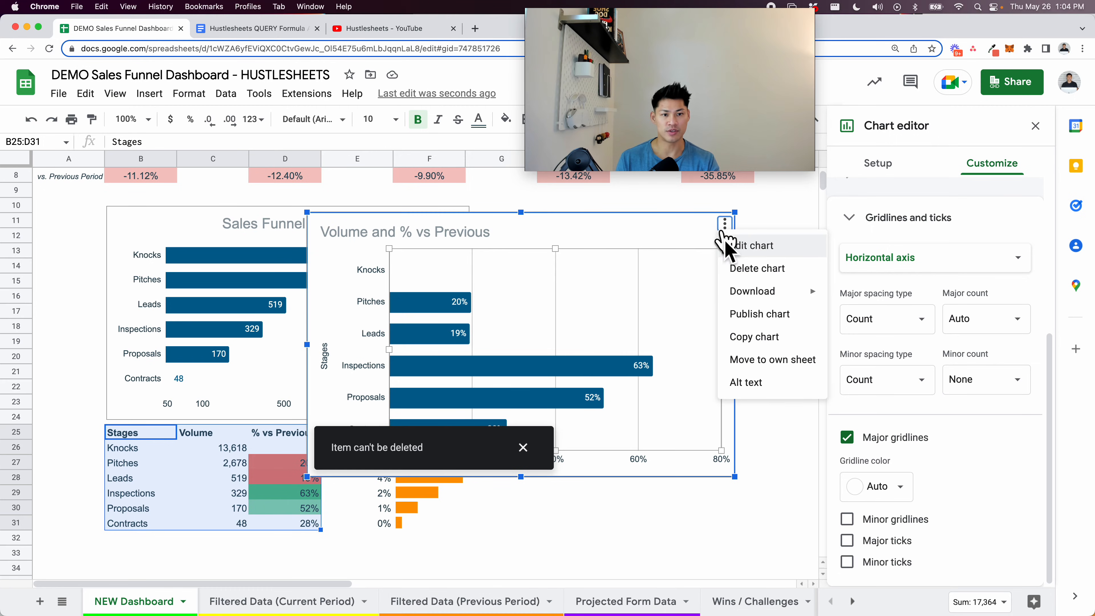
click(752, 269)
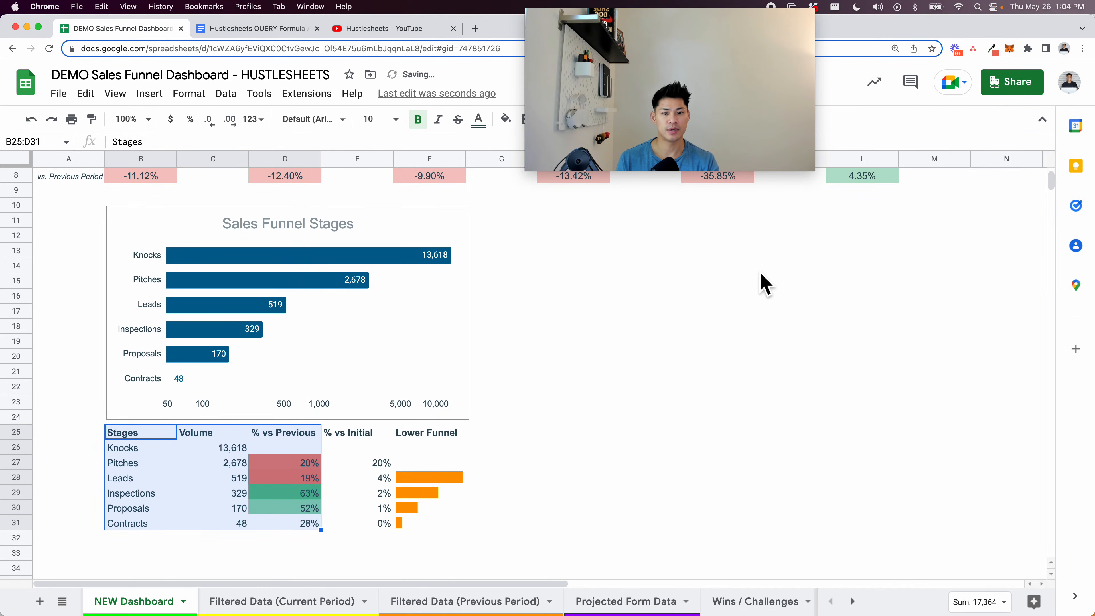
drag(672, 158, 949, 596)
click(602, 249)
click(566, 240)
In H12 enter =QUERY('Filtered Data (Current Period)'!A1:O,"SELECT SUM(F)/SUM(E)")
scroll(628, 213, up, 3)
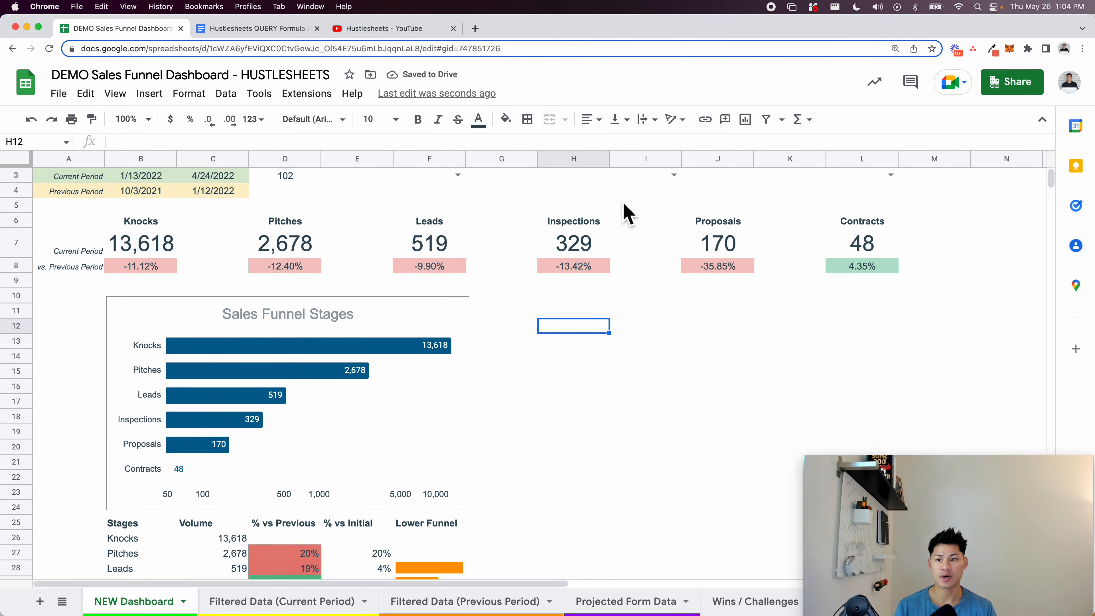
text(=QUERY()
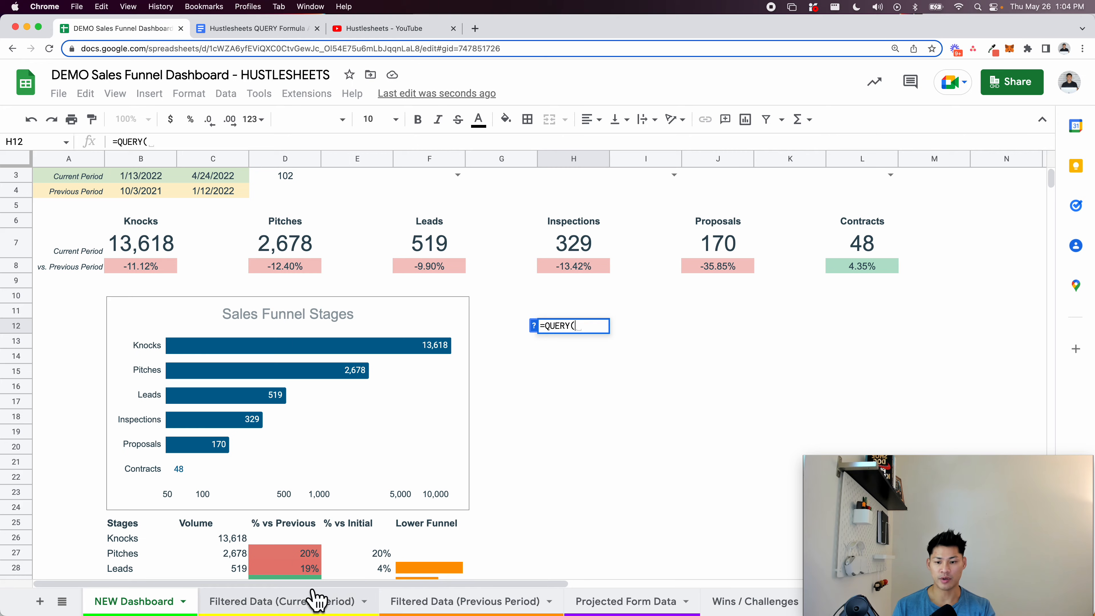
click(310, 601)
click(212, 329)
key(super+Left)
key(super+Up)
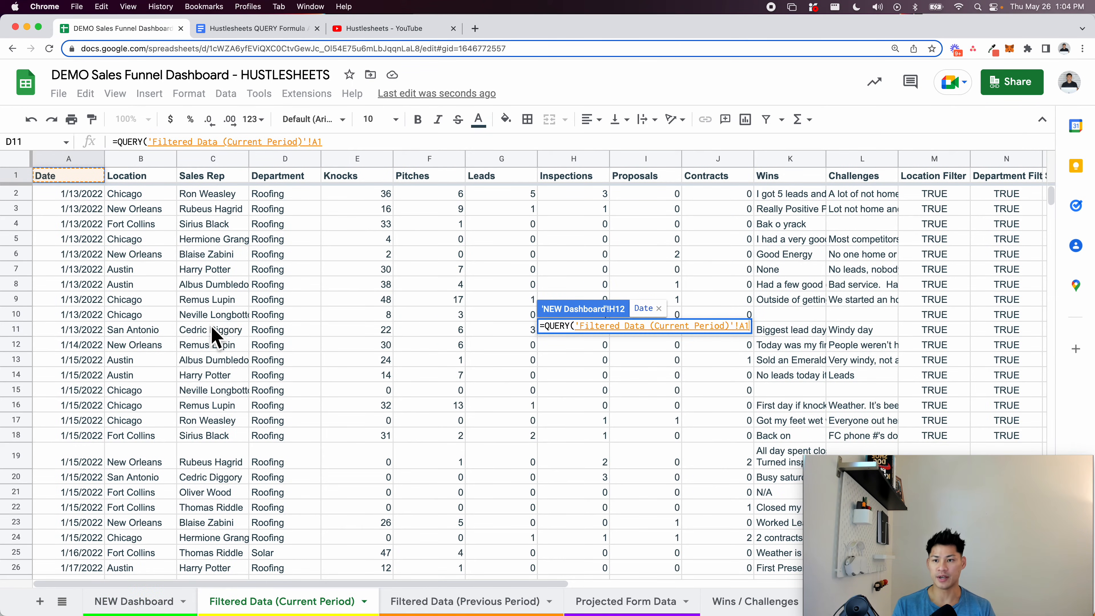
key(super+shift+Right)
key(super+shift+Down)
text(,)
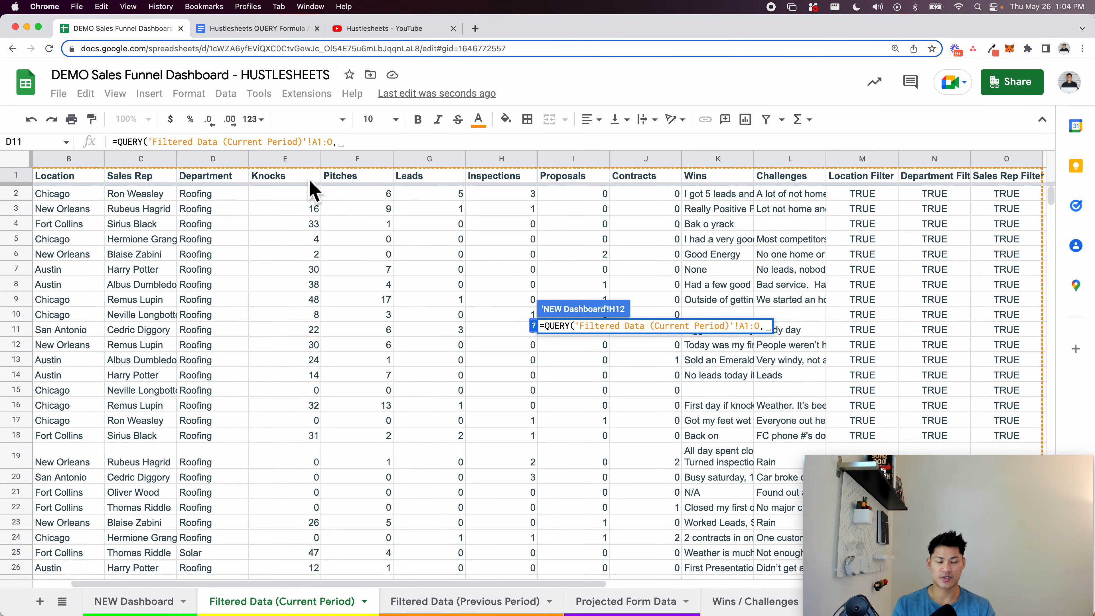
text(")
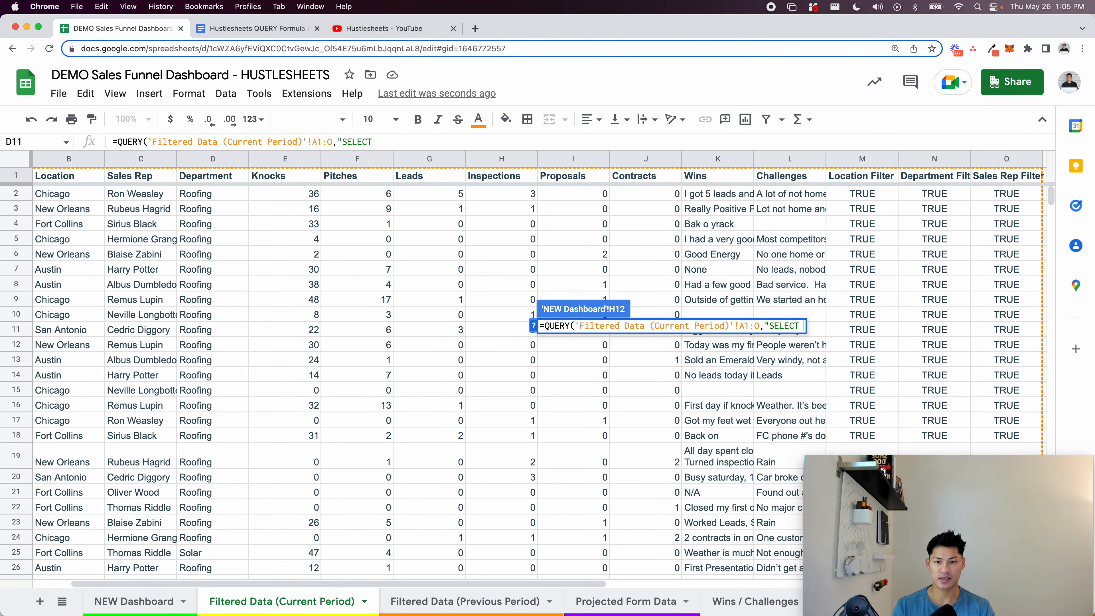
text(SELECT )
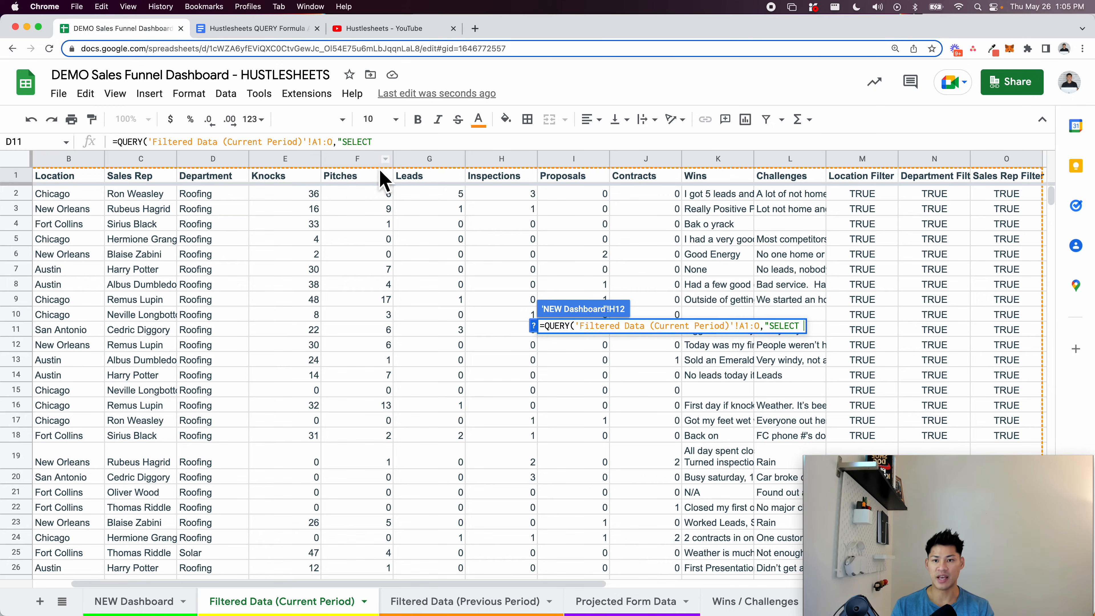
text(SUM(F)/SUM(E)")
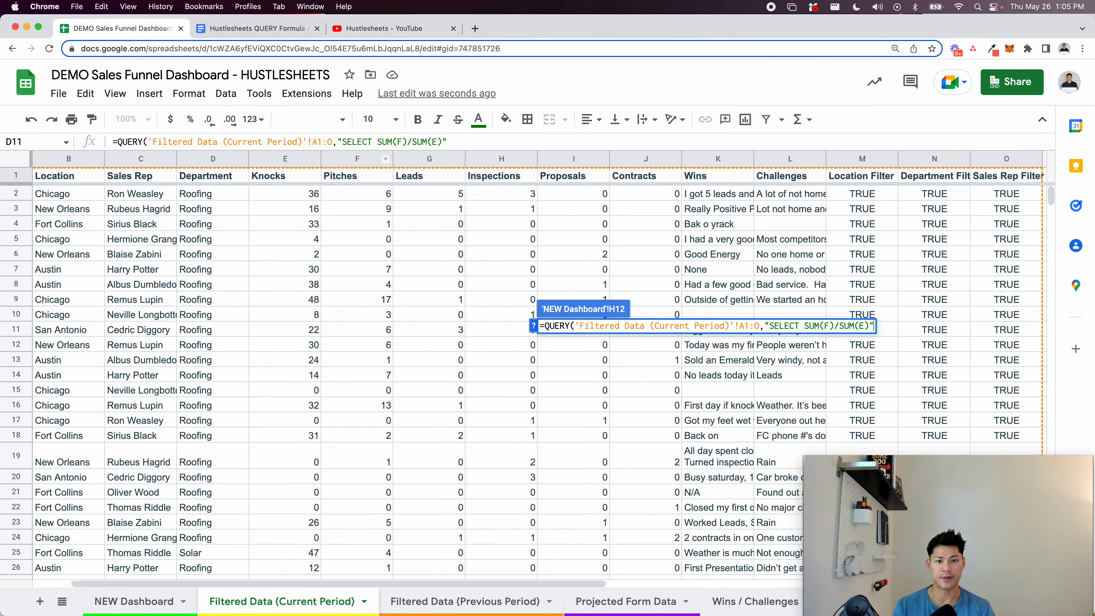
key(Return)
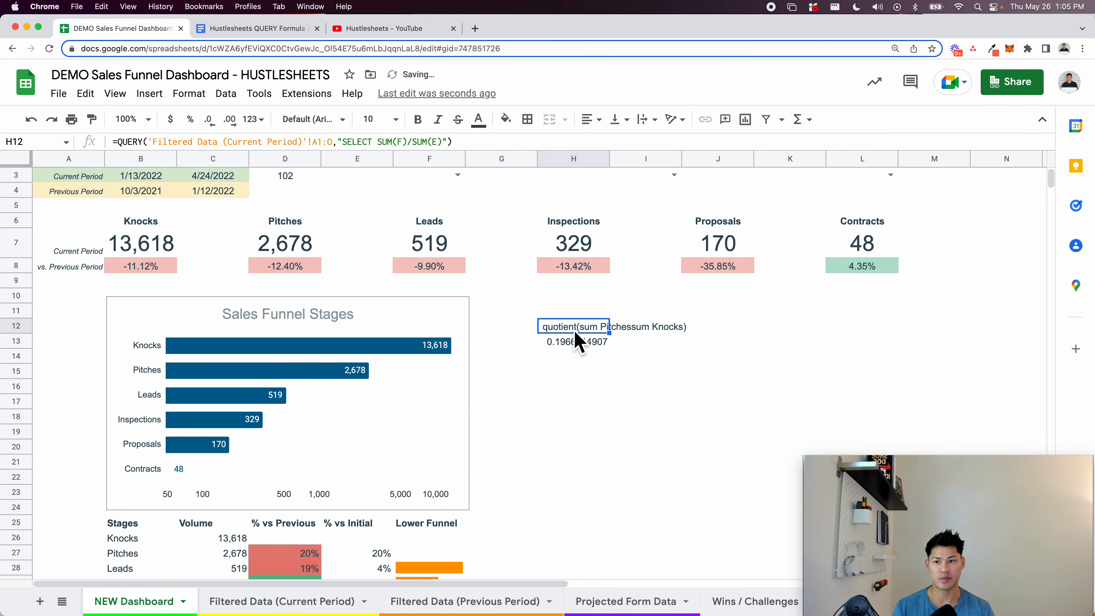
Format the H13 result as a percentage, showing 19.67%
key(Down)
key(Up)
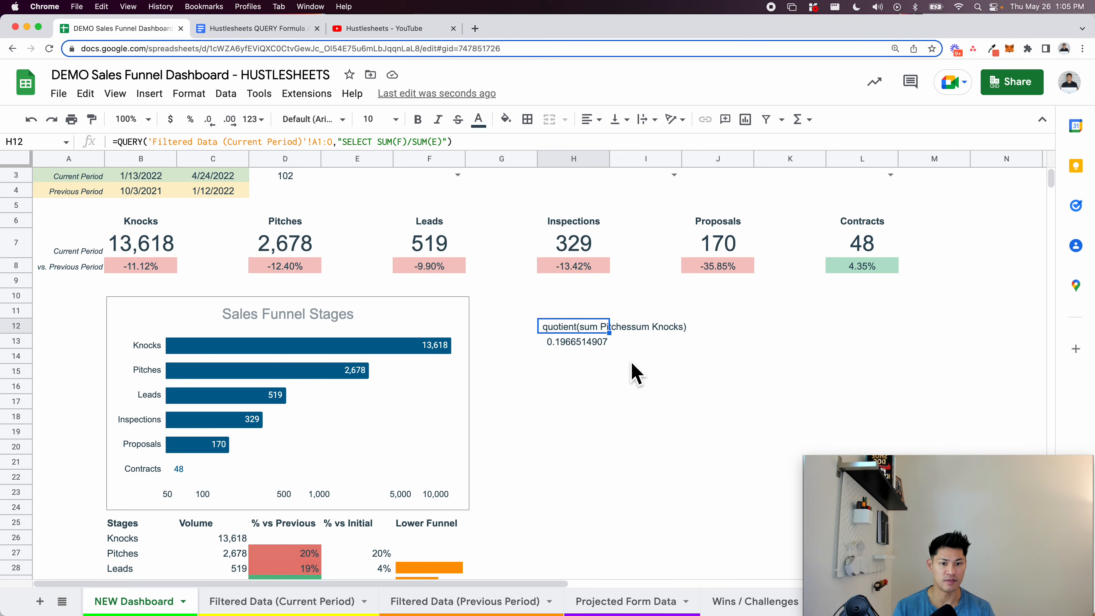
key(Right)
click(597, 345)
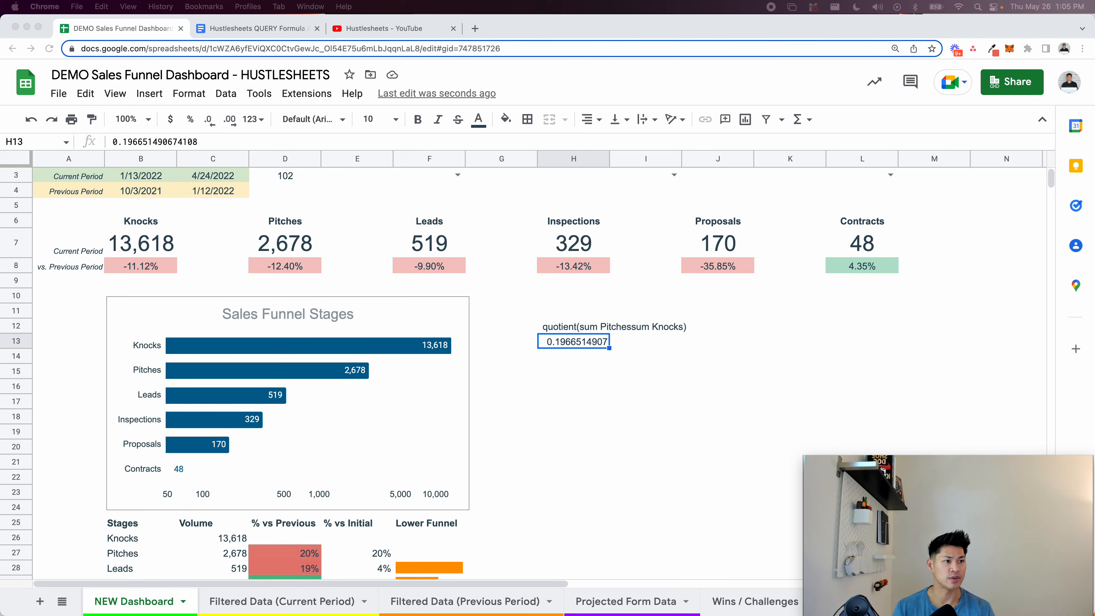
click(555, 345)
click(188, 121)
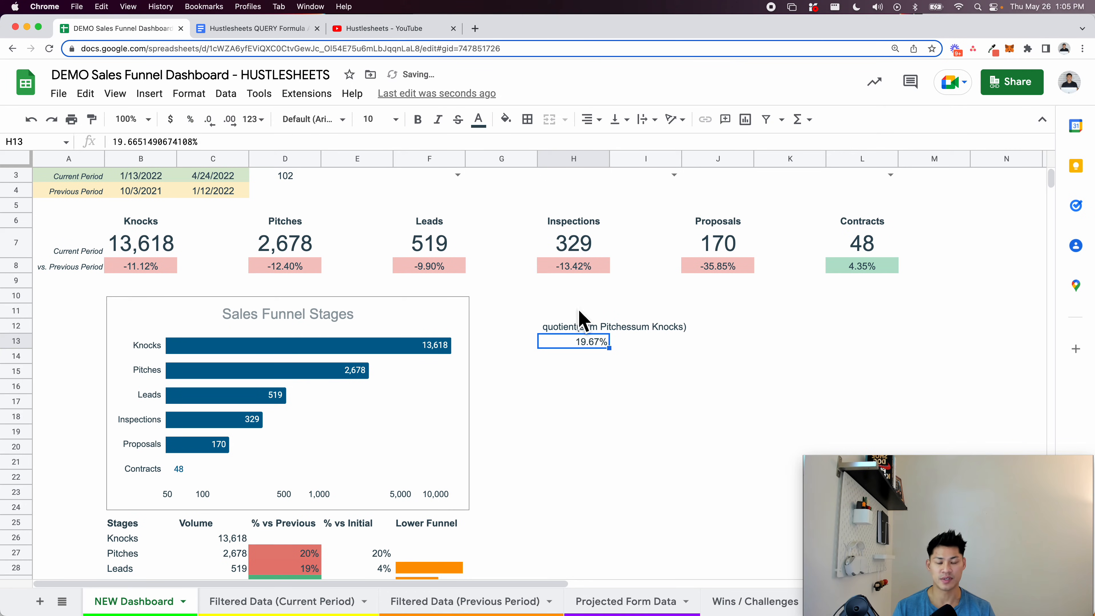
Select all of H12's formula and start replacing it with a new QUERY
click(578, 331)
key(Return)
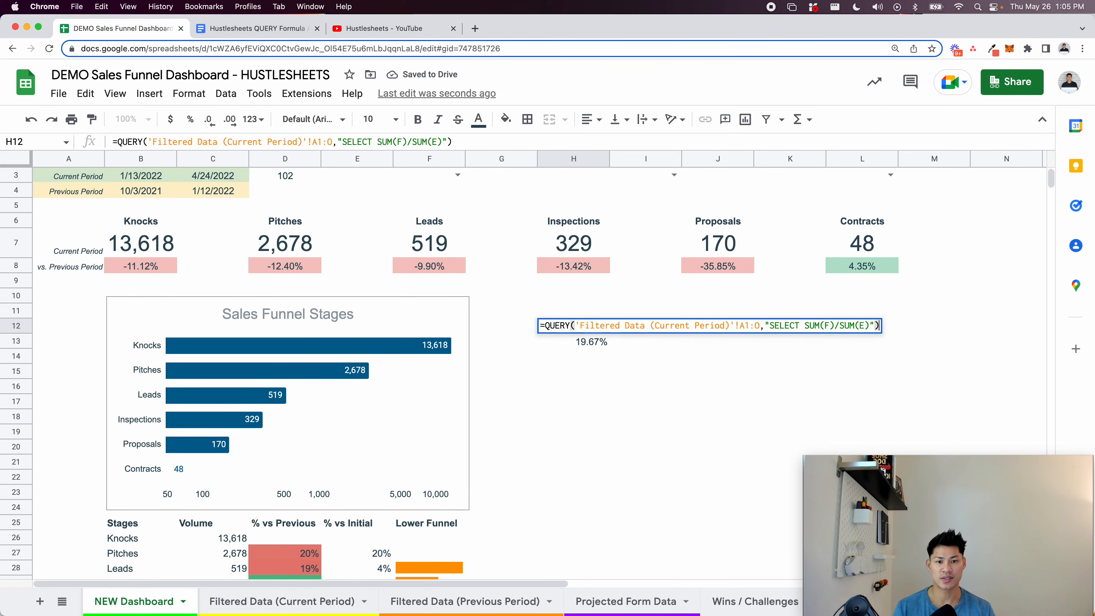
key(super+a)
text(=QUERY()
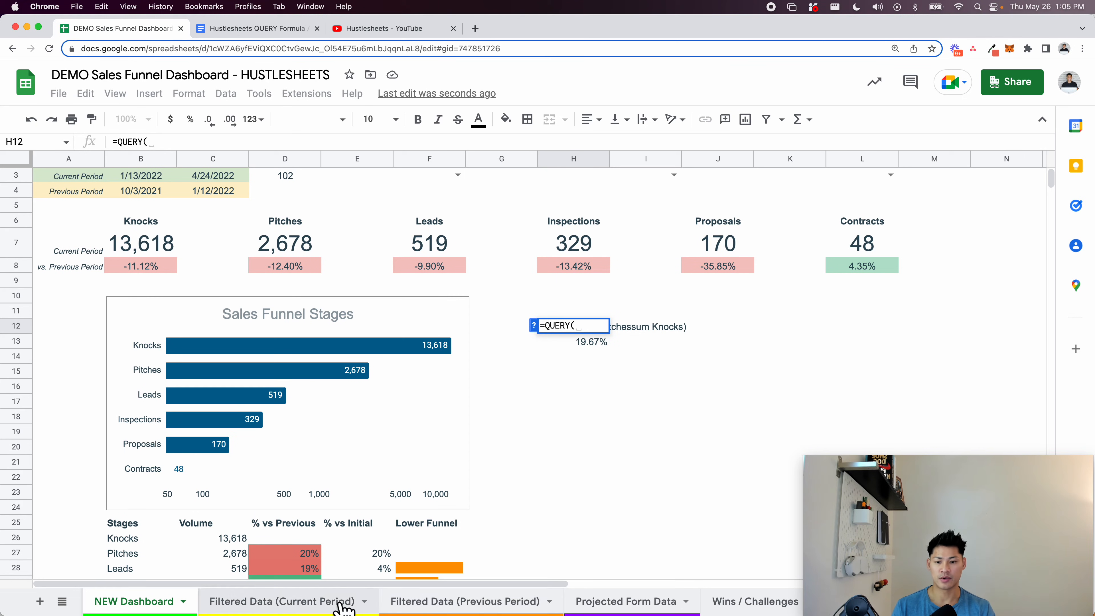
Reference 'Filtered Data (Current Period)'!A1:O and begin the SELECT SUM clause, zooming in to read it
click(358, 601)
click(117, 183)
key(BackSpace)
key(BackSpace)
text(A1:O,"SE)
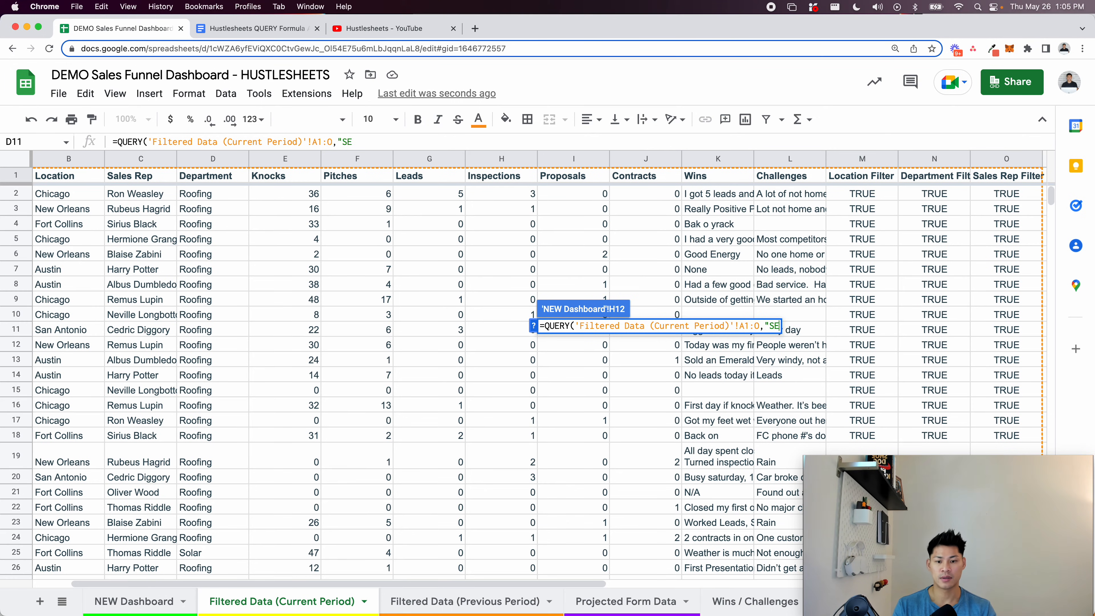
text(LECT SUM(F)/SUM(E),)
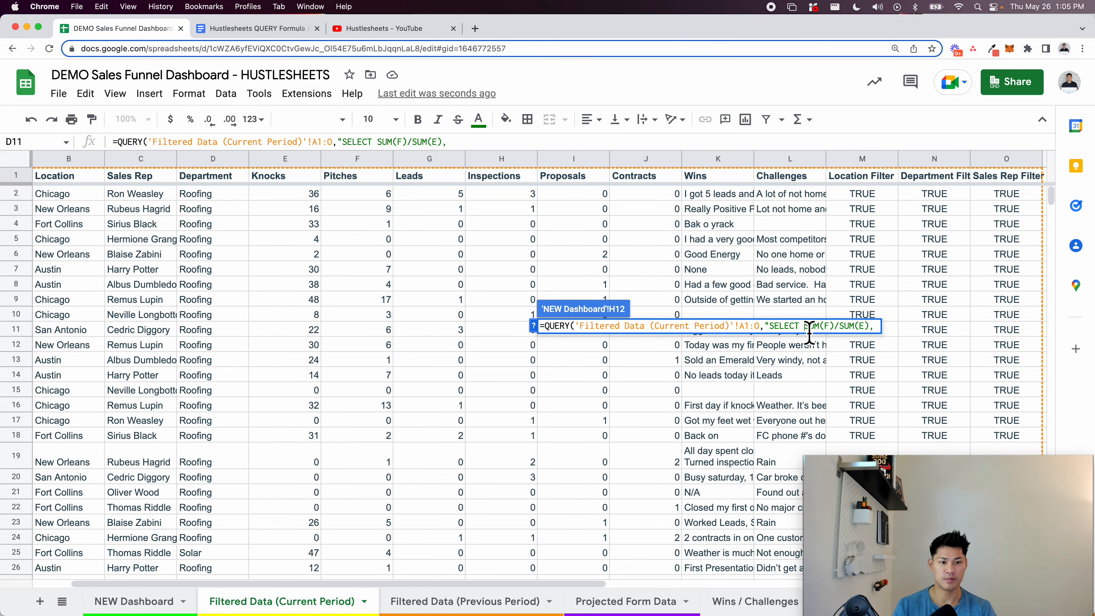
key(super+equal)
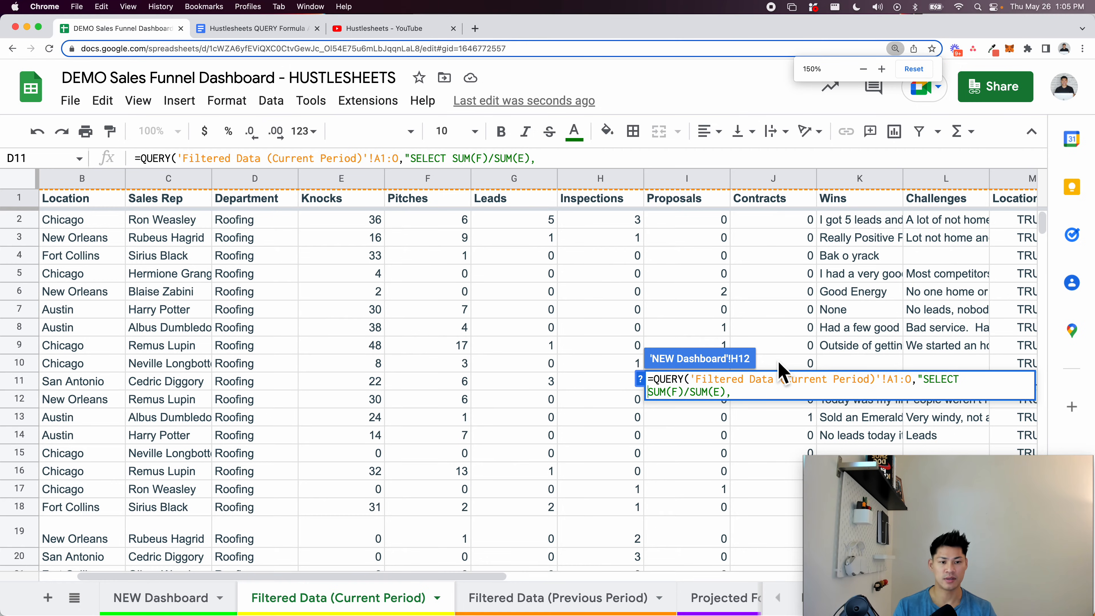
scroll(765, 367, right, 5)
scroll(765, 367, down, 1)
scroll(765, 367, left, 4)
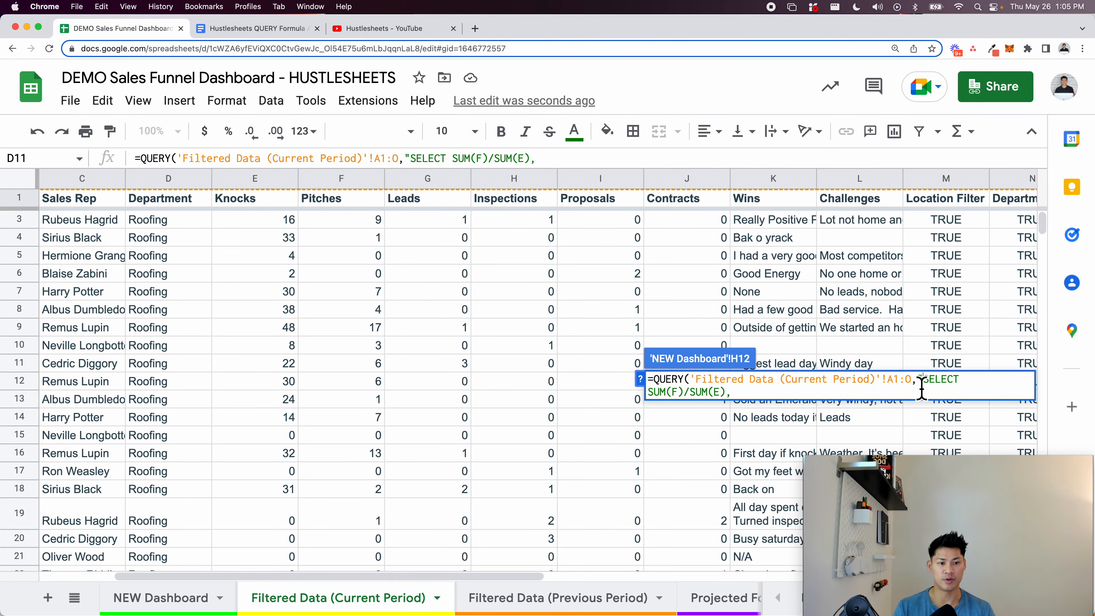
Put the SELECT ratios on separate lines and add the next SUM ratios
key(ctrl+Return)
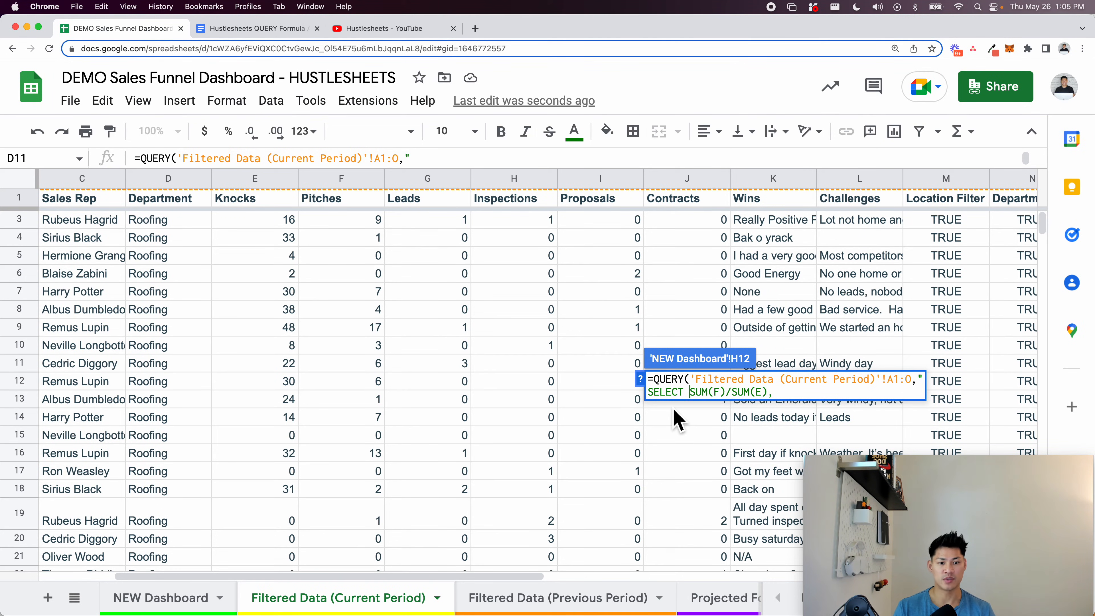
key(Home)
key(ctrl+Return)
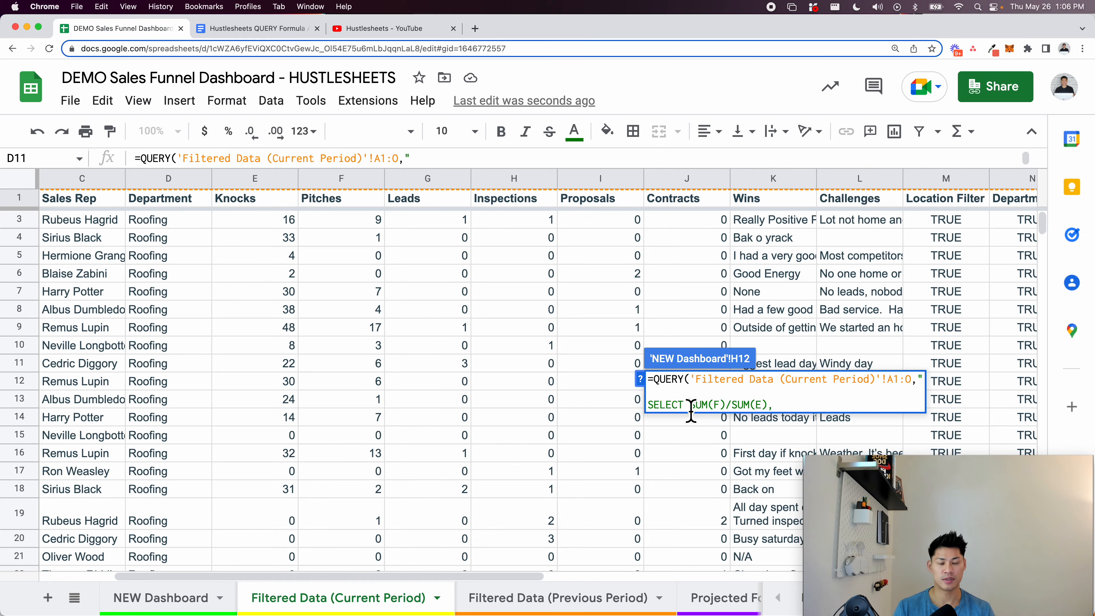
click(691, 406)
key(ctrl+Return)
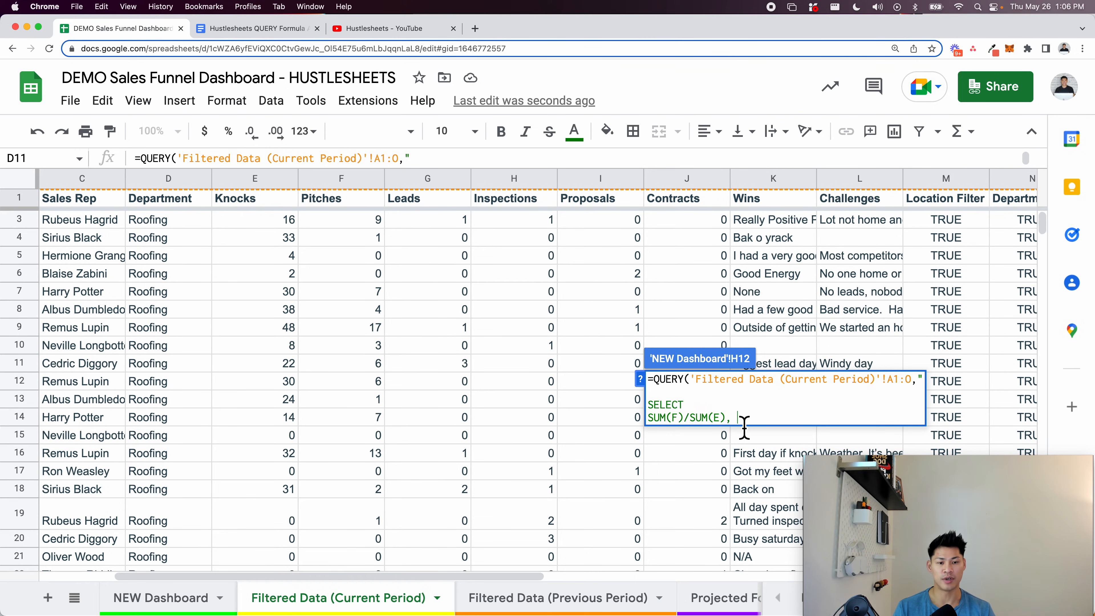
key(ctrl+Return)
text(M()
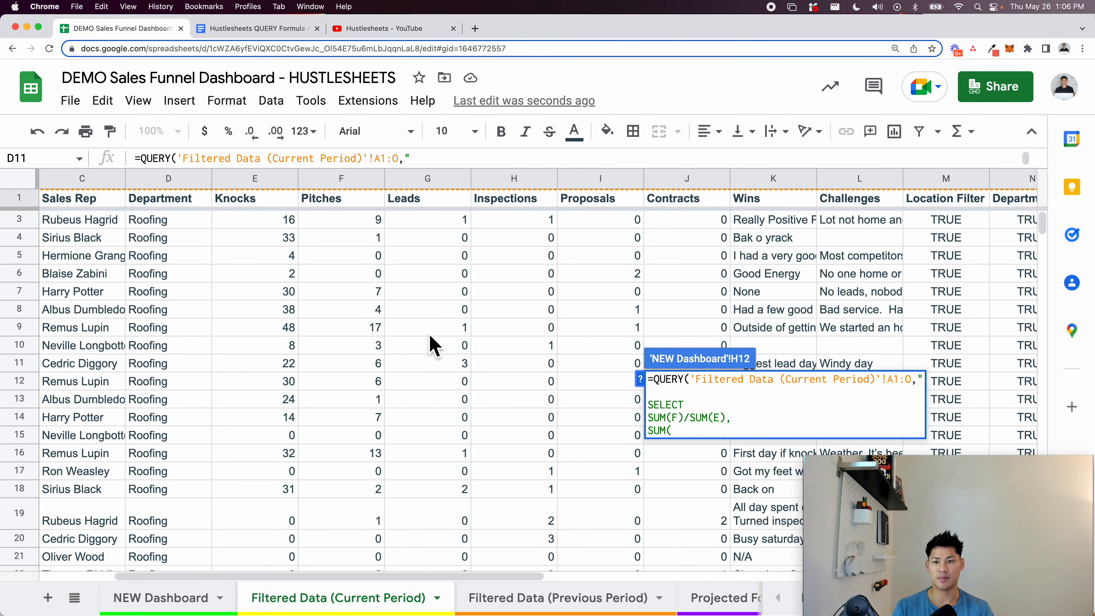
text(G)/SUM(E)
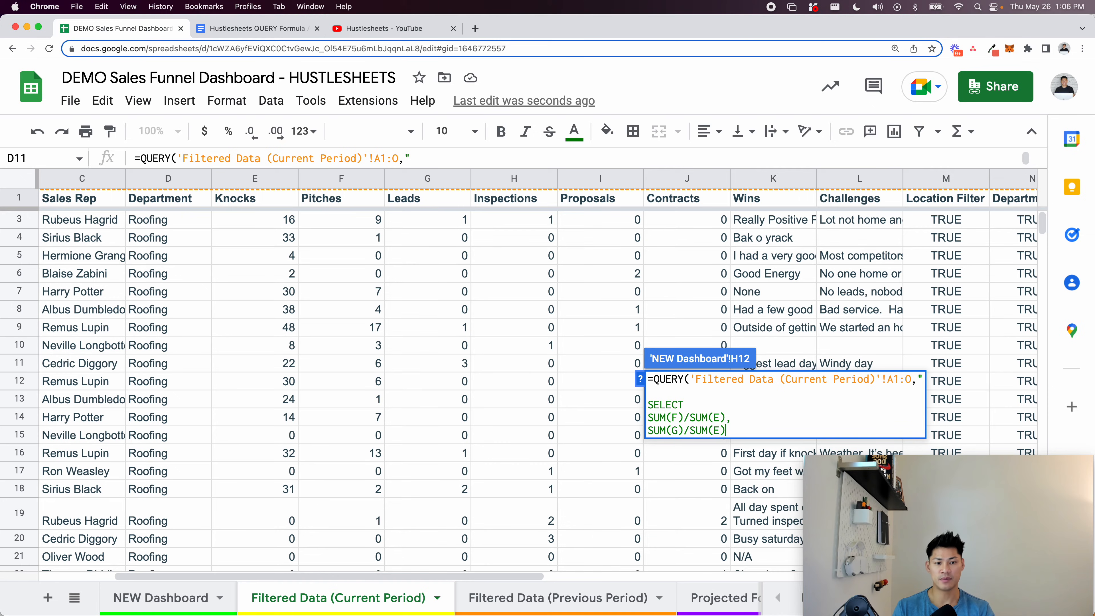
text(),)
key(alt+Return)
text(SUM(H)/)
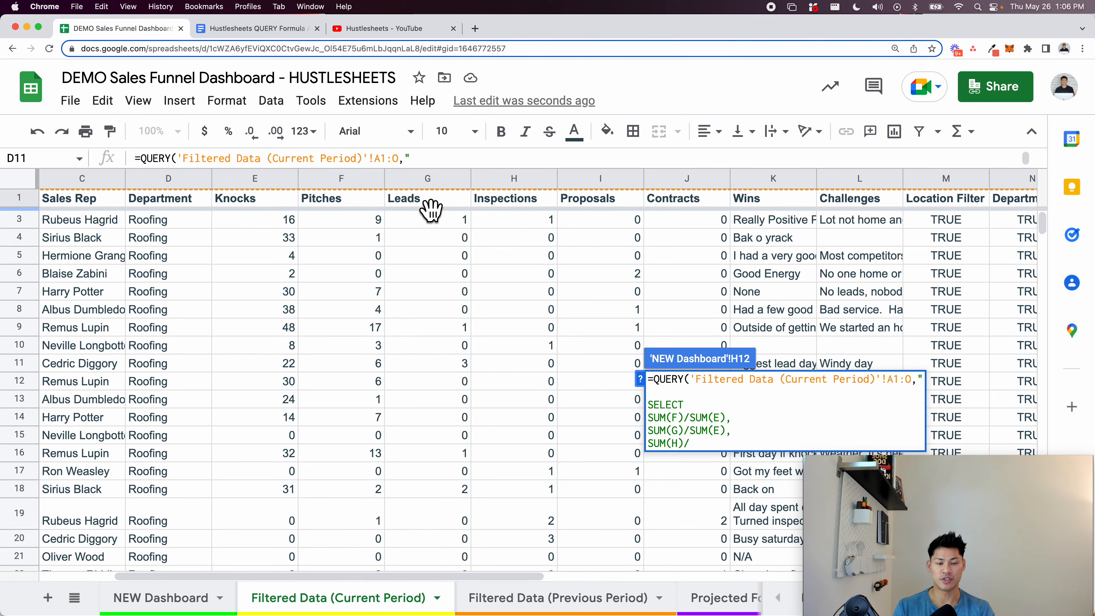
text(G)
key(BackSpace)
text(SUM(G)
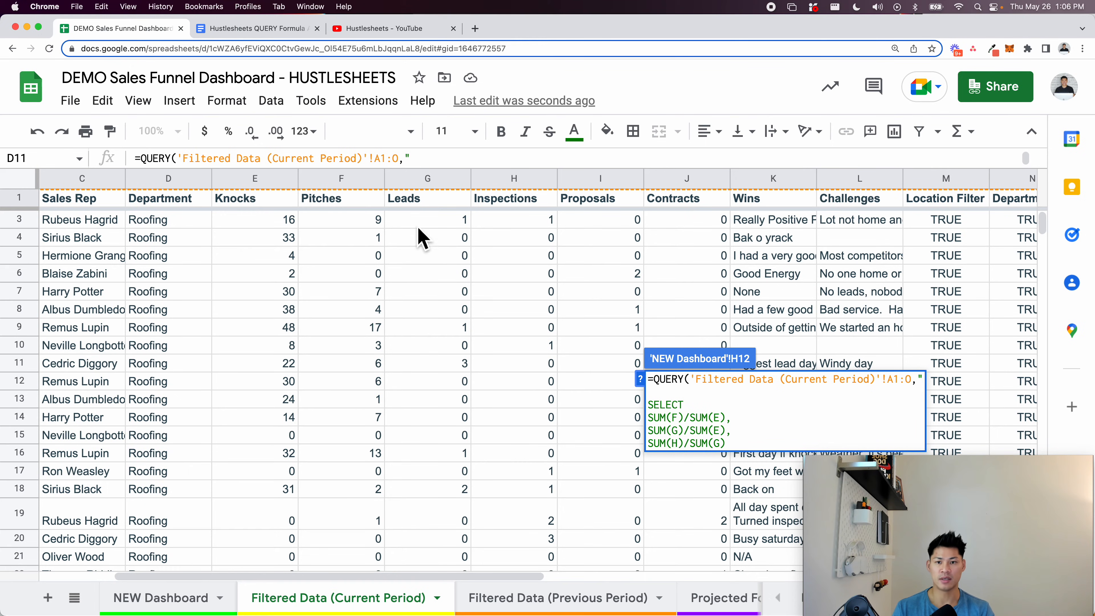
Fix the Leads divisor, add SUM(I)/SUM(H) and SUM(J)/SUM(I), and commit the five-ratio QUERY
click(722, 436)
key(BackSpace)
text(F)
click(729, 443)
text(,)
key(alt+Return)
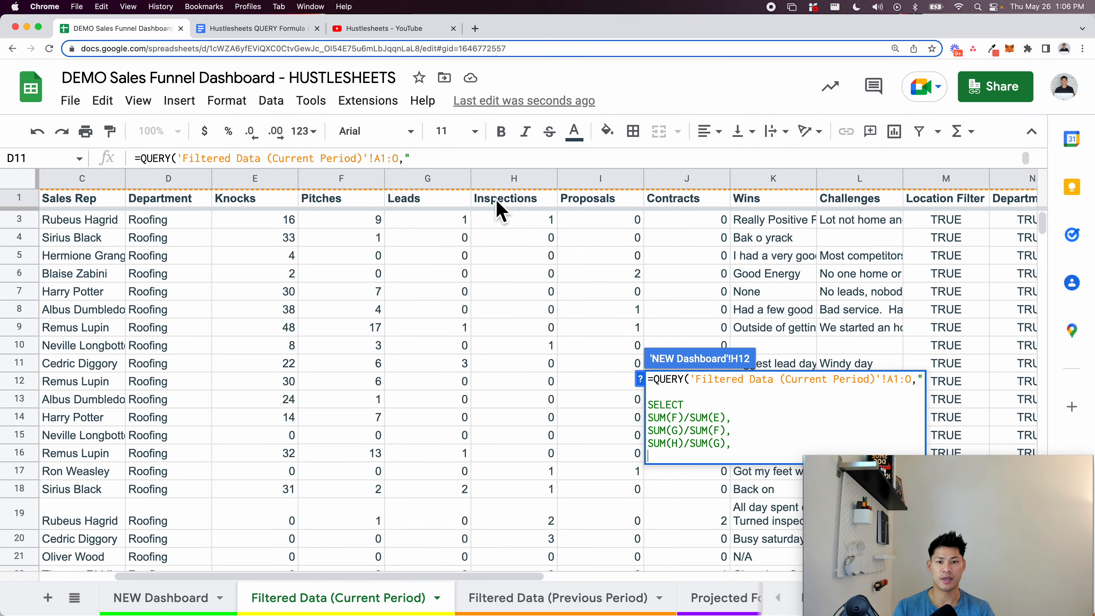
text(SUM(I))
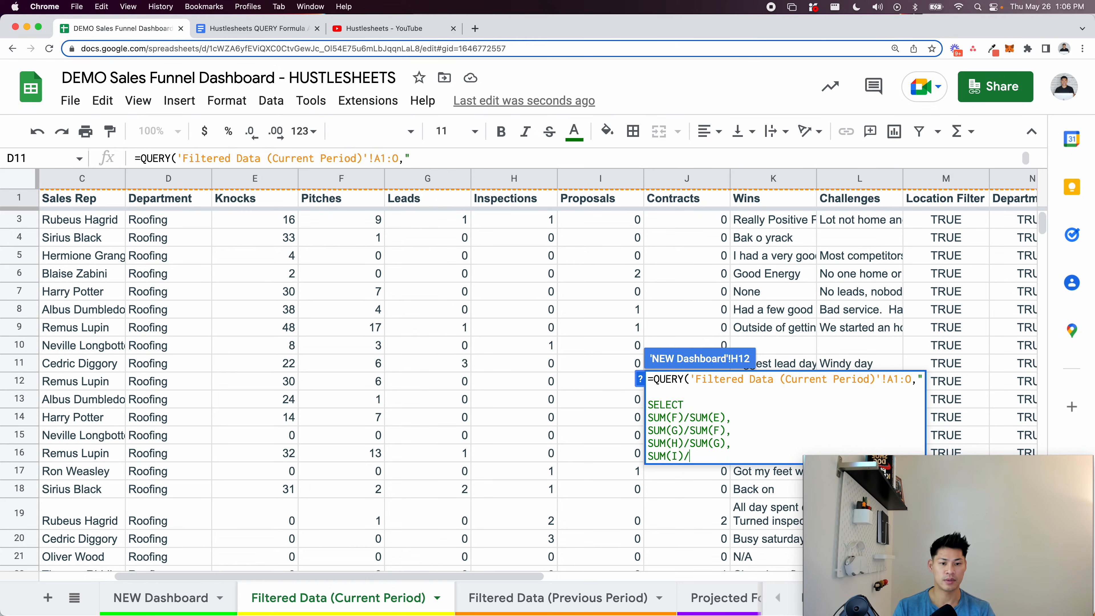
text(/SUM(H),)
key(alt+Return)
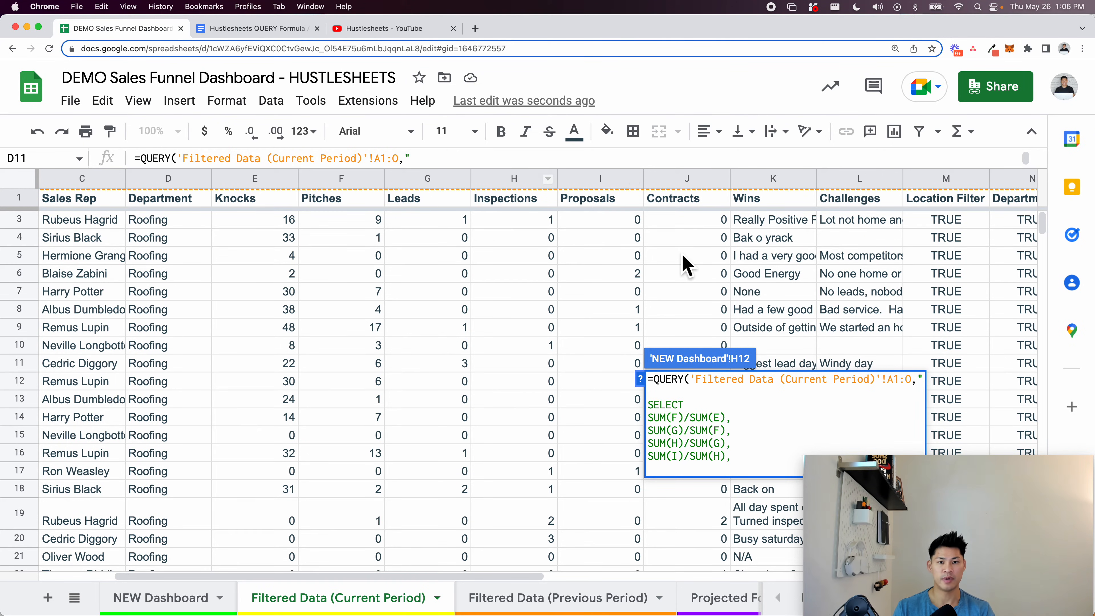
text(SUM(J)/SUM())
key(BackSpace)
text(()
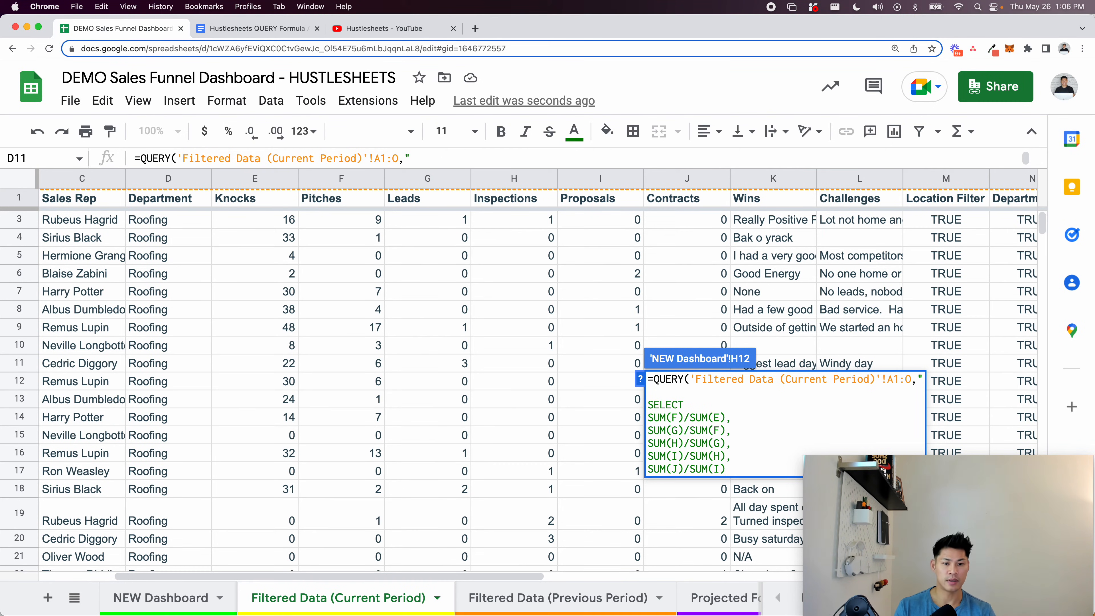
key(Return)
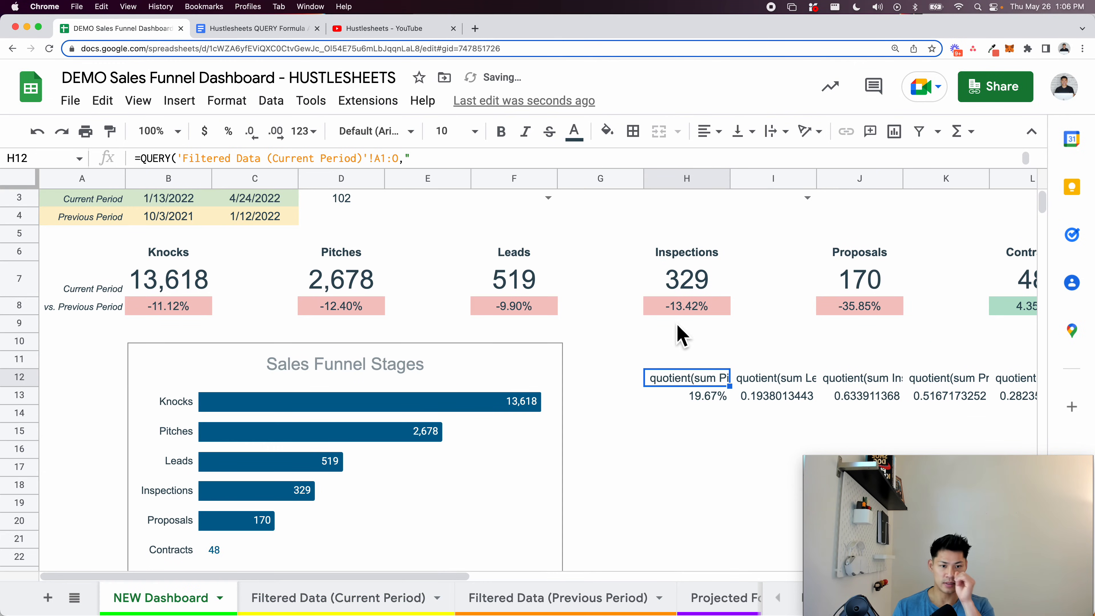
Add a LABEL clause to H12's QUERY with pasted copies of the five SUM ratios
scroll(677, 337, right, 1)
scroll(620, 358, right, 1)
key(Return)
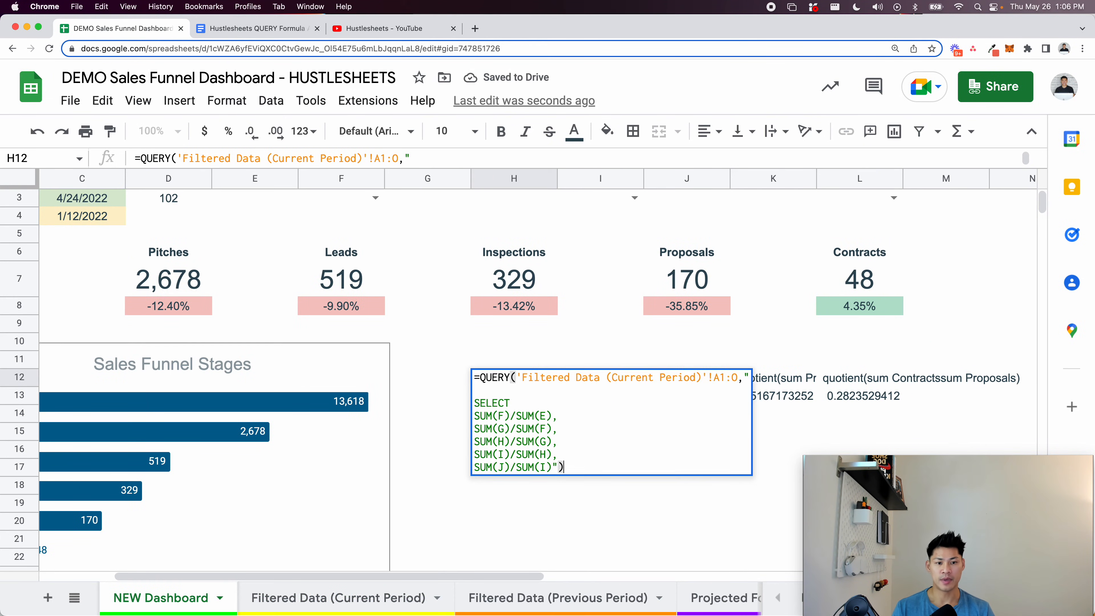
drag(553, 468, 479, 425)
key(super+c)
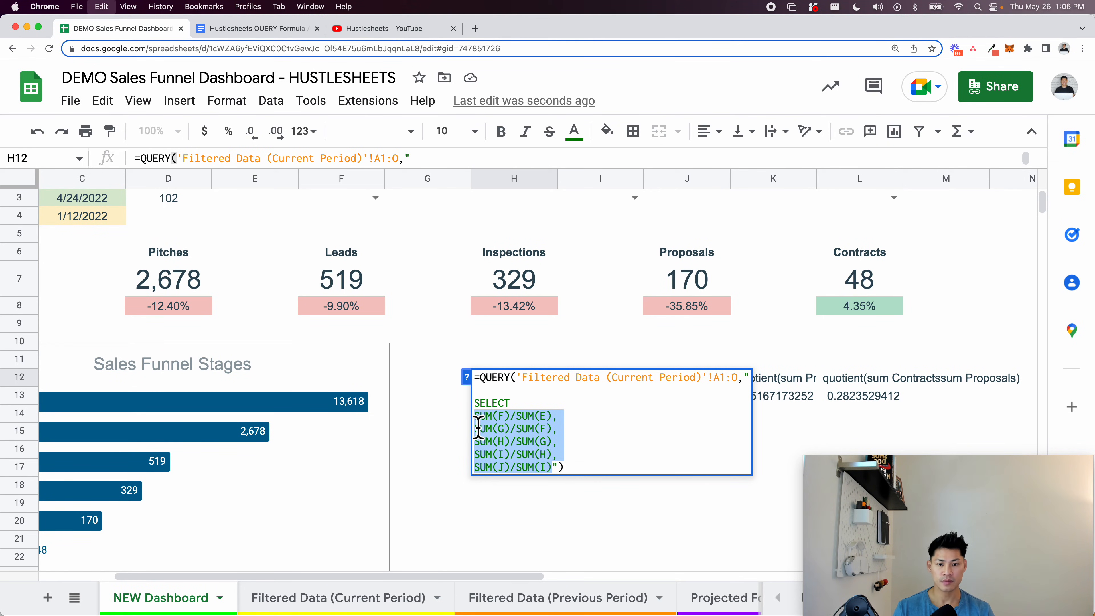
key(Right)
key(alt+Return)
key(alt+Return)
key(alt+Return)
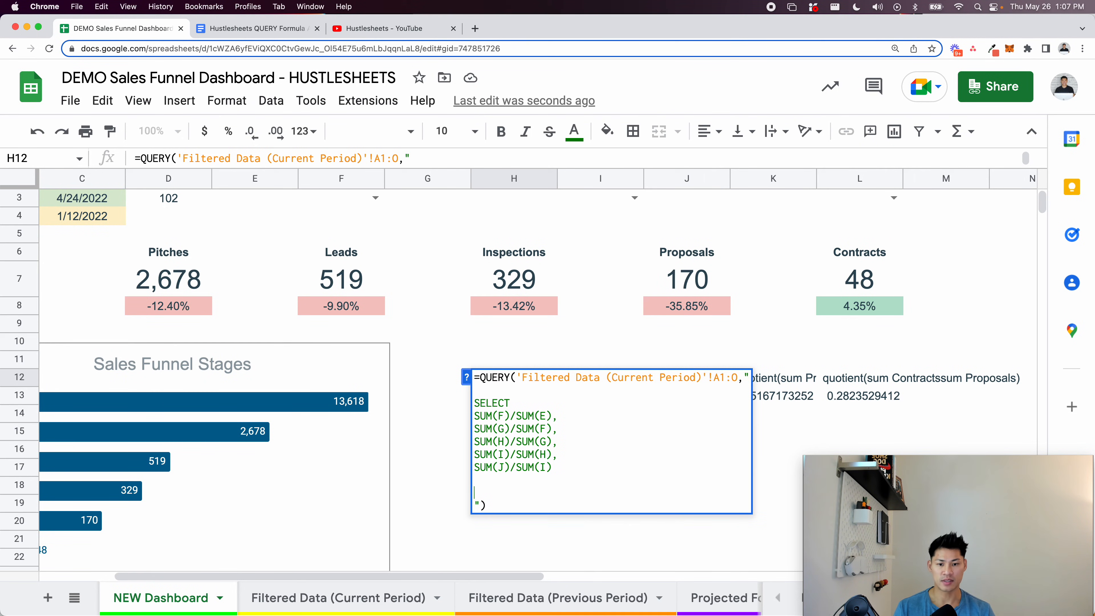
text(LABEL)
key(alt+Return)
key(super+v)
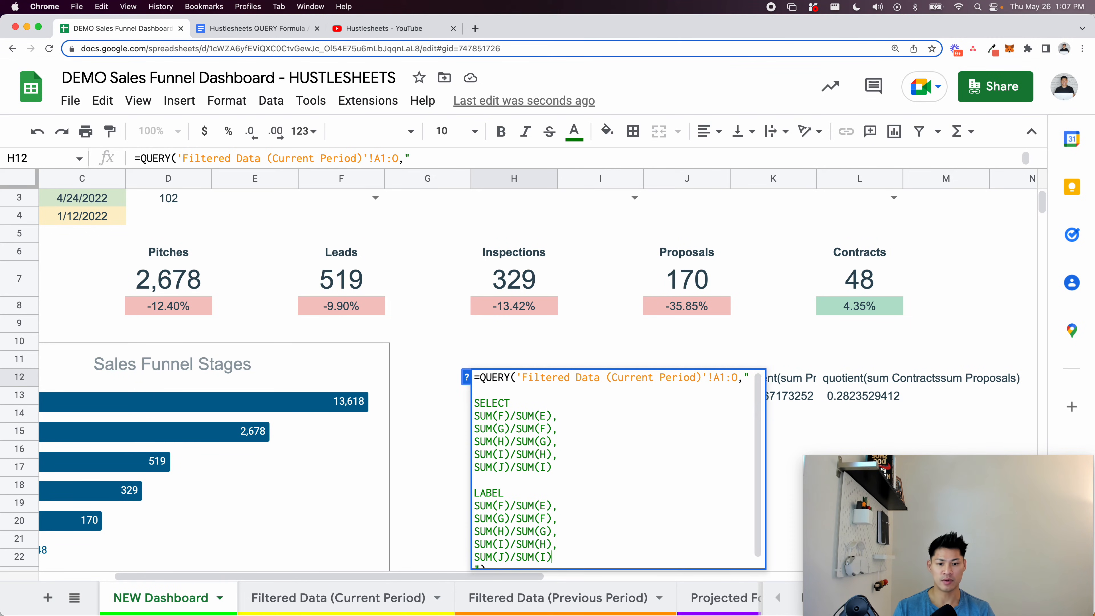
Name the ratios 'Pitches 2 Leads', 'Leads 2 Inspections', 'Inspections 2 Proposals' and 'Proposals 2 Contracts'
click(554, 507)
text('')
text('')
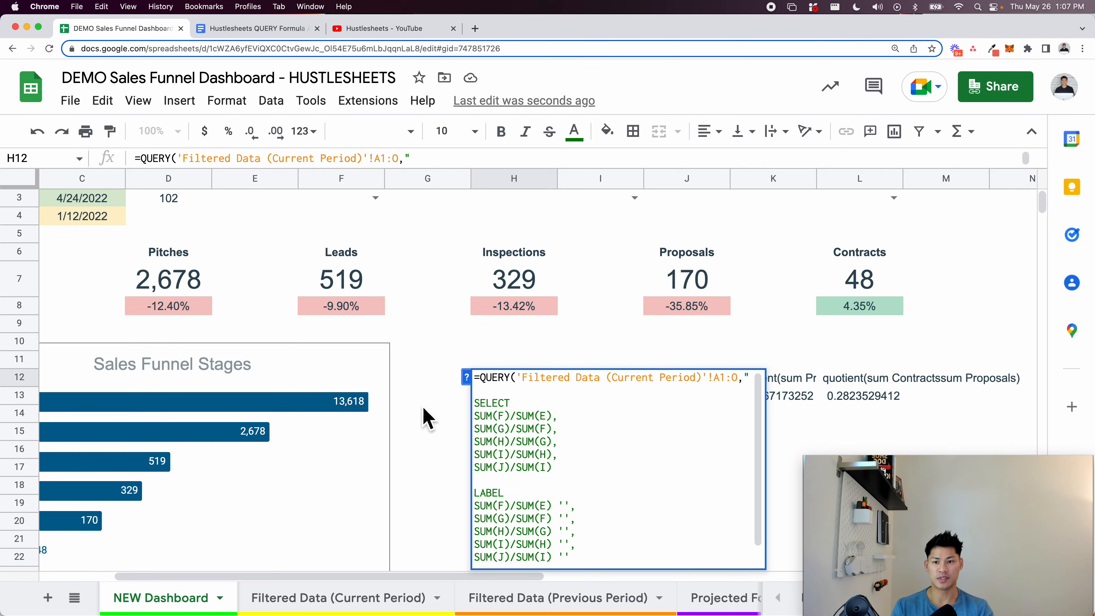
text(Pui)
key(BackSpace)
text(itches 2 Leads)
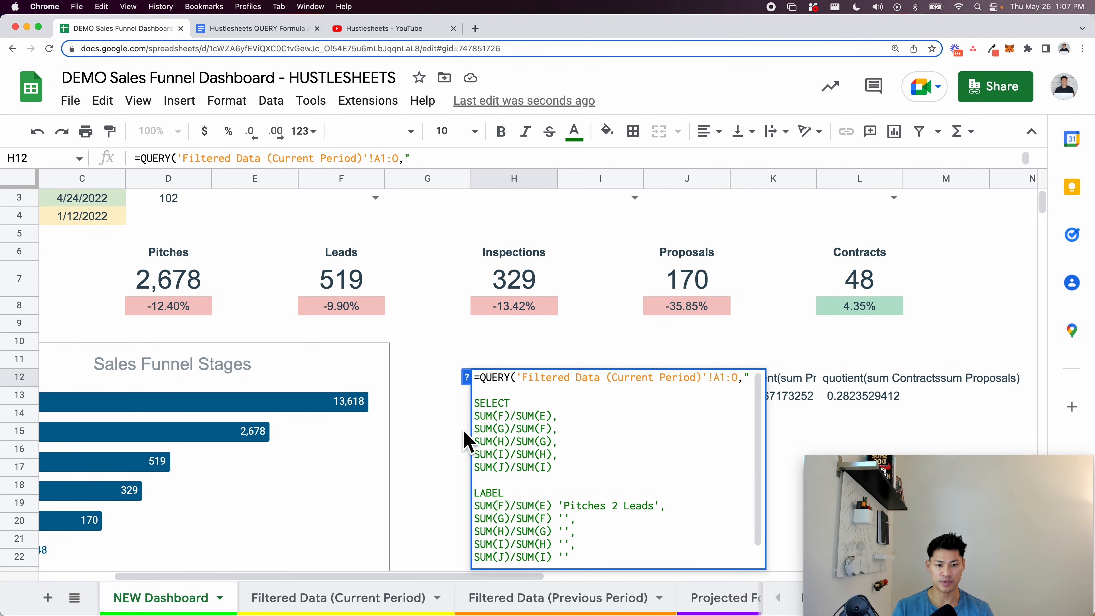
click(563, 519)
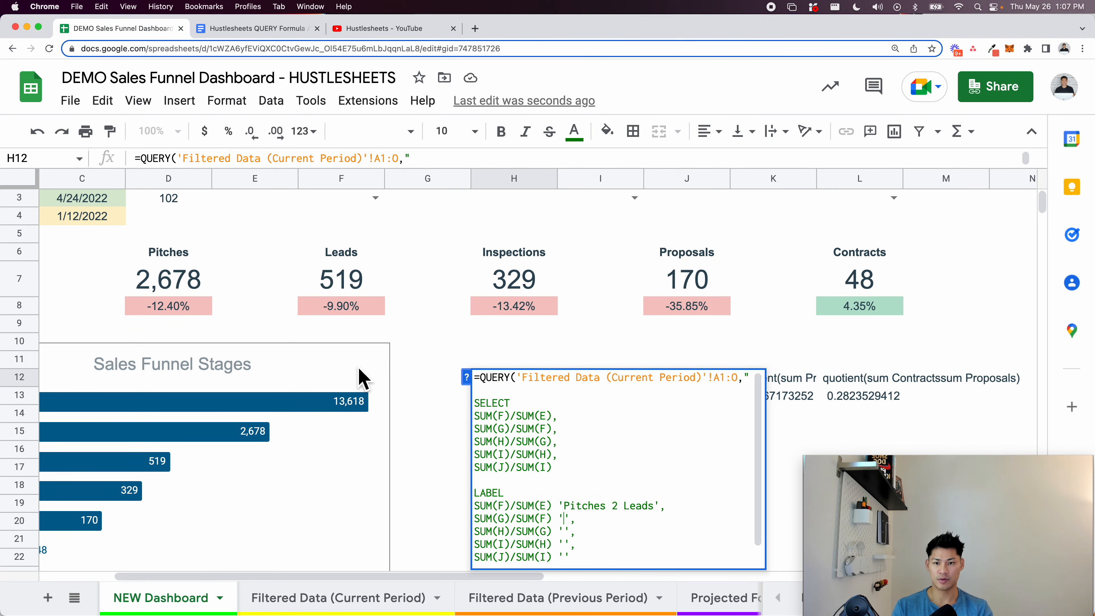
text(Leads 2 )
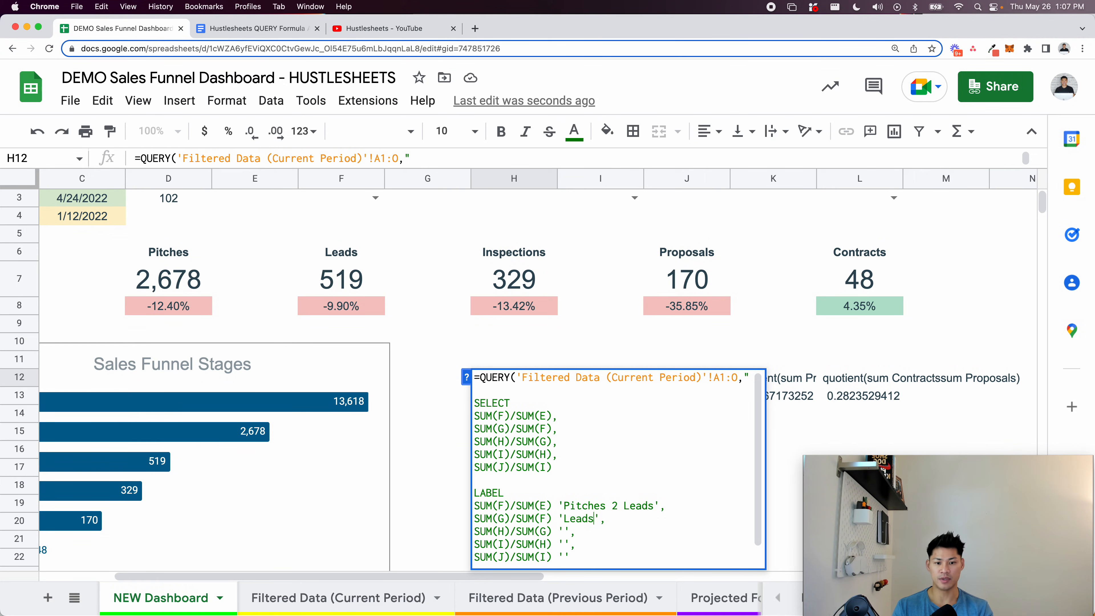
text(Inspection)
text(s)
key(Down)
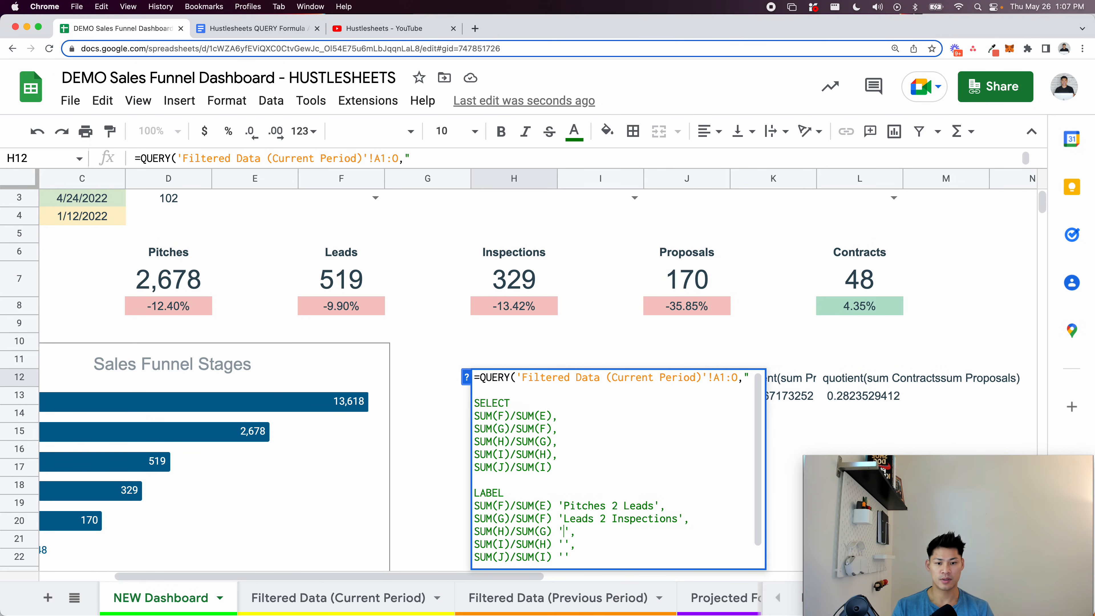
text(Inspections 2 Proposals)
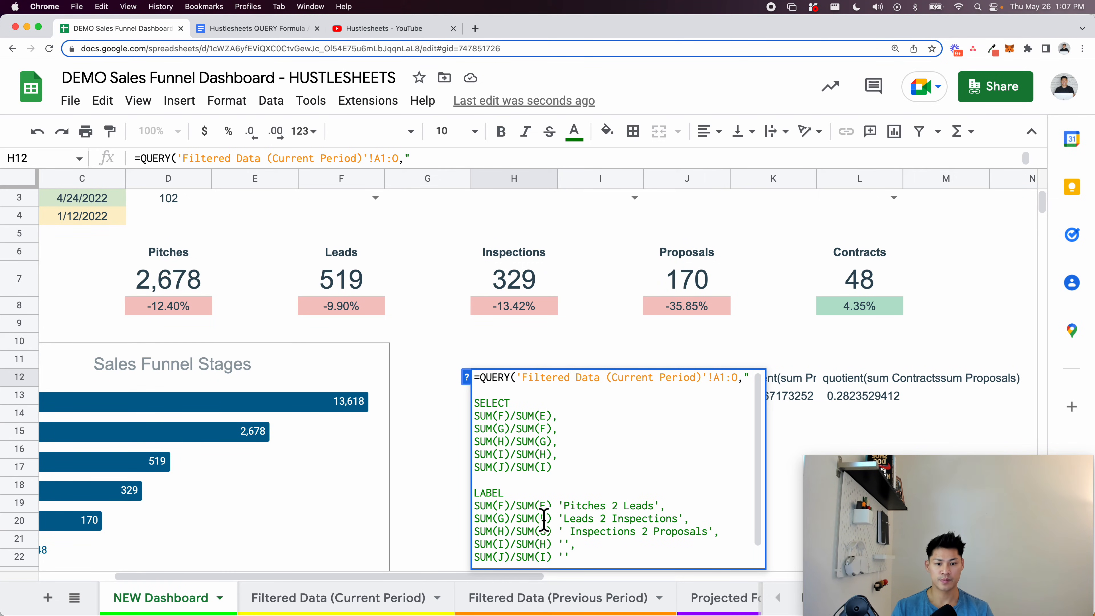
click(568, 533)
key(BackSpace)
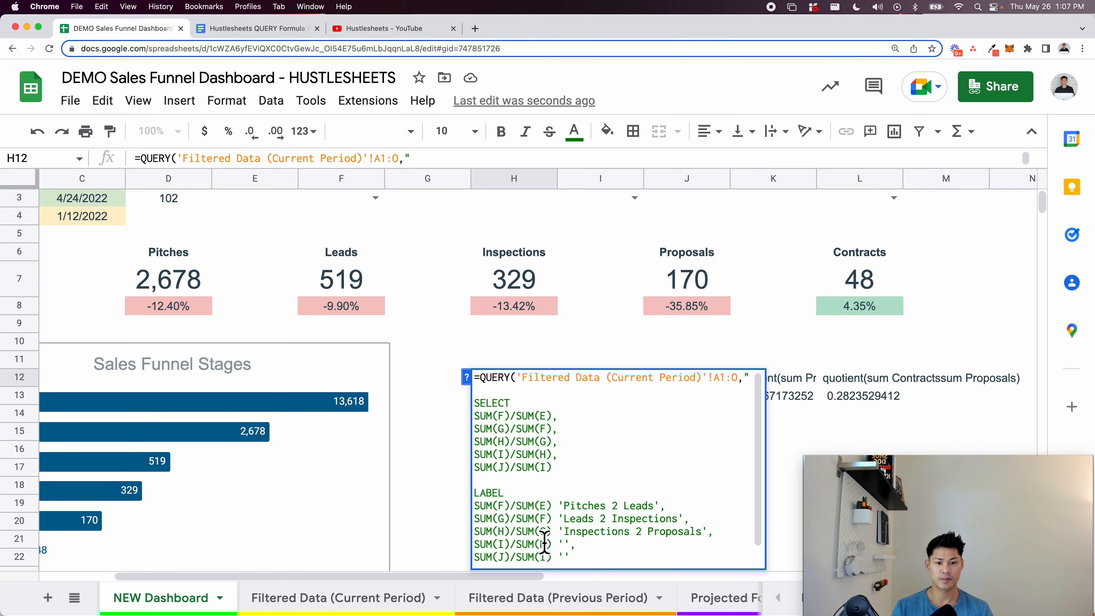
click(564, 544)
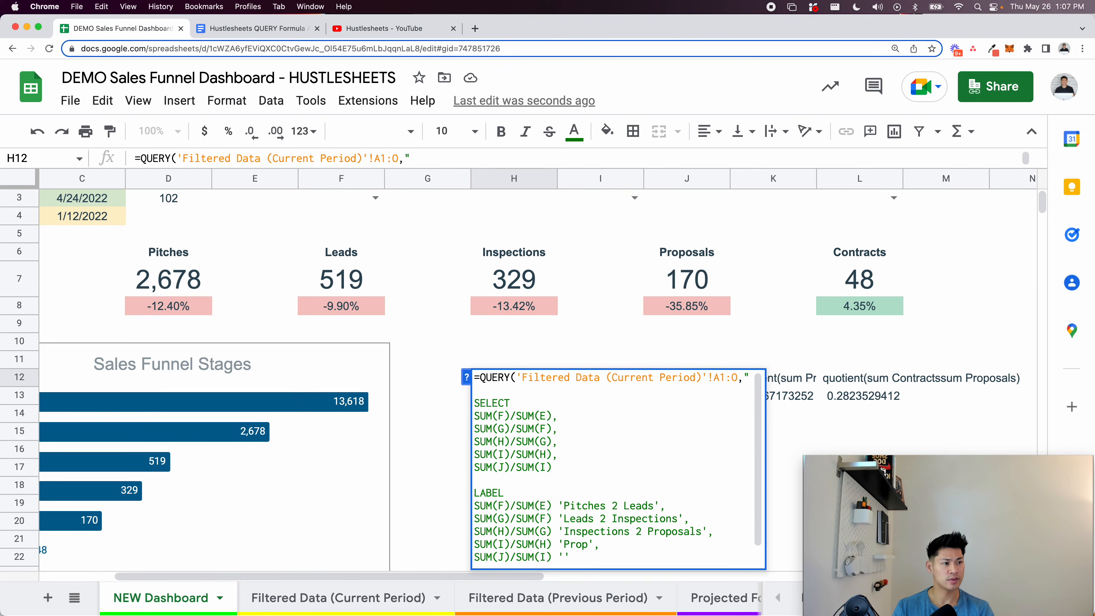
text(asl)
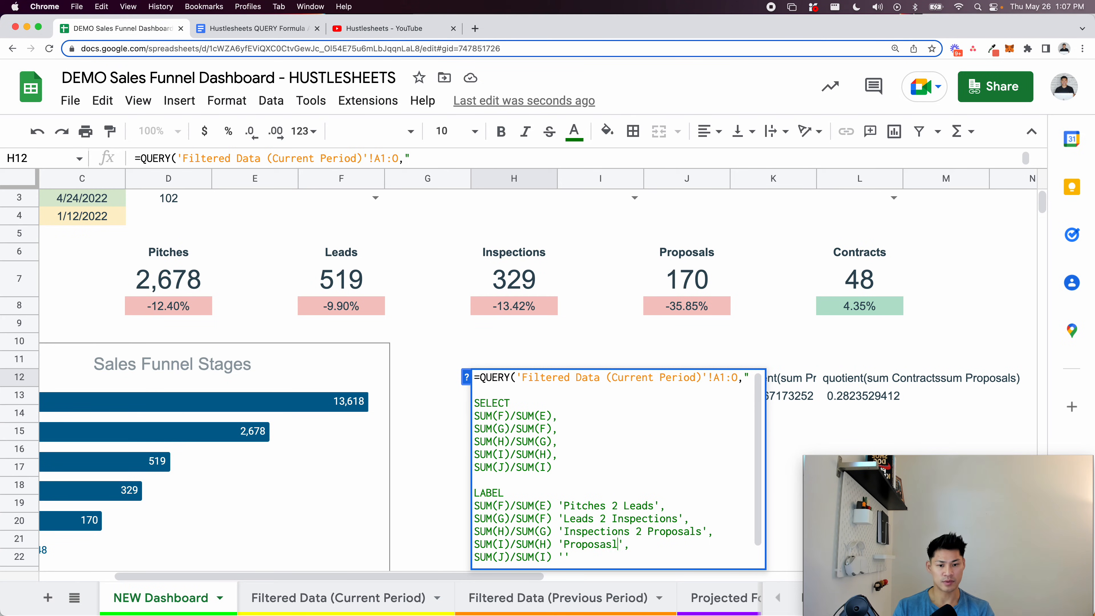
text( 2 Contracts)
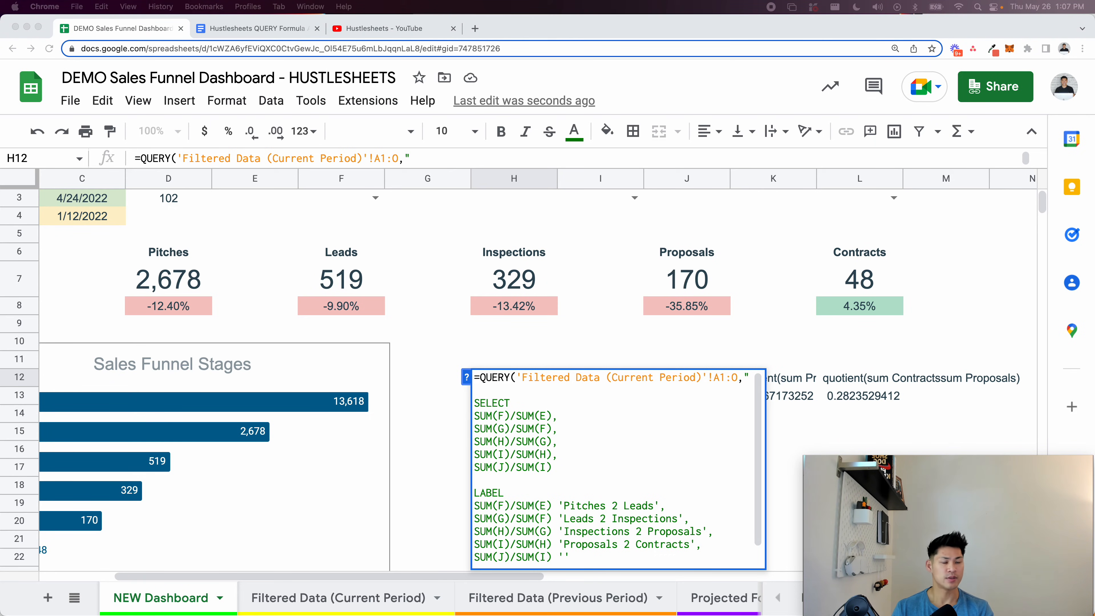
Rename the first two ratio labels to Knocks 2 Pitches and Pitches 2 Leads
click(571, 510)
key(Left)
key(alt+shift+Right)
key(alt+shift+Right)
key(alt+shift+Right)
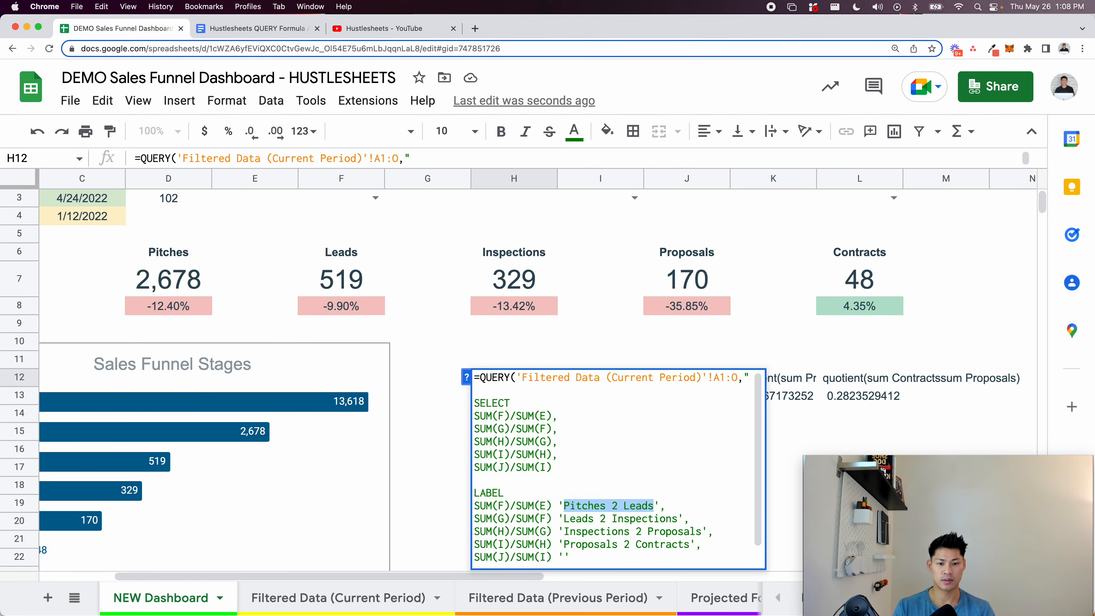
text(Knocks 2 P)
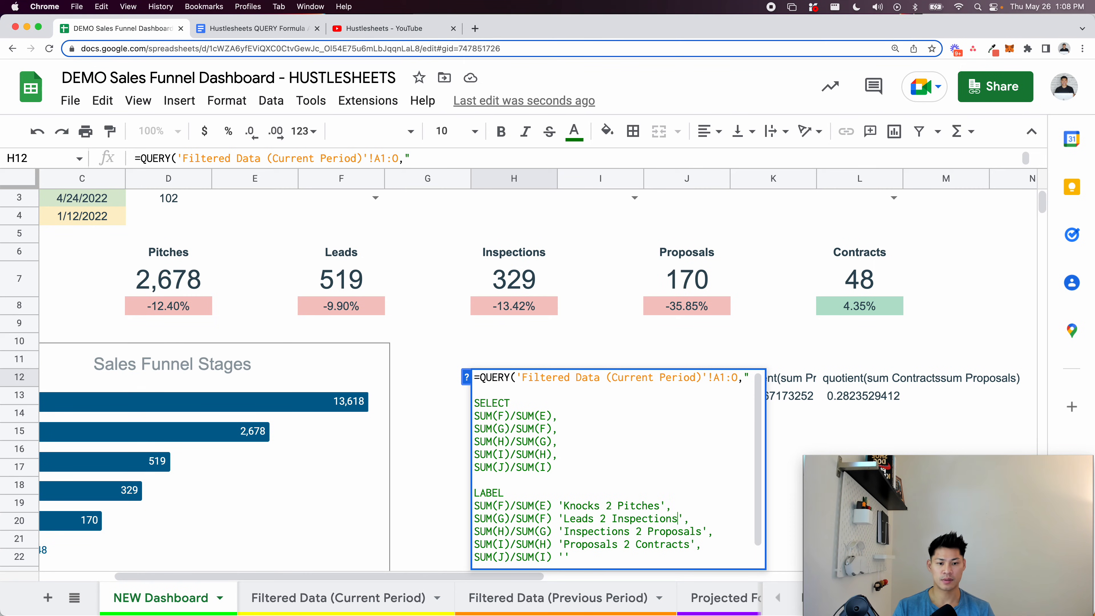
key(alt+shift+Left)
key(alt+shift+Left)
key(alt+shift+Left)
text(Pitches 2 Knoc)
key(alt+shift+Left)
key(alt+shift+Left)
key(alt+shift+Left)
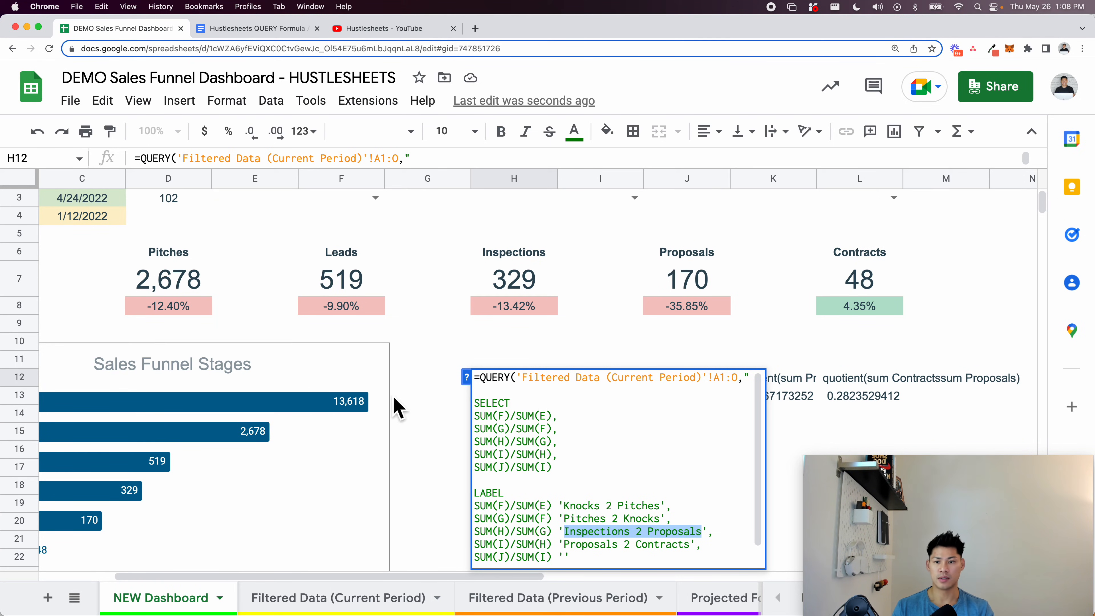
scroll(391, 405, left, 2)
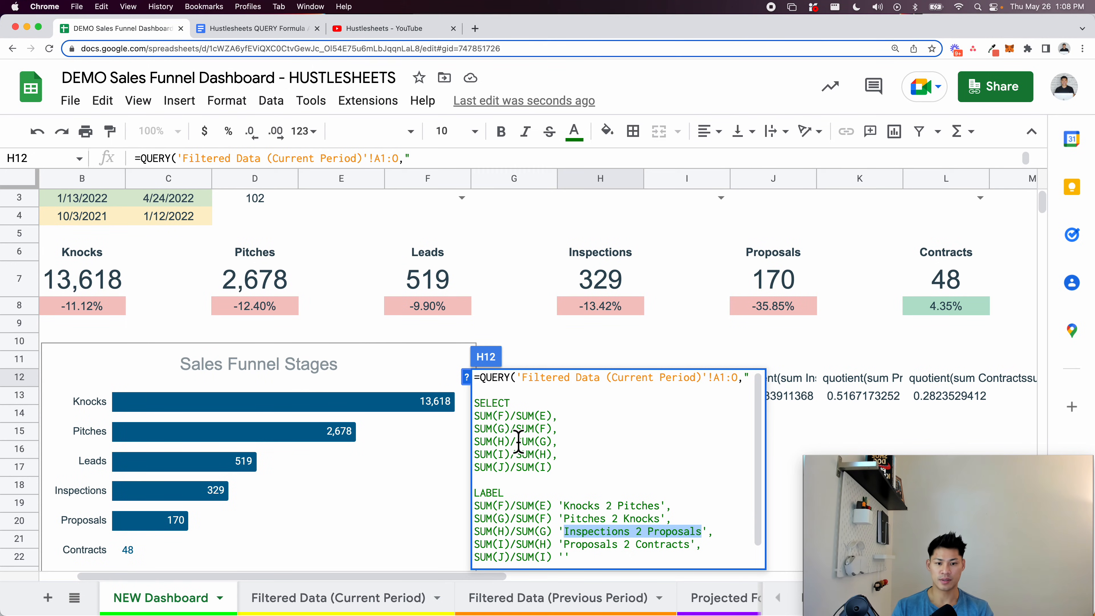
click(638, 533)
double_click(639, 533)
click(635, 518)
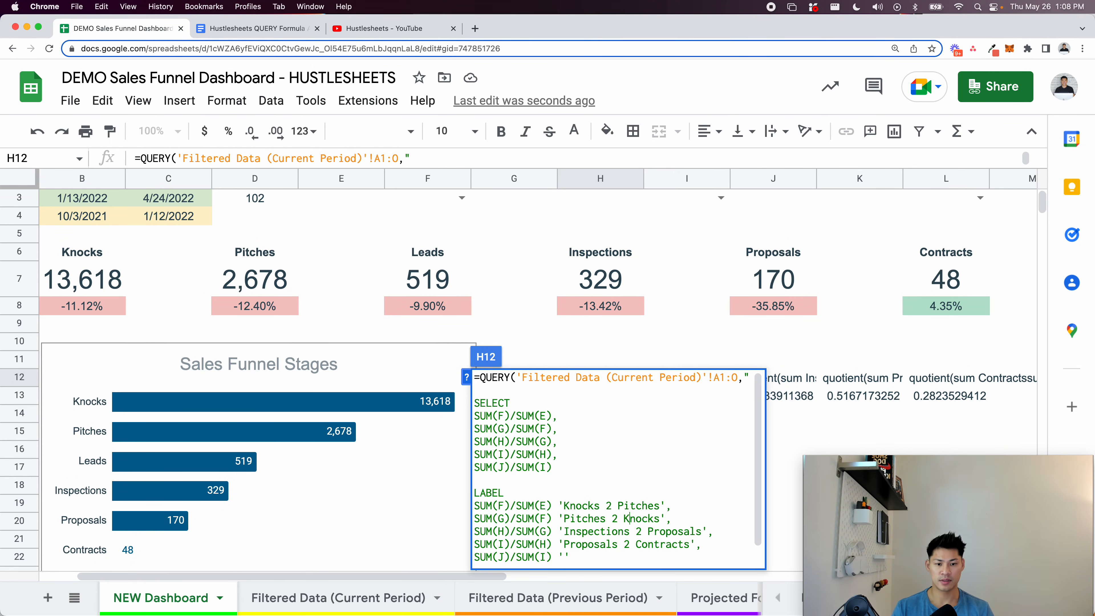
double_click(638, 518)
text(Leads)
Relabel the rest as Leads 2 Inspections and Inspections 2 Proposals, add Proposals 2 Contracts, and commit
click(653, 532)
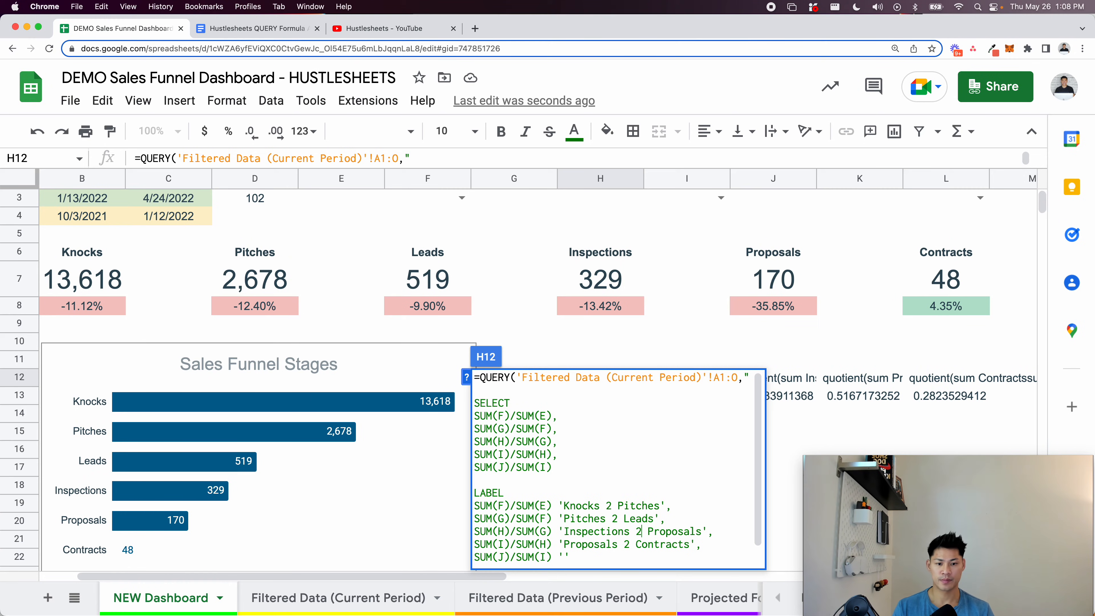
drag(565, 531, 702, 532)
text(Leads t)
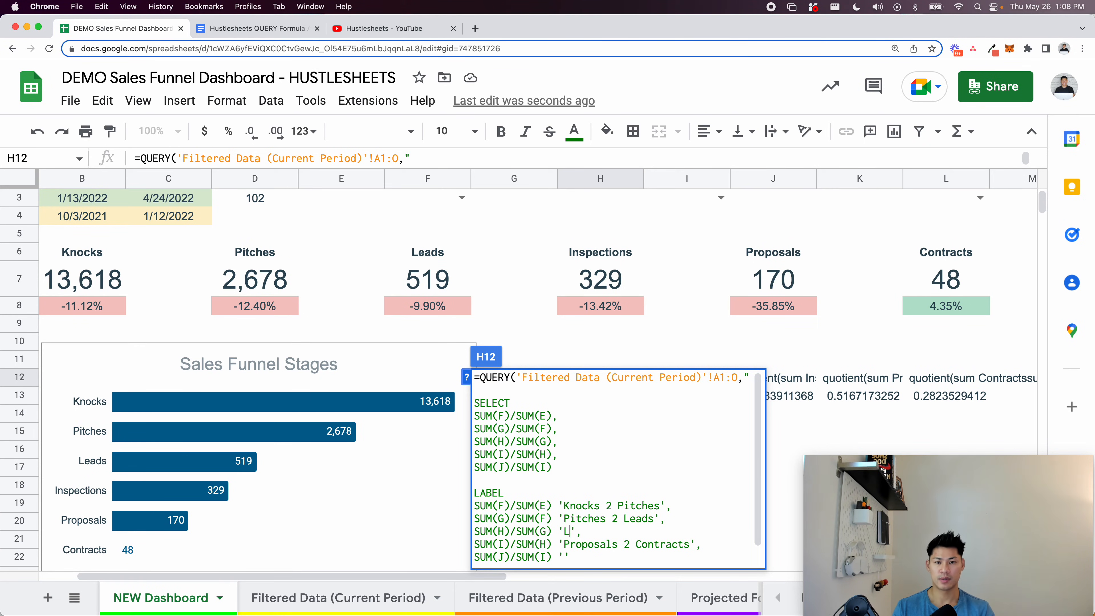
text( Inspections)
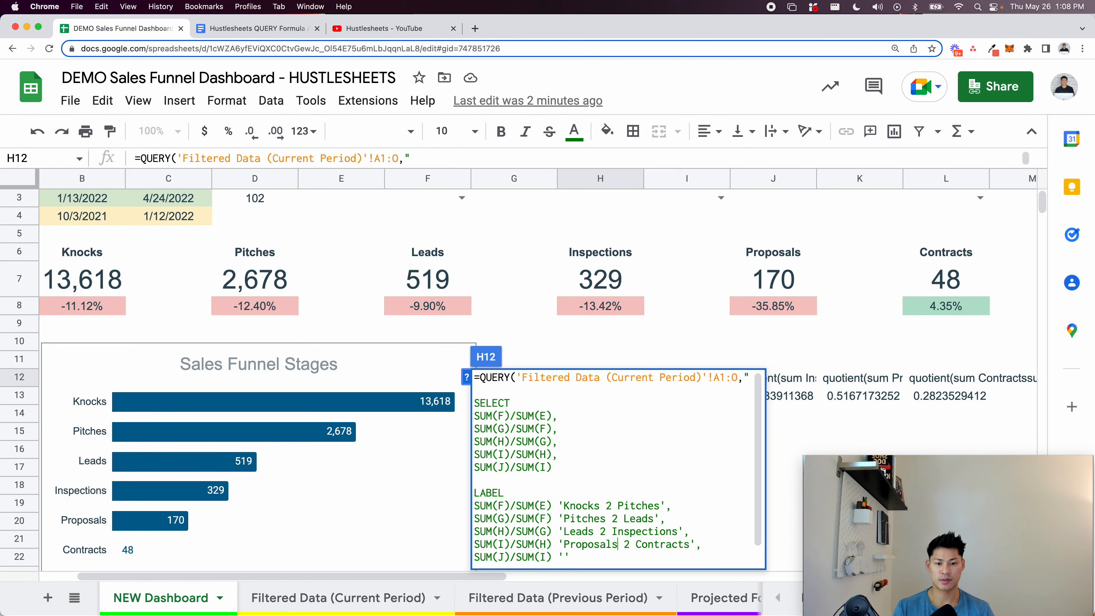
key(alt+shift+Right)
key(alt+shift+Right)
key(alt+shift+Right)
text(Inspections 2 Proposals)
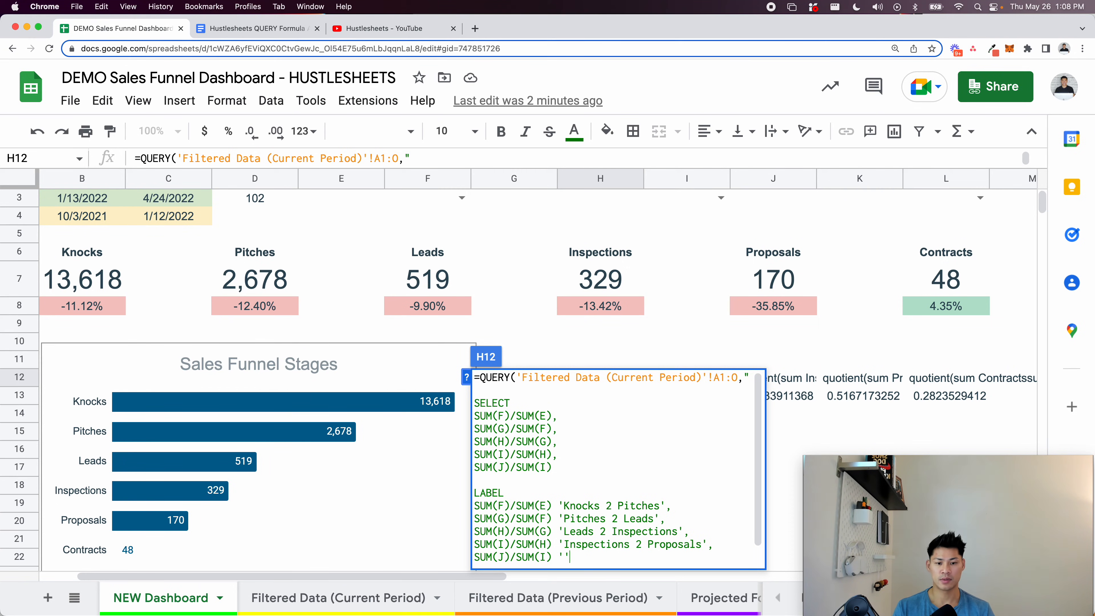
text(Props)
text(als 2 Contrac)
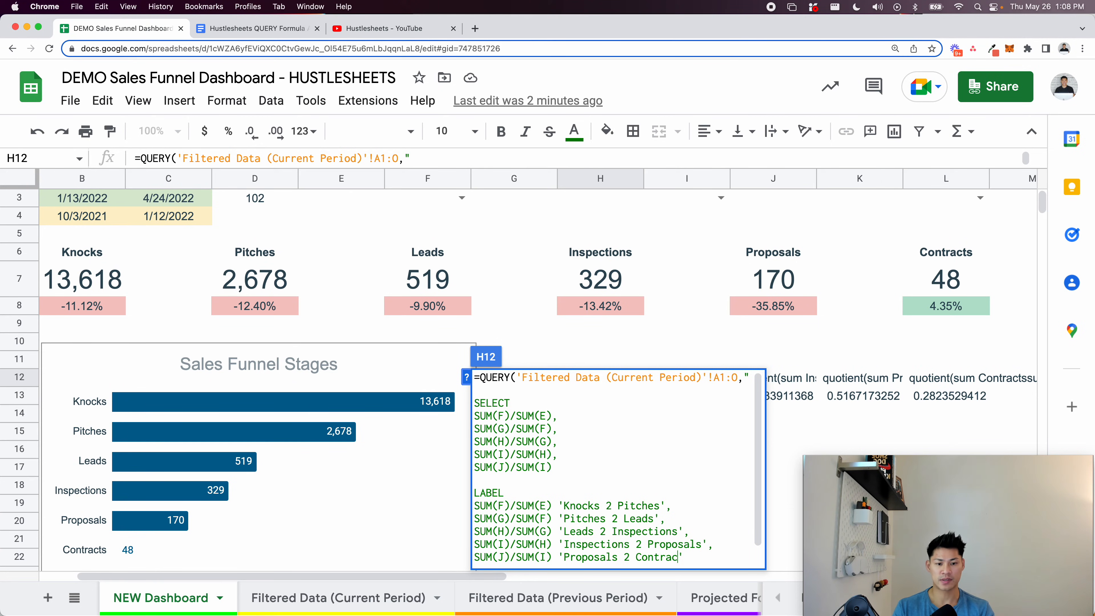
text(ts)
key(Return)
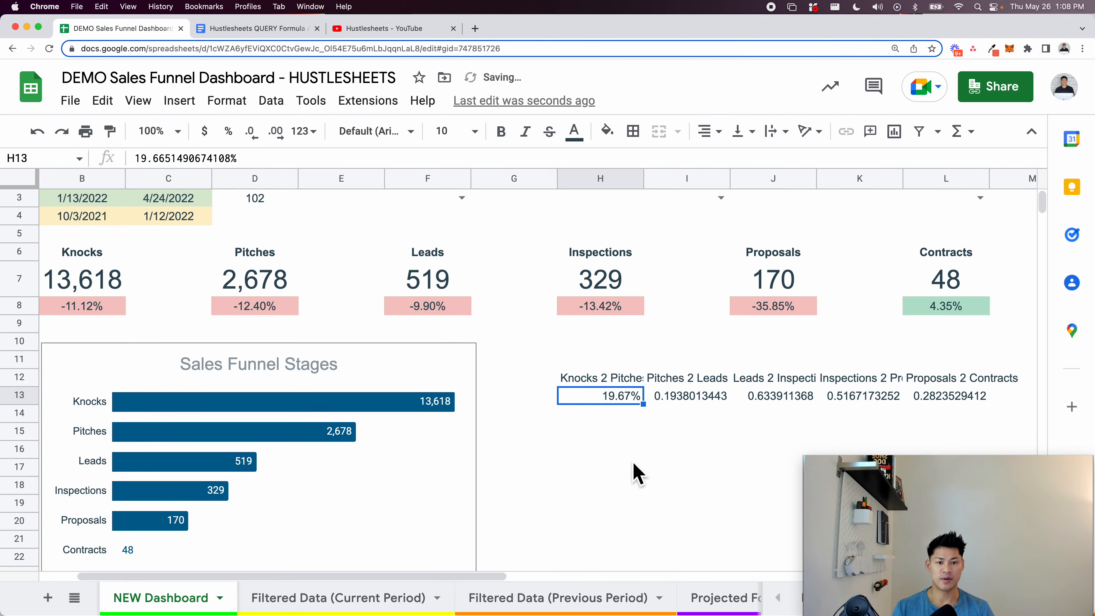
Reopen H12's QUERY formula with the caret right after the equals sign
click(618, 379)
double_click(619, 380)
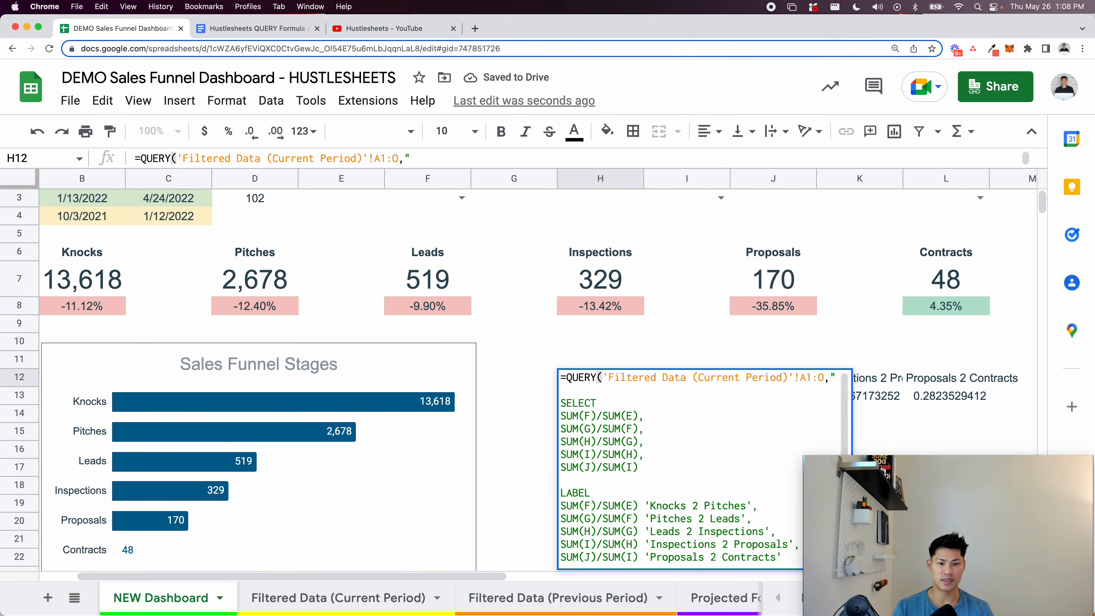
click(568, 380)
Wrap the QUERY formula in TRANSPOSE so the ratios run down a column
key(alt+Return)
key(Left)
text(TRANSPOSE()
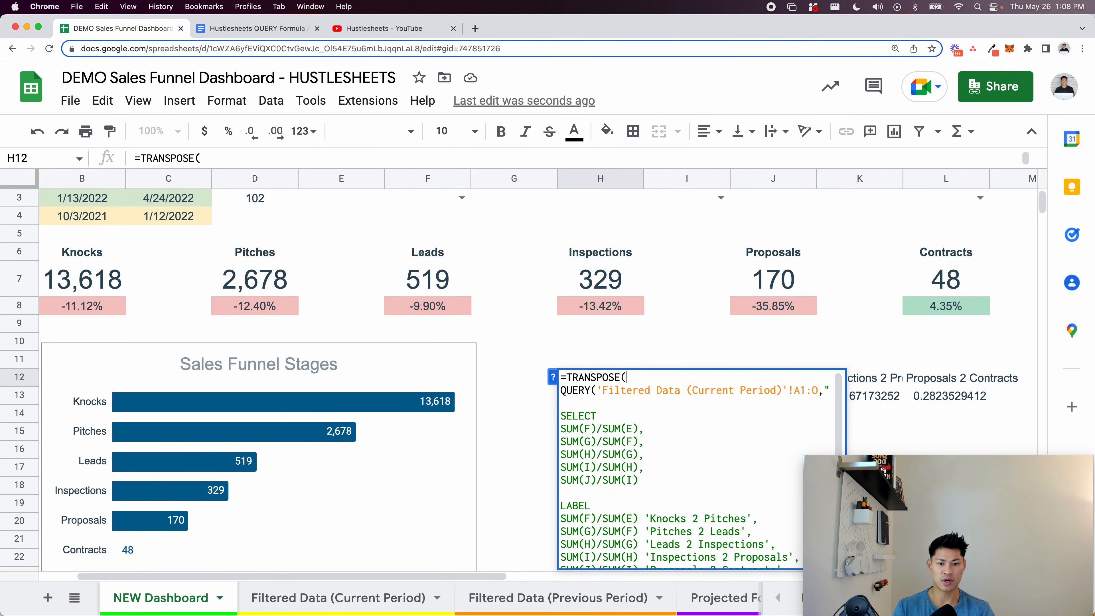
scroll(698, 470, down, 3)
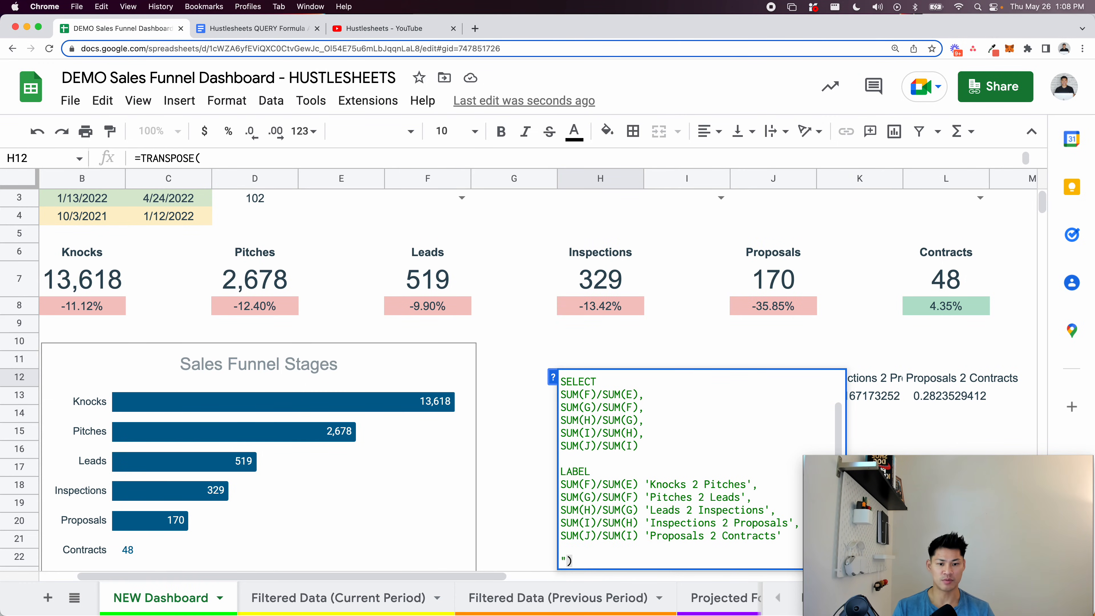
text())
key(Return)
Format the five ratio values as percentages
key(Up)
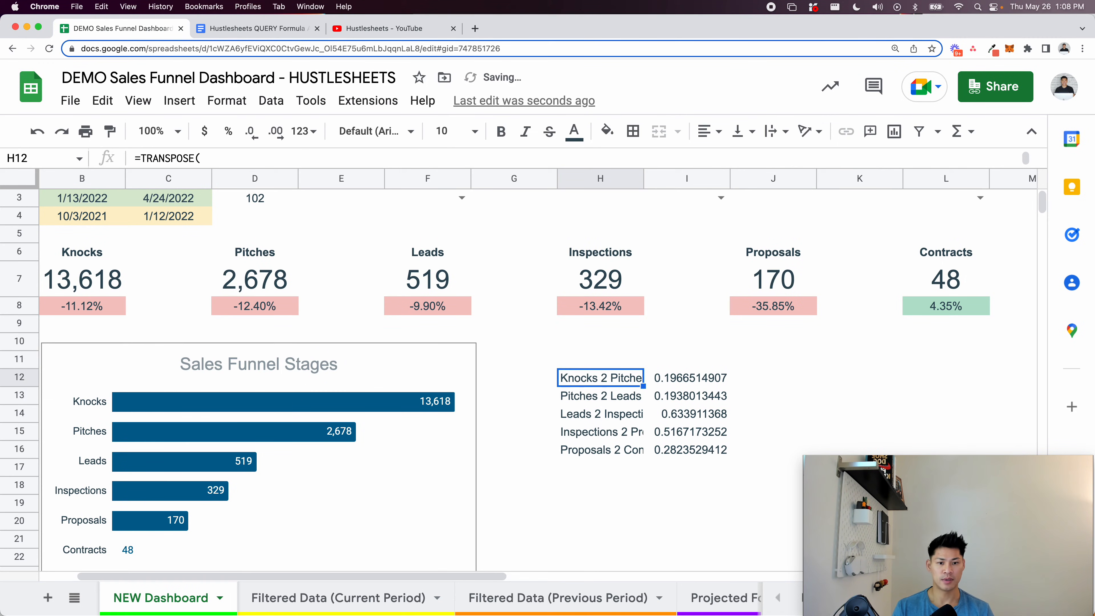
key(Right)
key(shift+Down)
key(shift+Down)
key(shift+Down)
key(shift+Down)
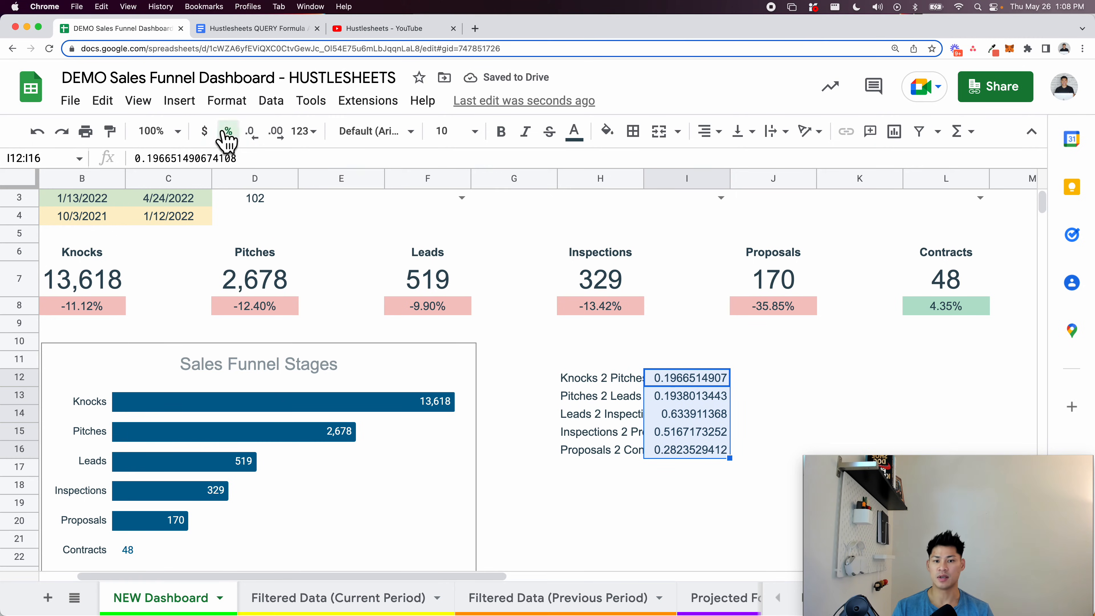
click(228, 130)
Add headers Stage and Conv. Rate above the labels and ratios
click(603, 367)
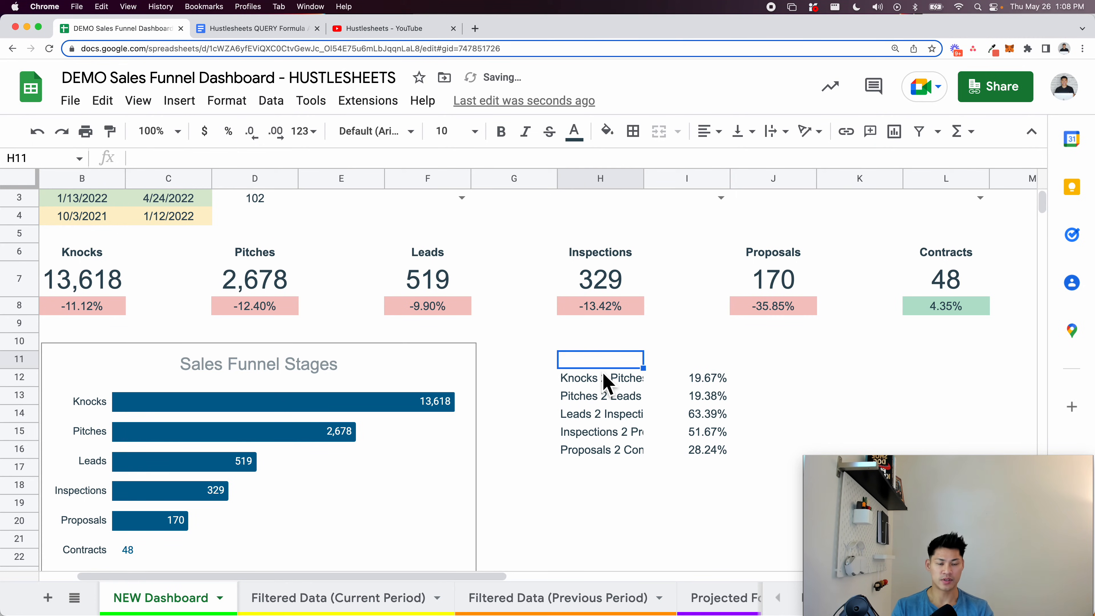
text(Stage)
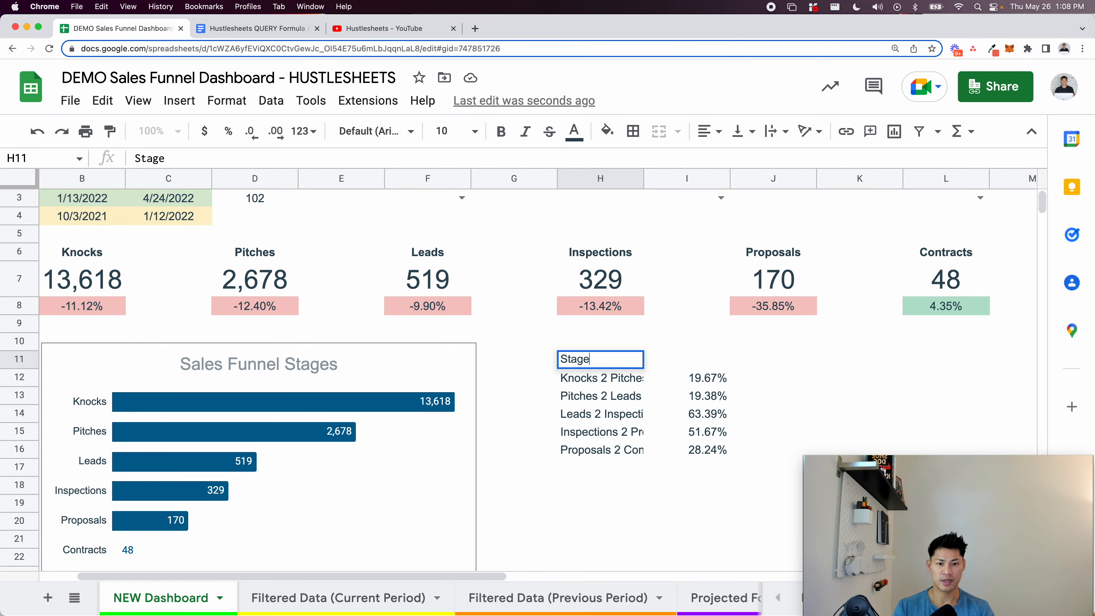
key(Tab)
text(Conv. Rate)
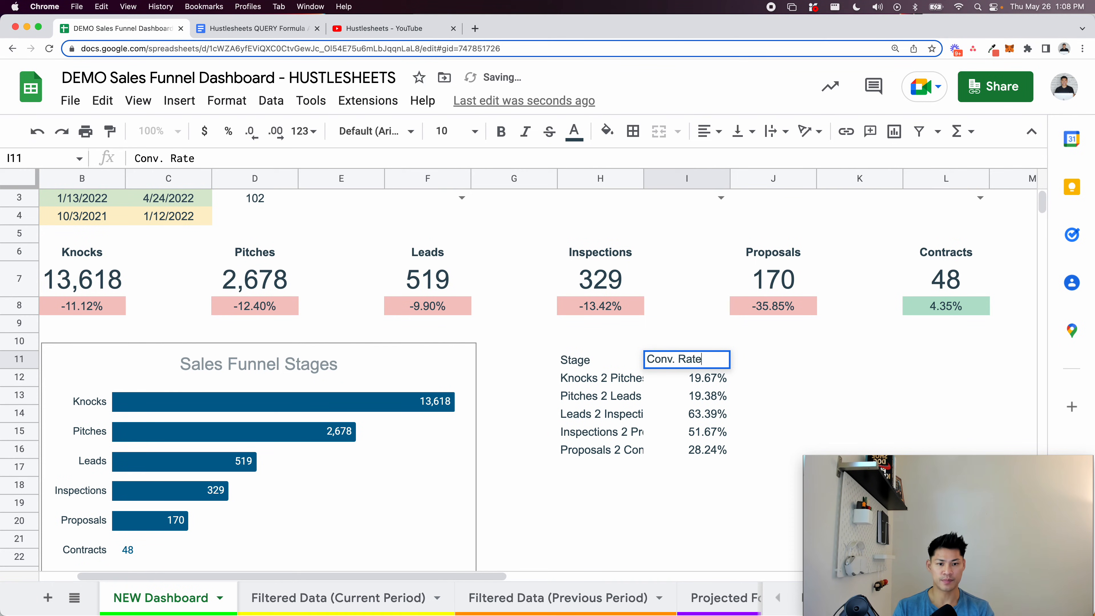
key(Return)
Change the Stage header in H11 to Conv. Step
key(Up)
key(Return)
key(alt+BackSpace)
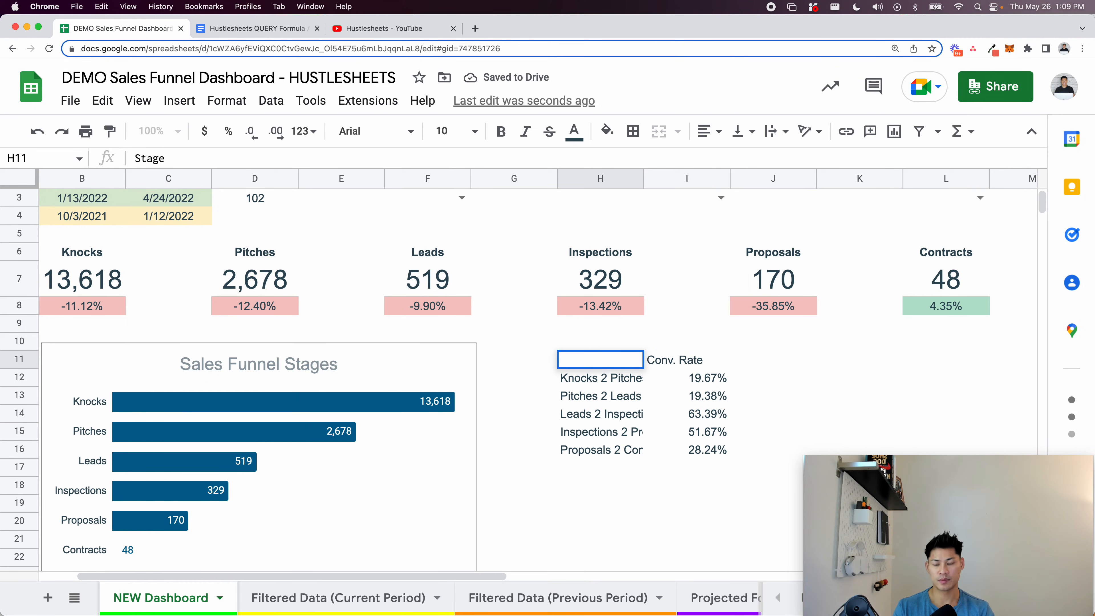
text(Conversion)
key(BackSpace)
key(BackSpace)
key(BackSpace)
key(BackSpace)
text(.)
key(BackSpace)
key(BackSpace)
key(BackSpace)
text(. Step)
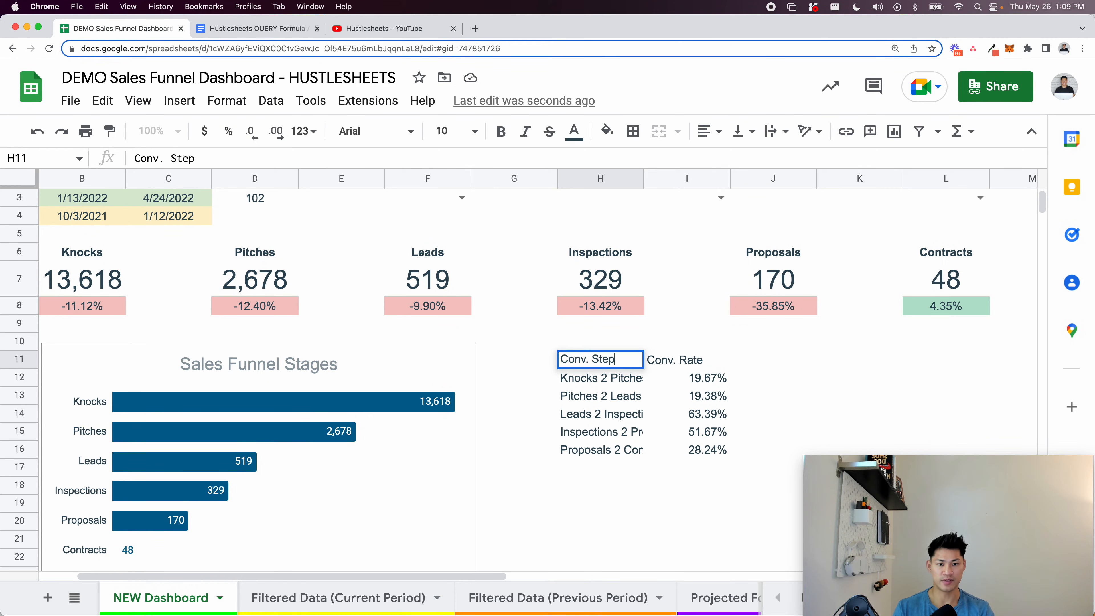
key(Return)
Select the H11:I16 conversion table and zoom the page out
key(Up)
key(super+shift+Down)
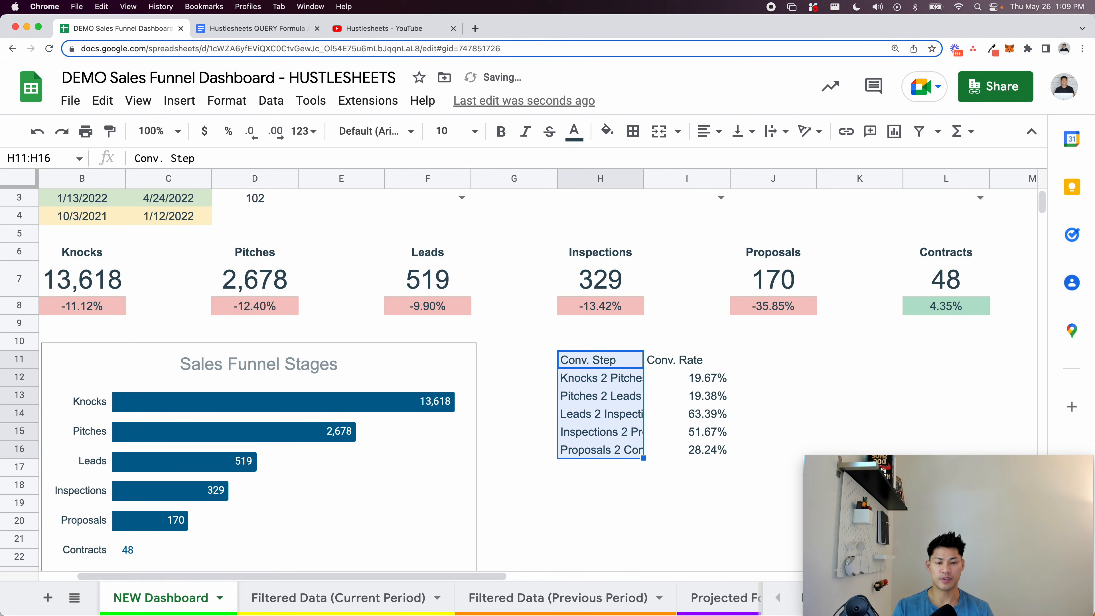
key(shift+Right)
scroll(667, 448, down, 3)
scroll(667, 447, right, 1)
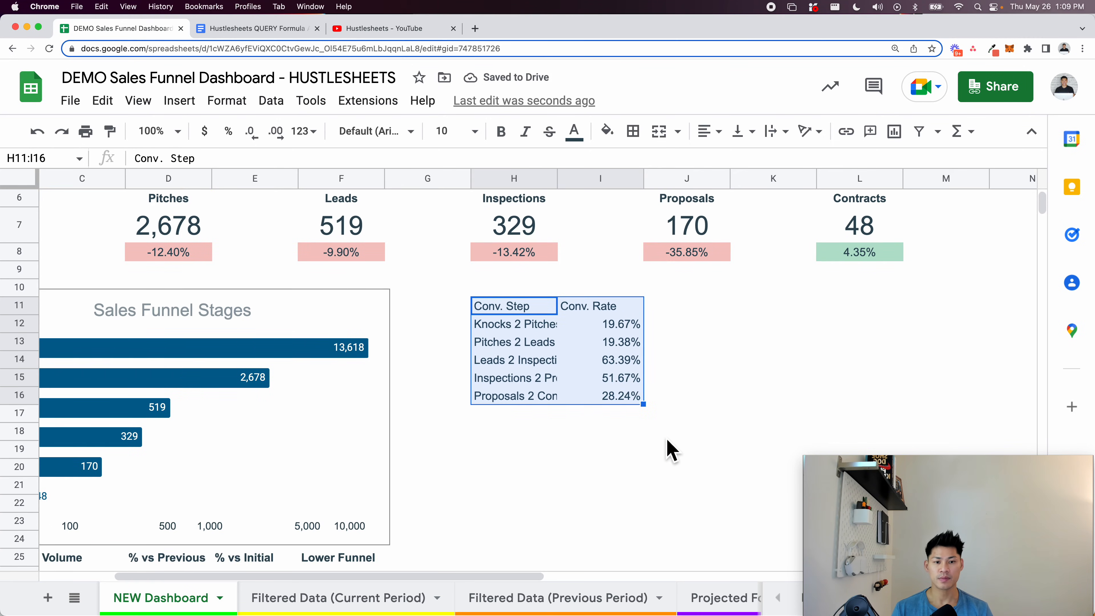
key(super+minus)
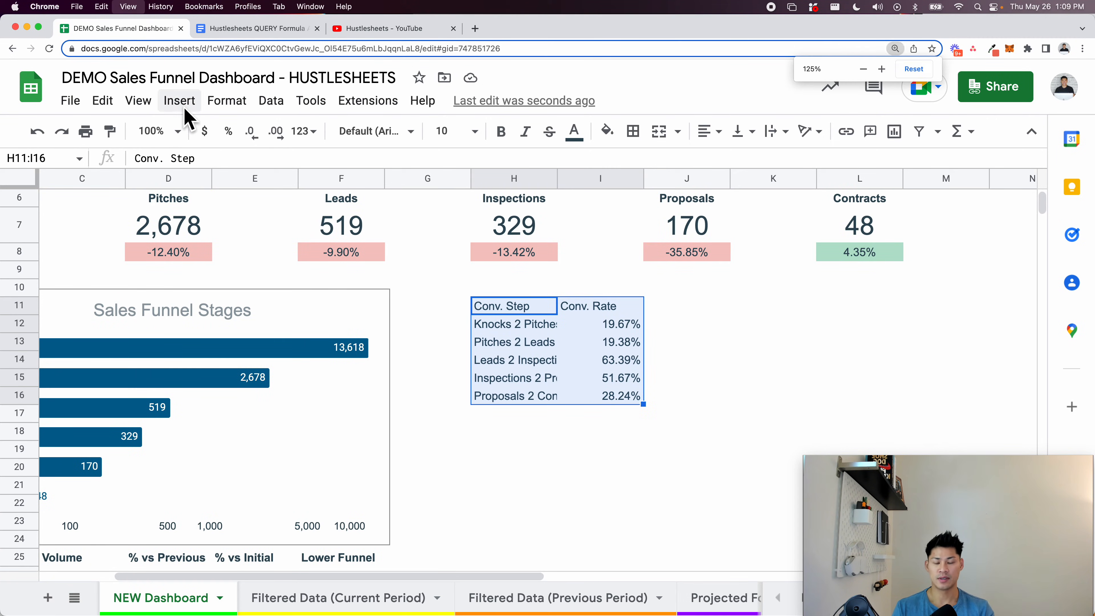
Insert a bar chart of the conversion table with series data labels shown
click(131, 89)
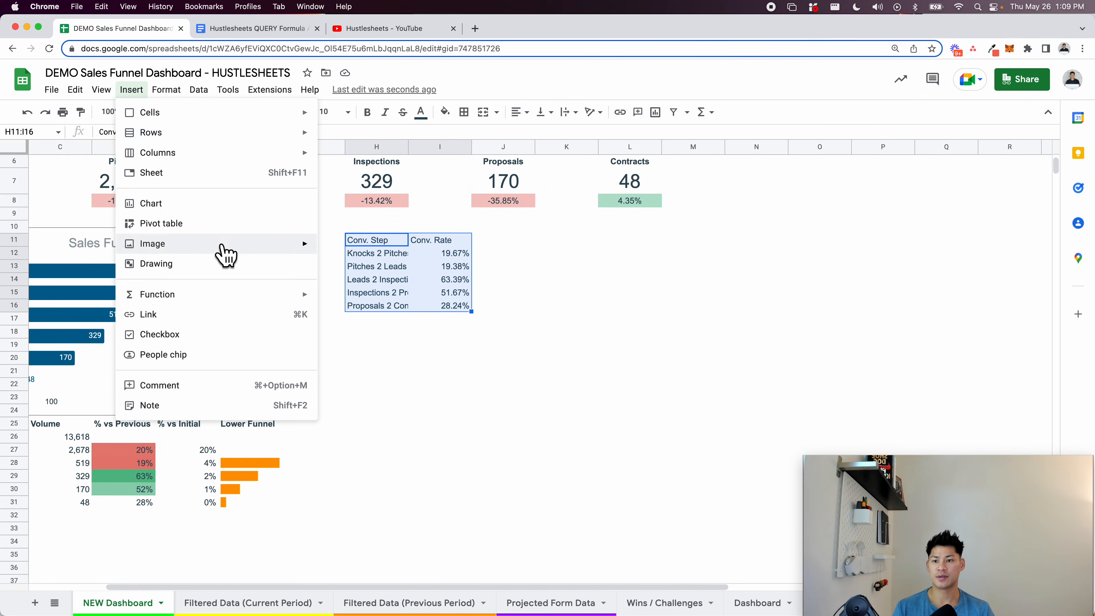
click(218, 210)
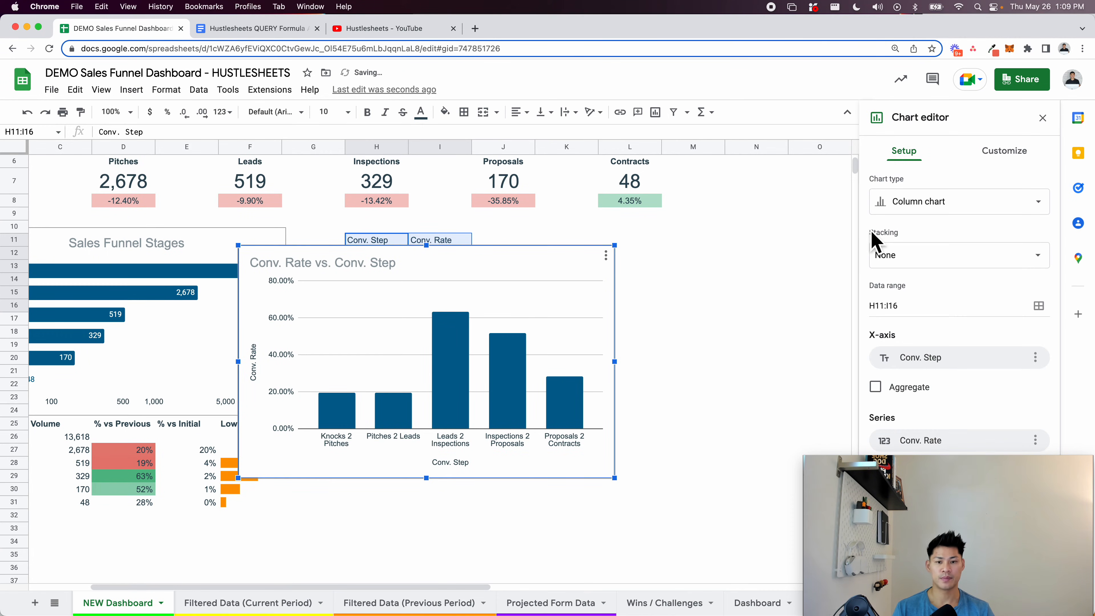
click(908, 201)
click(972, 310)
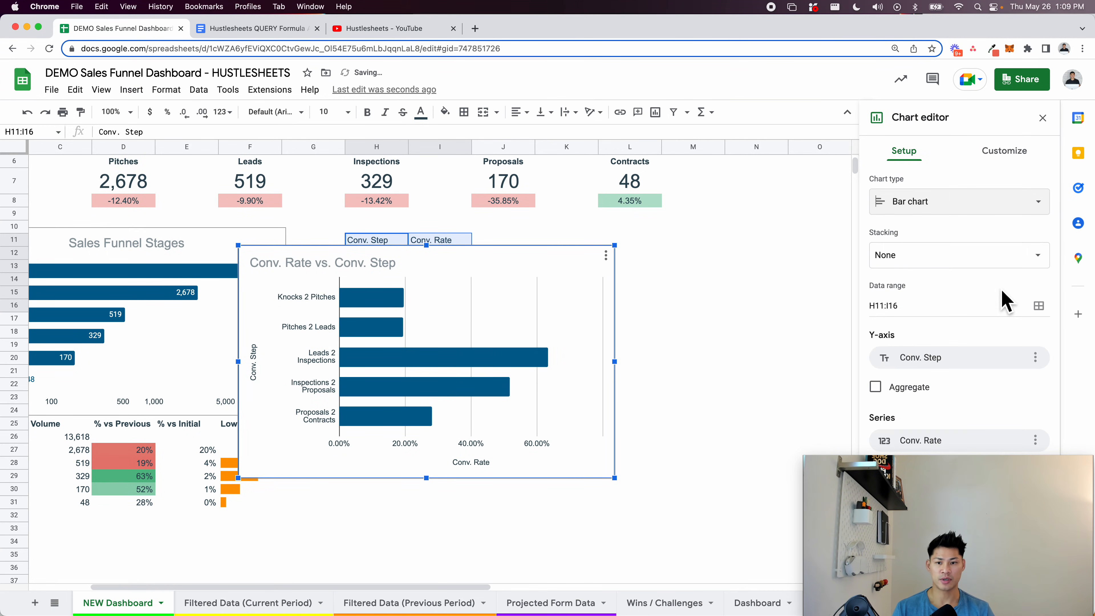
click(988, 151)
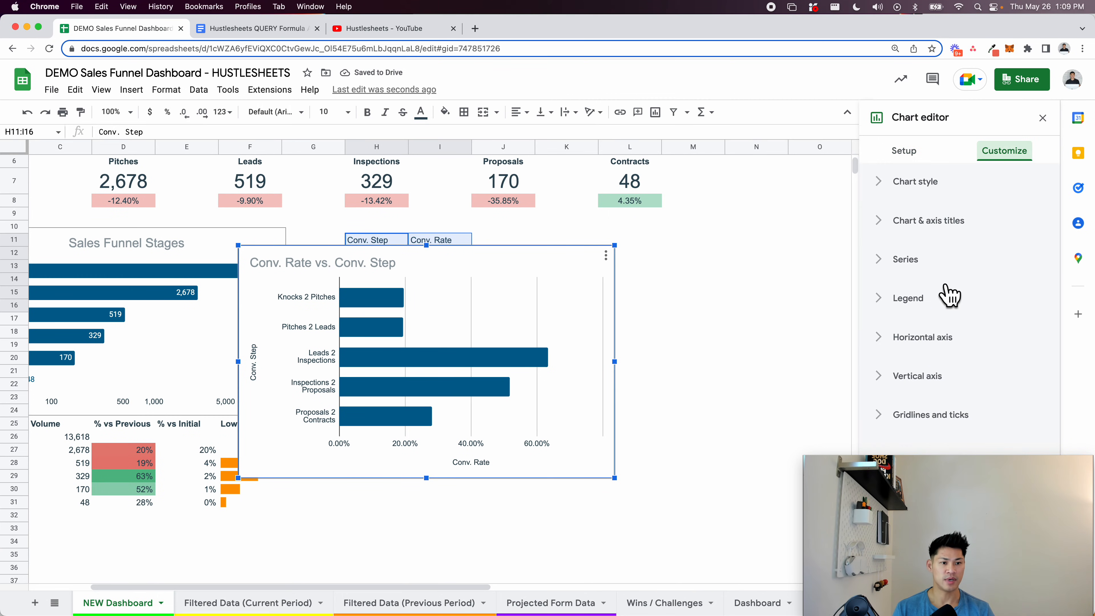
click(909, 259)
scroll(927, 388, down, 2)
click(919, 408)
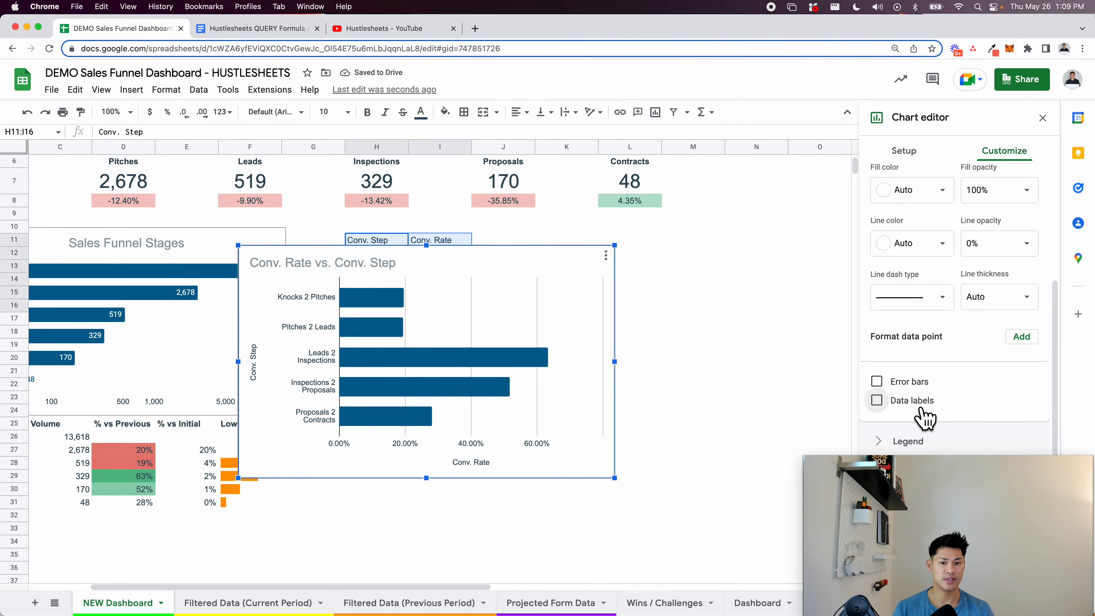
Place the chart beside Sales Funnel Stages, title it Funnel Conversion %, and shorten it
drag(366, 362, 463, 335)
drag(461, 335, 462, 333)
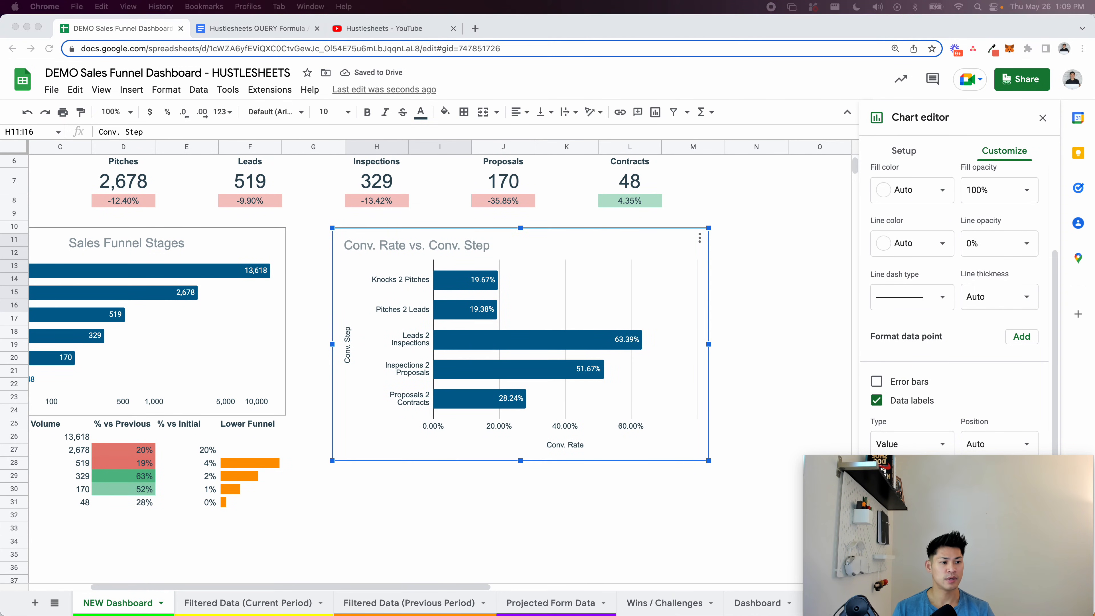
scroll(1019, 387, up, 3)
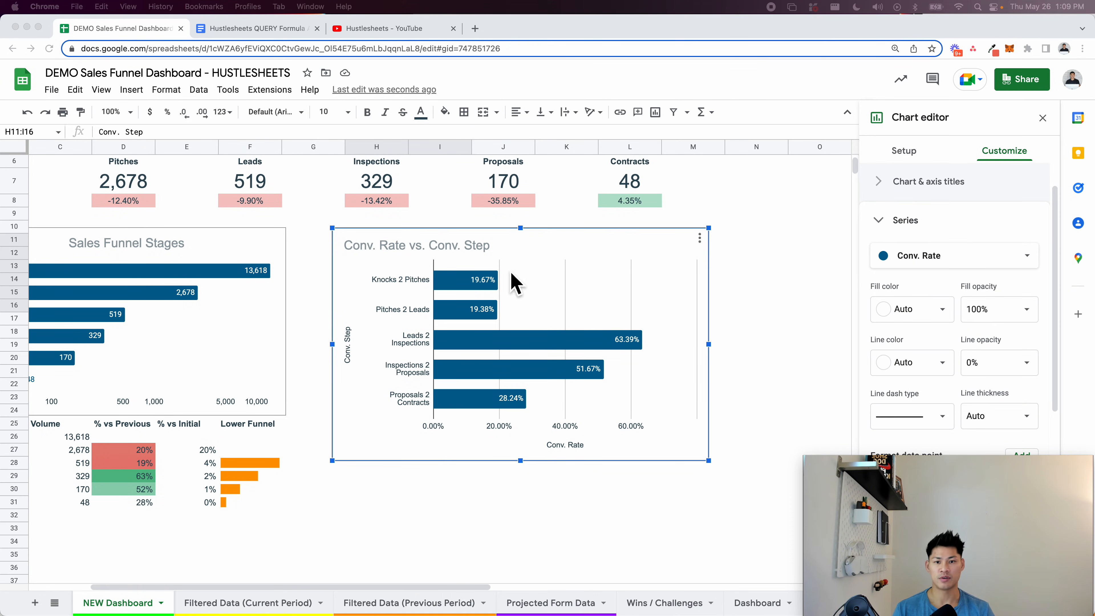
click(449, 246)
click(448, 247)
text(Funnel Conversion %)
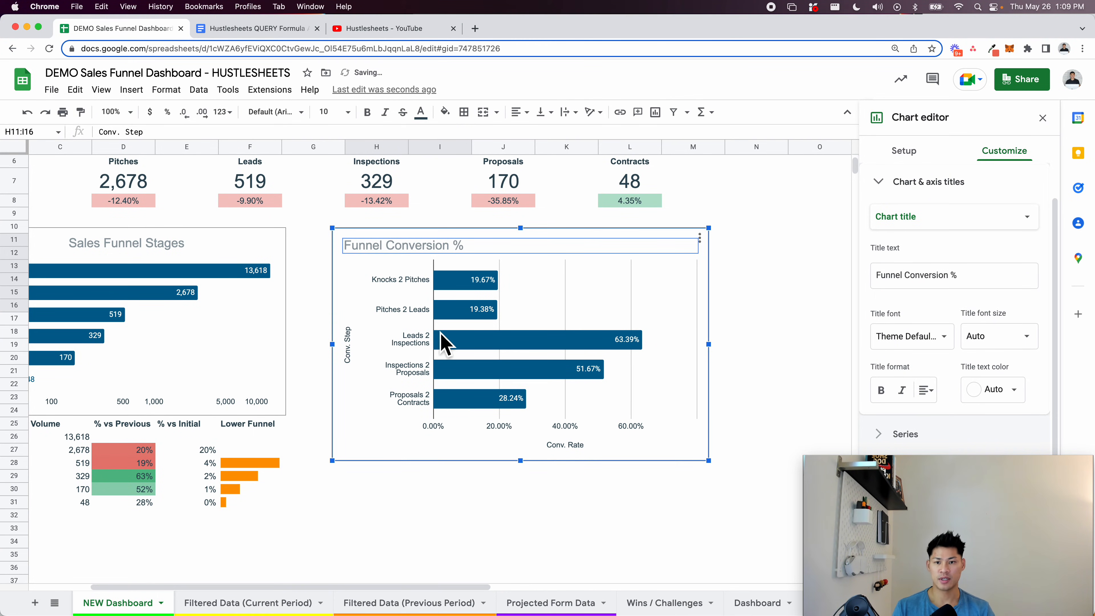
click(461, 354)
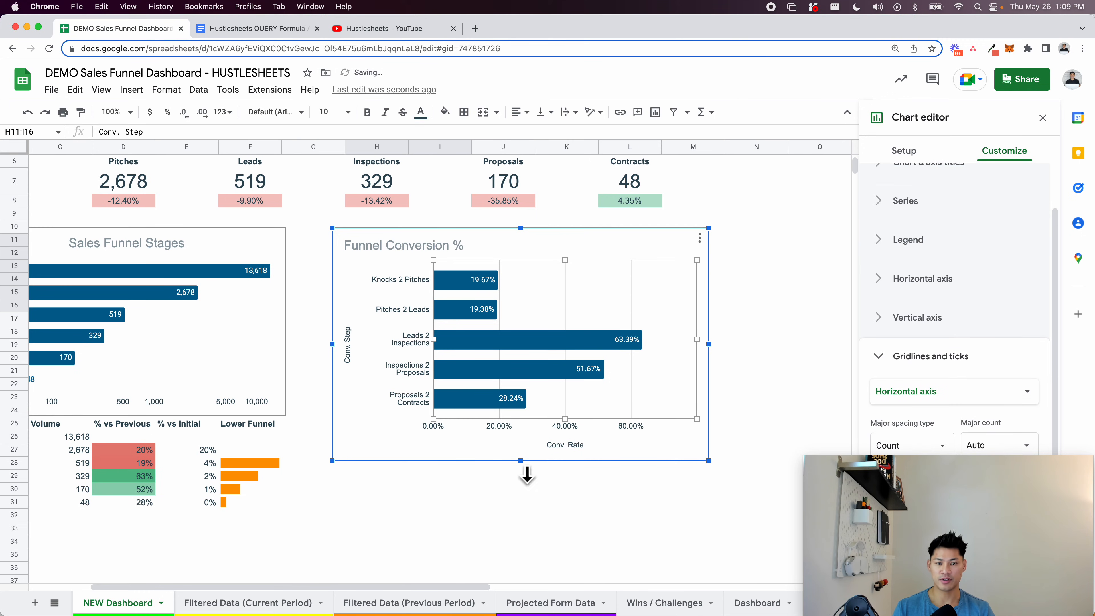
drag(520, 460, 520, 415)
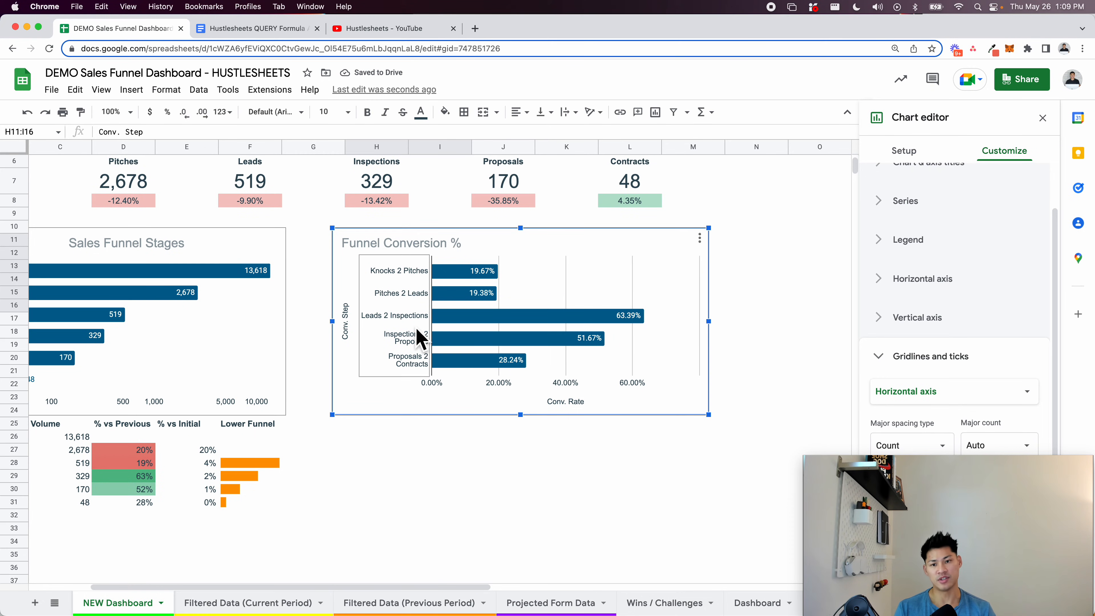
scroll(427, 322, left, 3)
scroll(430, 313, up, 3)
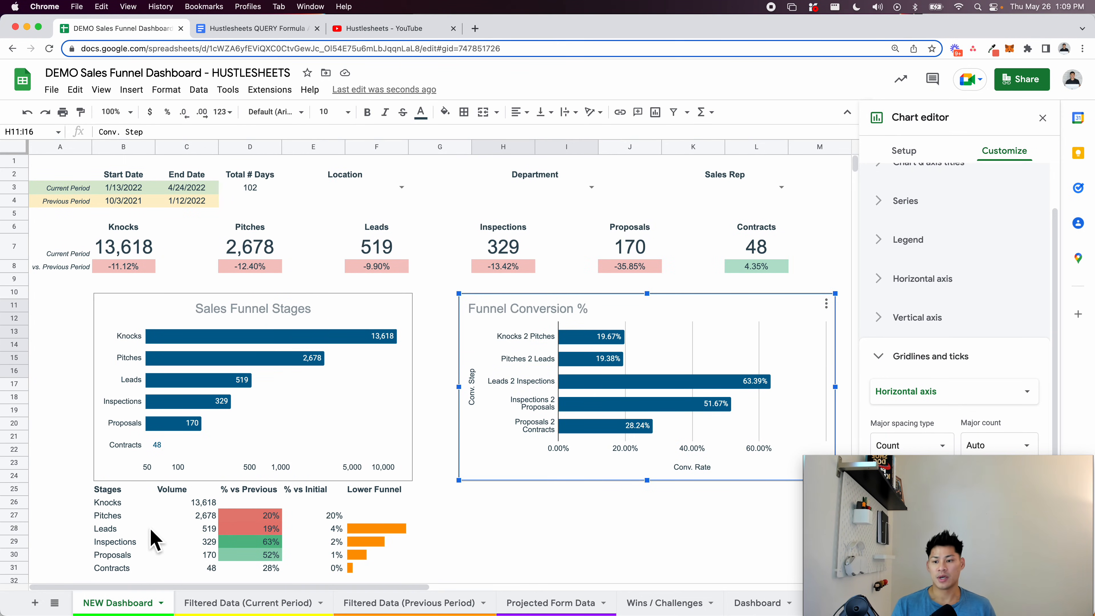
Bold the Leads volume 519 in the stages table
click(140, 538)
click(132, 521)
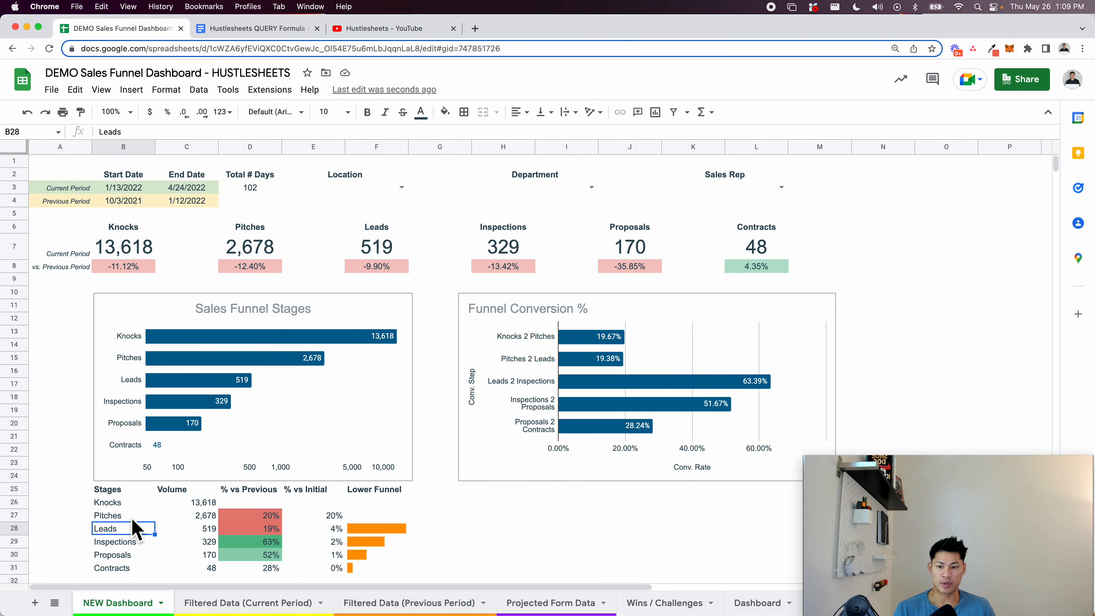
click(203, 532)
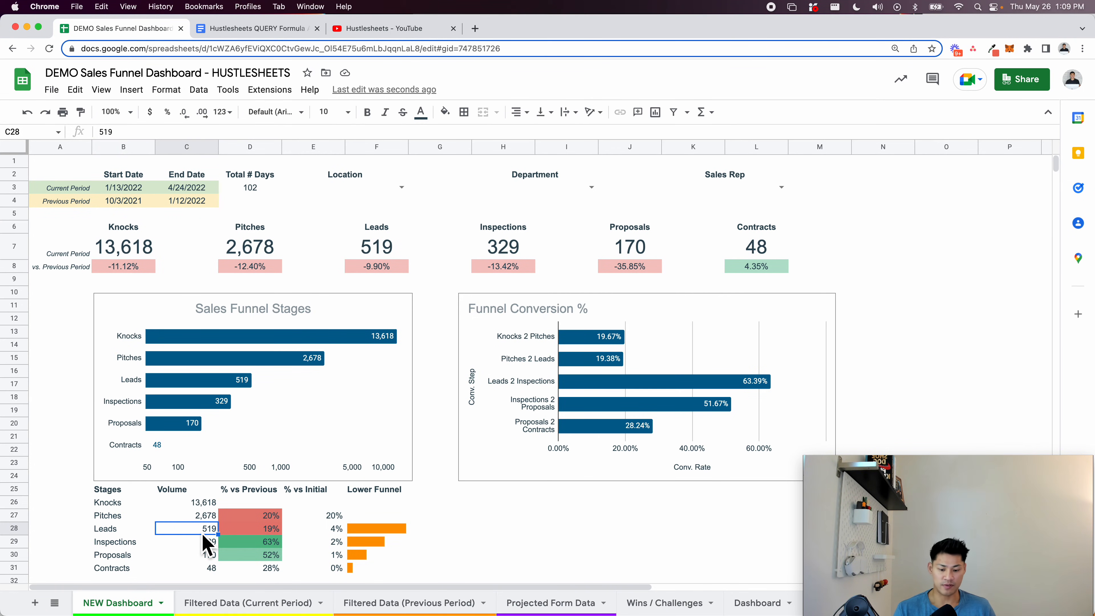
key(super+b)
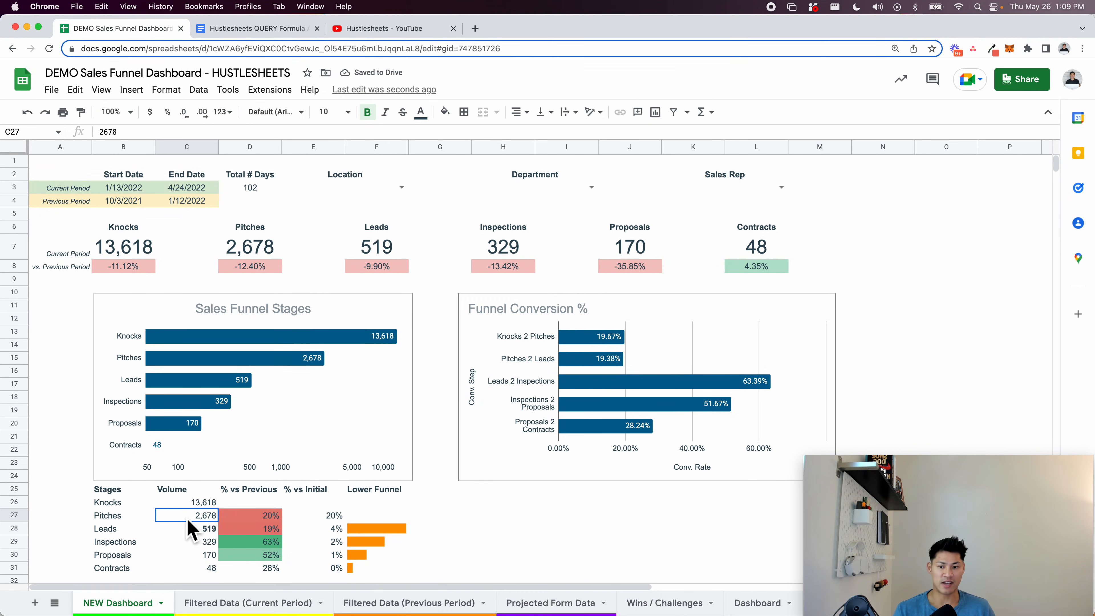
Select the Pitches row and volumes in the stages table, then the Funnel Conversion % chart
drag(123, 517, 195, 517)
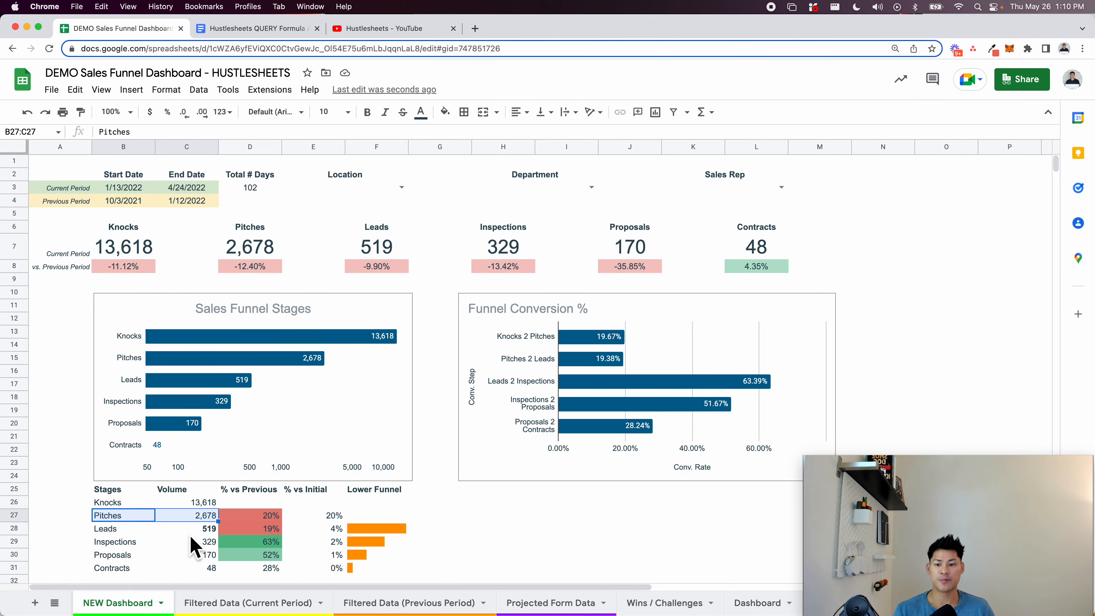
drag(190, 535, 206, 571)
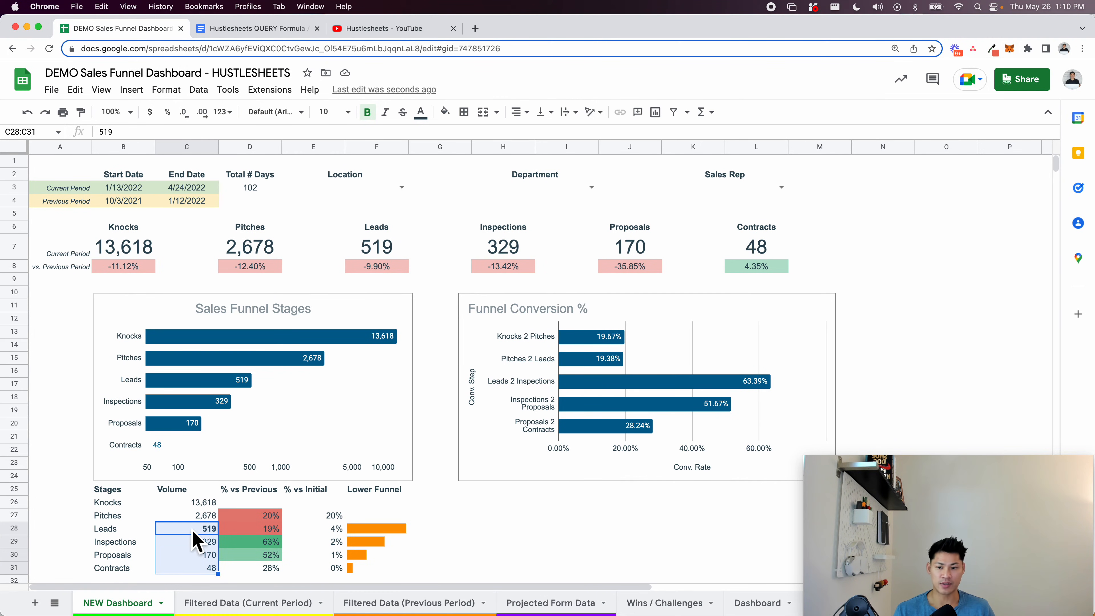
click(202, 517)
click(611, 371)
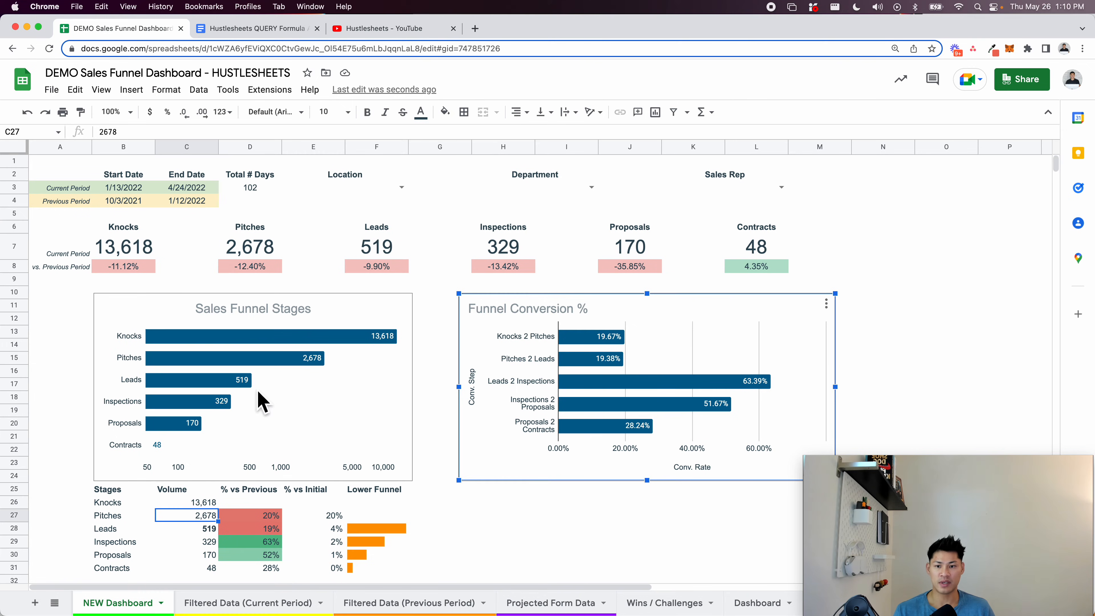
mouse_move(586, 372)
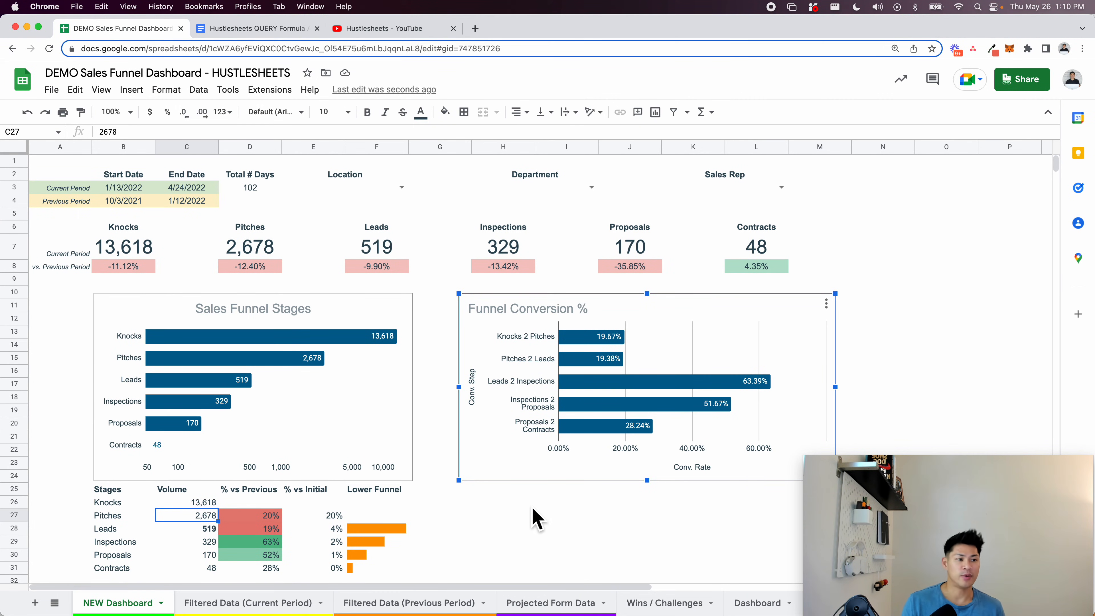
scroll(548, 472, down, 5)
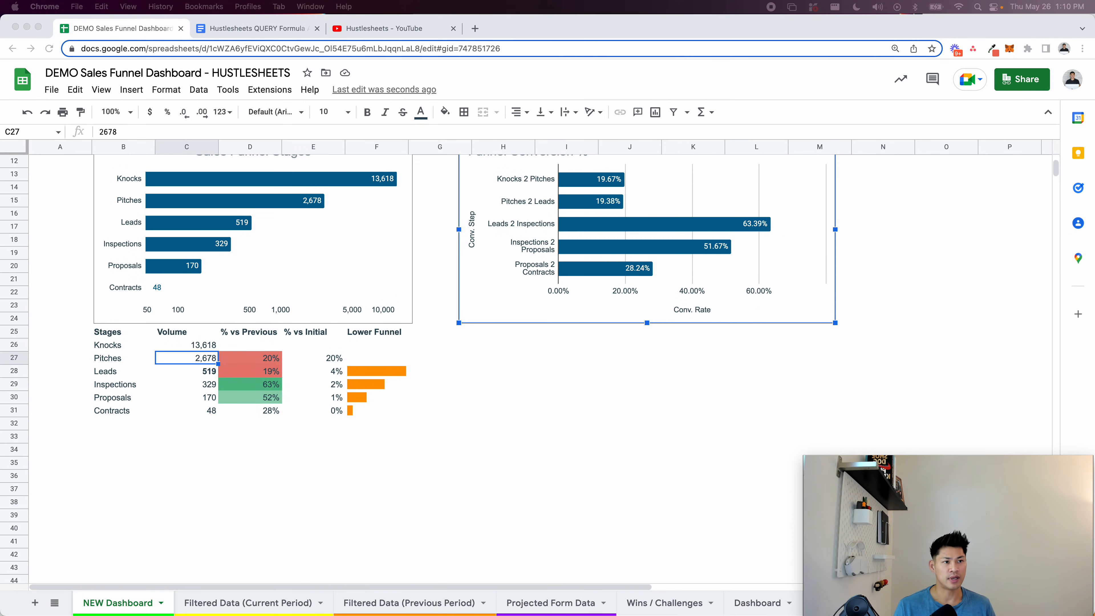
Review the old Dashboard's Current vs. Previous Period and Contracts Leaderboard charts
click(735, 600)
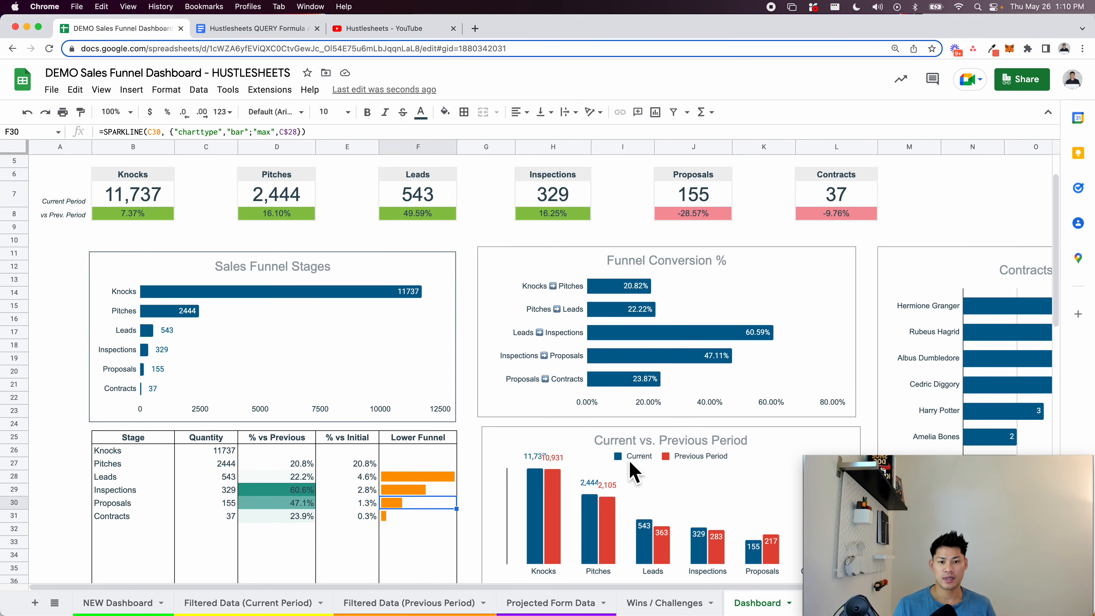
scroll(616, 423, right, 3)
scroll(556, 399, down, 5)
scroll(553, 395, right, 3)
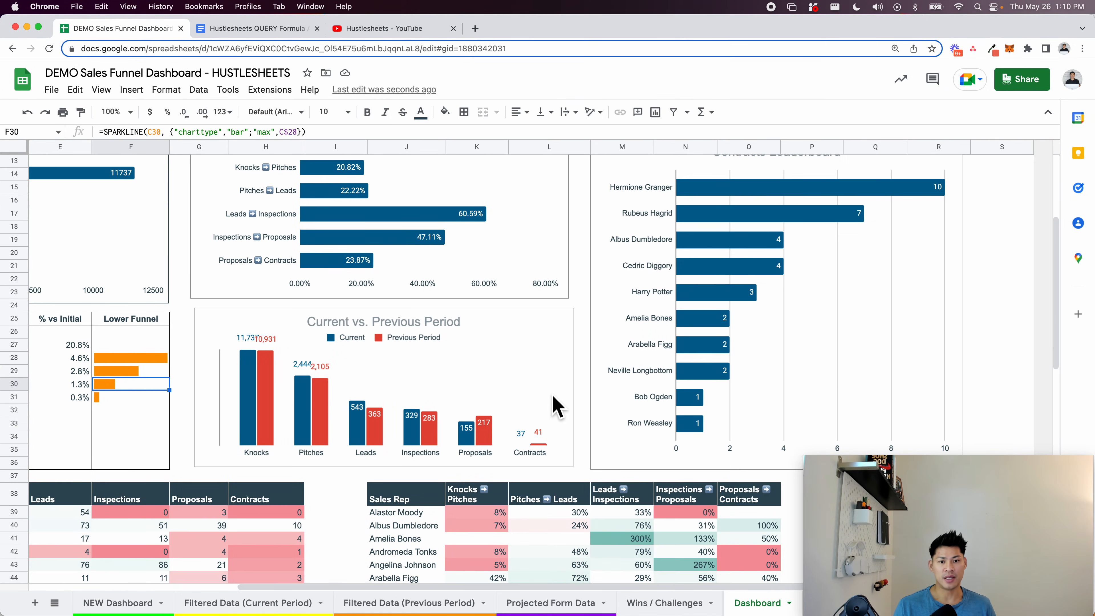
scroll(556, 402, up, 3)
click(433, 412)
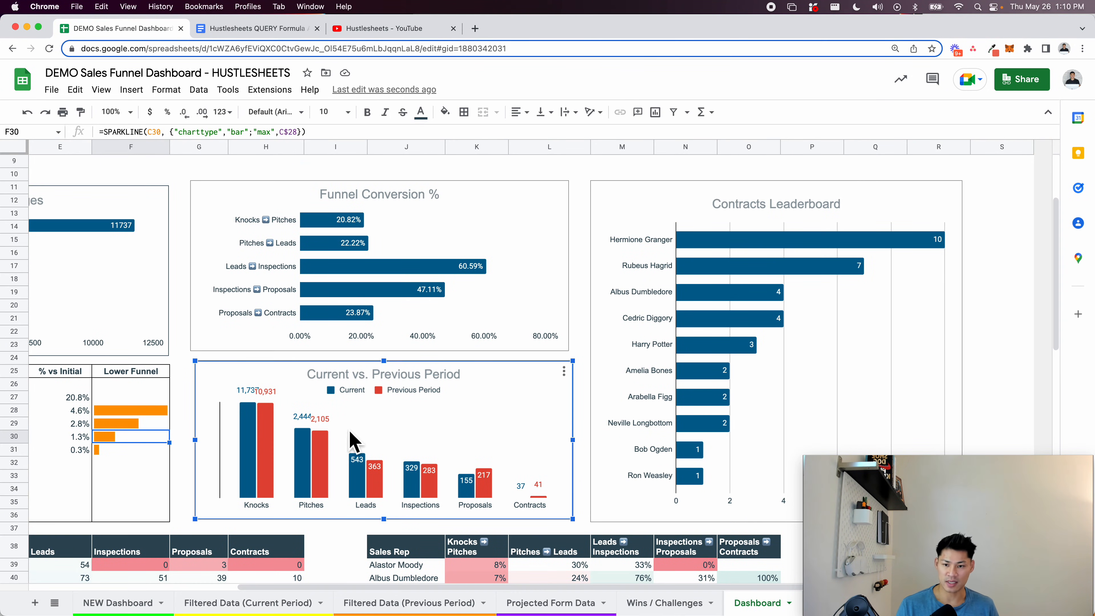
scroll(323, 432, down, 3)
mouse_move(320, 417)
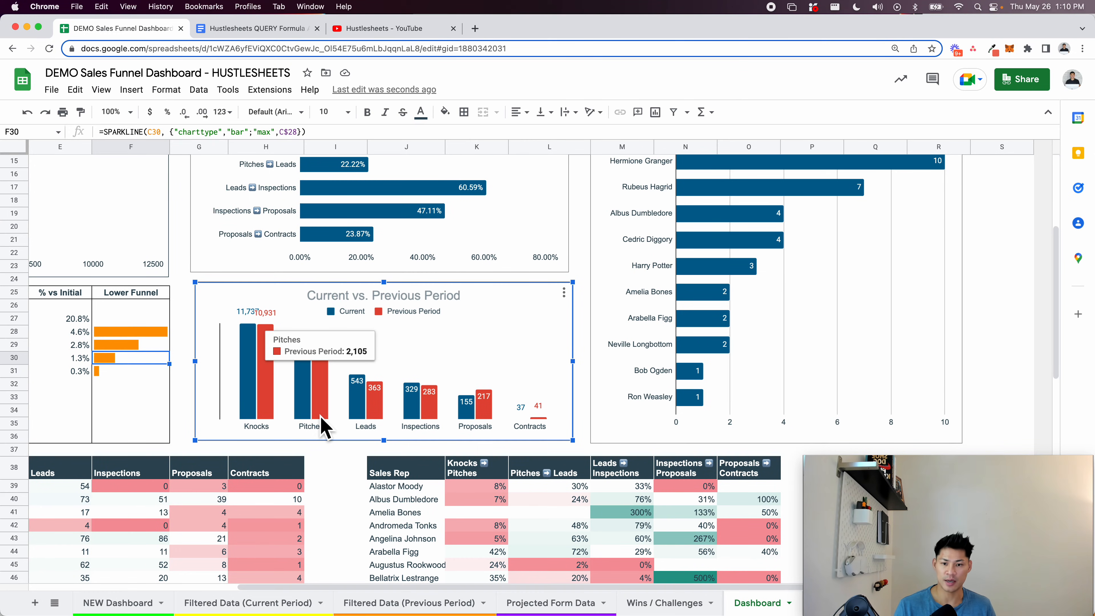
scroll(322, 425, left, 2)
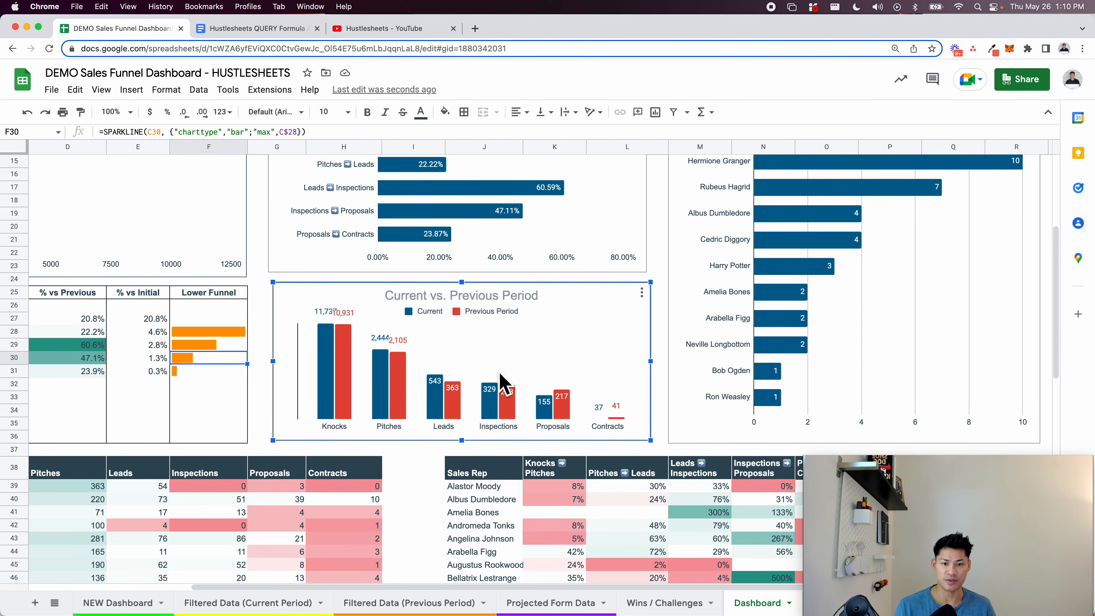
mouse_move(326, 375)
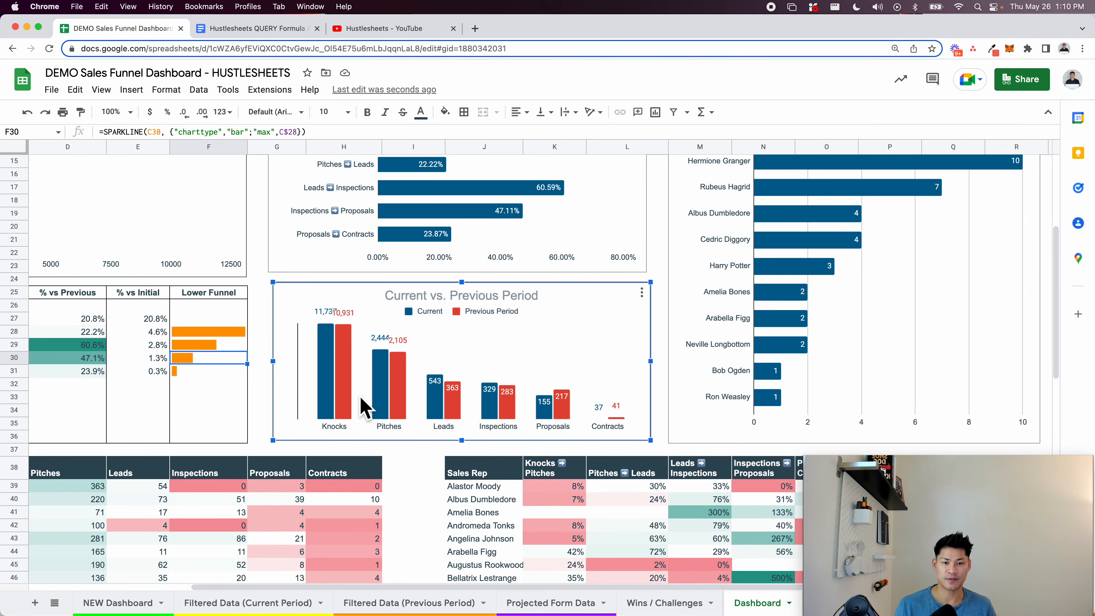
scroll(364, 407, right, 2)
scroll(367, 429, up, 3)
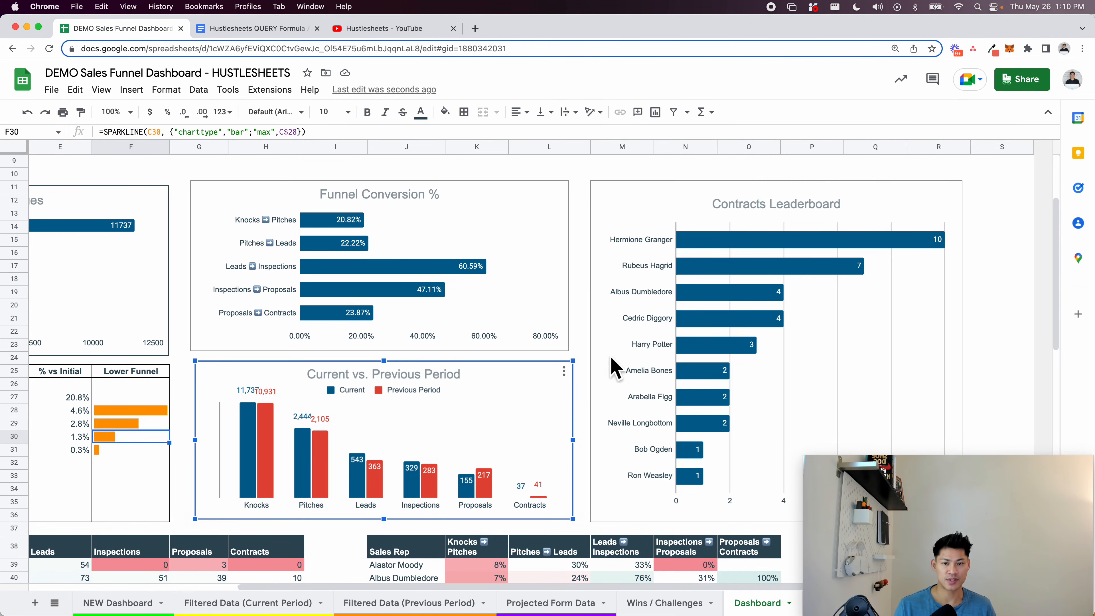
click(681, 312)
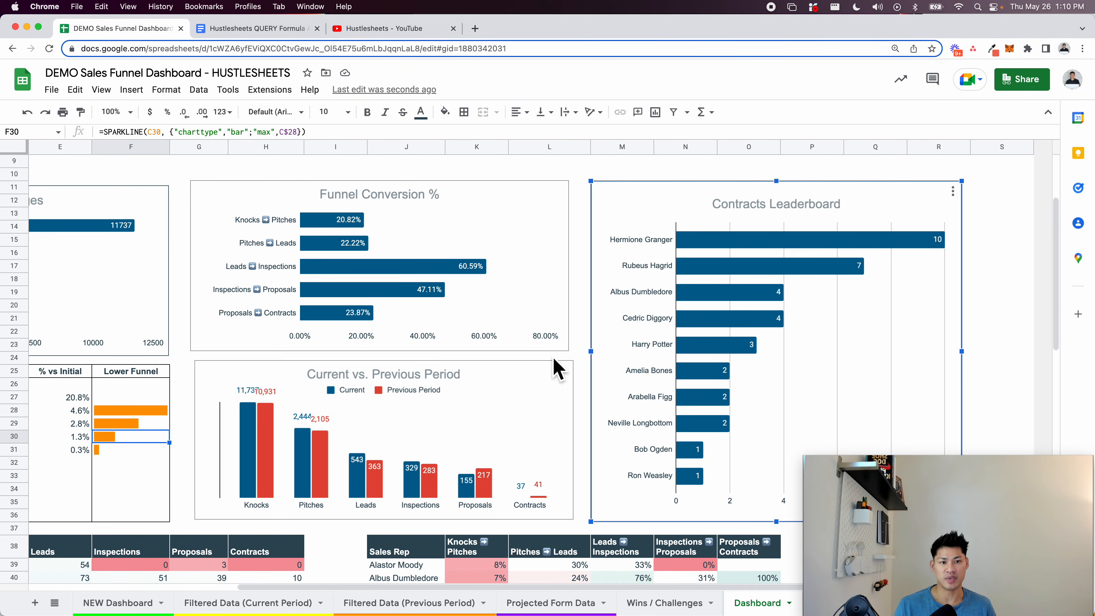
scroll(624, 283, up, 3)
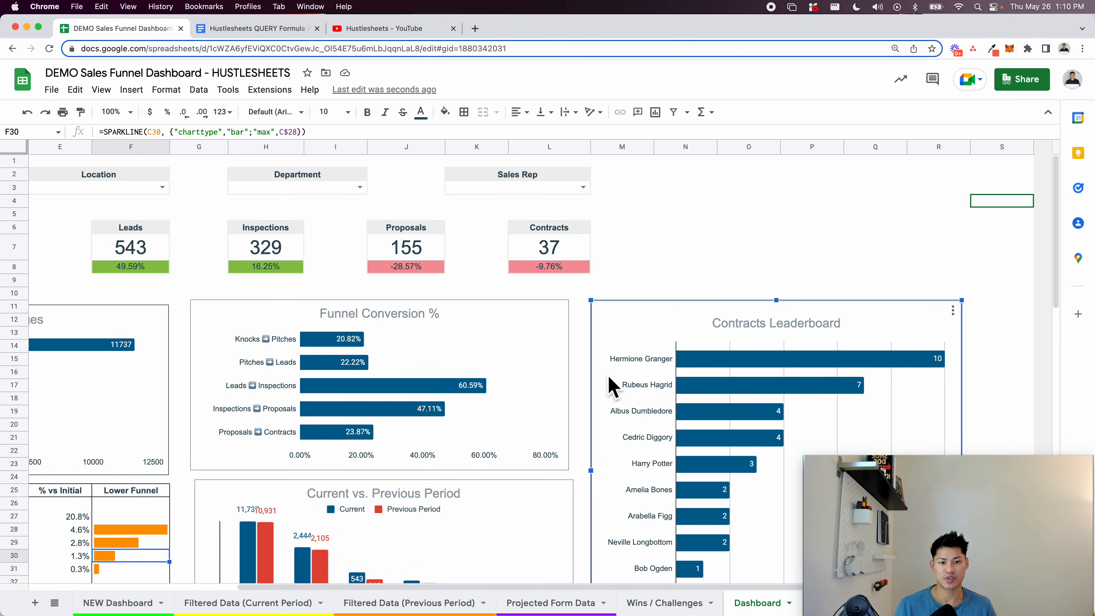
scroll(478, 371, left, 5)
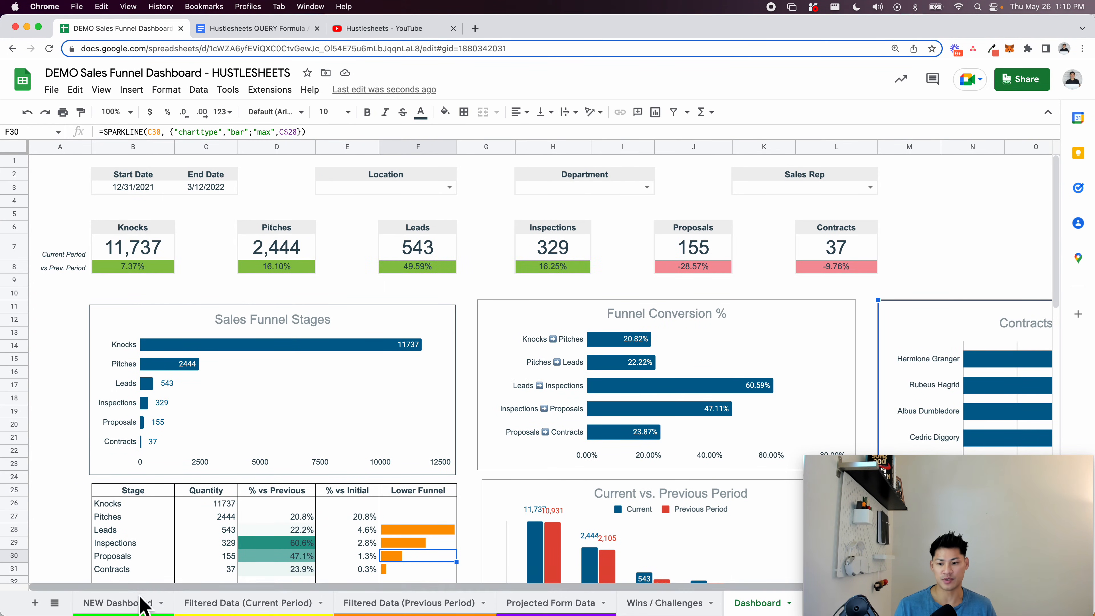
Return to the NEW Dashboard sheet
click(146, 601)
scroll(443, 306, up, 5)
scroll(560, 298, right, 5)
Begin a QUERY in N11 on 'Filtered Data (Current Period)' with SELECT SUM
click(517, 319)
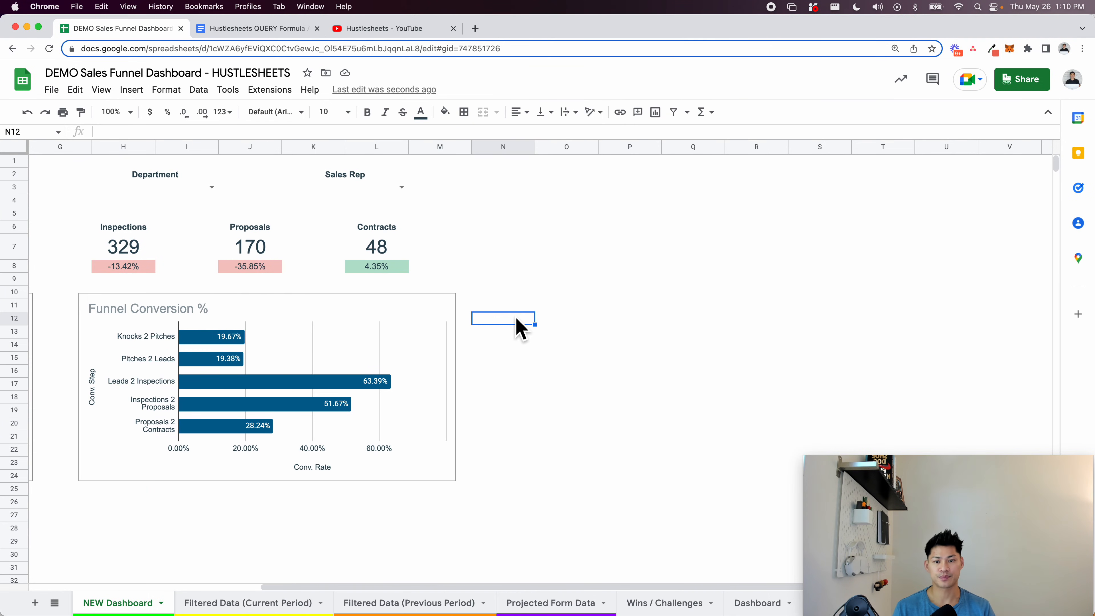
click(532, 303)
text(=QUERY()
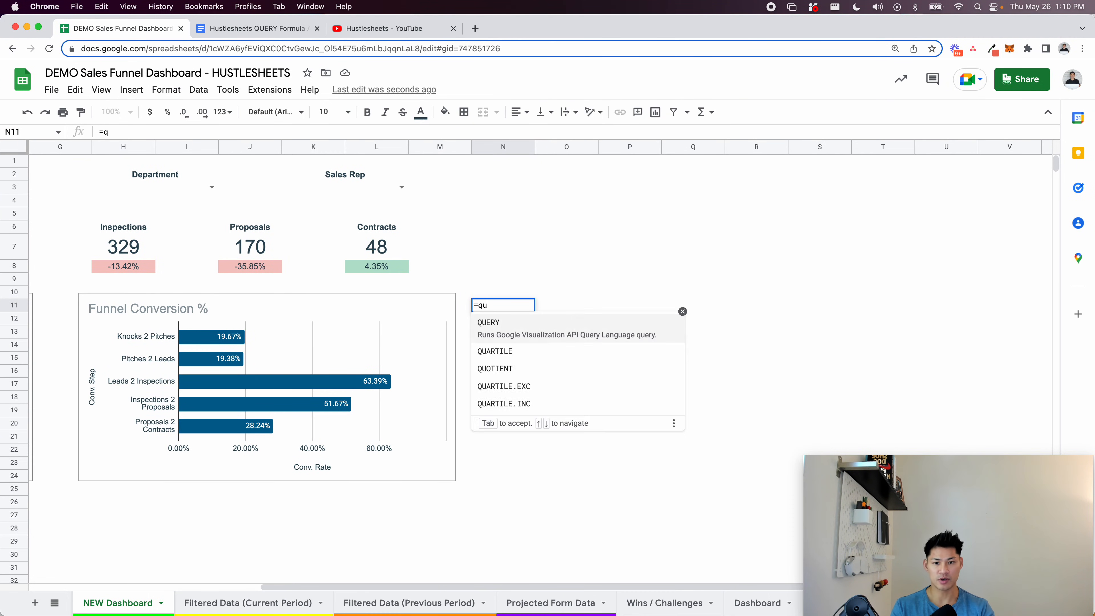
click(254, 603)
click(88, 163)
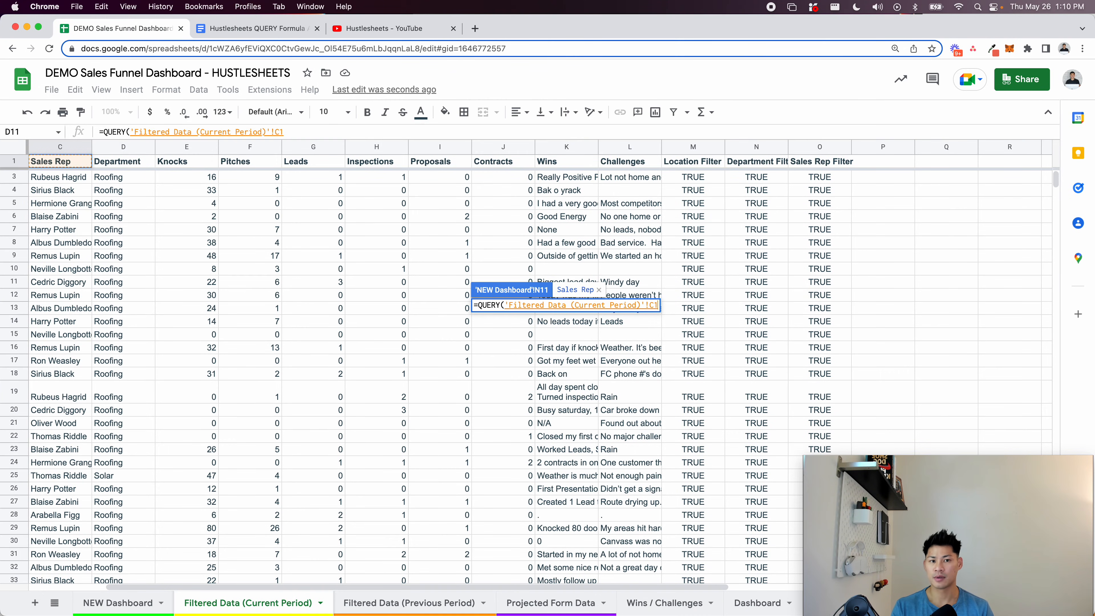
text(:O,)
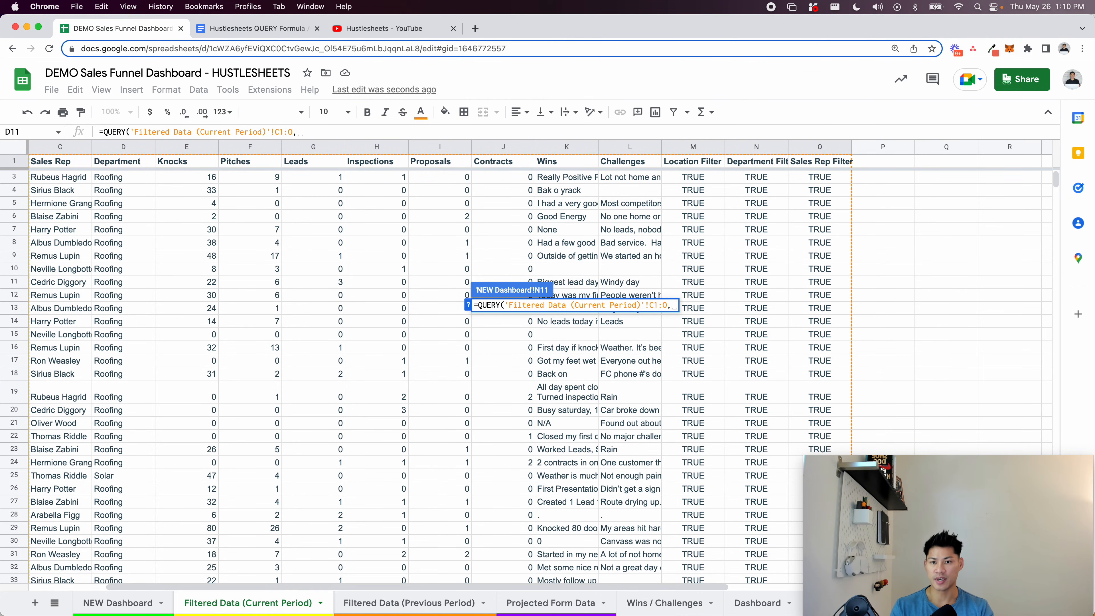
text("S)
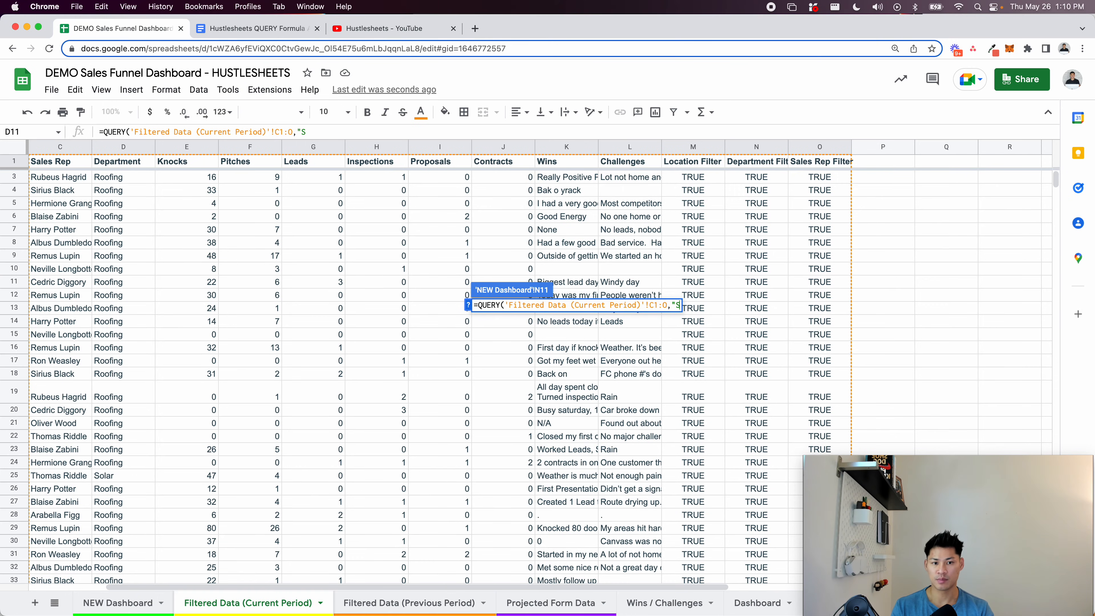
text(ELECT)
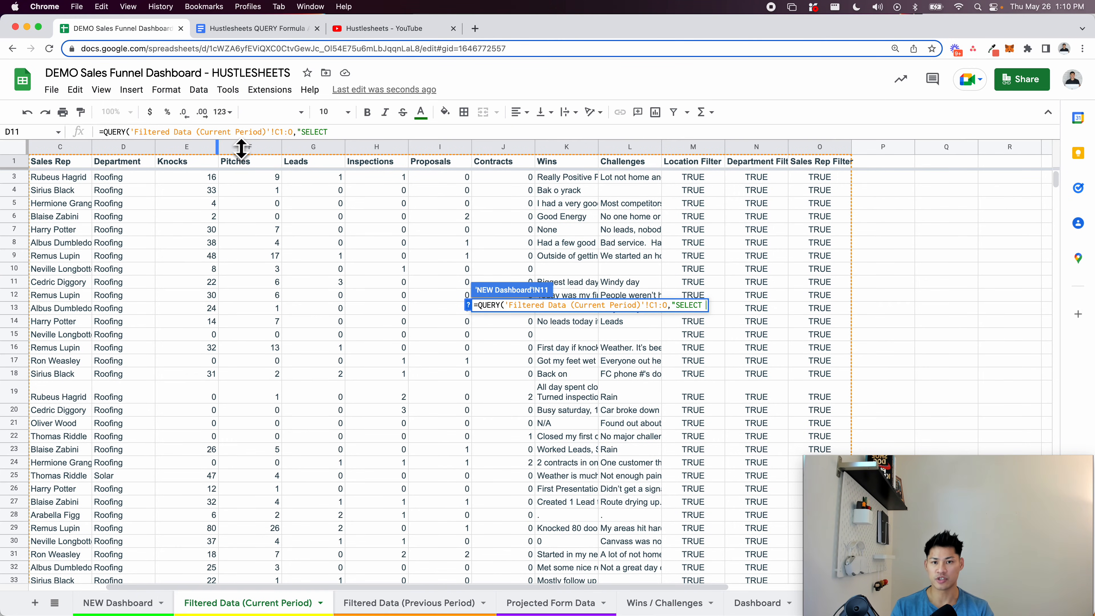
key(super+equal)
scroll(483, 211, right, 3)
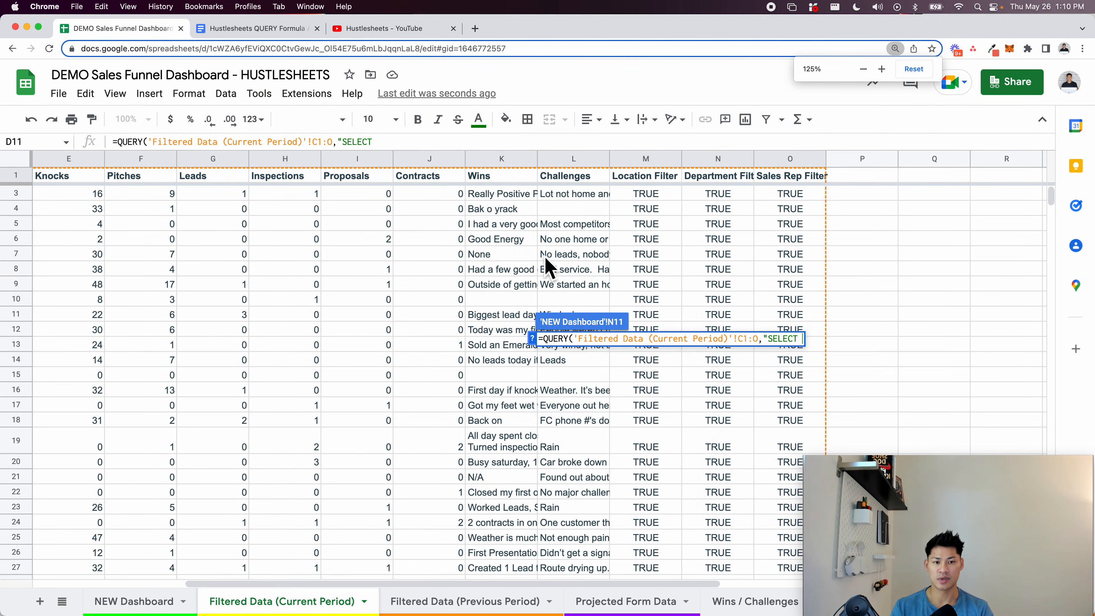
text(SUM(J)
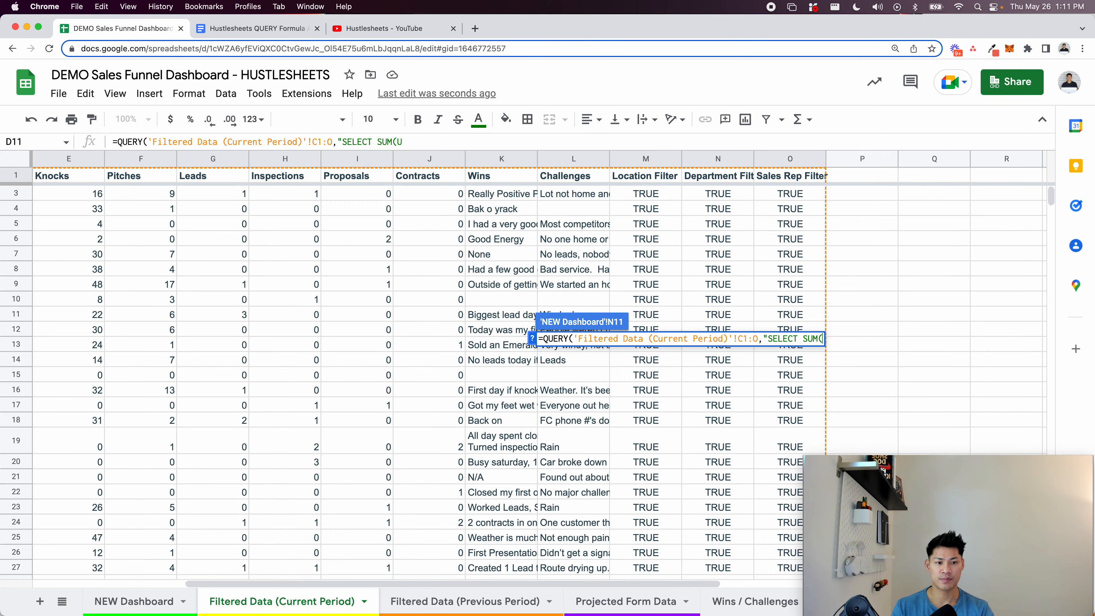
scroll(366, 326, left, 5)
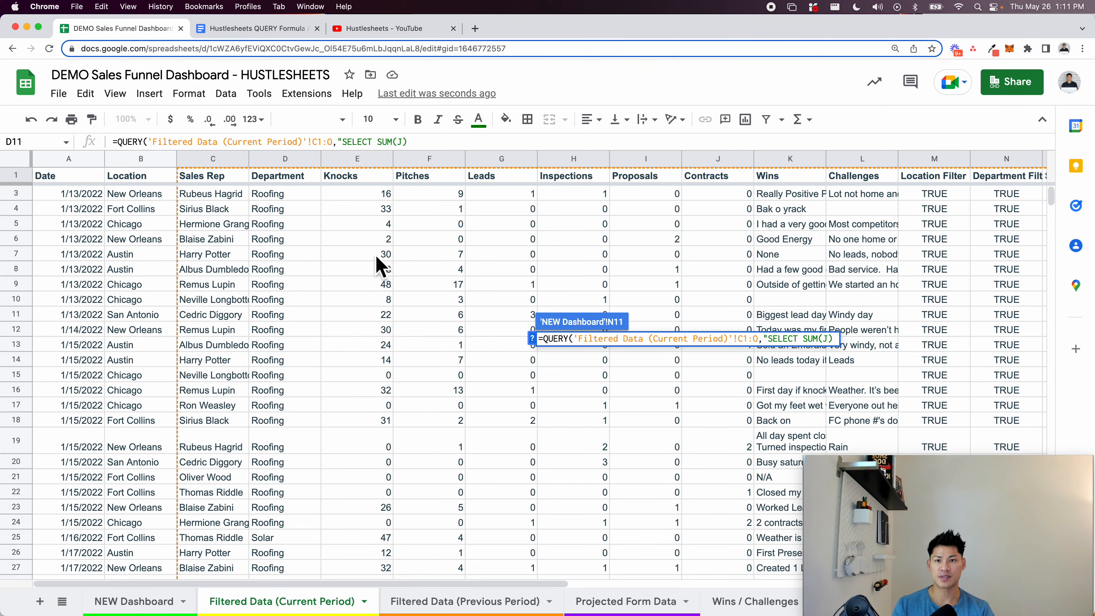
Consult the QUERY course notes on Select, Where and Group By clauses
click(258, 28)
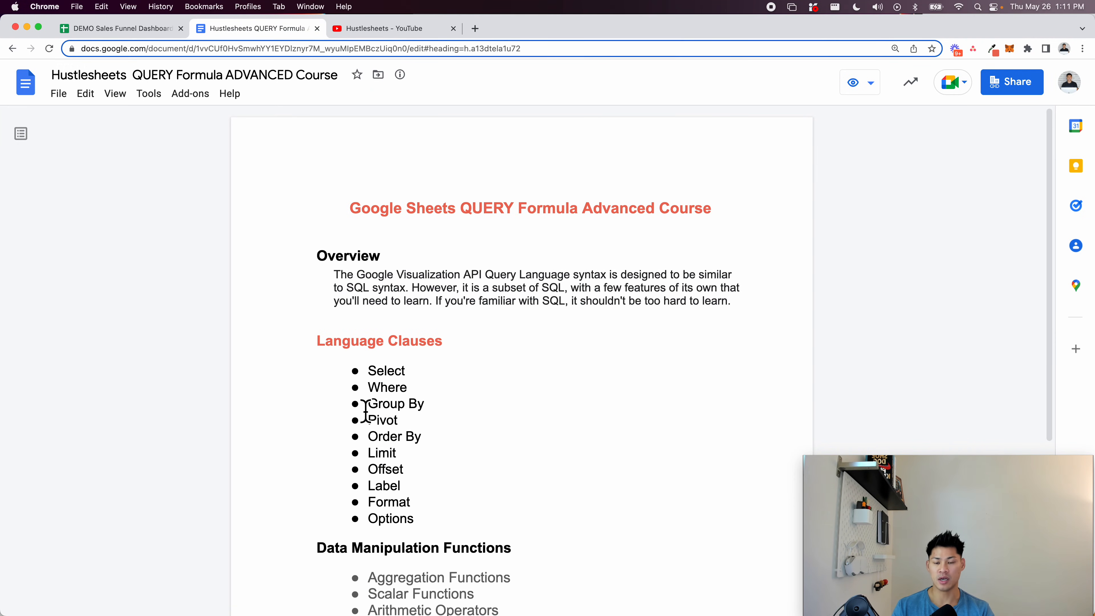
drag(427, 412, 353, 379)
click(379, 405)
click(121, 28)
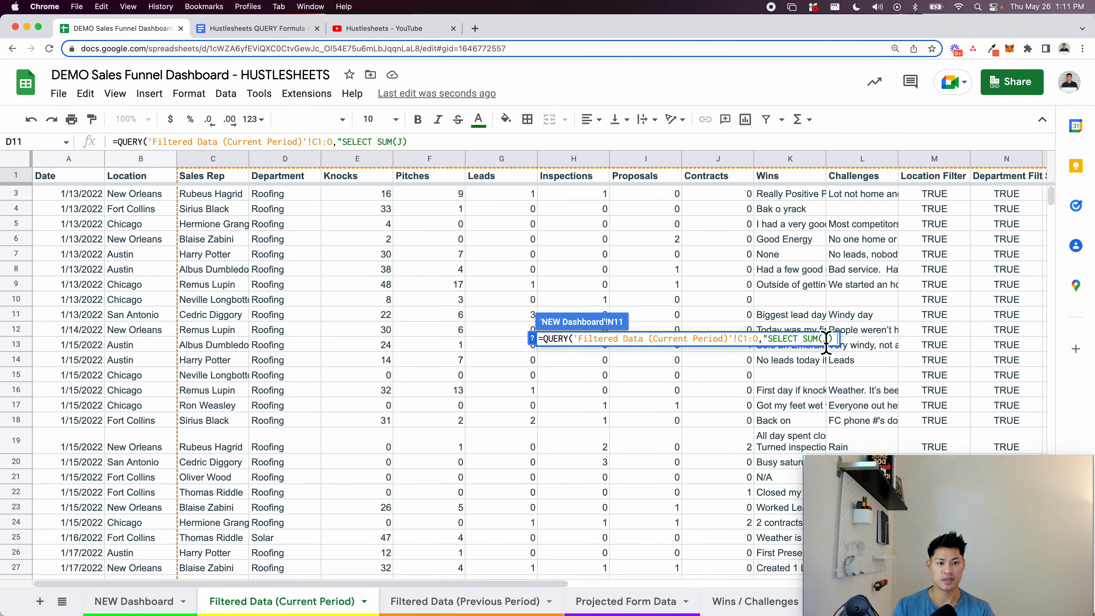
Add GROUP BY, fix the range start to A, then discard the draft and restart =query(
text(GROUP BY)
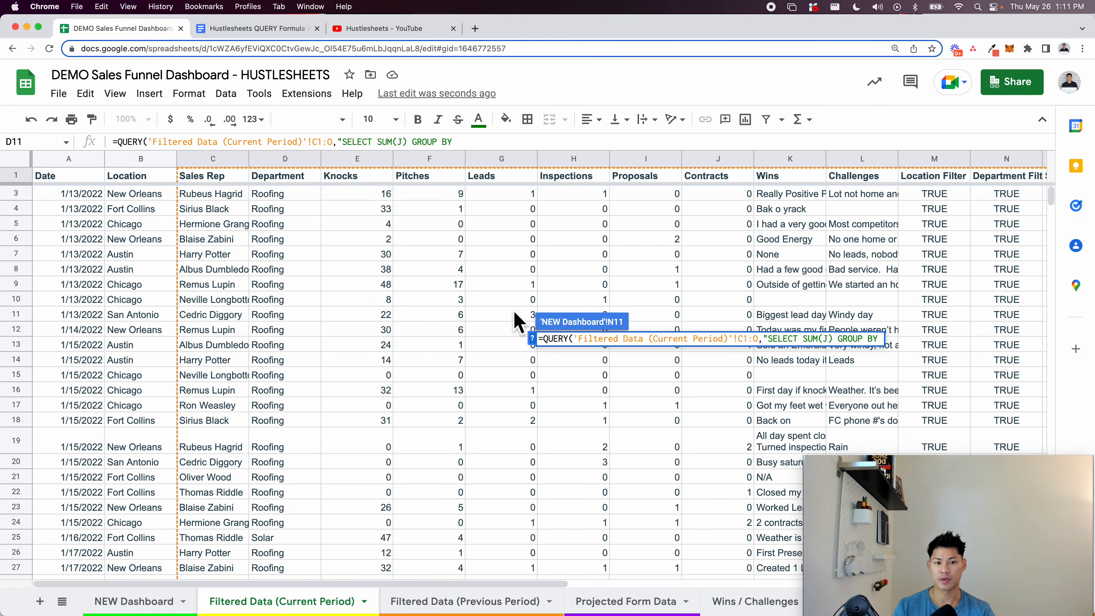
click(745, 347)
key(BackSpace)
text(A)
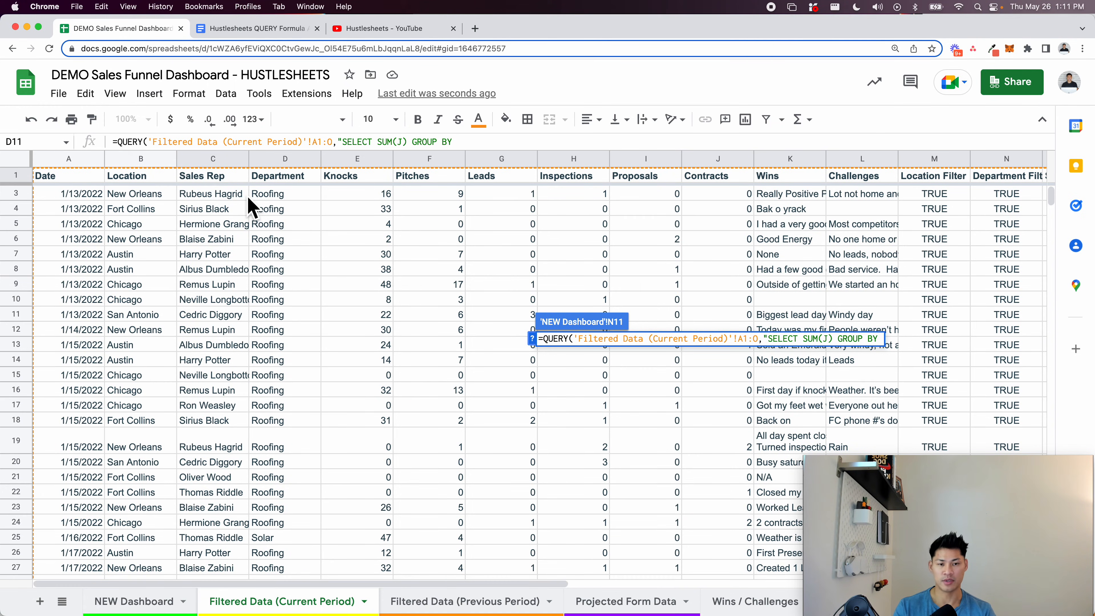
key(Escape)
text(=query()
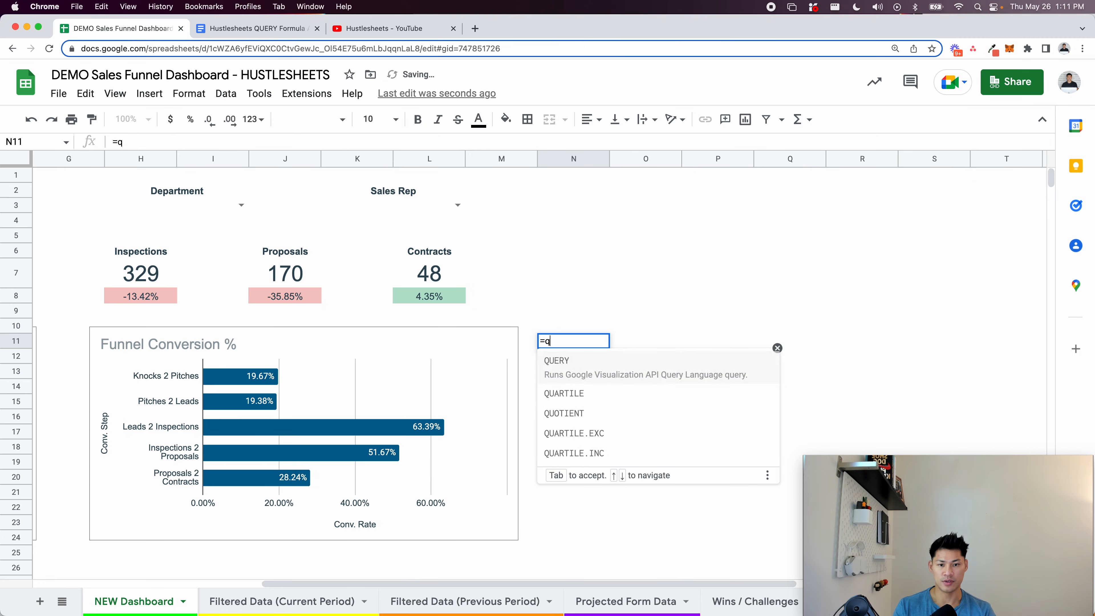
Enter the range A1:O and the query "SELECT C,SUM(J) GROUP BY C"
click(347, 601)
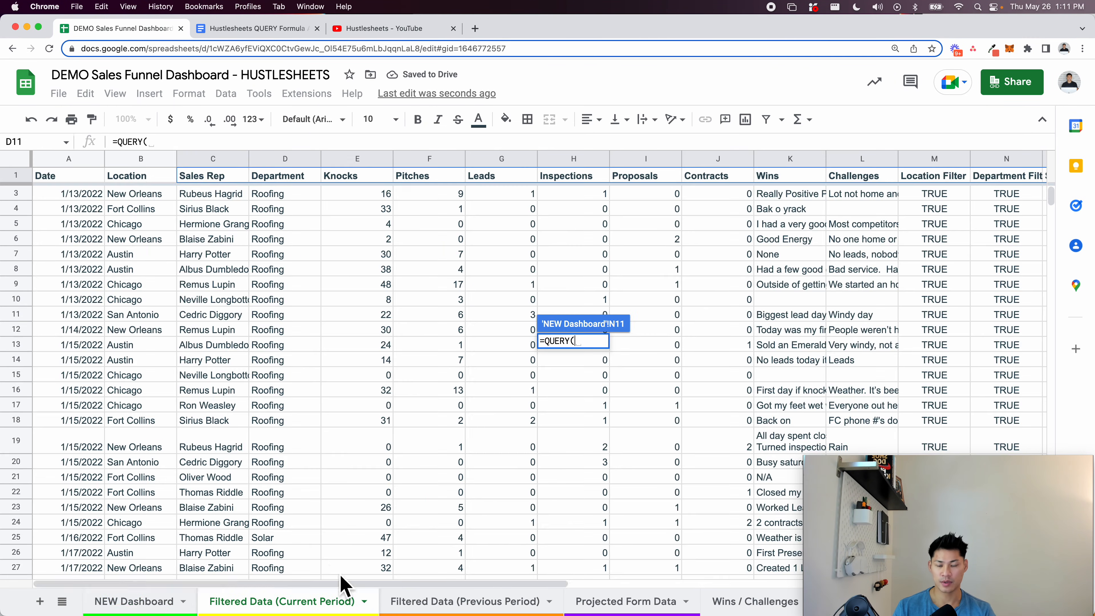
drag(78, 186, 1045, 395)
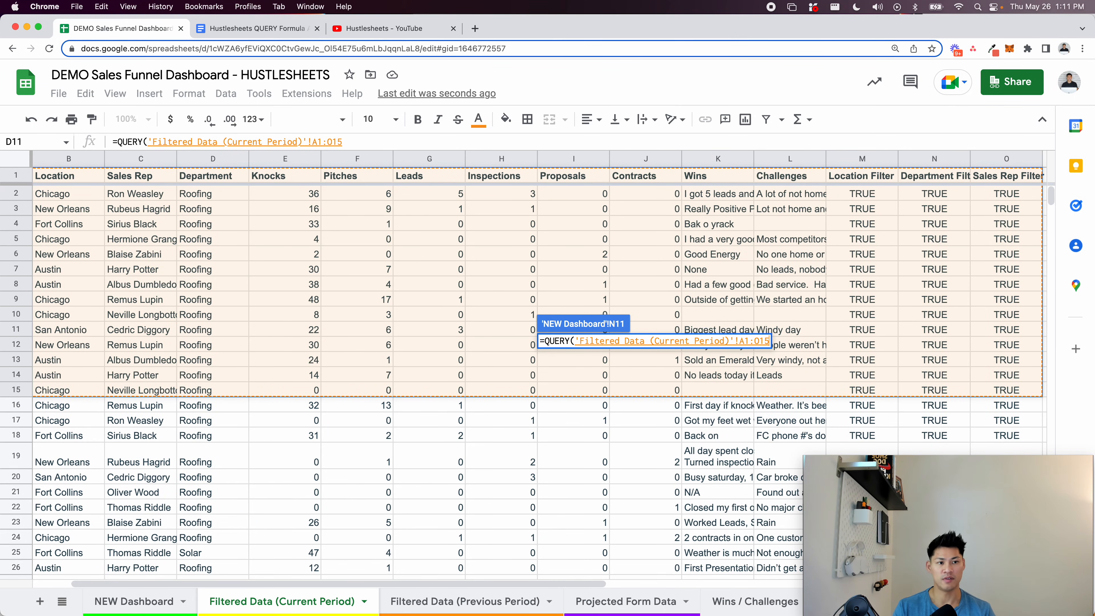
key(BackSpace)
key(BackSpace)
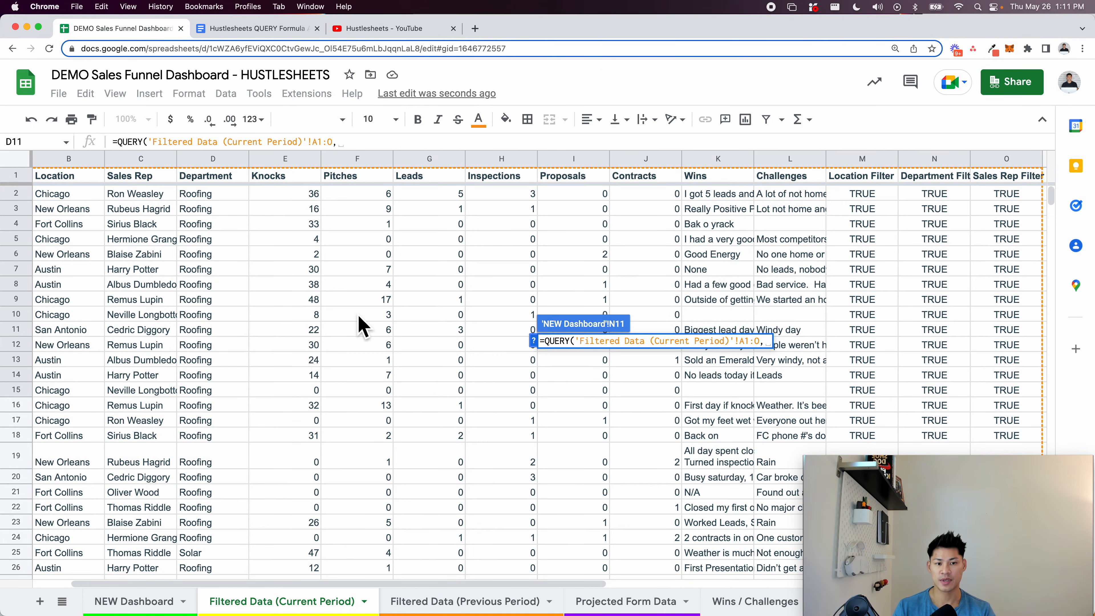
text(,"SELECT)
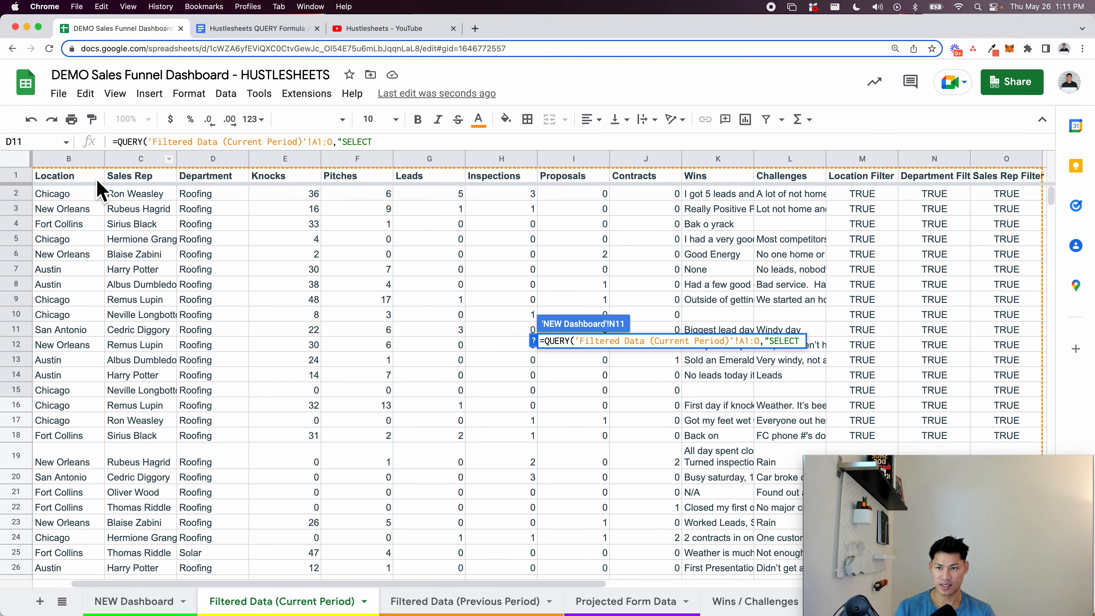
text(C)
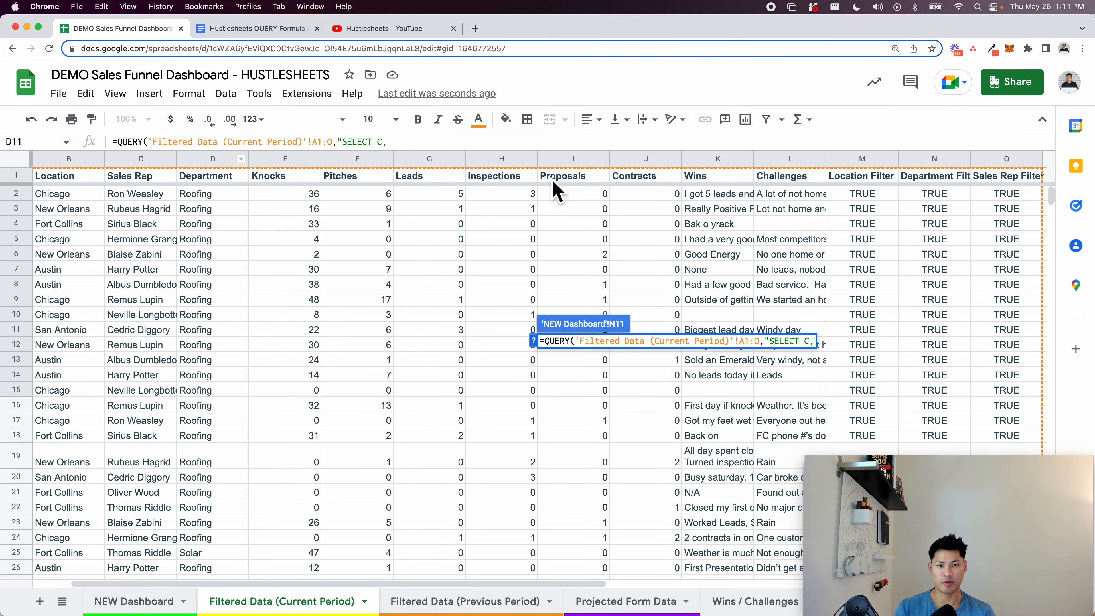
text(,SUM()
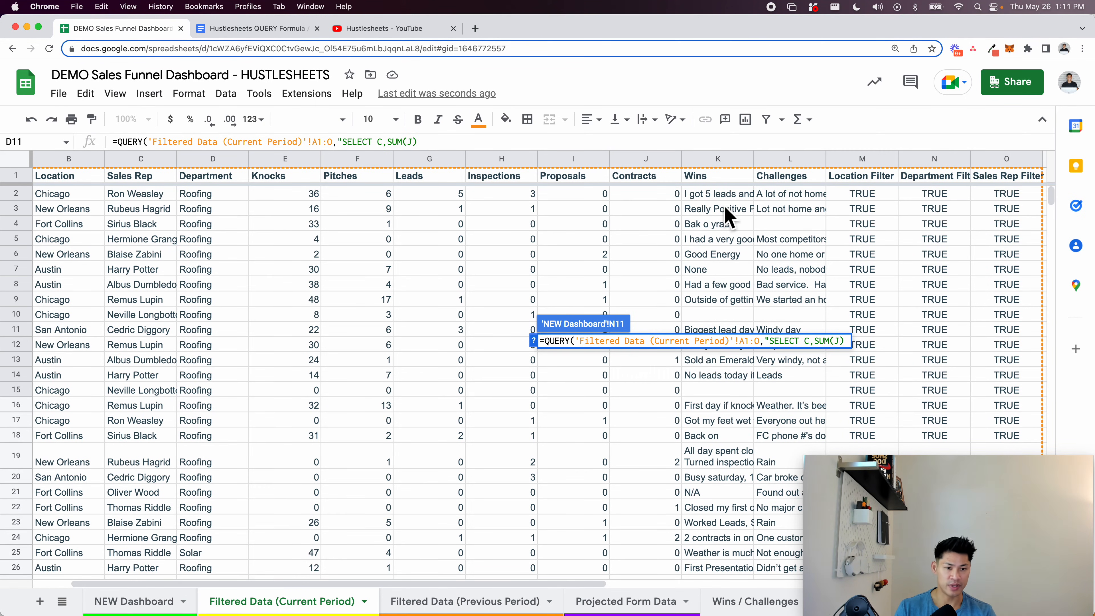
text(J) )
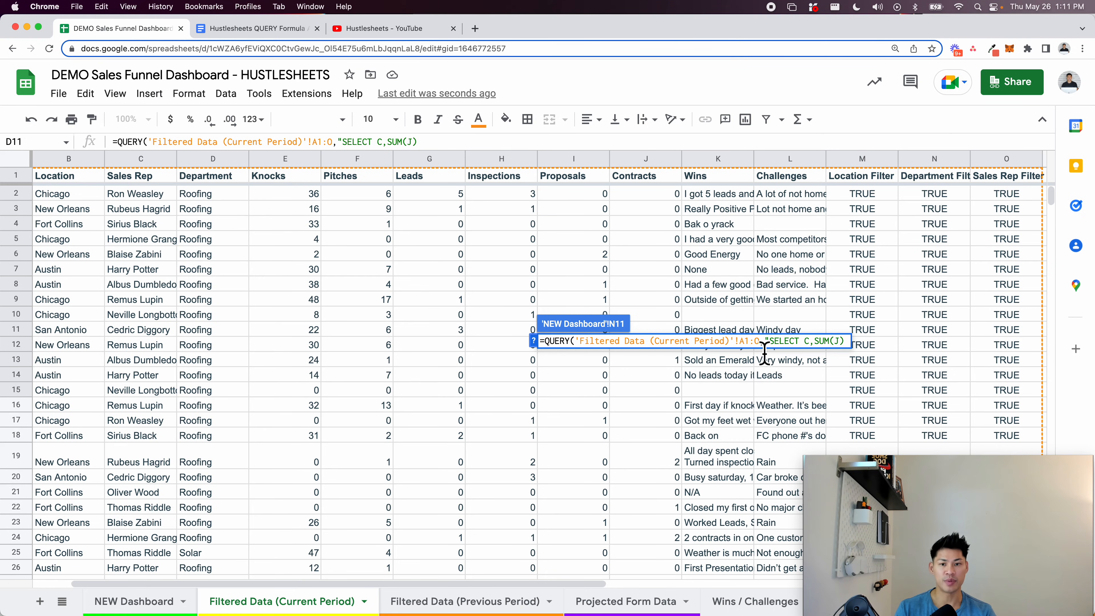
text(GROUP BY C")
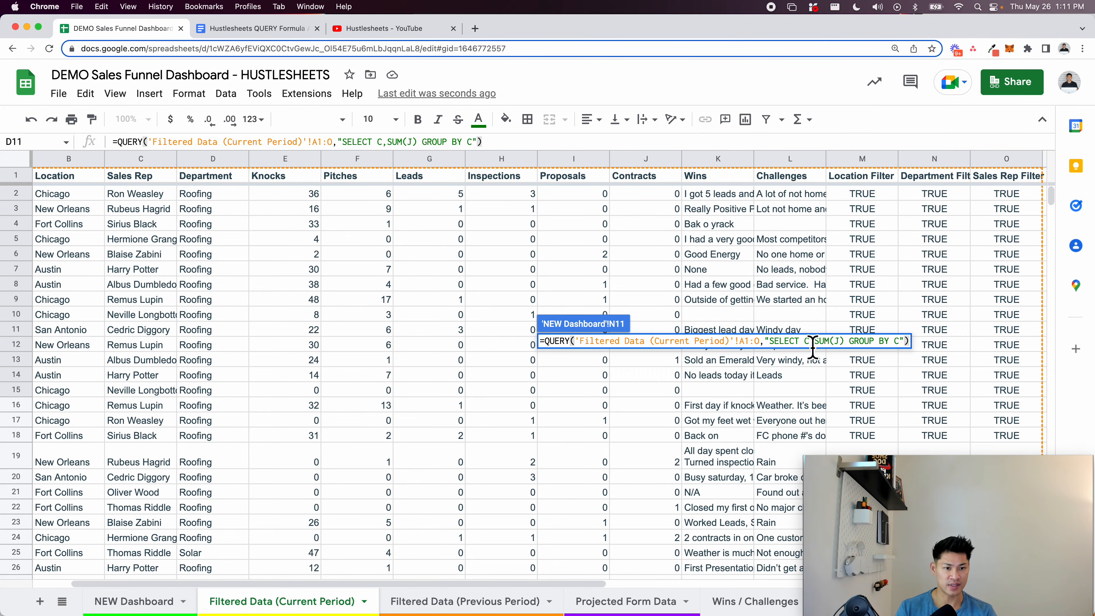
Highlight the SUM(J) aggregate in the query text
drag(817, 348, 843, 352)
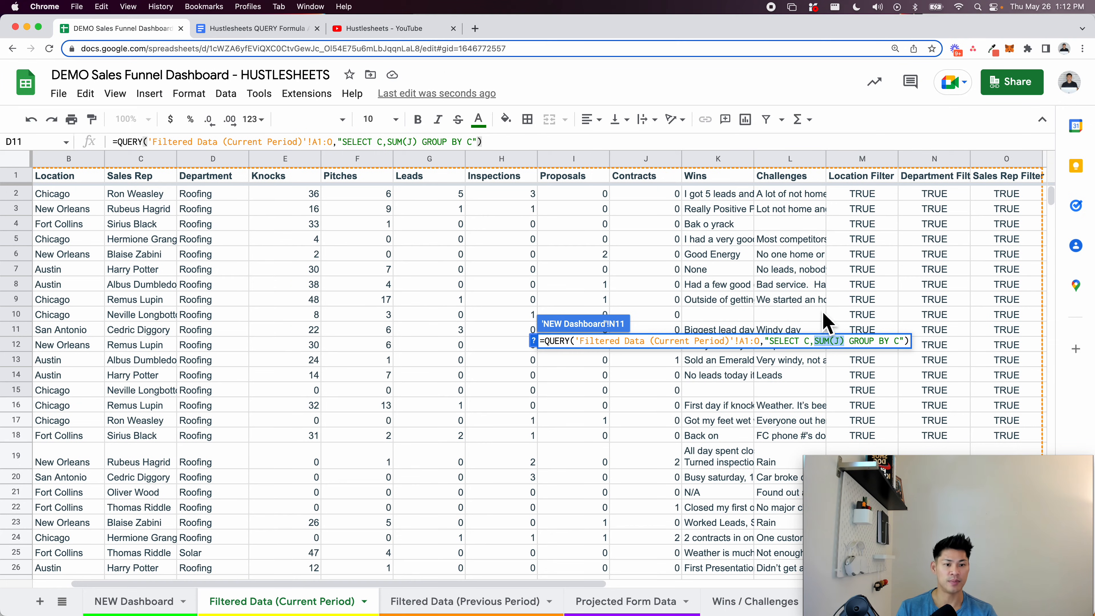
click(826, 348)
drag(818, 347, 848, 352)
click(857, 346)
click(852, 349)
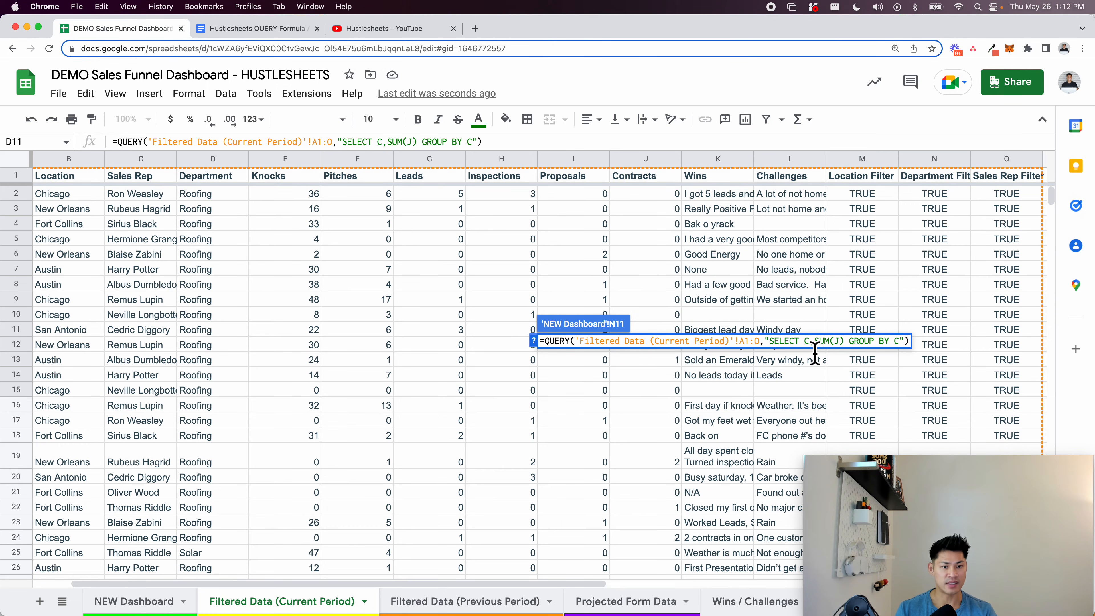
drag(816, 349, 850, 348)
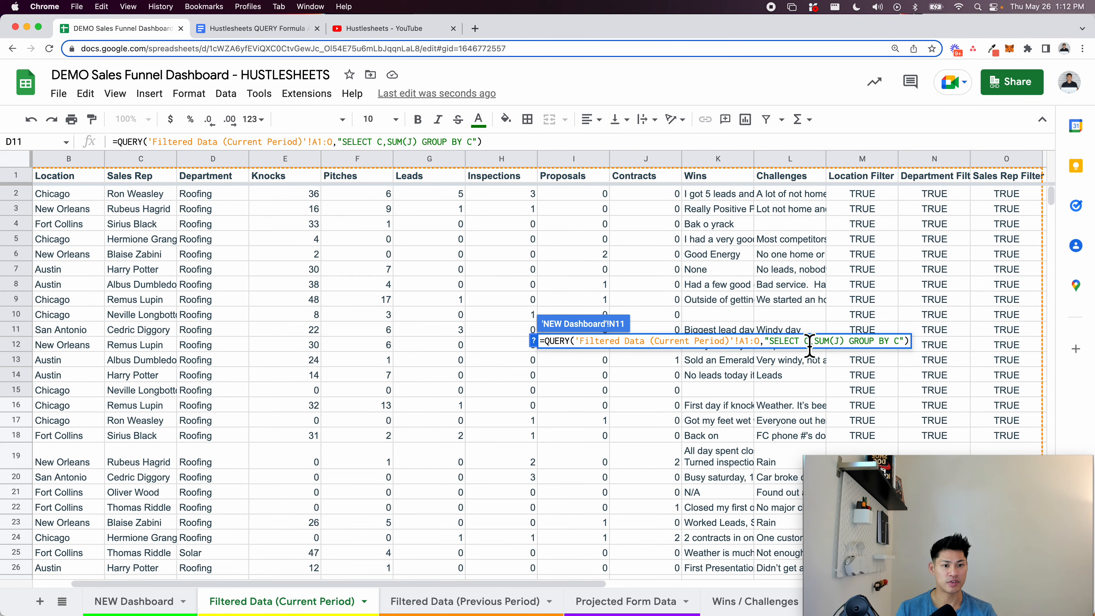
Commit the per-rep contracts QUERY and review its Sales Rep results
key(Return)
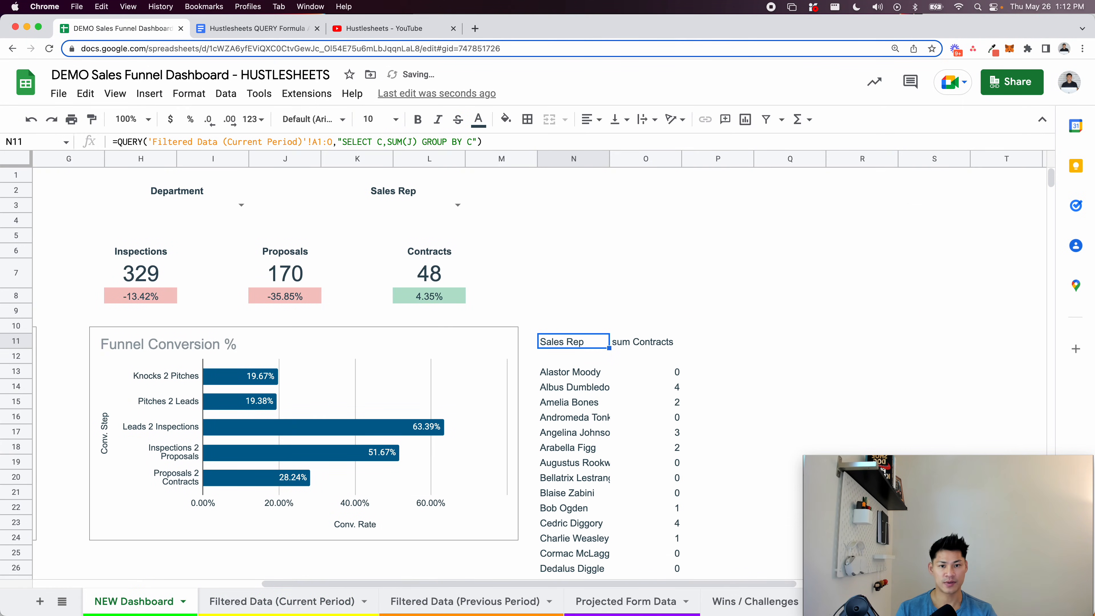
double_click(569, 336)
key(Escape)
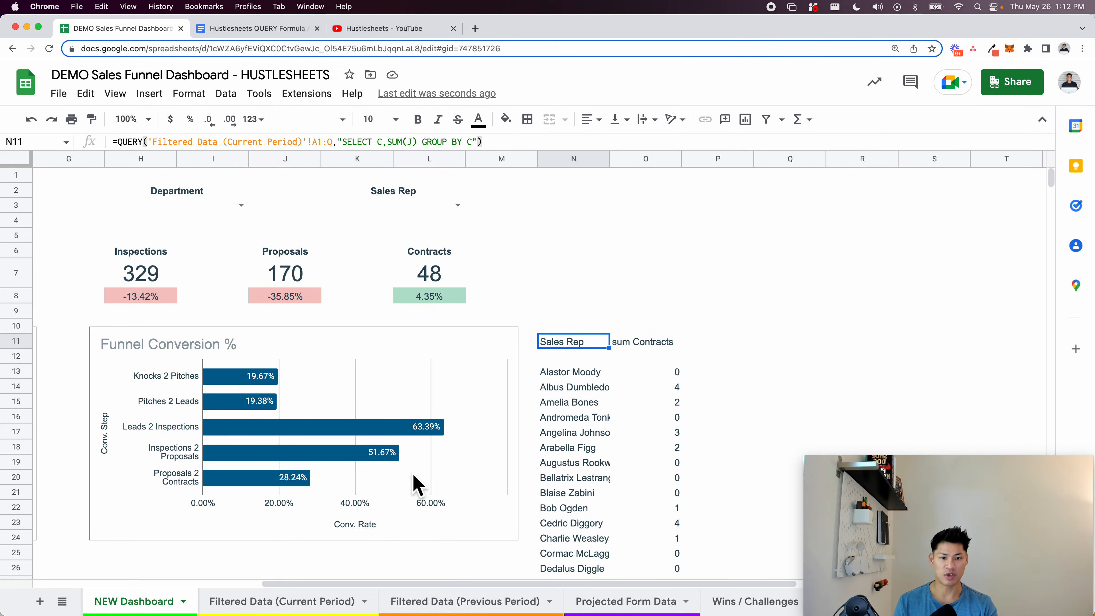
click(591, 374)
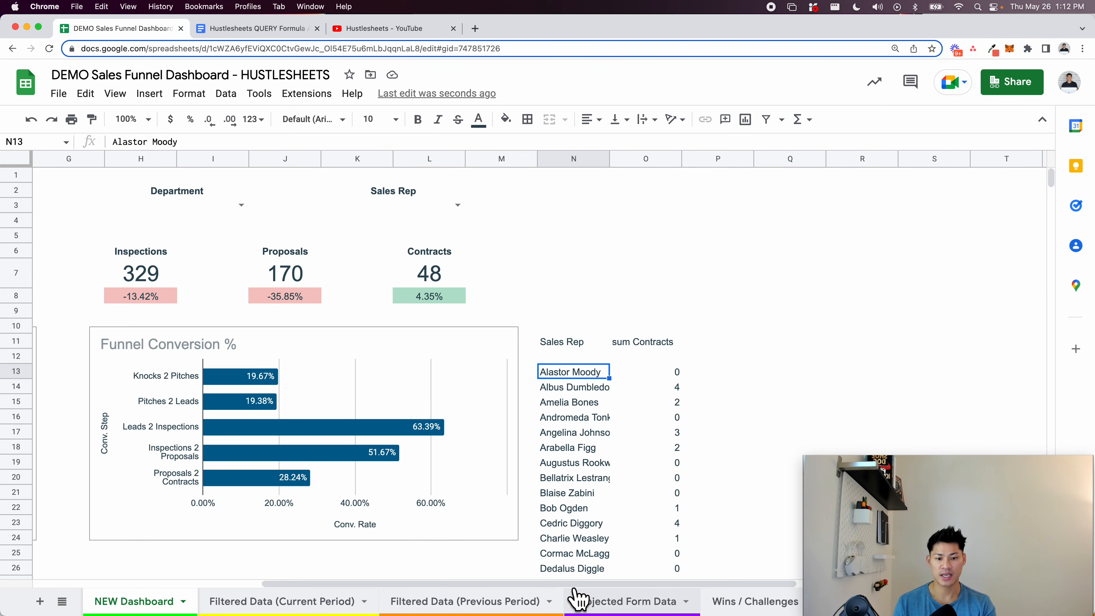
Confirm column B of Projected Form Data is Location, then reopen N11's formula
click(597, 601)
click(119, 209)
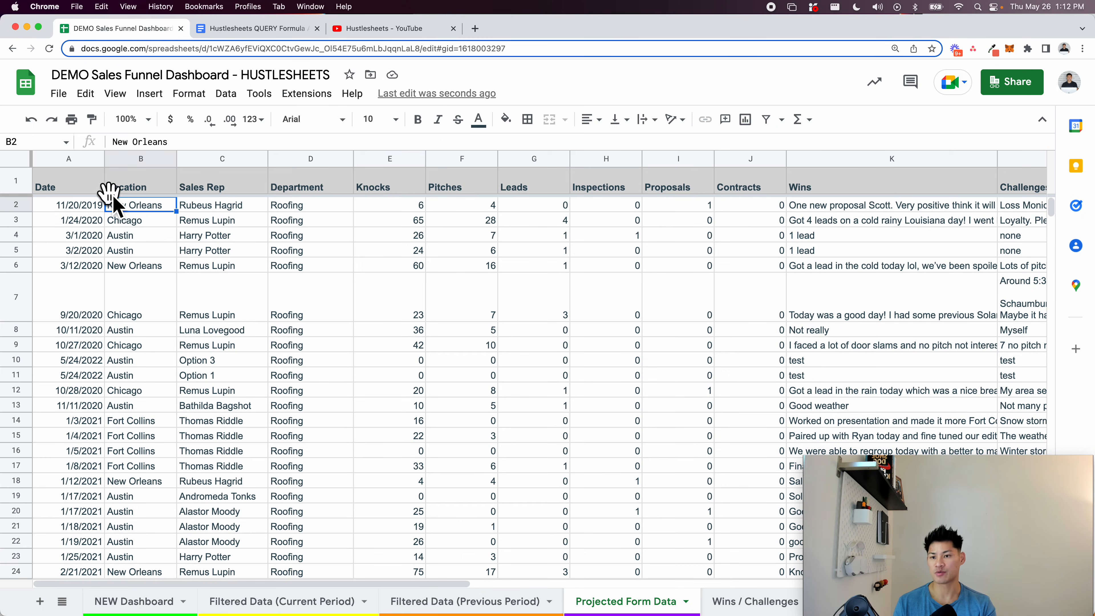
click(130, 188)
click(177, 604)
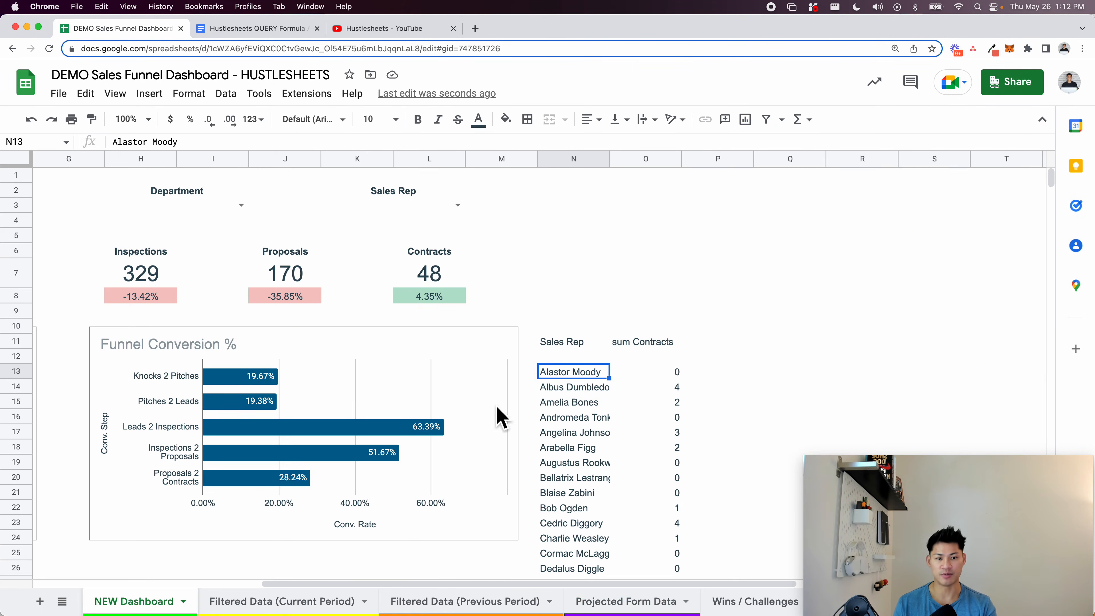
double_click(560, 340)
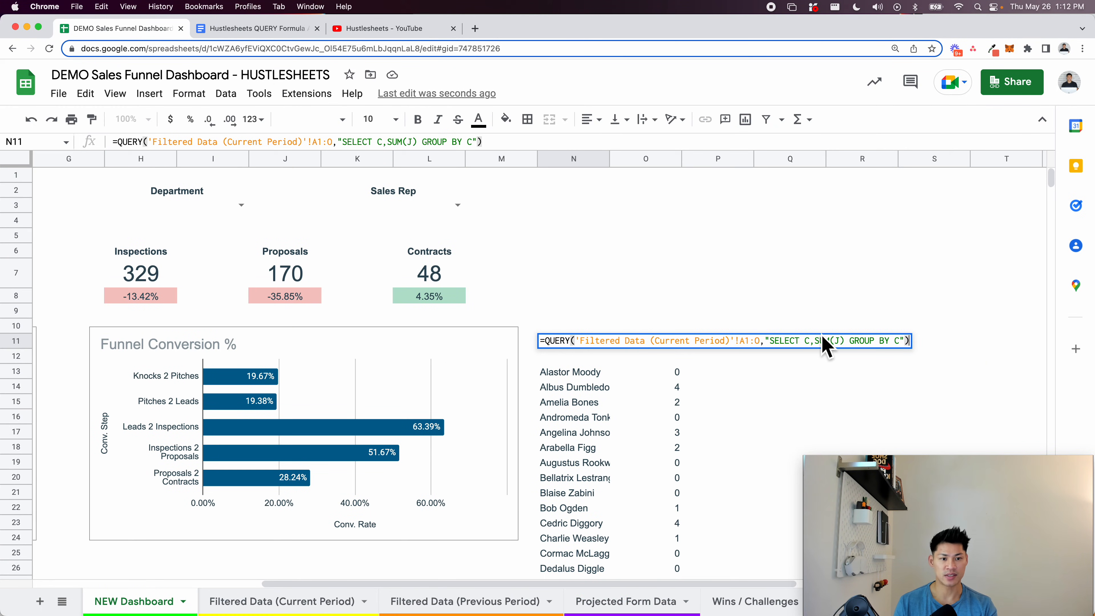
Briefly add Location column B to the N11 QUERY, then revert to per-rep totals only
click(814, 343)
text(B,)
key(BackSpace)
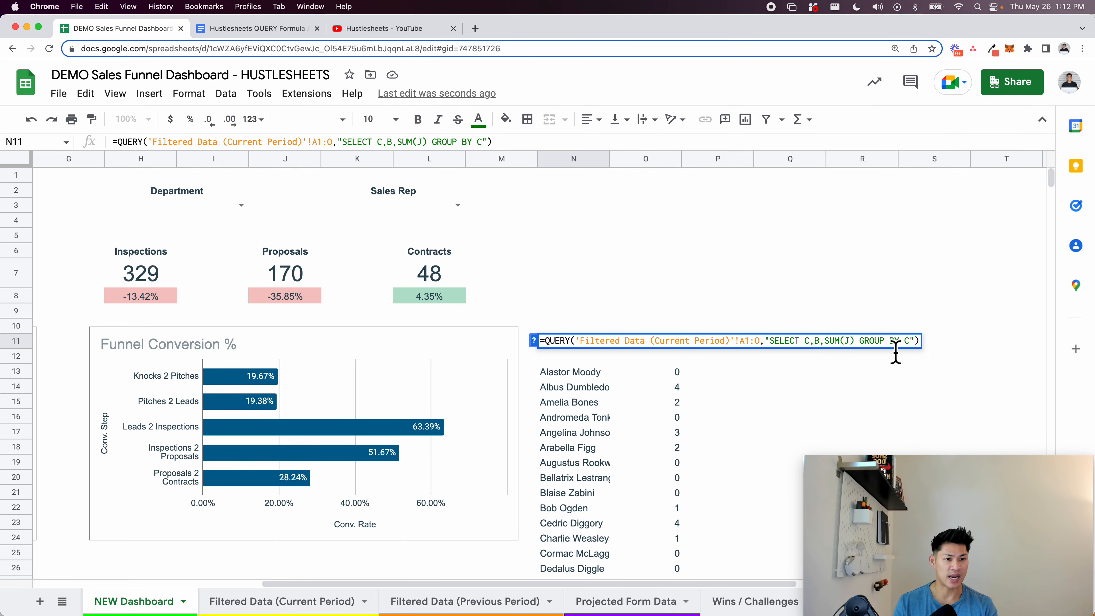
click(916, 345)
text(,)
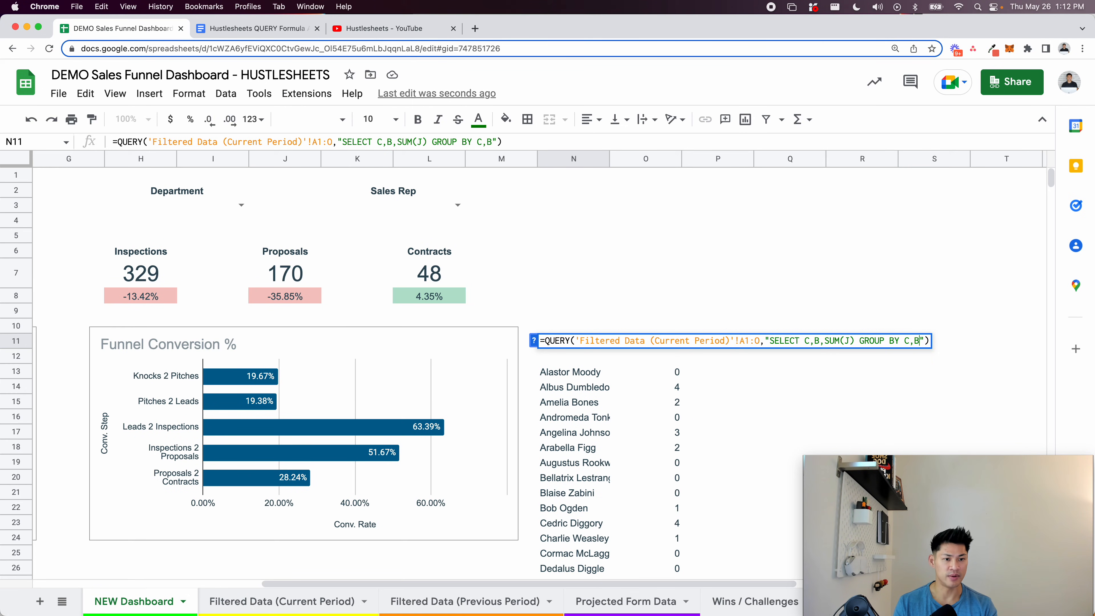
text(B)
key(Return)
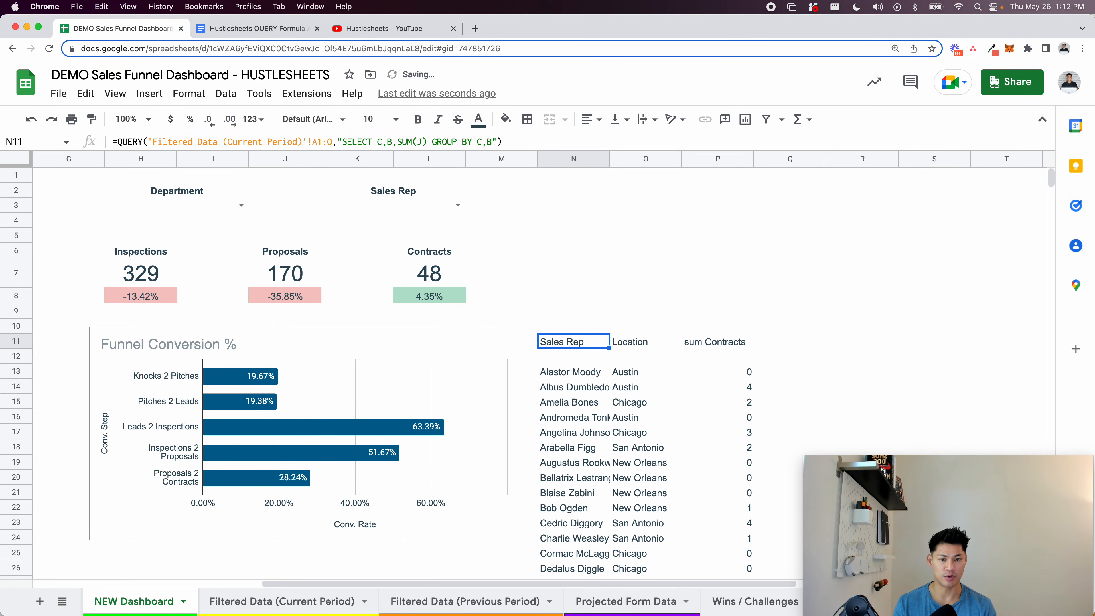
key(Return)
click(819, 341)
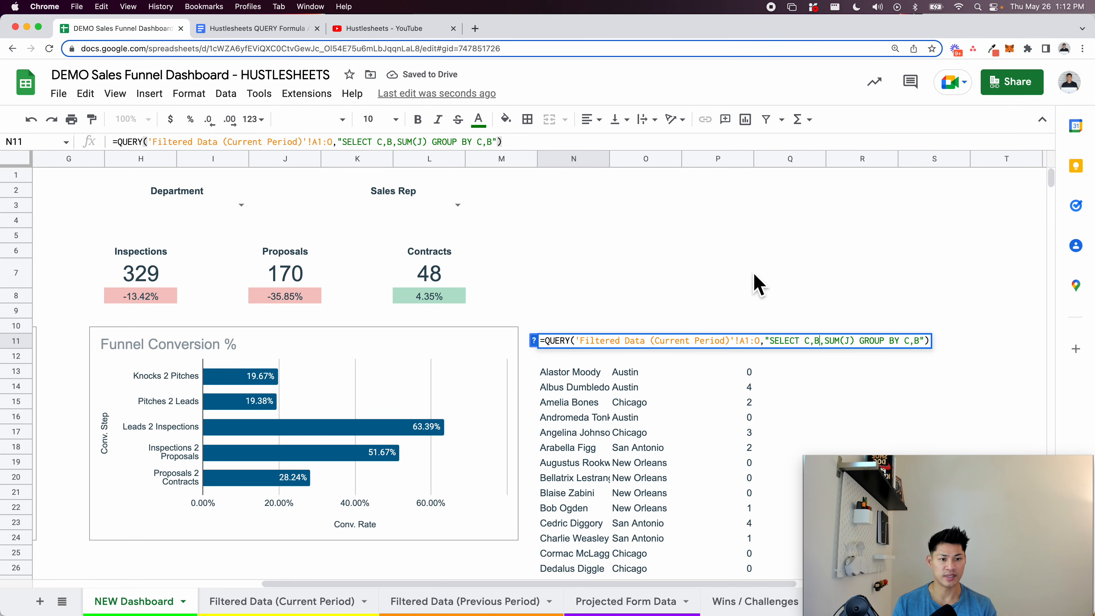
key(BackSpace)
key(BackSpace)
key(BackSpace)
key(Return)
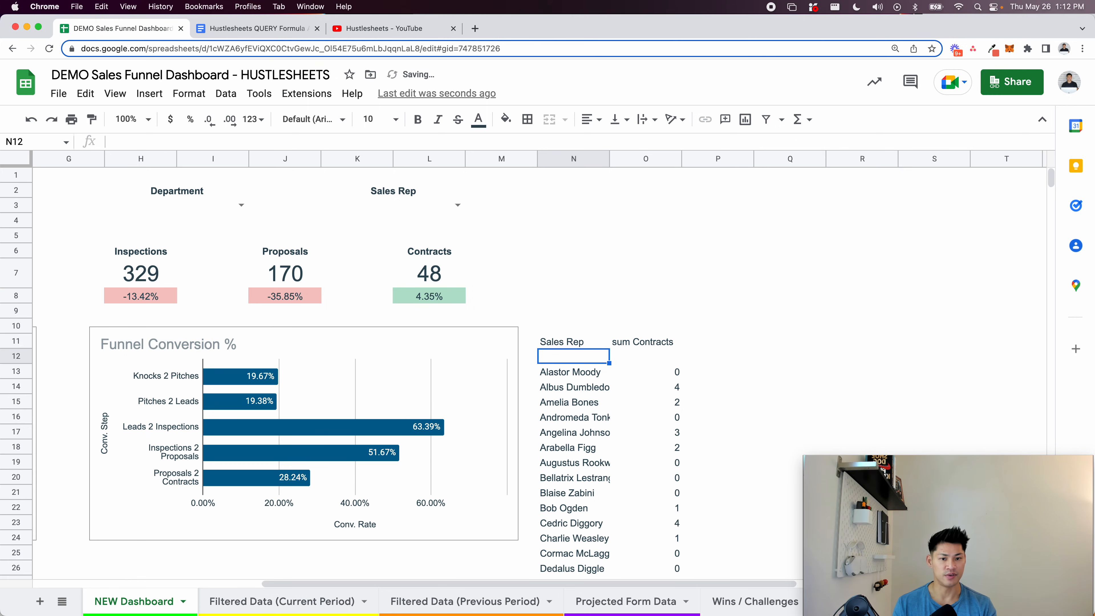
Put each N11 QUERY clause on its own line and add ORDER BY SUM(J) DESC
click(568, 345)
double_click(568, 345)
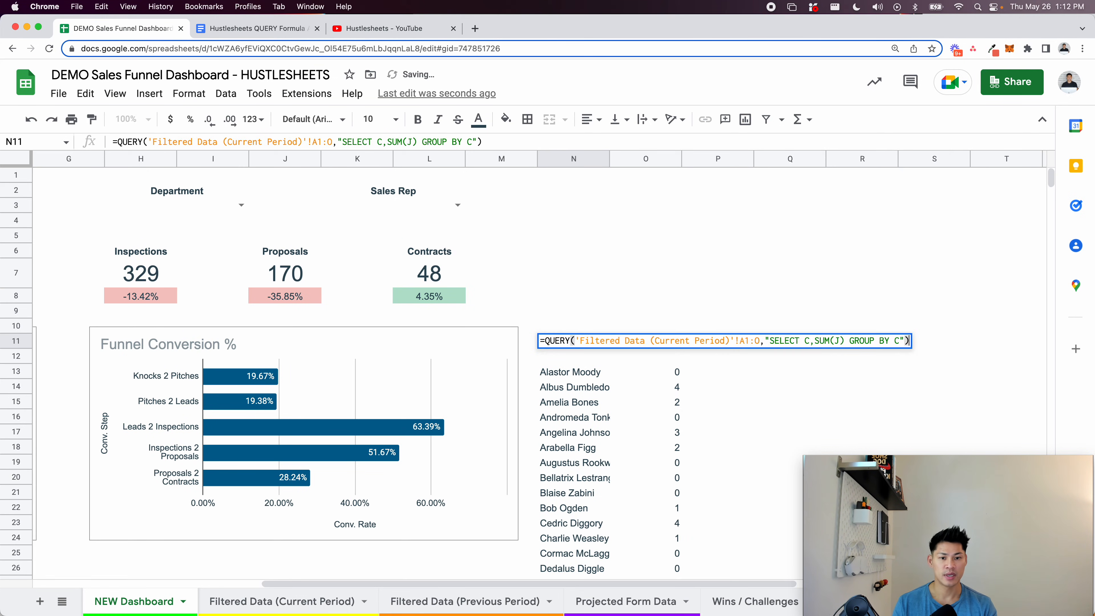
click(772, 341)
key(ctrl+Return)
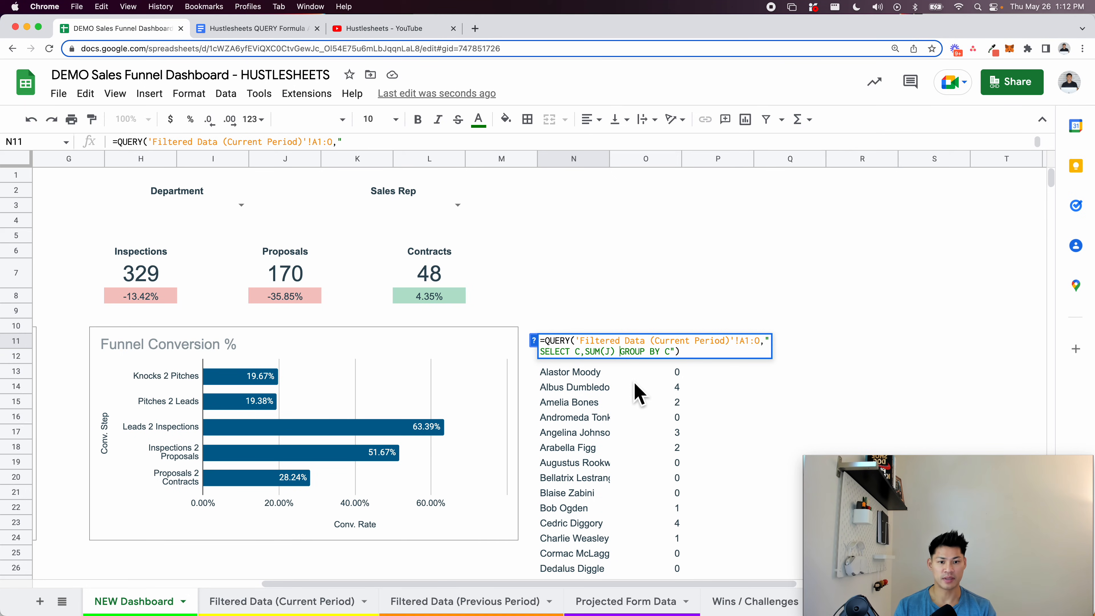
key(ctrl+Return)
key(ctrl+Return)
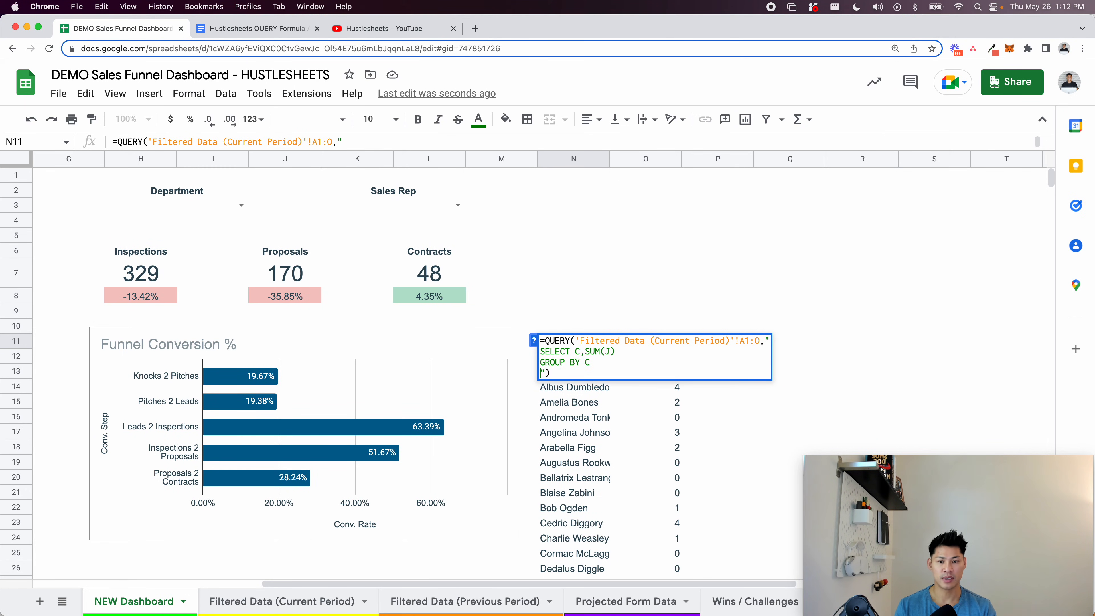
key(ctrl+Return)
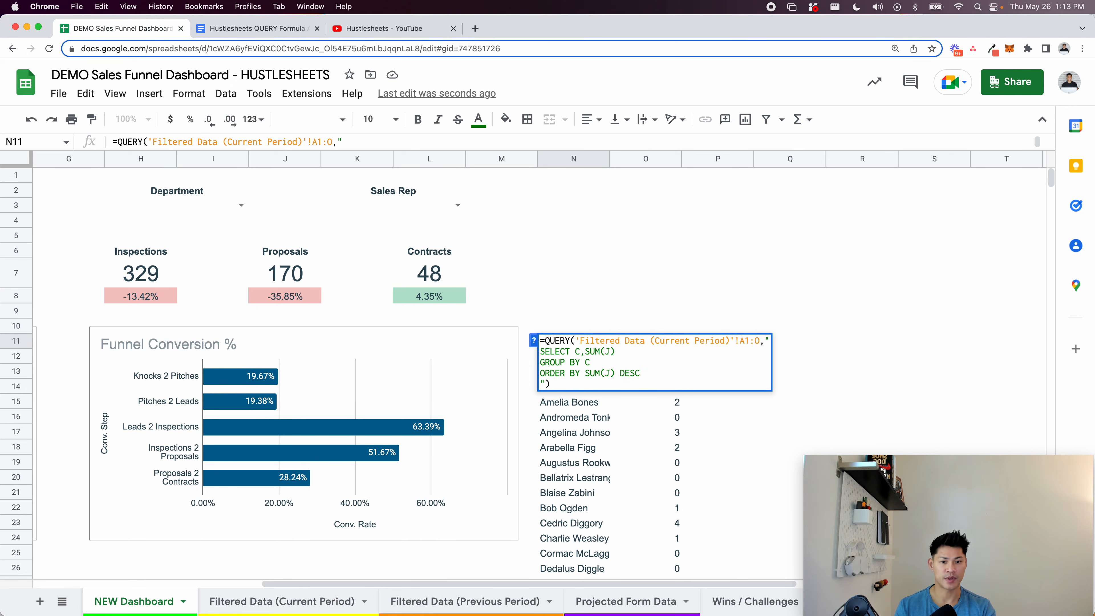
key(Return)
key(Up)
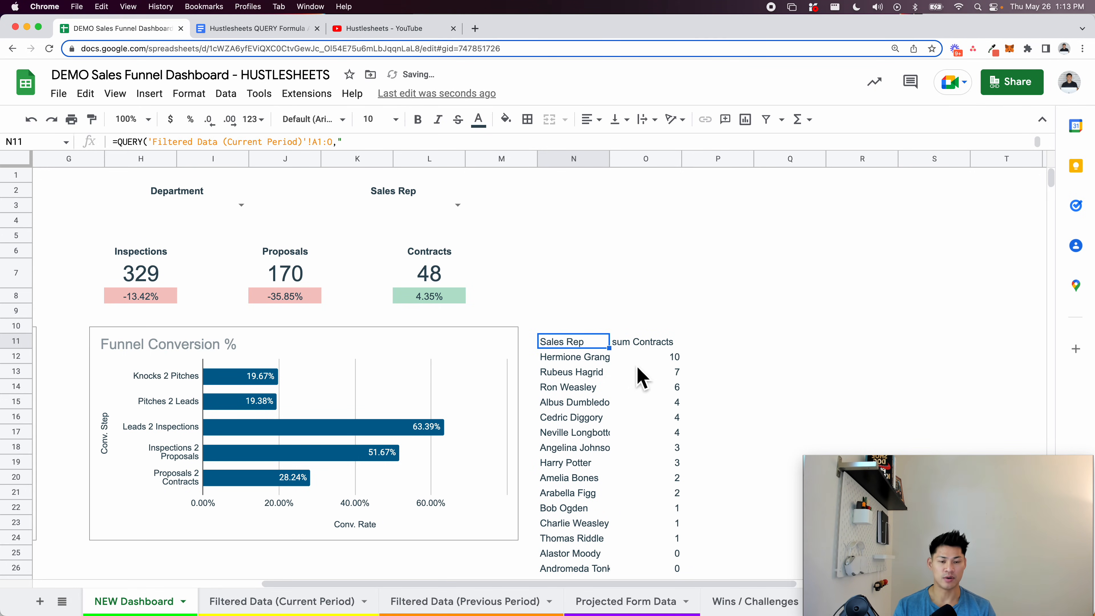
click(594, 361)
click(645, 343)
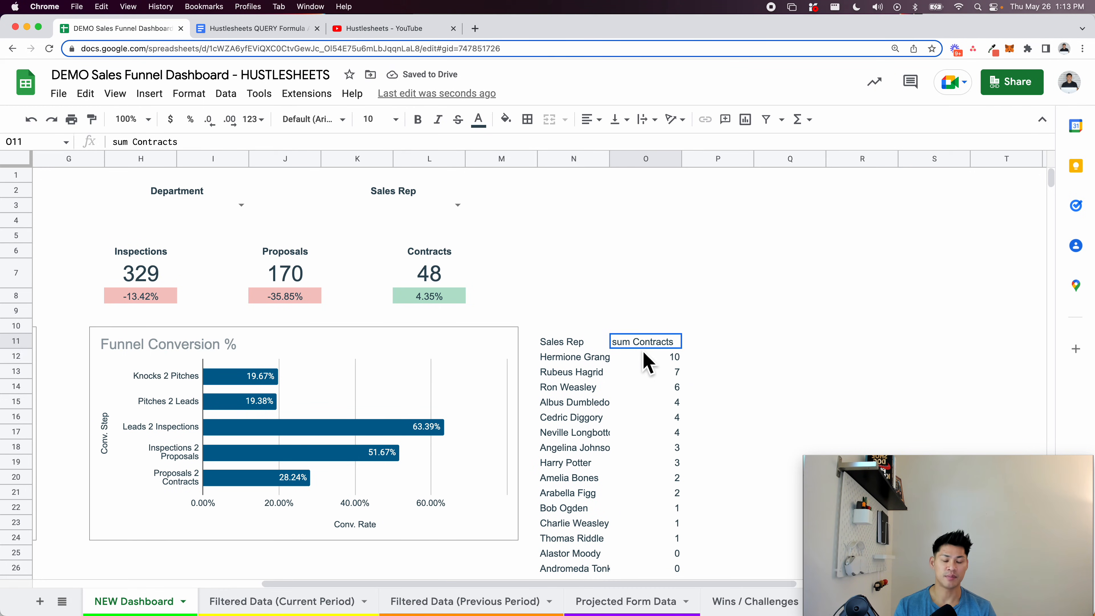
shift+click(680, 467)
Add LABEL SUM(J) 'Contracts' on its own line in the N11 QUERY
click(569, 348)
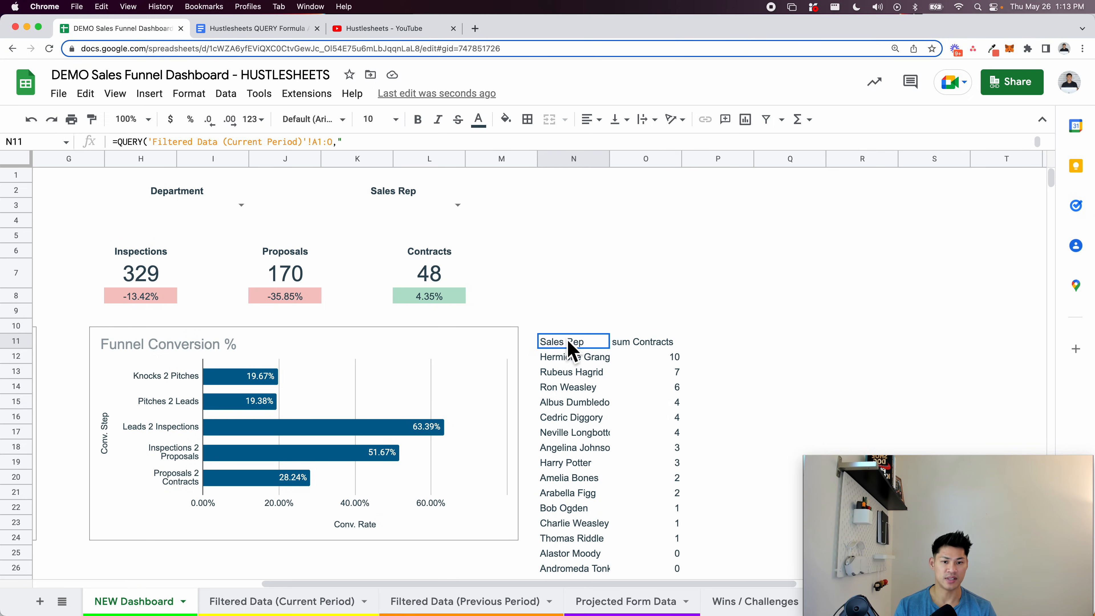
double_click(568, 347)
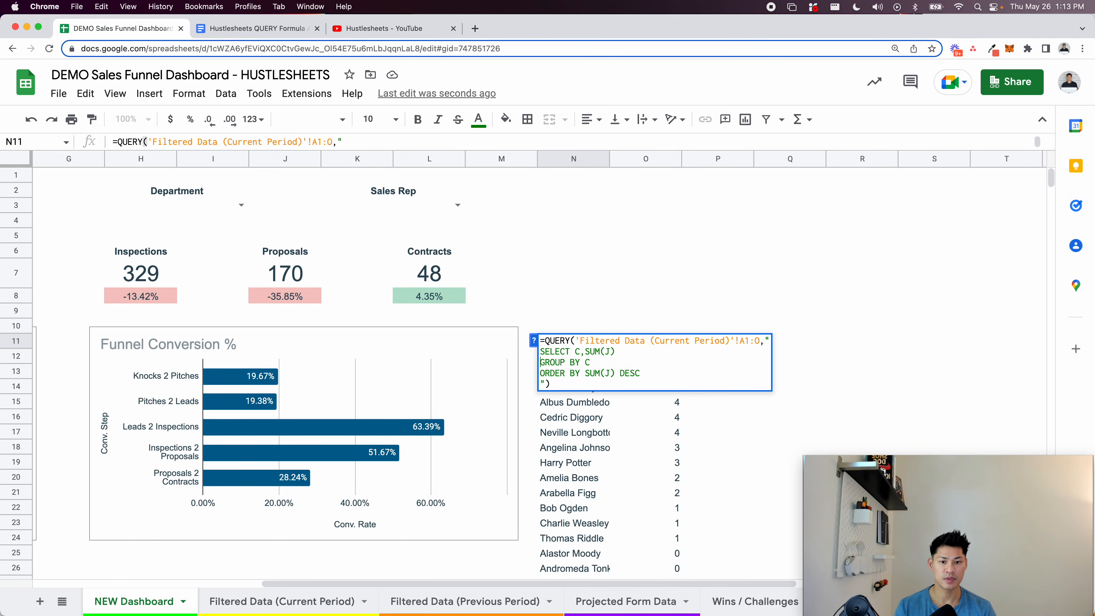
key(alt+Return)
key(alt+Return)
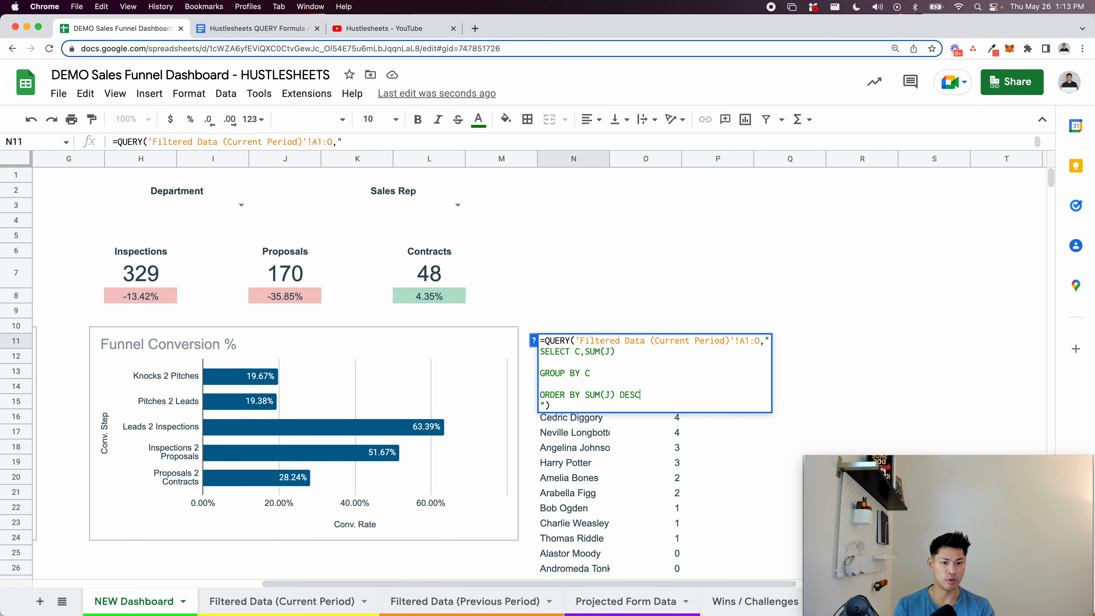
key(alt+Return)
key(alt+Return)
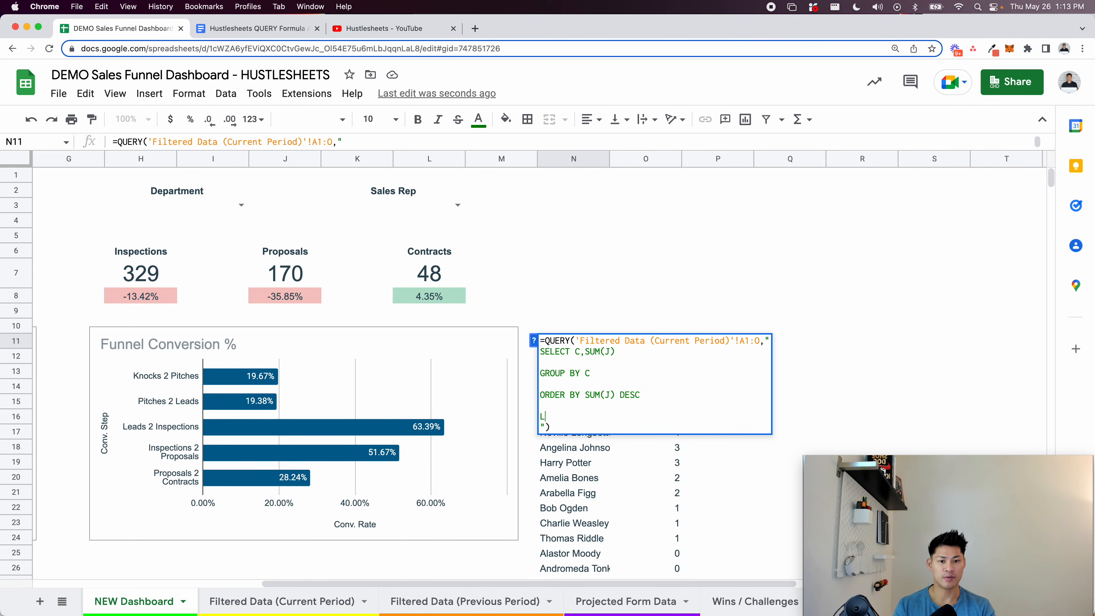
text(LABEL SUM(J) 'Contrac)
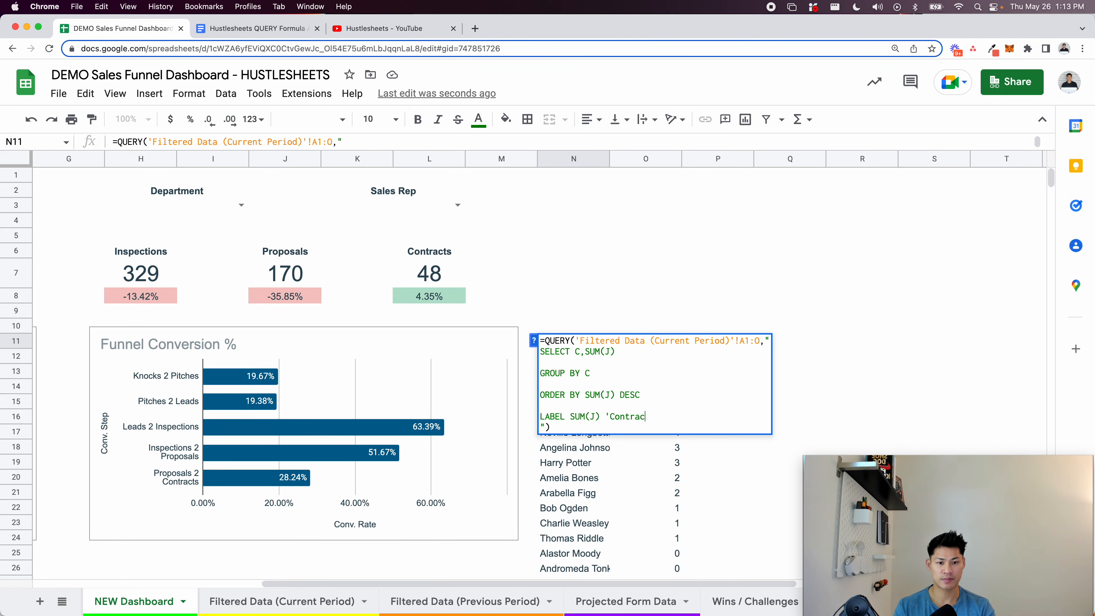
text(ts')
key(Return)
Review the relabelled table, reopen the N11 formula and consult the QUERY reference document
key(Up)
scroll(562, 440, down, 10)
scroll(563, 437, up, 10)
scroll(561, 414, down, 3)
scroll(560, 391, up, 3)
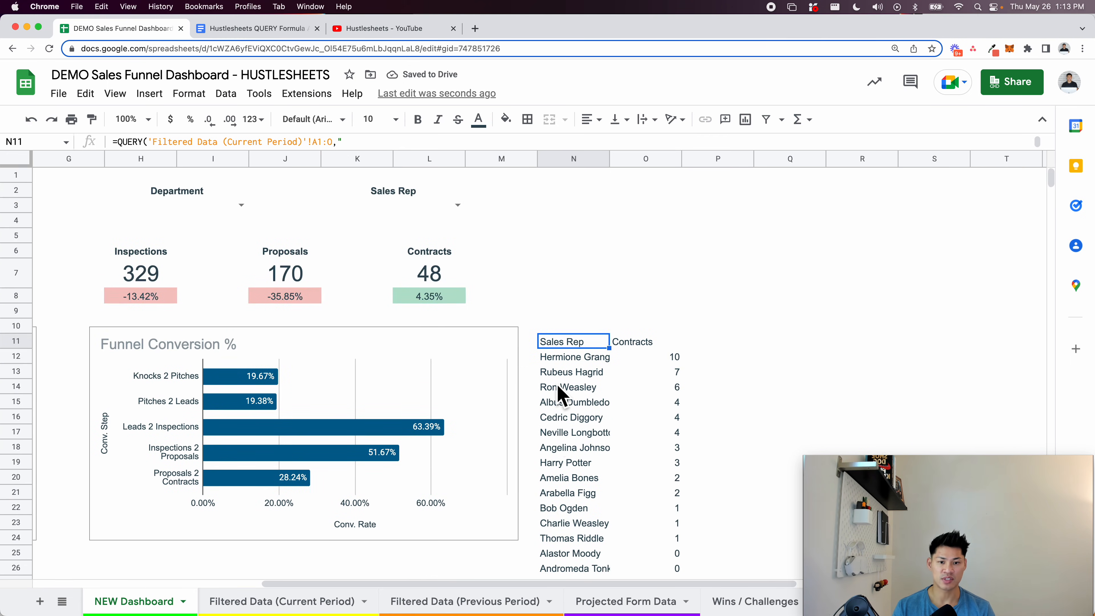
scroll(189, 255, left, 10)
scroll(190, 259, right, 15)
scroll(190, 259, down, 3)
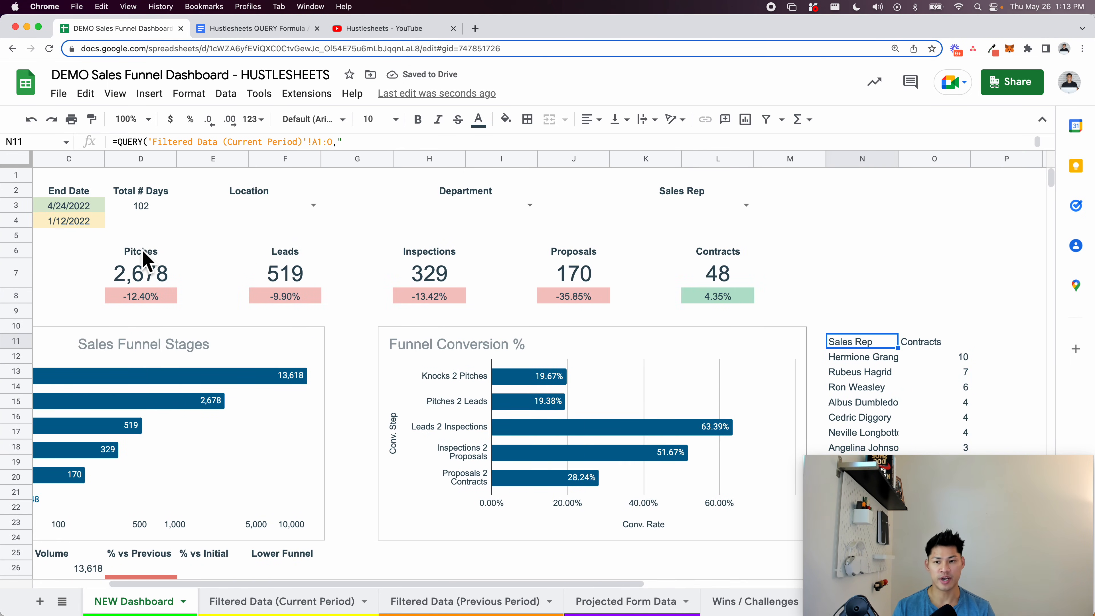
scroll(190, 240, down, 5)
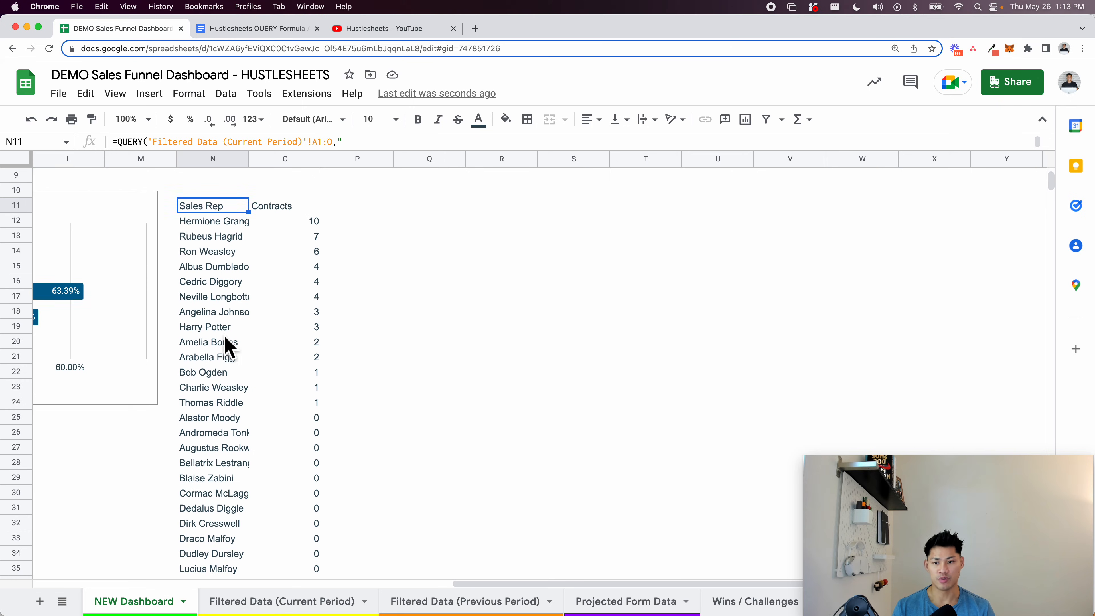
scroll(227, 346, up, 6)
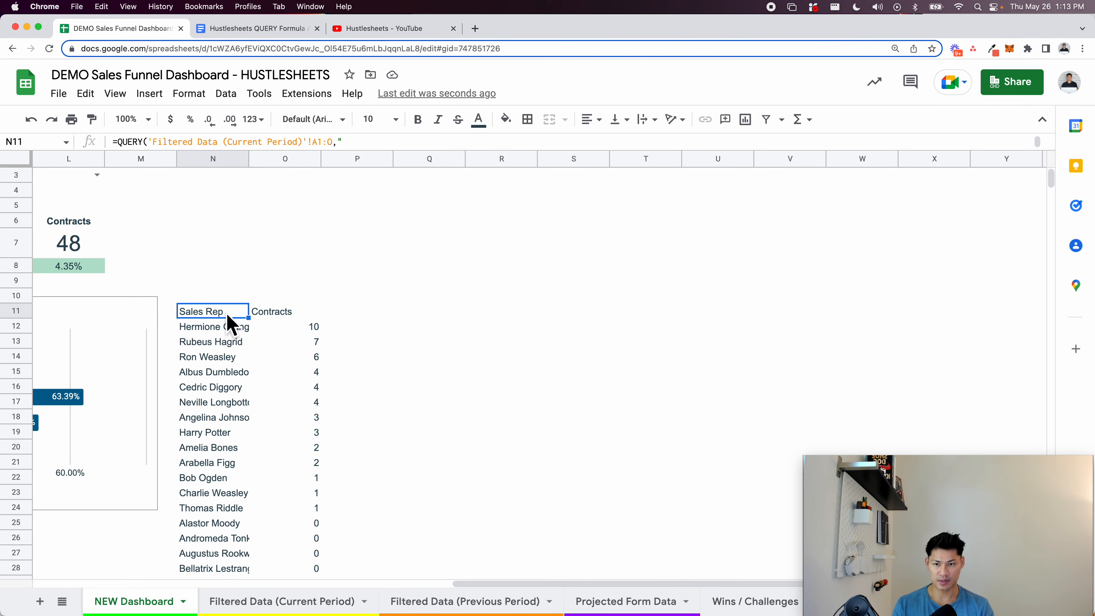
double_click(227, 313)
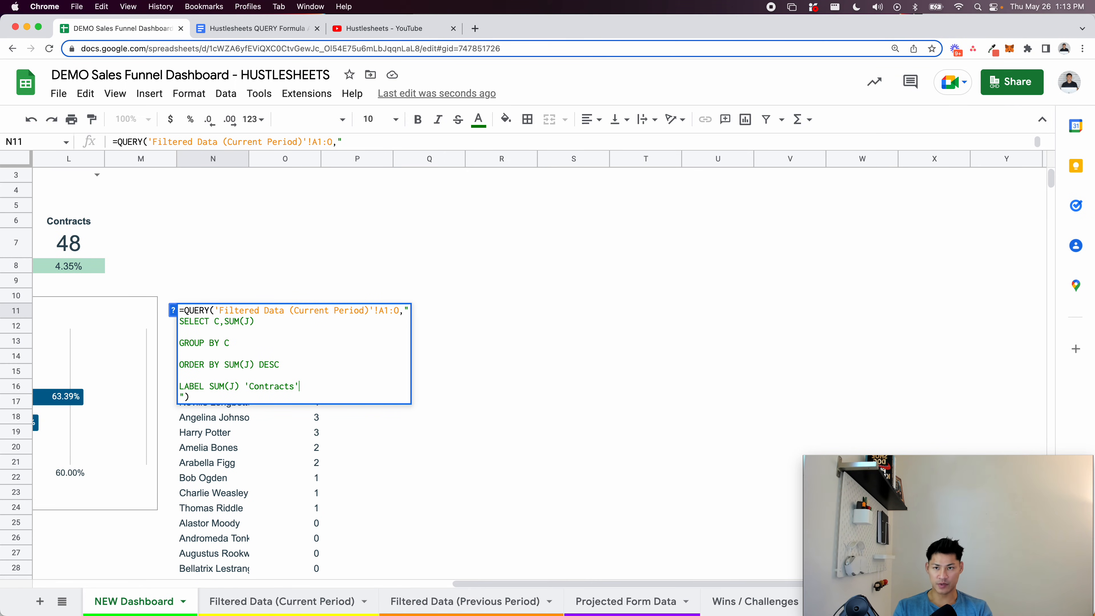
key(ctrl+Tab)
Add a LIMIT 10 clause from the reference list to the N11 QUERY
drag(364, 460, 443, 462)
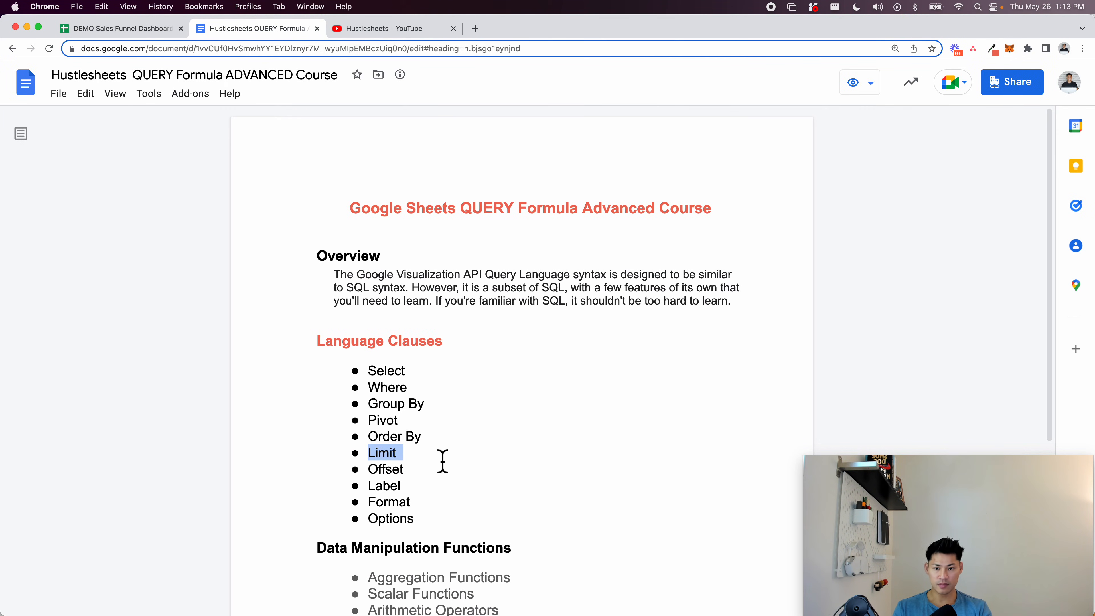
key(ctrl+shift+Tab)
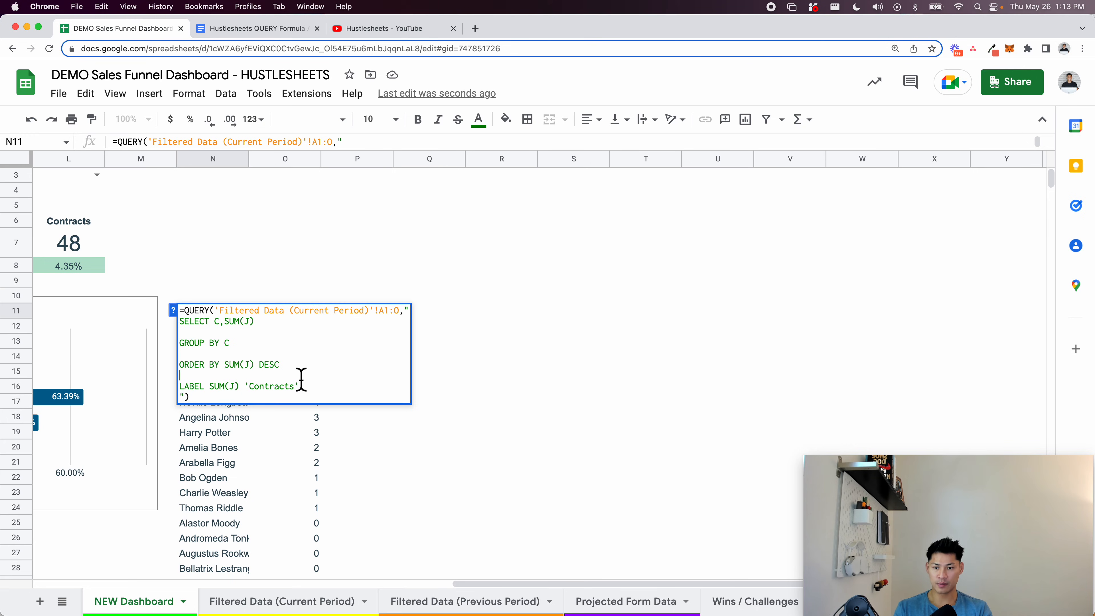
key(alt+Return)
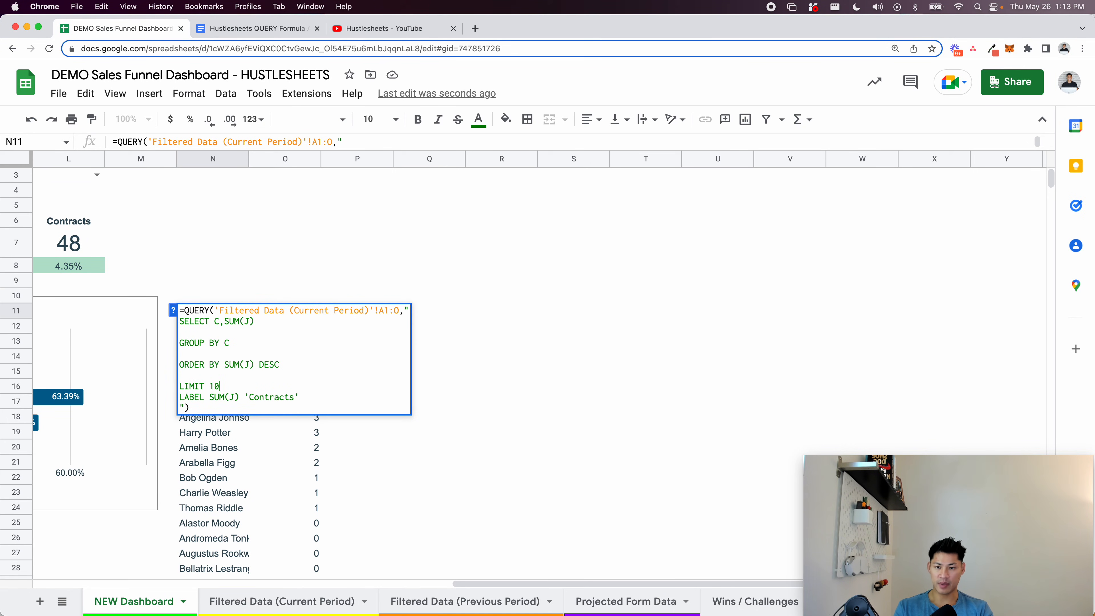
key(Return)
key(Up)
Briefly test LIMIT 1 on the query, then restore LIMIT 10
key(Return)
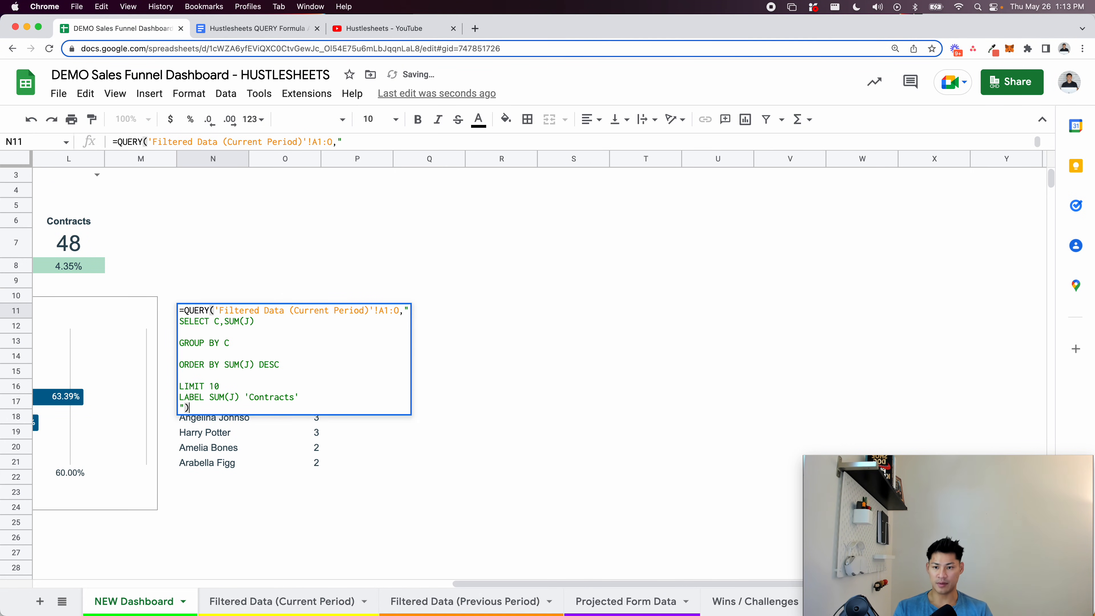
key(BackSpace)
key(Return)
key(Up)
key(Return)
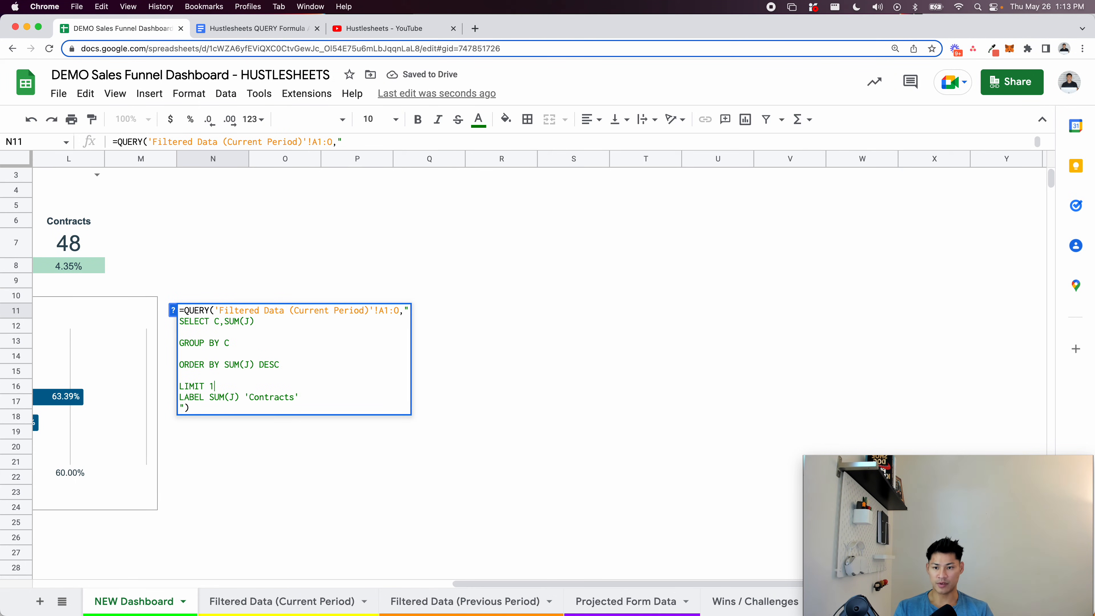
text(0)
key(Return)
key(Up)
key(Return)
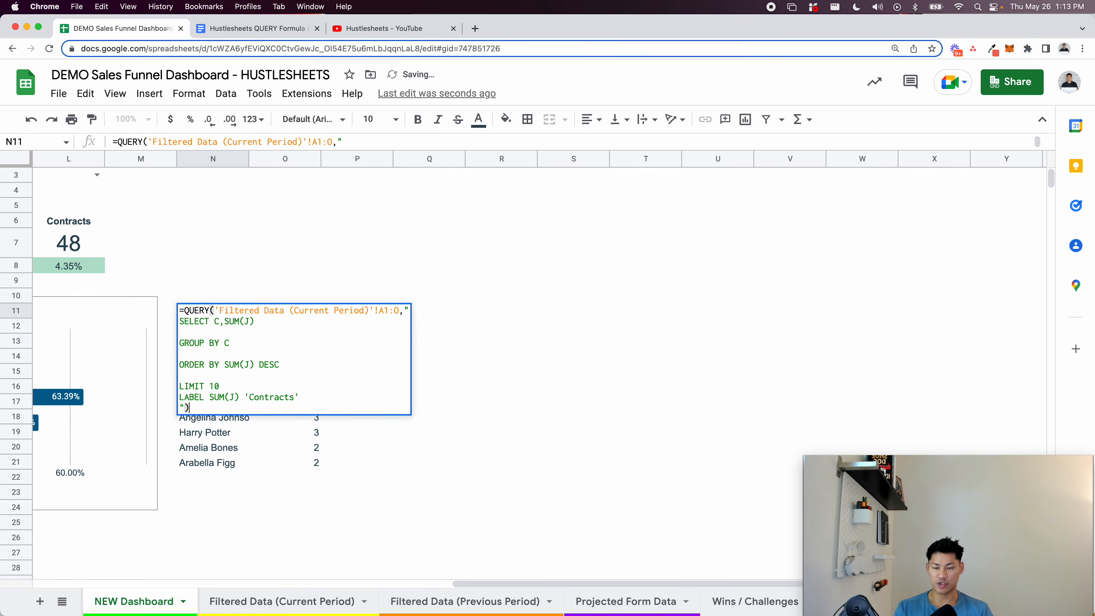
Tidy the QUERY's line breaks and select the Sales Rep and Contracts results
key(alt+Return)
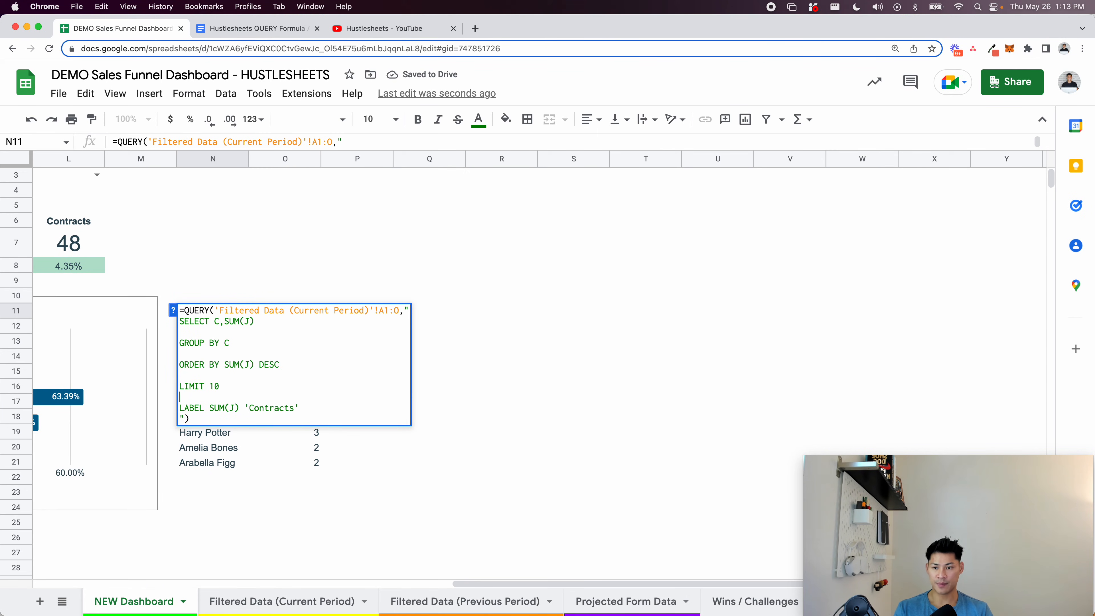
click(182, 324)
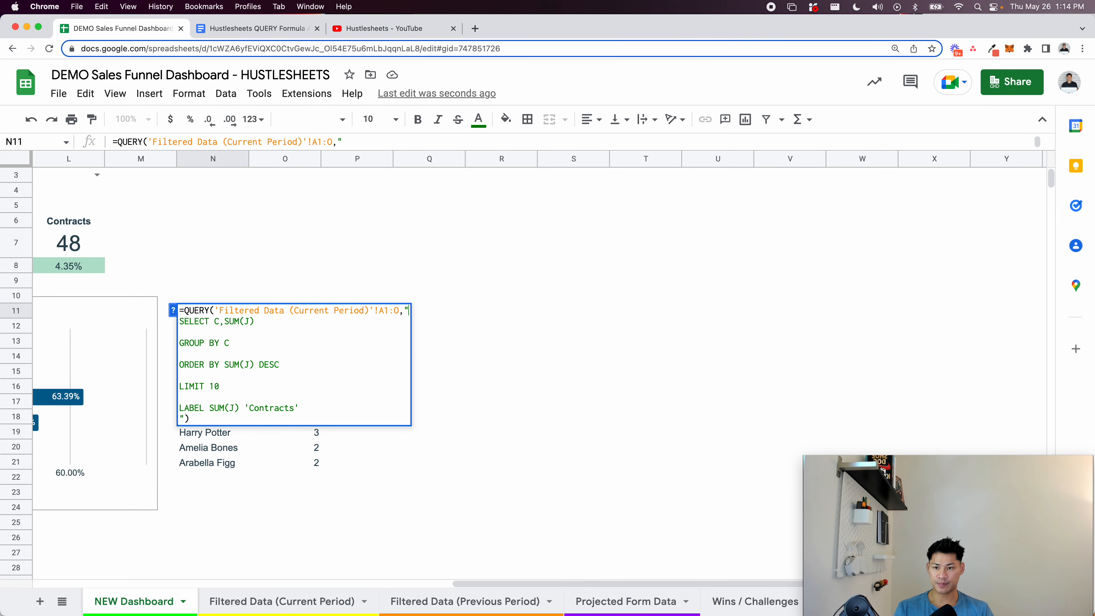
key(alt+Return)
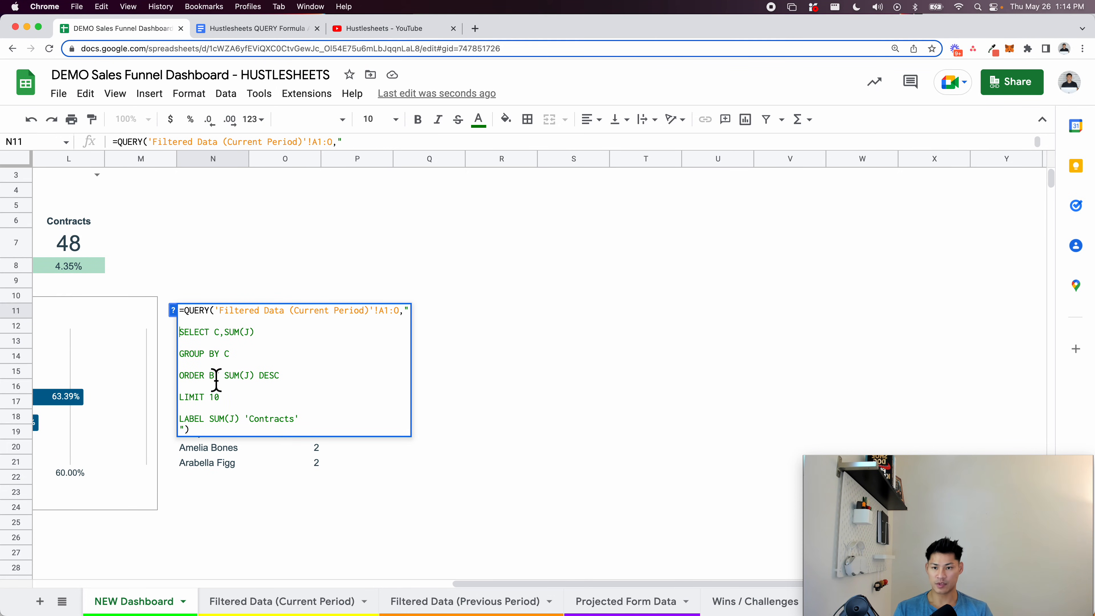
key(Return)
drag(207, 311, 302, 464)
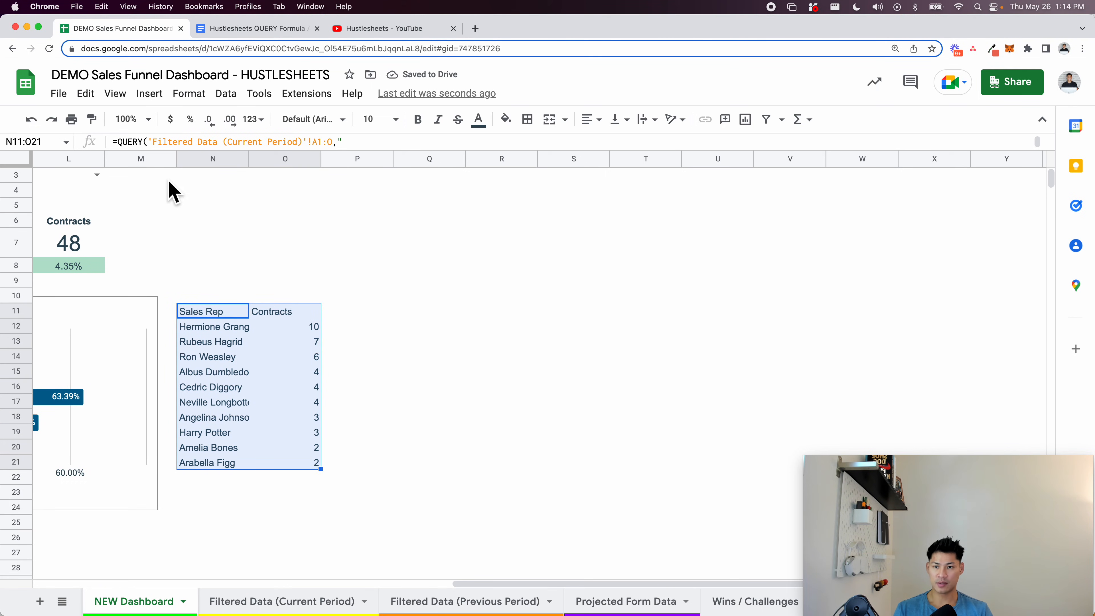
Insert a chart from the selected leaderboard table and turn on series data labels
click(149, 94)
click(208, 225)
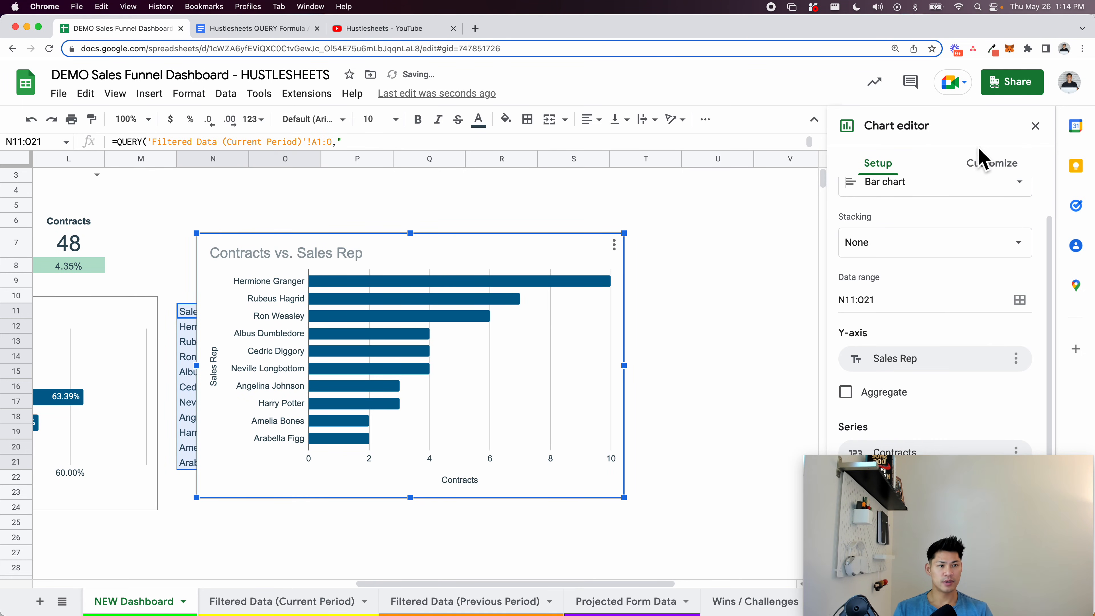
click(981, 161)
click(908, 297)
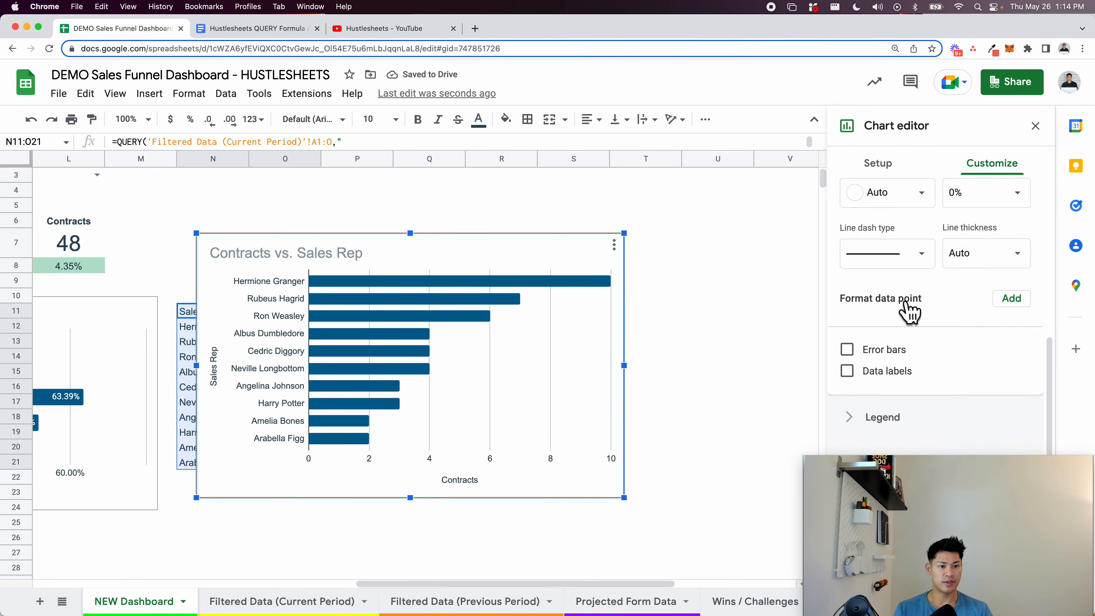
click(883, 372)
Title the chart 'Contracts Leaderboard (Top 10)', delete its horizontal axis title, and move it off the table
double_click(311, 259)
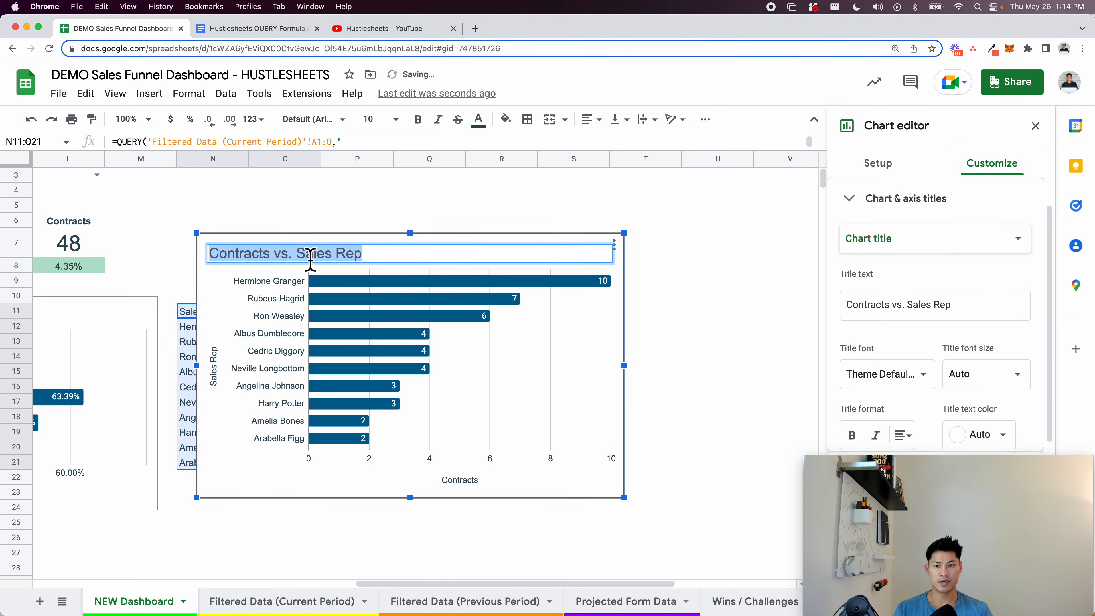
text(Contracts Leaderboard (Top)
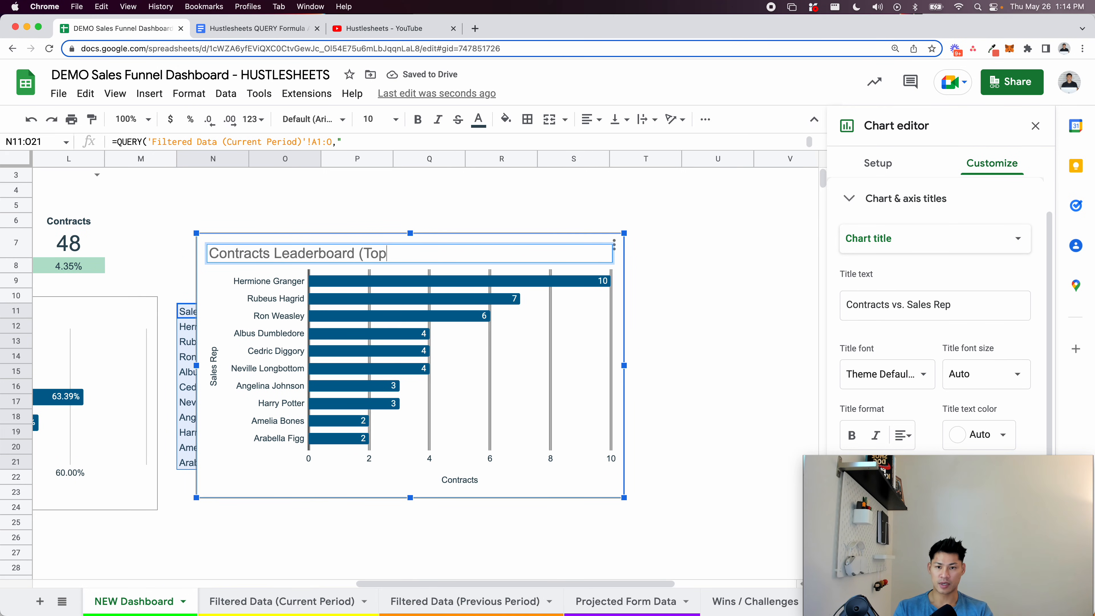
text( 20))
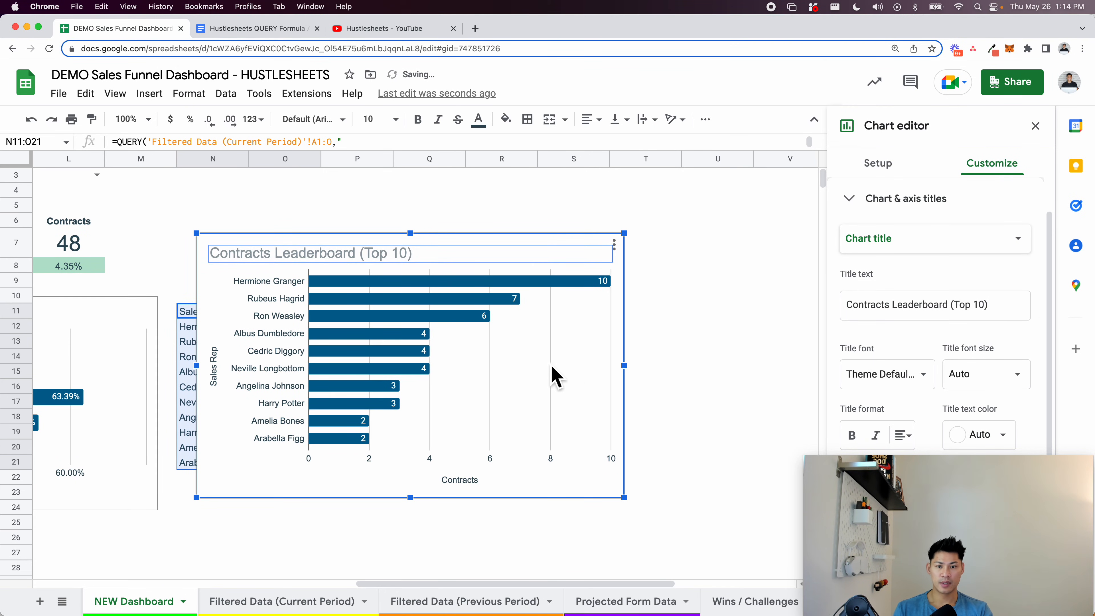
click(447, 490)
double_click(450, 487)
key(BackSpace)
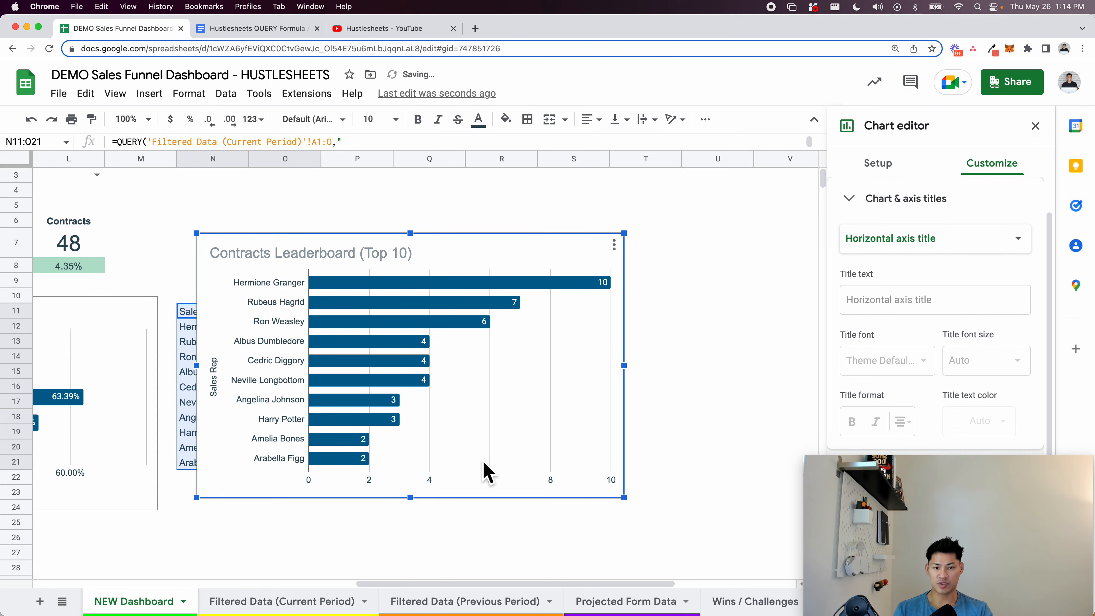
drag(634, 509, 604, 545)
drag(460, 418, 653, 466)
Make the Sales Rep and Contracts header cells bold
click(285, 312)
click(285, 296)
drag(220, 315, 276, 321)
key(super+b)
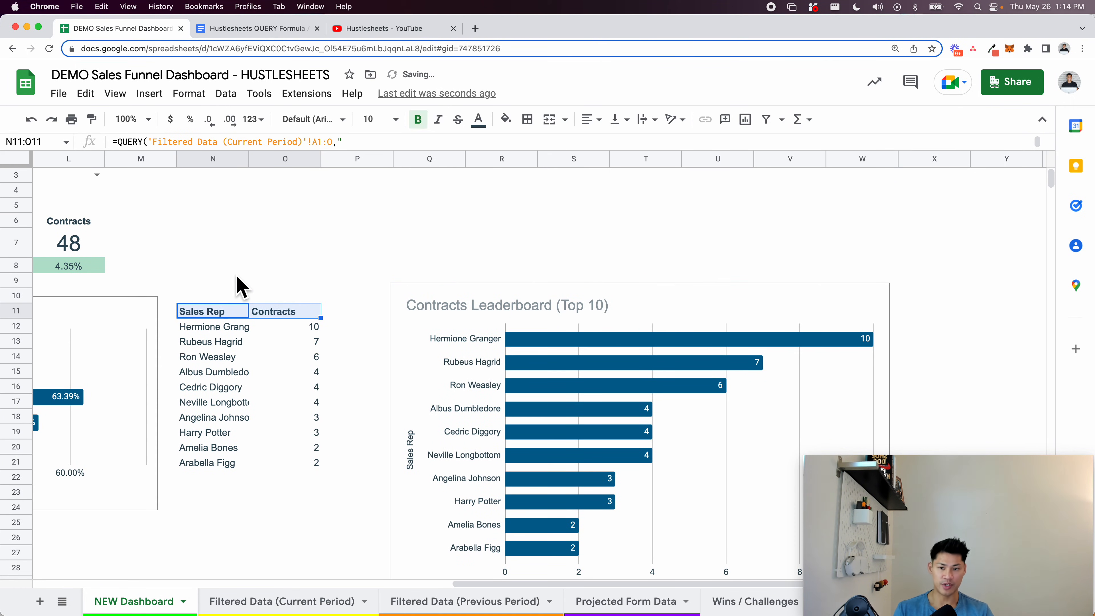
click(238, 270)
Add a filter to the leaderboard table, check the Contracts options, then remove it
drag(219, 313, 299, 447)
click(236, 373)
drag(230, 376, 275, 402)
click(211, 344)
drag(211, 344, 264, 391)
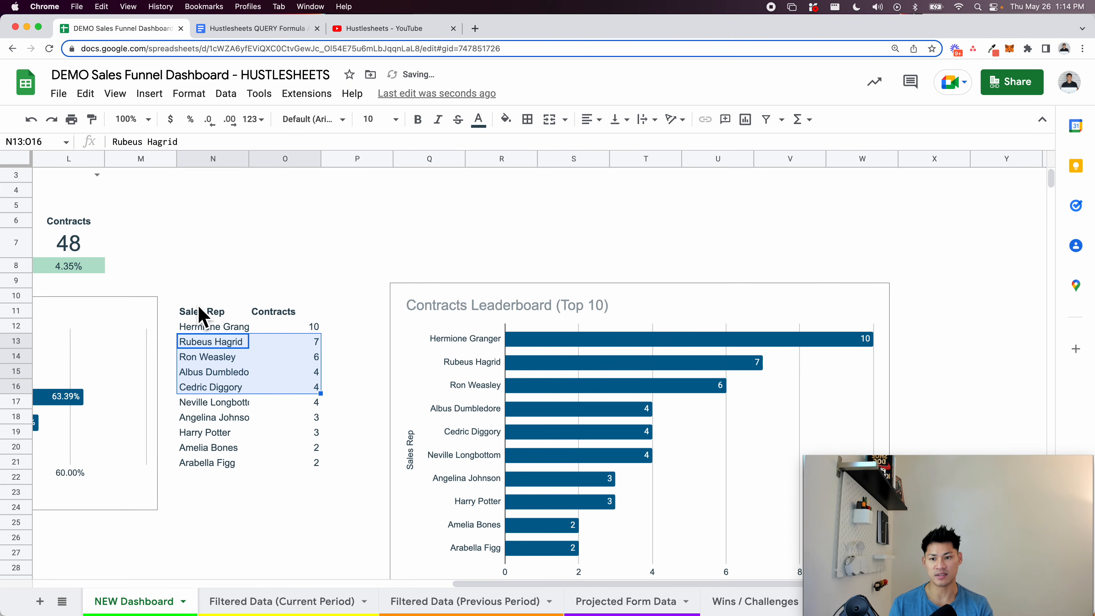
click(210, 312)
key(shift+Right)
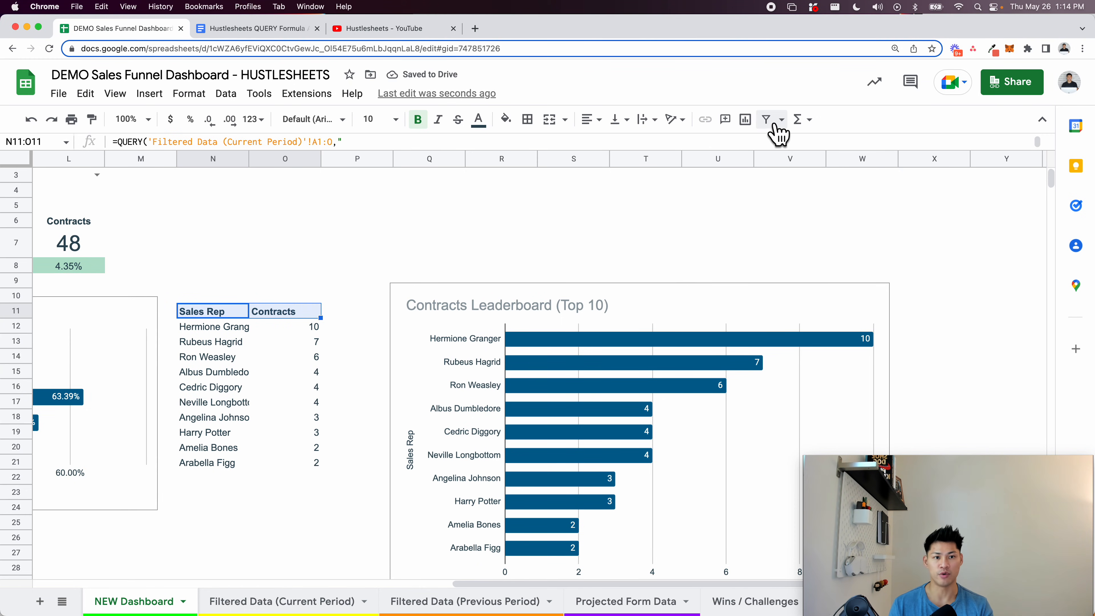
click(765, 120)
click(314, 312)
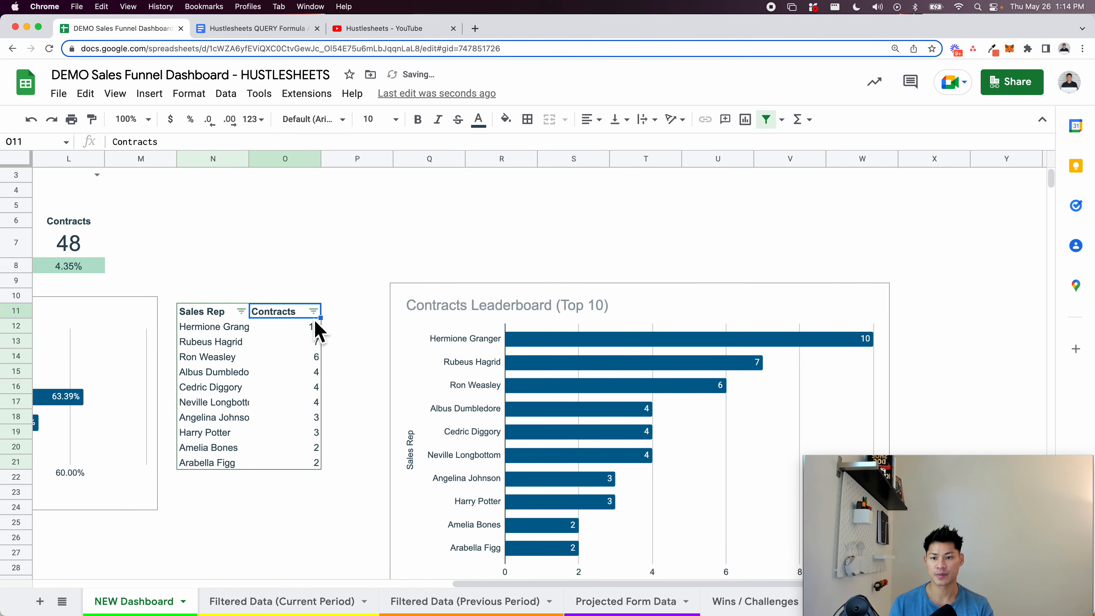
key(Escape)
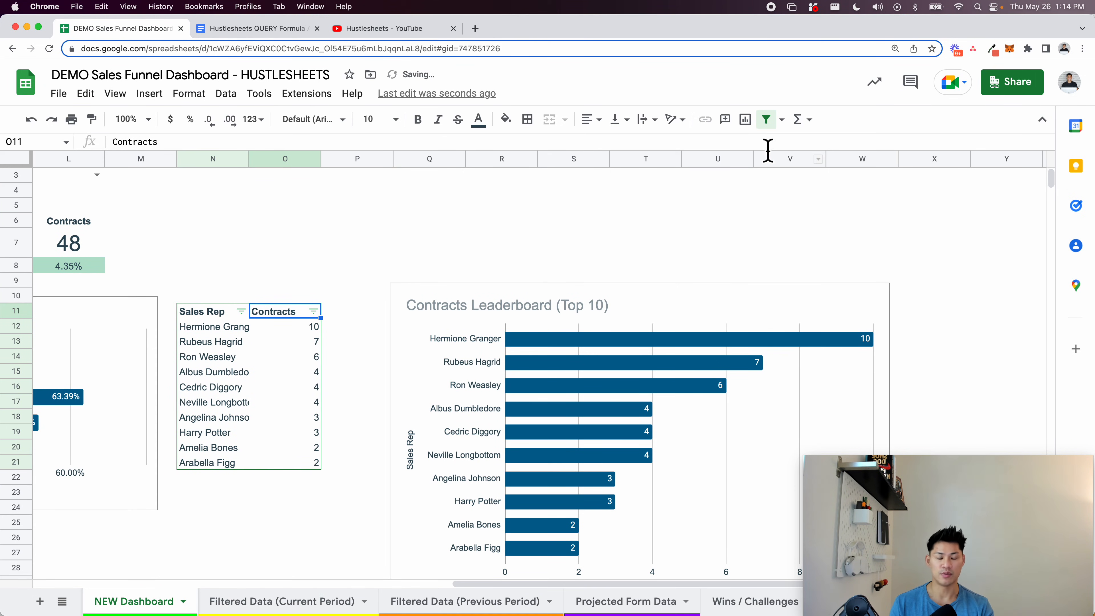
click(766, 120)
click(309, 388)
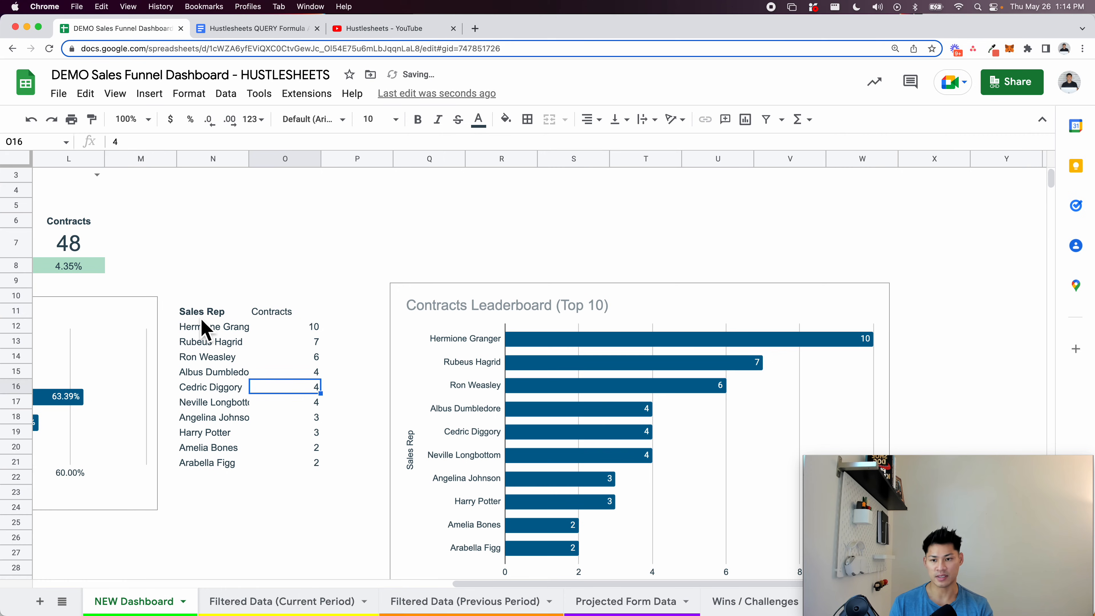
Review the leaderboard QUERY formula unchanged and bold the Contracts header
drag(201, 313, 318, 425)
click(224, 339)
click(224, 312)
double_click(225, 312)
click(243, 494)
drag(218, 331, 331, 470)
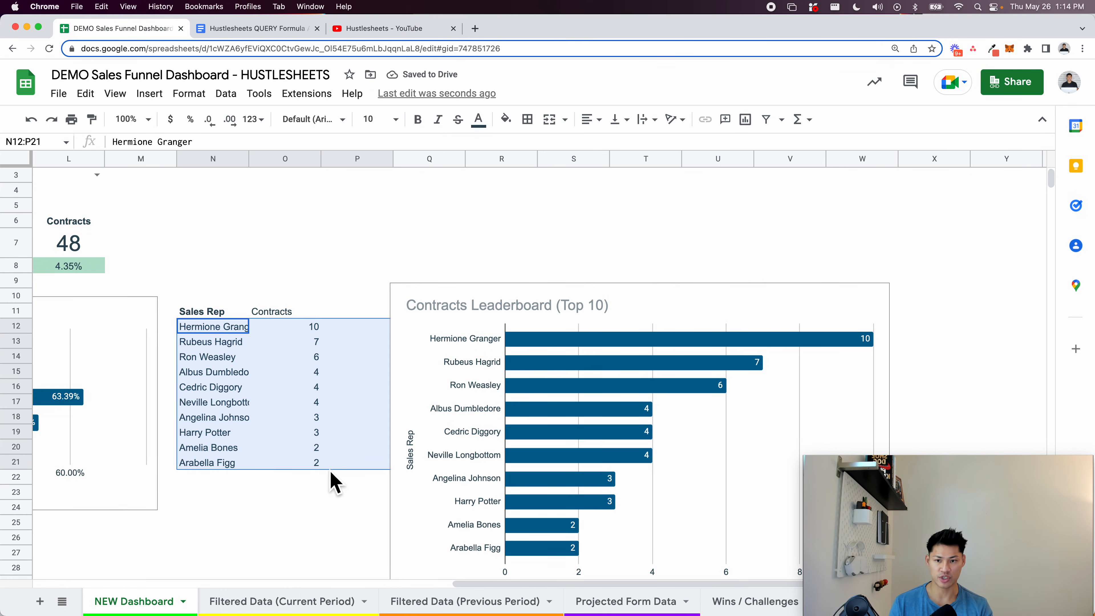
click(271, 313)
key(super+b)
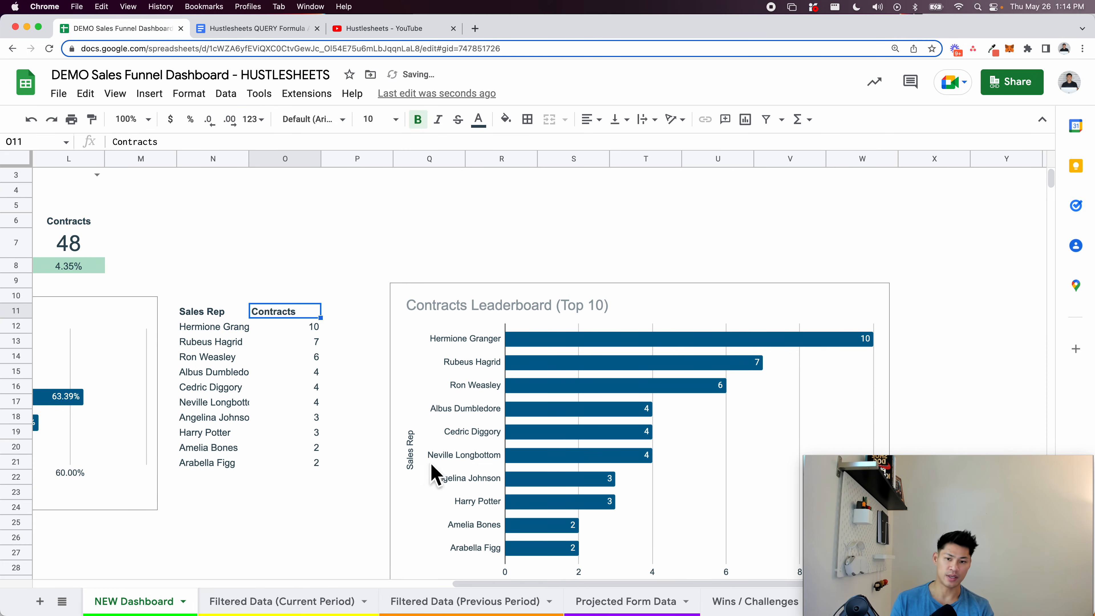
Delete the leaderboard chart's Sales Rep vertical axis title
click(469, 454)
scroll(469, 454, left, 2)
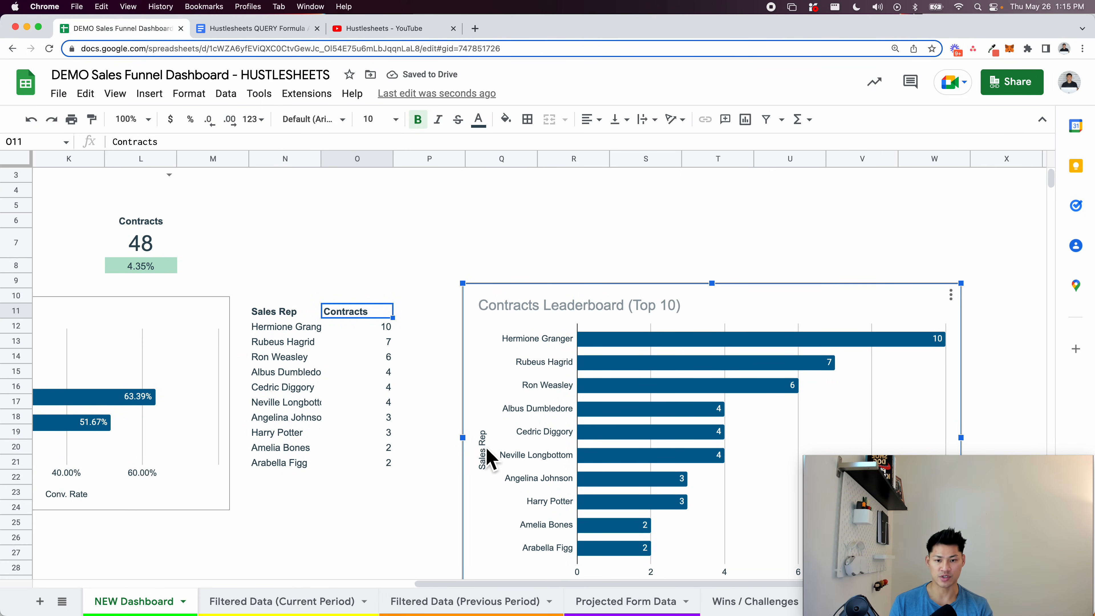
double_click(483, 451)
key(BackSpace)
scroll(319, 358, left, 2)
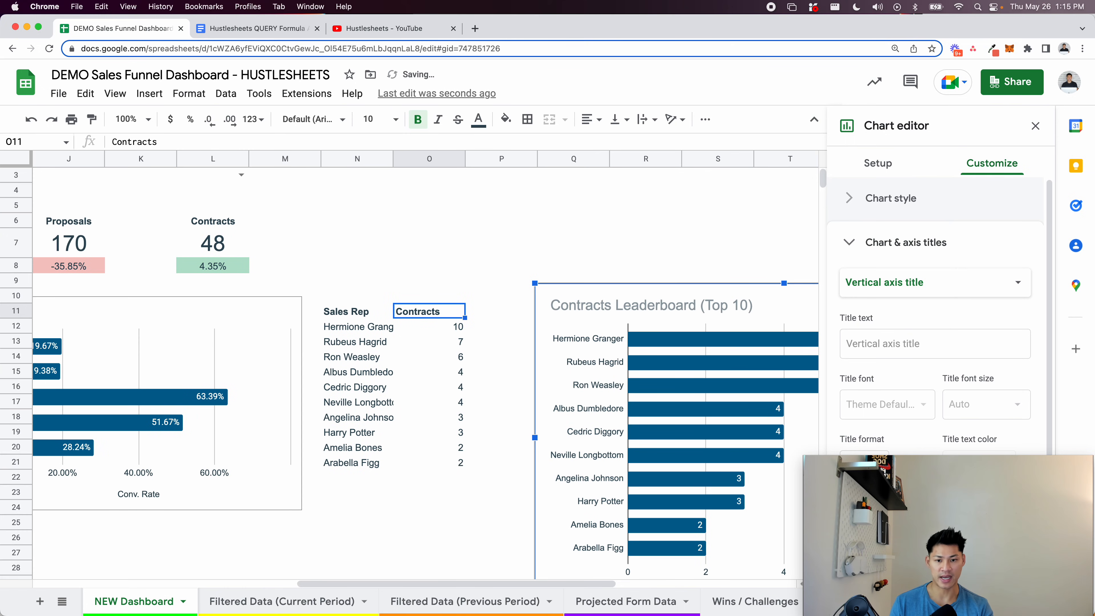
click(320, 285)
Reposition and resize the leaderboard chart, then go to the old Dashboard sheet
click(613, 386)
scroll(614, 386, left, 2)
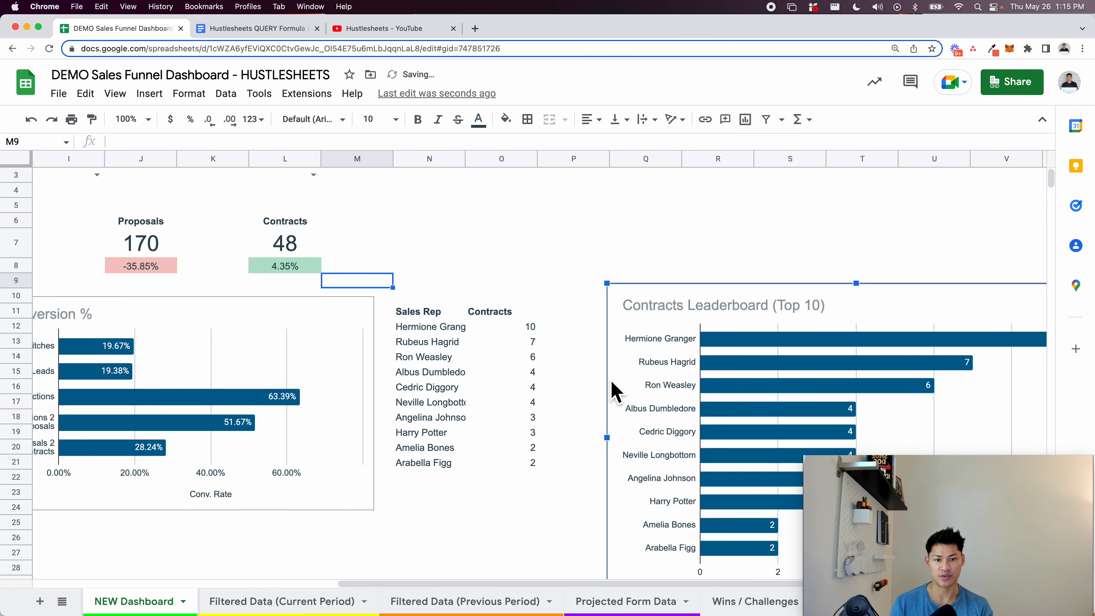
drag(612, 392, 390, 395)
scroll(405, 211, left, 2)
scroll(406, 211, down, 5)
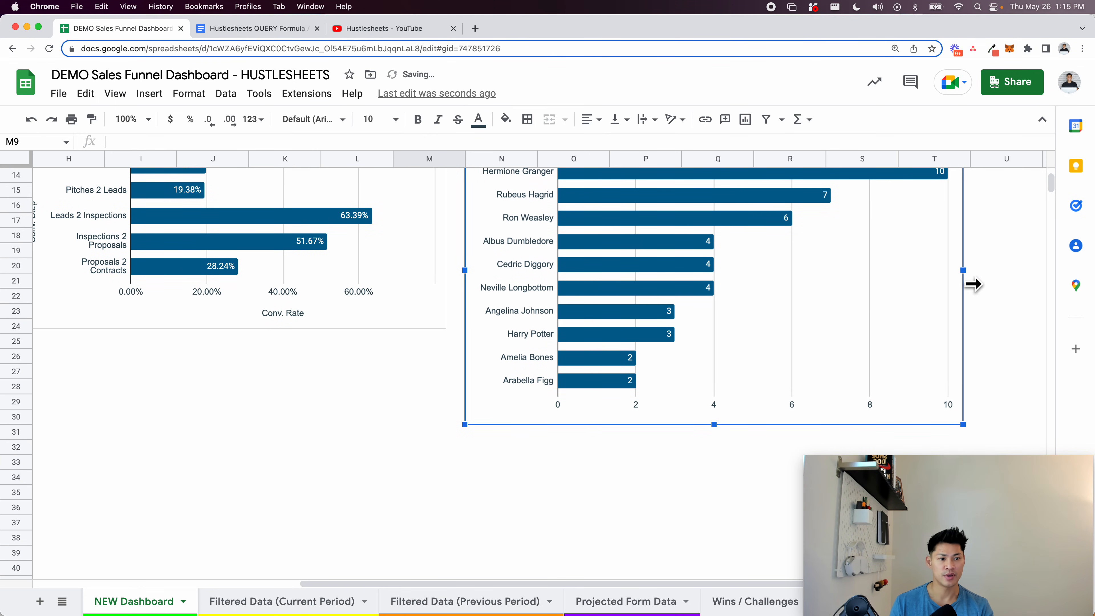
drag(972, 435, 831, 345)
scroll(748, 485, right, 2)
scroll(746, 483, up, 3)
scroll(745, 483, left, 2)
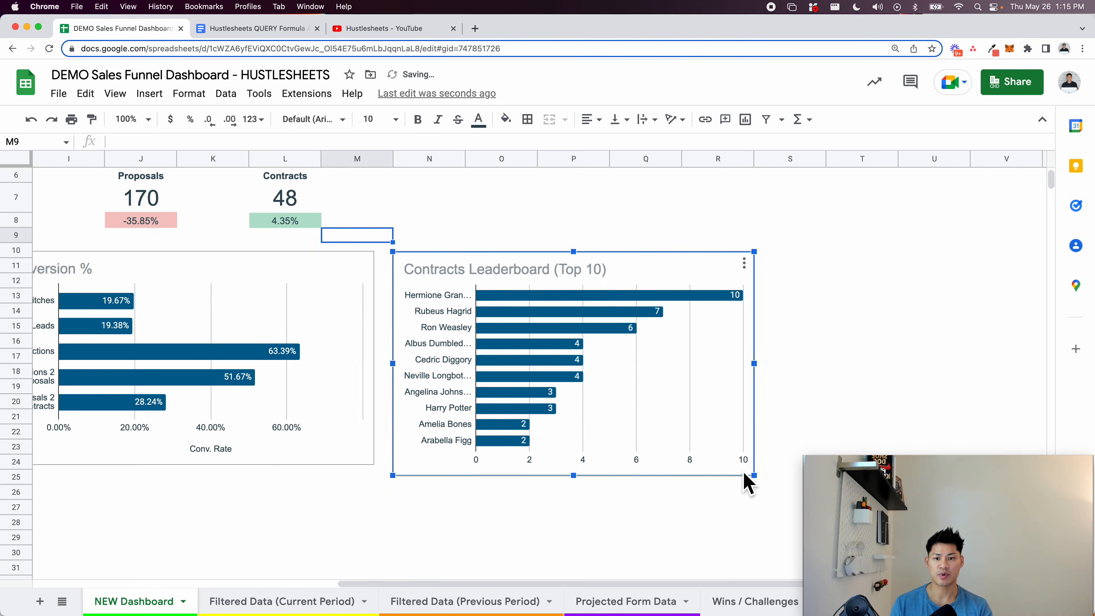
drag(646, 416, 430, 490)
scroll(415, 489, down, 5)
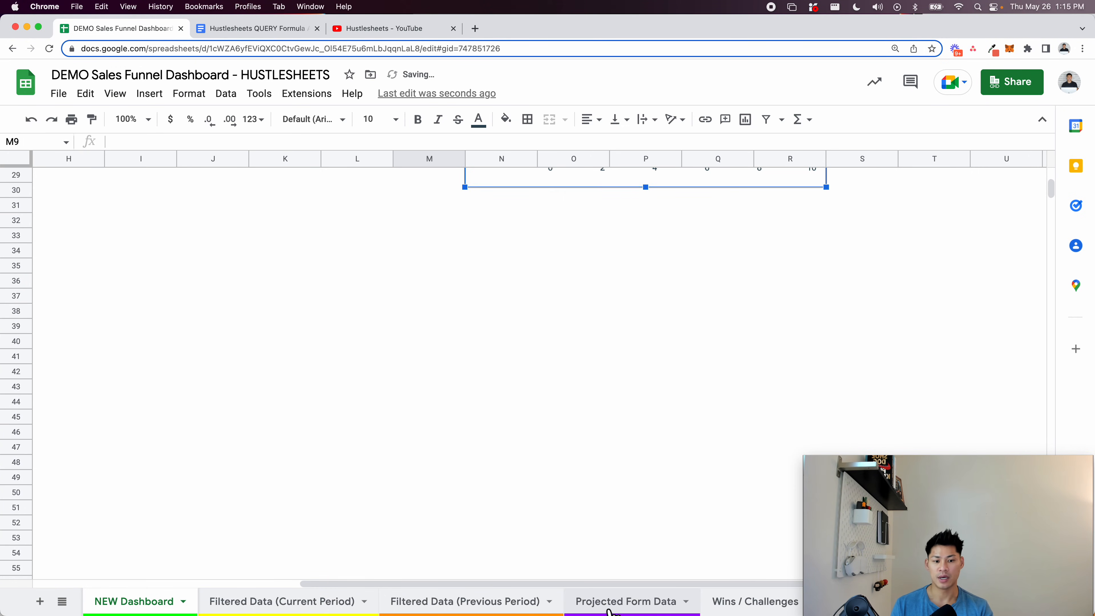
scroll(625, 602, right, 3)
click(748, 601)
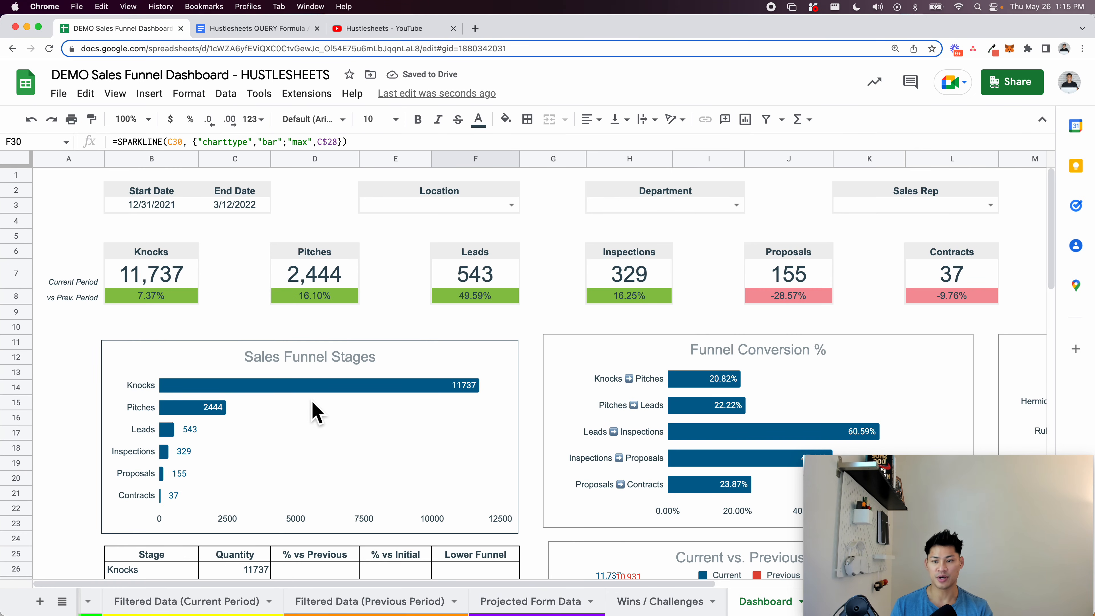
Inspect the old Dashboard's per-rep QUERY formula in B38, then return to NEW Dashboard
scroll(315, 412, down, 15)
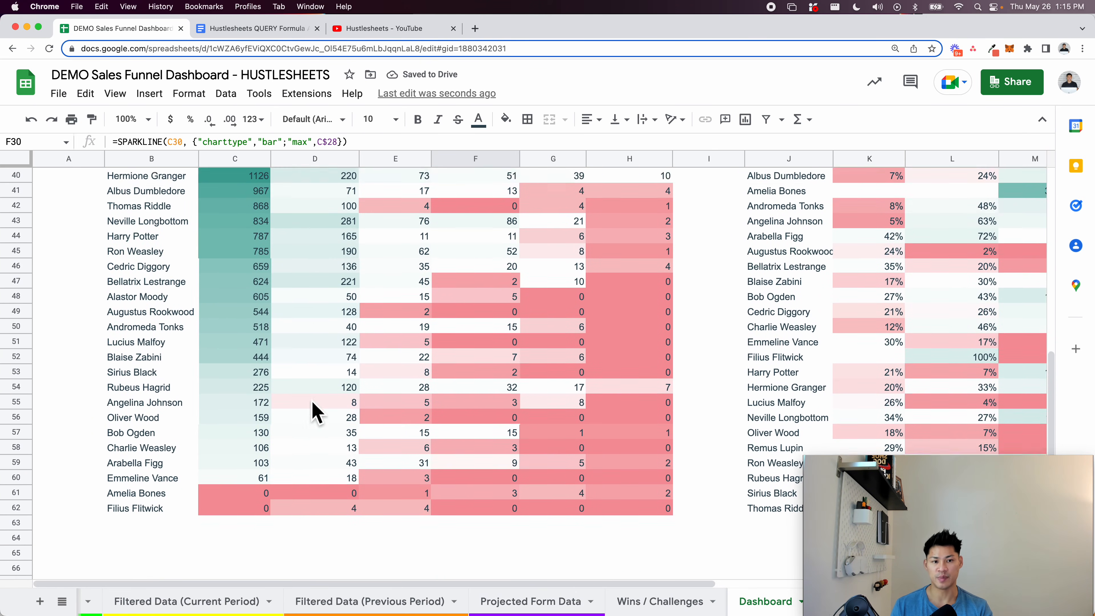
scroll(315, 412, up, 2)
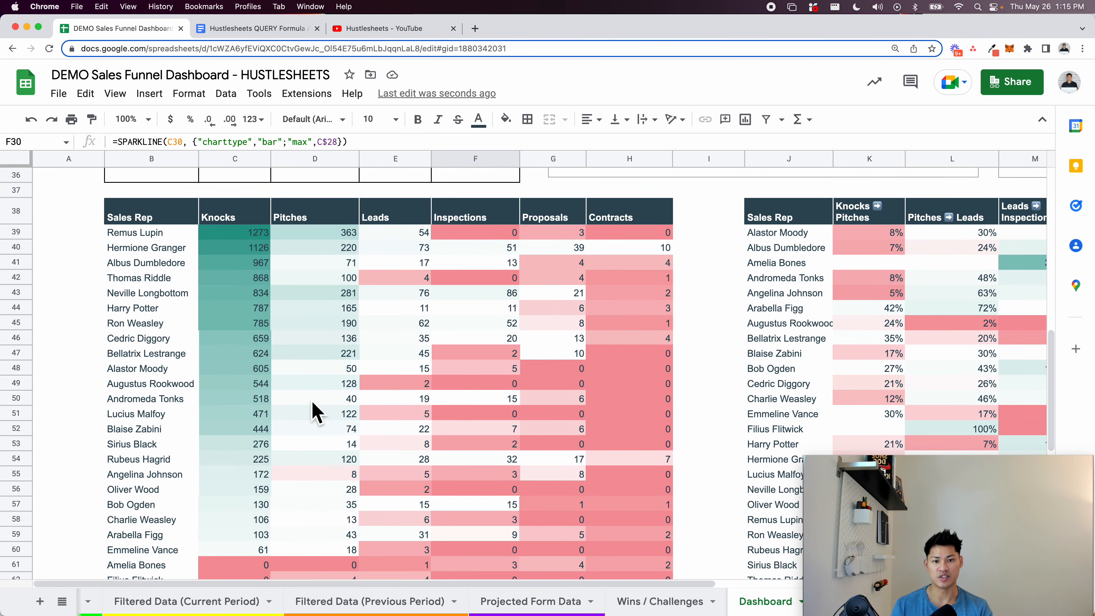
click(265, 357)
scroll(647, 369, right, 3)
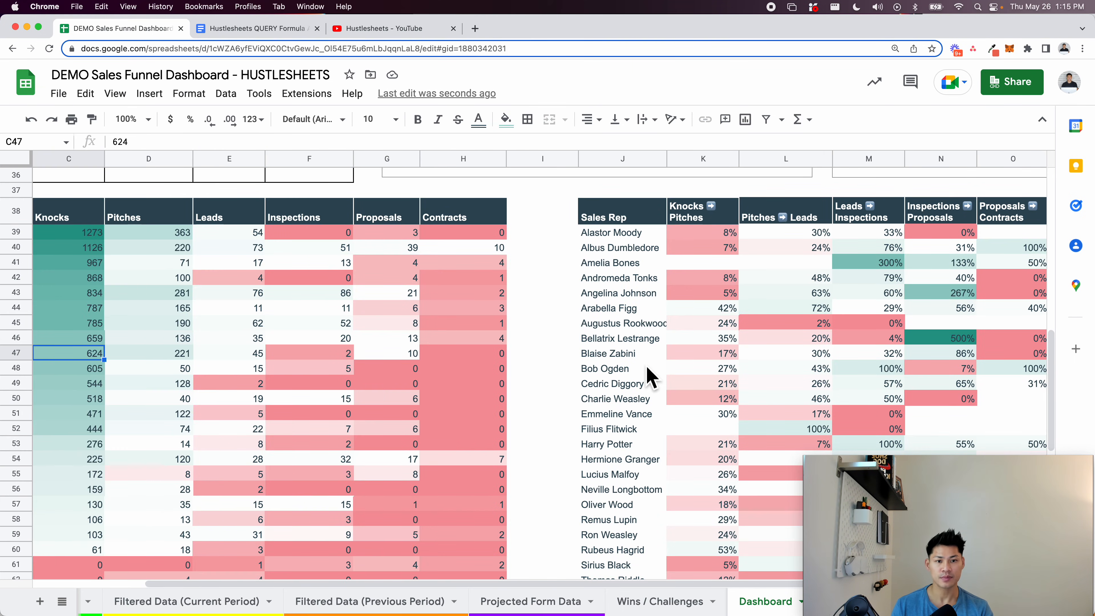
scroll(651, 375, left, 3)
scroll(651, 375, up, 7)
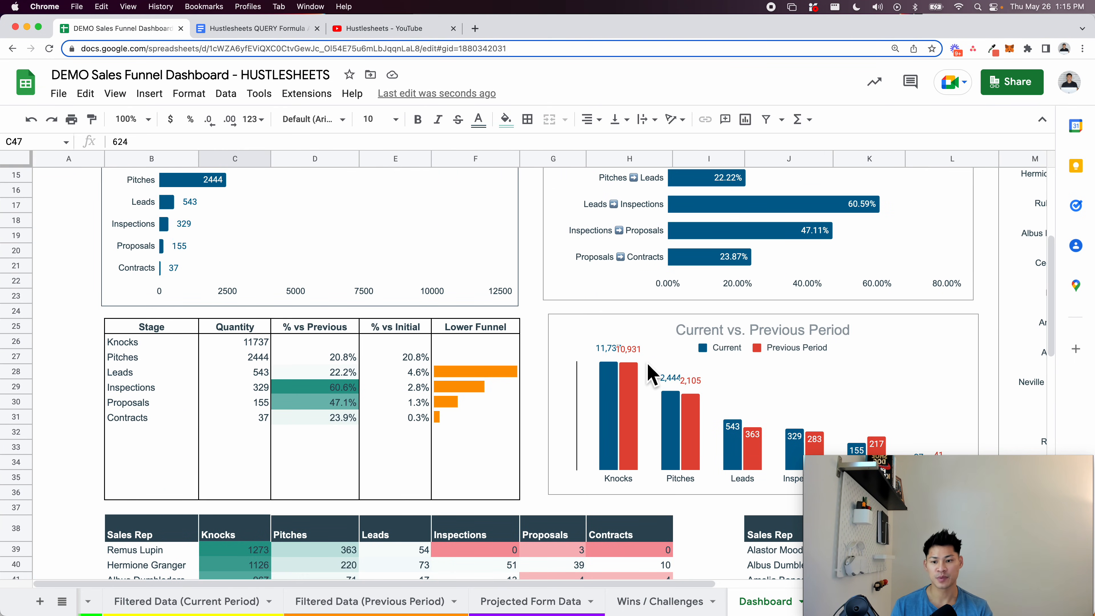
scroll(651, 375, down, 2)
scroll(176, 599, left, 2)
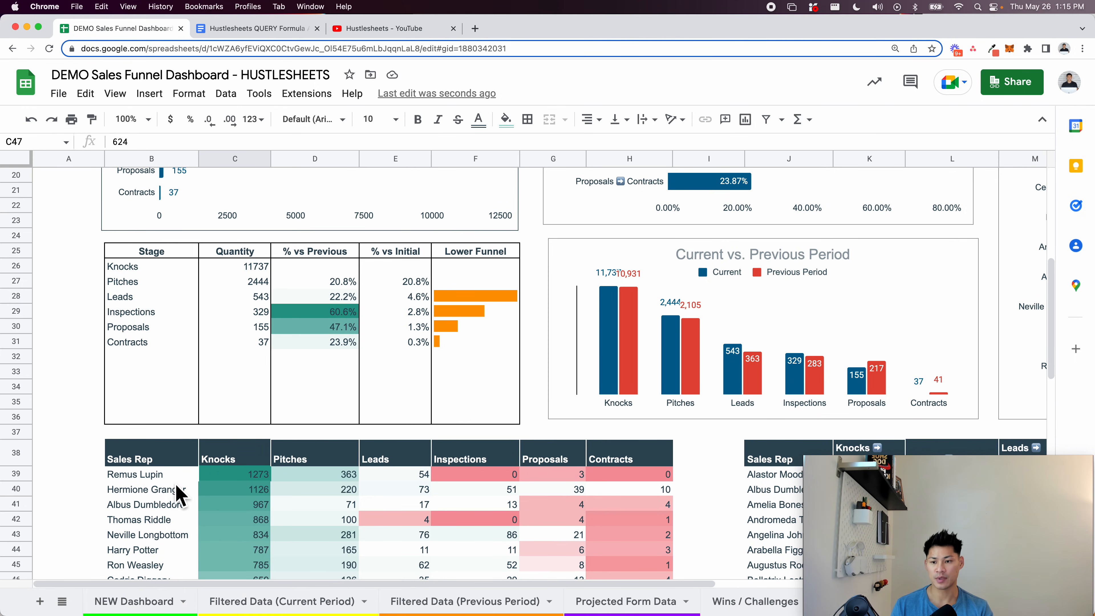
double_click(174, 463)
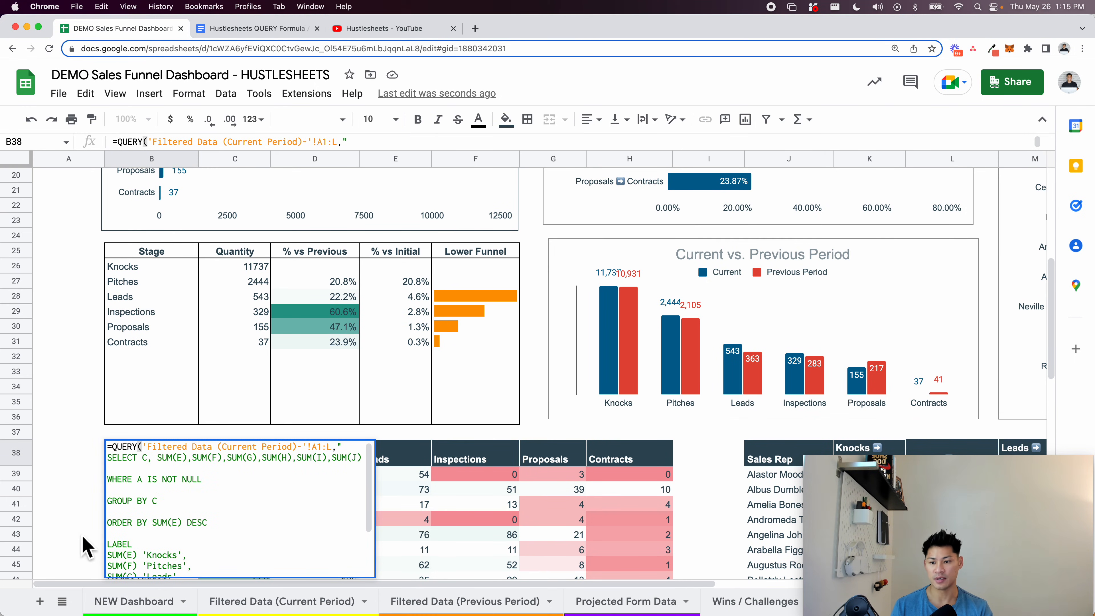
click(103, 600)
Copy the funnel QUERY formula from B26 and paste it into B35
scroll(159, 465, right, 3)
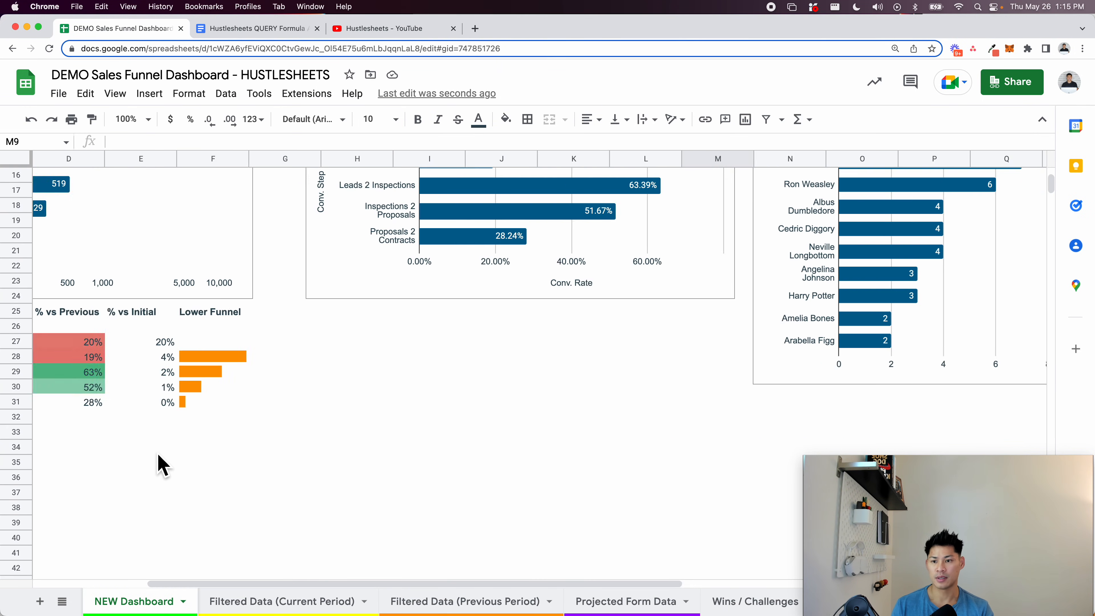
scroll(158, 464, left, 3)
click(134, 316)
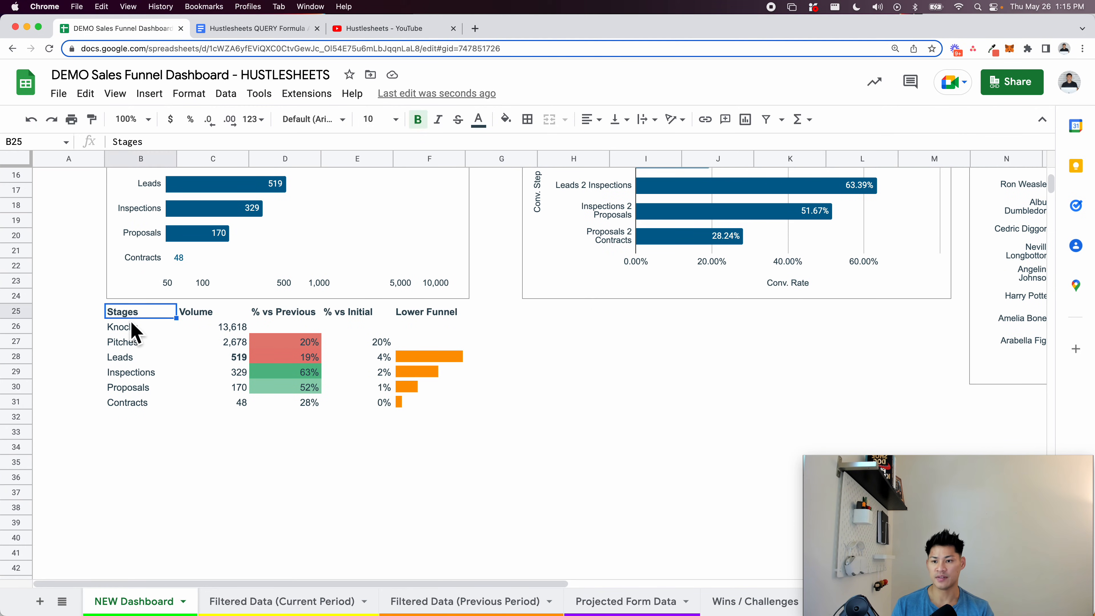
double_click(138, 332)
key(super+a)
key(super+c)
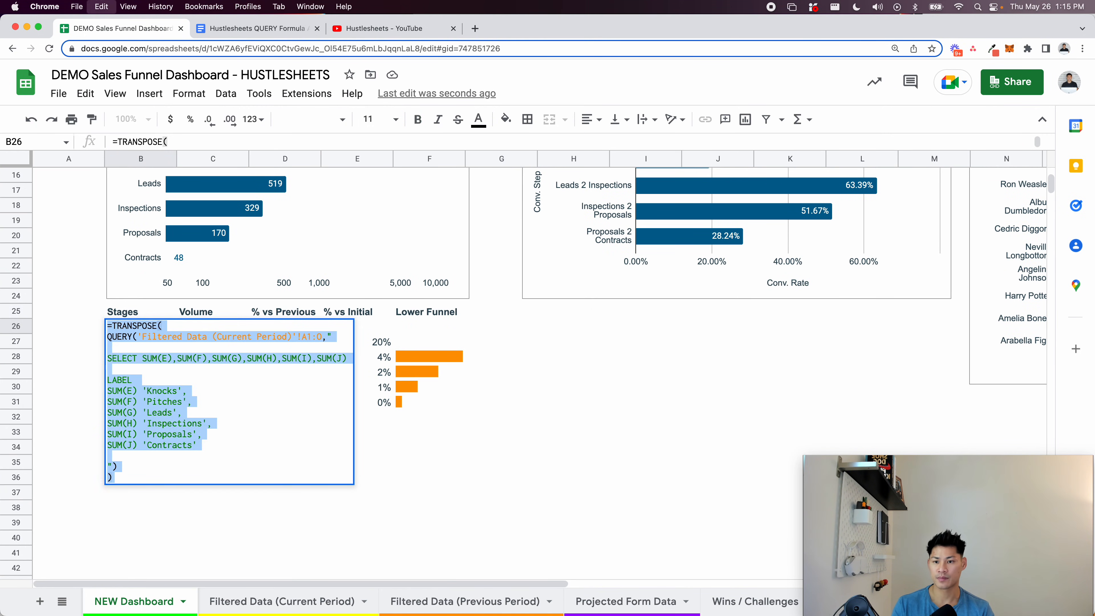
key(Escape)
click(130, 466)
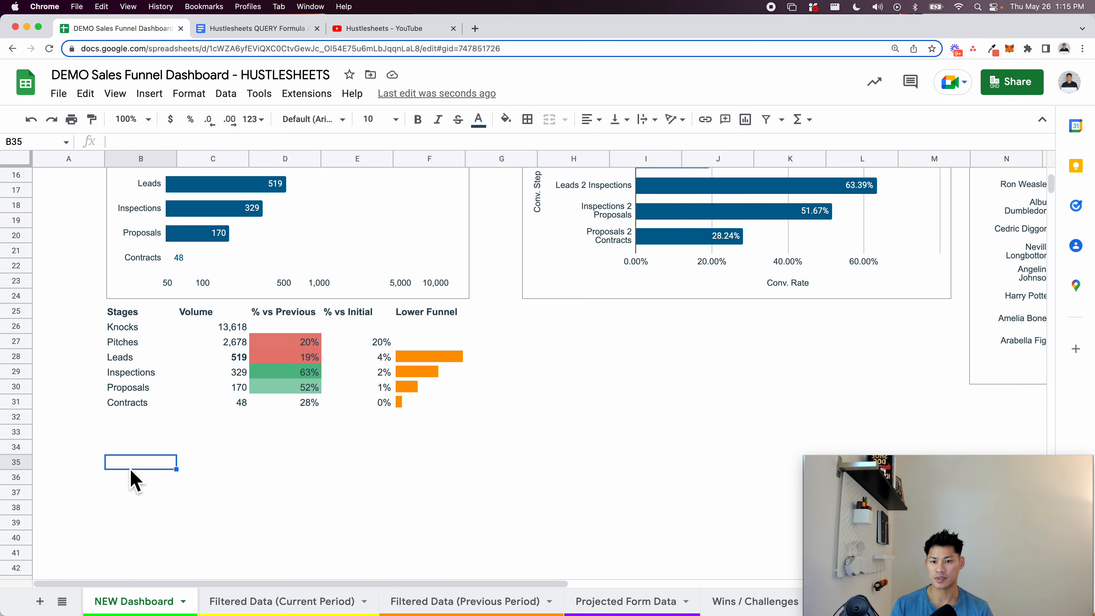
key(super+v)
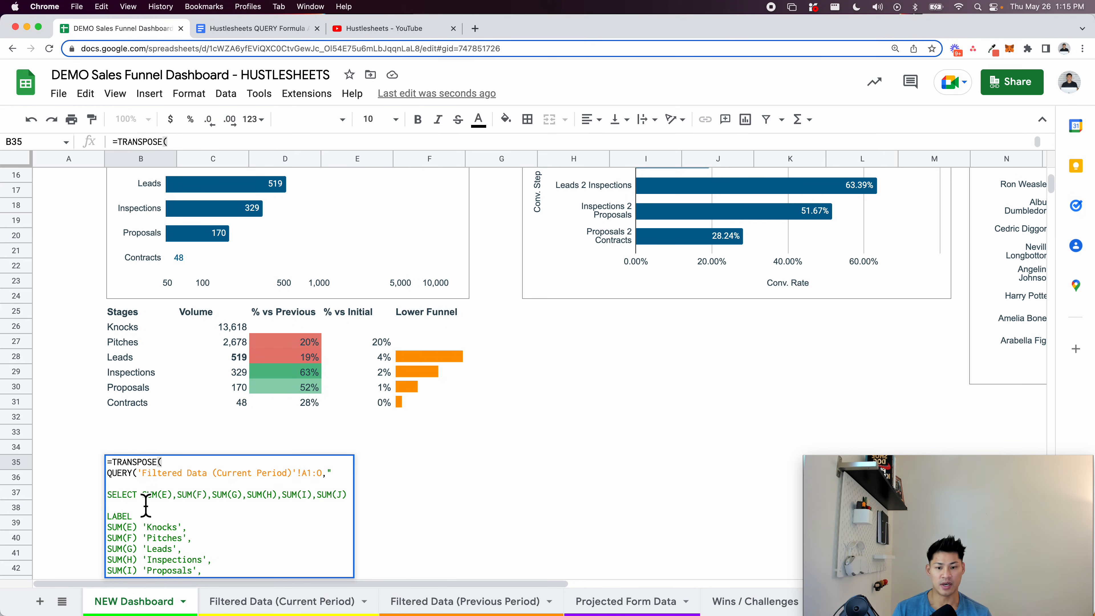
key(Return)
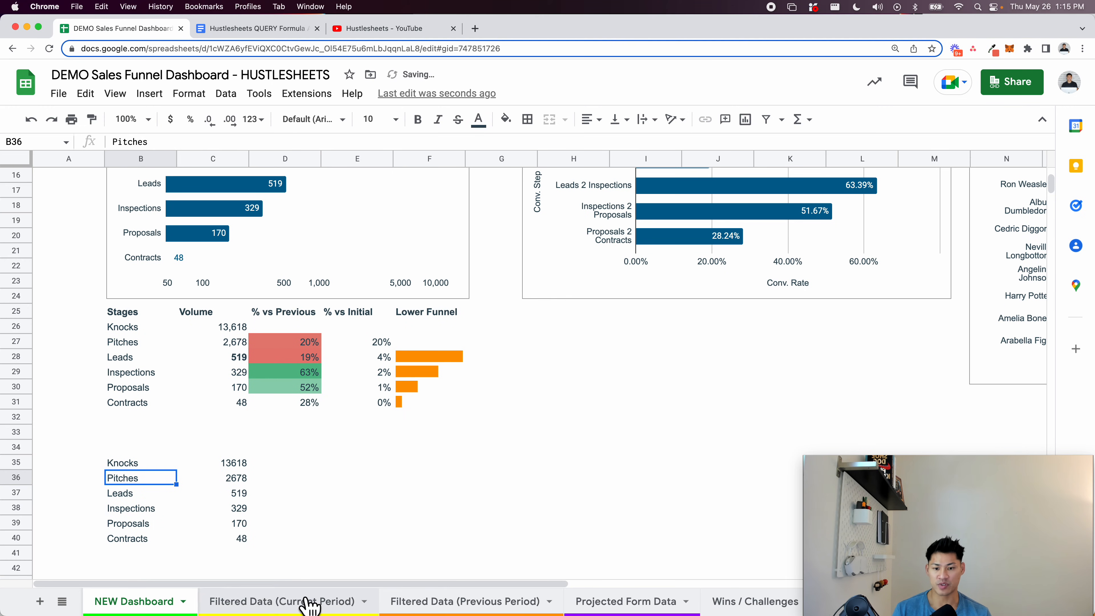
Confirm Sales Rep is column C, then add C to the B35 QUERY to group by rep
click(637, 601)
click(242, 192)
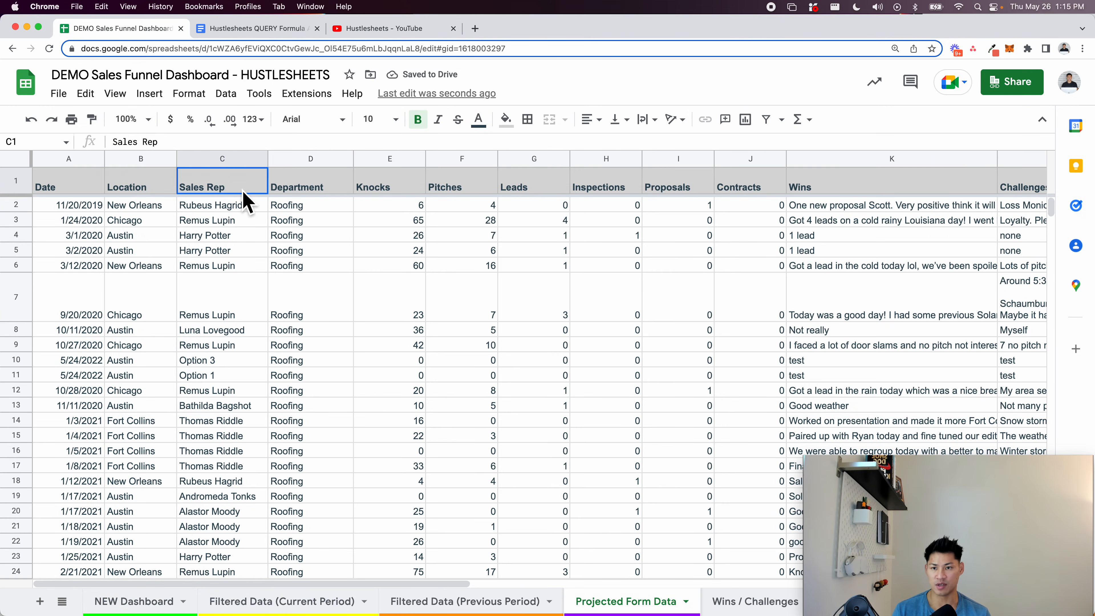
click(155, 601)
double_click(160, 461)
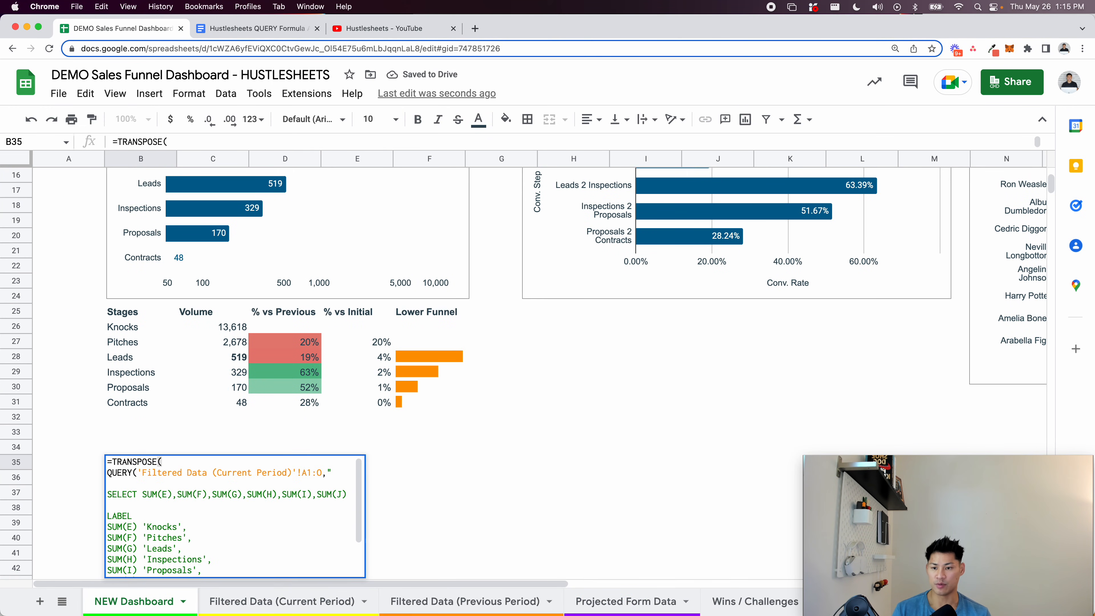
click(143, 502)
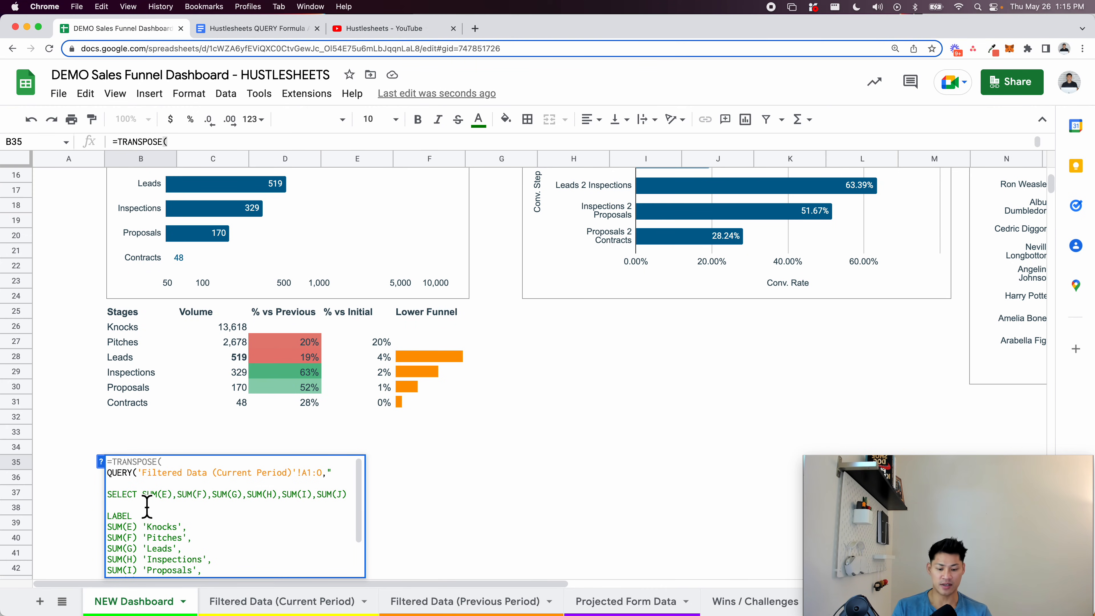
text(C,)
scroll(162, 524, down, 2)
scroll(226, 547, up, 2)
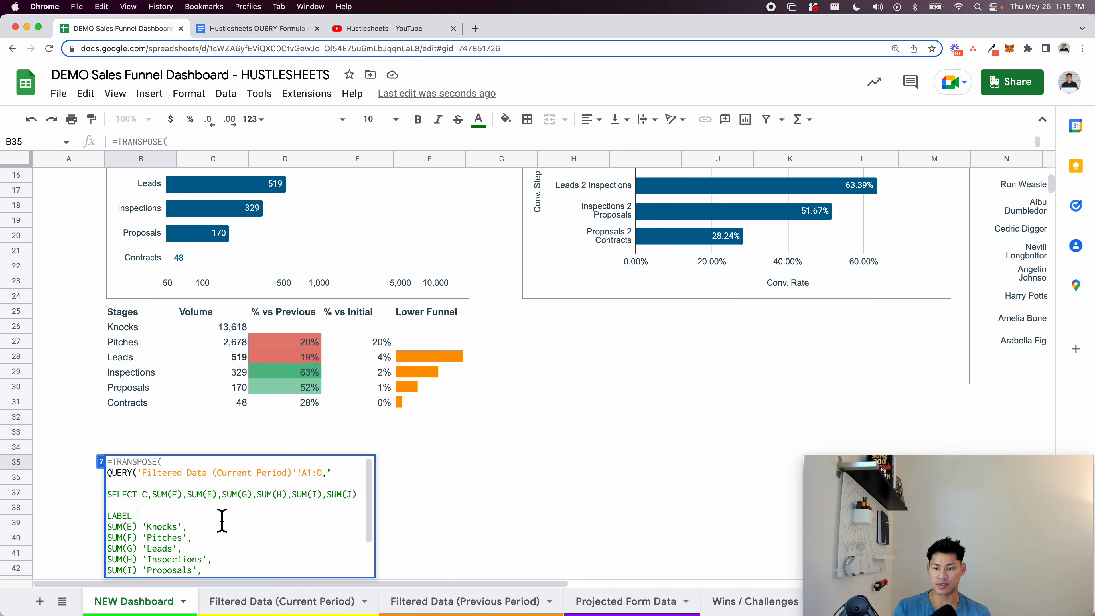
key(Return)
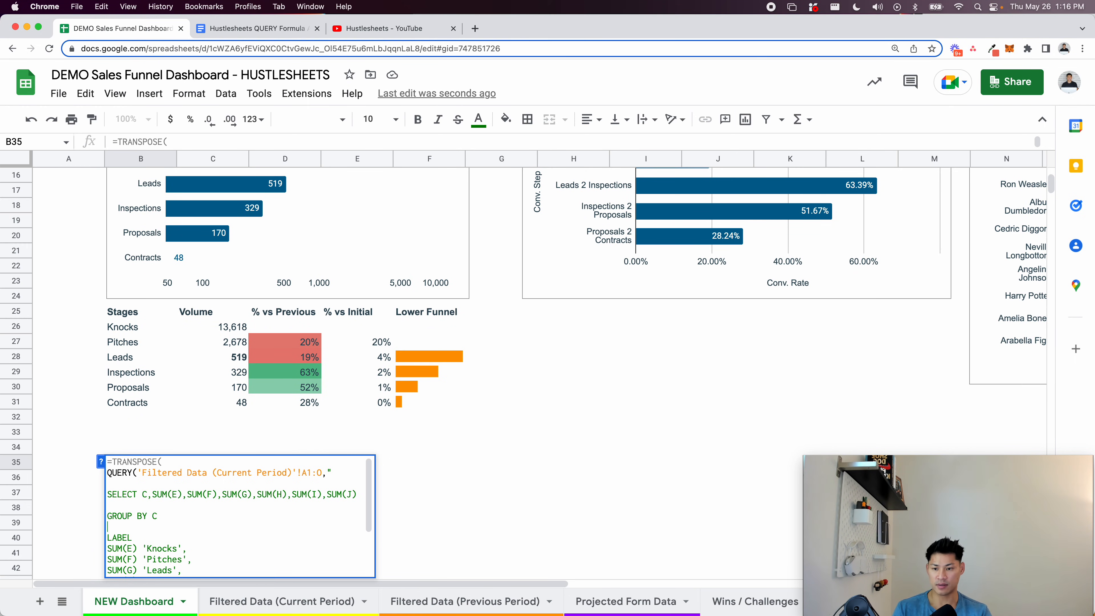
key(Return)
Remove the TRANSPOSE wrapper from the B35 formula so reps list as rows
click(153, 465)
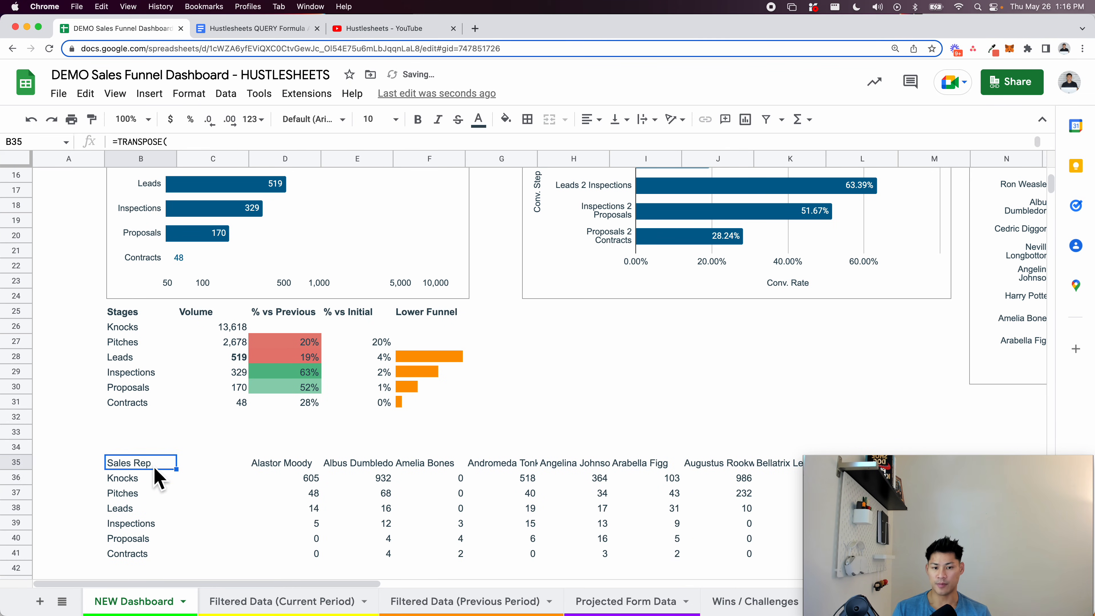
scroll(152, 465, down, 3)
scroll(153, 465, right, 6)
scroll(152, 465, left, 6)
scroll(150, 460, up, 2)
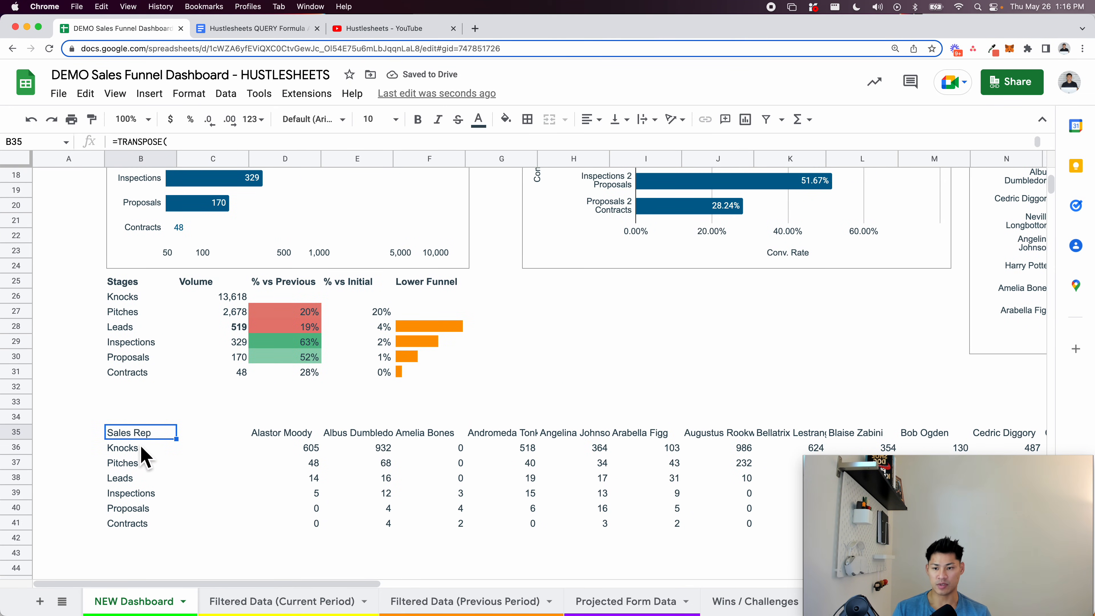
key(Return)
drag(164, 440, 126, 442)
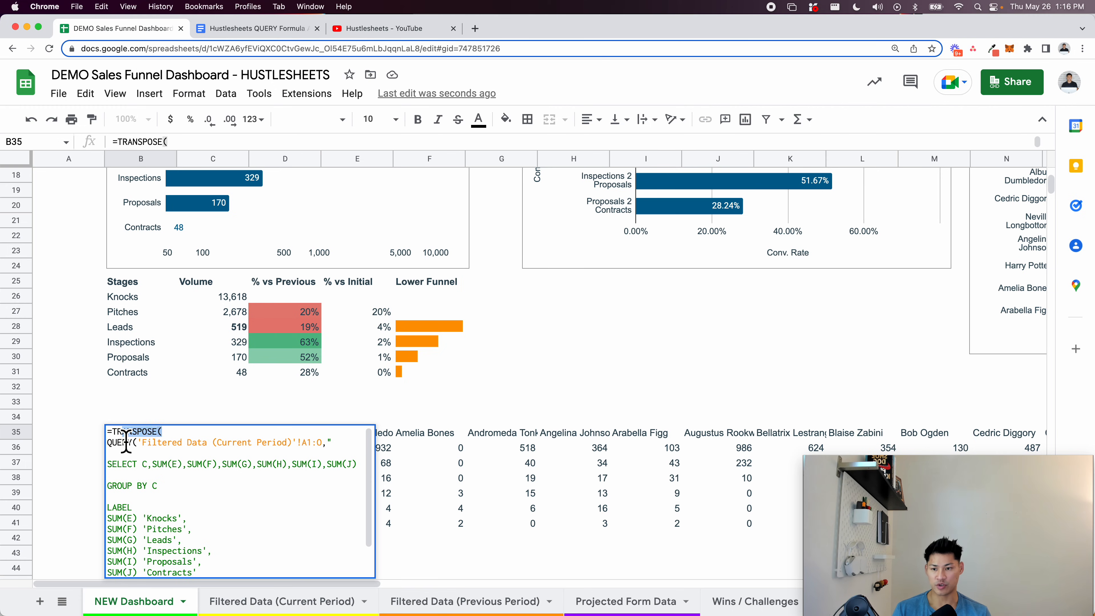
key(BackSpace)
scroll(135, 501, down, 2)
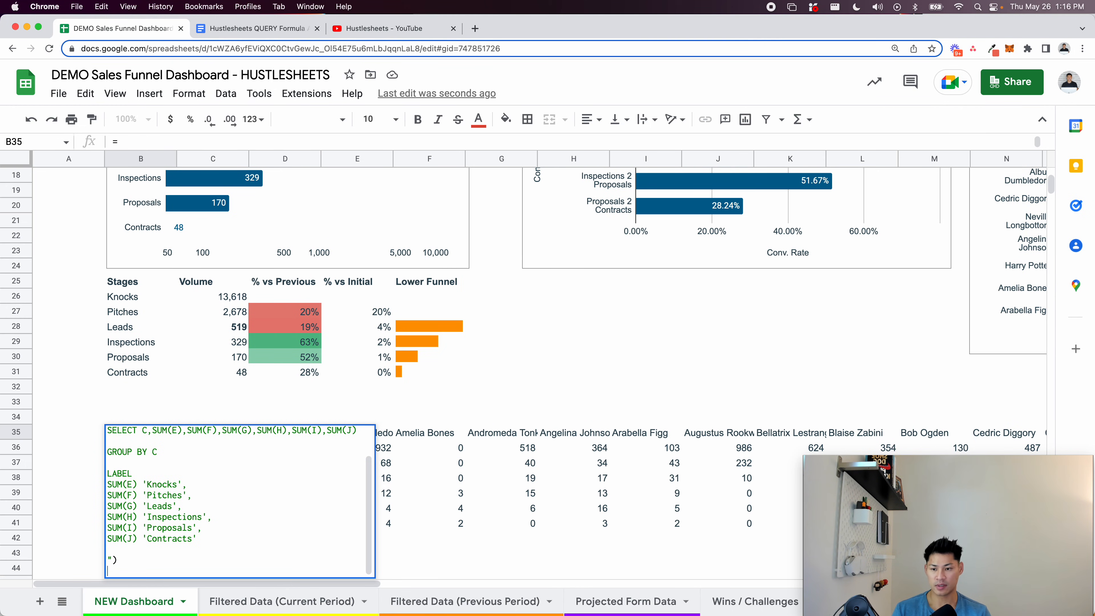
key(super+Up)
key(BackSpace)
key(Return)
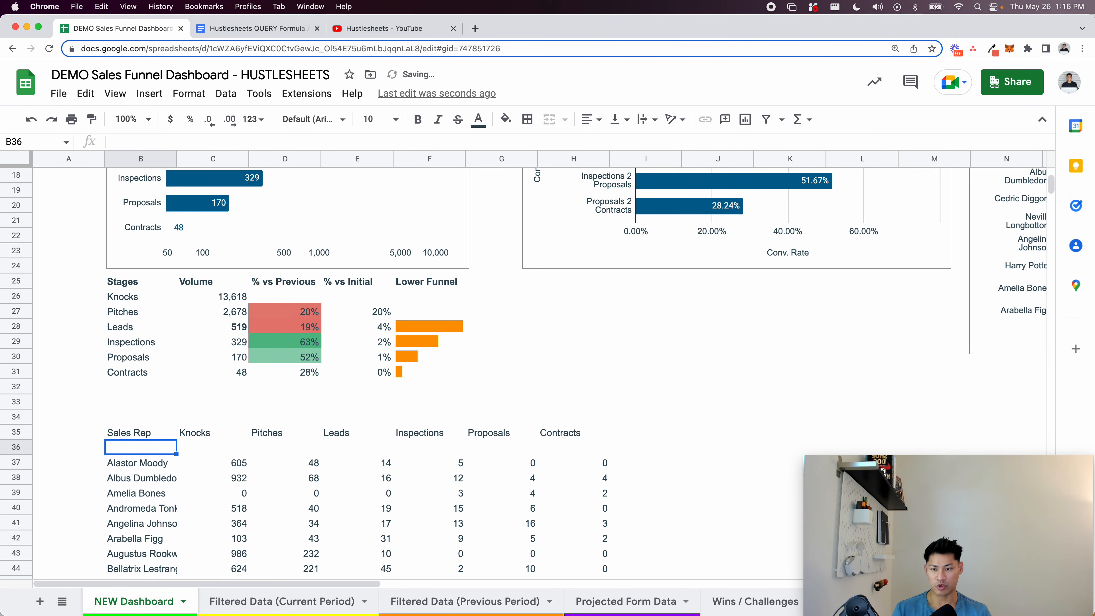
Review the per-rep table and inspect the QUERY's source data range reference
scroll(153, 577, down, 2)
scroll(153, 576, up, 2)
scroll(153, 576, down, 3)
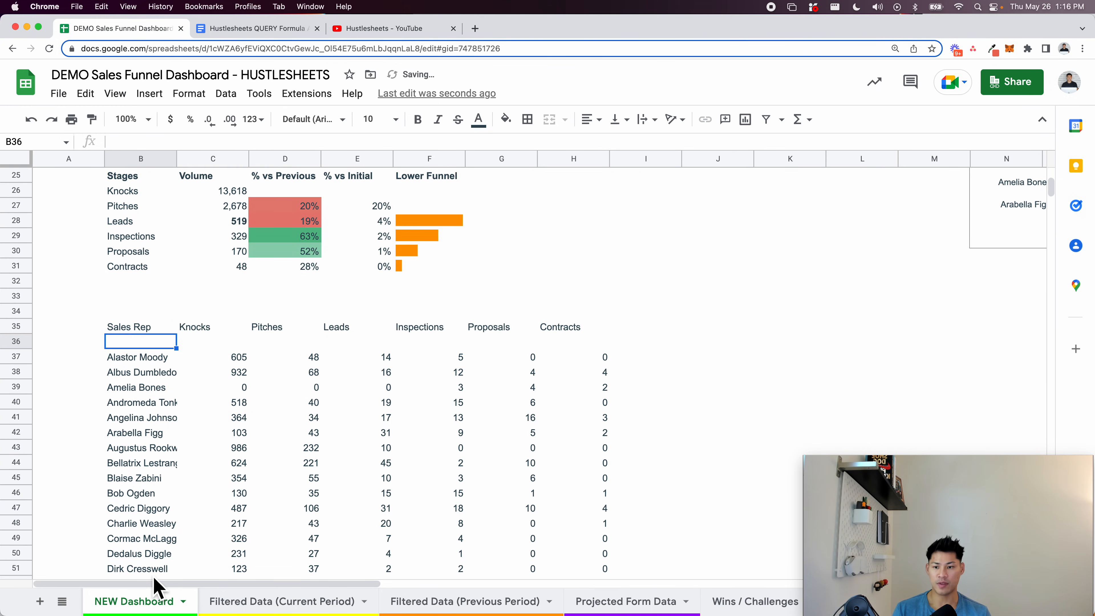
scroll(159, 356, down, 5)
scroll(154, 350, up, 3)
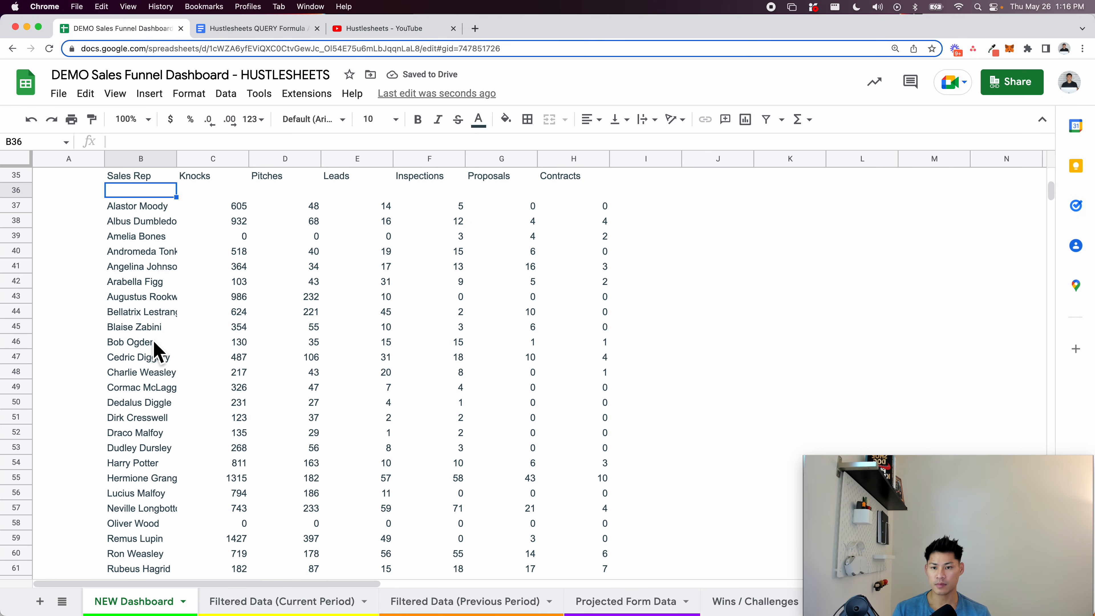
drag(140, 236, 575, 241)
click(144, 221)
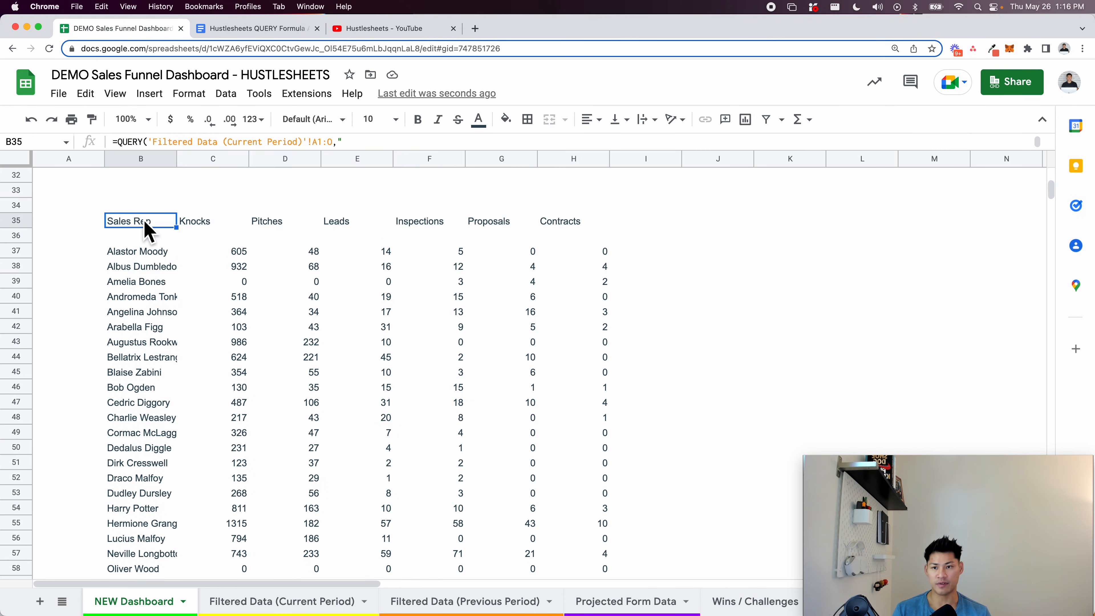
key(Return)
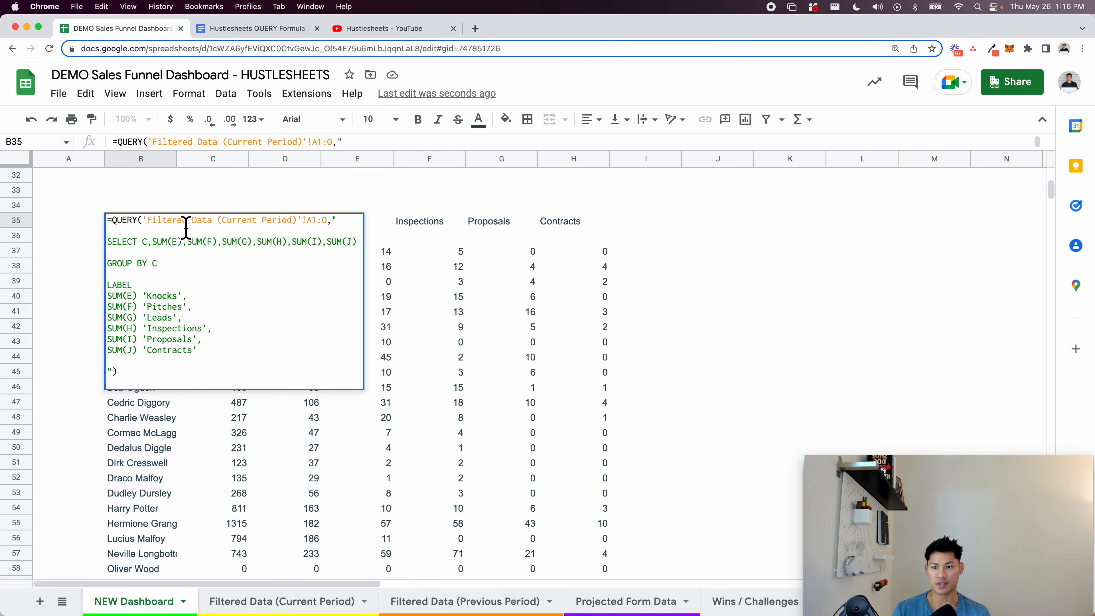
drag(146, 227, 346, 229)
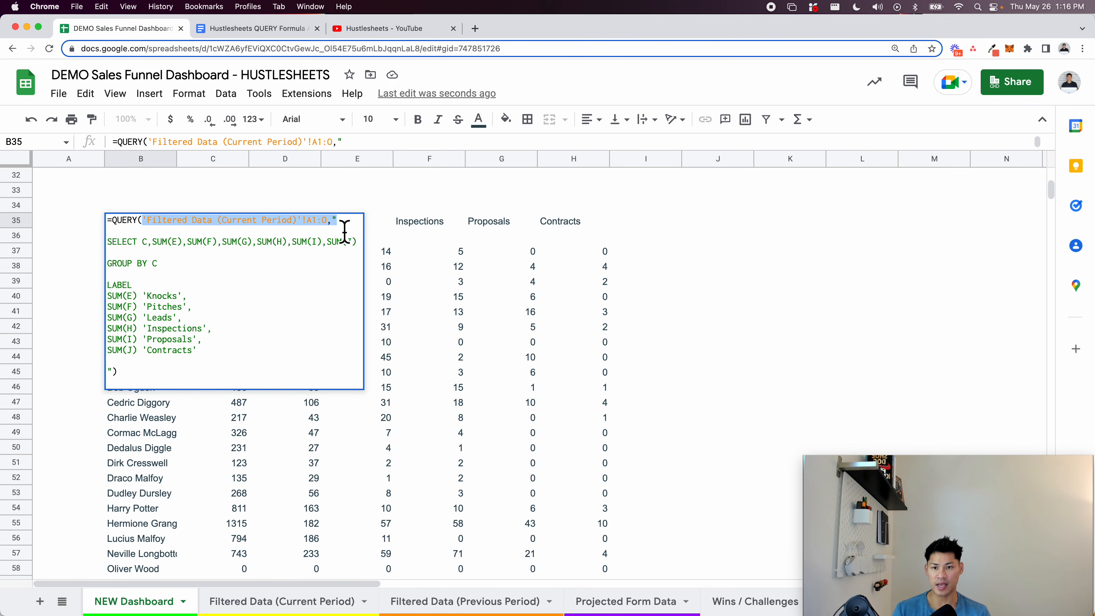
click(366, 602)
Jump to the last data row, 522, of the Filtered Data (Current Period) sheet
scroll(151, 470, down, 10)
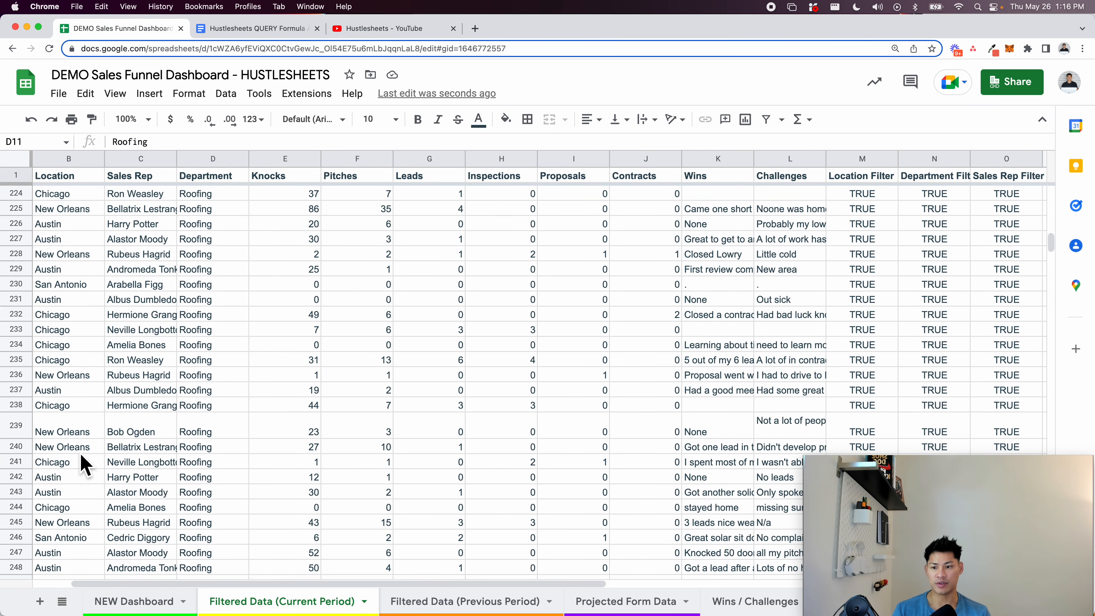
click(80, 453)
key(super+Down)
right_click(76, 449)
click(64, 517)
key(Down)
key(Return)
key(Escape)
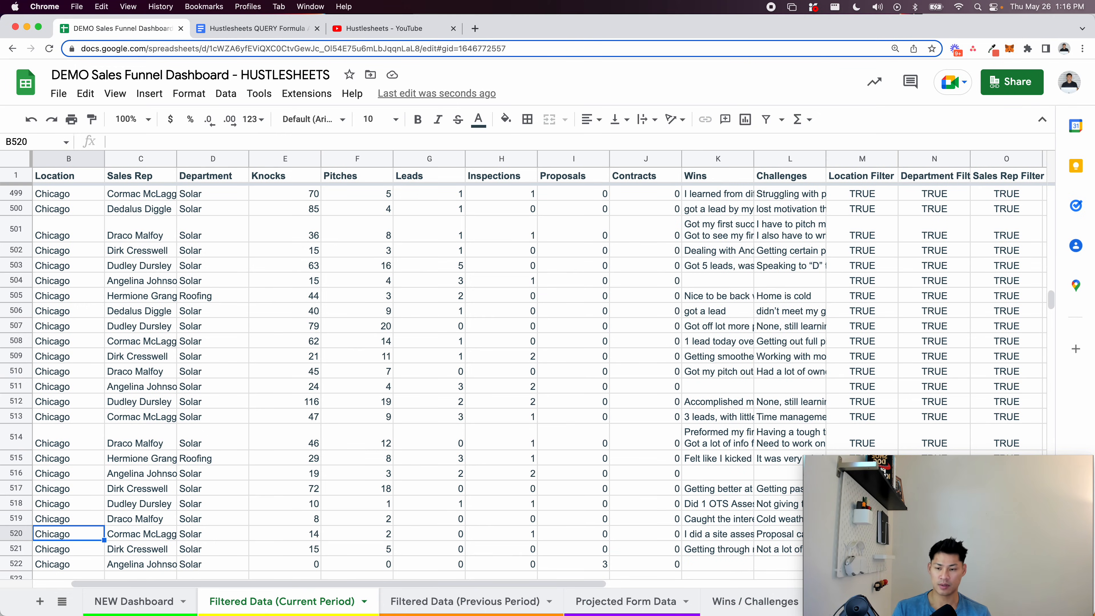
key(Down)
key(Down)
scroll(517, 380, down, 10)
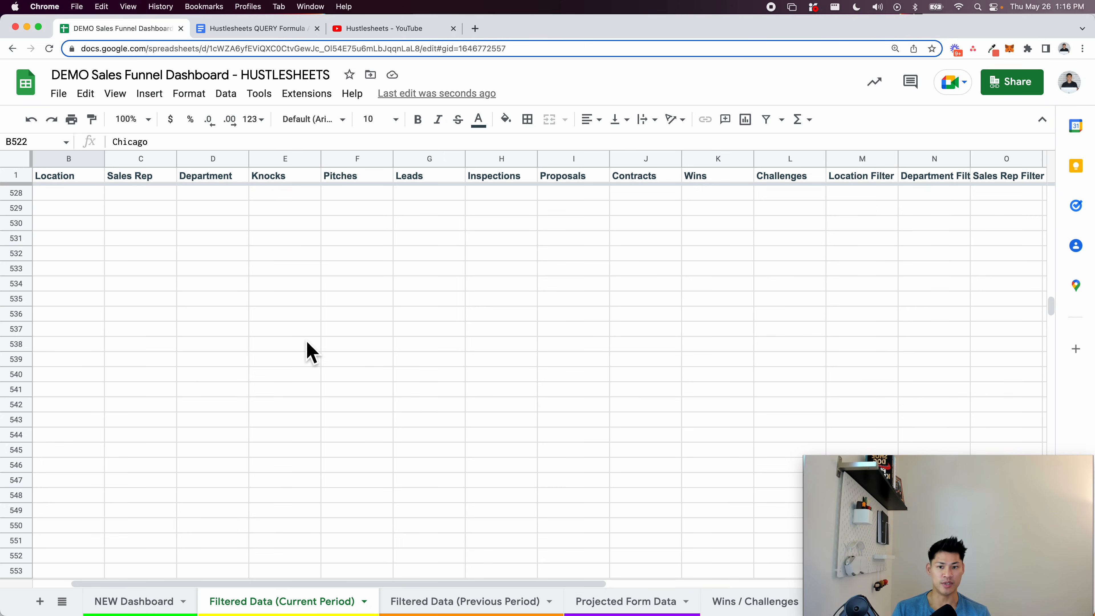
Cross-check against NEW Dashboard and check the date on row 514
click(149, 601)
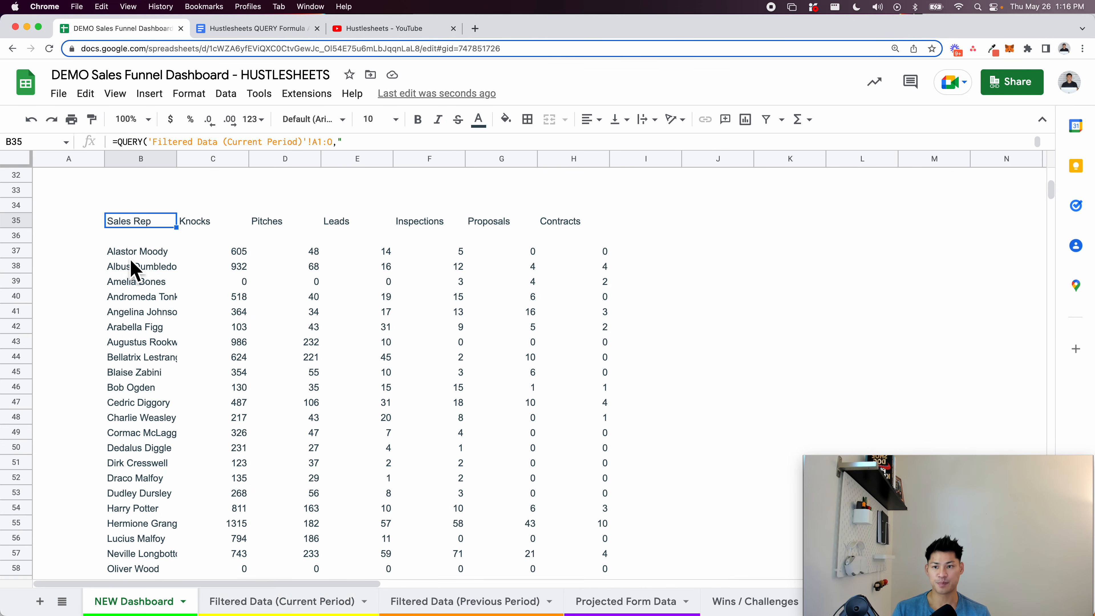
click(289, 595)
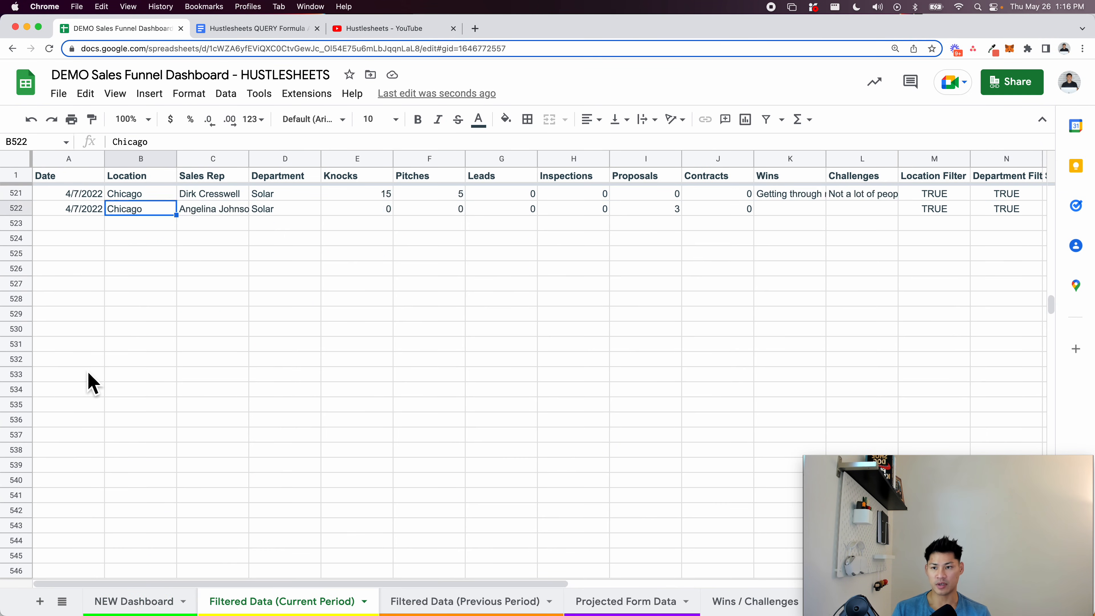
click(90, 364)
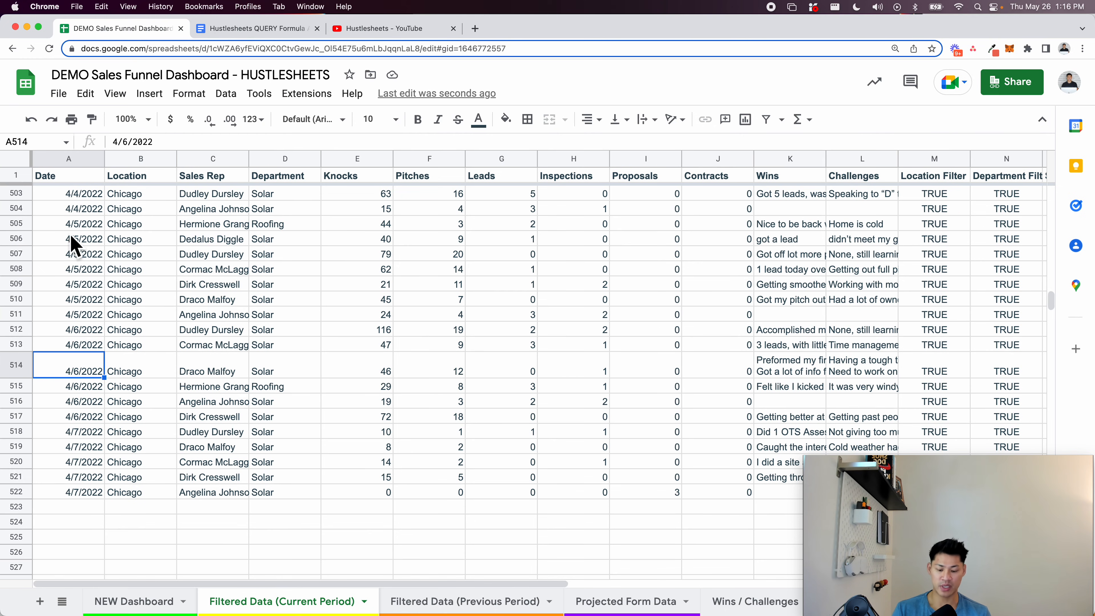
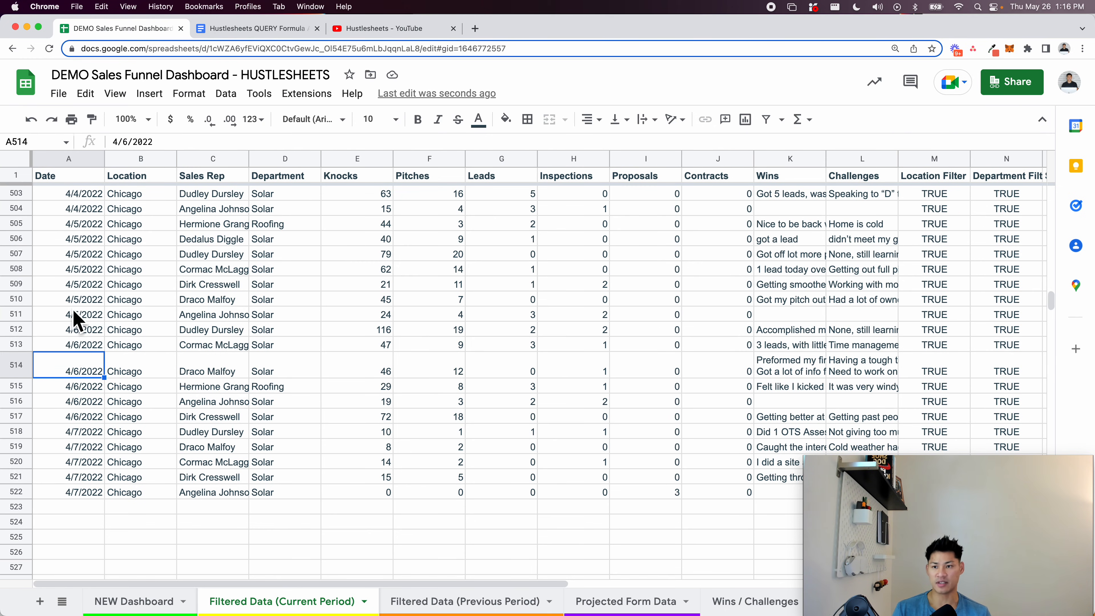
On NEW Dashboard, insert 'WHERE A IS NOT NULL' into the B35 QUERY before GROUP BY
click(129, 601)
key(Return)
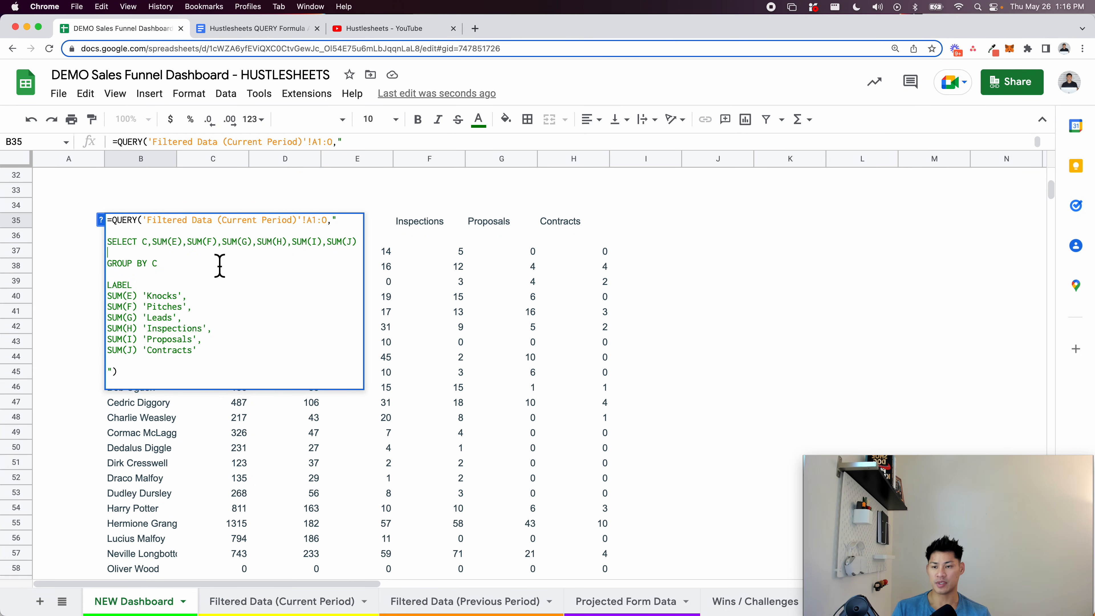
key(alt+Return)
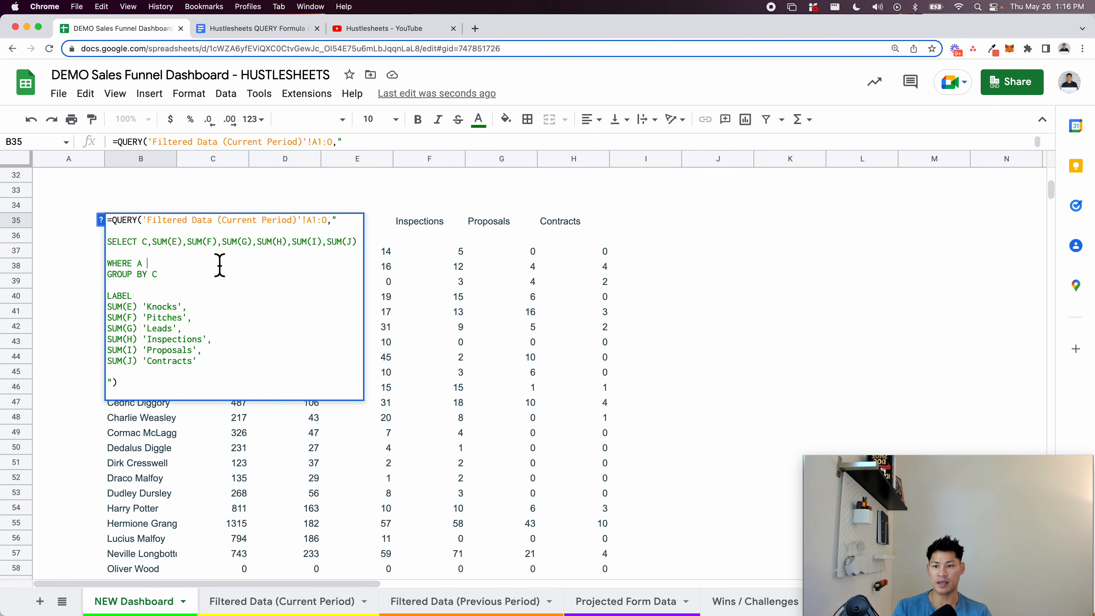
text(WHERE A IS NULL)
key(alt+Return)
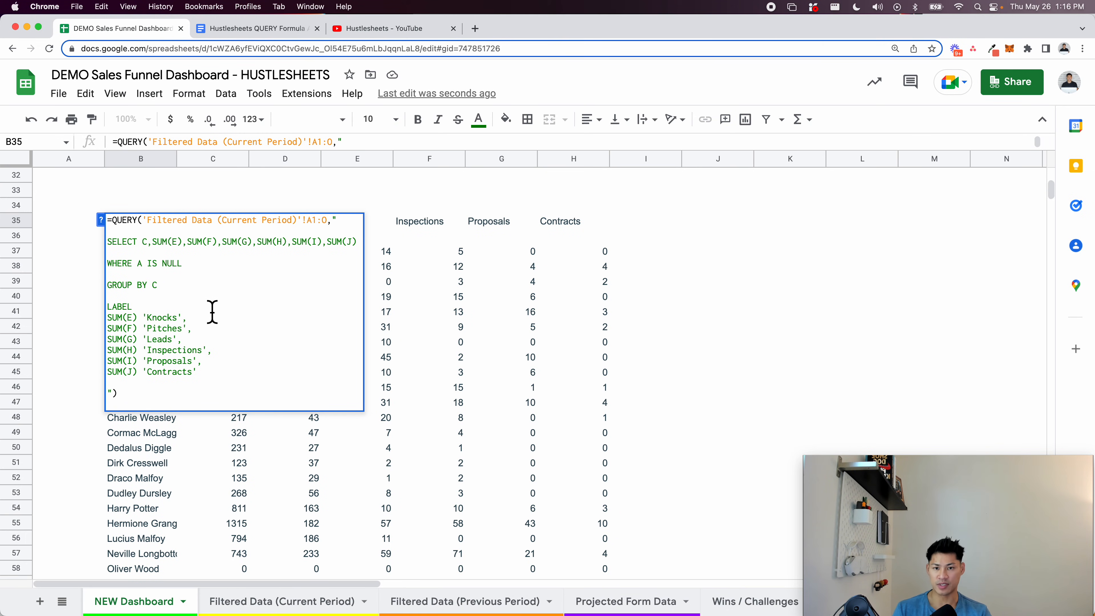
key(Return)
key(Up)
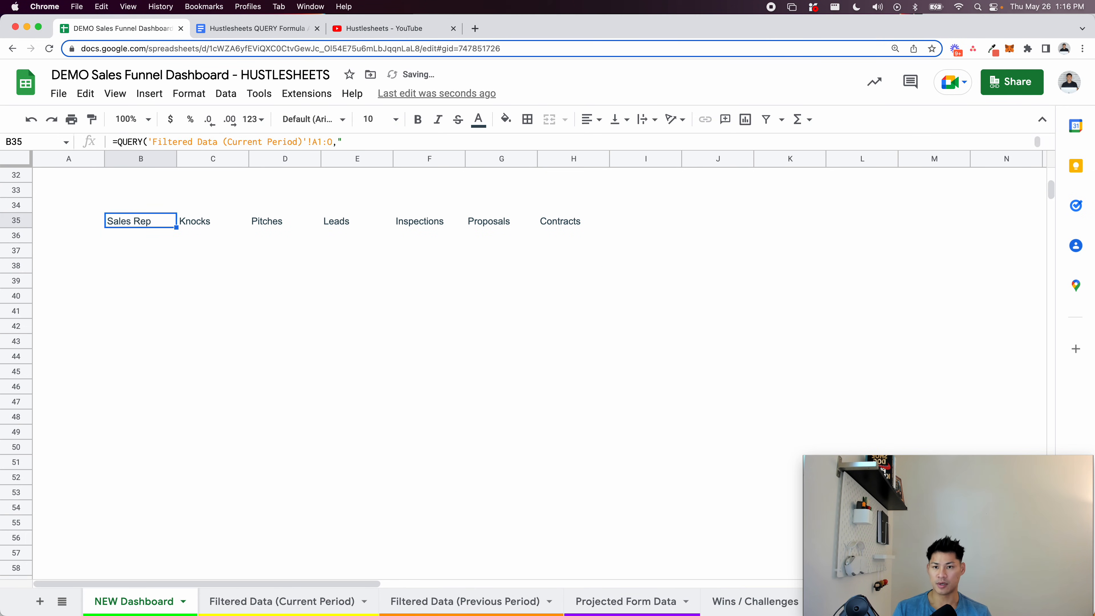
key(Return)
click(161, 264)
text(NO)
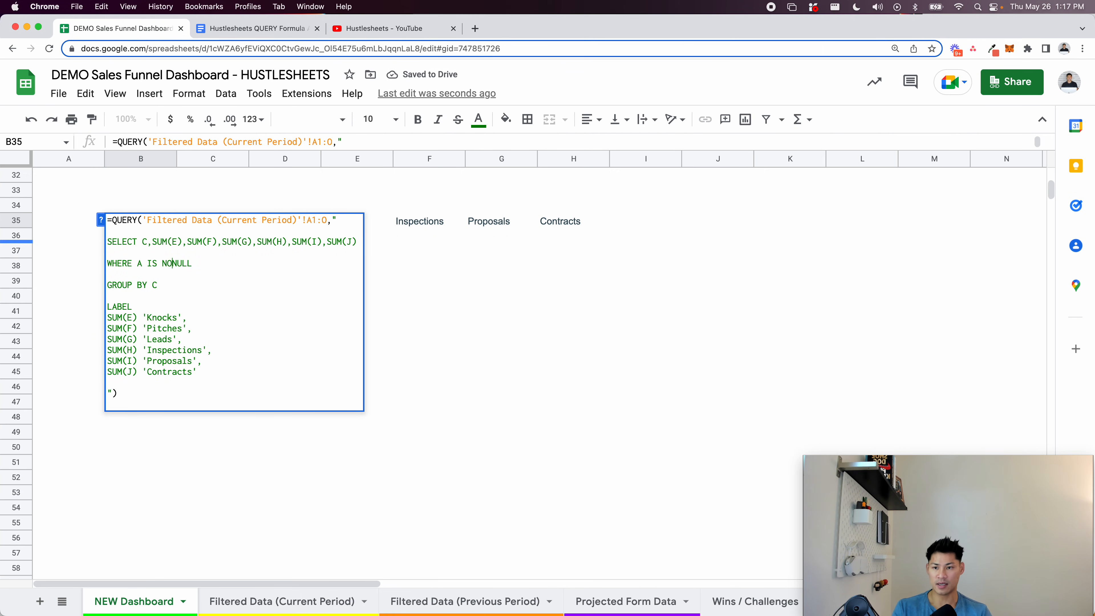
text(T)
key(Return)
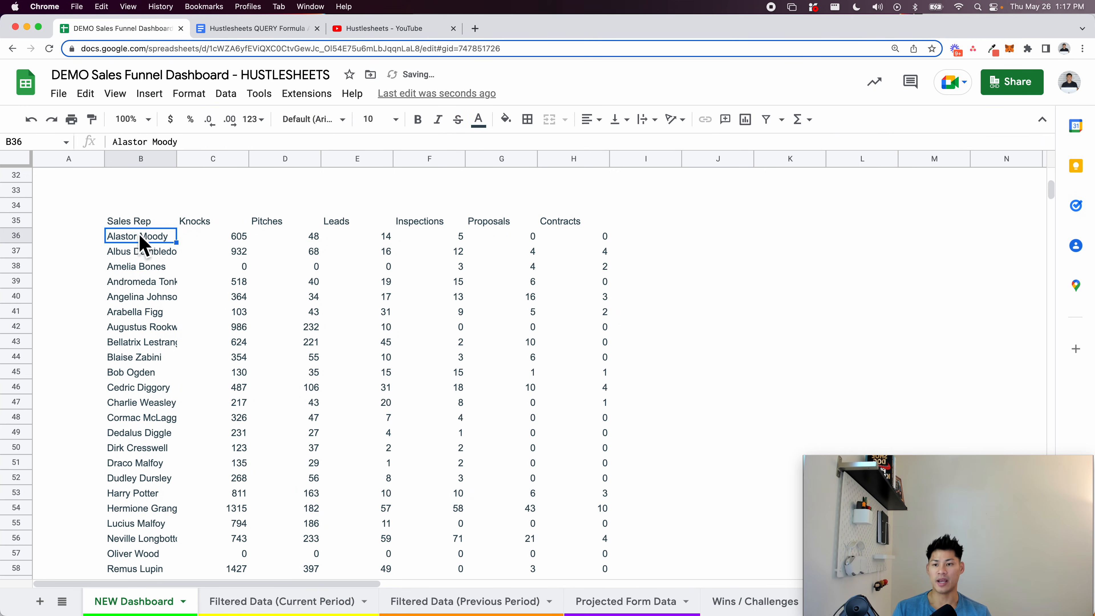
Make the rep table header B35:H35 bold and centred
scroll(142, 226, up, 1)
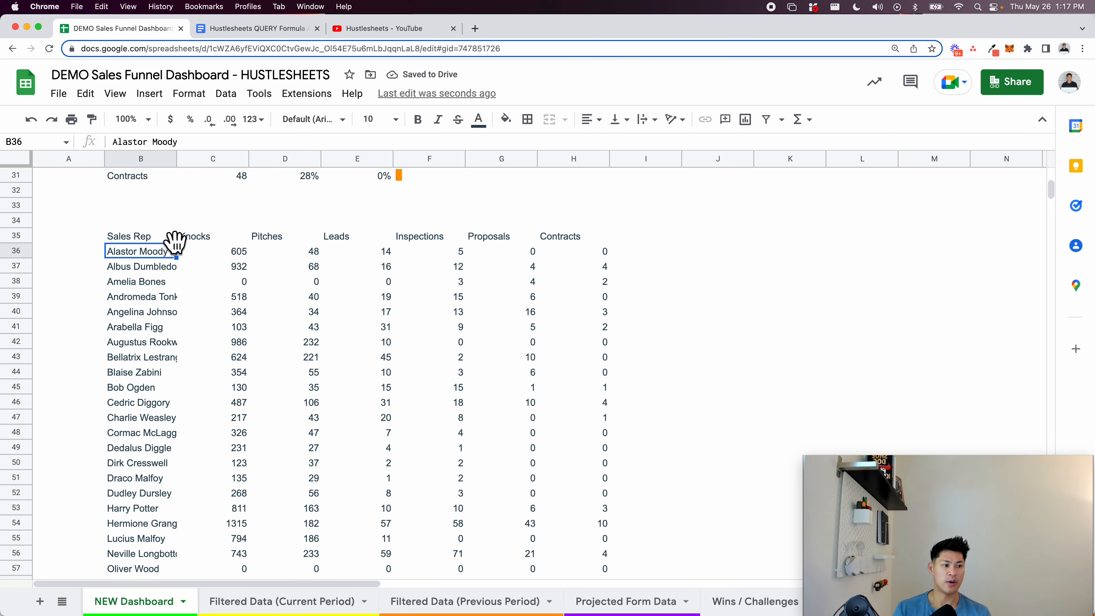
drag(151, 240, 595, 243)
key(super+b)
click(592, 119)
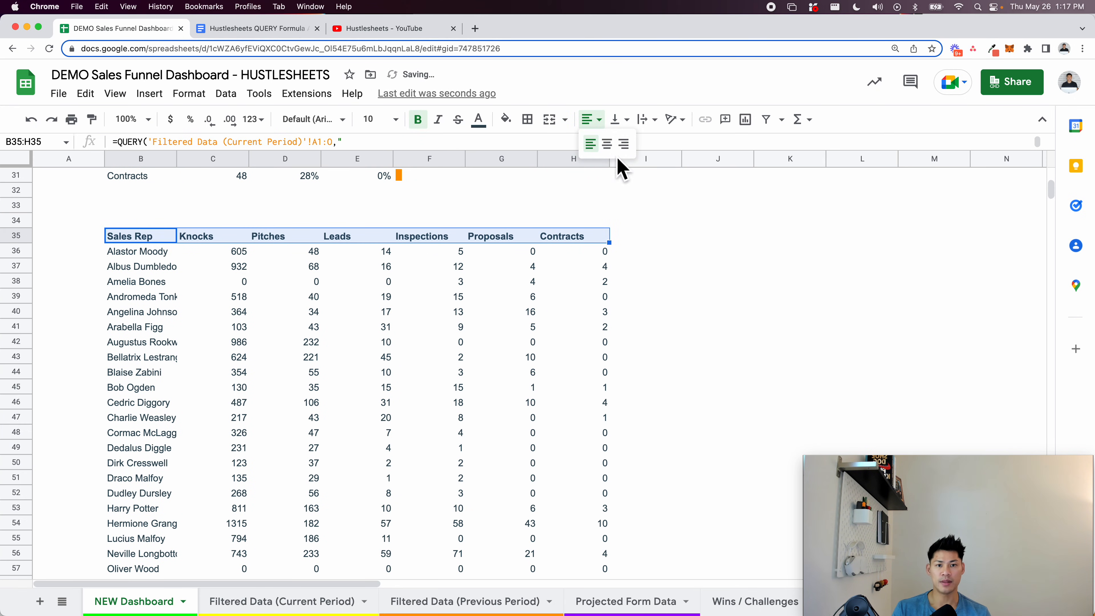
click(607, 145)
Select the rep values from C36 across to Contracts, down to the sheet's last row
click(340, 256)
key(Left)
key(Left)
key(super+shift+Down)
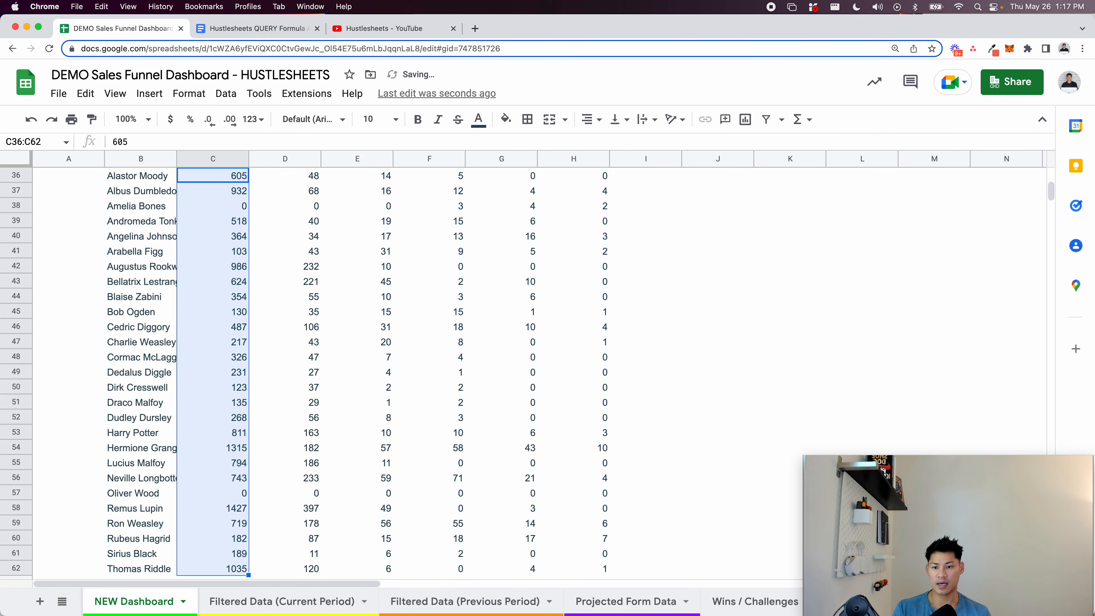
key(Up)
key(Down)
key(shift+Right)
key(shift+Right)
key(shift+Right)
key(shift+Right)
key(shift+Right)
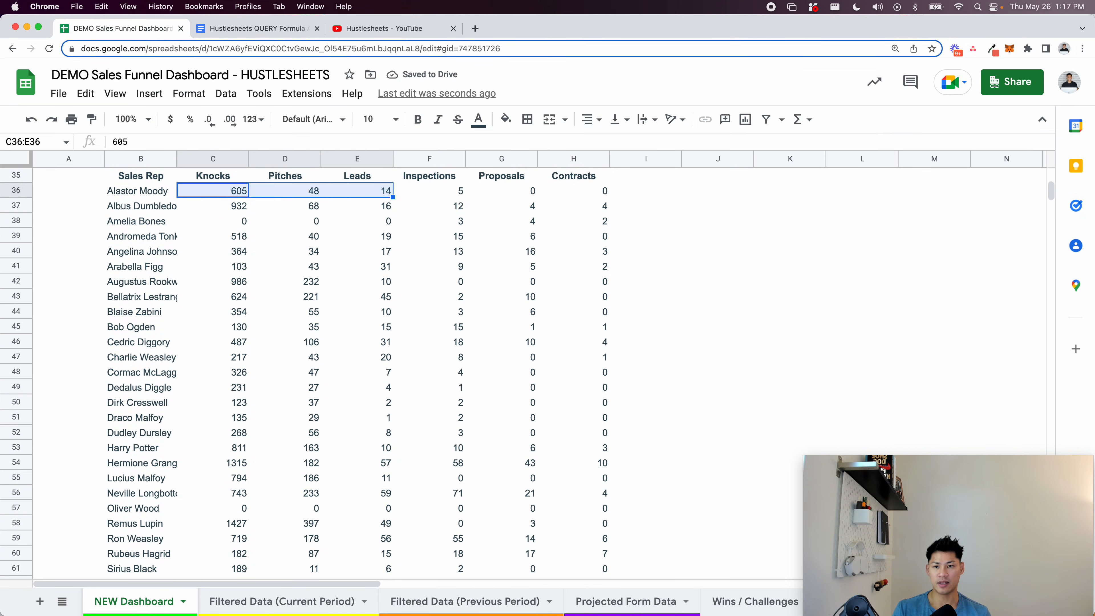
key(super+shift+Down)
key(super+shift+Down)
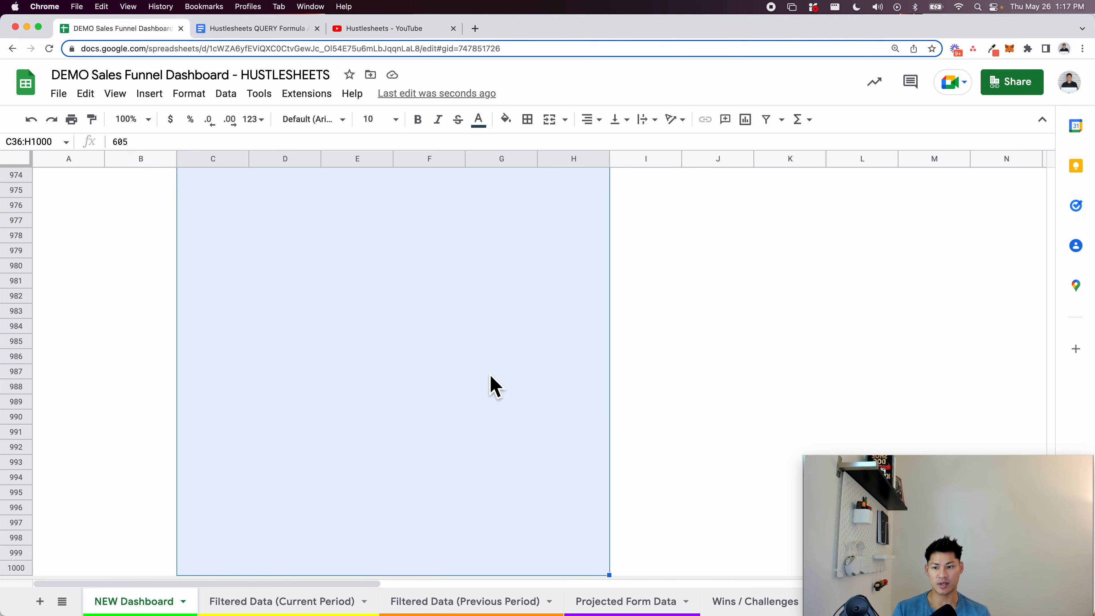
click(151, 331)
key(super+Up)
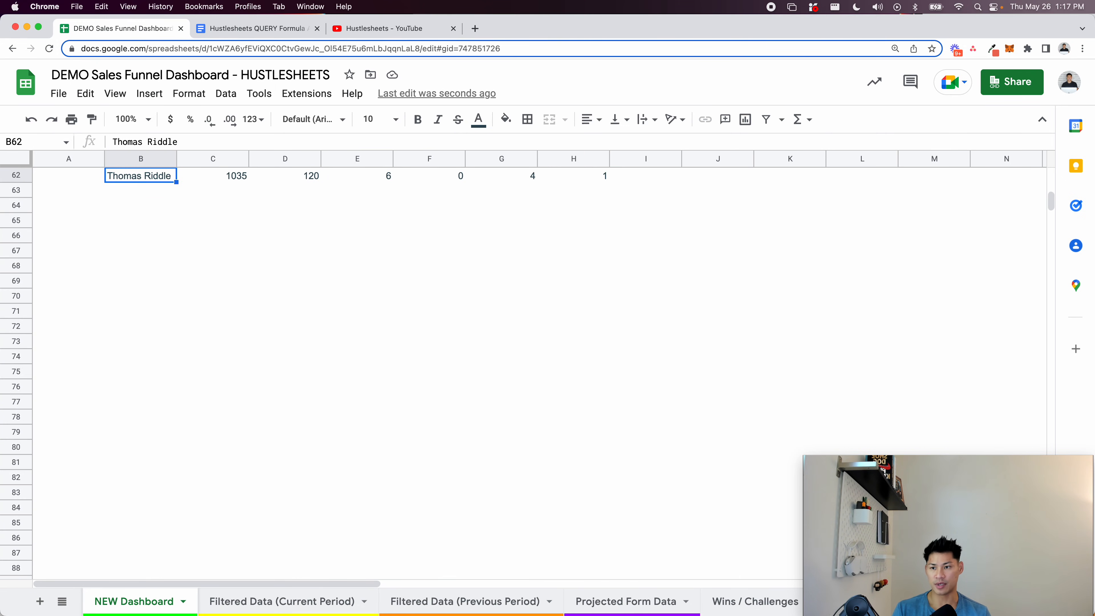
Delete the empty rows 101 through 1000
scroll(58, 447, down, 3)
scroll(43, 496, down, 3)
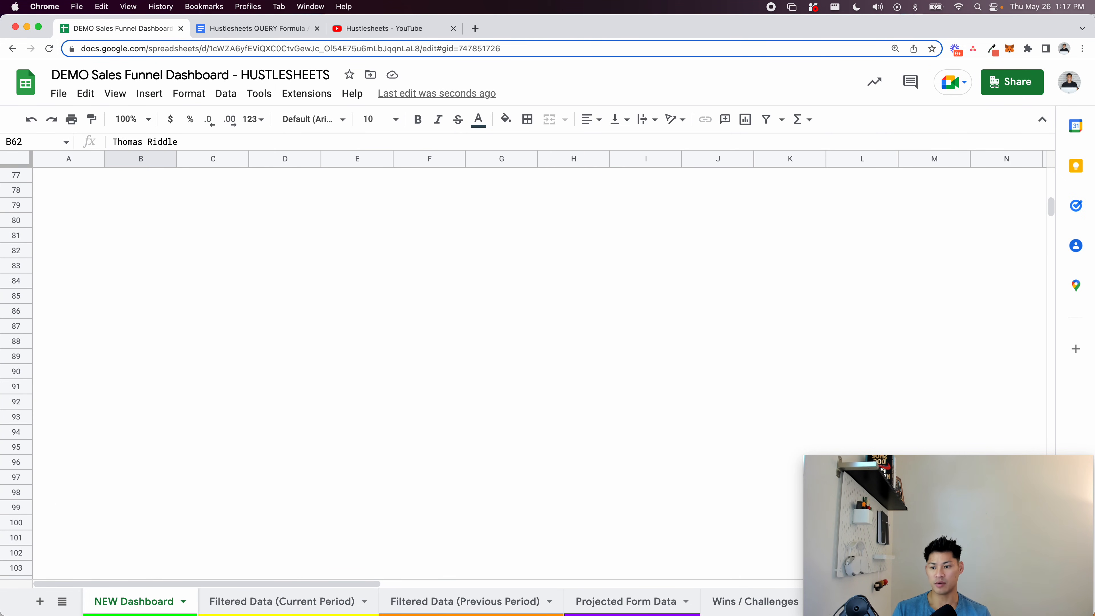
click(14, 534)
key(super+shift+Down)
right_click(20, 539)
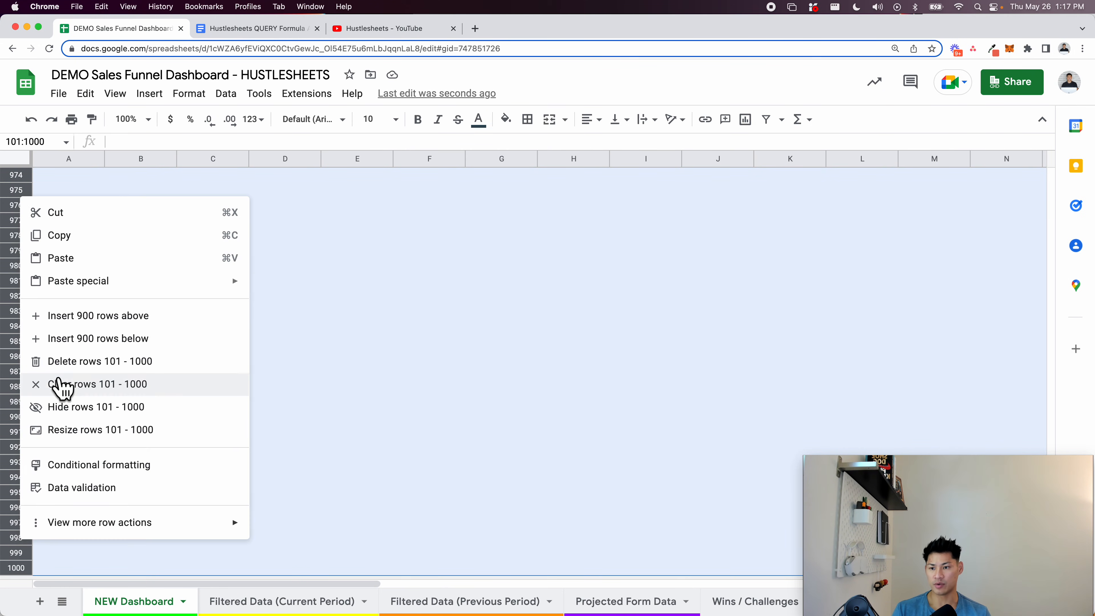
click(66, 358)
click(282, 298)
Select the rep values C36:H100
scroll(259, 294, up, 15)
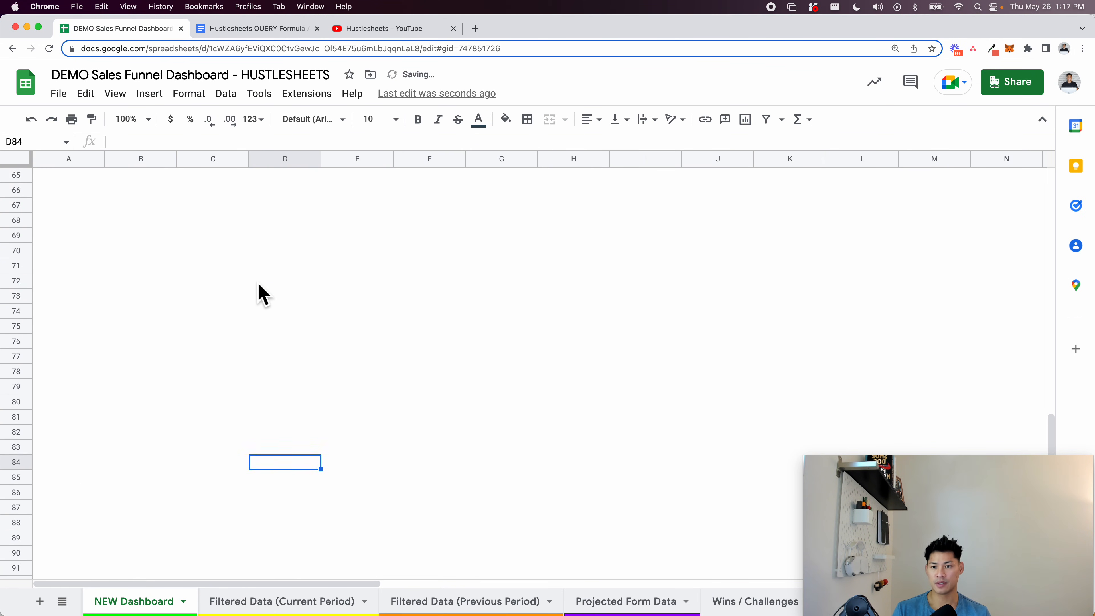
click(242, 258)
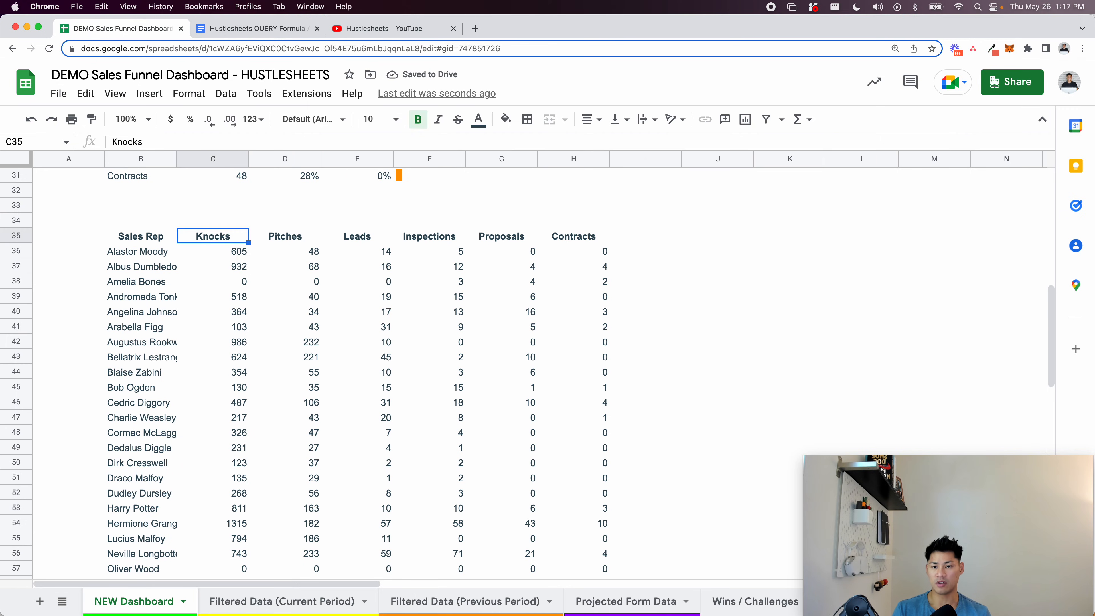
key(super+shift+Right)
key(super+shift+Down)
Apply a red-white-green colour scale rule to C36:H100
click(188, 93)
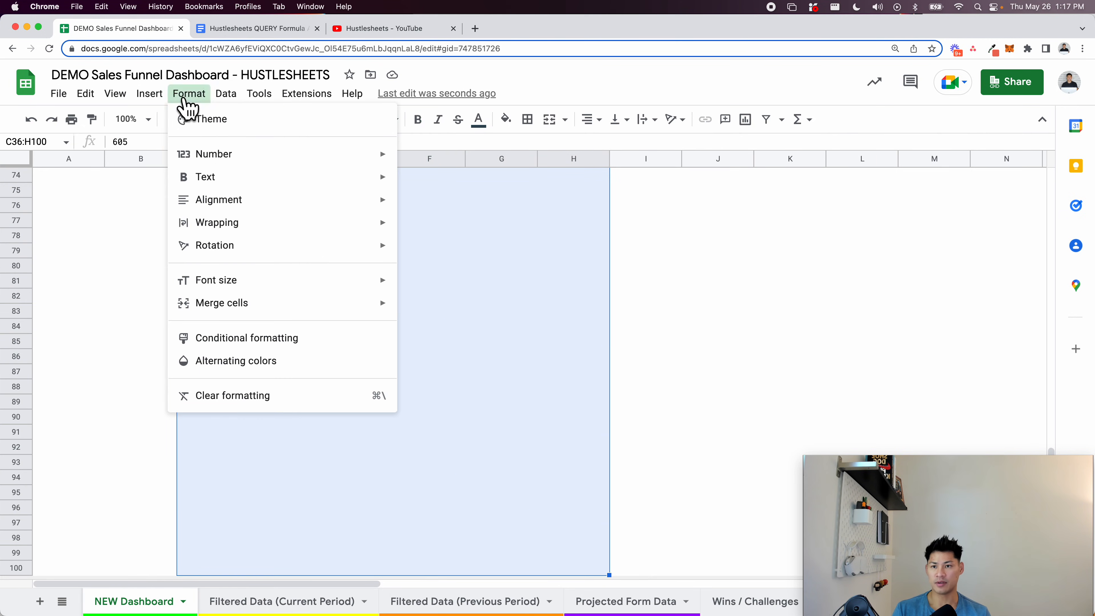
click(281, 341)
click(997, 166)
click(985, 310)
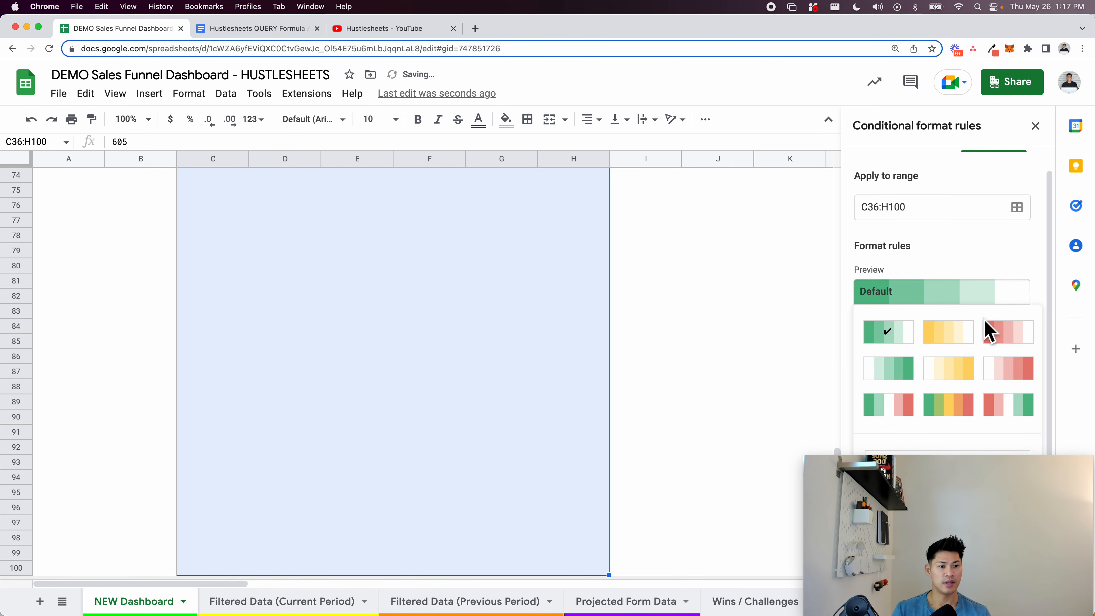
click(996, 417)
click(961, 482)
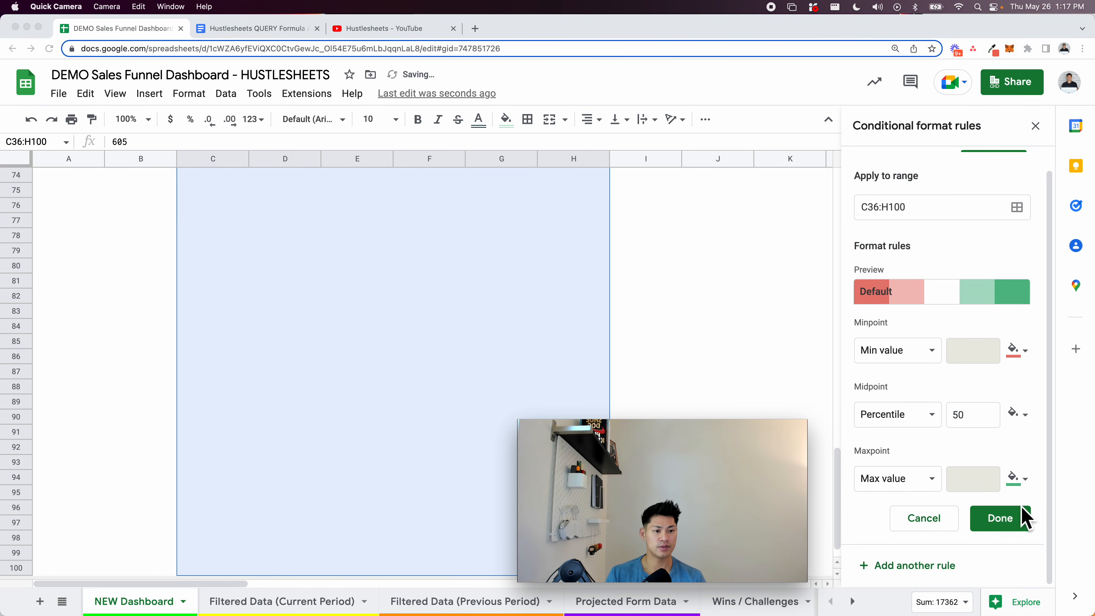
click(1000, 522)
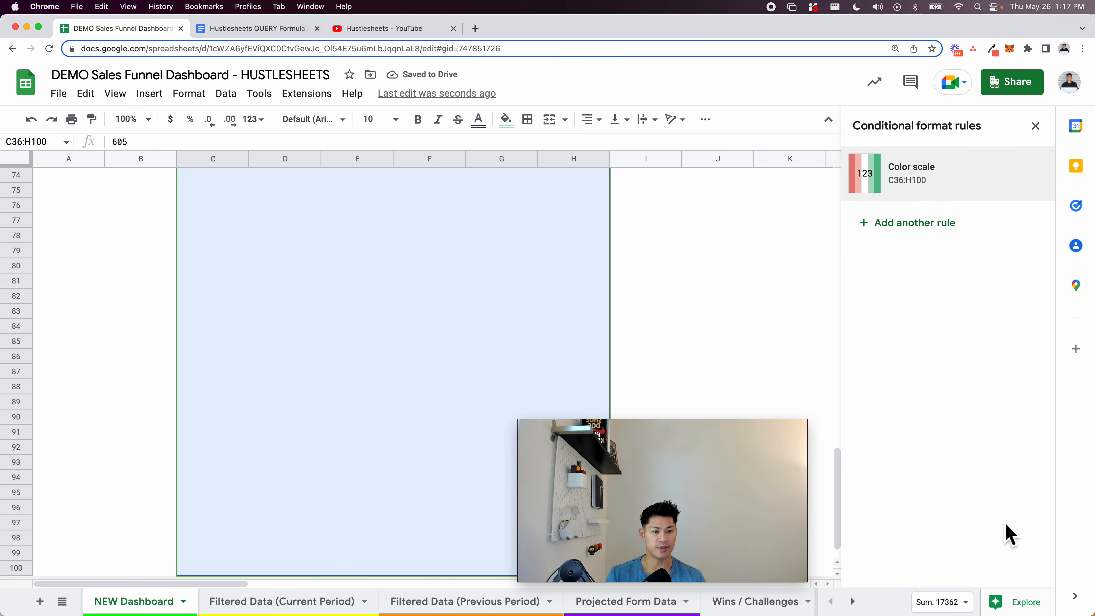
Check the shaded rep values and close the conditional formatting rules panel
drag(738, 502, 980, 507)
click(537, 391)
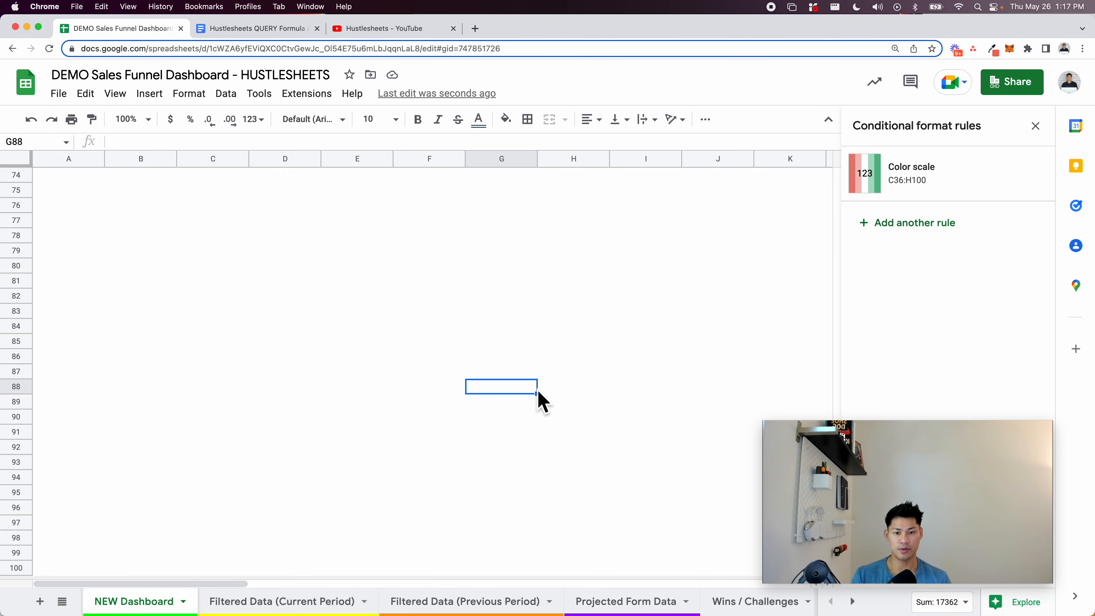
key(super+Up)
scroll(538, 393, up, 10)
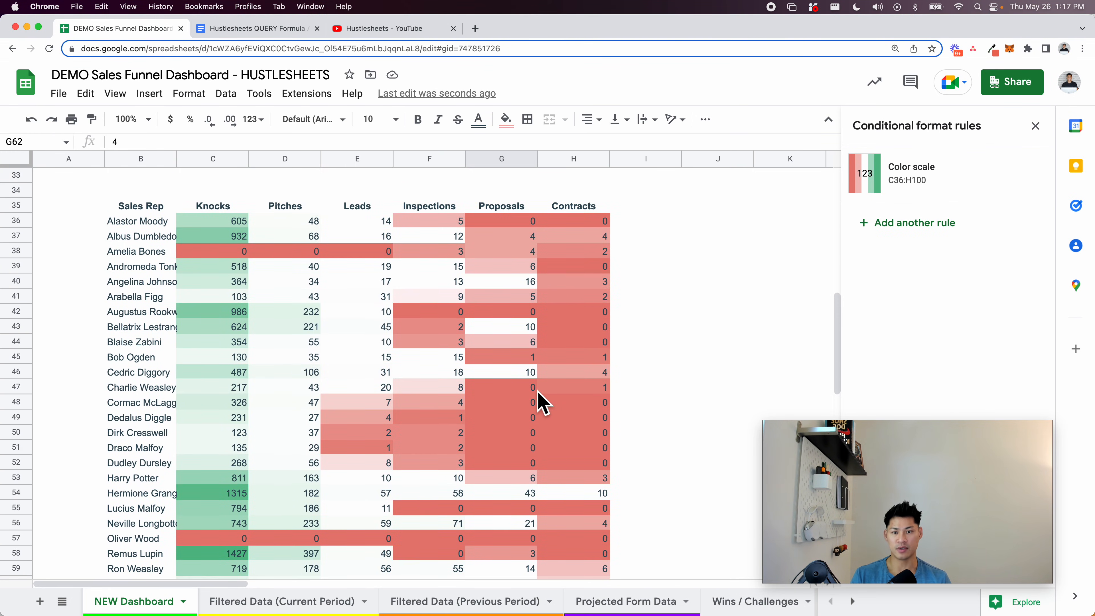
click(491, 312)
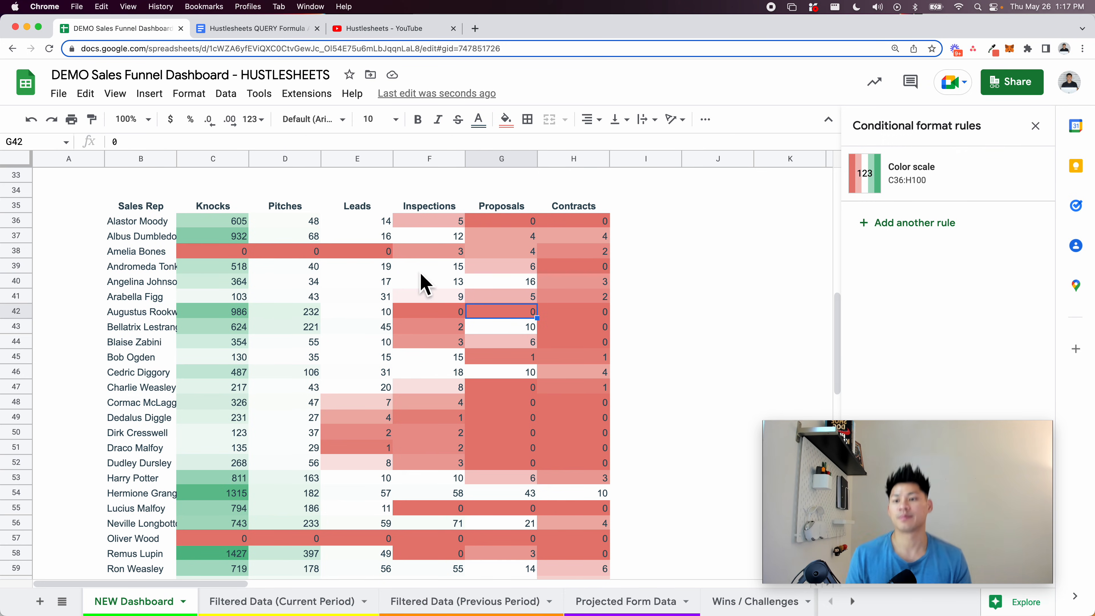
click(153, 209)
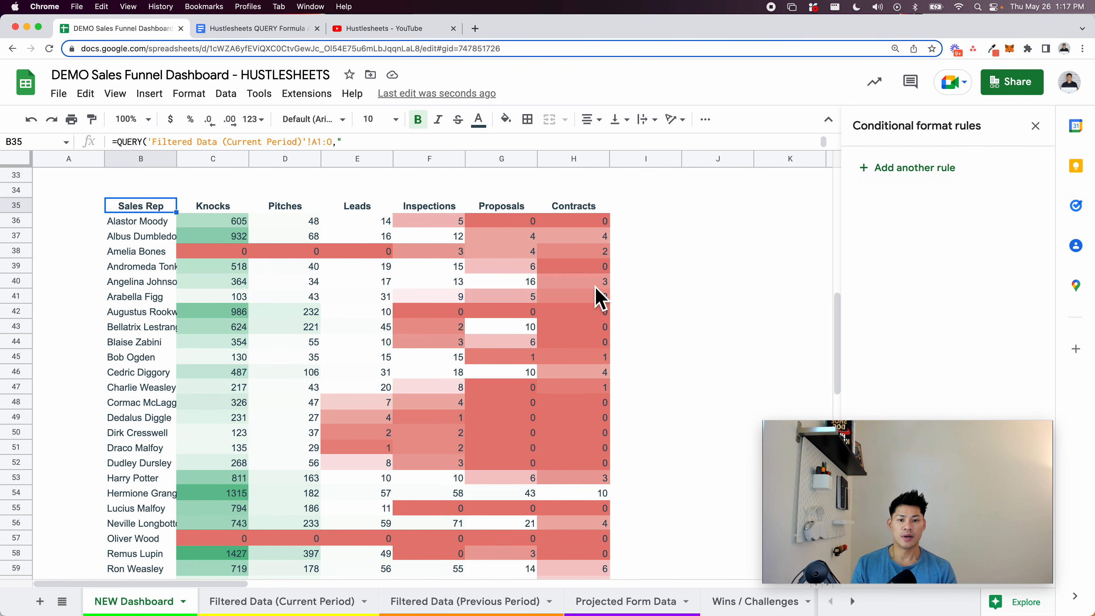
scroll(753, 308, right, 3)
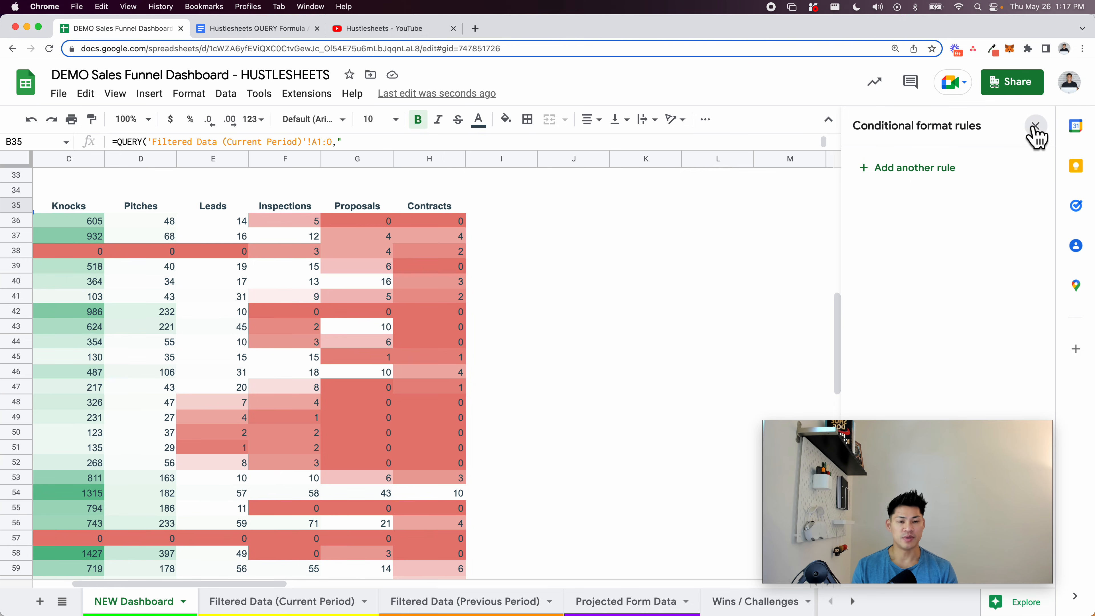
click(1036, 126)
scroll(728, 250, up, 10)
Move the Funnel Conversion chart aside and copy the Knocks 2 Pitches formula from H12
click(616, 253)
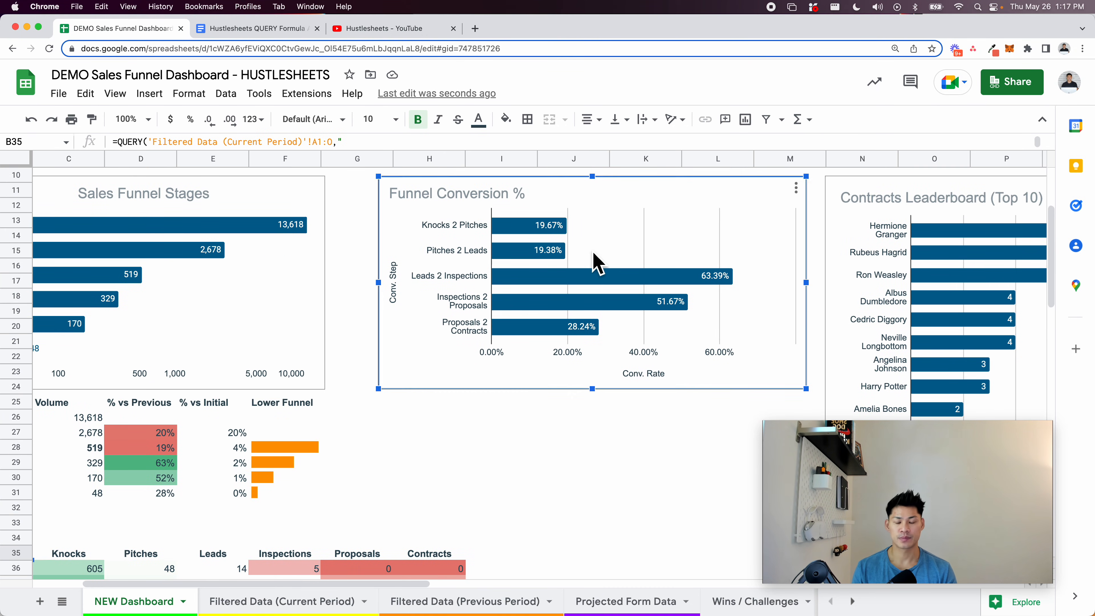
drag(501, 193, 497, 246)
click(408, 194)
click(427, 210)
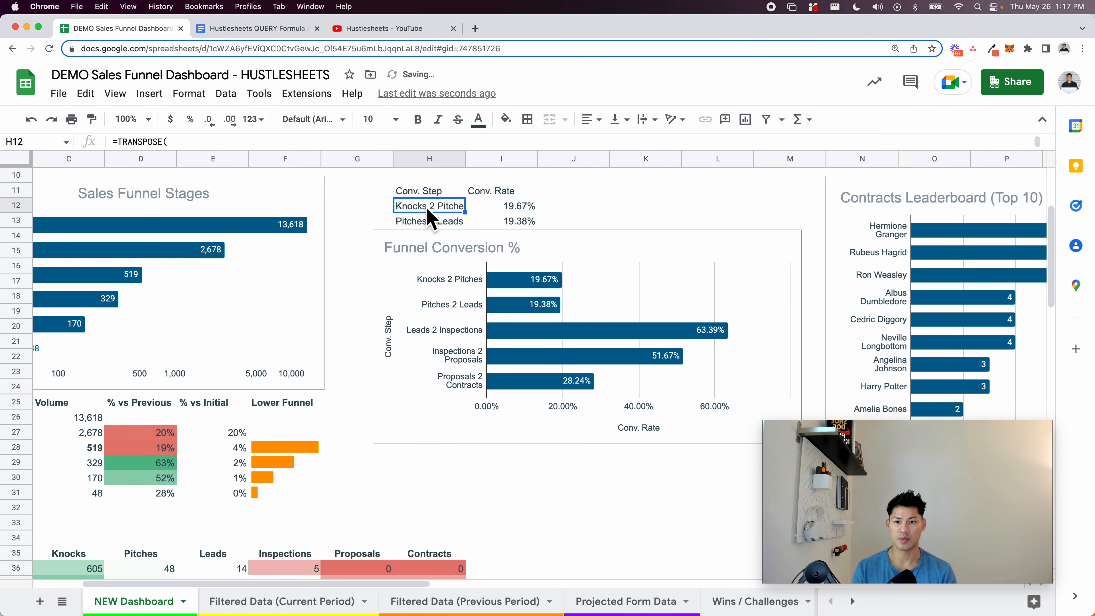
key(Return)
key(super+a)
key(Escape)
Put the chart back and paste the conversion formula into J35
click(461, 289)
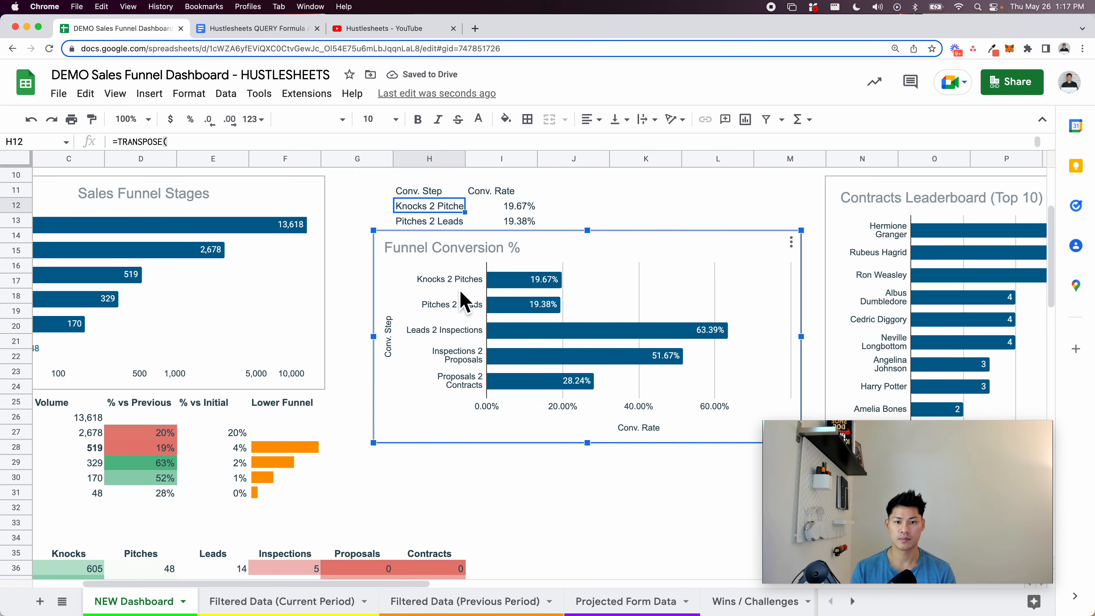
drag(461, 297, 452, 244)
scroll(623, 429, down, 4)
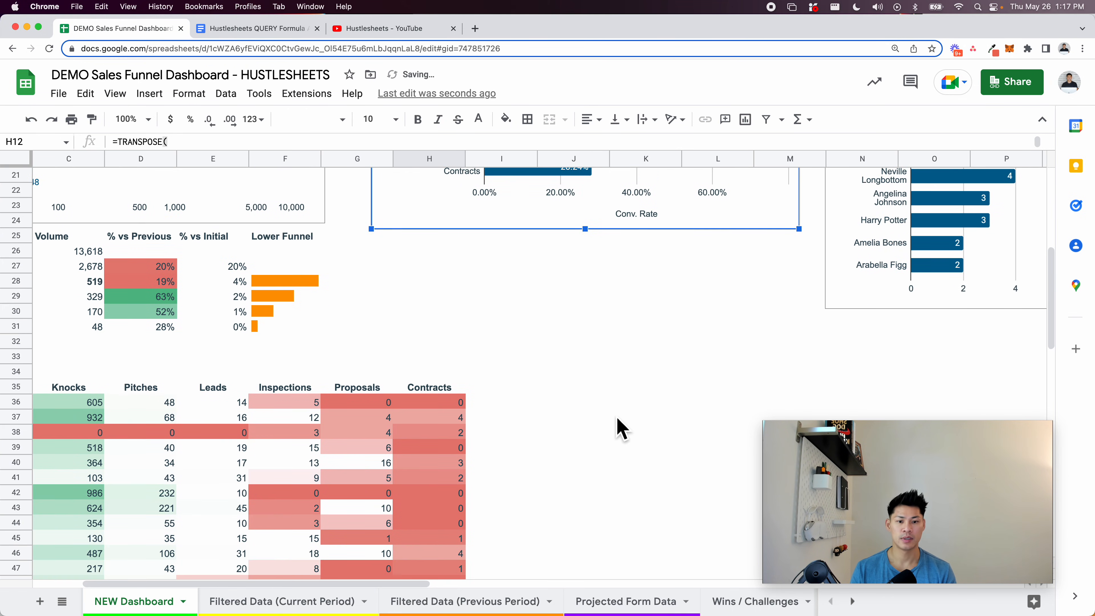
click(608, 417)
key(Up)
key(Up)
key(Return)
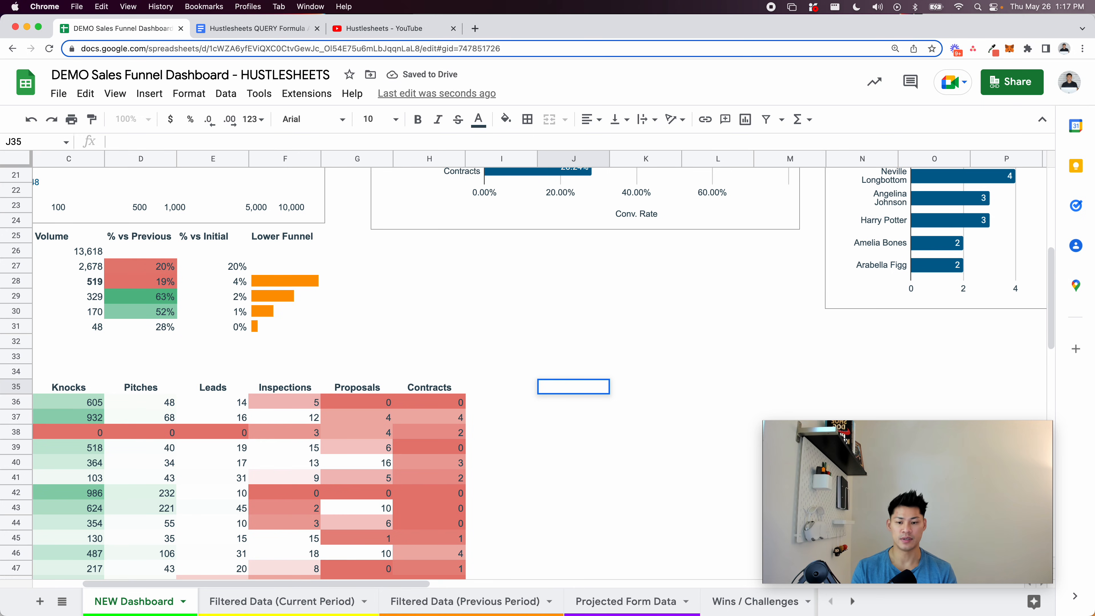
text(=TRANSPOSE( QUERY('Filtered Data (Current Period)'!A1:O,"  SELECT SUM(F)/SUM(E), SUM(G)/SUM(F), SUM(H)/SUM(G), SUM(I)/SUM(H), SUM(J)/SUM(I)  LABEL SUM(F)/SUM(E) 'Knocks 2 Pitches', SUM(G)/SUM(F) 'Pitches 2 Leads', SUM(H)/SUM(G) 'Leads 2 Inspections', SUM(I)/SUM(H) 'Inspections 2 Proposals', SUM(J)/SUM(I) 'Proposals 2 Contracts'  ")))
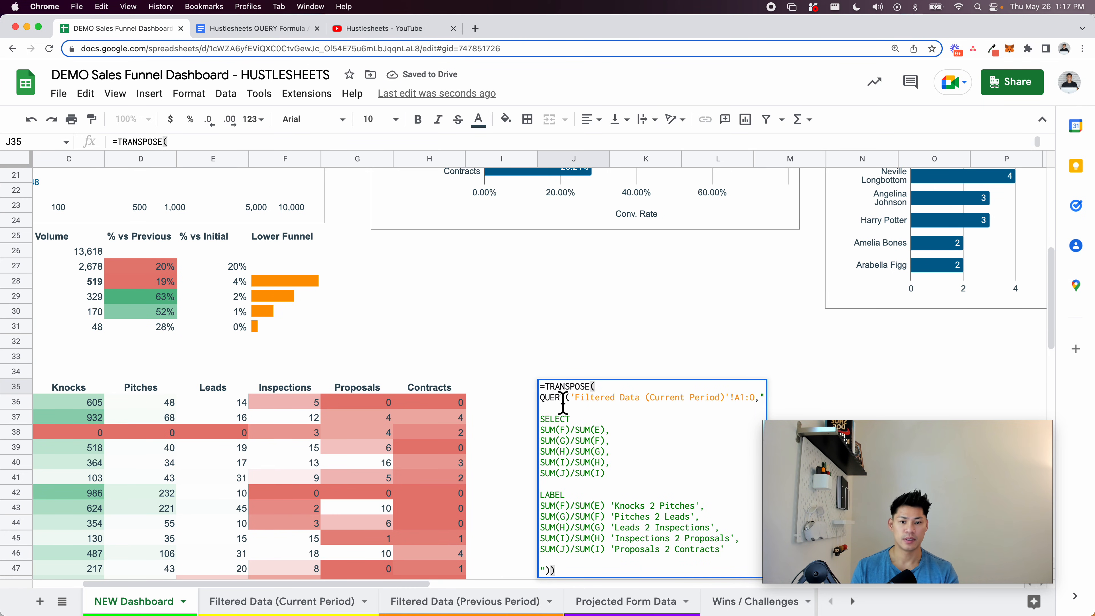
Add C to SELECT, add GROUP BY C, and remove the TRANSPOSE wrapper in J35
click(580, 420)
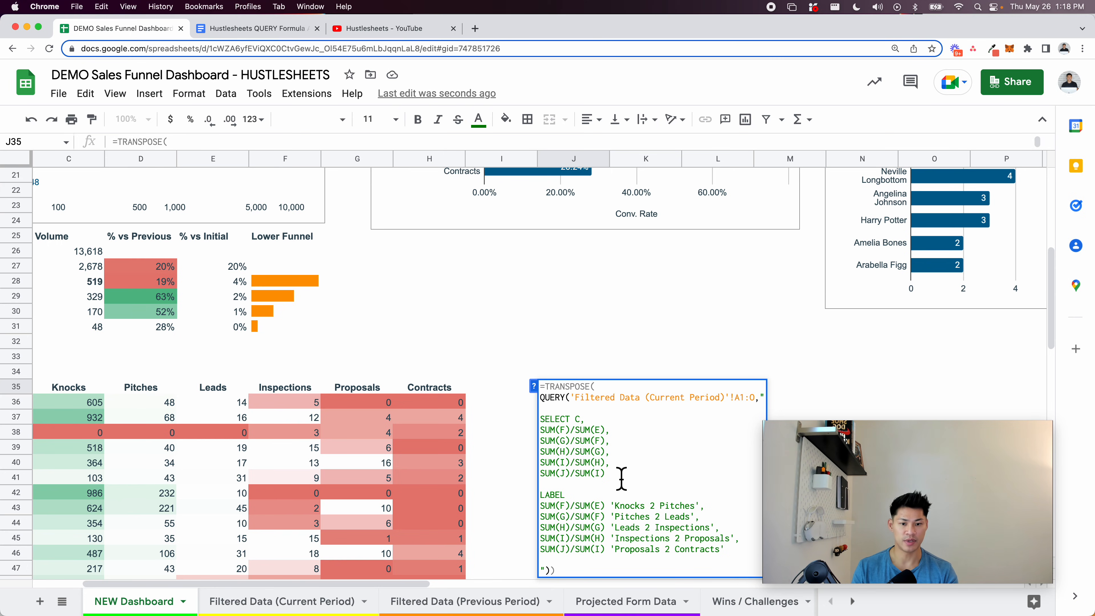
key(Return)
key(Return)
text(GROUP)
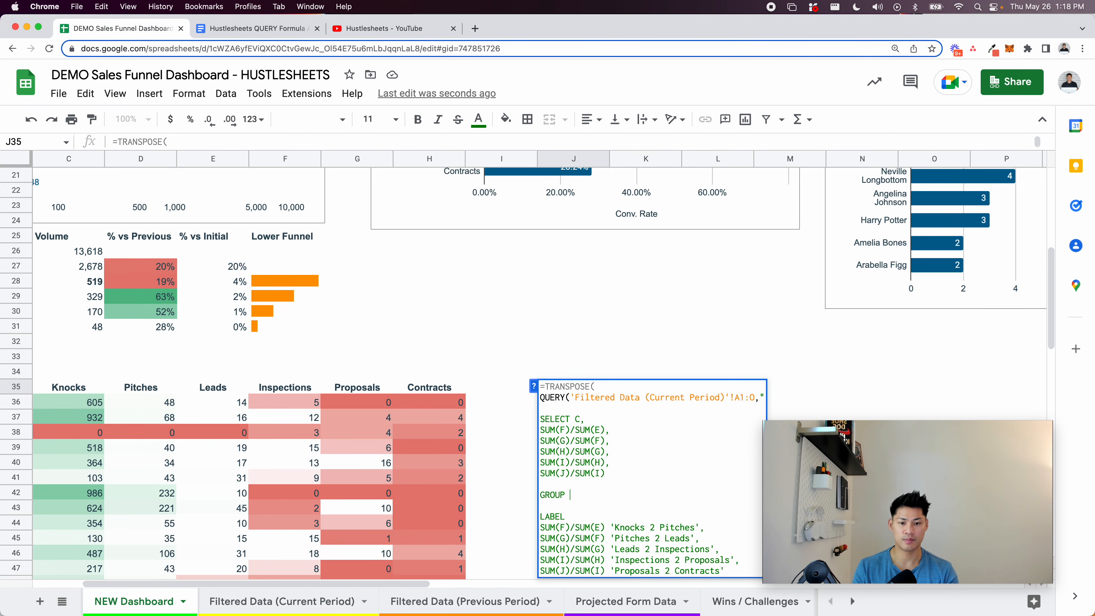
key(Return)
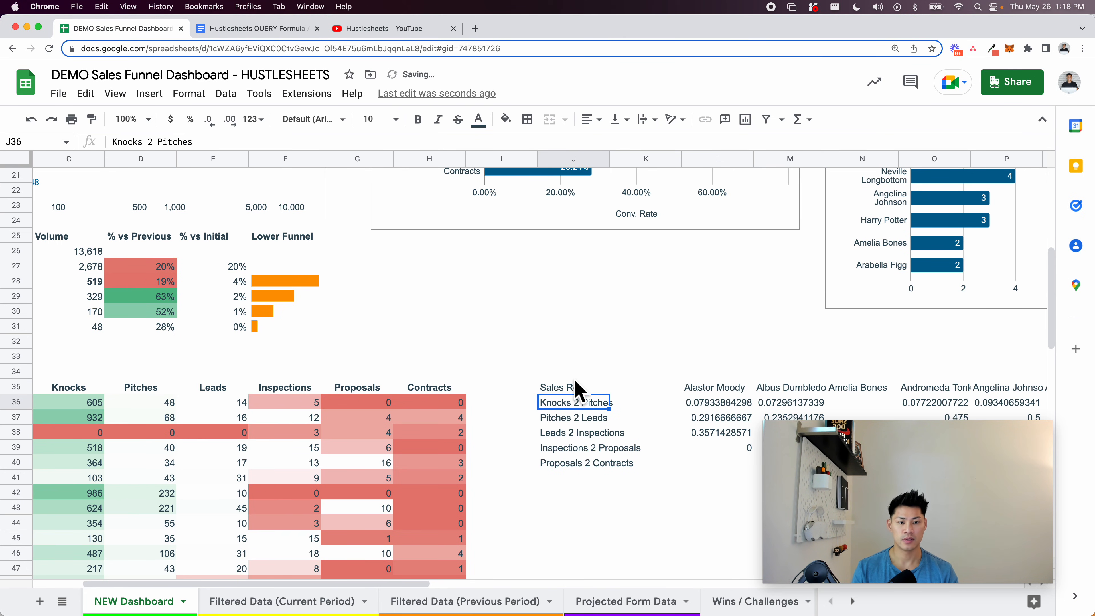
double_click(585, 390)
key(Right)
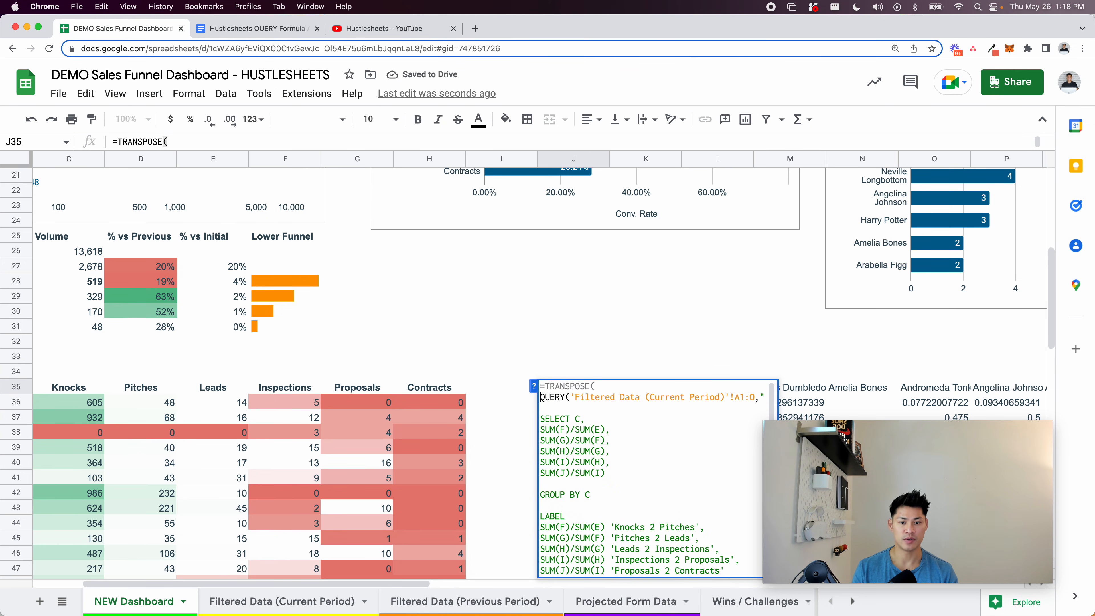
key(BackSpace)
key(BackSpace)
key(BackSpace)
key(BackSpace)
key(BackSpace)
key(BackSpace)
key(BackSpace)
key(BackSpace)
key(BackSpace)
key(BackSpace)
key(BackSpace)
scroll(612, 544, down, 1)
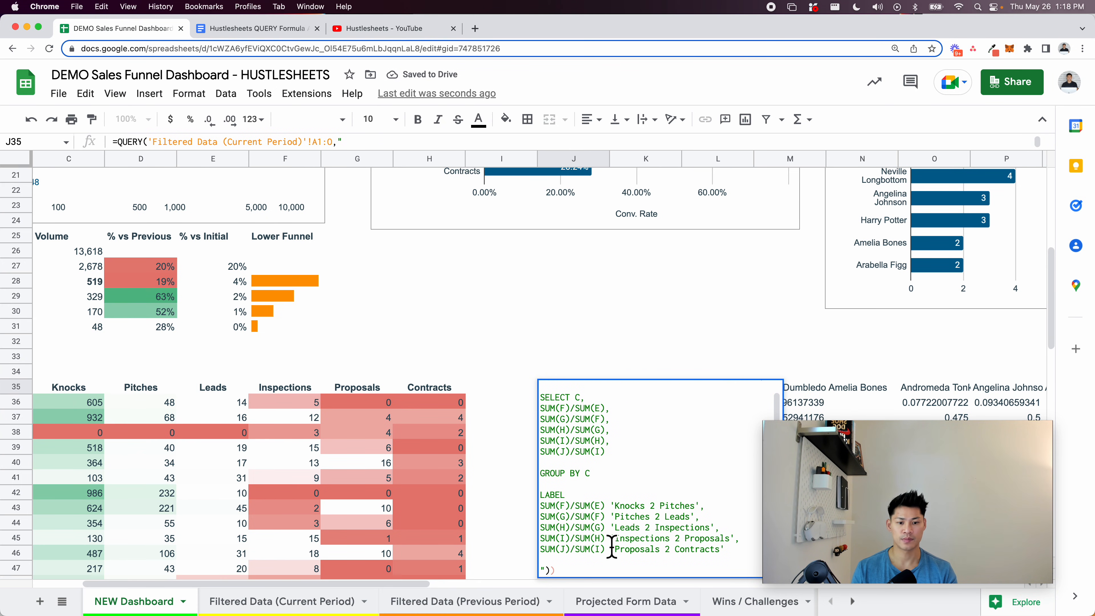
key(Return)
Wrap the text of the conversion table headers J35:O35
scroll(539, 462, down, 3)
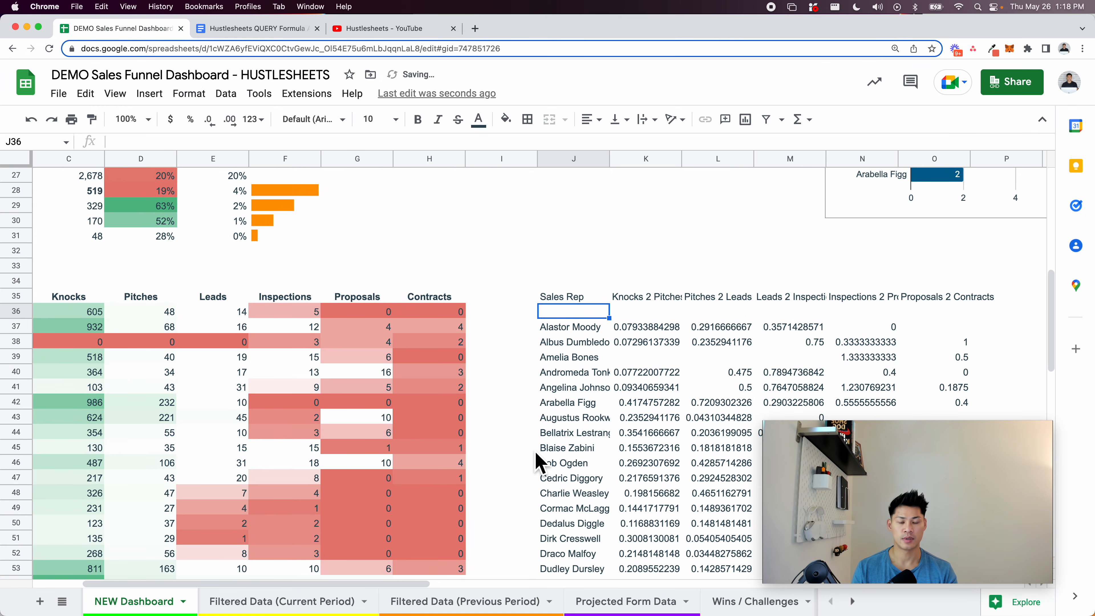
key(Up)
key(Return)
key(Escape)
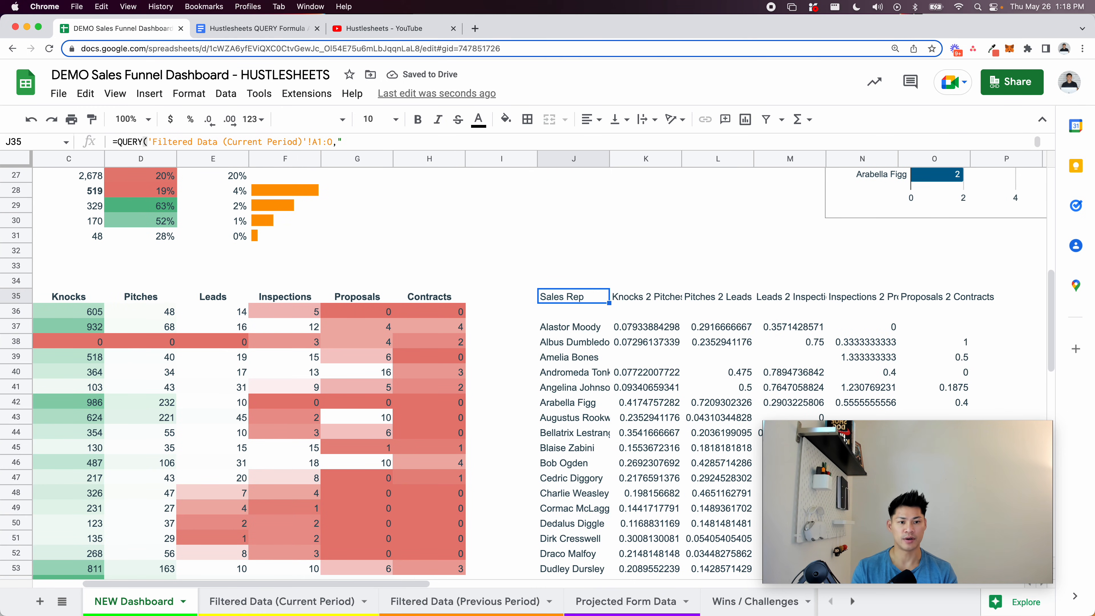
key(super+shift+Right)
click(189, 94)
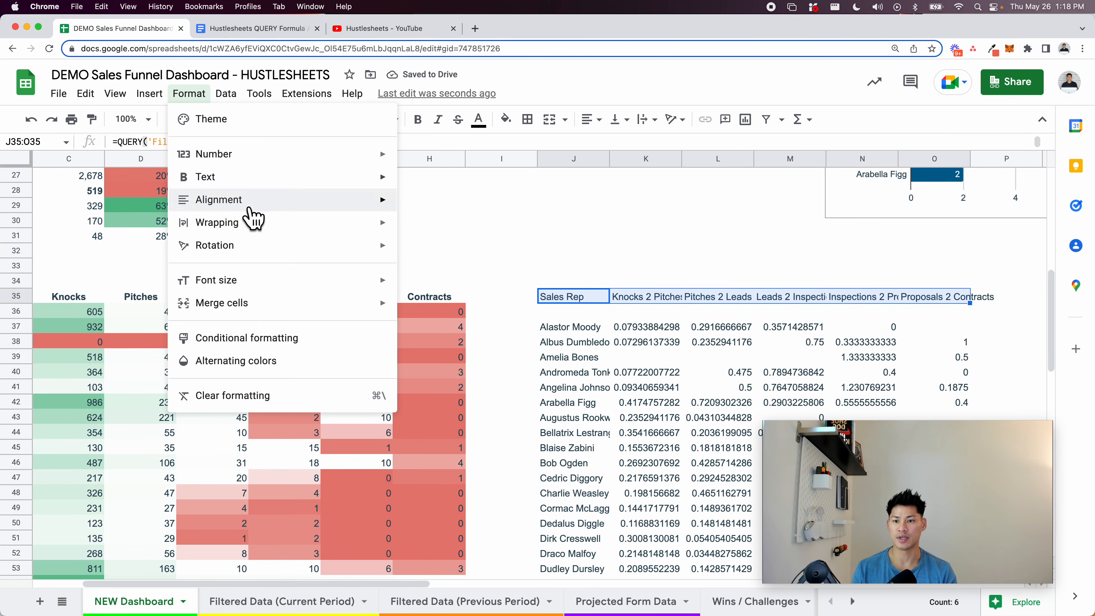
mouse_move(259, 223)
click(428, 253)
scroll(440, 318, down, 5)
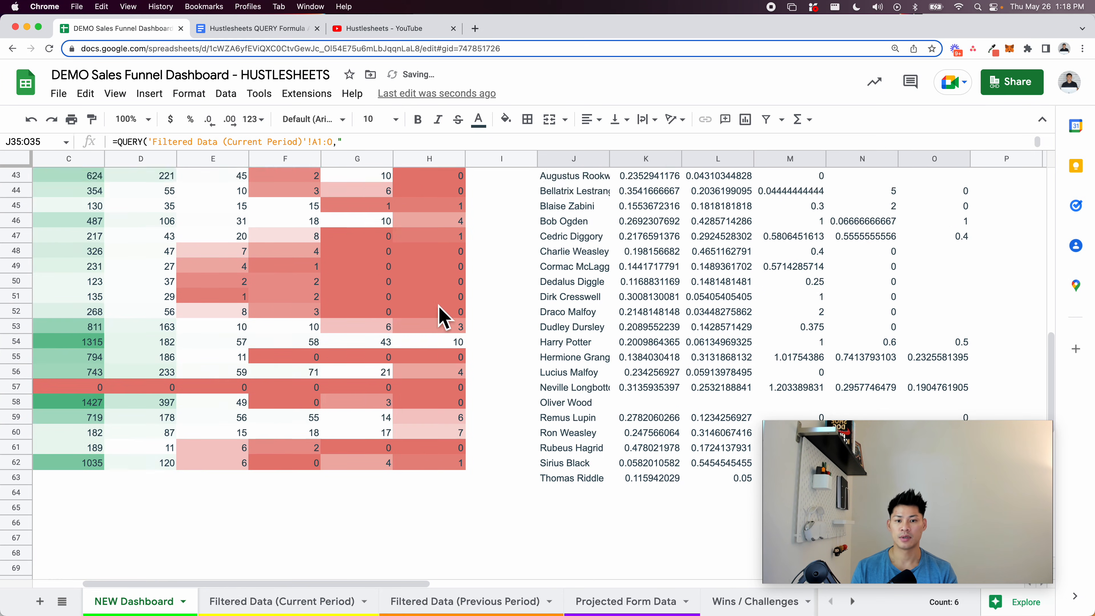
scroll(444, 318, up, 5)
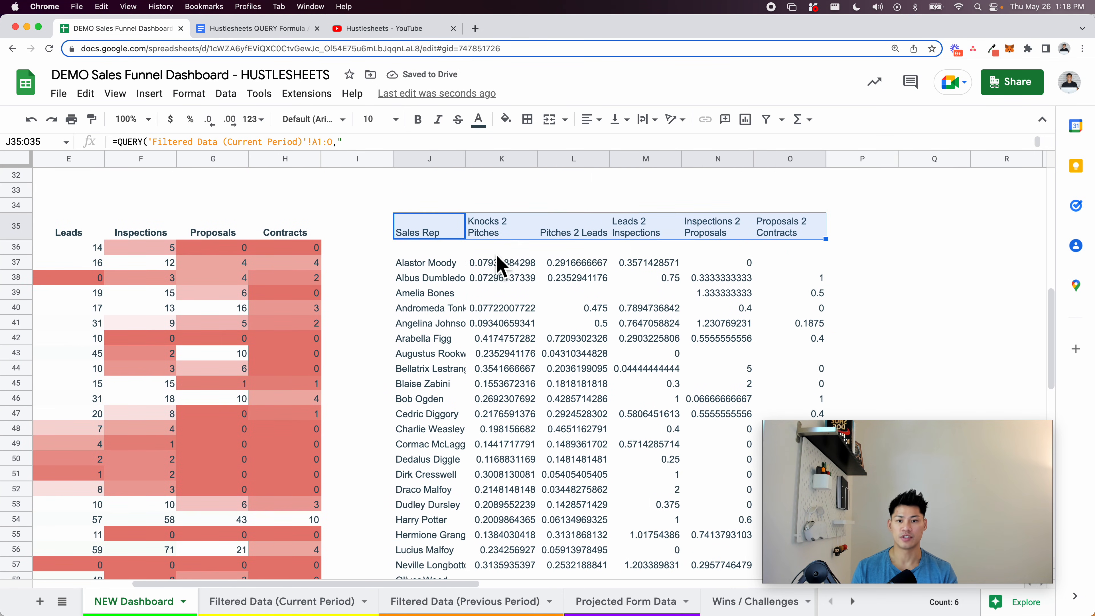
Select the conversion rates from K36 and check the empty area to the right
click(499, 252)
key(shift+Down)
key(shift+Down)
key(shift+Down)
key(shift+Down)
key(shift+Down)
key(shift+Down)
key(shift+Down)
key(shift+Down)
key(shift+Down)
key(shift+Down)
key(shift+Down)
key(shift+Down)
key(shift+Down)
key(shift+Down)
key(shift+Down)
key(shift+Down)
key(shift+Down)
key(shift+Down)
key(shift+Down)
key(shift+Down)
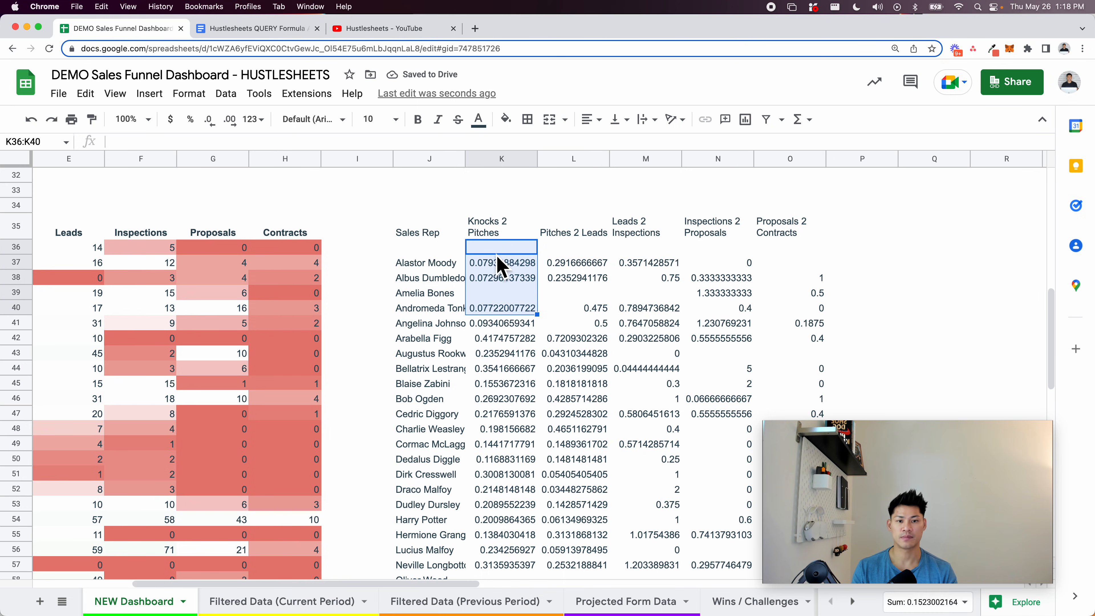
key(shift+Down)
key(shift+Down)
key(shift+Down)
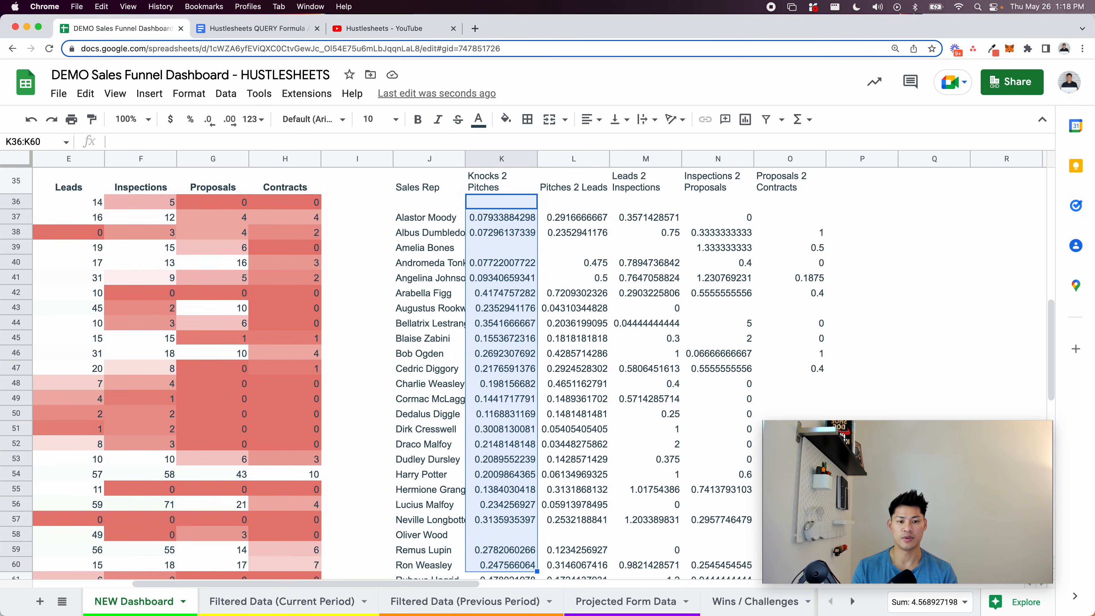
key(shift+Right)
key(shift+Right)
key(shift+Right)
key(shift+Right)
key(shift+Right)
key(shift+Right)
key(shift+Right)
key(shift+Right)
key(shift+Right)
key(shift+Right)
key(shift+Right)
key(shift+Right)
key(shift+Right)
key(shift+Right)
key(shift+Right)
key(shift+Right)
key(shift+Right)
key(shift+Right)
key(shift+Right)
key(shift+Right)
key(shift+Left)
key(shift+super+Left)
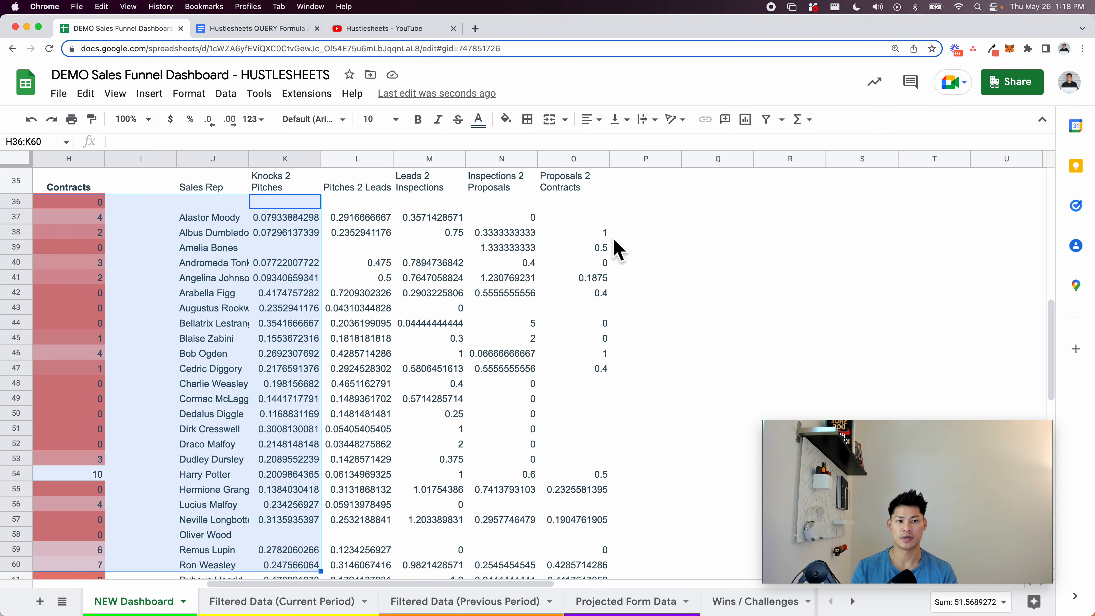
scroll(614, 240, up, 5)
scroll(614, 239, right, 5)
click(614, 239)
key(super+Up)
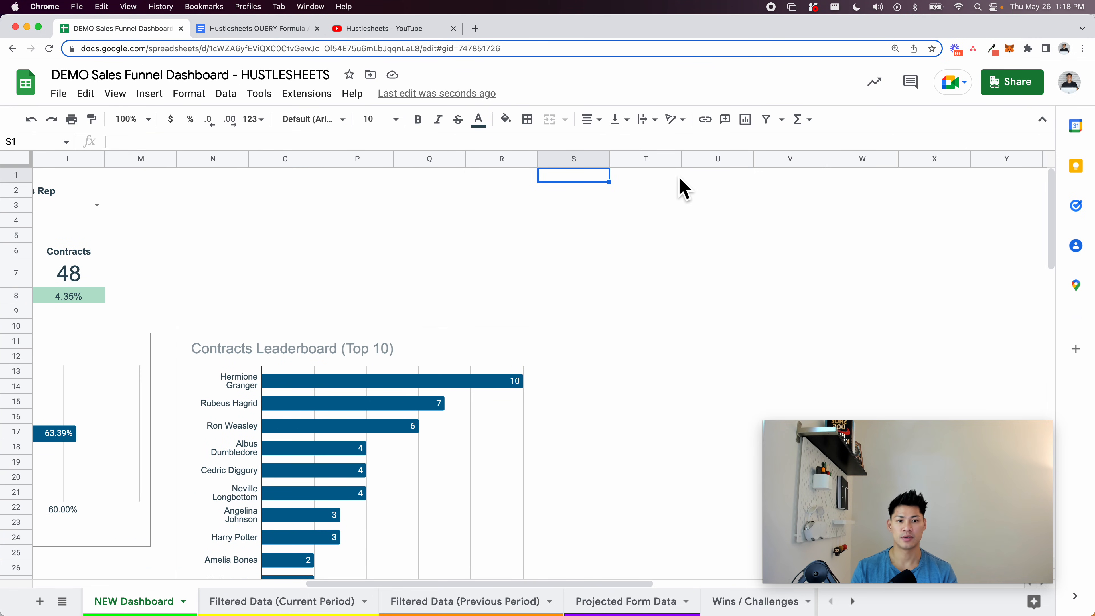
Delete the unused columns U through AN
click(716, 159)
key(shift+super+Right)
right_click(717, 161)
click(767, 327)
scroll(703, 330, down, 10)
scroll(564, 340, up, 5)
scroll(565, 340, left, 2)
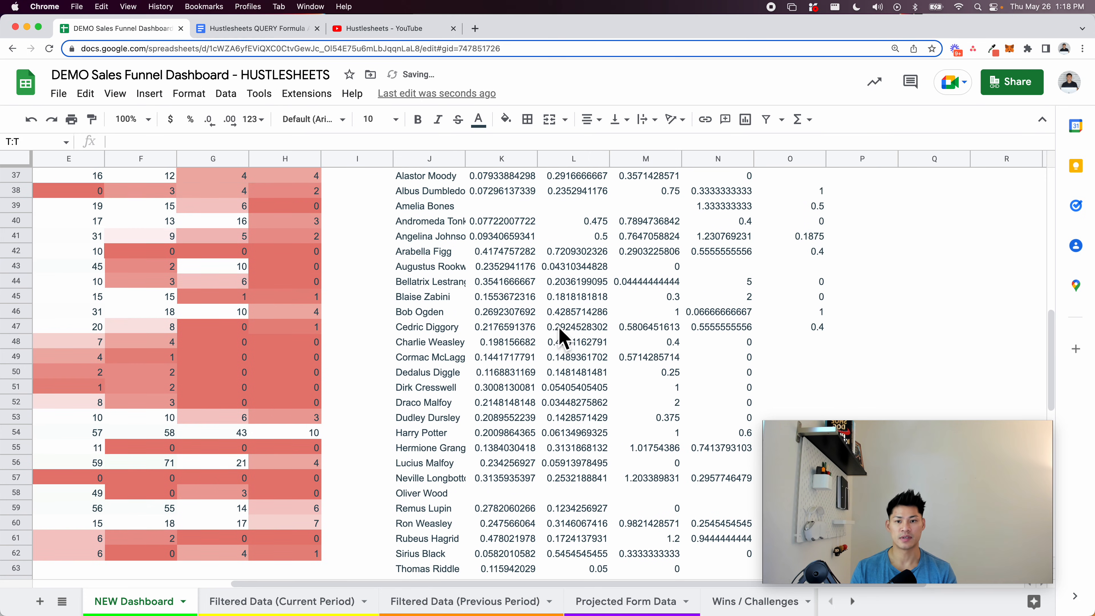
Select all the rep conversion rates K36:O100
click(425, 252)
key(Down)
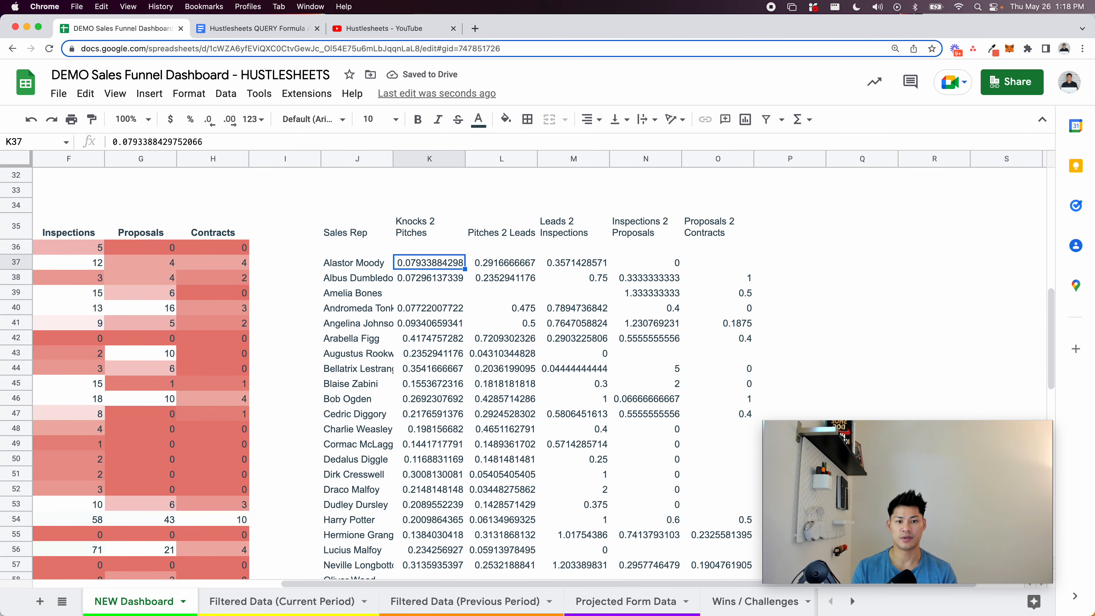
key(shift+super+Right)
key(Up)
key(shift+Right)
key(shift+Right)
key(shift+Right)
key(shift+Right)
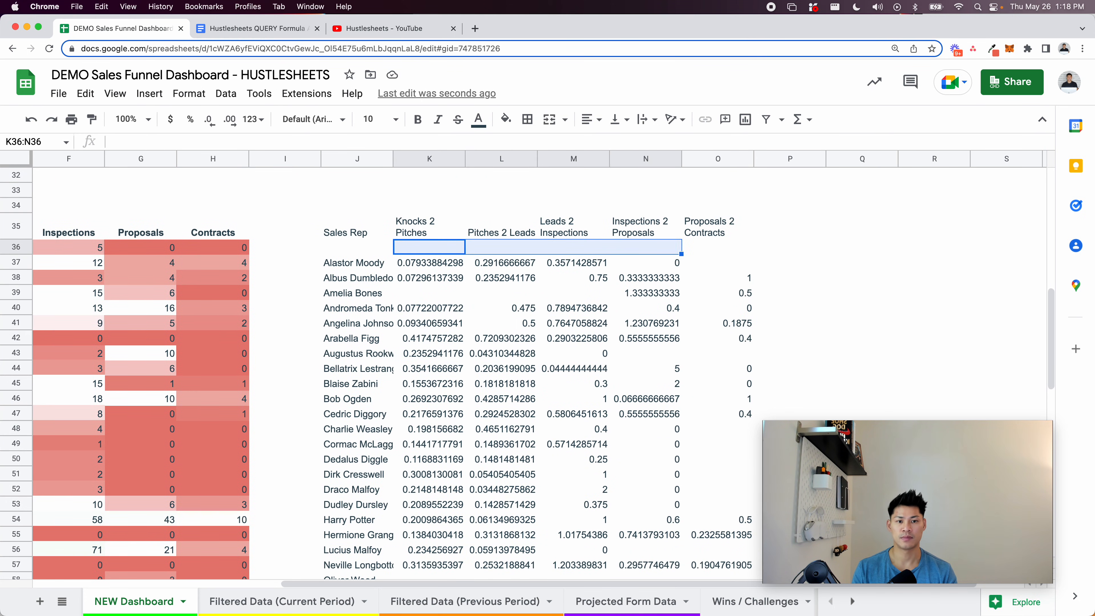
key(shift+super+Down)
key(shift+super+Down)
key(shift+super+Down)
key(shift+super+Down)
key(shift+super+Down)
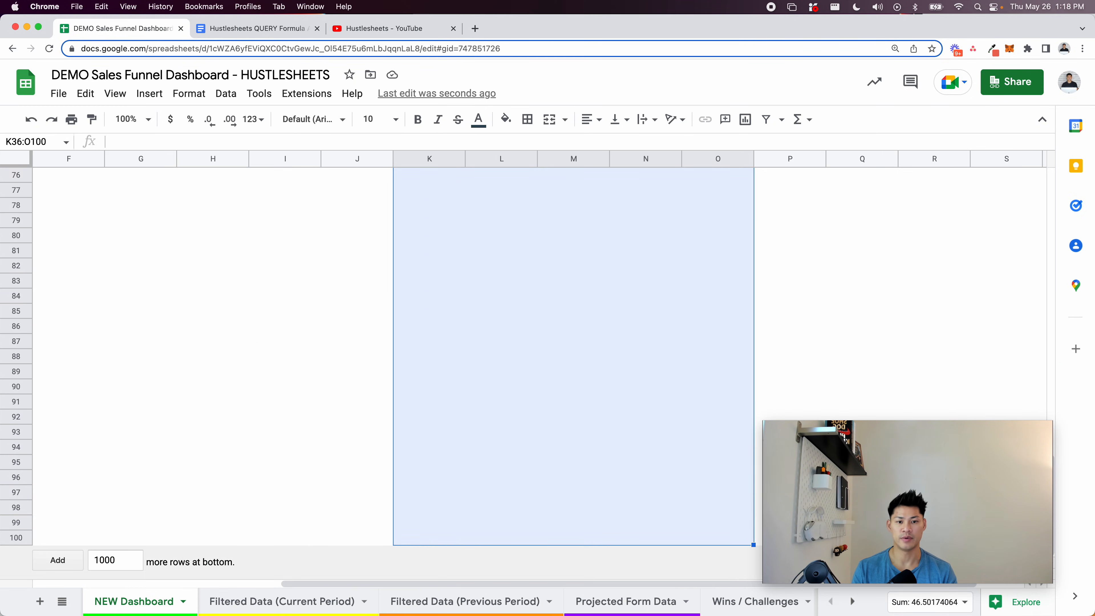
Format the conversion rates as percentages and give them a red-white-green colour scale
click(190, 119)
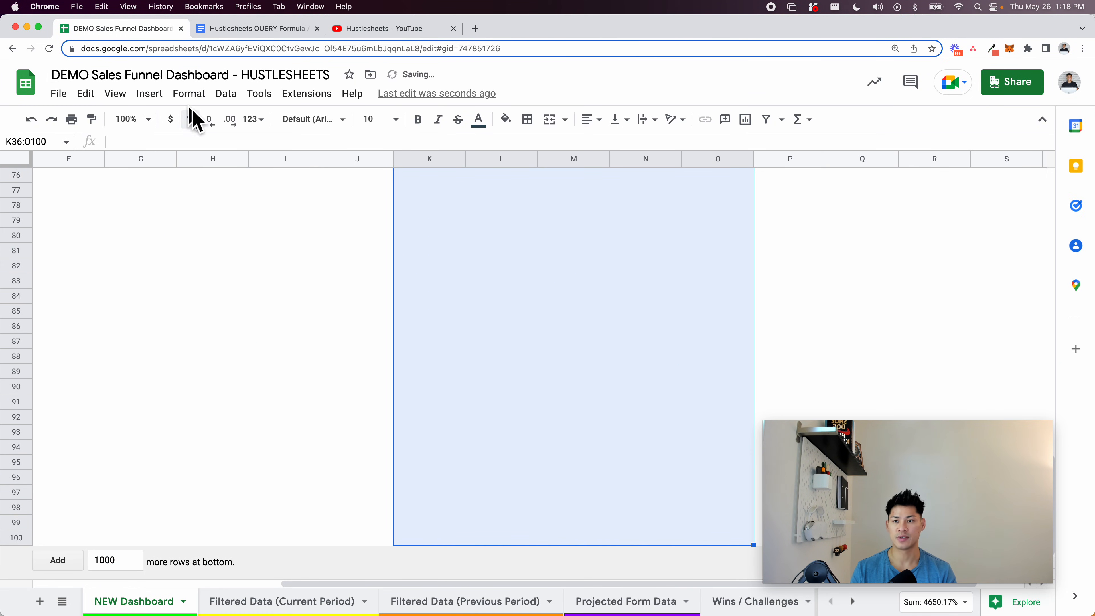
click(189, 94)
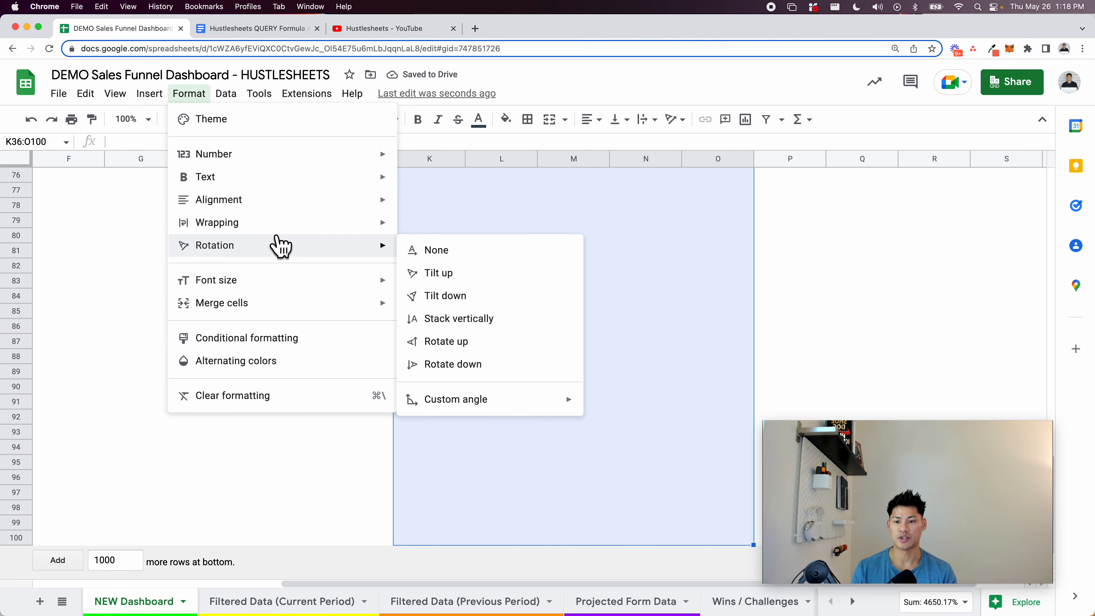
click(332, 339)
click(987, 169)
click(866, 528)
drag(866, 529, 664, 509)
click(994, 325)
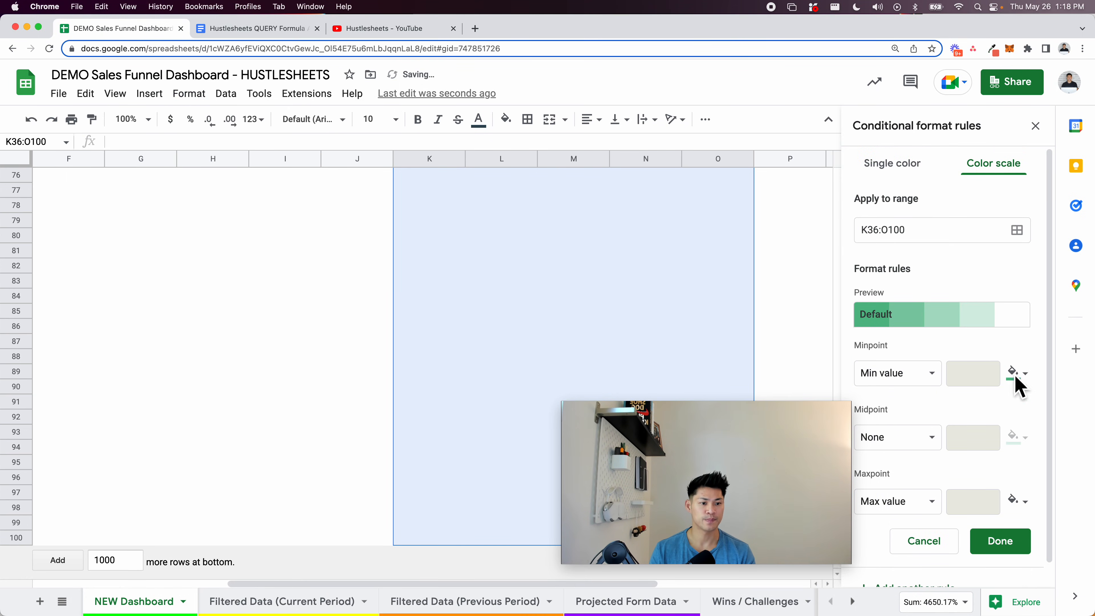
click(958, 330)
click(990, 447)
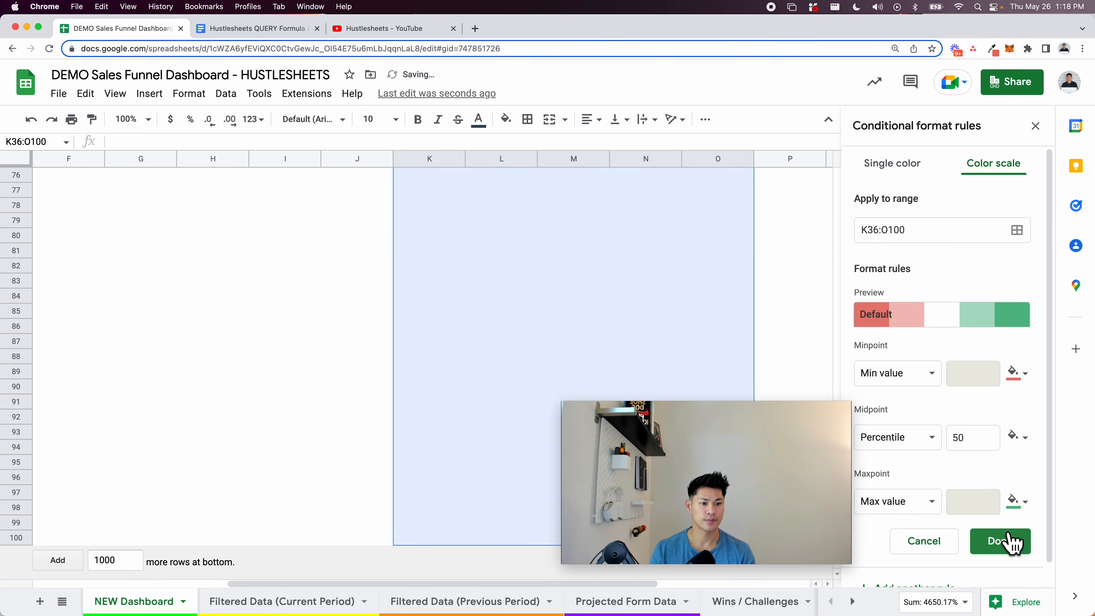
click(1000, 541)
Review the shaded rates and select the header cells J35:O35
drag(767, 498, 968, 515)
click(566, 417)
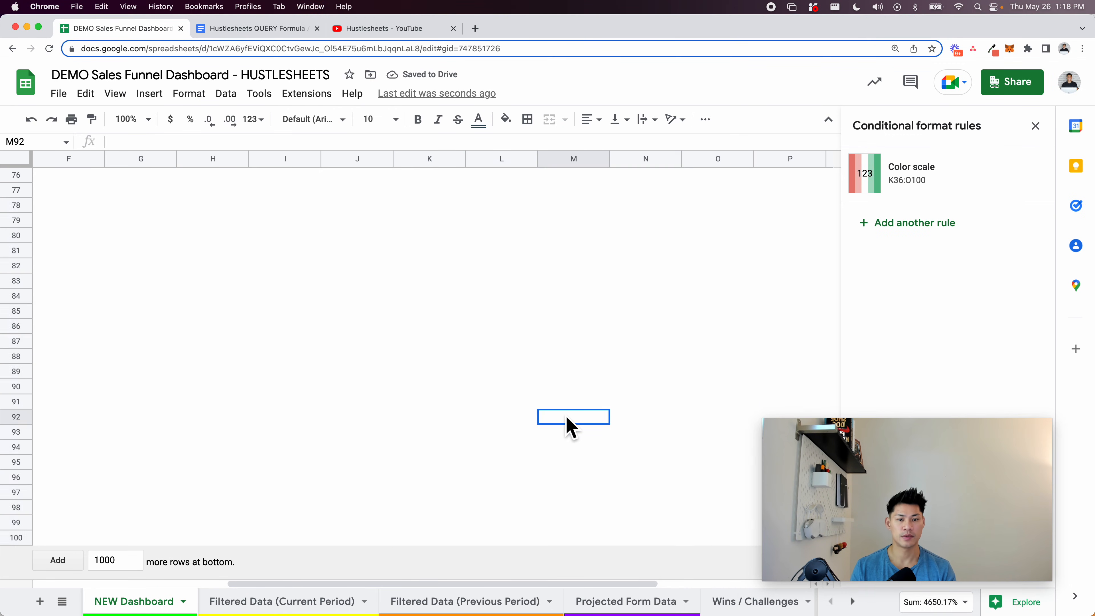
key(super+Up)
scroll(568, 421, up, 10)
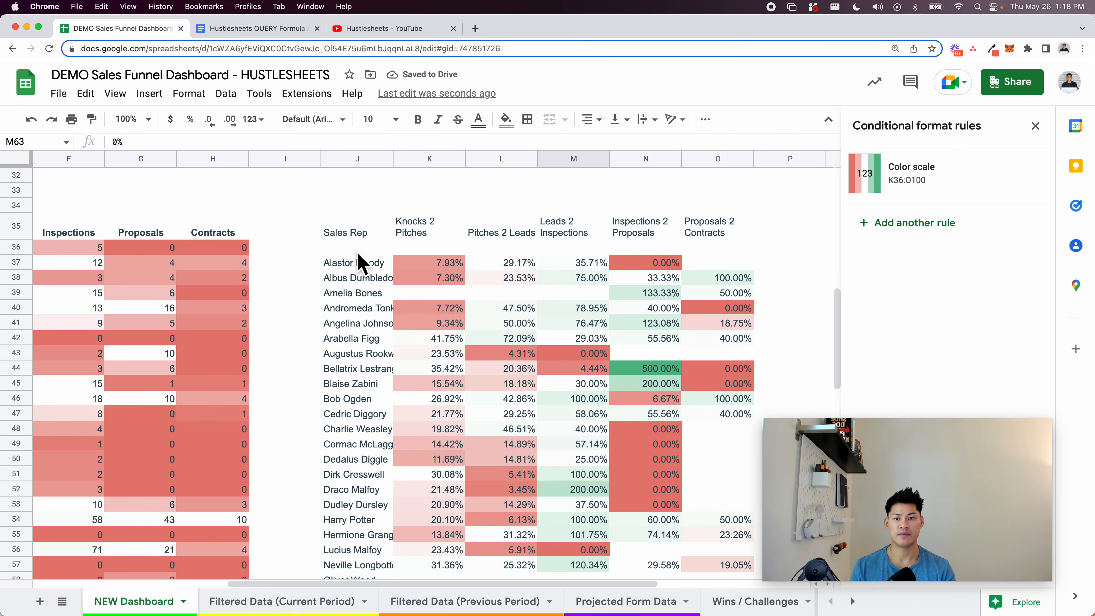
drag(354, 268, 732, 271)
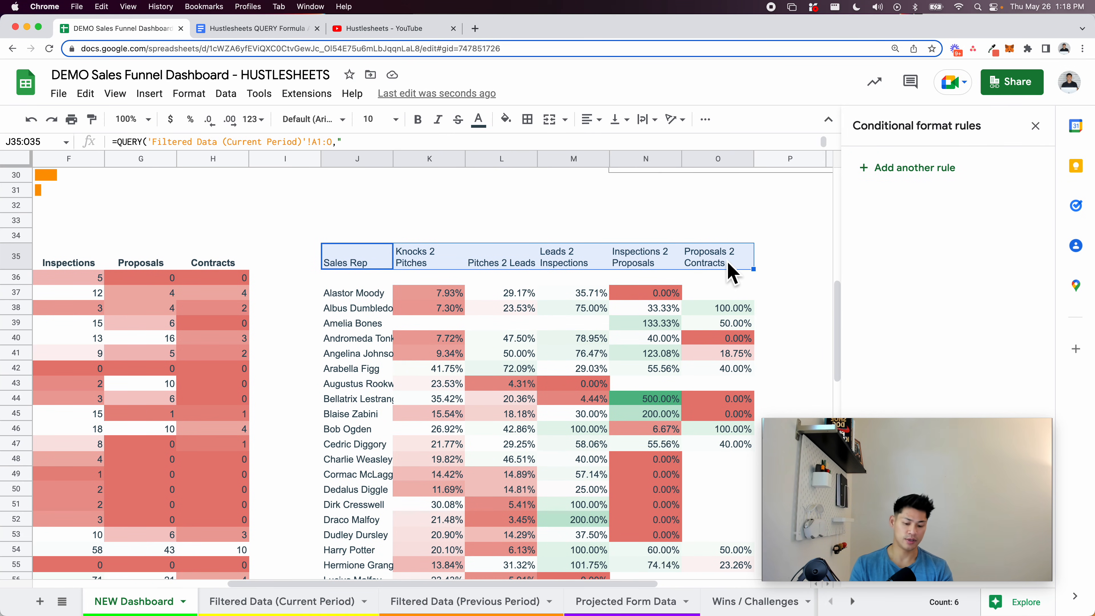
scroll(731, 207, left, 5)
Close the conditional formatting panel and reset the browser zoom to 100%
click(1035, 125)
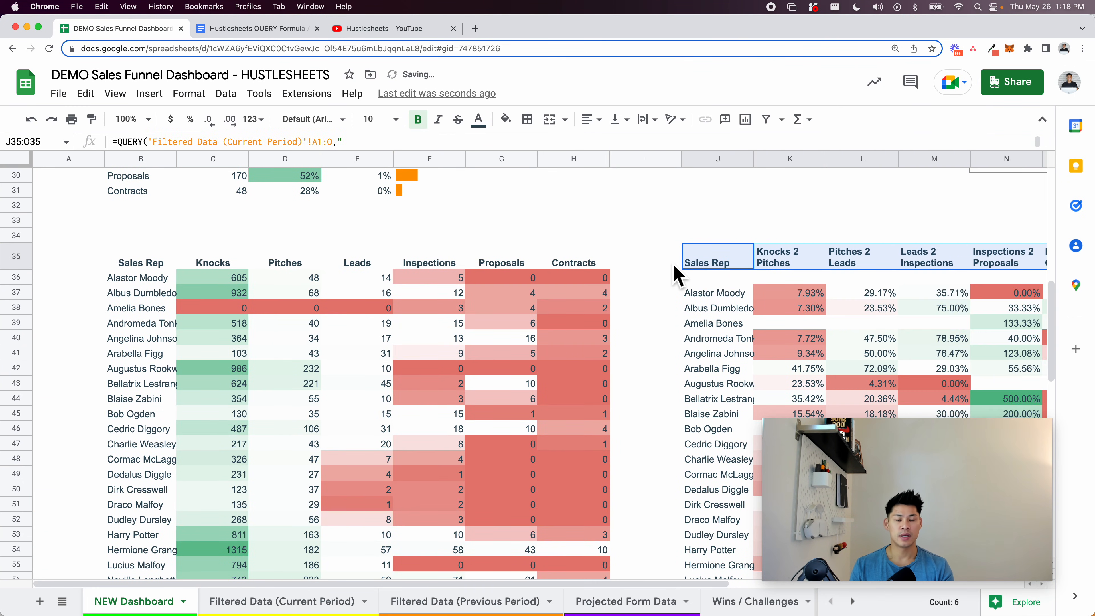
scroll(677, 274, right, 4)
scroll(677, 274, up, 10)
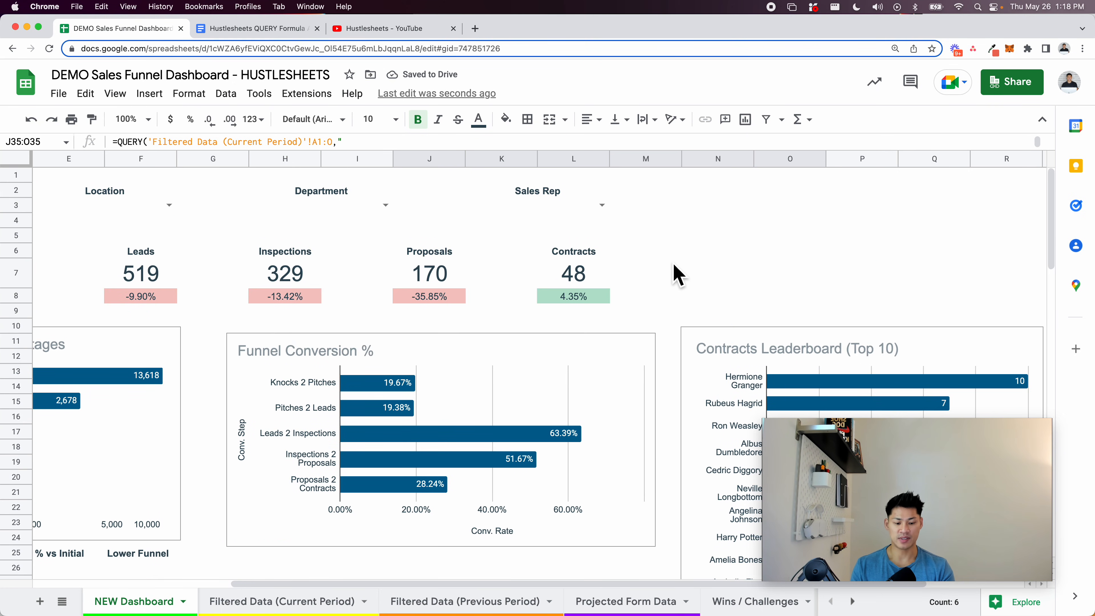
key(super+minus)
scroll(677, 274, left, 3)
scroll(677, 274, down, 5)
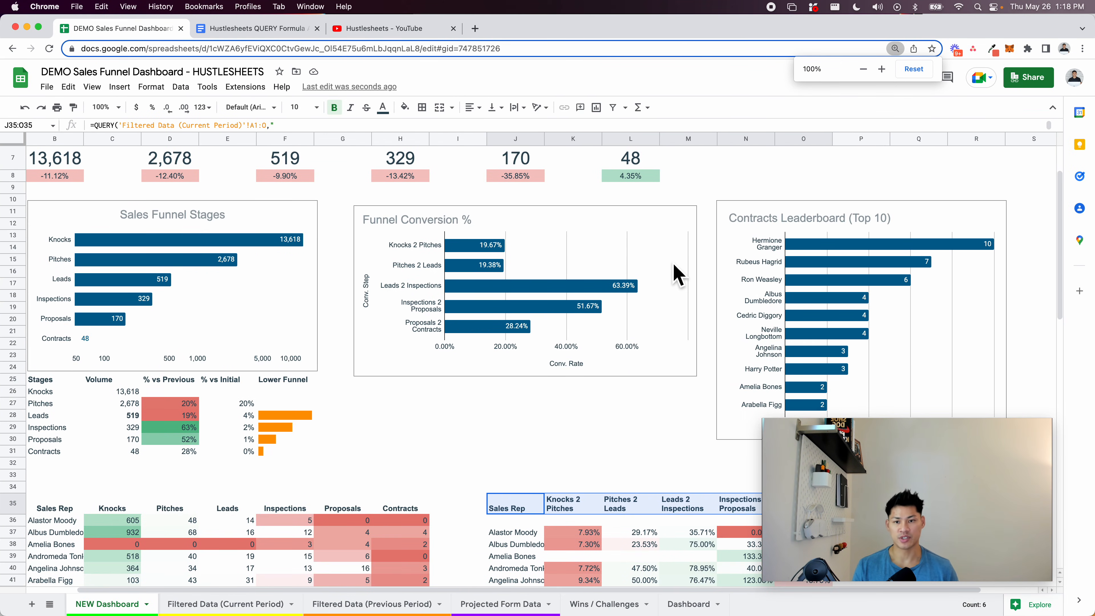
click(612, 332)
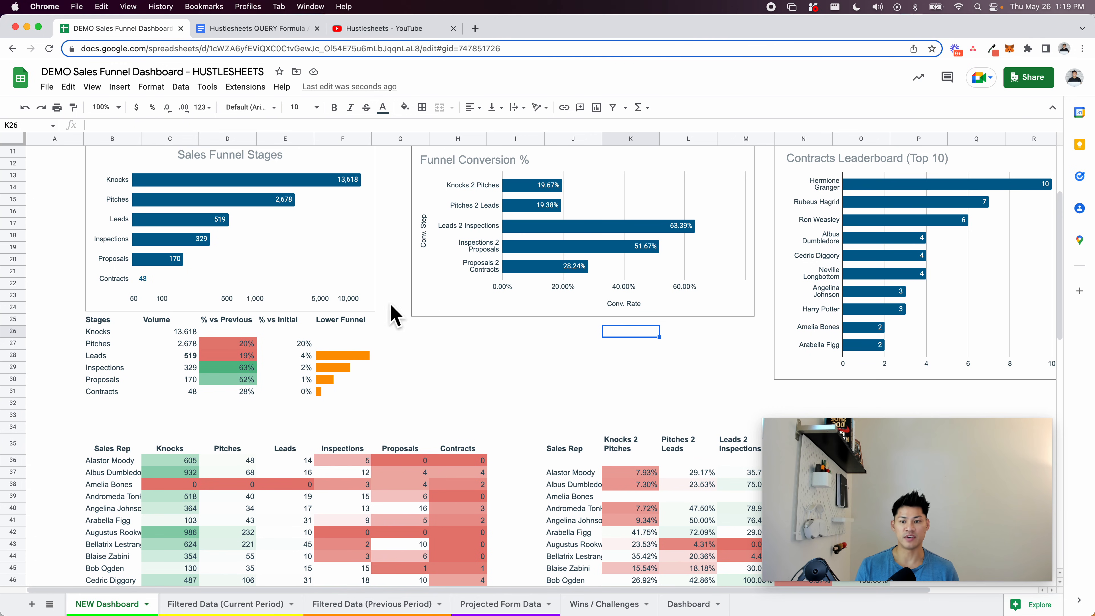
Scroll around the dashboard, then switch to a raw data sheet
scroll(194, 312, up, 5)
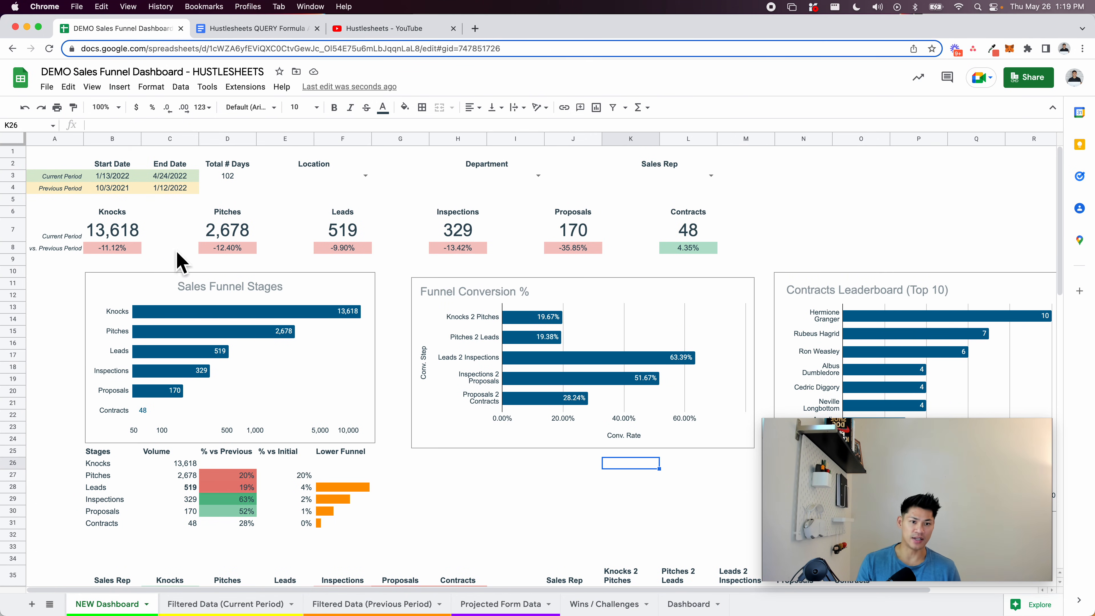
scroll(181, 261, down, 10)
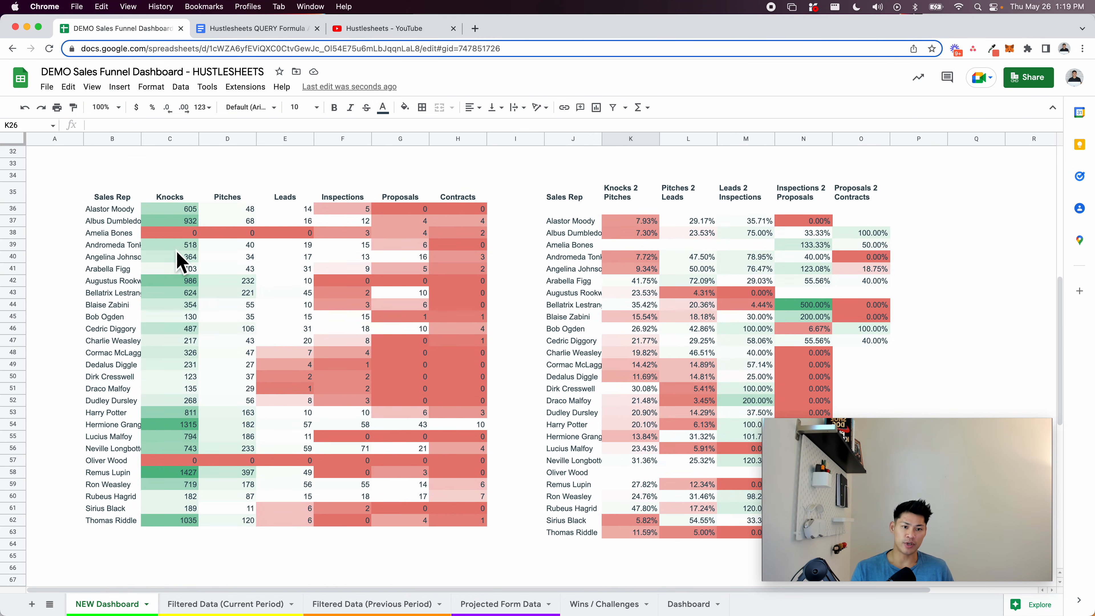
scroll(181, 261, up, 10)
scroll(181, 261, up, 2)
scroll(215, 345, right, 3)
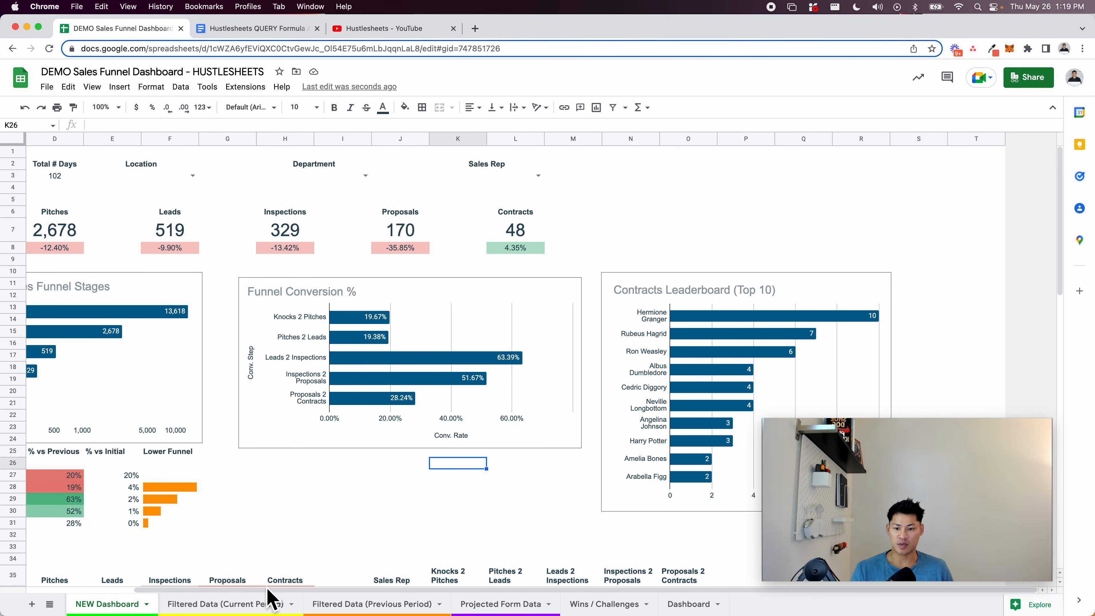
click(215, 604)
Review the Projected Form Data and Filtered Data tabs, then the NEW Dashboard's Location, Department and Sales Rep filters
click(500, 604)
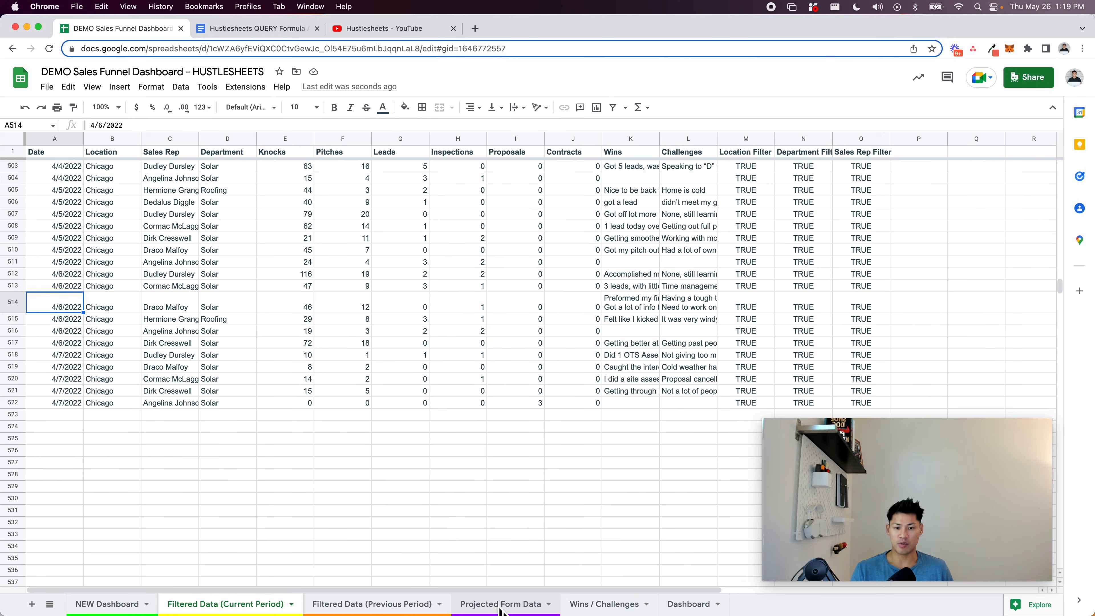
click(235, 604)
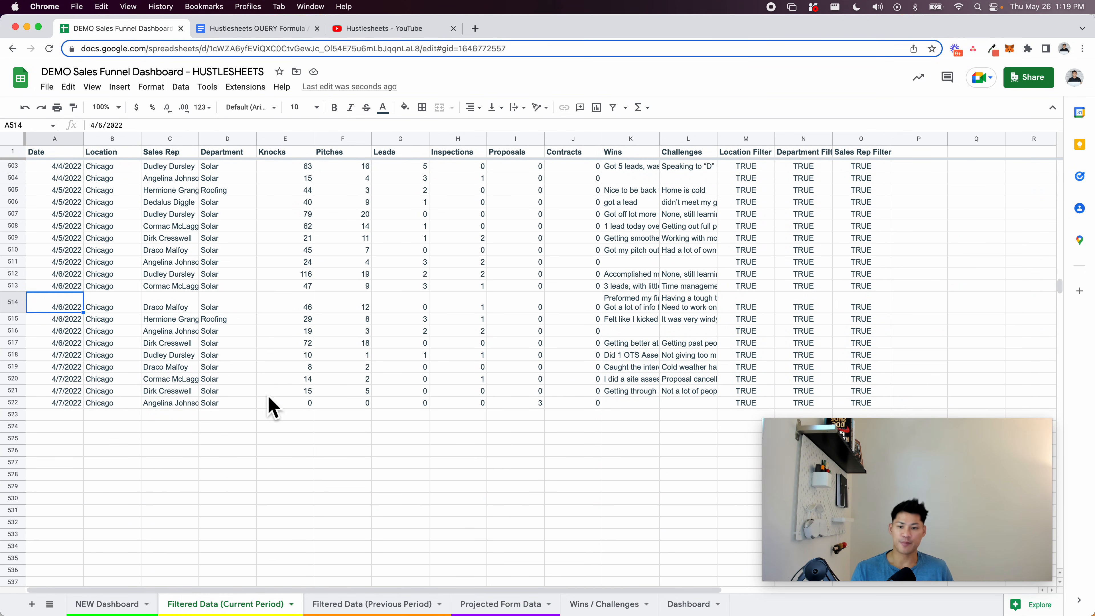
click(108, 604)
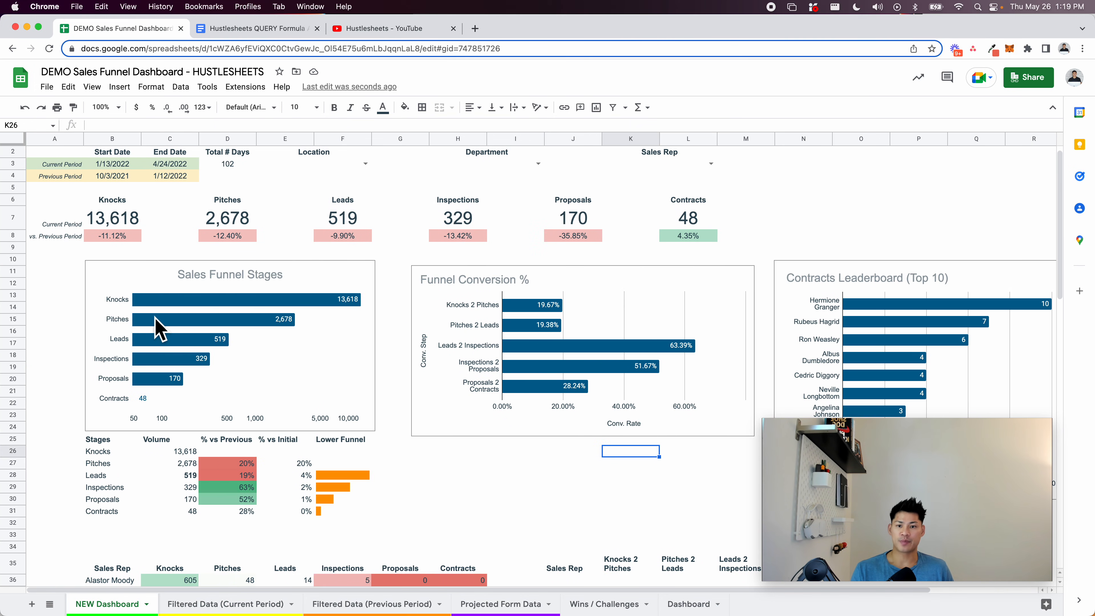
scroll(159, 330, down, 5)
click(479, 322)
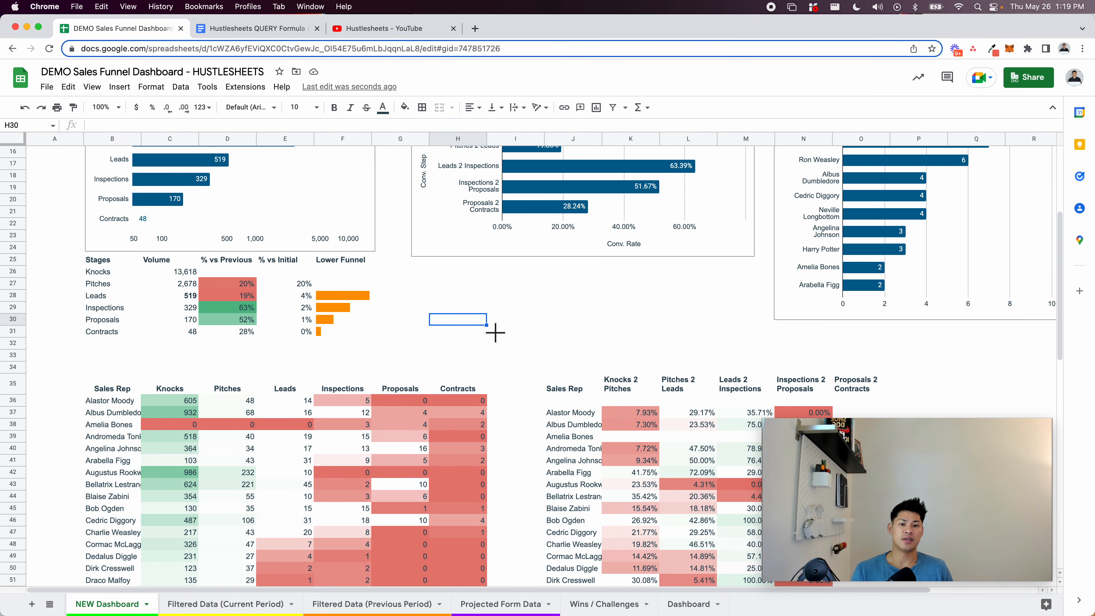
scroll(189, 366, up, 5)
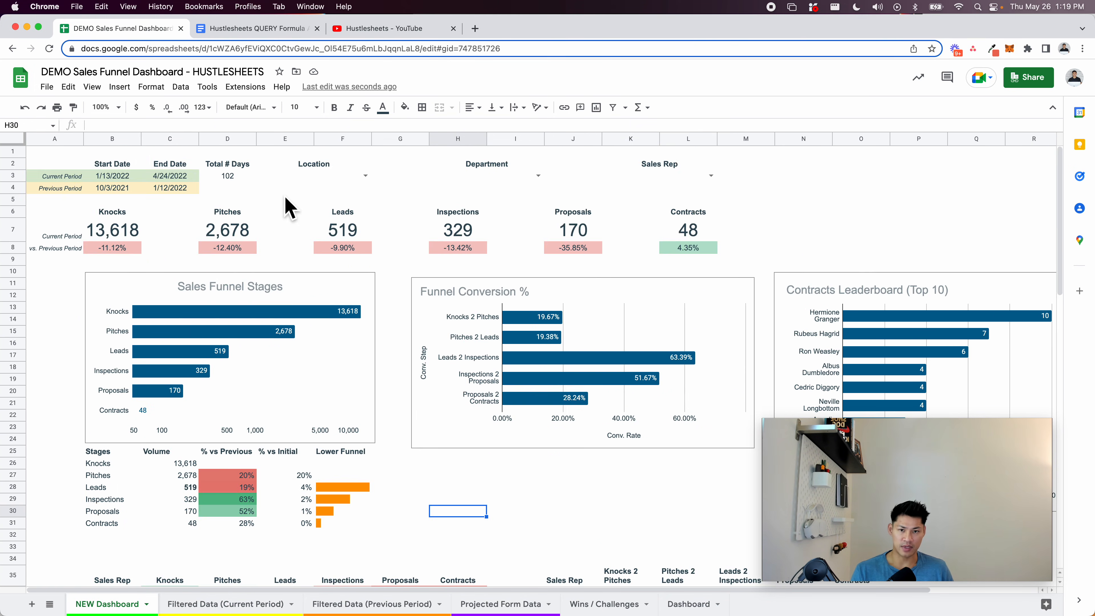
drag(284, 177, 609, 183)
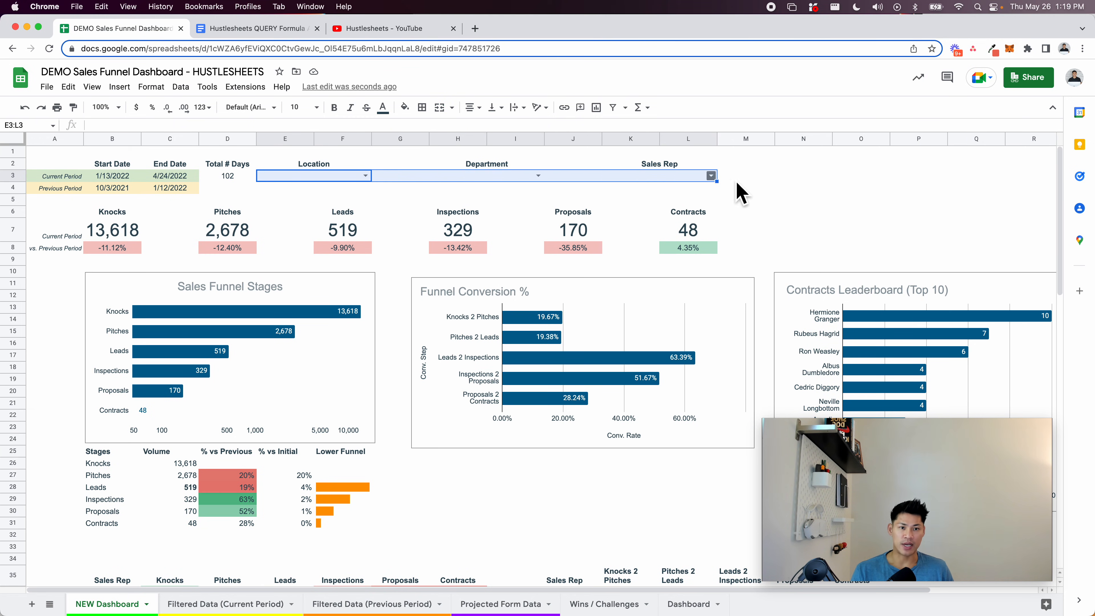
click(758, 179)
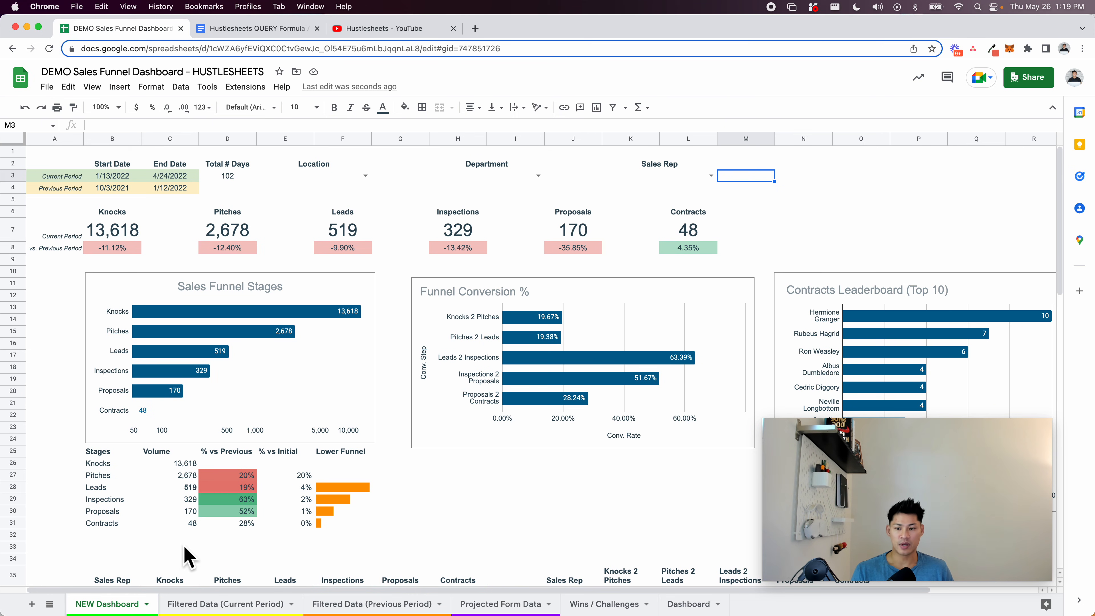
Check the Wins / Challenges sheet and add a new blank Sheet20
scroll(177, 548, down, 15)
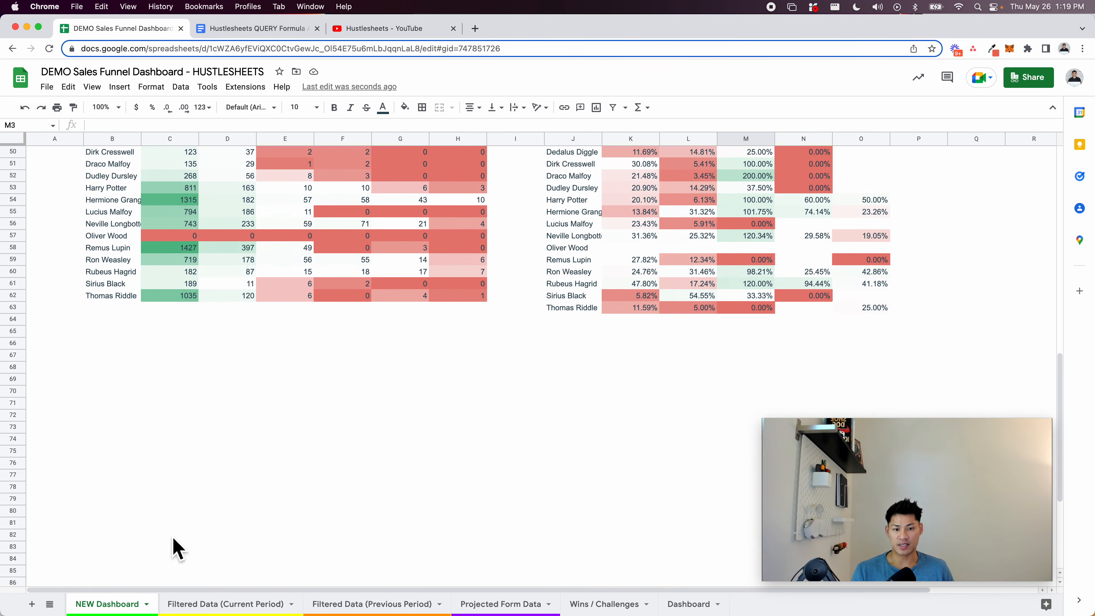
click(603, 604)
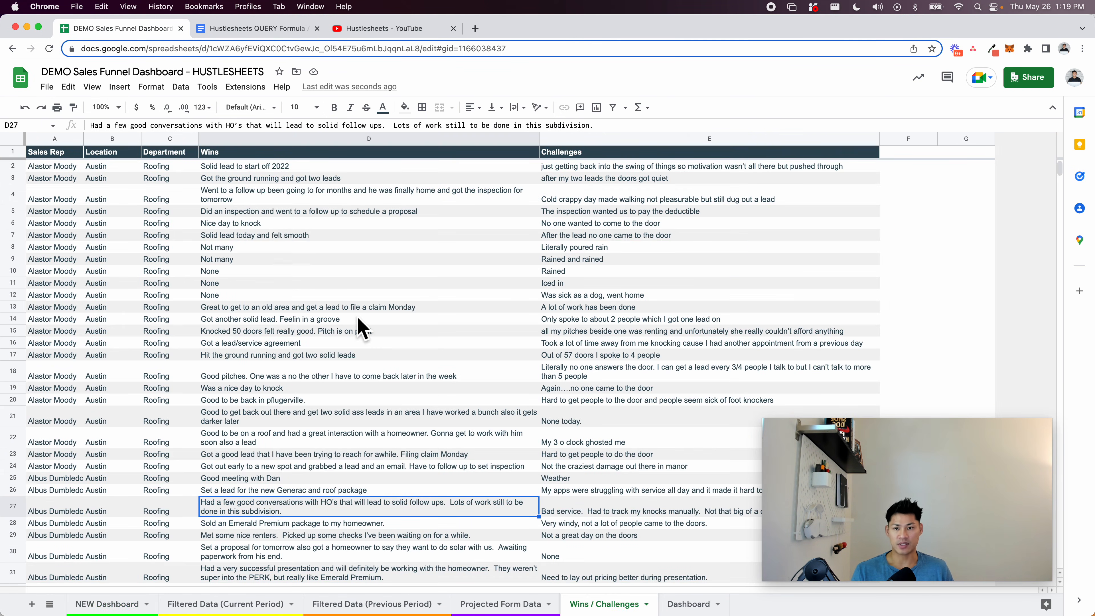
click(32, 604)
Move Sheet20 after NEW Dashboard and enter =QUERY('Filtered Data (Current Period)'!A1:O,"SELECT A,C,K,L") in A1
drag(686, 604, 185, 603)
text(=QUERY()
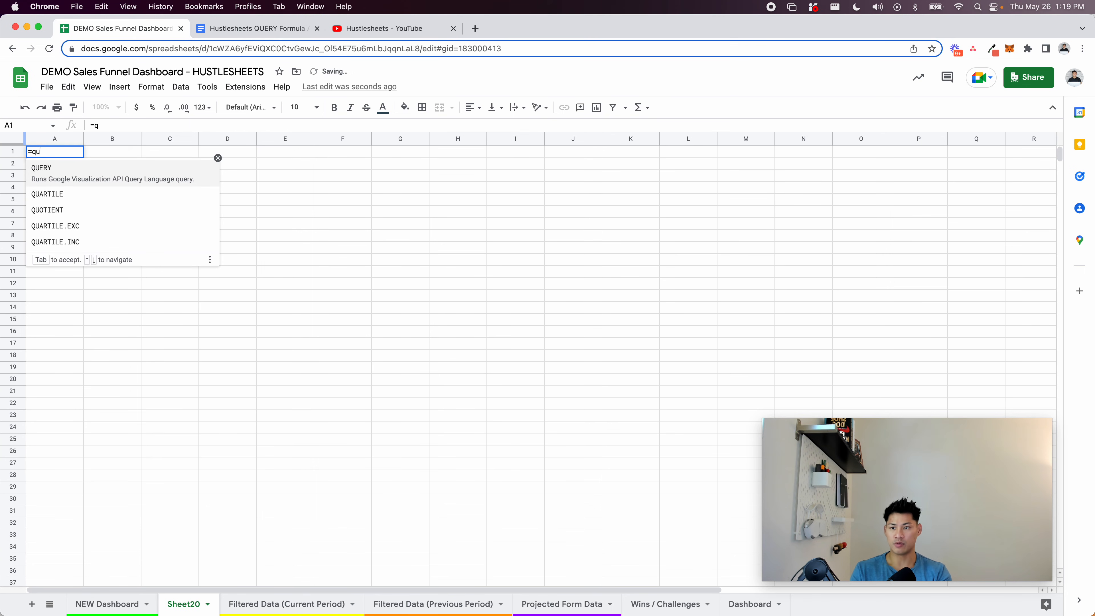
click(296, 603)
click(219, 241)
key(super+Left)
key(super+Up)
key(super+shift+Right)
key(BackSpace)
text(,"SELECT)
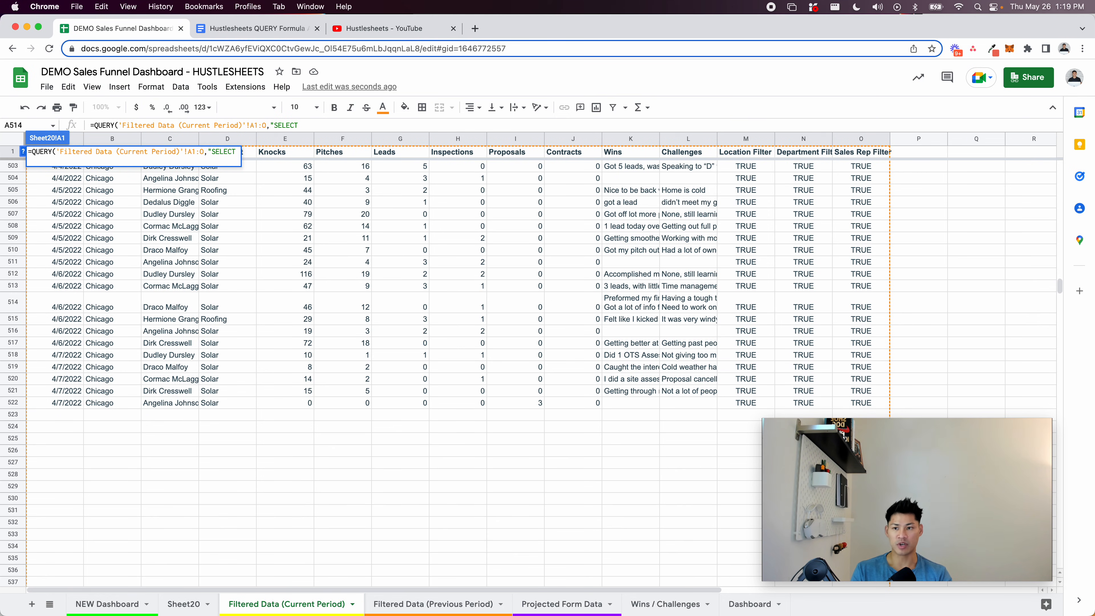
text( A,C,)
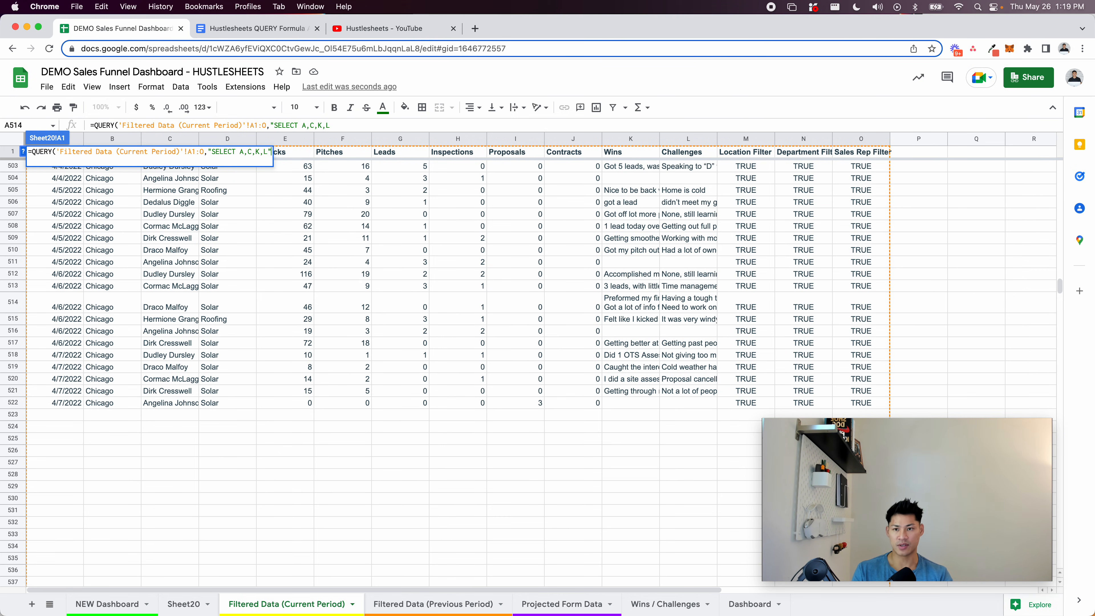
text(K,L")
key(Return)
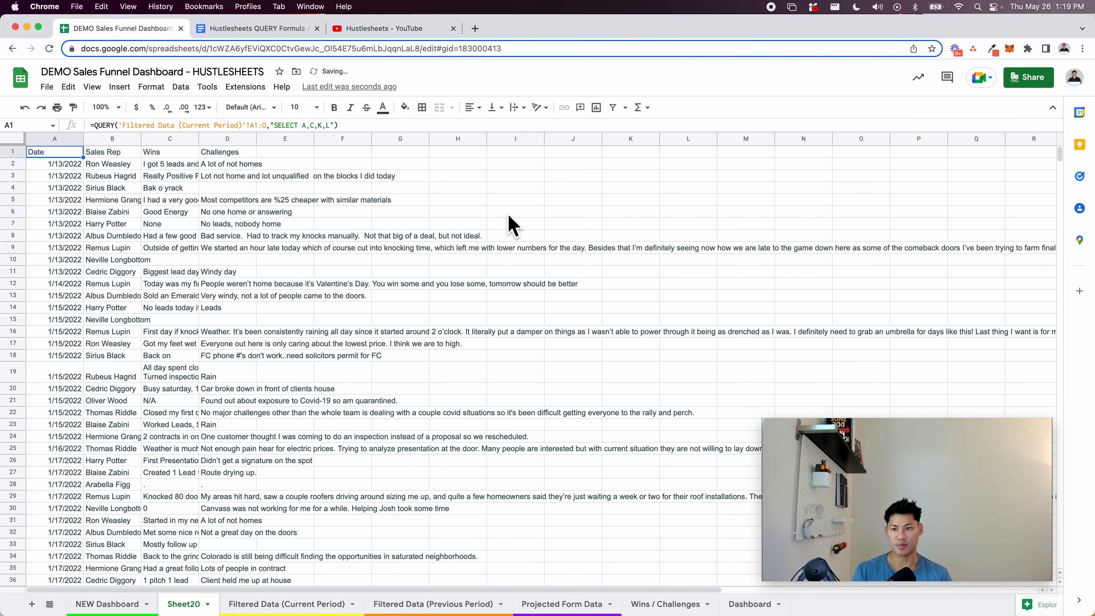
Wrap text in Sheet20's Wins and Challenges columns C:D
drag(160, 141, 554, 140)
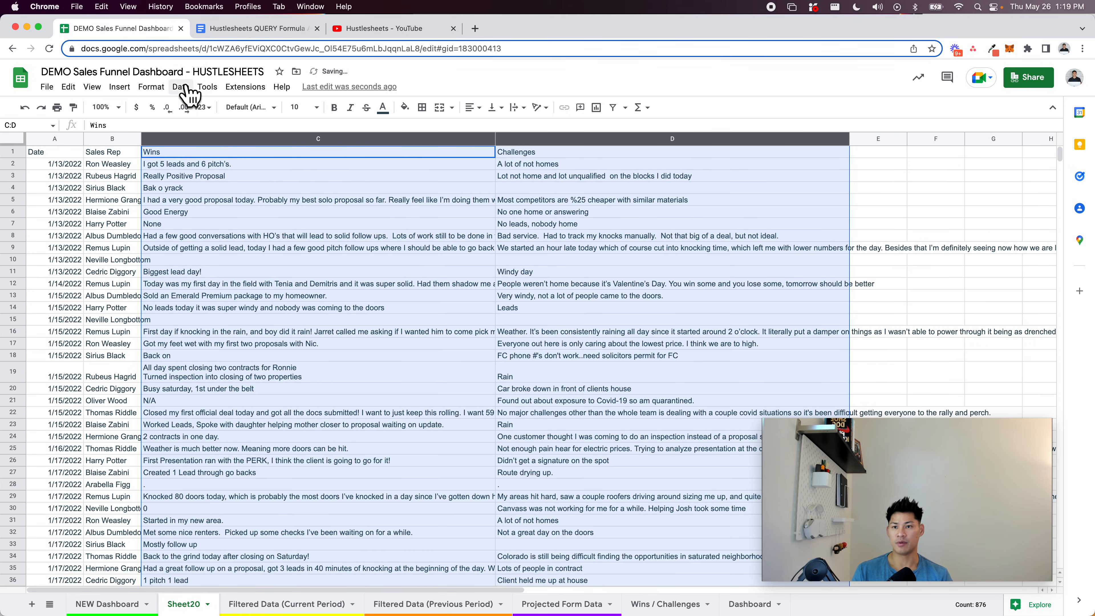
click(151, 87)
mouse_move(297, 191)
click(334, 209)
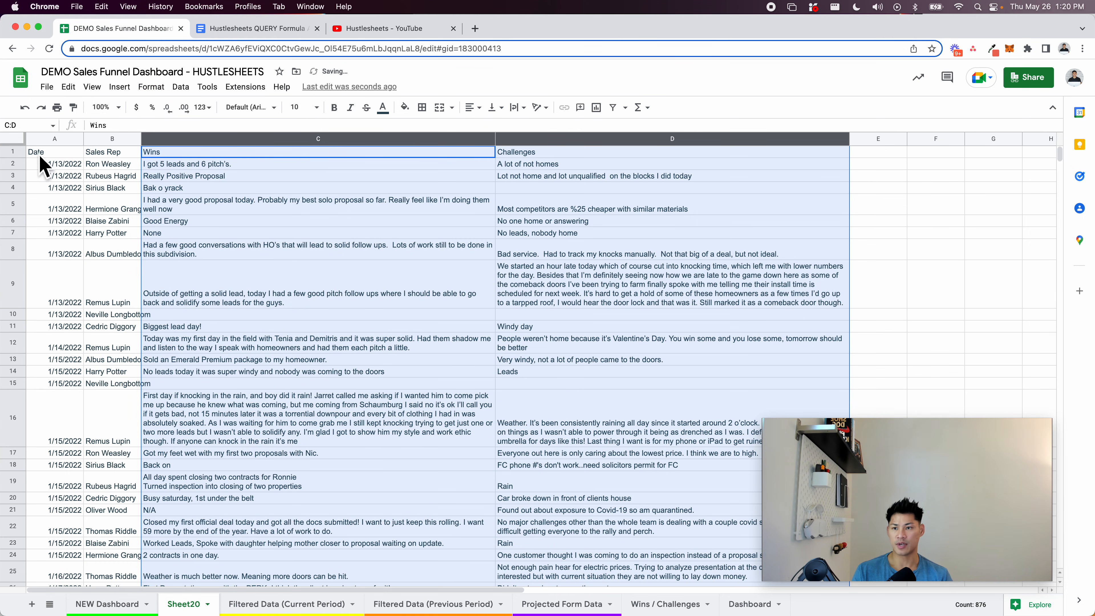
Freeze Sheet20's header row 1, then go back to NEW Dashboard
click(13, 151)
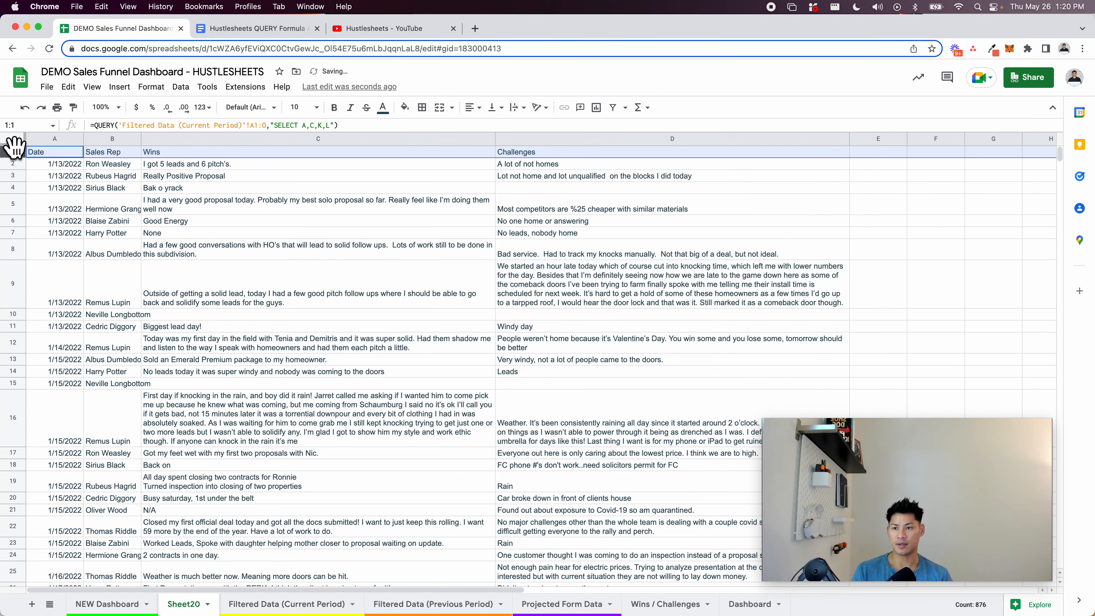
click(91, 87)
mouse_move(144, 129)
click(376, 185)
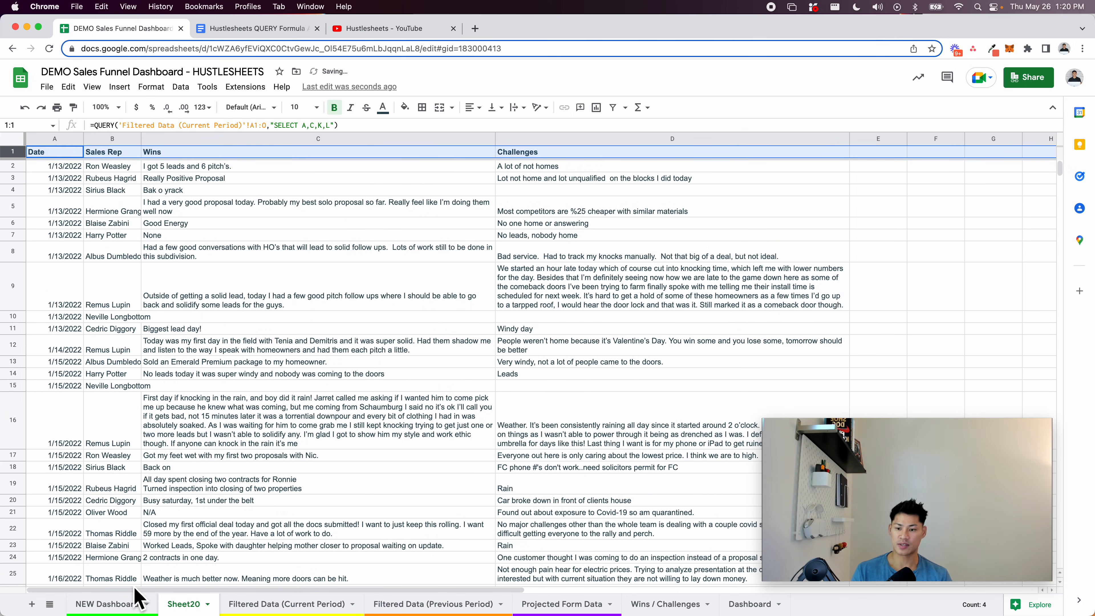
click(125, 604)
scroll(224, 319, up, 15)
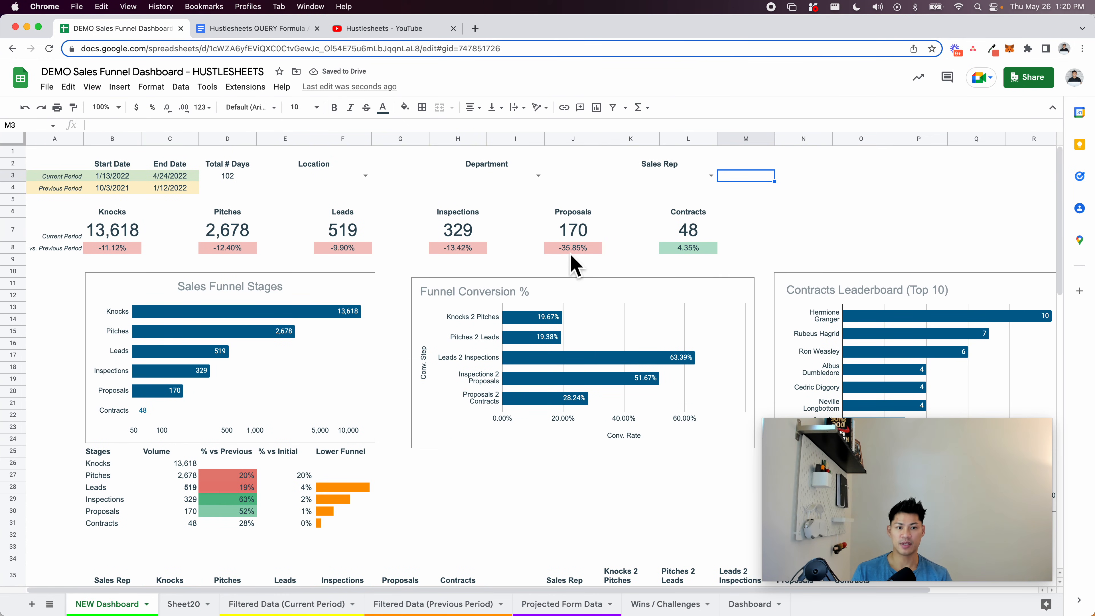
click(711, 176)
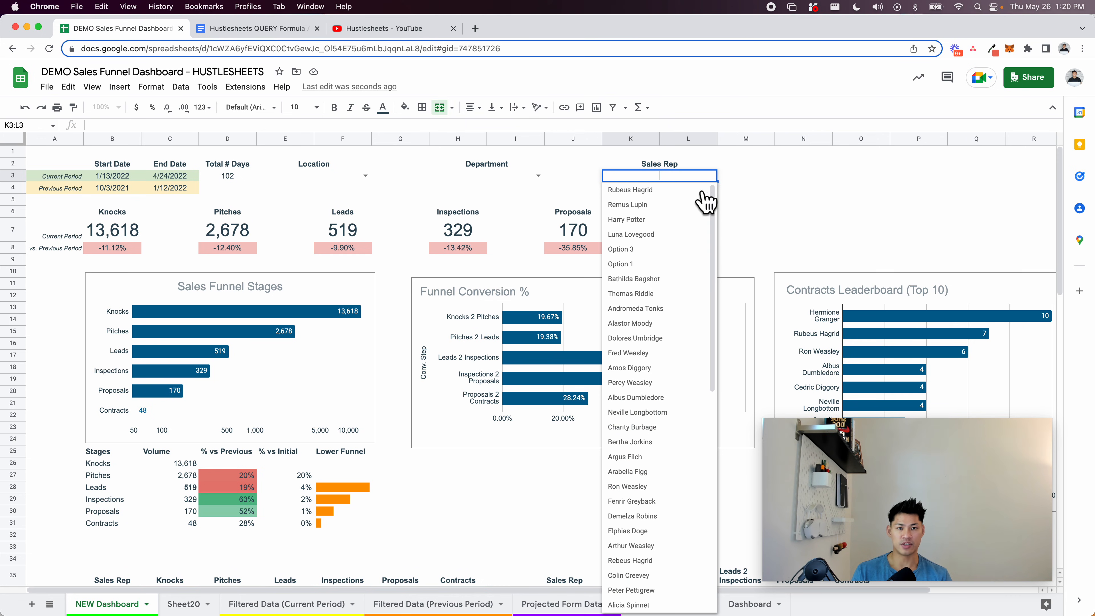
click(679, 216)
click(162, 177)
double_click(113, 178)
click(162, 180)
double_click(162, 181)
click(198, 195)
click(199, 194)
click(199, 195)
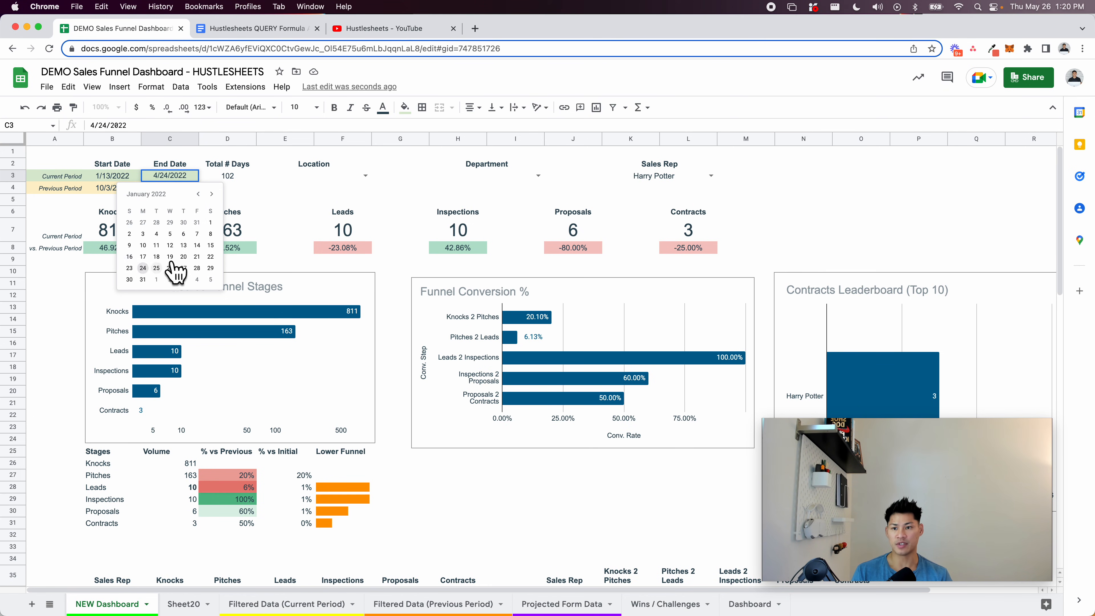
click(129, 256)
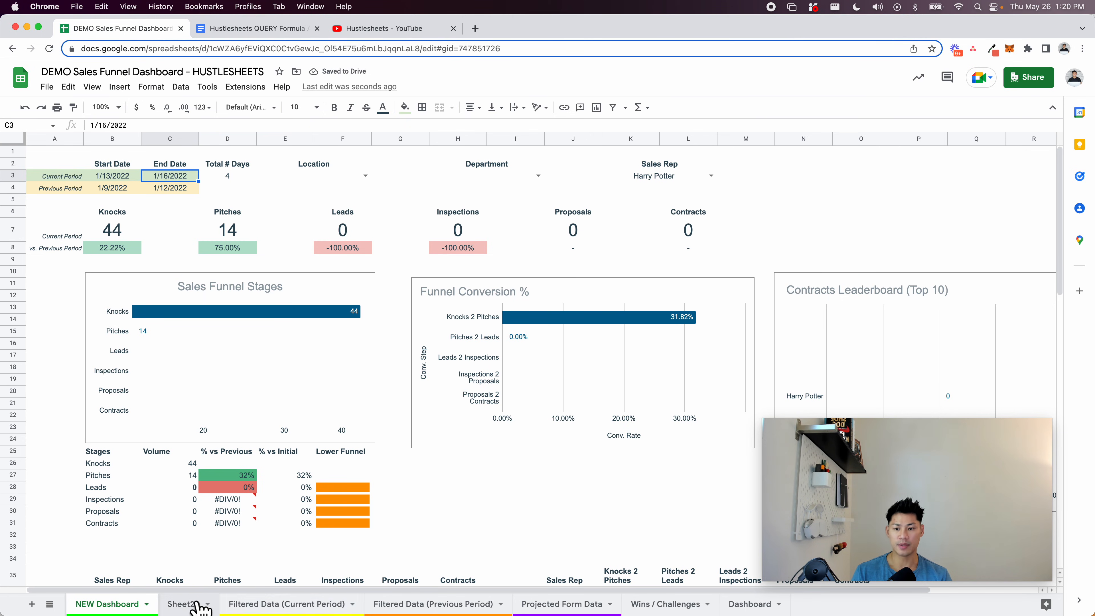
click(176, 604)
click(274, 241)
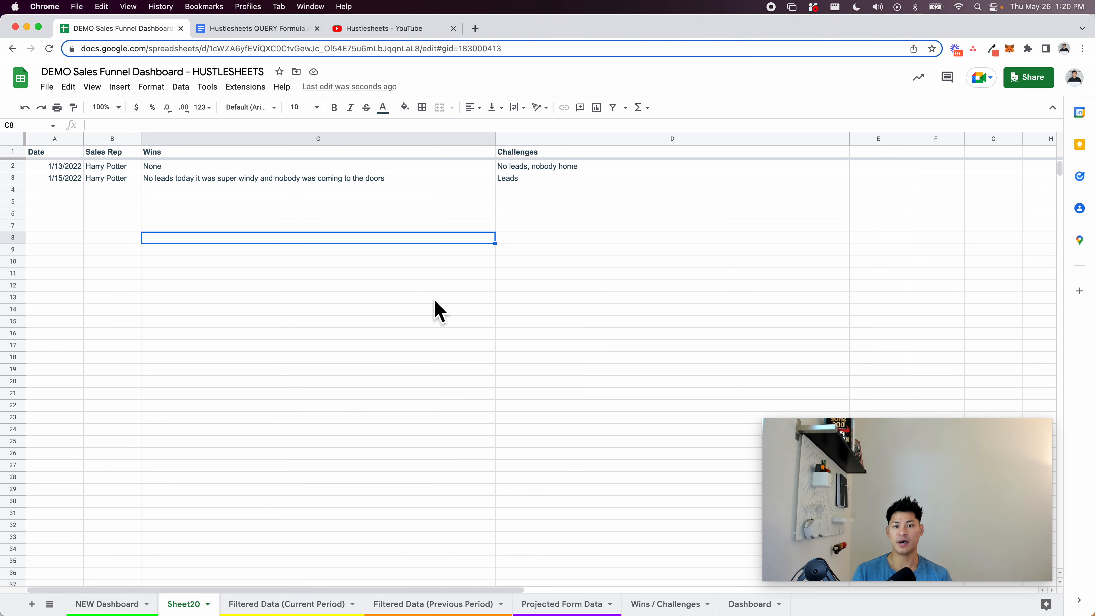
click(119, 605)
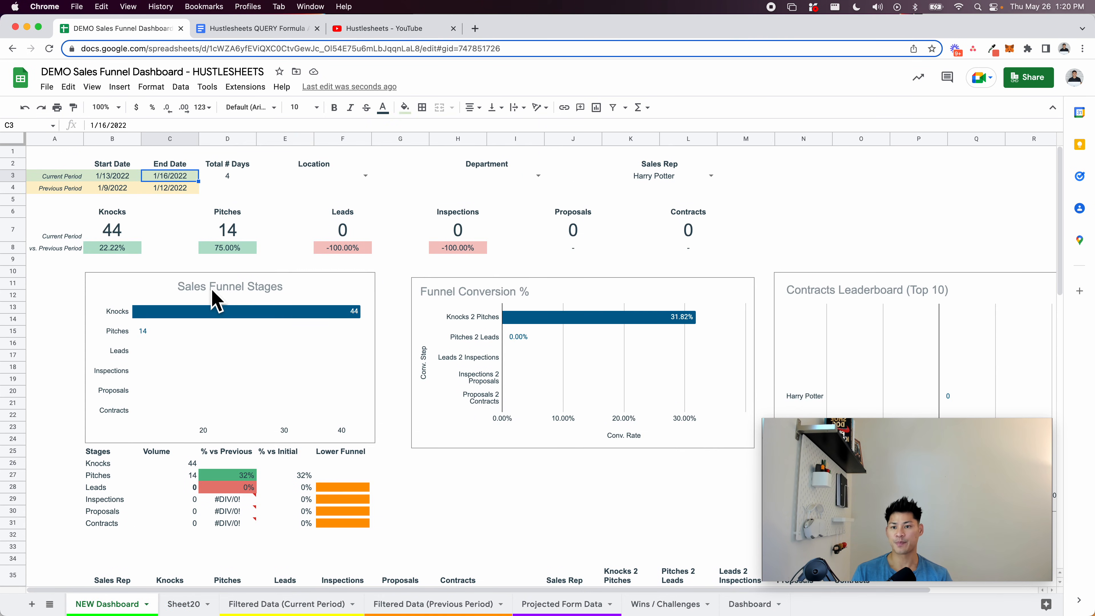
click(228, 169)
click(152, 213)
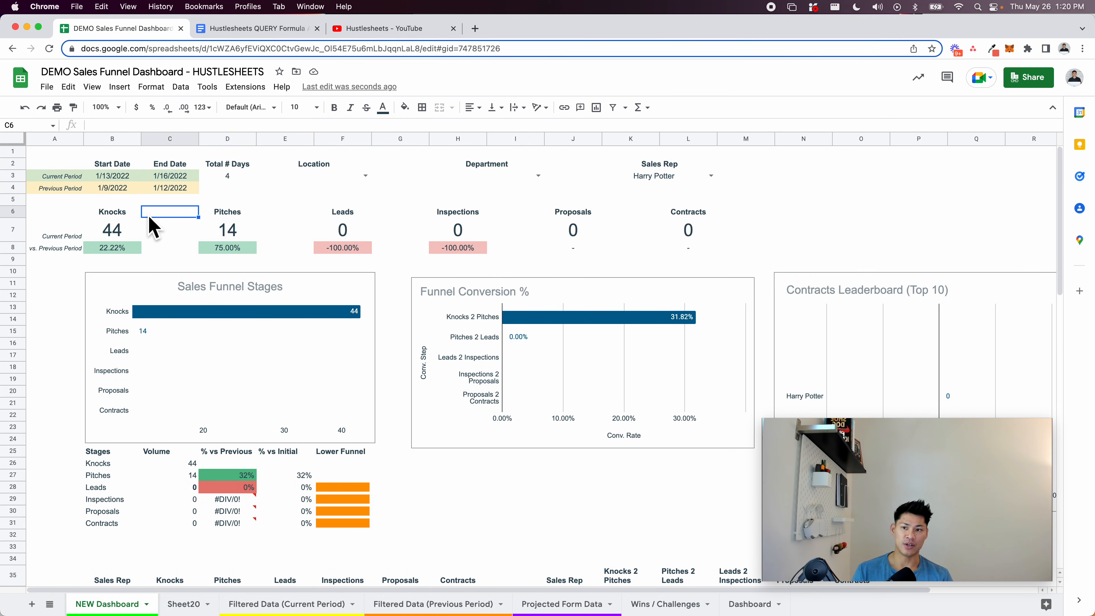
click(83, 177)
double_click(113, 176)
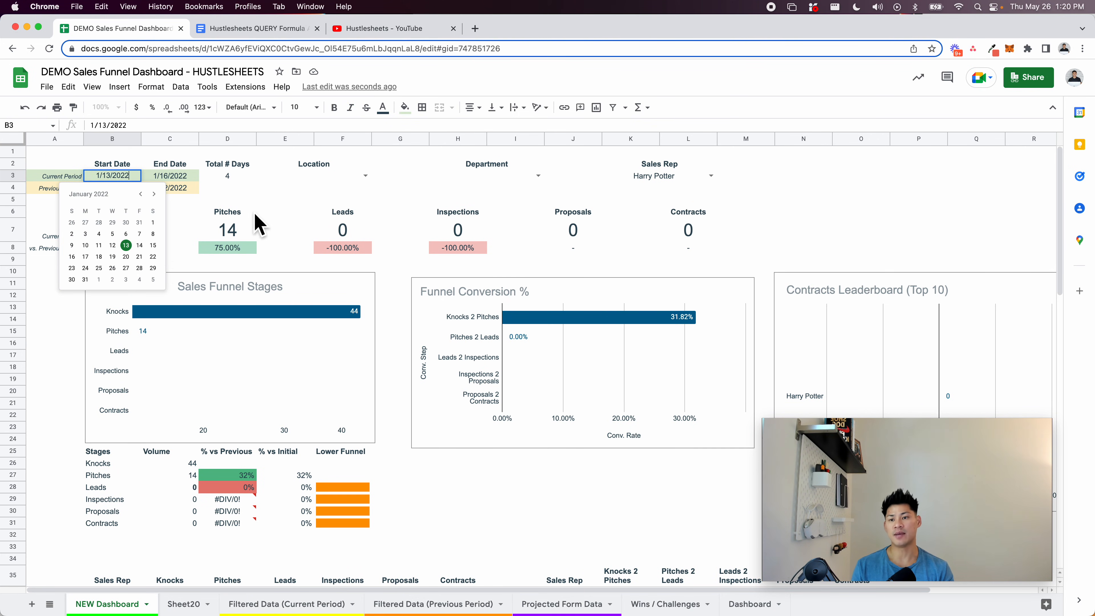
click(242, 201)
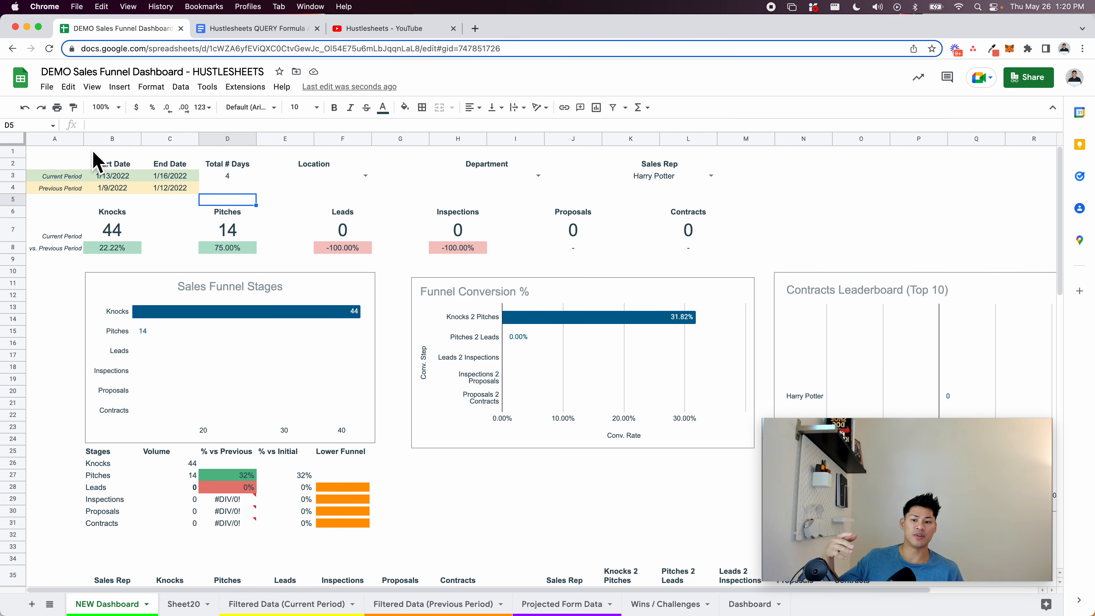
Clear the Sales Rep filter so the dashboard shows all reps
click(681, 179)
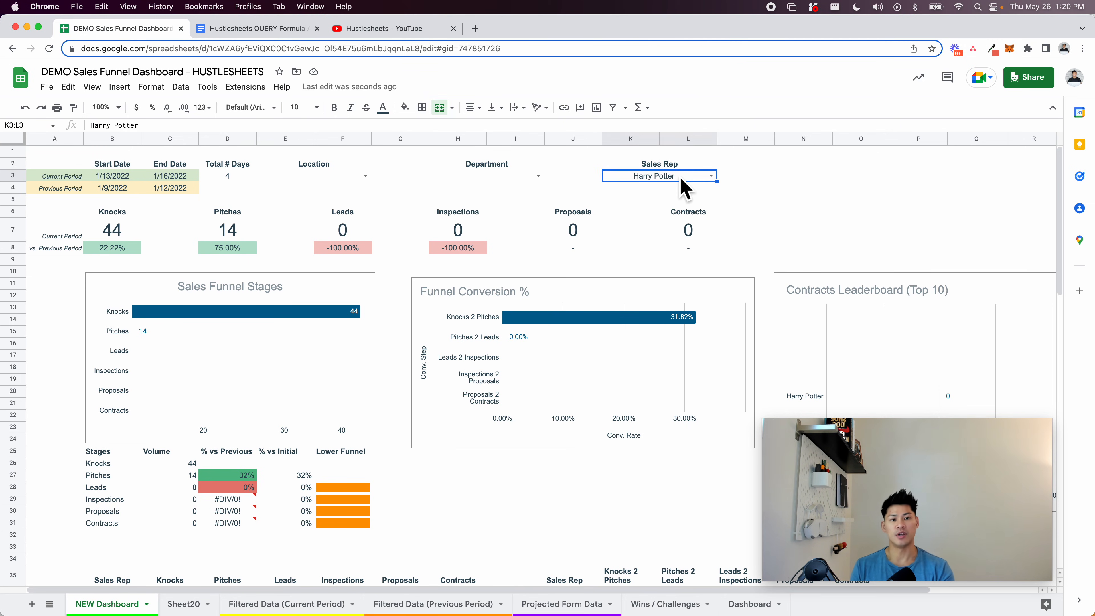
key(Delete)
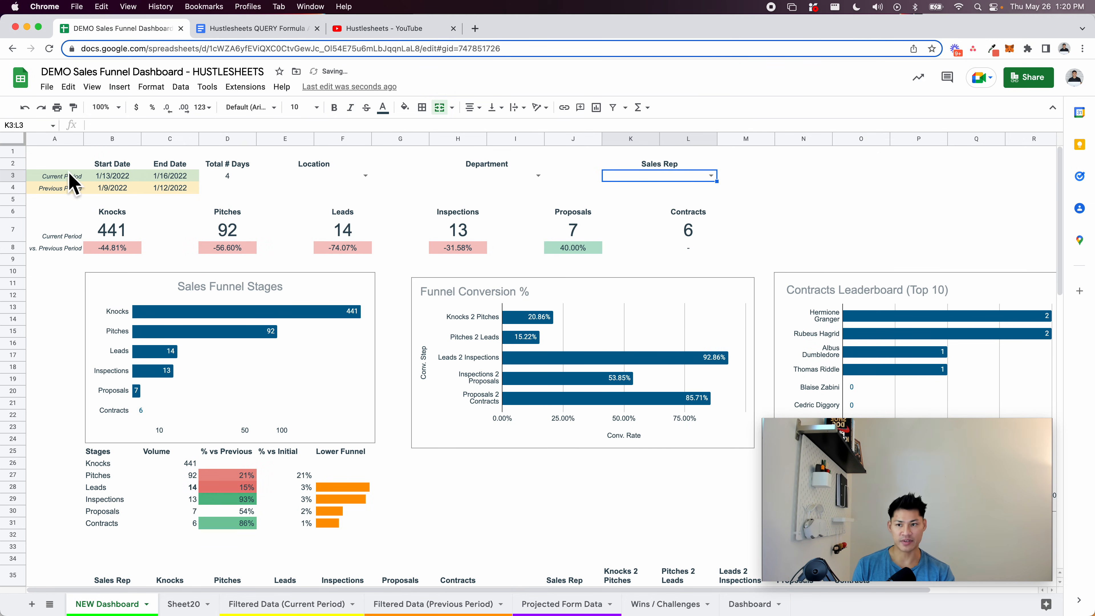
click(64, 180)
drag(64, 179, 178, 183)
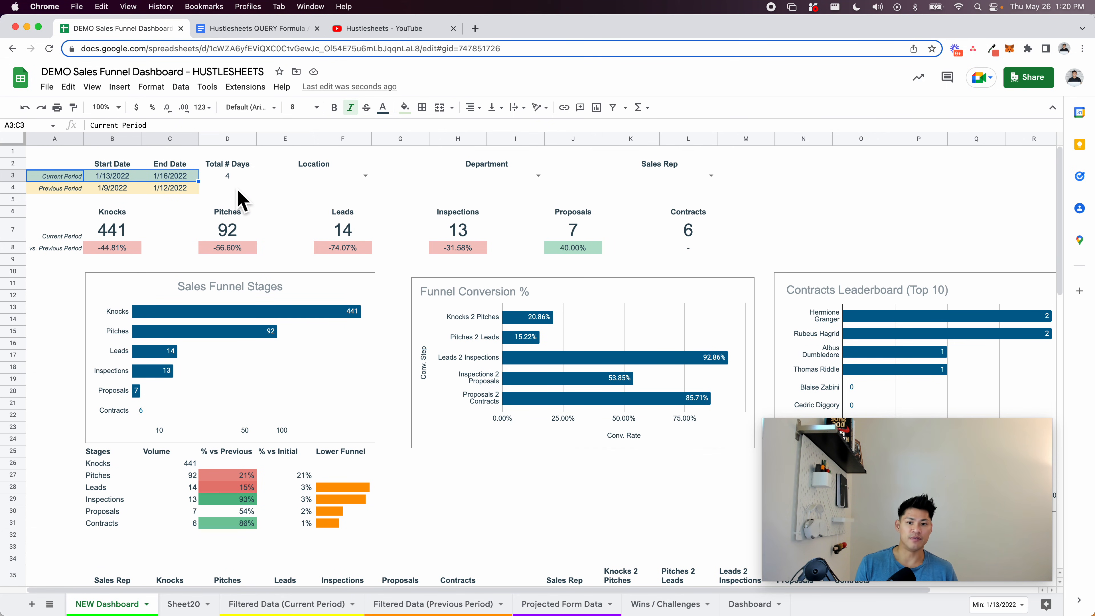
click(65, 202)
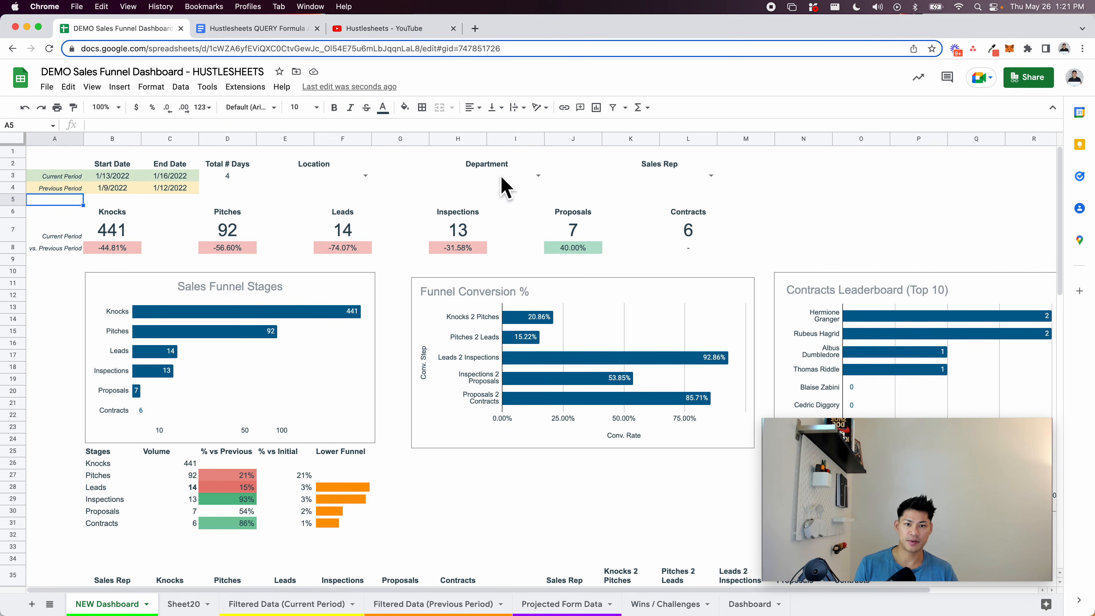
Review the Location and Sales Rep dropdown options without choosing any
click(365, 176)
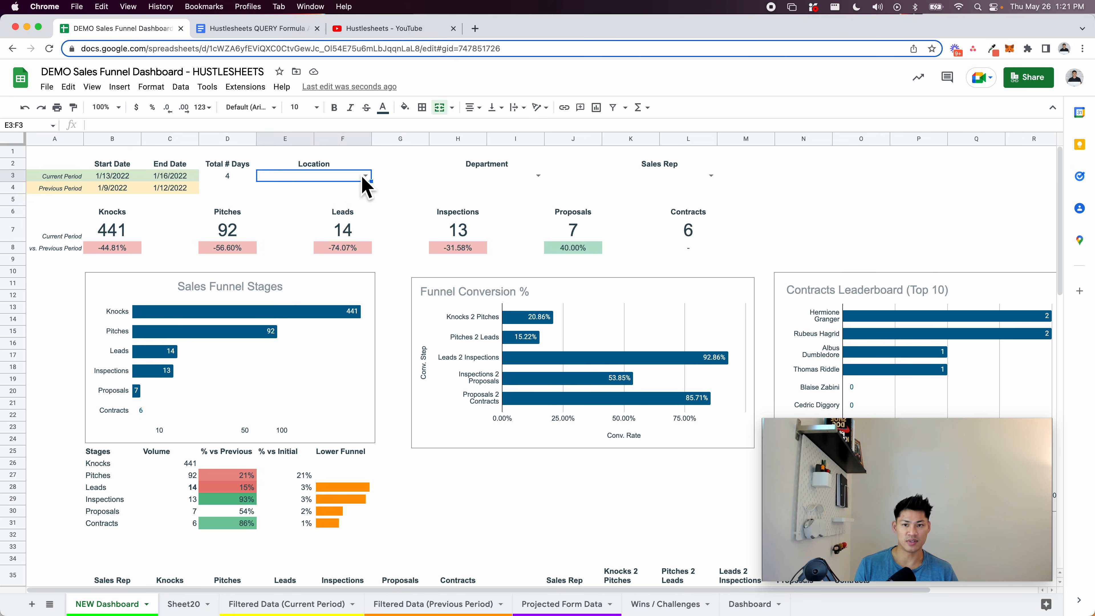
click(709, 175)
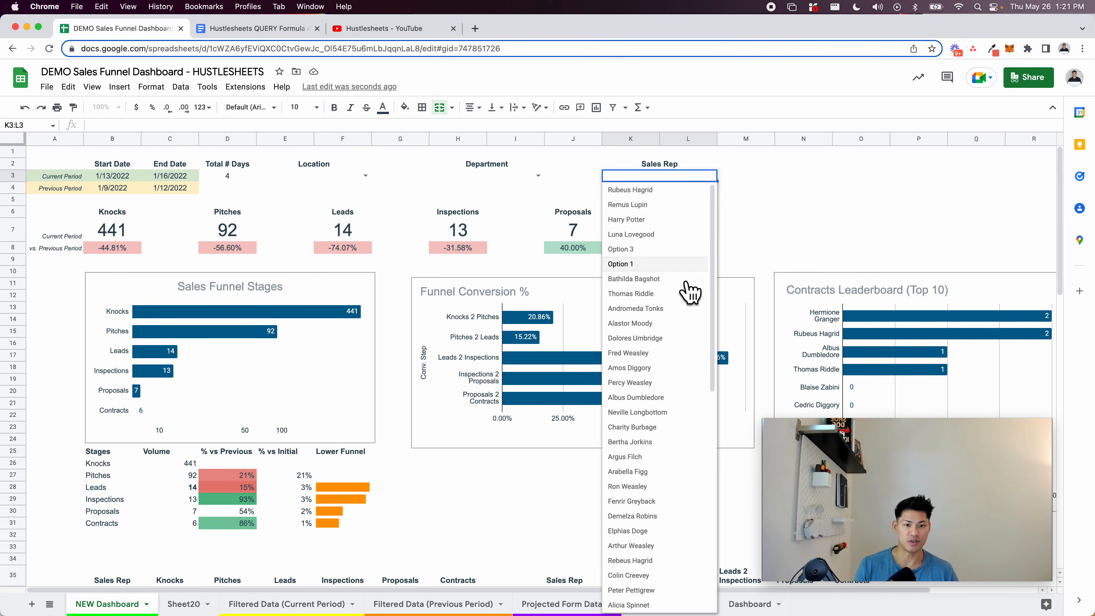
scroll(612, 326, down, 10)
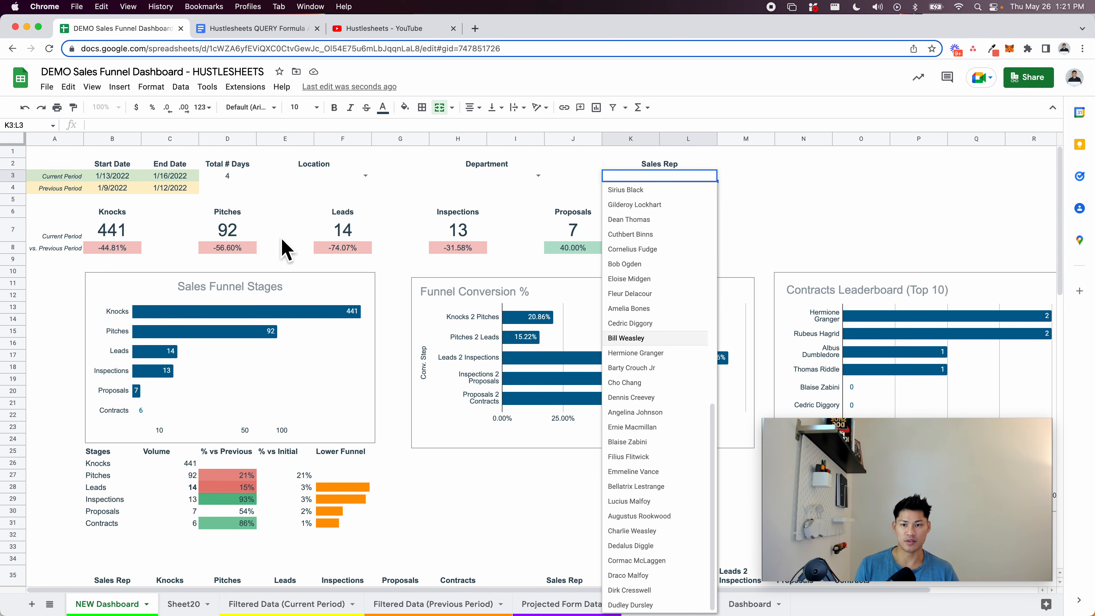
click(817, 246)
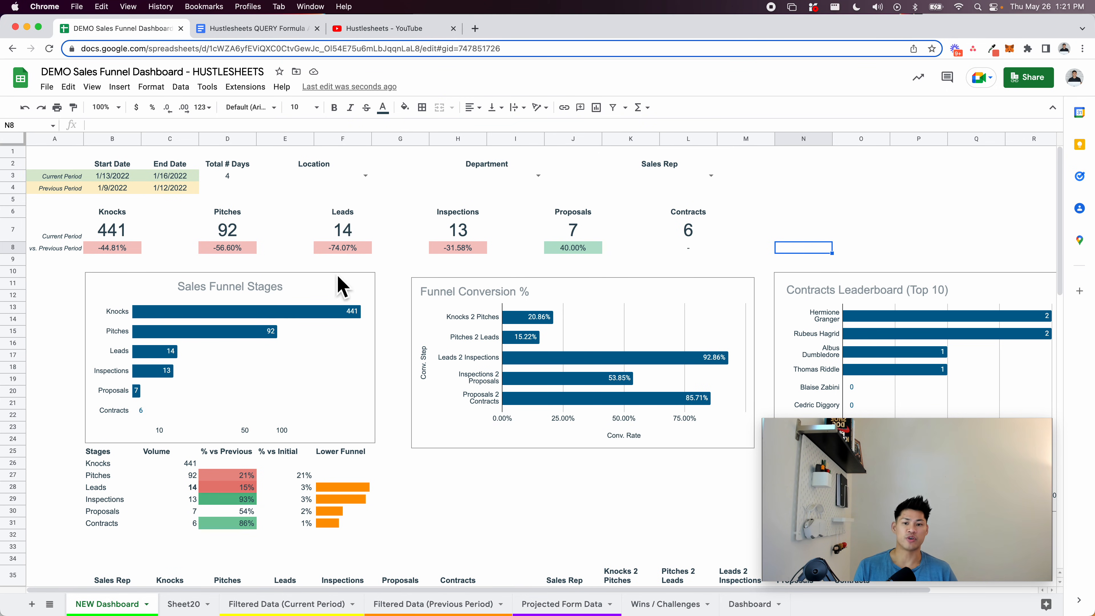
scroll(420, 425, down, 5)
scroll(425, 432, up, 5)
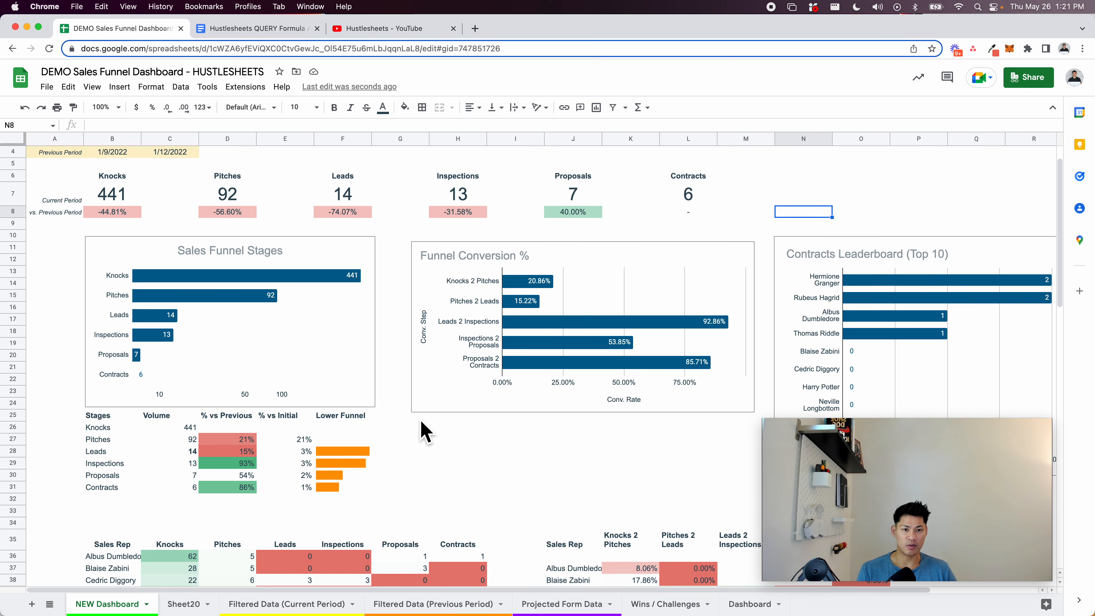
scroll(421, 431, up, 2)
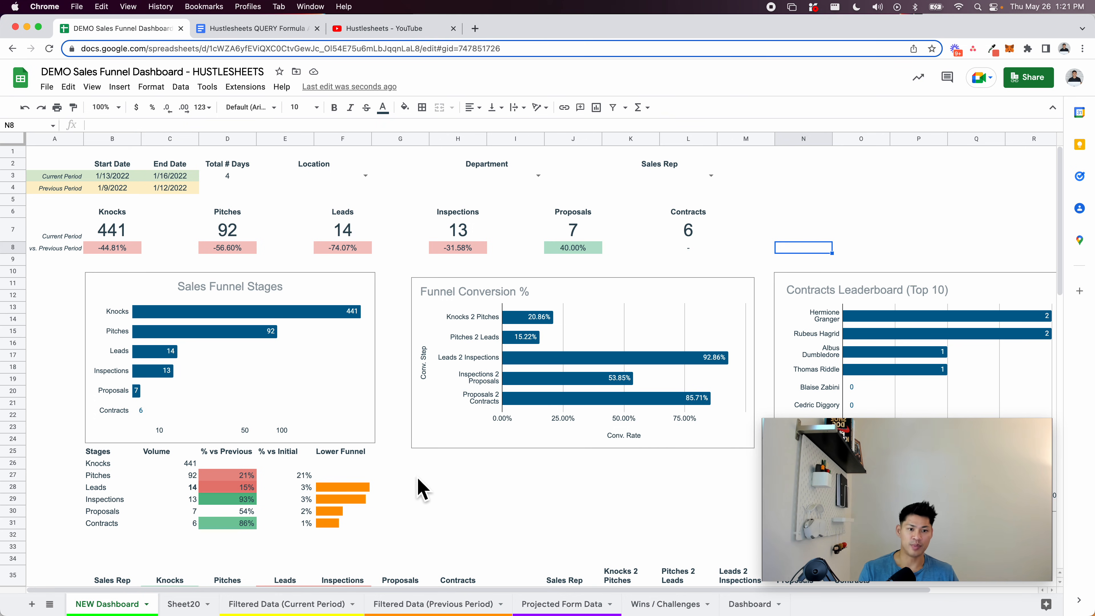
scroll(420, 488, down, 10)
scroll(417, 486, up, 8)
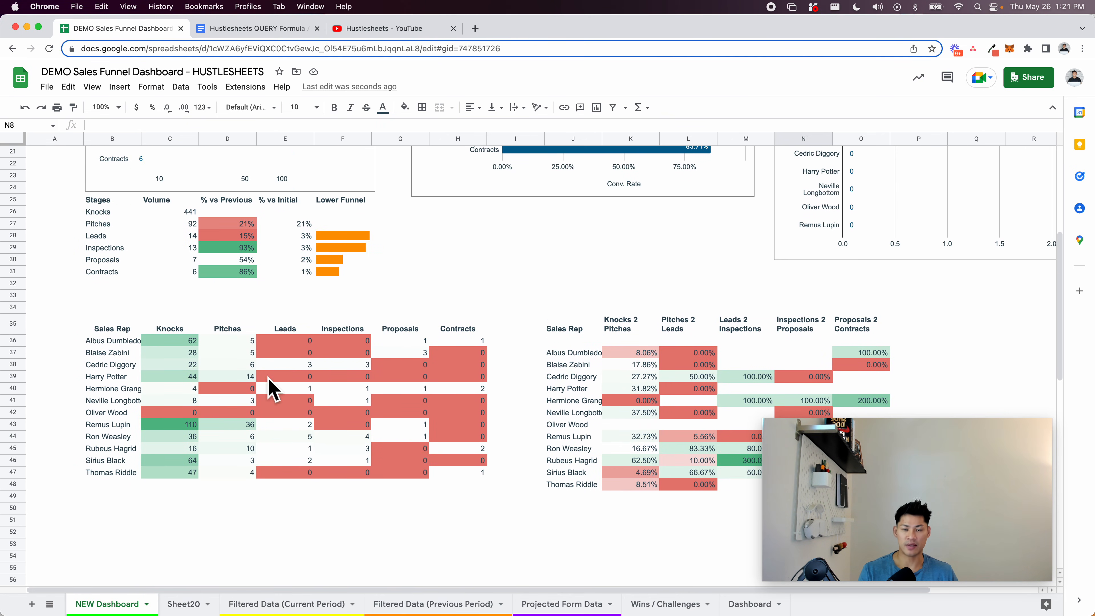
scroll(264, 386, up, 2)
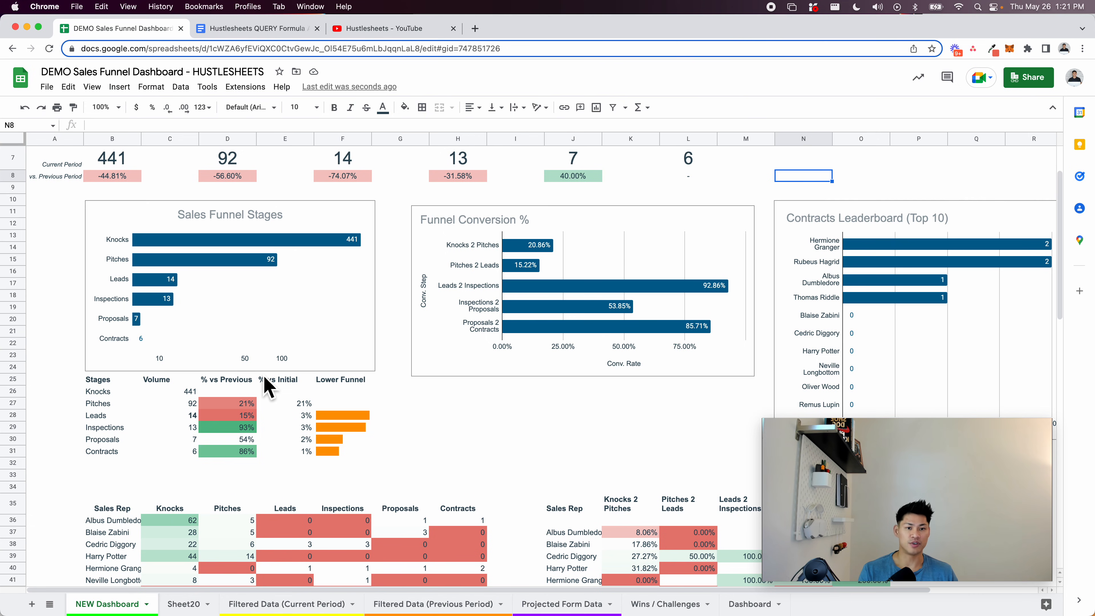
scroll(265, 386, up, 2)
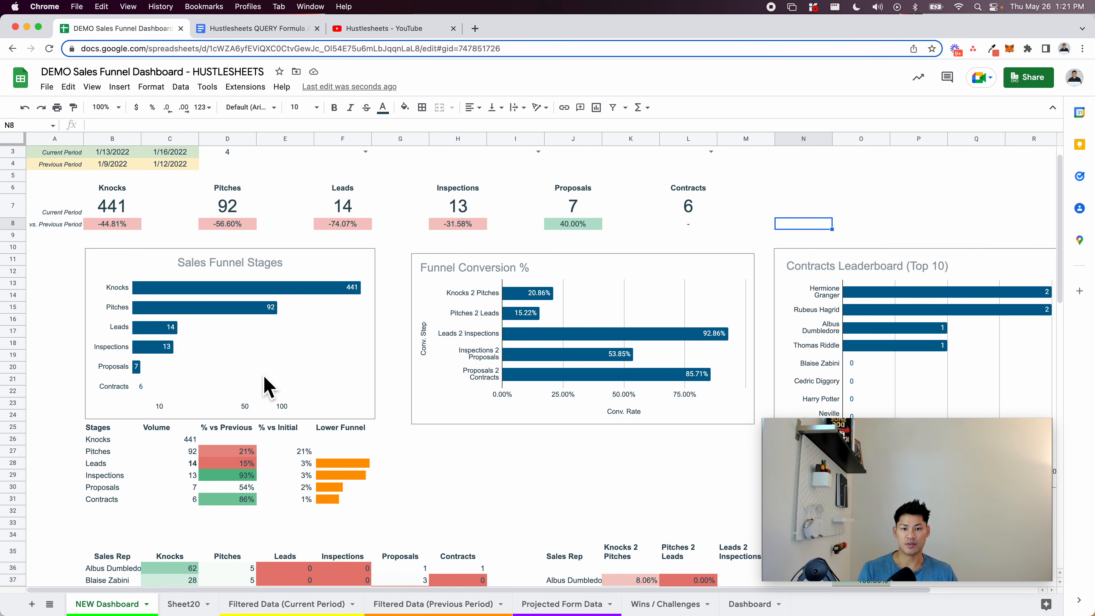
click(414, 478)
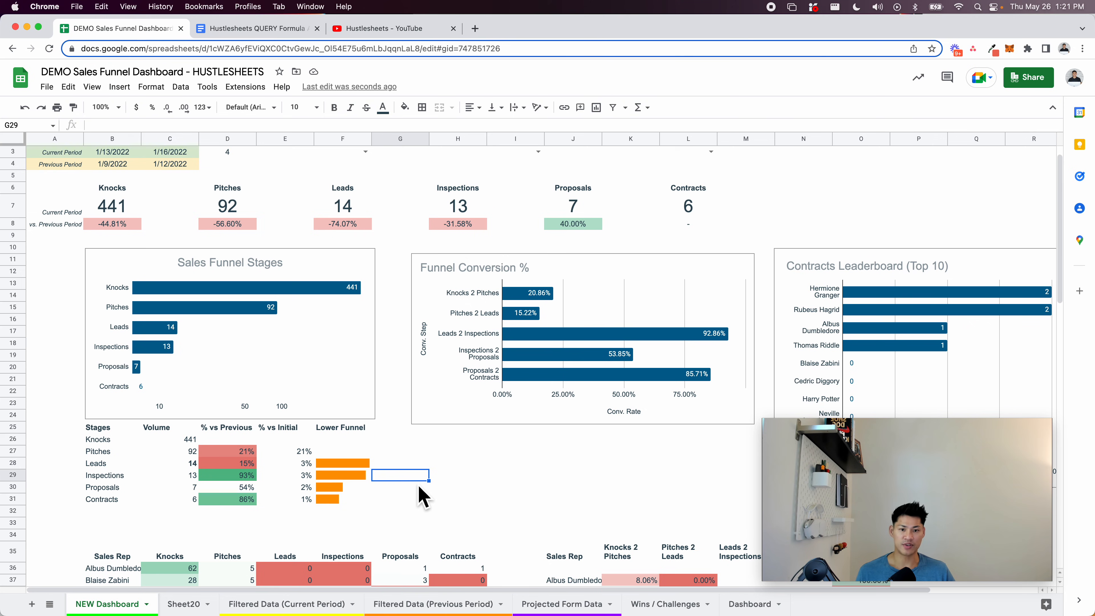
click(793, 235)
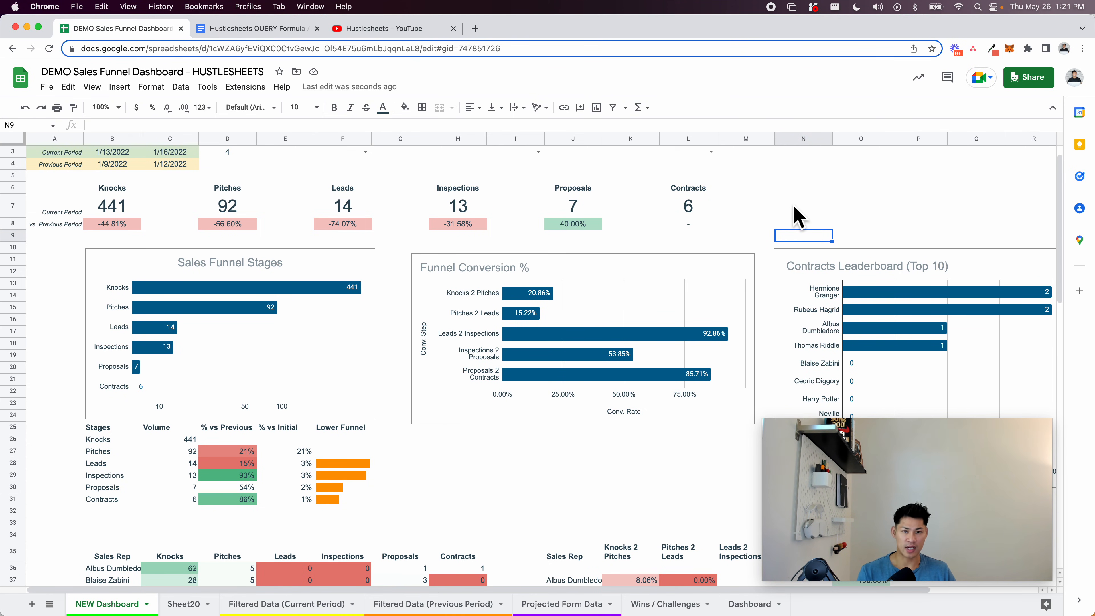
scroll(796, 218, up, 2)
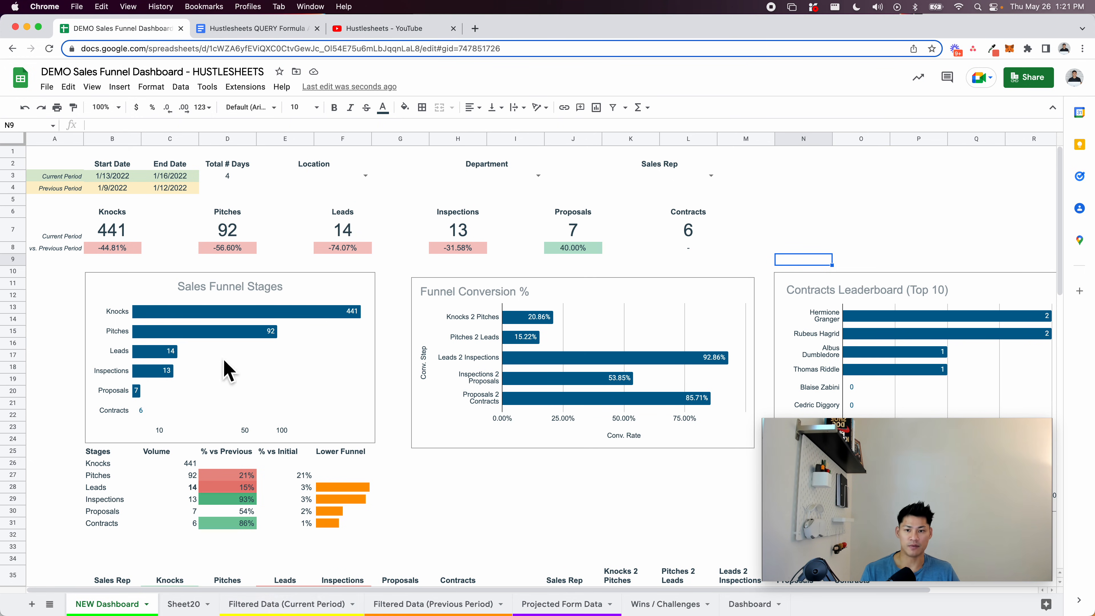
click(484, 474)
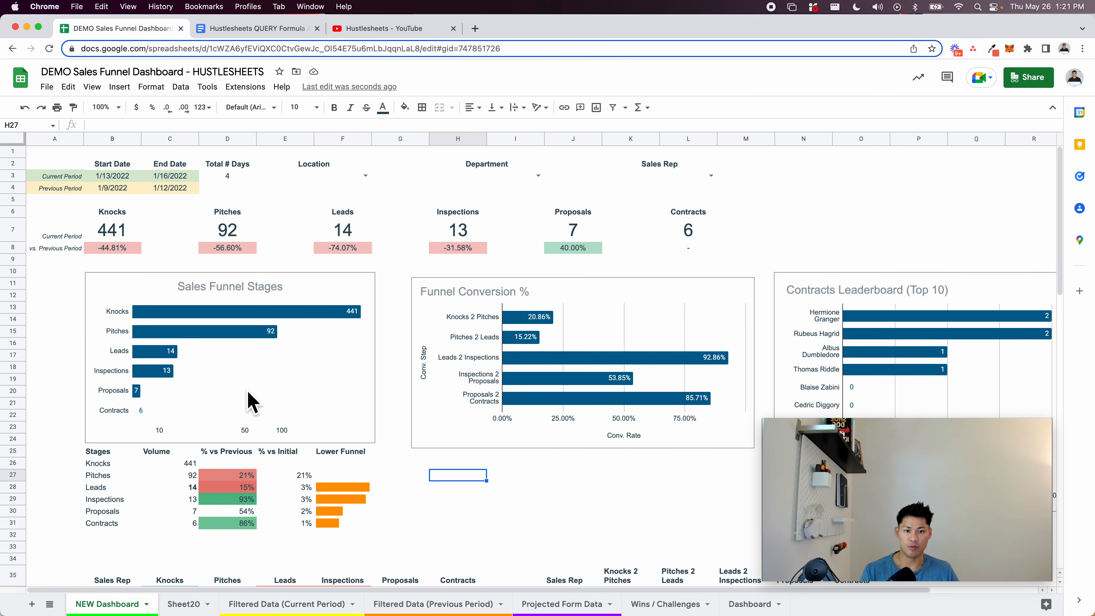
click(639, 477)
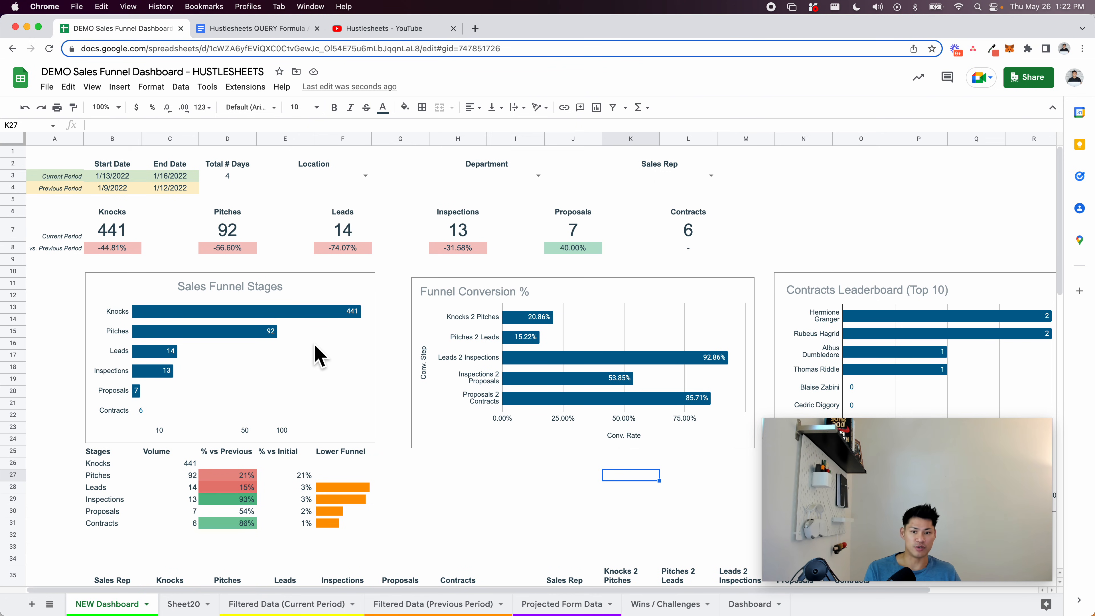
click(505, 479)
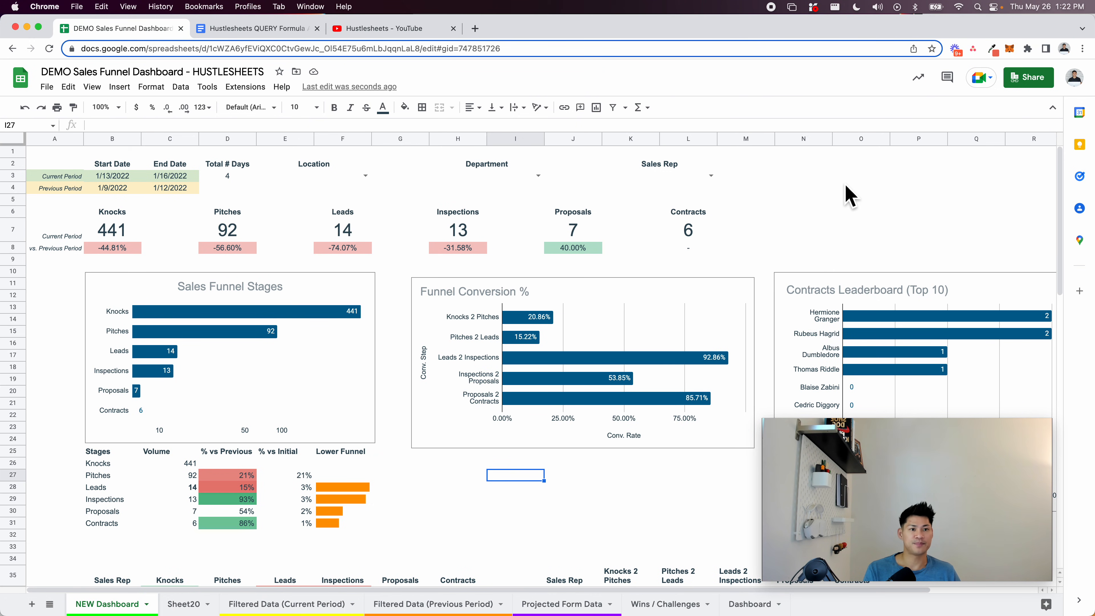